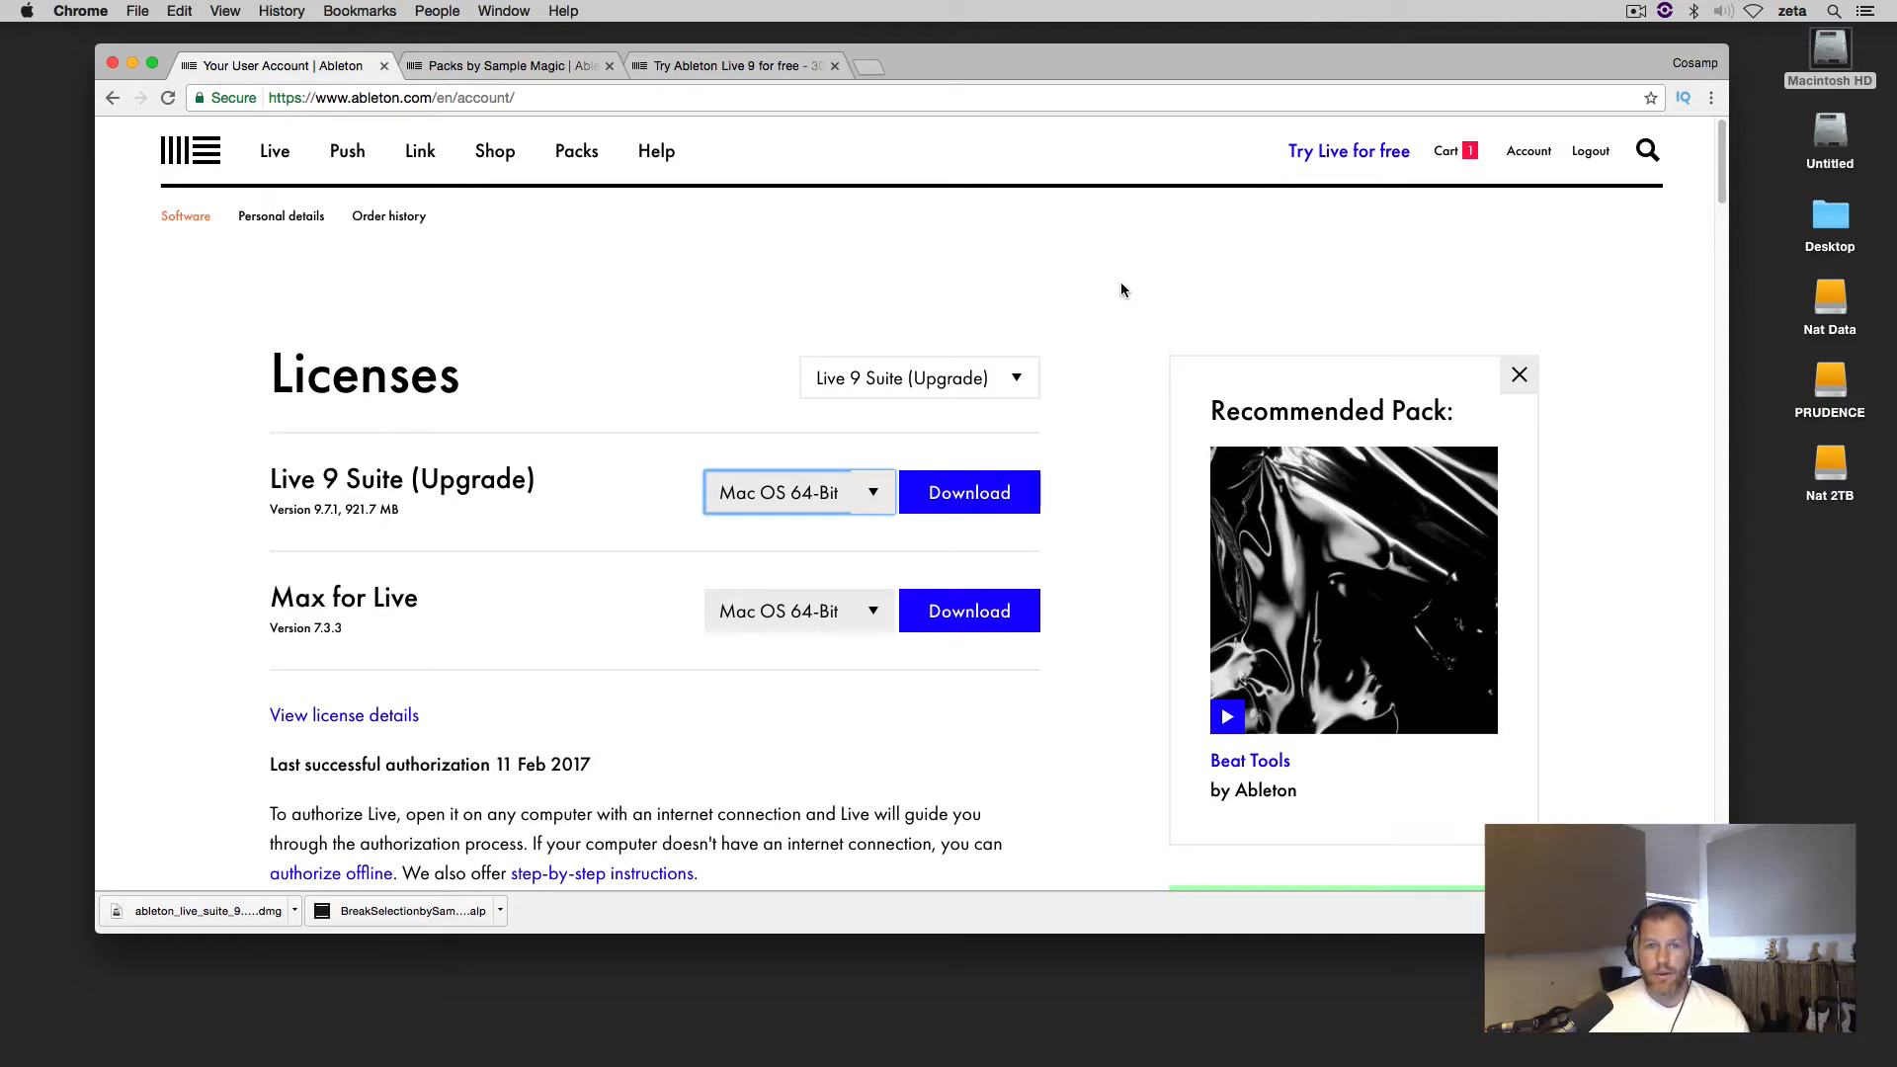
View the Live 9 Suite trial page and the Sample Magic packs page, and return to the account's licenses page
{"action": "left_click", "coordinate": [714, 67]}
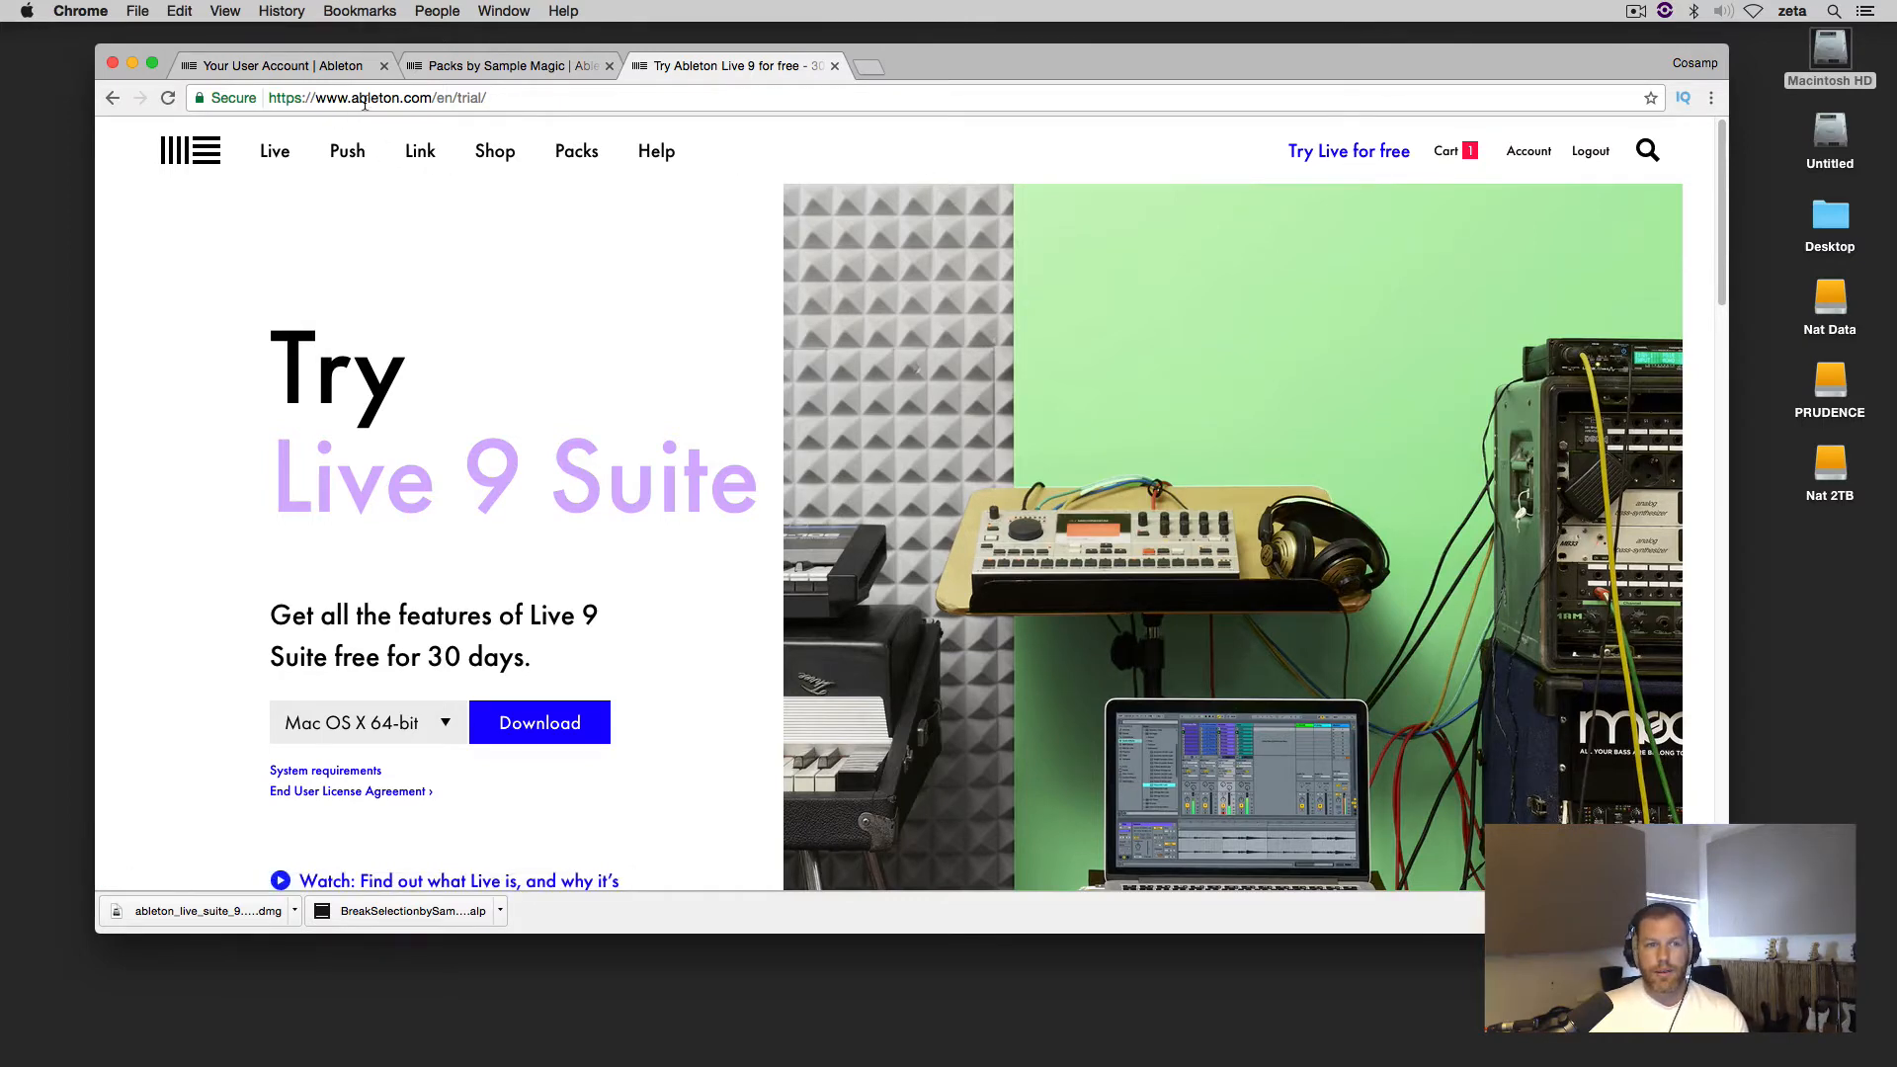
{"action": "left_click", "coordinate": [1350, 150]}
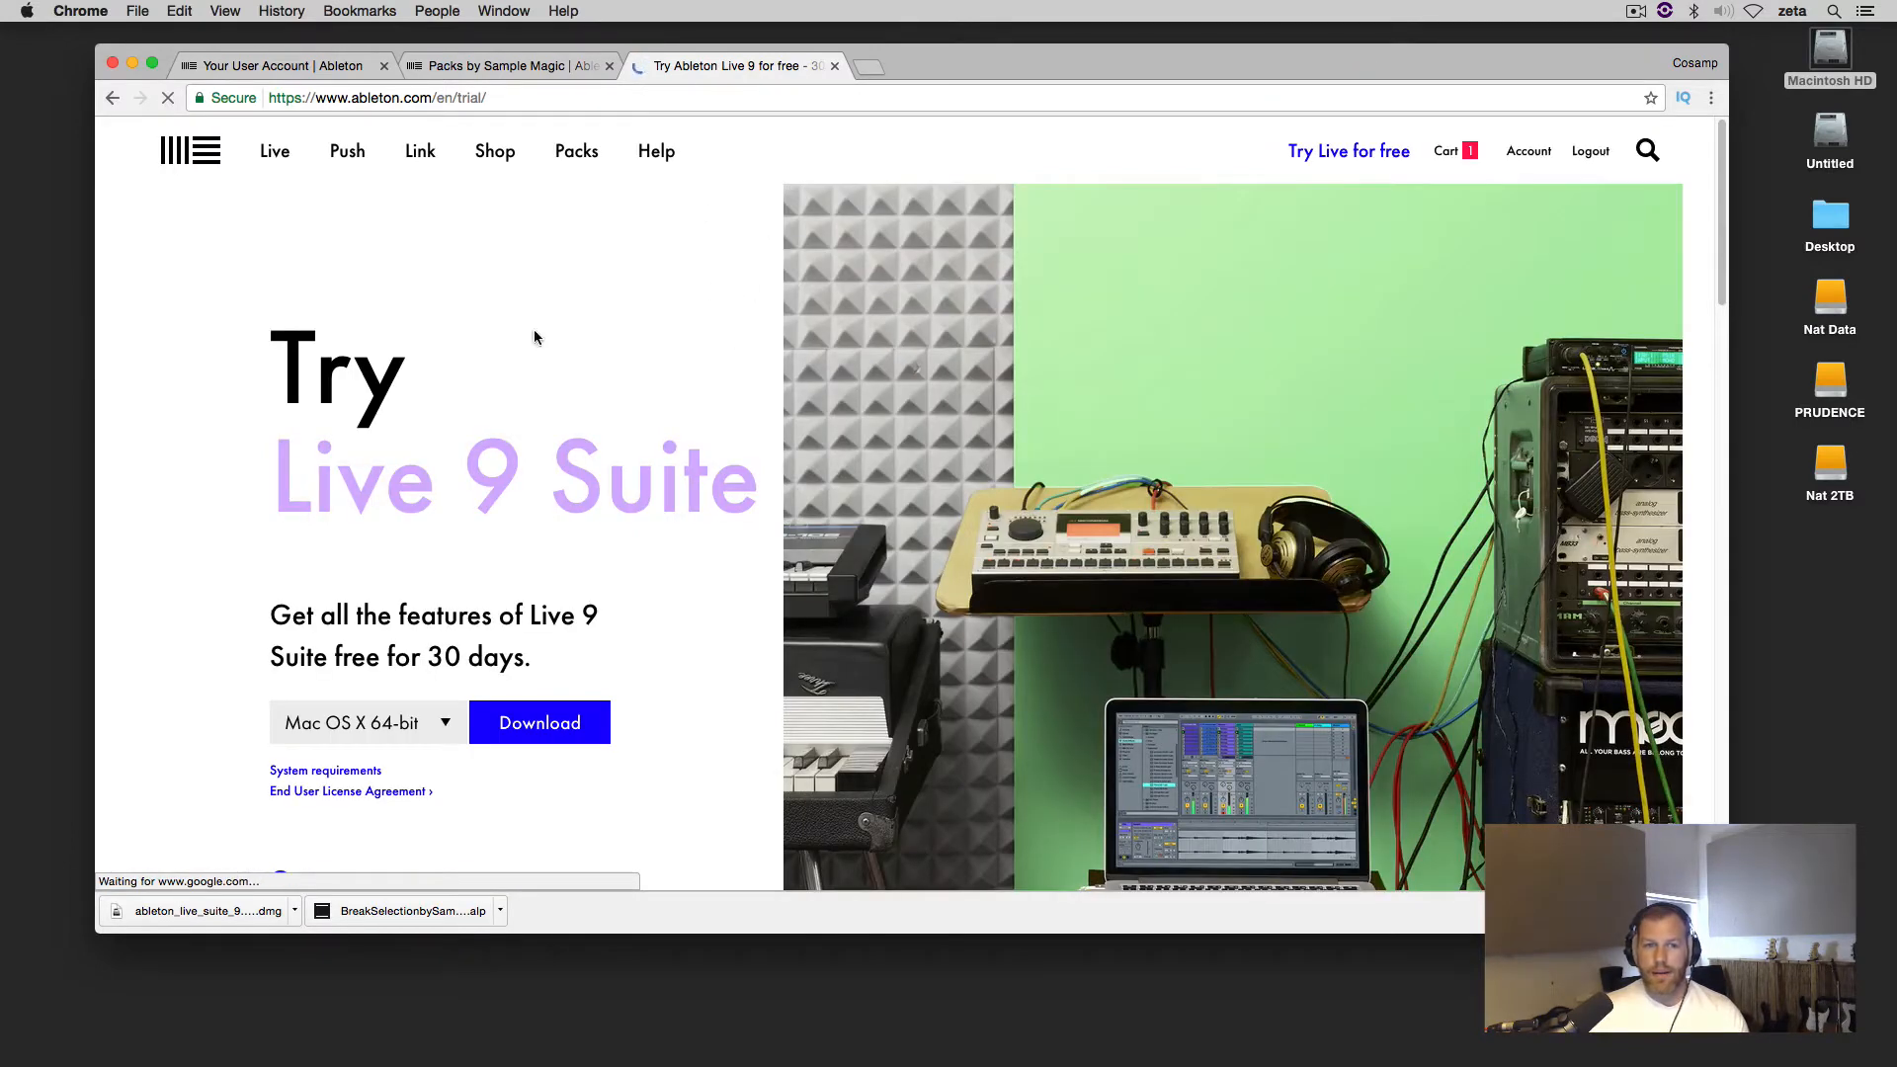
{"action": "left_click", "coordinate": [509, 66]}
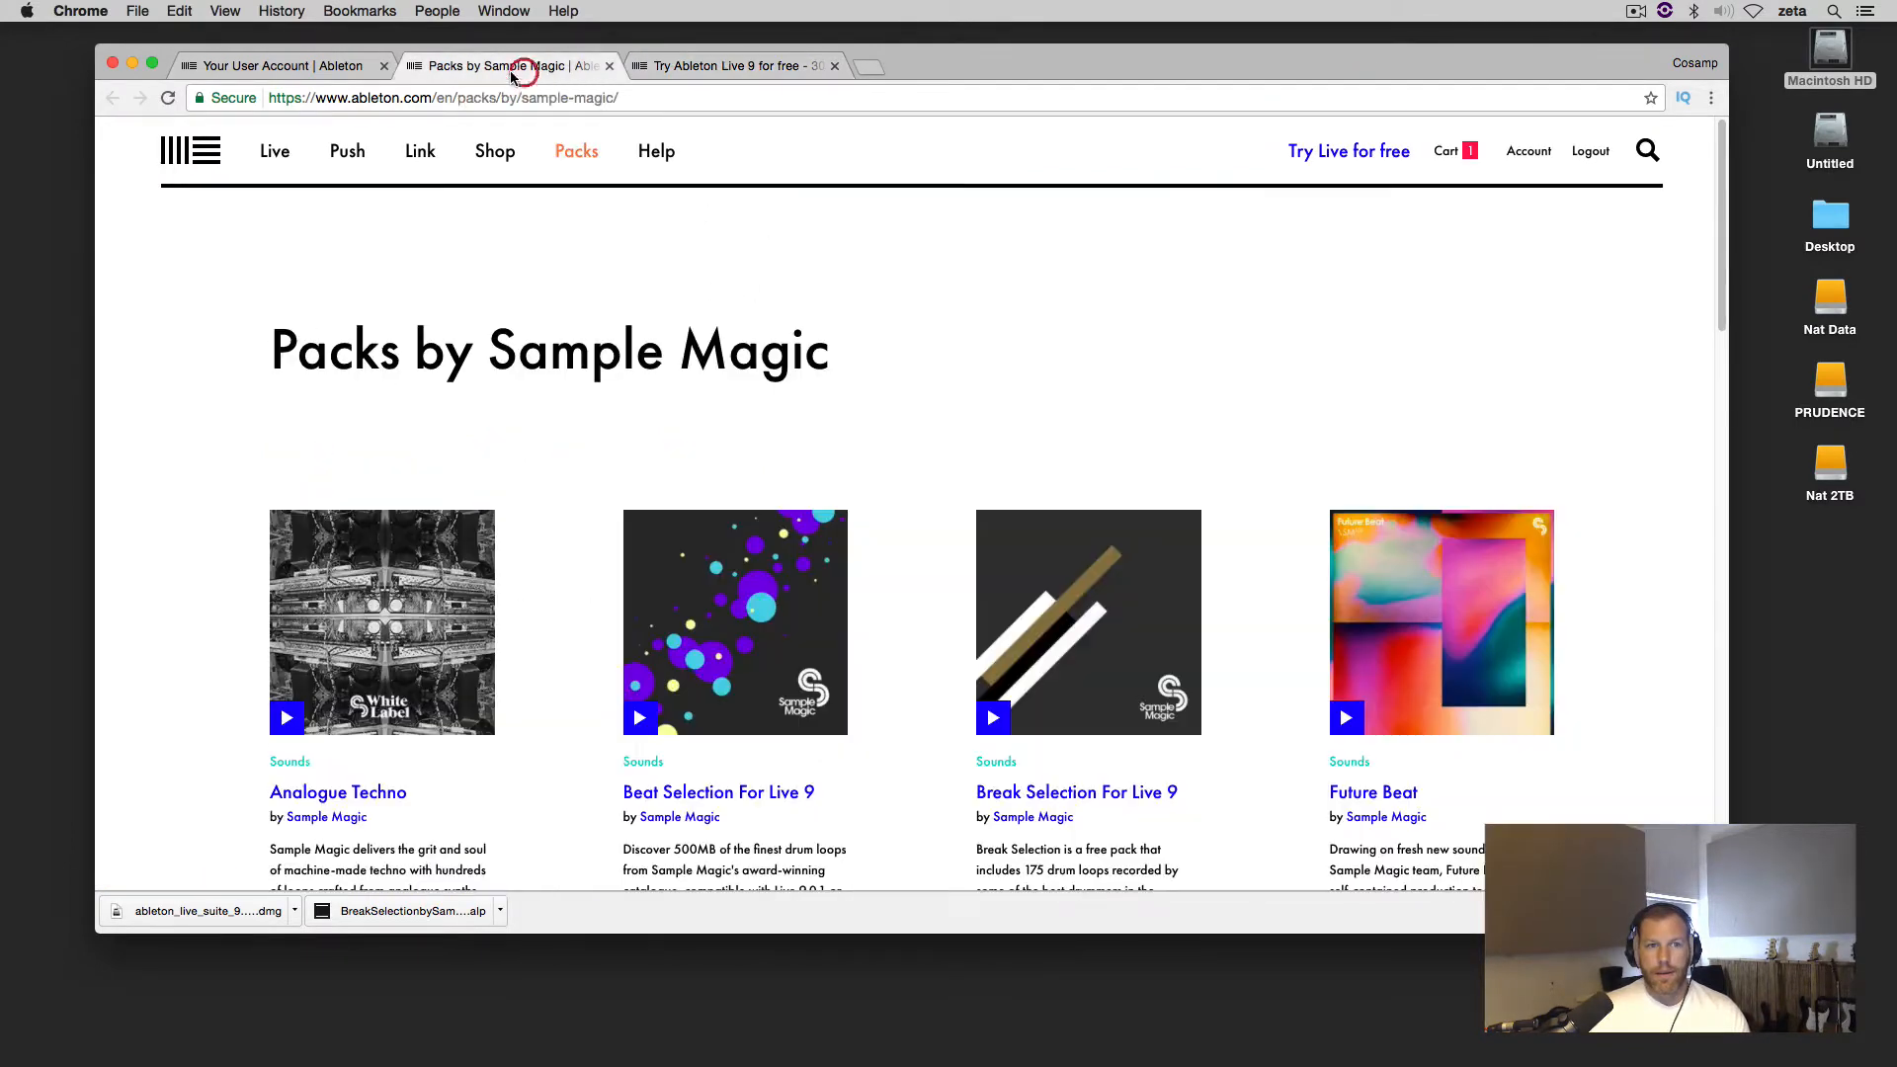
{"action": "left_click", "coordinate": [306, 66]}
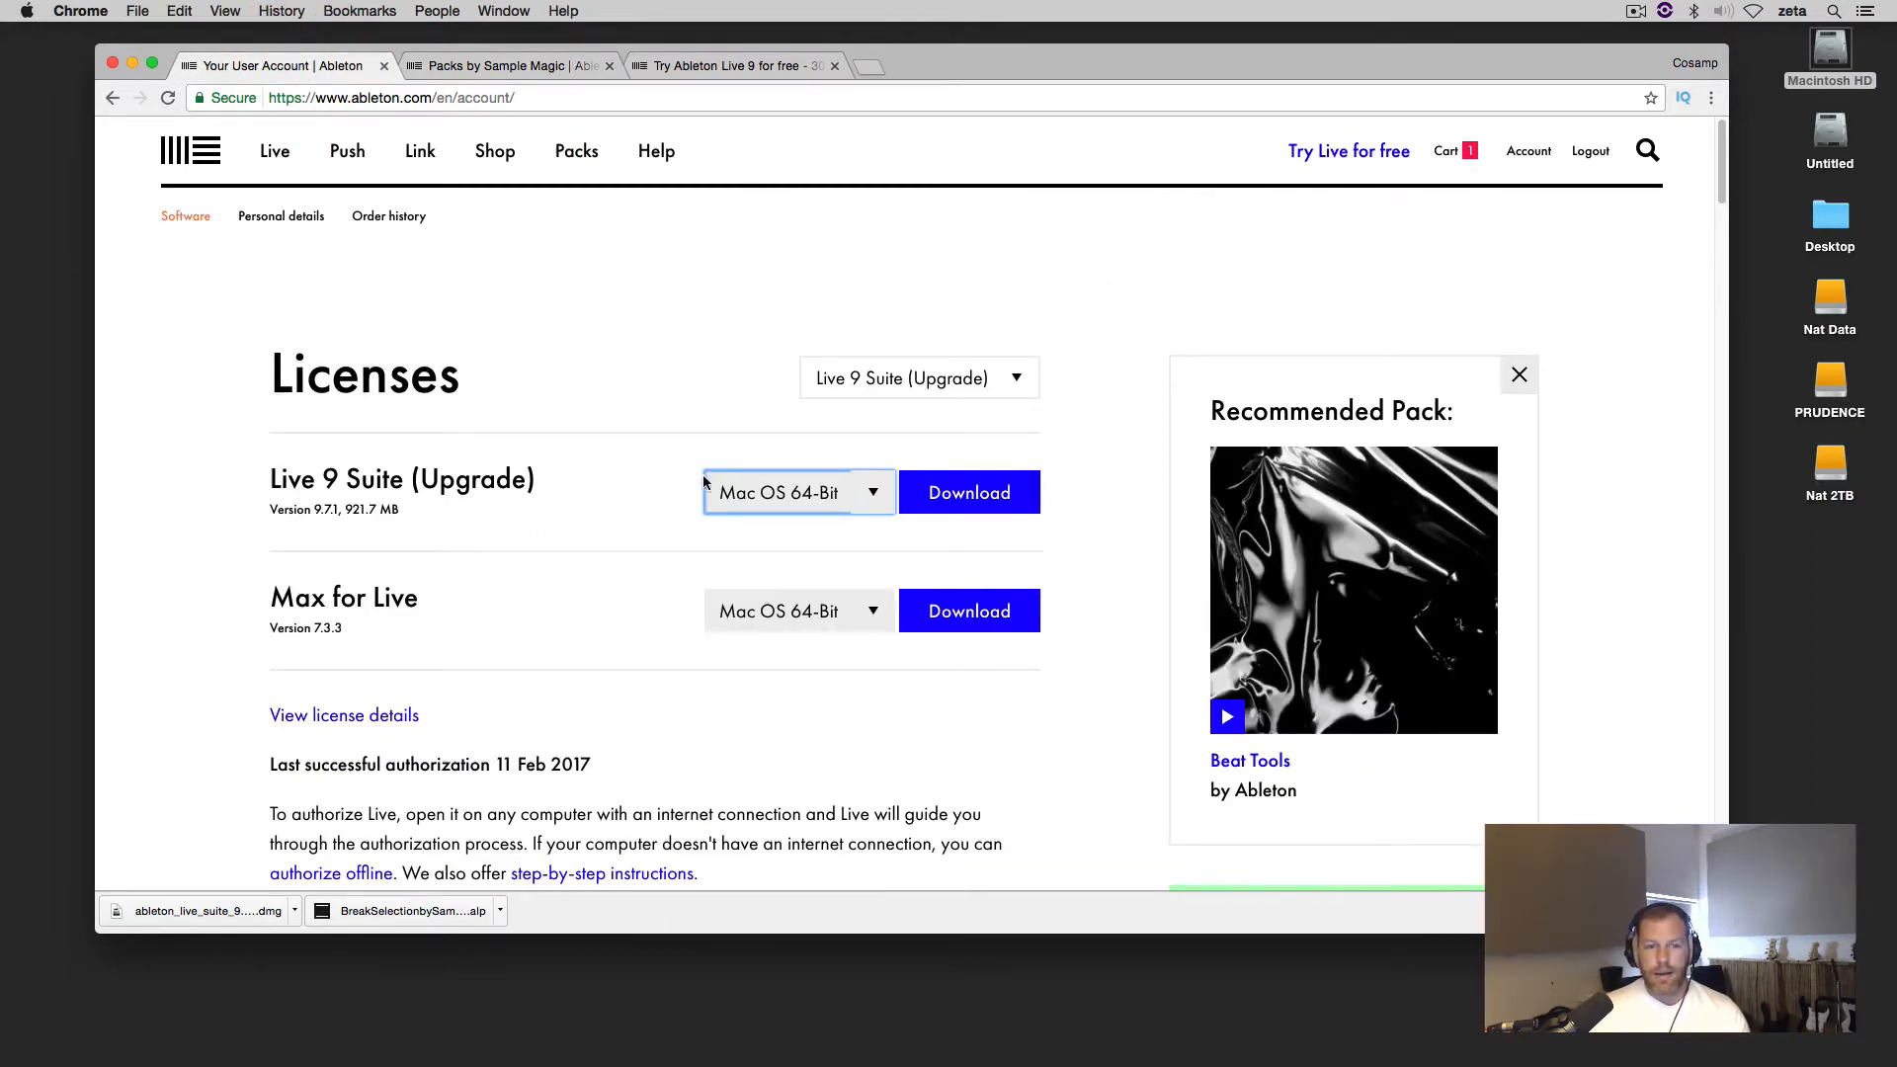
Examine the operating system versions offered for the Live 9 Suite download
{"action": "left_click", "coordinate": [871, 494]}
{"action": "left_click", "coordinate": [644, 380]}
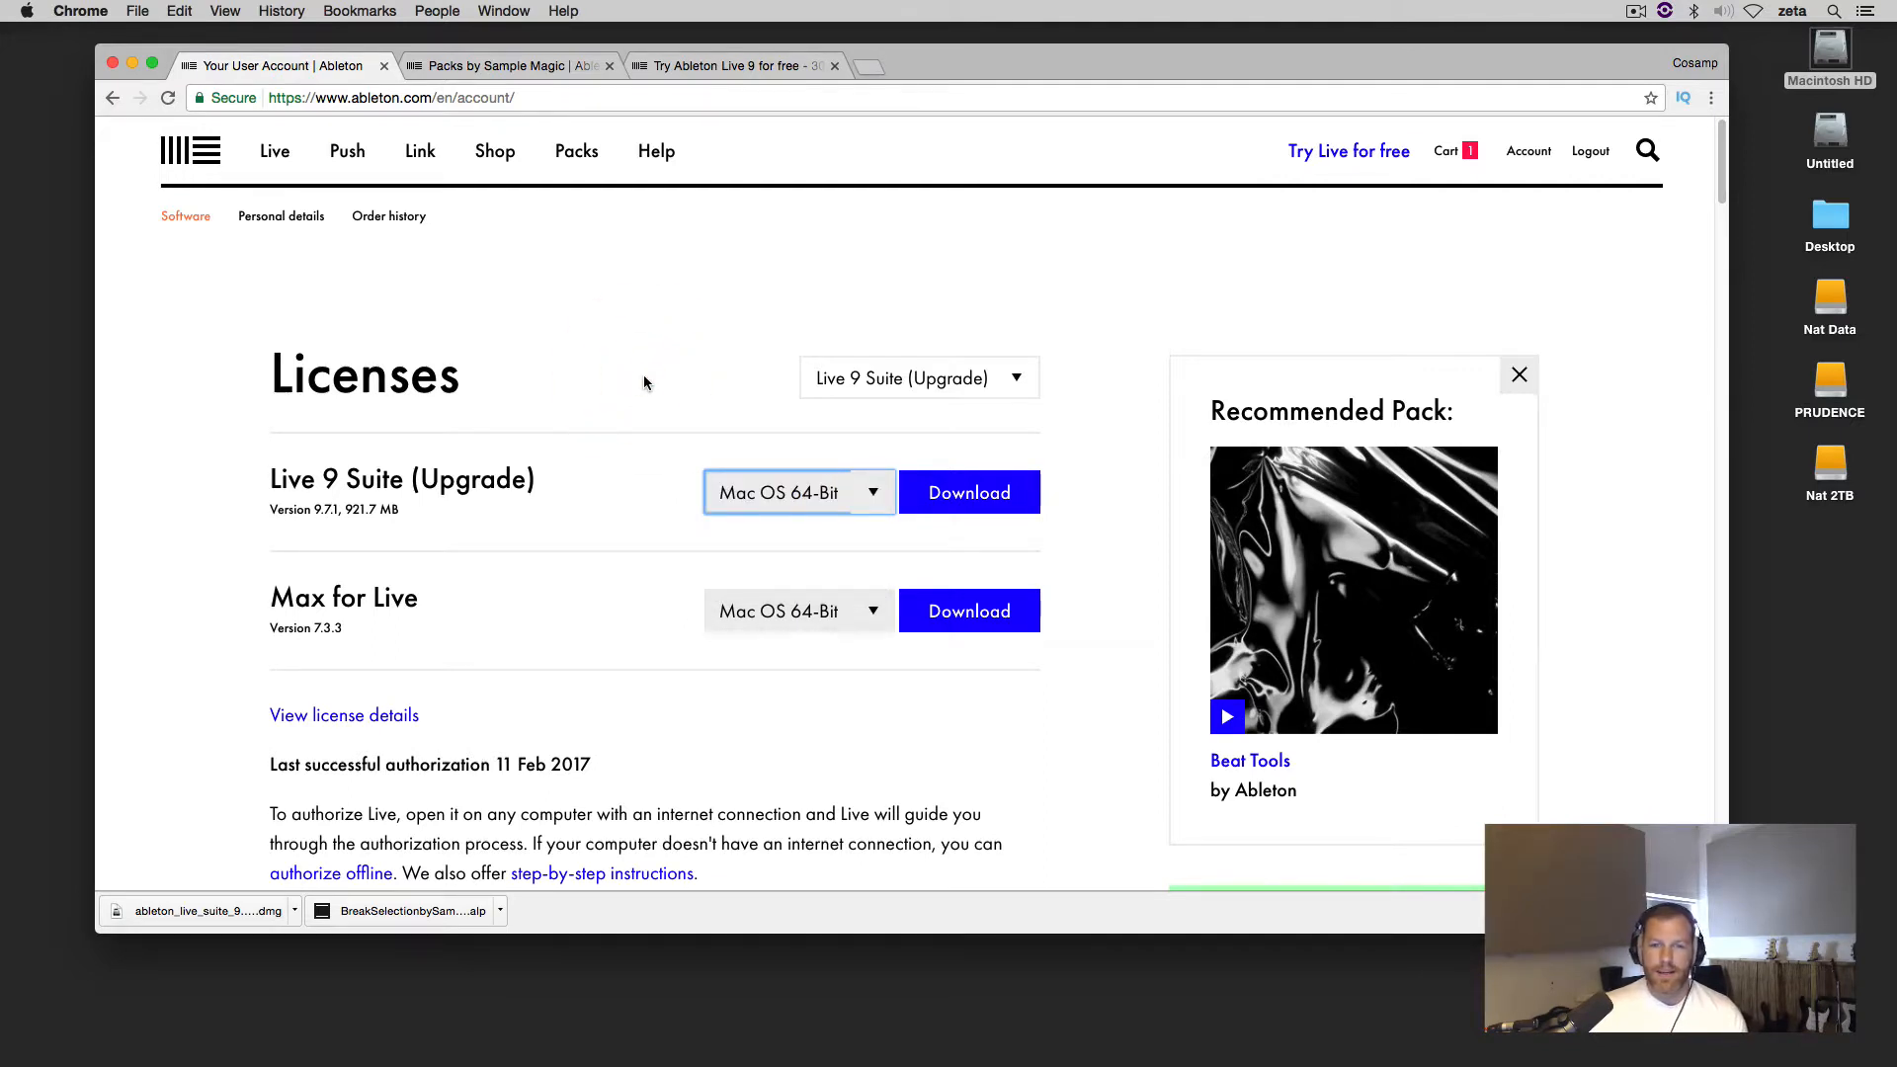
{"action": "left_click", "coordinate": [844, 497]}
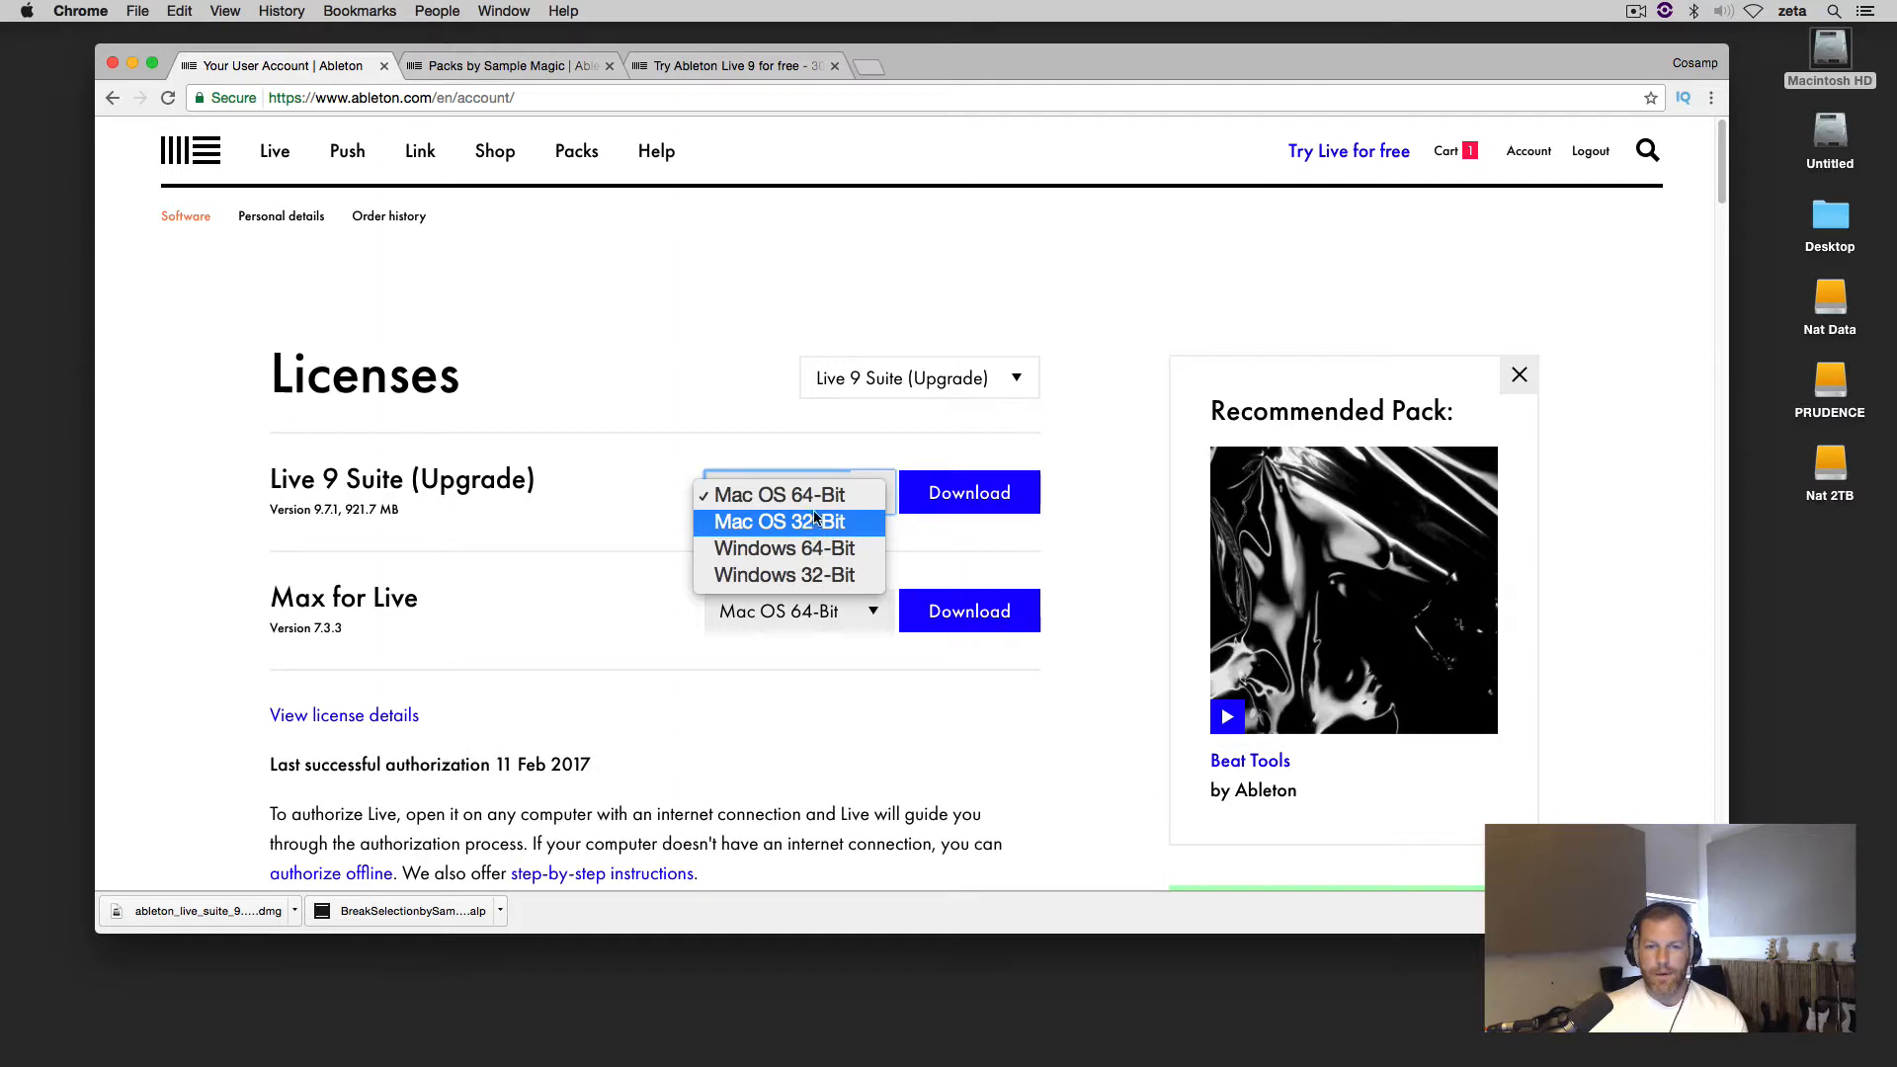
{"action": "left_click", "coordinate": [711, 394]}
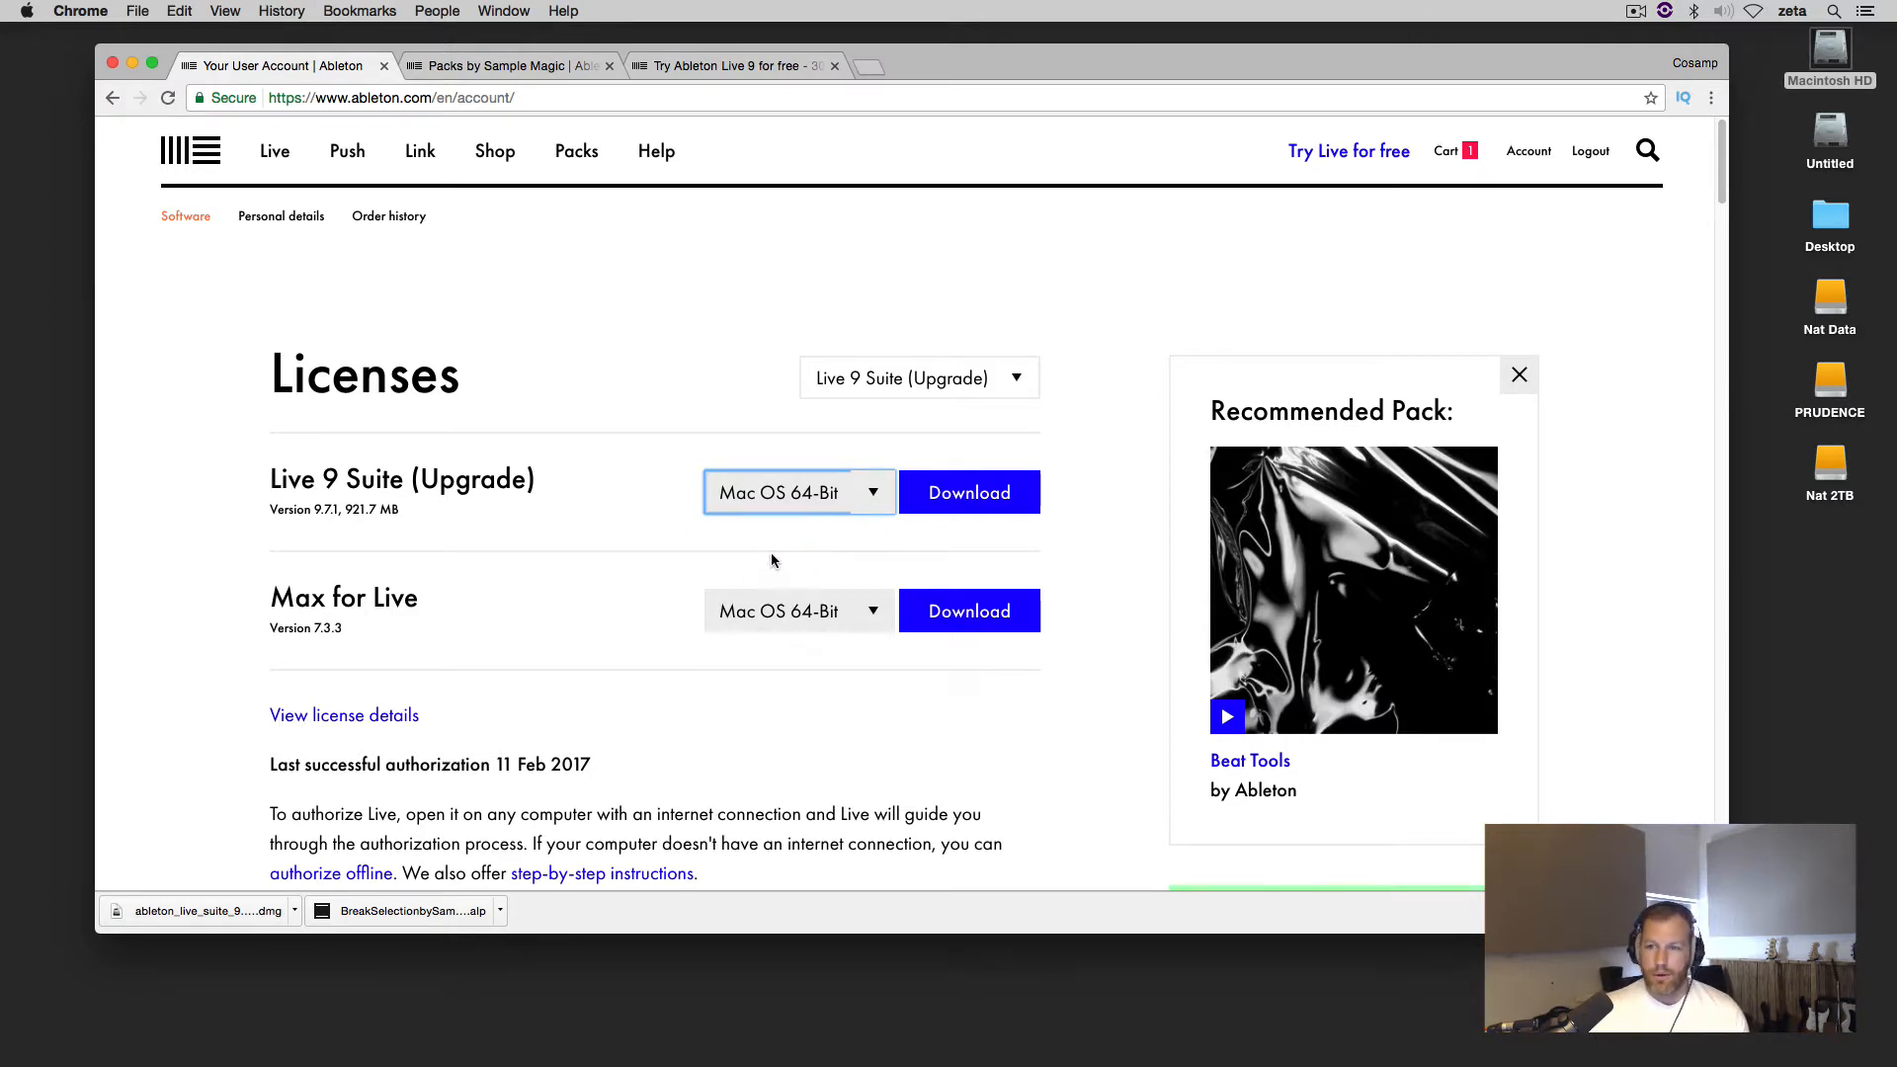
Try Mac OS 32-Bit as the Live 9 Suite download version and set it back to Mac OS 64-Bit
{"action": "left_click", "coordinate": [807, 497]}
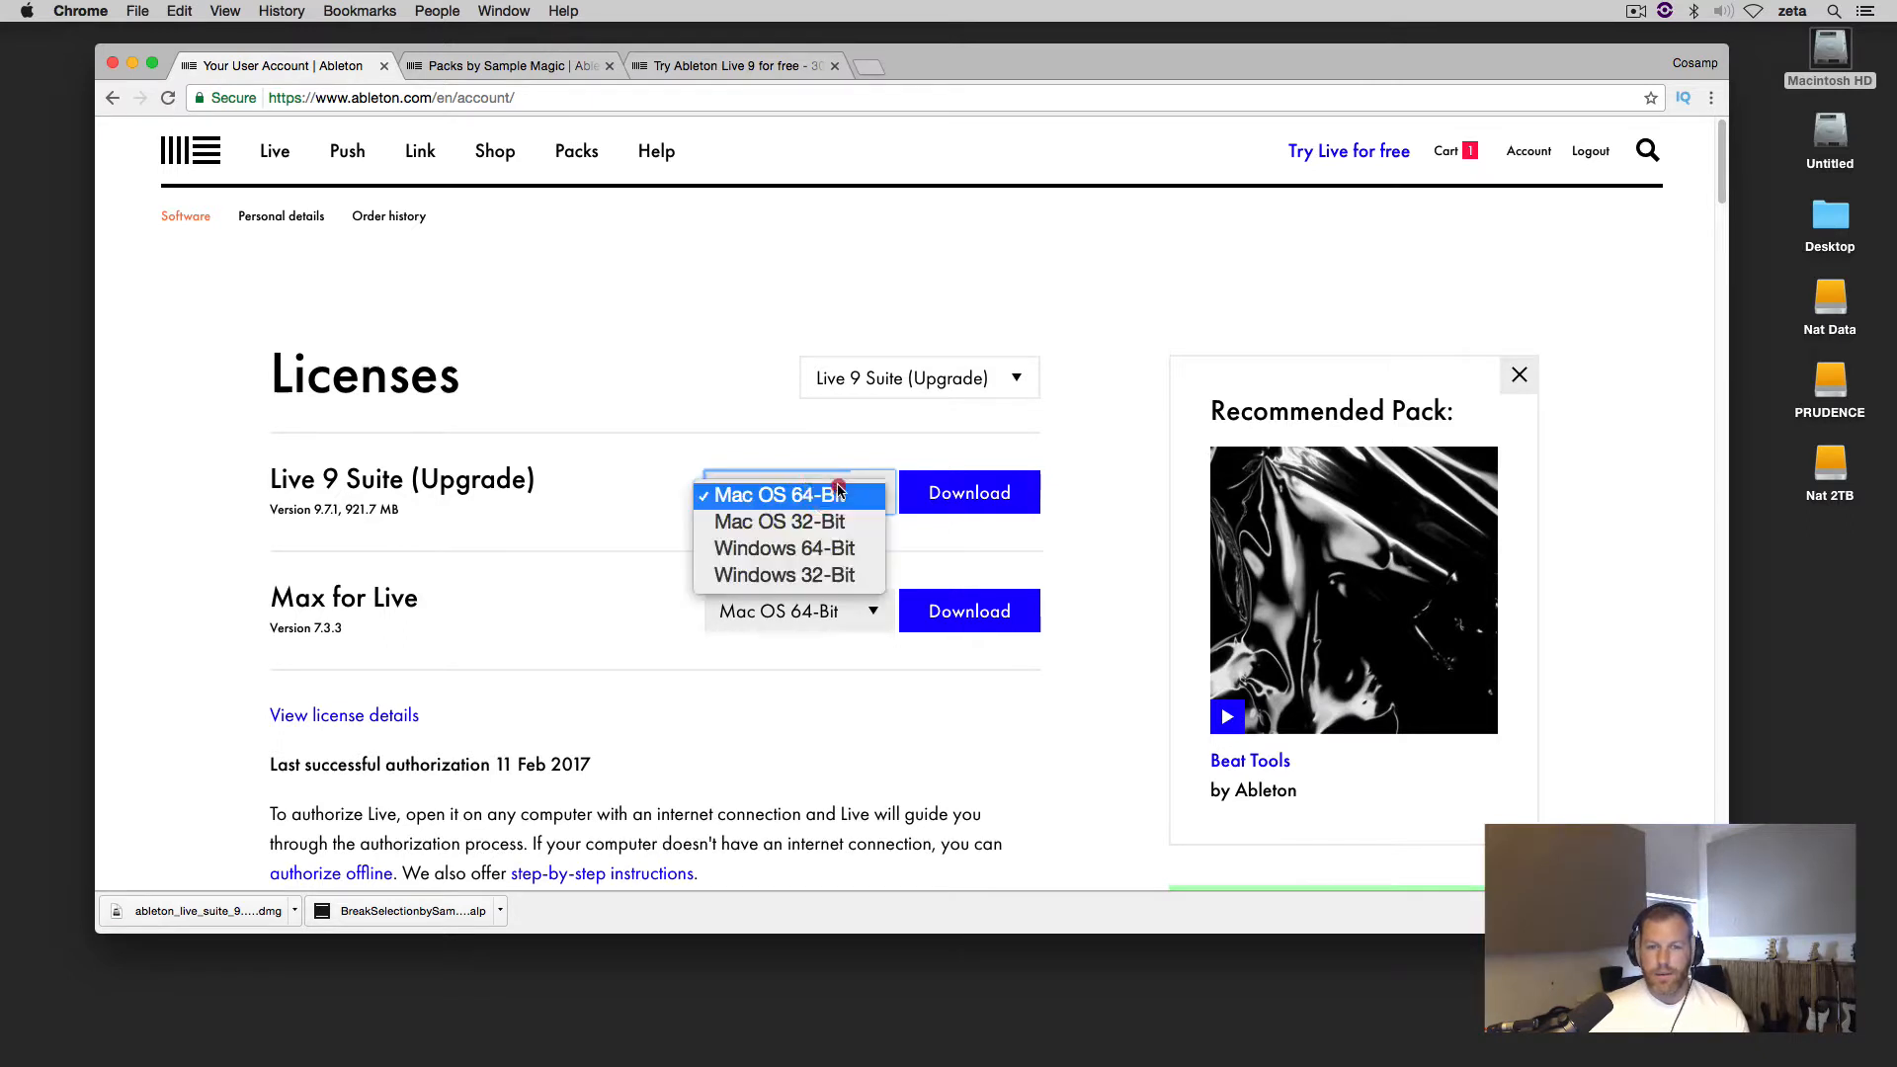
{"action": "left_click", "coordinate": [841, 524]}
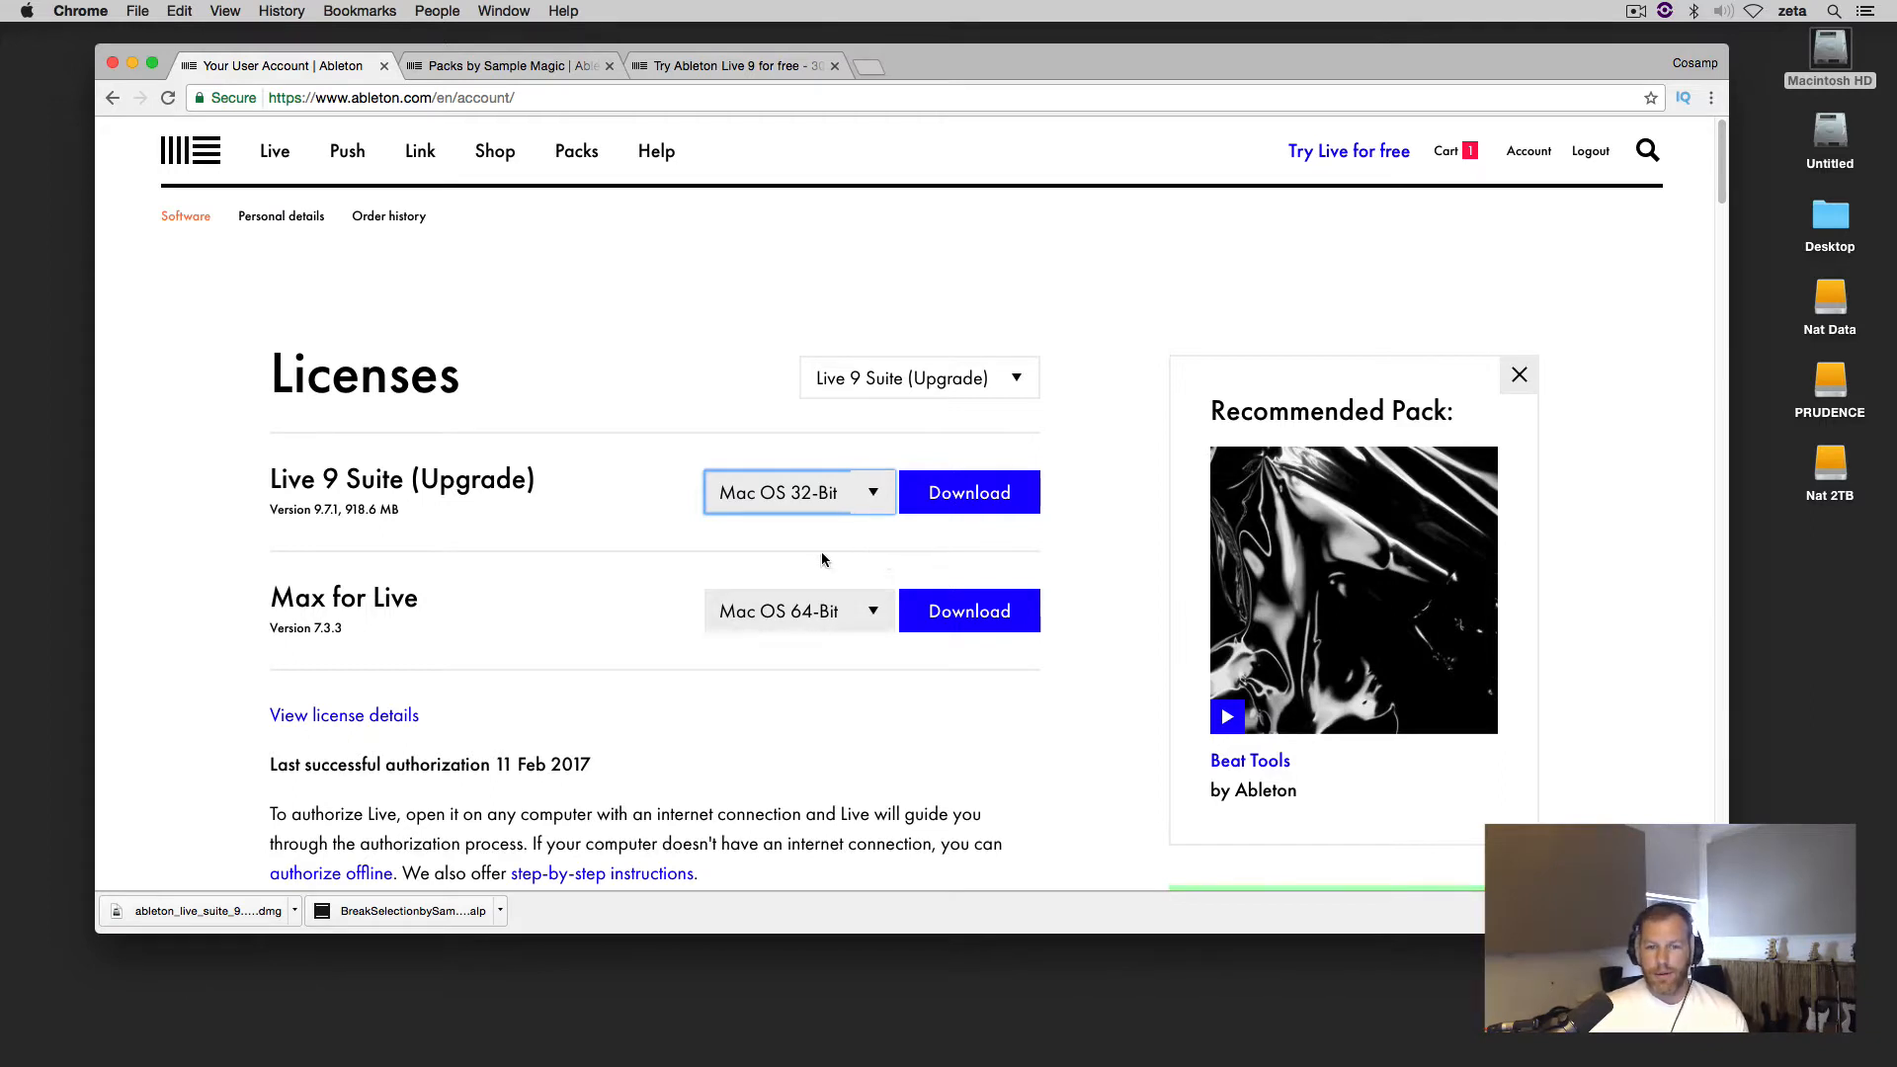
{"action": "left_click", "coordinate": [798, 504]}
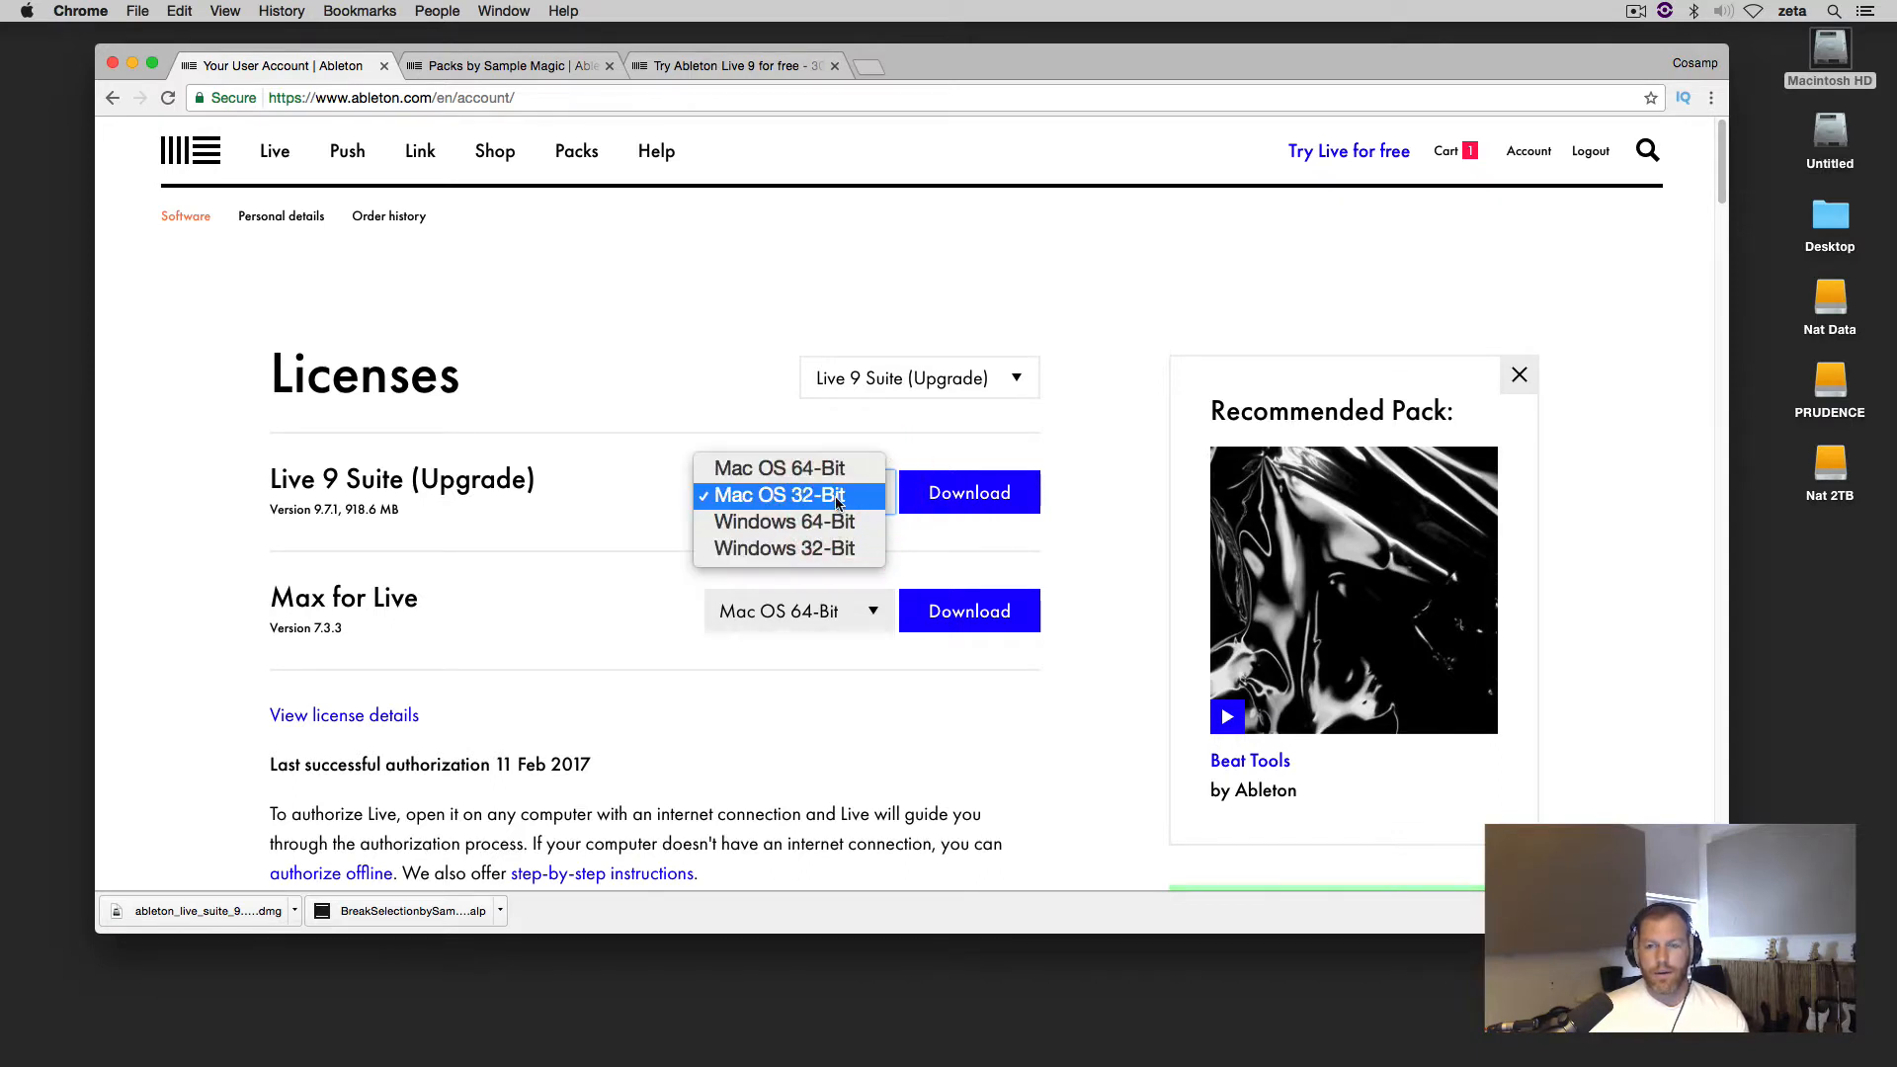
{"action": "left_click", "coordinate": [808, 468]}
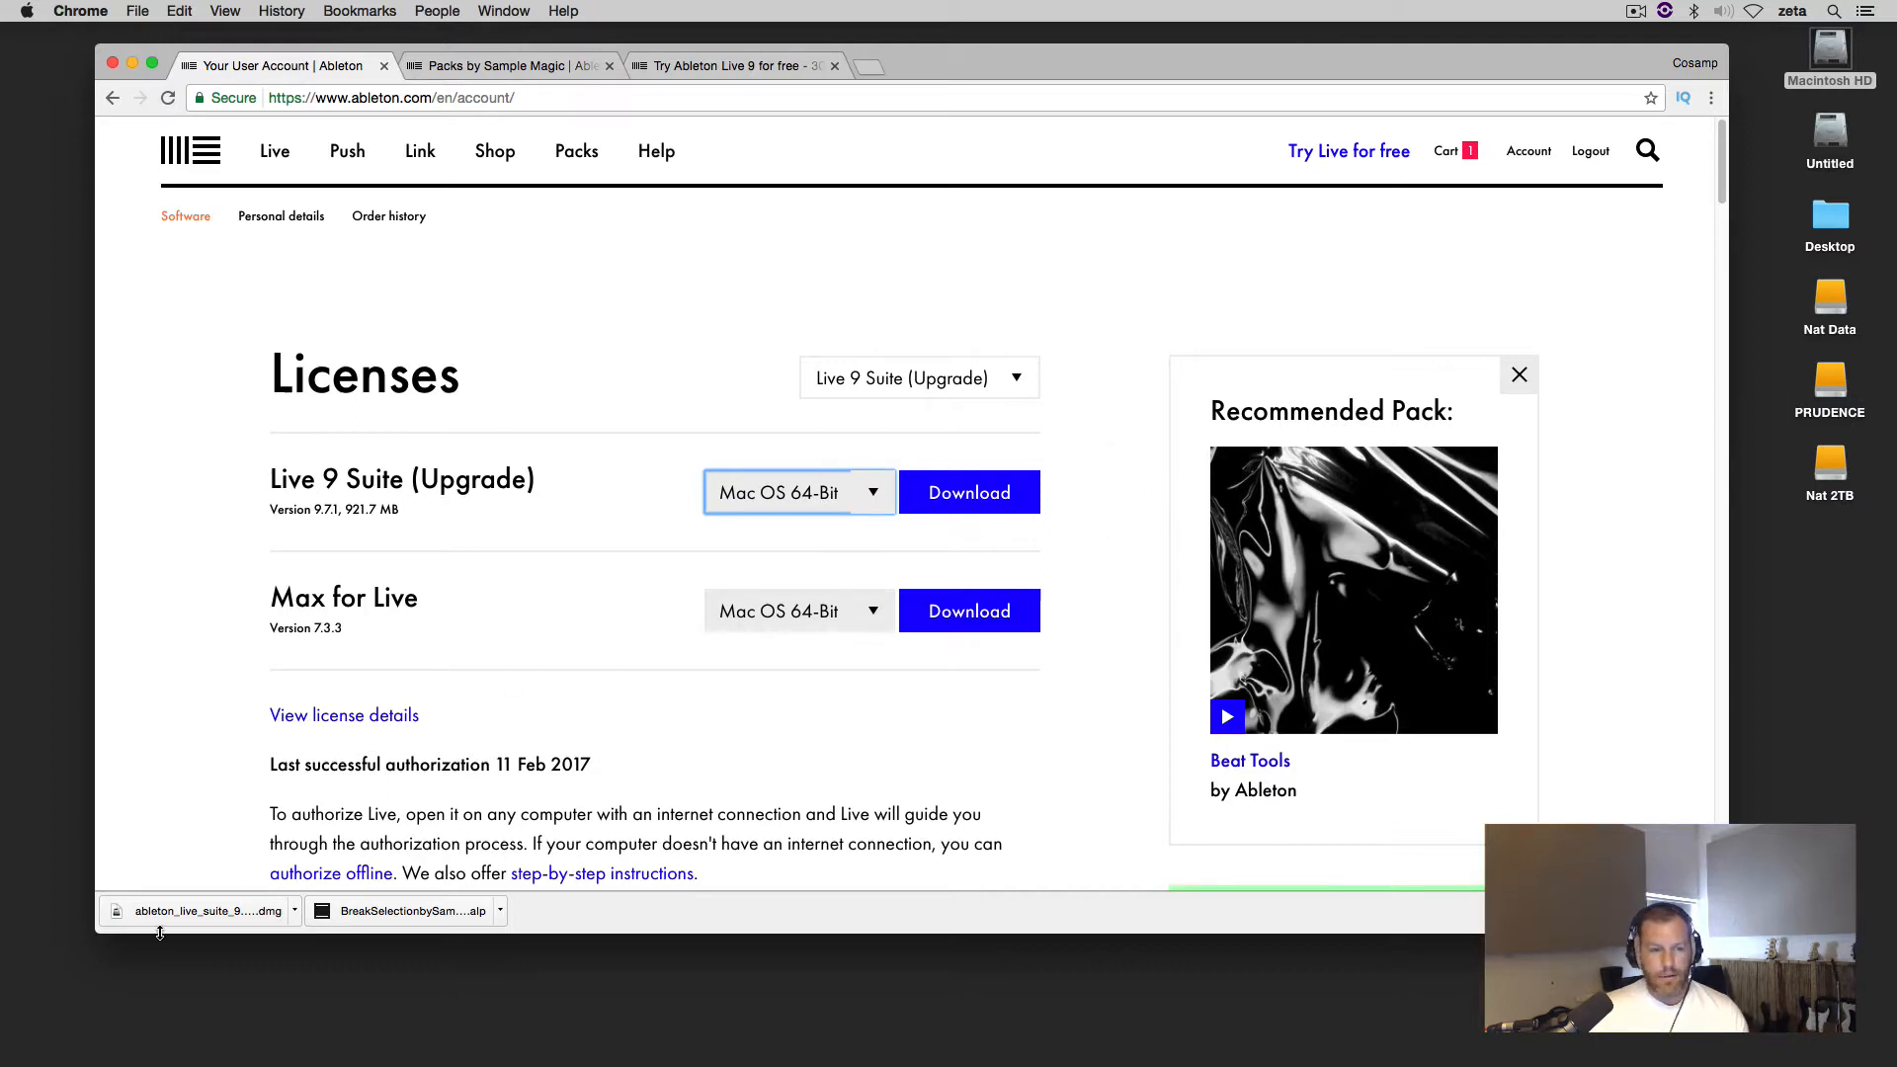
Install Ableton Live 9 Suite into Applications from the downloaded 64-bit disk image, accepting its license agreement
{"action": "left_click", "coordinate": [190, 911]}
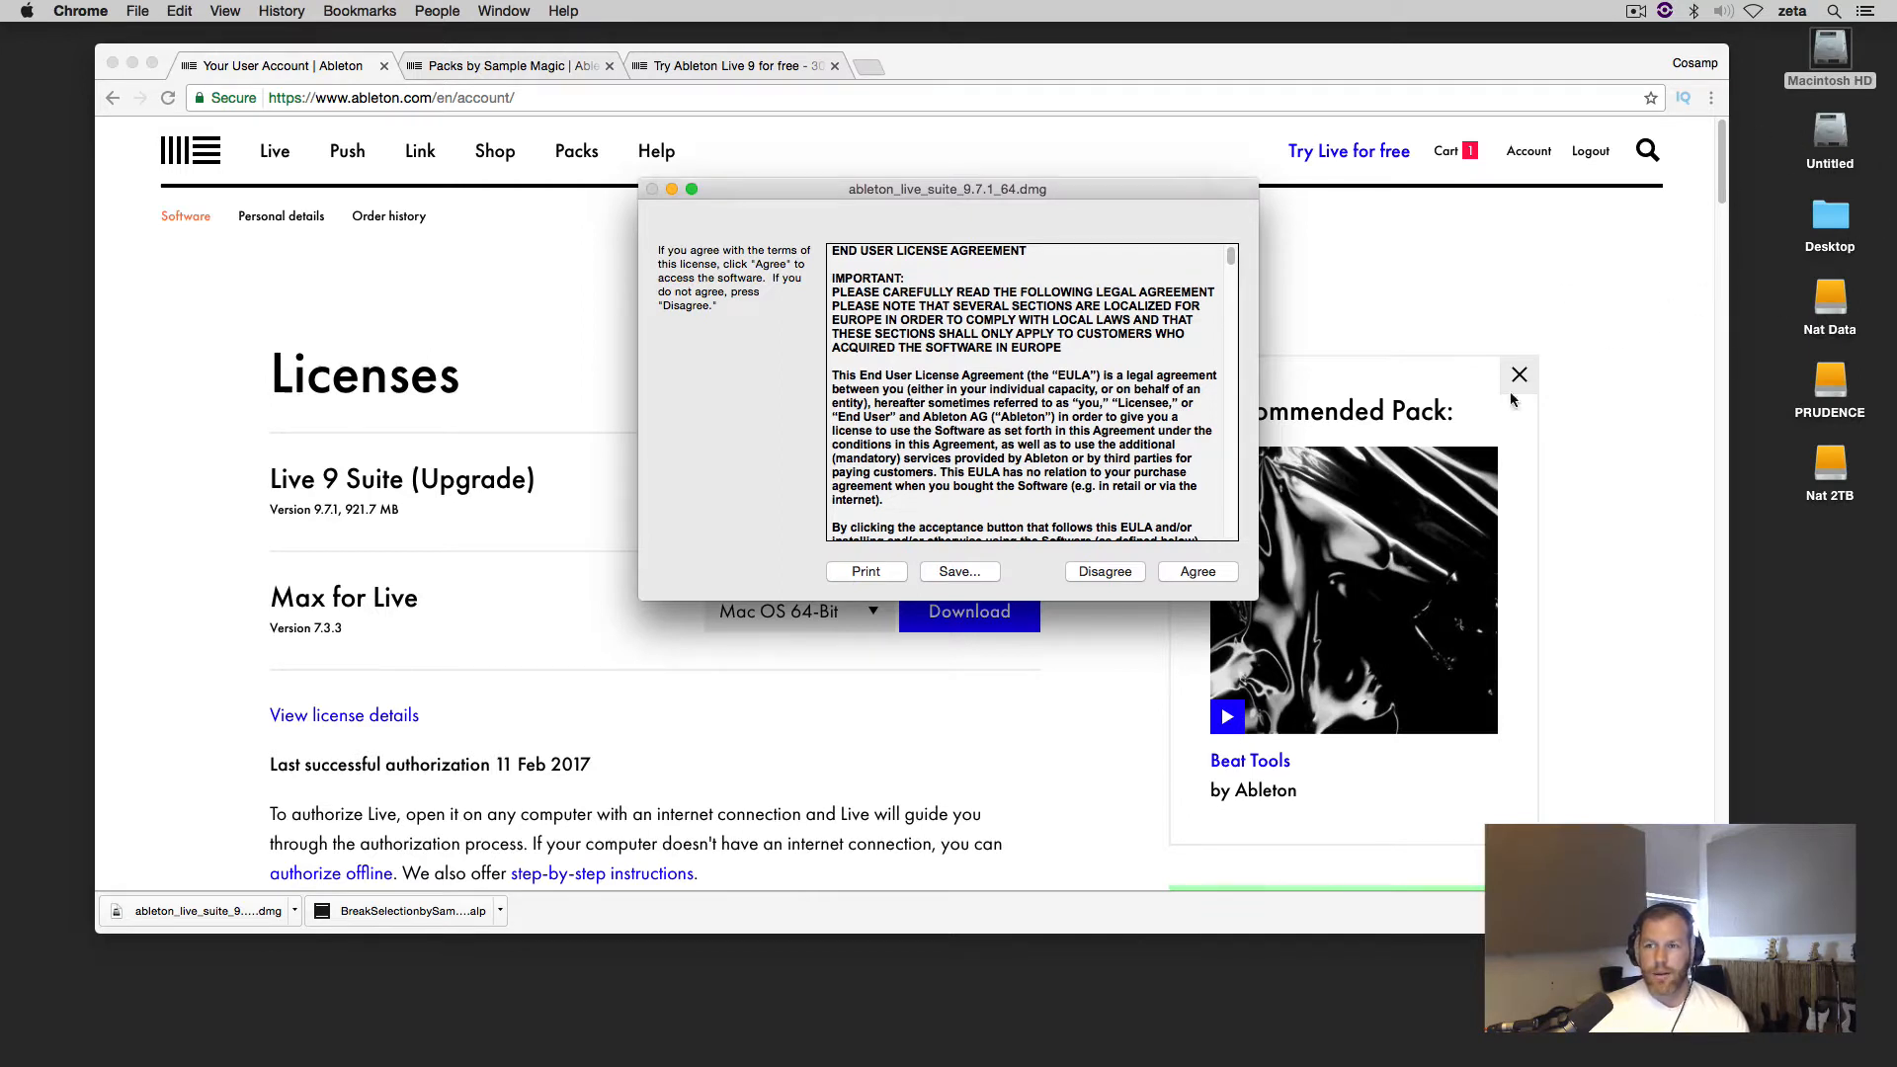
{"action": "left_click", "coordinate": [1196, 573]}
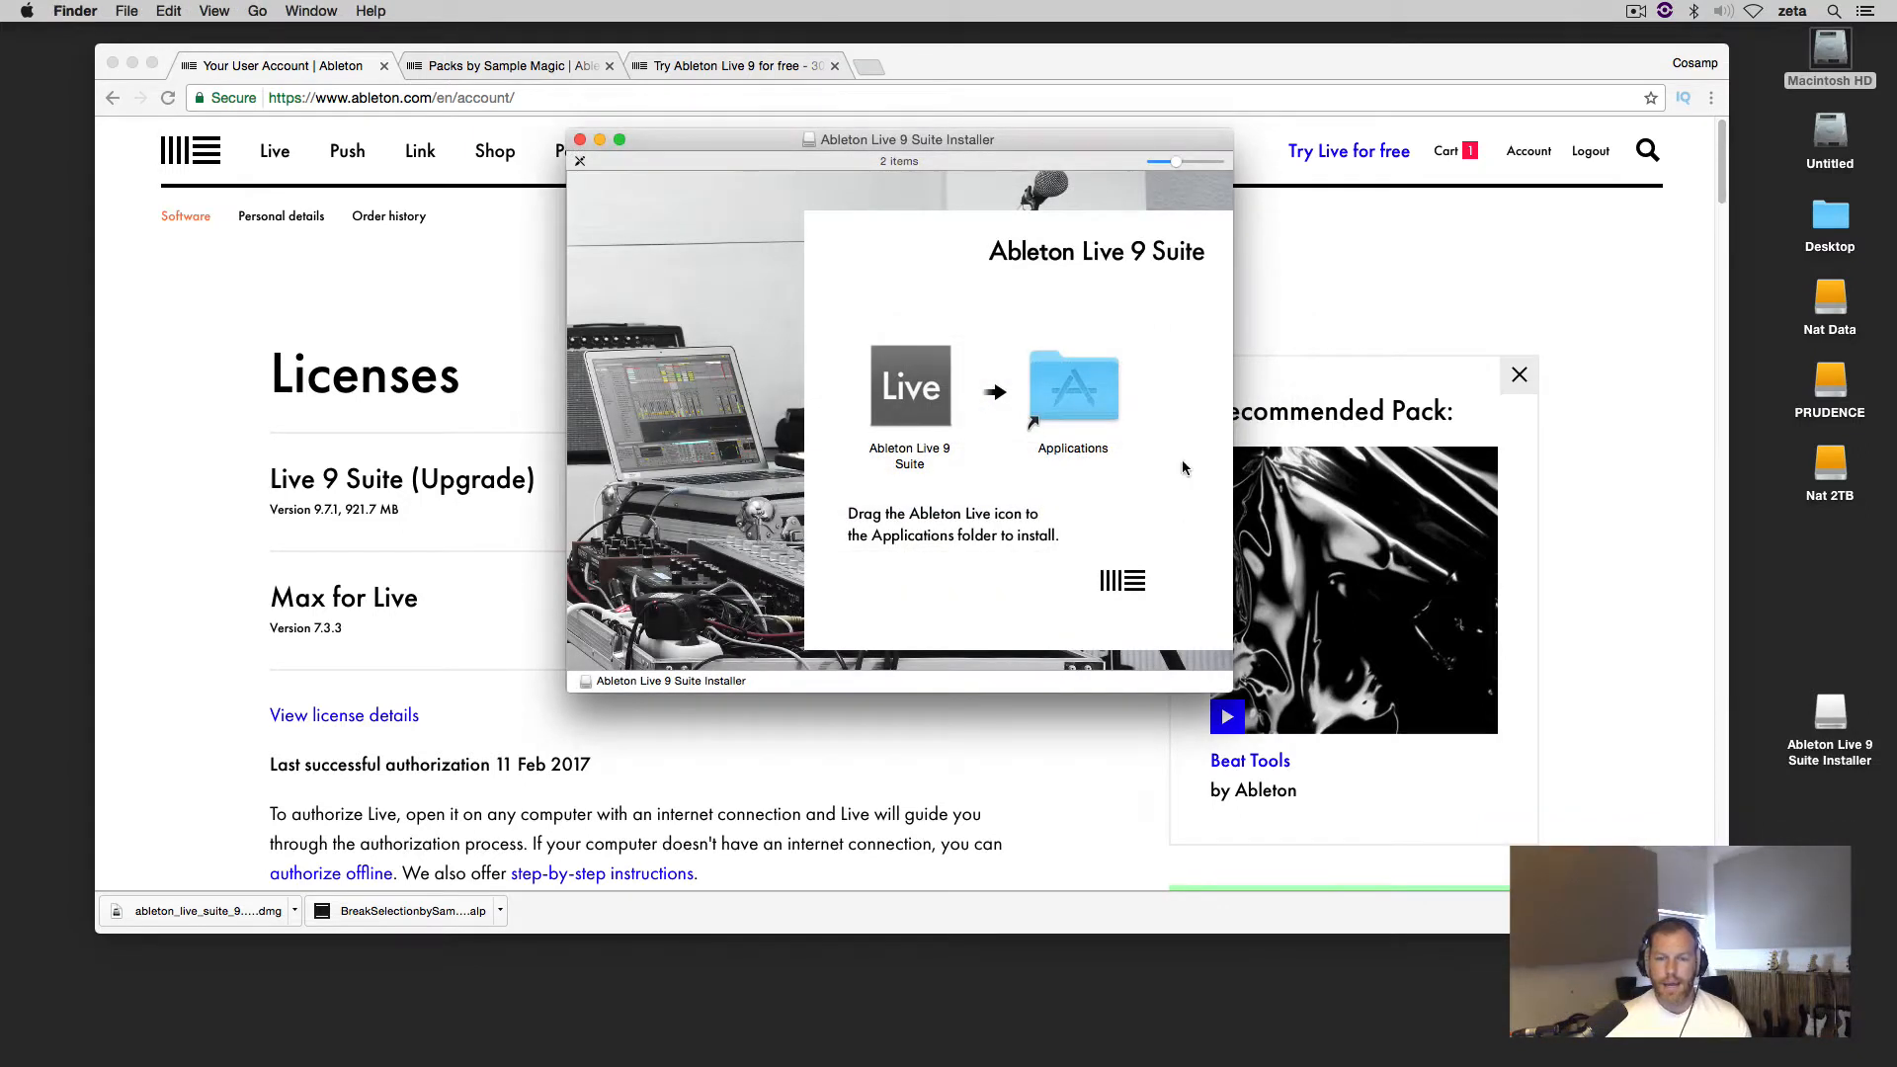
{"action": "left_click_drag", "start_coordinate": [959, 138], "coordinate": [1018, 116]}
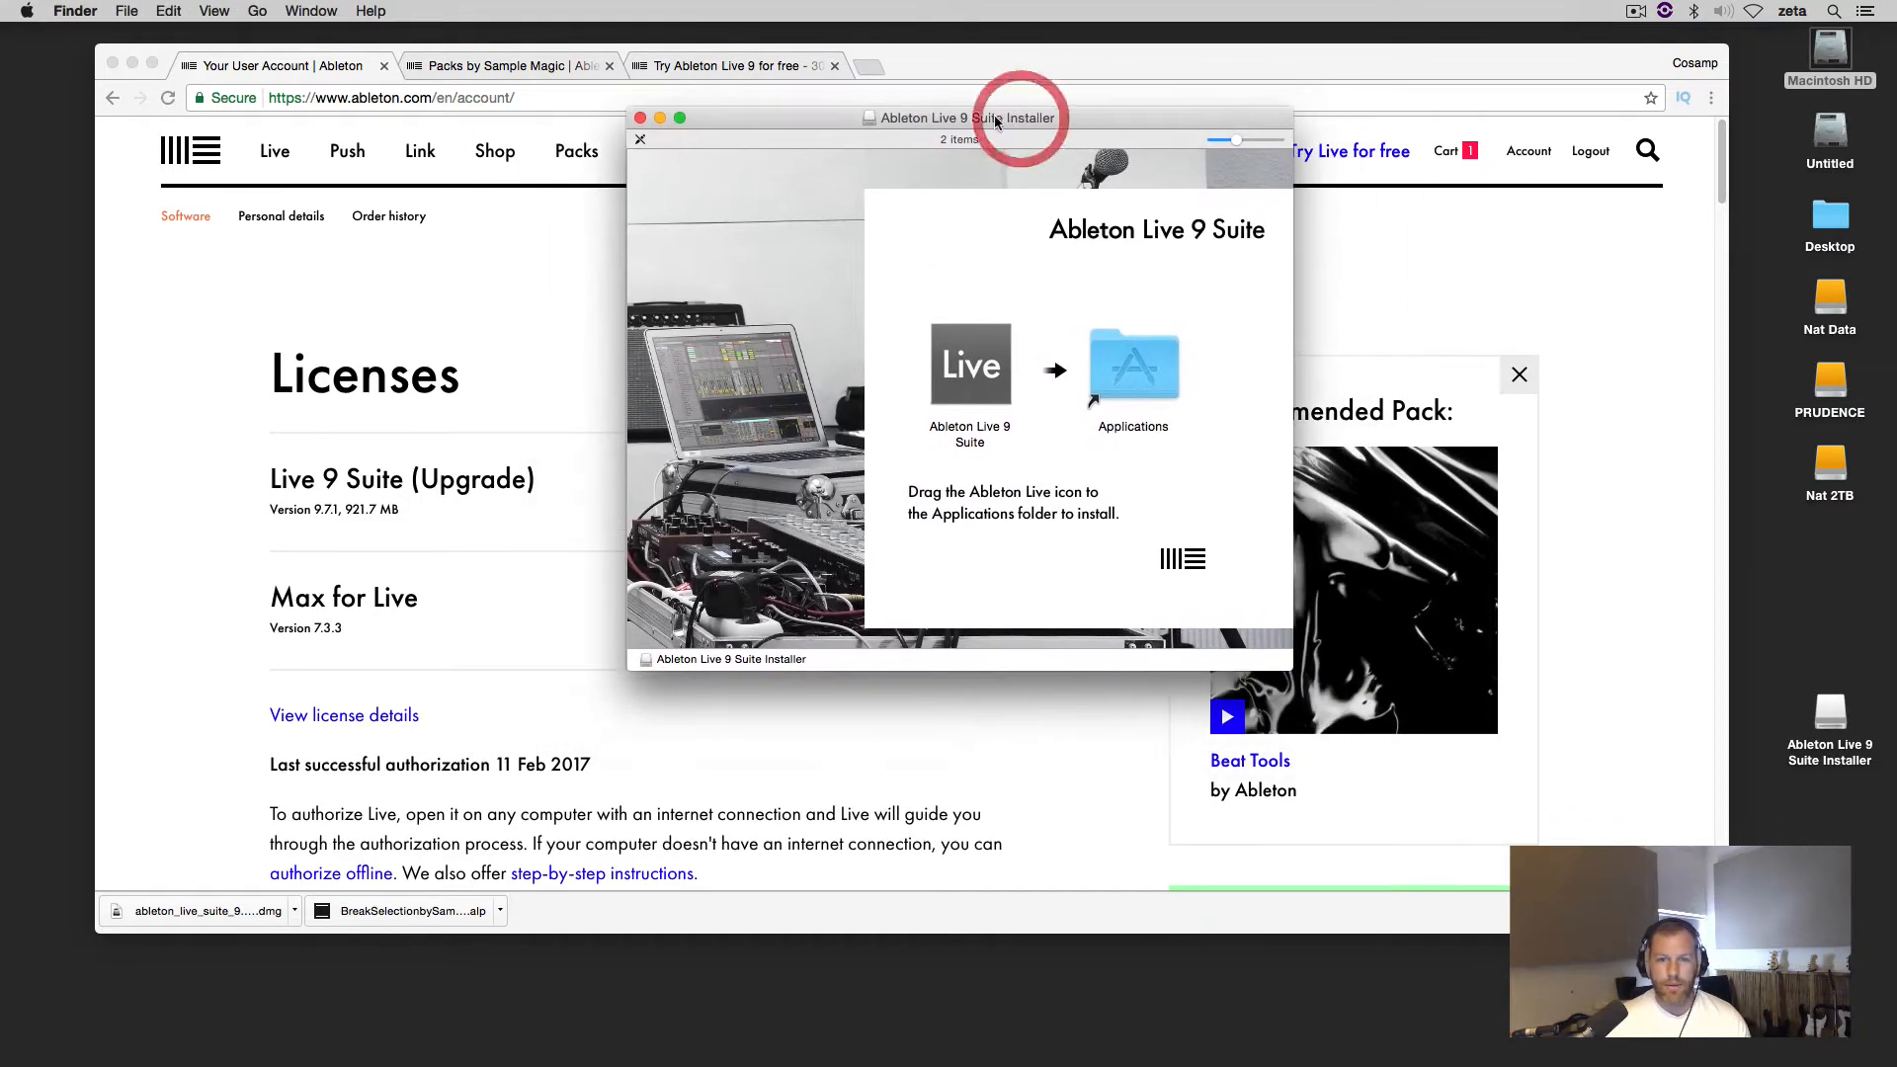
{"action": "left_click", "coordinate": [958, 365]}
{"action": "left_click_drag", "start_coordinate": [957, 366], "coordinate": [1164, 375]}
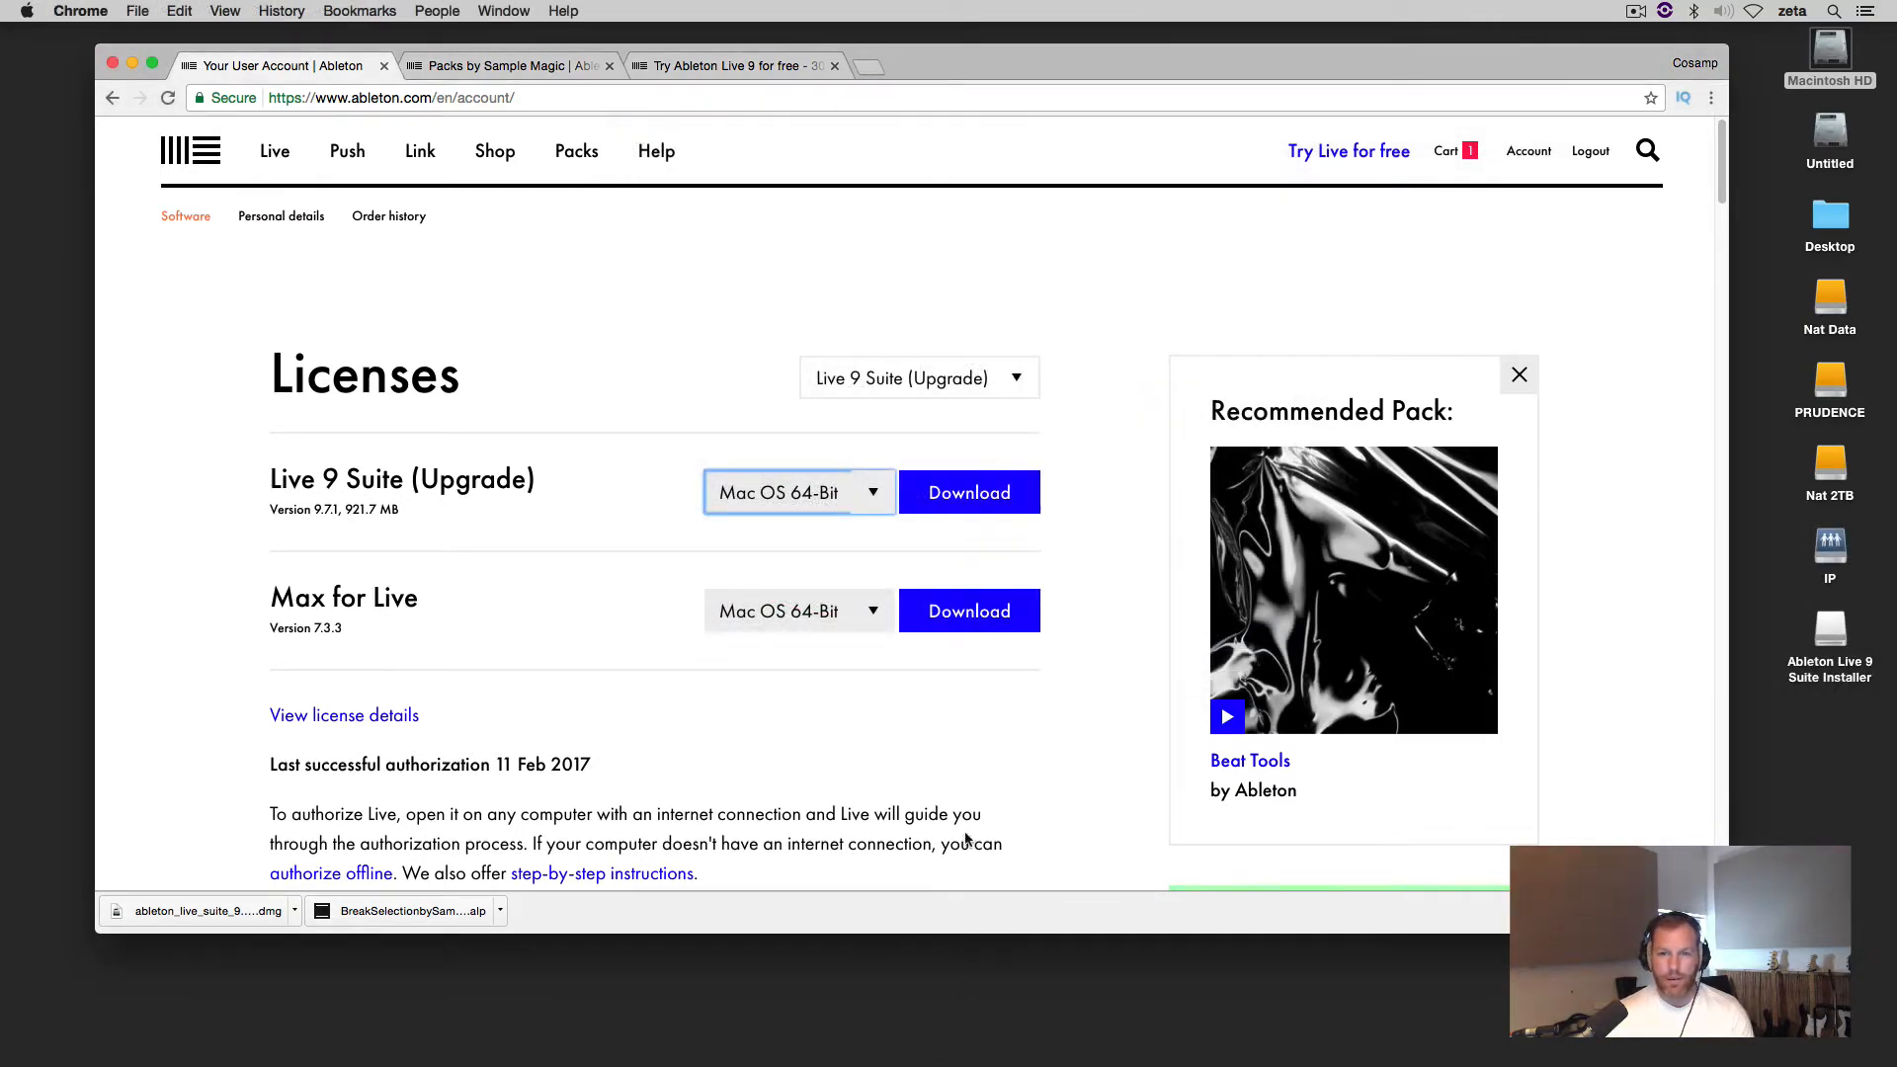
Add Ableton Live 9 Suite from the Applications folder on Macintosh HD to the Dock and launch it
{"action": "left_click", "coordinate": [1828, 44]}
{"action": "double_click", "coordinate": [1827, 45]}
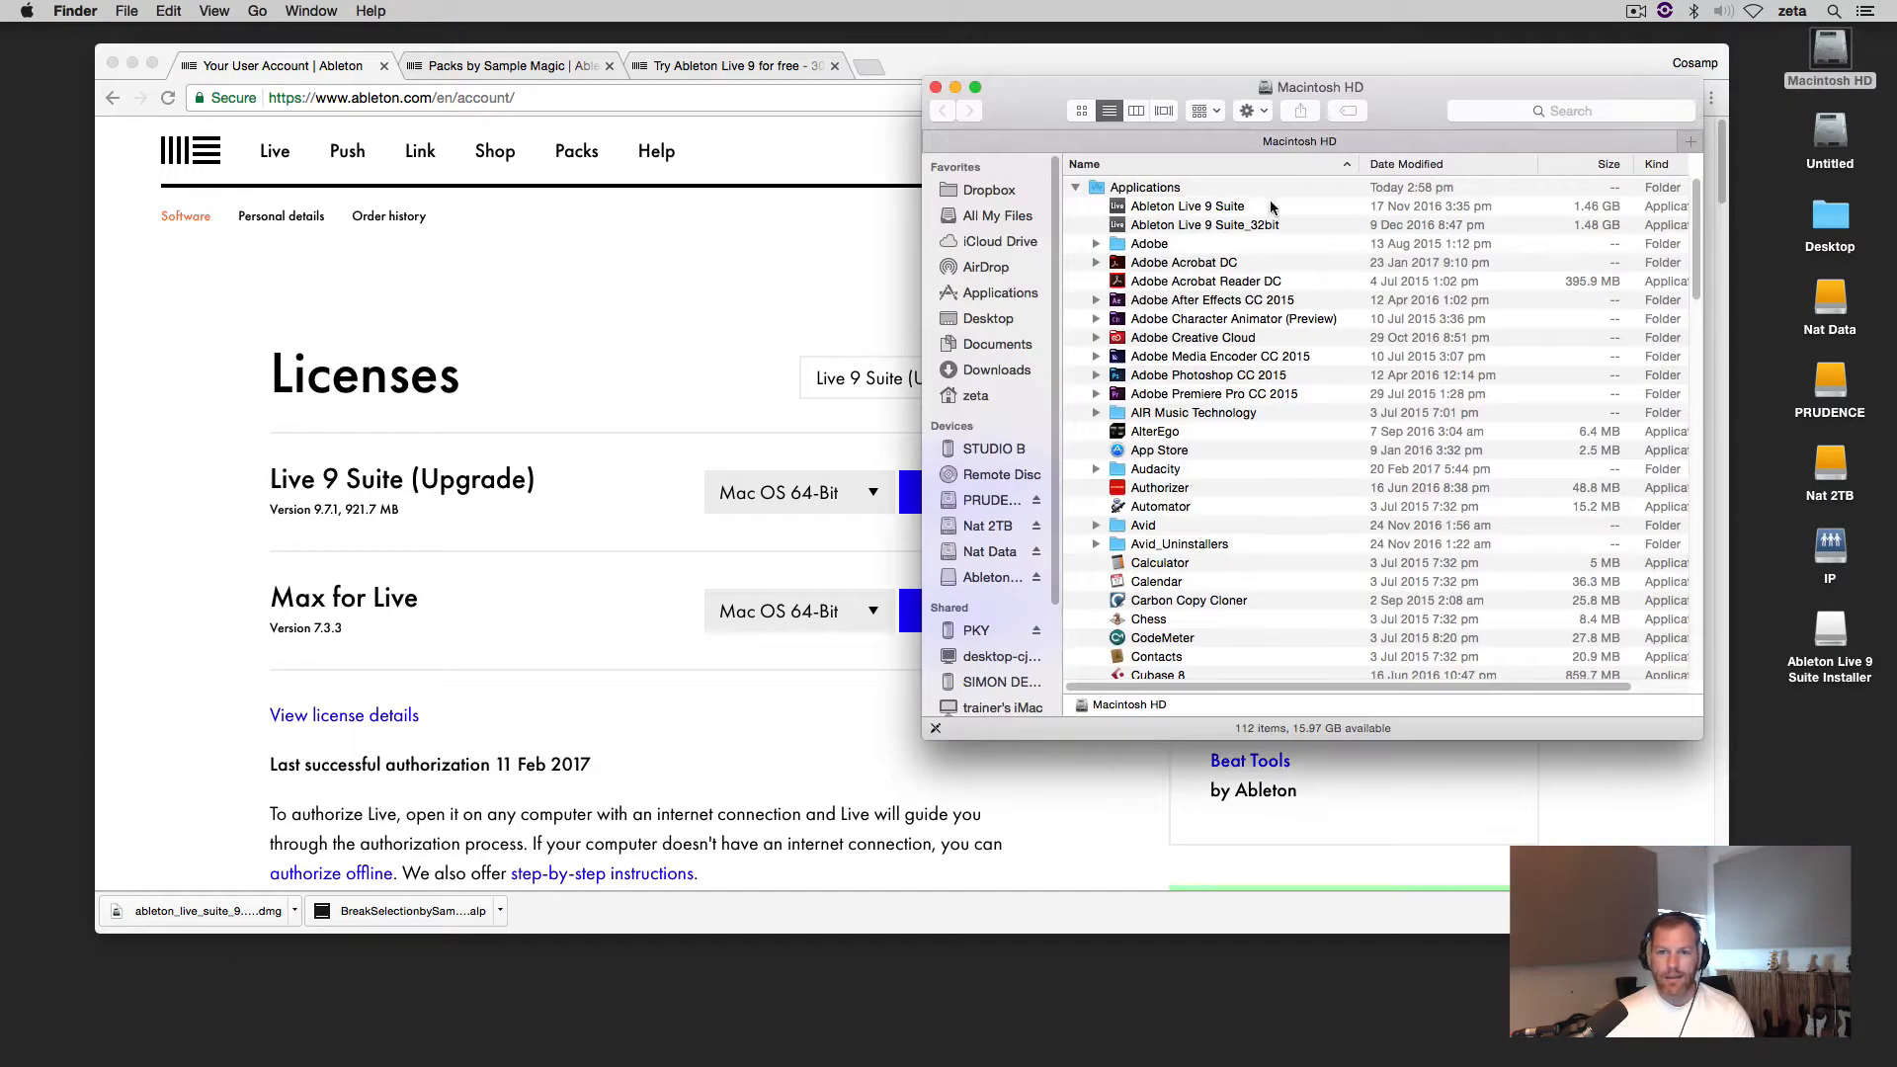
{"action": "left_click", "coordinate": [1076, 188]}
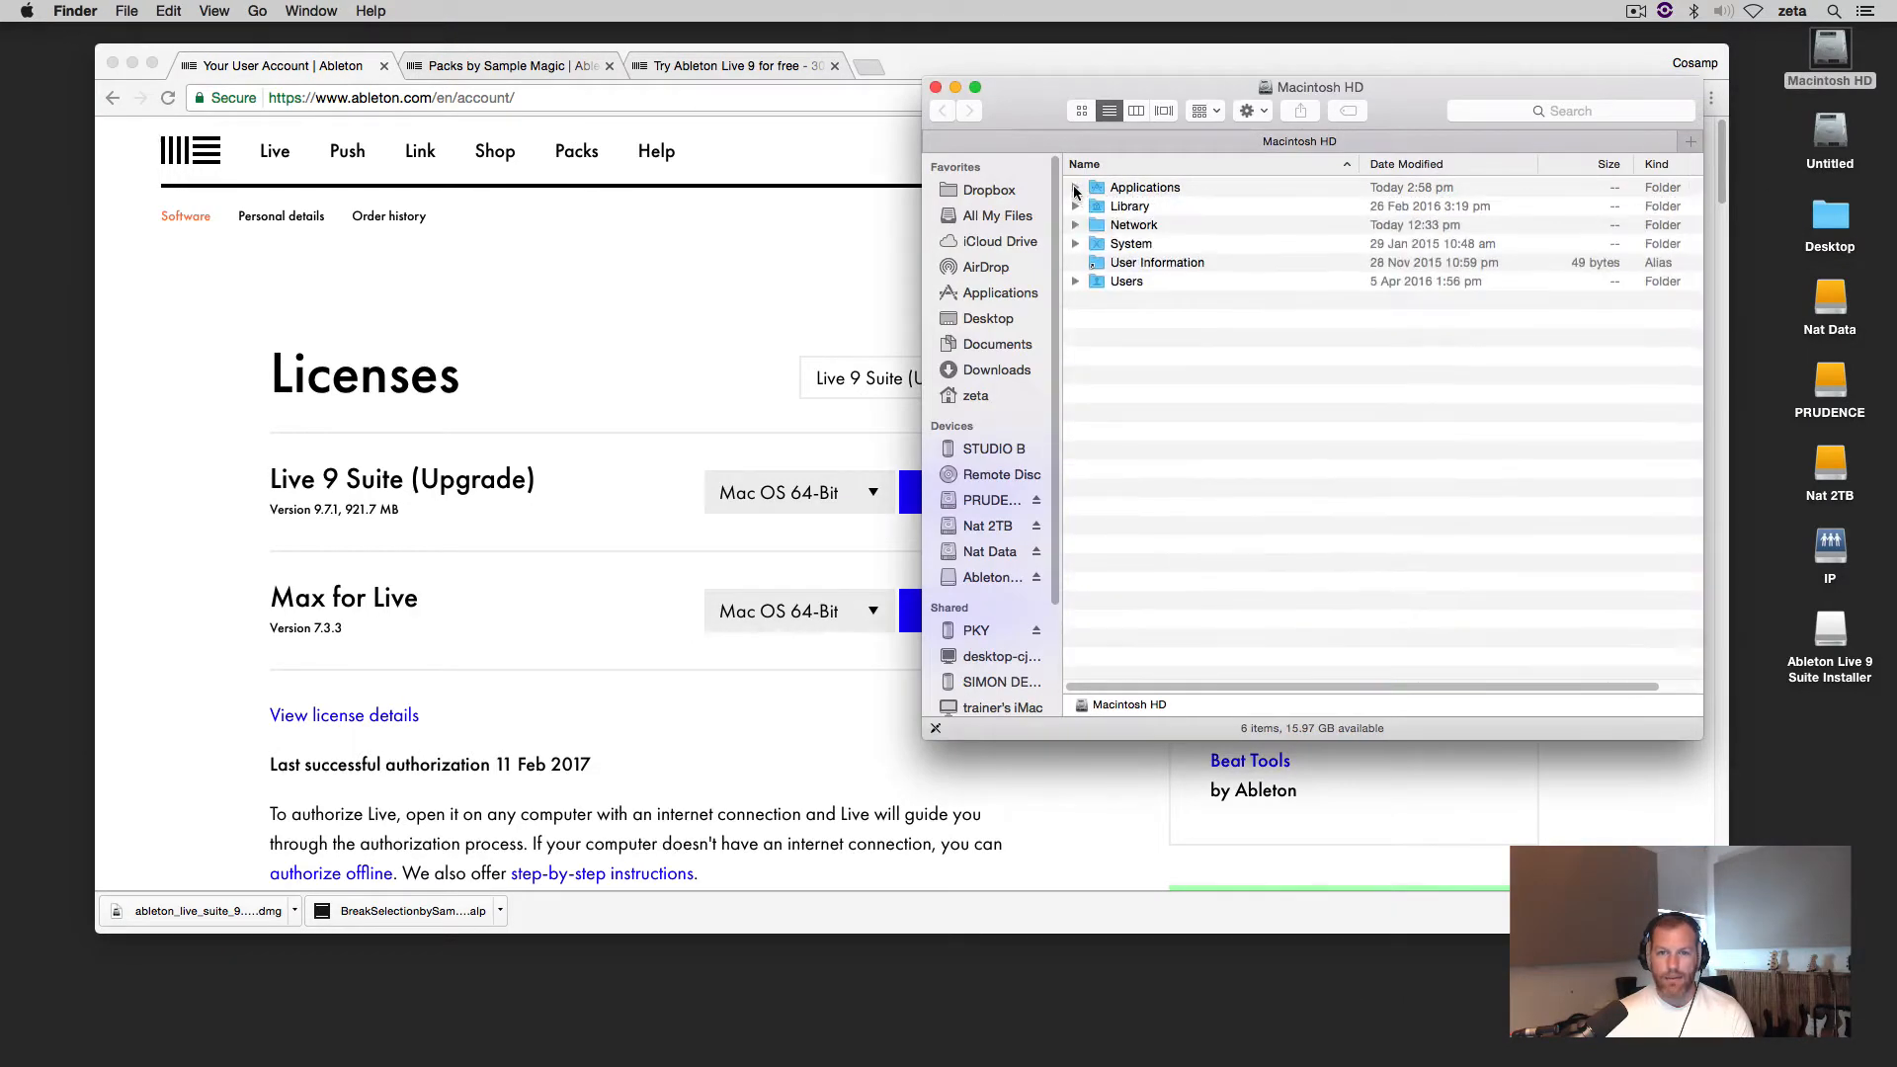
{"action": "left_click", "coordinate": [1077, 188]}
{"action": "left_click", "coordinate": [1148, 206]}
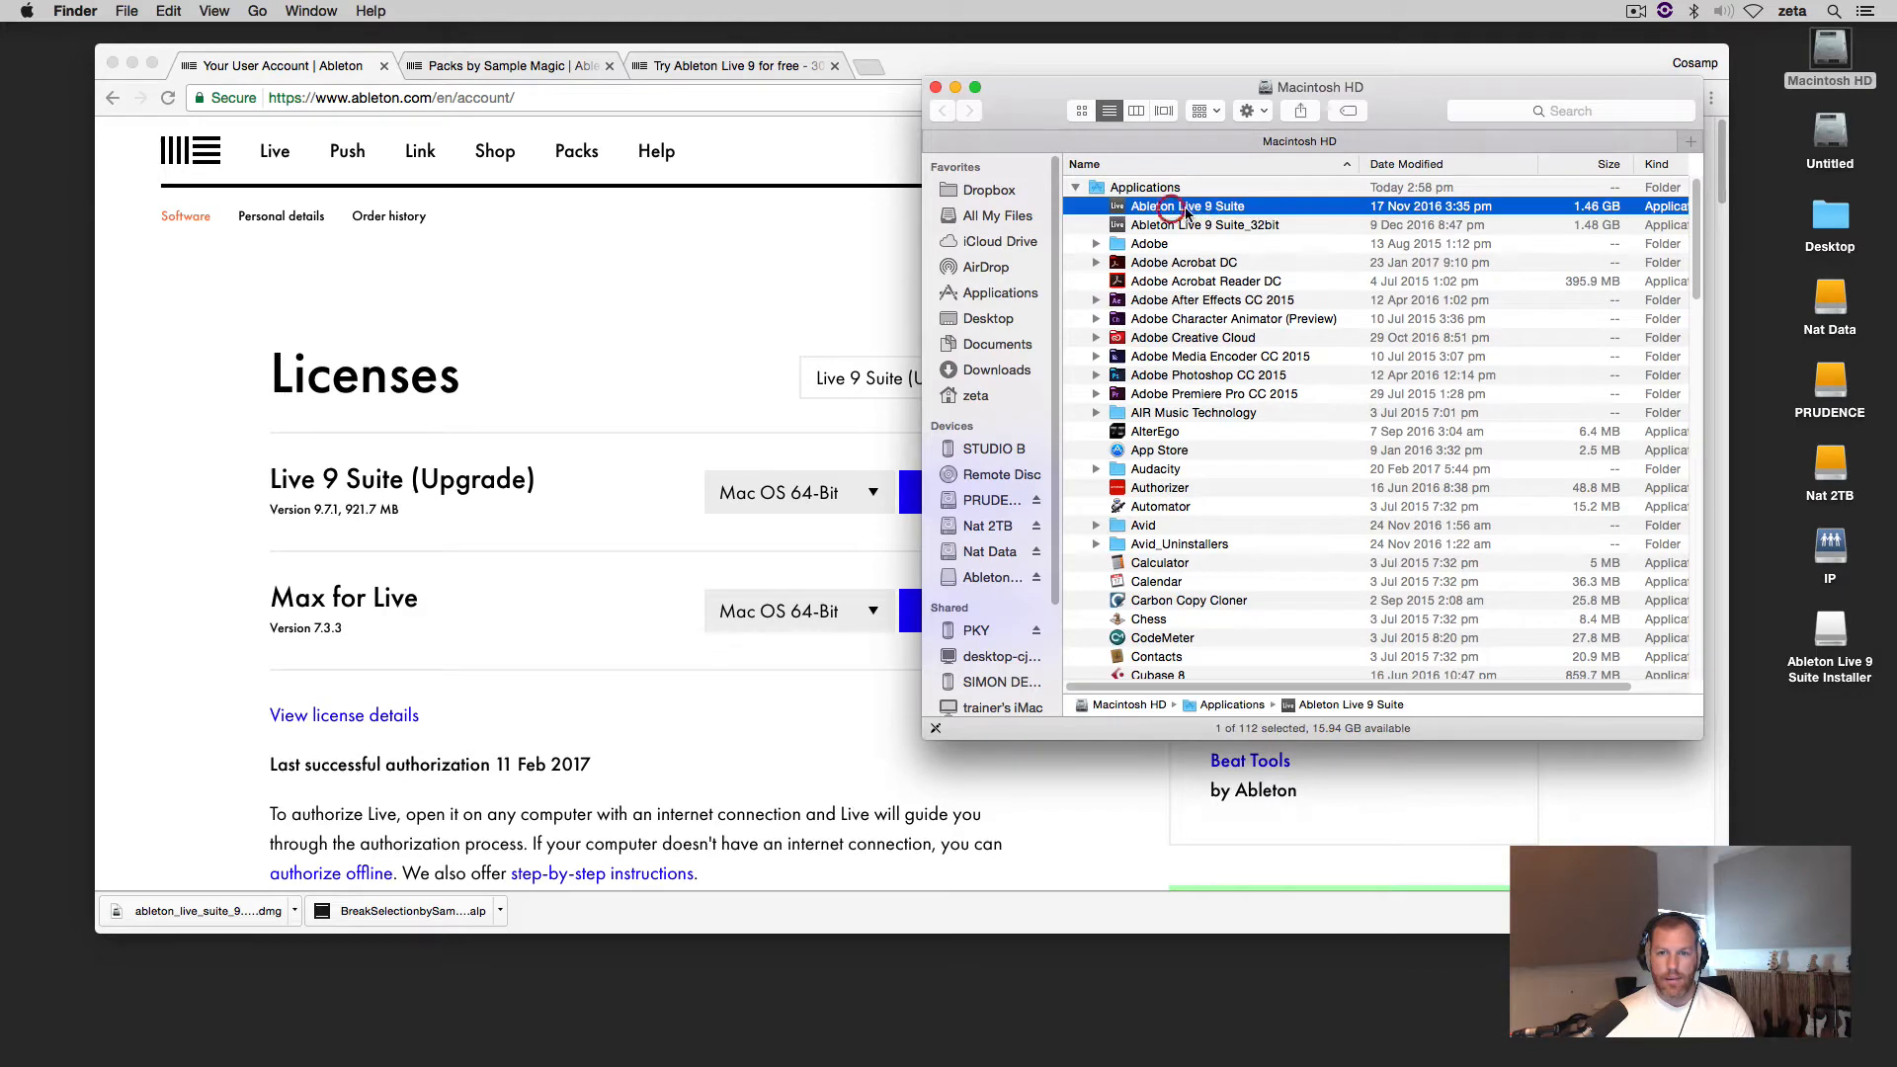
{"action": "left_click_drag", "start_coordinate": [1152, 205], "coordinate": [935, 1036]}
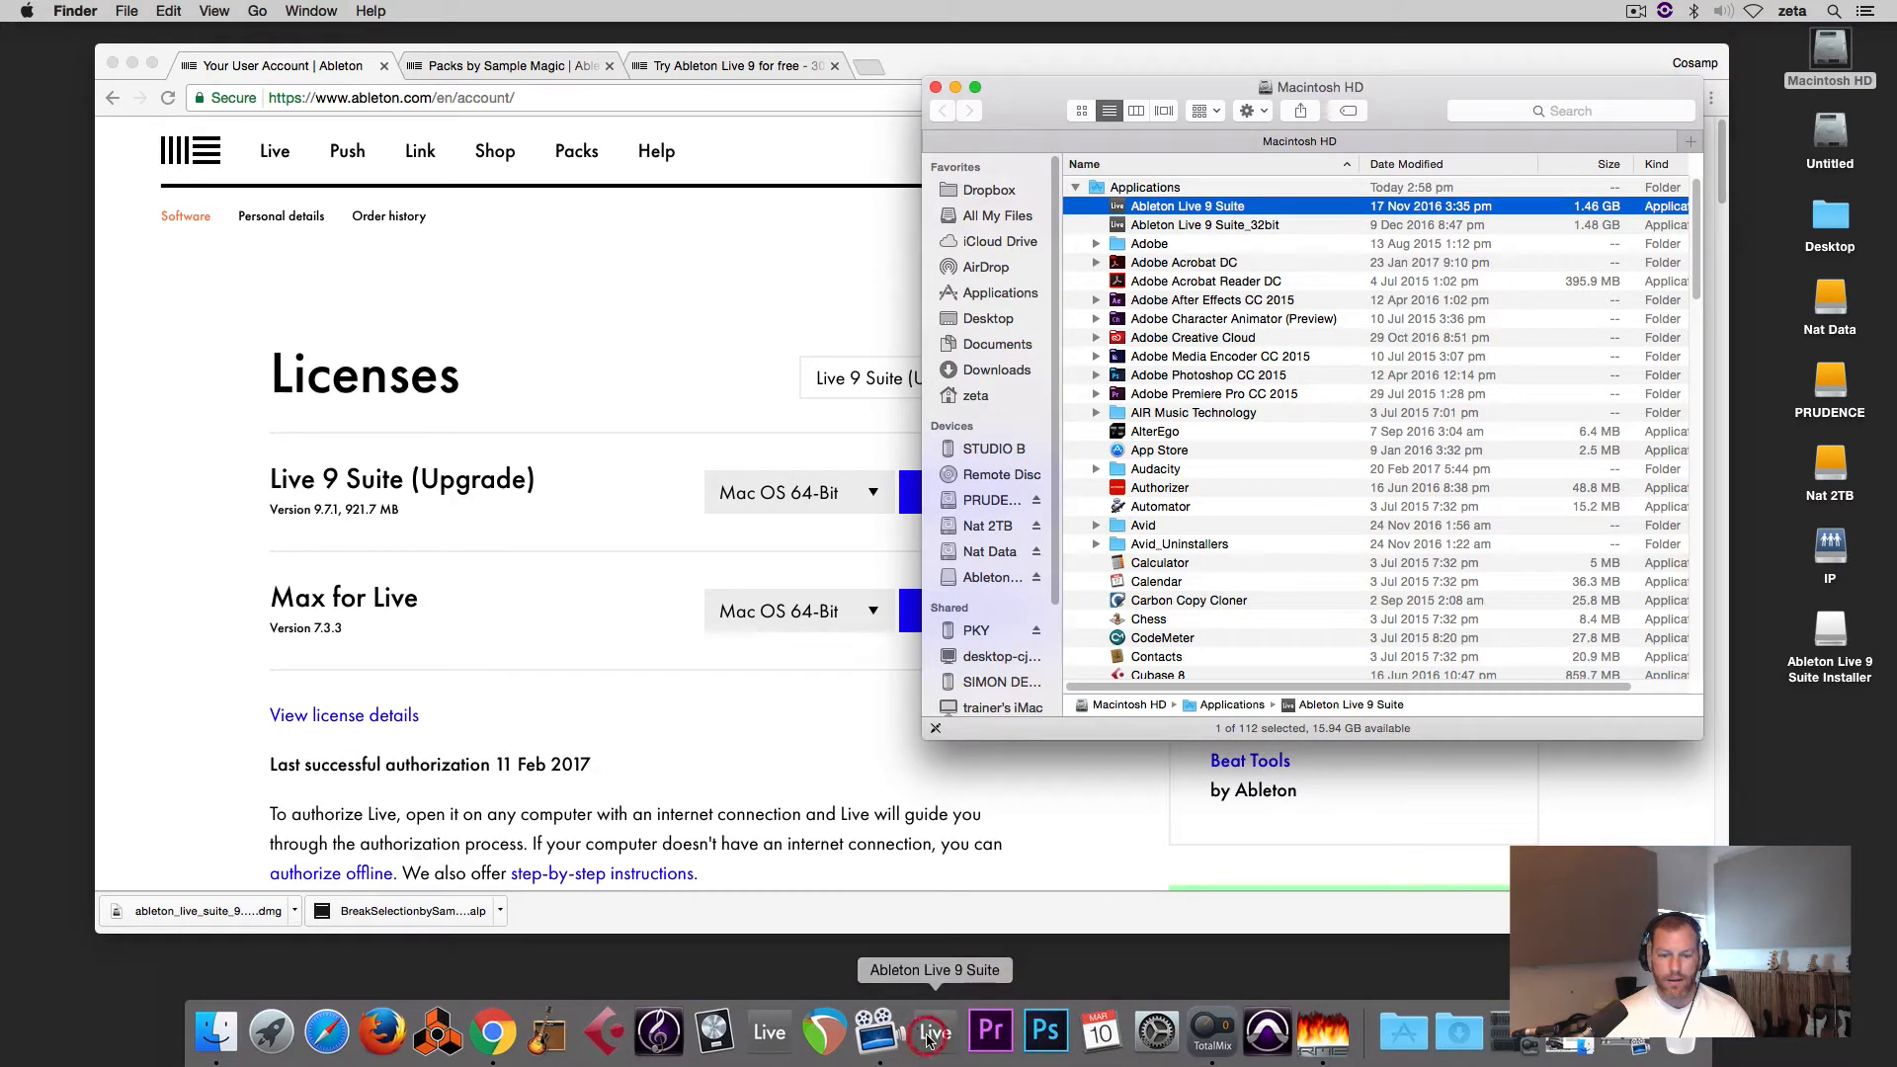
{"action": "left_click", "coordinate": [935, 1032]}
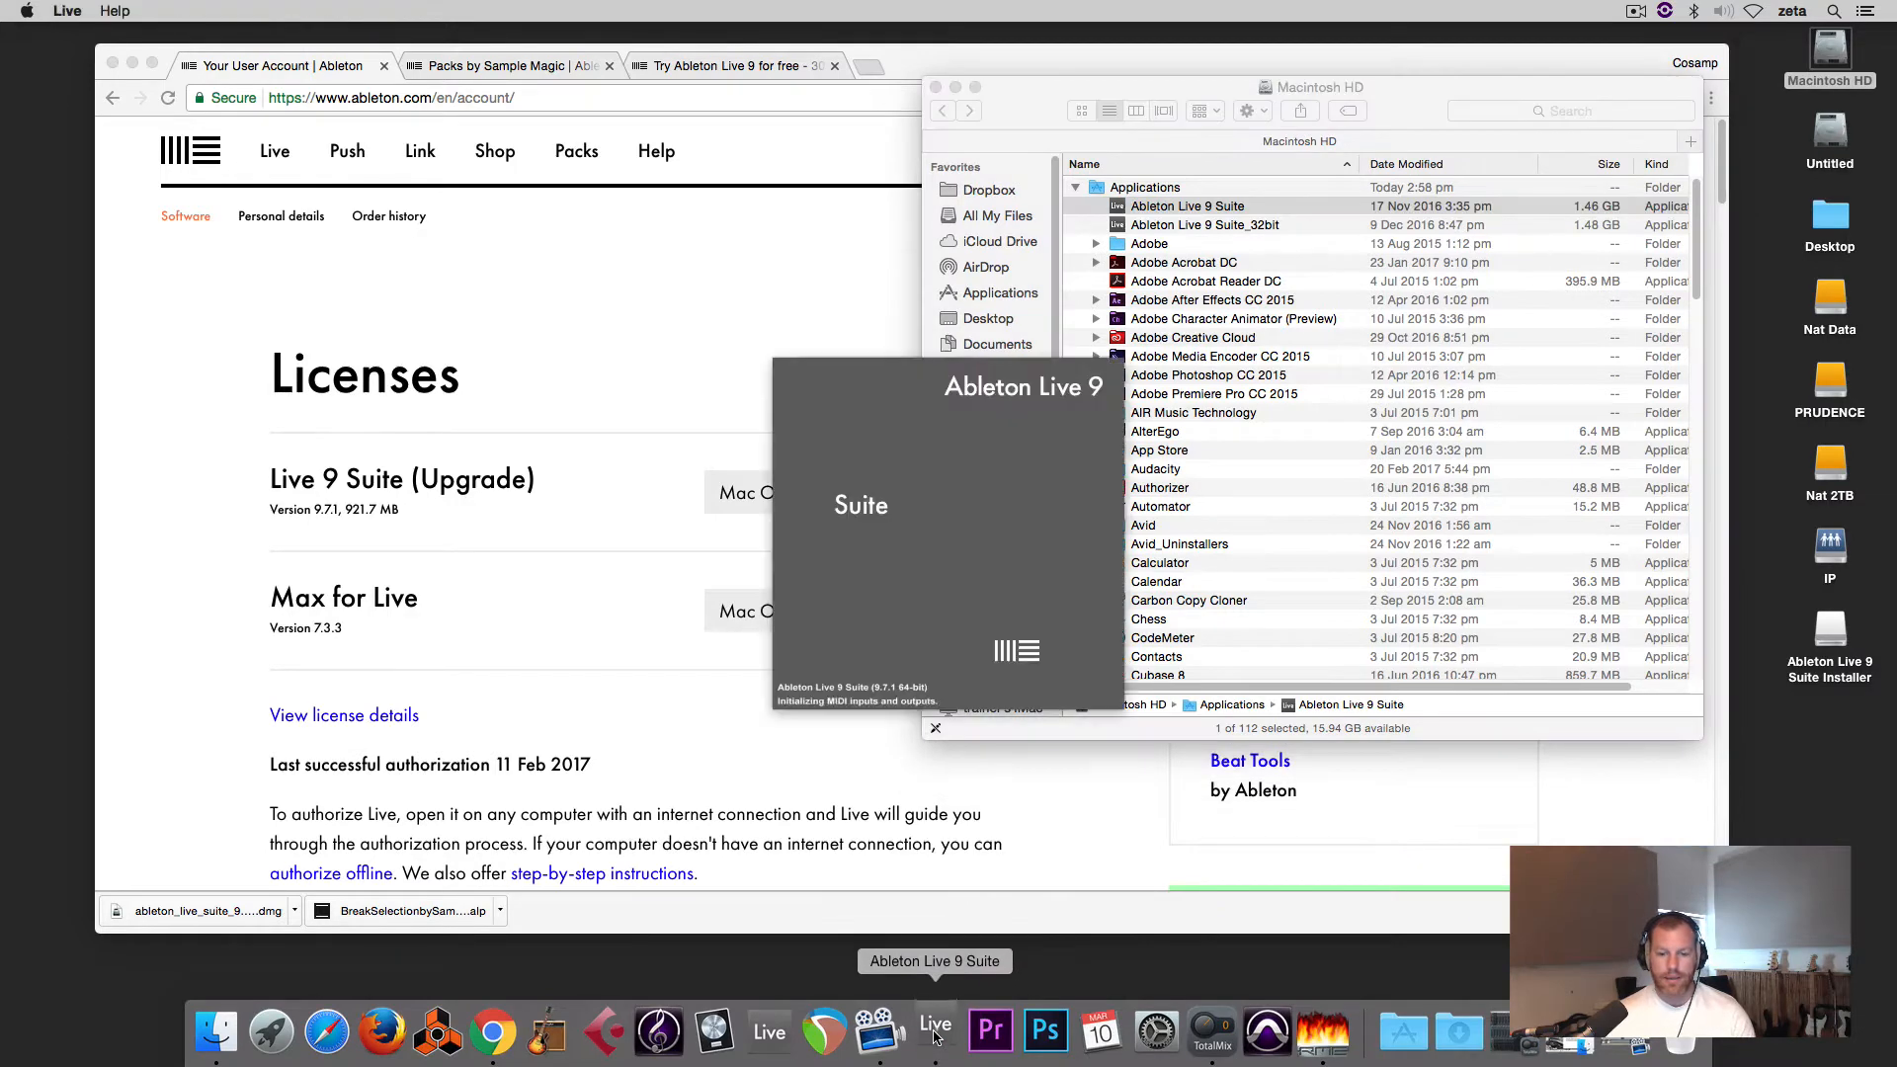
{"action": "left_click", "coordinate": [957, 87]}
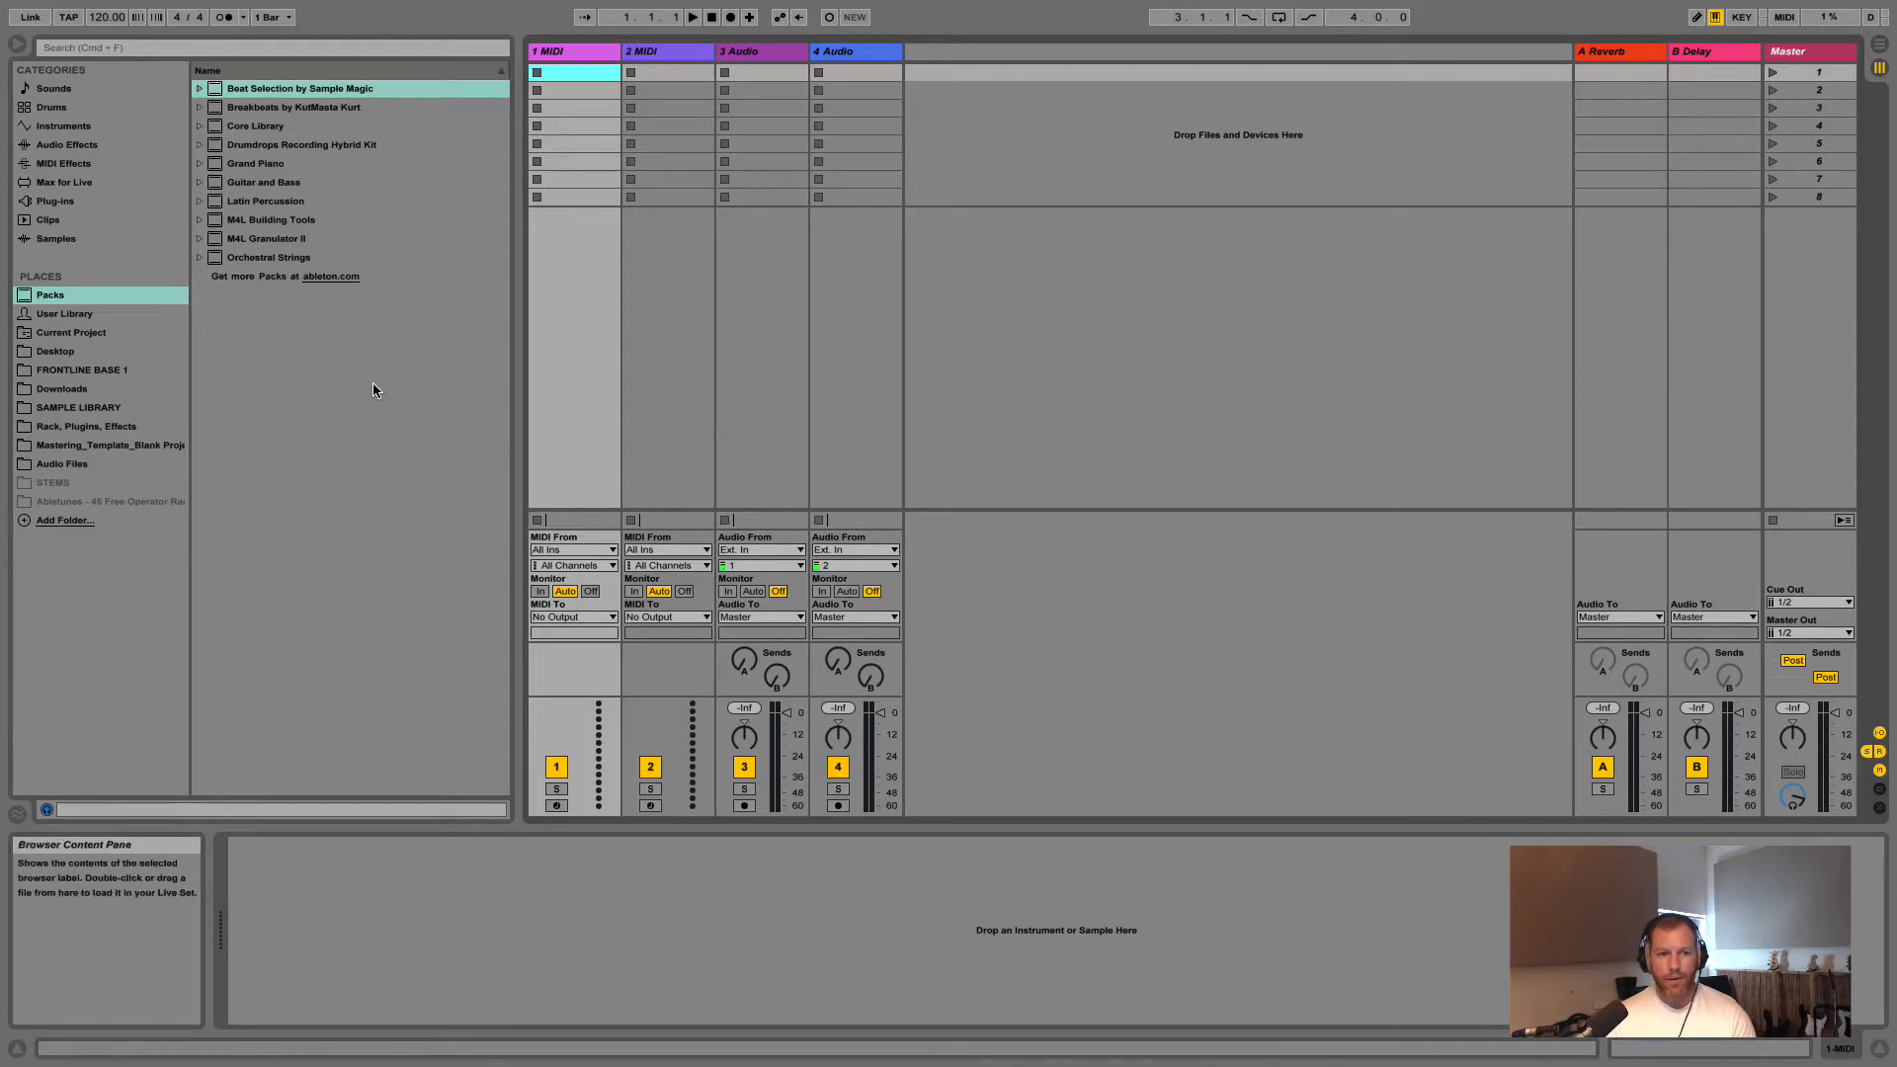
Open Live's audio preferences and move the Preferences window higher on the screen
{"action": "mouse_move", "coordinate": [318, 5]}
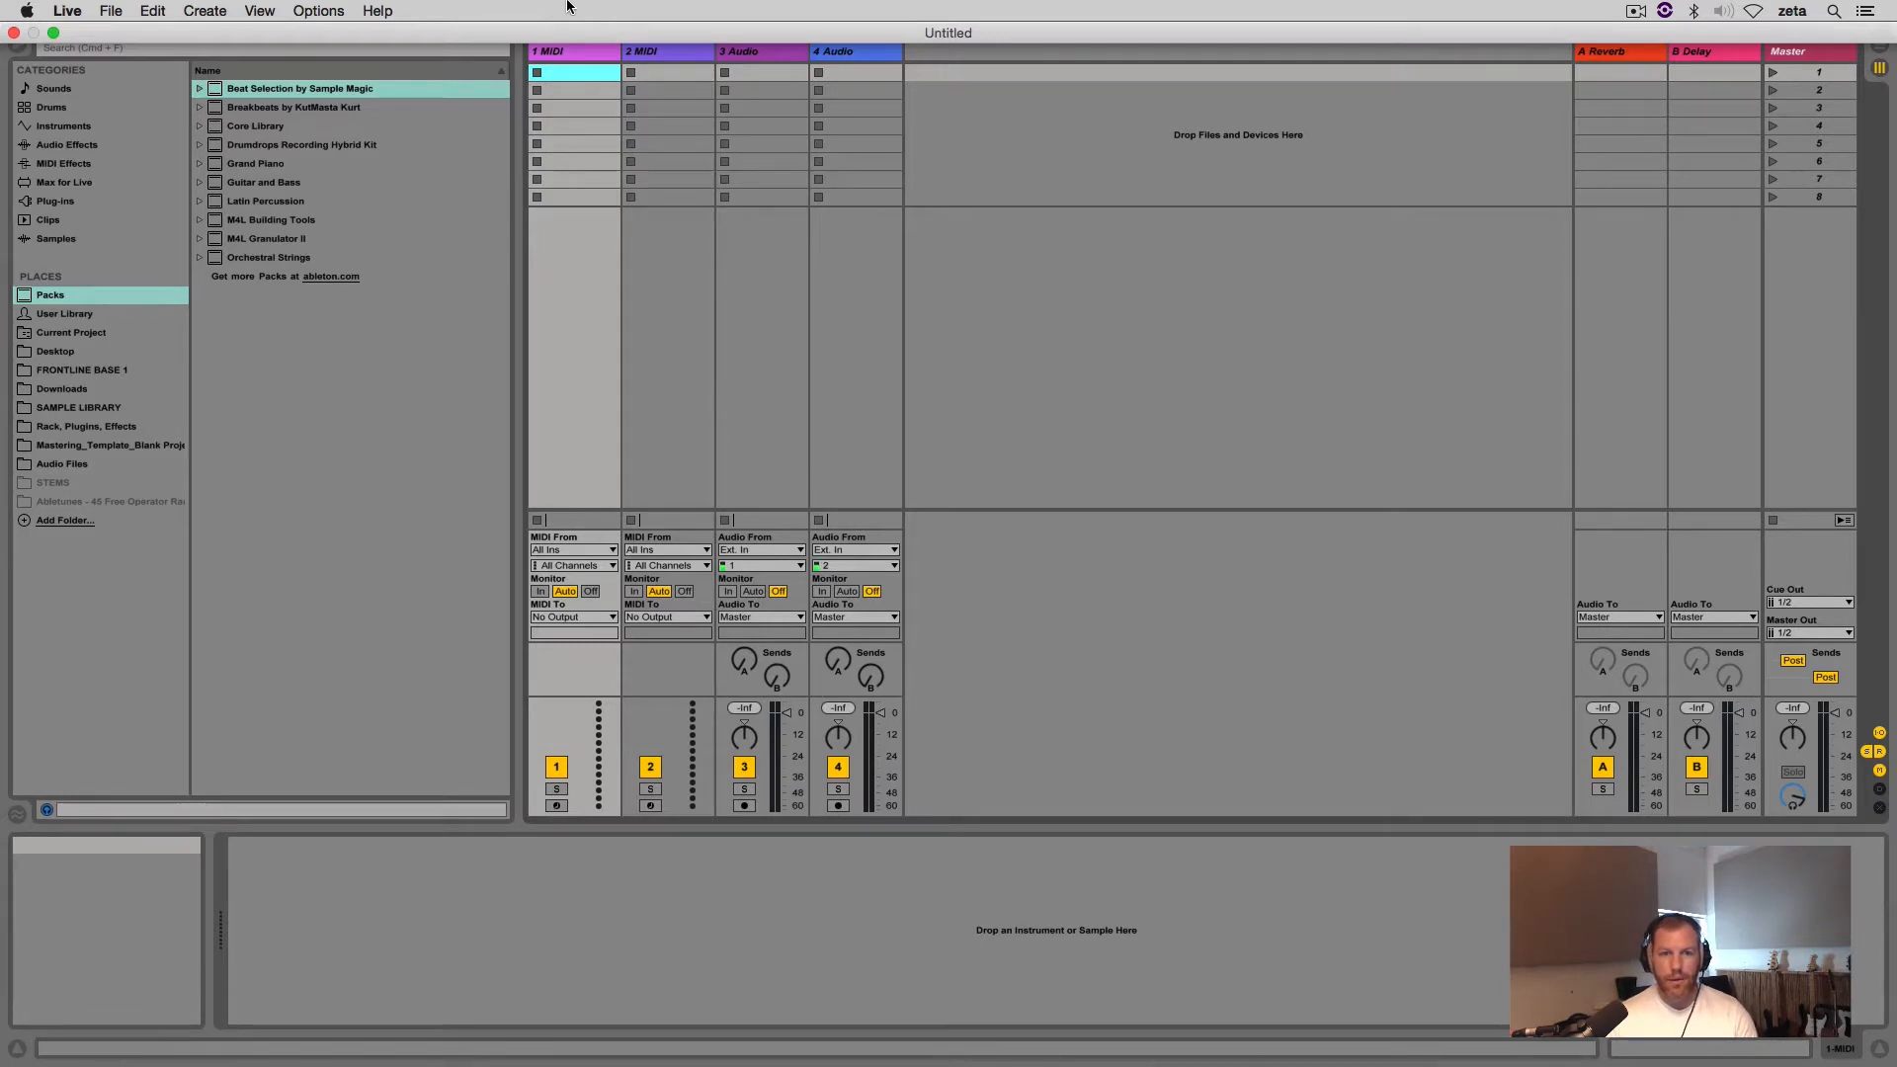
{"action": "left_click", "coordinate": [72, 11]}
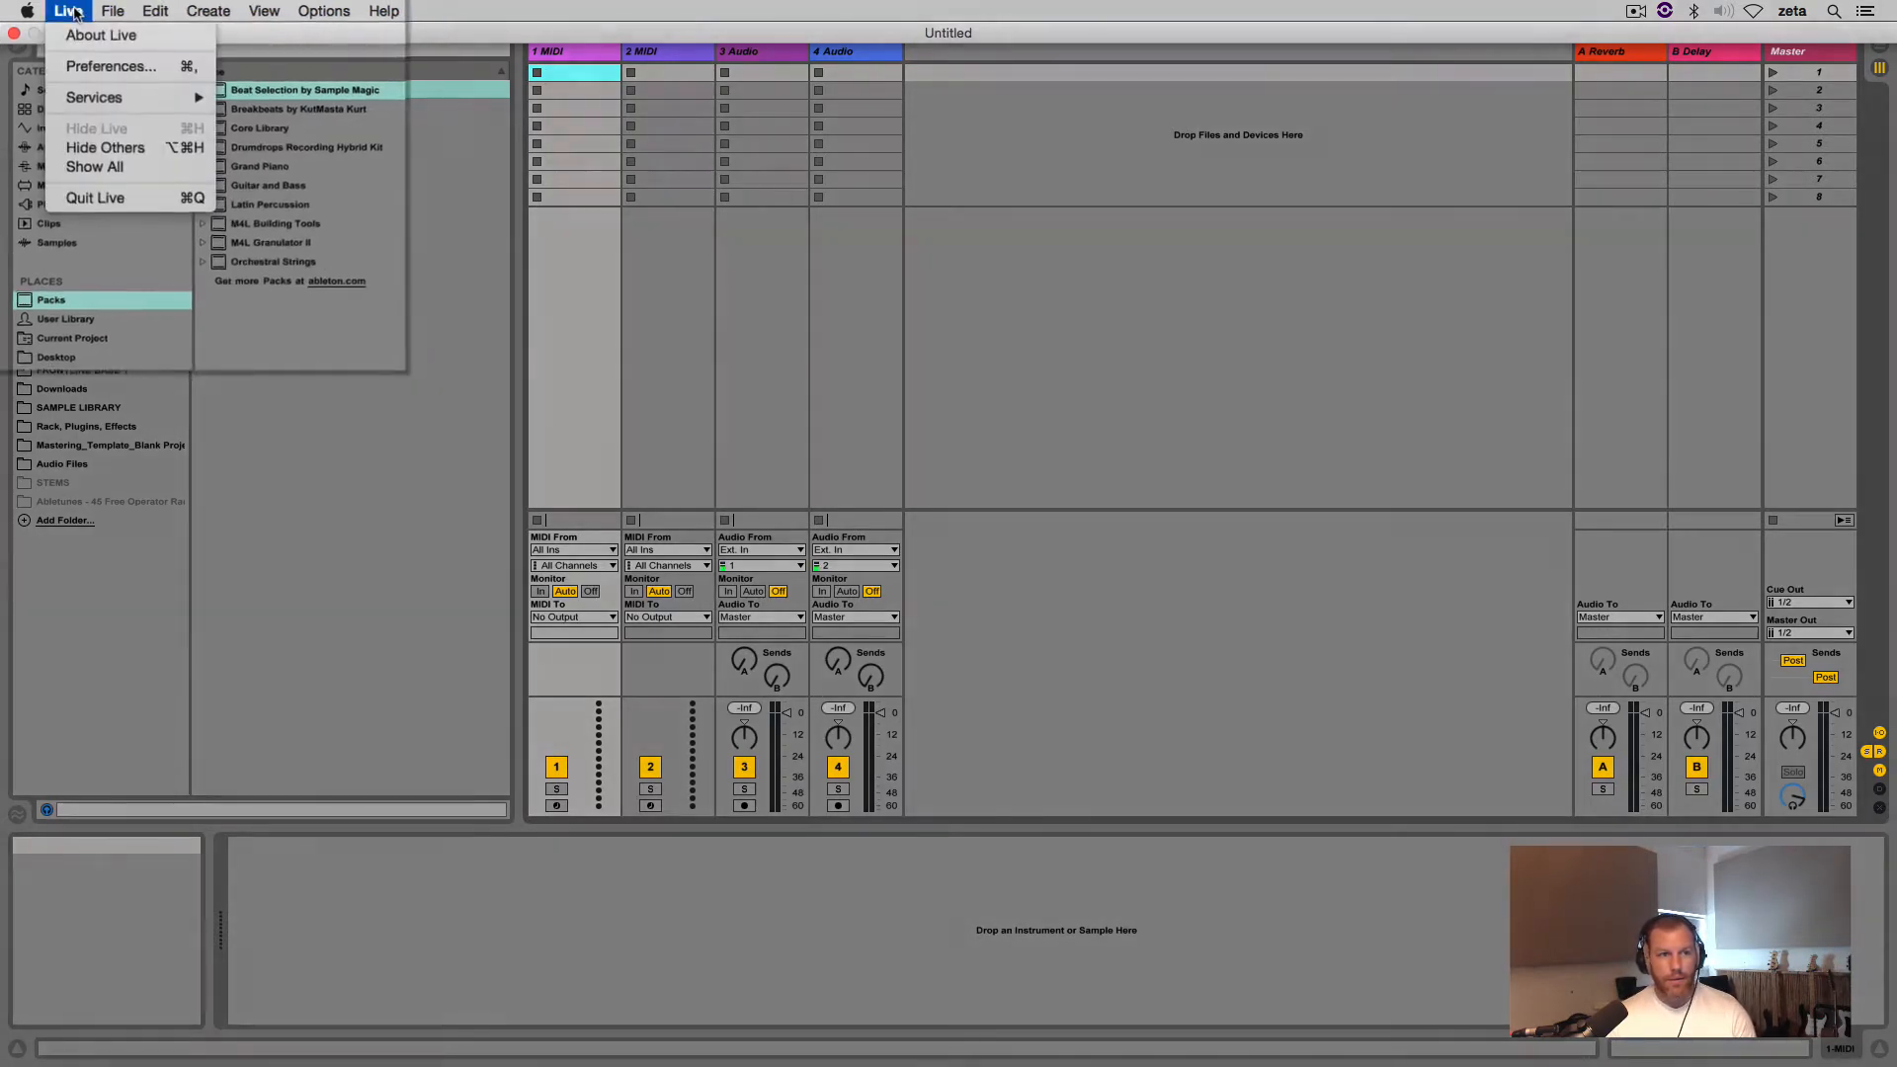
{"action": "left_click", "coordinate": [103, 69]}
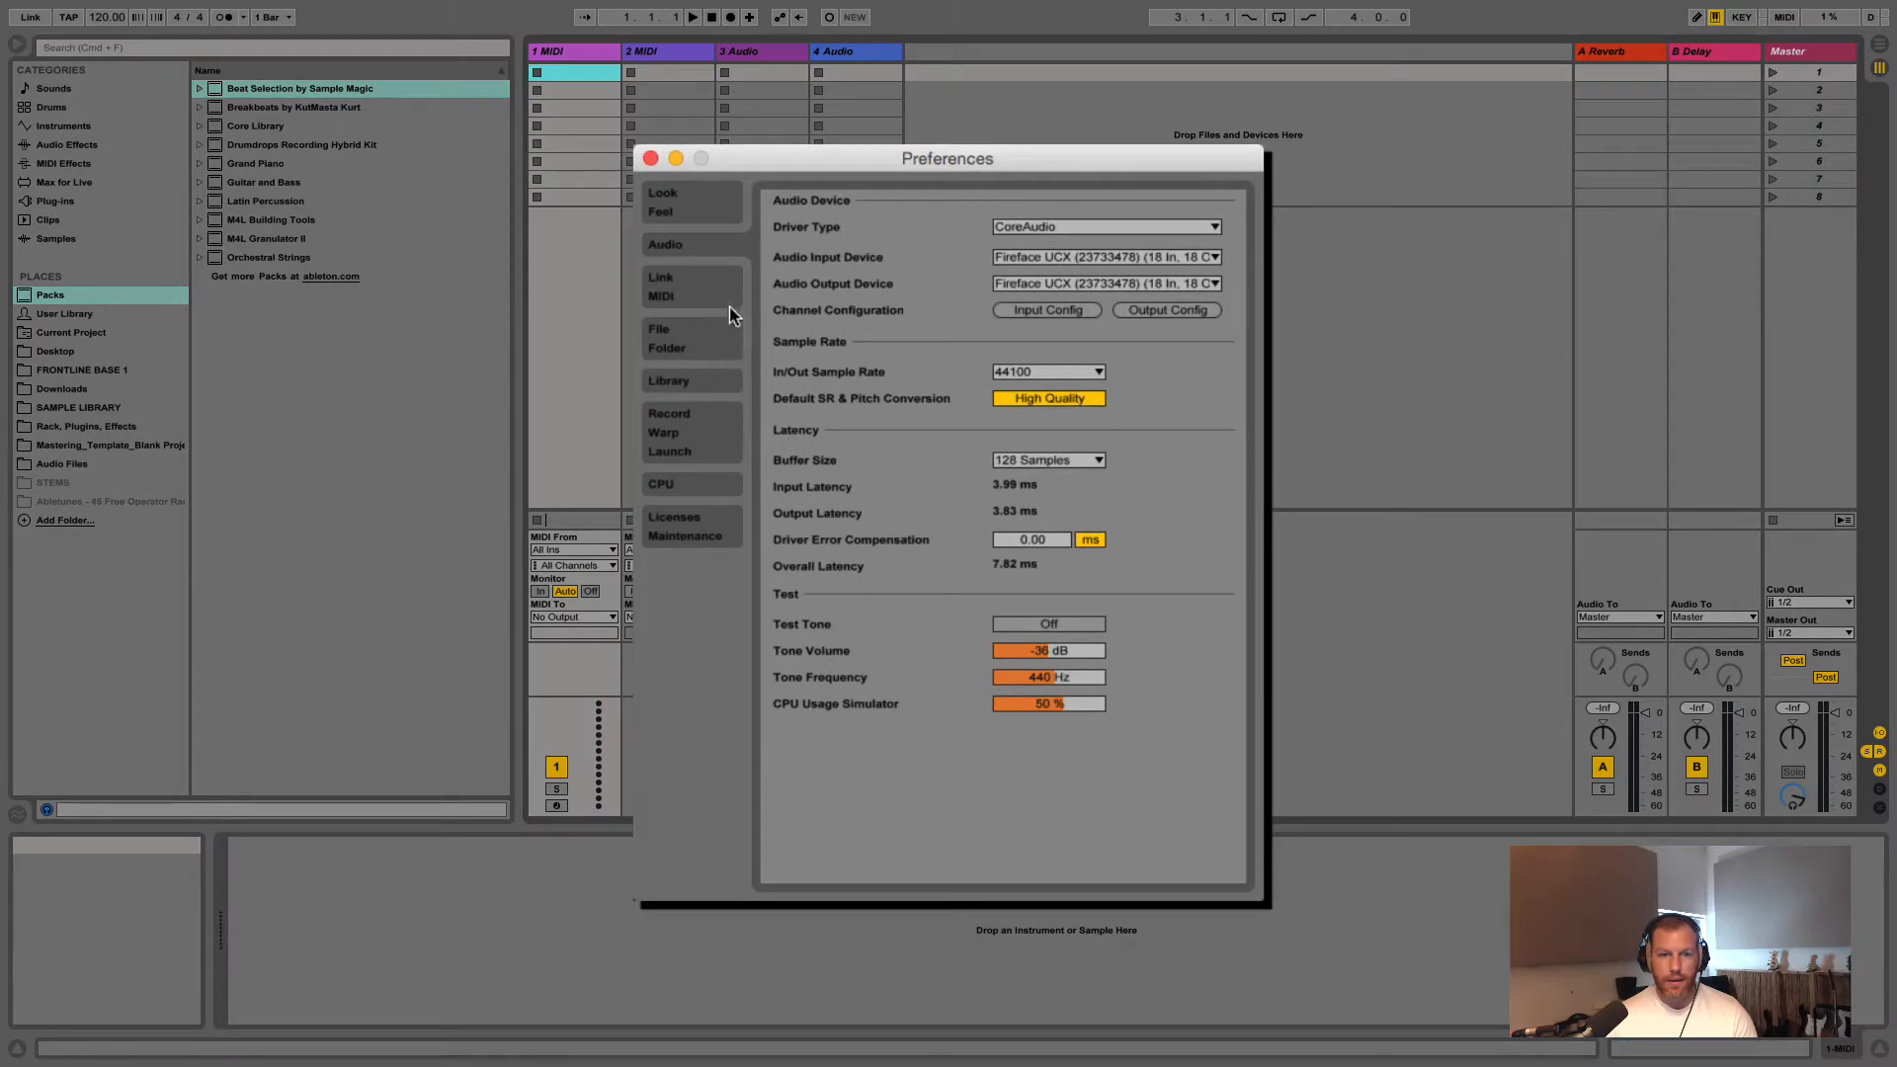
{"action": "left_click", "coordinate": [708, 268]}
{"action": "left_click", "coordinate": [707, 249]}
{"action": "left_click_drag", "start_coordinate": [893, 156], "coordinate": [1104, 64]}
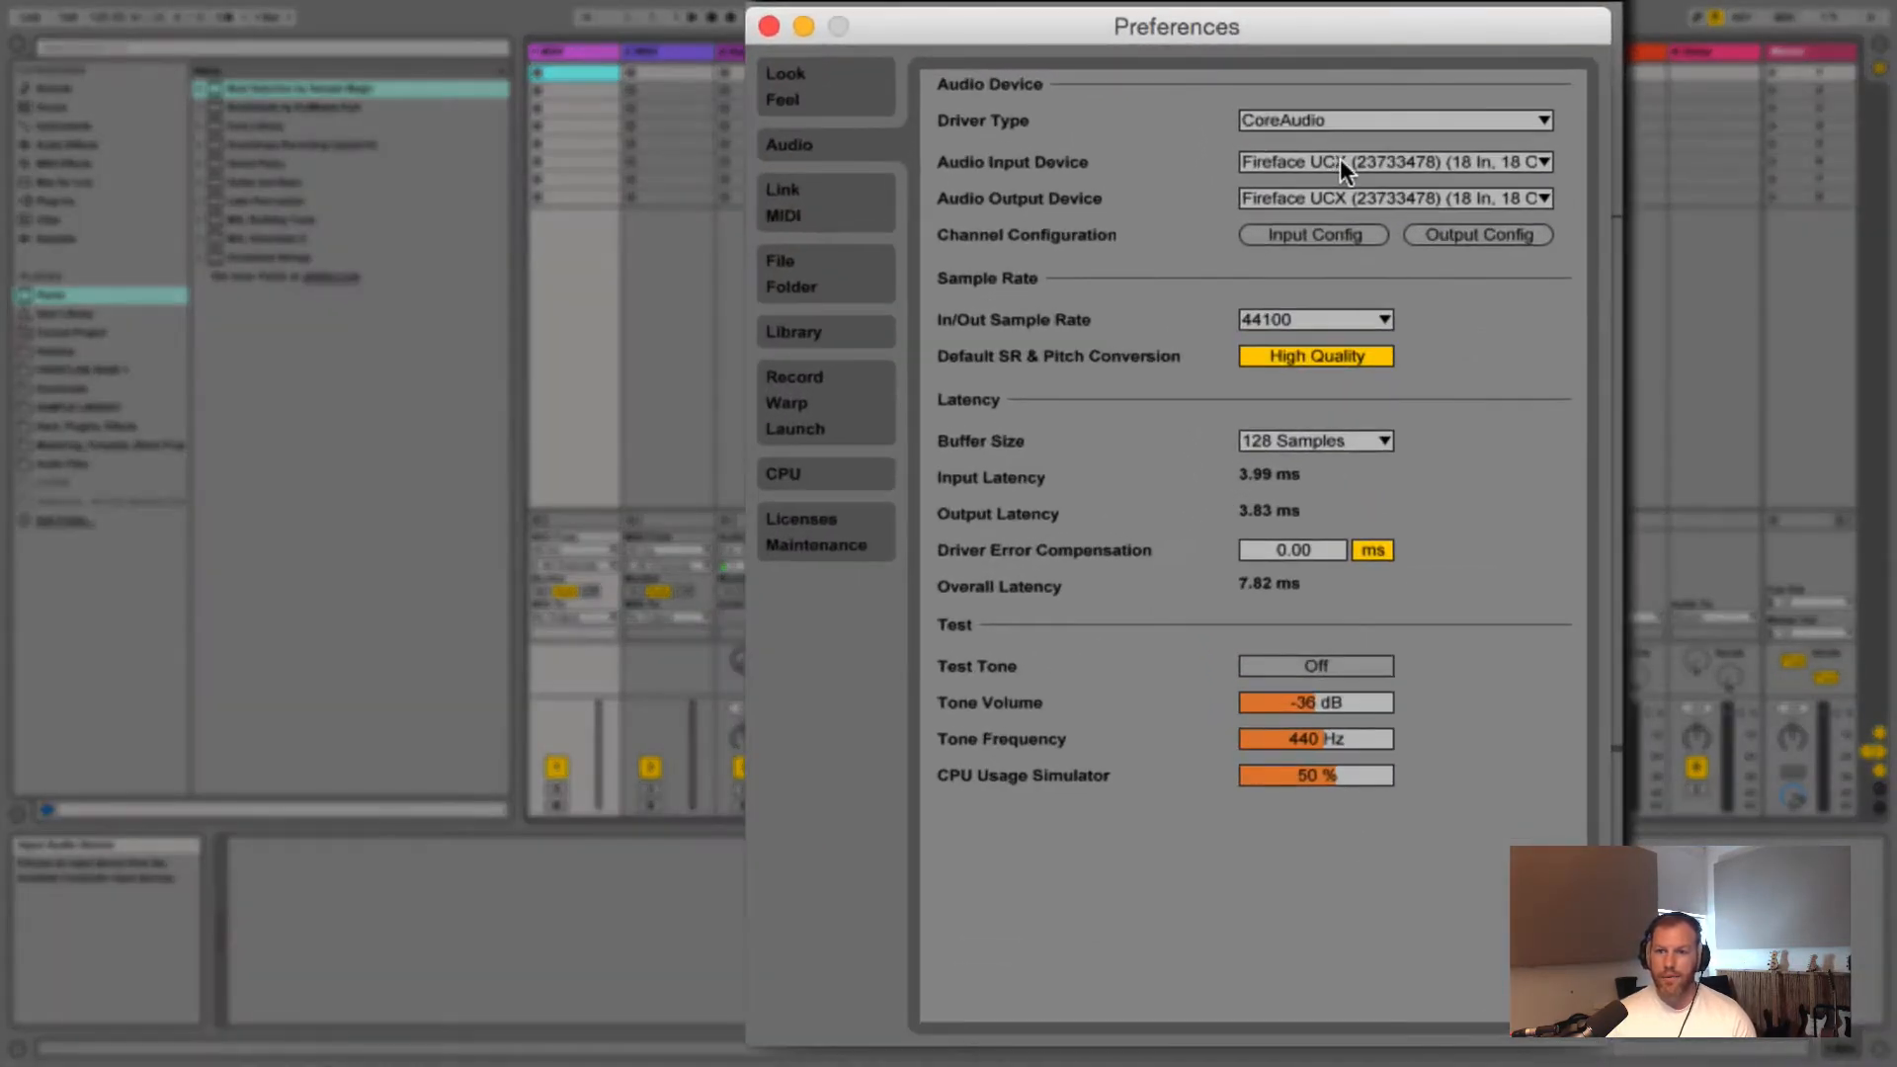
Select the Fireface UCX as both the audio output device and the audio input device
{"action": "left_click", "coordinate": [1340, 158]}
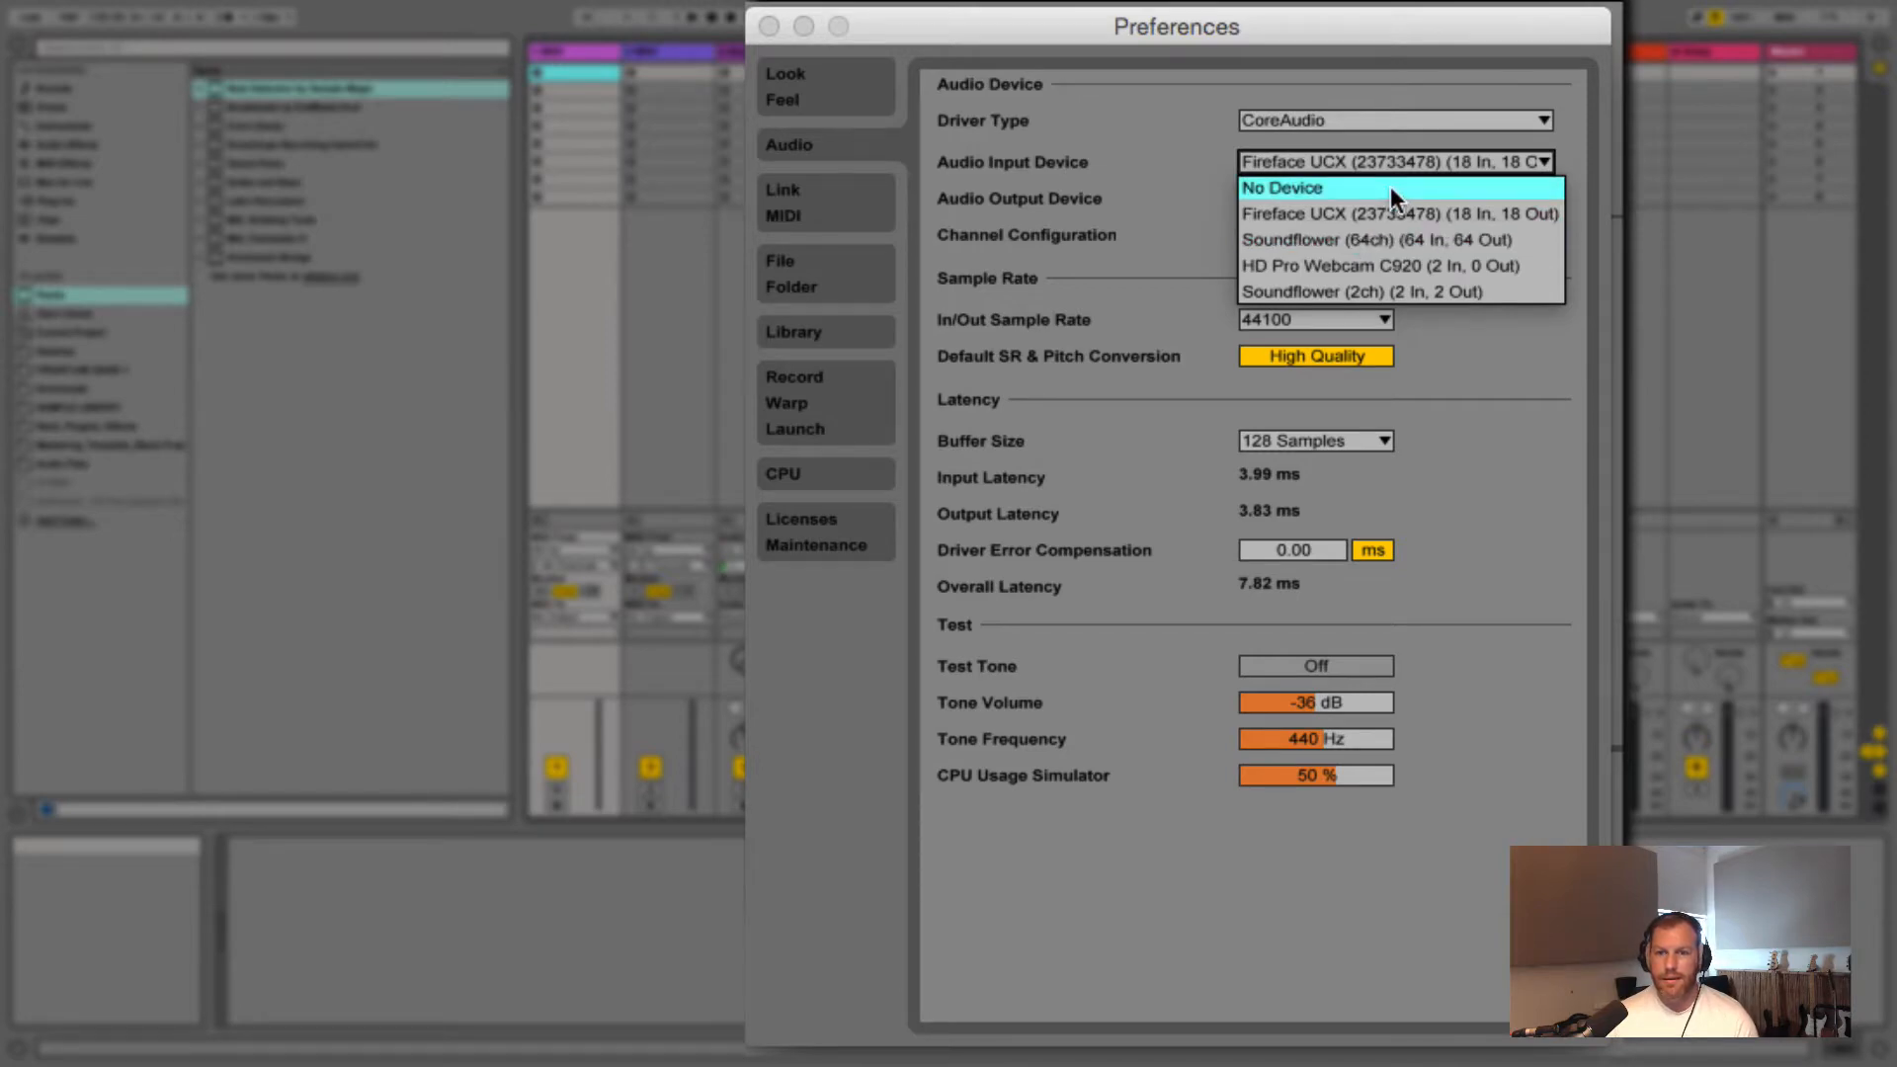
{"action": "left_click", "coordinate": [1209, 165]}
{"action": "left_click", "coordinate": [1298, 199]}
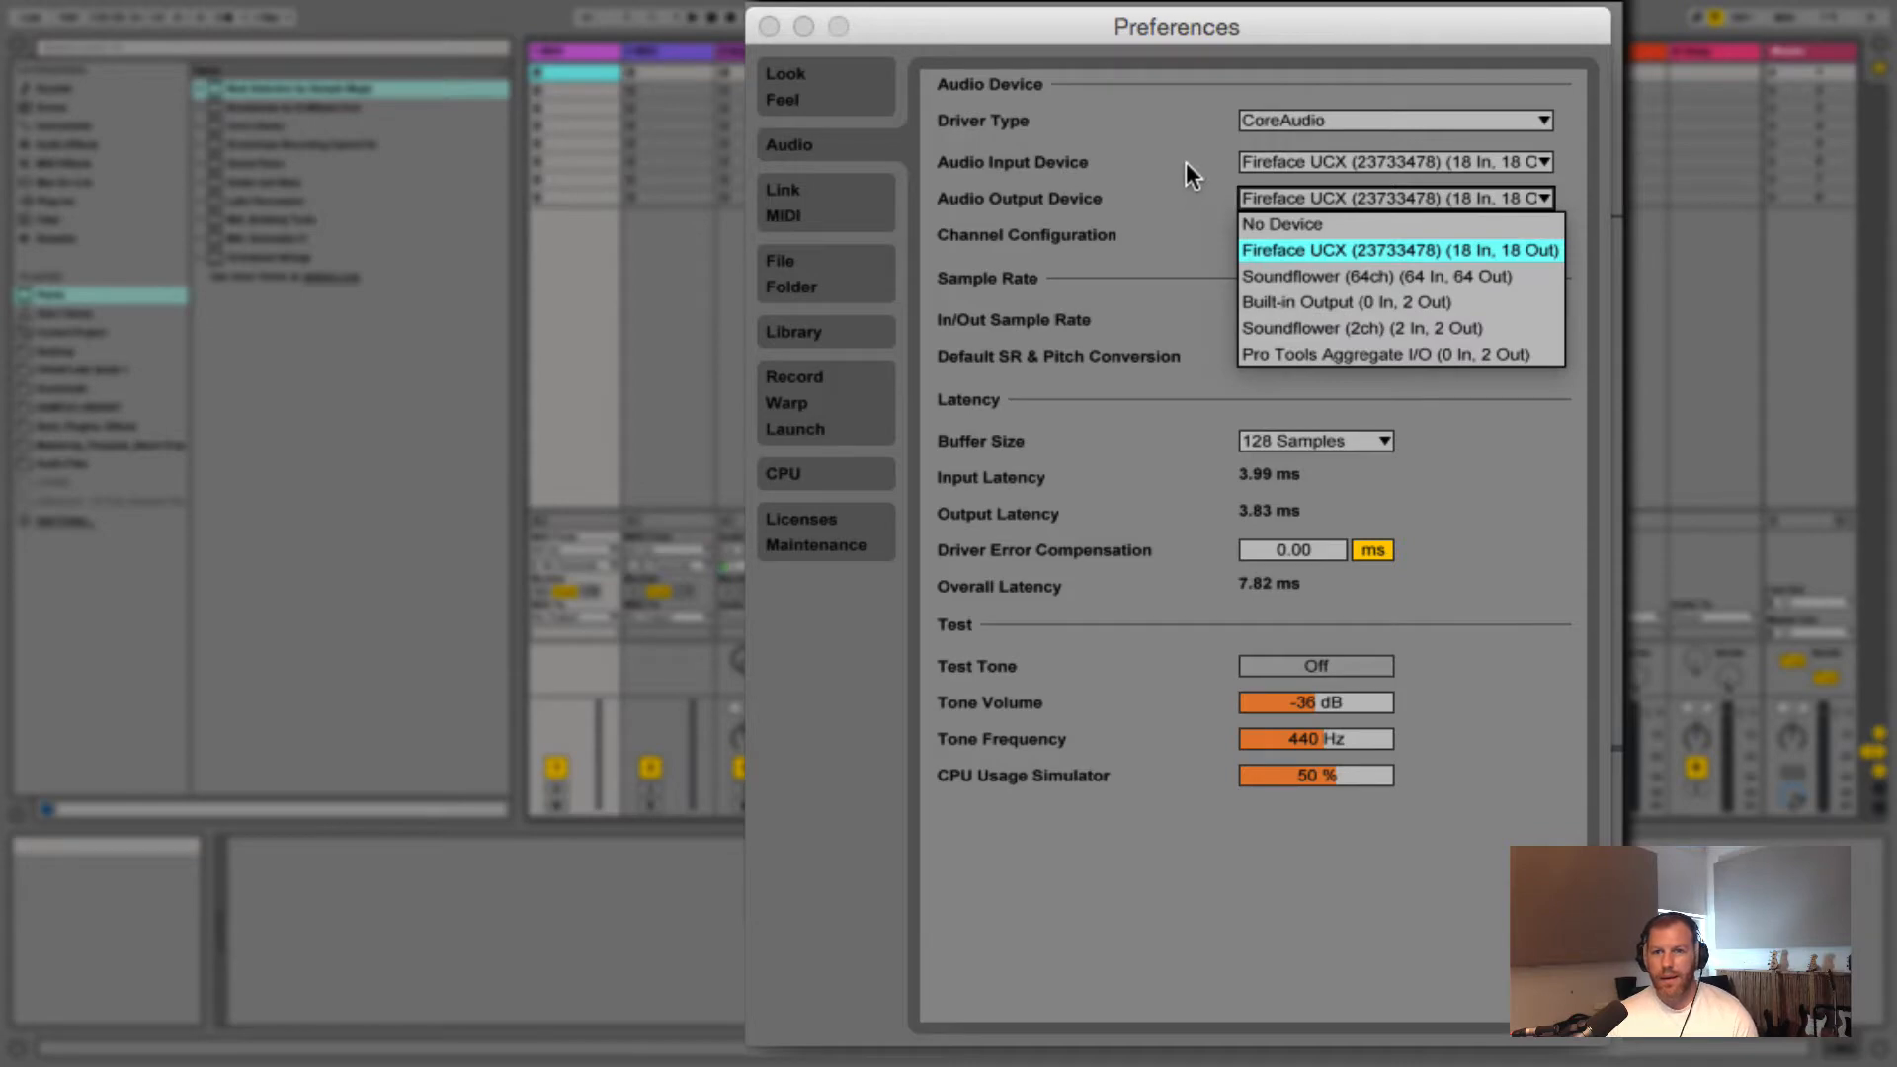
{"action": "left_click", "coordinate": [1320, 250]}
{"action": "left_click", "coordinate": [1372, 160]}
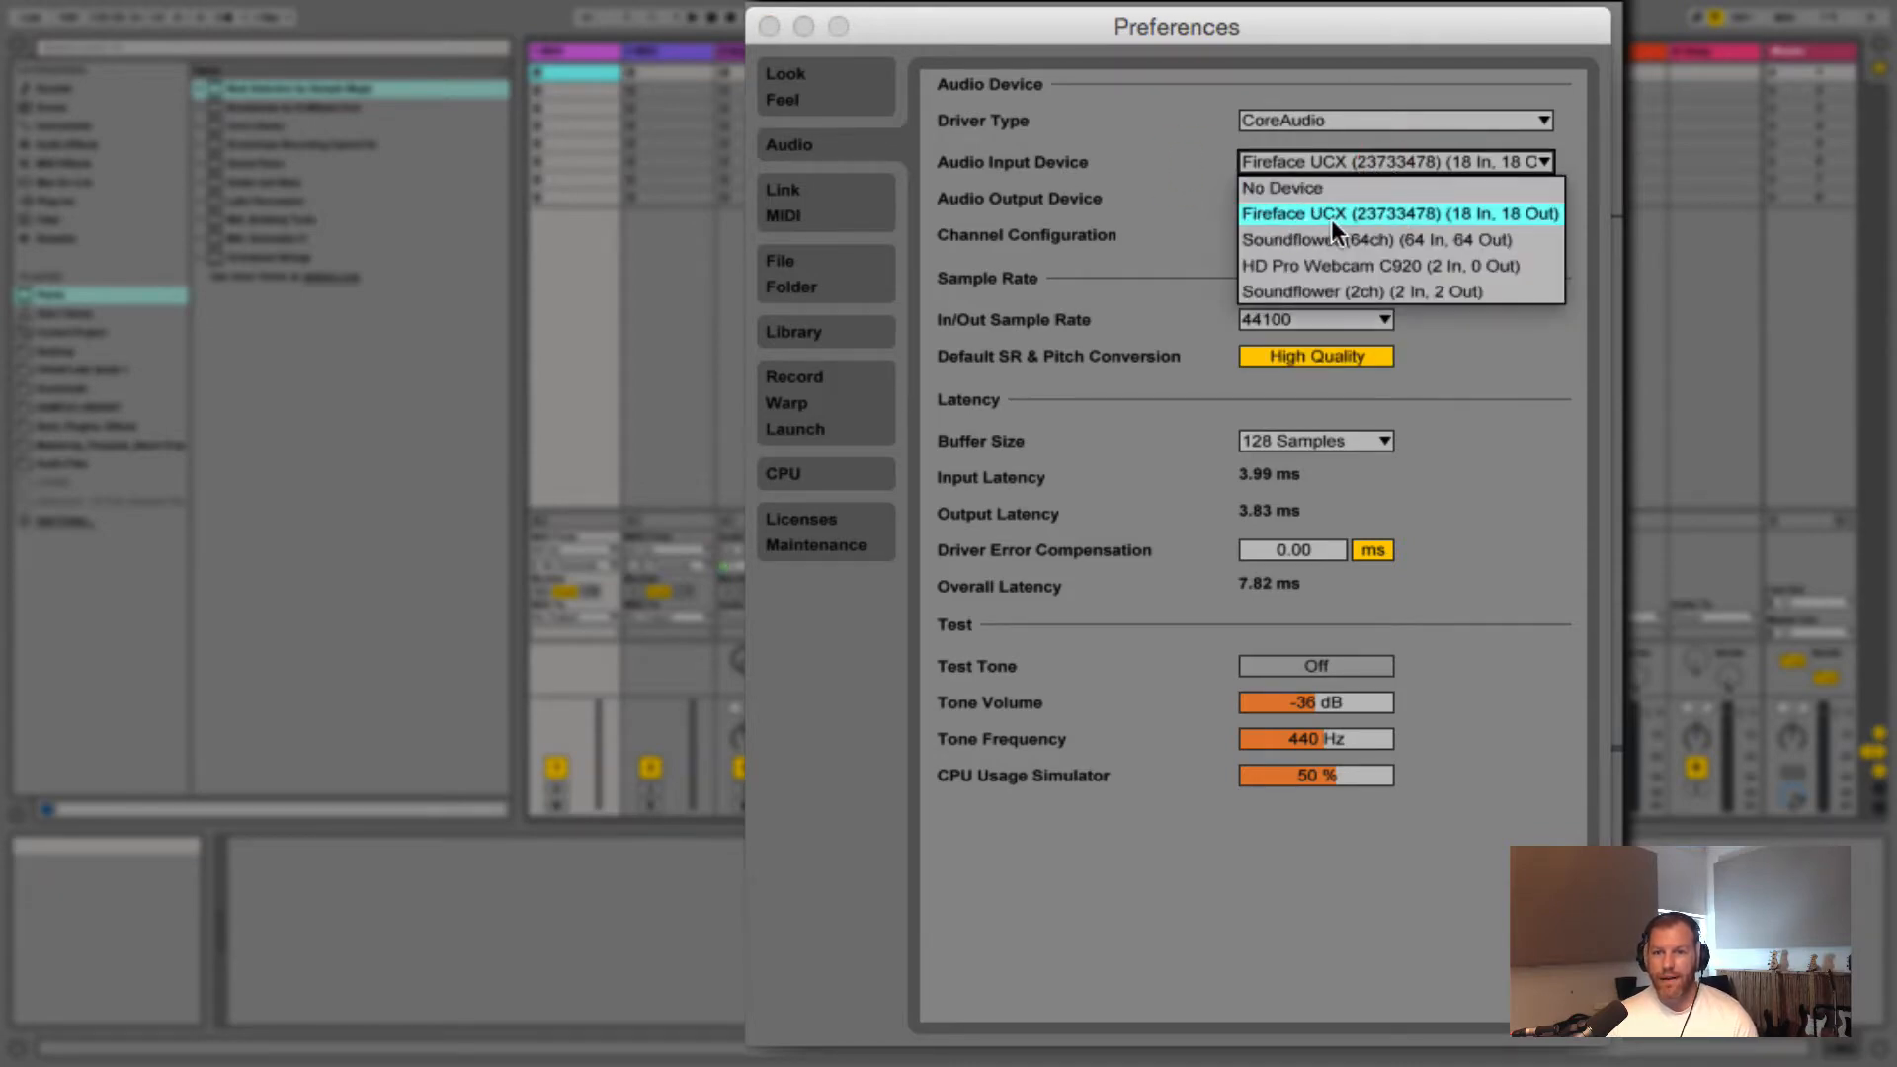
{"action": "left_click", "coordinate": [1177, 182]}
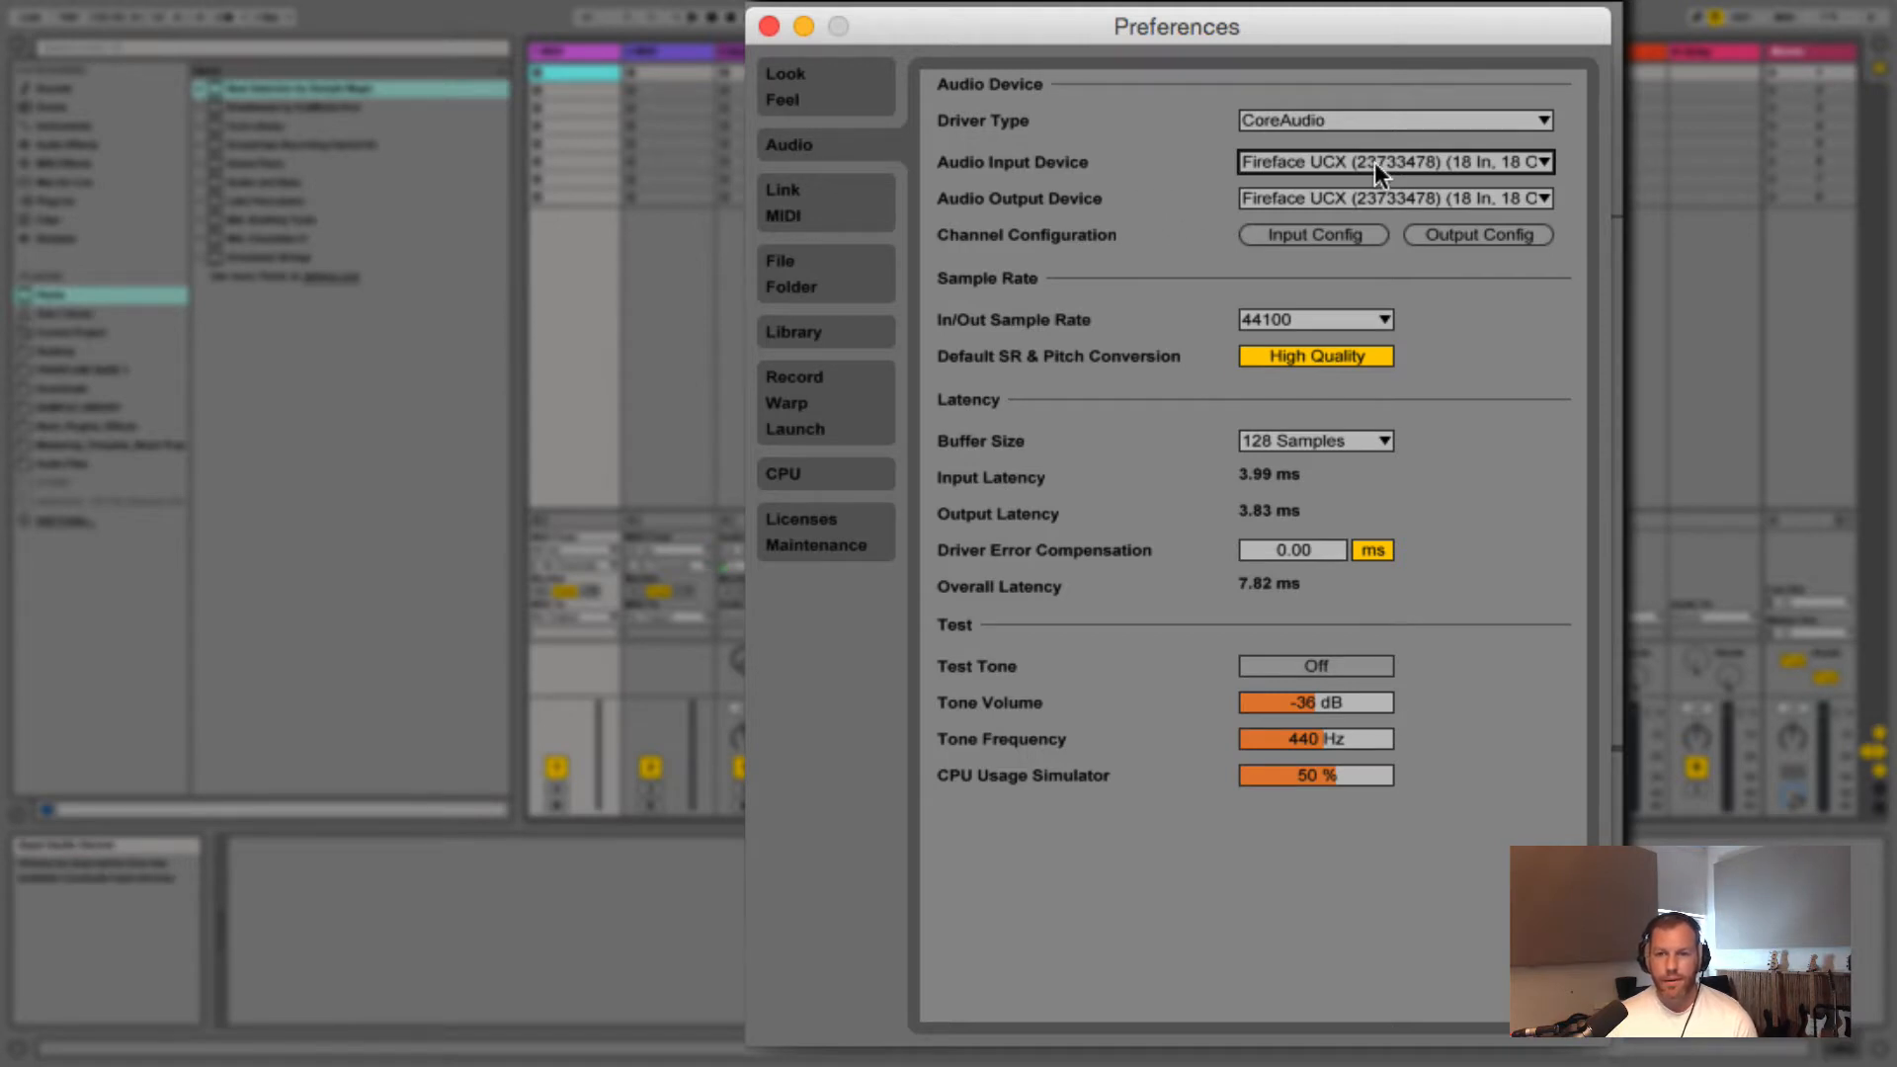
{"action": "left_click", "coordinate": [1338, 163]}
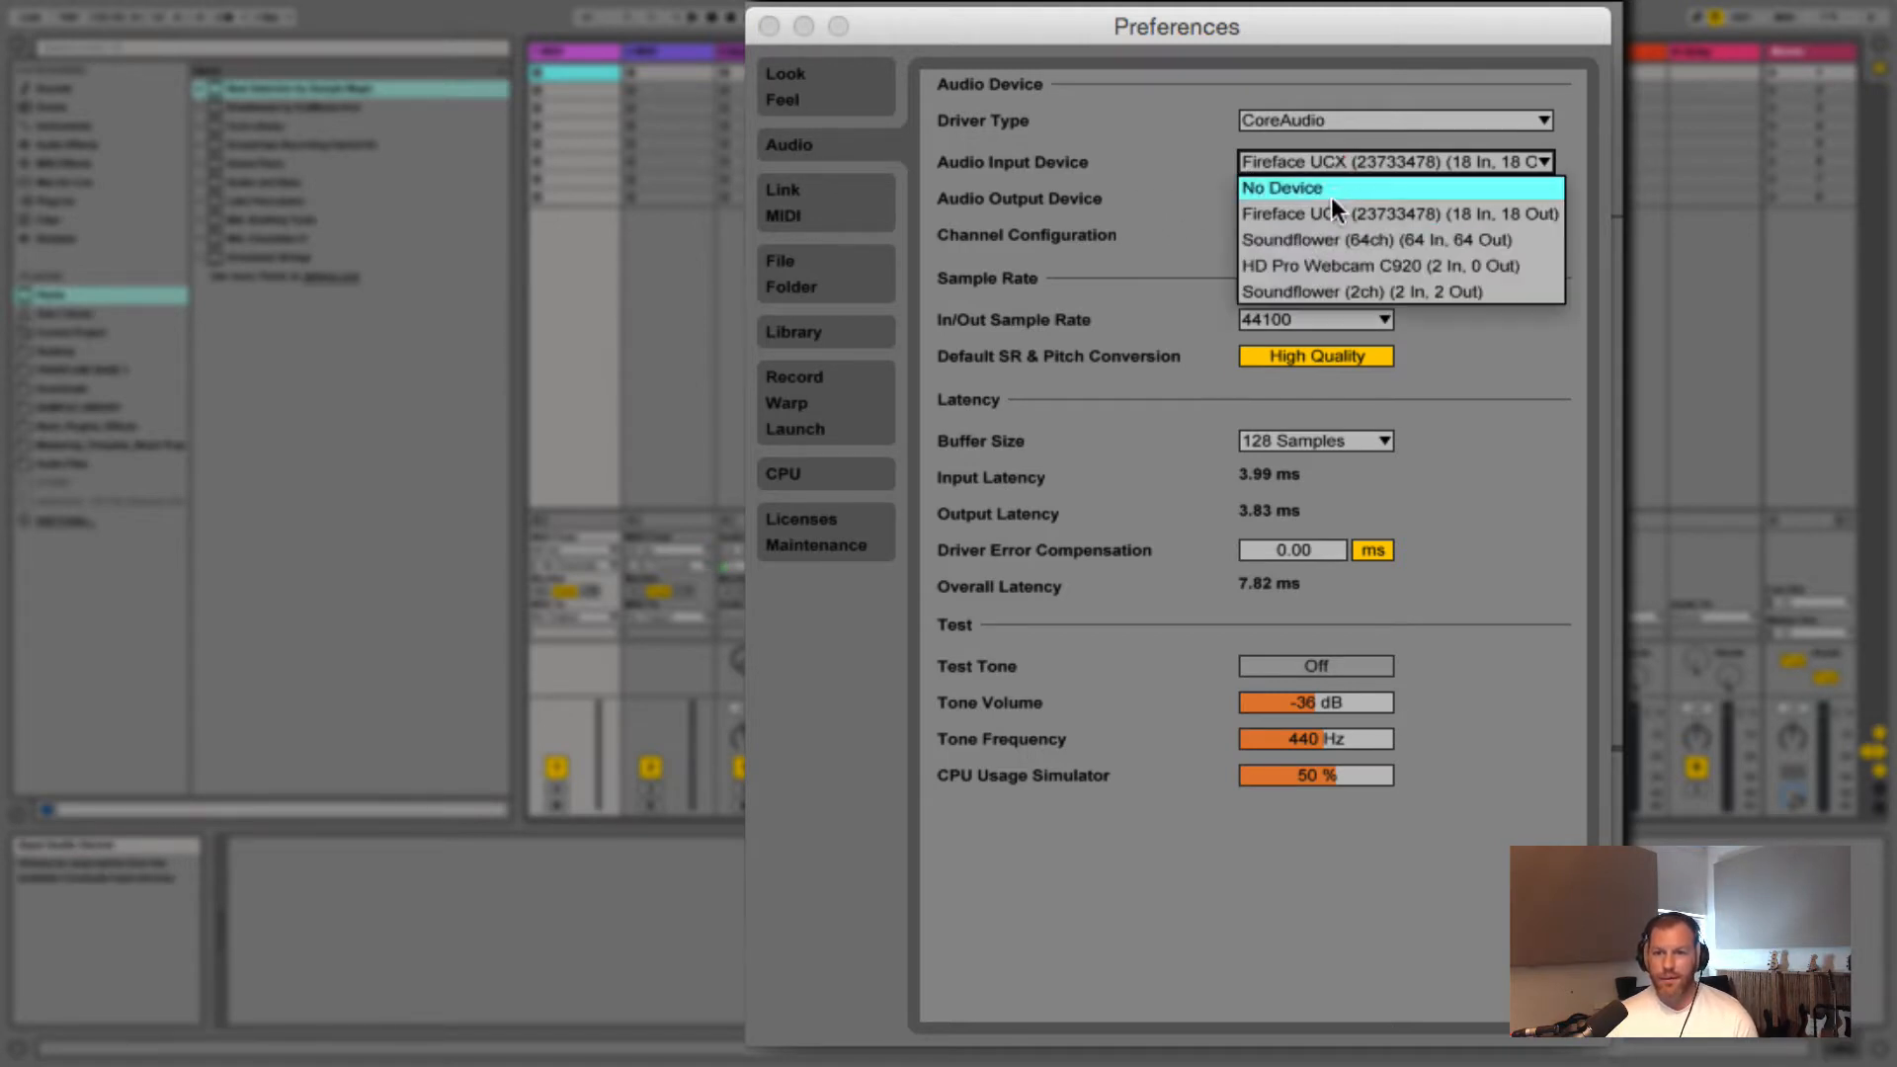
{"action": "left_click", "coordinate": [1330, 213]}
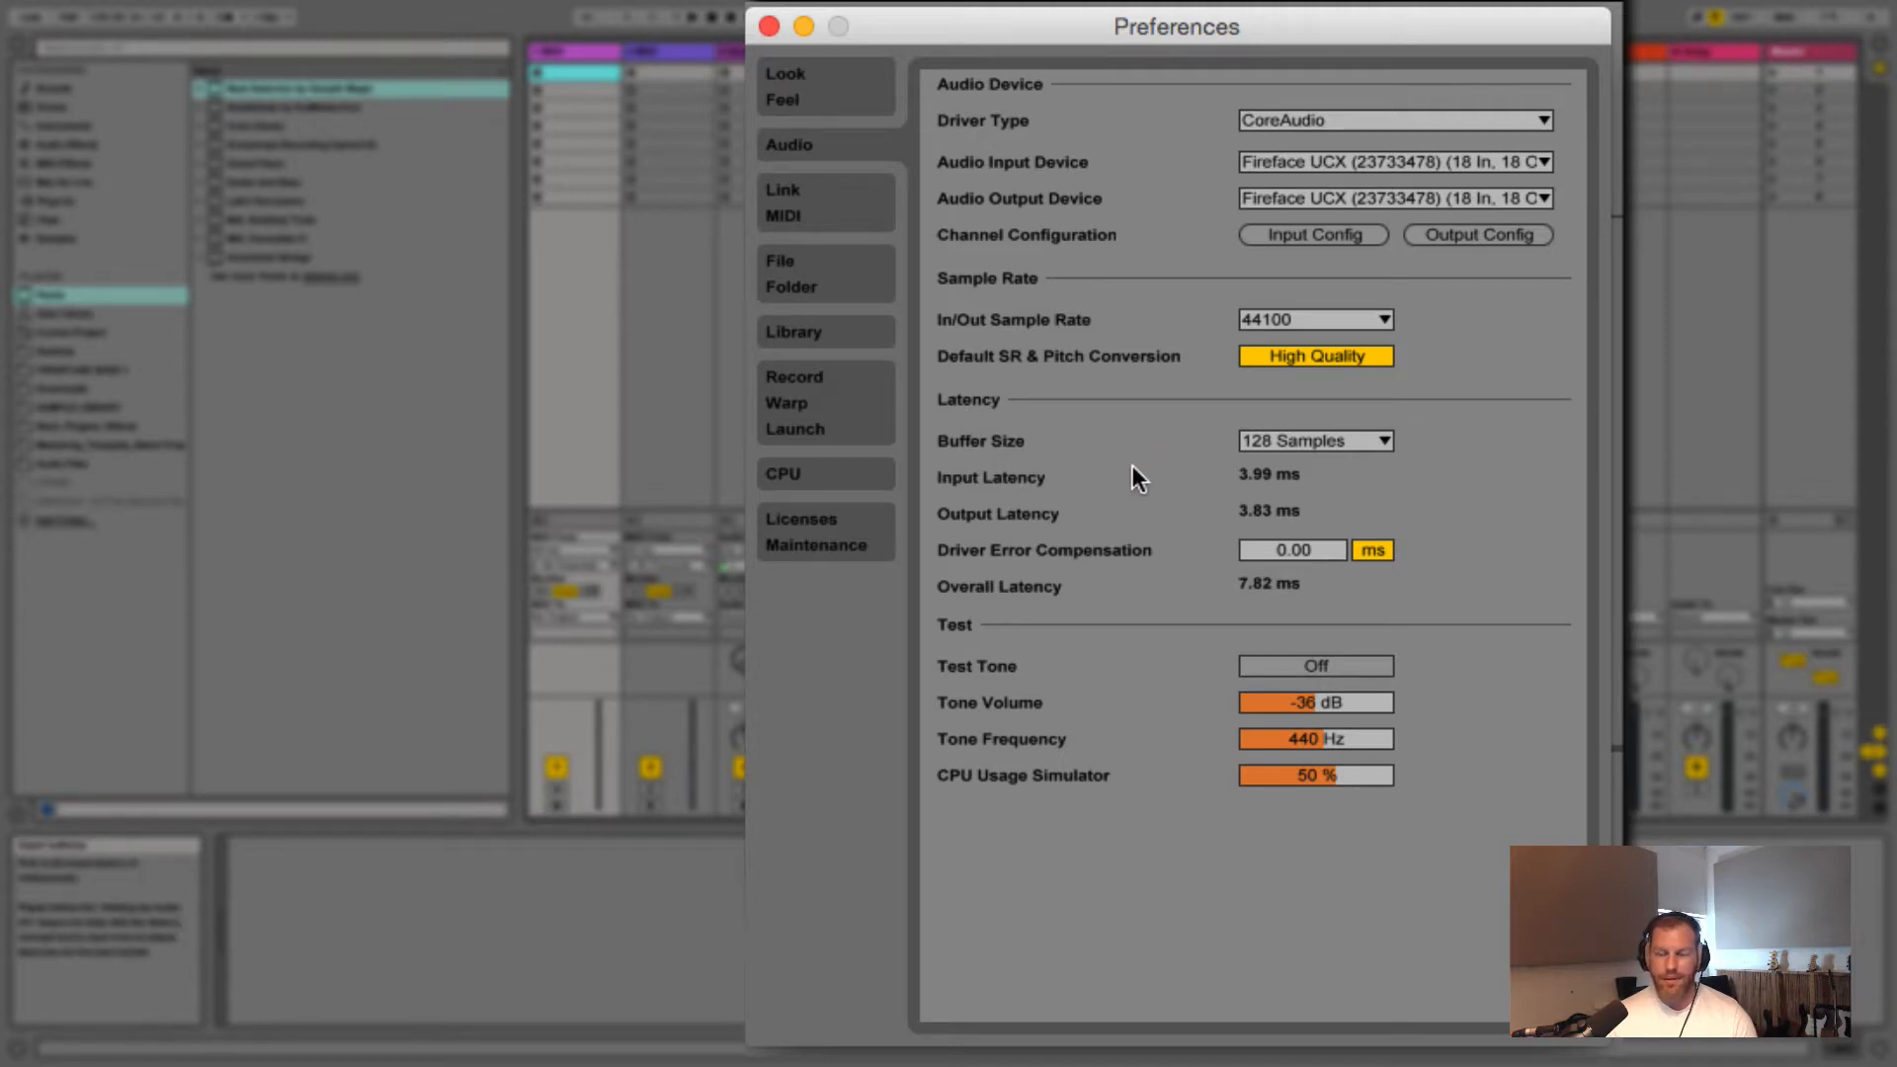
Set the audio buffer size to 512 samples and raise it further to 1024 samples
{"action": "left_click", "coordinate": [1368, 442]}
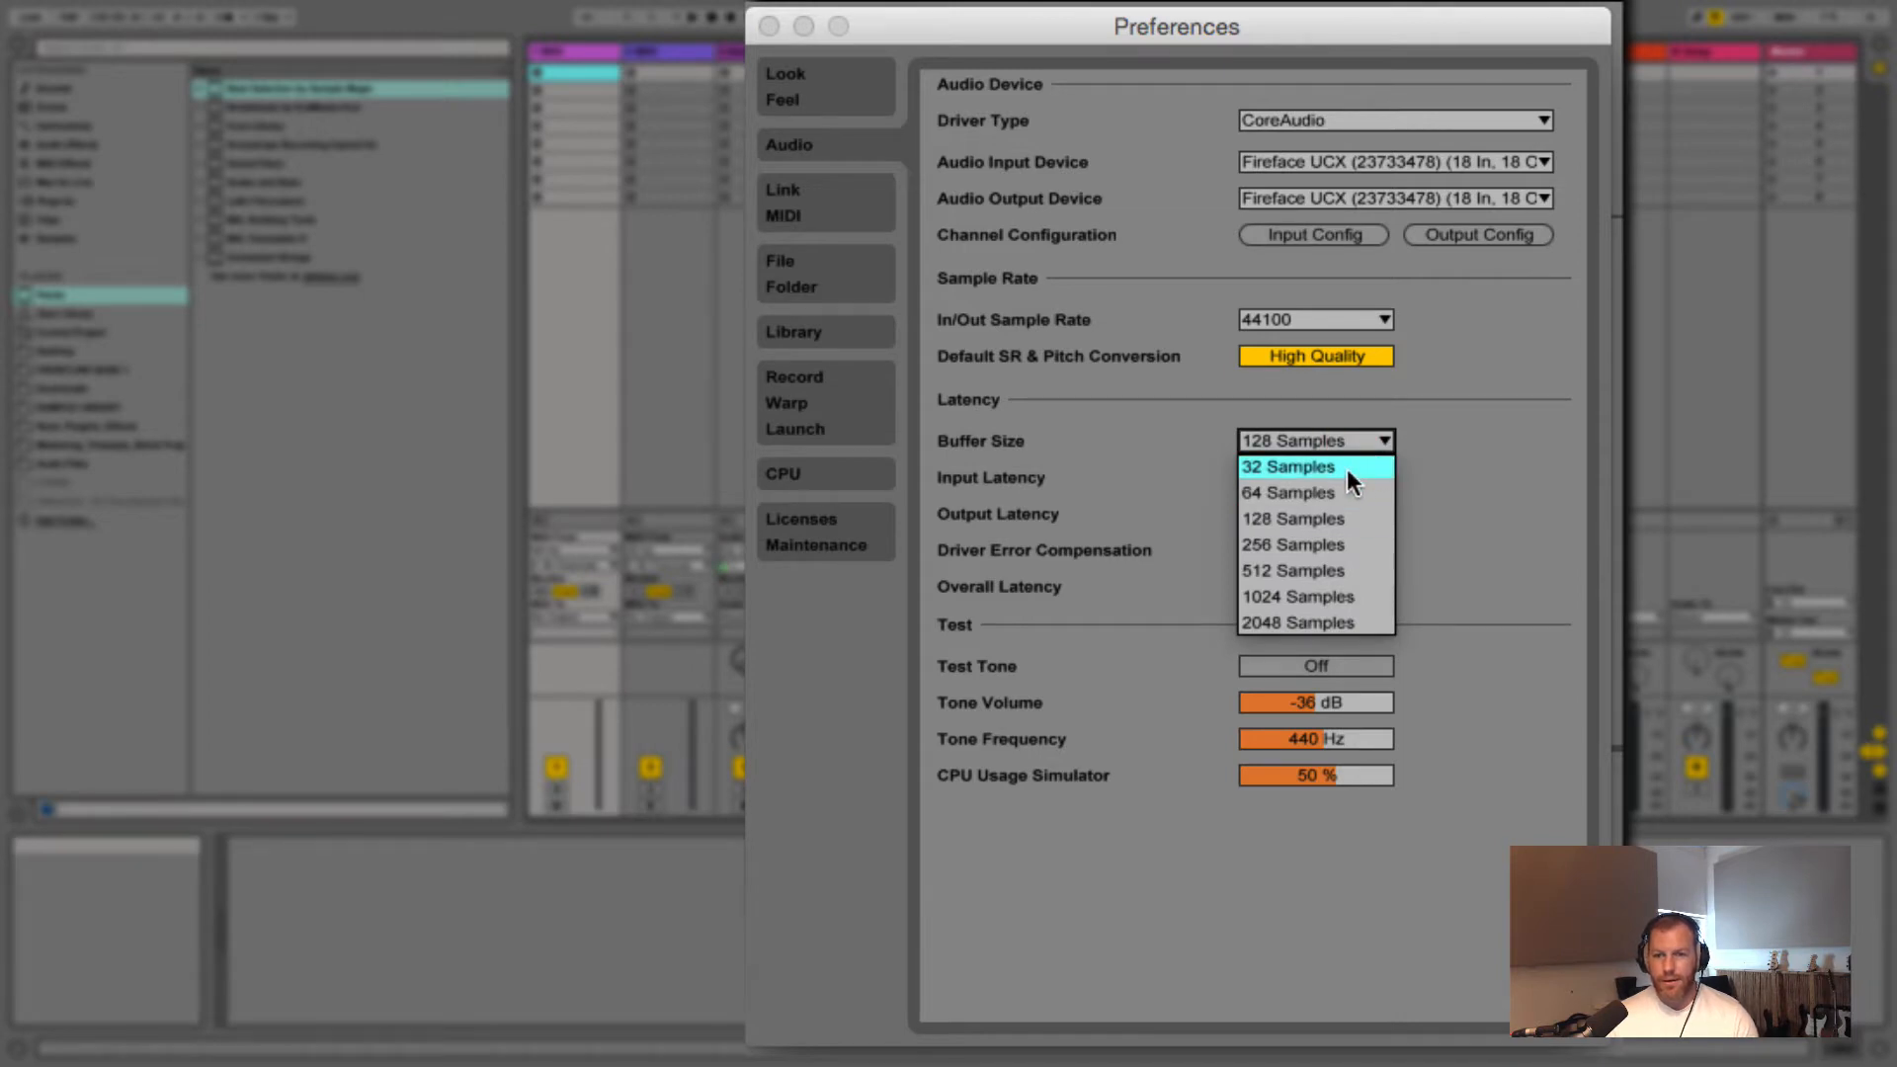
{"action": "left_click", "coordinate": [1305, 571]}
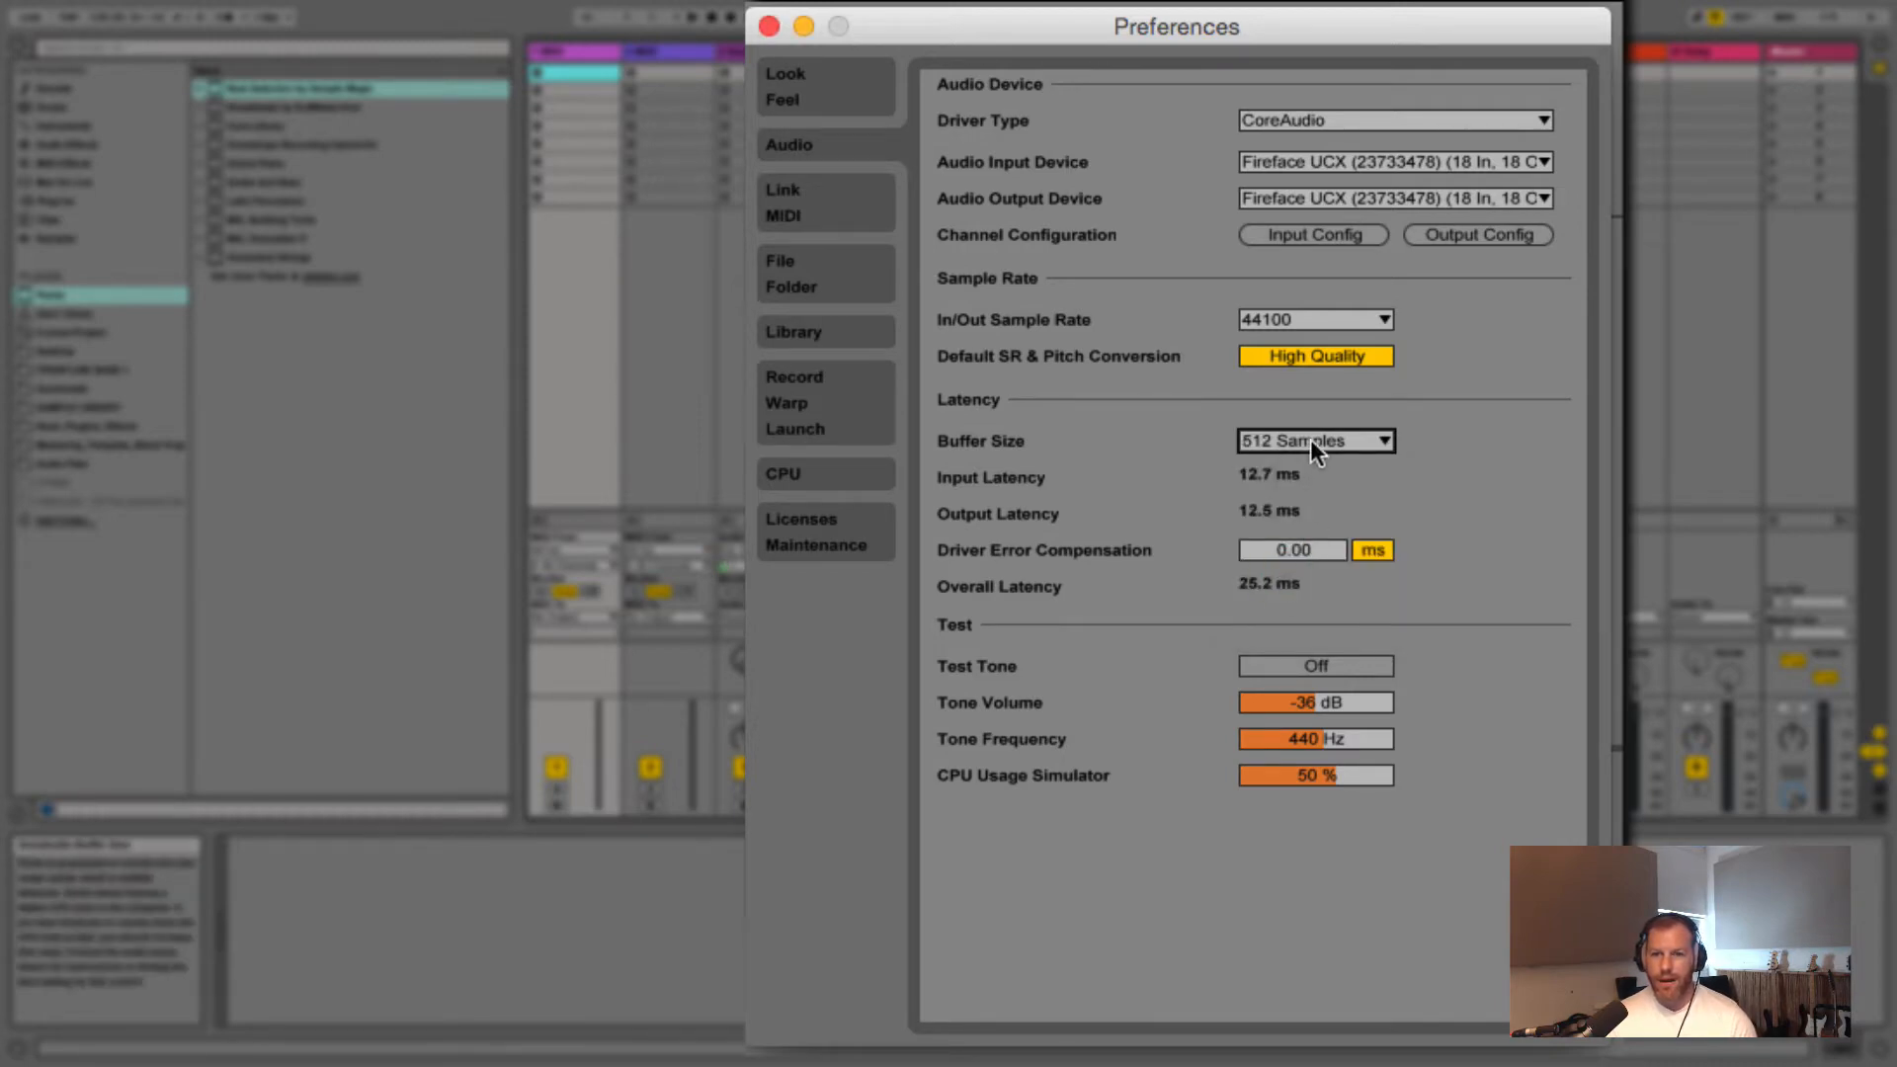
{"action": "left_click", "coordinate": [1338, 445]}
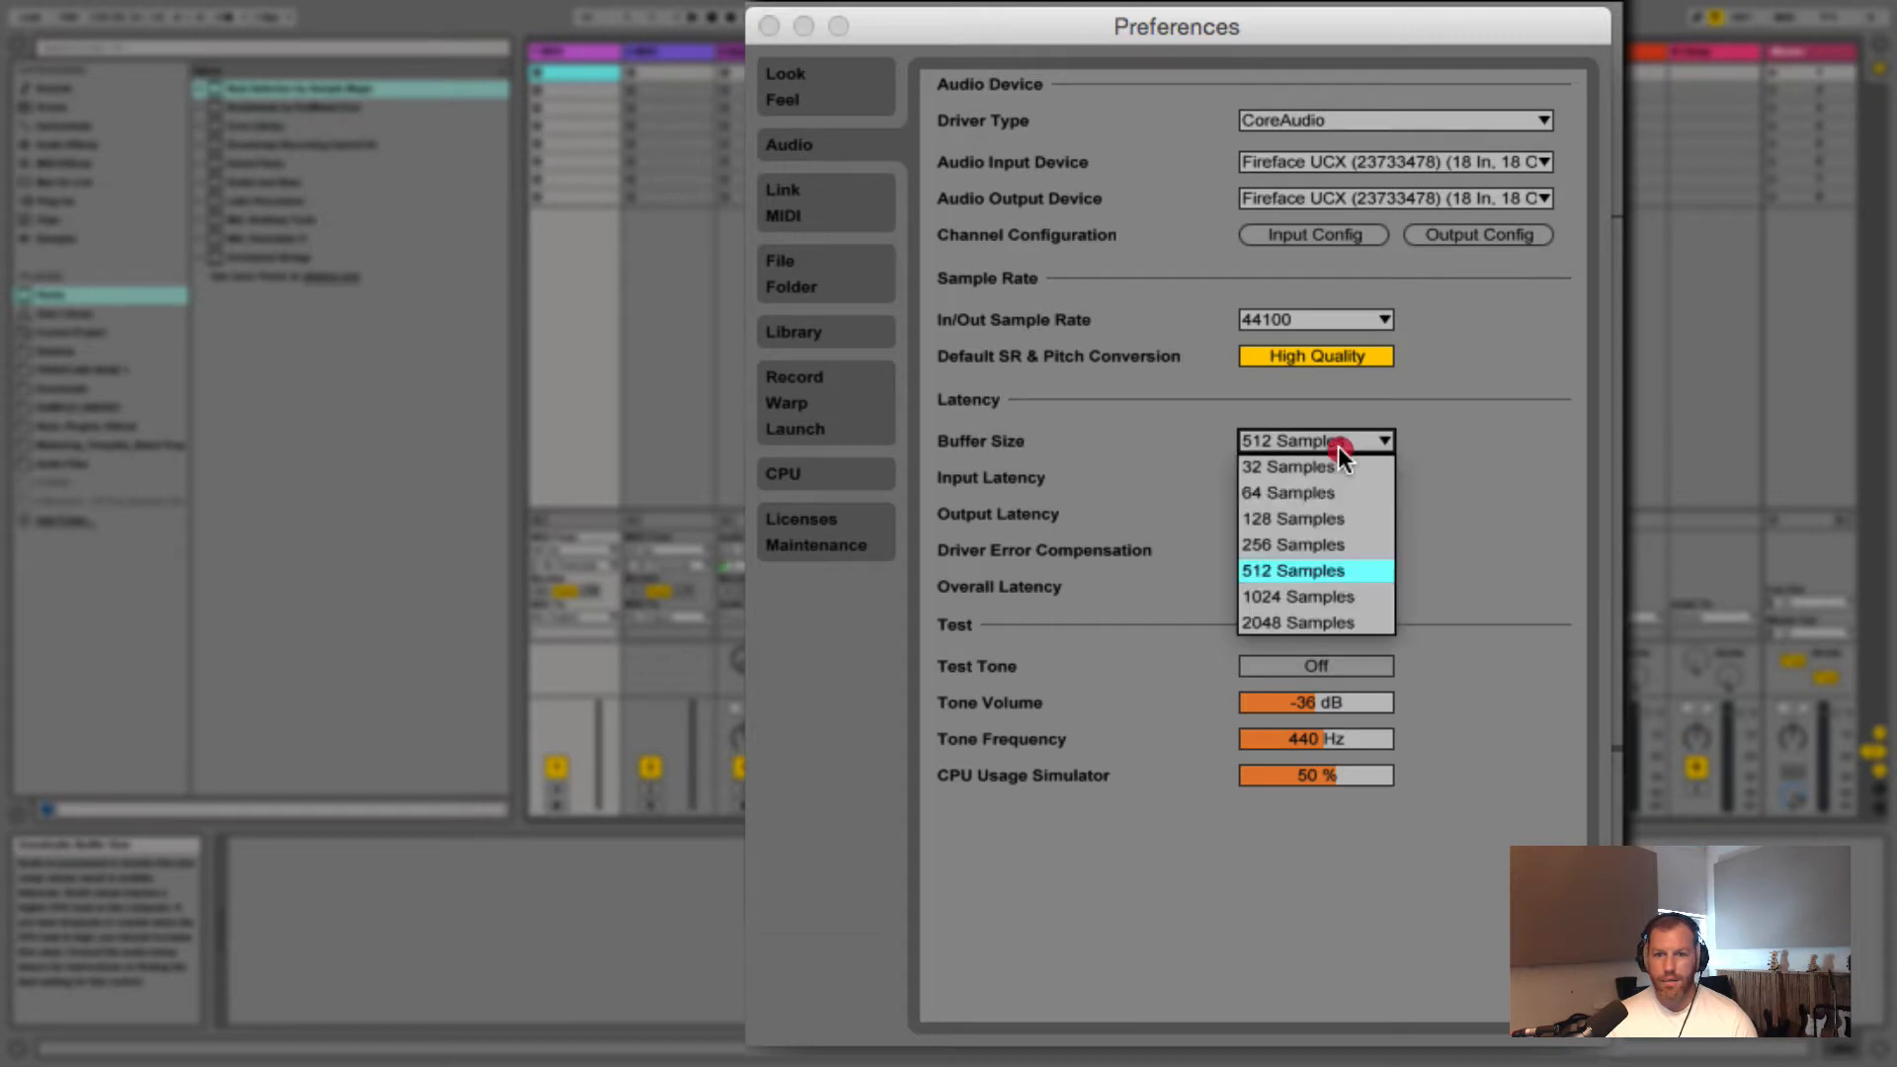
{"action": "left_click", "coordinate": [1313, 591]}
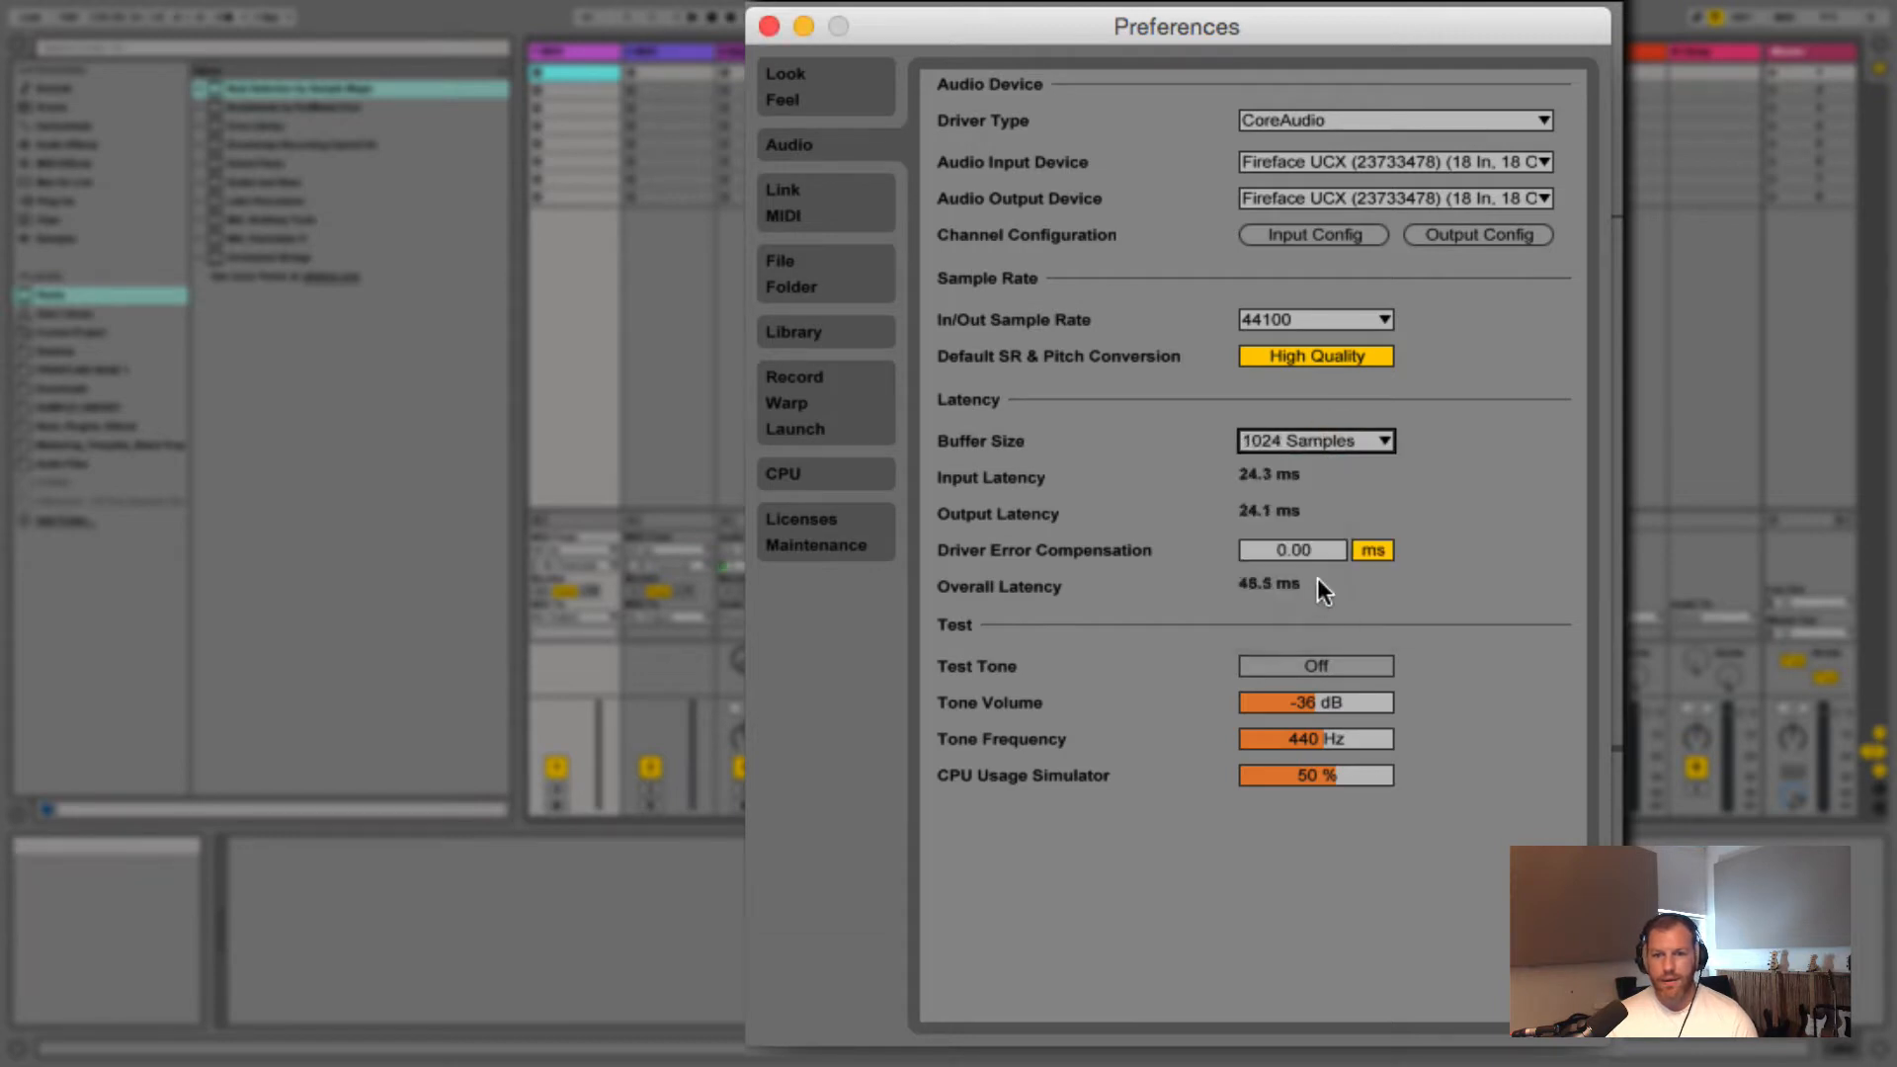
Set the audio buffer size to 512 samples and return it to 1024 samples
{"action": "left_click", "coordinate": [1348, 440]}
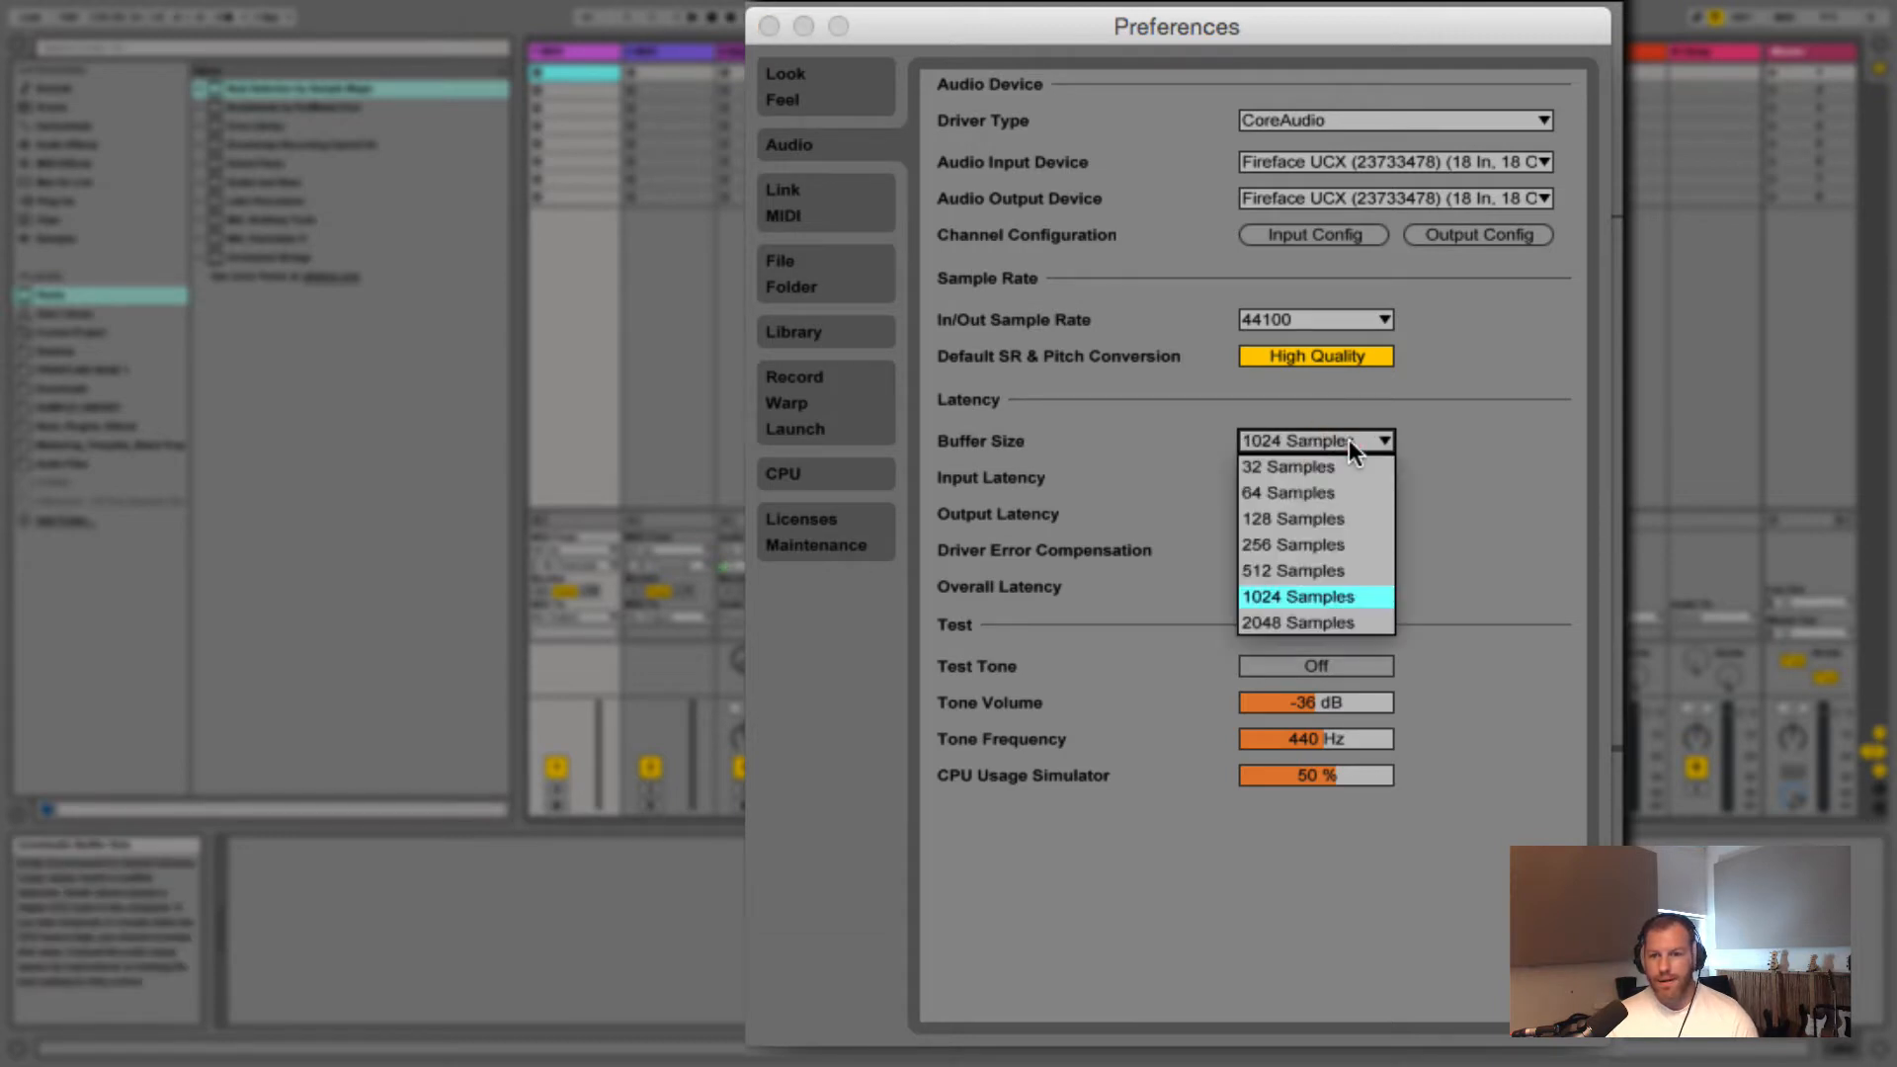
{"action": "left_click", "coordinate": [1327, 561]}
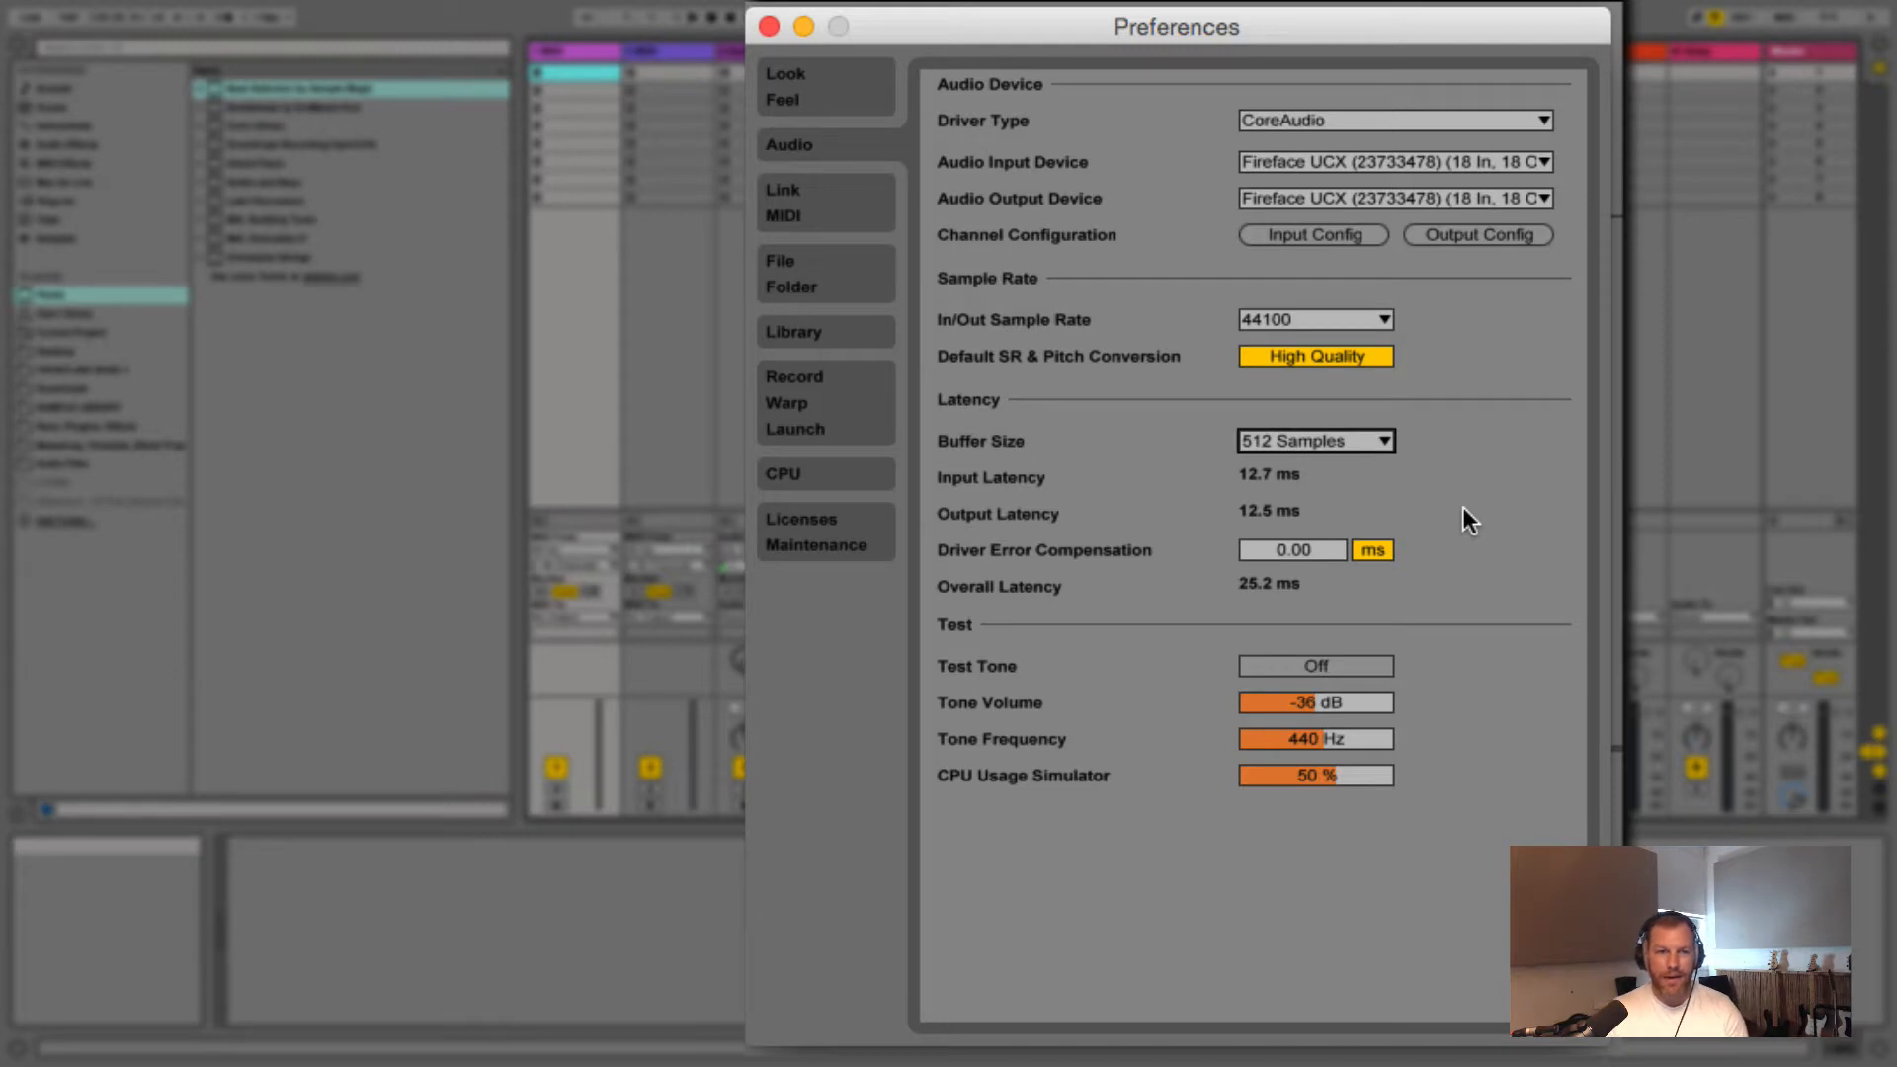
{"action": "left_click", "coordinate": [1331, 441]}
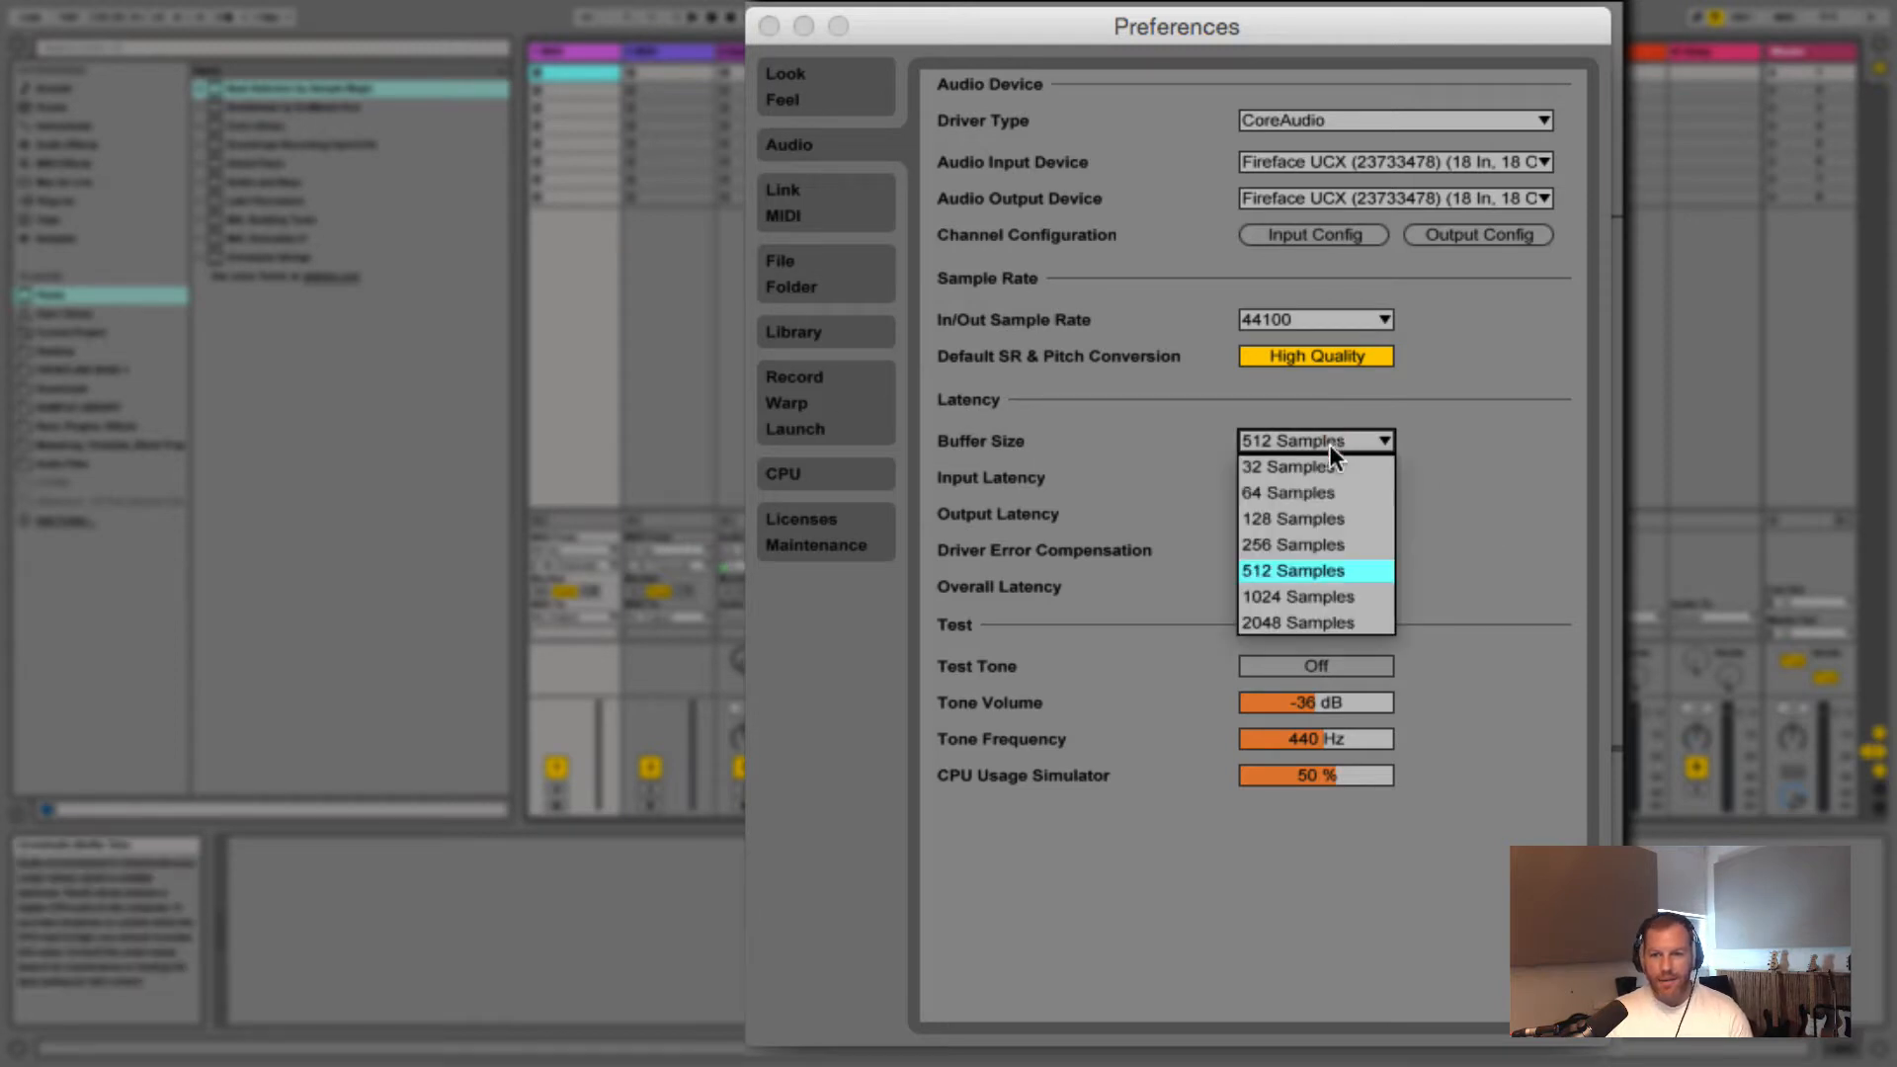
{"action": "left_click", "coordinate": [1321, 595]}
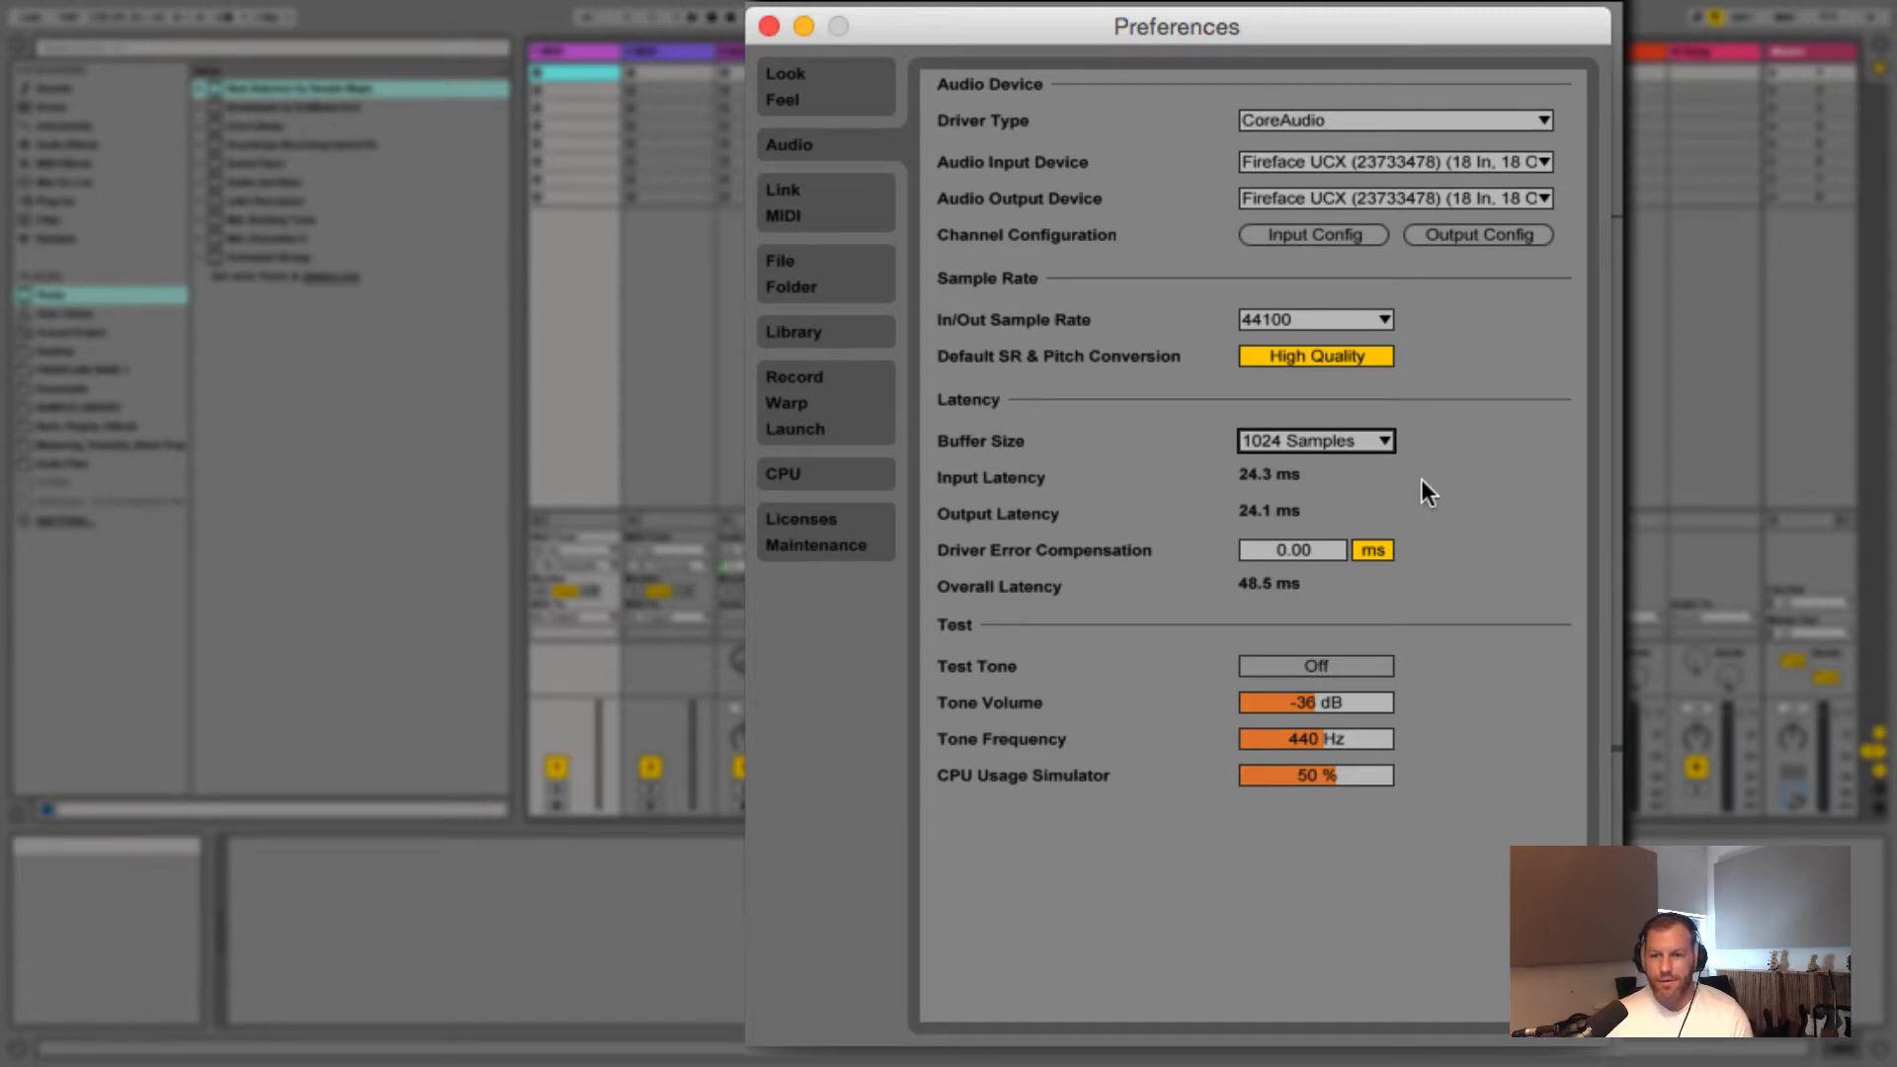
Set the audio buffer size to 128 samples
{"action": "left_click", "coordinate": [1371, 440]}
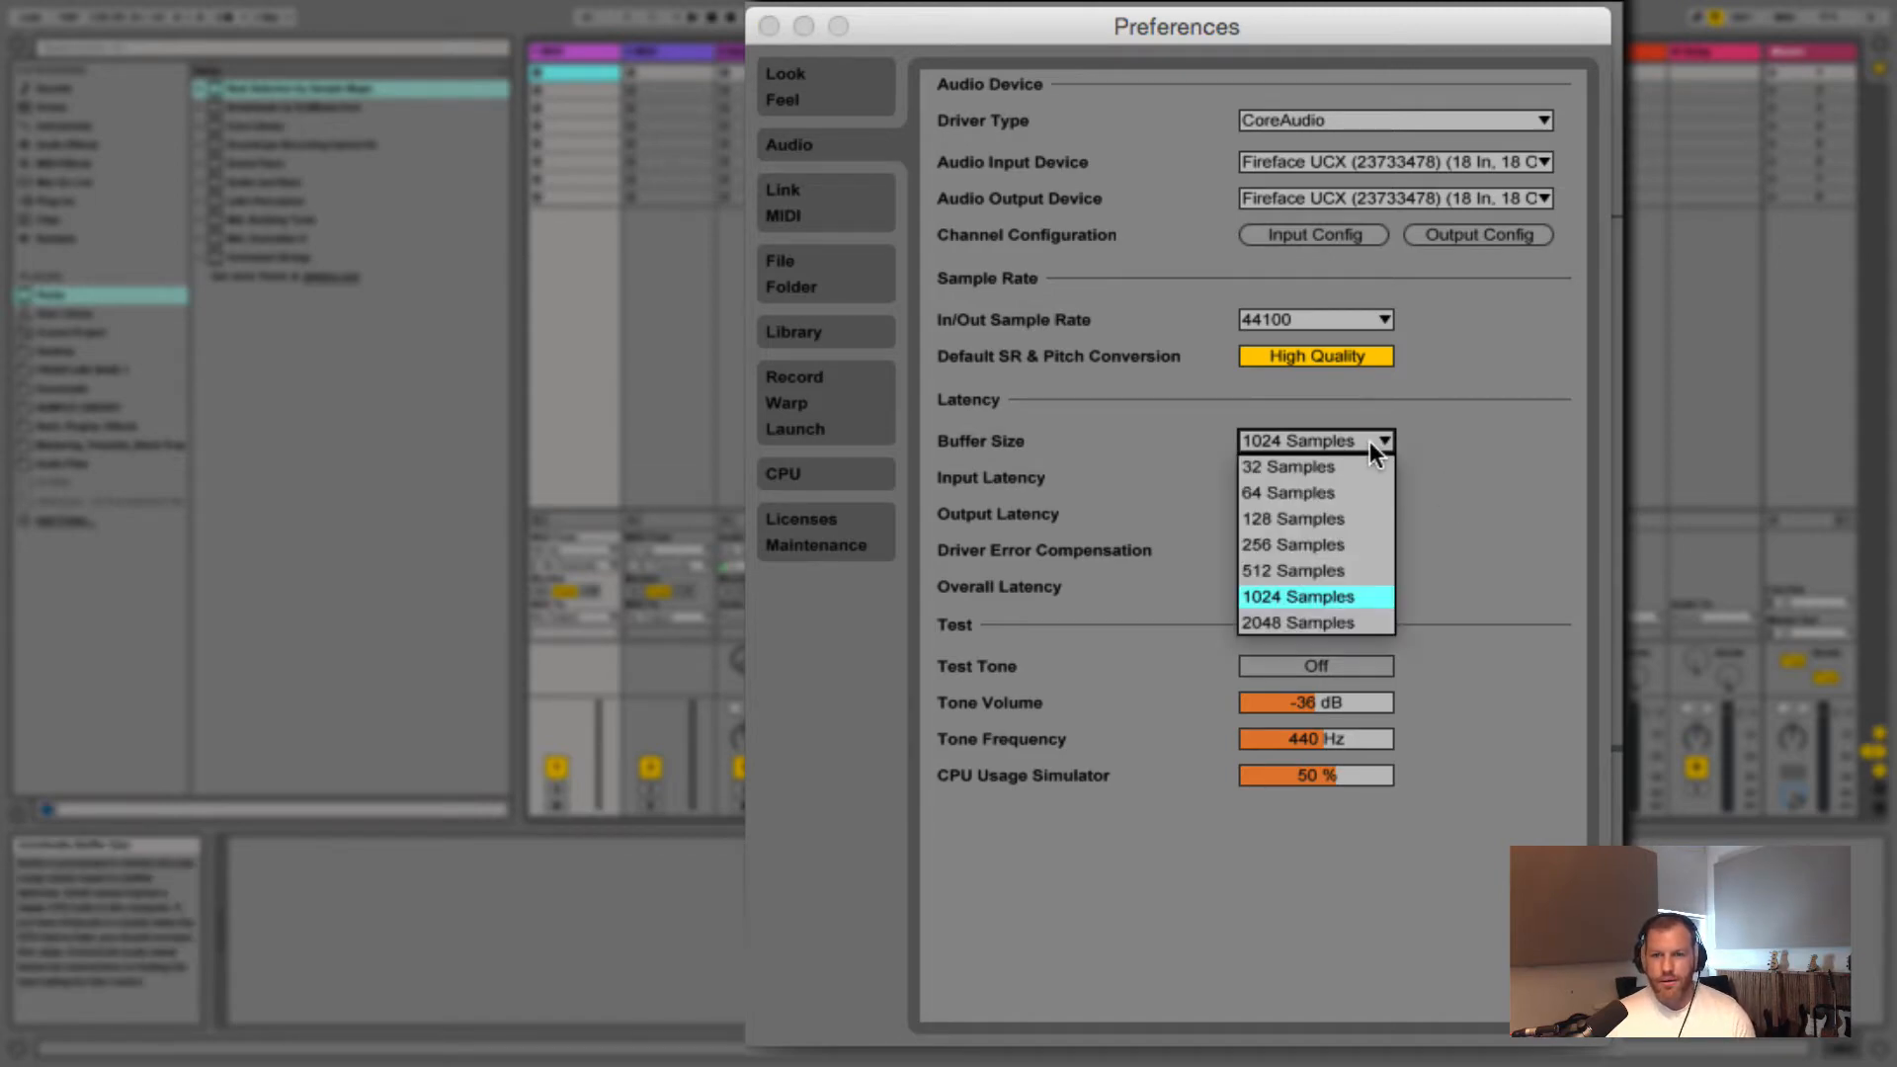
{"action": "left_click", "coordinate": [1347, 523]}
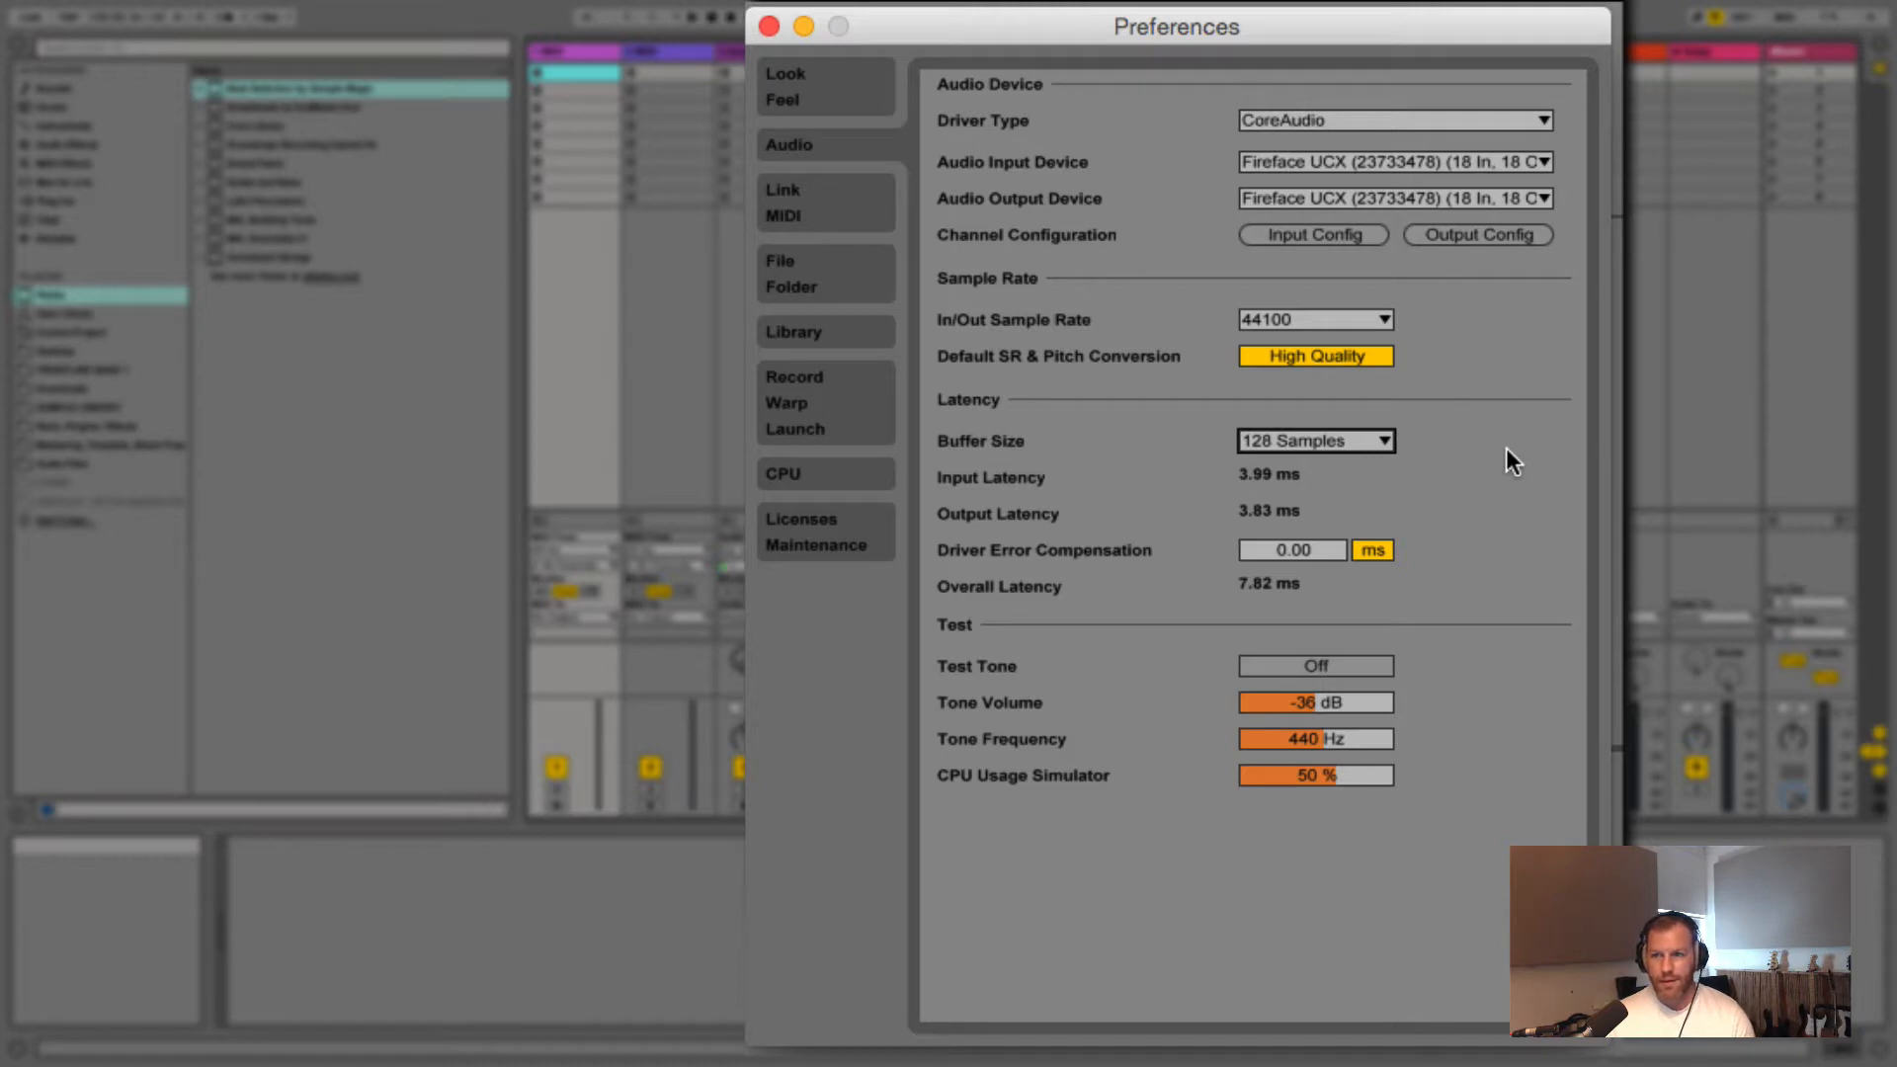
{"action": "left_click", "coordinate": [1368, 438]}
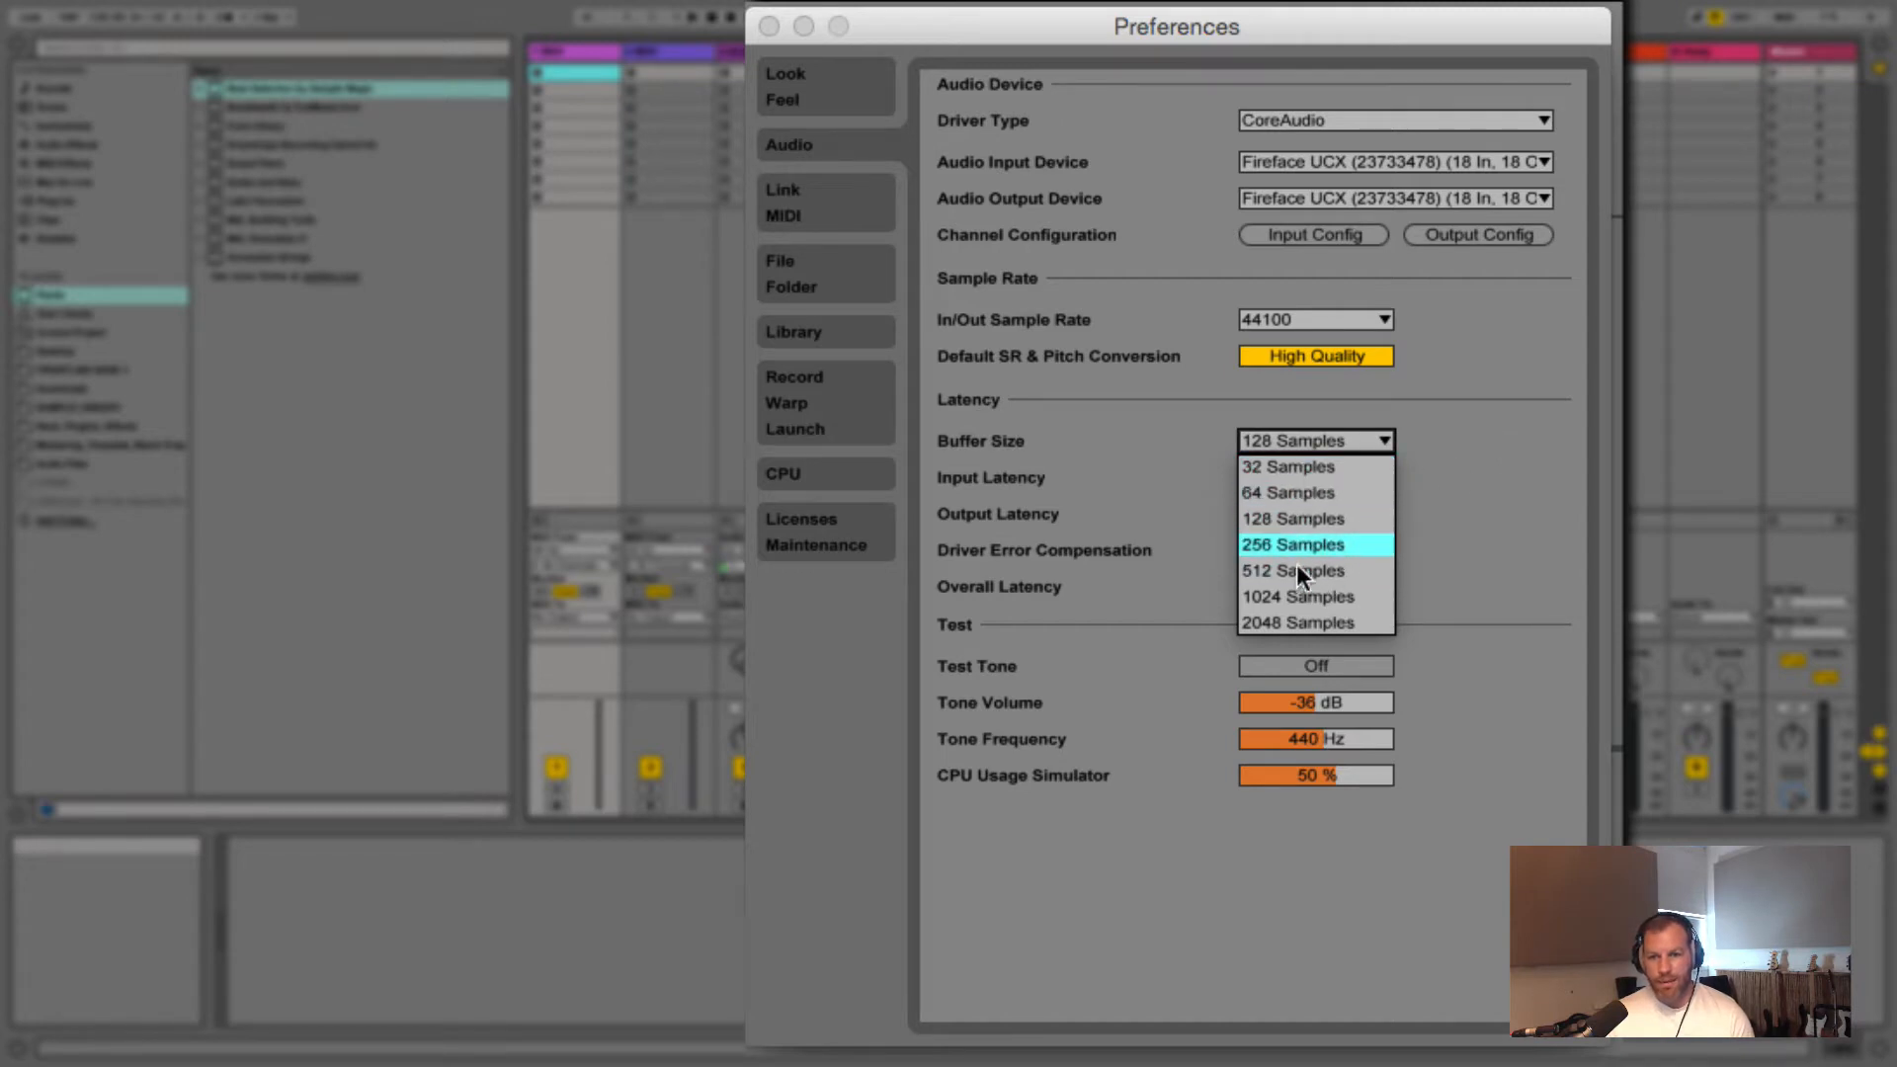
{"action": "left_click", "coordinate": [1340, 519]}
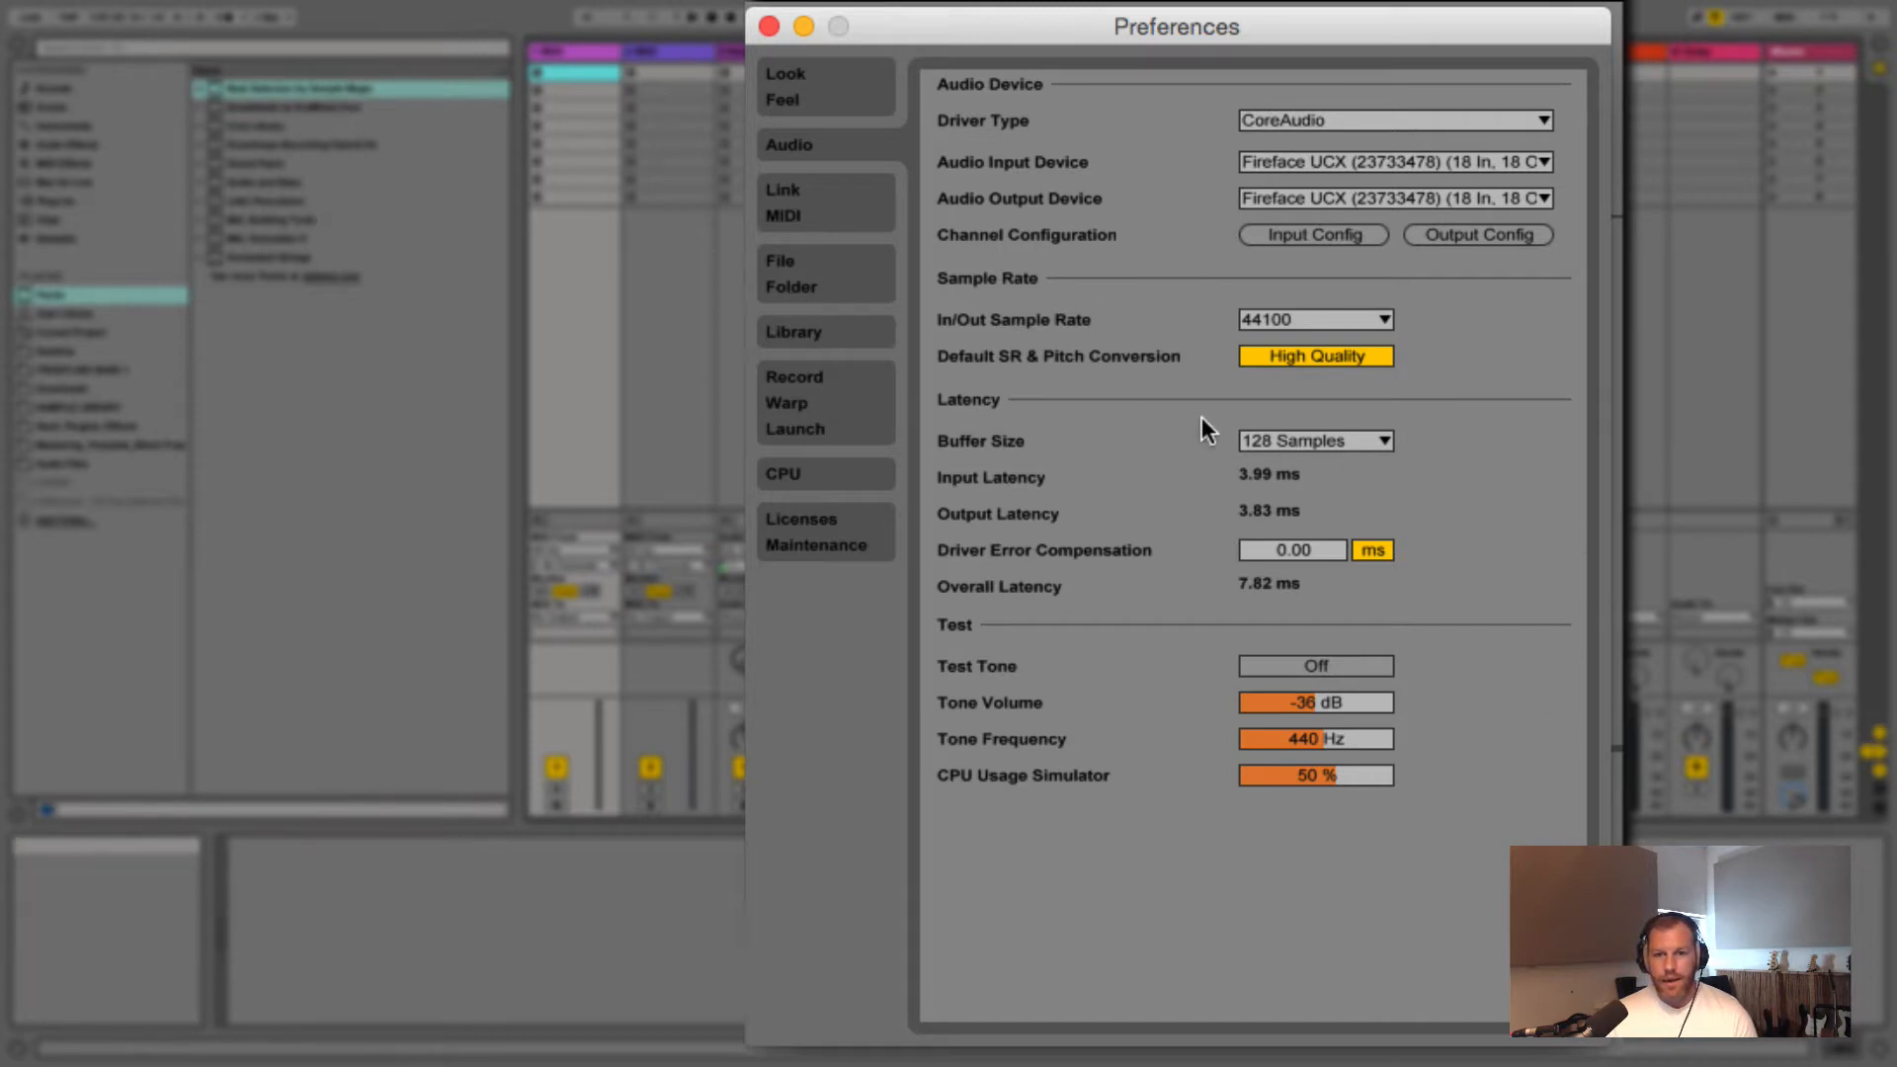
Set the In/Out Sample Rate to 48000 and close the Preferences window
{"action": "left_click", "coordinate": [1294, 320]}
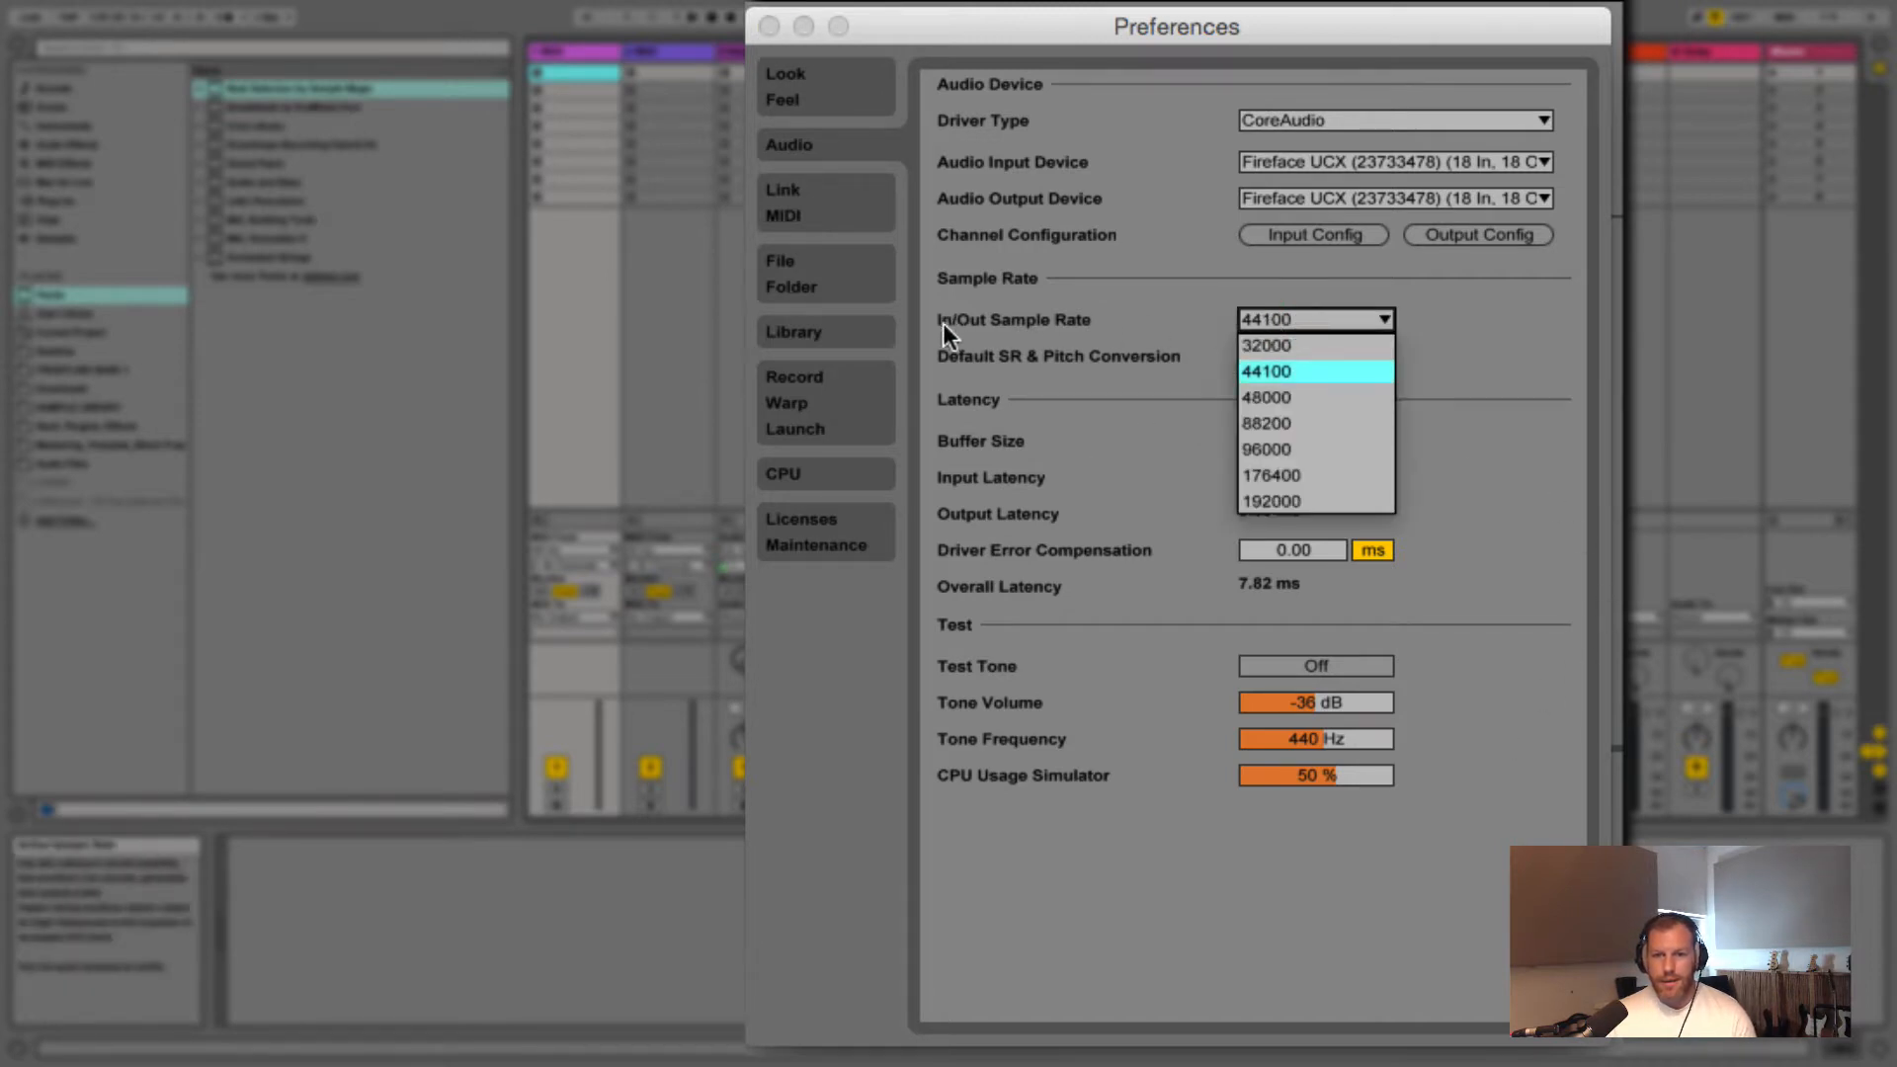
{"action": "left_click", "coordinate": [1254, 372]}
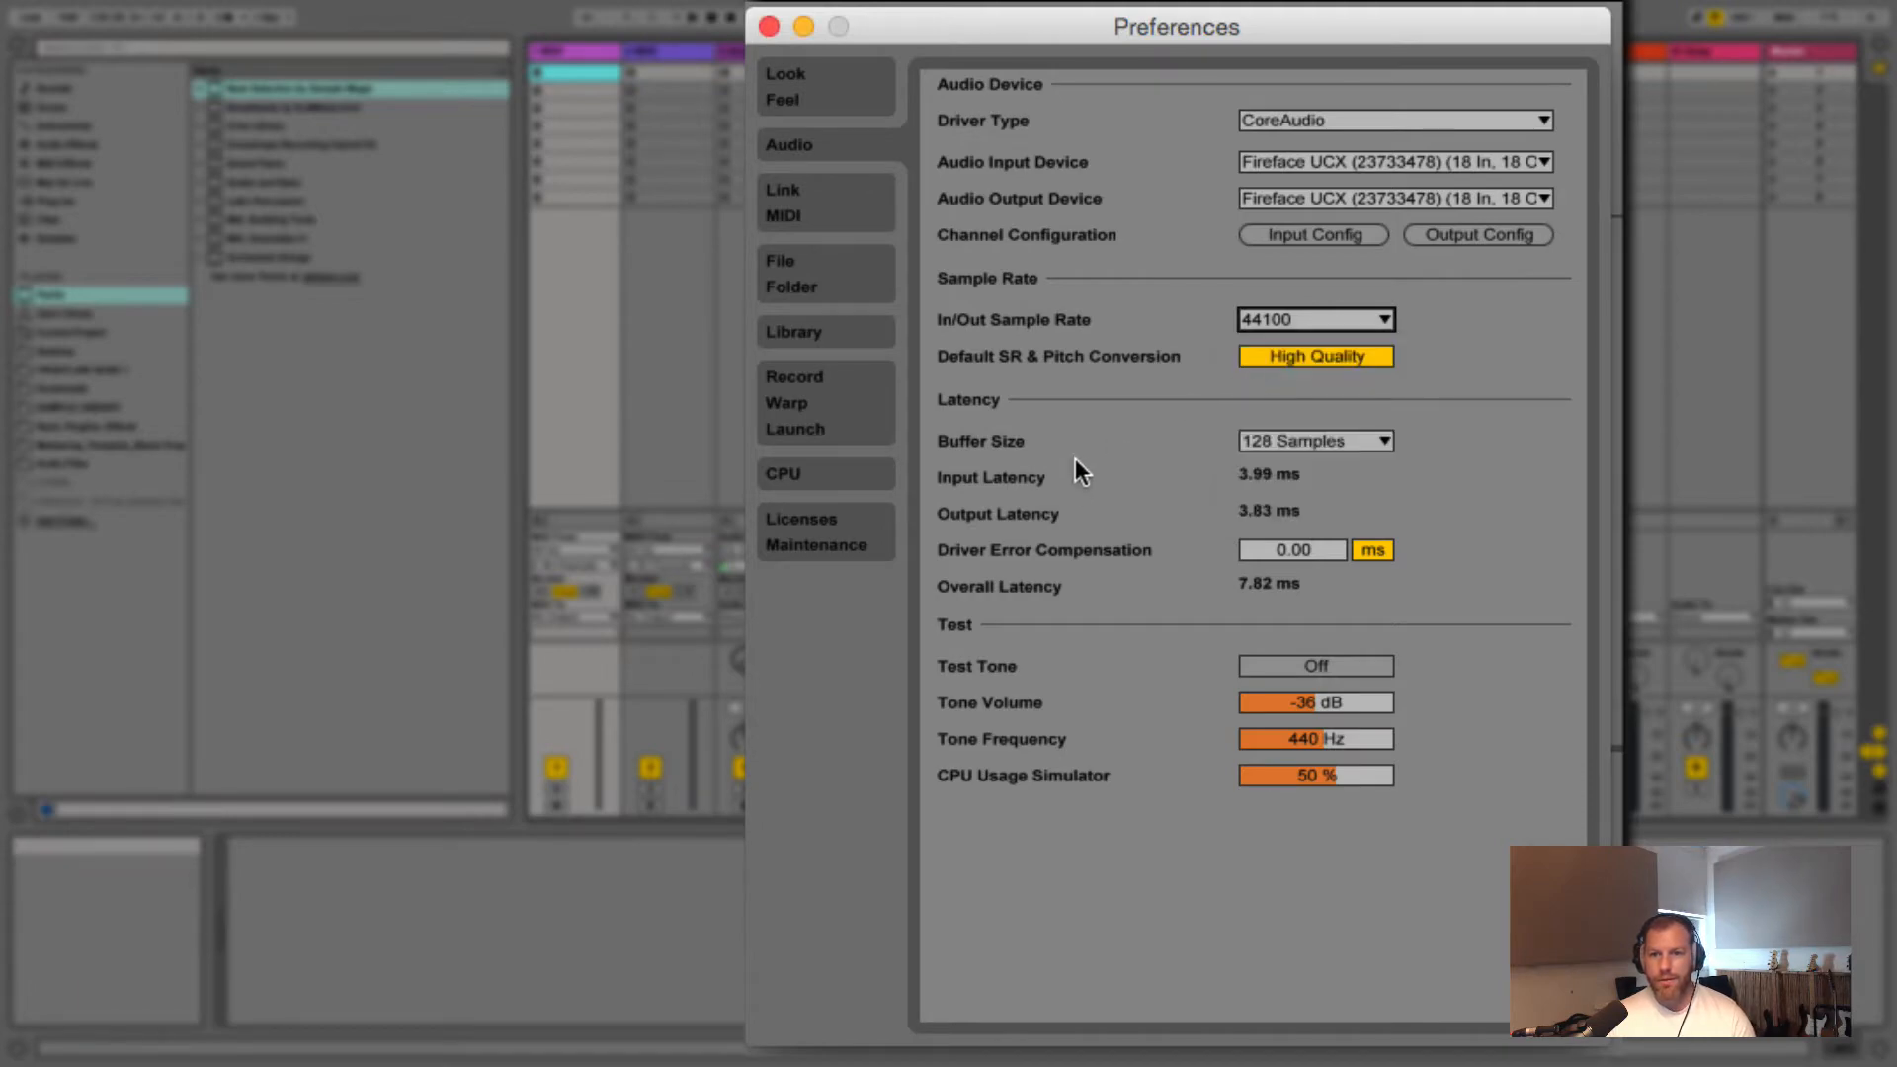
{"action": "left_click", "coordinate": [1257, 318]}
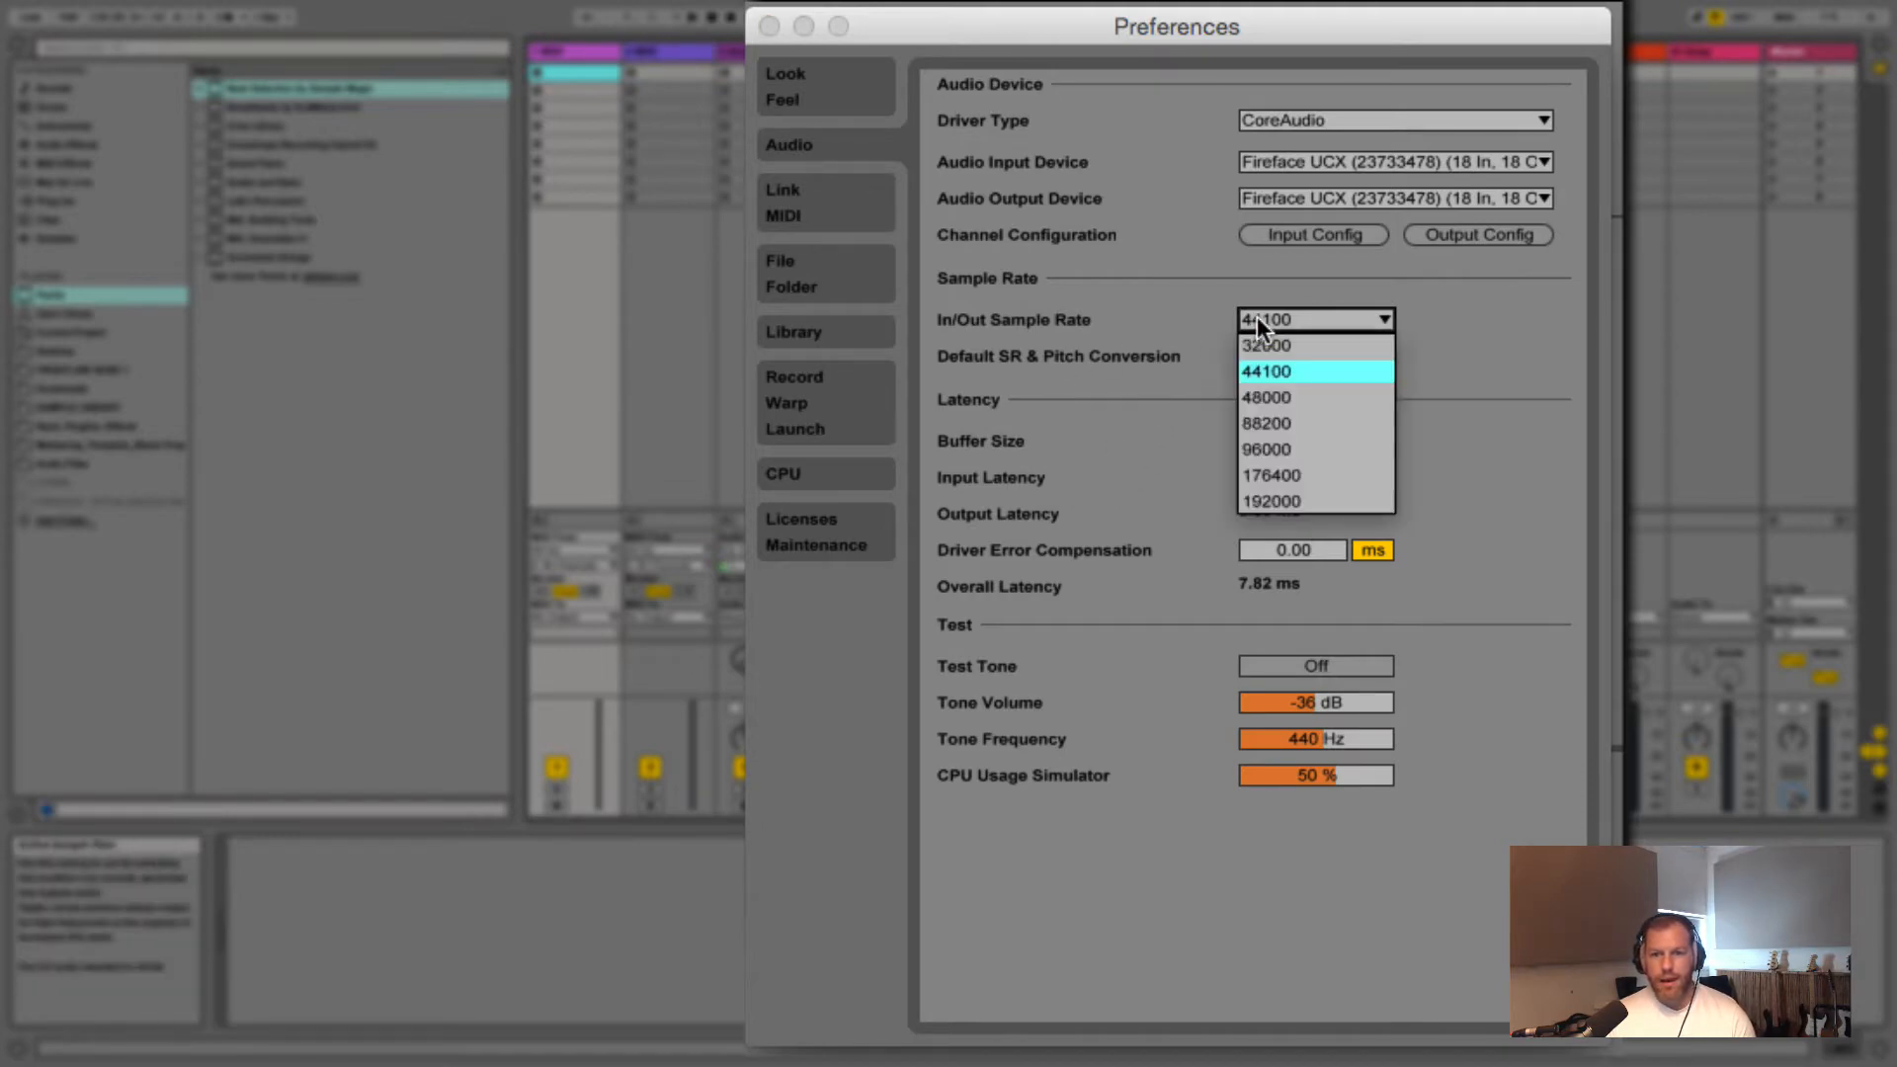
{"action": "left_click", "coordinate": [1257, 398]}
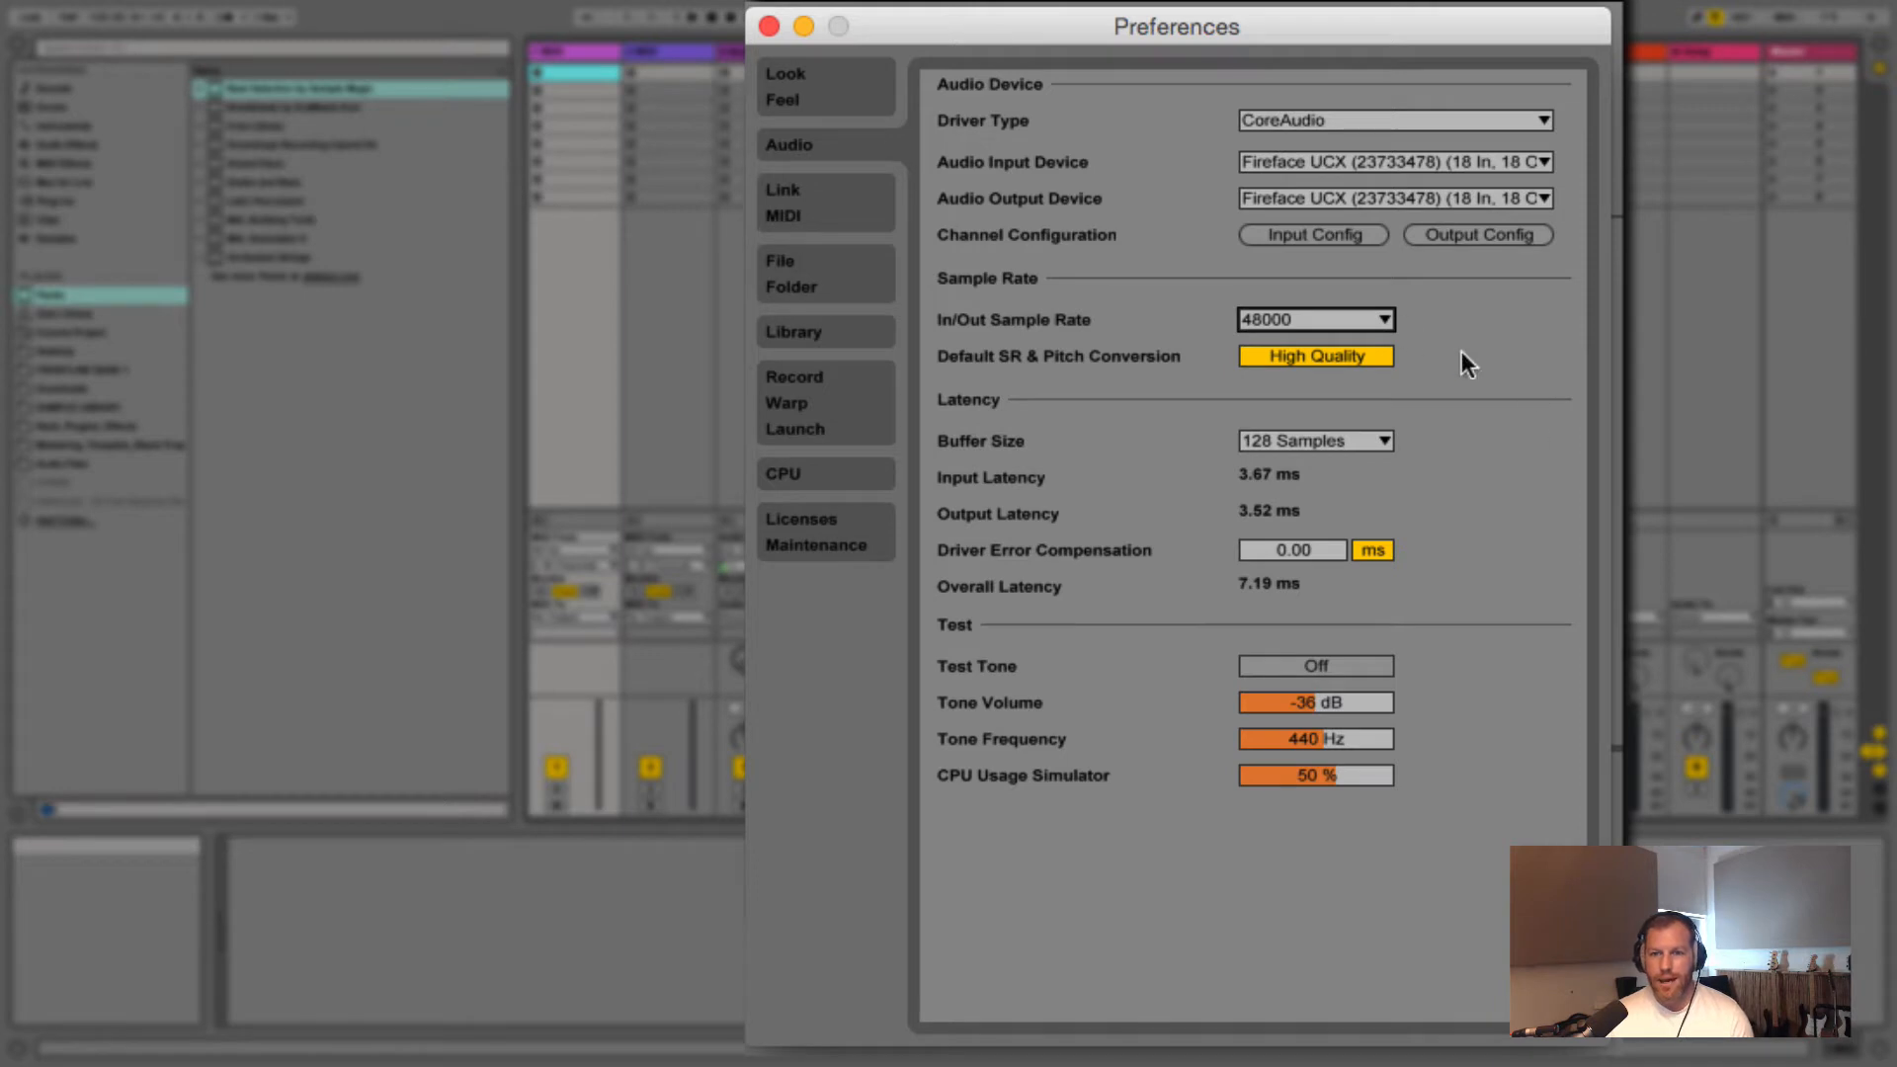
{"action": "left_click", "coordinate": [1330, 318]}
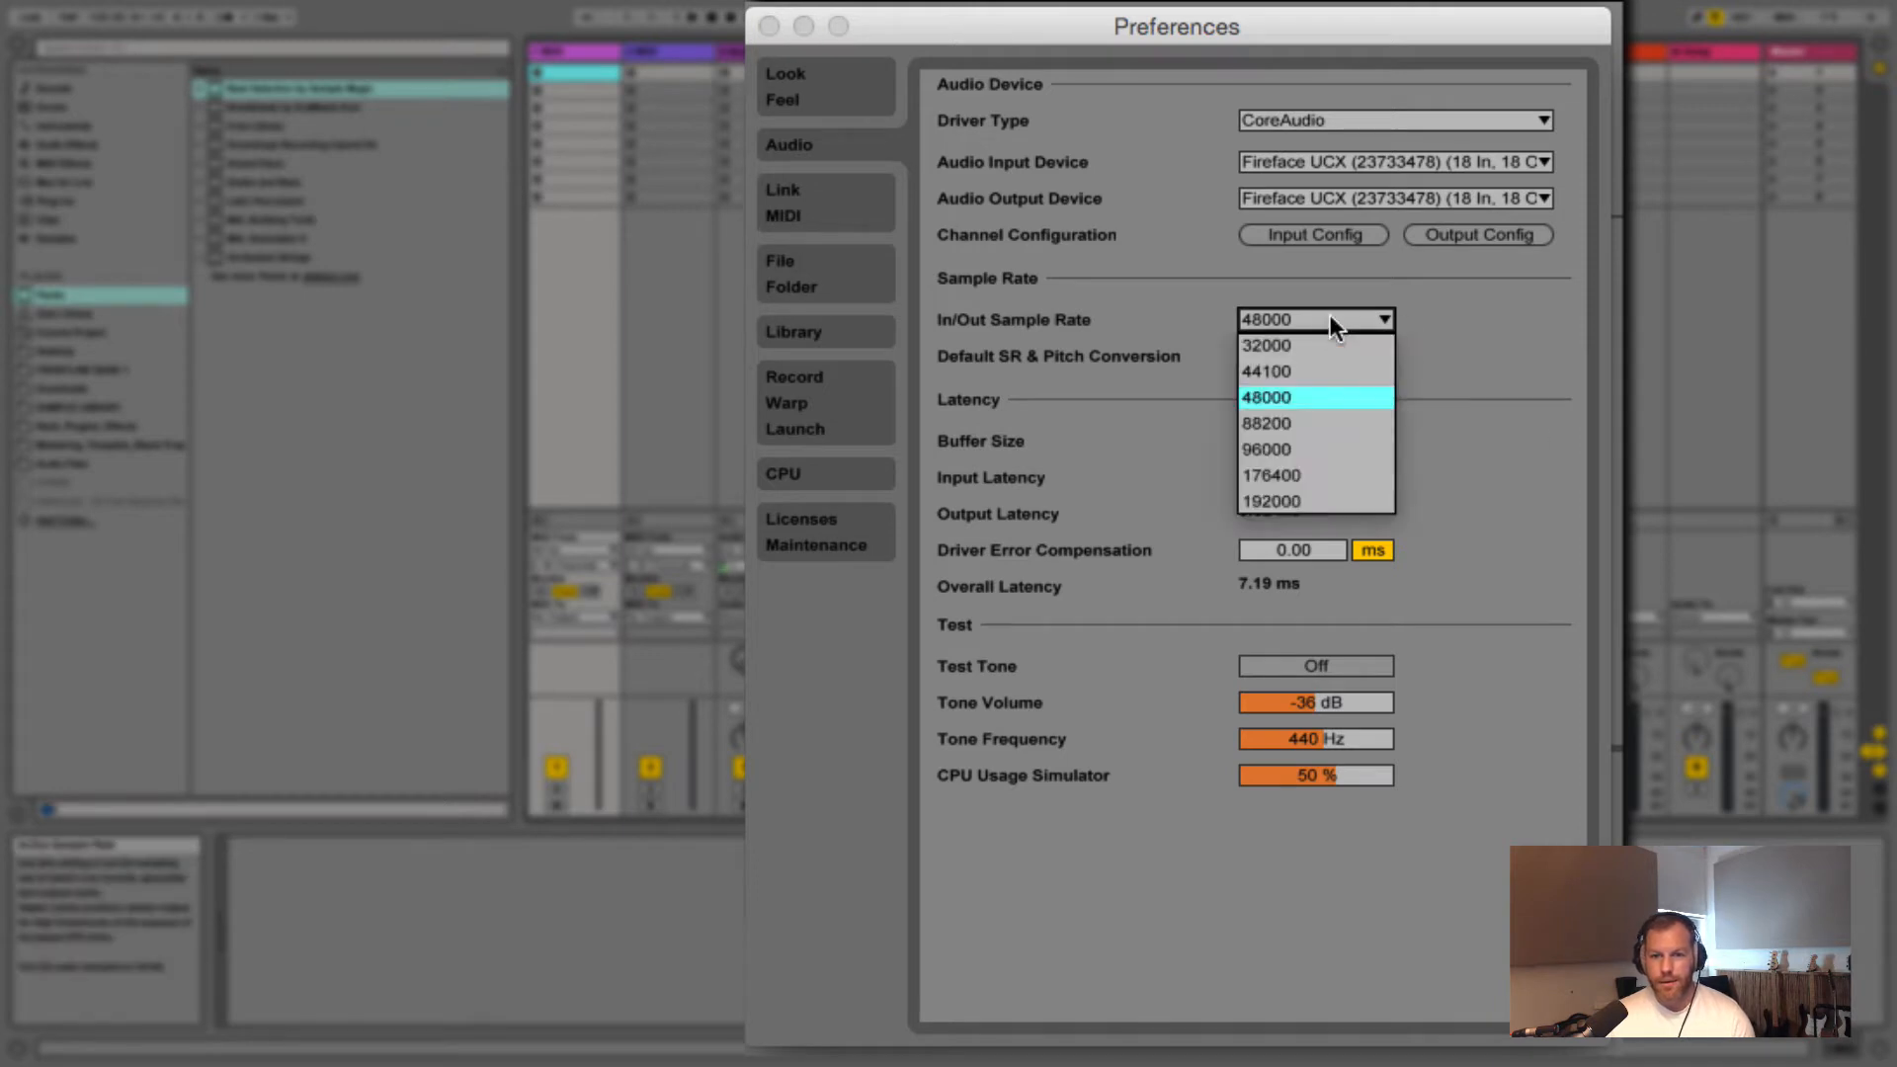
{"action": "left_click", "coordinate": [1309, 398]}
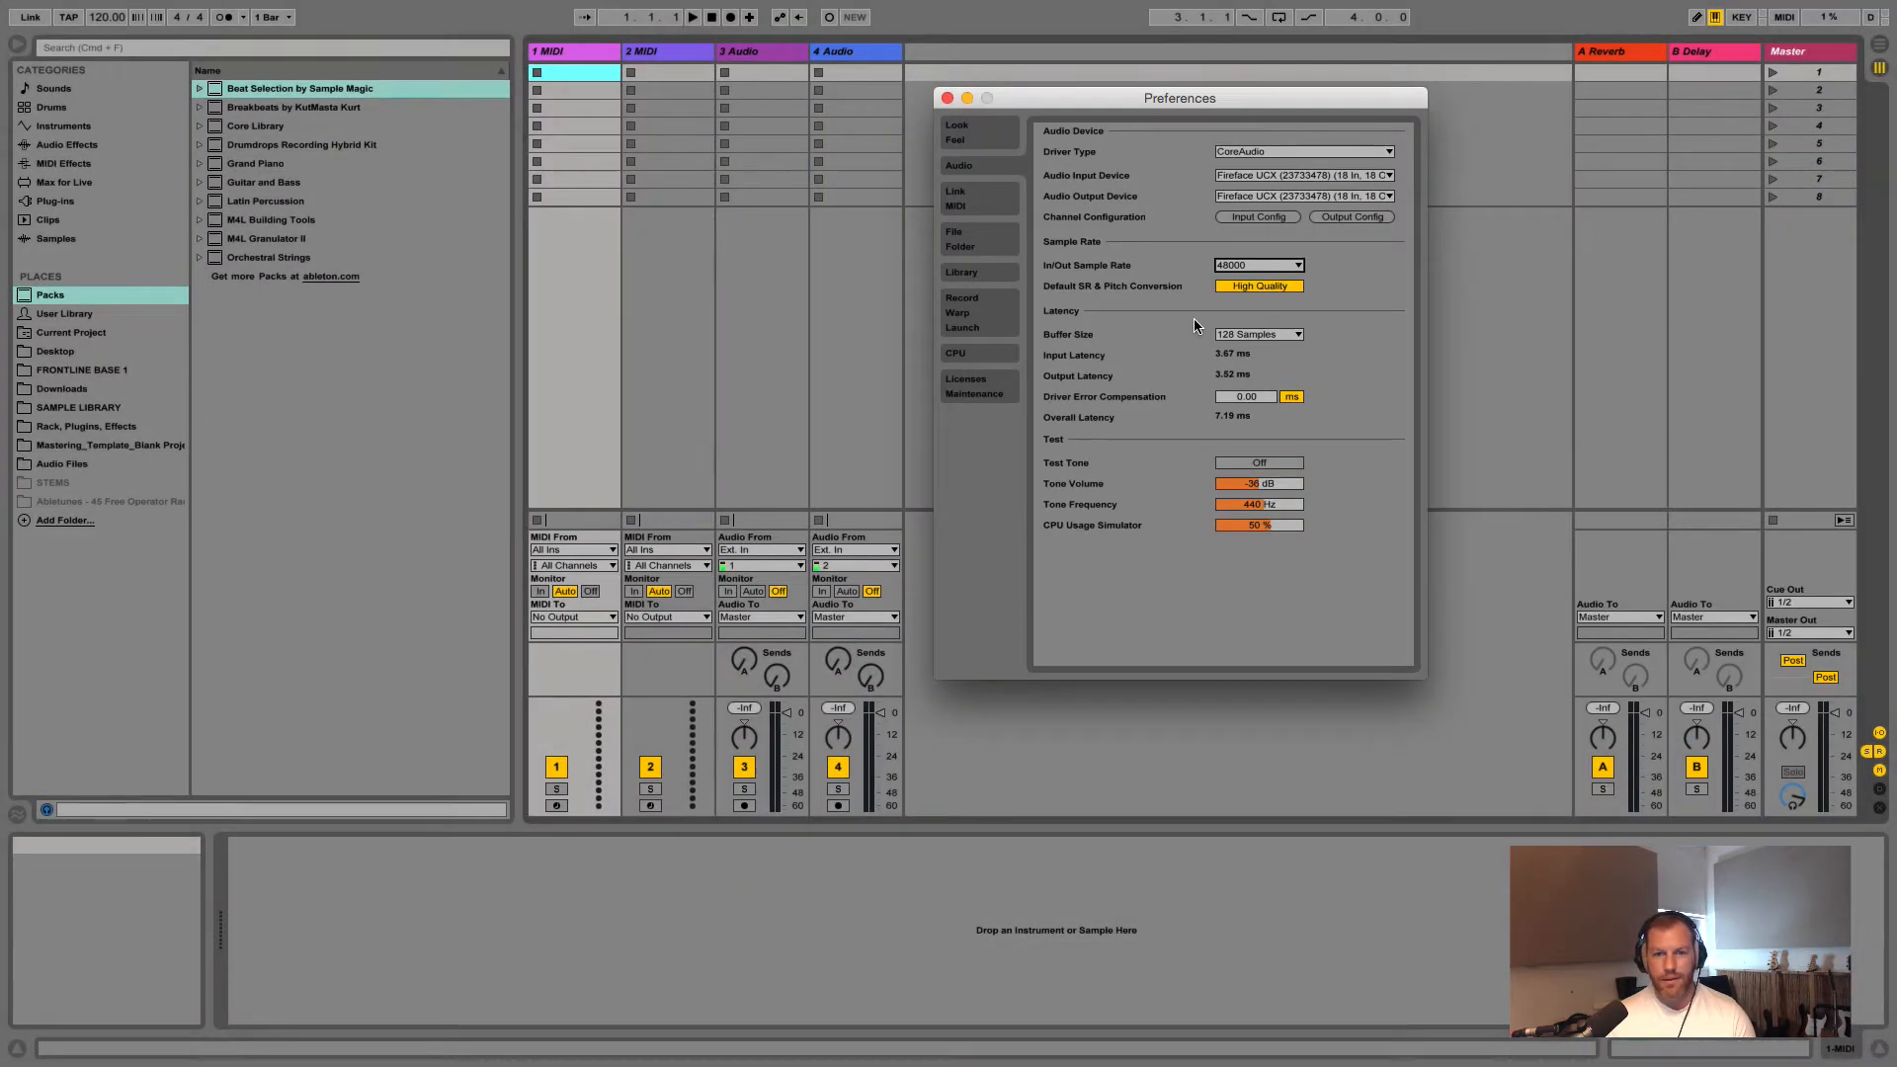
{"action": "left_click", "coordinate": [946, 99]}
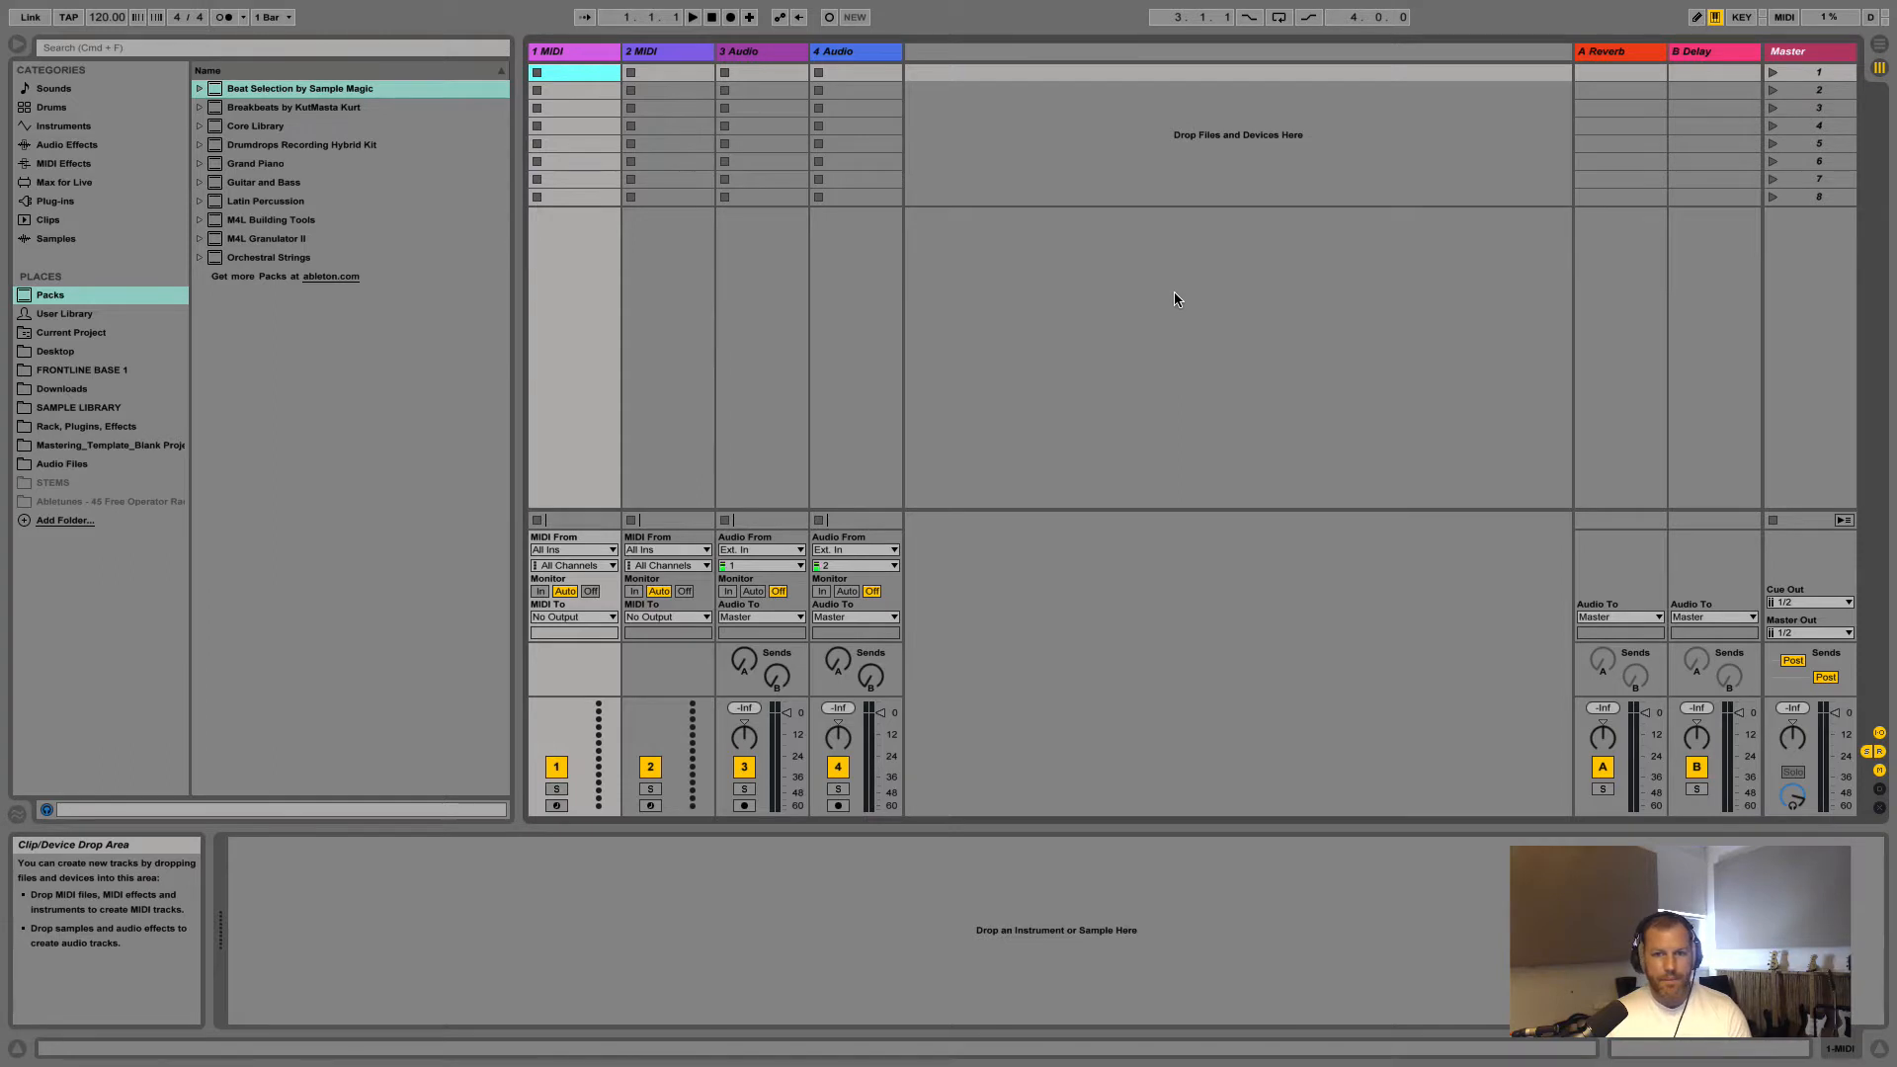
Switch back and forth between Session View and Arrangement View, ending in Arrangement View
{"action": "key", "text": "Tab"}
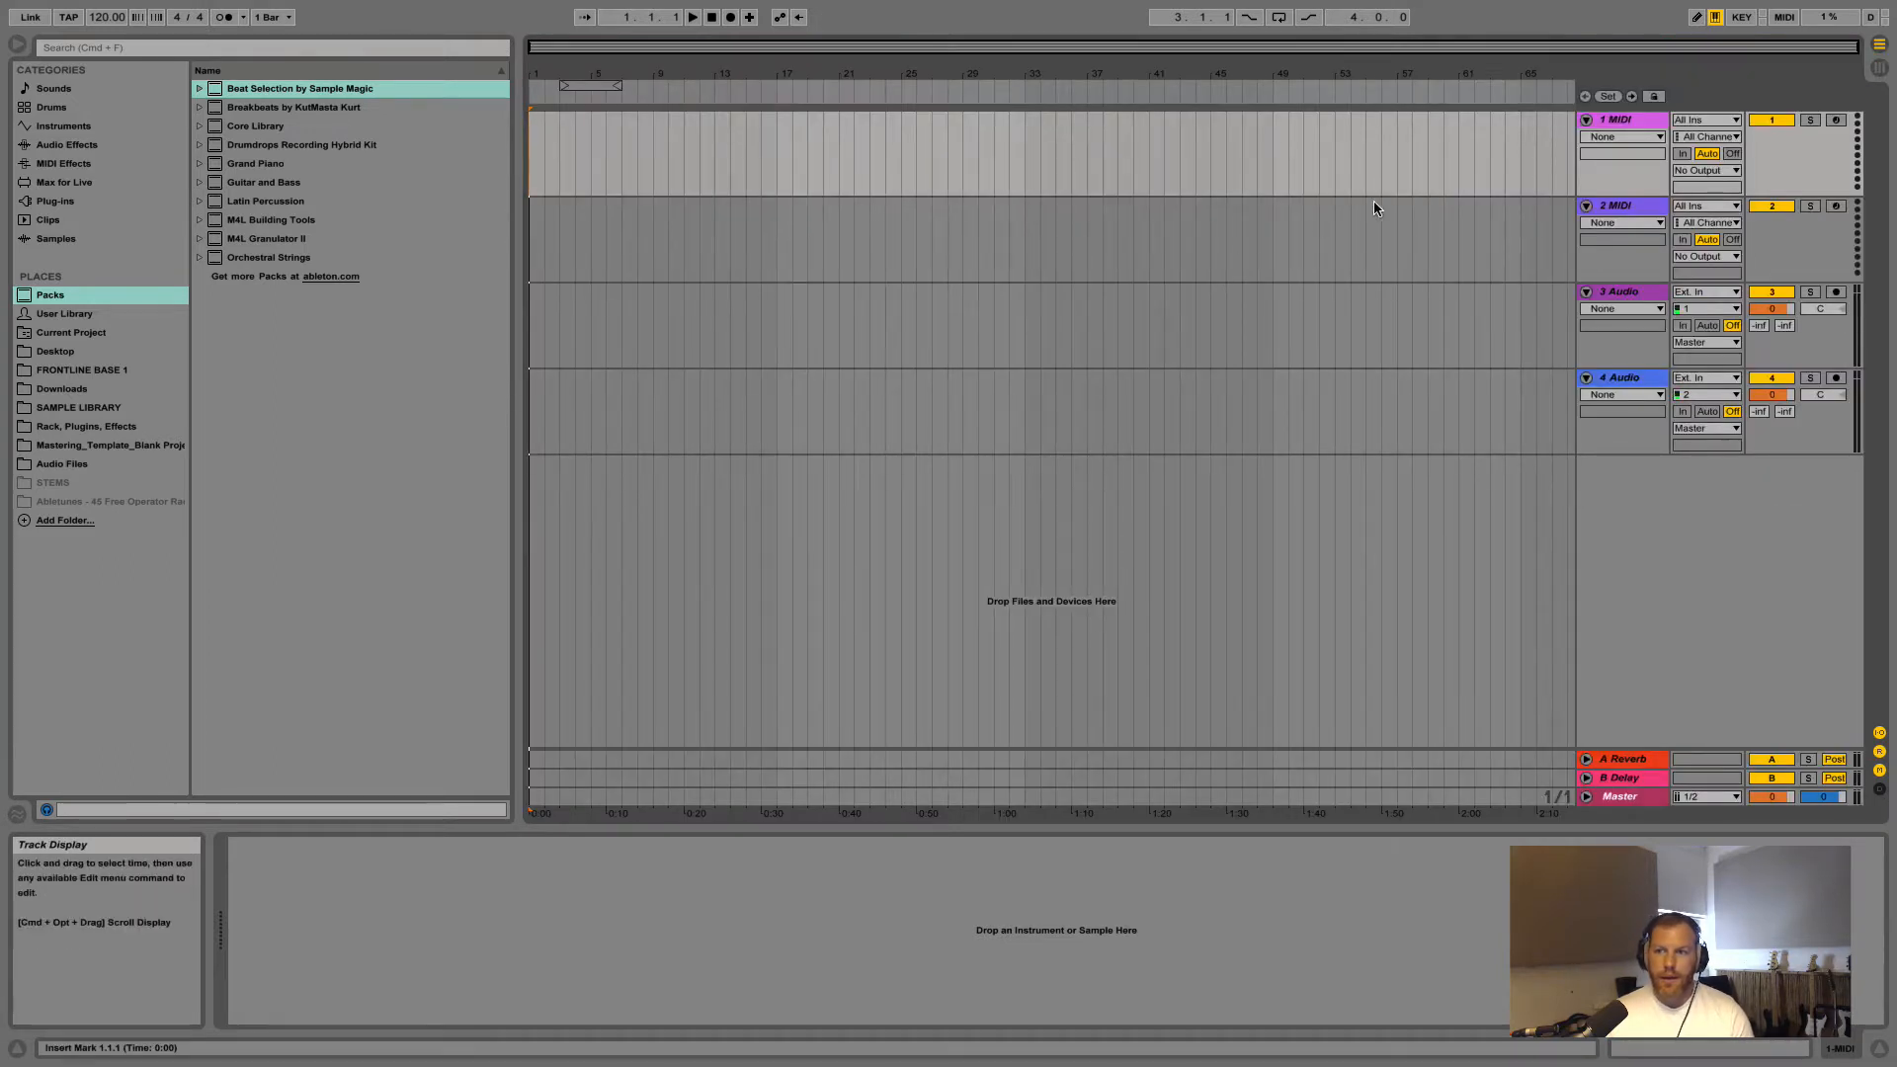
{"action": "key", "text": "Tab"}
{"action": "key", "text": "Tab"}
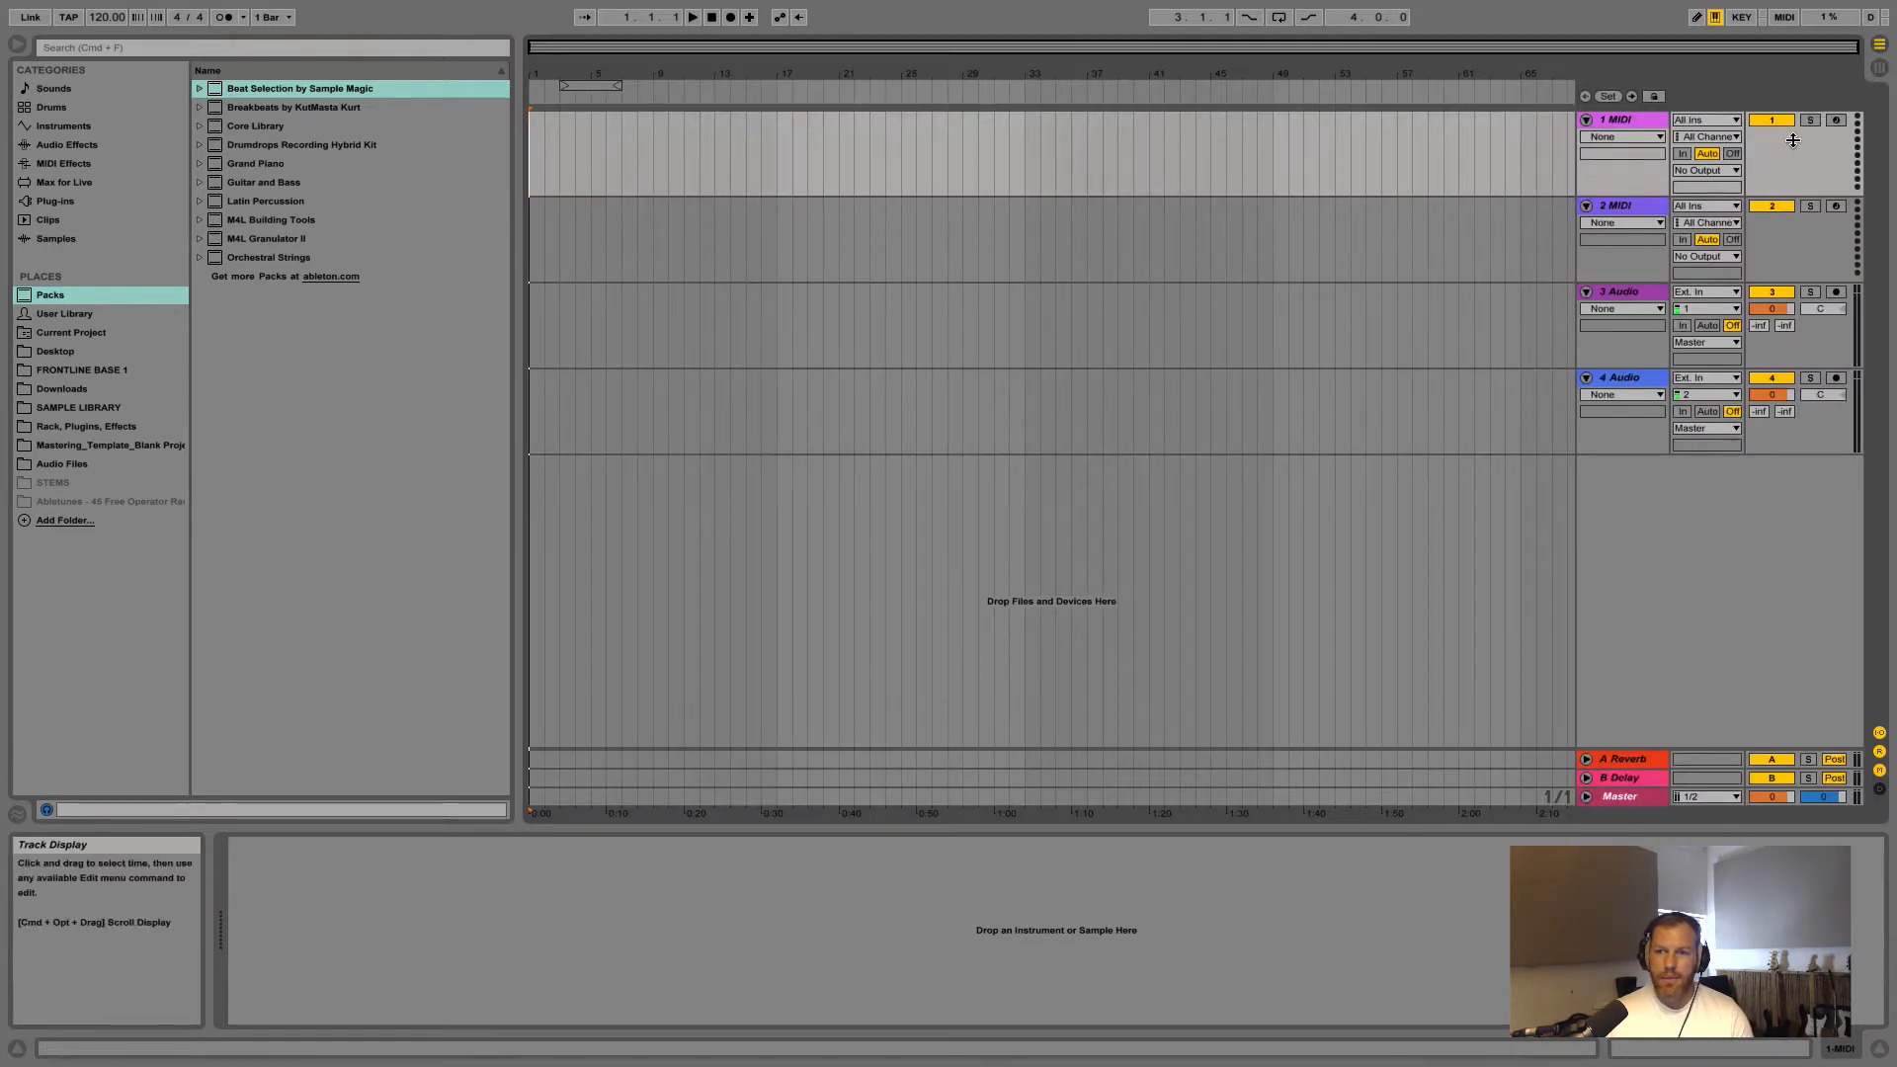
{"action": "left_click", "coordinate": [1880, 69]}
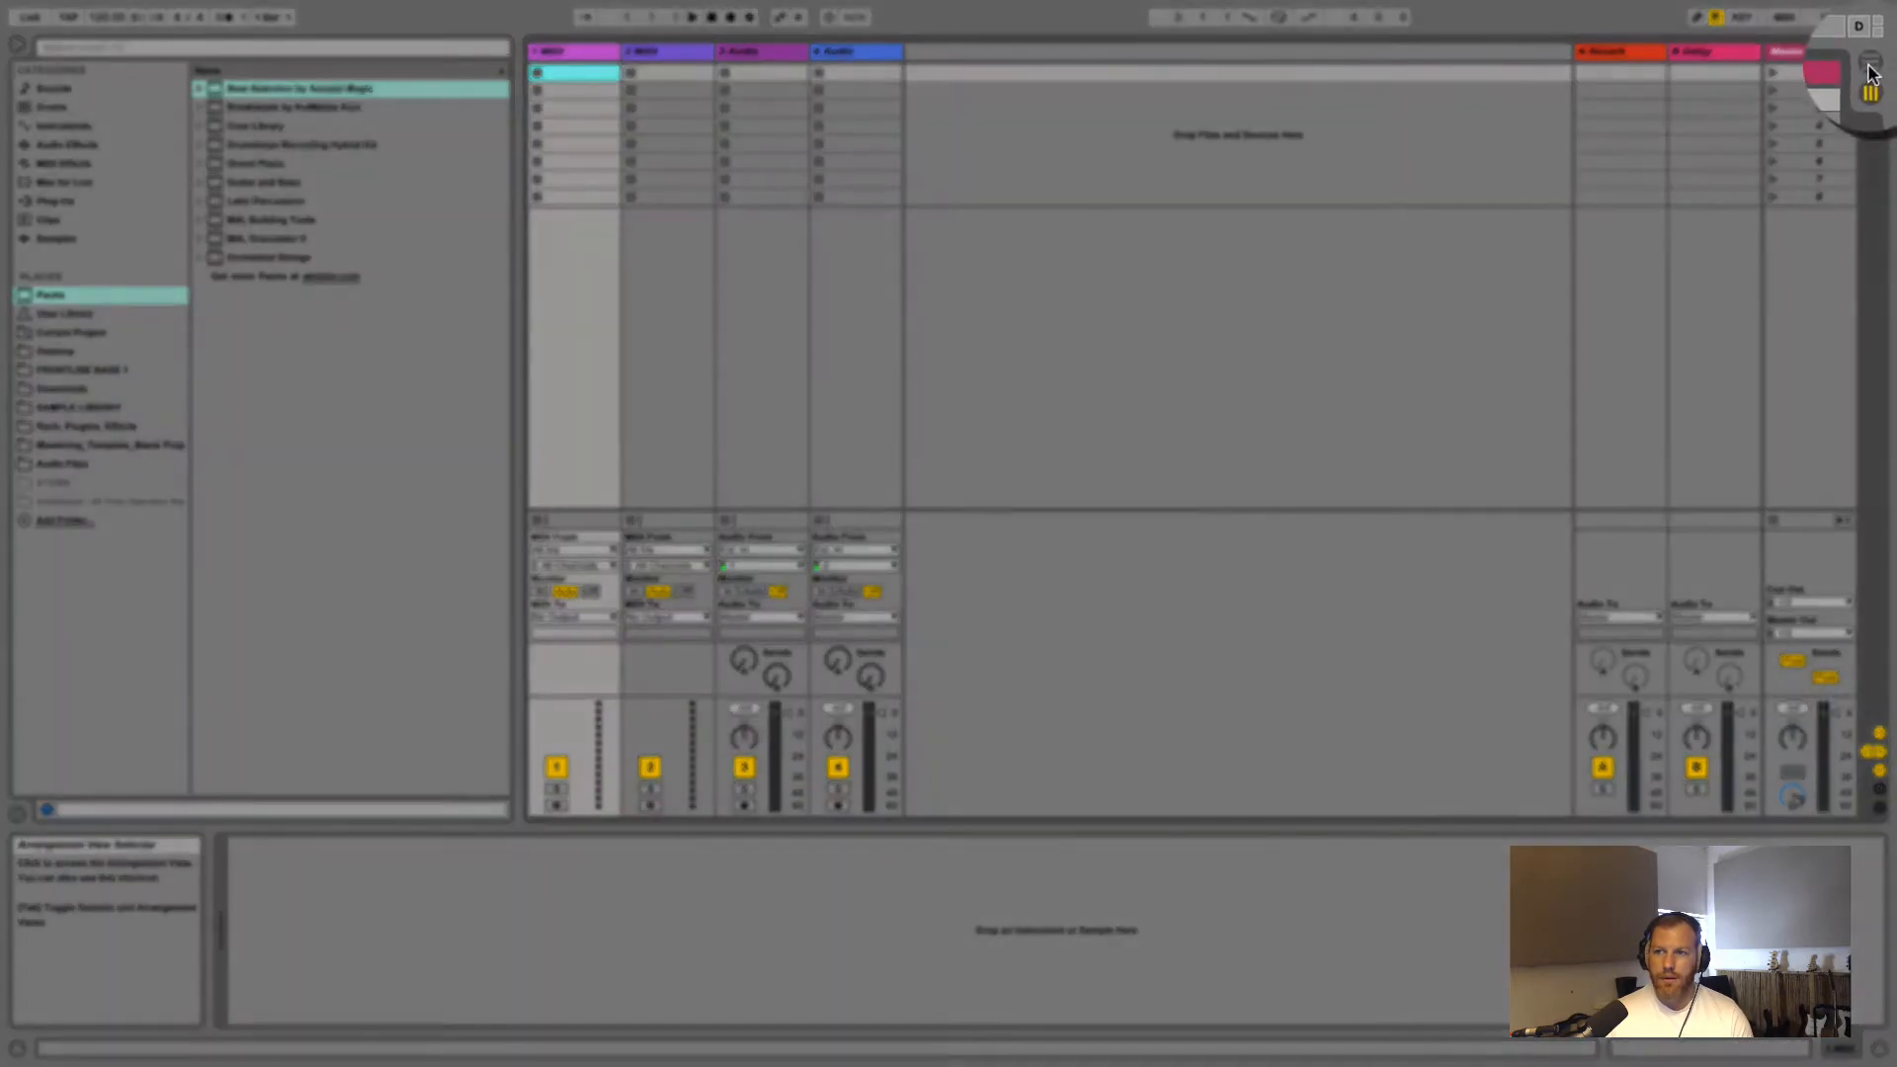
{"action": "key", "text": "Tab"}
{"action": "left_click", "coordinate": [1873, 74]}
{"action": "left_click", "coordinate": [1874, 43]}
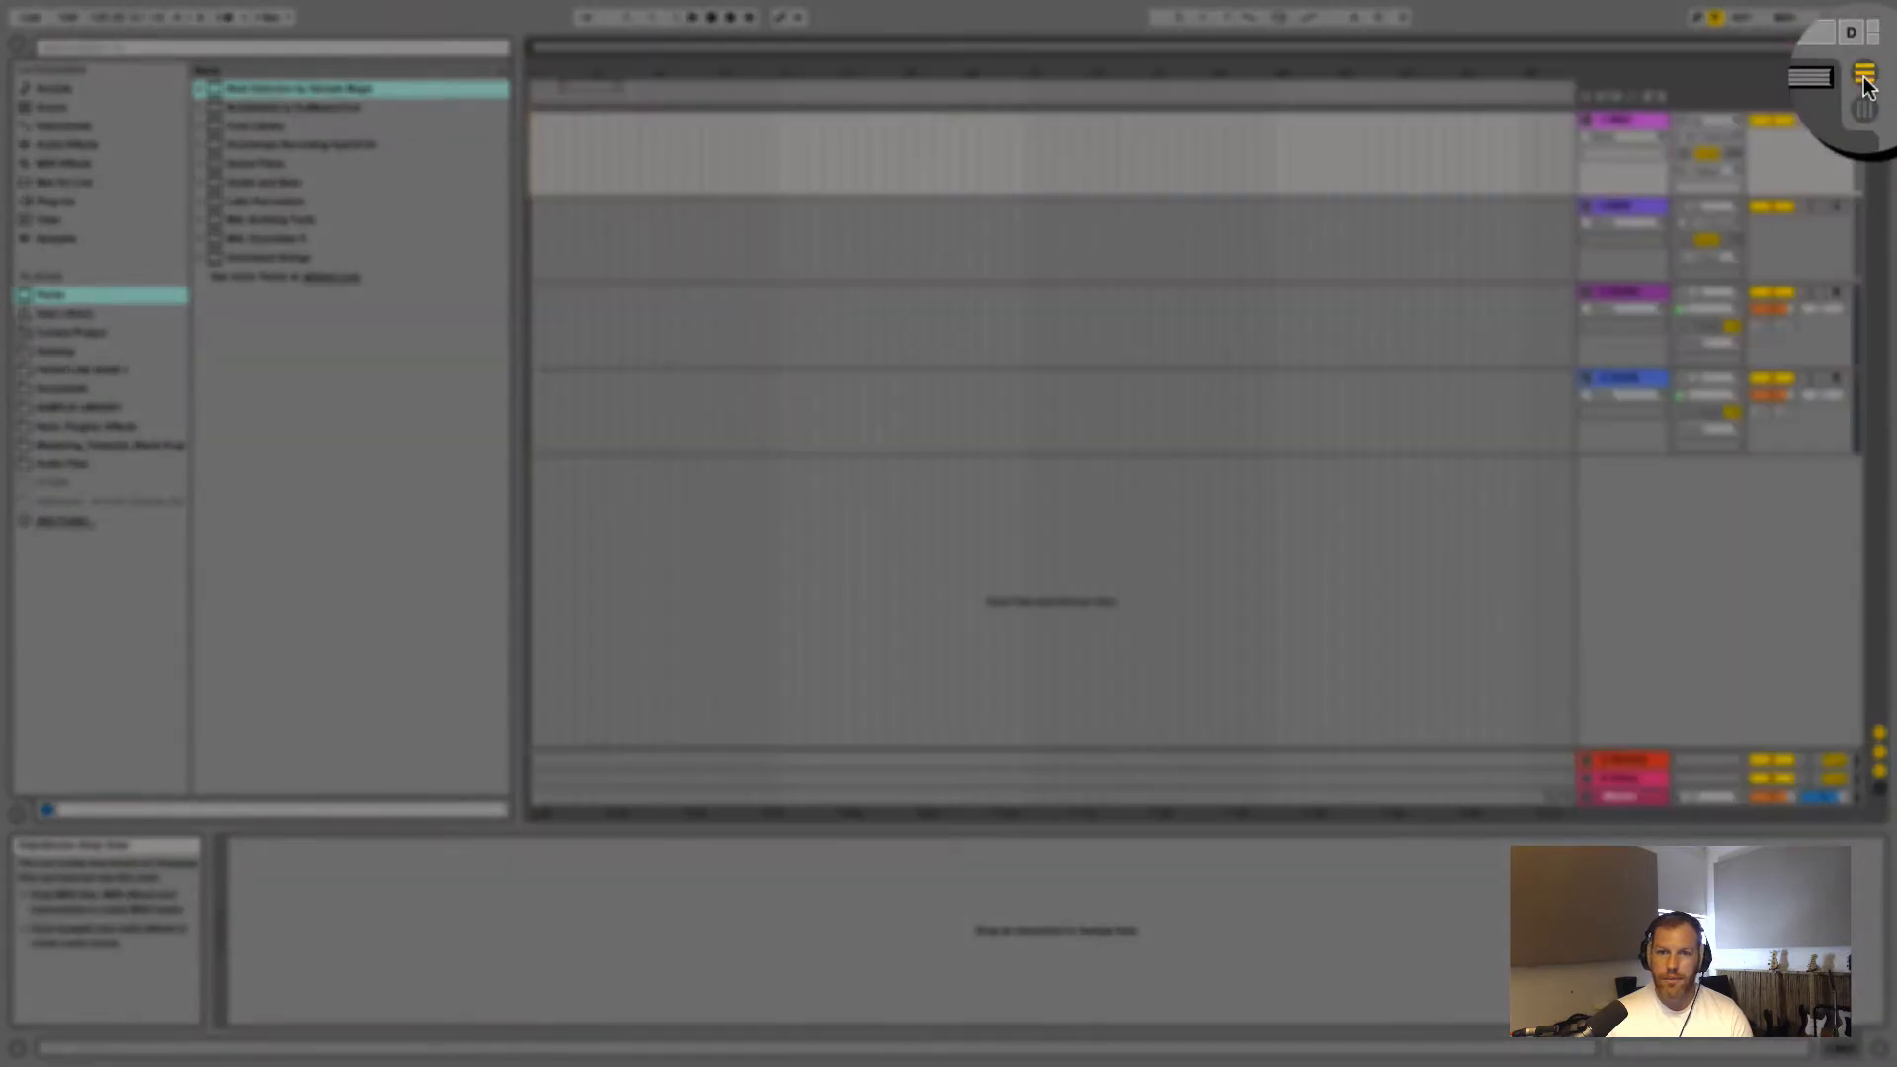
{"action": "left_click", "coordinate": [1881, 73]}
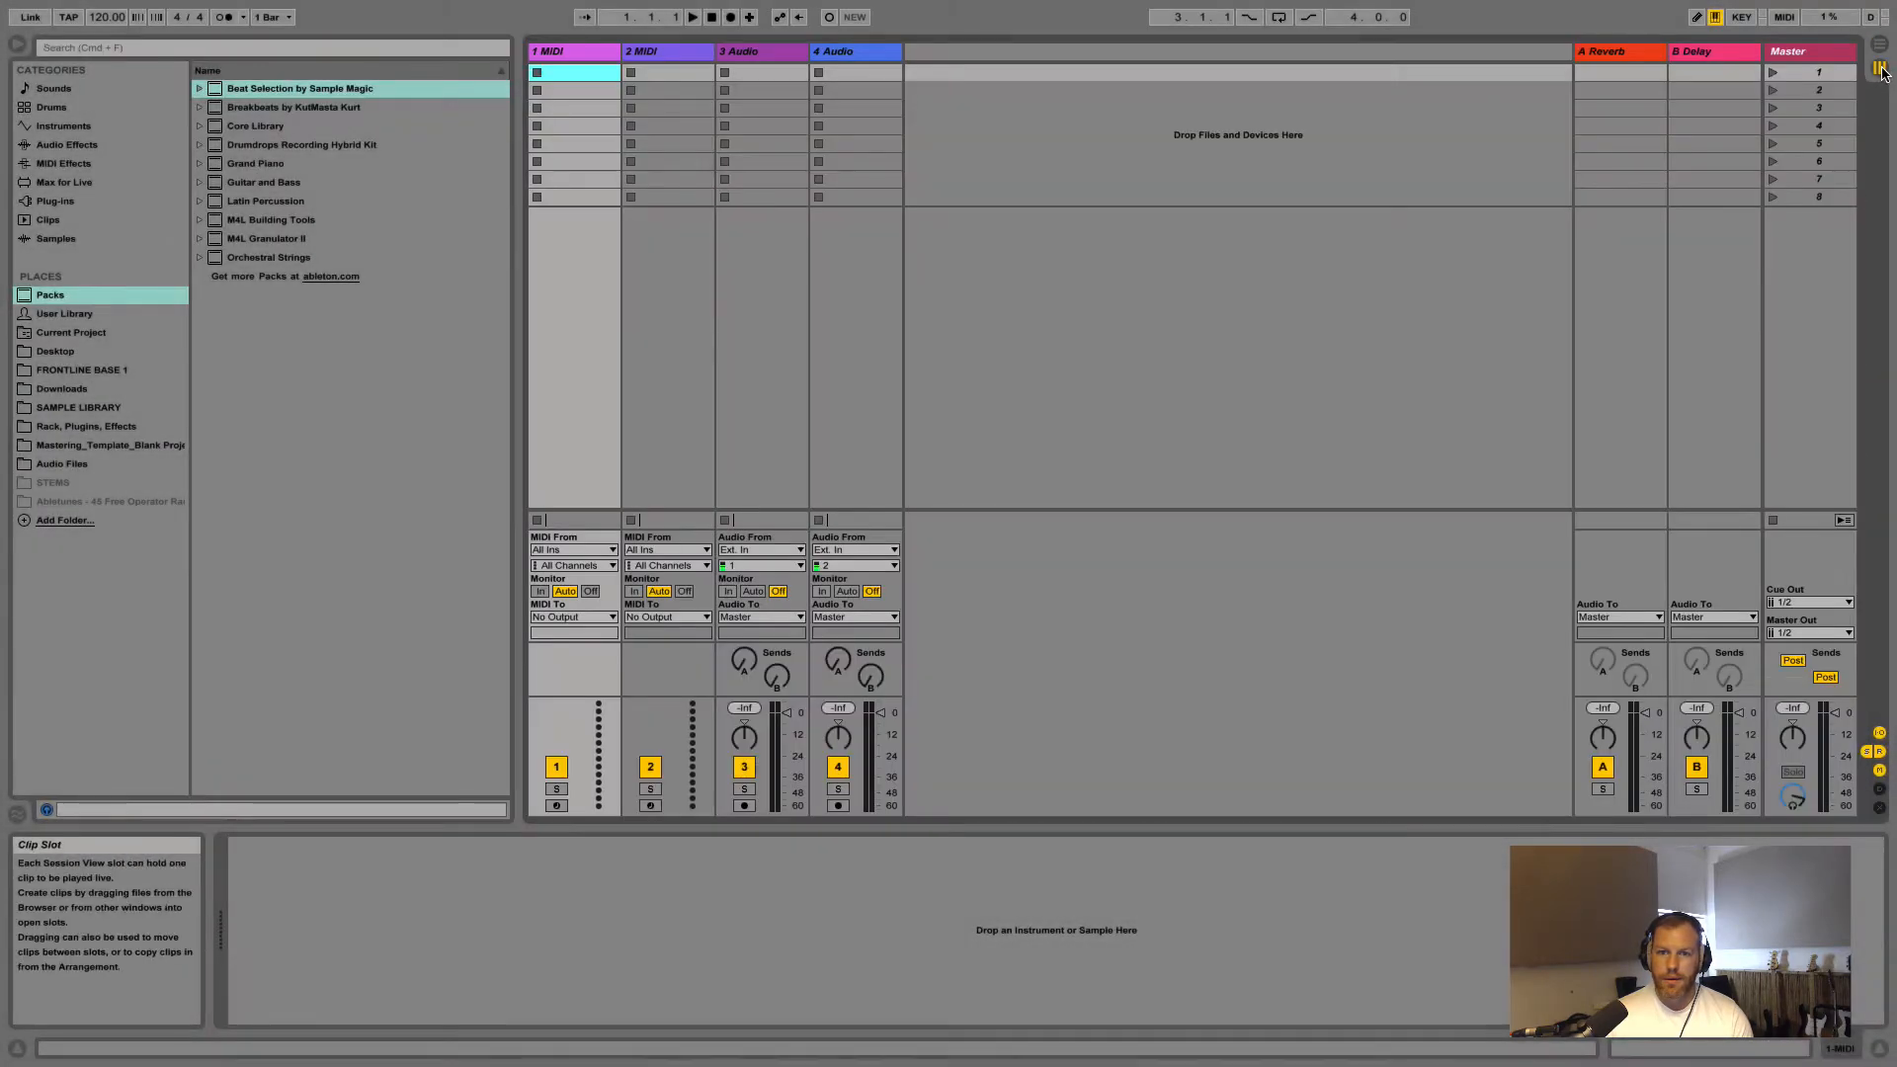
{"action": "left_click", "coordinate": [1879, 45]}
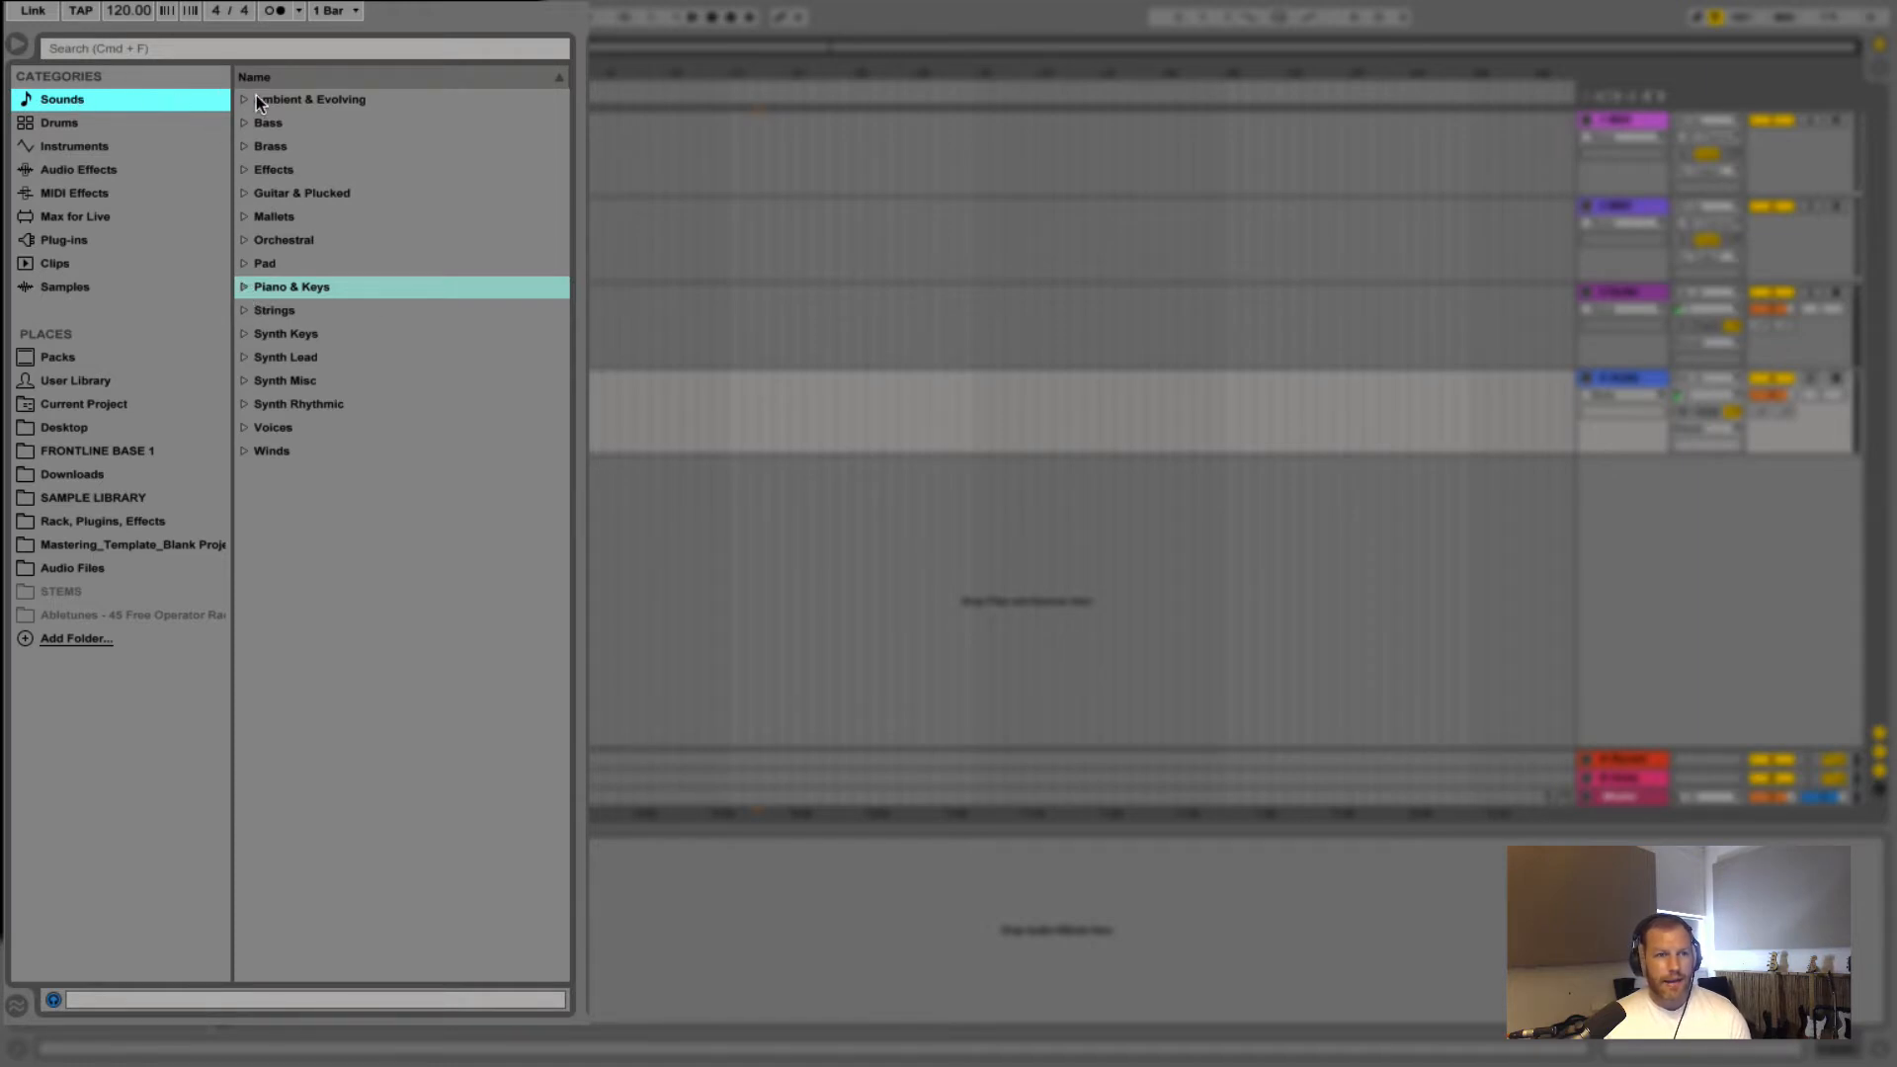
Look through the Ambient & Evolving, Bass and Brass folders in the browser's Sounds category, collapsing each one again
{"action": "left_click", "coordinate": [326, 100]}
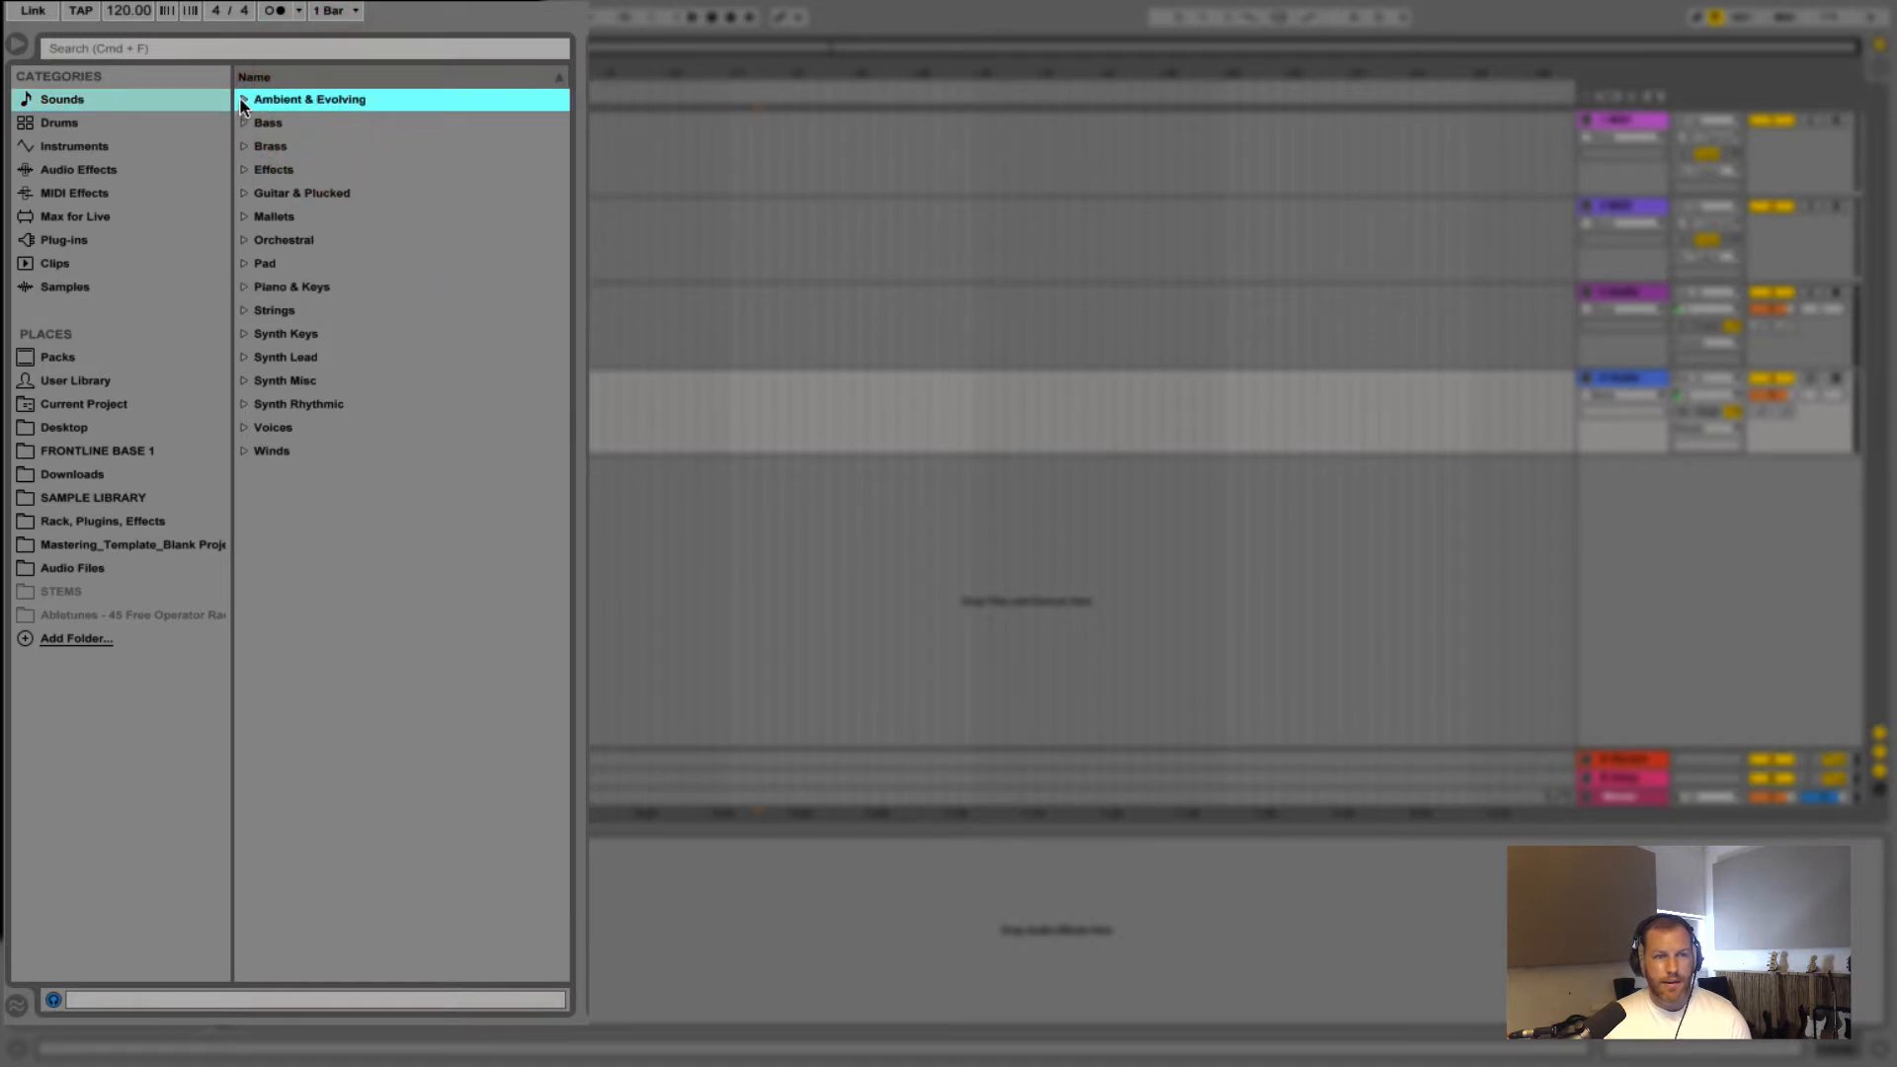
{"action": "left_click", "coordinate": [243, 102]}
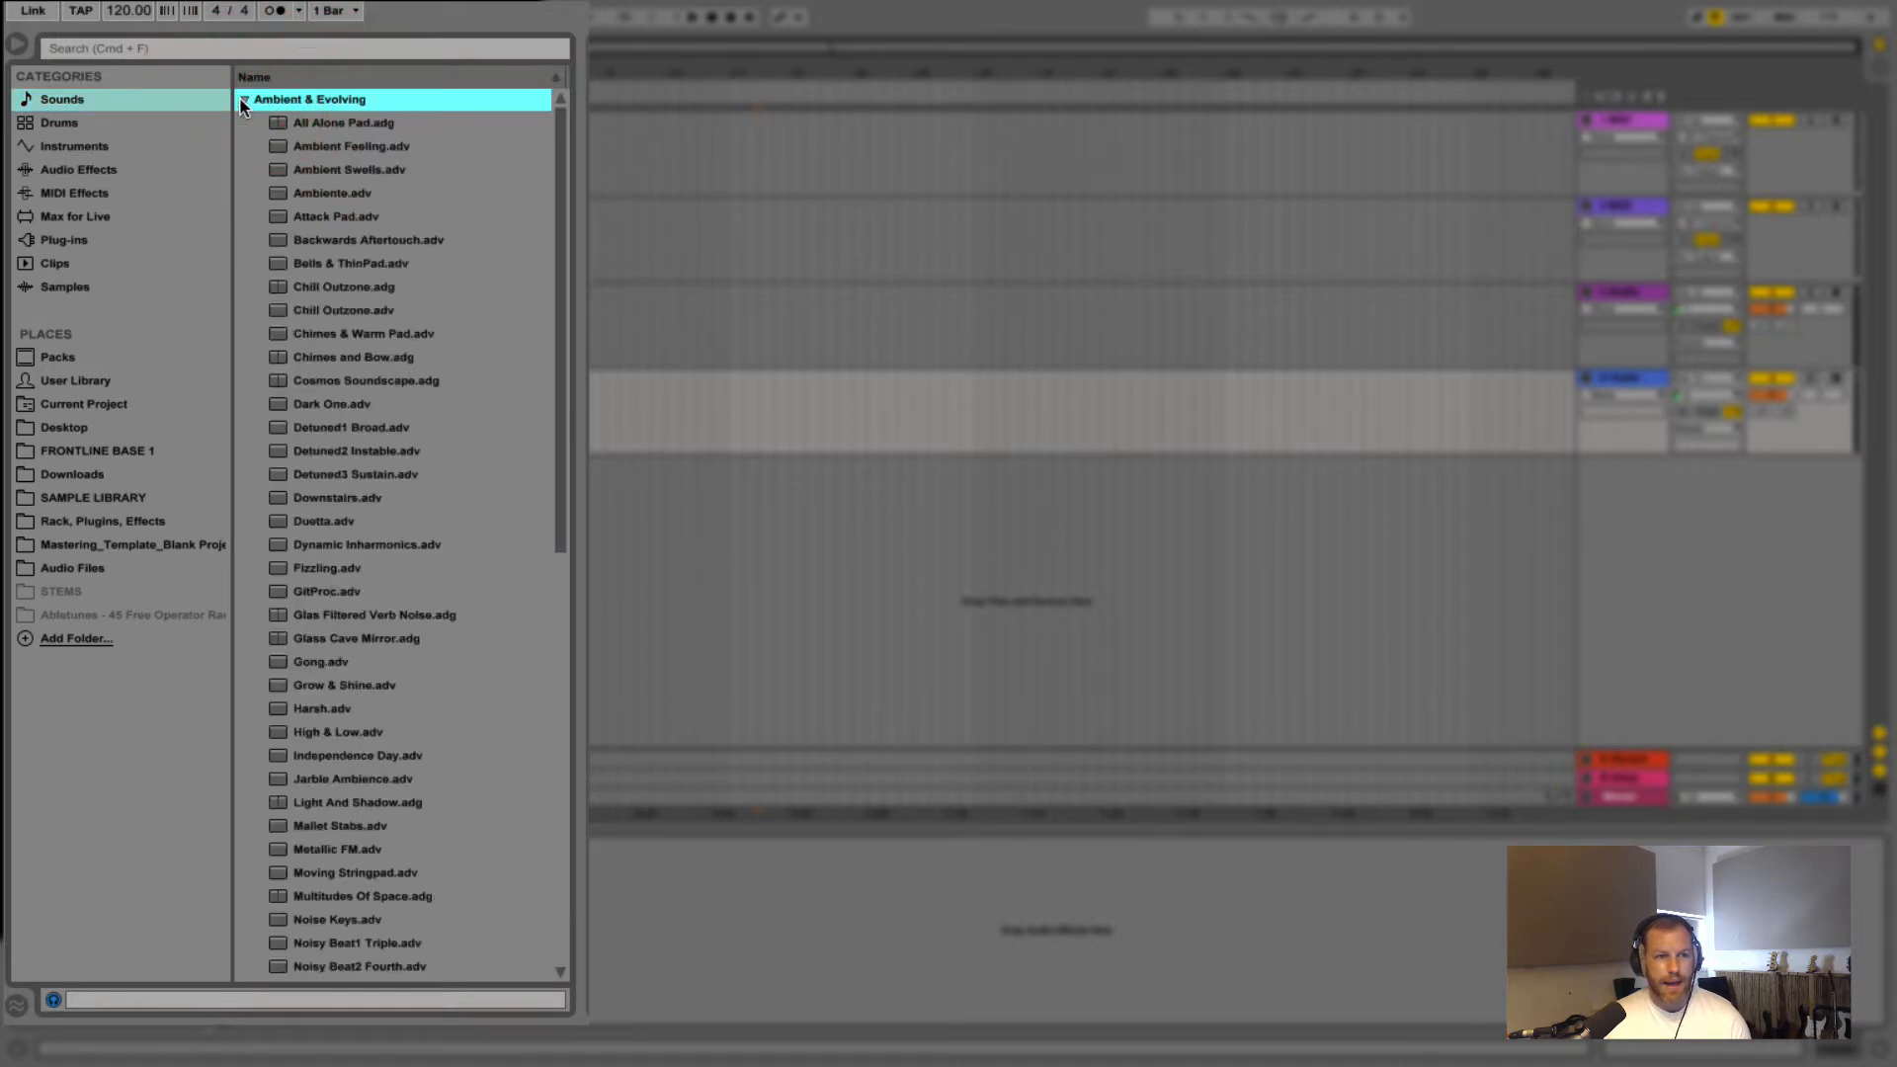
{"action": "left_click", "coordinate": [243, 102]}
{"action": "left_click", "coordinate": [242, 122]}
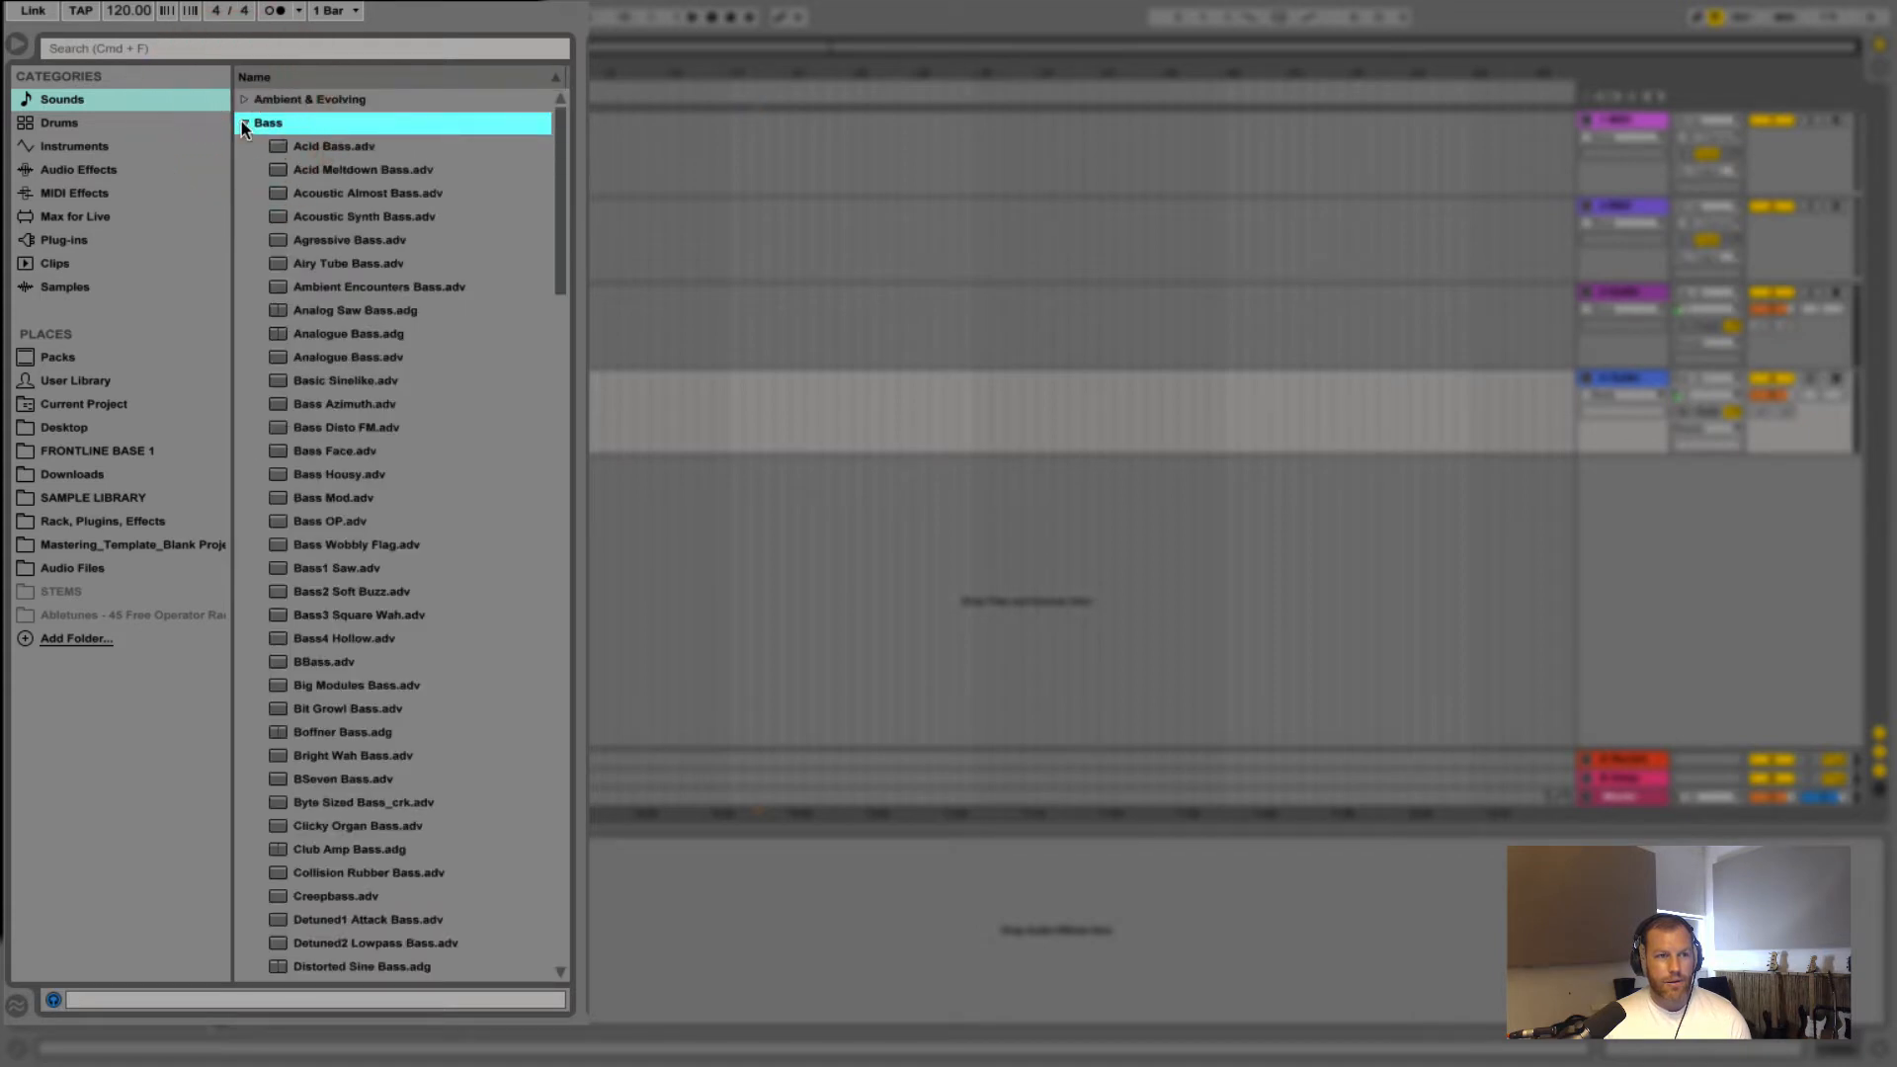
{"action": "left_click", "coordinate": [243, 123]}
{"action": "left_click", "coordinate": [243, 146]}
{"action": "left_click", "coordinate": [243, 146]}
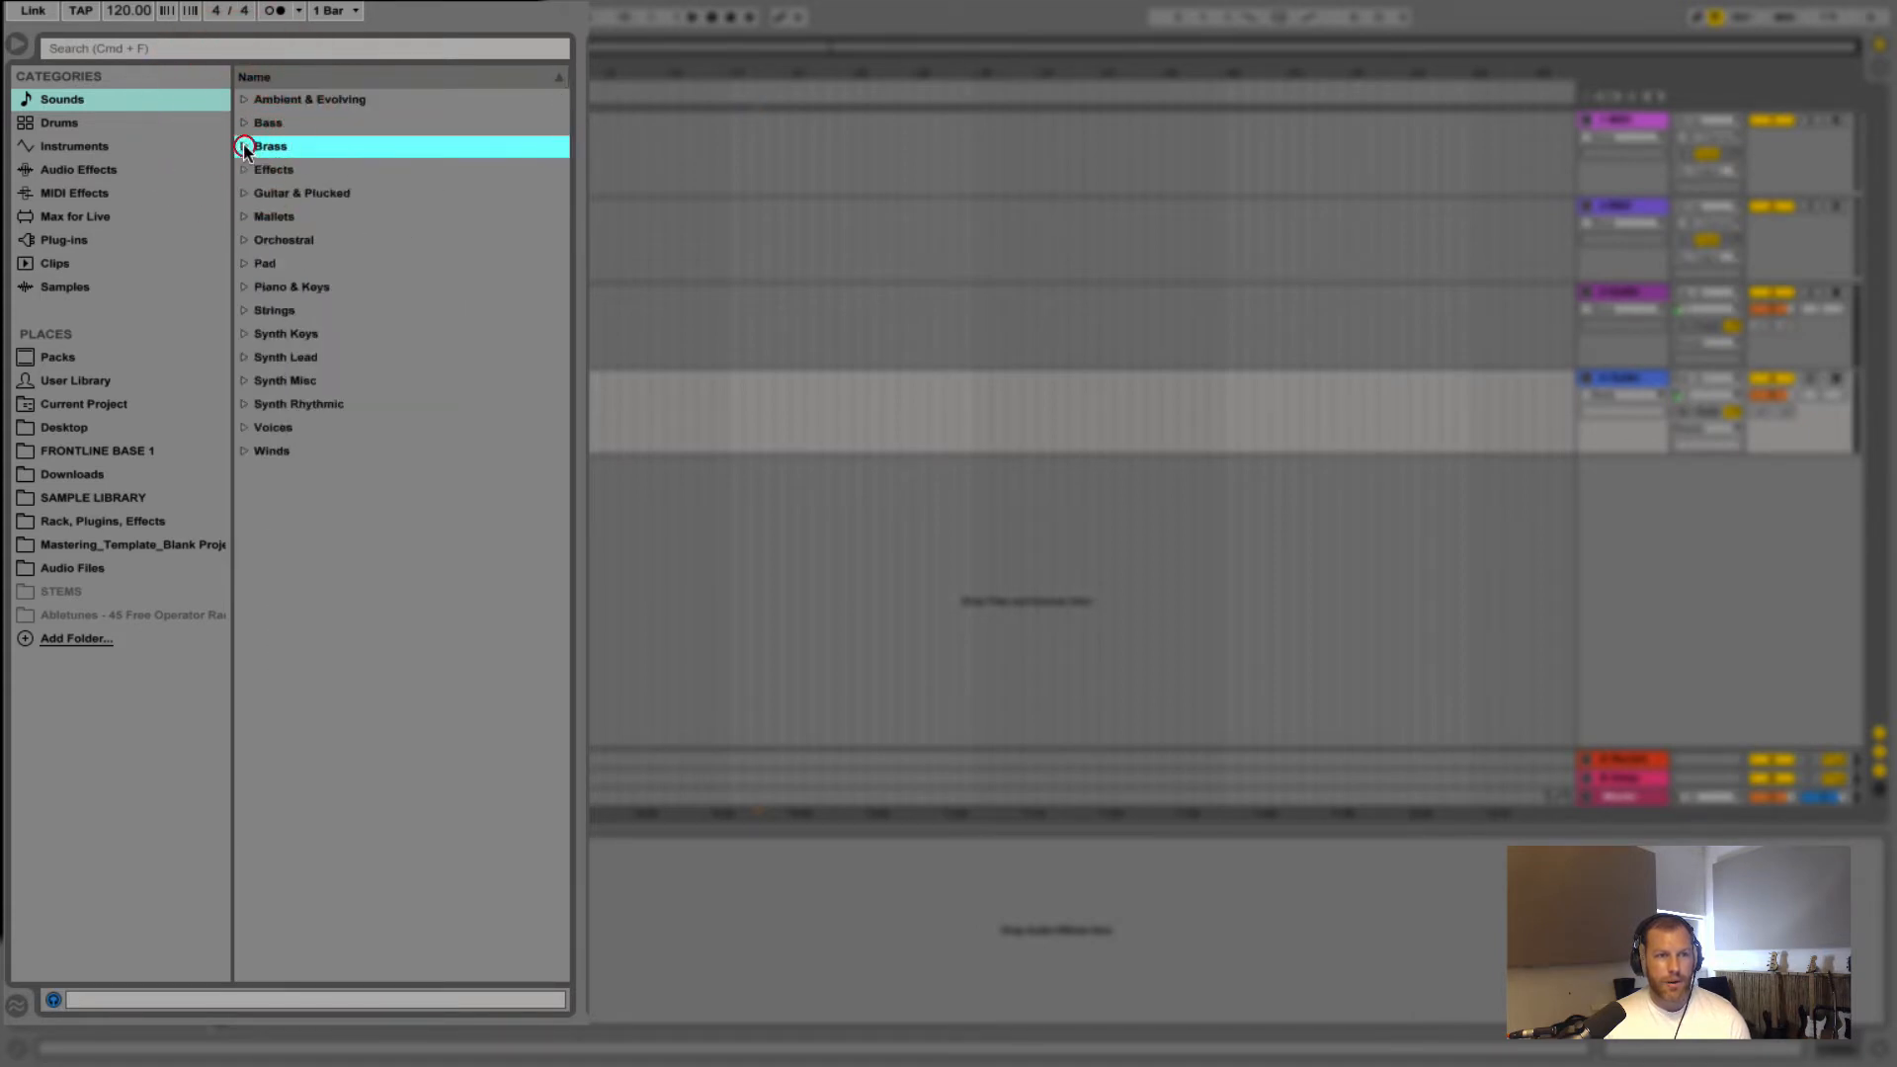
Expand the Piano & Keys sounds and preview several presets, including Electric Piano2 Bright, Electric Piano5 Smooth, EP Faceplant, Fifths Sweep and Grand Piano Arp Sweeper
{"action": "left_click", "coordinate": [244, 287]}
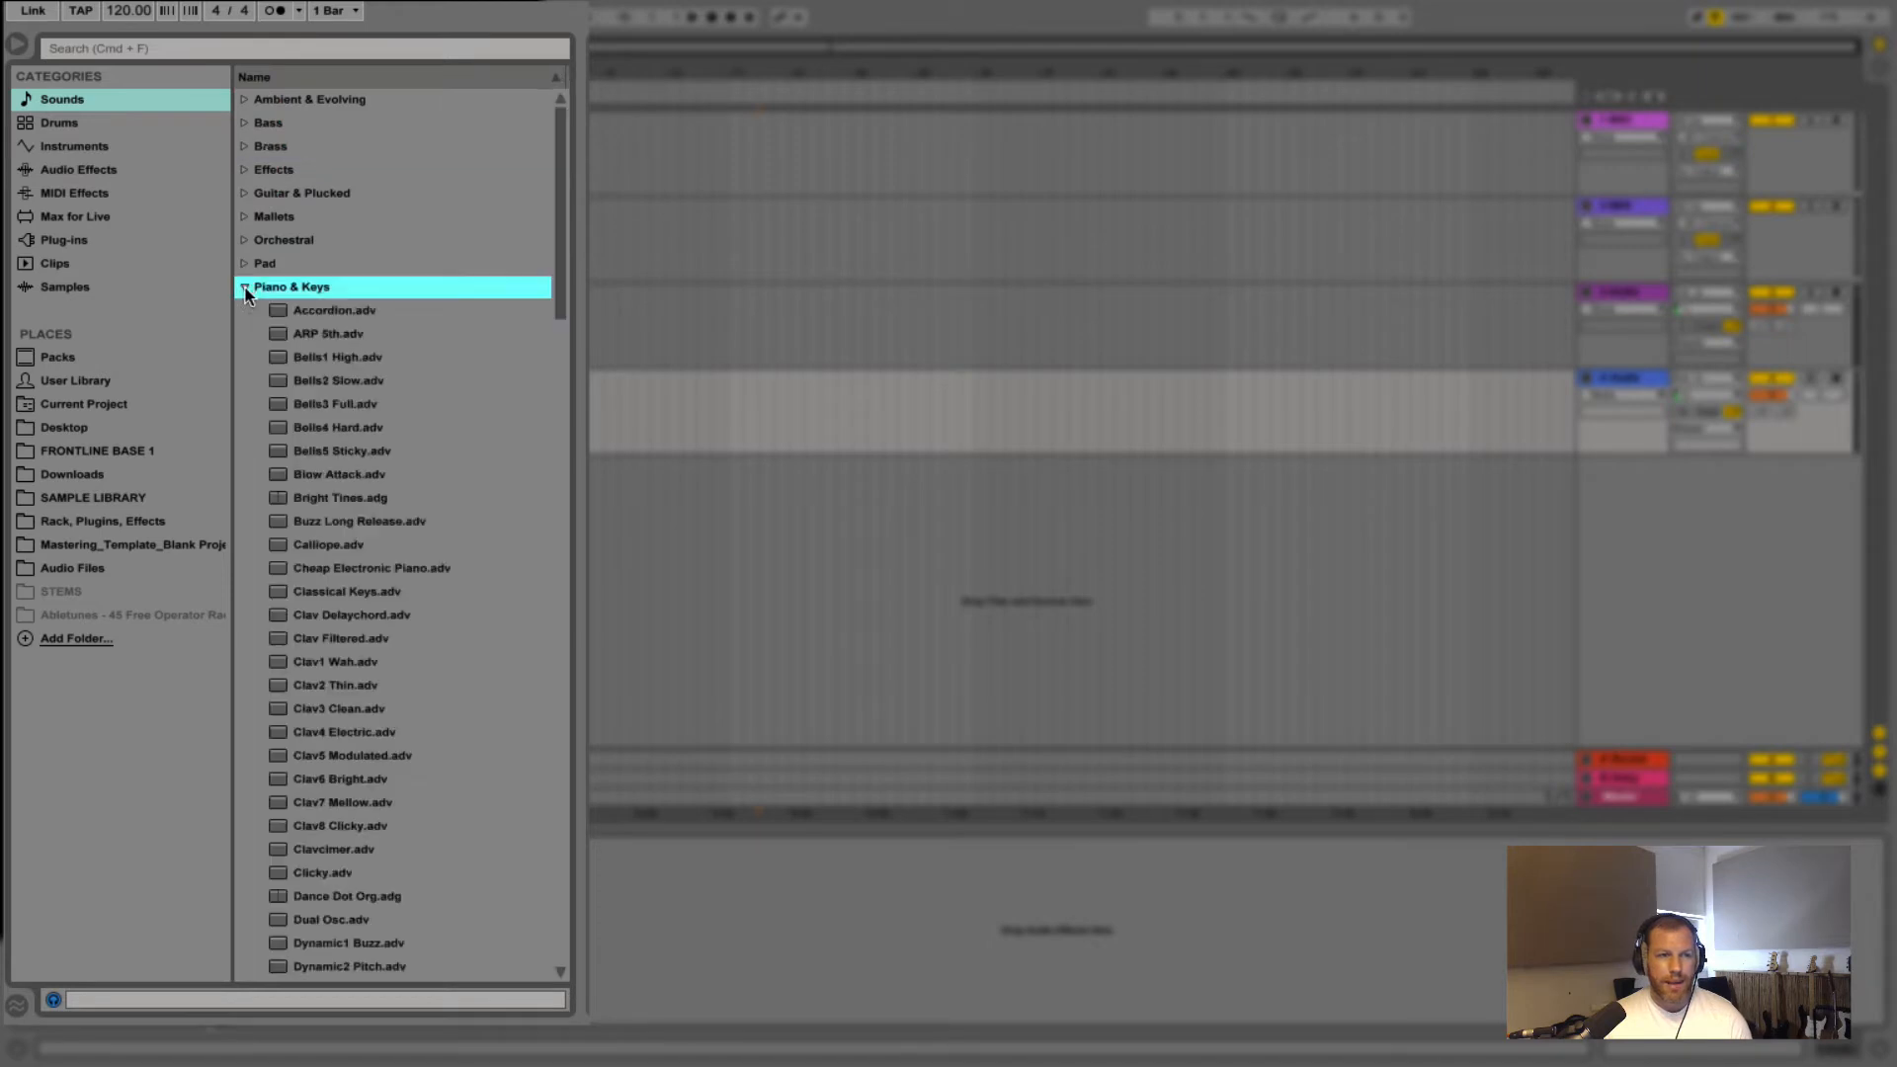
{"action": "scroll", "coordinate": [286, 346], "scroll_direction": "down", "scroll_amount": 10}
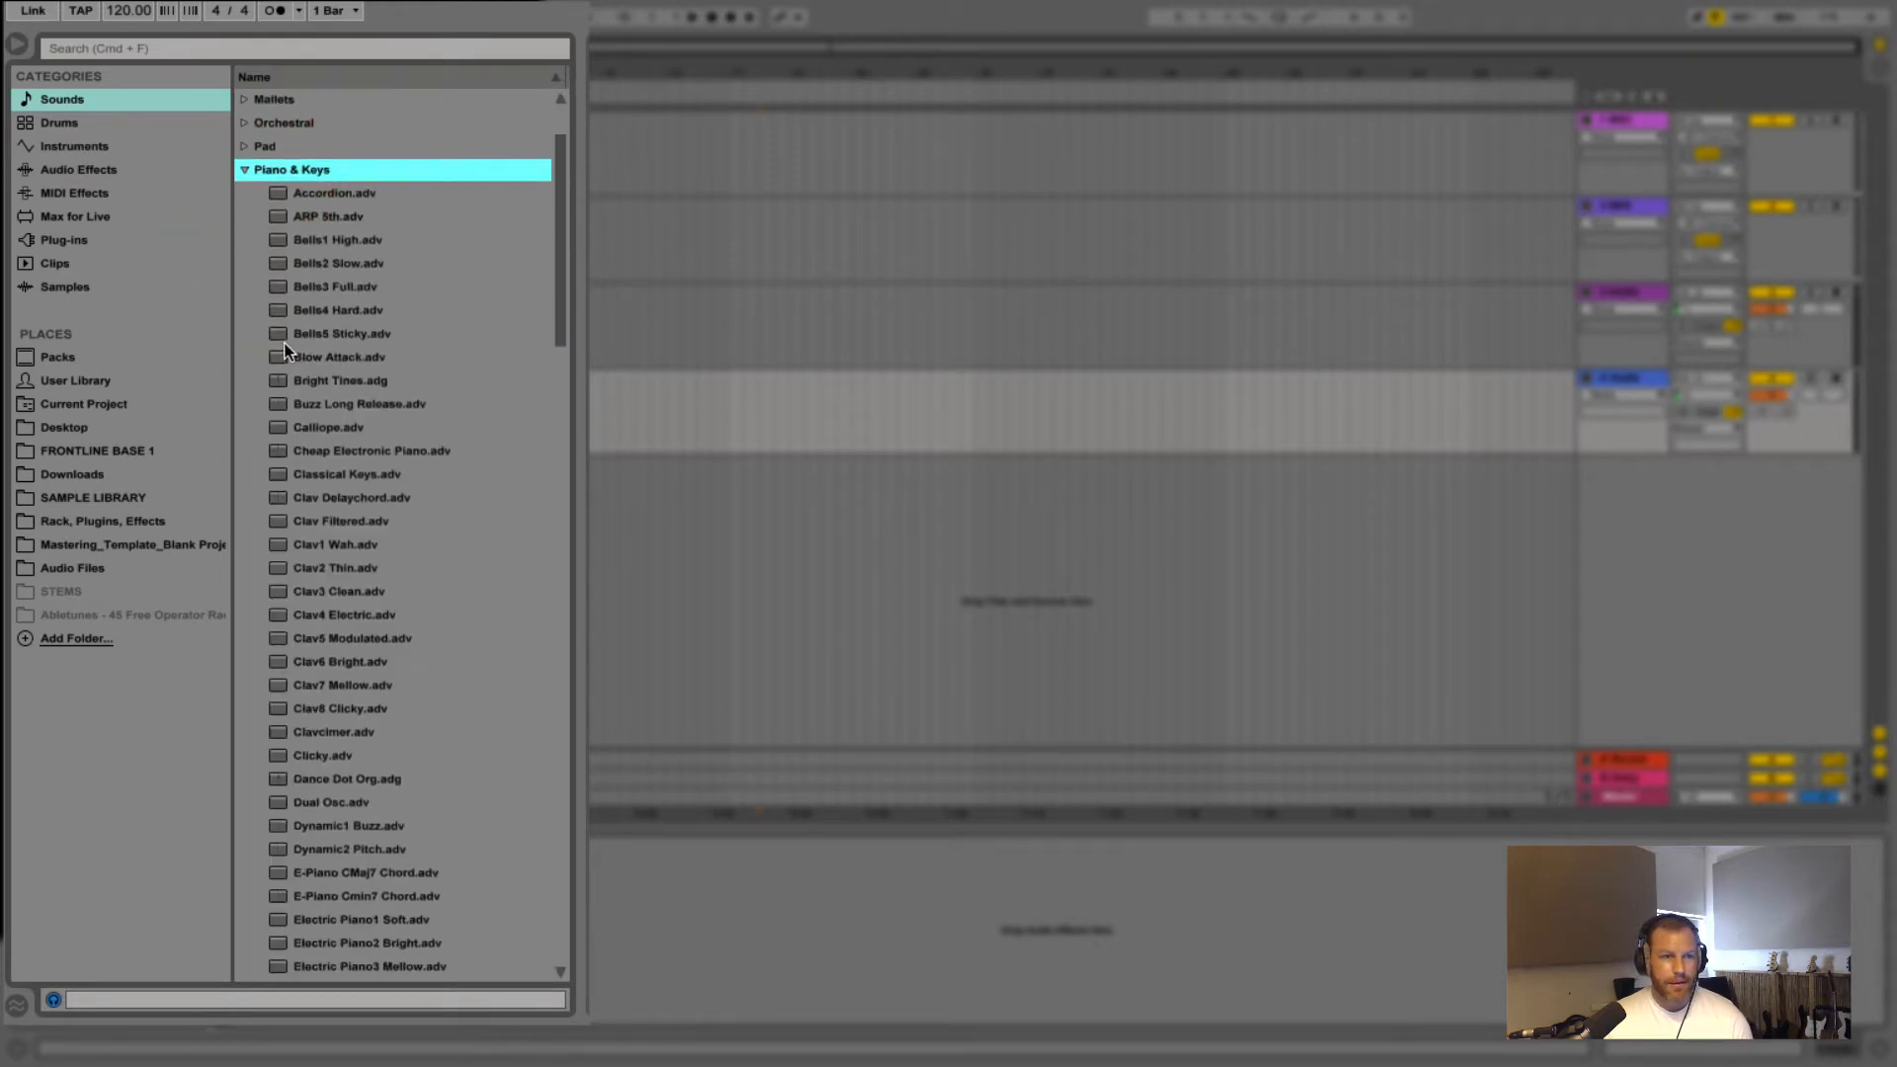
{"action": "scroll", "coordinate": [290, 356], "scroll_direction": "down", "scroll_amount": 3}
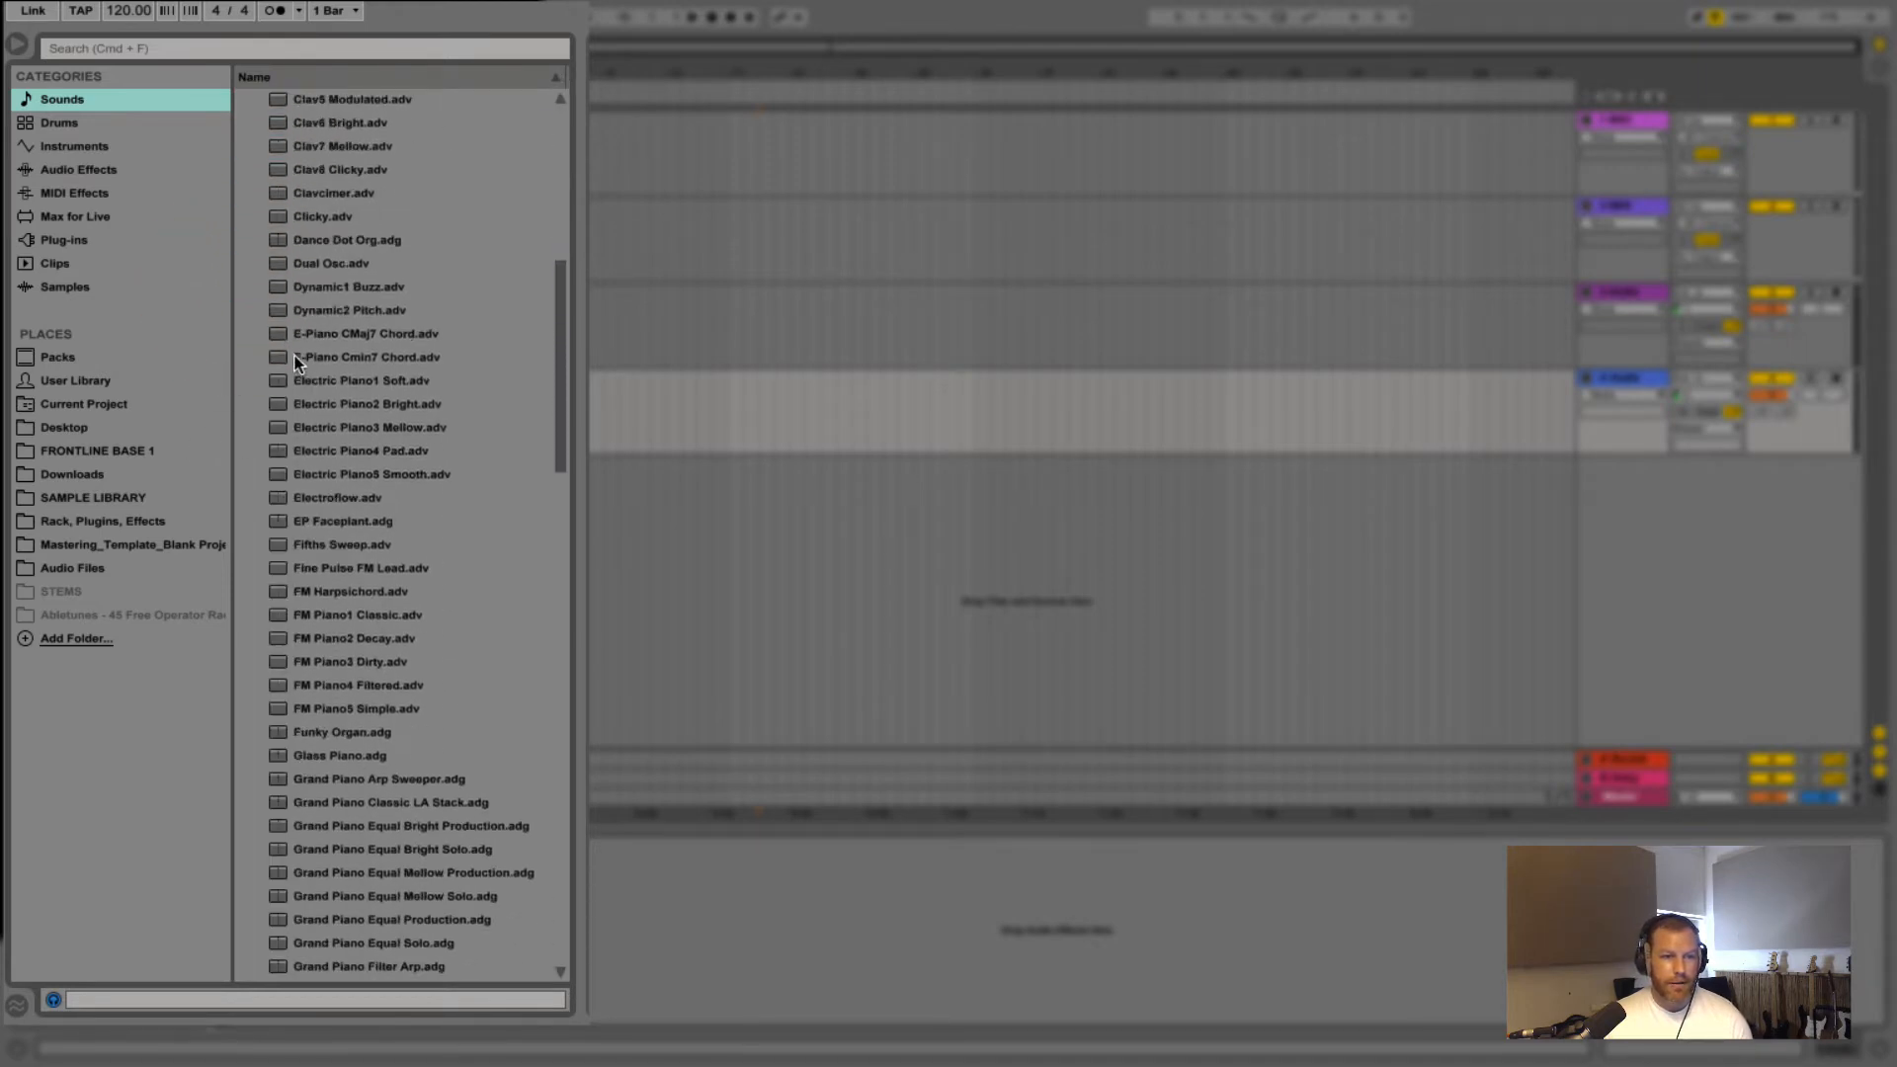
{"action": "left_click", "coordinate": [368, 425]}
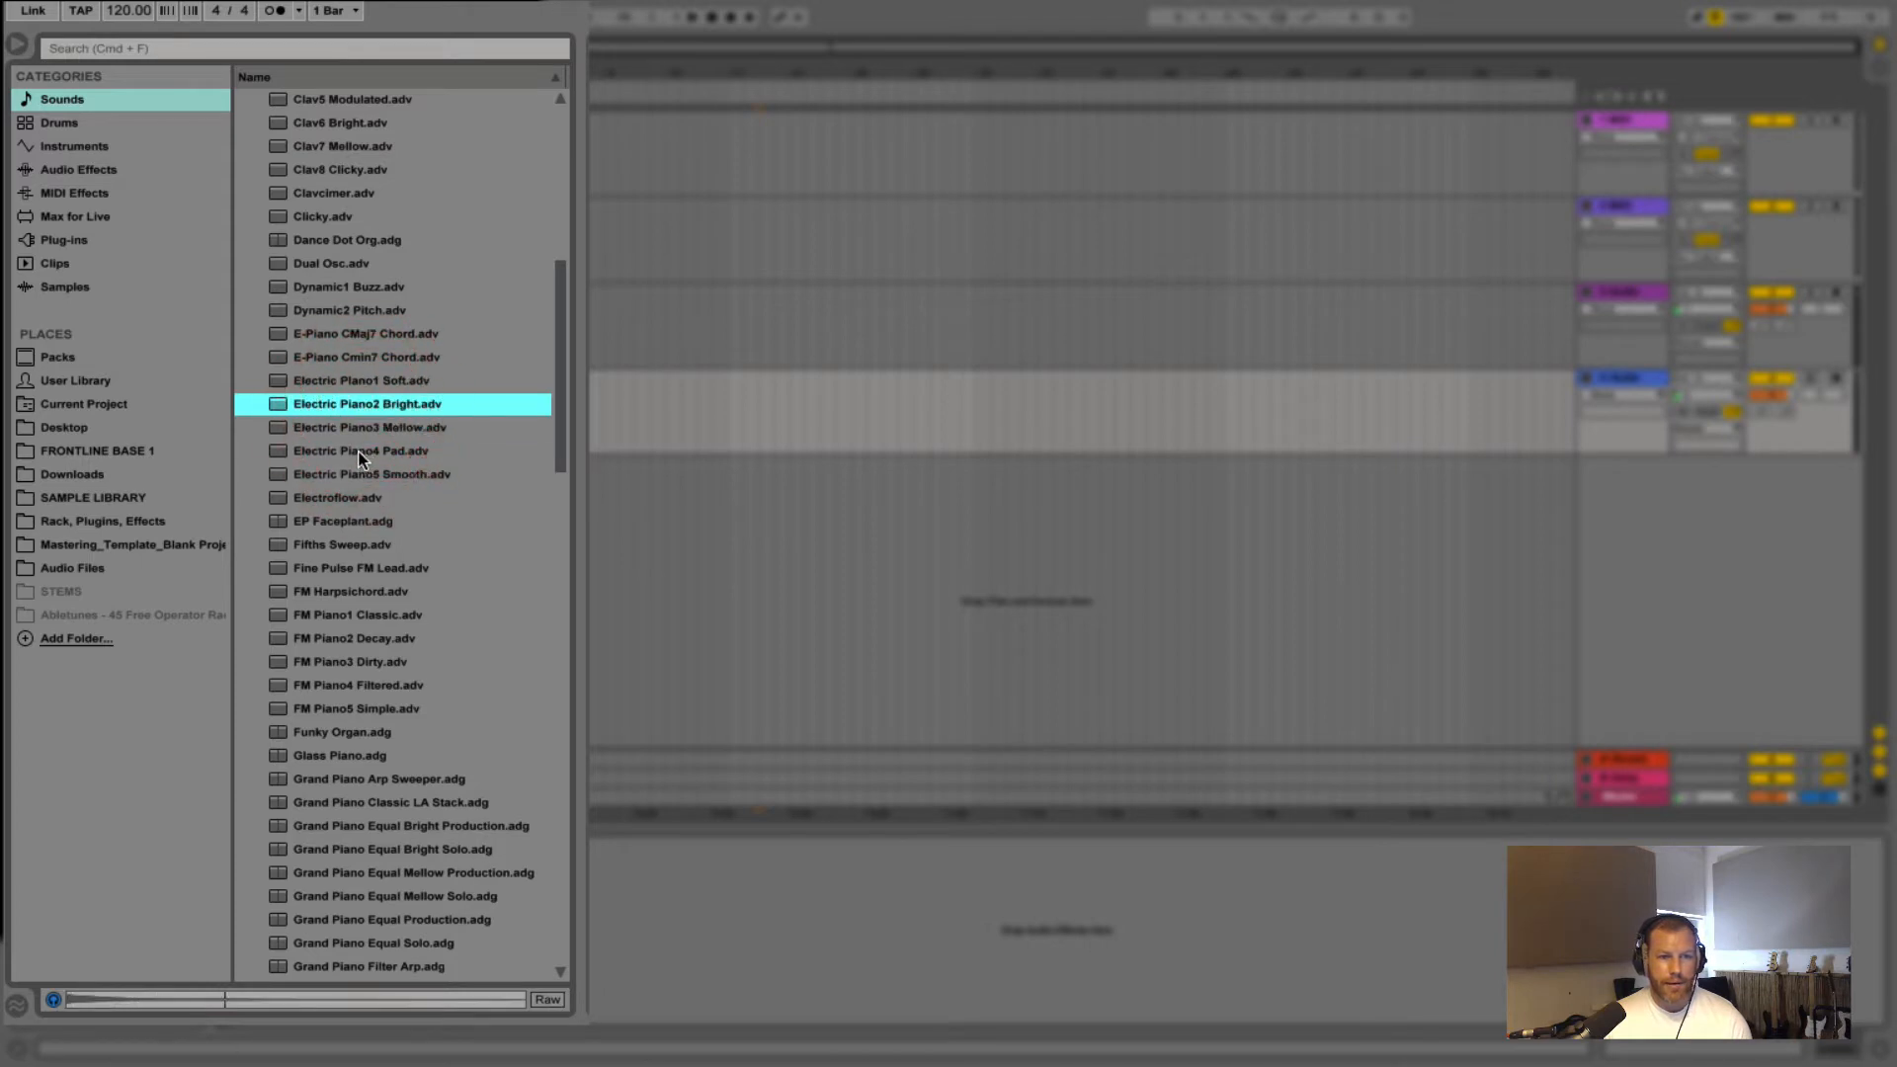
{"action": "left_click", "coordinate": [359, 453]}
{"action": "left_click", "coordinate": [360, 477]}
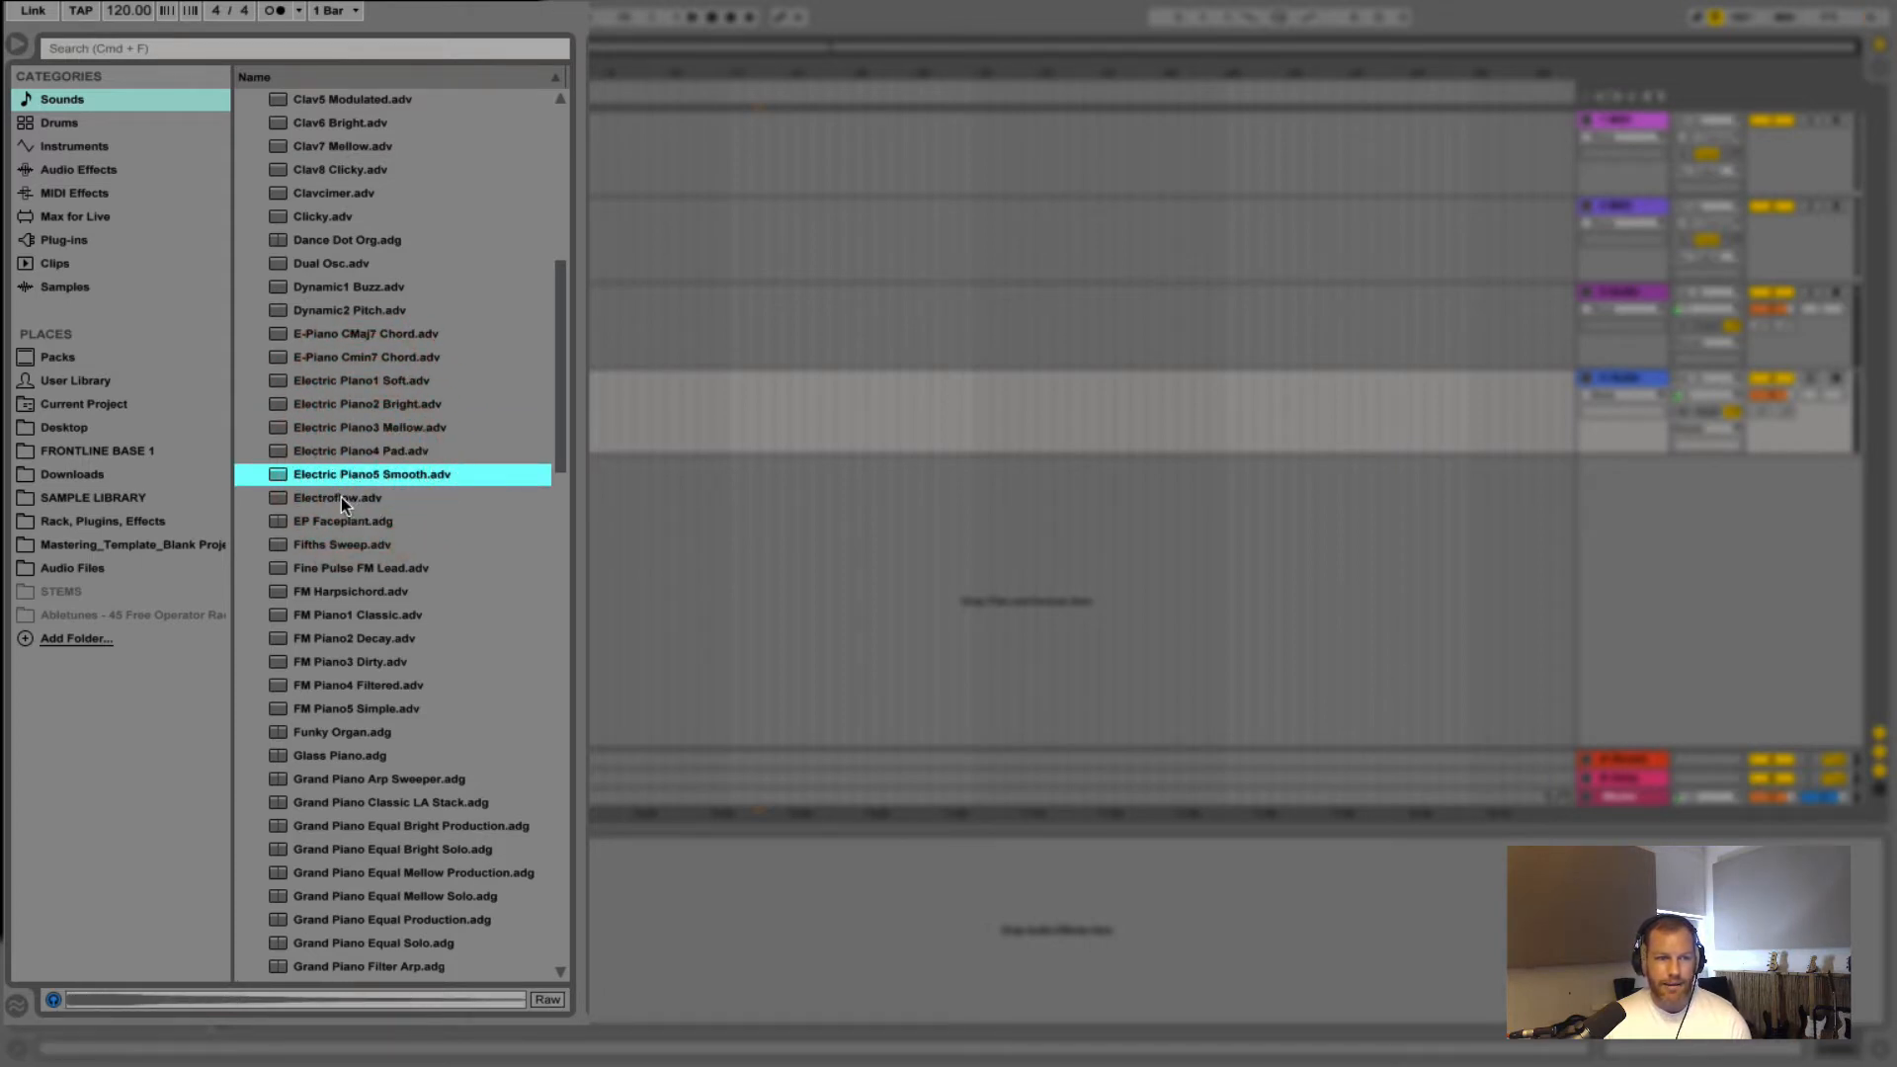
{"action": "left_click", "coordinate": [341, 497]}
{"action": "left_click", "coordinate": [300, 479]}
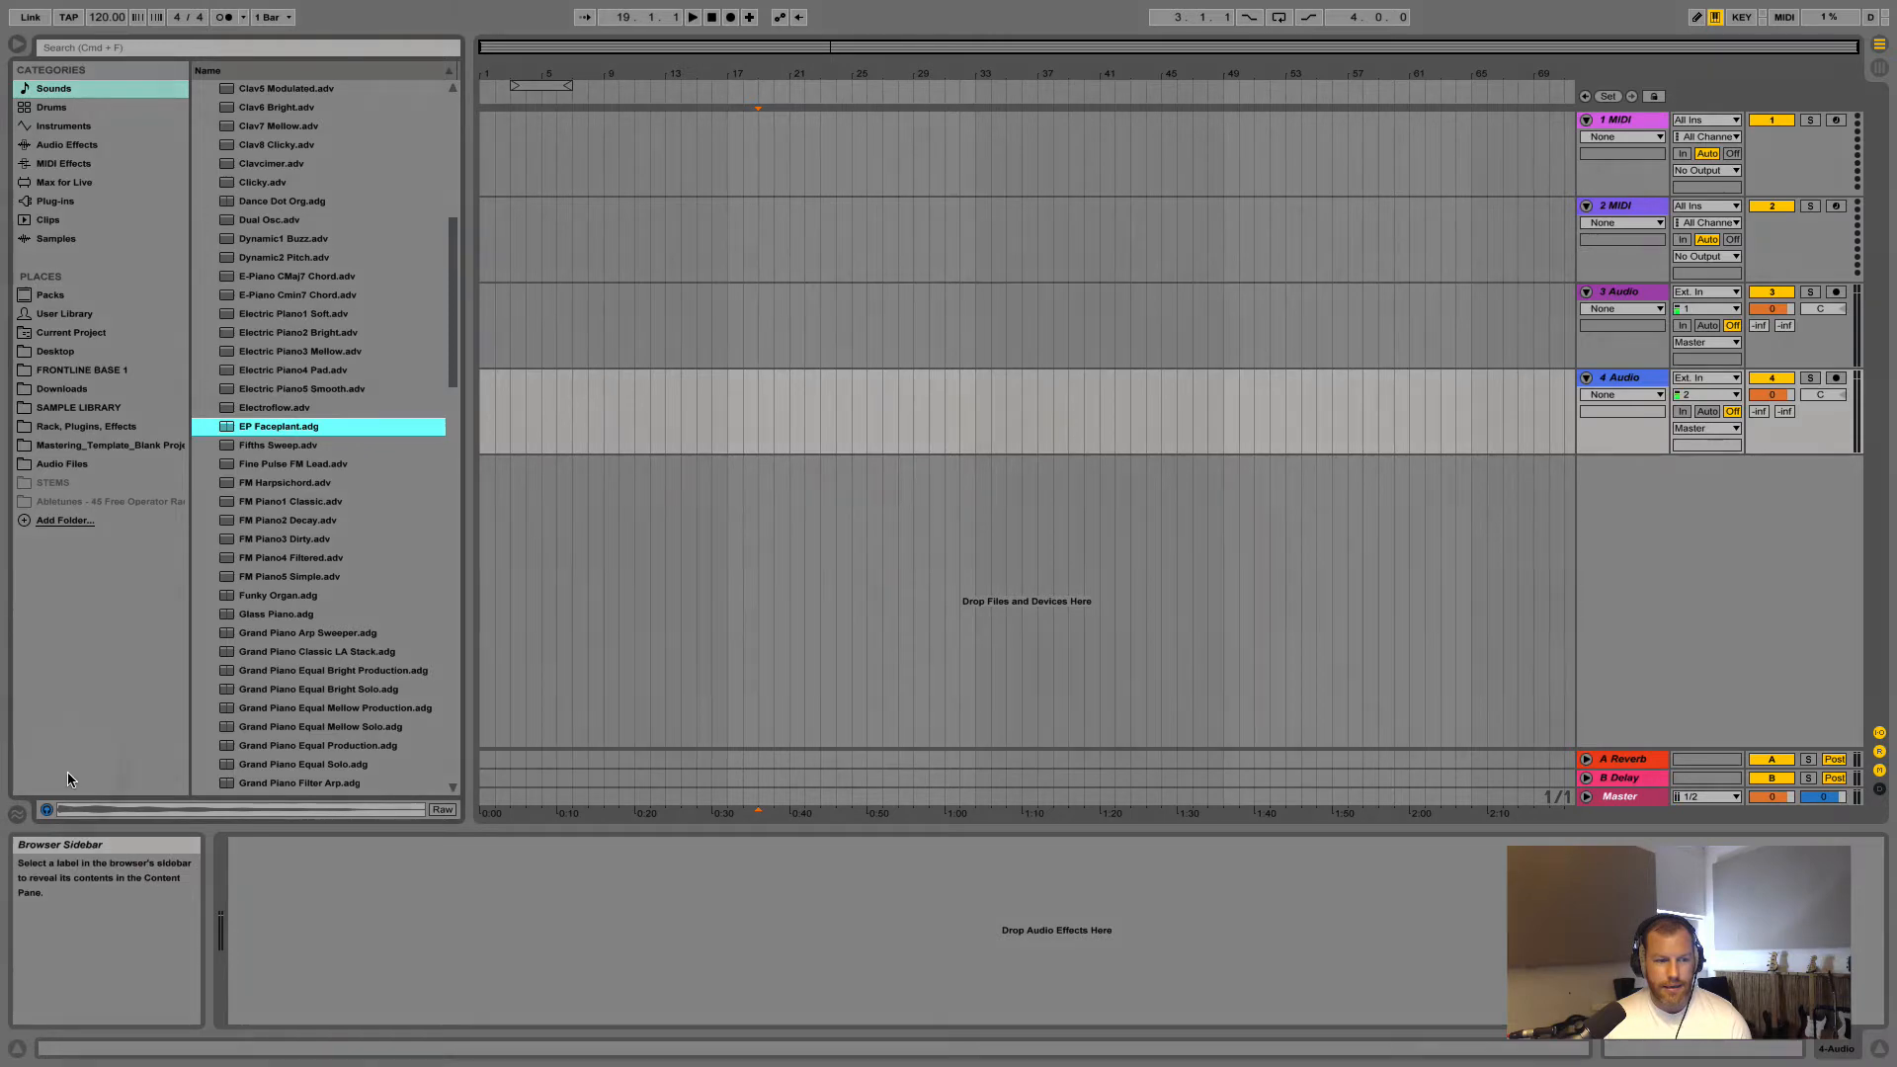
{"action": "left_click", "coordinate": [50, 810]}
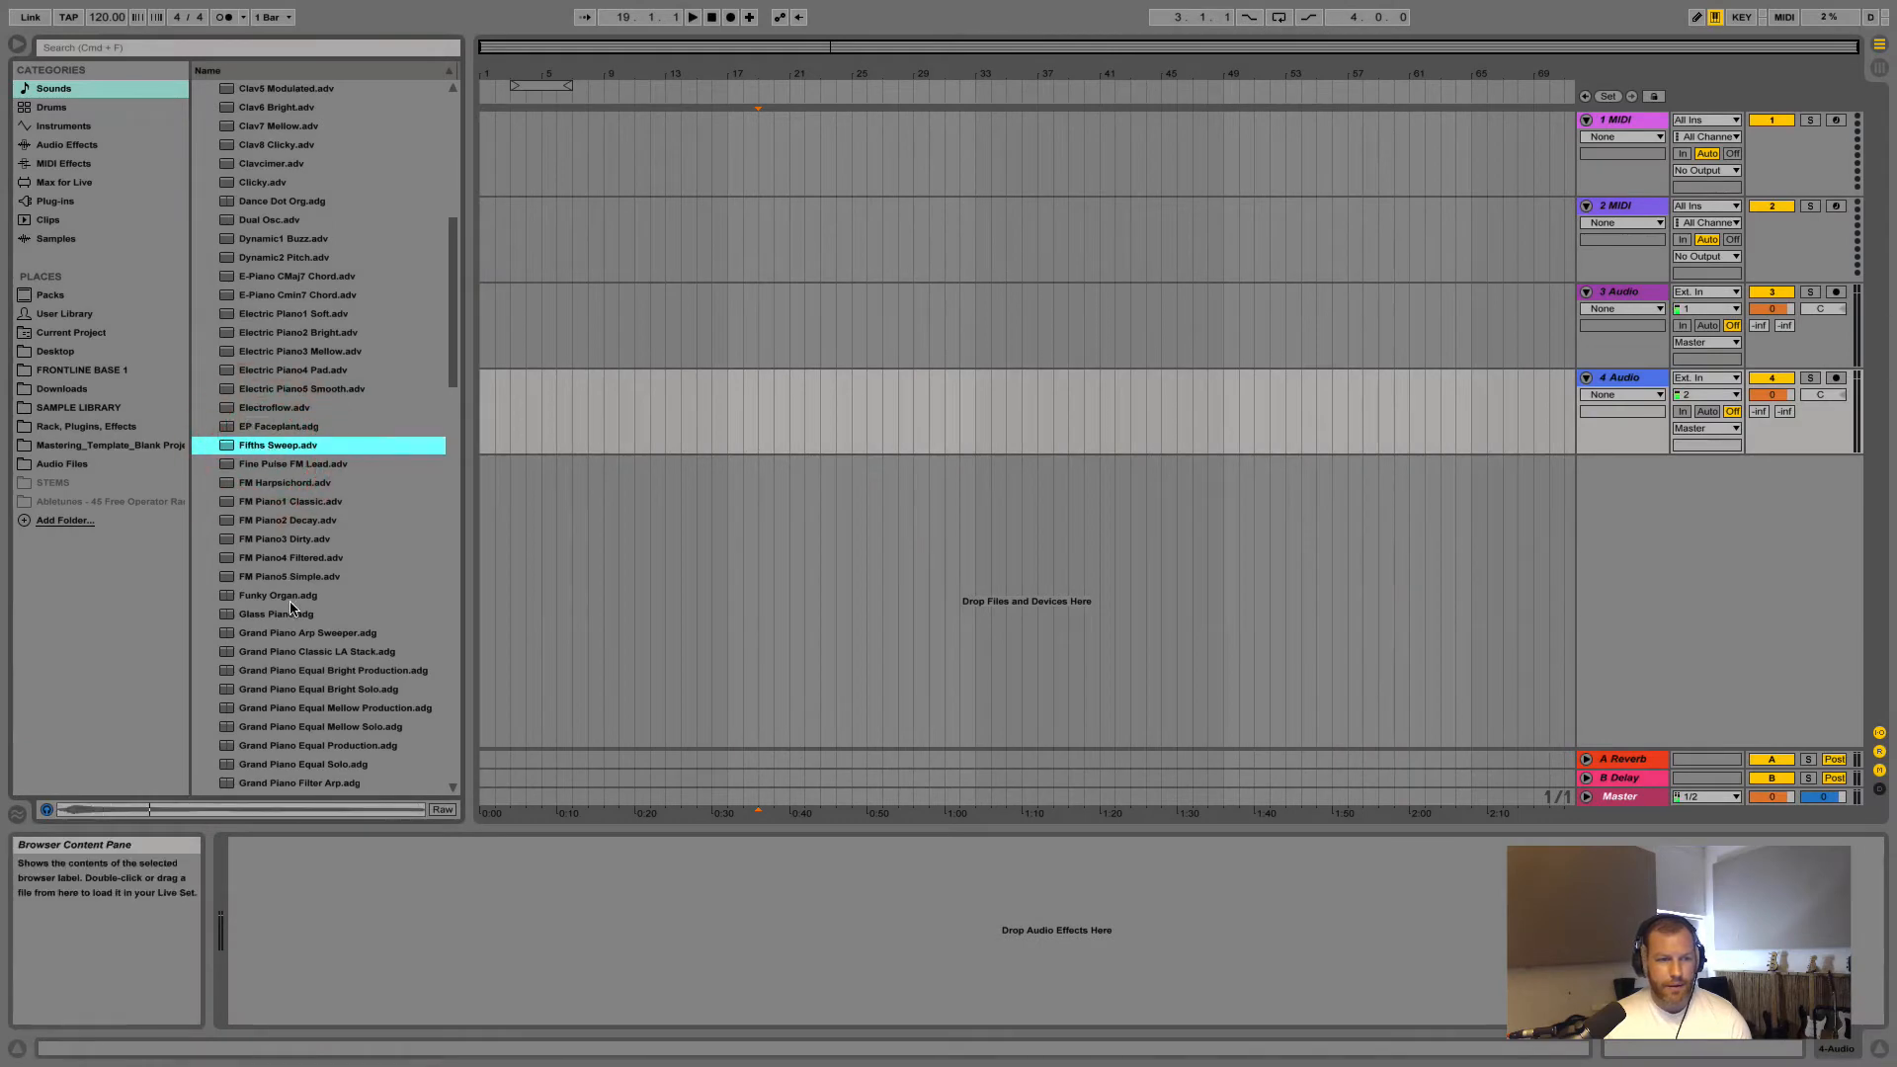
{"action": "left_click", "coordinate": [295, 634]}
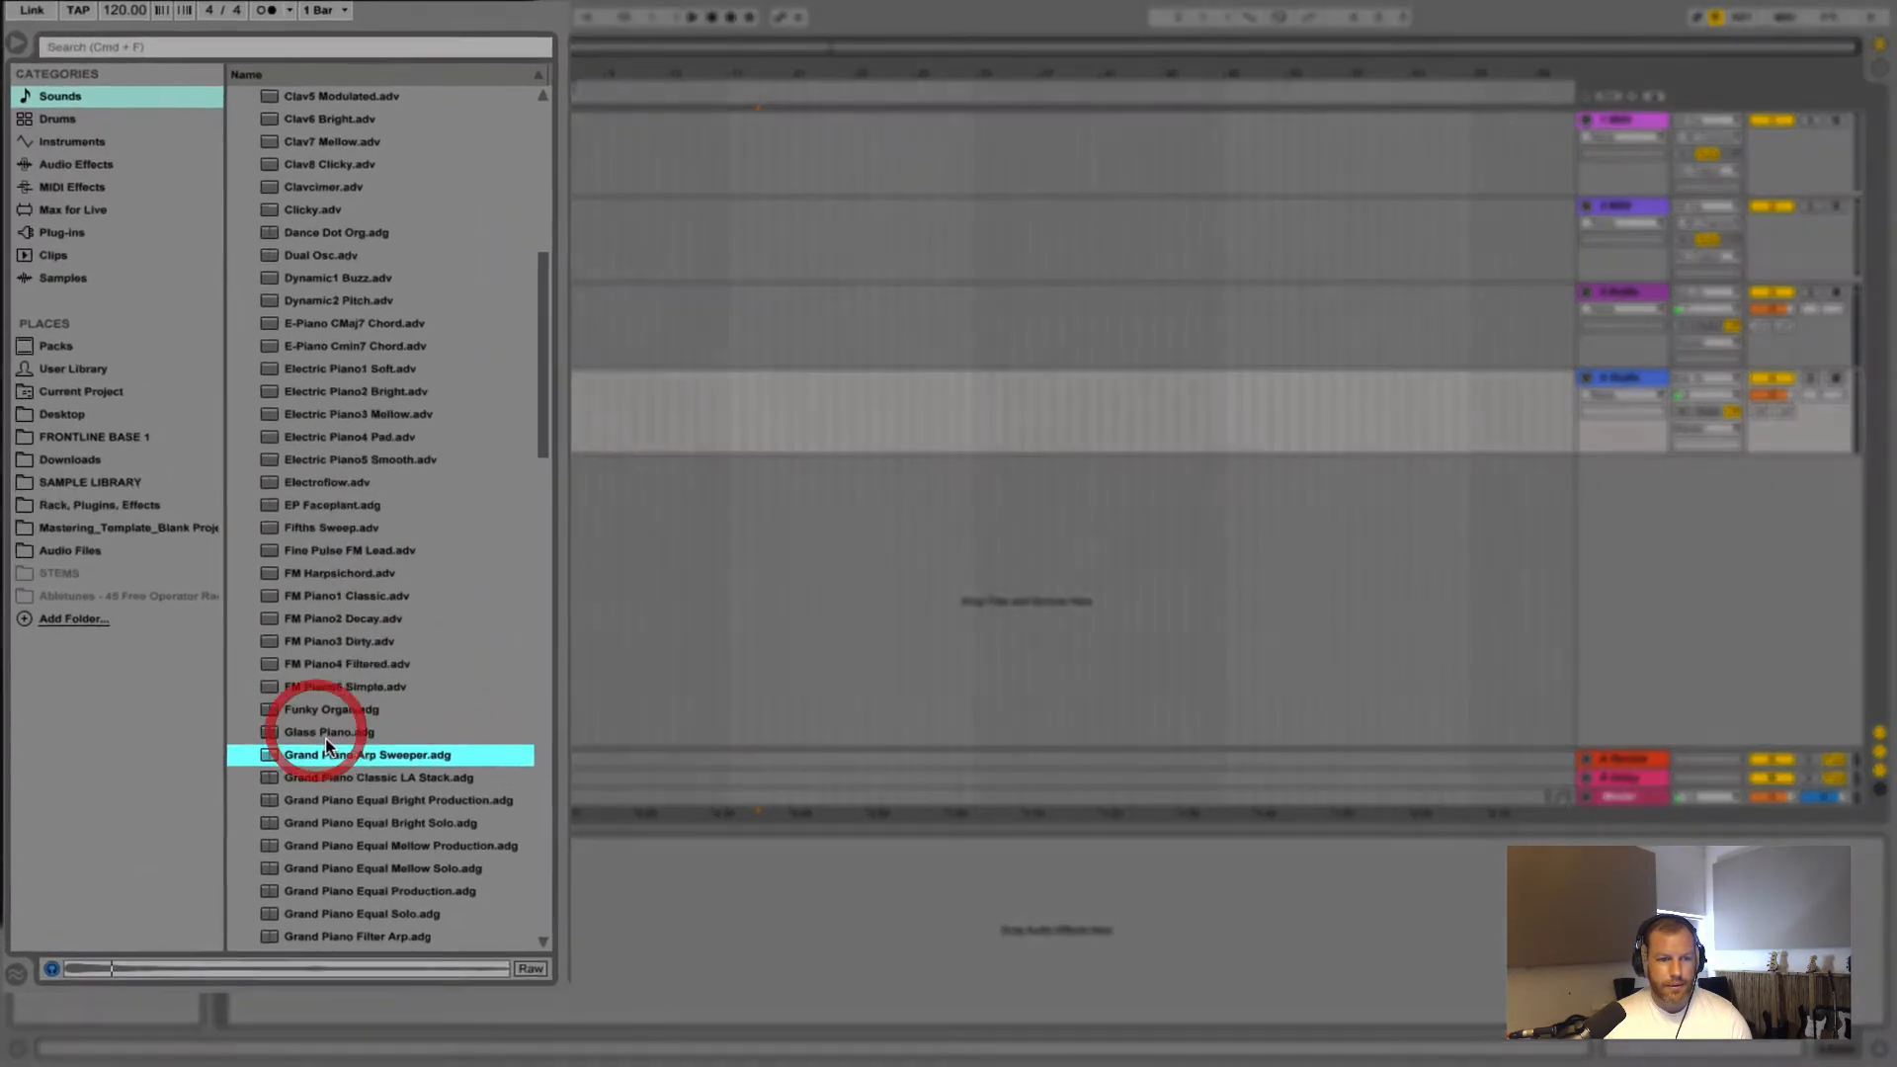
Look through the kits in the browser's Drums category, and expand and collapse the Drum Hits folder
{"action": "left_click", "coordinate": [97, 116]}
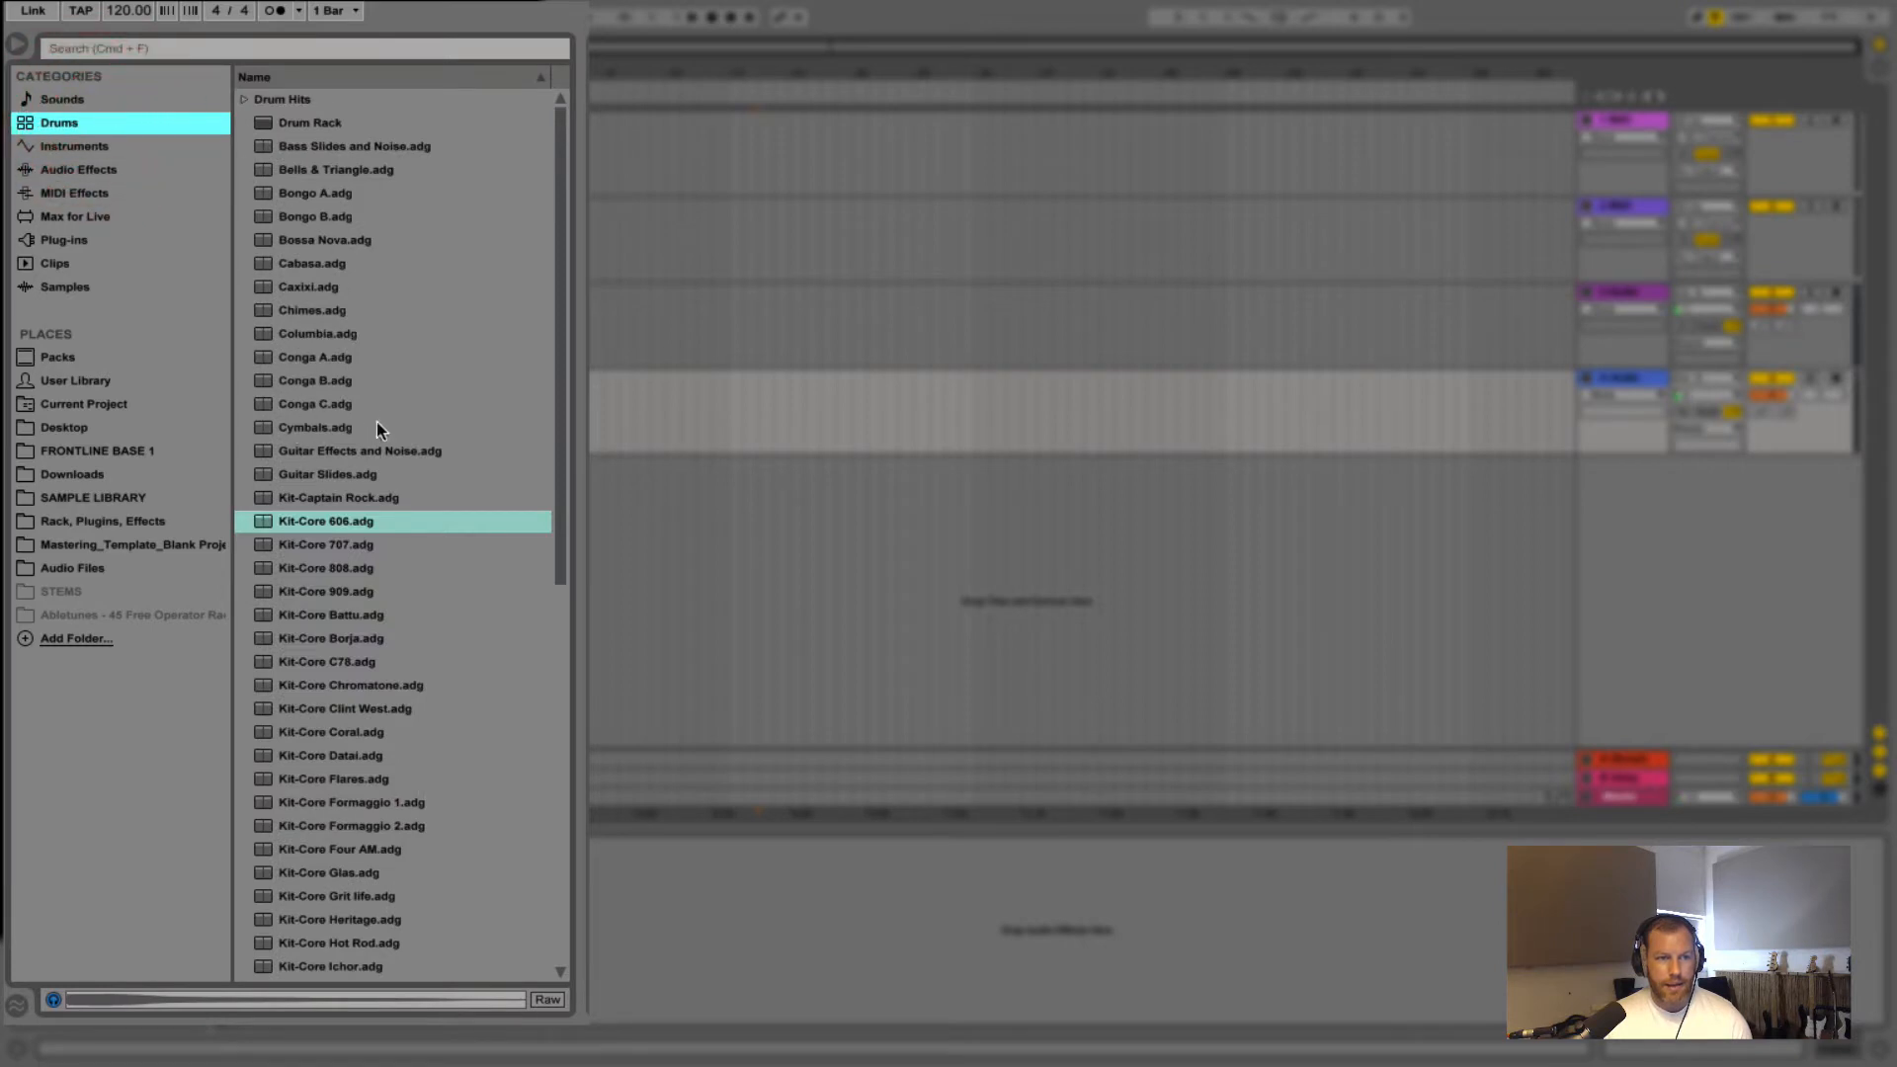
{"action": "scroll", "coordinate": [377, 423], "scroll_direction": "down", "scroll_amount": 3}
{"action": "scroll", "coordinate": [356, 418], "scroll_direction": "up", "scroll_amount": 3}
{"action": "left_click", "coordinate": [243, 100]}
{"action": "left_click", "coordinate": [243, 100]}
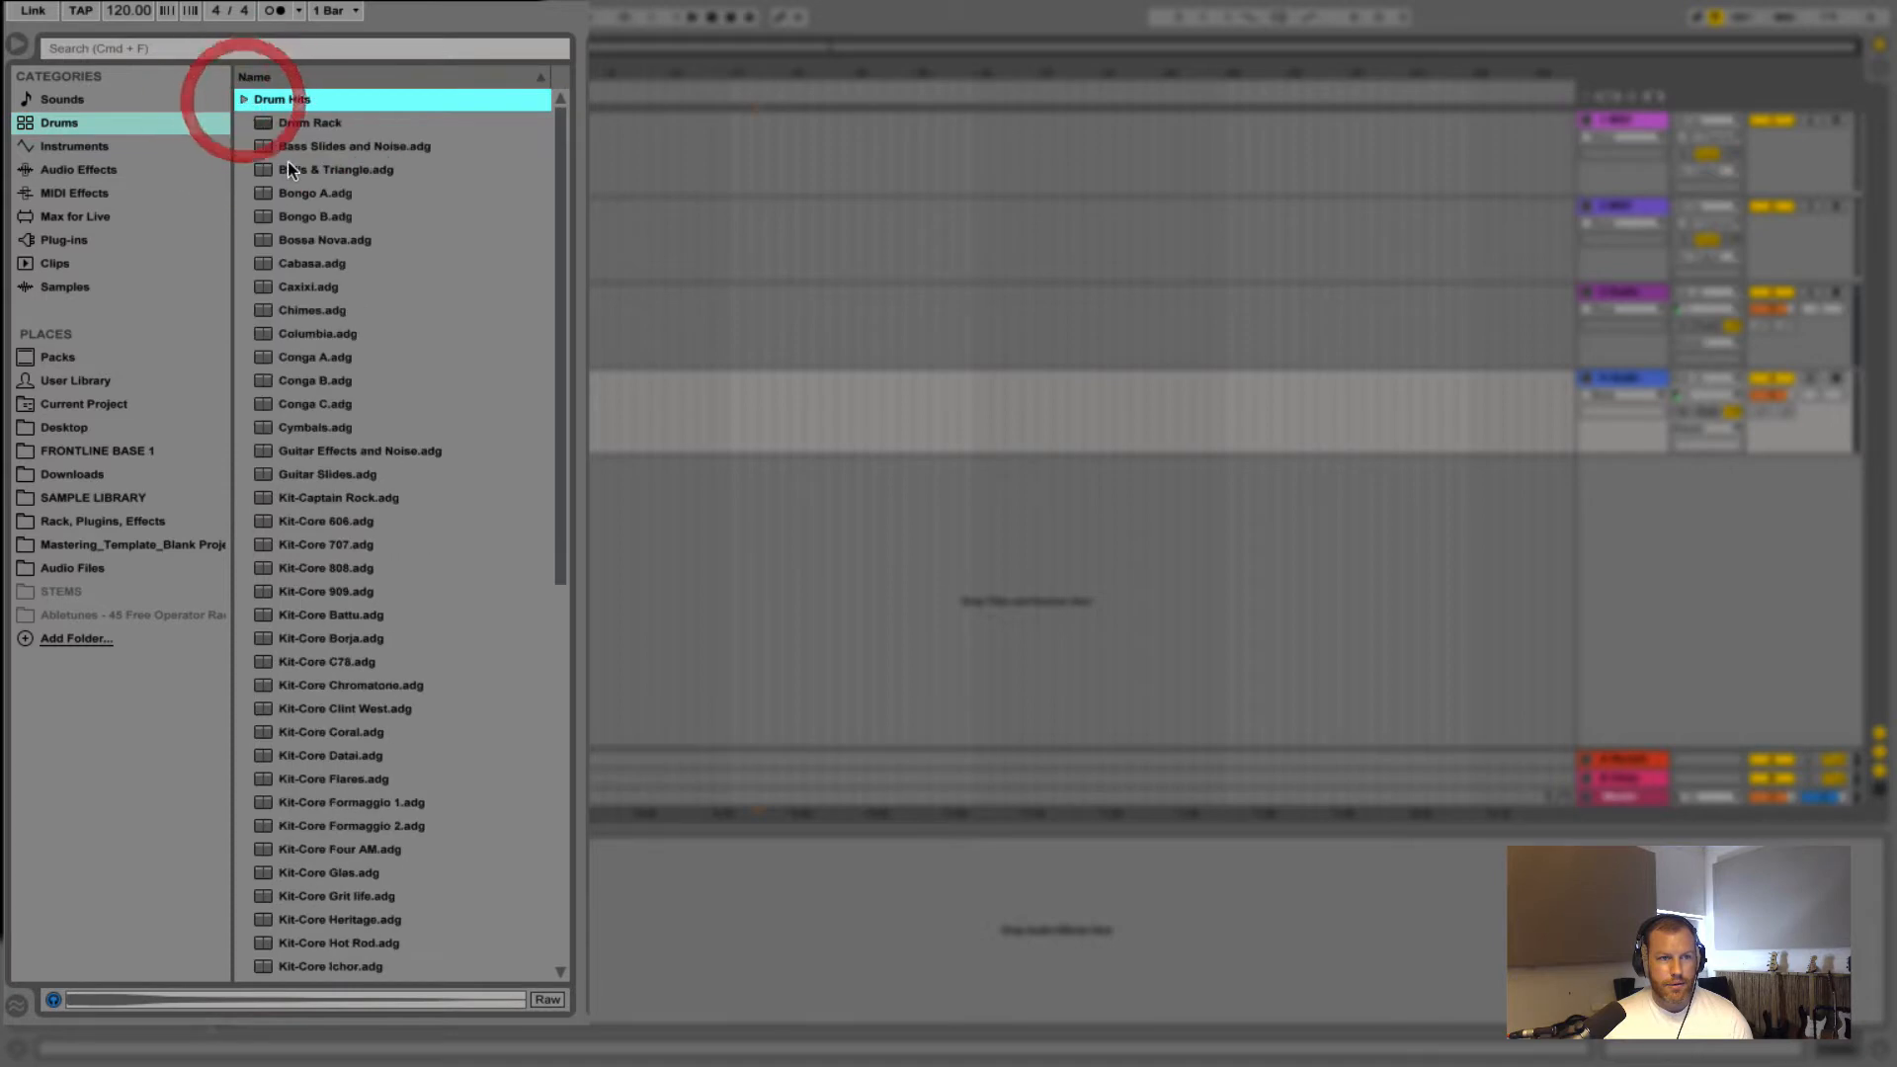
Preview the Kit-Core 606 drum kit and load it onto a new track
{"action": "scroll", "coordinate": [352, 561], "scroll_direction": "down", "scroll_amount": 10}
{"action": "scroll", "coordinate": [355, 563], "scroll_direction": "up", "scroll_amount": 10}
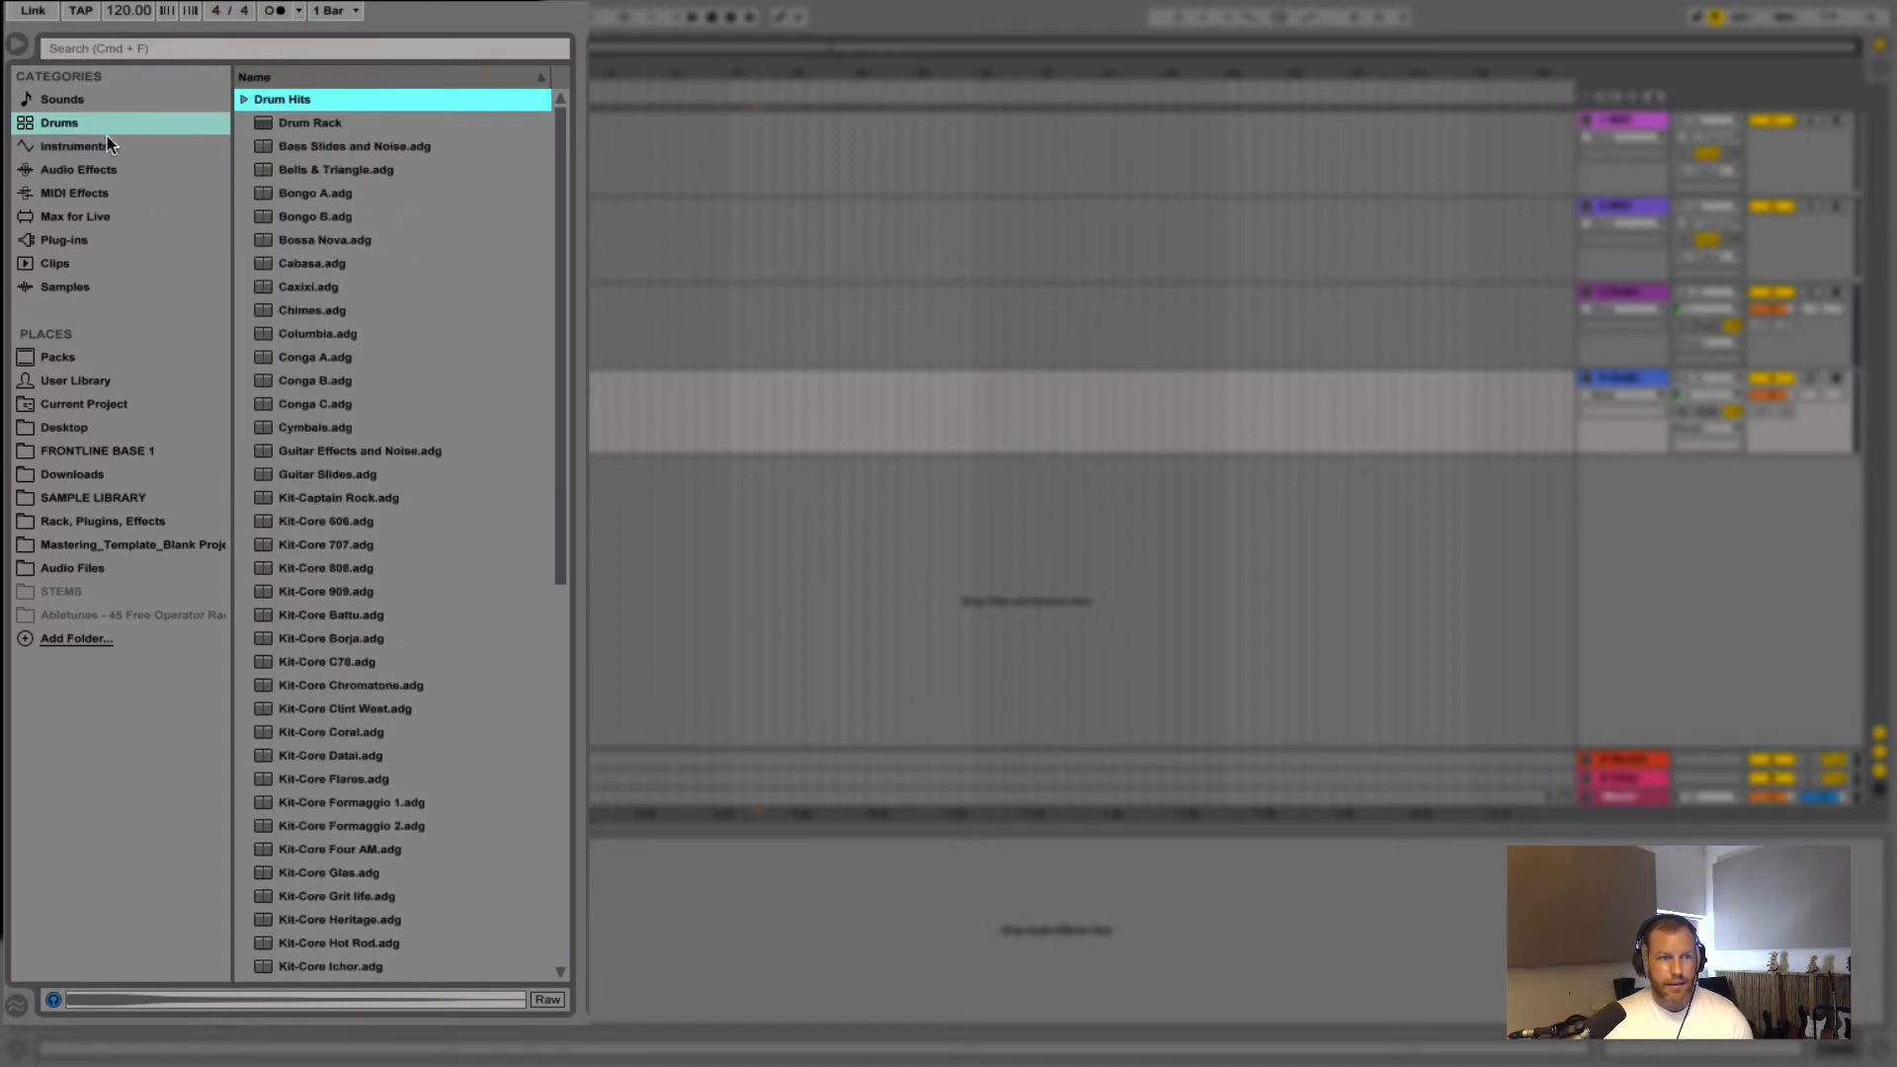
{"action": "left_click", "coordinate": [316, 521]}
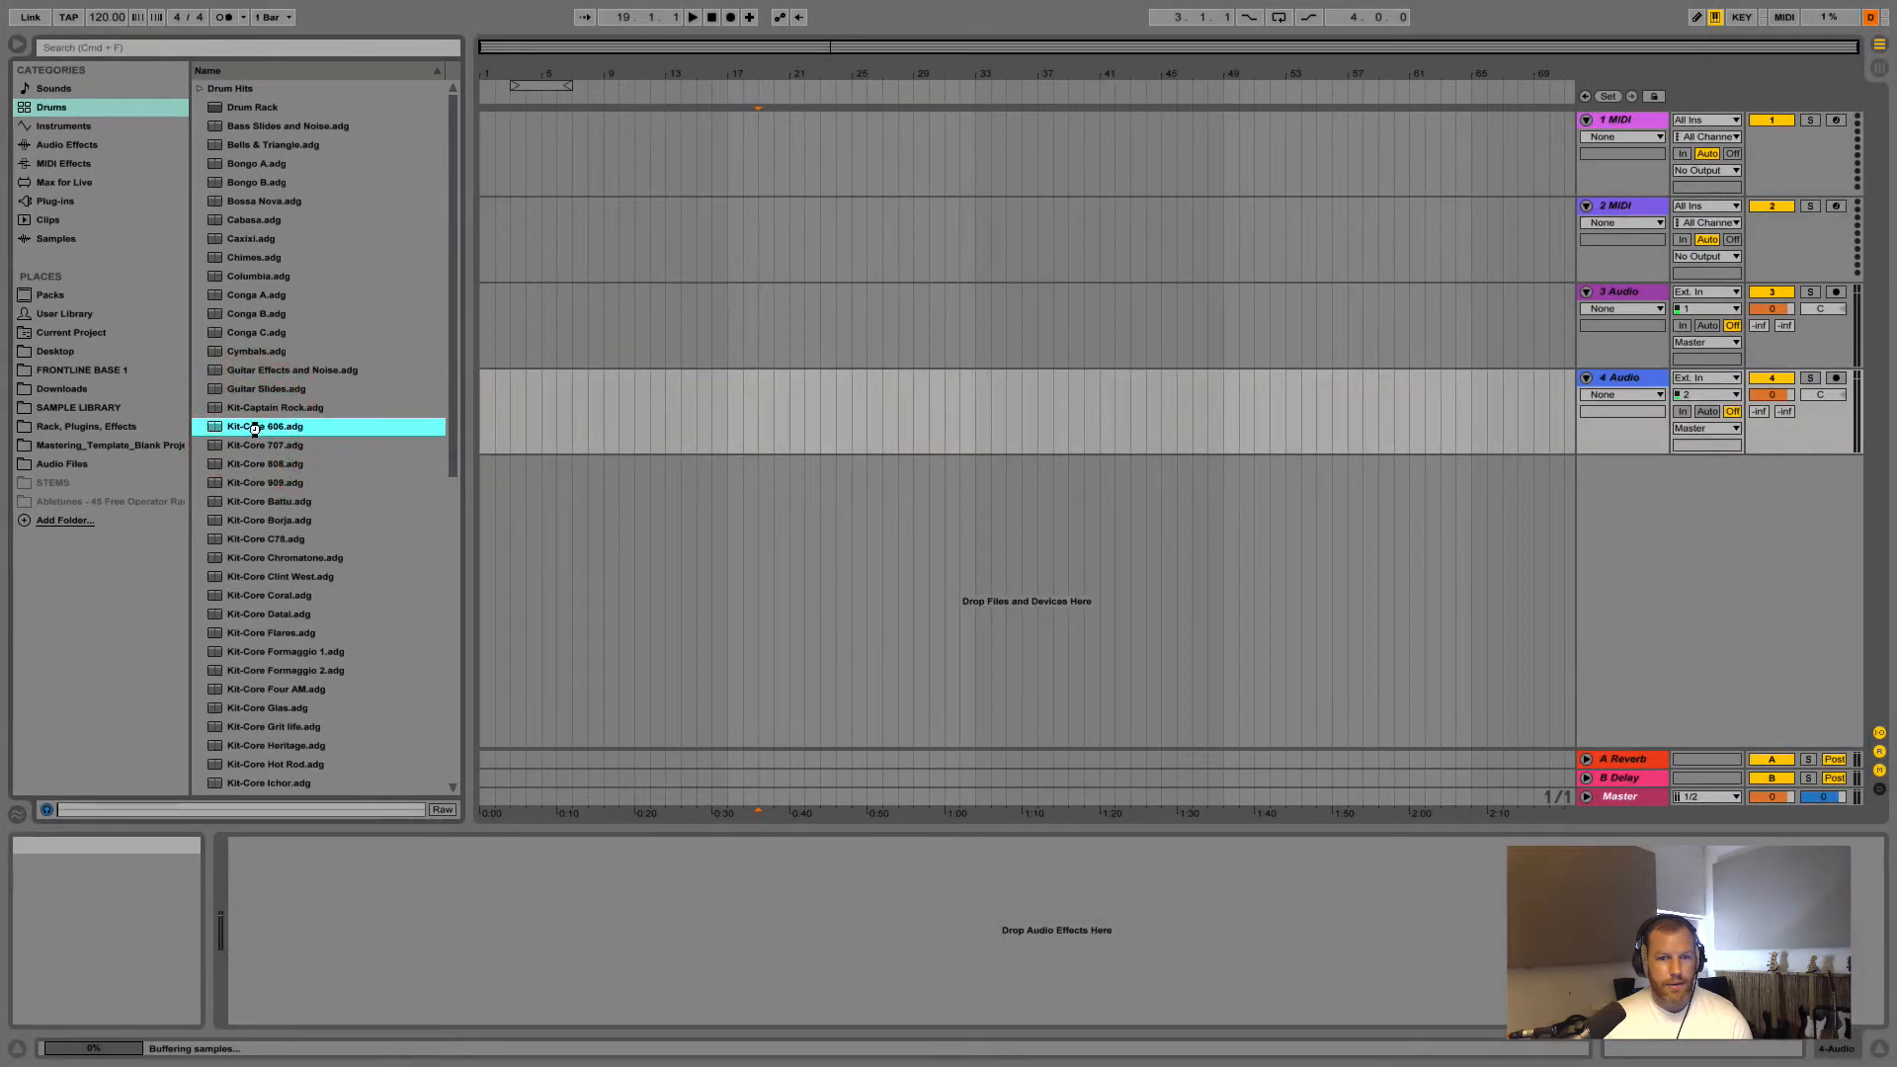
{"action": "double_click", "coordinate": [255, 428]}
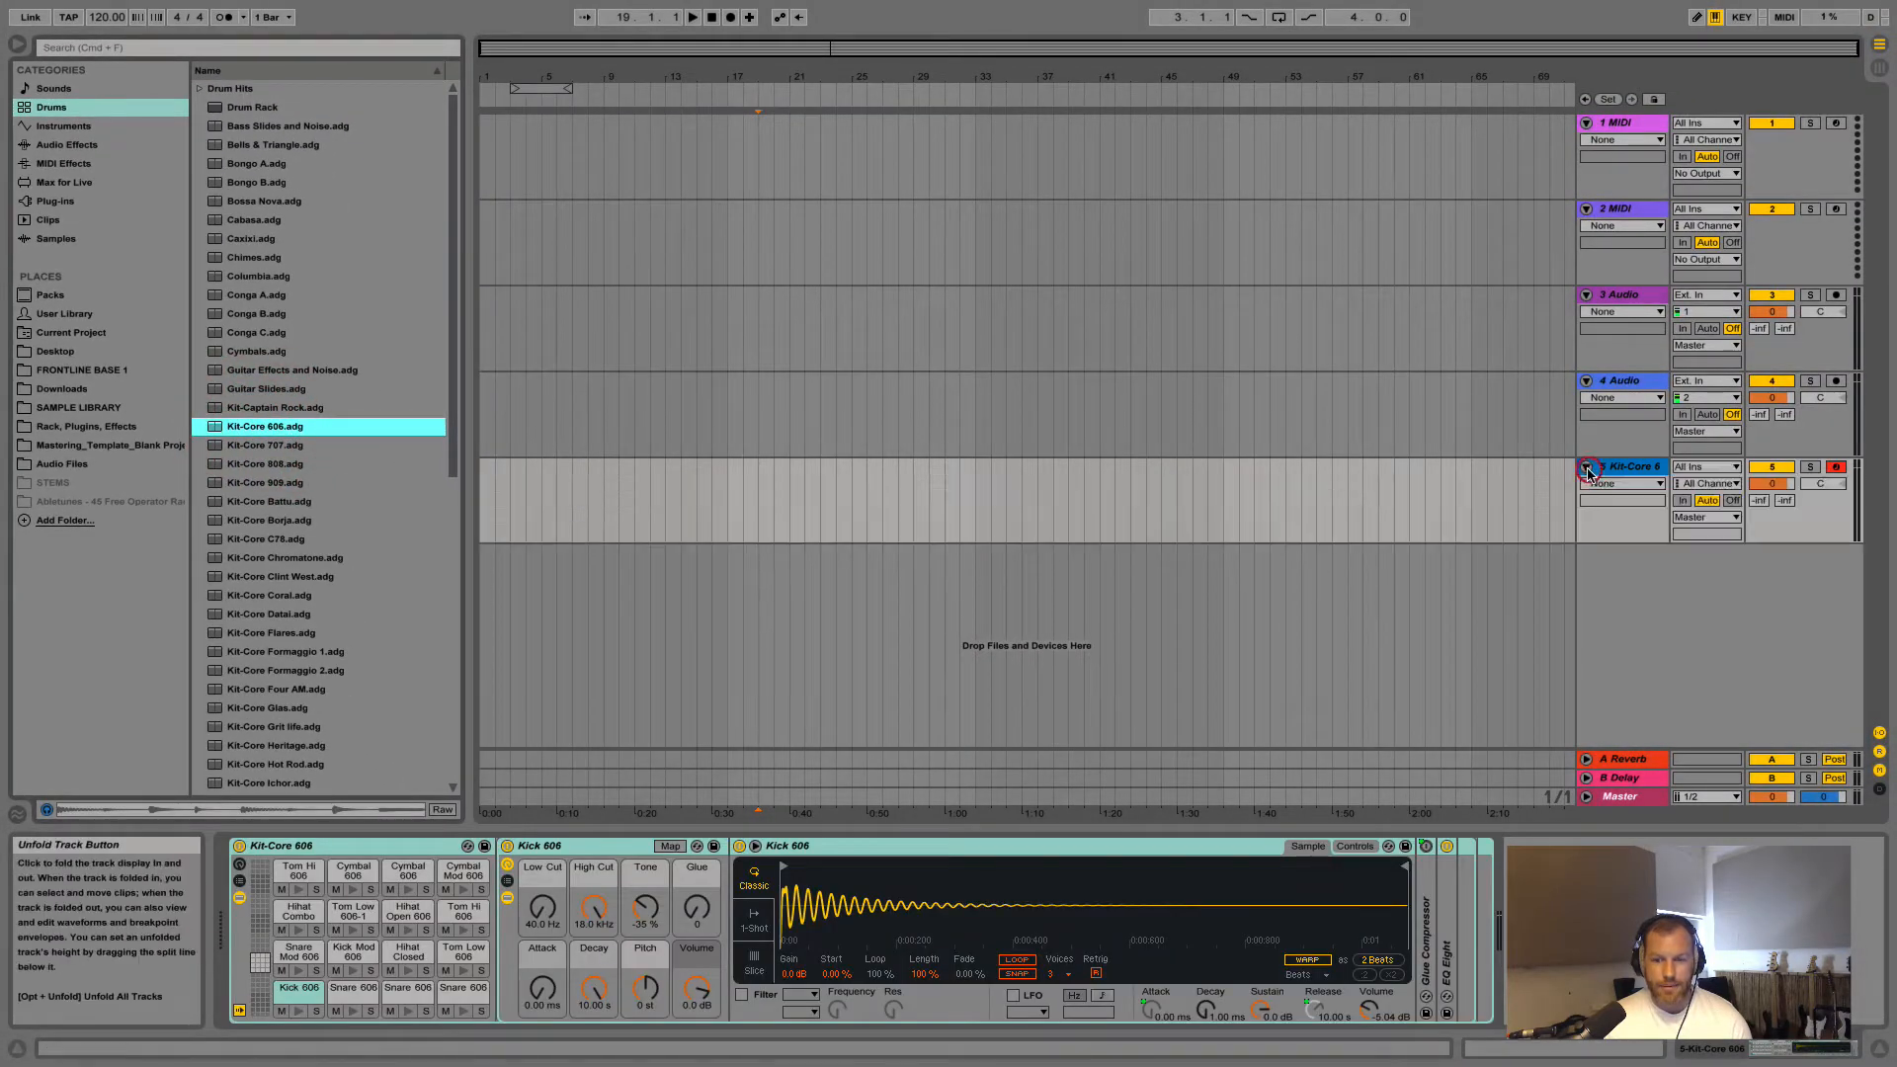
Preview the Kit-Core 707, Kit-Core 909 and Kit-Core Borja kits in the Drums category
{"action": "left_click", "coordinate": [282, 445]}
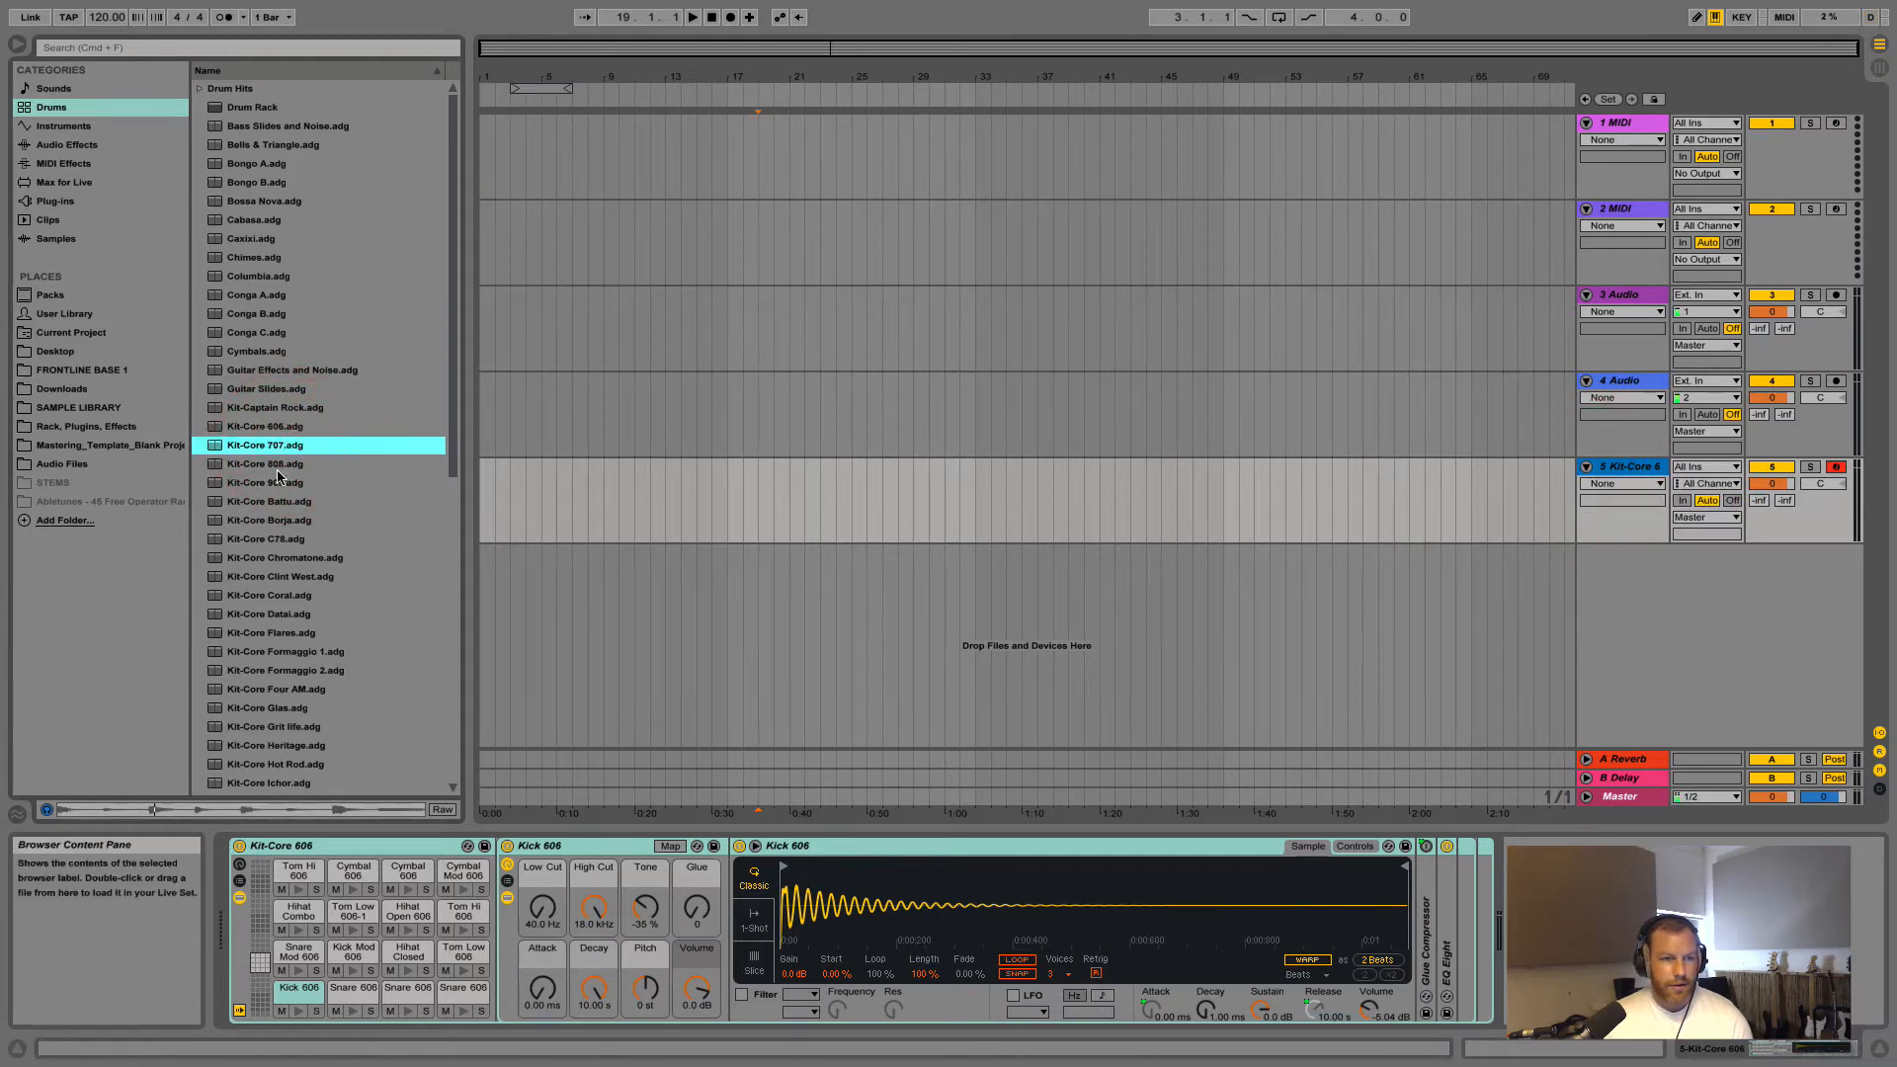
{"action": "left_click", "coordinate": [274, 480]}
{"action": "left_click", "coordinate": [278, 484]}
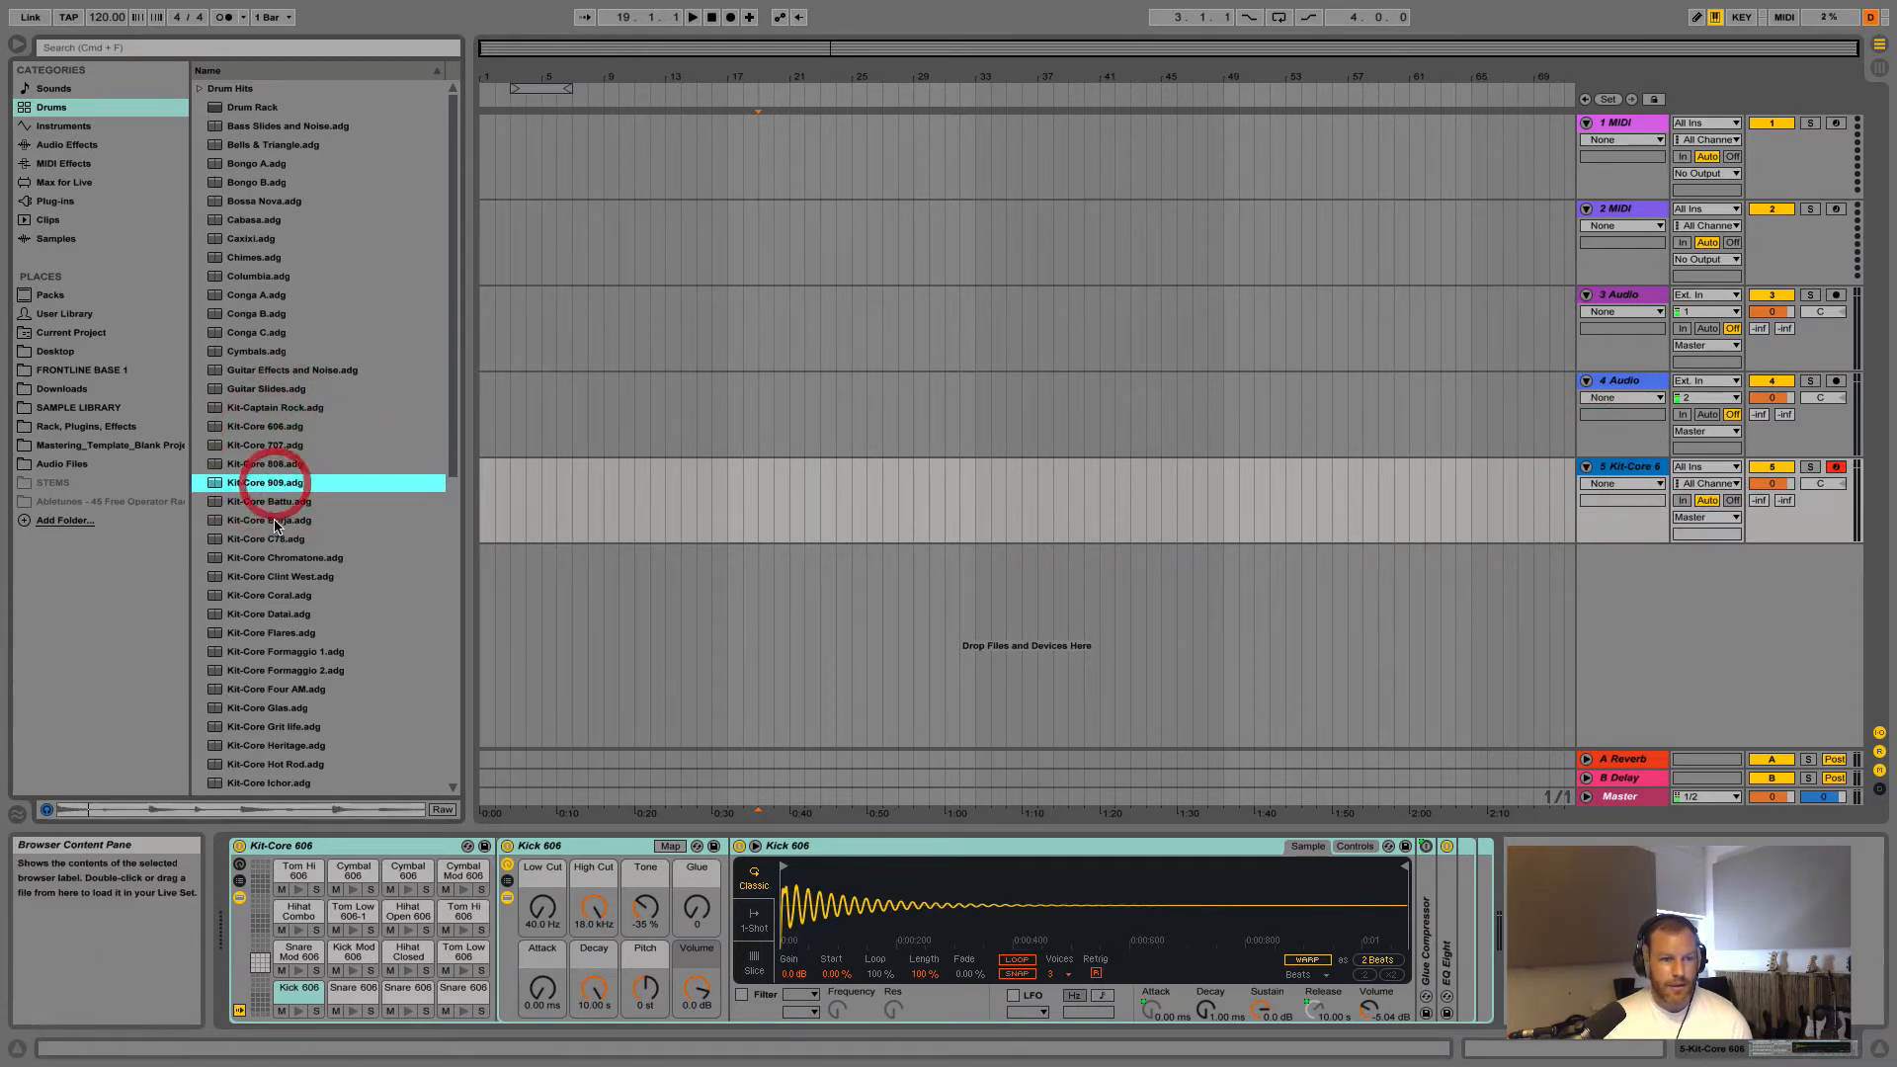
{"action": "left_click", "coordinate": [276, 521]}
{"action": "left_click", "coordinate": [277, 520]}
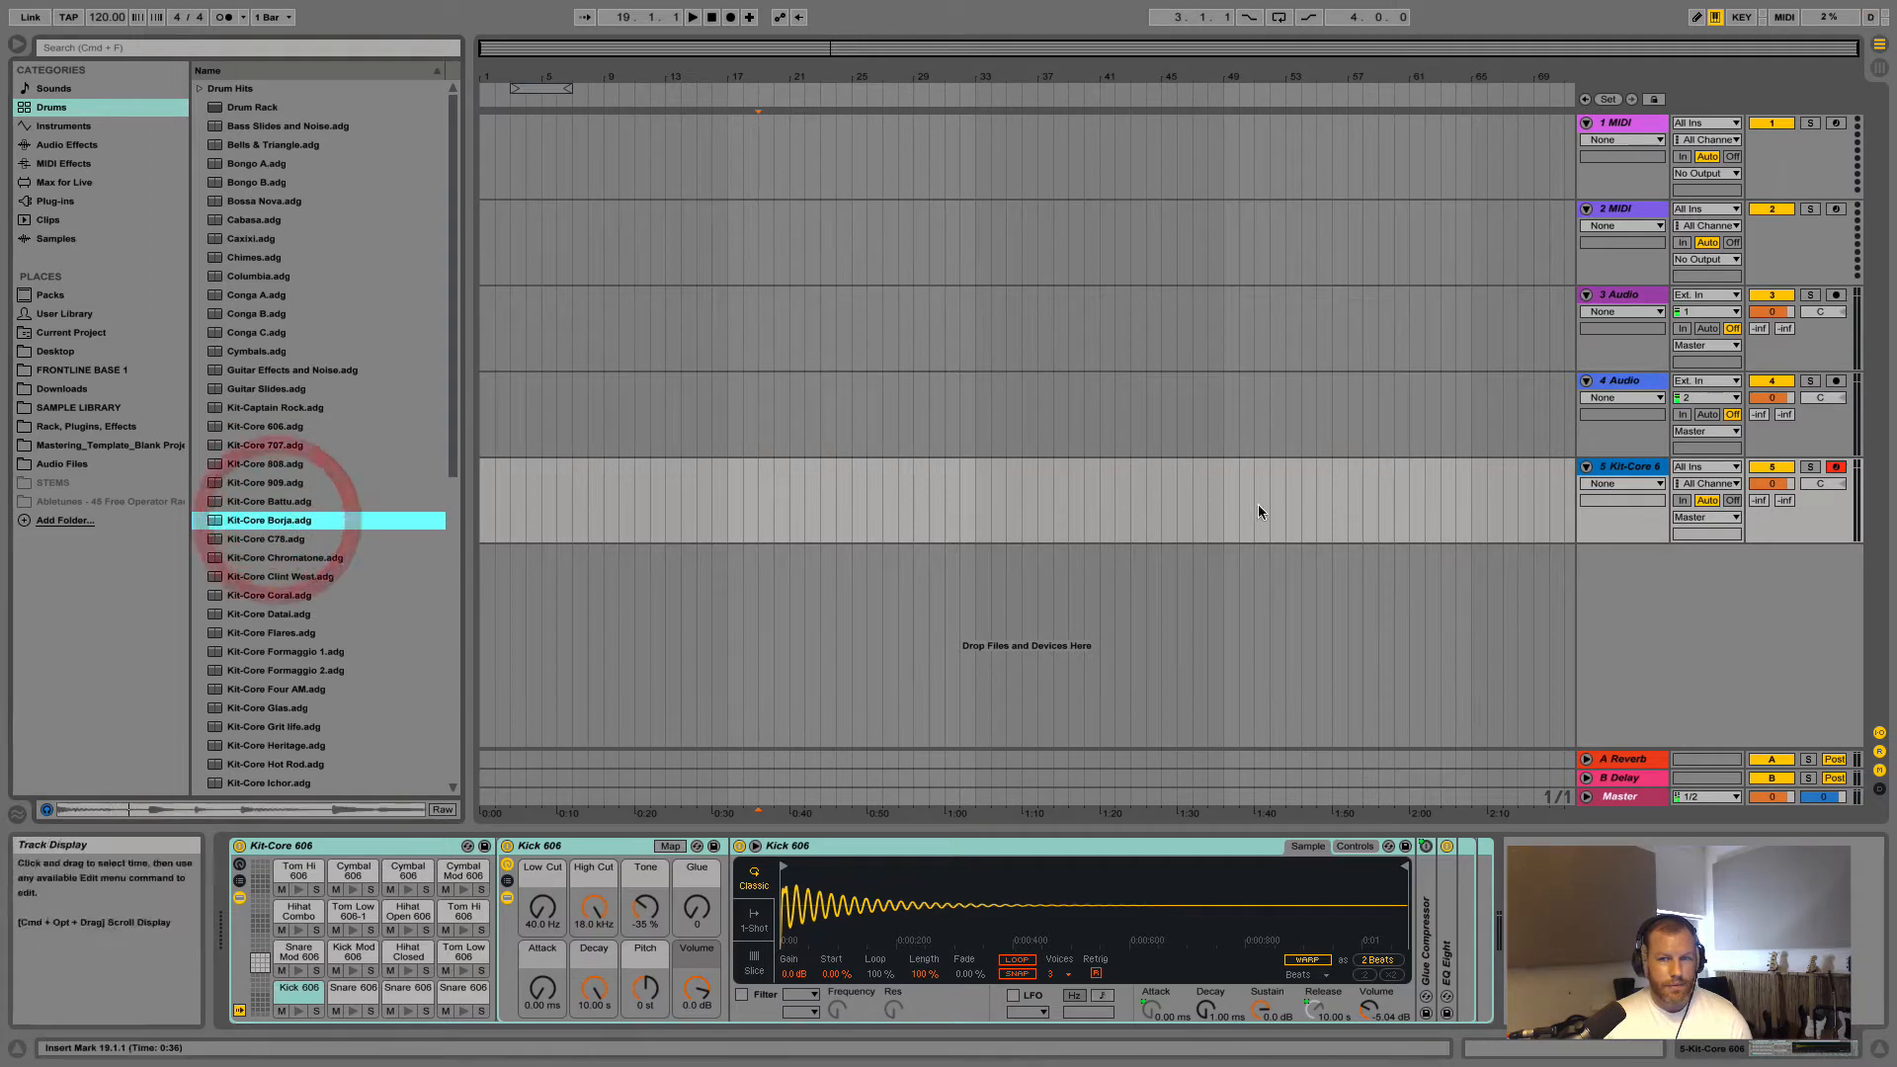
Show the browser's Instruments category and delete the Kit-Core 606 track
{"action": "left_click", "coordinate": [62, 126]}
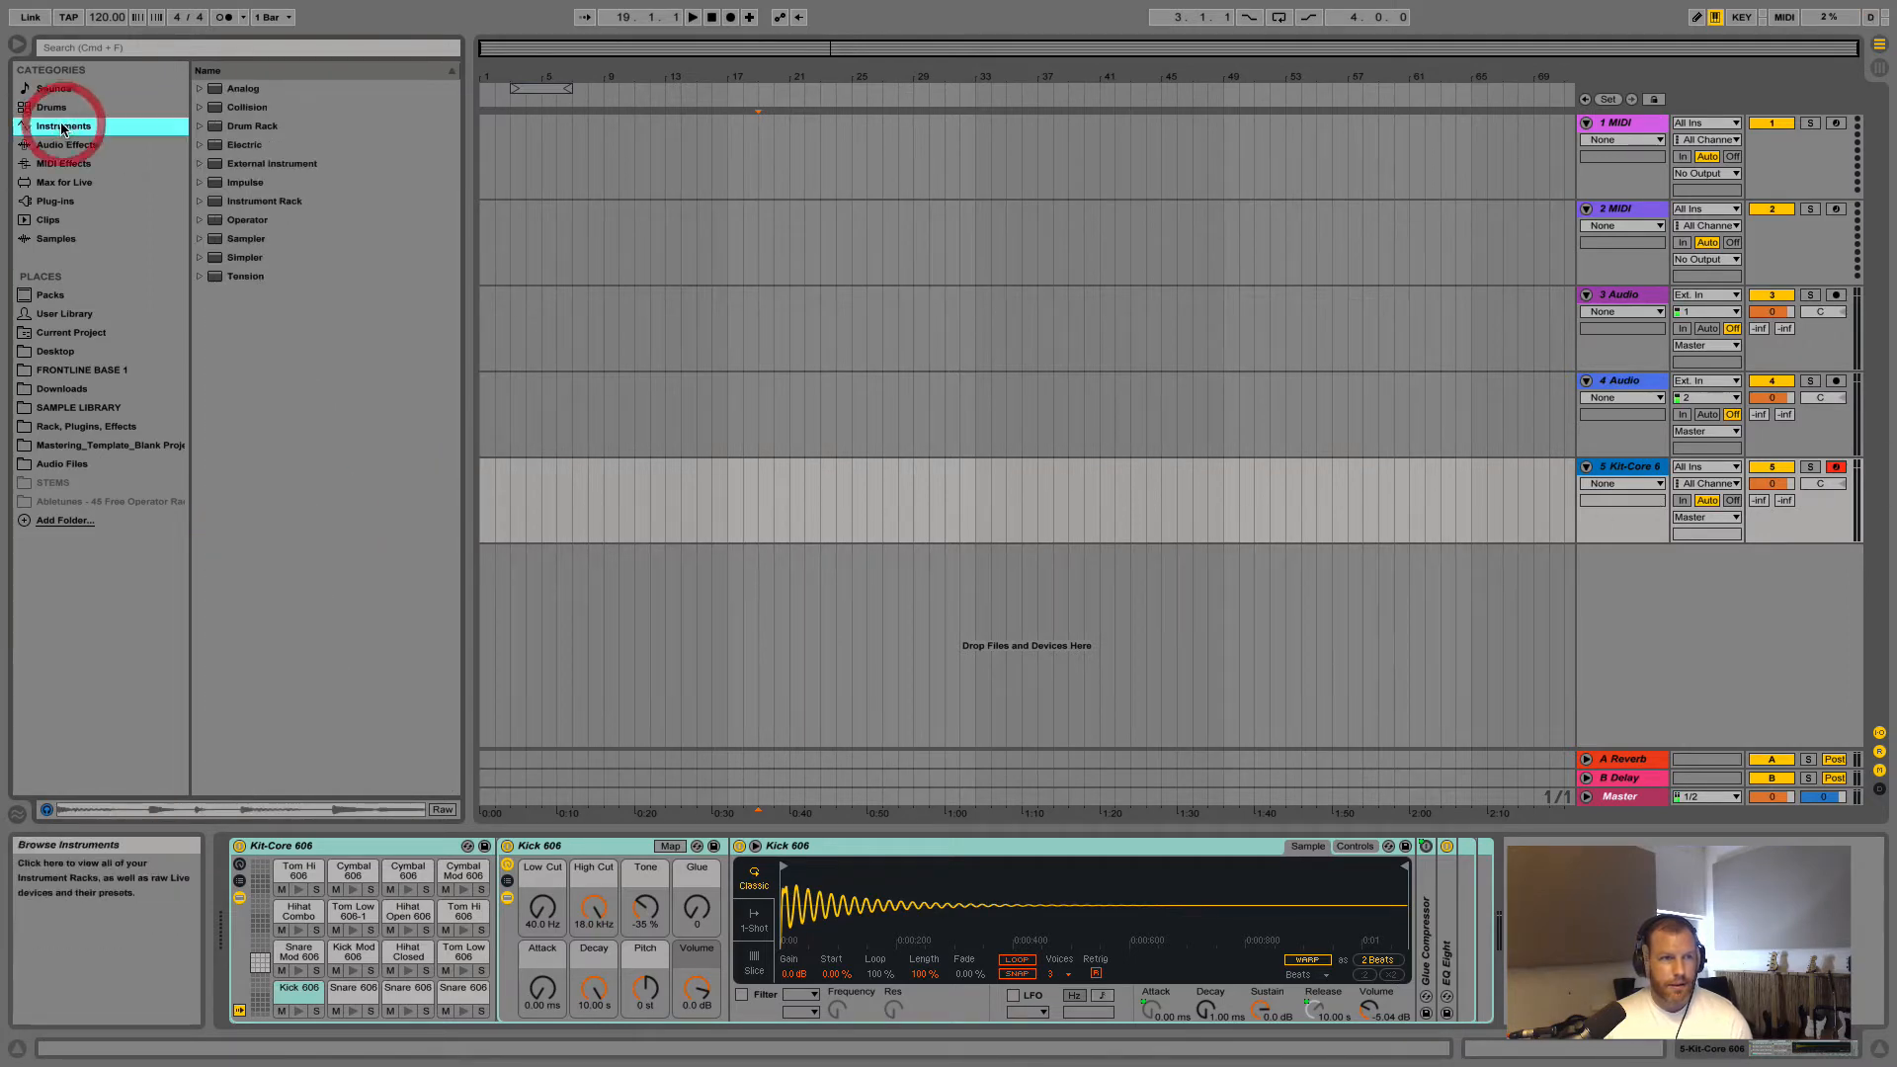
{"action": "right_click", "coordinate": [1626, 468]}
{"action": "left_click", "coordinate": [1662, 520]}
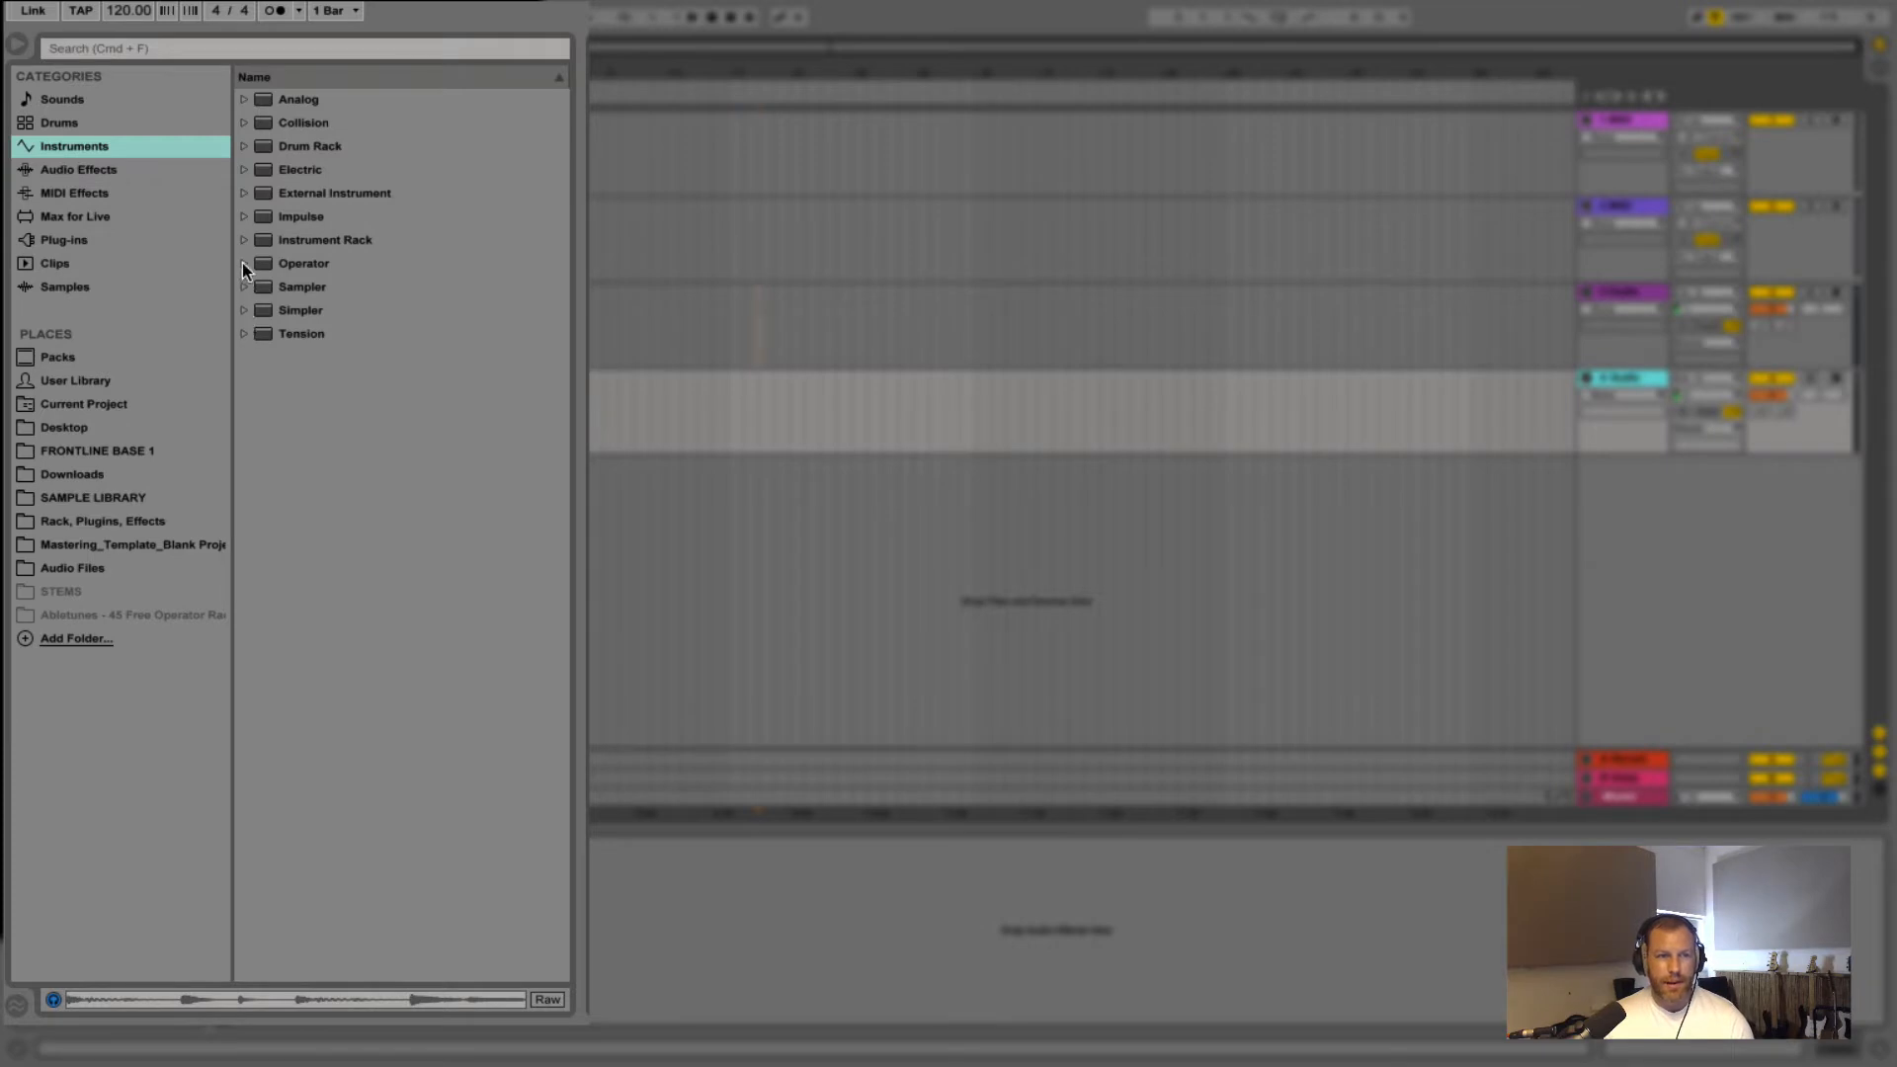
Look through the preset folders of the Analog and Operator instruments, collapsing Analog and leaving Operator expanded
{"action": "left_click", "coordinate": [244, 100]}
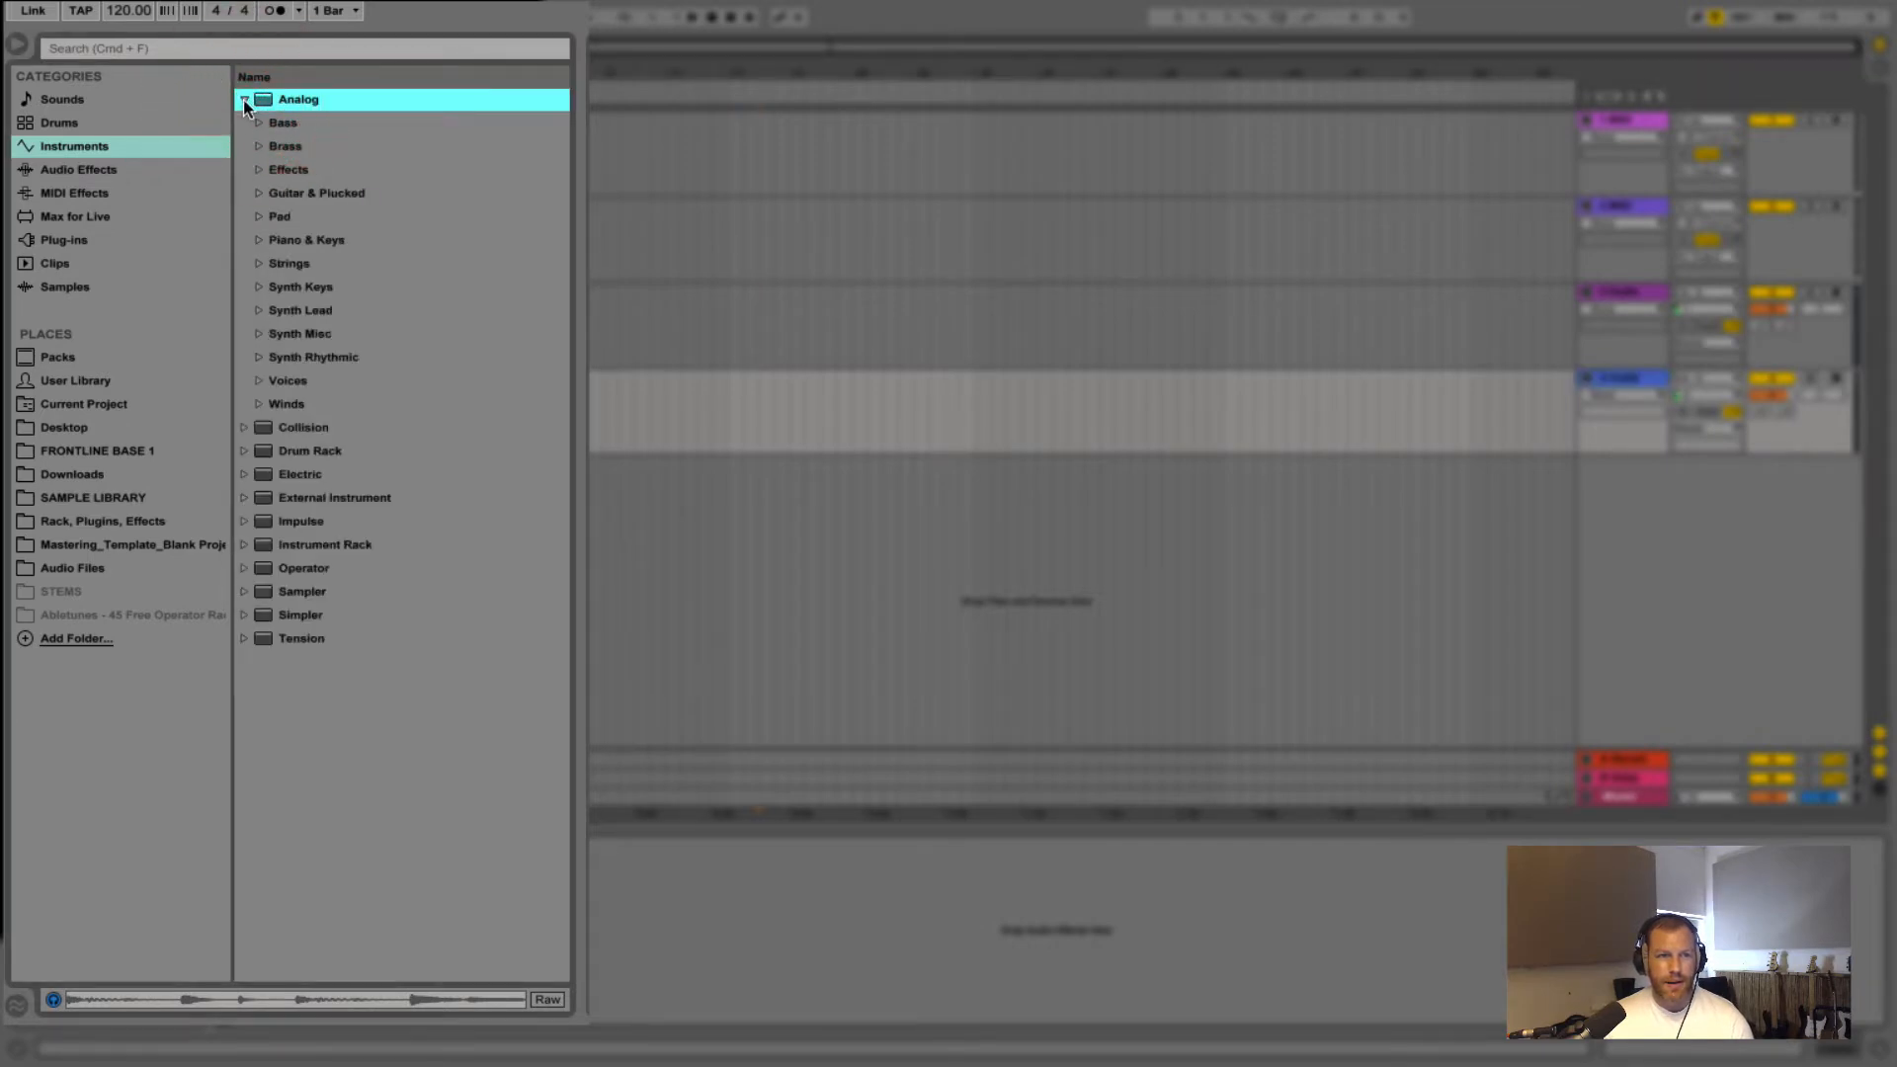
{"action": "left_click", "coordinate": [245, 101]}
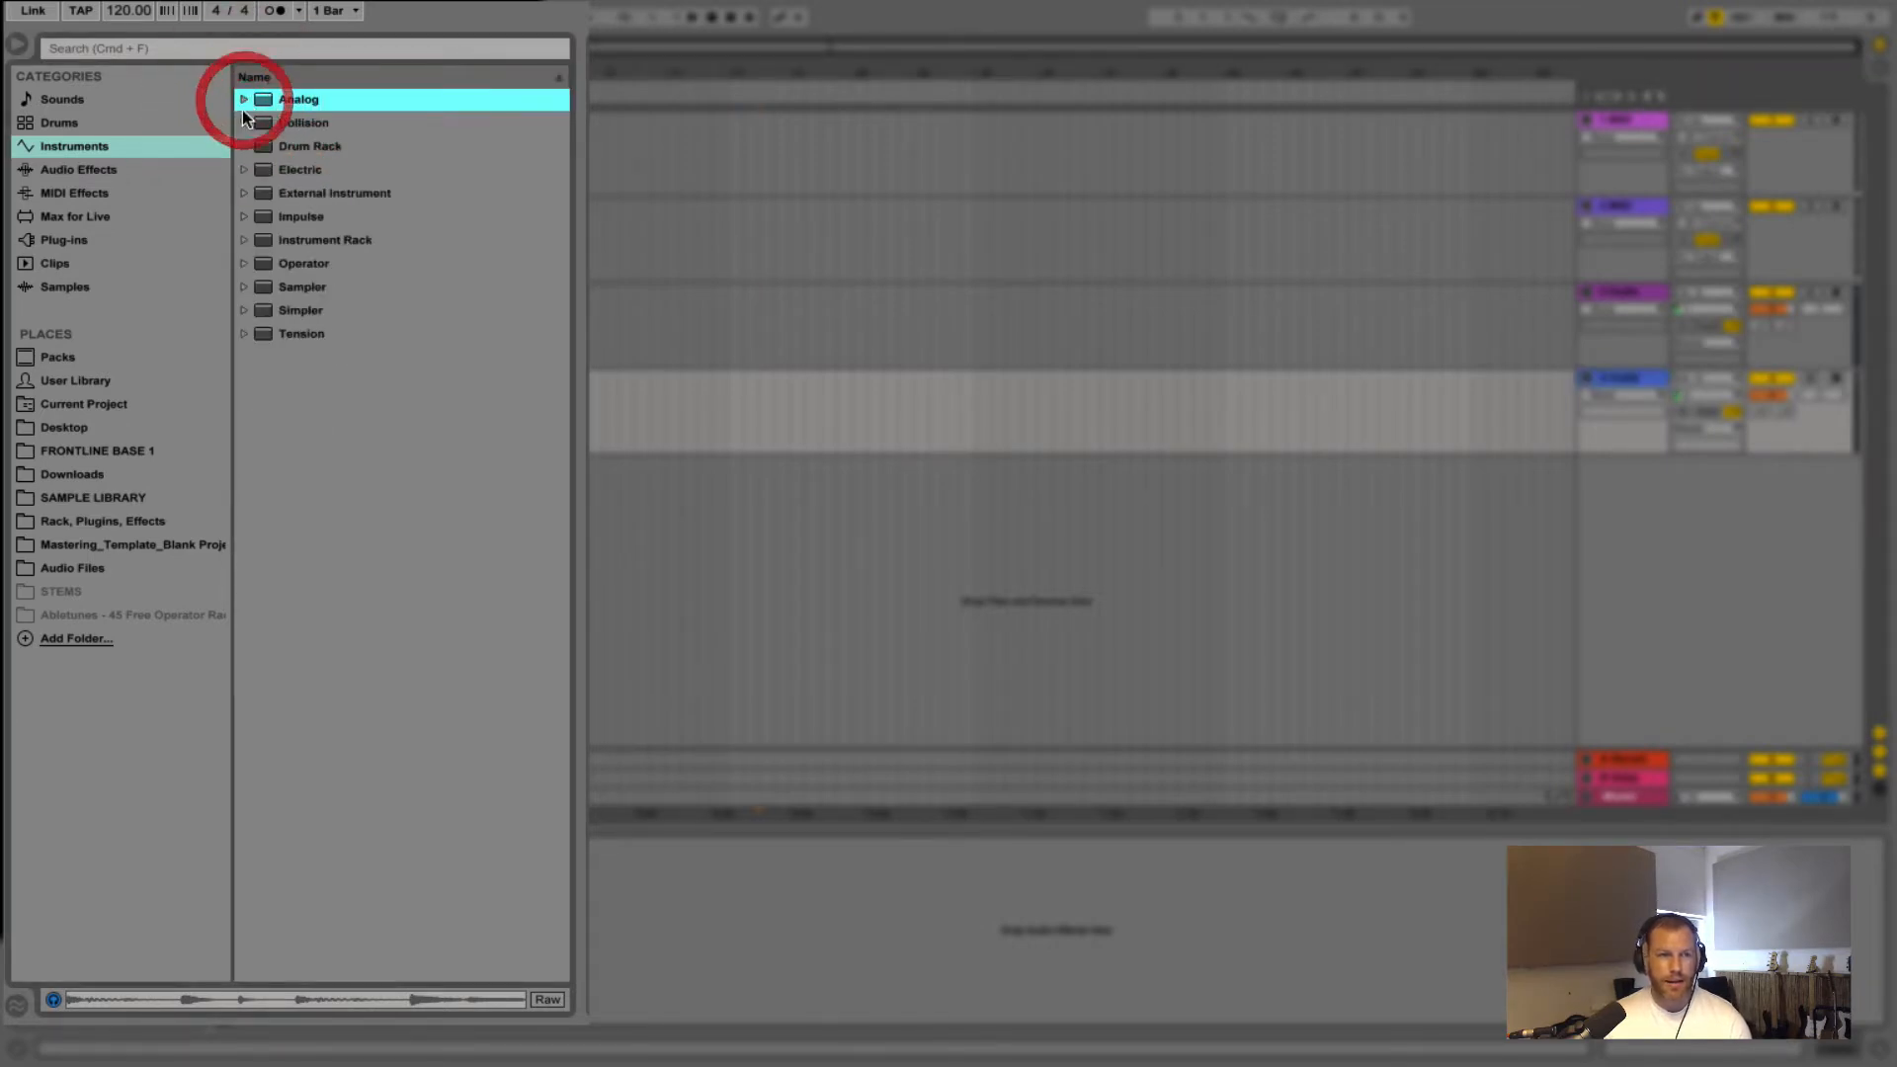
{"action": "left_click", "coordinate": [244, 263]}
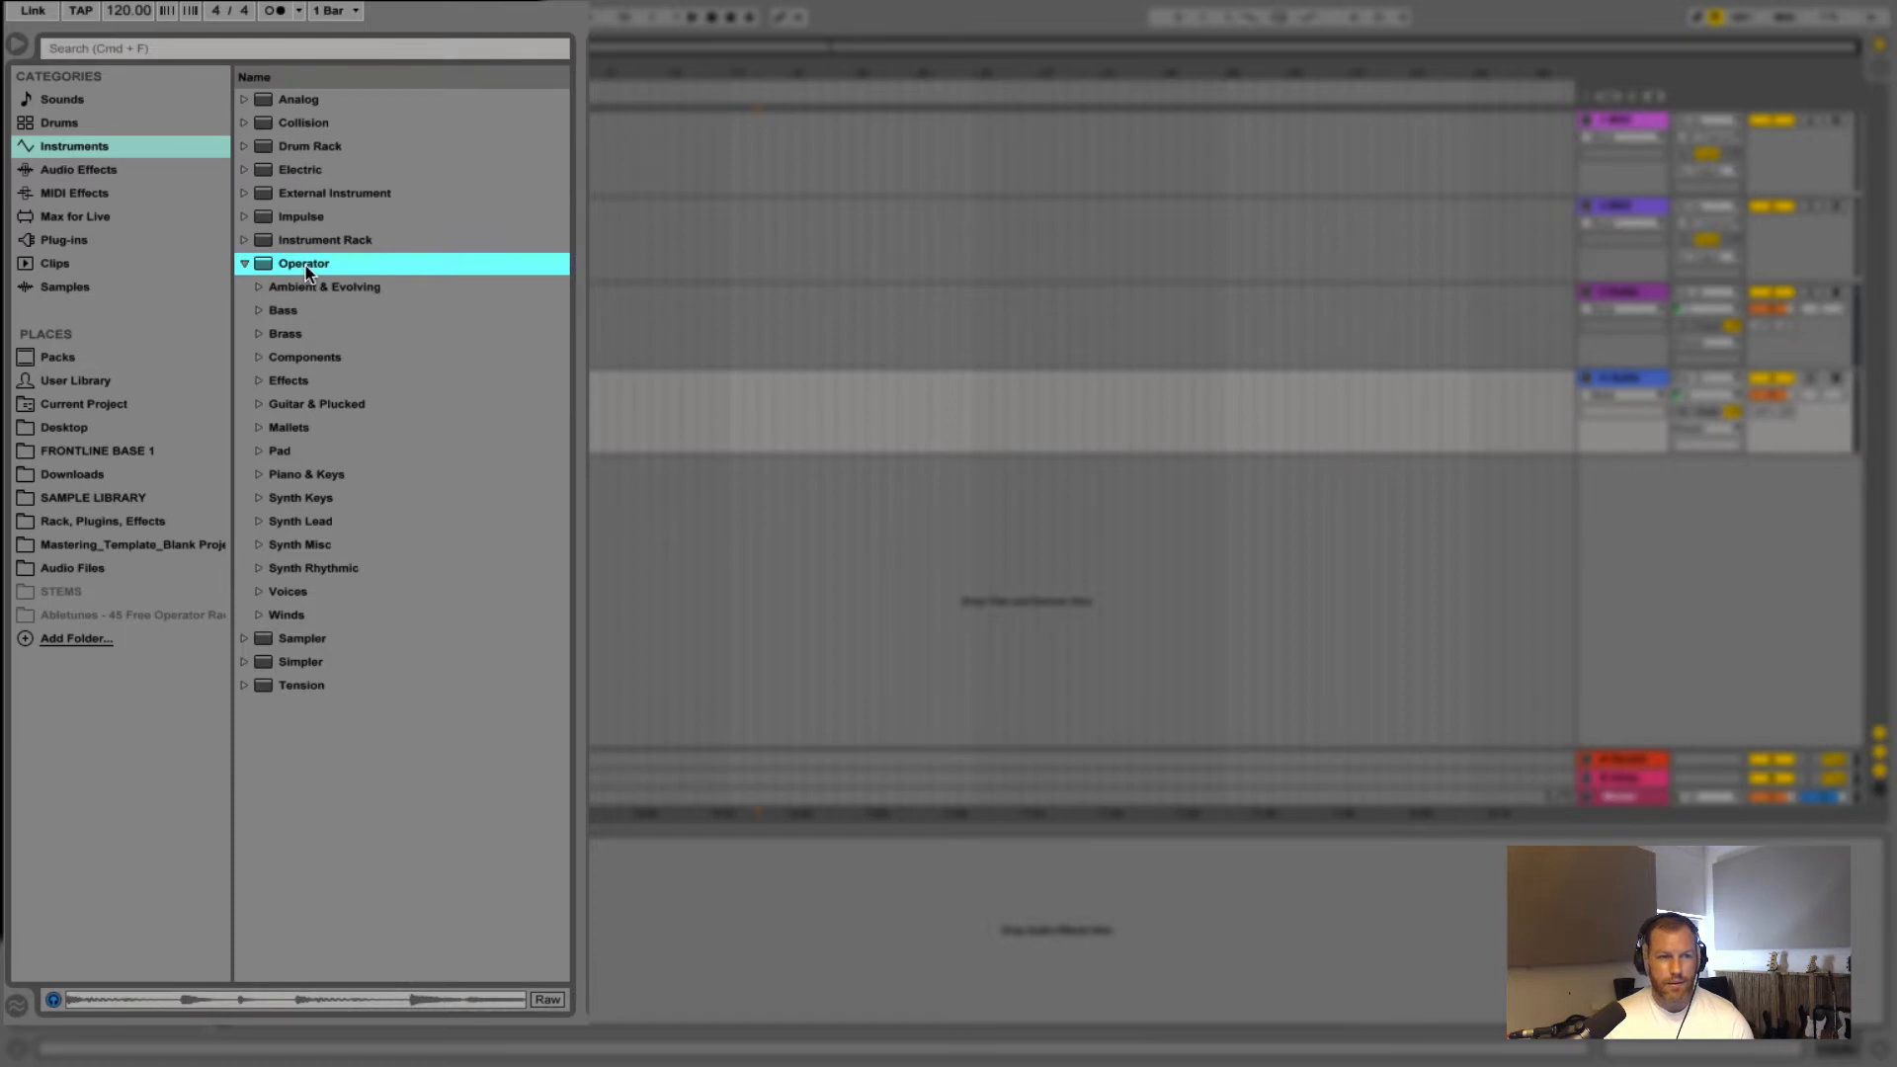
{"action": "left_click", "coordinate": [244, 264]}
{"action": "left_click", "coordinate": [244, 264]}
{"action": "left_click", "coordinate": [244, 263]}
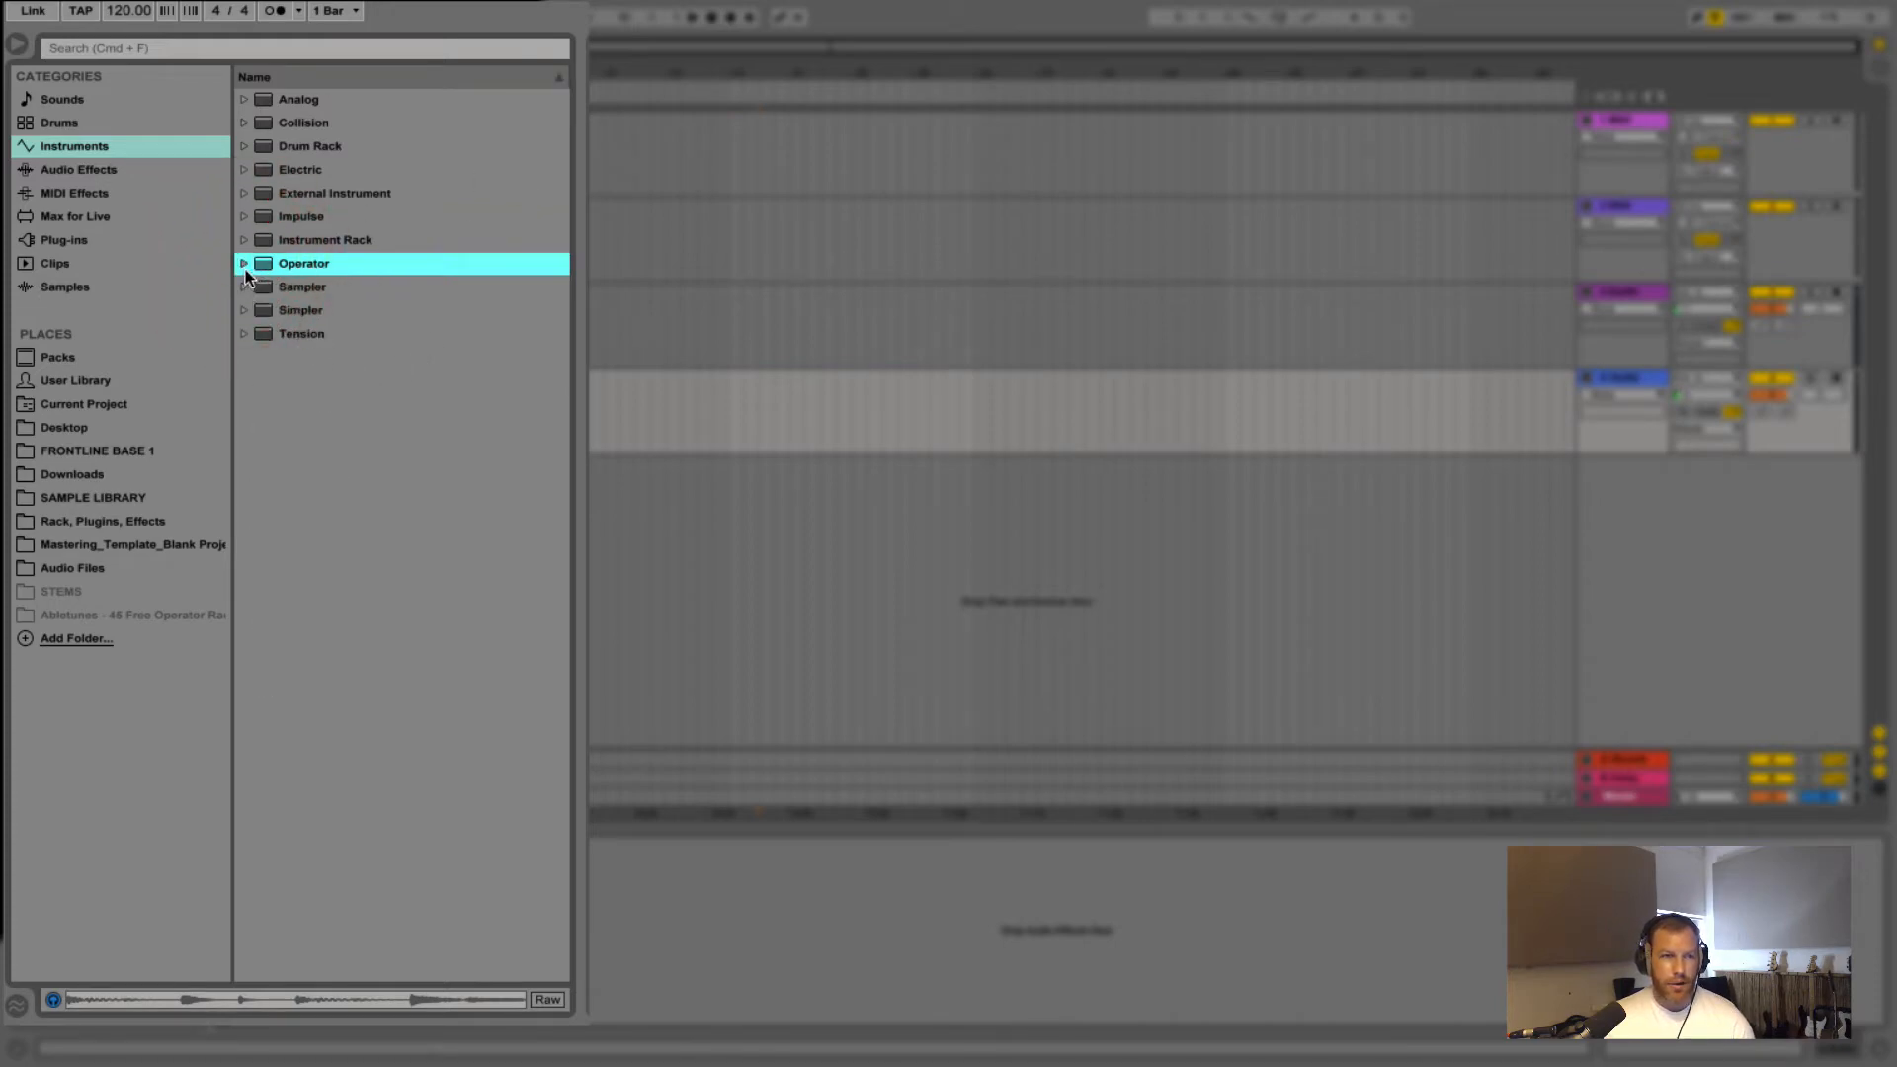
{"action": "left_click", "coordinate": [243, 264]}
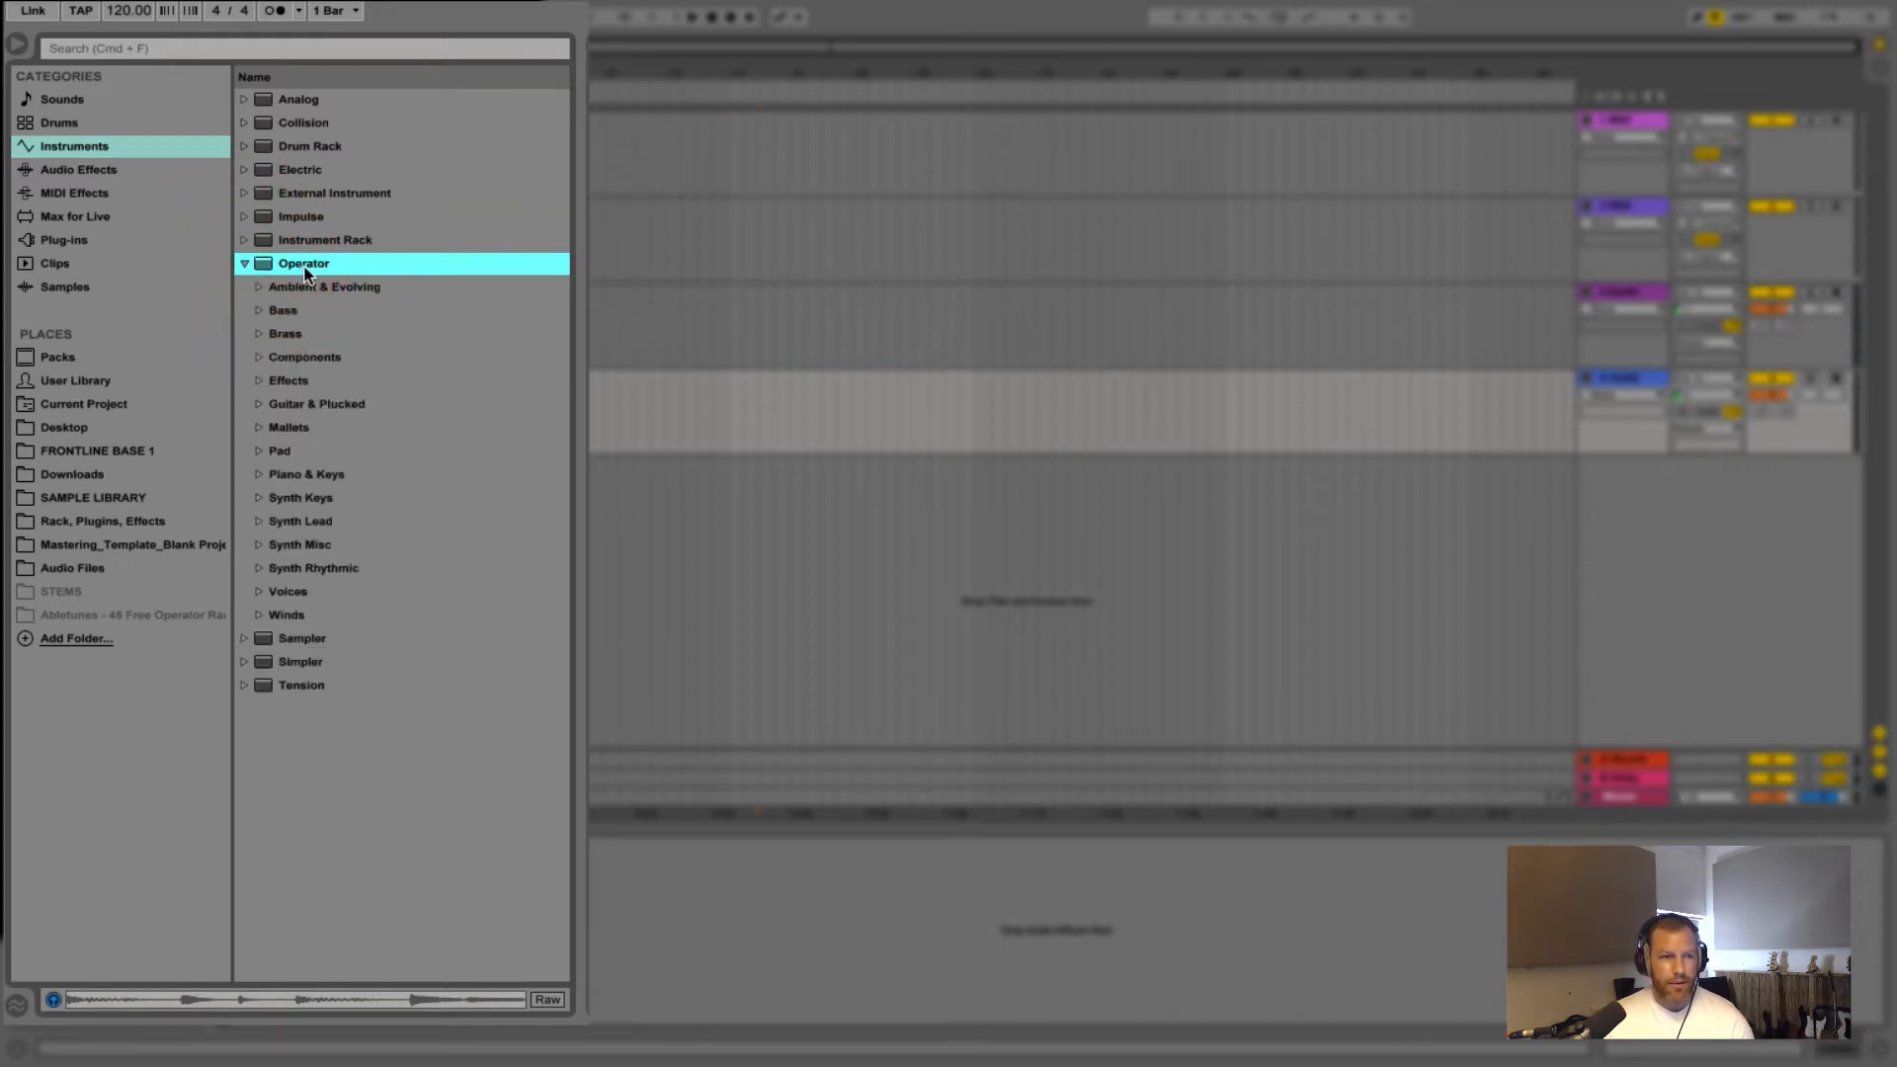
Expand Operator's Bass folder and preview the Bass Disto FM, Bass Face and Bass Housy presets
{"action": "left_click", "coordinate": [257, 310]}
{"action": "left_click", "coordinate": [346, 408]}
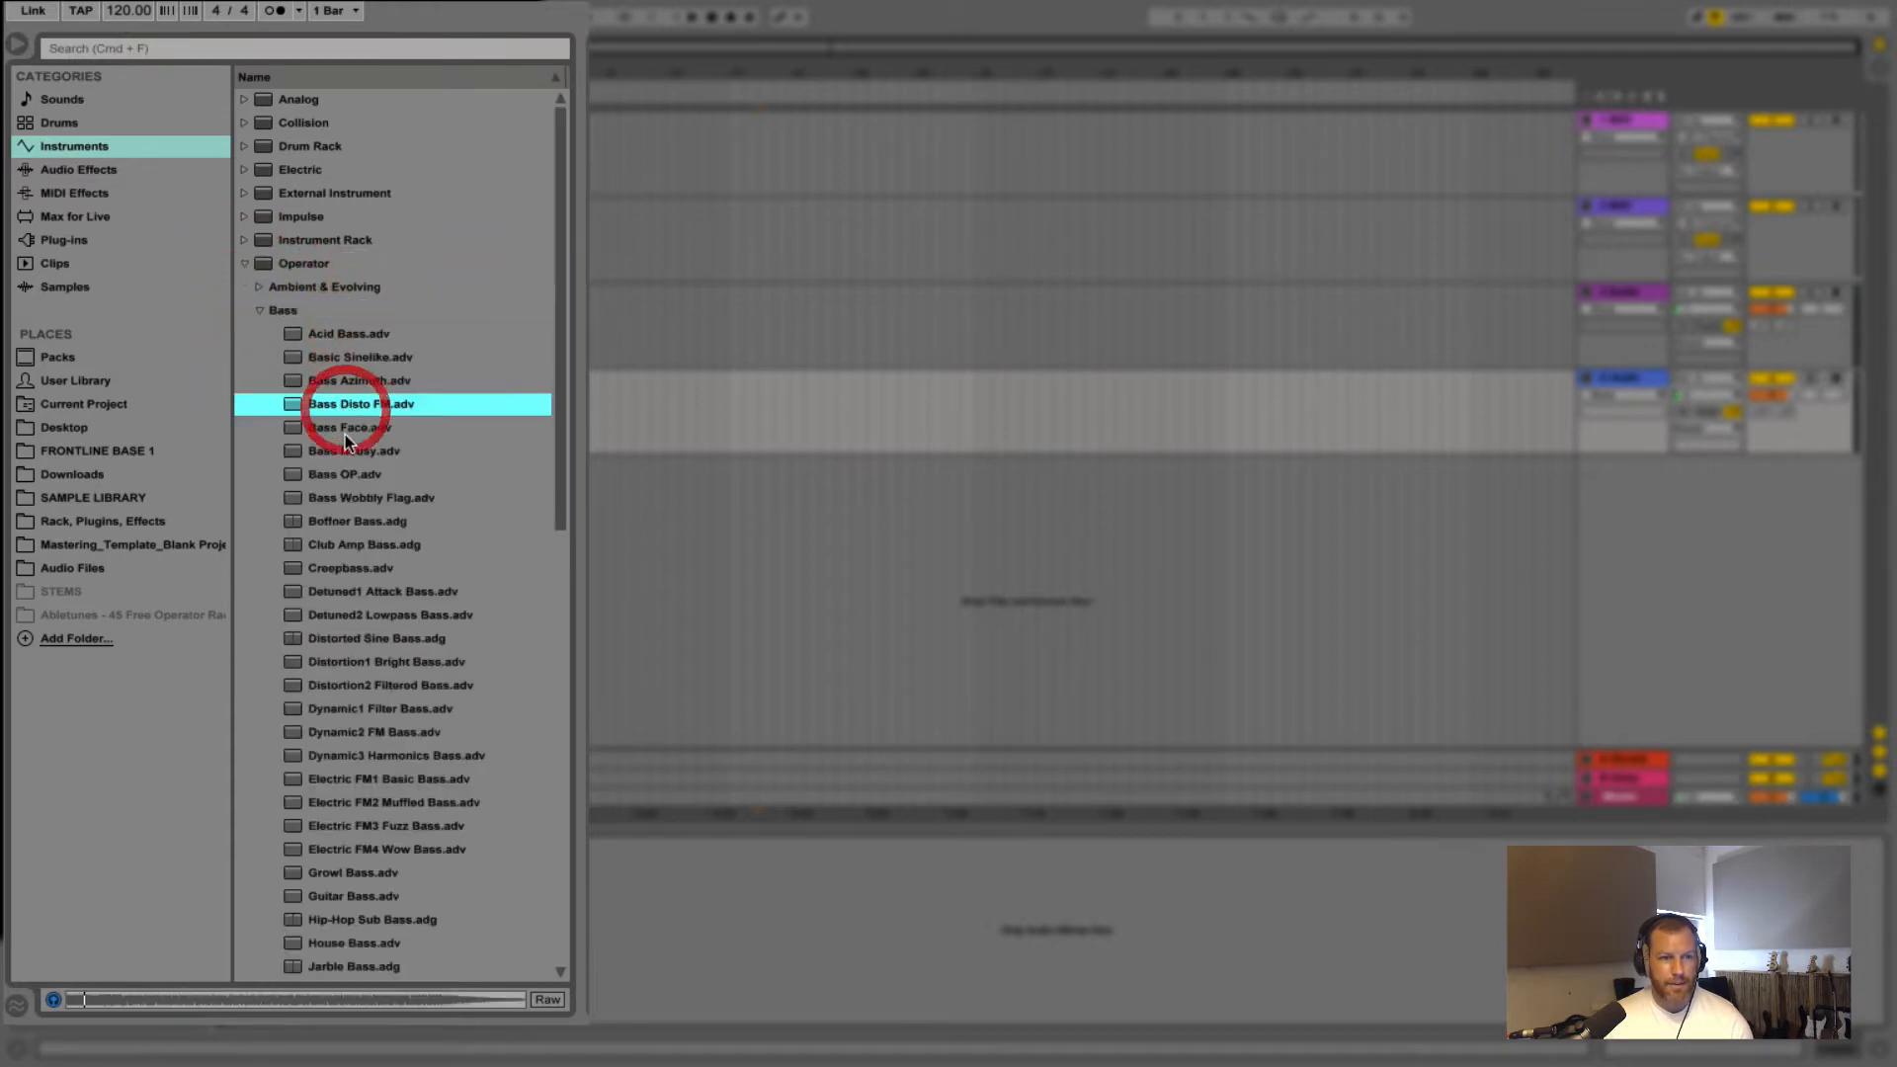
{"action": "left_click", "coordinate": [346, 431]}
{"action": "left_click", "coordinate": [346, 442]}
{"action": "left_click", "coordinate": [346, 407]}
{"action": "left_click", "coordinate": [346, 429]}
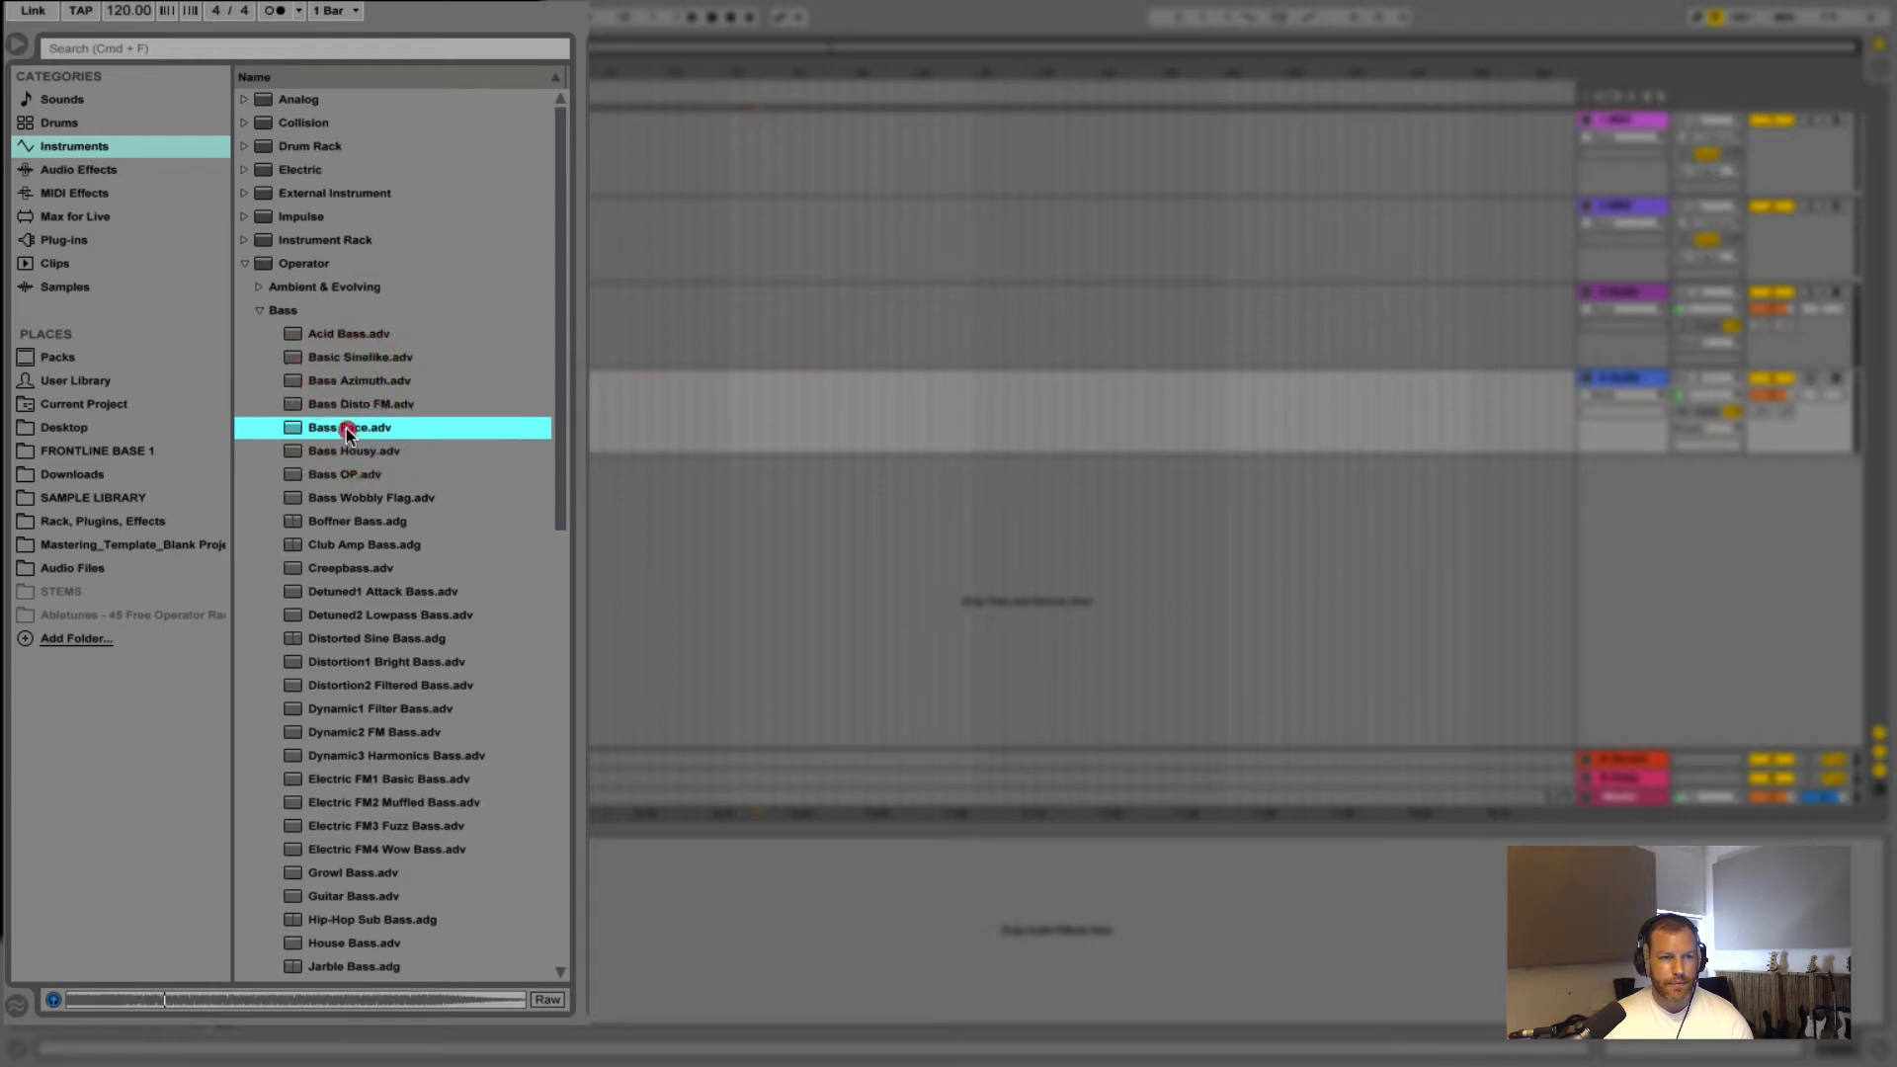
{"action": "left_click", "coordinate": [346, 452]}
{"action": "left_click", "coordinate": [350, 407]}
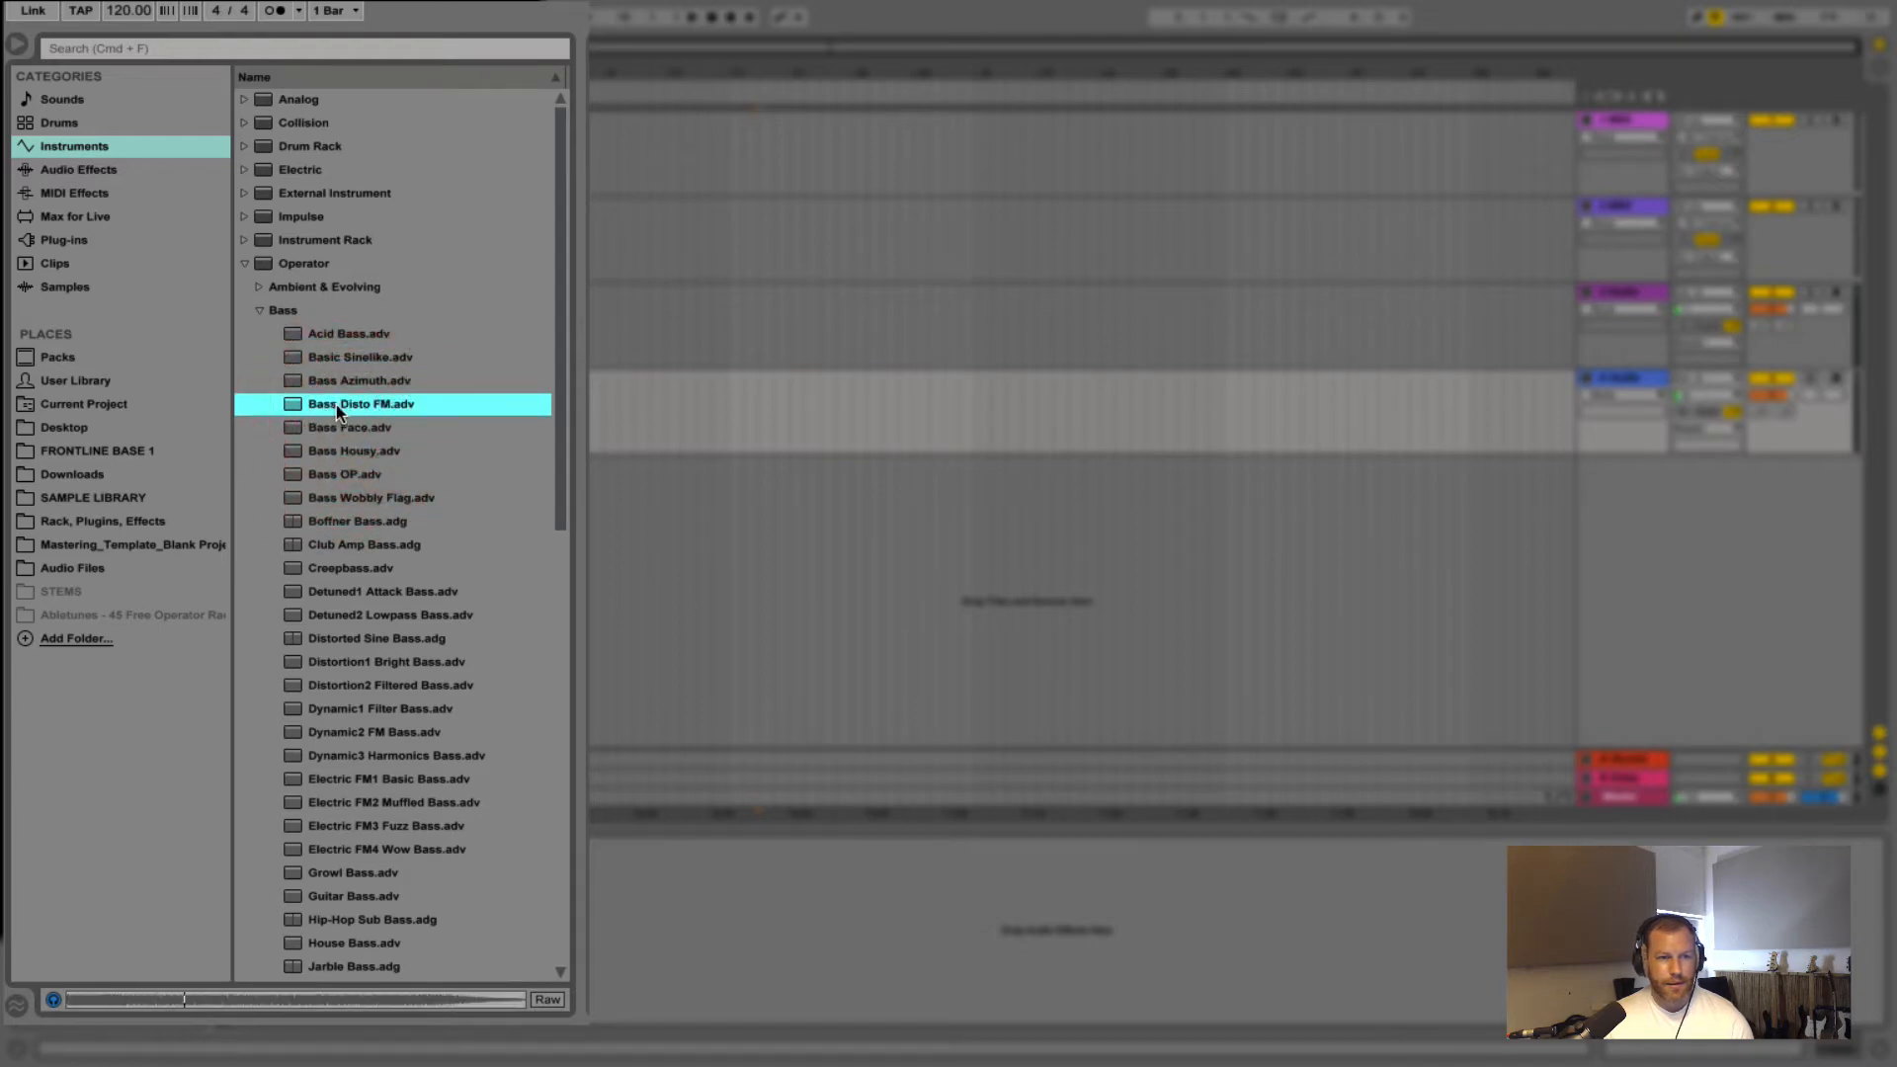
Load Bass Disto FM onto a new track, unfold the track and play test notes one octave lower with the computer keyboard
{"action": "double_click", "coordinate": [348, 408]}
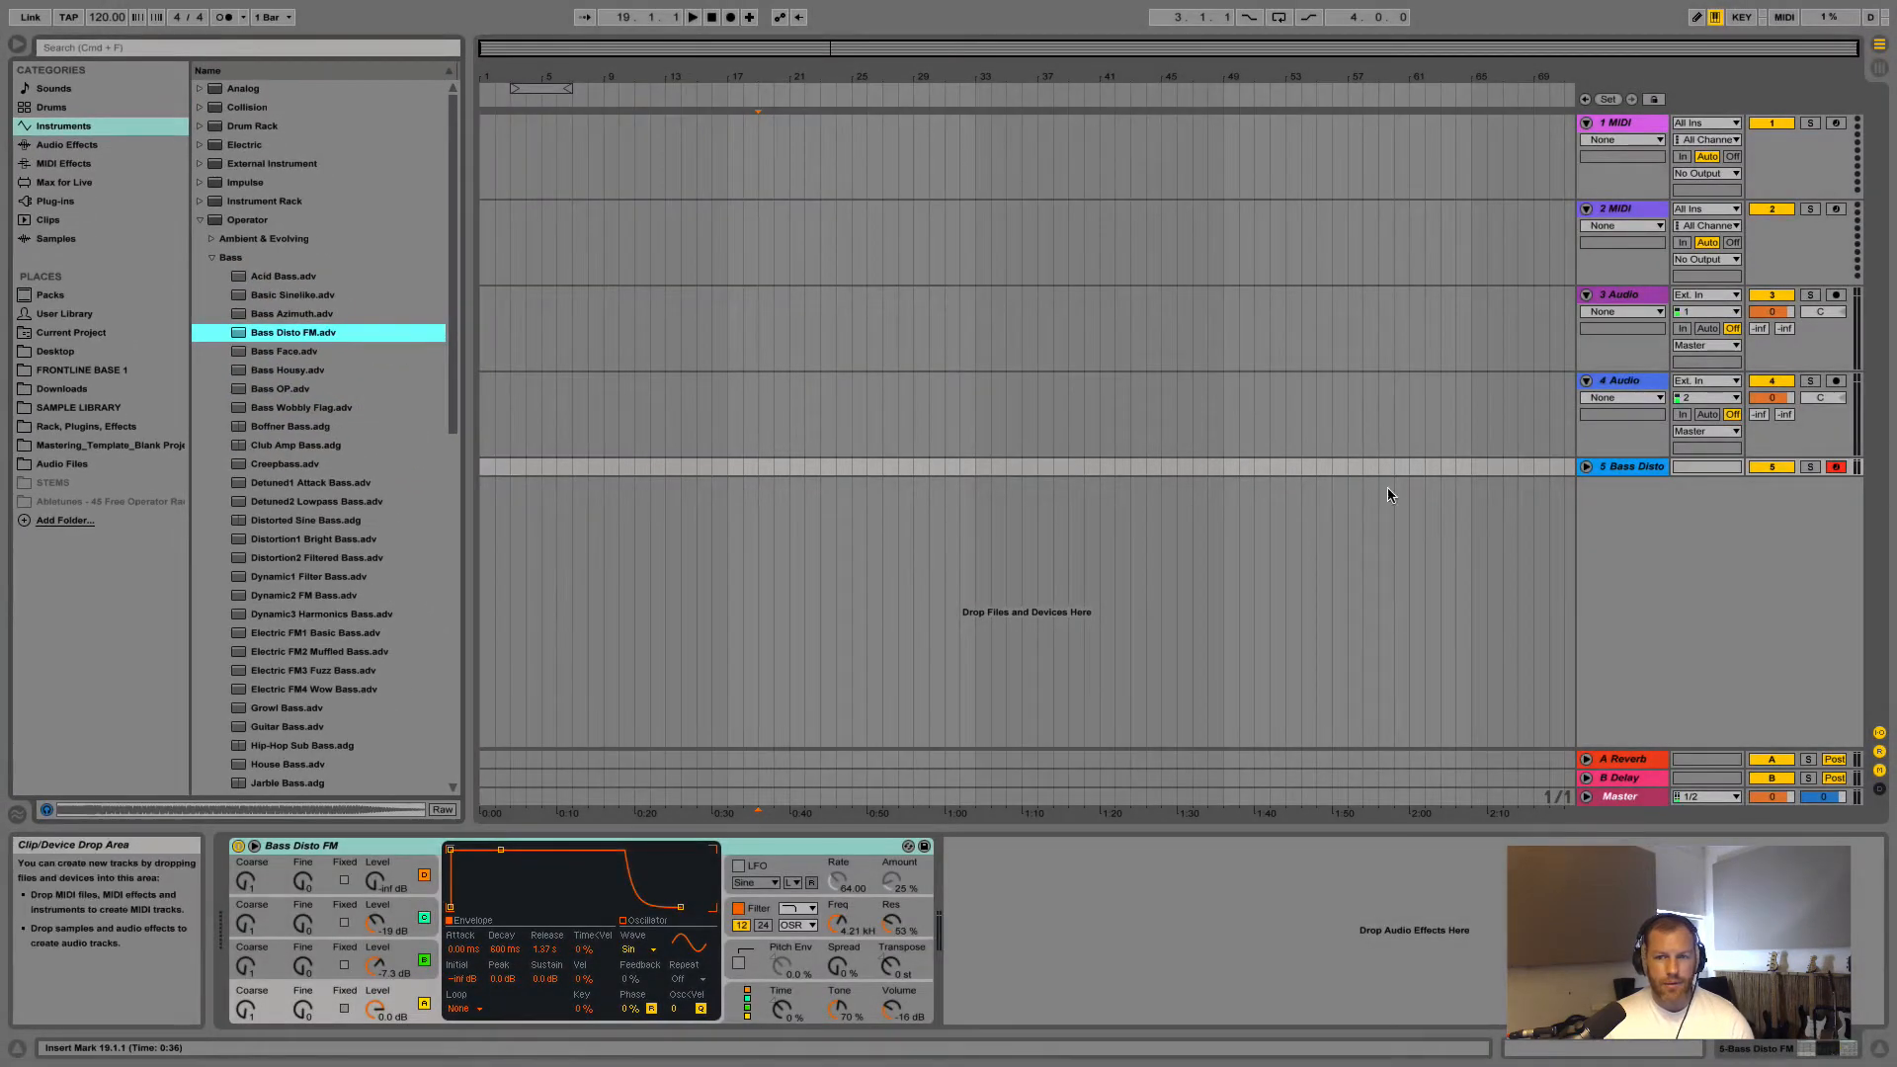
{"action": "left_click", "coordinate": [1587, 469]}
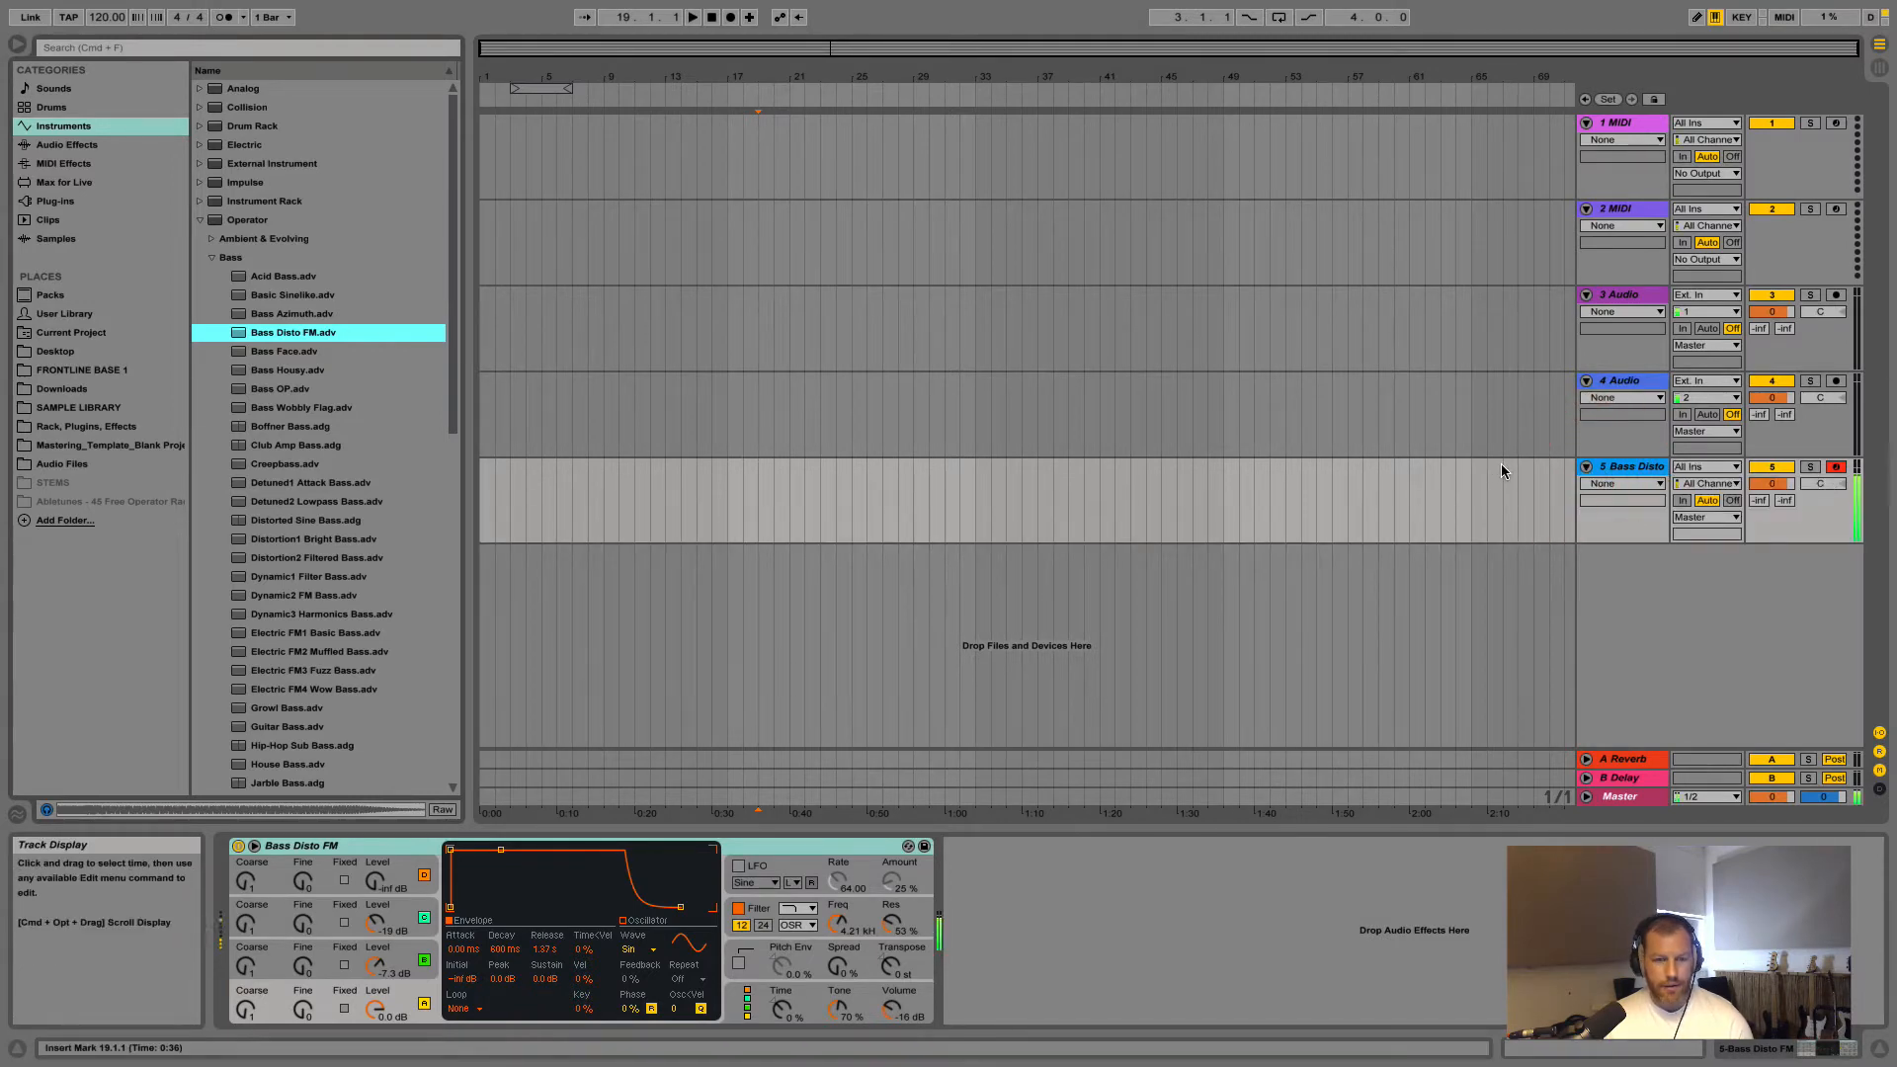
{"action": "key", "text": "z"}
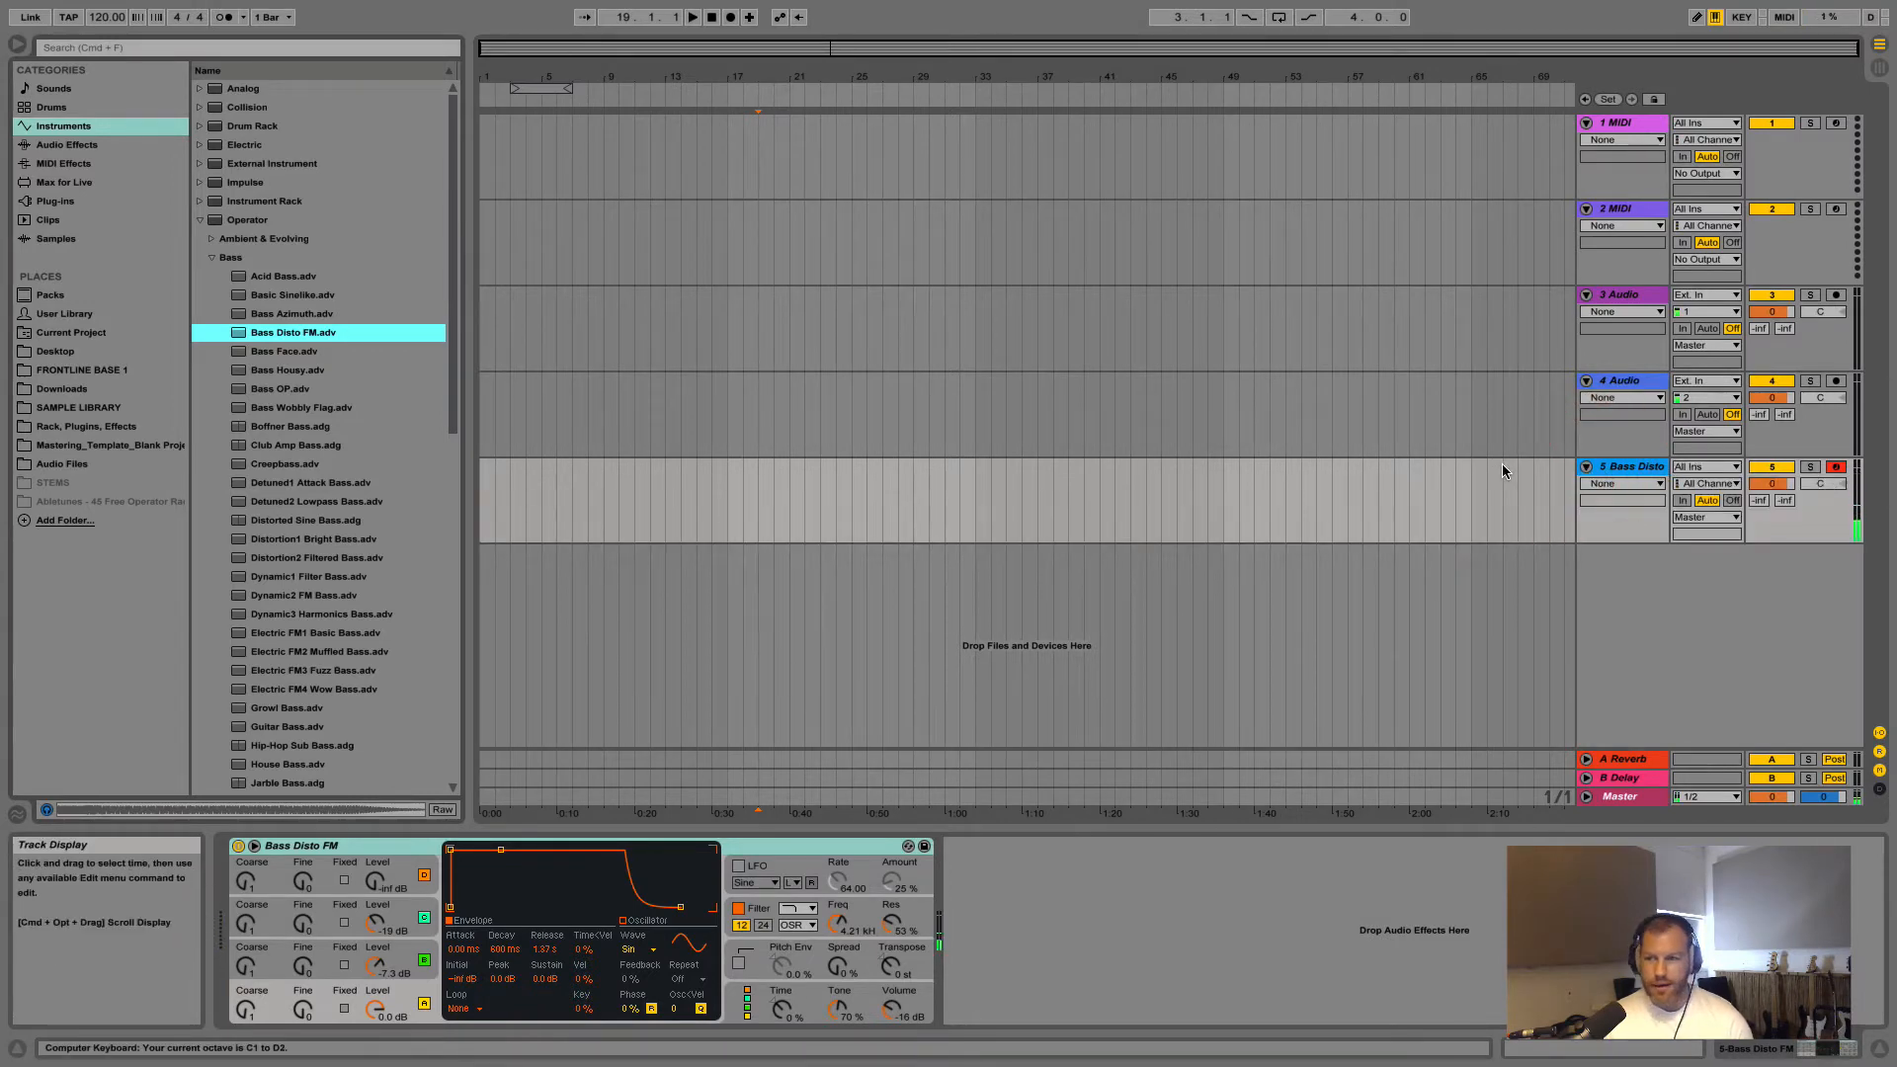
{"action": "key", "text": "a"}
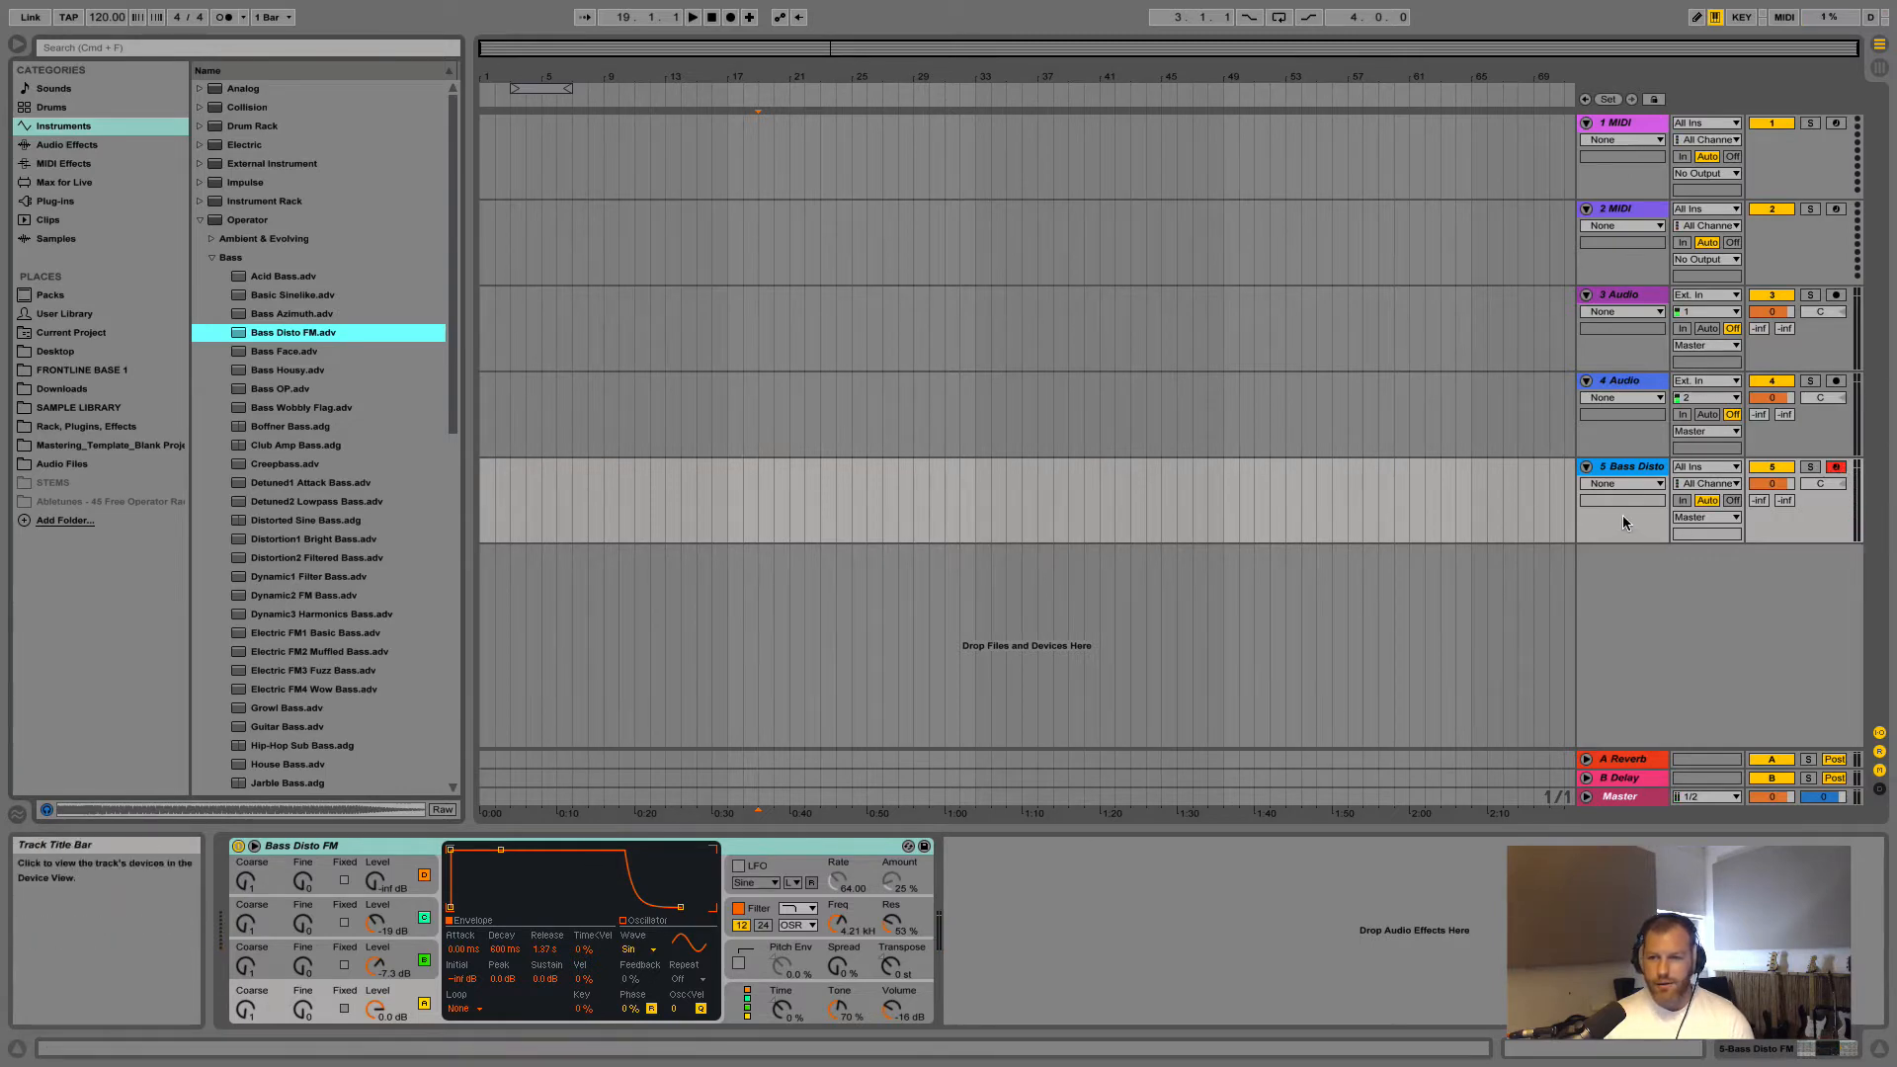
Disarm the Bass Disto FM track for recording and arm it again
{"action": "left_click", "coordinate": [1836, 469]}
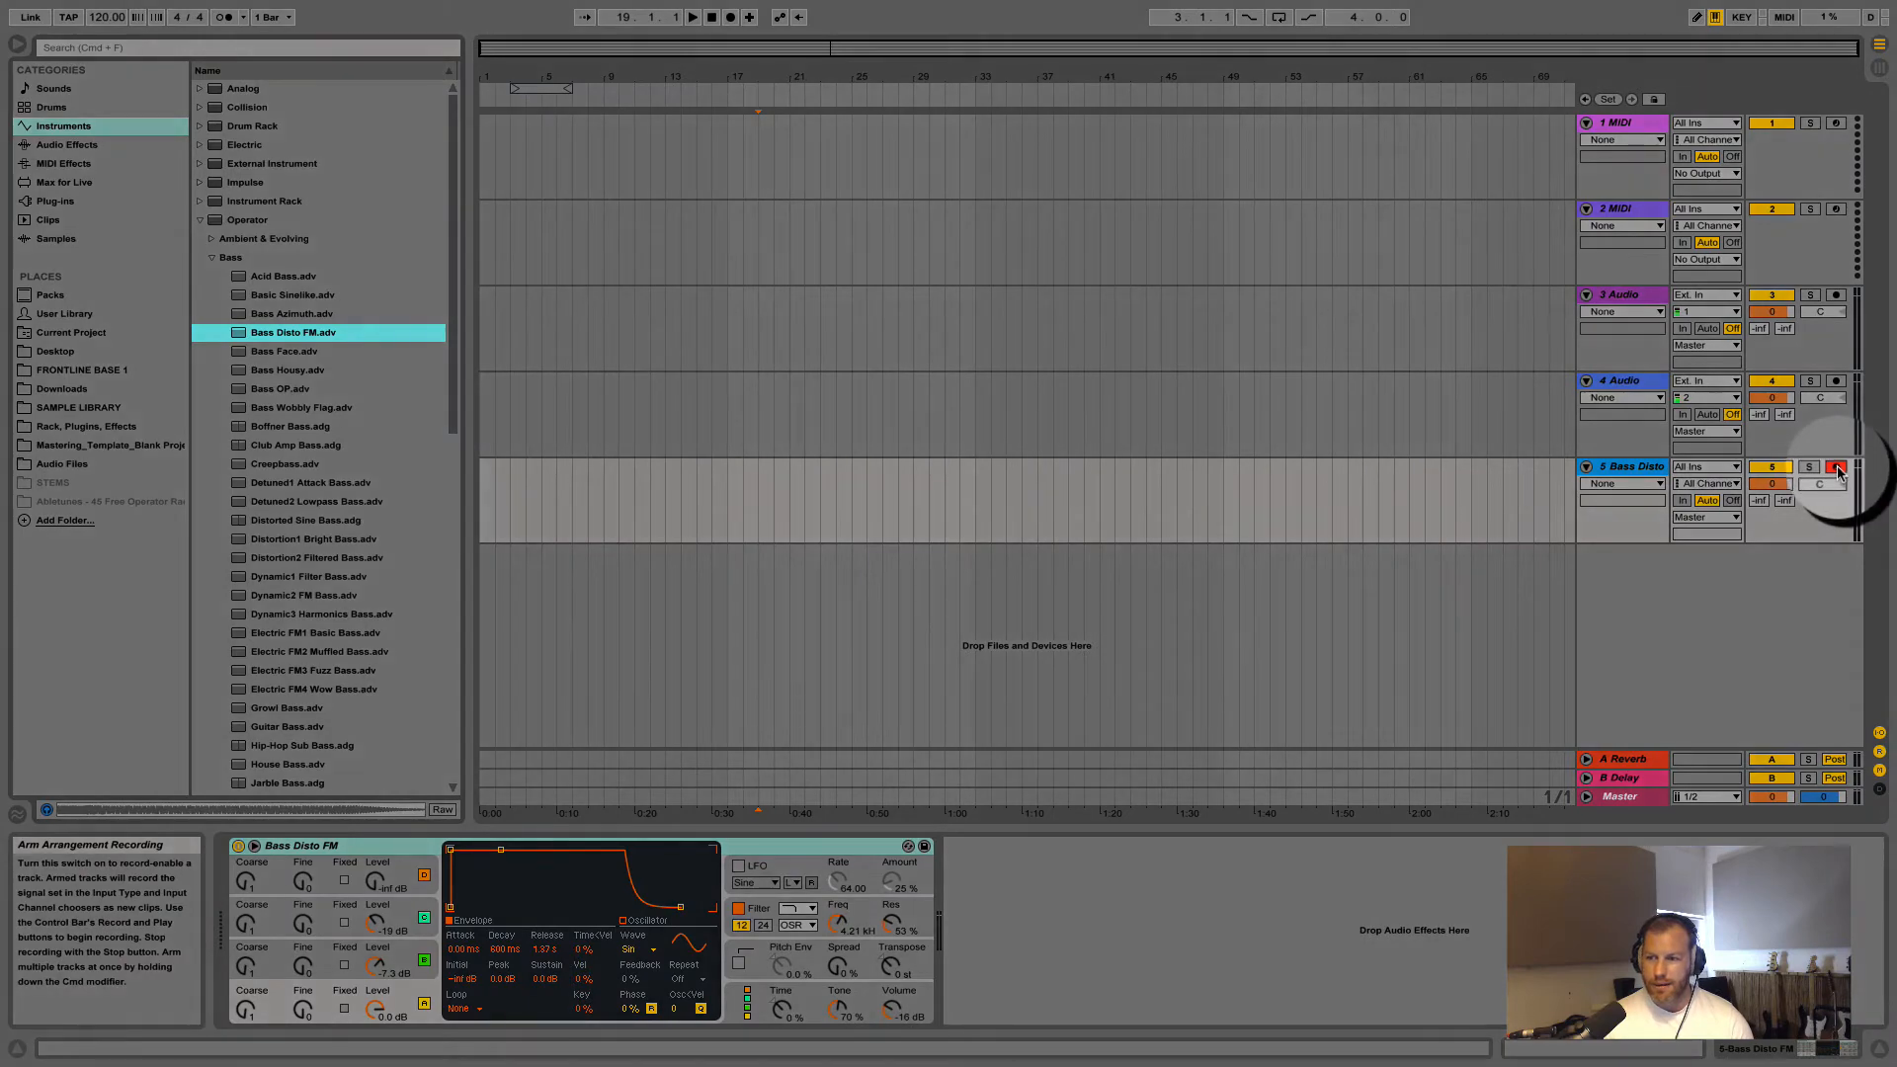
{"action": "left_click", "coordinate": [1836, 469]}
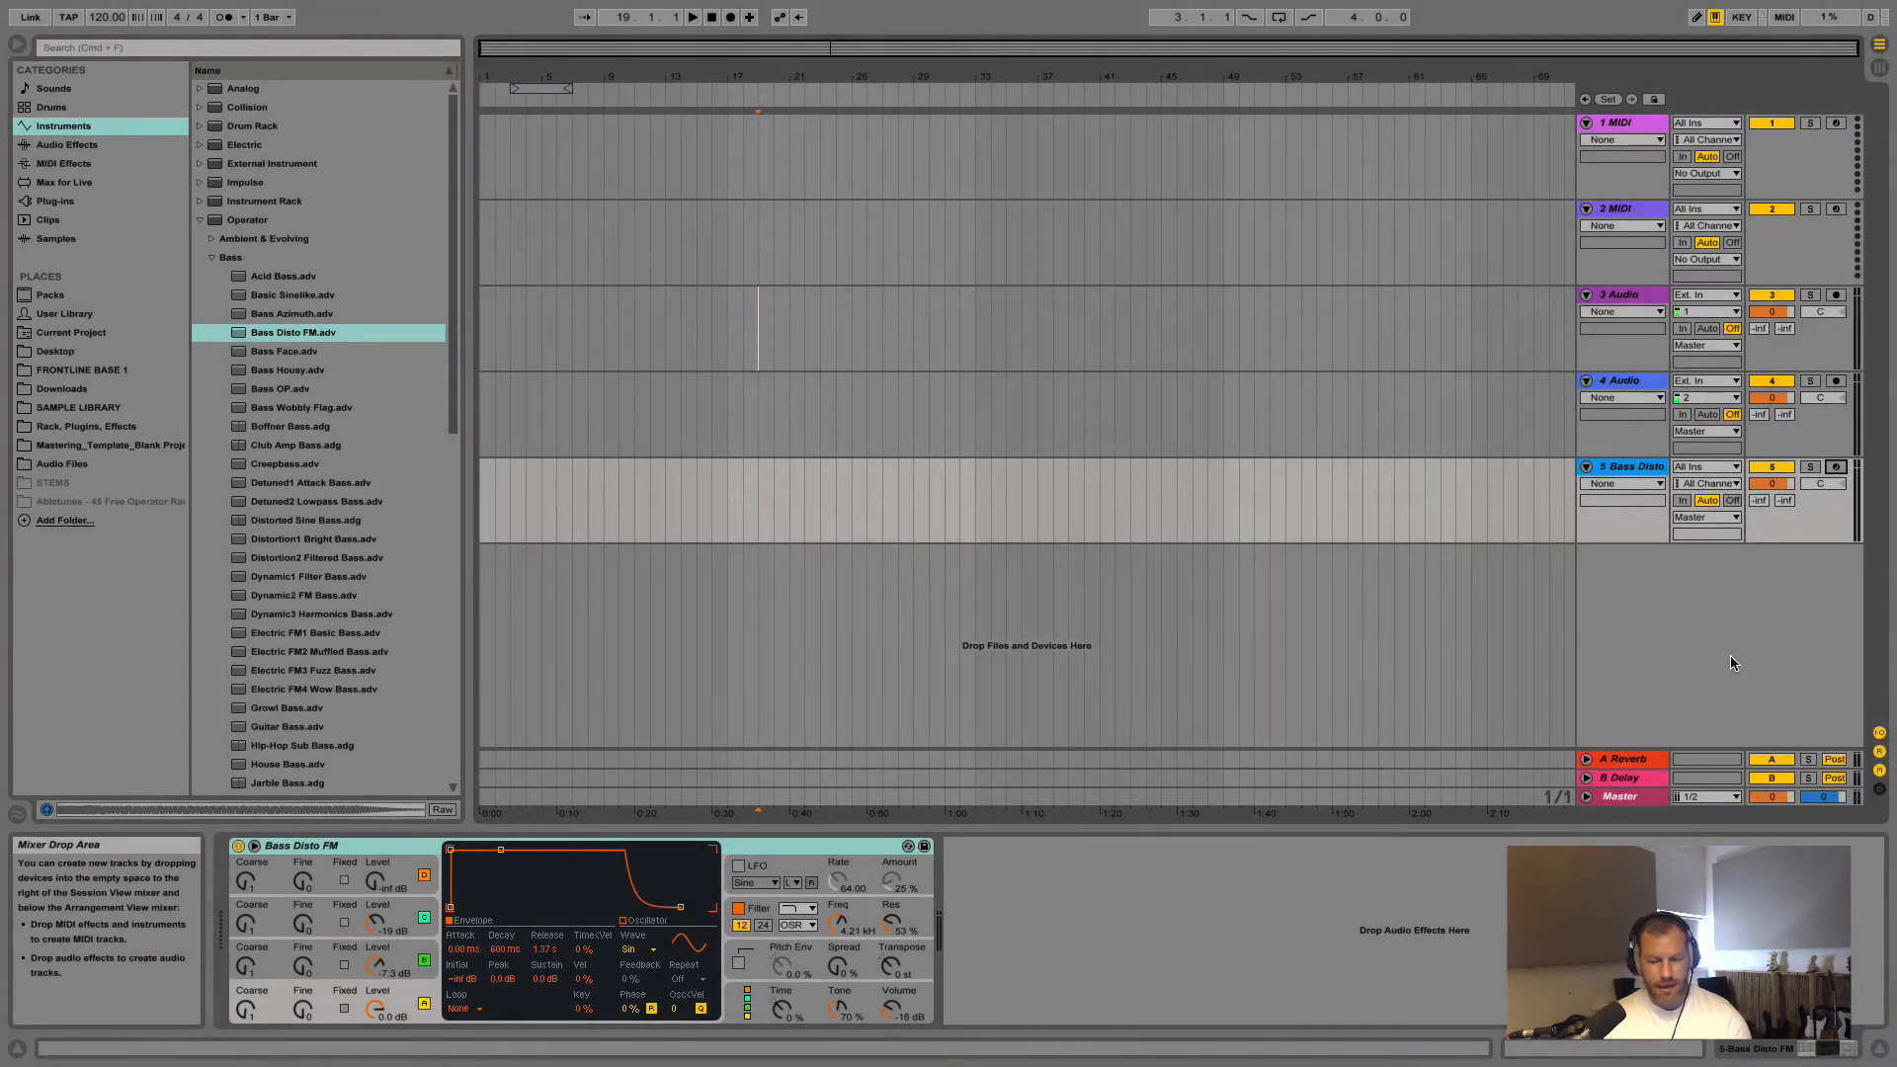
{"action": "left_click", "coordinate": [1836, 468]}
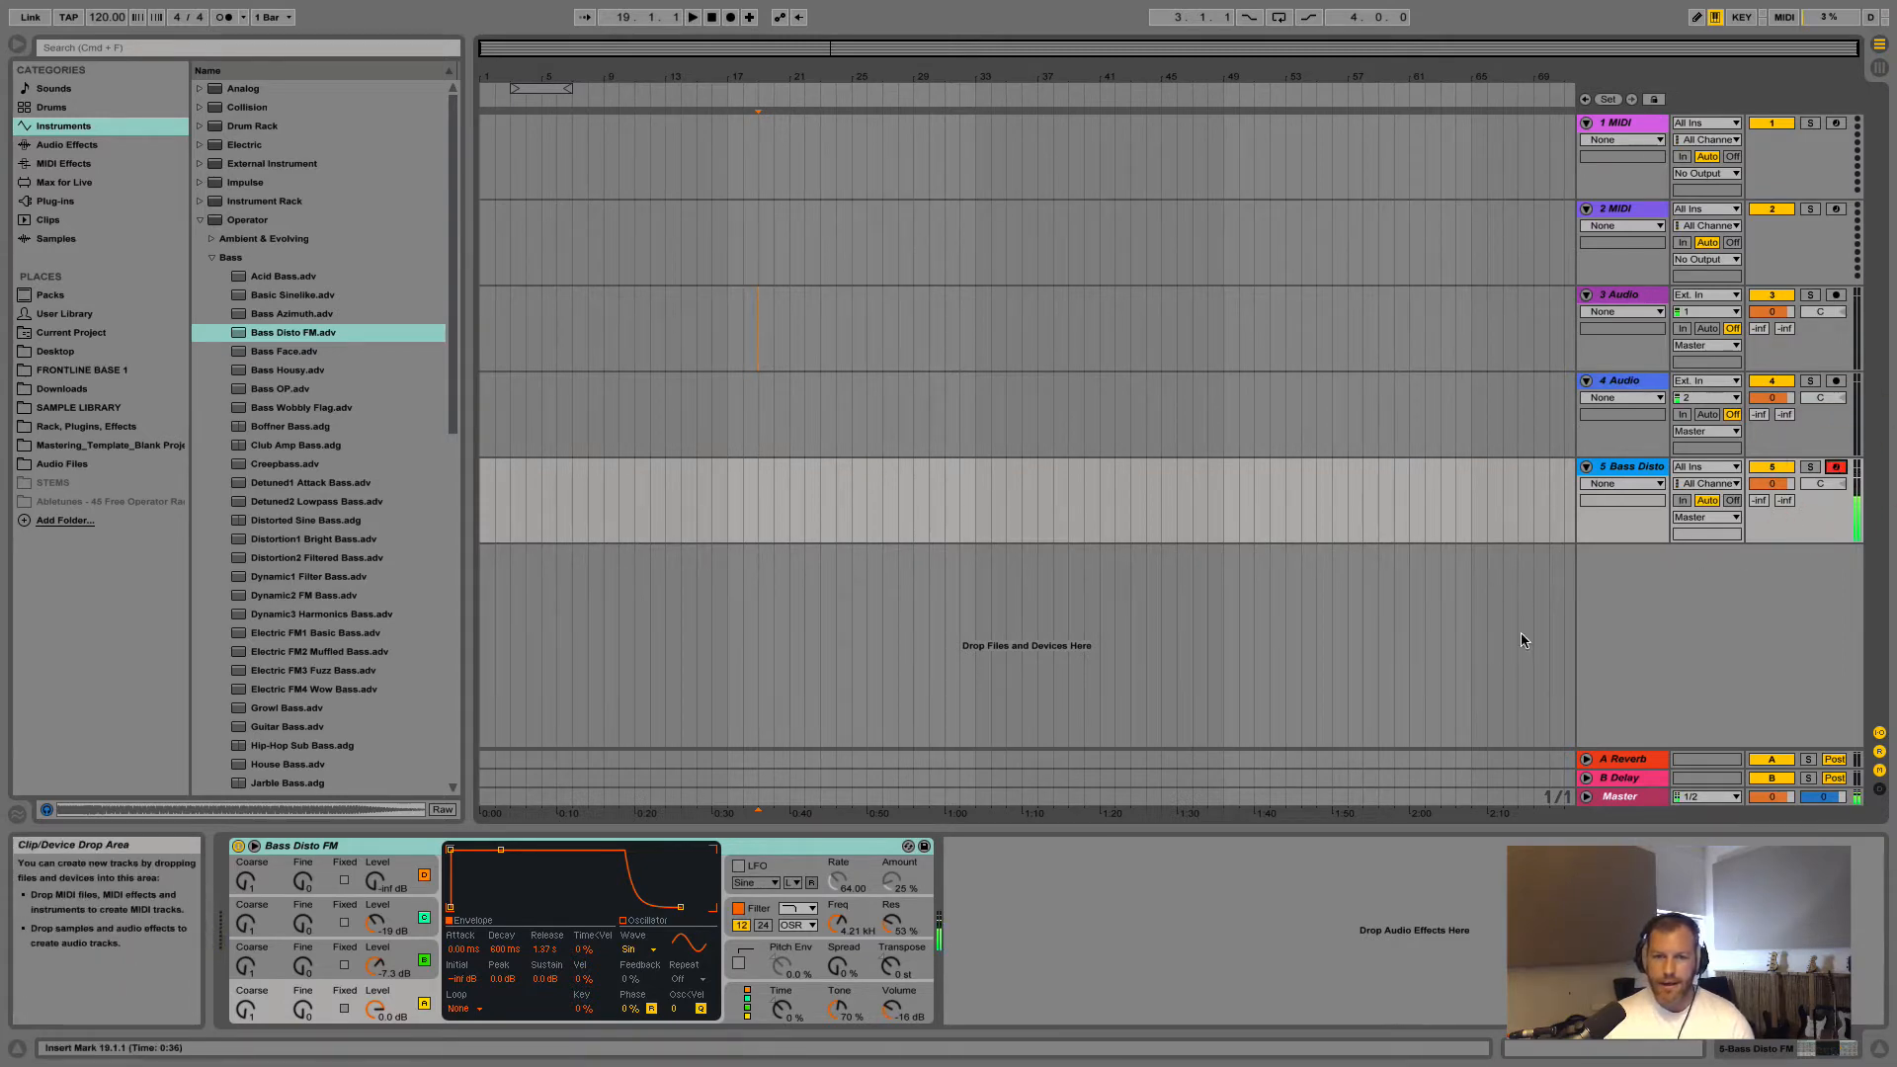
Delete the Bass Disto FM track from the arrangement
{"action": "left_click", "coordinate": [1633, 470]}
{"action": "right_click", "coordinate": [1634, 470]}
{"action": "left_click", "coordinate": [1676, 522]}
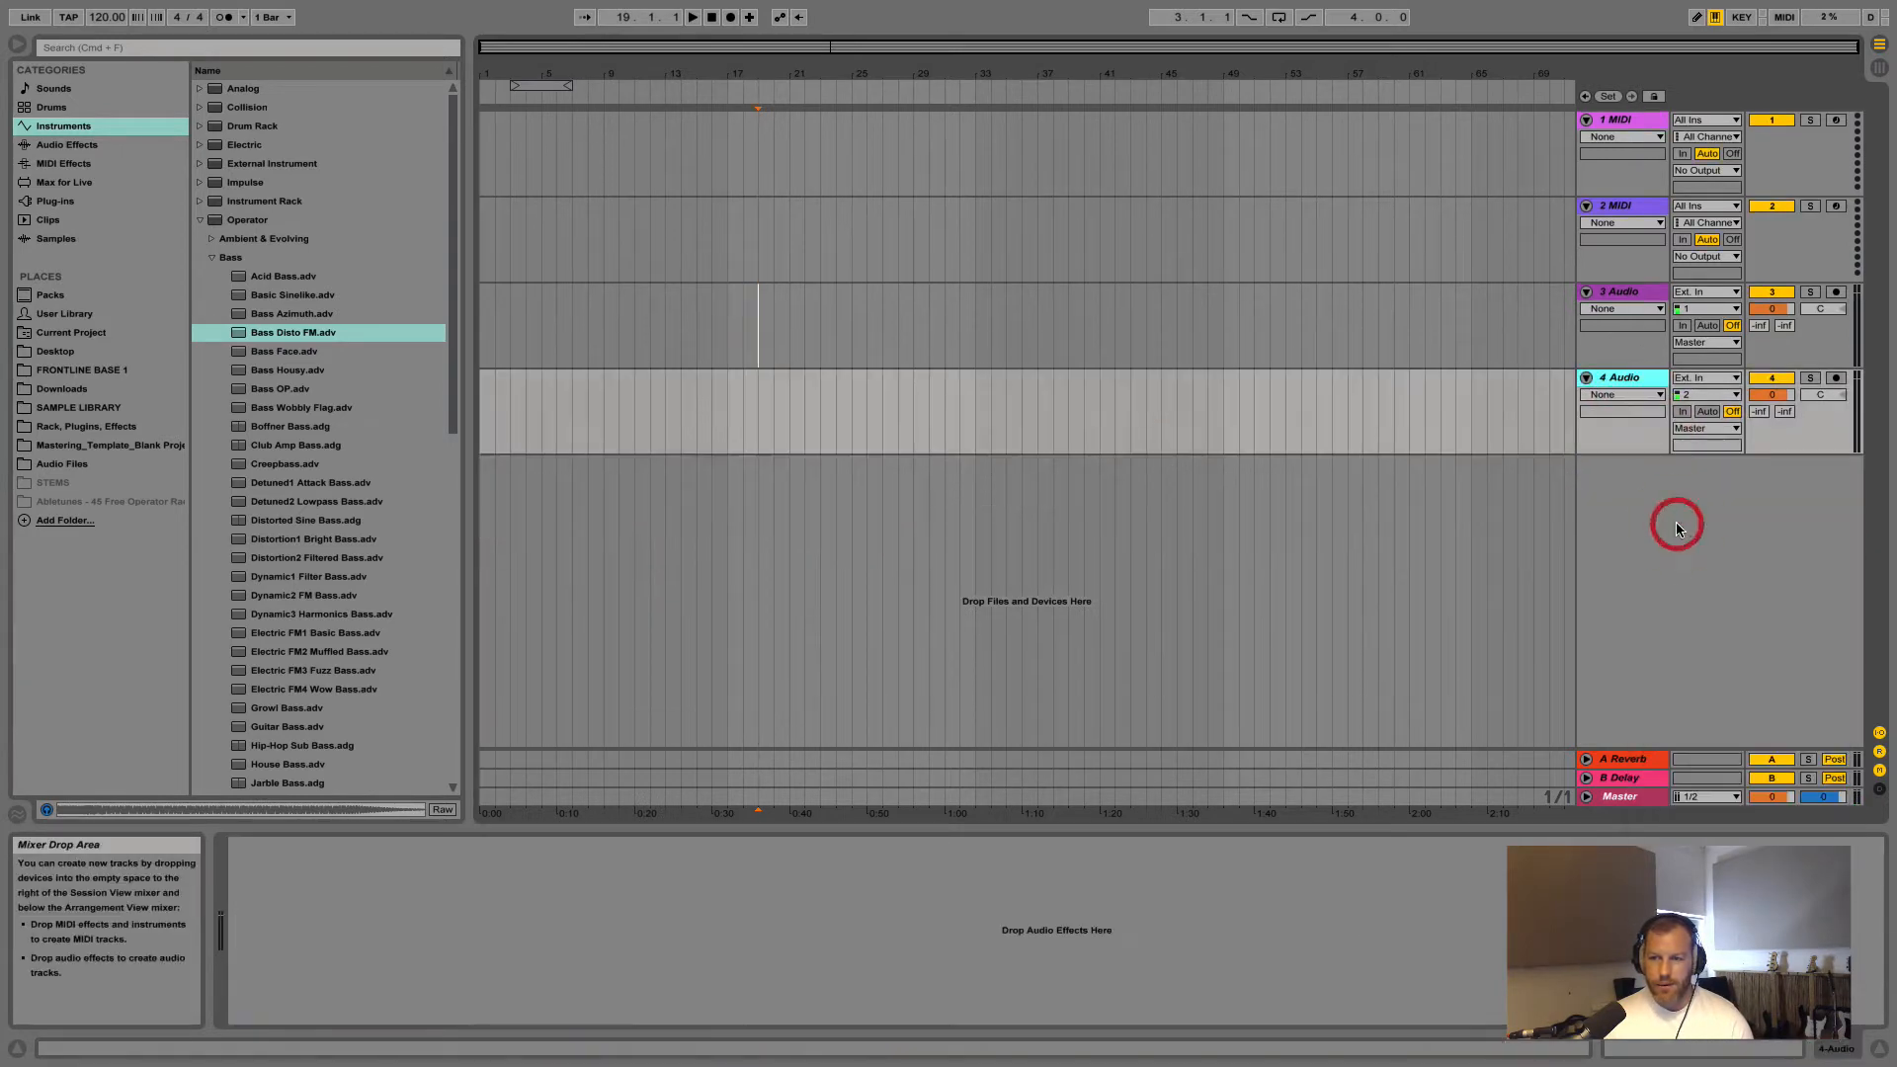
Look through the Reverb preset folders in the Audio Effects category, including Special and Room, and collapse Reverb again
{"action": "left_click", "coordinate": [99, 145]}
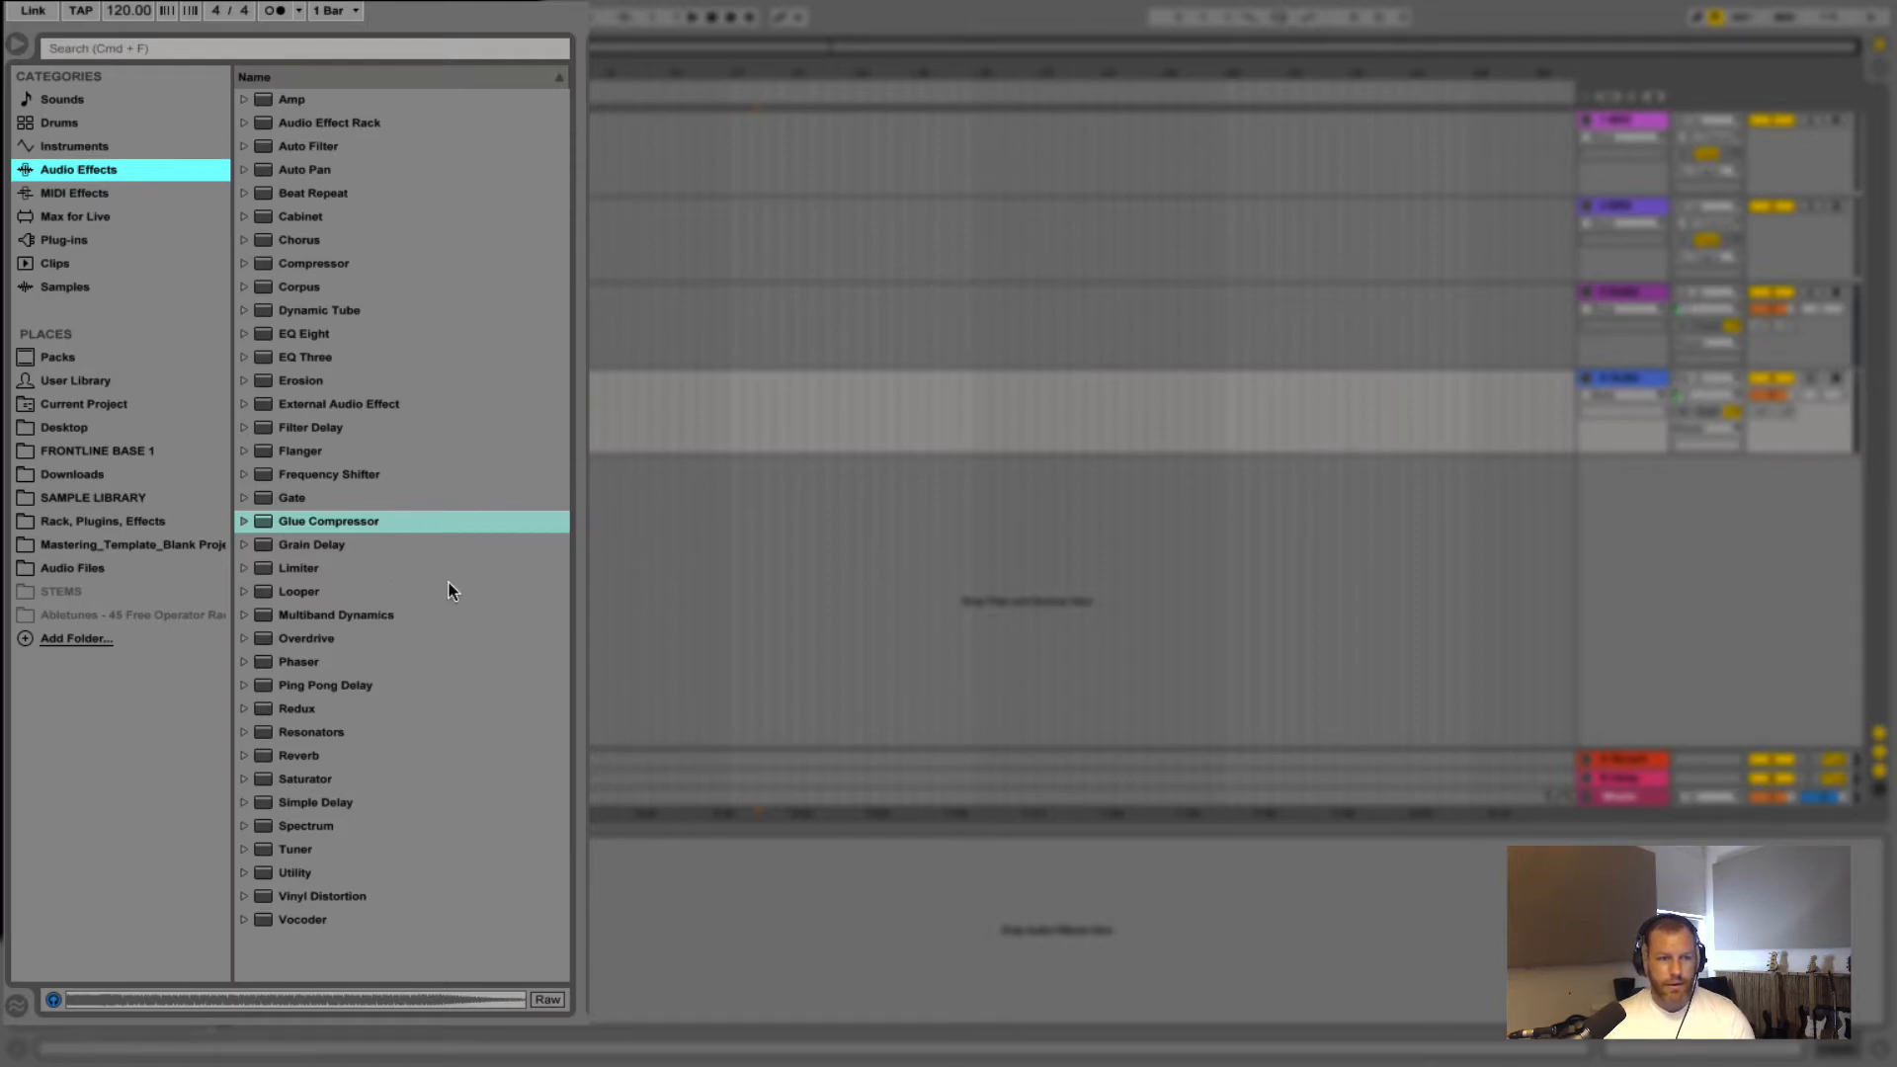
{"action": "left_click", "coordinate": [246, 755]}
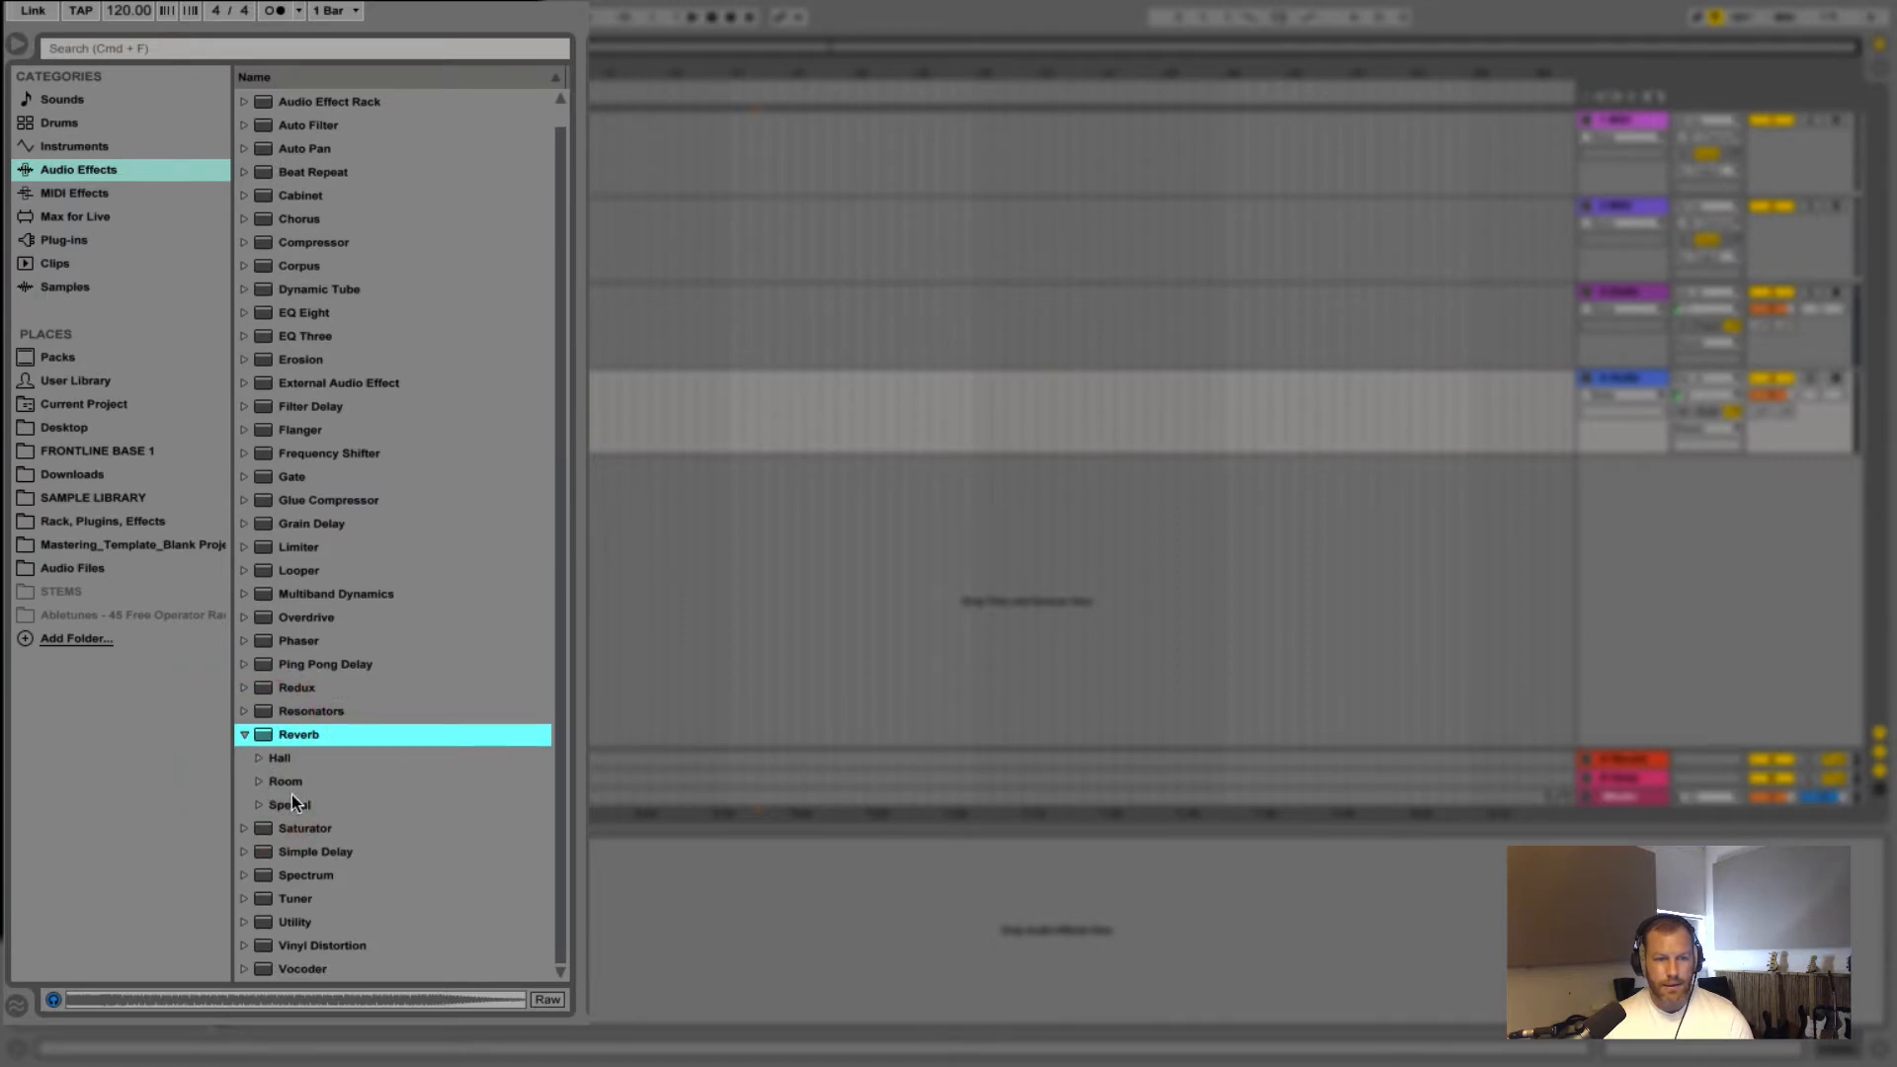
{"action": "left_click", "coordinate": [258, 808]}
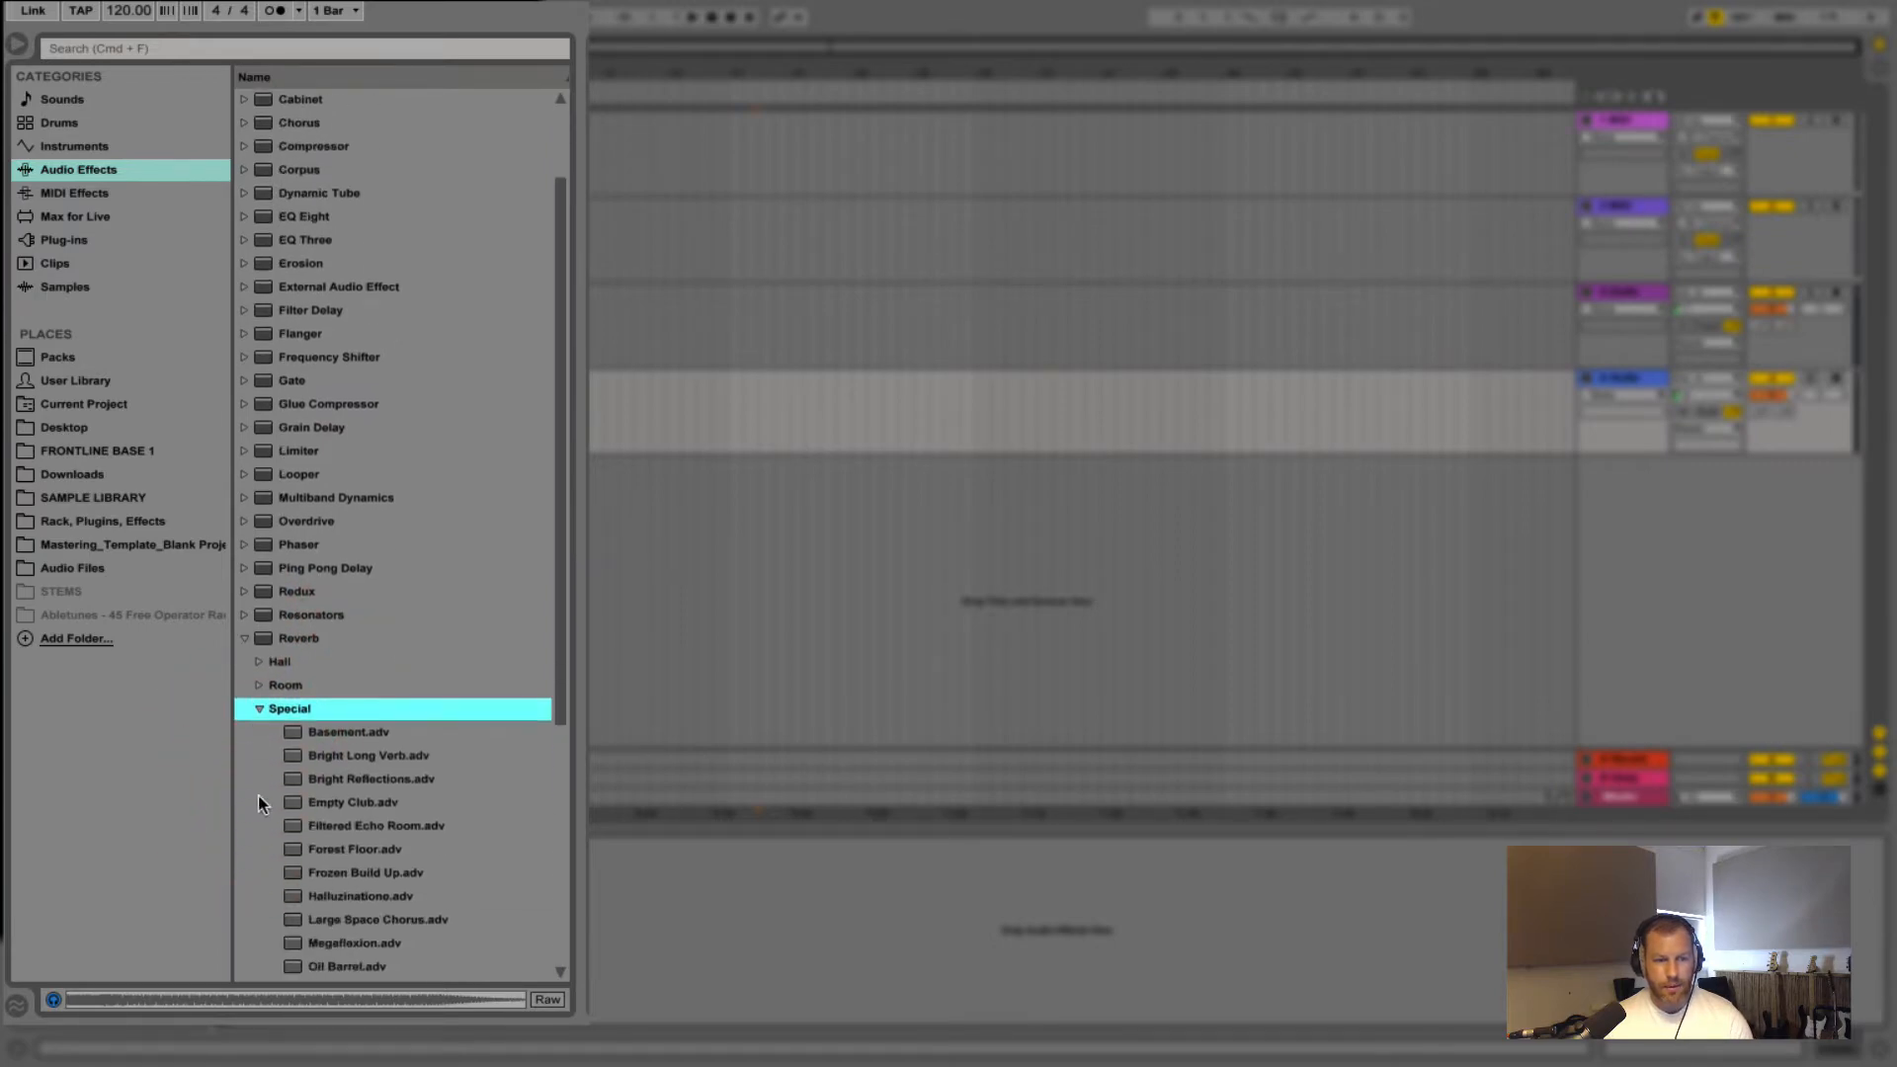
{"action": "left_click", "coordinate": [259, 452]}
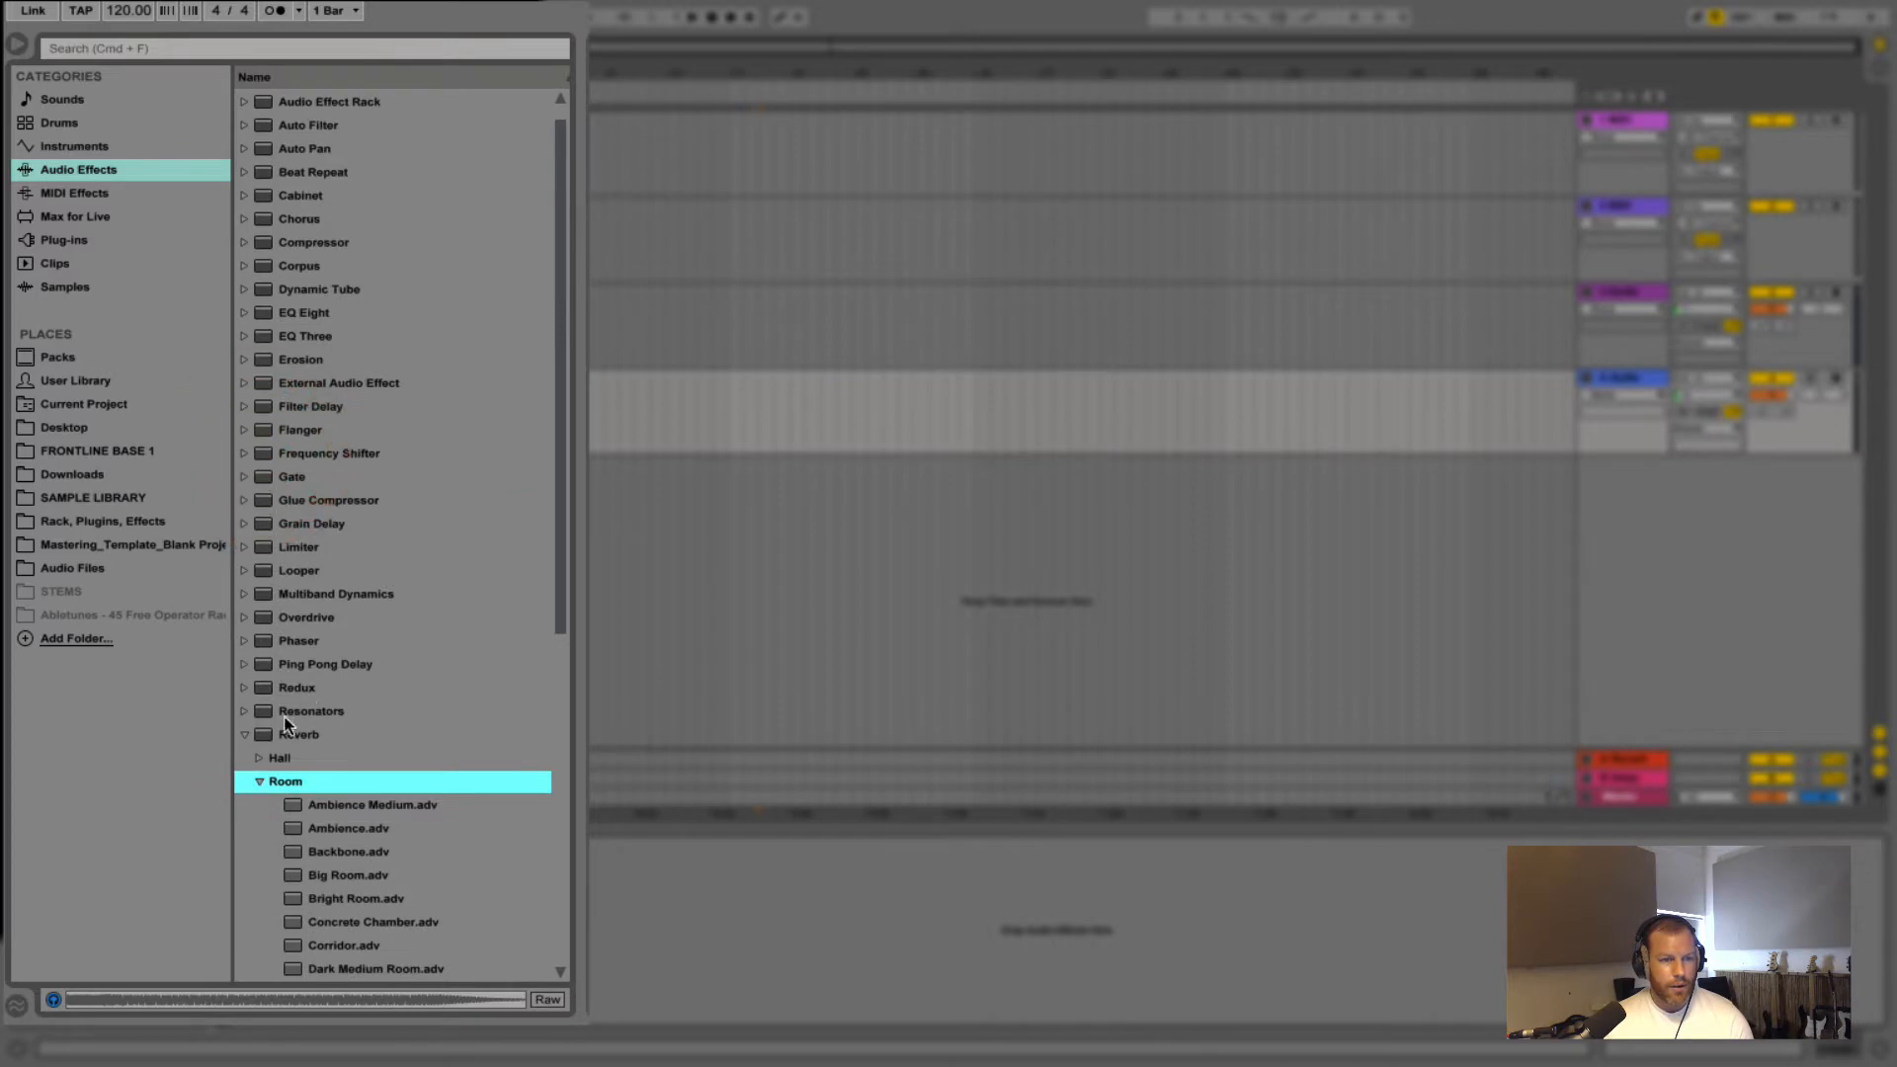
{"action": "left_click", "coordinate": [260, 758]}
{"action": "left_click", "coordinate": [244, 736]}
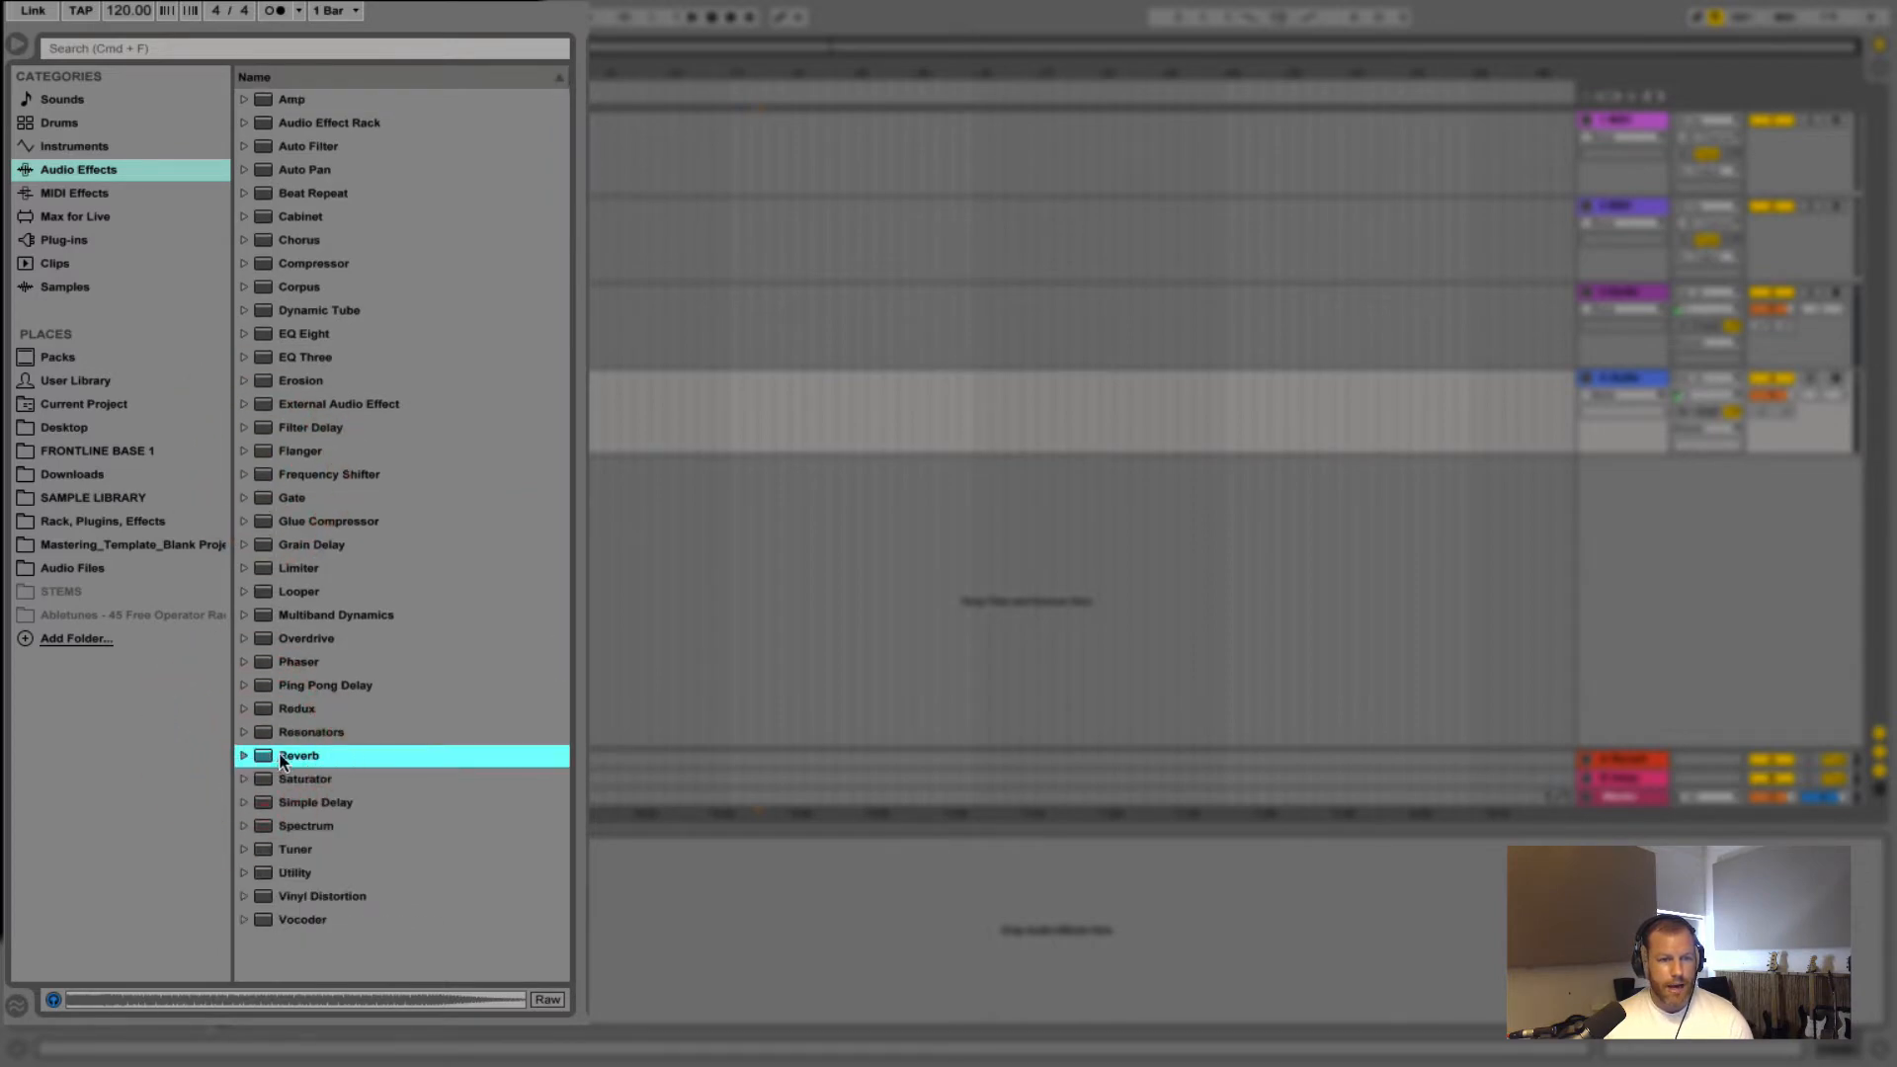
Add the Reverb effect to the 4 Audio track, select the device and delete it from the track
{"action": "left_click_drag", "start_coordinate": [295, 761], "coordinate": [1637, 379]}
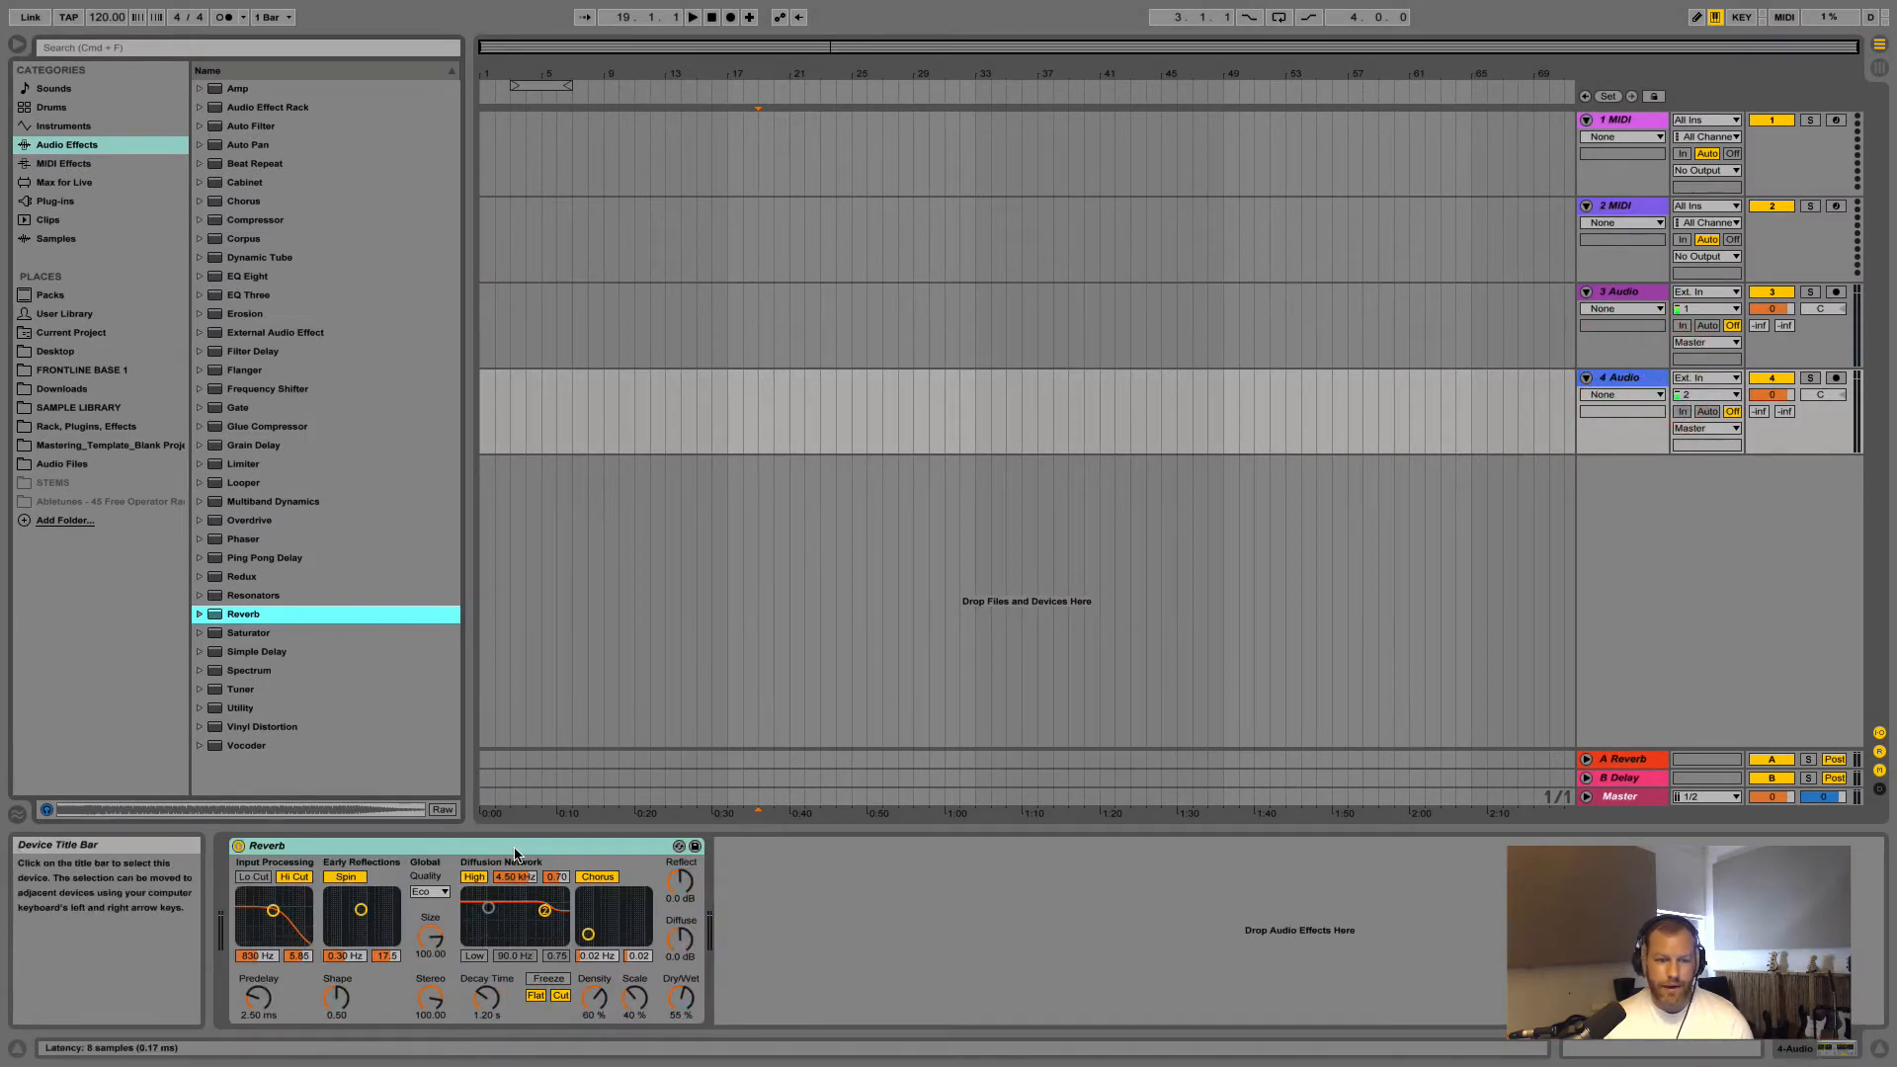
{"action": "left_click", "coordinate": [461, 855]}
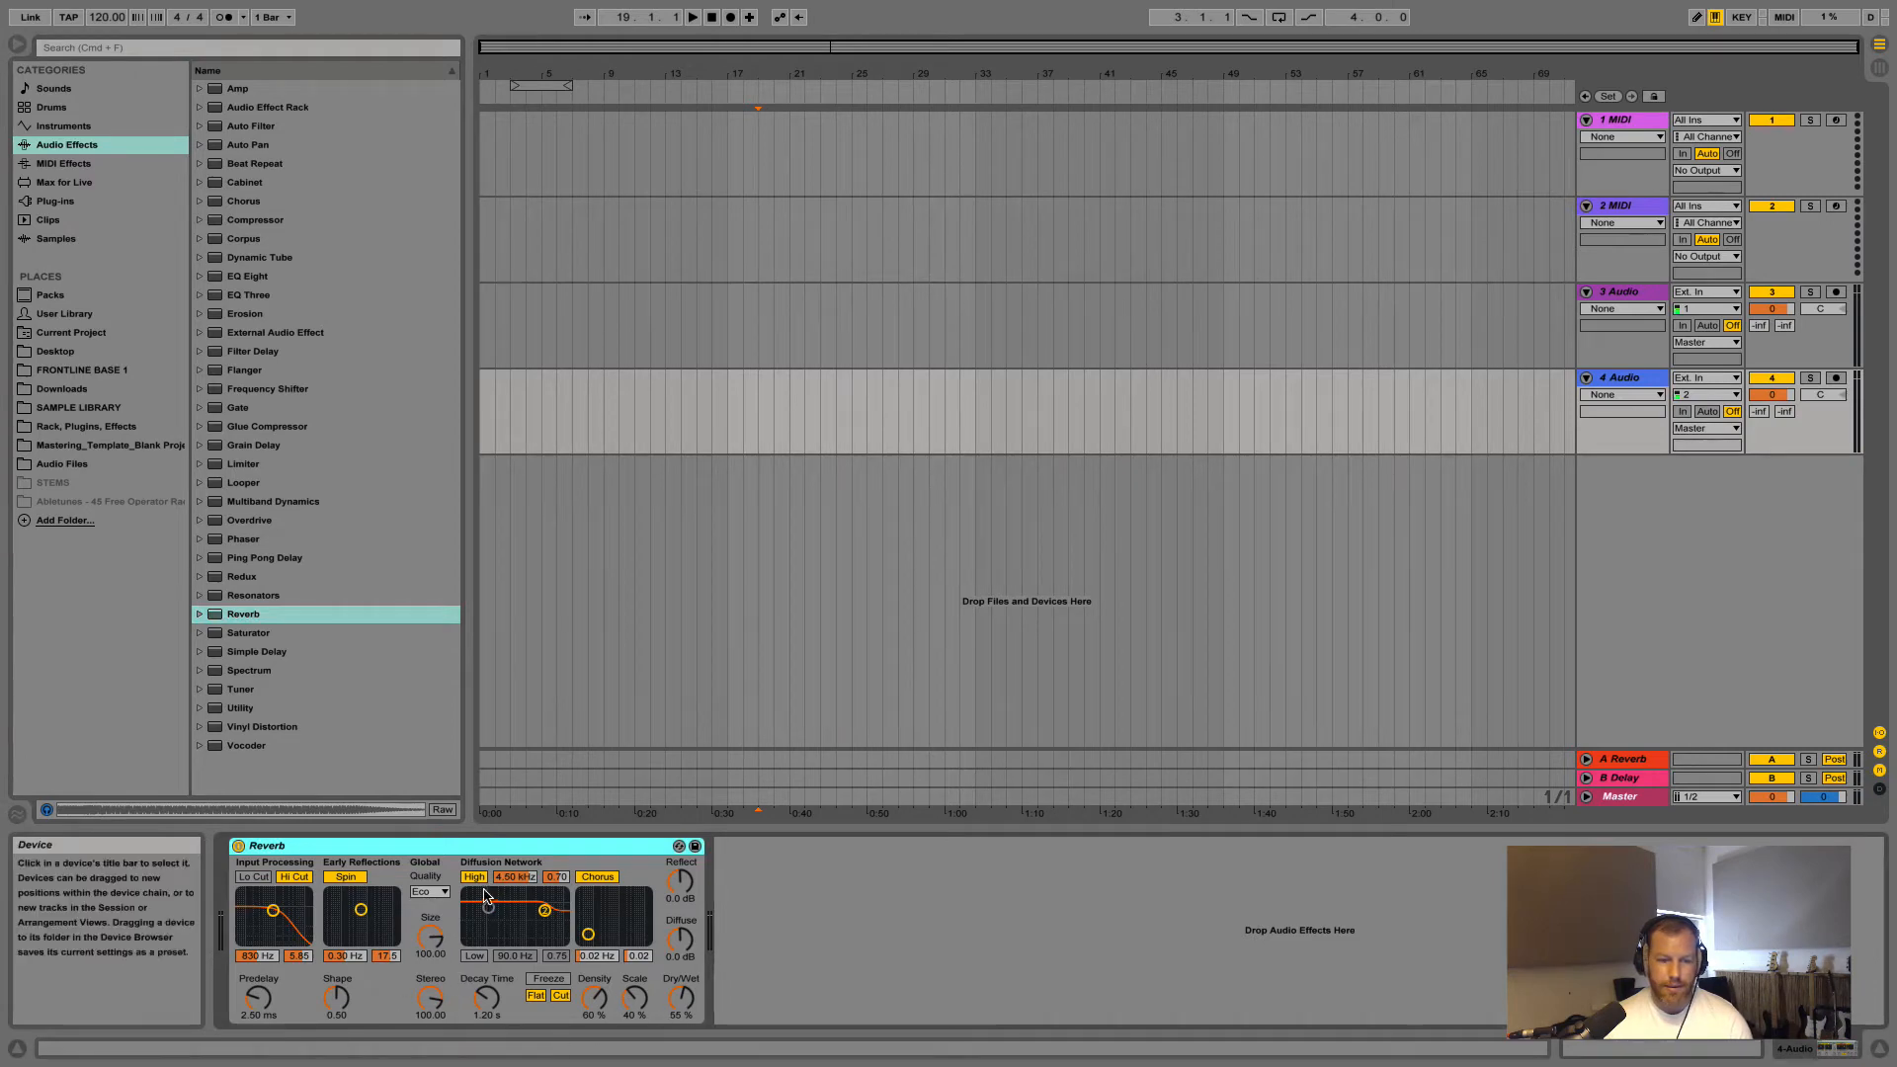
{"action": "left_click", "coordinate": [531, 847]}
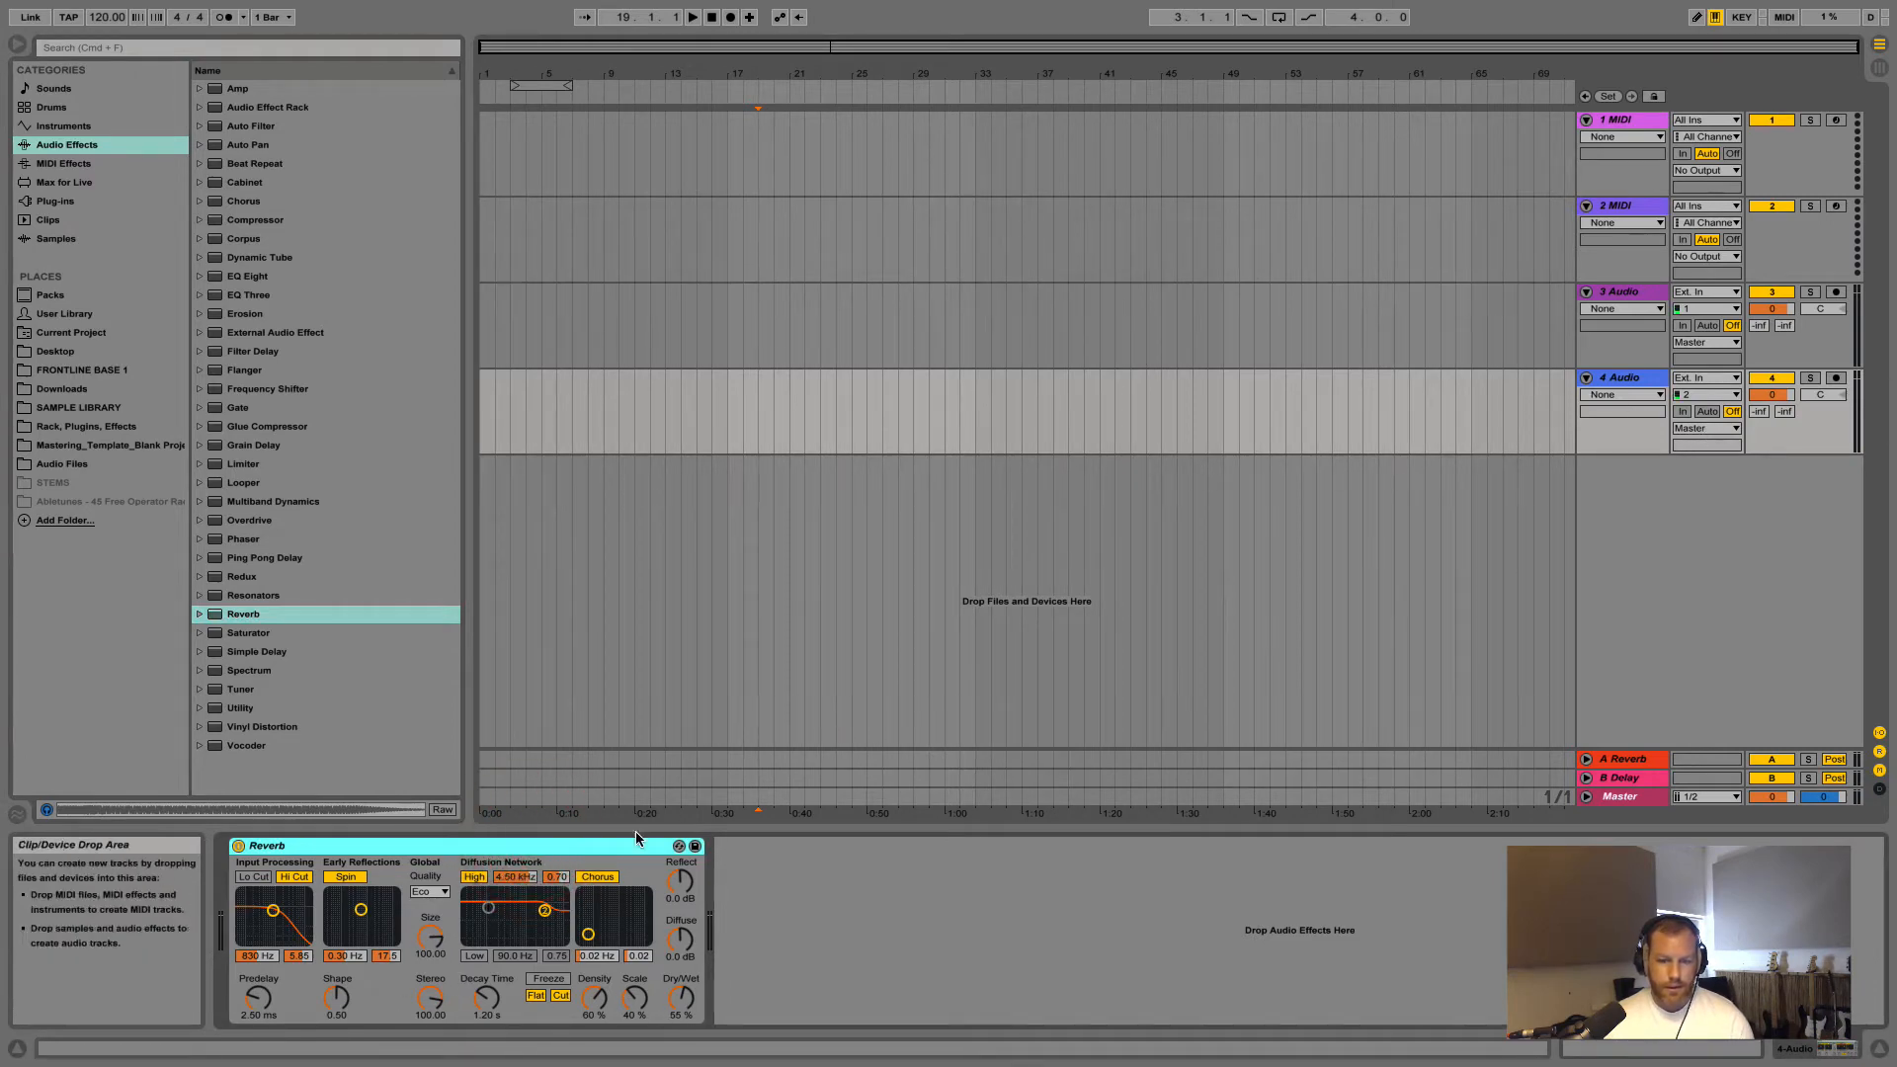
{"action": "left_click", "coordinate": [527, 847]}
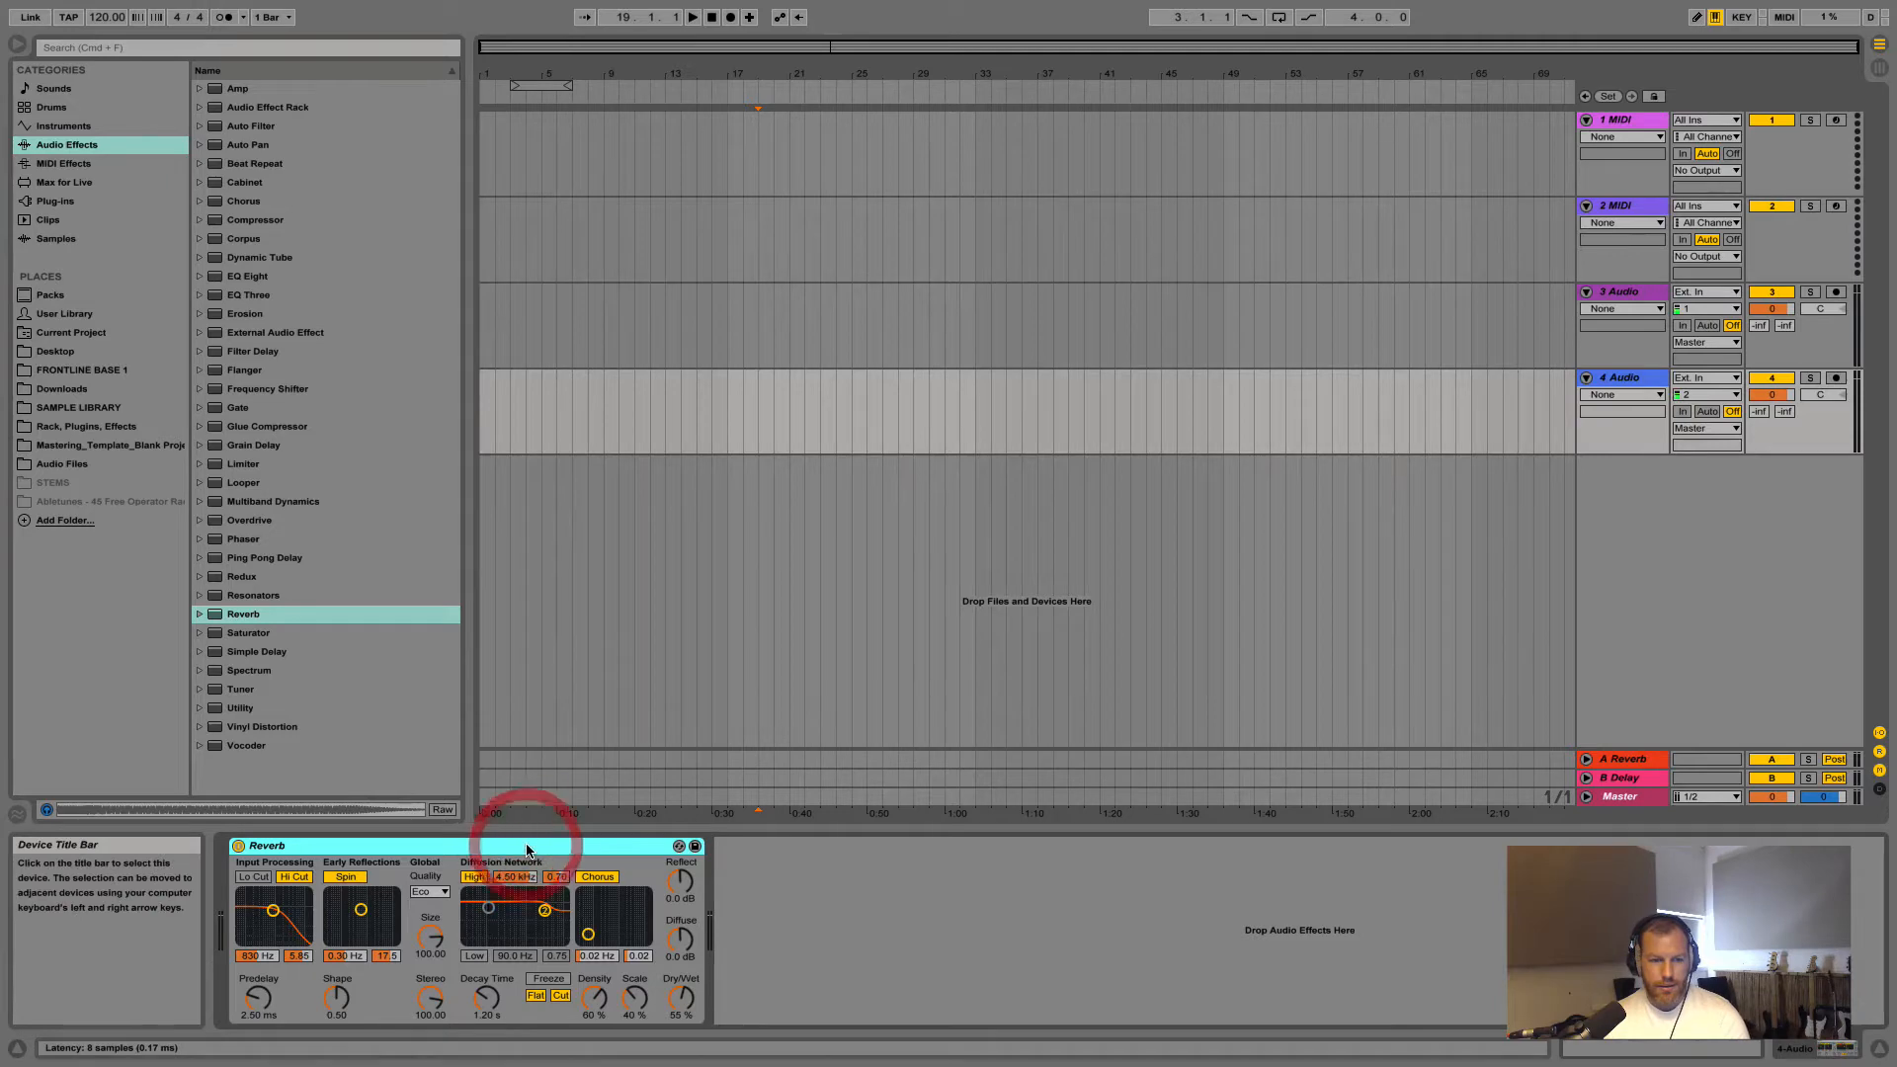
{"action": "key", "text": "Delete"}
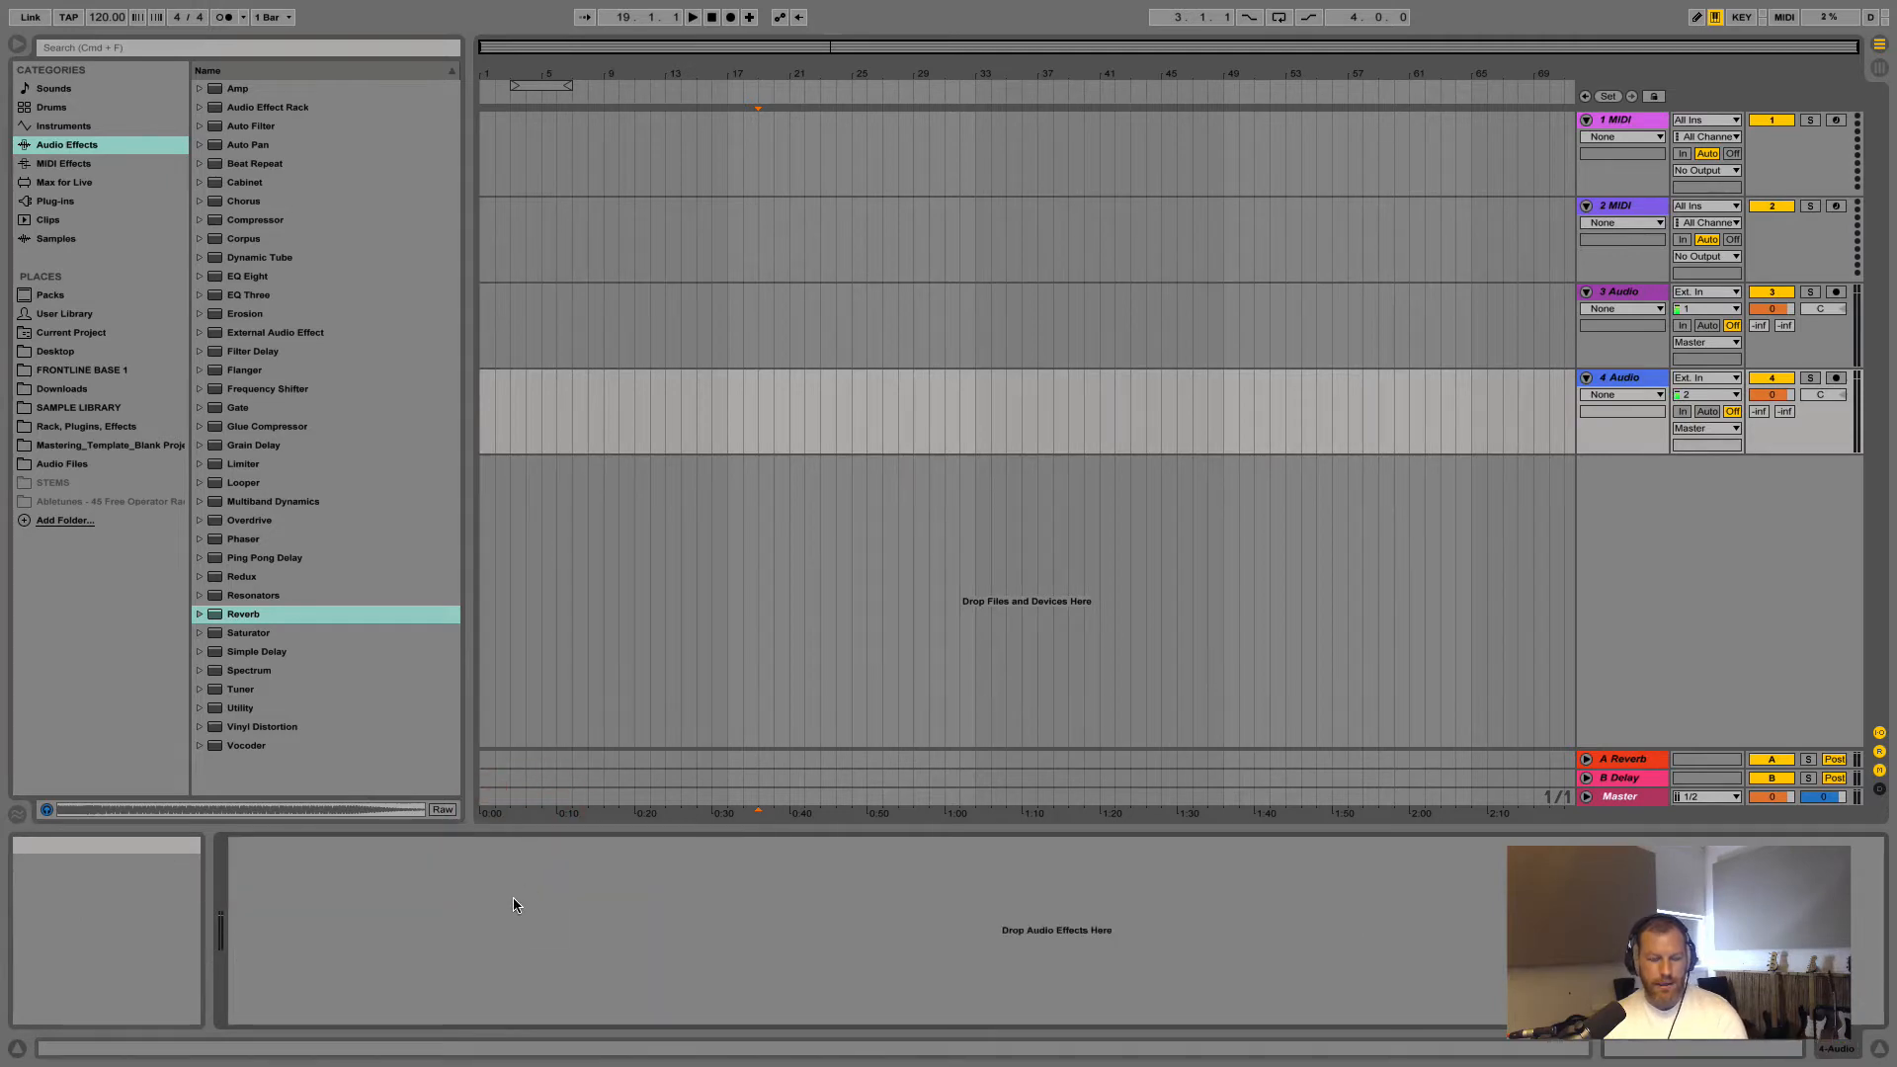
Load the default Reverb effect onto the selected 4 Audio track
{"action": "double_click", "coordinate": [237, 616]}
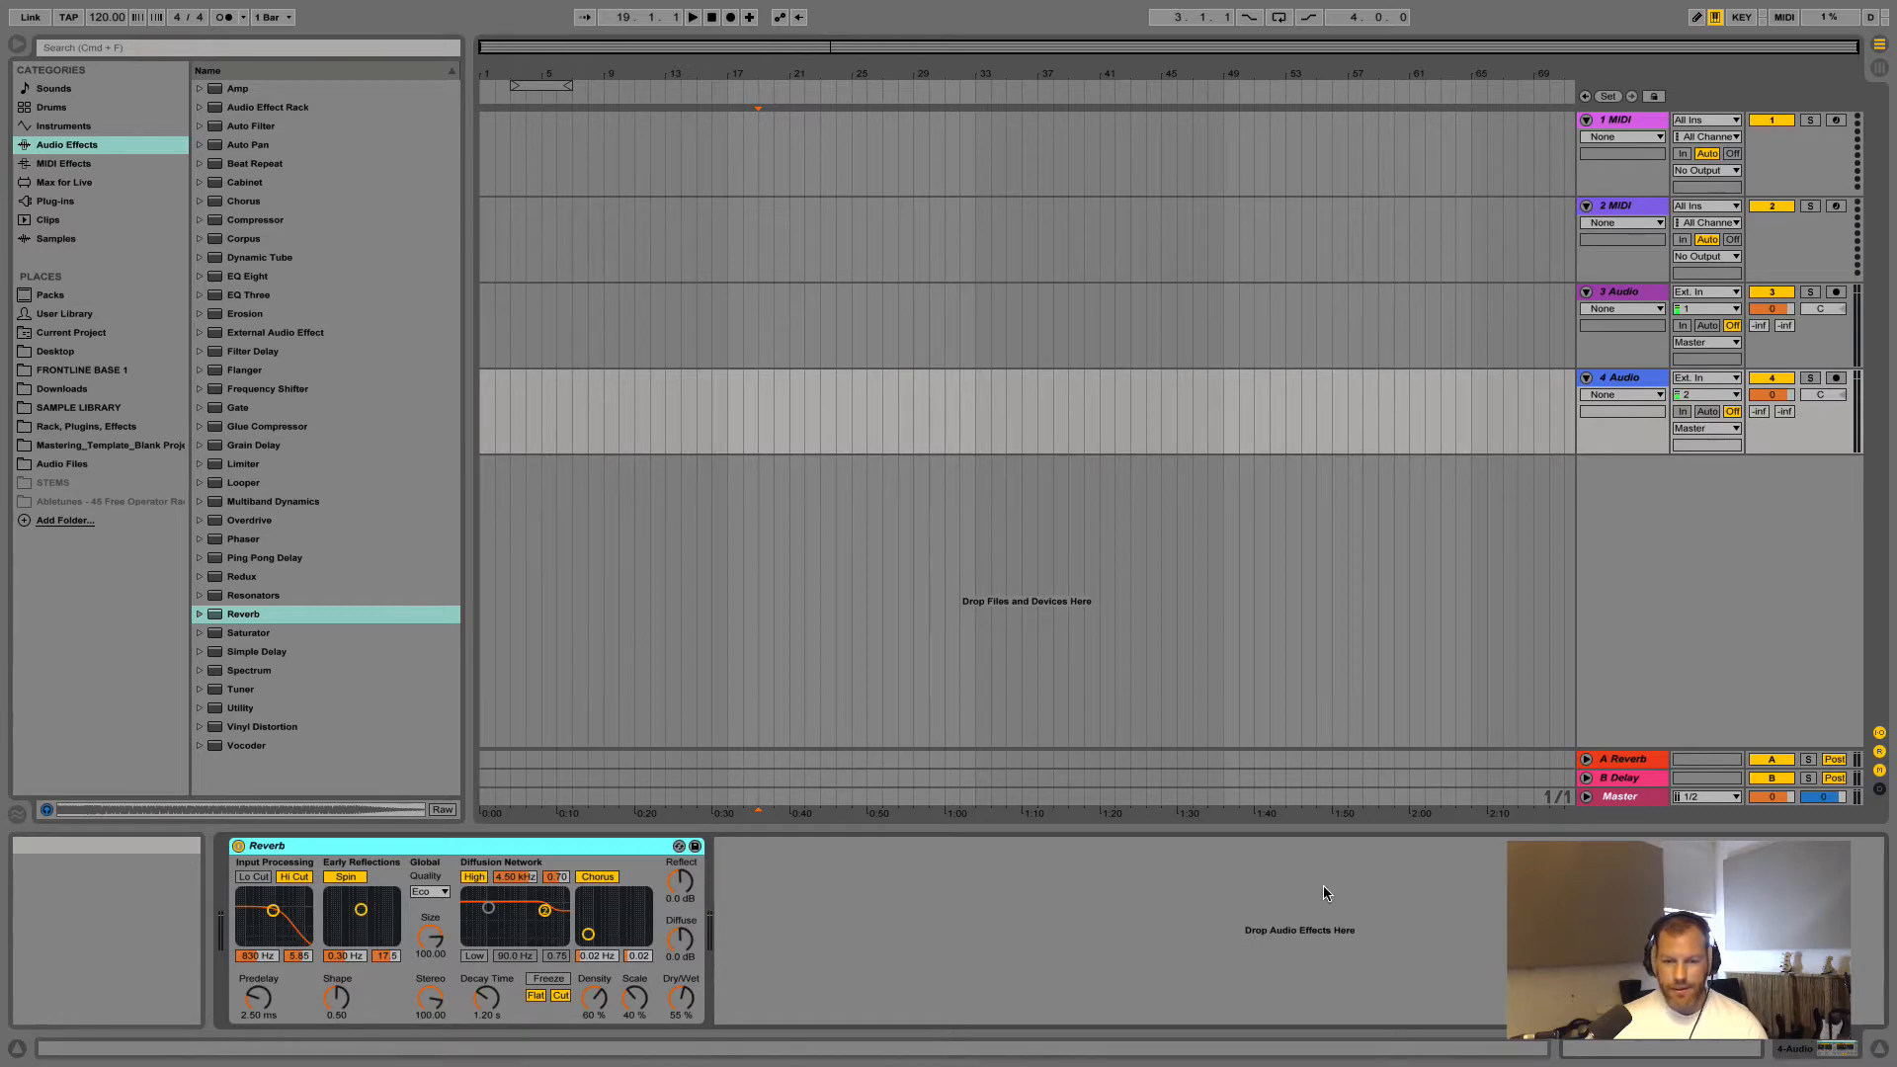
Compare the device chains of the 4 Audio, 3 Audio and 2 MIDI tracks, ending on 4 Audio
{"action": "left_click", "coordinate": [1637, 377]}
{"action": "left_click", "coordinate": [1630, 293]}
{"action": "left_click", "coordinate": [1626, 206]}
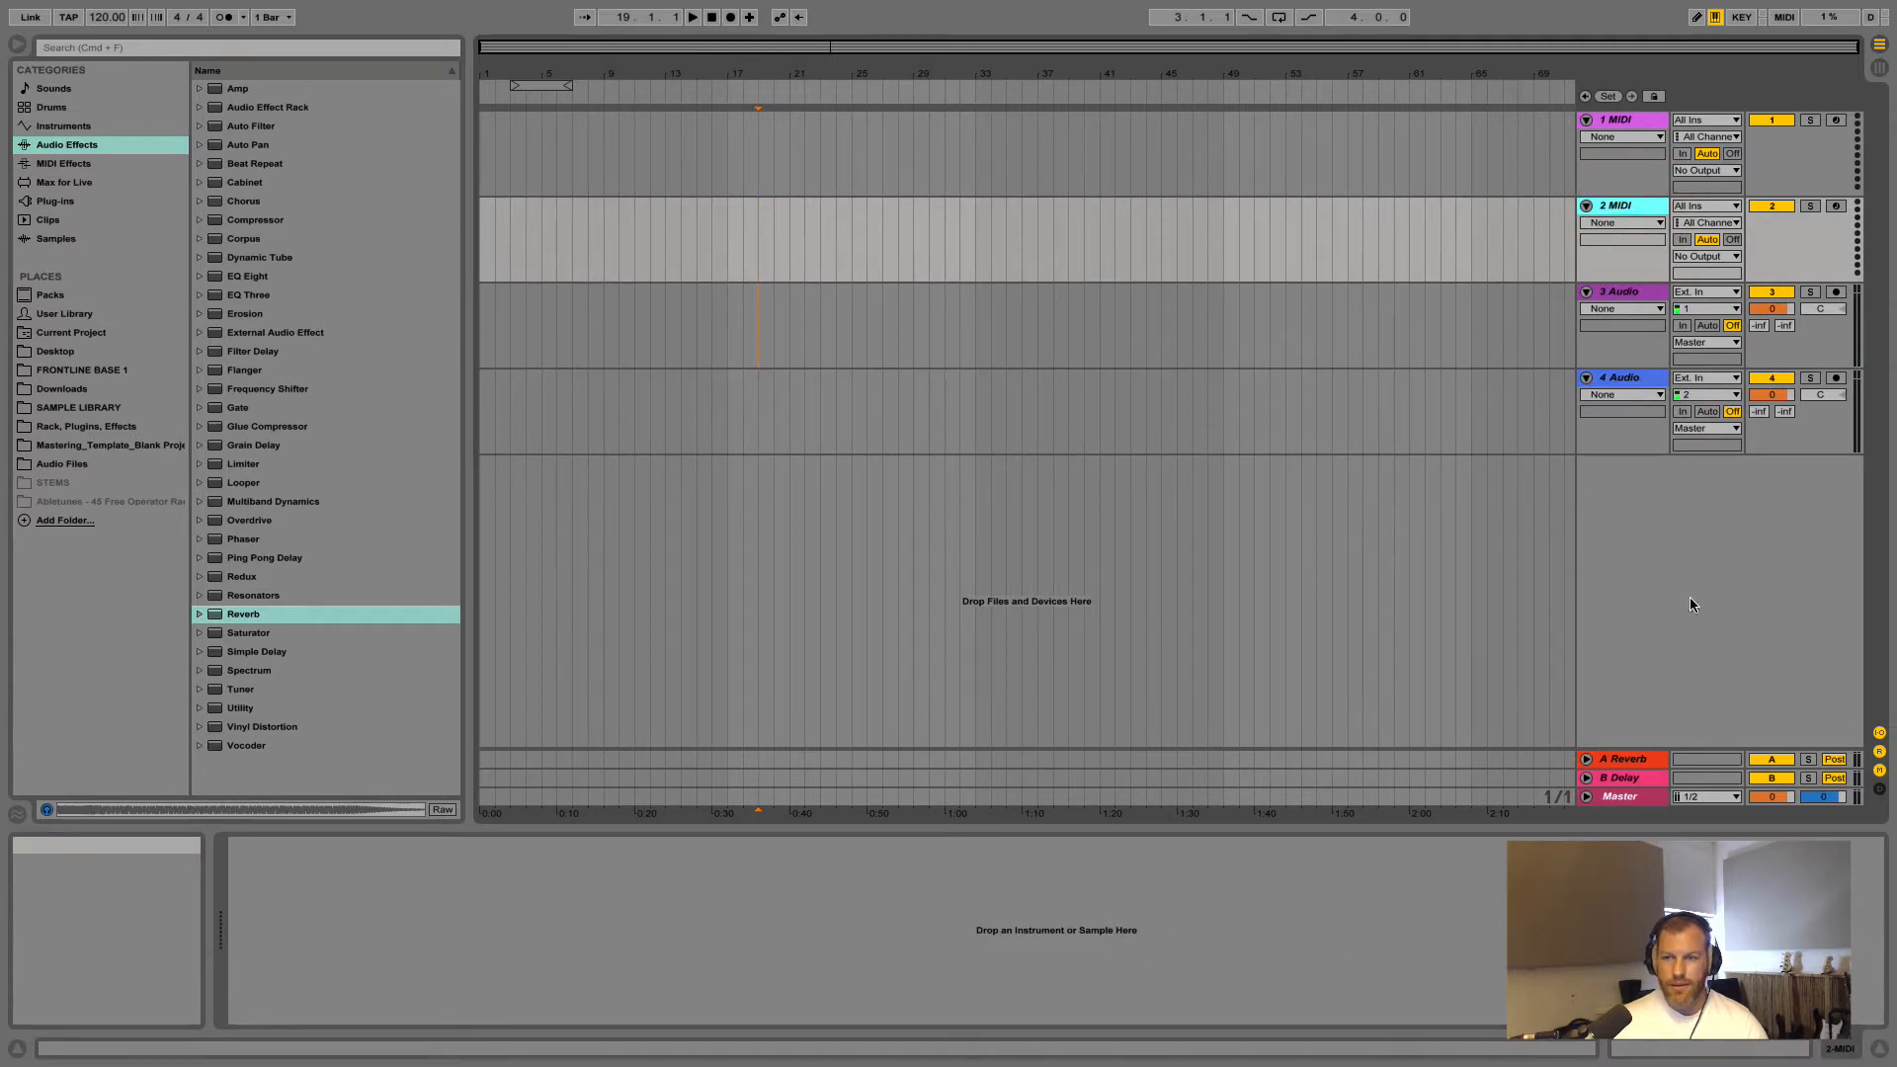
{"action": "left_click", "coordinate": [1621, 291]}
{"action": "left_click", "coordinate": [1634, 377]}
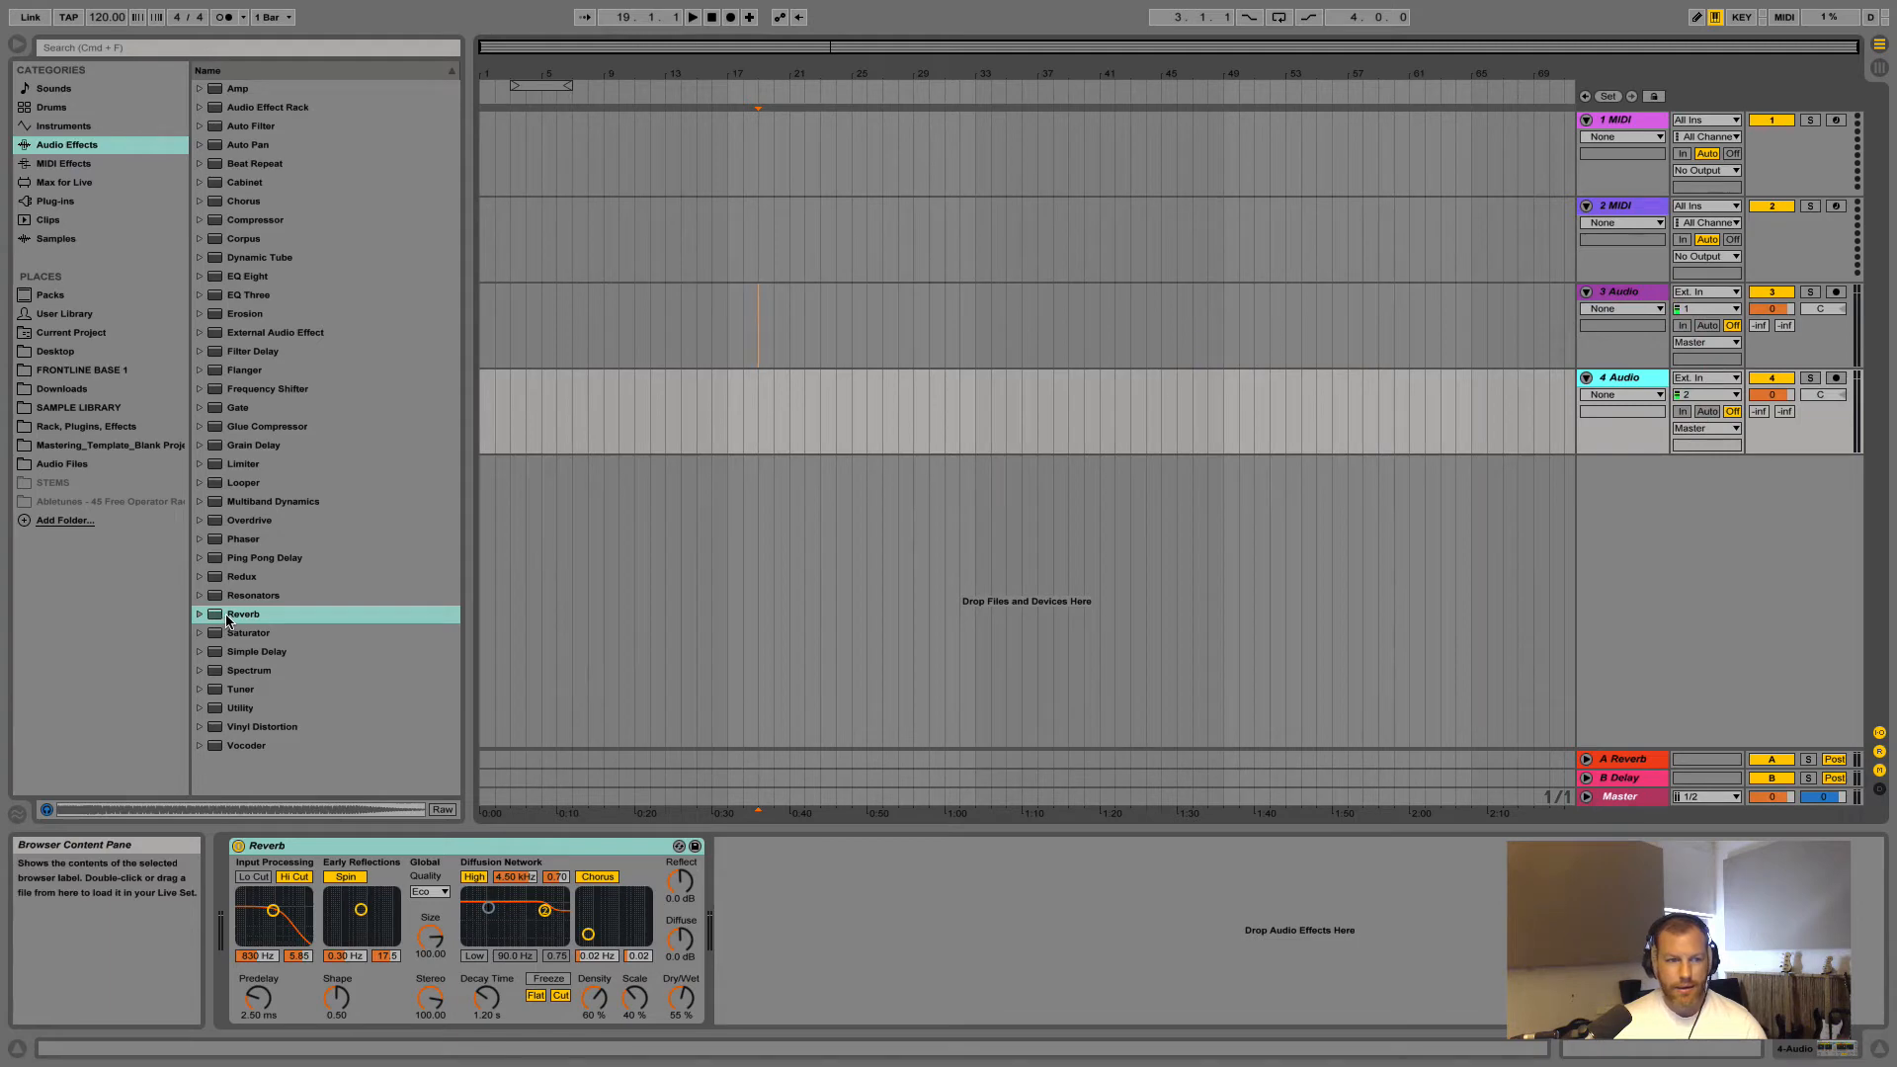
Add Filter Delay and Dynamic Tube after the Reverb on 4 Audio, and compare its device chain with that of 3 Audio
{"action": "double_click", "coordinate": [247, 352]}
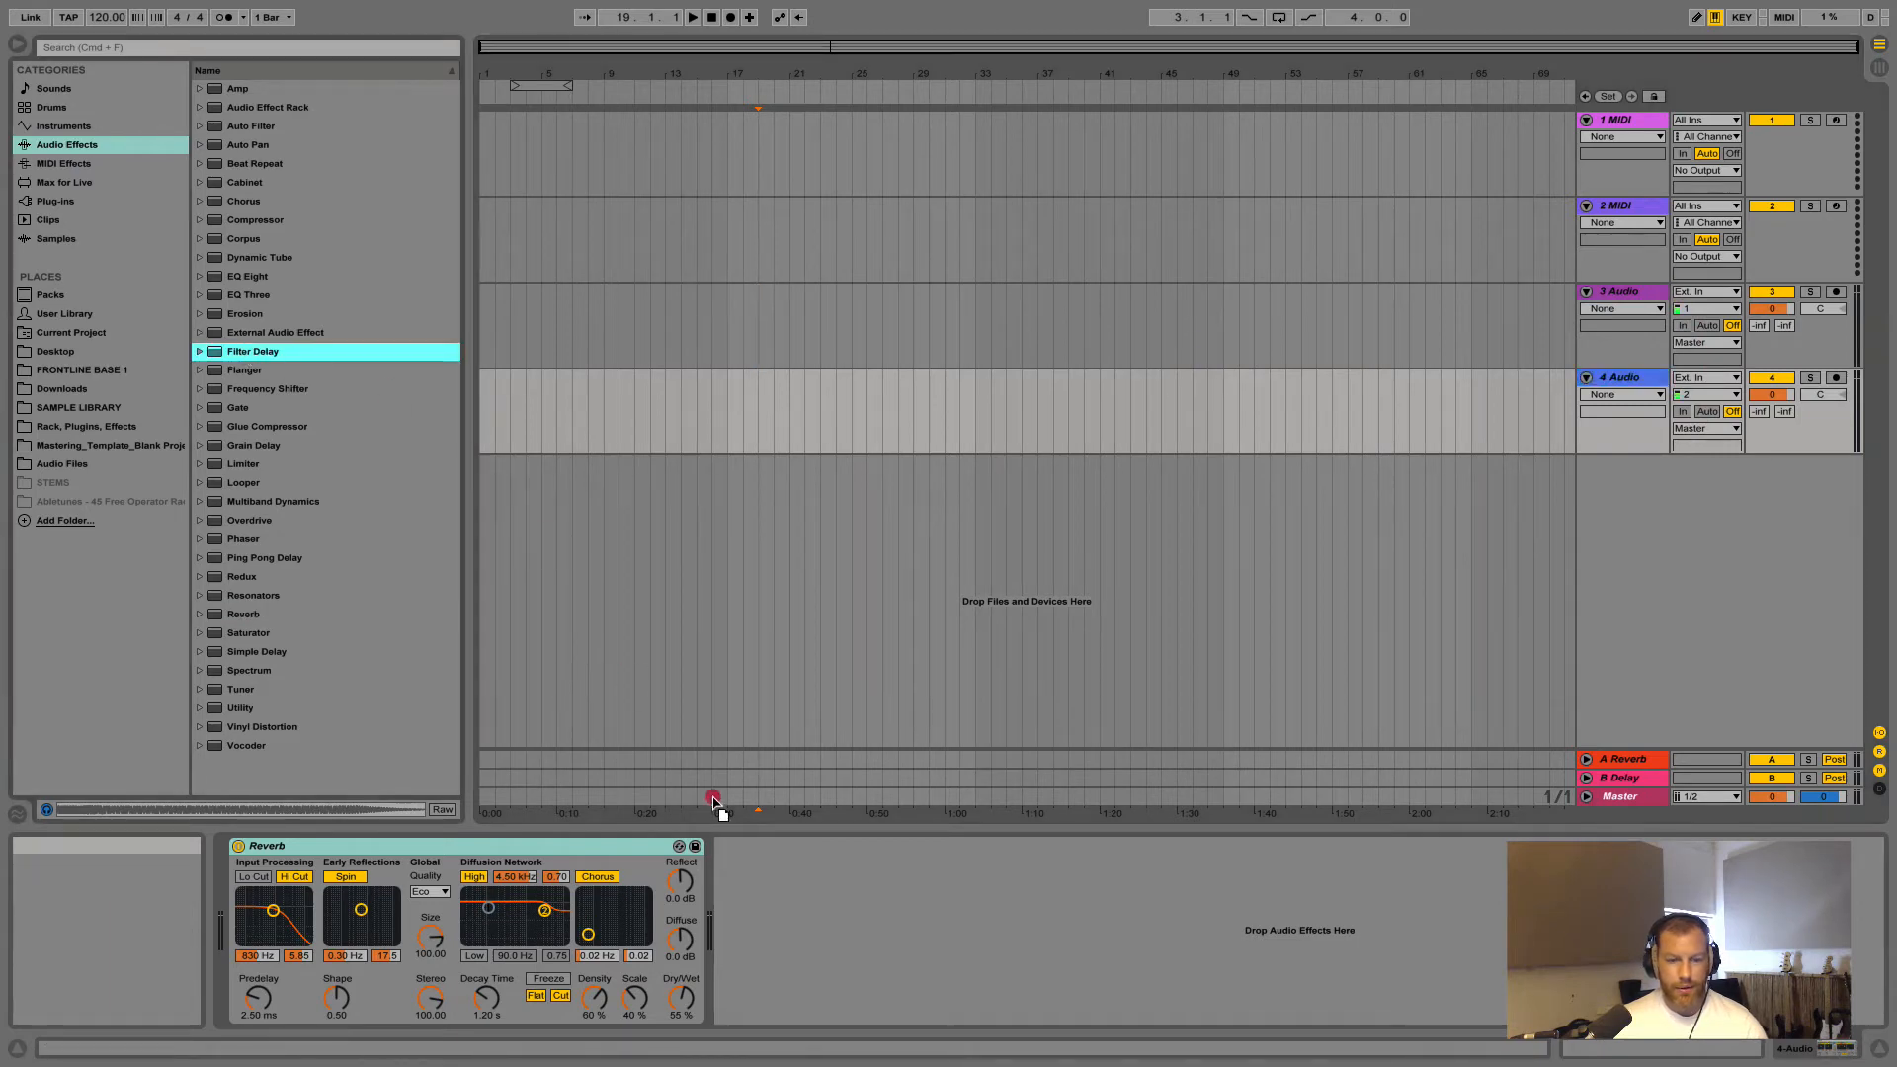
{"action": "left_click", "coordinate": [255, 258]}
{"action": "left_click_drag", "start_coordinate": [255, 260], "coordinate": [1309, 902]}
{"action": "left_click", "coordinate": [1637, 290]}
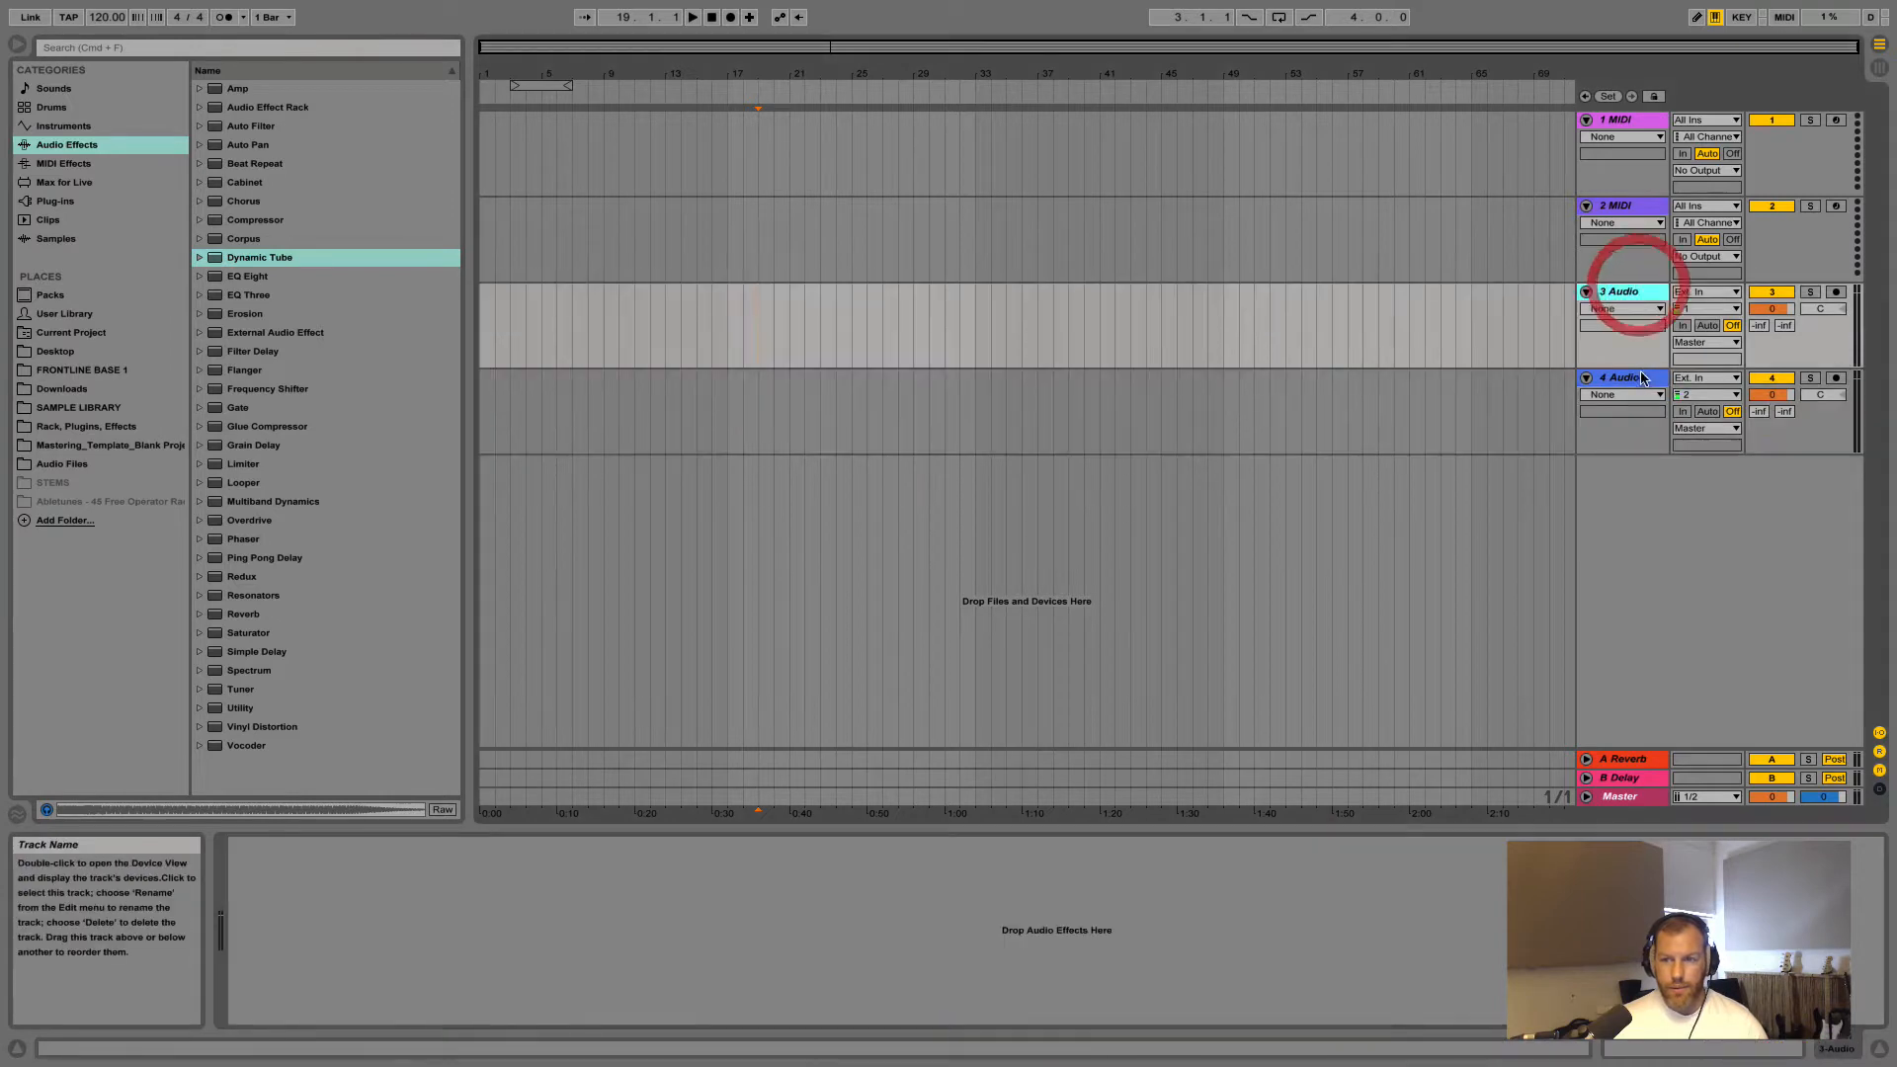
{"action": "left_click", "coordinate": [1641, 383]}
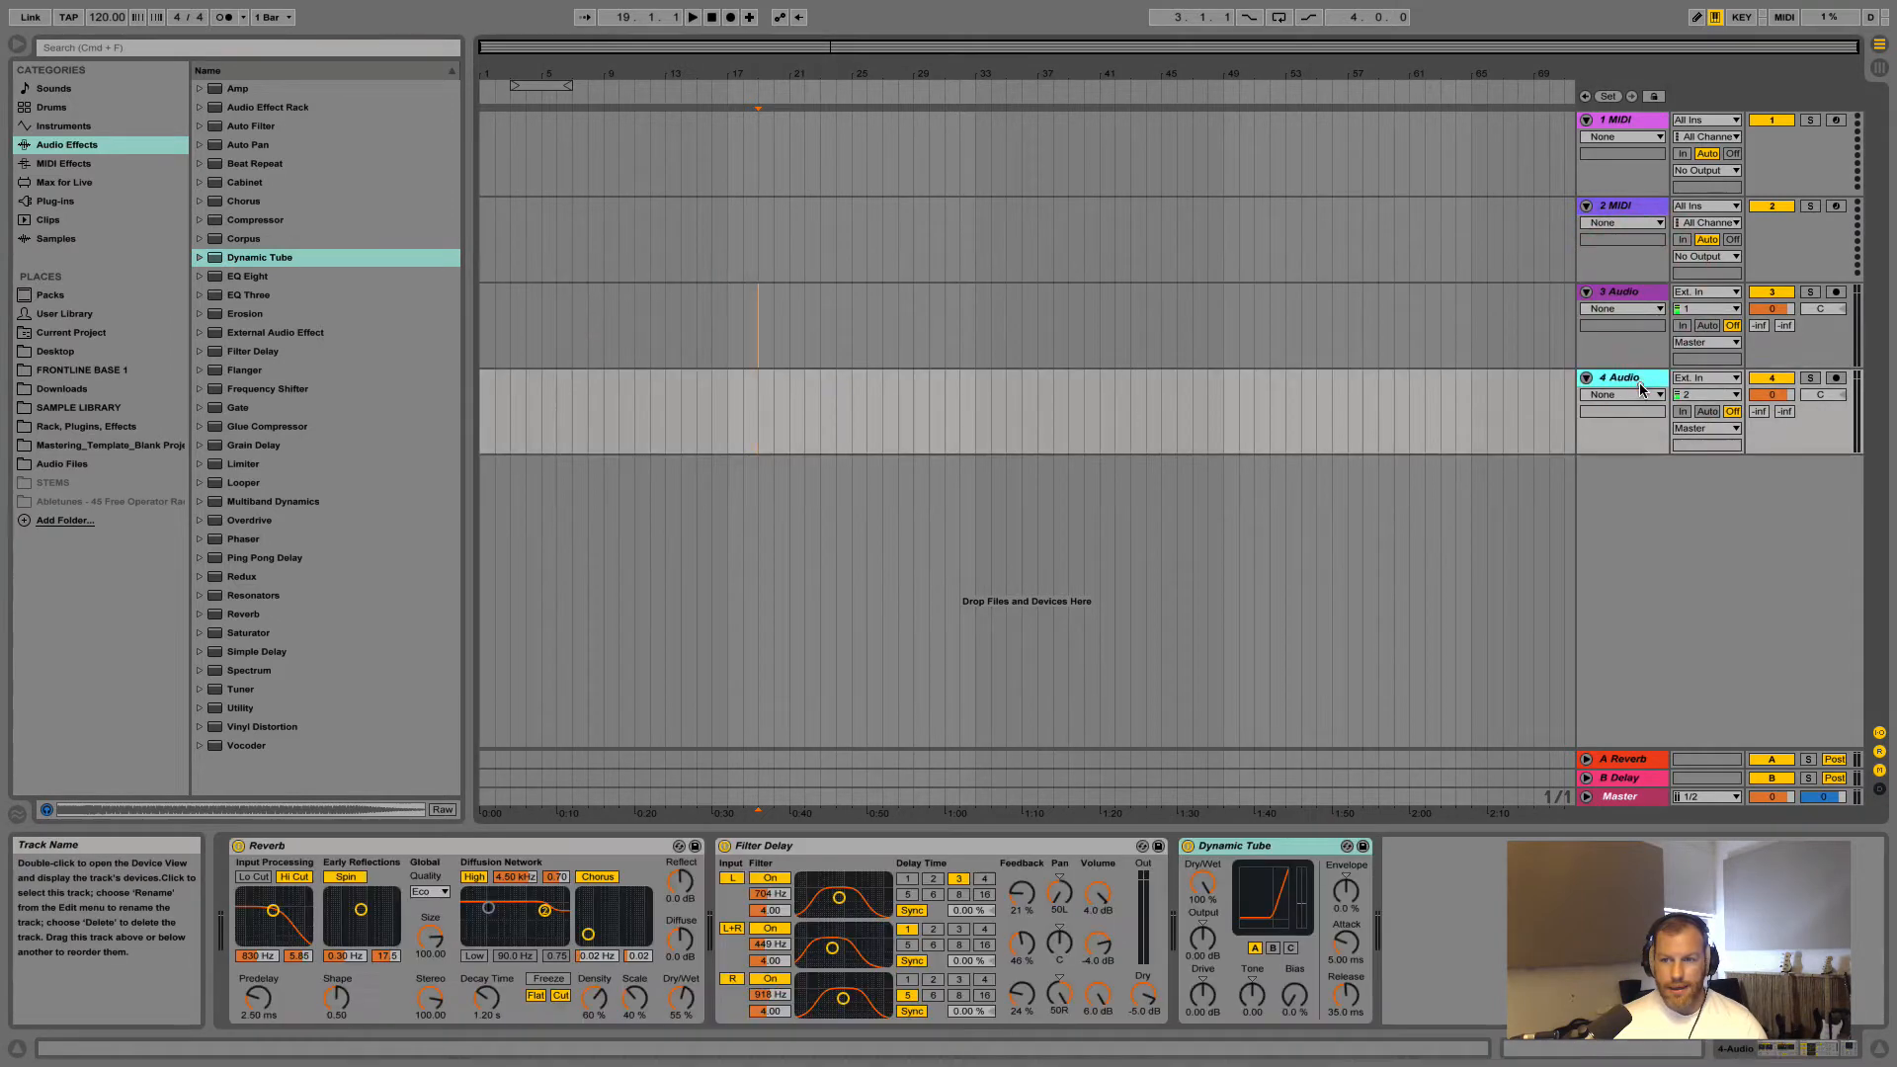
Select the Reverb, Filter Delay and Dynamic Tube devices together on 4 Audio and delete them
{"action": "left_click", "coordinate": [1291, 865]}
{"action": "left_click", "coordinate": [1017, 856]}
{"action": "left_click", "coordinate": [578, 846]}
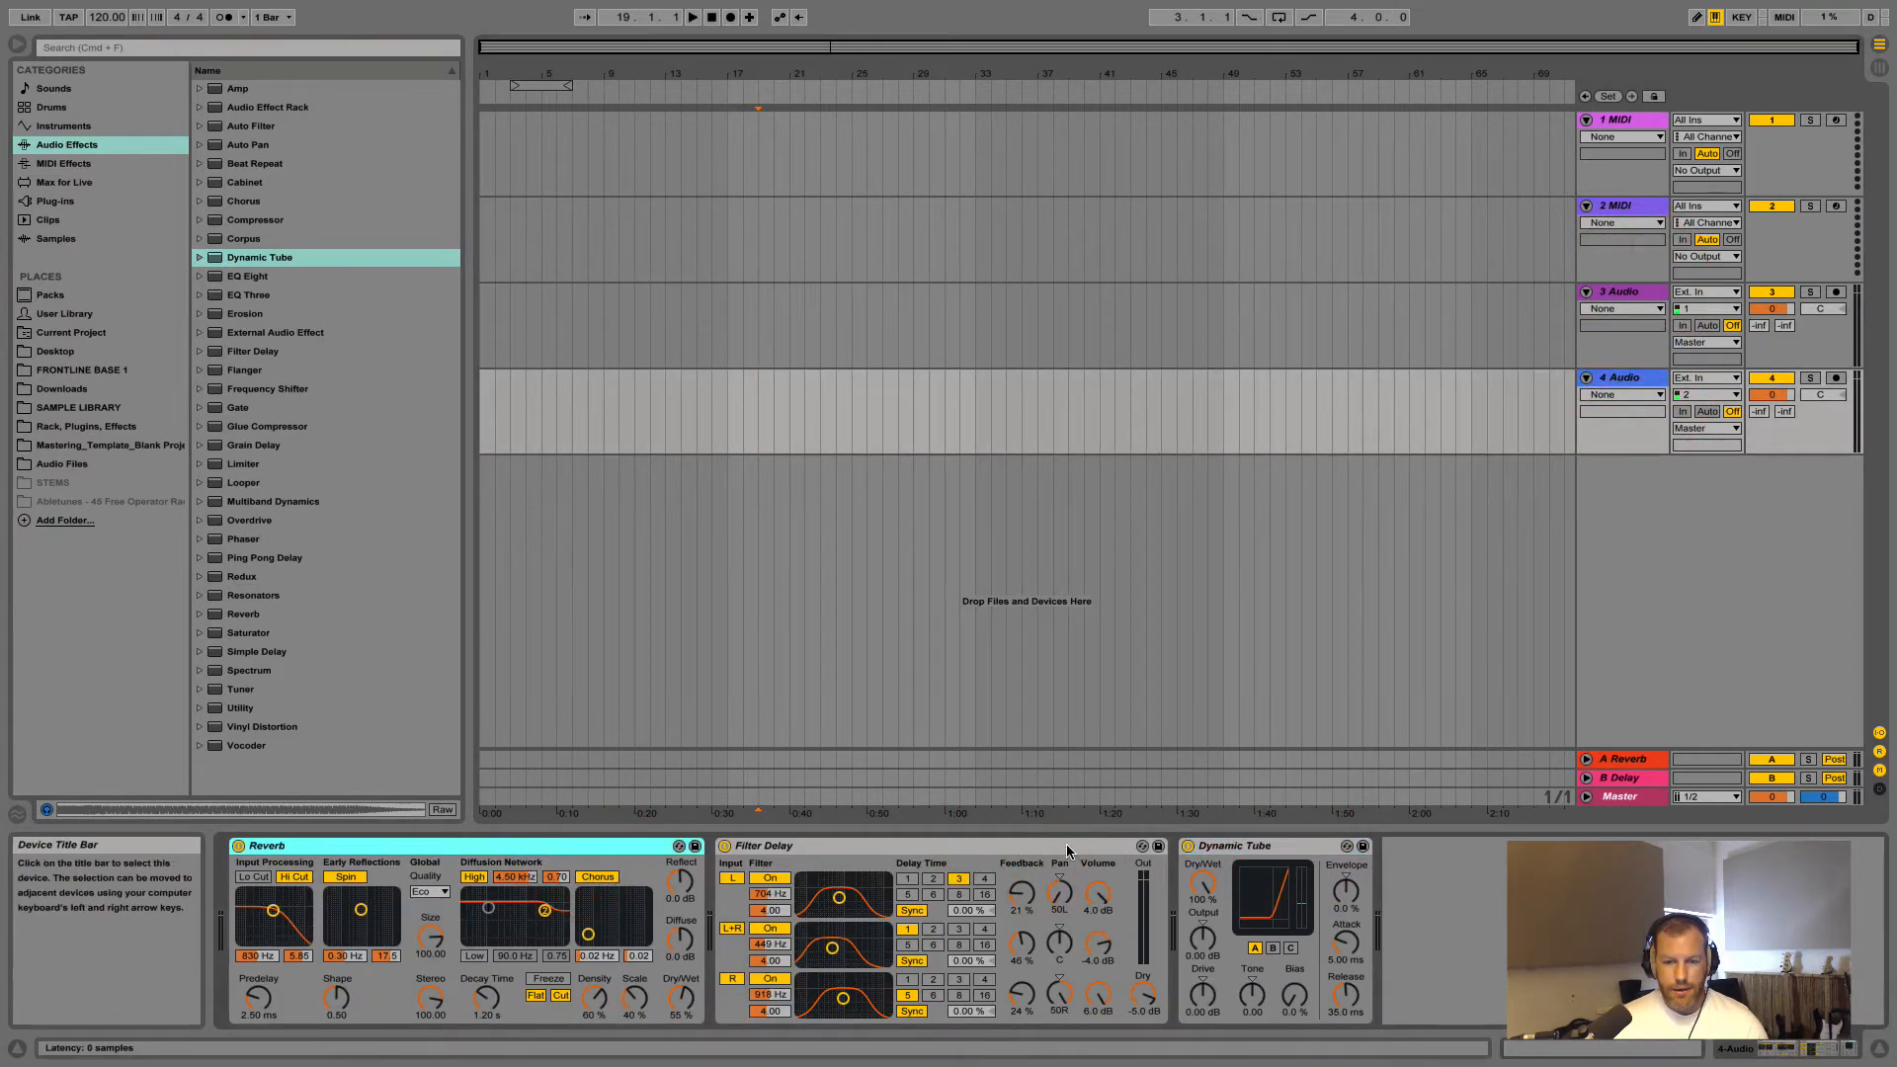
{"action": "left_click", "coordinate": [1283, 848], "text": "shift"}
{"action": "key", "text": "Delete"}
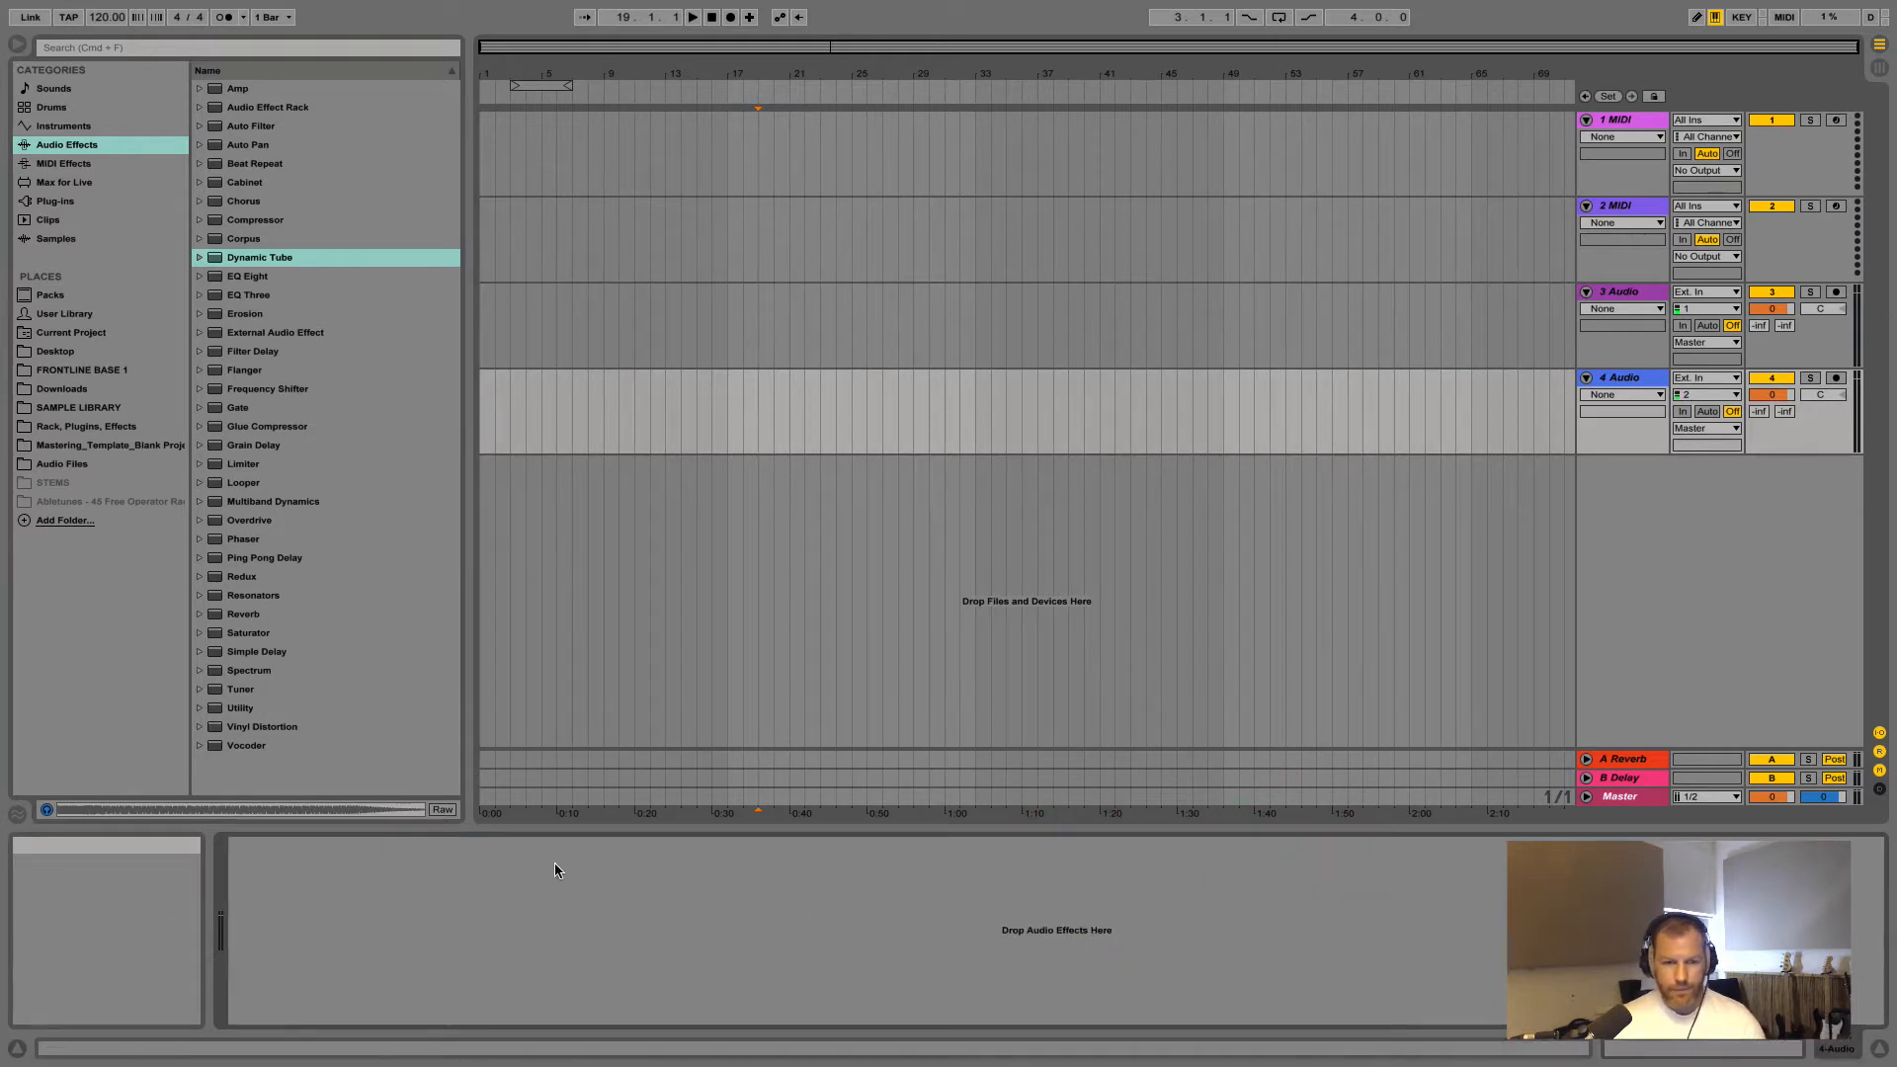
Look through the MIDI Effects category, including the Velocity presets, and view the Max for Live category
{"action": "left_click", "coordinate": [83, 162]}
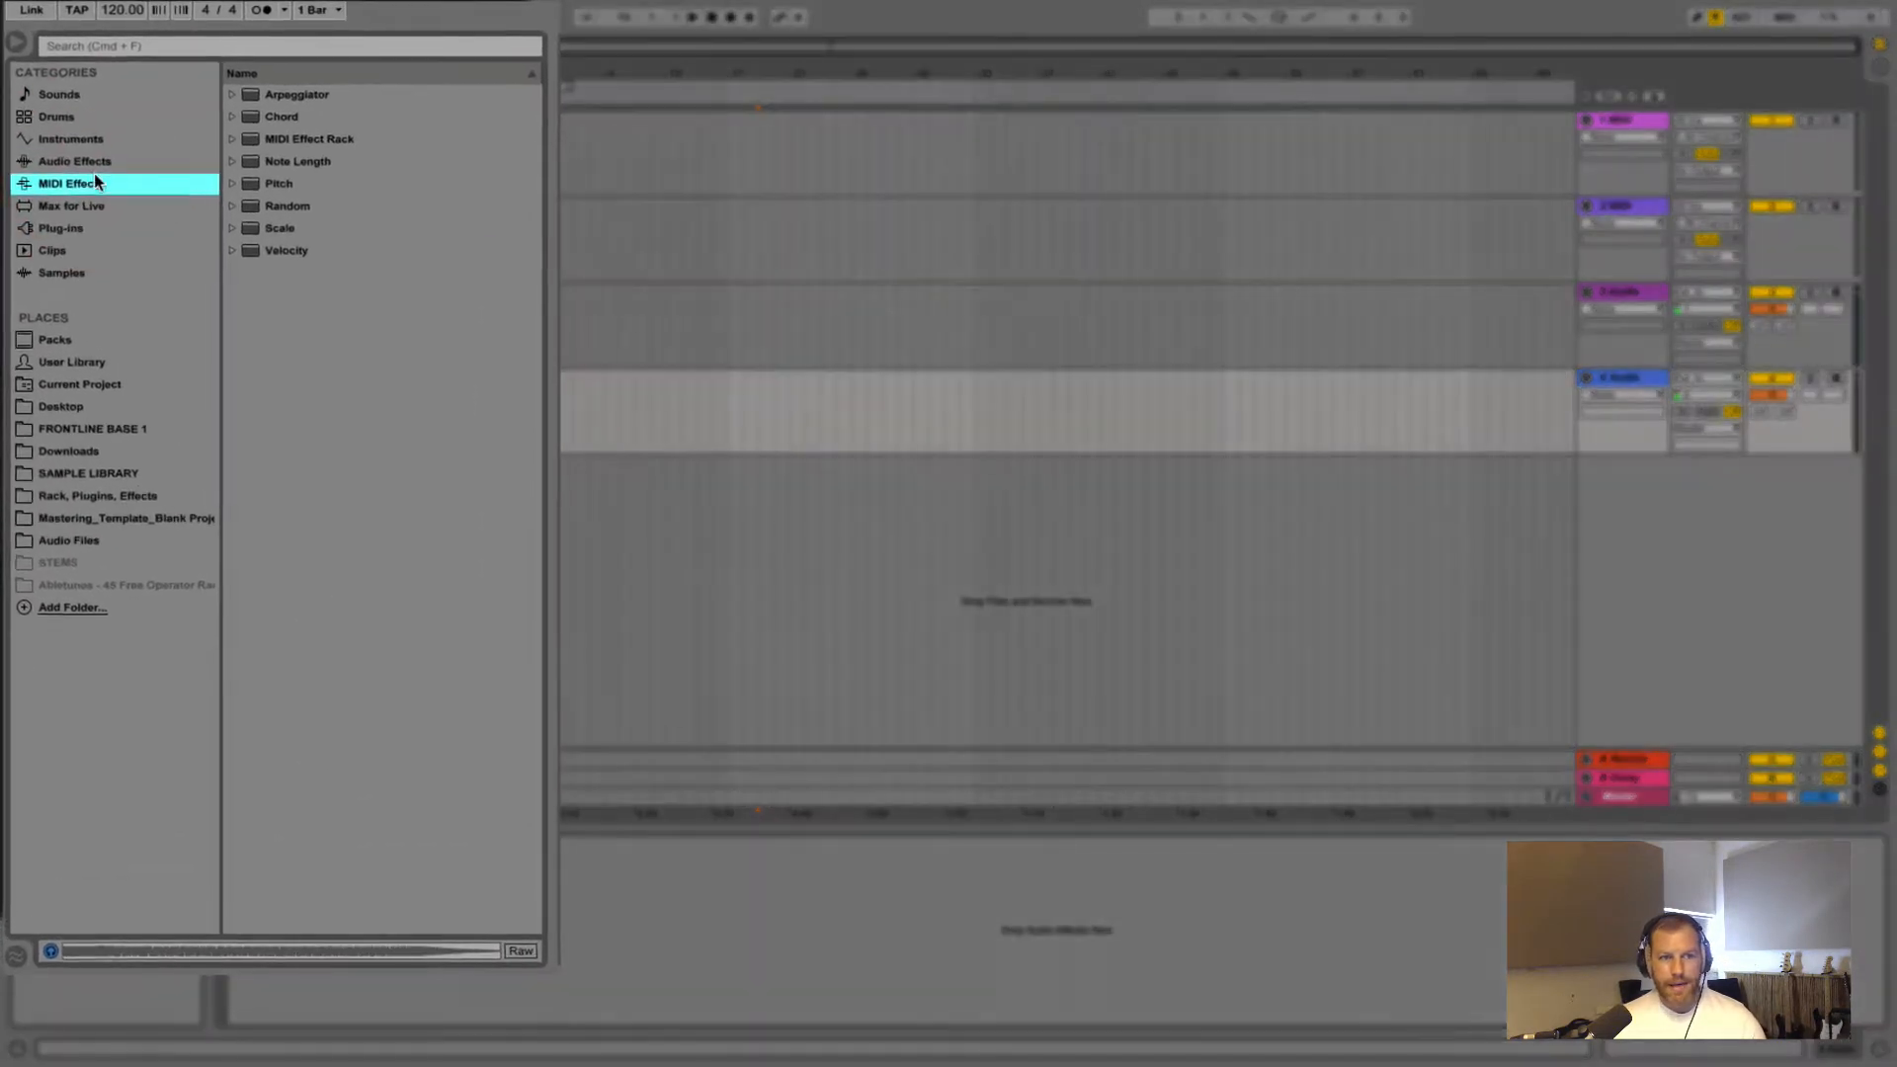
{"action": "left_click", "coordinate": [275, 265]}
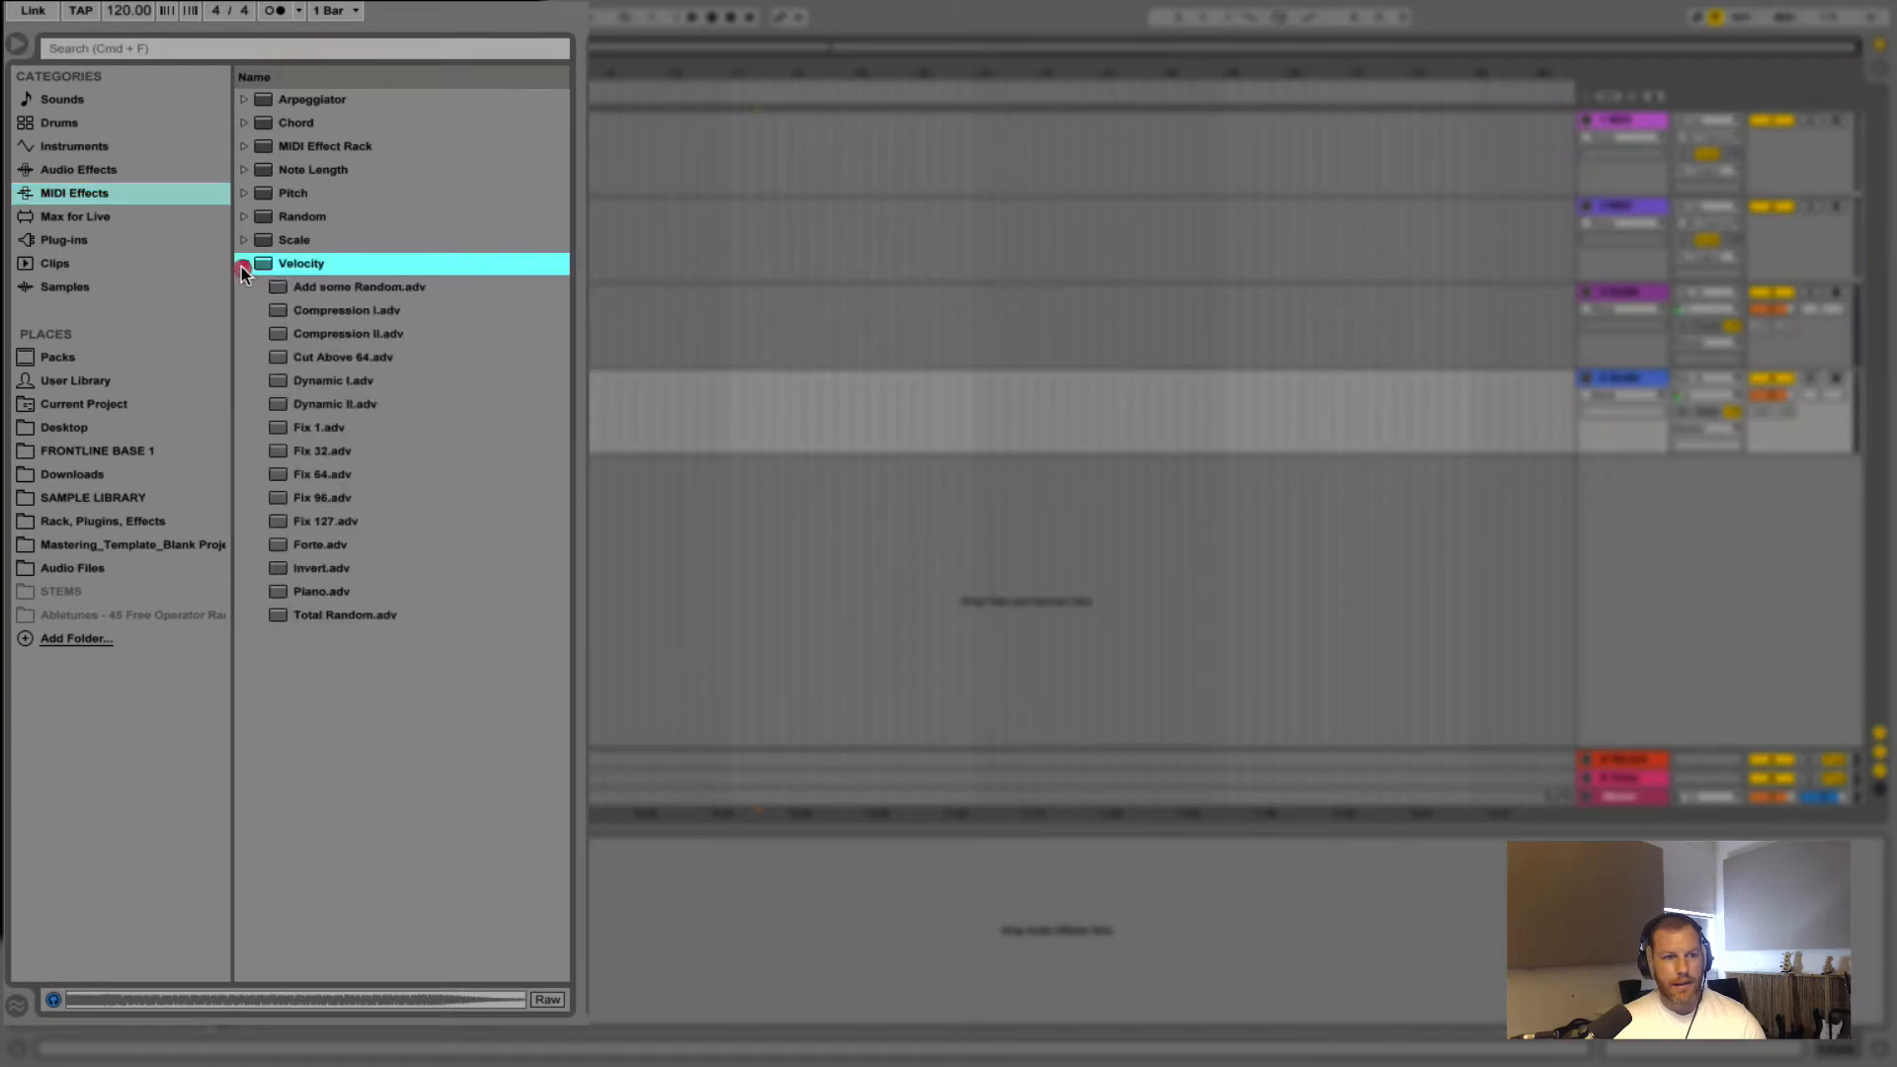
{"action": "left_click", "coordinate": [243, 264]}
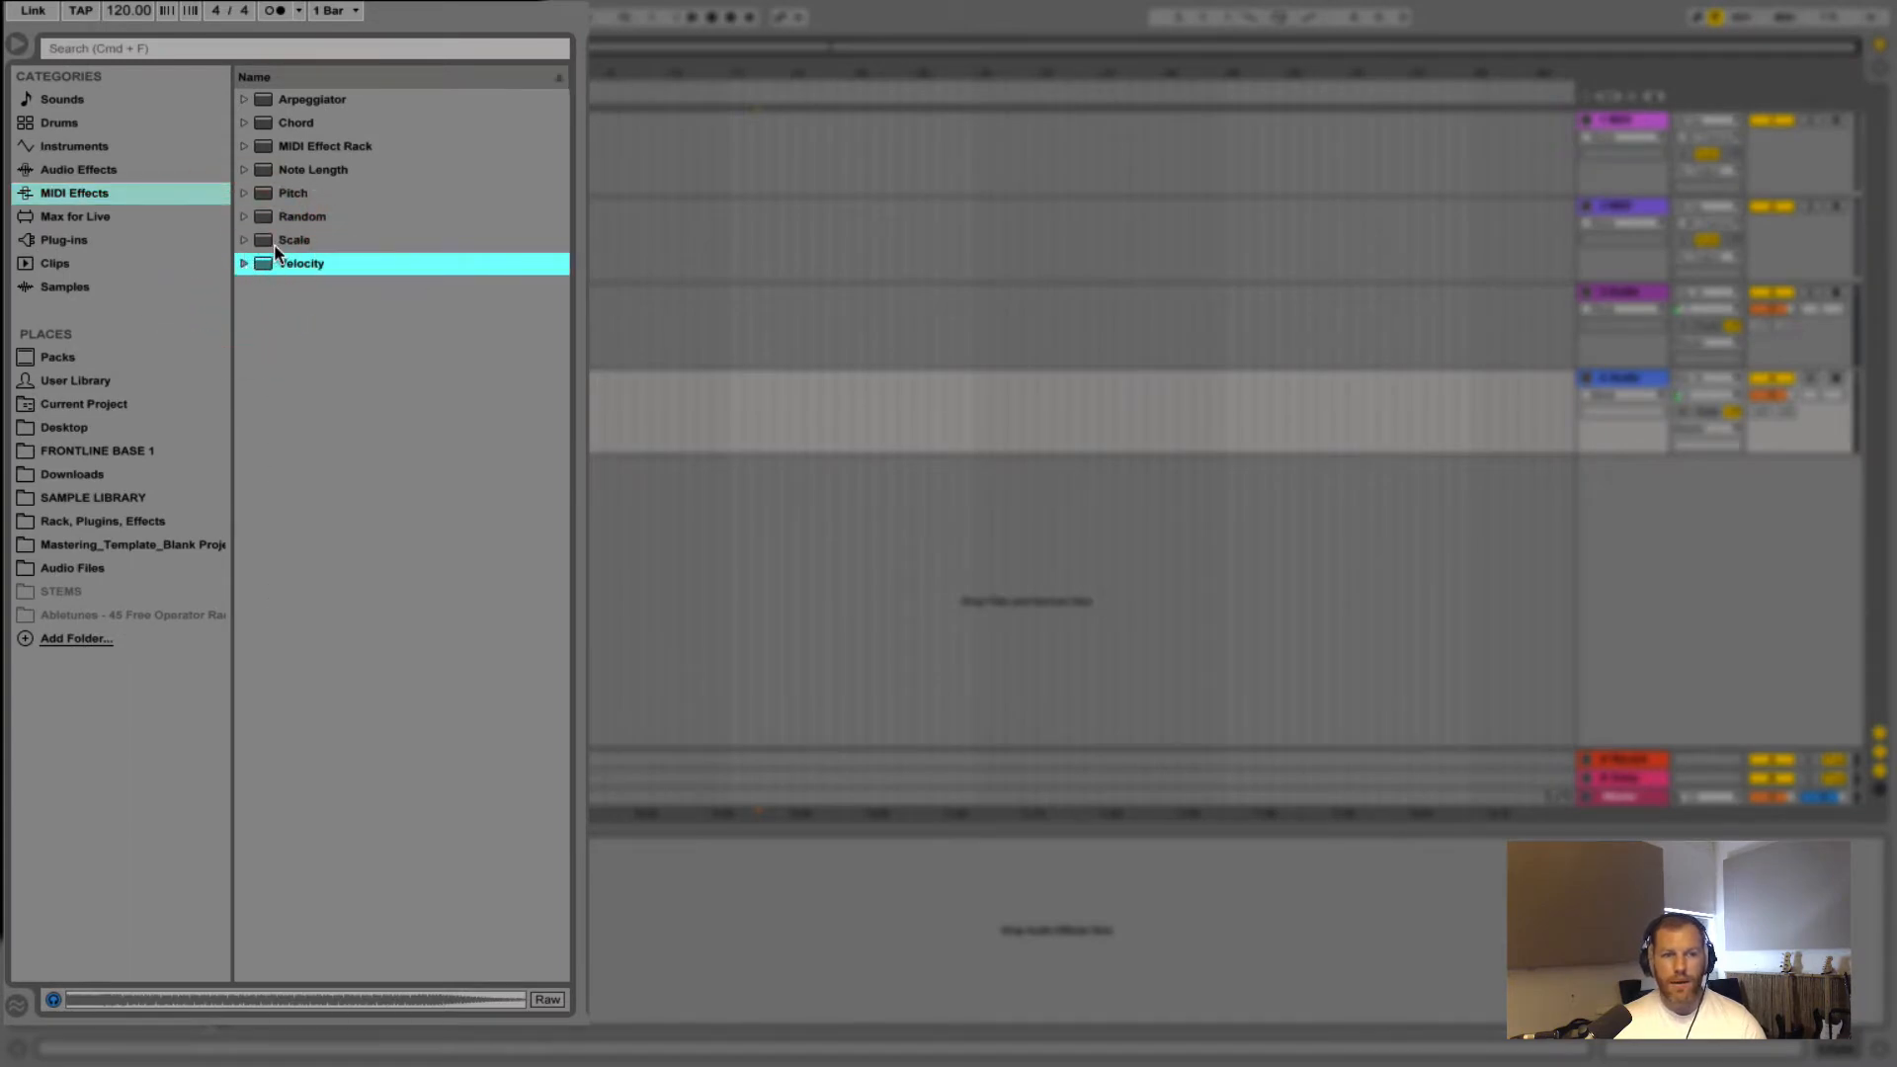
{"action": "left_click", "coordinate": [69, 214]}
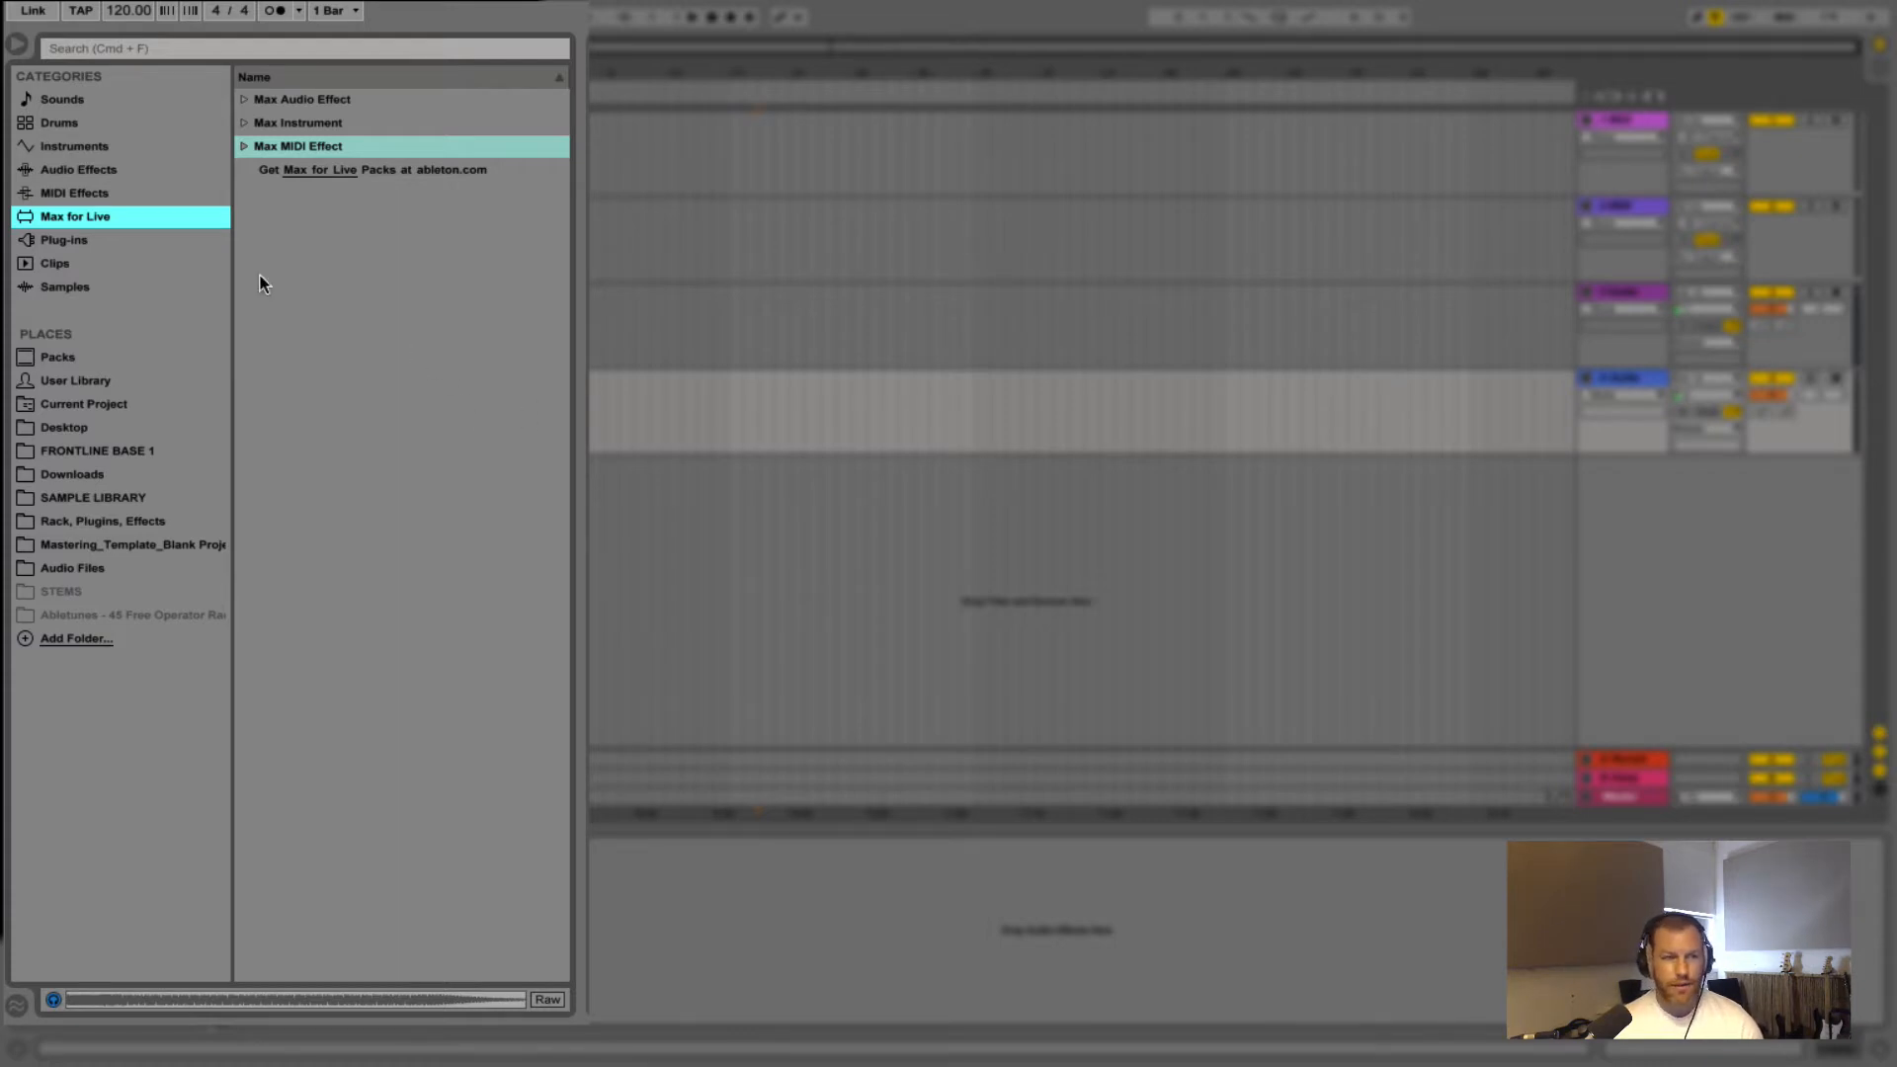
Examine the VST and Audio Units folders in the Plug-ins category, including the Celemony folder, and collapse them again
{"action": "left_click", "coordinate": [103, 241]}
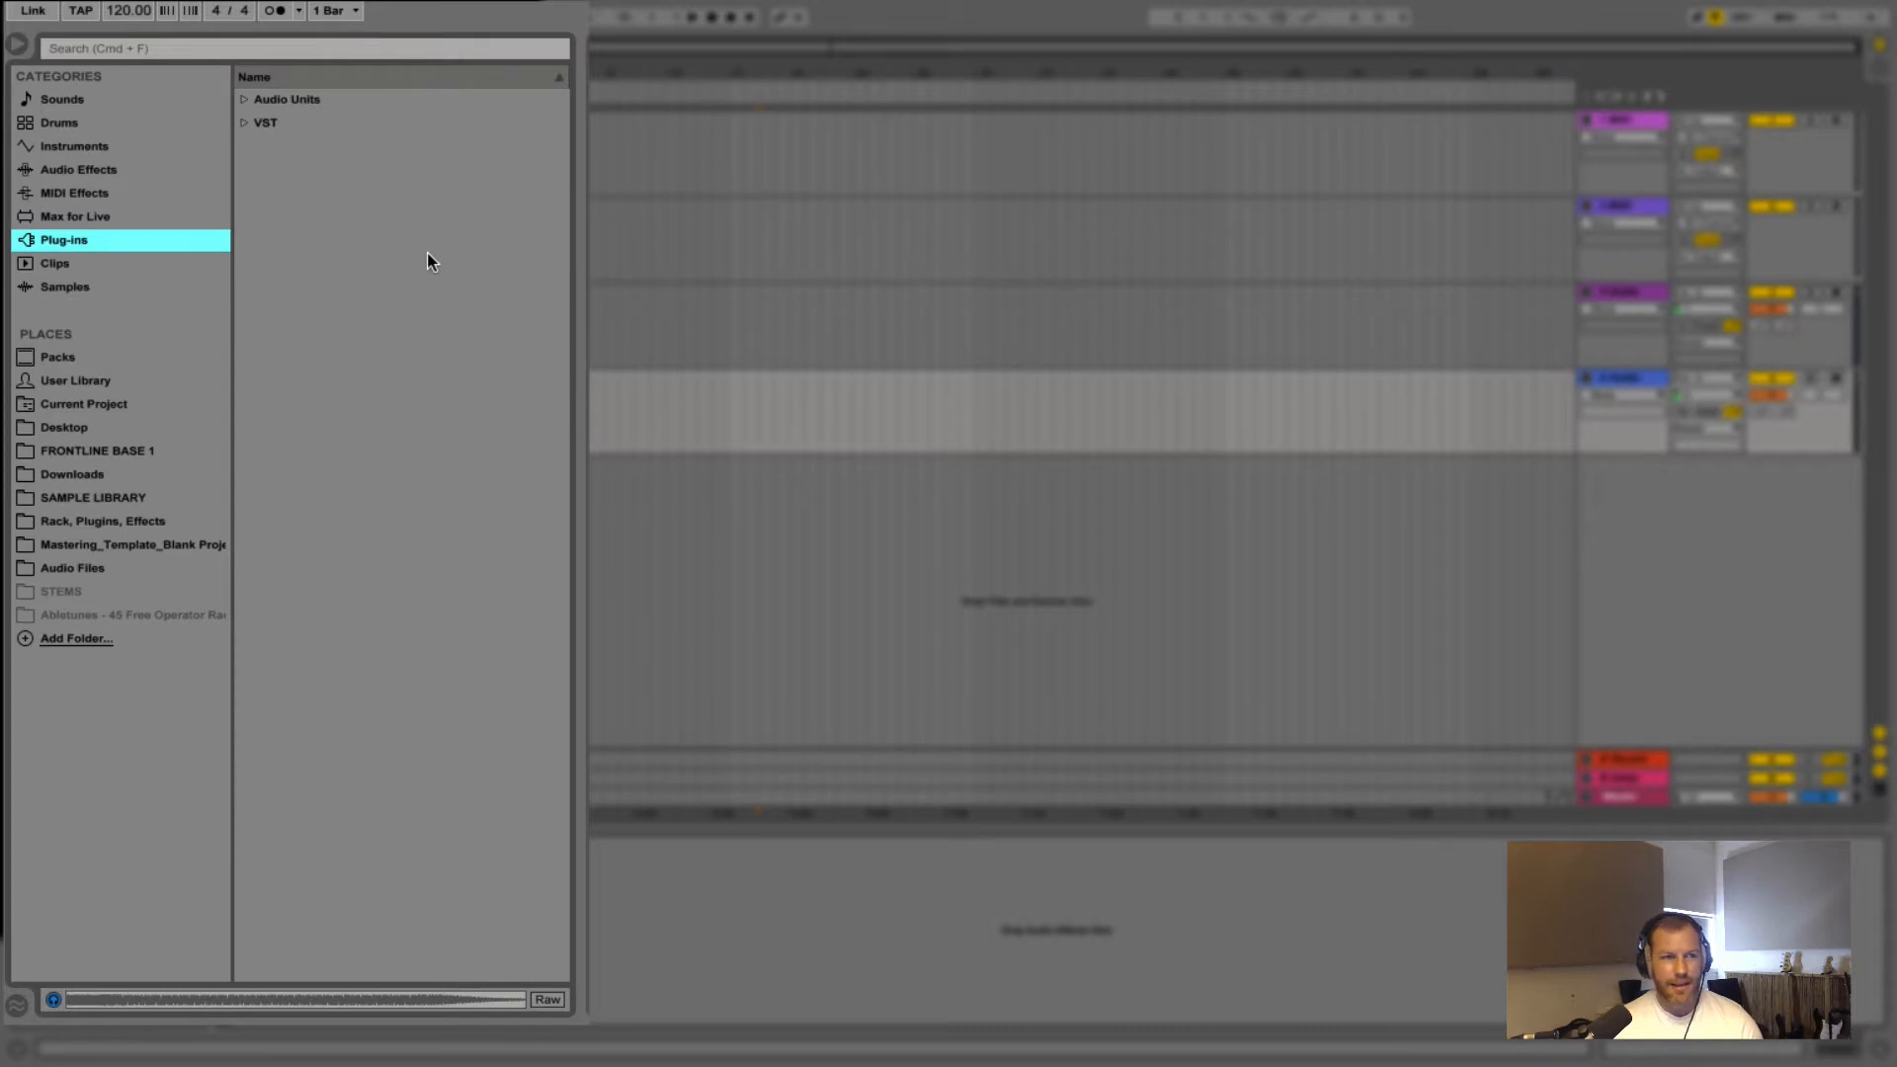
{"action": "left_click", "coordinate": [246, 124]}
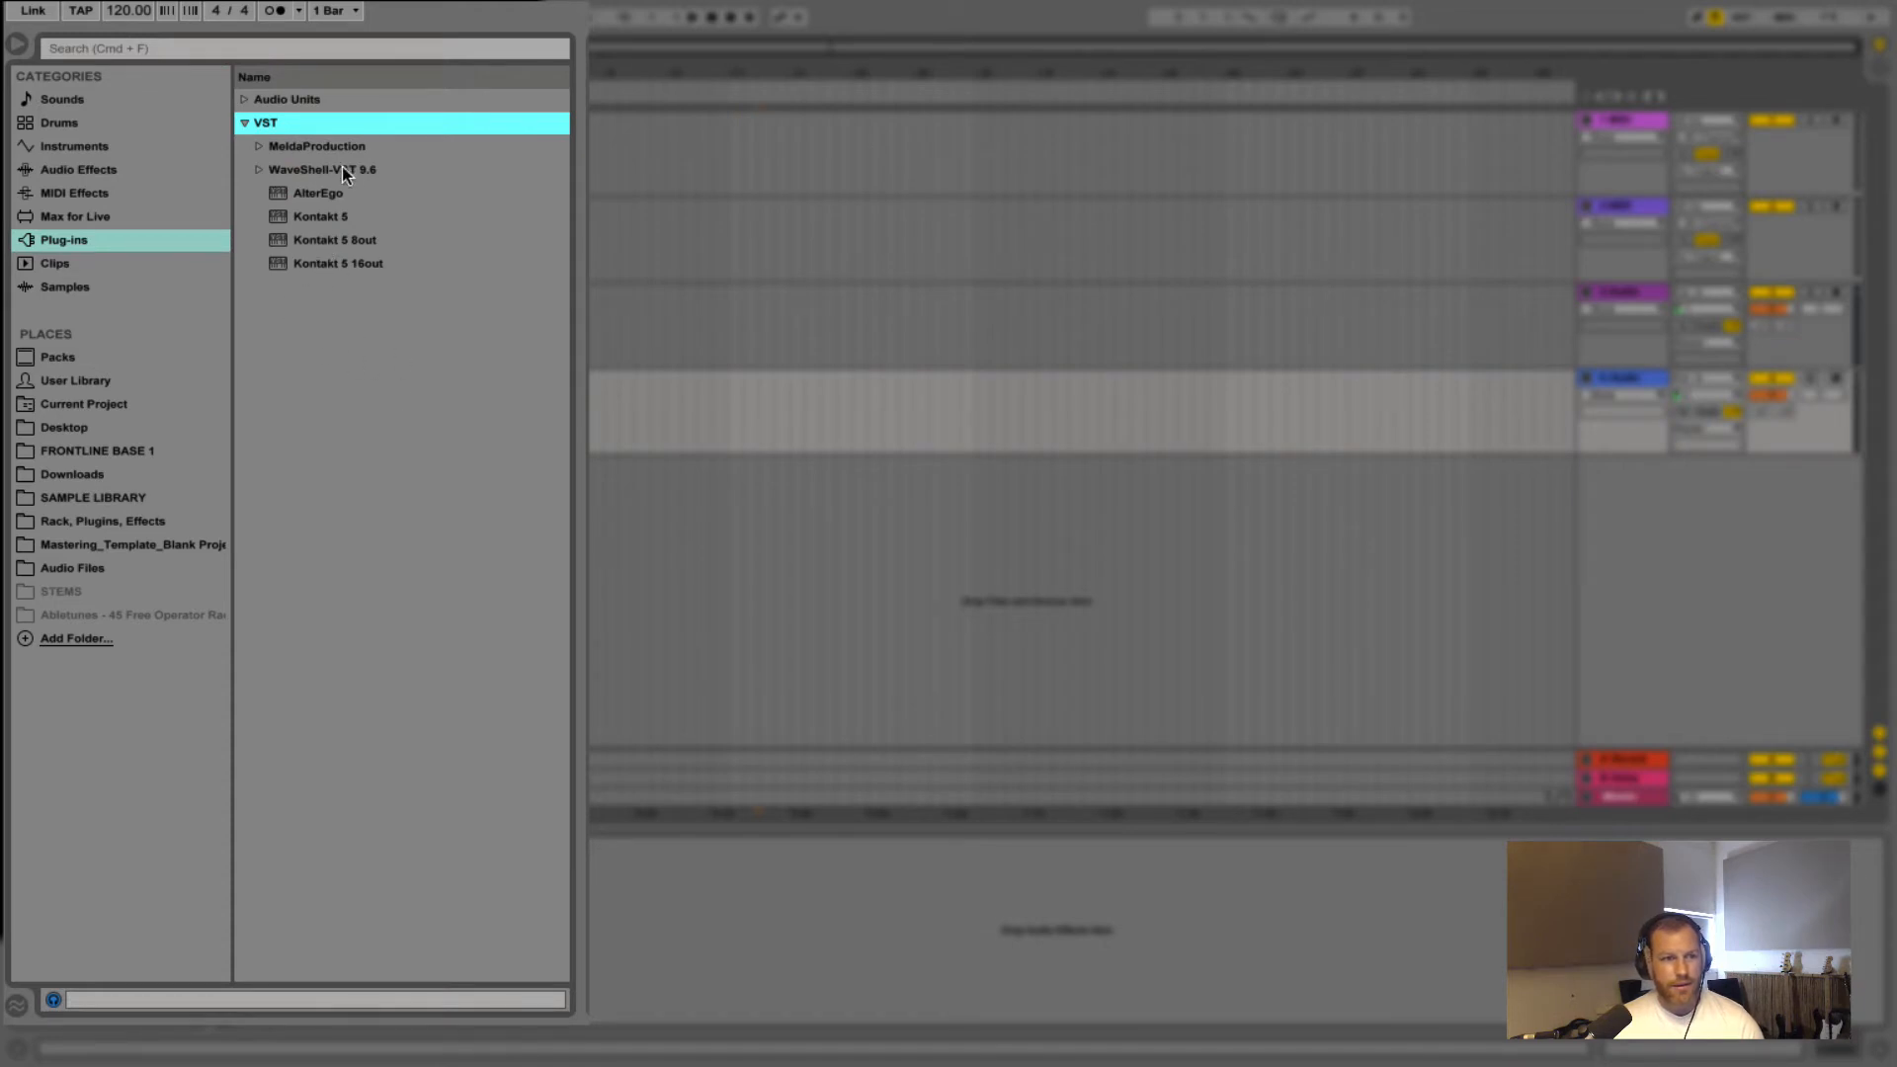
{"action": "left_click", "coordinate": [243, 124]}
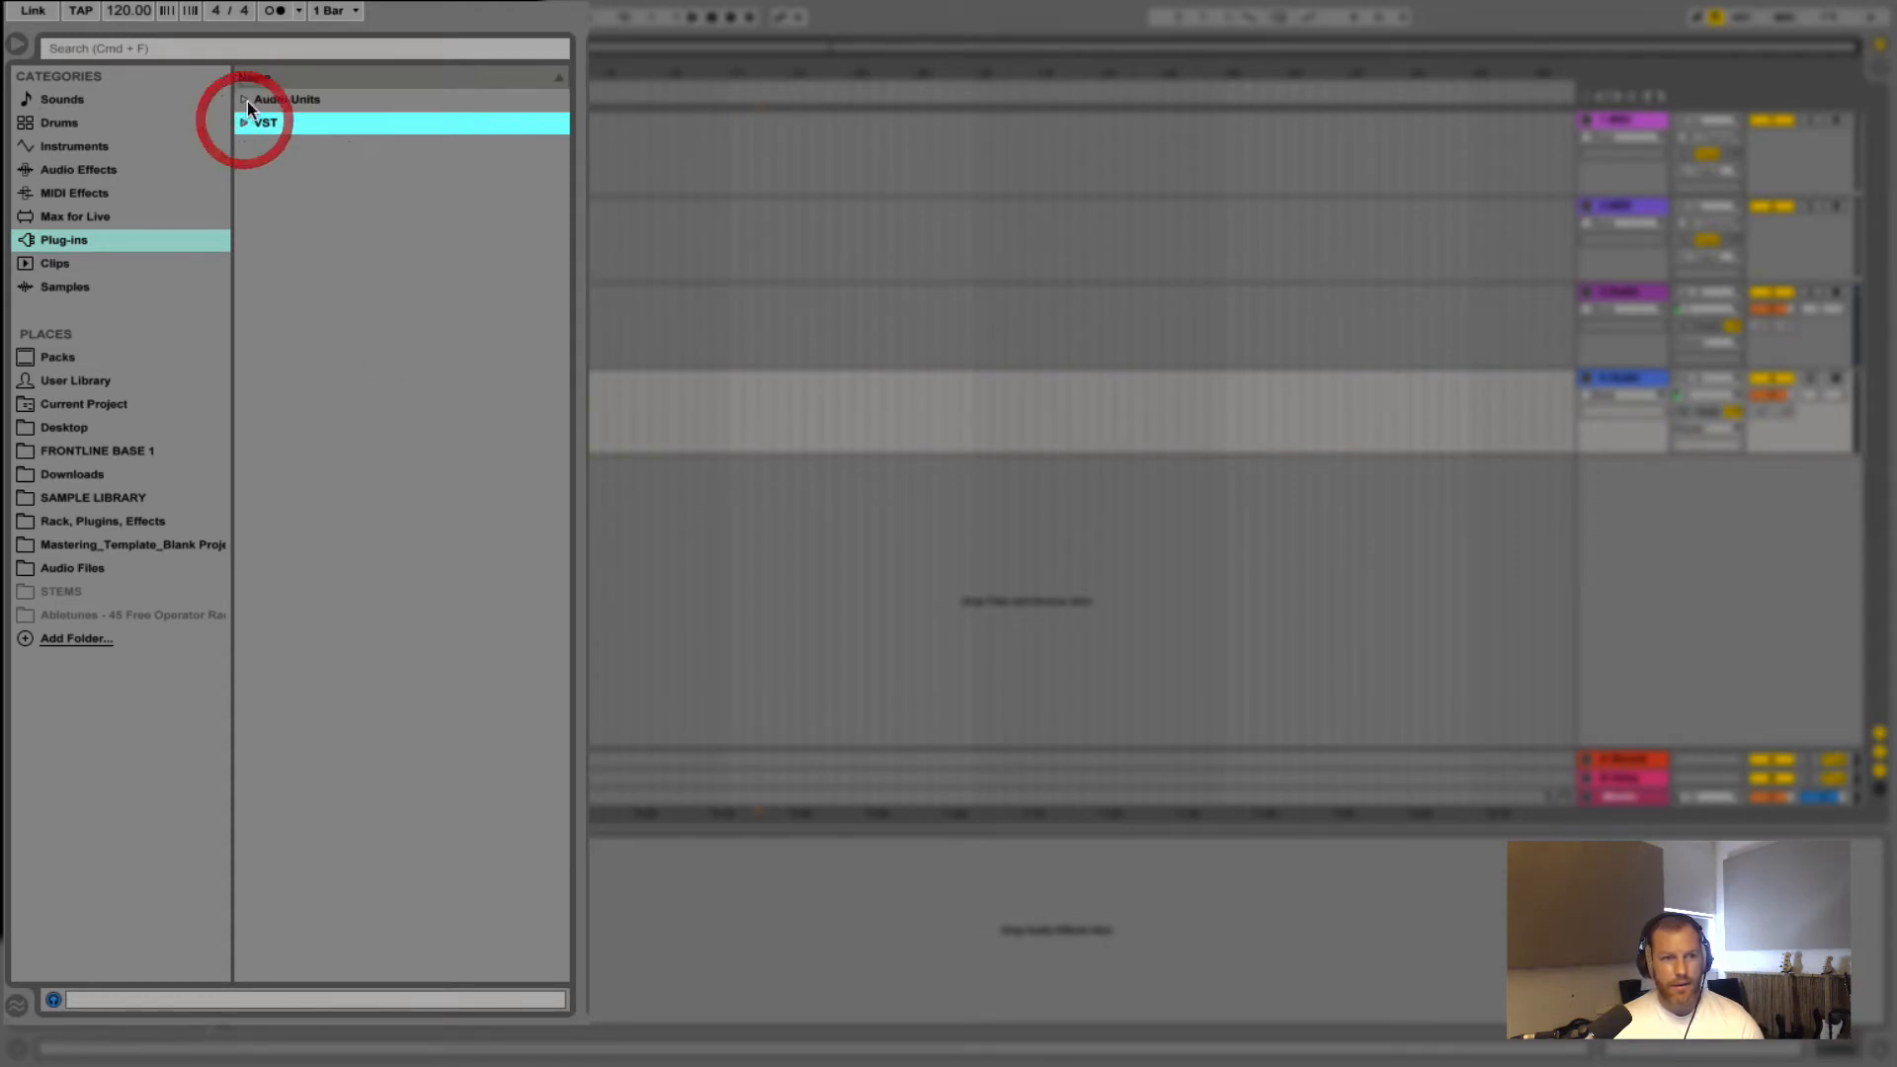
{"action": "left_click", "coordinate": [245, 99]}
{"action": "left_click", "coordinate": [258, 146]}
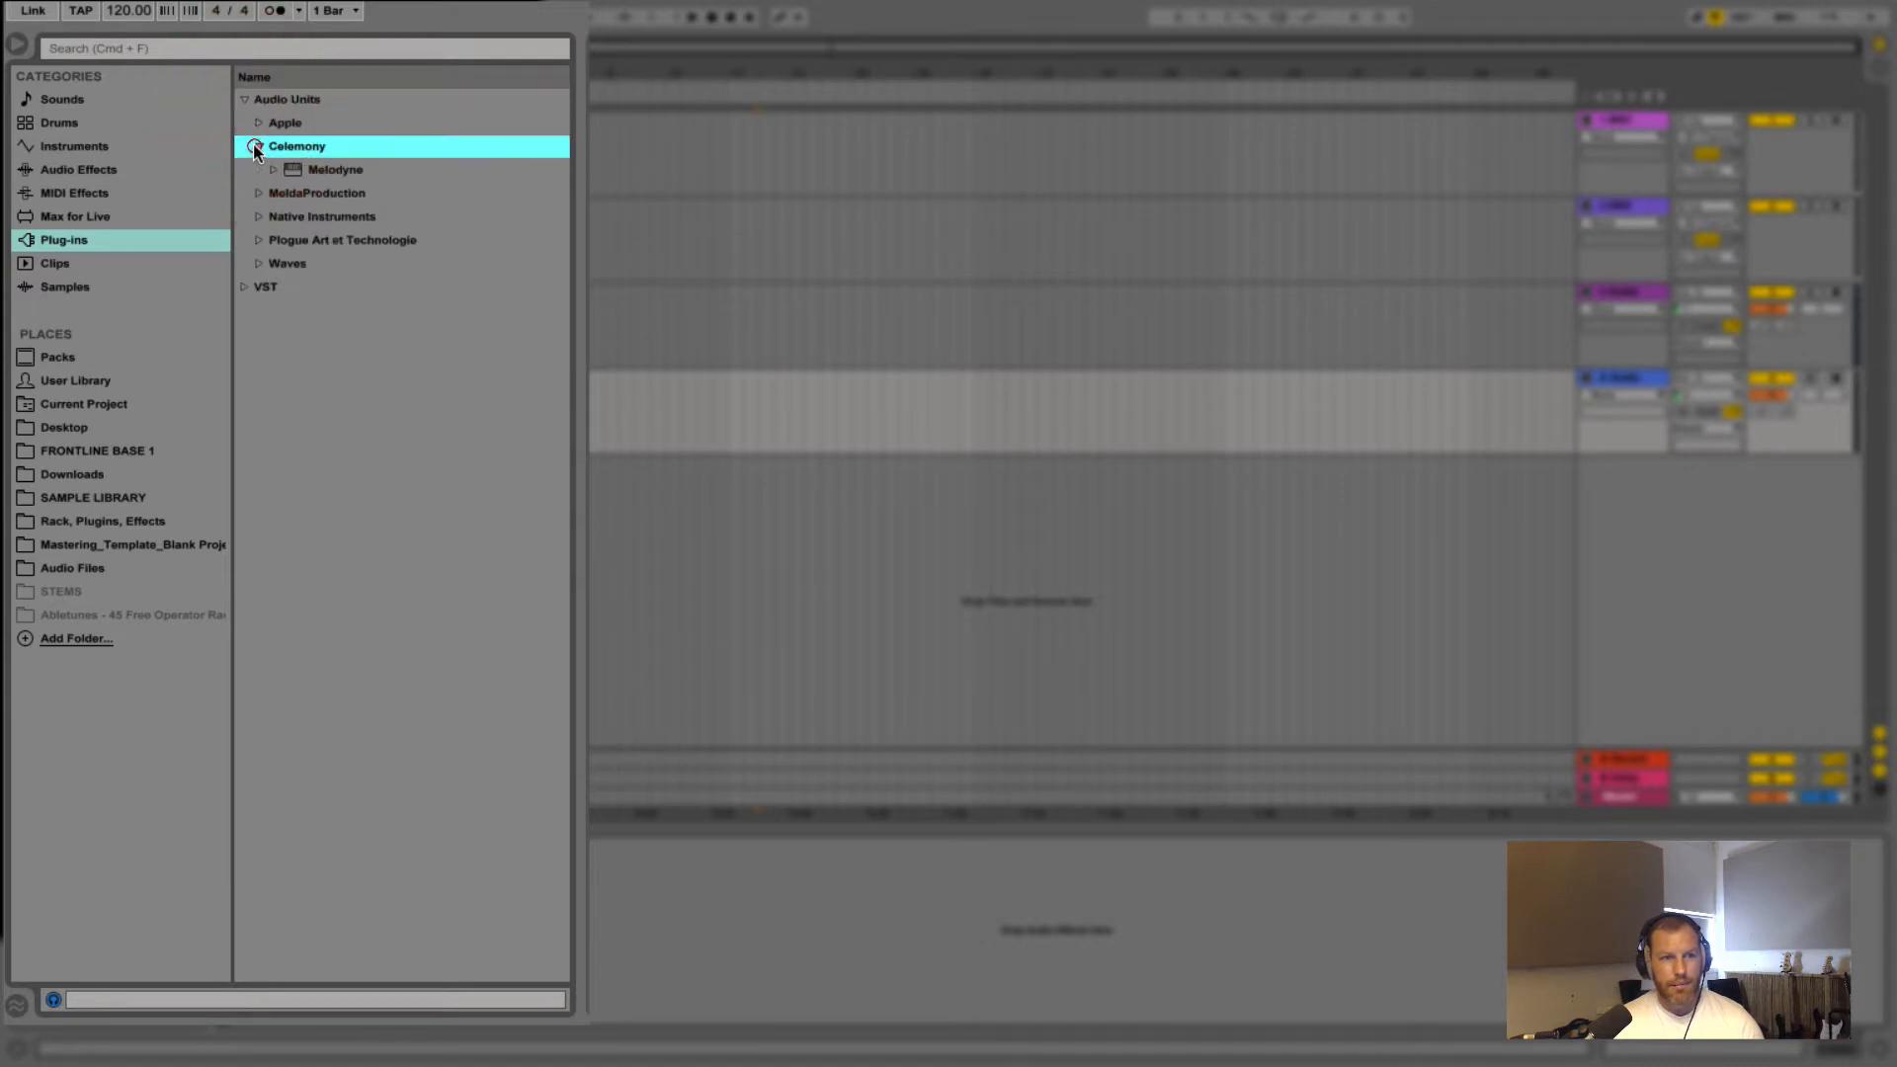
{"action": "left_click", "coordinate": [258, 146]}
{"action": "left_click", "coordinate": [244, 100]}
{"action": "left_click", "coordinate": [244, 100]}
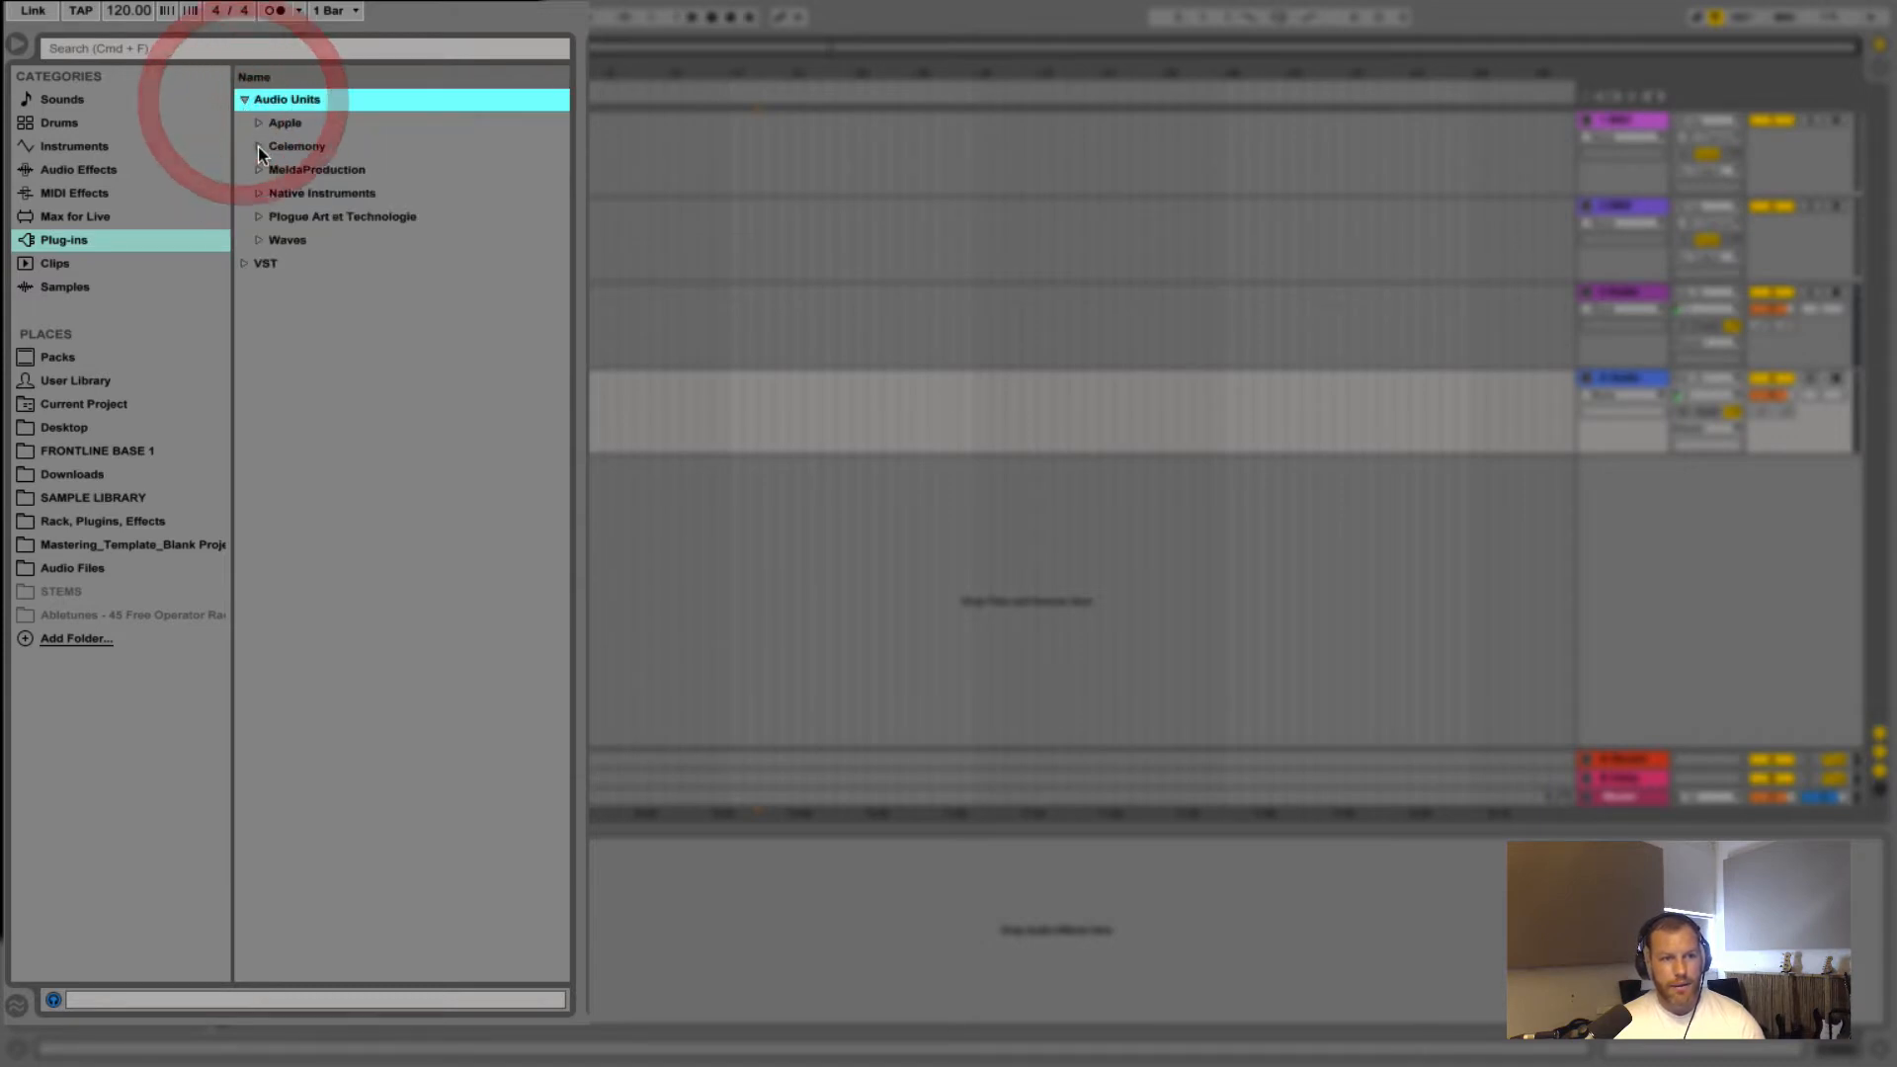
{"action": "left_click", "coordinate": [258, 170]}
{"action": "left_click", "coordinate": [244, 100]}
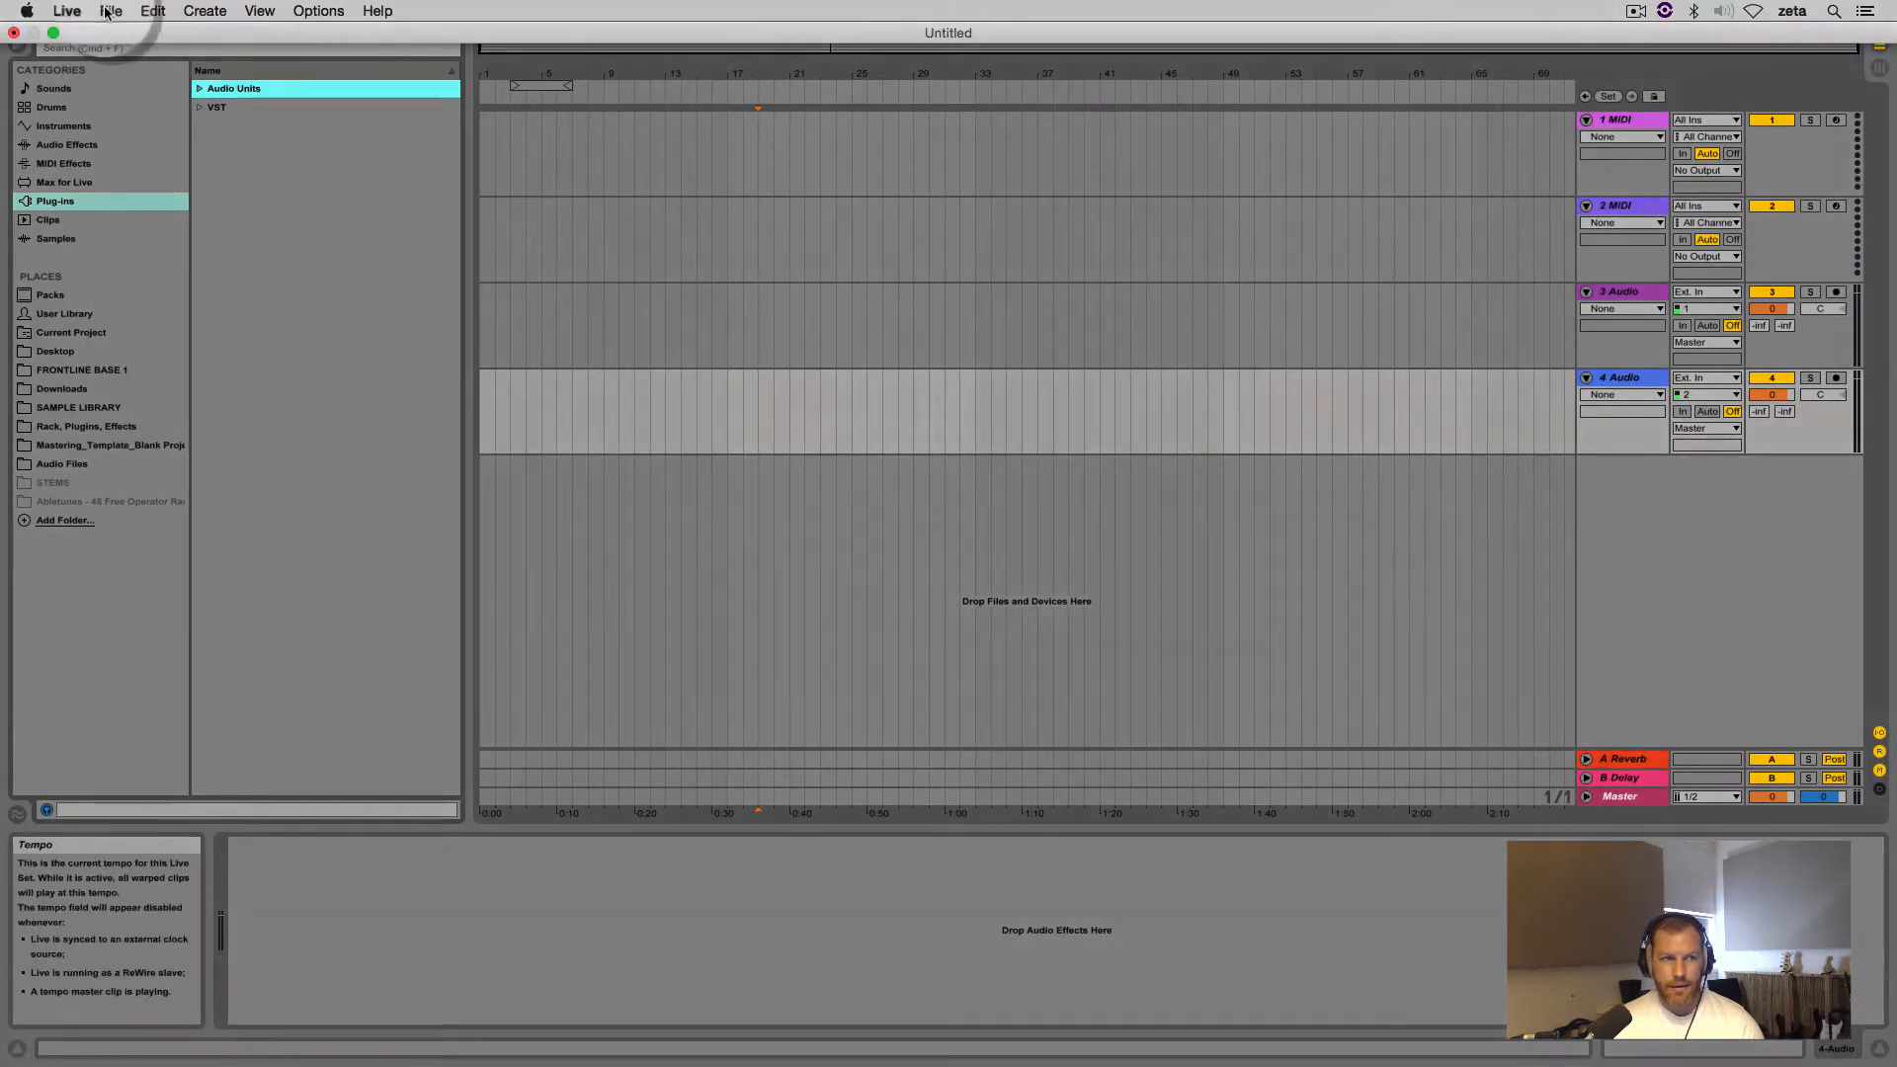
Review the plug-in source settings on the File Folder page of the Preferences and close the window
{"action": "left_click", "coordinate": [109, 10]}
{"action": "mouse_move", "coordinate": [65, 11]}
{"action": "left_click", "coordinate": [99, 65]}
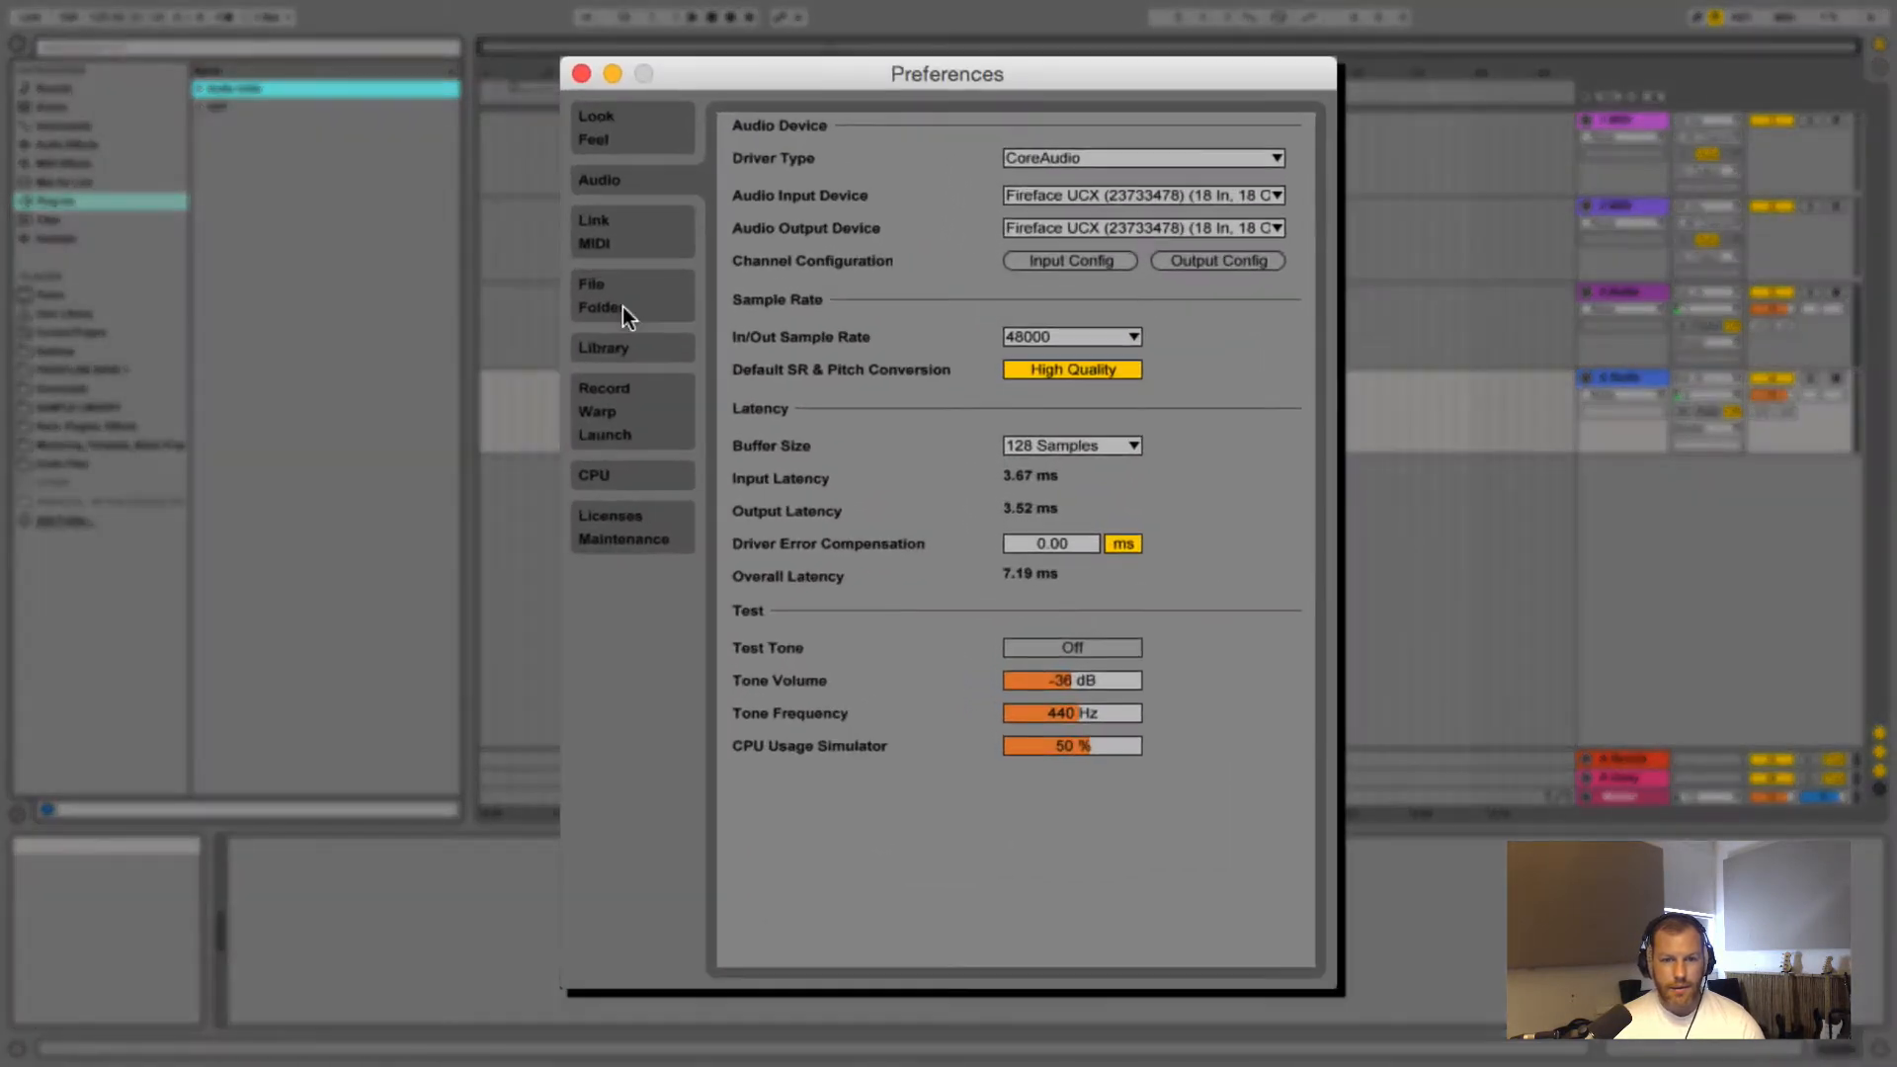
{"action": "left_click", "coordinate": [623, 301]}
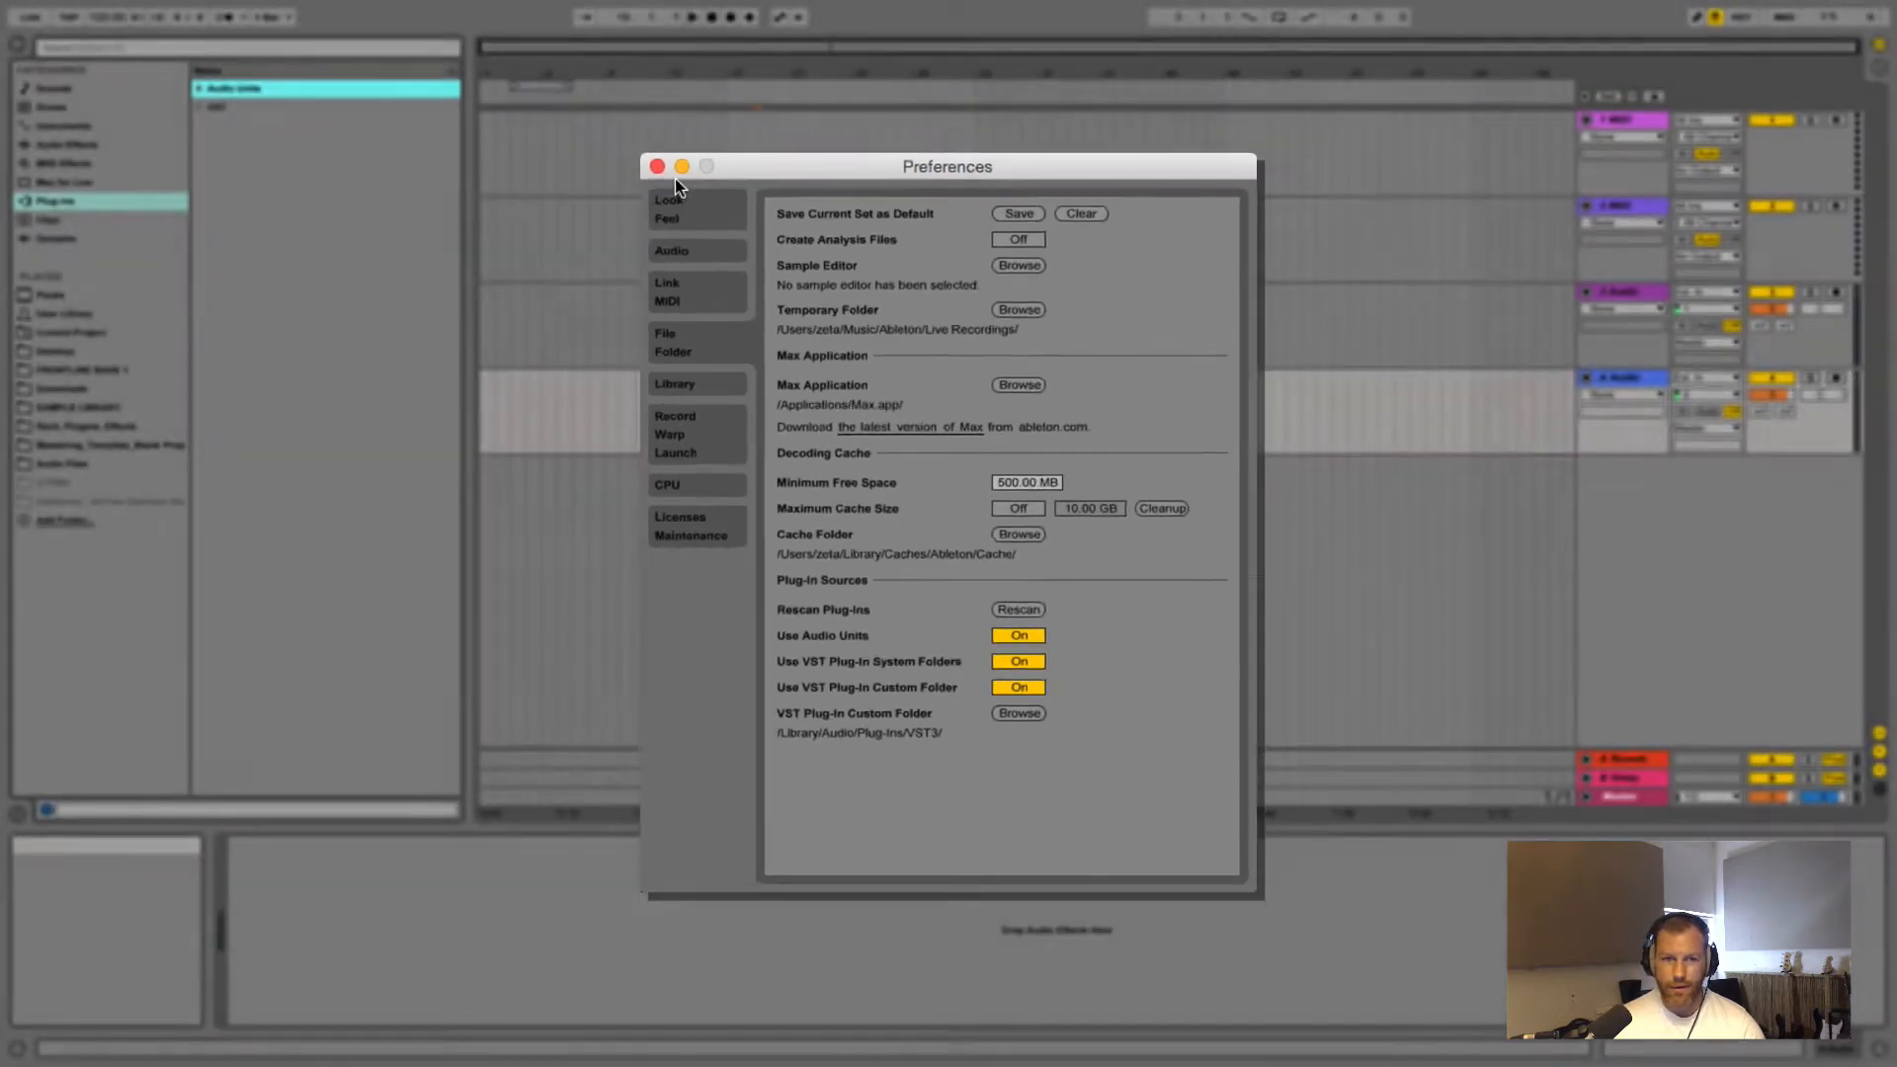
{"action": "left_click", "coordinate": [717, 239]}
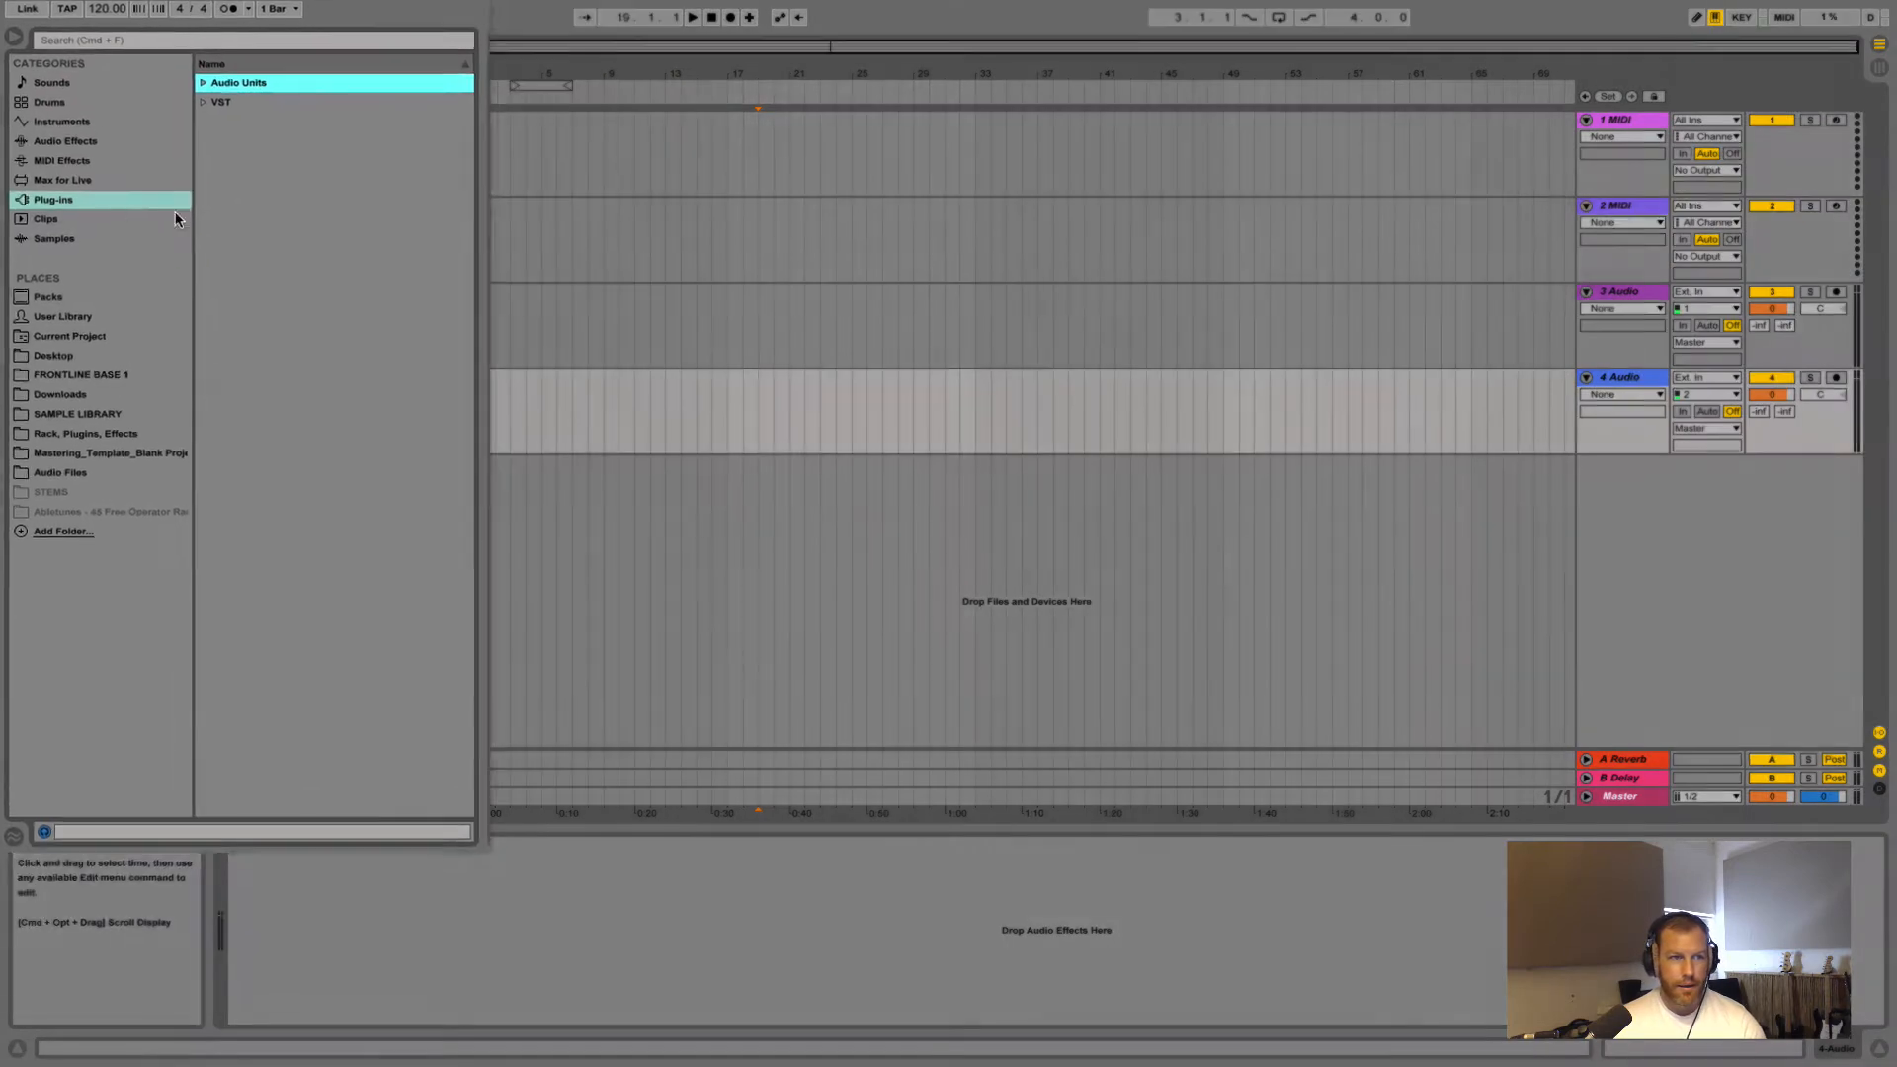
Look through the lists of the Clips and Samples categories, returning to the start of the samples list
{"action": "left_click", "coordinate": [129, 221]}
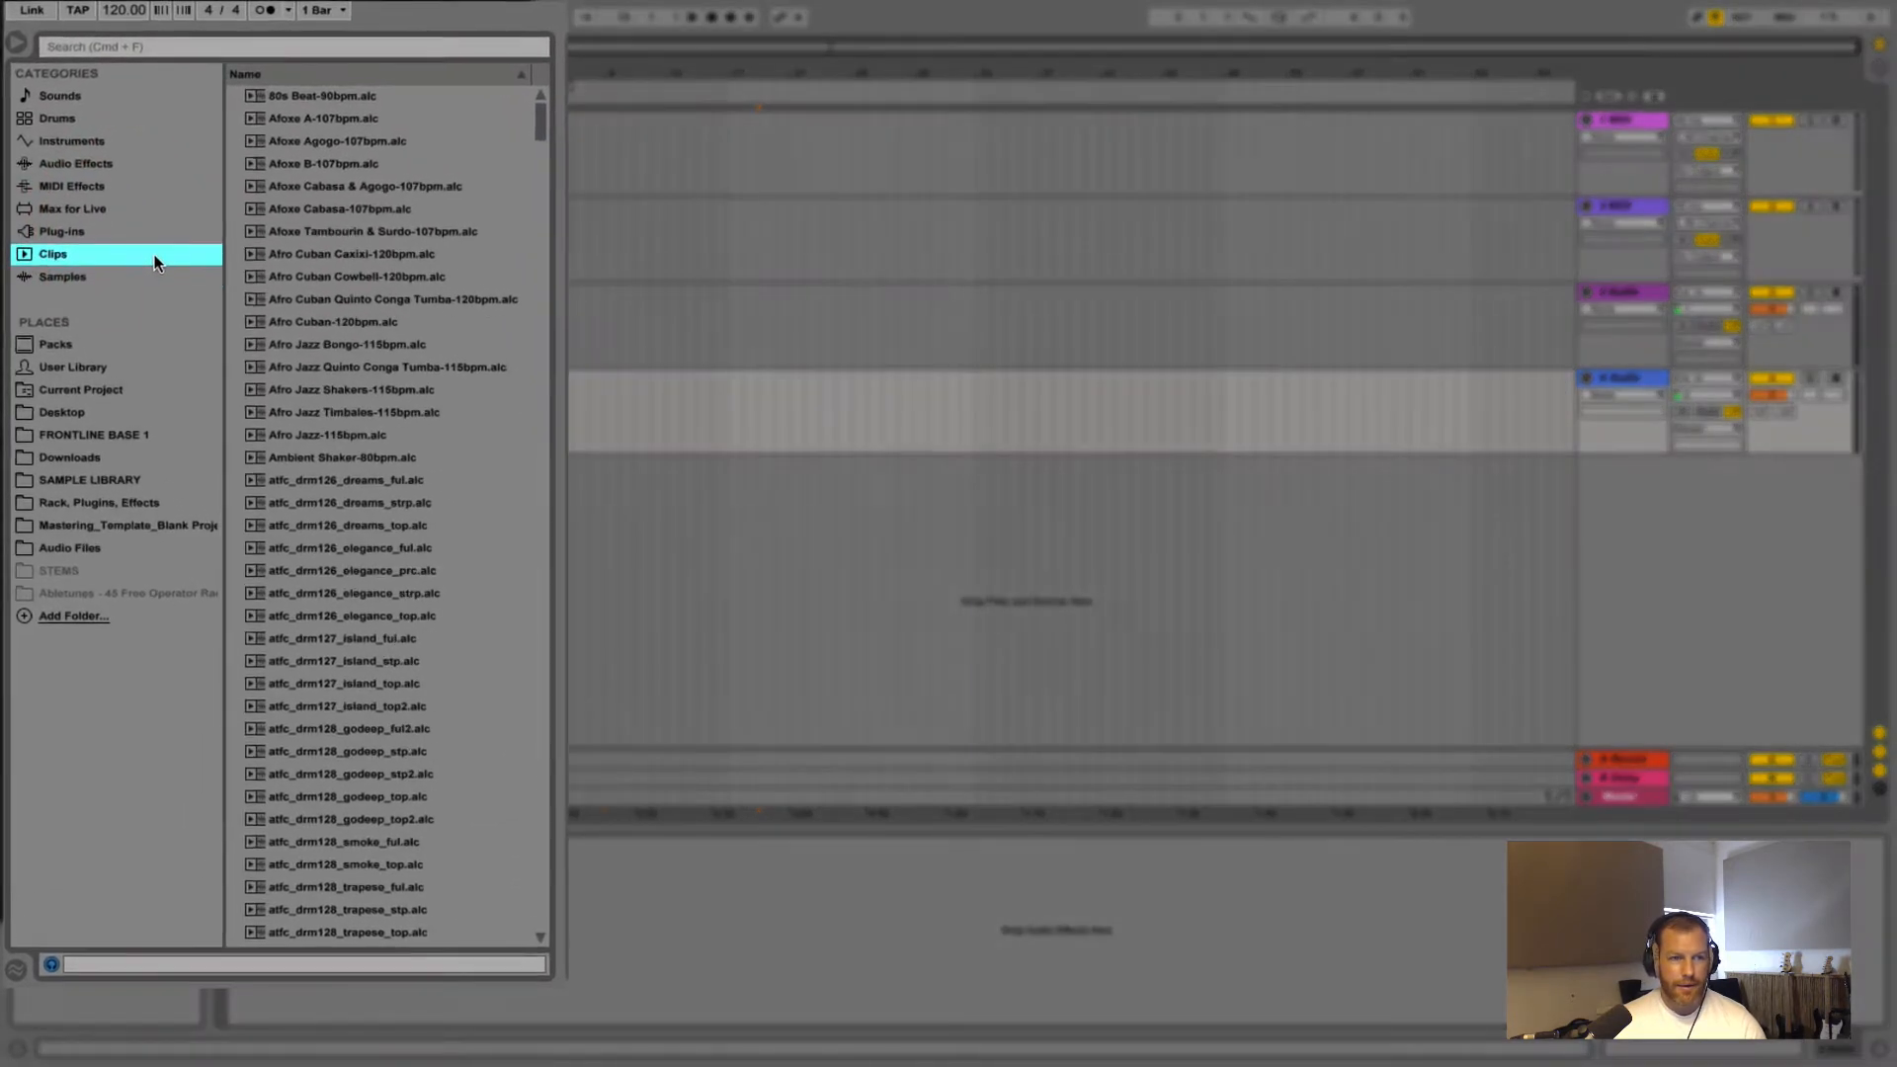
{"action": "scroll", "coordinate": [368, 277], "scroll_direction": "down", "scroll_amount": 15}
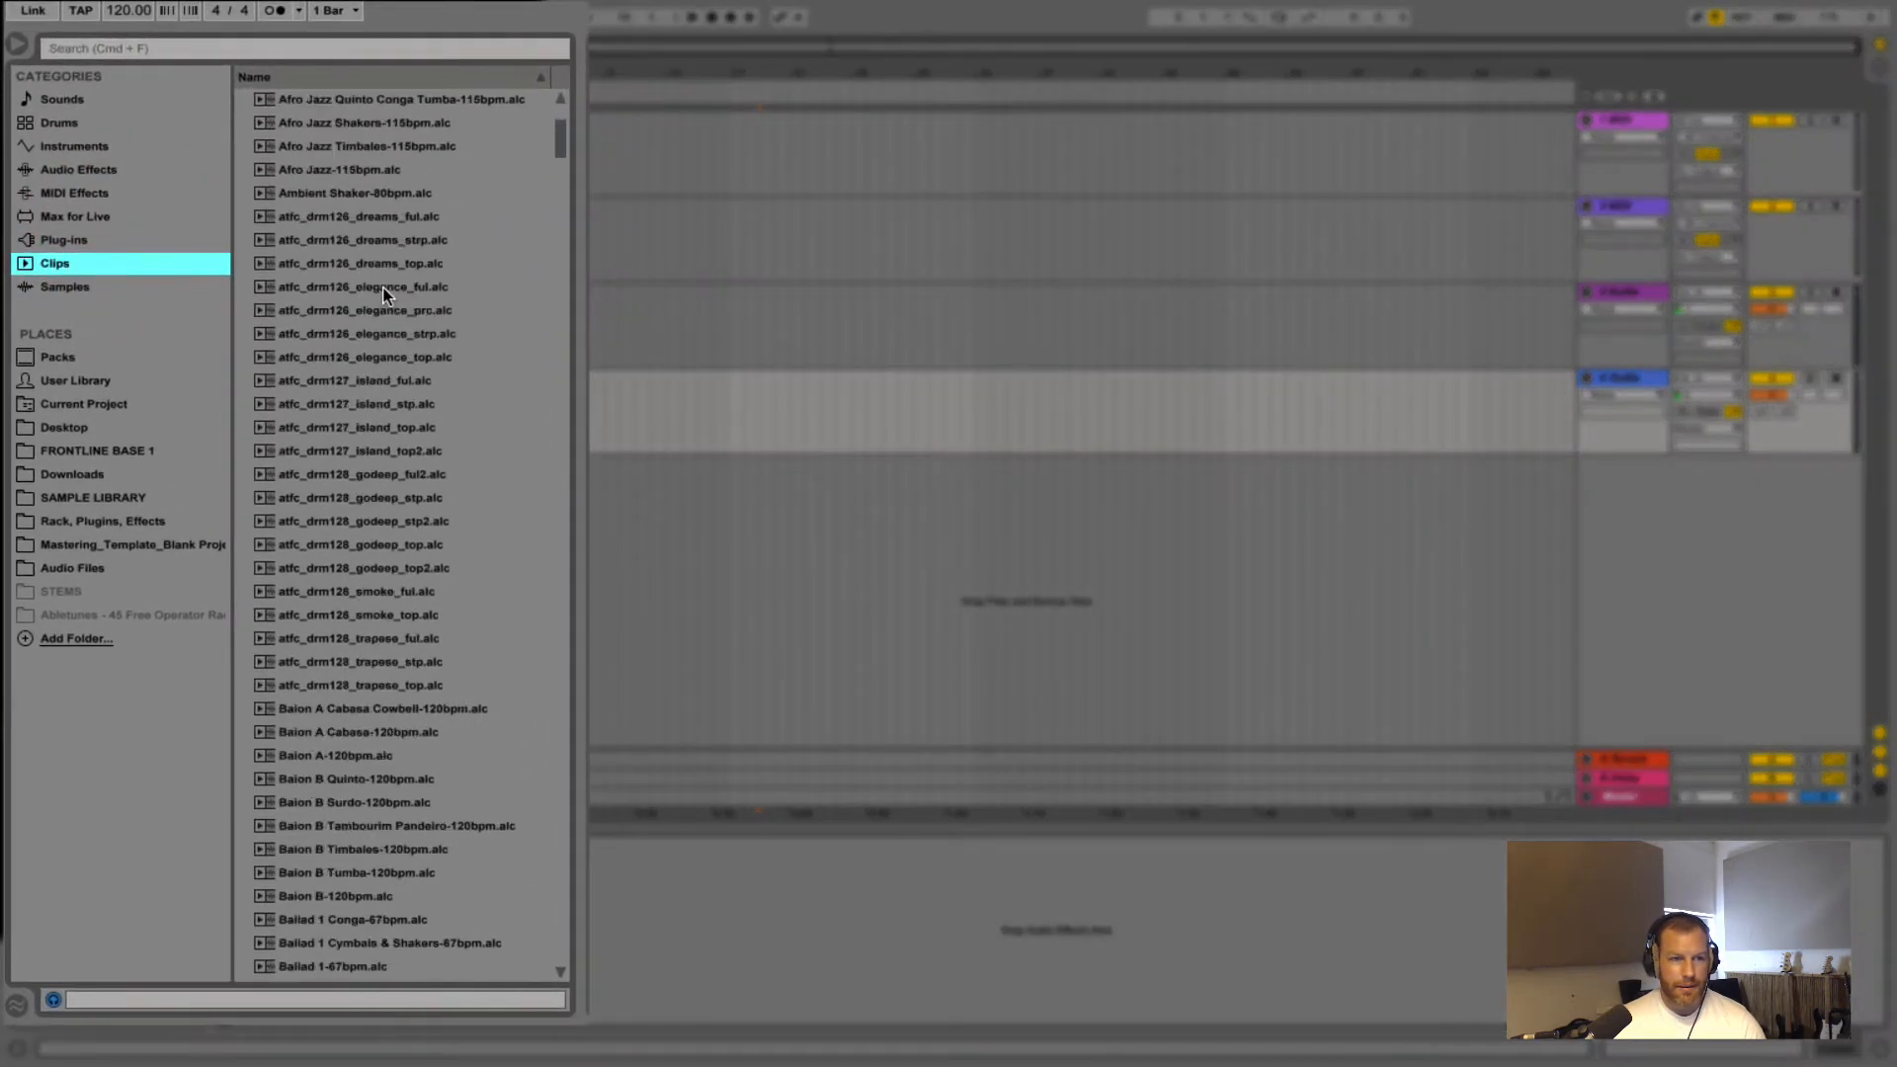
{"action": "scroll", "coordinate": [381, 287], "scroll_direction": "down", "scroll_amount": 15}
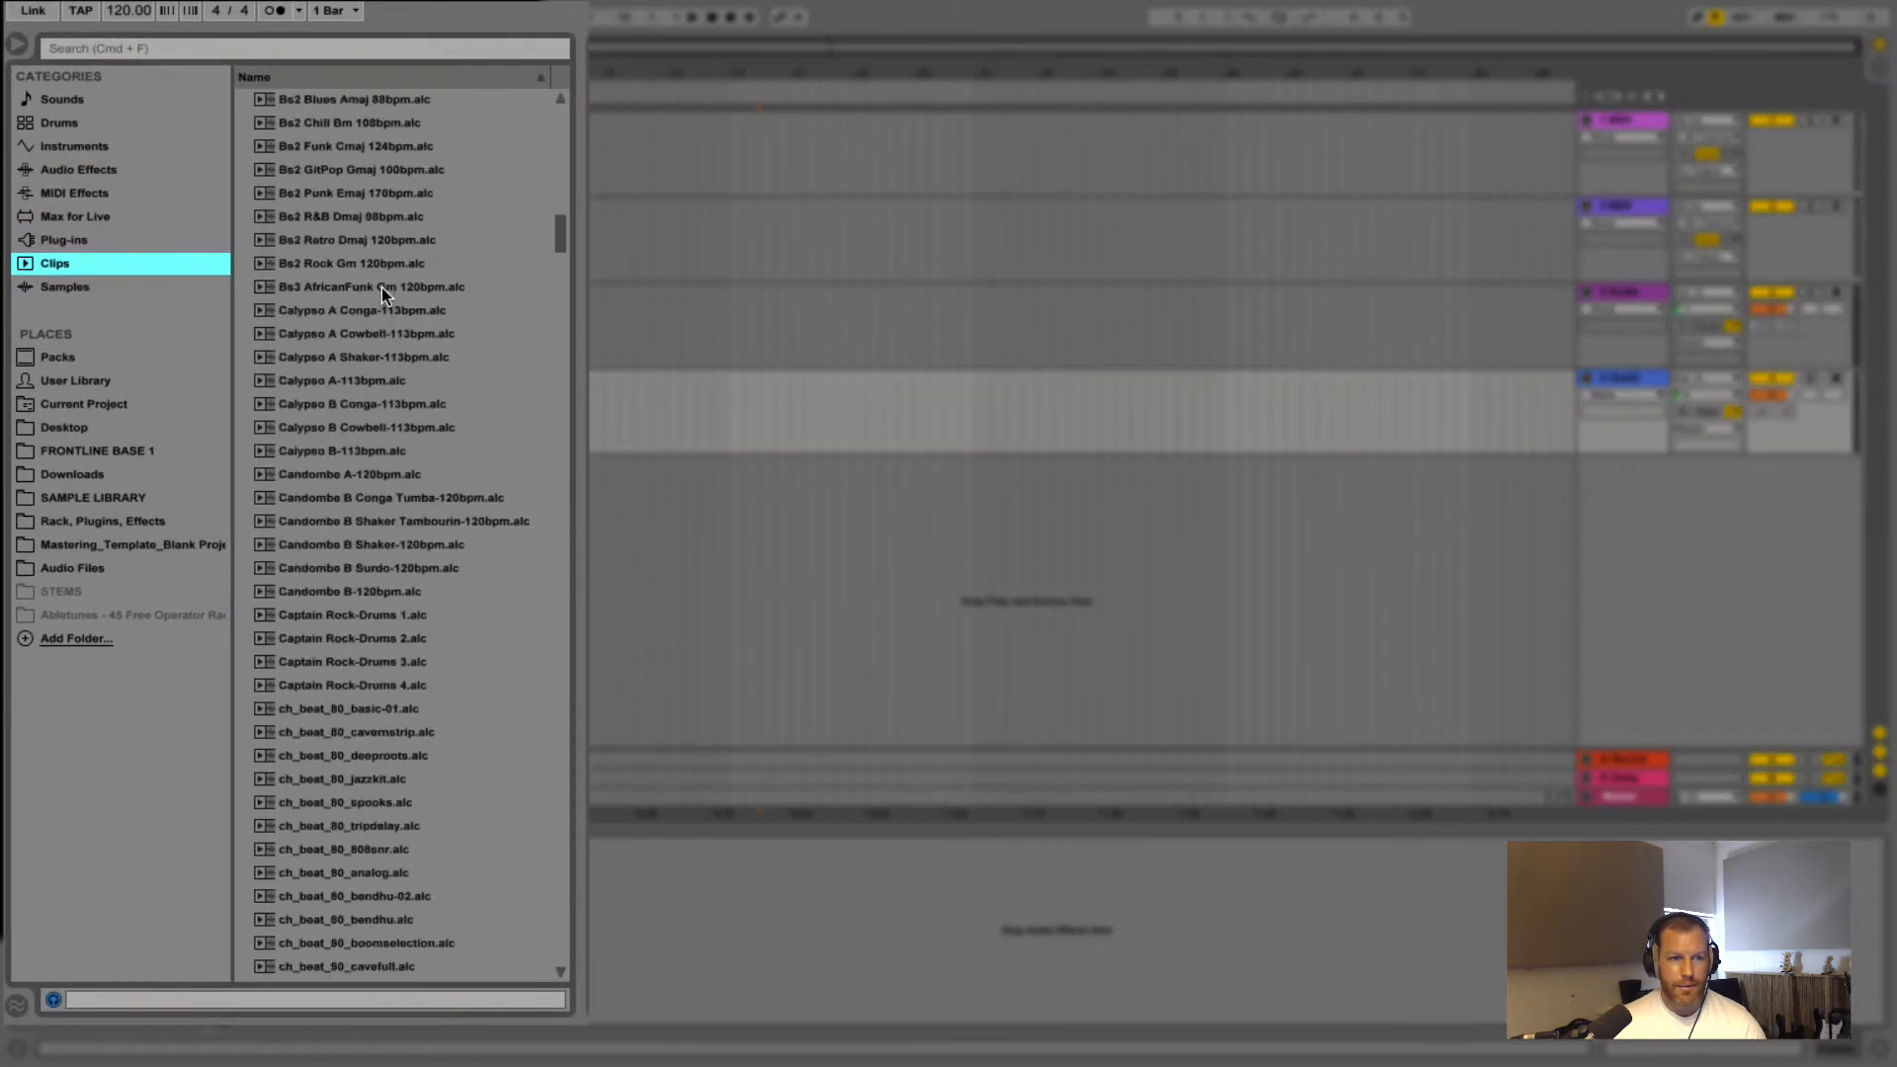
{"action": "left_click", "coordinate": [84, 287]}
{"action": "scroll", "coordinate": [342, 354], "scroll_direction": "down", "scroll_amount": 8}
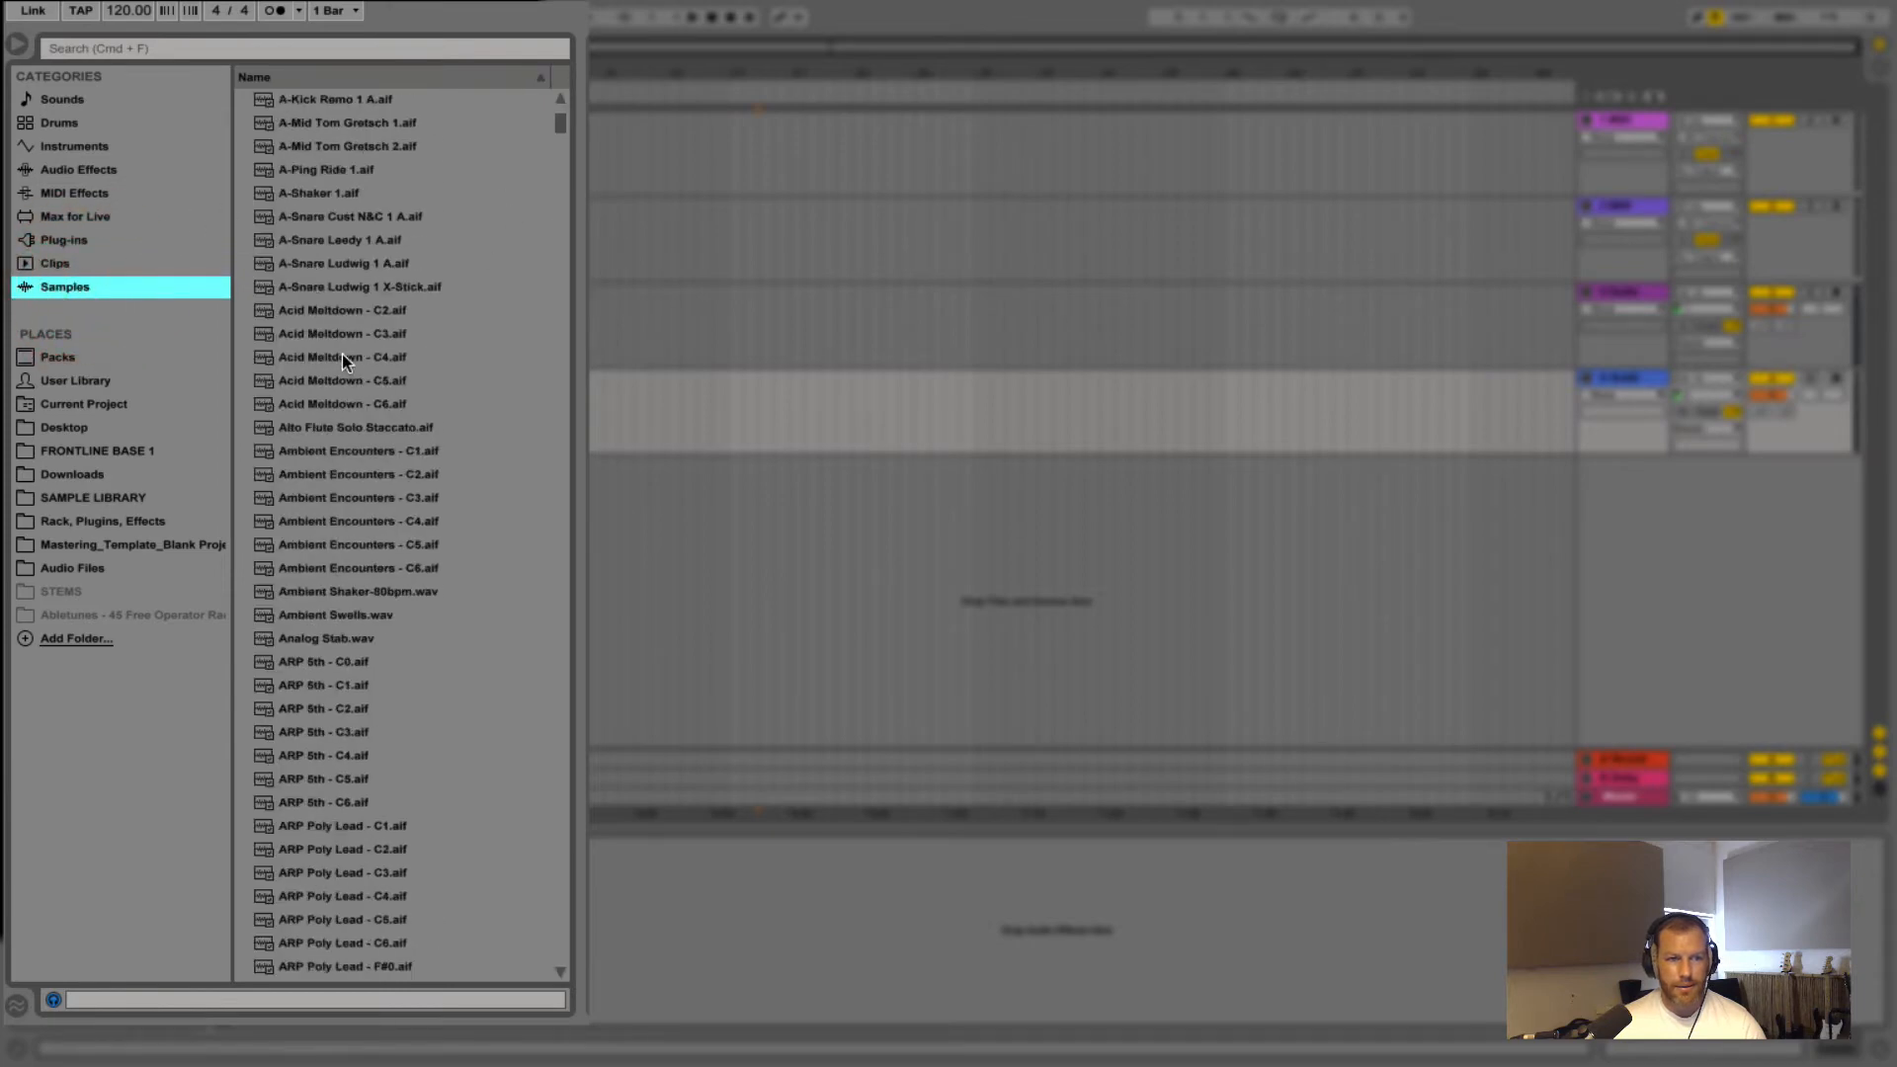
{"action": "mouse_move", "coordinate": [560, 122]}
{"action": "left_mouse_down"}
{"action": "mouse_move", "coordinate": [534, 516]}
{"action": "mouse_move", "coordinate": [551, 953]}
{"action": "mouse_move", "coordinate": [567, 91]}
{"action": "left_mouse_up"}
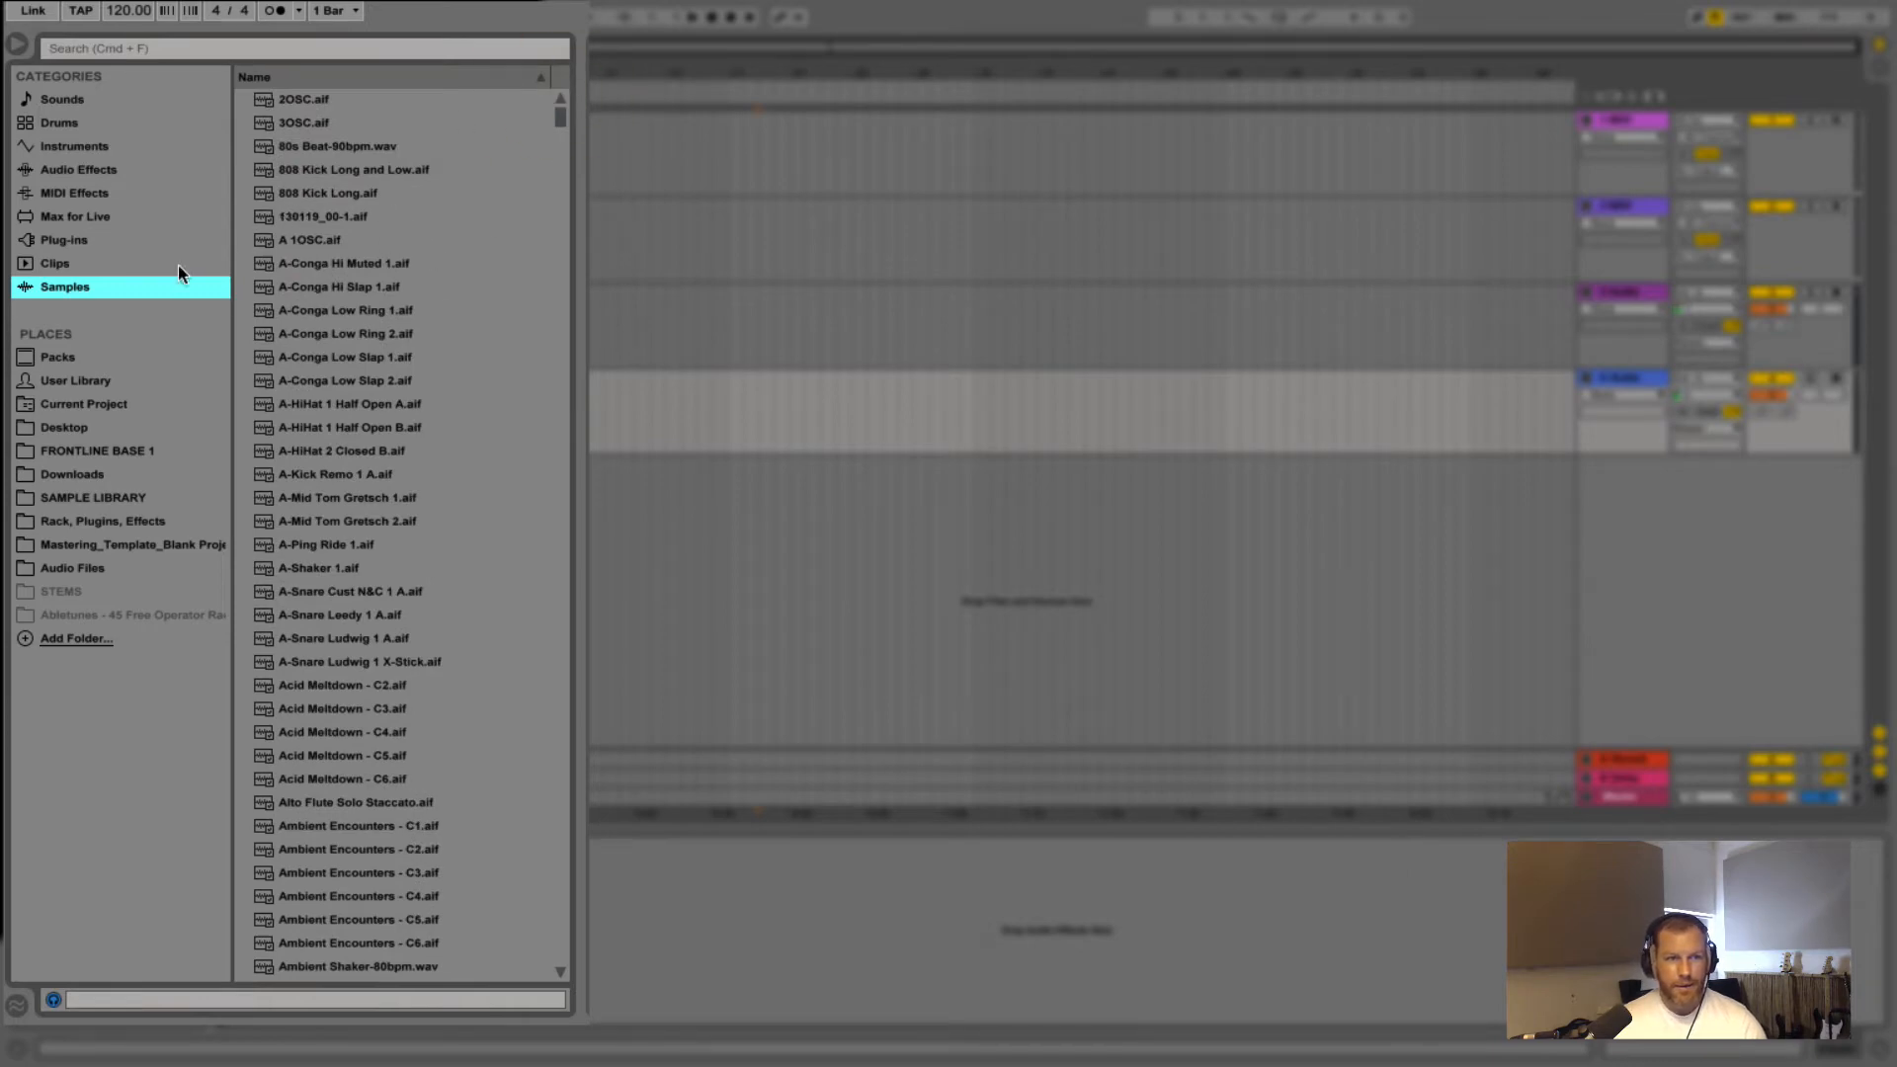
View the installed Packs, switch to Chrome and examine the Packs by Sample Magic page
{"action": "left_click", "coordinate": [55, 360]}
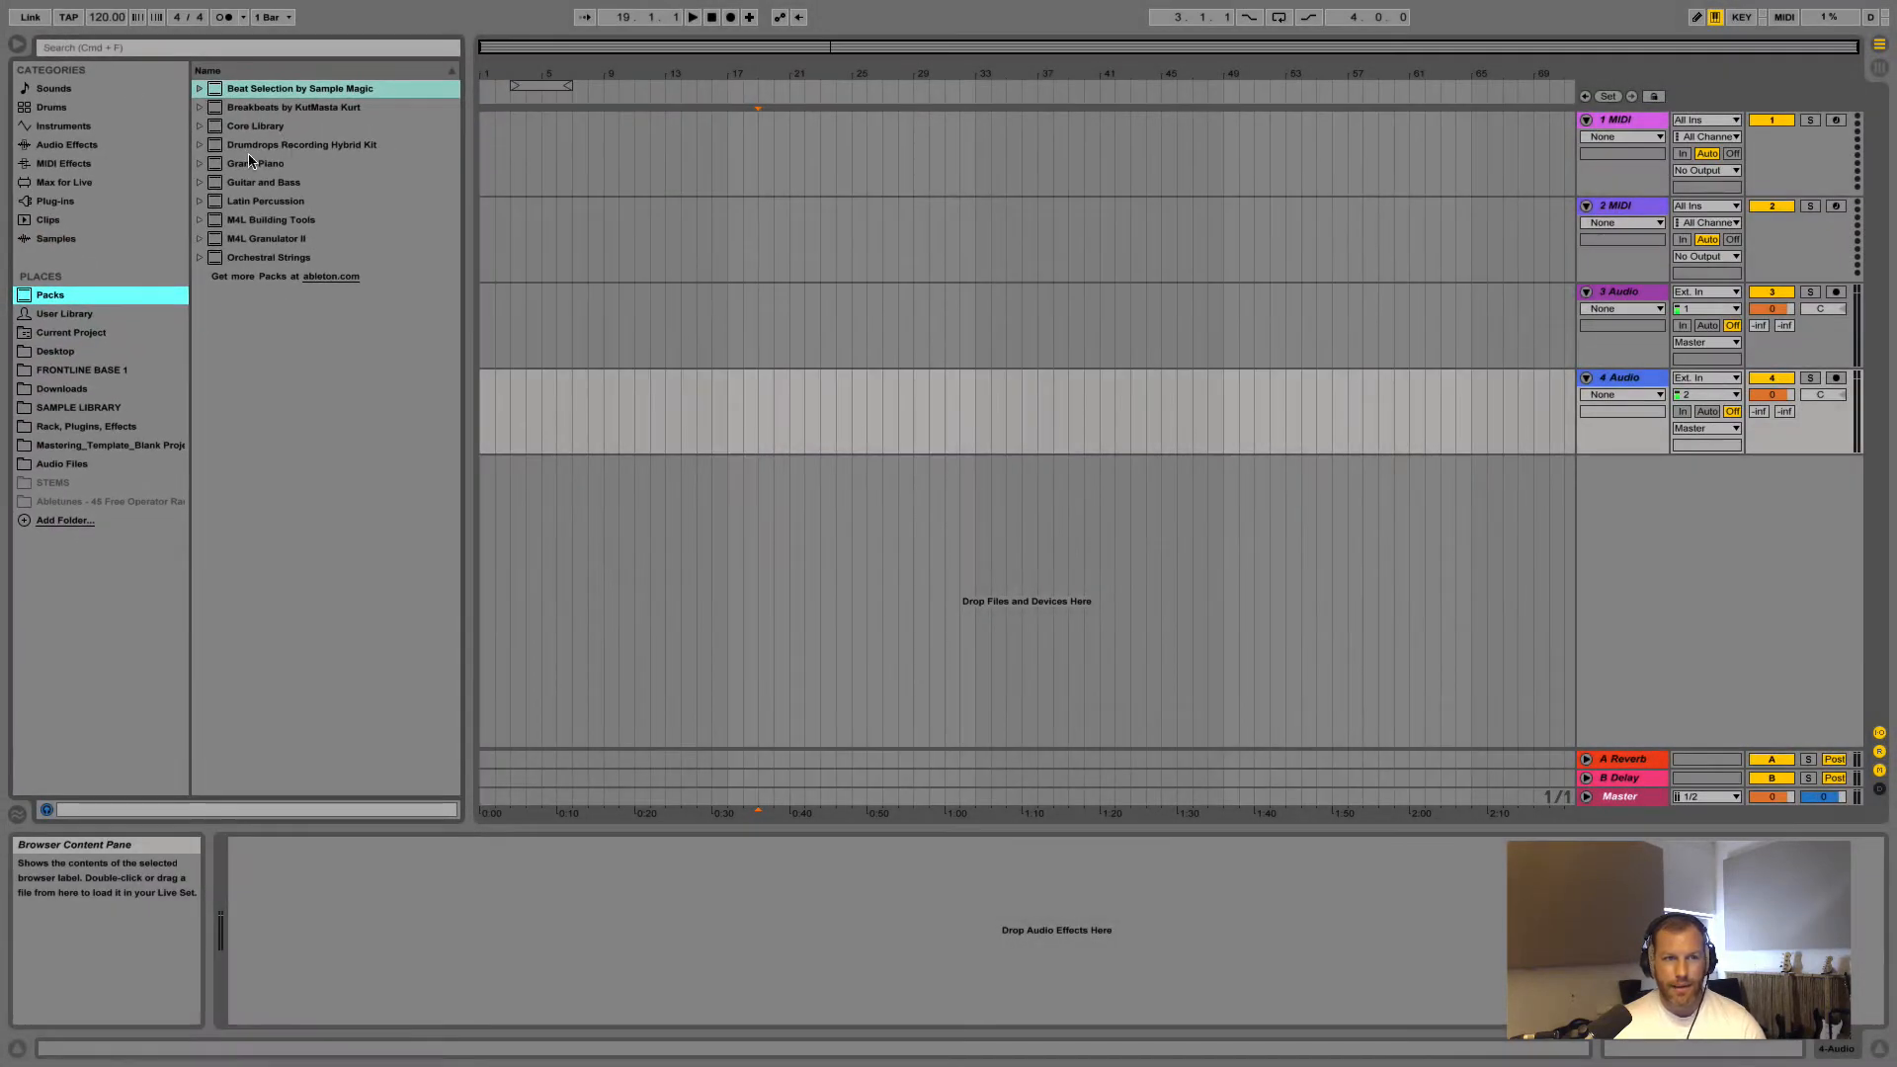
{"action": "key", "text": "ctrl+Up"}
{"action": "left_click", "coordinate": [679, 434]}
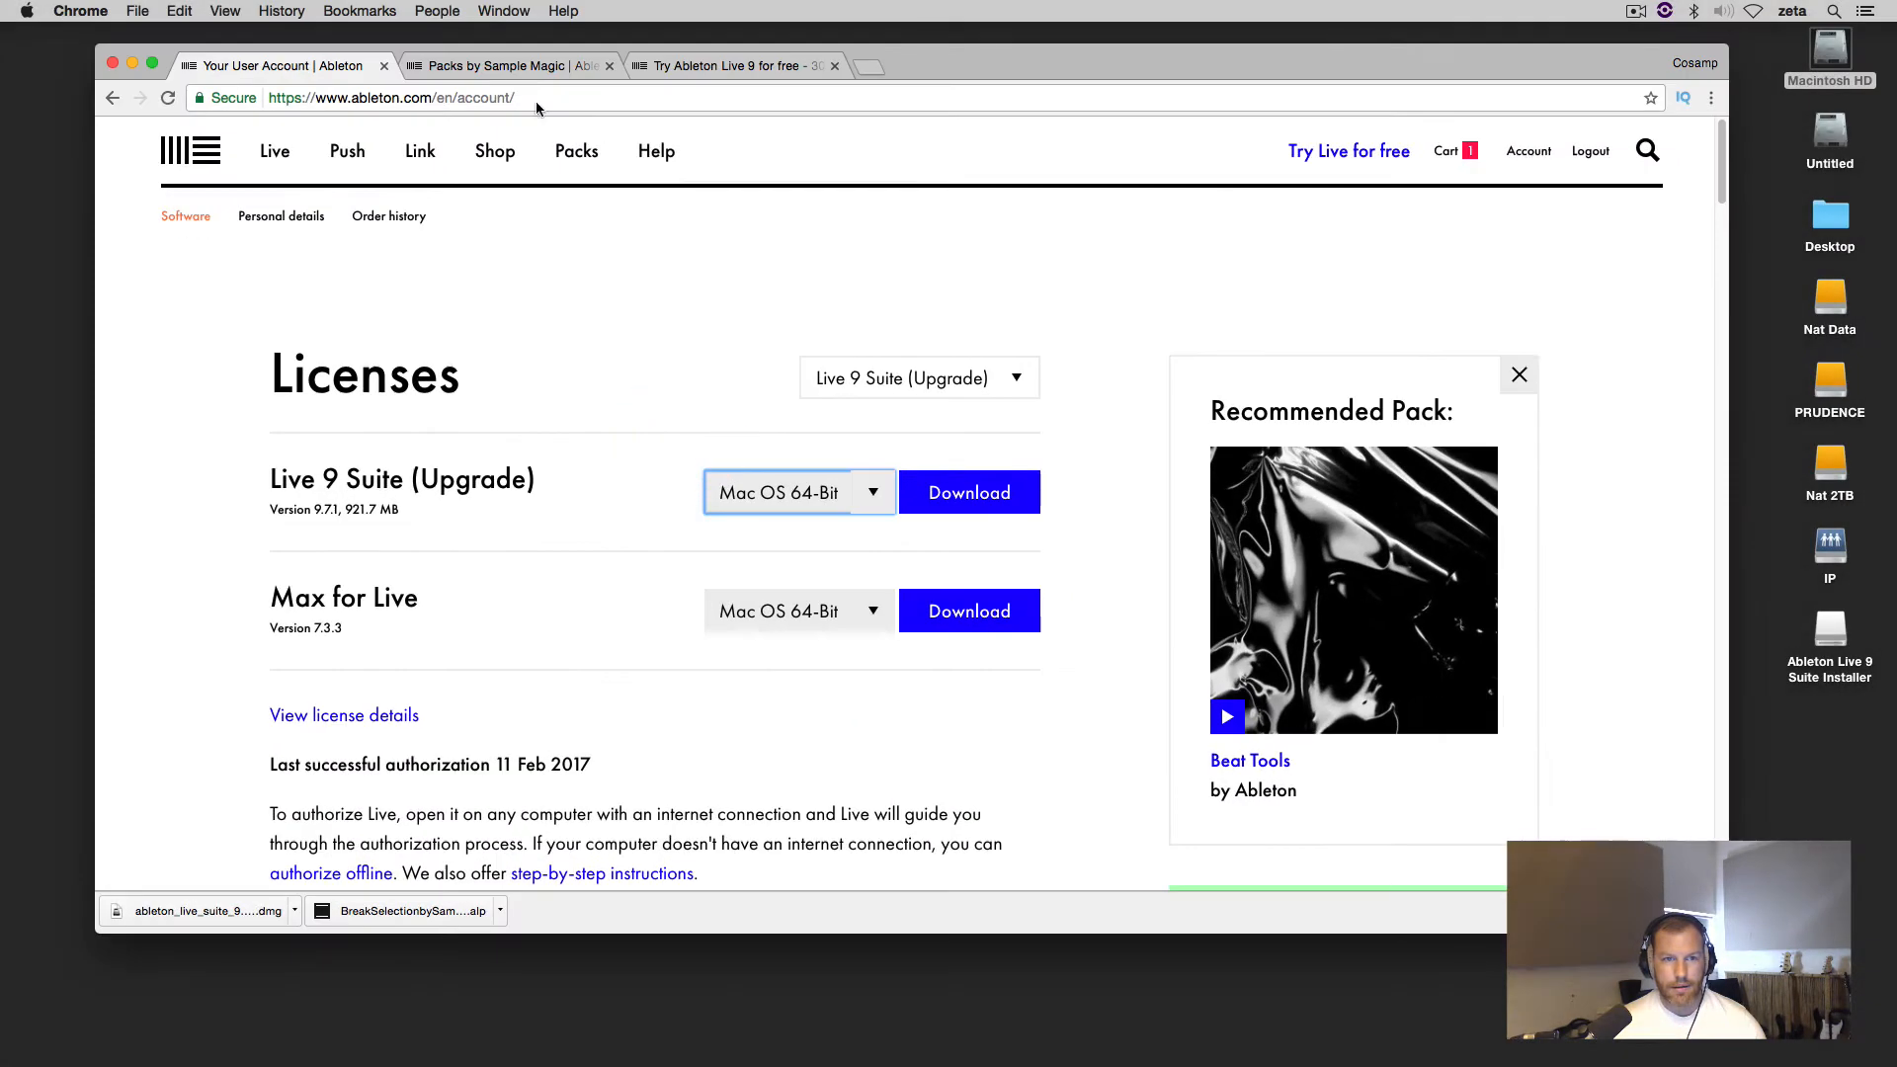
{"action": "left_click", "coordinate": [506, 65]}
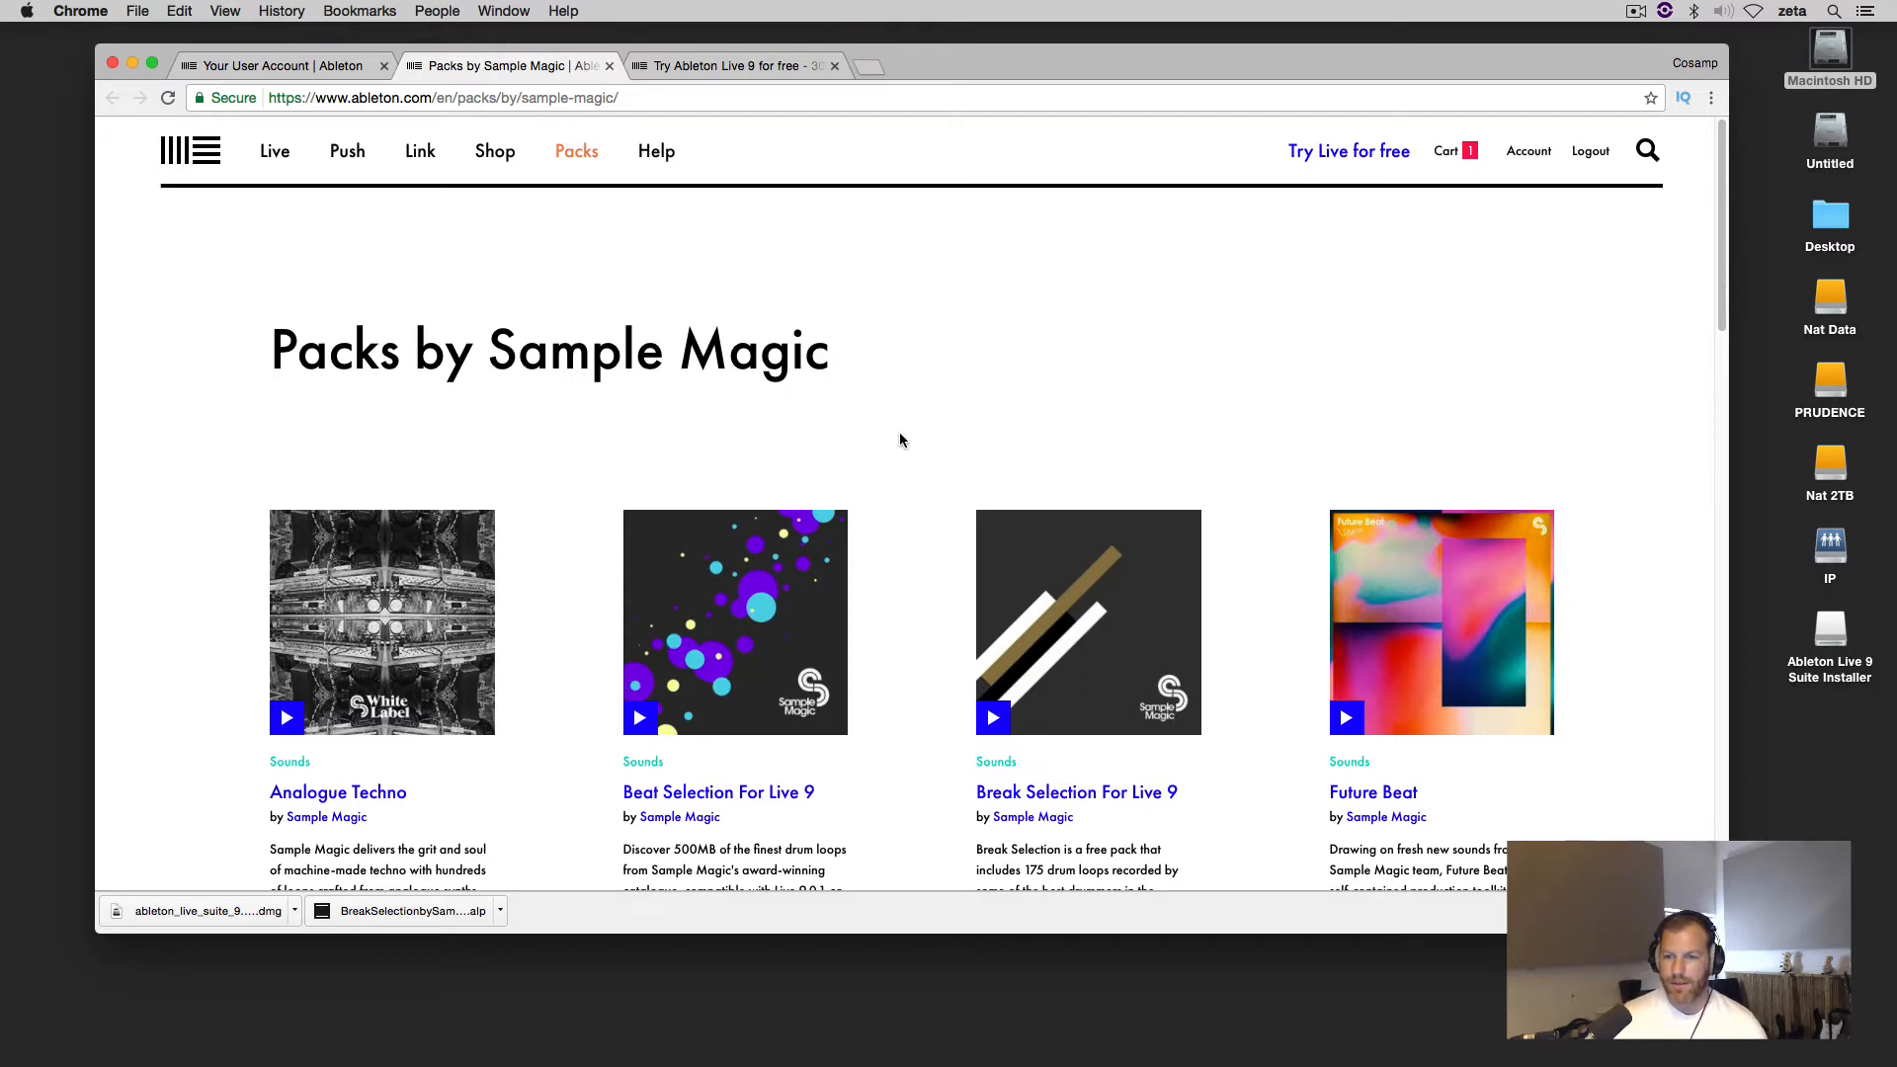
{"action": "scroll", "coordinate": [902, 435], "scroll_direction": "down", "scroll_amount": 5}
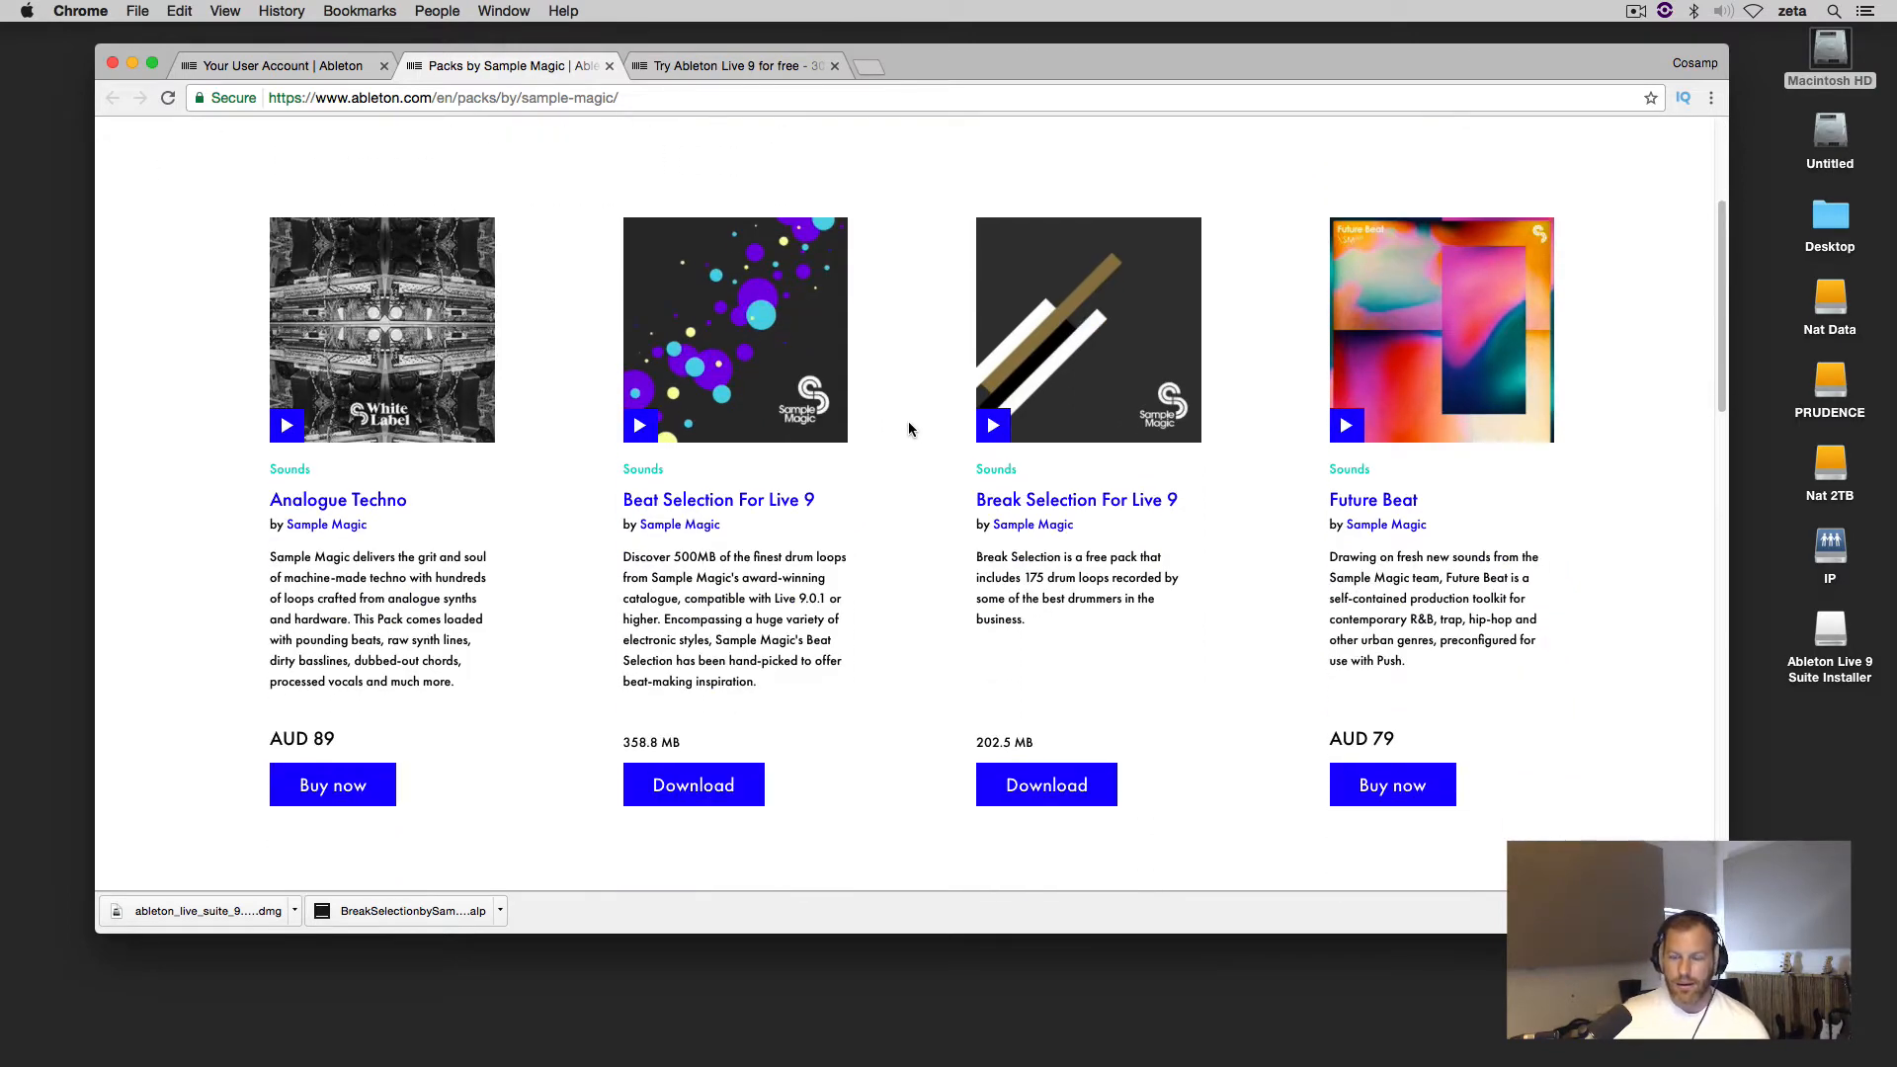
{"action": "scroll", "coordinate": [938, 425], "scroll_direction": "down", "scroll_amount": 1}
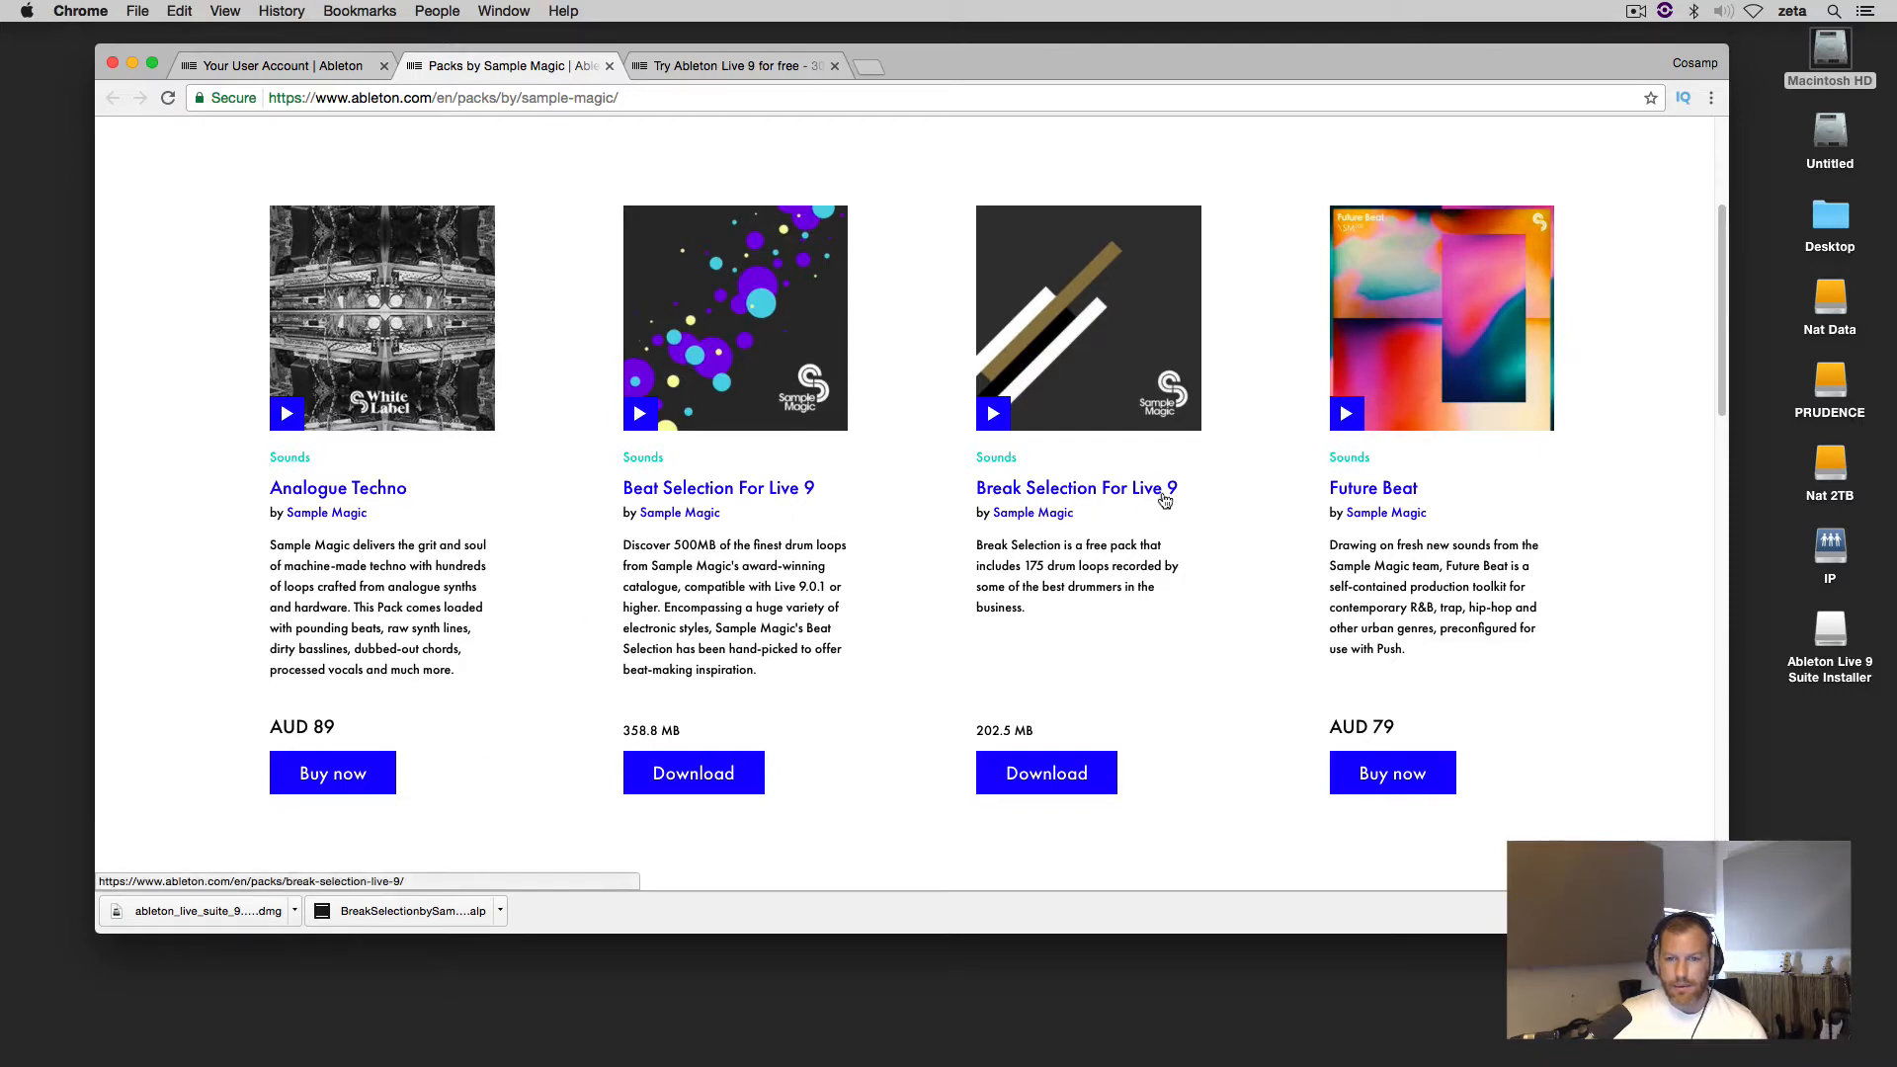
Open the downloaded Break Selection pack file to install it in Ableton Live, and close the pack's Help View
{"action": "left_click", "coordinate": [409, 908]}
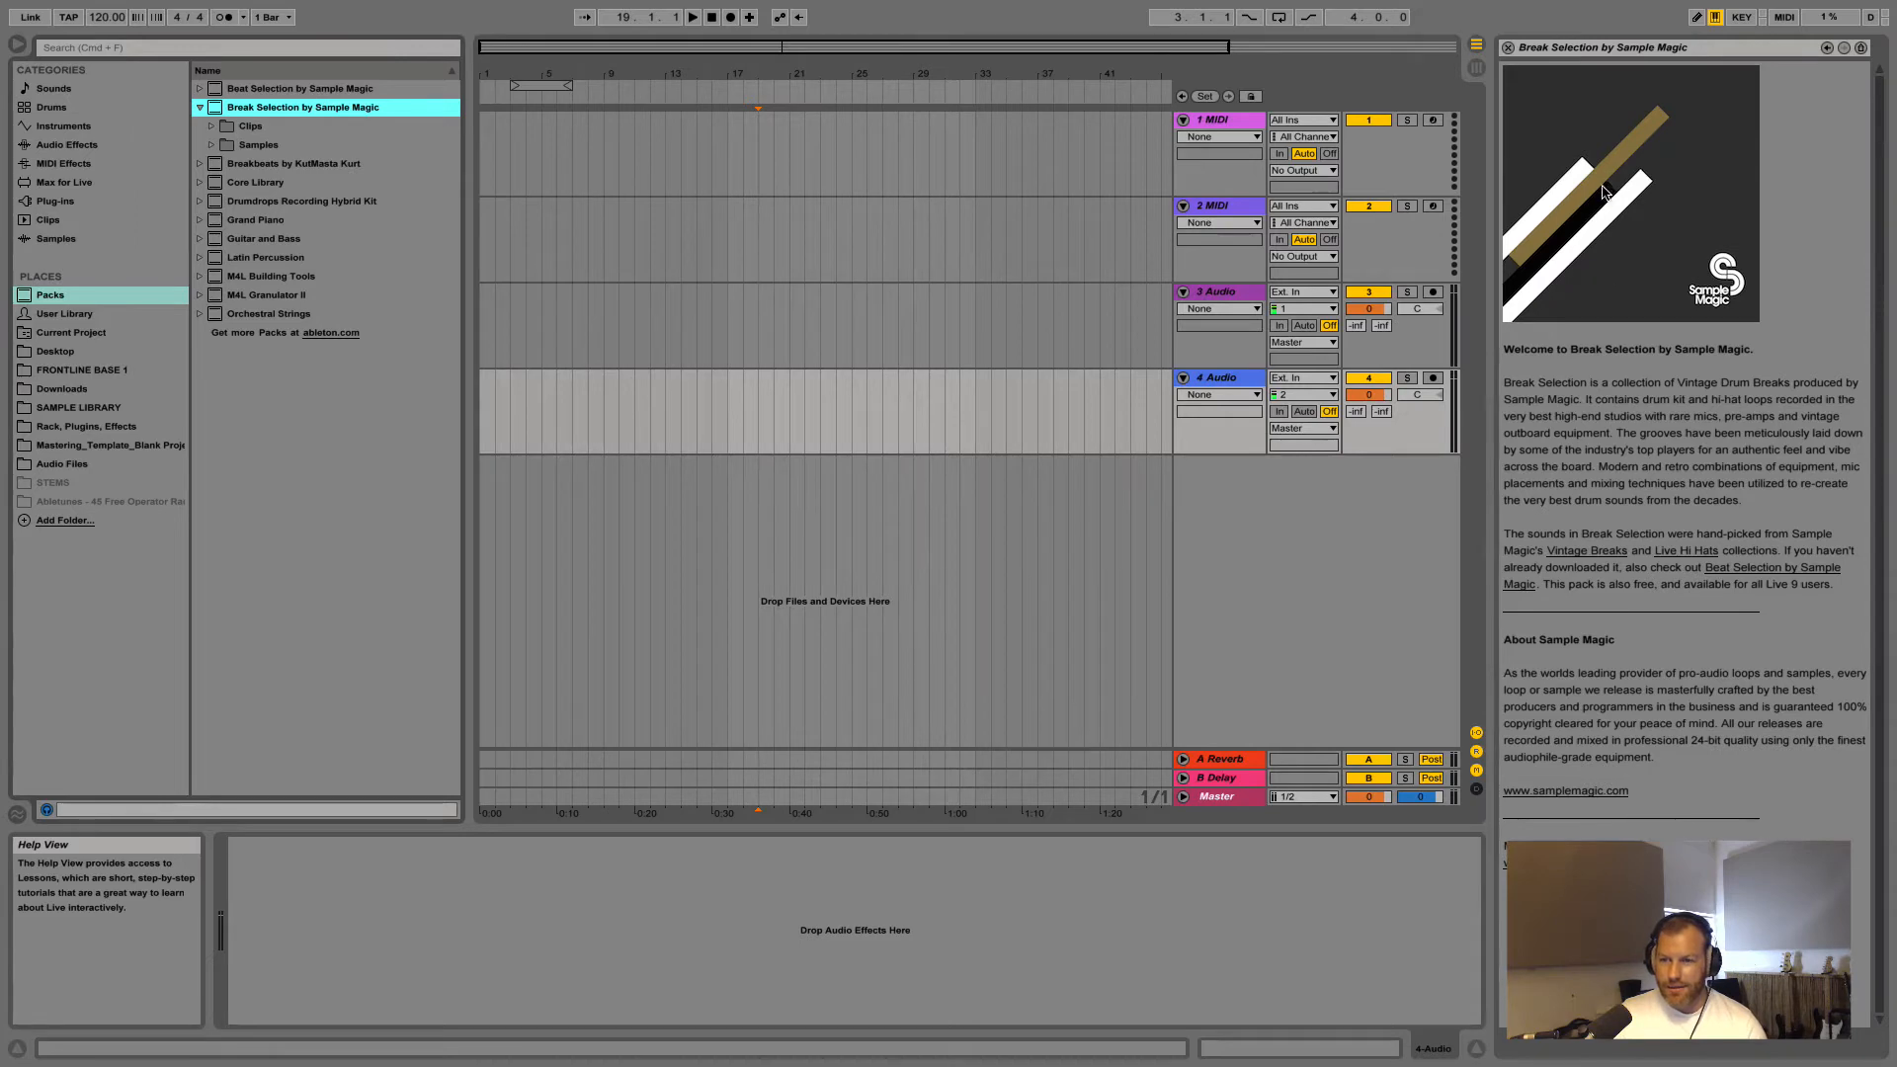
{"action": "left_click", "coordinate": [1509, 50]}
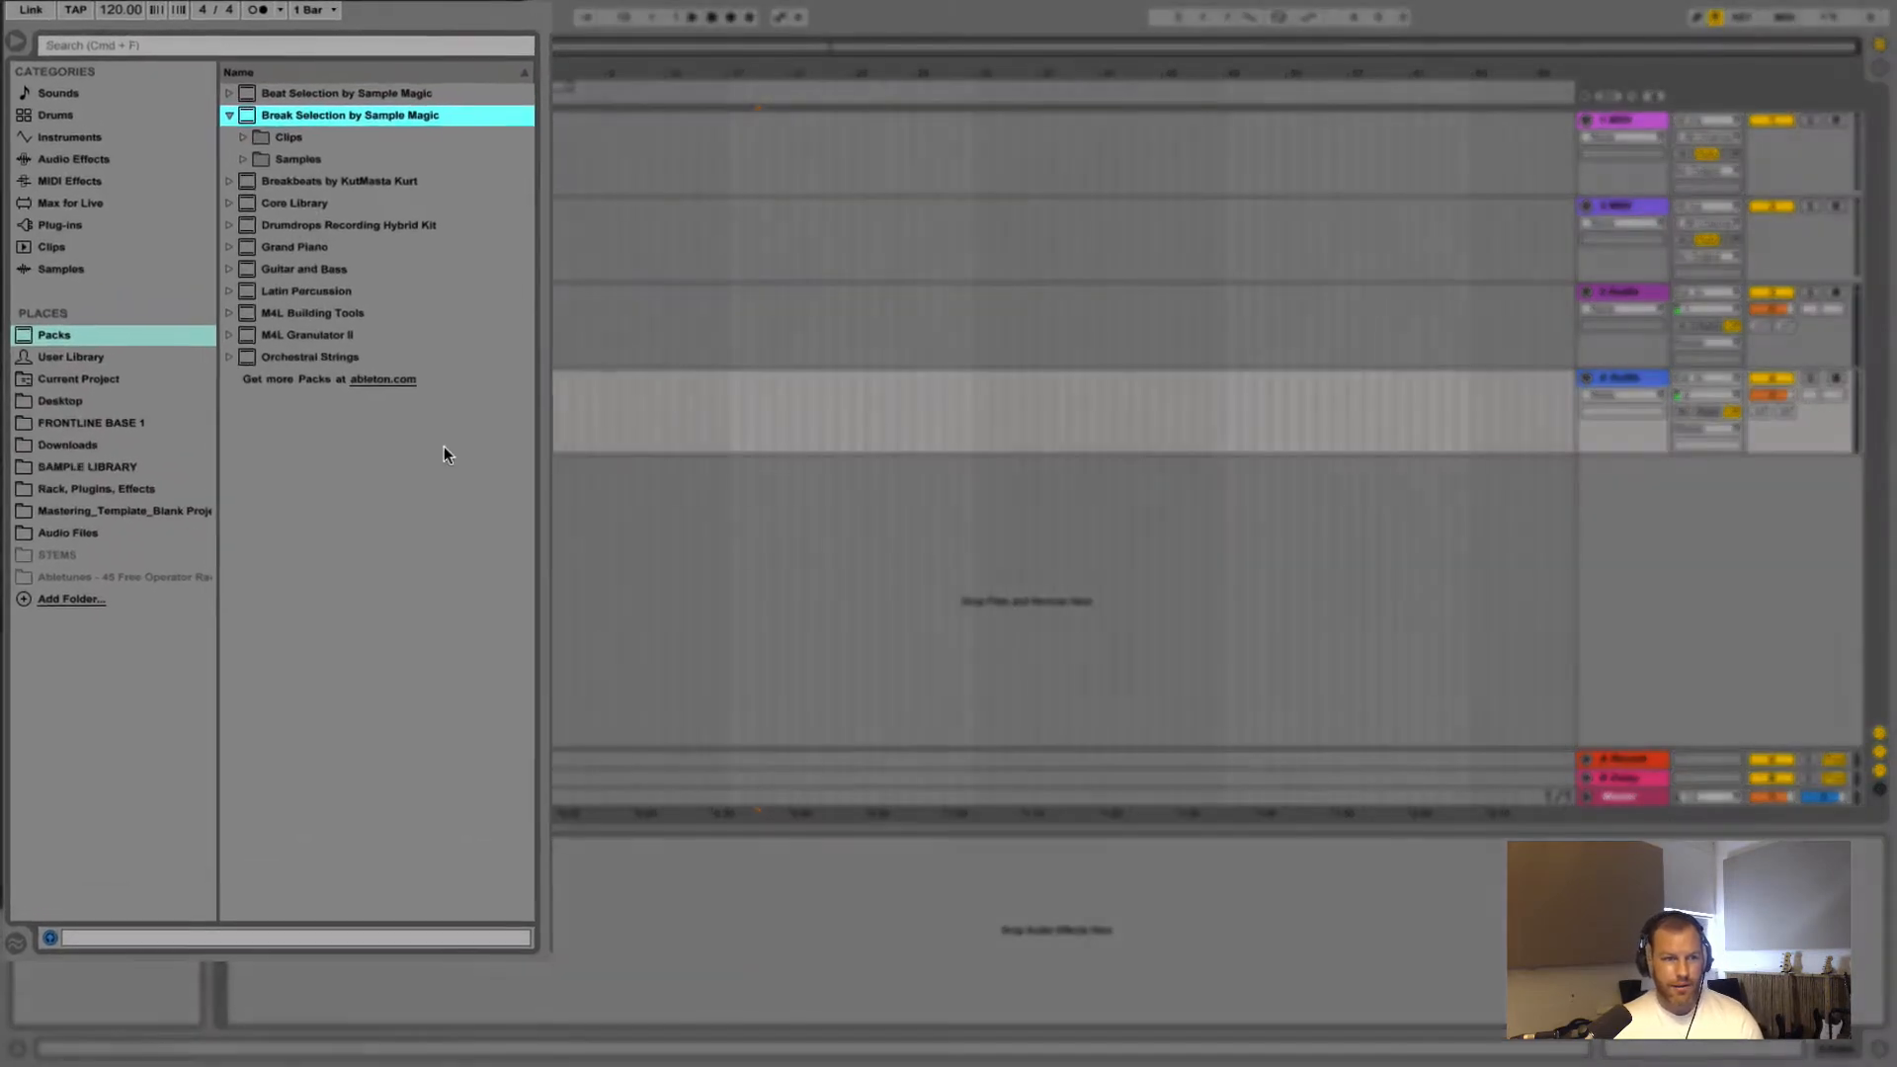
Expand the Break Selection by Sample Magic pack and its Samples folder to view the sample folders
{"action": "left_click", "coordinate": [245, 122]}
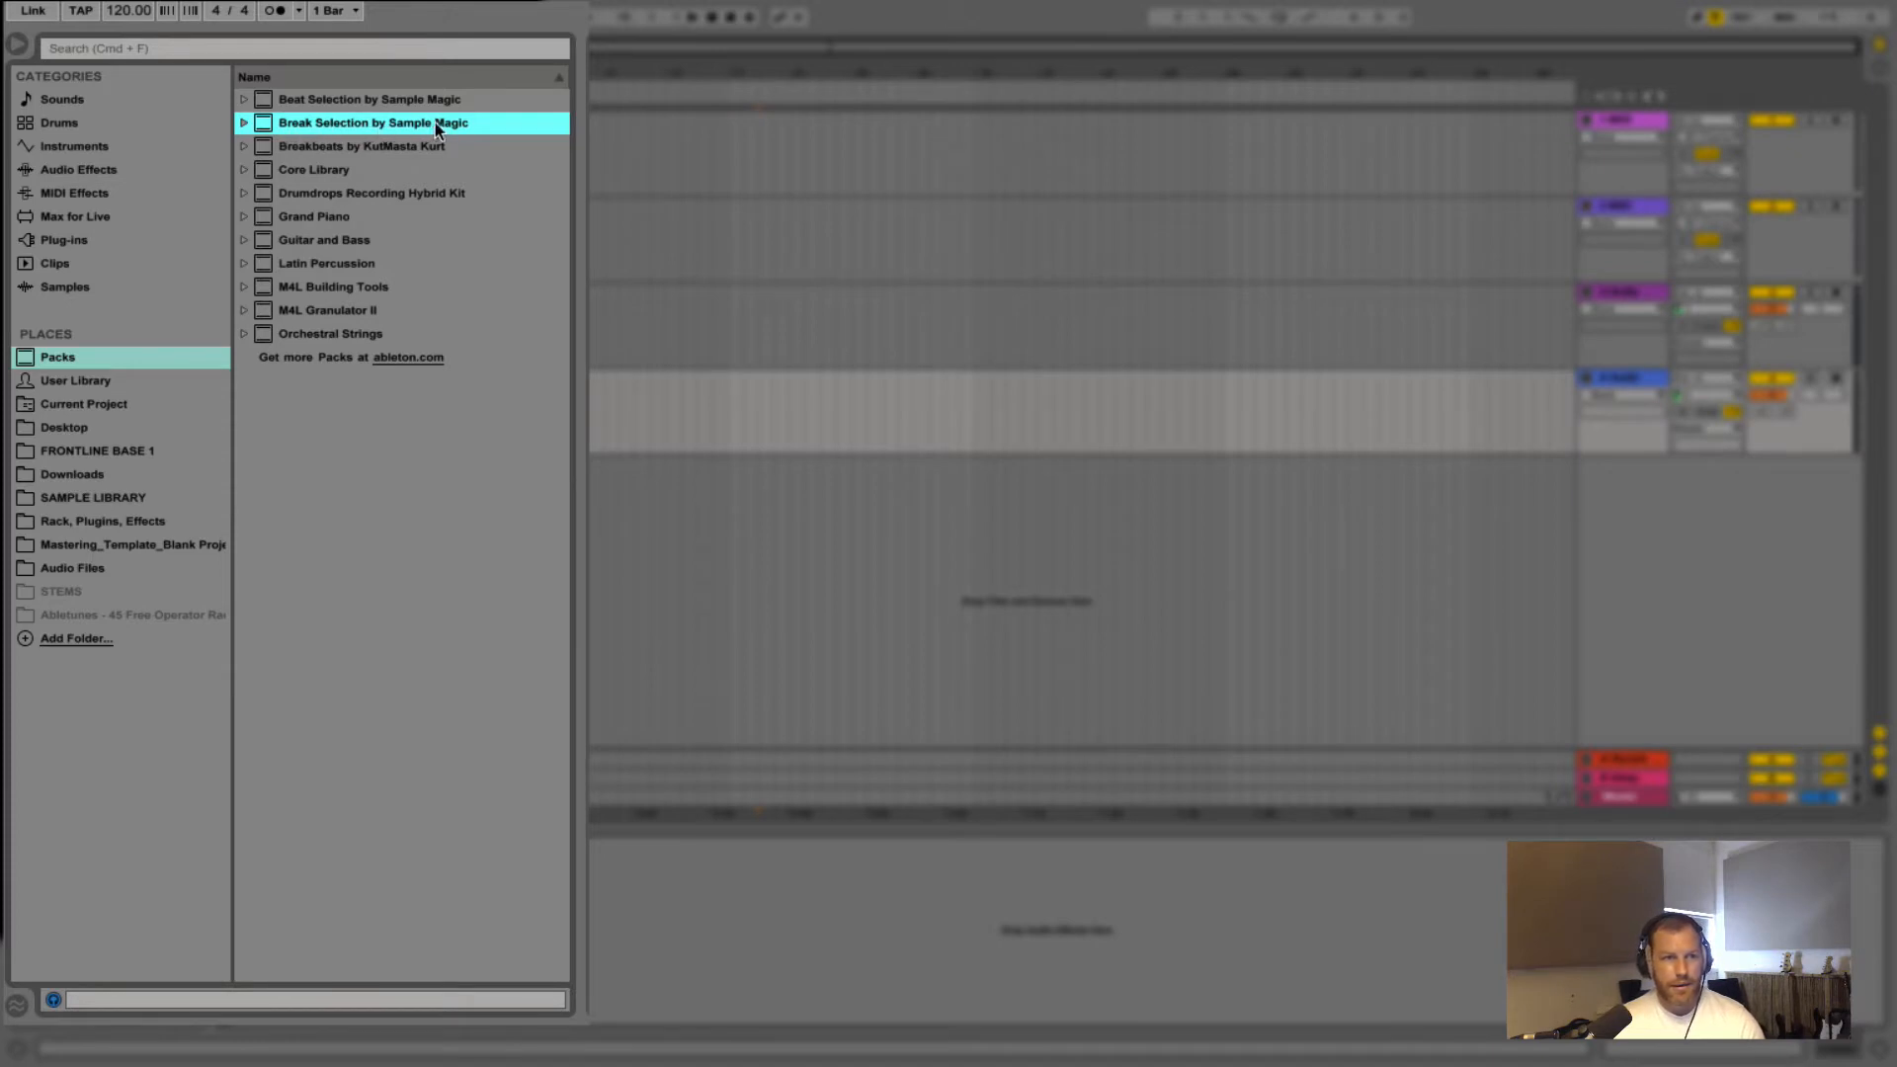
{"action": "left_click", "coordinate": [243, 122]}
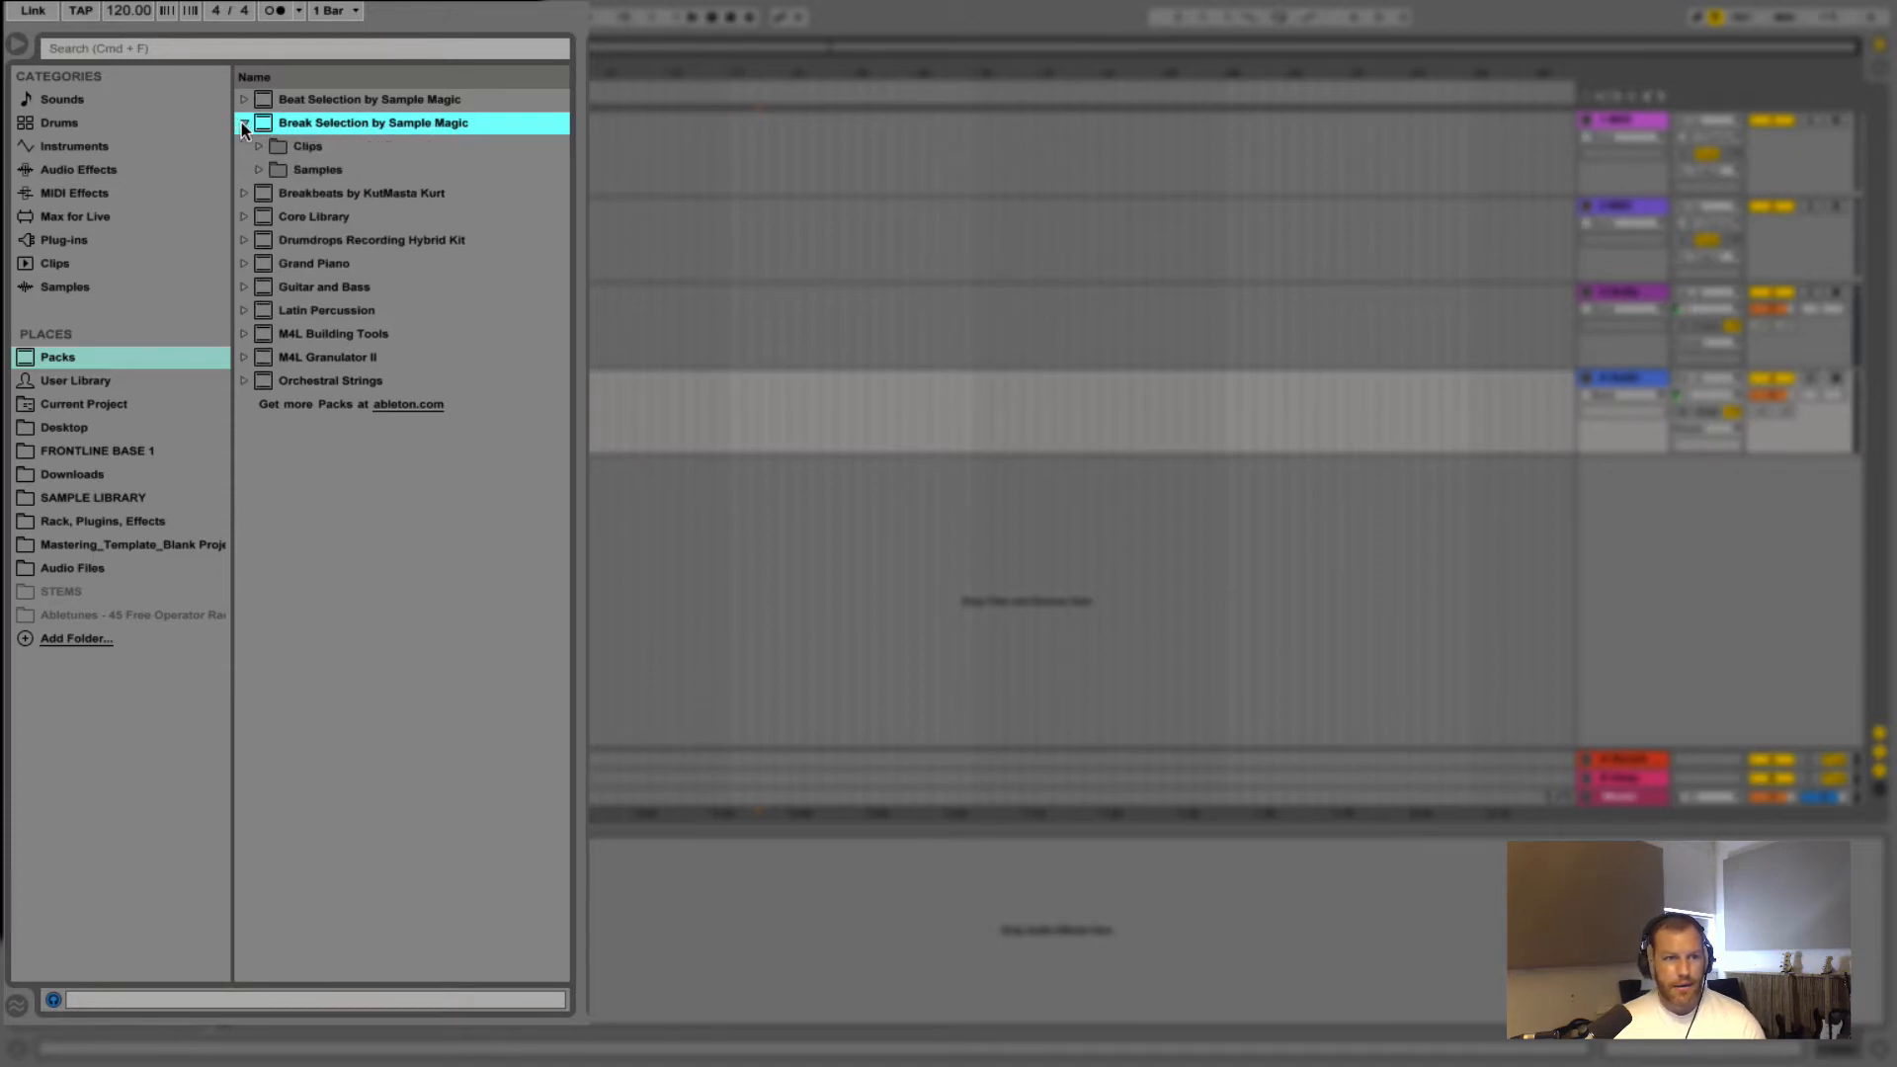
{"action": "left_click", "coordinate": [259, 171]}
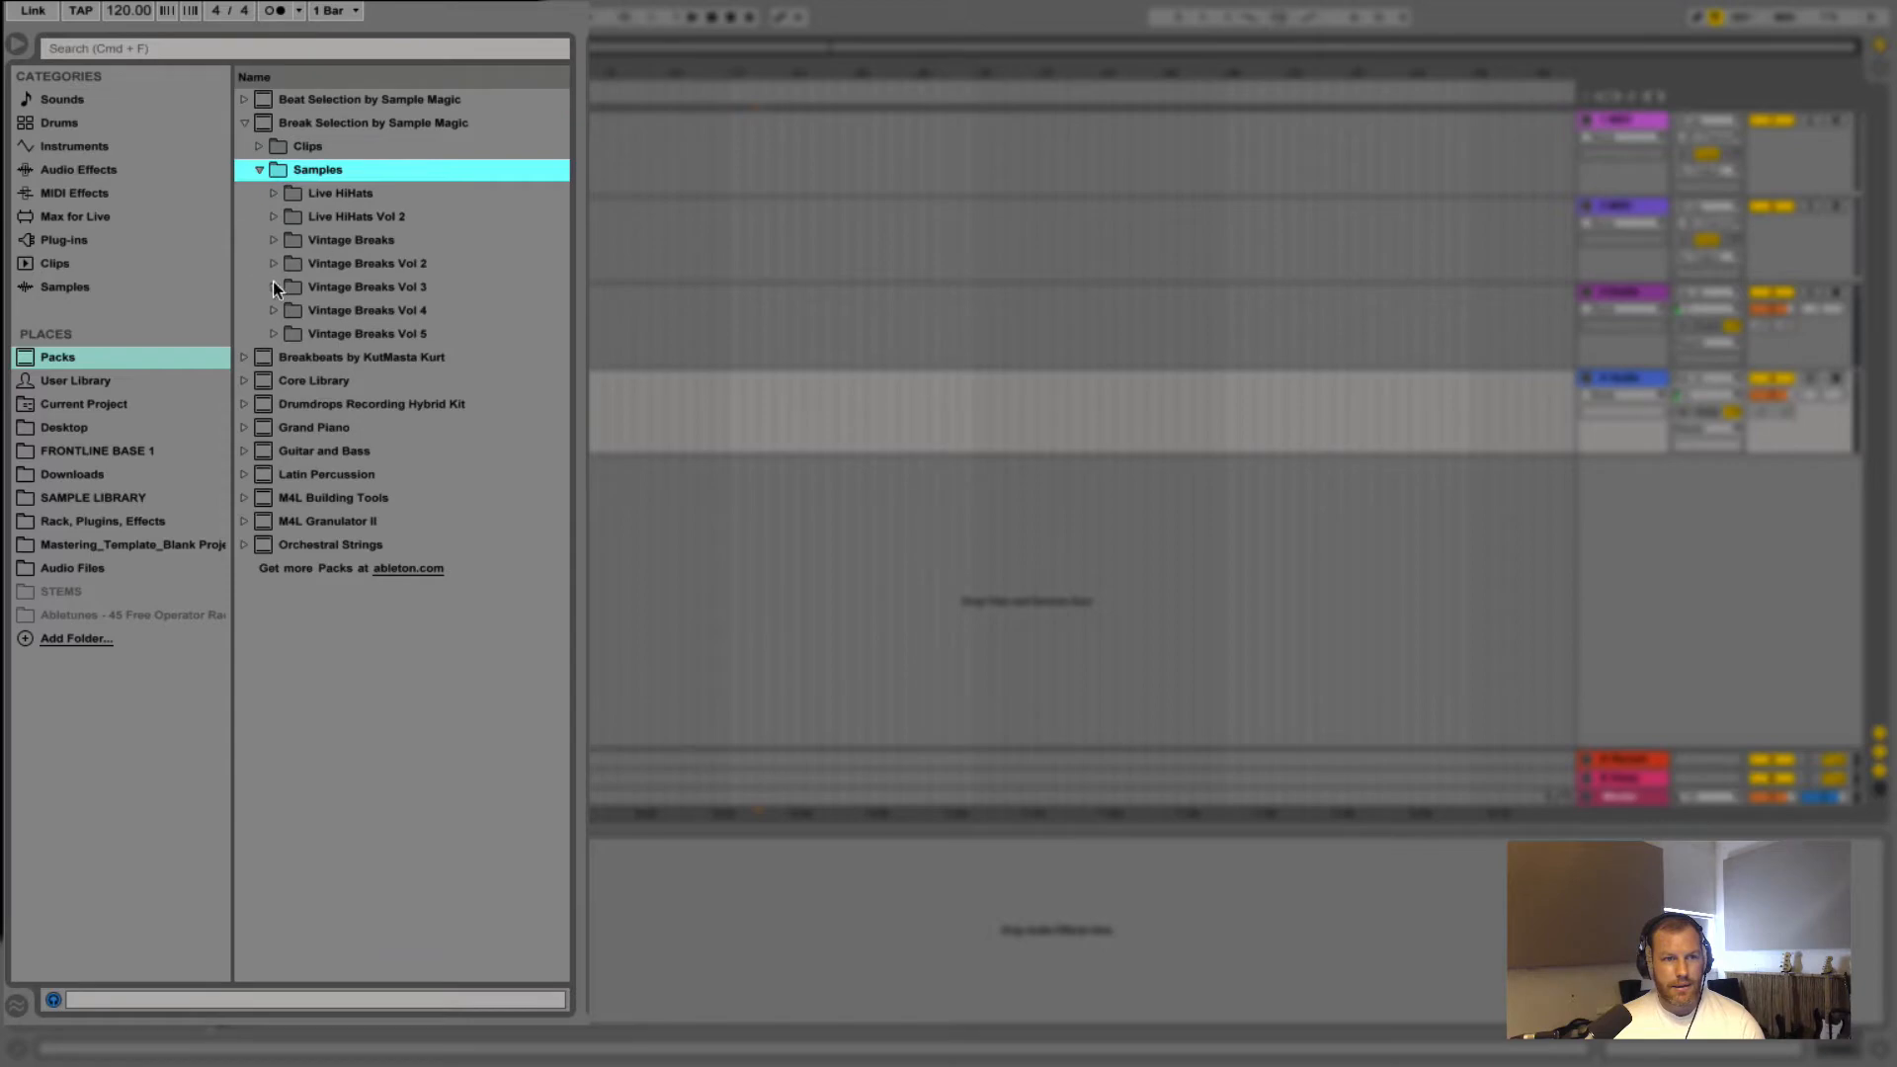
Audition clips in the Vintage Breaks folder of the pack's Clips, view the Vintage Breaks Vol 4 clips, and collapse the Clips folder
{"action": "left_click", "coordinate": [259, 146]}
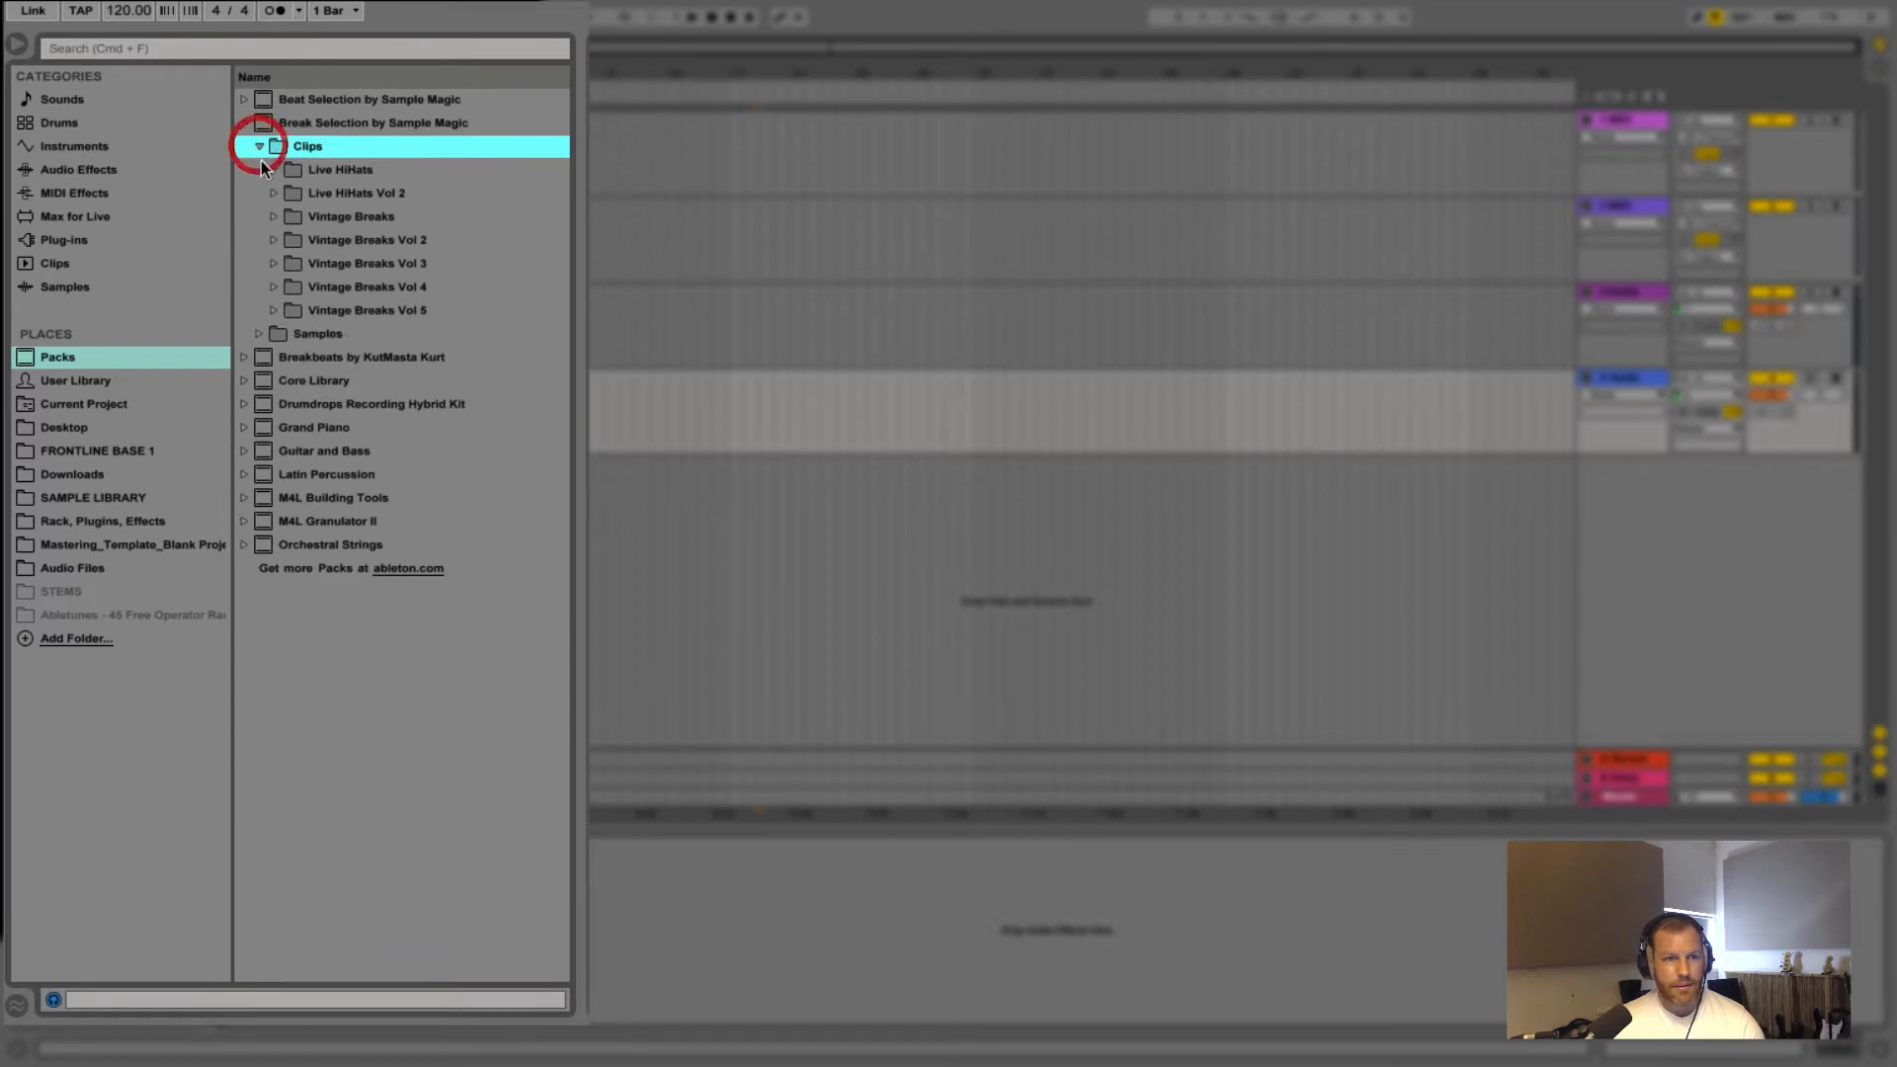
{"action": "left_click", "coordinate": [273, 216]}
{"action": "left_click", "coordinate": [341, 240]}
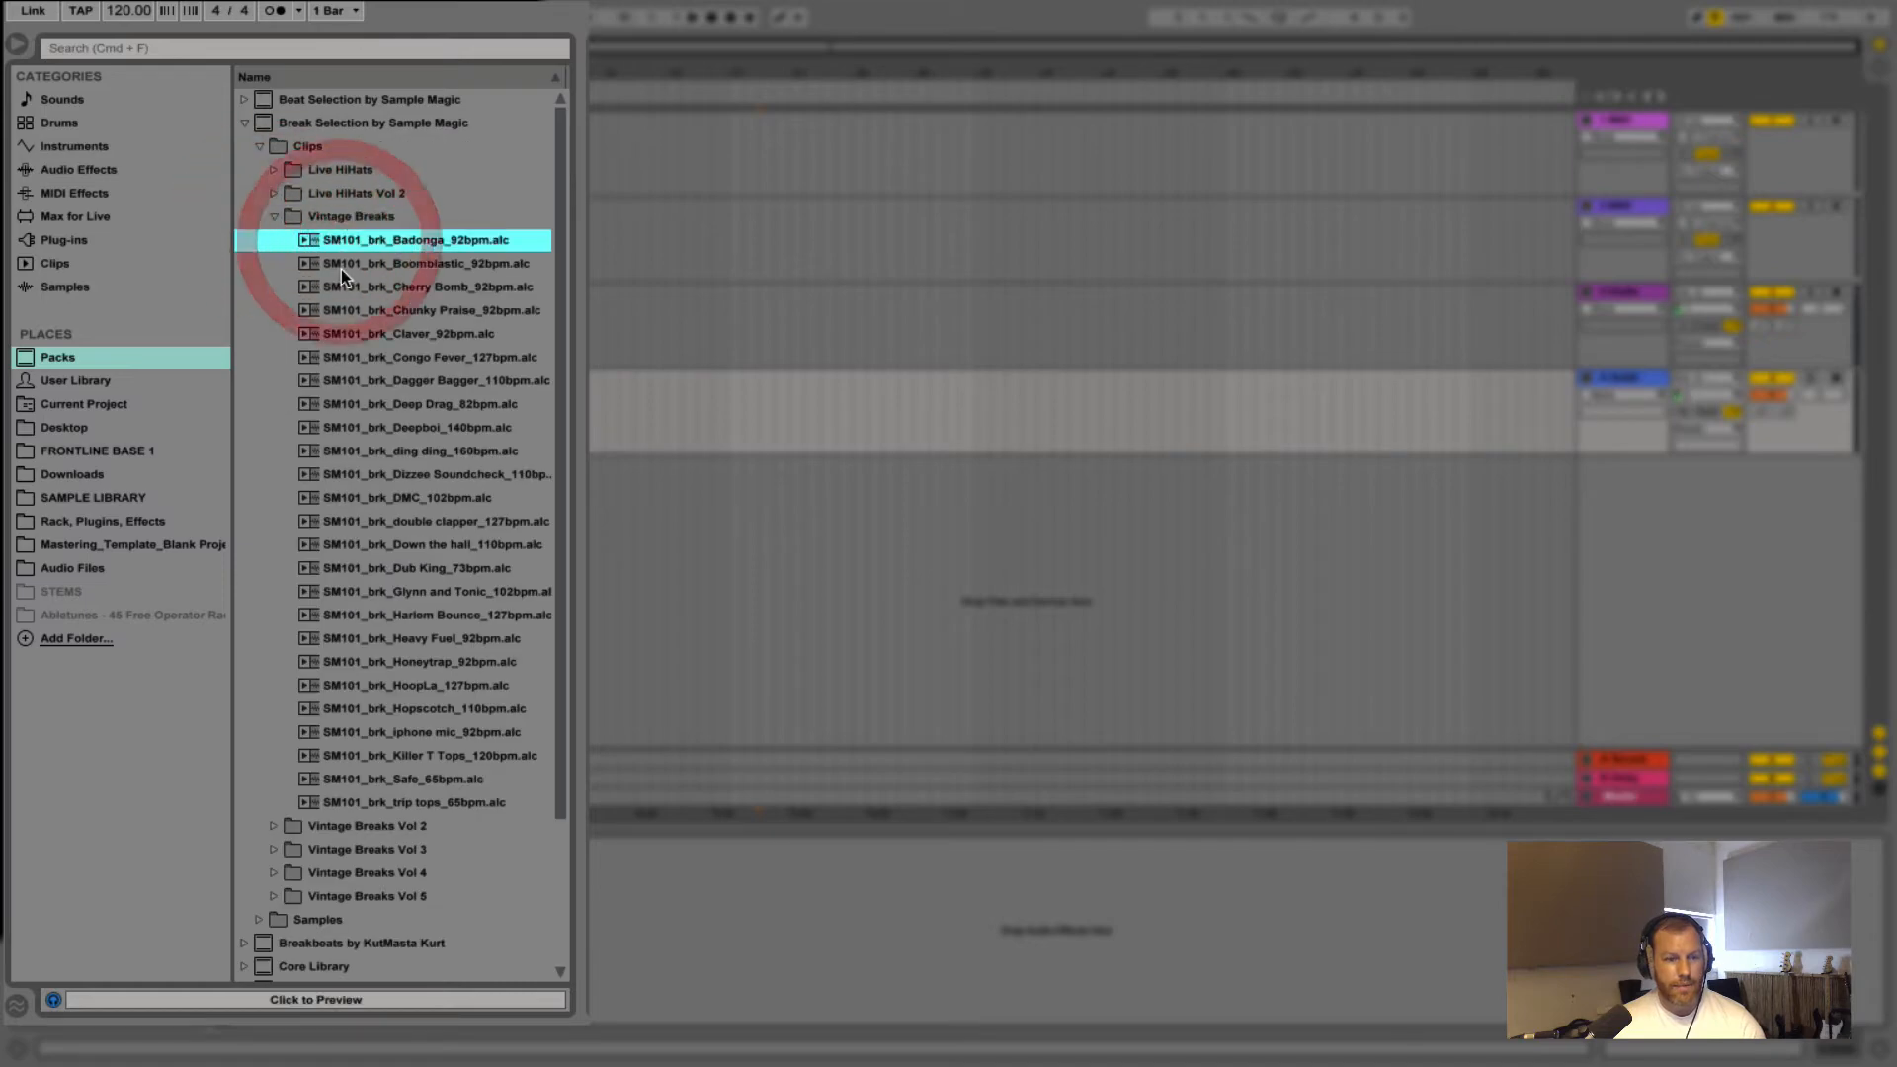
{"action": "left_click", "coordinate": [388, 271]}
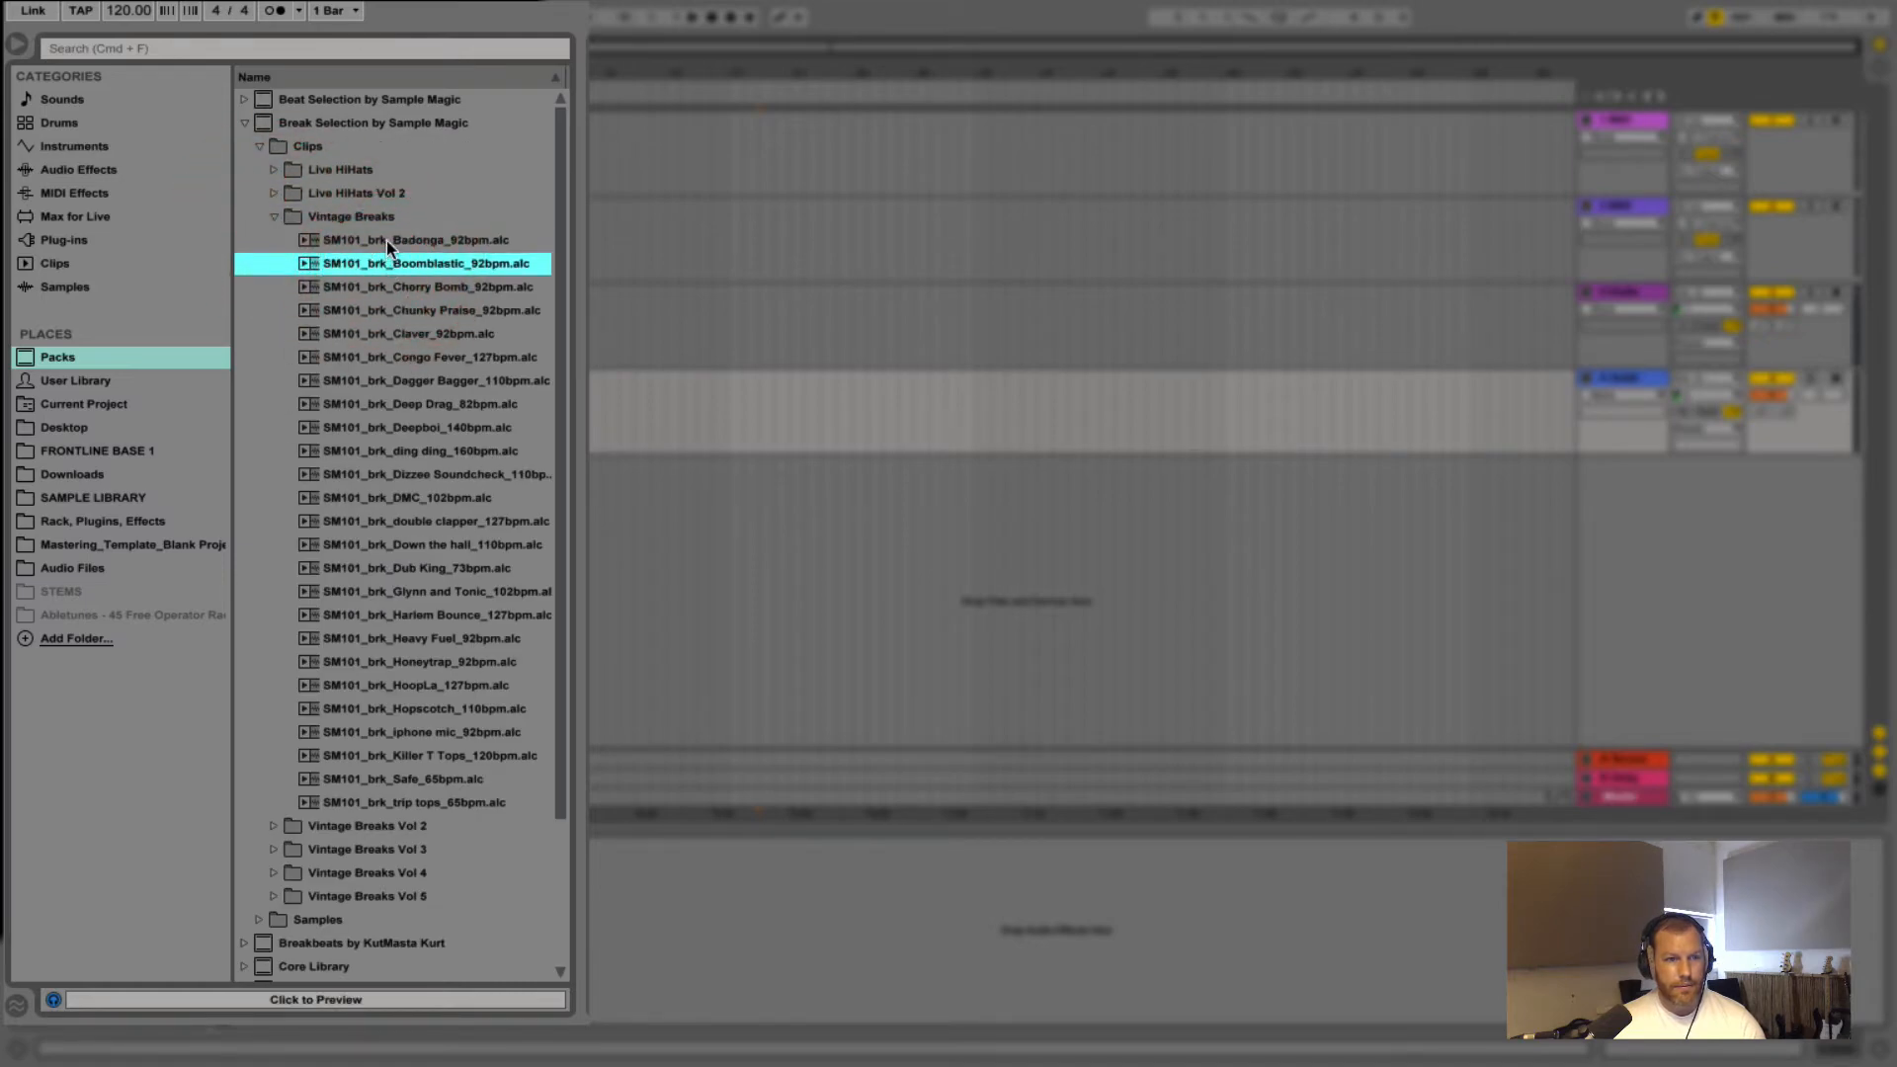
{"action": "left_click", "coordinate": [387, 308]}
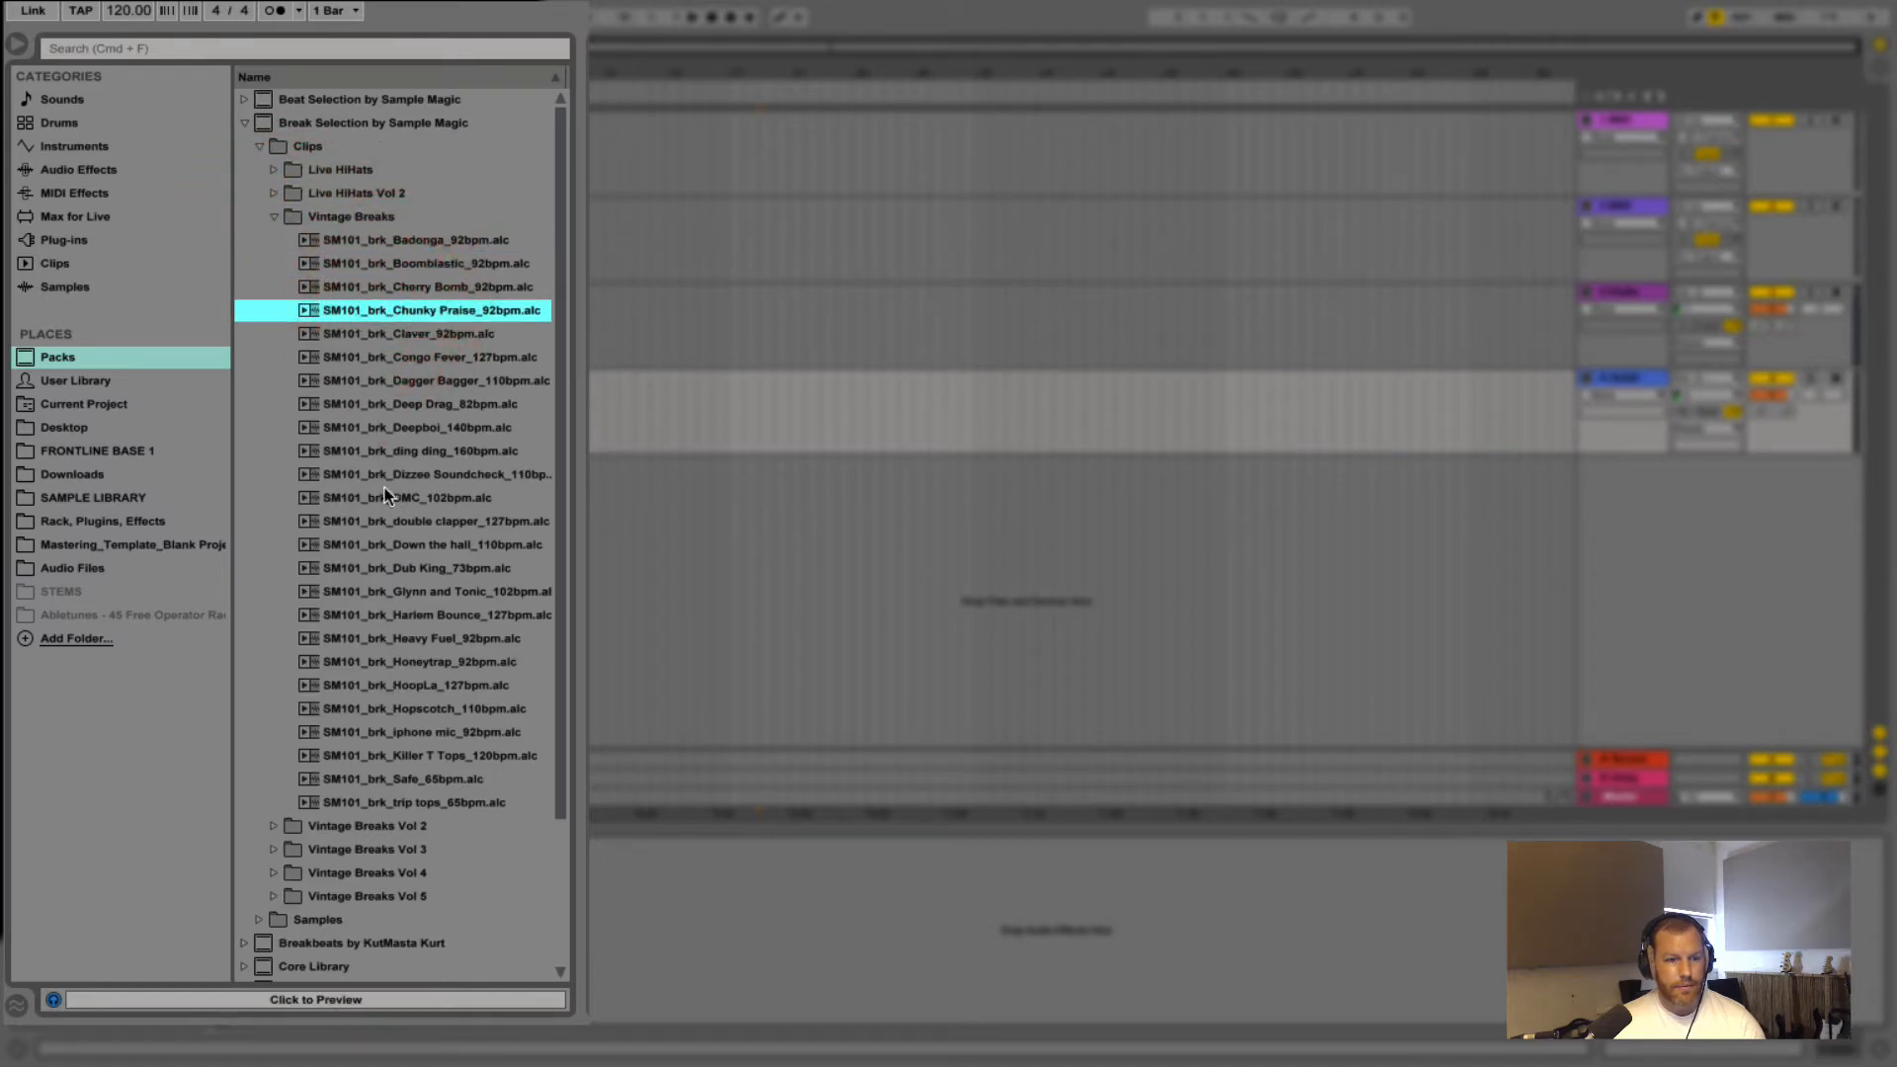
{"action": "left_click", "coordinate": [373, 239]}
{"action": "left_click", "coordinate": [382, 239]}
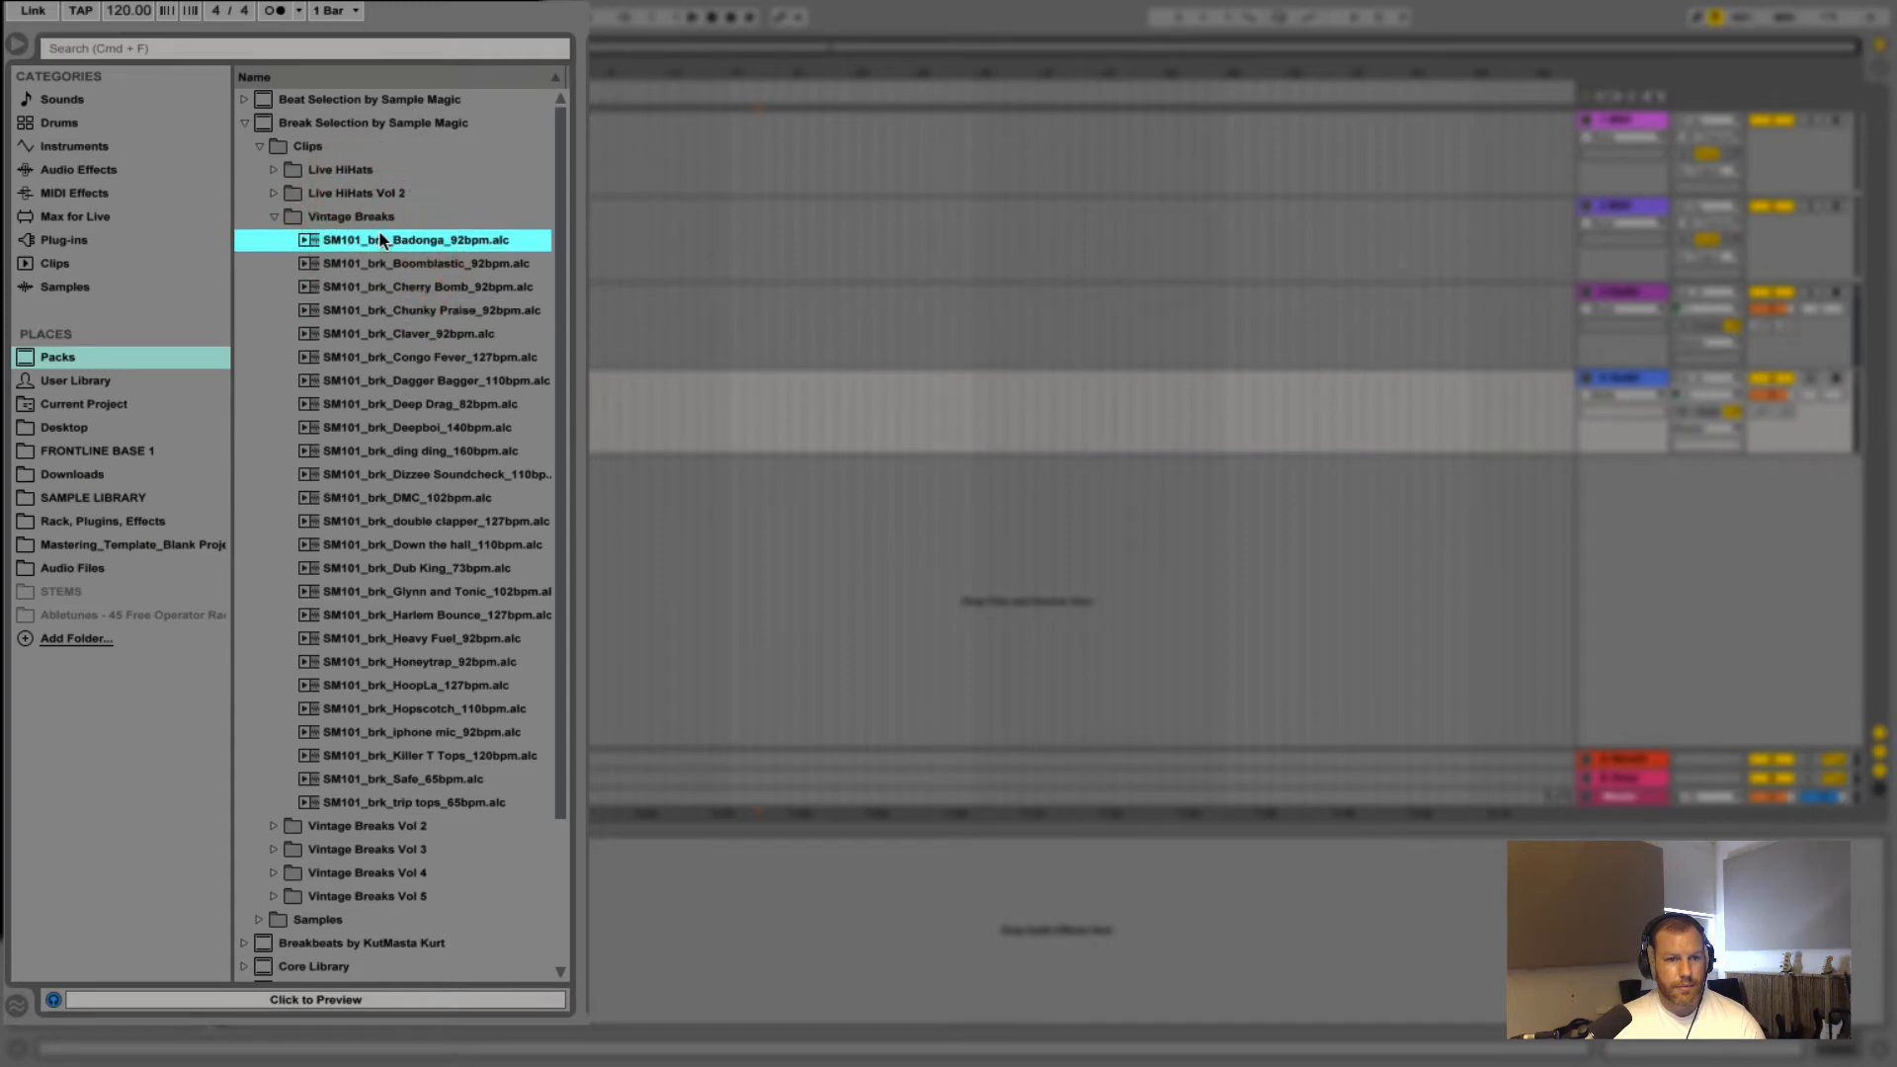
{"action": "left_click", "coordinate": [273, 216]}
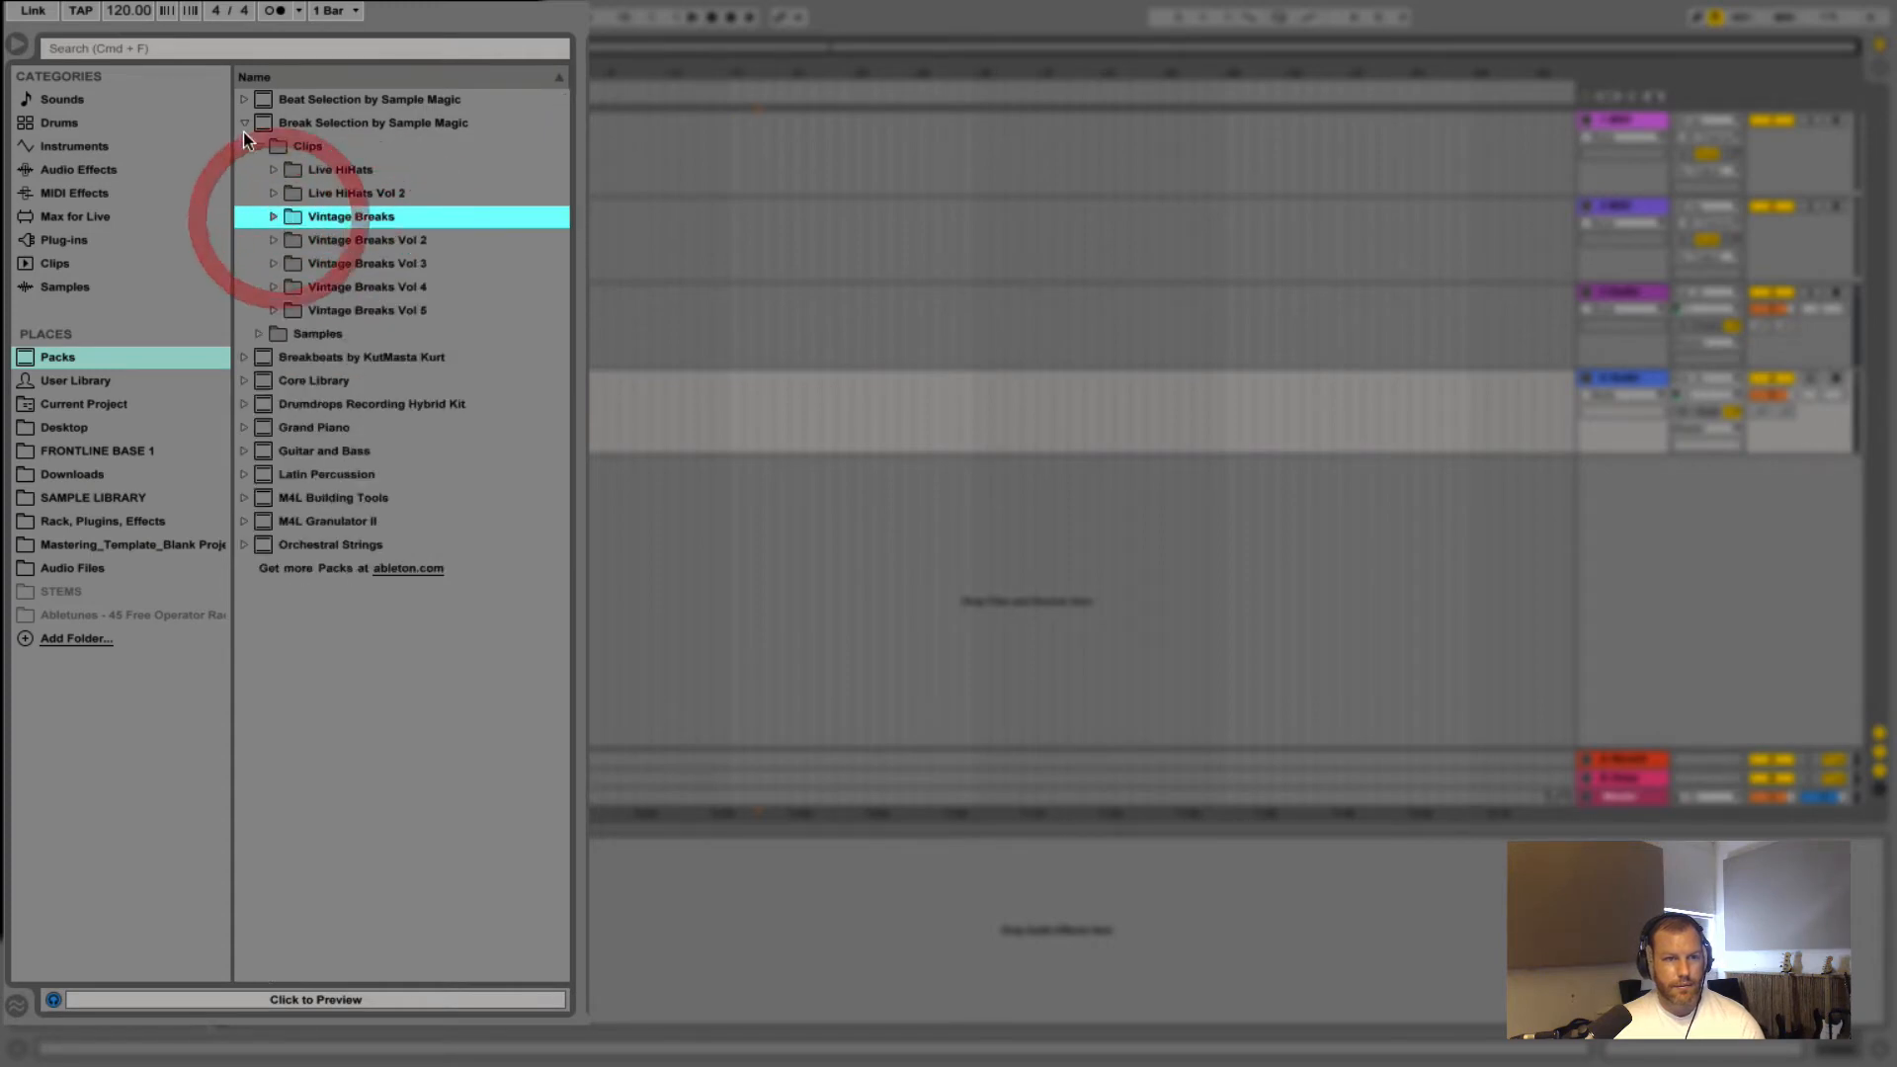
{"action": "left_click", "coordinate": [274, 287]}
{"action": "left_click", "coordinate": [351, 312]}
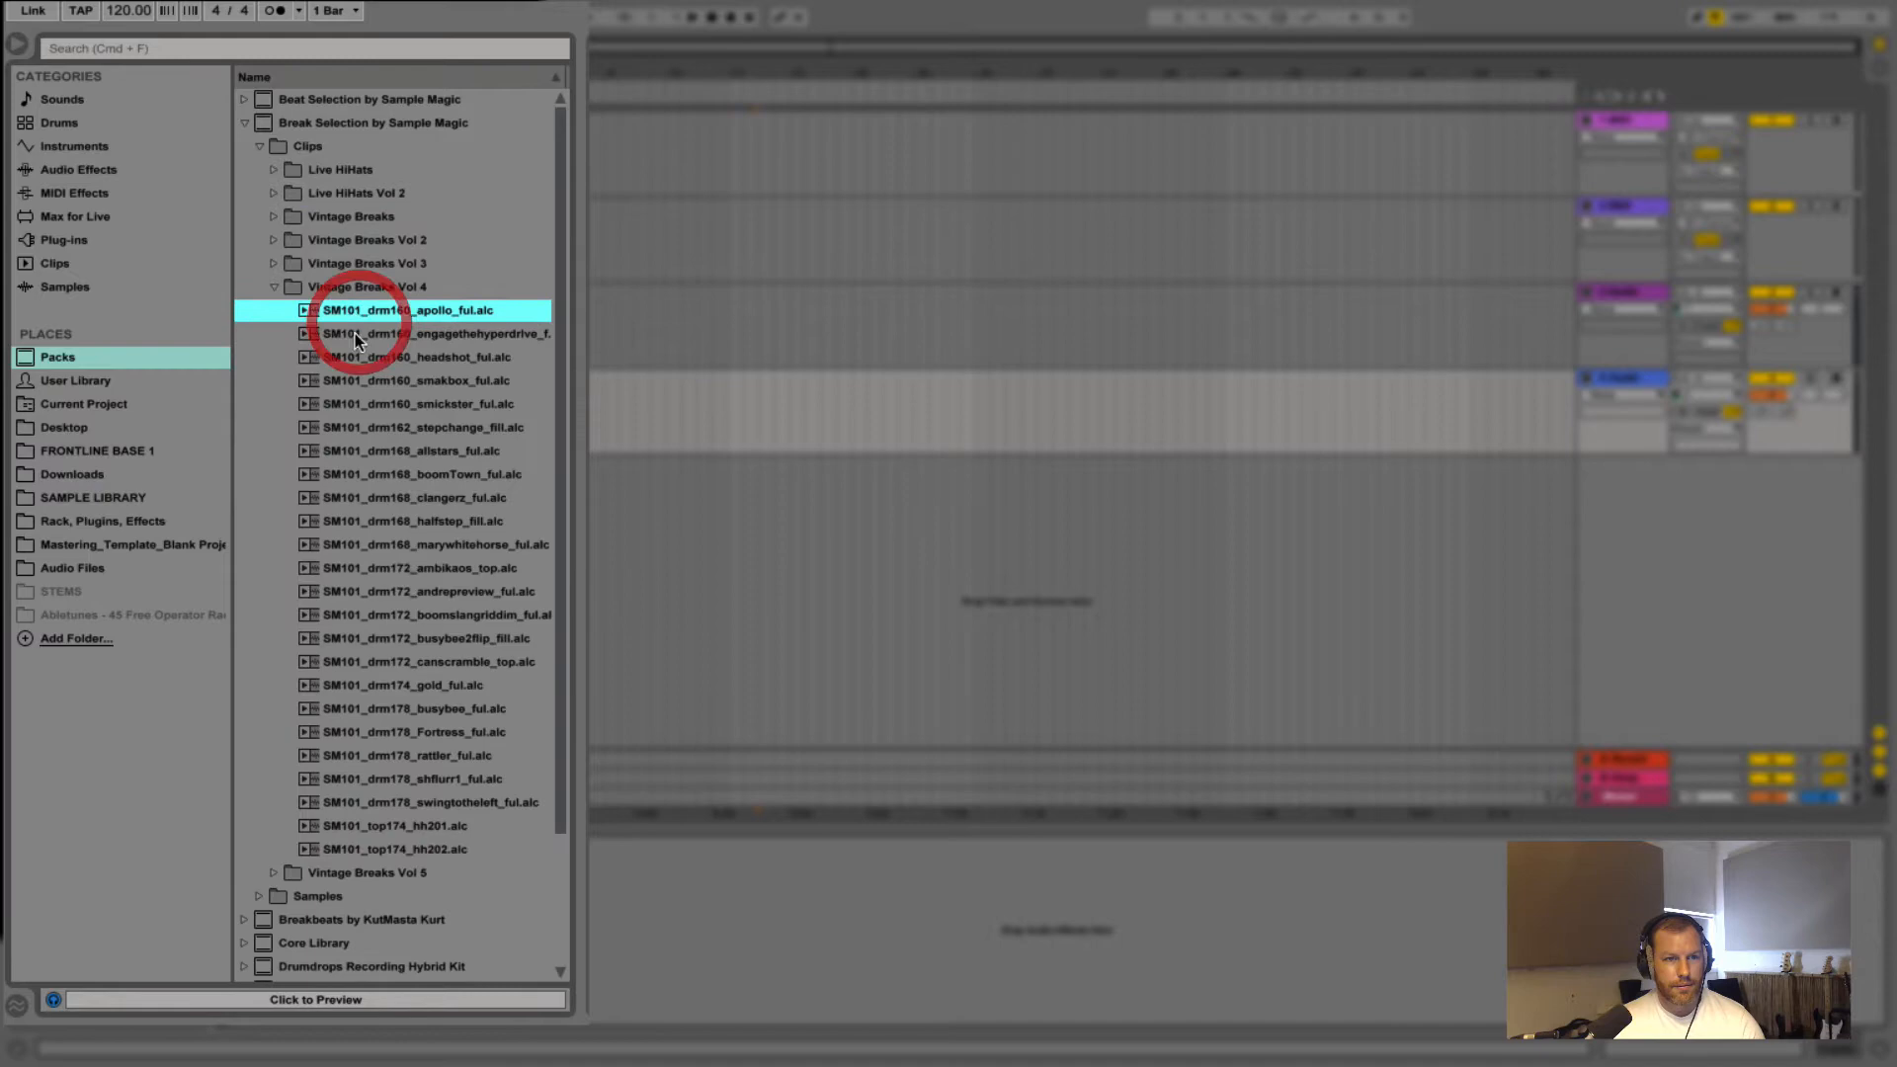
{"action": "left_click", "coordinate": [258, 145]}
Audition drum fills in the Vintage Breaks Vol 5 folder of the pack's Samples, and collapse the Break Selection pack
{"action": "left_click", "coordinate": [259, 169]}
{"action": "left_click", "coordinate": [312, 217]}
{"action": "left_click", "coordinate": [273, 334]}
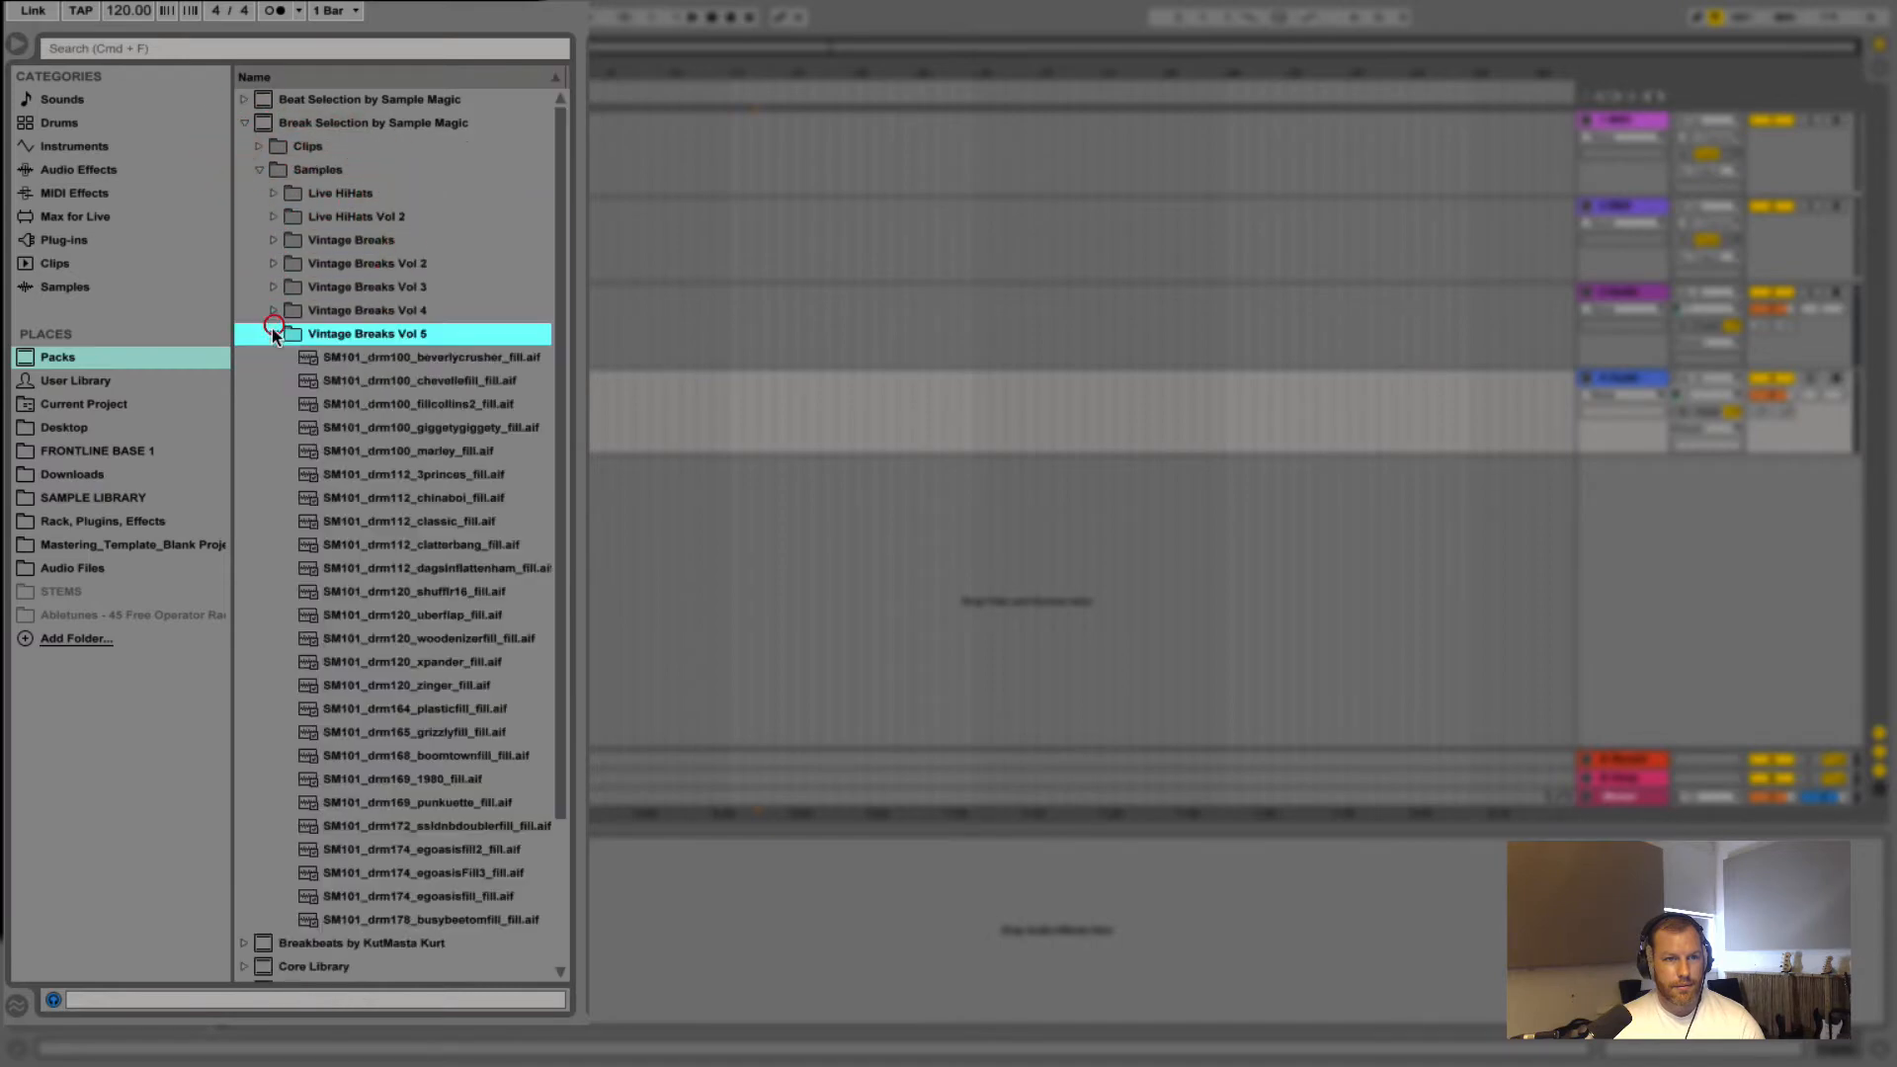
{"action": "left_click", "coordinate": [334, 378]}
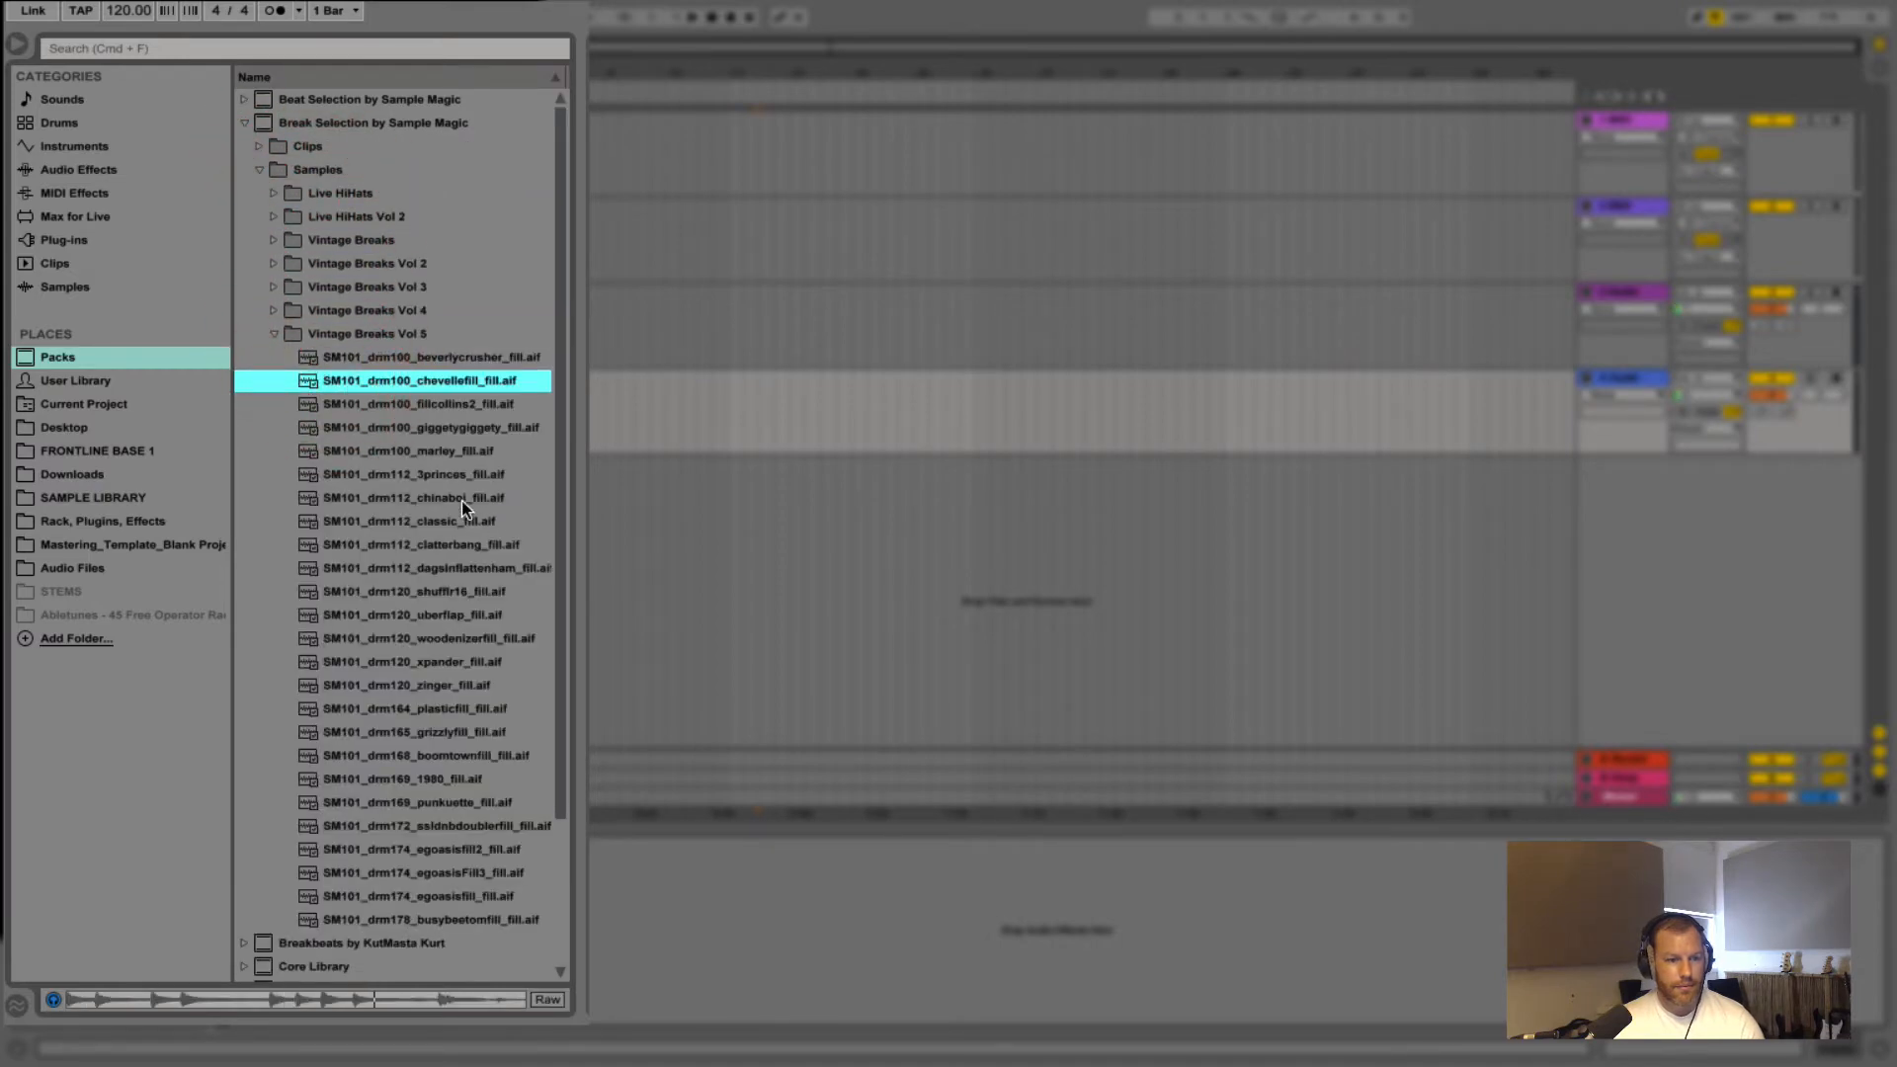
{"action": "left_click", "coordinate": [385, 474]}
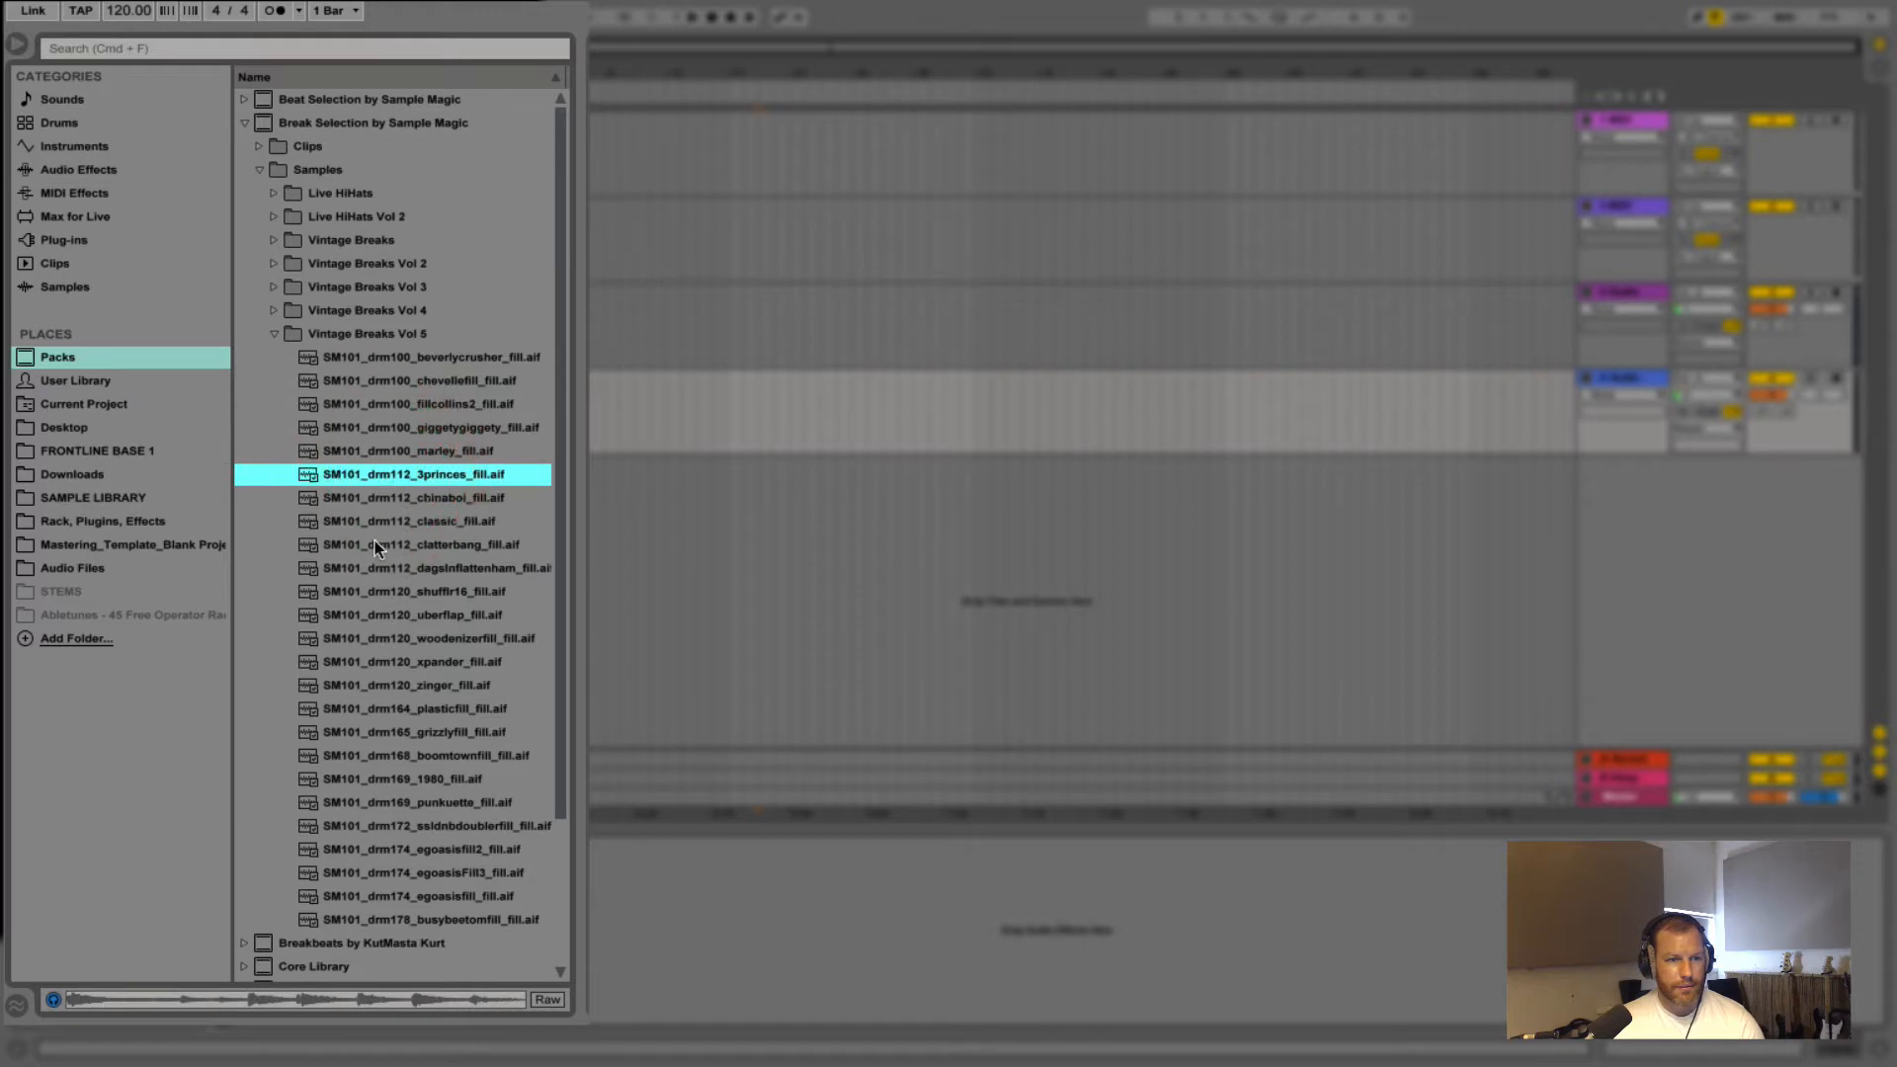
{"action": "left_click", "coordinate": [376, 545]}
{"action": "left_click", "coordinate": [374, 614]}
{"action": "left_click", "coordinate": [332, 358]}
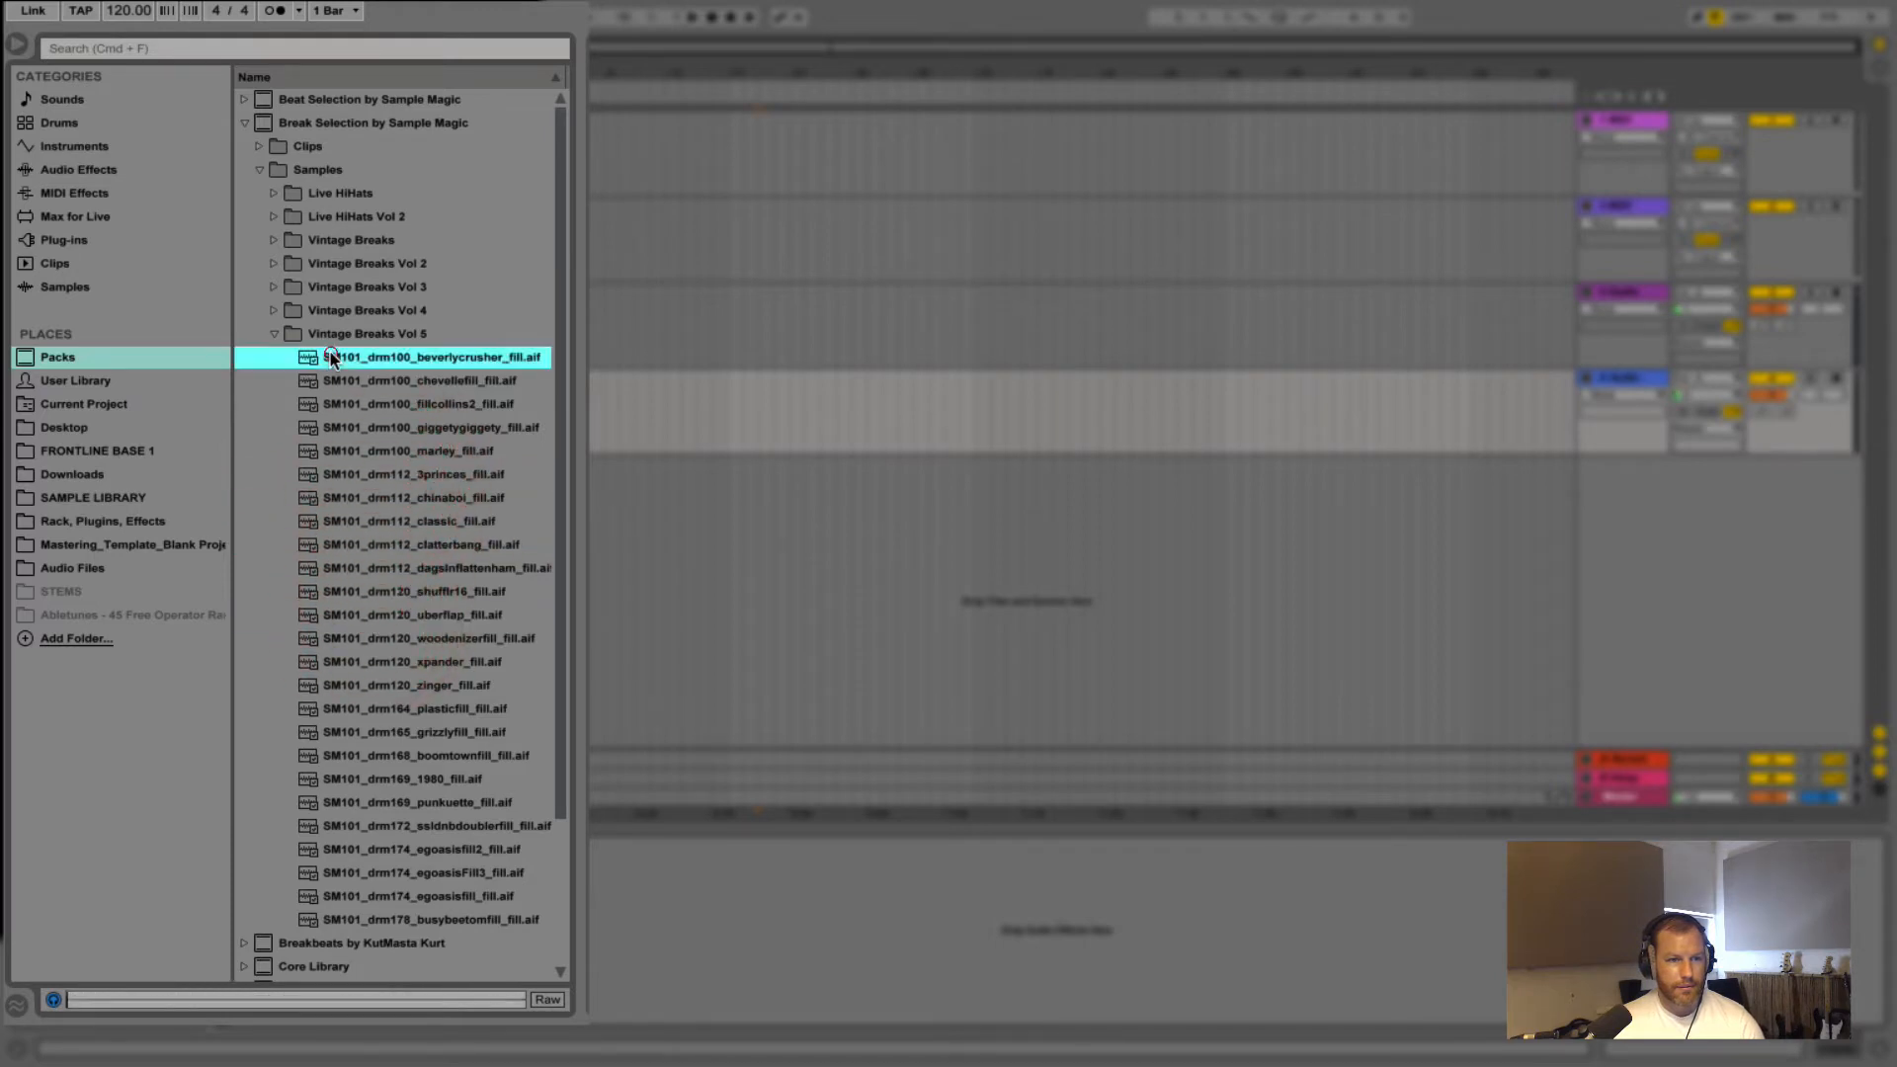
{"action": "left_click", "coordinate": [336, 380]}
{"action": "left_click", "coordinate": [344, 407]}
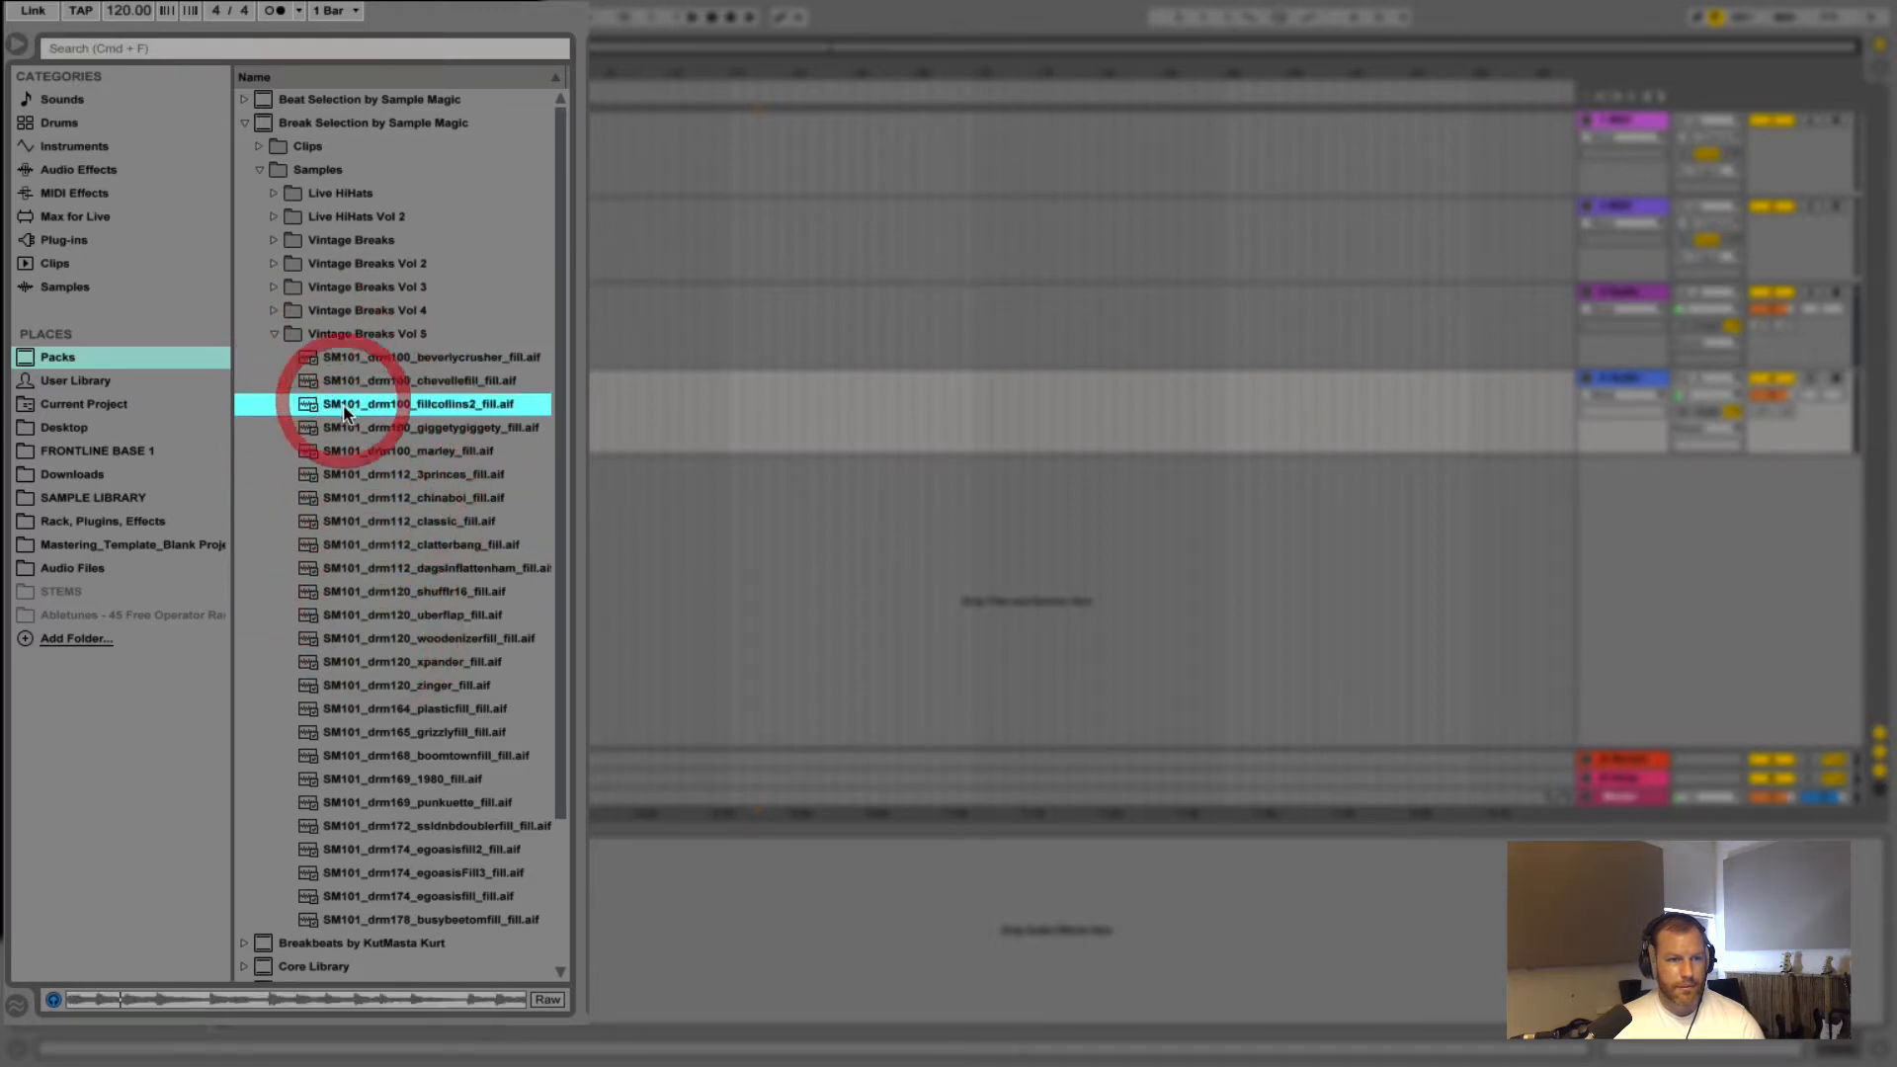
{"action": "left_click", "coordinate": [351, 428]}
{"action": "left_click", "coordinate": [358, 452]}
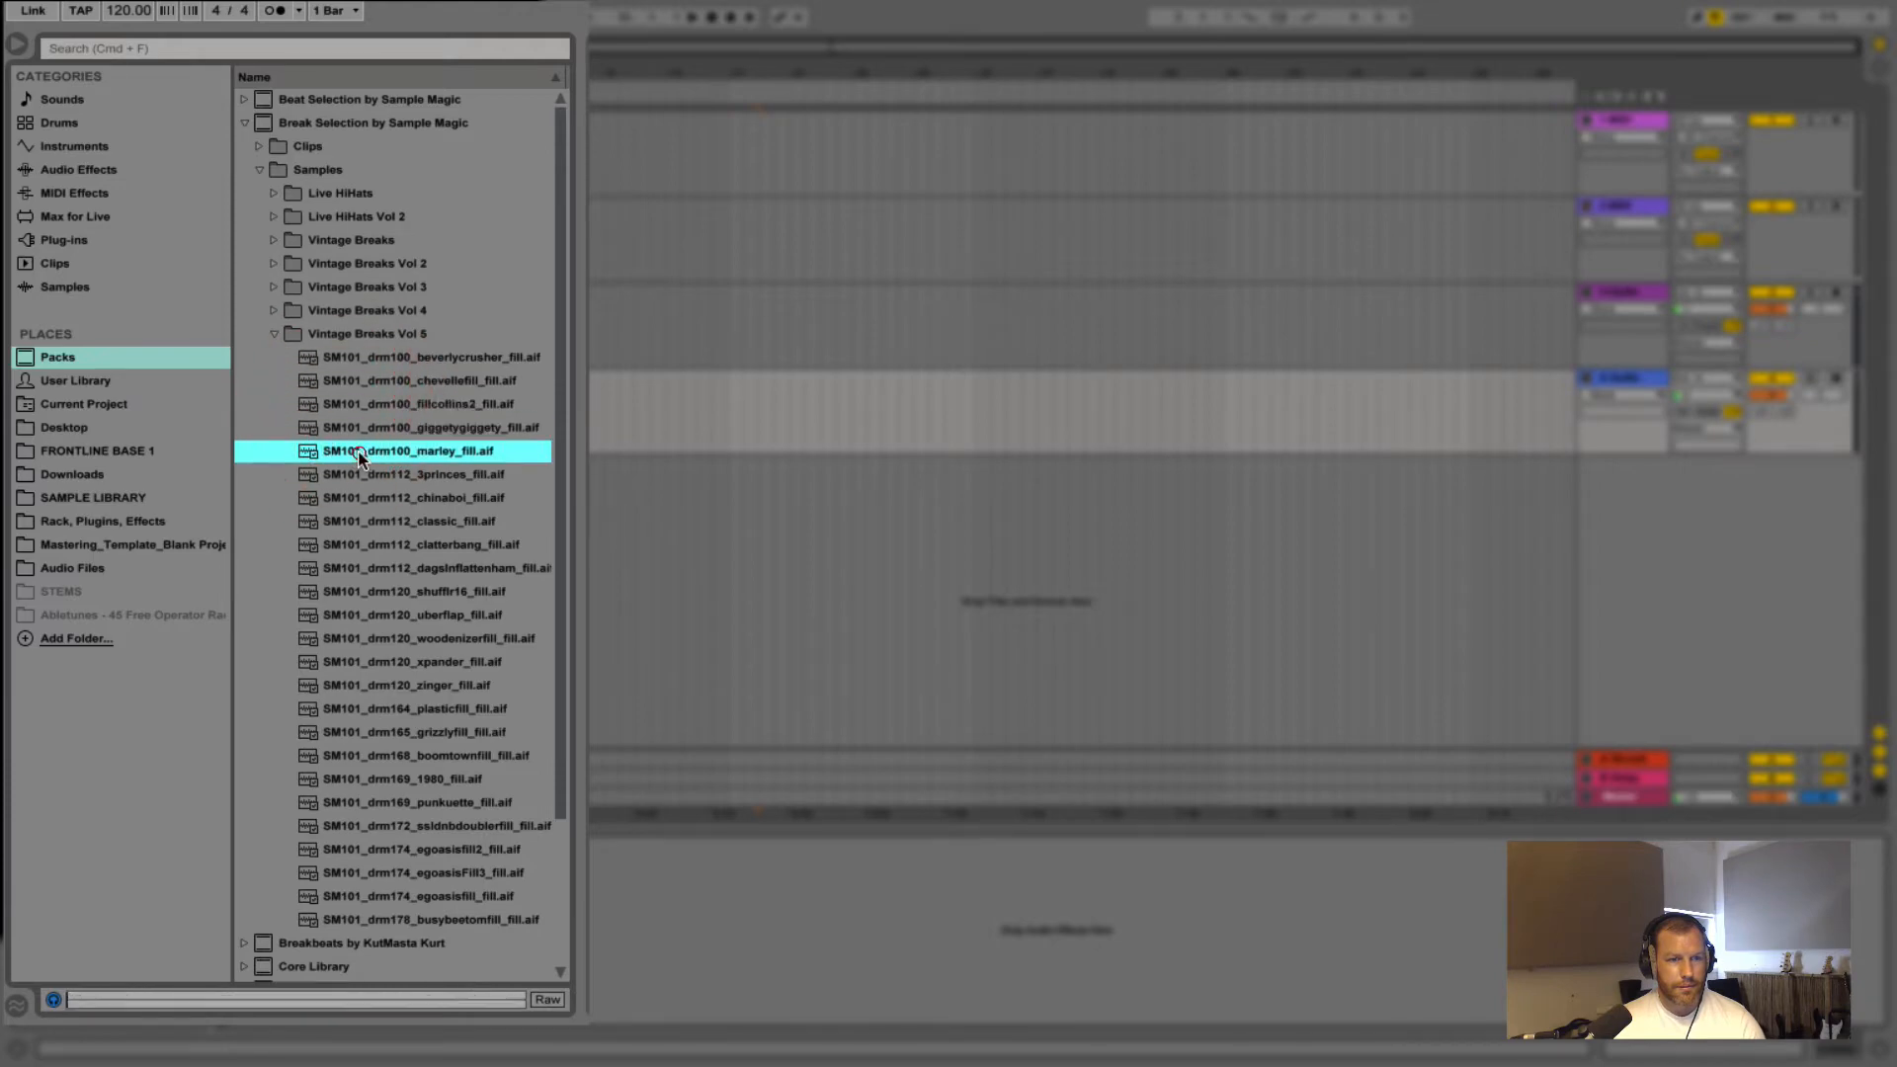
{"action": "left_click", "coordinate": [276, 334]}
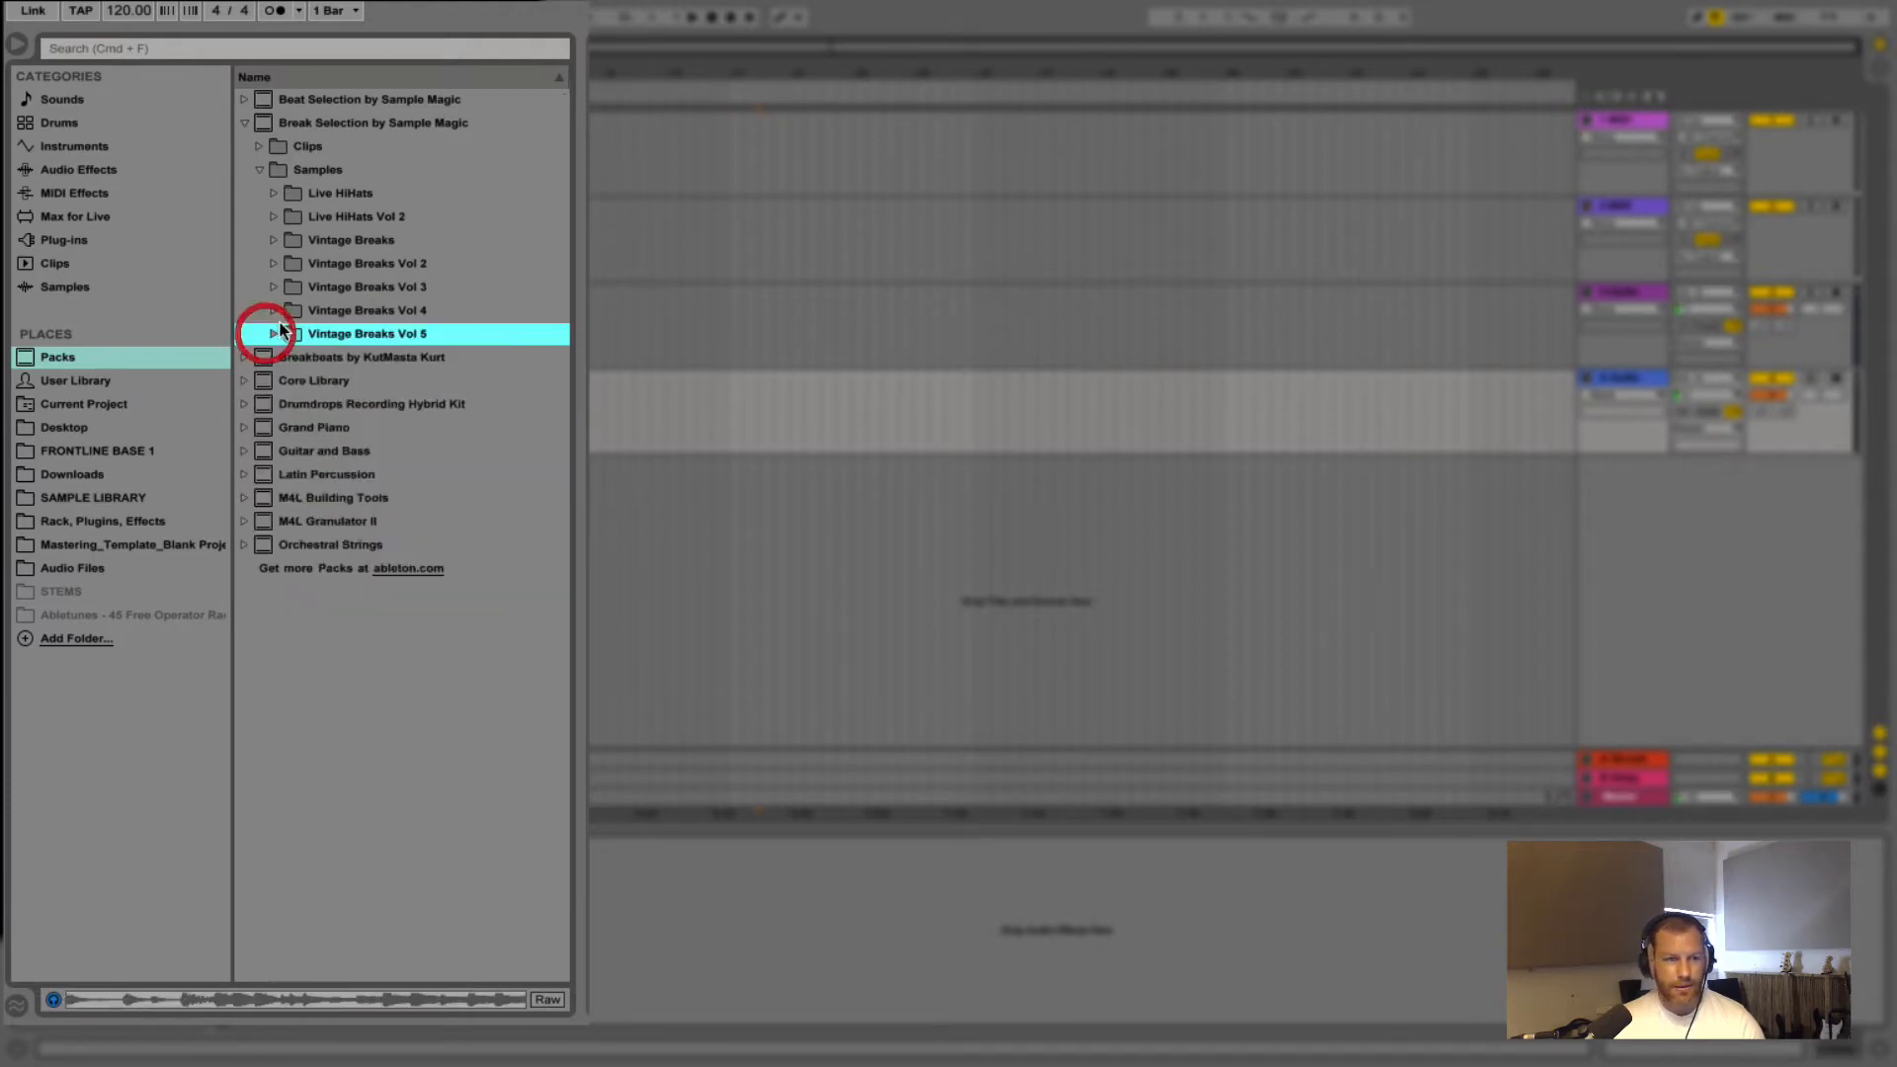
{"action": "left_click", "coordinate": [245, 123]}
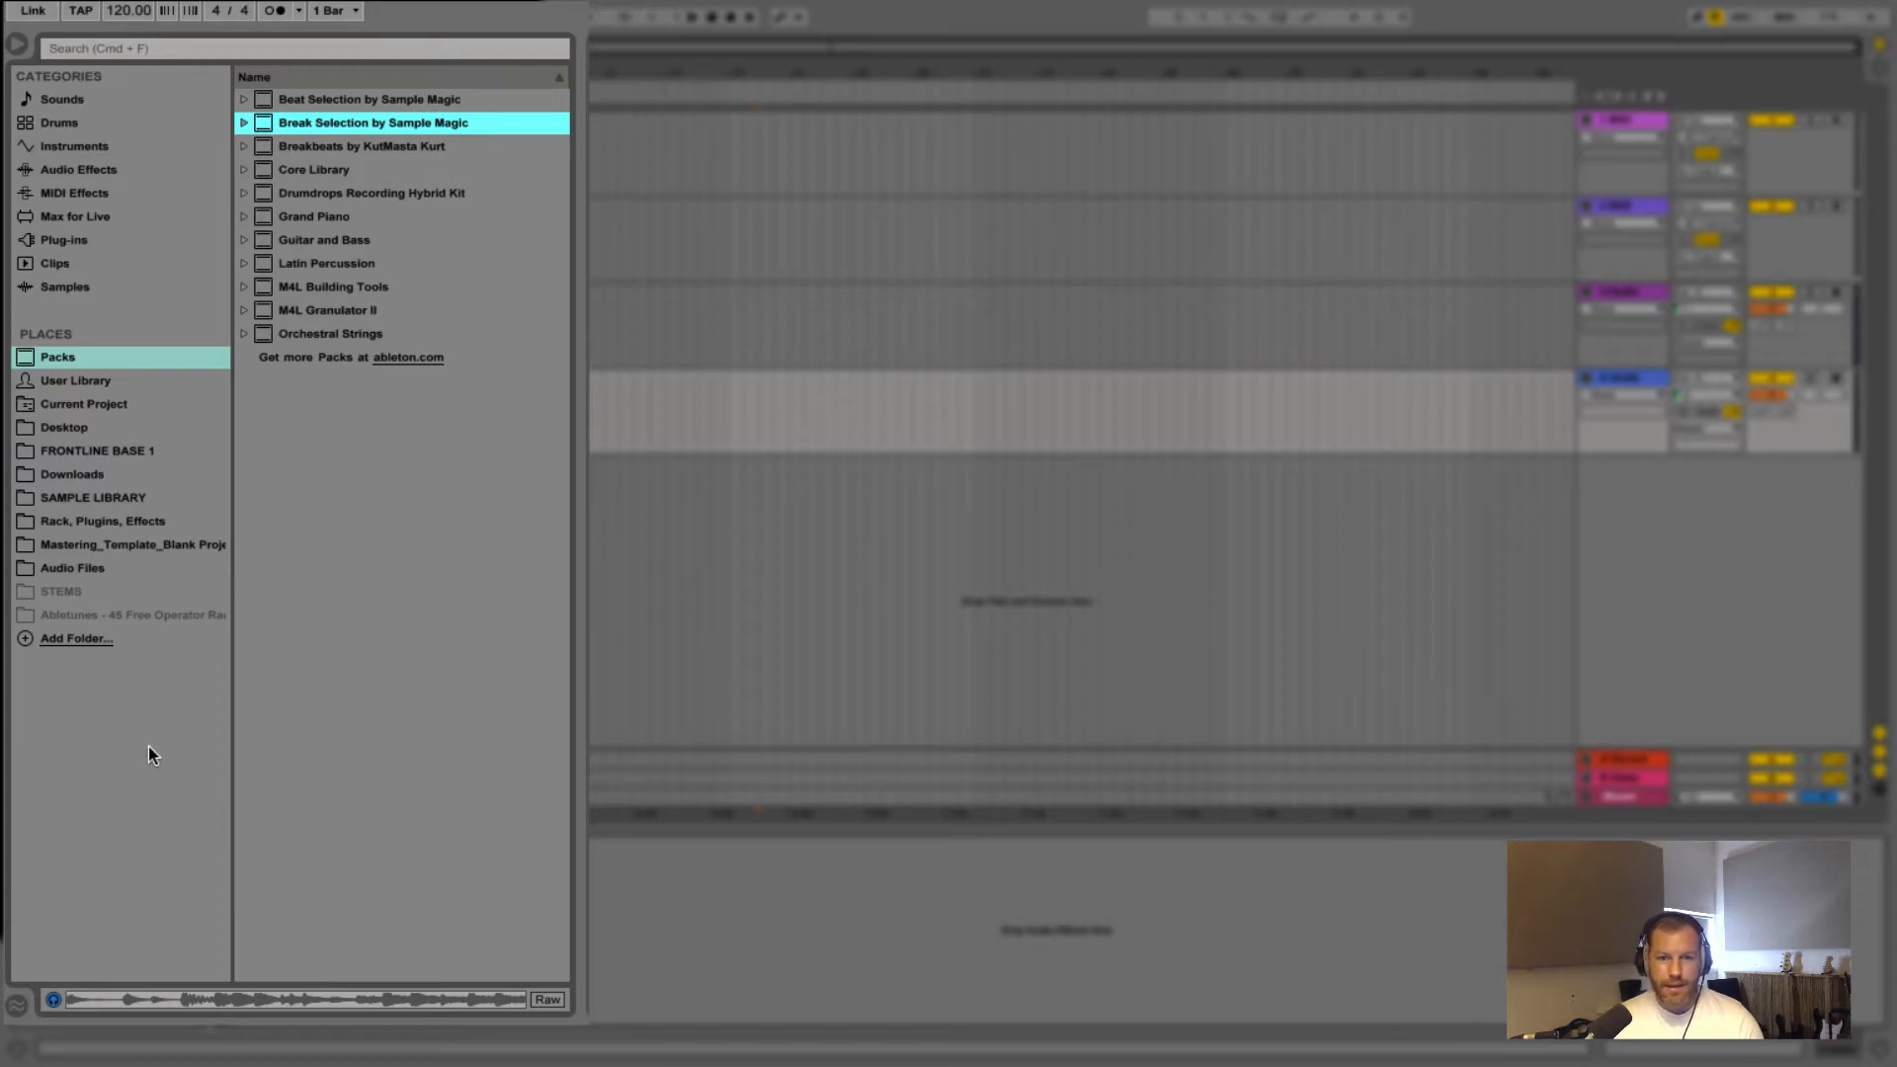
Switch from Ableton Live to the Mac desktop and create a new folder there
{"action": "key", "text": "ctrl+Up"}
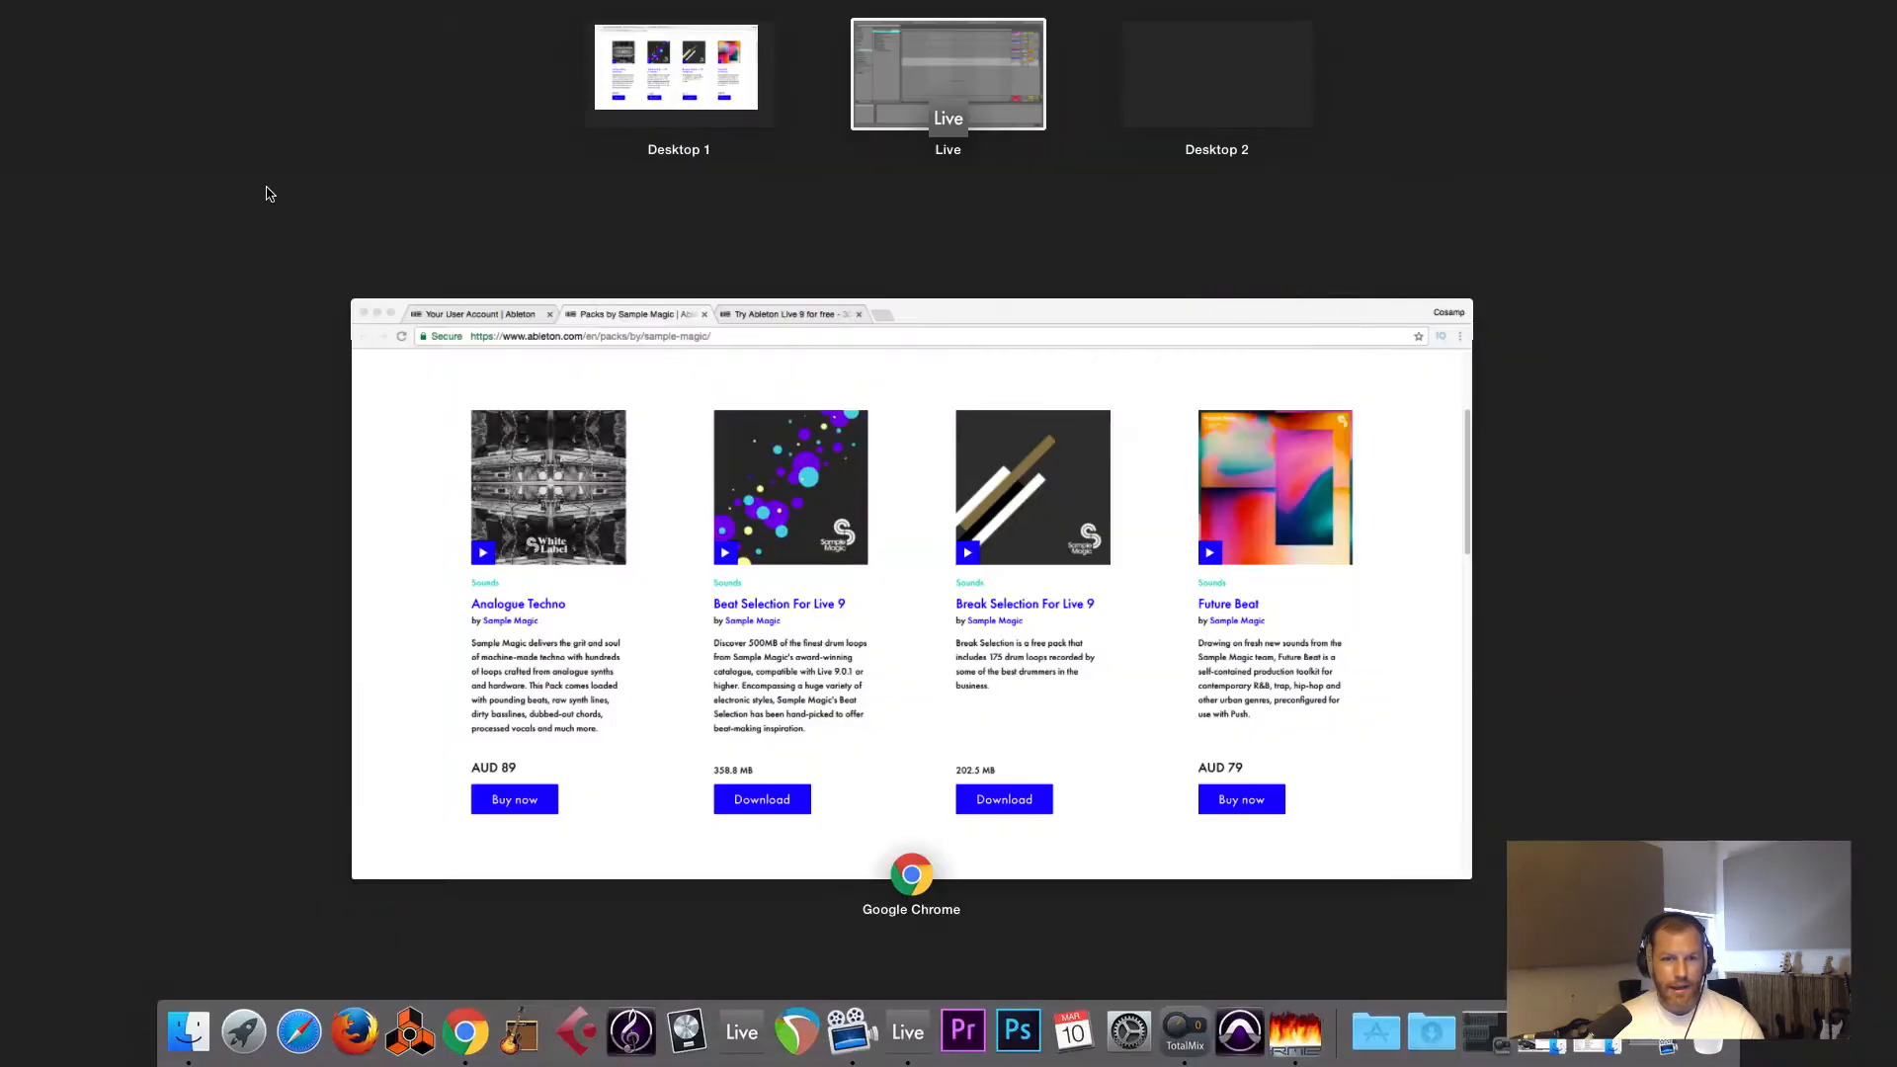
{"action": "left_click", "coordinate": [425, 514]}
{"action": "key", "text": "F11"}
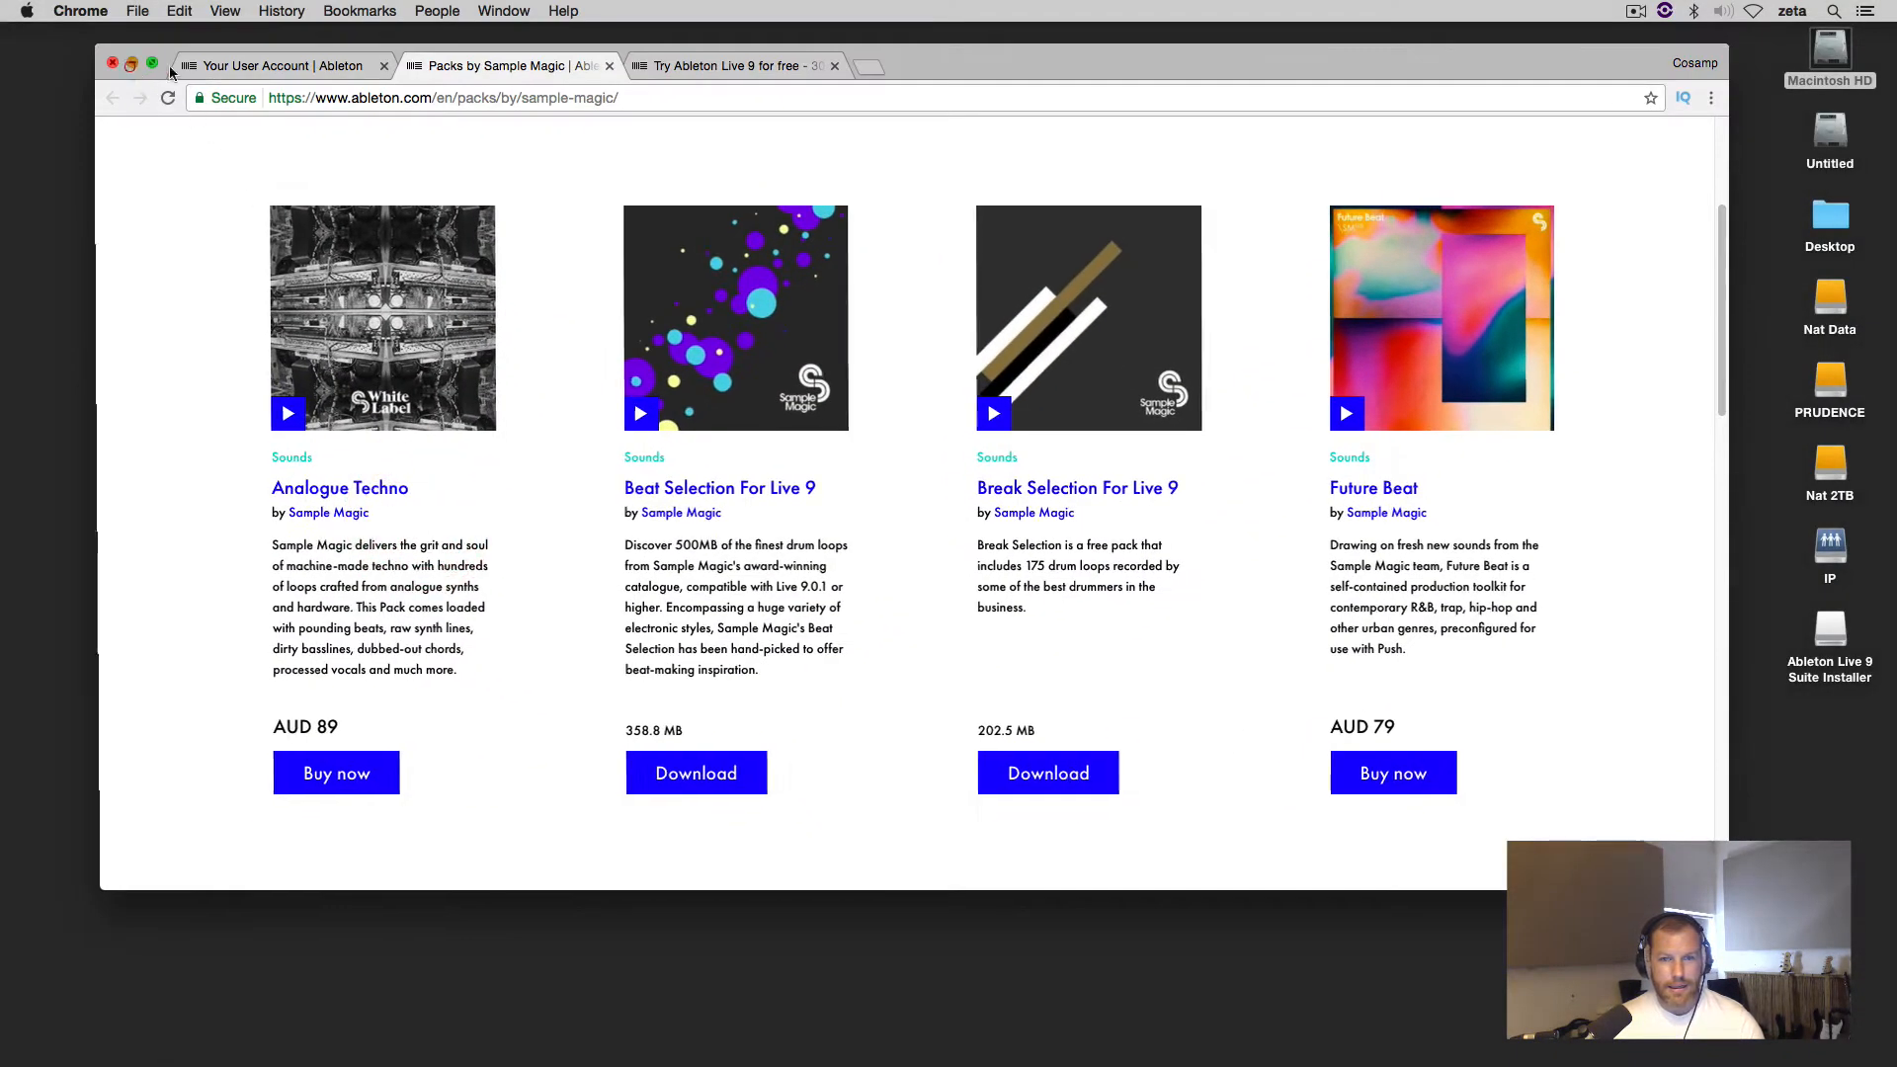
{"action": "right_click", "coordinate": [1403, 348]}
{"action": "left_click", "coordinate": [1436, 358]}
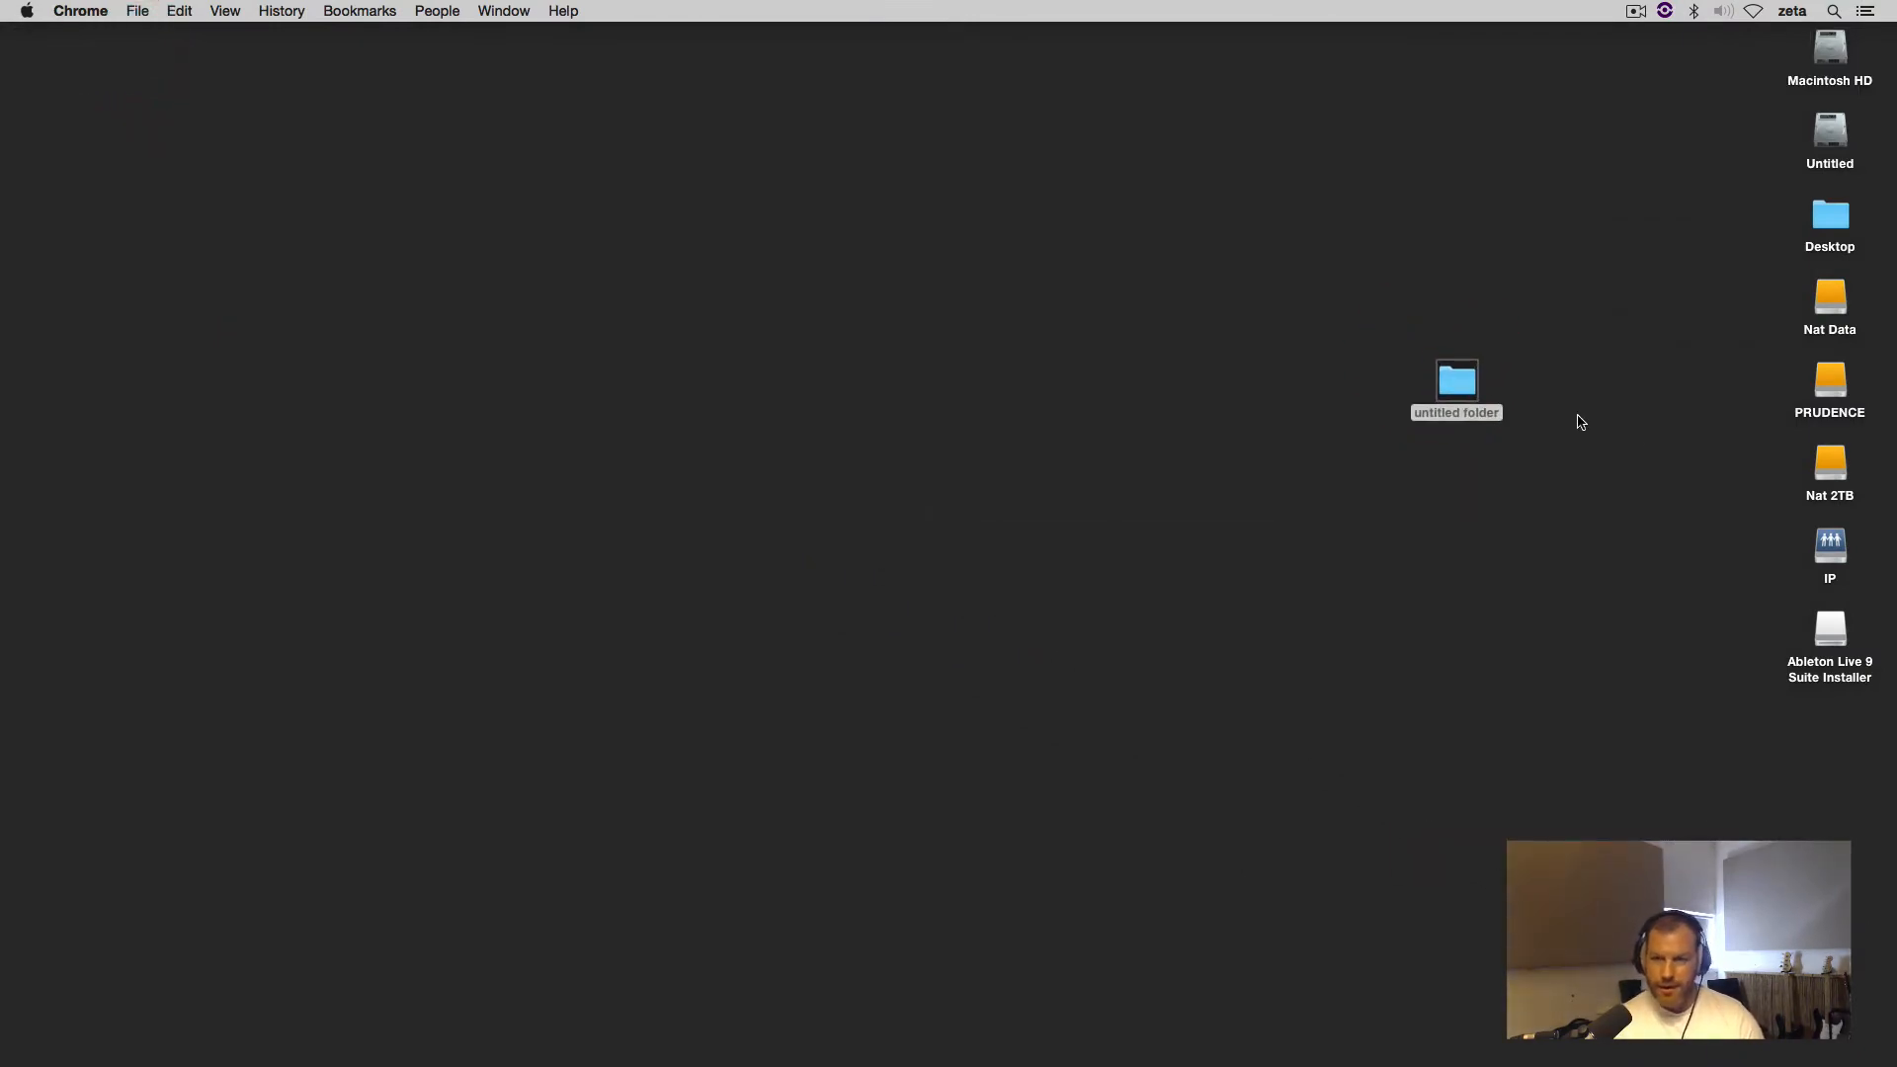
Rename the new desktop folder as Drum Samples and close its Finder window
{"action": "left_click", "coordinate": [1438, 417]}
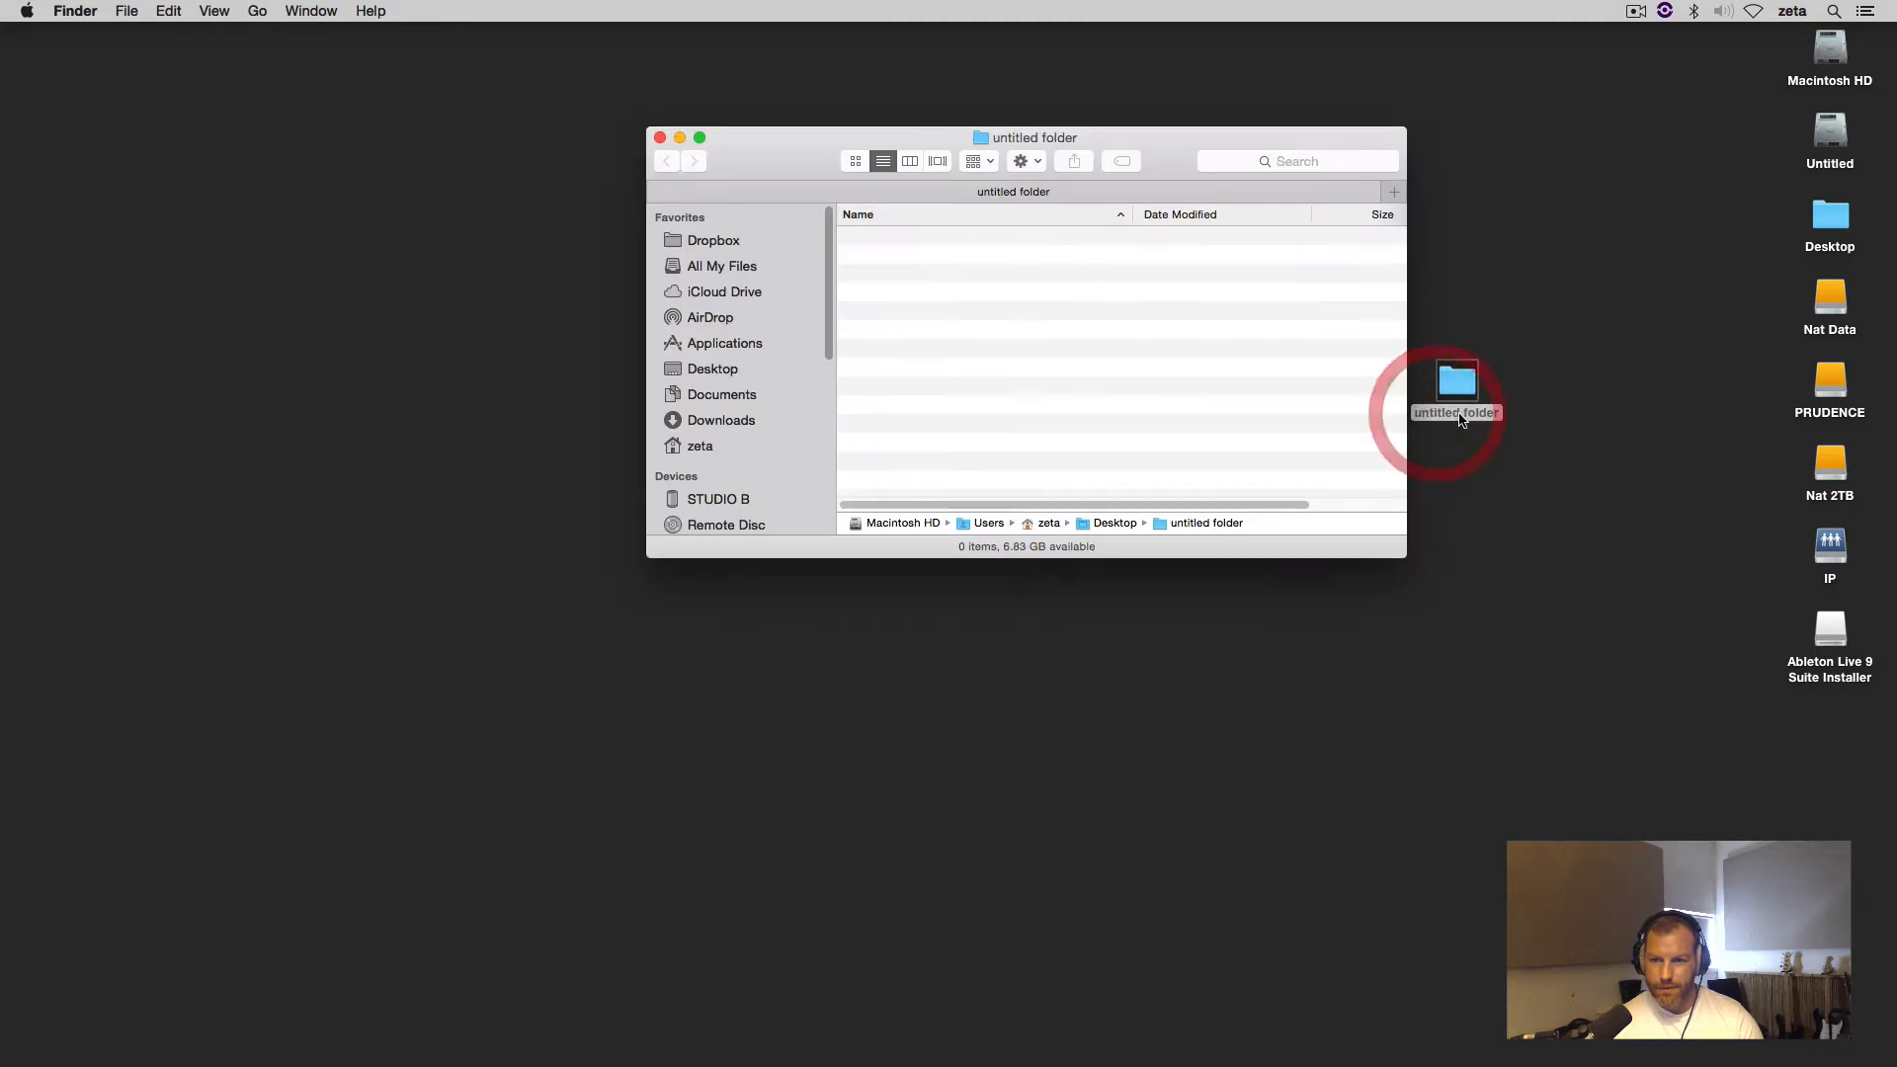
{"action": "left_click", "coordinate": [1457, 413]}
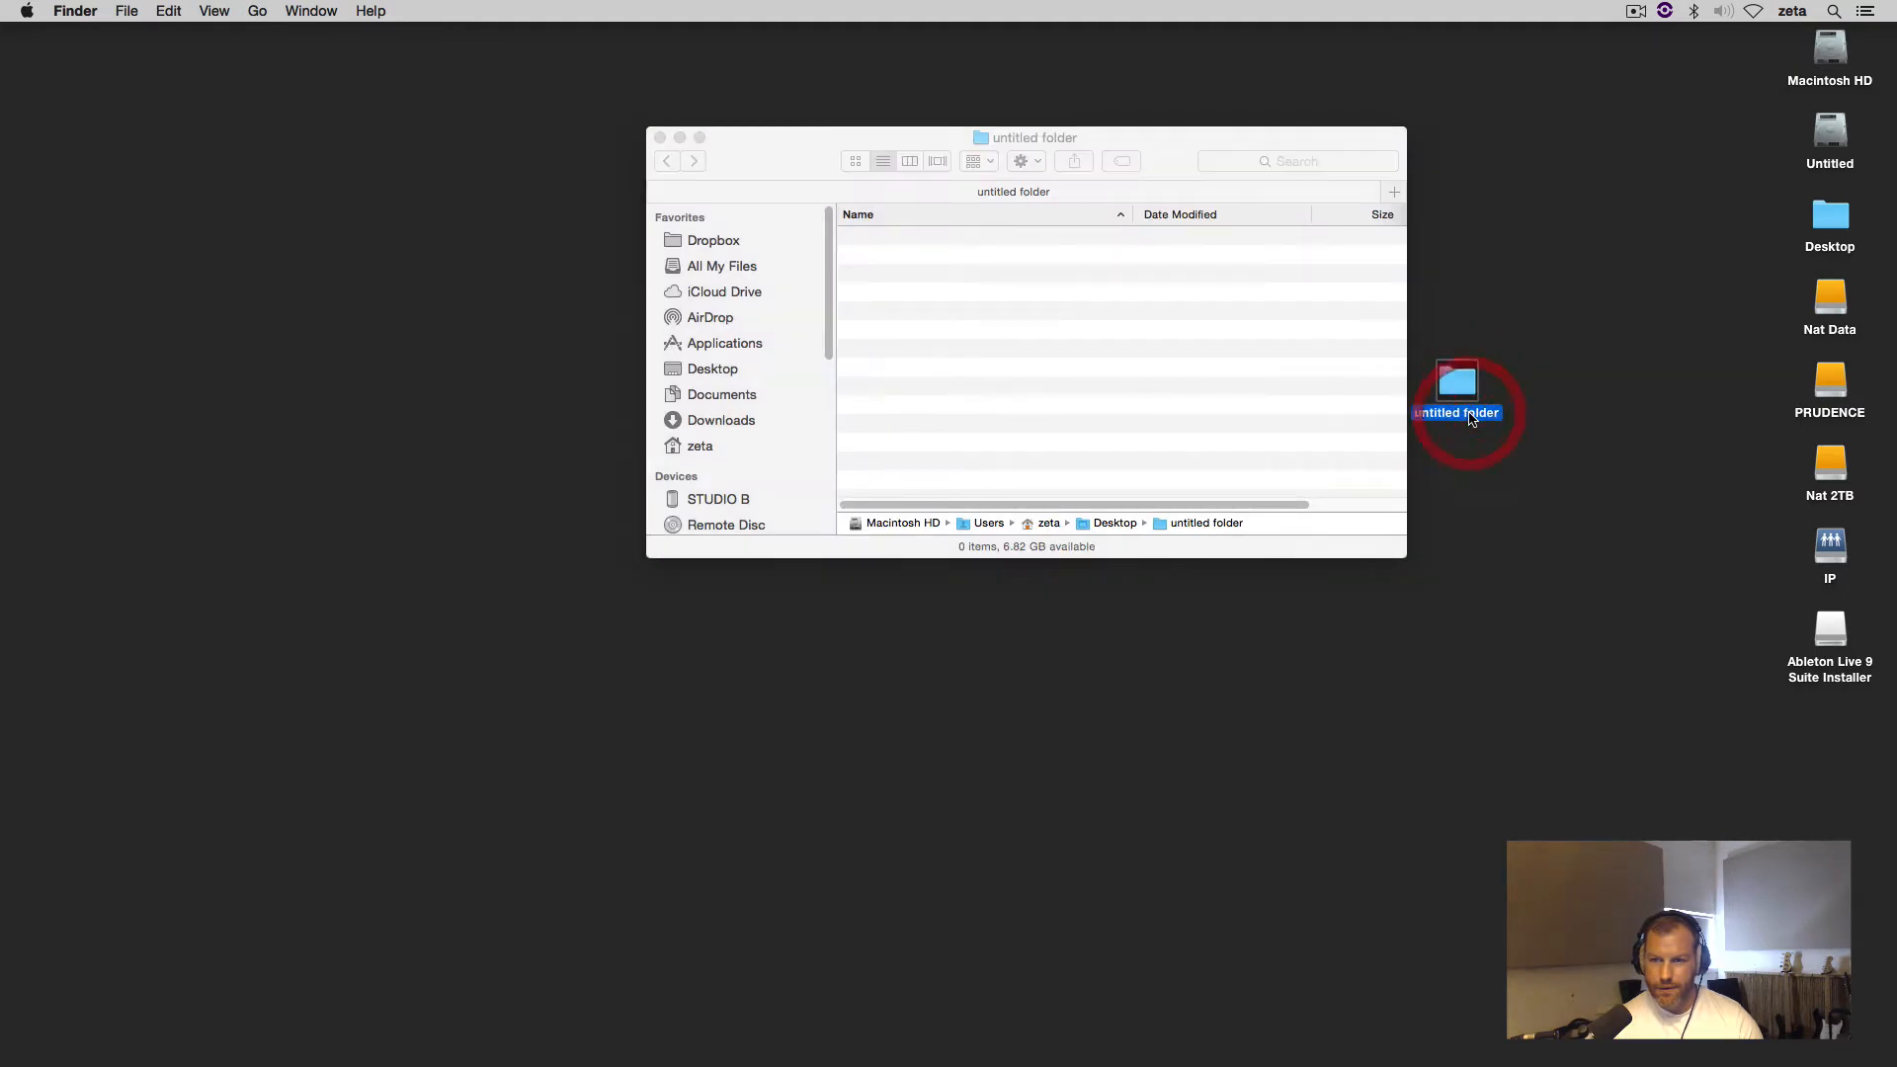
{"action": "type", "text": "Drum"}
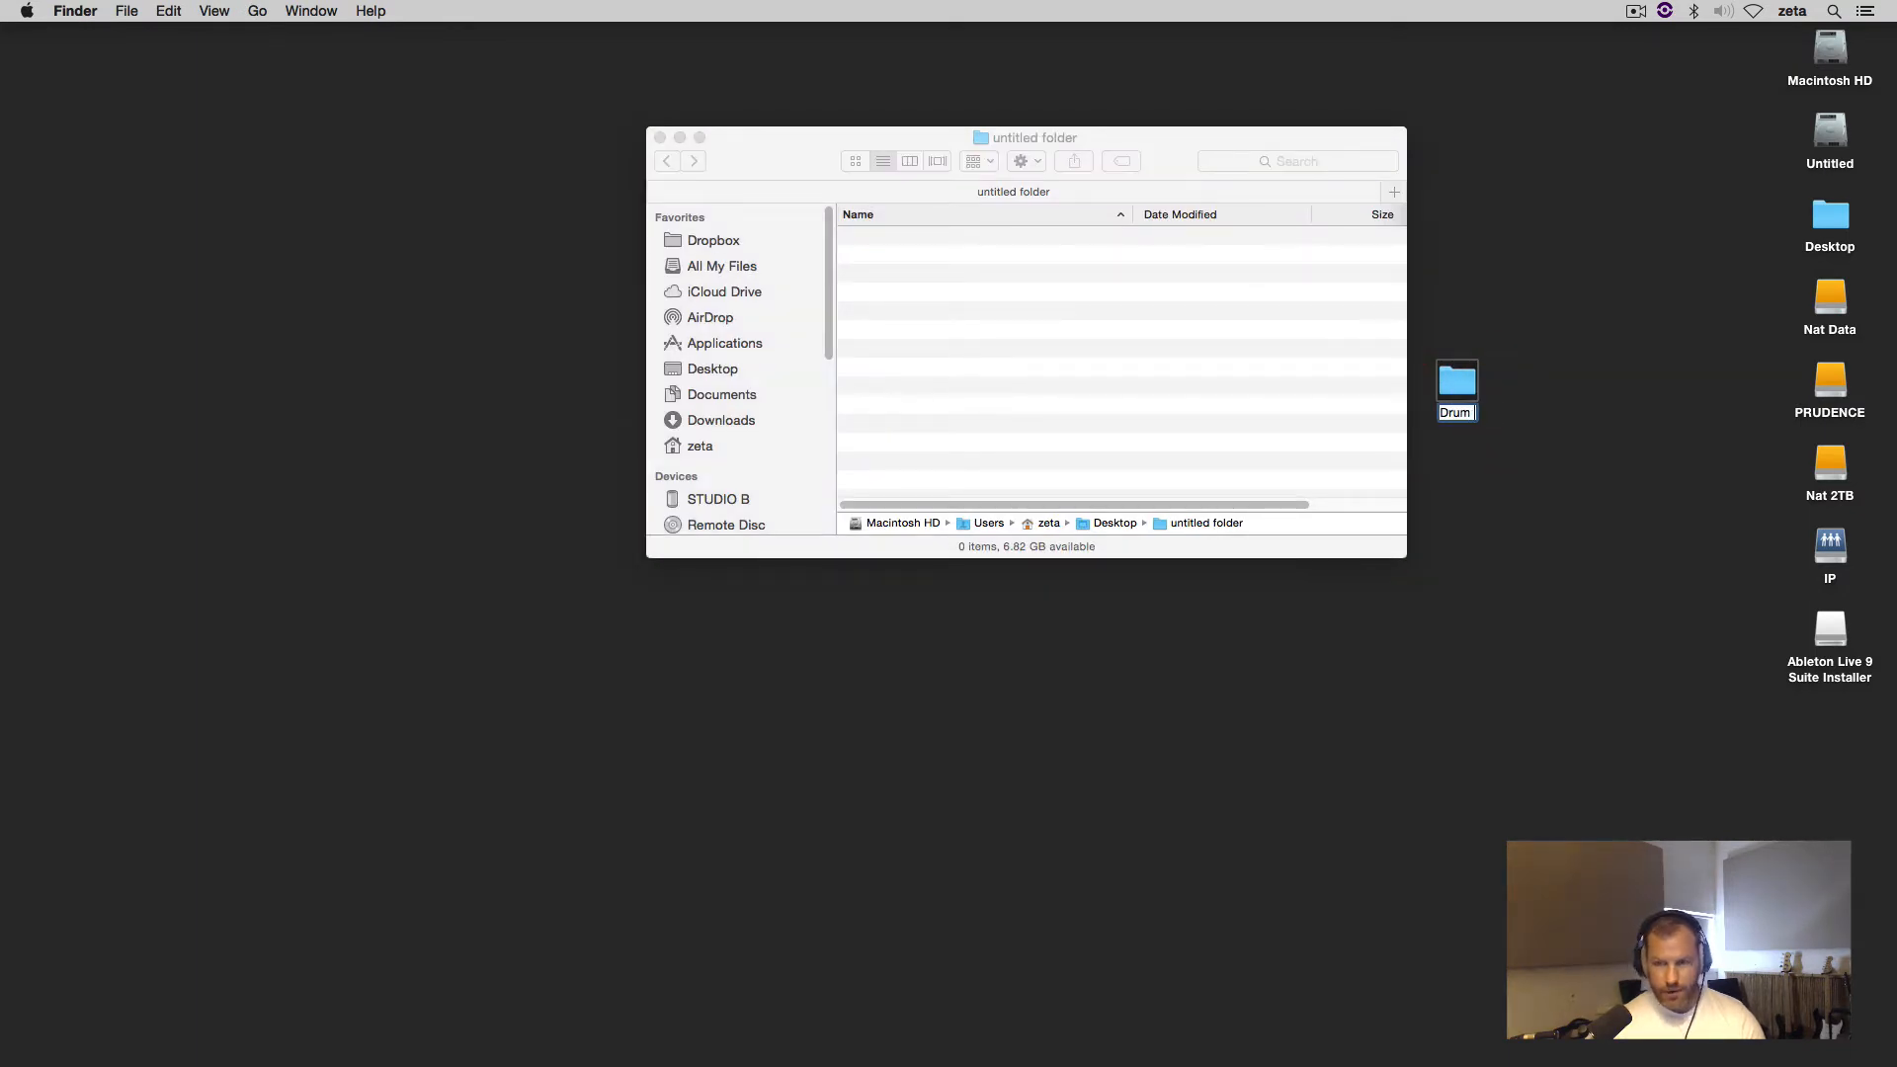
{"action": "type", "text": " Samples"}
{"action": "left_click", "coordinate": [1578, 531]}
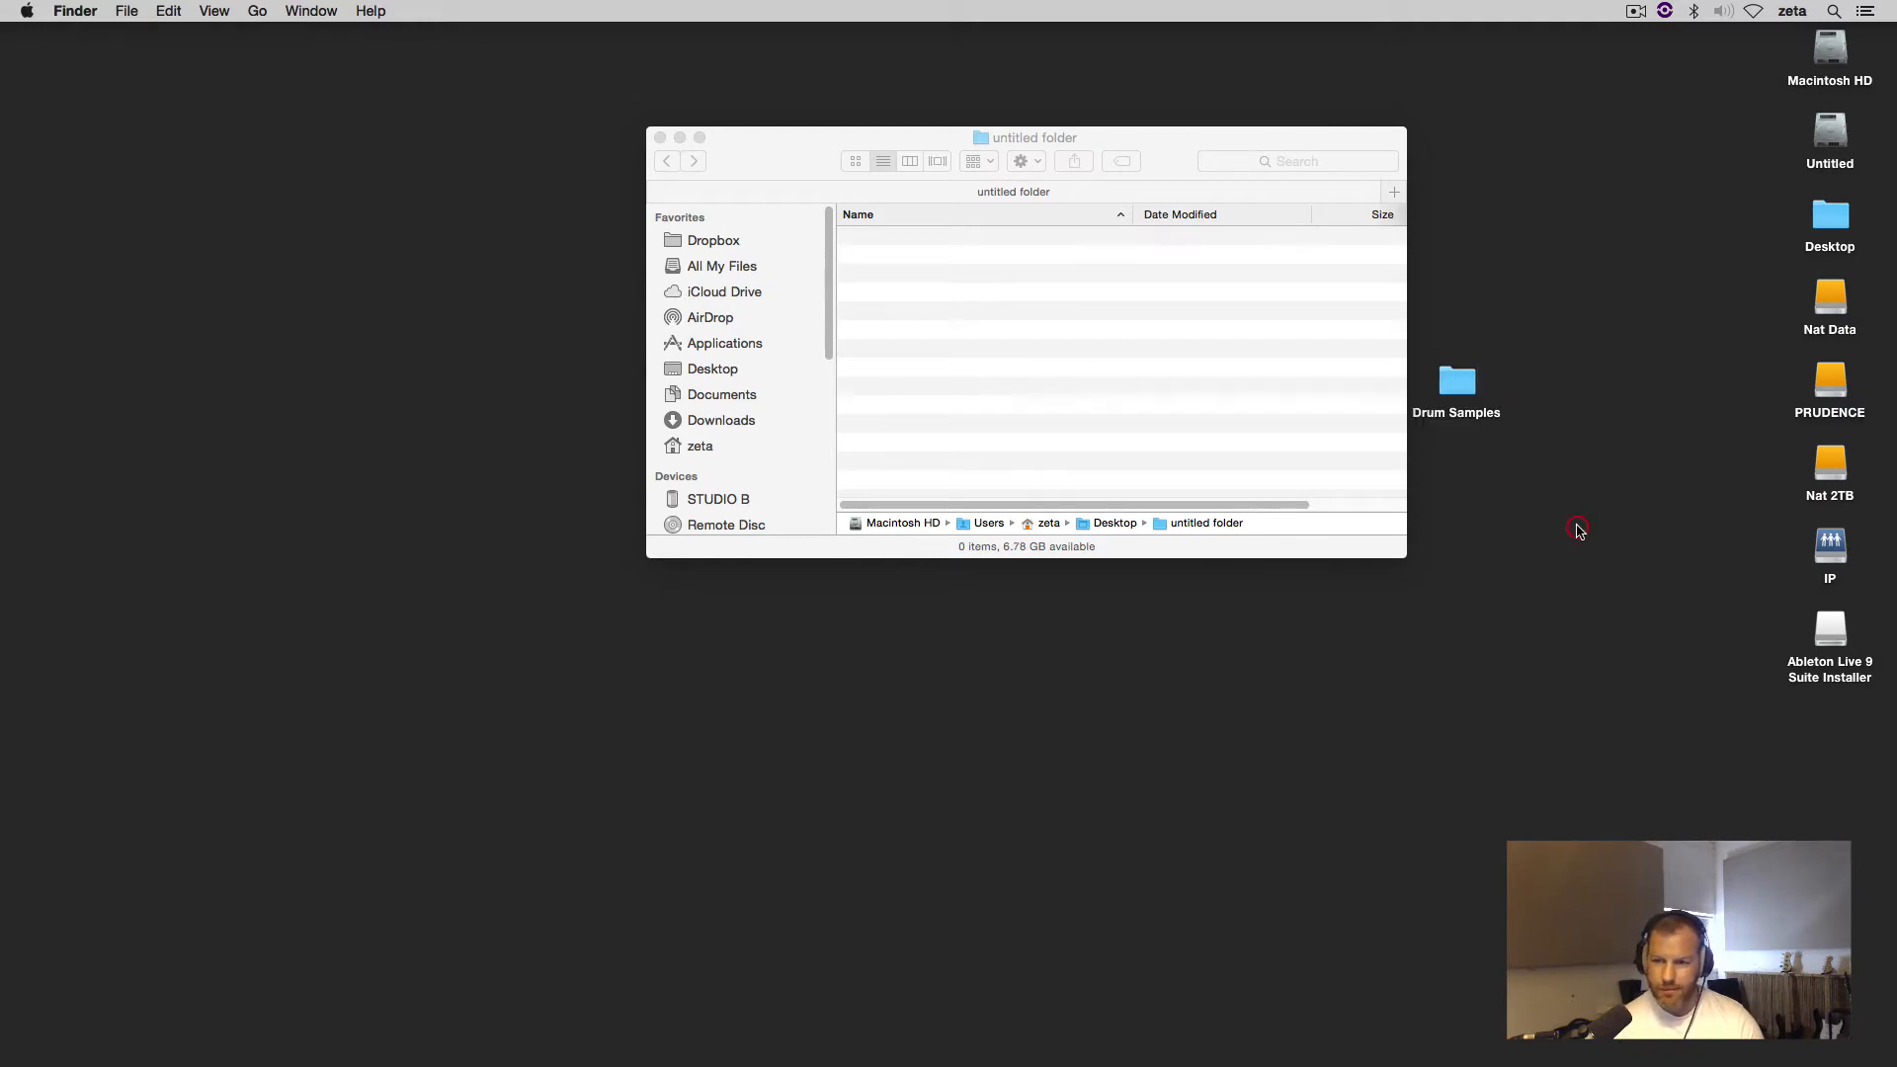
{"action": "left_click", "coordinate": [661, 139]}
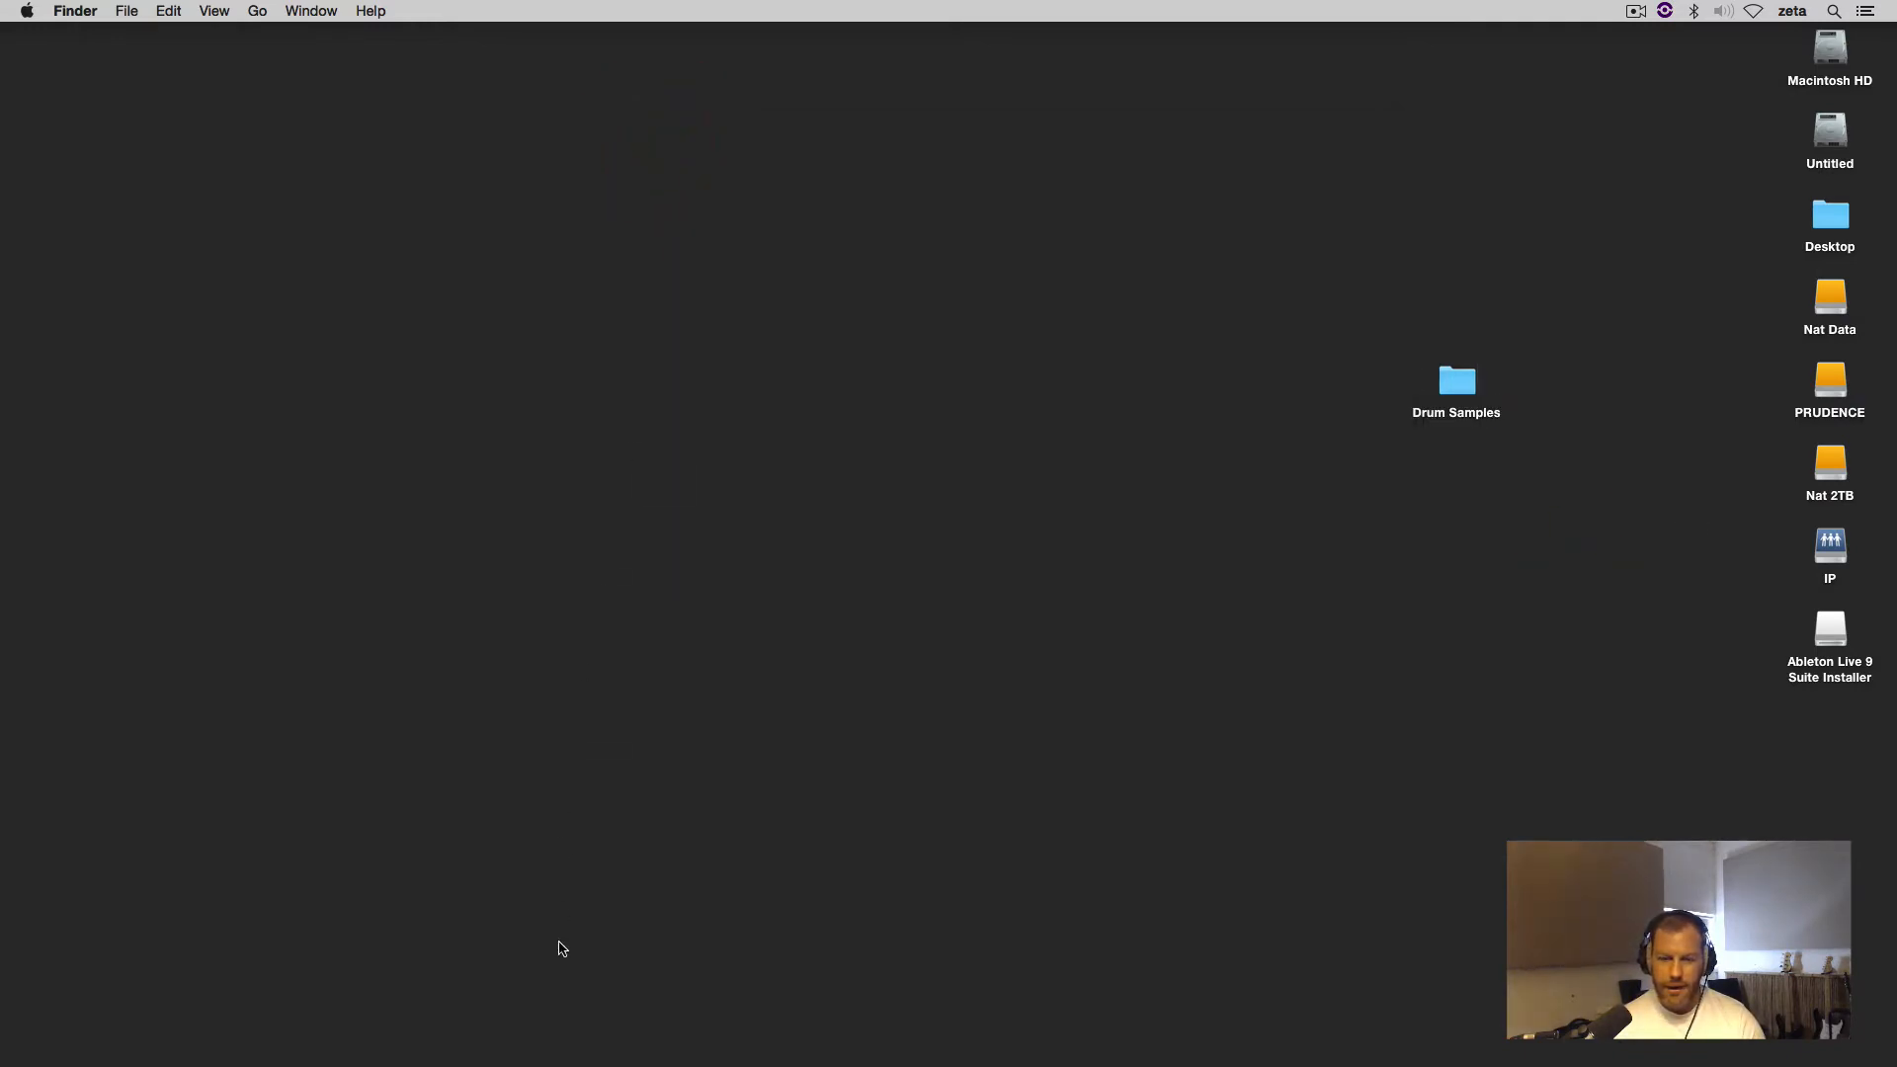
Switch to Ableton Live, add the Drum Samples folder from the Desktop to the browser's Places, and select it
{"action": "left_click", "coordinate": [894, 1033]}
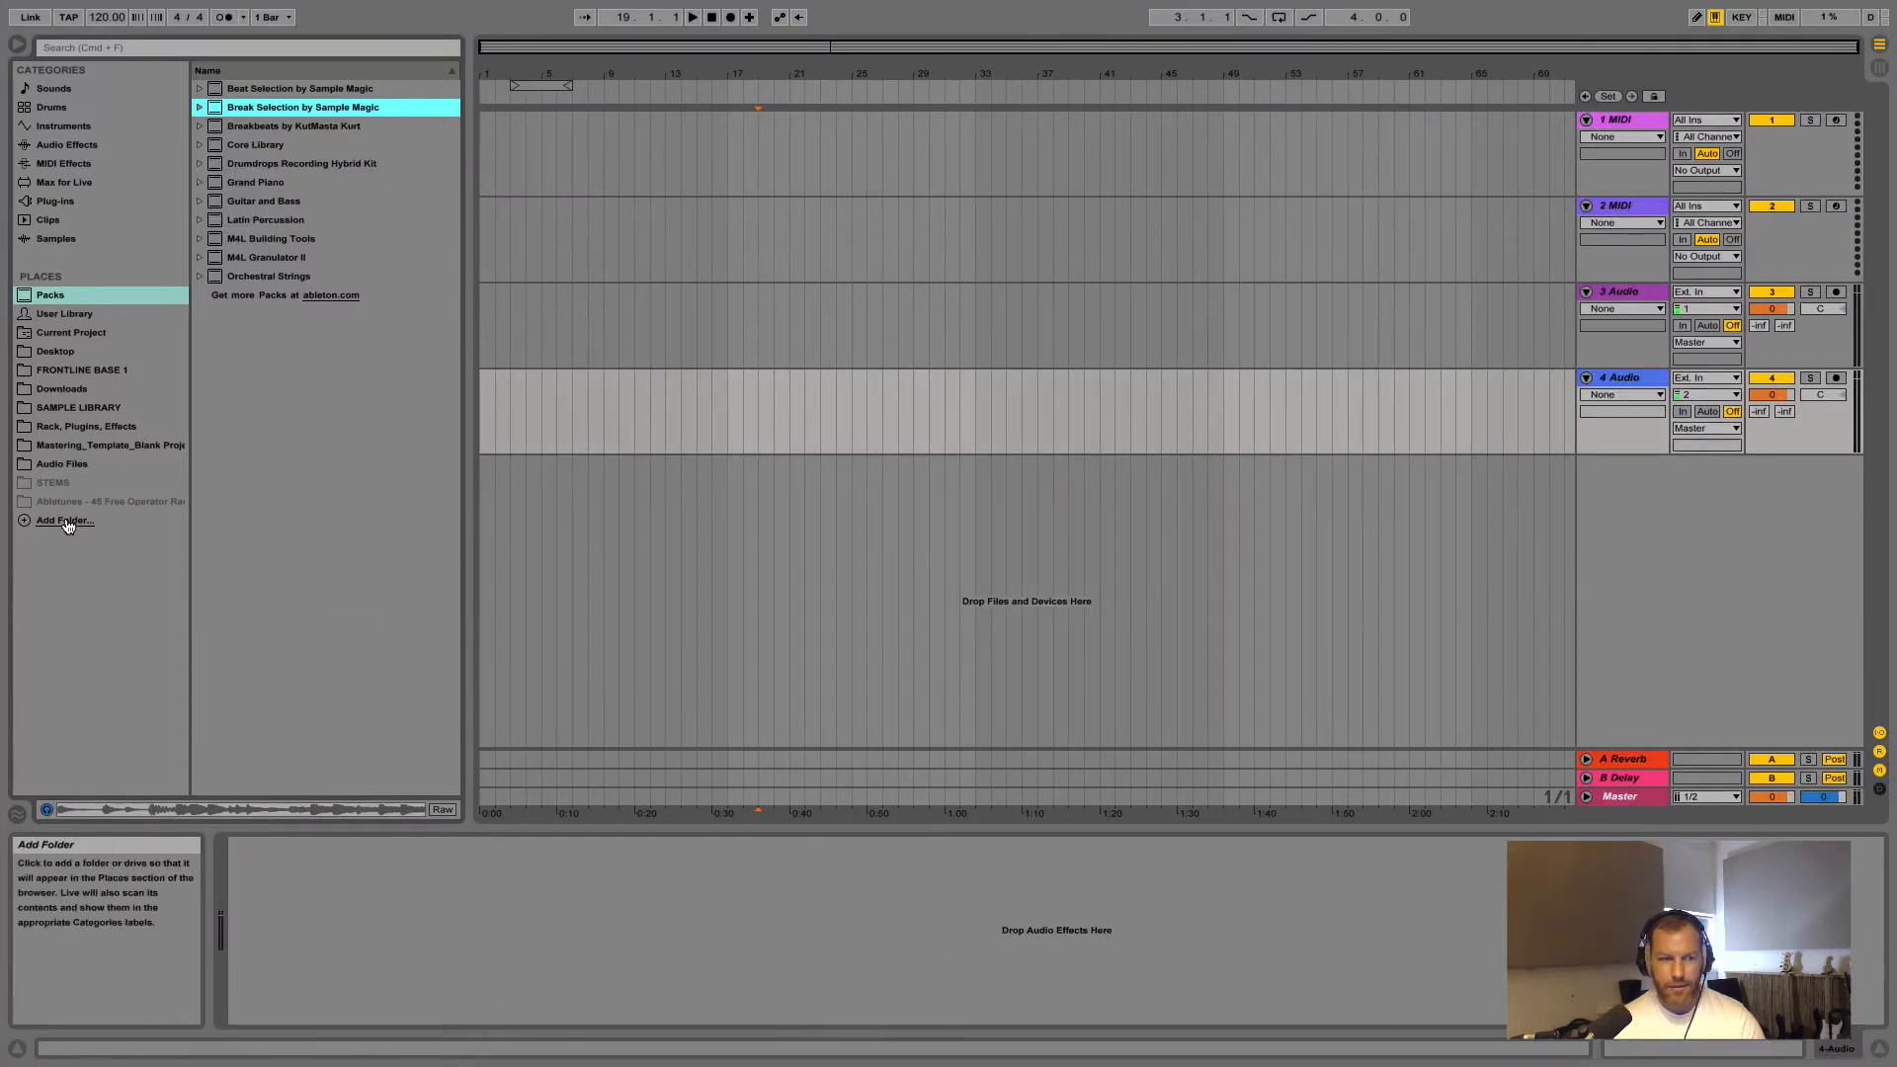
{"action": "left_click", "coordinate": [65, 521]}
{"action": "left_click", "coordinate": [490, 326]}
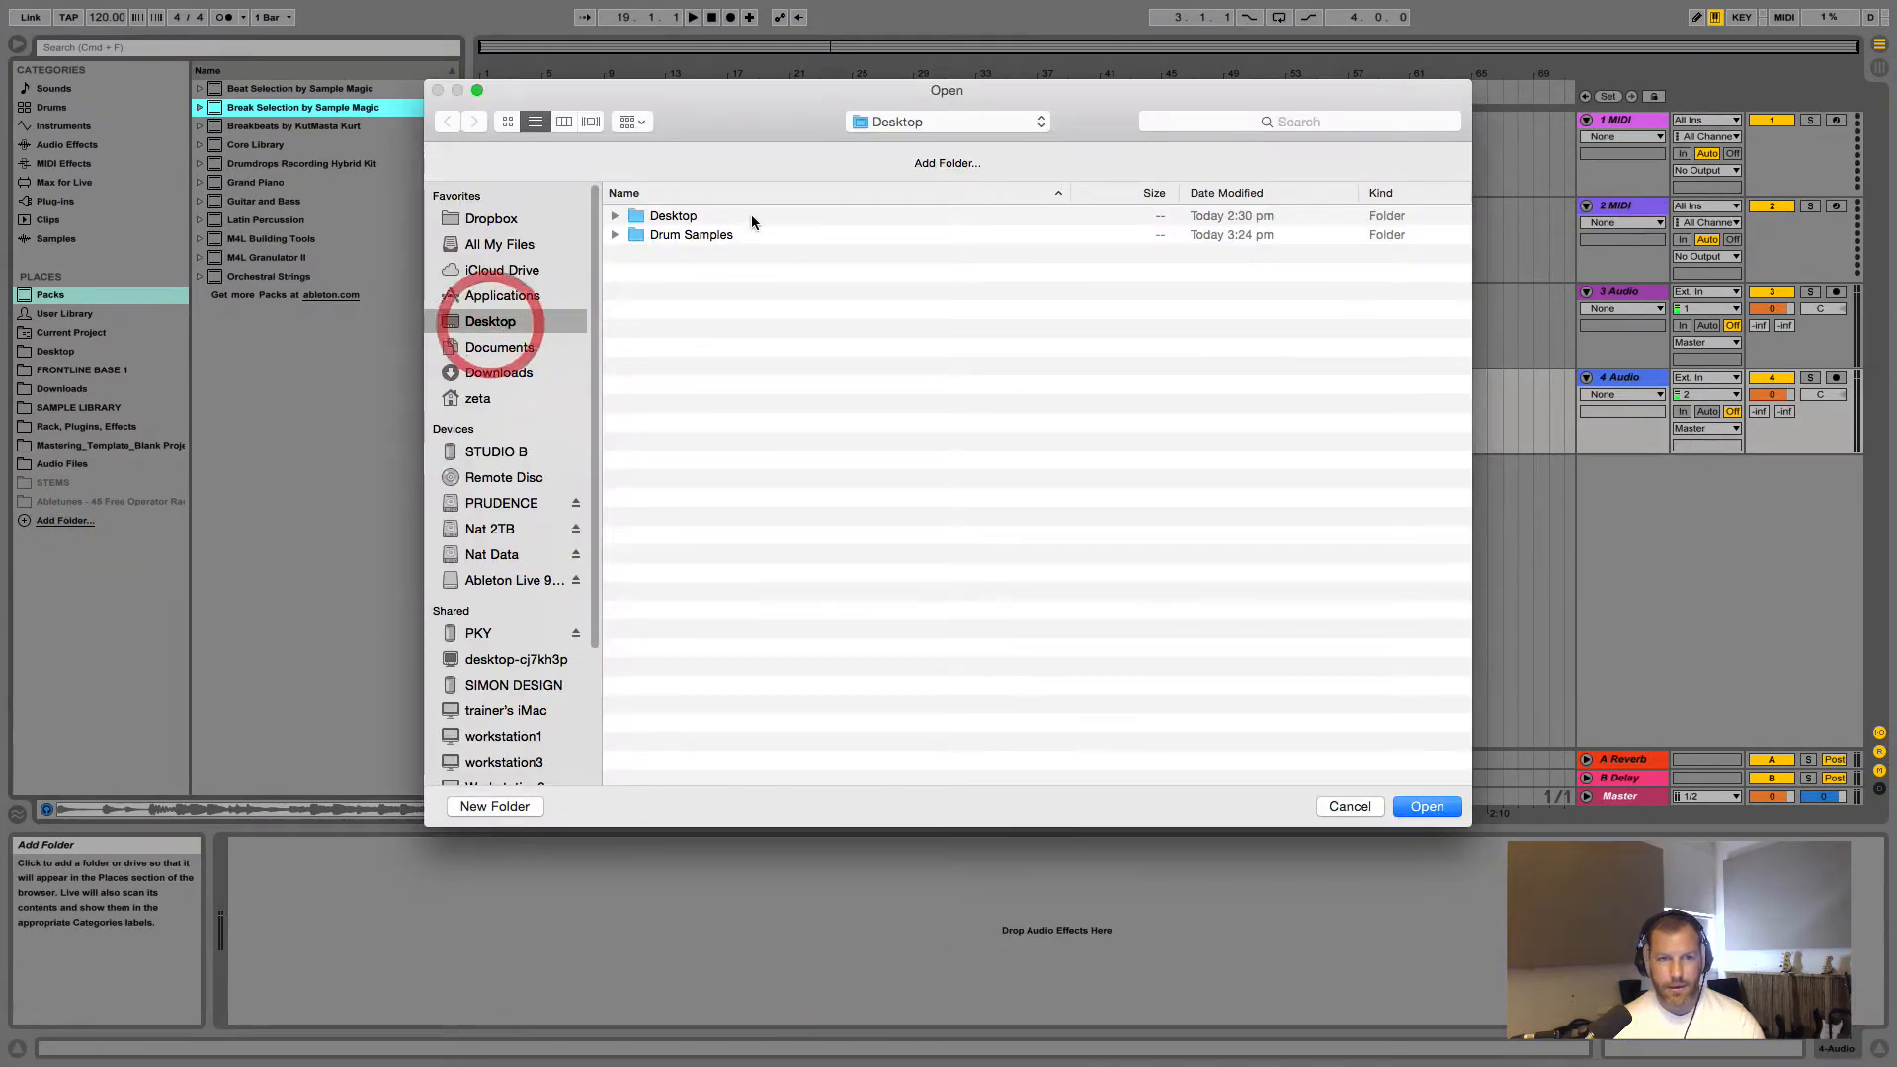
{"action": "left_click", "coordinate": [682, 234]}
{"action": "left_click", "coordinate": [1428, 807]}
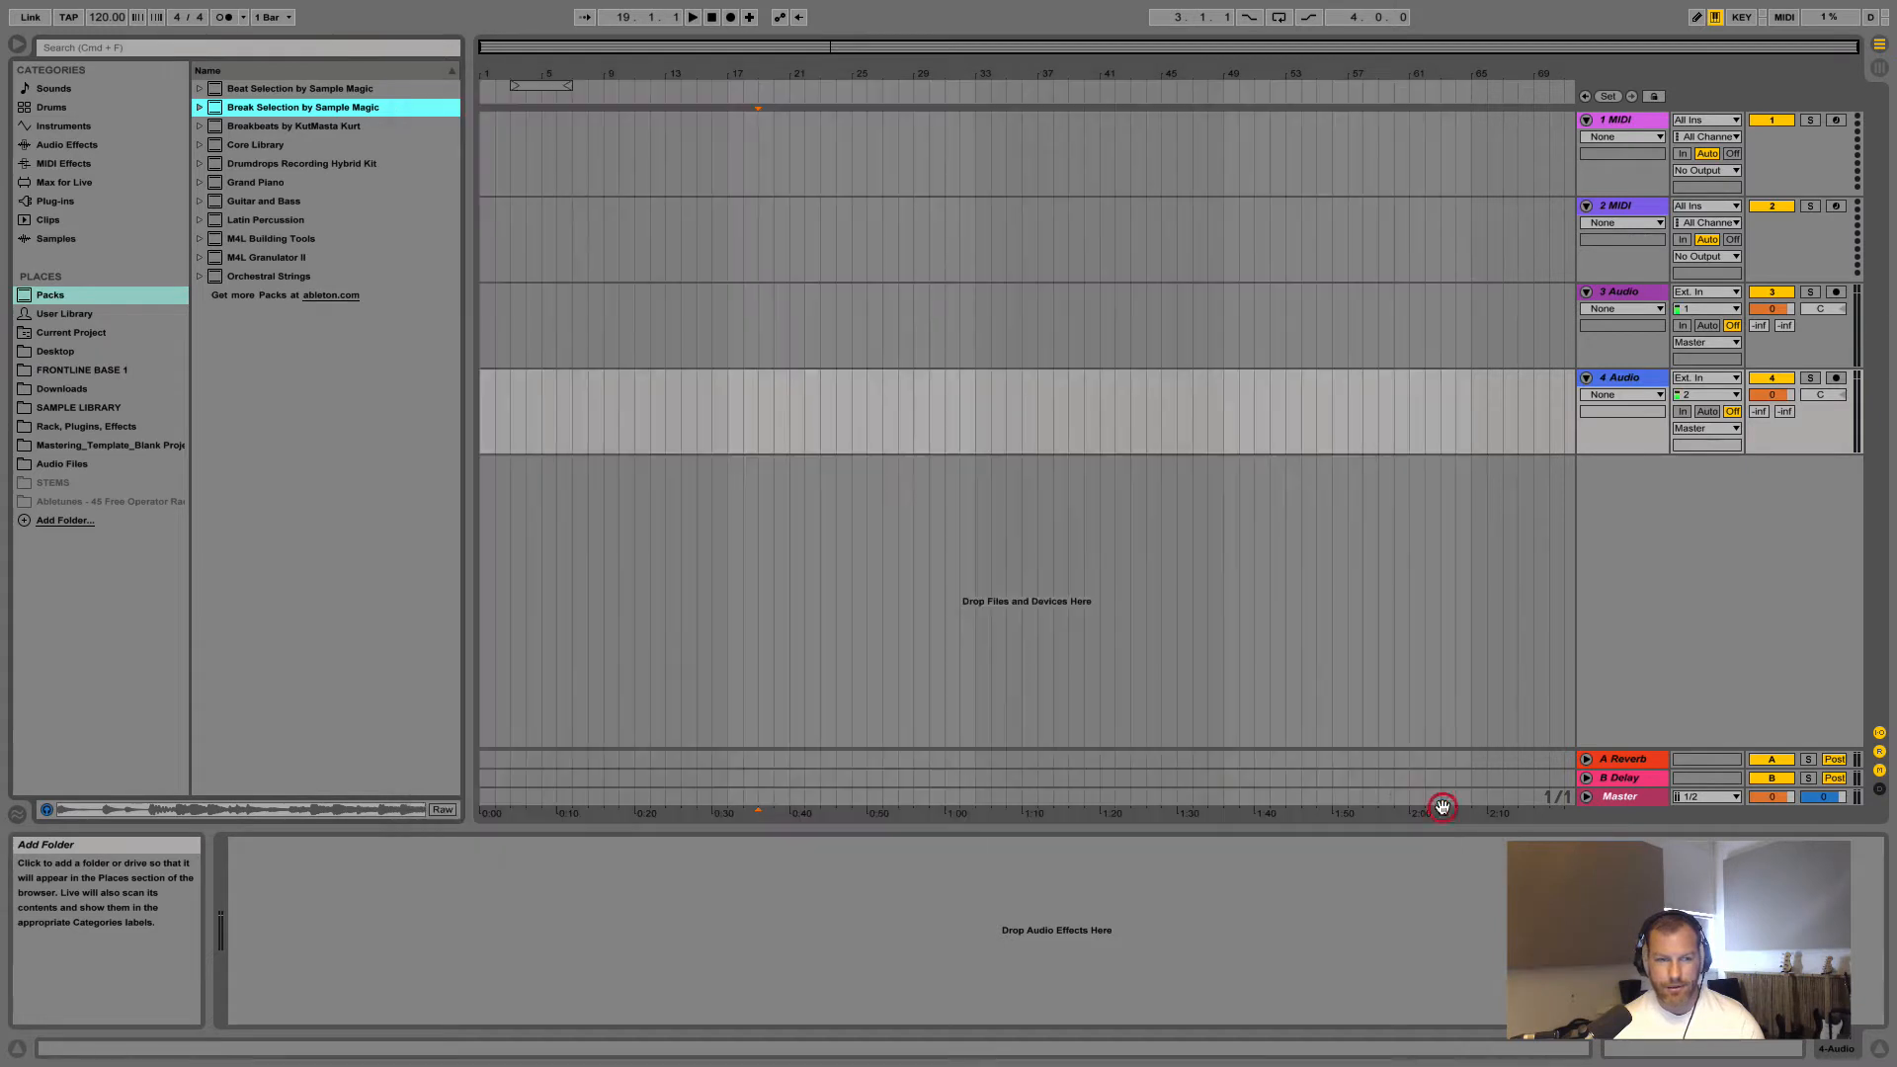
{"action": "left_click", "coordinate": [83, 520]}
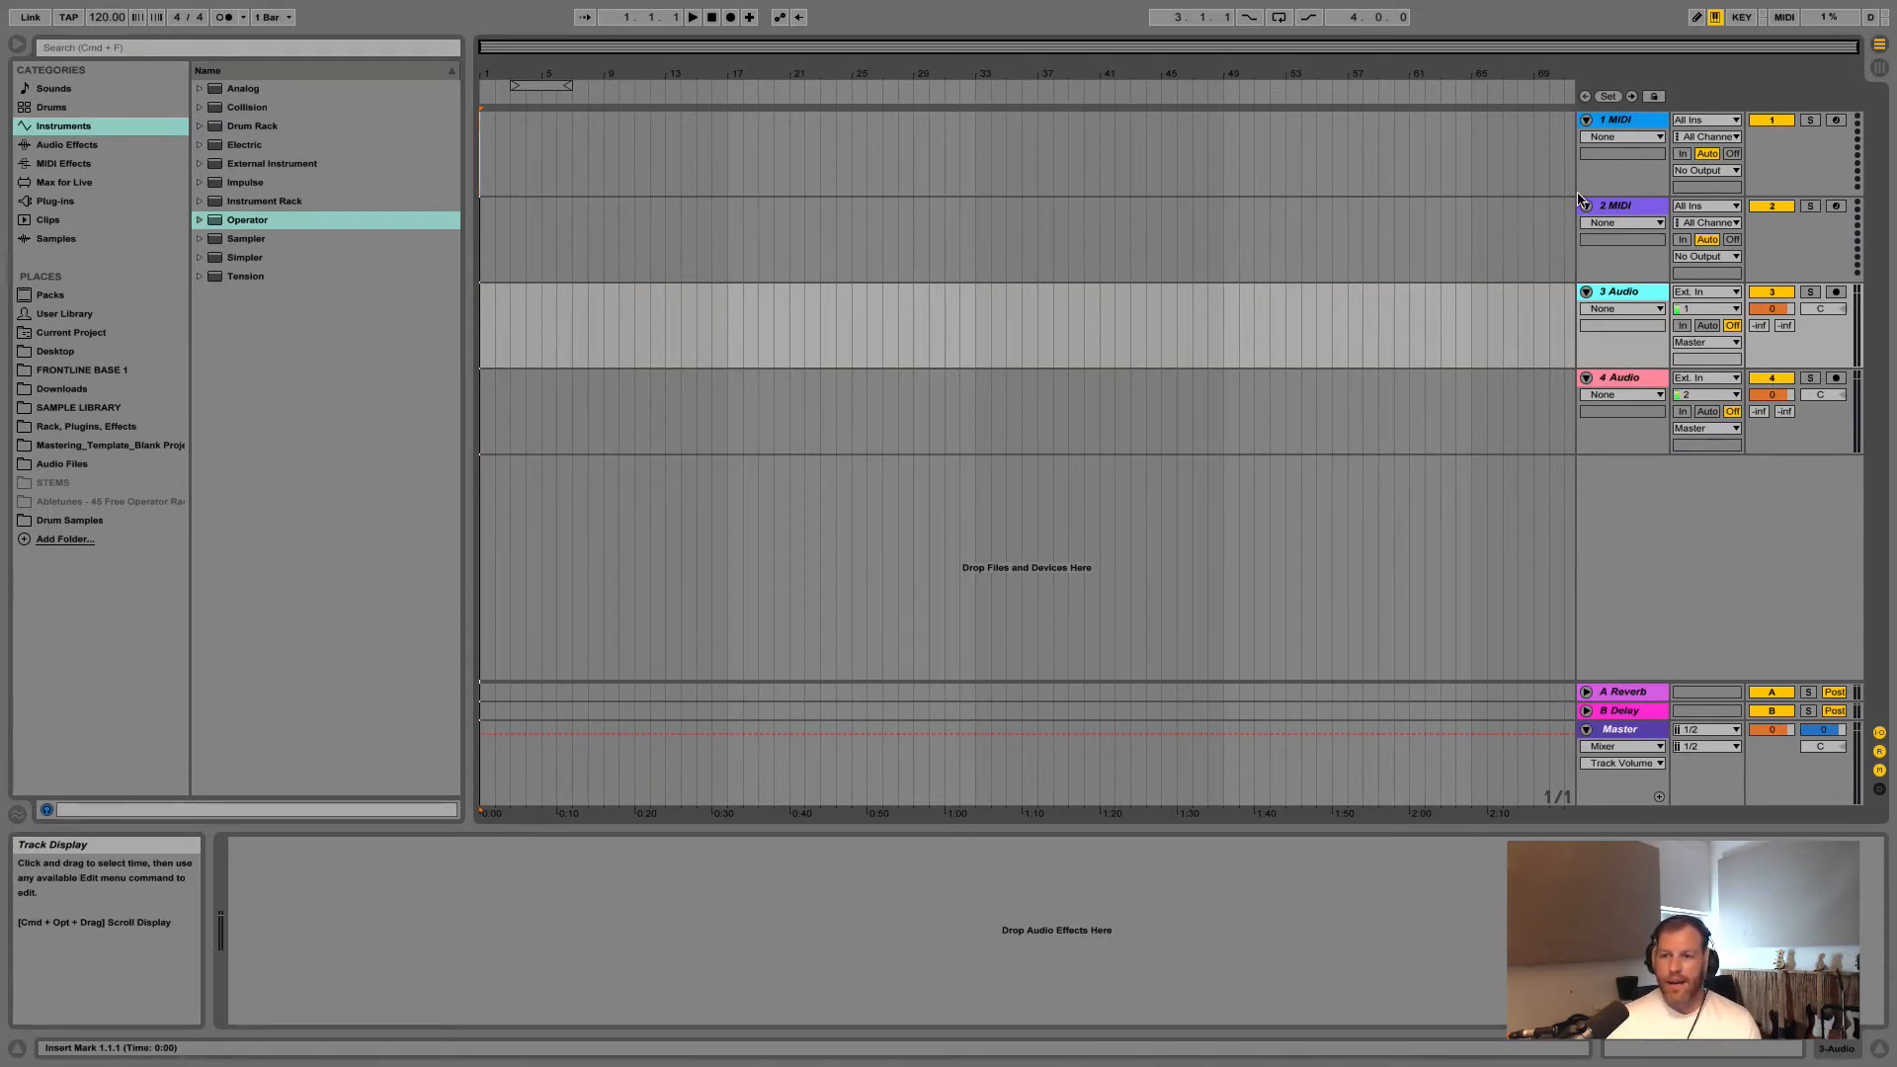
Examine the two MIDI tracks and the two audio tracks in the Arrangement View, selecting each repeatedly in turn
{"action": "left_click", "coordinate": [1622, 121]}
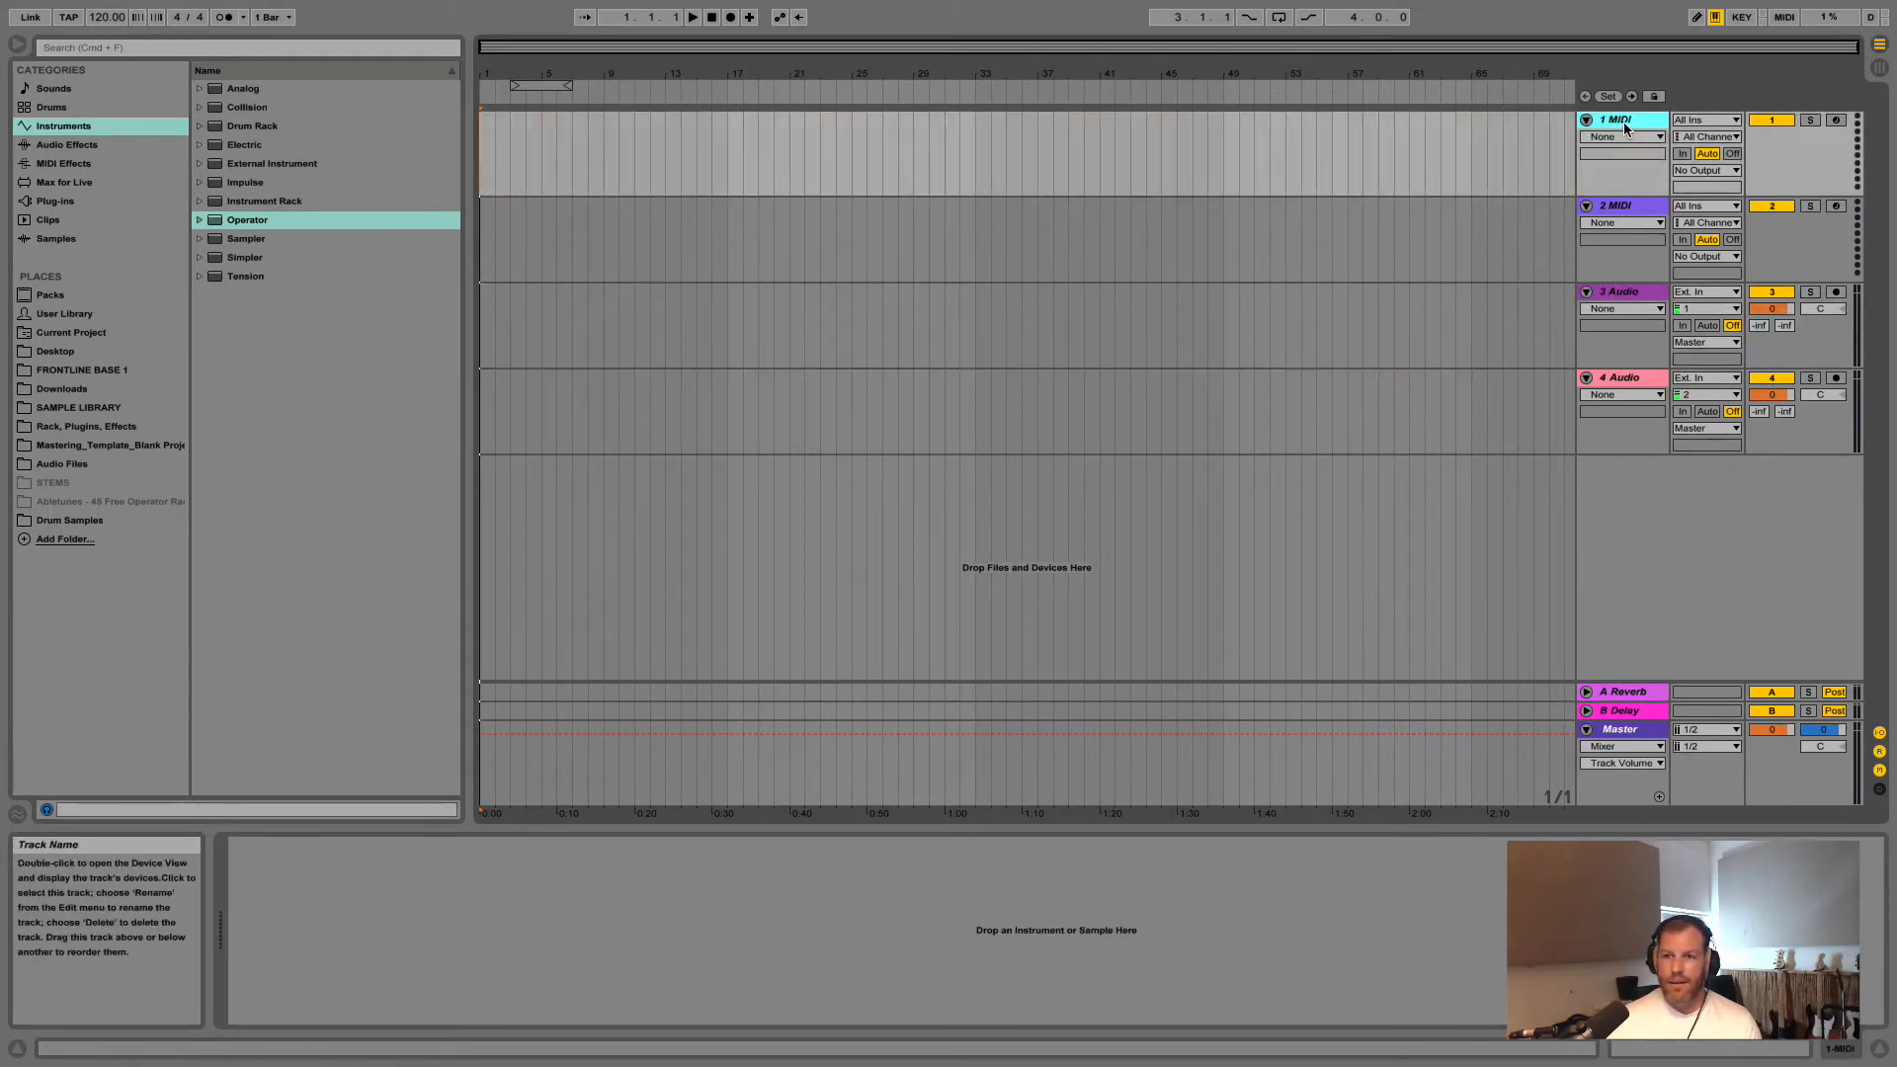
{"action": "left_click", "coordinate": [1622, 205]}
{"action": "left_click", "coordinate": [1628, 294]}
{"action": "left_click", "coordinate": [1622, 379]}
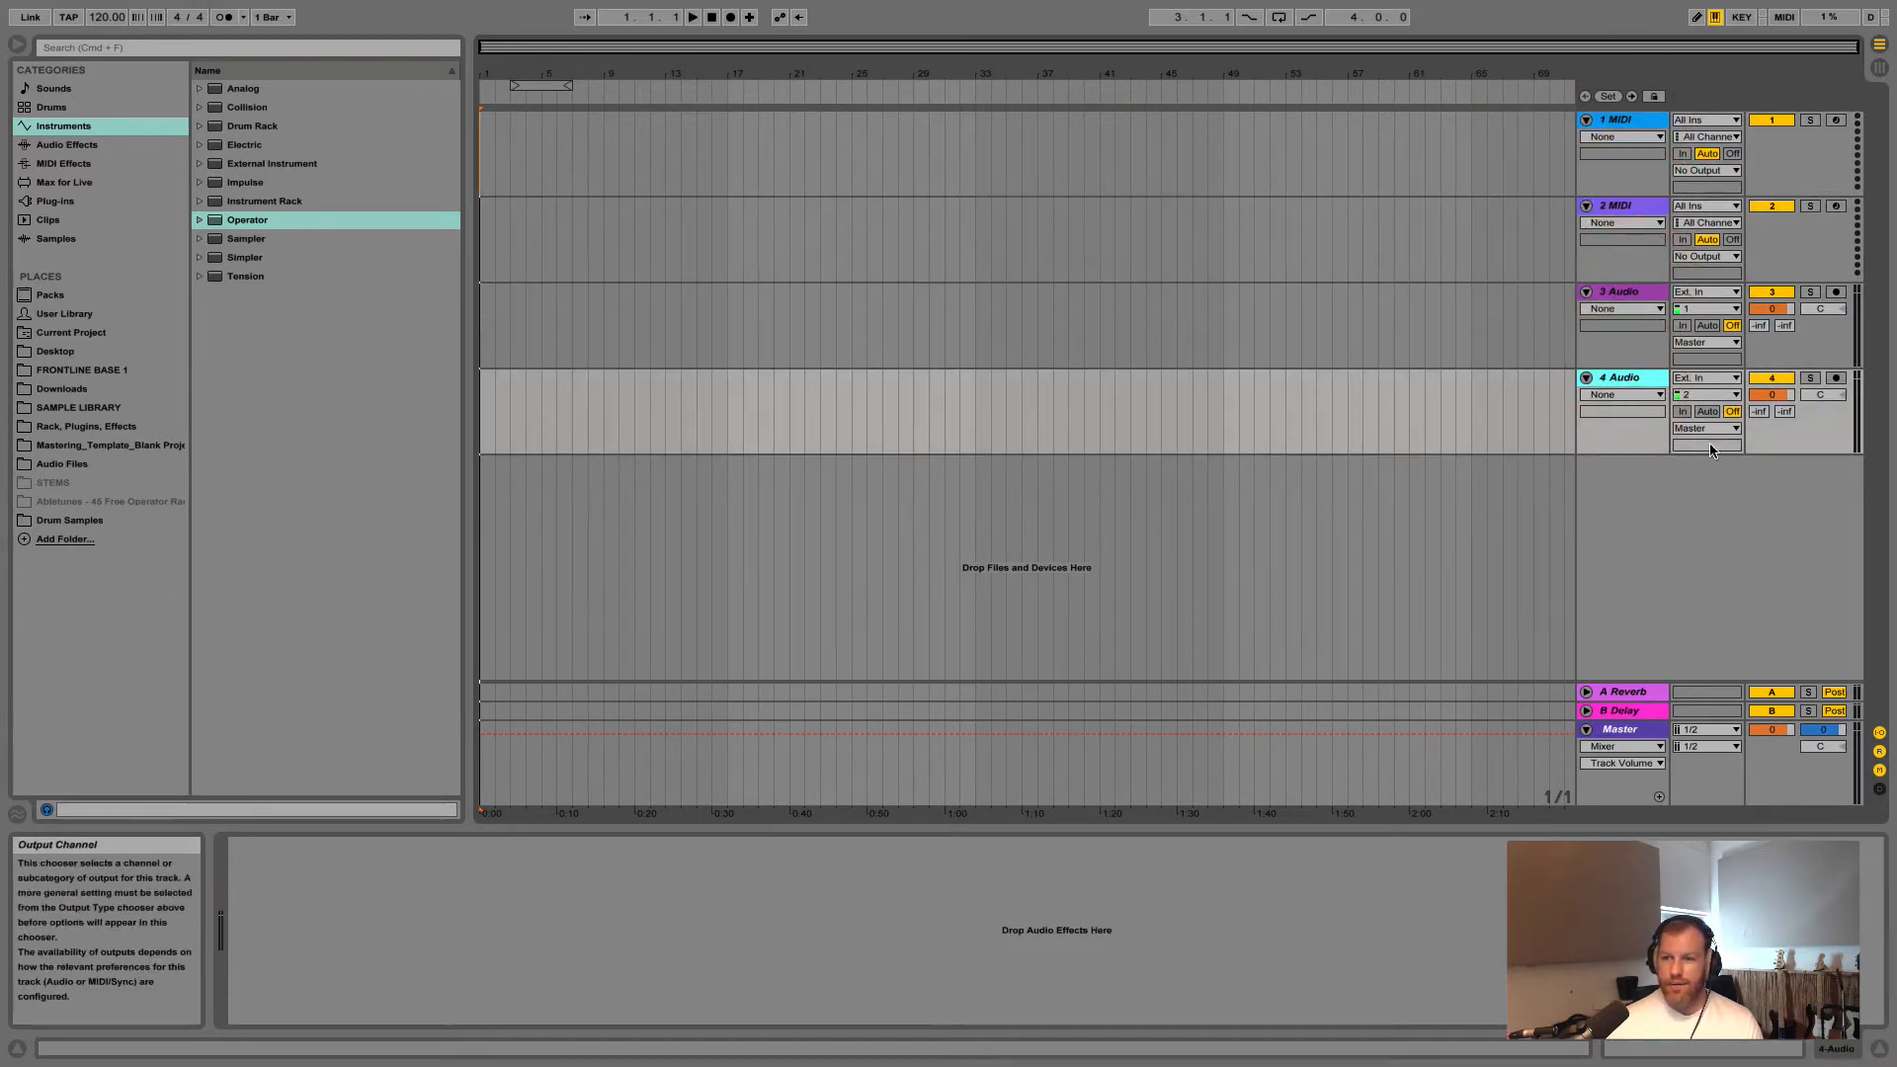
{"action": "left_click", "coordinate": [1642, 118]}
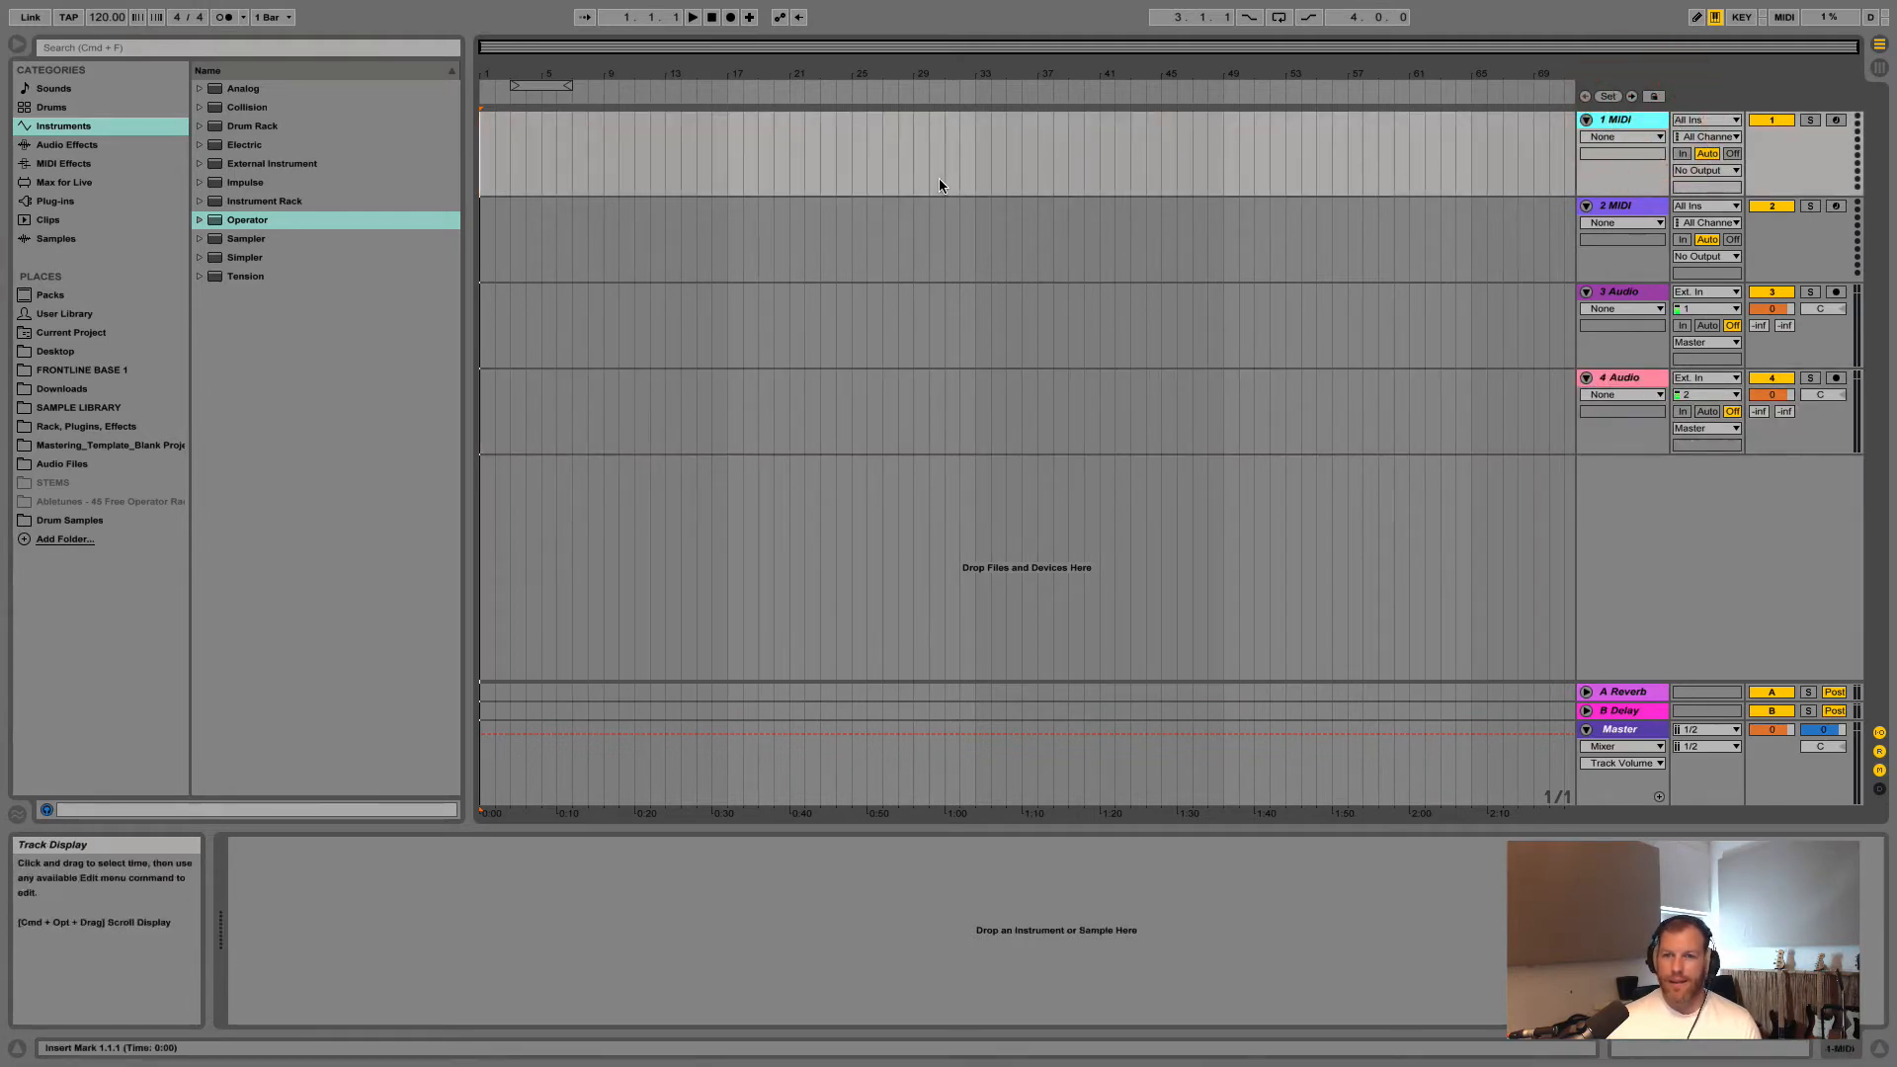
{"action": "left_click", "coordinate": [1626, 210]}
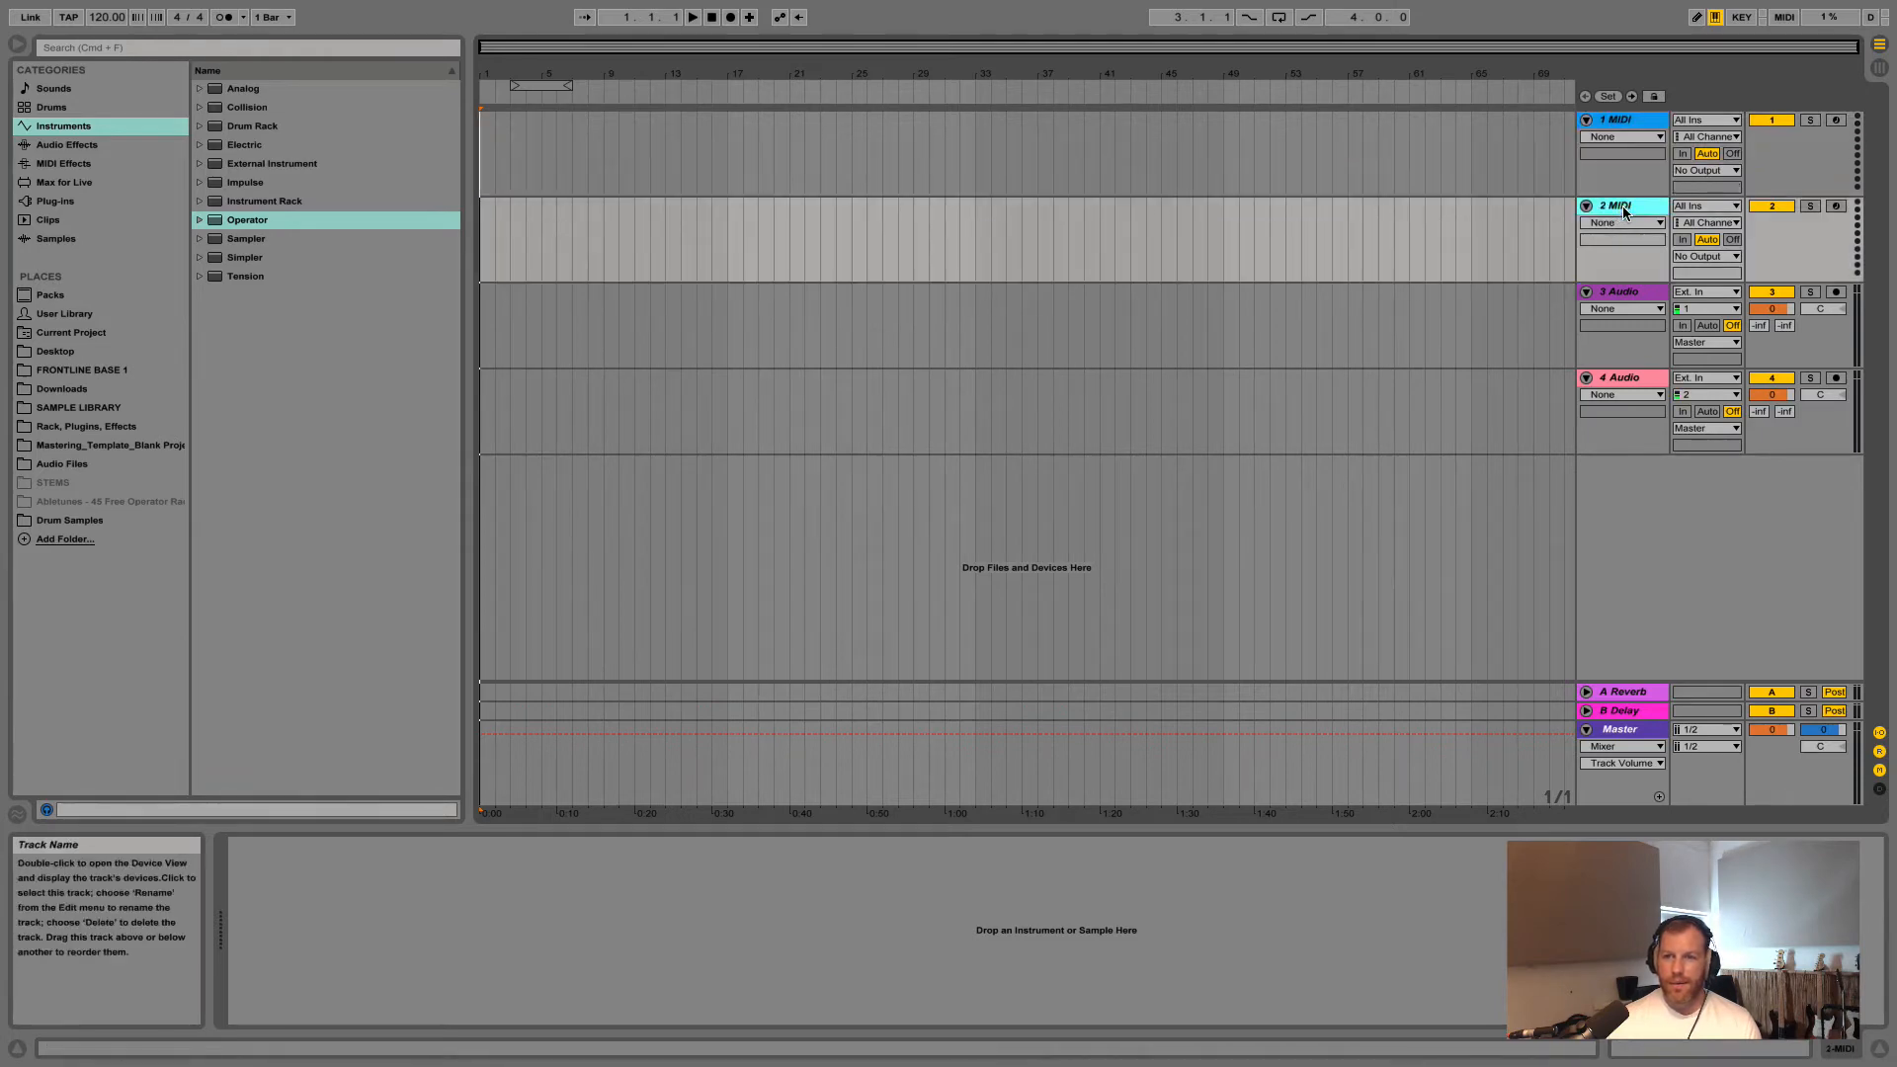
{"action": "left_click", "coordinate": [1628, 124]}
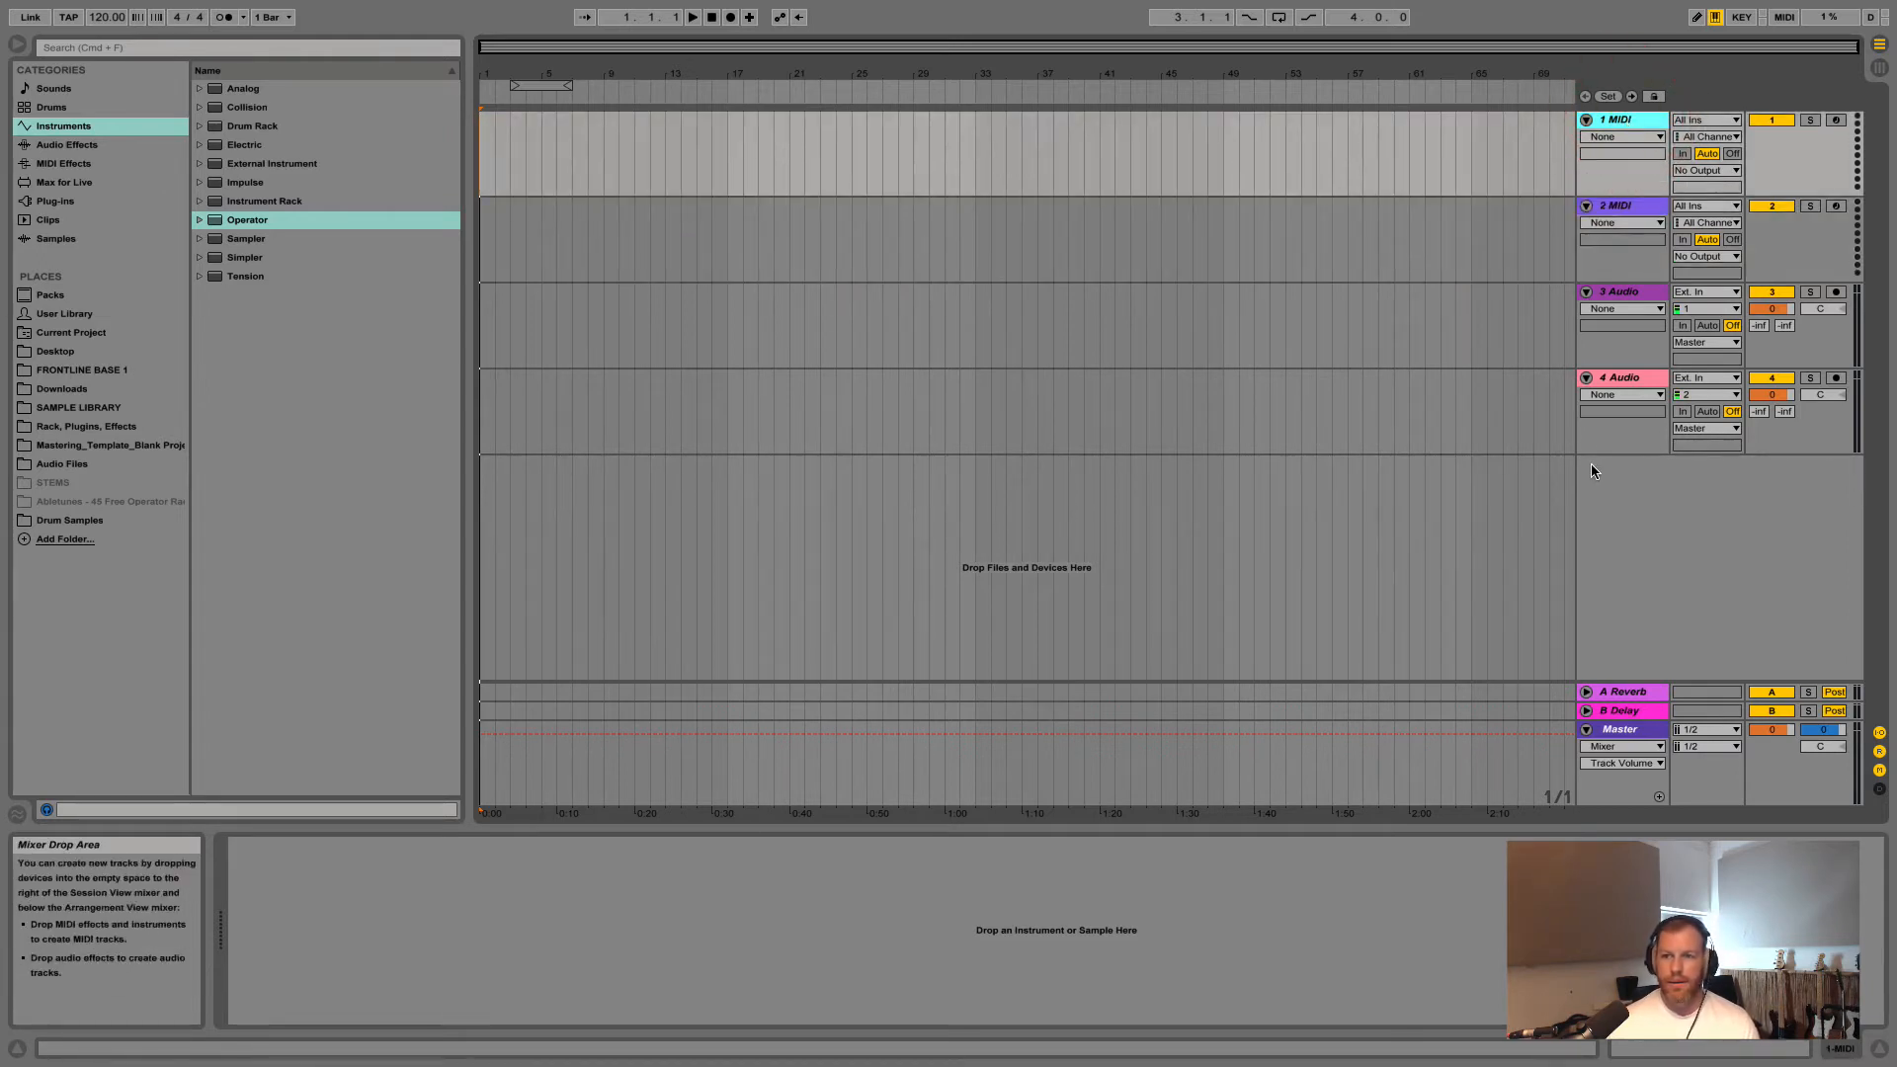
{"action": "left_click", "coordinate": [1625, 121]}
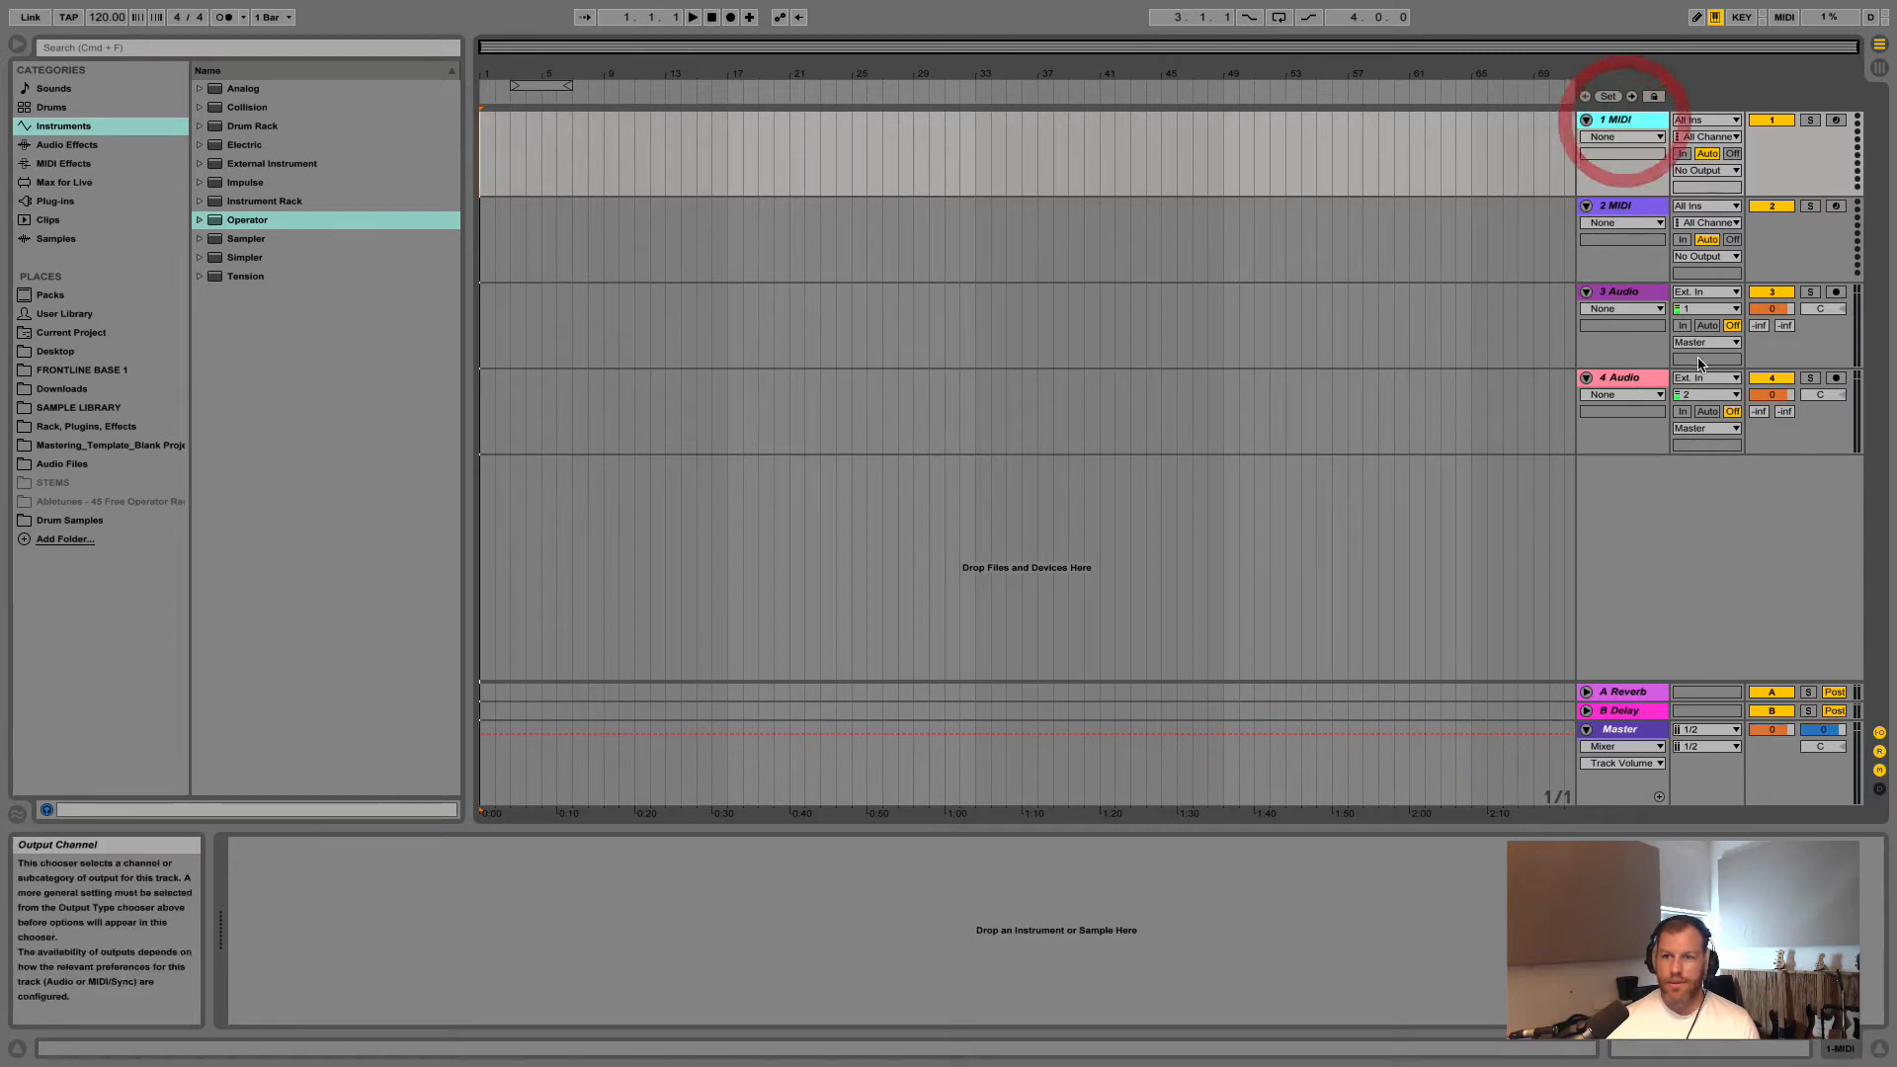
{"action": "left_click", "coordinate": [1626, 293]}
{"action": "left_click", "coordinate": [1628, 377]}
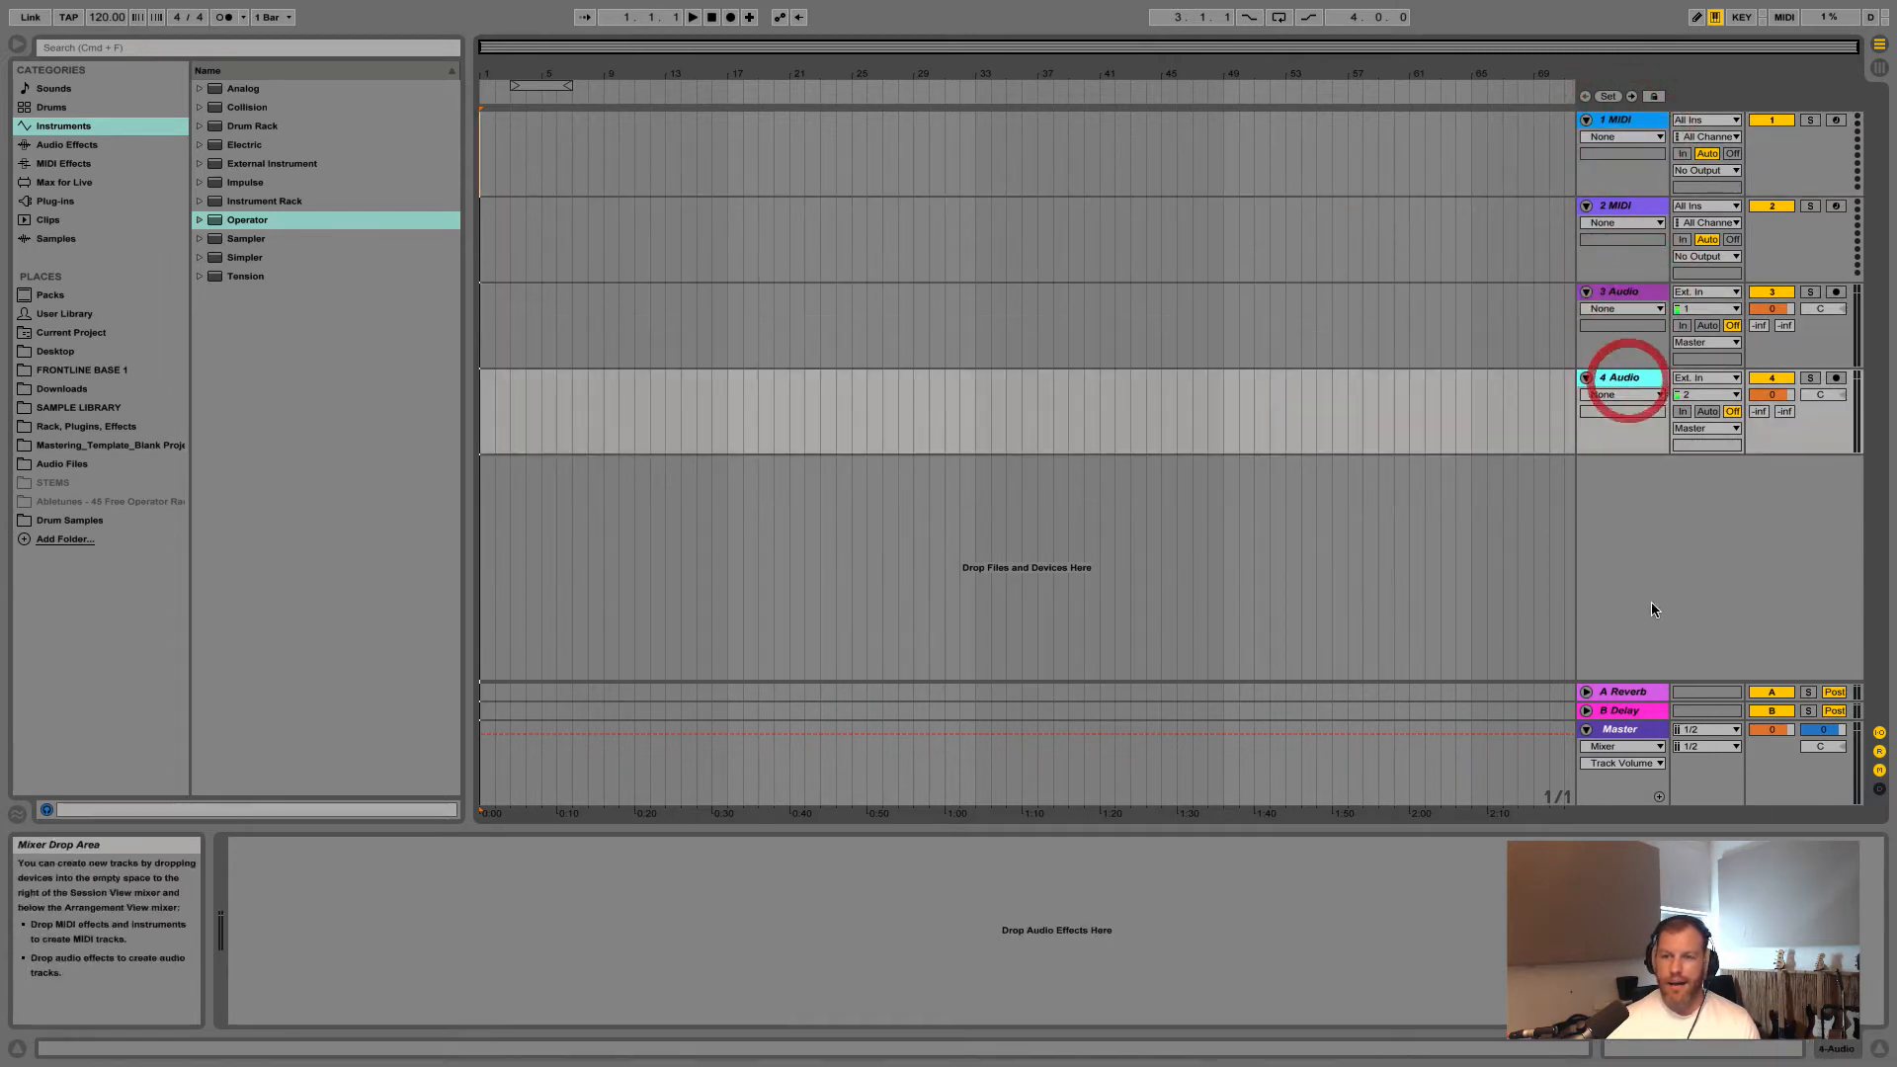
{"action": "left_click", "coordinate": [1631, 121]}
{"action": "left_click", "coordinate": [1619, 206]}
{"action": "left_click", "coordinate": [1635, 293]}
{"action": "left_click", "coordinate": [1642, 380]}
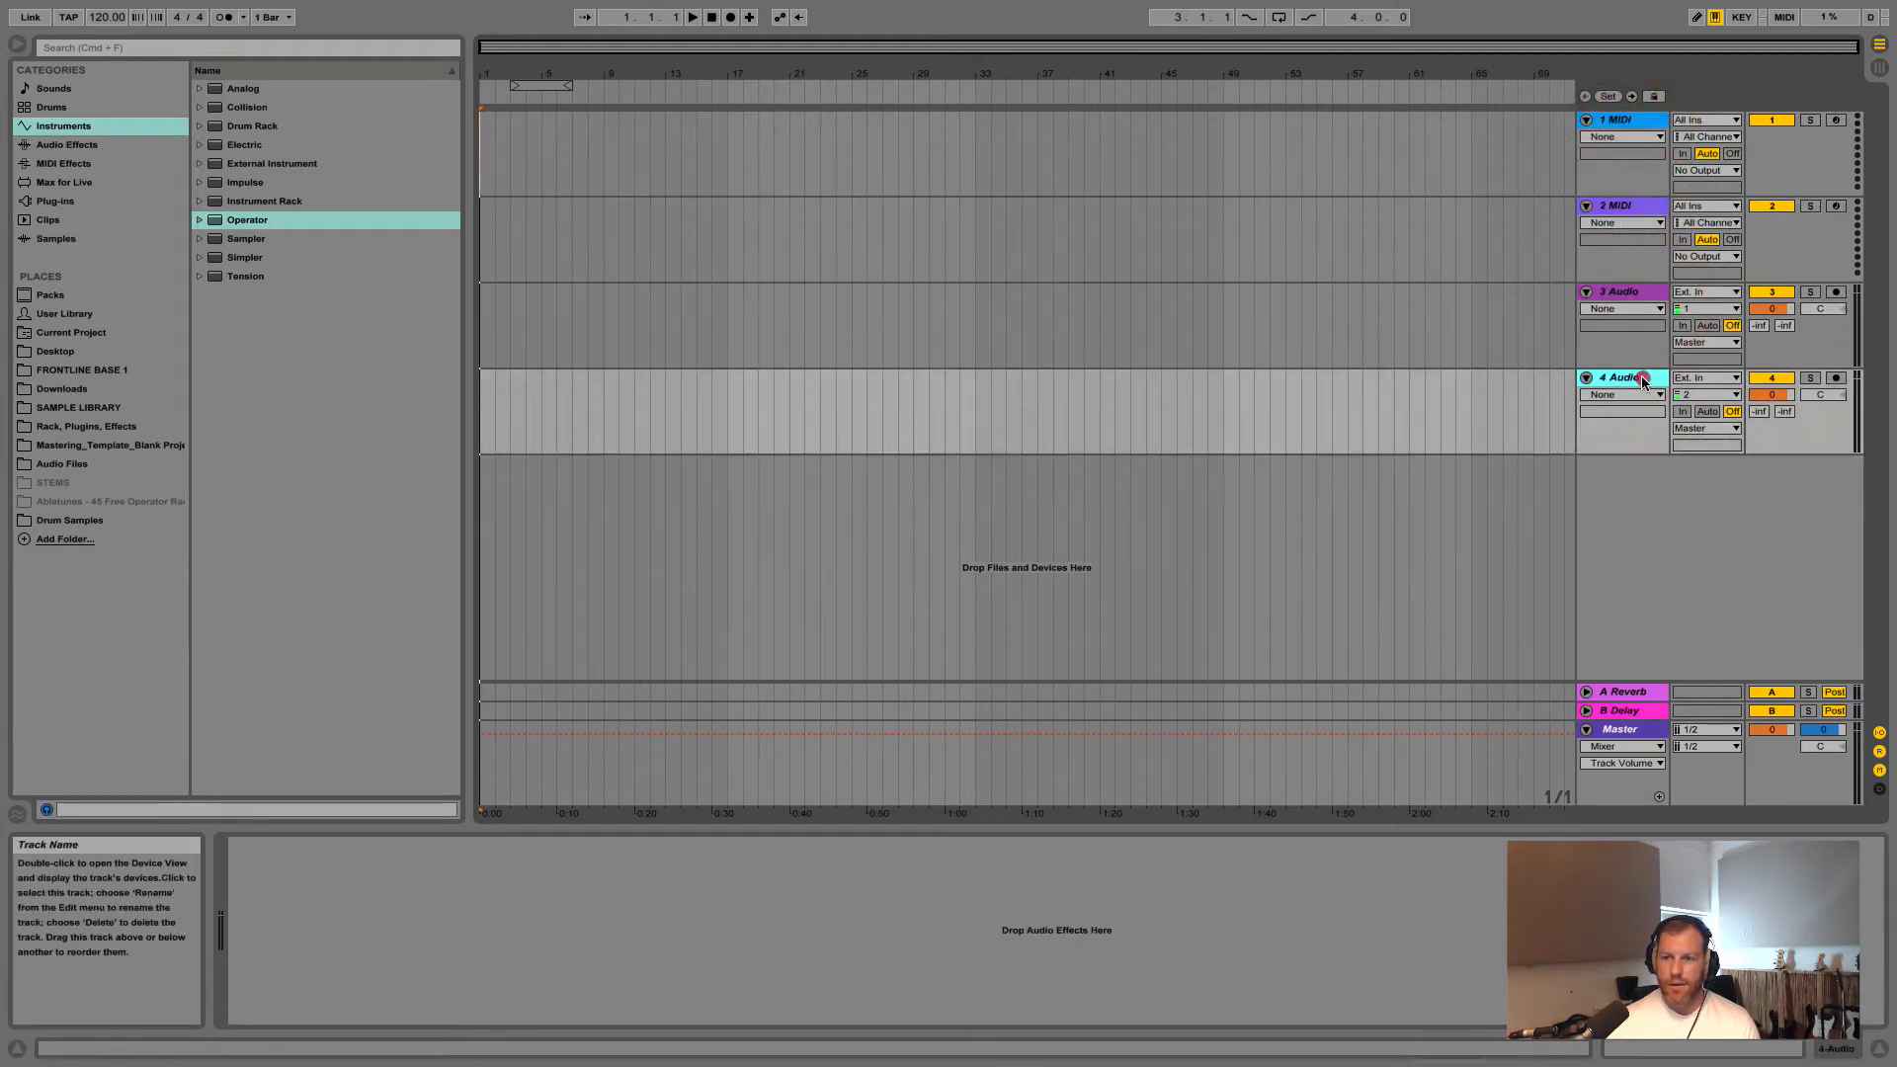
Examine the B Delay return track, the Master track and the 1 MIDI track by selecting each in turn
{"action": "left_click", "coordinate": [1630, 712]}
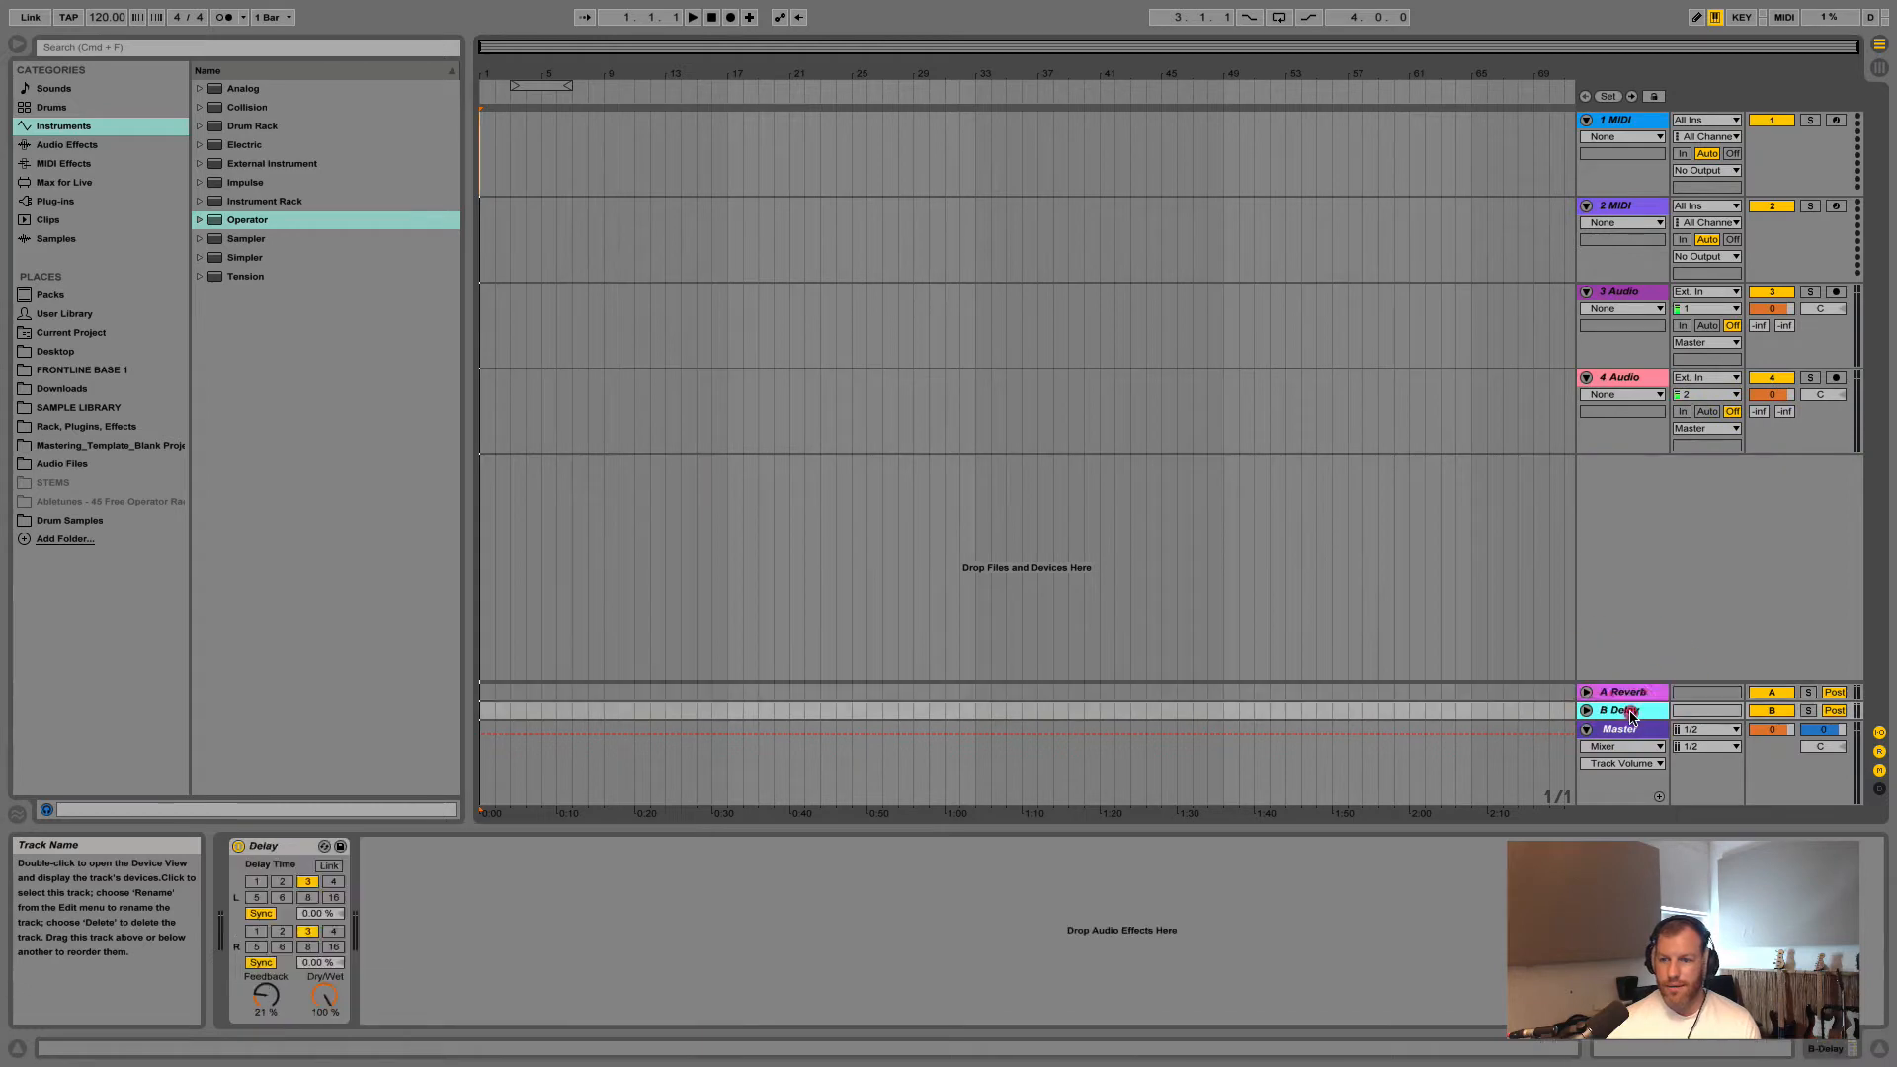
{"action": "left_click", "coordinate": [1640, 726]}
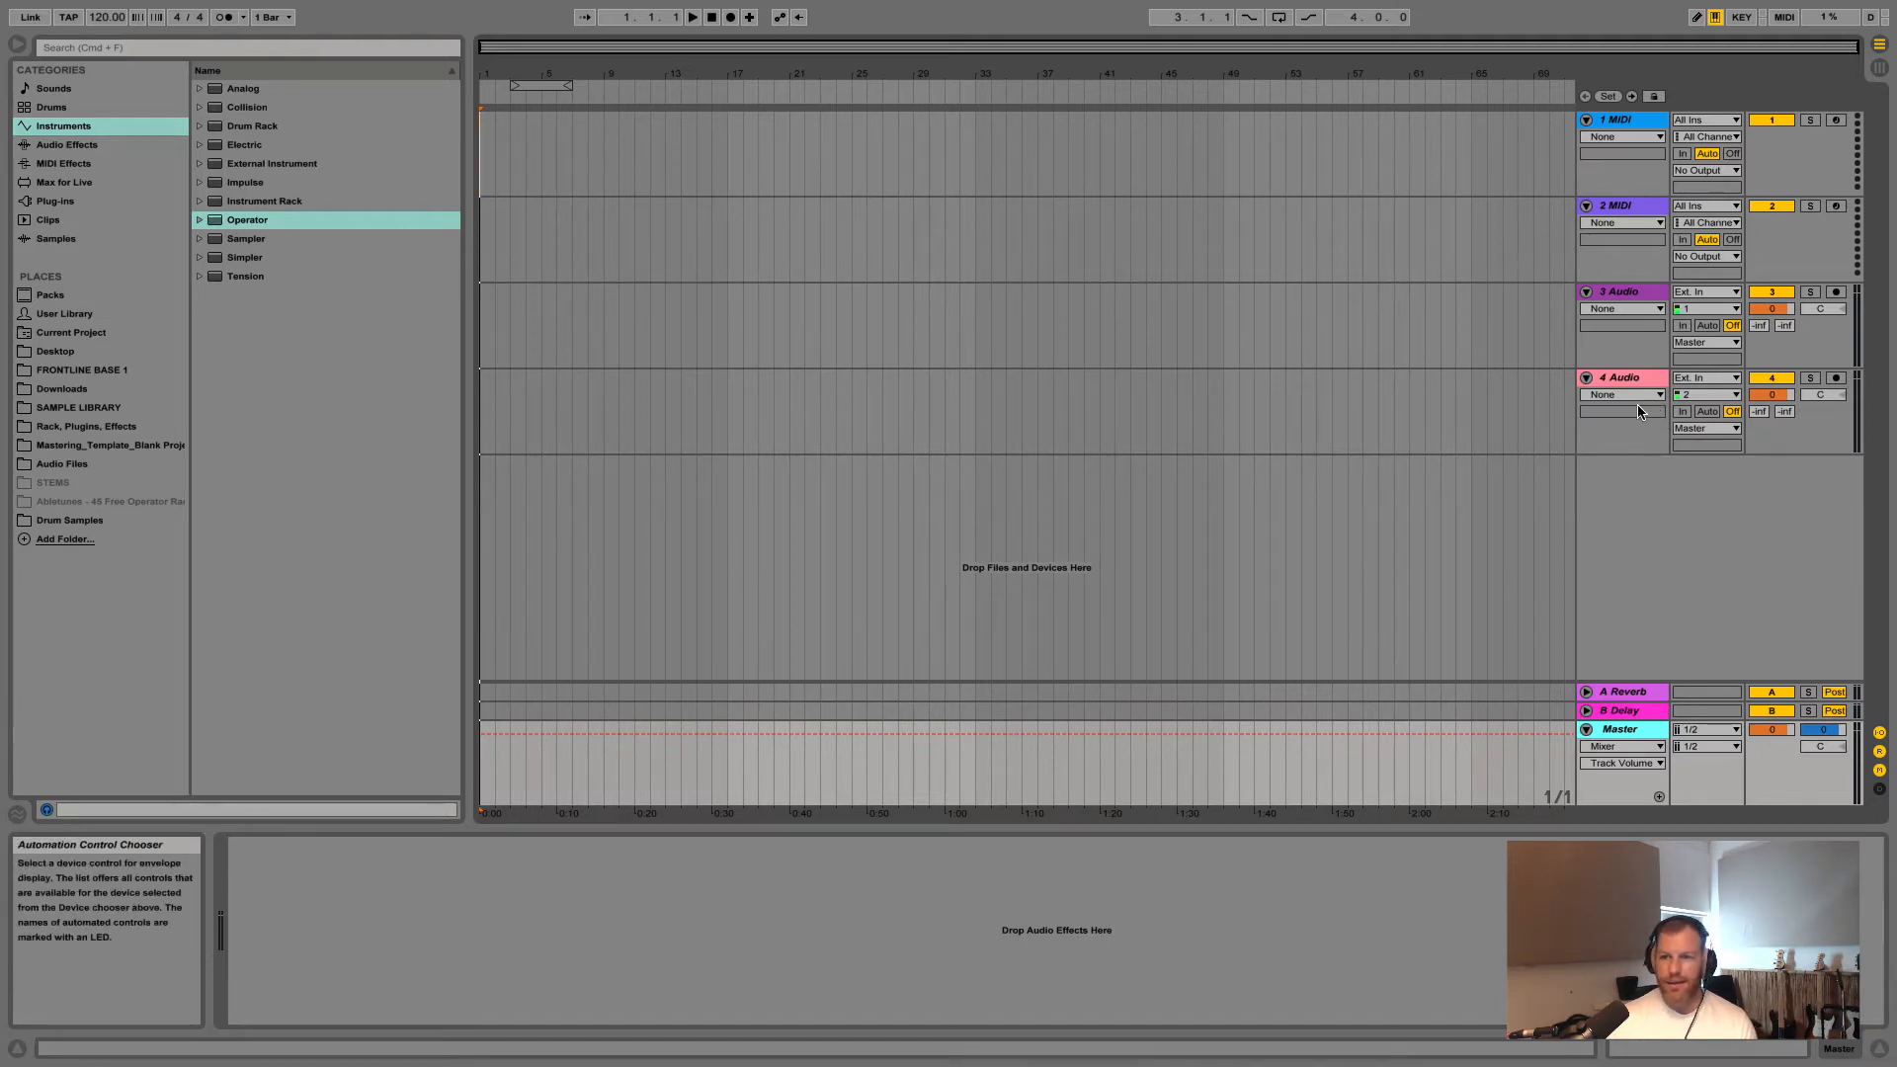
{"action": "left_click", "coordinate": [1623, 119]}
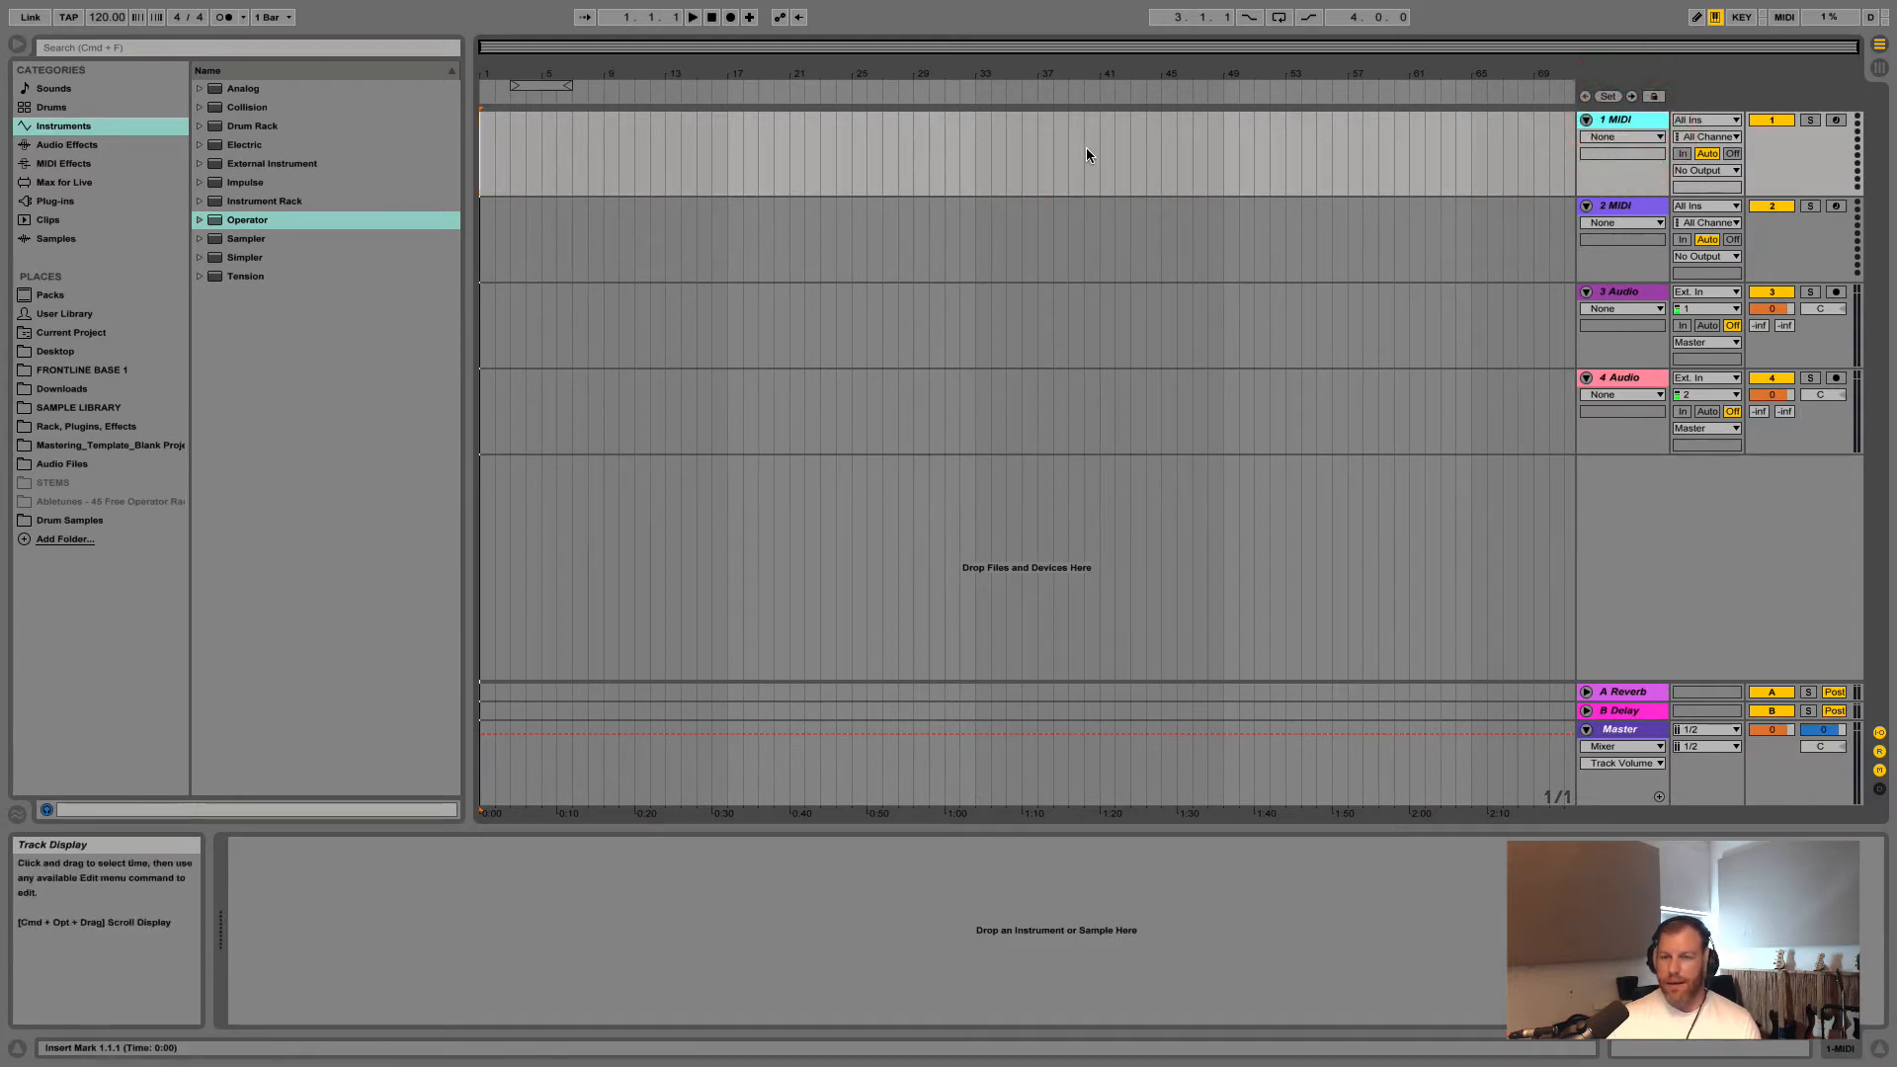
Compare how the tracks appear in Session View and Arrangement View, selecting the 2 MIDI track in both, and finish in Arrangement View
{"action": "left_click", "coordinate": [1877, 70]}
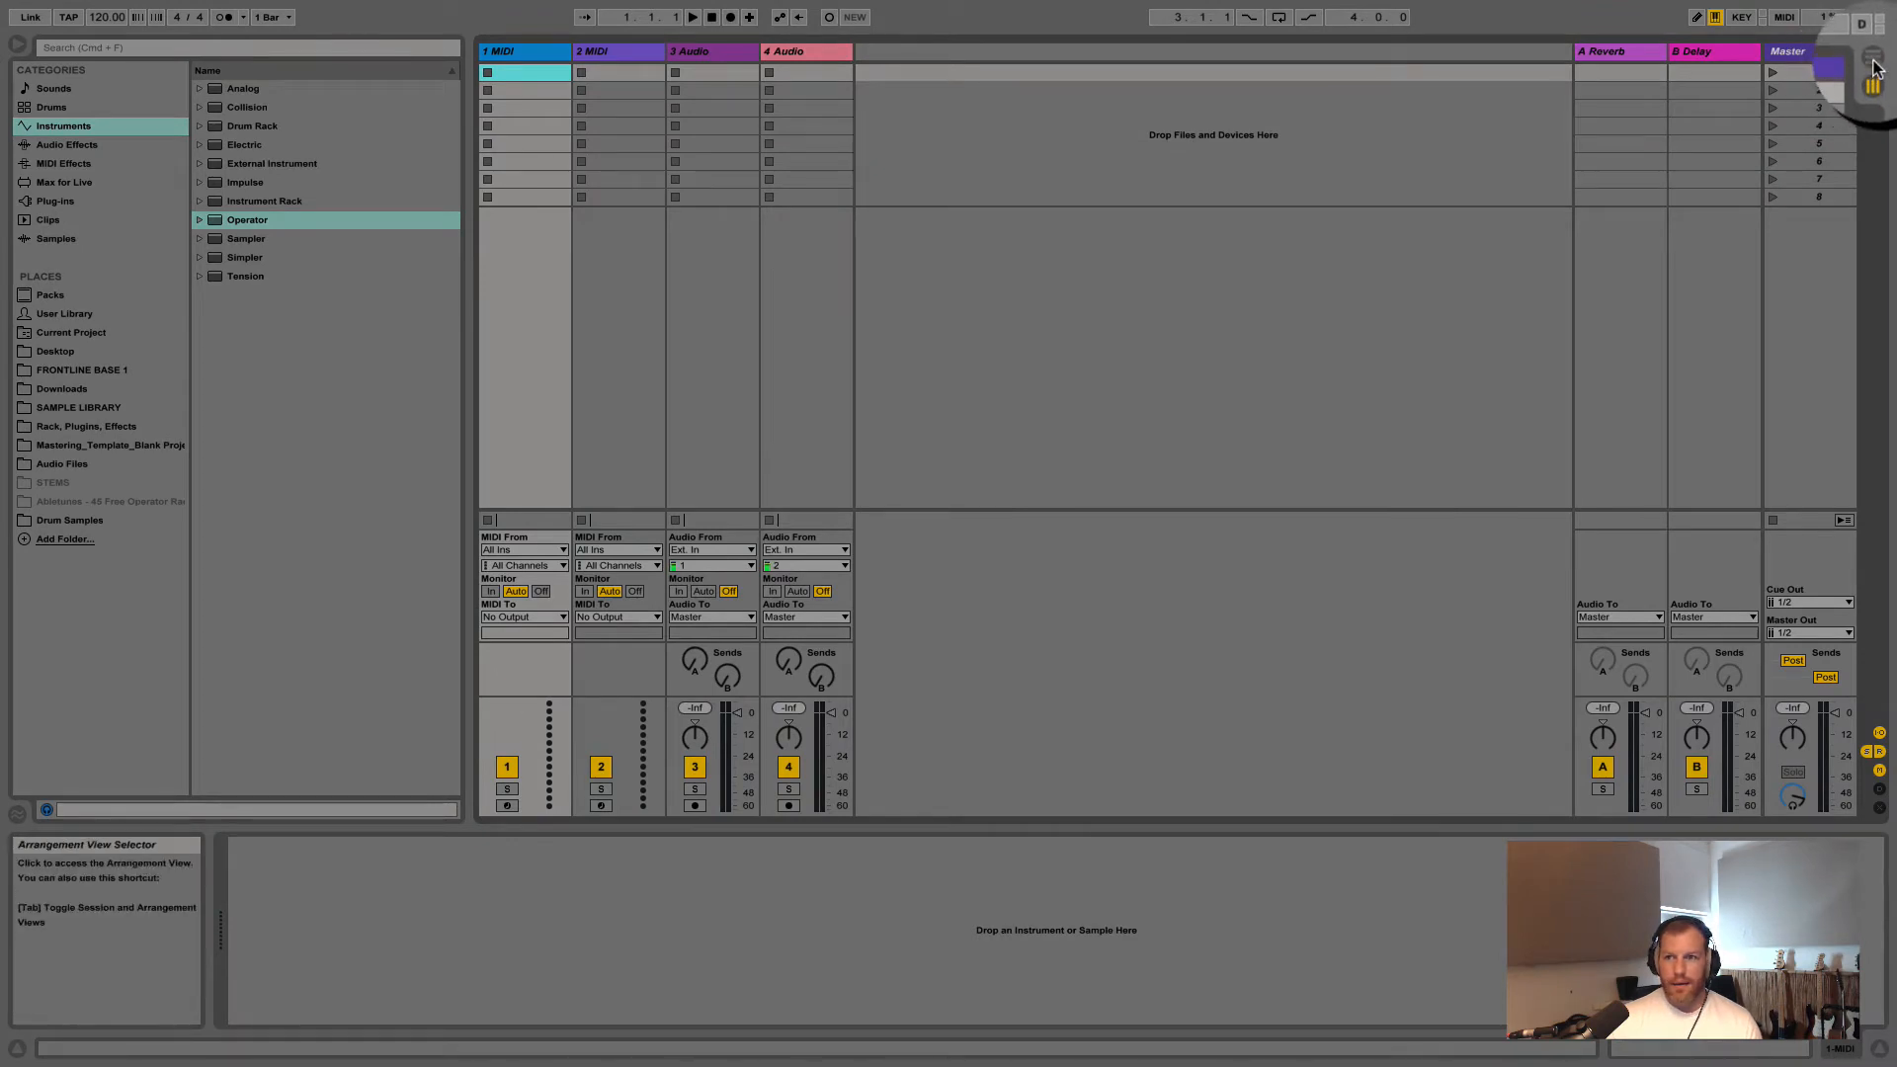
{"action": "left_click", "coordinate": [1877, 70]}
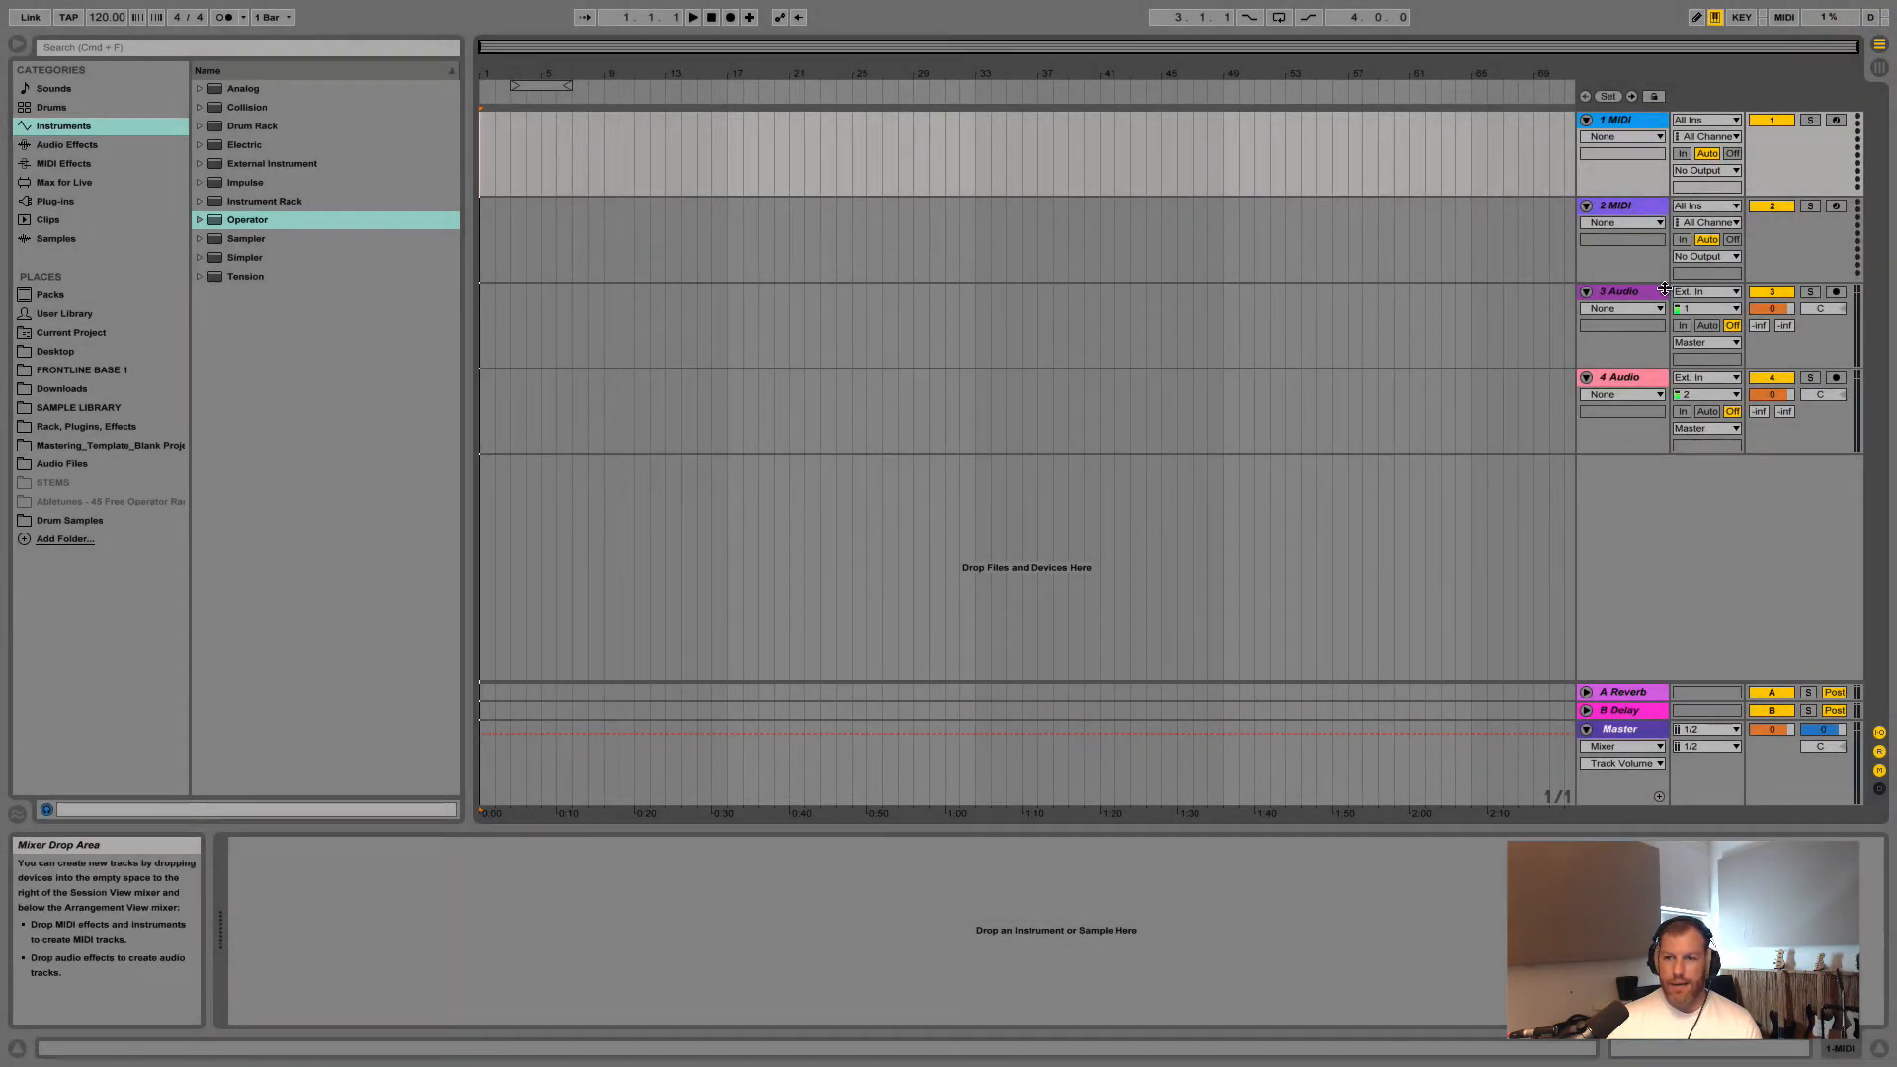
{"action": "left_click", "coordinate": [1879, 70]}
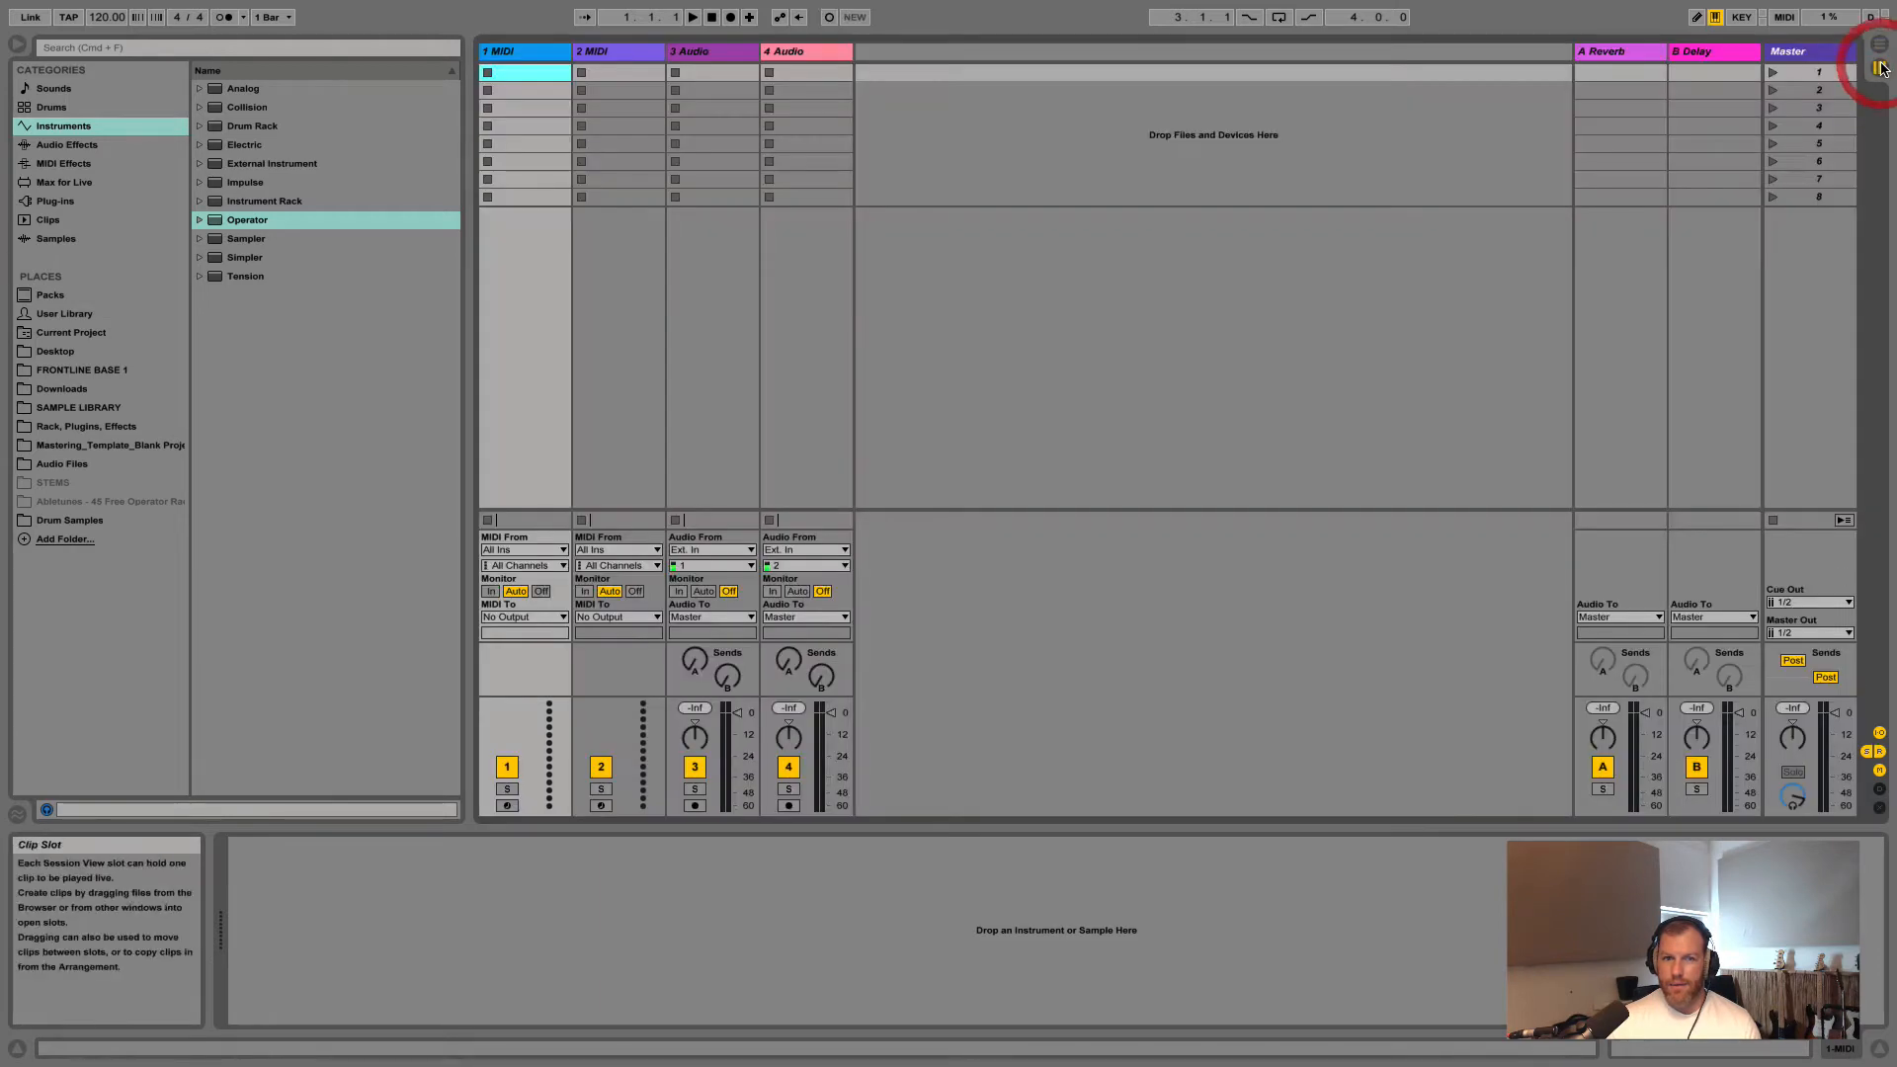
{"action": "left_click", "coordinate": [1879, 69]}
{"action": "left_click", "coordinate": [1629, 209]}
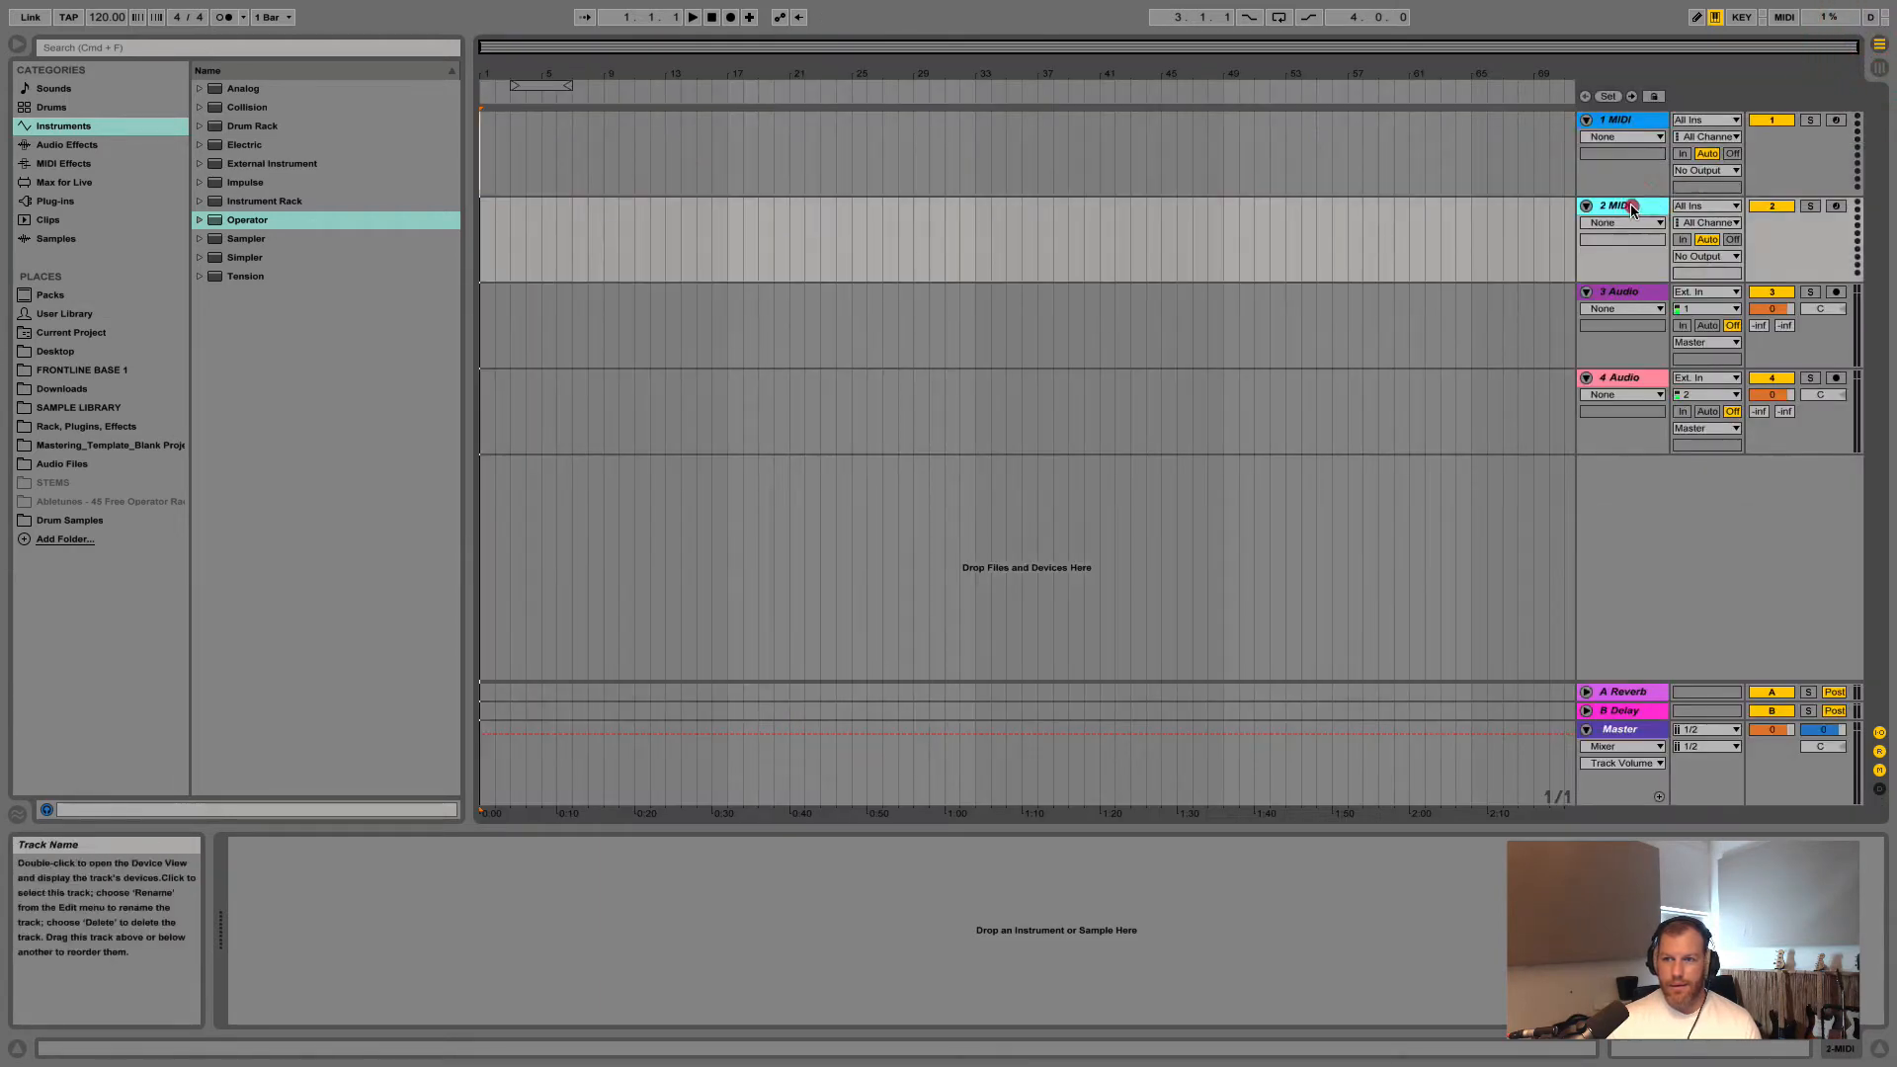
{"action": "left_click", "coordinate": [1878, 69]}
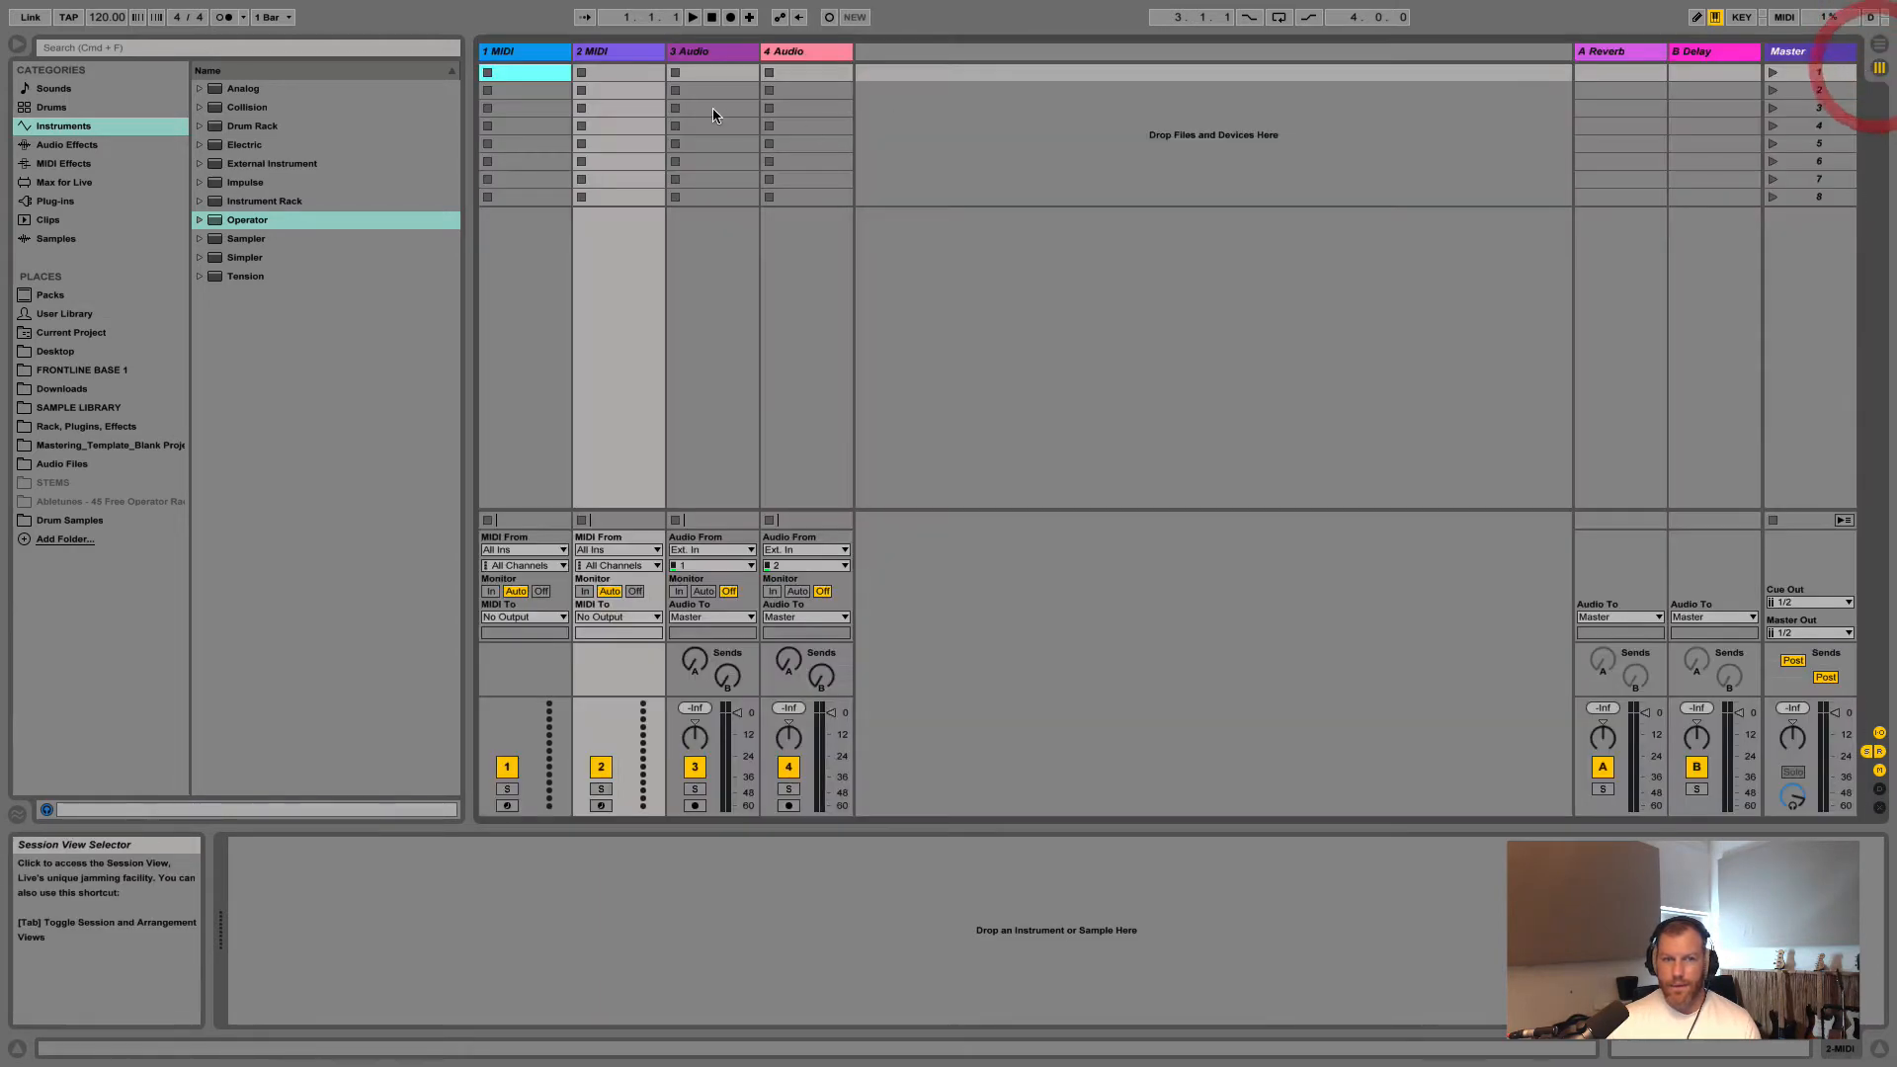
{"action": "left_click", "coordinate": [630, 57]}
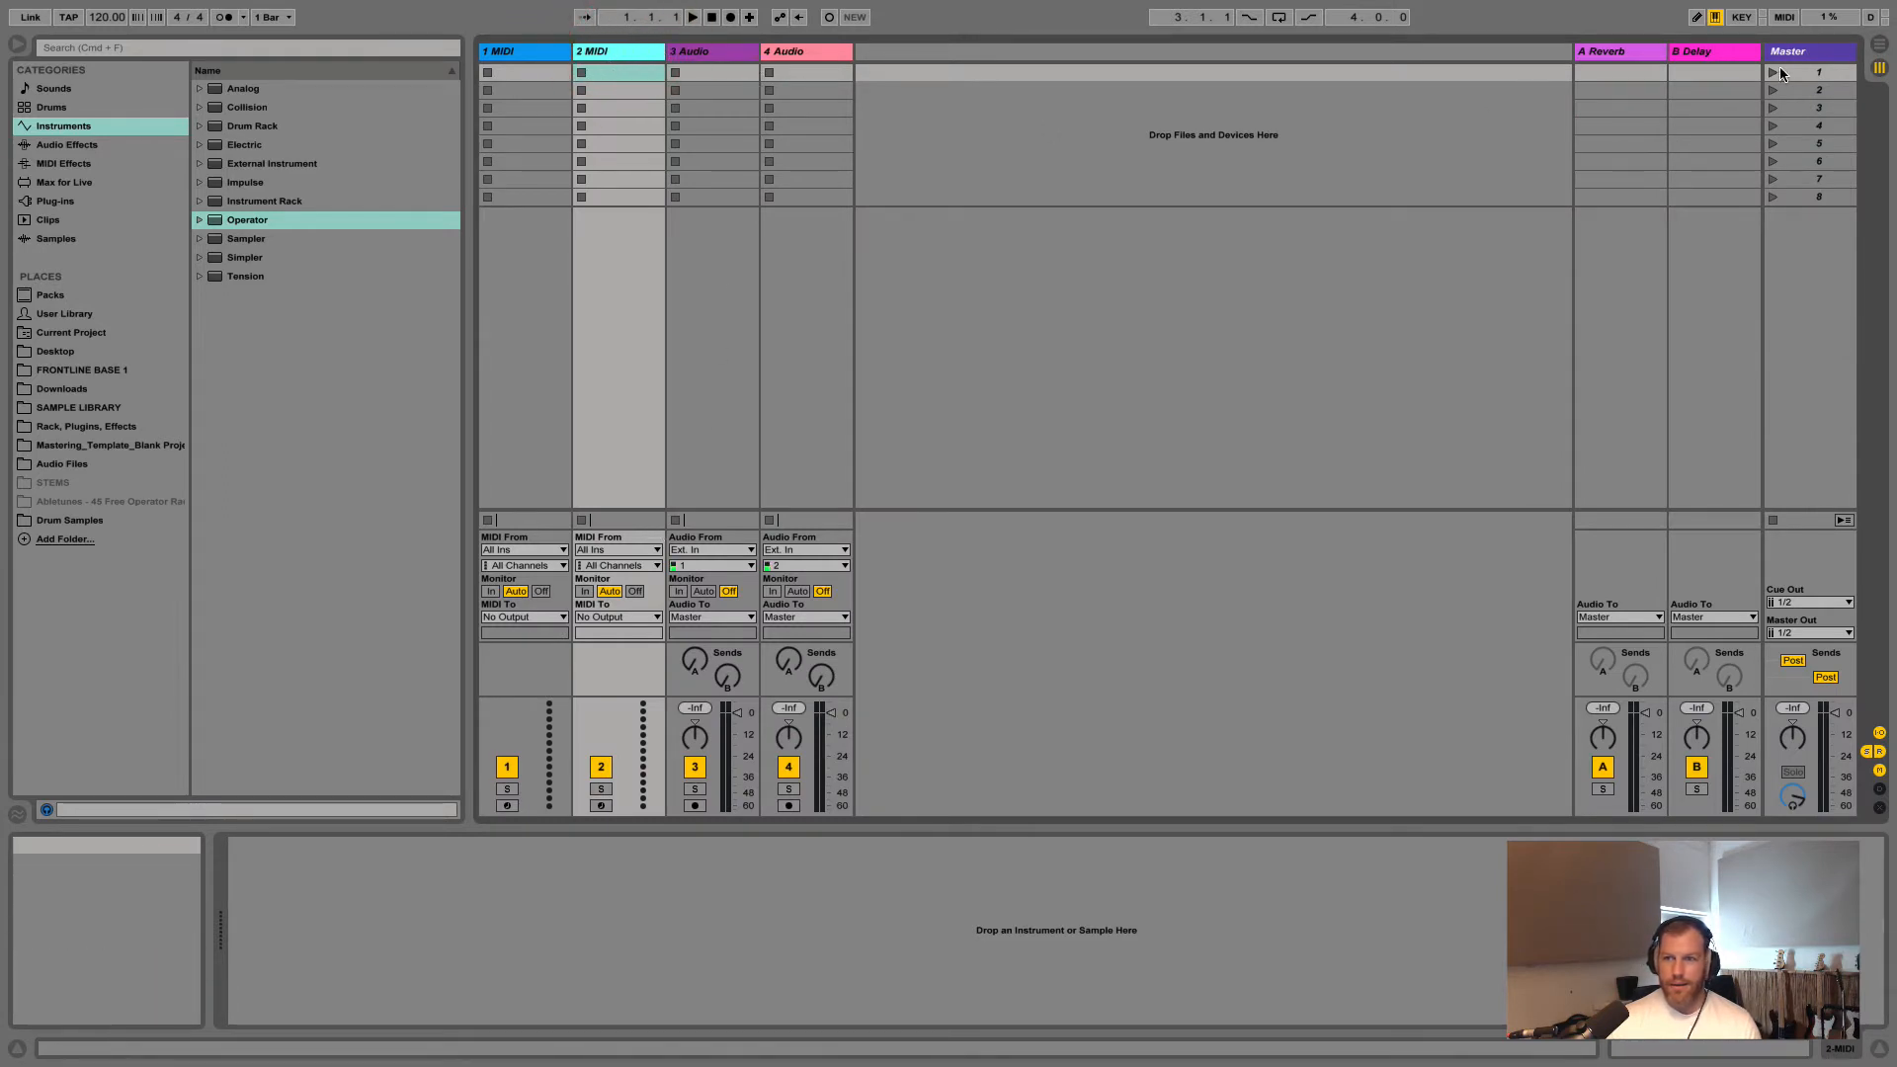
{"action": "left_click", "coordinate": [1879, 44]}
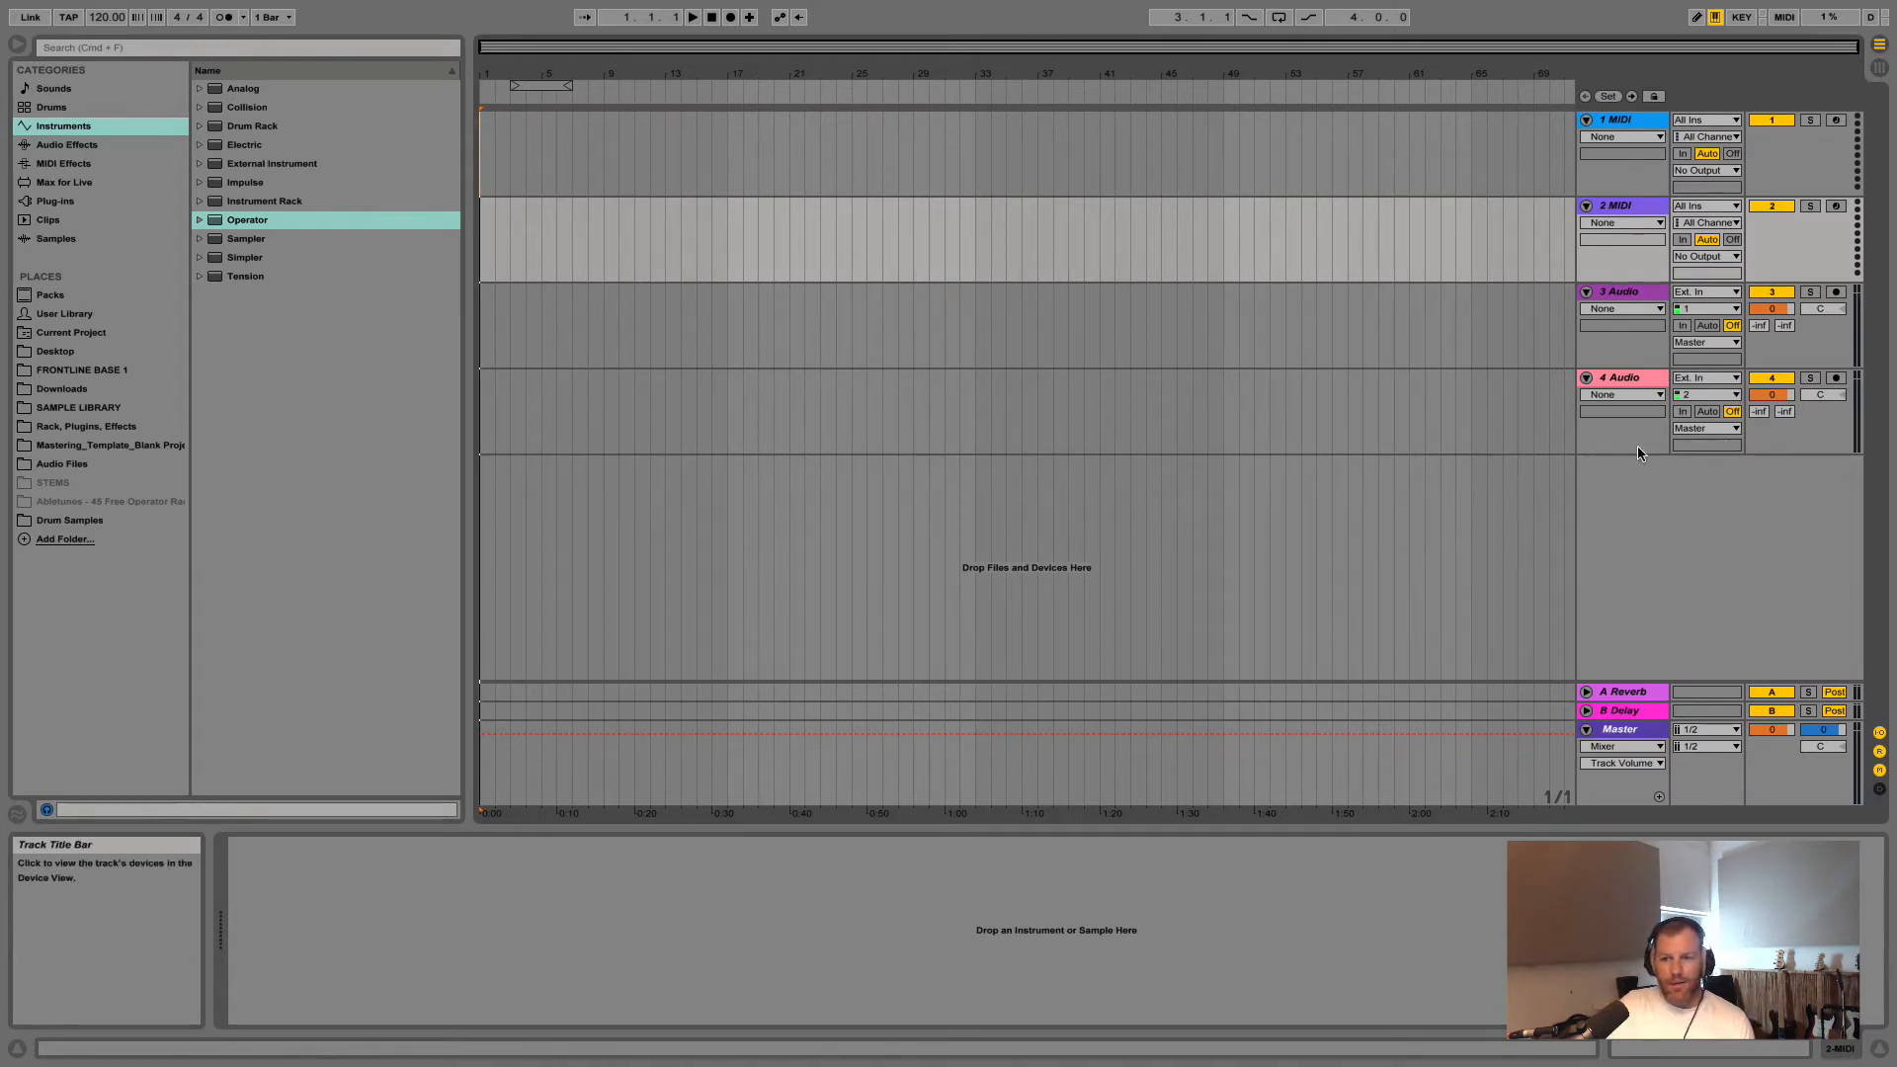
Select the 3 Audio track and choose external input channel 1 as its recording source
{"action": "left_click", "coordinate": [1615, 502]}
{"action": "left_click", "coordinate": [1627, 294]}
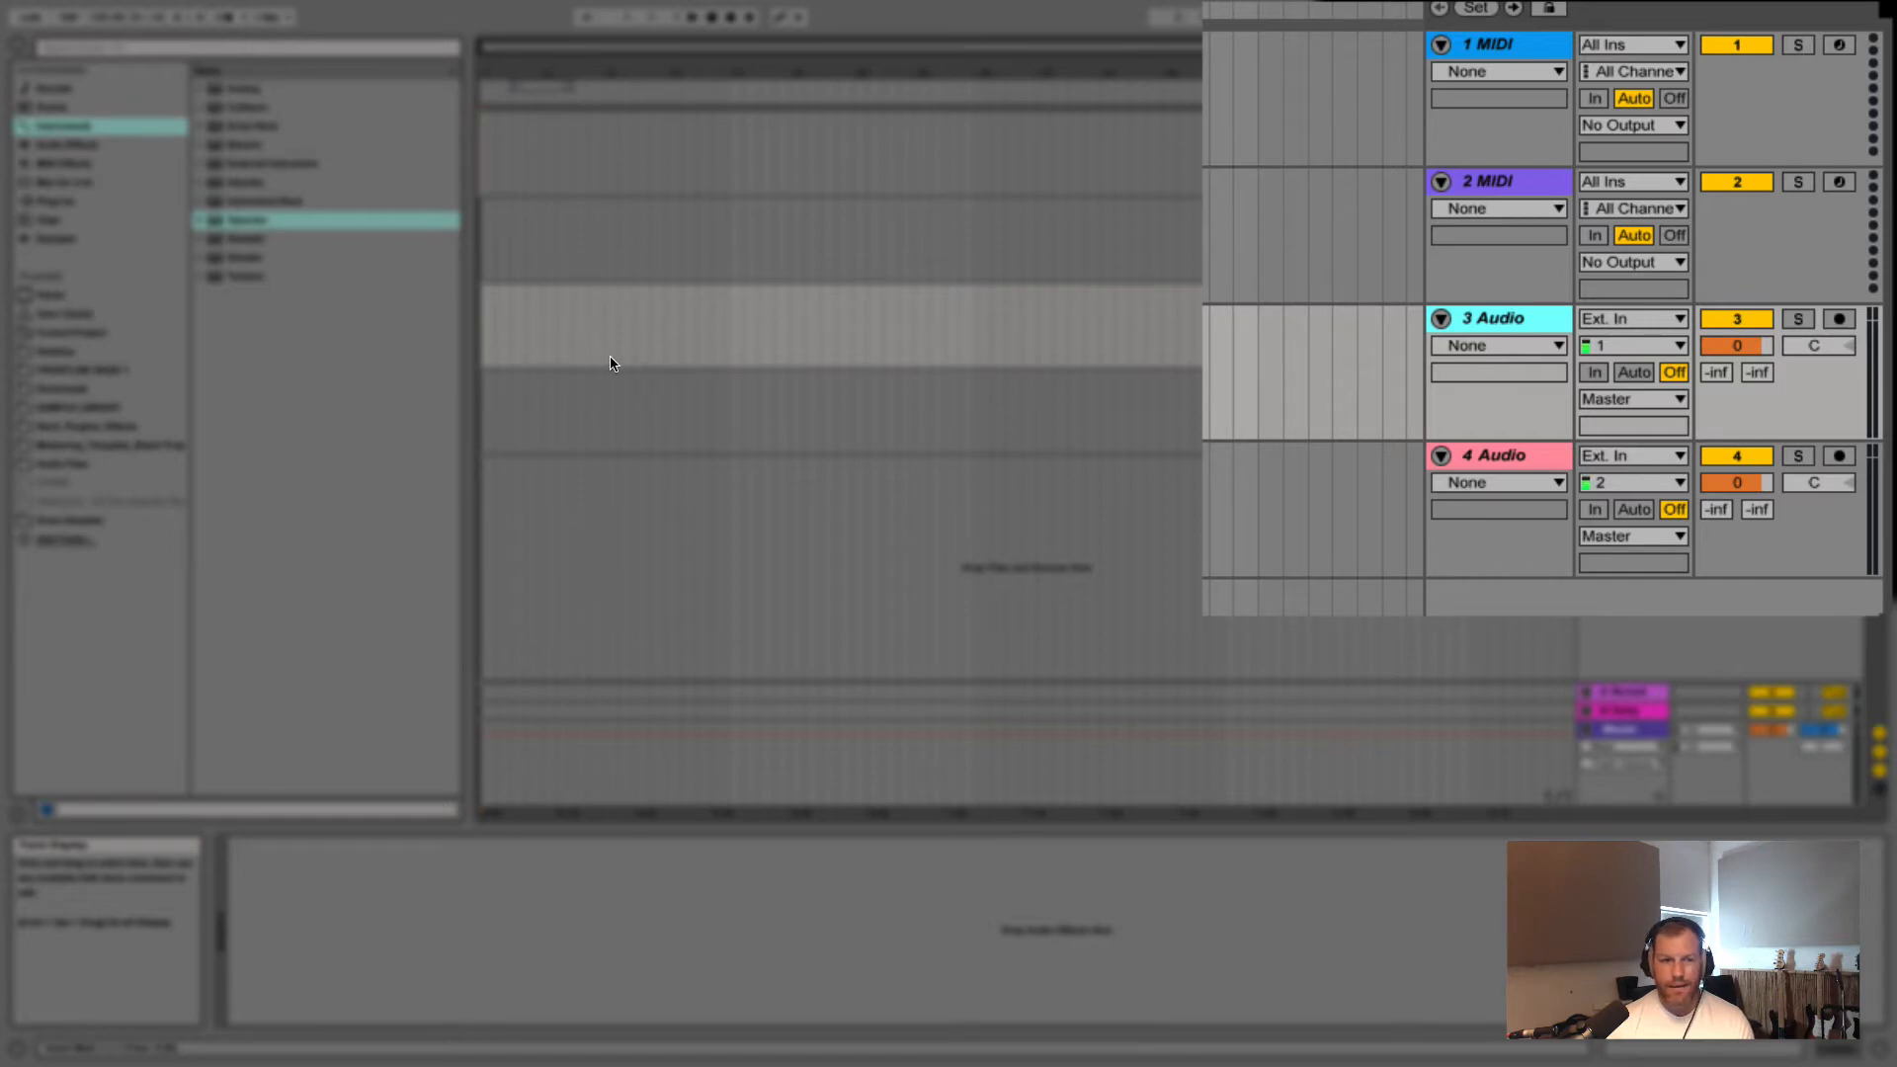
{"action": "left_click", "coordinate": [1622, 344]}
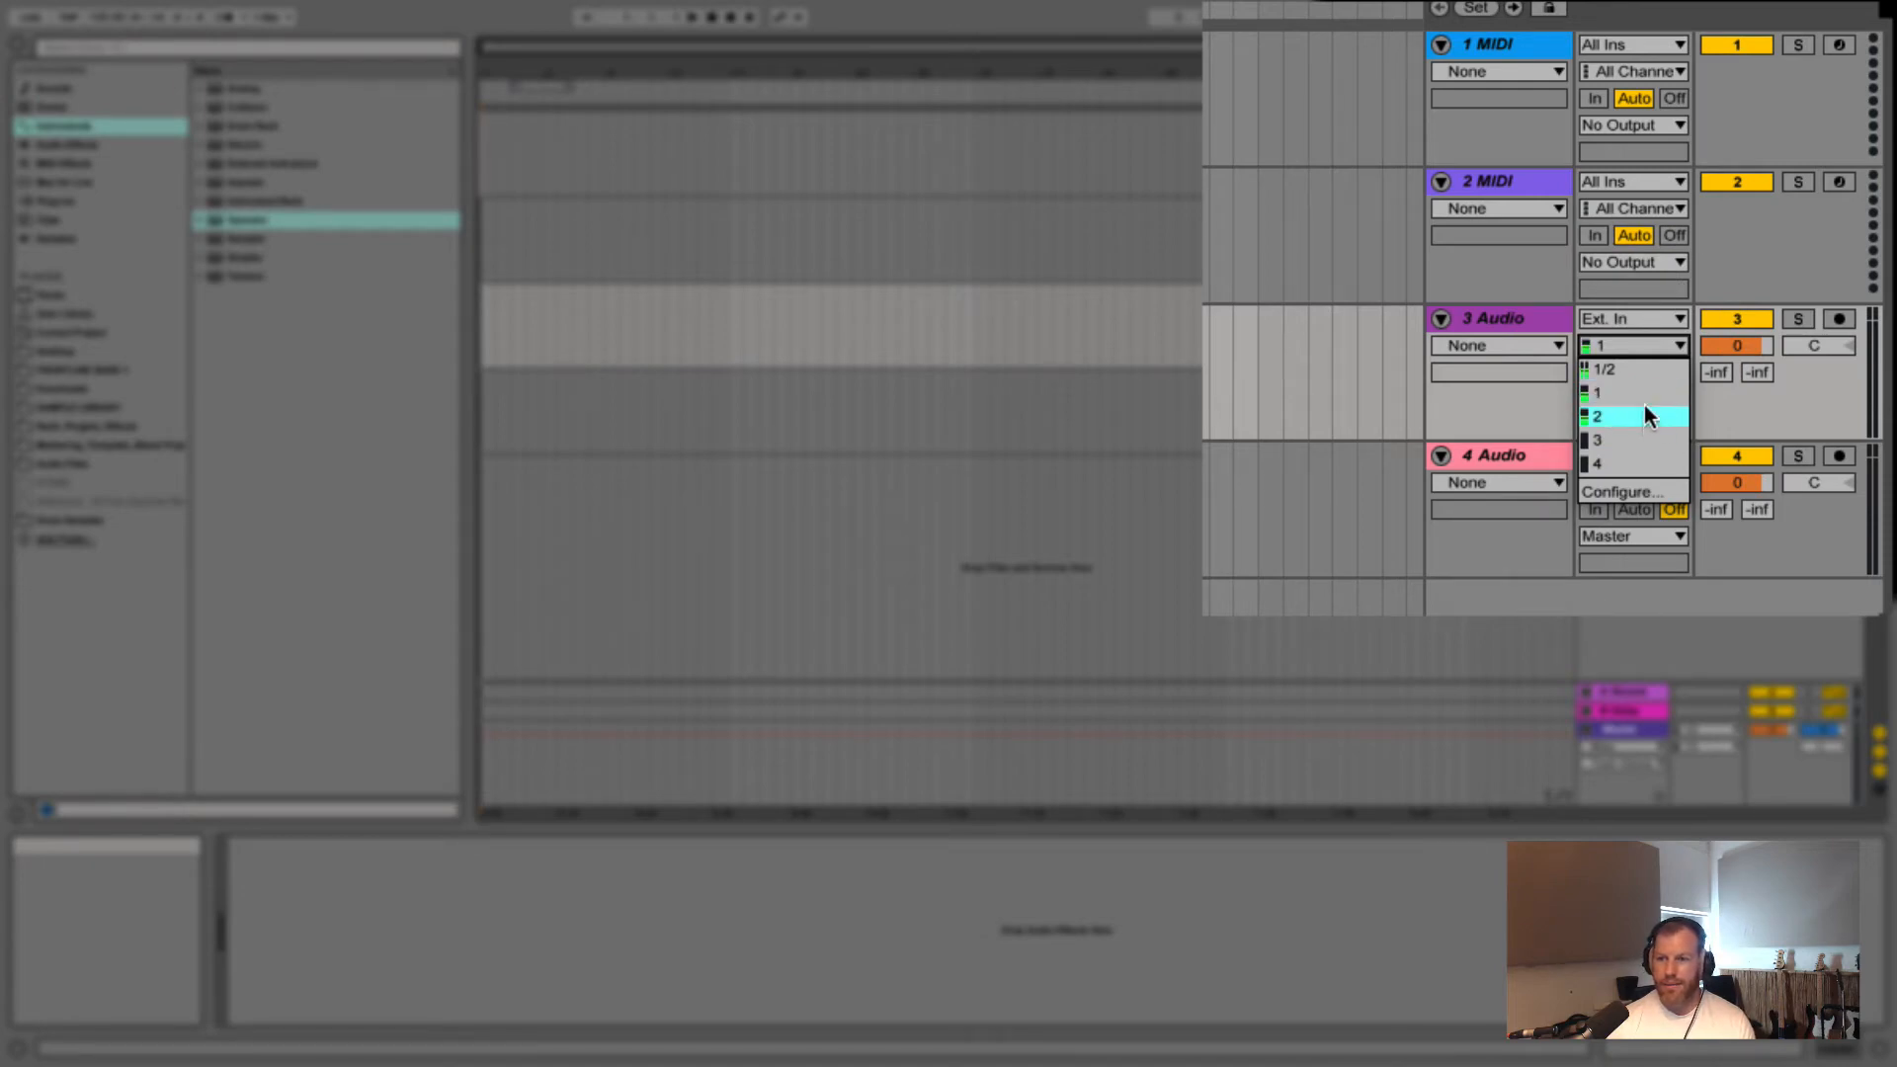
{"action": "left_click", "coordinate": [1607, 395]}
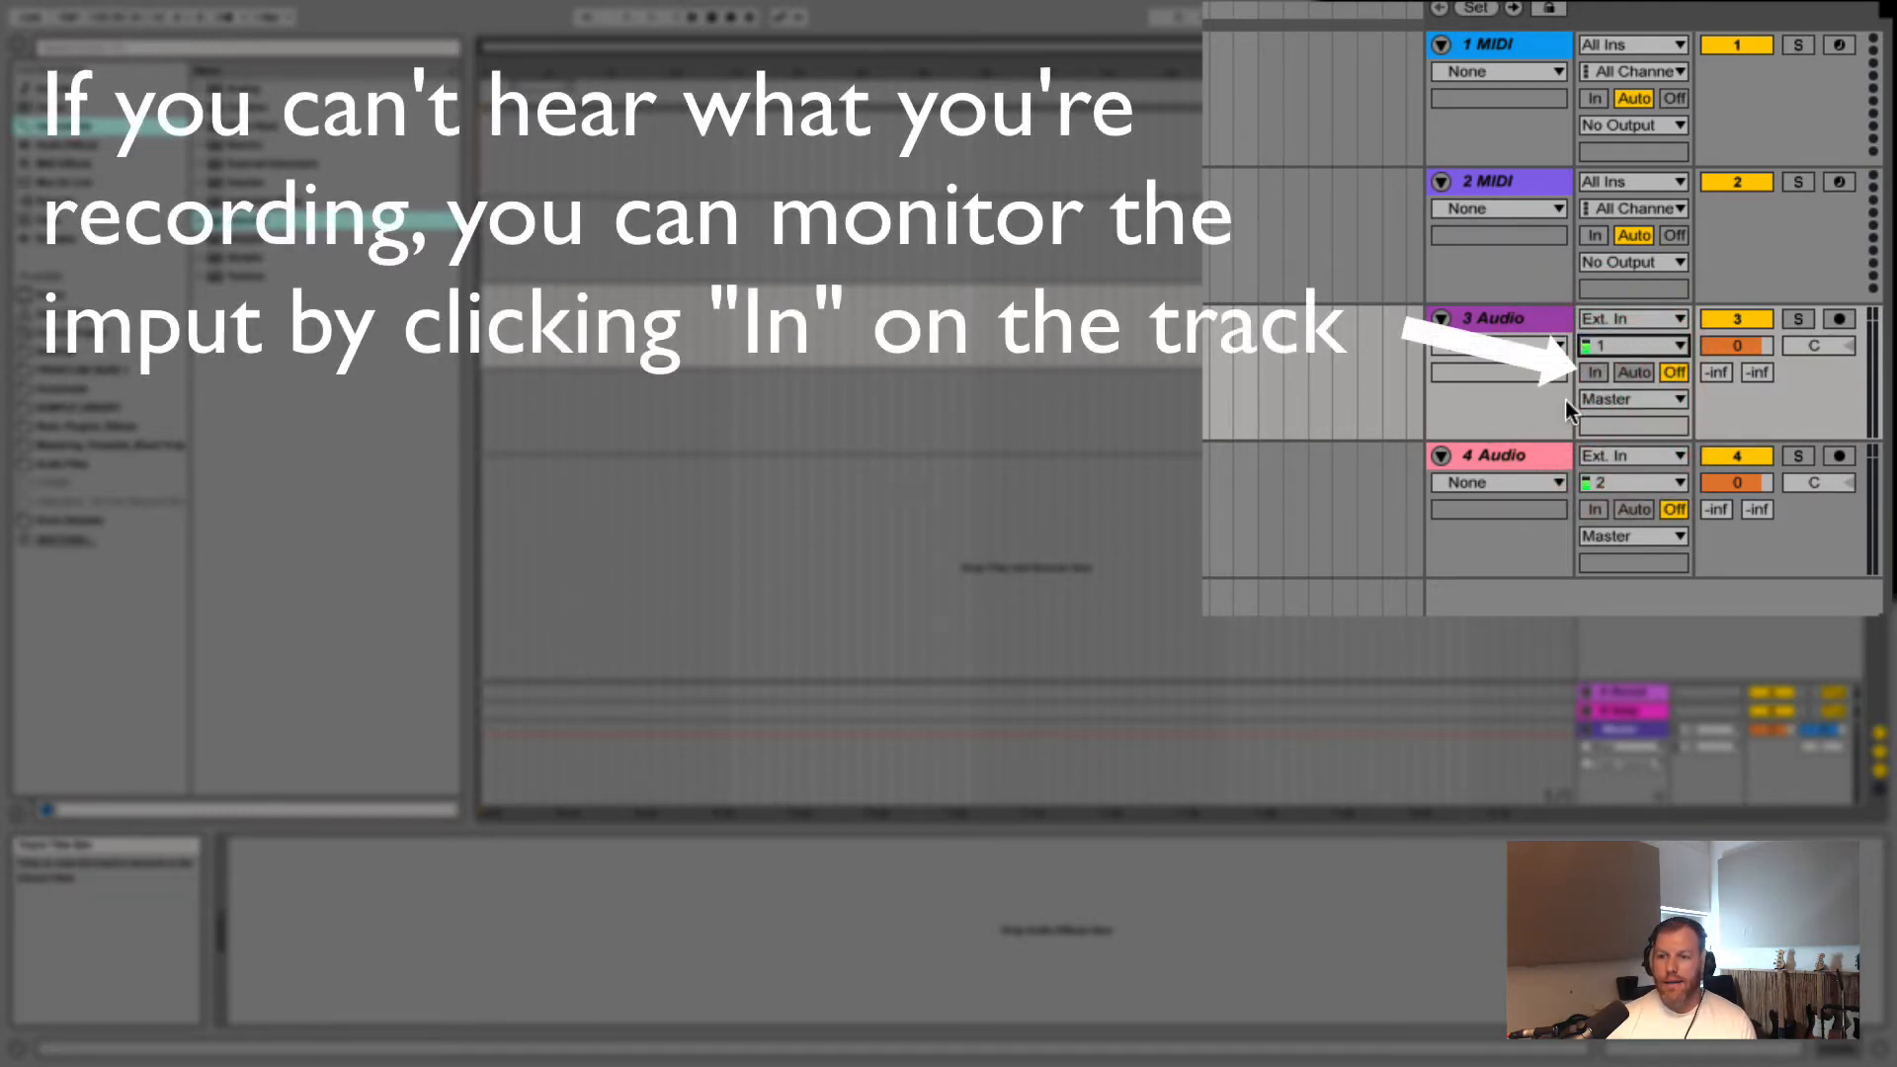
Arm the 3 Audio track and record an audio clip about 12 bars long from the start of the arrangement
{"action": "left_click", "coordinate": [1840, 319]}
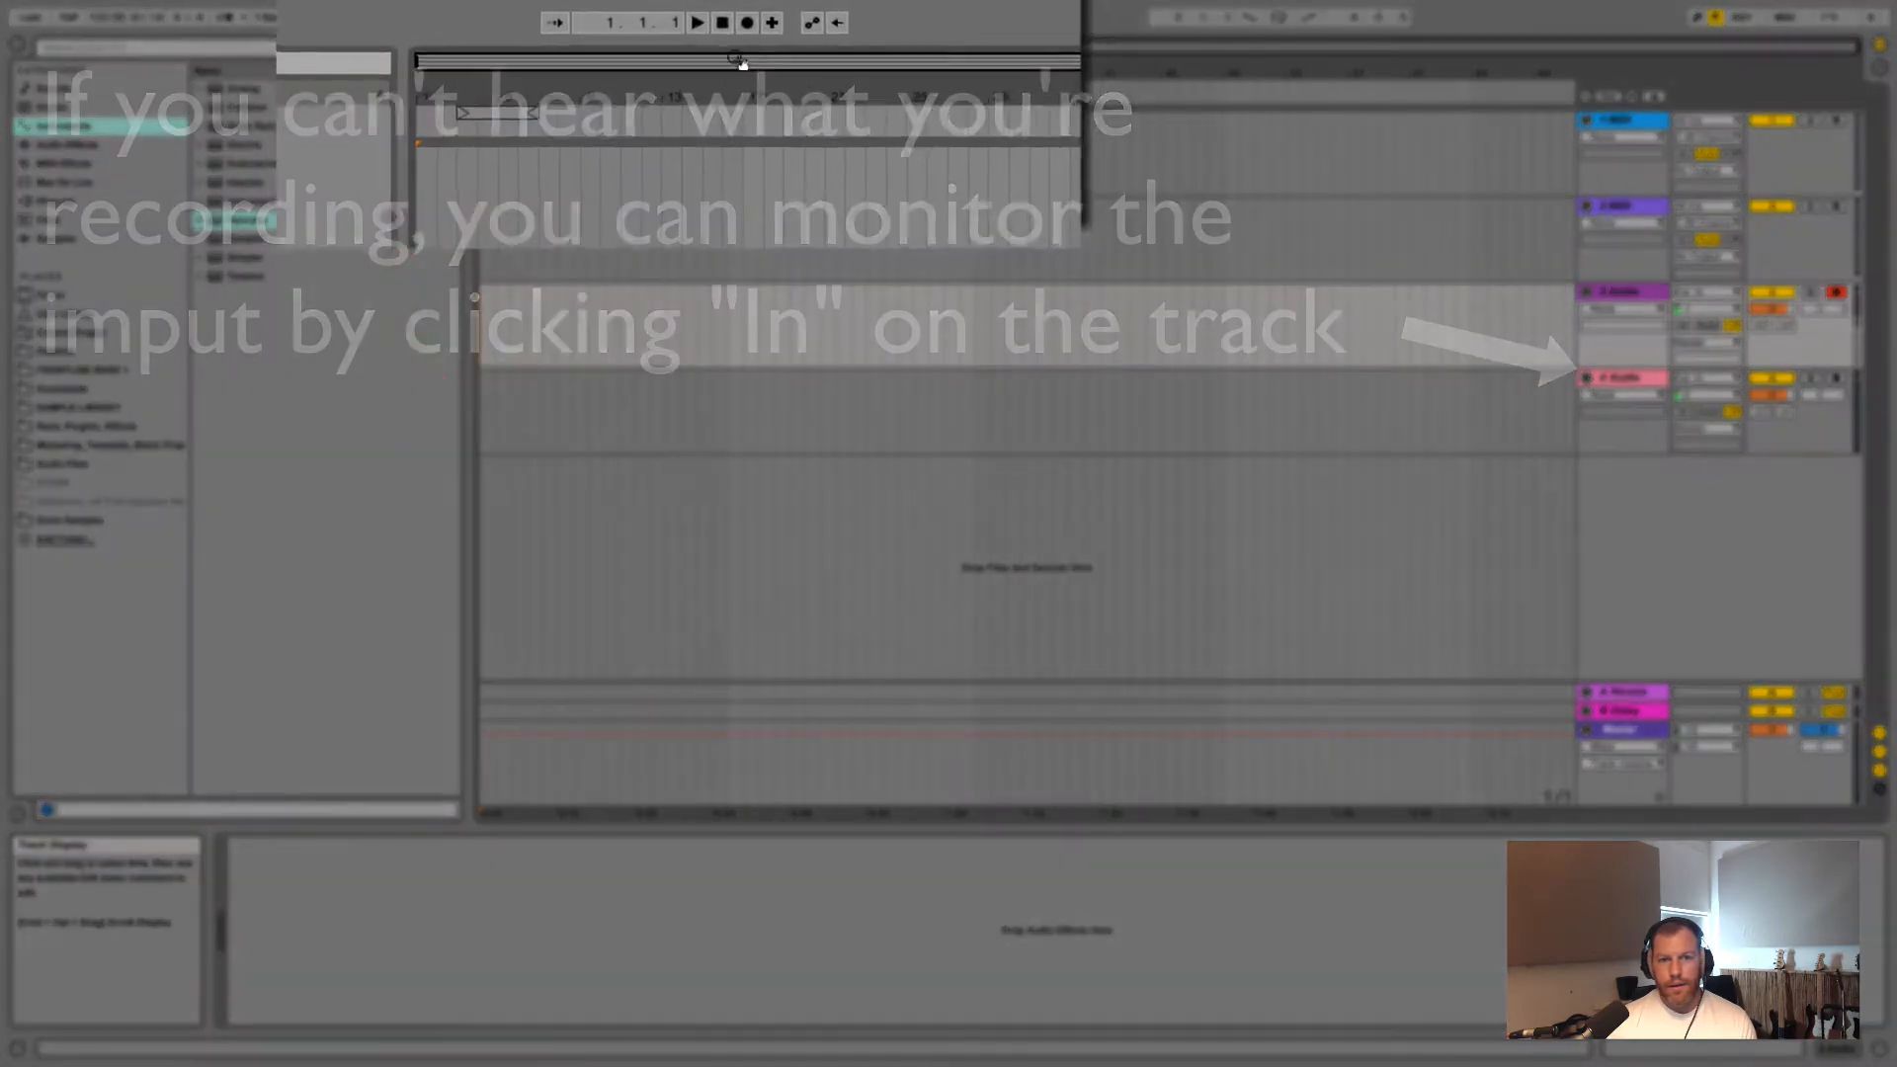
{"action": "left_click", "coordinate": [740, 20]}
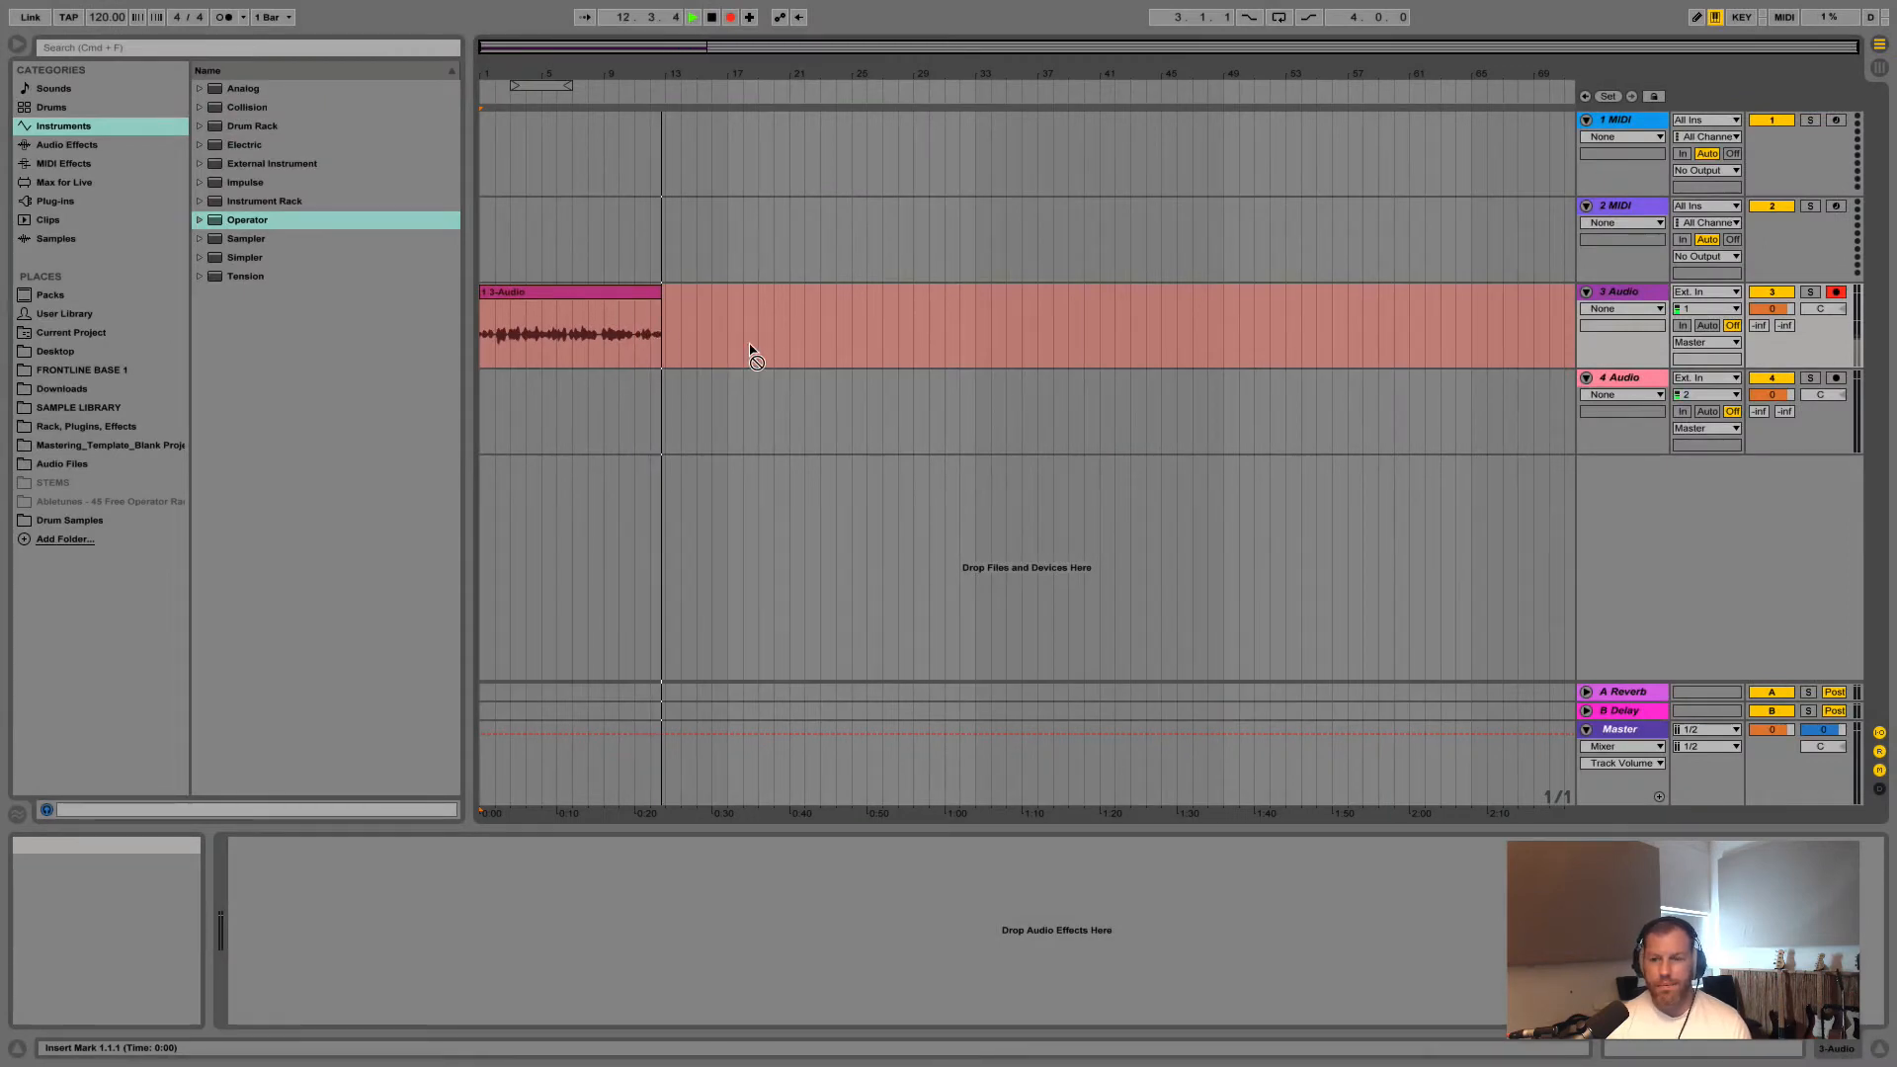
{"action": "key", "text": "space"}
Select the recorded clip on the 3 Audio track, show its audio file in Finder, and switch back to Ableton Live
{"action": "left_click", "coordinate": [599, 292]}
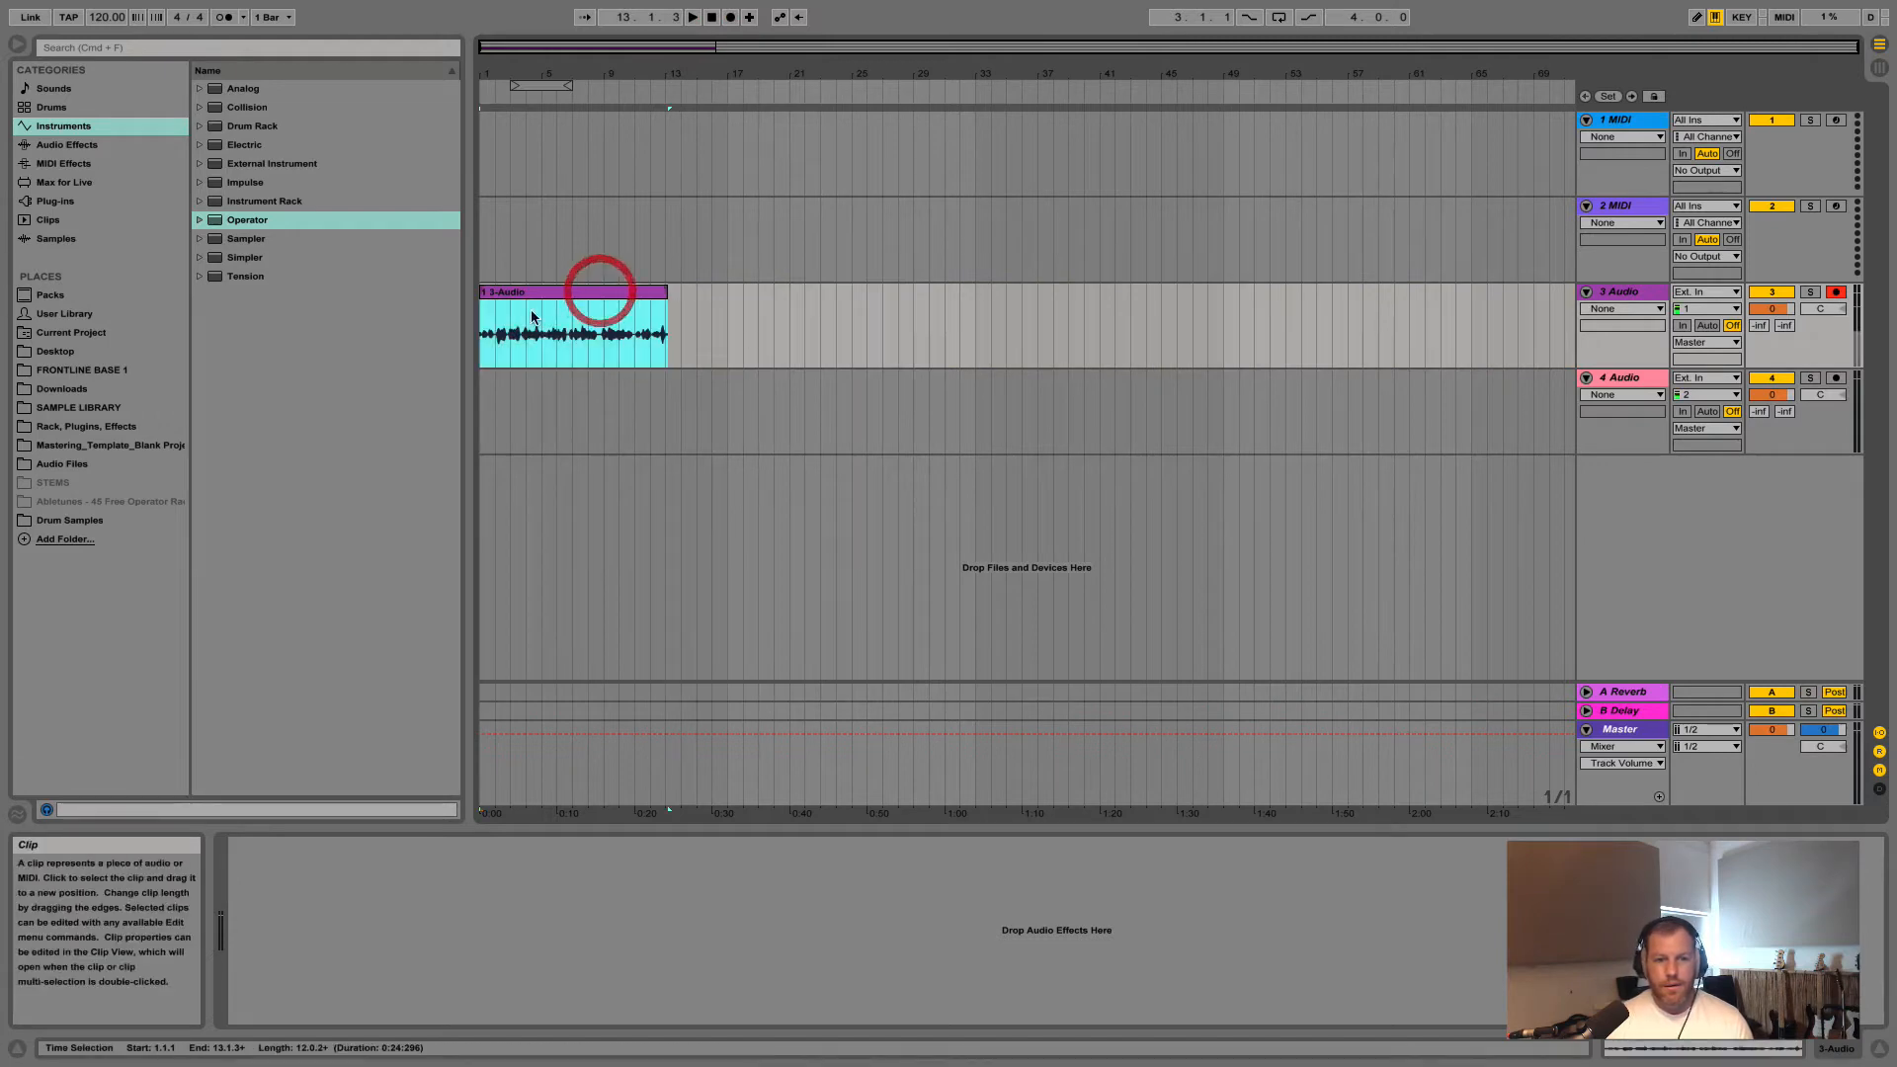
{"action": "mouse_move", "coordinate": [585, 292]}
{"action": "left_mouse_down"}
{"action": "mouse_move", "coordinate": [728, 293]}
{"action": "mouse_move", "coordinate": [579, 293]}
{"action": "left_mouse_up"}
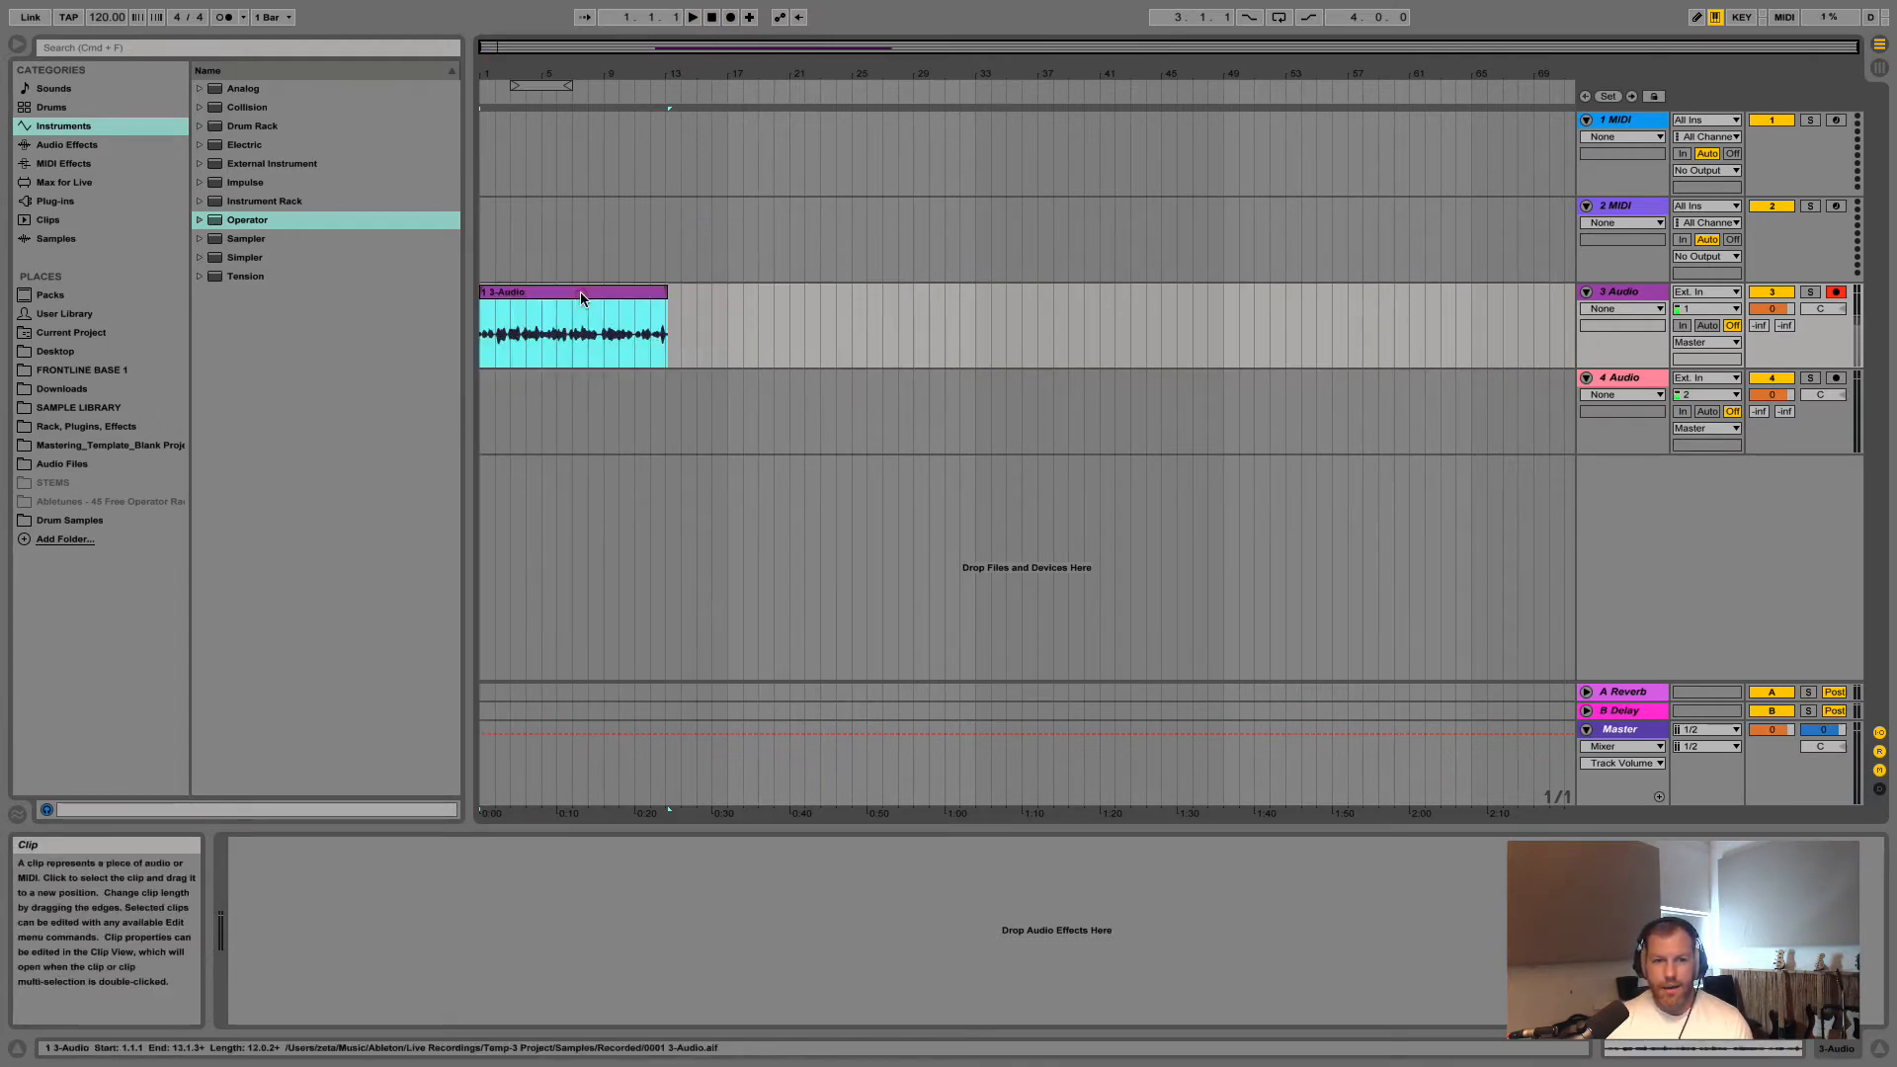
{"action": "right_click", "coordinate": [573, 292]}
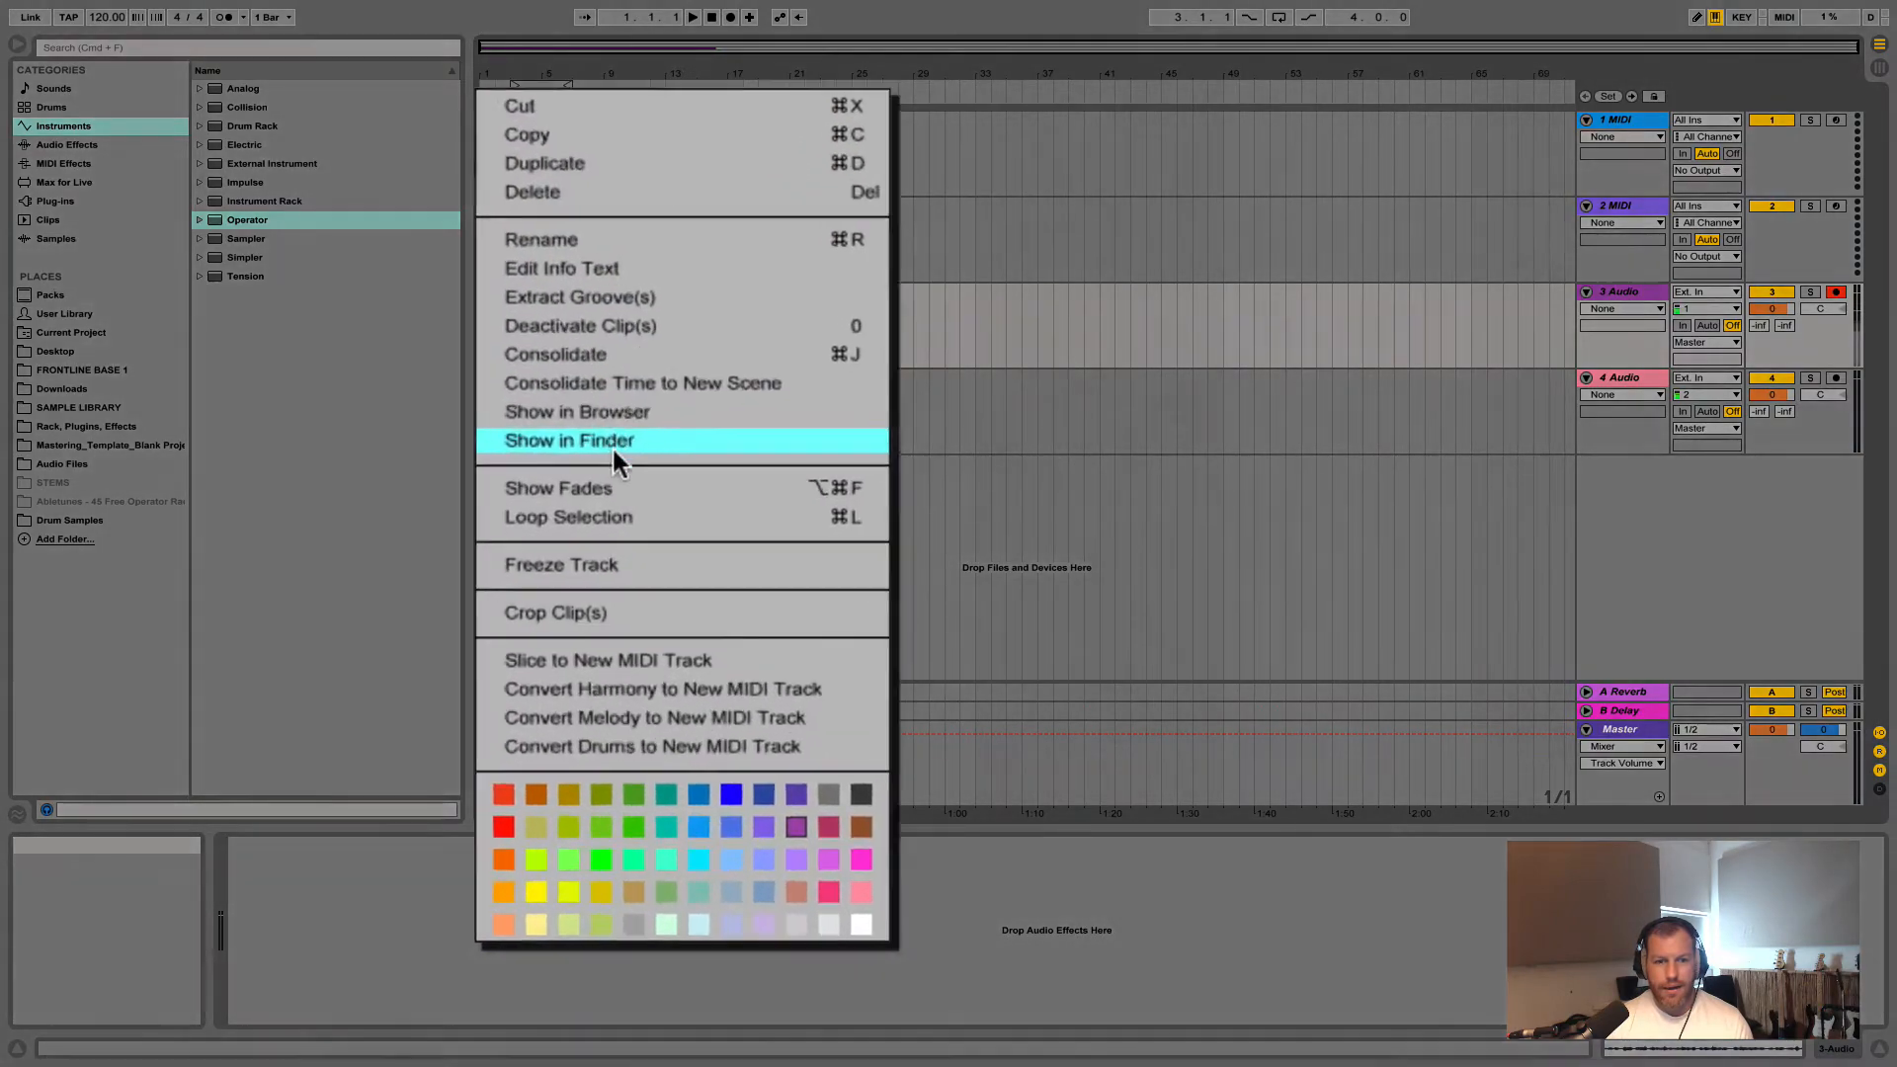
{"action": "left_click", "coordinate": [614, 438]}
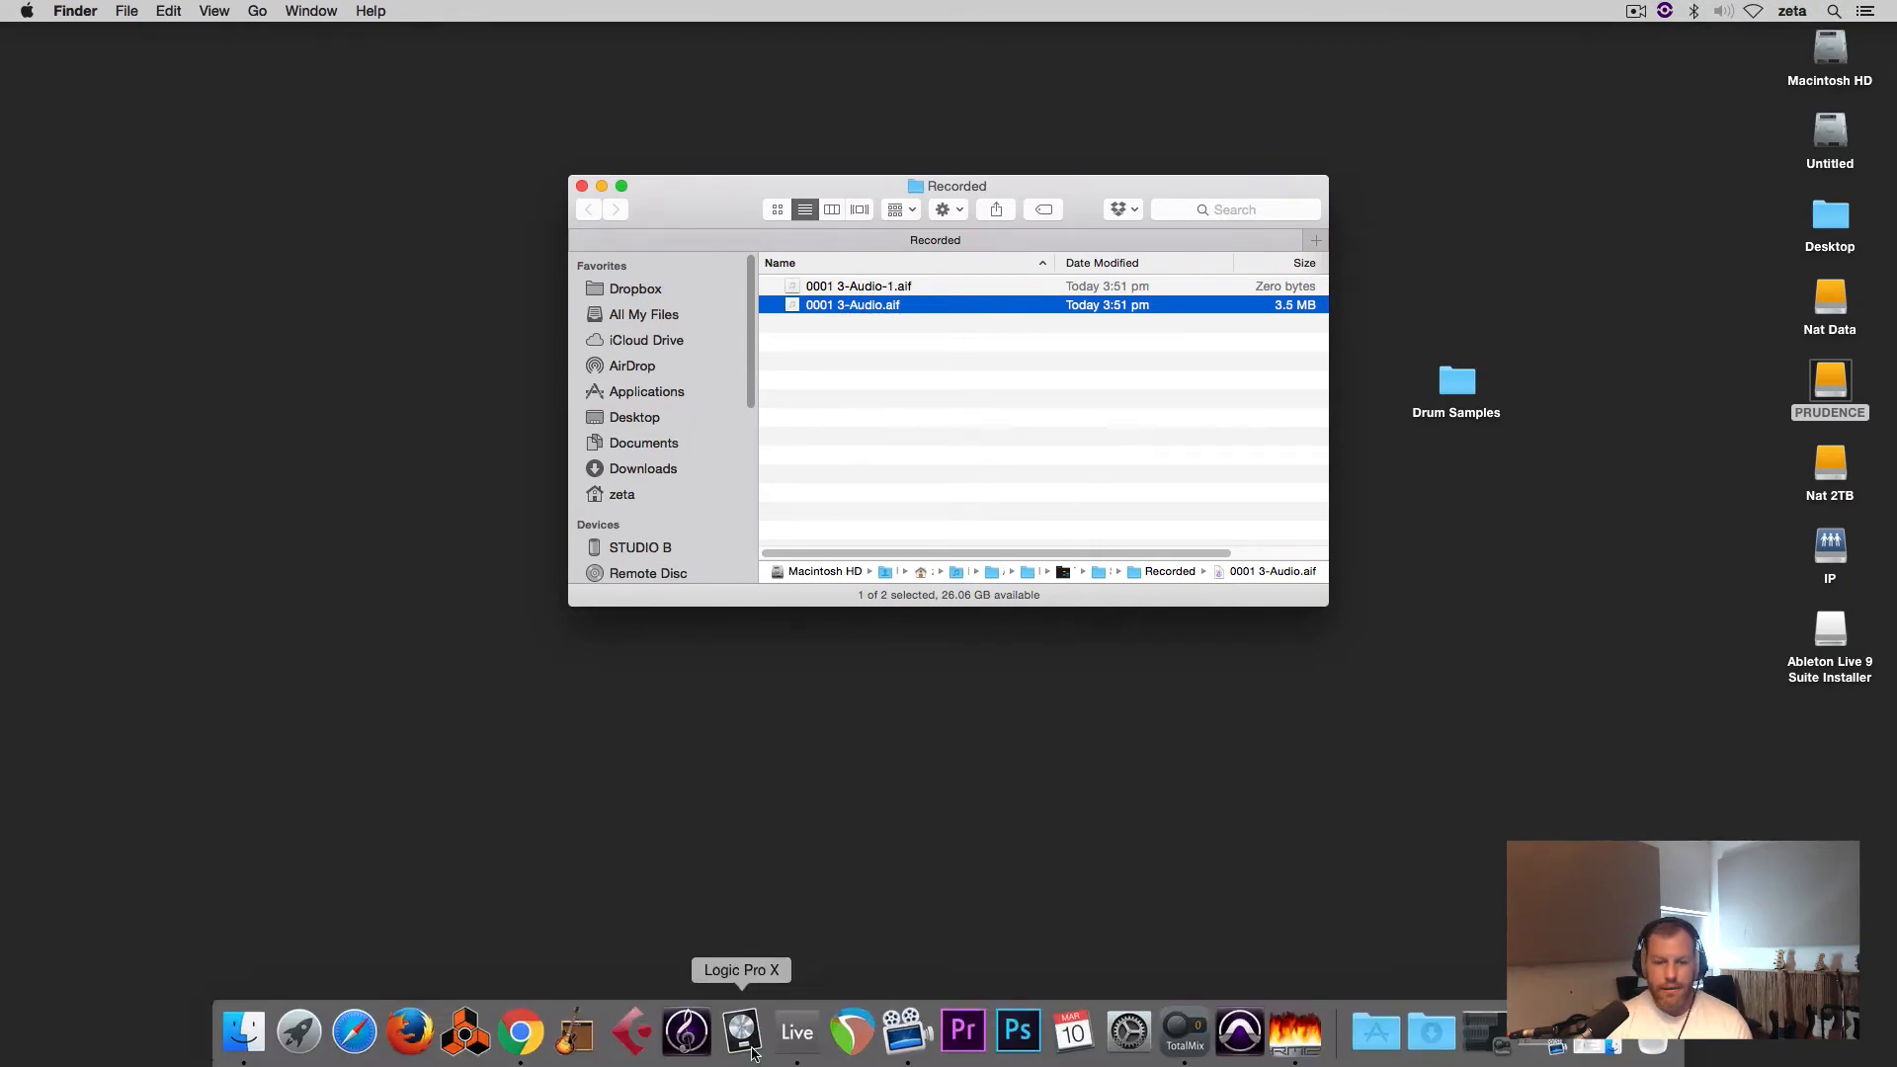
{"action": "left_click", "coordinate": [781, 1033]}
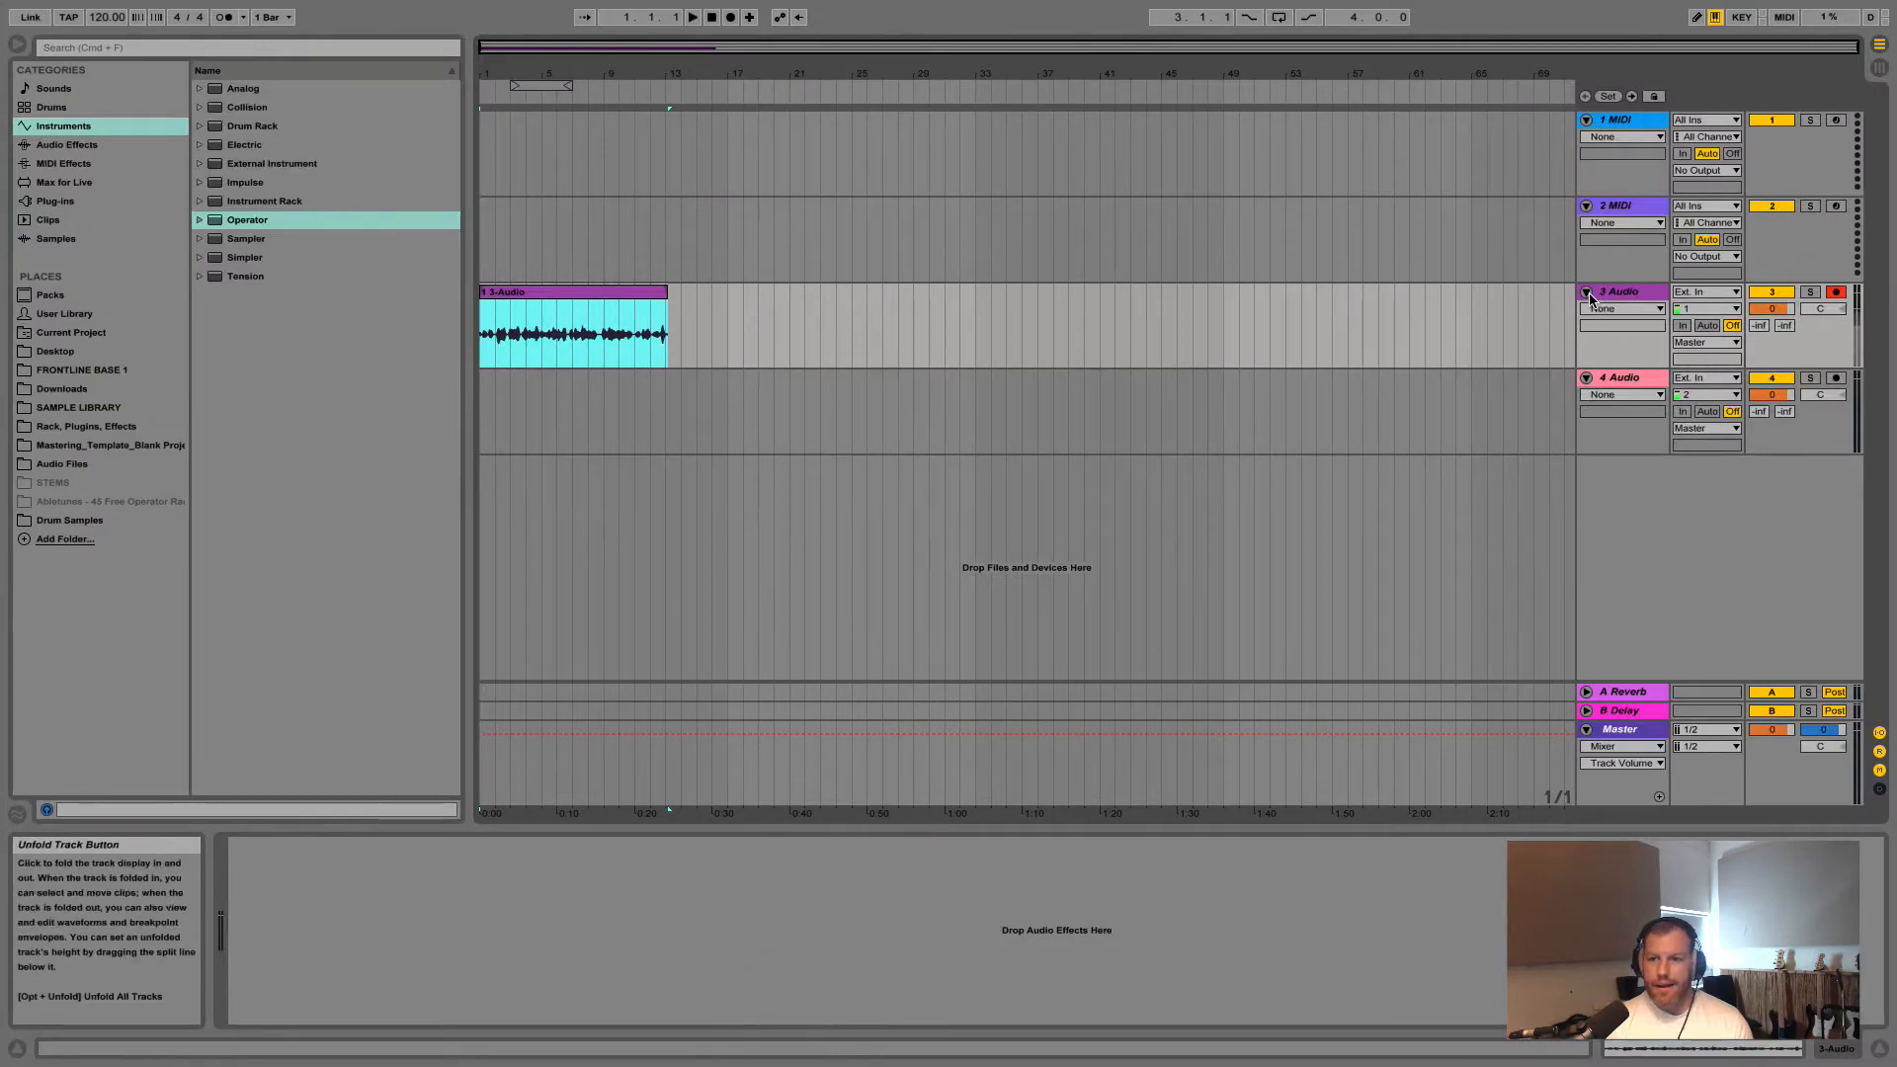
Fold the 3 Audio and 4 Audio tracks and select each of them in turn
{"action": "left_click", "coordinate": [1587, 292]}
{"action": "left_click", "coordinate": [1588, 313]}
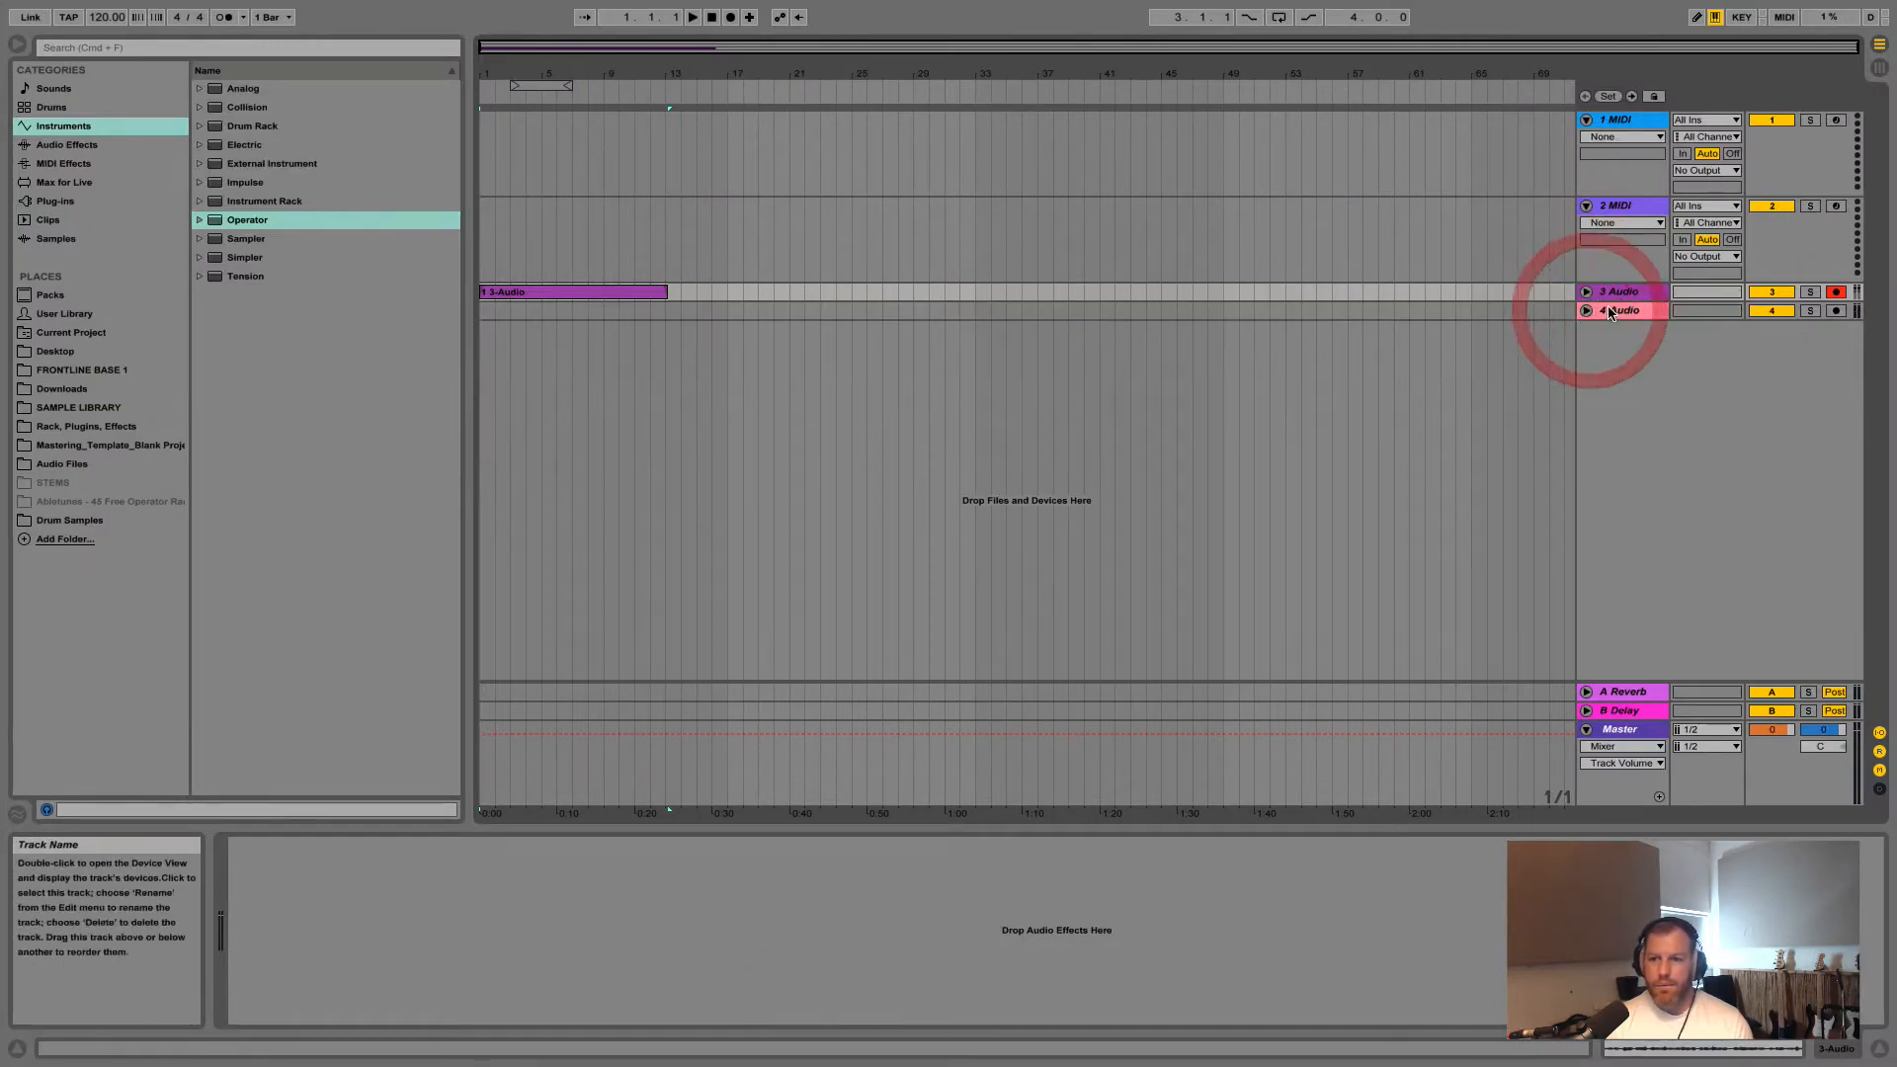
{"action": "left_click", "coordinate": [1620, 311]}
{"action": "left_click", "coordinate": [1628, 293]}
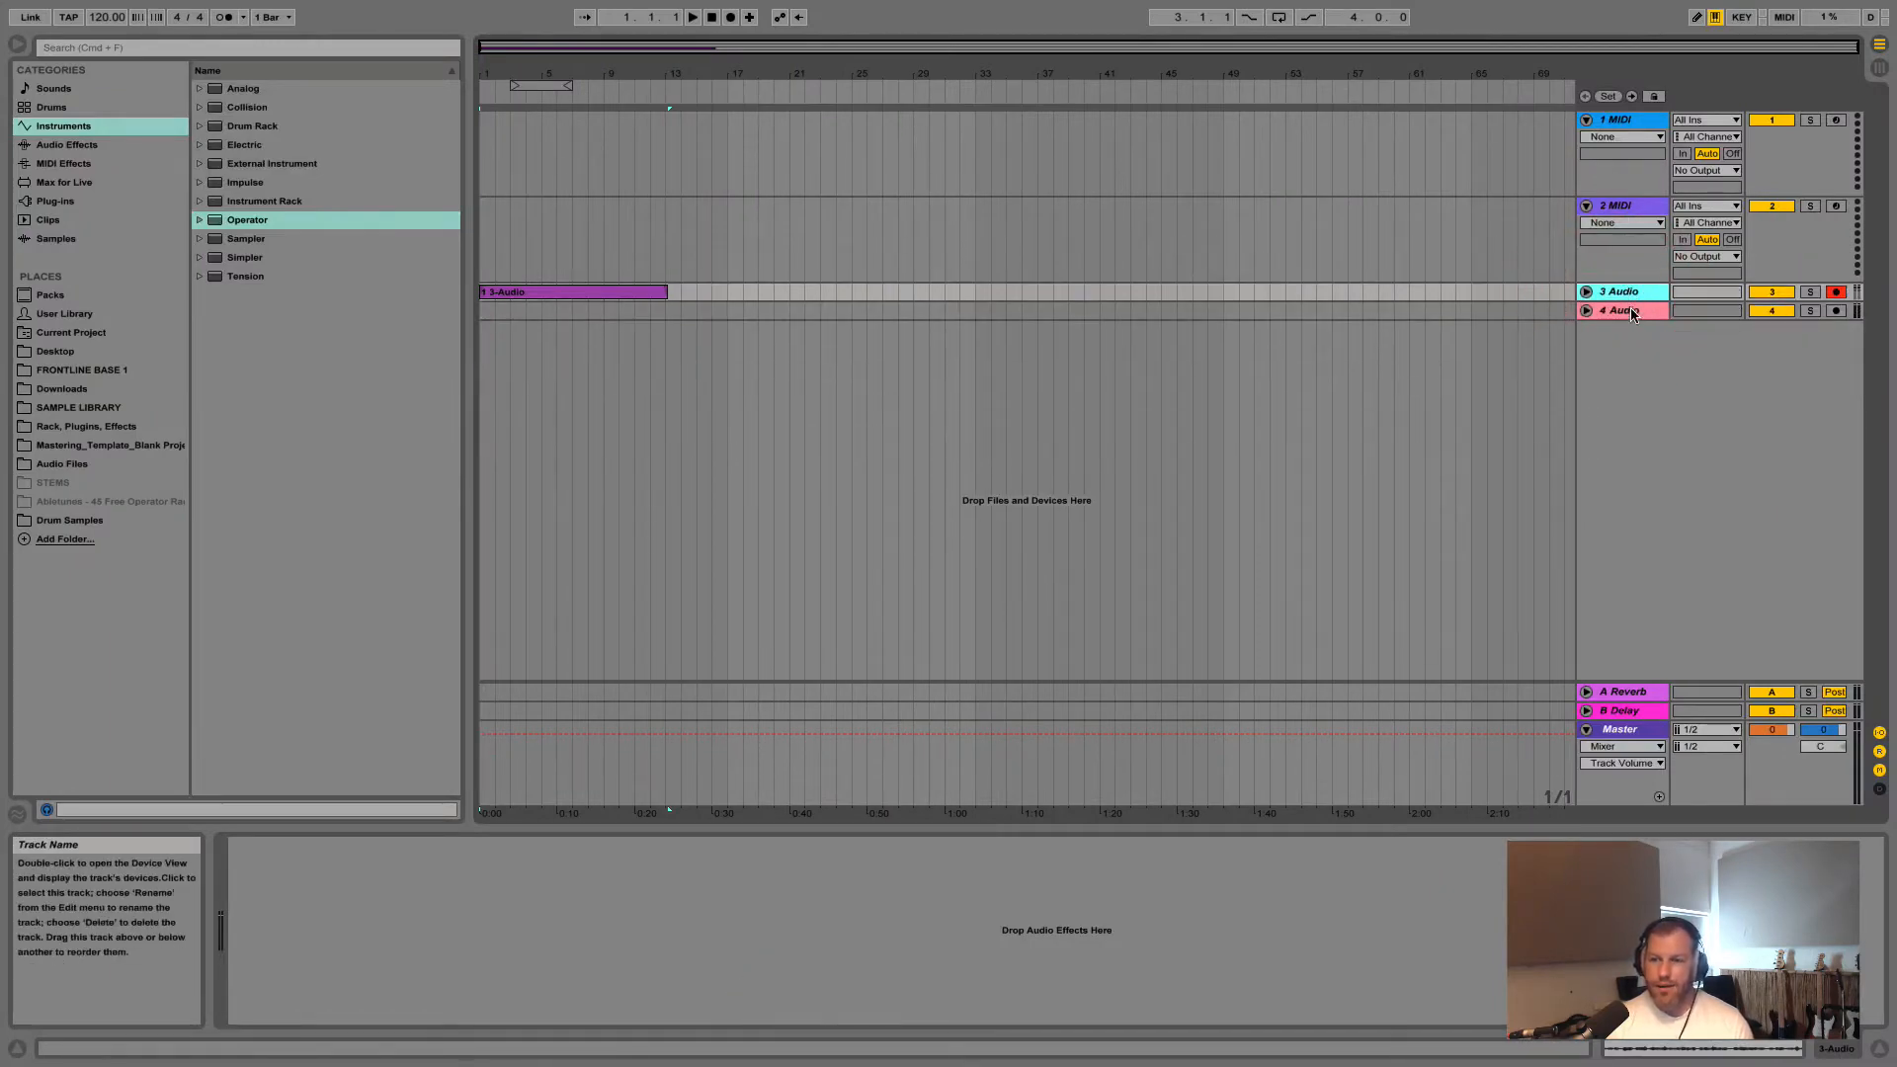
{"action": "left_click", "coordinate": [1633, 311]}
{"action": "left_click", "coordinate": [1629, 294]}
Examine the two MIDI tracks by selecting each in turn, along with the Instruments category in the browser
{"action": "left_click", "coordinate": [1628, 208]}
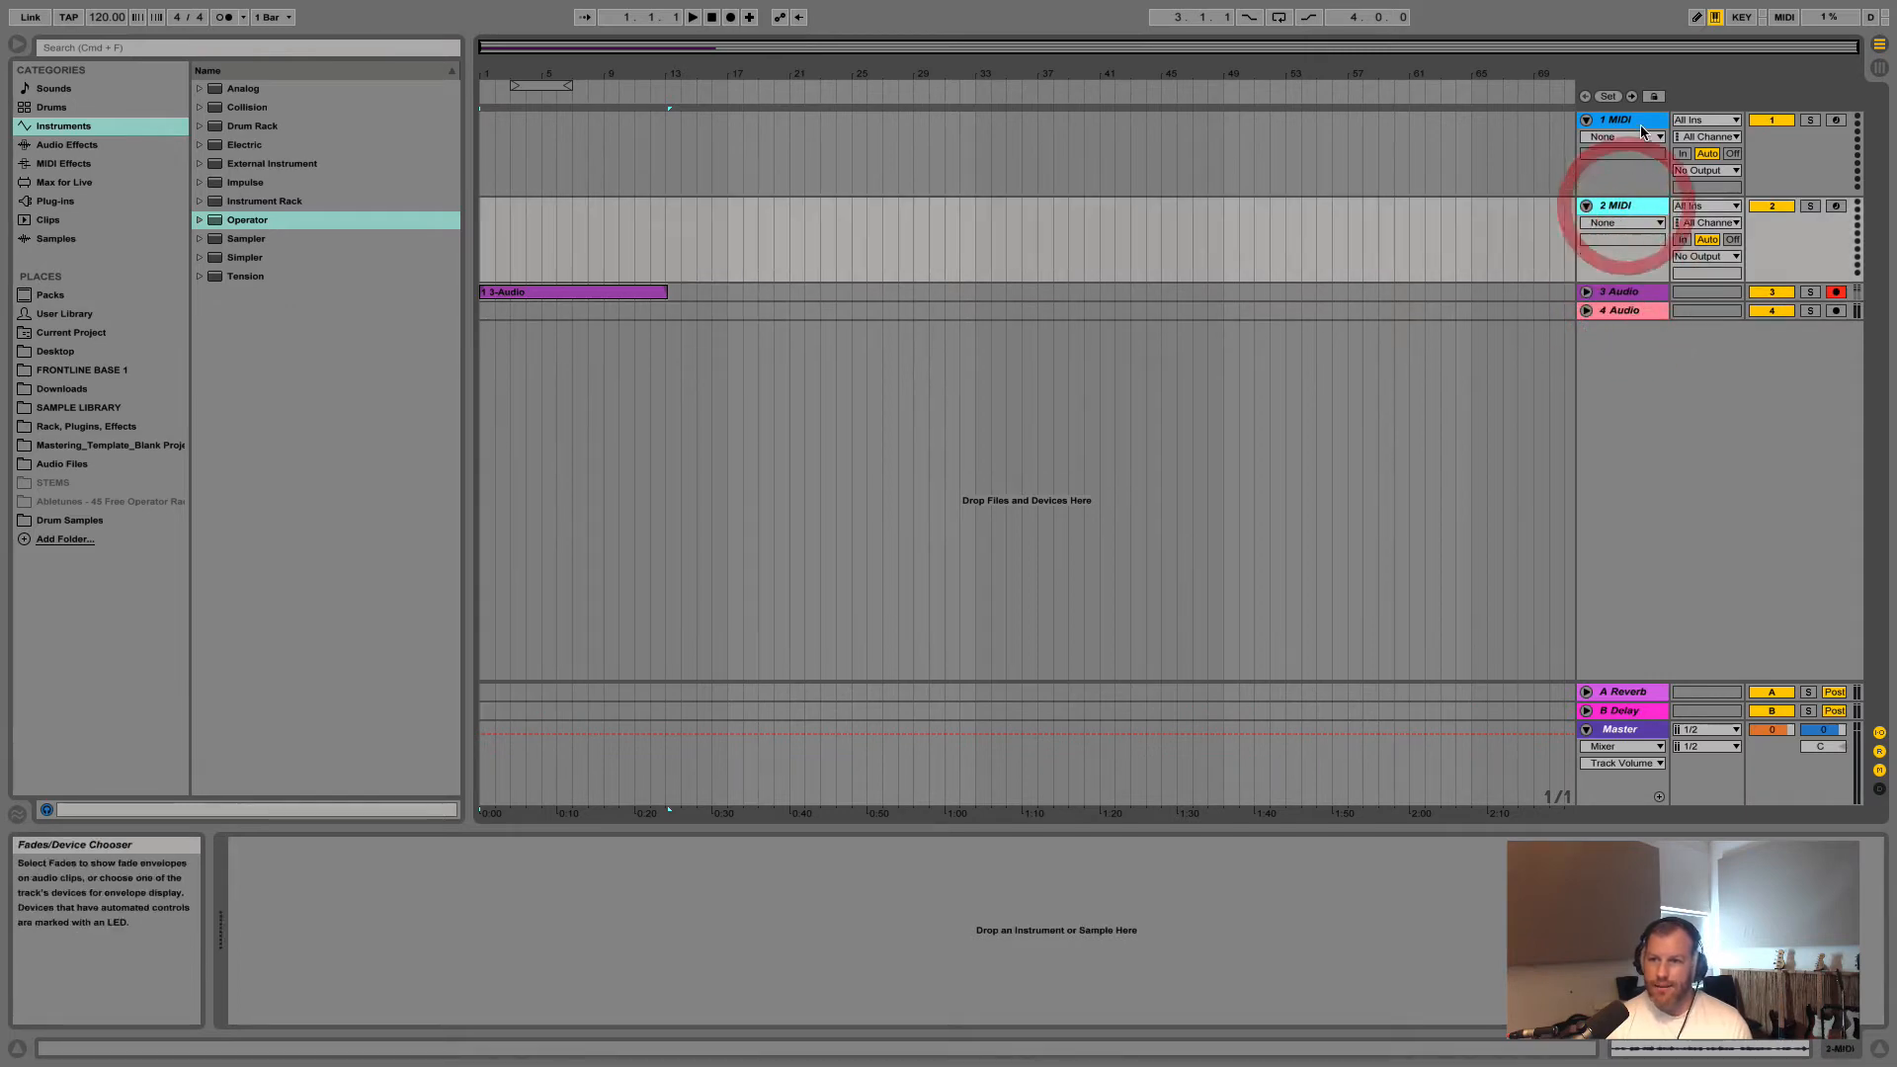
{"action": "left_click", "coordinate": [1635, 123]}
{"action": "left_click", "coordinate": [1630, 208]}
{"action": "left_click", "coordinate": [1640, 125]}
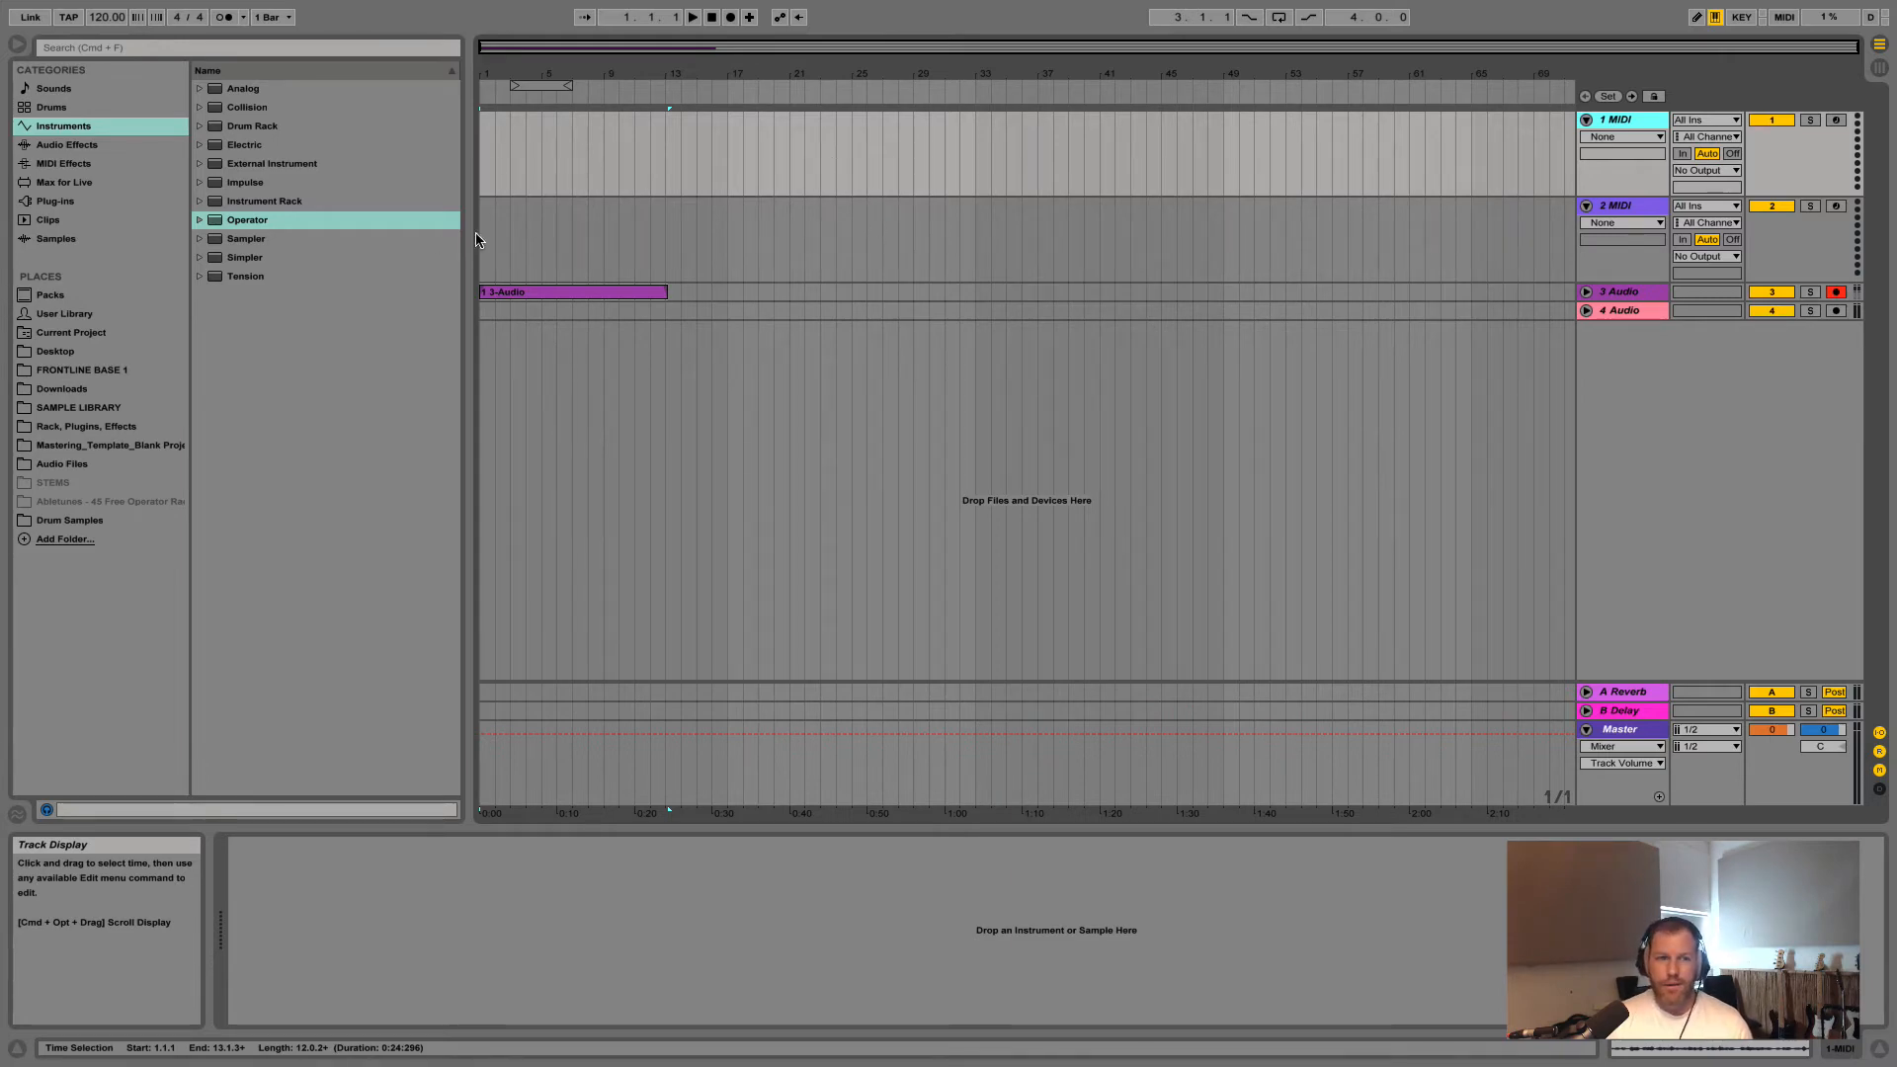
{"action": "left_click", "coordinate": [71, 136]}
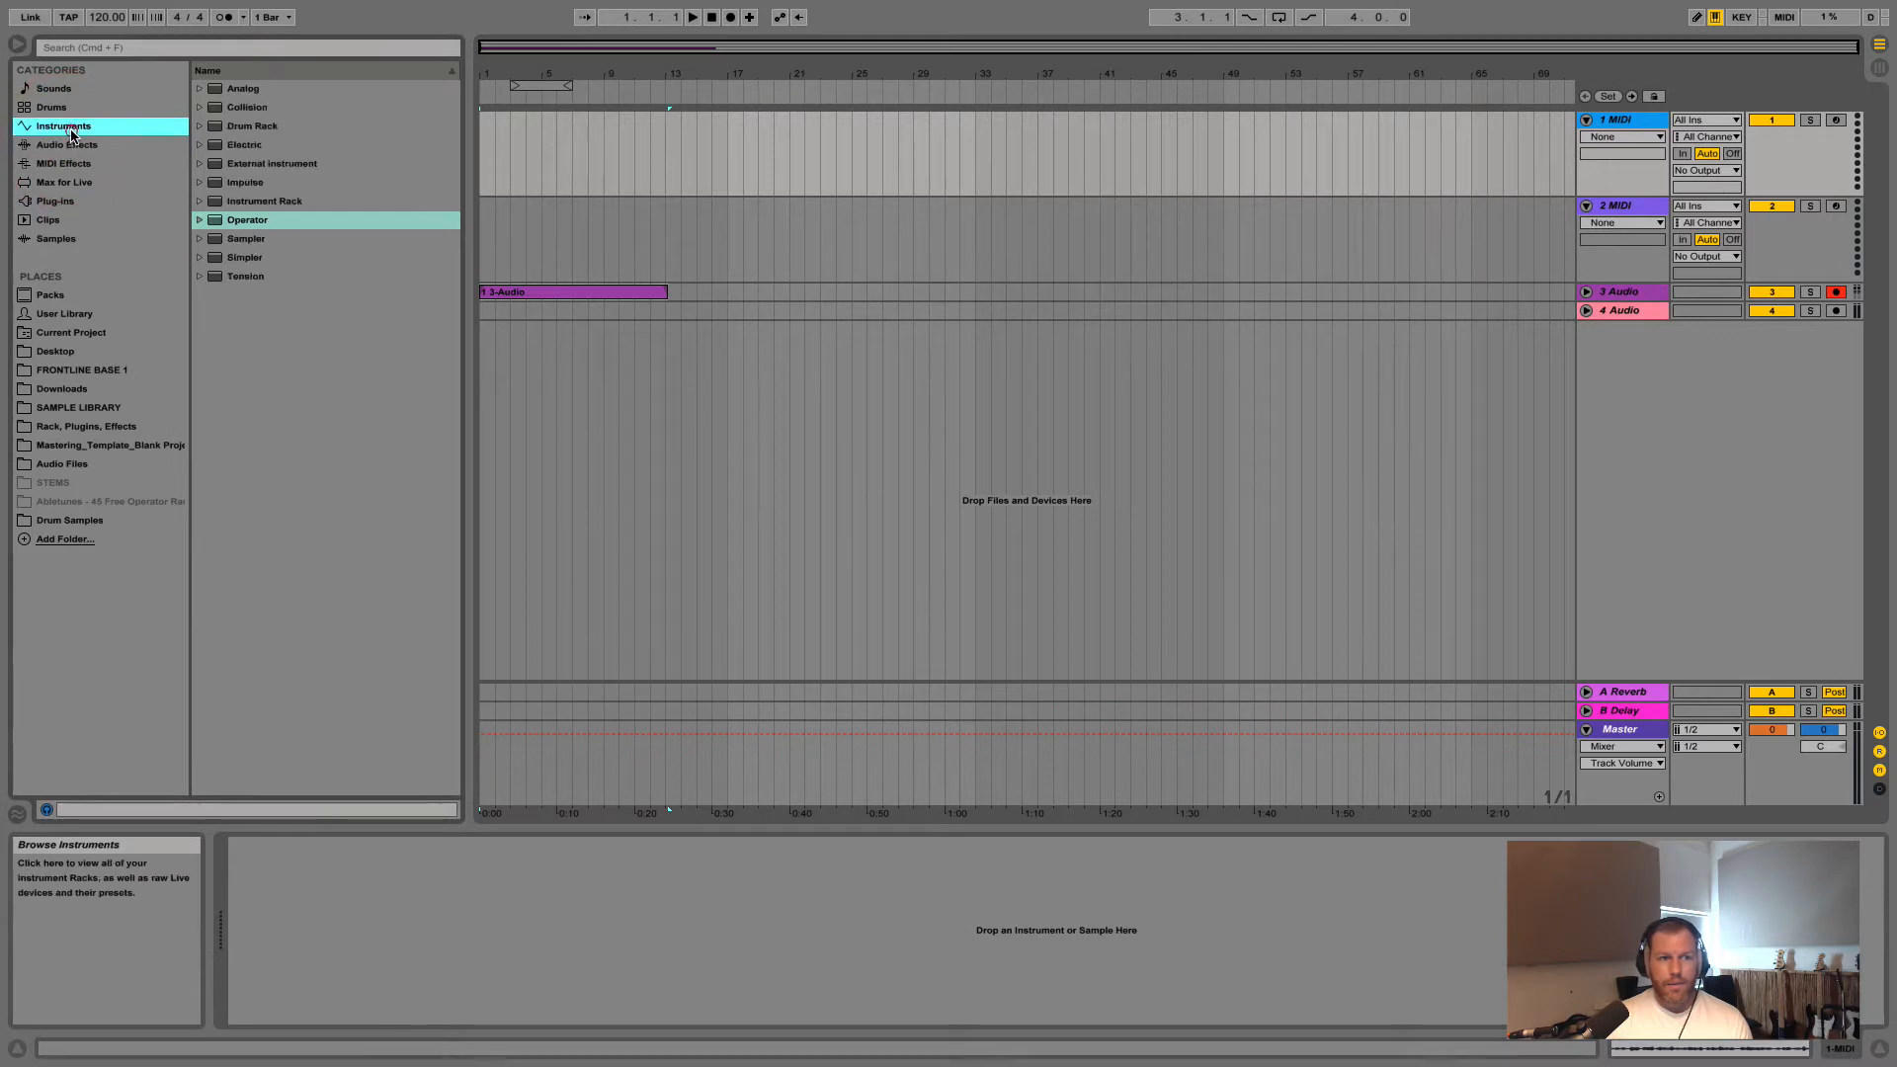
{"action": "left_click", "coordinate": [1625, 125]}
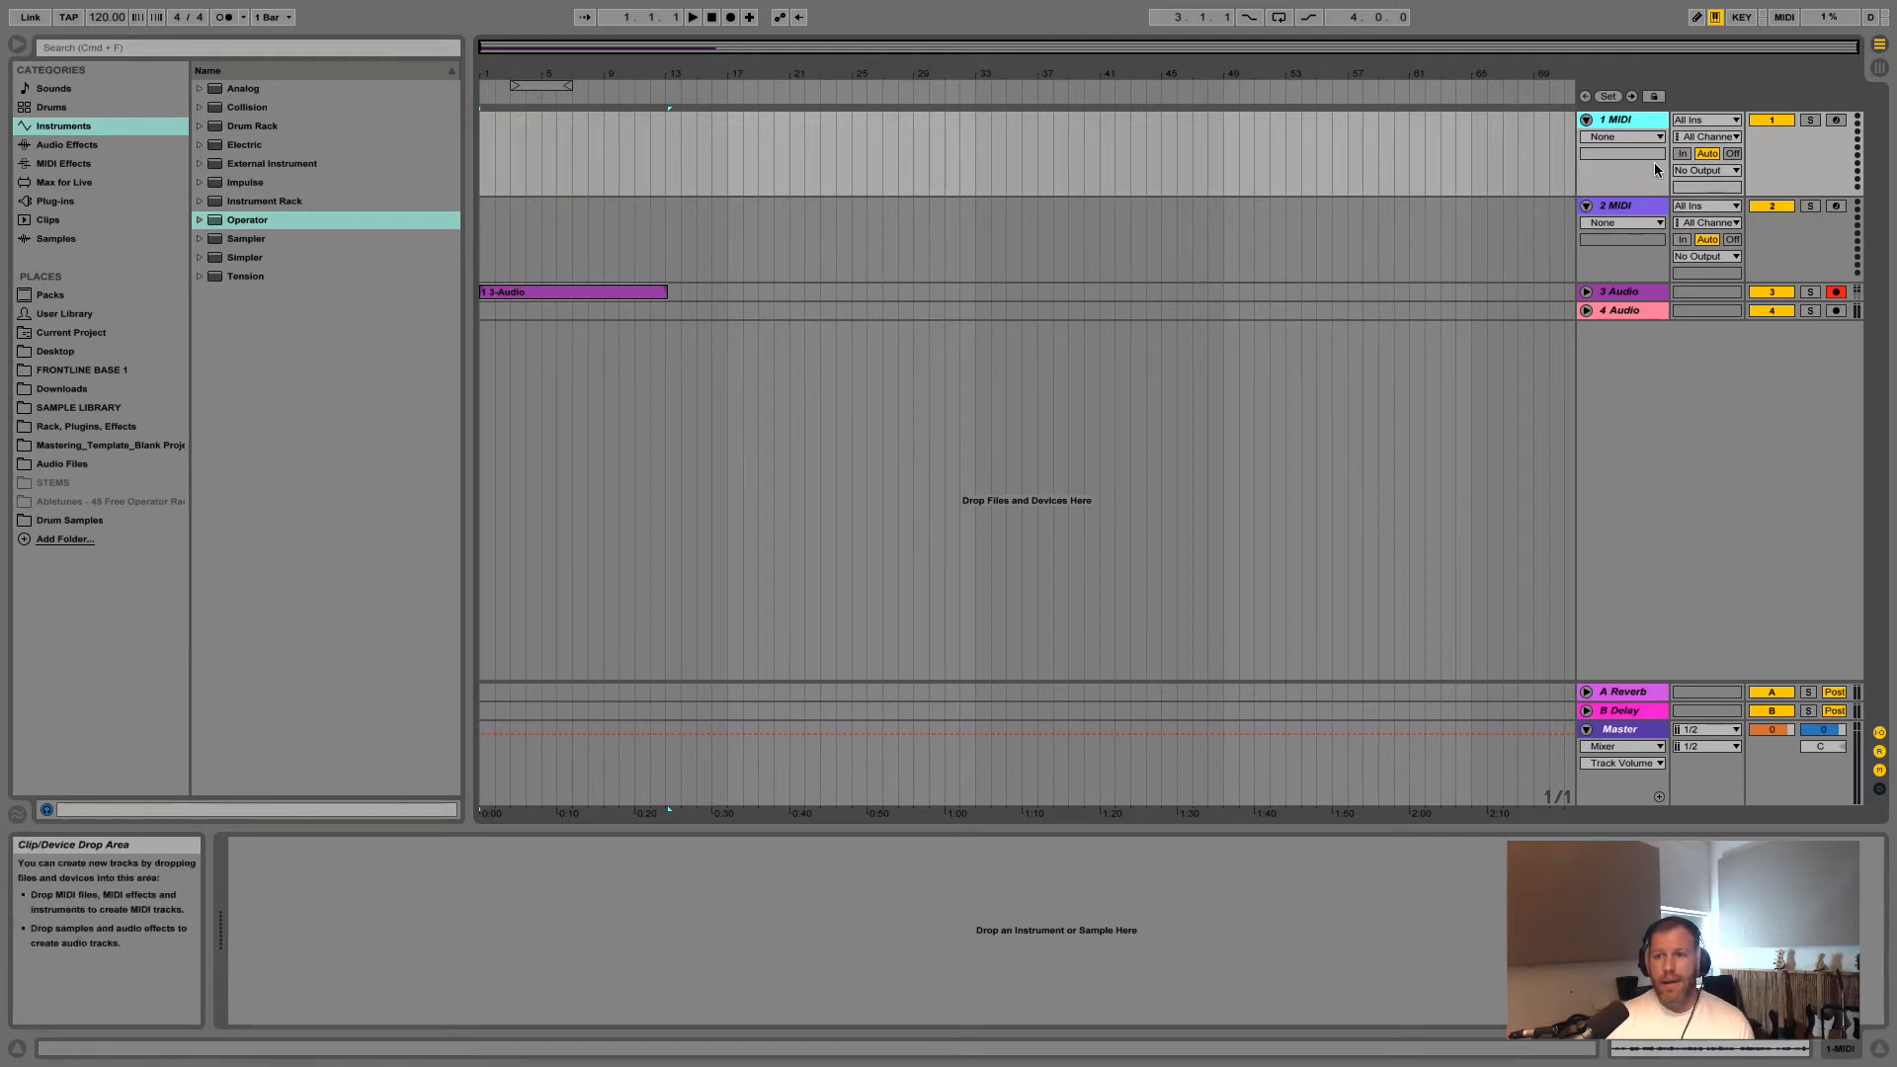
{"action": "left_click", "coordinate": [1642, 119]}
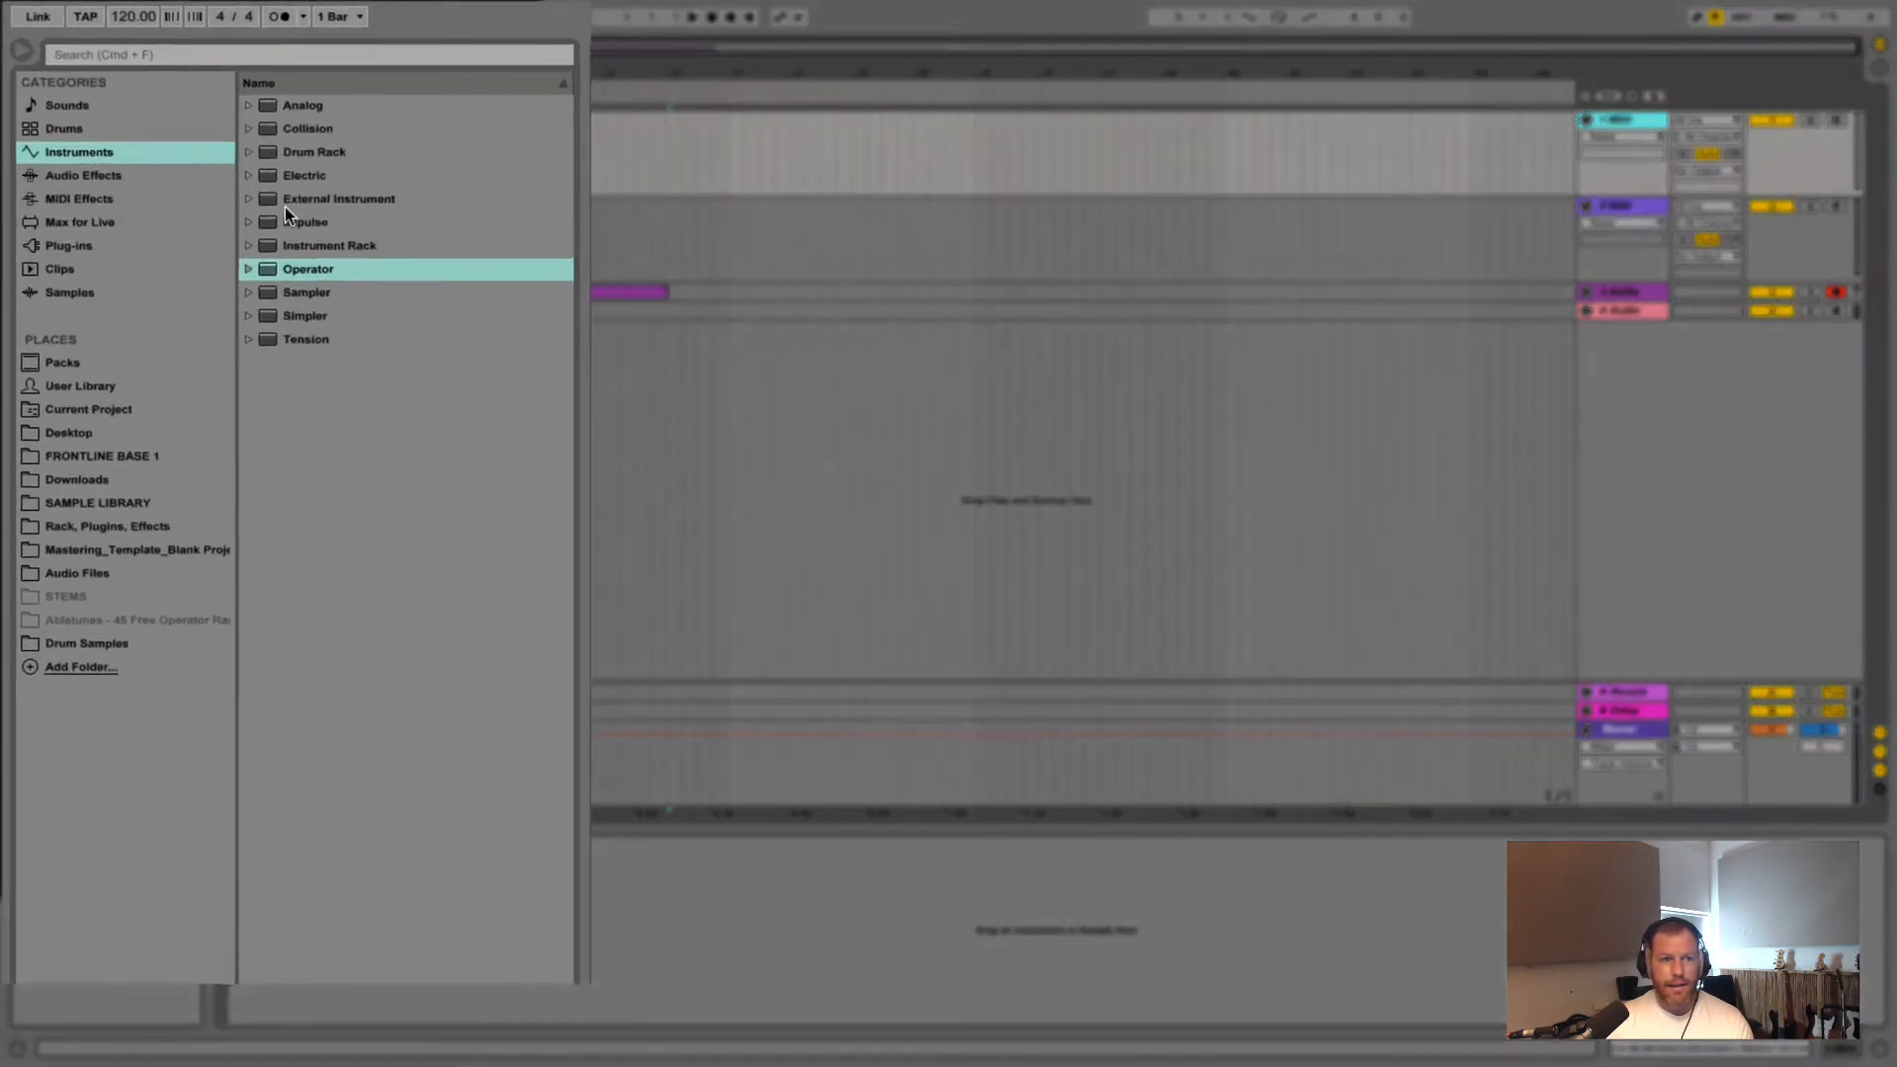
Load the EP Faceplant.adg preset from the Instrument Rack's Piano & Keys folder onto the 1 MIDI track
{"action": "left_click", "coordinate": [315, 252]}
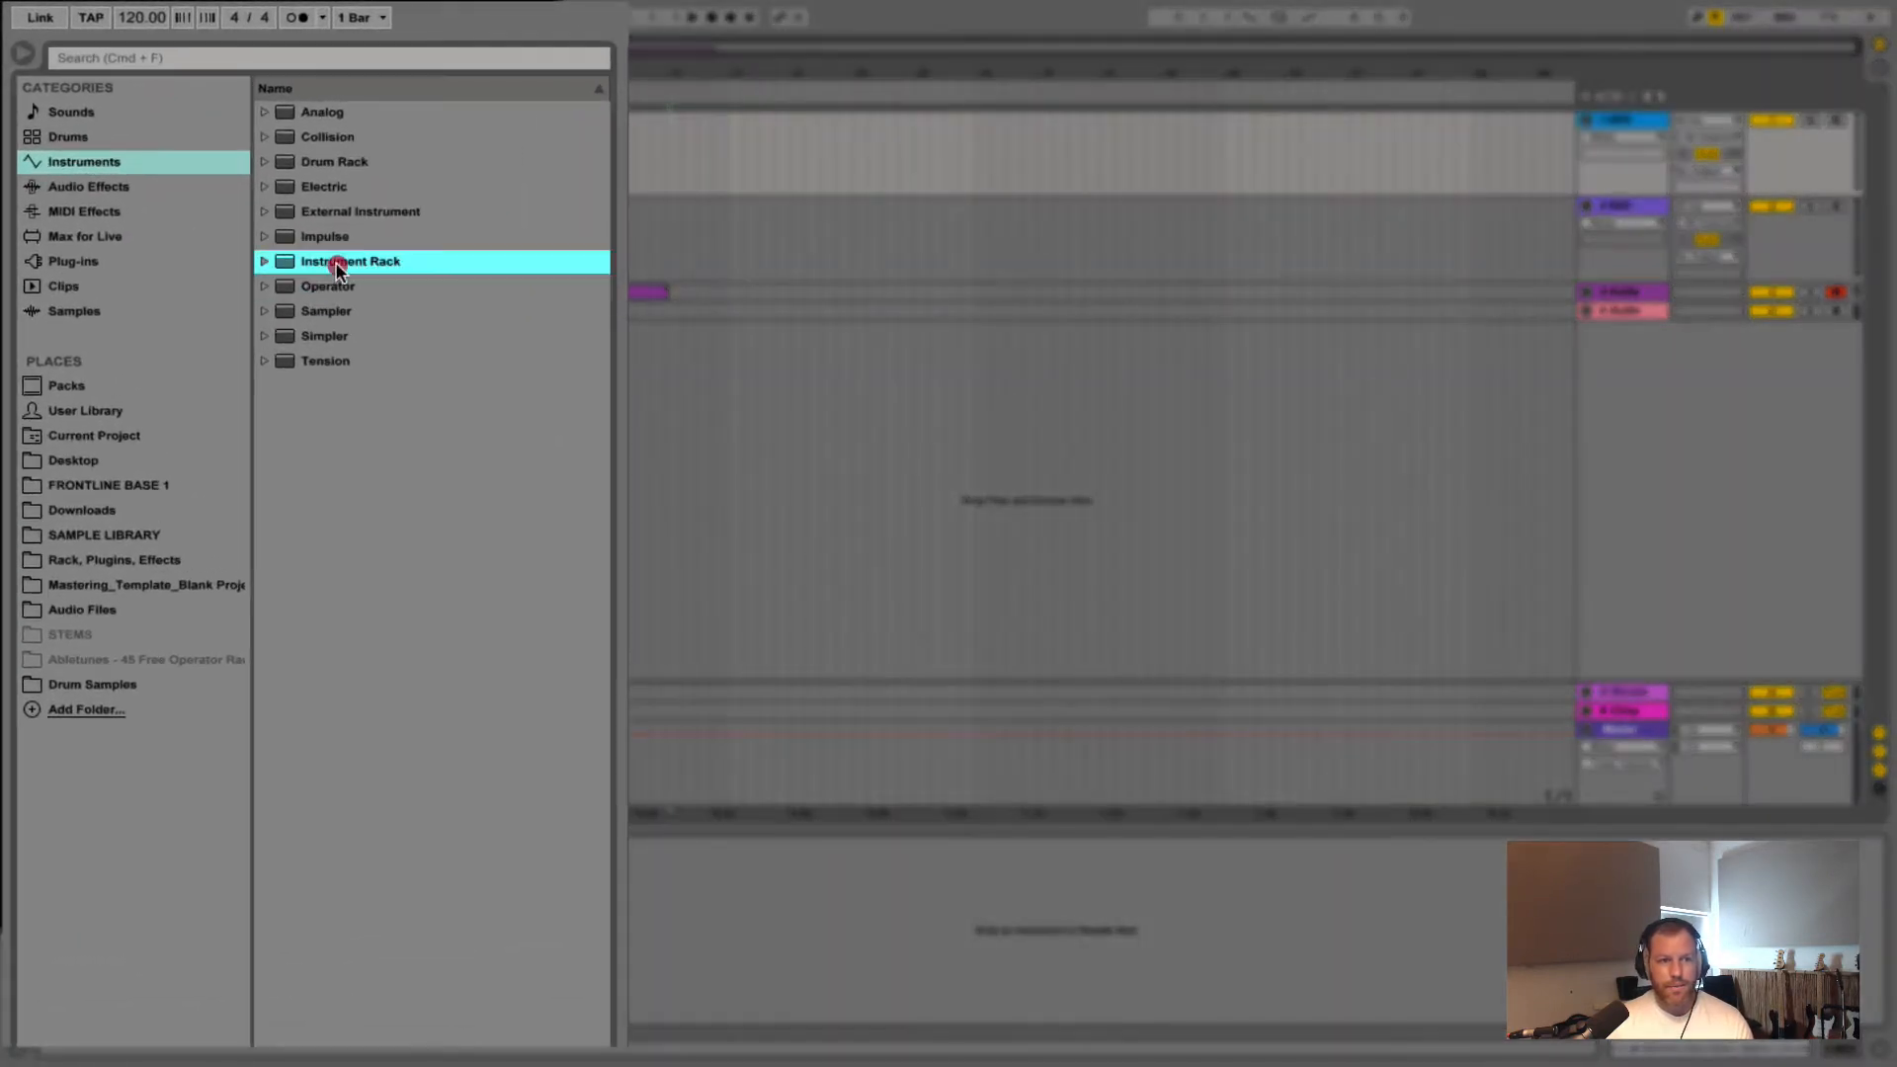
{"action": "left_click", "coordinate": [89, 161]}
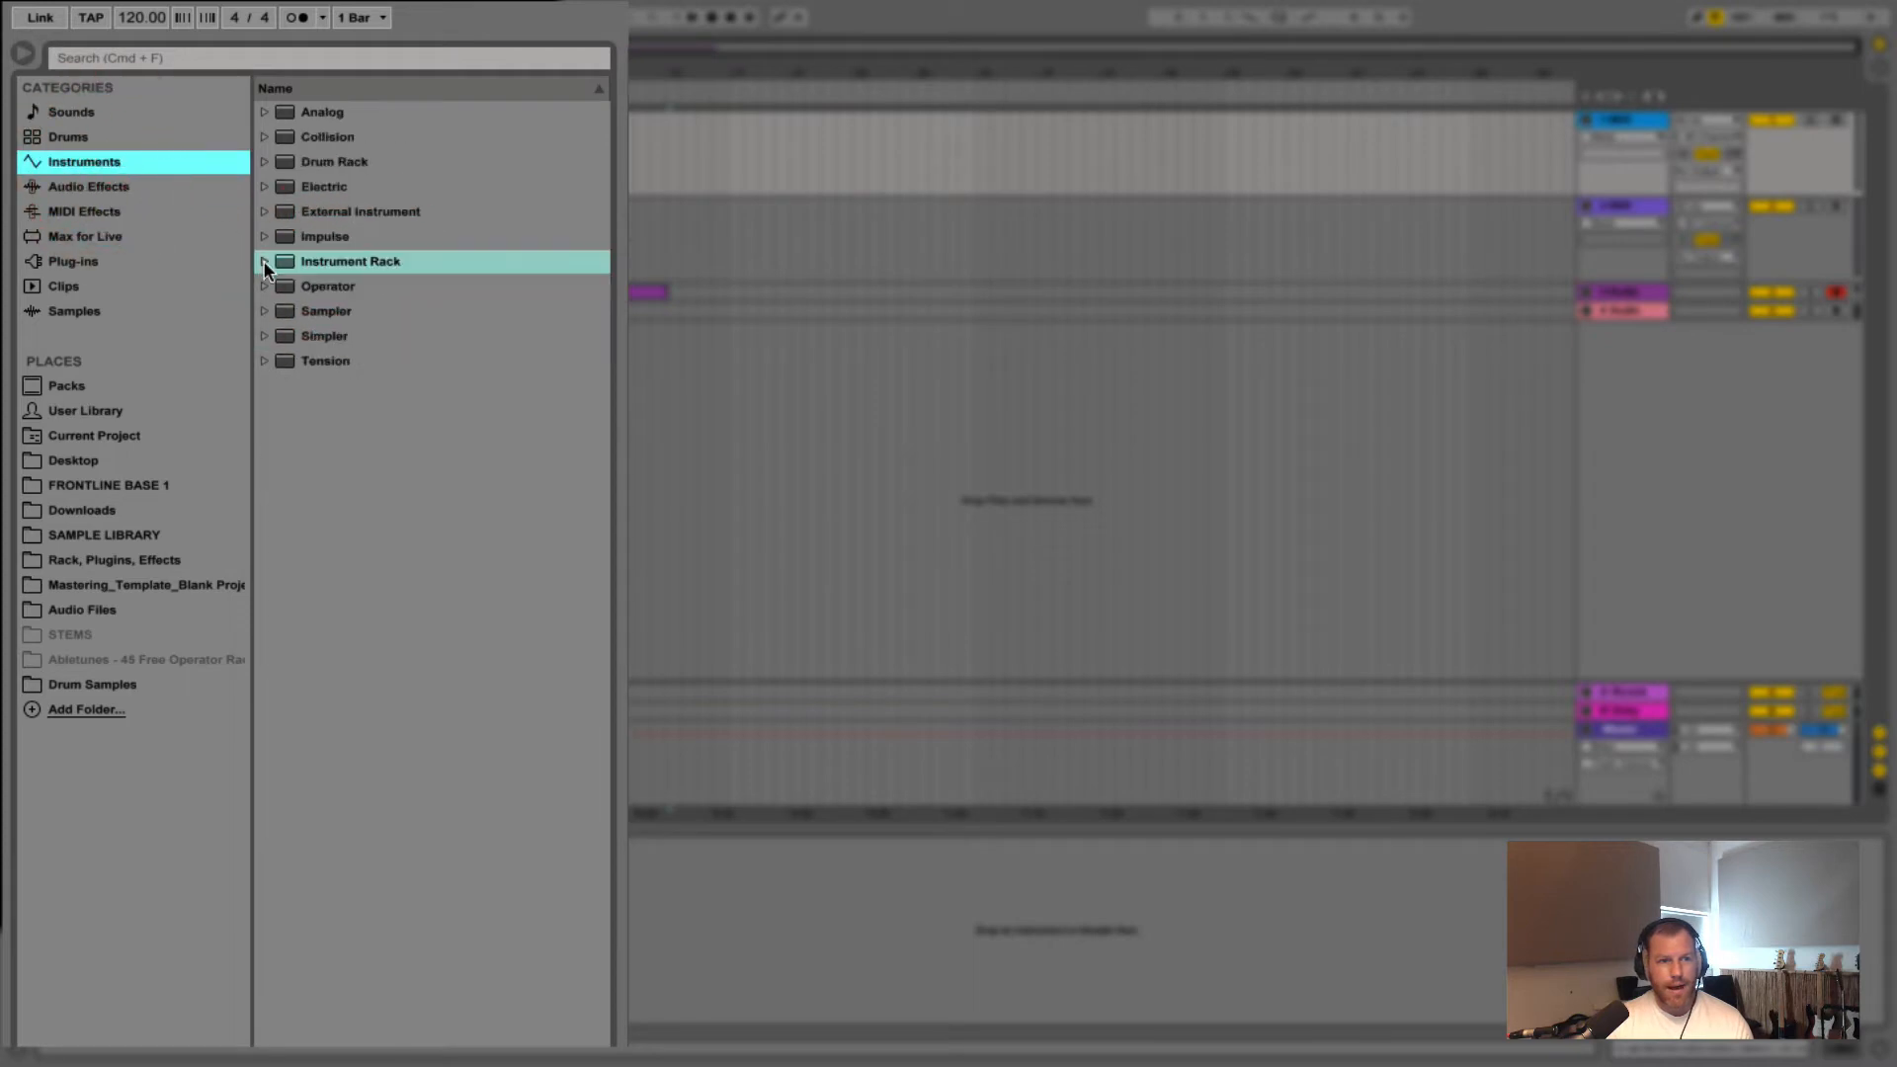
{"action": "left_click", "coordinate": [265, 263]}
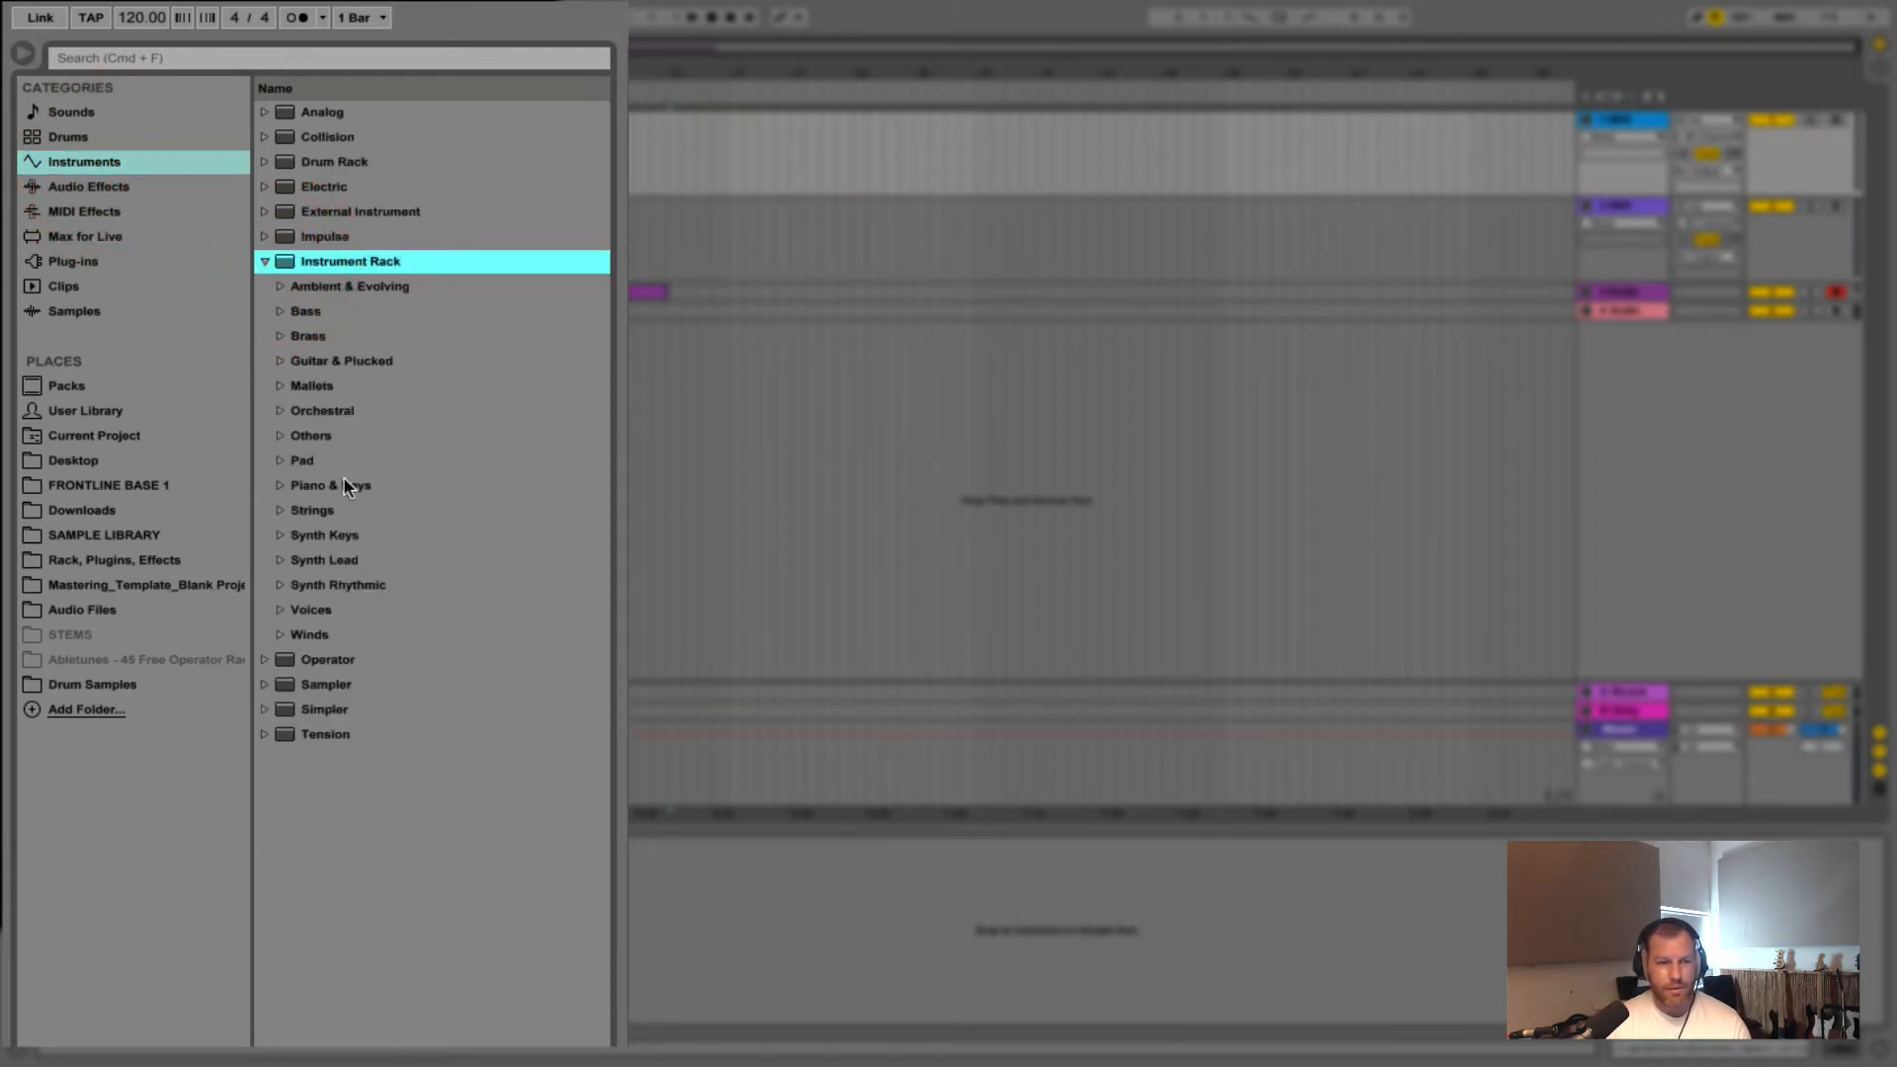
{"action": "left_click", "coordinate": [282, 486]}
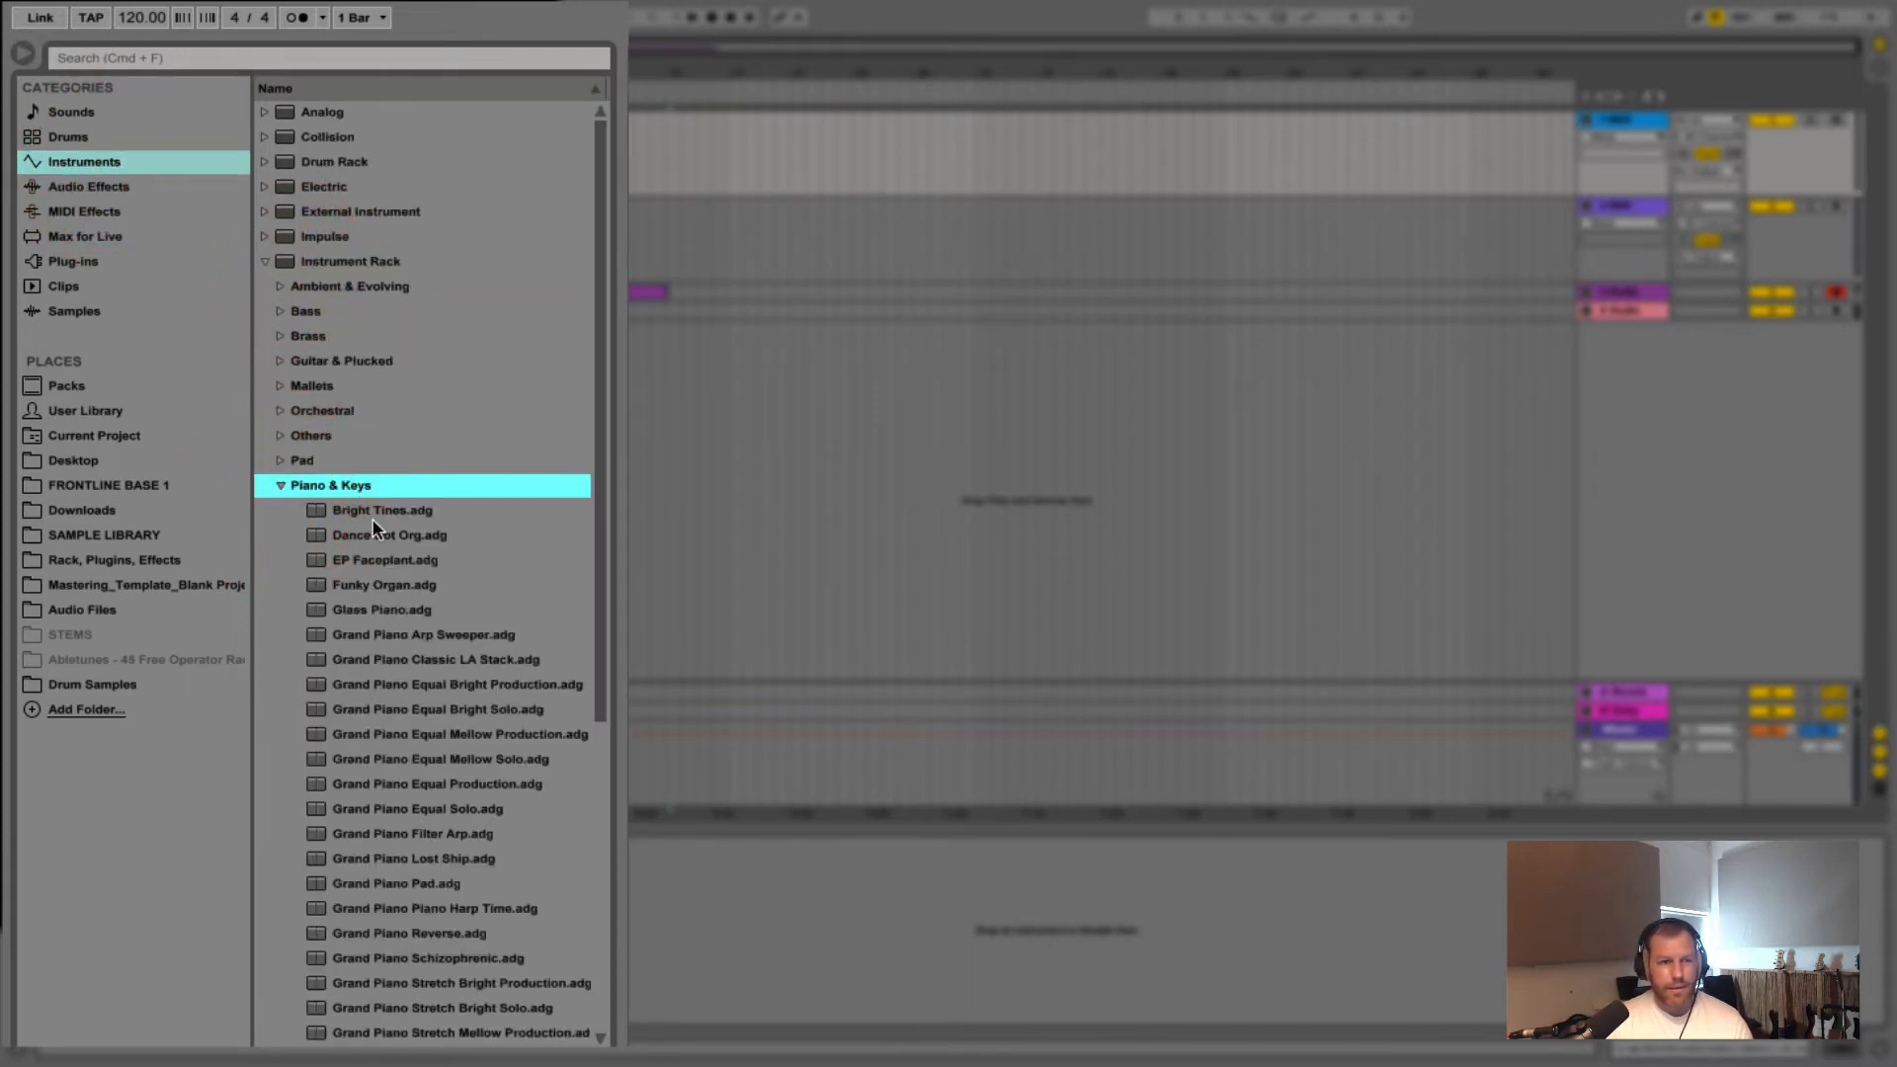
{"action": "left_click", "coordinate": [389, 560]}
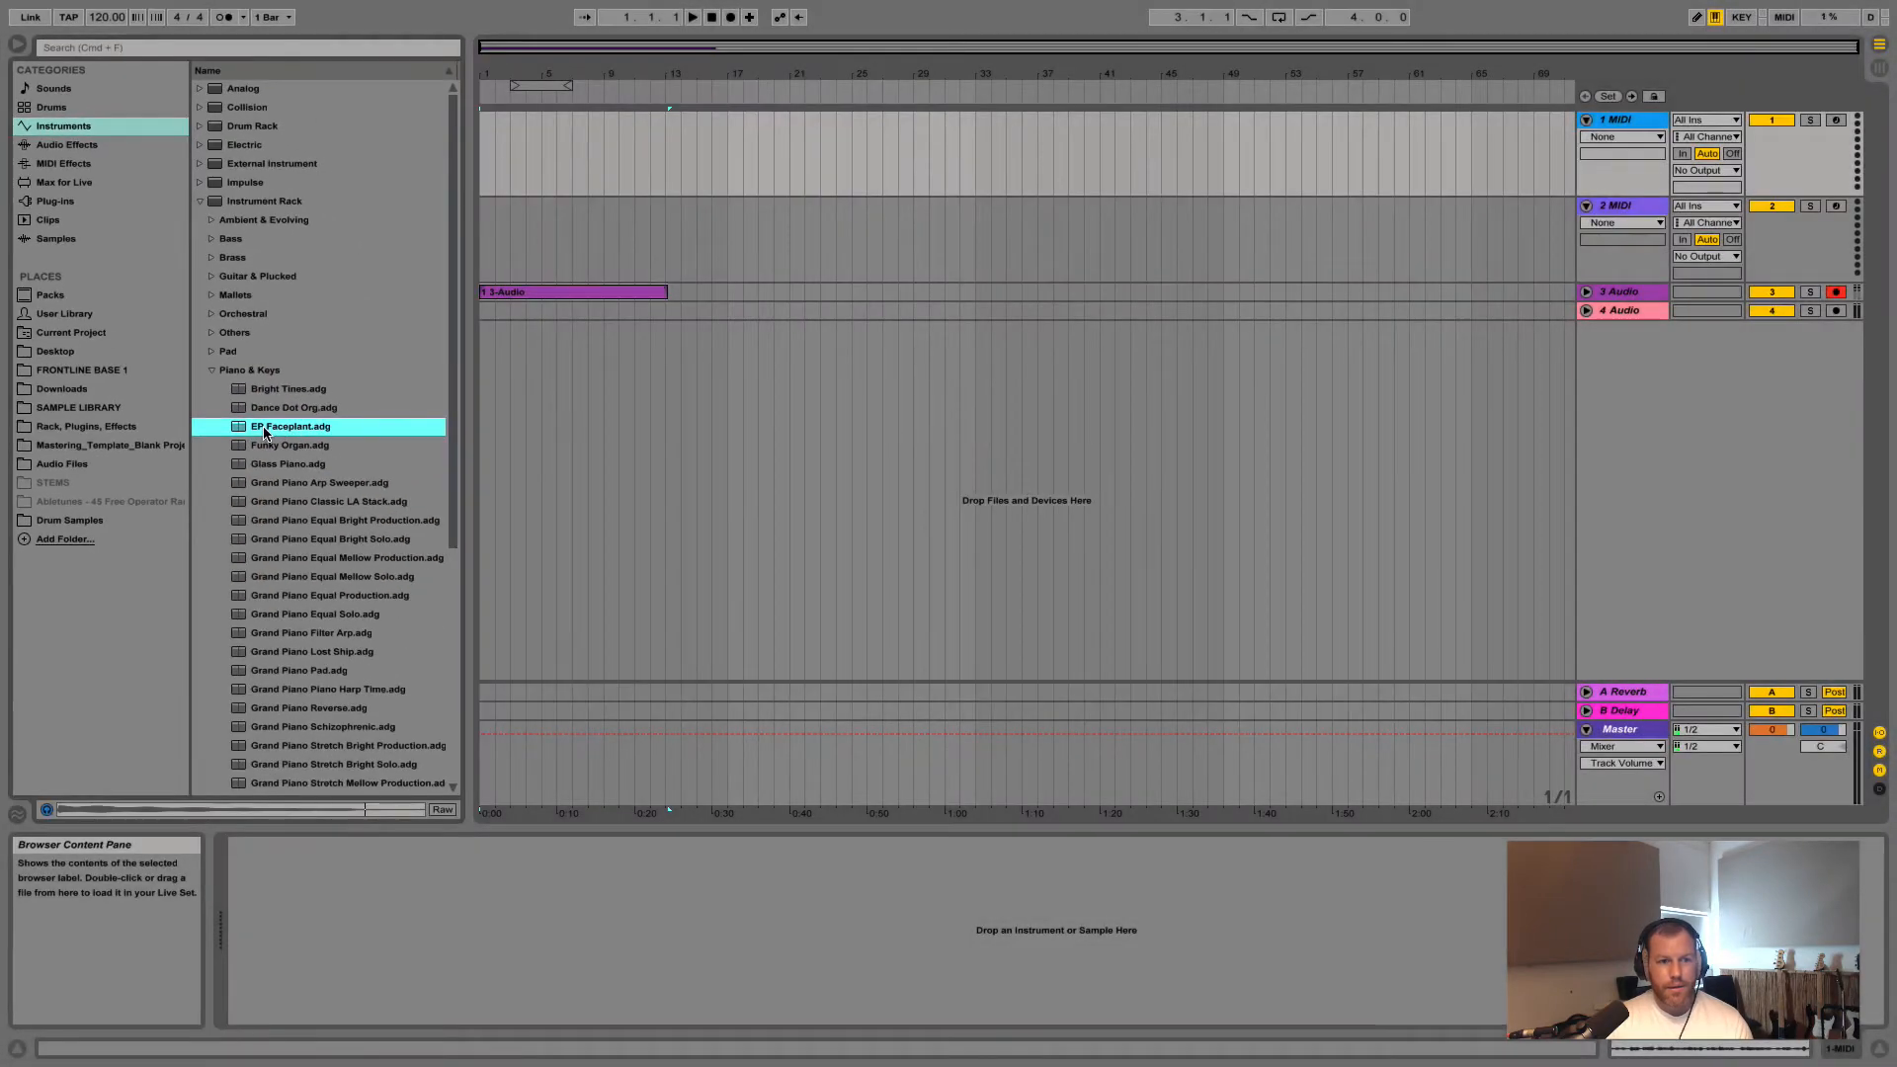
{"action": "left_click_drag", "start_coordinate": [264, 433], "coordinate": [1644, 124]}
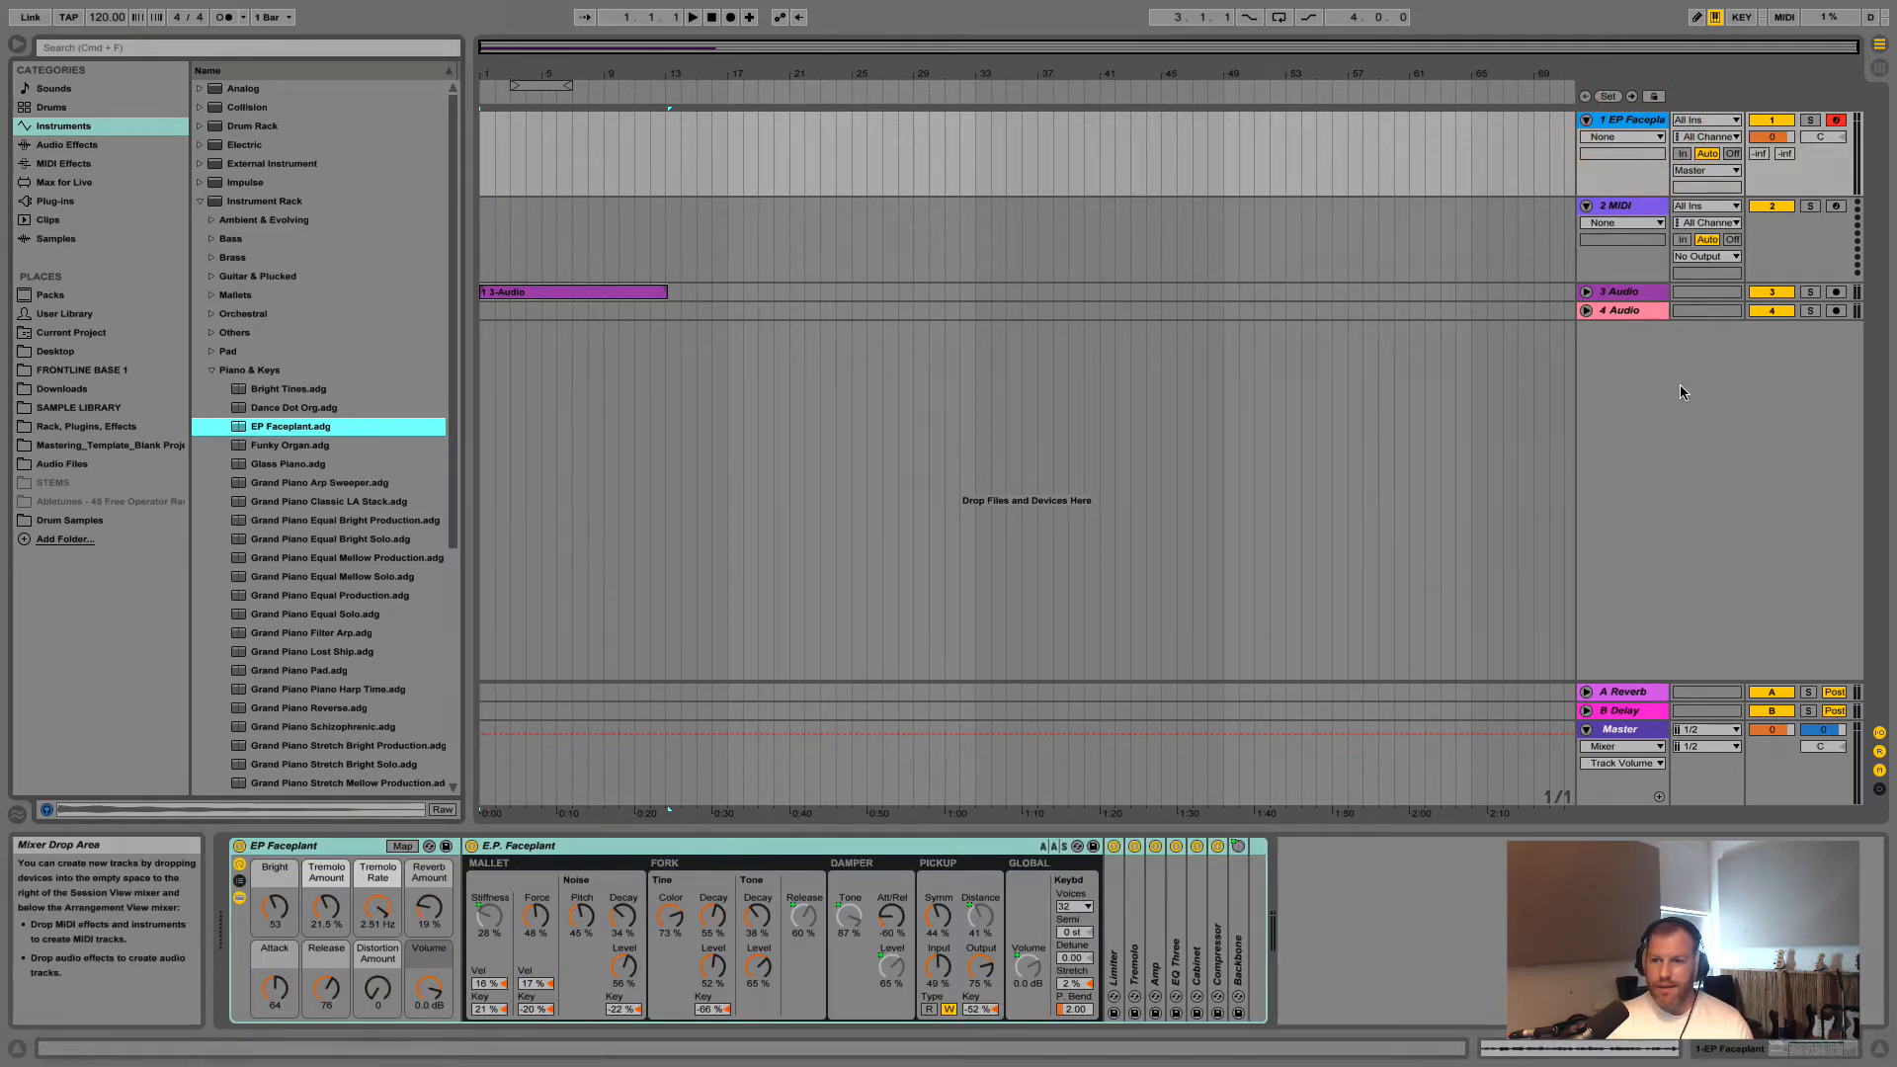
View the options for inserting audio, MIDI and return tracks in the empty area below the tracks, and dismiss them
{"action": "right_click", "coordinate": [1627, 375]}
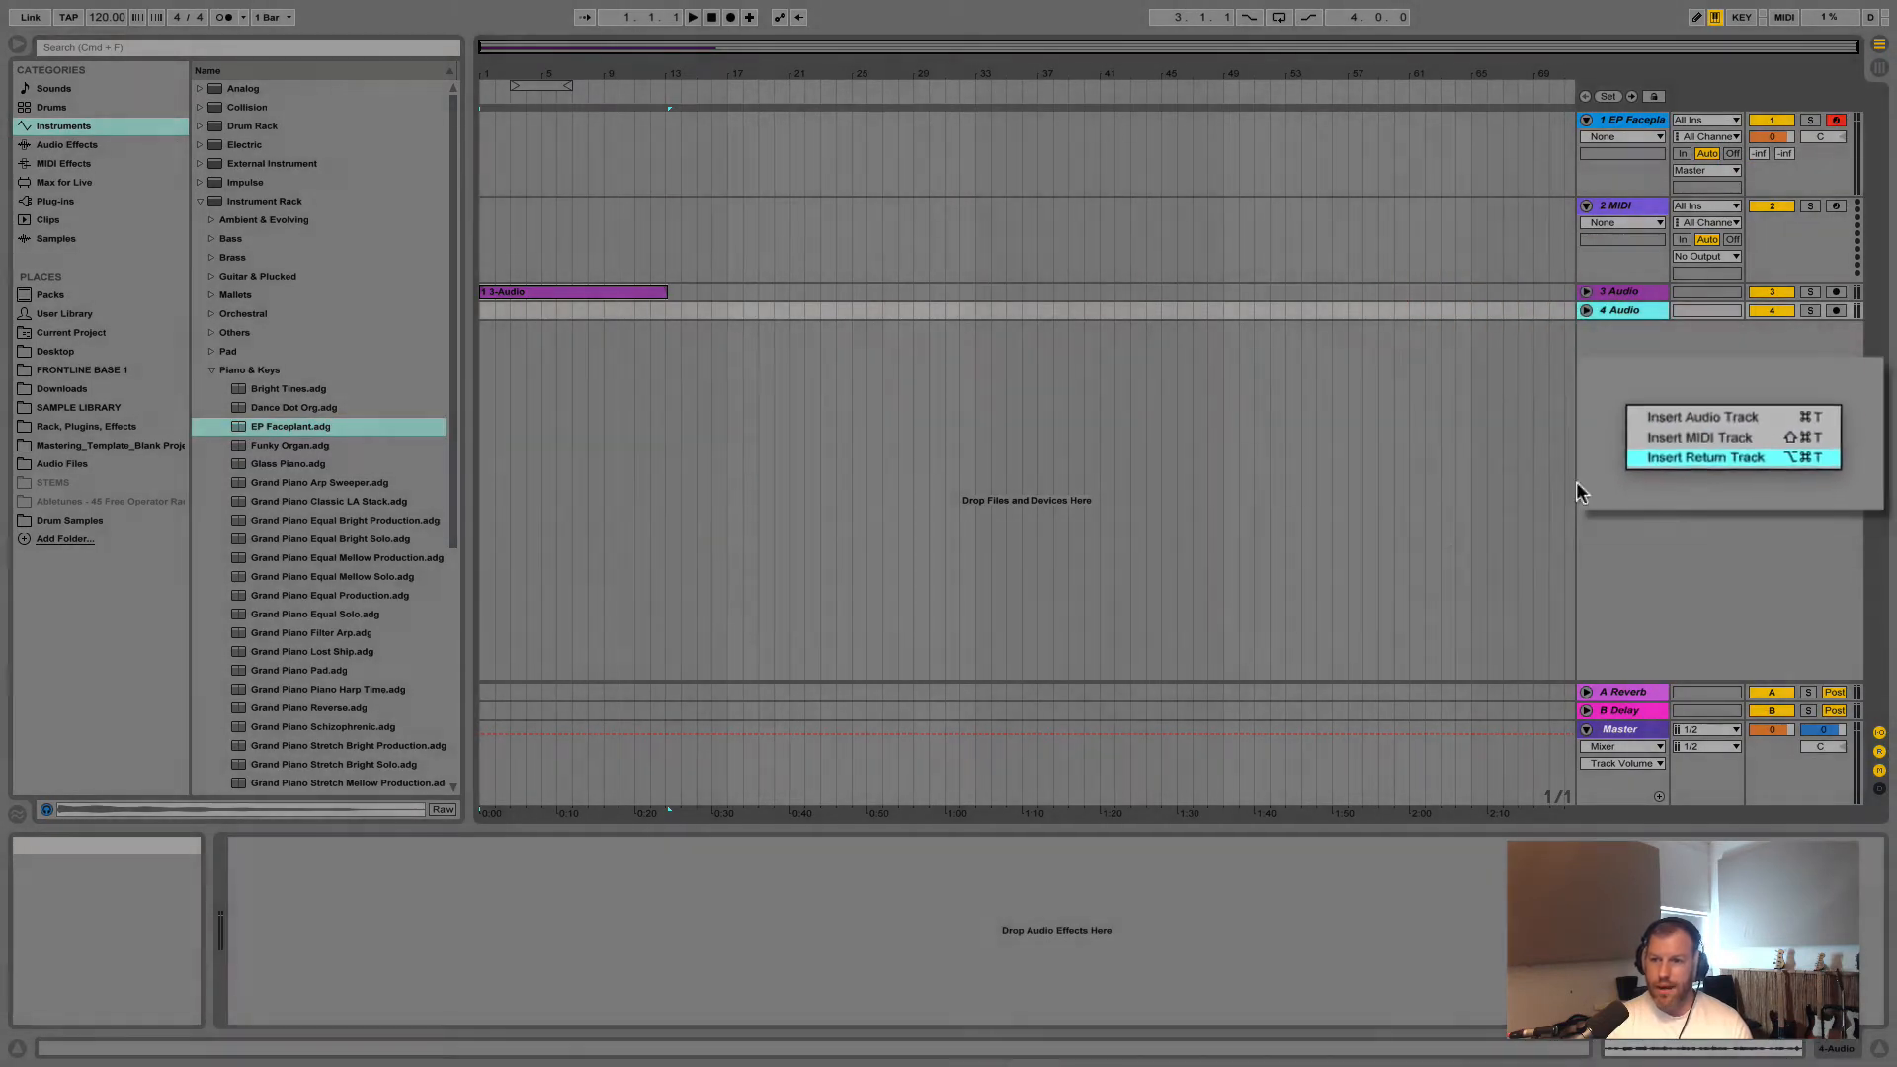
{"action": "left_click", "coordinate": [1611, 384]}
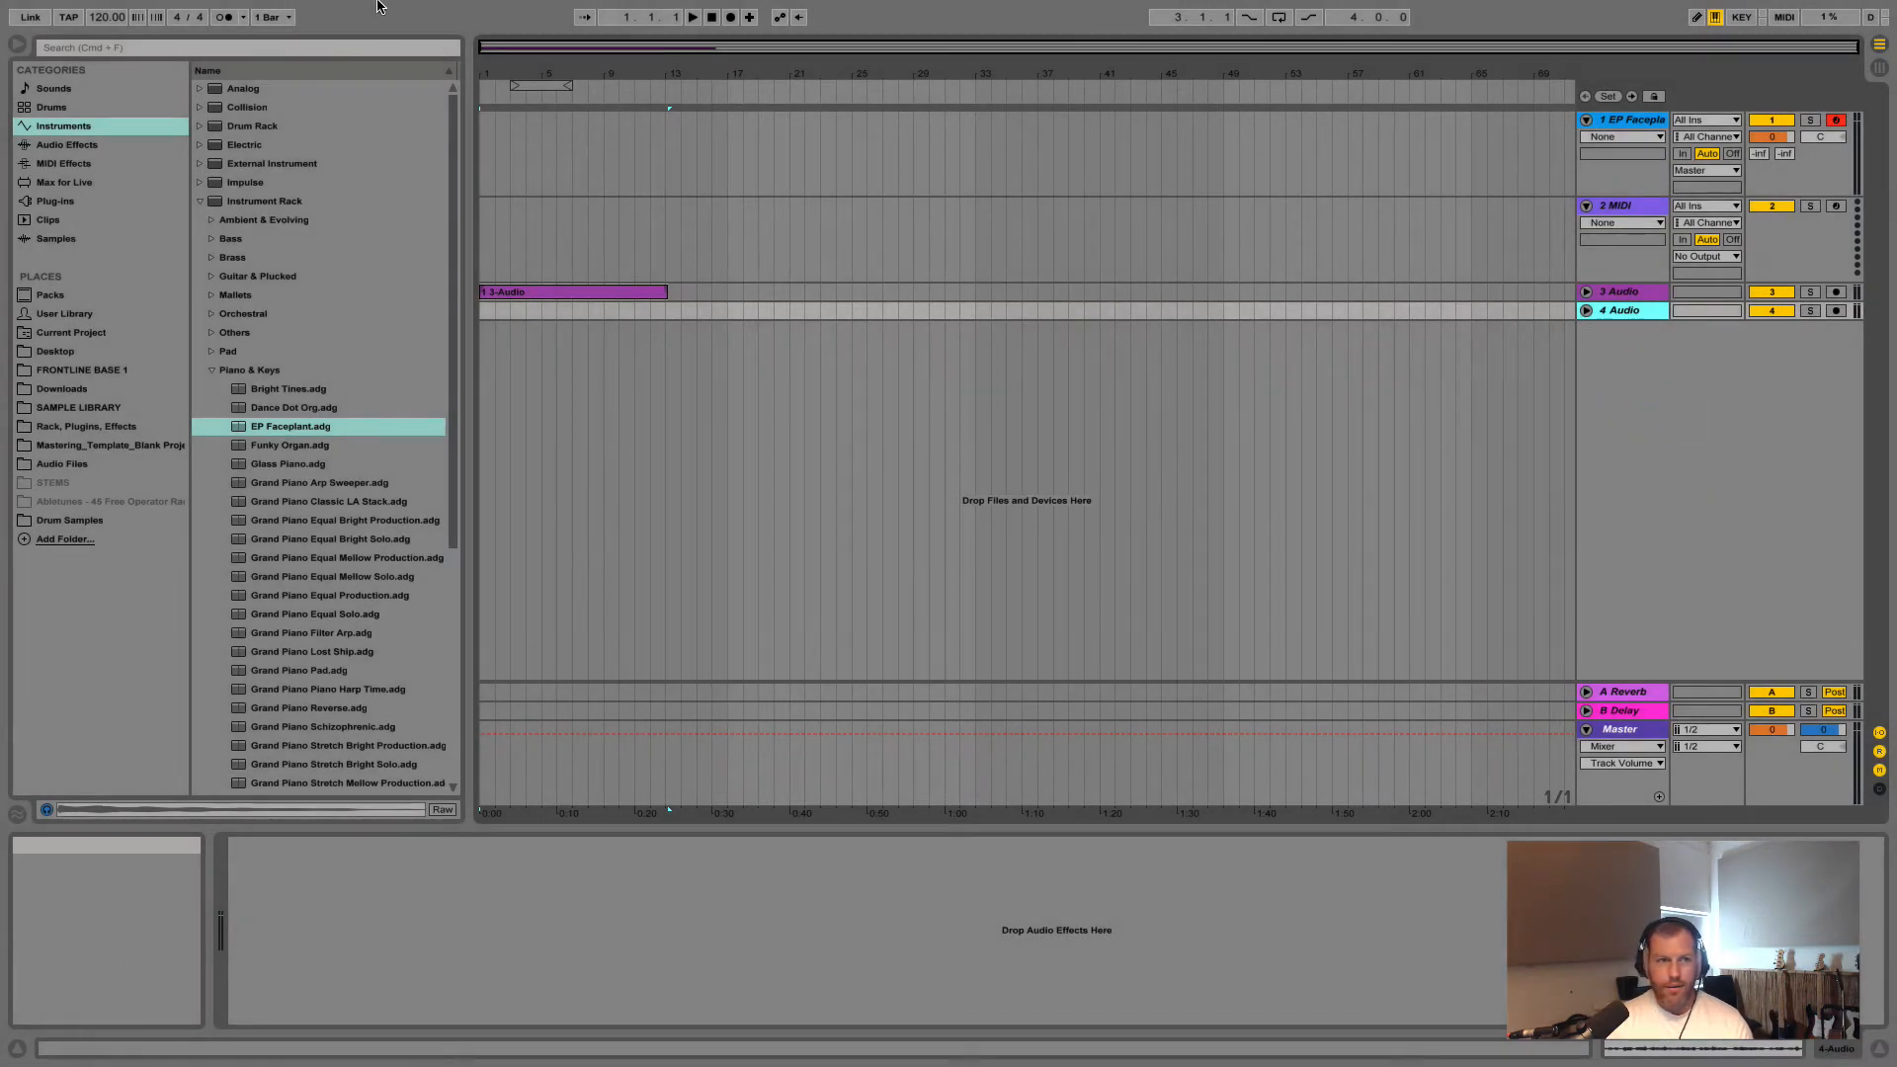
View the available commands for creating new tracks and dismiss them
{"action": "mouse_move", "coordinate": [262, 6]}
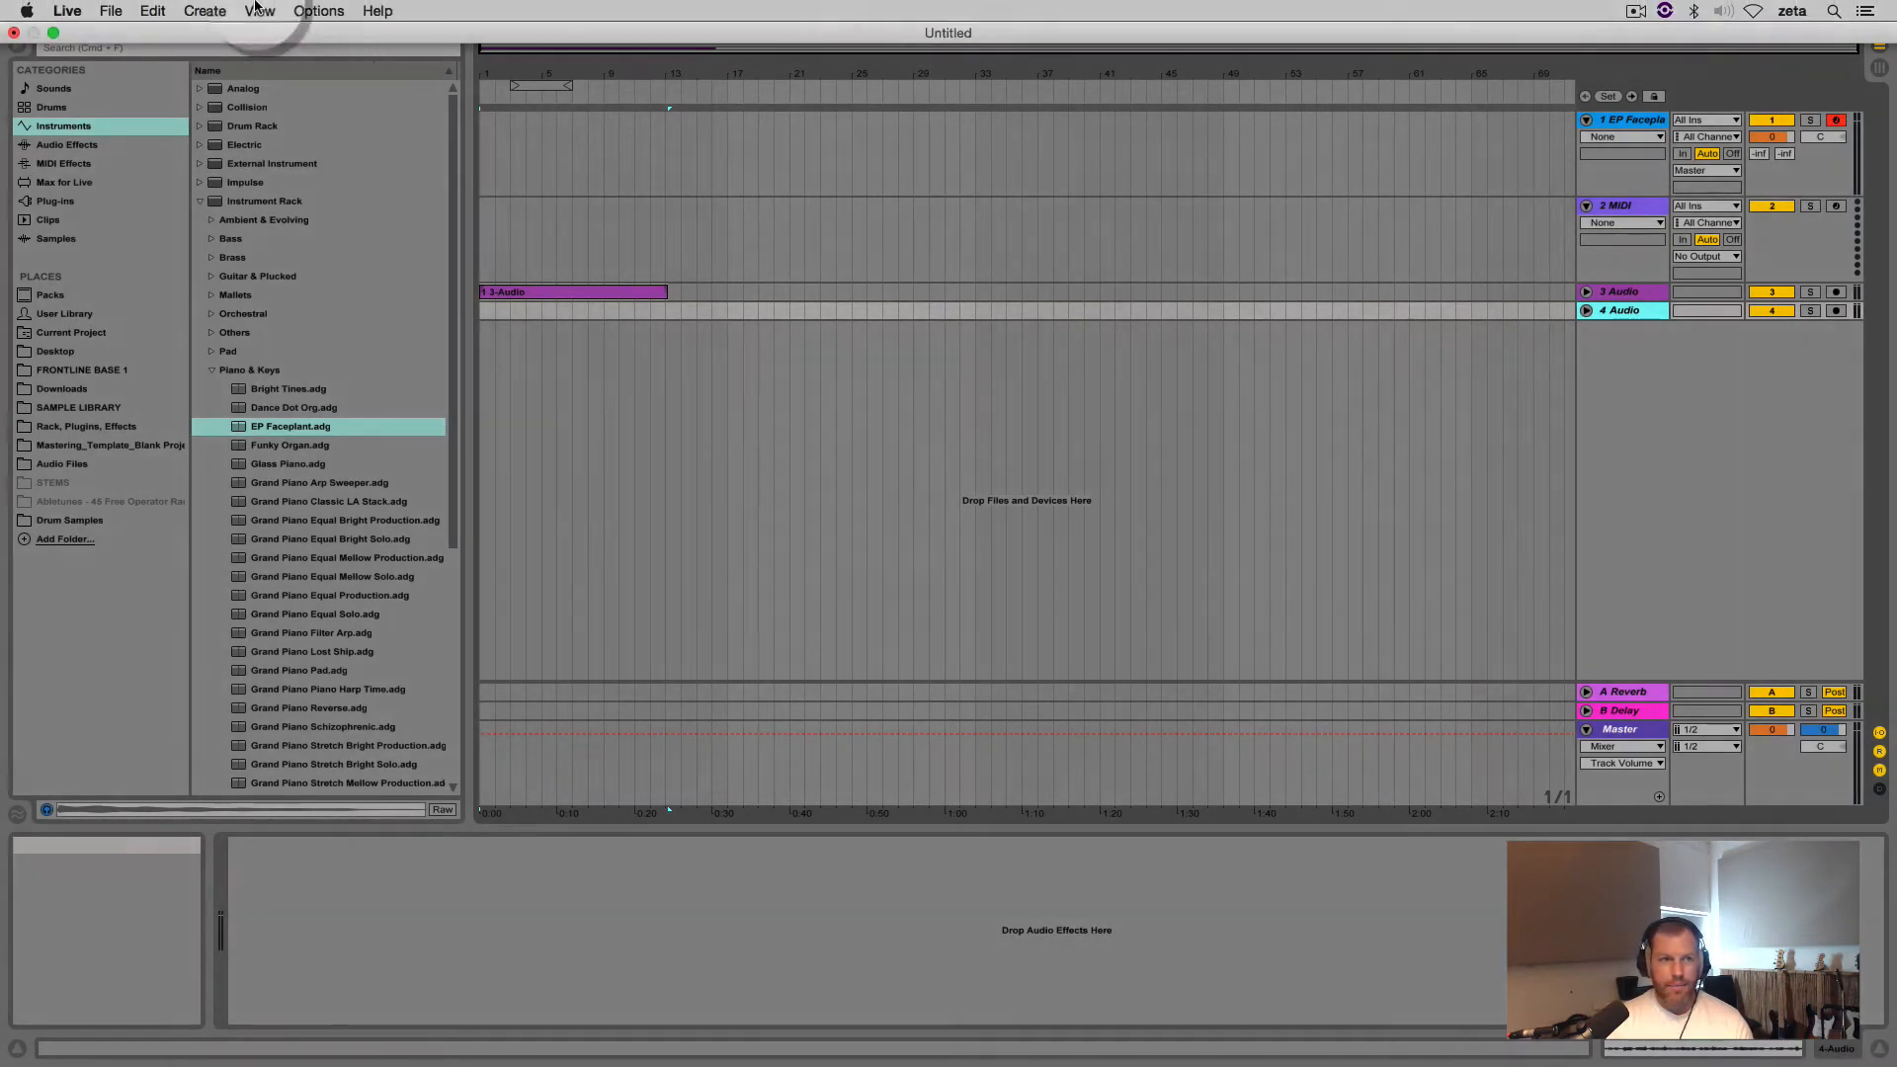
{"action": "left_click", "coordinate": [205, 11]}
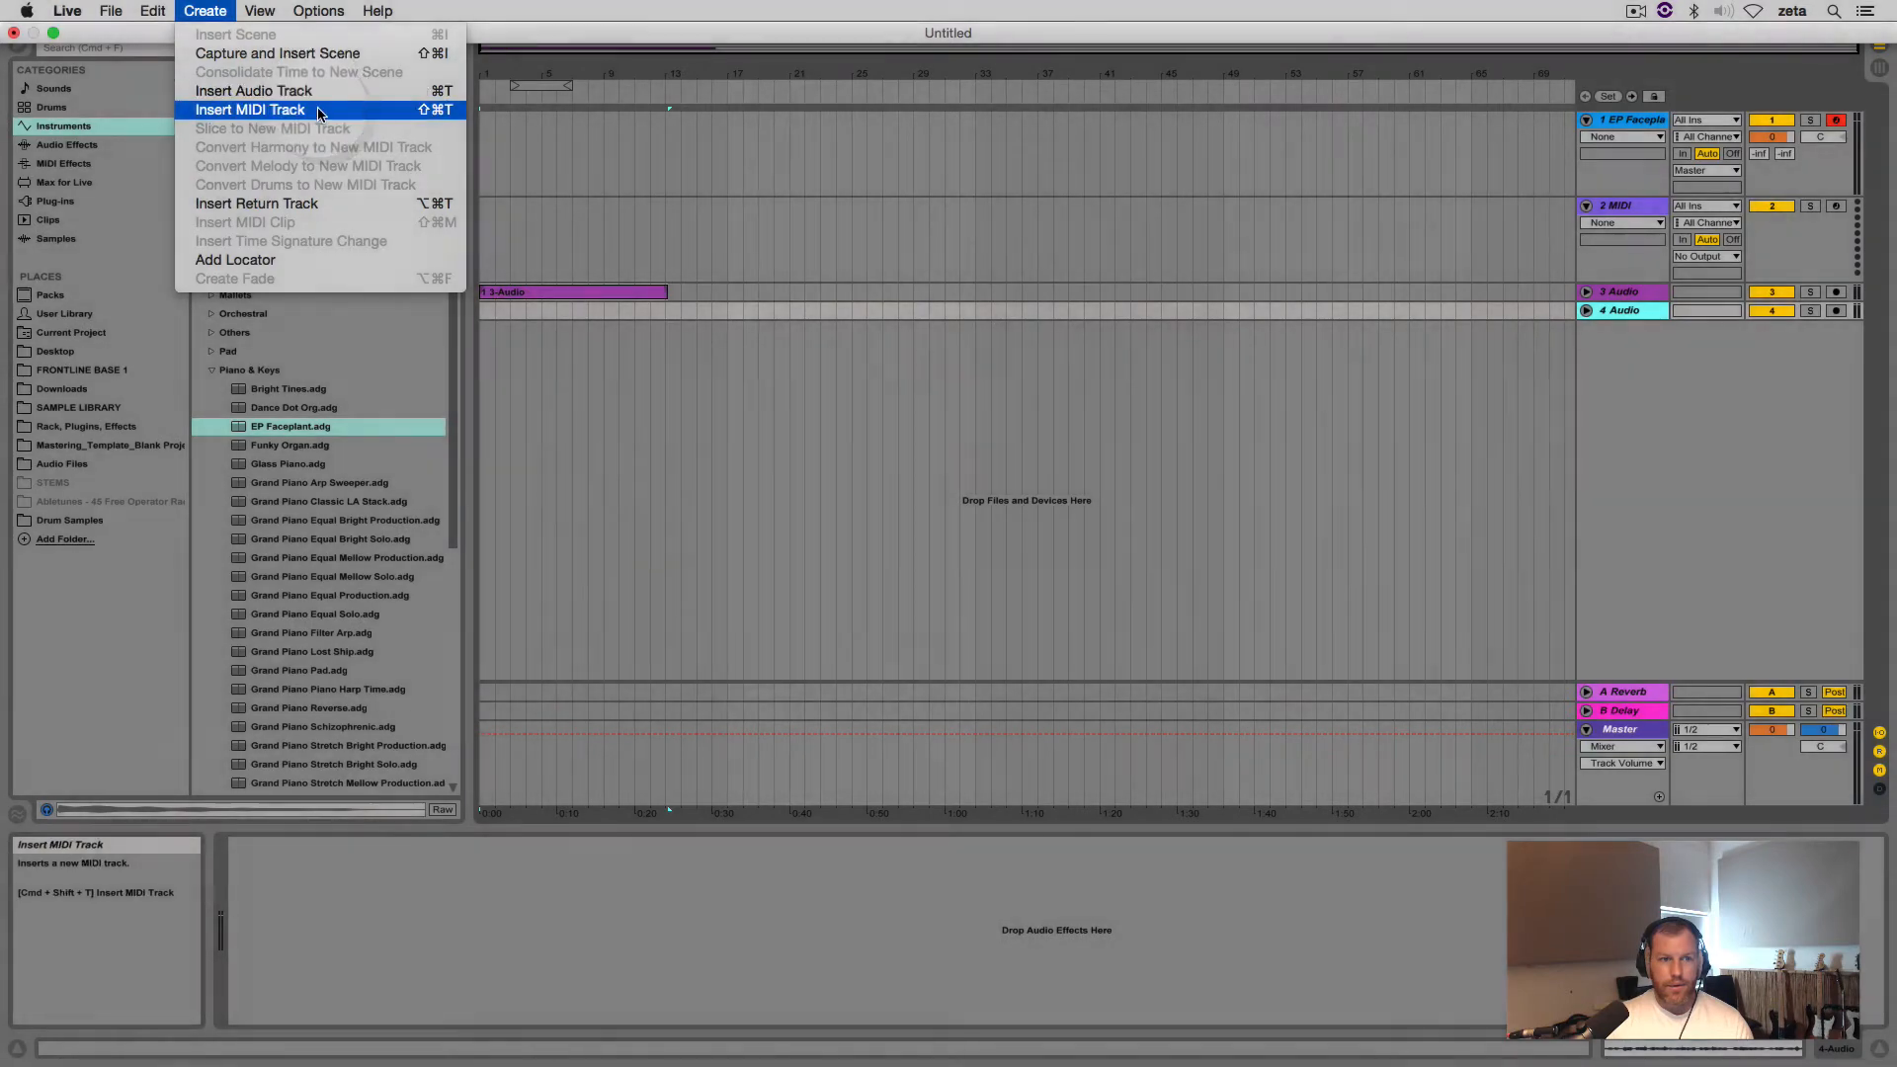
{"action": "left_click", "coordinate": [1742, 441]}
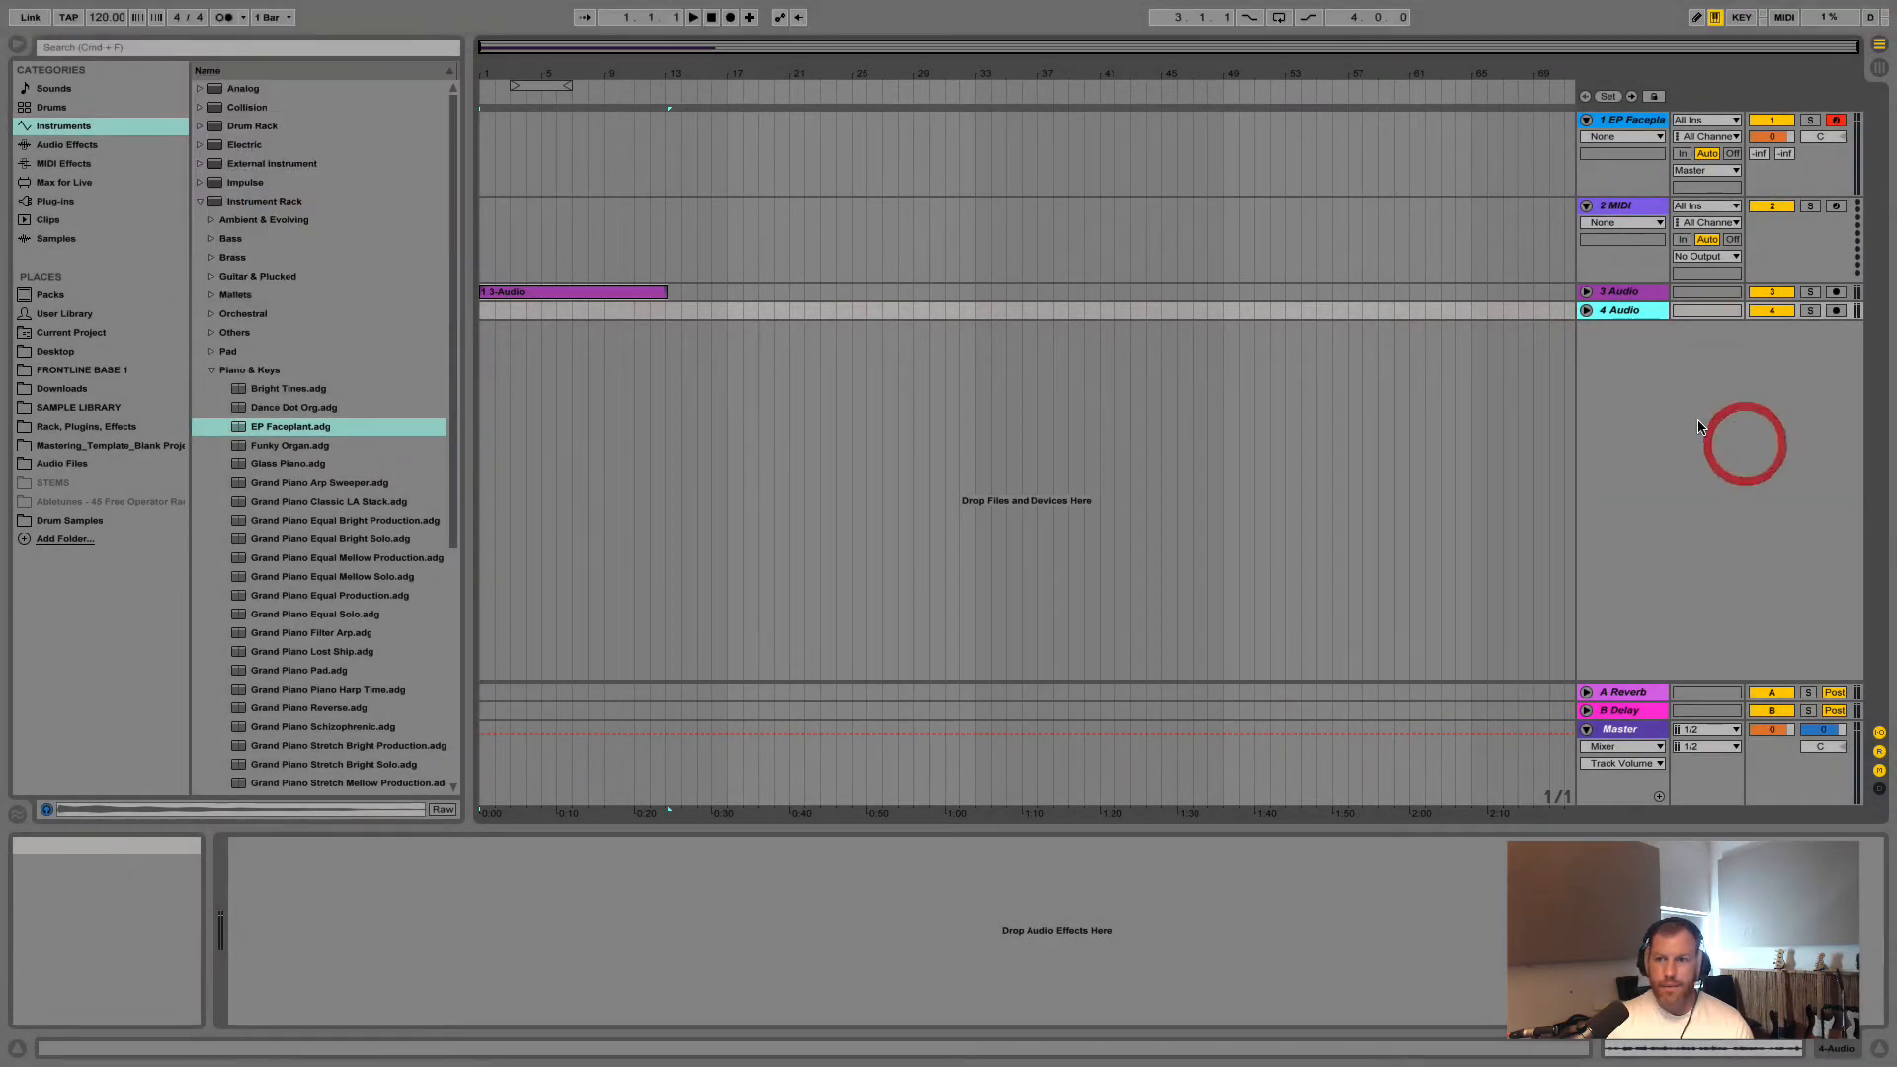
Insert a new MIDI track below the 4 Audio track and load the EP Faceplant.adg preset onto it
{"action": "left_click", "coordinate": [1639, 376]}
{"action": "right_click", "coordinate": [1639, 415]}
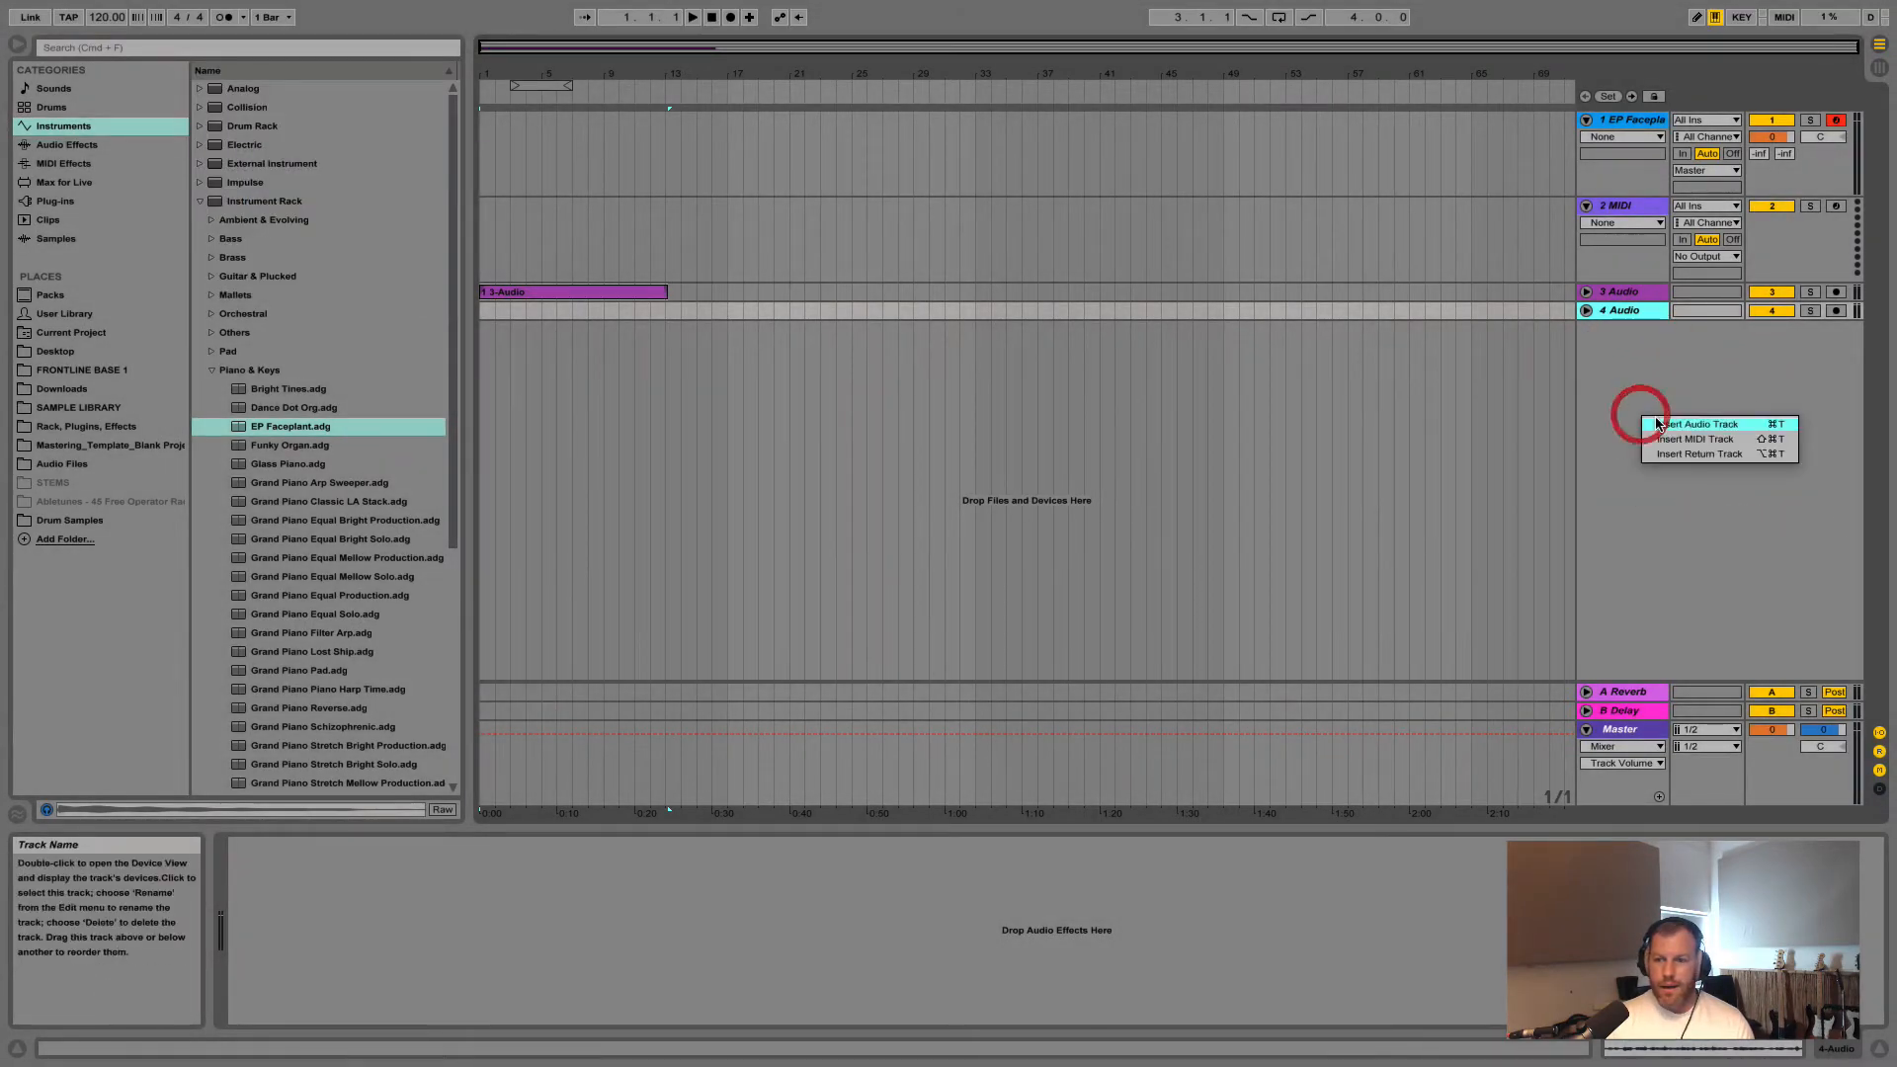
{"action": "left_click", "coordinate": [1680, 435]}
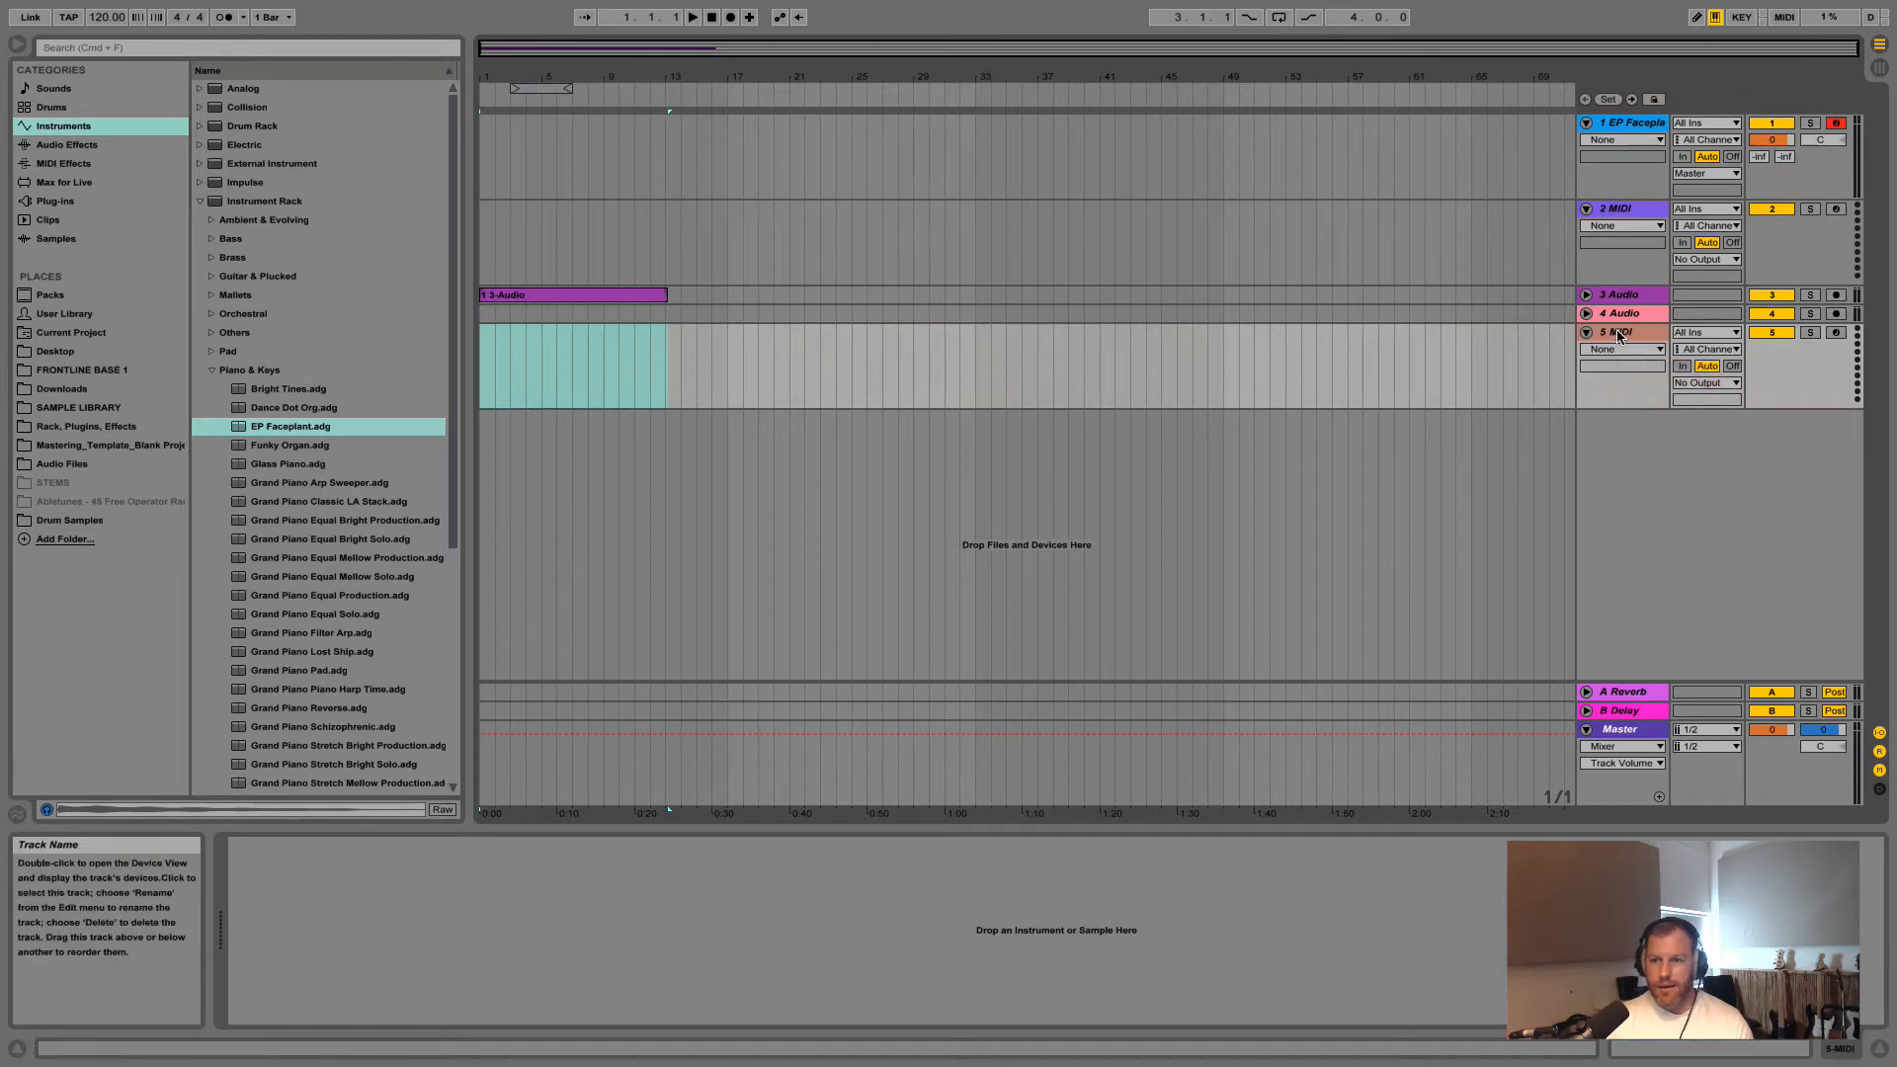
{"action": "left_click_drag", "start_coordinate": [279, 431], "coordinate": [1628, 339]}
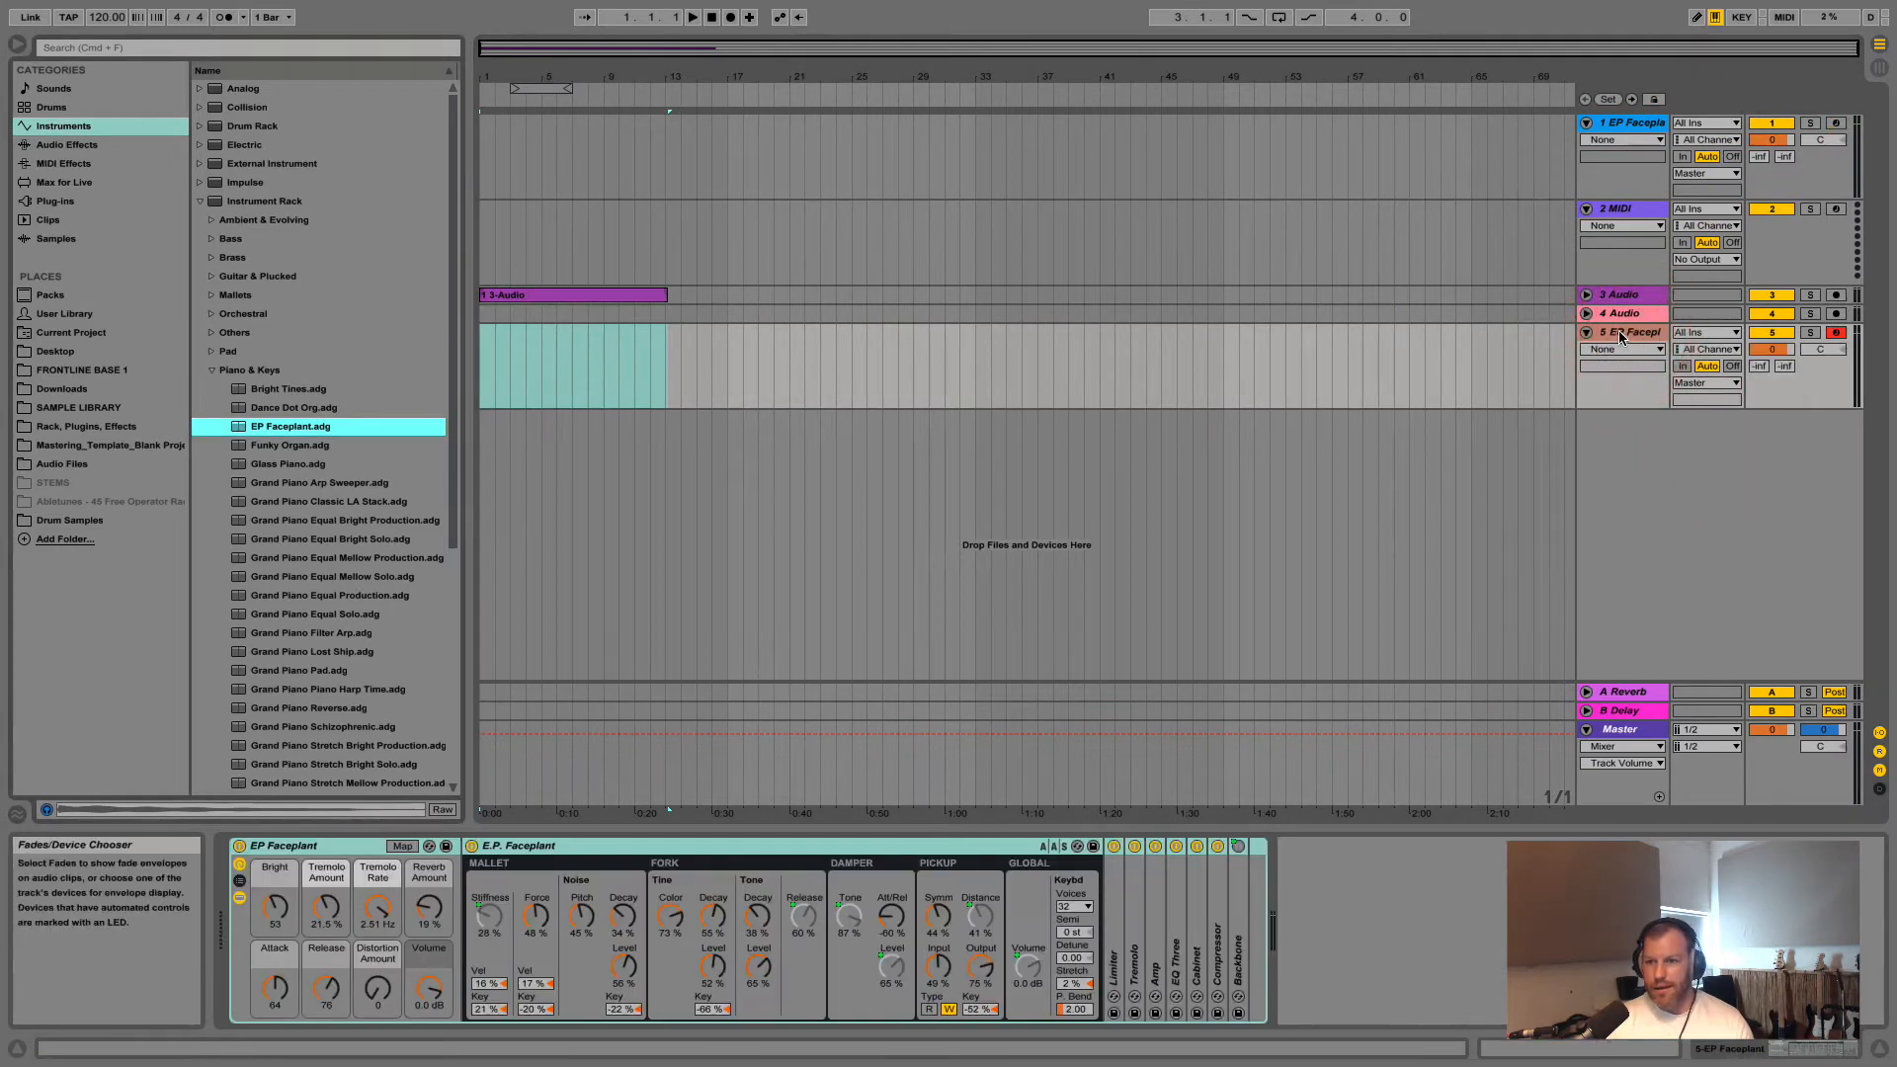
Rename the new EP Faceplant track below 4 Audio as E Piano
{"action": "left_click", "coordinate": [1628, 337]}
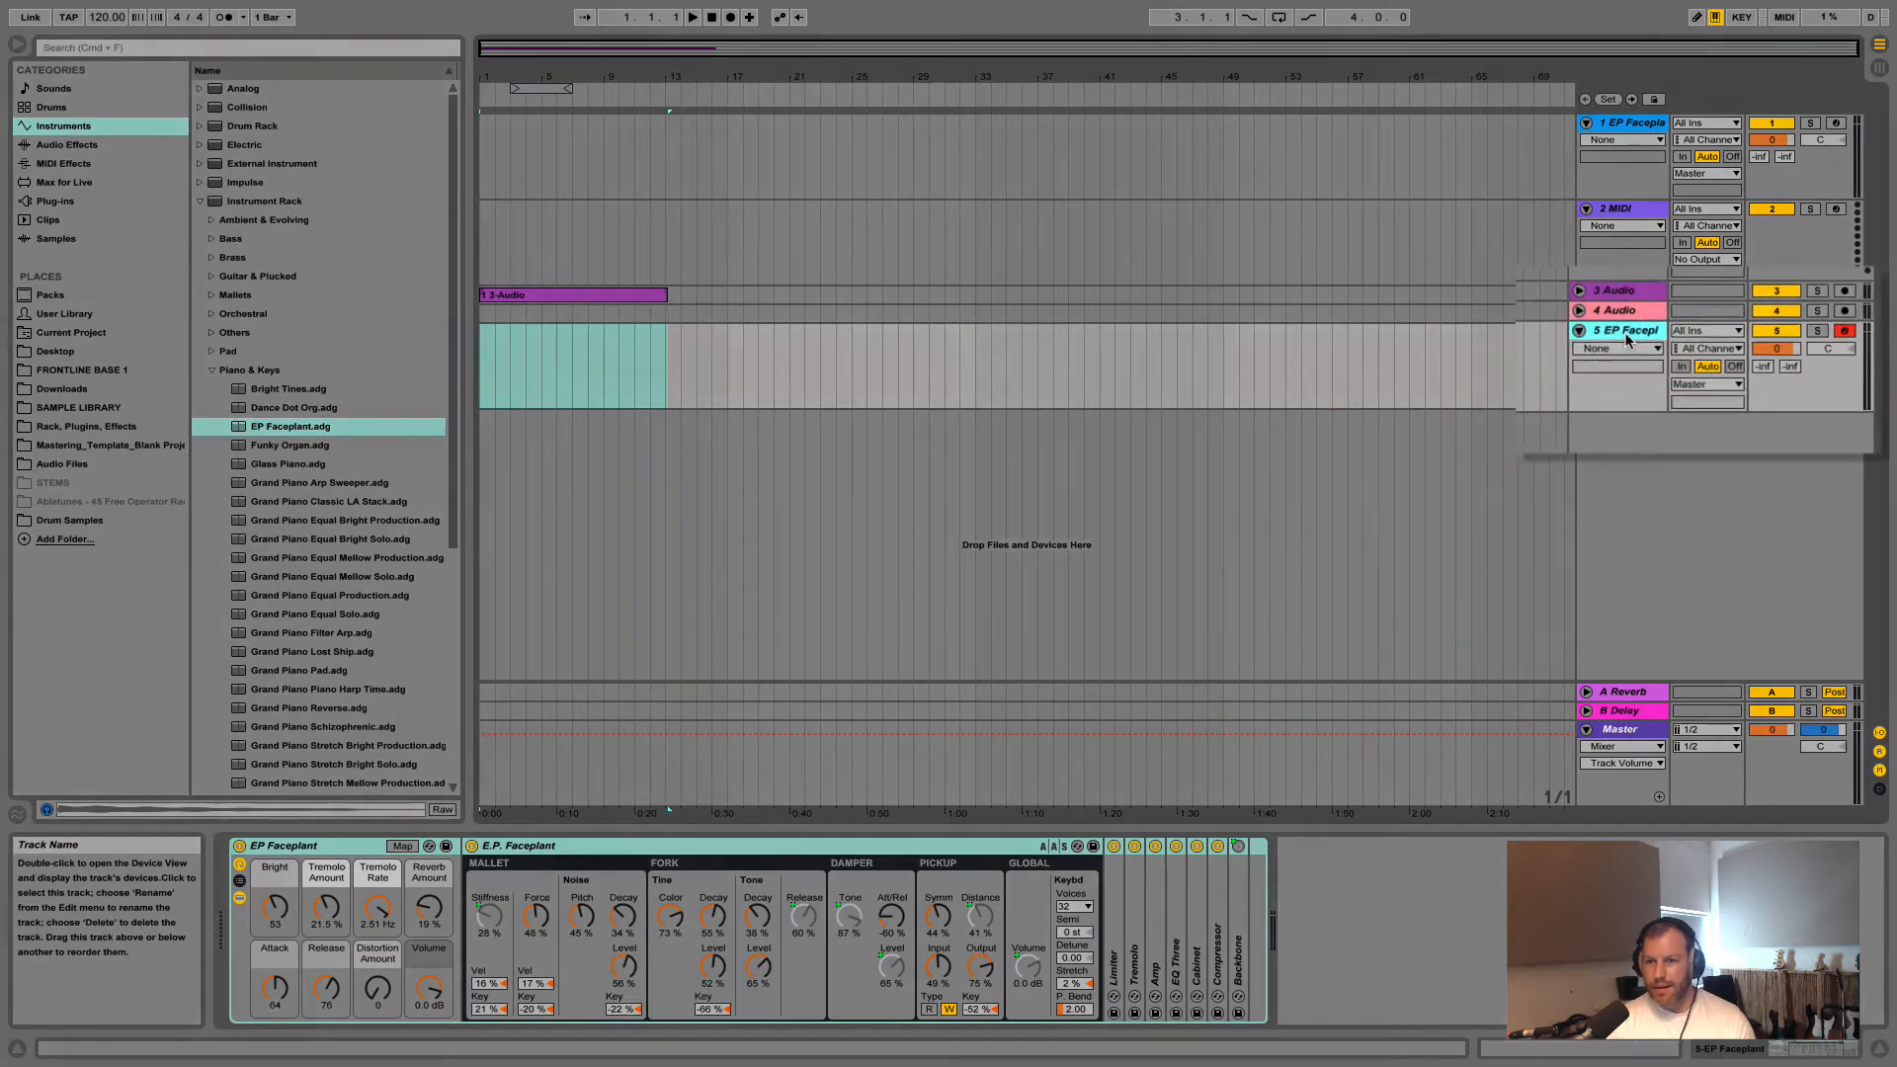
{"action": "right_click", "coordinate": [1628, 339]}
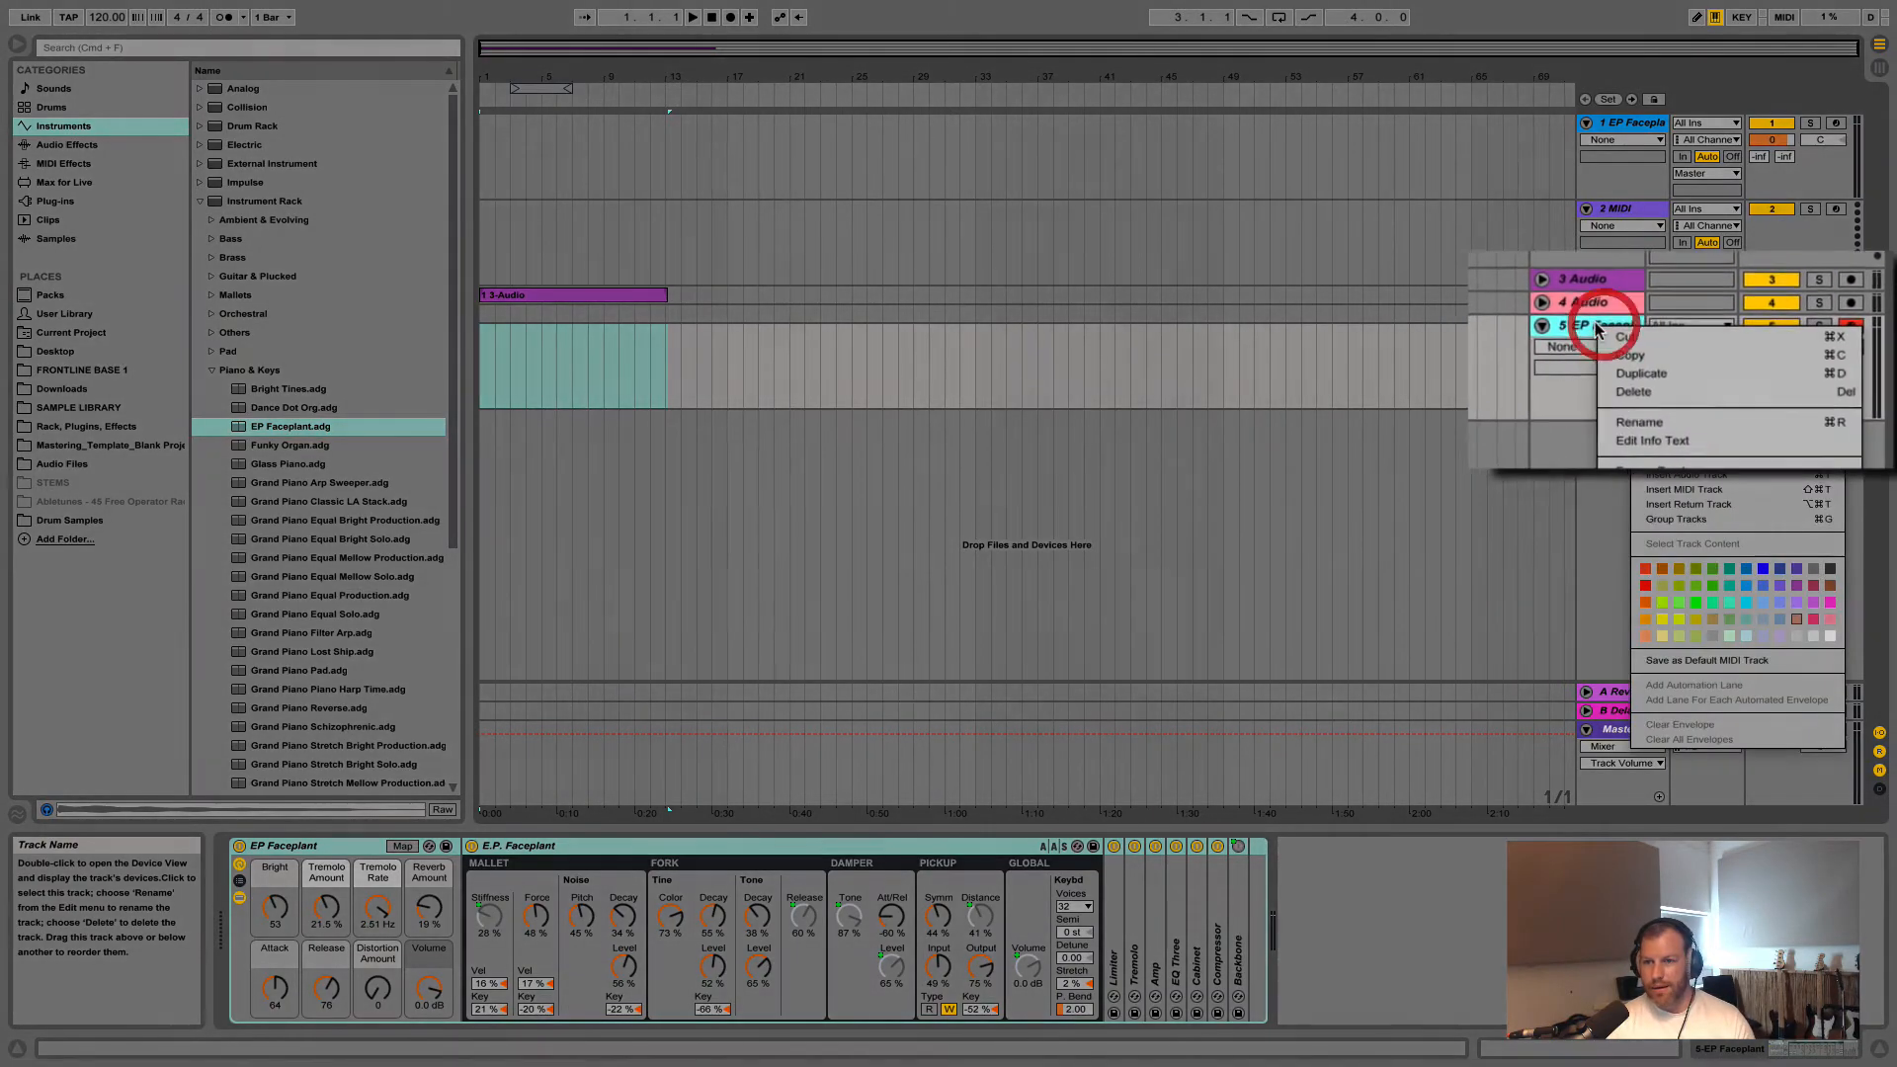
{"action": "left_click", "coordinate": [1648, 422]}
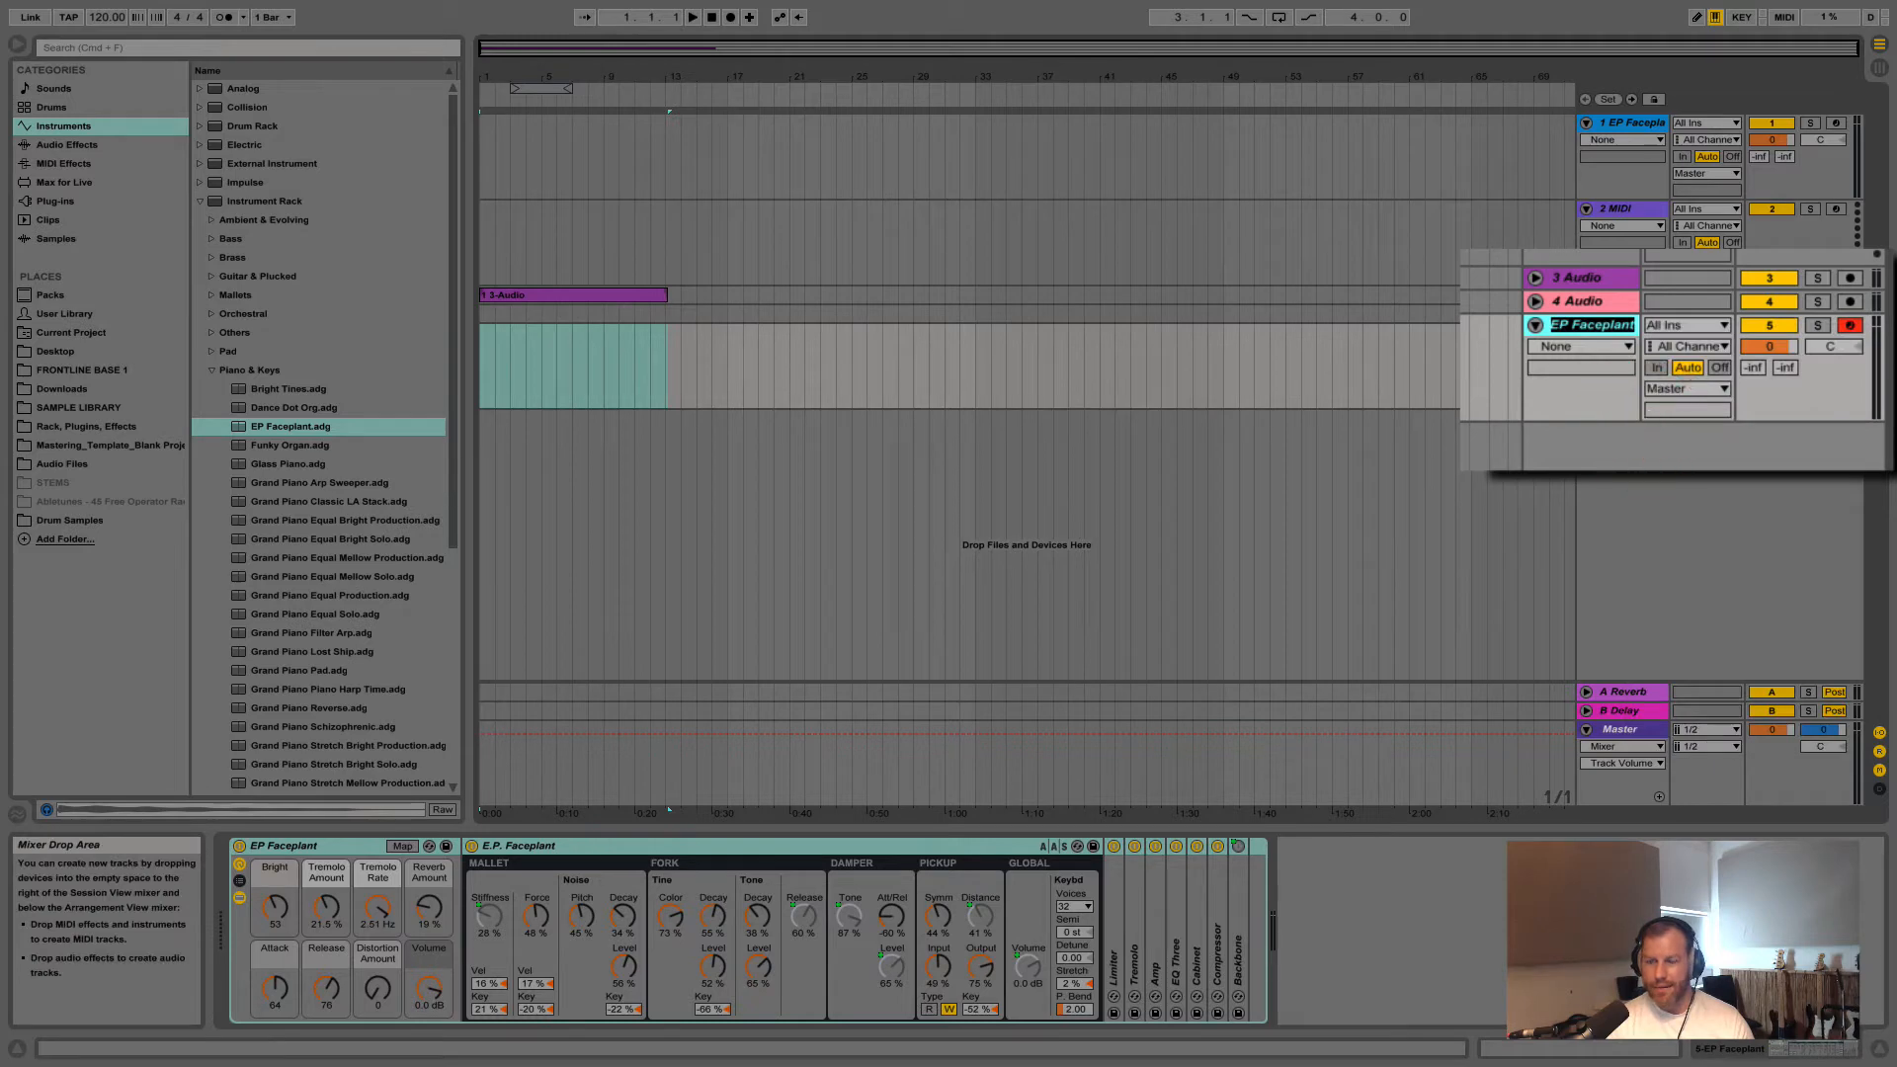
{"action": "type", "text": "E"}
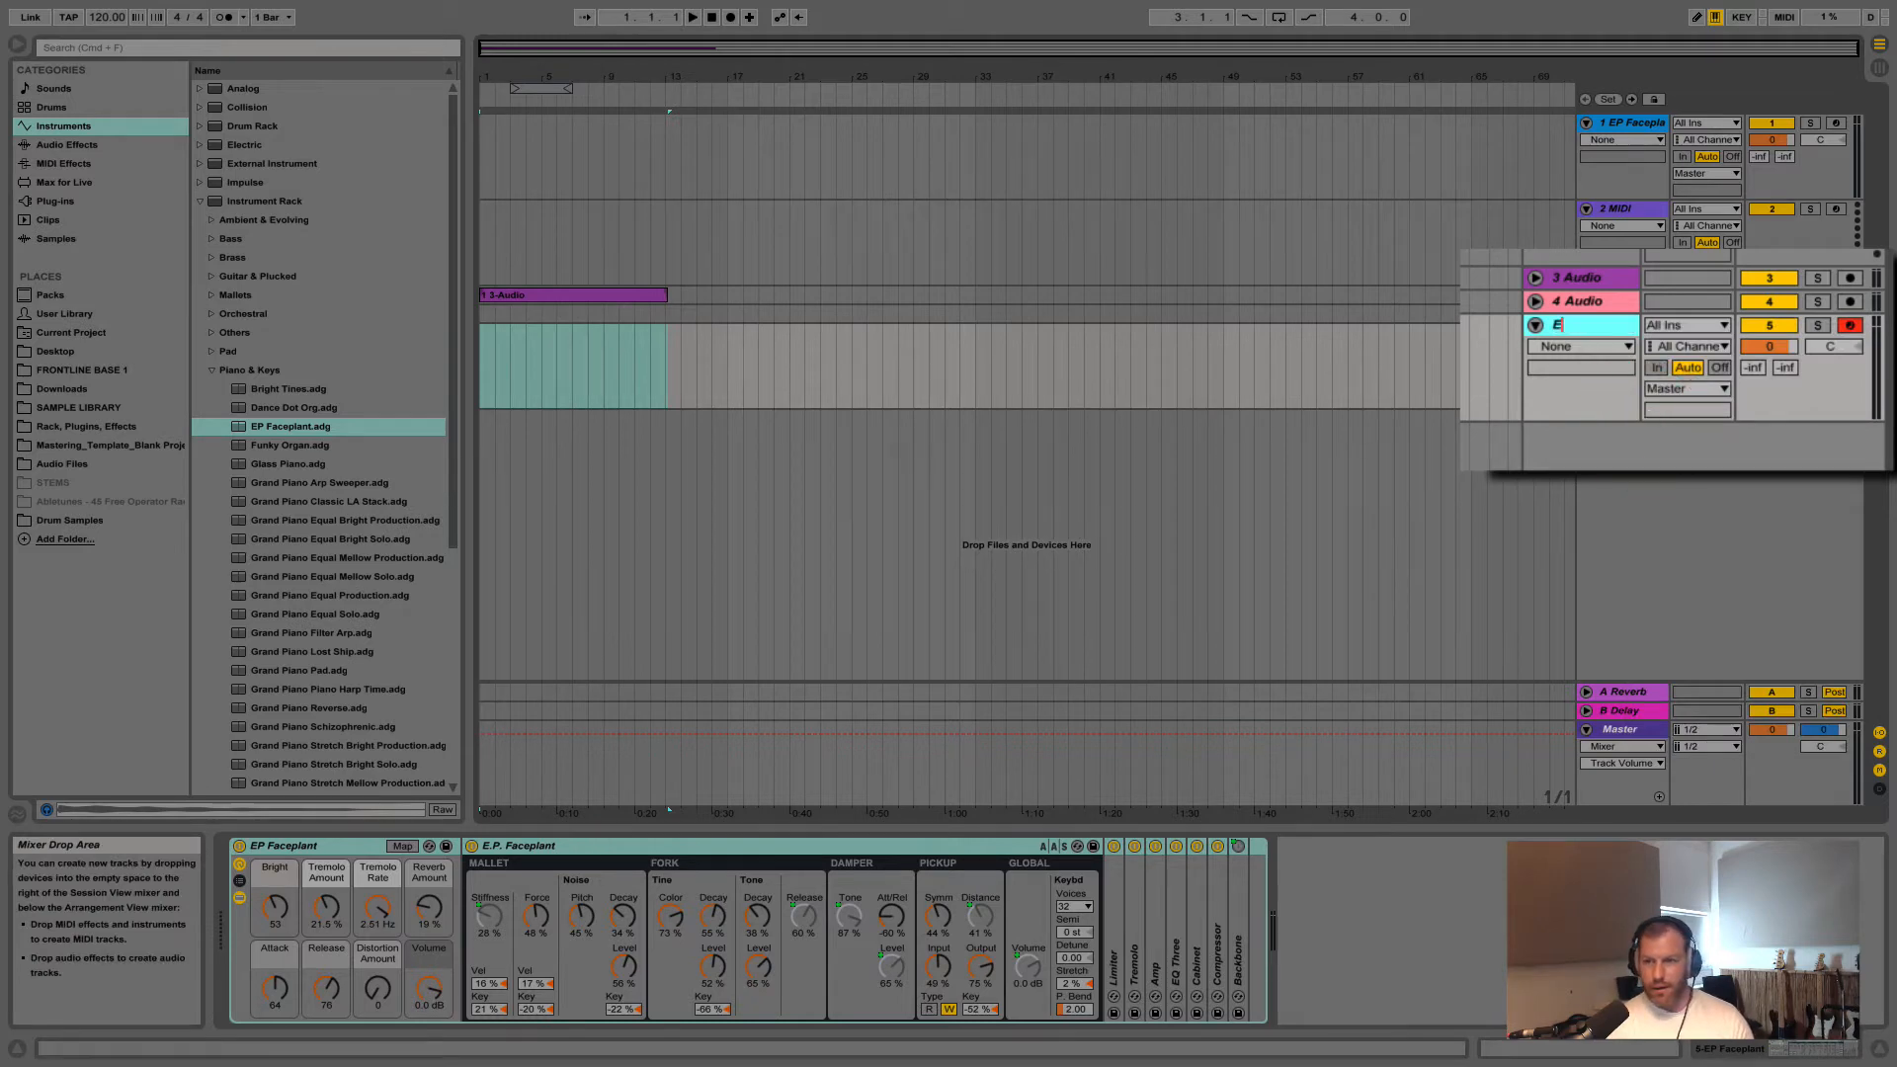
{"action": "type", "text": " Piano"}
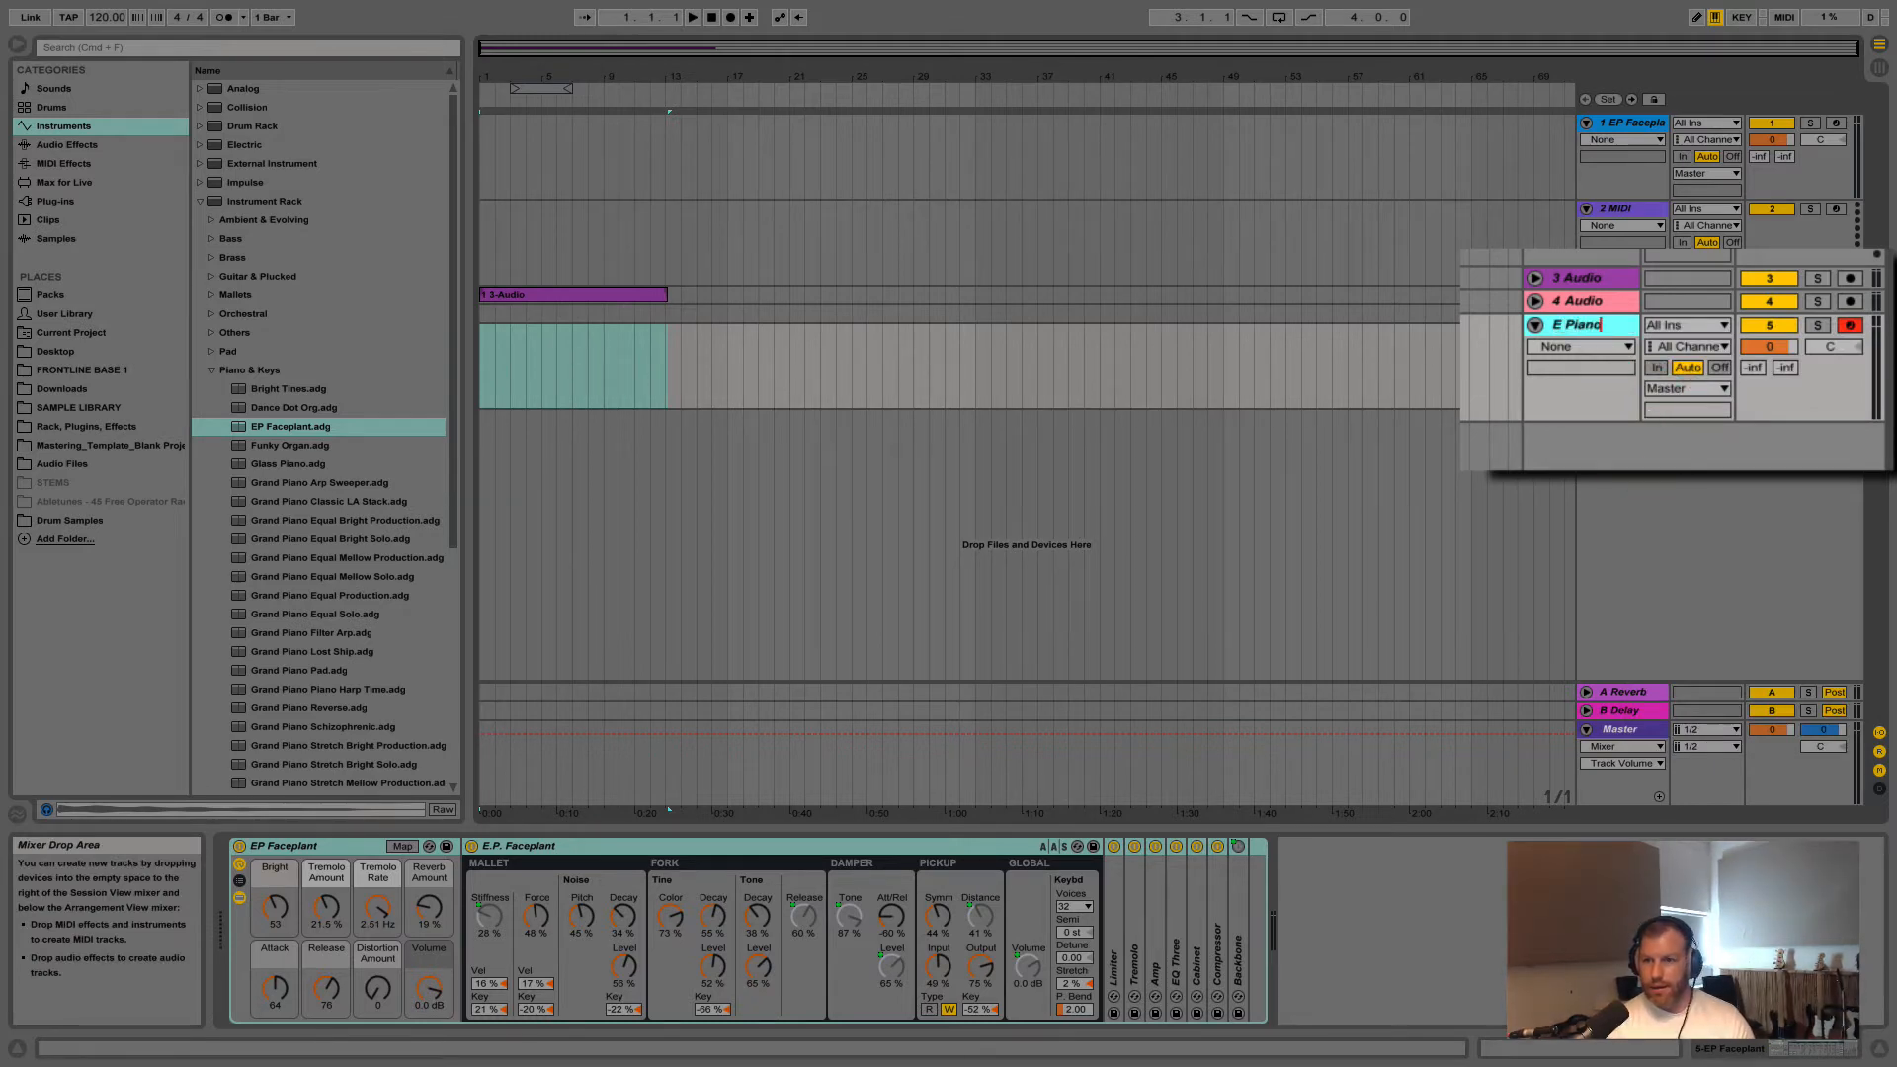
{"action": "key", "text": "Return"}
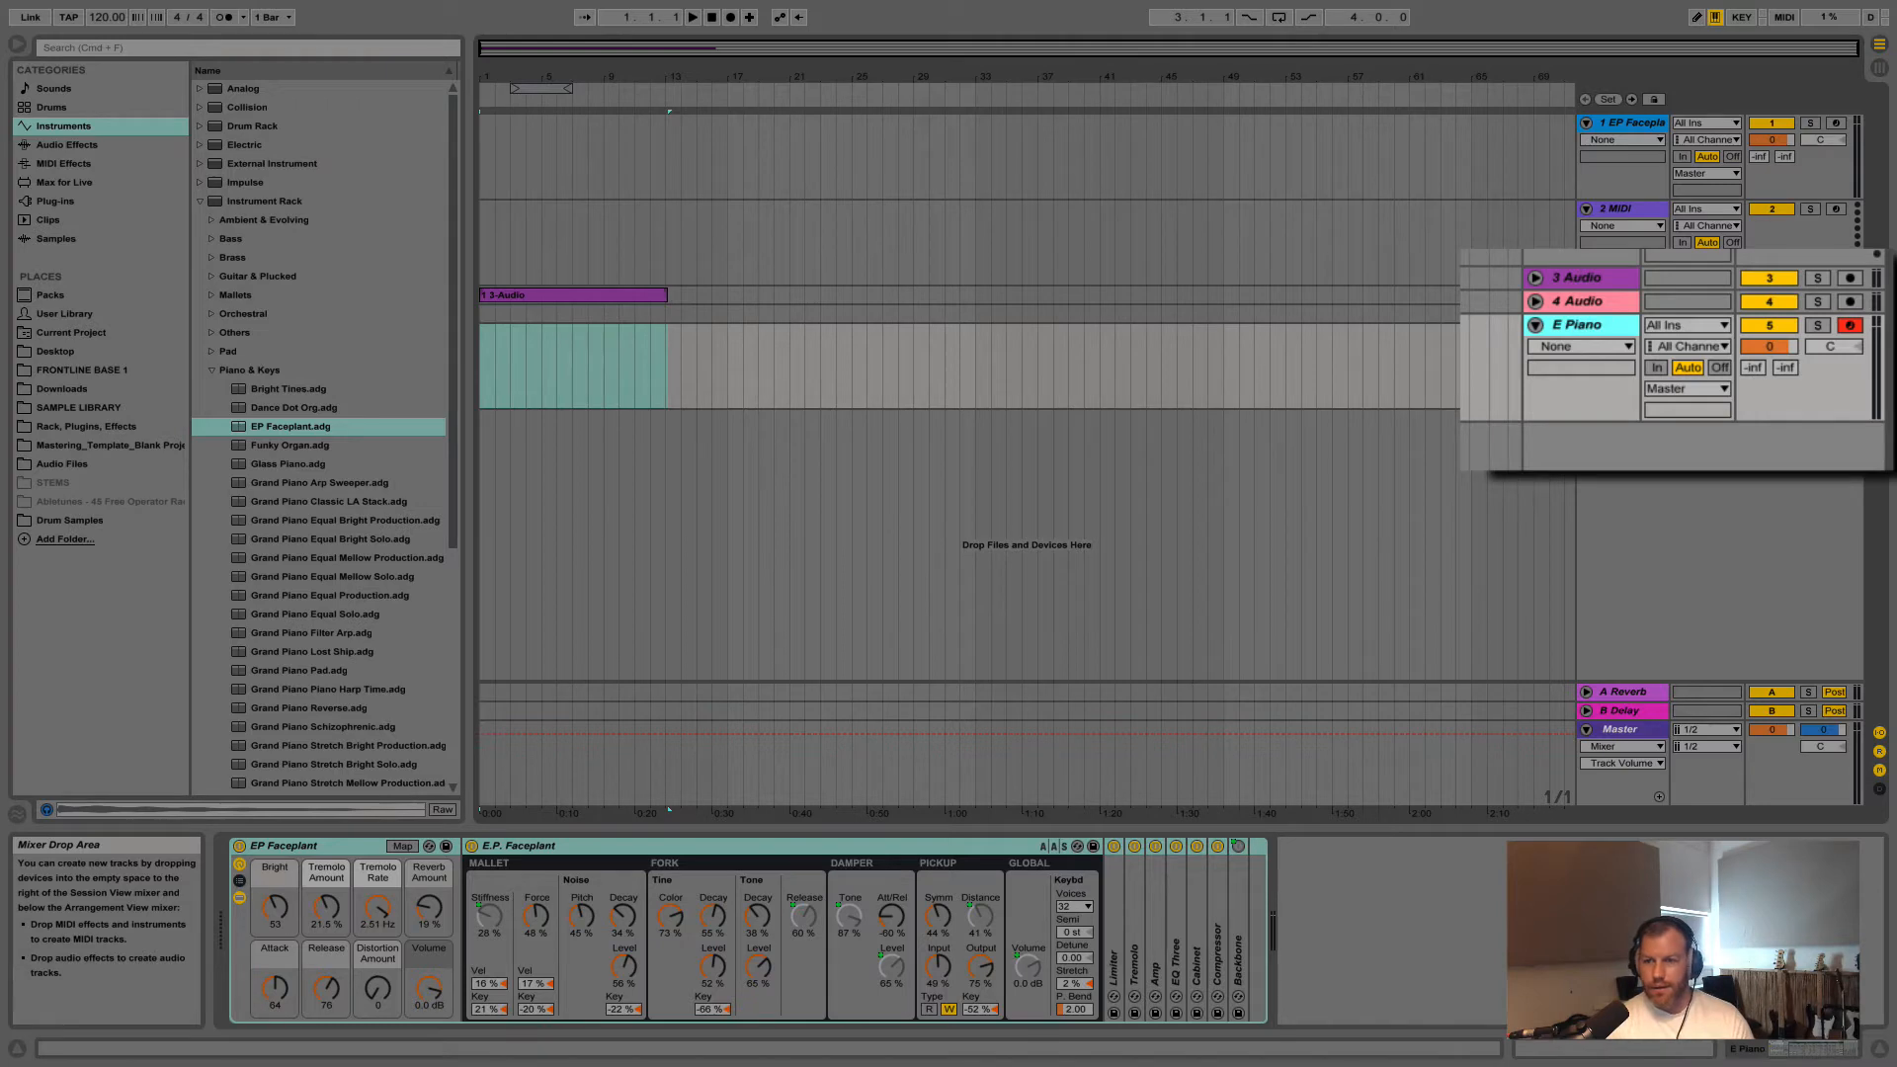
Record a MIDI clip about three and a half bars long on the armed E Piano track, starting at bar 19
{"action": "left_click", "coordinate": [1576, 336]}
{"action": "left_click", "coordinate": [628, 375]}
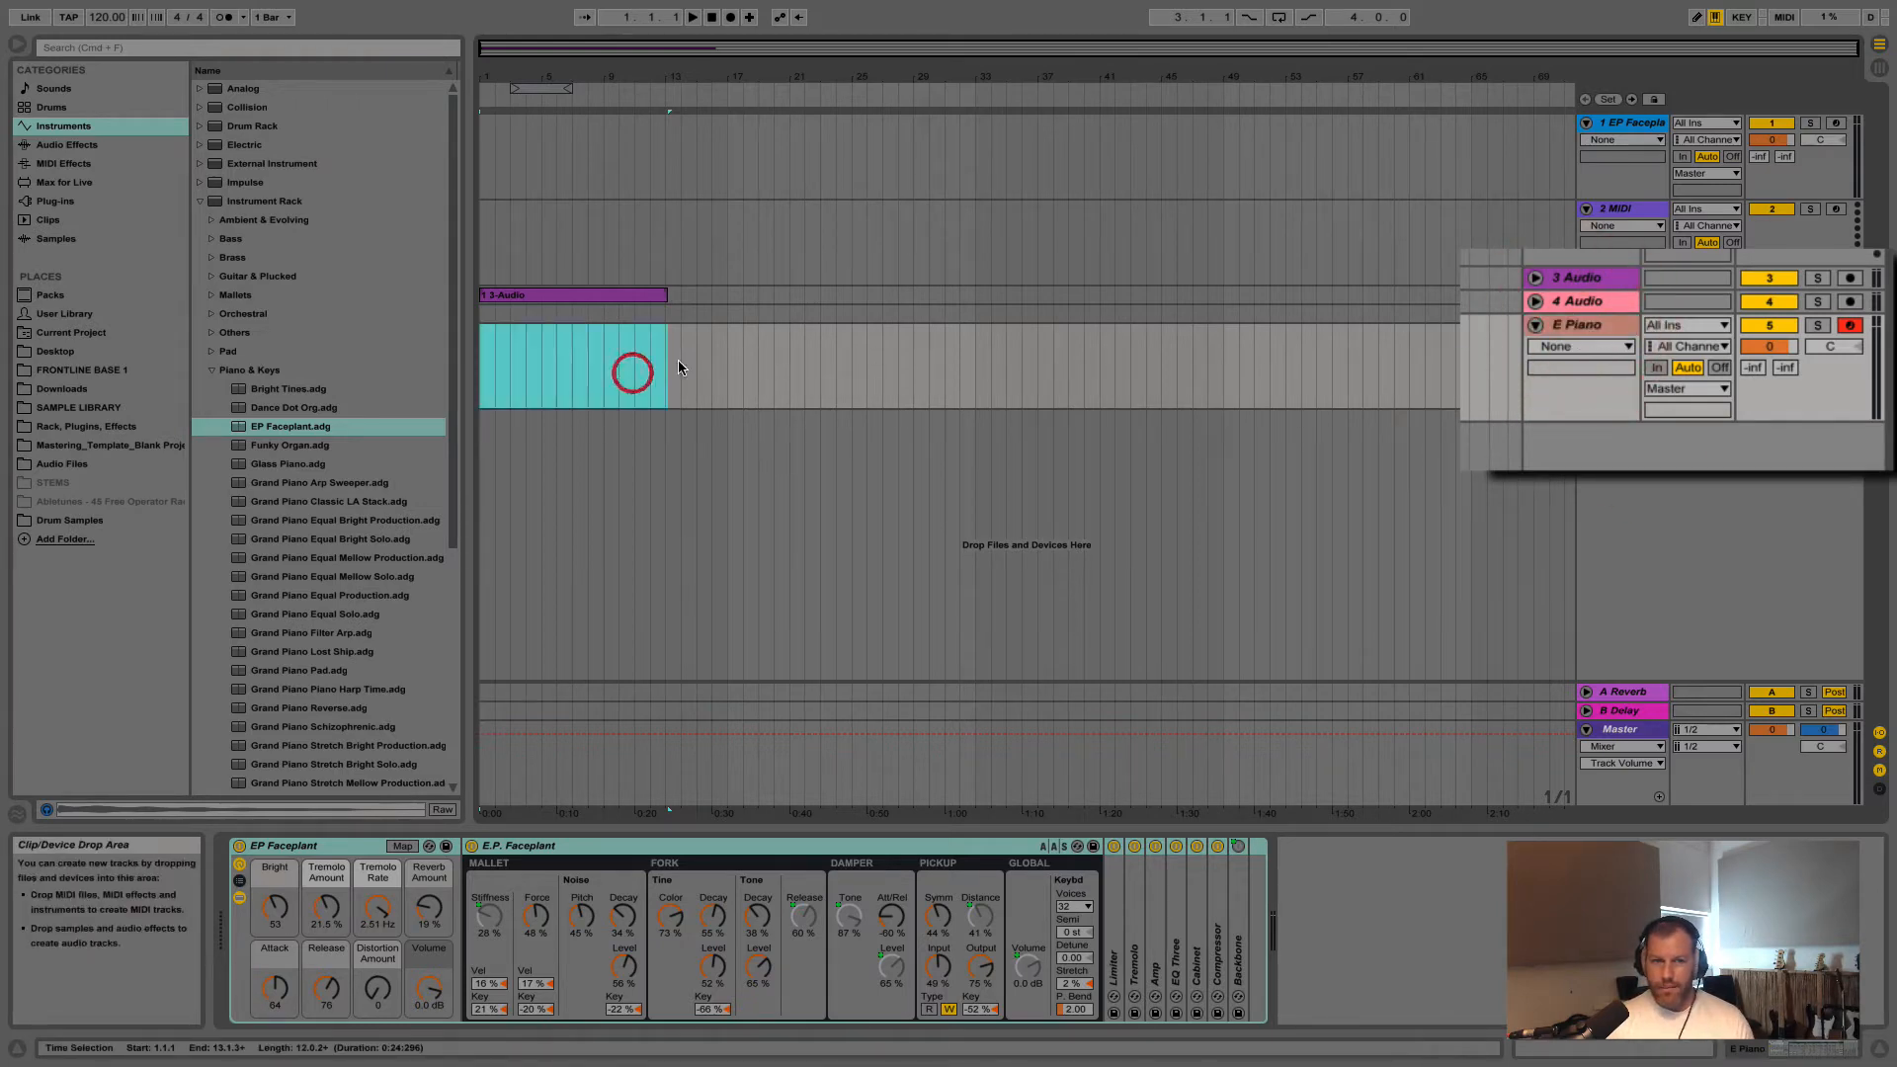
{"action": "left_click", "coordinate": [729, 363]}
{"action": "left_click", "coordinate": [1848, 327]}
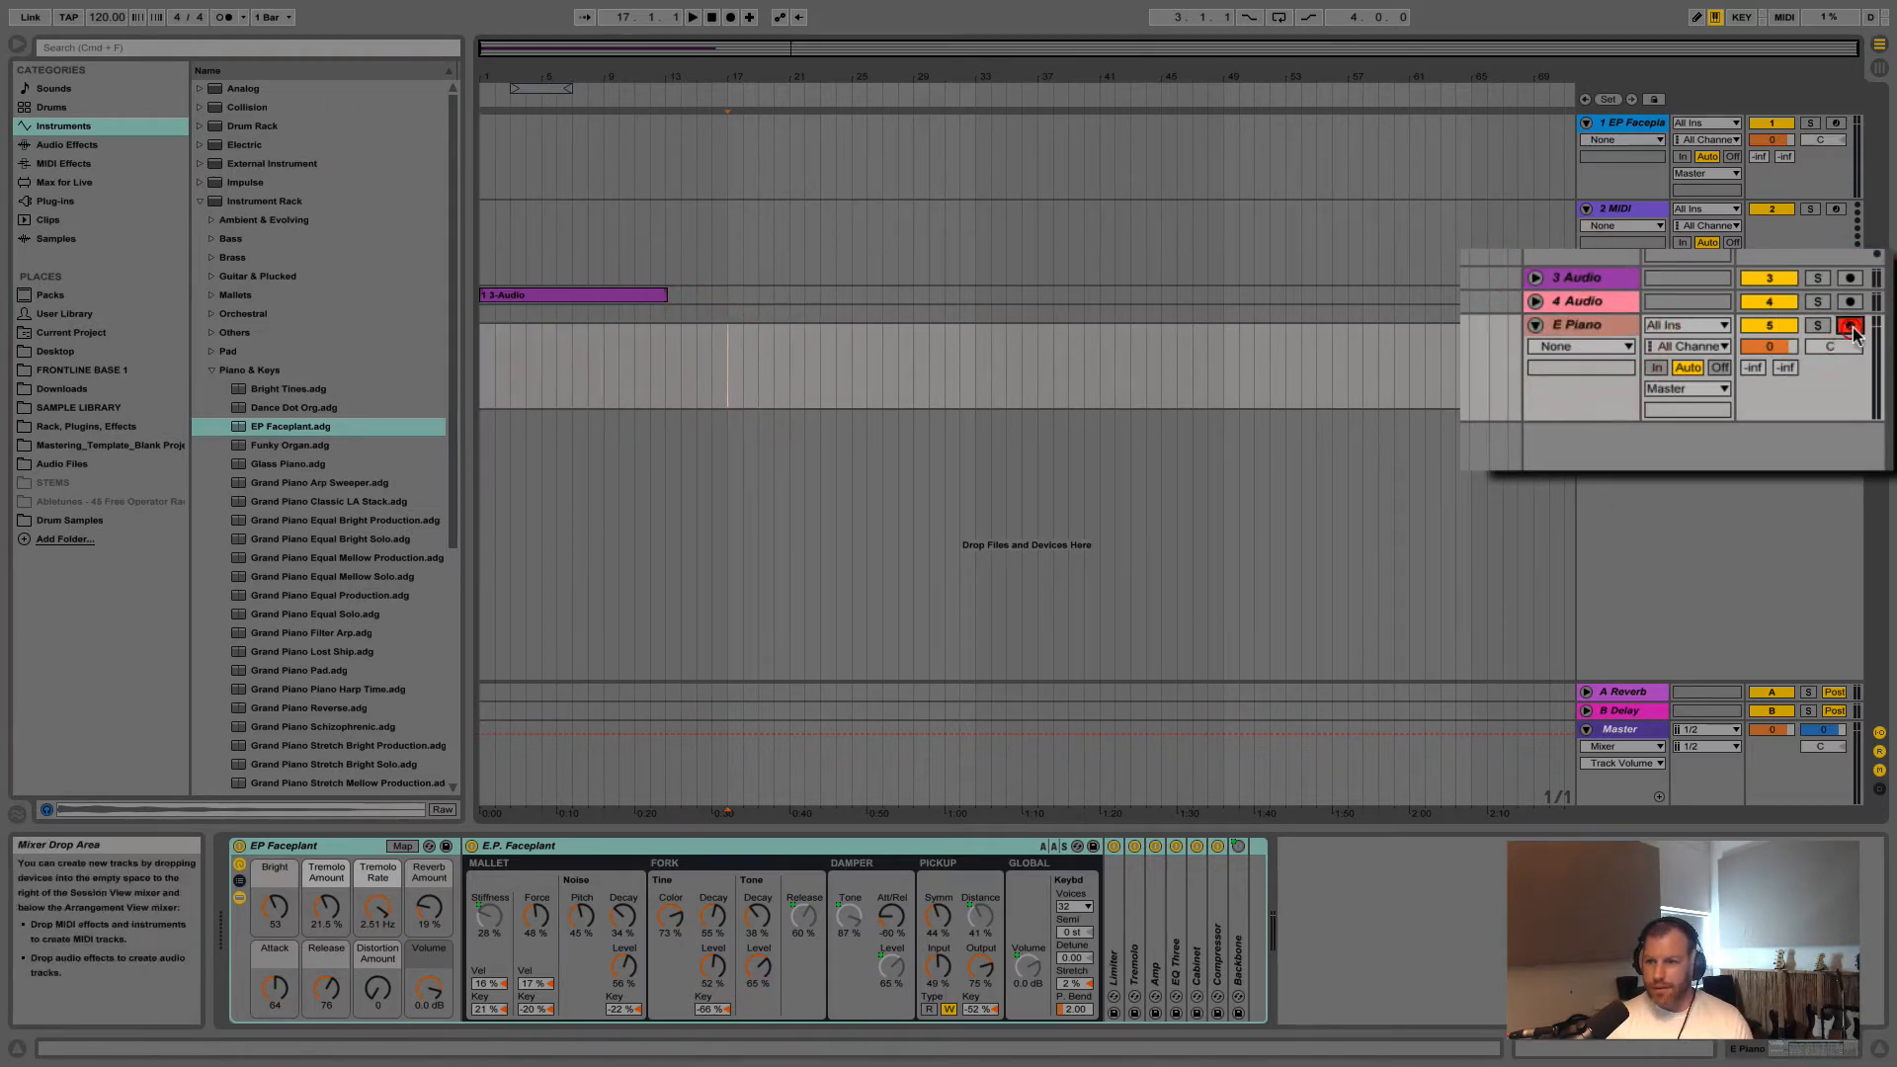
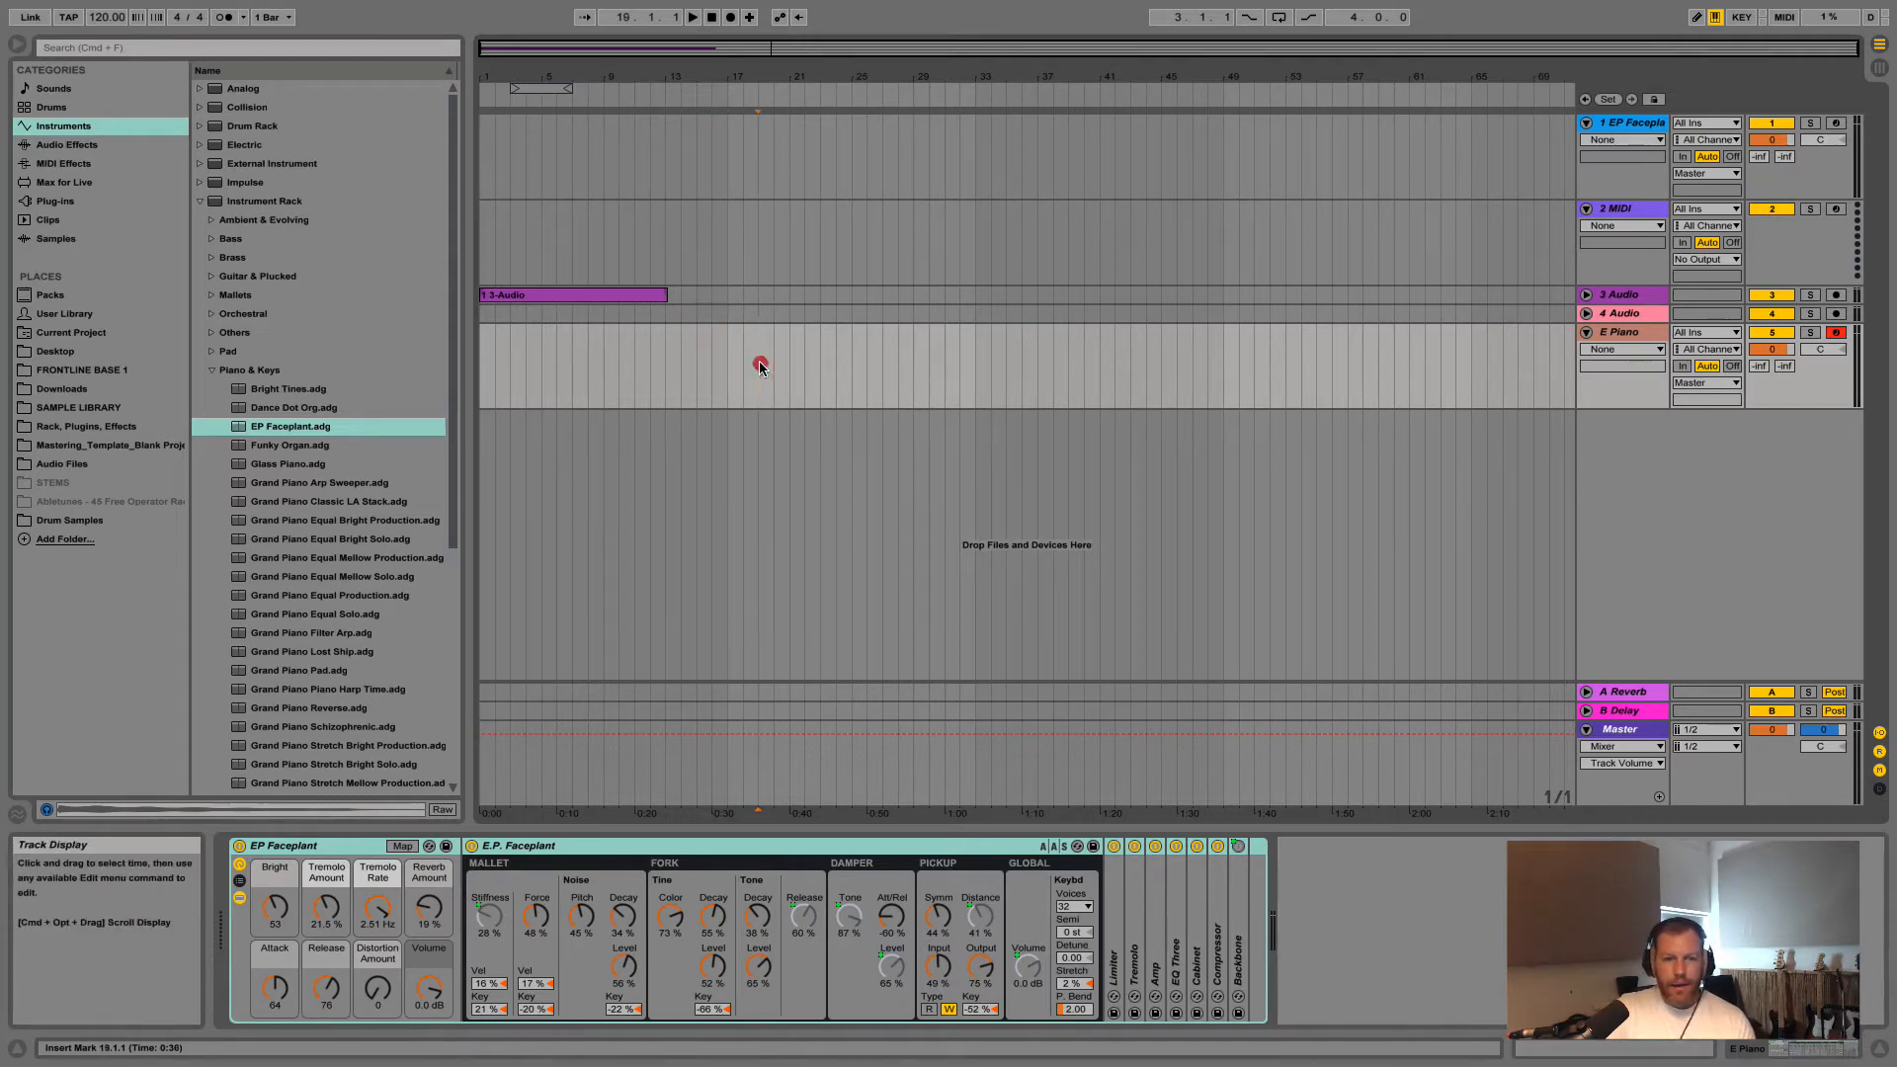
{"action": "left_click", "coordinate": [760, 368]}
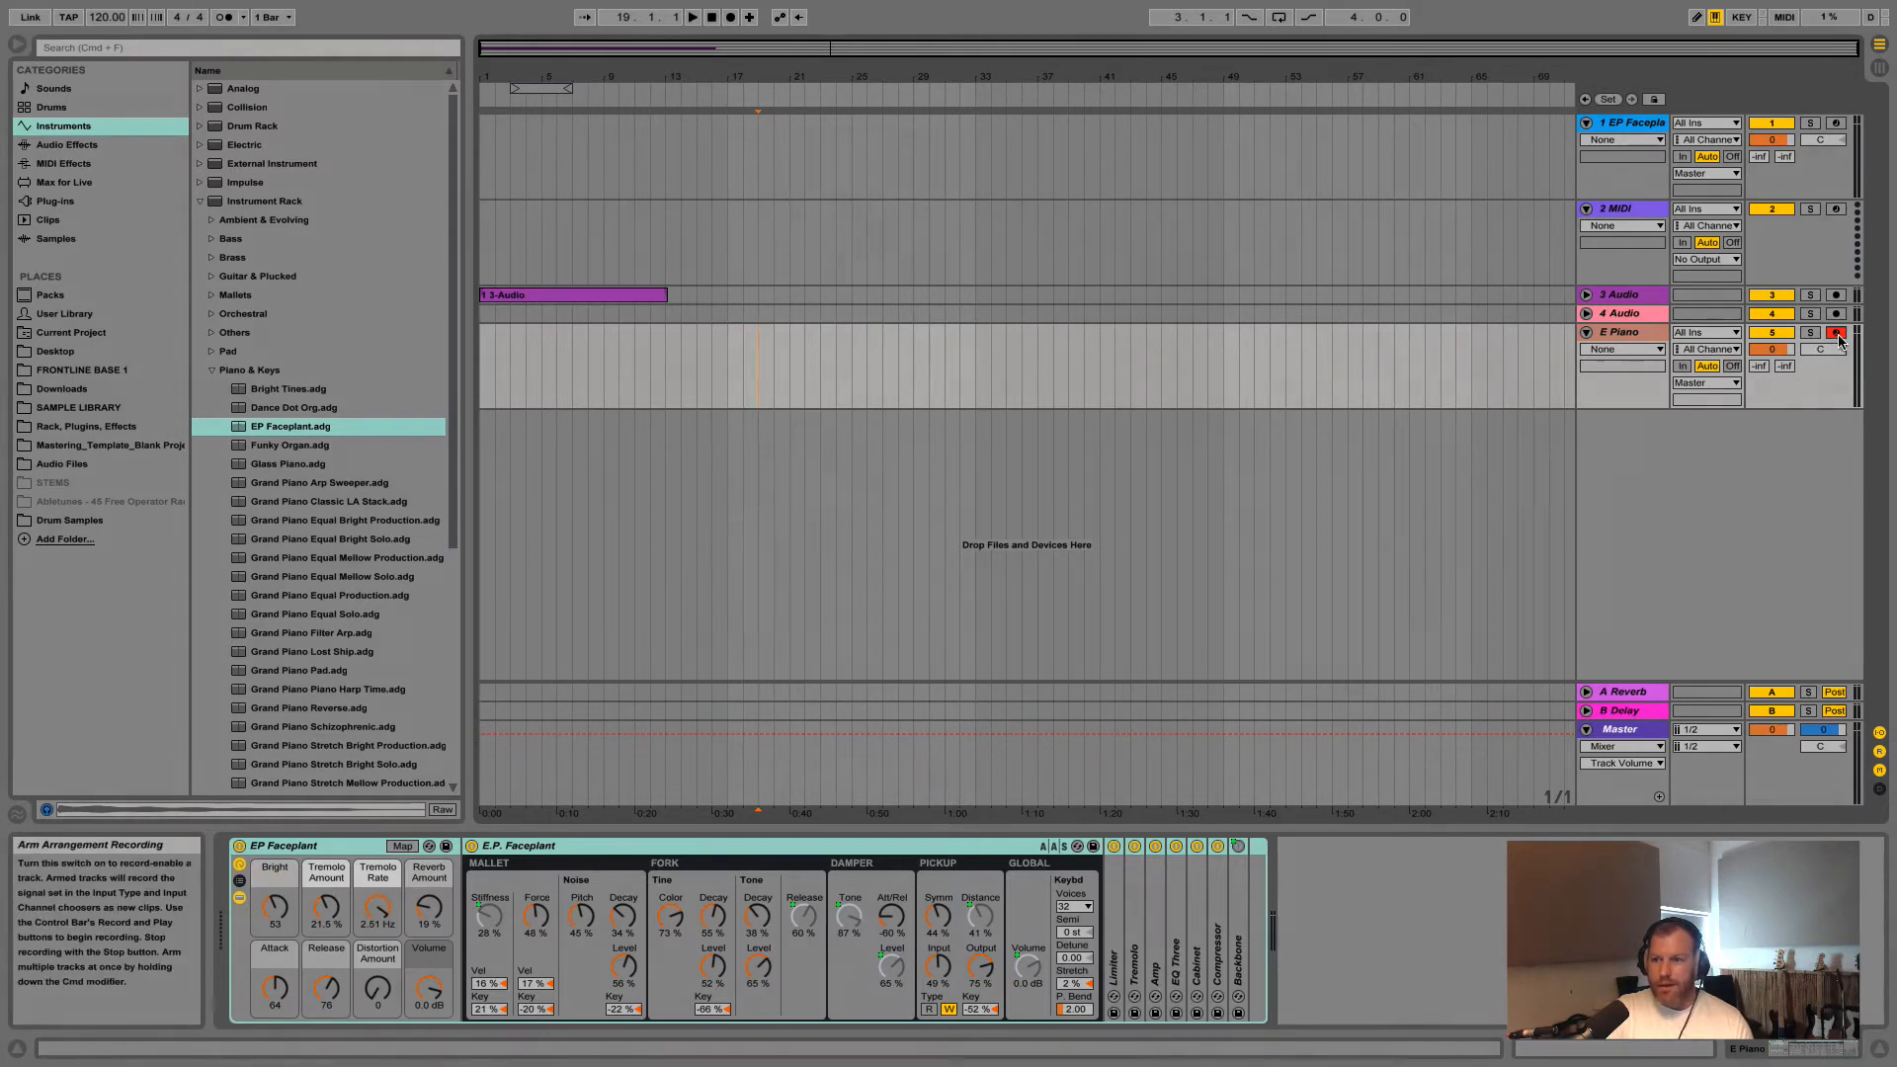
{"action": "left_click", "coordinate": [731, 18]}
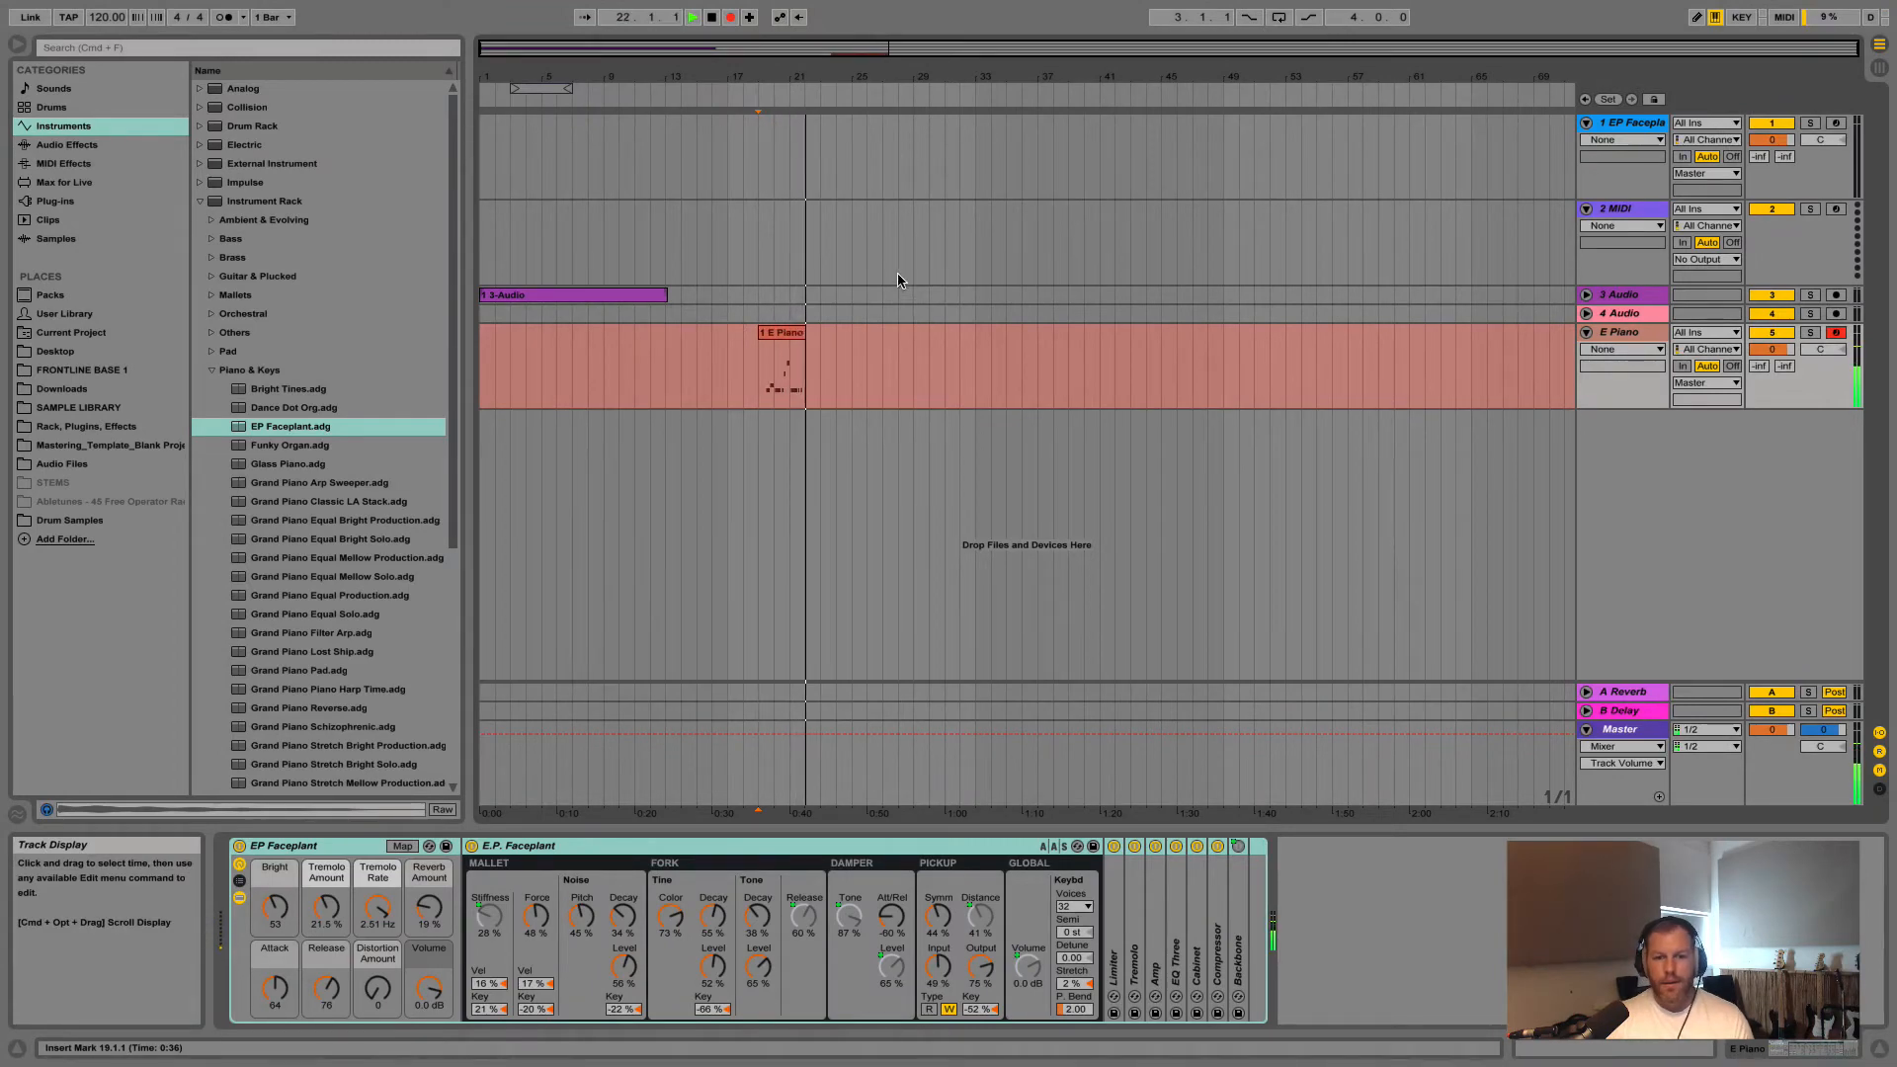
{"action": "key", "text": "space"}
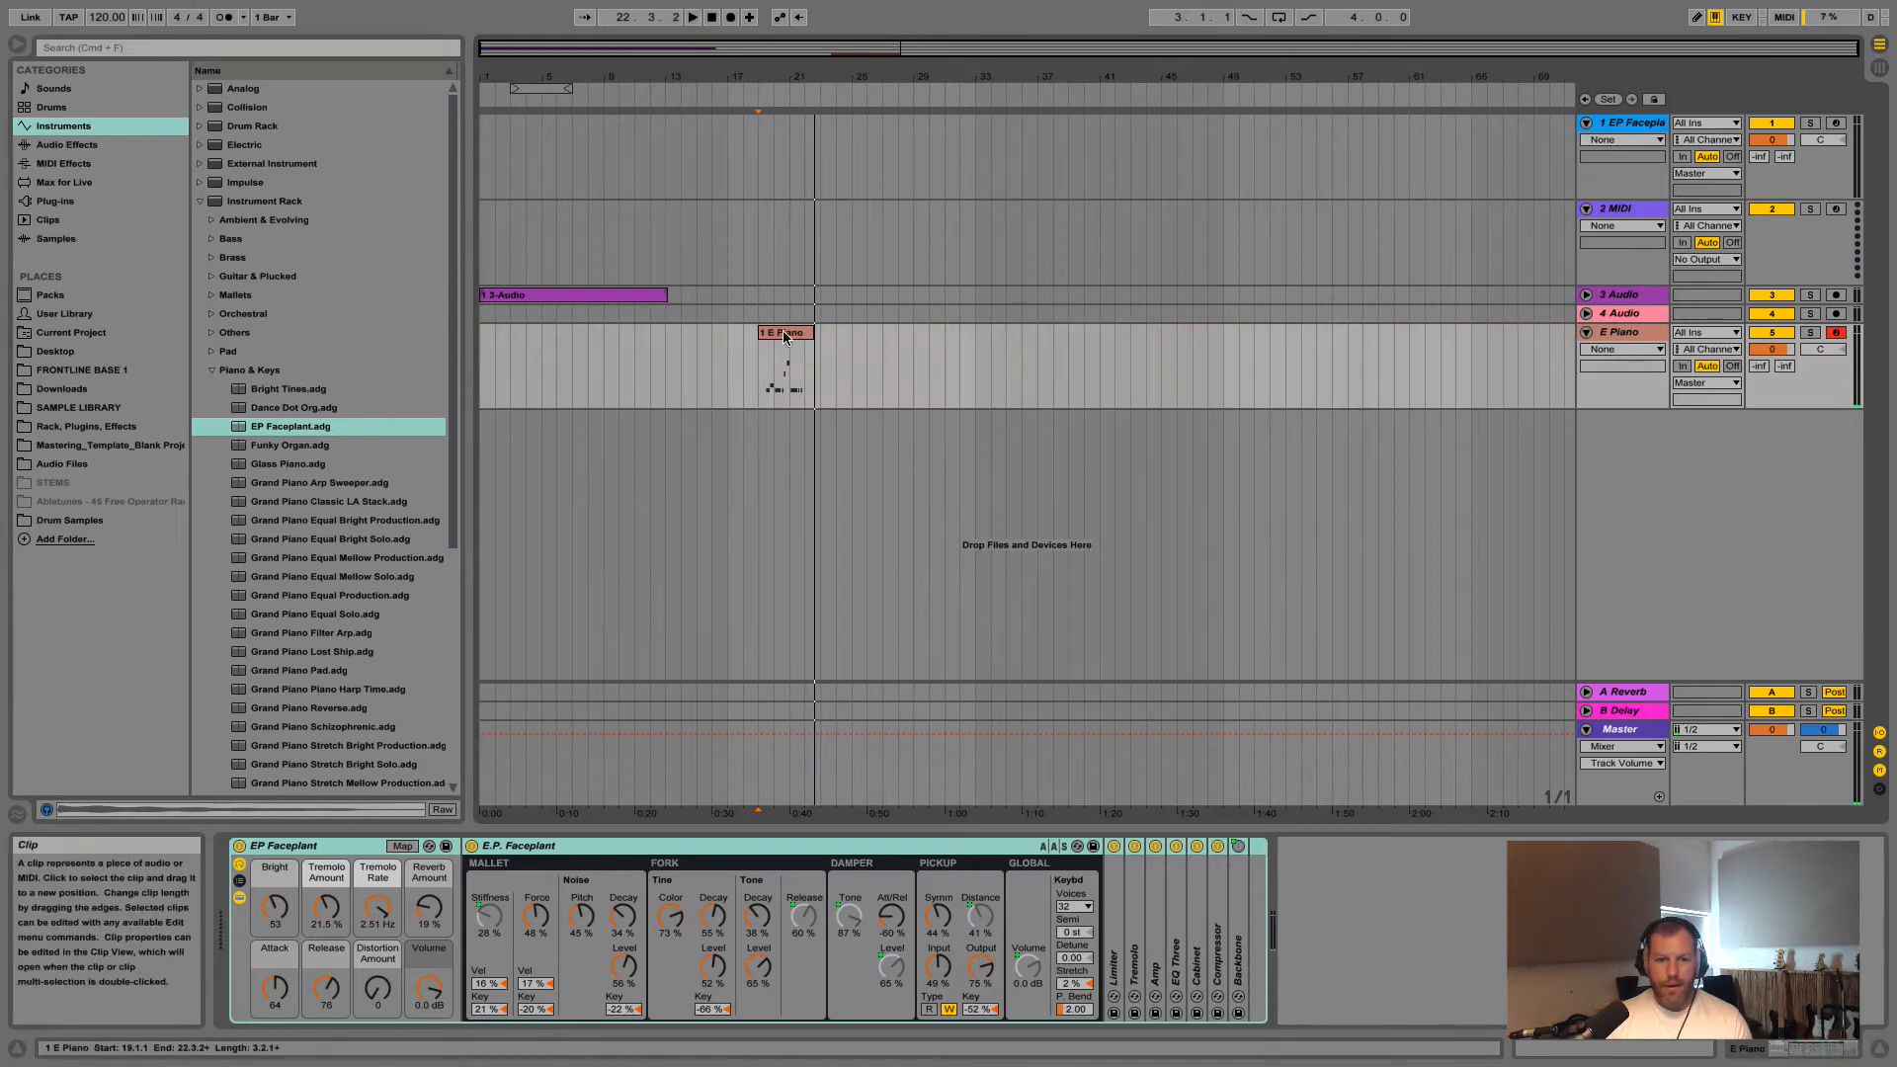
Unfold the 3 Audio track and compare its clip's waveform with the notes of the recorded E Piano clip
{"action": "double_click", "coordinate": [768, 398]}
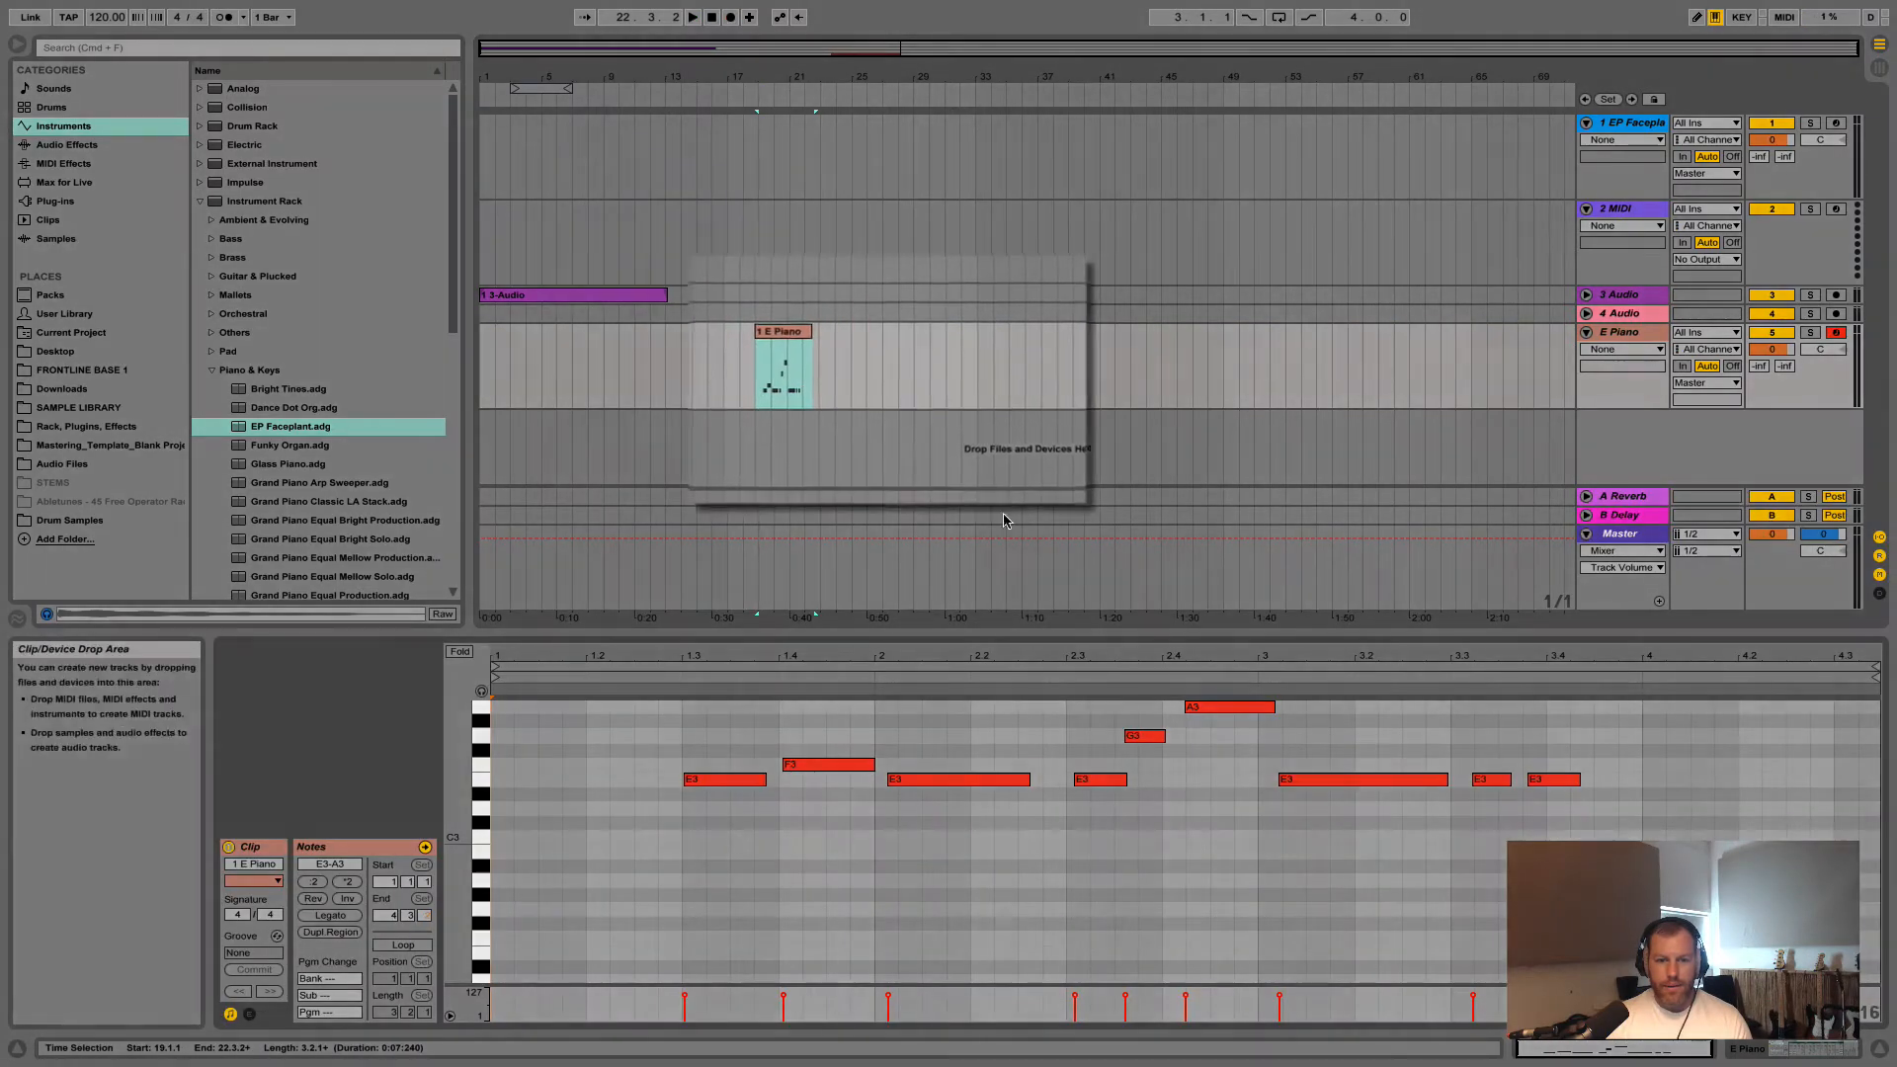
{"action": "left_click", "coordinate": [784, 346]}
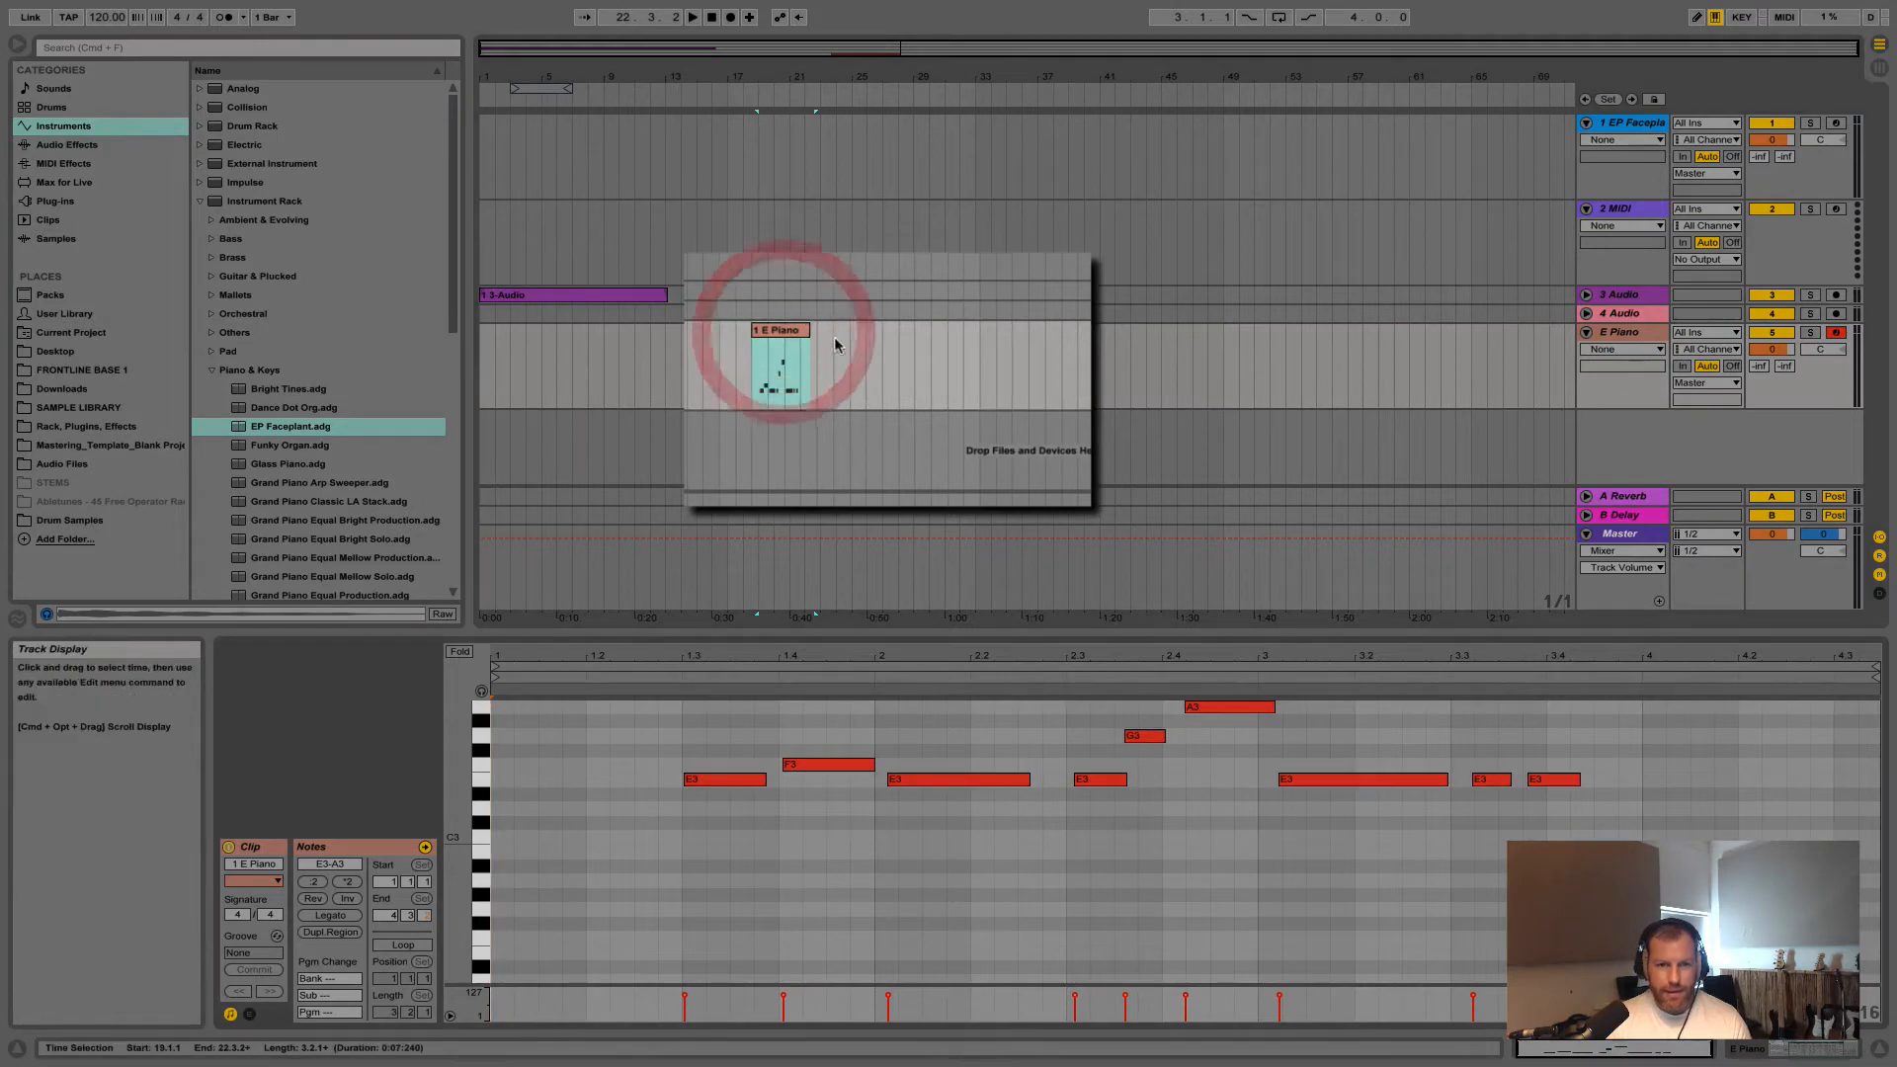
{"action": "left_click", "coordinate": [1607, 295]}
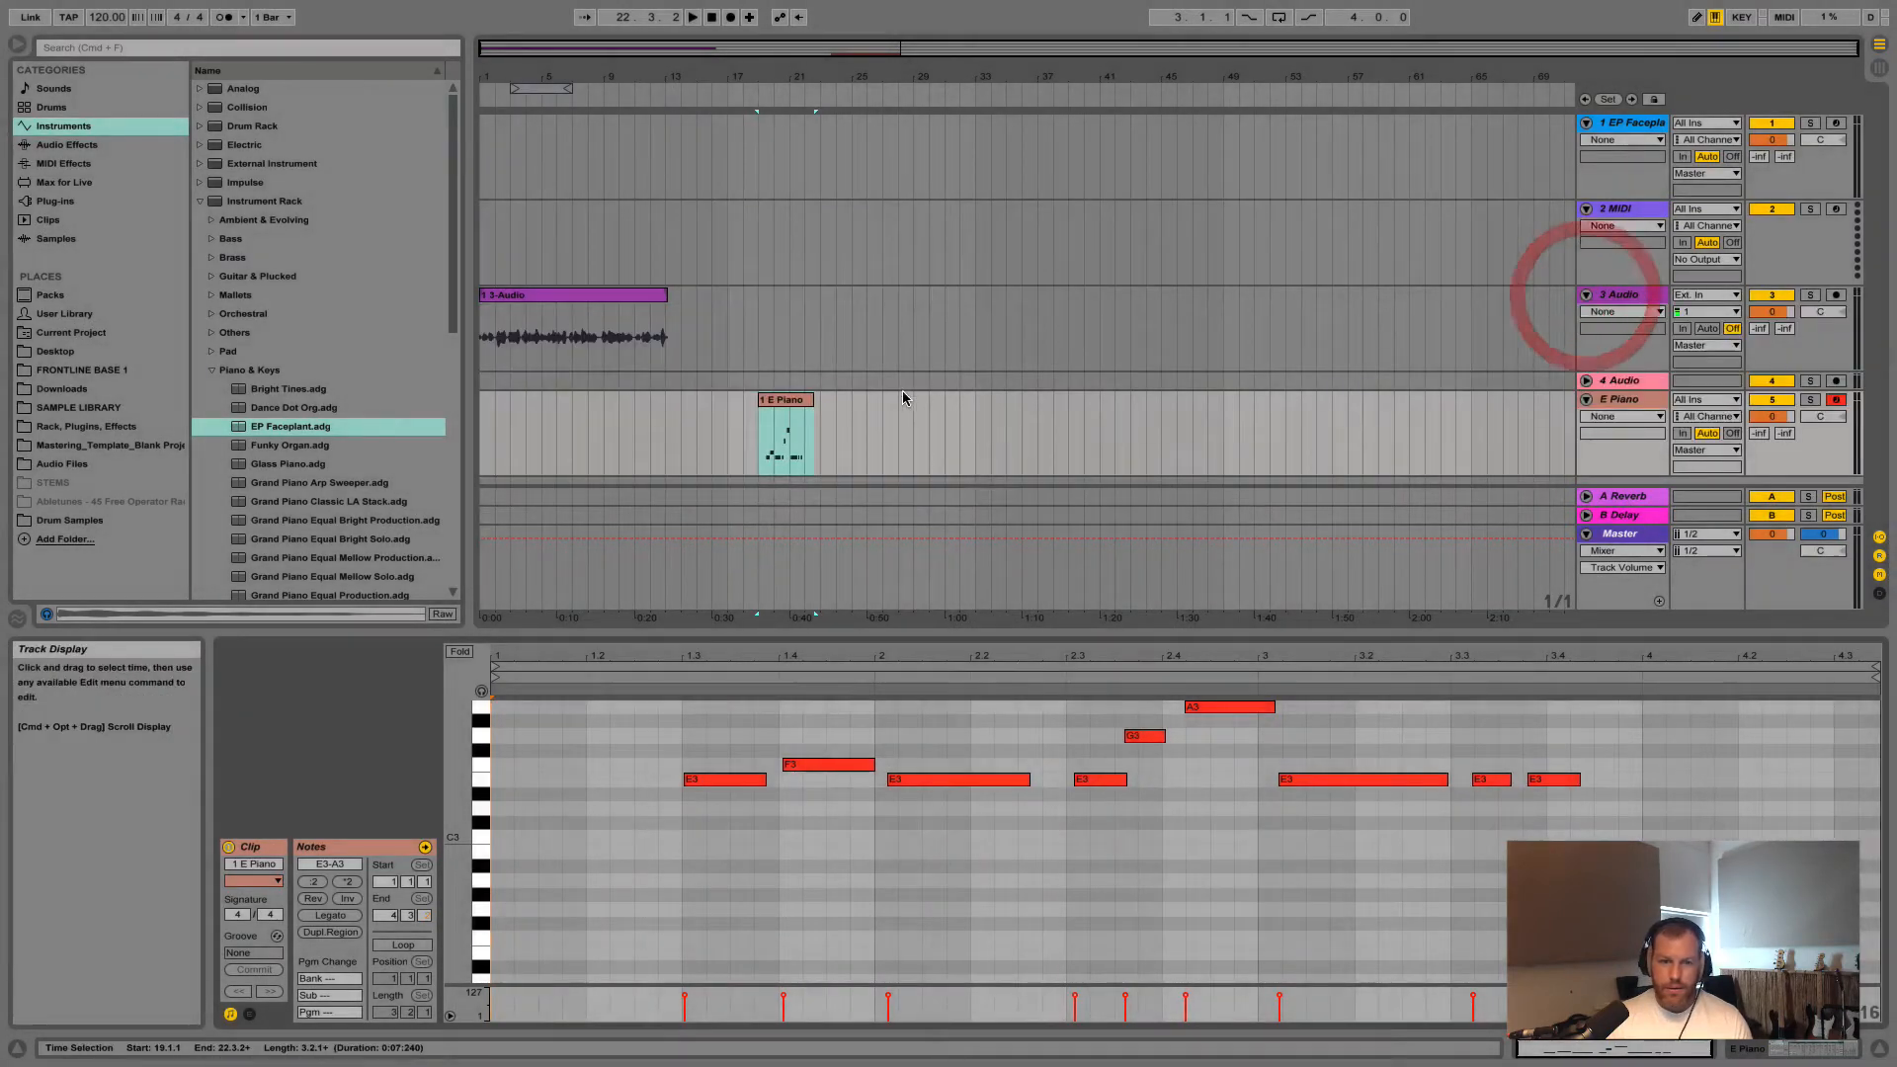
{"action": "left_click", "coordinate": [631, 293]}
{"action": "left_click", "coordinate": [783, 424]}
{"action": "left_click", "coordinate": [605, 296]}
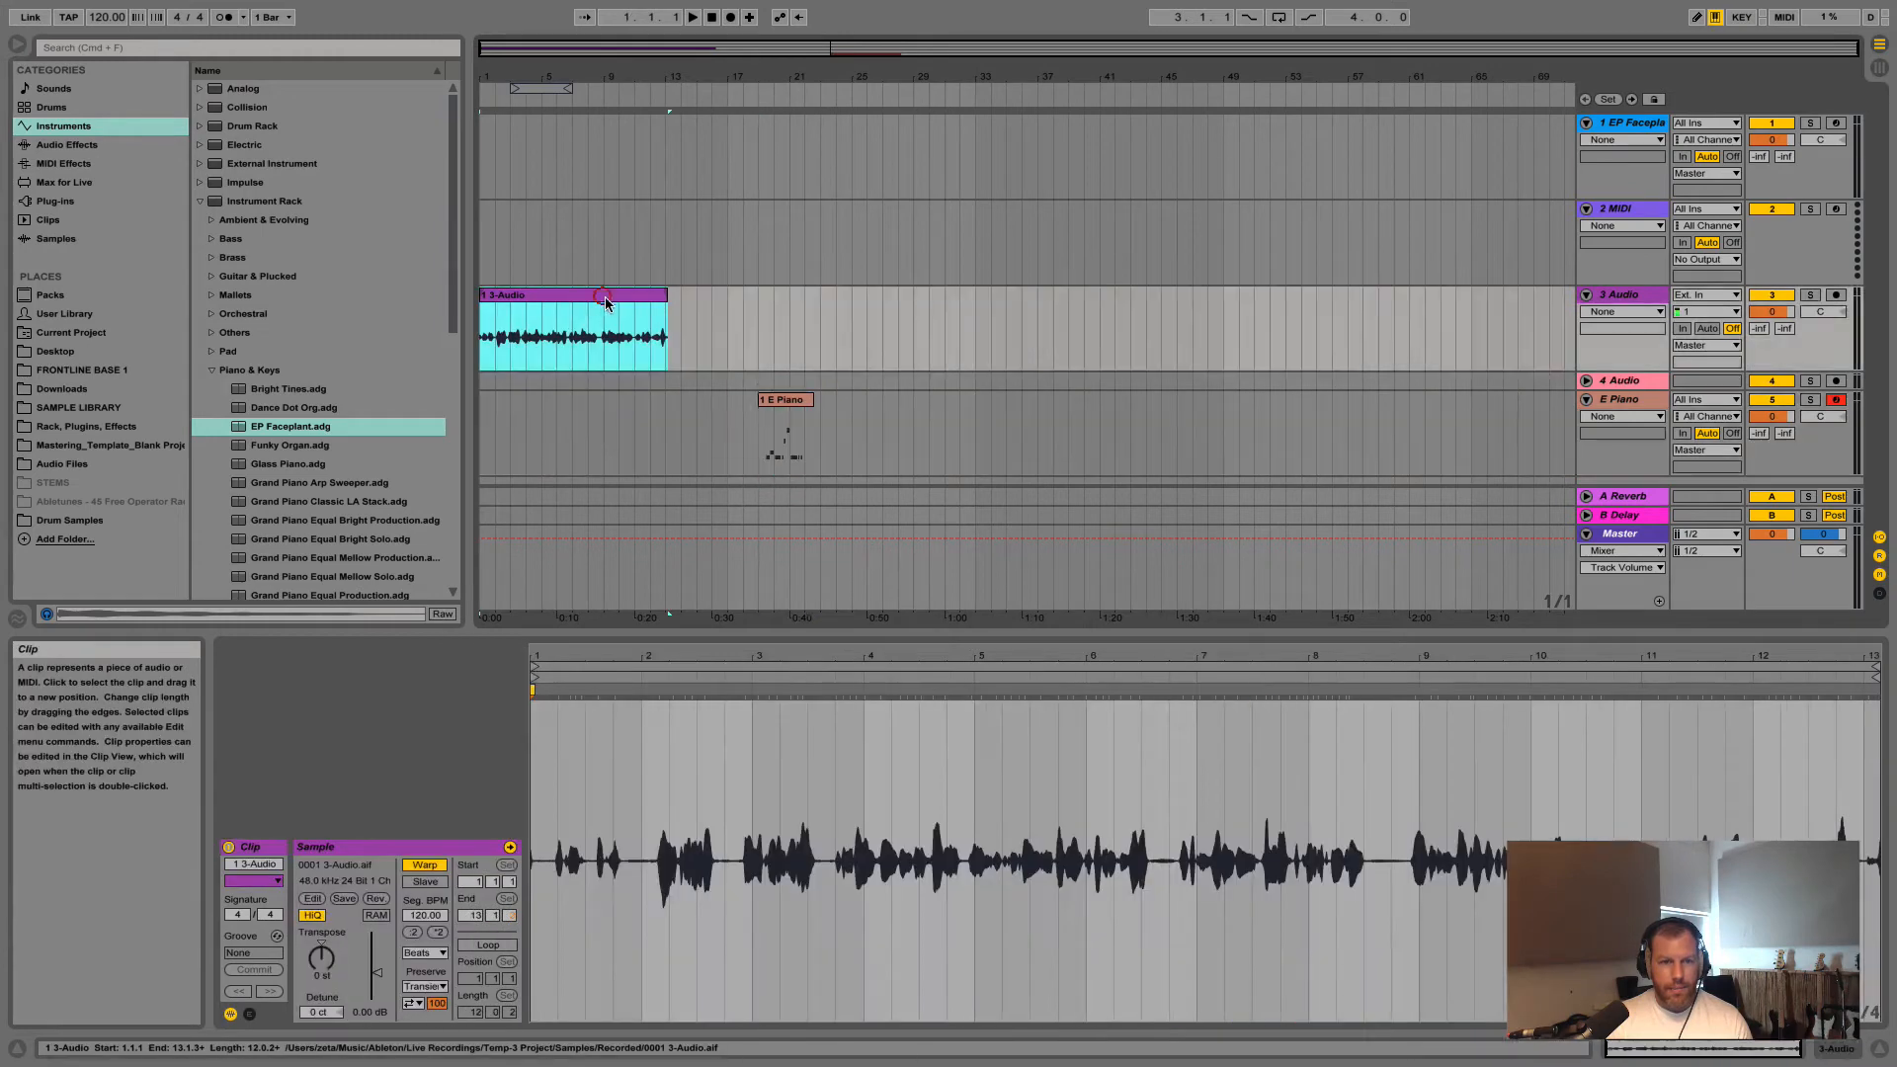
{"action": "left_click", "coordinate": [780, 402]}
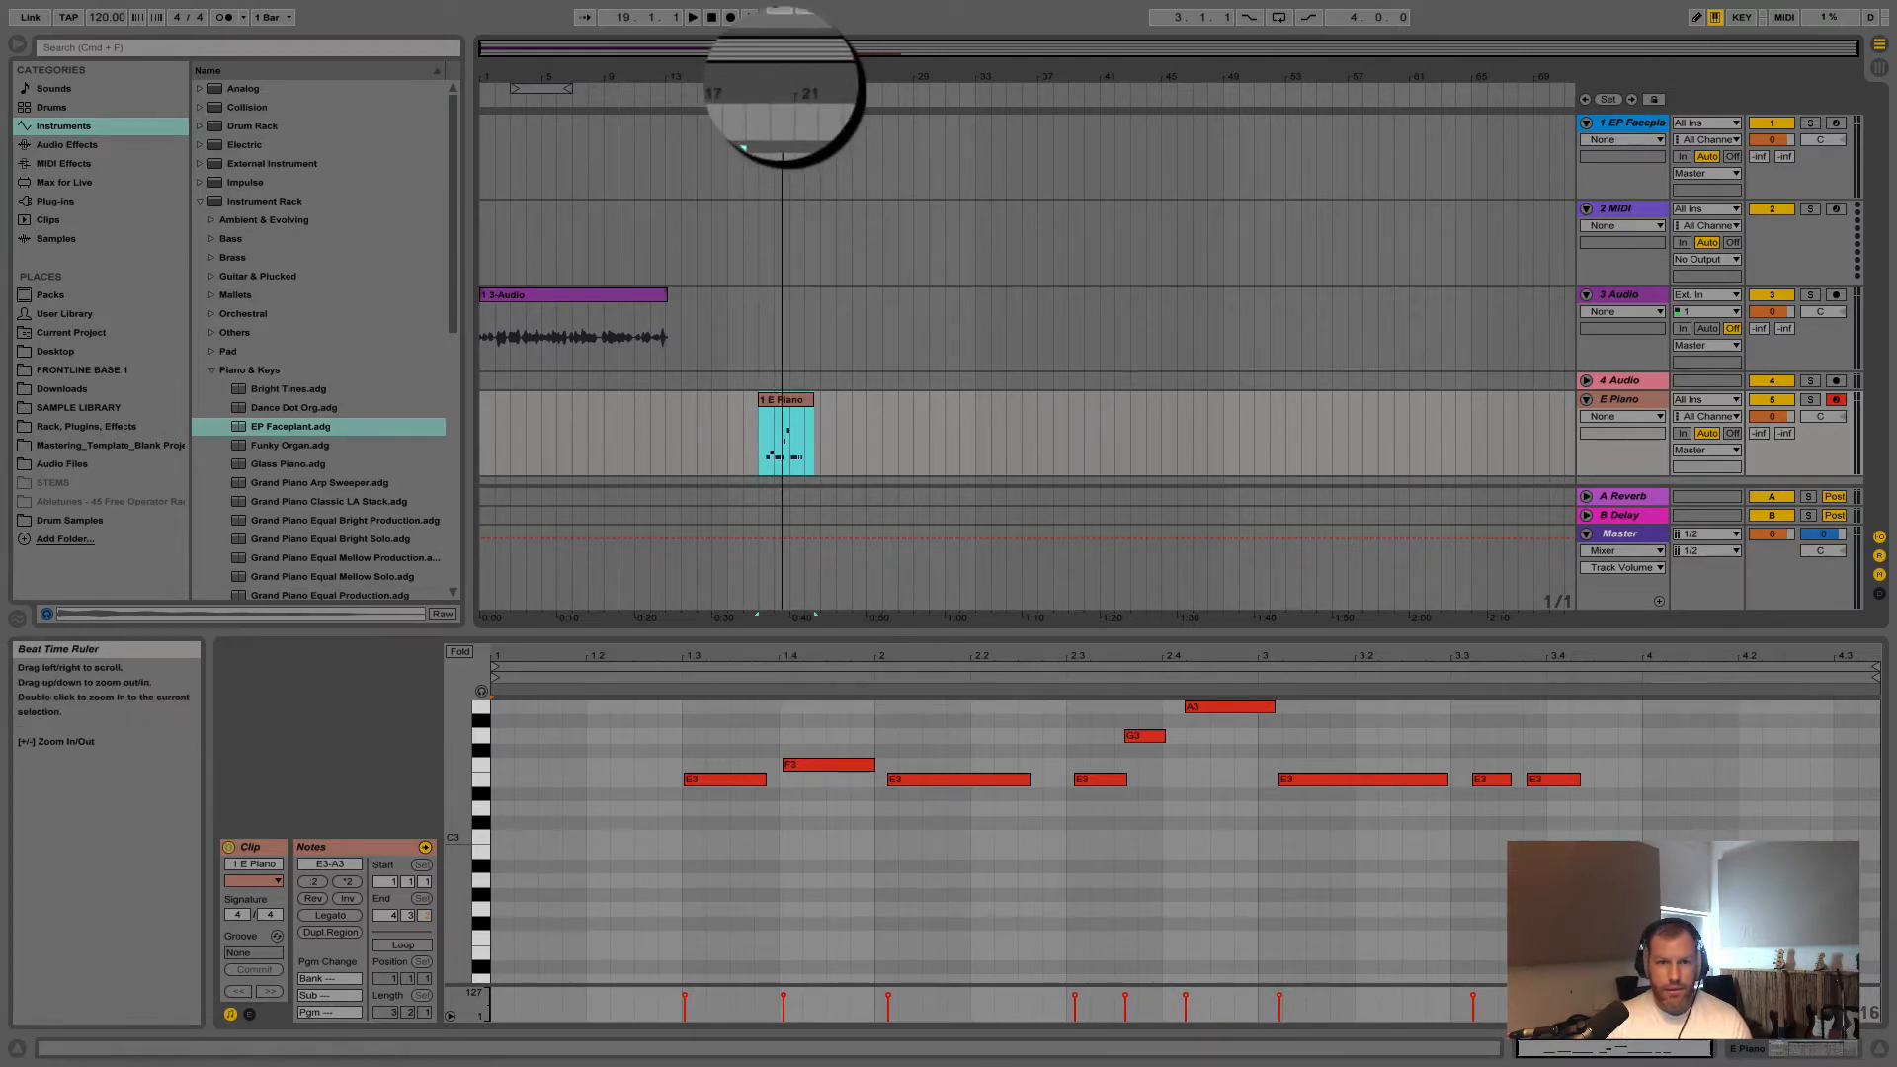
Examine the E Piano clip in the arrangement and its notes in the MIDI note editor at closer magnification
{"action": "left_click_drag", "start_coordinate": [784, 75], "coordinate": [889, 56]}
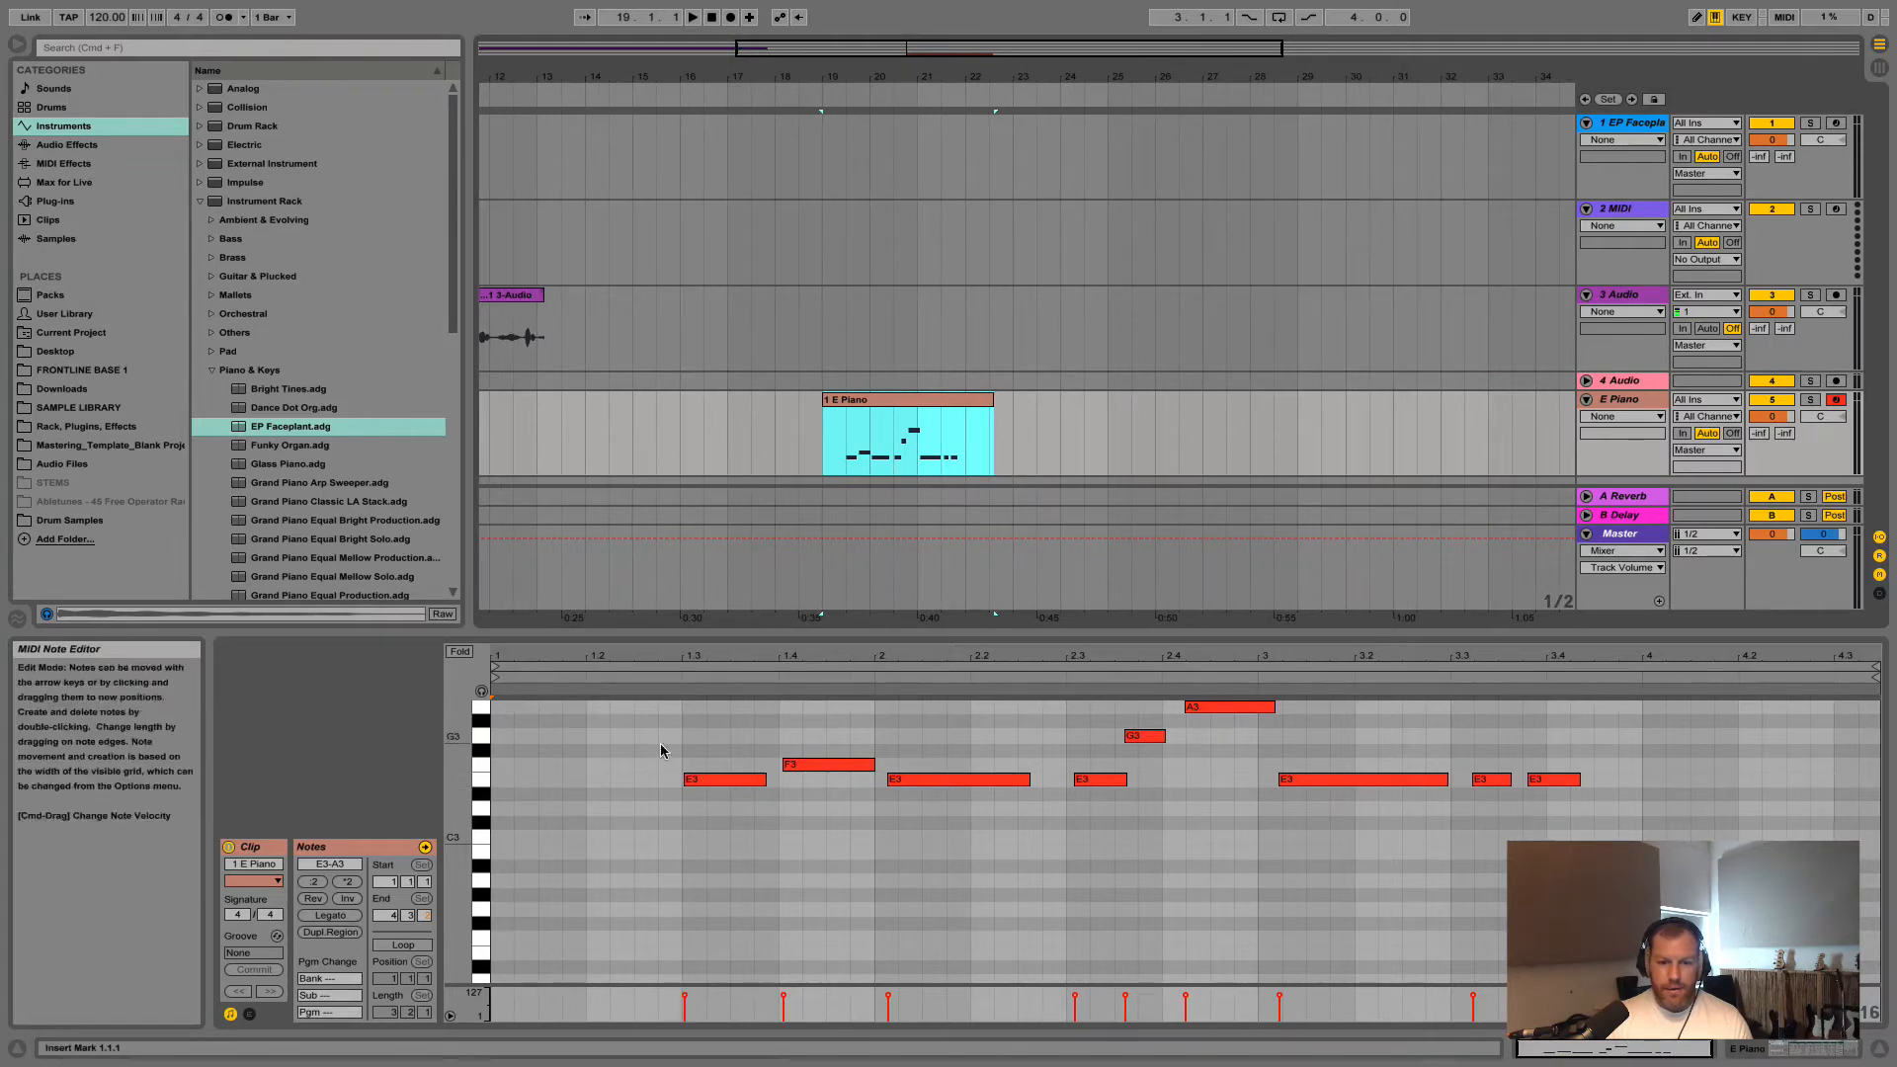
{"action": "left_click", "coordinate": [884, 399]}
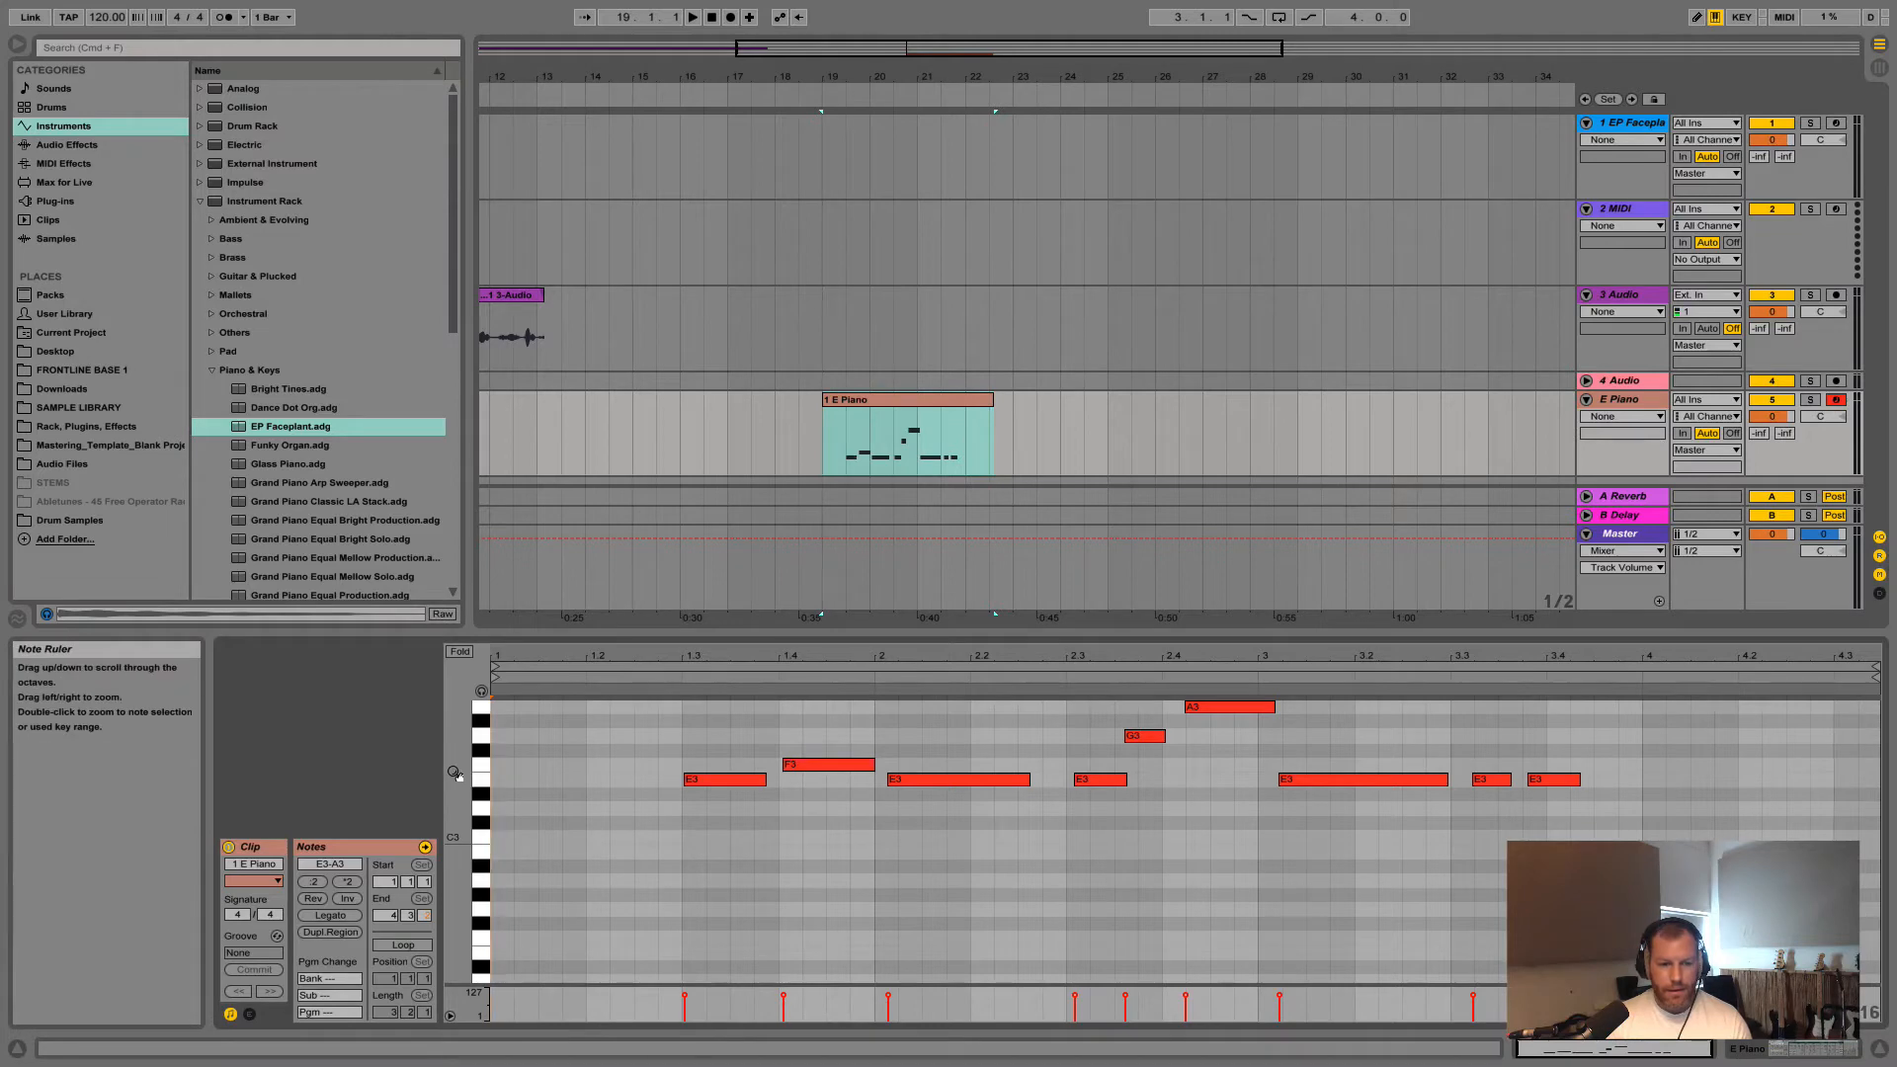
{"action": "left_click_drag", "start_coordinate": [458, 769], "coordinate": [480, 836]}
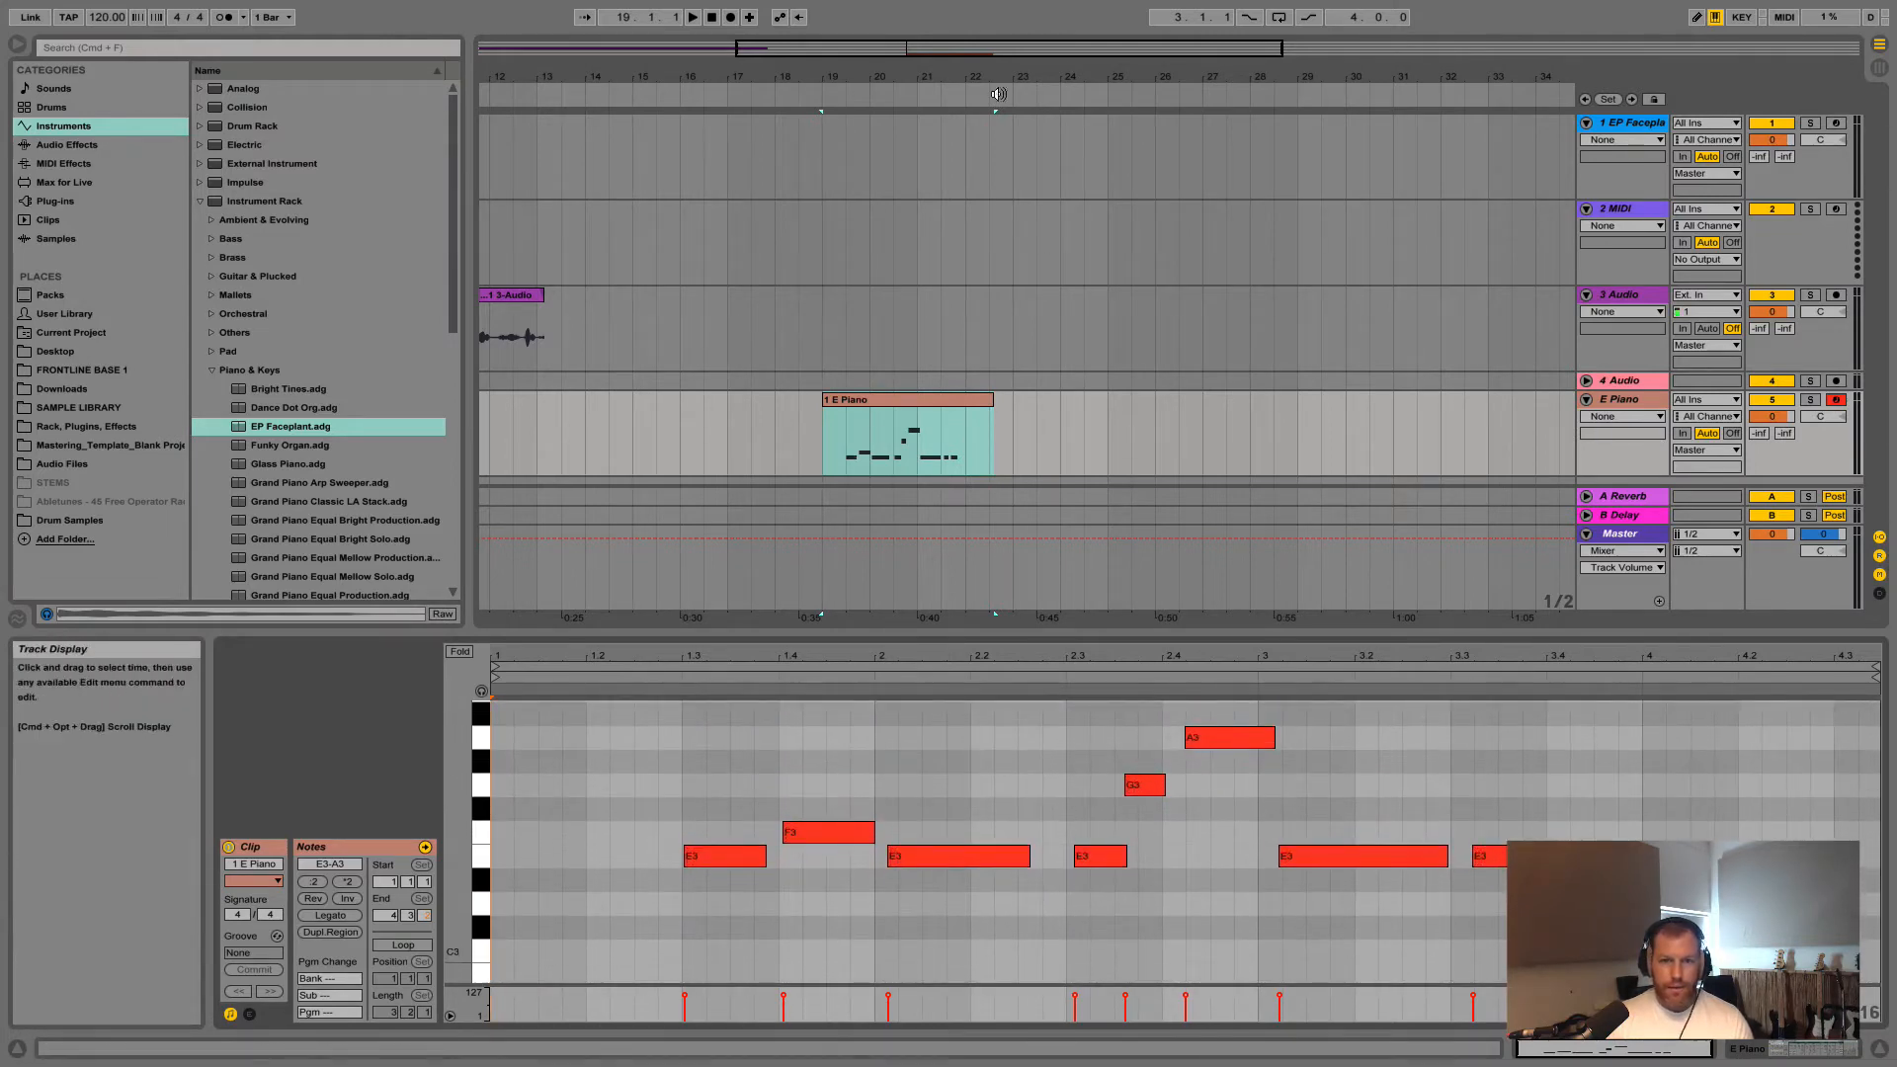
{"action": "left_click_drag", "start_coordinate": [918, 77], "coordinate": [887, 27]}
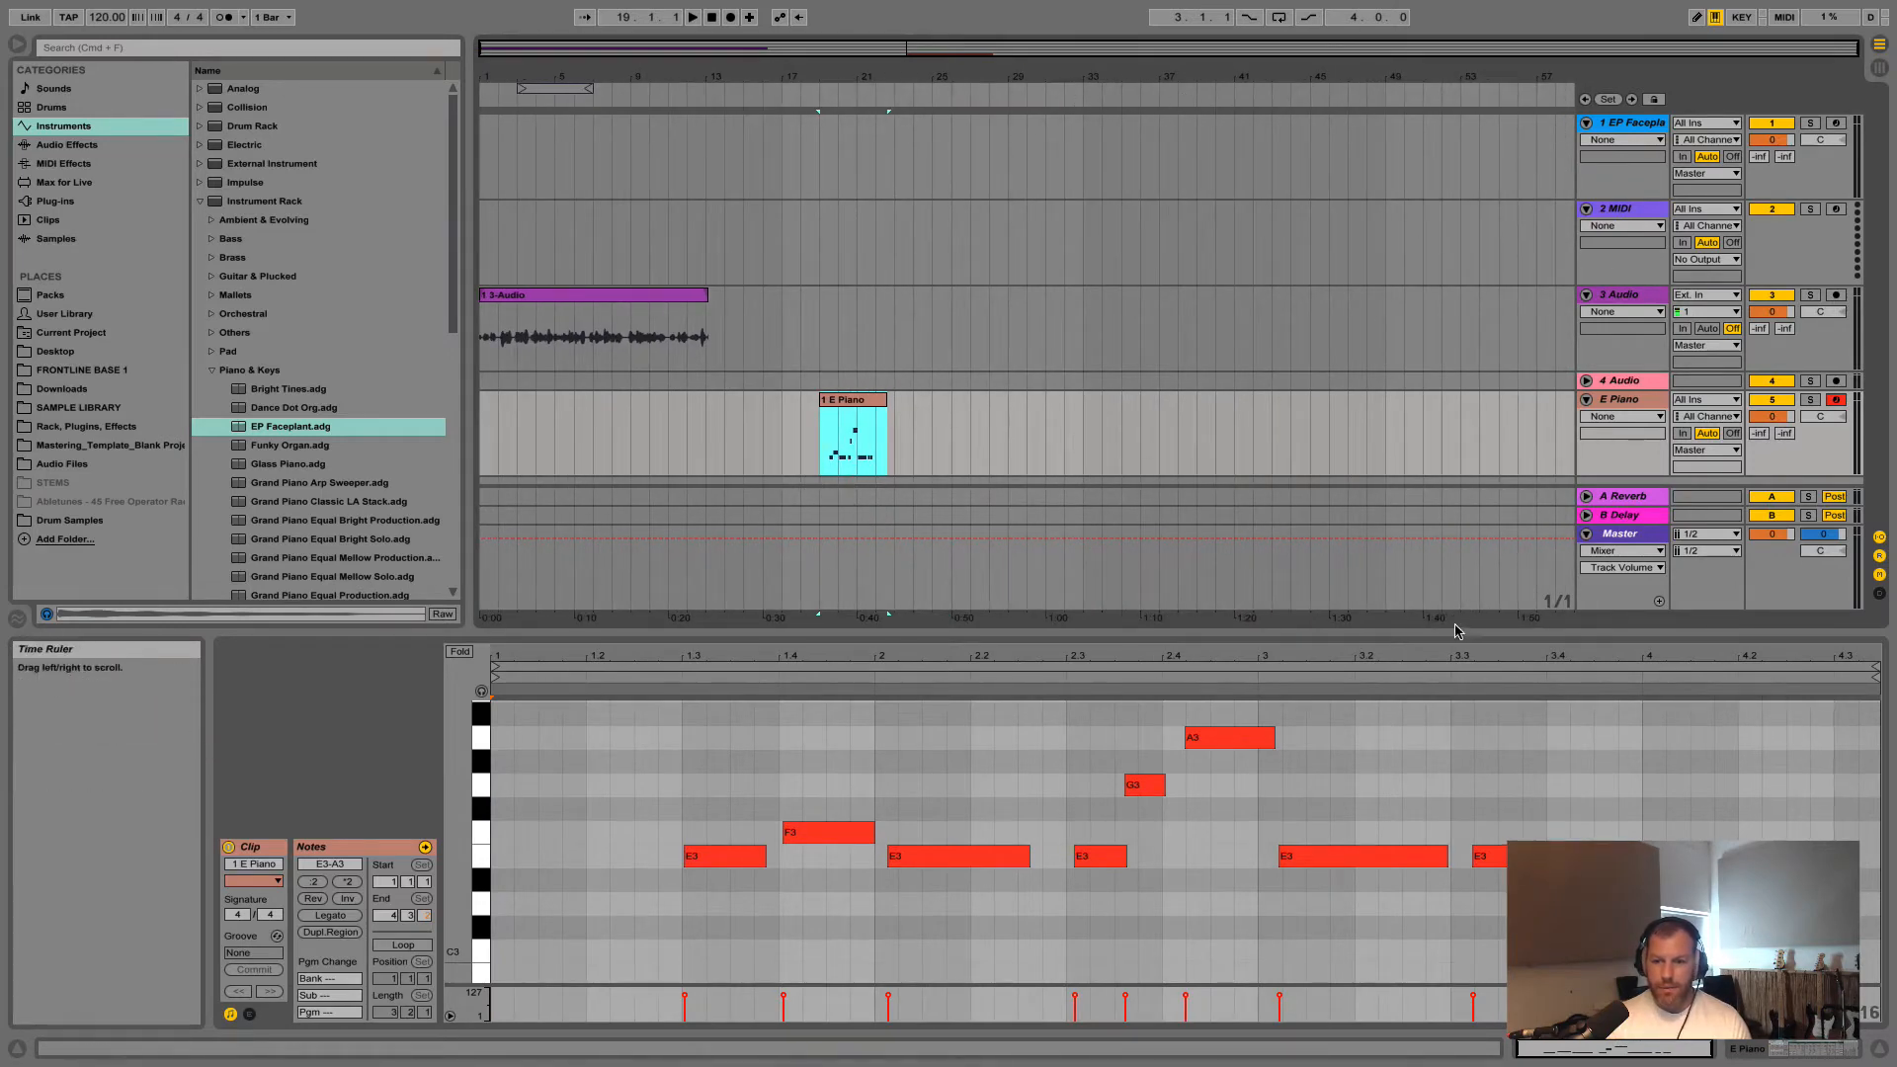
{"action": "mouse_move", "coordinate": [852, 70]}
{"action": "left_mouse_down"}
{"action": "mouse_move", "coordinate": [852, 129]}
{"action": "mouse_move", "coordinate": [856, 73]}
{"action": "left_mouse_up"}
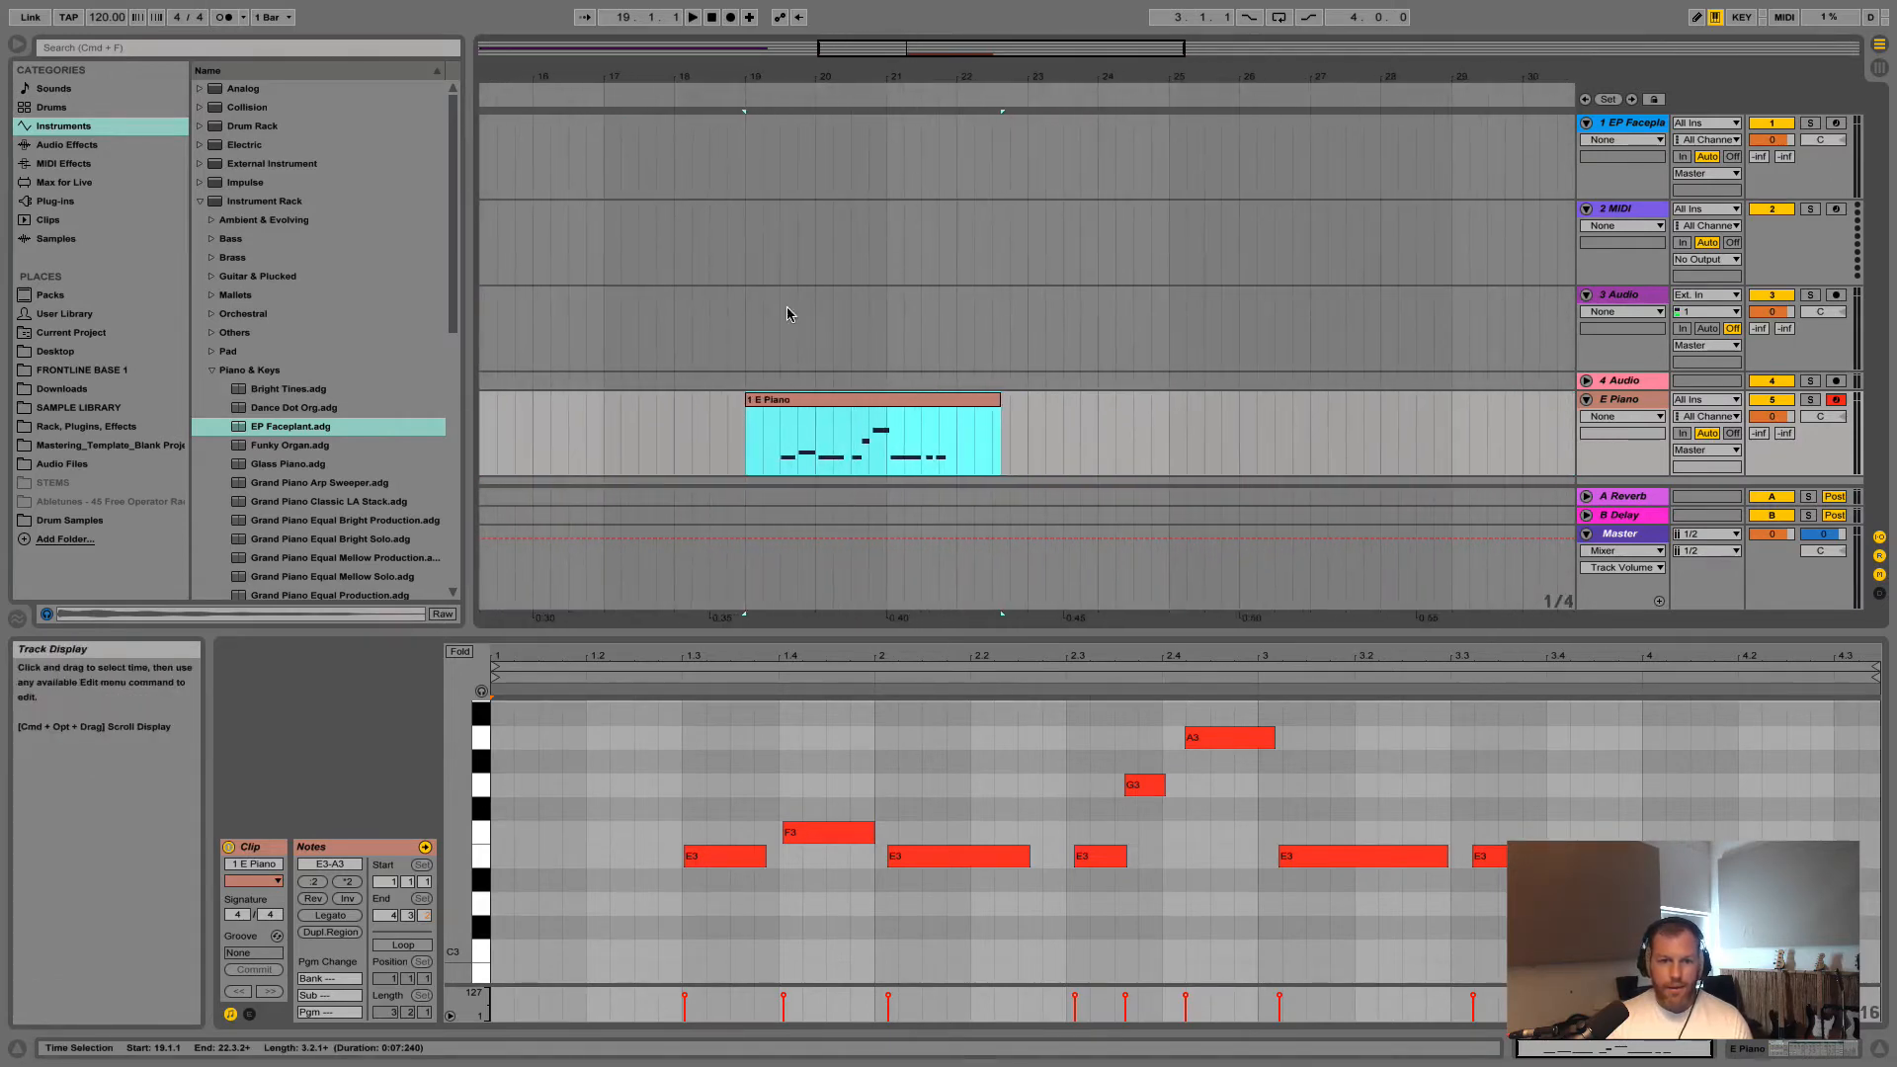
{"action": "left_click", "coordinate": [763, 425]}
{"action": "left_click", "coordinate": [712, 423]}
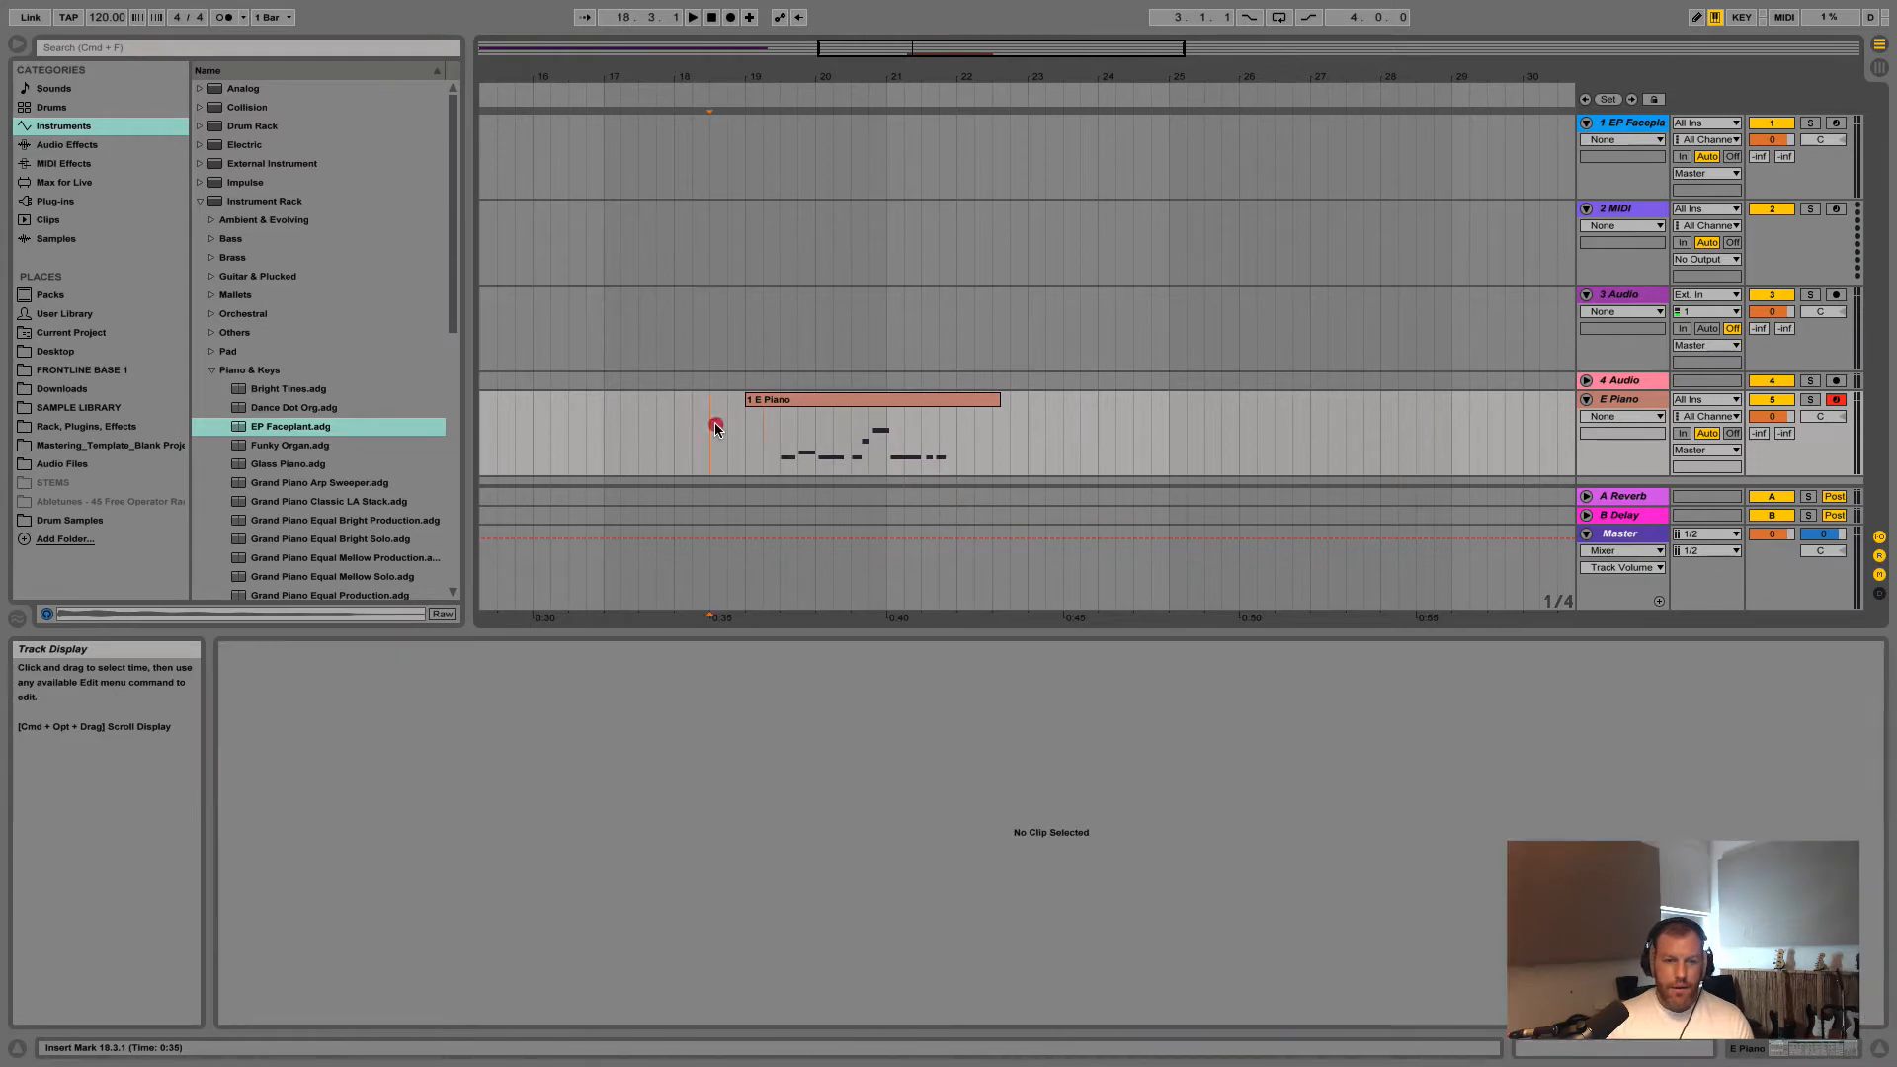
{"action": "left_click", "coordinate": [803, 400]}
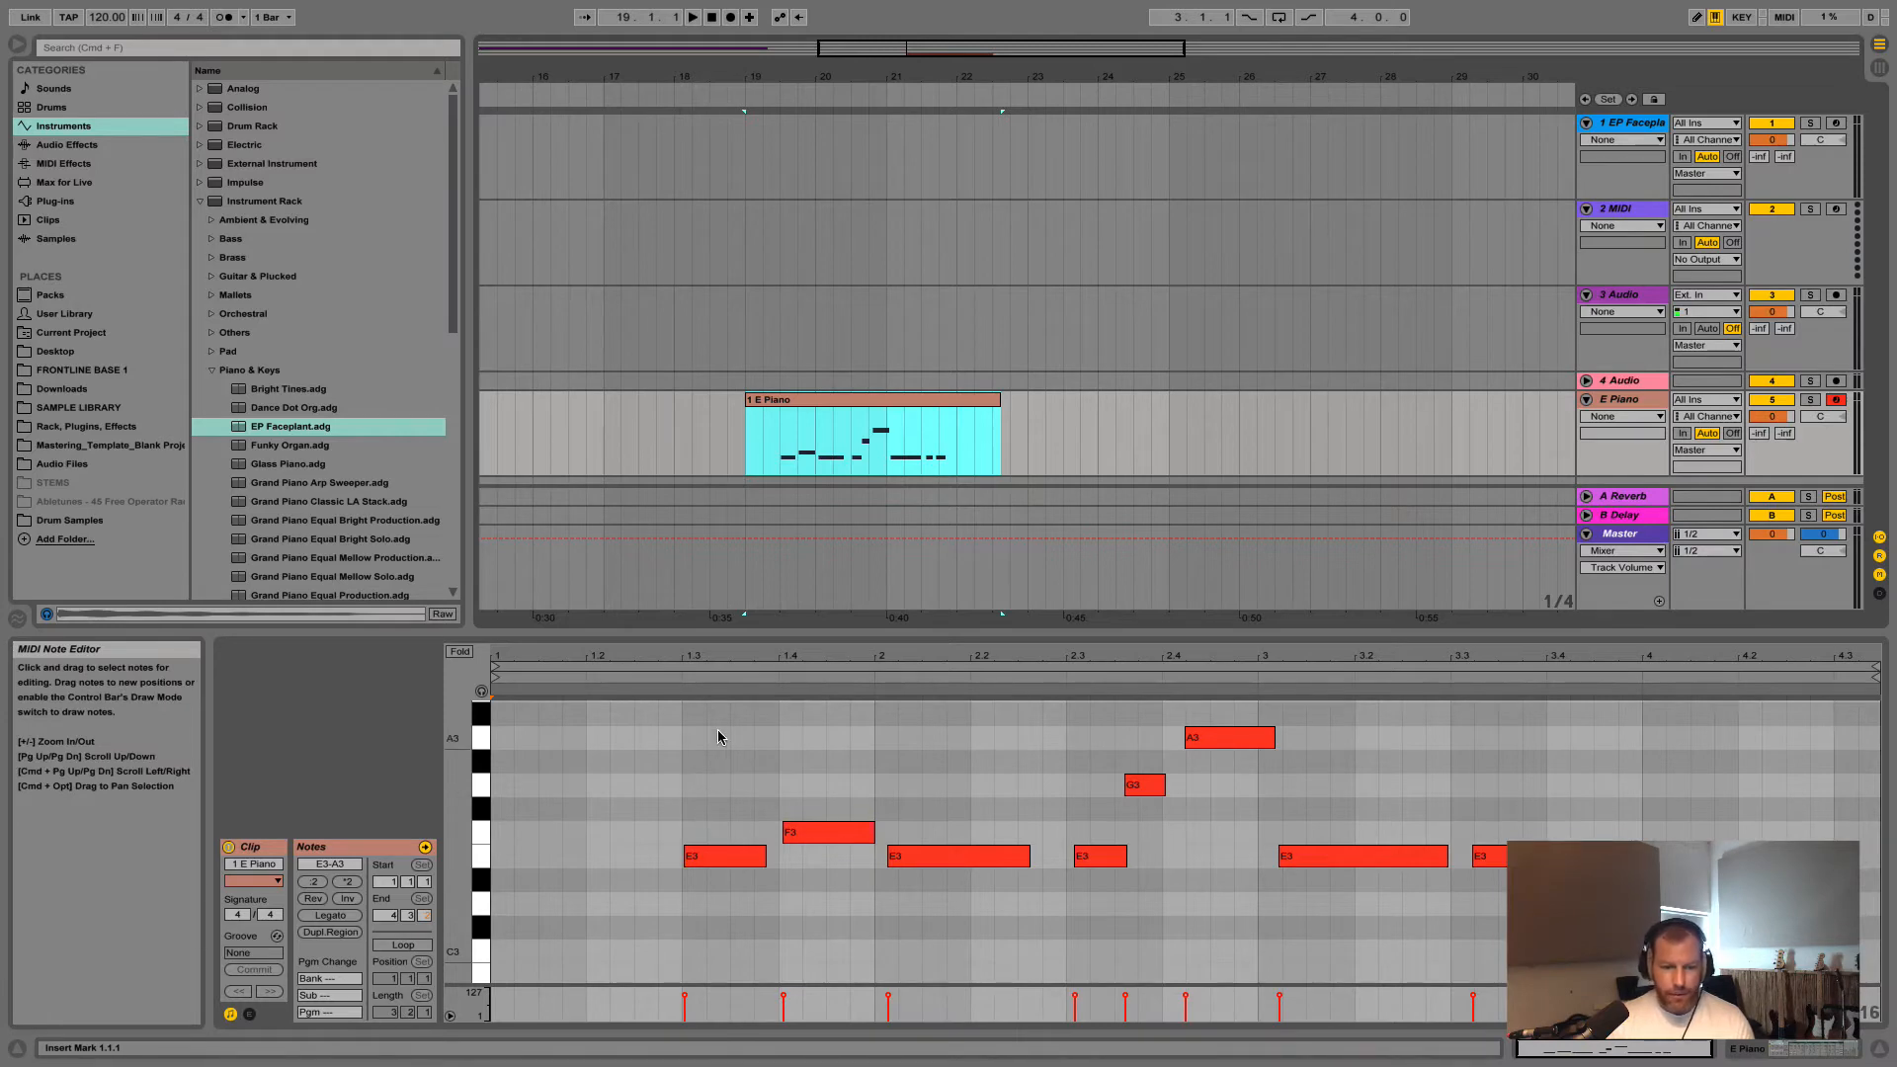
Turn on note preview in the MIDI note editor and audition the E Piano clip's first E3 note
{"action": "left_click", "coordinate": [722, 863]}
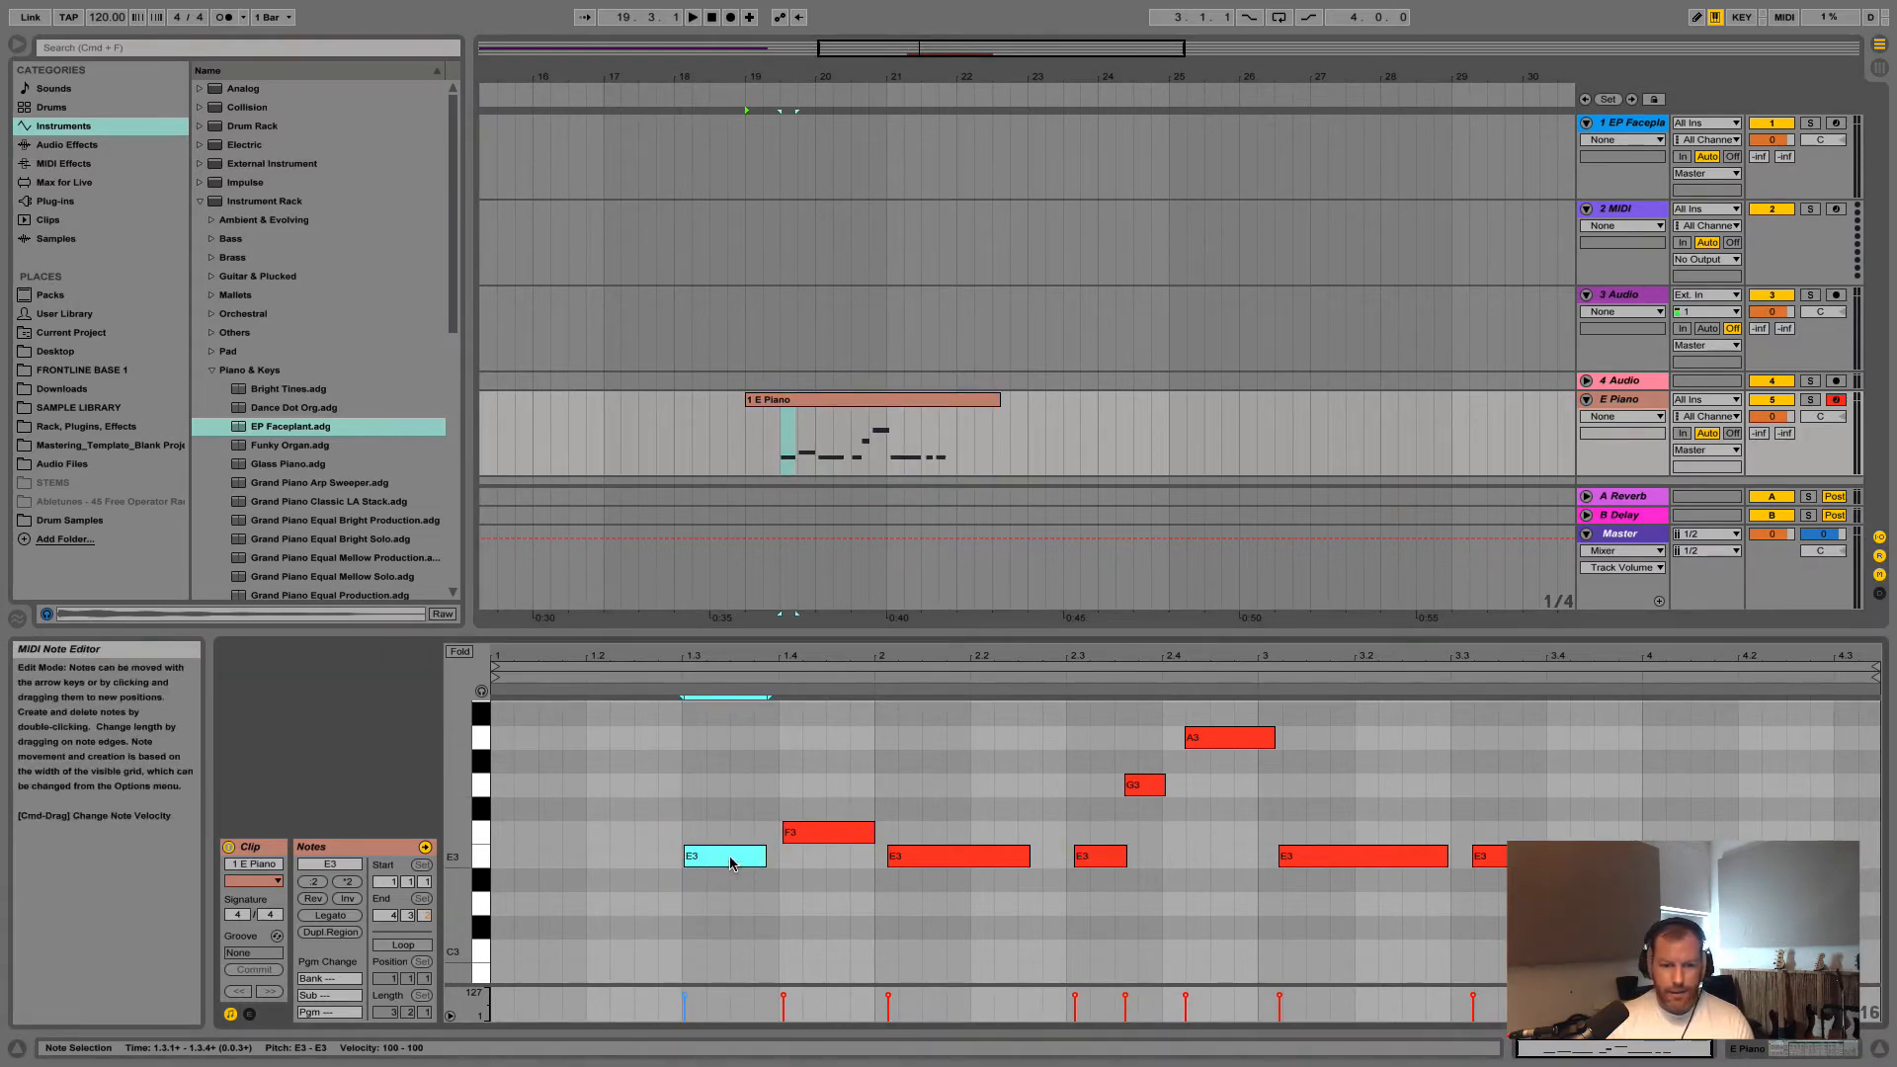
{"action": "left_click", "coordinate": [481, 692]}
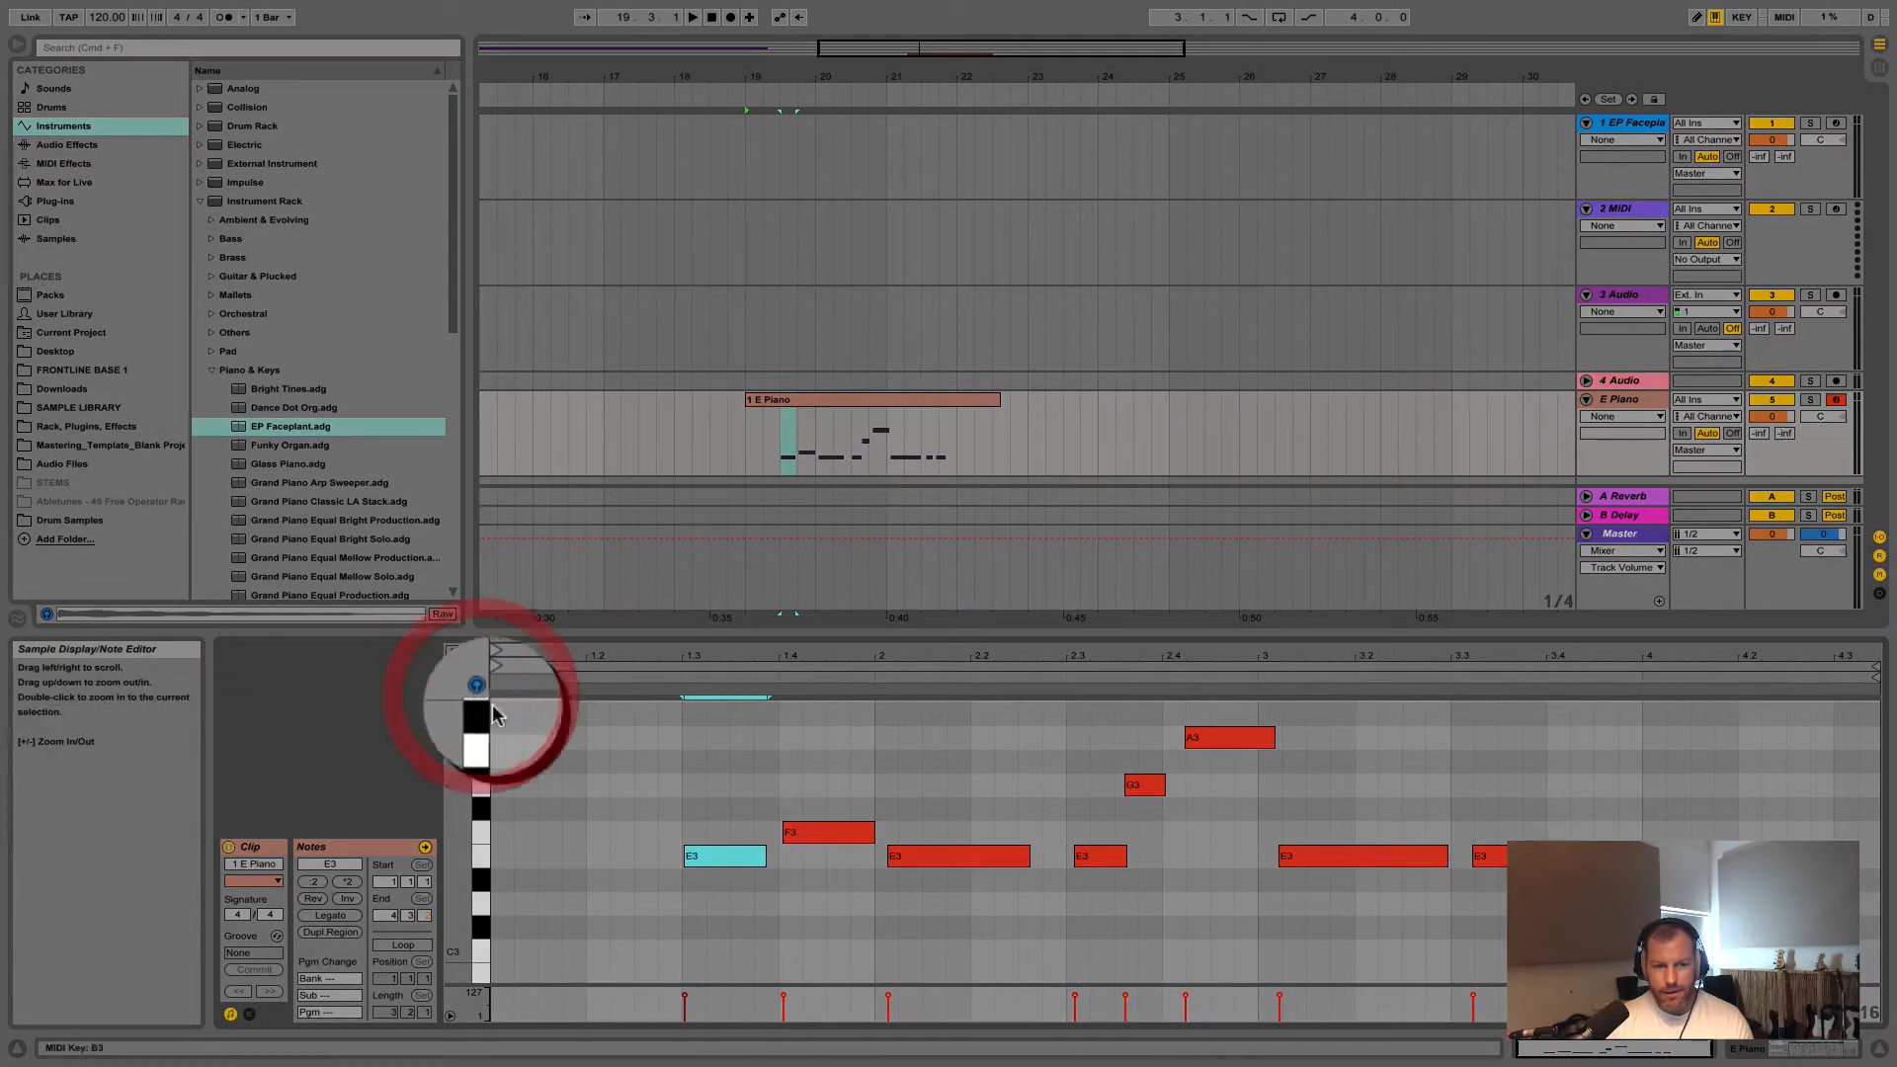
{"action": "left_click", "coordinate": [716, 860]}
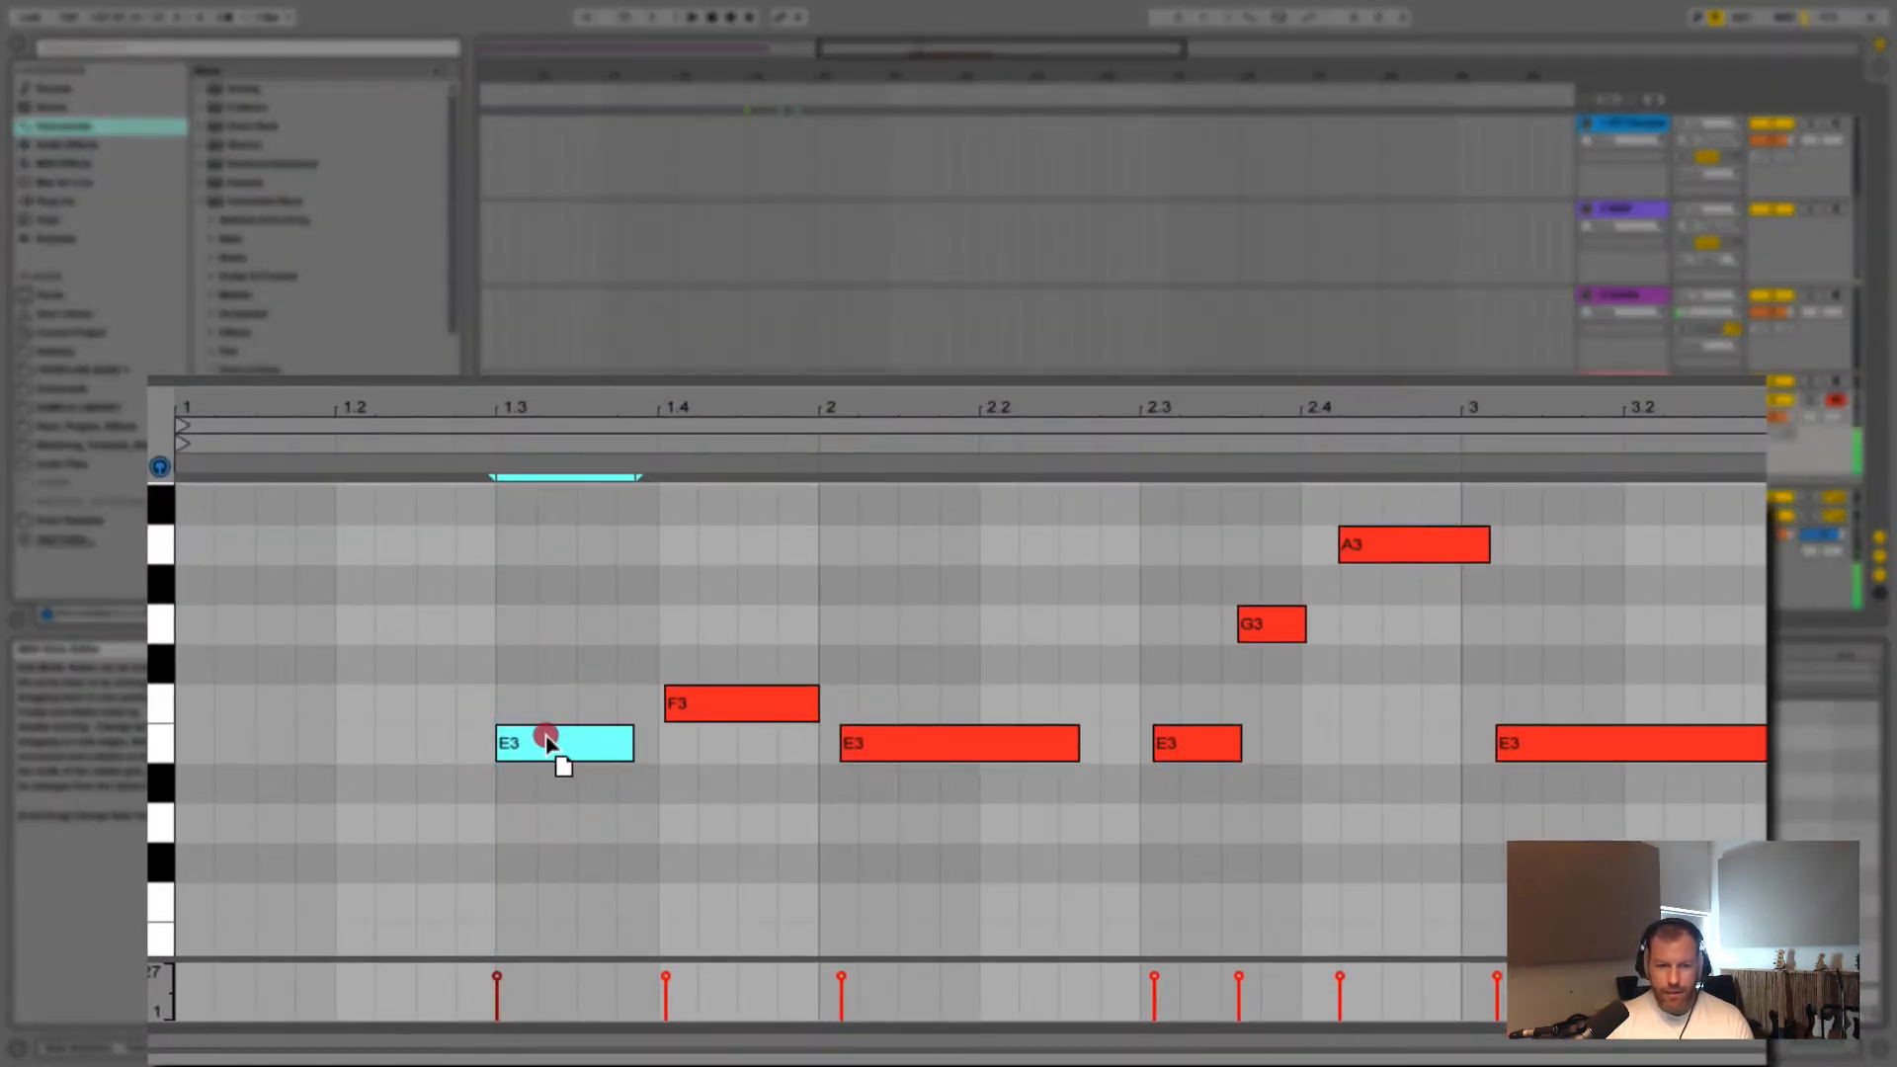
Shorten the clip's first E3 note to 0.0.3 from beat 1.3 and lower its velocity slightly
{"action": "left_click_drag", "start_coordinate": [546, 741], "coordinate": [613, 745]}
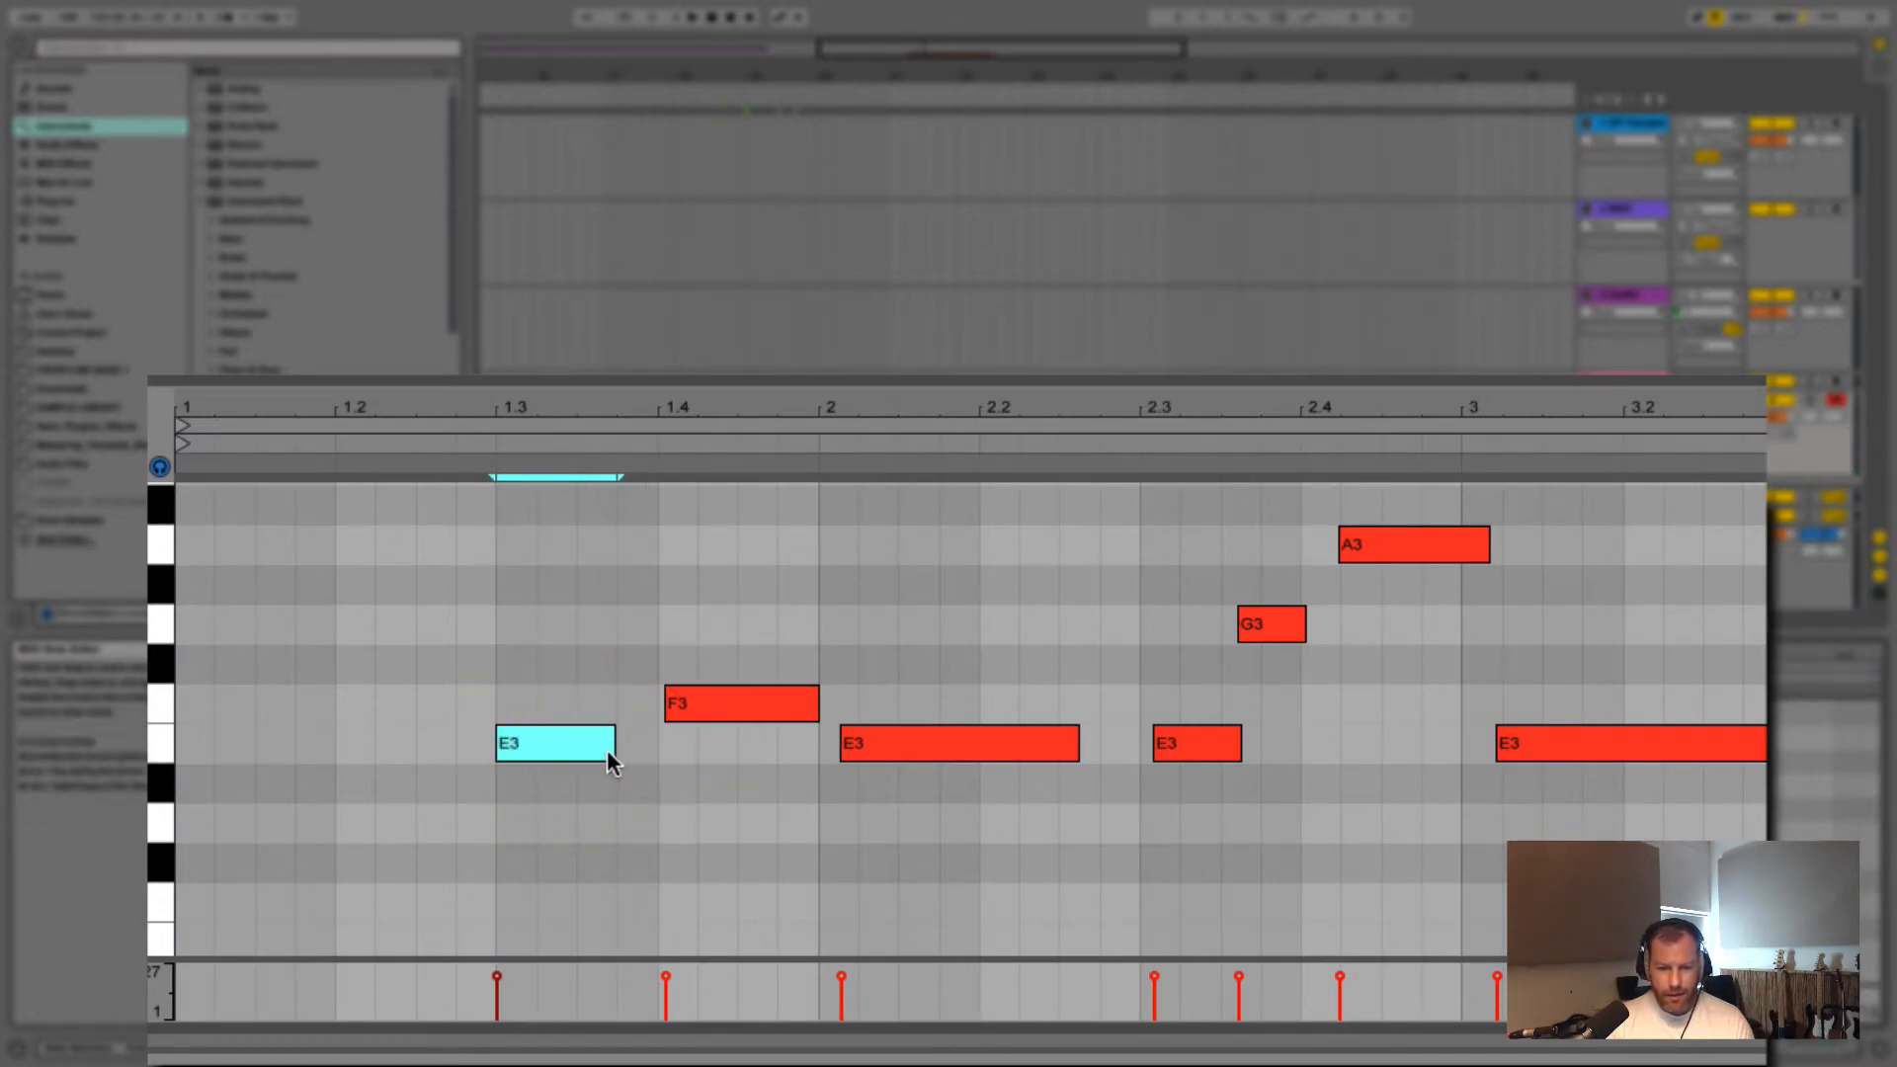
{"action": "left_click", "coordinate": [611, 743]}
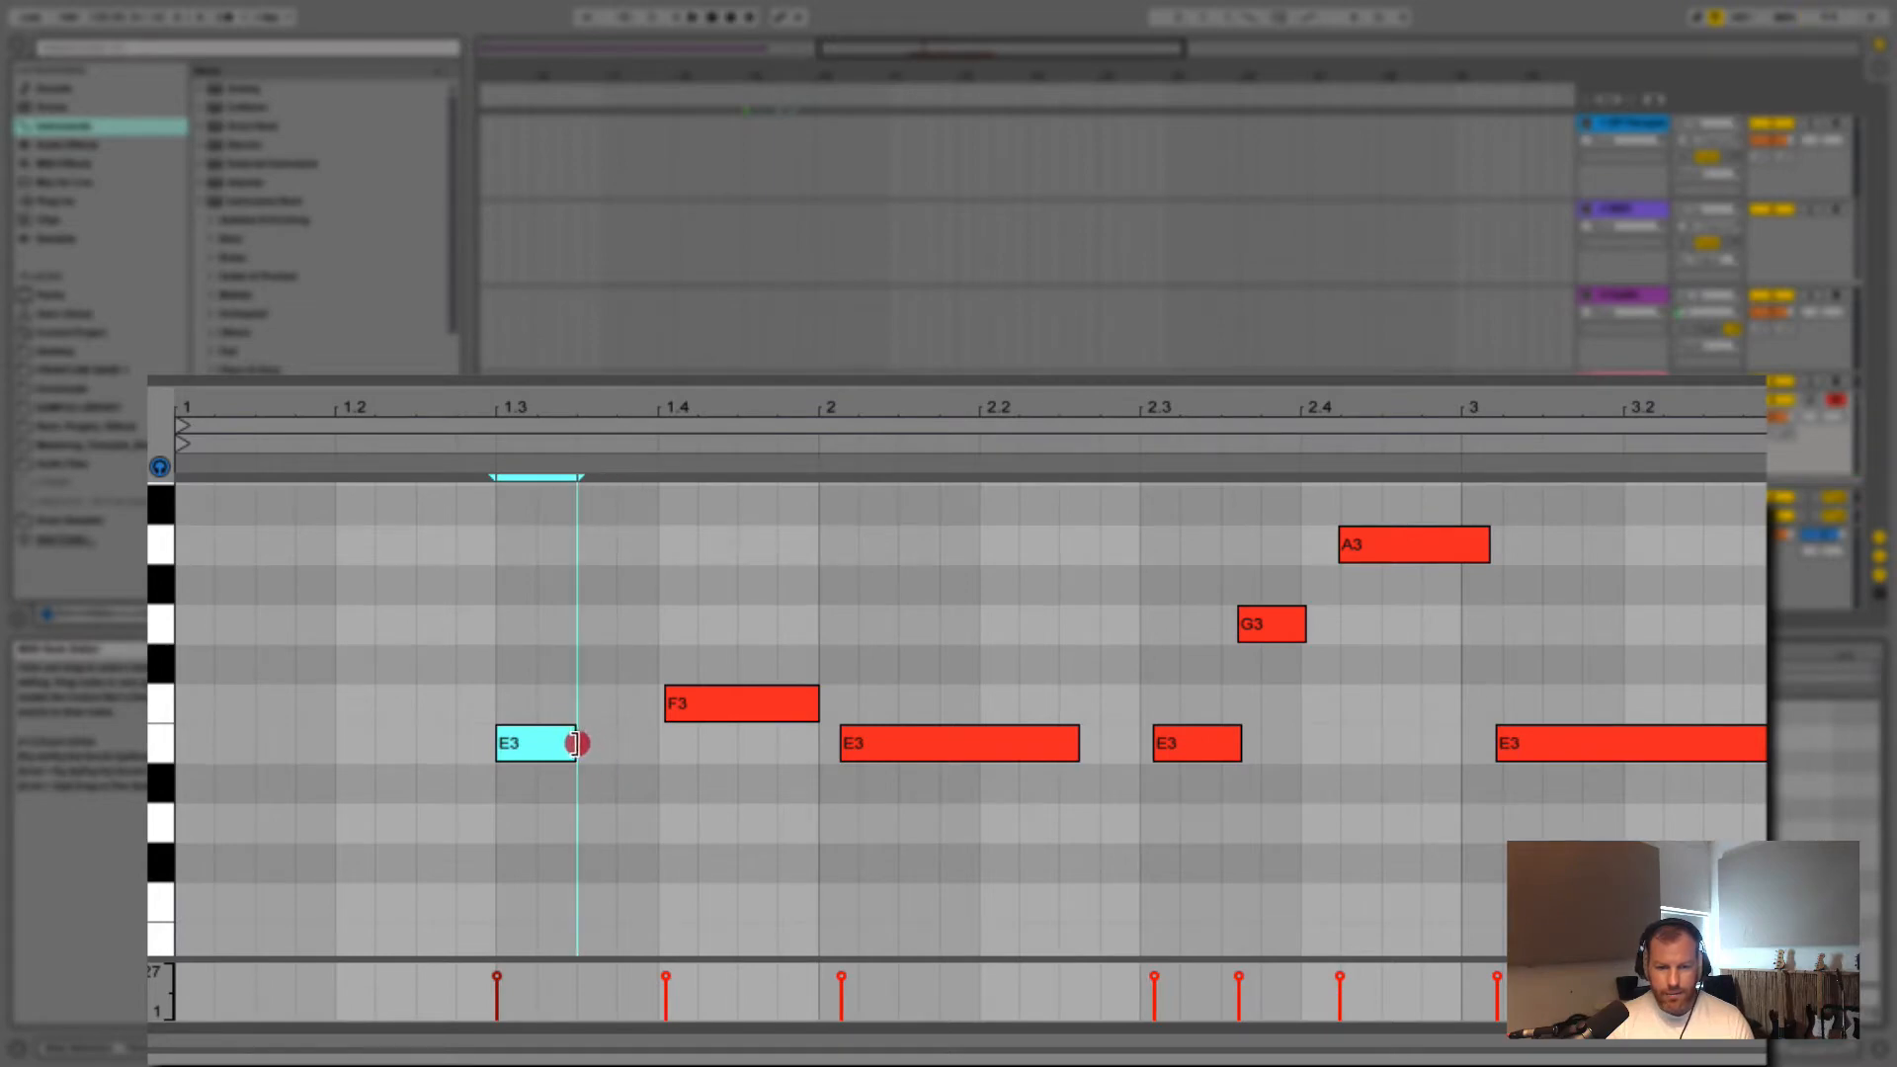
{"action": "left_click", "coordinate": [492, 743]}
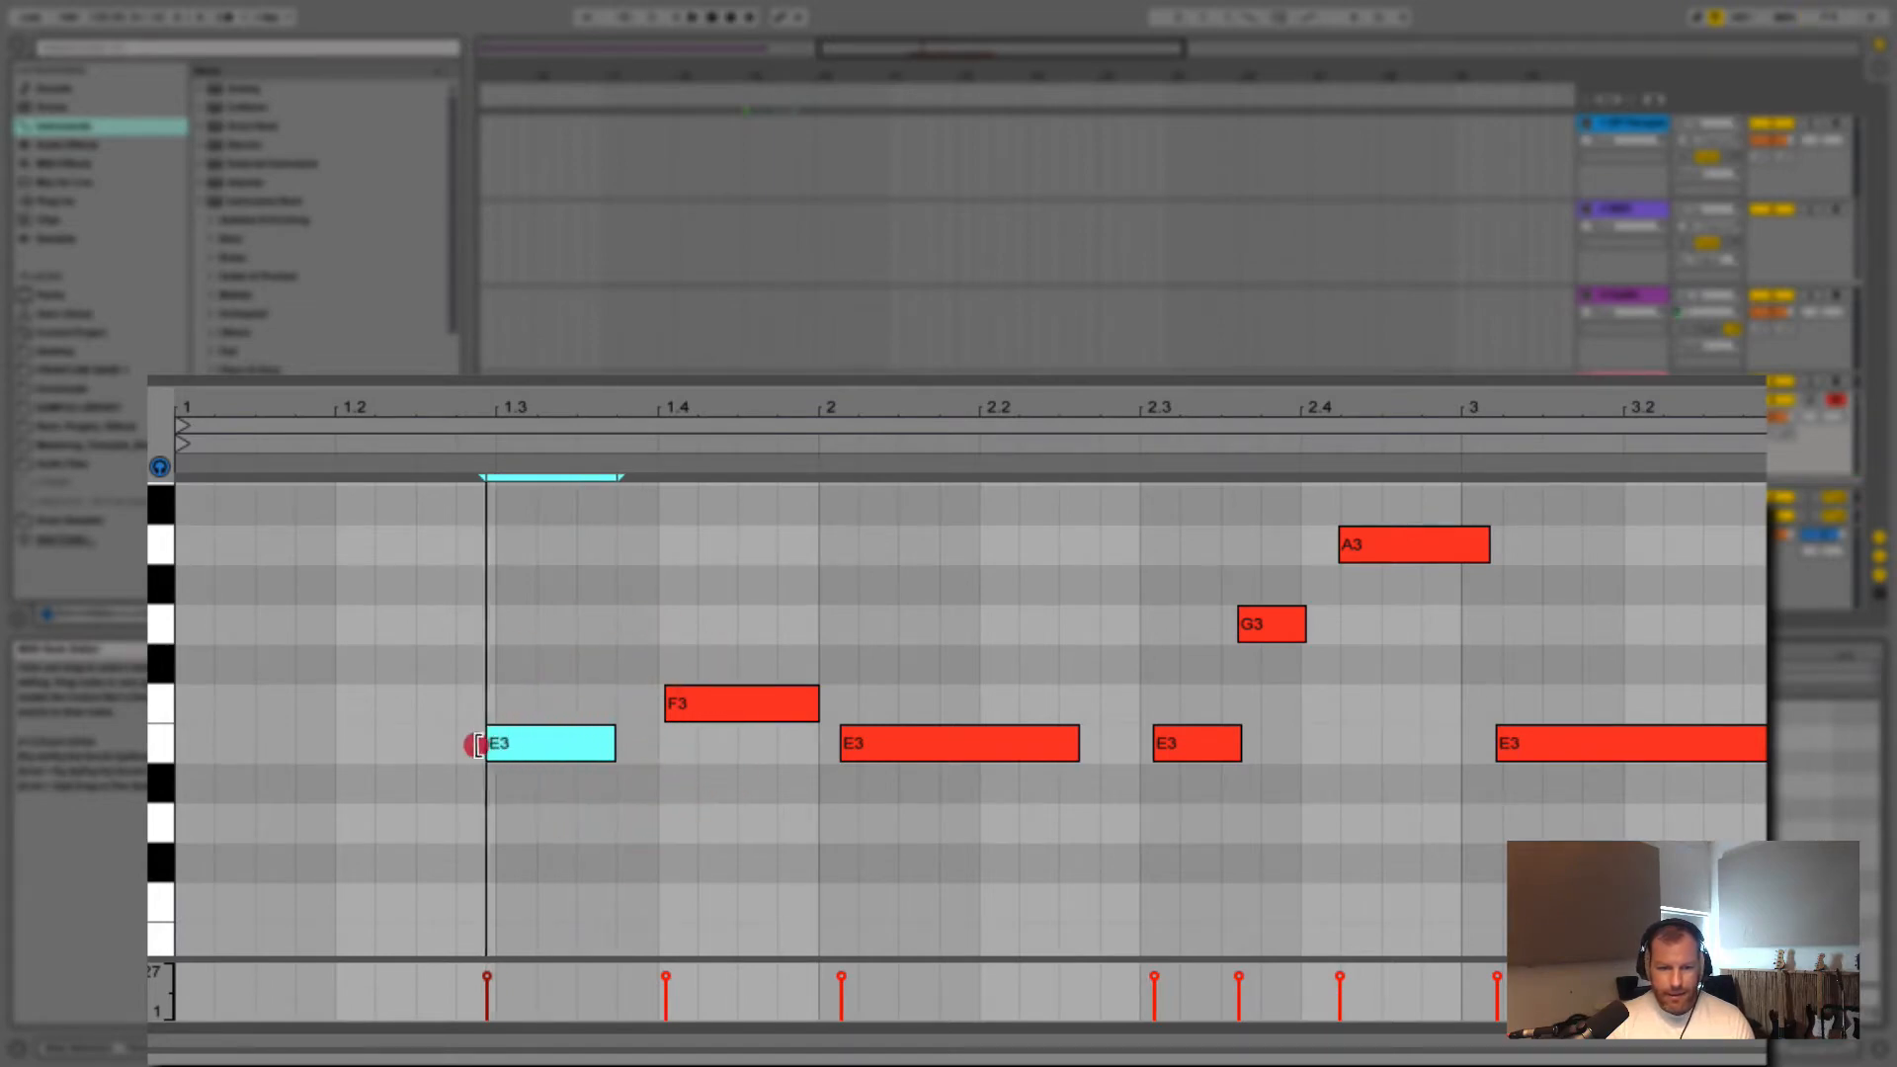
{"action": "mouse_move", "coordinate": [492, 741]}
{"action": "left_mouse_down"}
{"action": "mouse_move", "coordinate": [415, 743]}
{"action": "mouse_move", "coordinate": [495, 743]}
{"action": "left_mouse_up"}
{"action": "left_click_drag", "start_coordinate": [497, 979], "coordinate": [497, 999]}
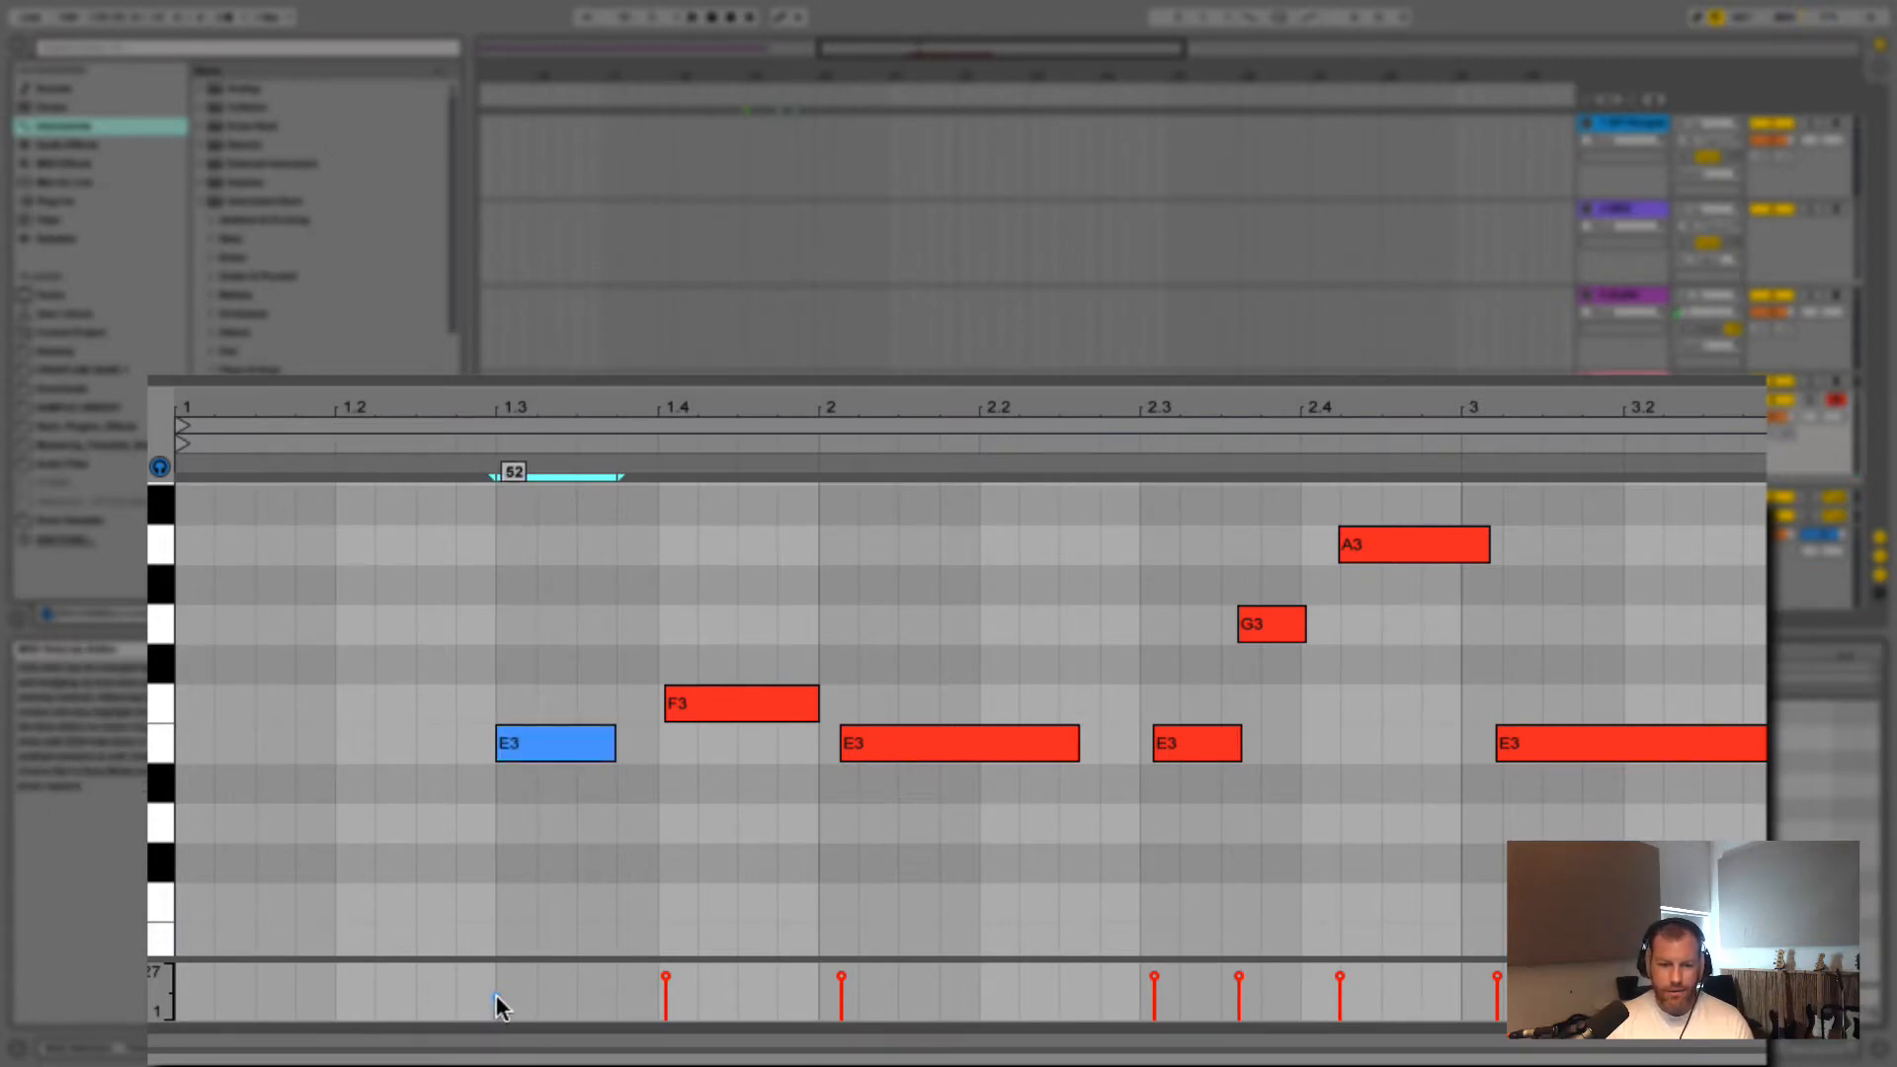
{"action": "left_click_drag", "start_coordinate": [496, 994], "coordinate": [497, 985]}
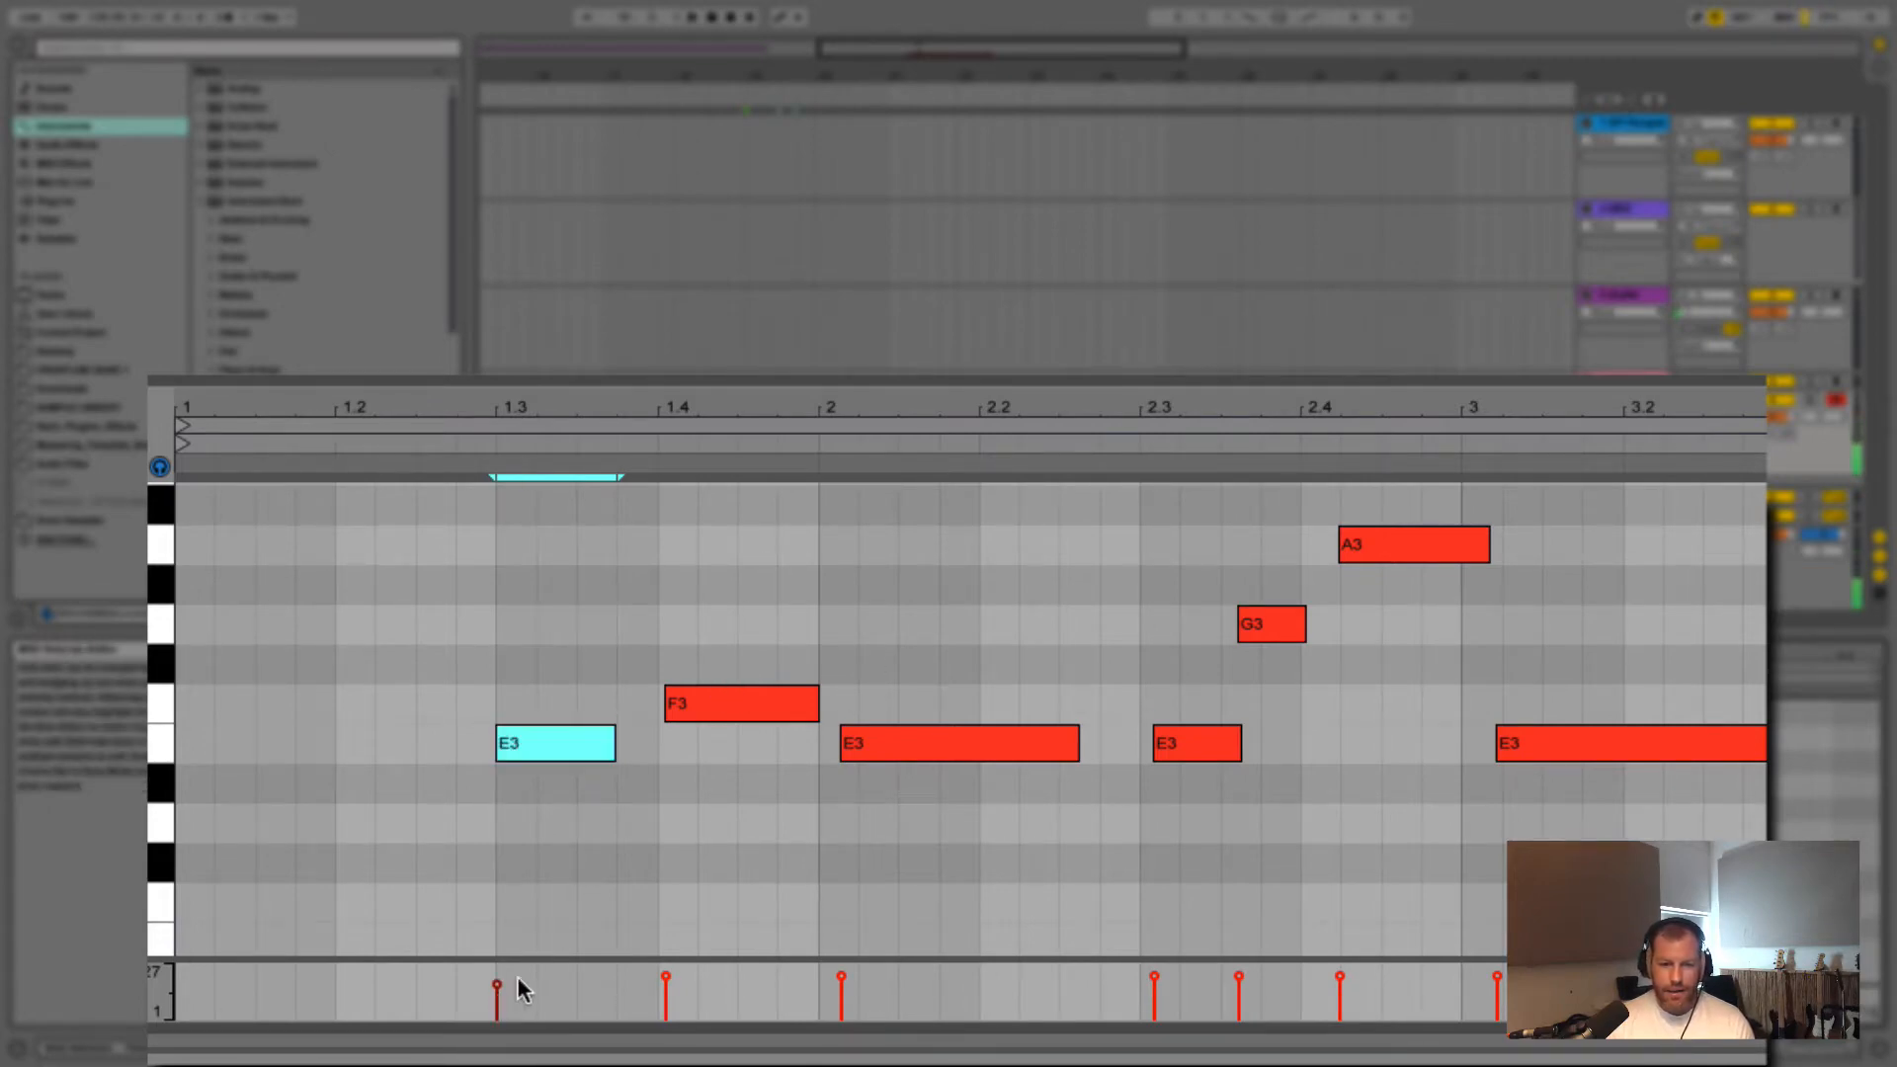
Play the E Piano clip from beat 1.3 and stop playback after a few notes
{"action": "left_click", "coordinate": [553, 799]}
{"action": "left_click", "coordinate": [498, 791]}
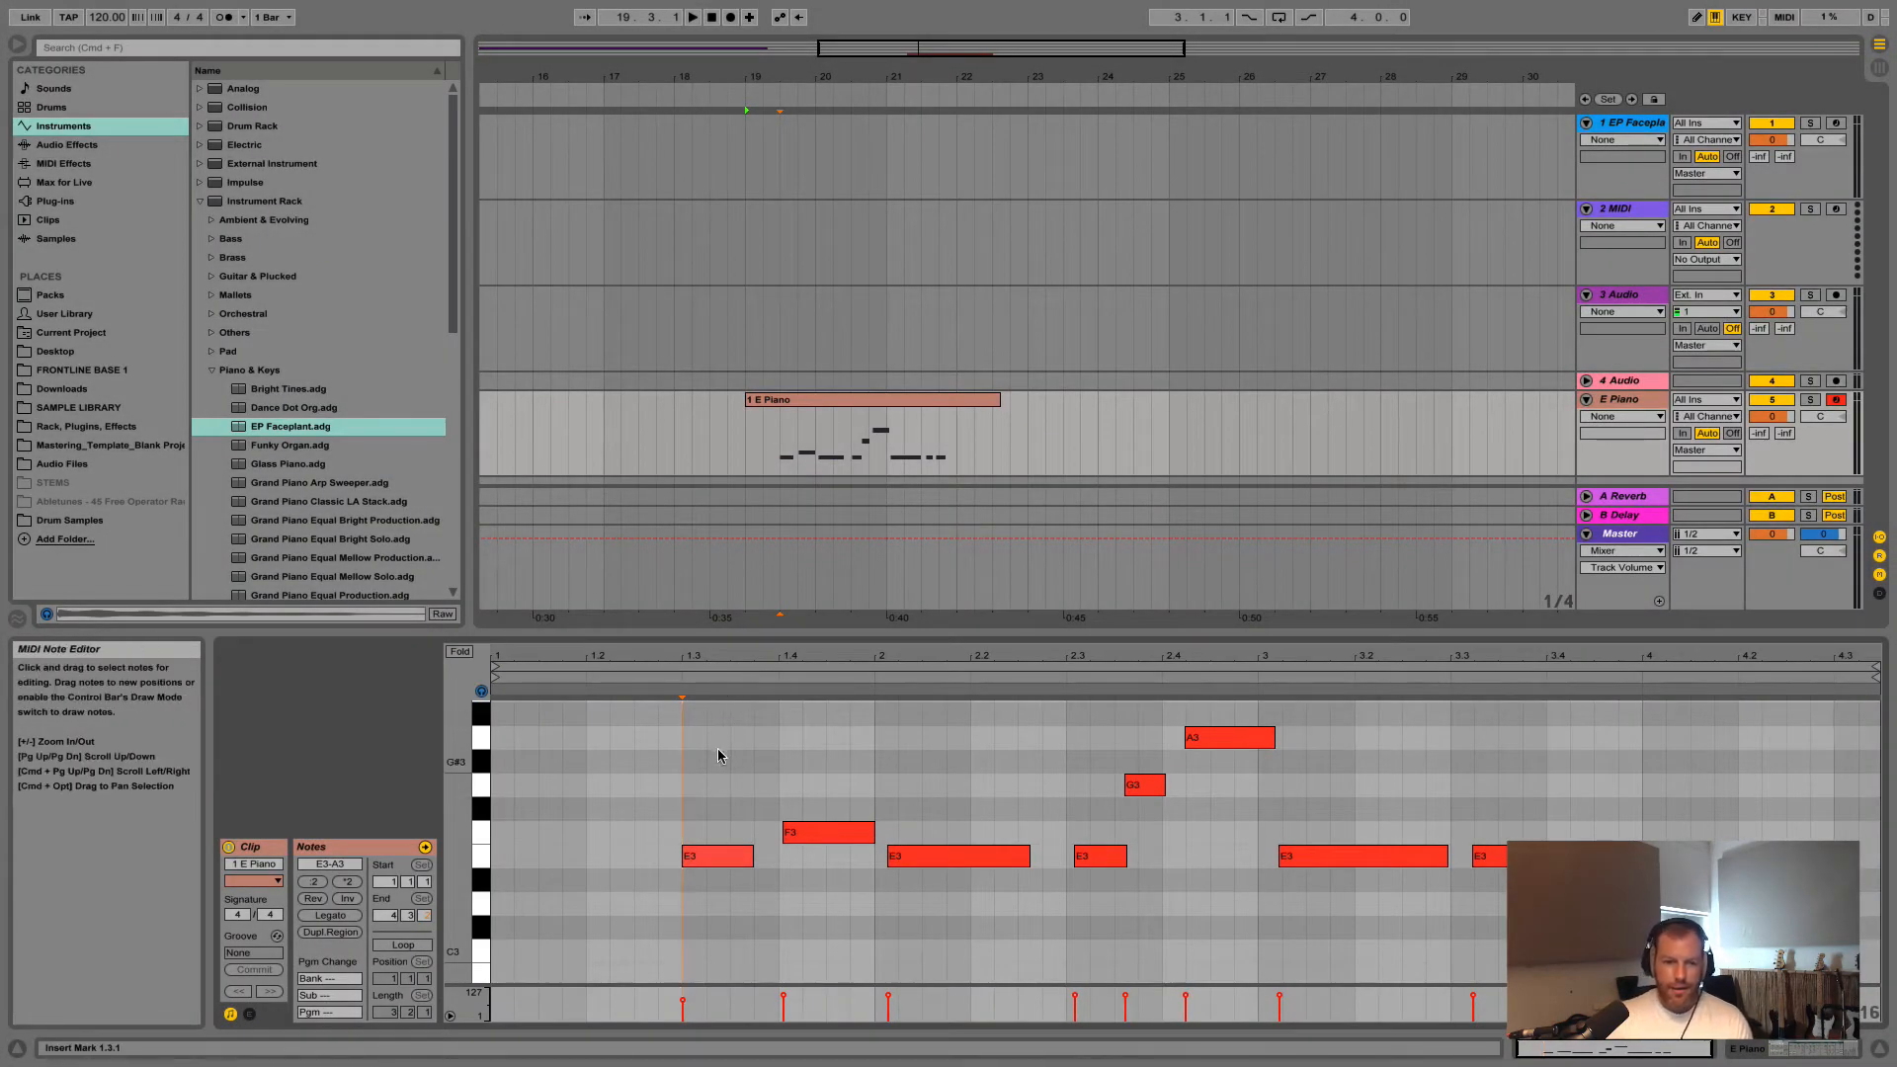
{"action": "key", "text": "space"}
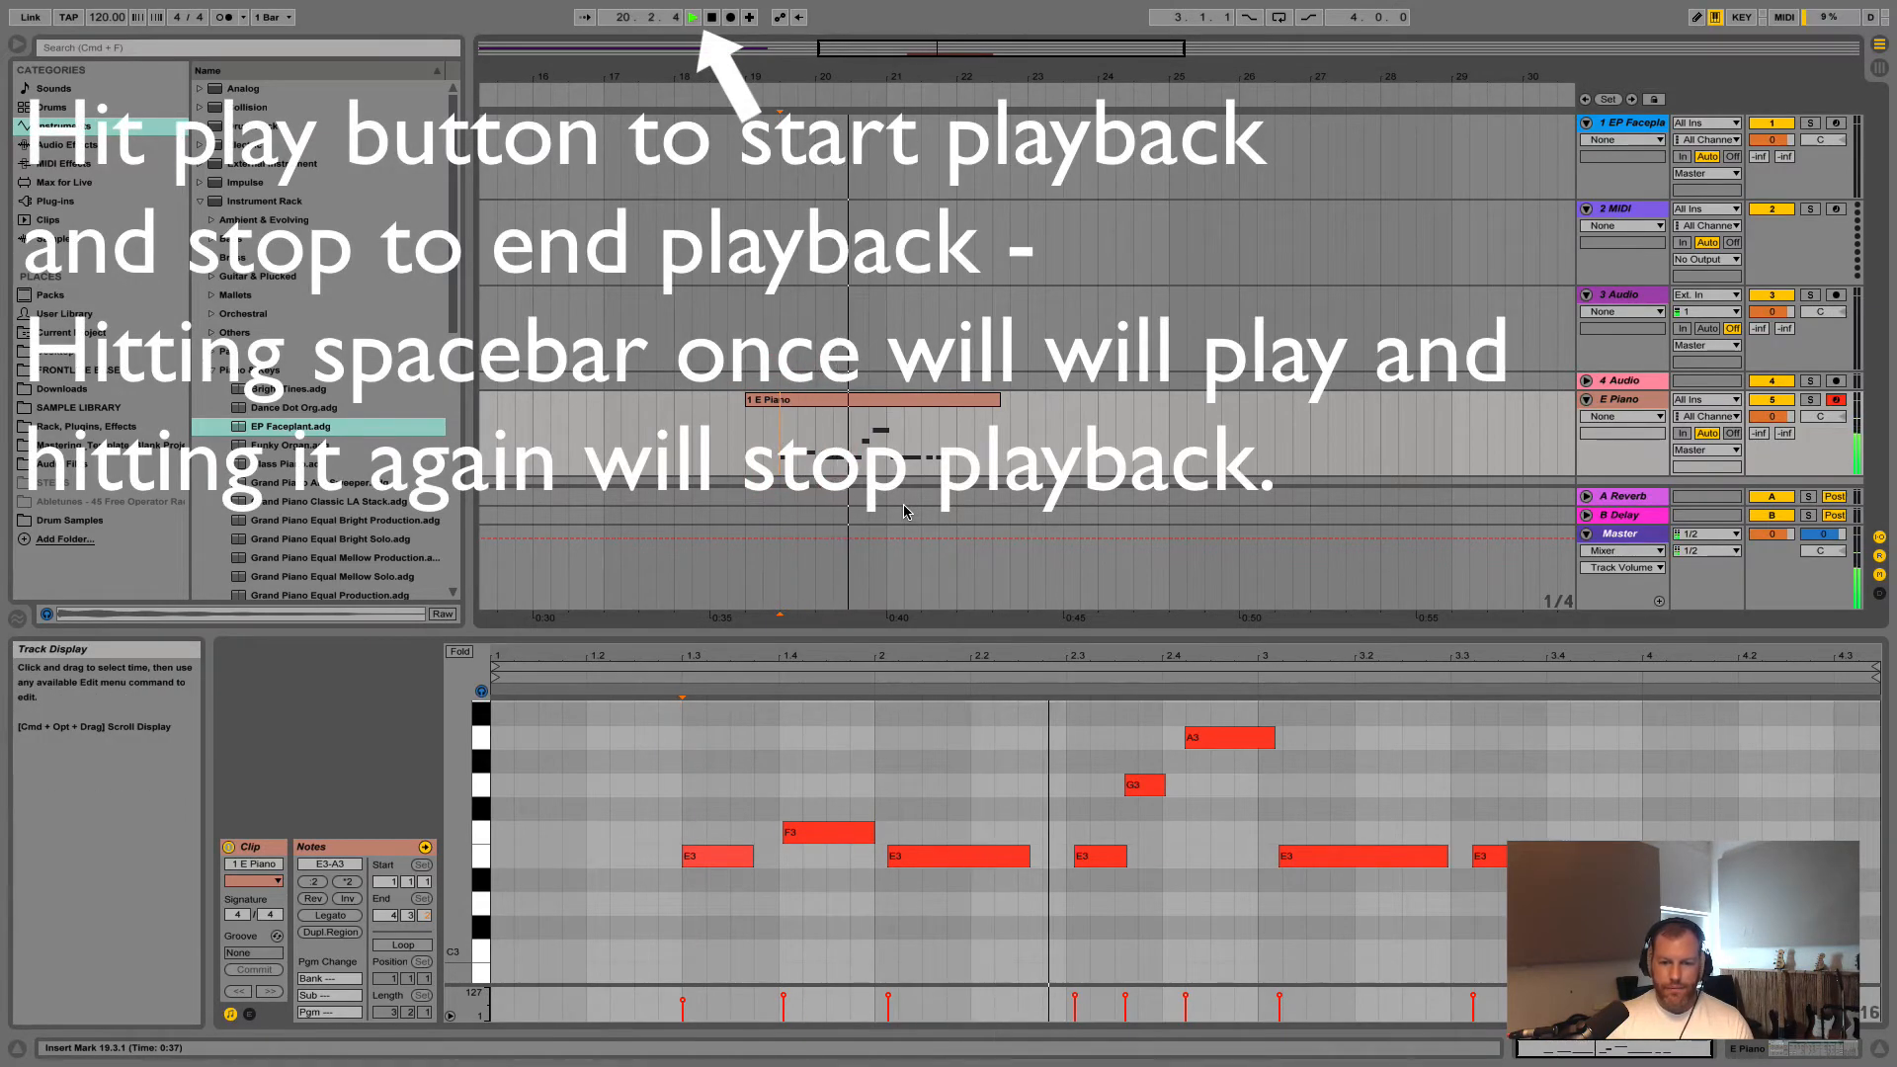
{"action": "key", "text": "space"}
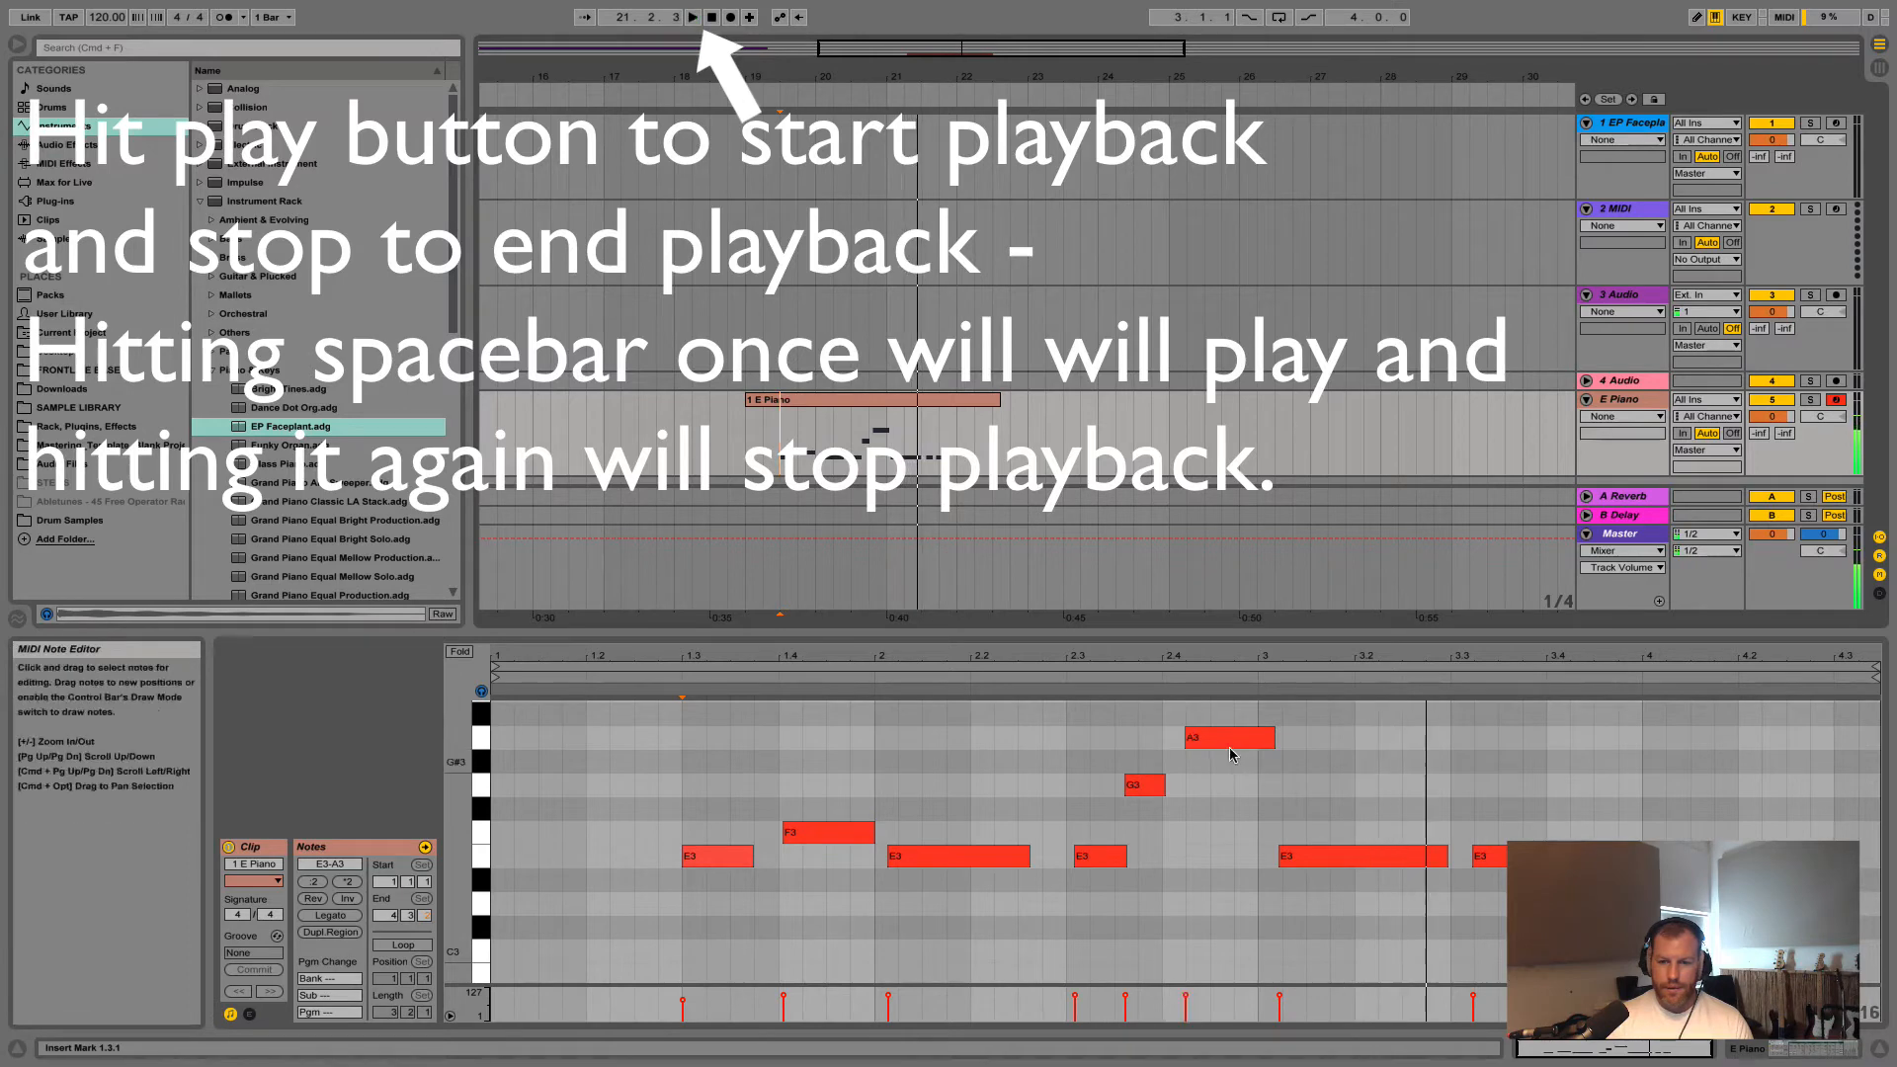
Raise the clip's A3 note to B3 and play the clip back from 19.3.1
{"action": "left_click_drag", "start_coordinate": [1216, 745], "coordinate": [1211, 690]}
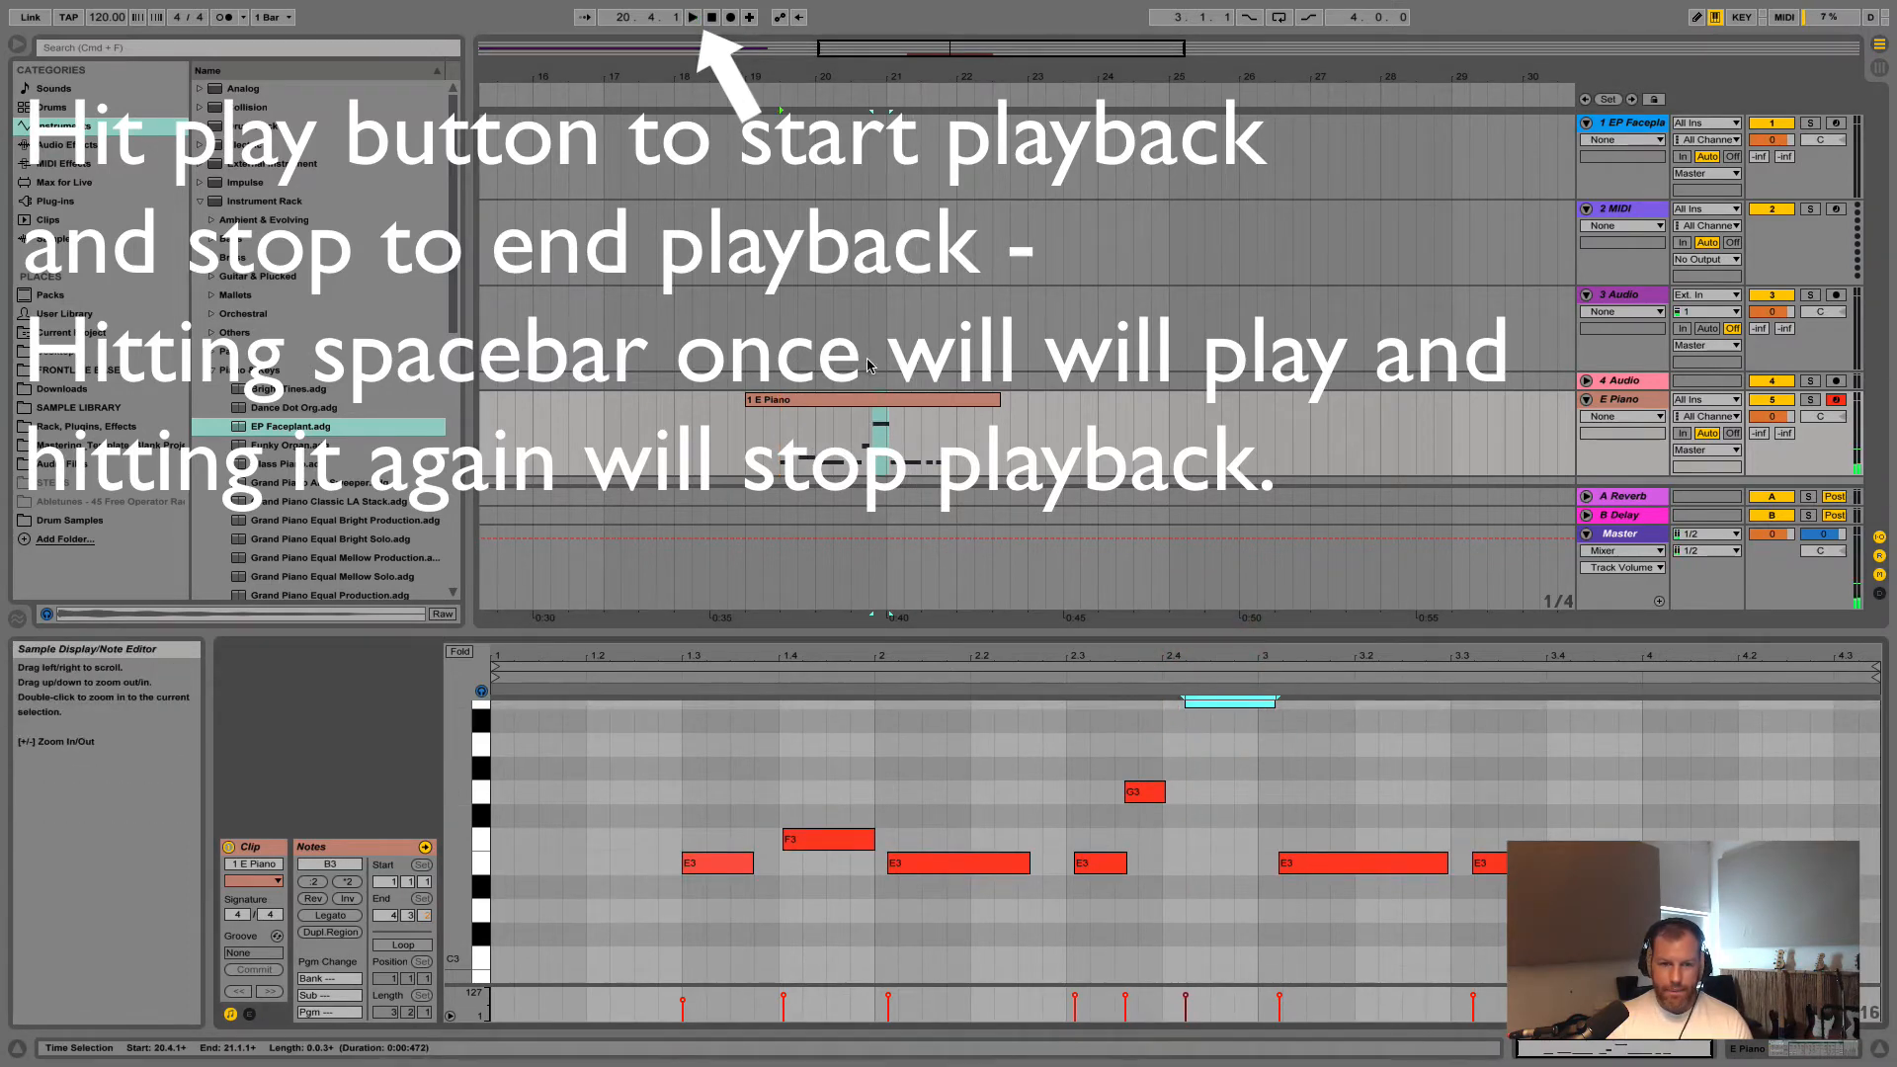
{"action": "left_click", "coordinate": [784, 444]}
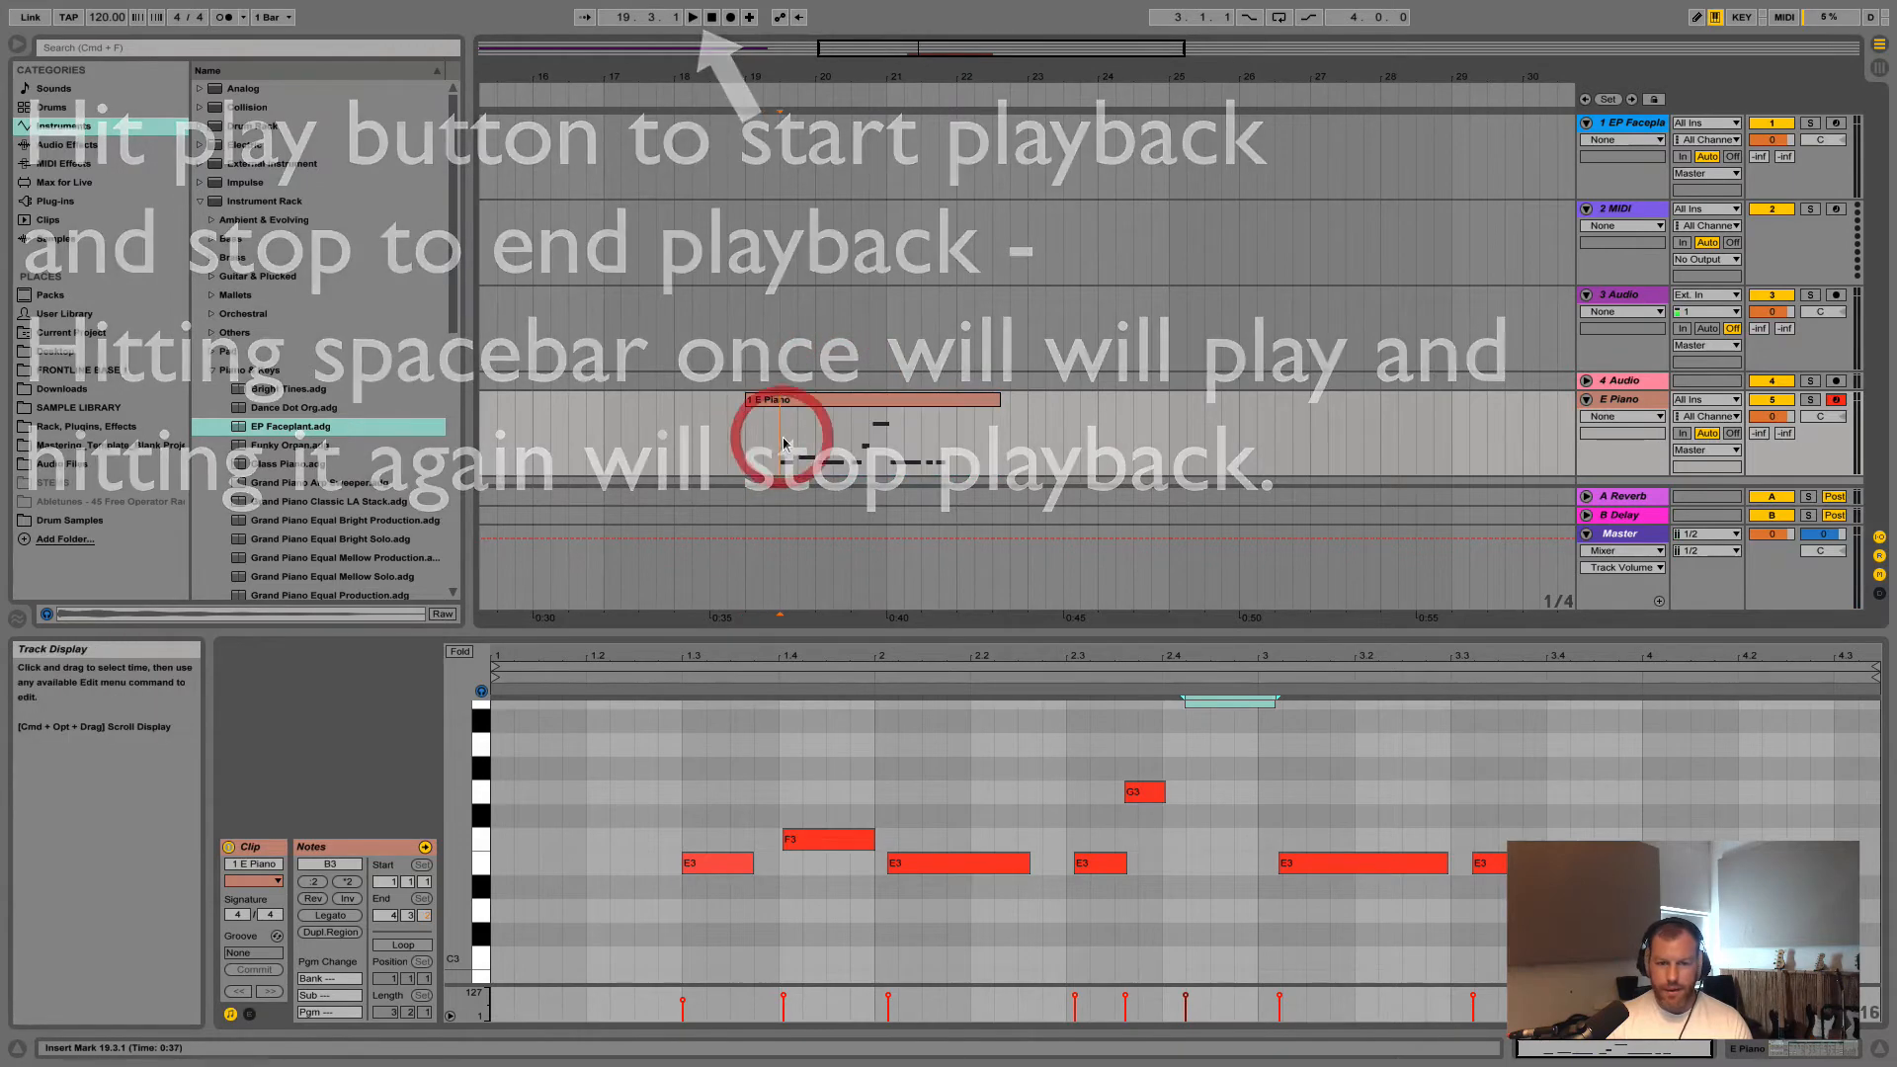
{"action": "key", "text": "space"}
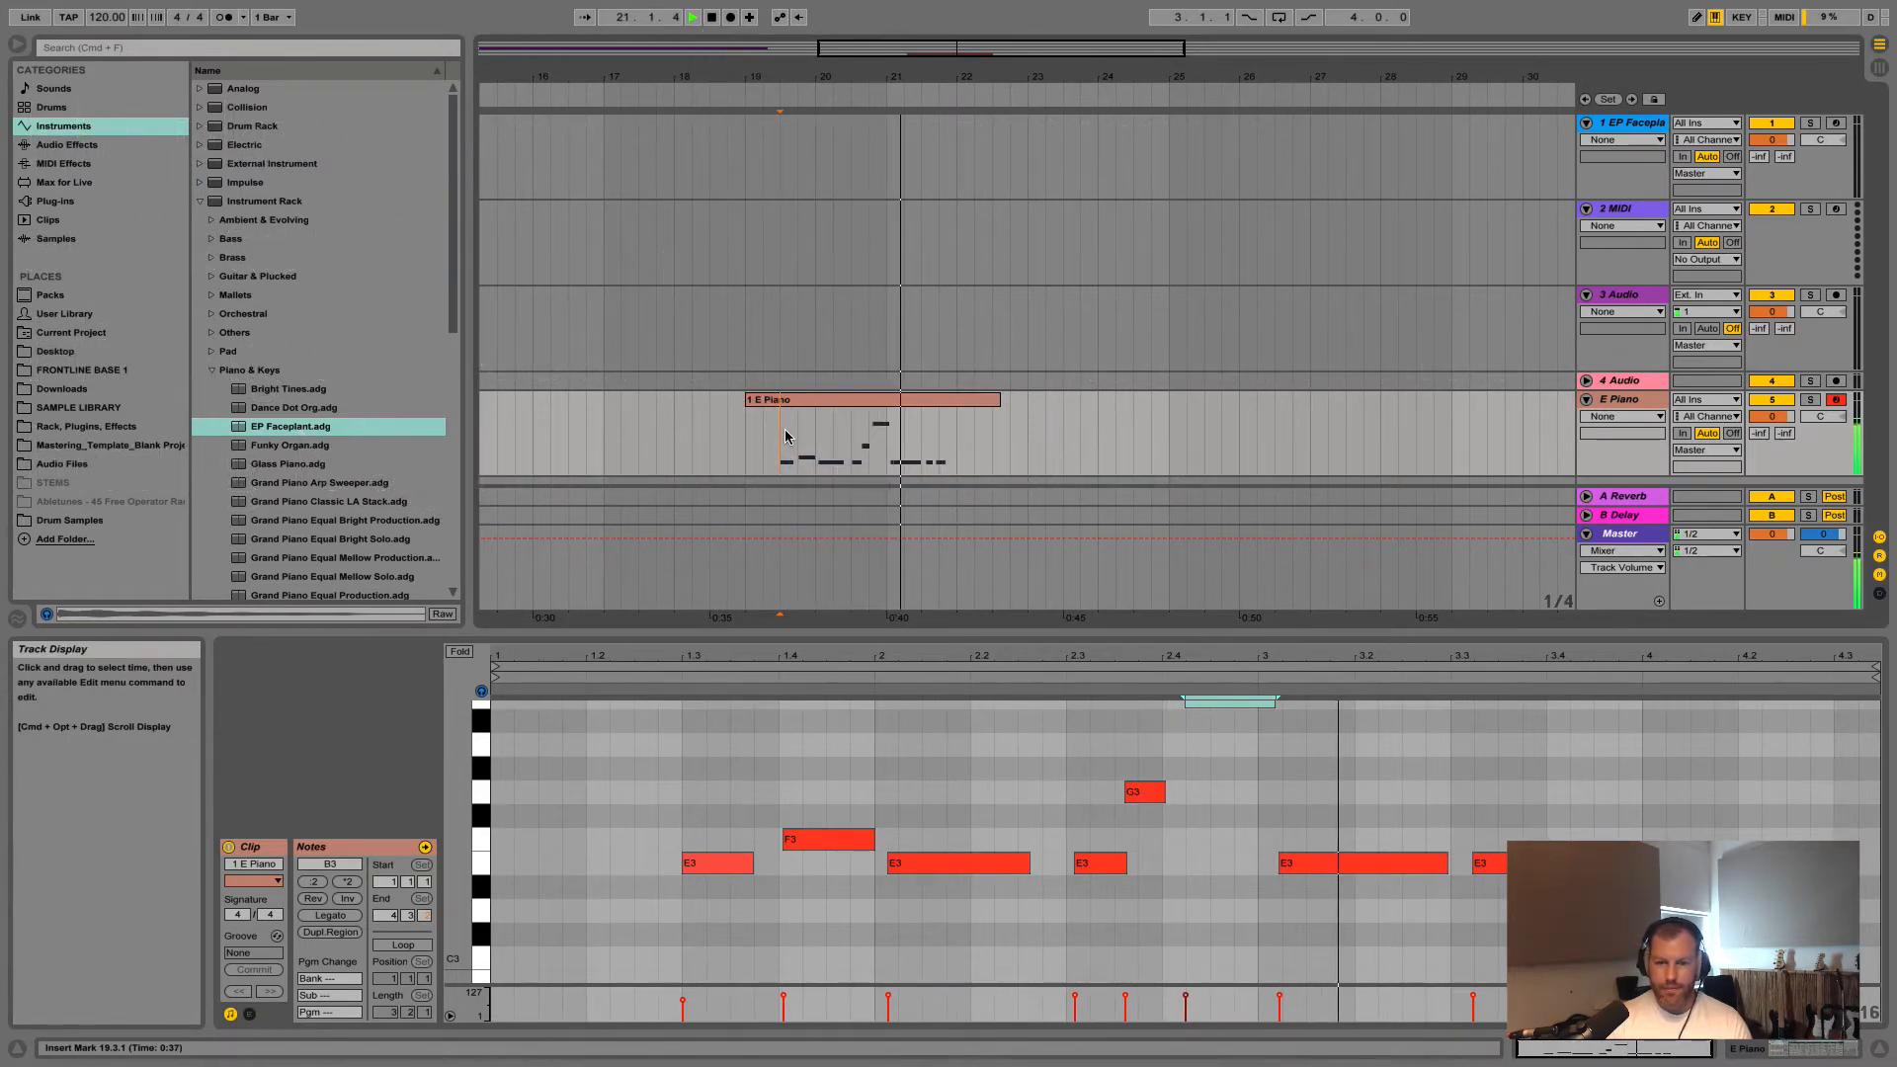
{"action": "left_click", "coordinate": [694, 17]}
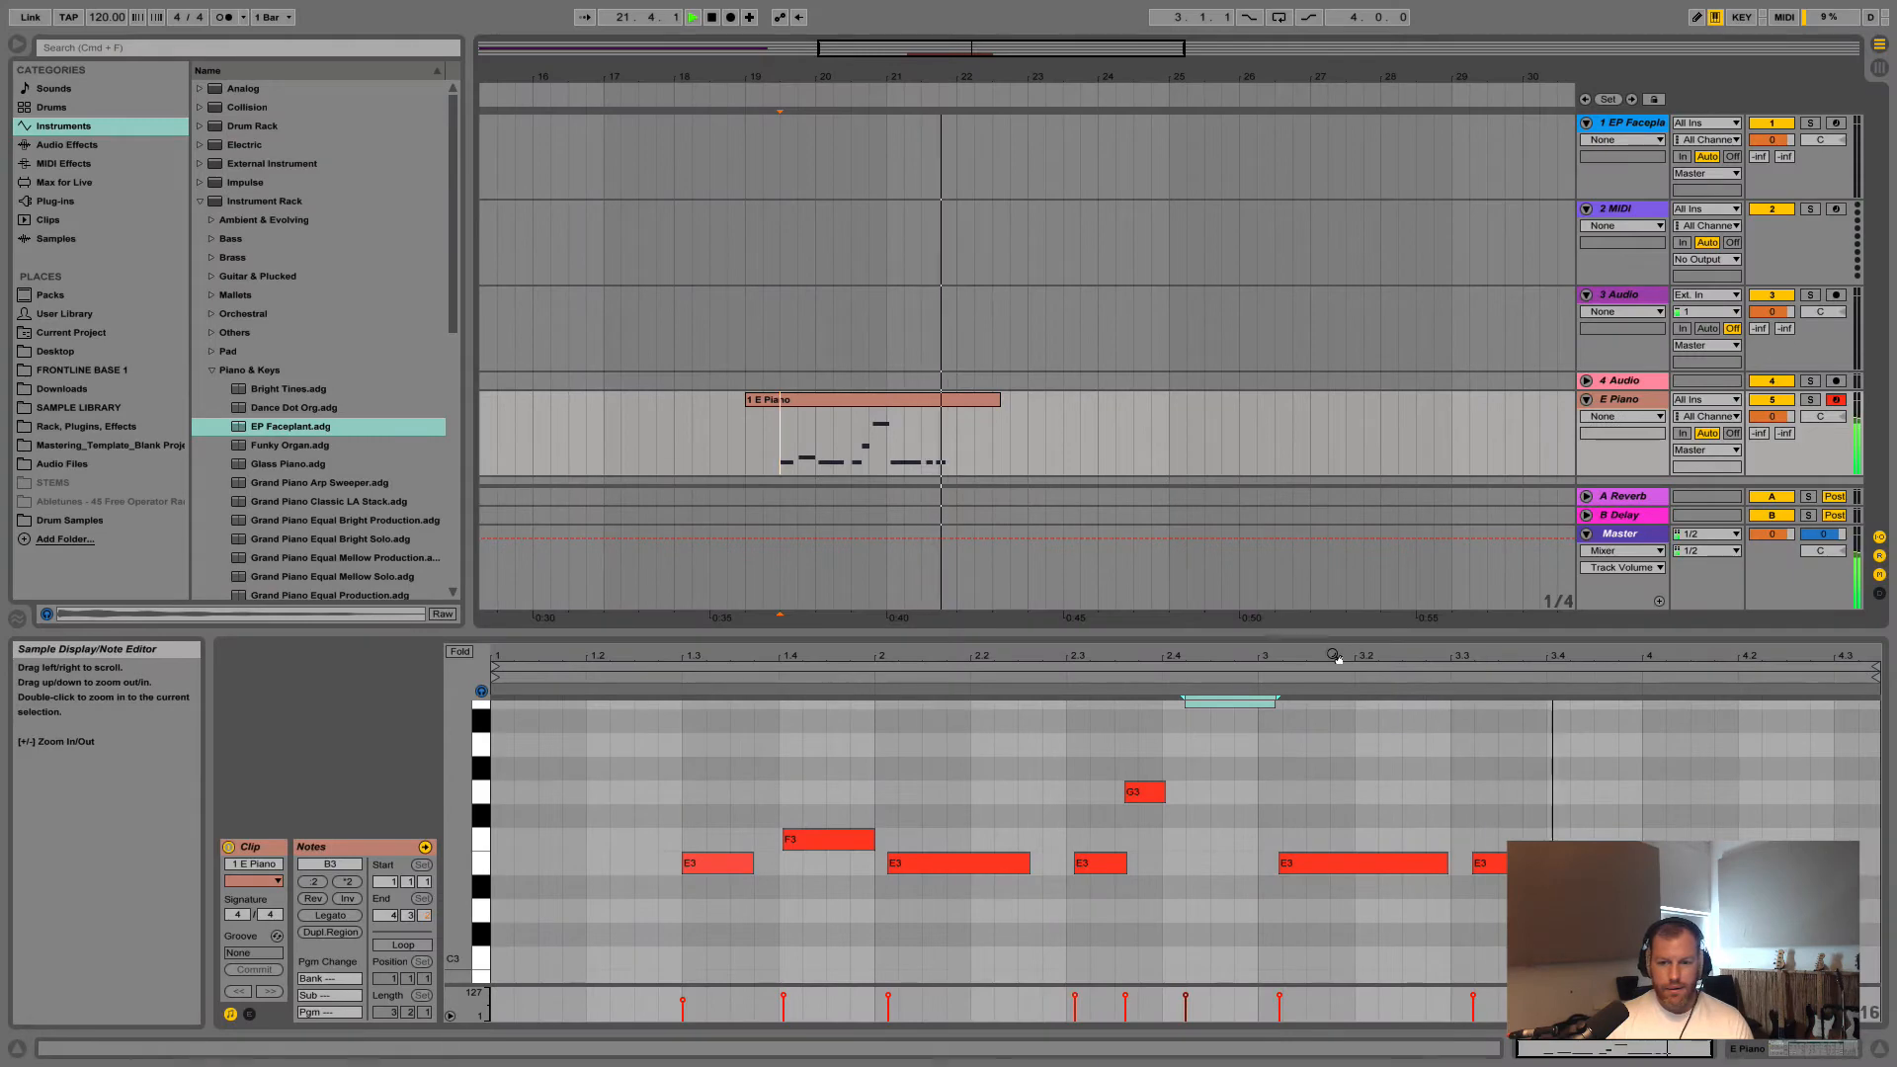
{"action": "key", "text": "space"}
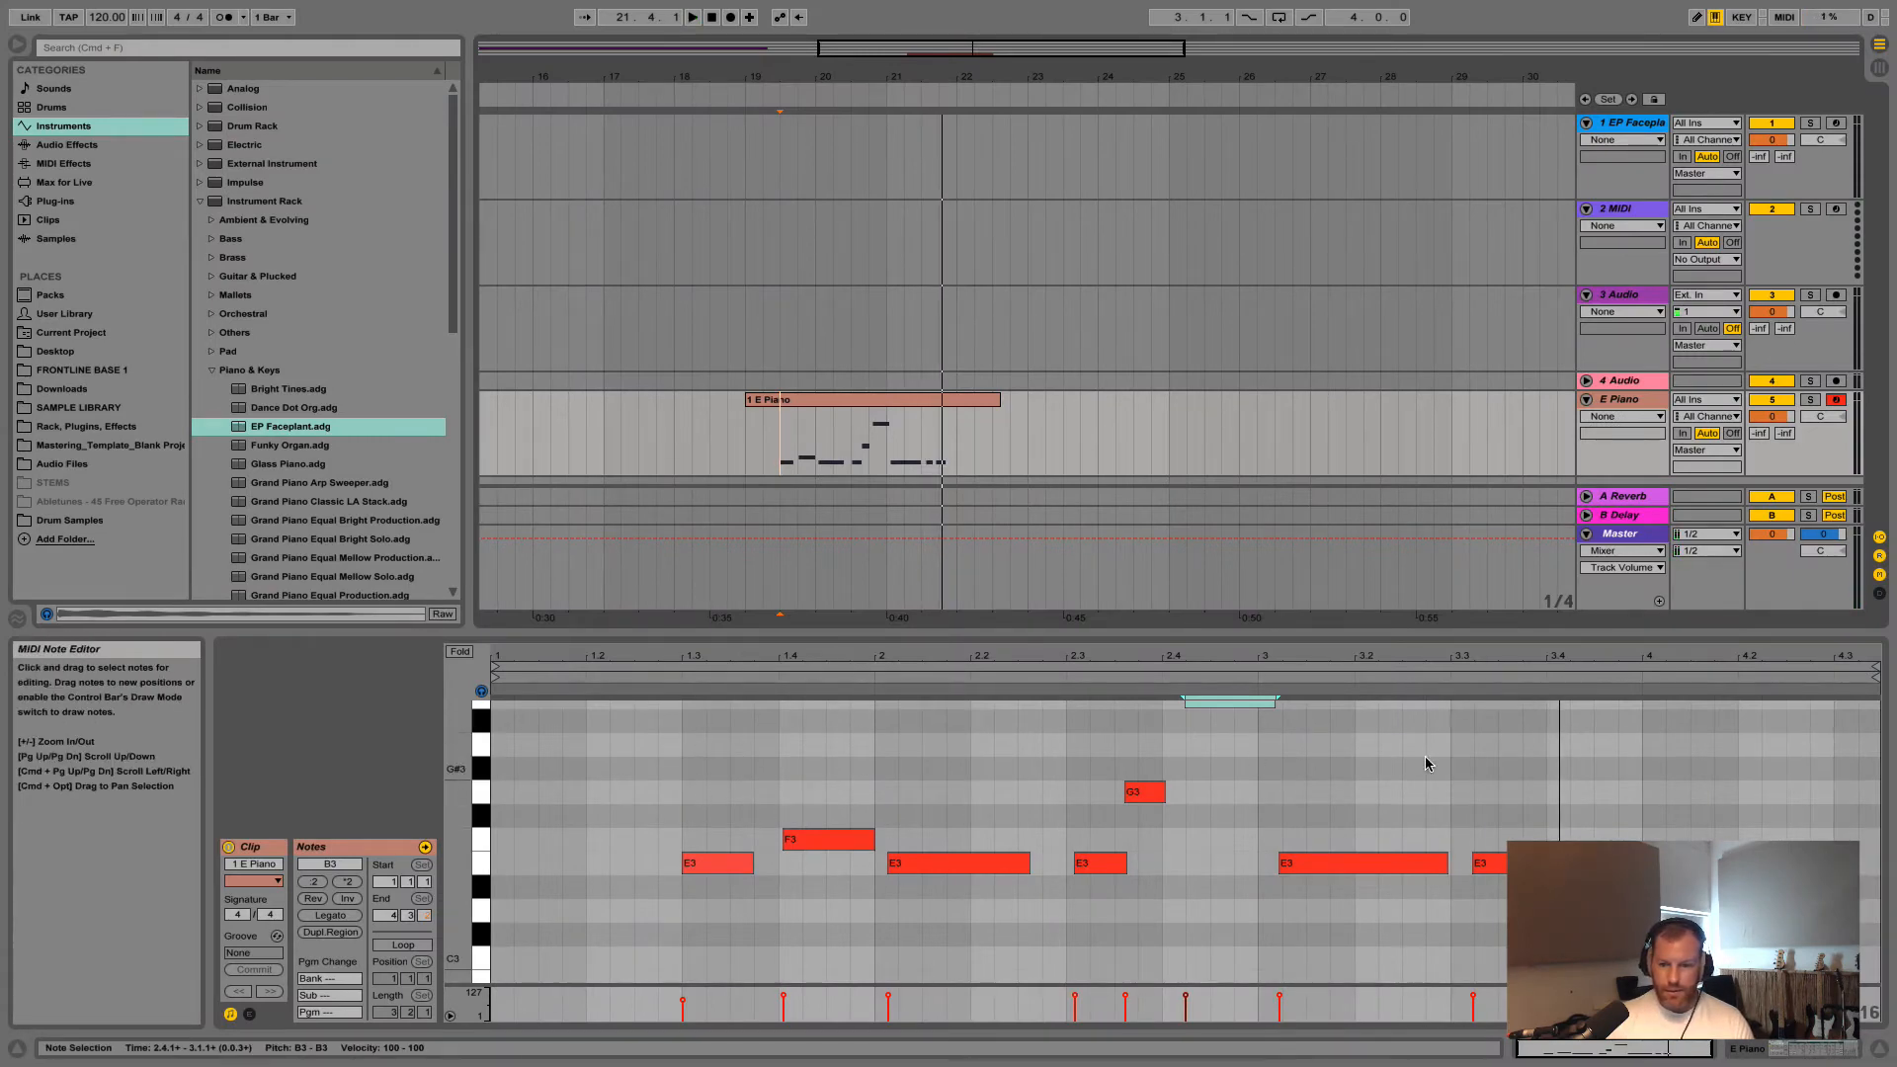
Audition the clip's first E3 note in the MIDI note editor
{"action": "left_click", "coordinate": [715, 866]}
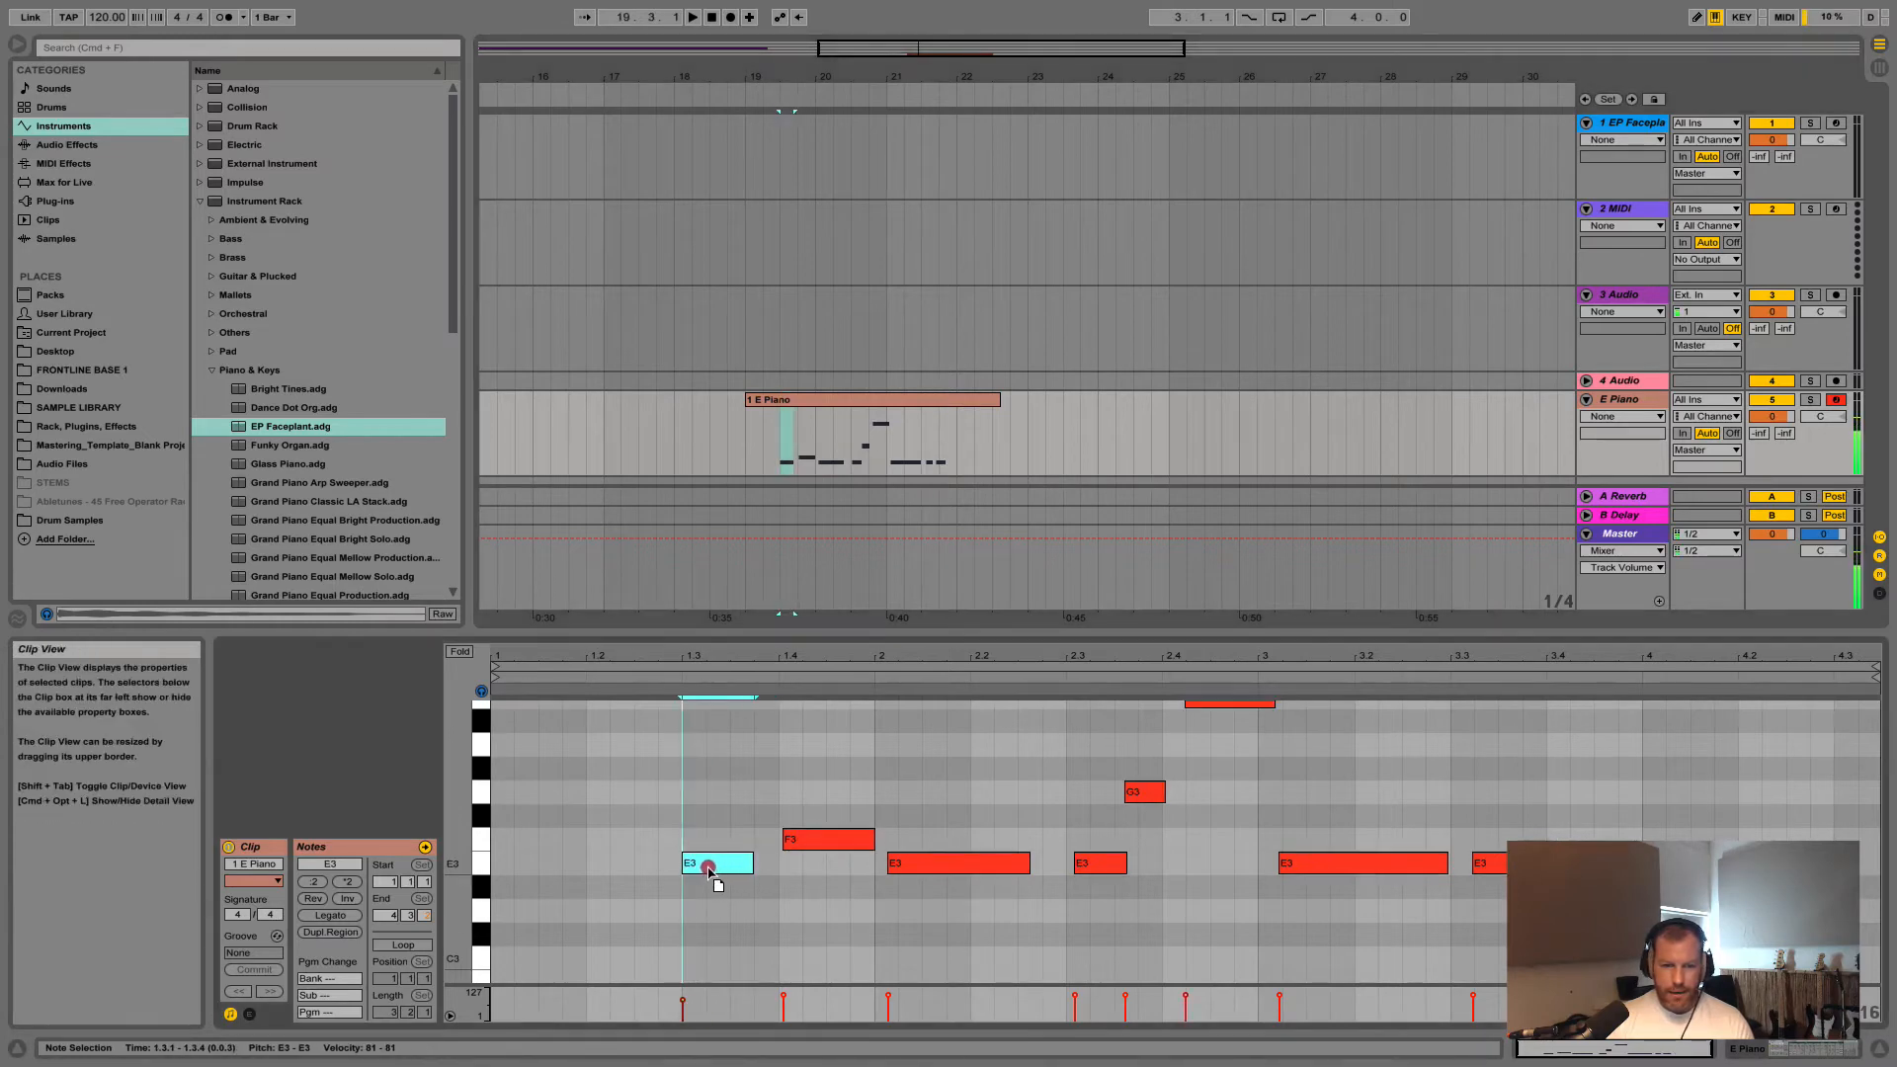
{"action": "mouse_move", "coordinate": [716, 867]}
{"action": "left_mouse_down"}
{"action": "mouse_move", "coordinate": [772, 869]}
{"action": "mouse_move", "coordinate": [702, 869]}
{"action": "left_mouse_up"}
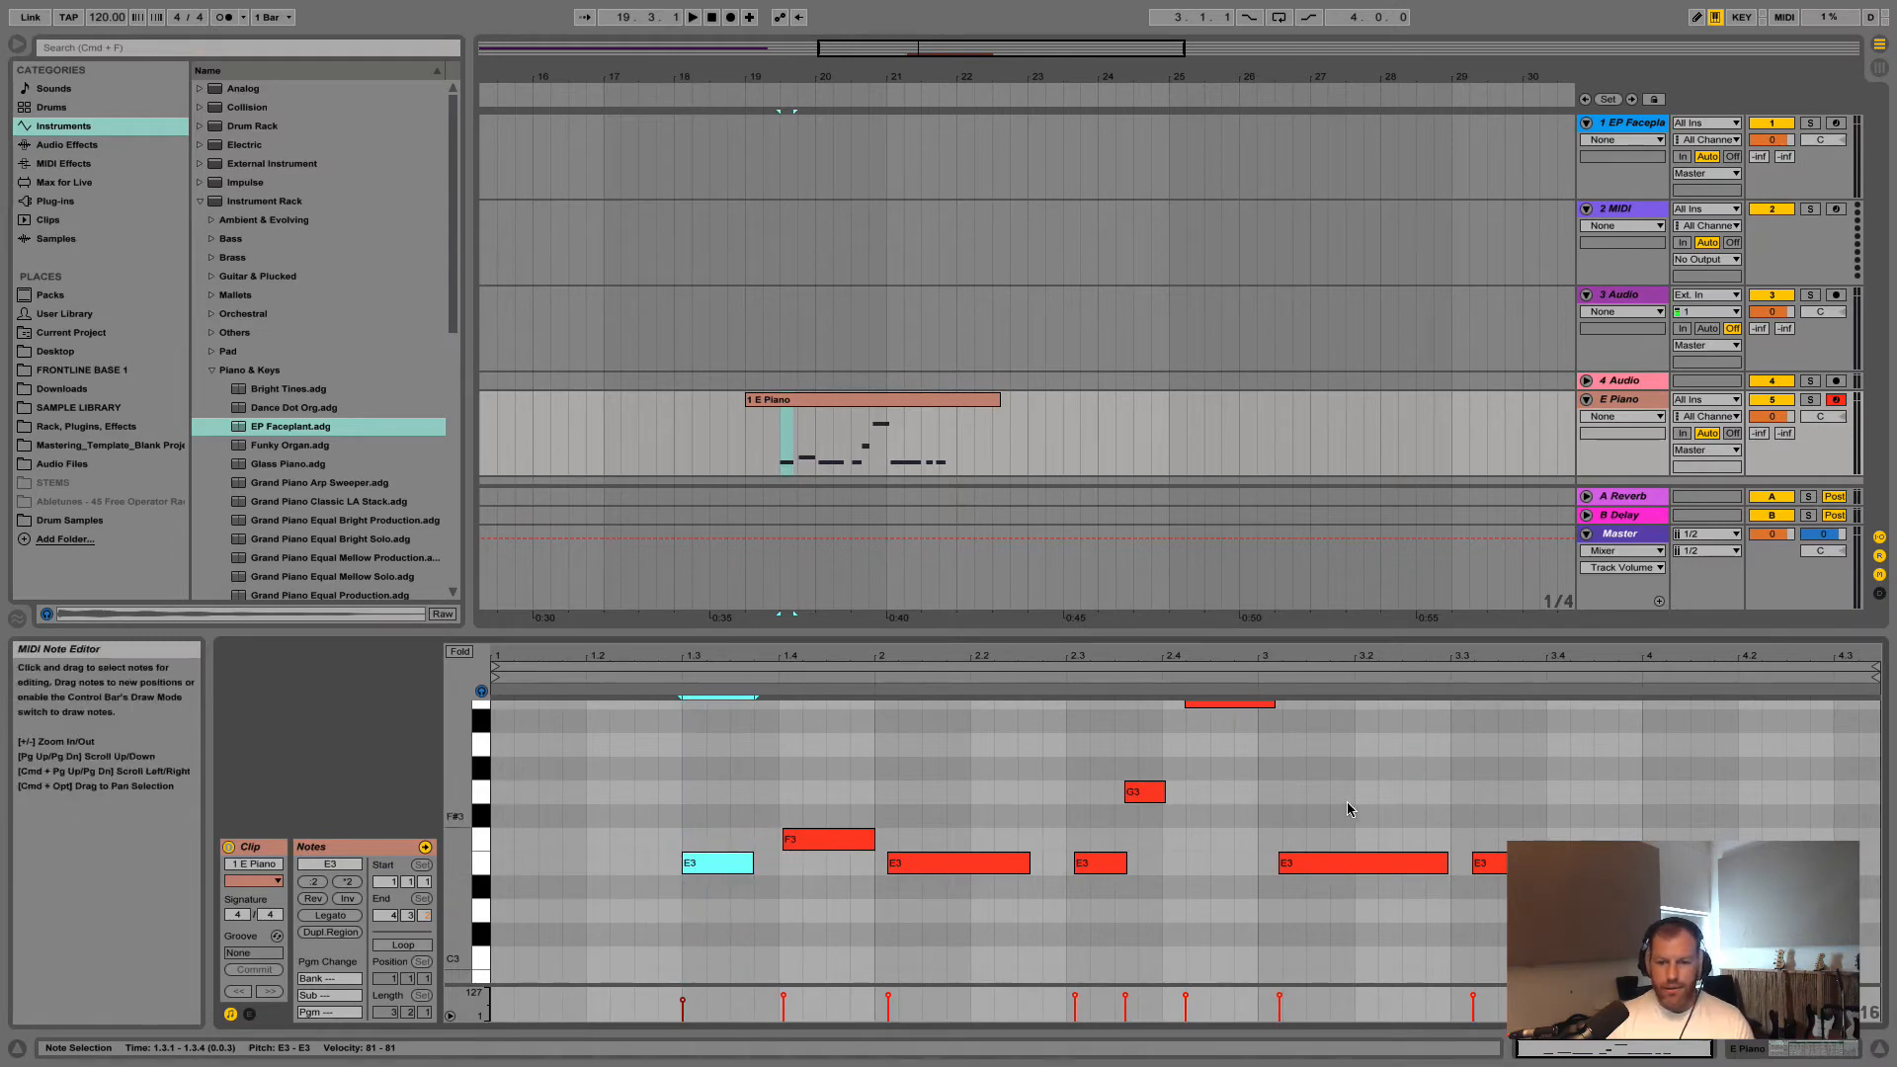
{"action": "scroll", "coordinate": [1350, 808], "scroll_direction": "up", "scroll_amount": 2}
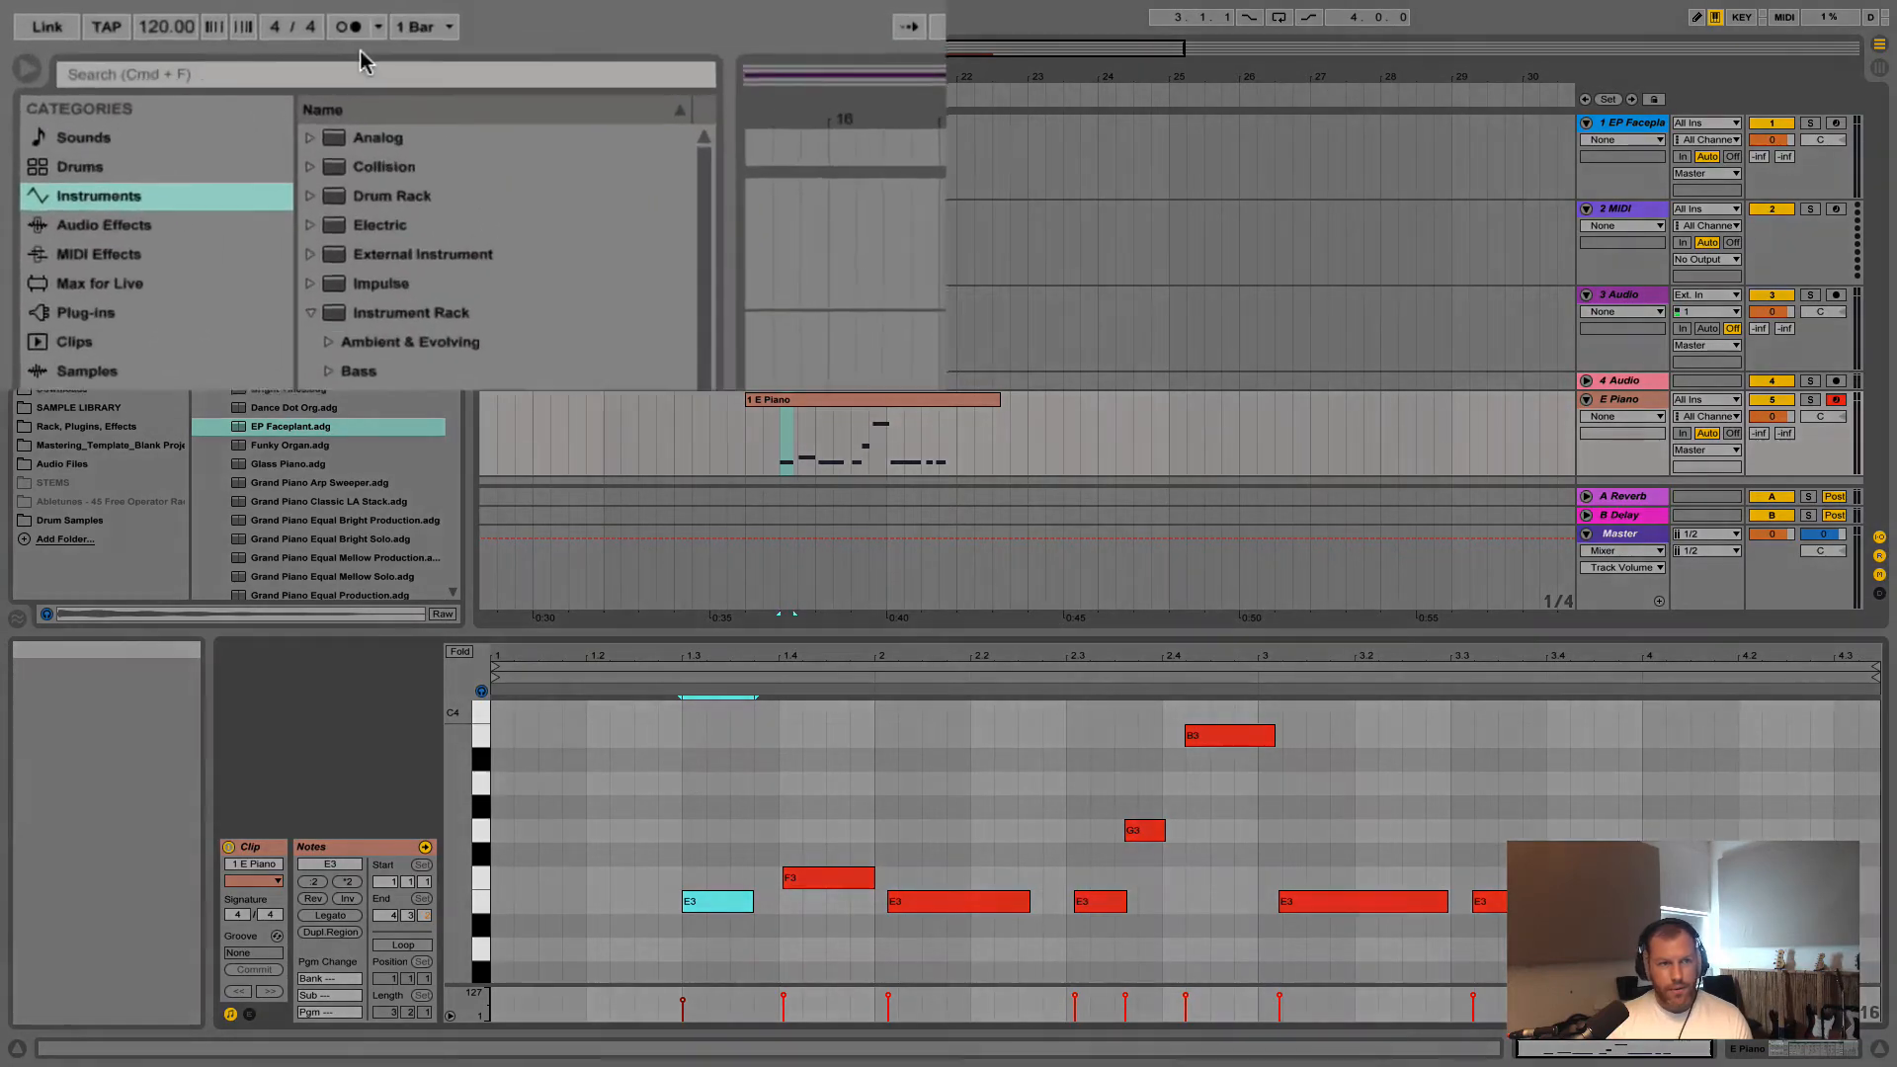
Turn on the metronome and set the song tempo to 100 BPM, raising it further to 107 BPM
{"action": "left_click", "coordinate": [392, 33]}
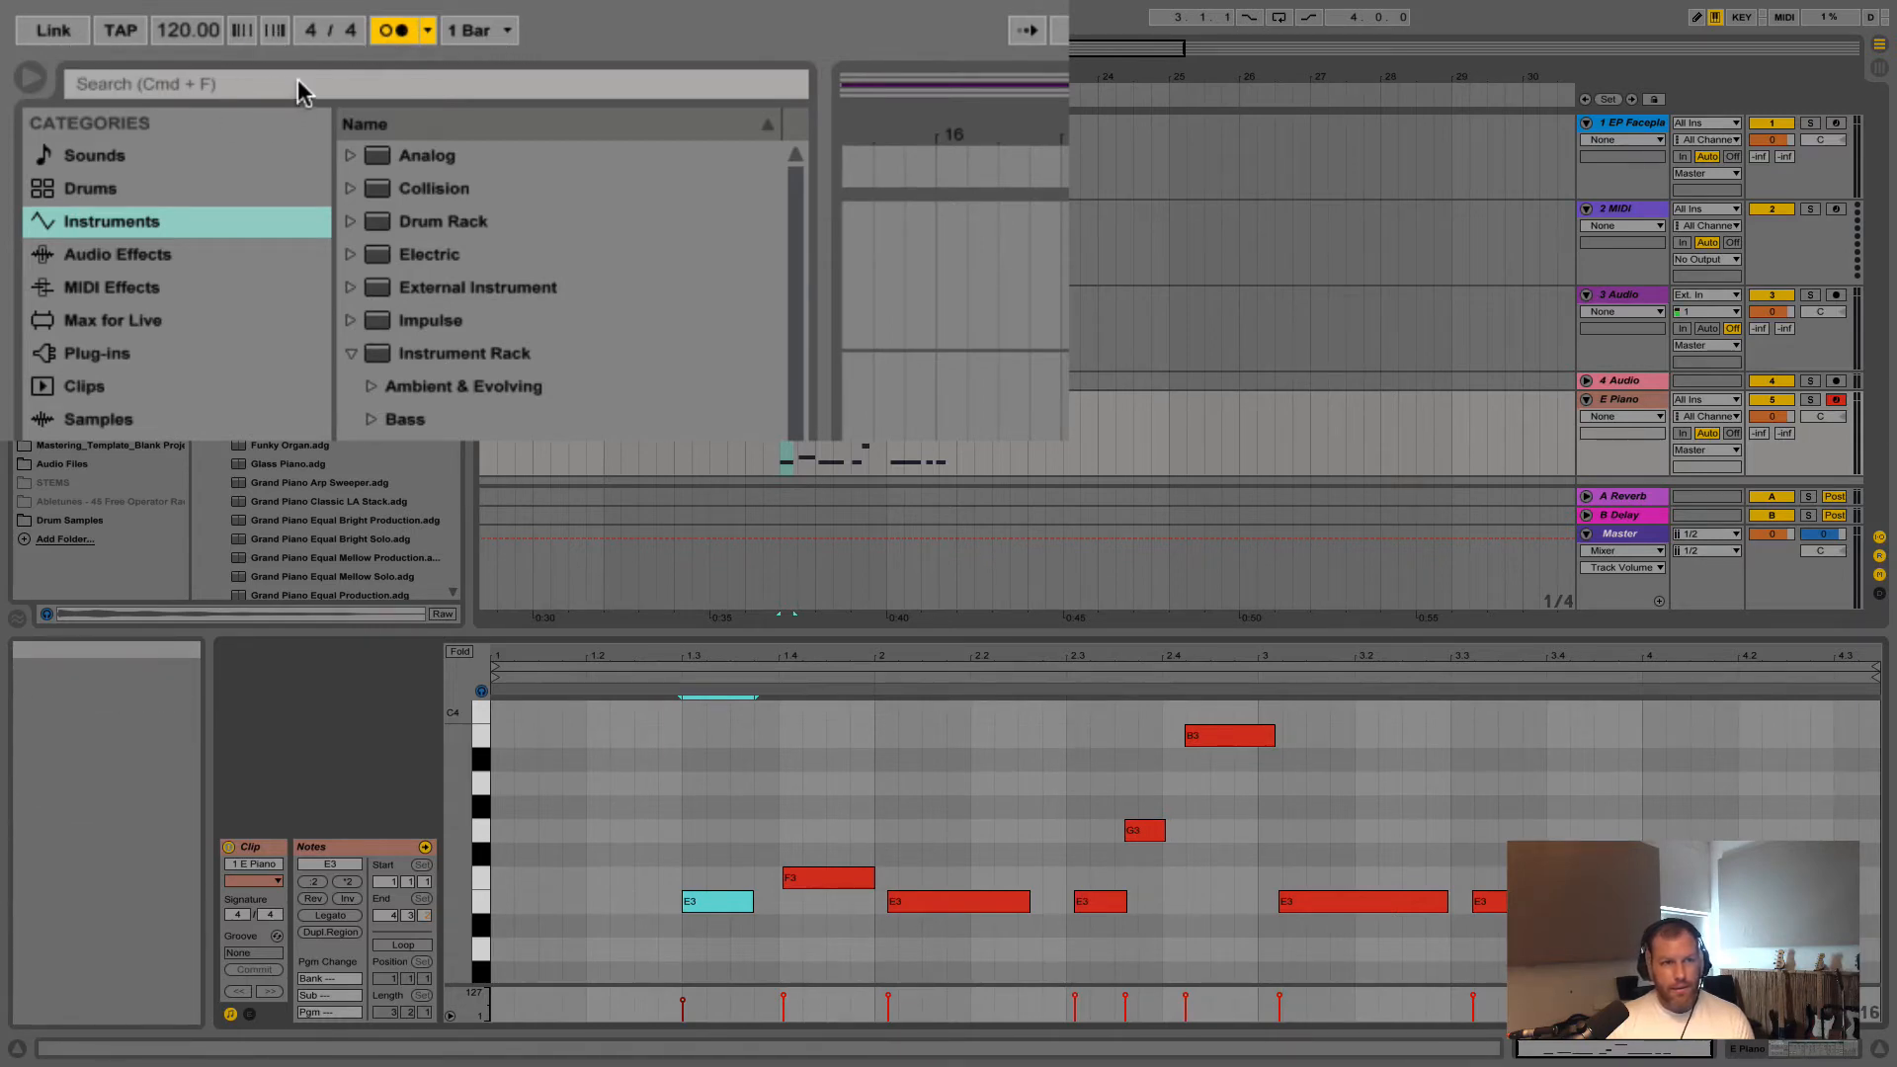
{"action": "left_click", "coordinate": [185, 41]}
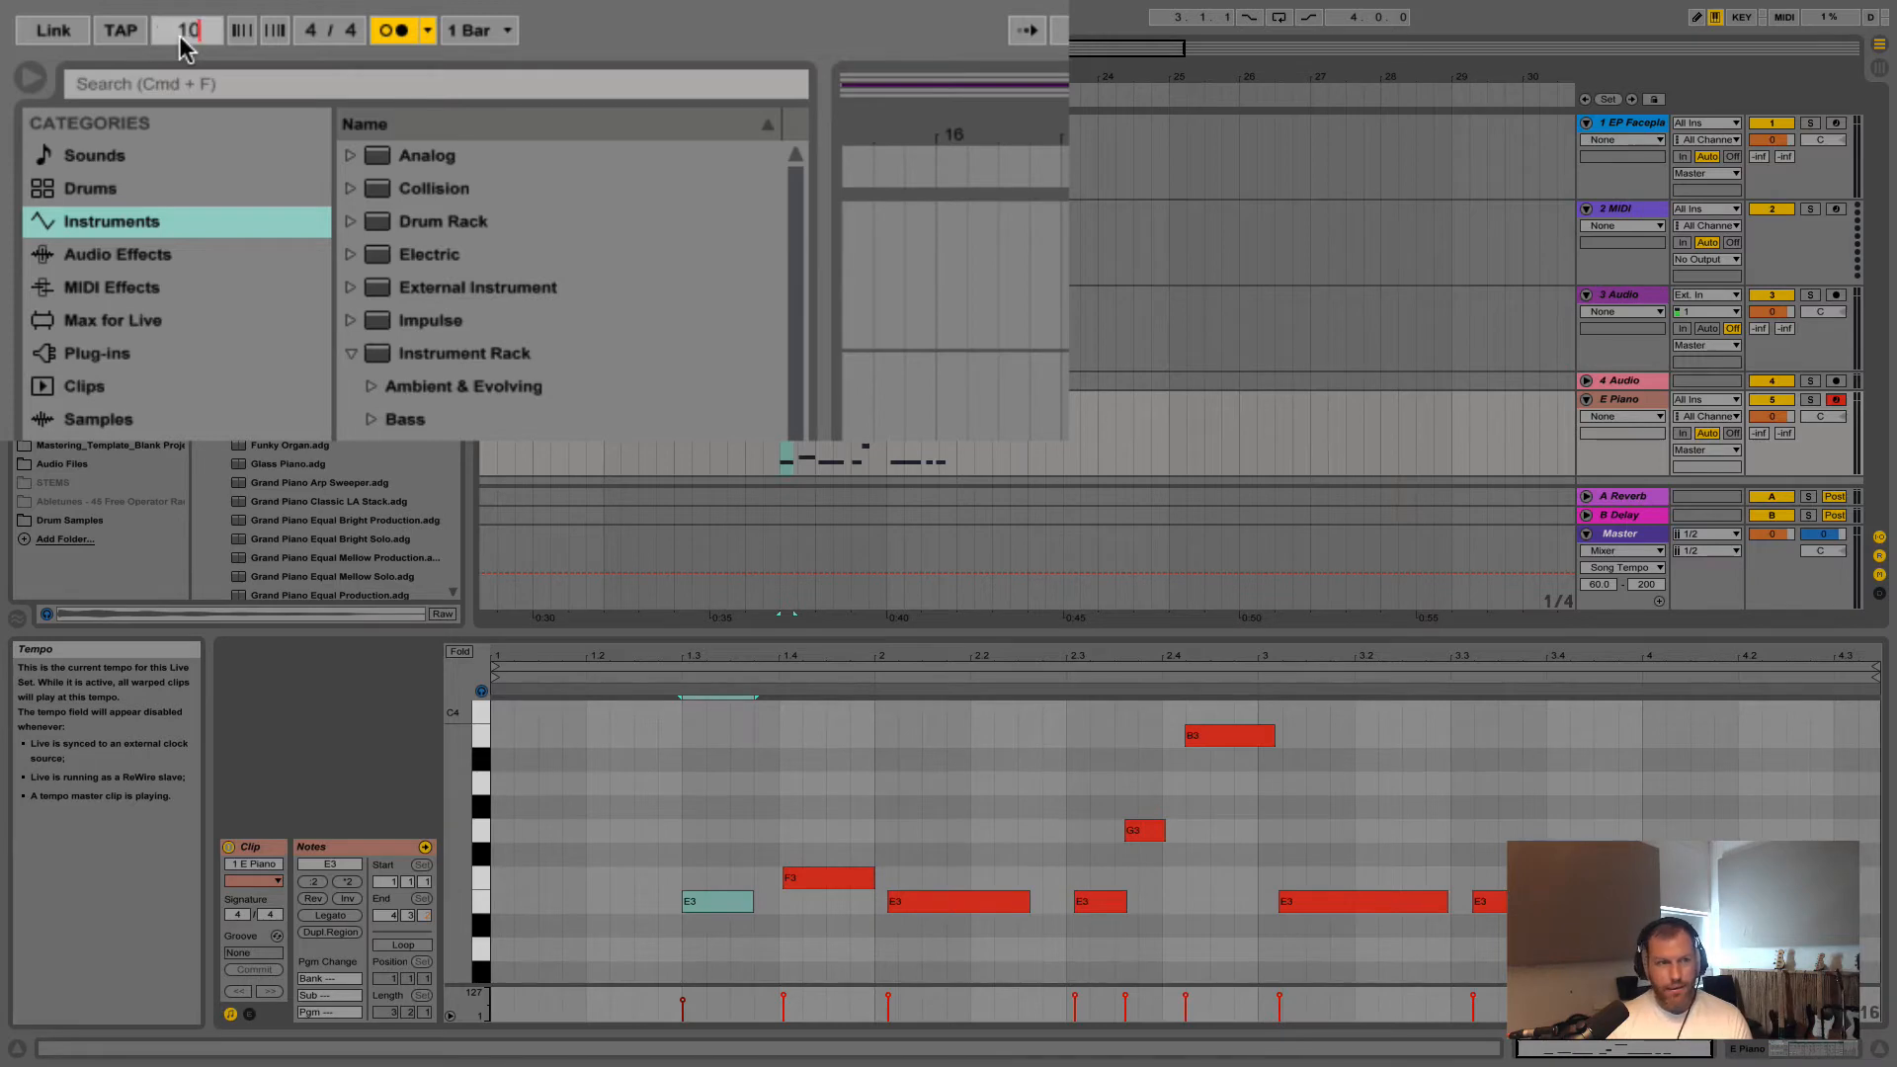
{"action": "key", "text": "Return"}
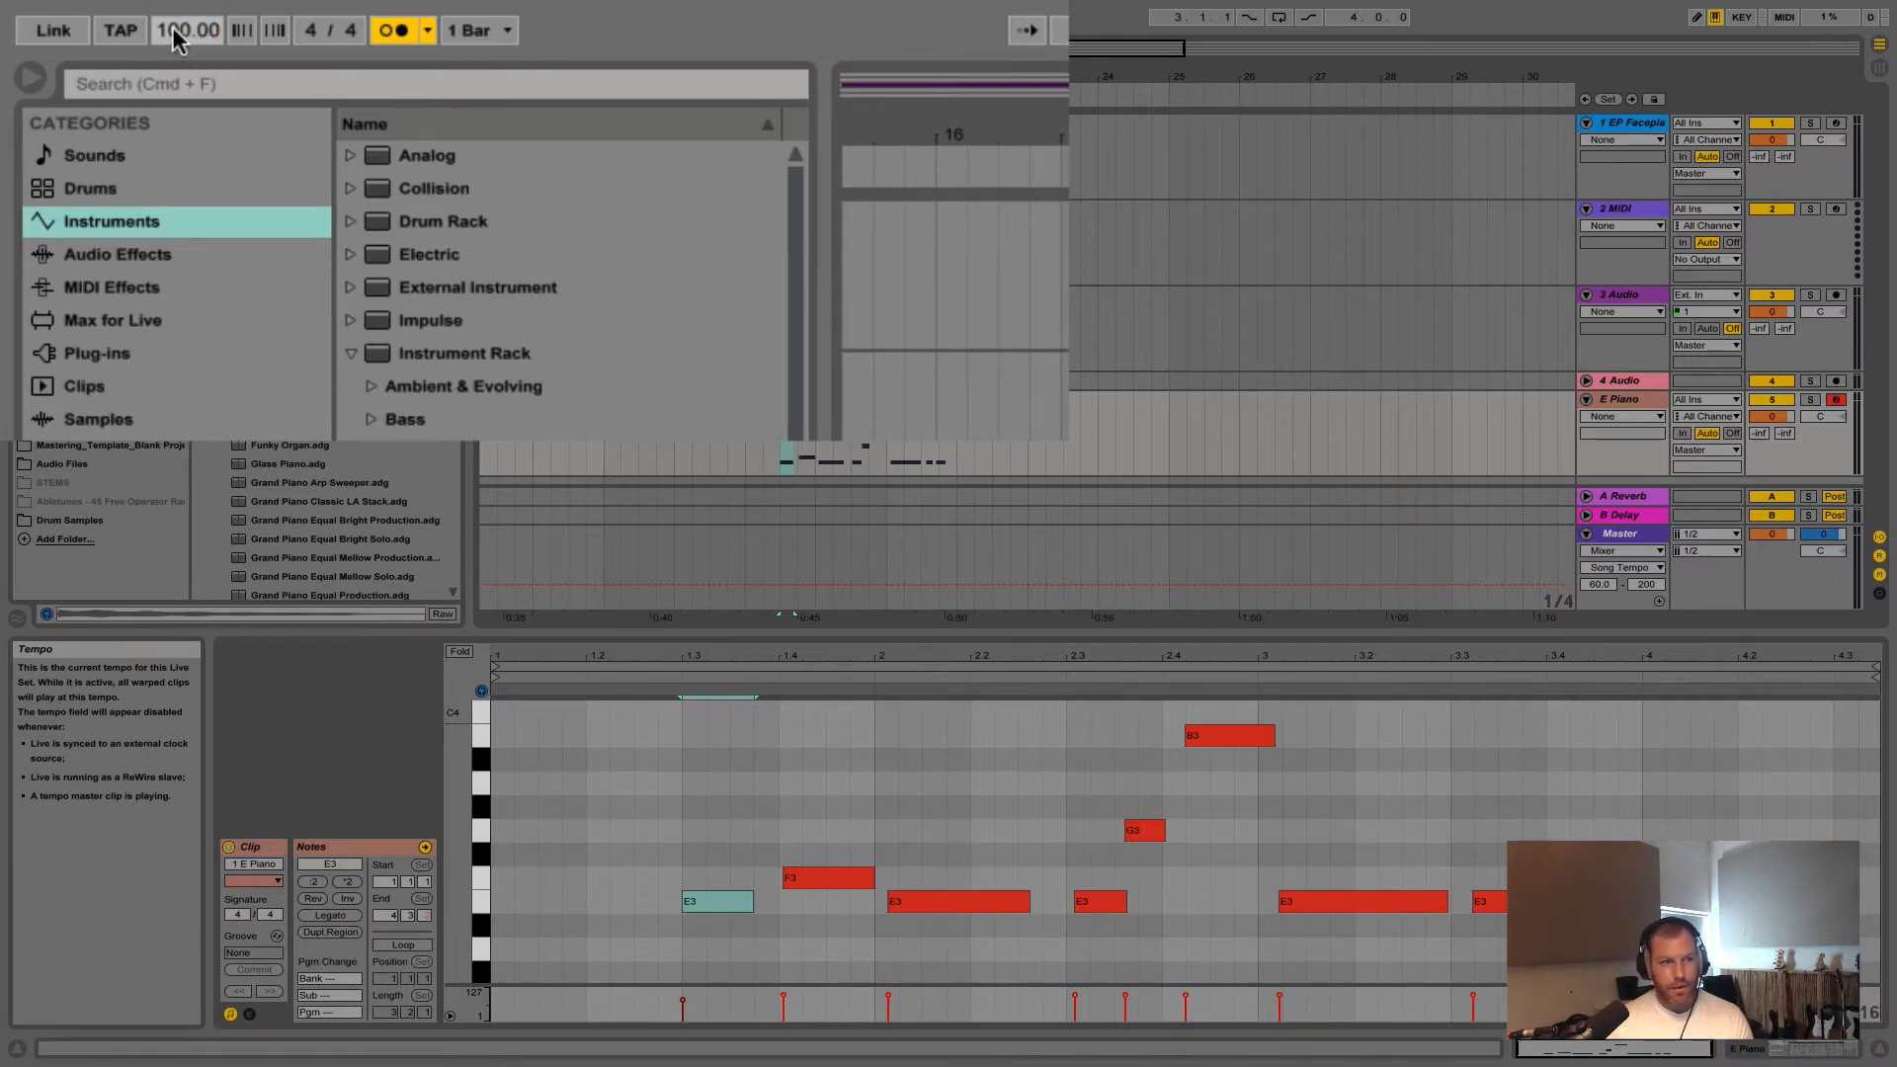
{"action": "left_click_drag", "start_coordinate": [186, 30], "coordinate": [187, 18]}
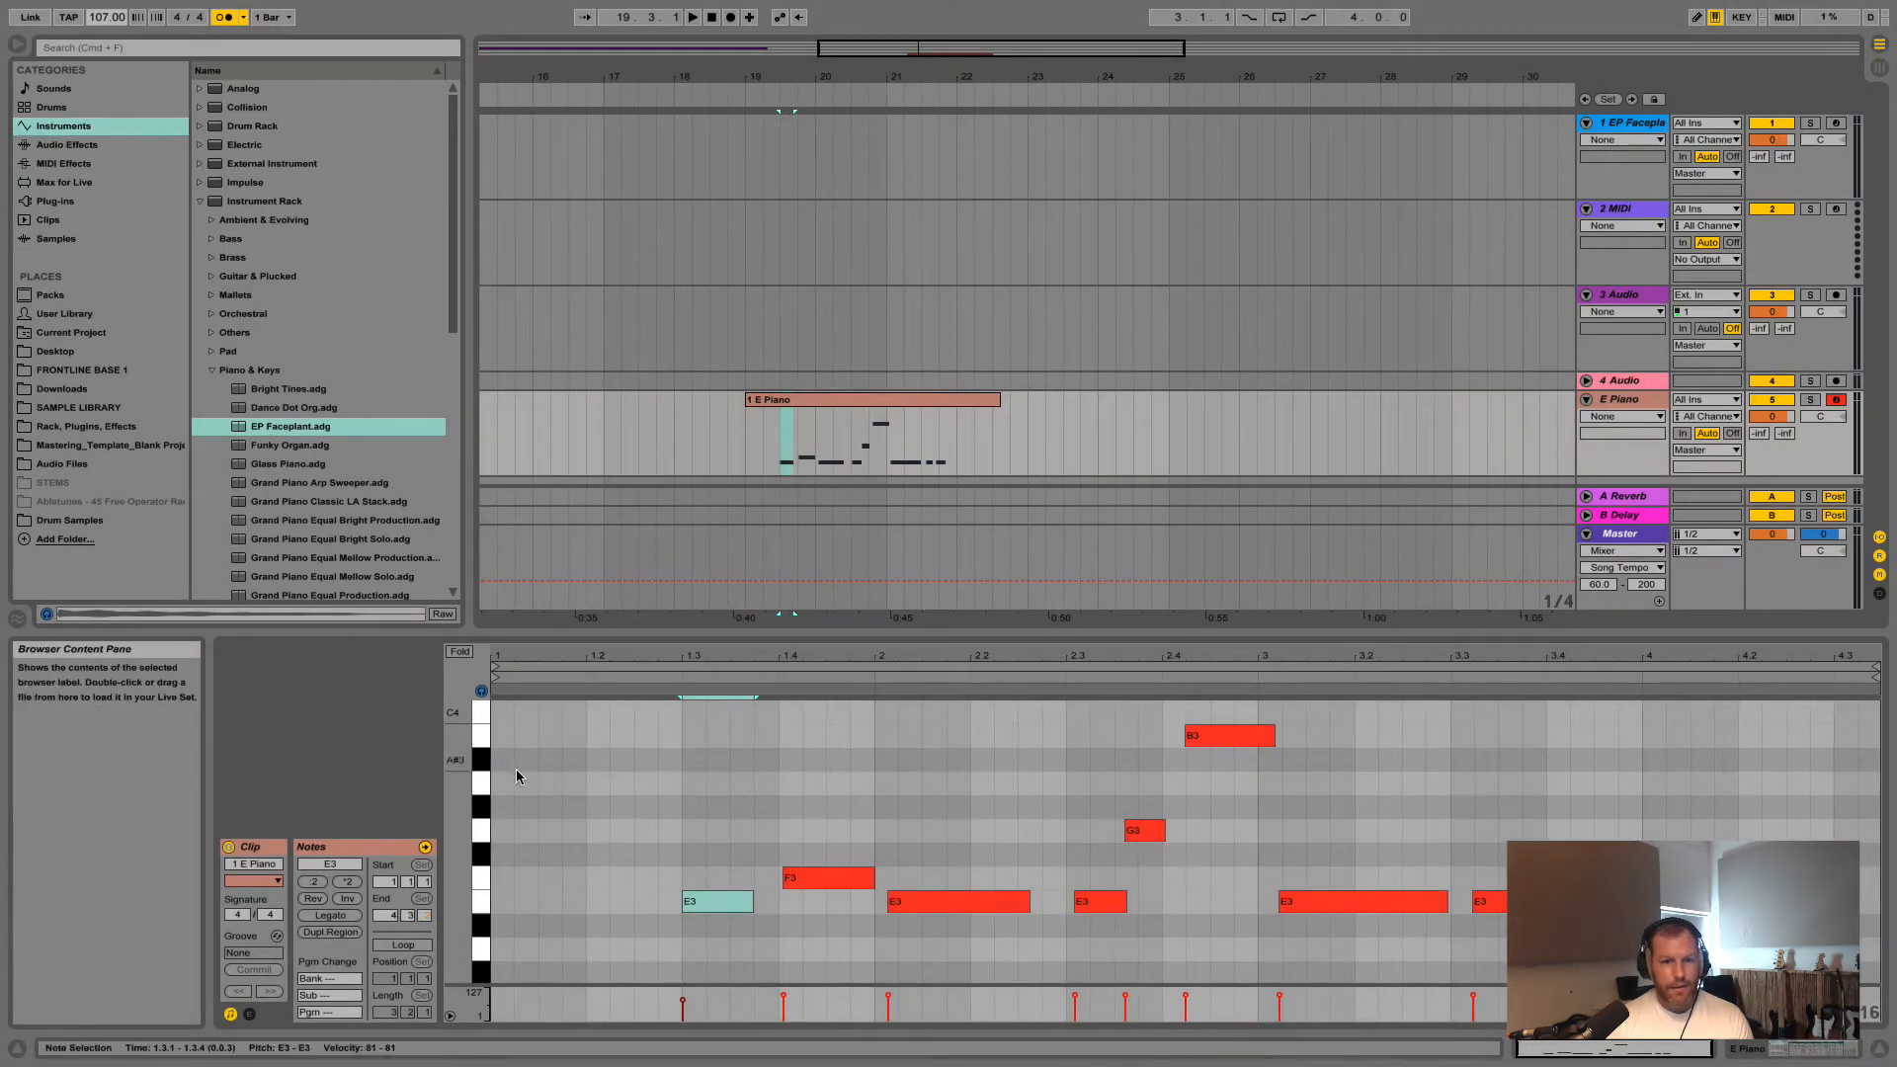
Play the E Piano clip from 19.3.1 against the metronome and set the song tempo to 110 BPM
{"action": "left_click", "coordinate": [781, 430]}
{"action": "left_click", "coordinate": [781, 430]}
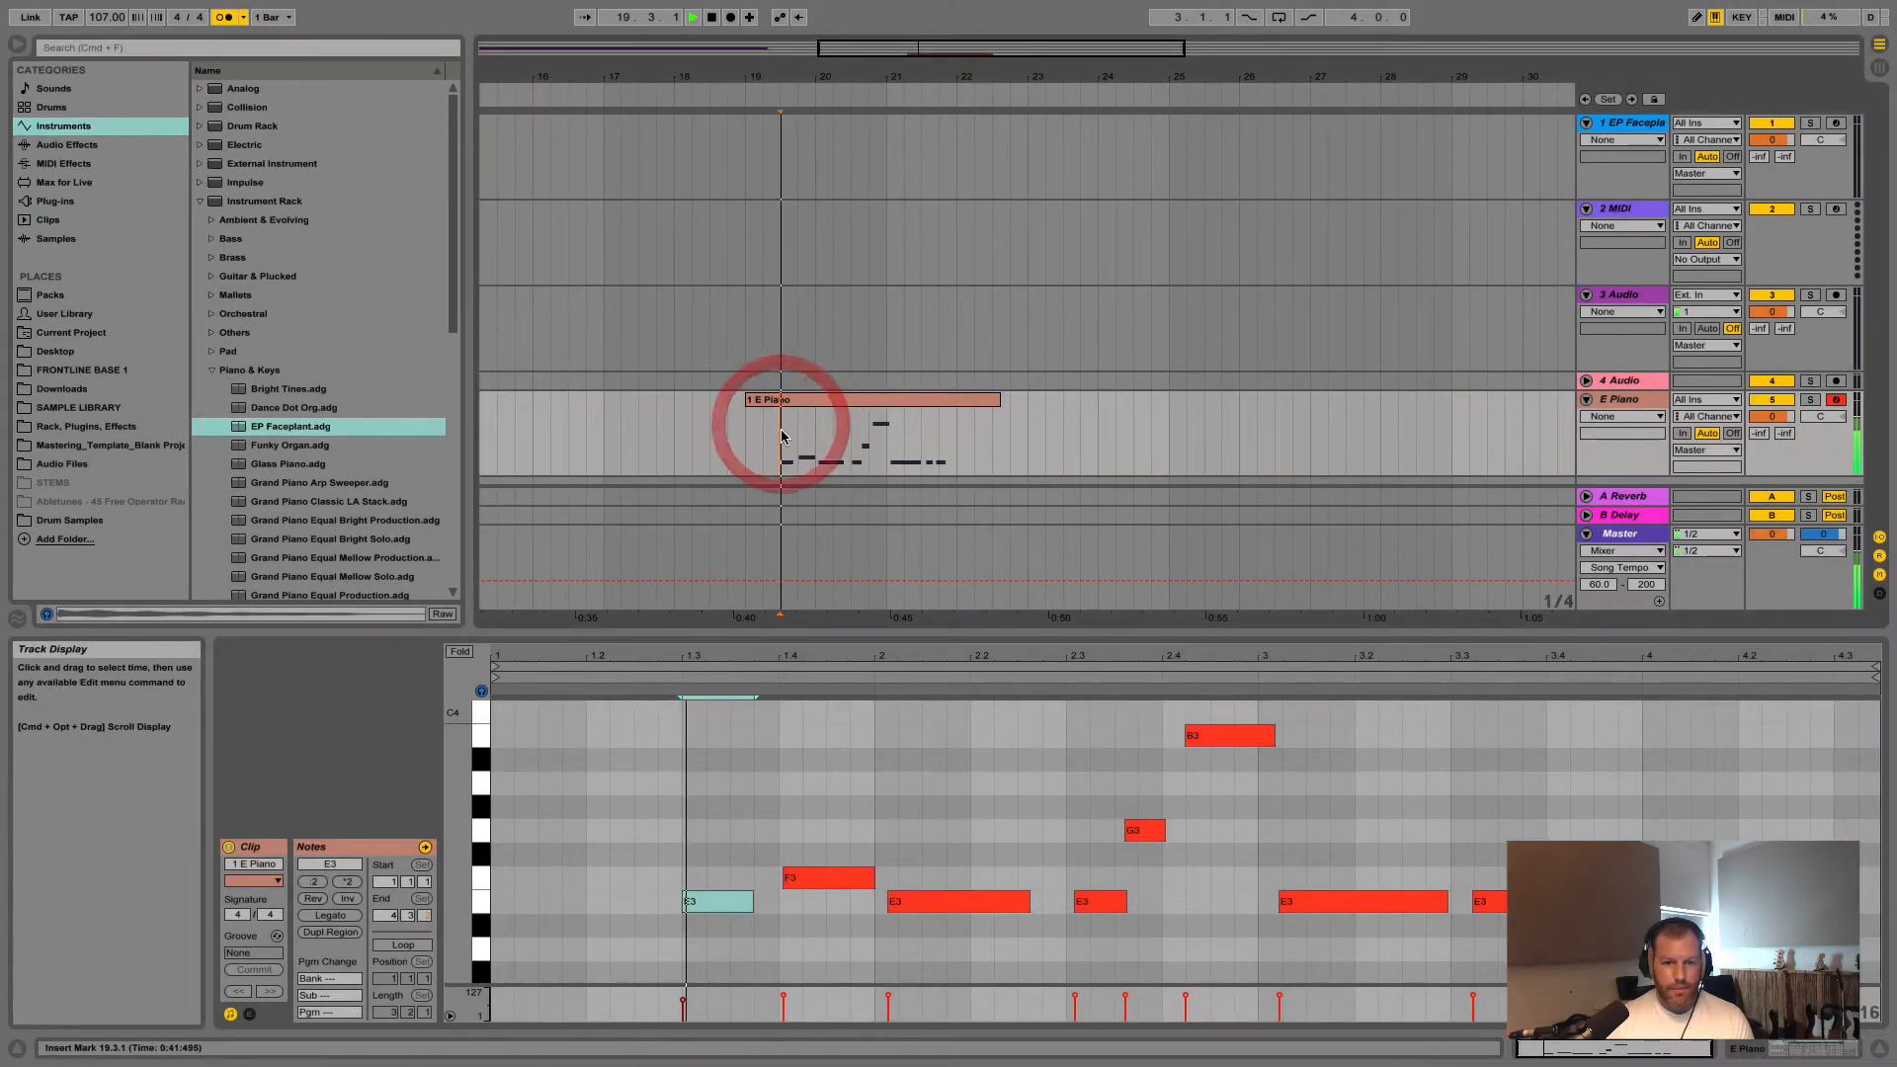
{"action": "key", "text": "space"}
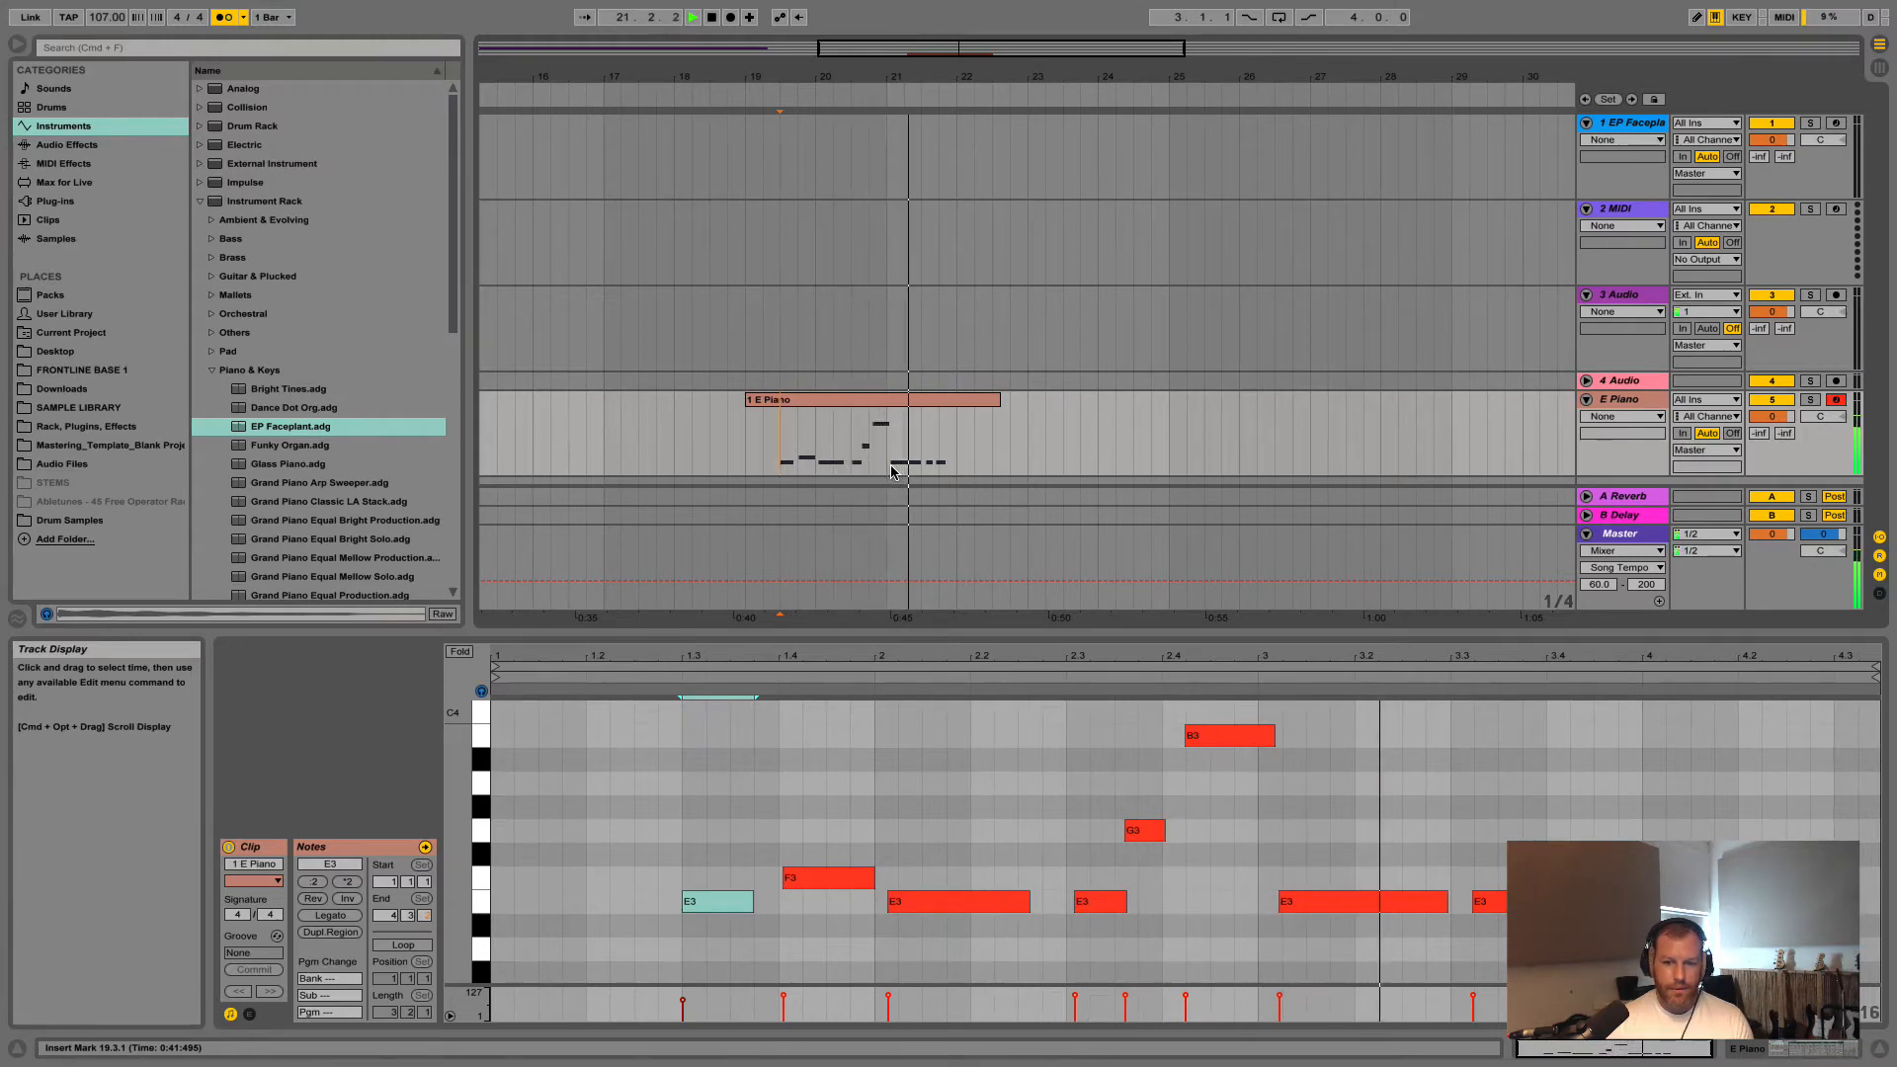
{"action": "key", "text": "space"}
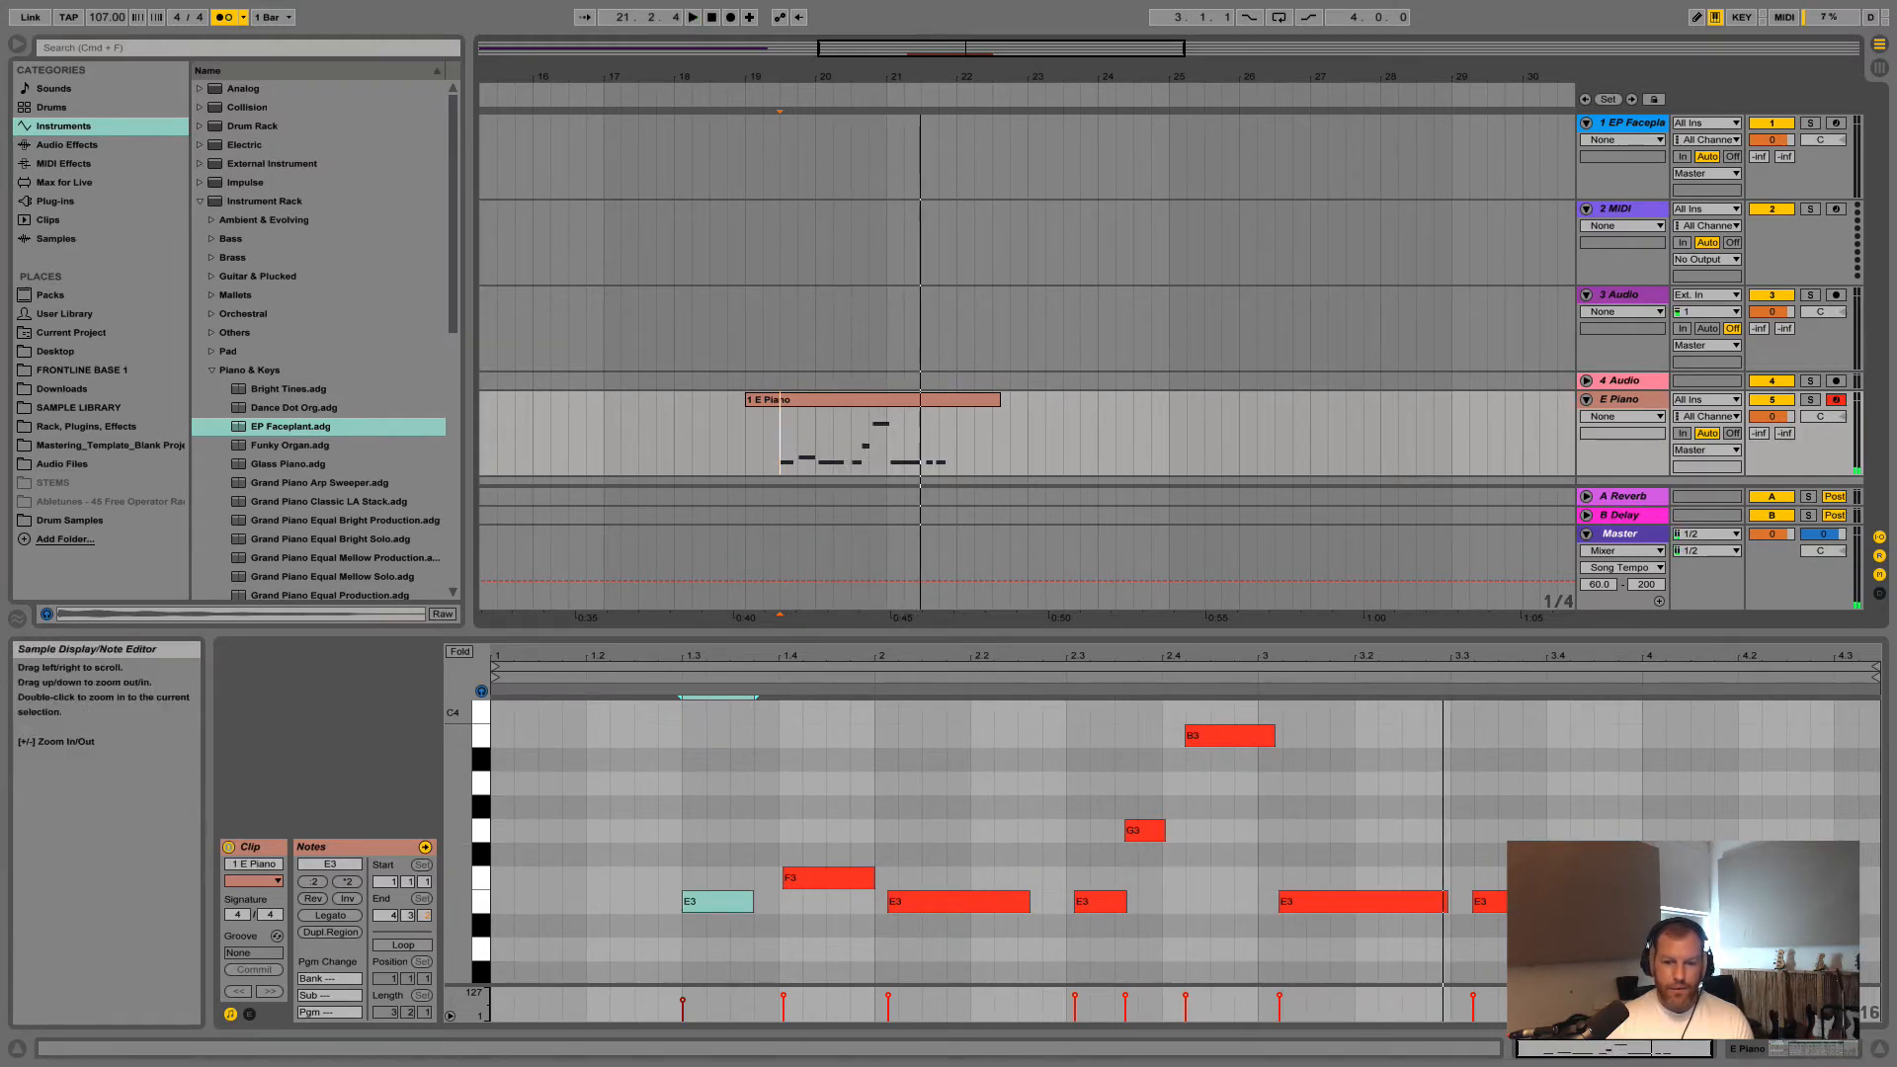
{"action": "left_click", "coordinate": [105, 19]}
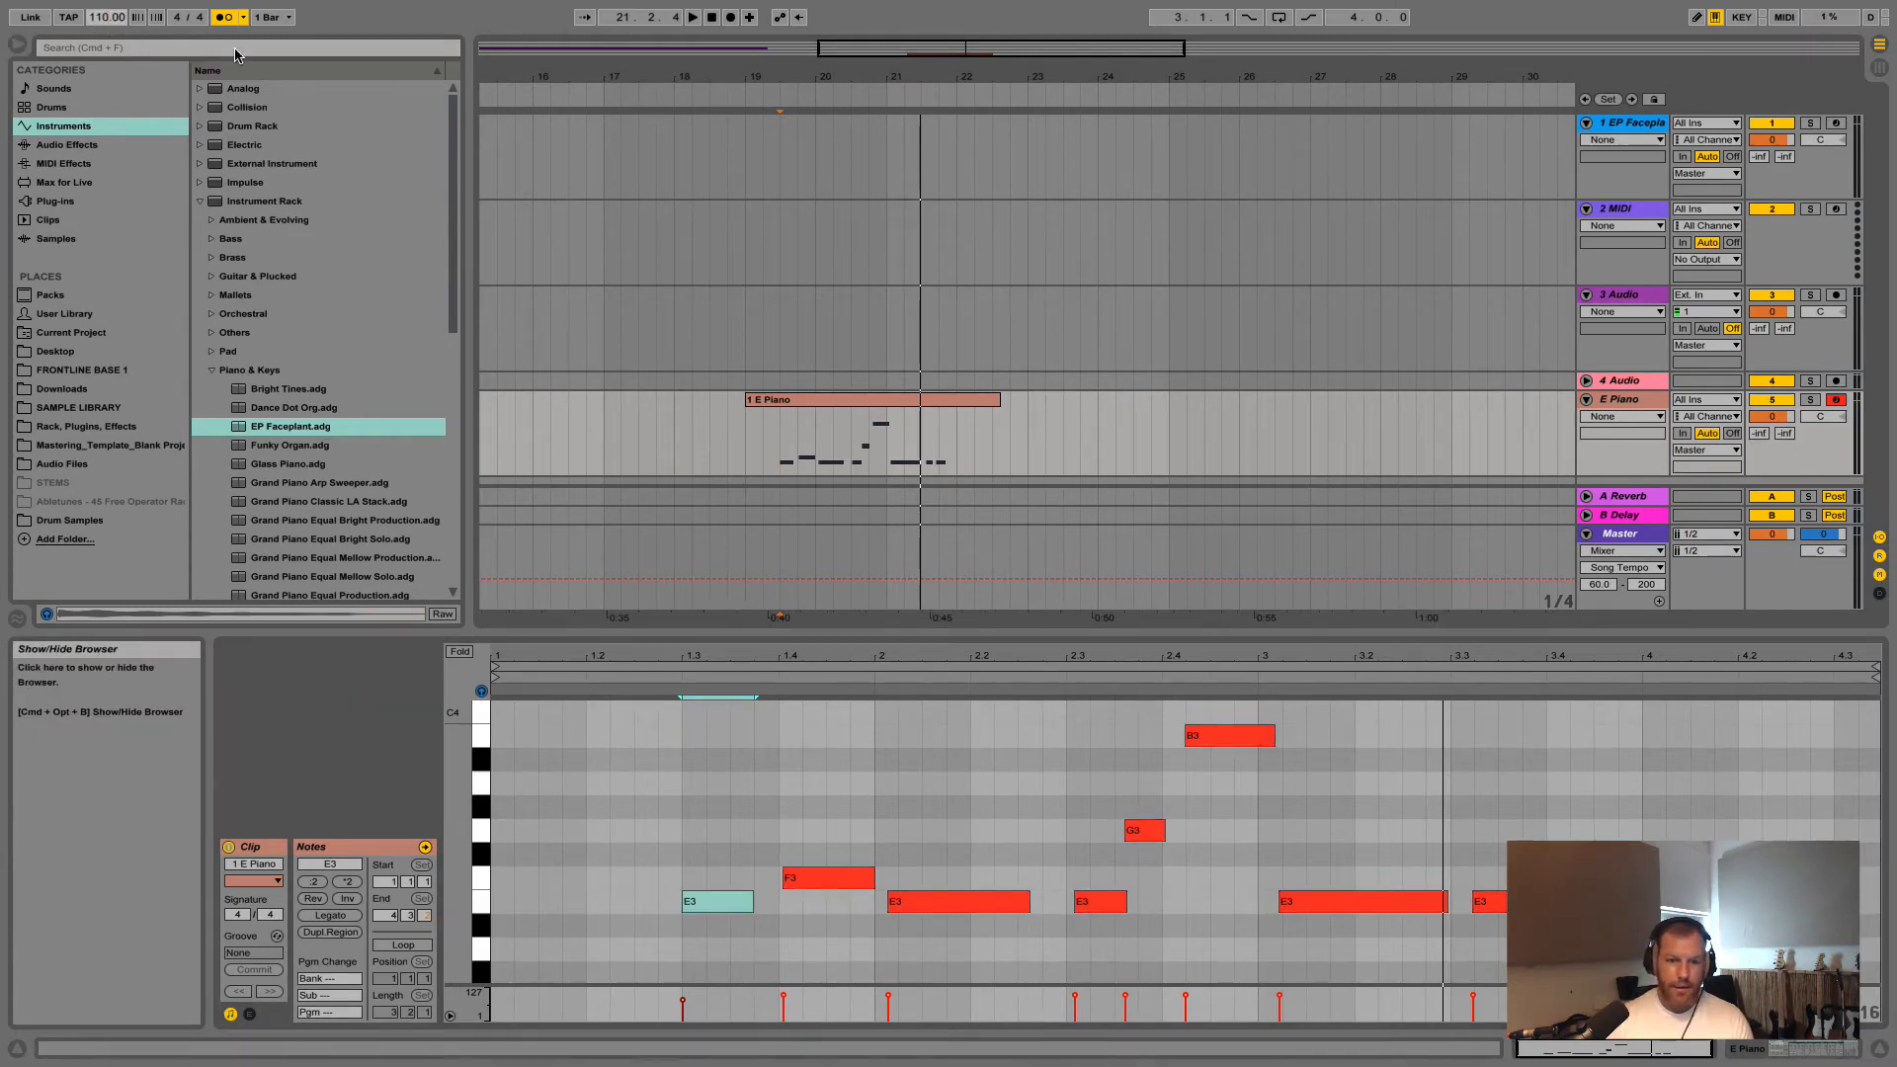
Turn the note editor's grid off and move the first E3 note freely to just before beat 1.3
{"action": "left_click", "coordinate": [826, 762]}
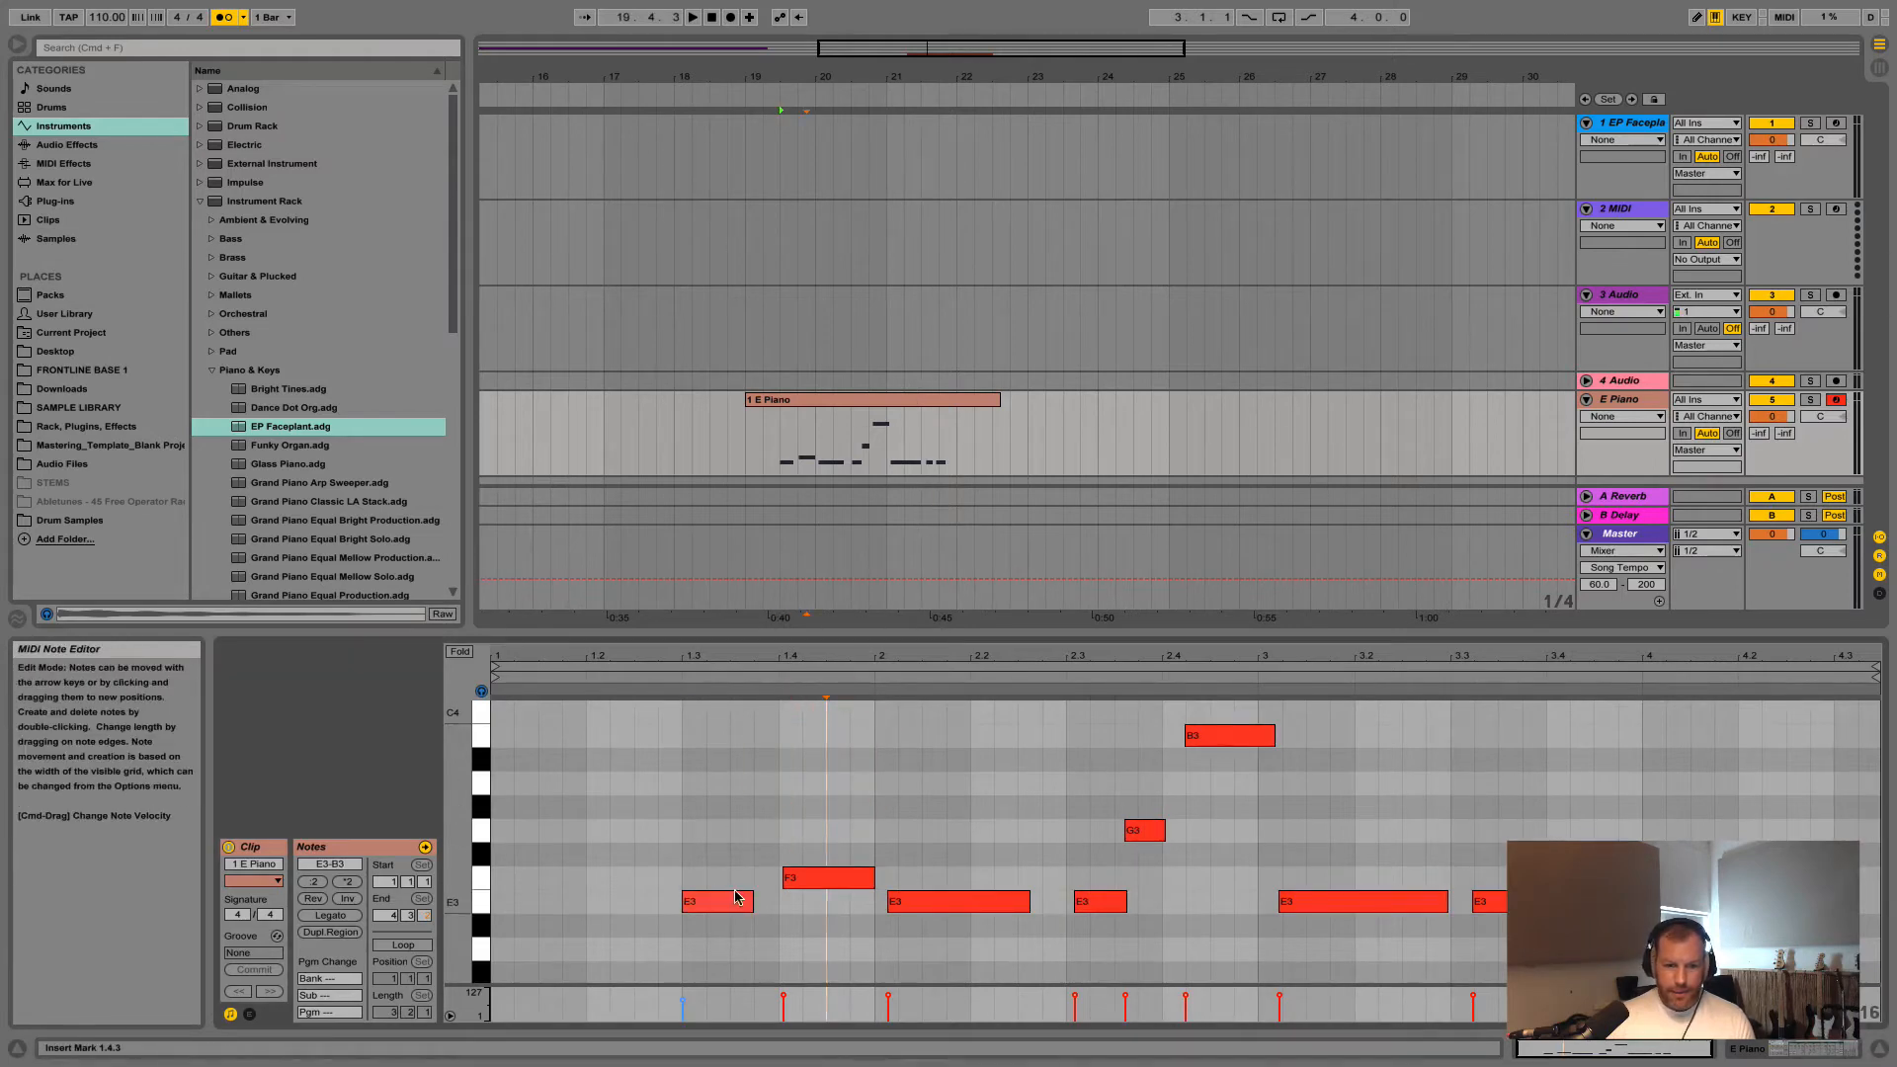
{"action": "right_click", "coordinate": [792, 794]}
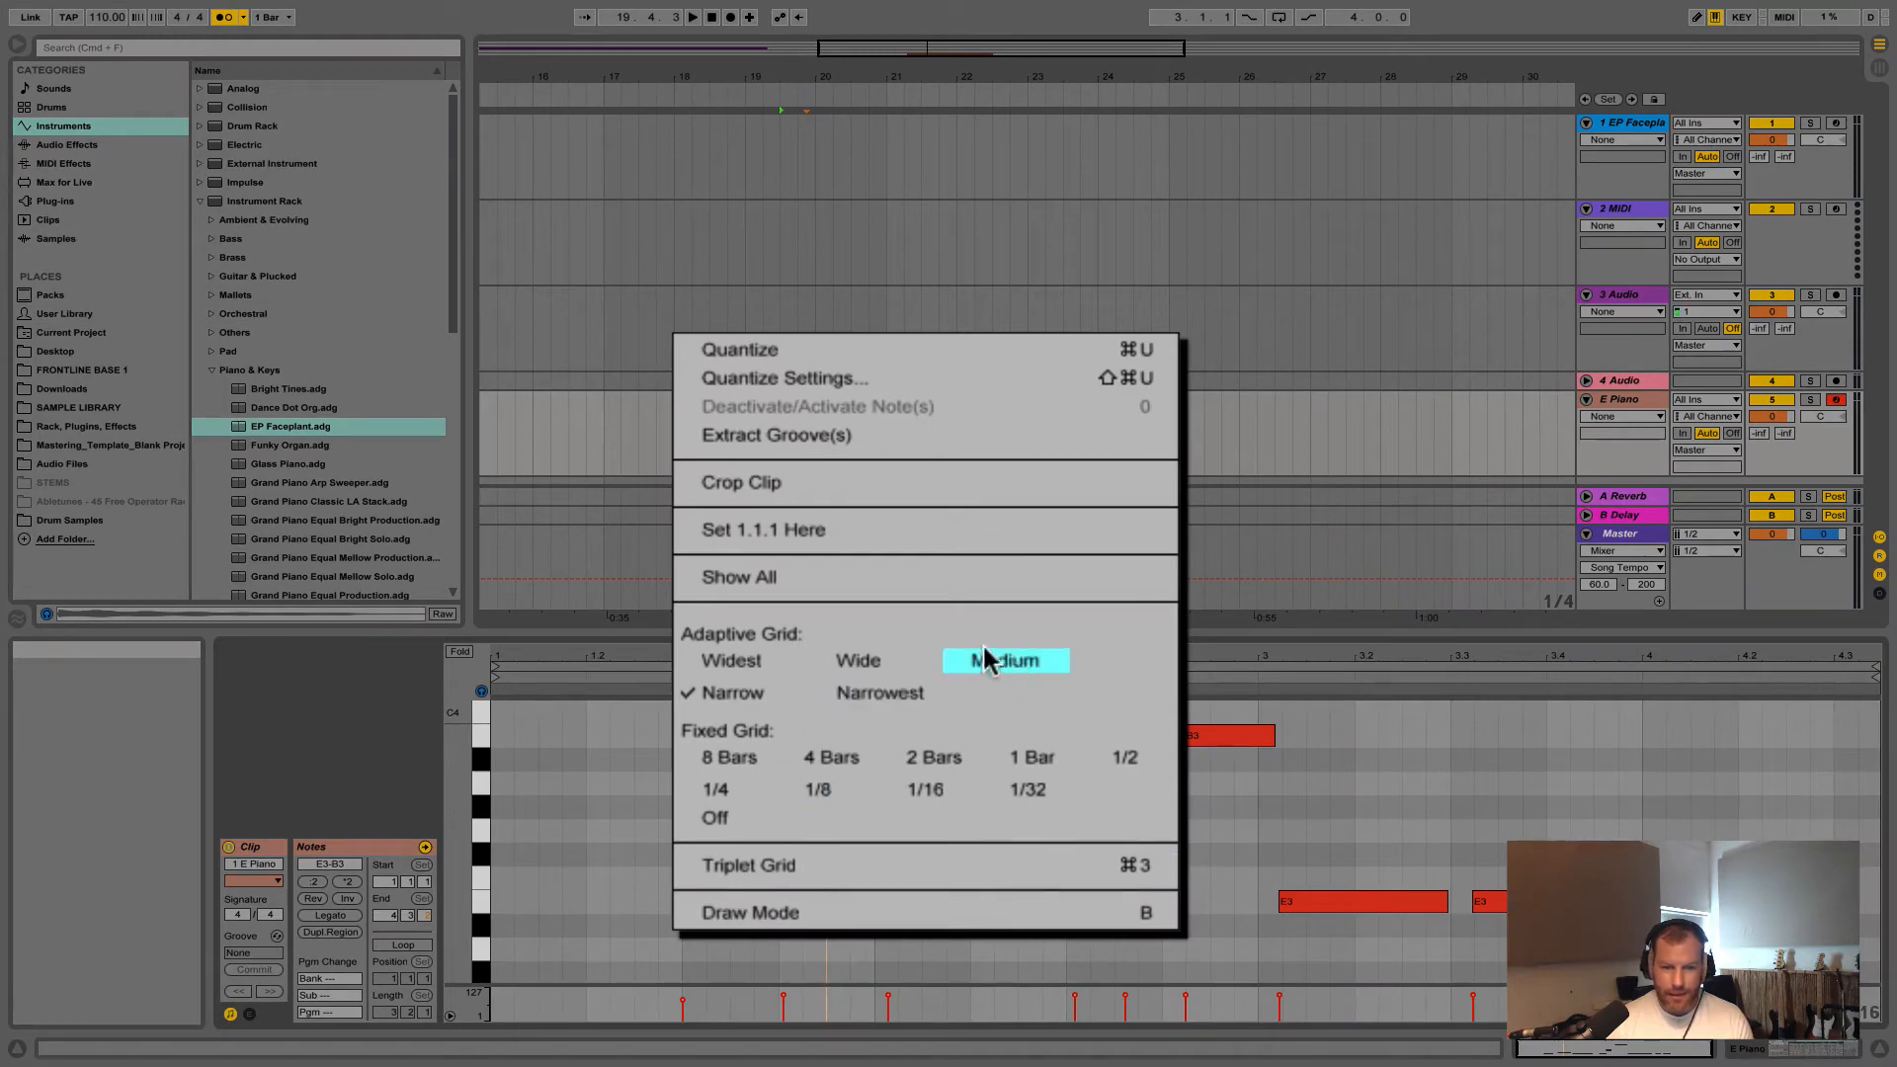
{"action": "left_click", "coordinate": [714, 816]}
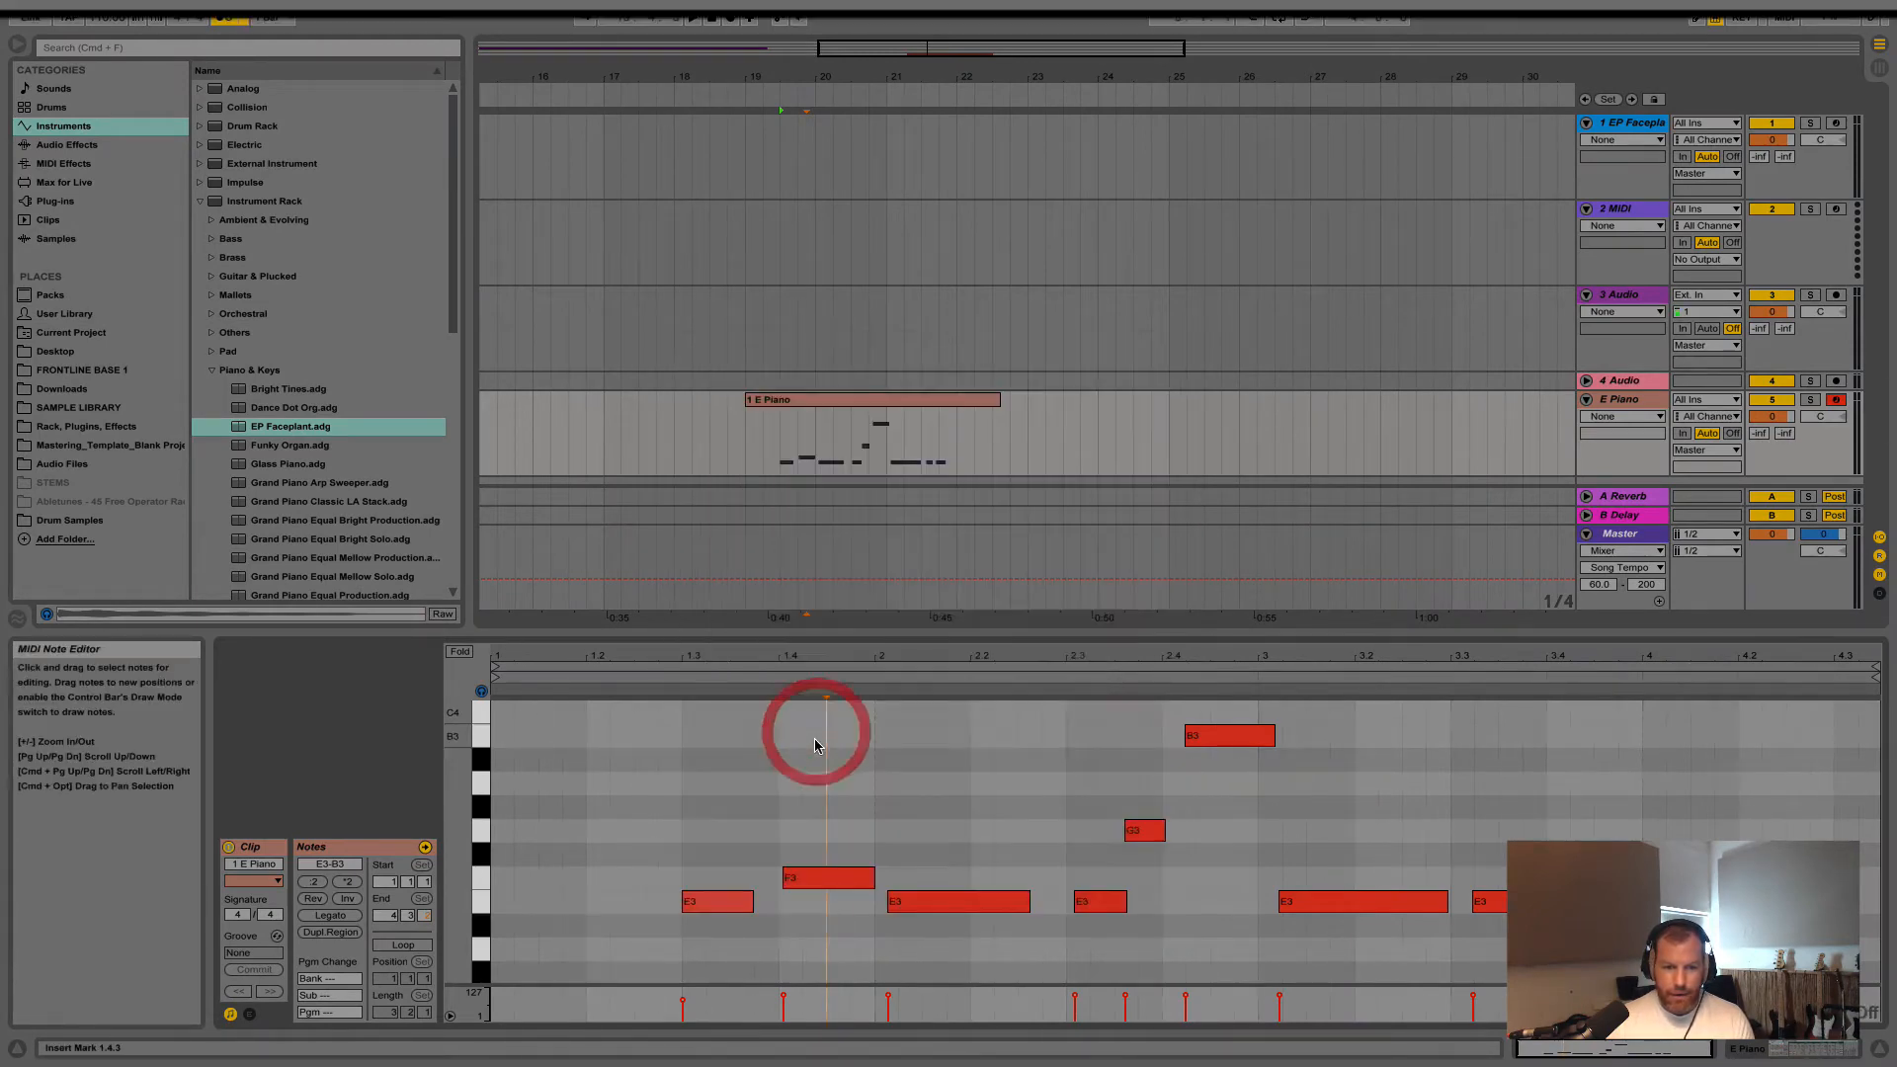
{"action": "mouse_move", "coordinate": [708, 903]}
{"action": "left_mouse_down"}
{"action": "mouse_move", "coordinate": [642, 905]}
{"action": "mouse_move", "coordinate": [707, 909]}
{"action": "left_mouse_up"}
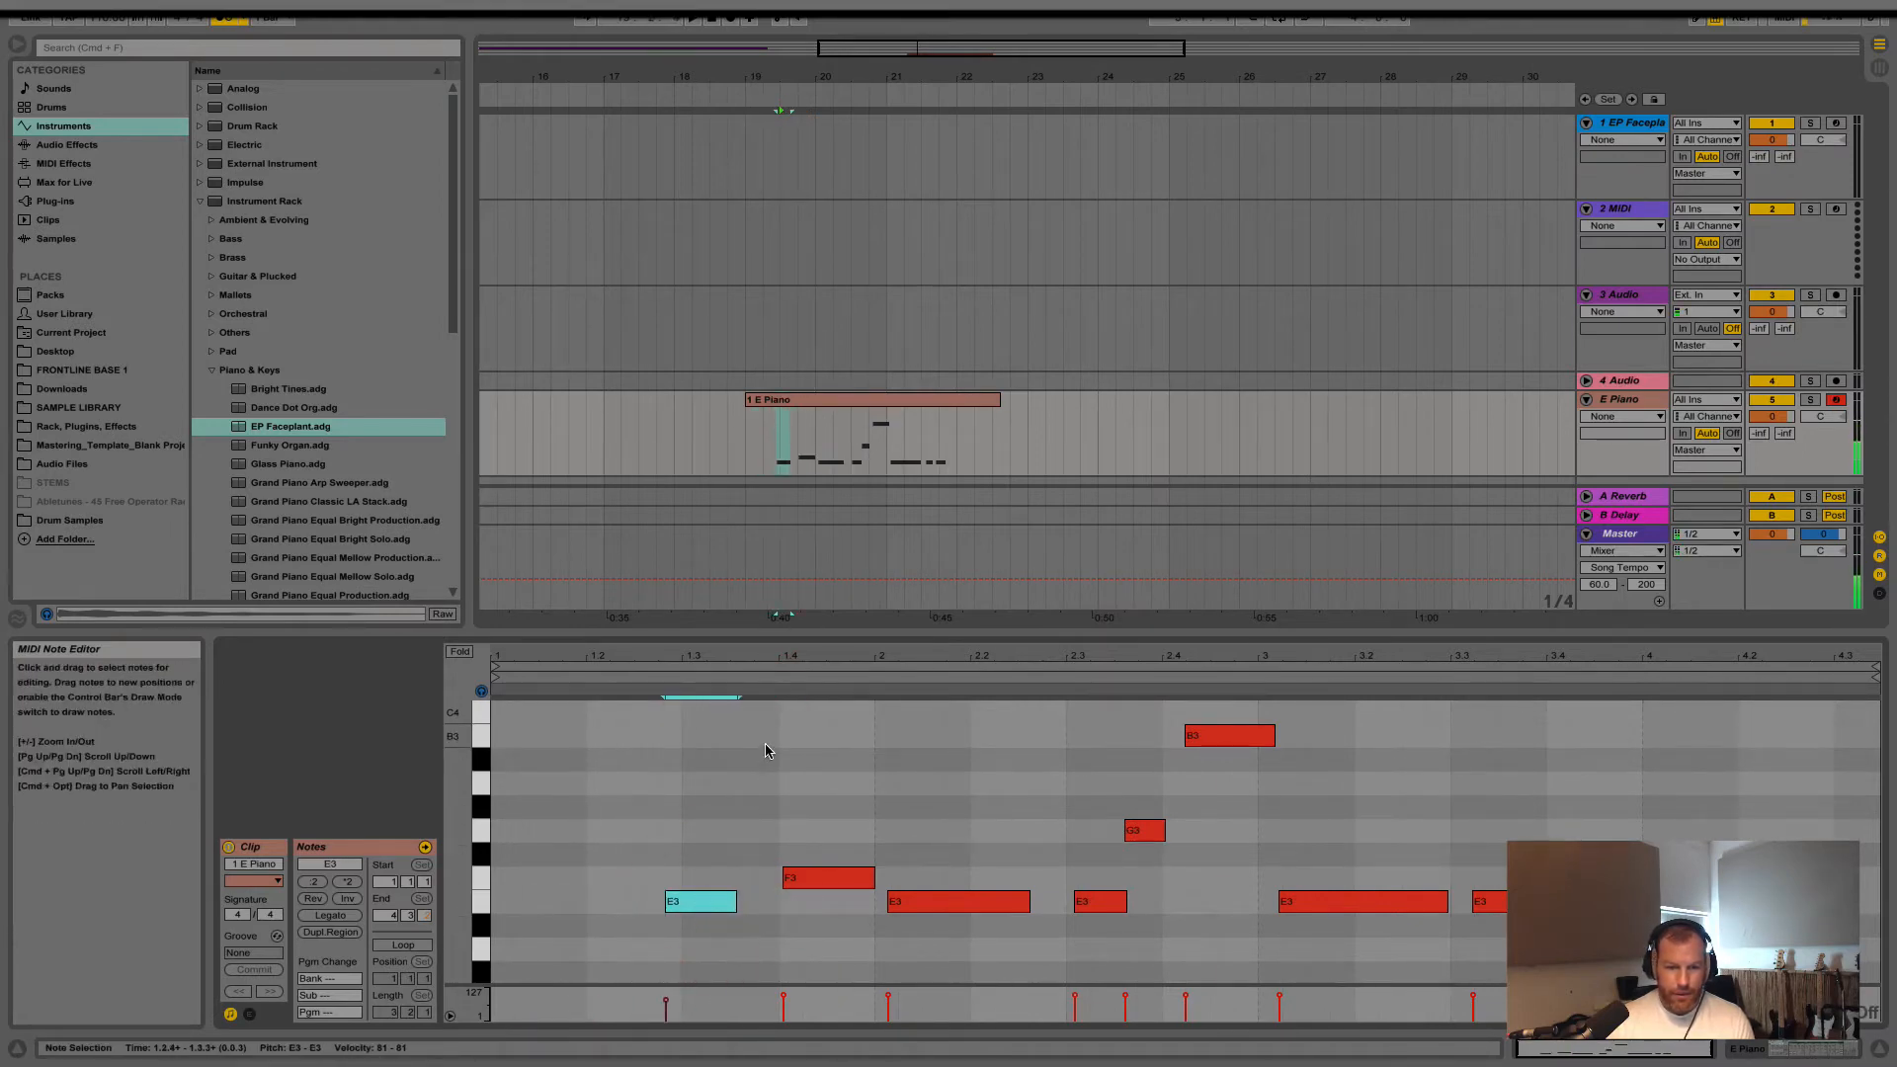
Switch the note editor's fixed grid to 1 Bar and to 1/16
{"action": "right_click", "coordinate": [647, 897]}
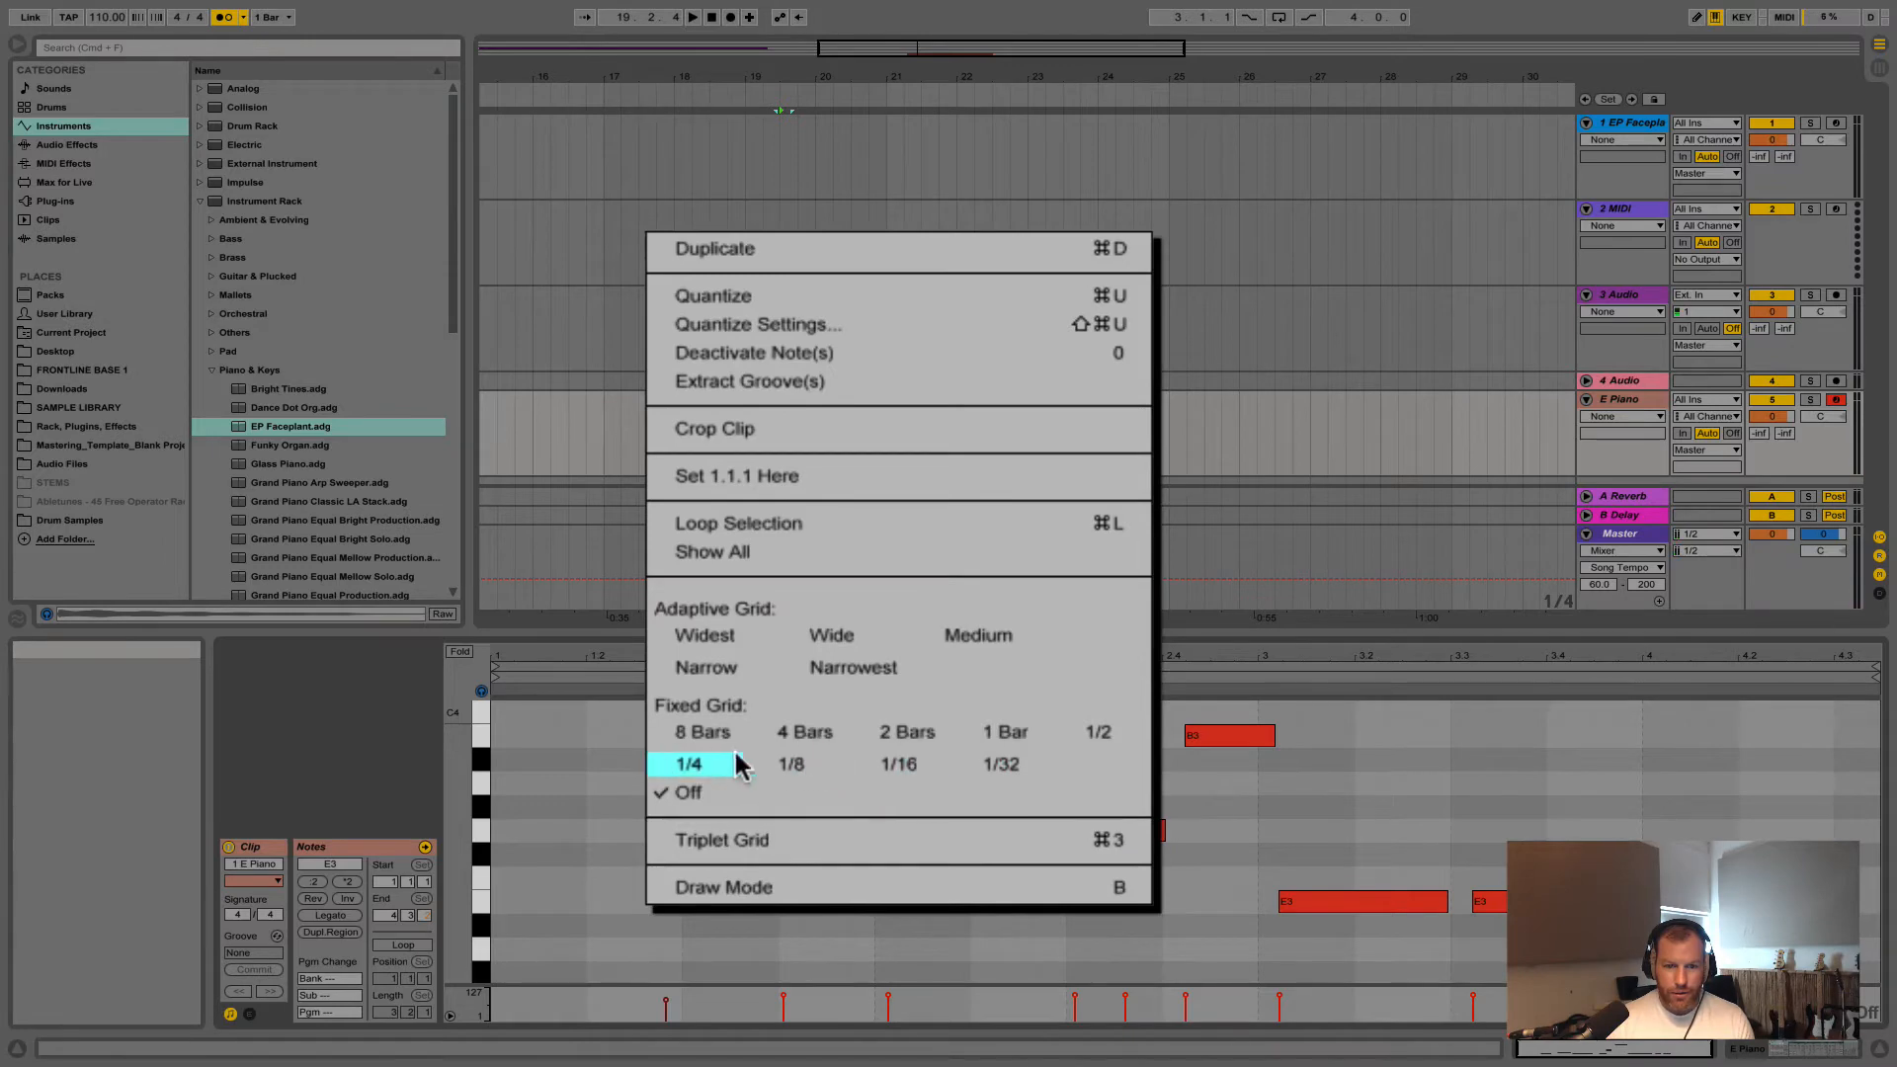
{"action": "left_click", "coordinate": [1002, 731]}
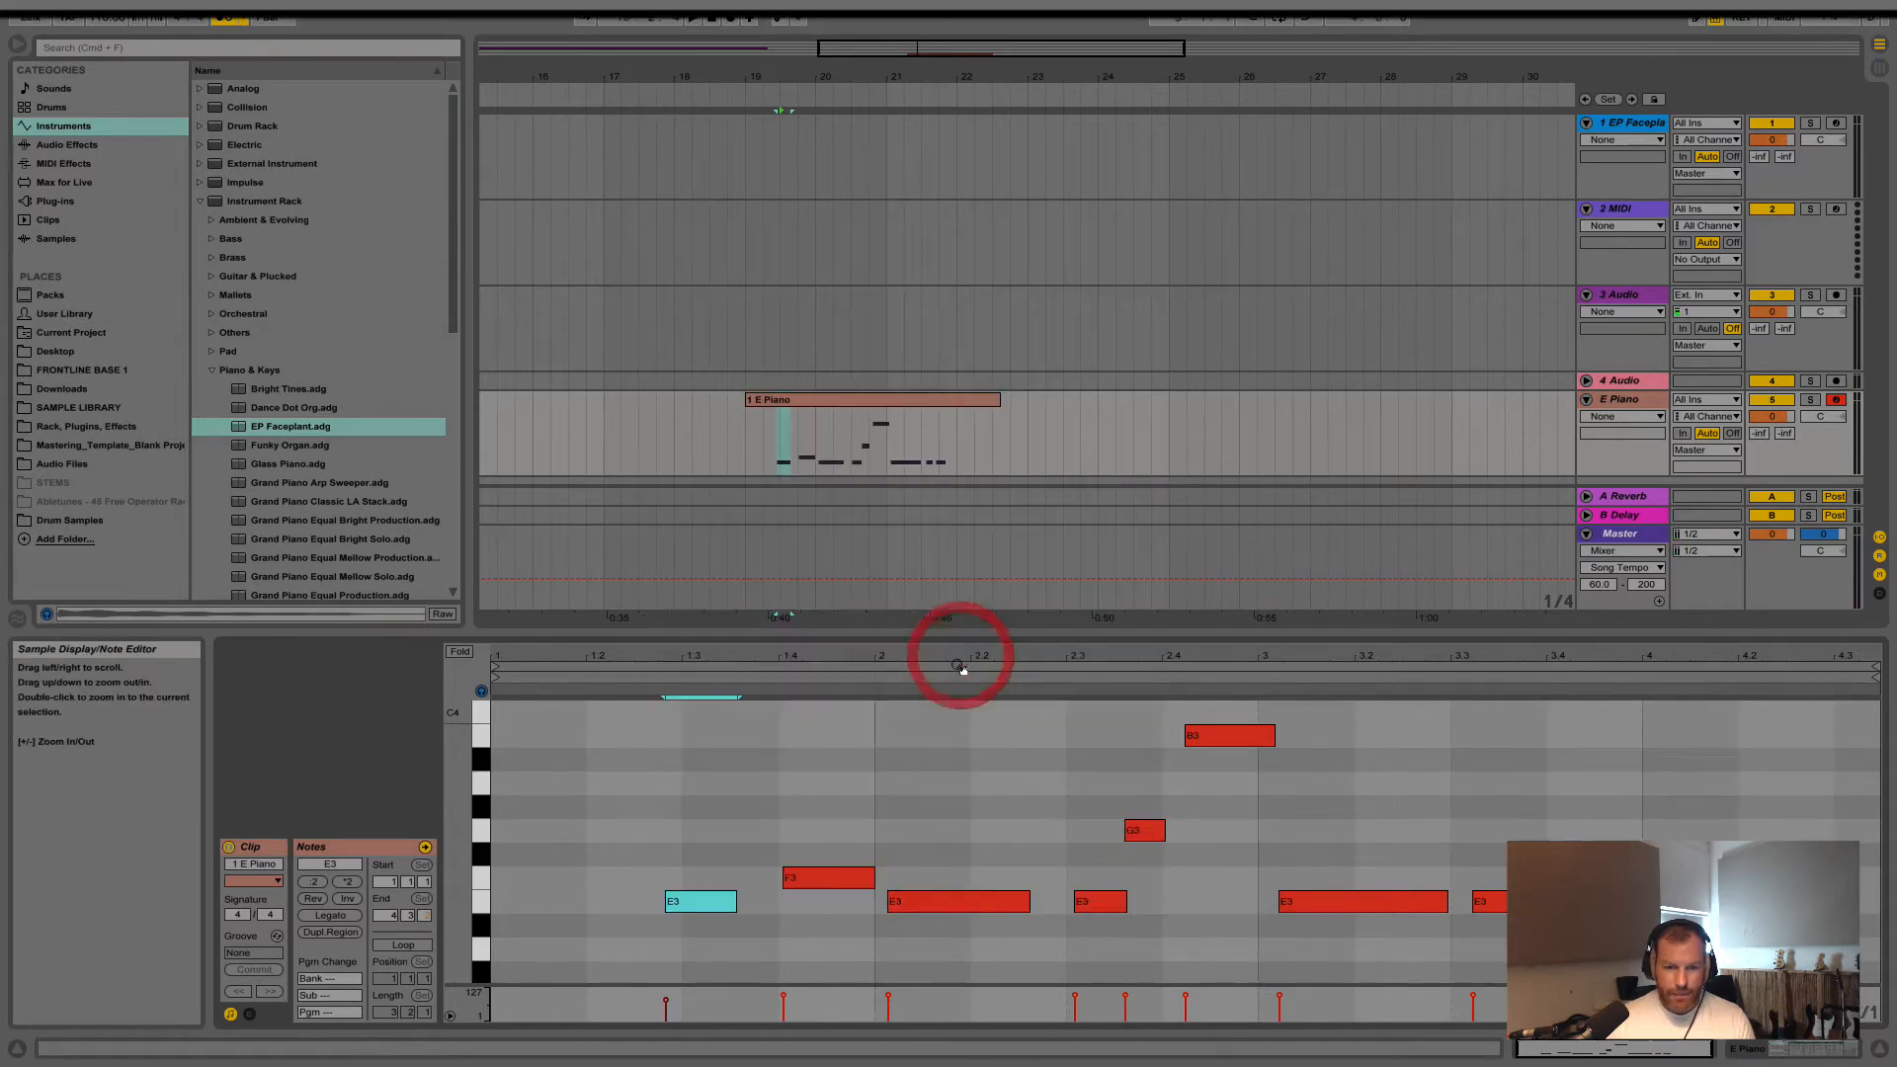
{"action": "right_click", "coordinate": [717, 901]}
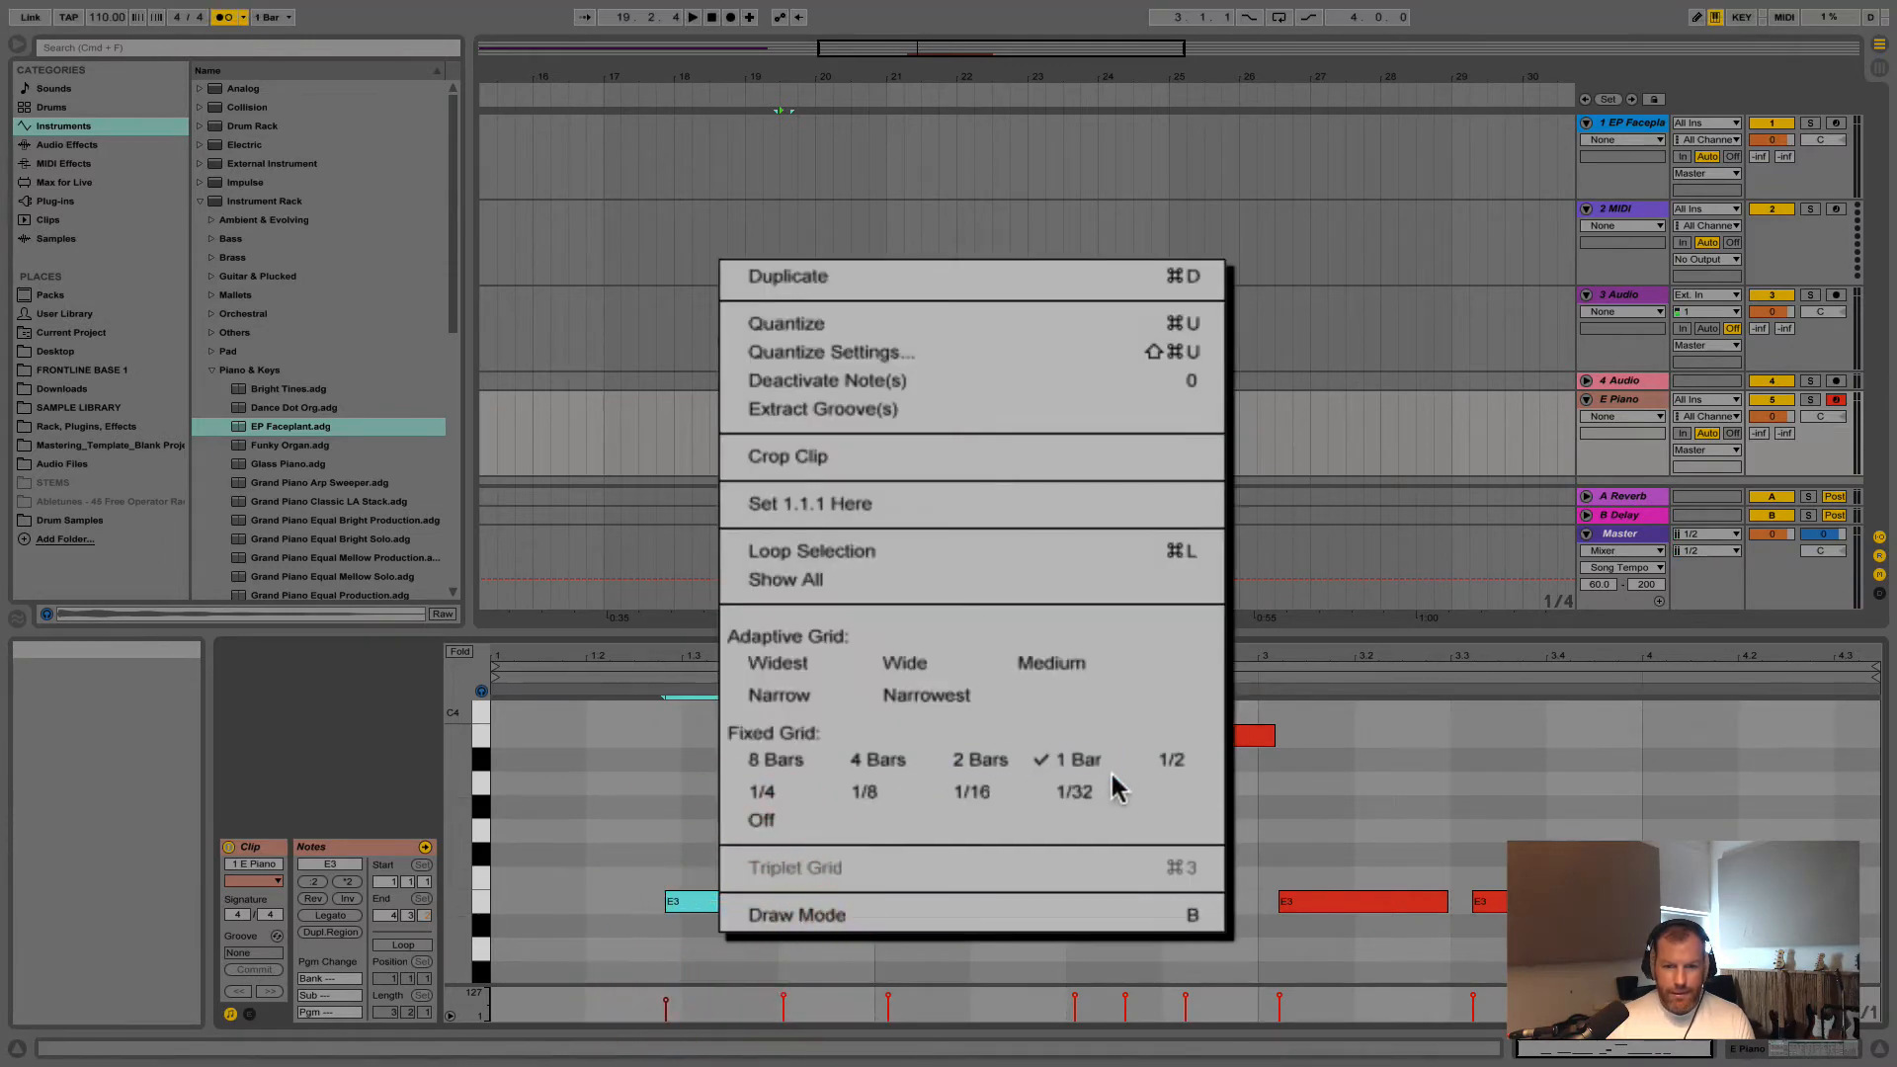
{"action": "left_click", "coordinate": [968, 792]}
{"action": "right_click", "coordinate": [615, 901]}
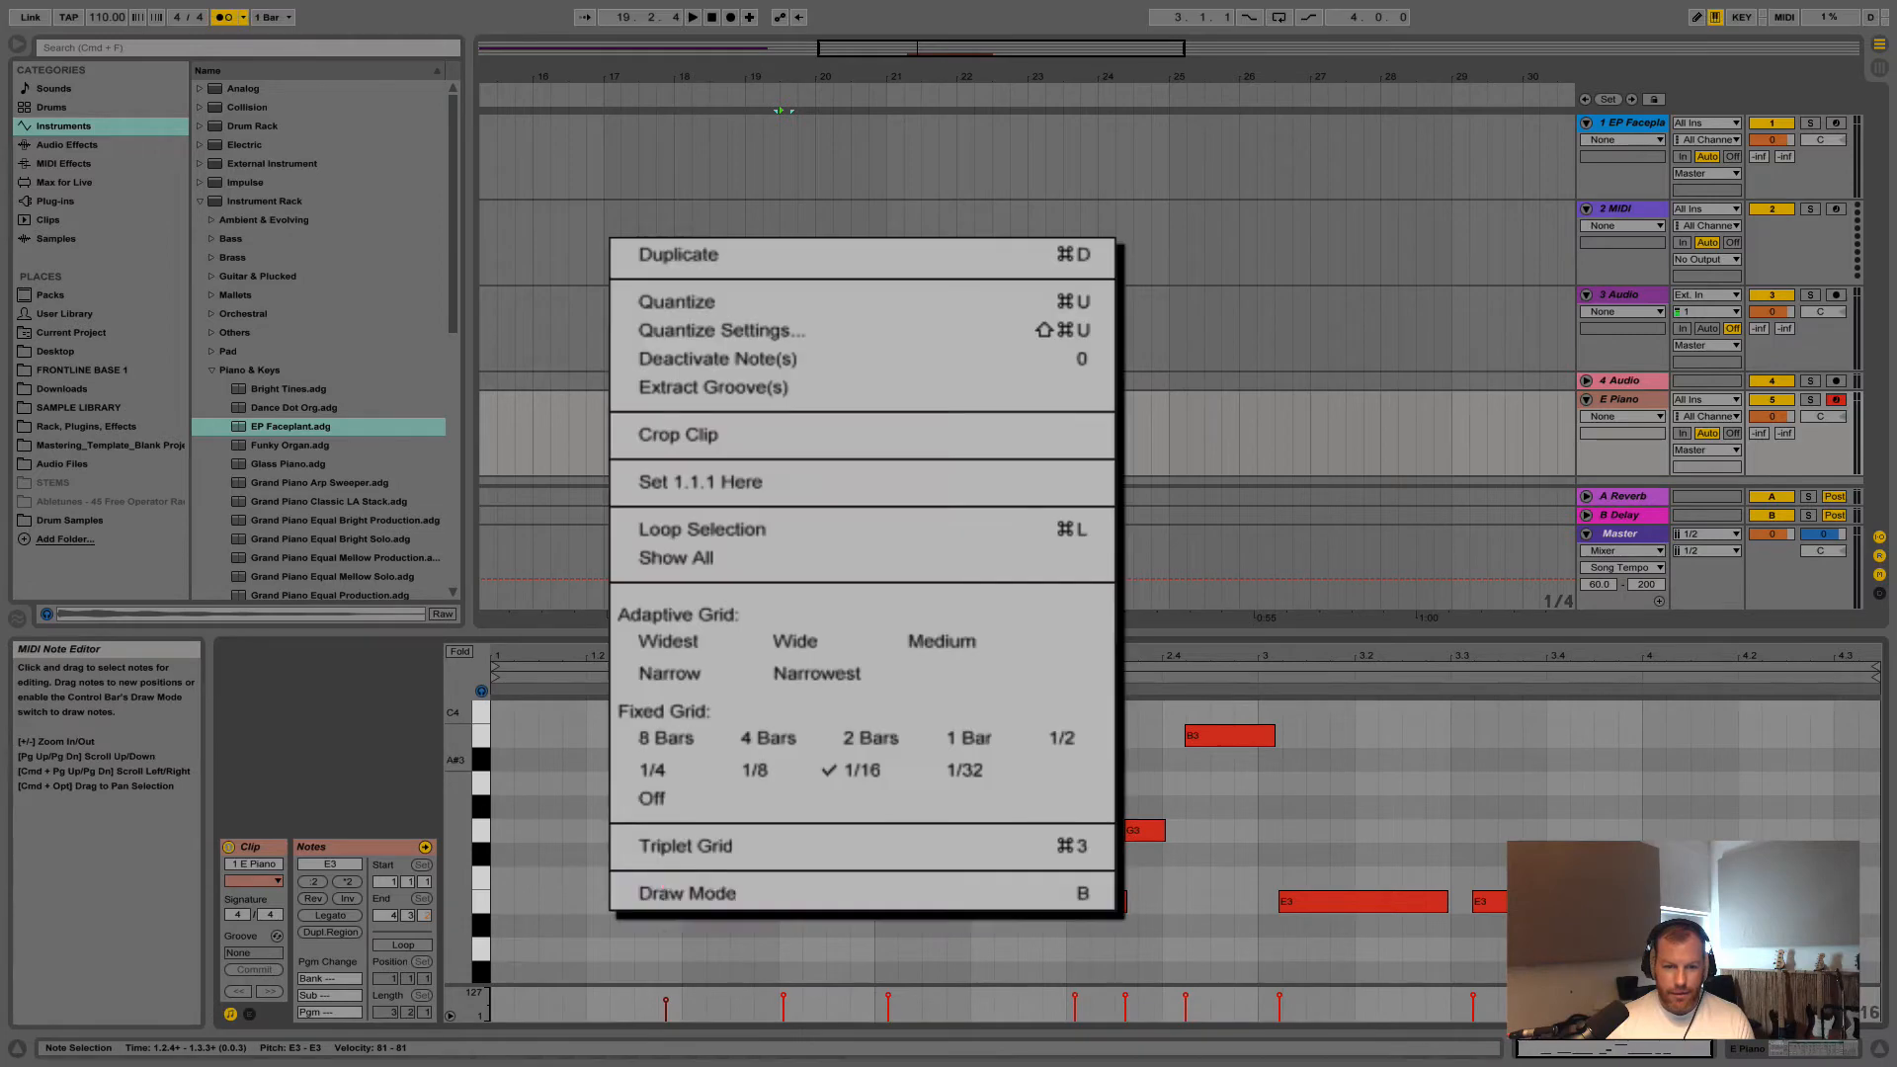
{"action": "left_click", "coordinate": [759, 772]}
Move the clip's first three notes, E3, F3 and E3, earlier so they start at 1, 1.2 and 1.3
{"action": "left_click", "coordinate": [694, 904]}
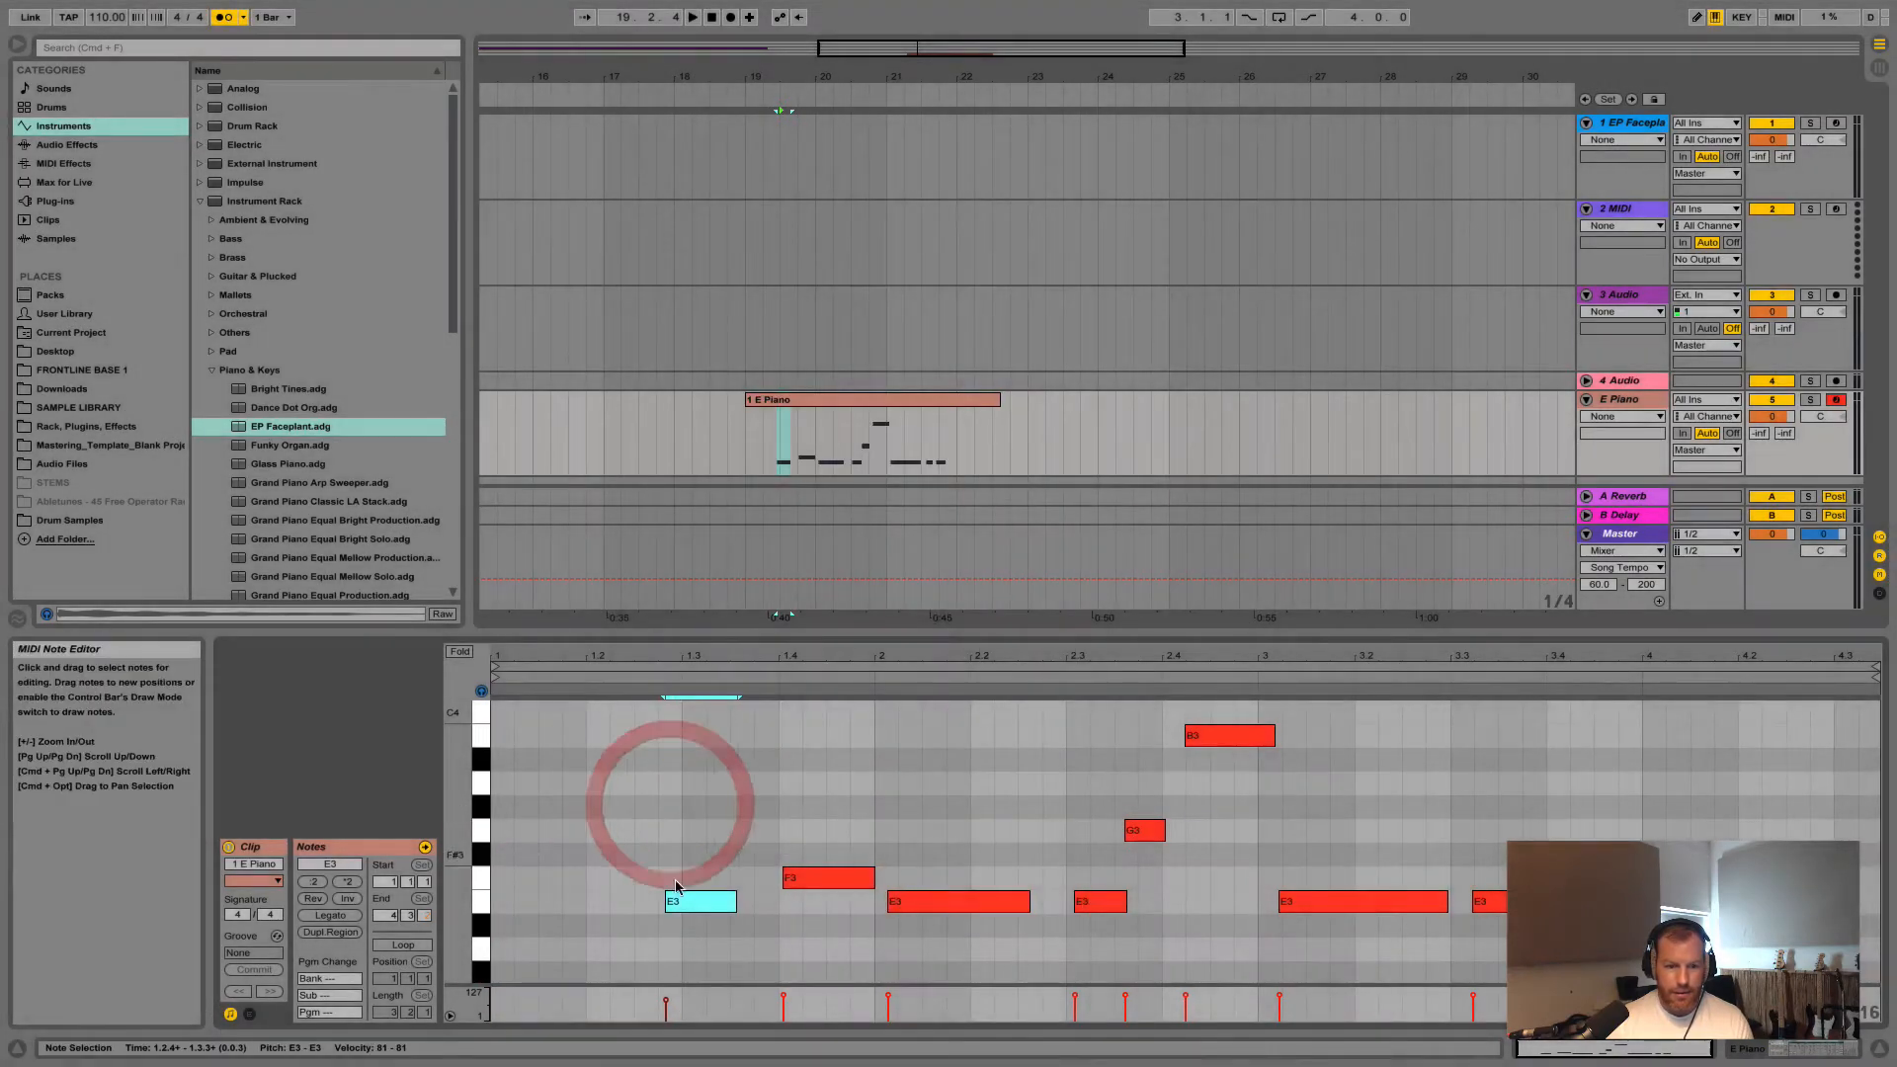
{"action": "left_click_drag", "start_coordinate": [695, 904], "coordinate": [529, 908]}
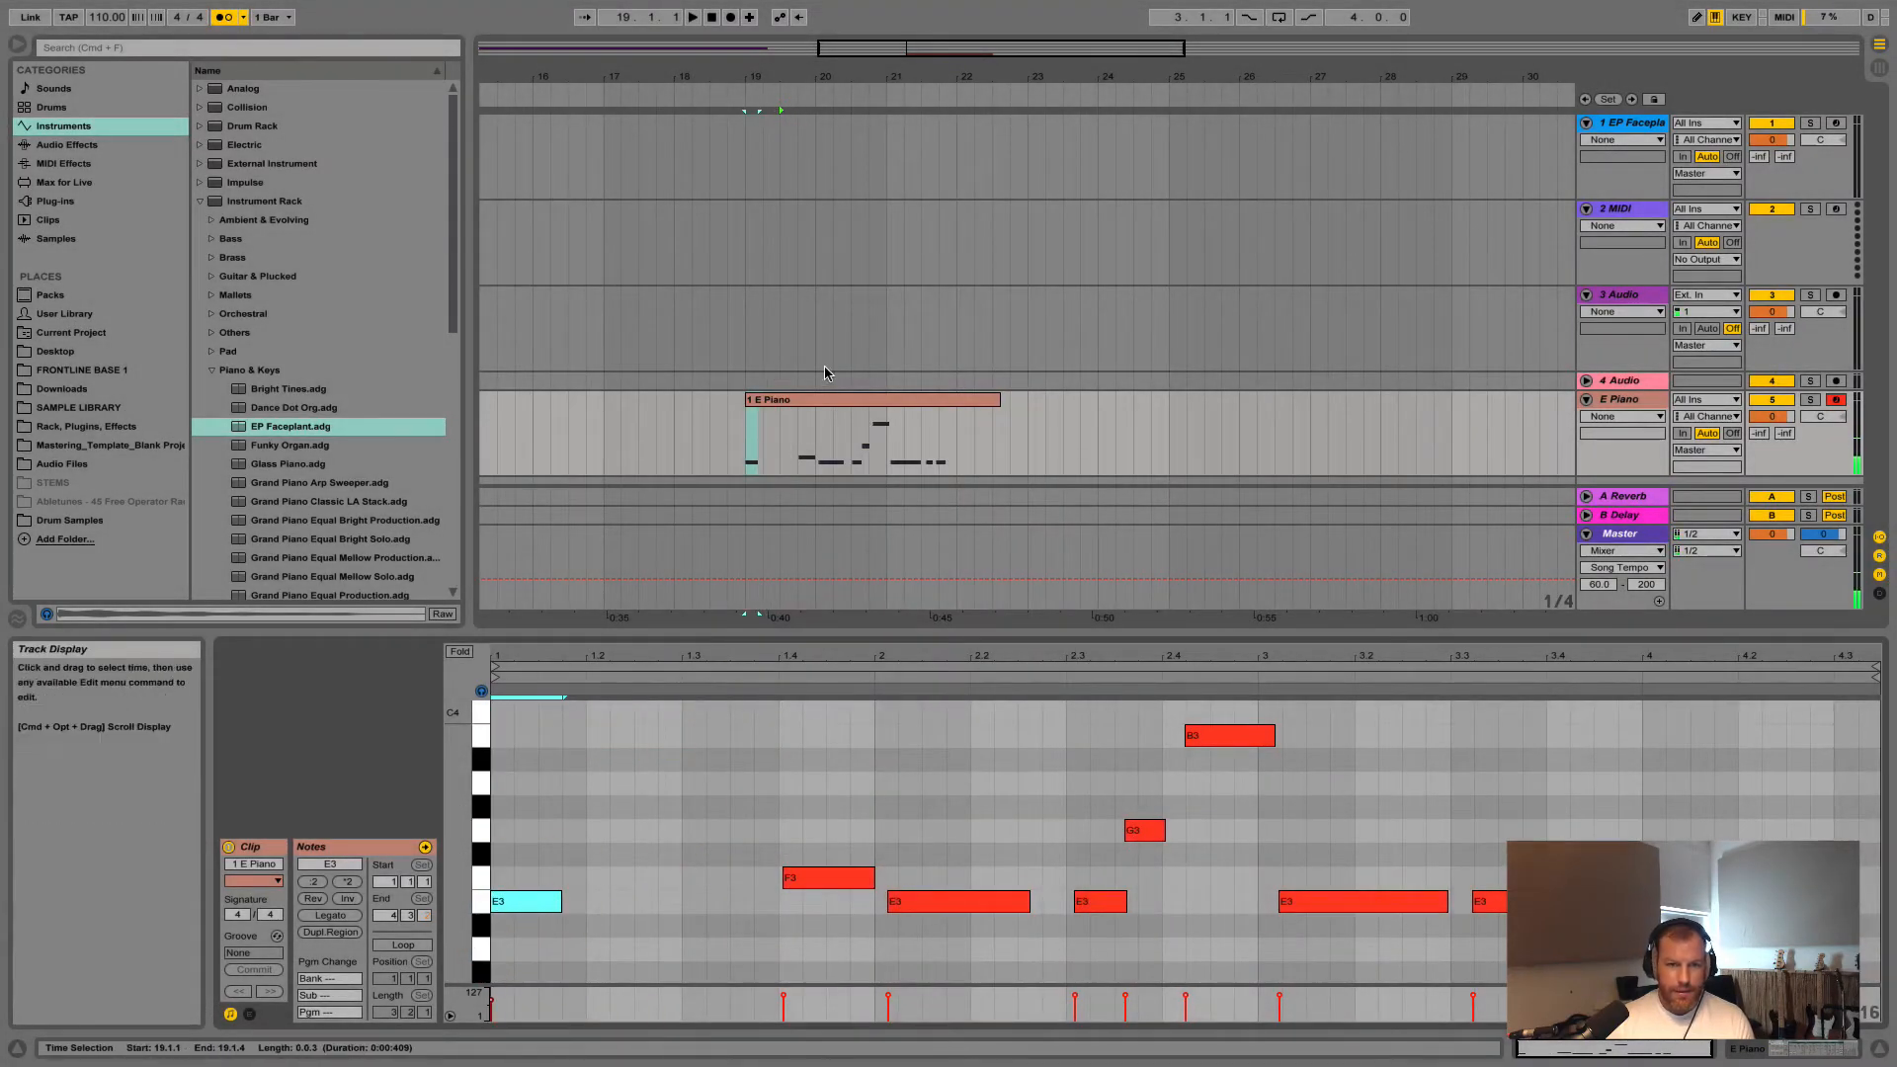
{"action": "left_click_drag", "start_coordinate": [855, 878], "coordinate": [654, 878]}
{"action": "left_click_drag", "start_coordinate": [924, 907], "coordinate": [718, 908]}
Select all the remaining notes and move them about two beats earlier, so the fourth note starts at bar 2
{"action": "left_click_drag", "start_coordinate": [1614, 945], "coordinate": [1080, 714]}
{"action": "left_click_drag", "start_coordinate": [1229, 734], "coordinate": [1038, 734]}
{"action": "left_click", "coordinate": [905, 902]}
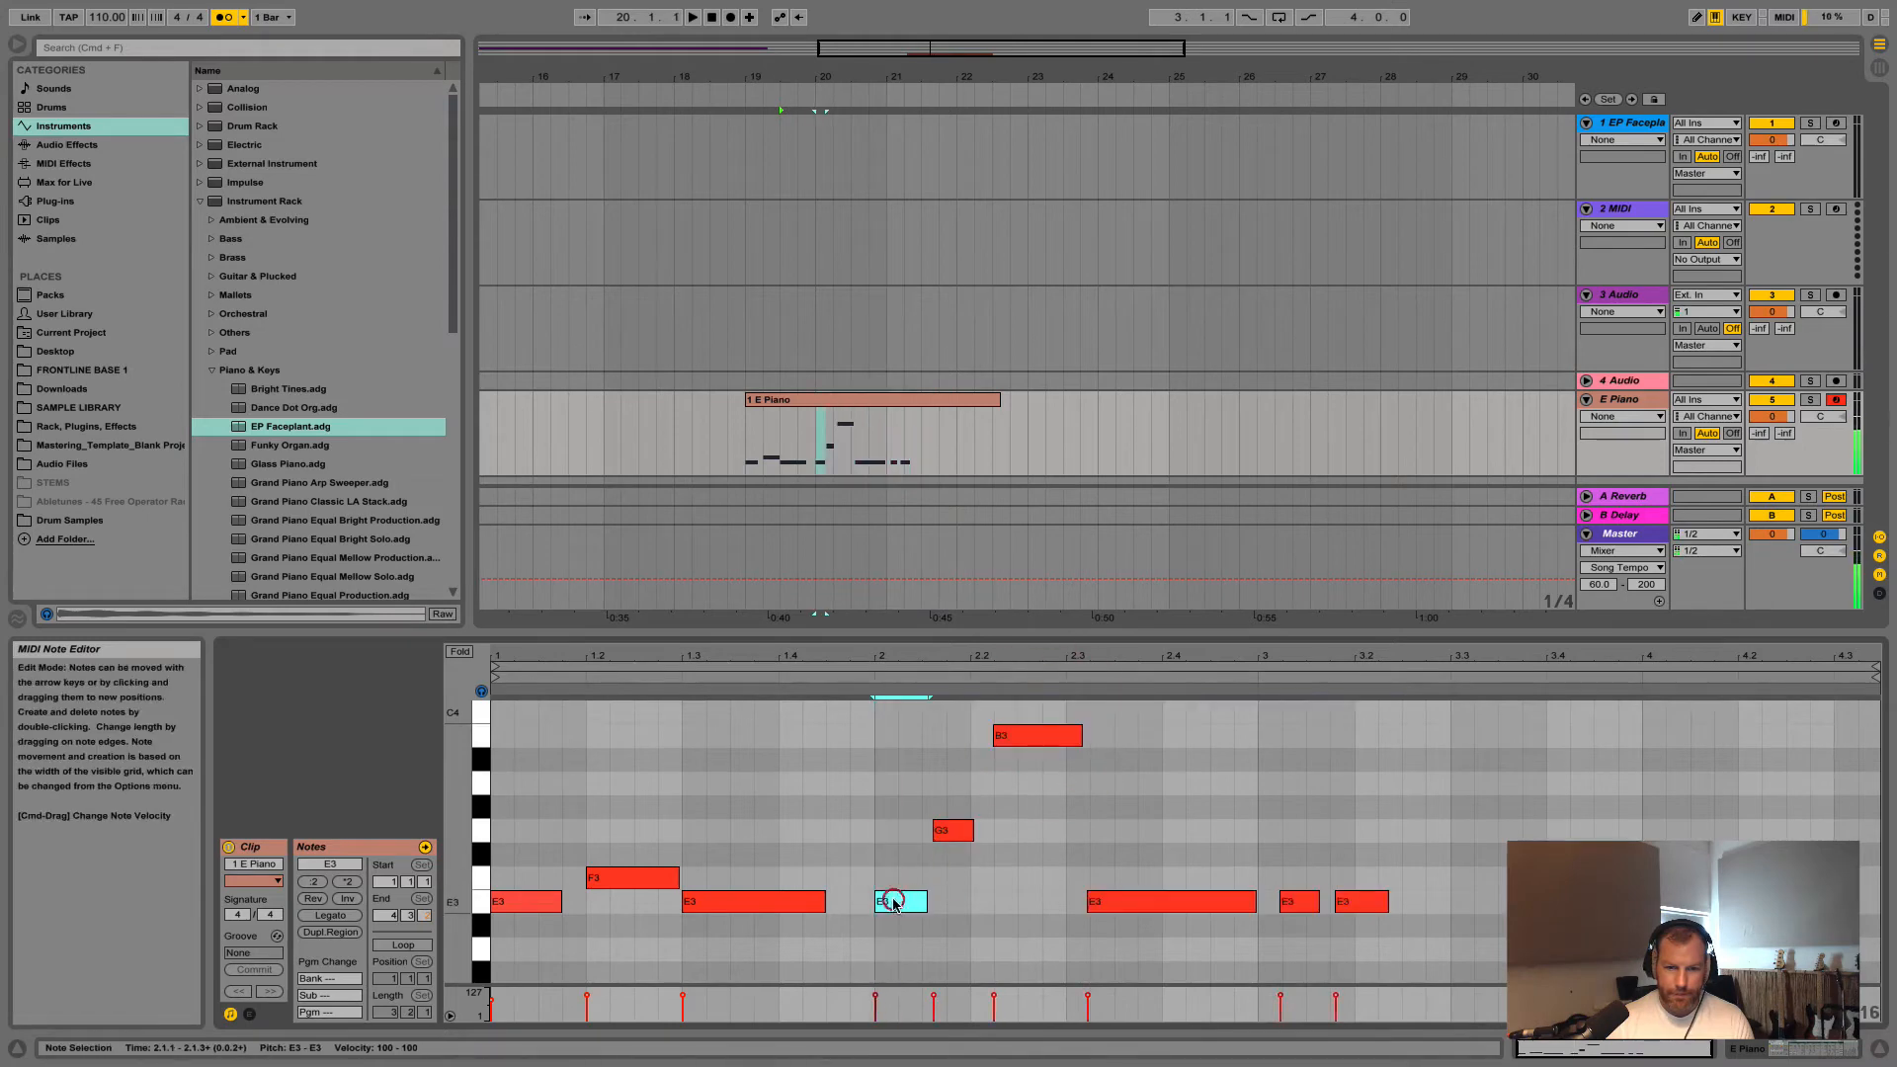
Play back the edited E Piano clip and stop before its last notes to check their timing
{"action": "key", "text": "space"}
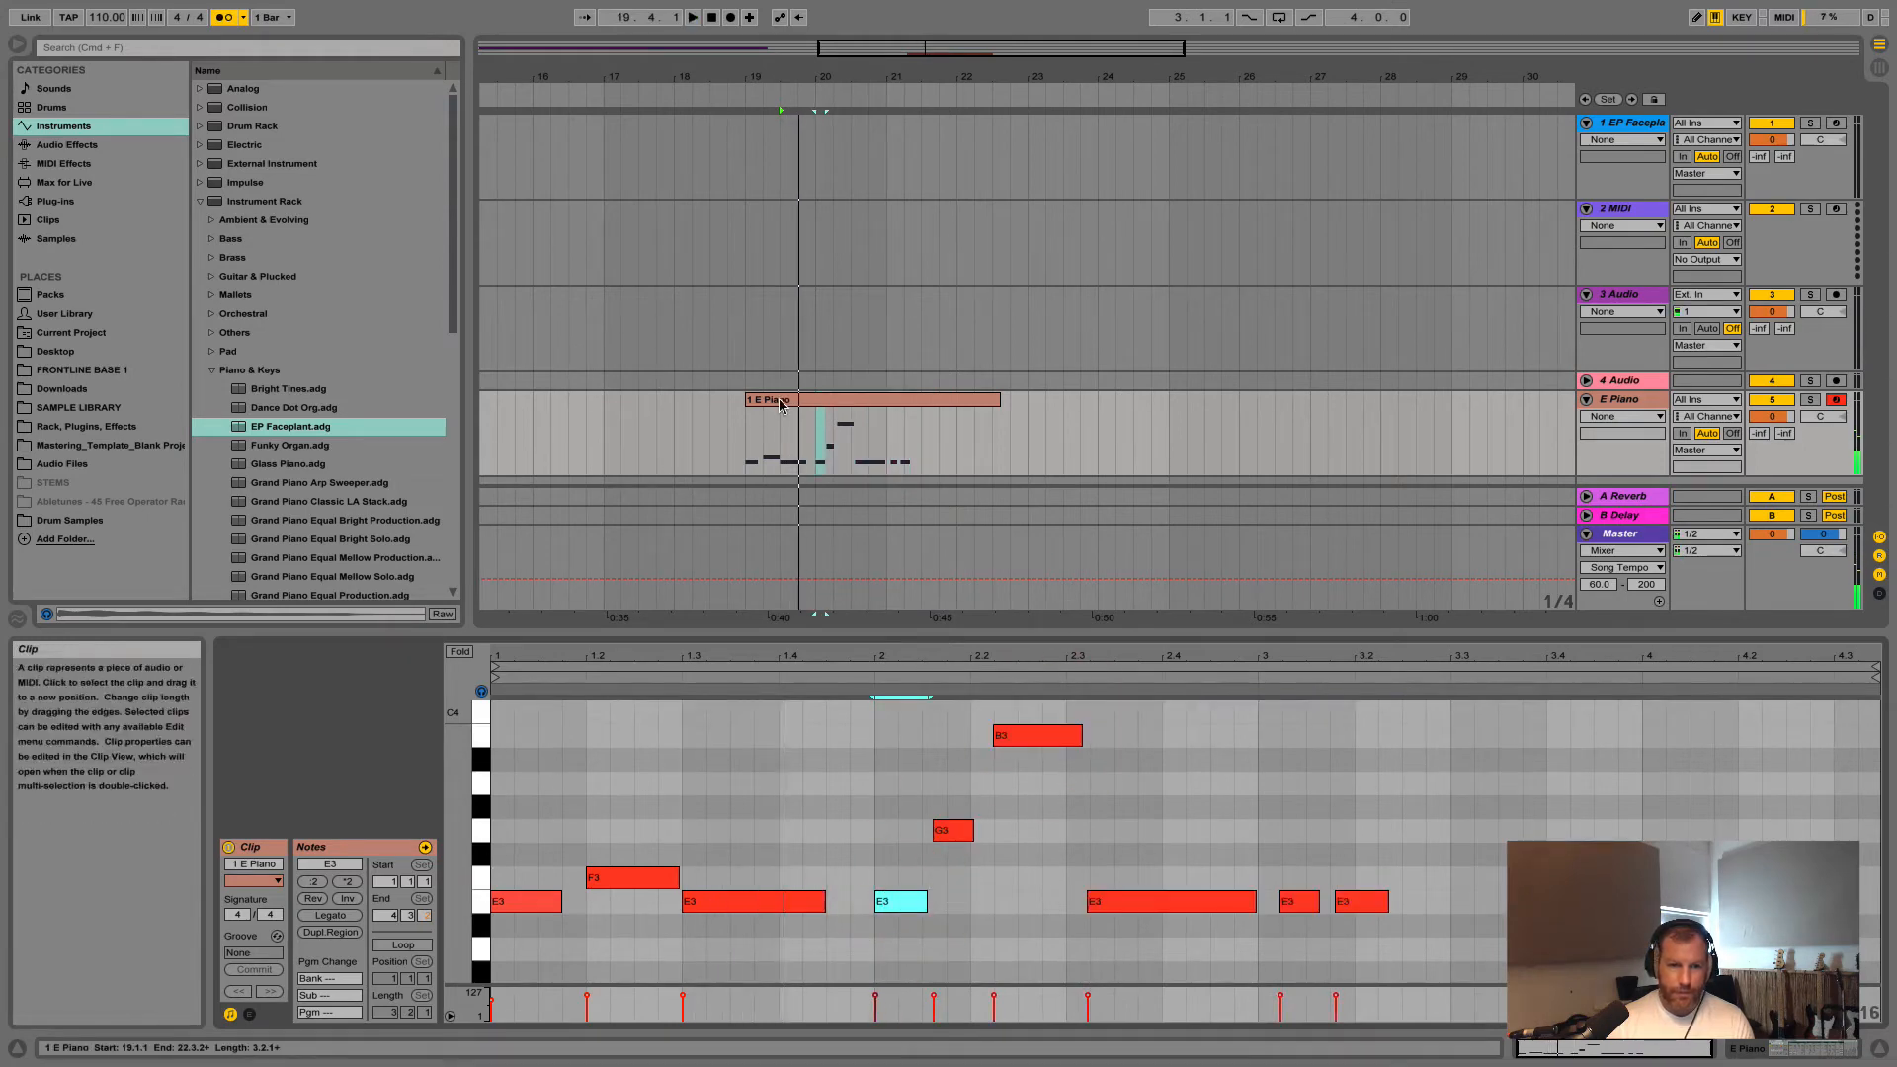
{"action": "left_click", "coordinate": [781, 403]}
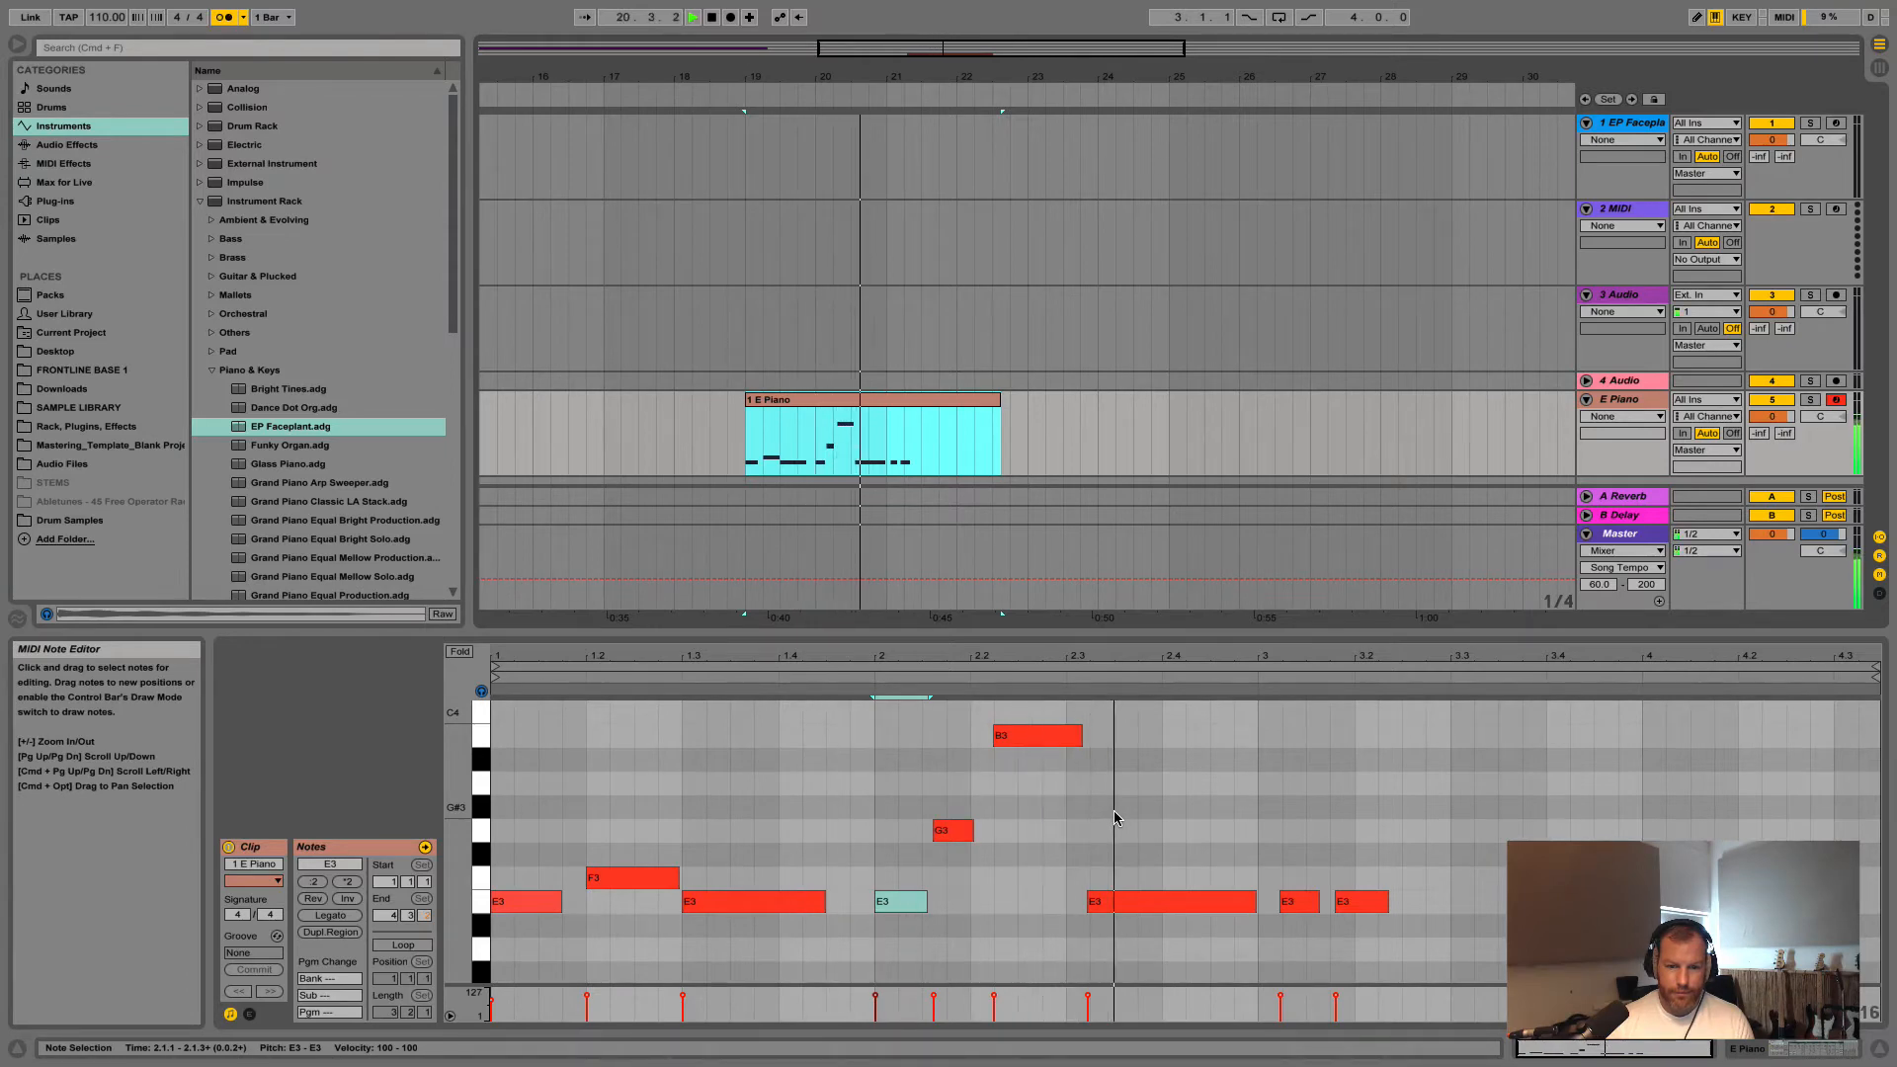
{"action": "left_click", "coordinate": [1066, 810]}
{"action": "key", "text": "space"}
{"action": "left_click", "coordinate": [1006, 867]}
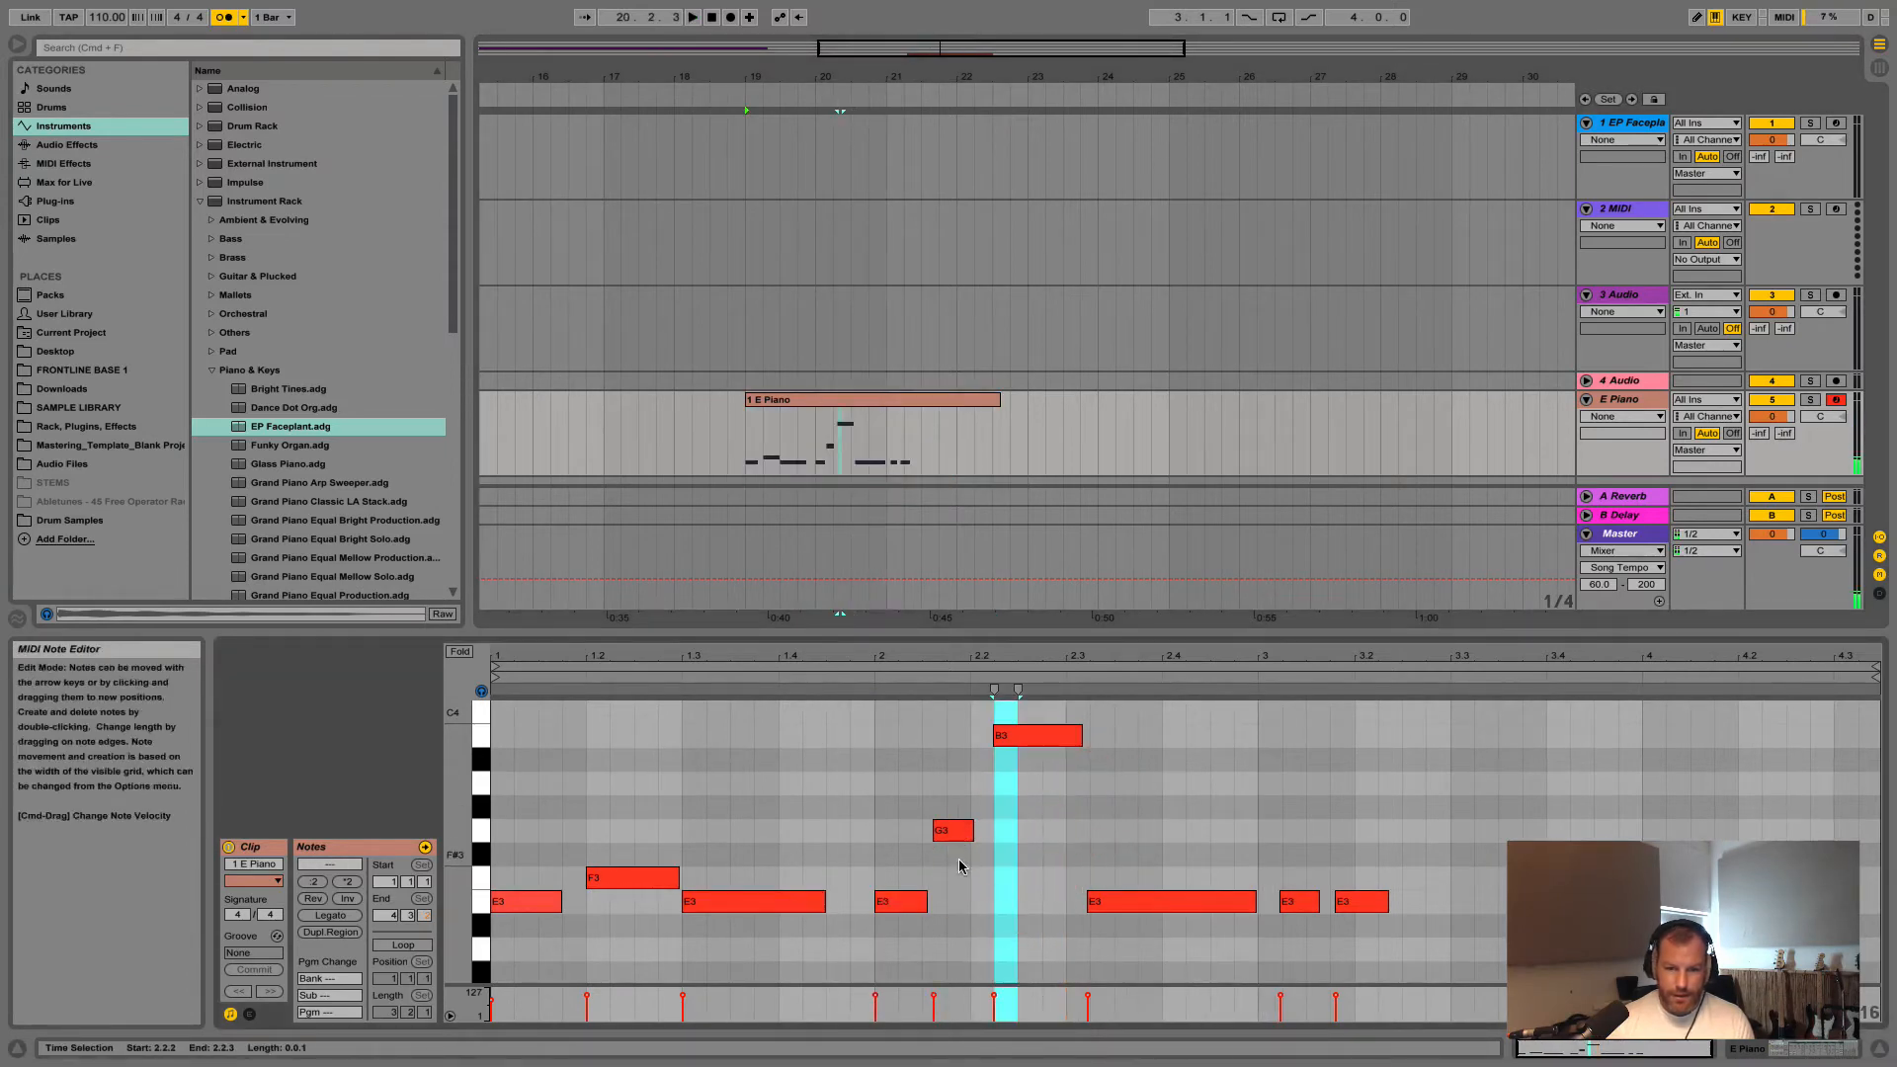
Shorten the bar 2 E3 slightly and nudge the following notes earlier, so B3 starts at 2.2 and the E3 notes at 2.3, 3 and 3.1.4
{"action": "left_click", "coordinate": [959, 862]}
{"action": "left_click_drag", "start_coordinate": [923, 902], "coordinate": [917, 902]}
{"action": "left_click_drag", "start_coordinate": [958, 833], "coordinate": [934, 833]}
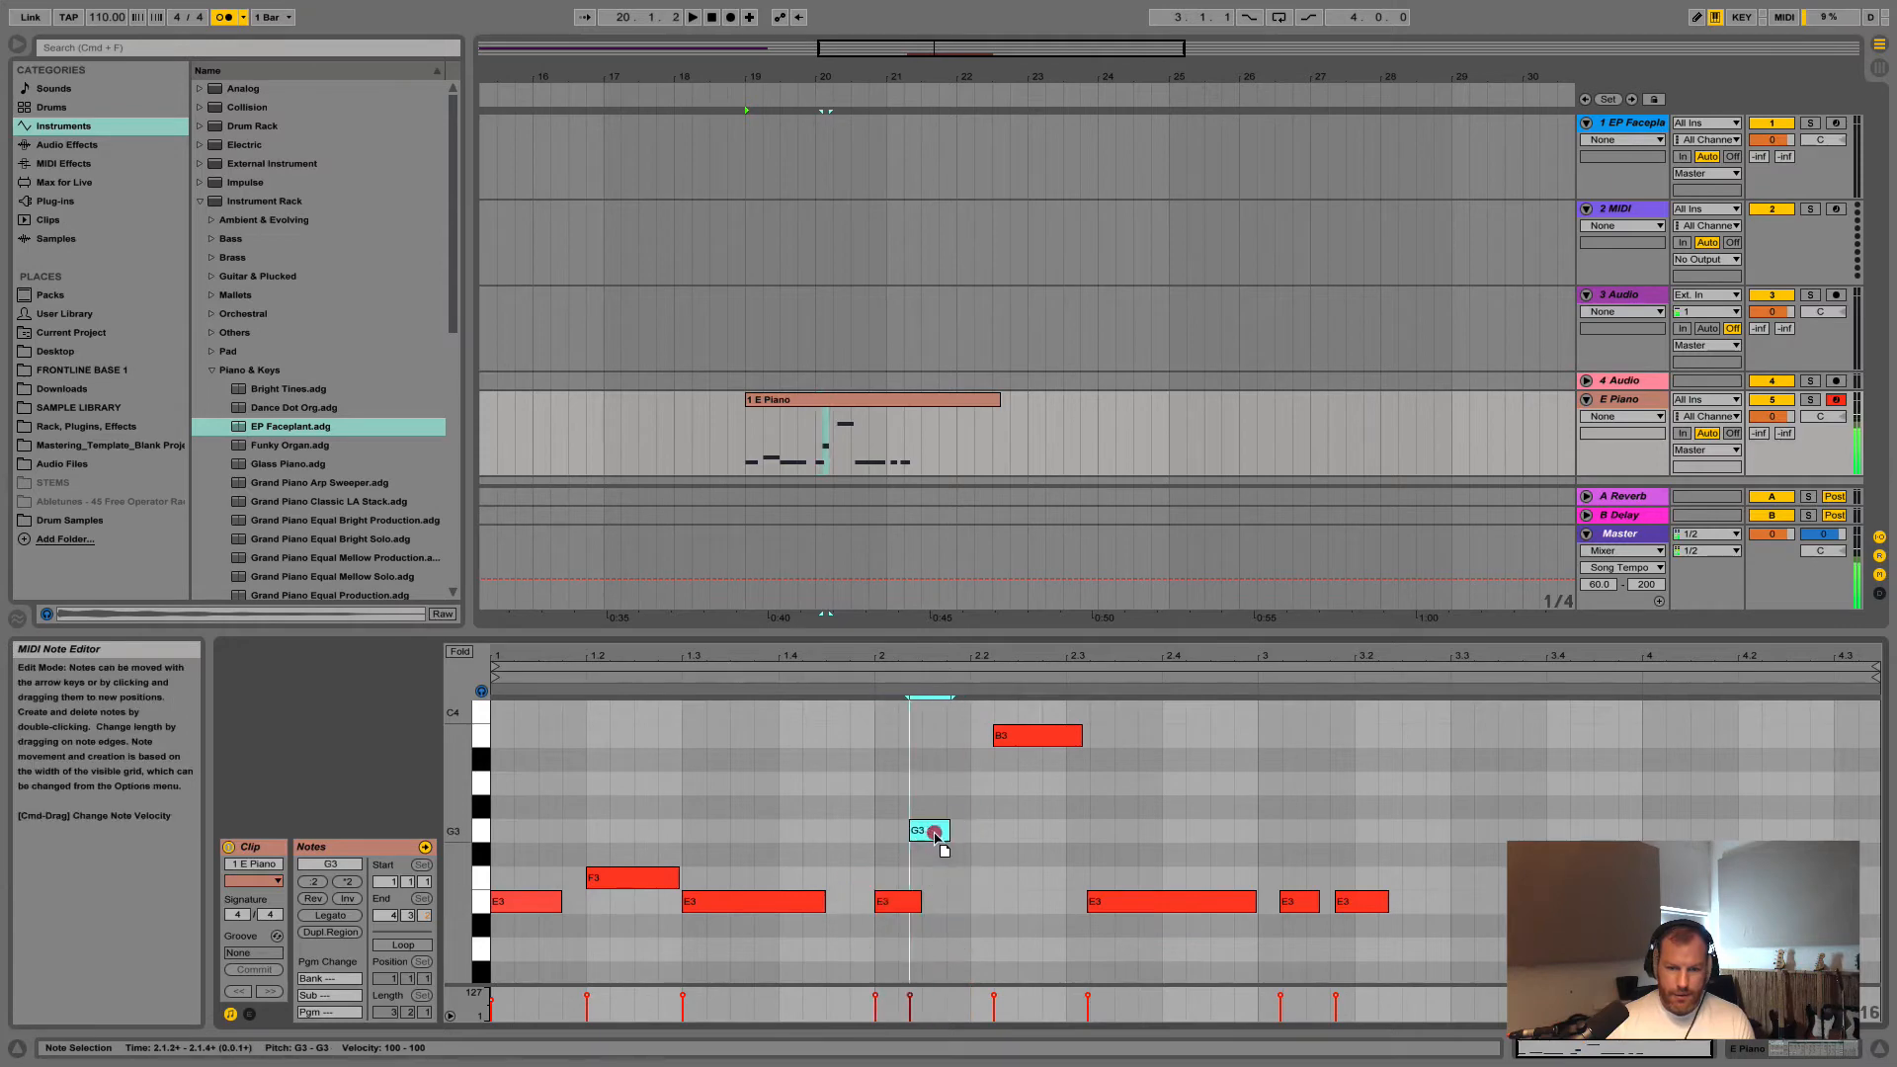
{"action": "left_click_drag", "start_coordinate": [1013, 737], "coordinate": [1008, 733]}
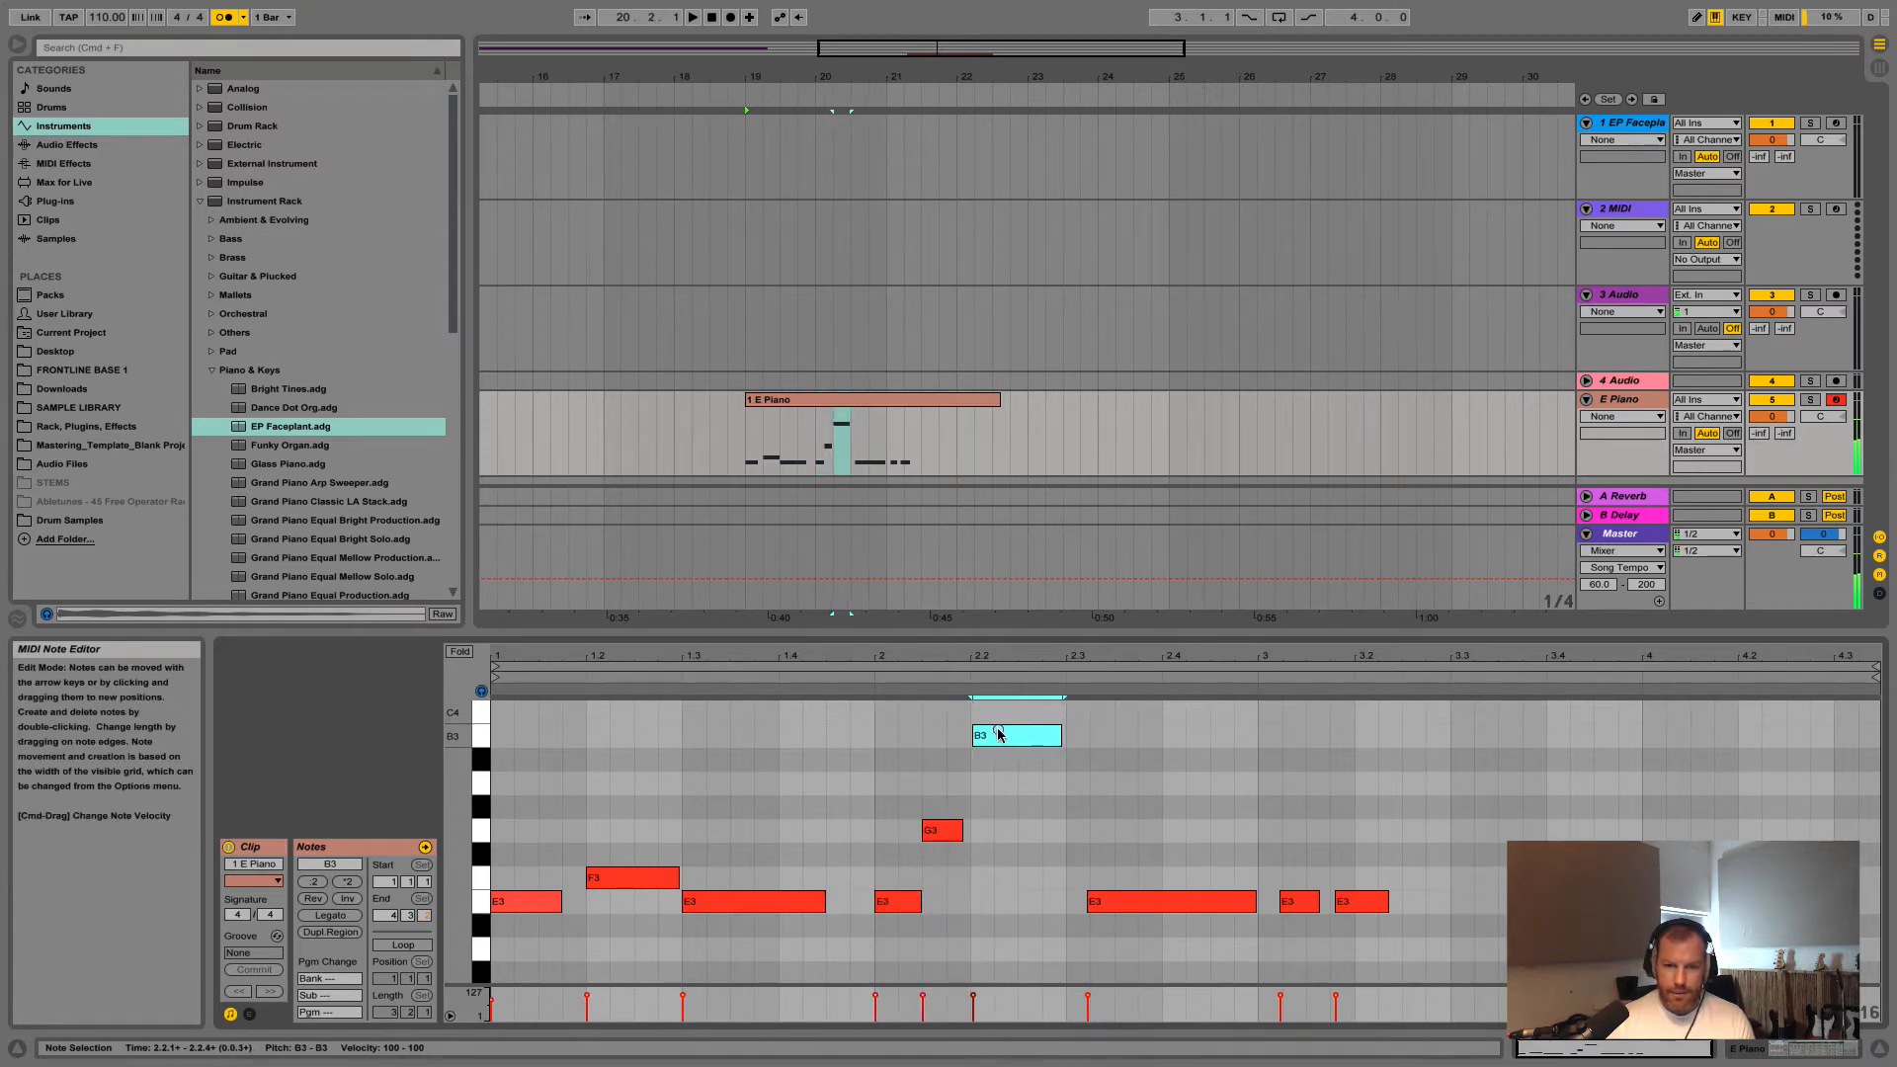
{"action": "left_click_drag", "start_coordinate": [1166, 907], "coordinate": [1146, 907]}
{"action": "left_click_drag", "start_coordinate": [1293, 907], "coordinate": [1359, 904]}
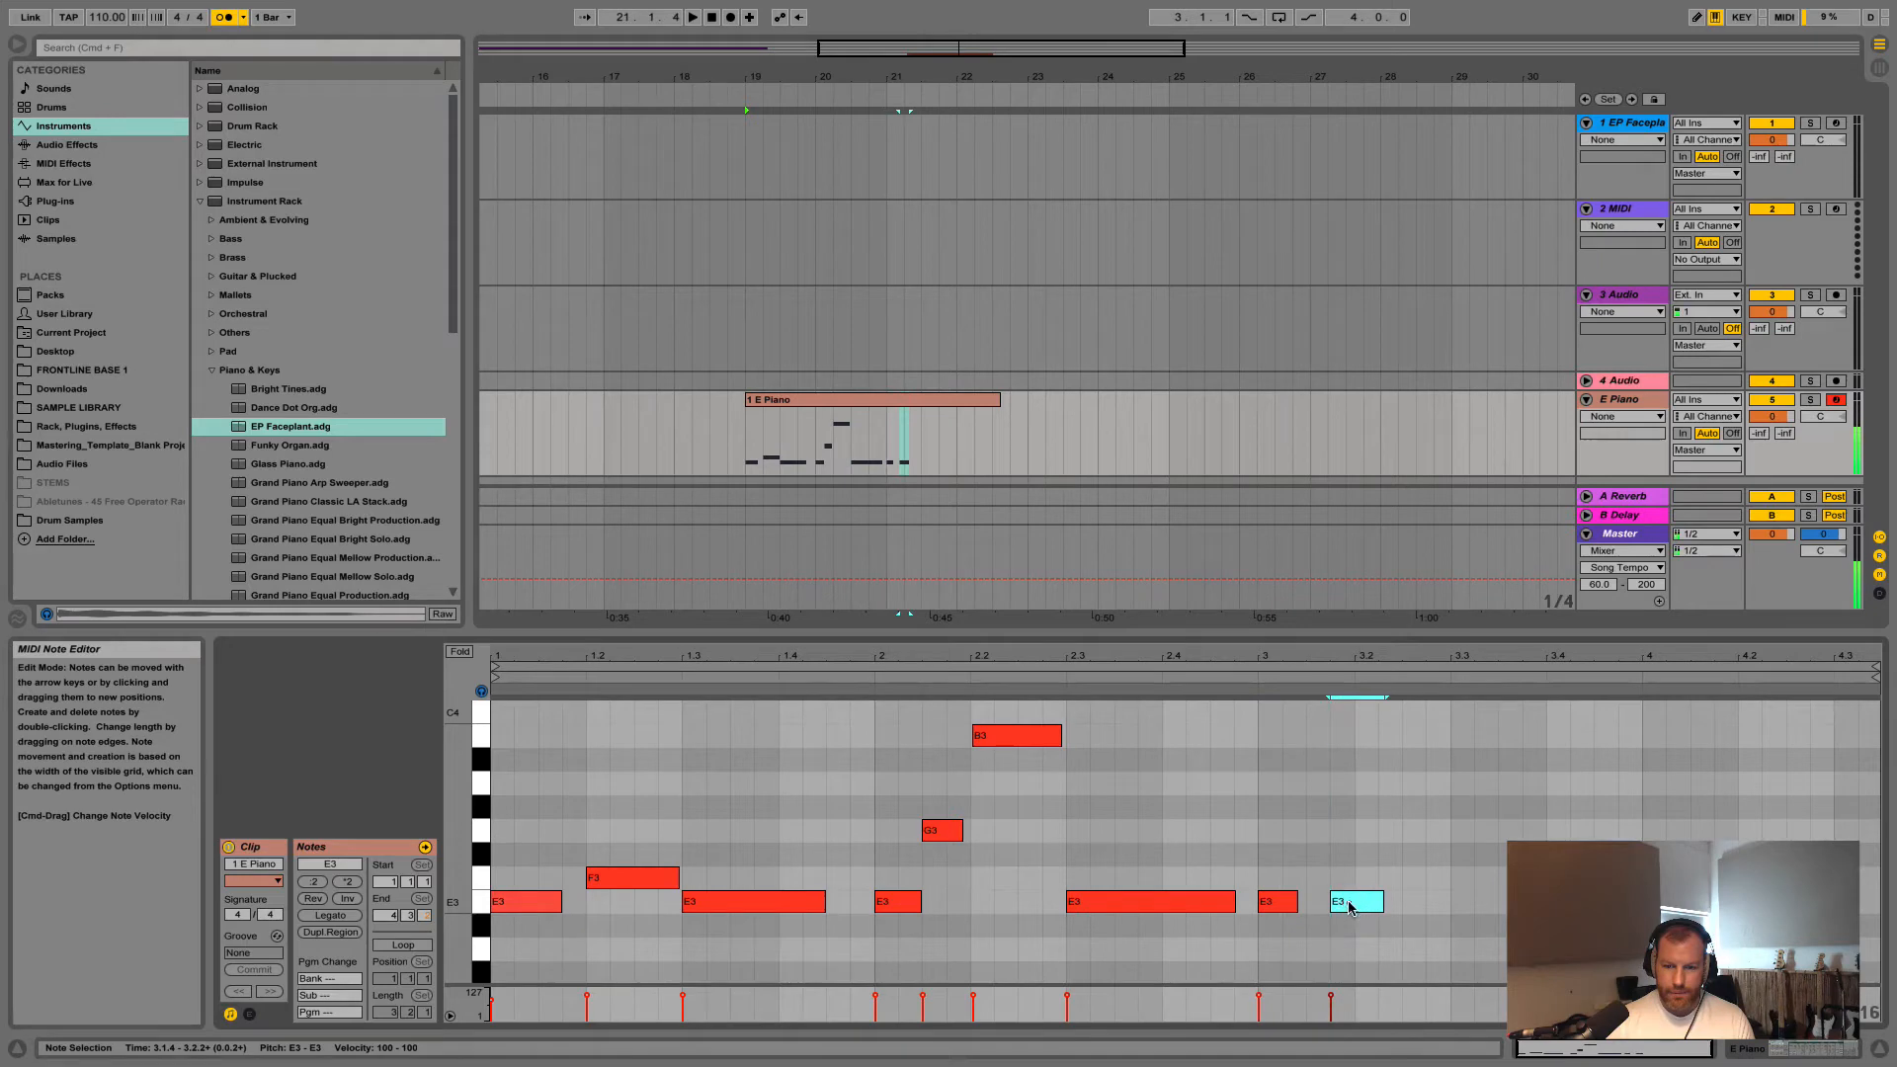
Play the E Piano clip from its start through the last note and stop
{"action": "left_click", "coordinate": [490, 728]}
{"action": "key", "text": "space"}
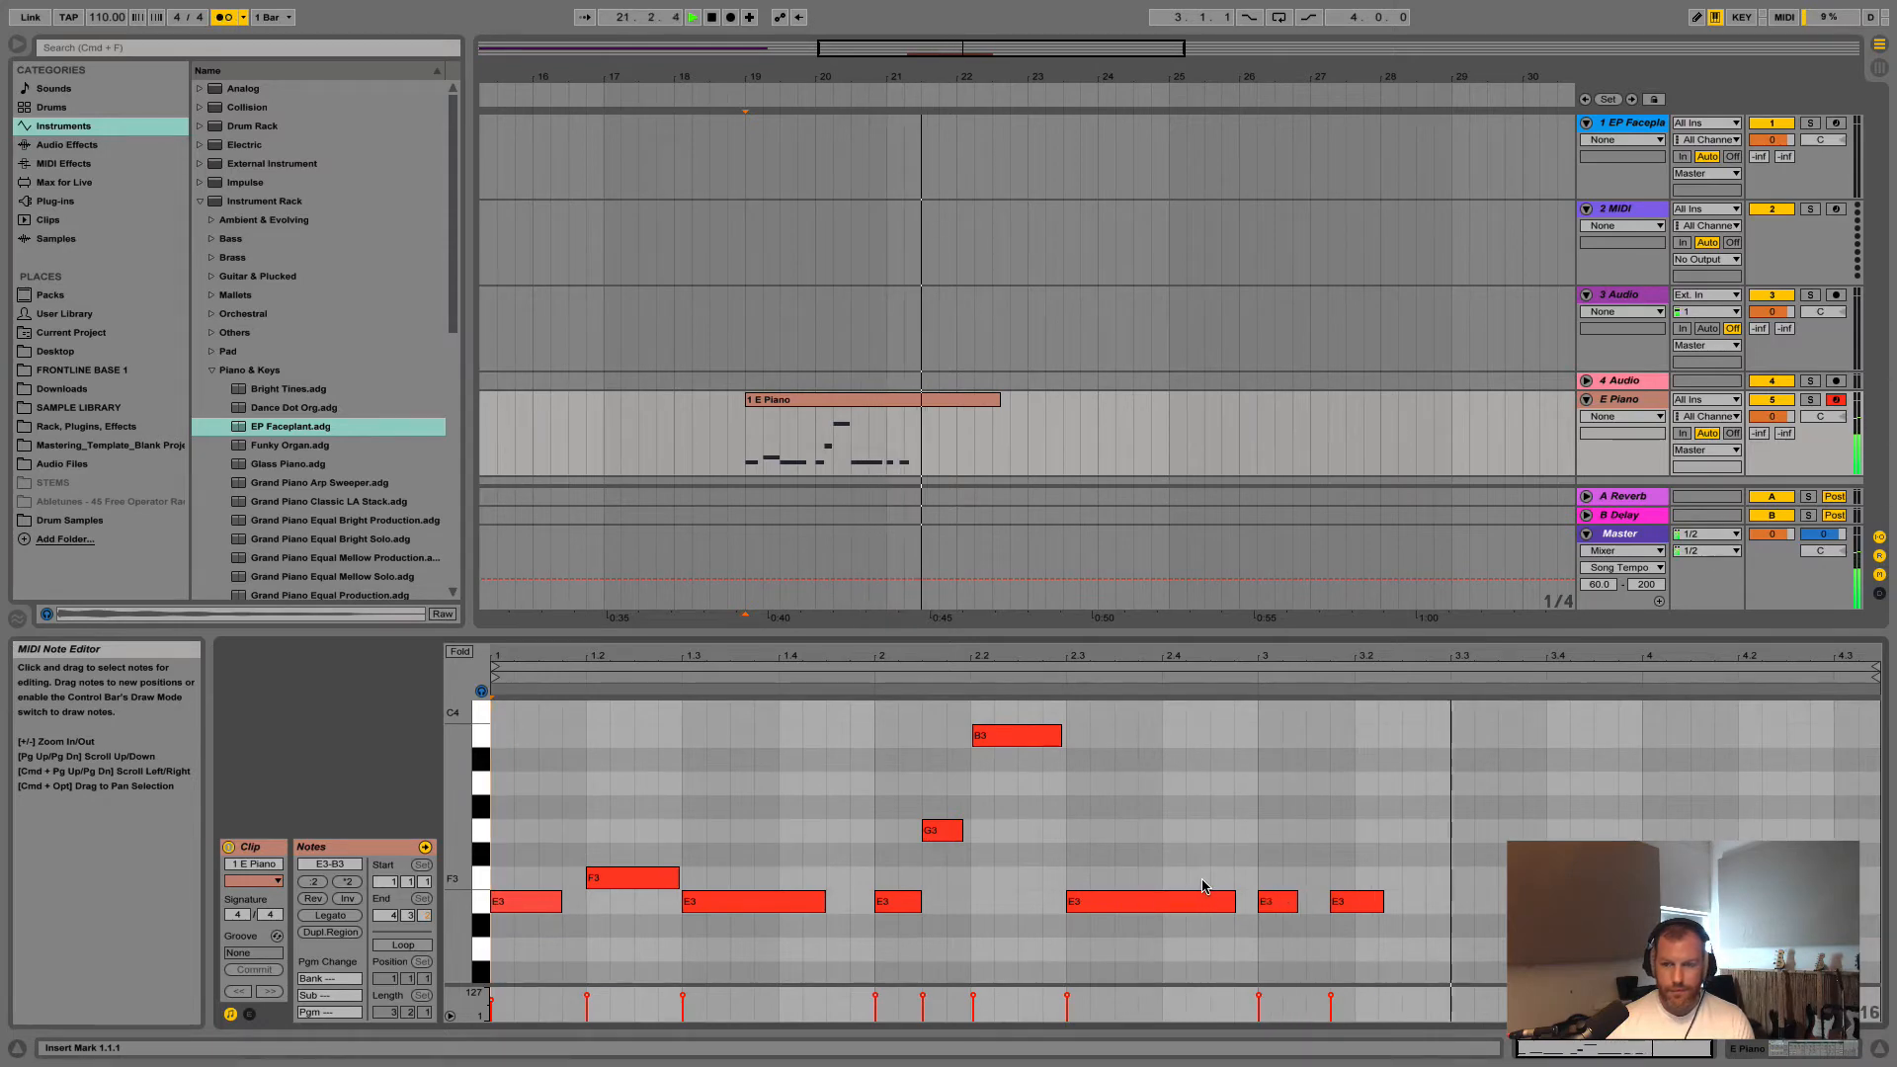
{"action": "key", "text": "space"}
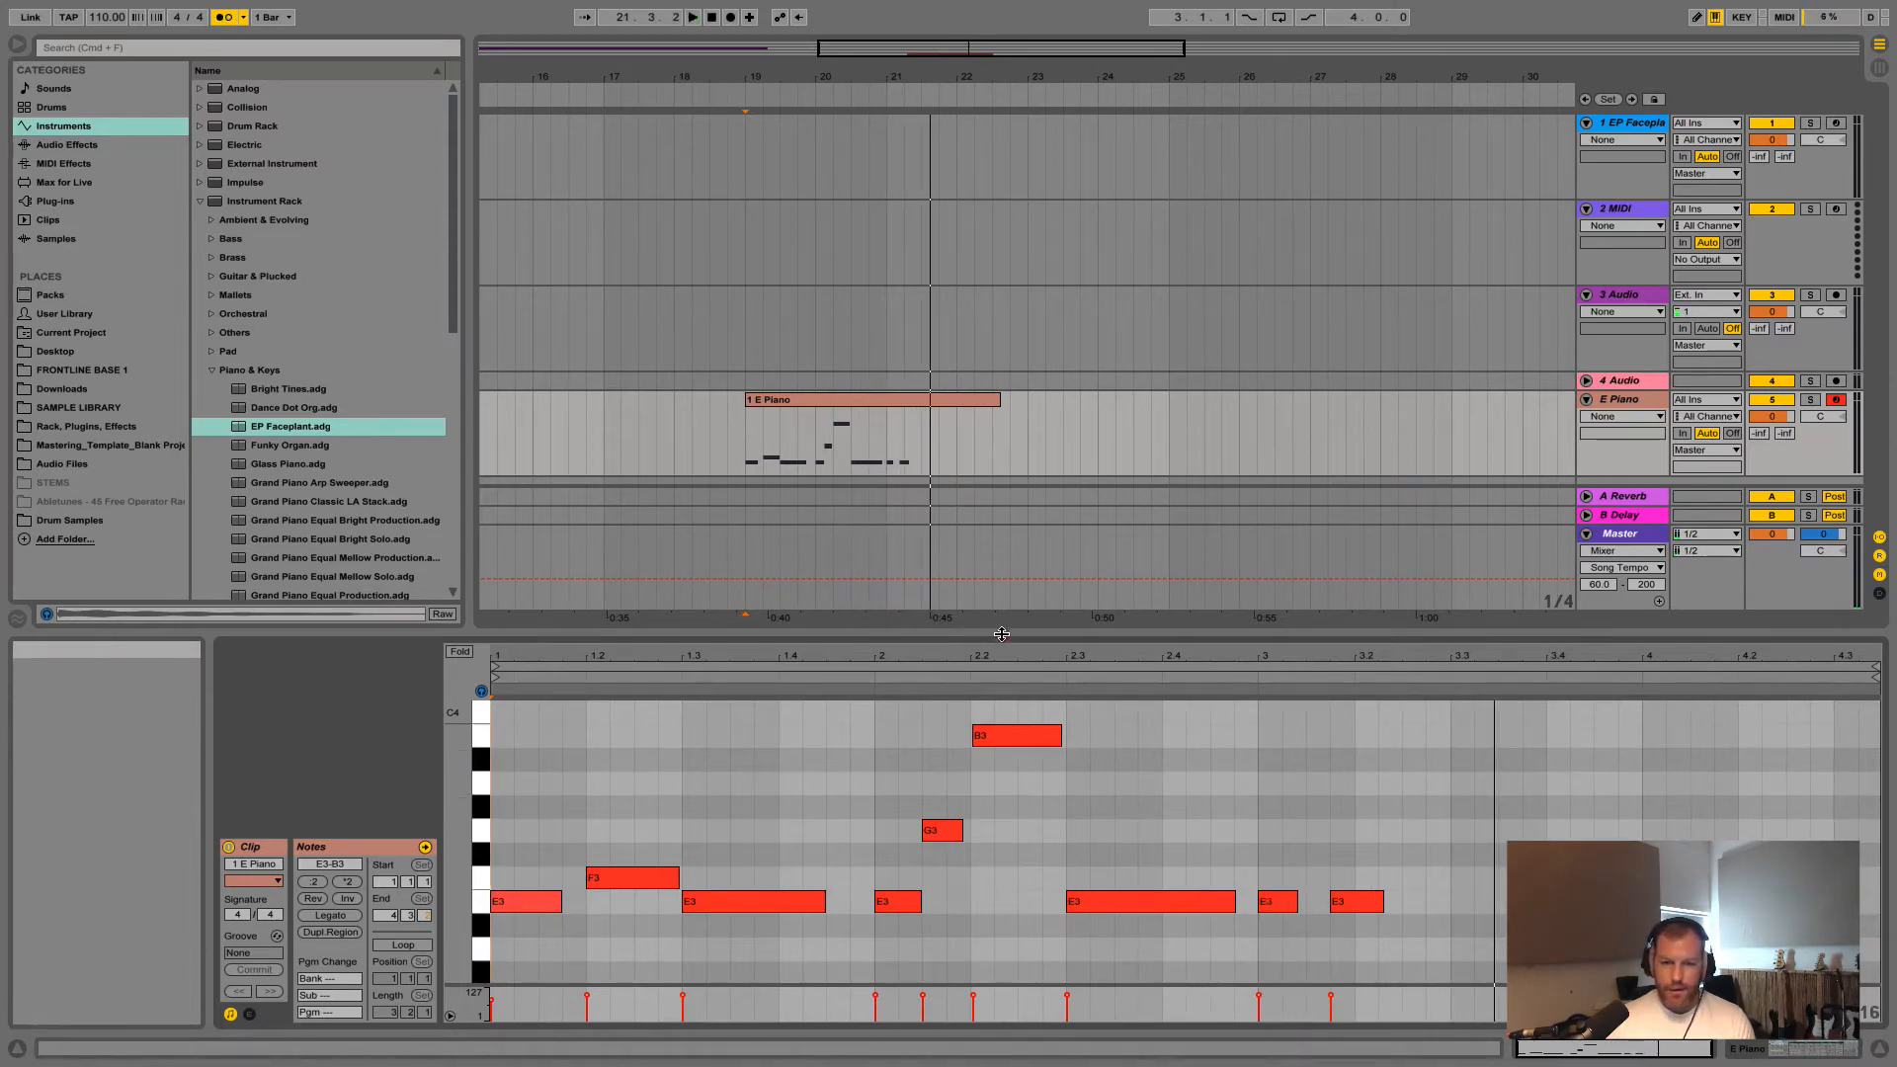
Reduce the note editor's height slightly and hide the clip detail view
{"action": "left_click_drag", "start_coordinate": [999, 634], "coordinate": [1032, 654]}
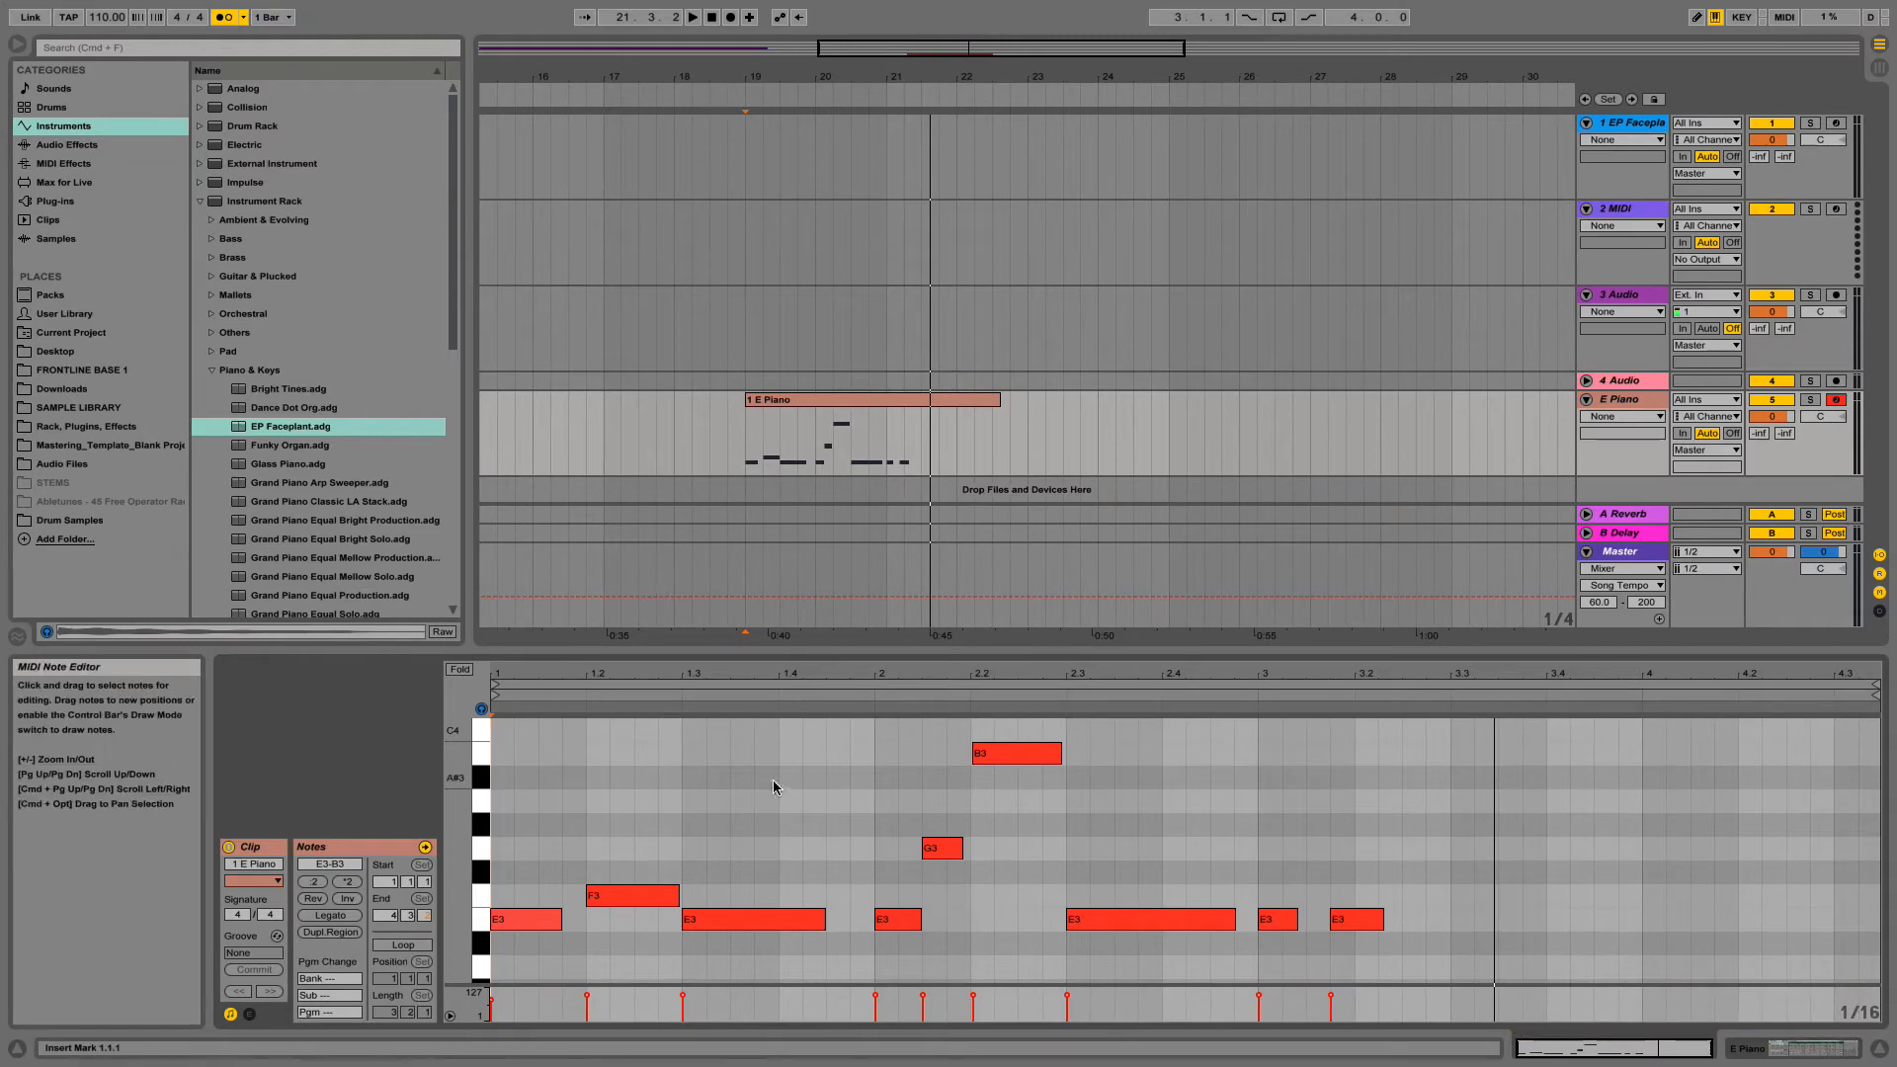
{"action": "left_click", "coordinate": [1865, 1038]}
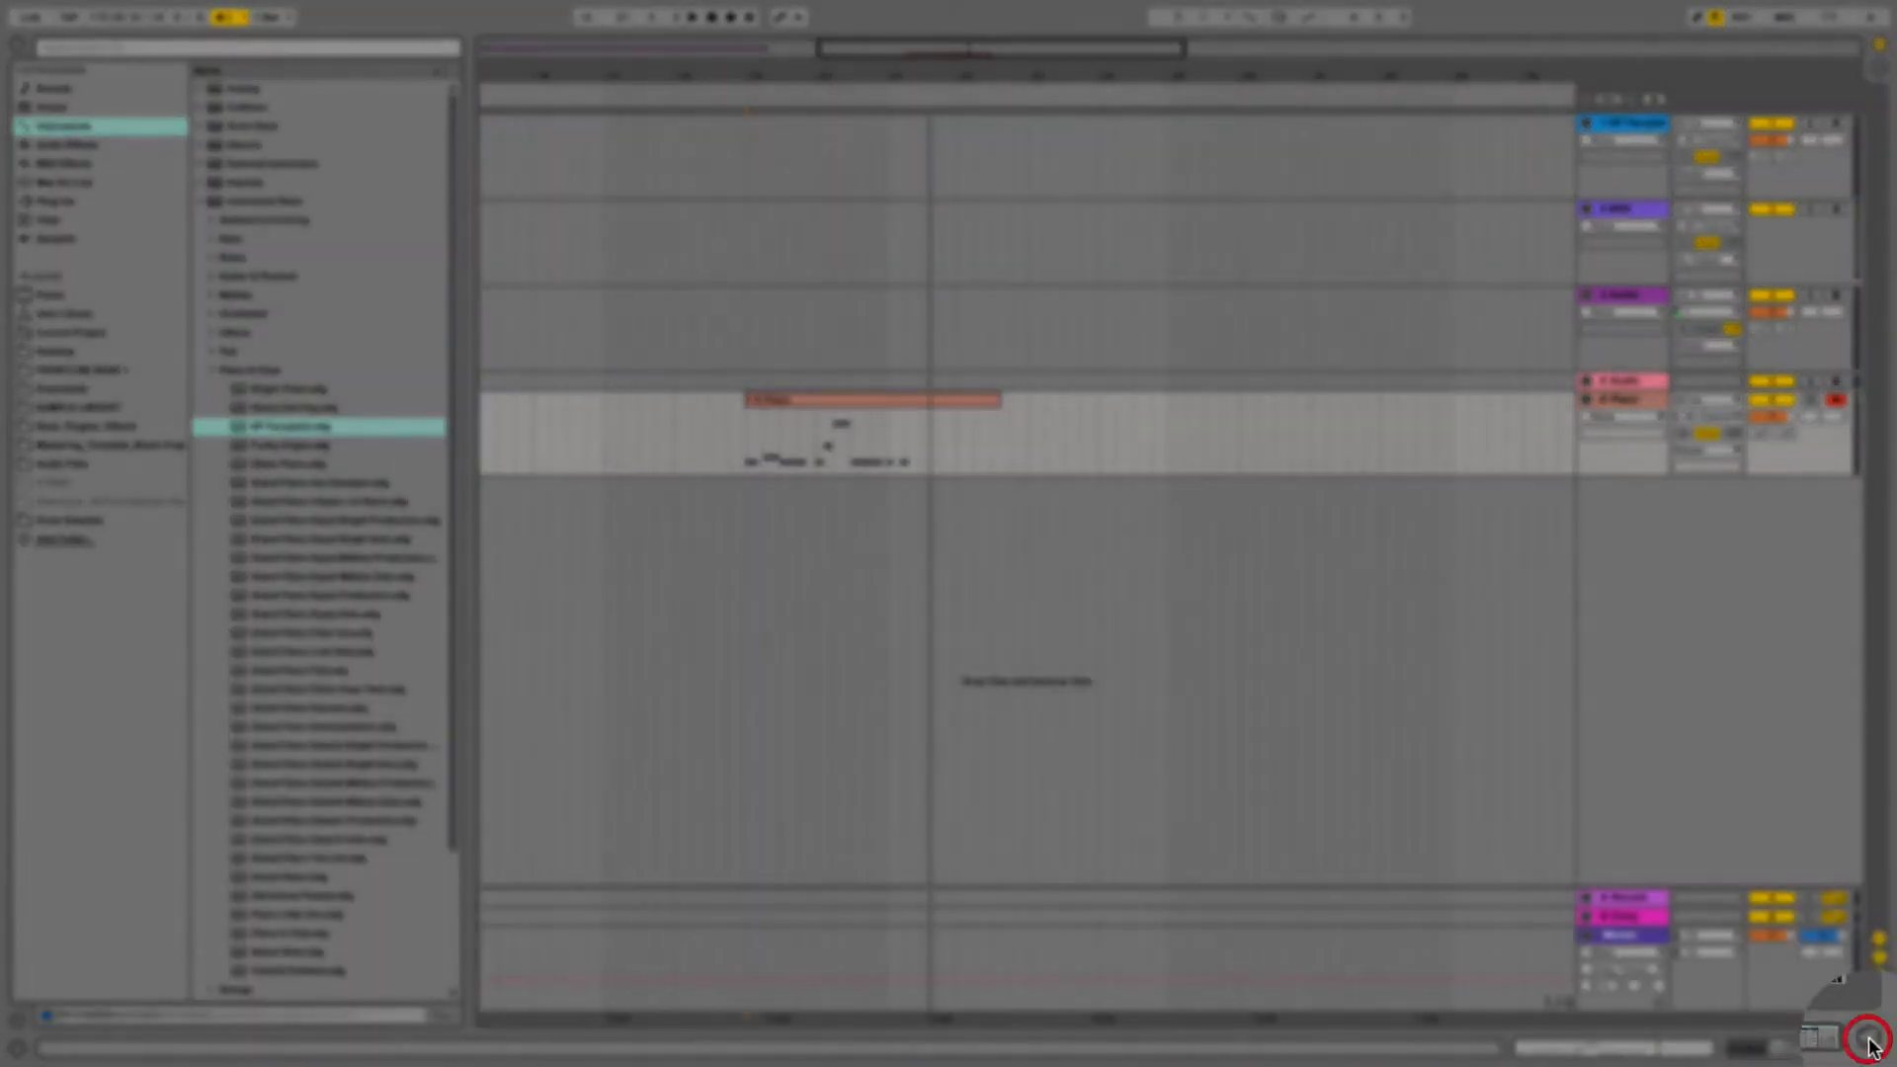
Trim the E Piano clip's end back to 21.3 and move the clip one beat later to start at 19.2
{"action": "left_click", "coordinate": [828, 401]}
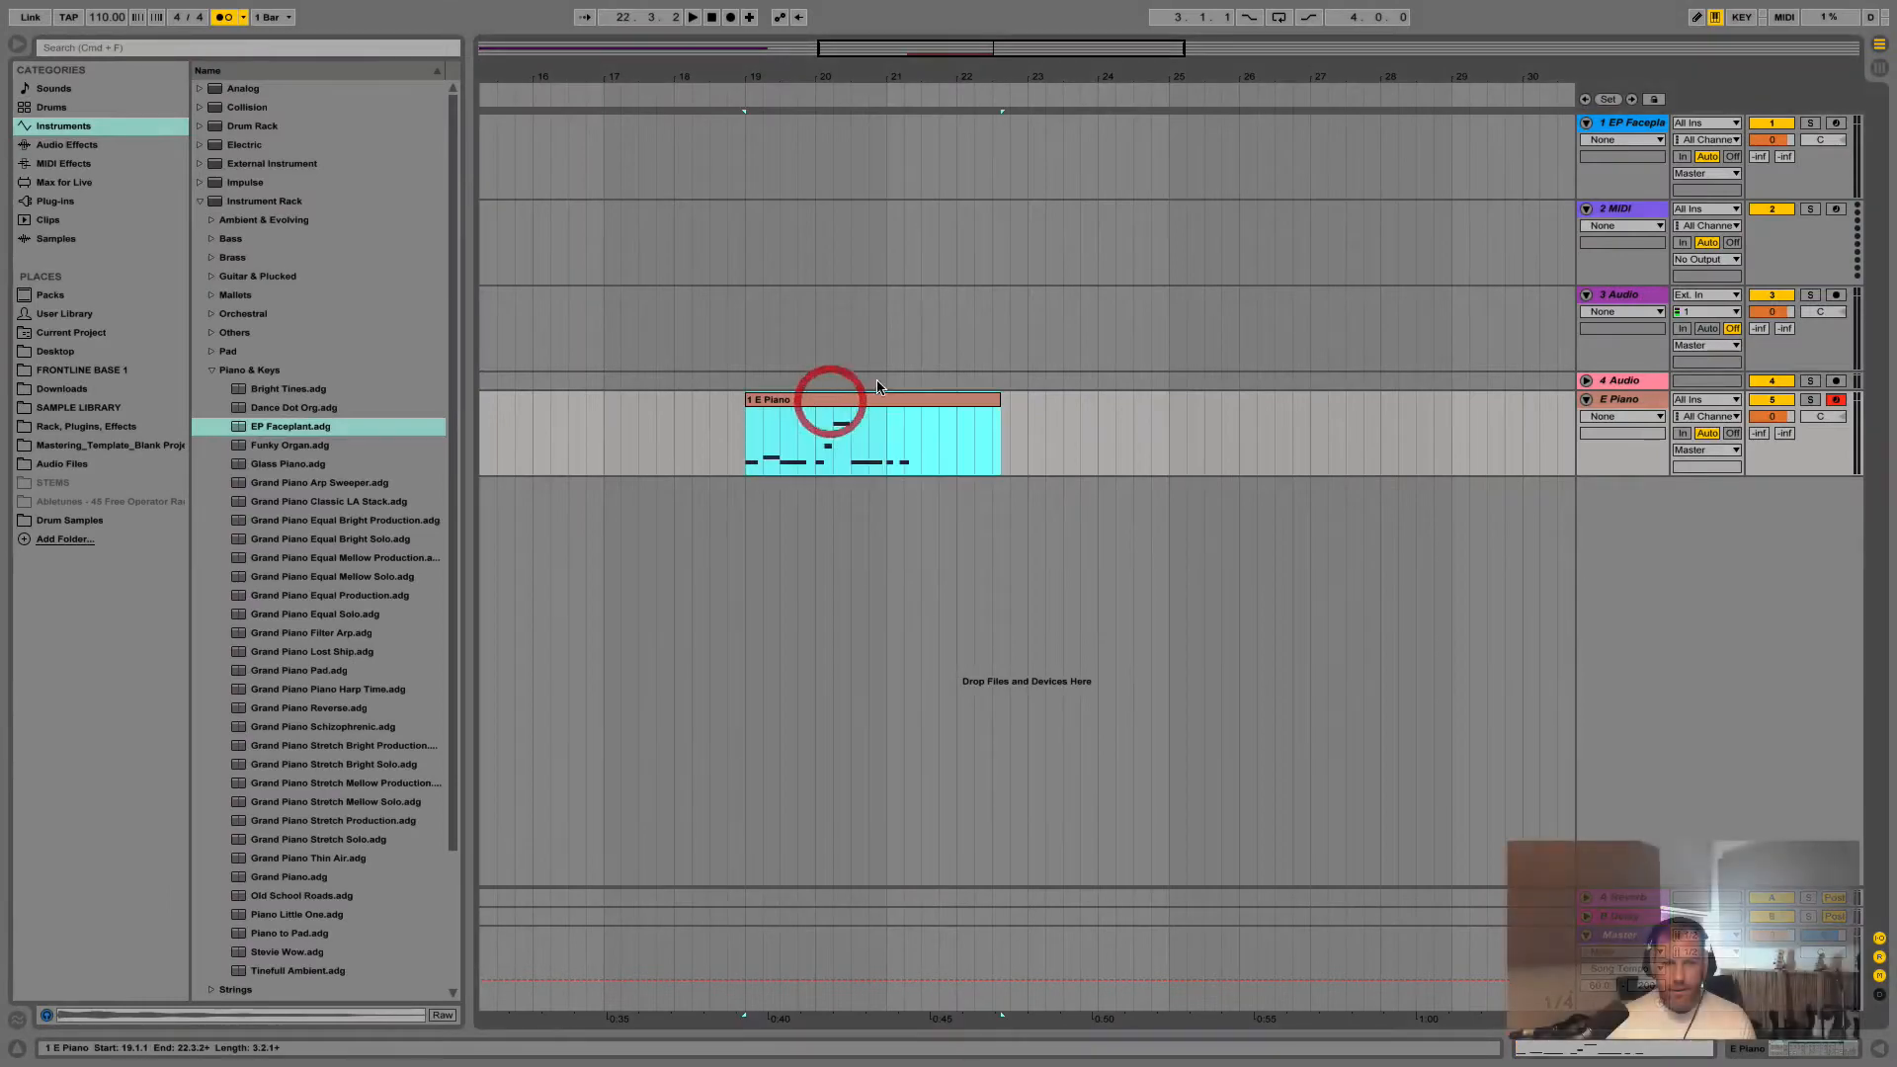
{"action": "mouse_move", "coordinate": [893, 53]}
{"action": "left_mouse_down"}
{"action": "mouse_move", "coordinate": [590, 54]}
{"action": "mouse_move", "coordinate": [869, 54]}
{"action": "left_mouse_up"}
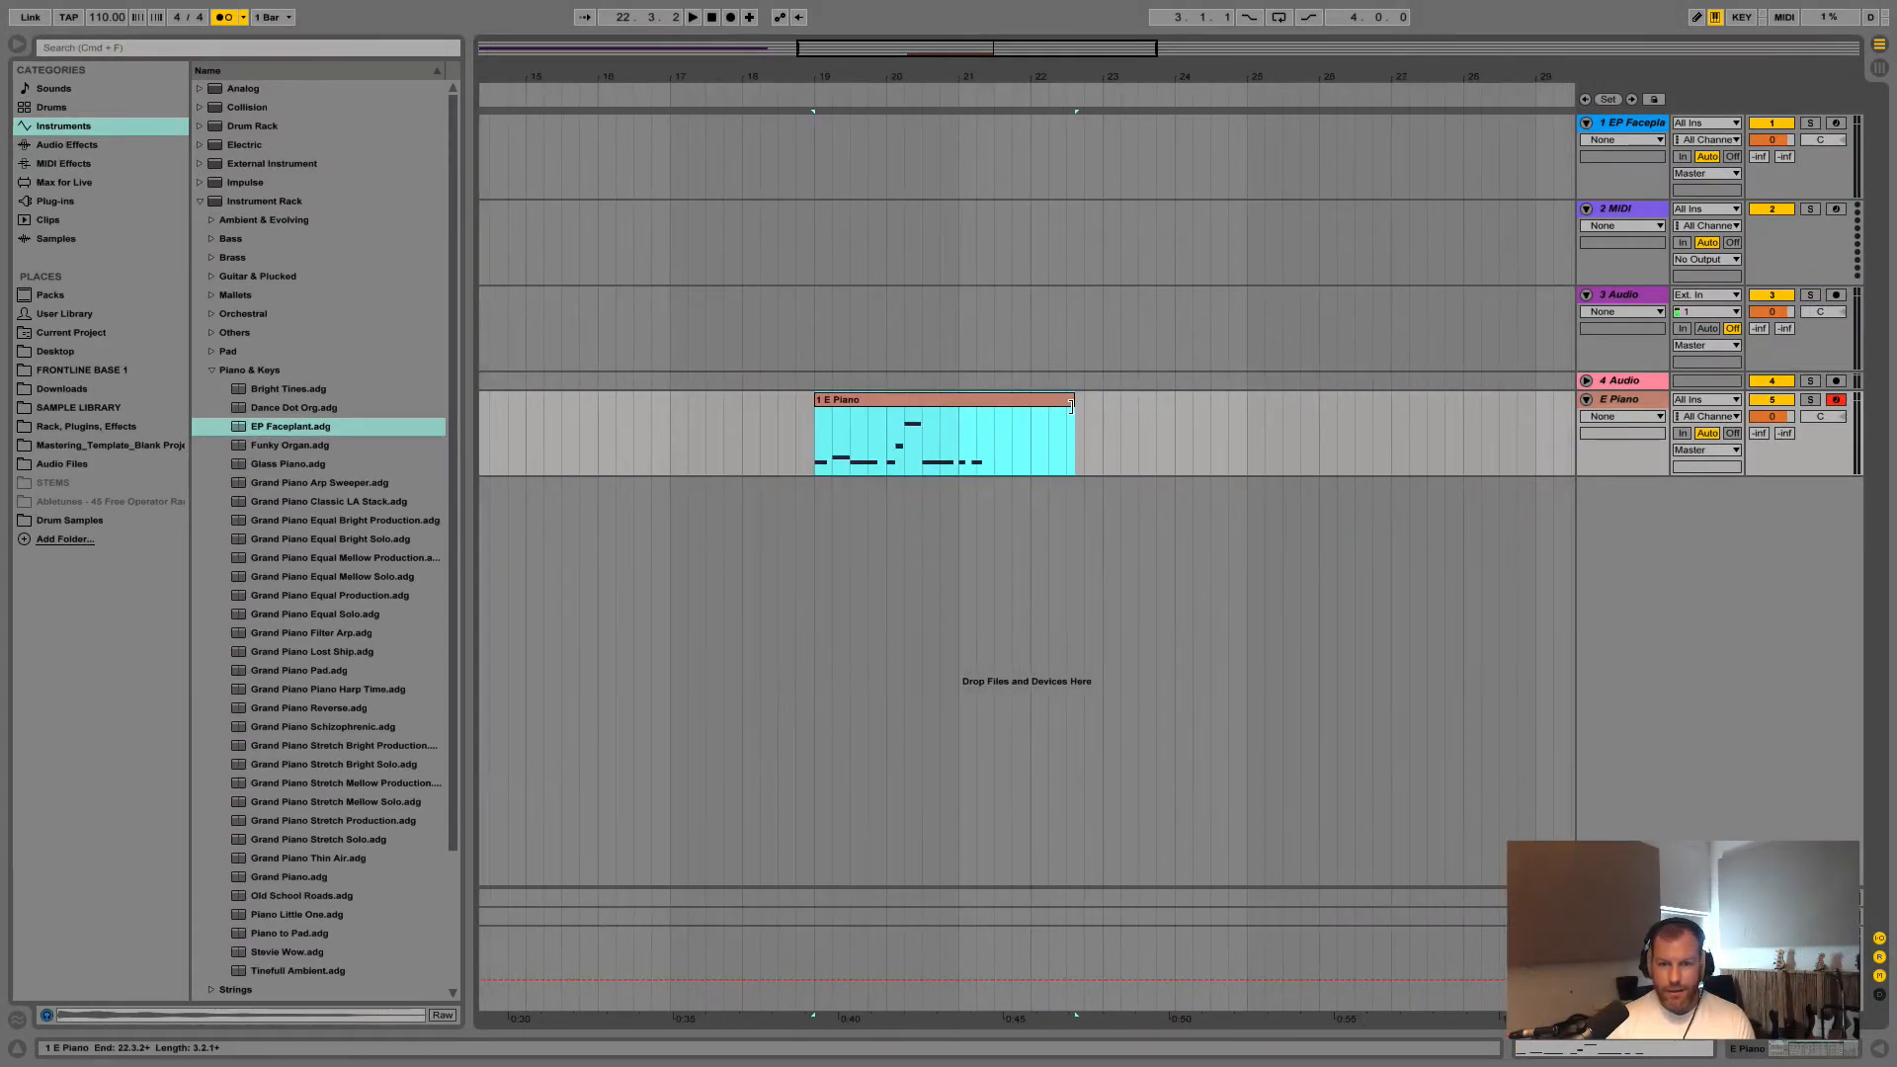
{"action": "left_click_drag", "start_coordinate": [1069, 402], "coordinate": [1024, 408]}
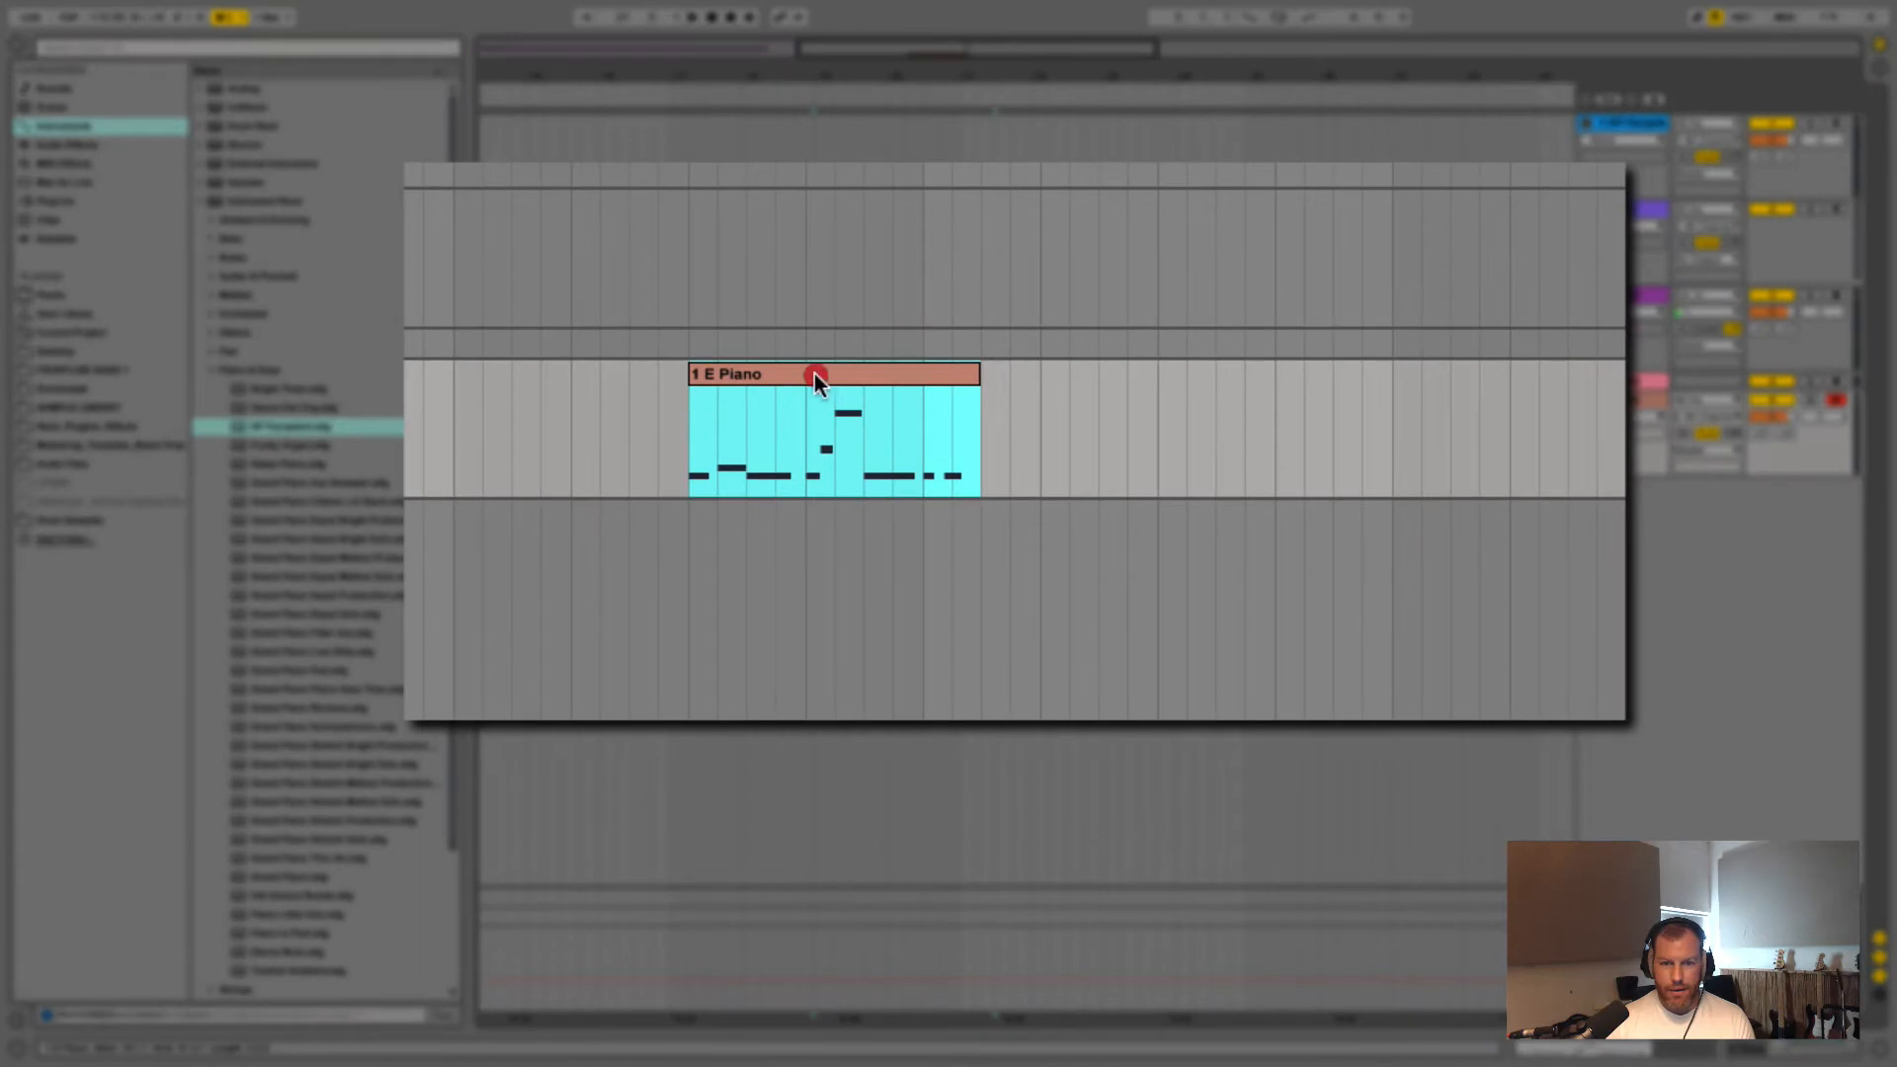
{"action": "left_click_drag", "start_coordinate": [816, 380], "coordinate": [880, 397]}
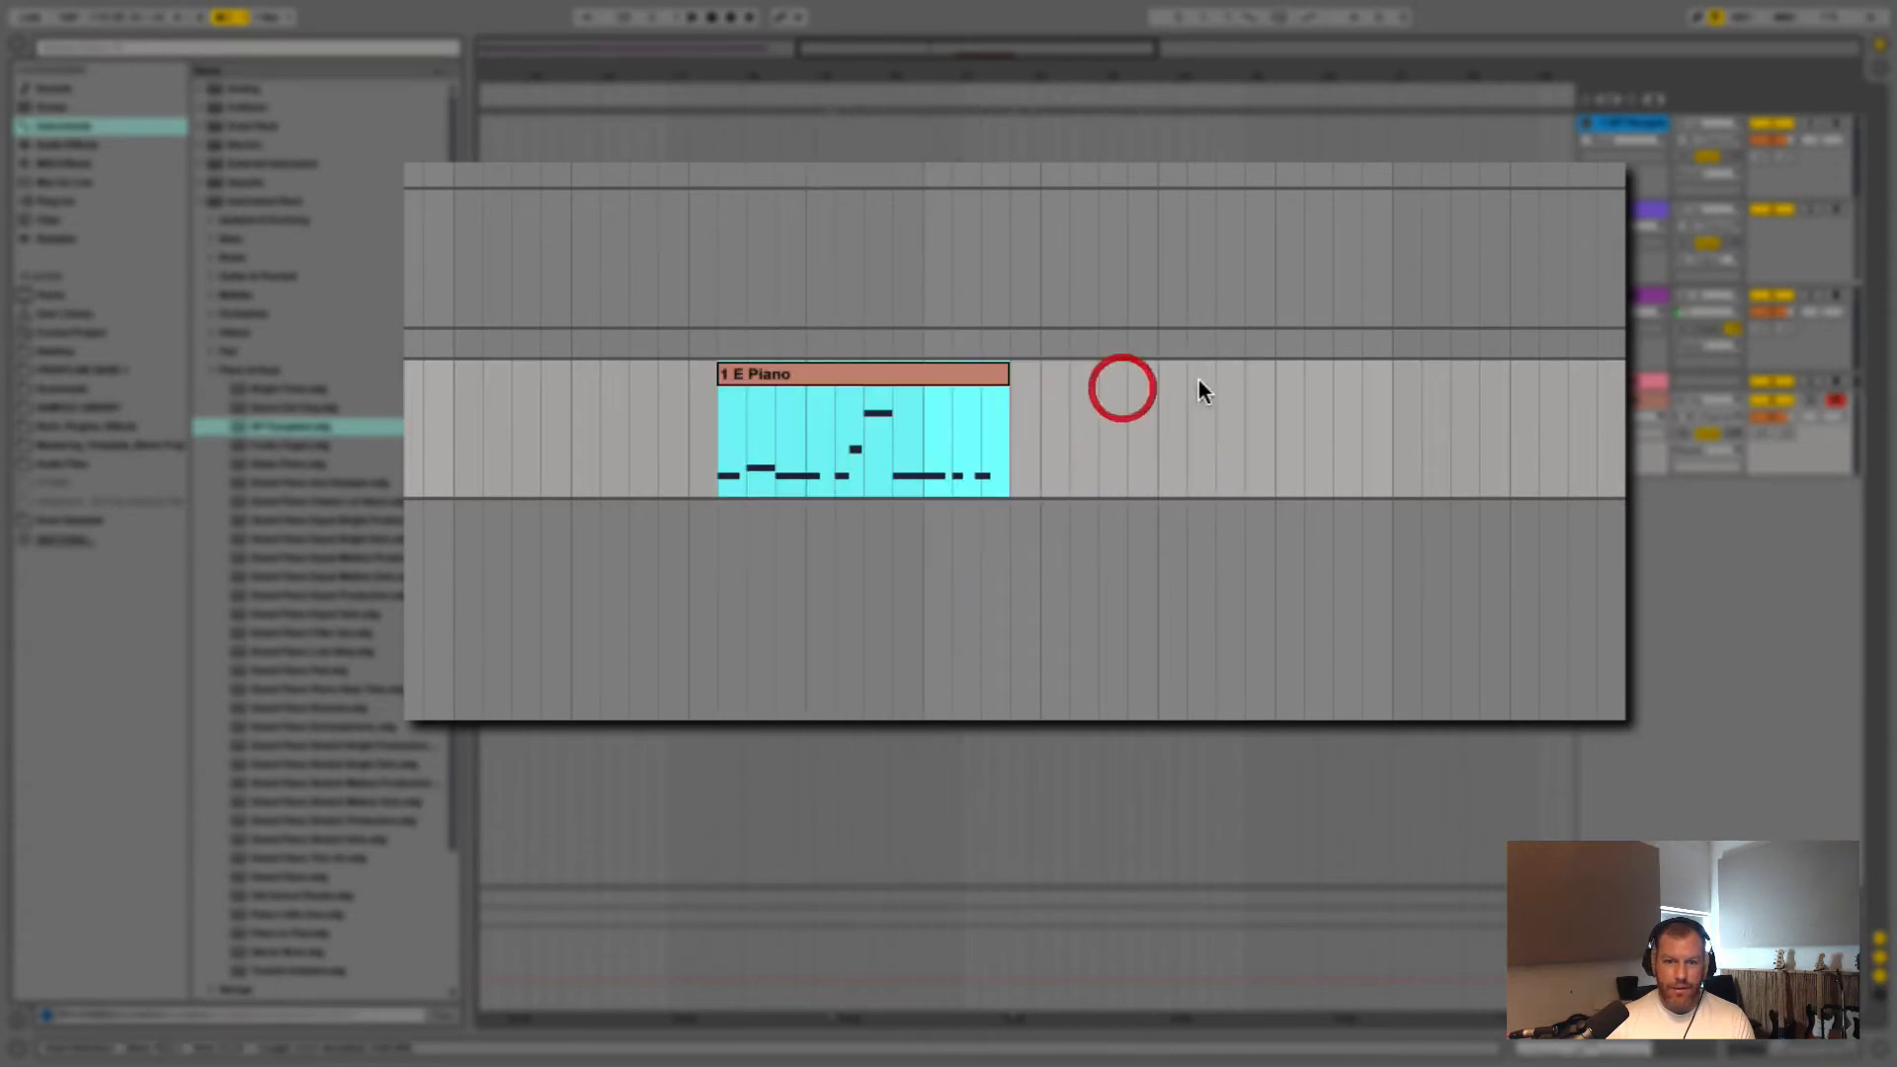
Set the arrangement's fixed grid to 1 Bar and move the E Piano clip to start at bar 18
{"action": "right_click", "coordinate": [1229, 383]}
{"action": "right_click", "coordinate": [1124, 387]}
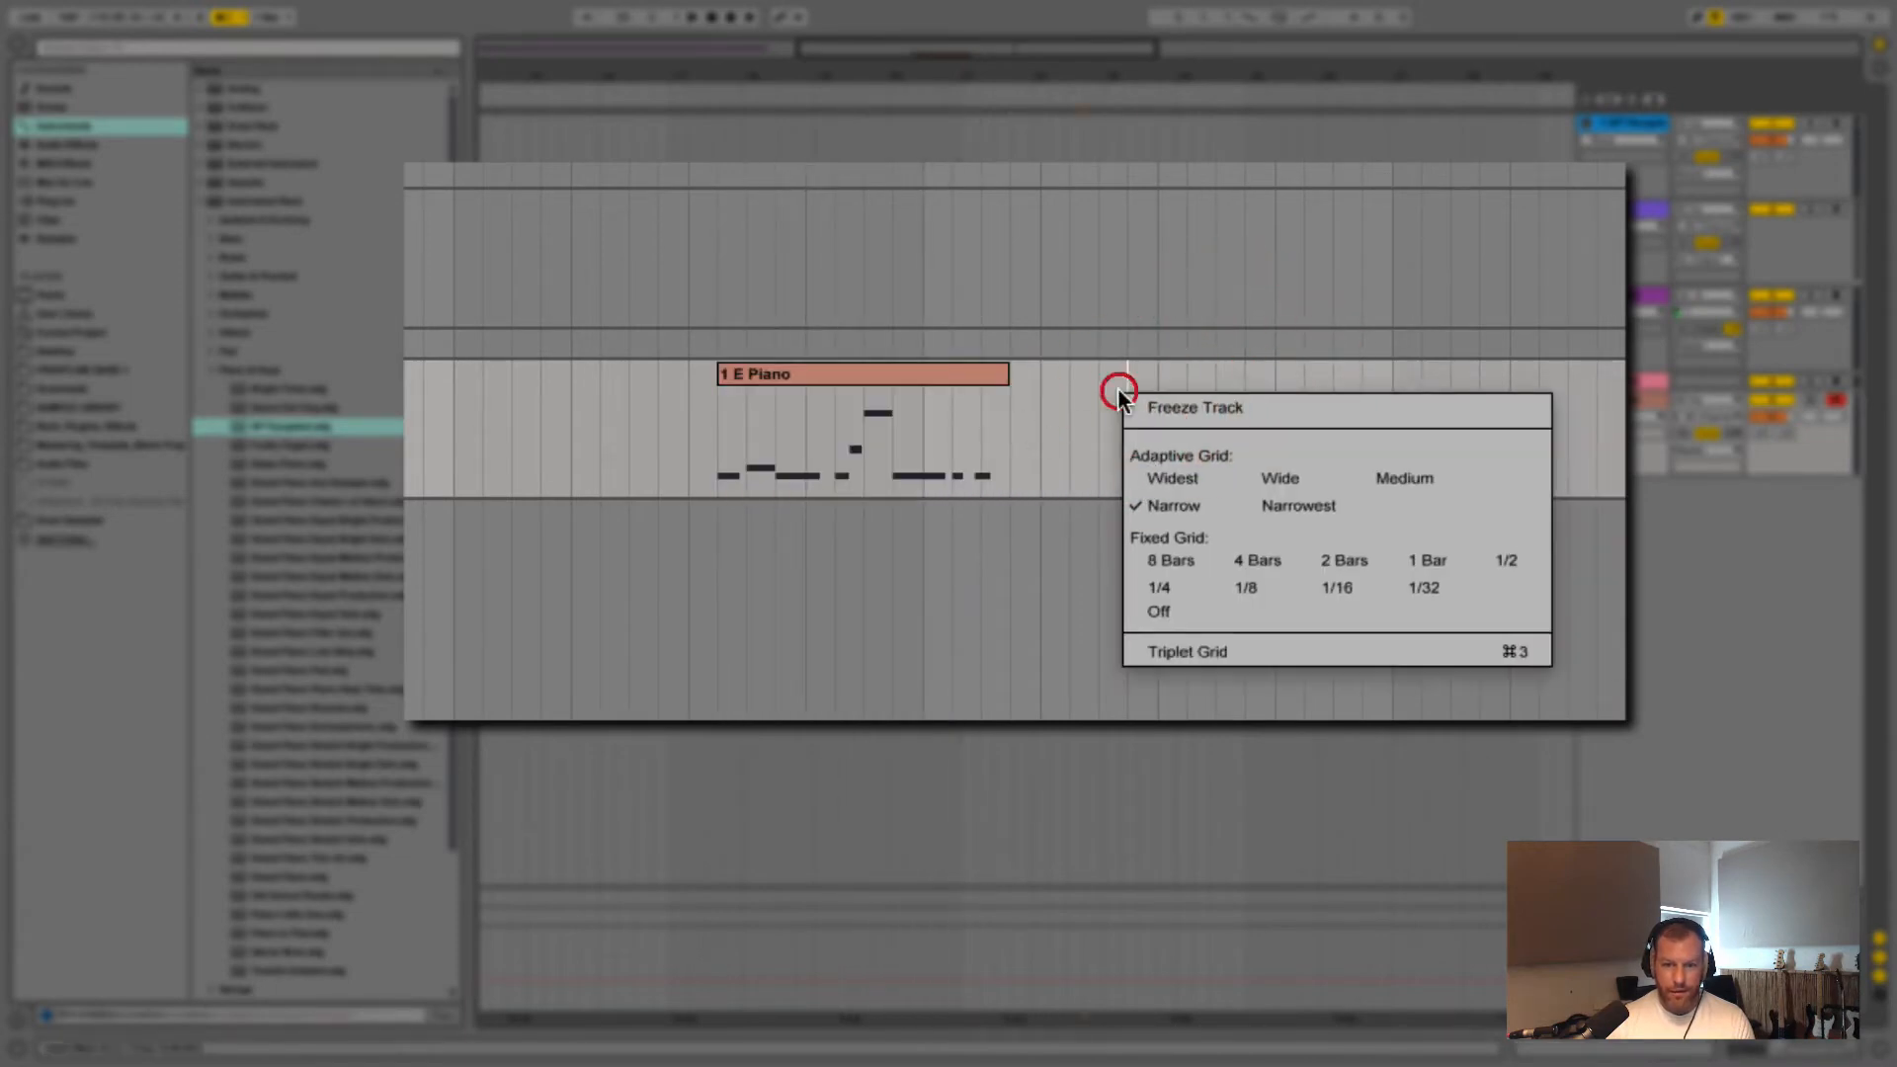
{"action": "right_click", "coordinate": [1043, 267]}
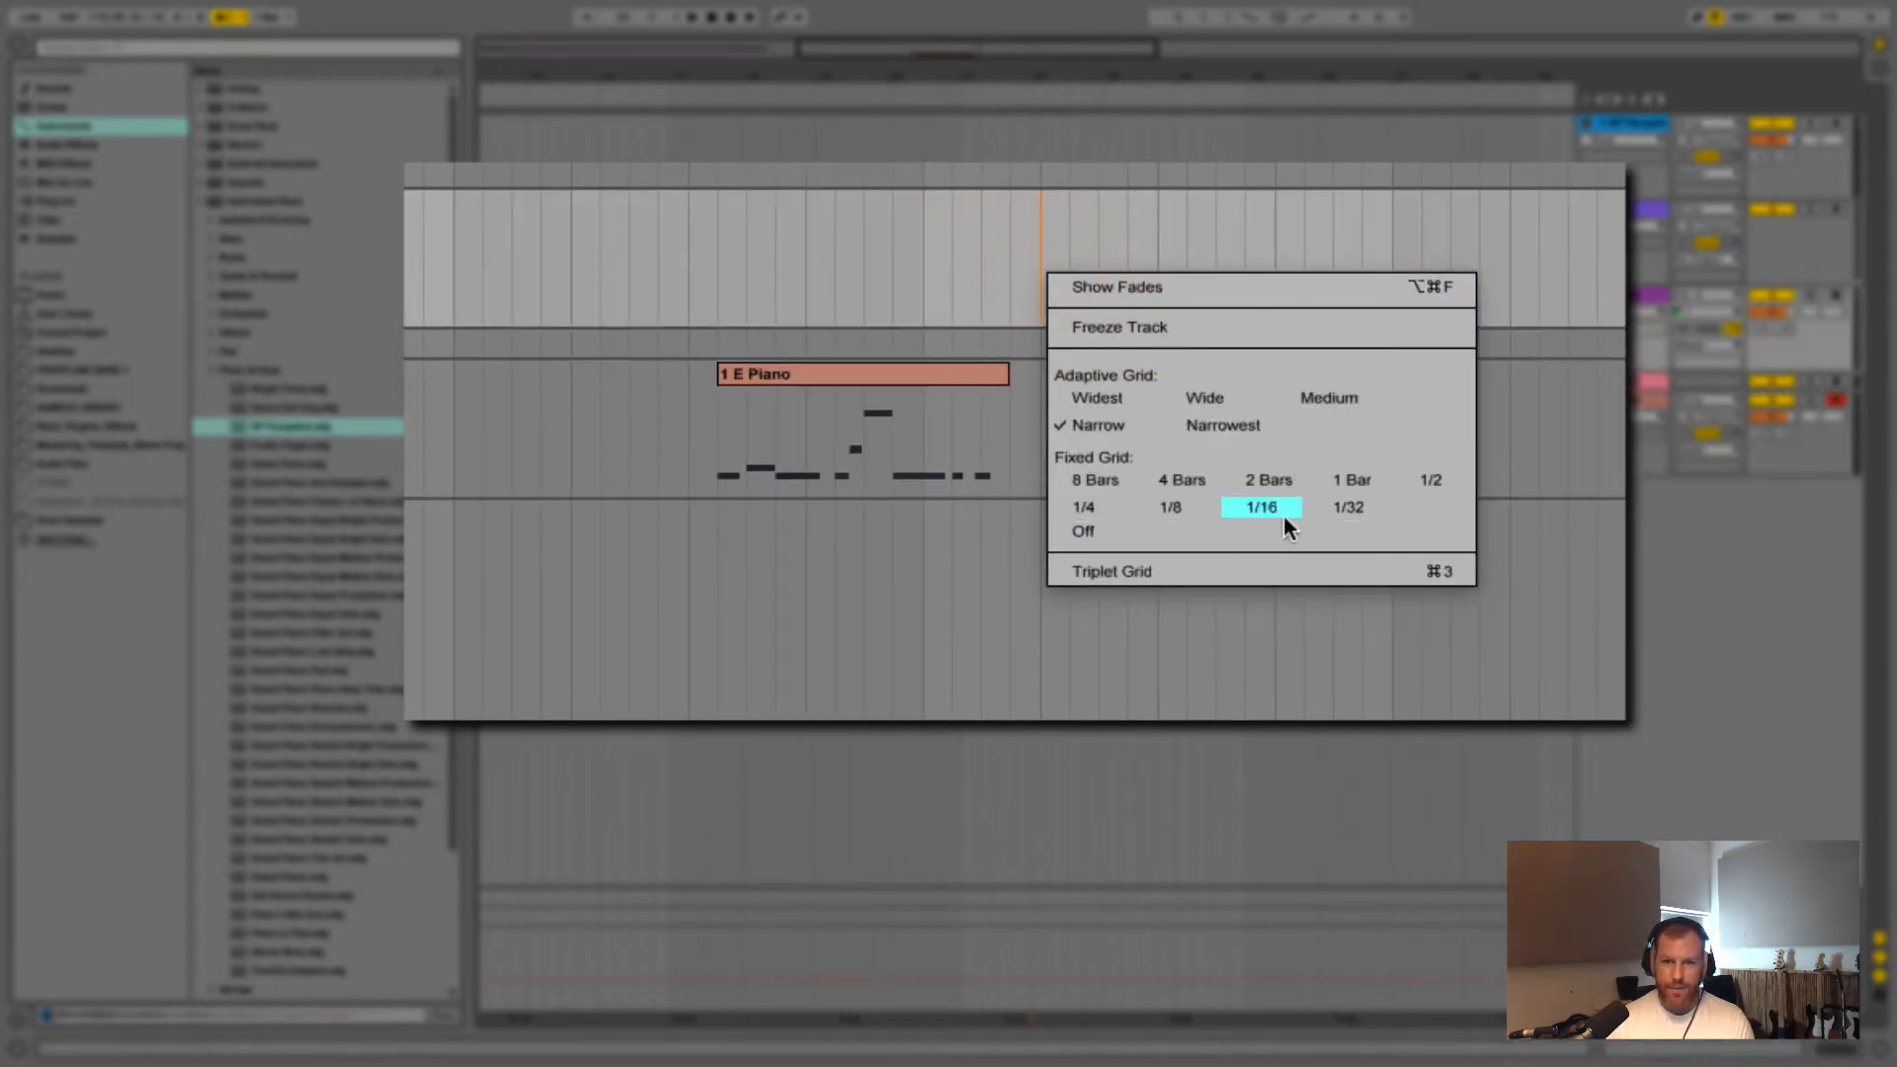
{"action": "left_click", "coordinate": [1368, 479]}
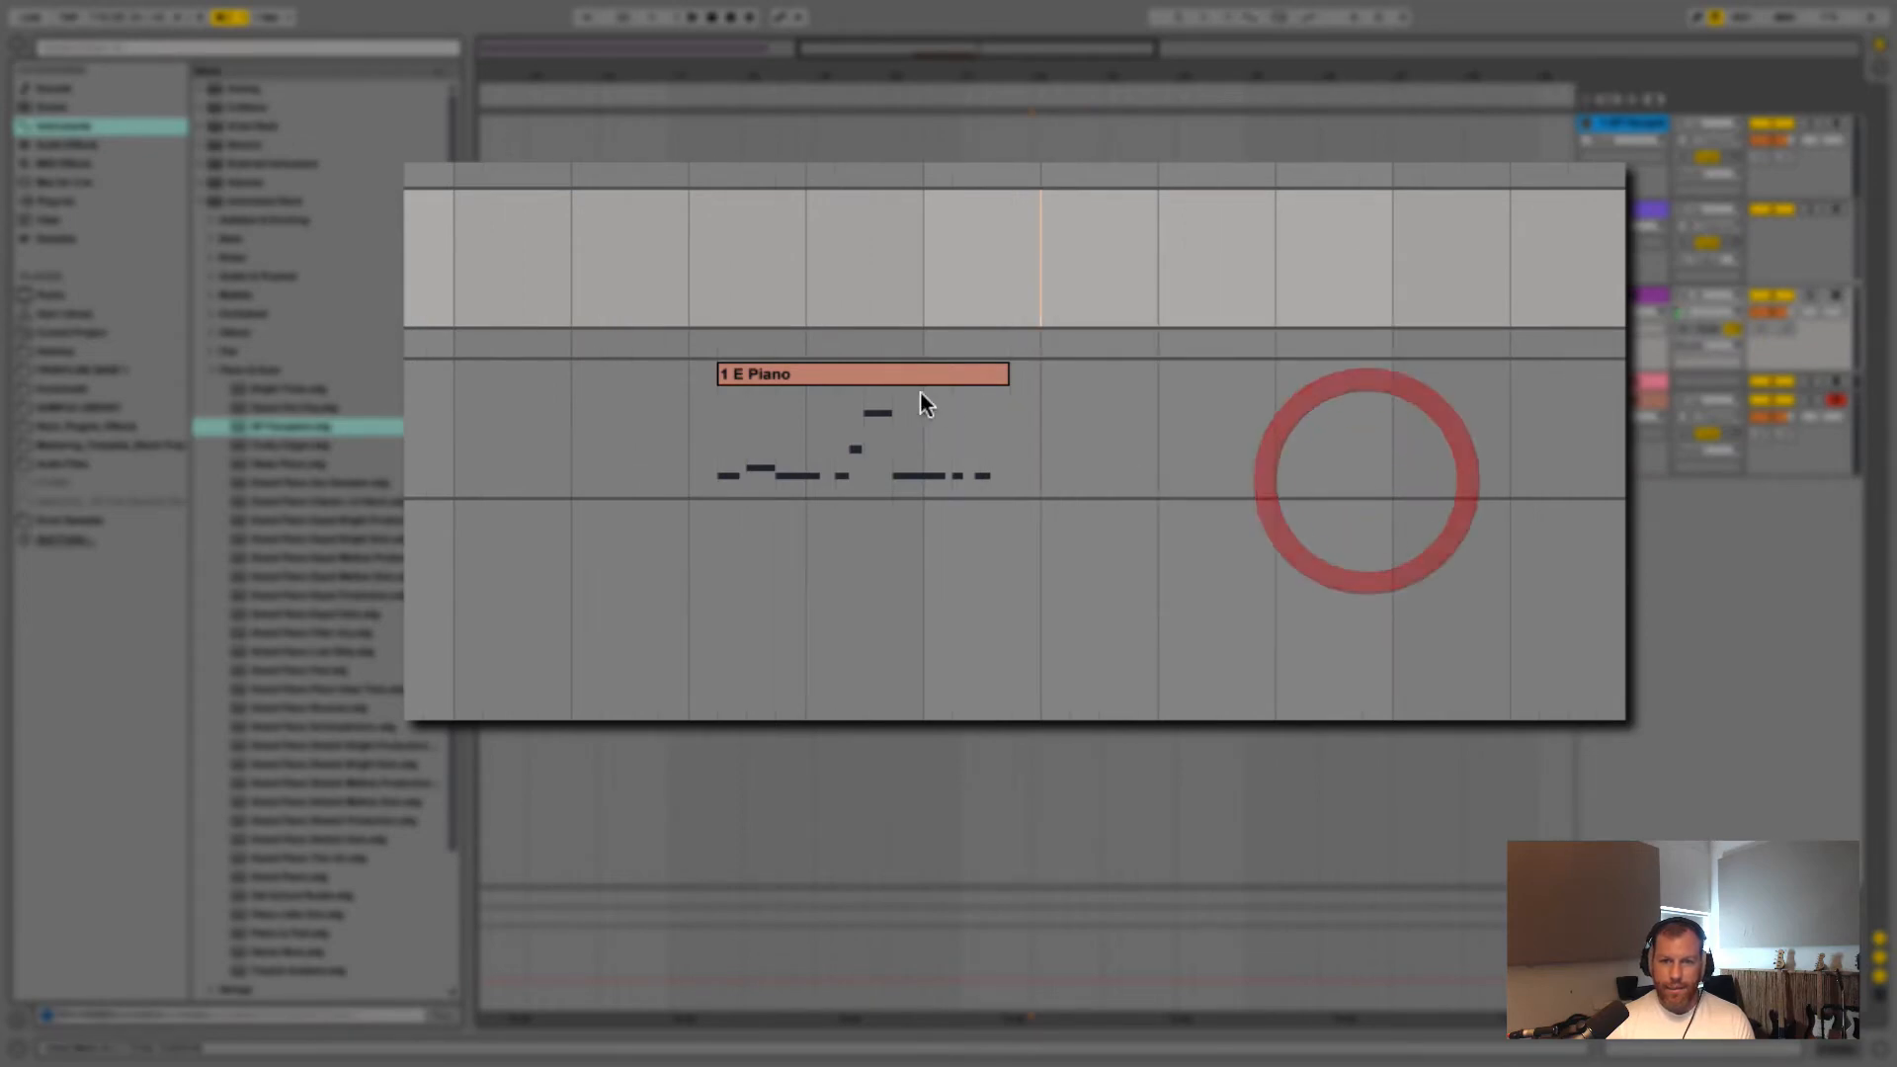
{"action": "left_click_drag", "start_coordinate": [921, 389], "coordinate": [816, 385]}
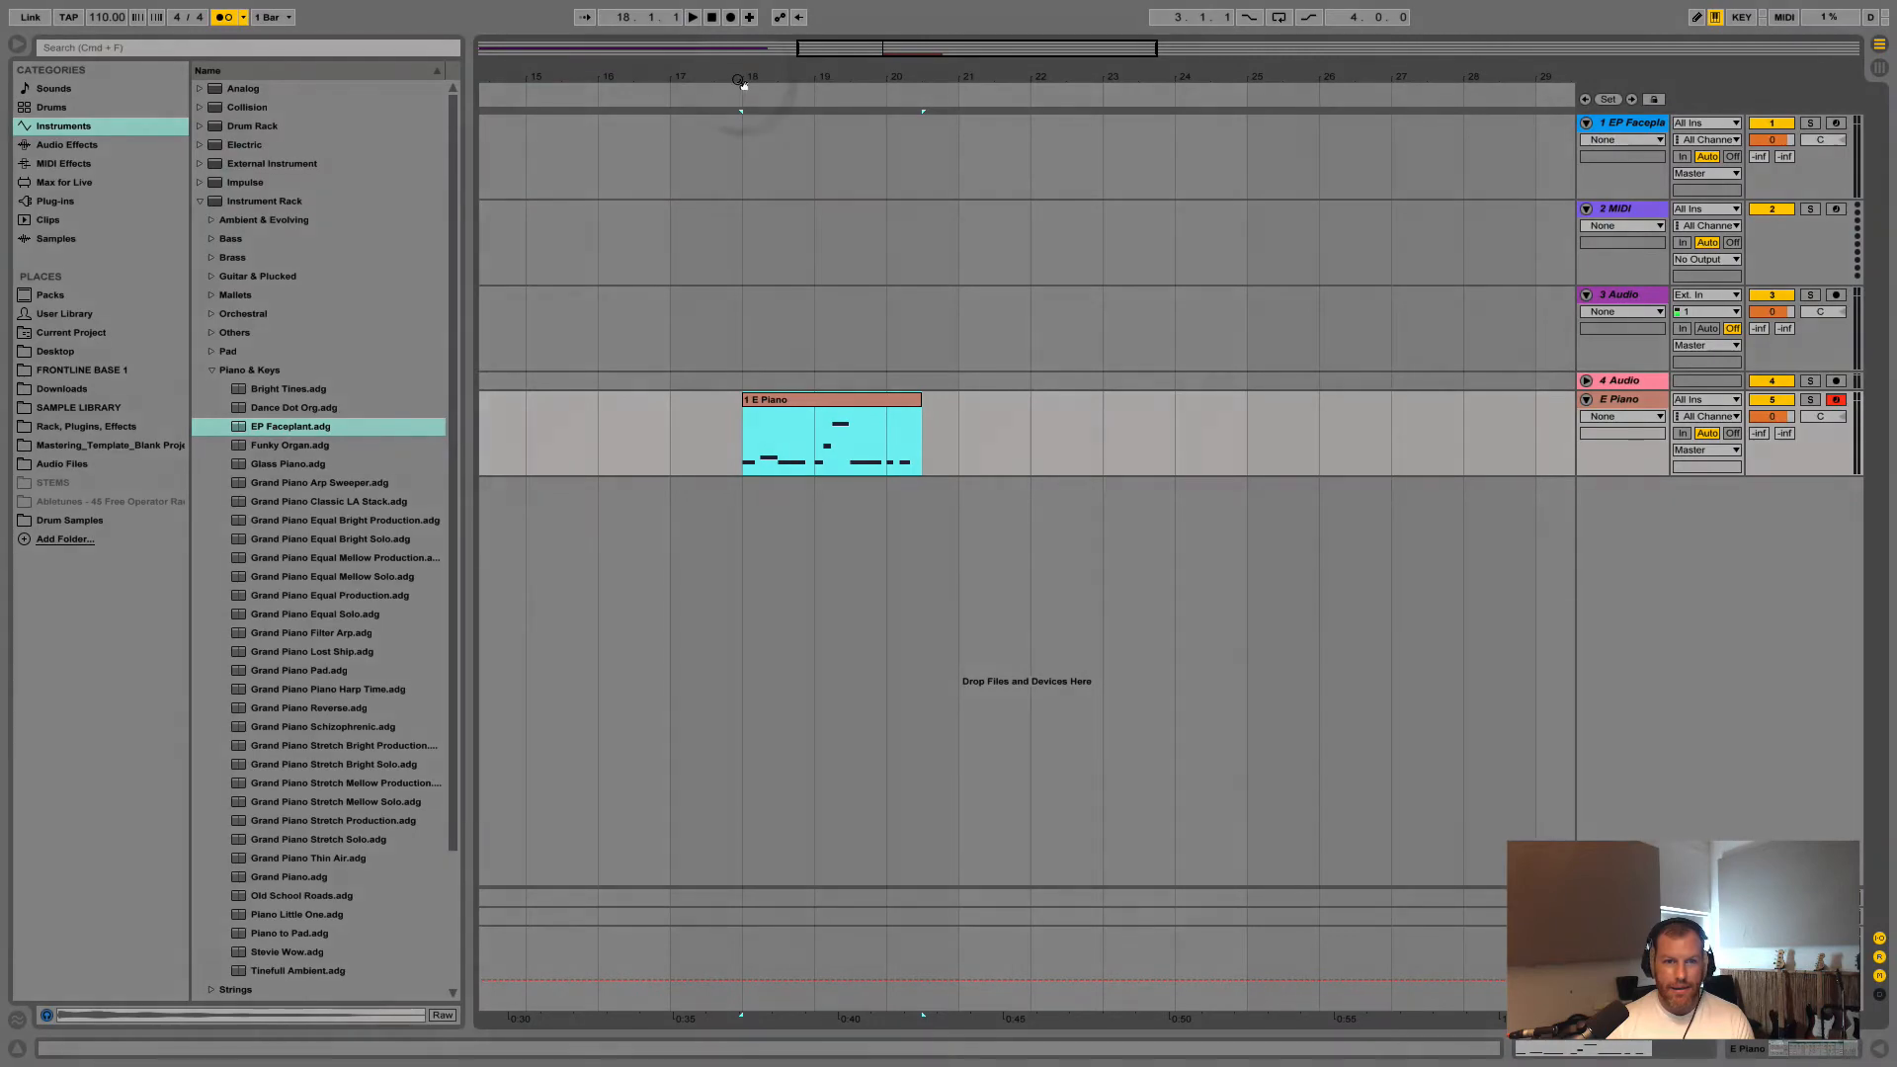
Resize and reposition the E Piano clip so it is three bars long, running from bar 17 to bar 20
{"action": "left_click_drag", "start_coordinate": [743, 84], "coordinate": [988, 76]}
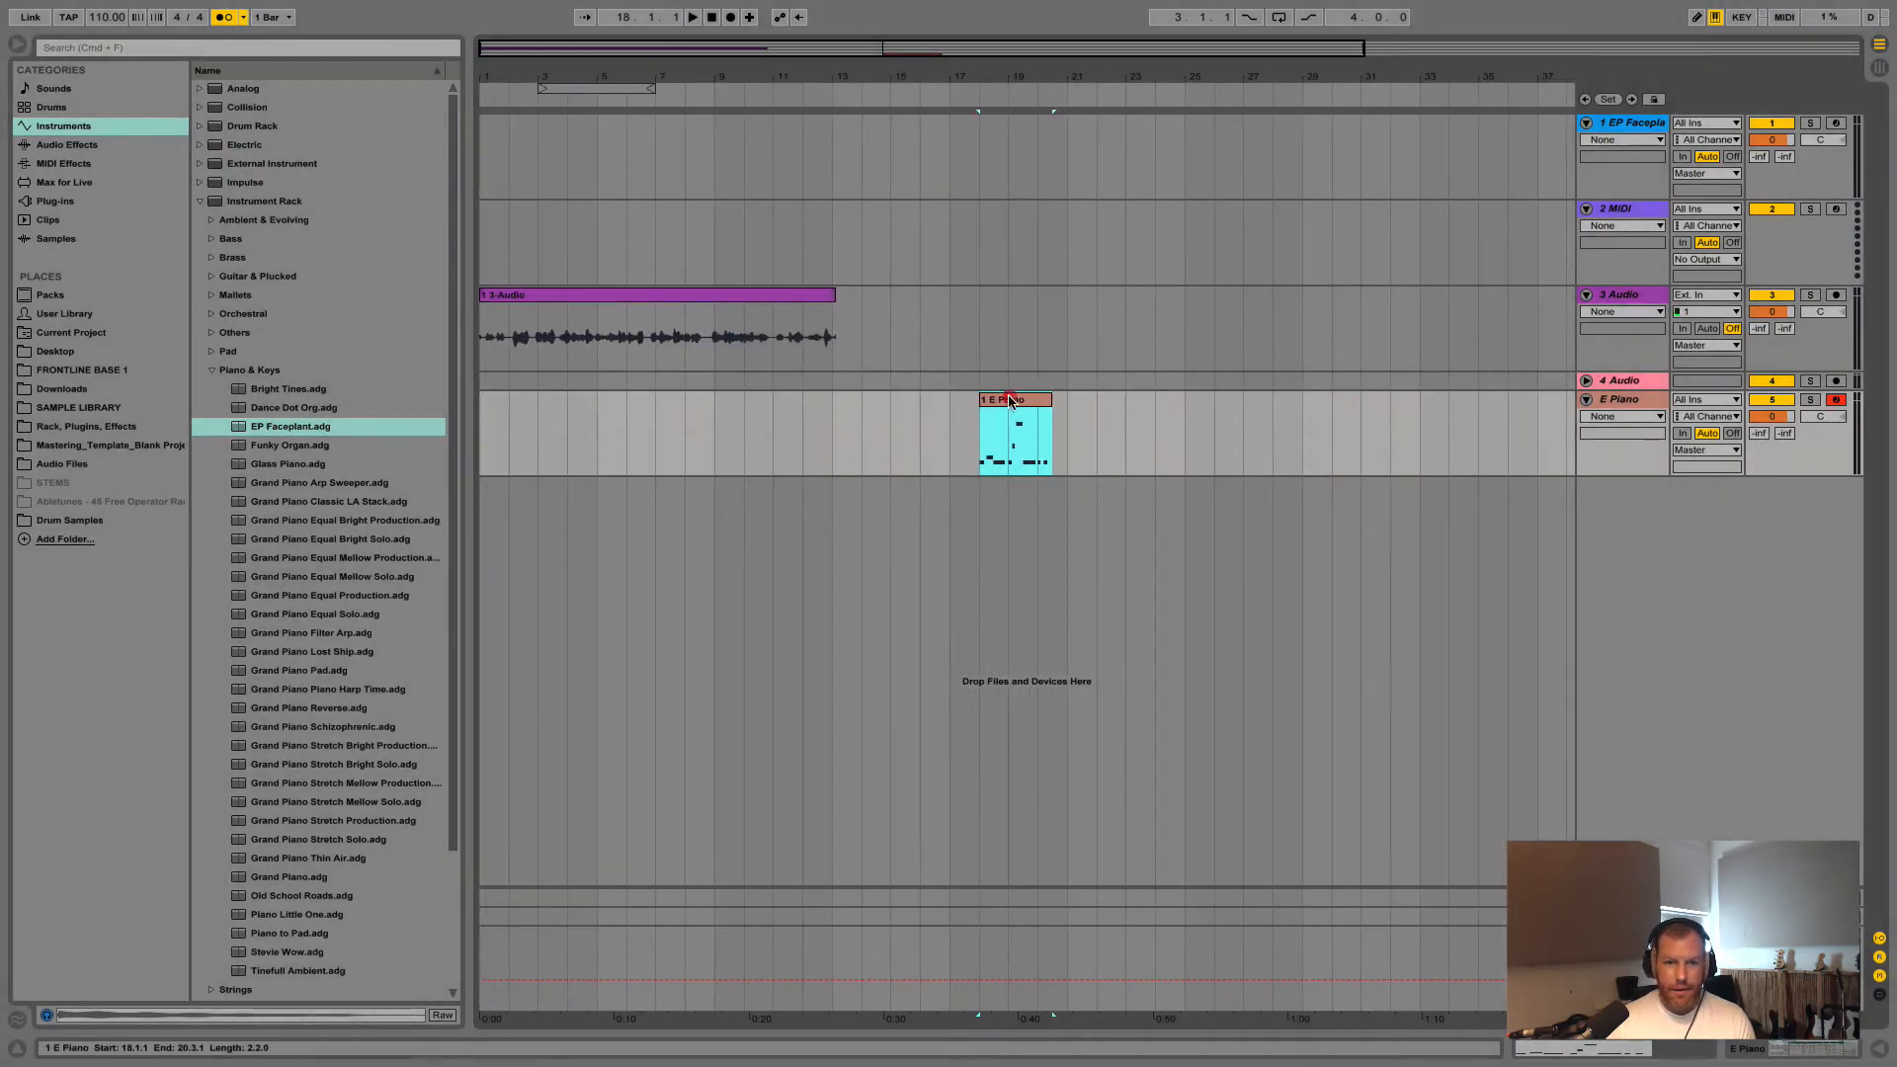
{"action": "left_click", "coordinate": [1134, 411]}
{"action": "mouse_move", "coordinate": [1030, 400]}
{"action": "left_mouse_down"}
{"action": "mouse_move", "coordinate": [1004, 401]}
{"action": "mouse_move", "coordinate": [1219, 411]}
{"action": "mouse_move", "coordinate": [902, 409]}
{"action": "mouse_move", "coordinate": [978, 421]}
{"action": "mouse_move", "coordinate": [1037, 399]}
{"action": "left_mouse_up"}
{"action": "left_click", "coordinate": [1000, 398]}
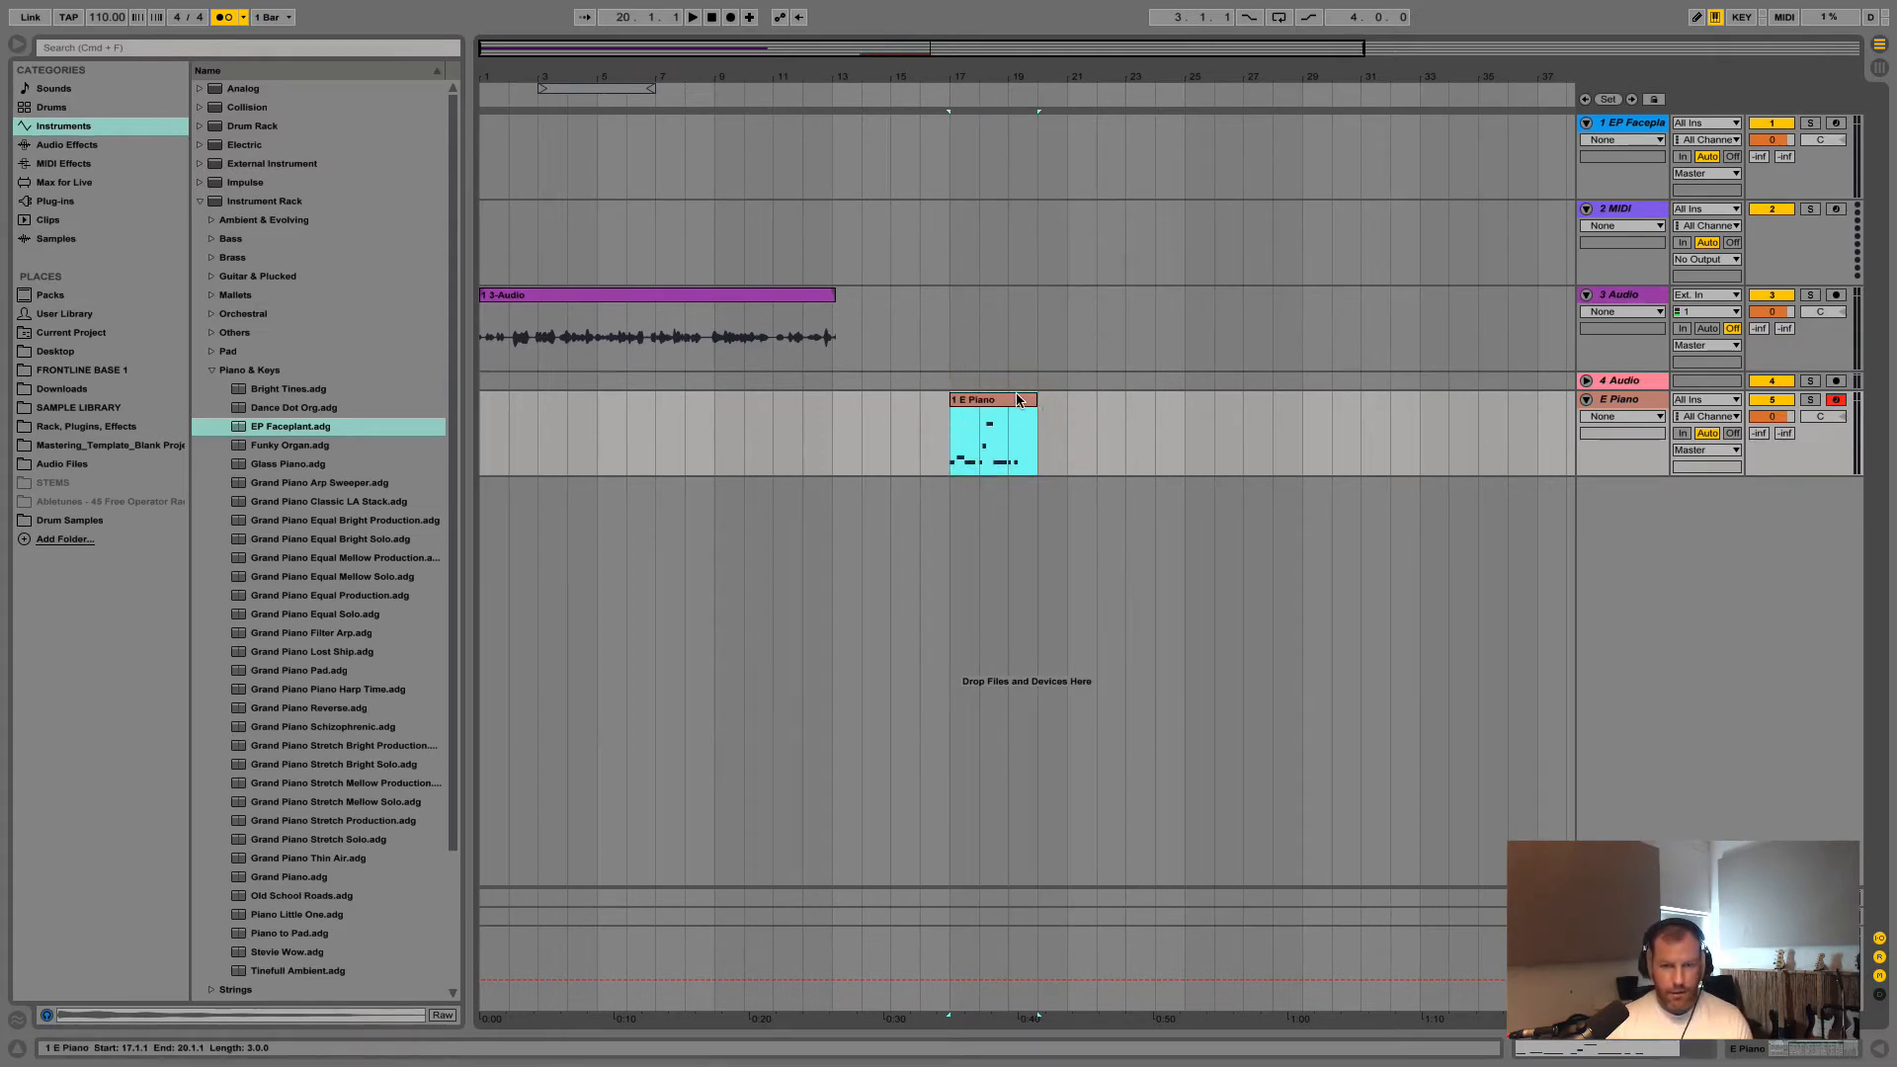
Paste a copy of the E Piano clip at bar 21 on the same track
{"action": "left_click", "coordinate": [1068, 411]}
{"action": "key", "text": "super+v"}
{"action": "left_click", "coordinate": [1181, 436]}
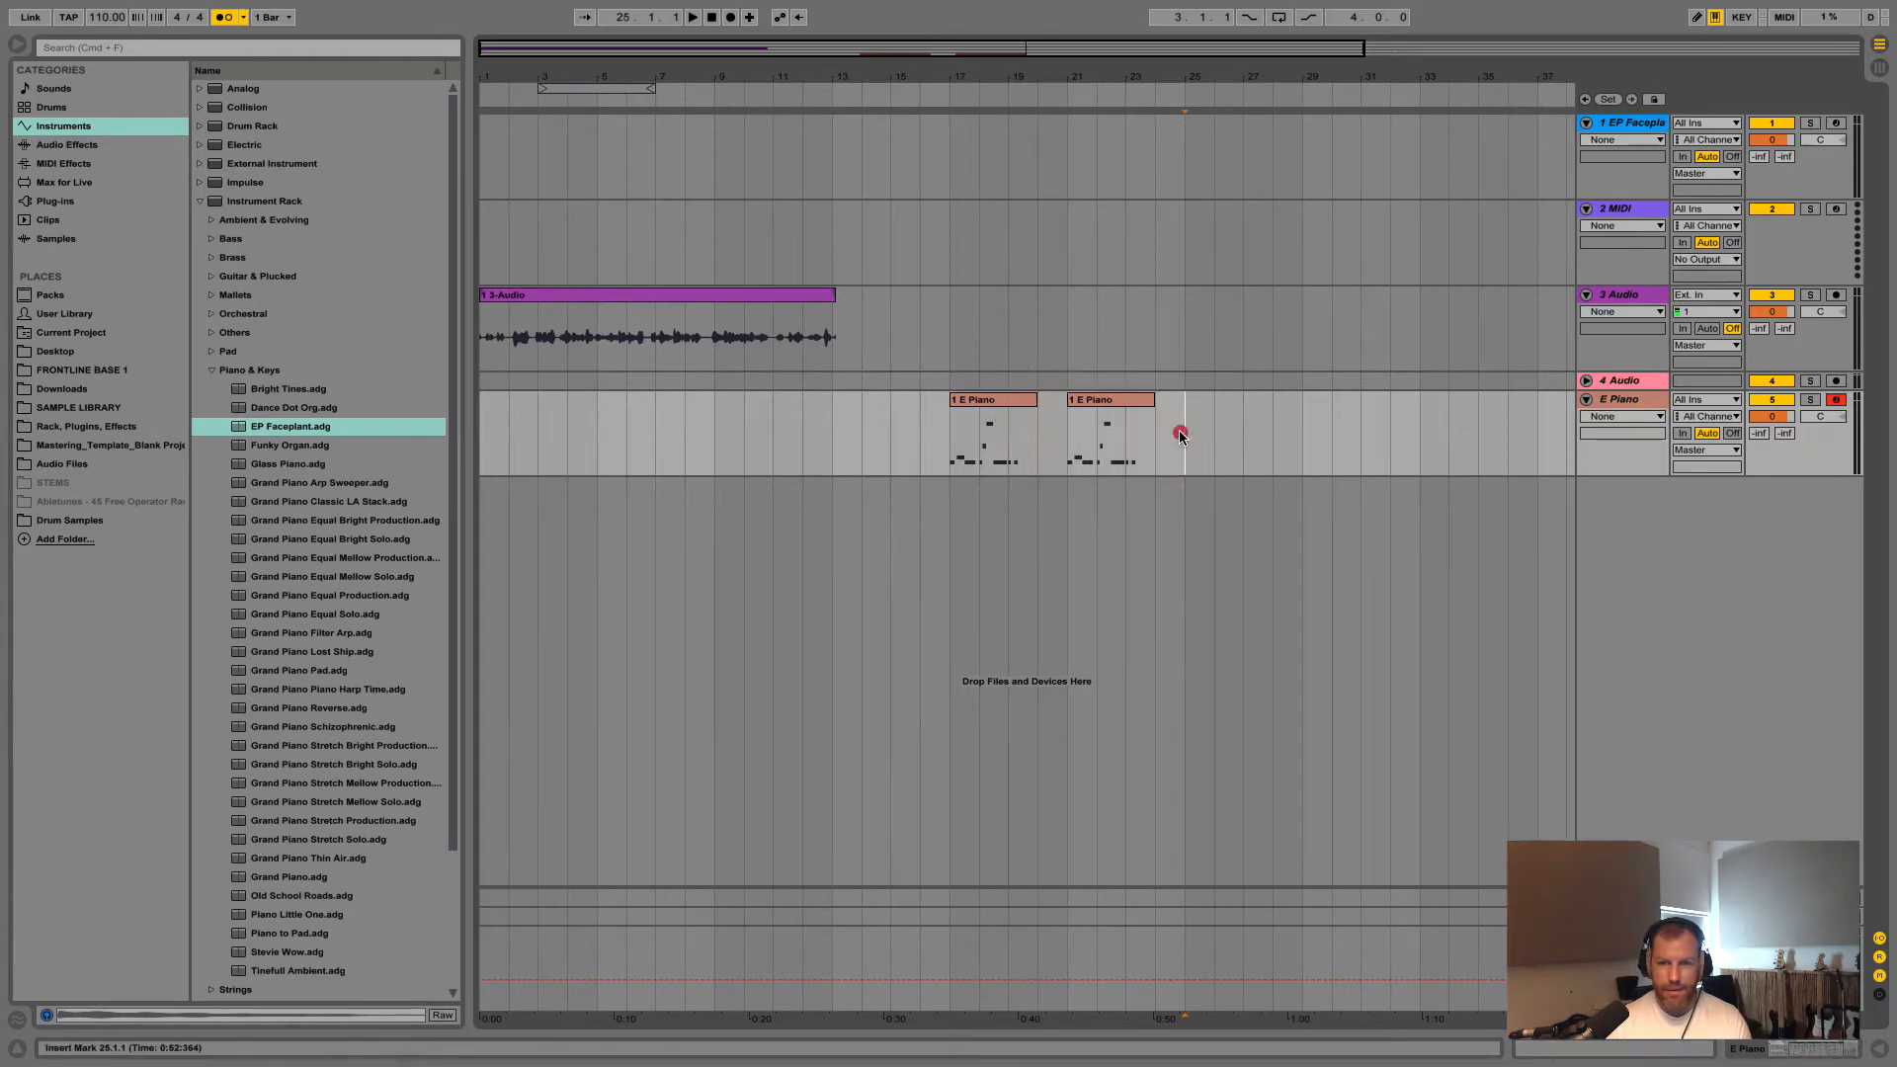
Duplicate the E Piano clip at bar 21 directly after itself and copy the duplicate to the clipboard
{"action": "right_click", "coordinate": [1121, 400]}
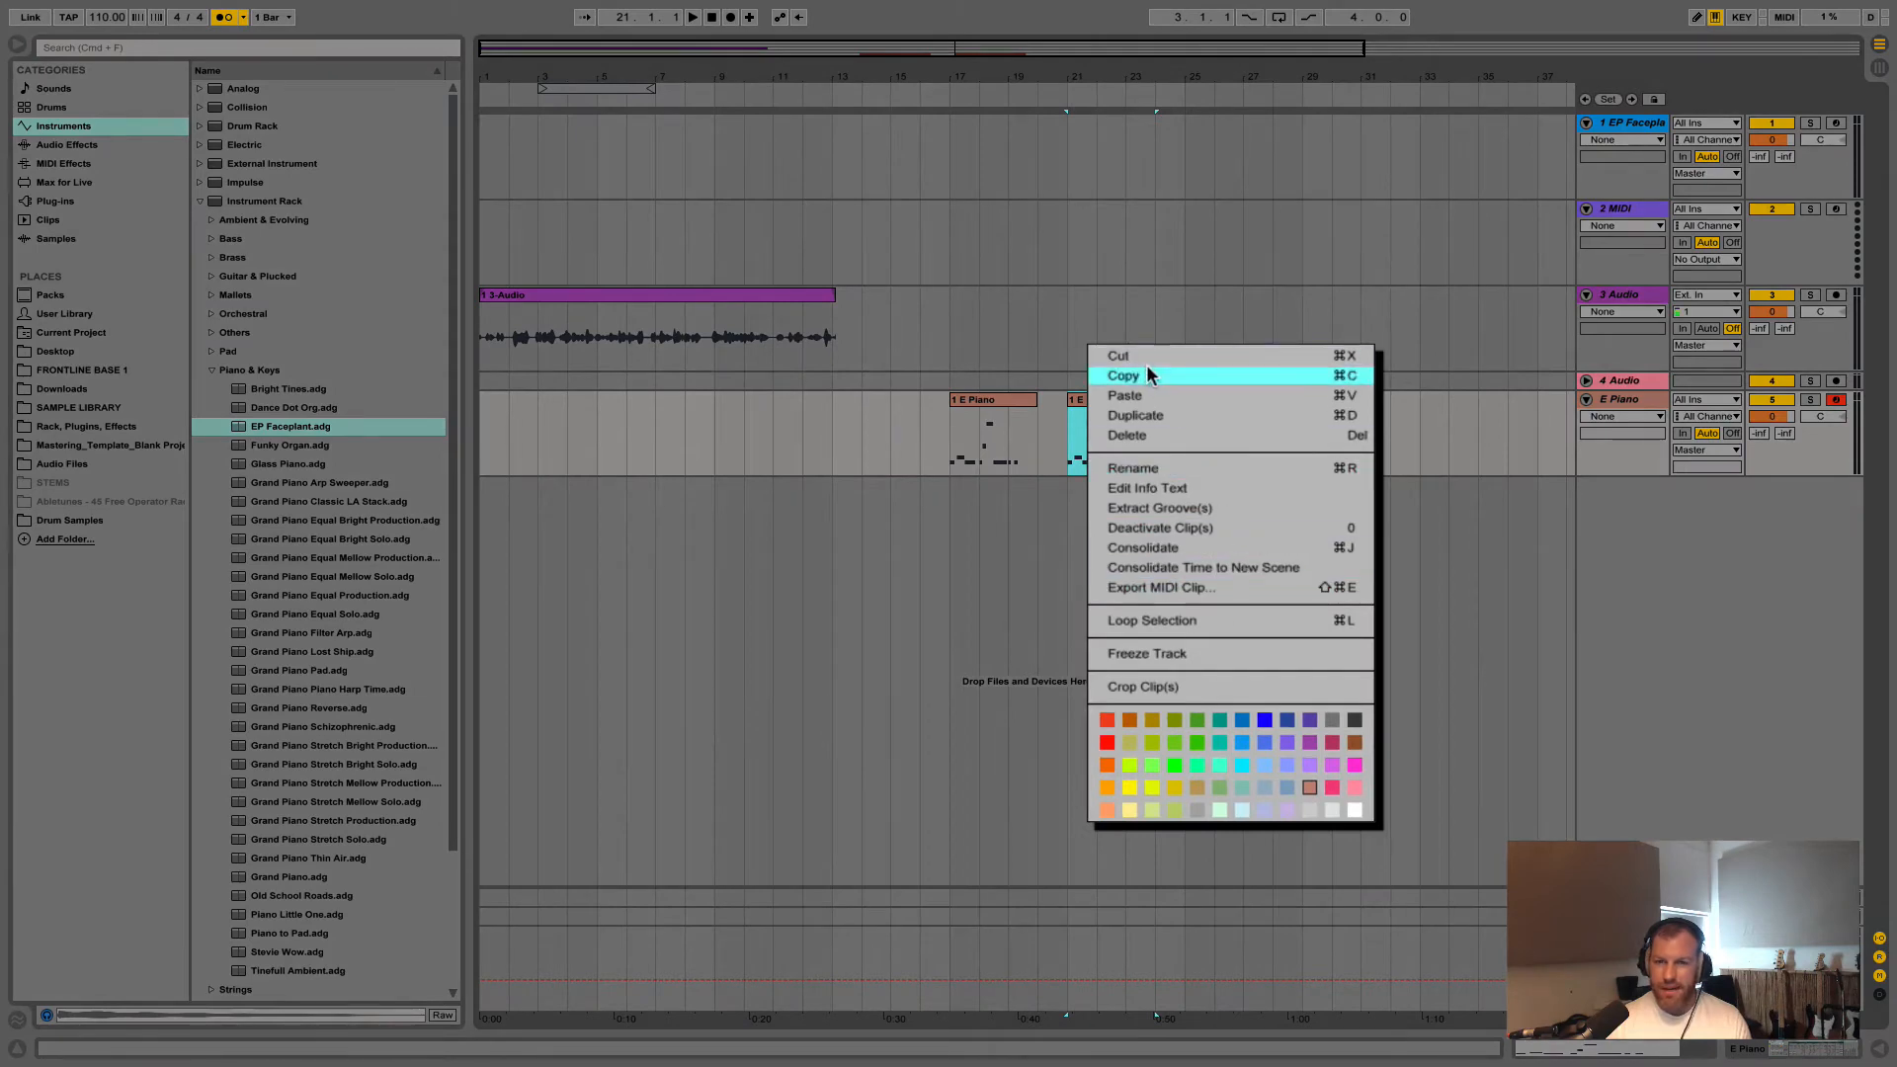
{"action": "left_click", "coordinate": [1170, 417]}
{"action": "left_click", "coordinate": [1111, 403]}
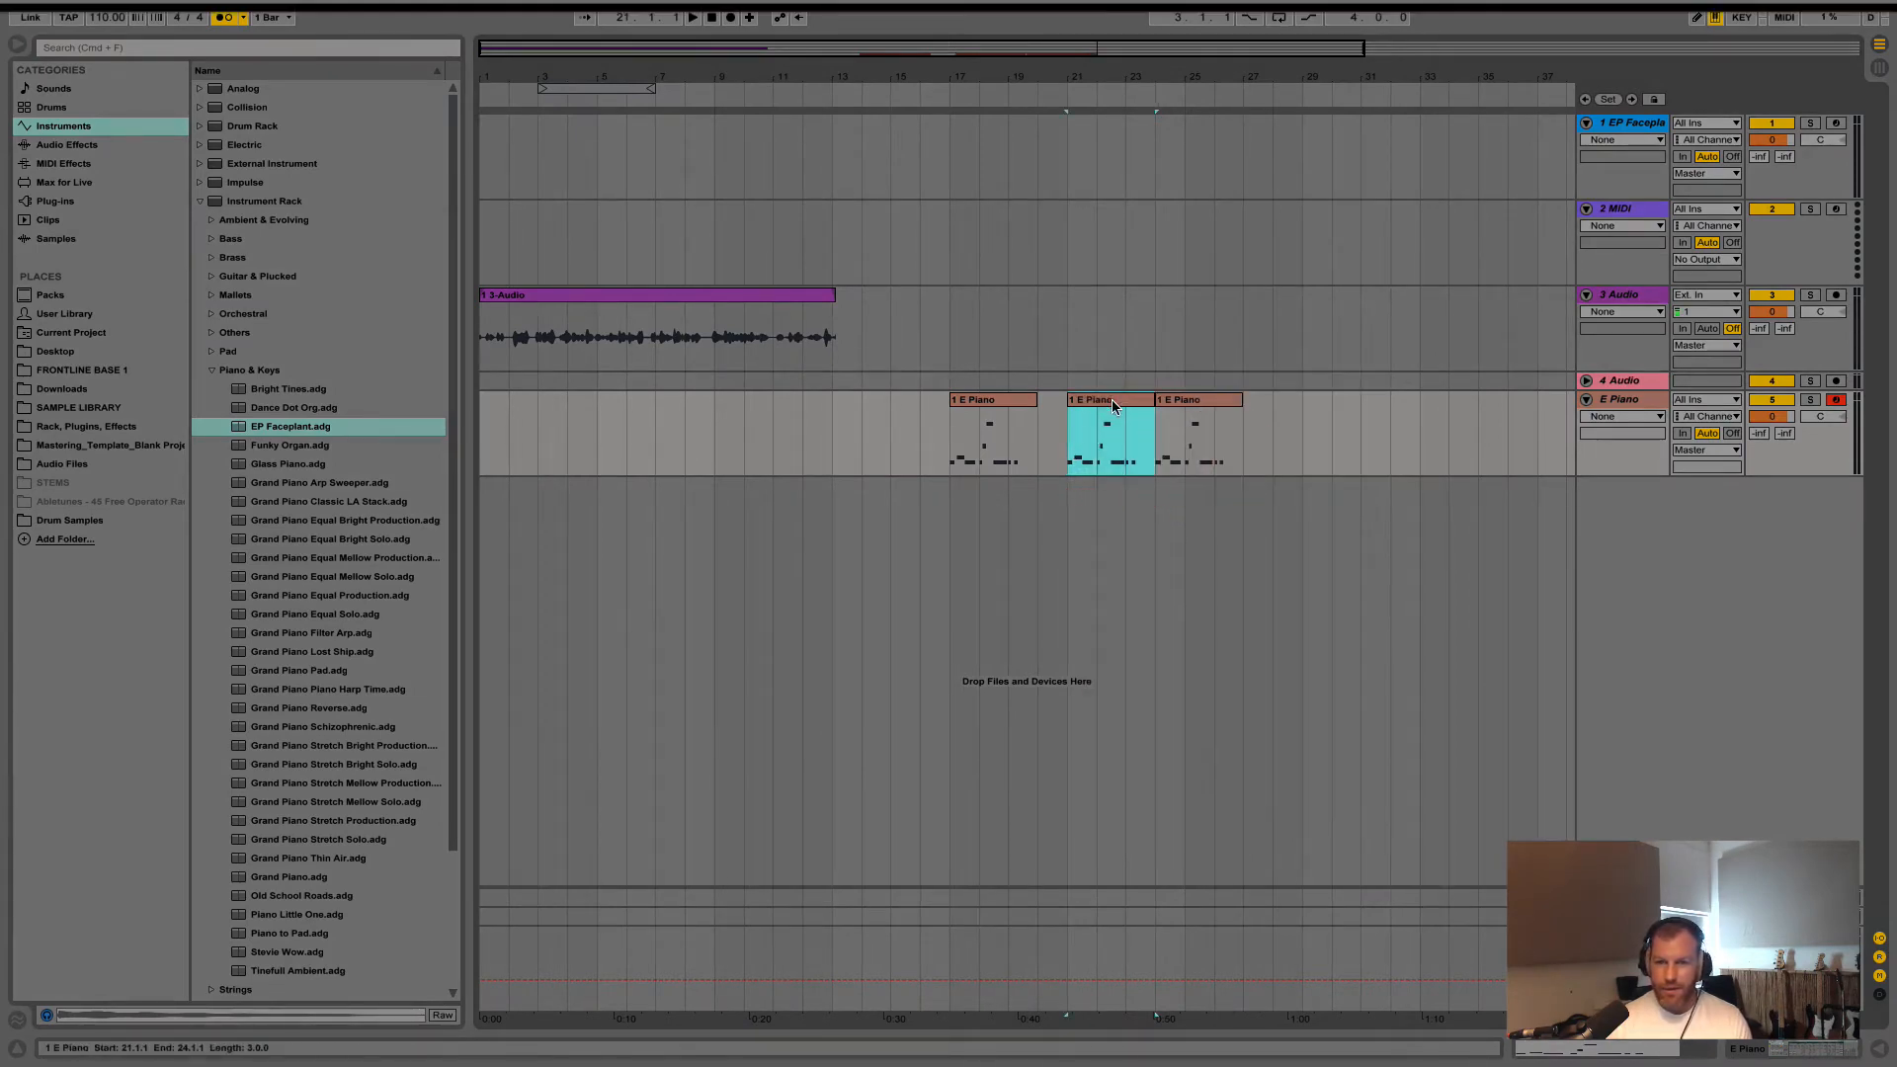
{"action": "right_click", "coordinate": [1186, 406]}
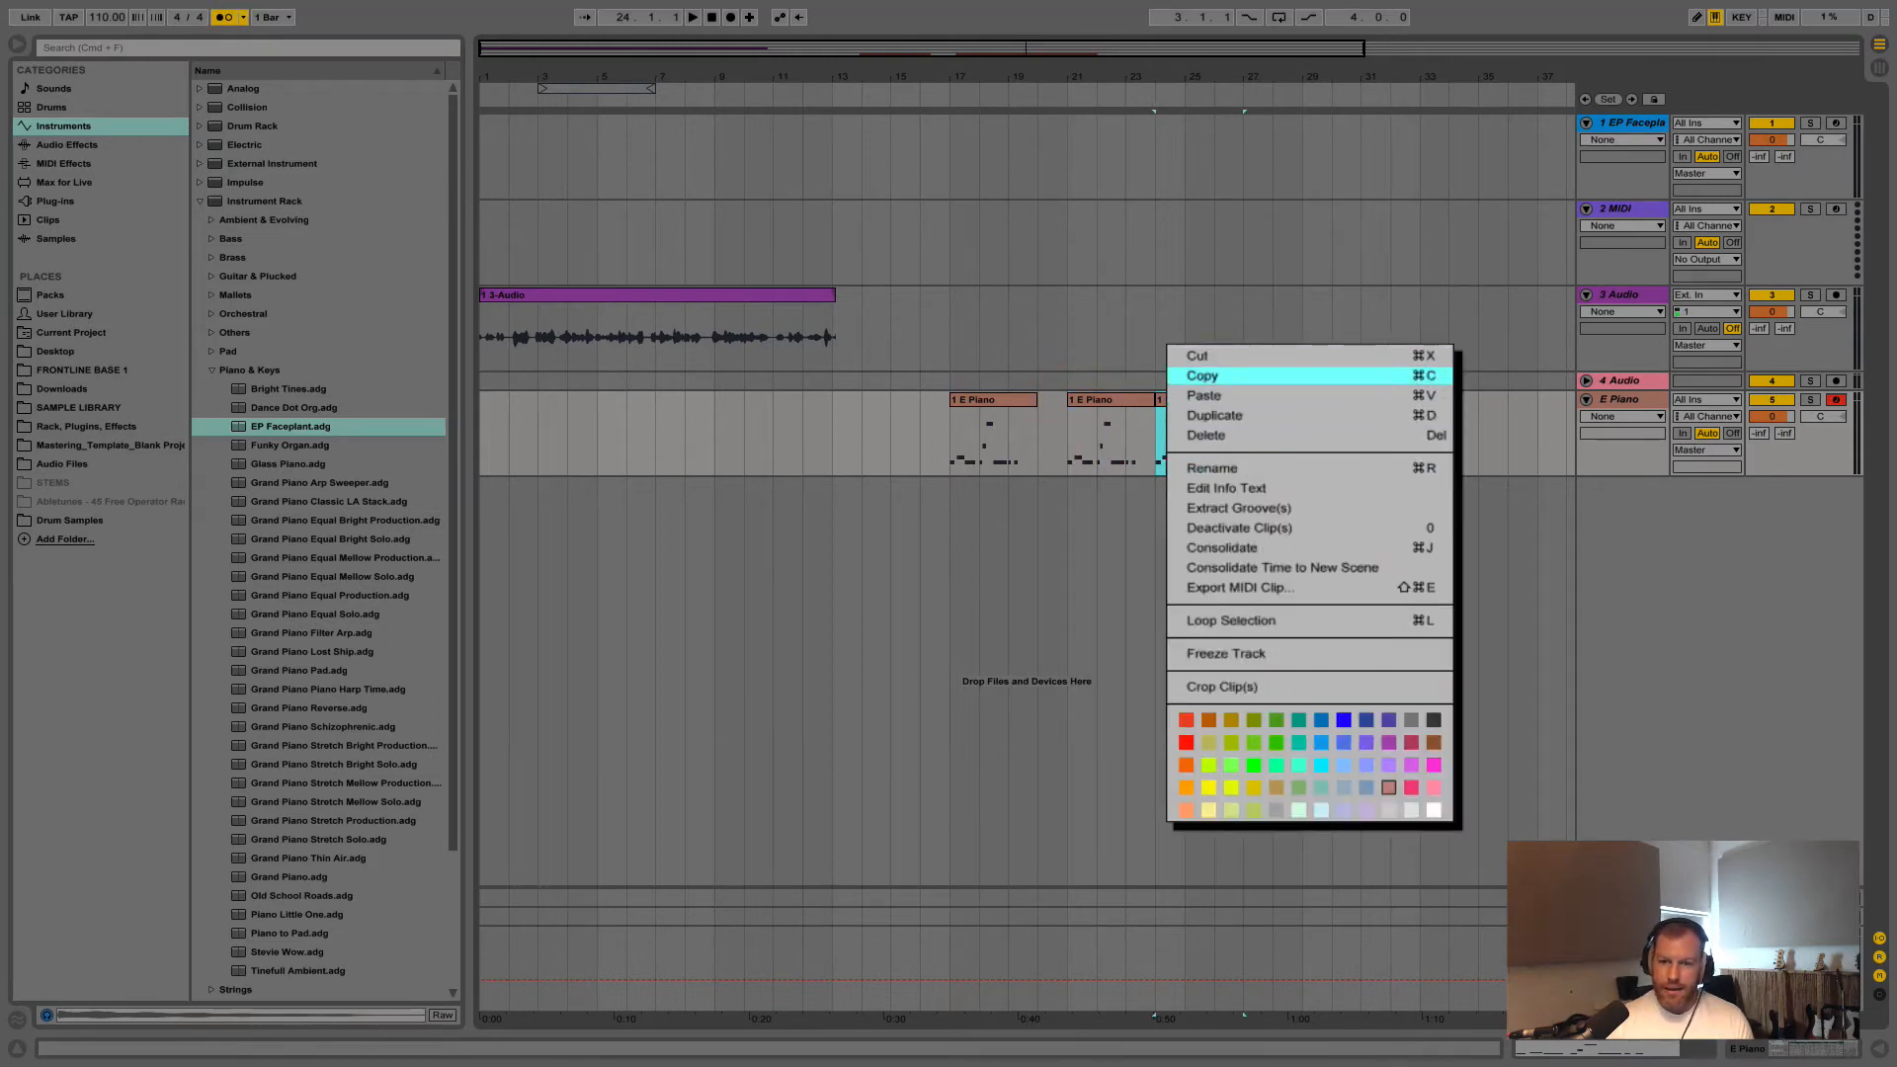
{"action": "left_click", "coordinate": [1202, 375]}
Select the two adjoining E Piano clips between bars 21 and 27 and consolidate them into one clip
{"action": "left_click", "coordinate": [1127, 402]}
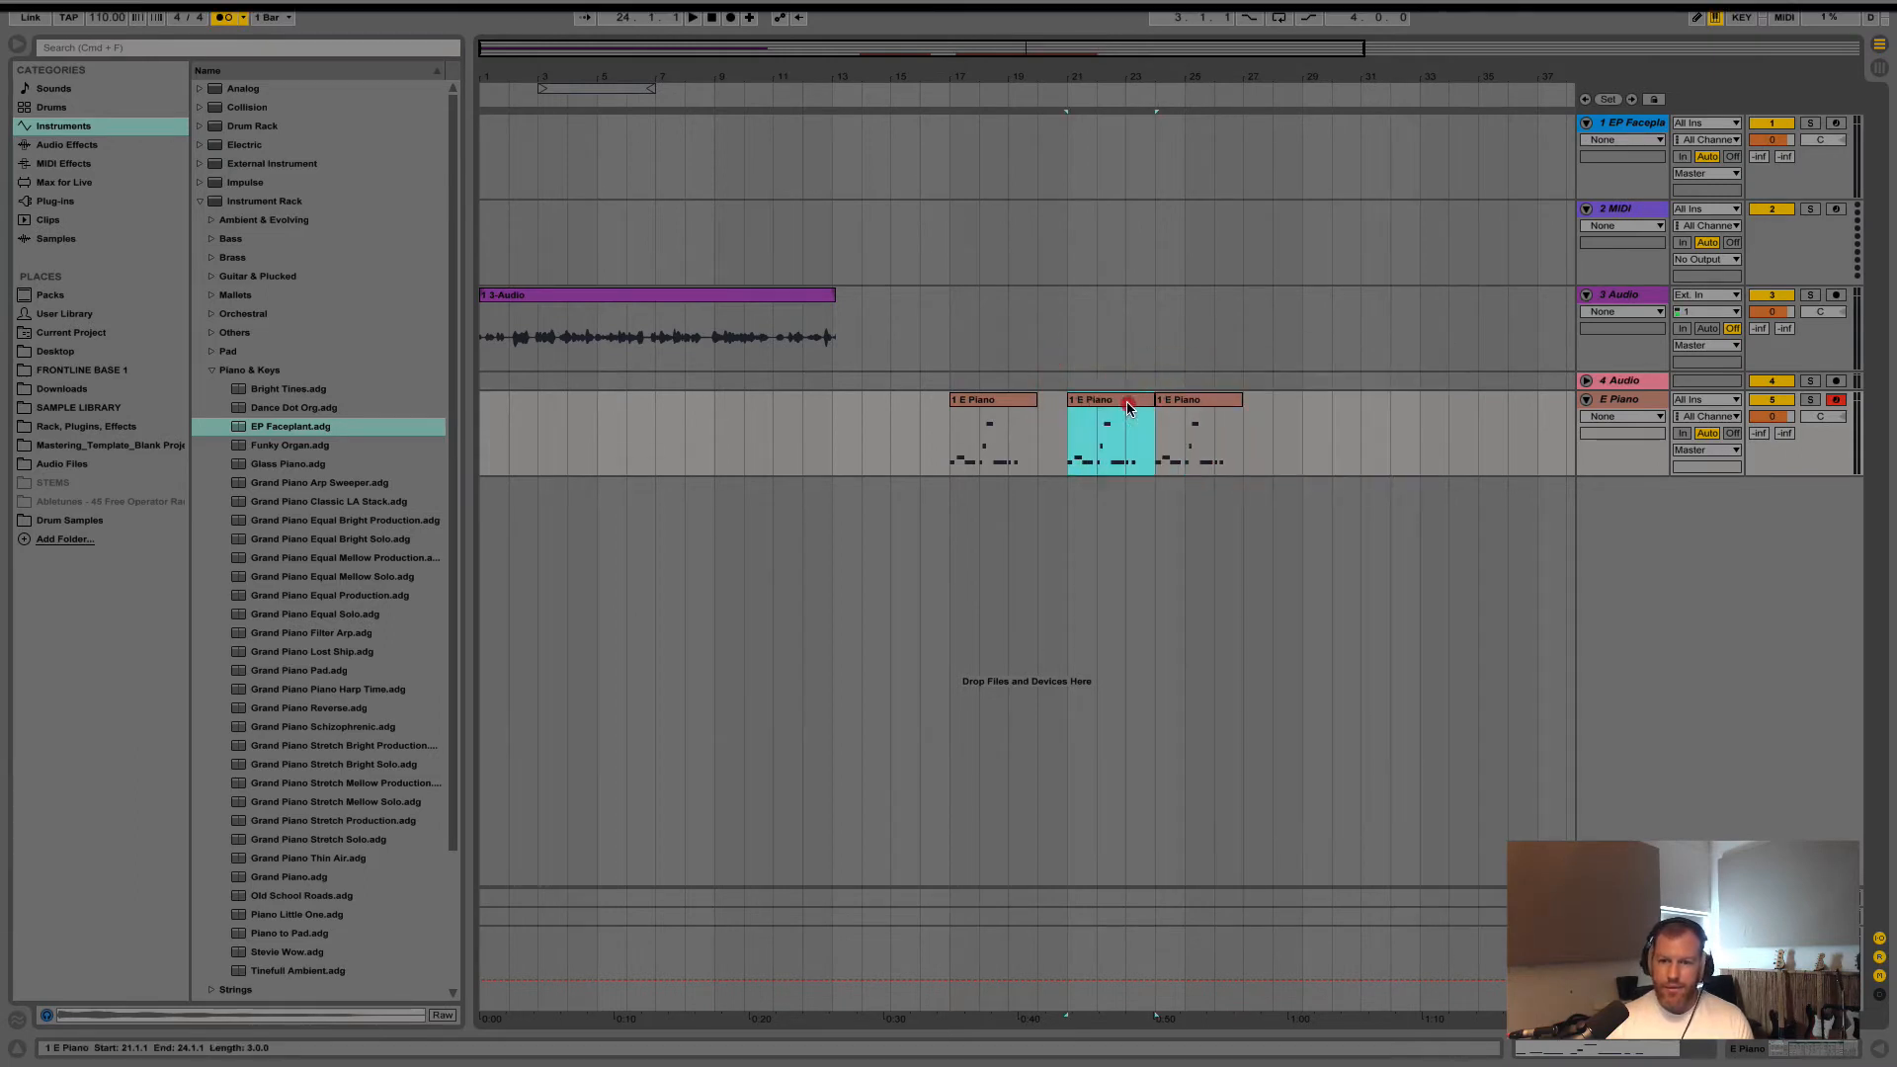
{"action": "left_click", "coordinate": [1196, 405], "text": "shift"}
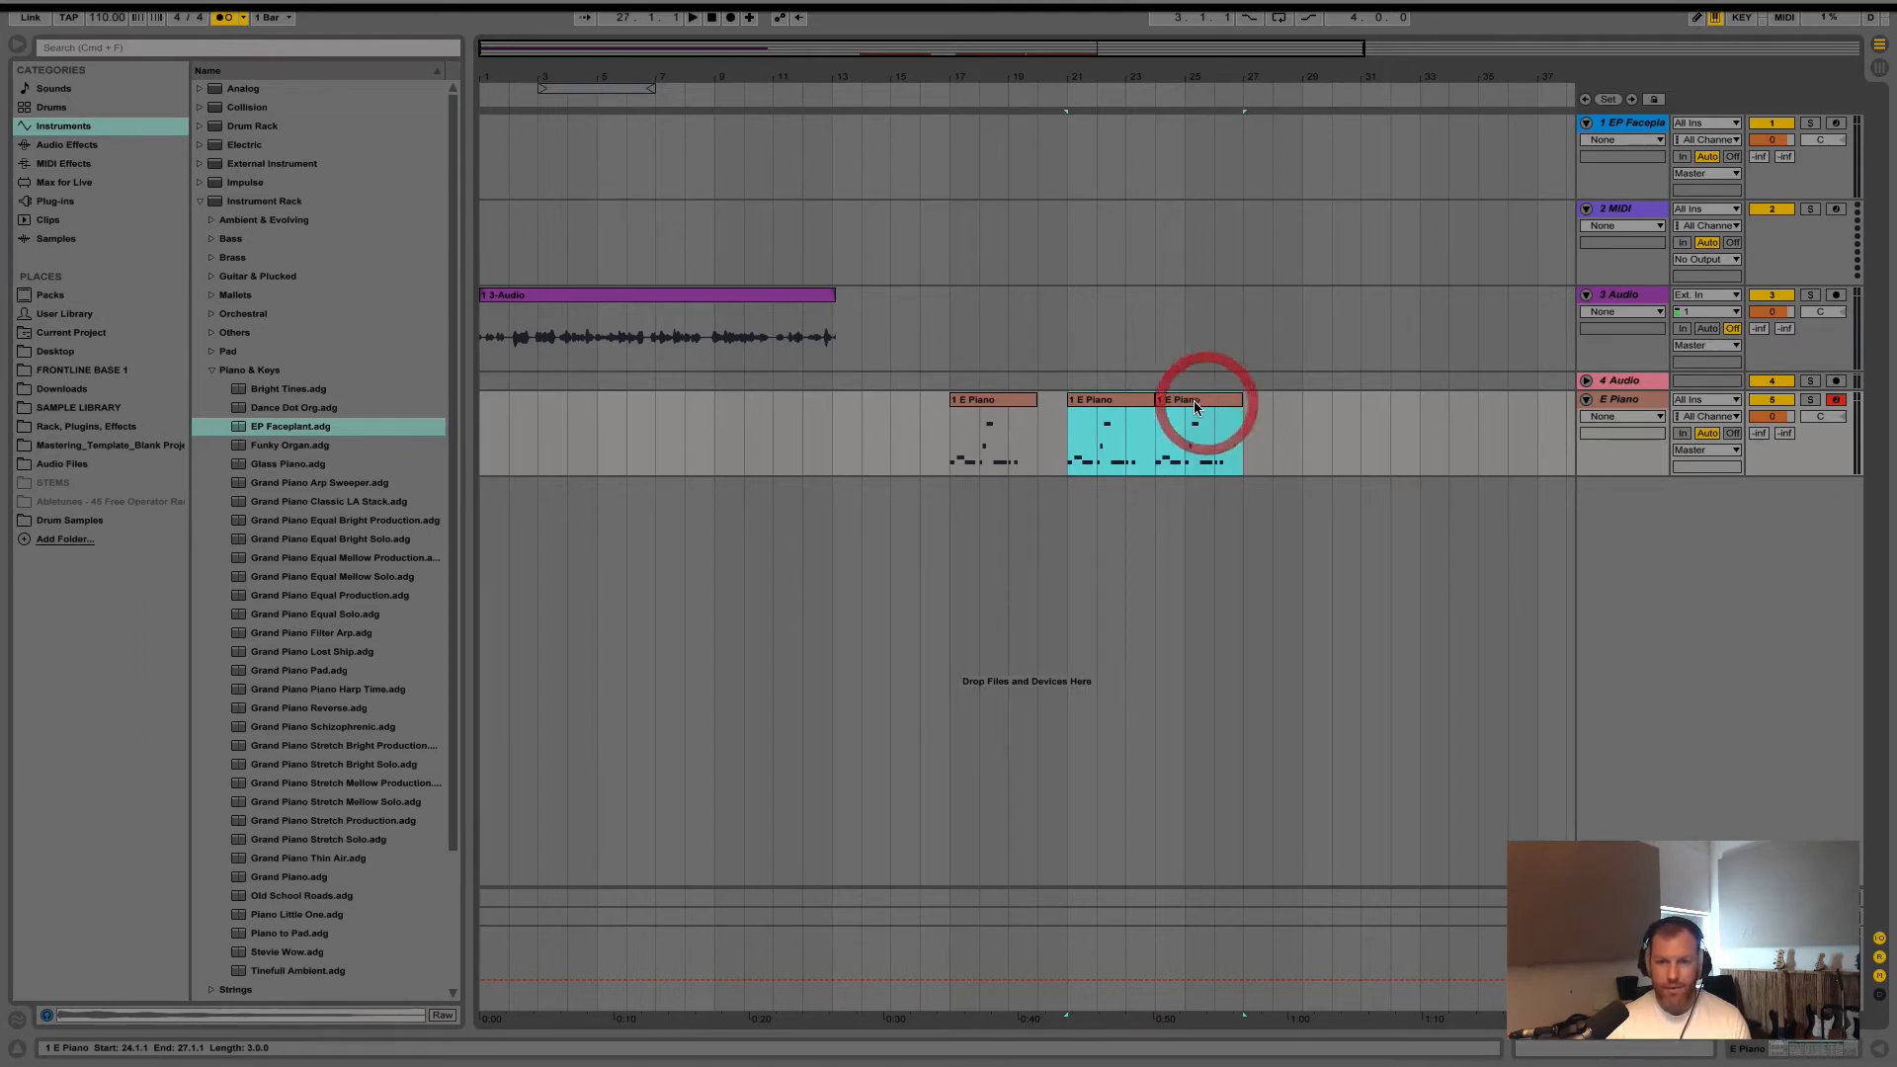
{"action": "right_click", "coordinate": [1132, 403]}
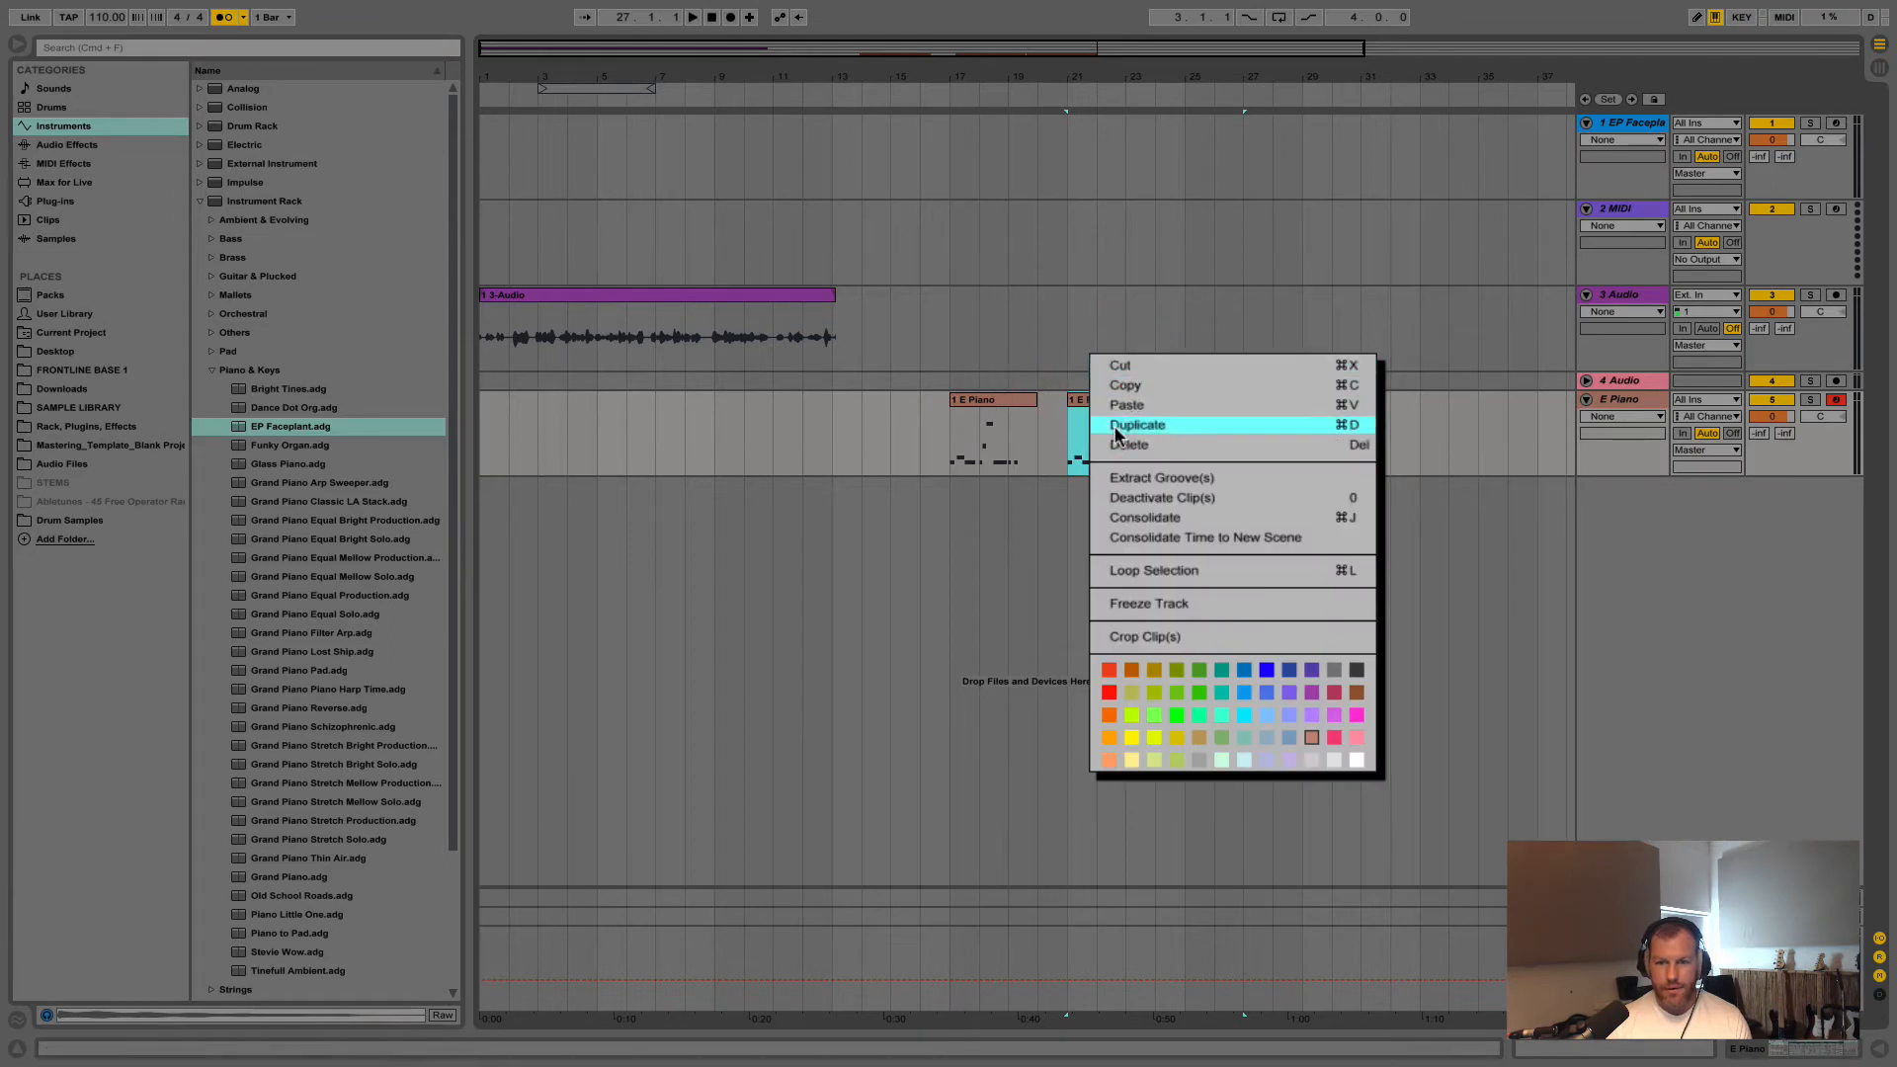
{"action": "left_click", "coordinate": [1157, 519]}
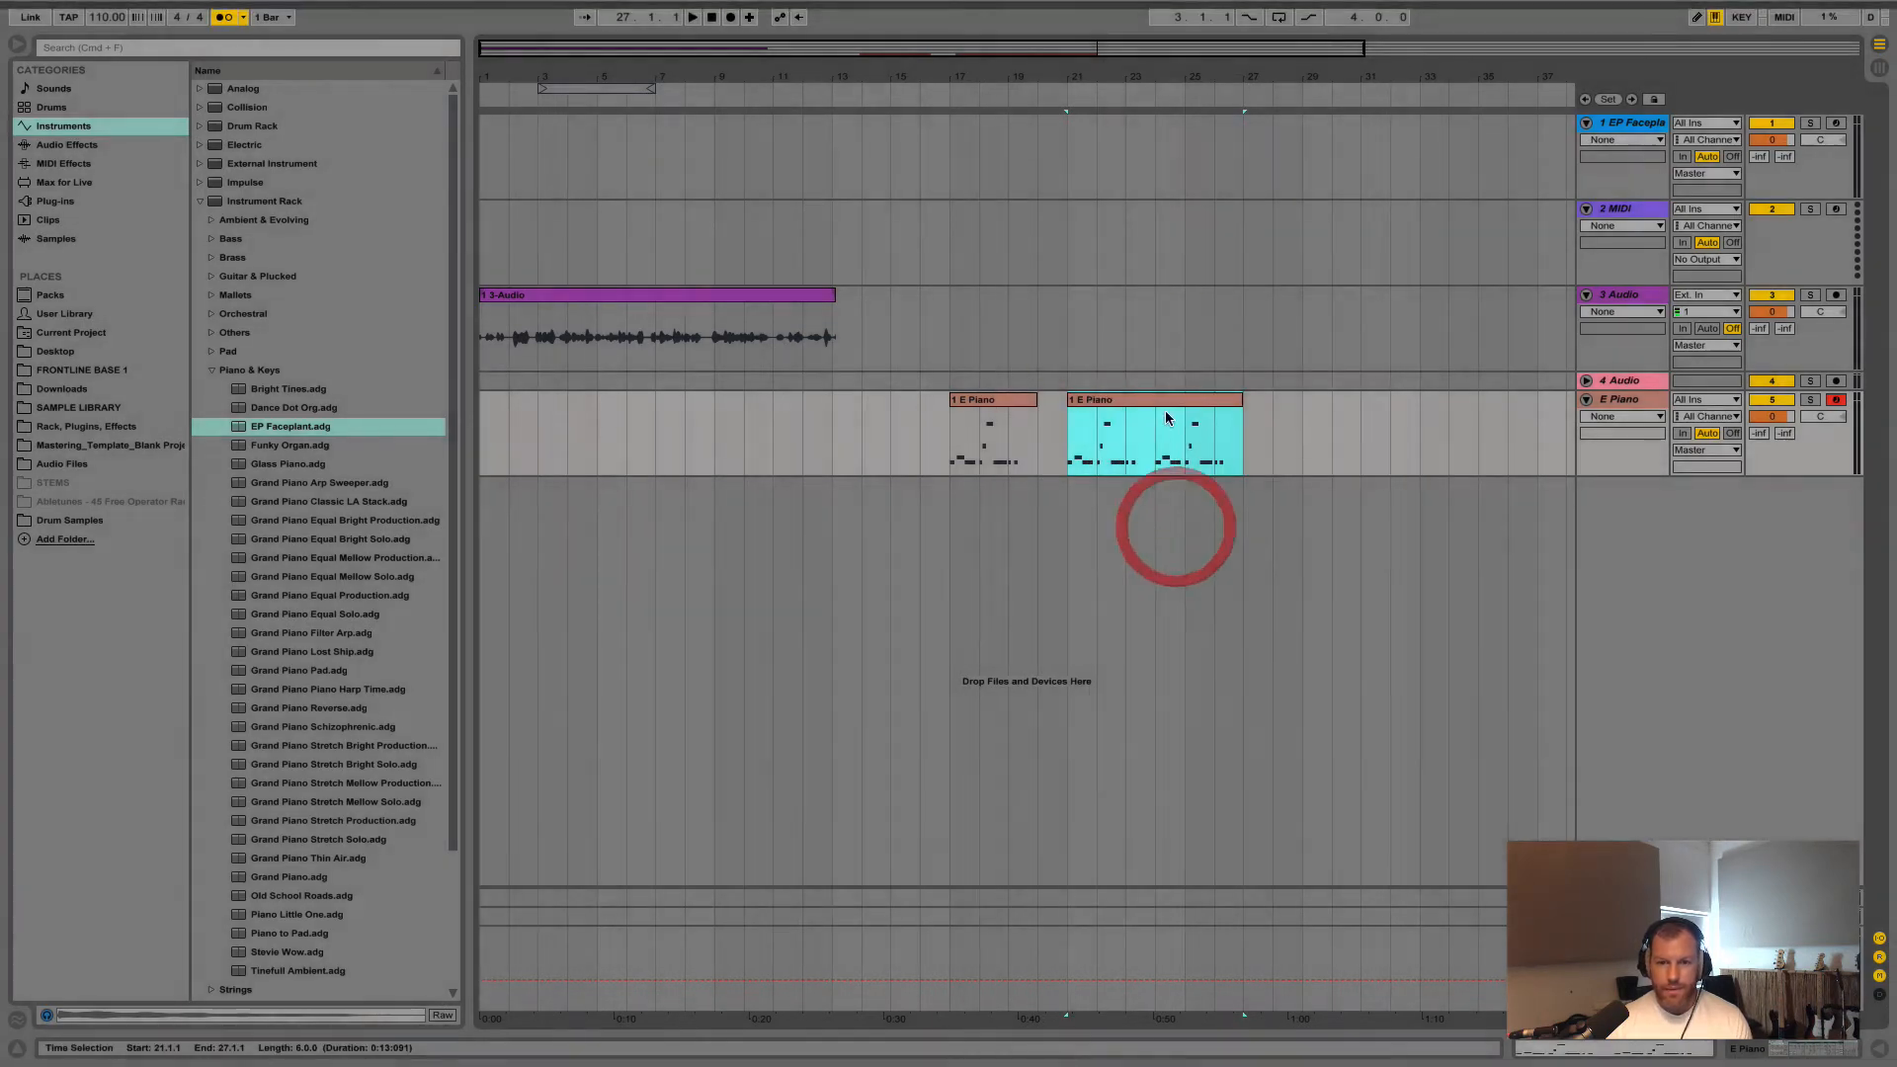
Color the consolidated clip at bar 21 periwinkle blue and the clip at bar 17 bright pink
{"action": "right_click", "coordinate": [1168, 403]}
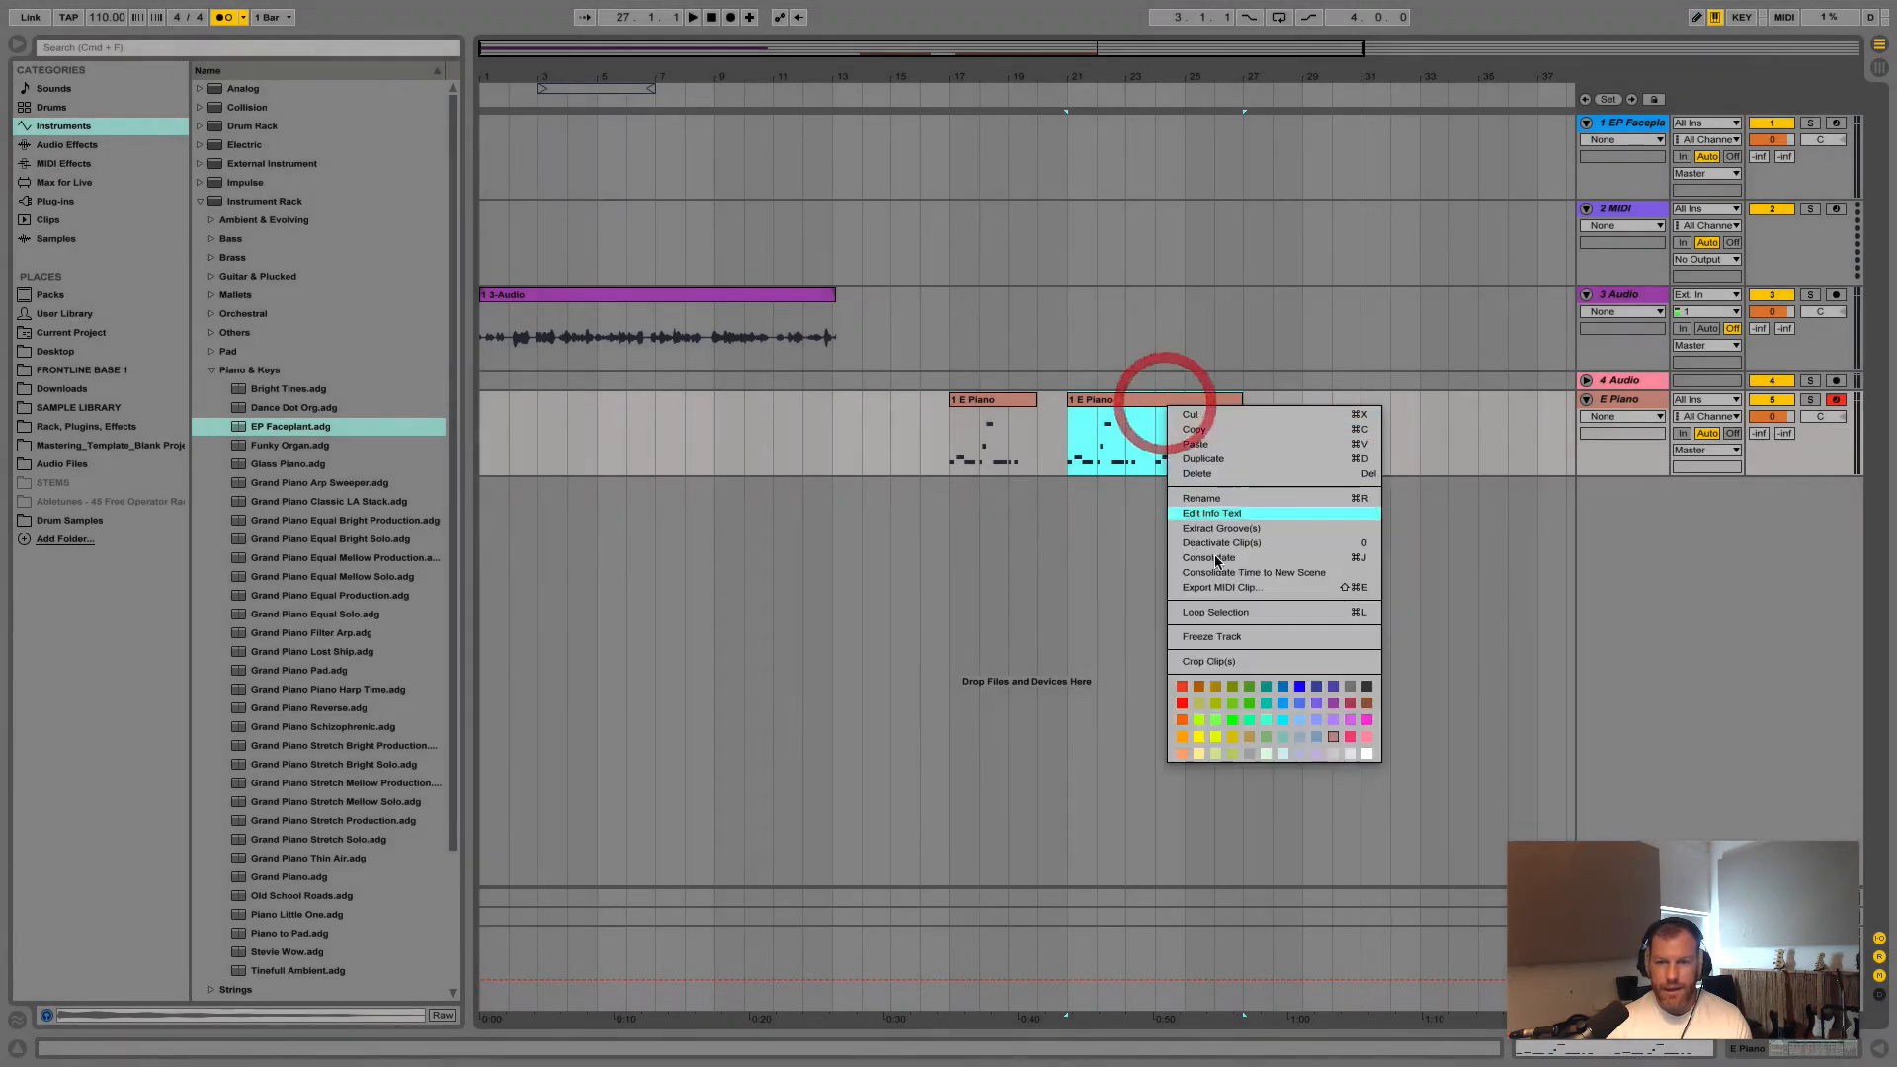
{"action": "left_click", "coordinate": [1316, 719]}
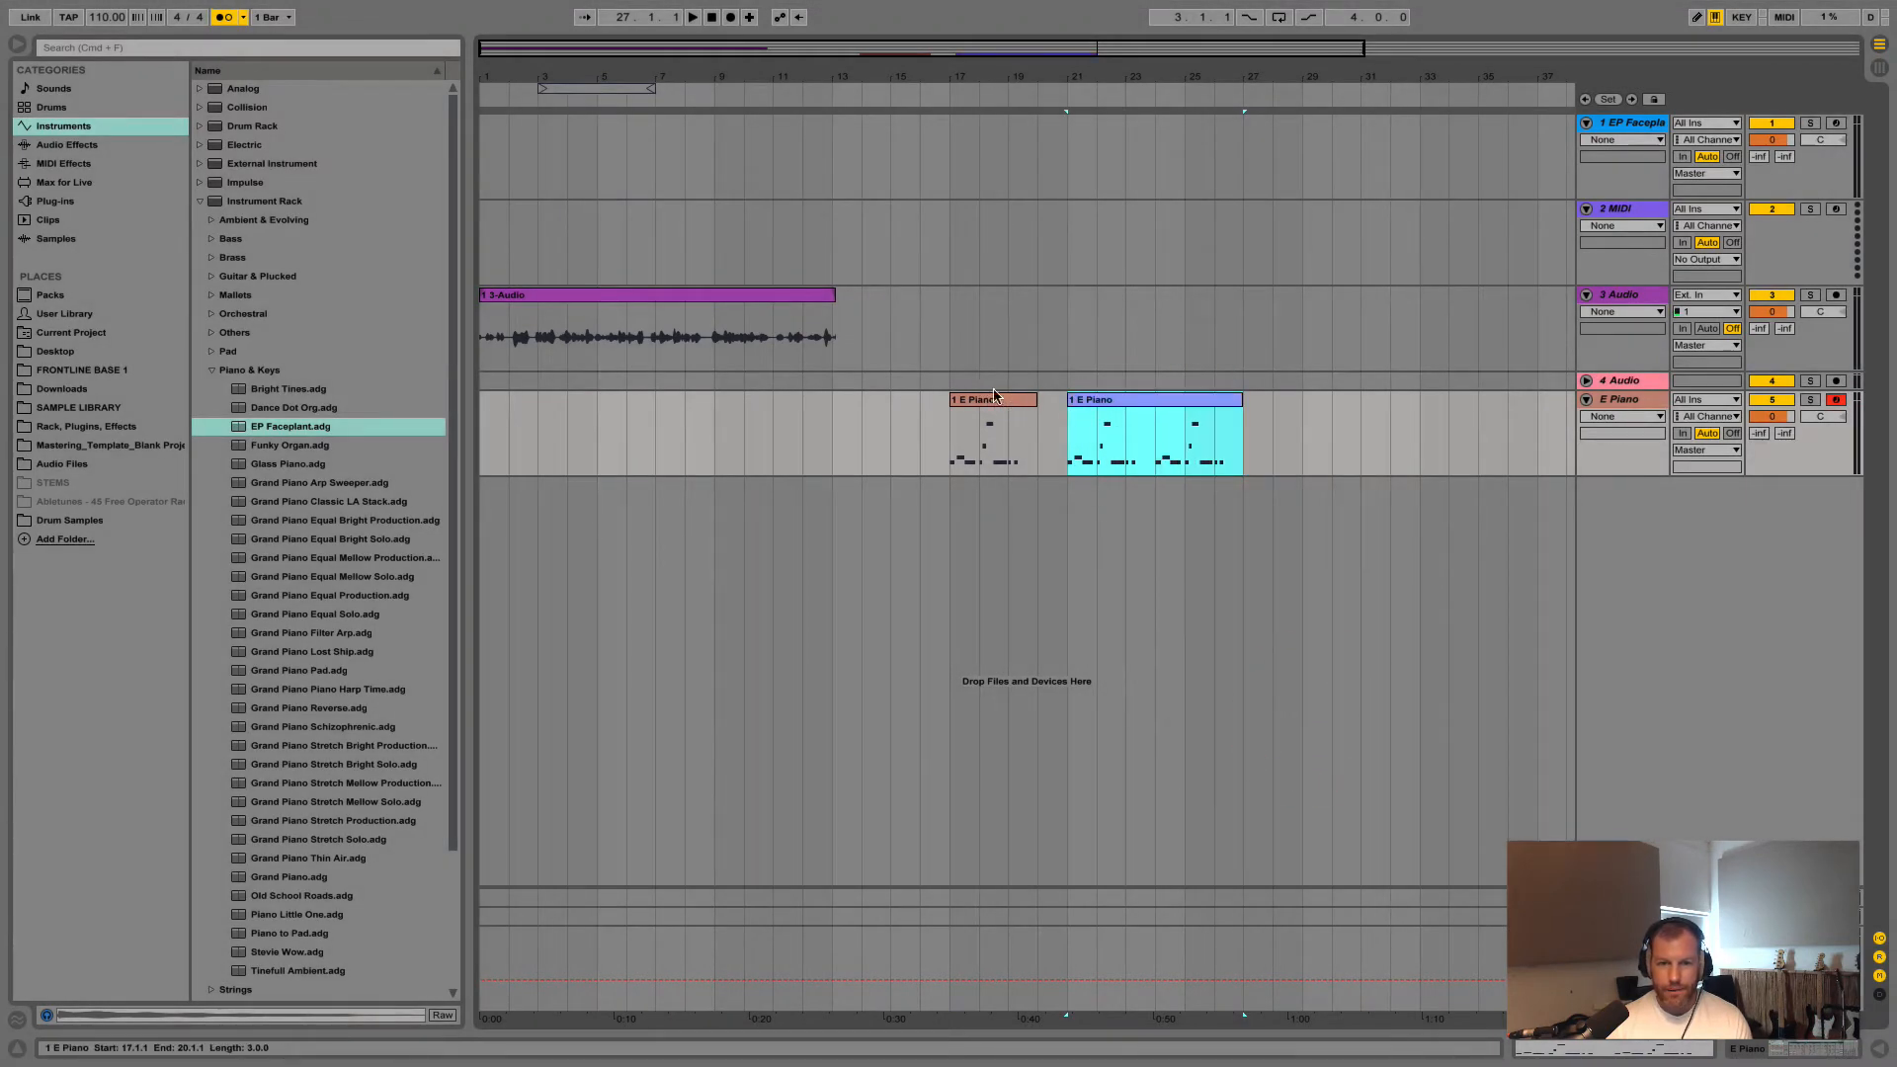
{"action": "right_click", "coordinate": [1015, 402]}
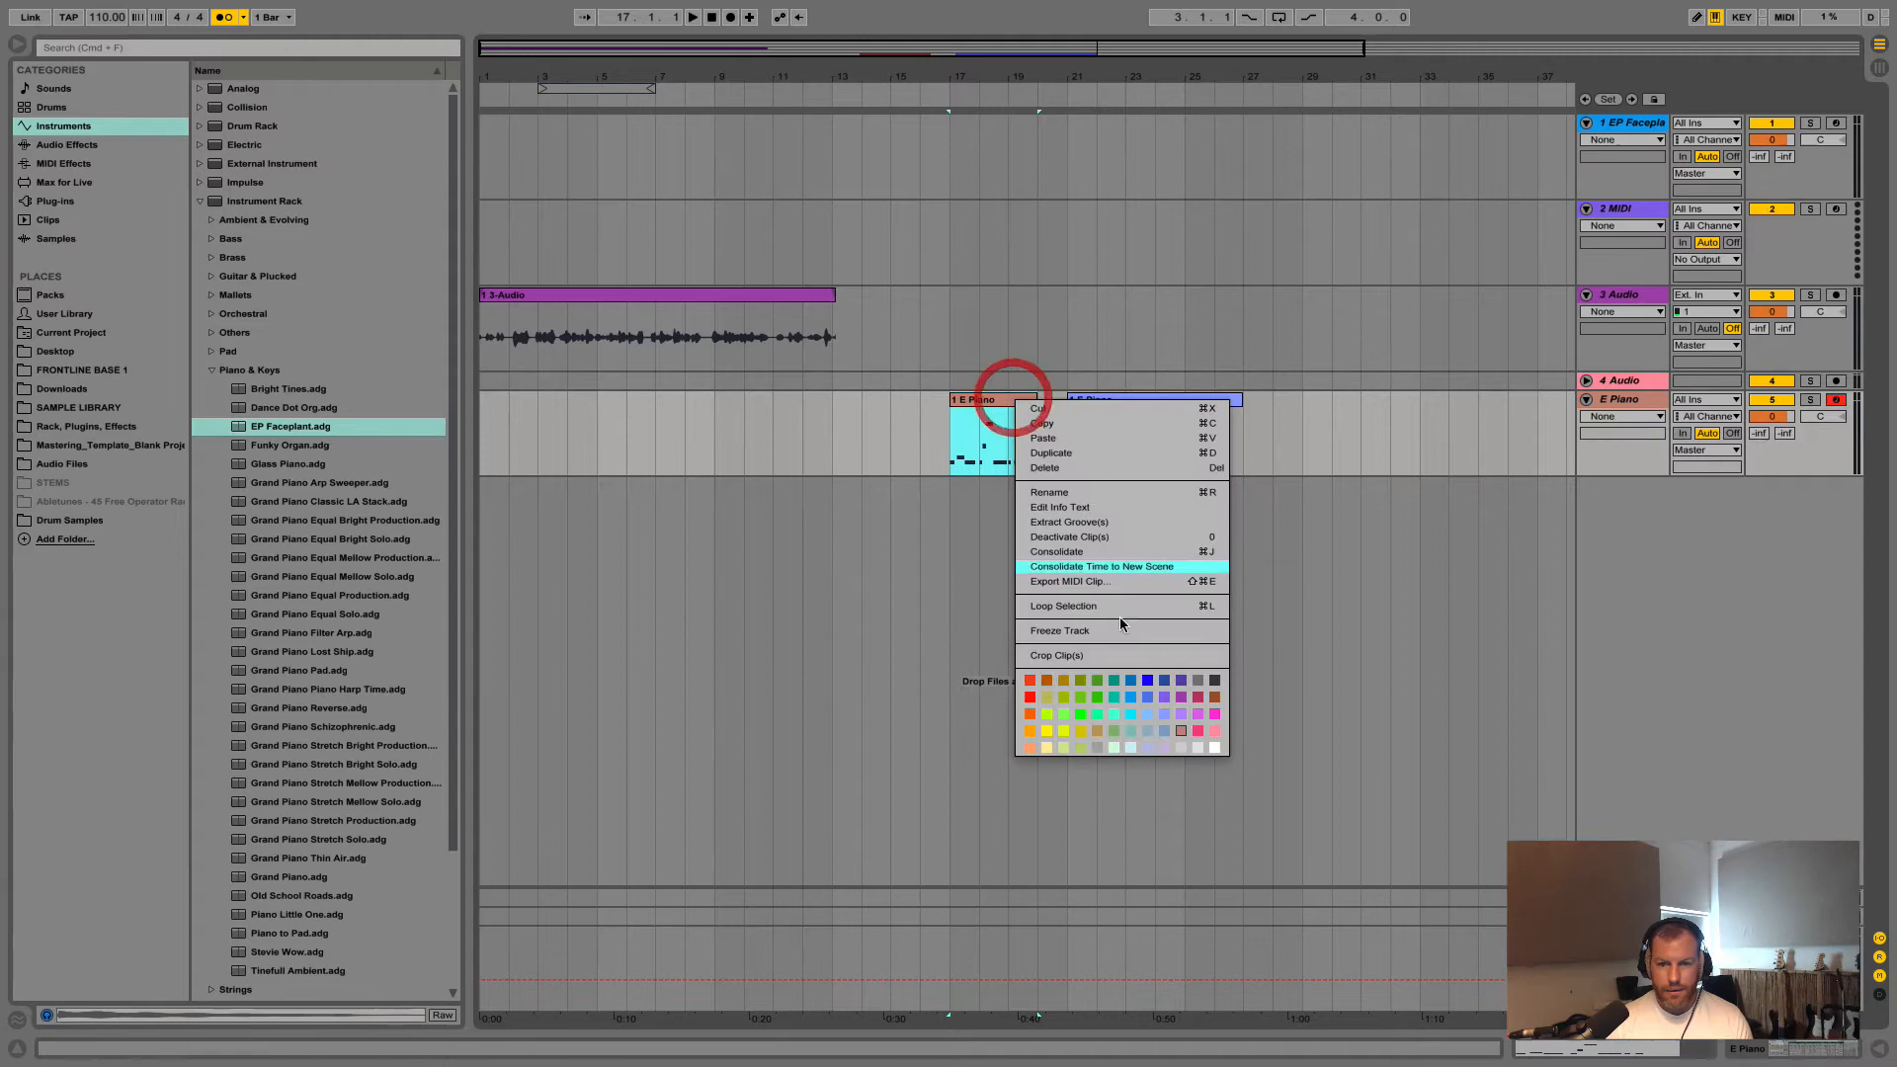
{"action": "left_click", "coordinate": [1217, 711]}
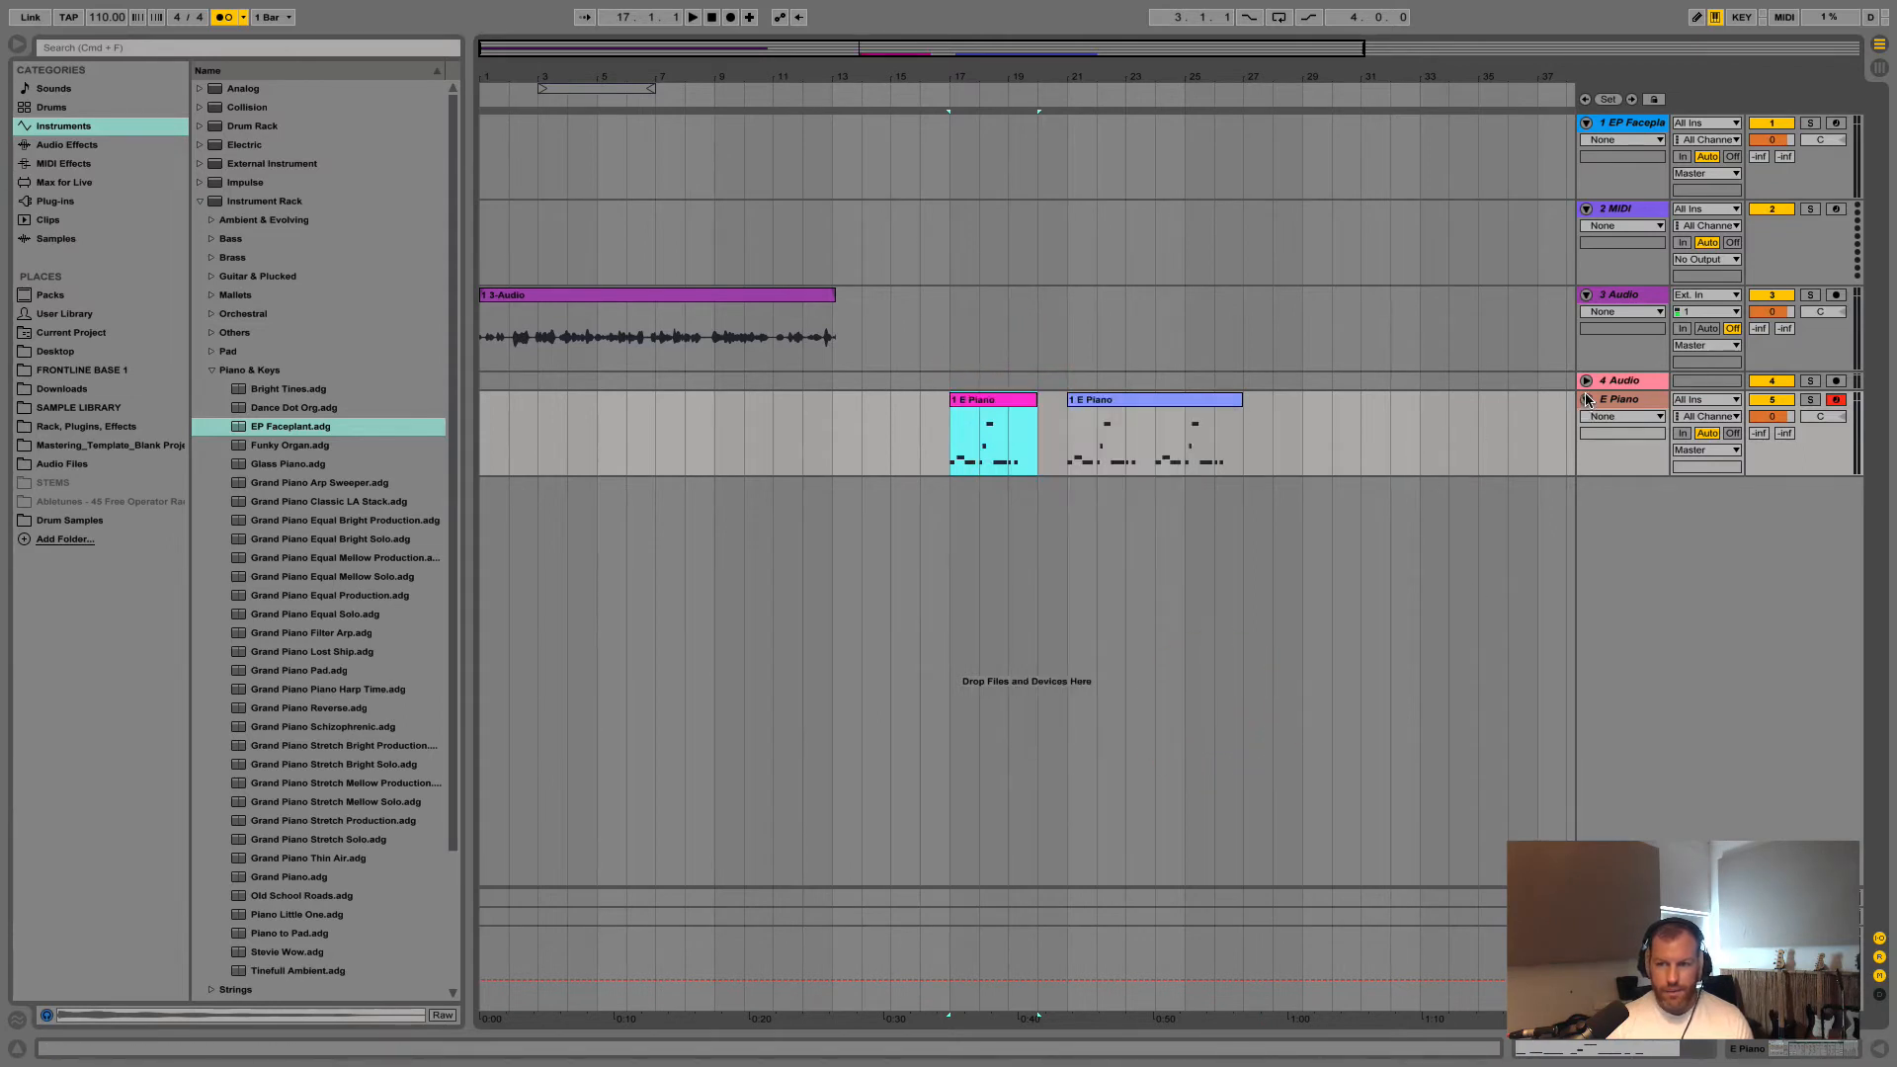
Unfold the 4 Audio track and trim the end of the 3-Audio clip to bar 13
{"action": "left_click", "coordinate": [1586, 381]}
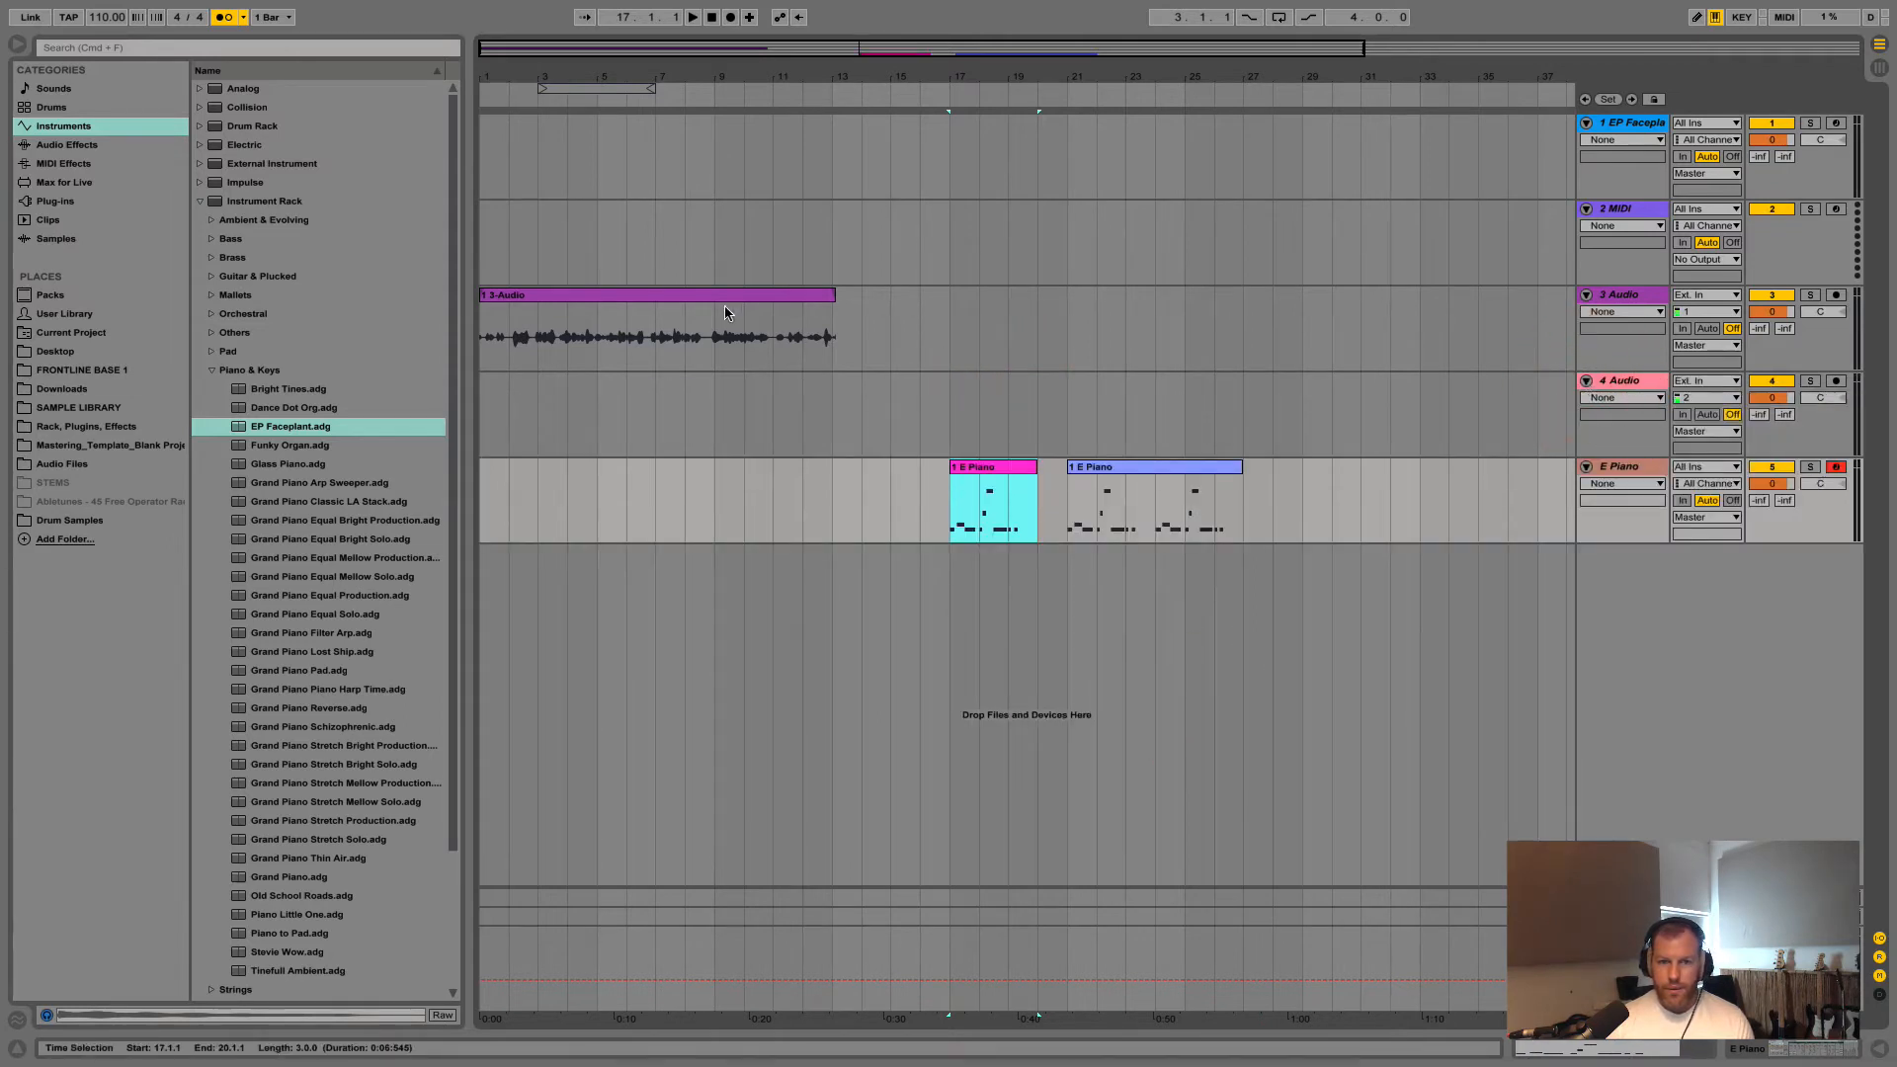
{"action": "left_click", "coordinate": [831, 296]}
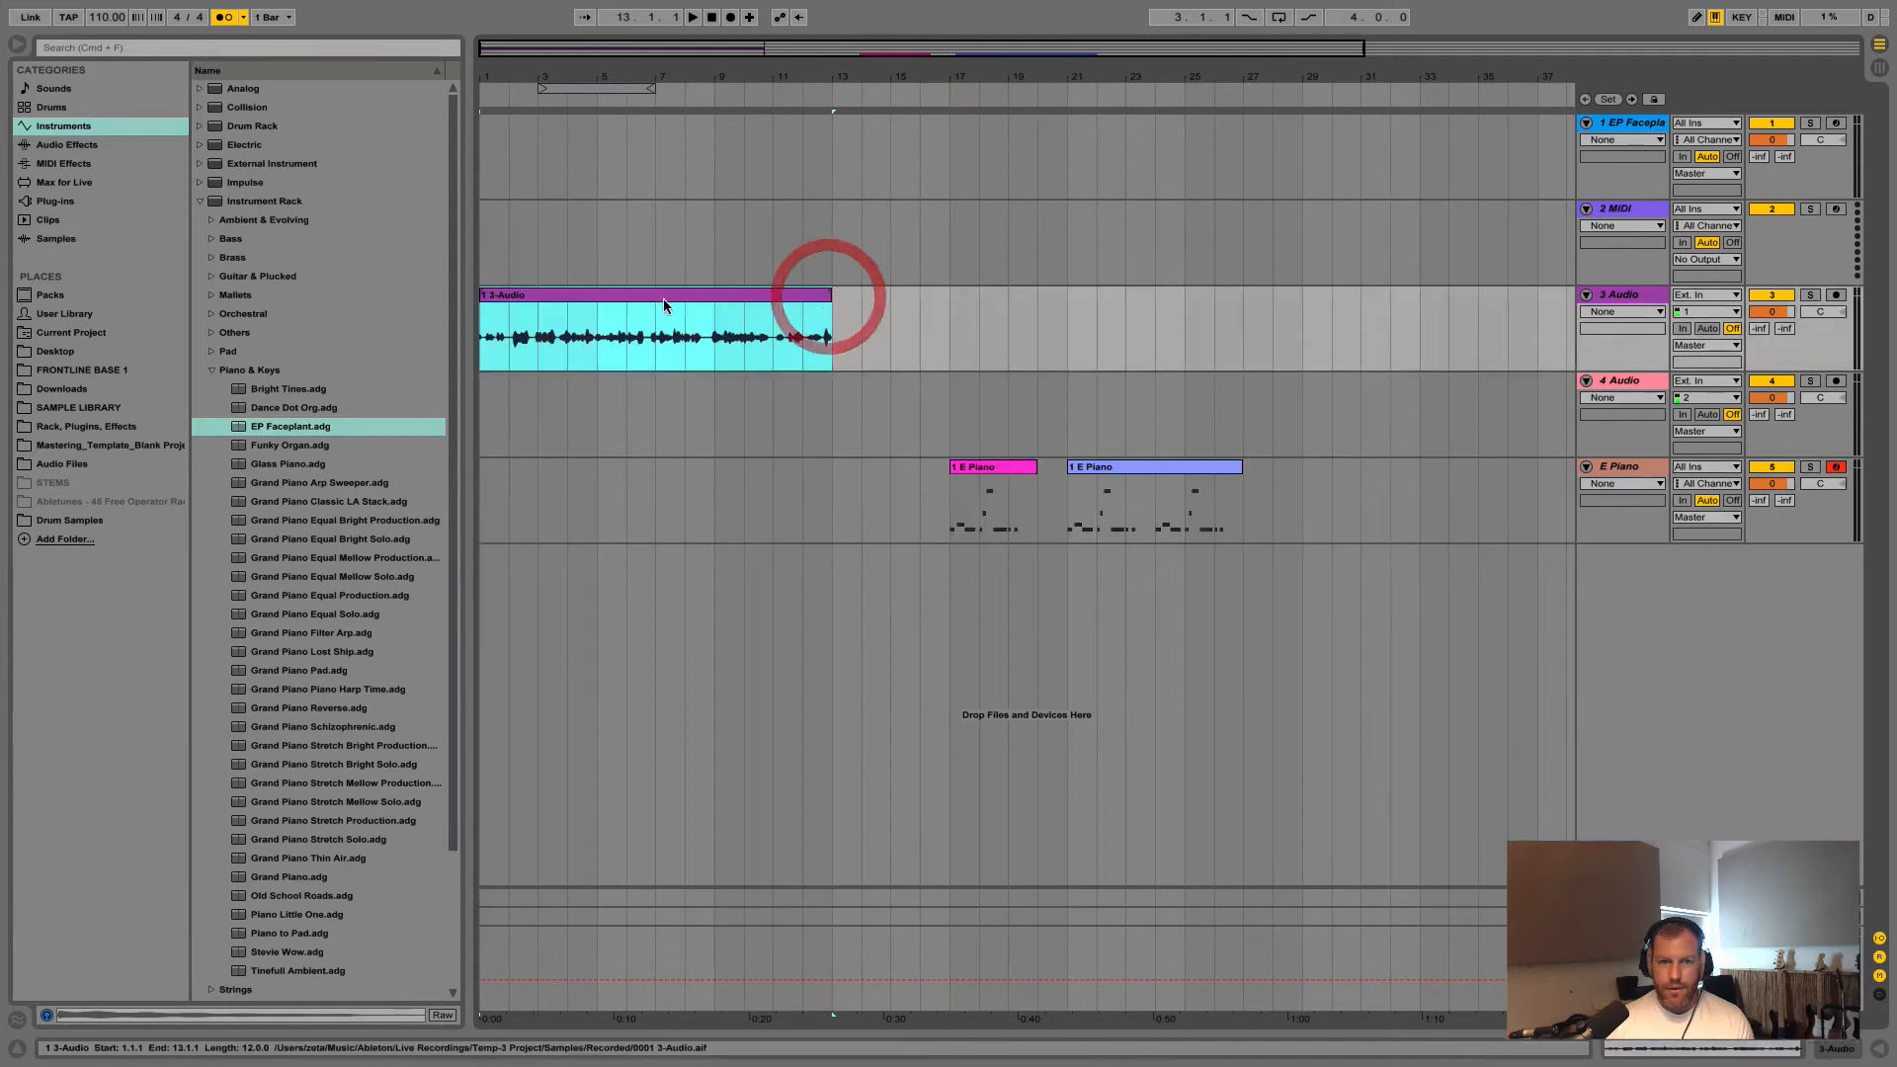
{"action": "left_click", "coordinate": [508, 395]}
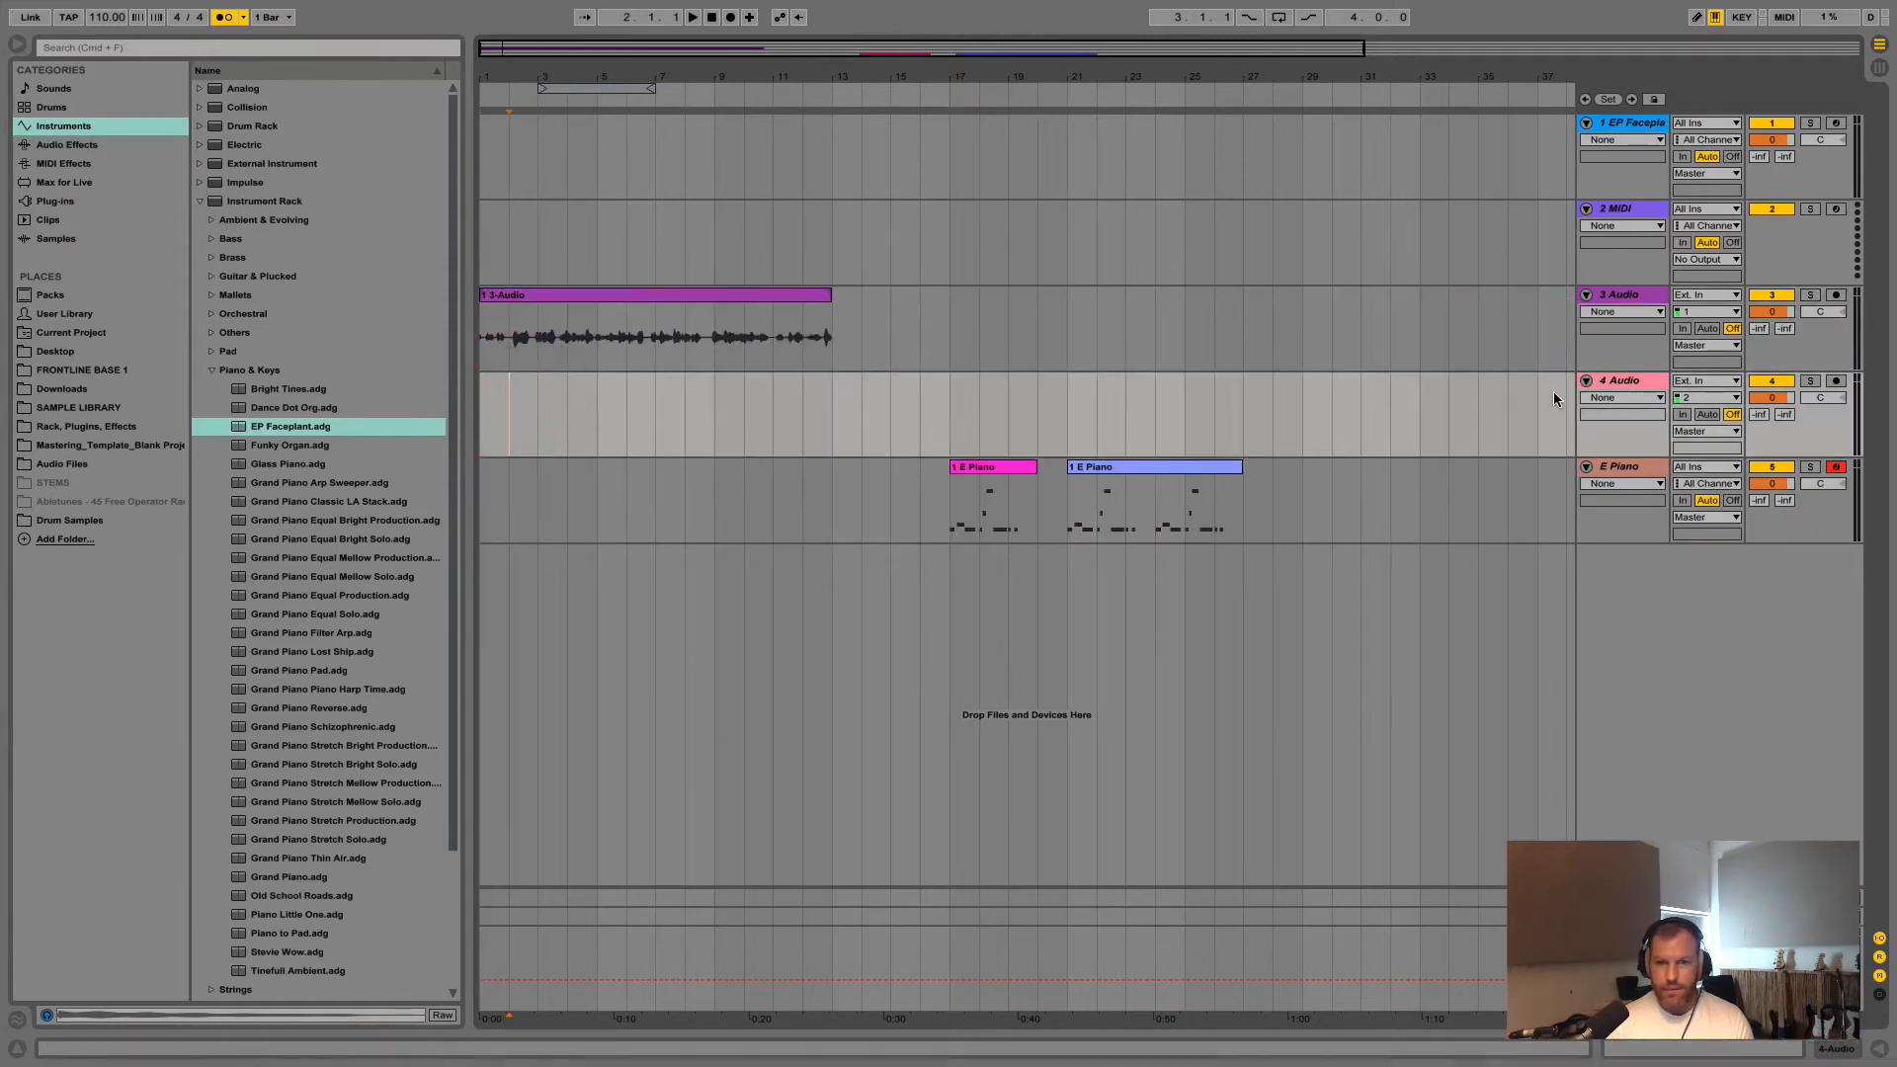
Toggle transport playback and turn off the metronome
{"action": "key", "text": "space"}
{"action": "left_click", "coordinate": [221, 17]}
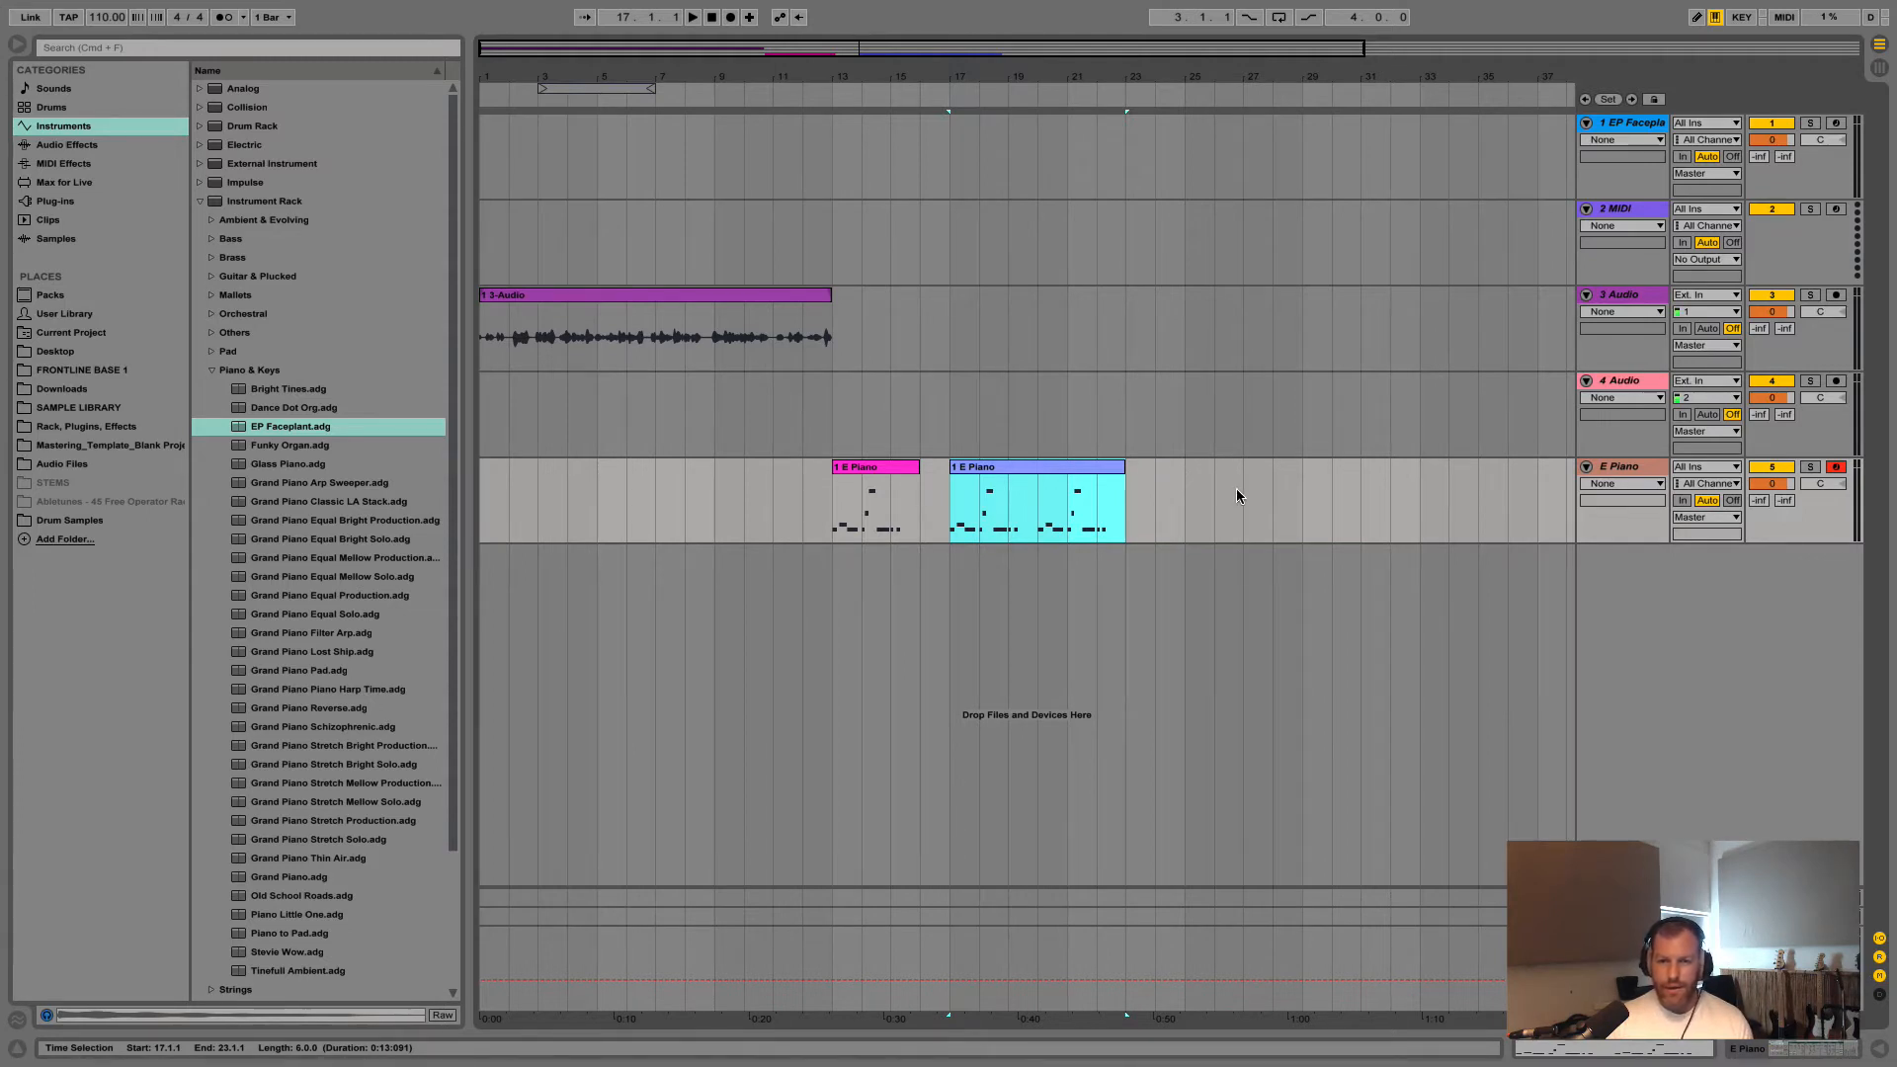
Delete both E Piano clips and the 3-Audio clip, leaving the arrangement empty
{"action": "left_click", "coordinate": [914, 471], "text": "shift"}
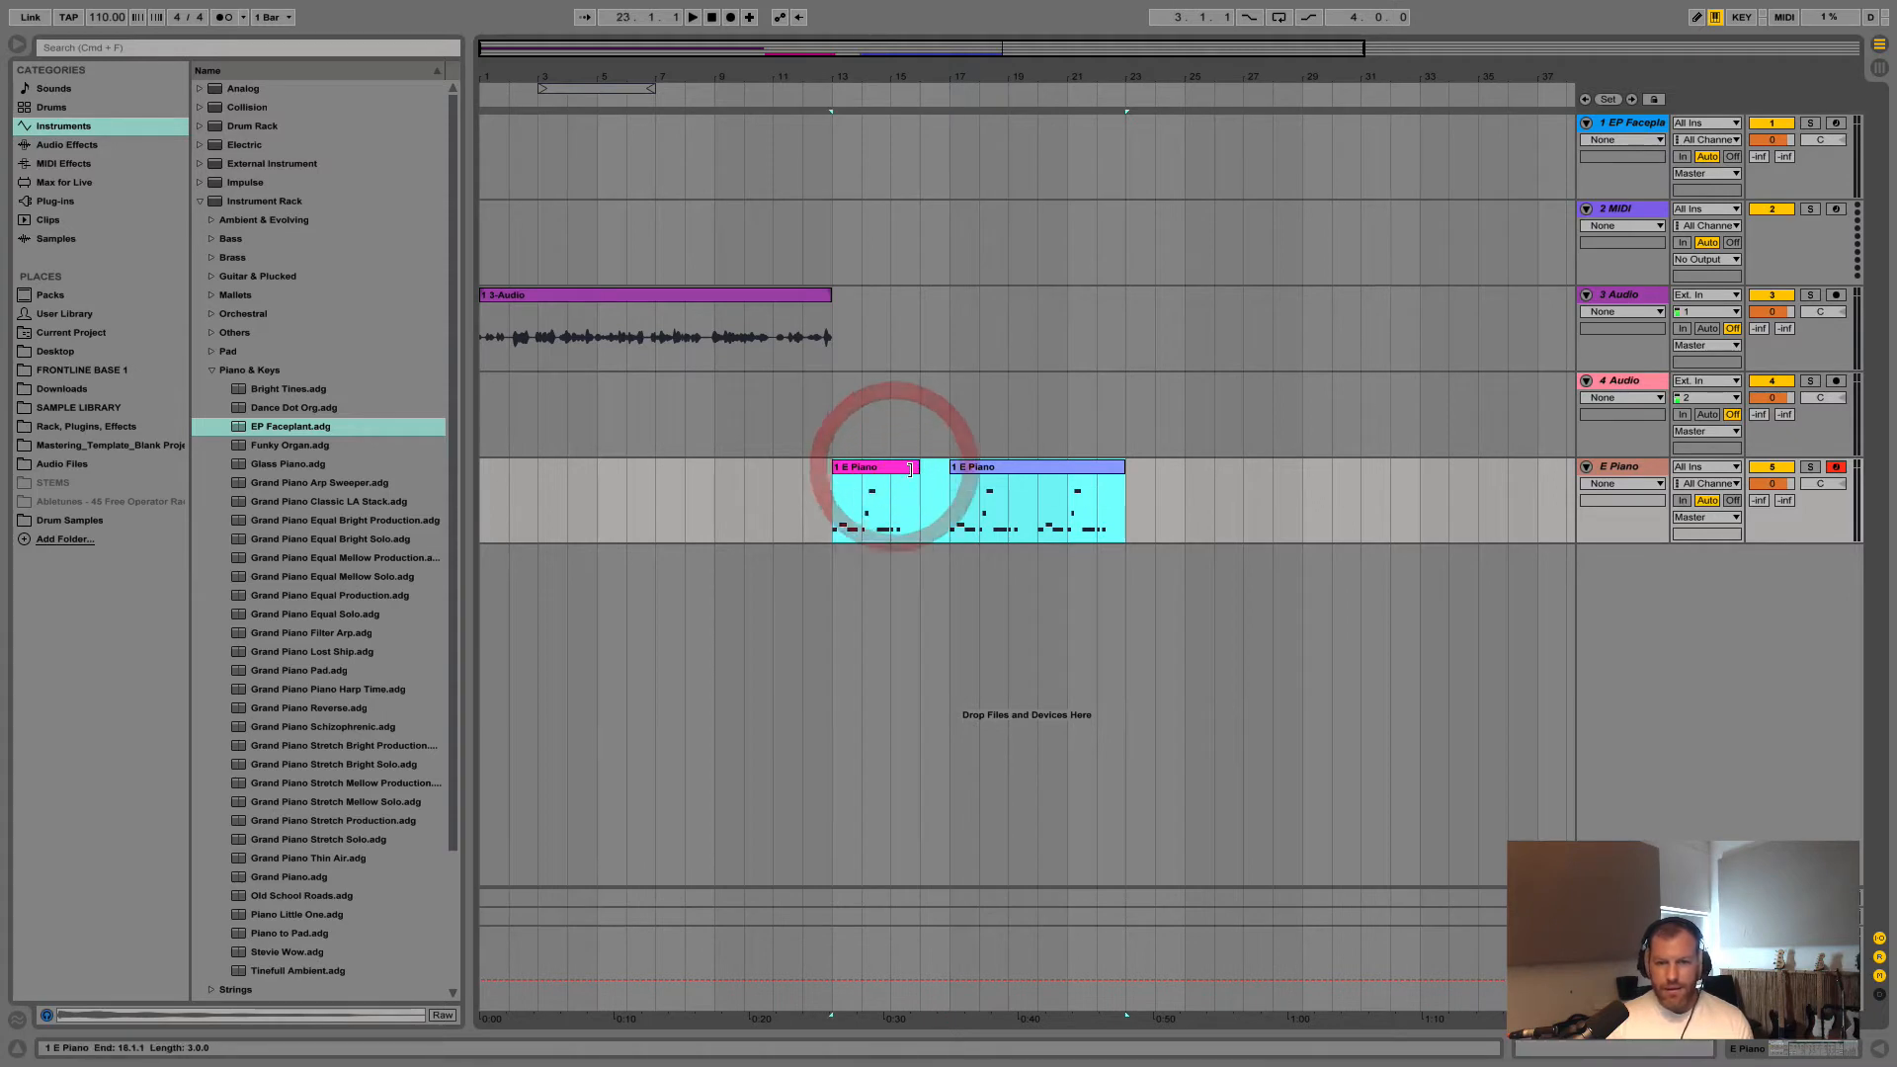
{"action": "key", "text": "Delete"}
{"action": "left_click", "coordinate": [799, 327]}
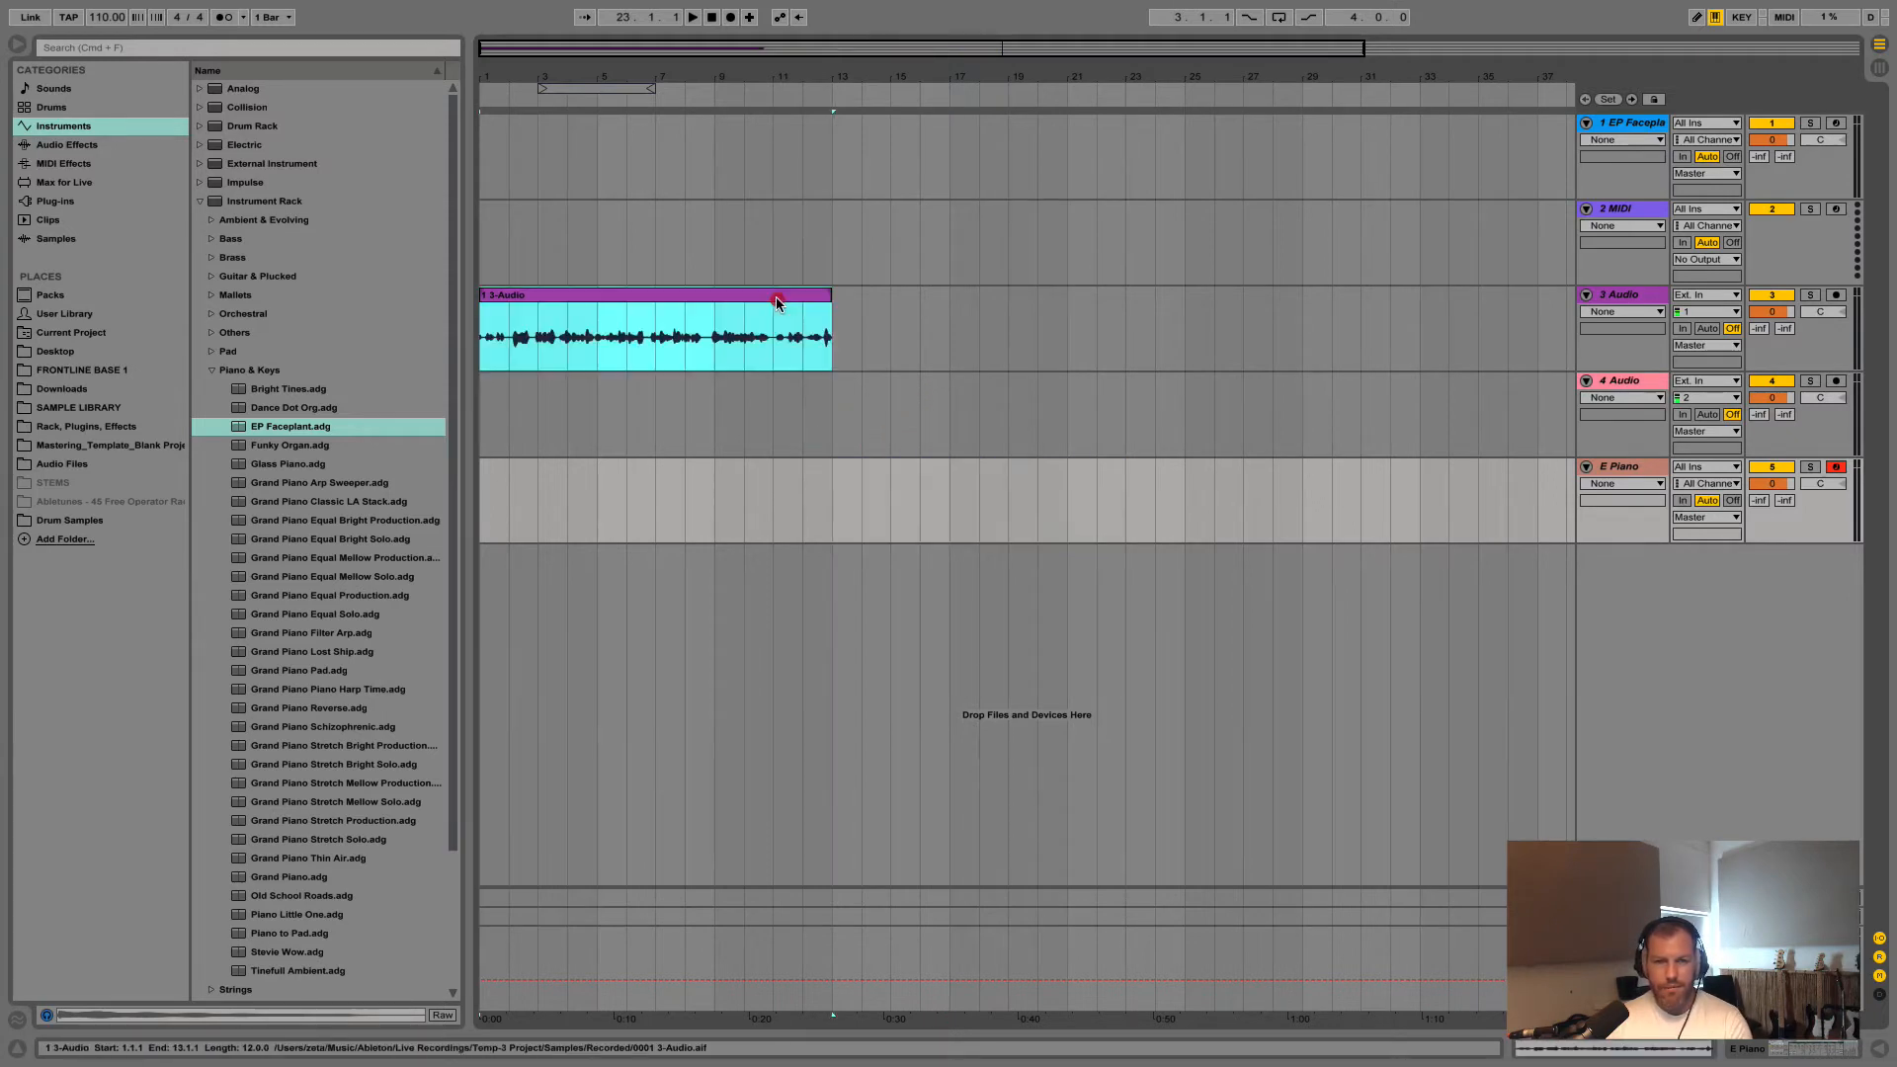
{"action": "key", "text": "Delete"}
{"action": "left_click", "coordinate": [1239, 423]}
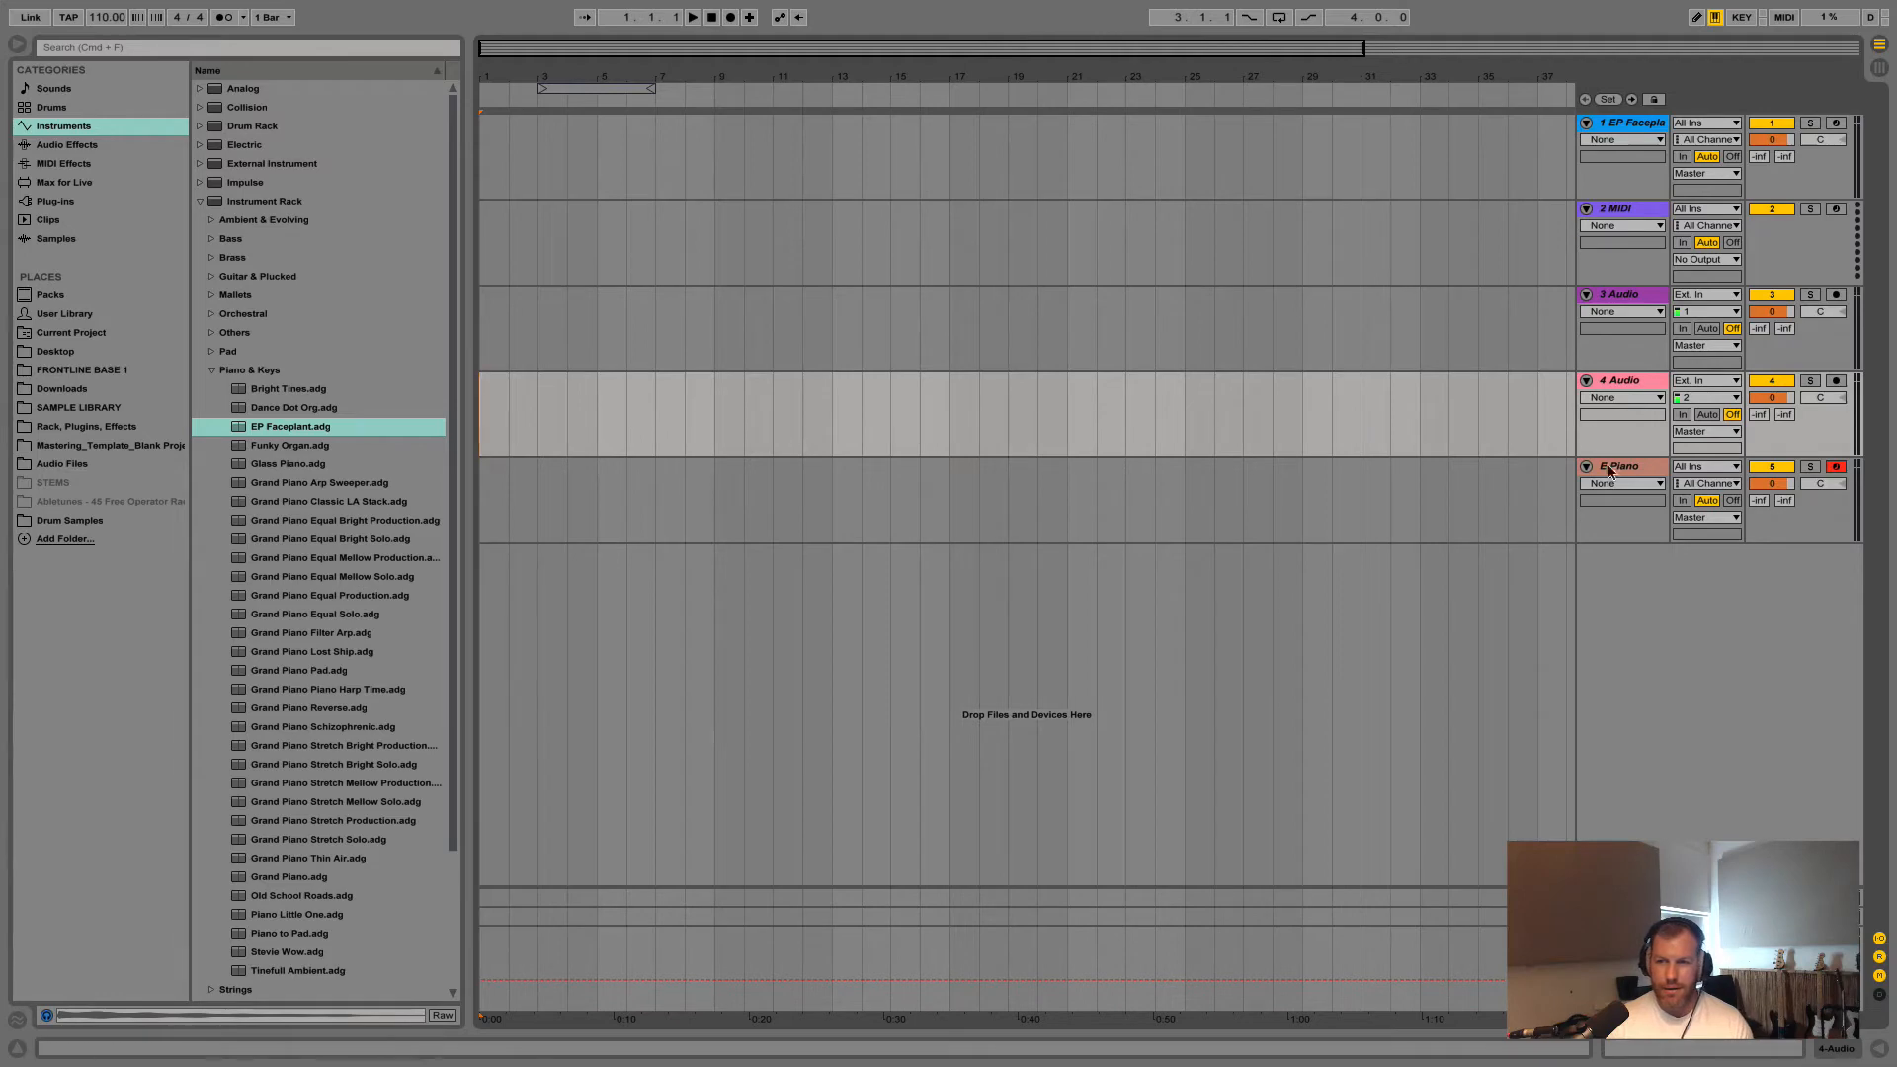
Select the four tracks from EP Faceplant through 4 Audio and delete them, keeping only the E Piano track
{"action": "left_click", "coordinate": [1621, 122]}
{"action": "right_click", "coordinate": [1621, 122]}
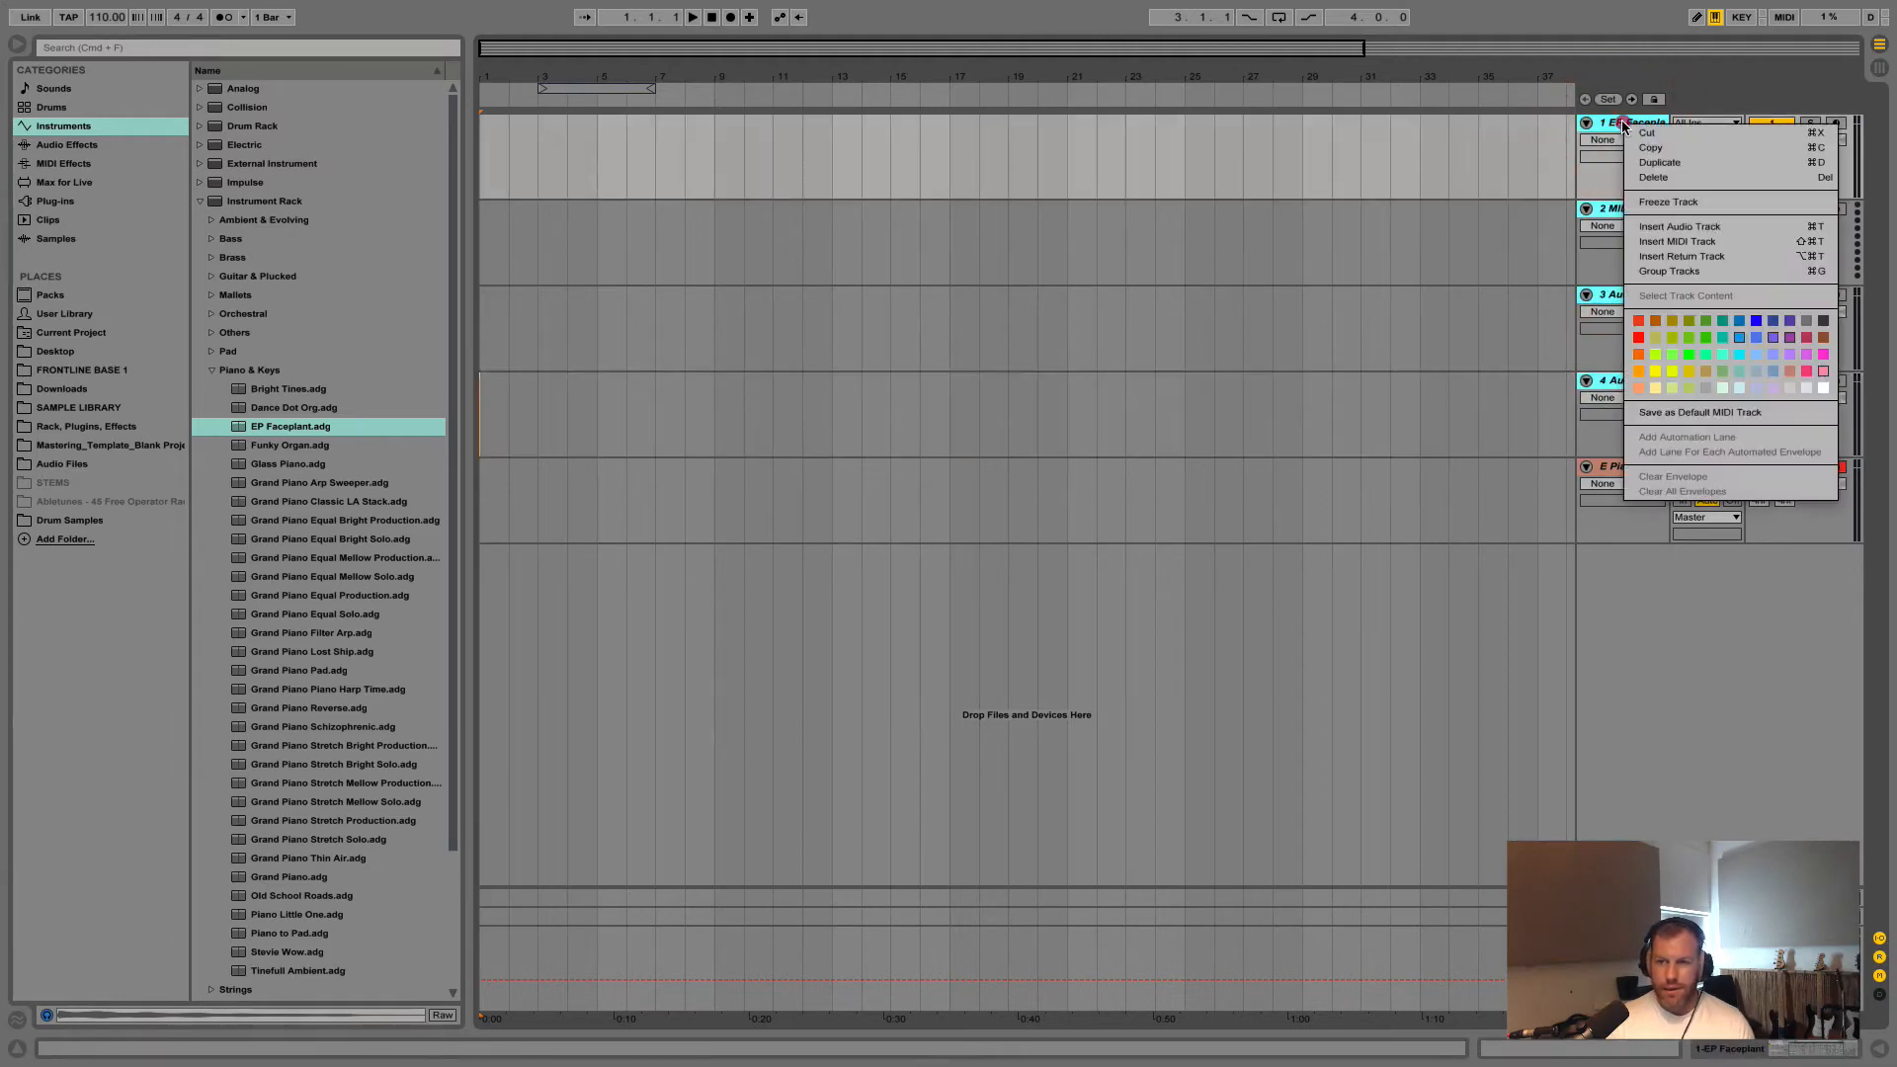
{"action": "left_click", "coordinate": [1616, 123]}
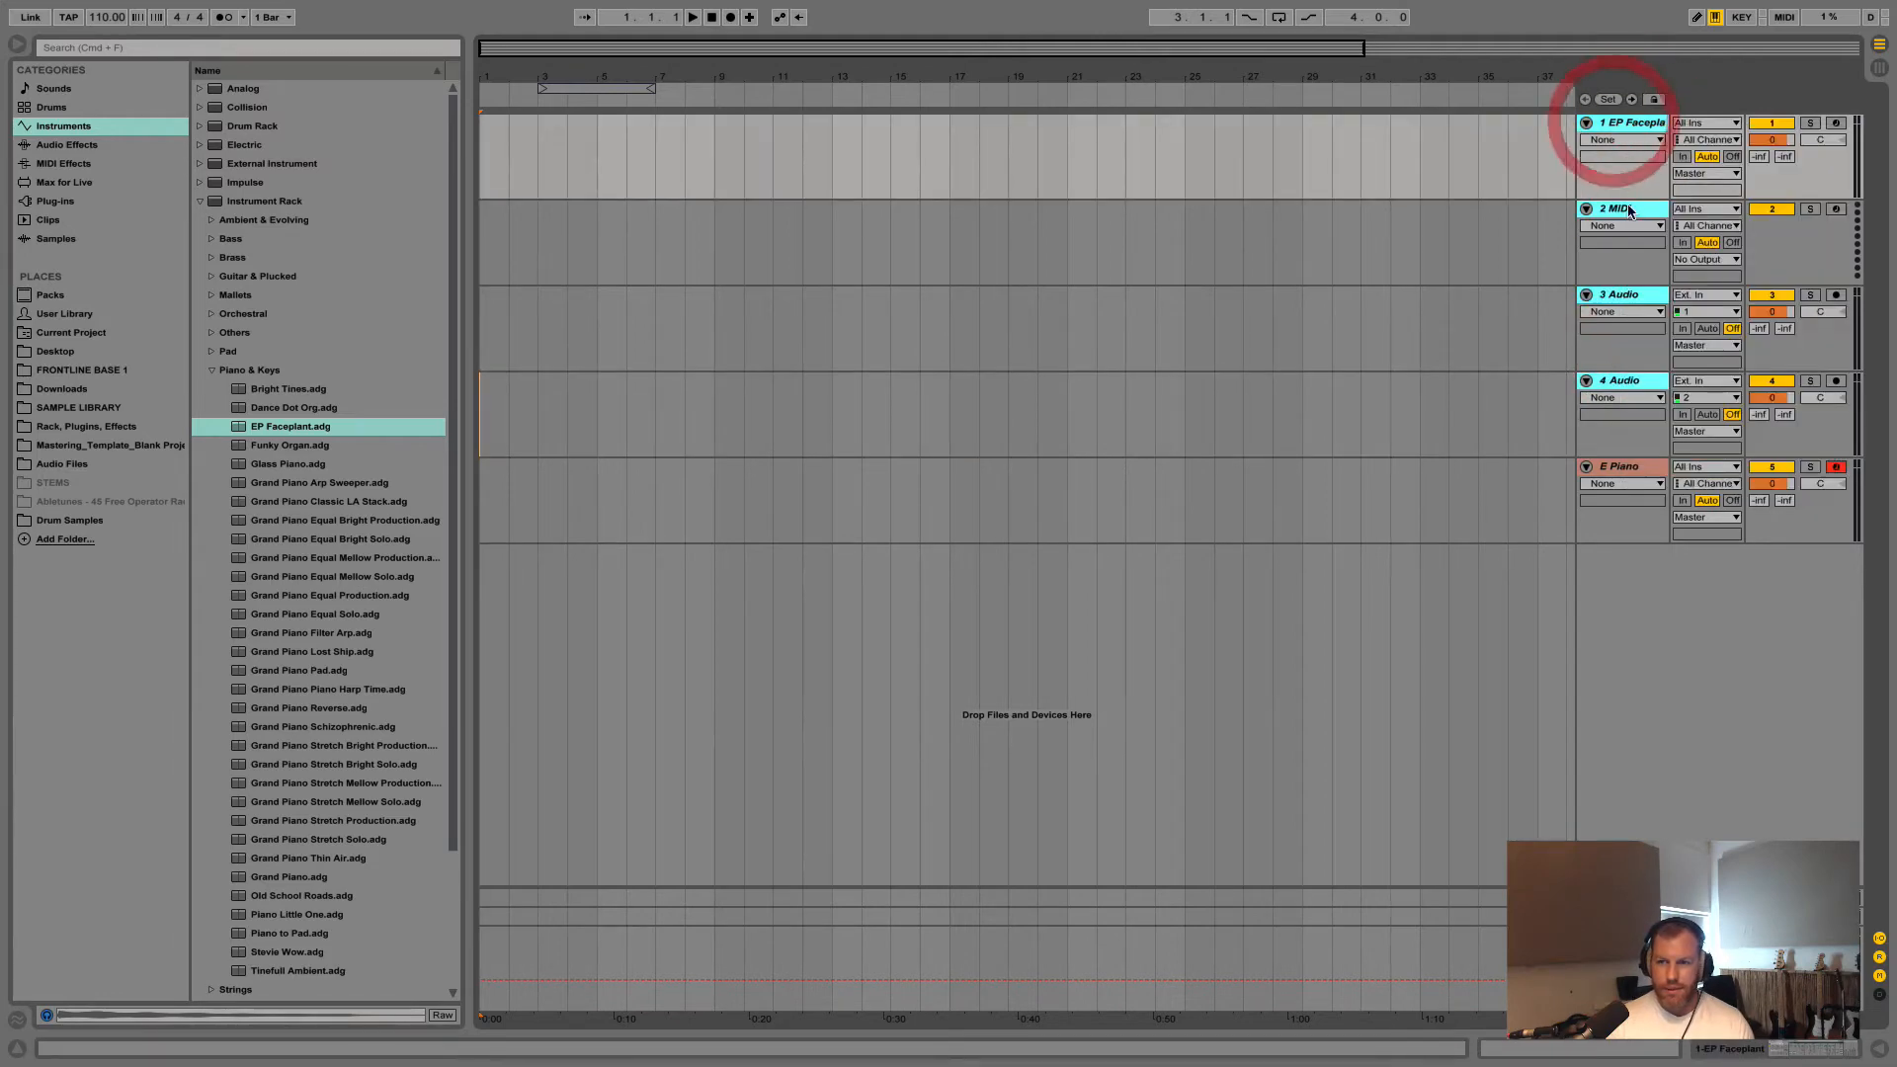
{"action": "left_click", "coordinate": [1621, 207]}
{"action": "left_click", "coordinate": [1625, 119]}
{"action": "right_click", "coordinate": [1627, 381]}
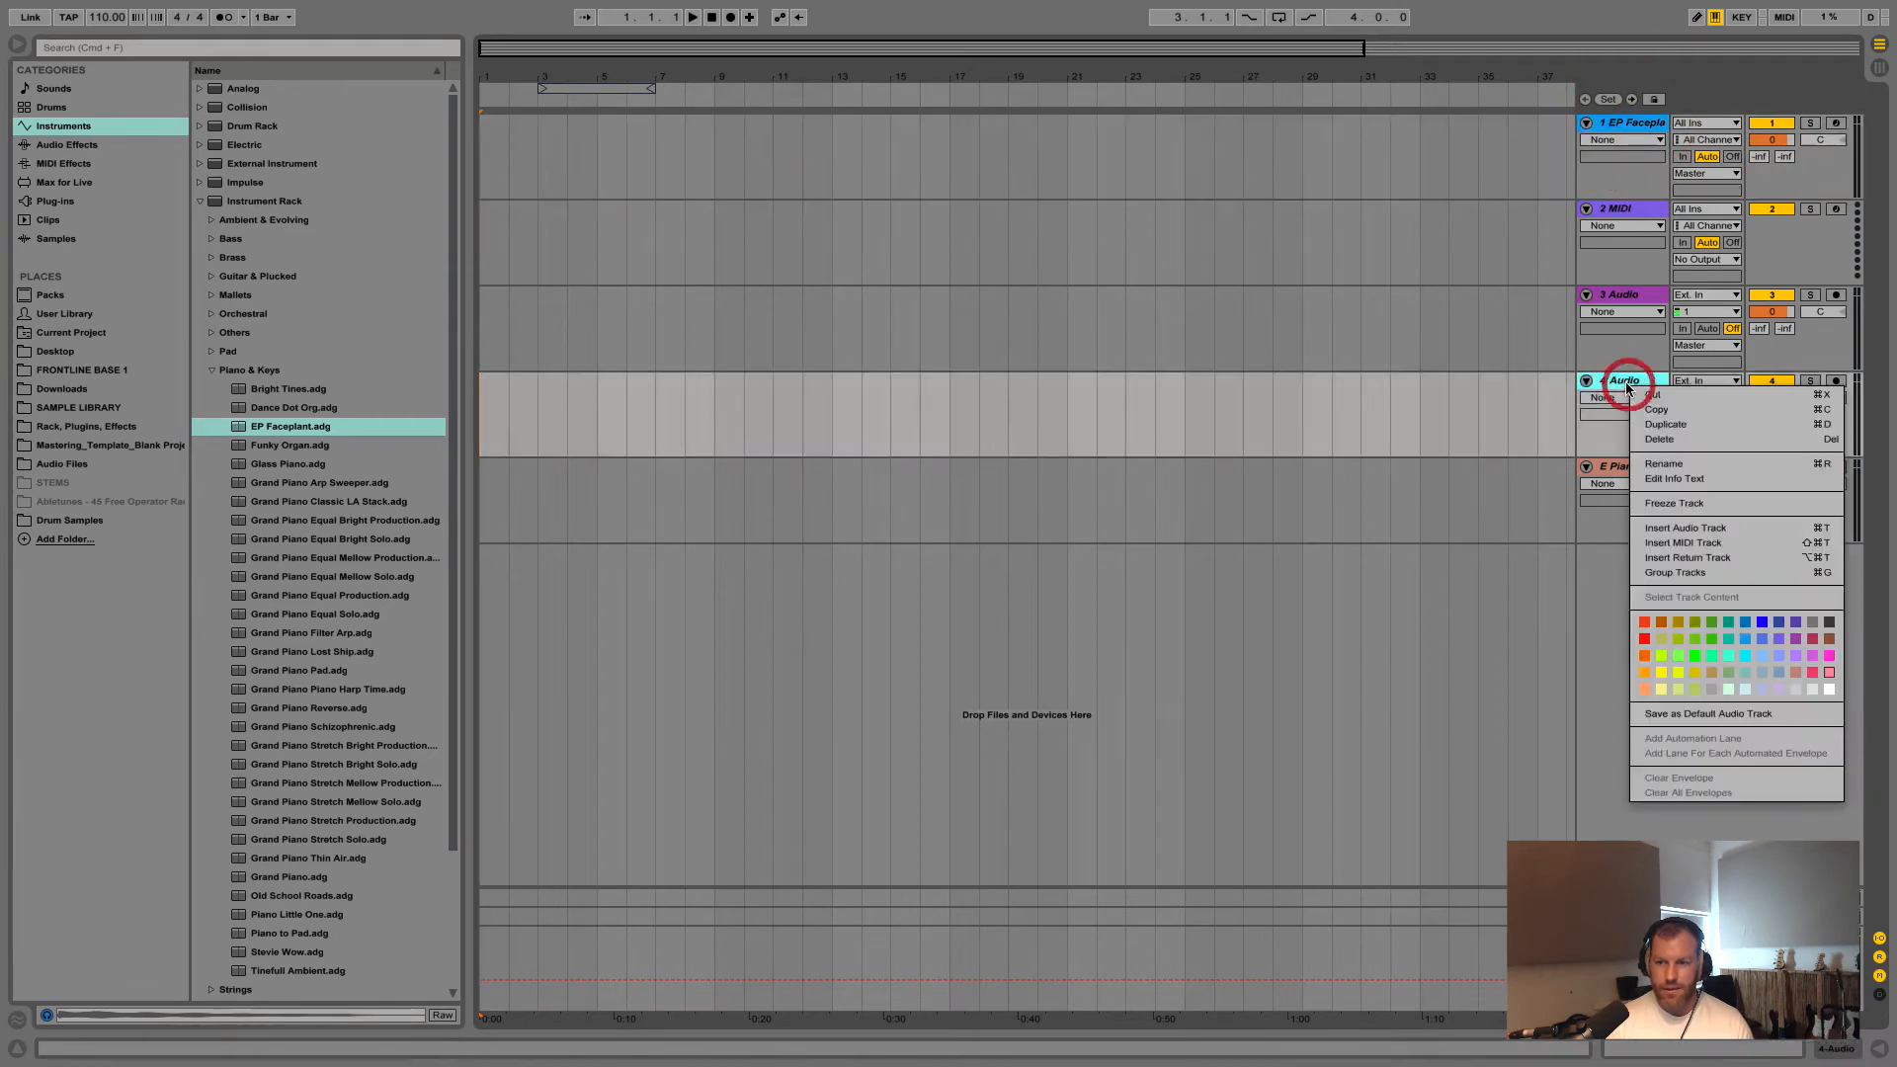
{"action": "left_click", "coordinate": [1624, 379]}
{"action": "right_click", "coordinate": [1618, 125]}
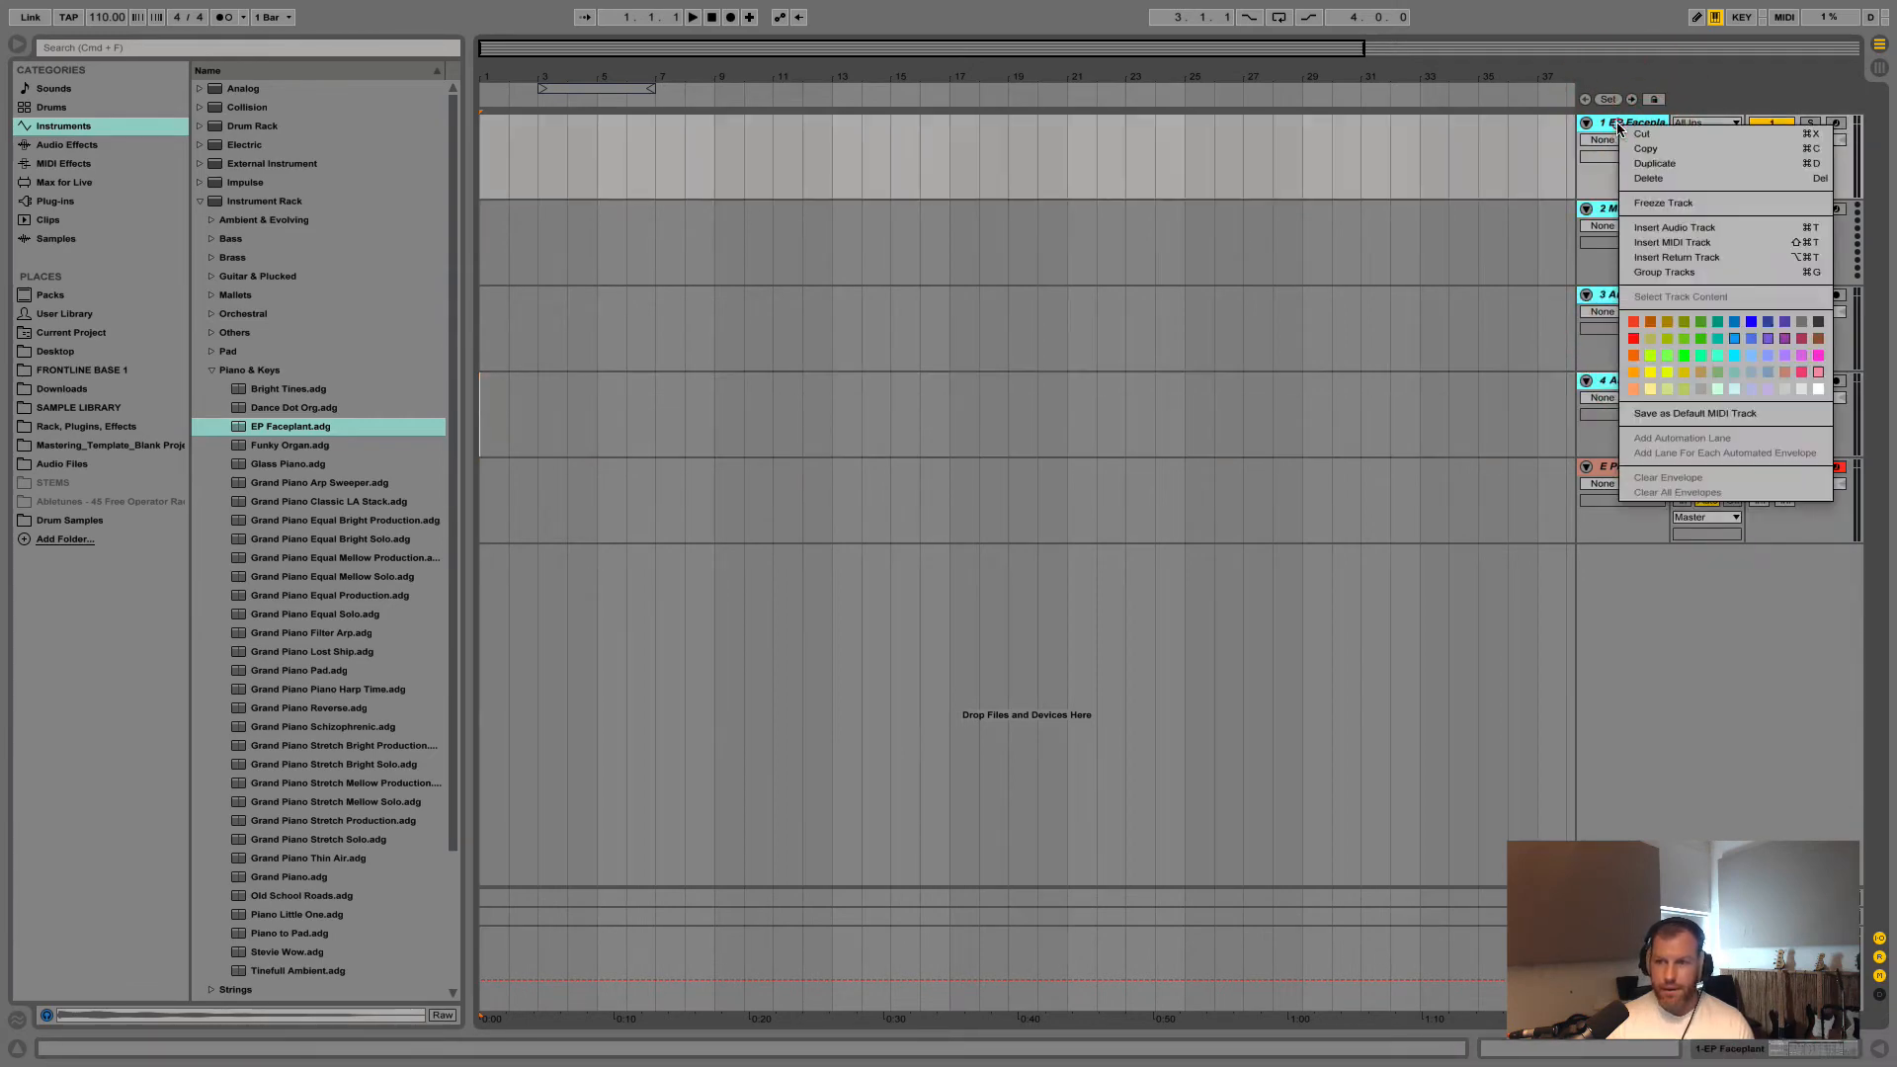
{"action": "left_click", "coordinate": [1655, 180]}
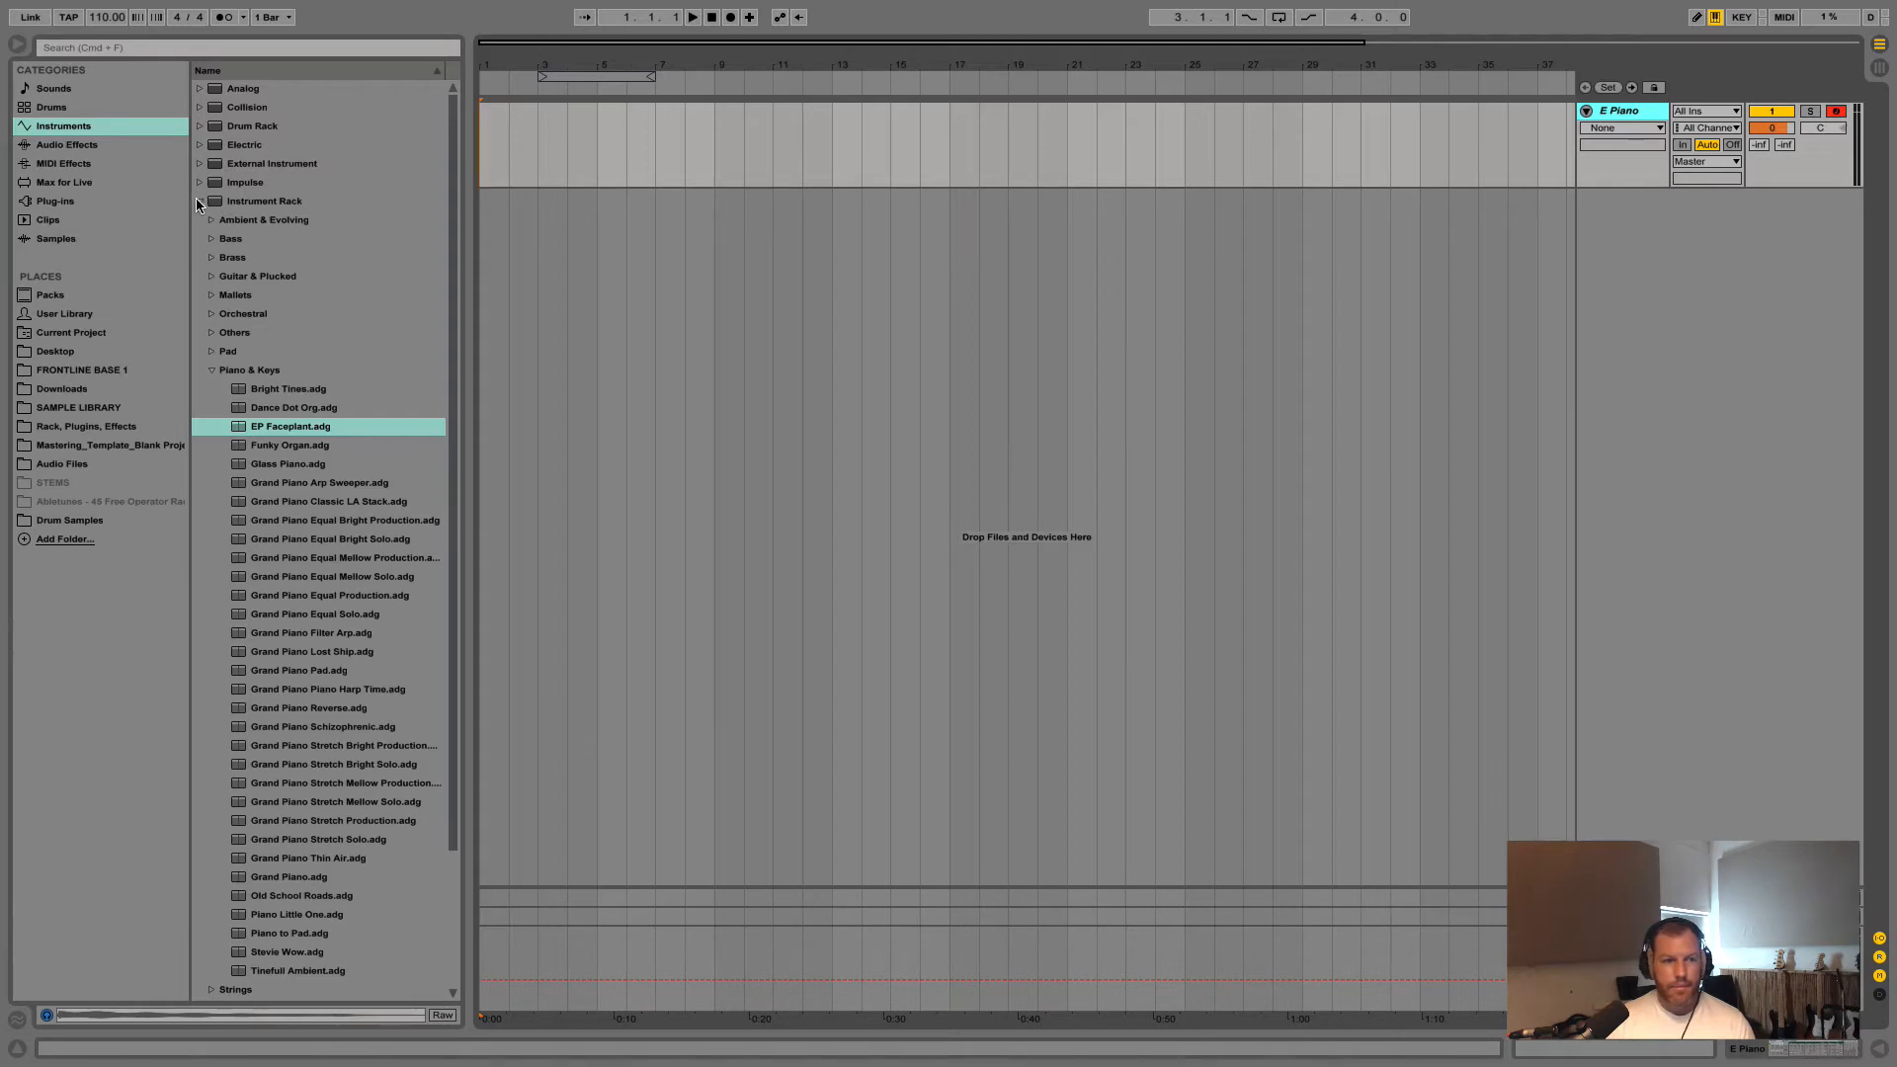
Browse the Beat Selection by Sample Magic pack's samples to Chillwave - Beats and preview cw_drlp90_dreams_ful.aif
{"action": "left_click", "coordinate": [49, 296]}
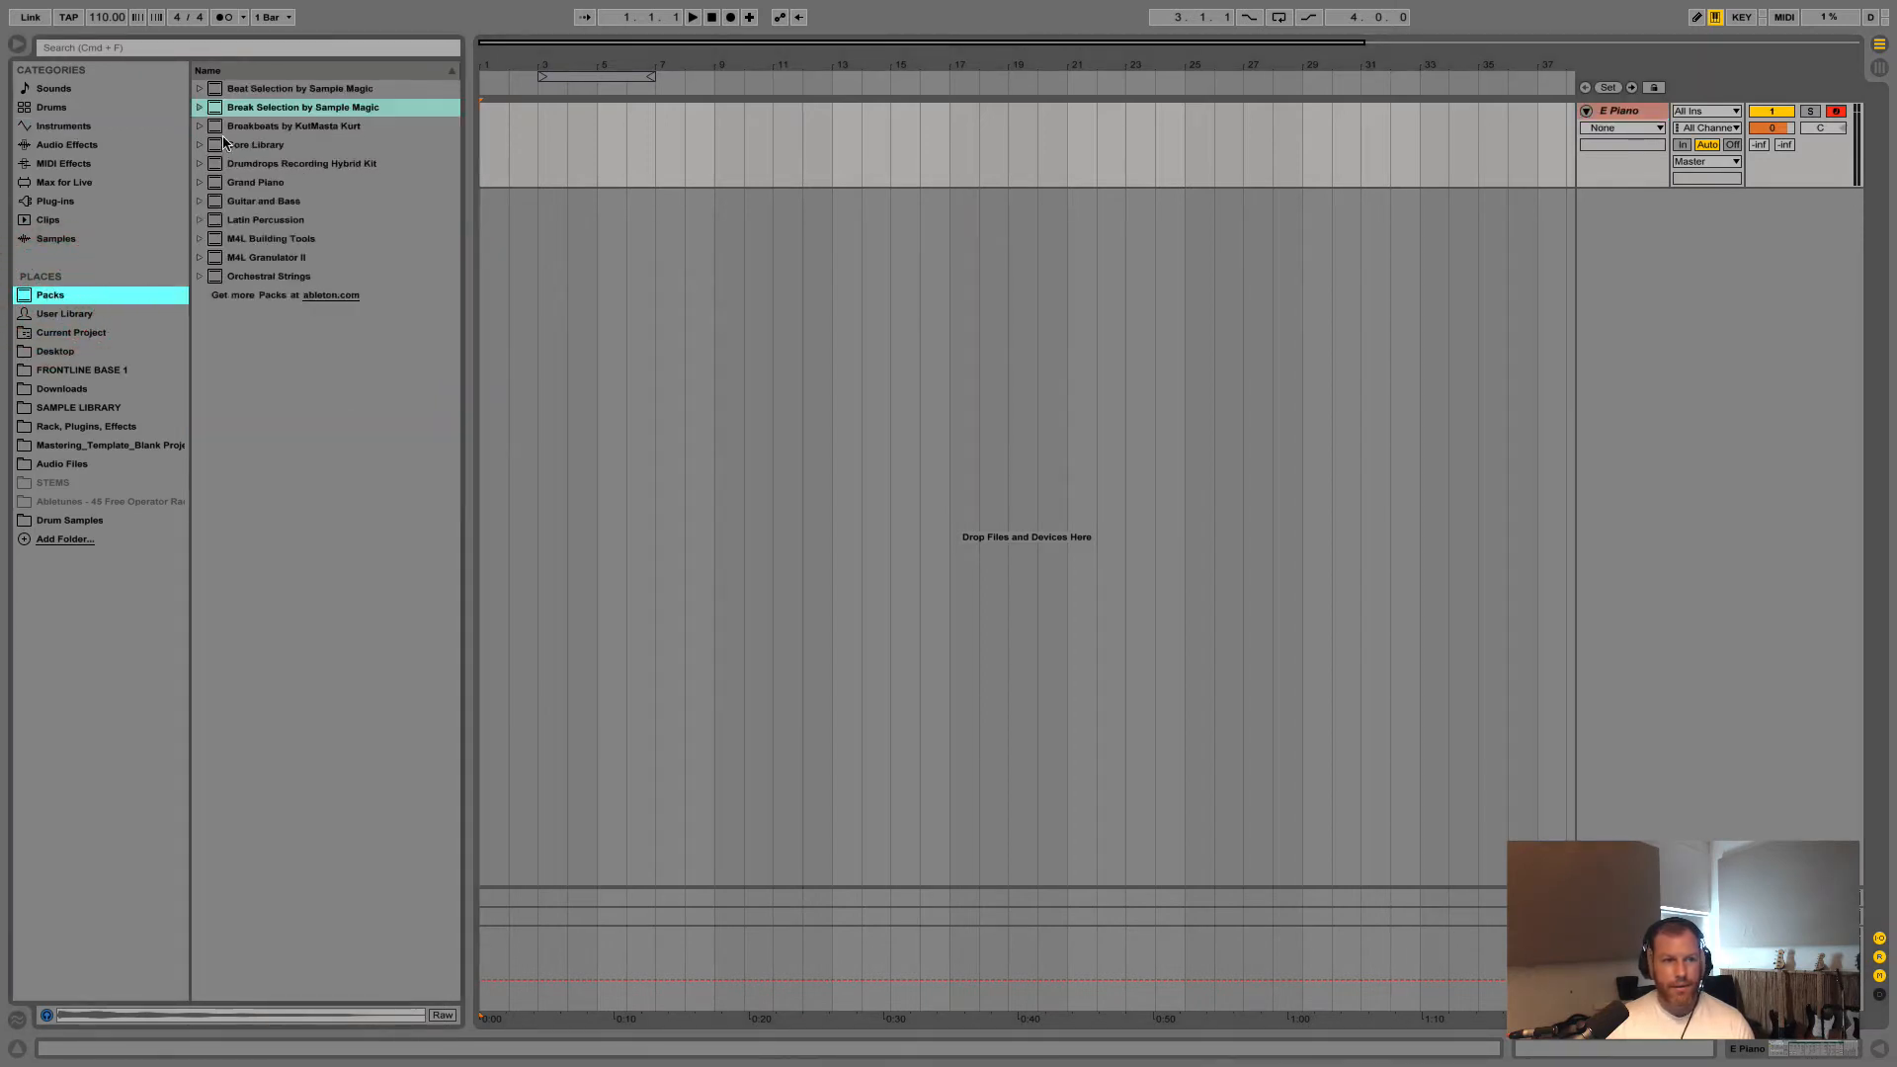
{"action": "left_click", "coordinate": [200, 89]}
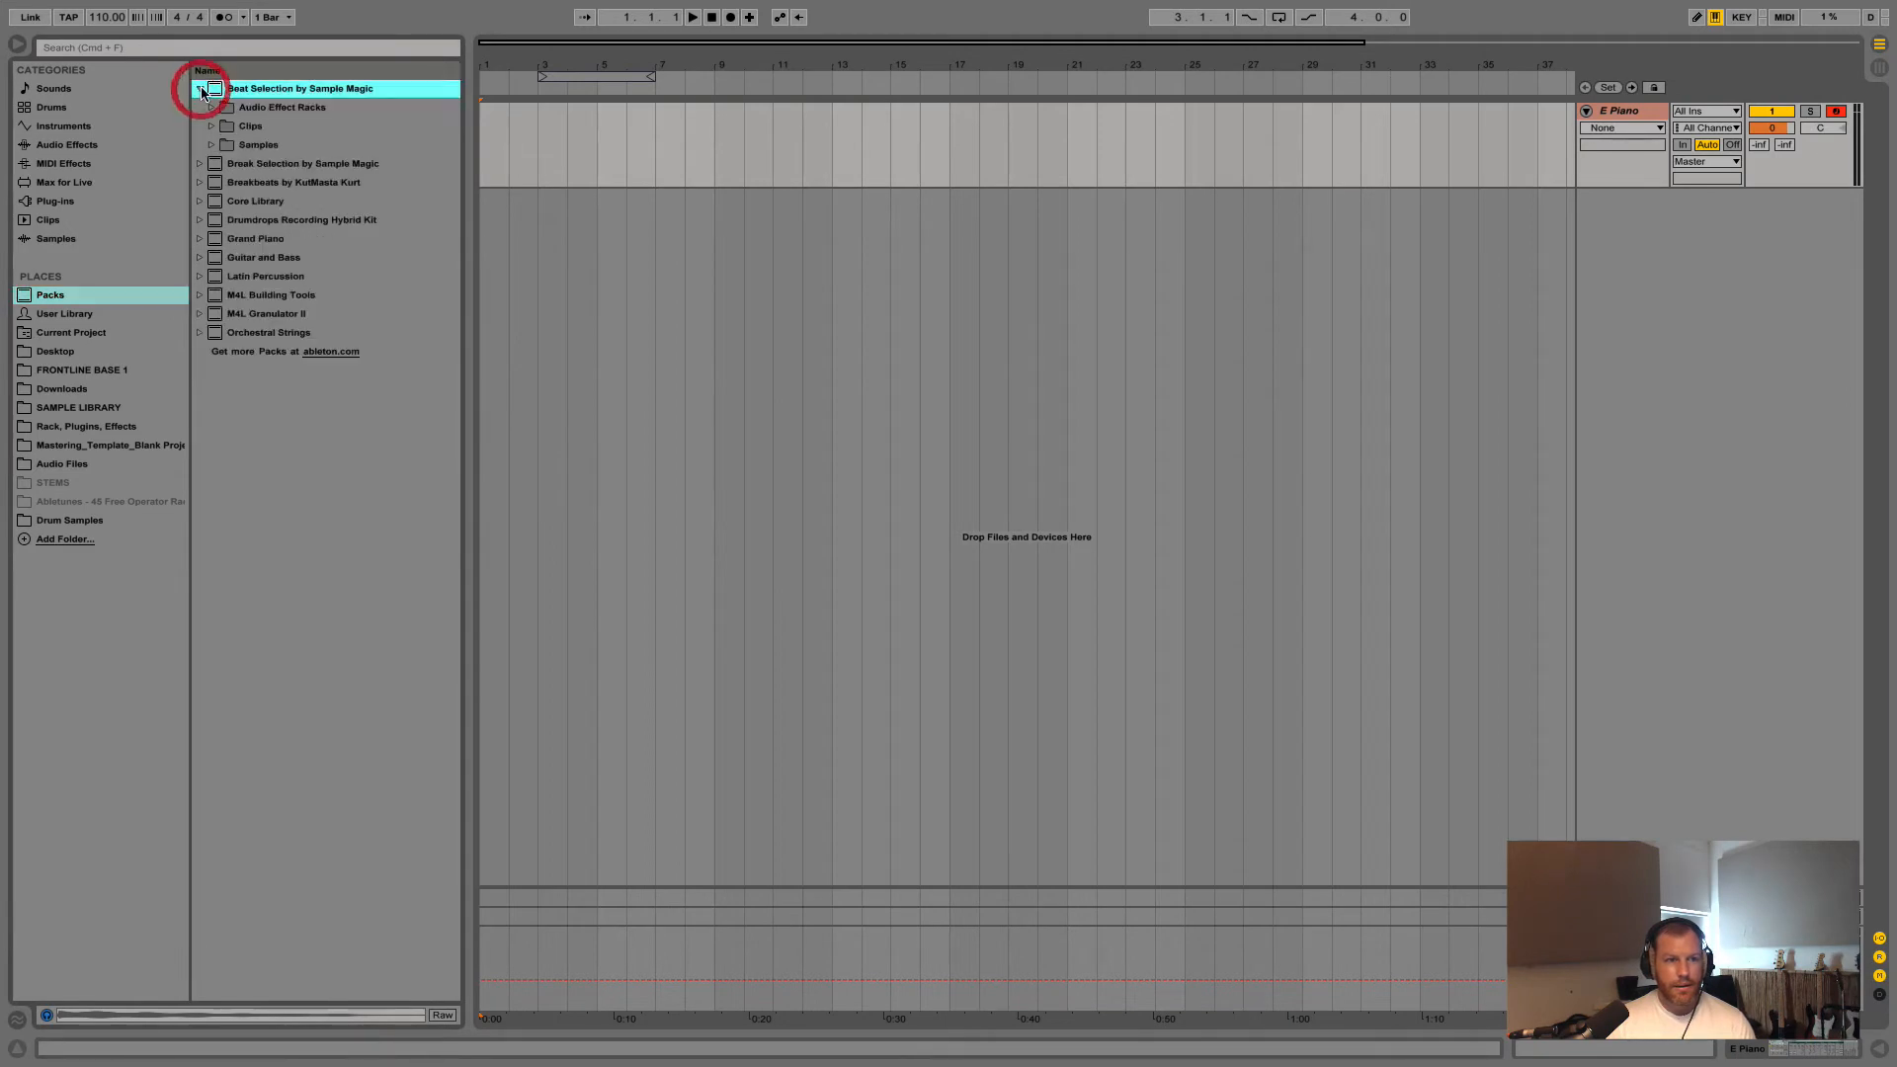
{"action": "left_click", "coordinate": [210, 145]}
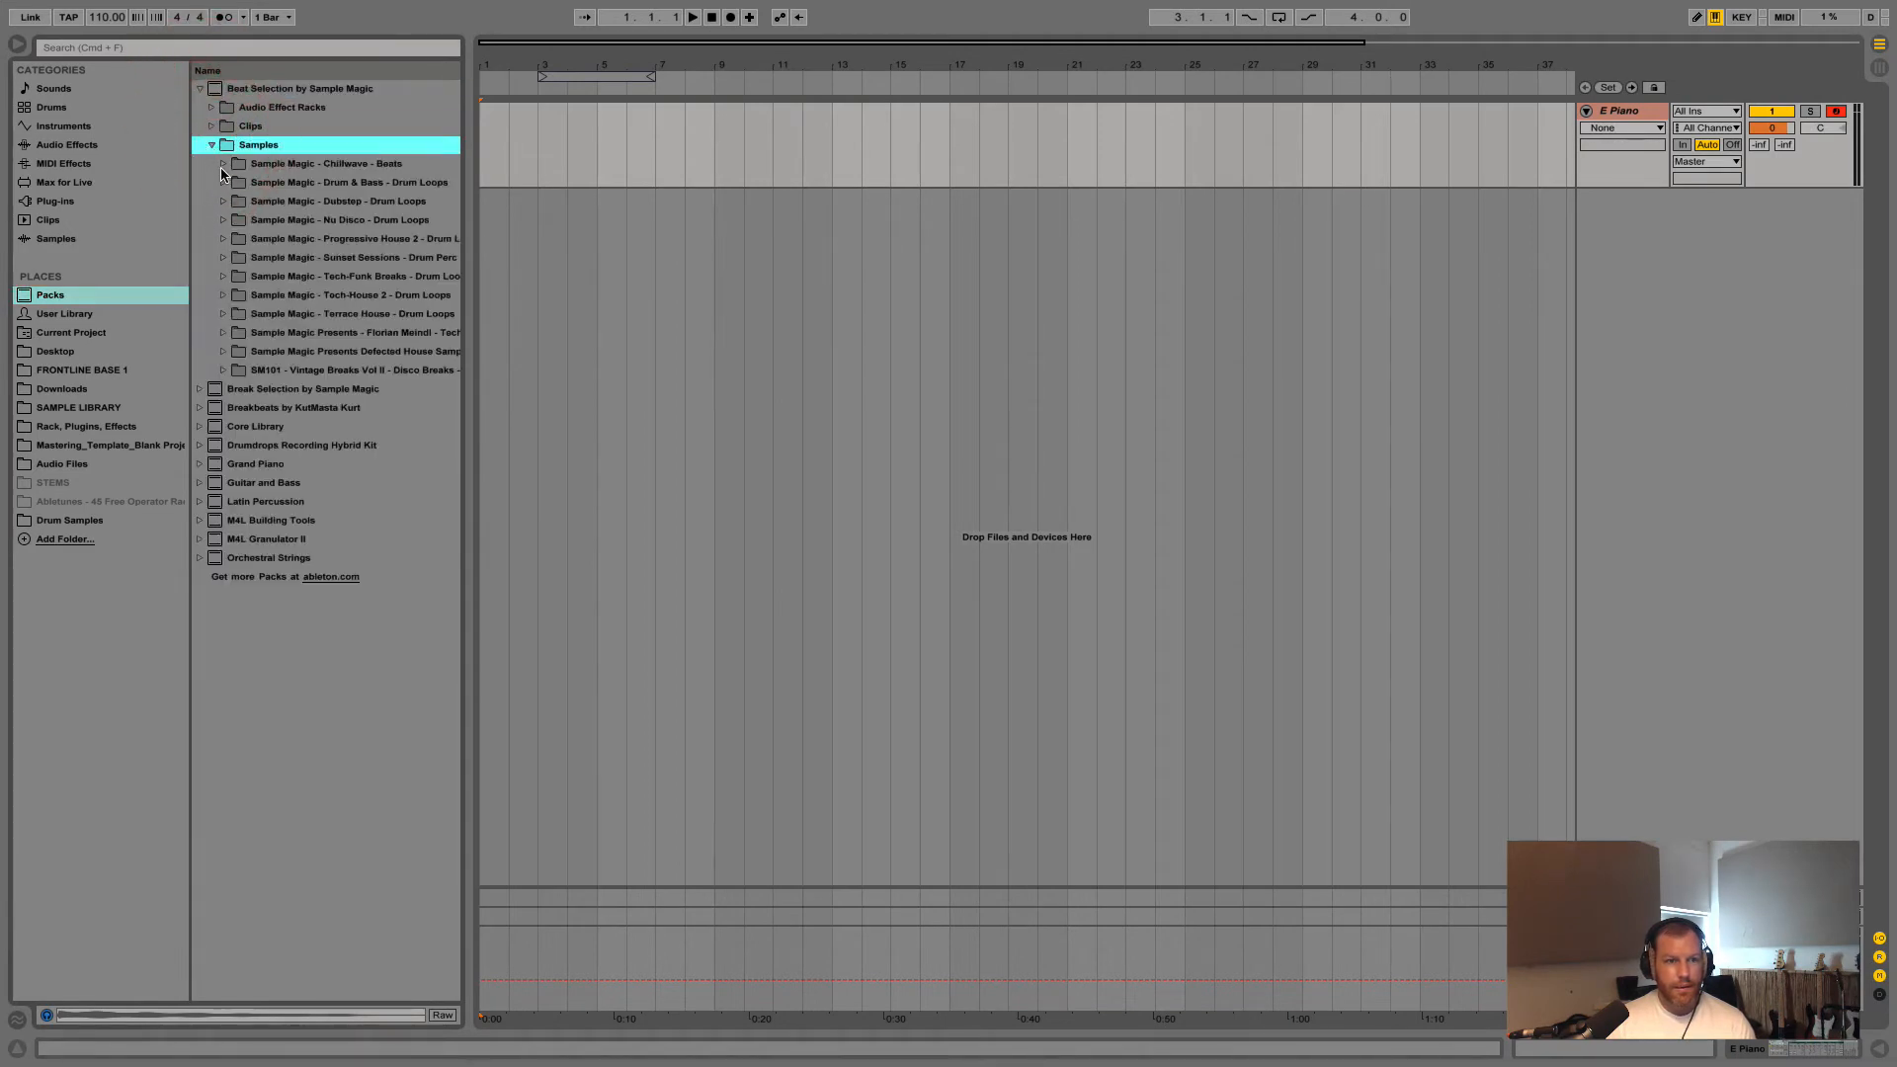
{"action": "left_click", "coordinate": [224, 163]}
{"action": "left_click", "coordinate": [311, 184]}
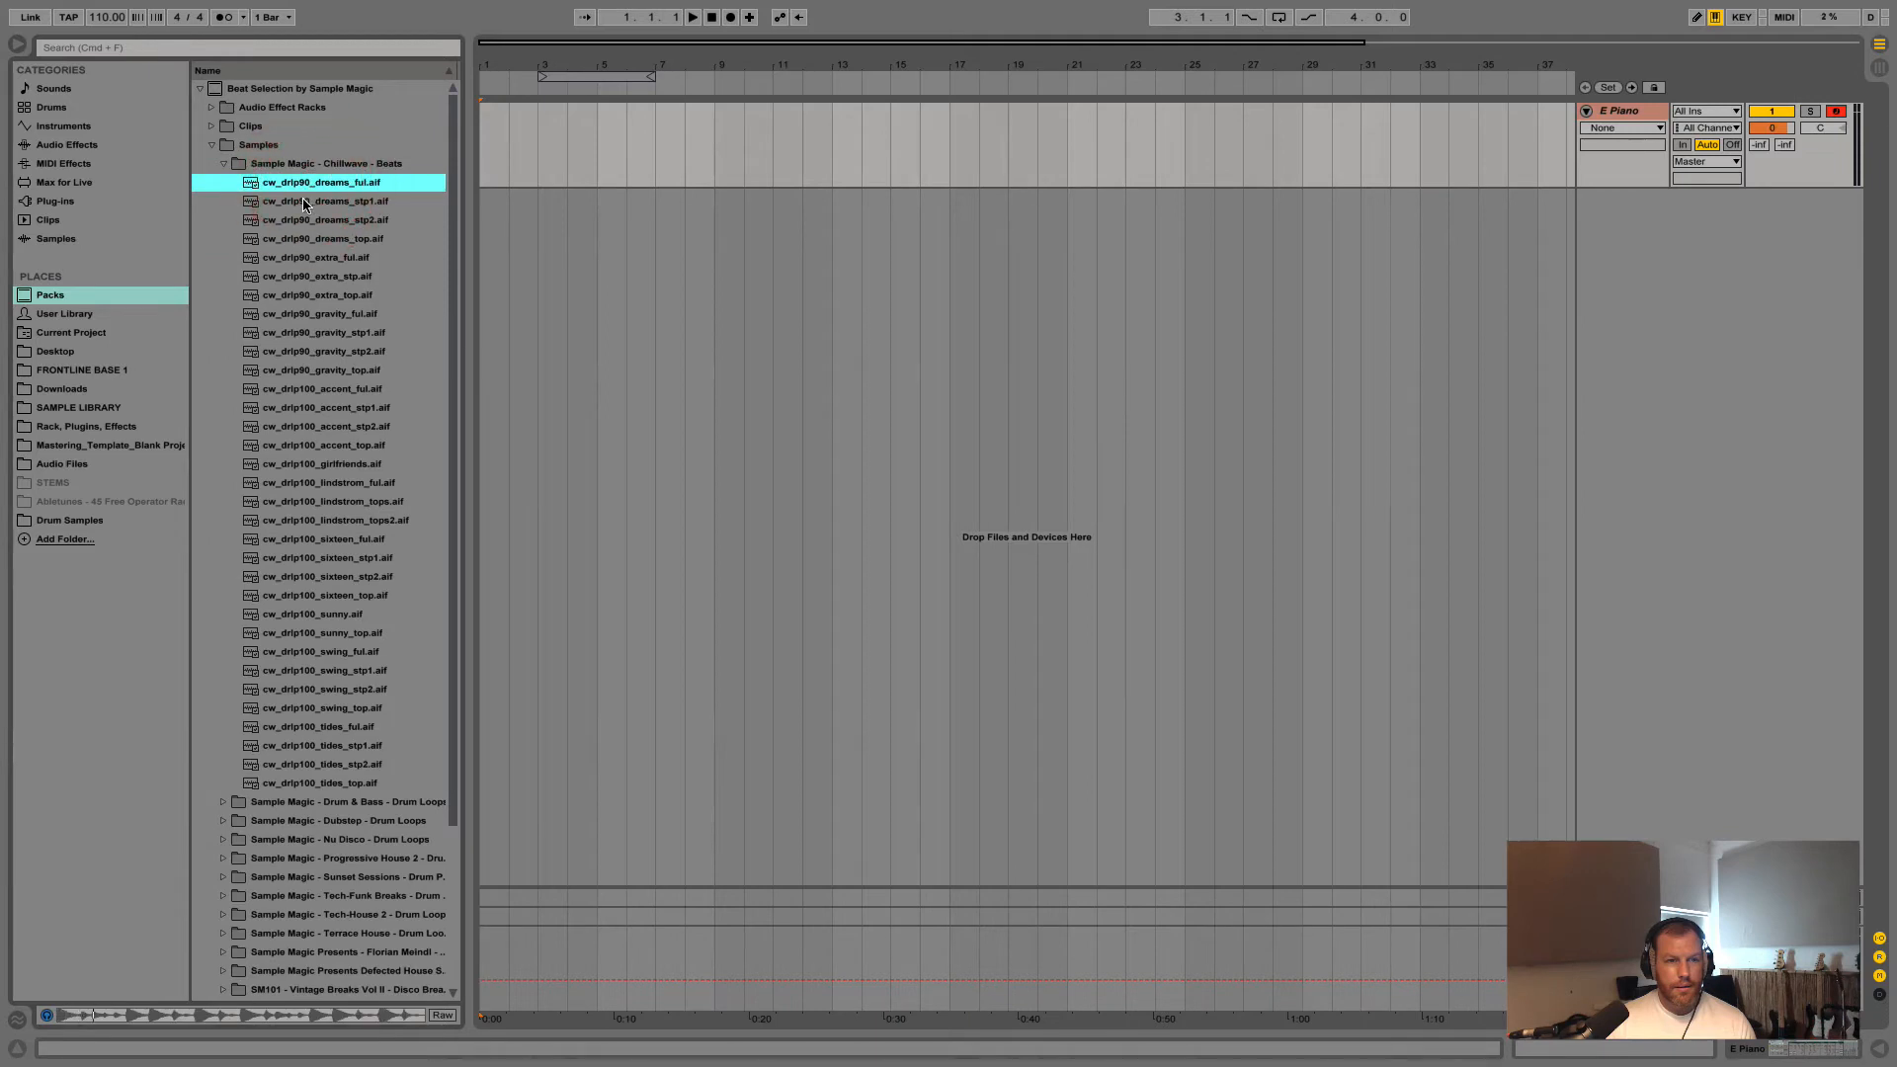
Add an audio track below E Piano and place the cw_drlp100_accent_ful.aif drum loop on it at bar 7
{"action": "left_click", "coordinate": [302, 200]}
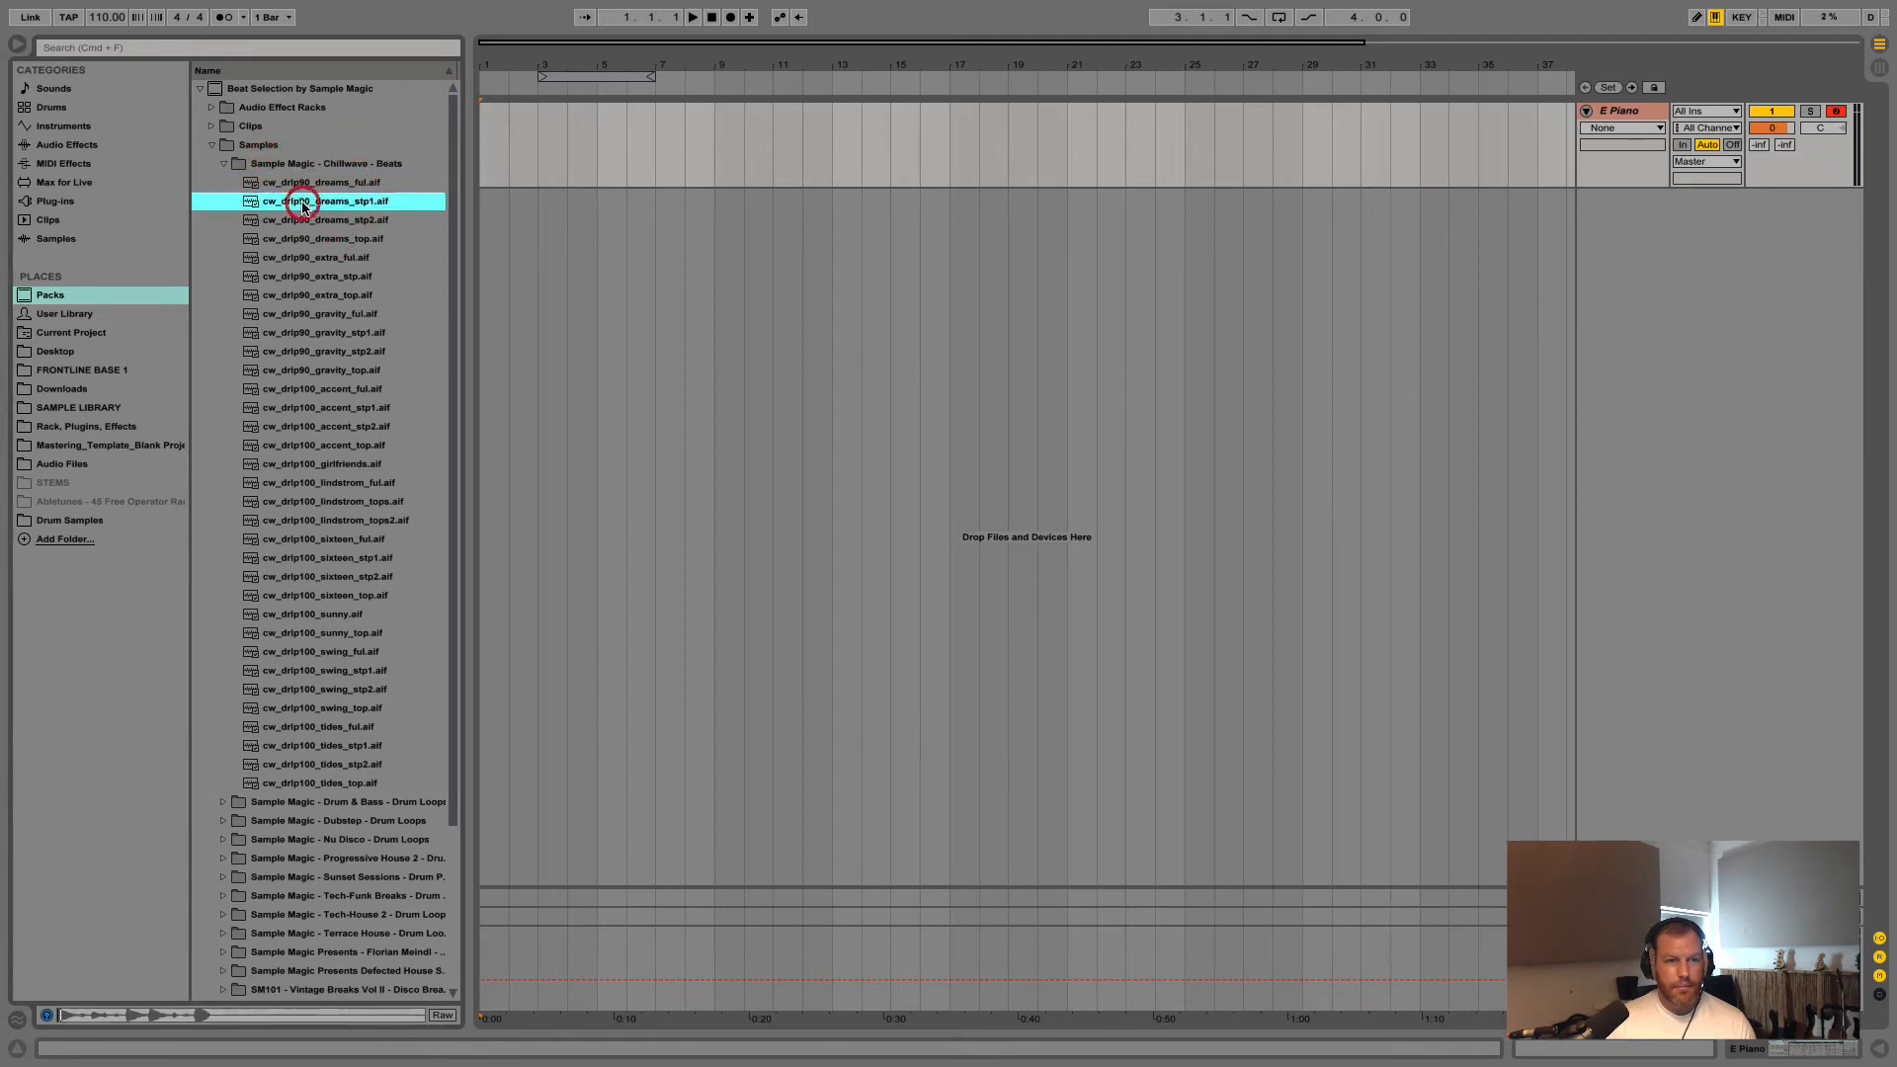
{"action": "left_click", "coordinate": [315, 393]}
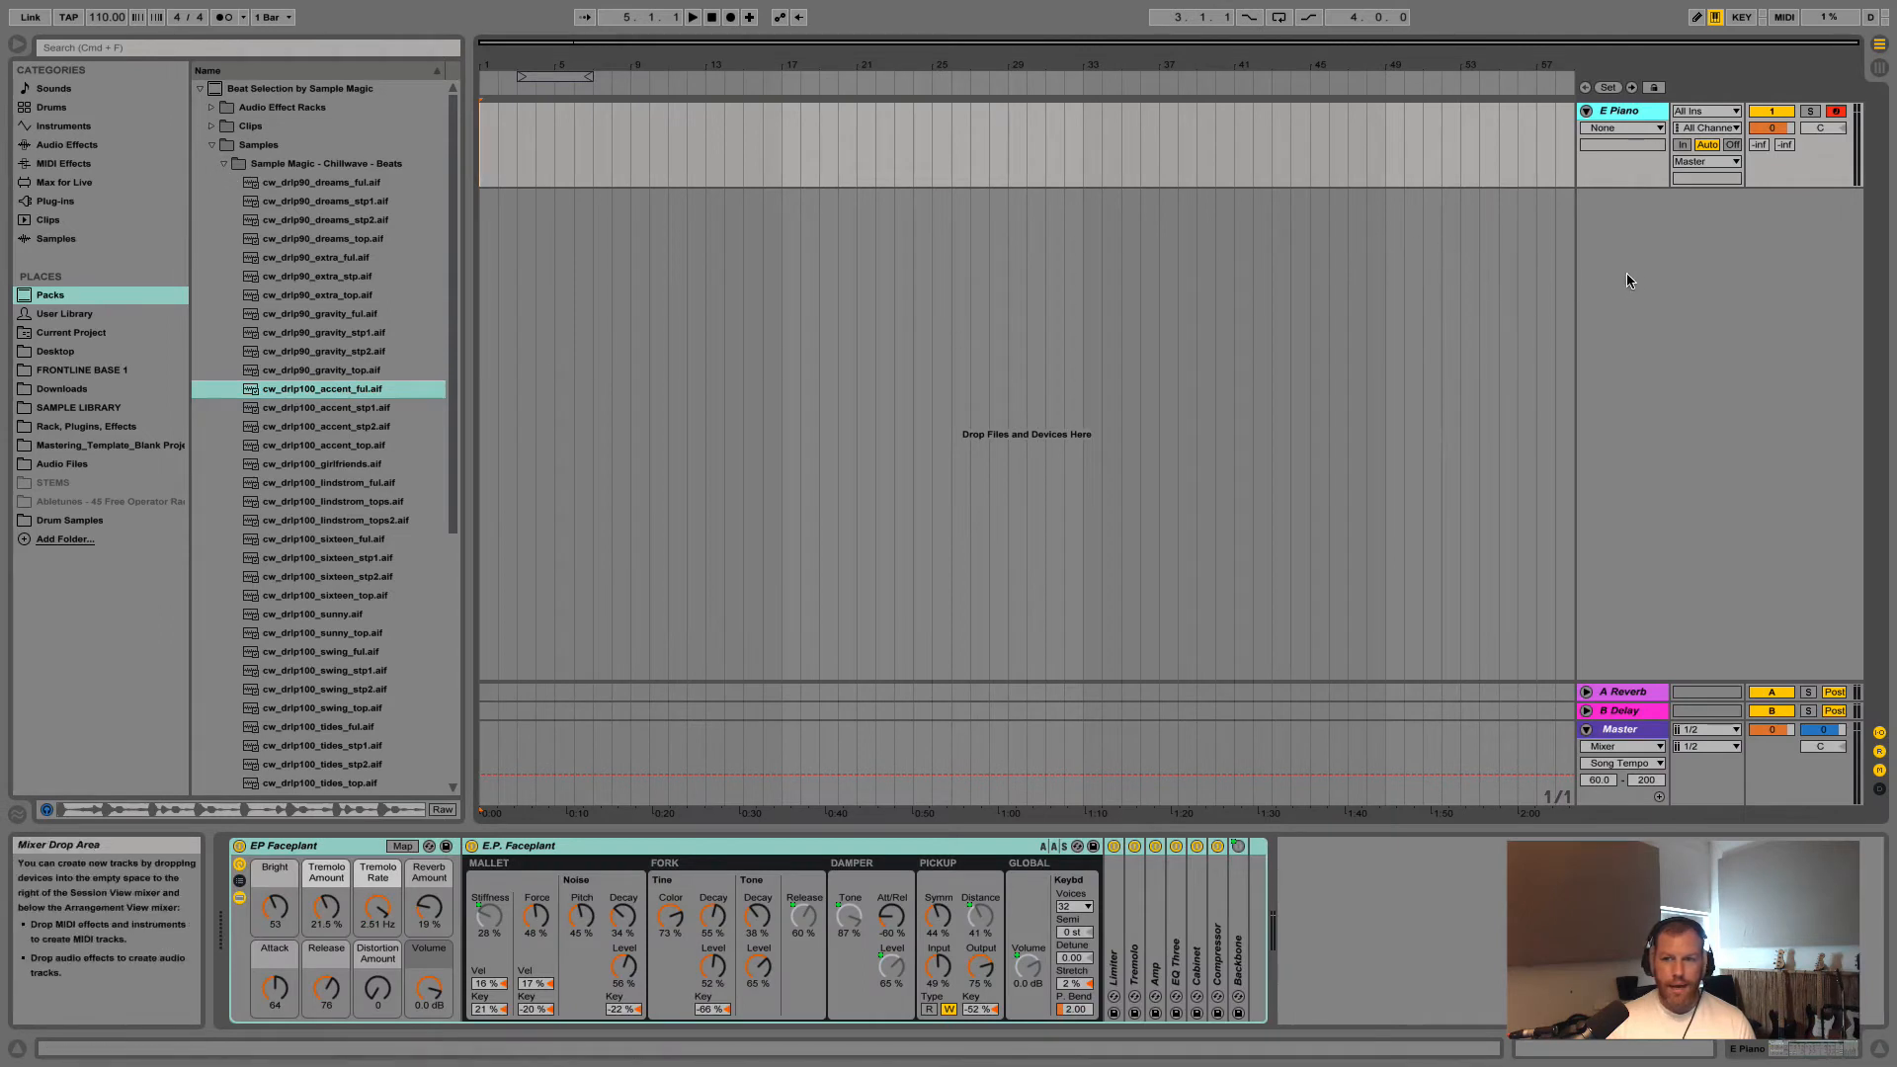
{"action": "right_click", "coordinate": [1639, 277]}
{"action": "left_click", "coordinate": [1685, 284]}
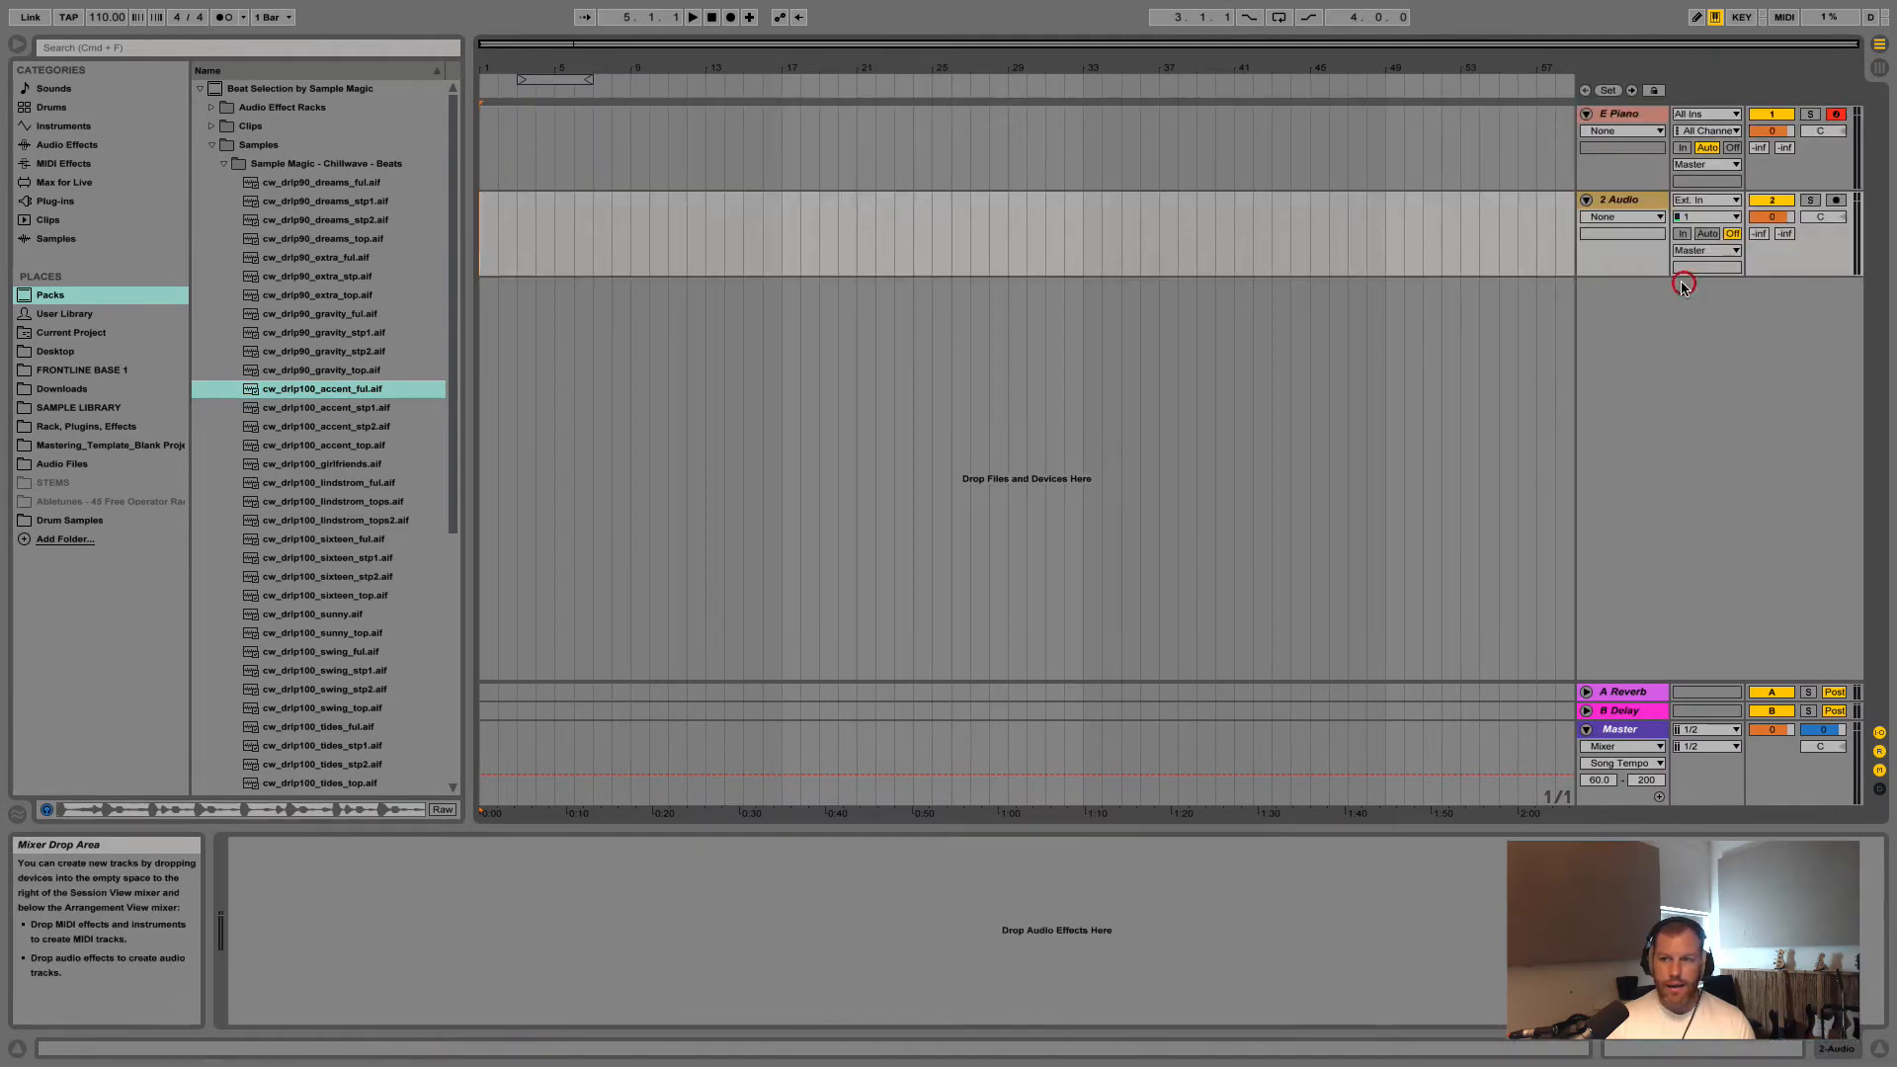
{"action": "left_click_drag", "start_coordinate": [285, 395], "coordinate": [600, 248]}
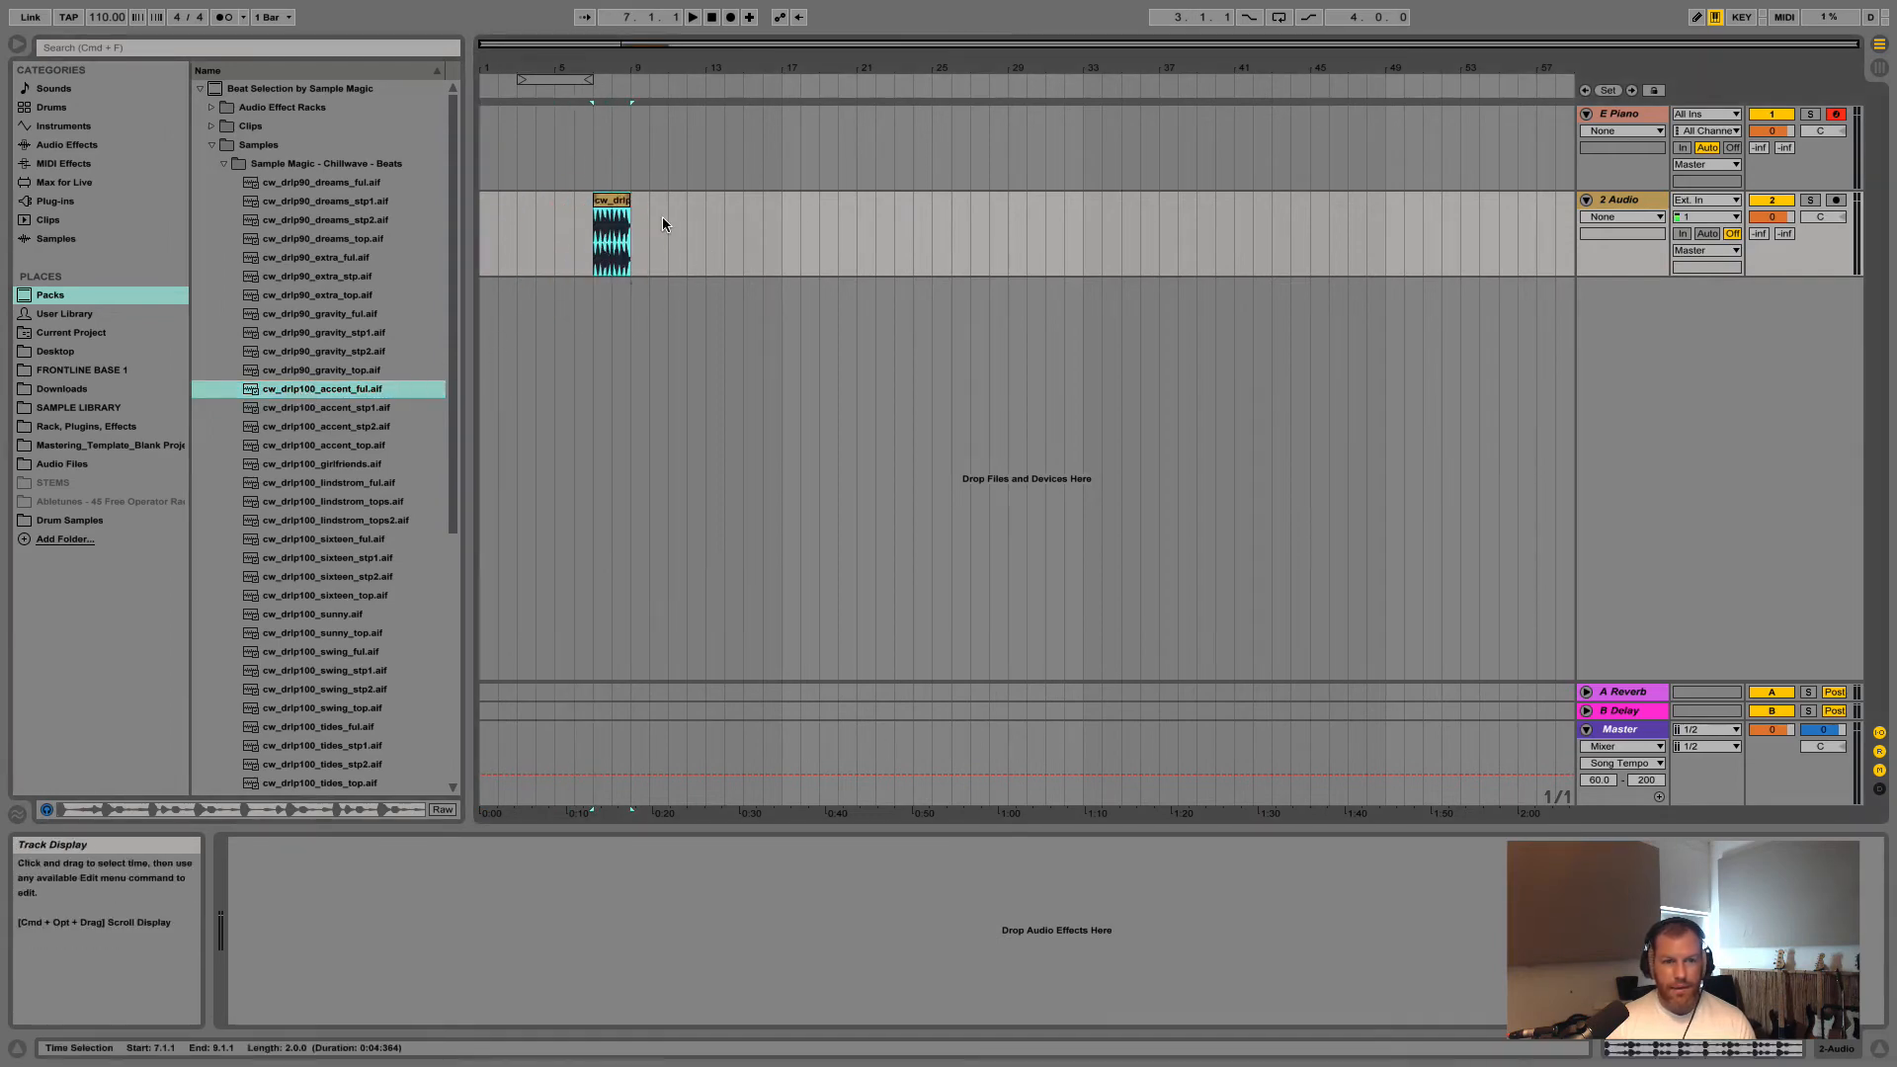
Open the drum loop clip's waveform and play the loop at the project tempo
{"action": "double_click", "coordinate": [611, 201]}
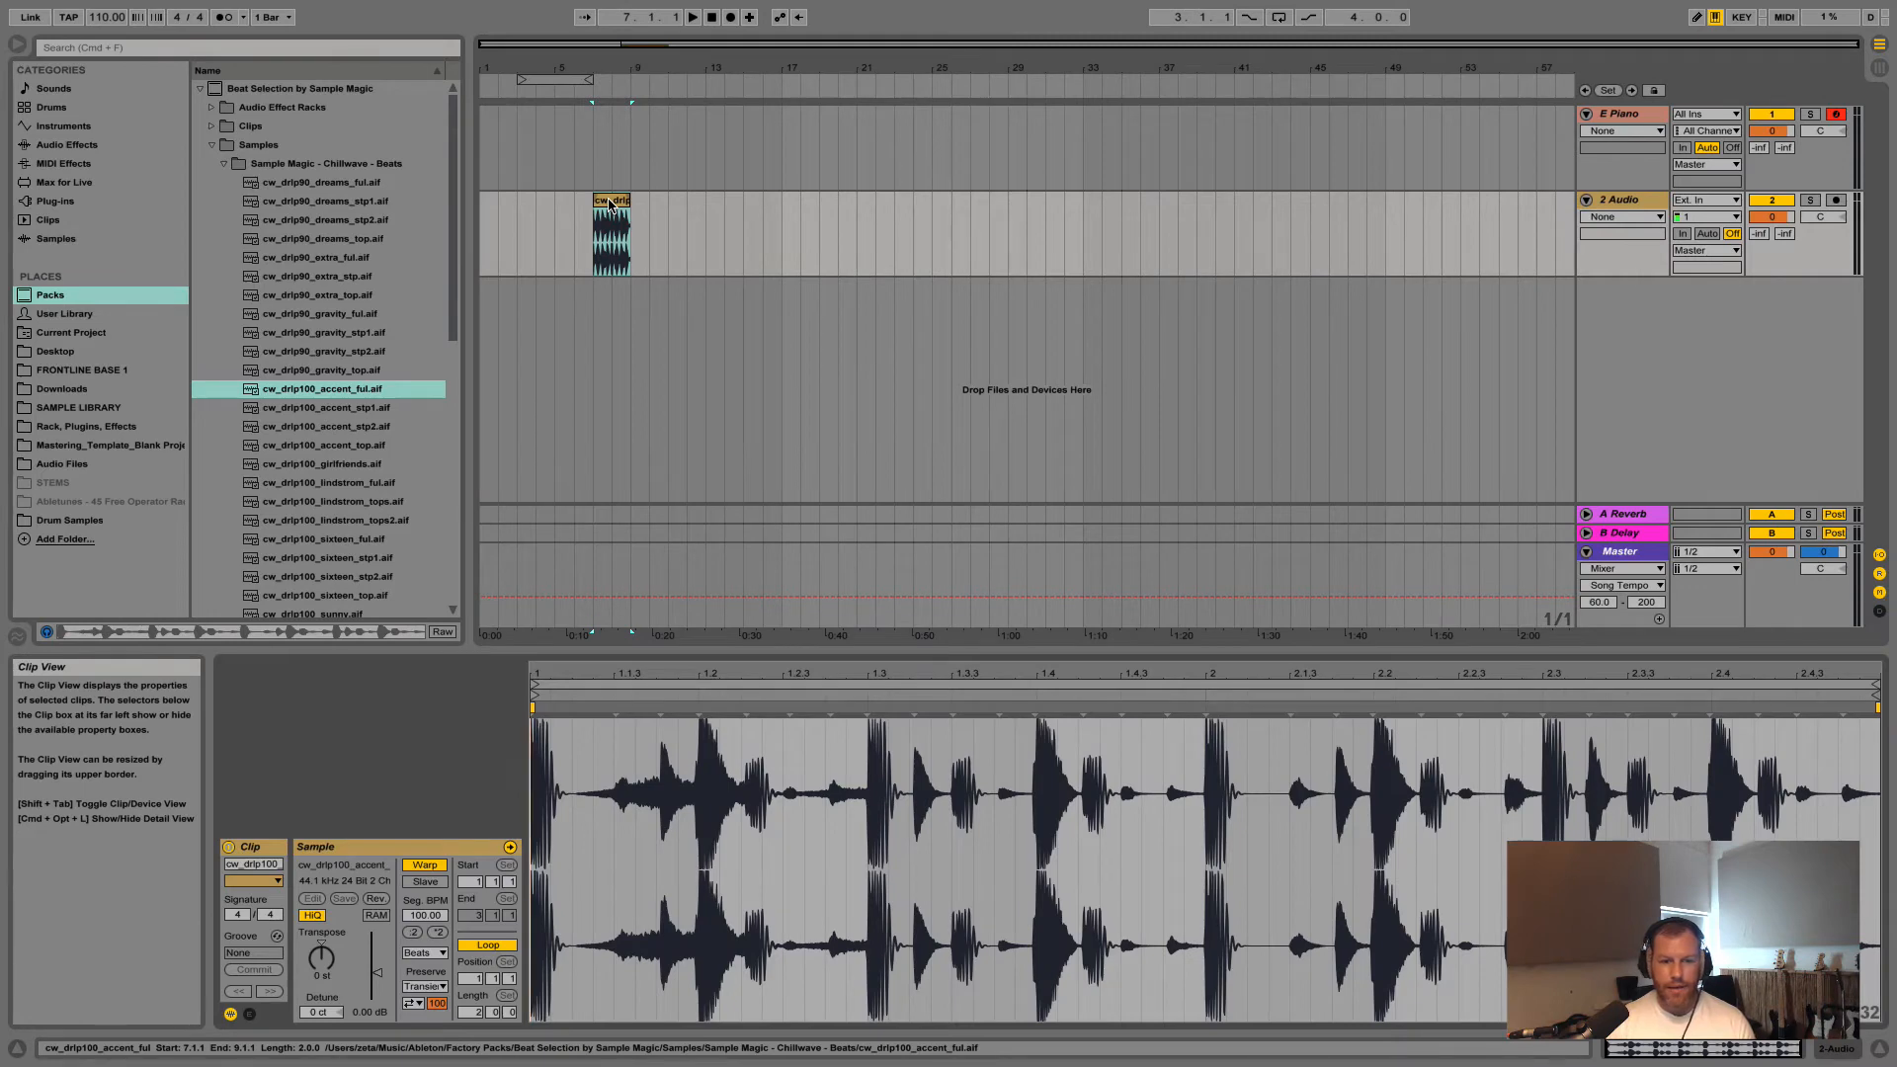
{"action": "key", "text": "space"}
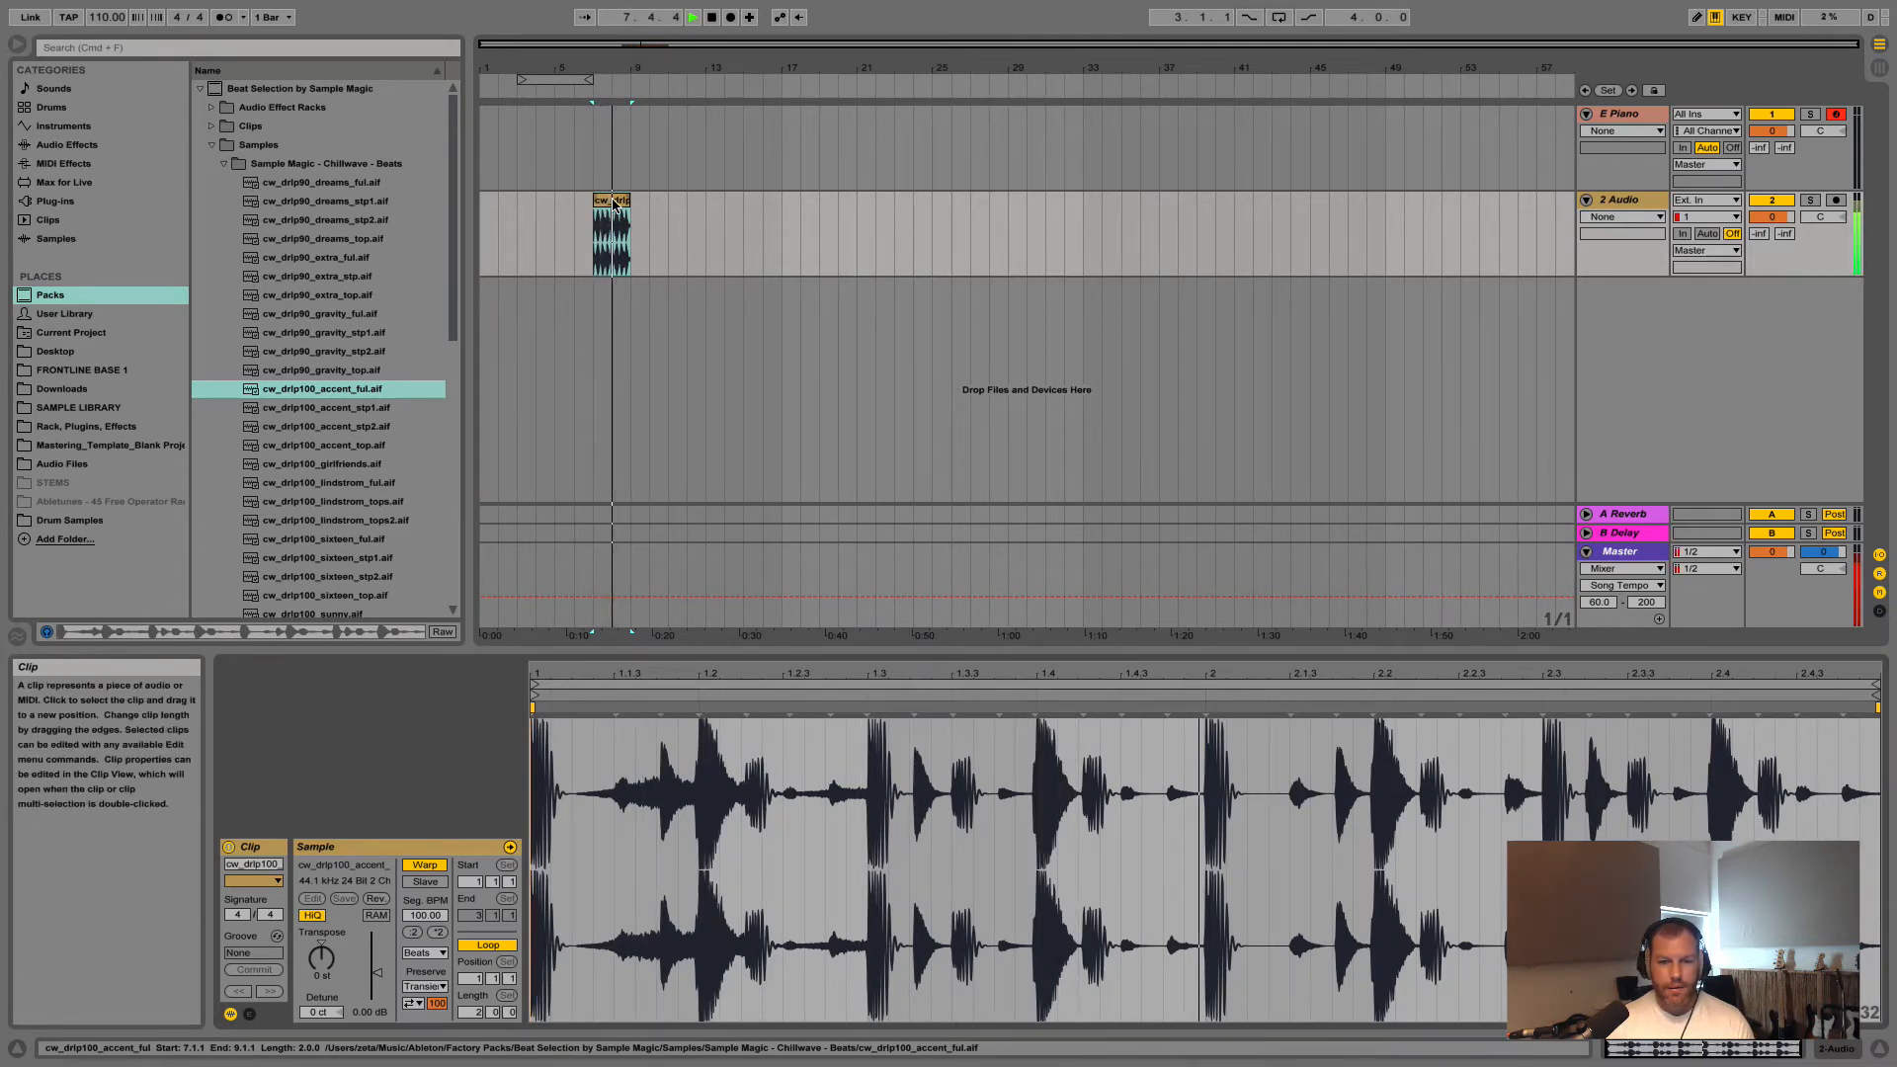
{"action": "key", "text": "space"}
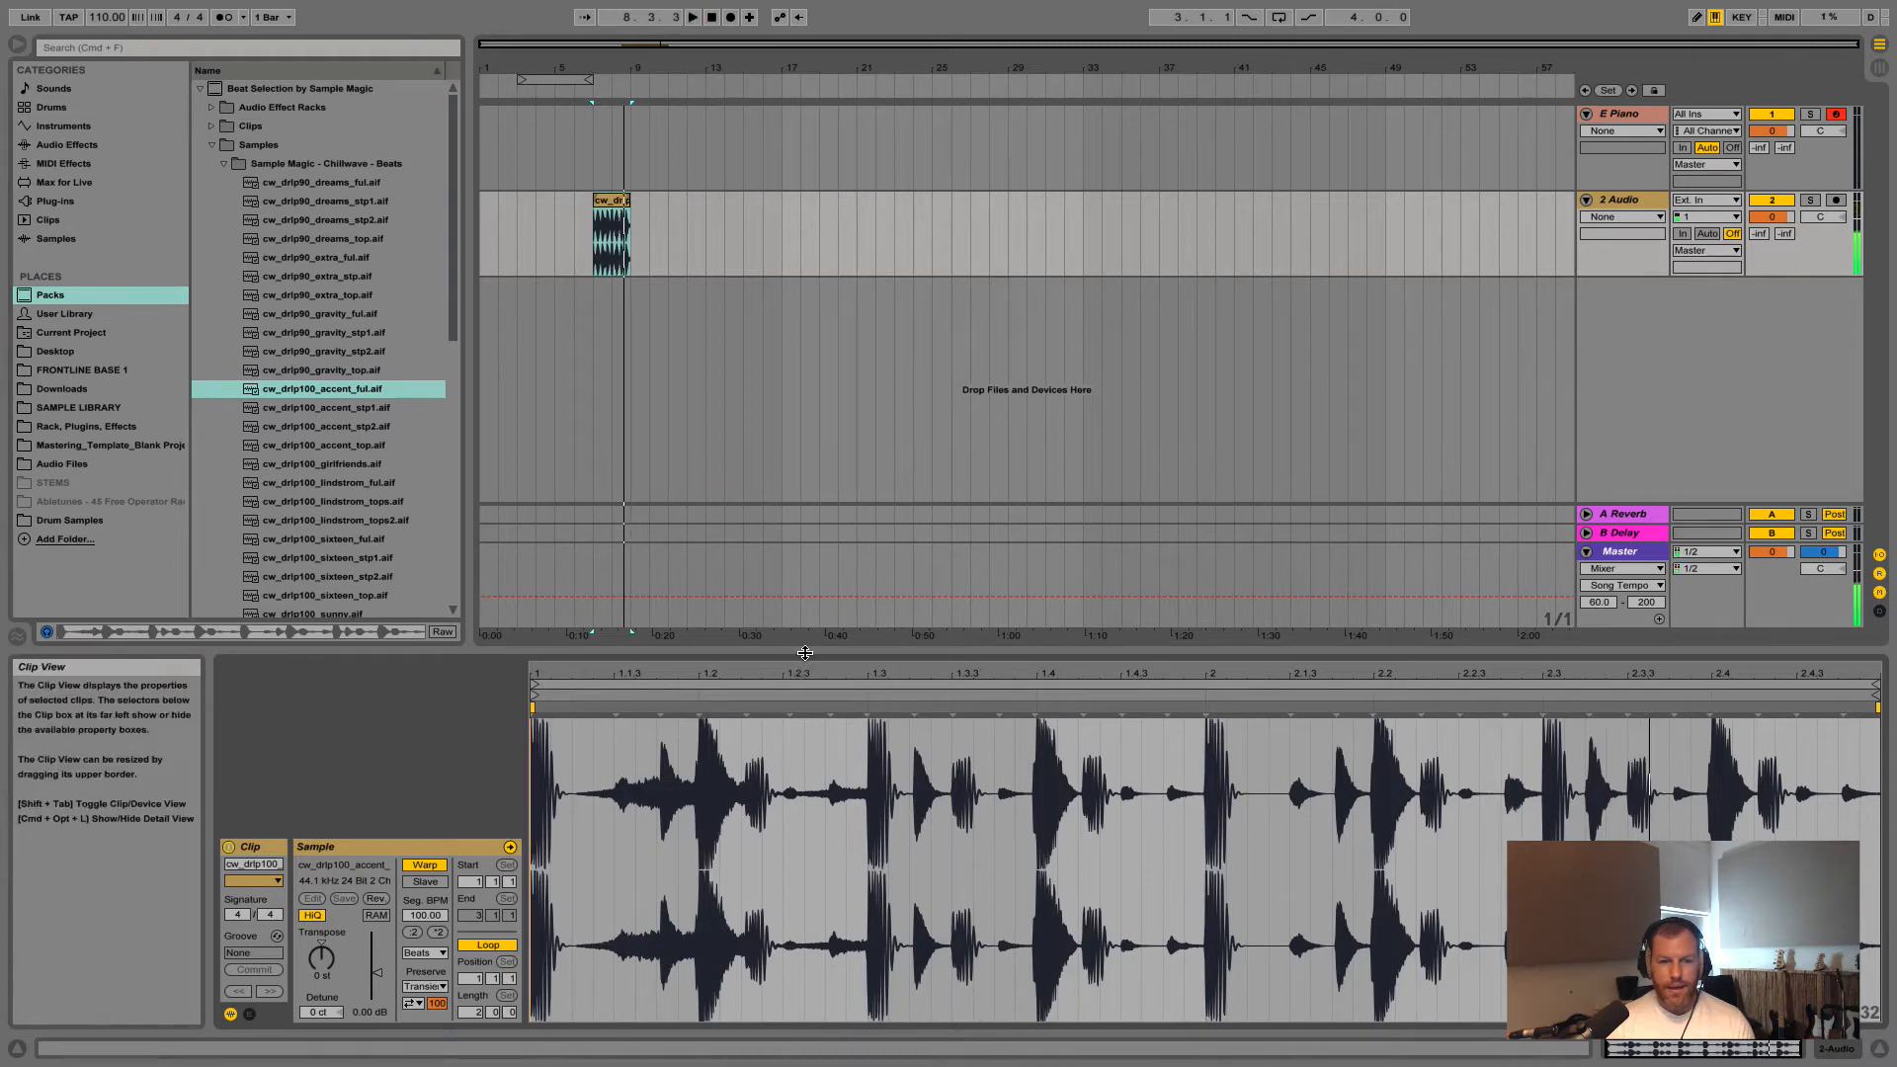
{"action": "left_click_drag", "start_coordinate": [799, 650], "coordinate": [799, 738]}
{"action": "left_click", "coordinate": [1865, 1054]}
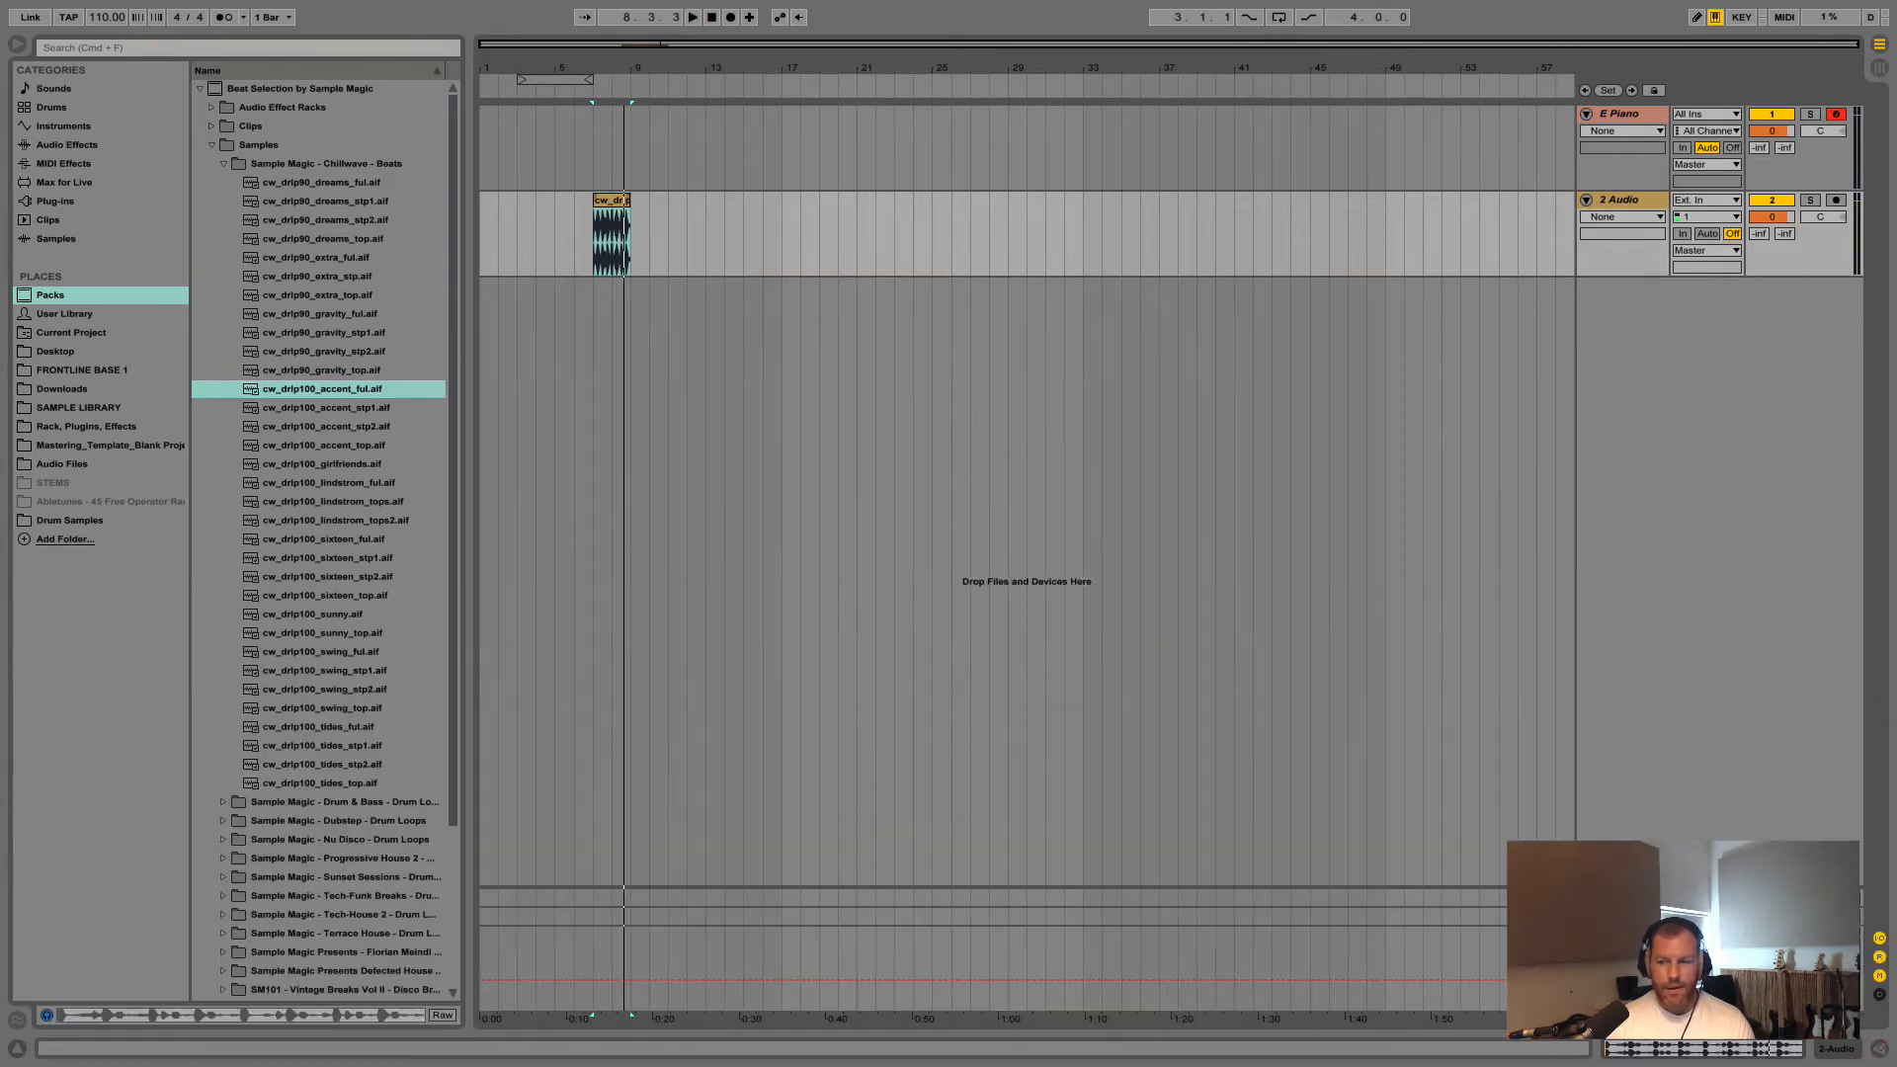
{"action": "key", "text": "ctrl+Up"}
{"action": "left_click", "coordinate": [887, 93]}
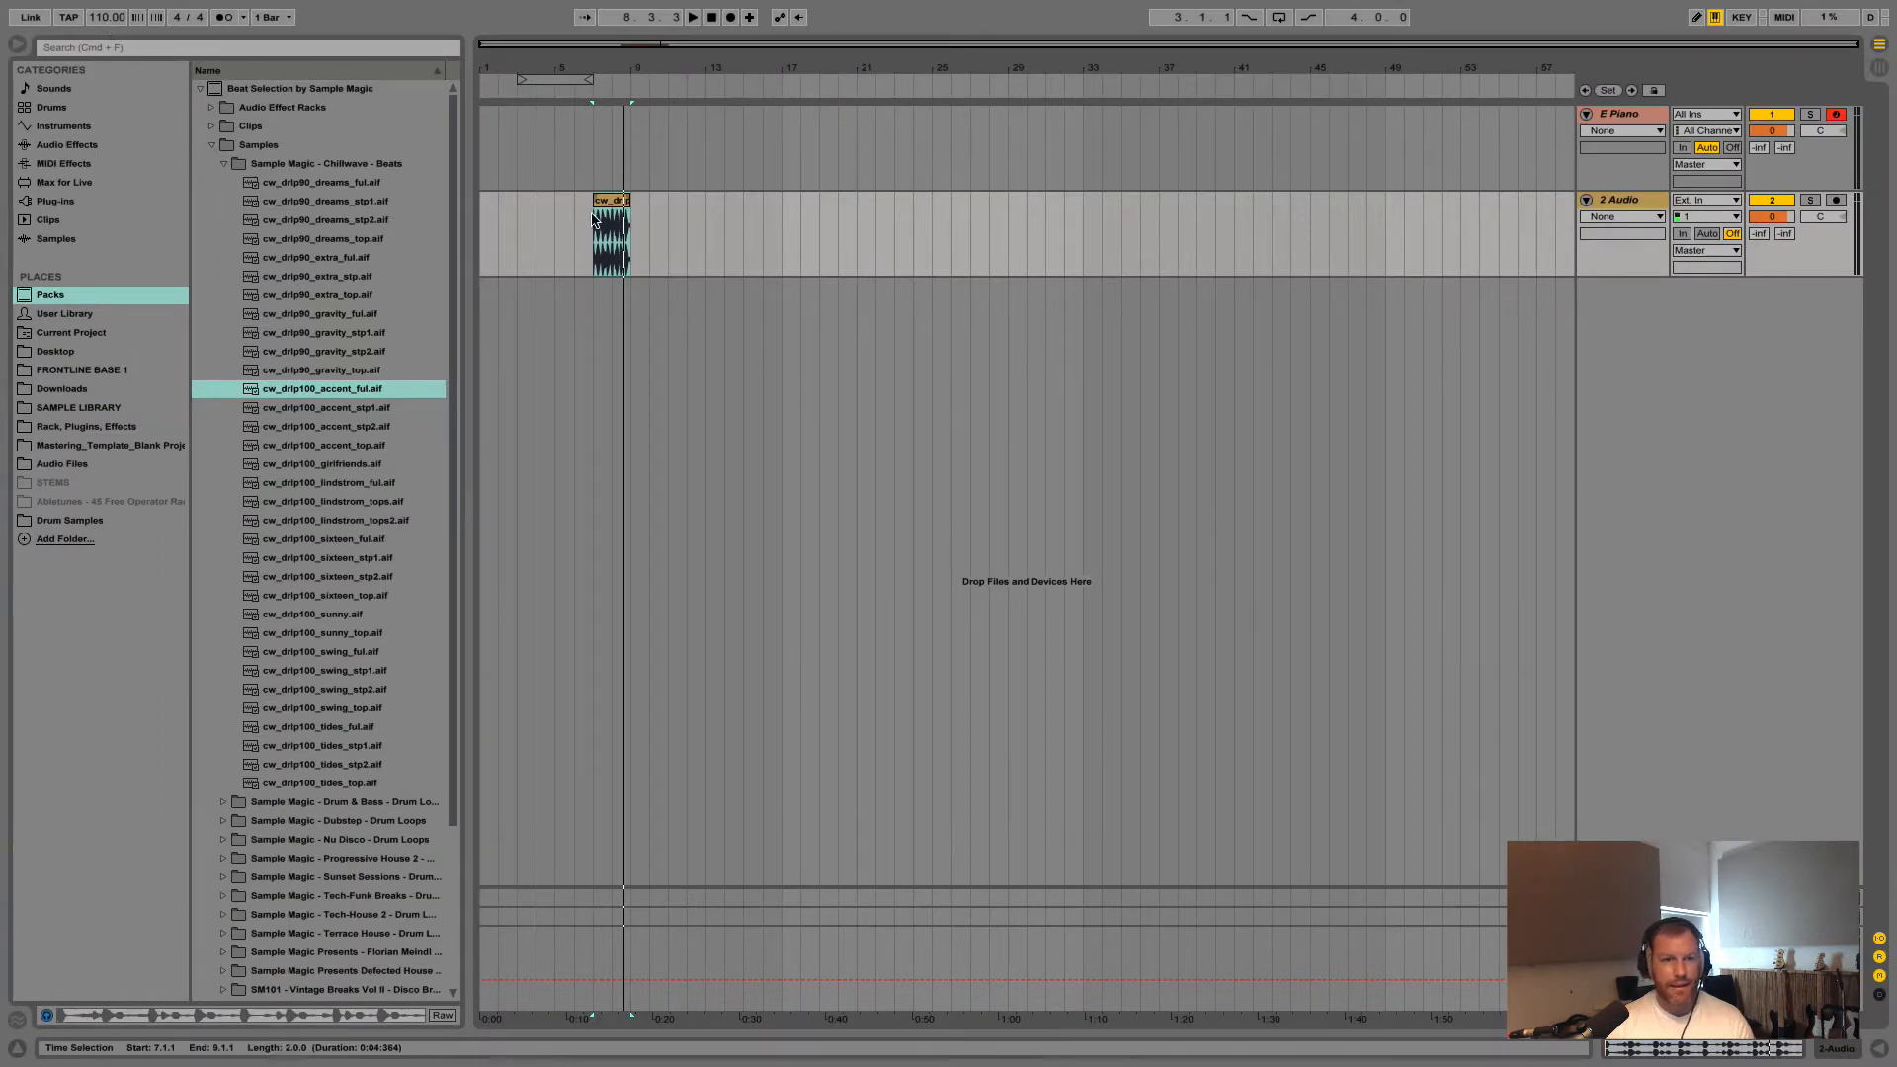
Shift the drum loop clip to bar 8, lower the project tempo to 90 BPM and play it
{"action": "left_click_drag", "start_coordinate": [606, 199], "coordinate": [631, 202]}
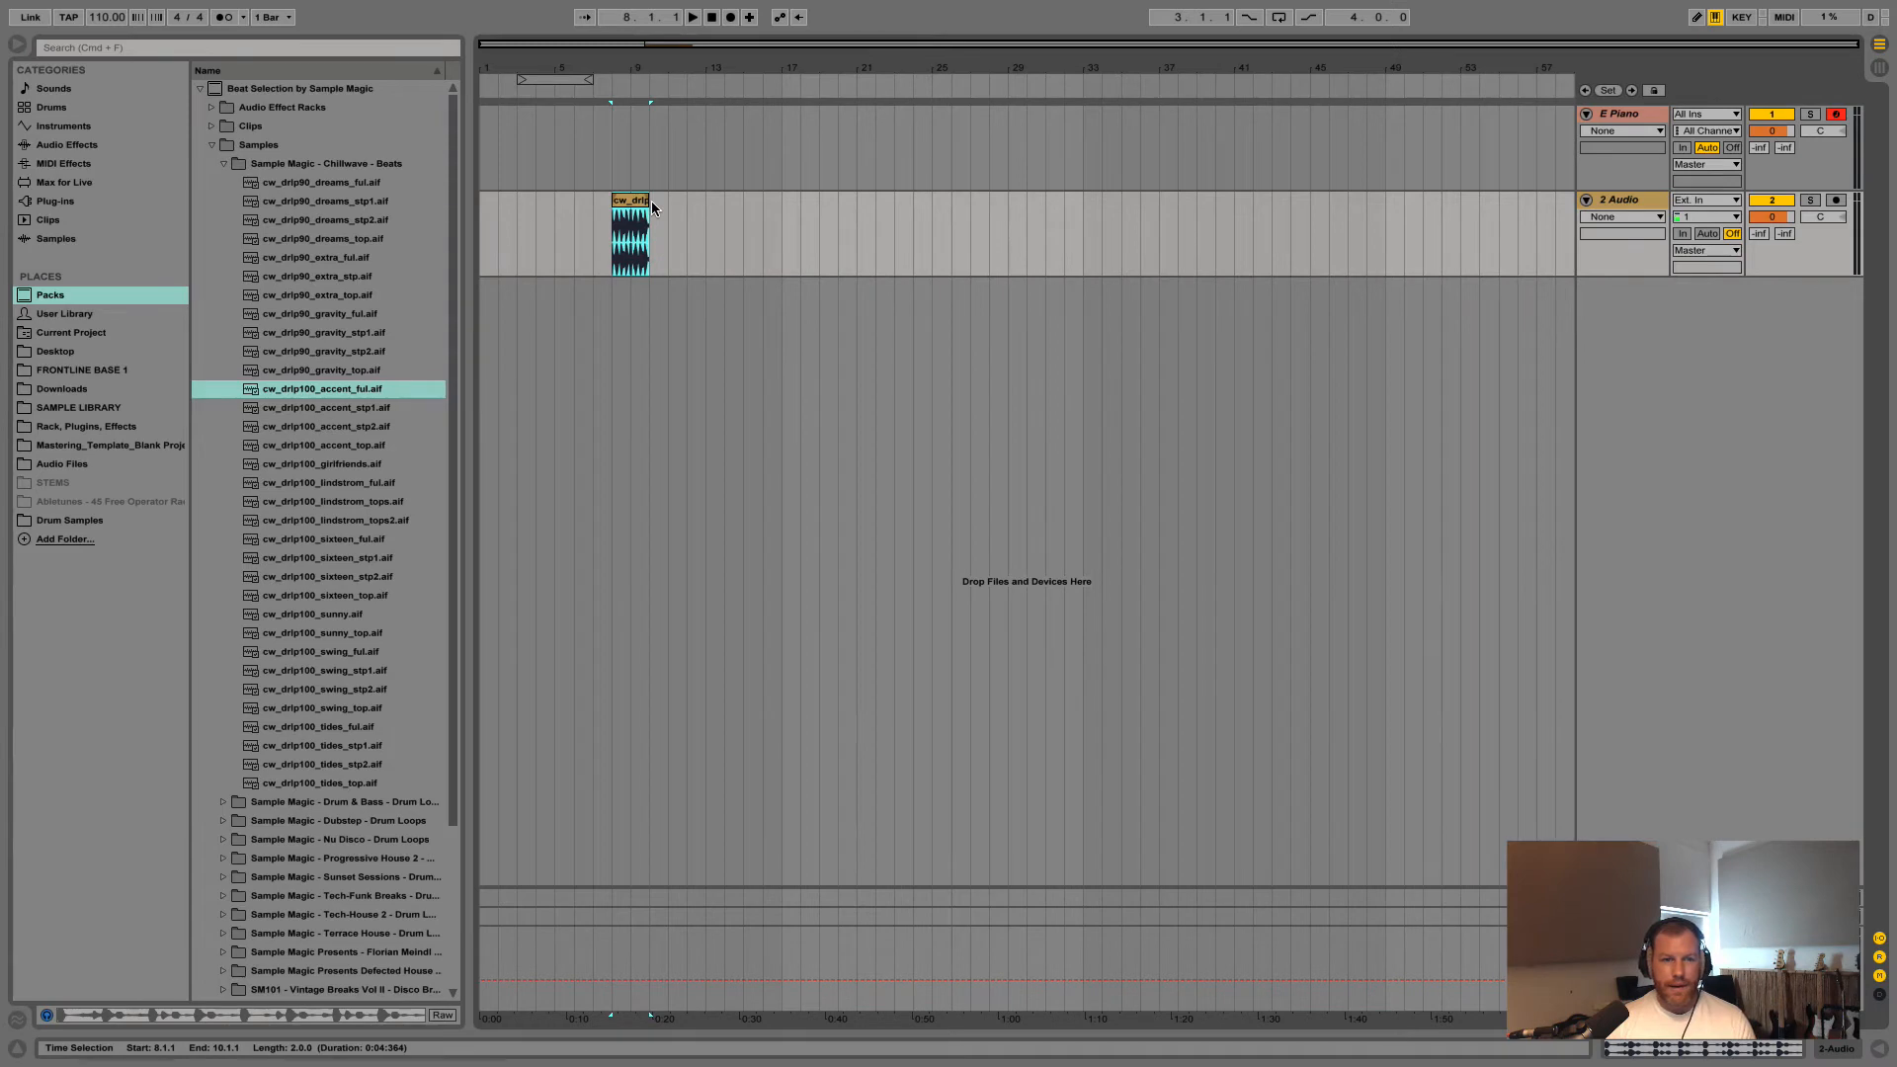
{"action": "left_click", "coordinate": [98, 20]}
{"action": "left_click_drag", "start_coordinate": [97, 20], "coordinate": [97, 39]}
{"action": "left_click", "coordinate": [608, 312]}
{"action": "key", "text": "space"}
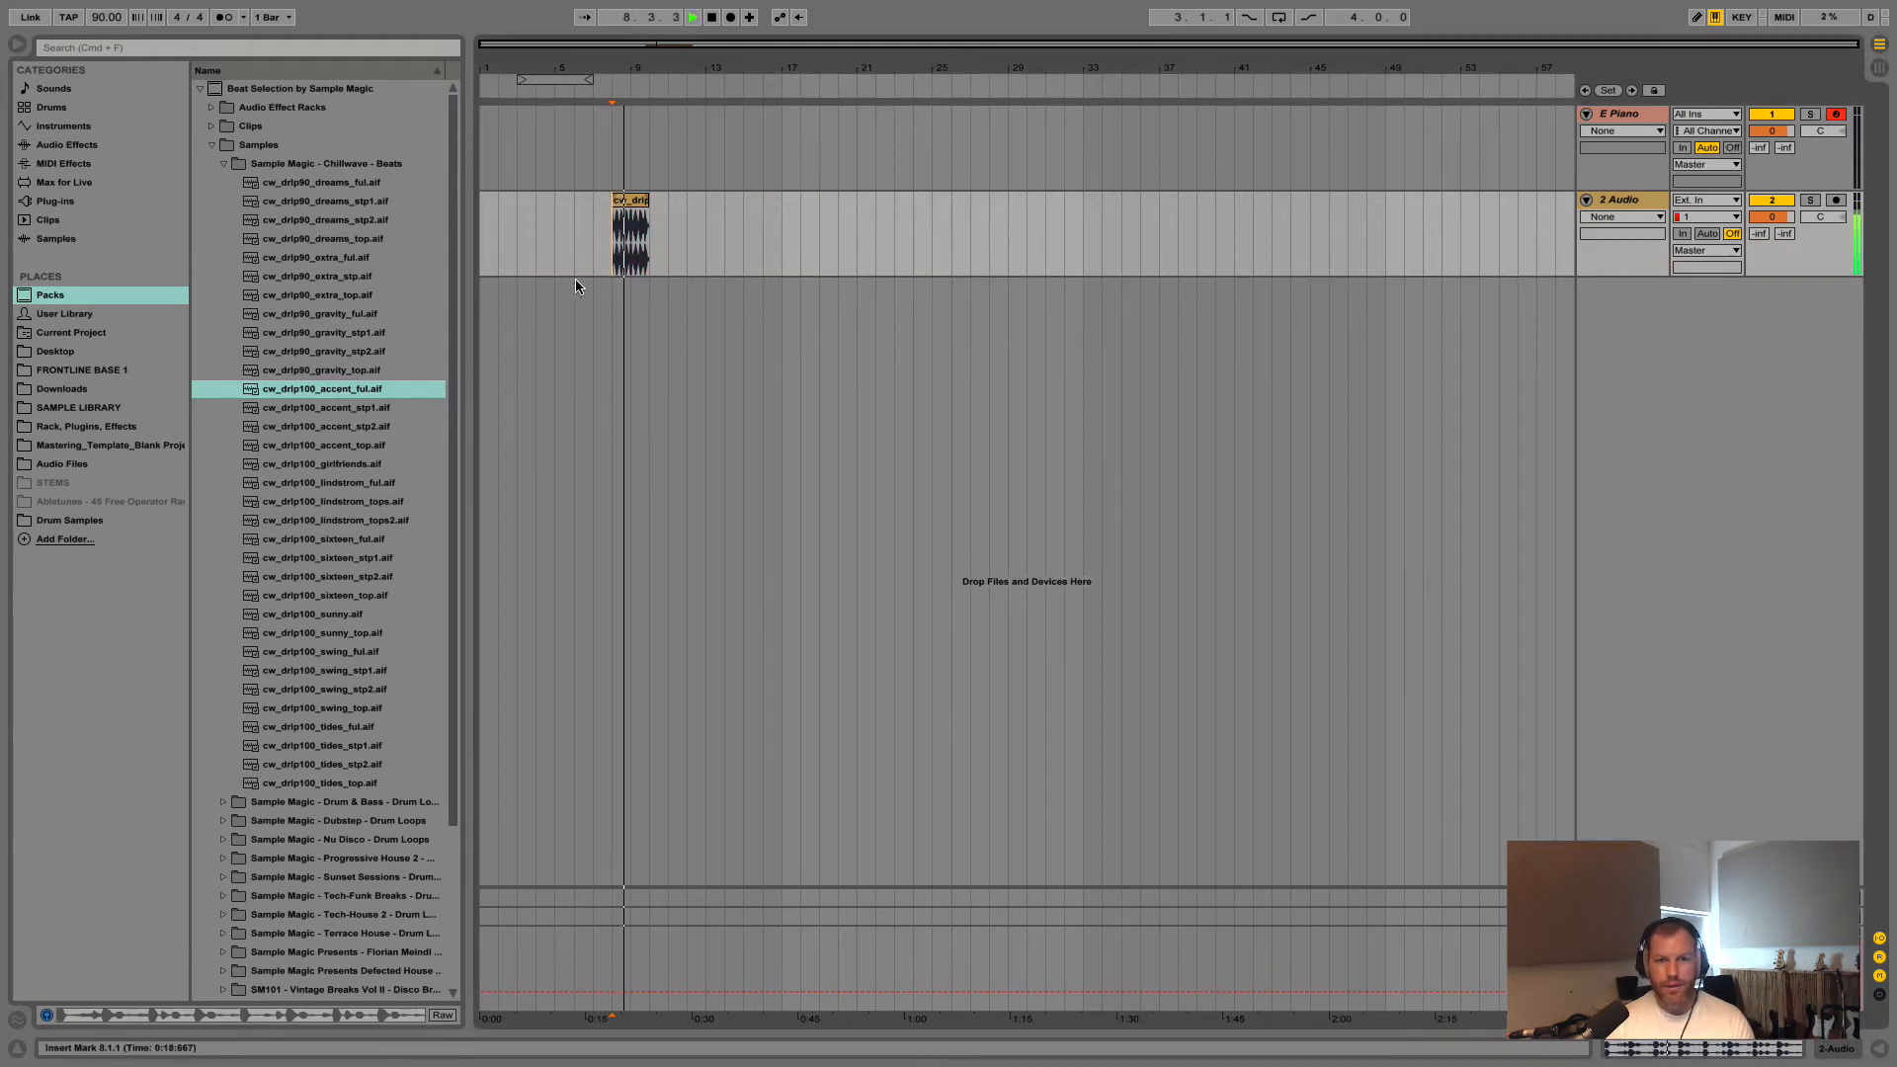
Set the project tempo to 100 BPM and play the drum loop at that speed
{"action": "left_click_drag", "start_coordinate": [102, 20], "coordinate": [103, 22]}
{"action": "key", "text": "space"}
{"action": "key", "text": "space"}
{"action": "key", "text": "space"}
Move the drum loop clip to the start at bar 1 and duplicate it eight times back to back
{"action": "left_click", "coordinate": [621, 202]}
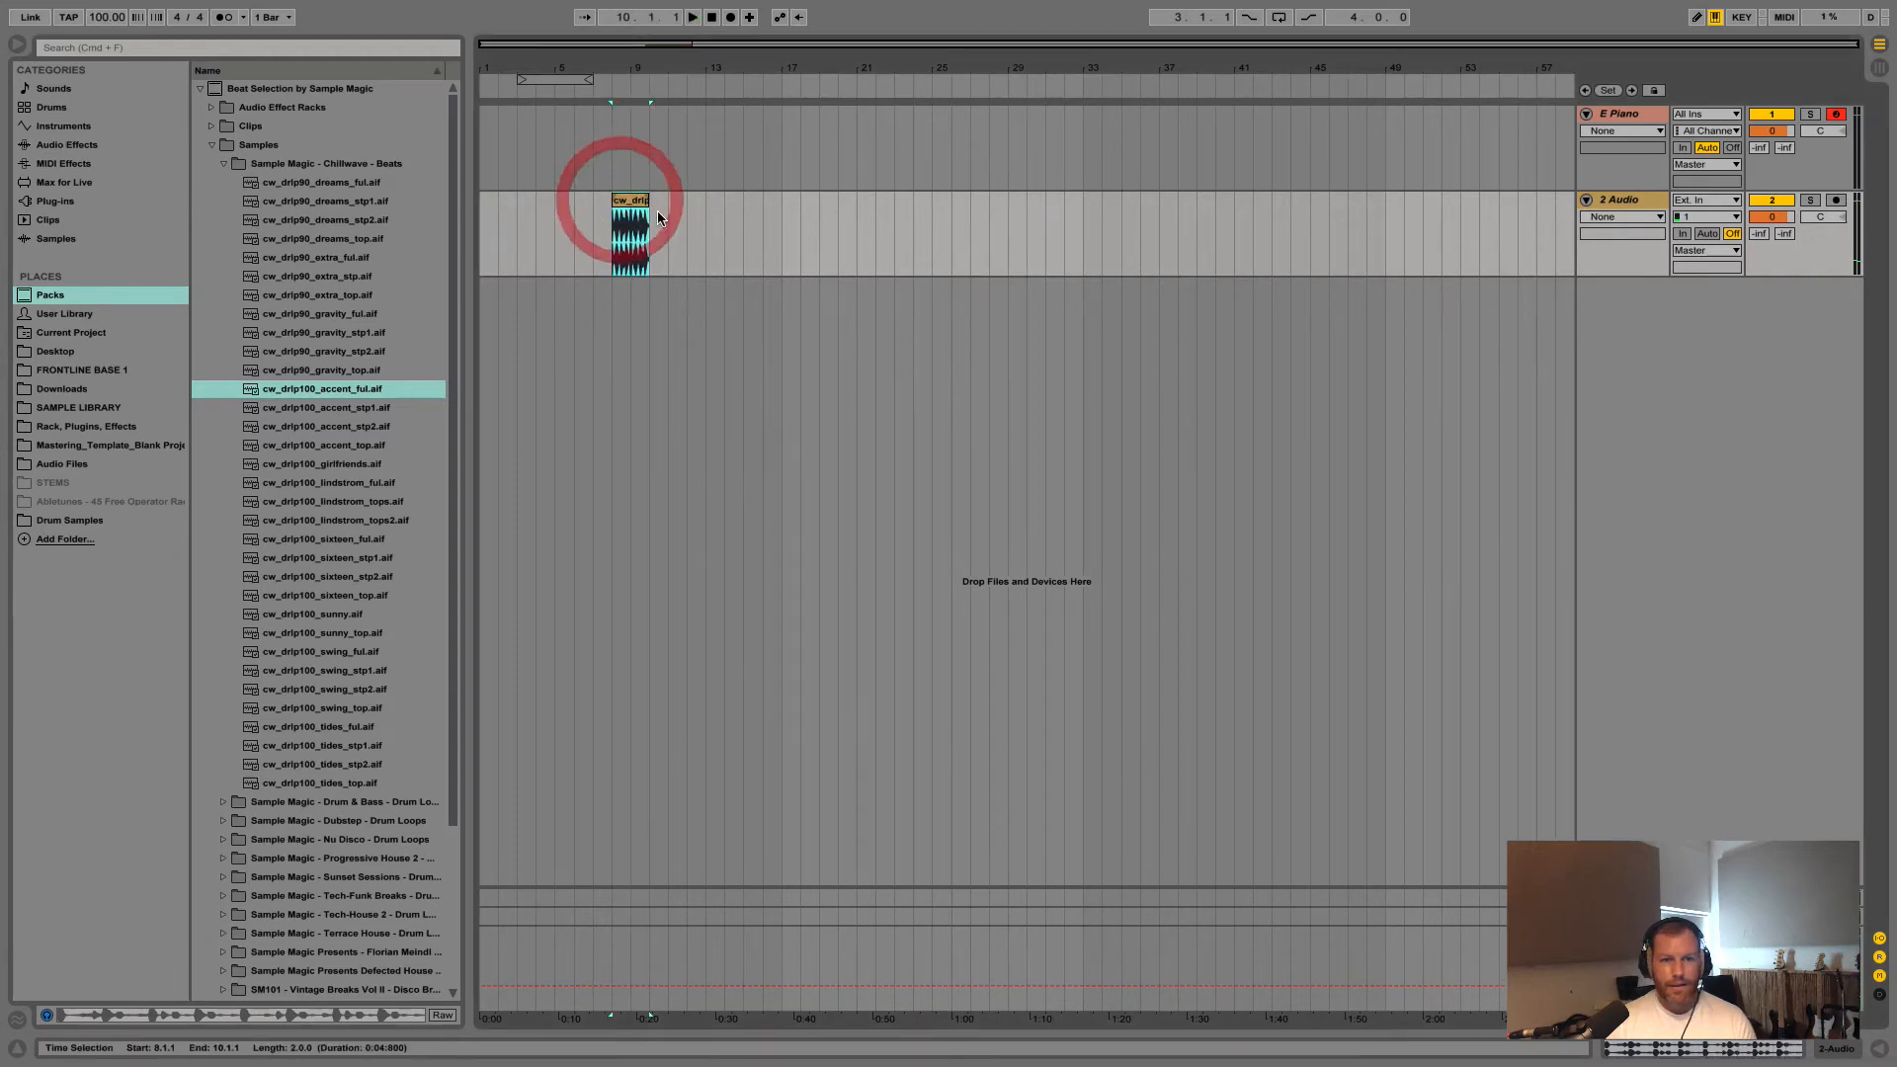
{"action": "left_click_drag", "start_coordinate": [637, 203], "coordinate": [506, 200]}
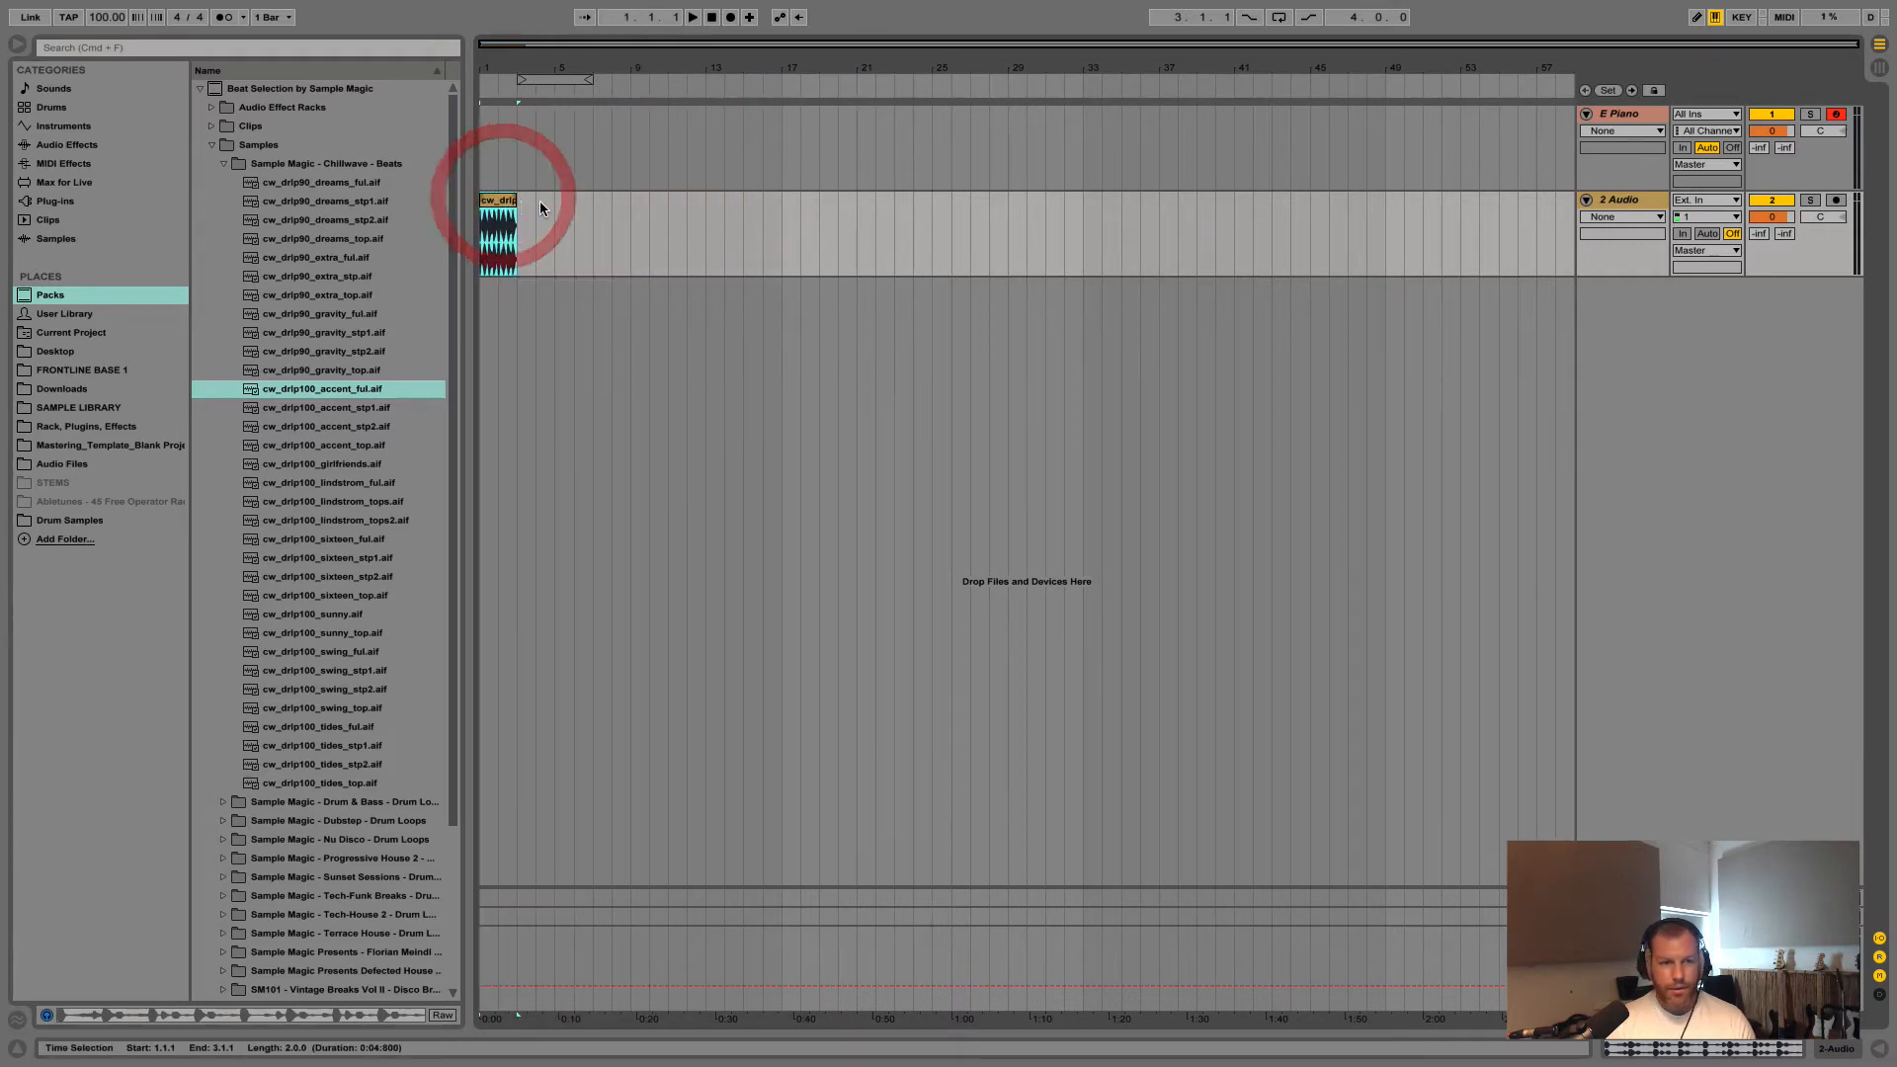
{"action": "key", "text": "super+d"}
{"action": "key", "text": "super+d"}
{"action": "key", "text": "super+d"}
{"action": "key", "text": "super+d"}
{"action": "key", "text": "super+d"}
{"action": "key", "text": "super+d"}
{"action": "key", "text": "super+d"}
{"action": "key", "text": "super+d"}
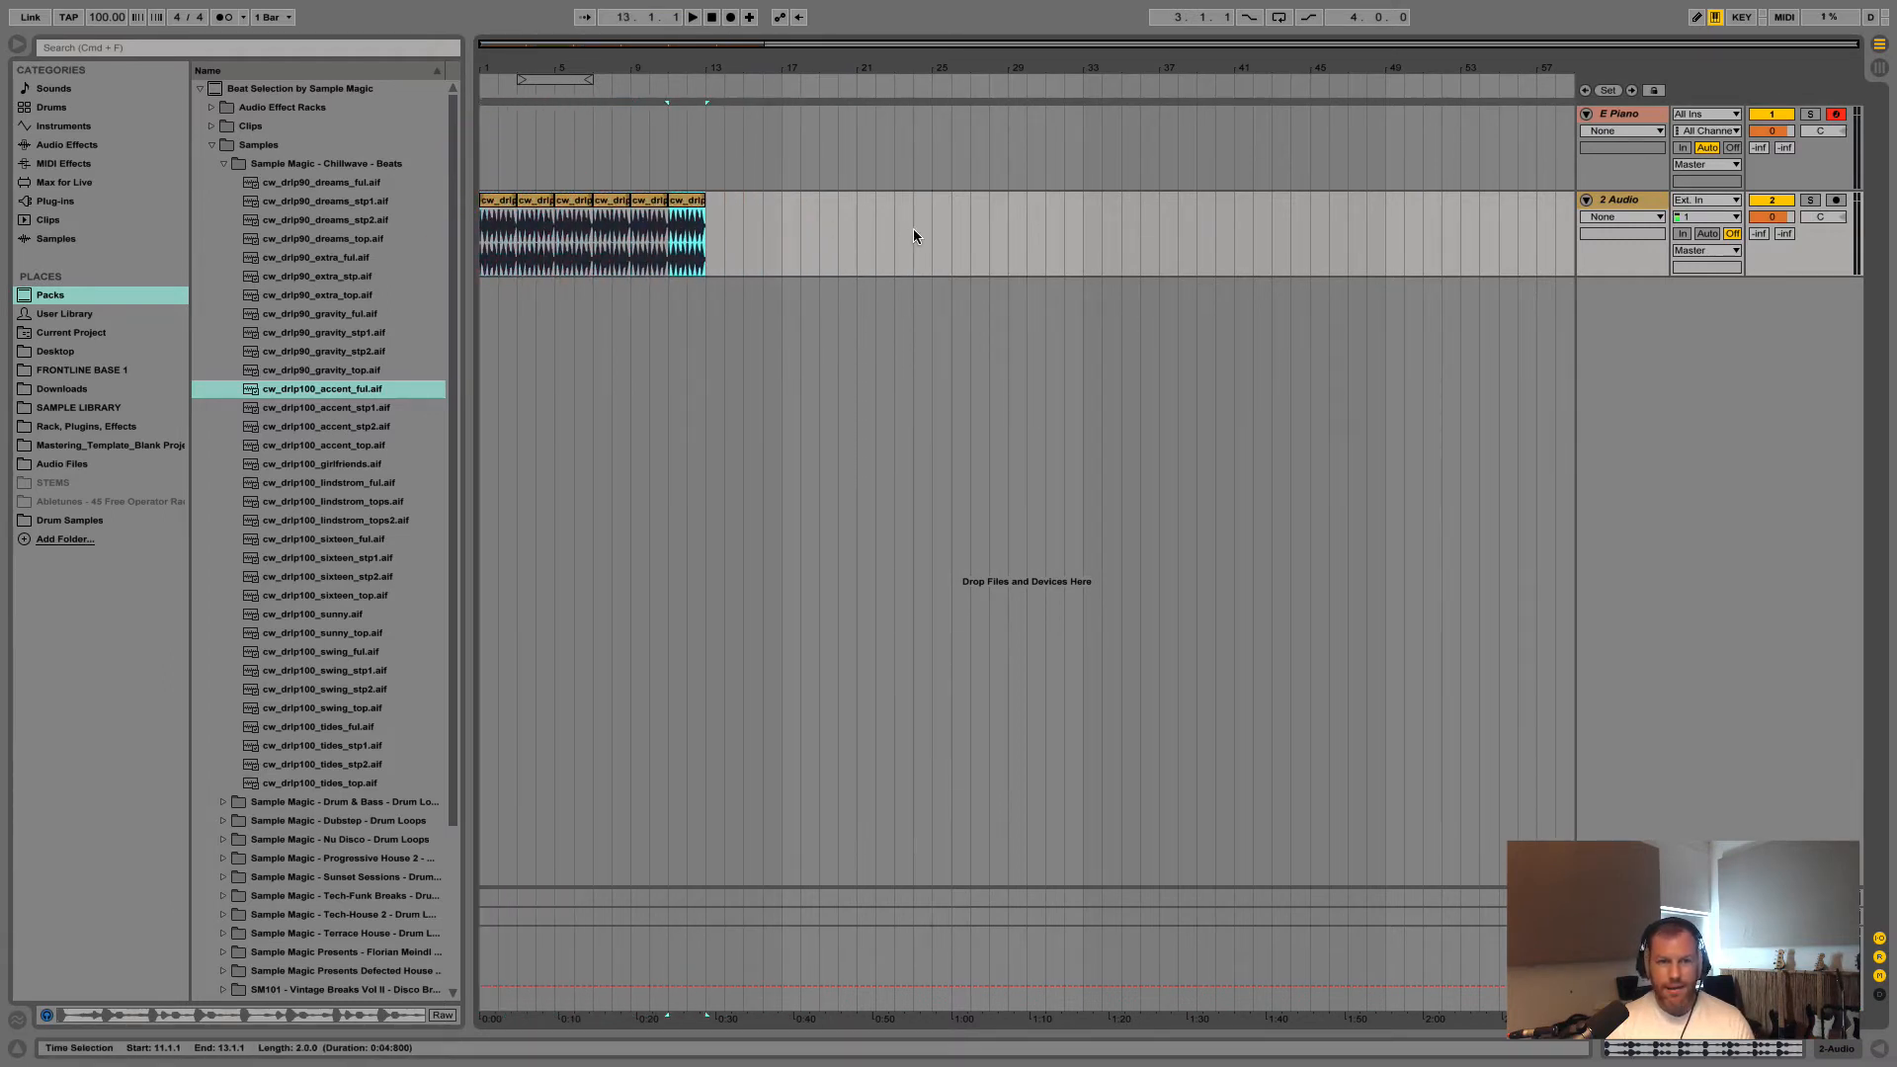
Record a MIDI part of just over four bars on the E Piano track, starting from bar 1
{"action": "left_click", "coordinate": [775, 155]}
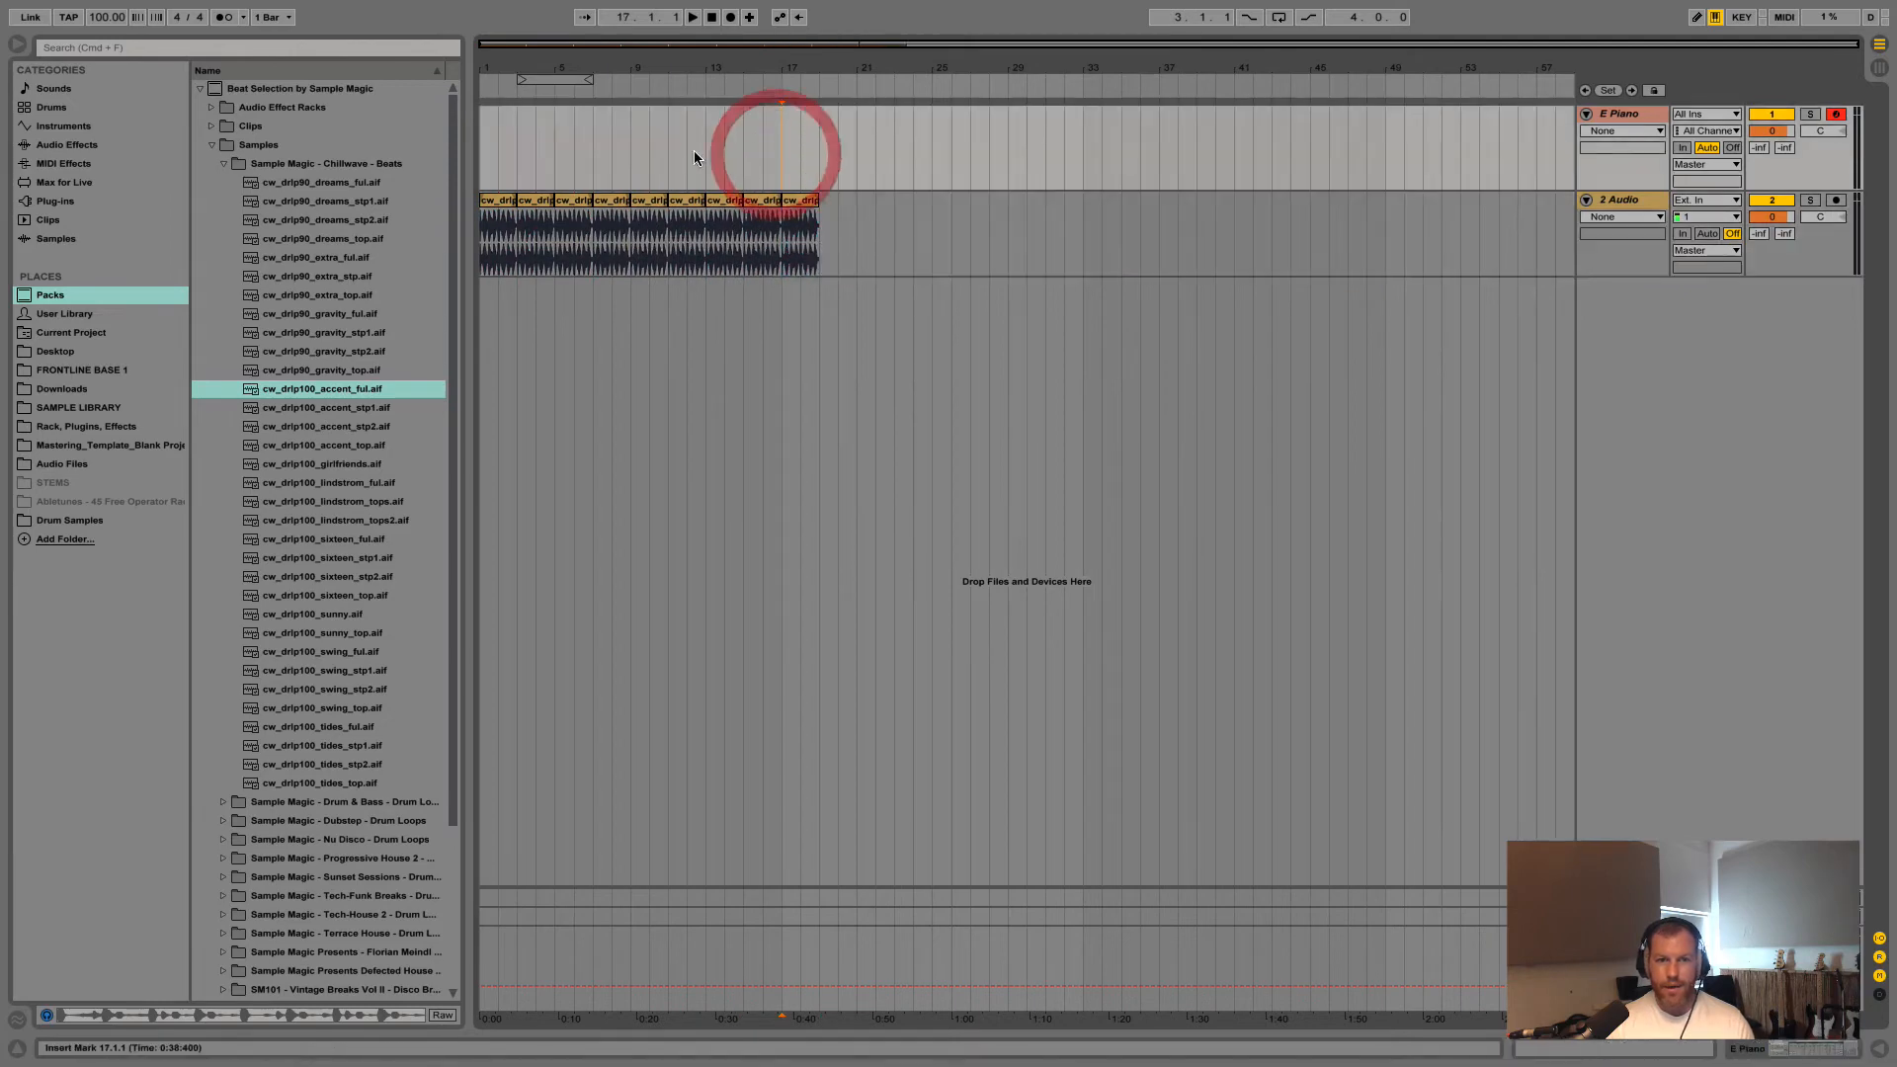
{"action": "left_click", "coordinate": [483, 148]}
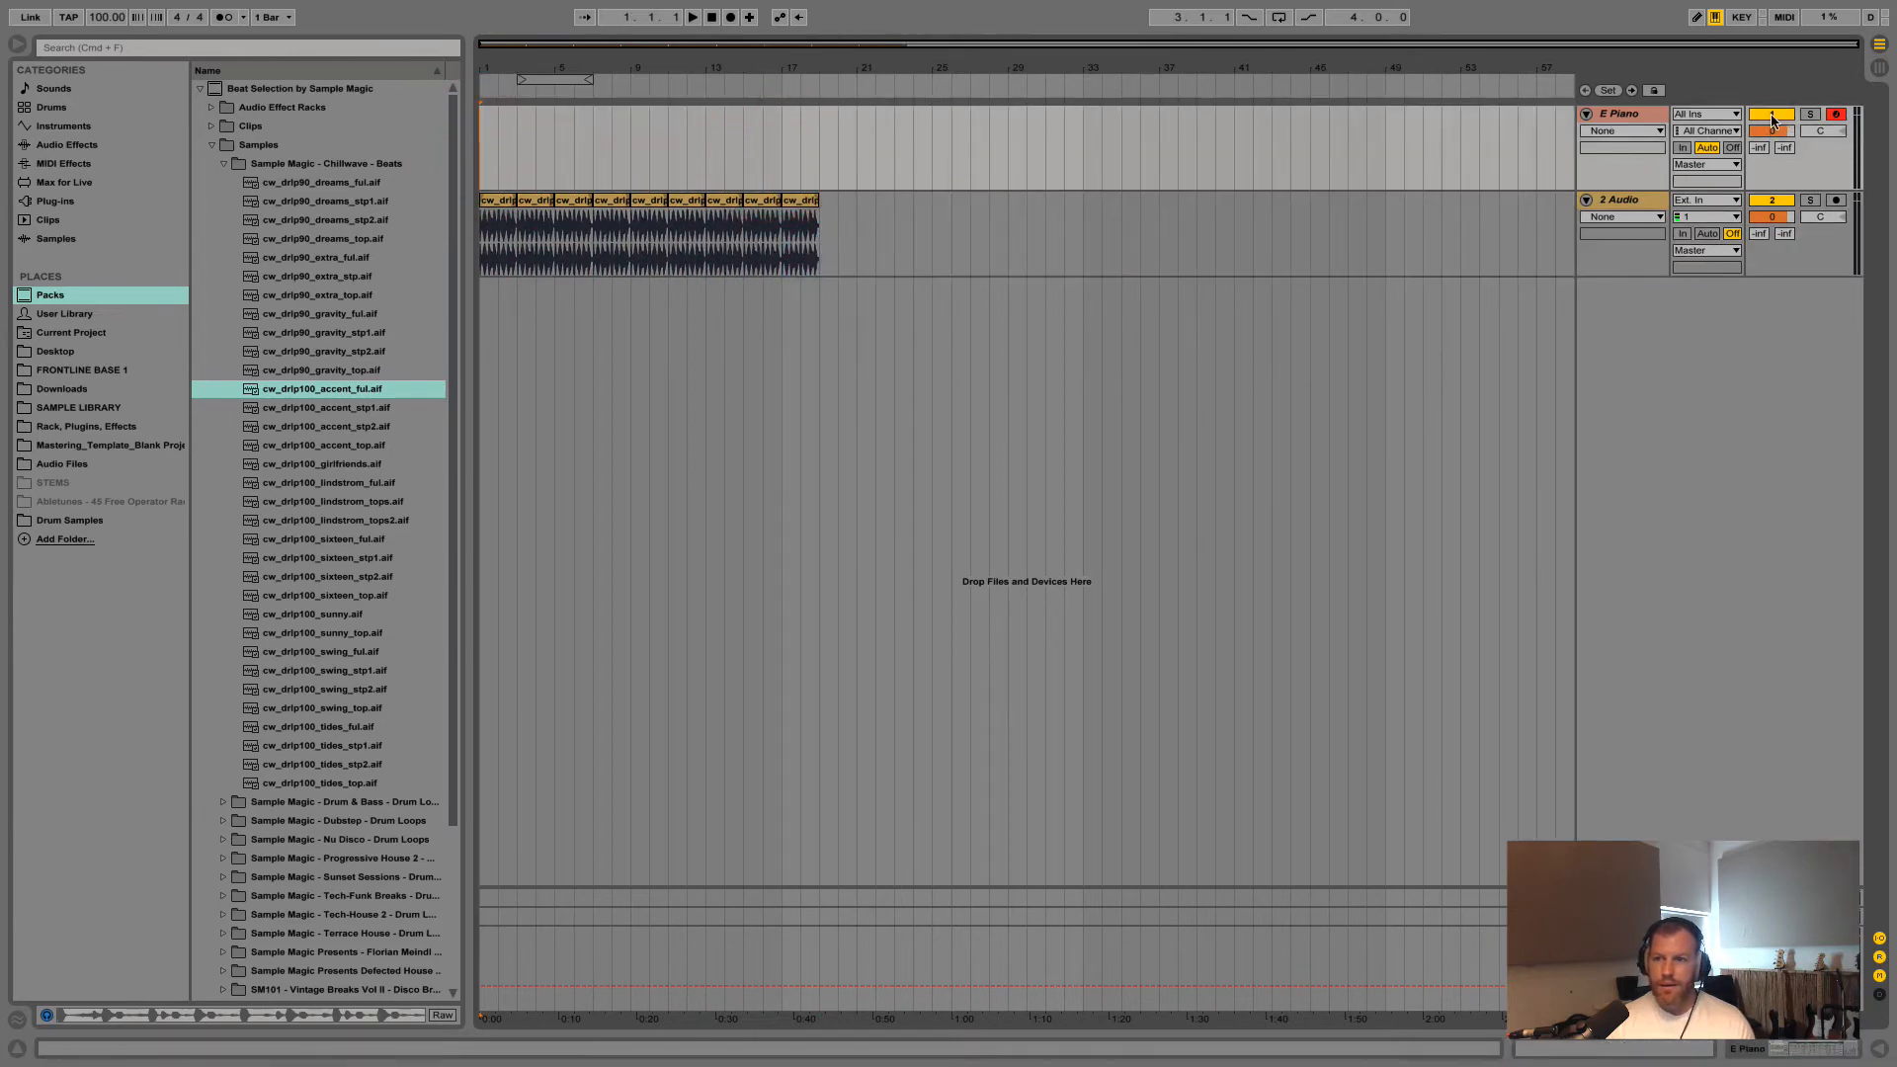
{"action": "left_click", "coordinate": [731, 17]}
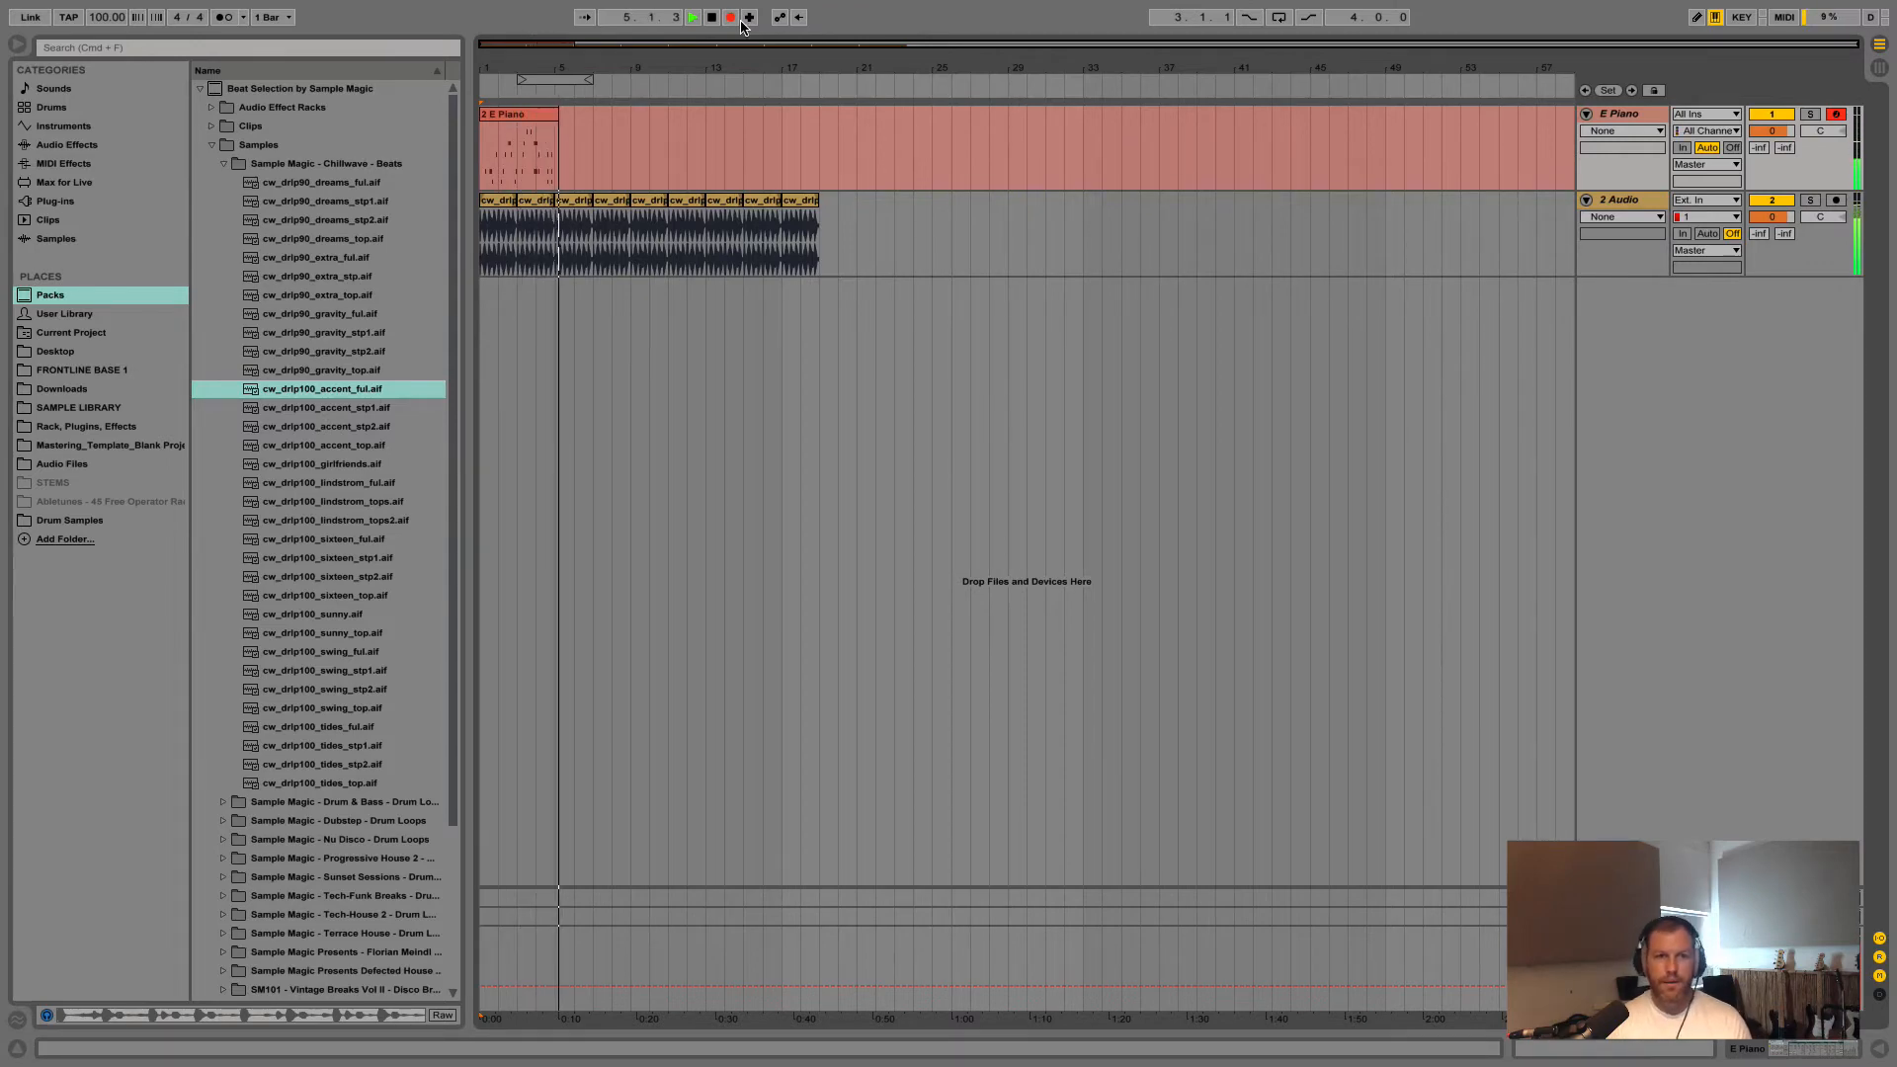
{"action": "key", "text": "space"}
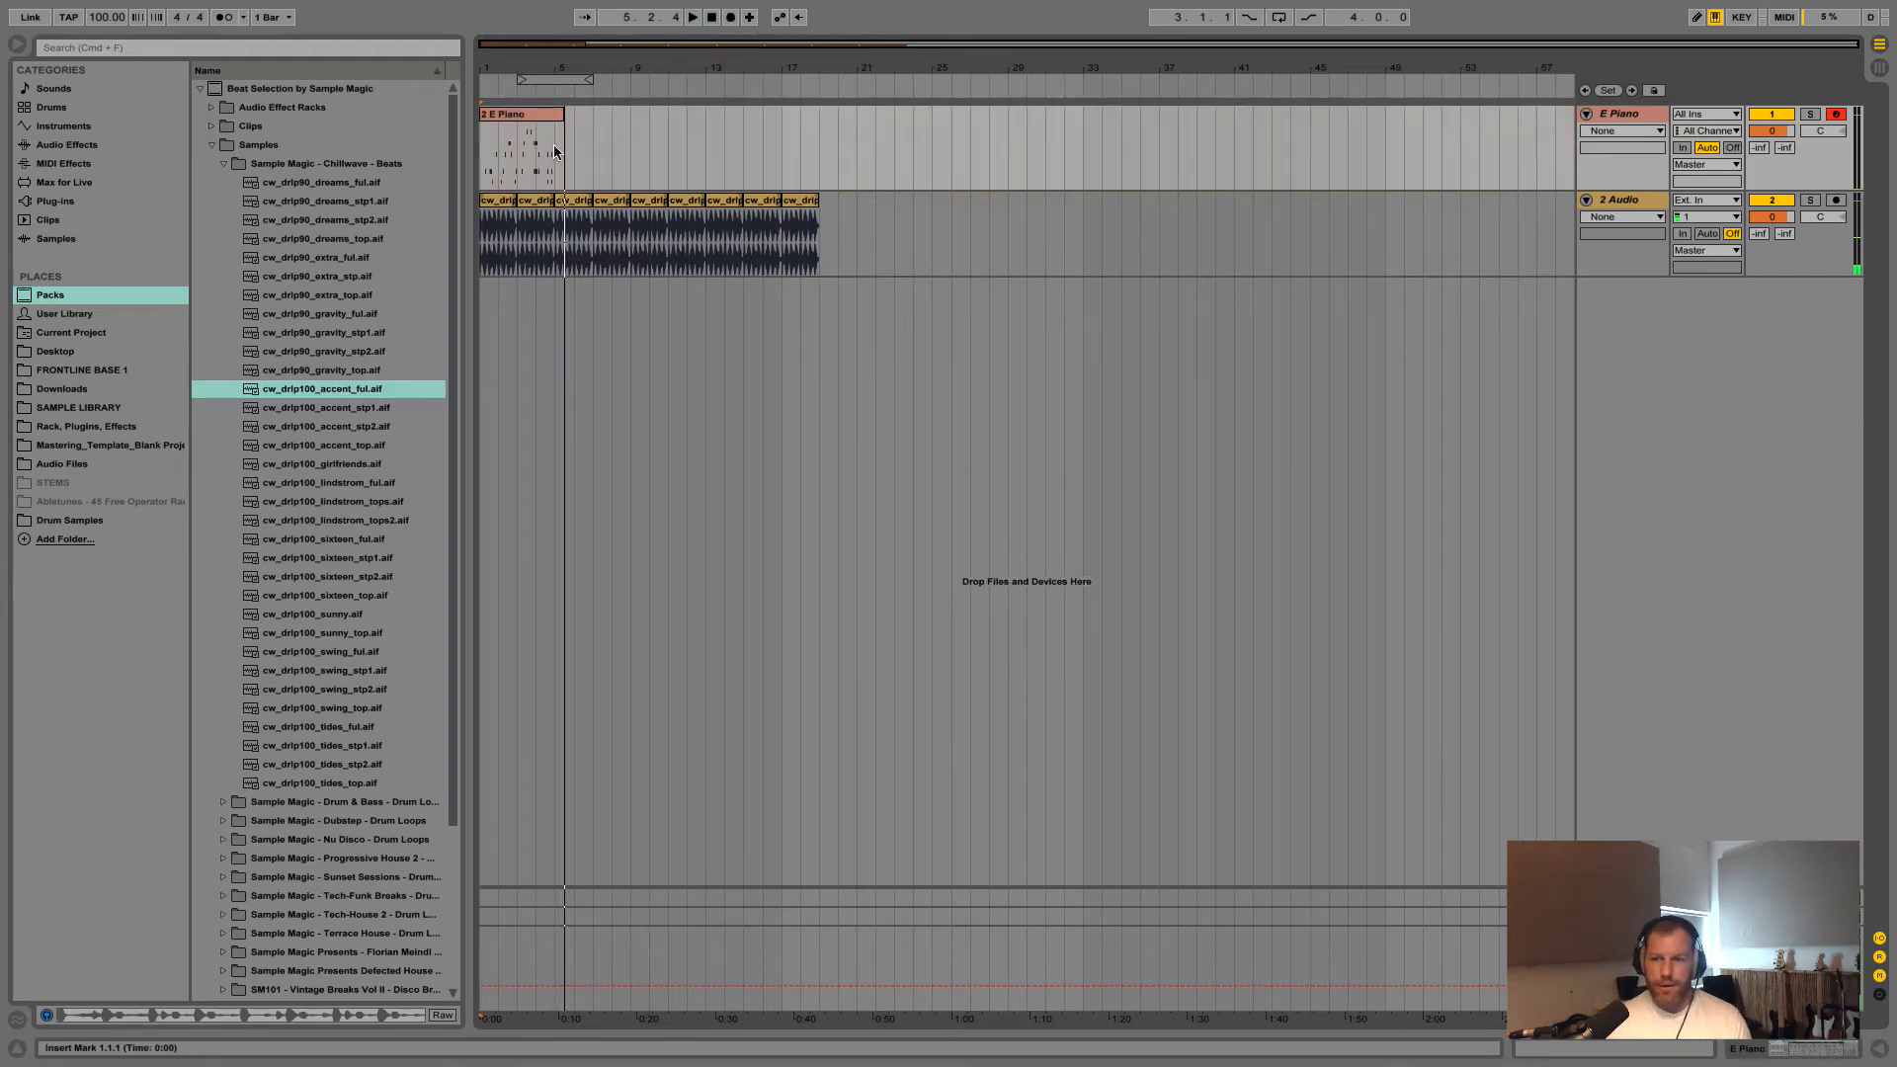
Trim the recorded E Piano clip to end at bar 5 and duplicate it four times along the track
{"action": "left_click_drag", "start_coordinate": [563, 118], "coordinate": [554, 118]}
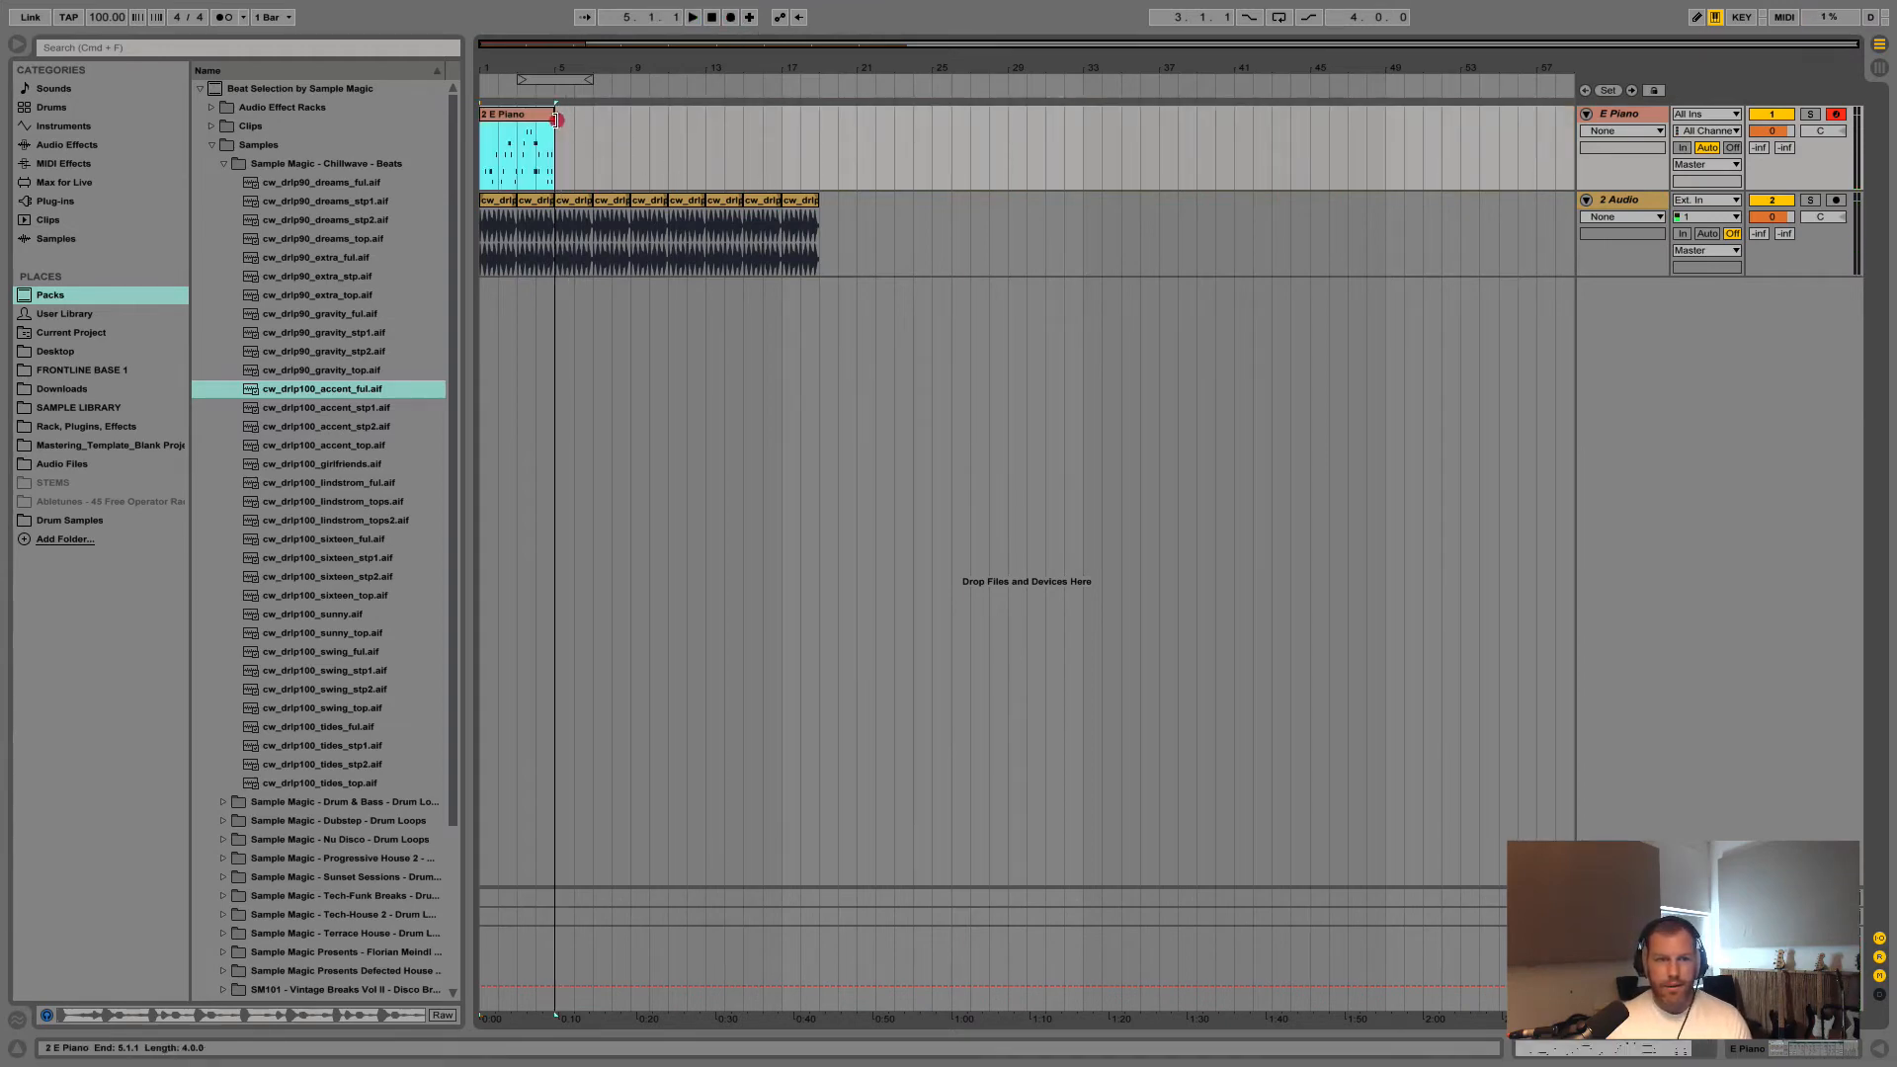
{"action": "left_click", "coordinate": [513, 122]}
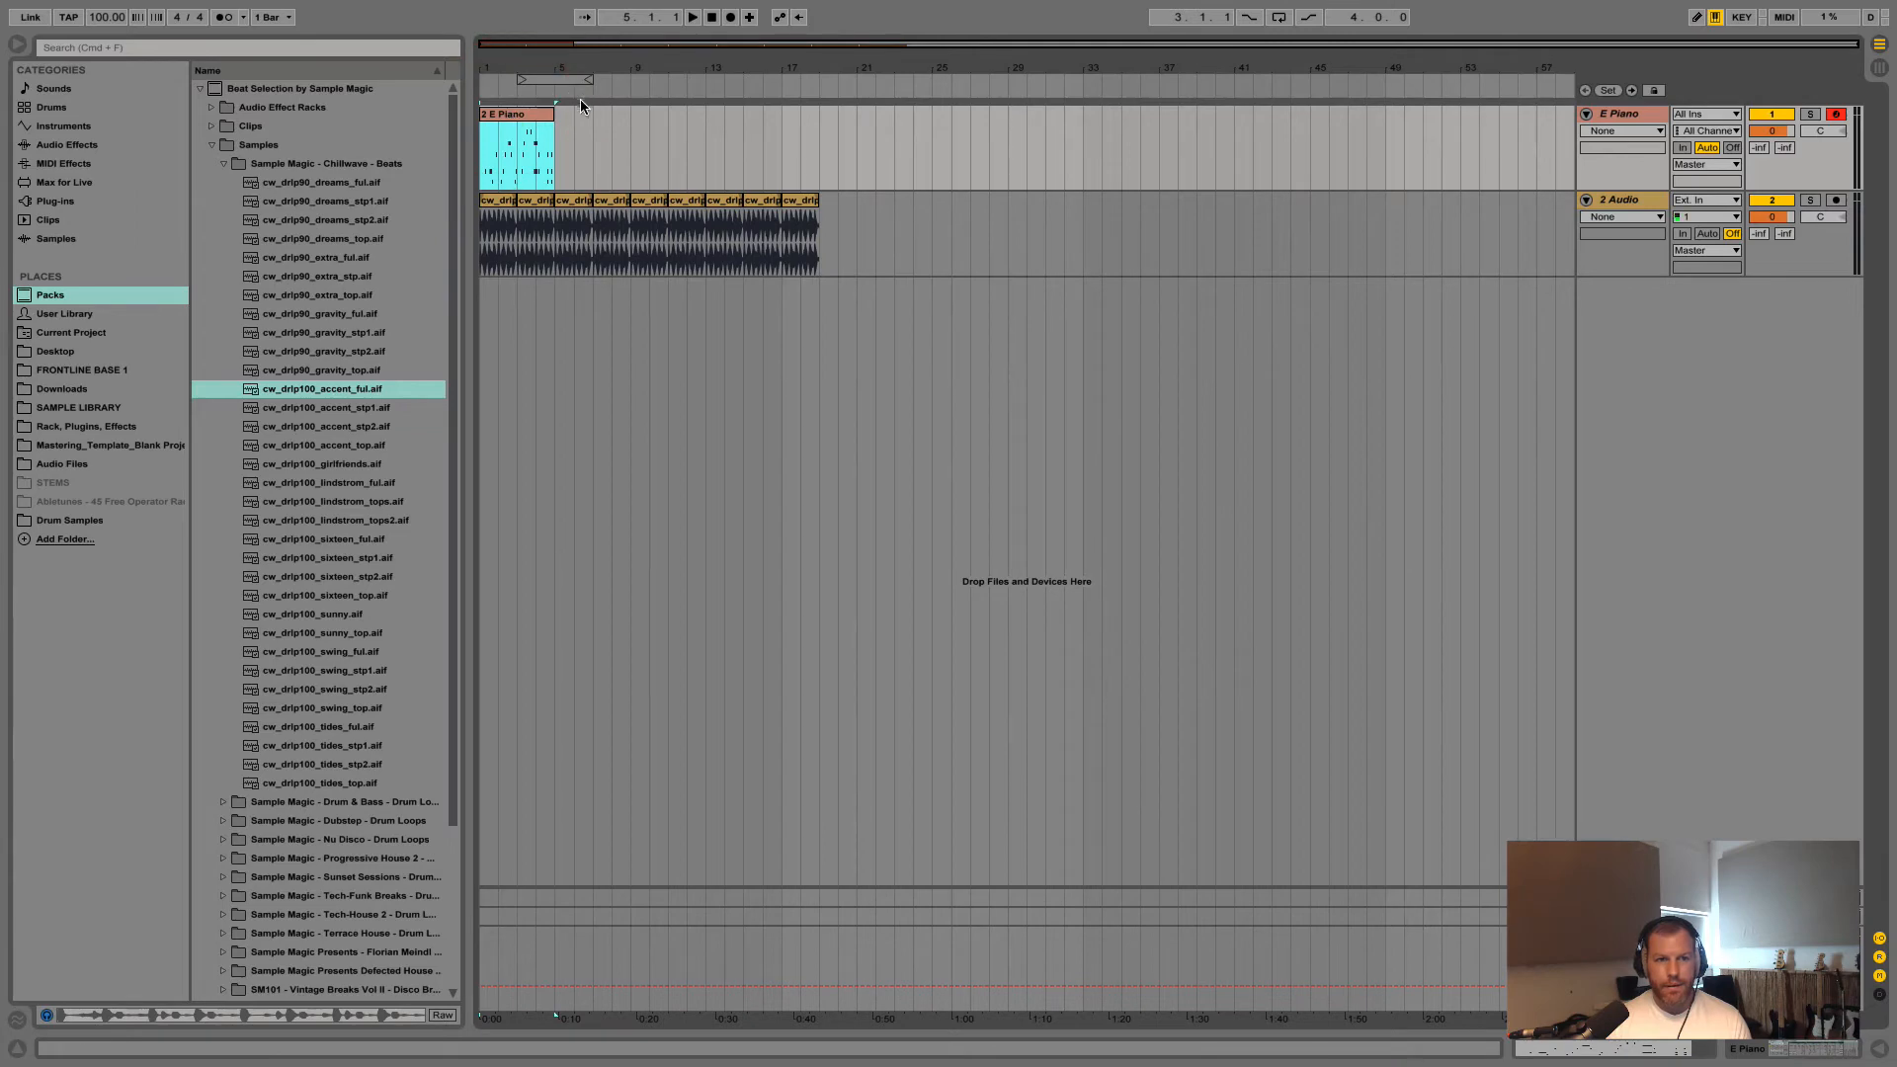
{"action": "key", "text": "super+d"}
{"action": "key", "text": "super+d"}
{"action": "key", "text": "super+d"}
{"action": "key", "text": "super+d"}
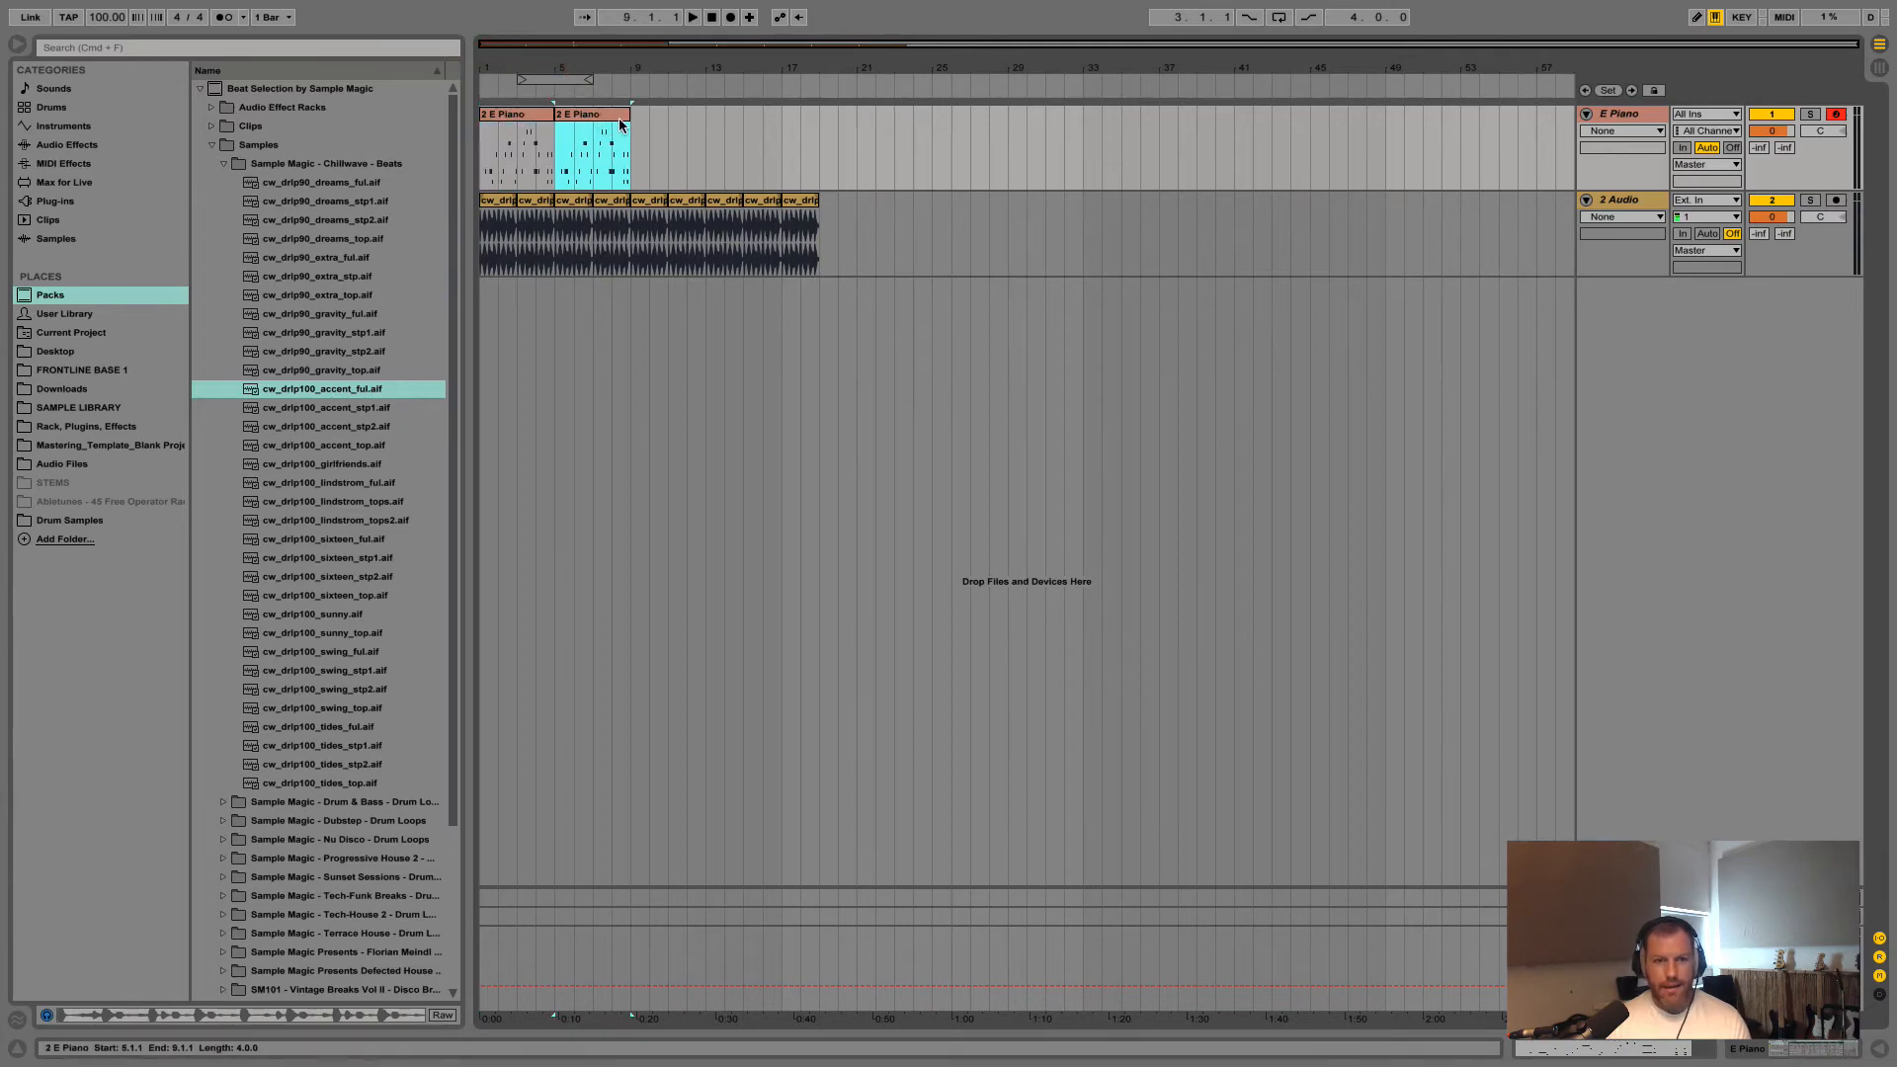
{"action": "left_click", "coordinate": [894, 233]}
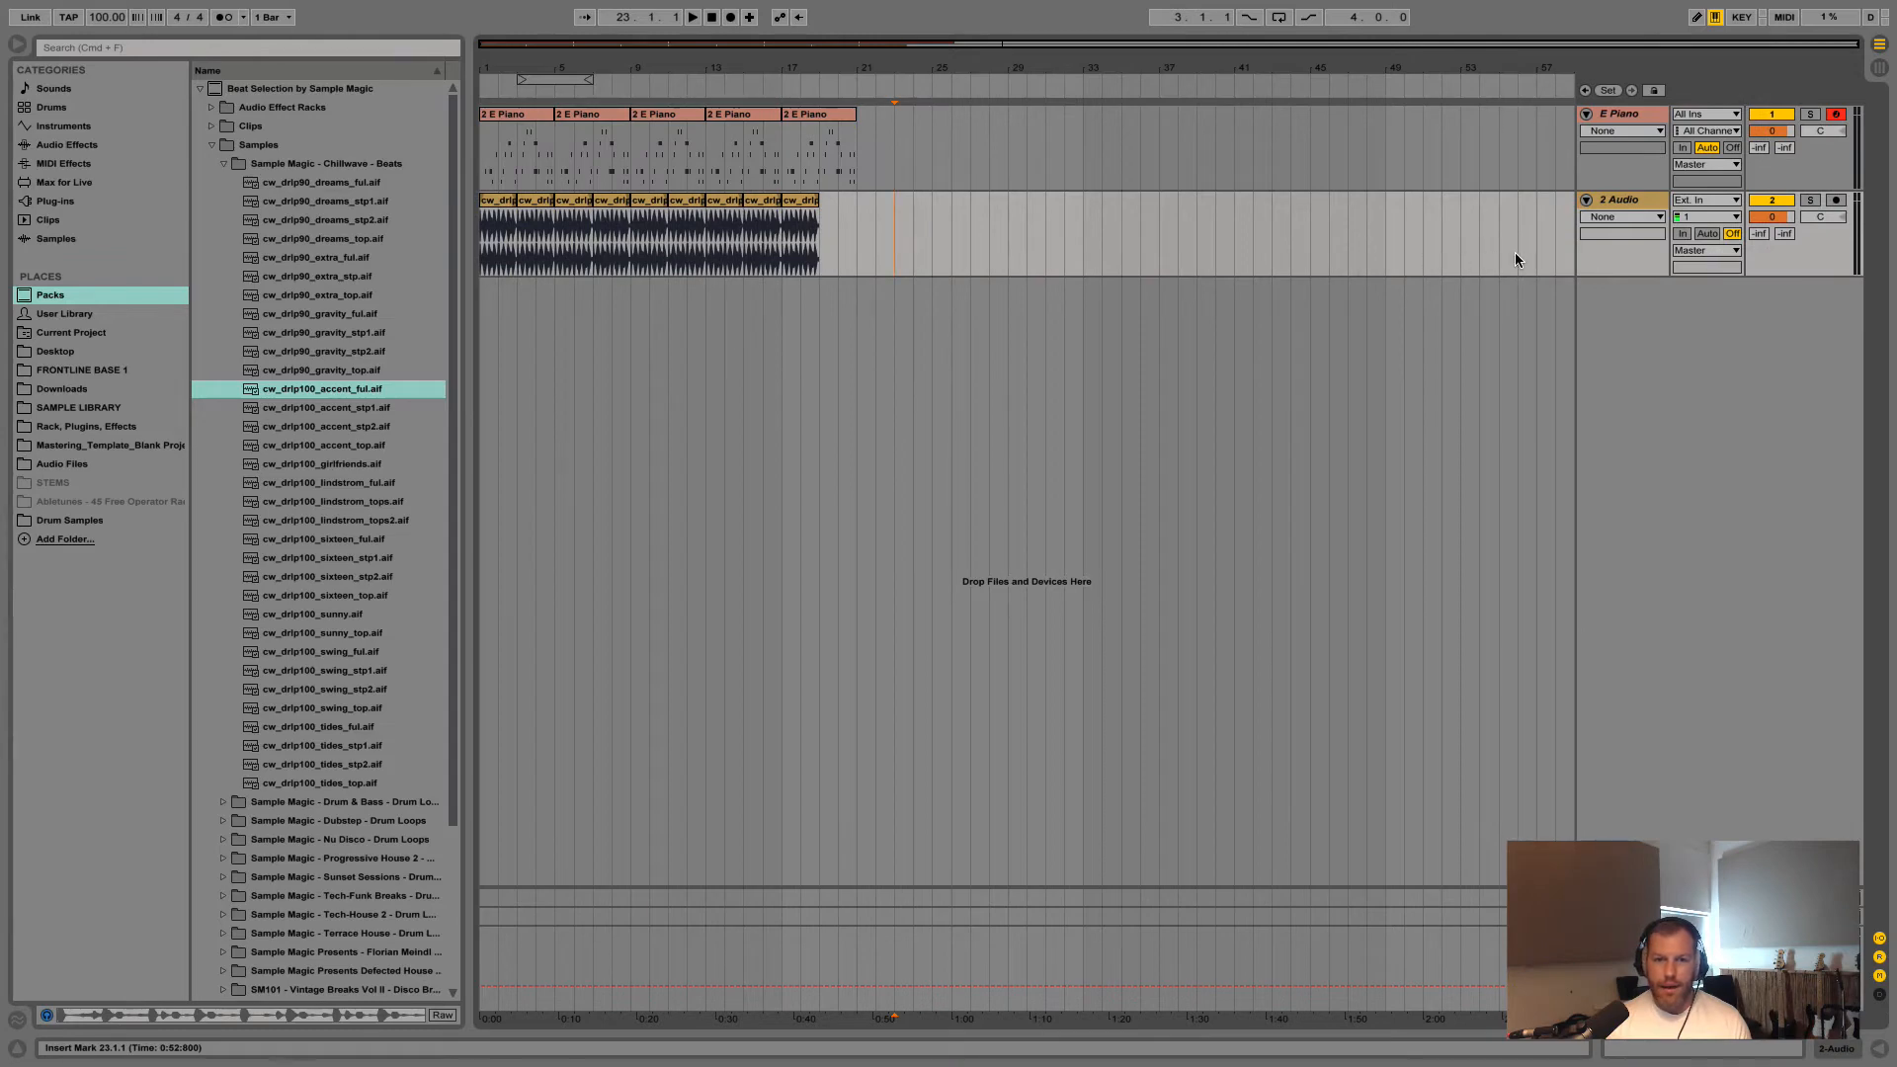
Browse from the sample packs to the Operator instrument's Bass presets
{"action": "left_click", "coordinate": [200, 89]}
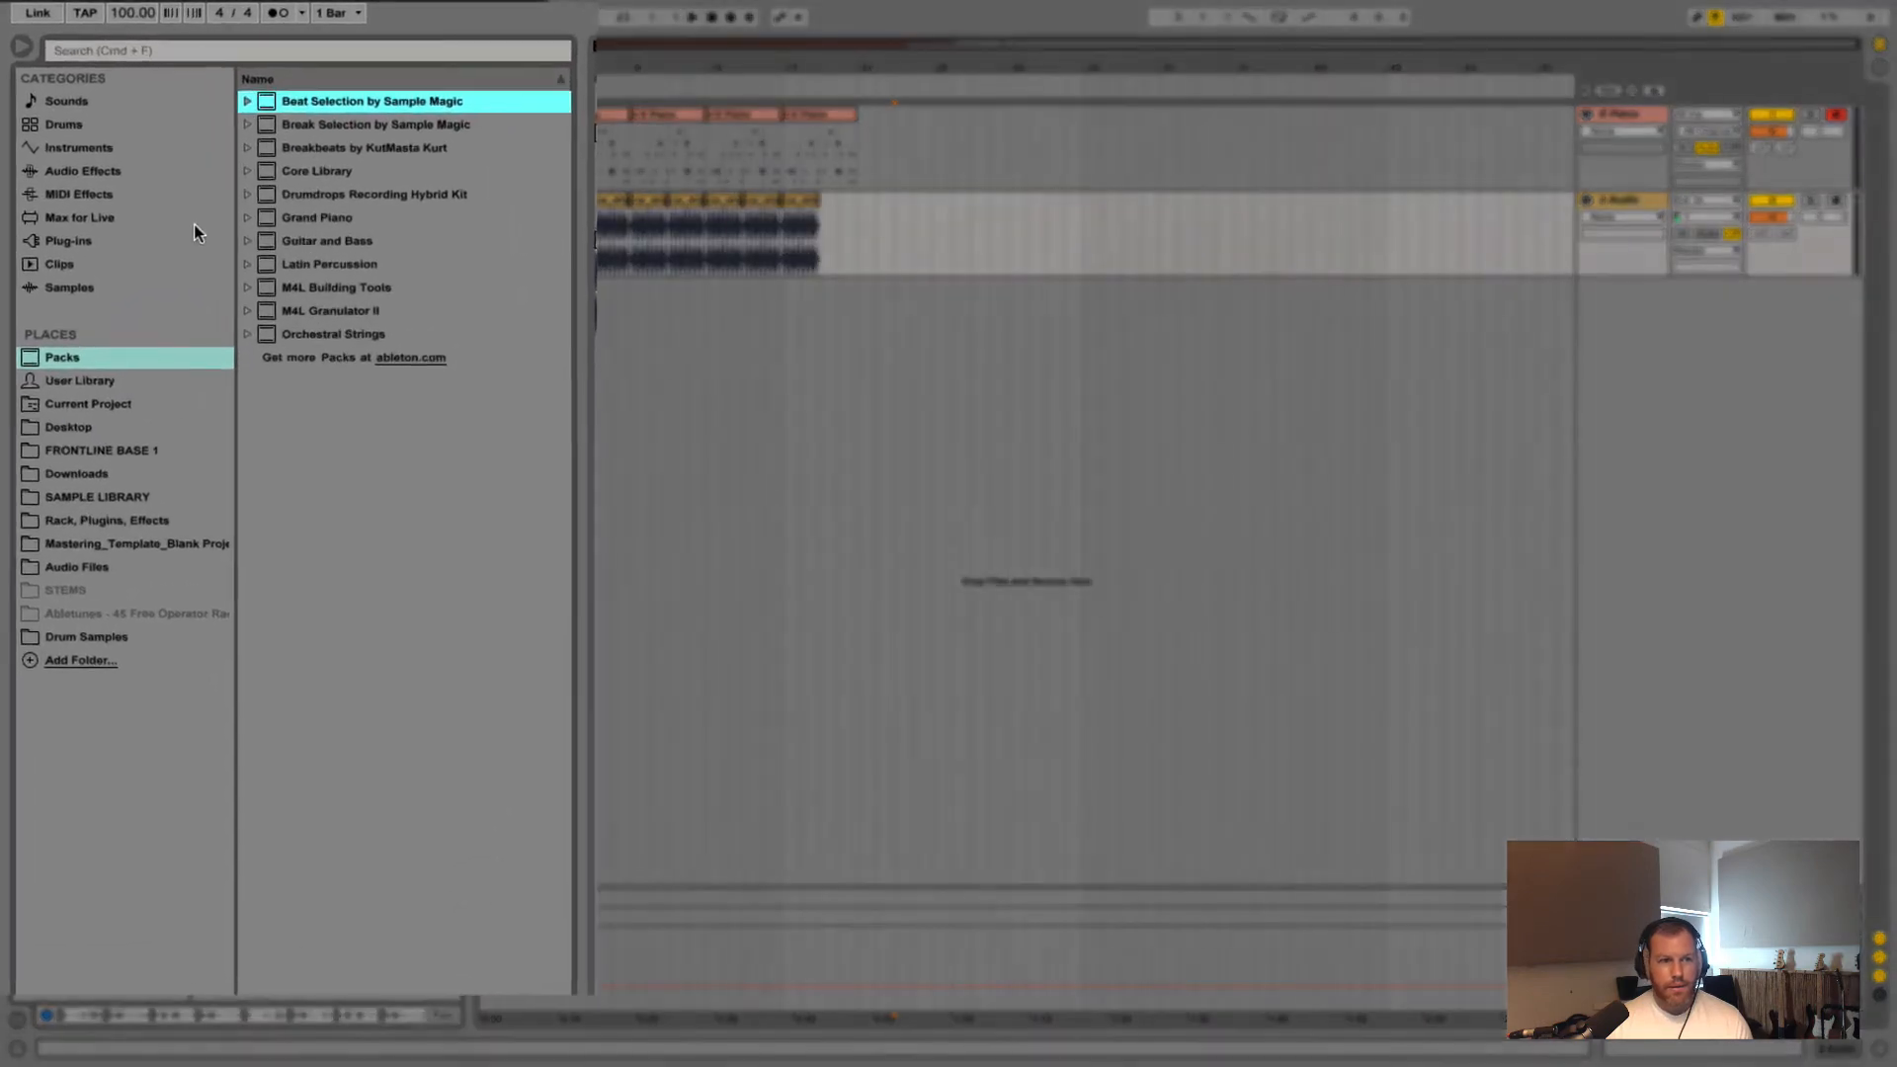
{"action": "left_click", "coordinate": [94, 162]}
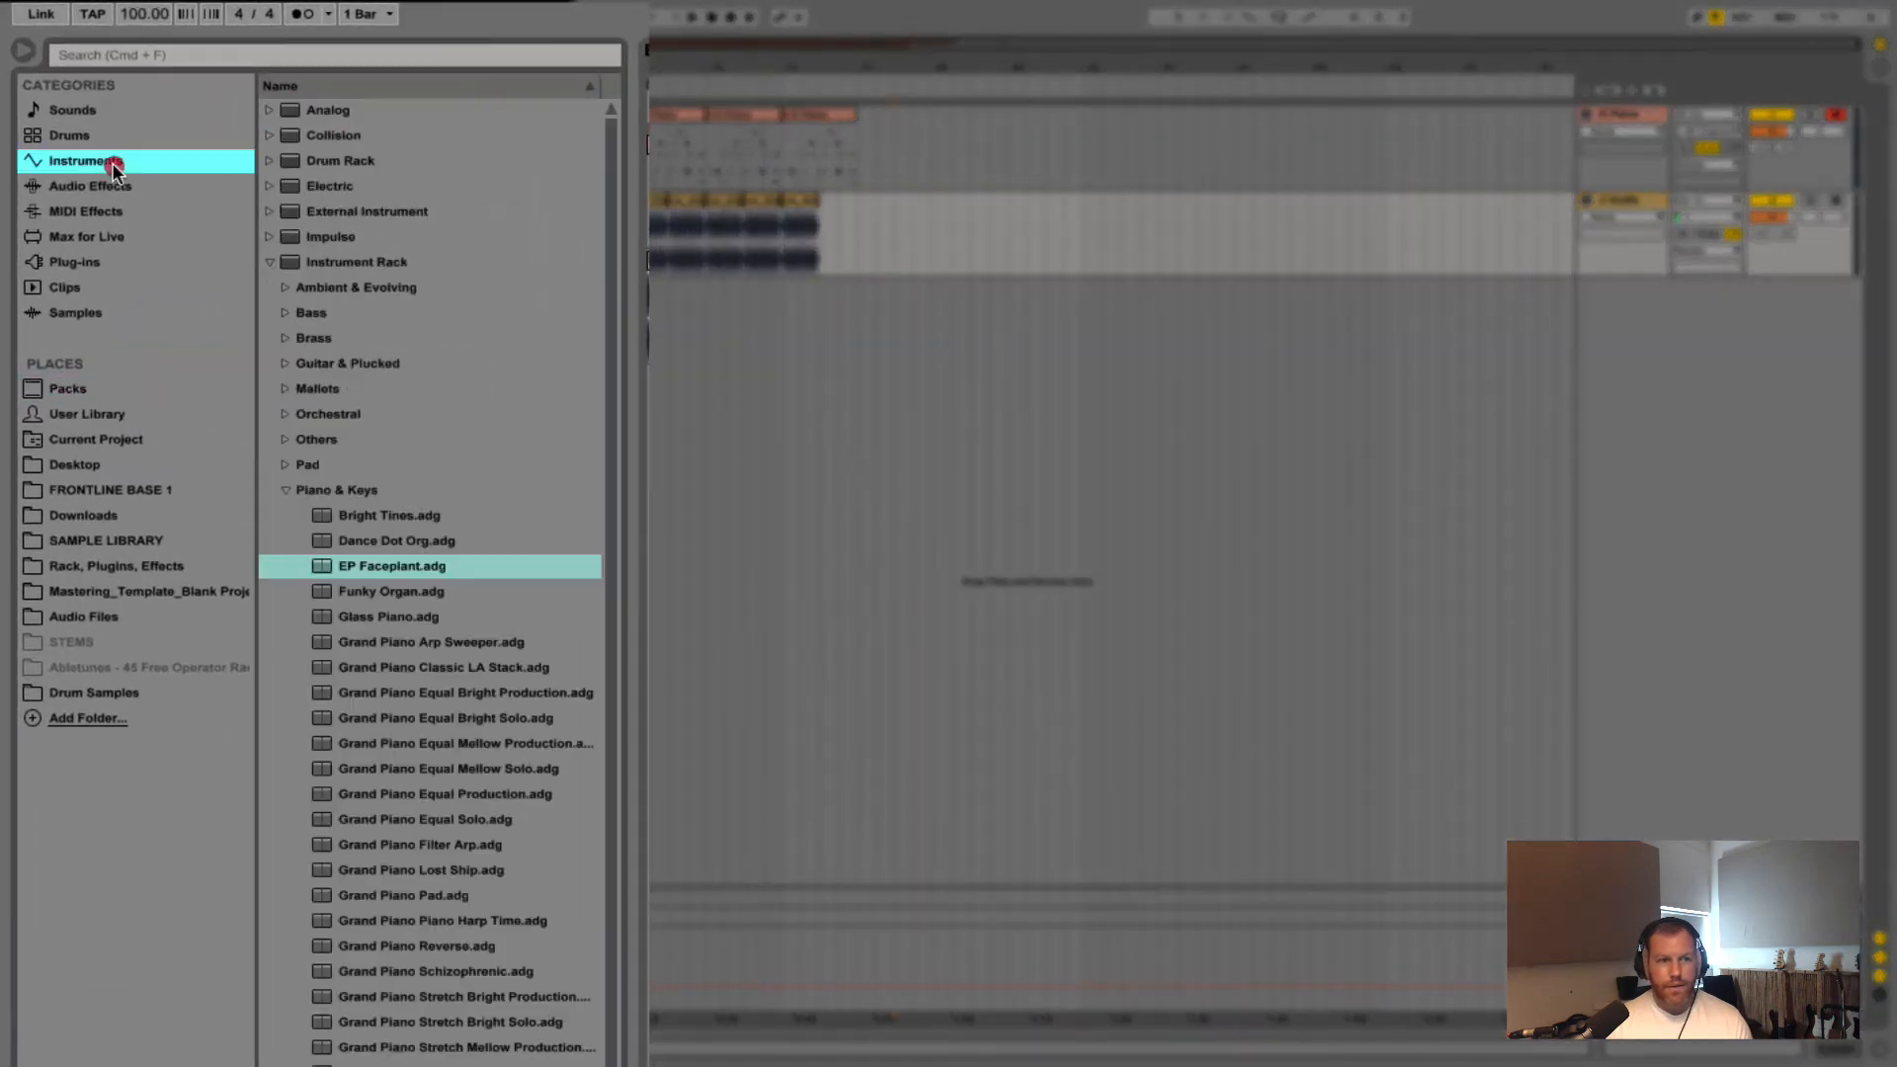
{"action": "left_click", "coordinate": [269, 262]}
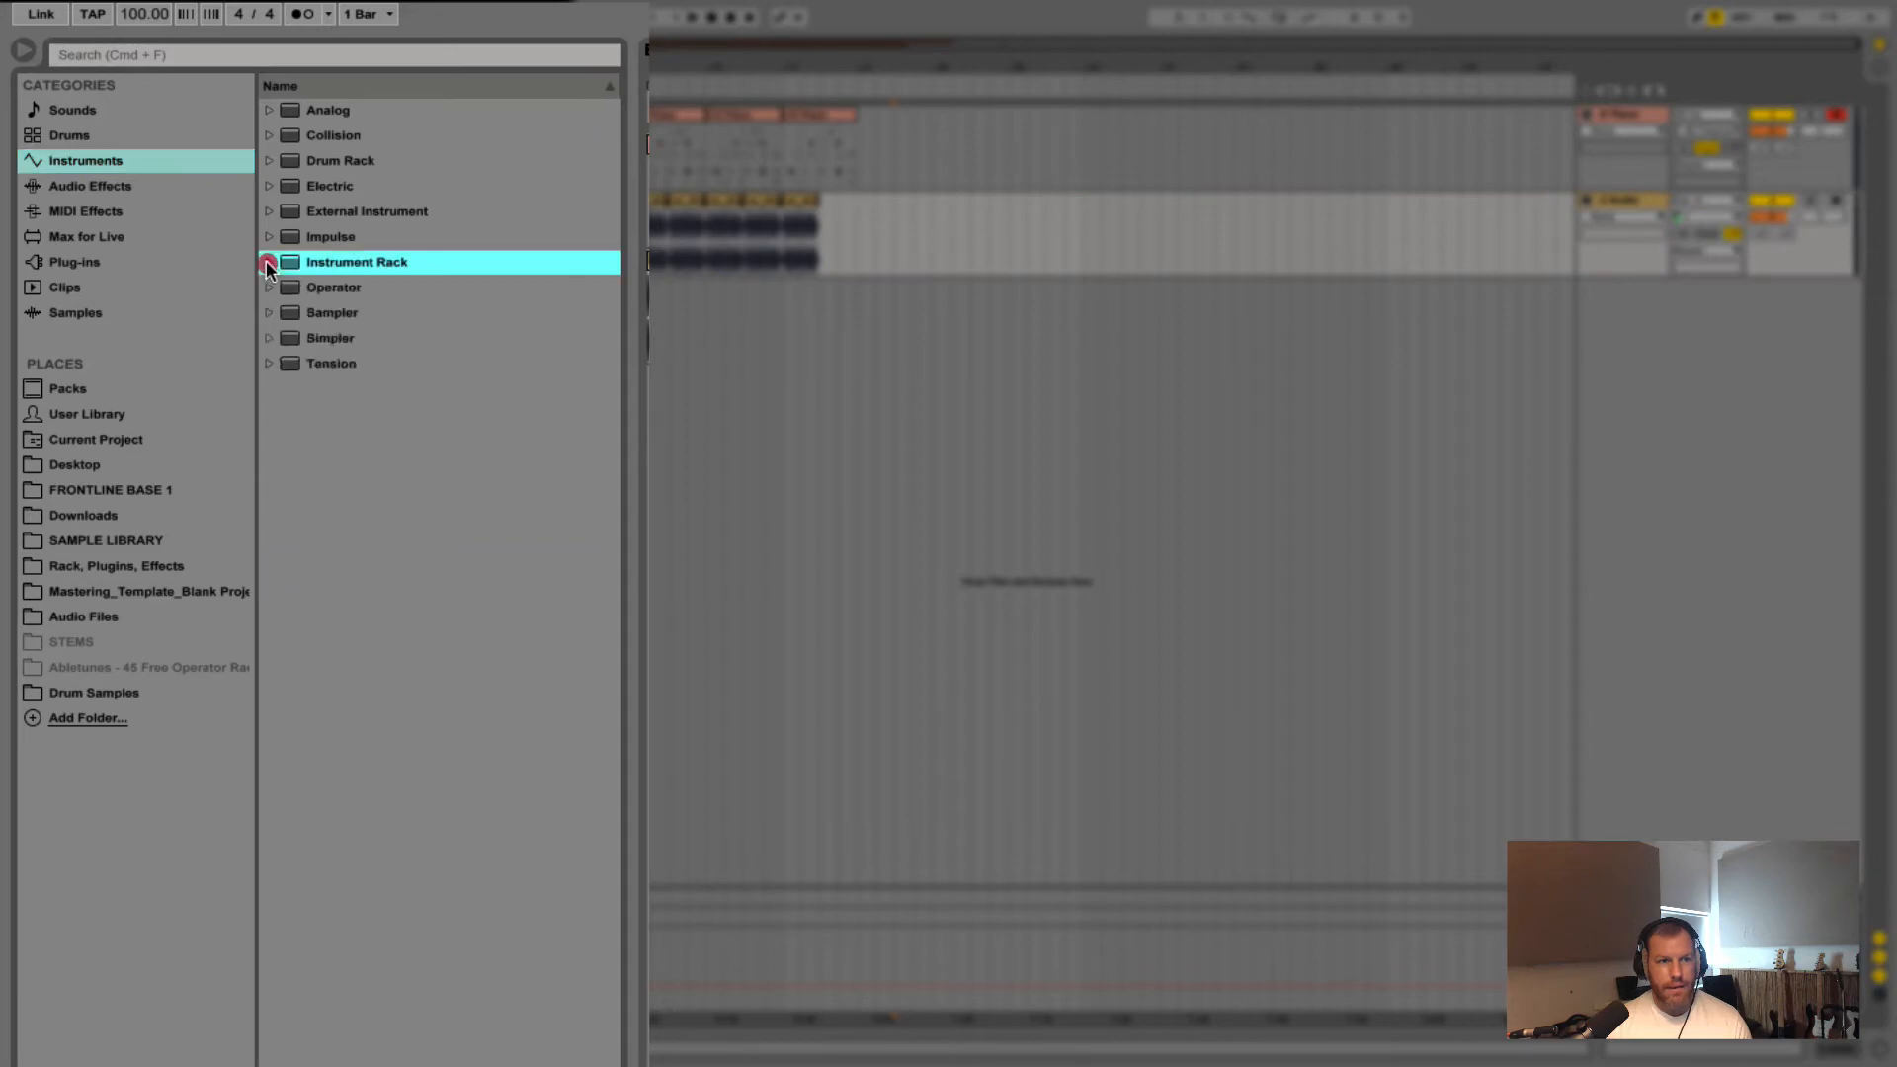
{"action": "left_click", "coordinate": [270, 288]}
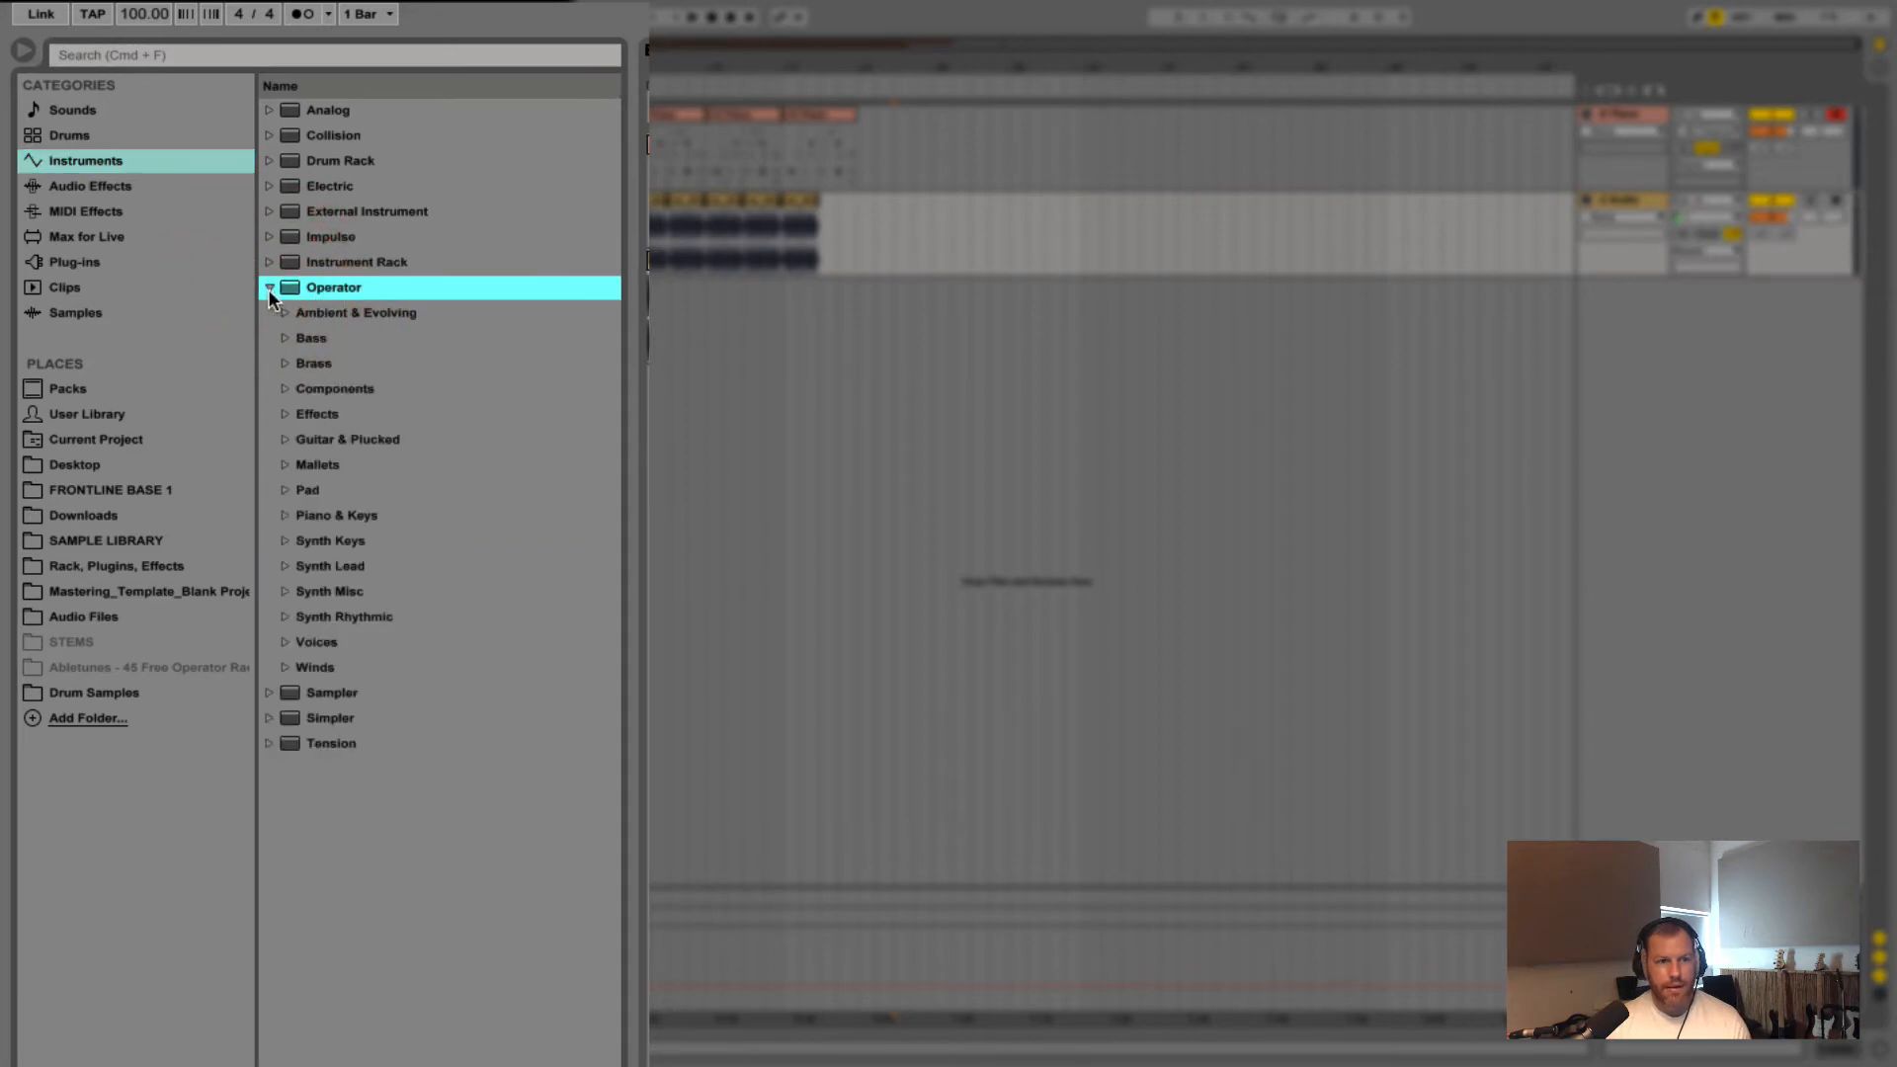
{"action": "left_click", "coordinate": [286, 338]}
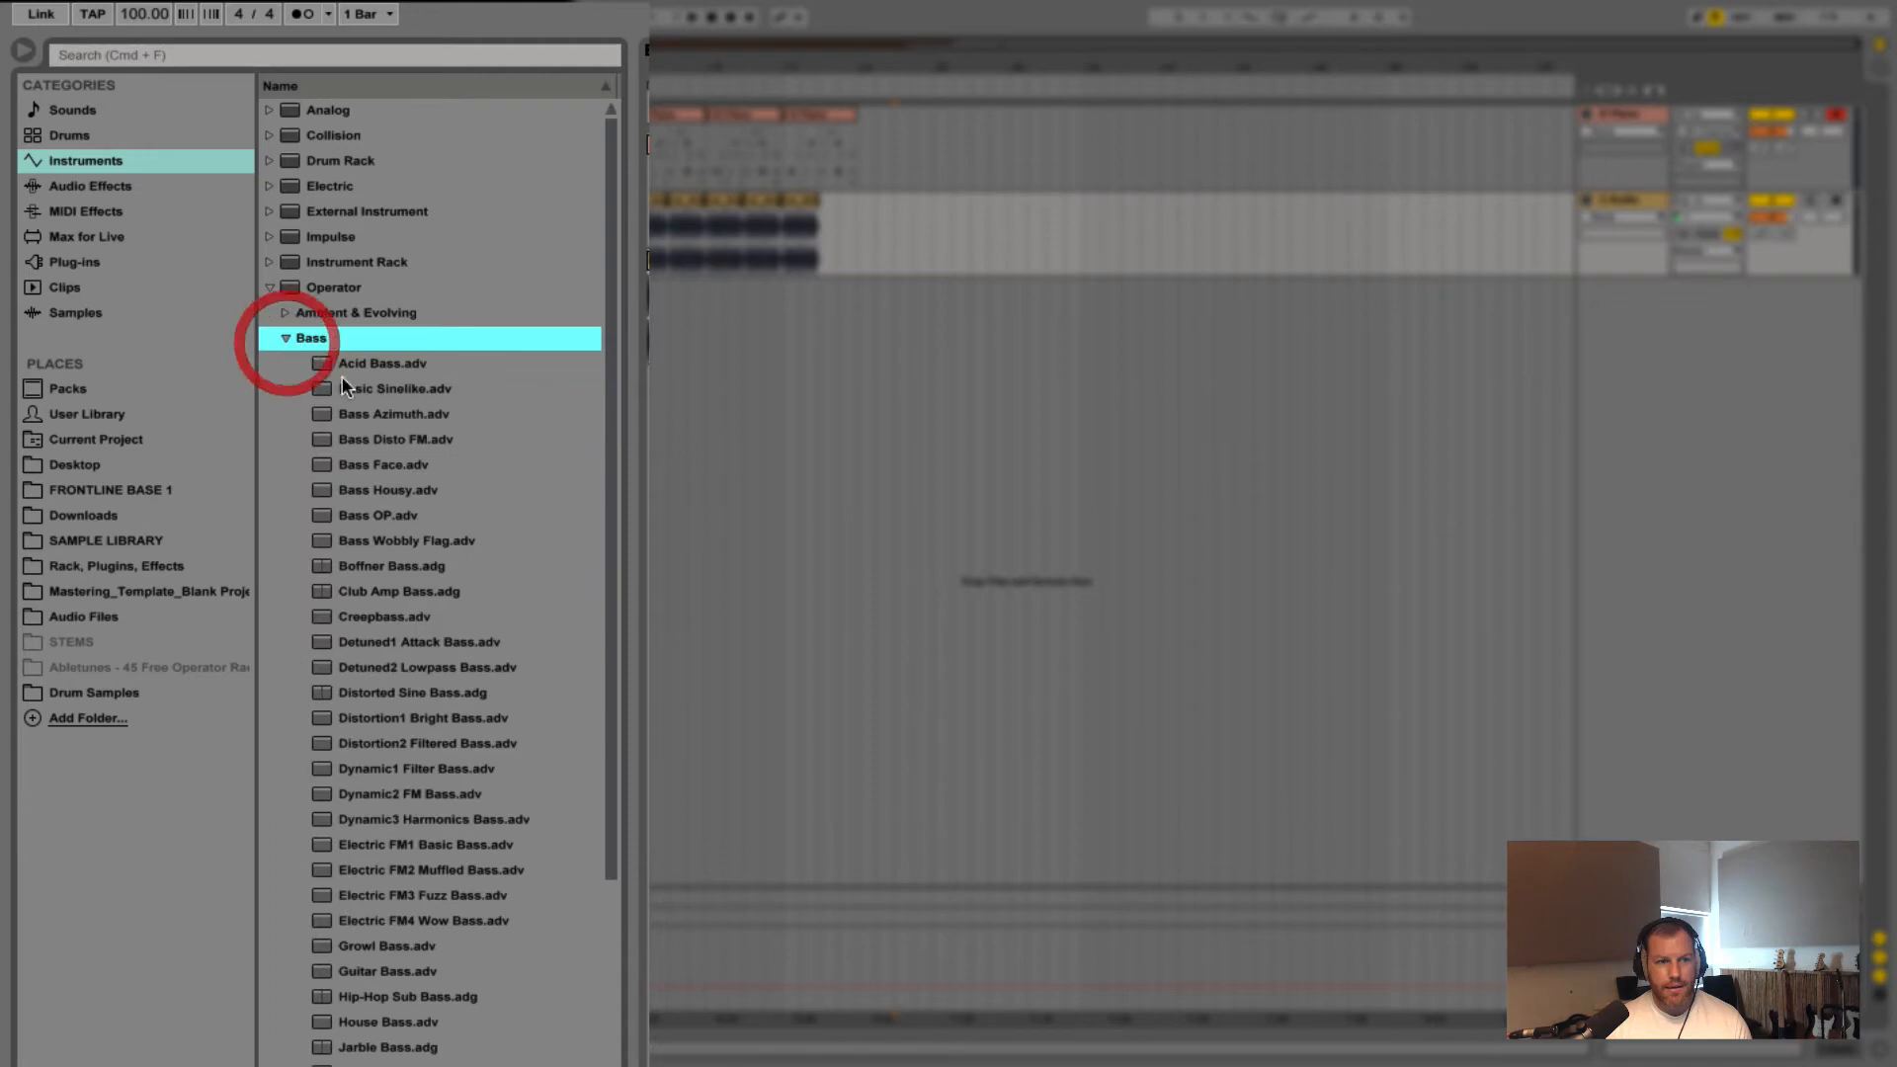
Audition Operator bass presets, load Bass Azimuth.adv onto a new MIDI track and unfold that track
{"action": "left_click", "coordinate": [385, 415]}
{"action": "left_click", "coordinate": [402, 439]}
{"action": "left_click", "coordinate": [397, 423]}
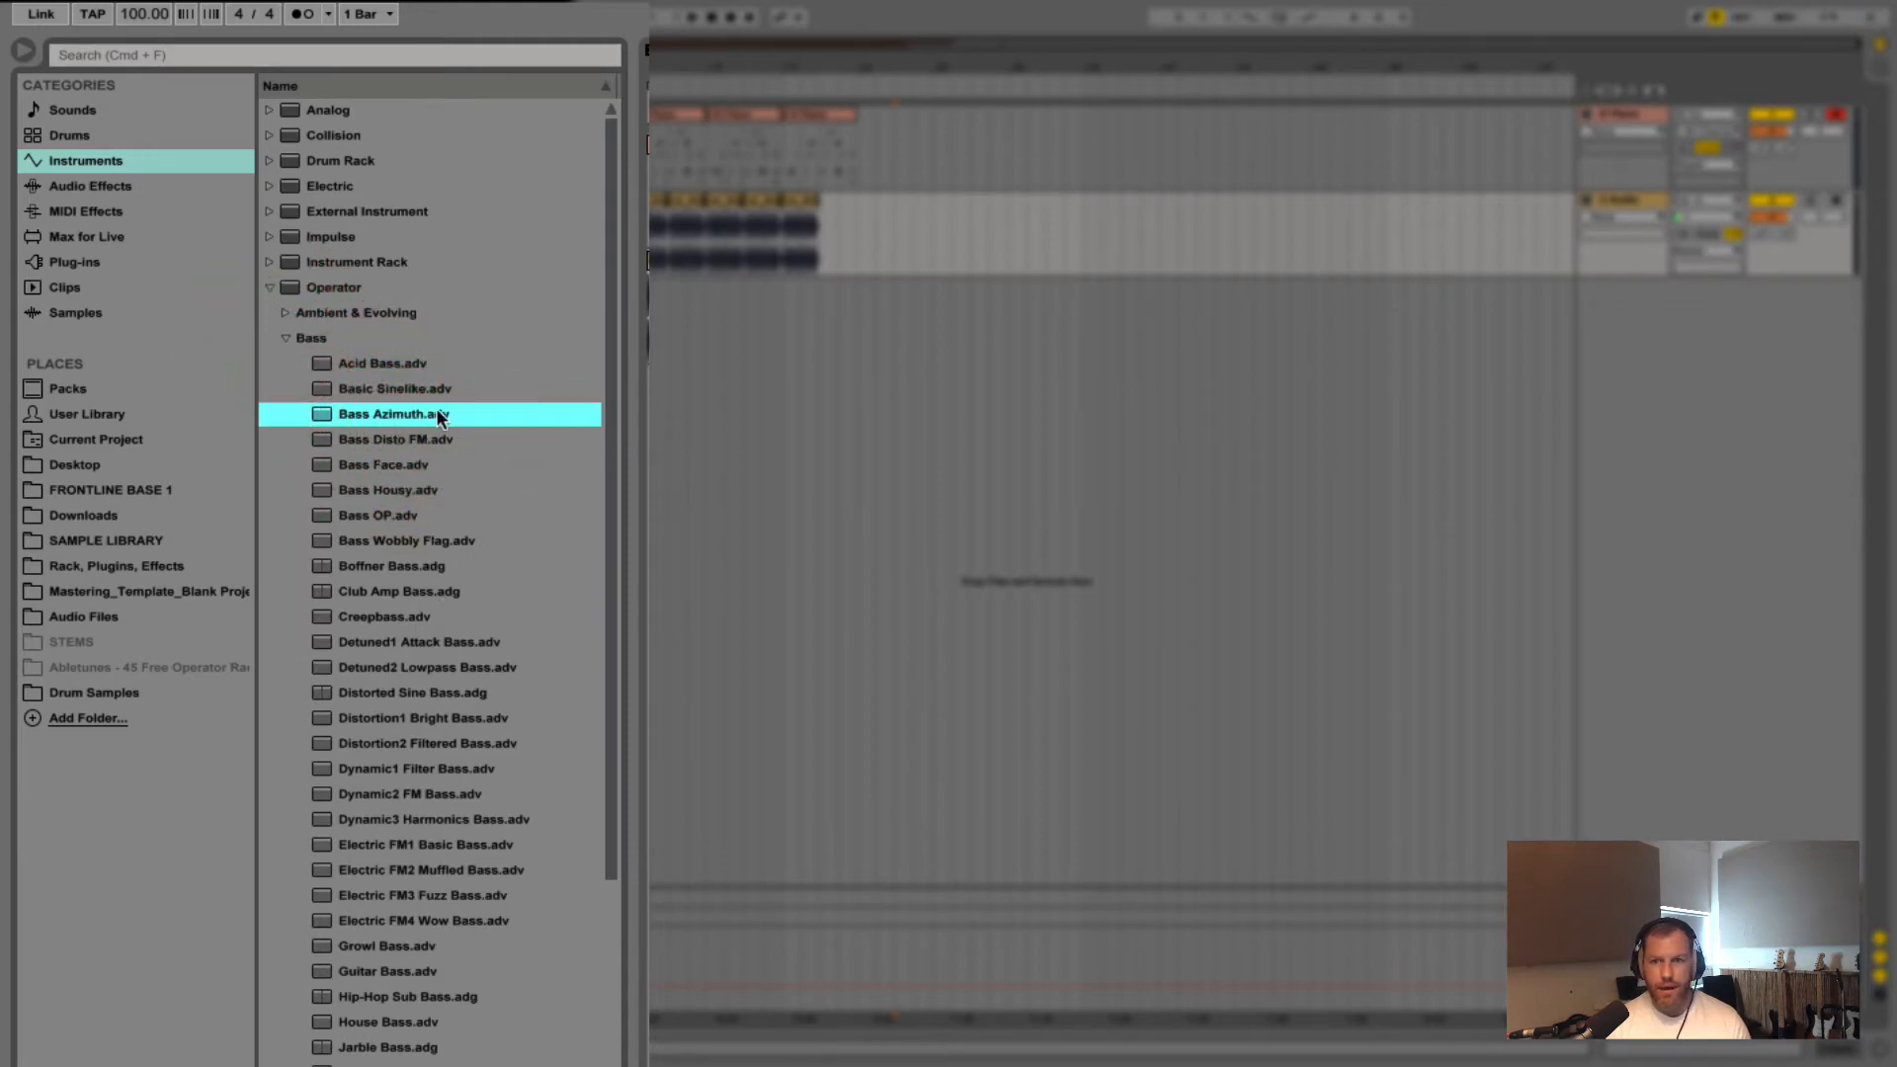
{"action": "left_click_drag", "start_coordinate": [438, 419], "coordinate": [901, 438]}
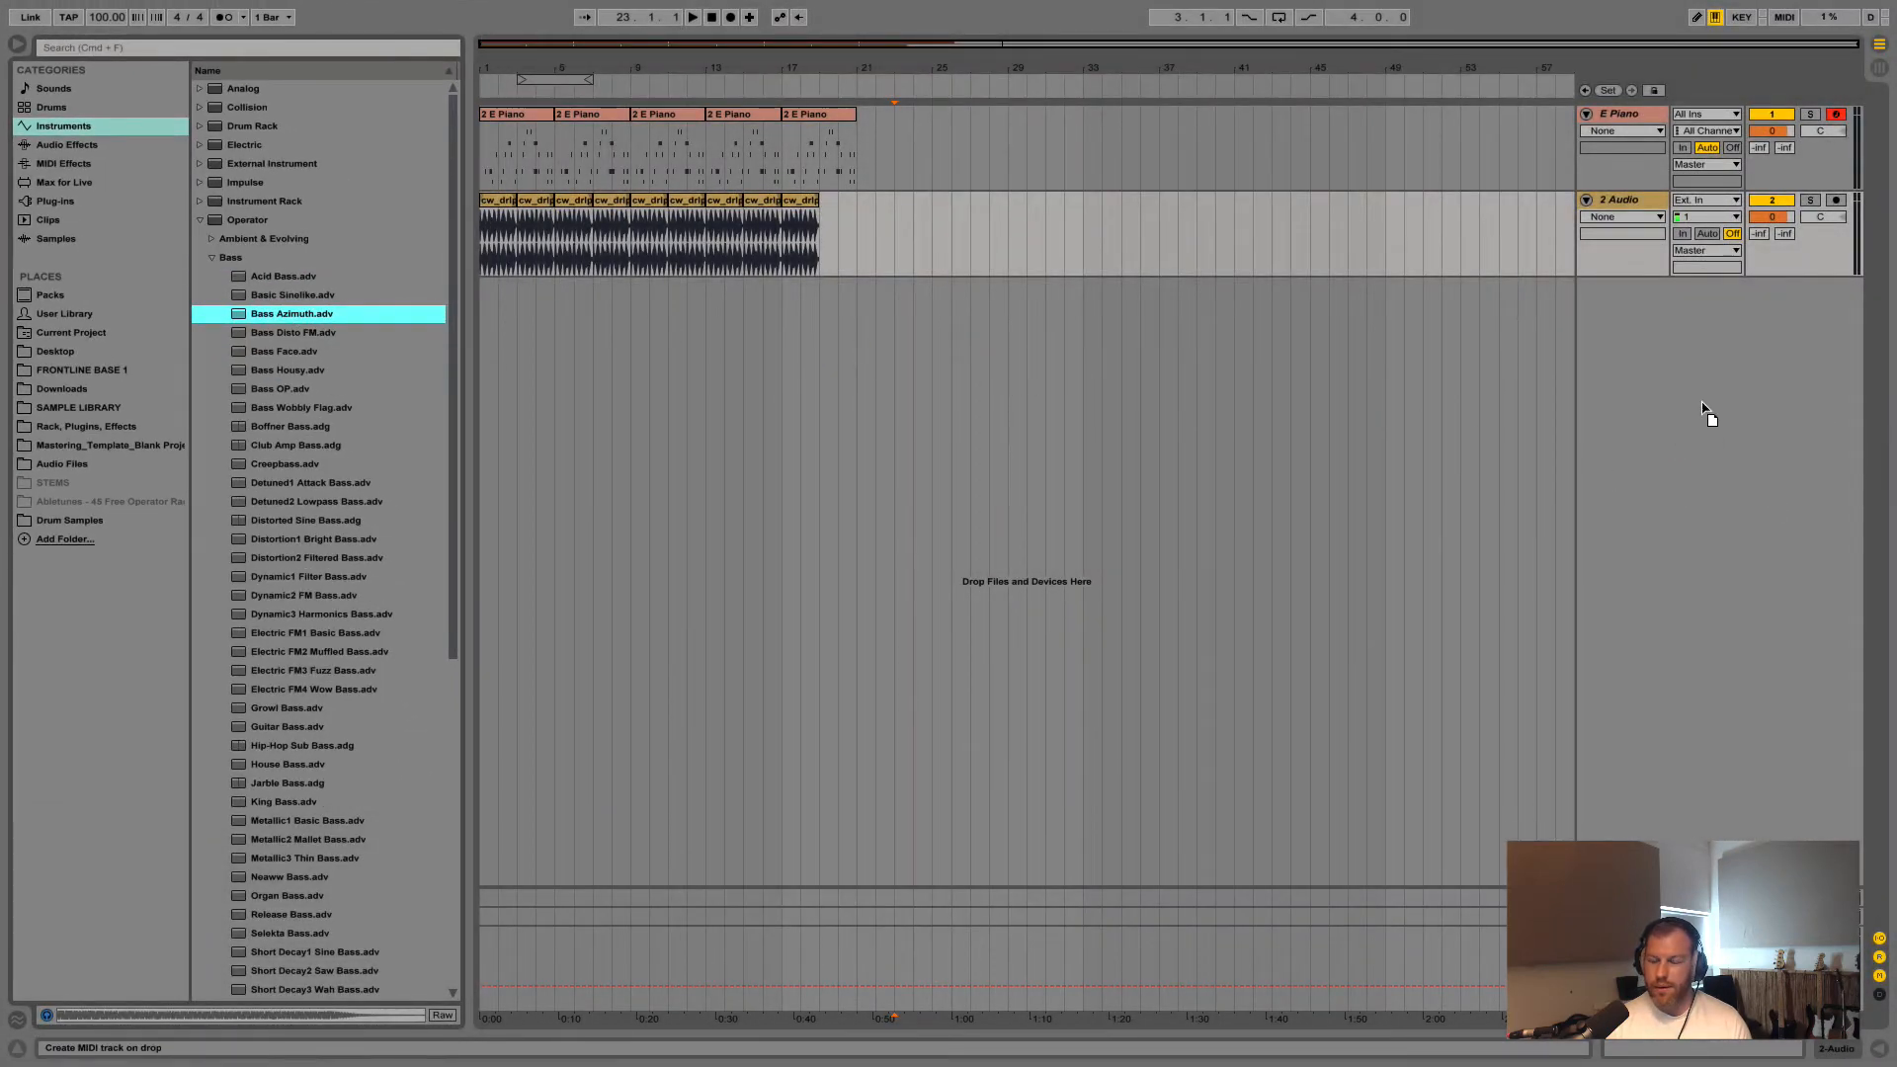
{"action": "left_click_drag", "start_coordinate": [1675, 423], "coordinate": [1674, 418]}
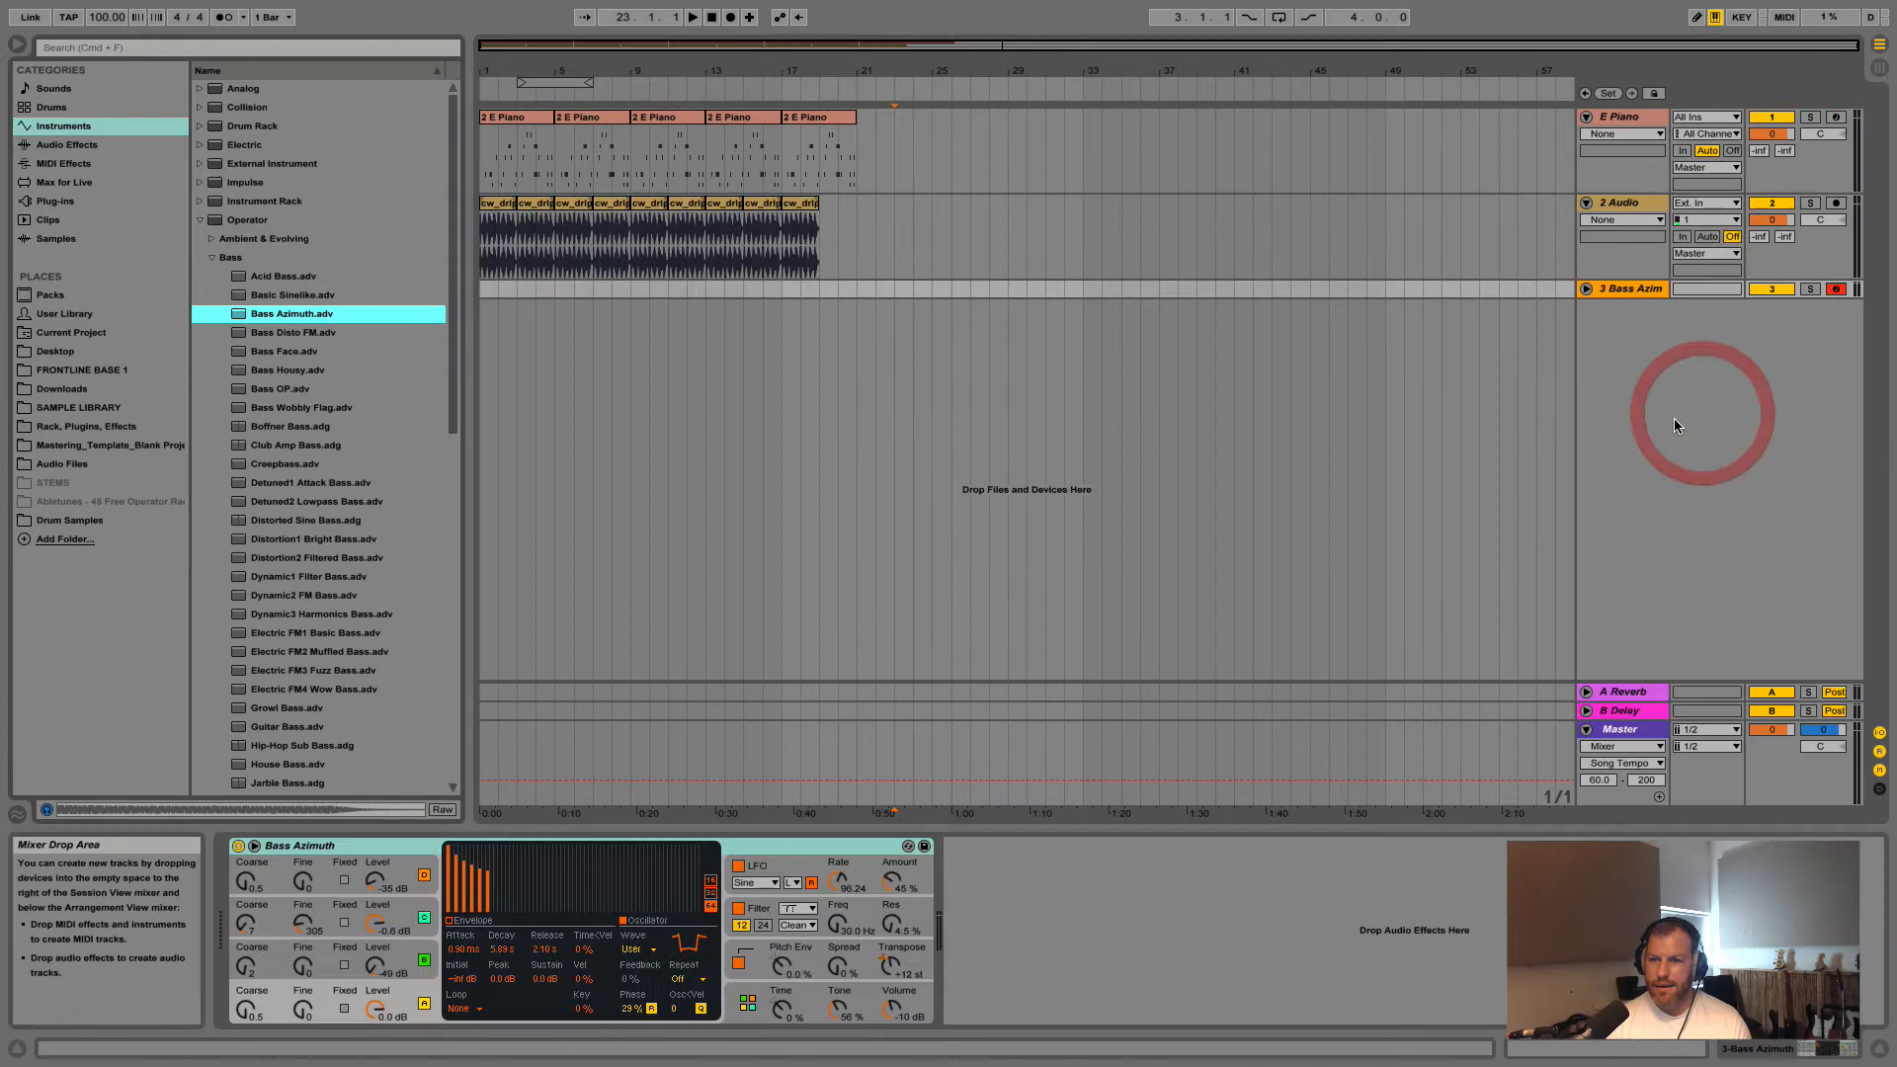
{"action": "left_click", "coordinate": [1586, 288]}
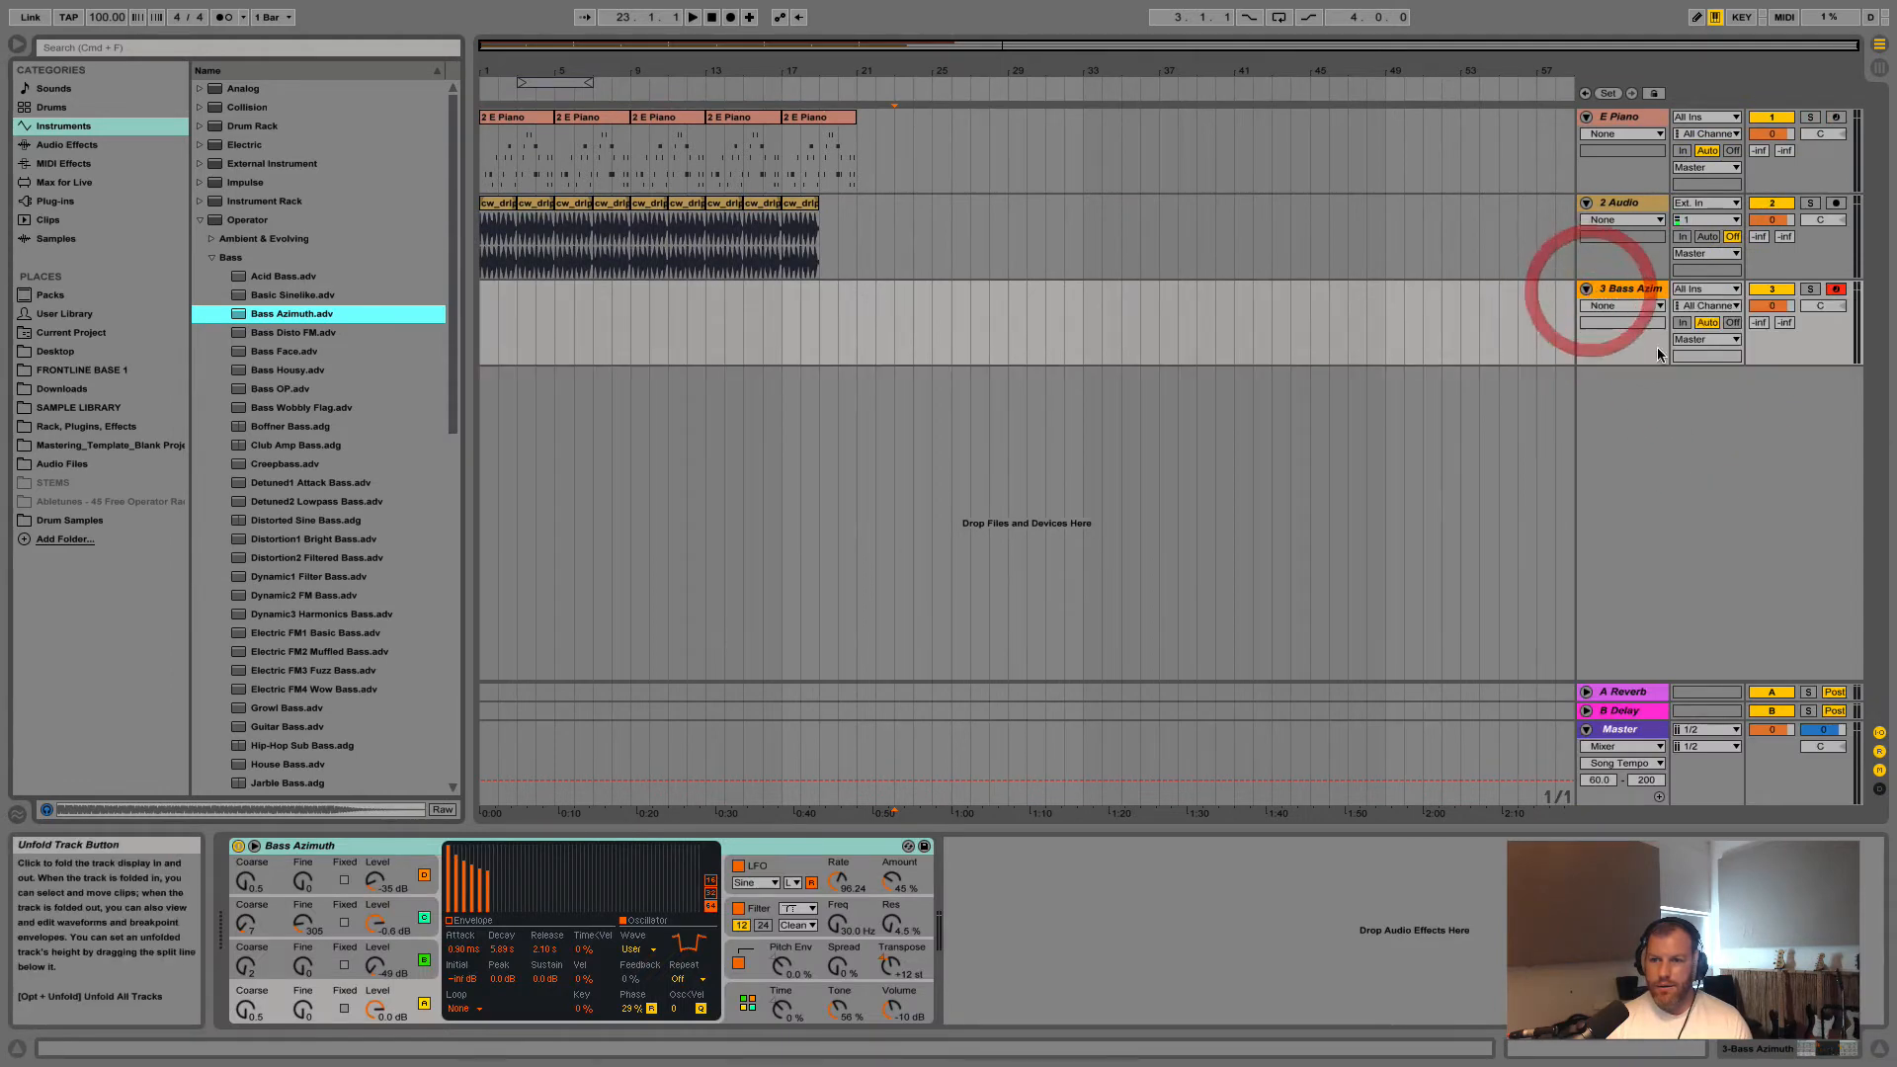
{"action": "left_click", "coordinate": [1632, 293]}
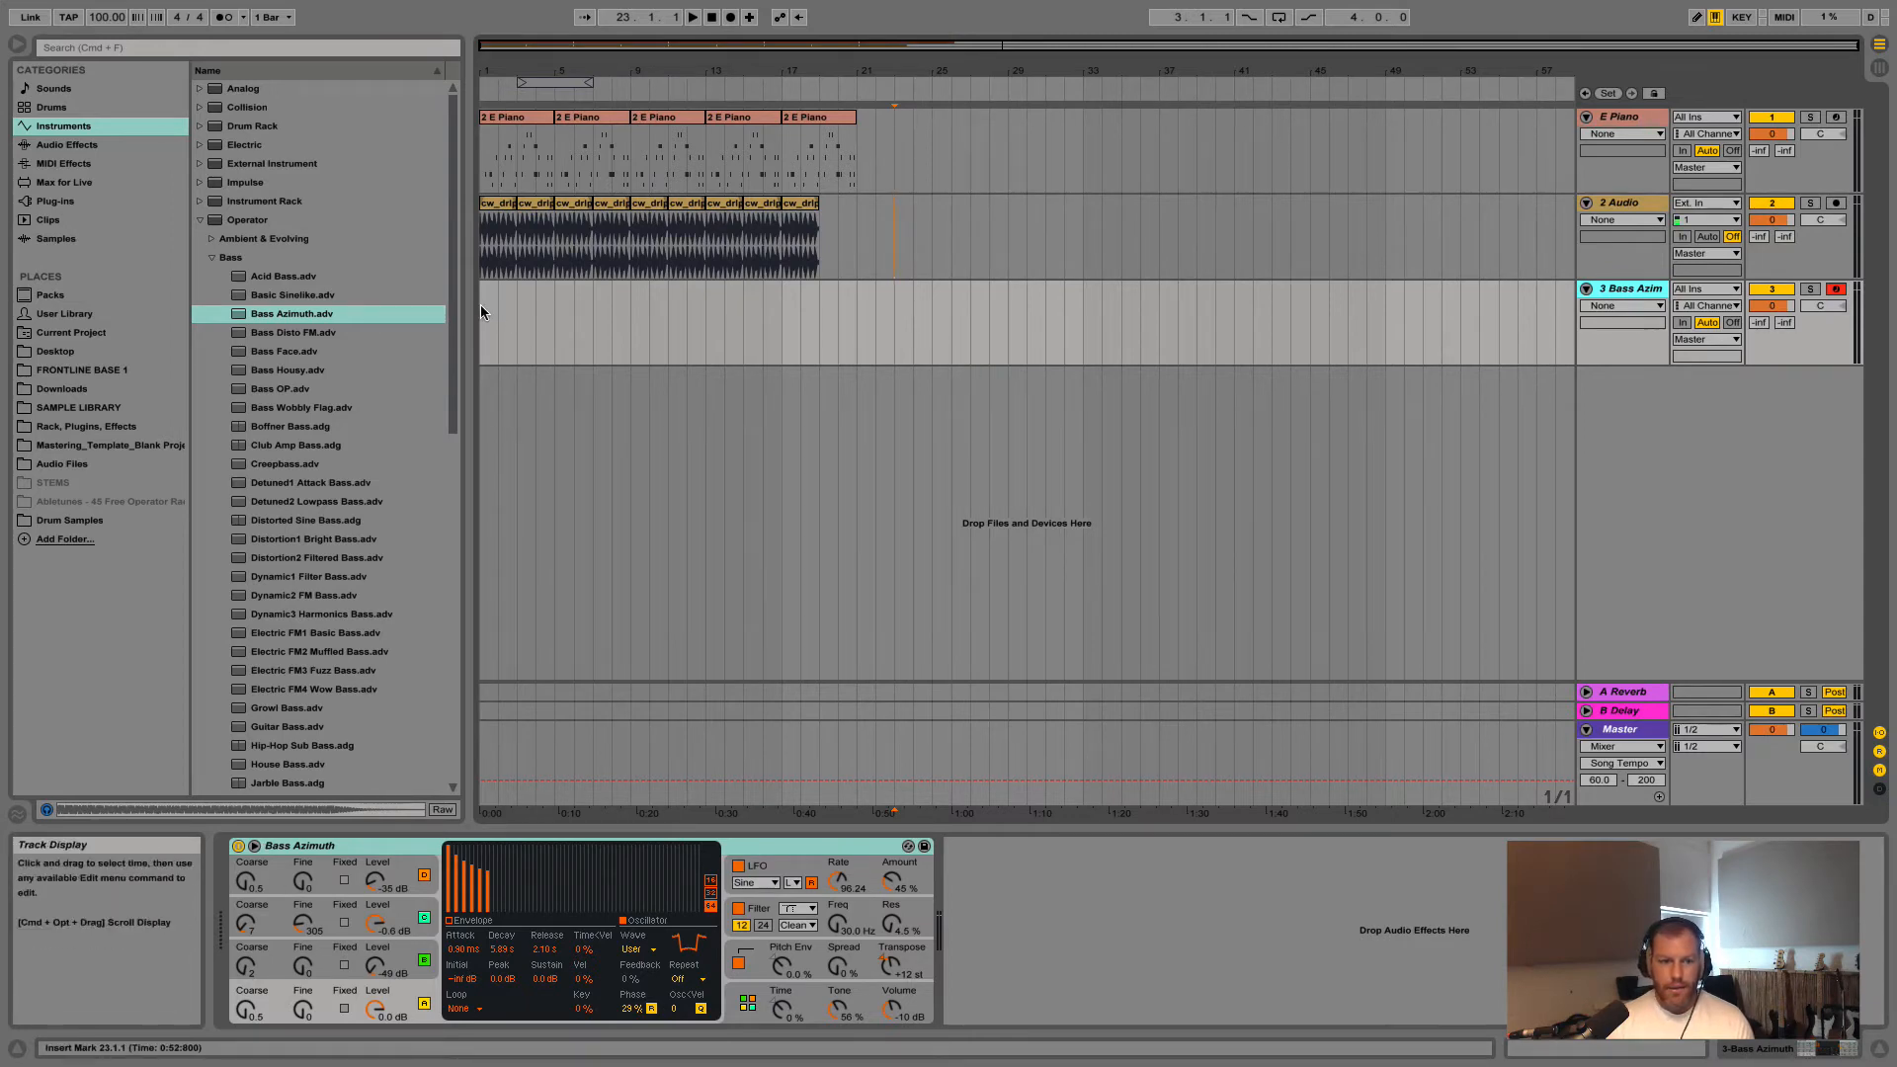
Insert a four-bar MIDI clip at bar 1 of the Bass Azimuth track and open it for note editing
{"action": "left_click_drag", "start_coordinate": [481, 308], "coordinate": [552, 302]}
{"action": "right_click", "coordinate": [510, 302]}
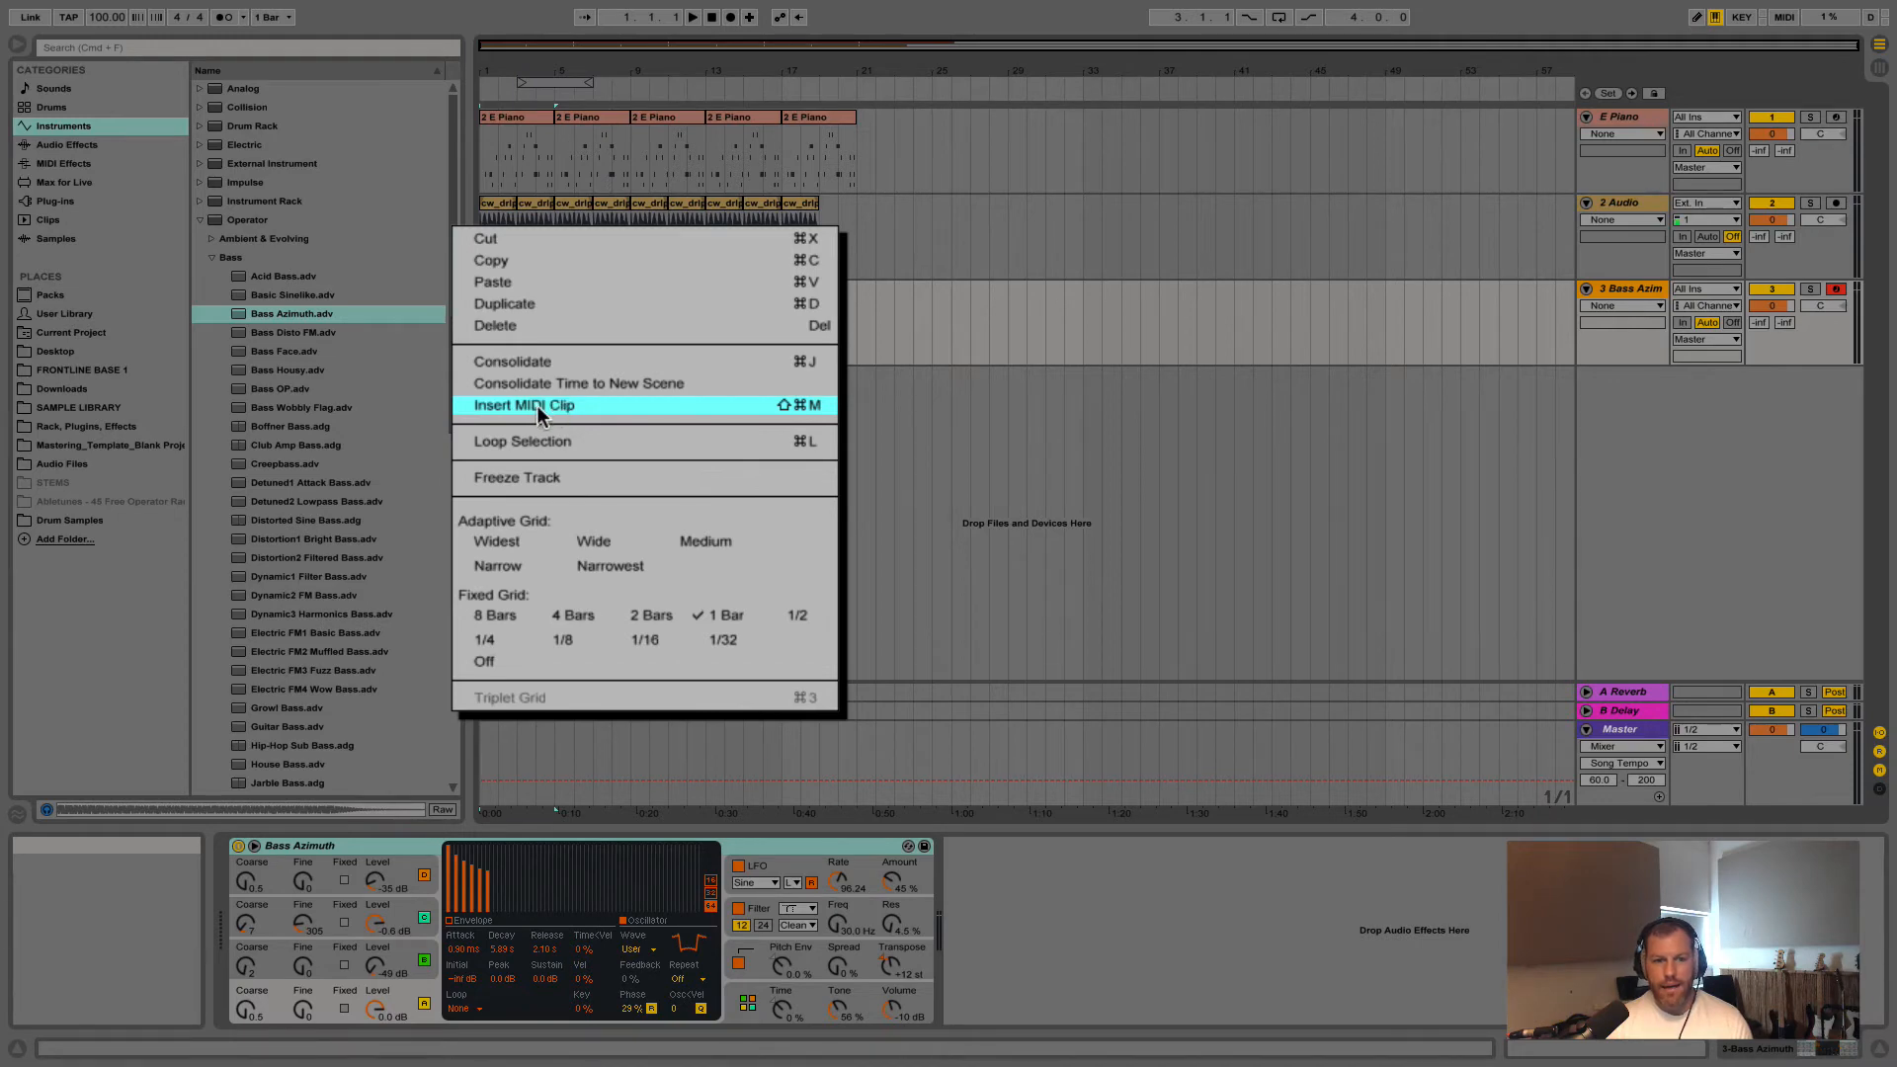
{"action": "left_click", "coordinate": [537, 405]}
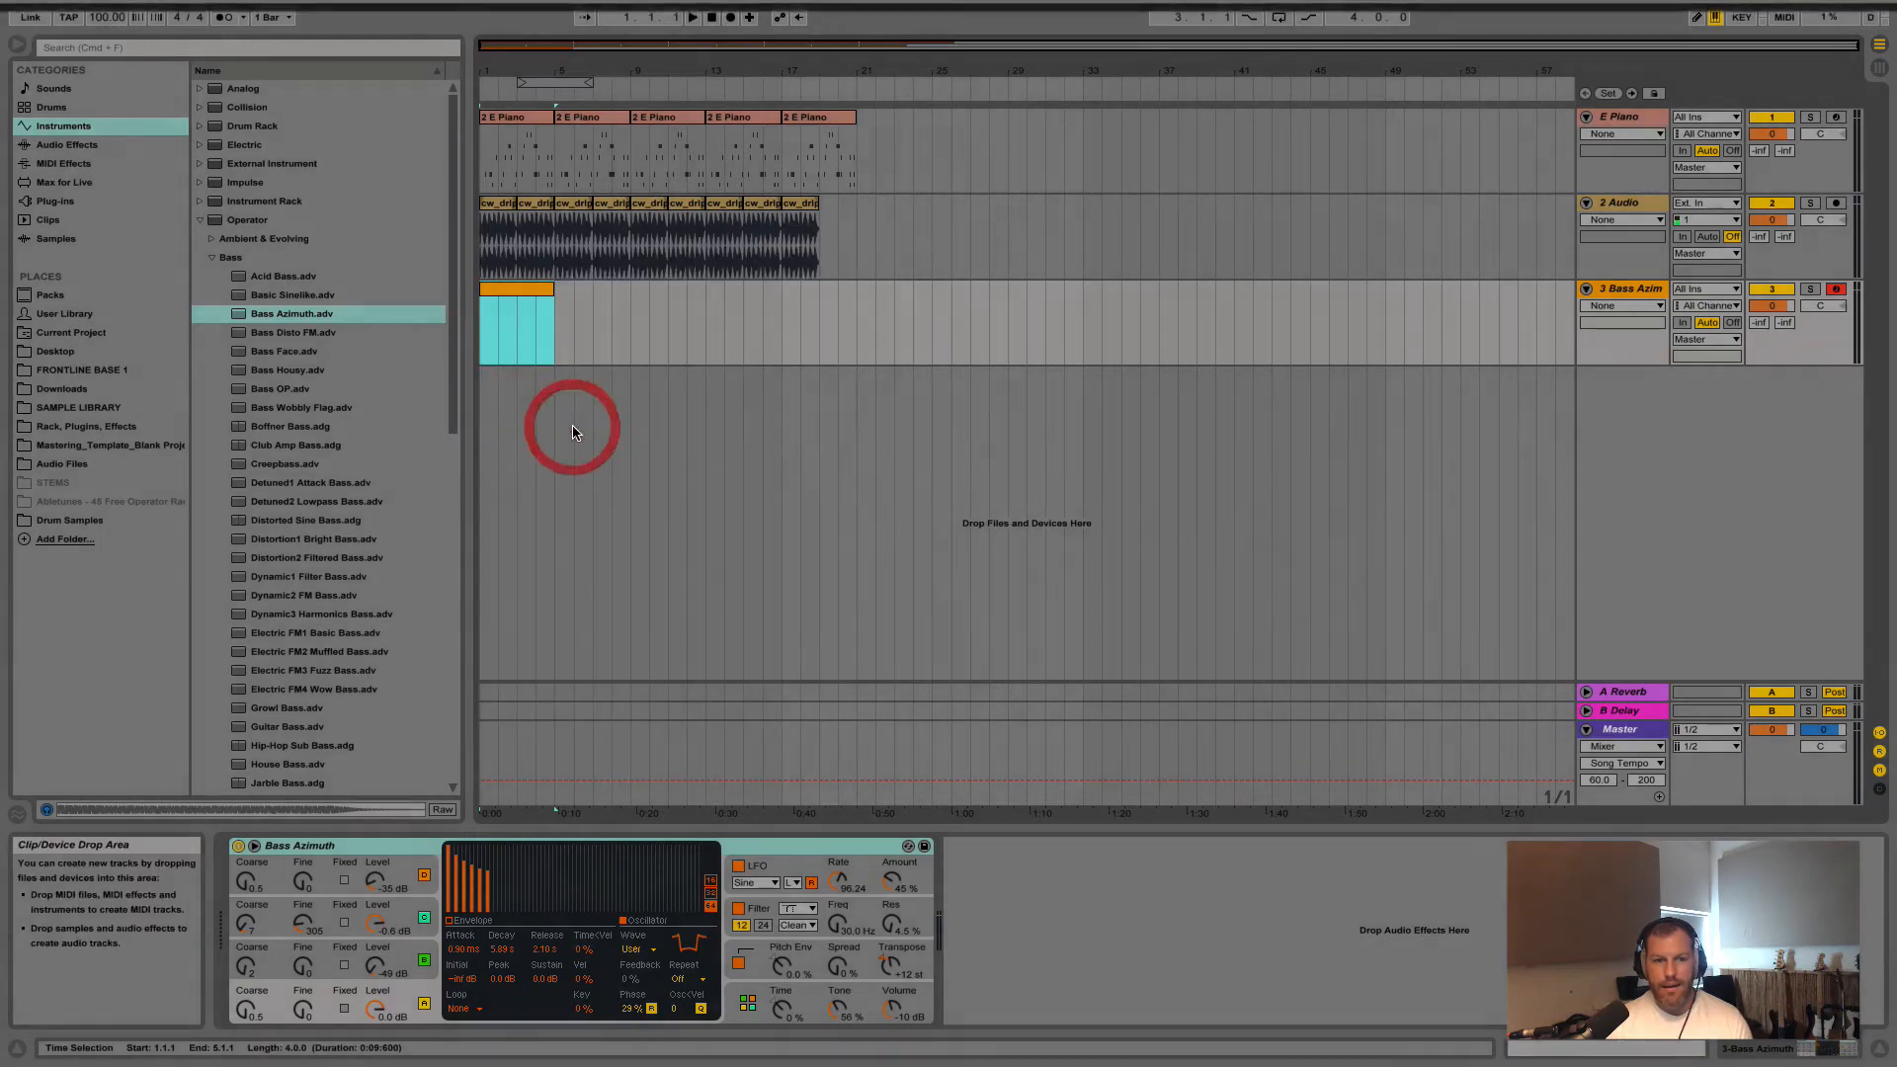
{"action": "double_click", "coordinate": [514, 291]}
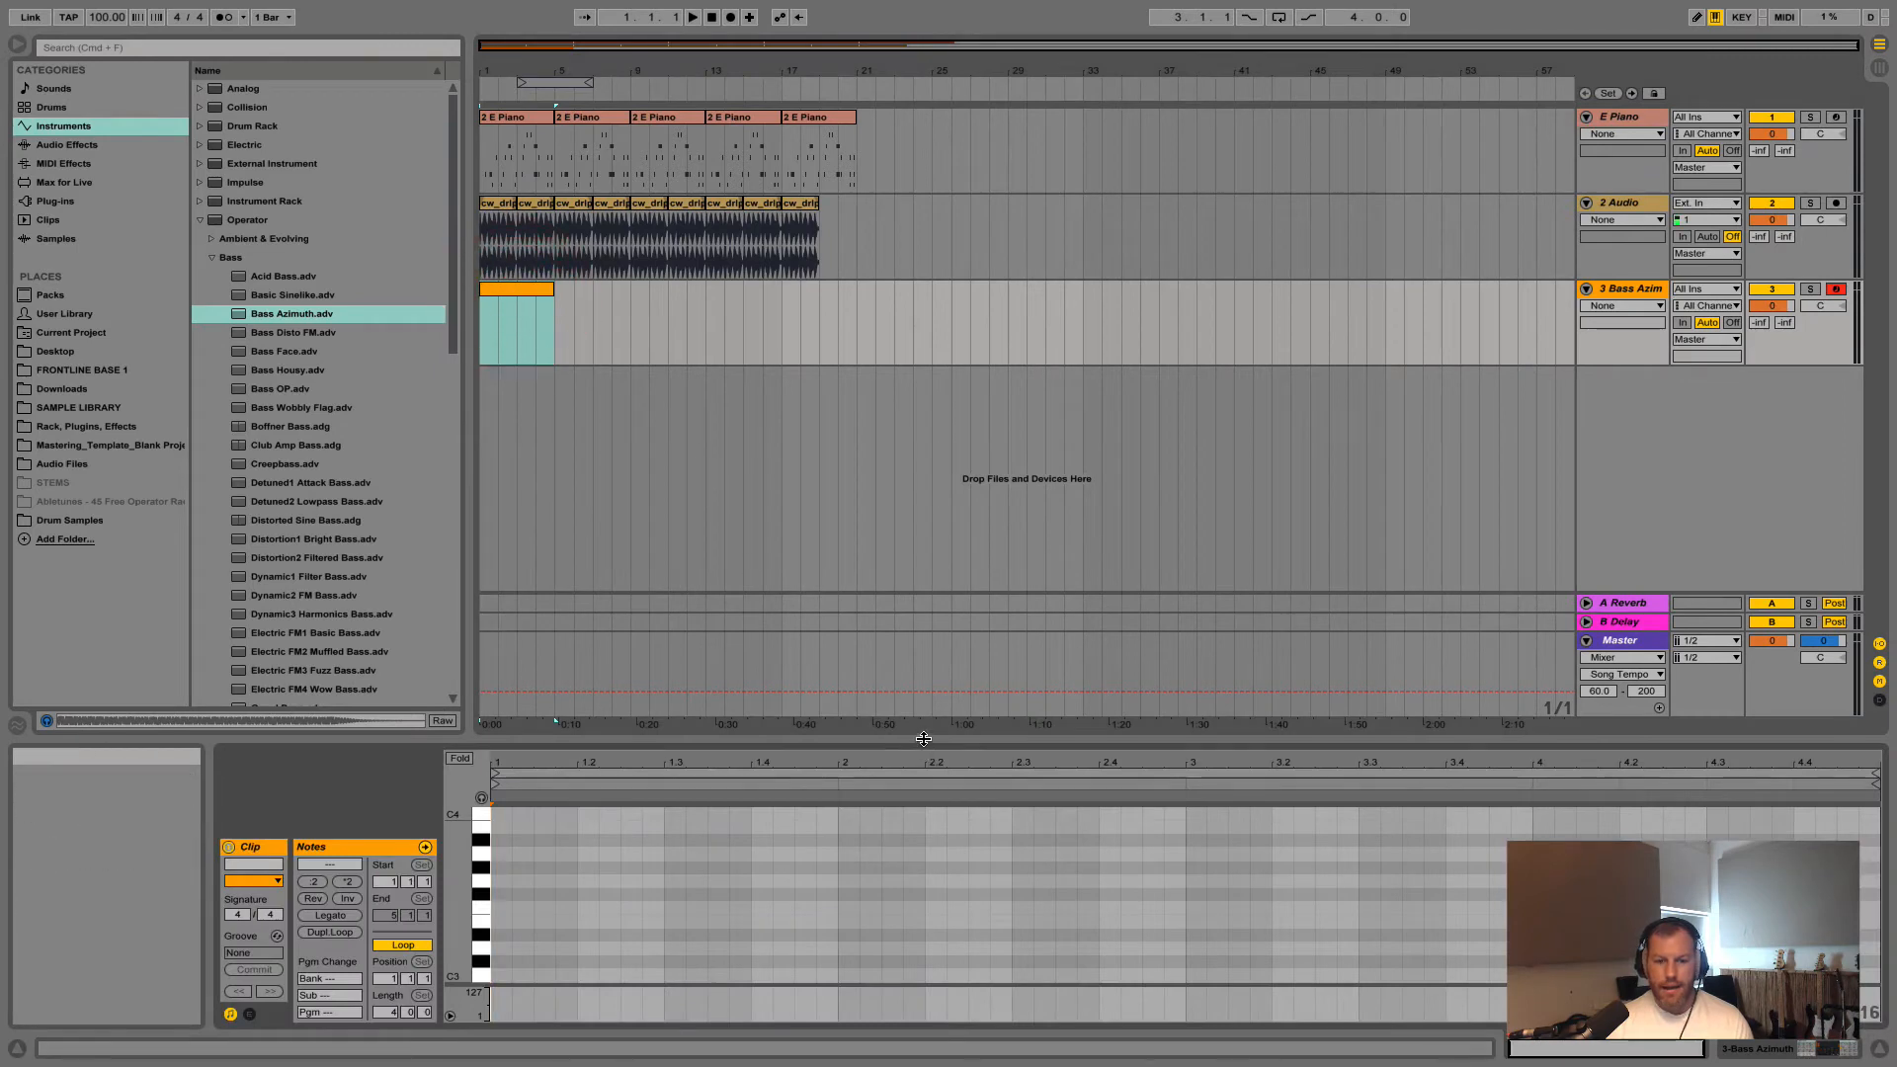
Enlarge the note editor, switch on note preview and audition piano-roll keys from C3 down to C1
{"action": "left_click_drag", "start_coordinate": [922, 757], "coordinate": [914, 514]}
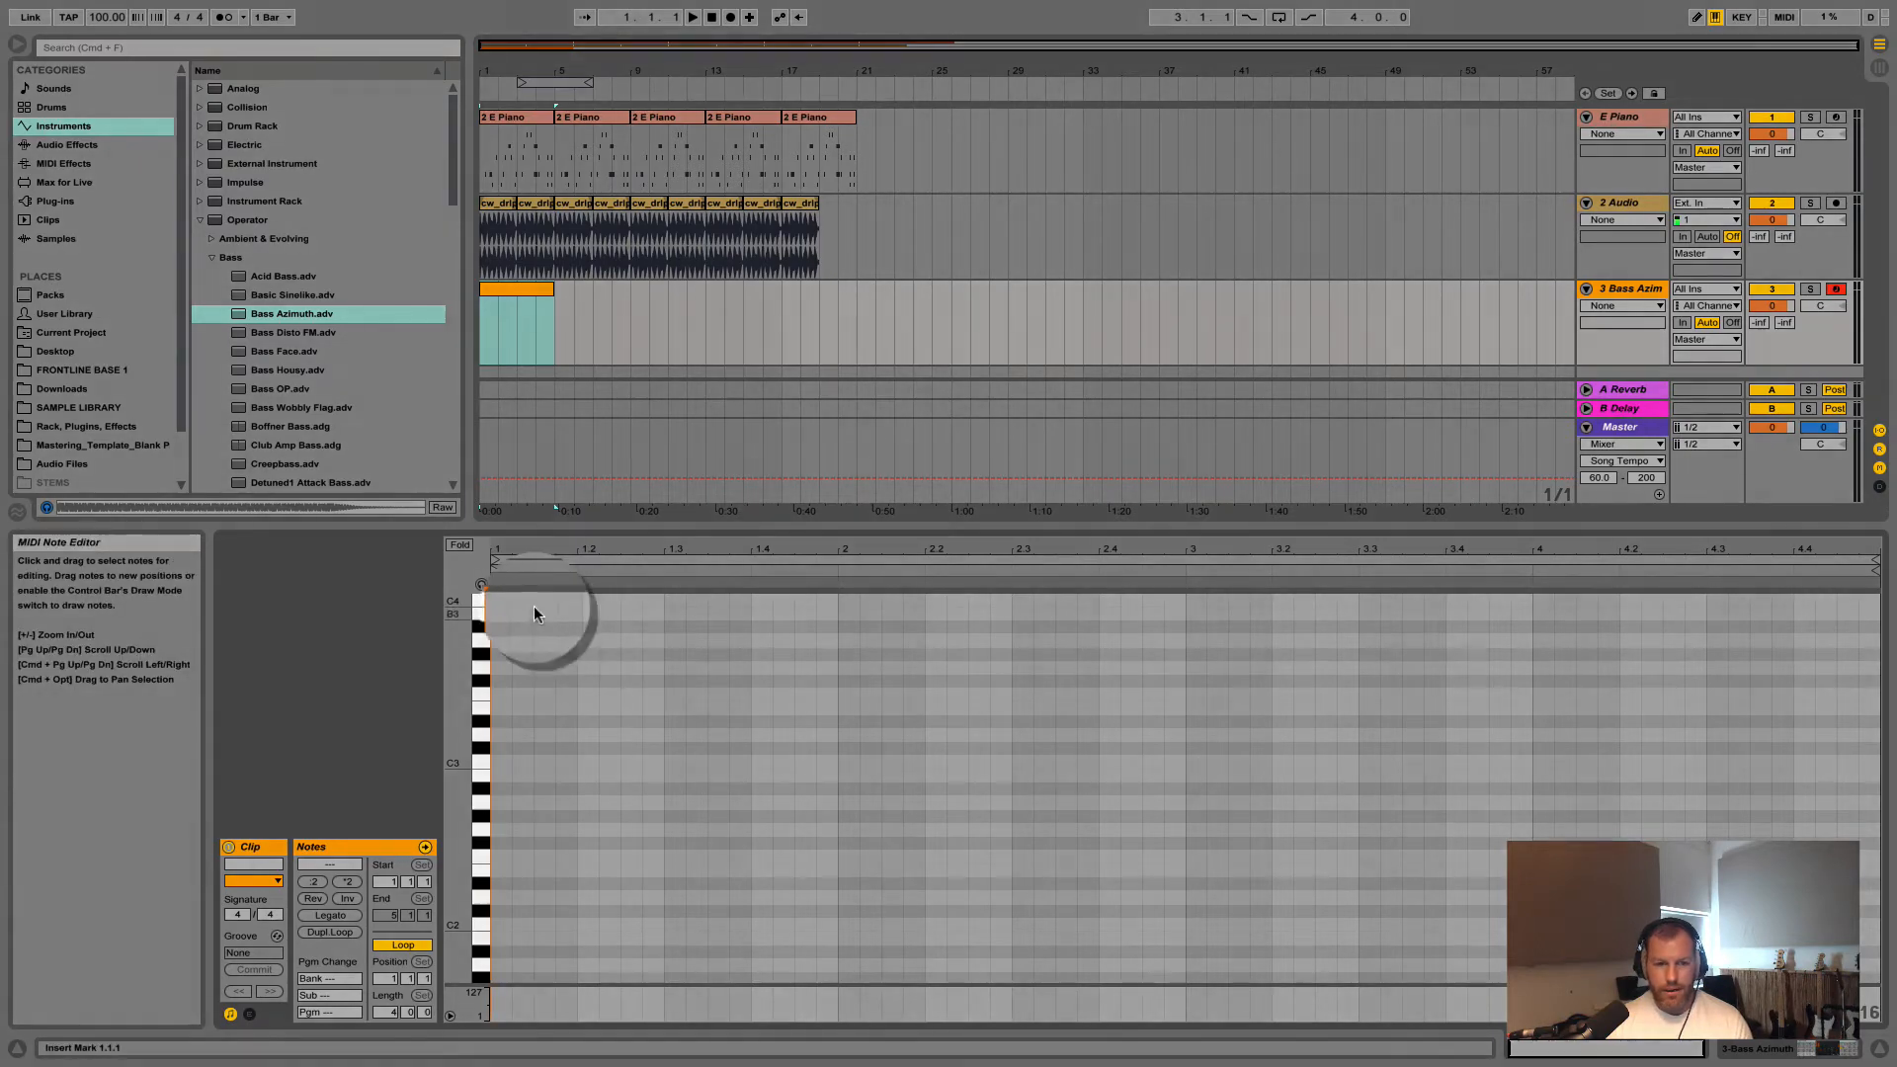
{"action": "left_click", "coordinate": [483, 583]}
{"action": "left_click", "coordinate": [482, 762]}
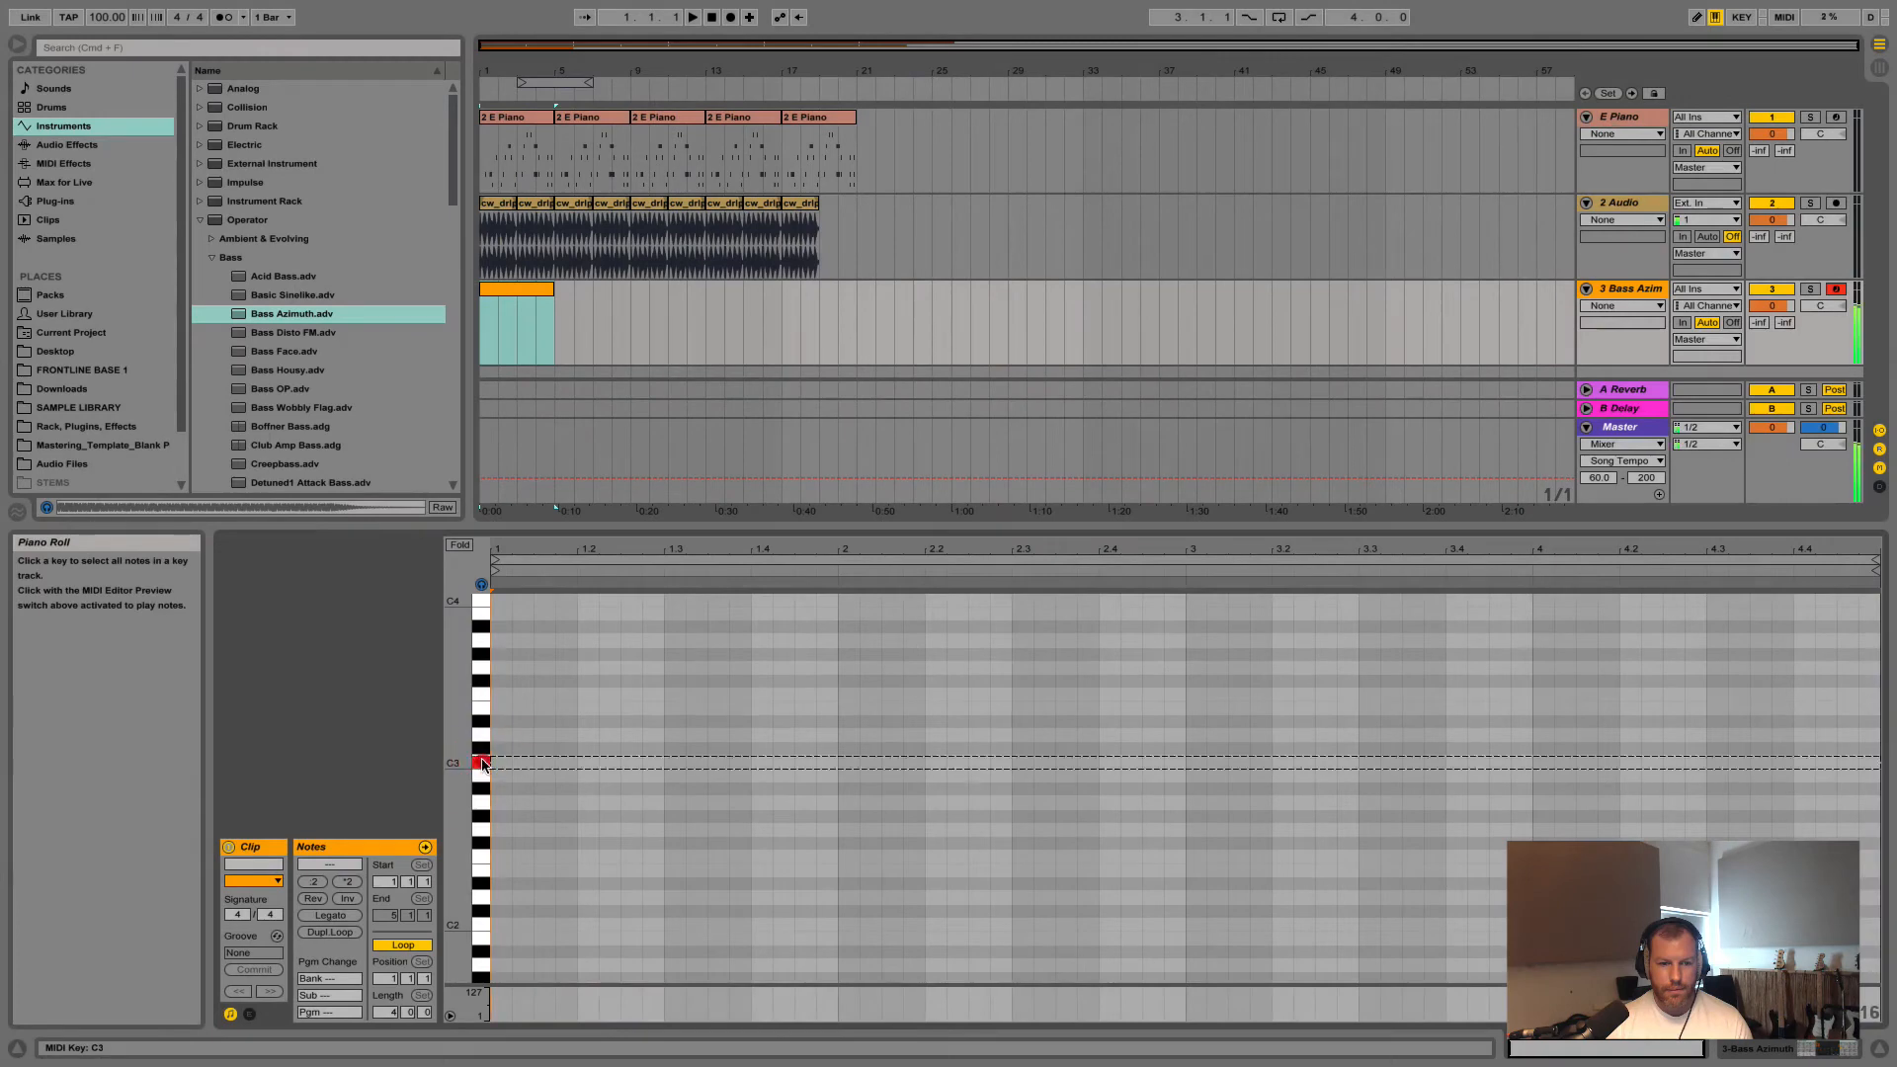
{"action": "left_click", "coordinate": [480, 790]}
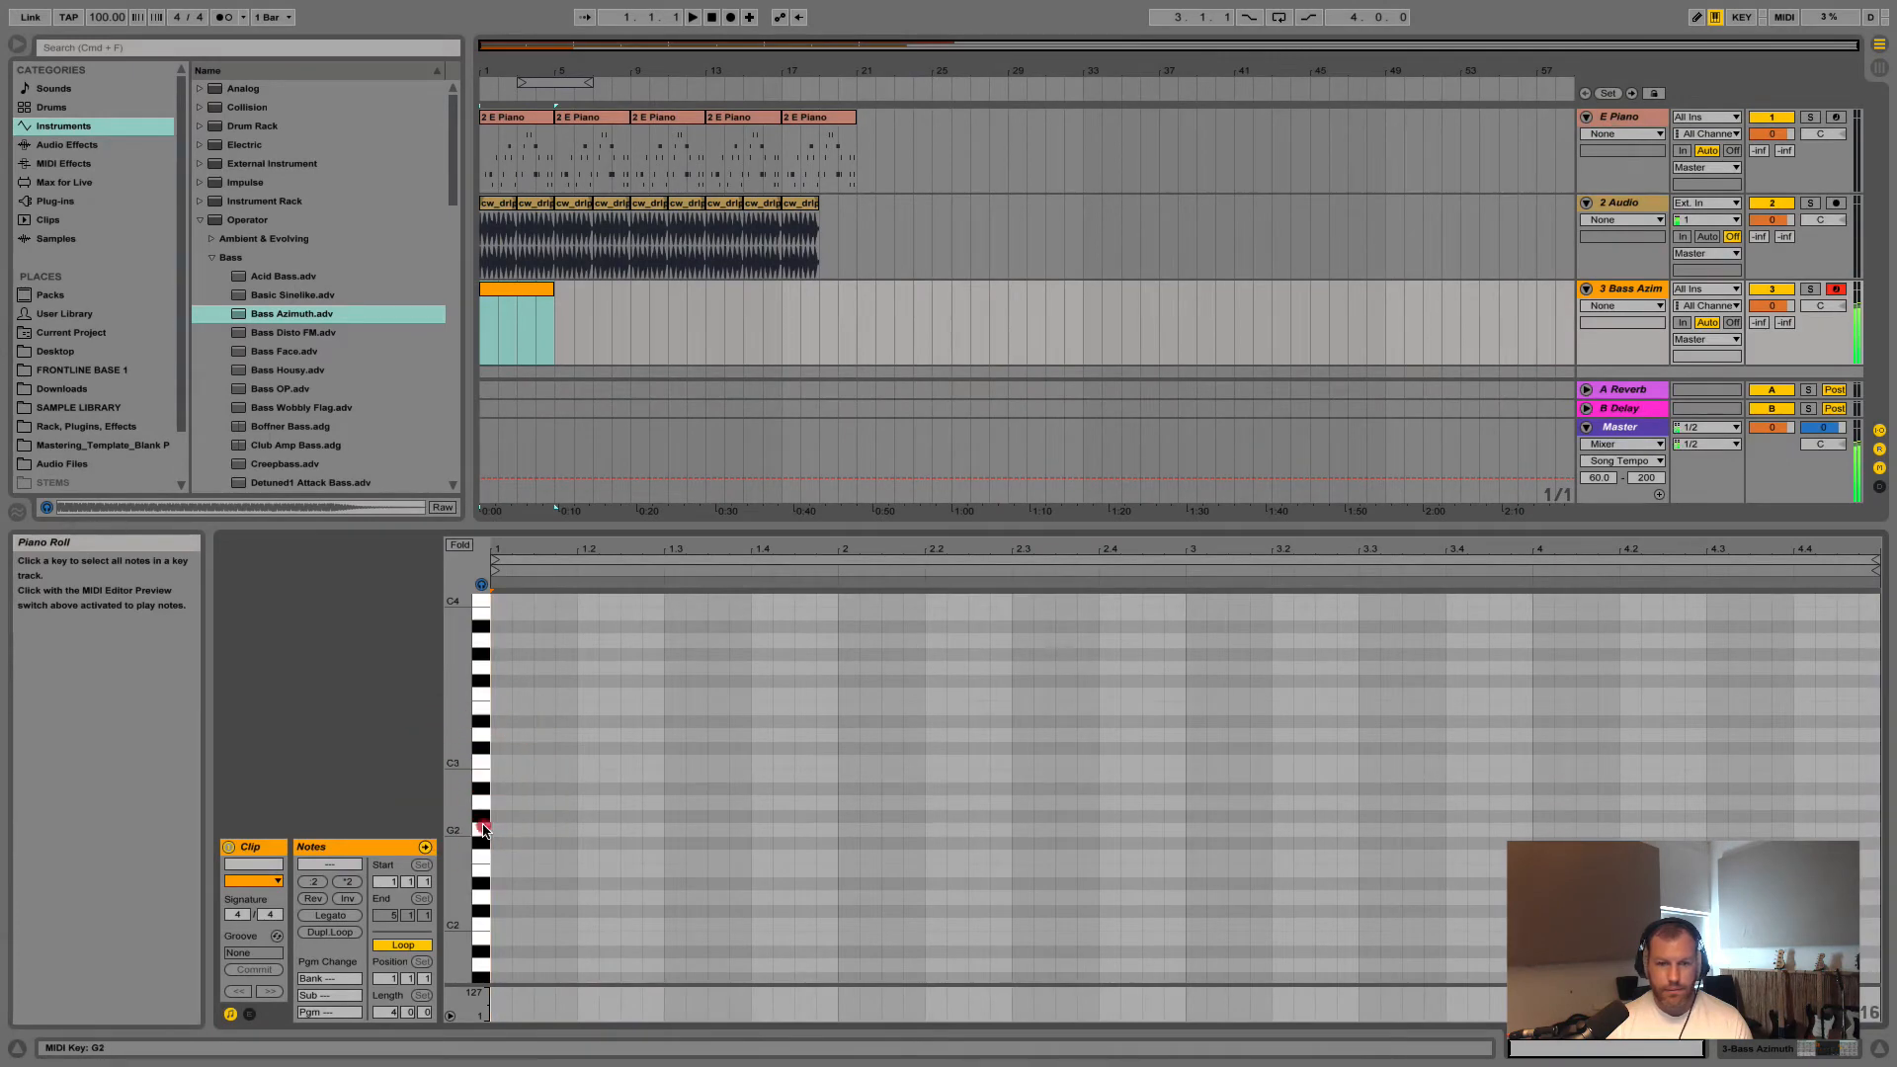
{"action": "left_click", "coordinate": [481, 817]}
{"action": "scroll", "coordinate": [476, 720], "scroll_direction": "down", "scroll_amount": 4}
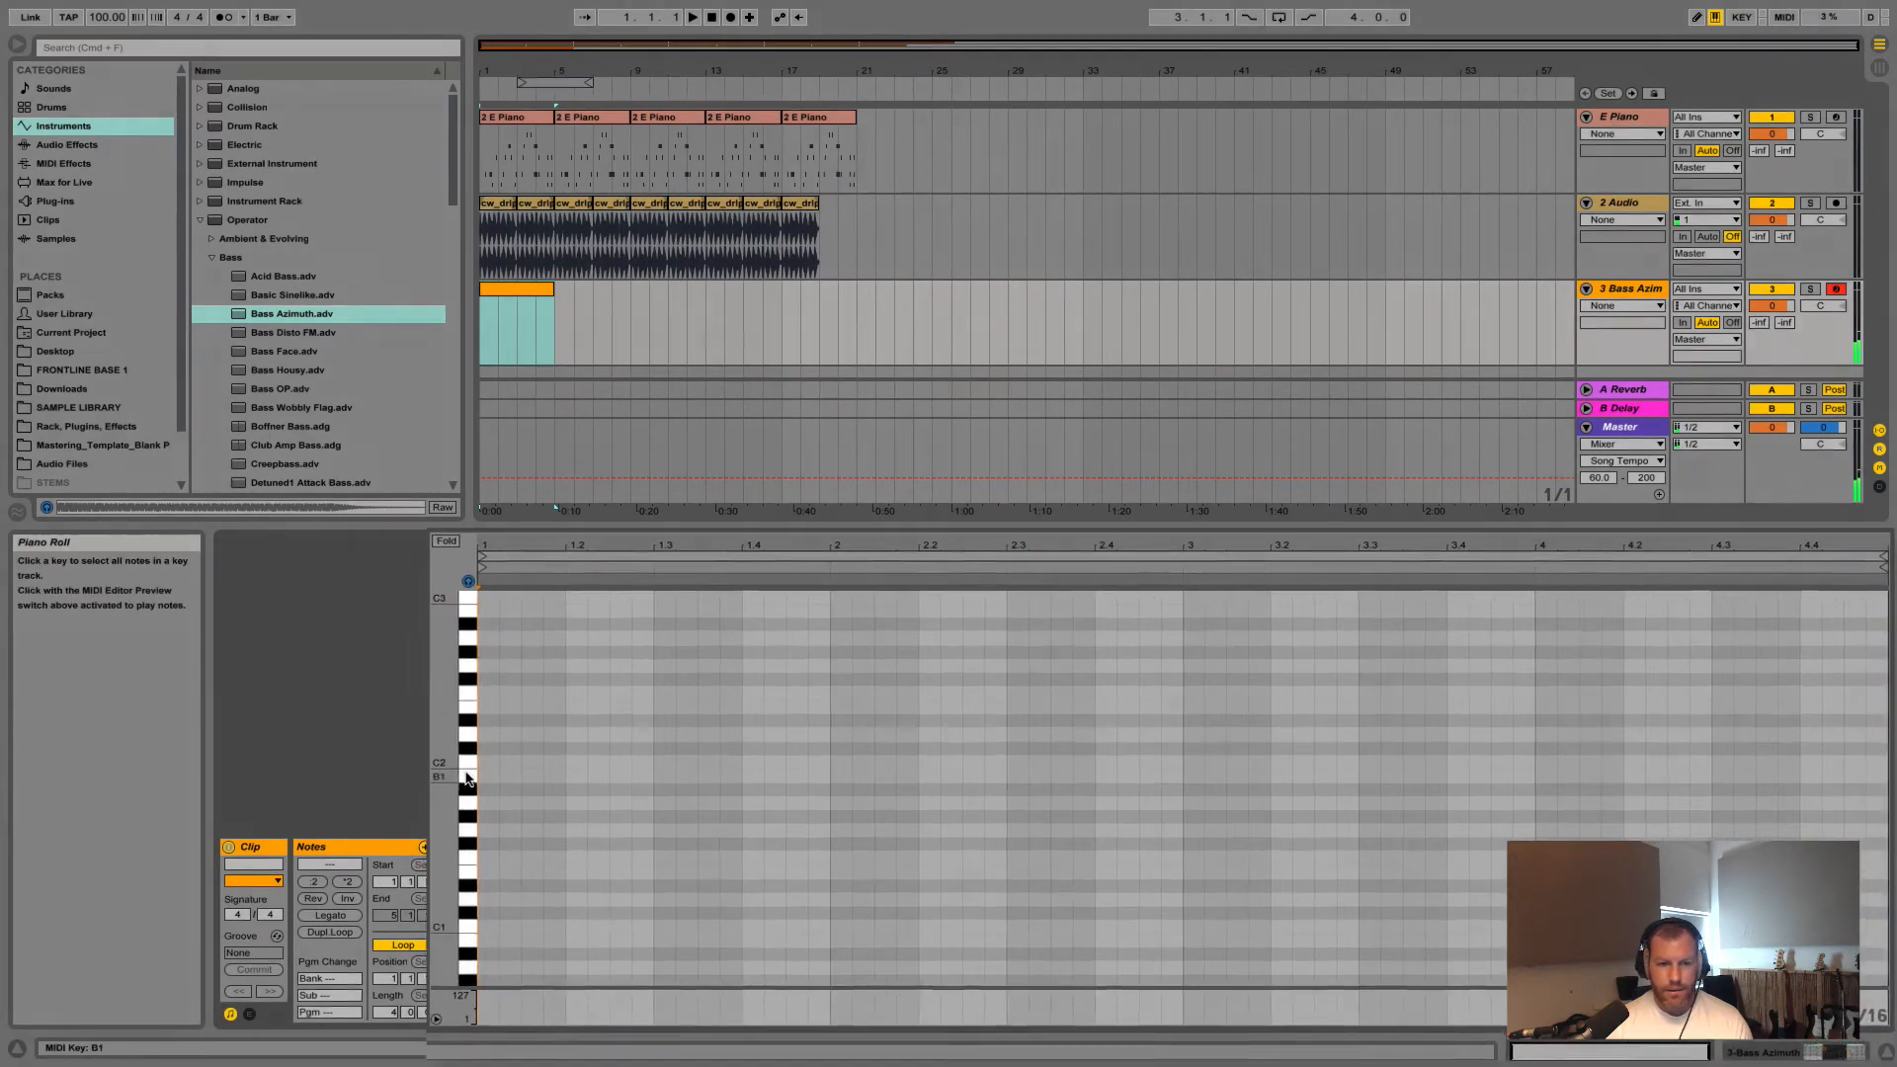
{"action": "left_click", "coordinate": [477, 761]}
{"action": "left_click", "coordinate": [170, 802]}
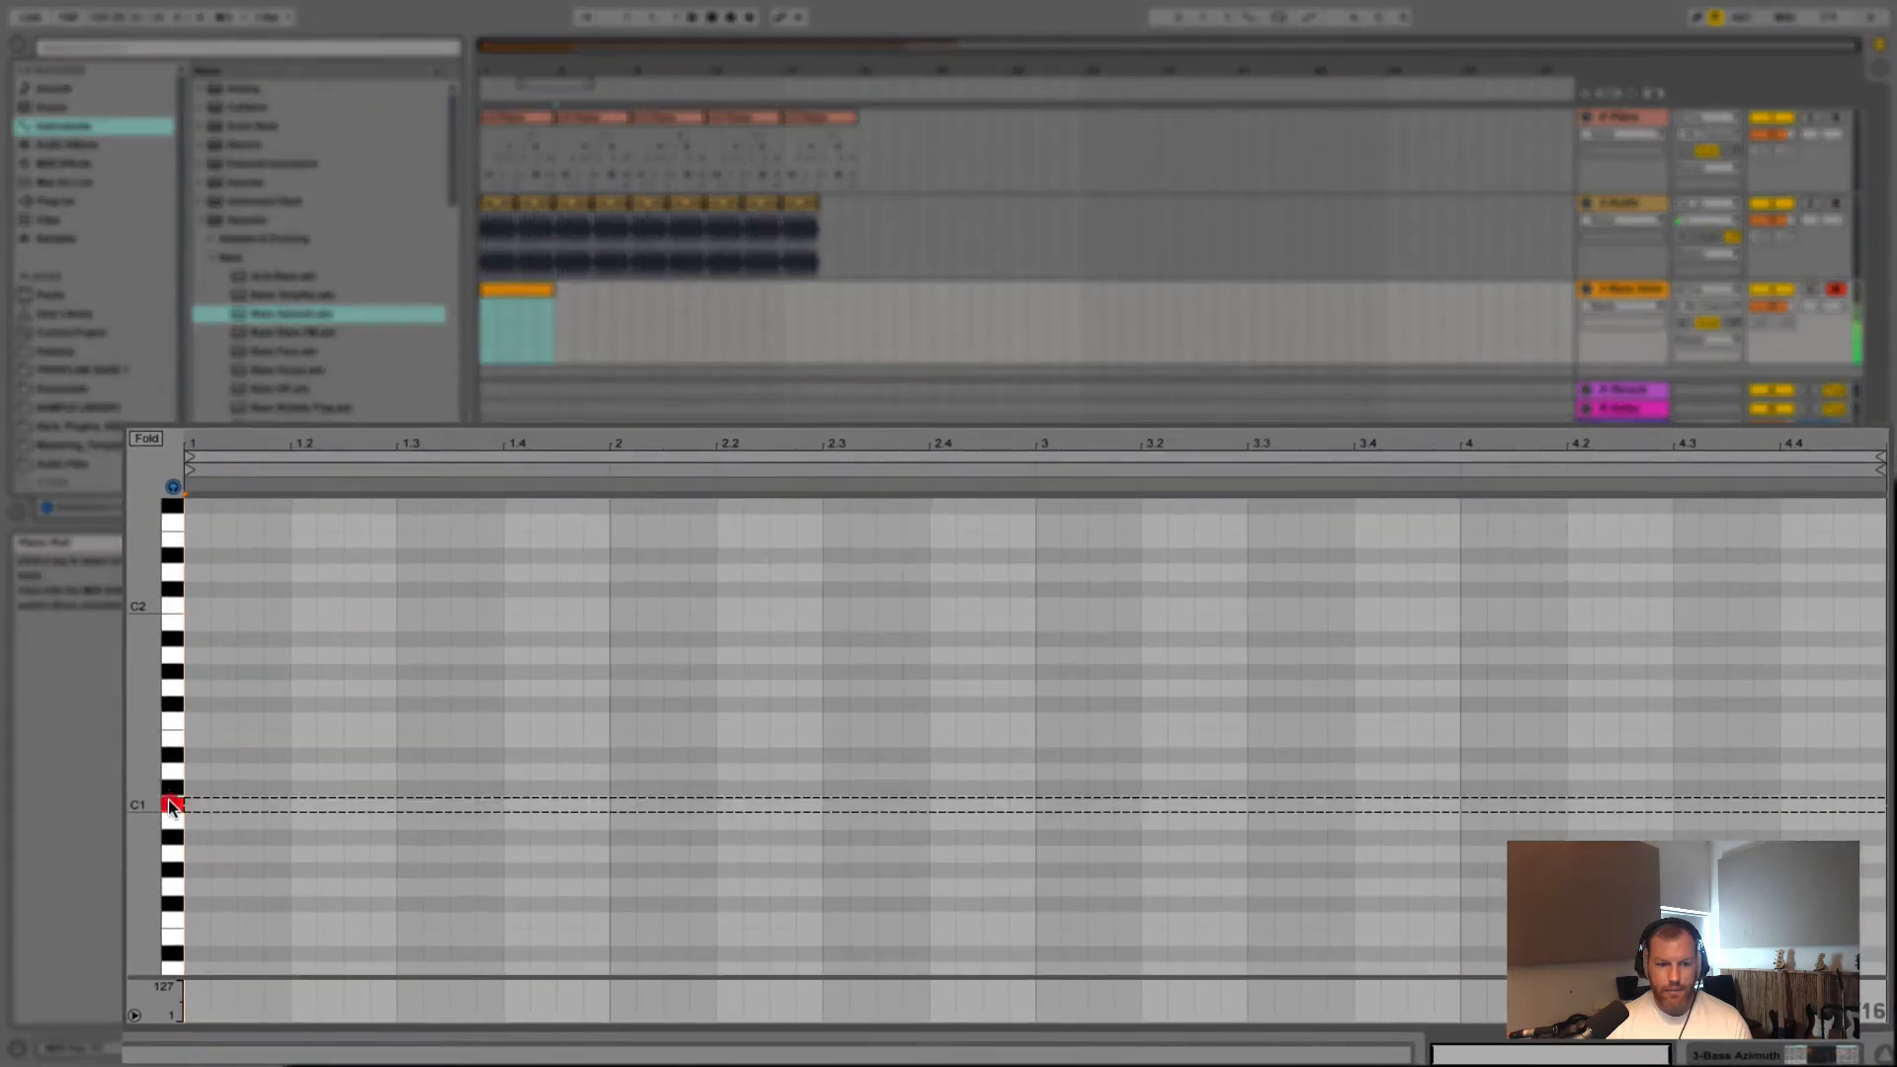
{"action": "left_click", "coordinate": [170, 804]}
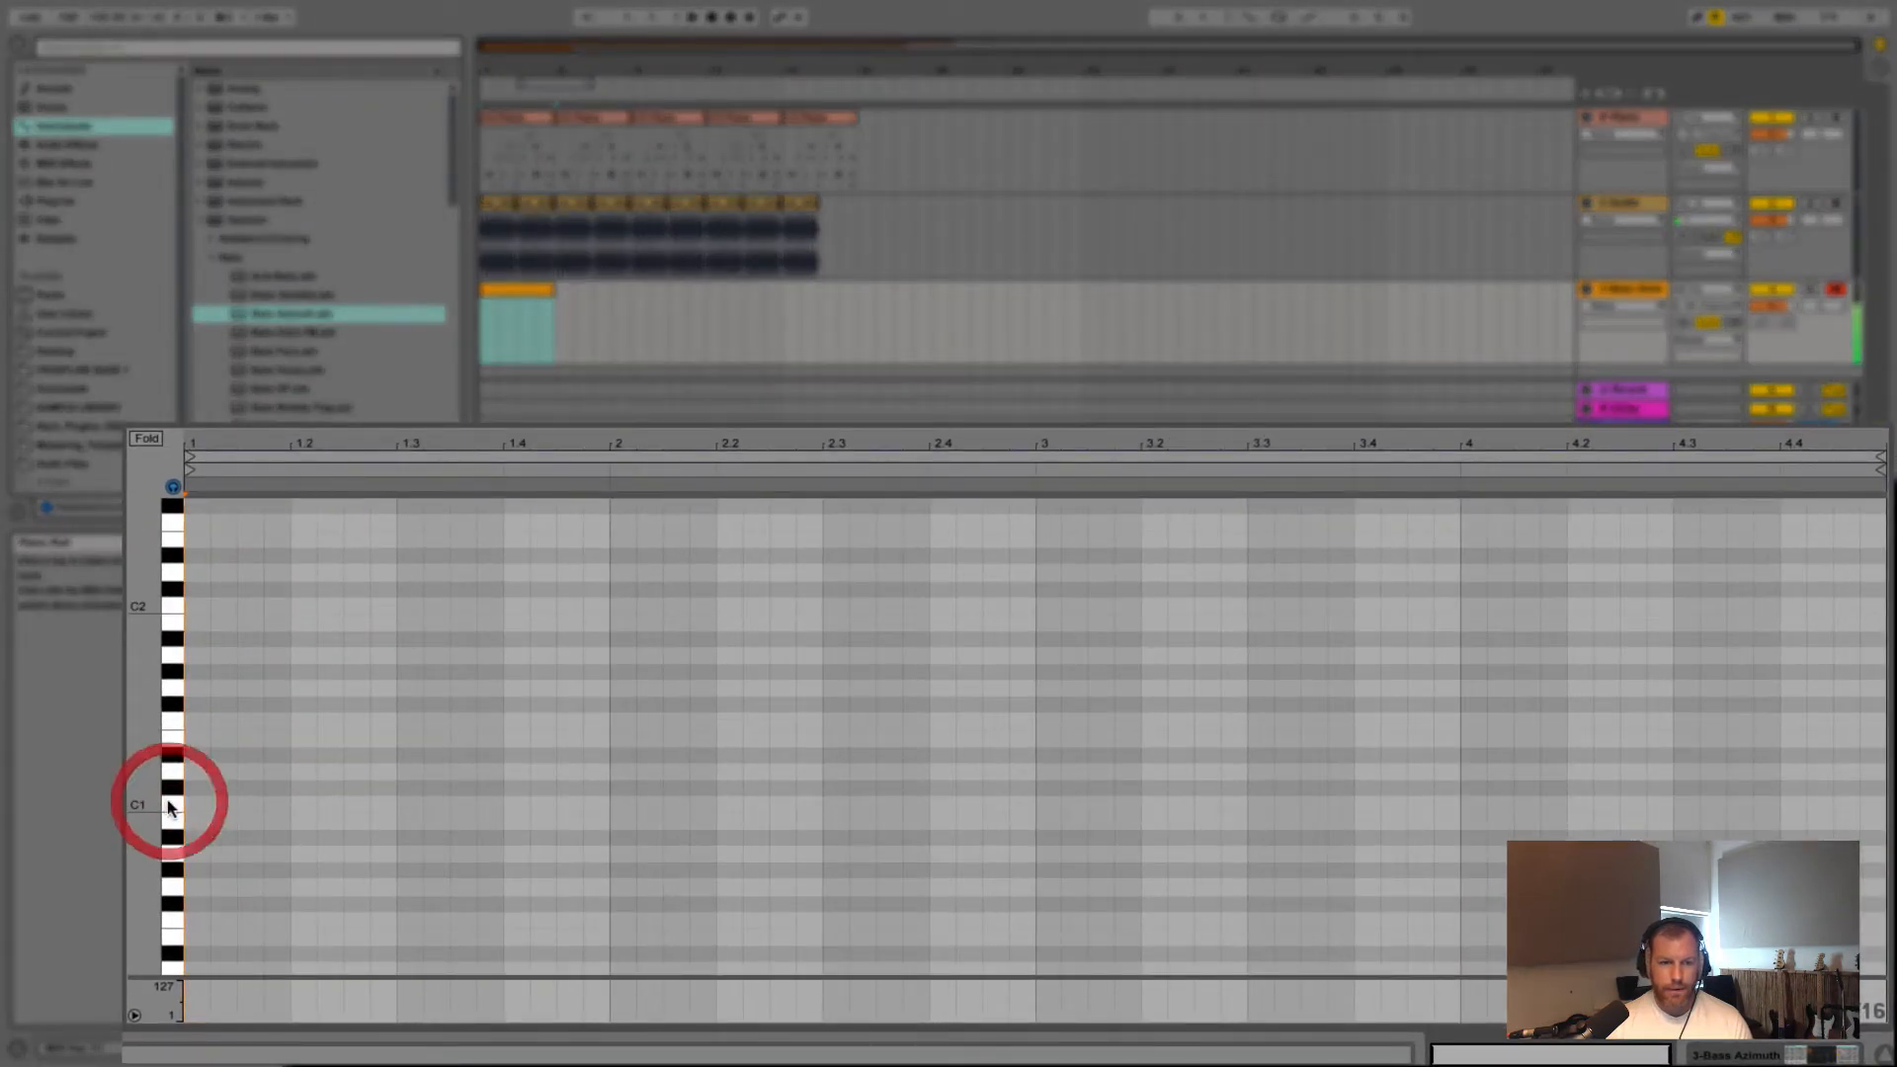
Play the arrangement and audition the A#1, G1 and E1 keys to find the bass's starting pitch
{"action": "key", "text": "space"}
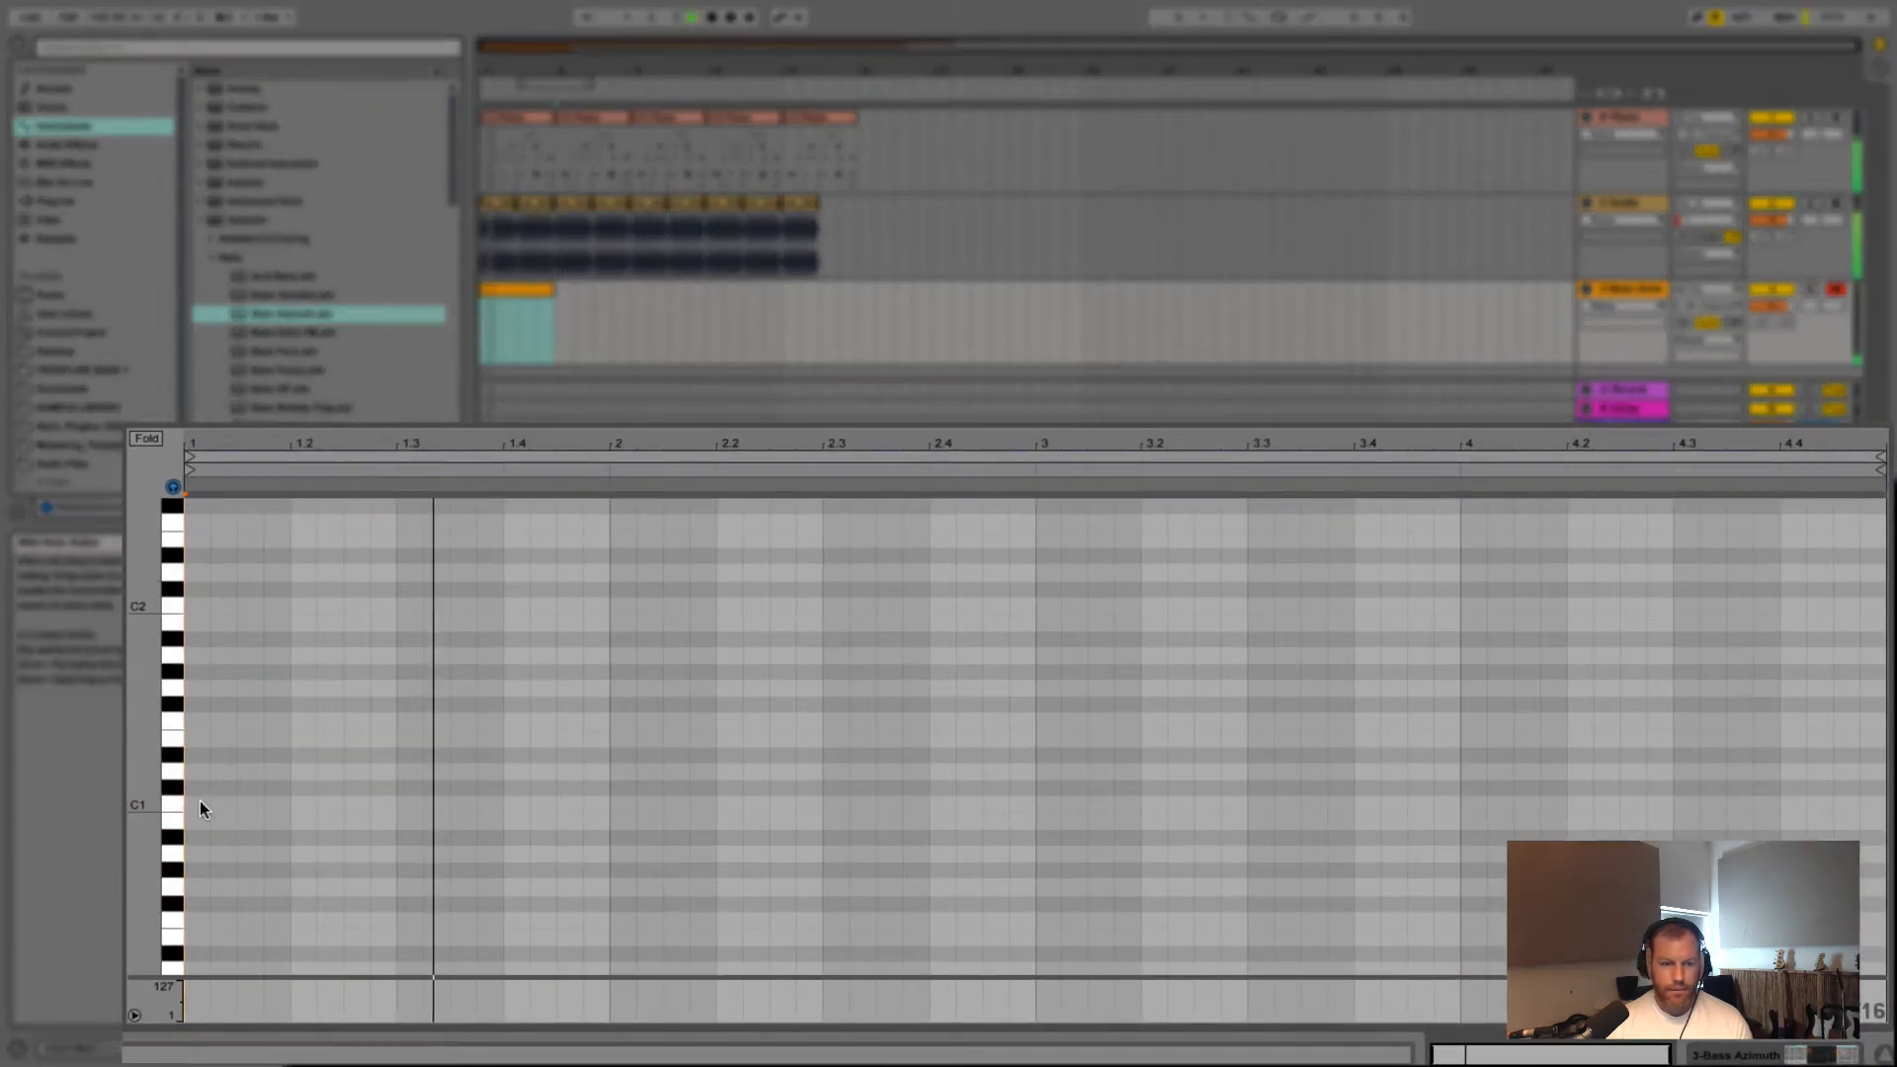
{"action": "left_click", "coordinate": [167, 637]}
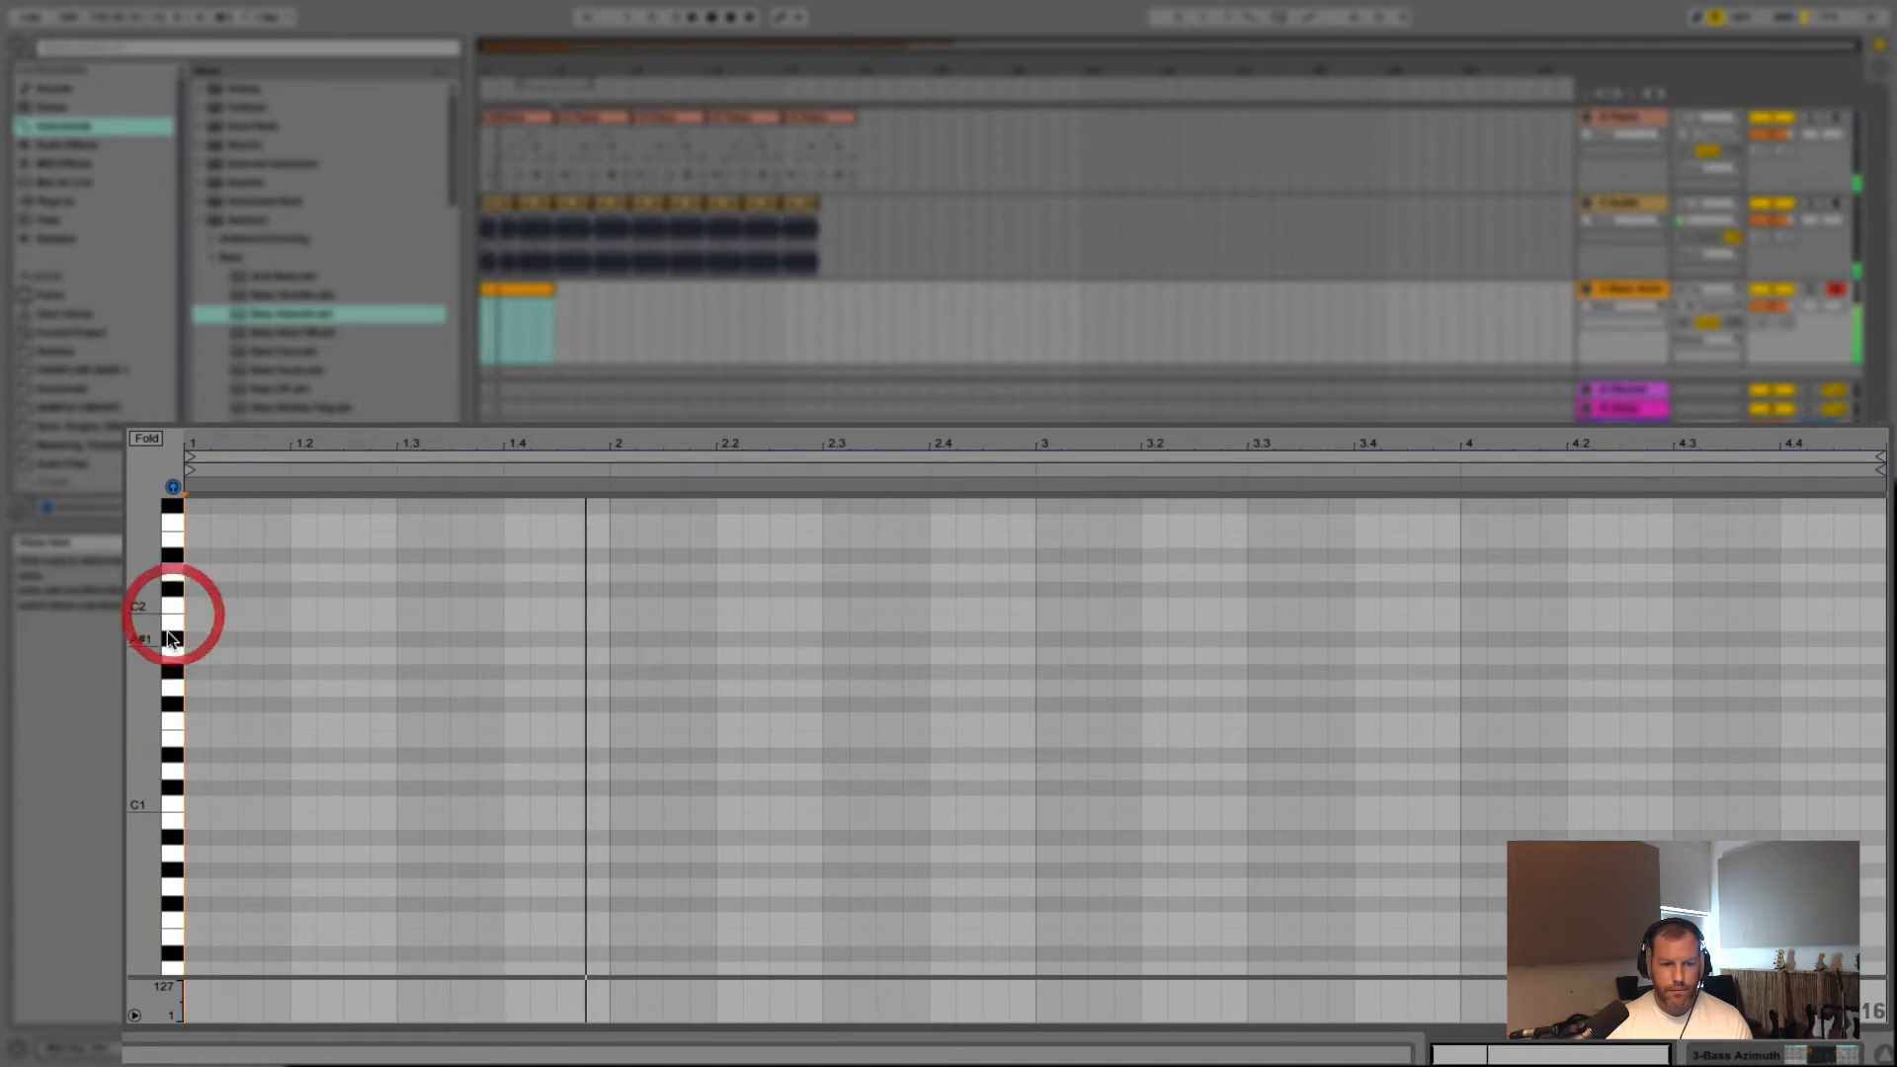
{"action": "key", "text": "space"}
{"action": "left_click", "coordinate": [170, 682]}
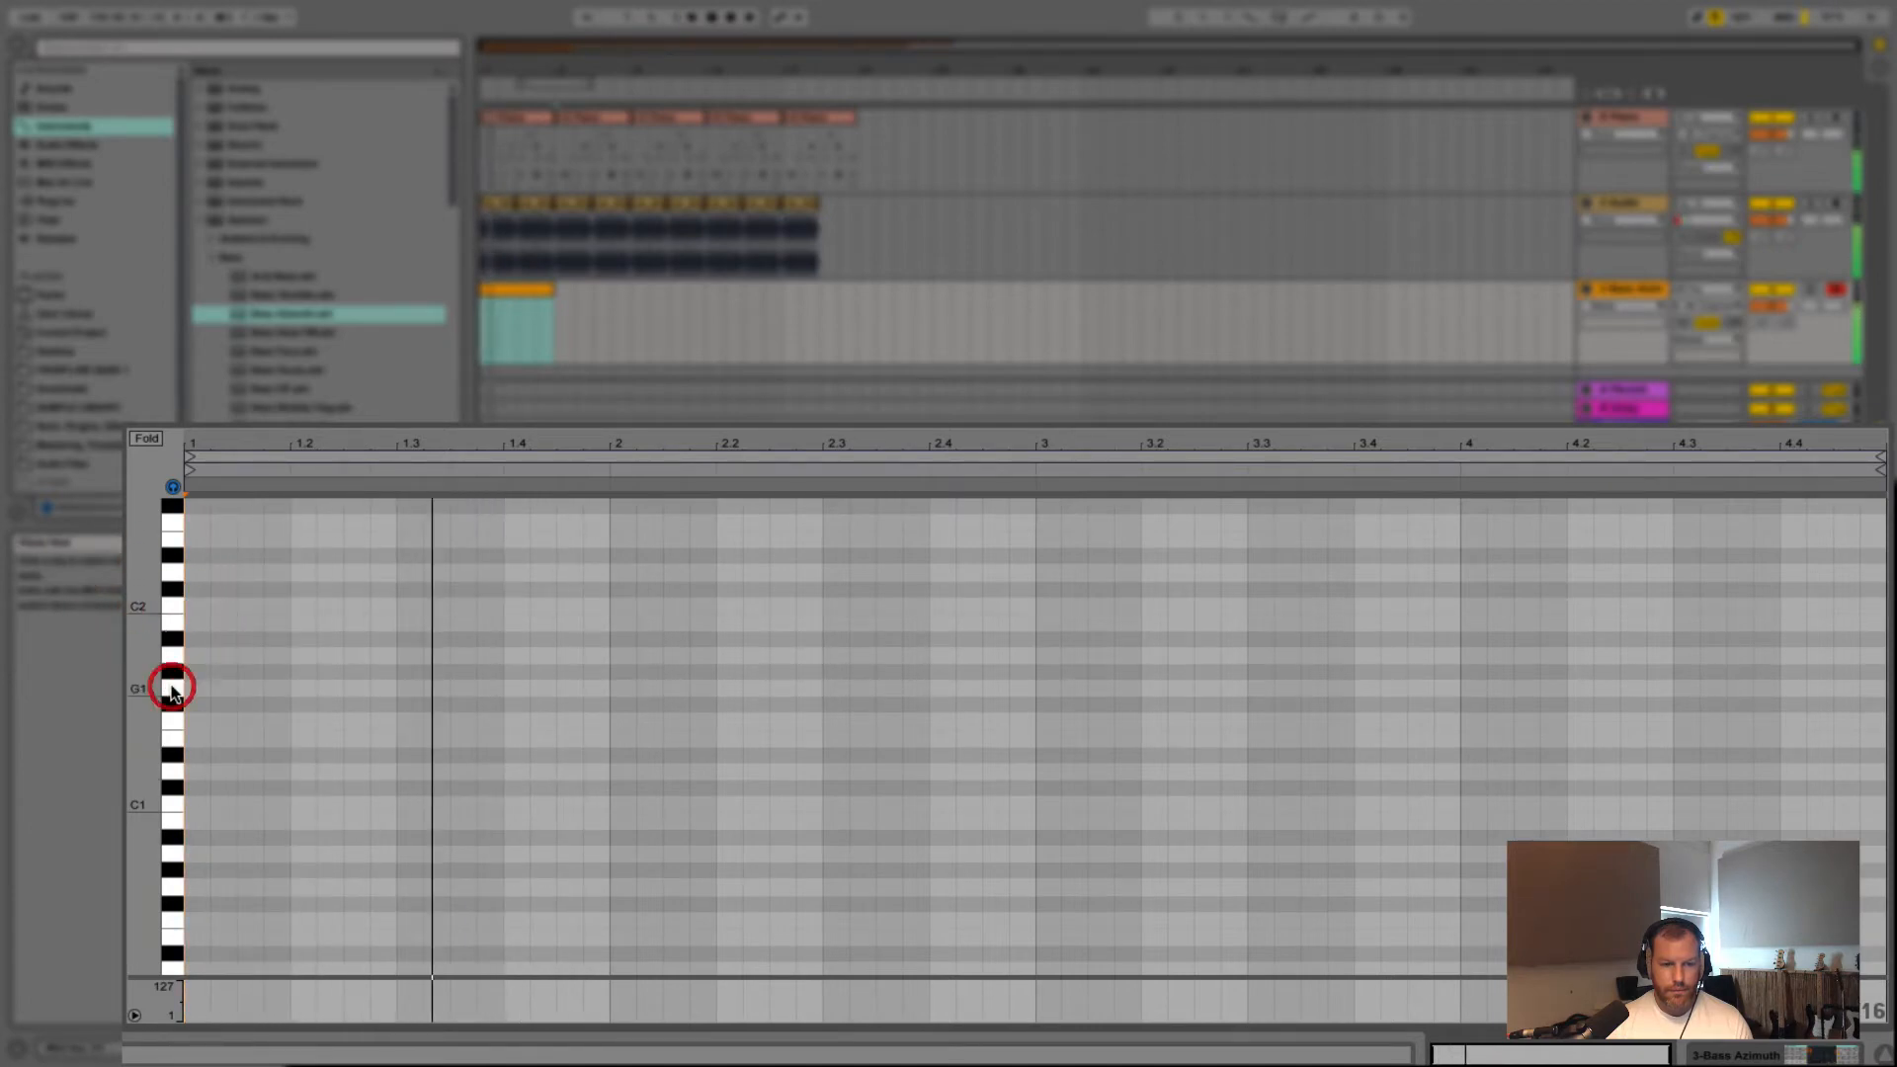
{"action": "left_click", "coordinate": [172, 740]}
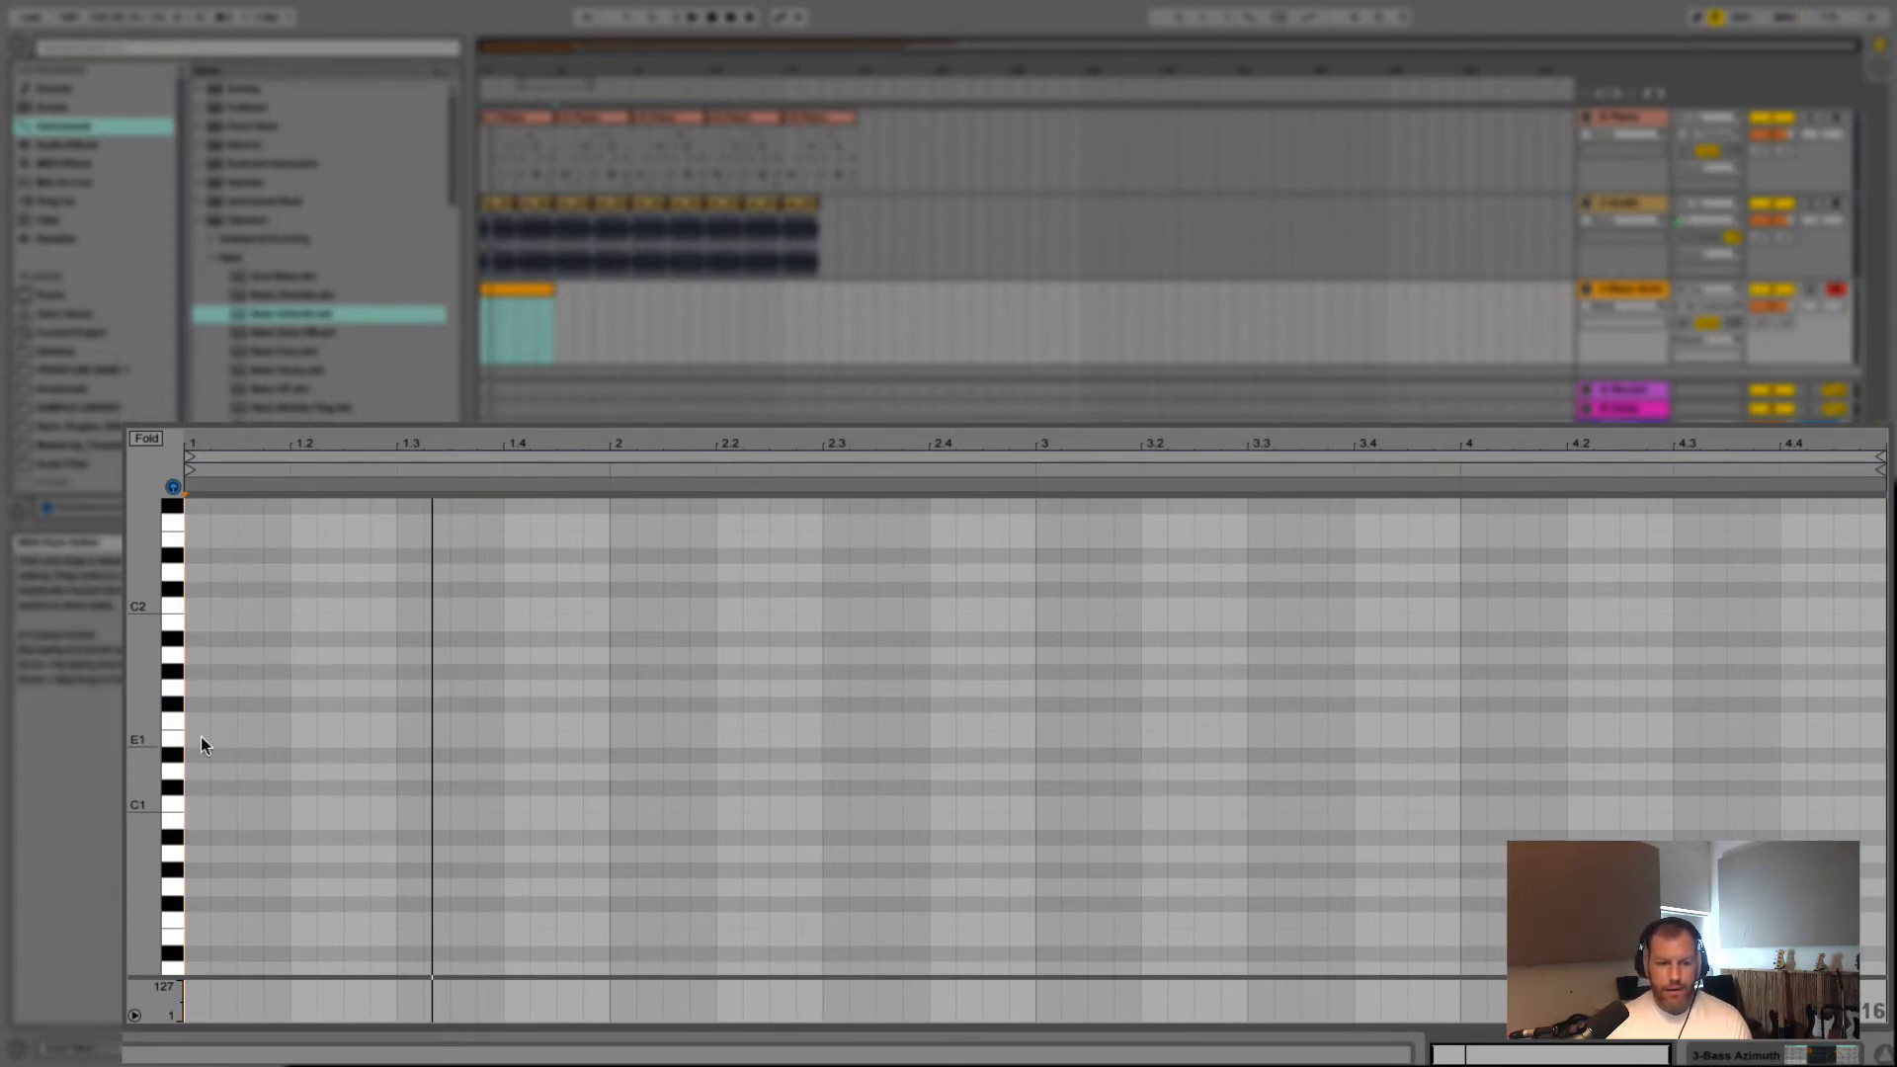
Add an E1 note at the start of the bass clip and lengthen it to 1.2.3
{"action": "double_click", "coordinate": [200, 737]}
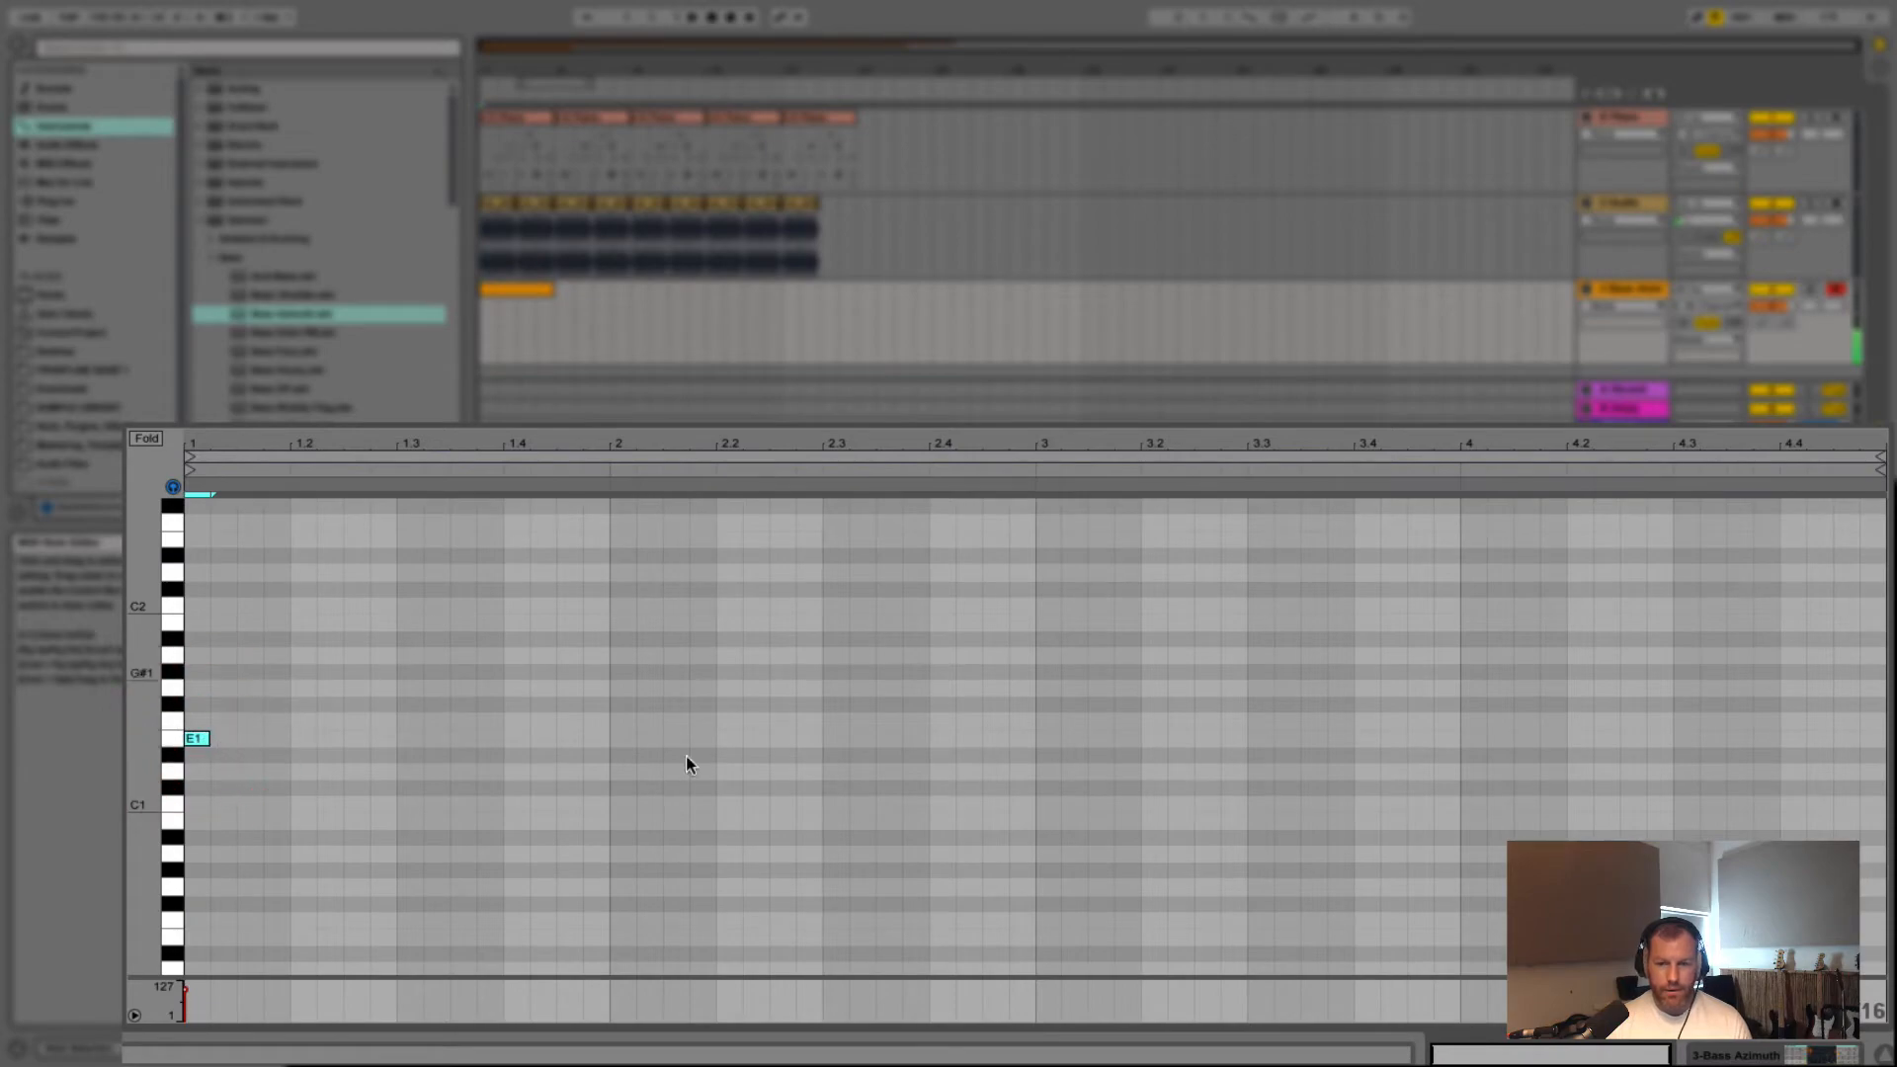
{"action": "left_click_drag", "start_coordinate": [209, 739], "coordinate": [344, 739]}
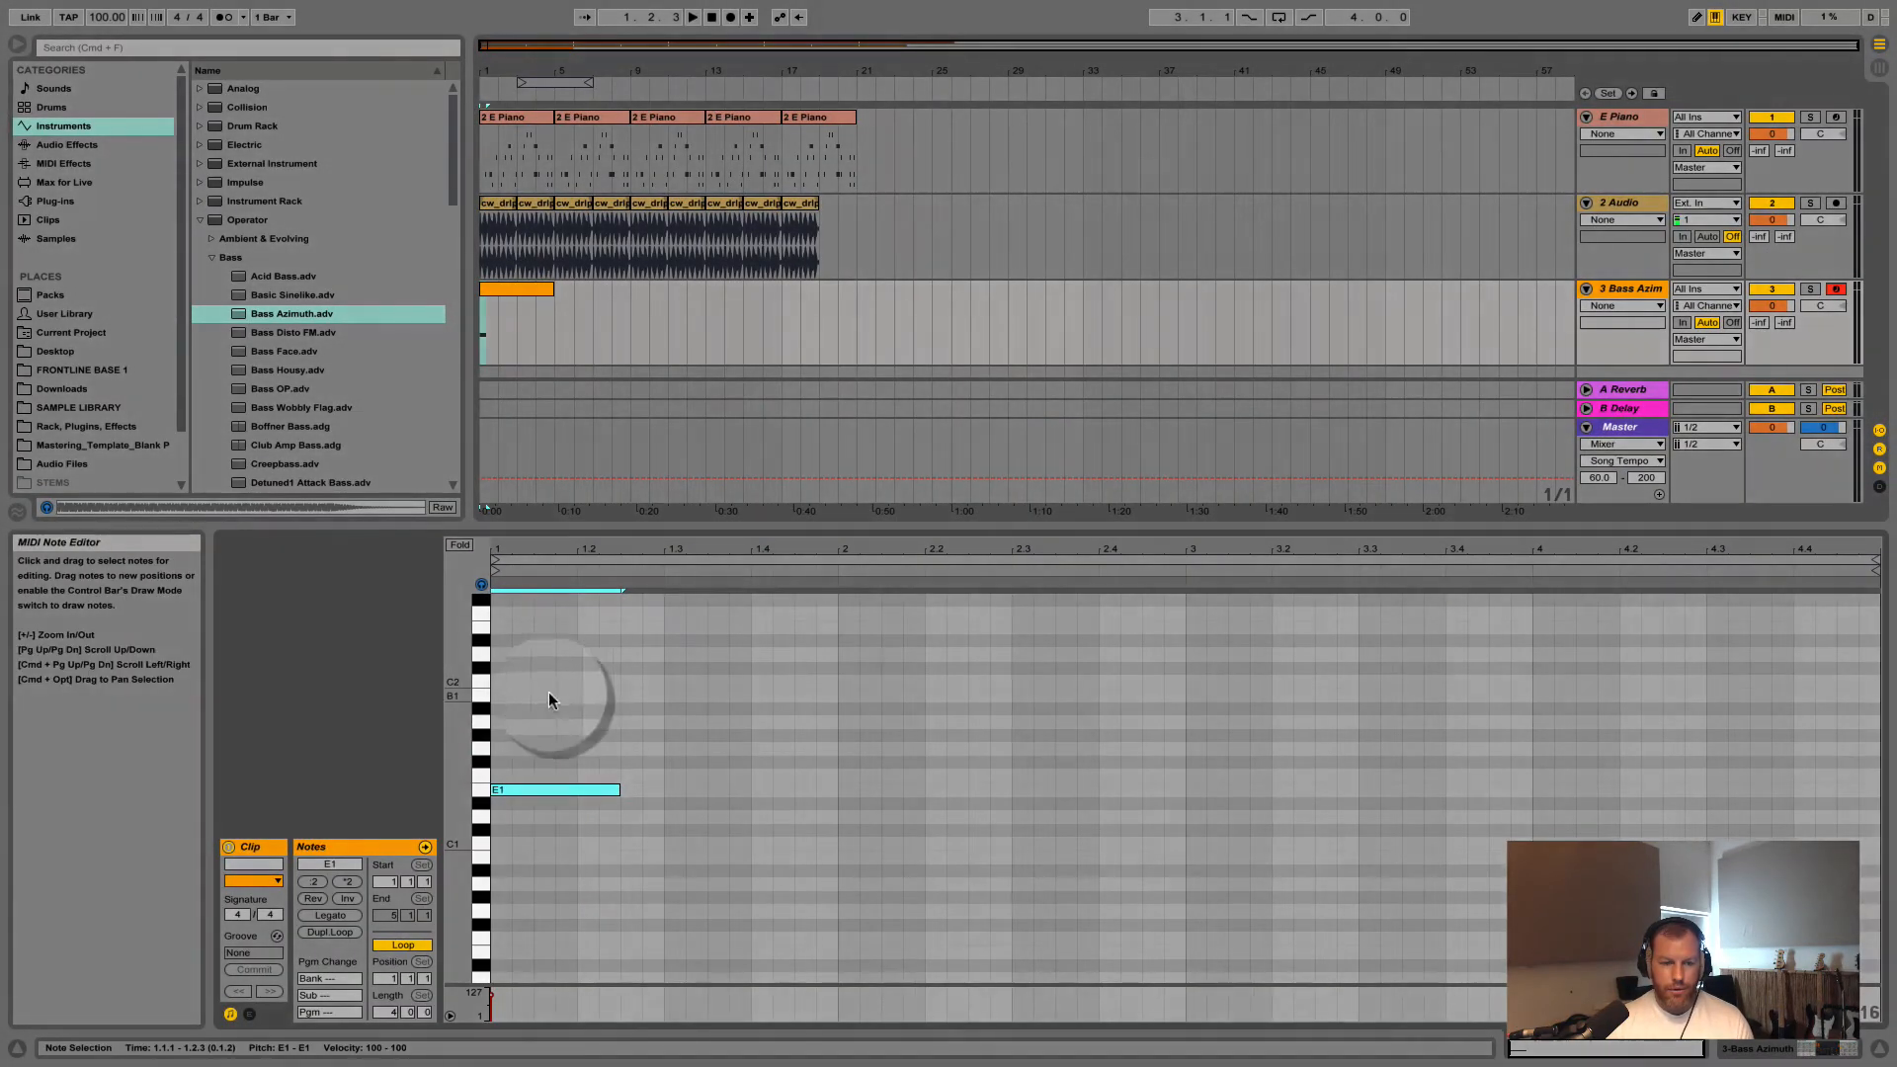
{"action": "left_click", "coordinate": [1697, 20]}
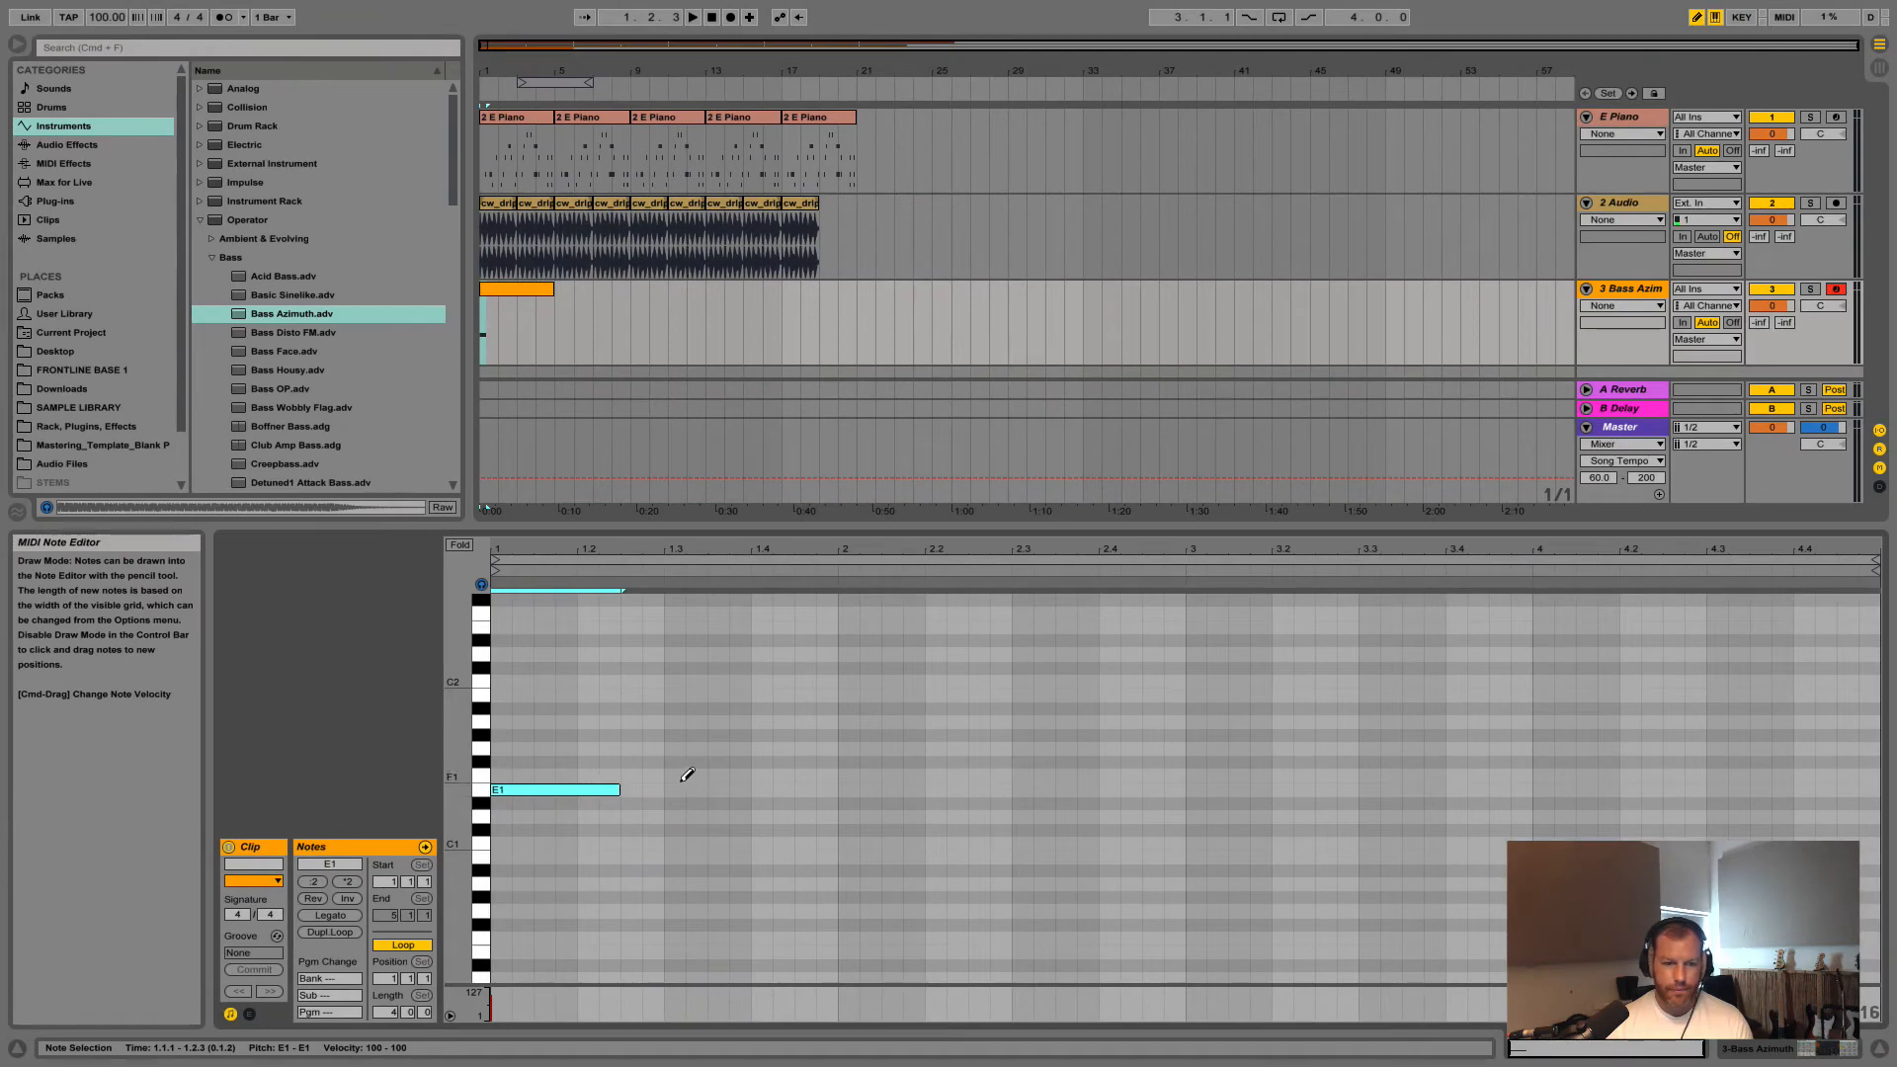
{"action": "left_click_drag", "start_coordinate": [669, 816], "coordinate": [744, 816]}
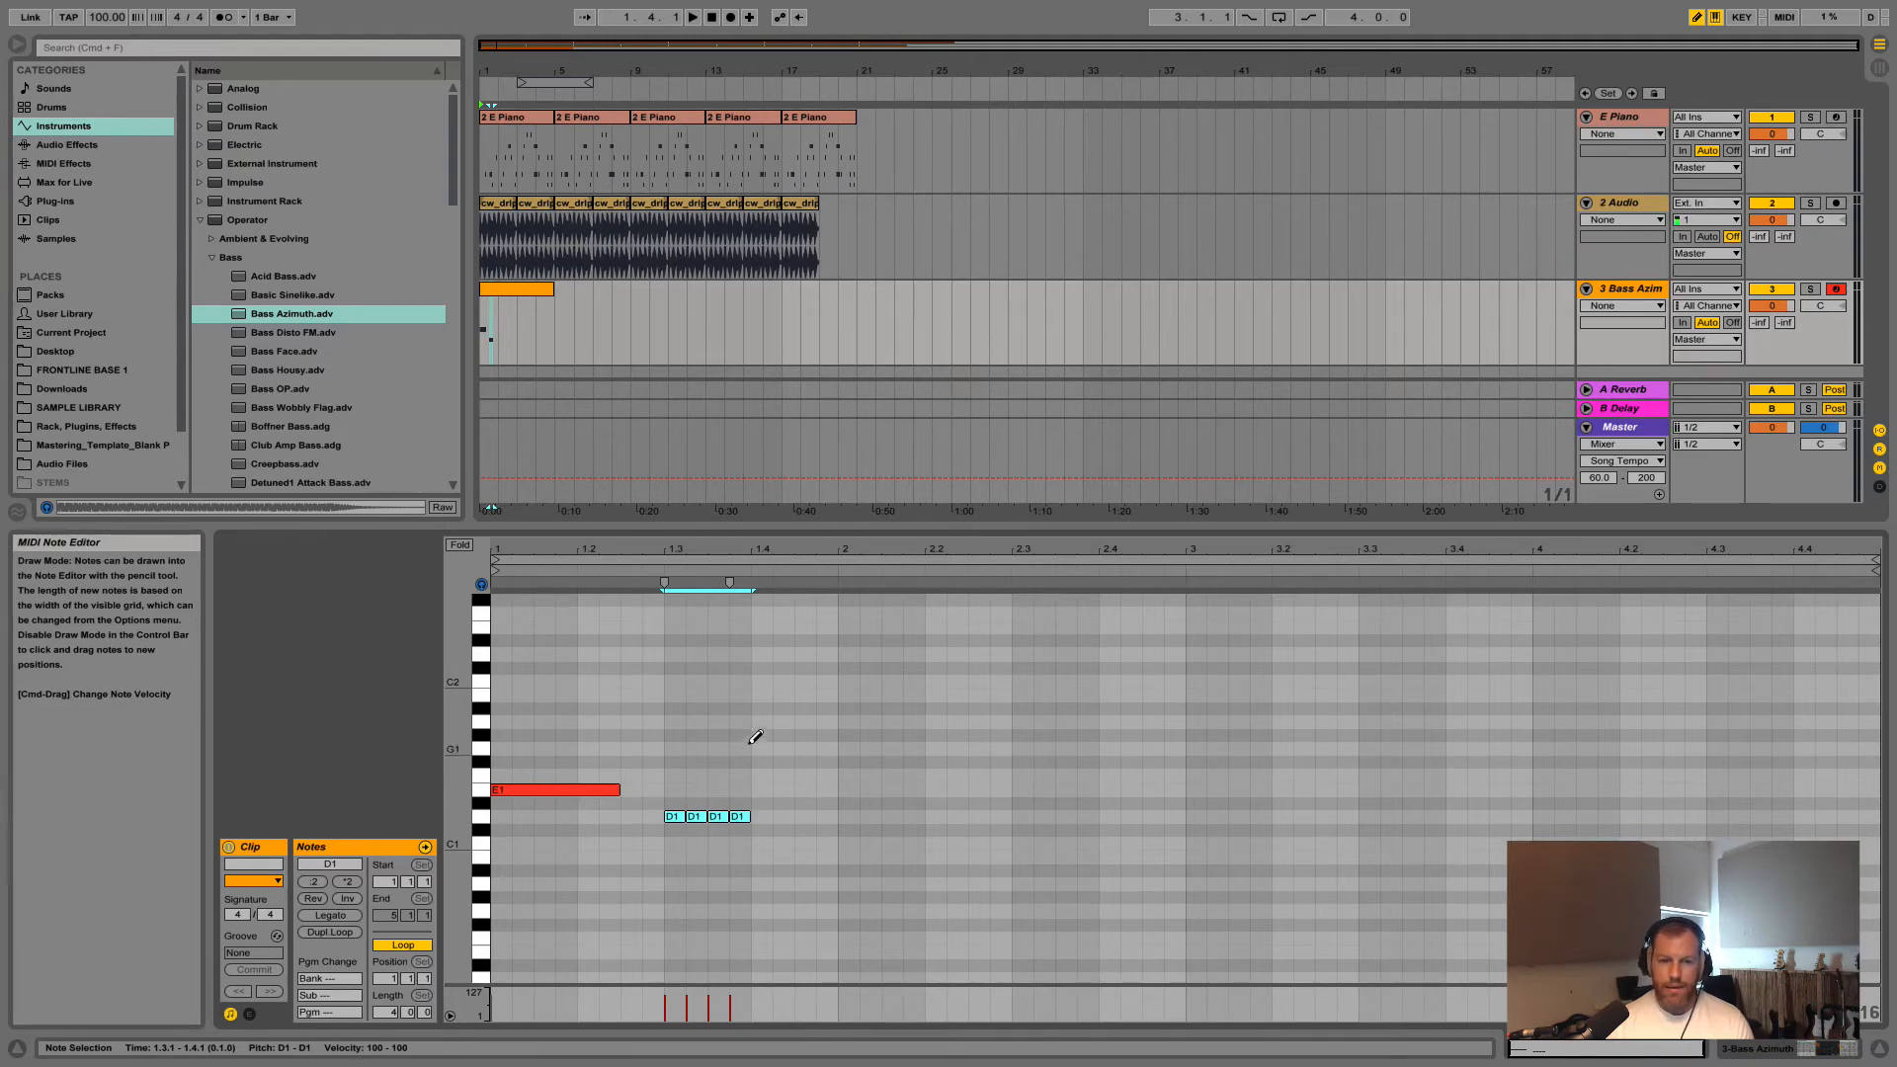
{"action": "right_click", "coordinate": [788, 705]}
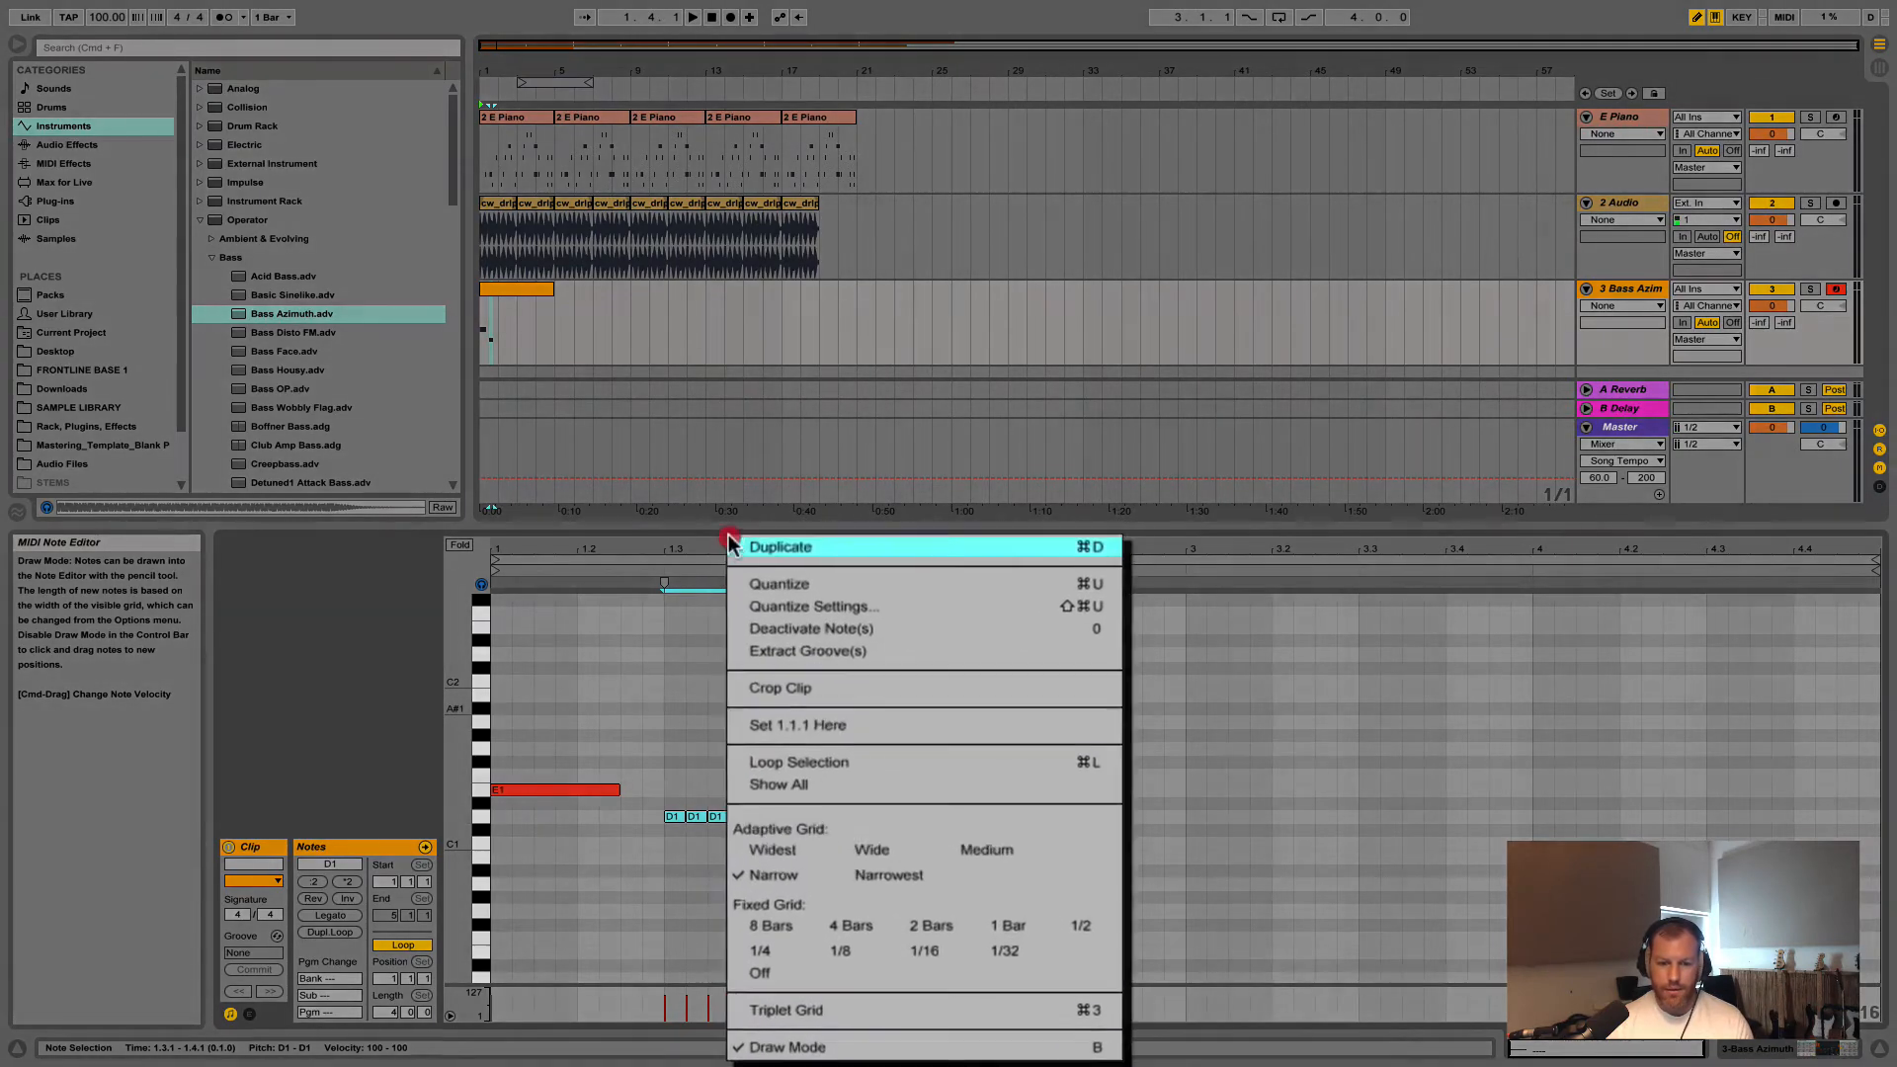
{"action": "left_click", "coordinate": [761, 872]}
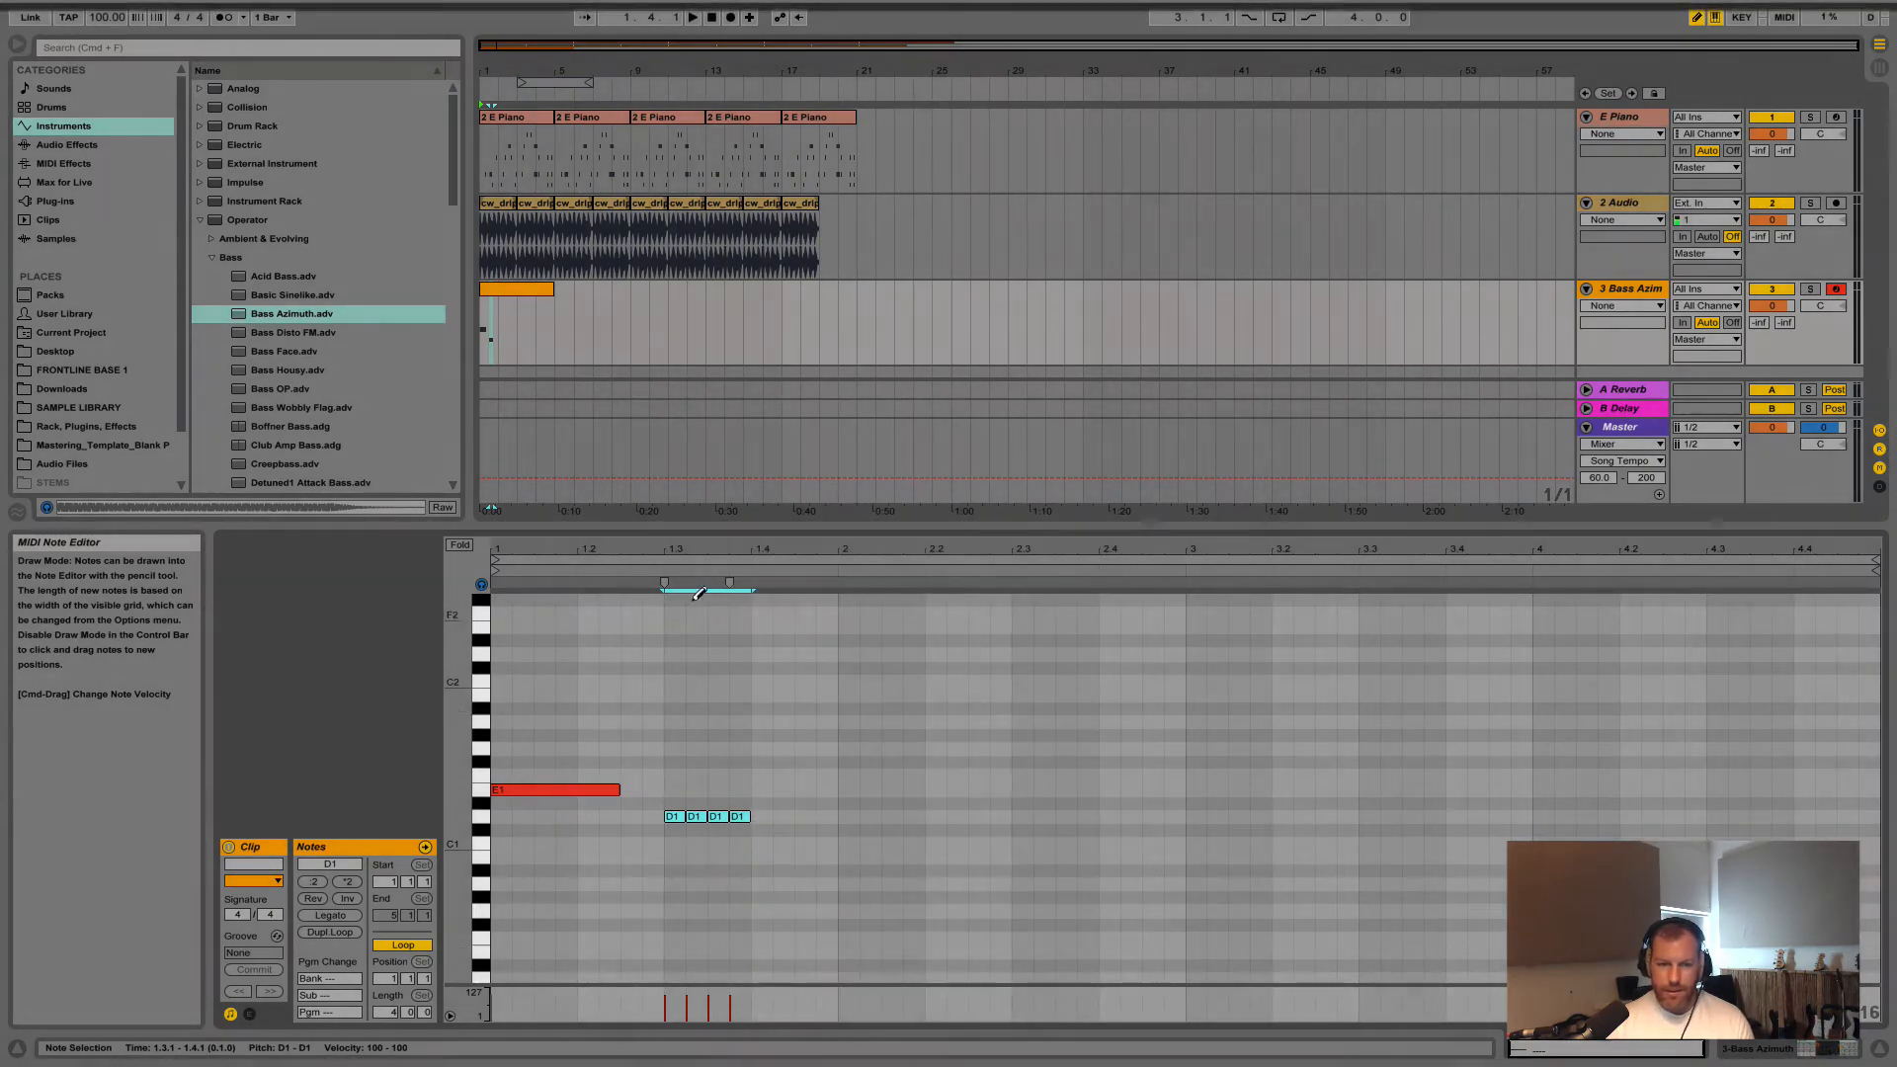
{"action": "mouse_move", "coordinate": [664, 551]}
{"action": "left_mouse_down"}
{"action": "mouse_move", "coordinate": [664, 684]}
{"action": "mouse_move", "coordinate": [664, 573]}
{"action": "left_mouse_up"}
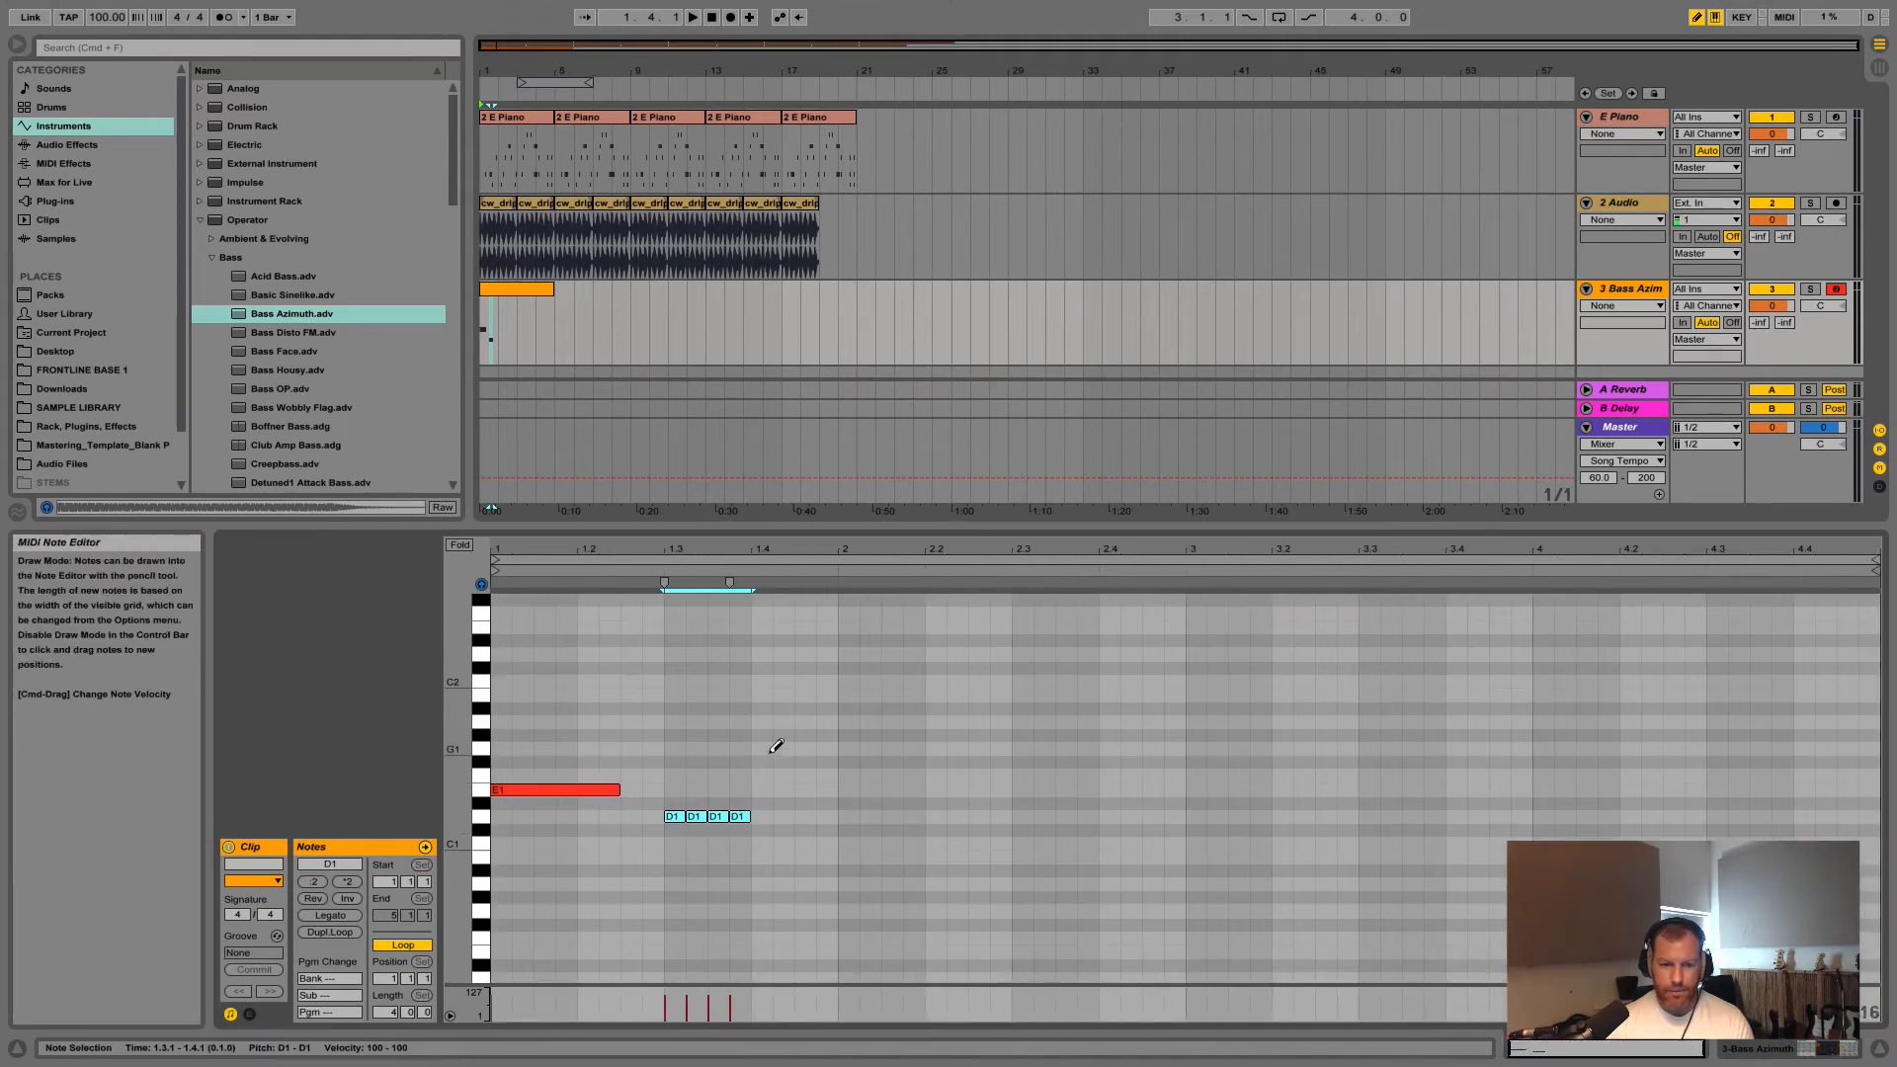
{"action": "left_click", "coordinate": [1697, 16]}
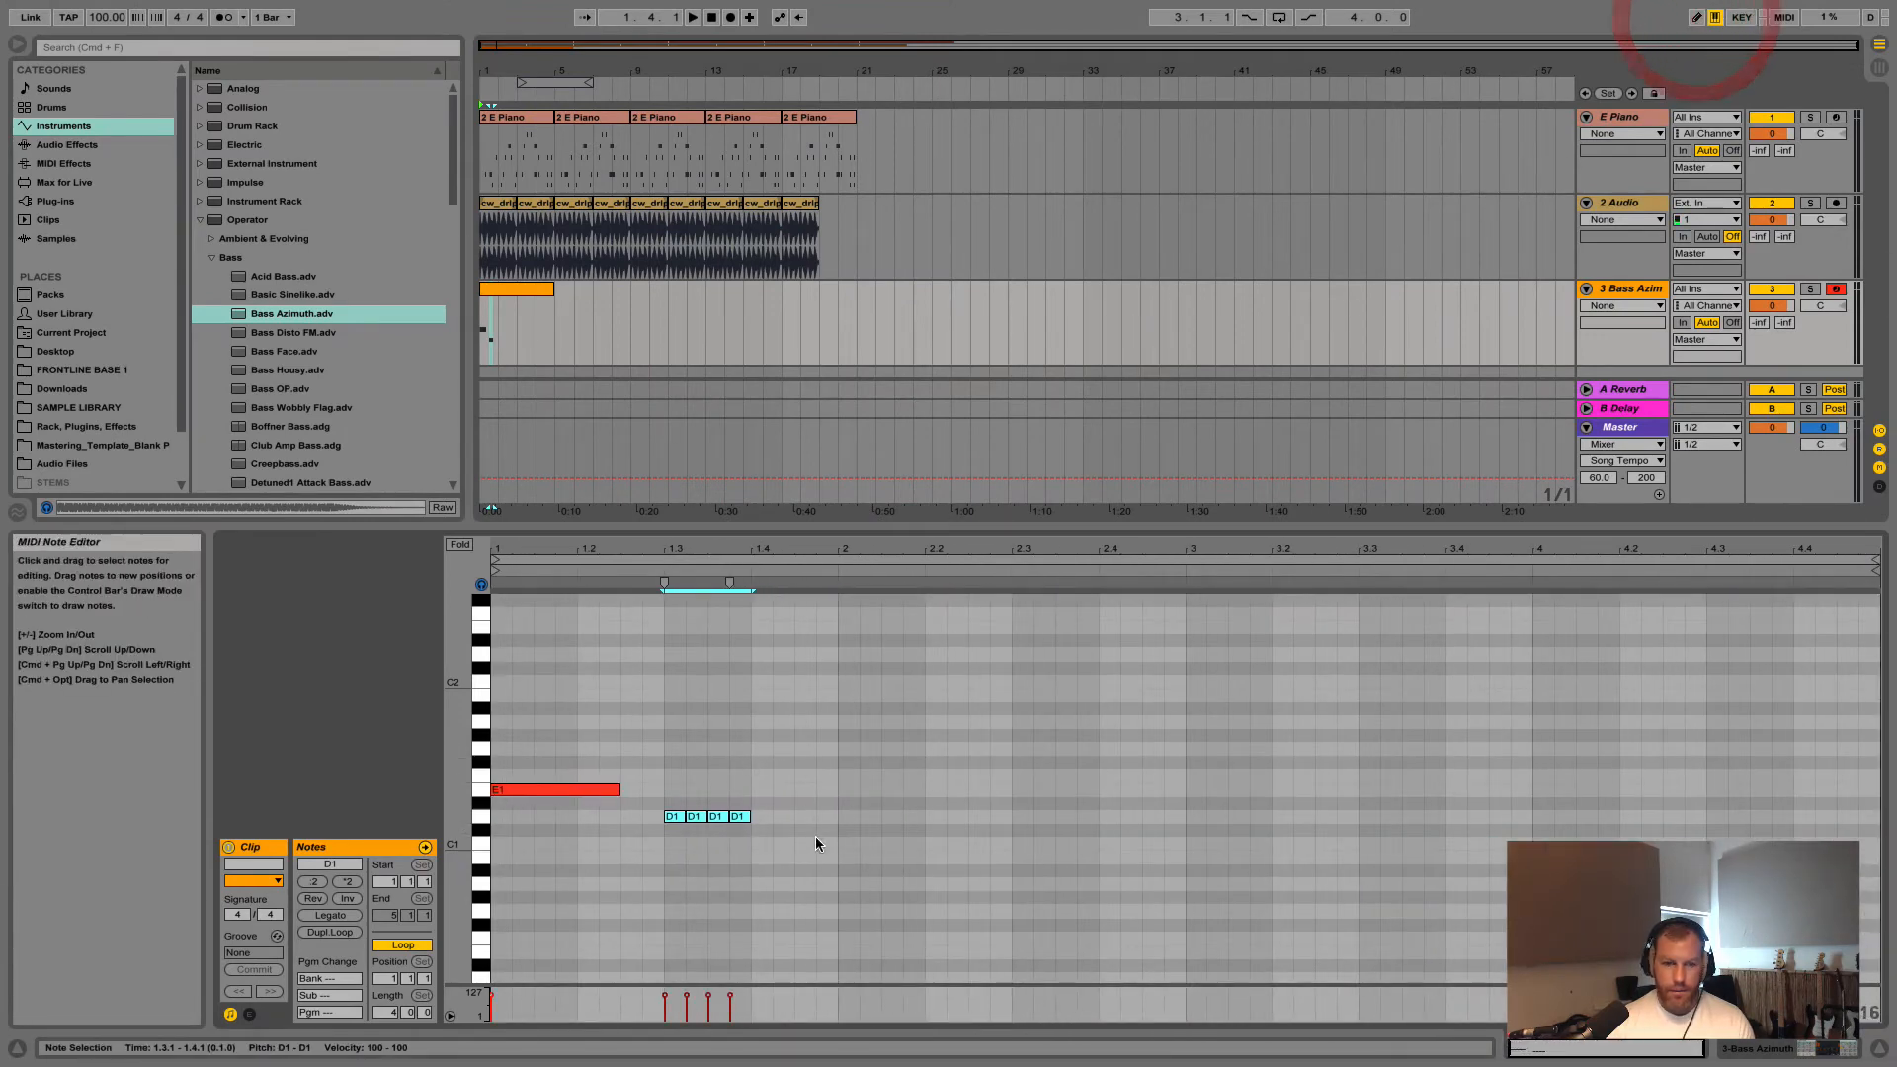
{"action": "left_click_drag", "start_coordinate": [798, 847], "coordinate": [678, 805]}
{"action": "key", "text": "Delete"}
Set the note editor's fixed grid to 1/8
{"action": "right_click", "coordinate": [644, 596]}
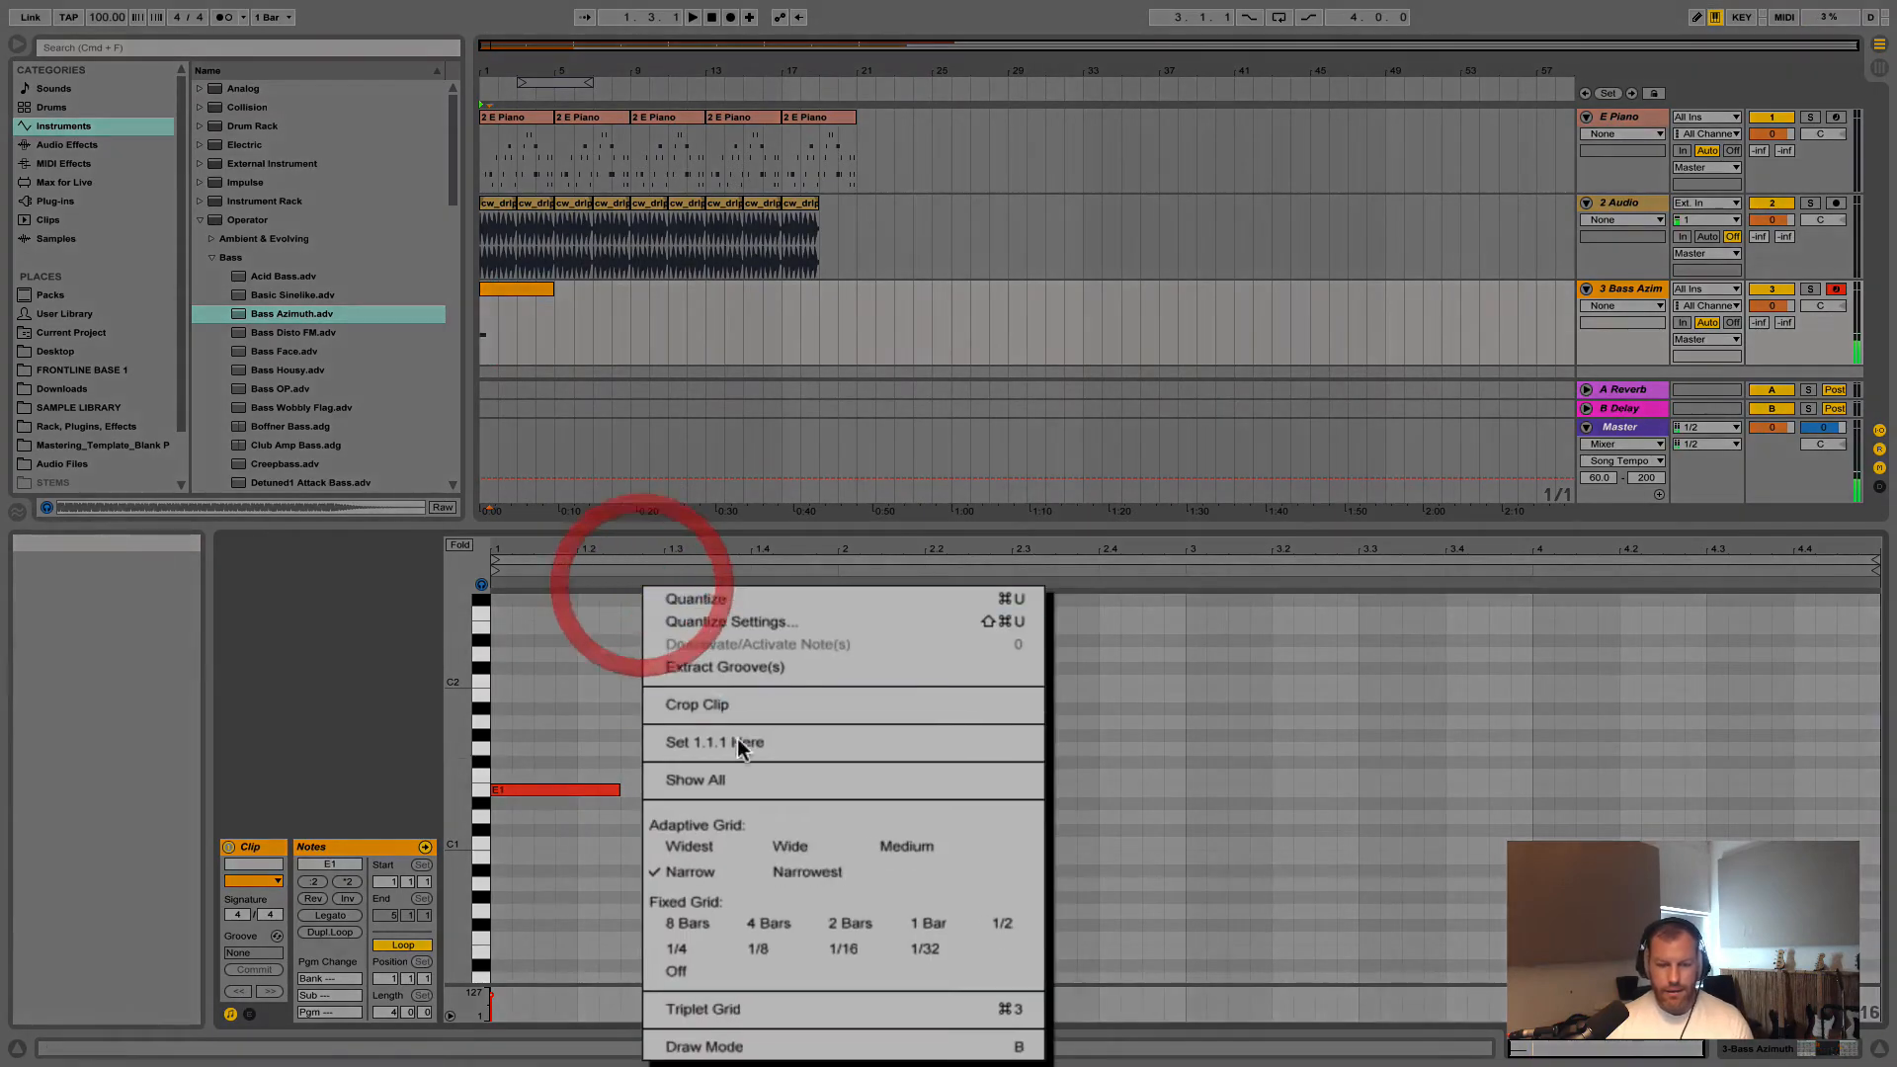
{"action": "left_click", "coordinate": [847, 978]}
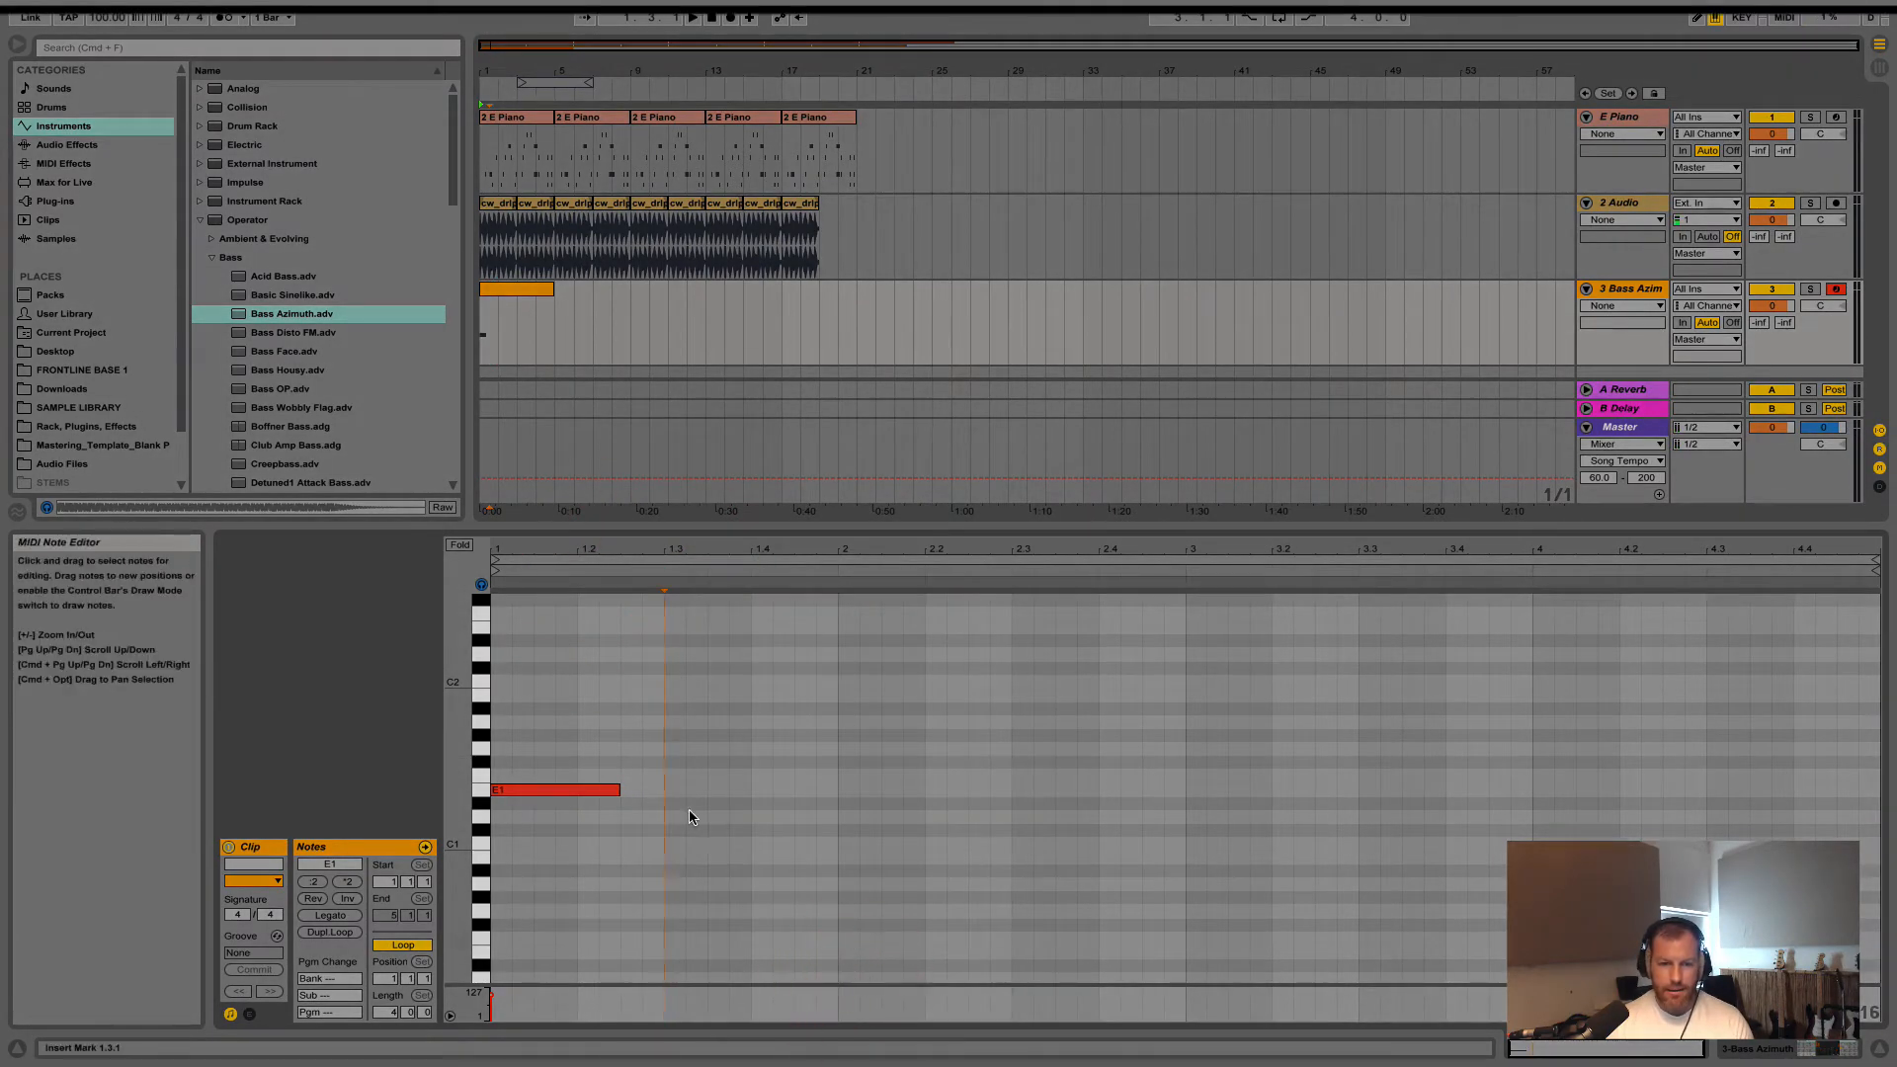
{"action": "right_click", "coordinate": [658, 589]}
{"action": "left_click", "coordinate": [758, 964]}
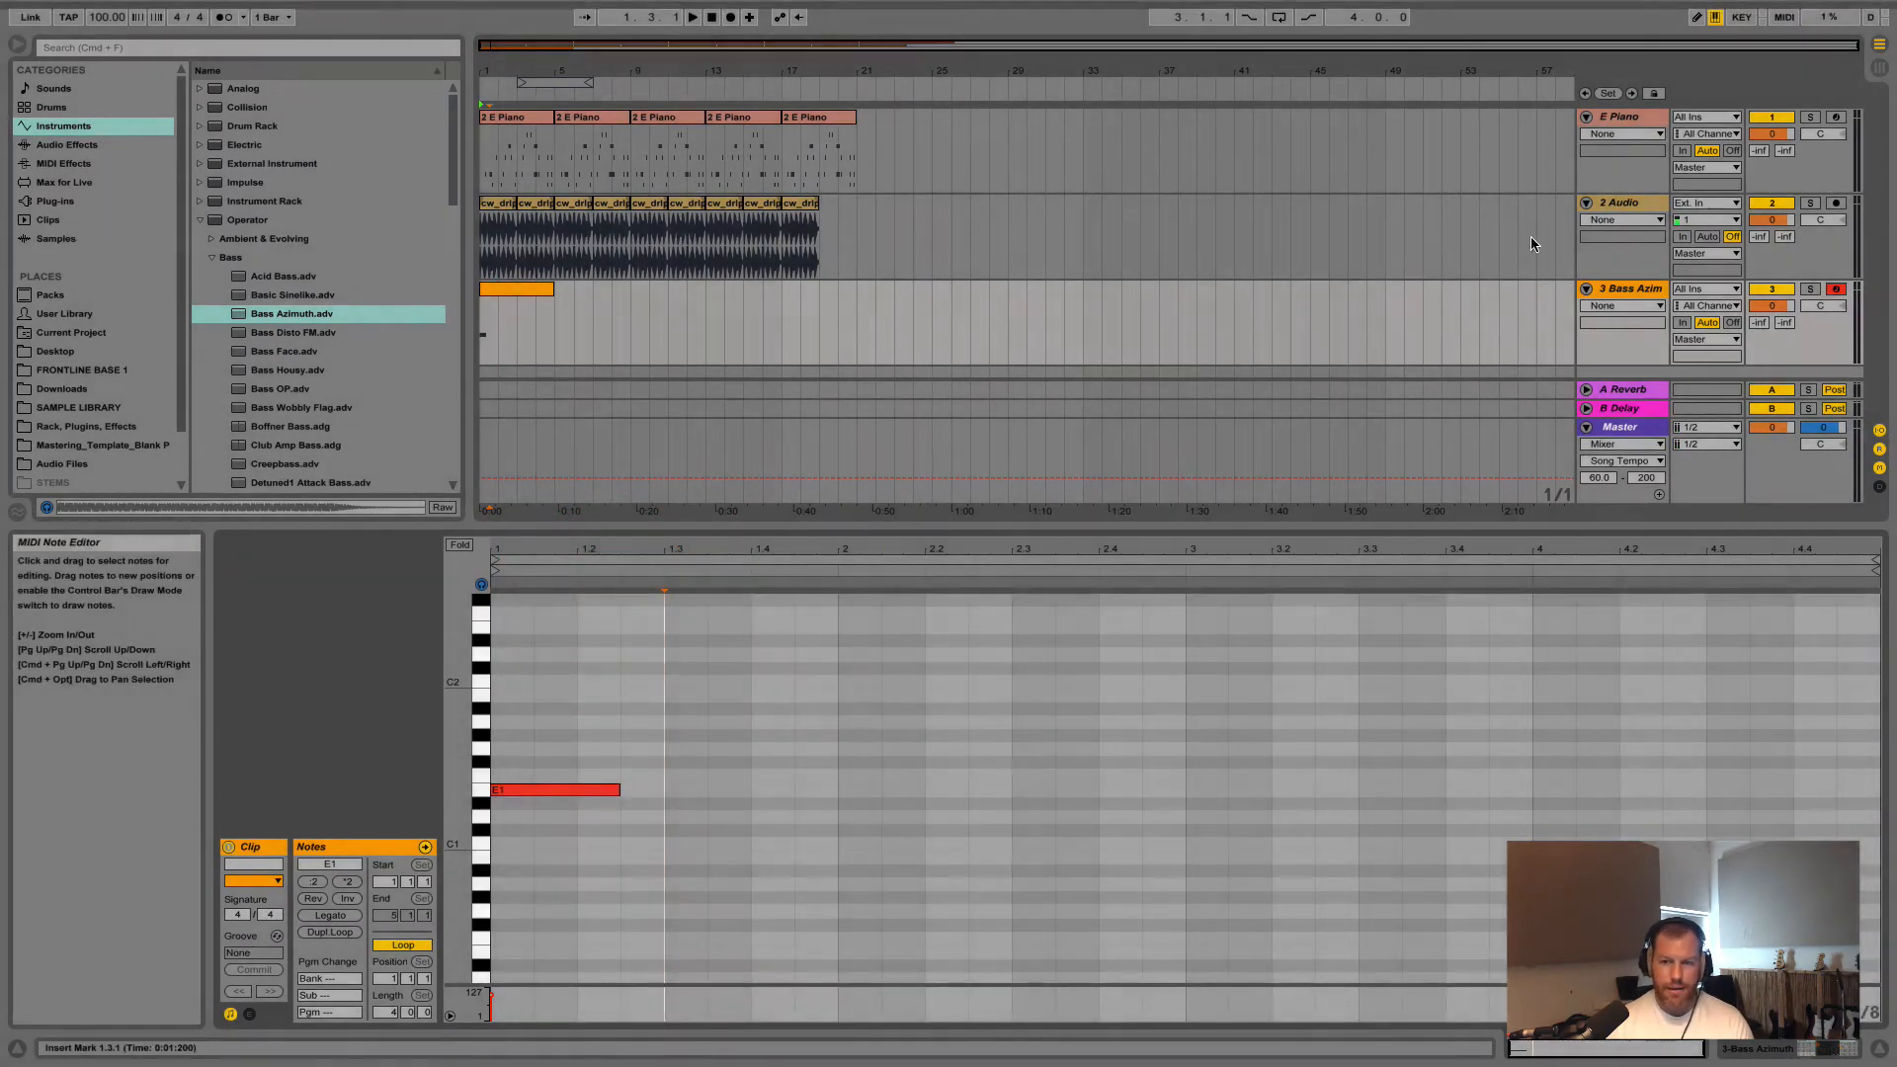
Draw eighth notes: D1 at 1.3.1 and 1.3.3, E1 at 1.4.3, F#1 and G1 at 2.1.1, A#1 at 2.2.1 and A1 at 2.2.3
{"action": "left_click", "coordinate": [1697, 17]}
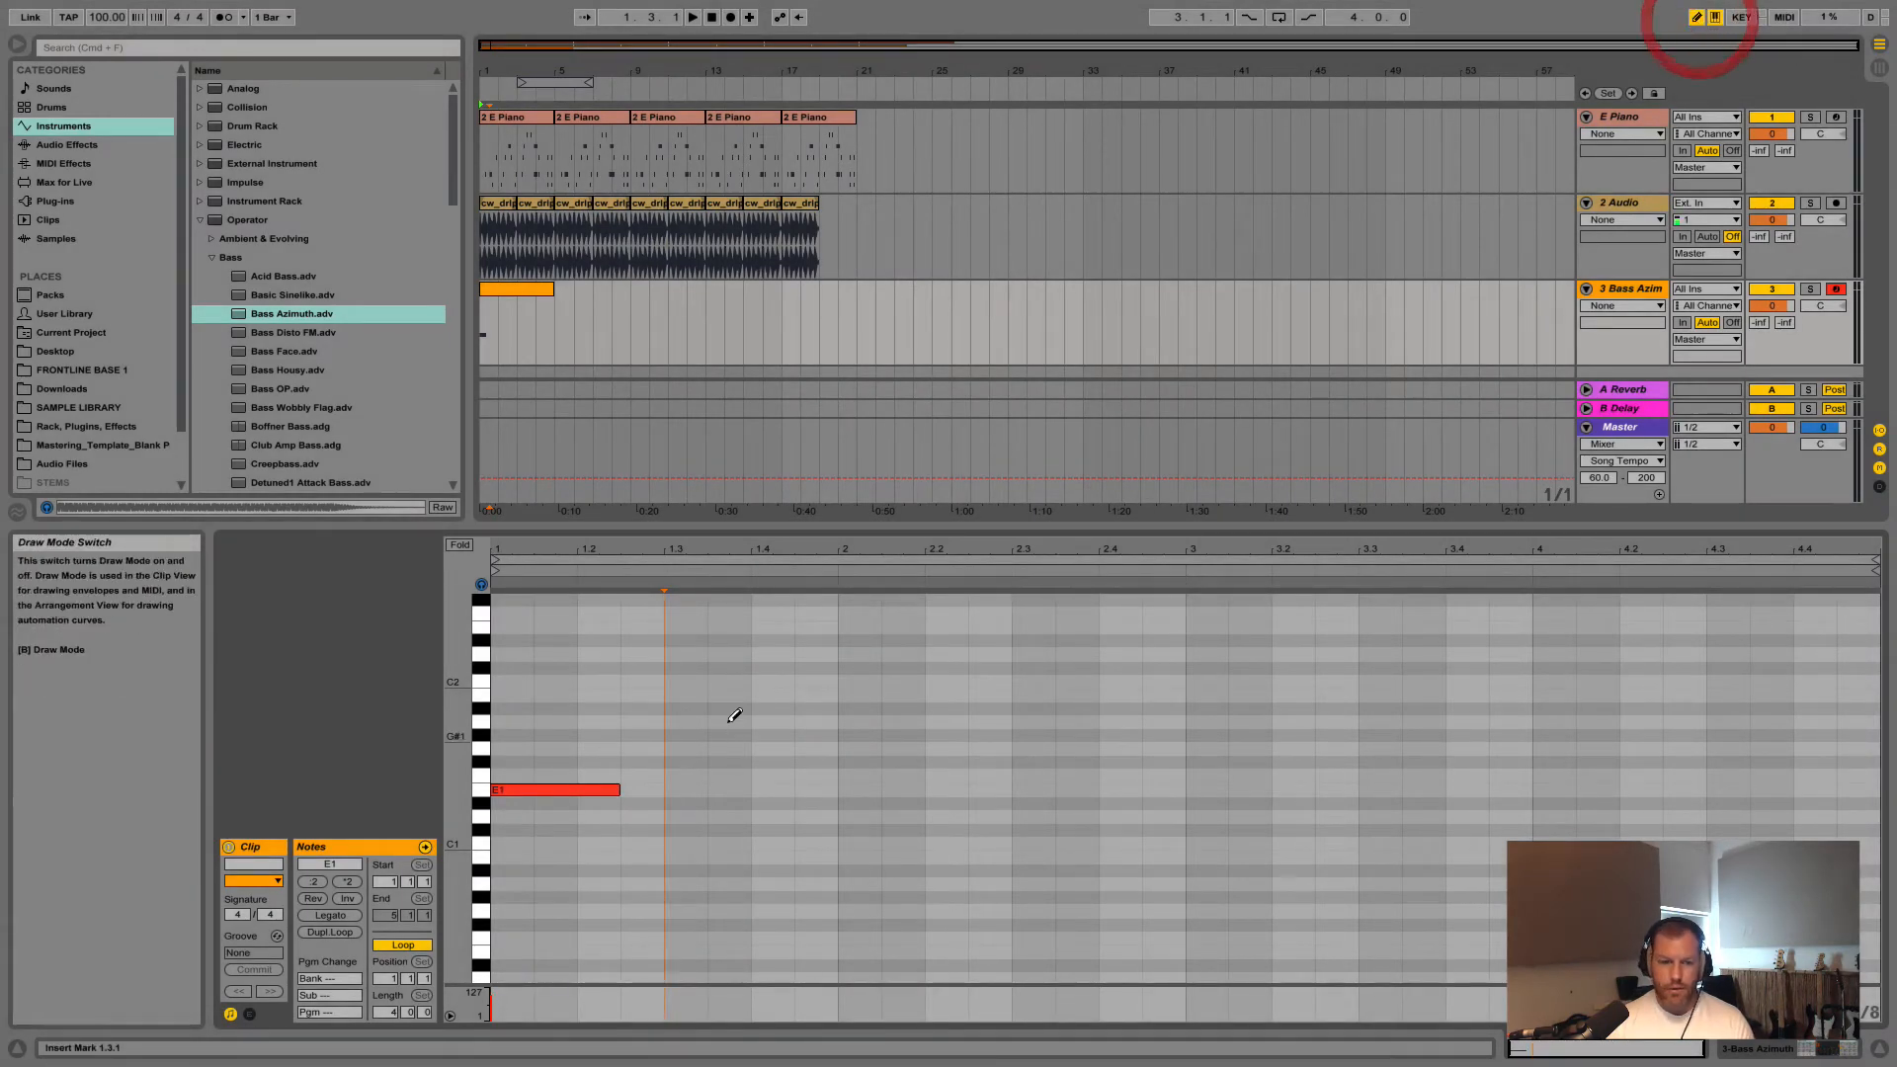
{"action": "left_click", "coordinate": [676, 817]}
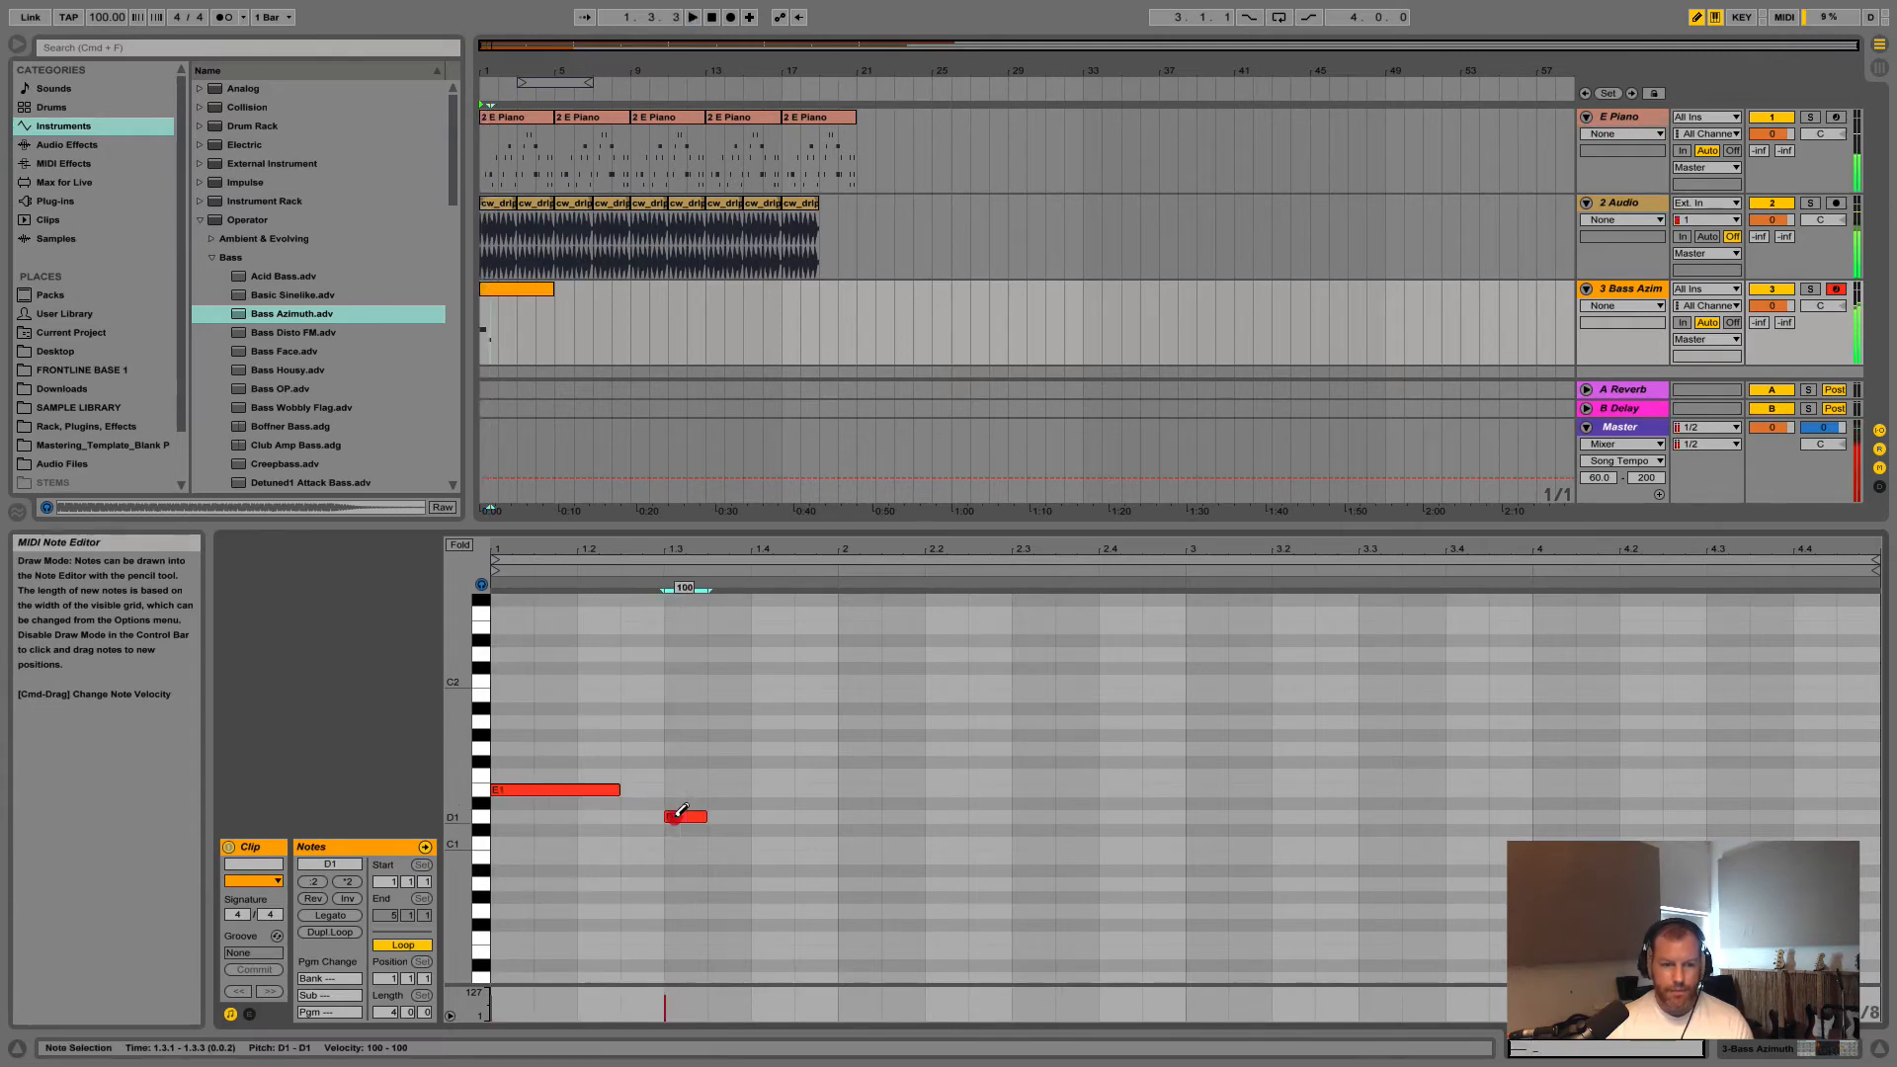
{"action": "left_click", "coordinate": [732, 816]}
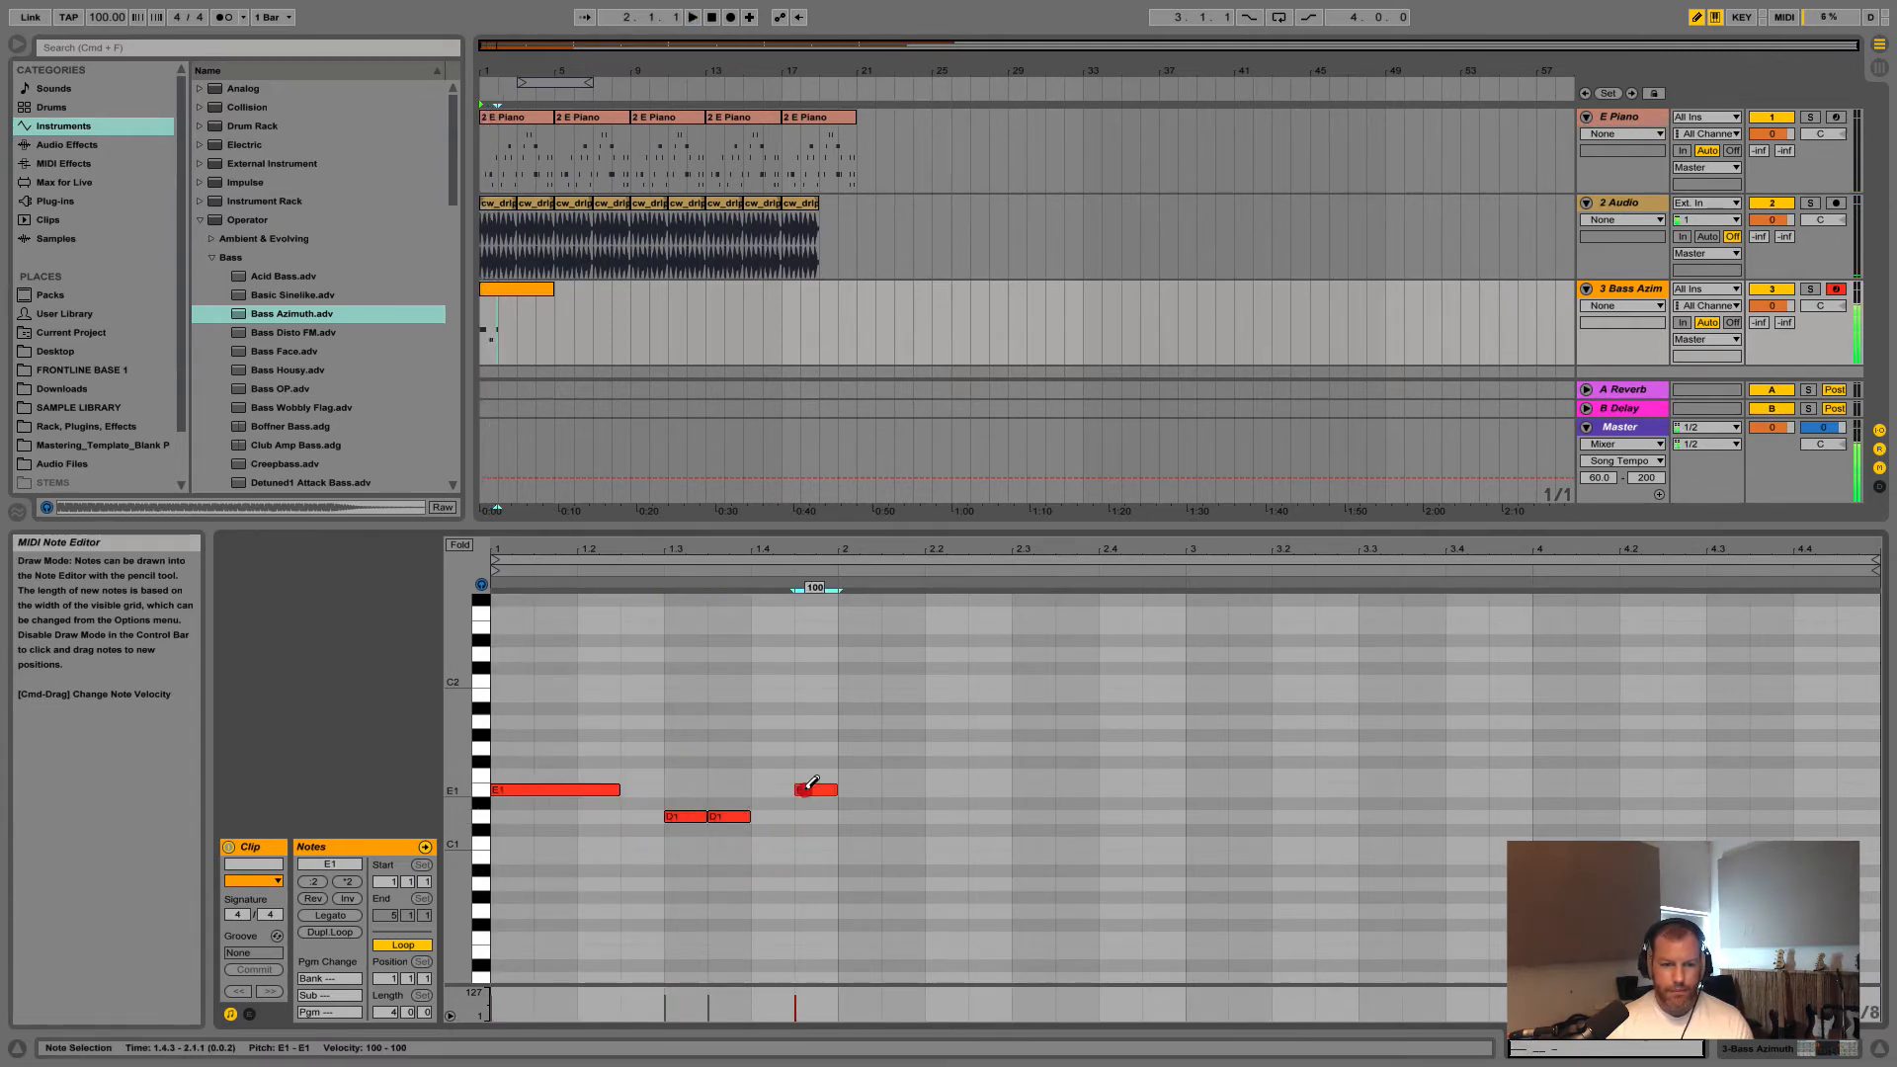
{"action": "left_click", "coordinate": [805, 790]}
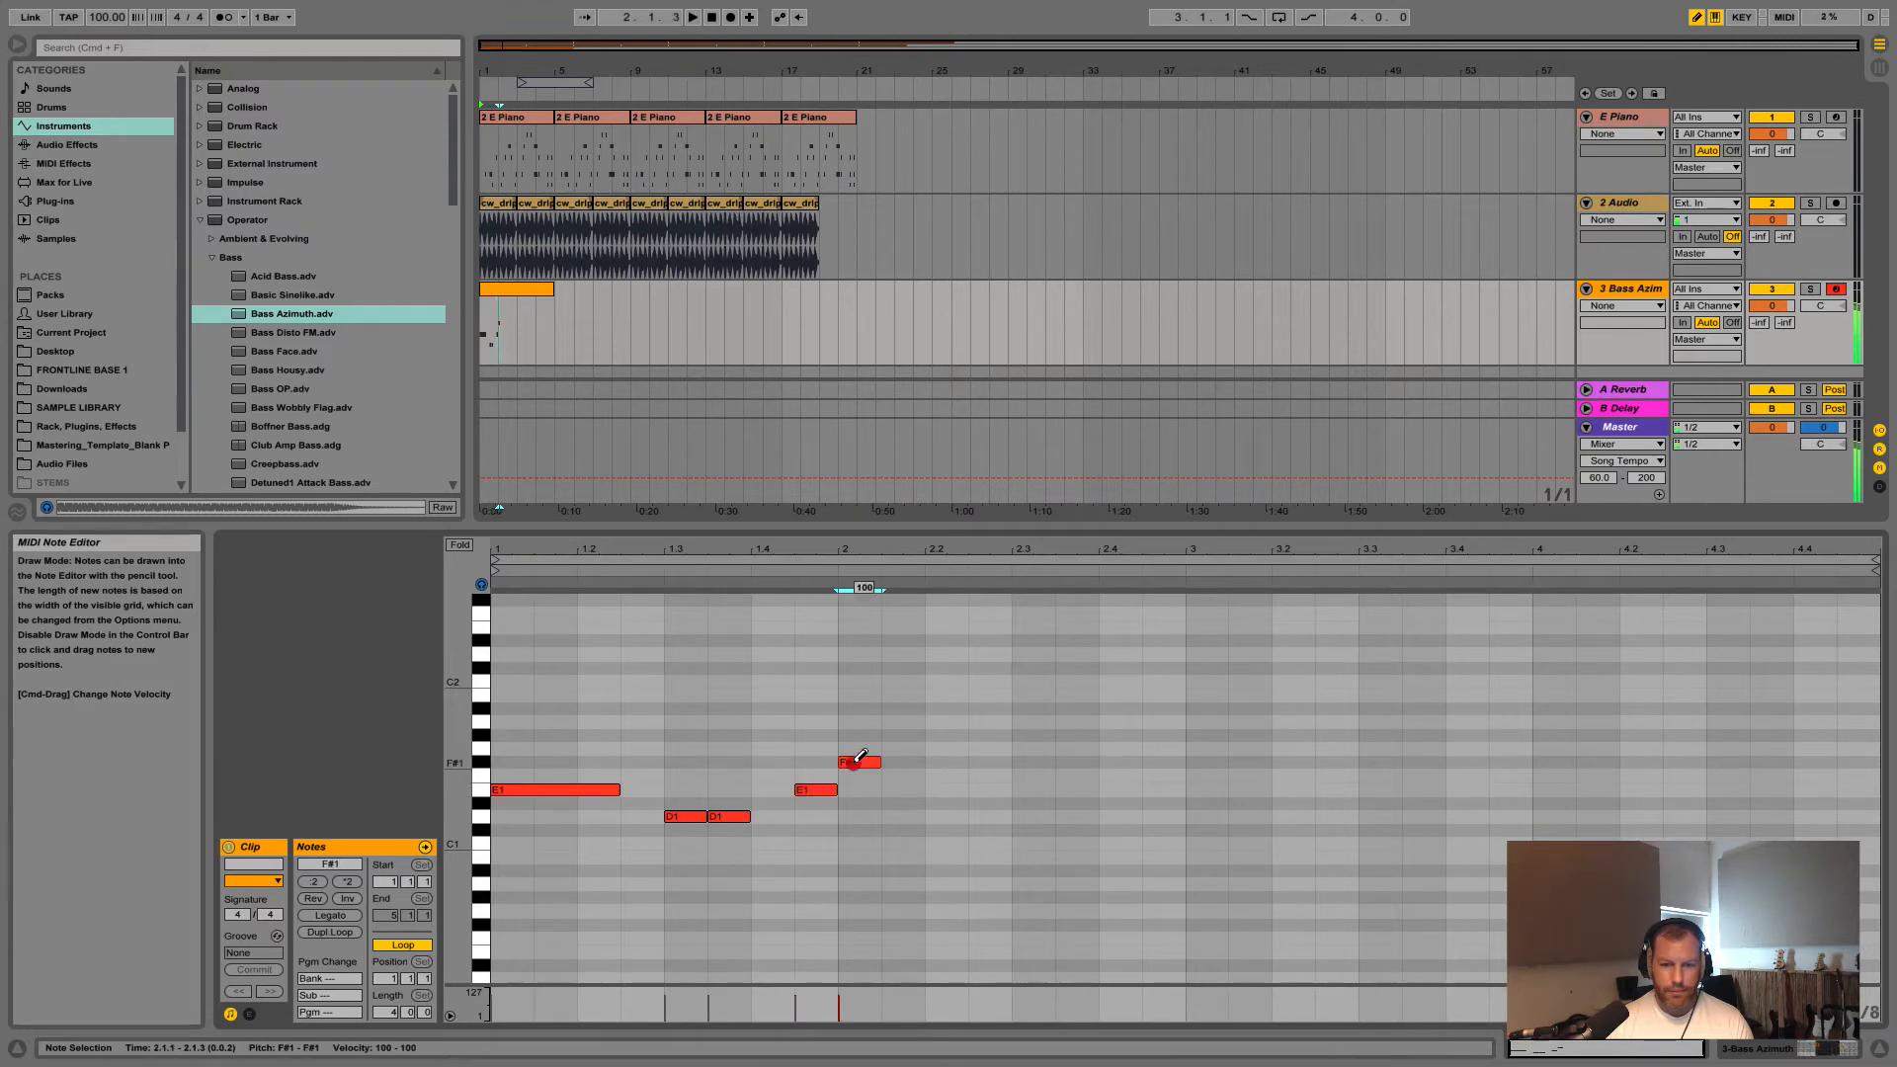
{"action": "left_click", "coordinate": [855, 749]}
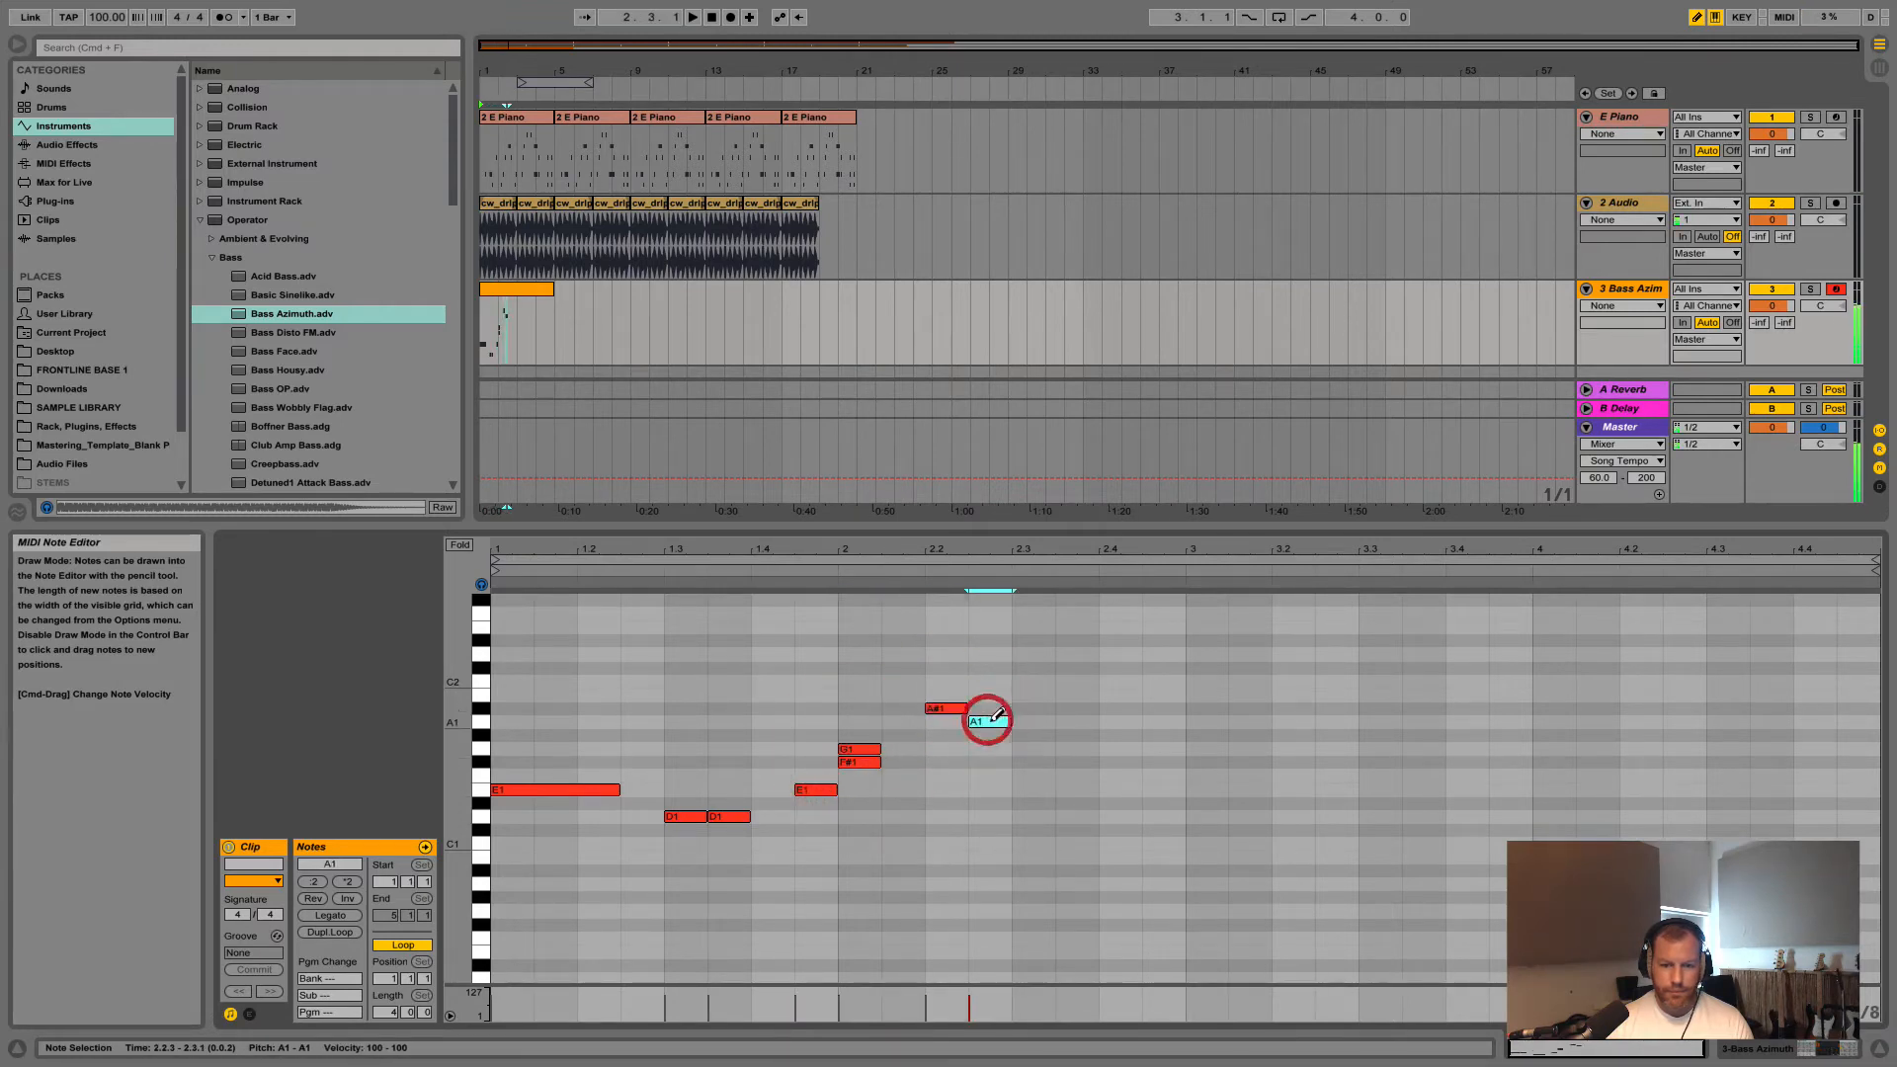
{"action": "left_click", "coordinate": [1697, 17]}
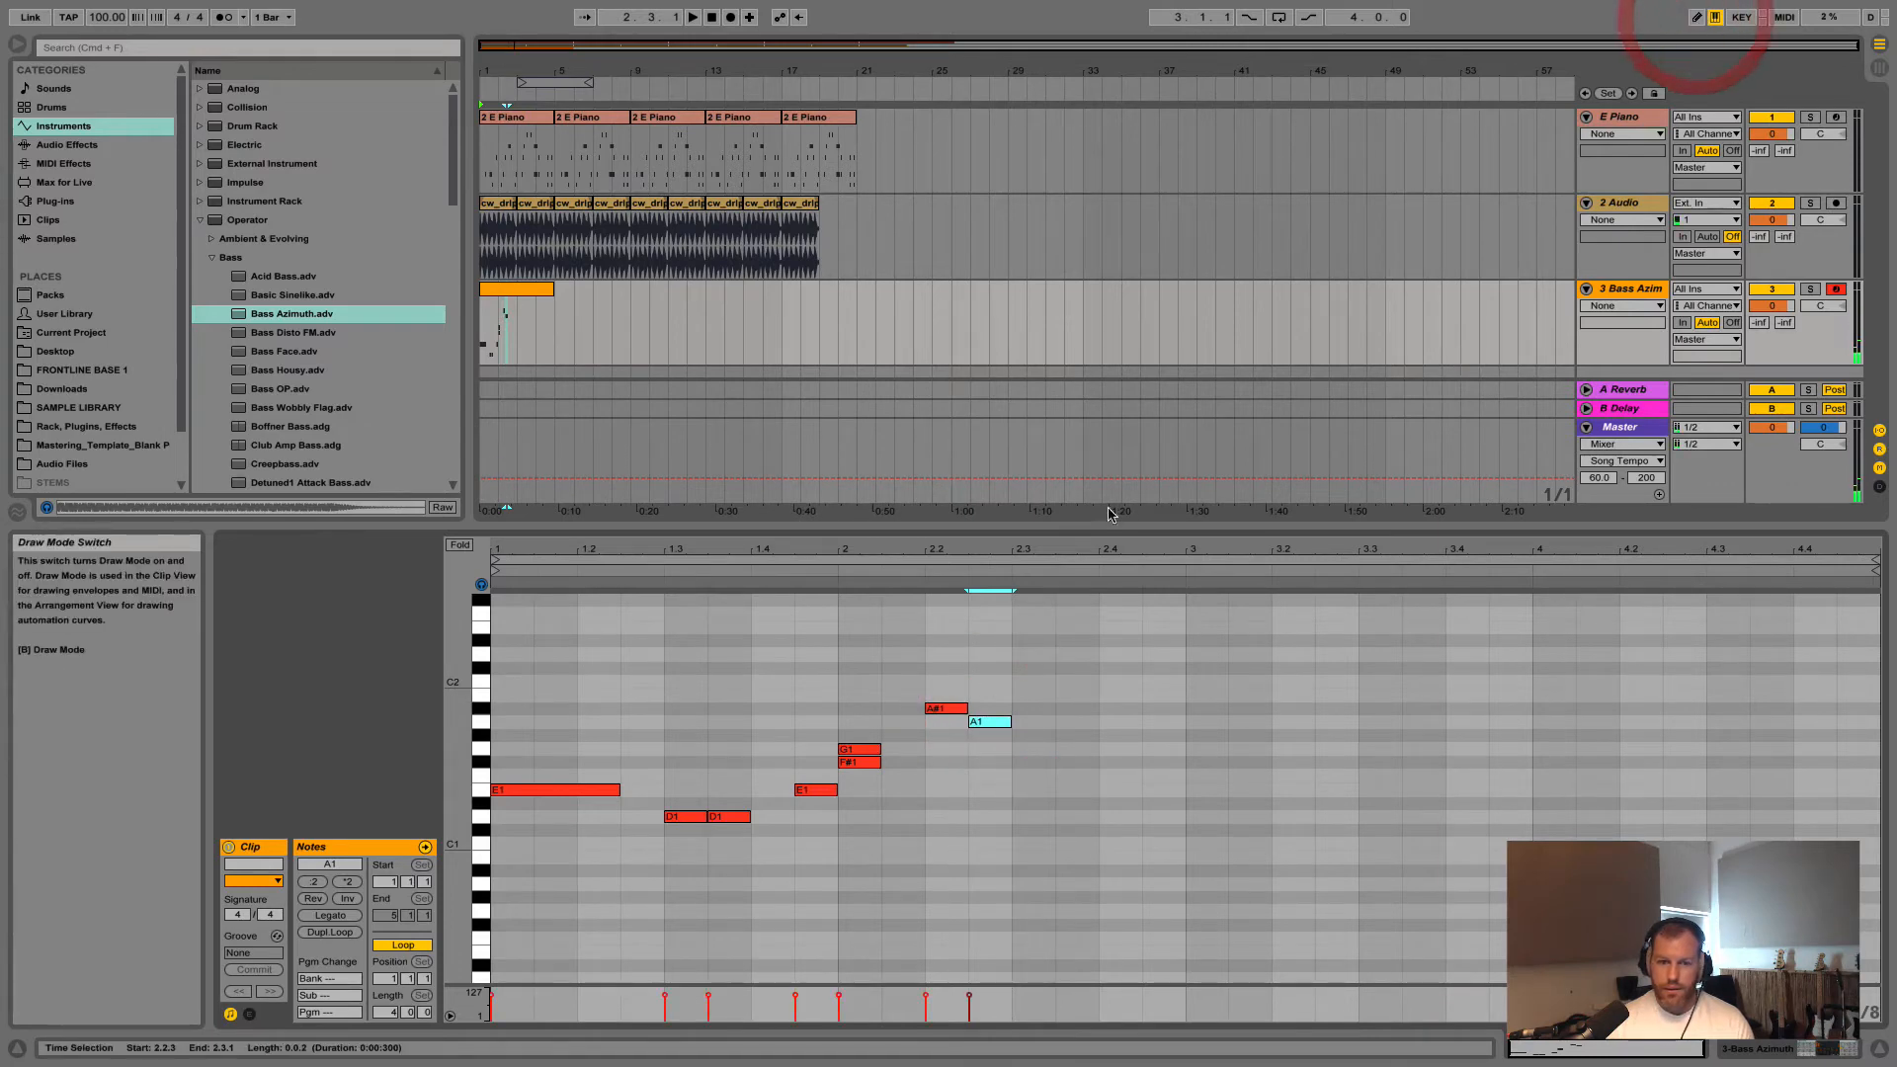
Delete the A#1 note at 2.2.1 and the G1 note at 2.1.1
{"action": "left_click", "coordinate": [944, 709]}
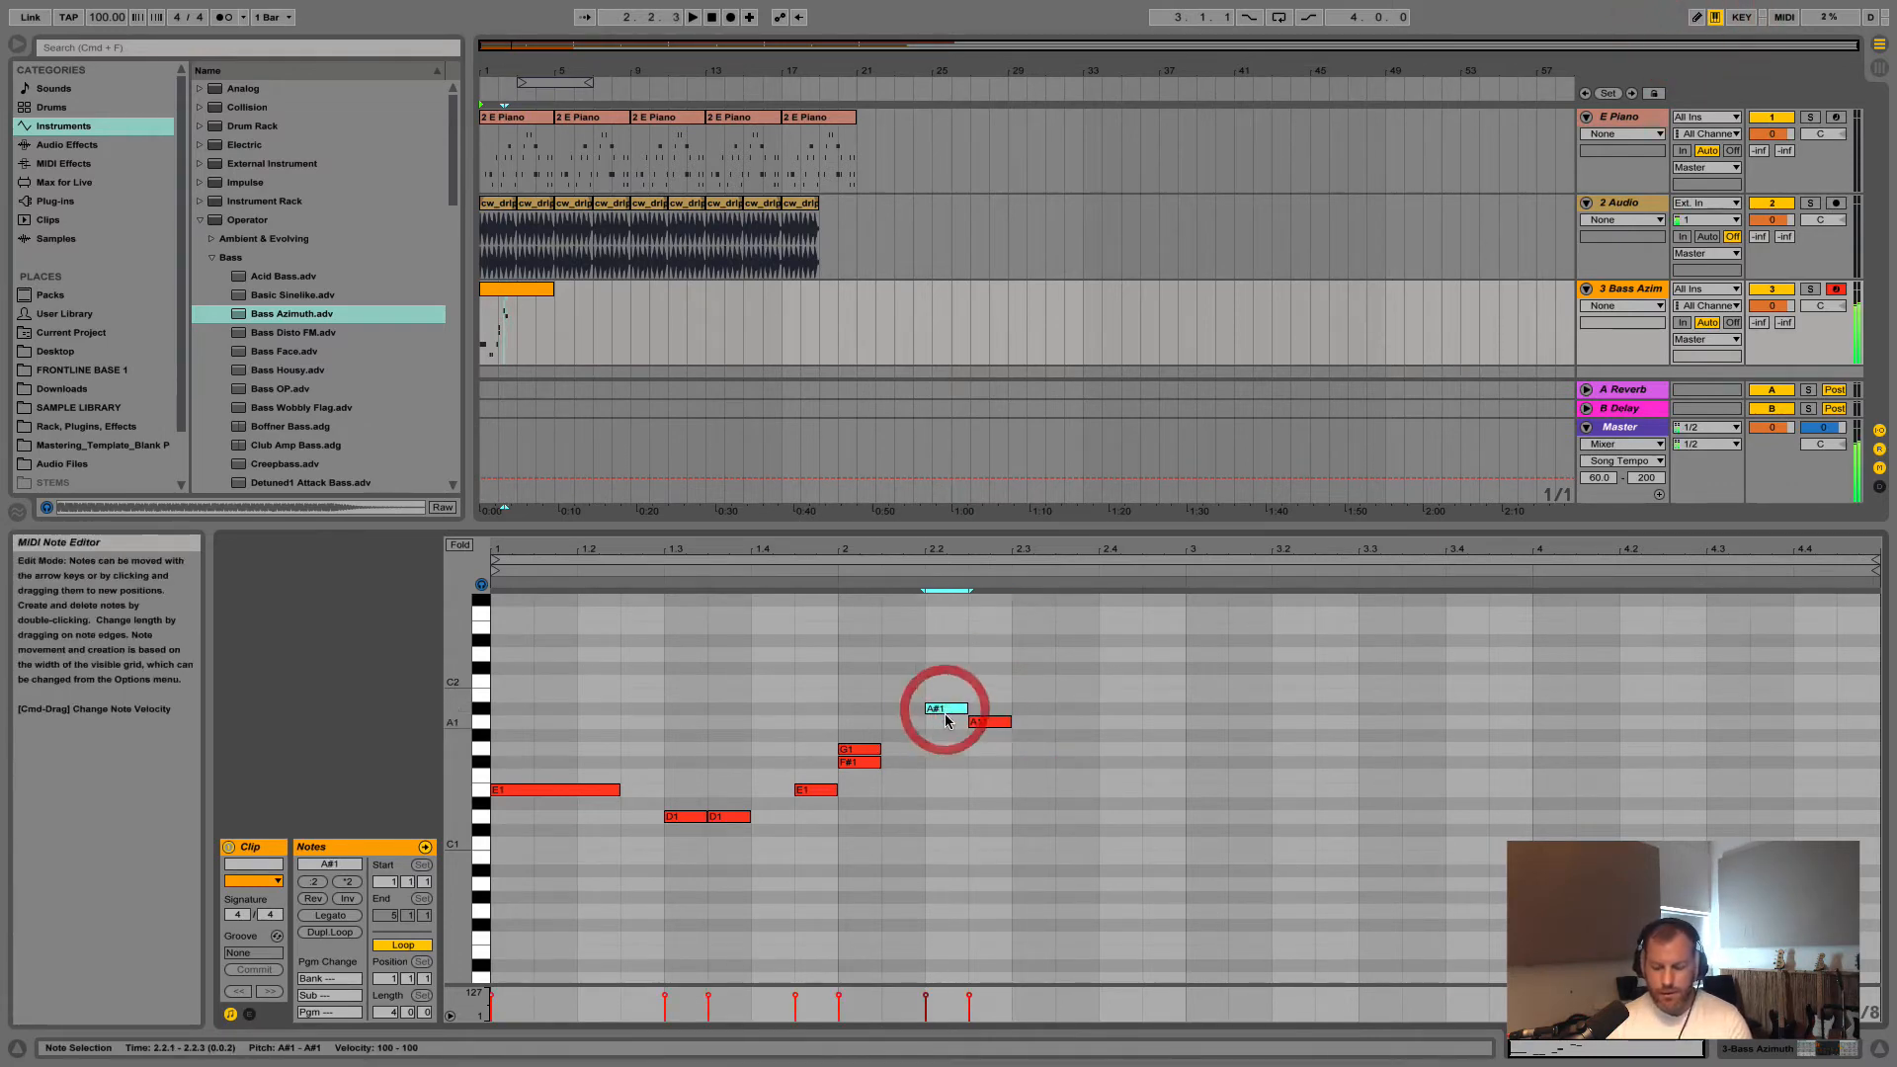
{"action": "left_click", "coordinate": [859, 750]}
{"action": "key", "text": "Delete"}
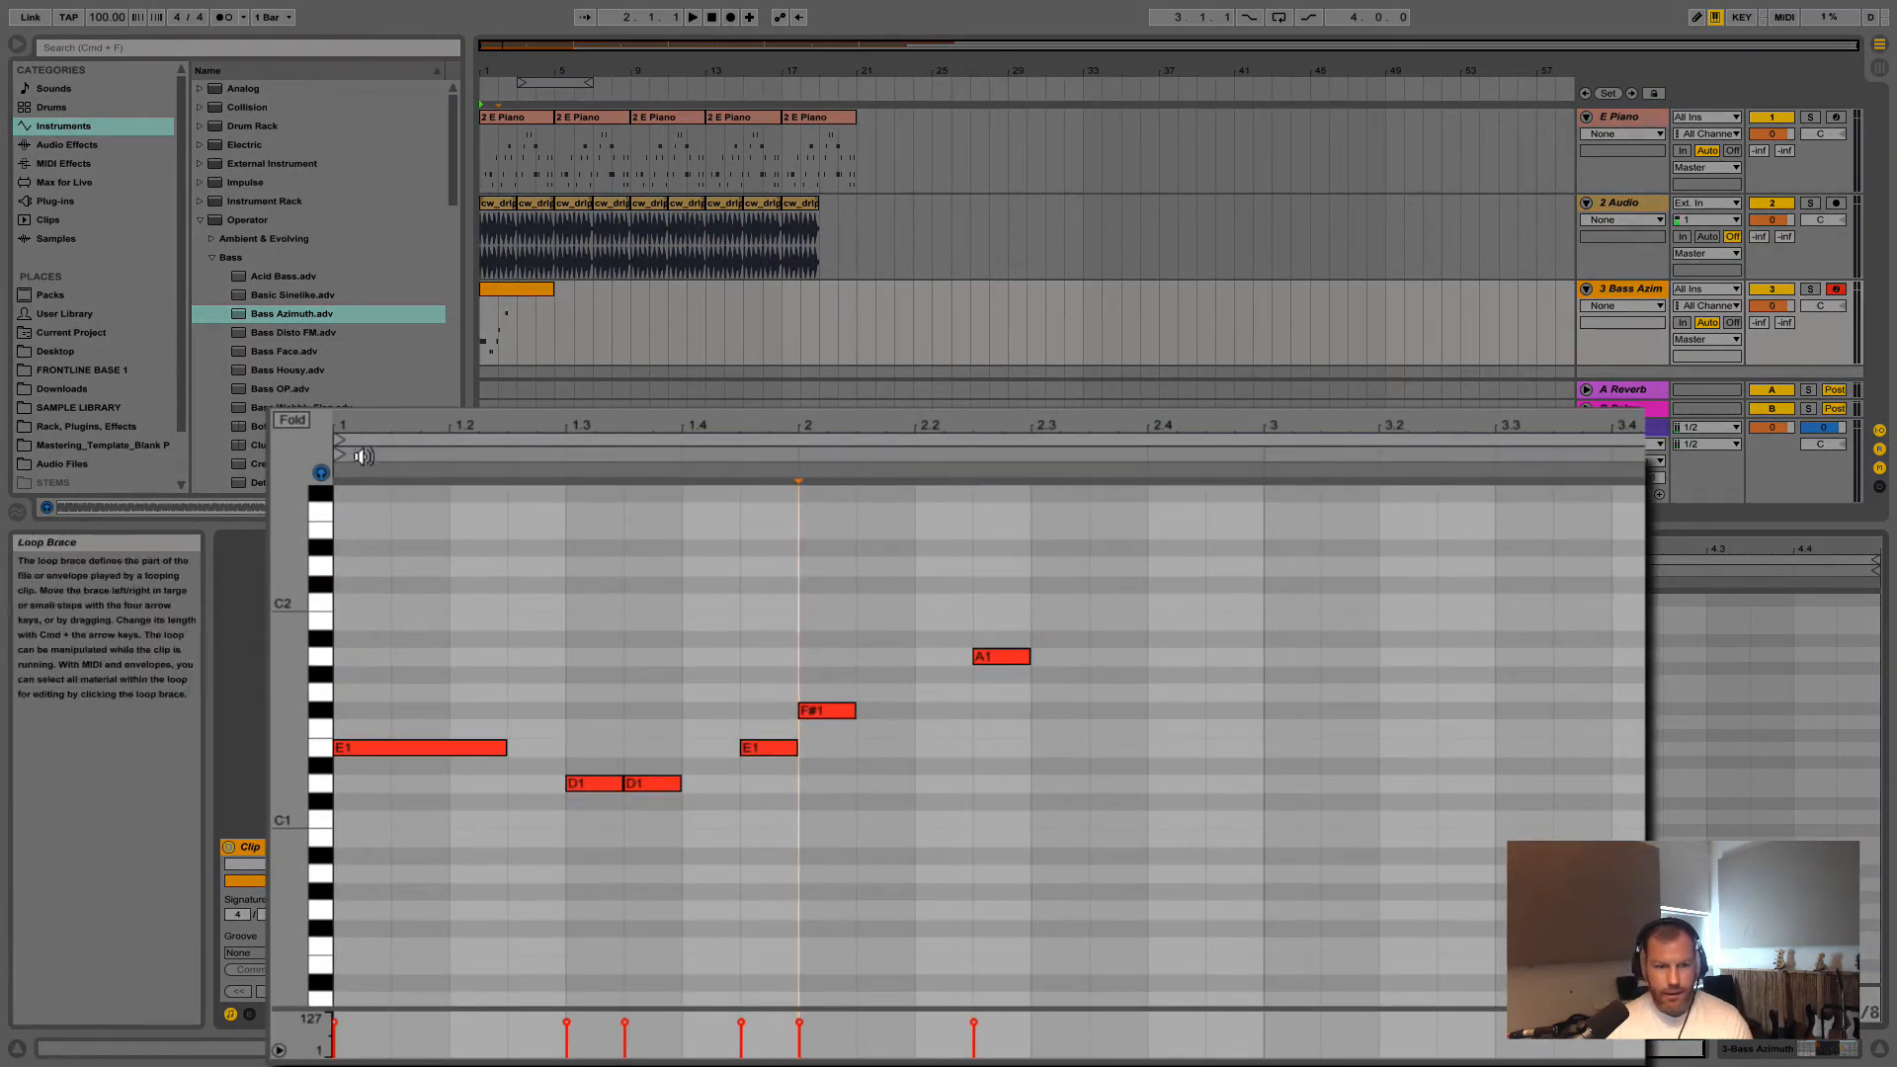
Raise the F#1 note at 2.1.1 to G1, extend it to 2.2.3 and play back the phrase
{"action": "key", "text": "space"}
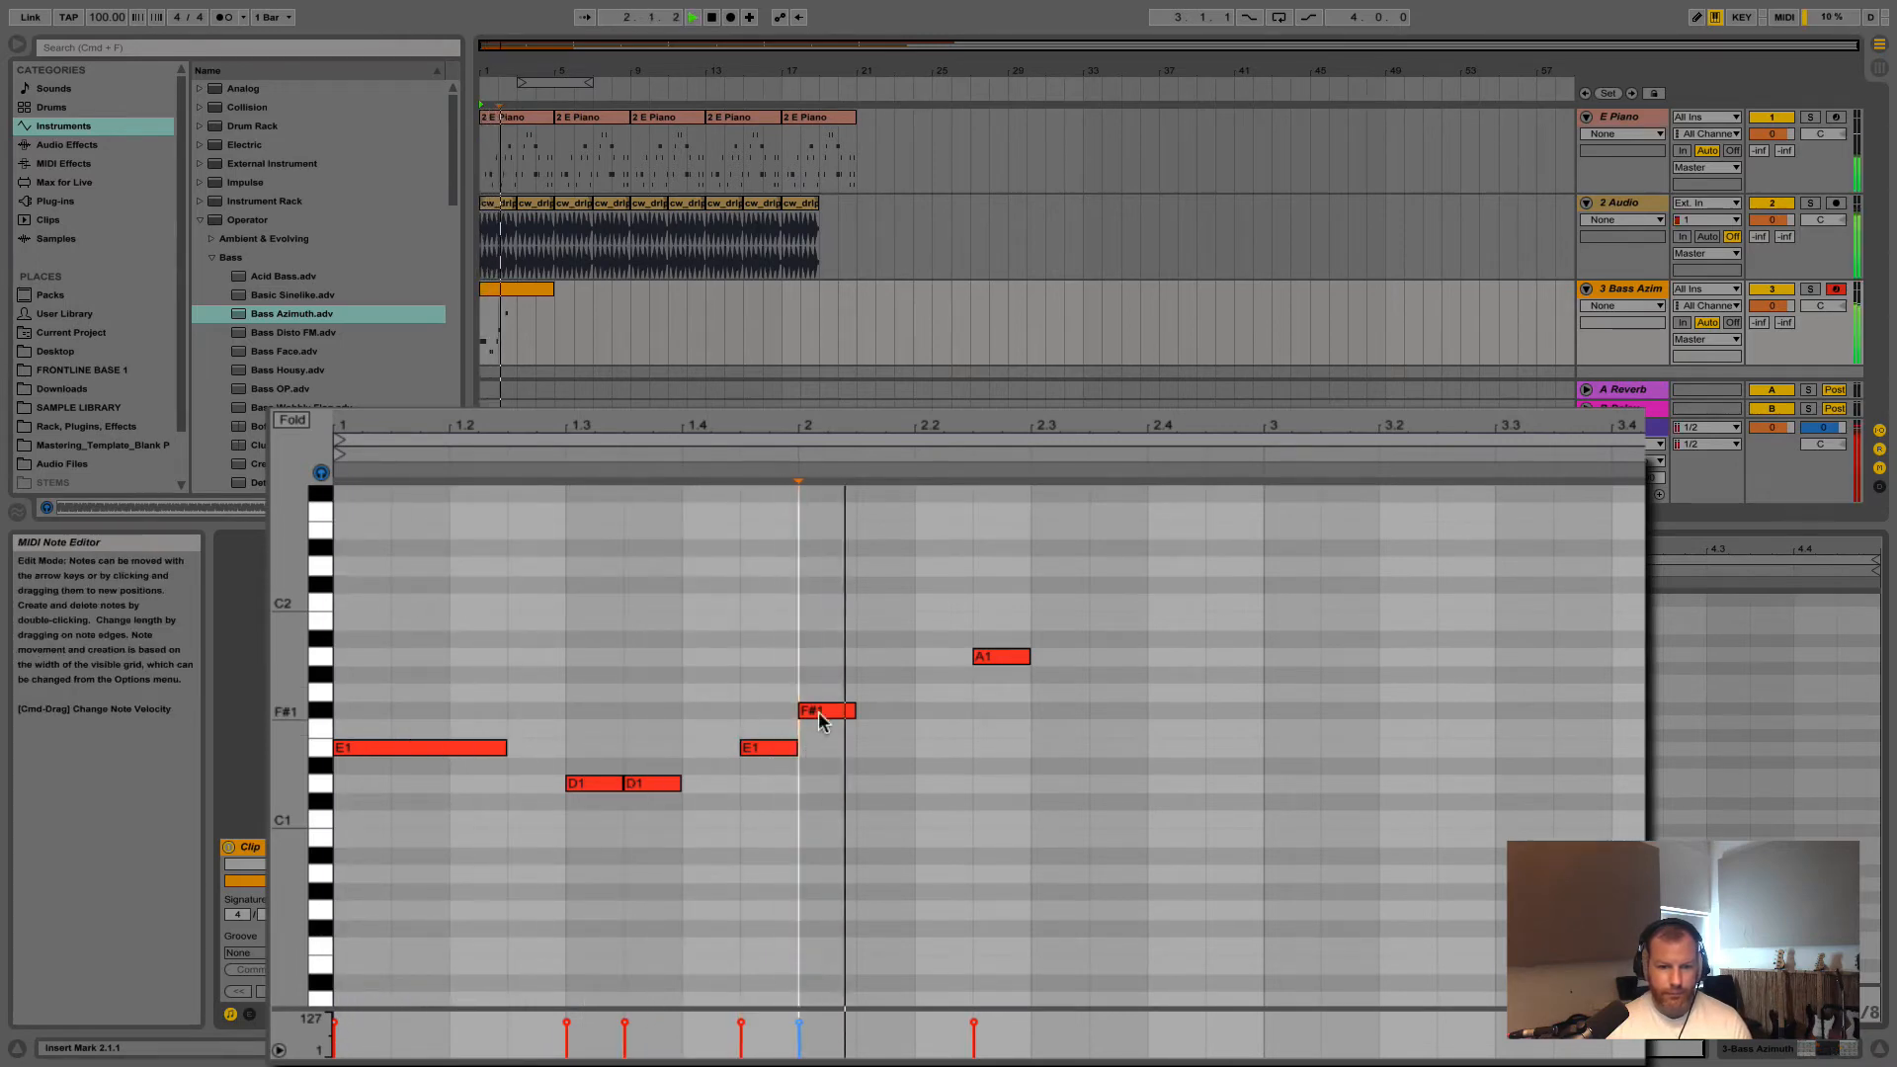
{"action": "key", "text": "space"}
{"action": "left_click_drag", "start_coordinate": [819, 712], "coordinate": [822, 695]}
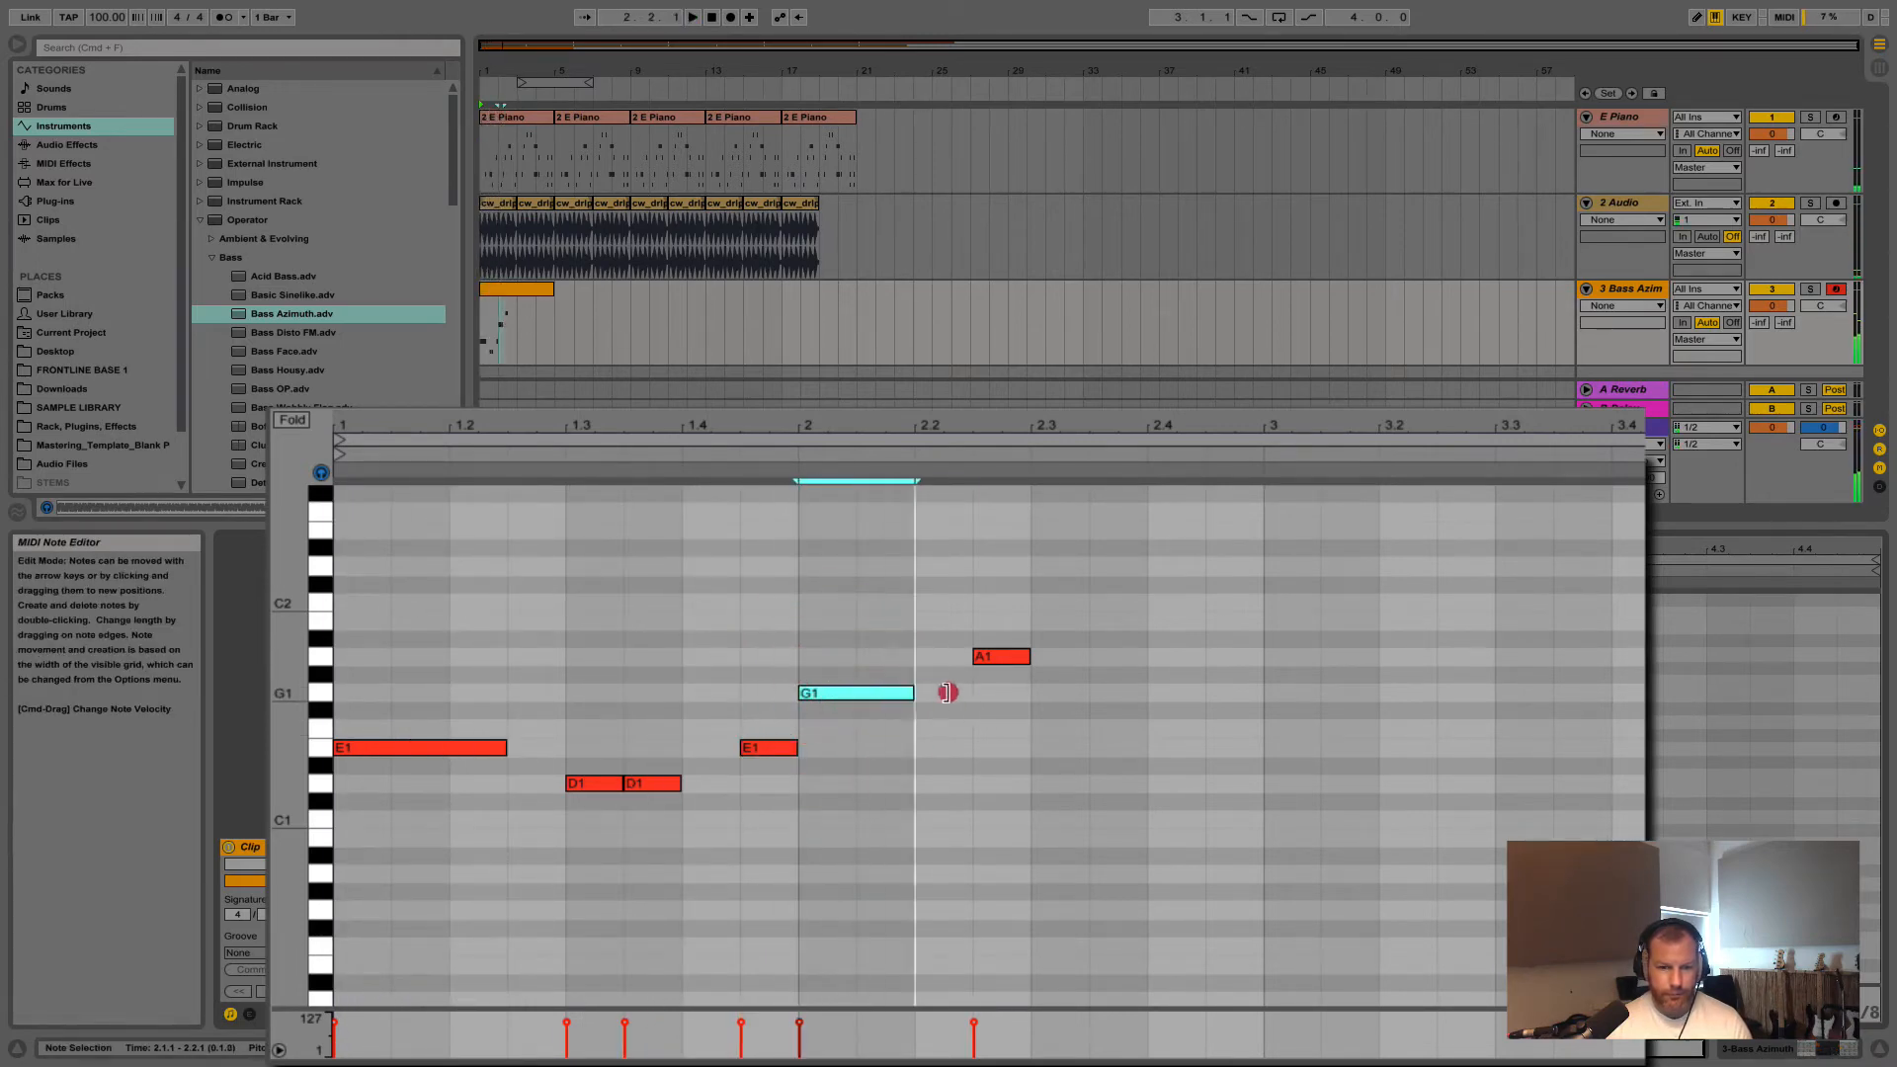
{"action": "left_click_drag", "start_coordinate": [946, 693], "coordinate": [974, 690]}
{"action": "left_click", "coordinate": [1008, 657]}
{"action": "key", "text": "space"}
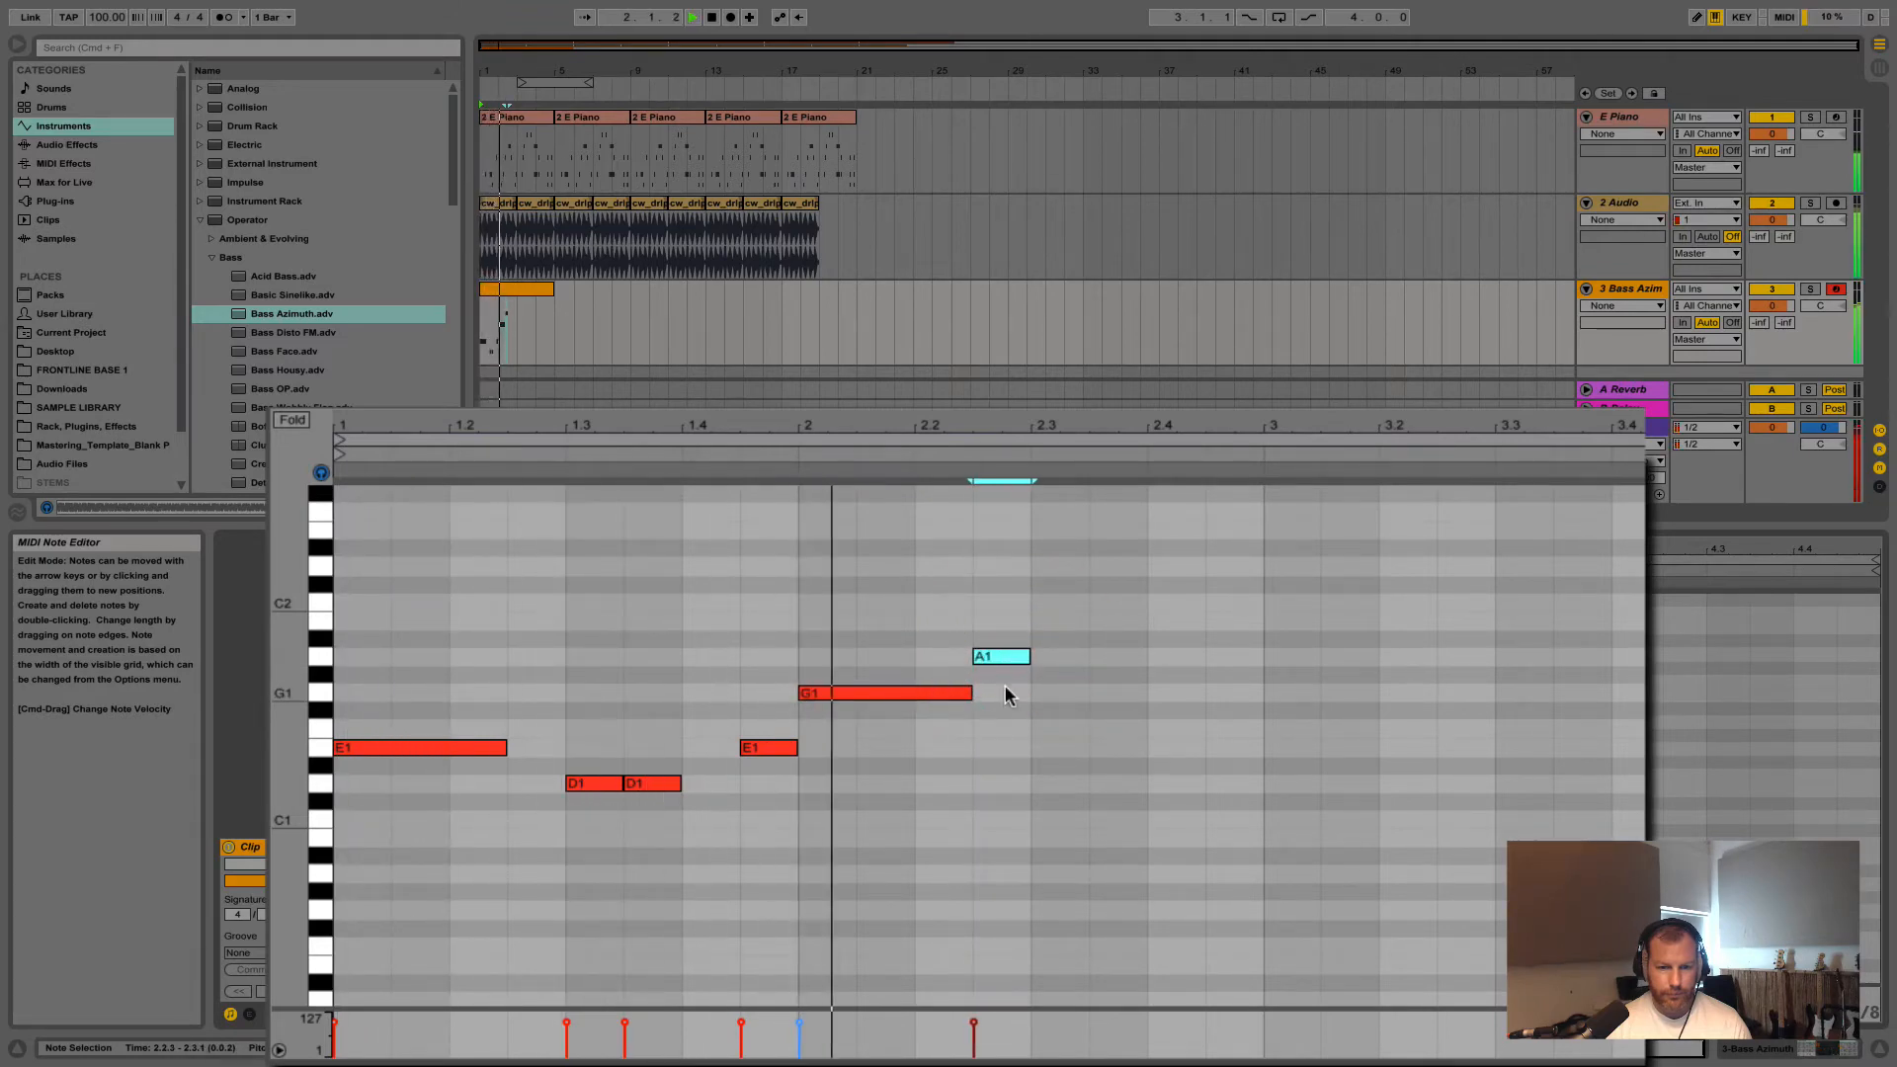
Shift the long G1 note to start at 2.1.3 and turn the preceding E1 note into a G1 extending up to it
{"action": "left_click_drag", "start_coordinate": [838, 695], "coordinate": [899, 692]}
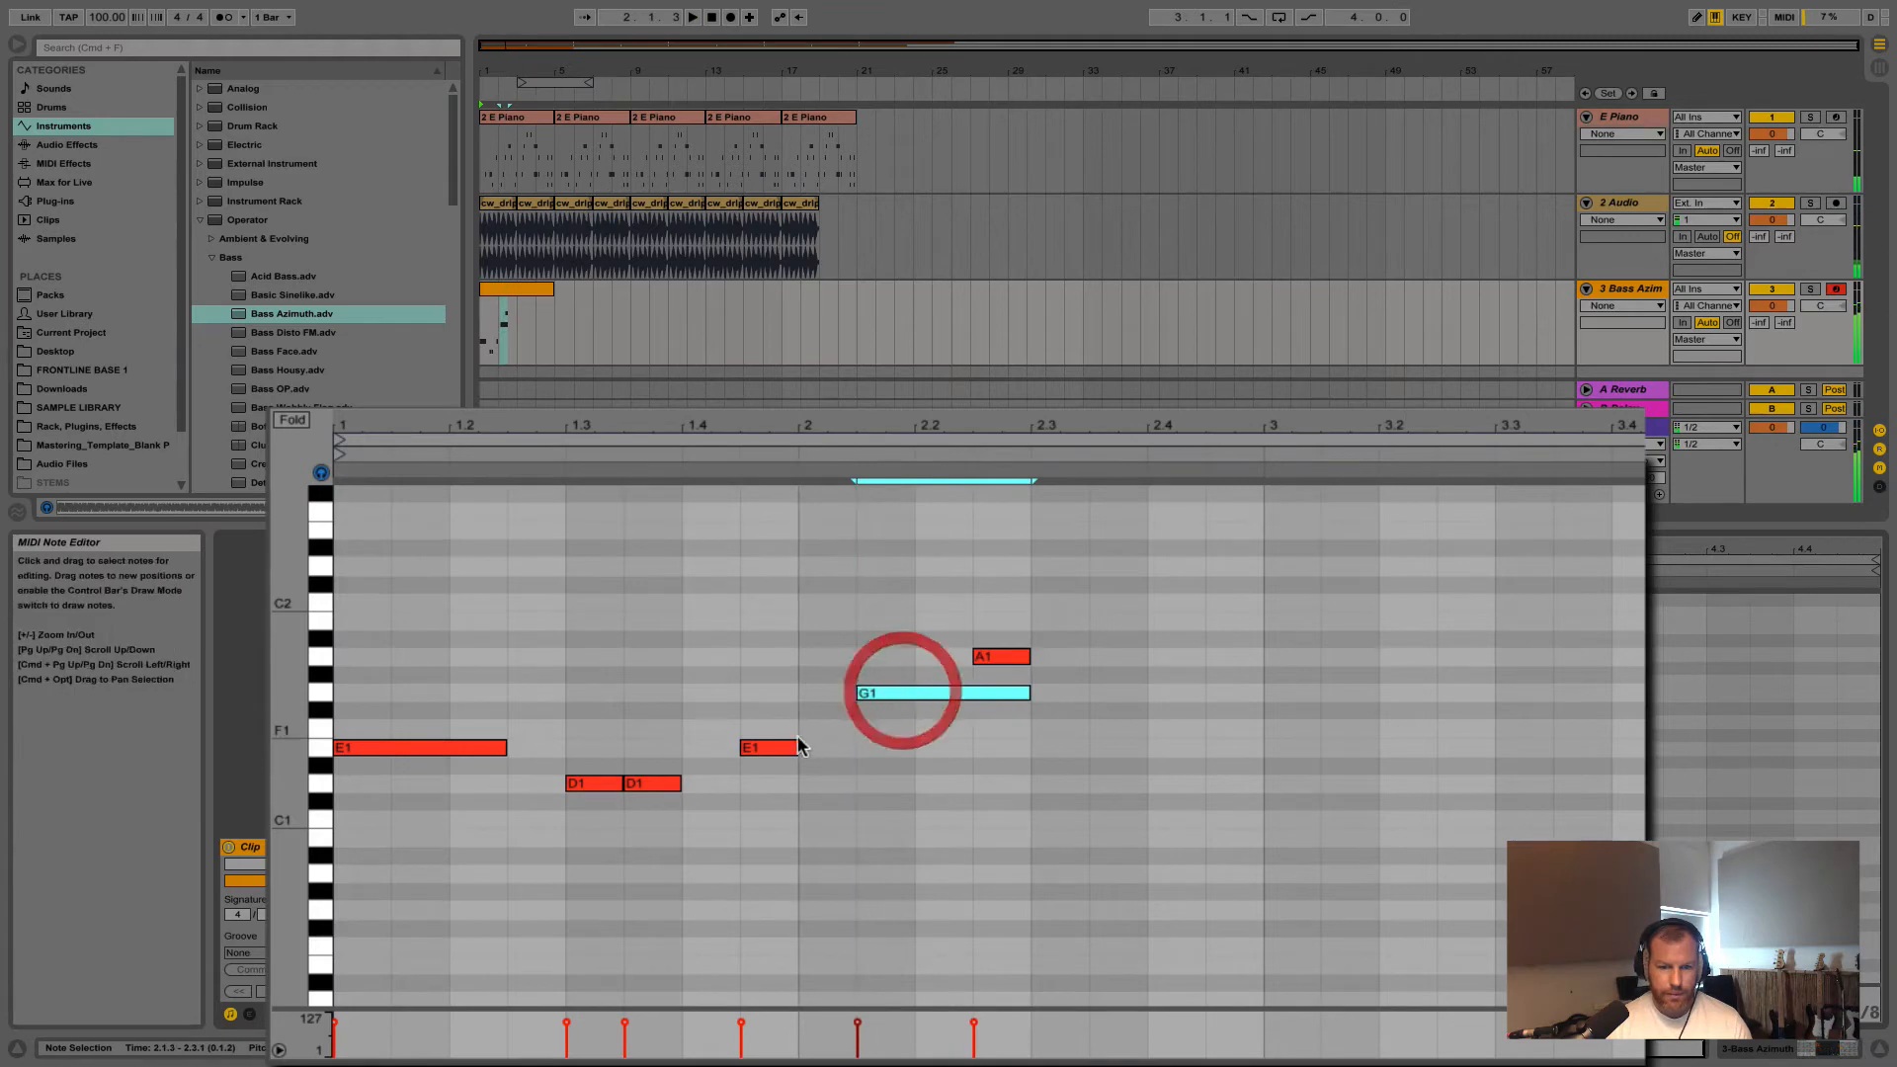
{"action": "left_click_drag", "start_coordinate": [797, 748], "coordinate": [863, 751]}
{"action": "key", "text": "space"}
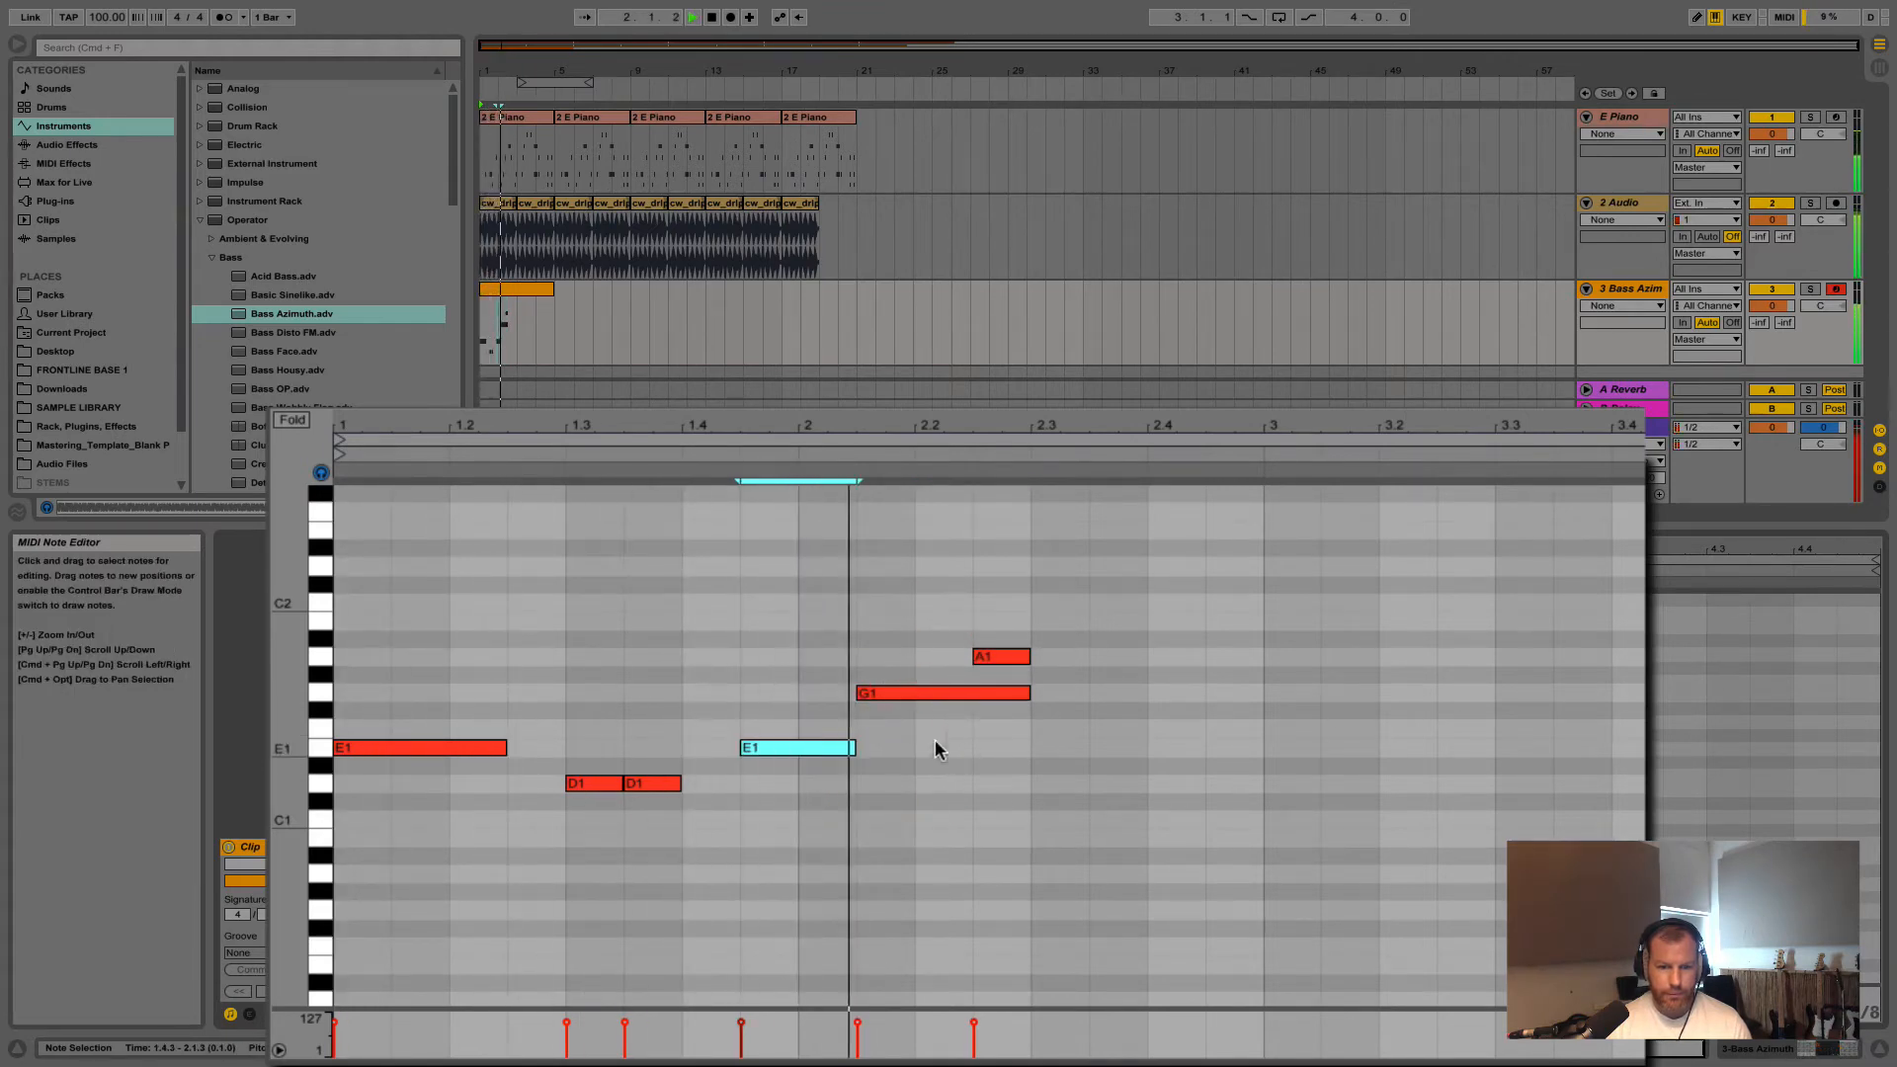
{"action": "left_click_drag", "start_coordinate": [795, 748], "coordinate": [796, 694]}
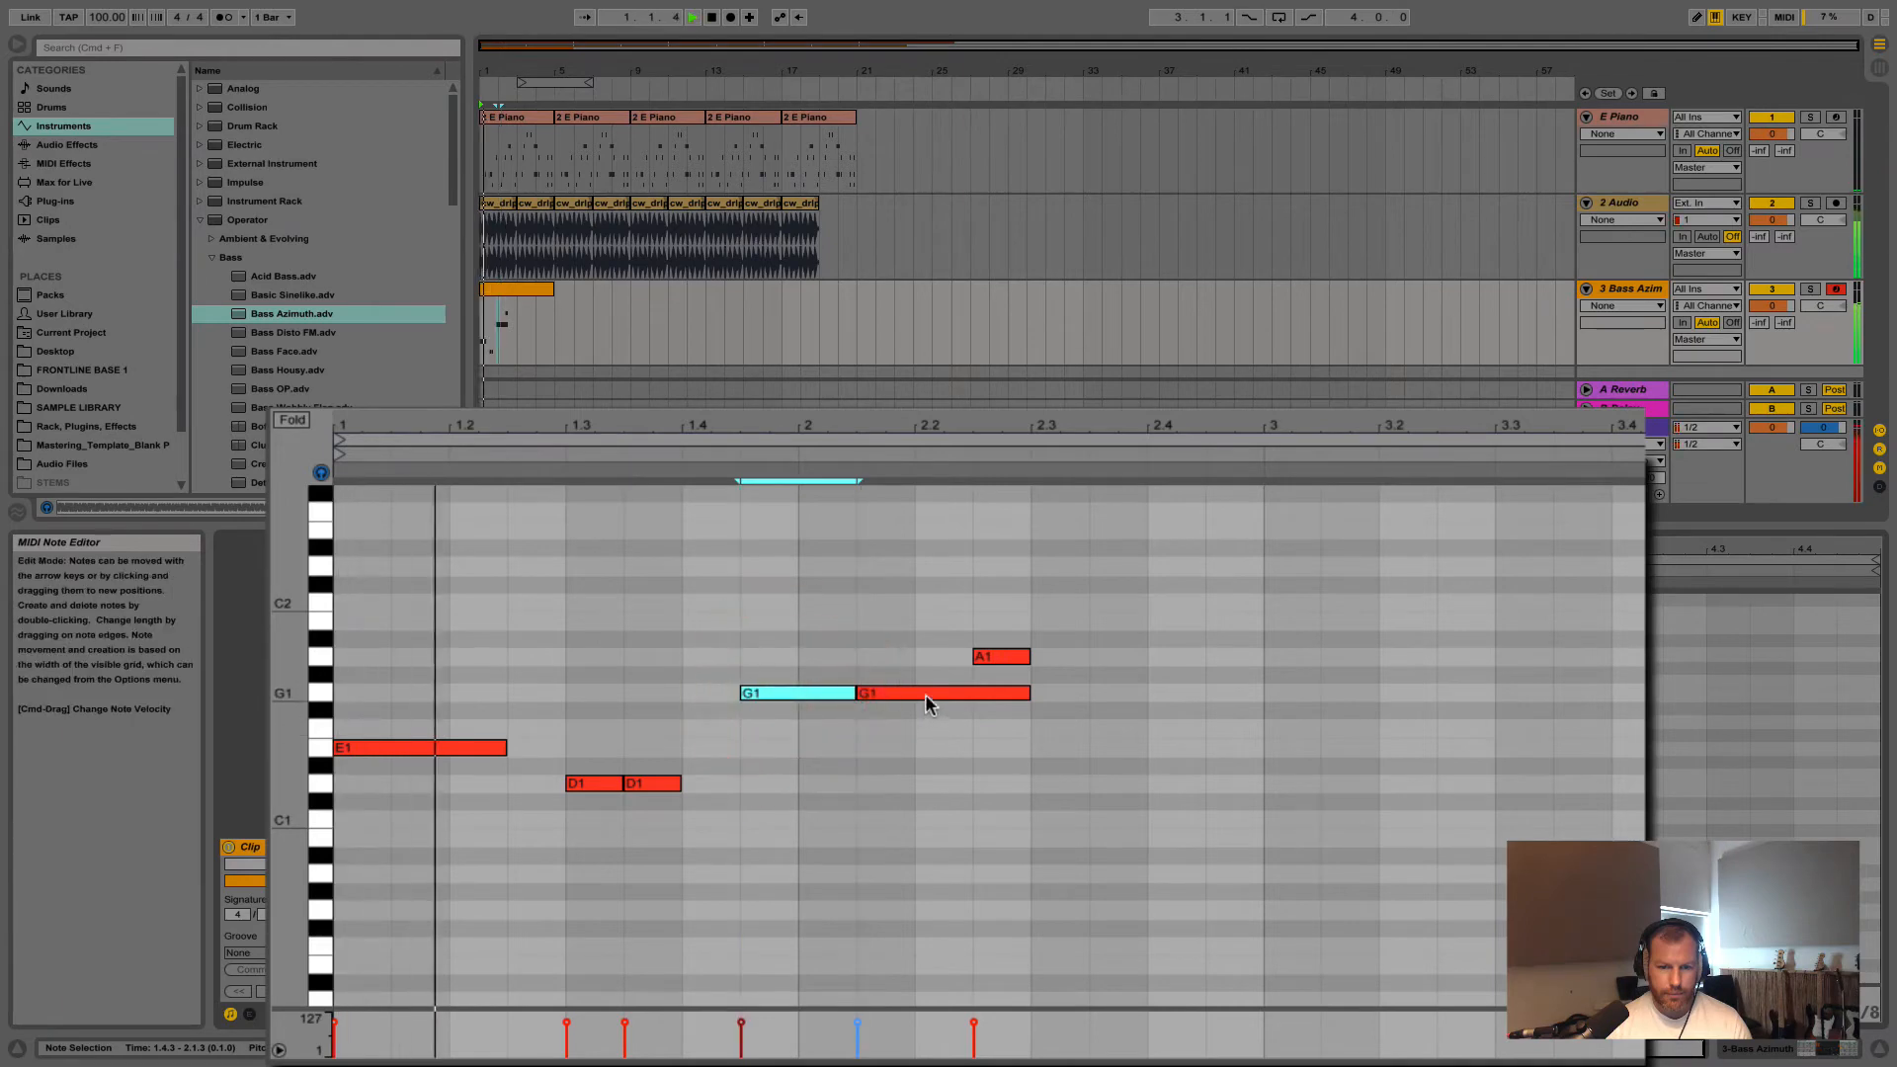
Lengthen the first G1 slightly, shift the second G1 later, and move the A1 to 2.3.3, extending it to bar 3
{"action": "left_click_drag", "start_coordinate": [925, 694], "coordinate": [885, 694]}
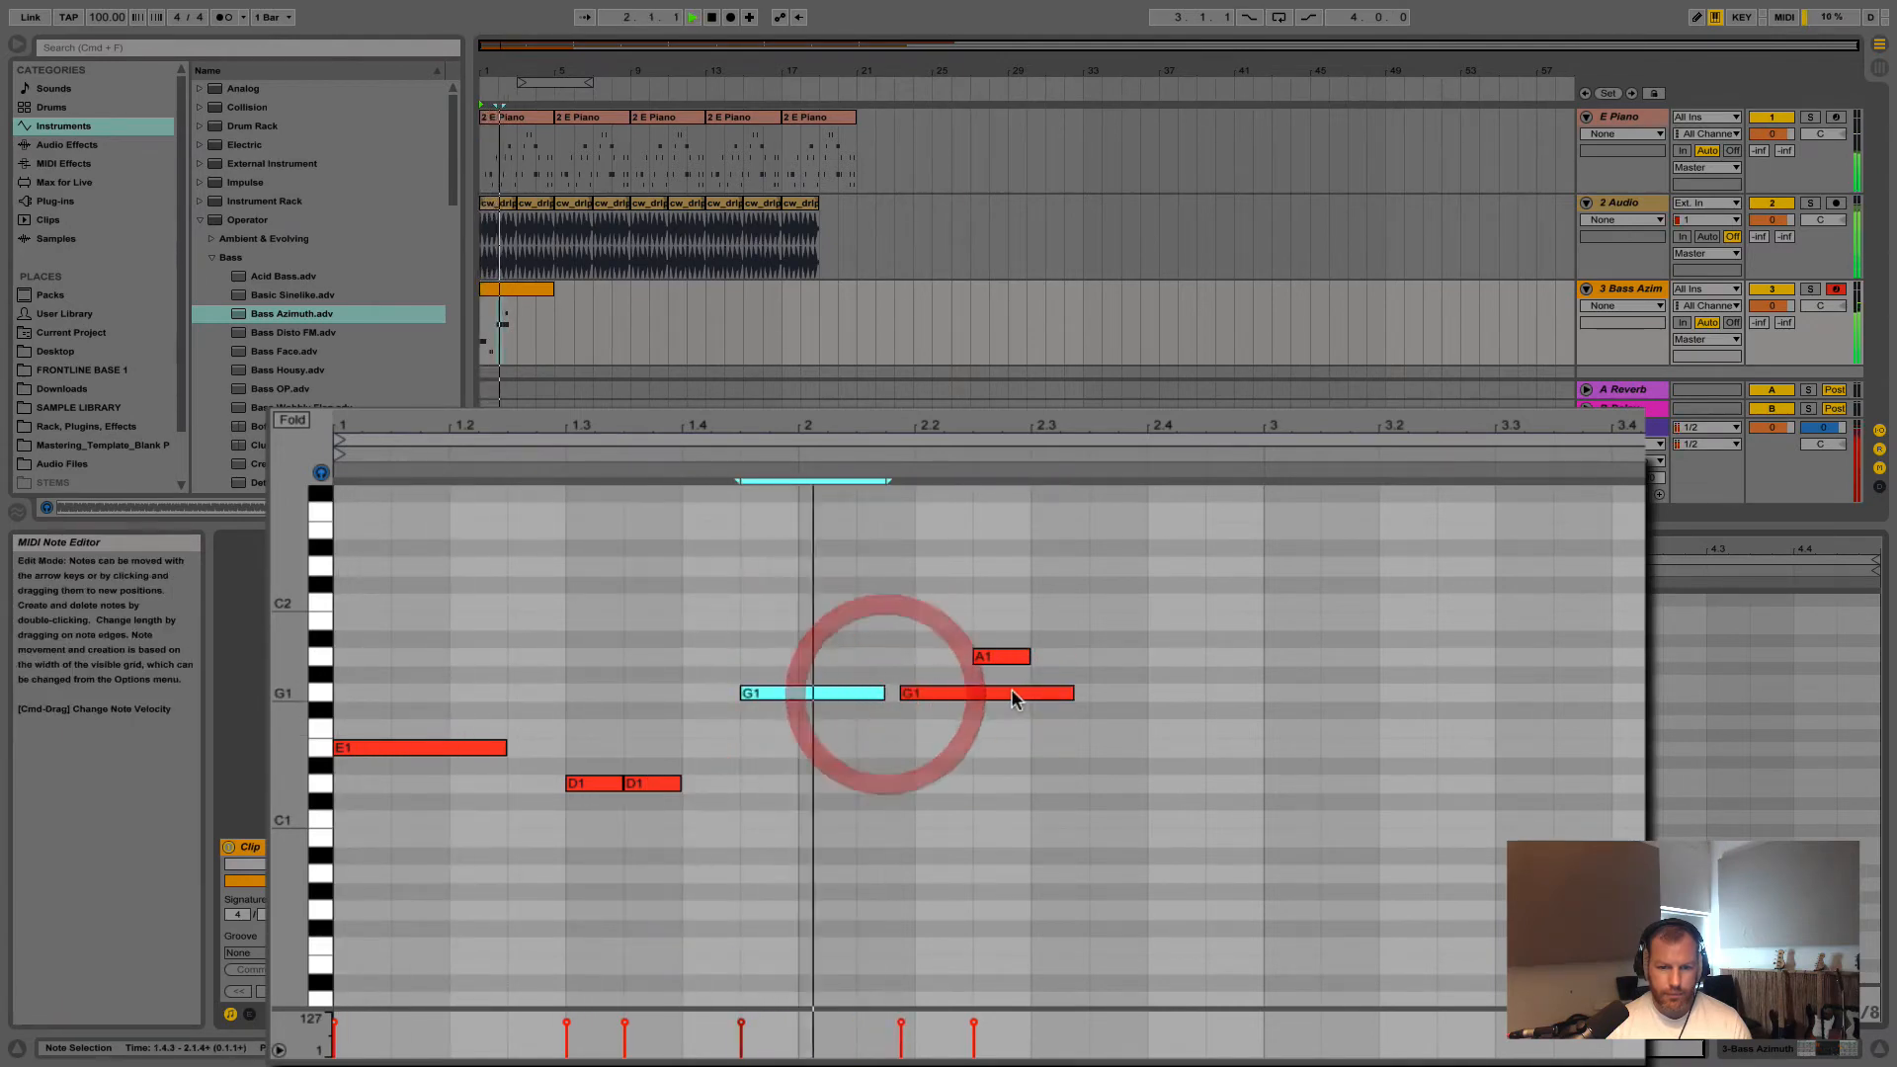
{"action": "key", "text": "space"}
{"action": "left_click_drag", "start_coordinate": [1010, 693], "coordinate": [1112, 660]}
{"action": "key", "text": "space"}
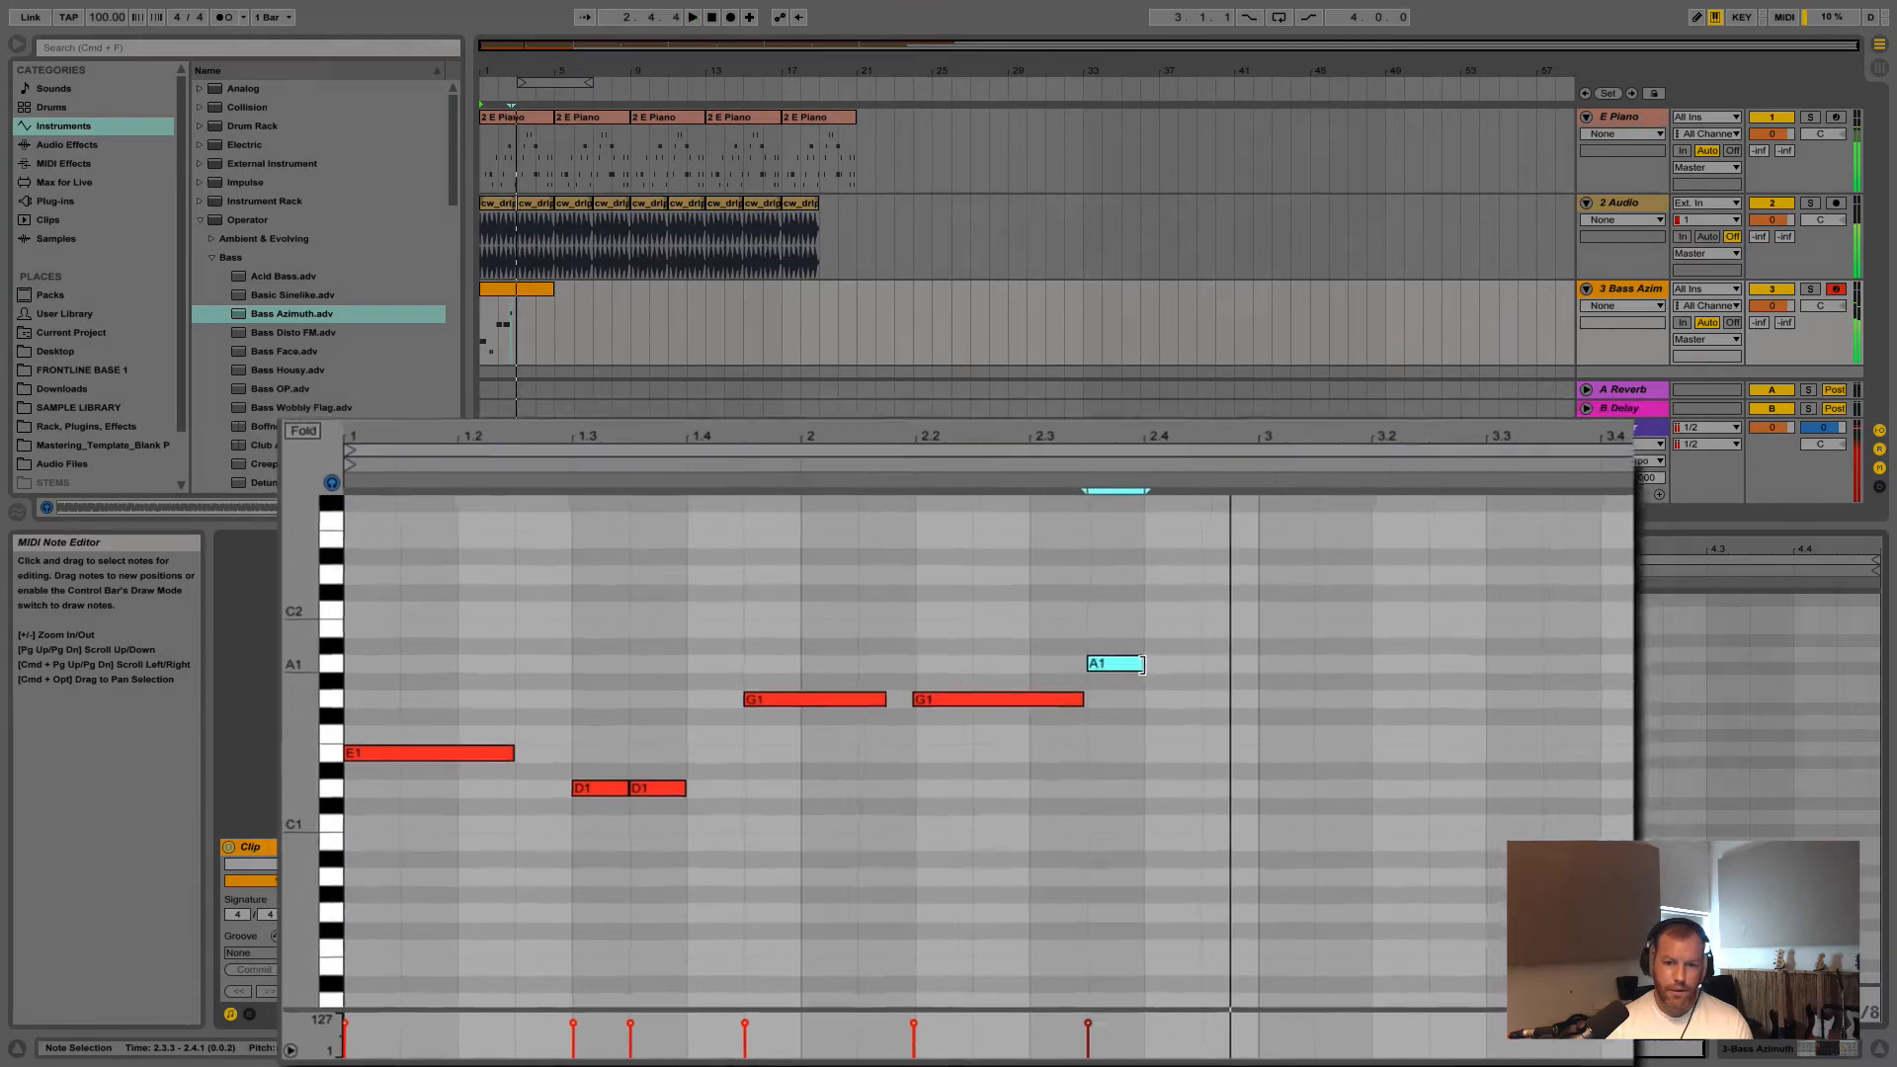
{"action": "left_click_drag", "start_coordinate": [1119, 714], "coordinate": [1210, 713]}
{"action": "key", "text": "space"}
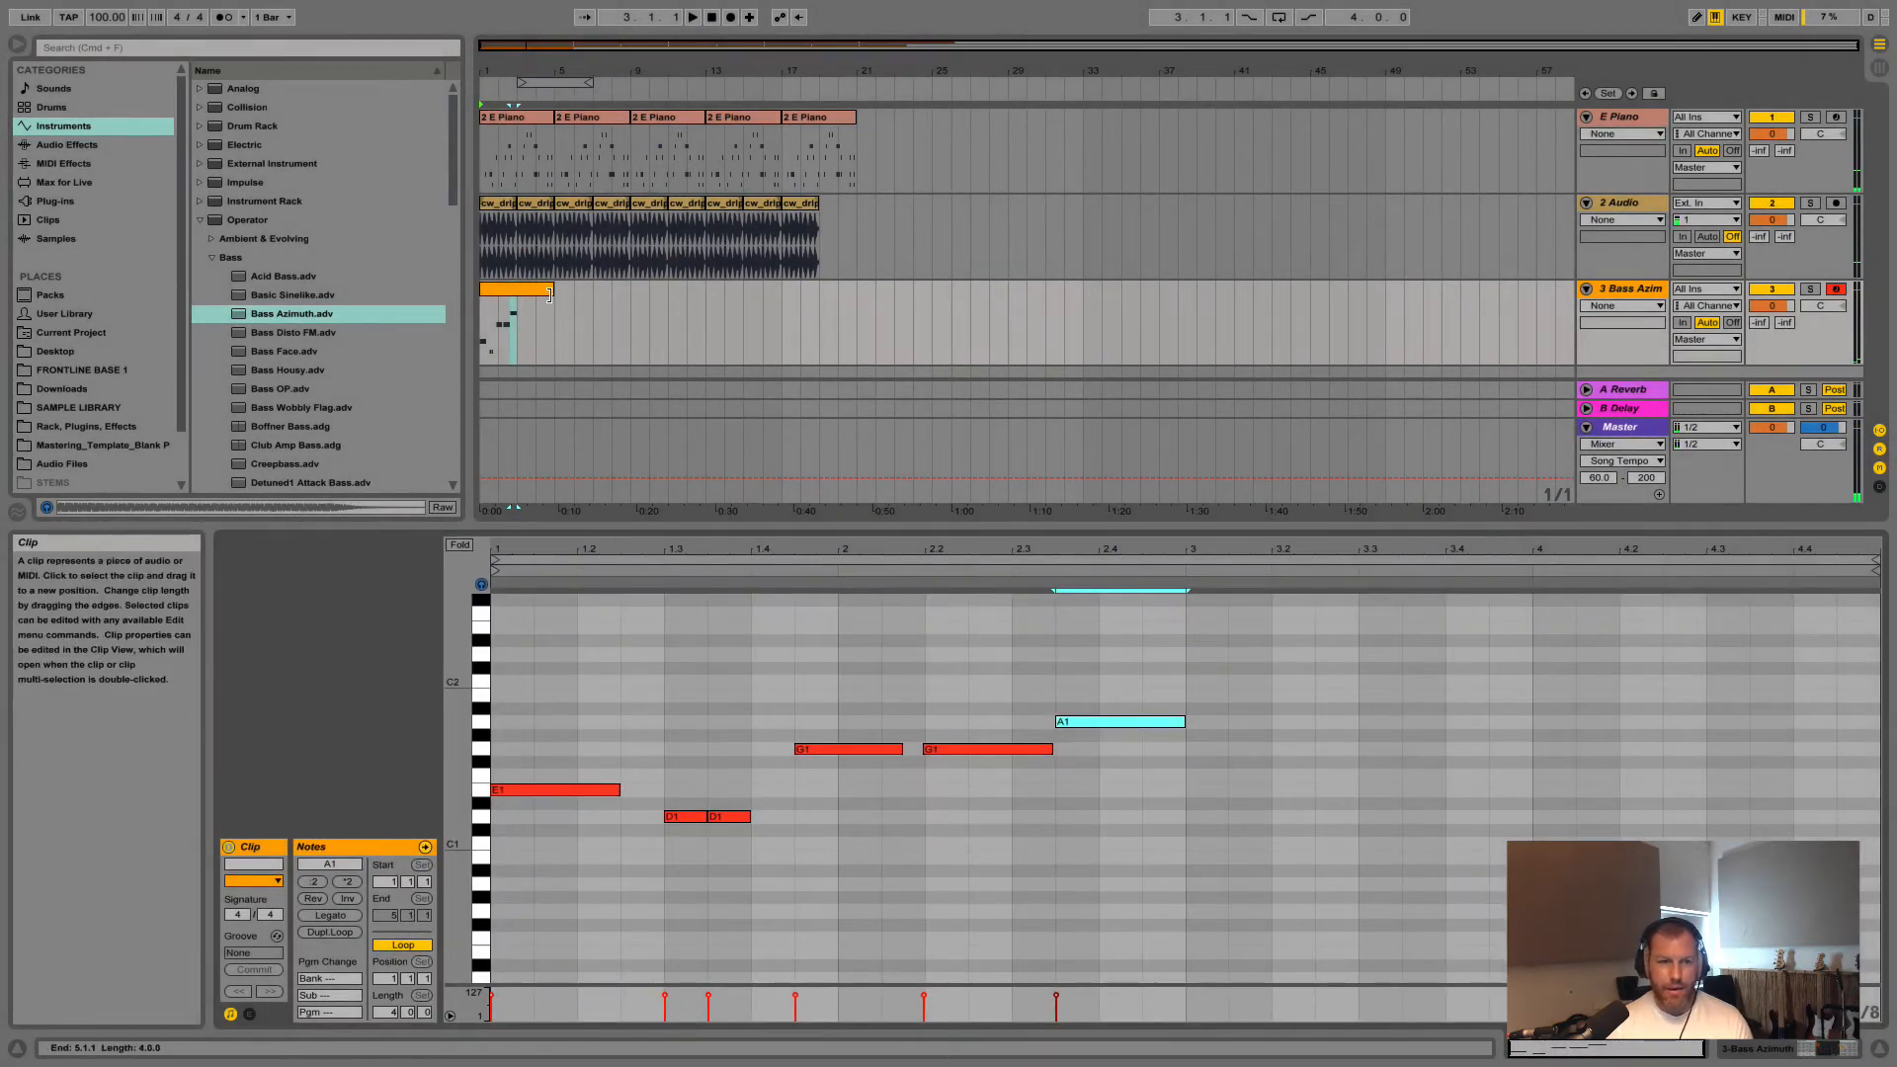
Shorten the bass clip to two bars and duplicate it nine times to fill the arrangement up to bar 21
{"action": "left_click_drag", "start_coordinate": [552, 292], "coordinate": [456, 314]}
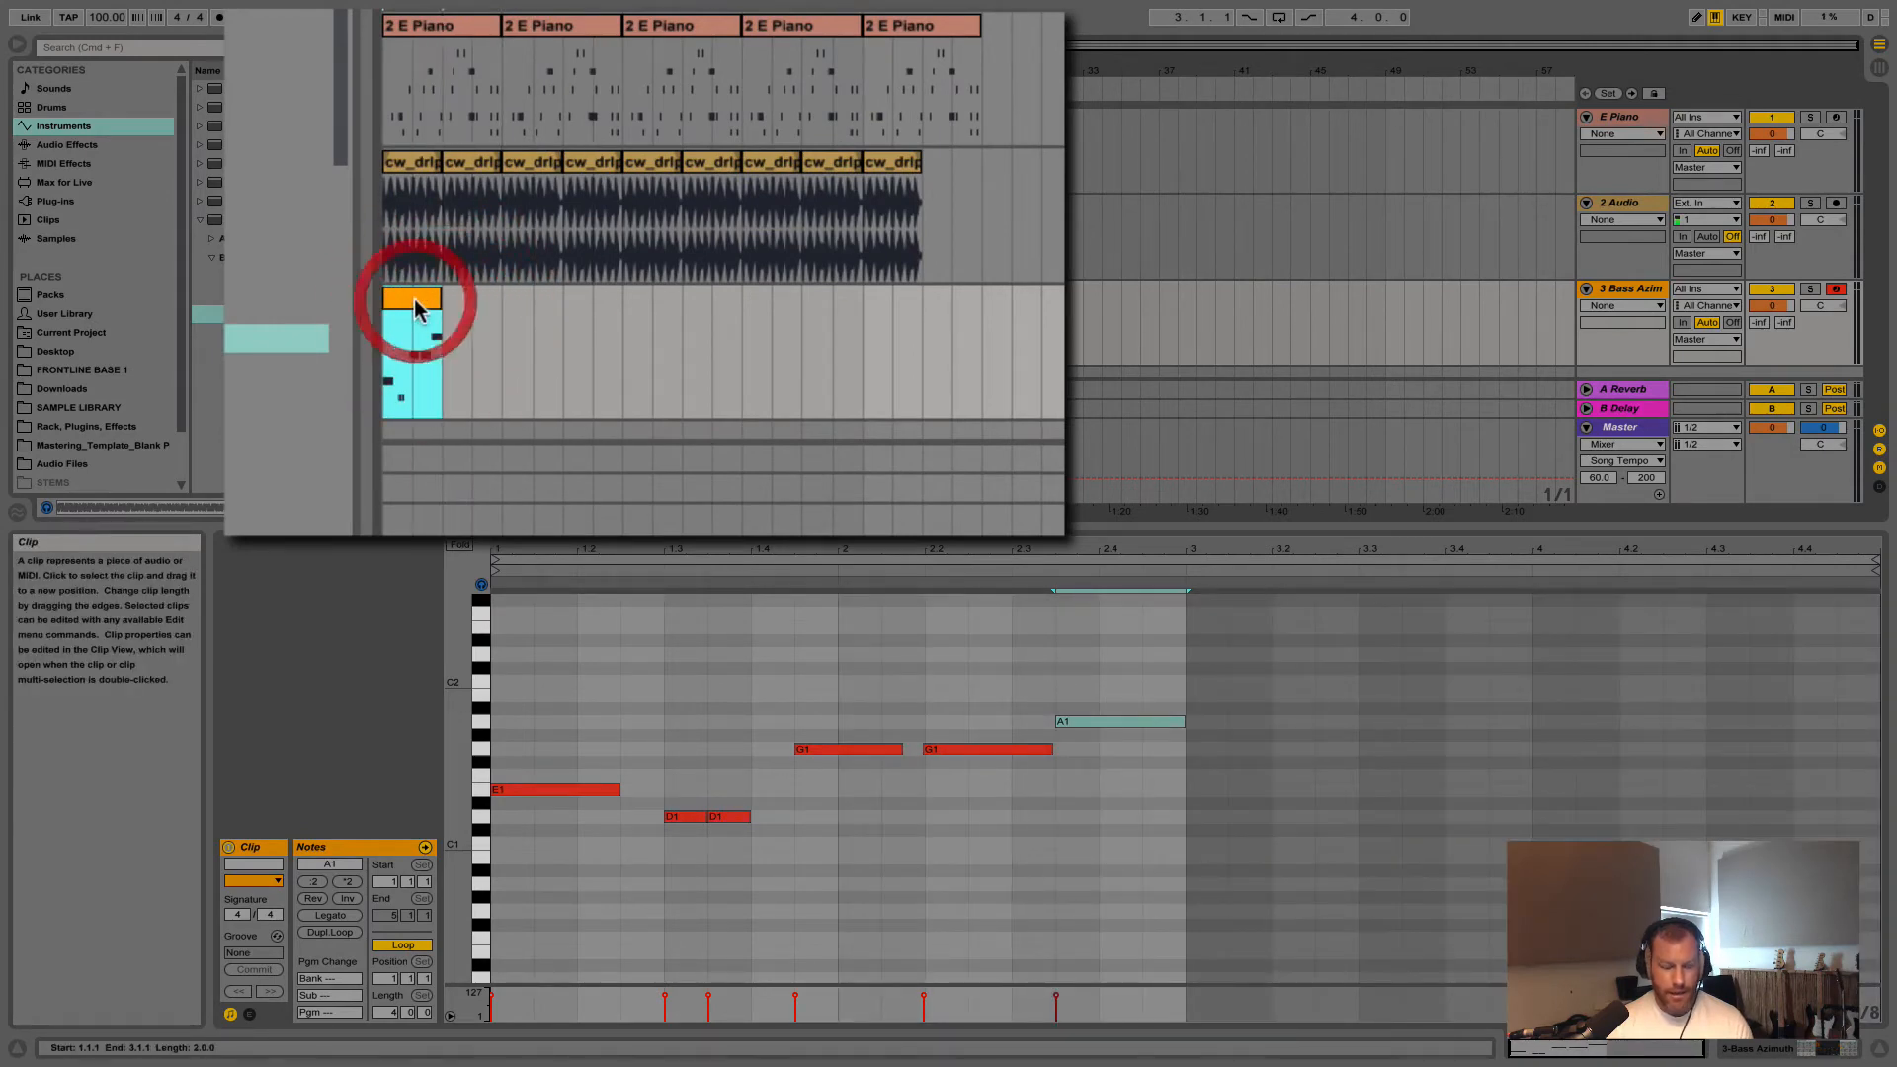
{"action": "key", "text": "super+d"}
{"action": "key", "text": "super+d"}
{"action": "key", "text": "super+d"}
{"action": "key", "text": "super+d"}
{"action": "key", "text": "super+d"}
{"action": "key", "text": "super+d"}
{"action": "key", "text": "super+d"}
{"action": "key", "text": "super+d"}
{"action": "key", "text": "super+d"}
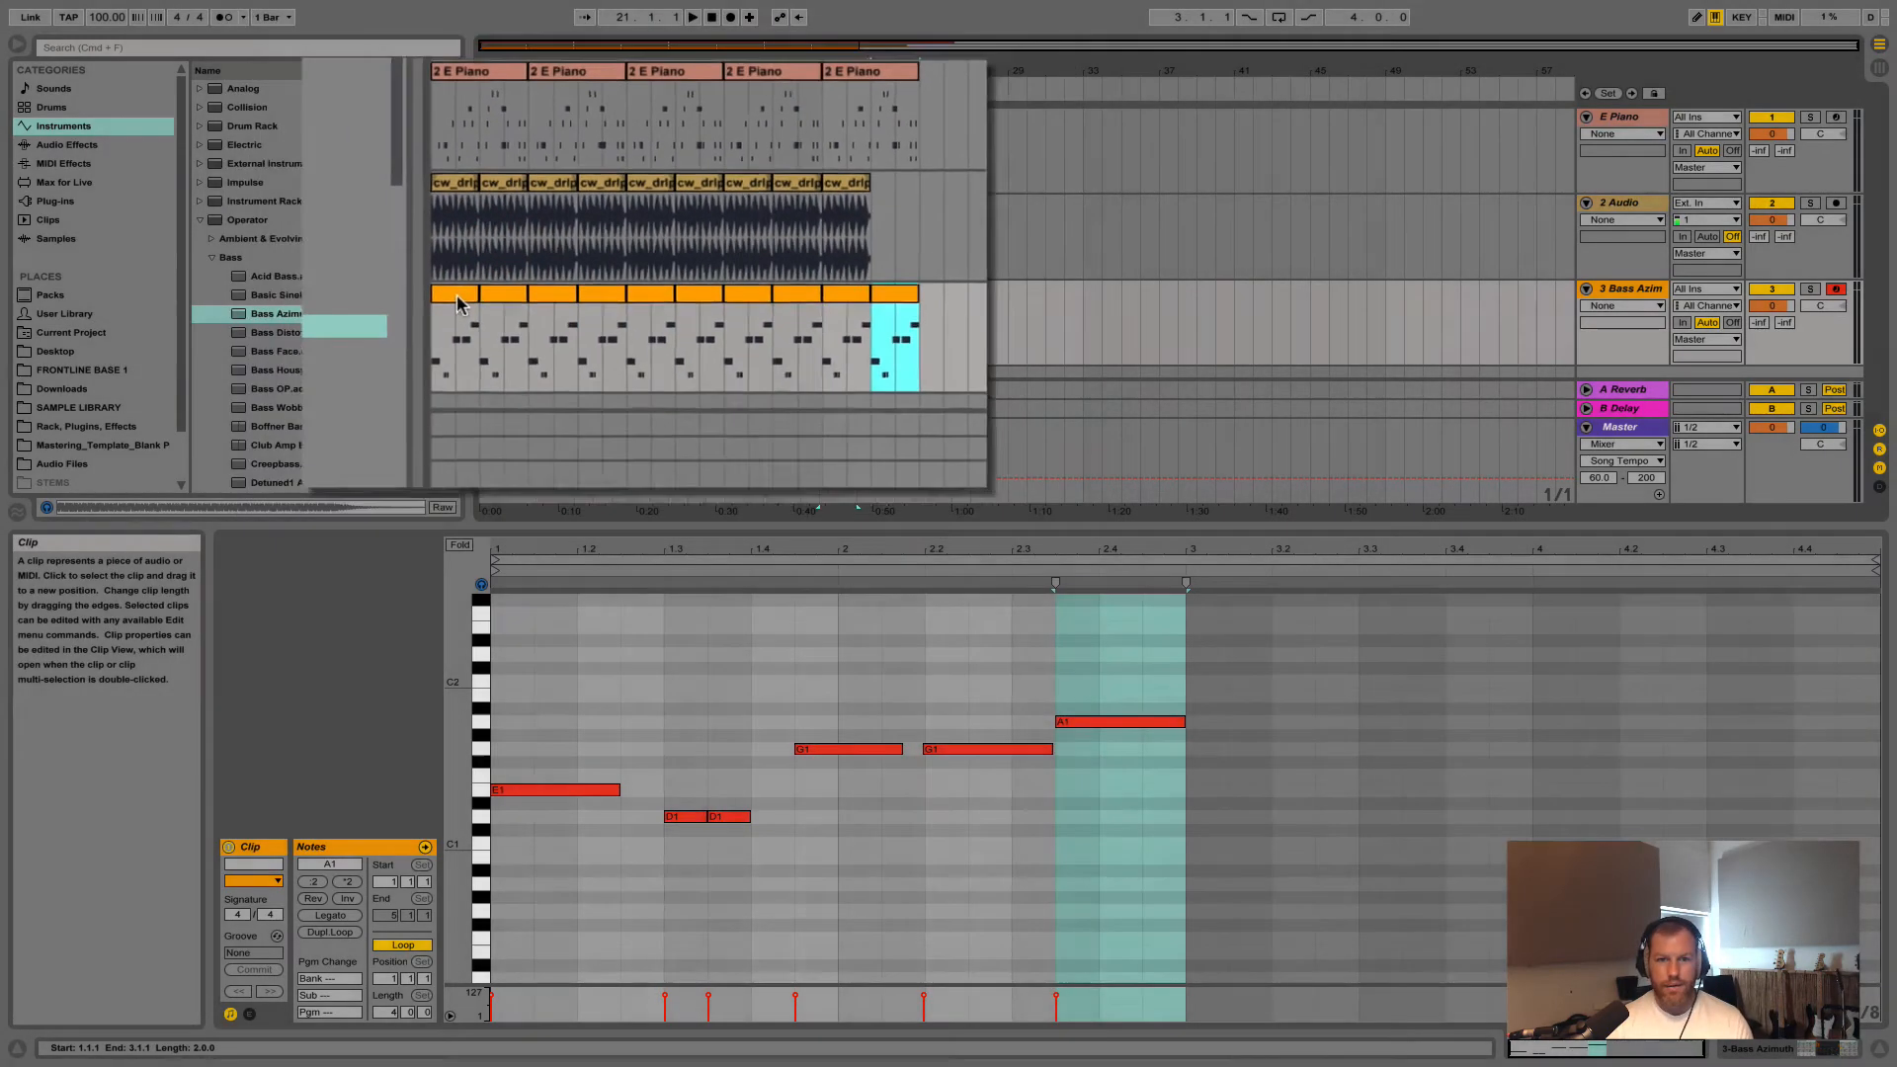
Duplicate the last drum clip to end at bar 21, play back the arrangement and show the bass track's device
{"action": "left_click", "coordinate": [801, 205]}
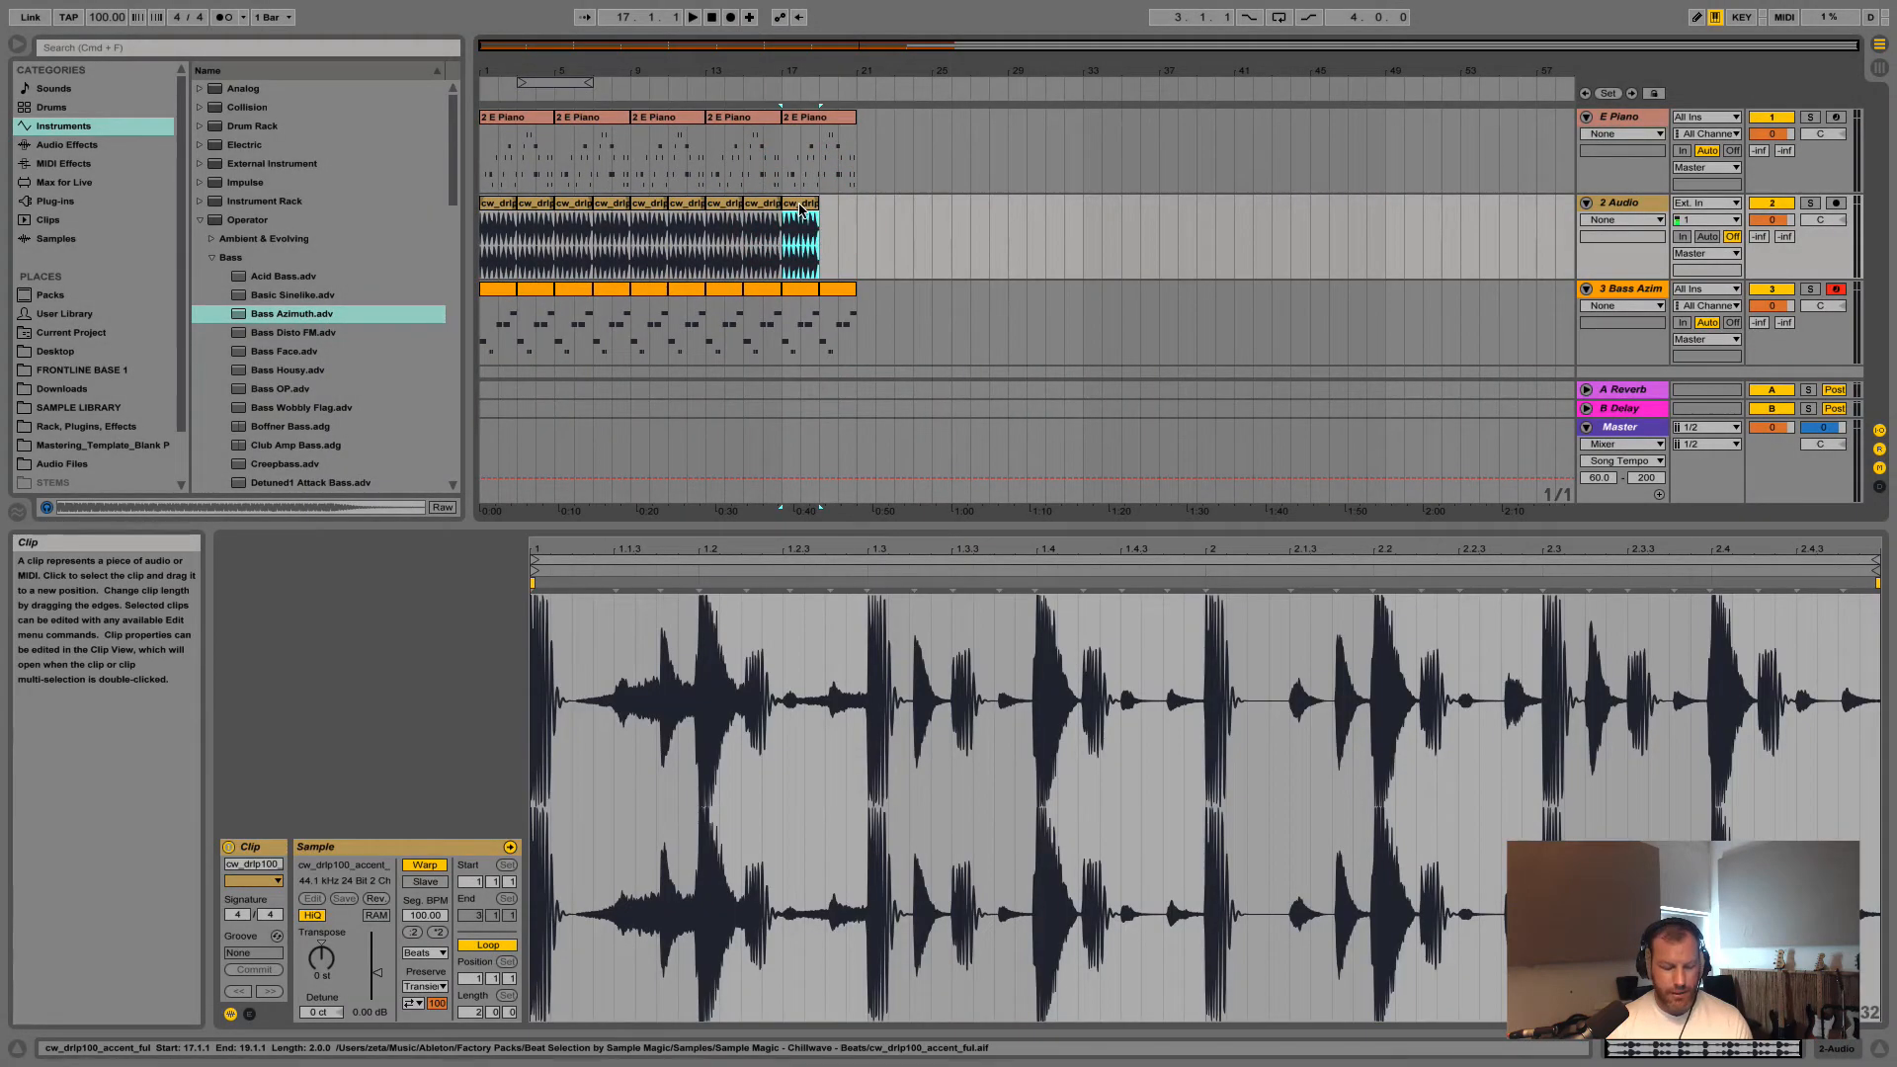
{"action": "key", "text": "super+d"}
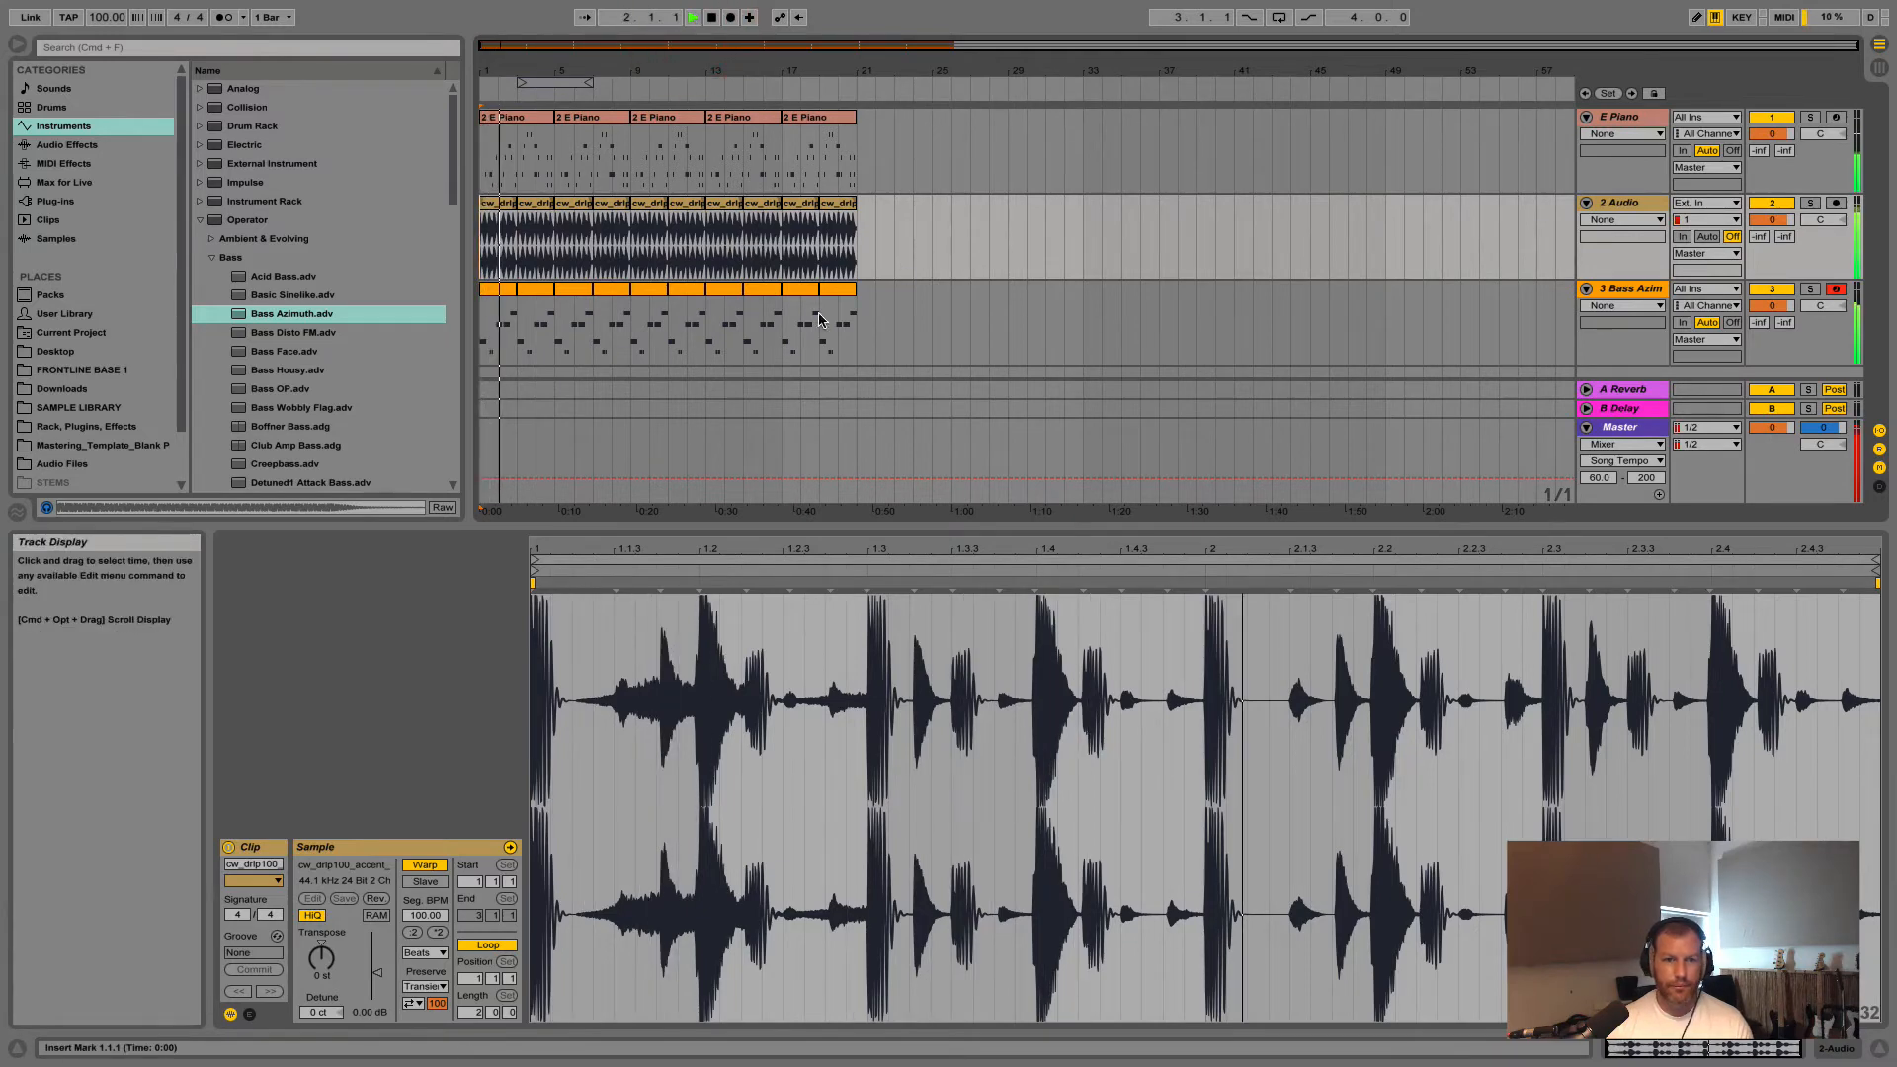
{"action": "left_click", "coordinate": [1626, 203]}
{"action": "left_click", "coordinate": [1635, 290]}
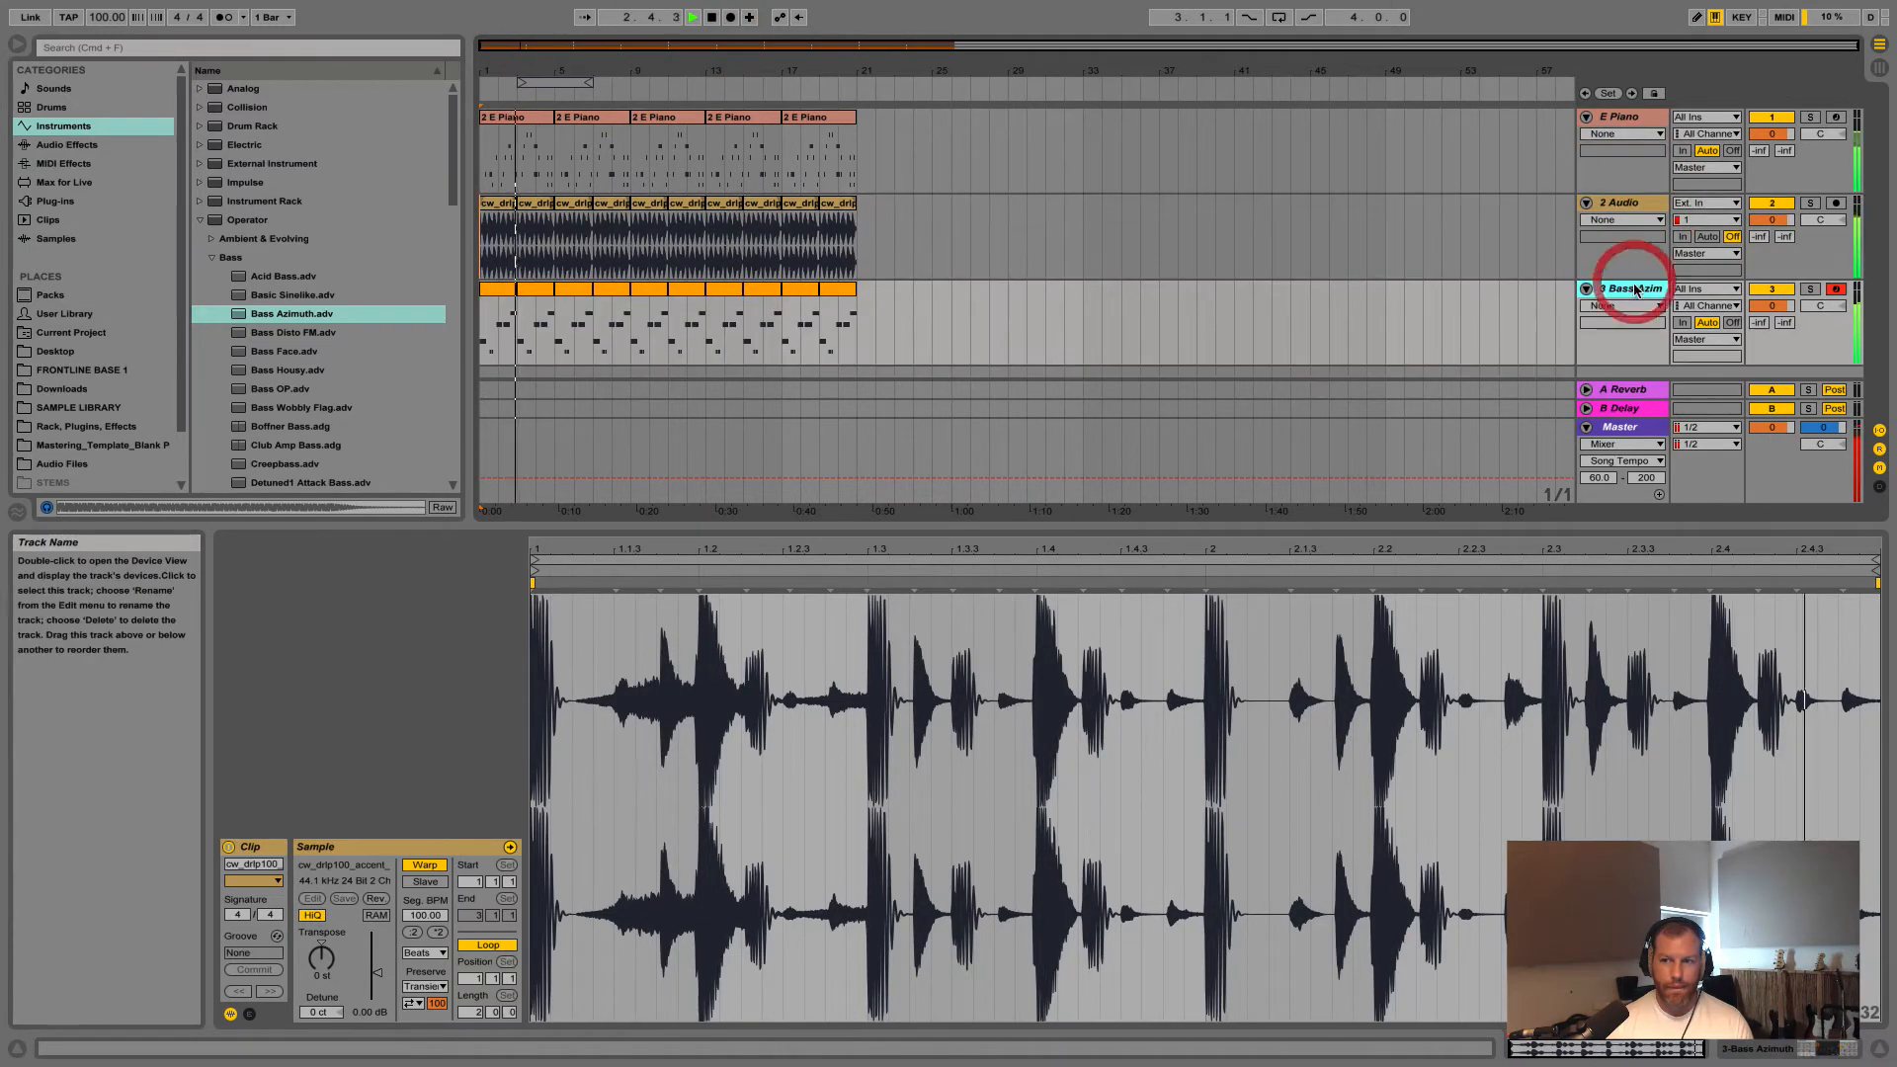
{"action": "left_click", "coordinate": [1636, 290]}
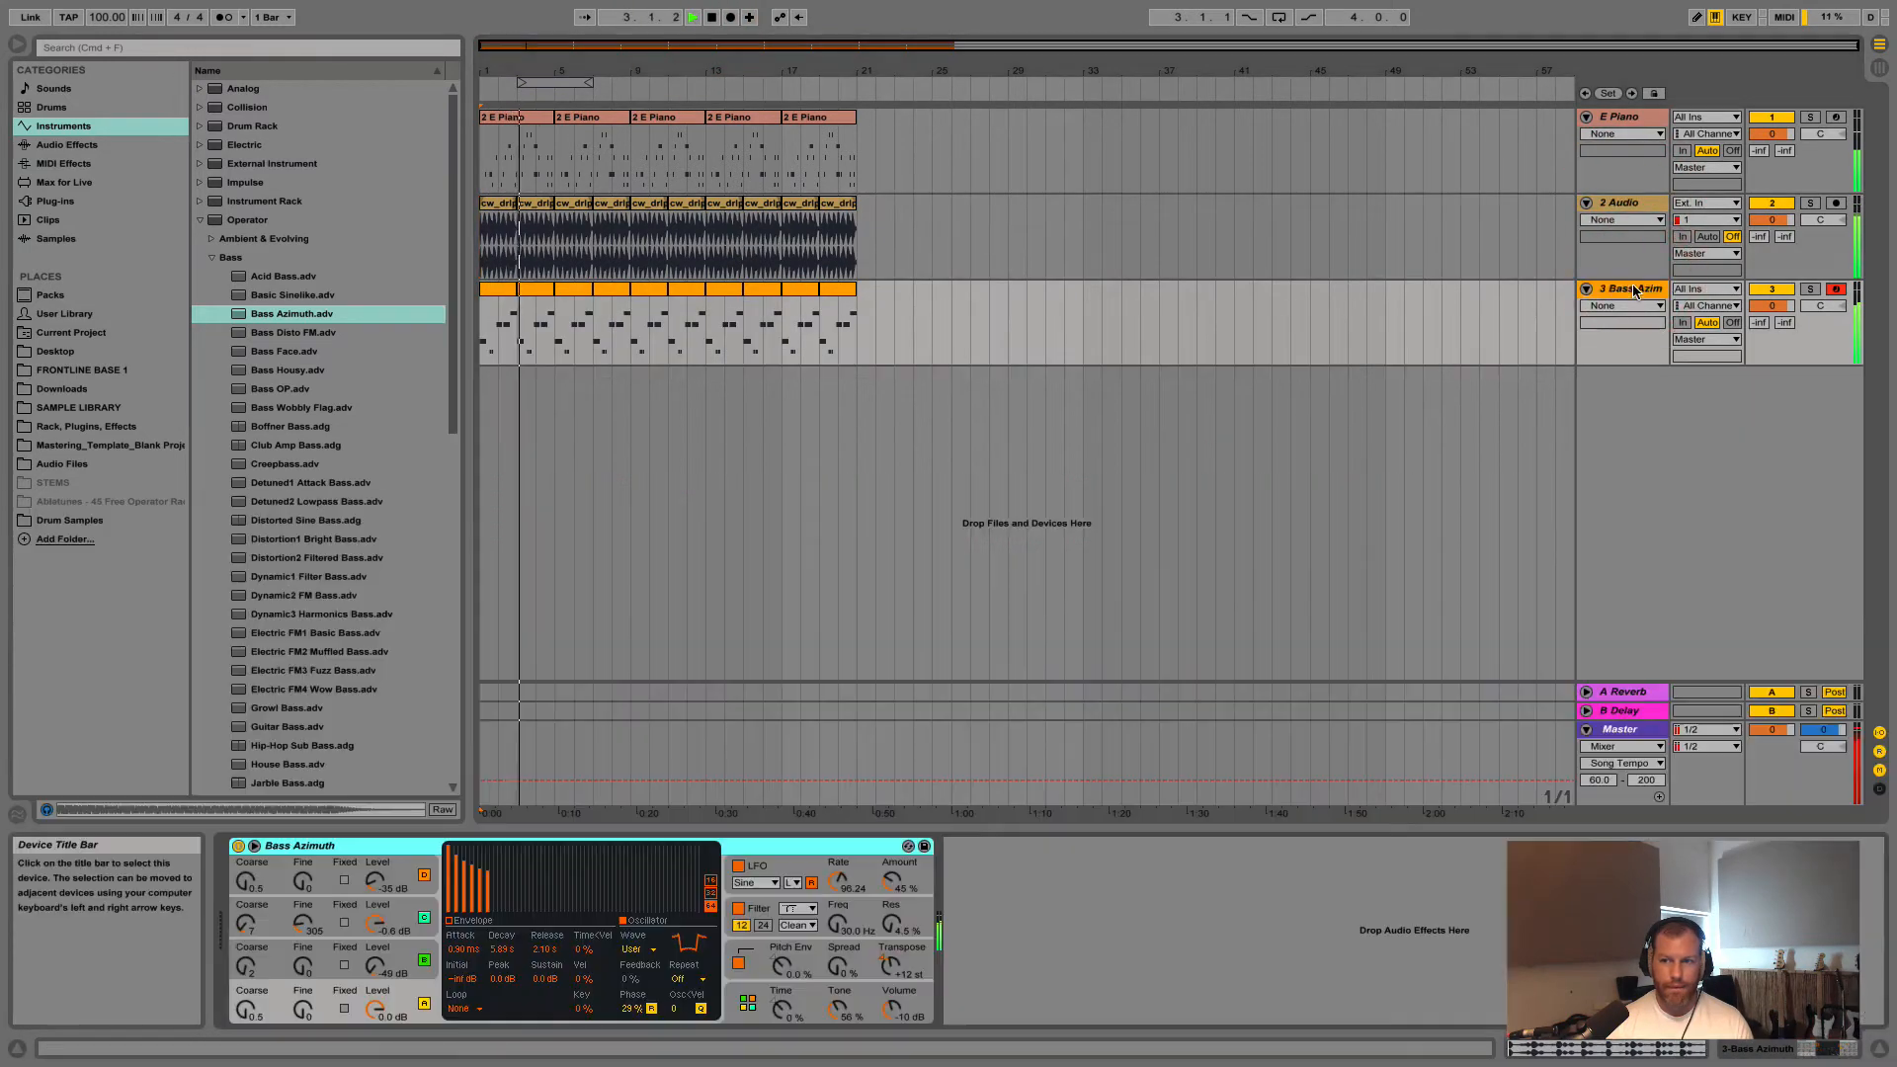
{"action": "key", "text": "space"}
Rename the audio track as Drum Loop
{"action": "left_click", "coordinate": [1633, 201]}
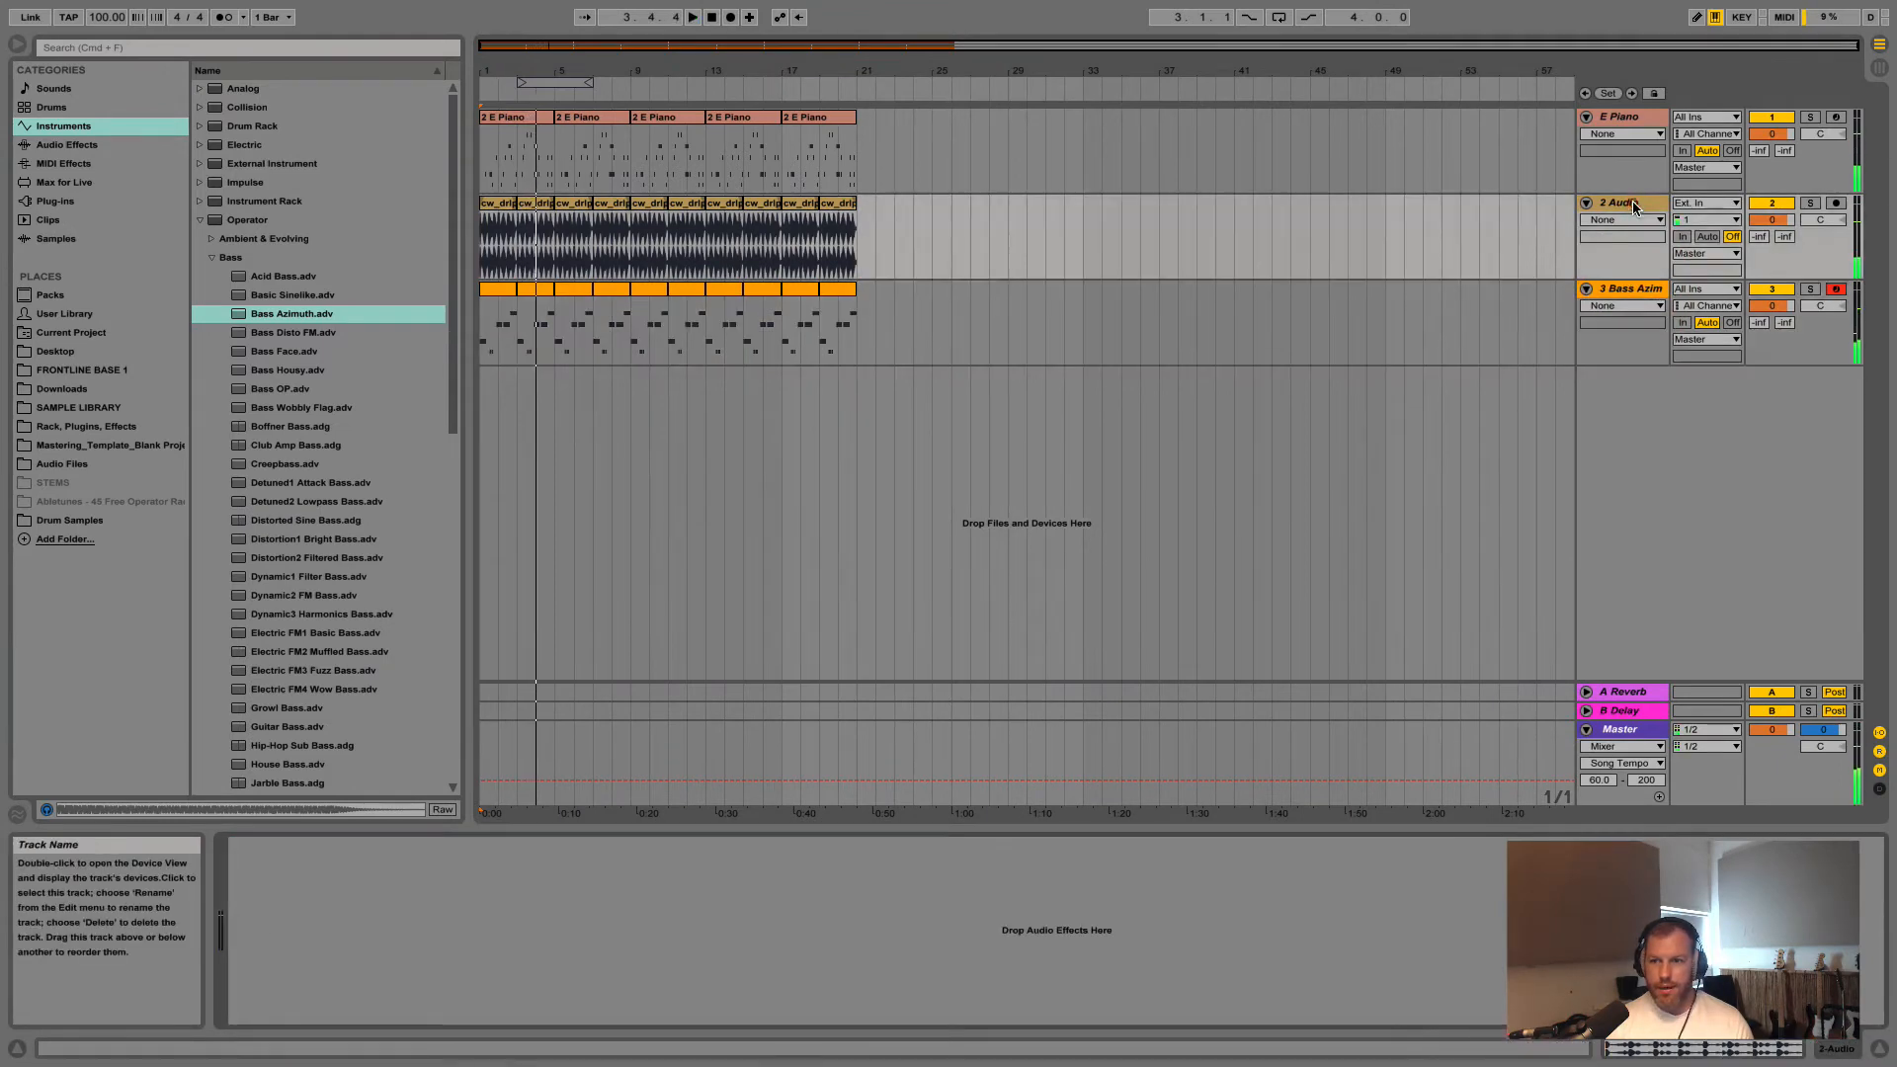
{"action": "left_click", "coordinate": [1629, 118]}
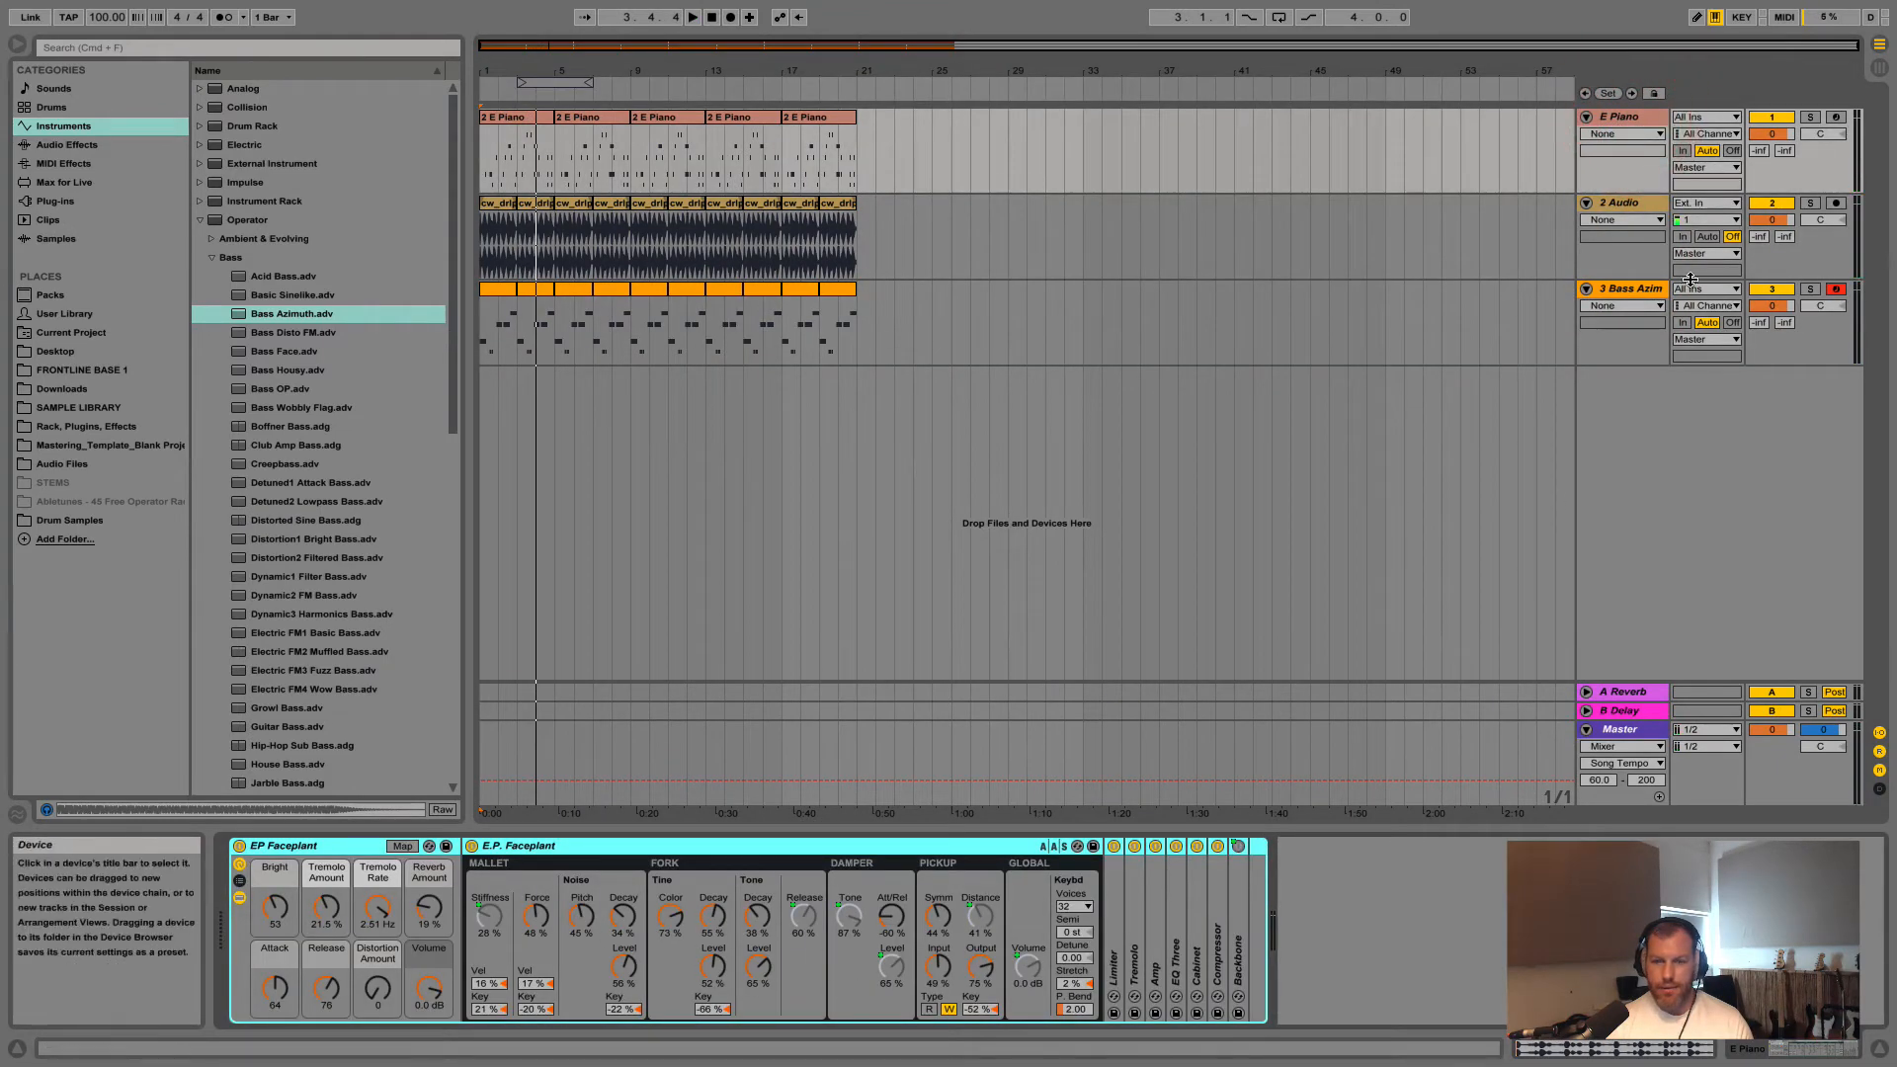
{"action": "left_click", "coordinate": [1638, 203]}
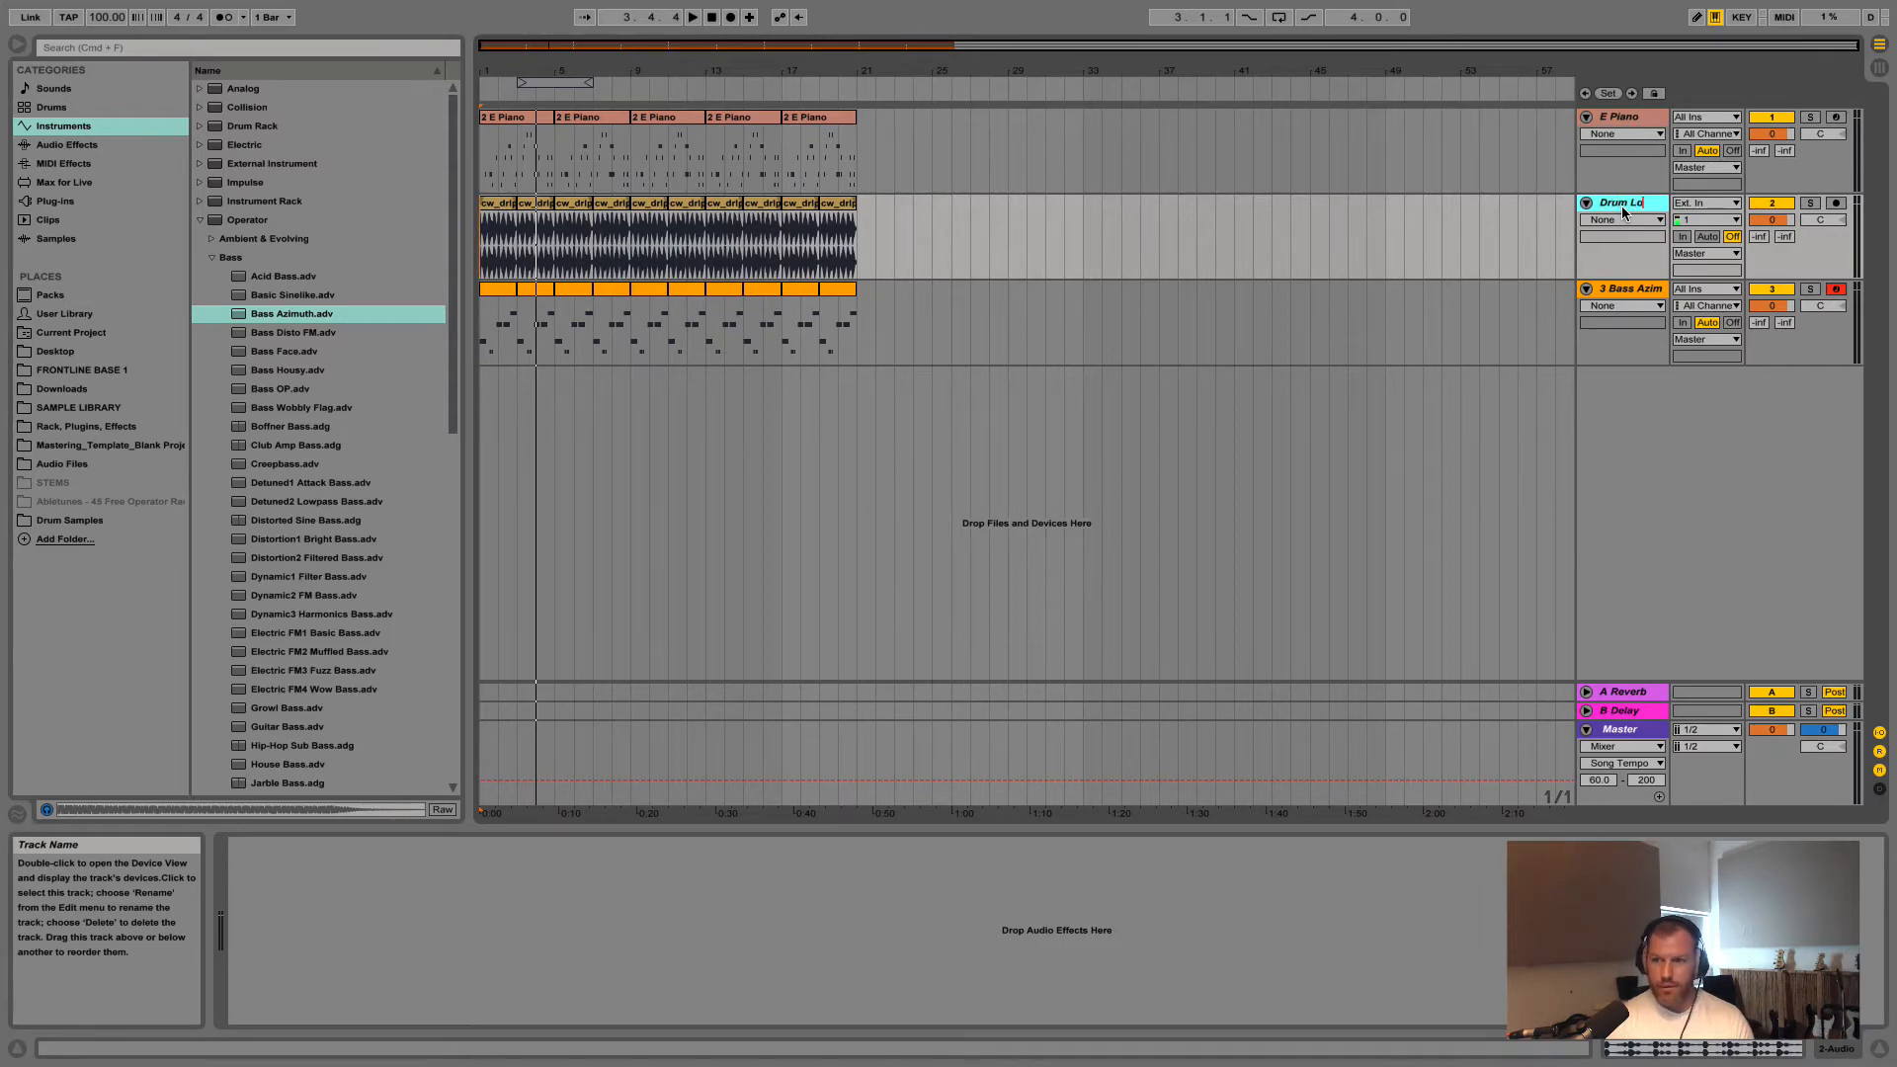
Add the Ballad Reverb preset from the Reverb effect's Hall presets to the E Piano track
{"action": "left_click", "coordinate": [1621, 288]}
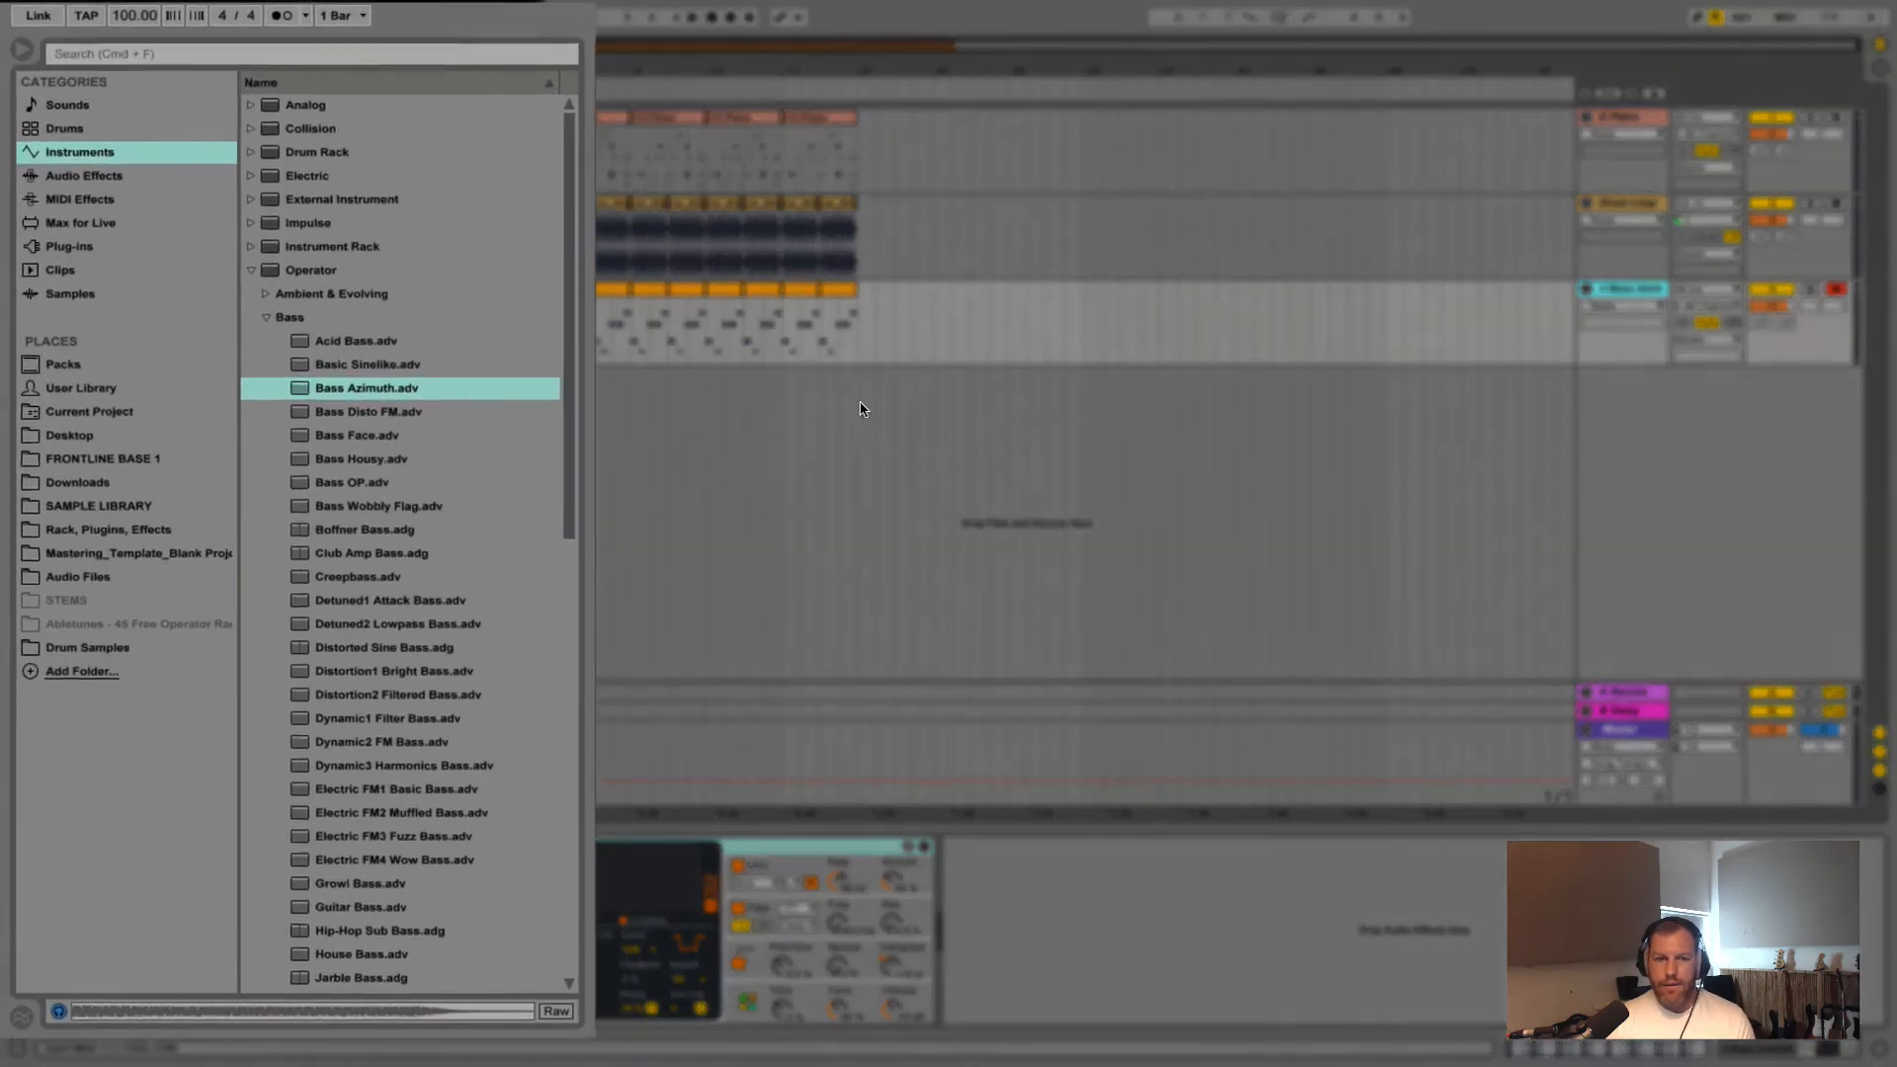
{"action": "left_click", "coordinate": [74, 176]}
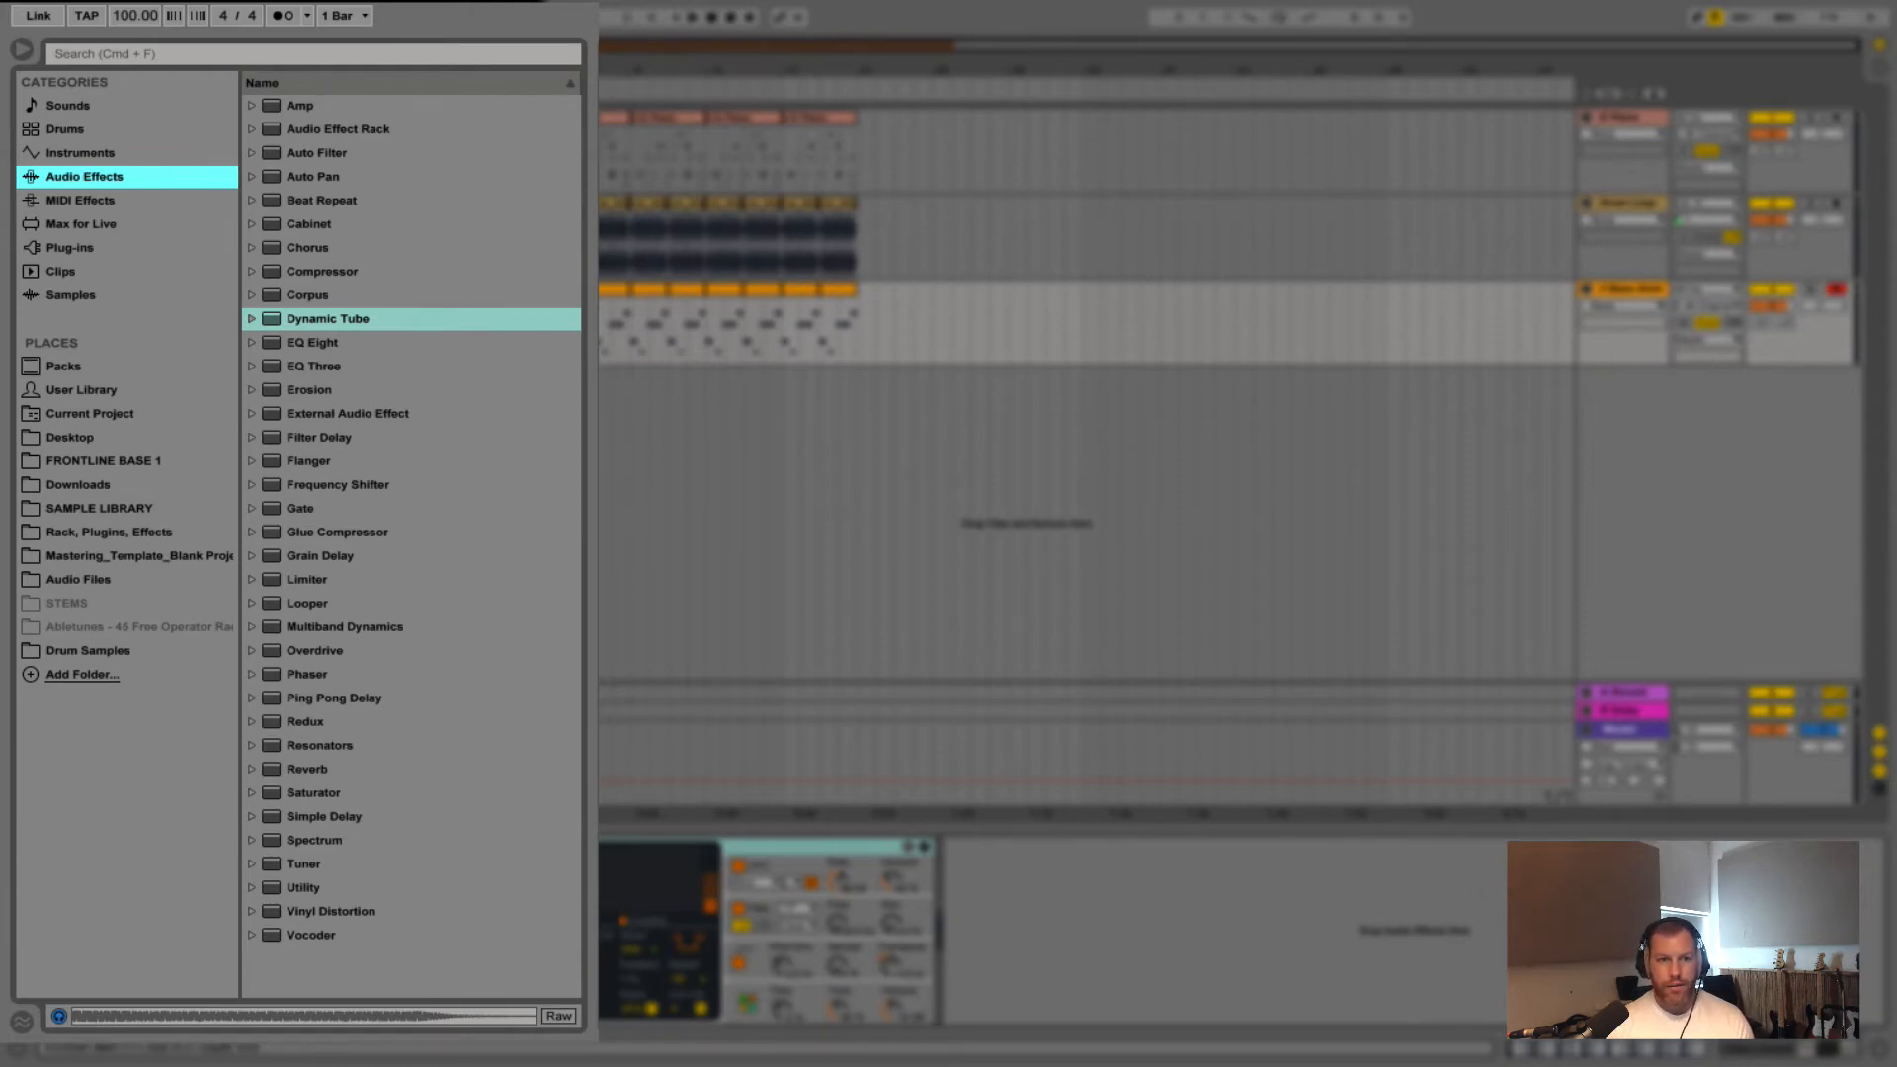
{"action": "left_click", "coordinate": [1621, 117]}
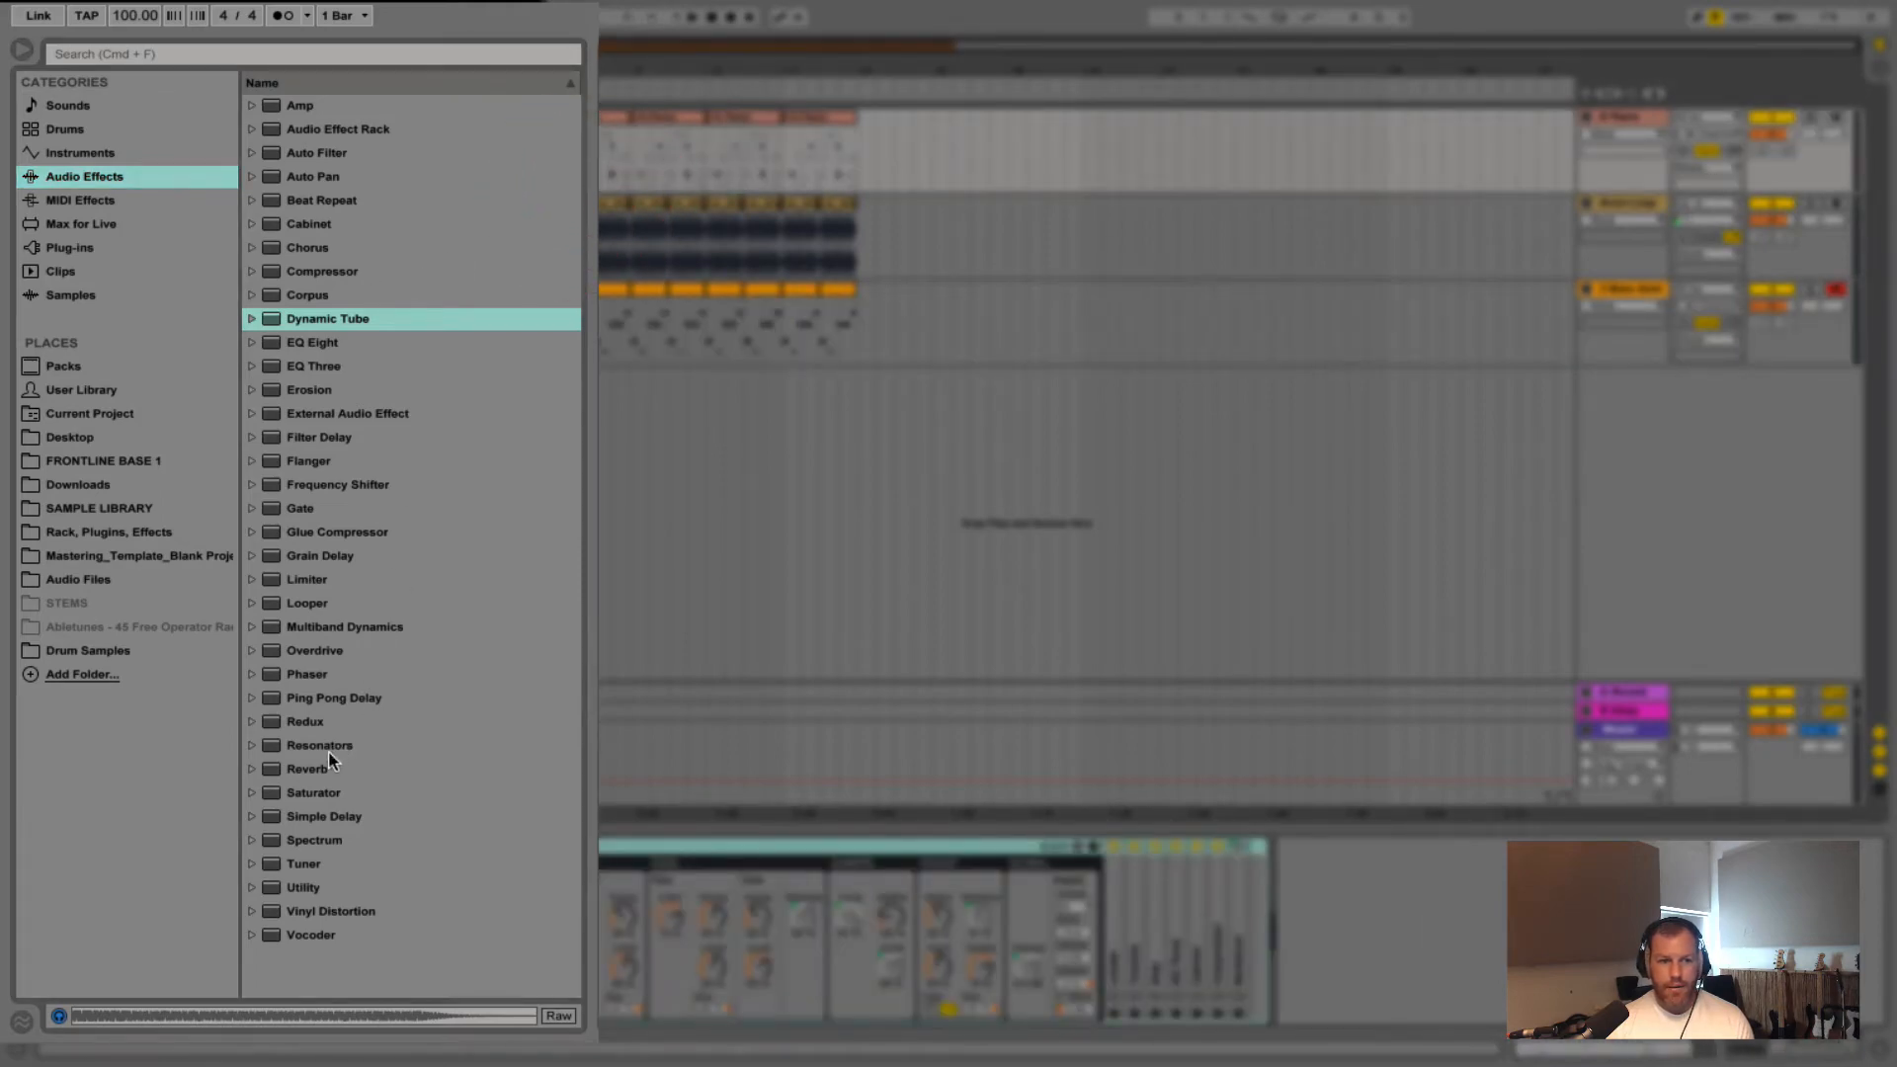
{"action": "left_click", "coordinate": [308, 767]}
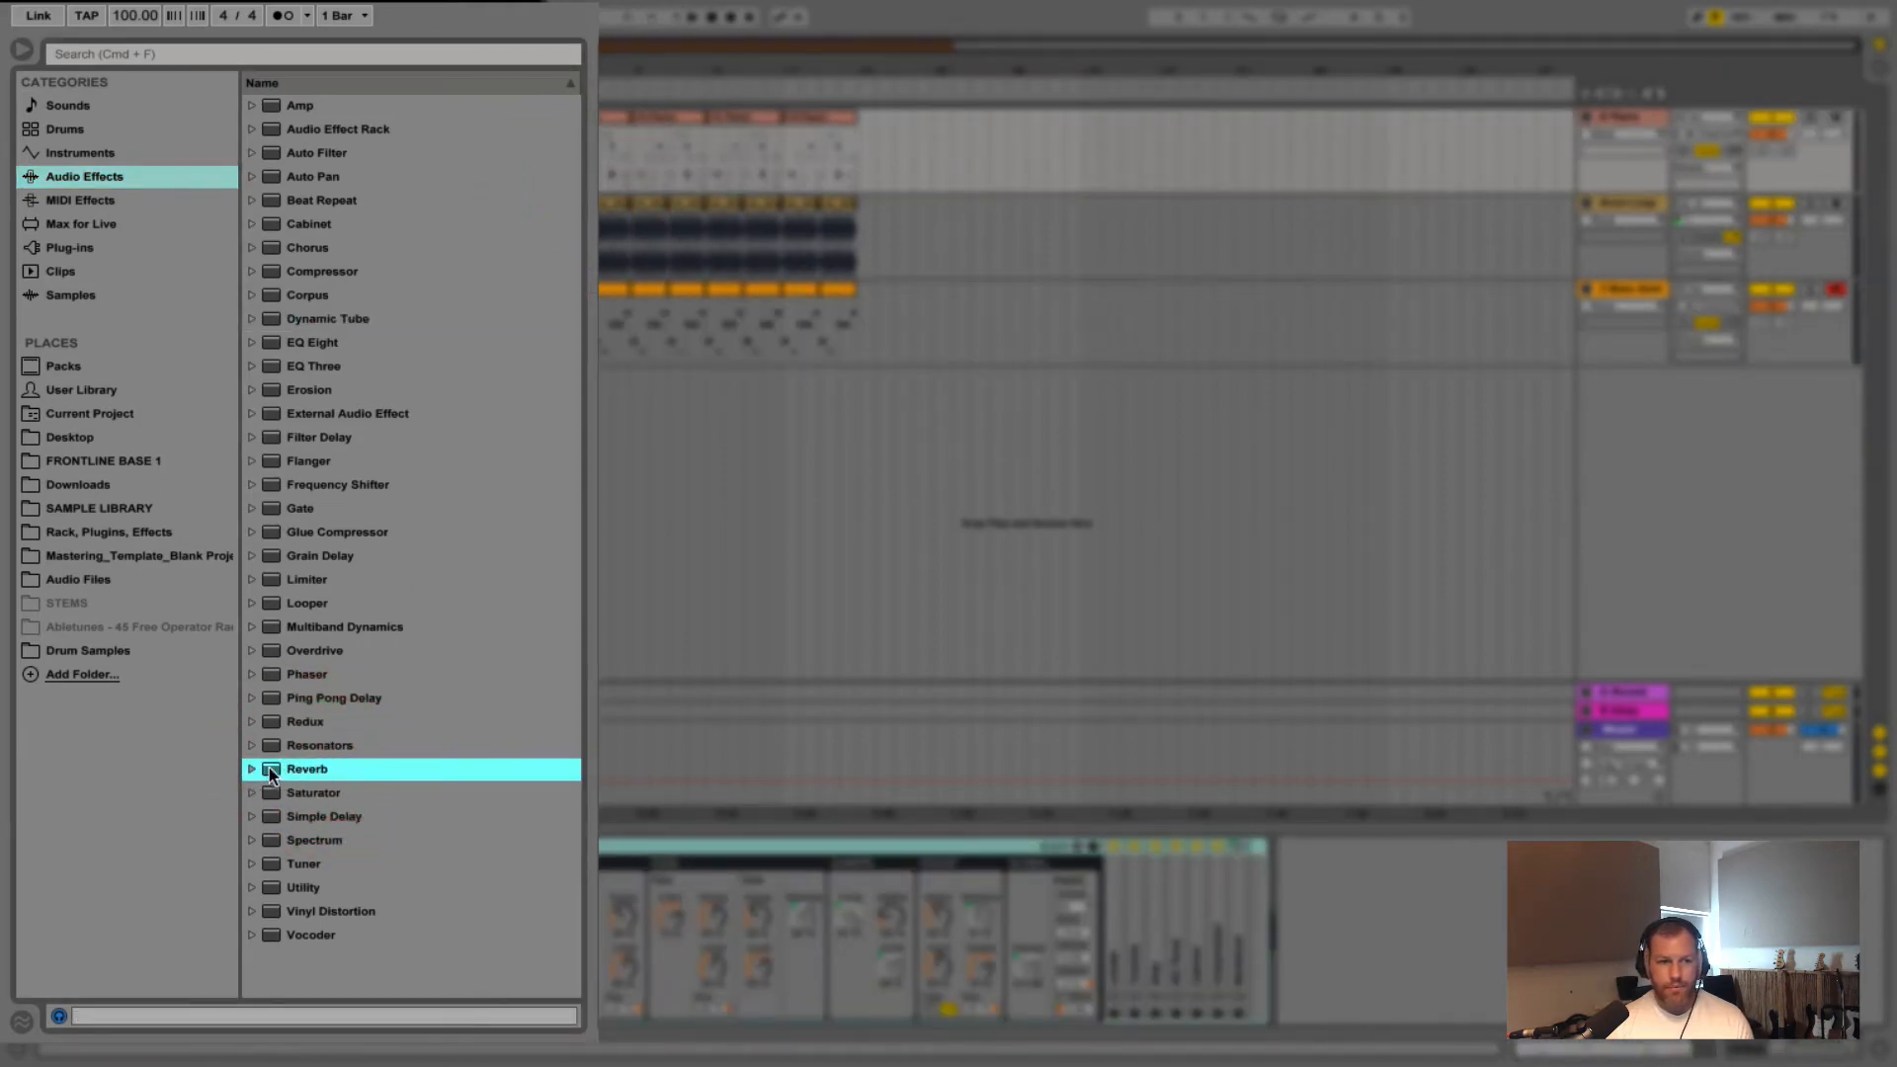
{"action": "double_click", "coordinate": [271, 771]}
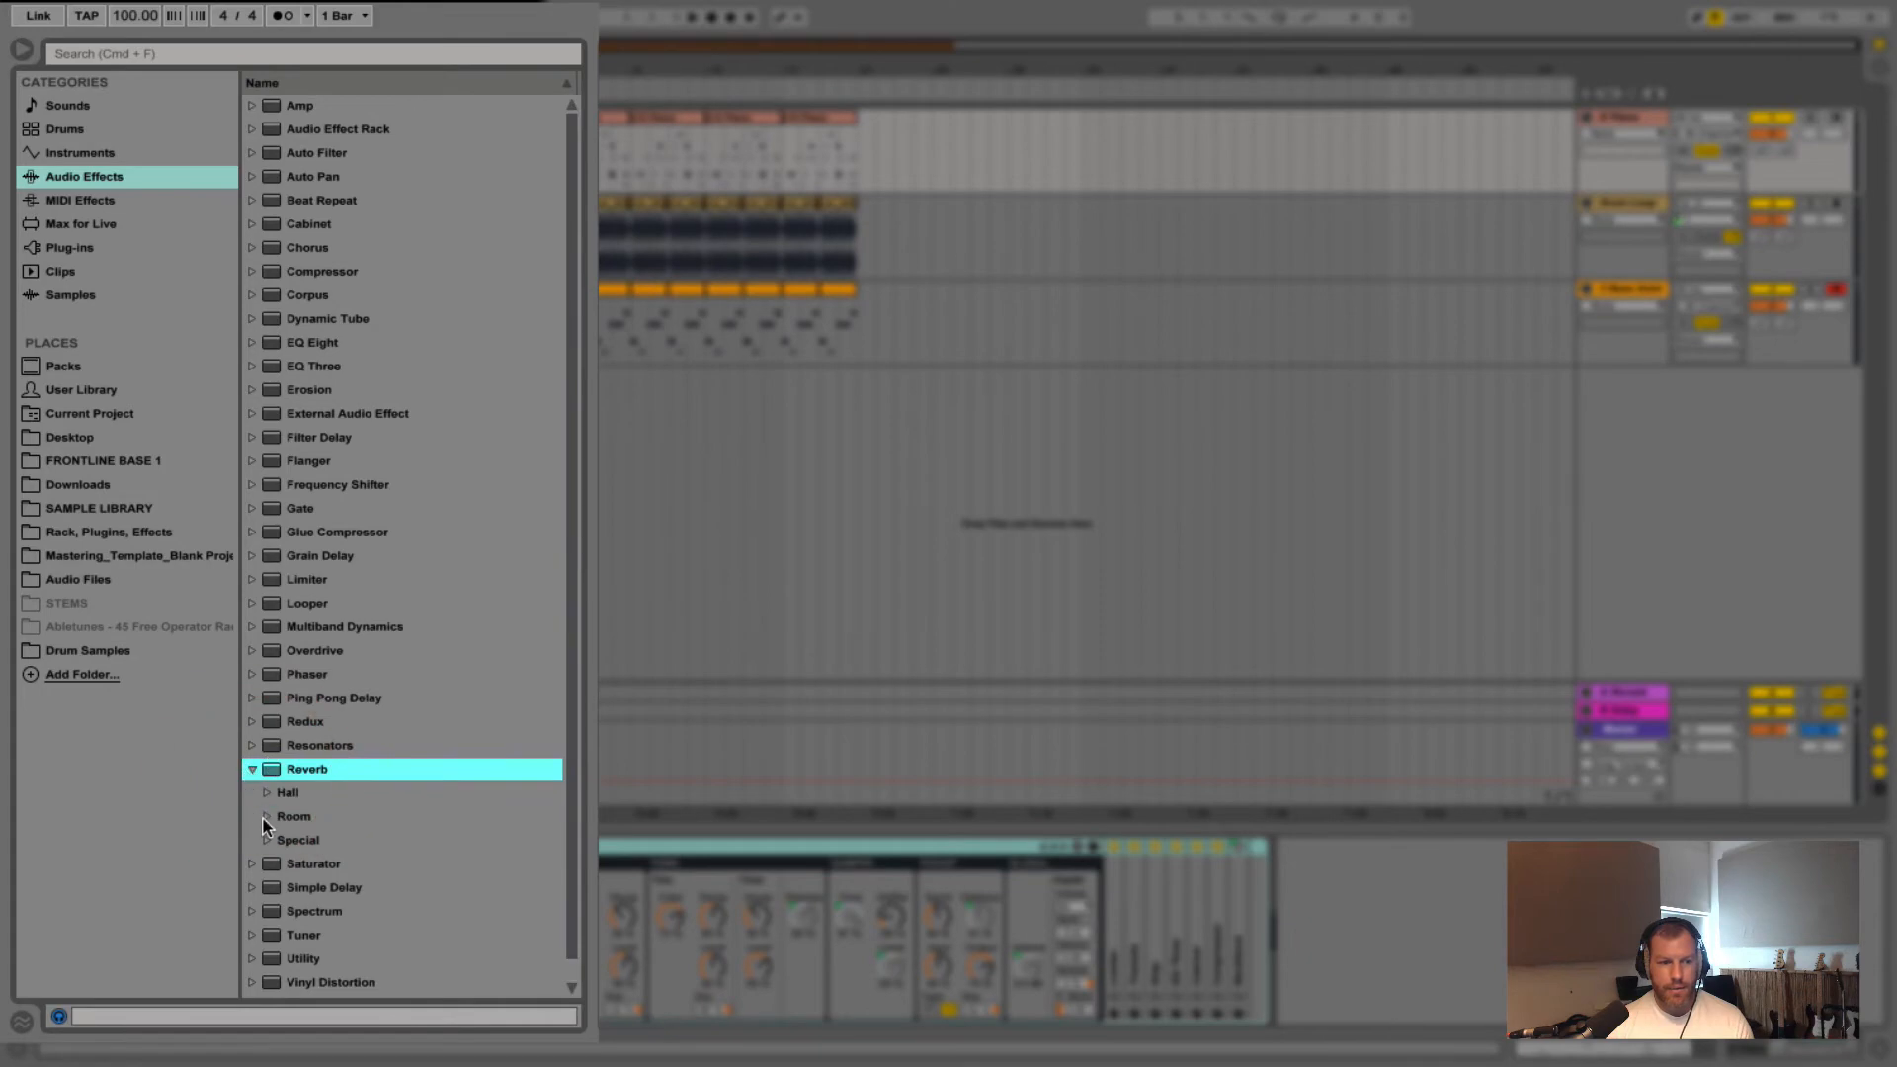
{"action": "left_click", "coordinate": [265, 819]}
{"action": "left_click", "coordinate": [265, 792]}
{"action": "left_click", "coordinate": [336, 818]}
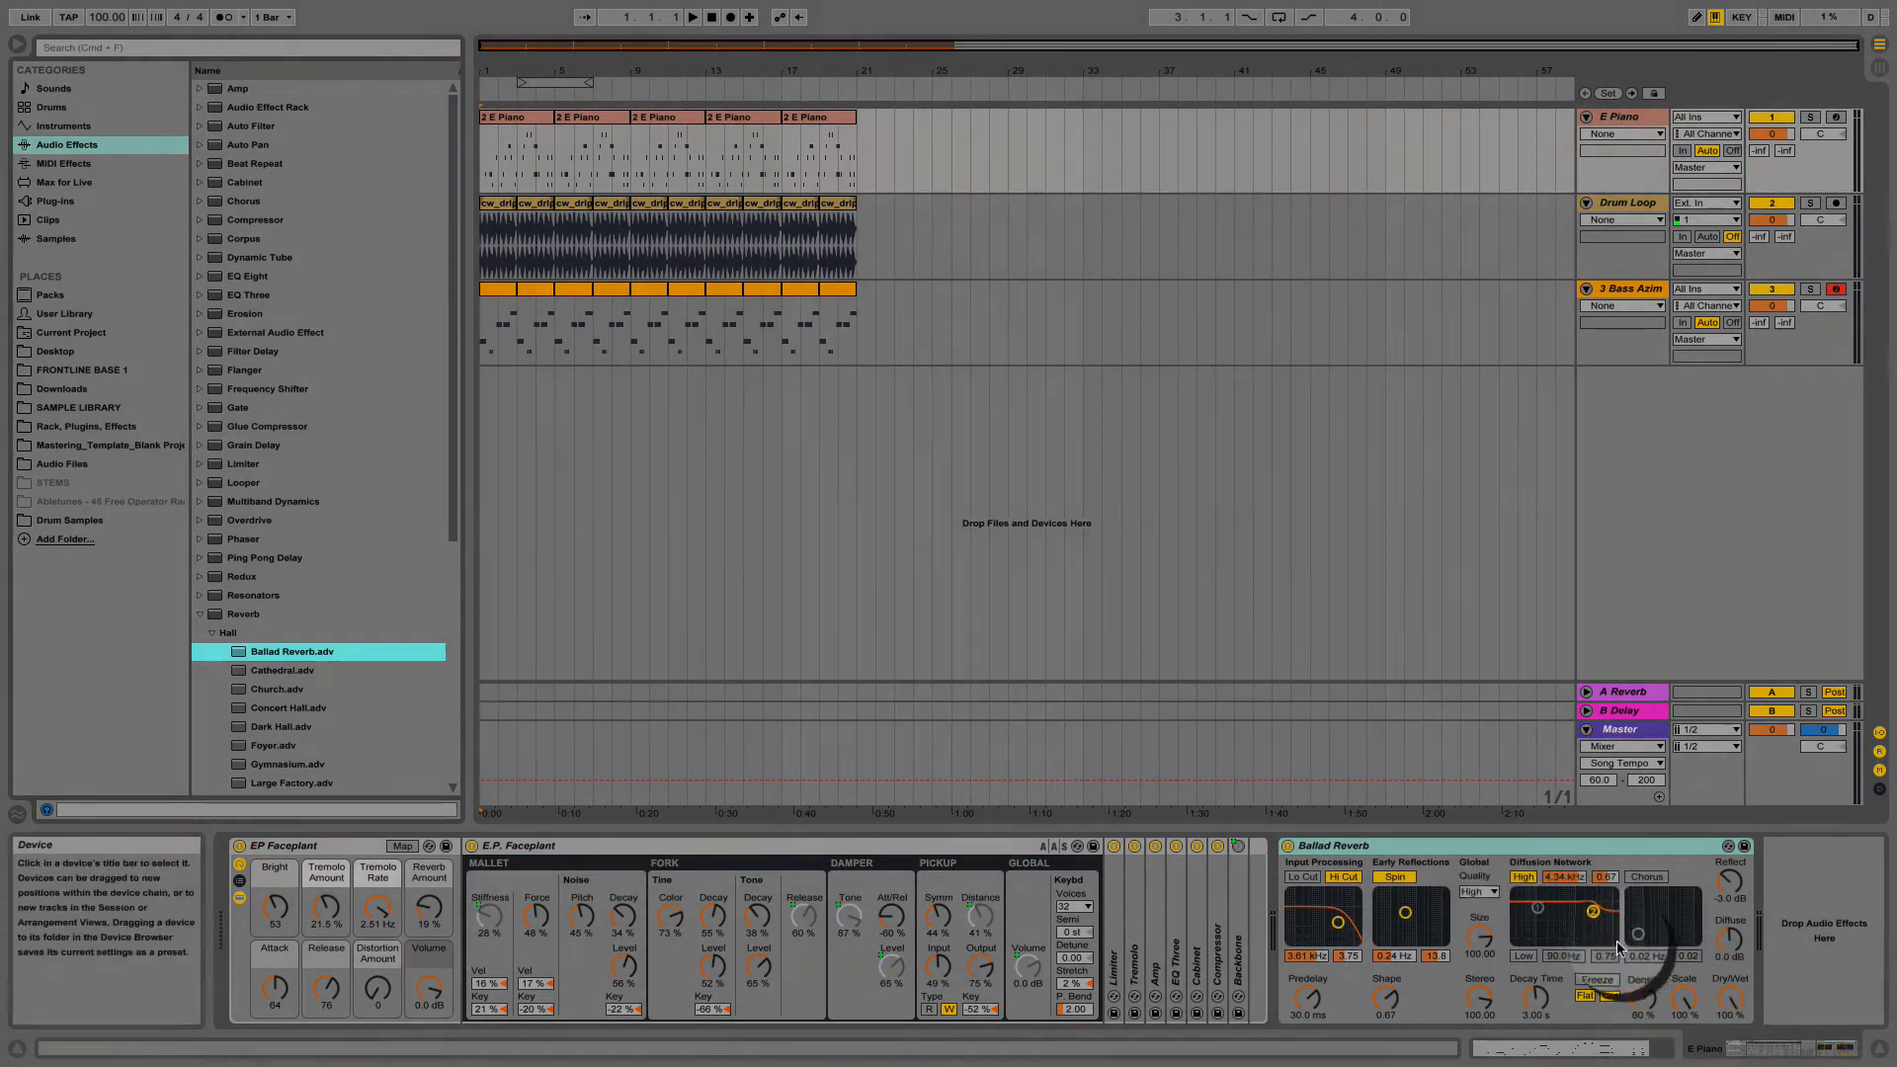
Audition the Ballad Reverb on the E Piano track and set its Dry/Wet mix to 33 %
{"action": "key", "text": "space"}
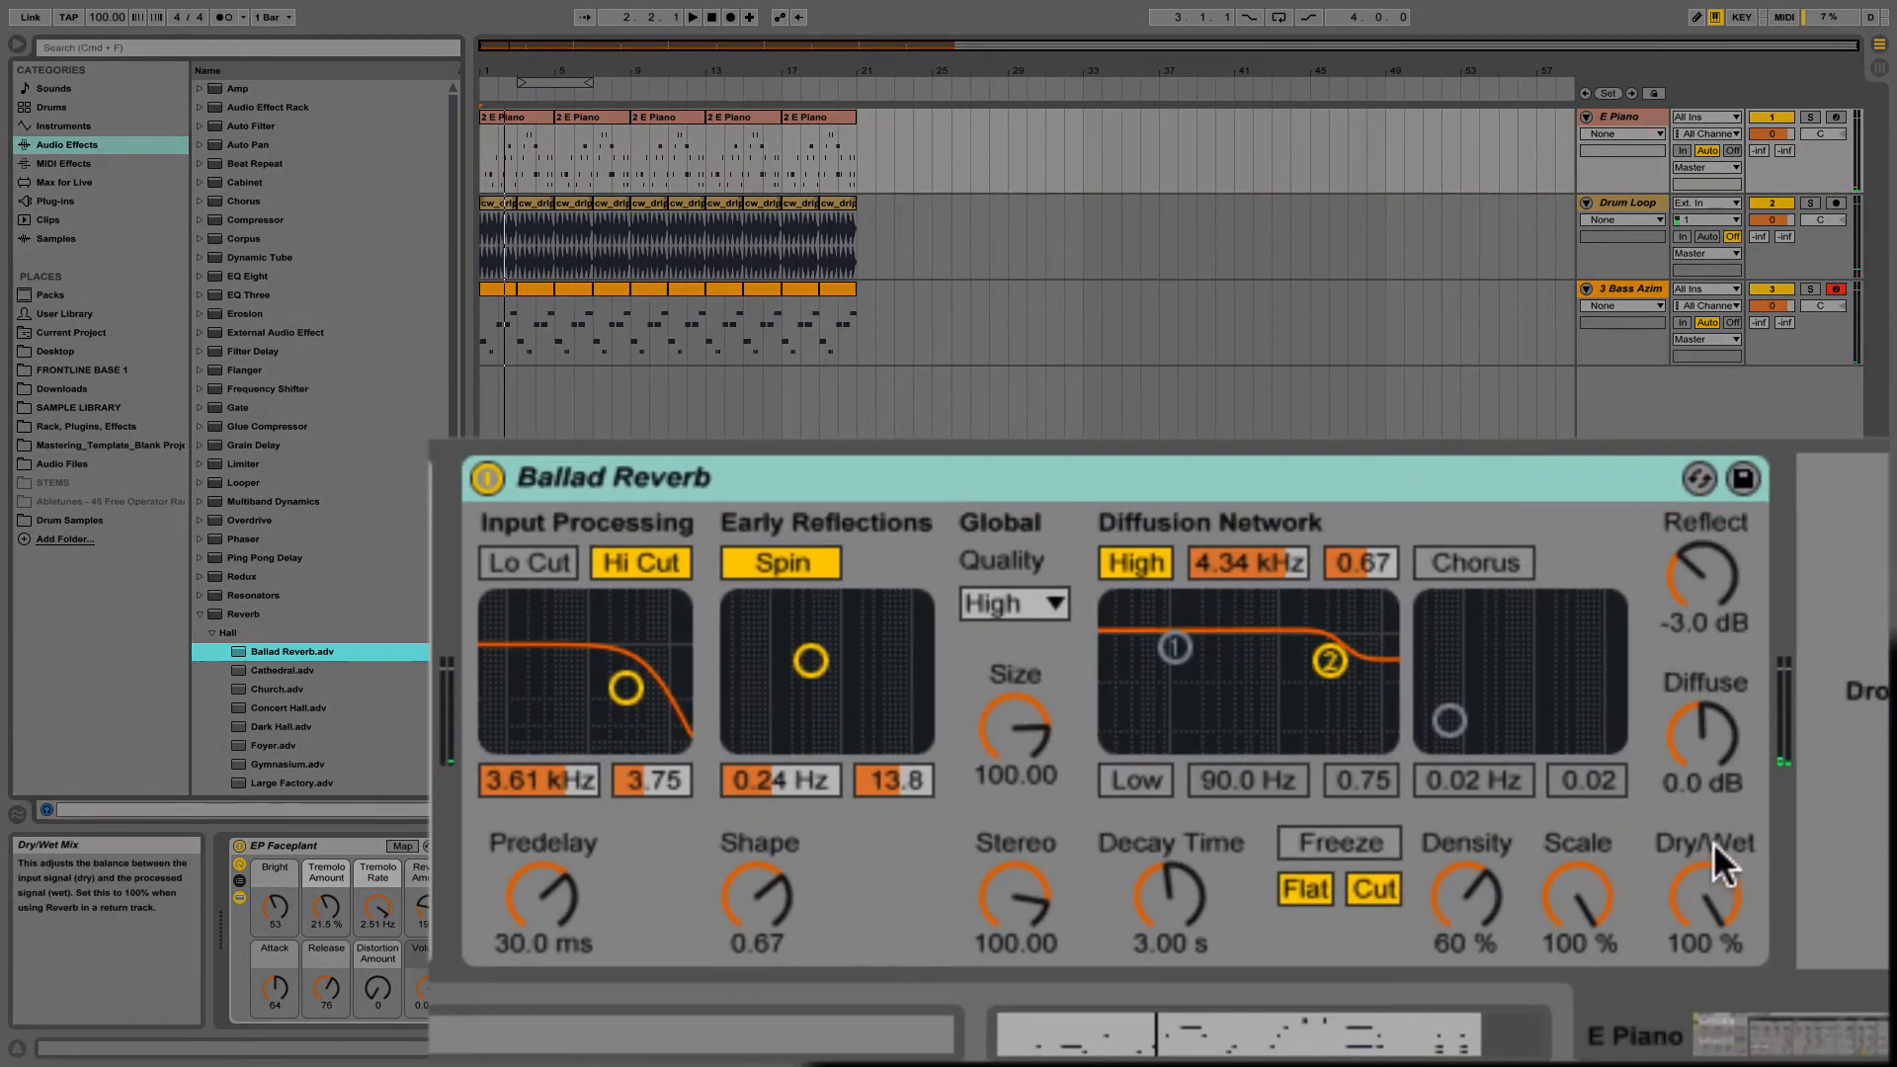
{"action": "left_click_drag", "start_coordinate": [1711, 880], "coordinate": [1710, 974]}
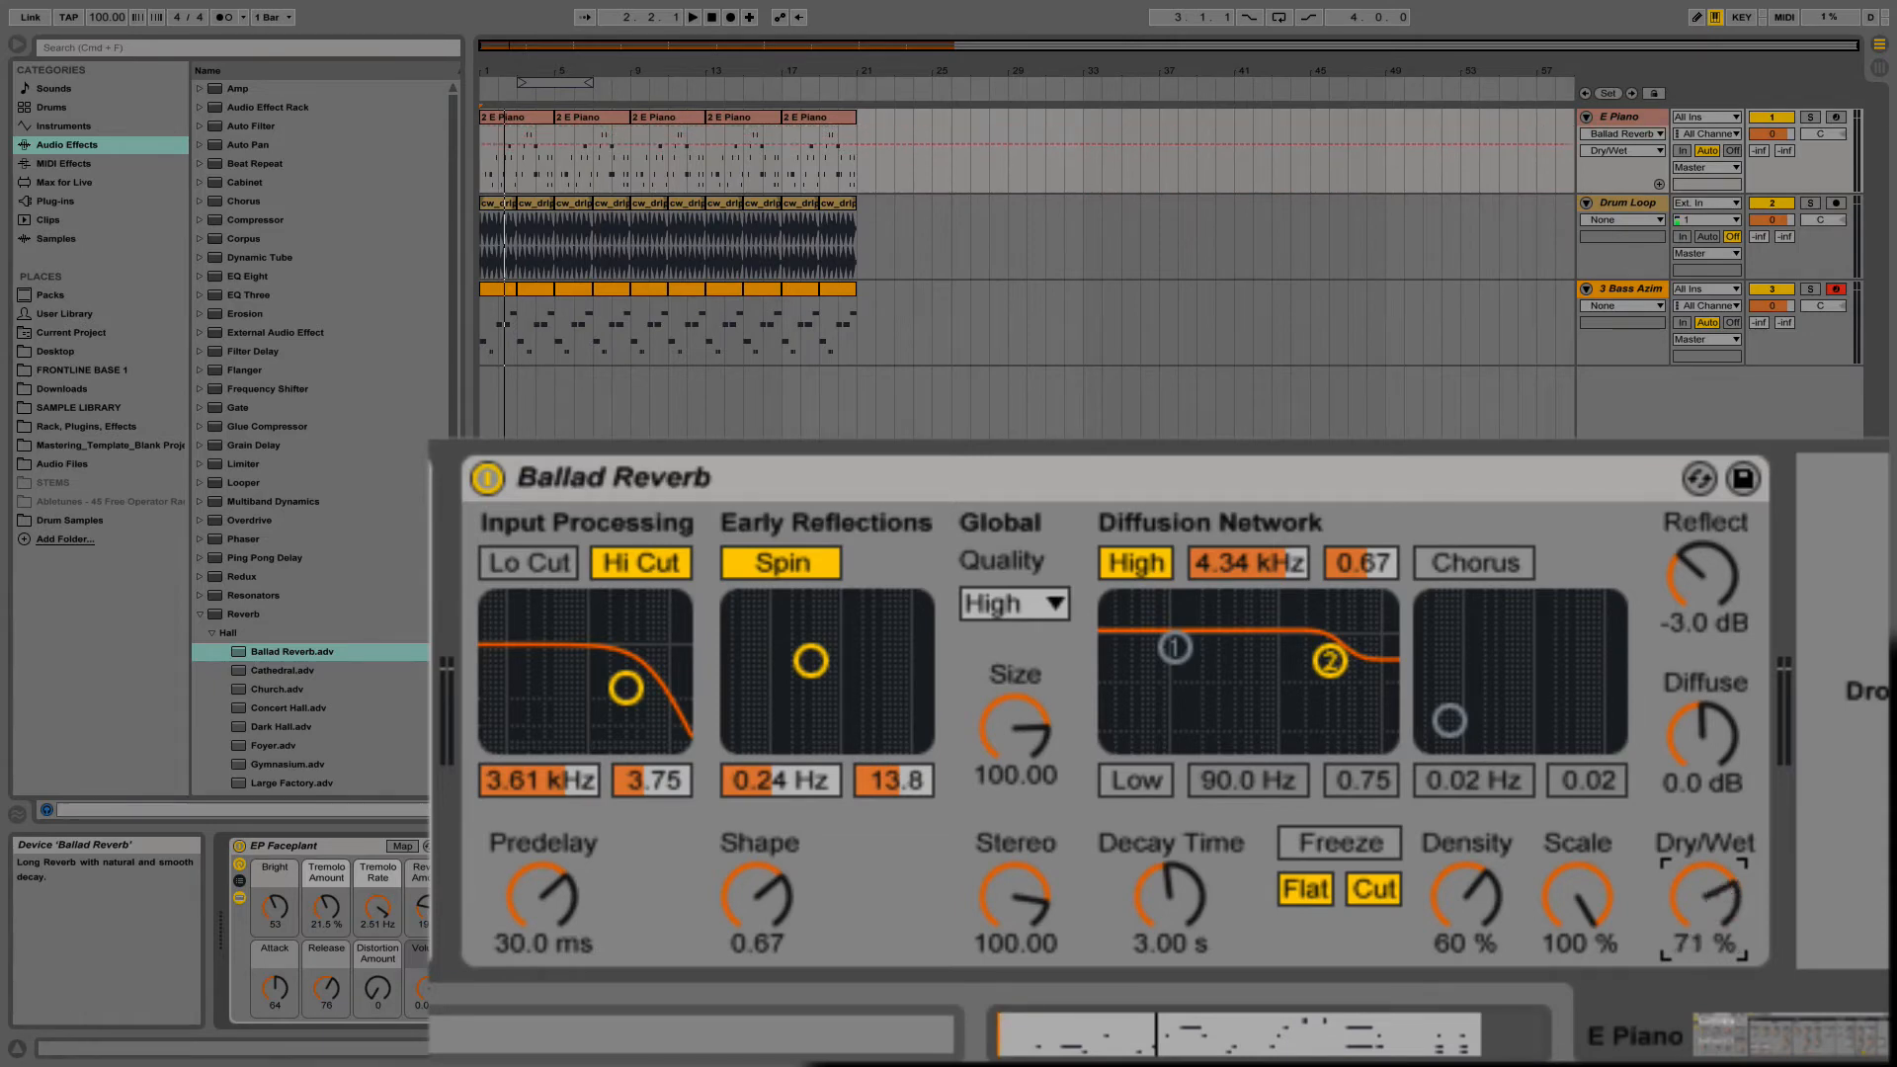
{"action": "left_click_drag", "start_coordinate": [1710, 868], "coordinate": [1711, 966]}
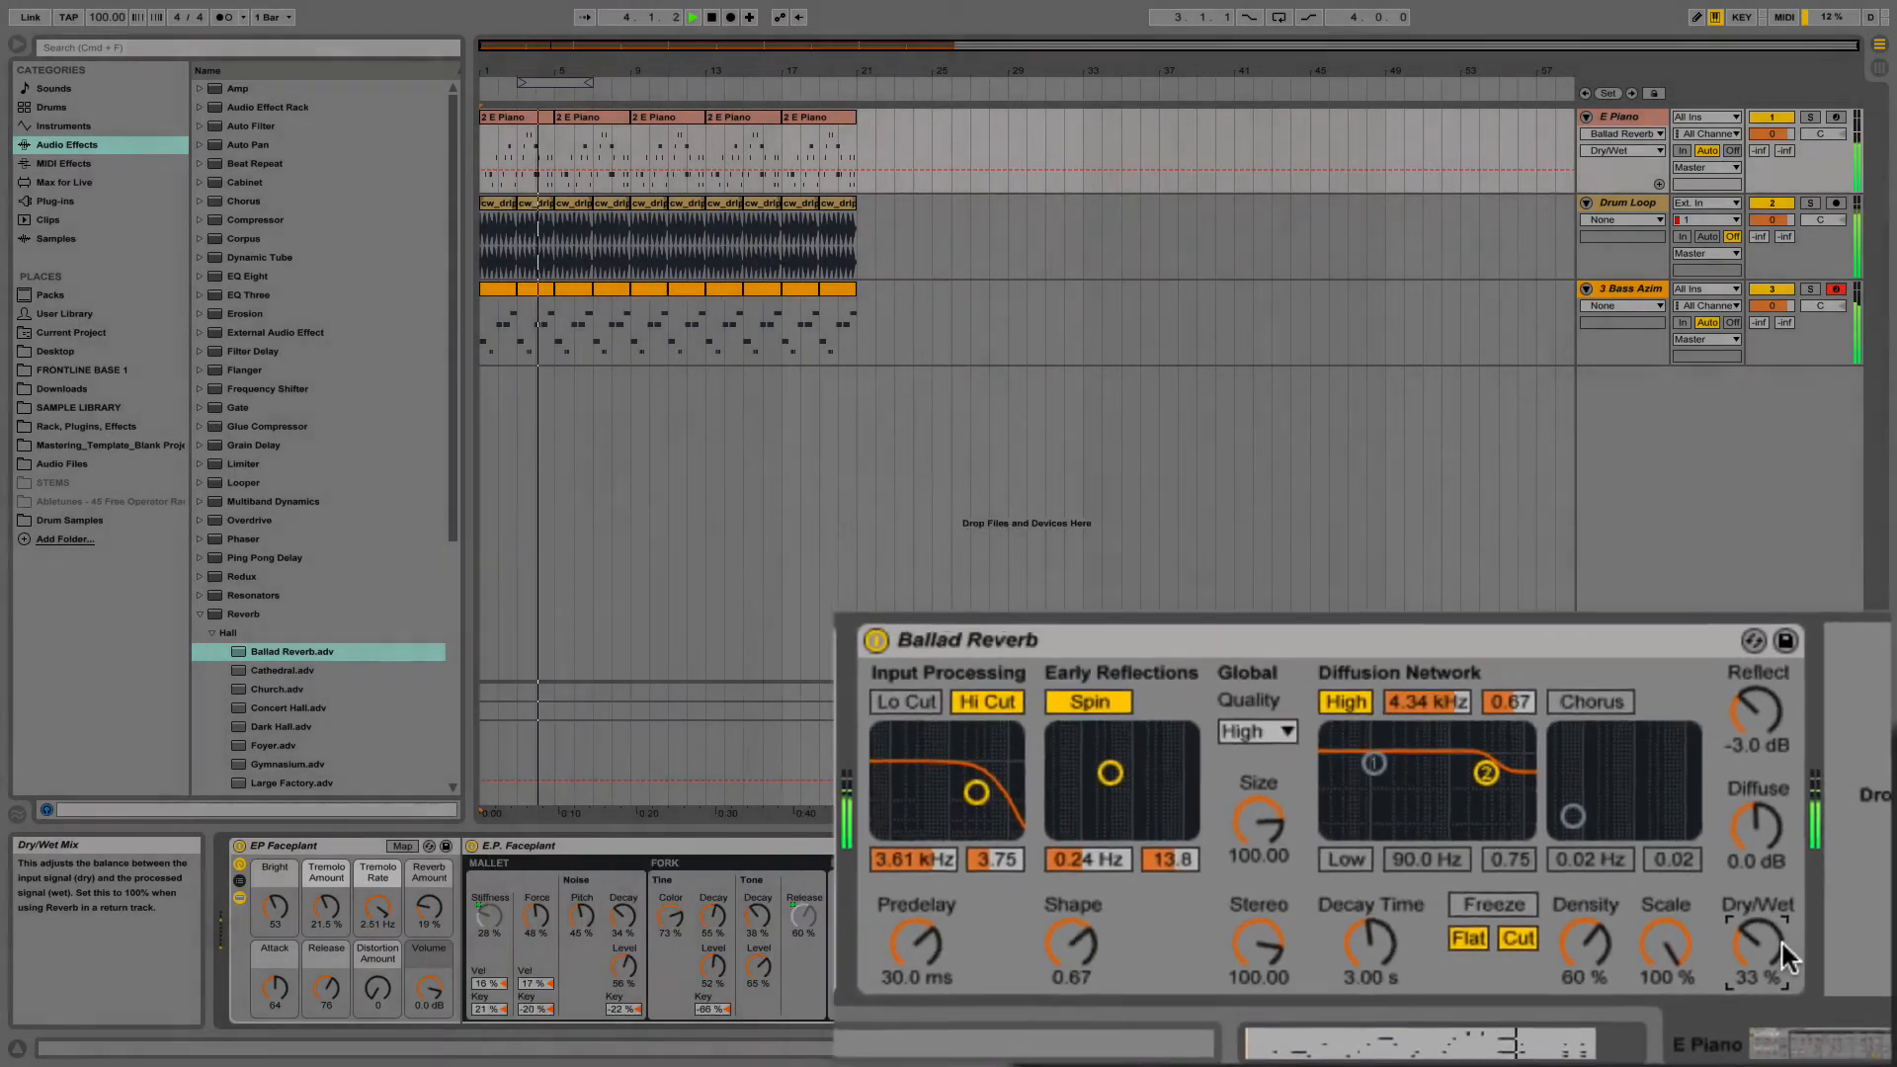
{"action": "key", "text": "space"}
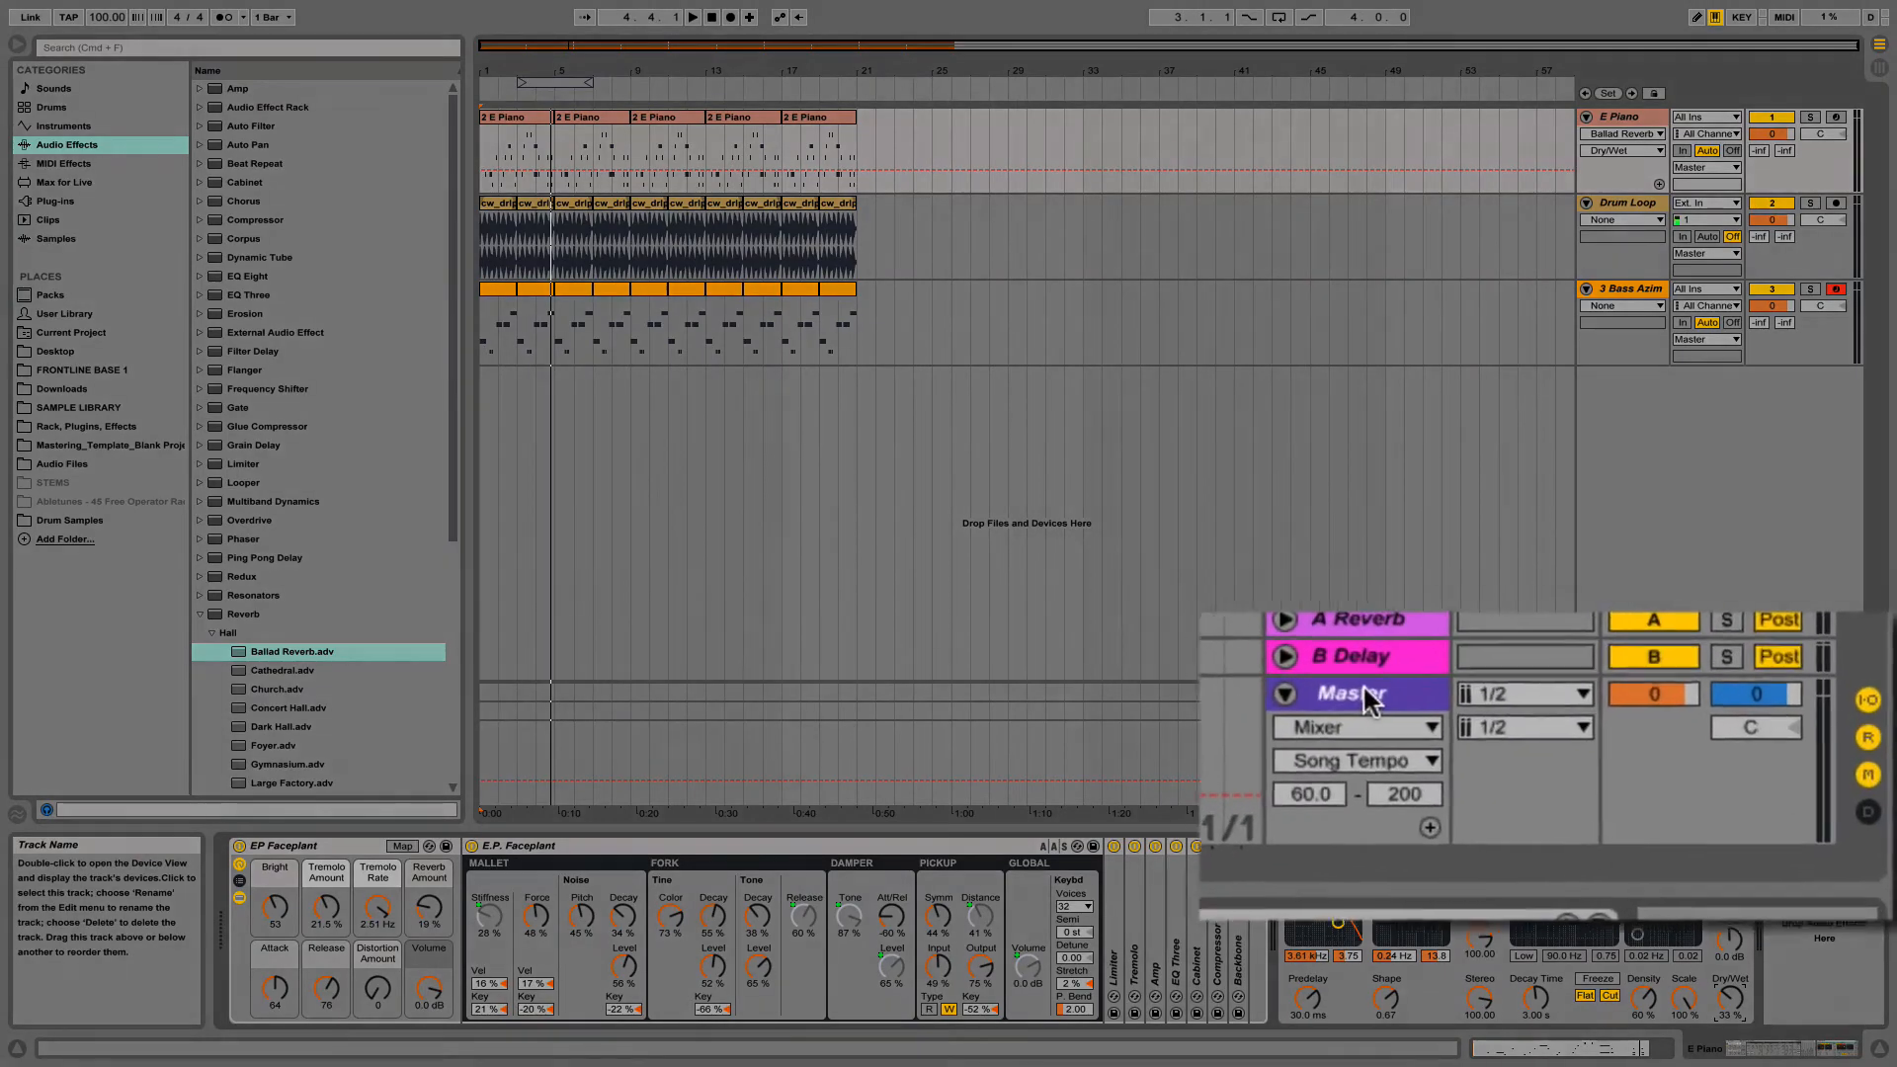
Play the arrangement to check the Master level, then switch to the Session view and make the mixer faders taller
{"action": "key", "text": "space"}
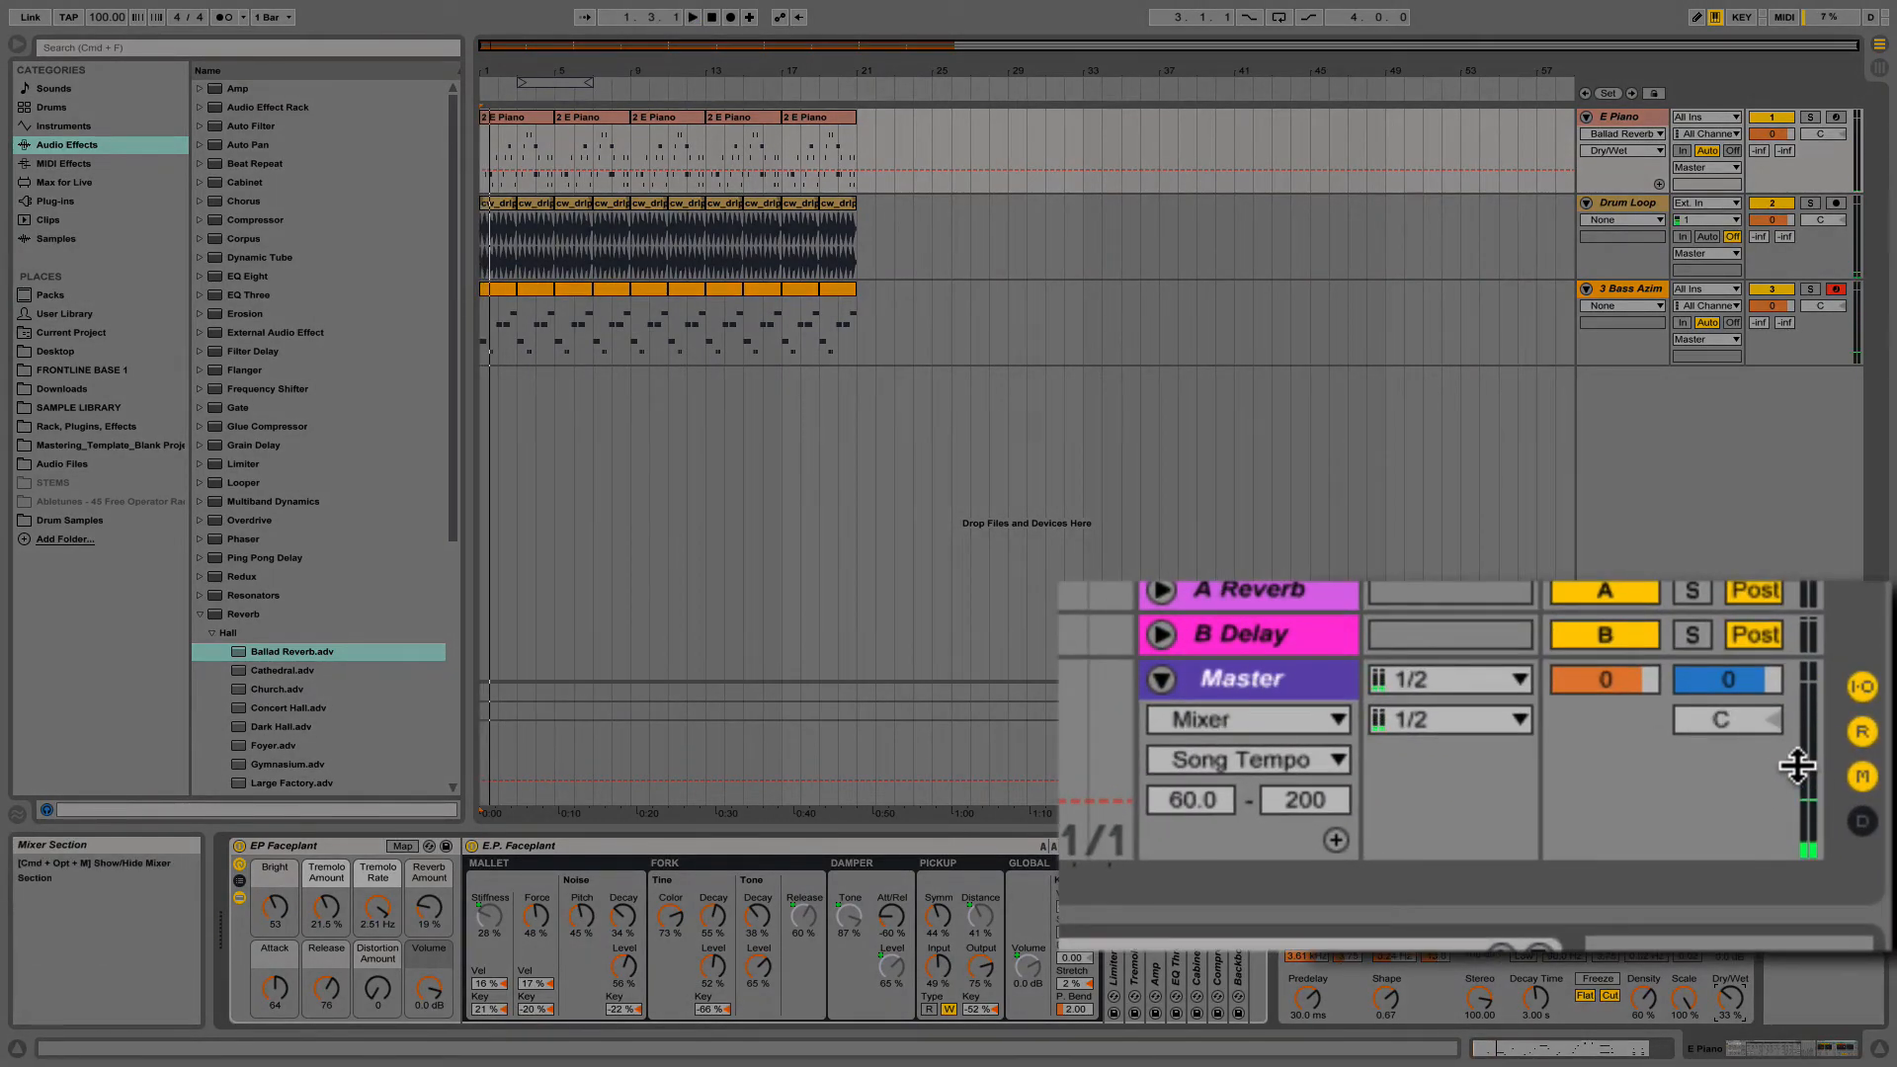
{"action": "key", "text": "space"}
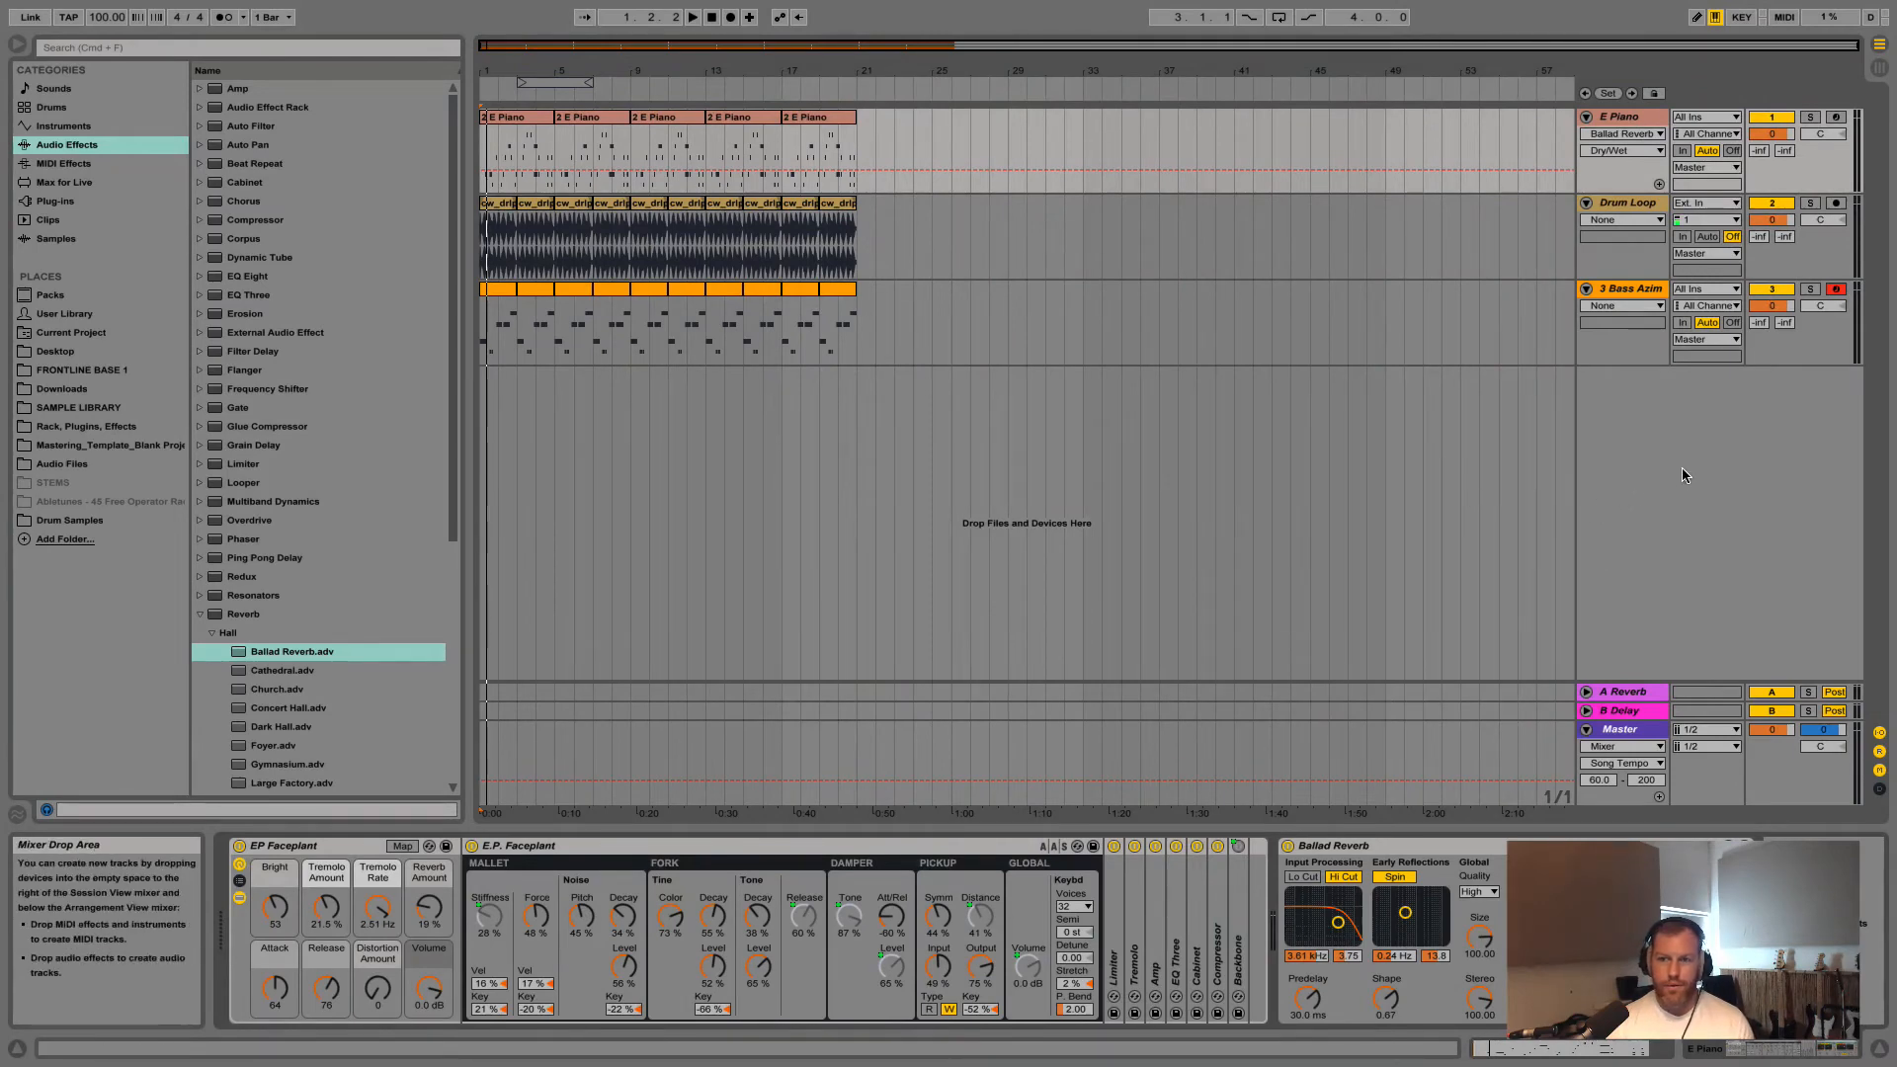
{"action": "left_click", "coordinate": [1878, 71]}
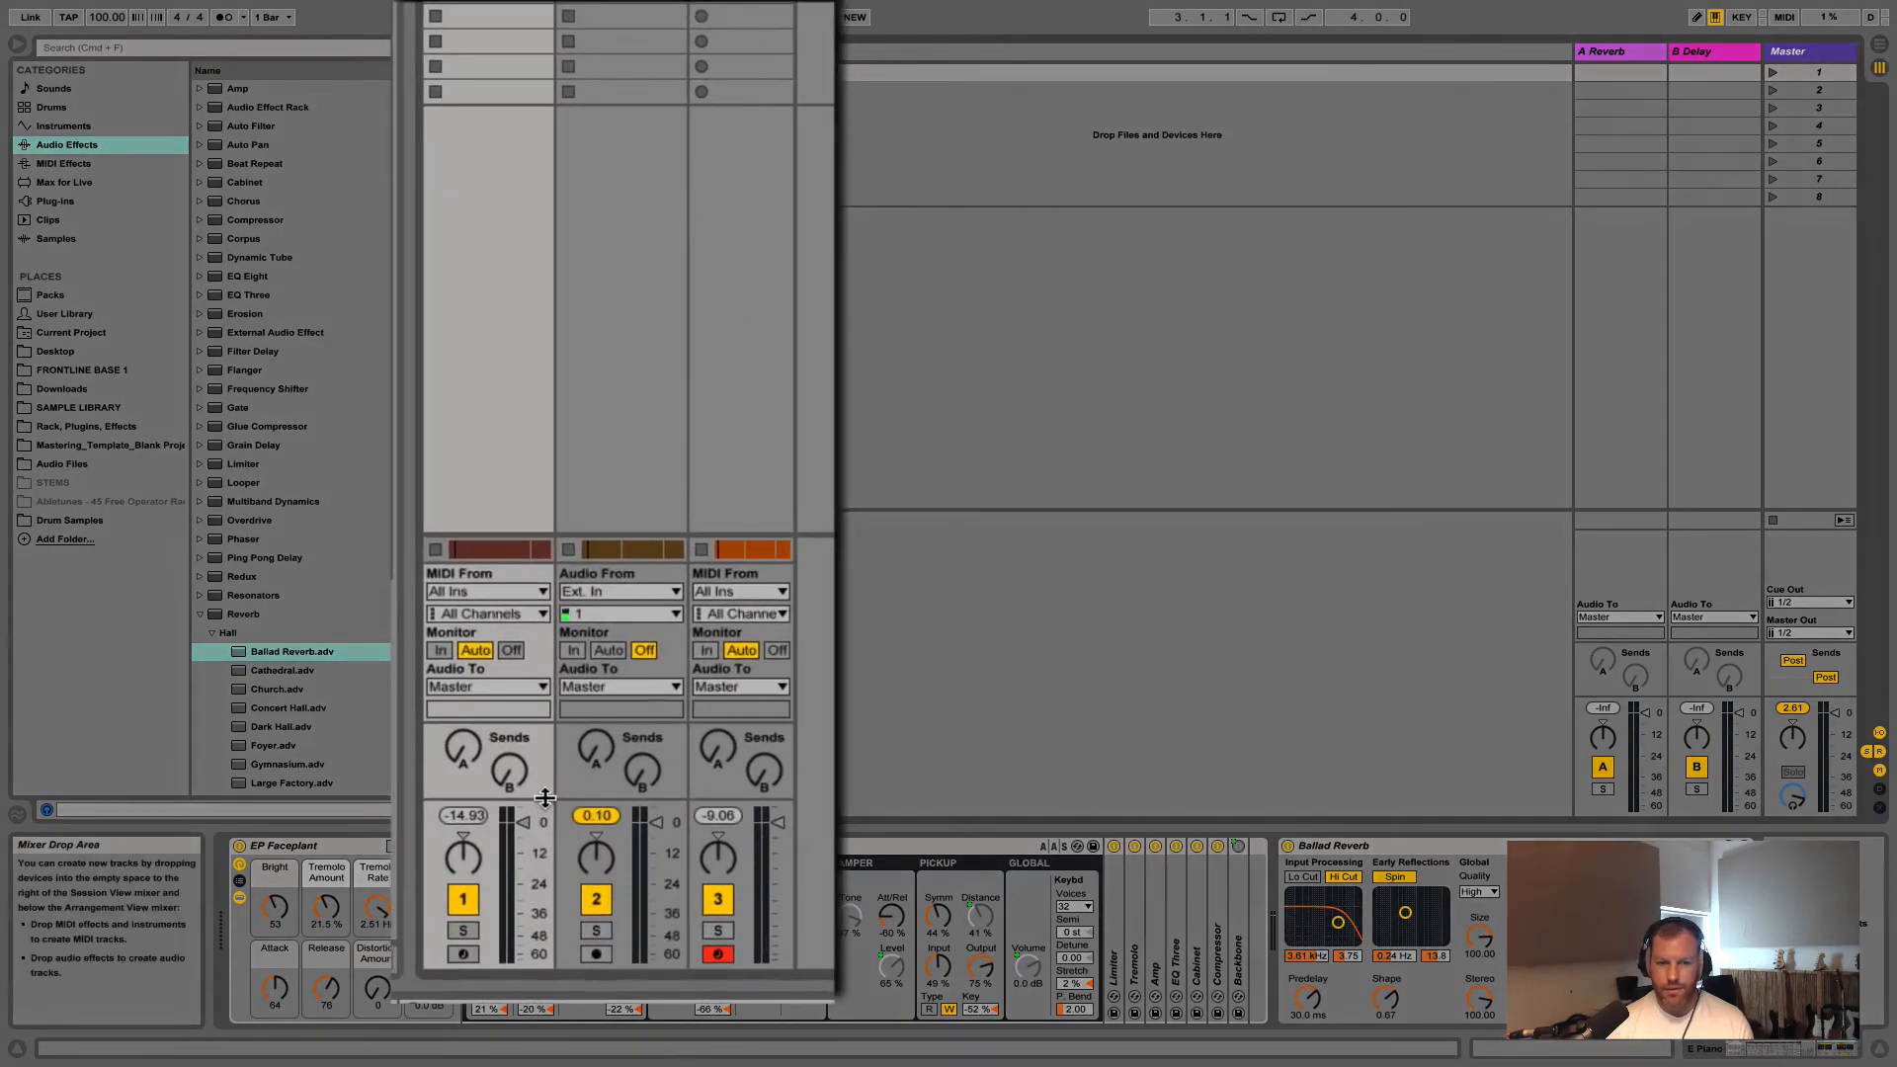
{"action": "left_click_drag", "start_coordinate": [555, 804], "coordinate": [577, 558]}
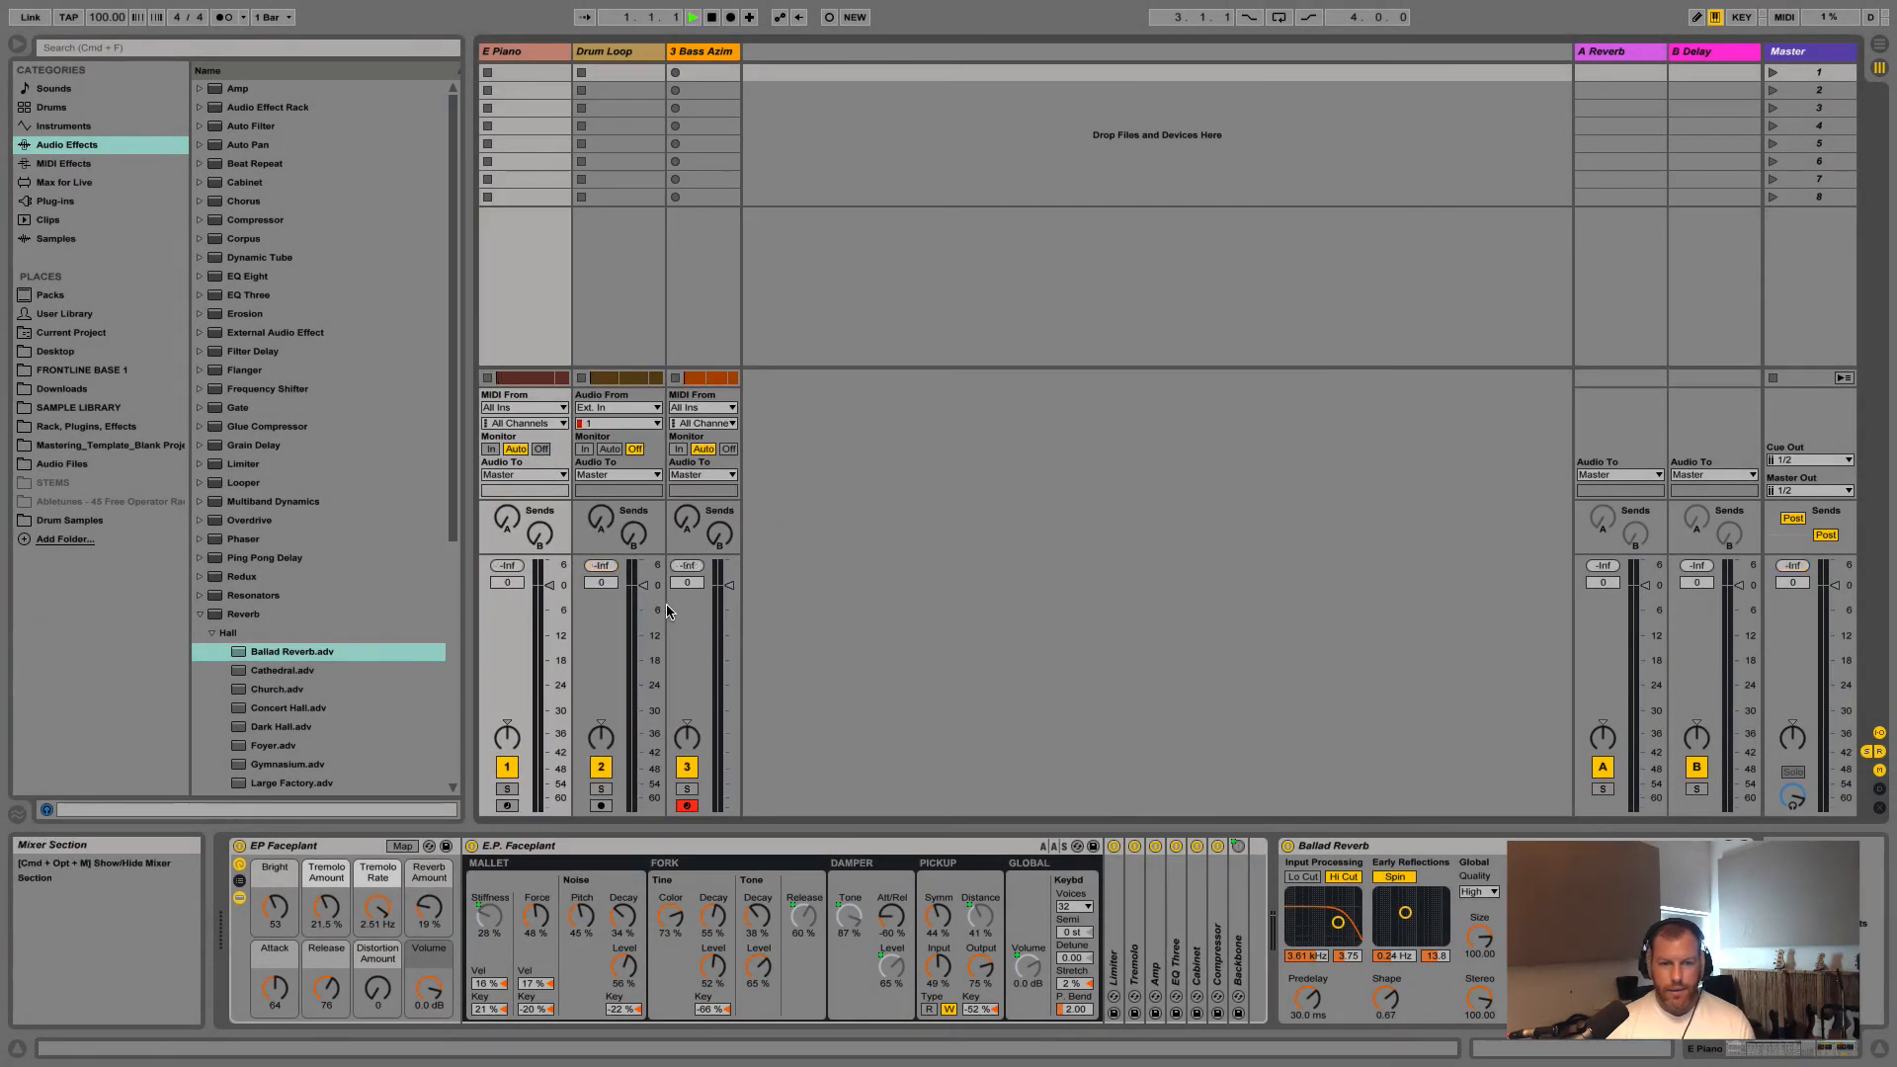
Lower the track volumes to -7.6 for E Piano, -8.4 for Drum Loop and -9.5 for the bass
{"action": "key", "text": "space"}
{"action": "key", "text": "space"}
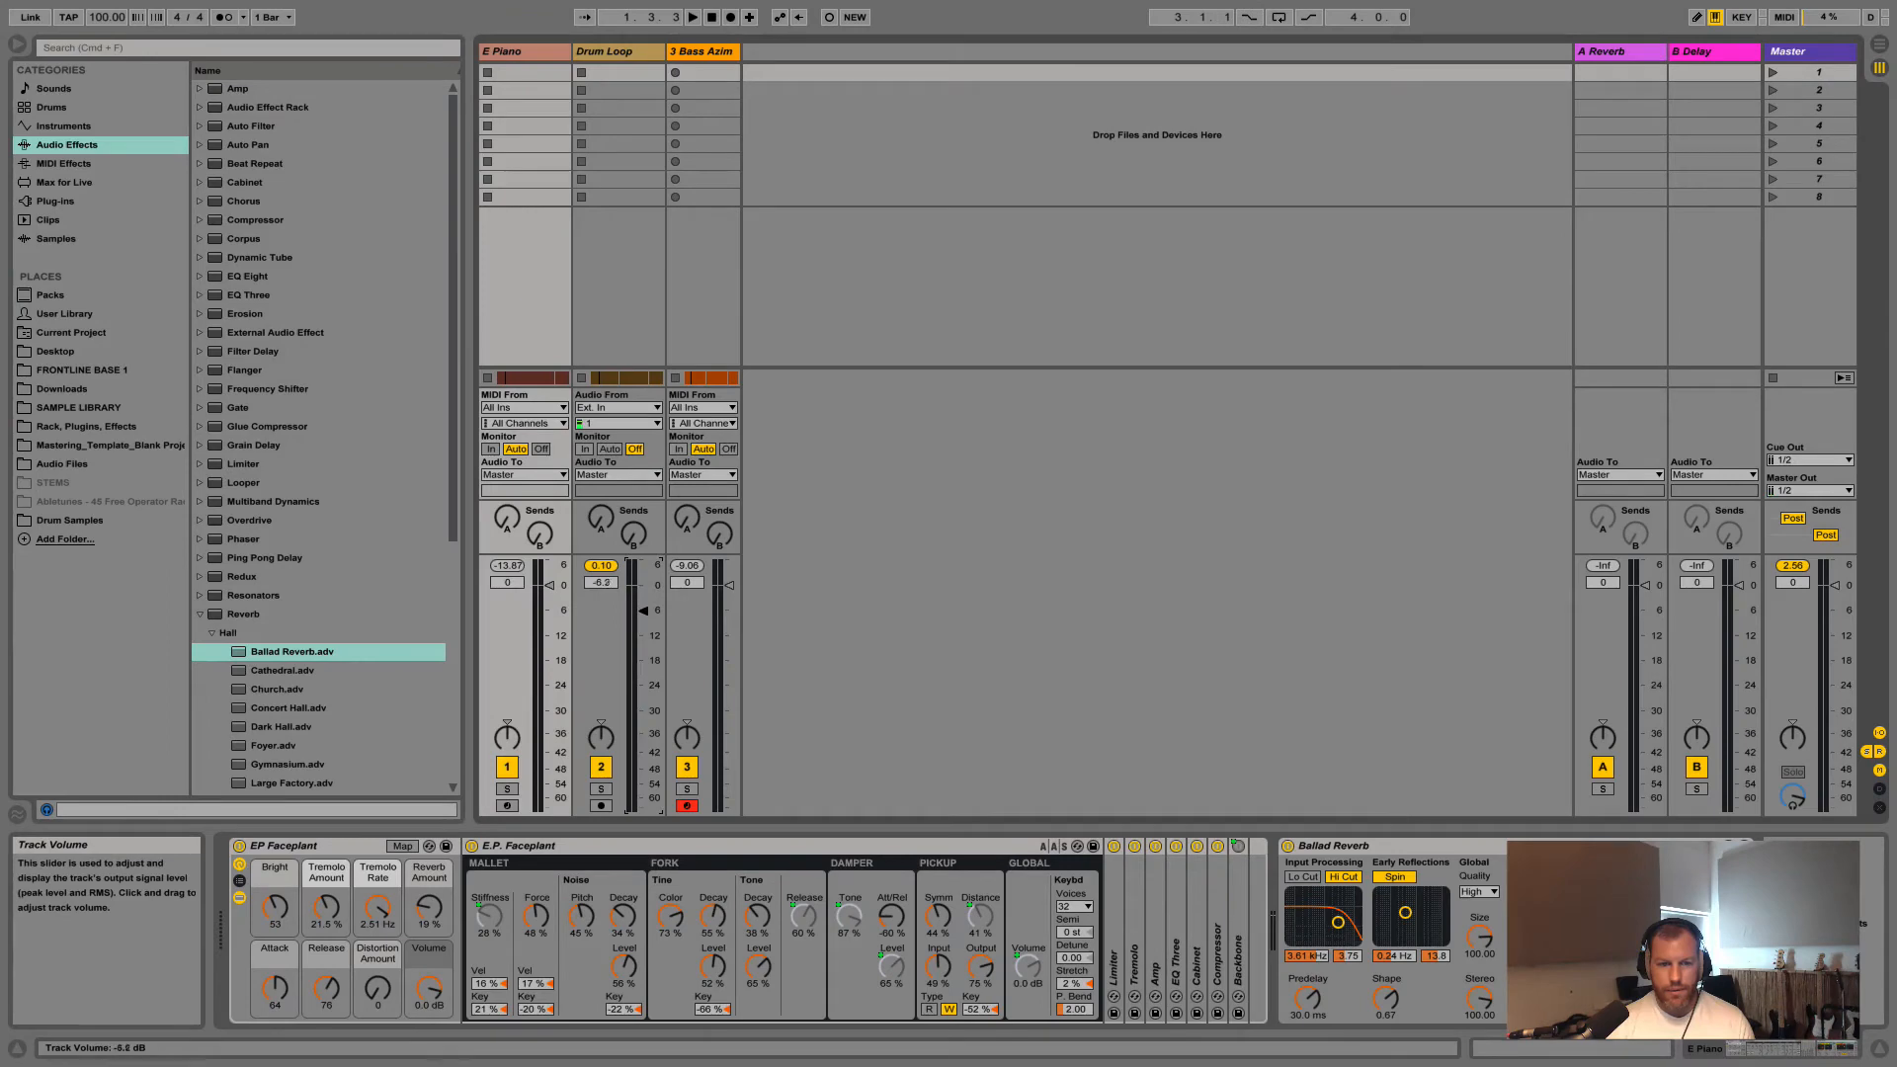
{"action": "left_click_drag", "start_coordinate": [729, 590], "coordinate": [729, 614]}
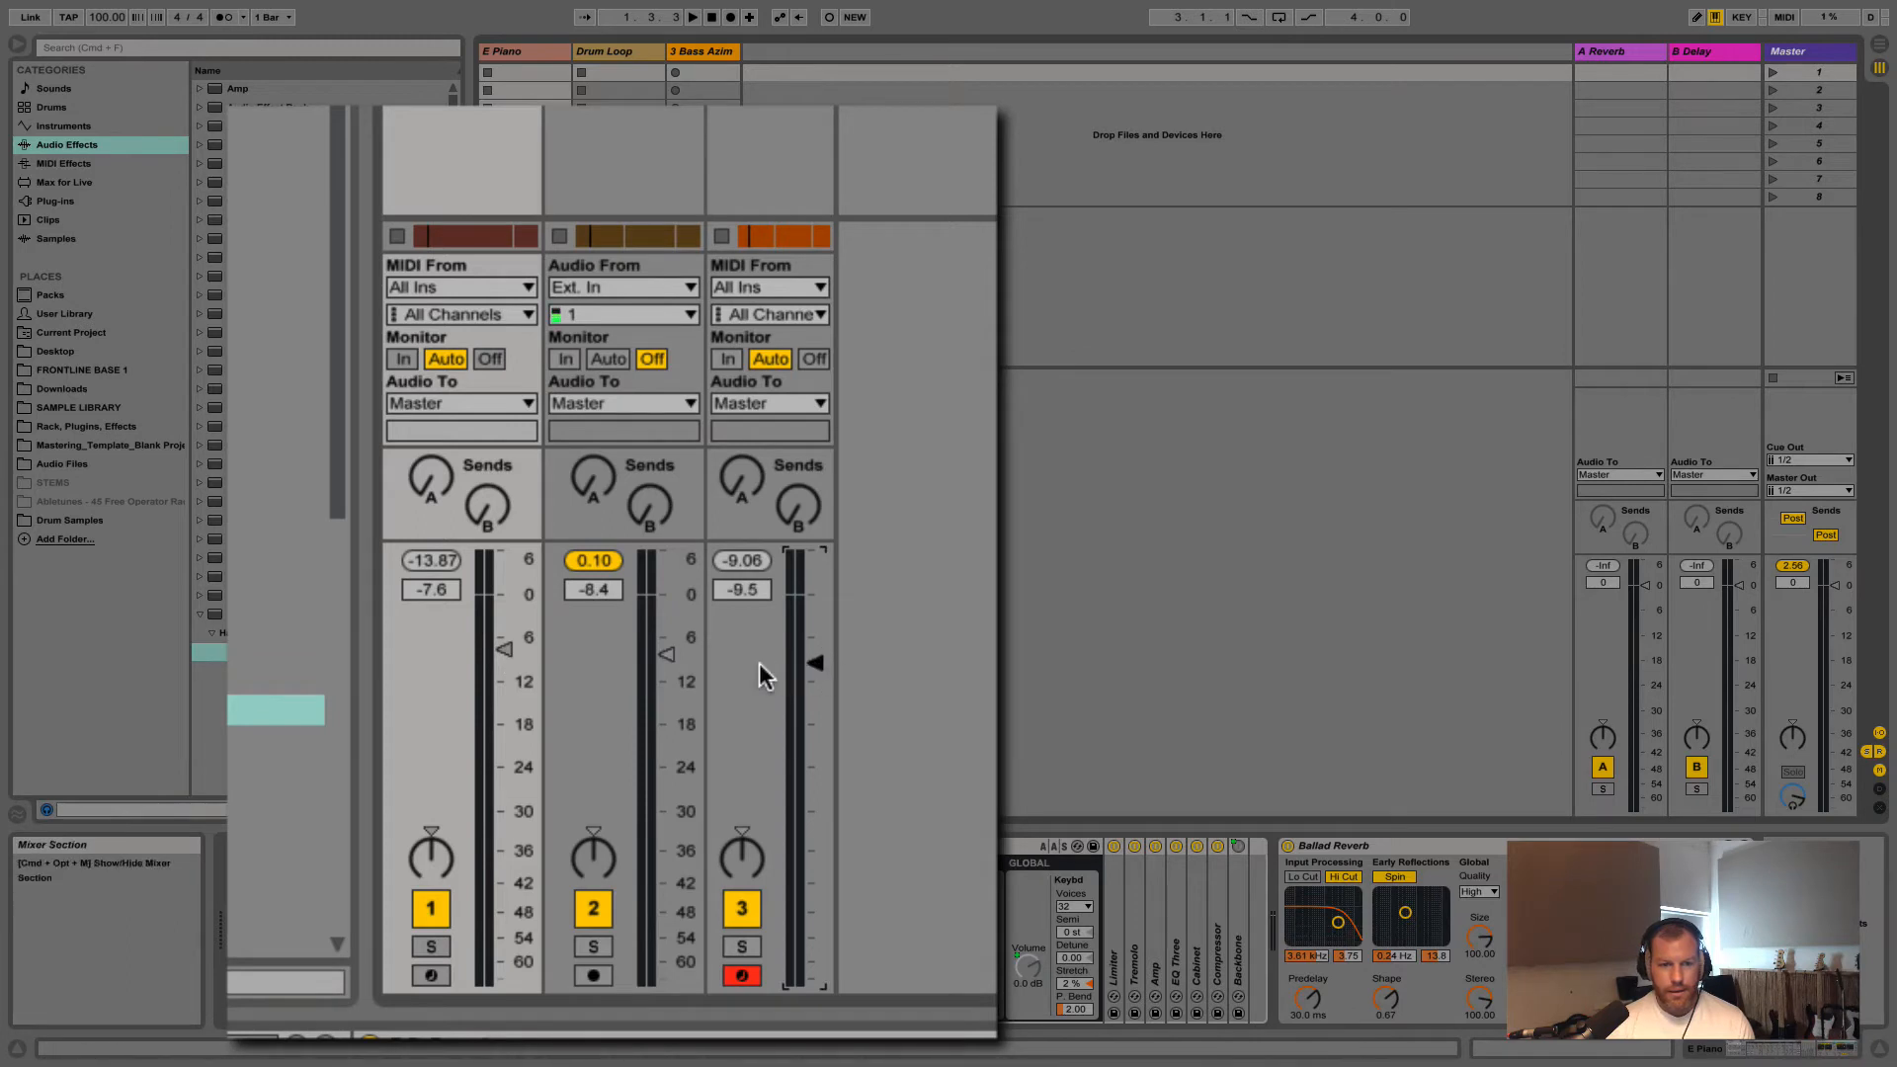
Try muting and reactivating the bass track, then solo the Drum Loop during playback and release the solo to hear the full mix
{"action": "left_click", "coordinate": [749, 910]}
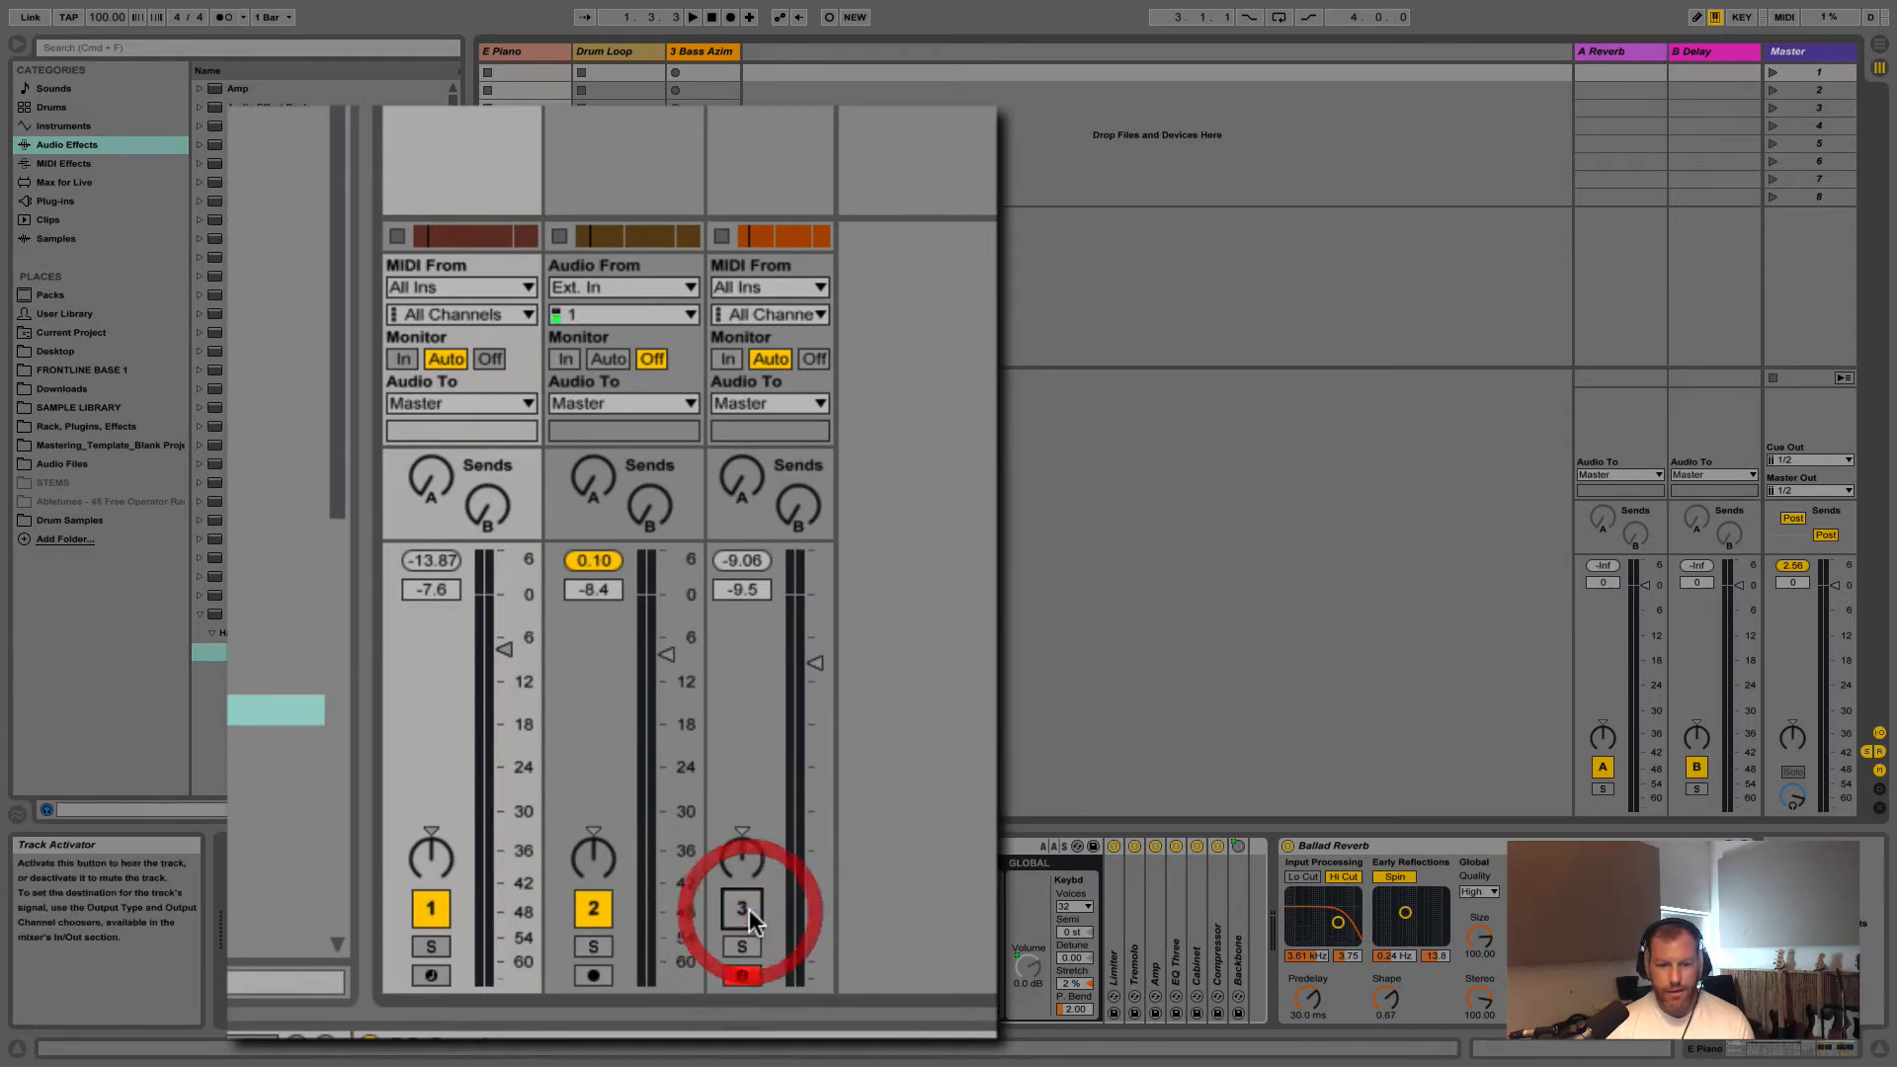
{"action": "left_click", "coordinate": [749, 909]}
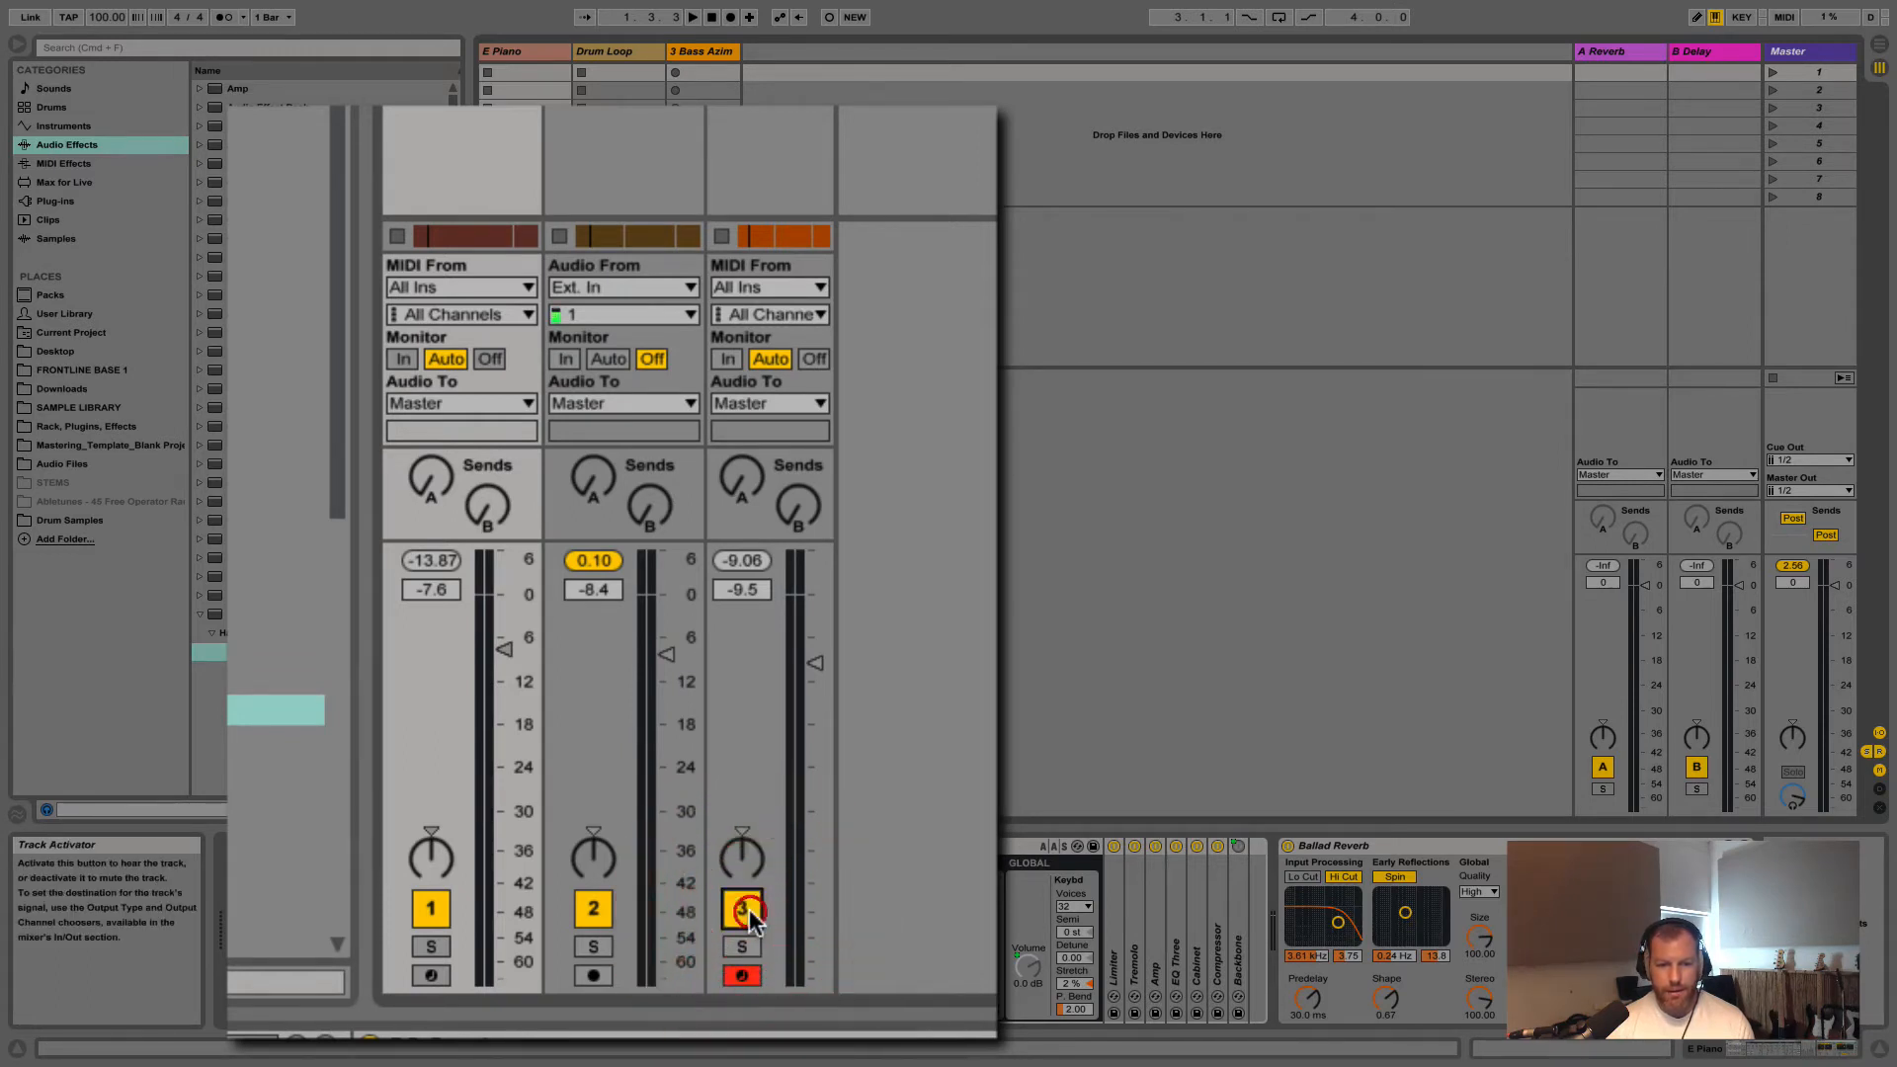
{"action": "left_click", "coordinate": [596, 948]}
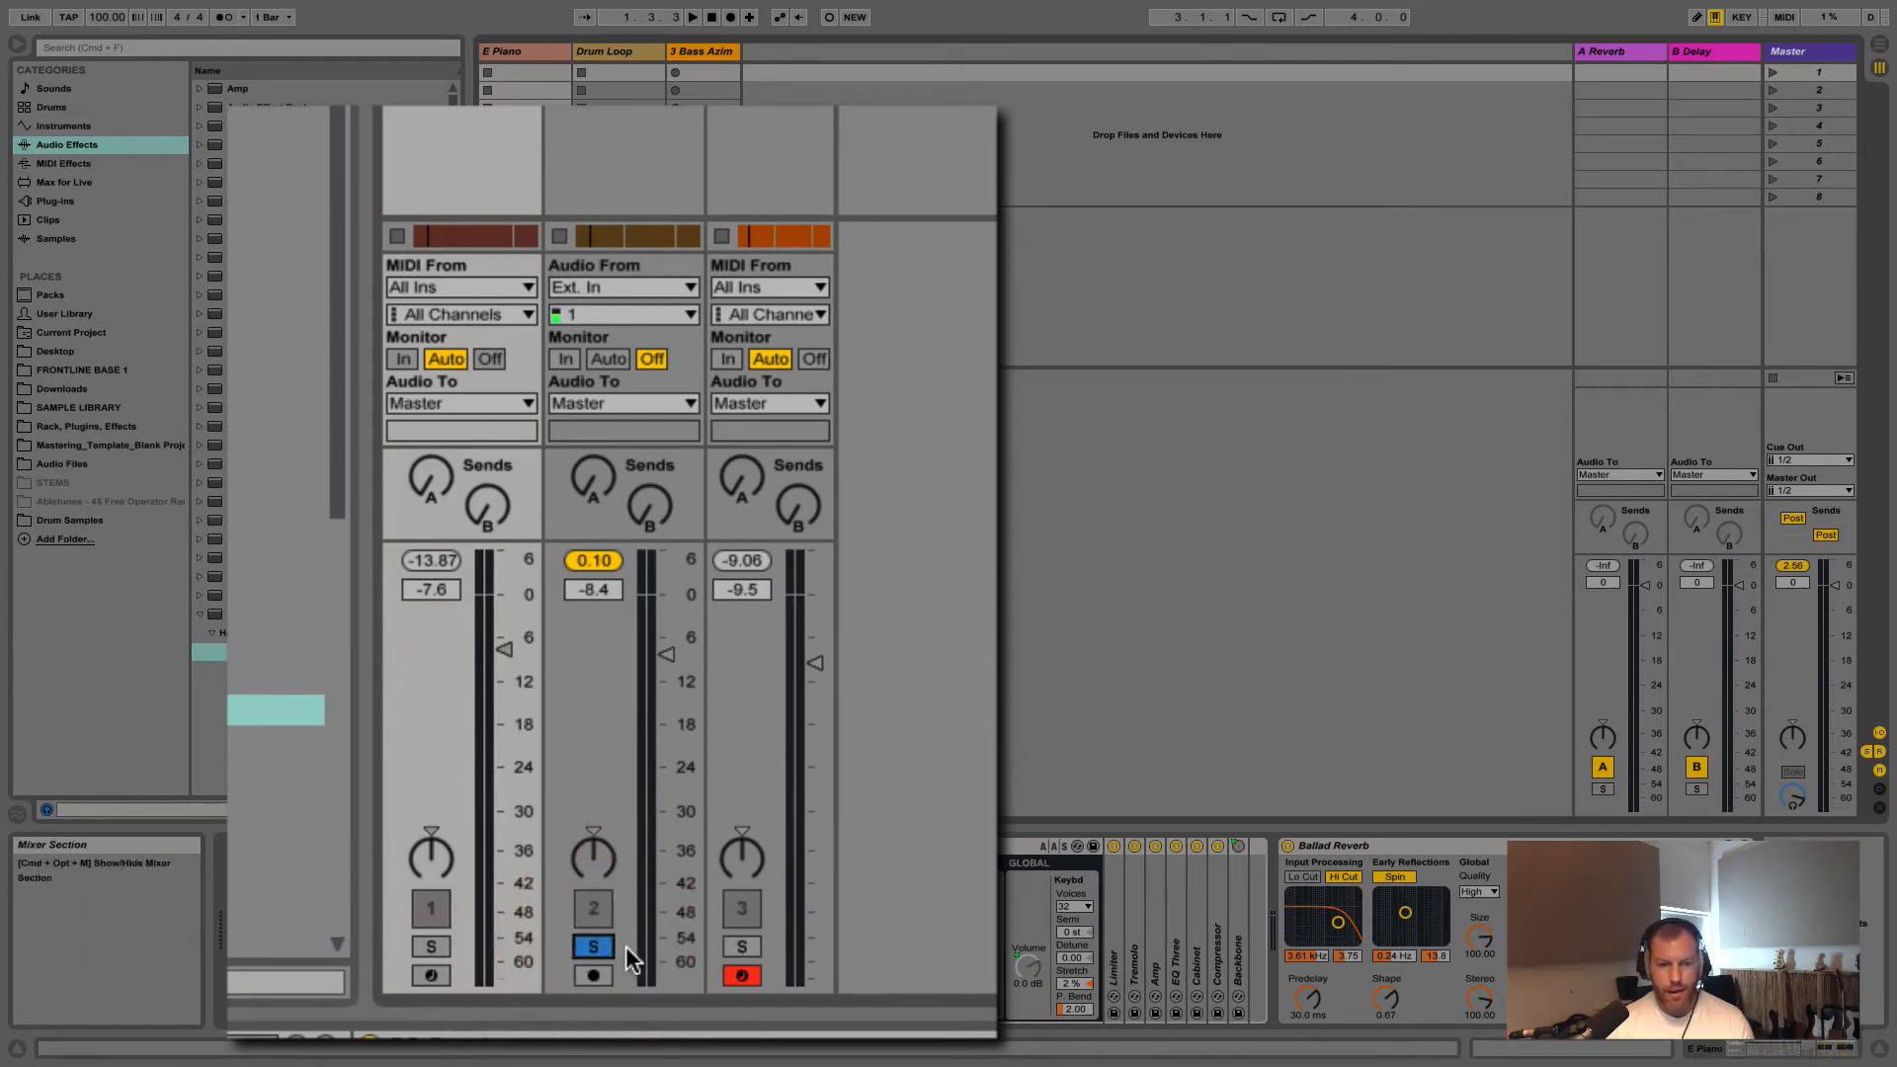
{"action": "key", "text": "space"}
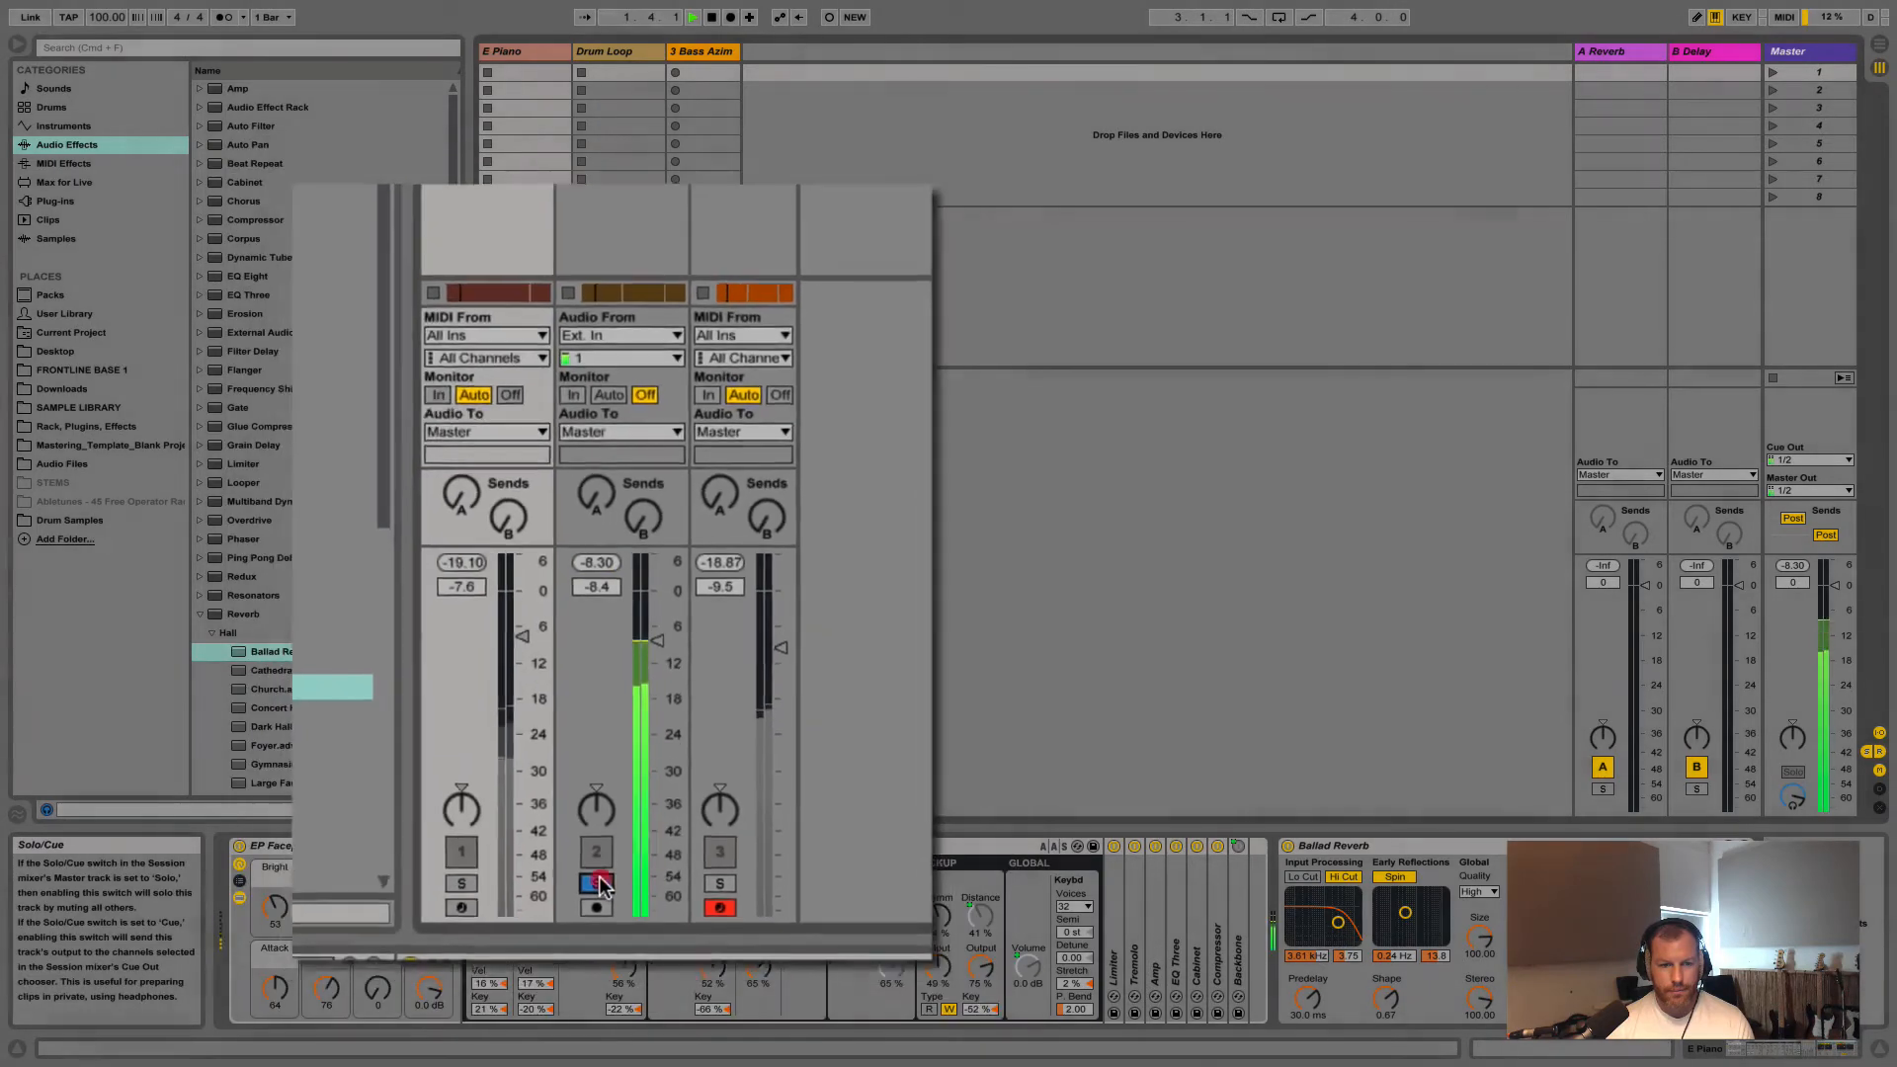
{"action": "left_click", "coordinate": [594, 946]}
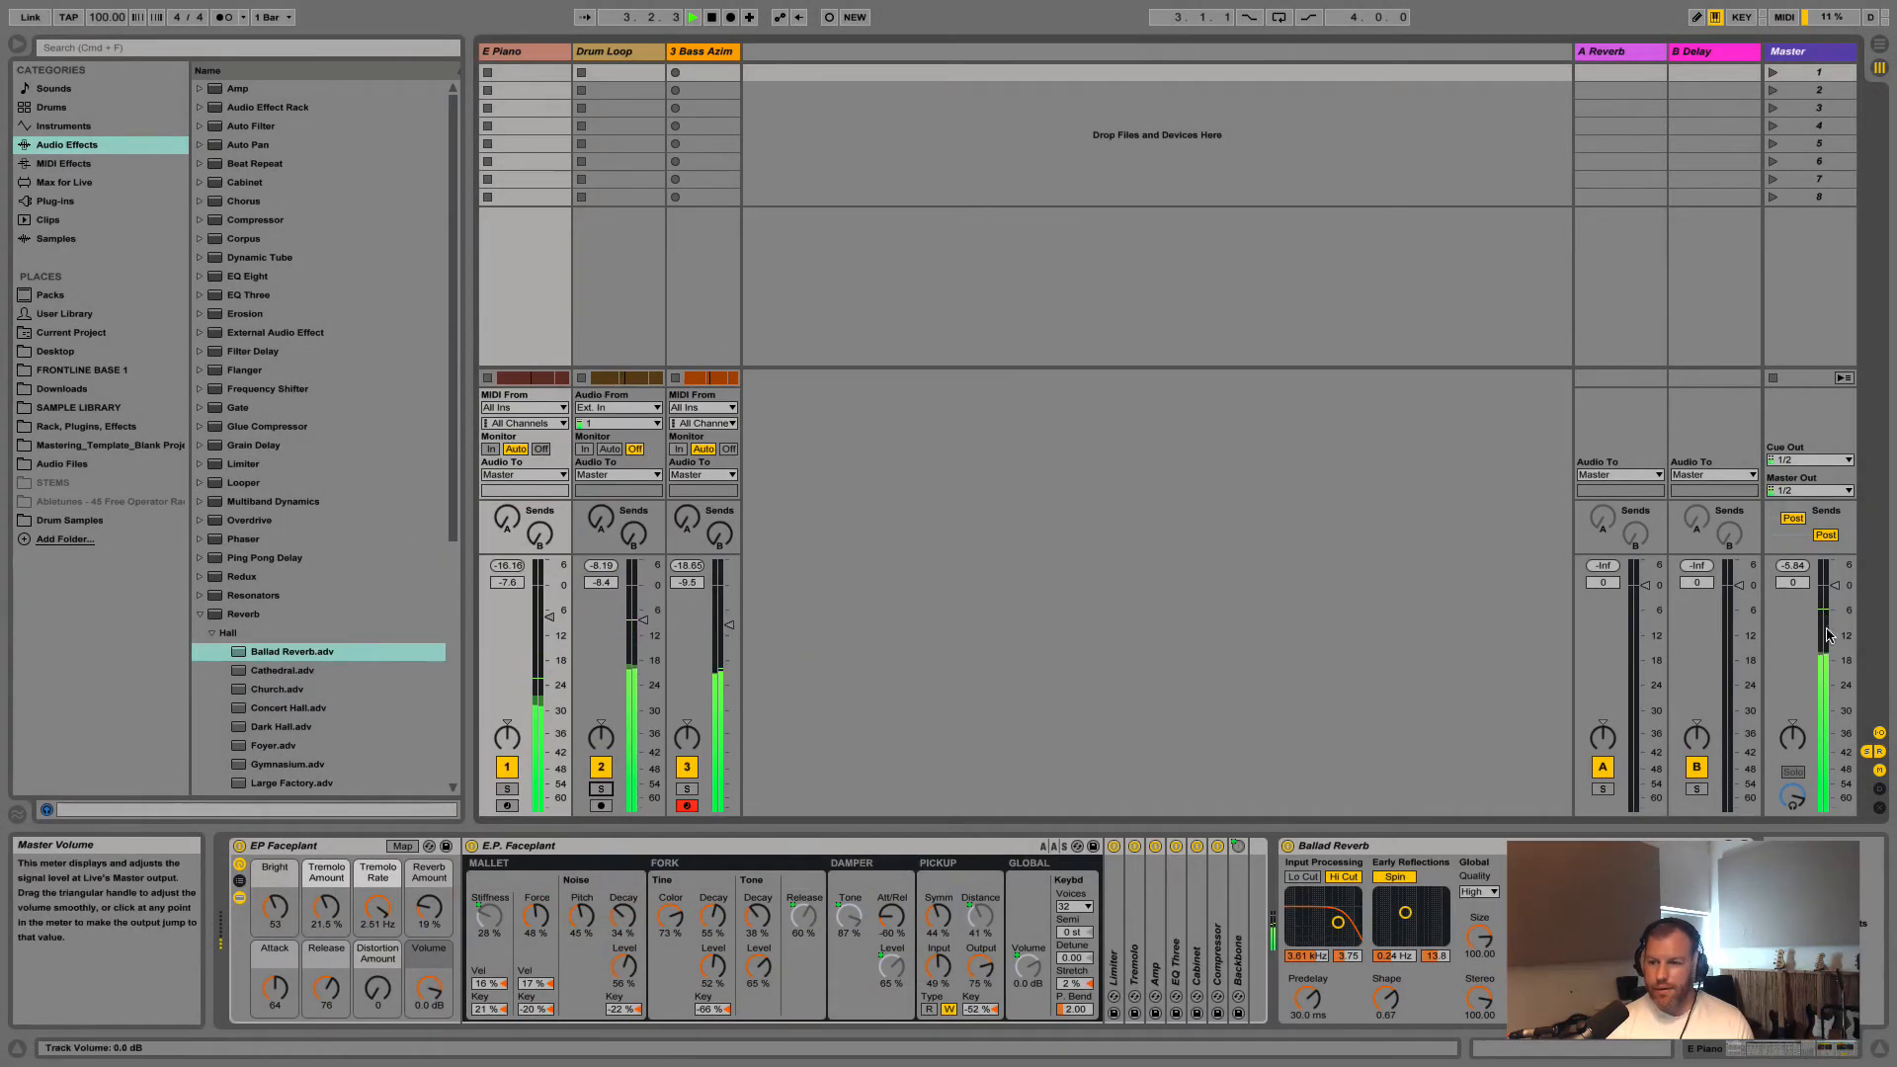
Switch to the Arrangement view and delete the Ballad Reverb from the E Piano track's device chain
{"action": "key", "text": "Tab"}
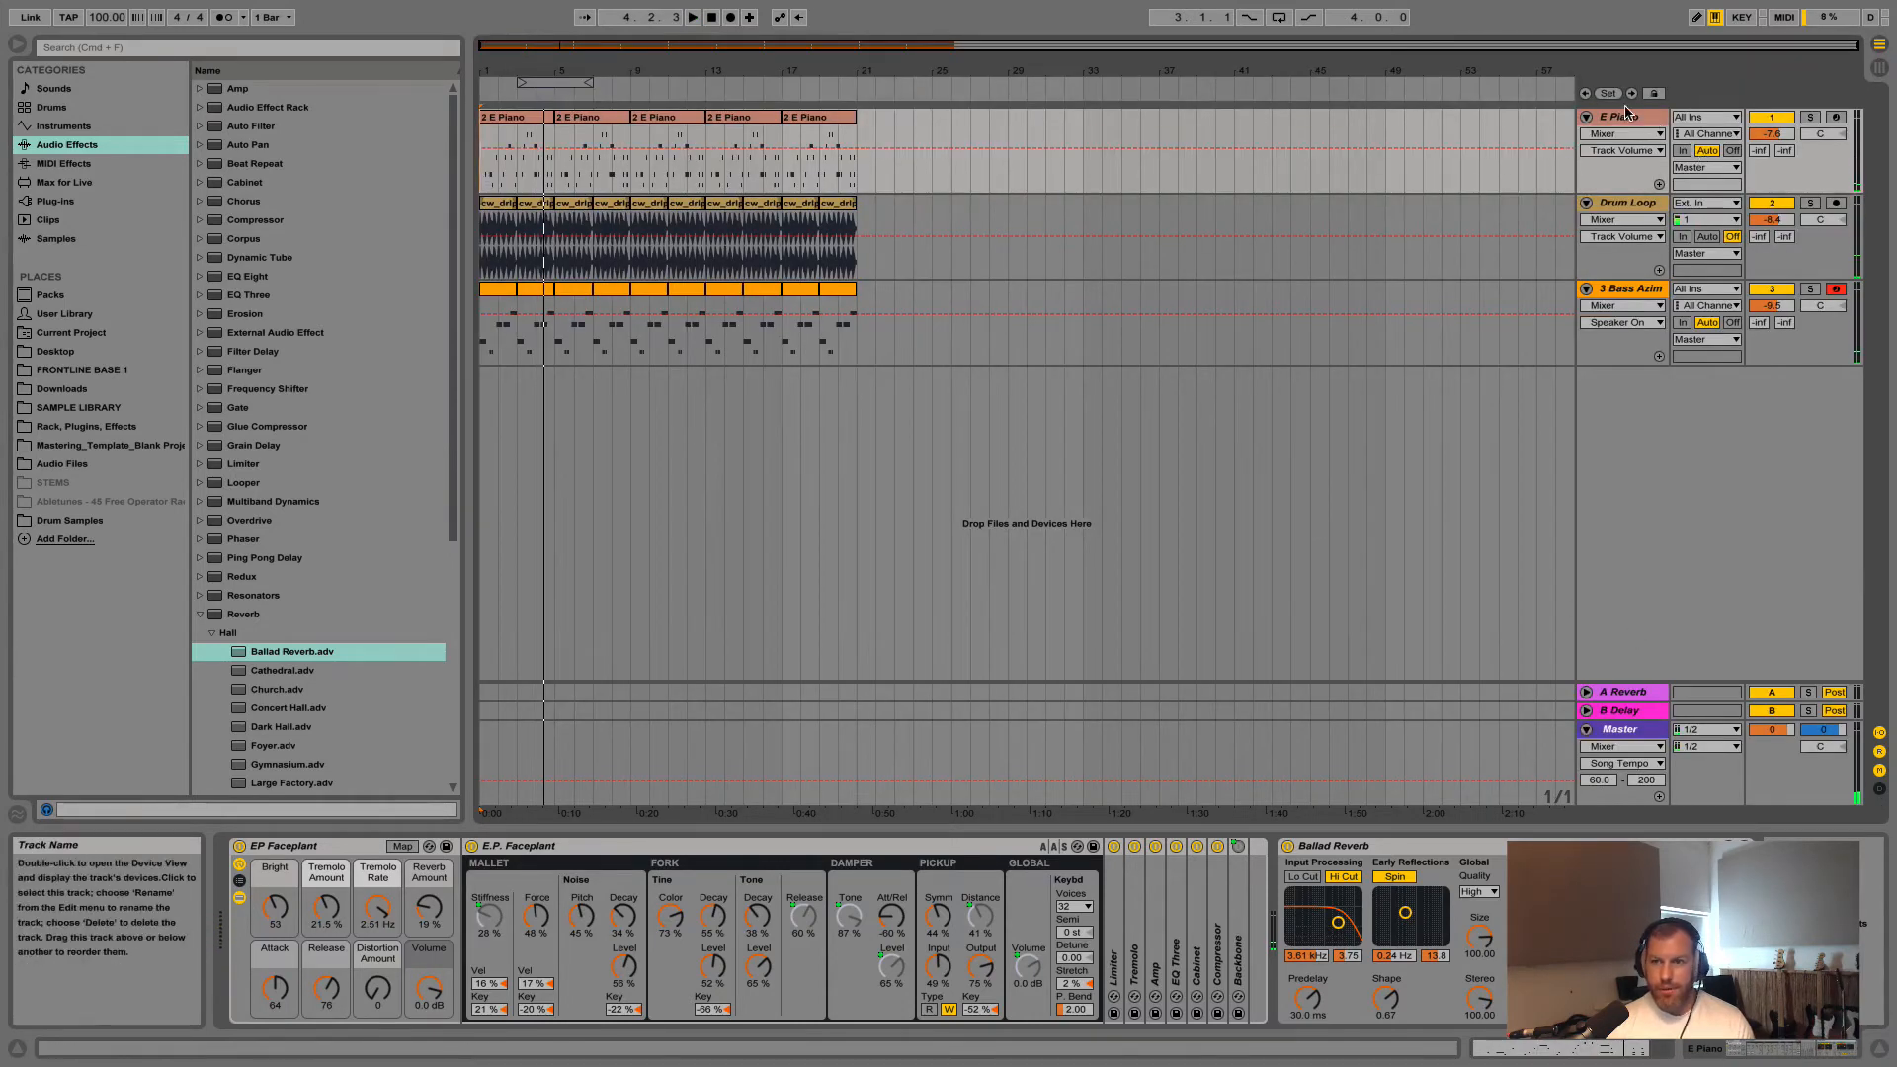
{"action": "left_click", "coordinate": [1594, 119]}
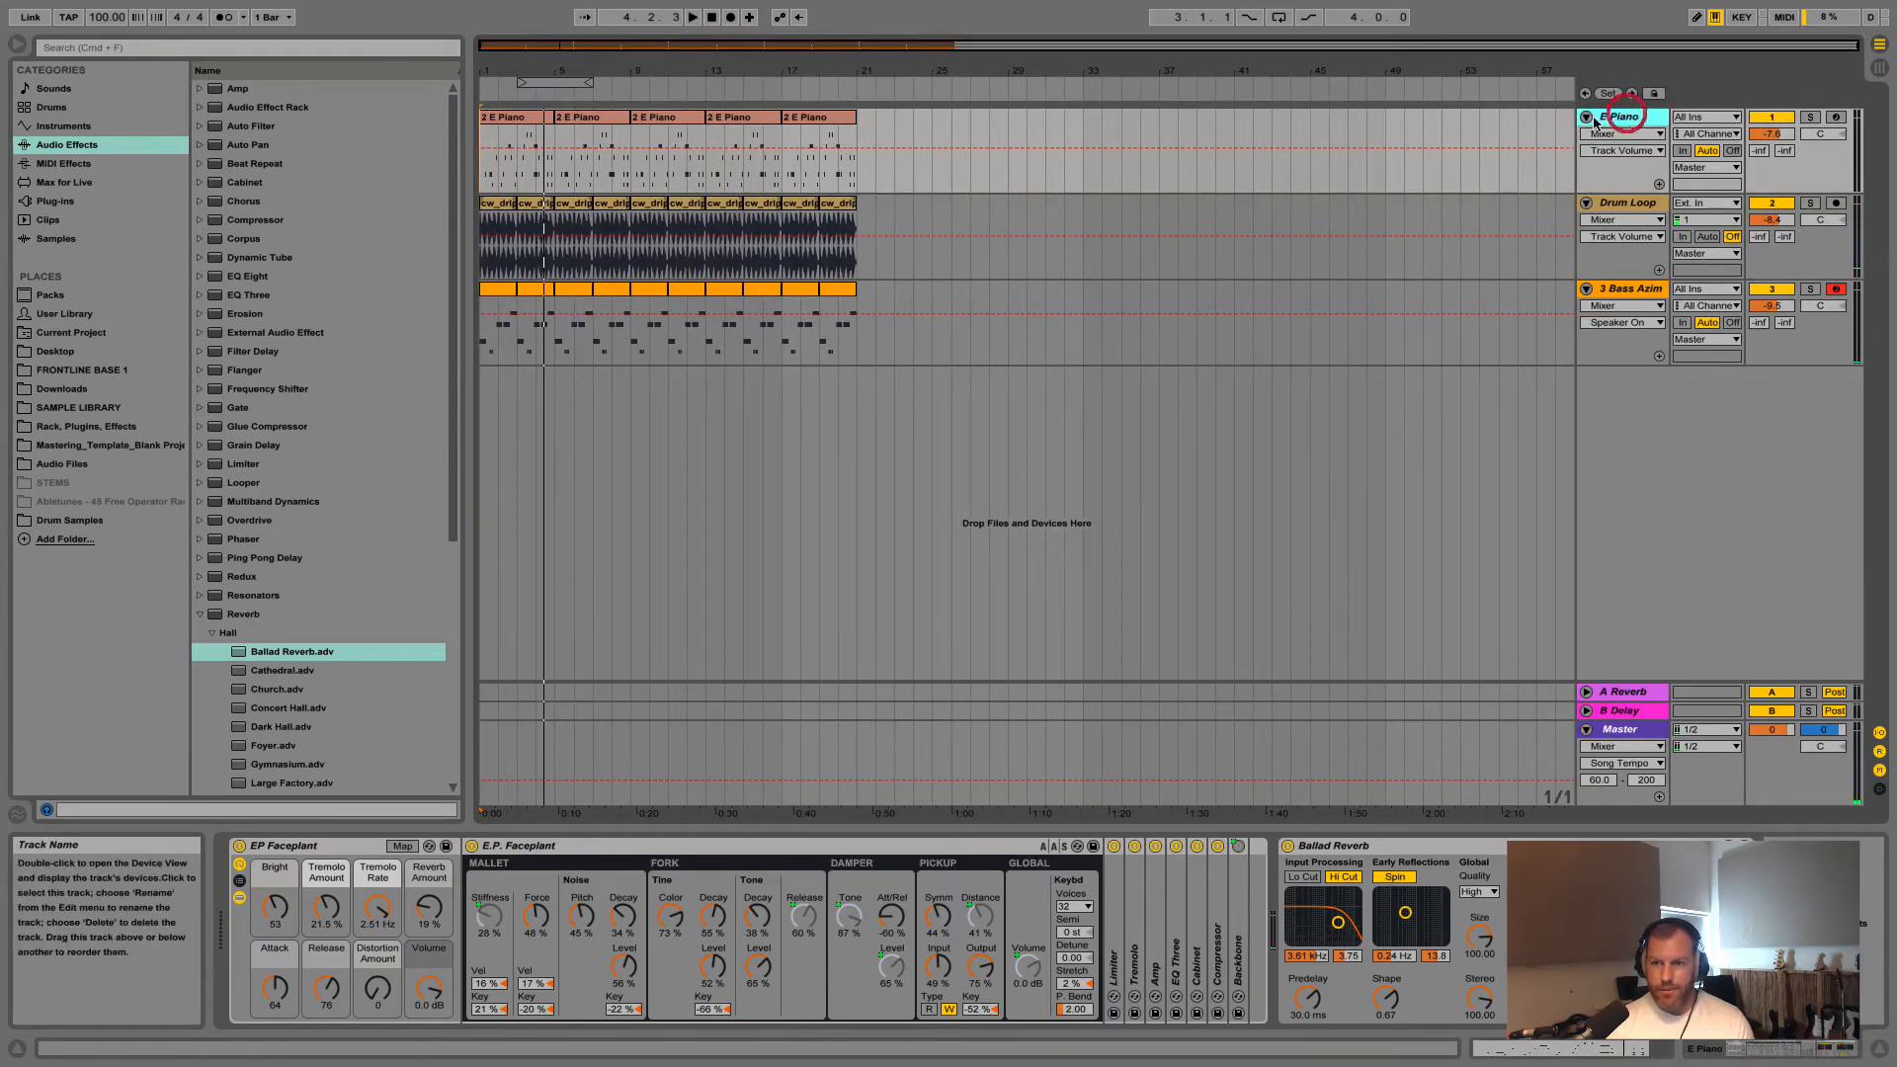
{"action": "left_click", "coordinate": [1449, 843]}
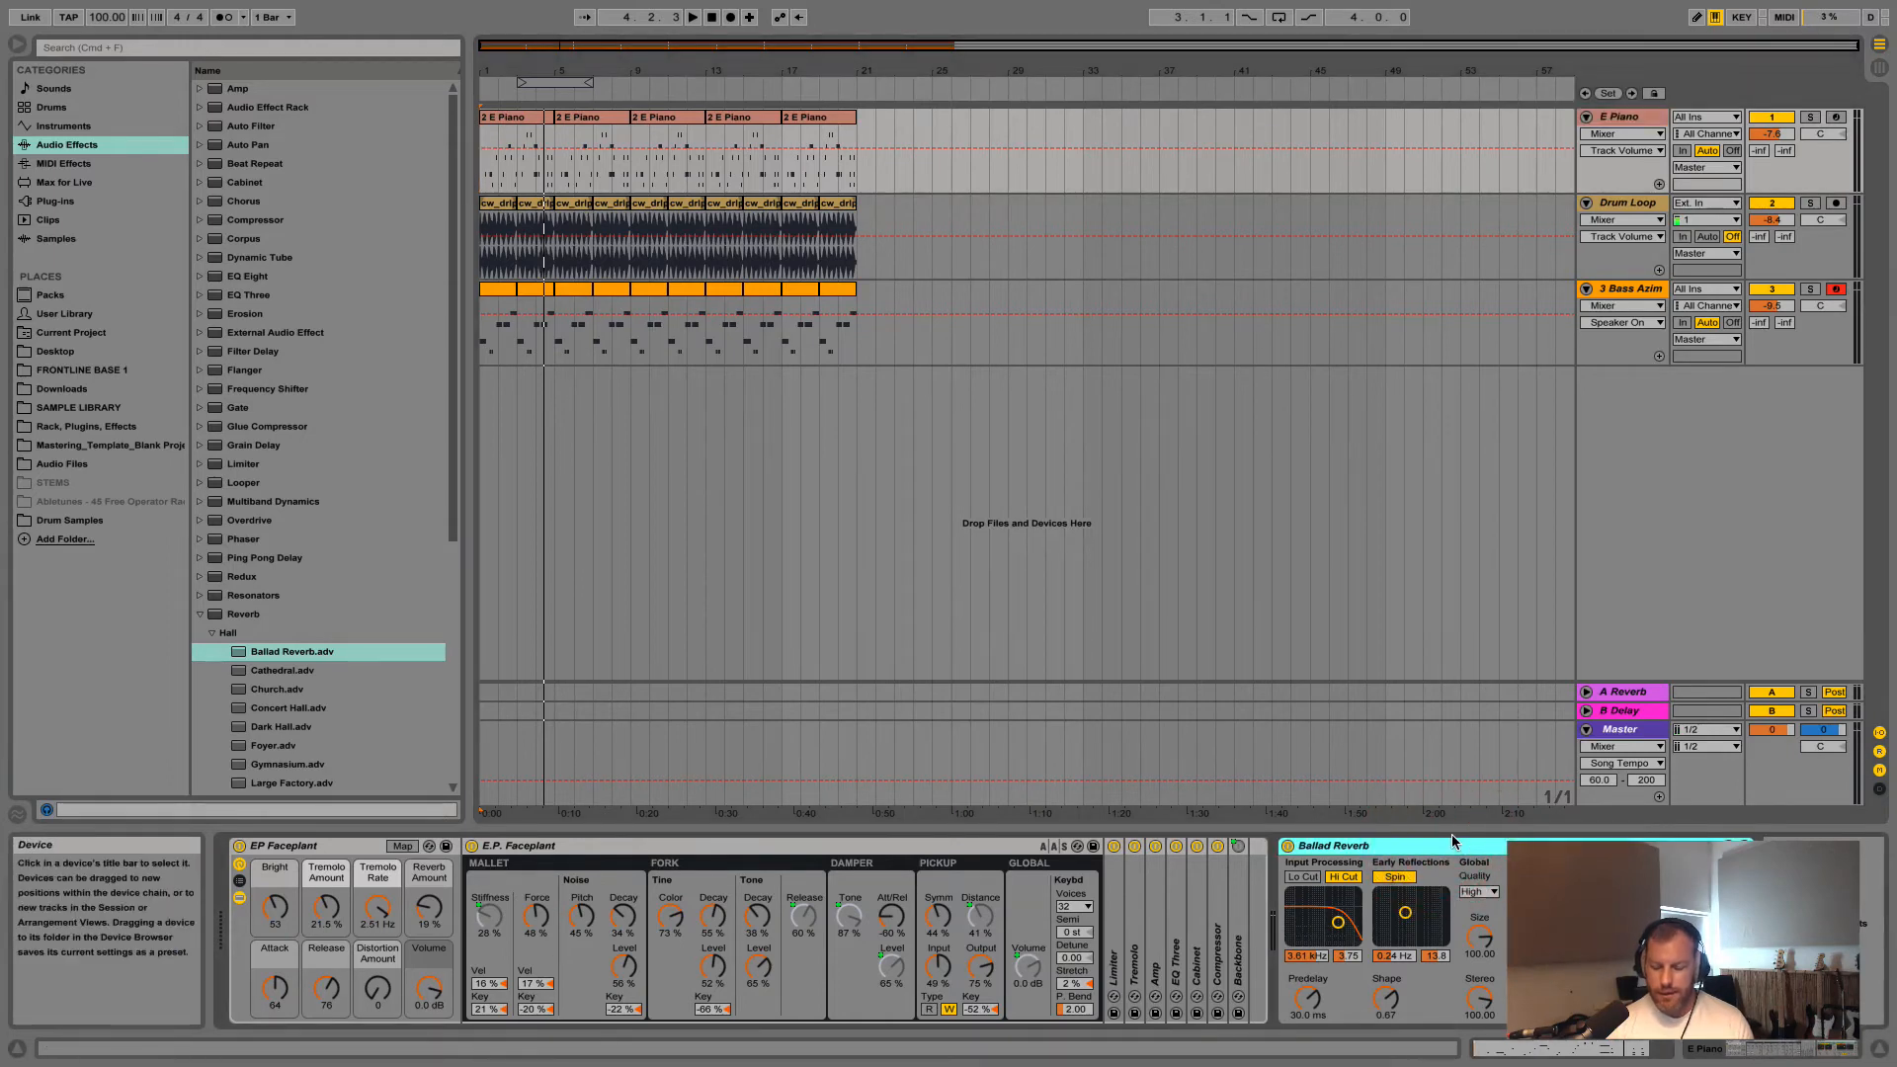
{"action": "key", "text": "Delete"}
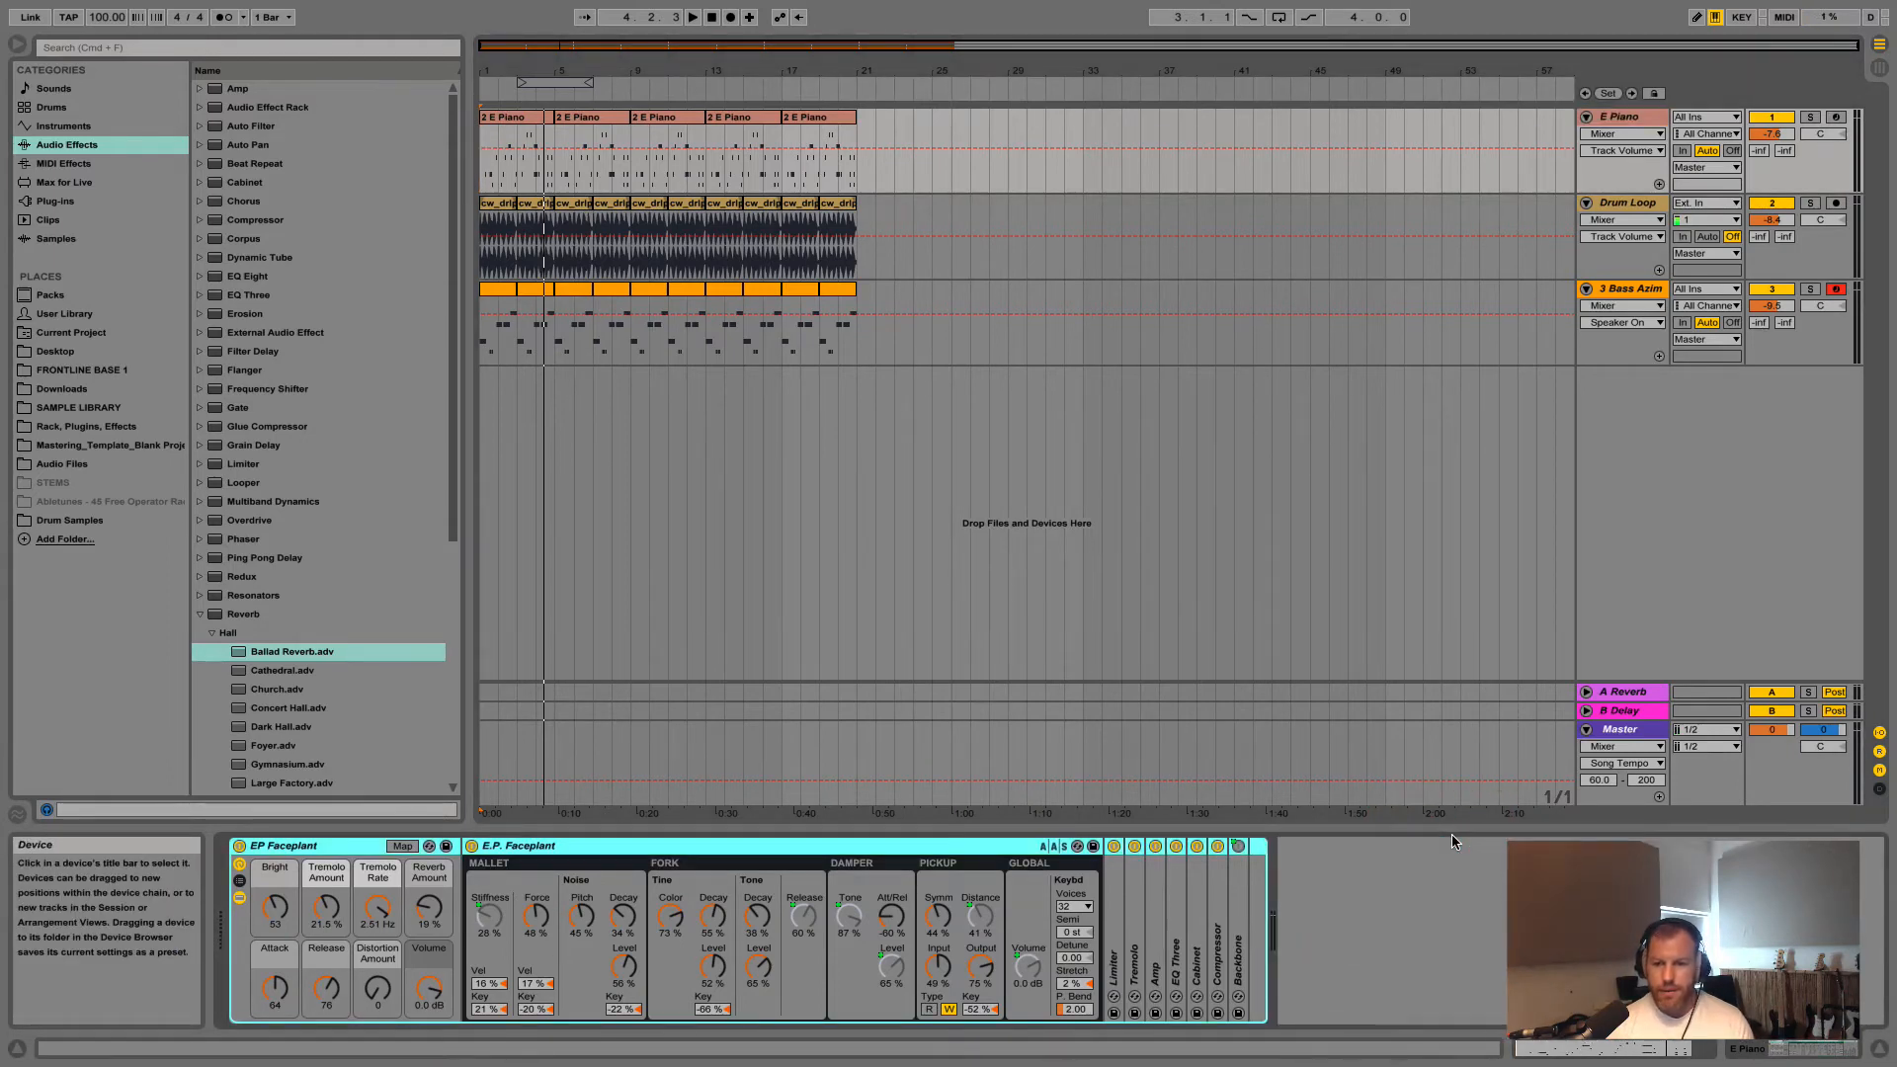
{"action": "left_click", "coordinate": [1431, 873]}
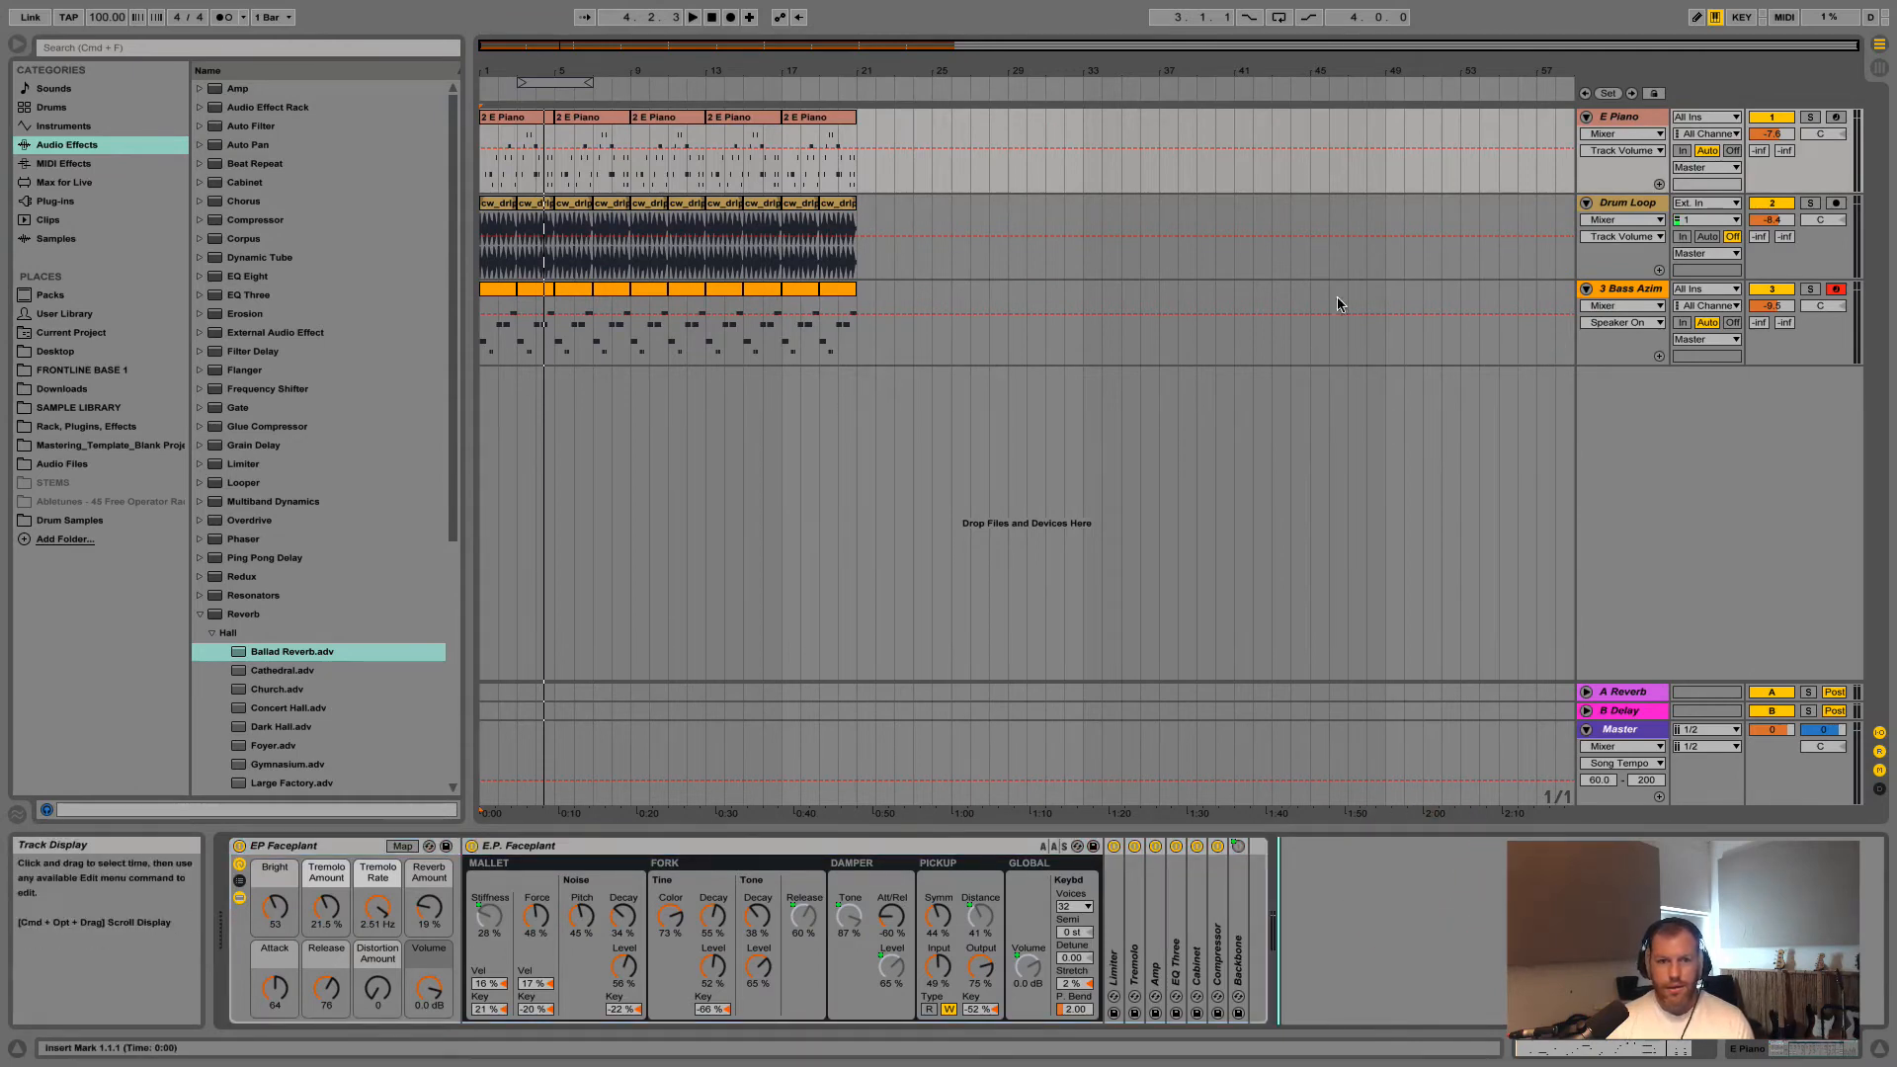
Unfold the A Reverb and B Delay return tracks and examine the effect device on each
{"action": "left_click", "coordinate": [1623, 115]}
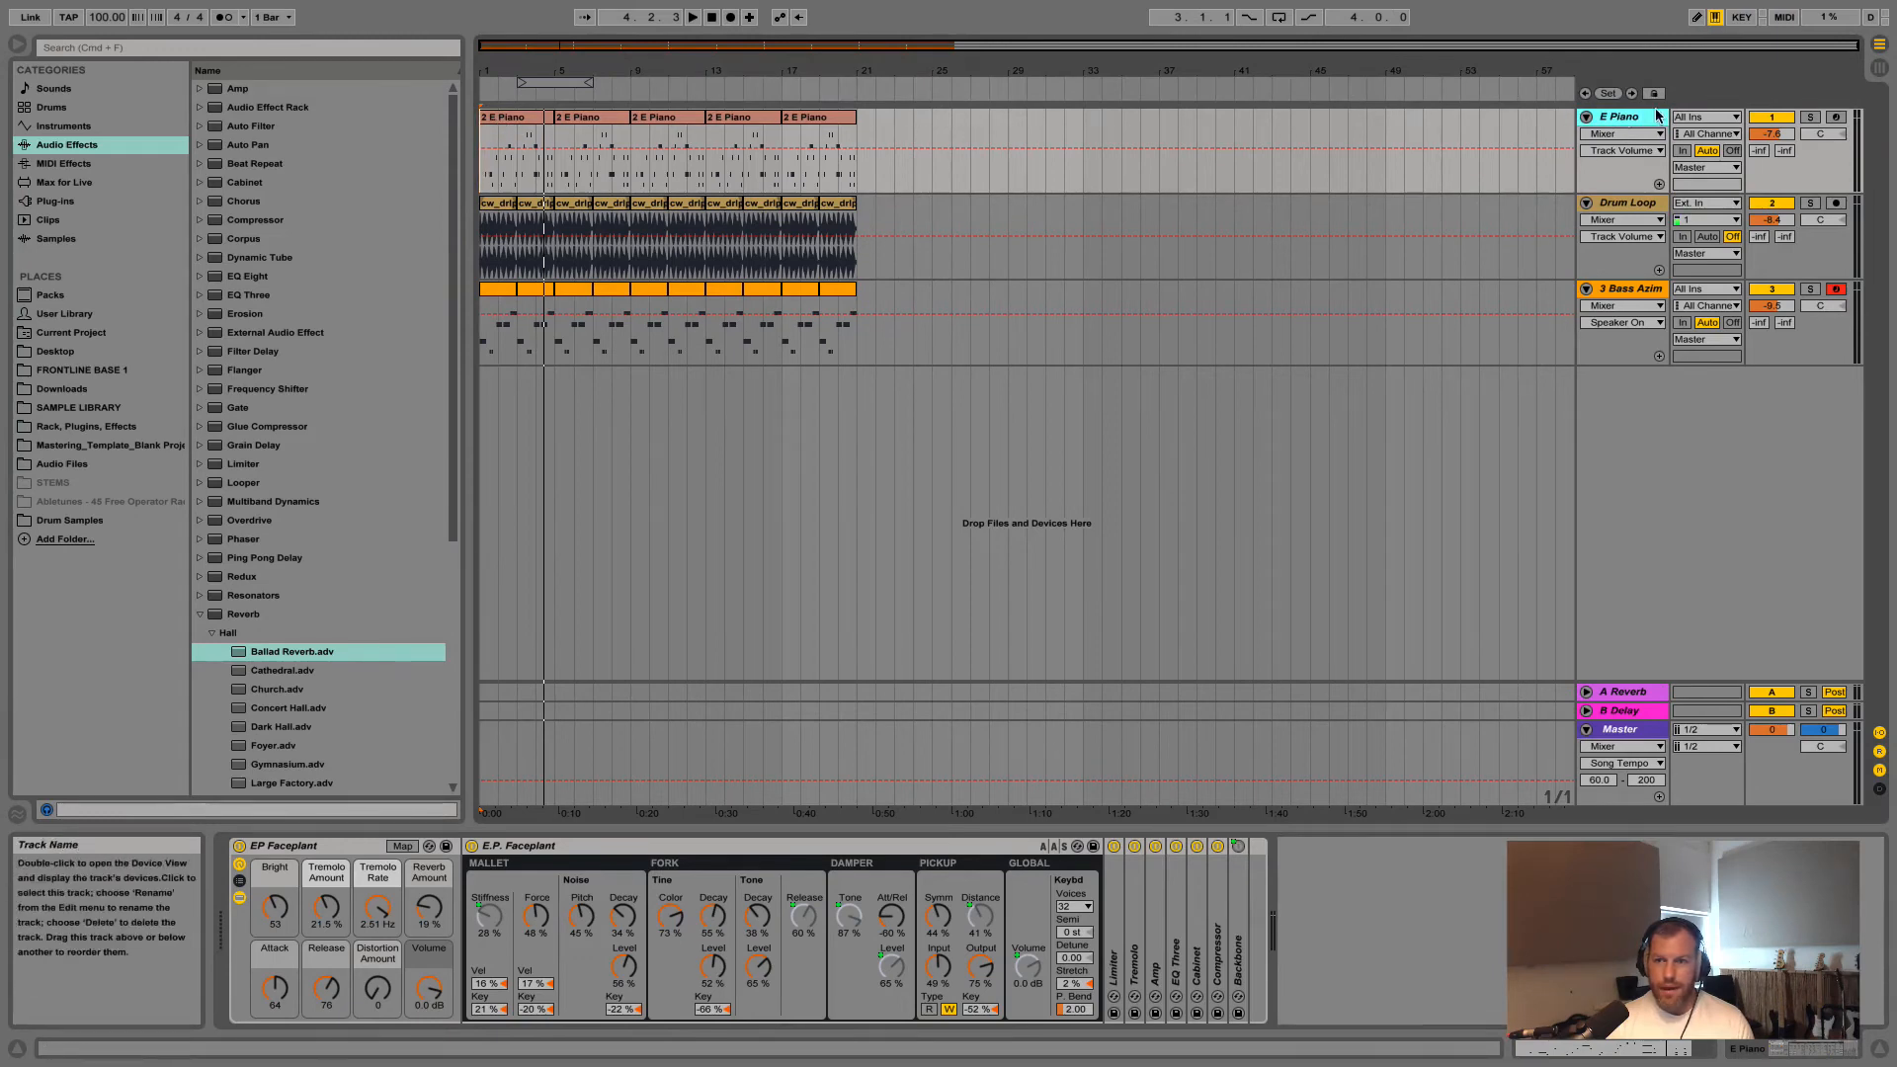
{"action": "left_click", "coordinate": [1586, 692]}
{"action": "left_click", "coordinate": [1627, 637]}
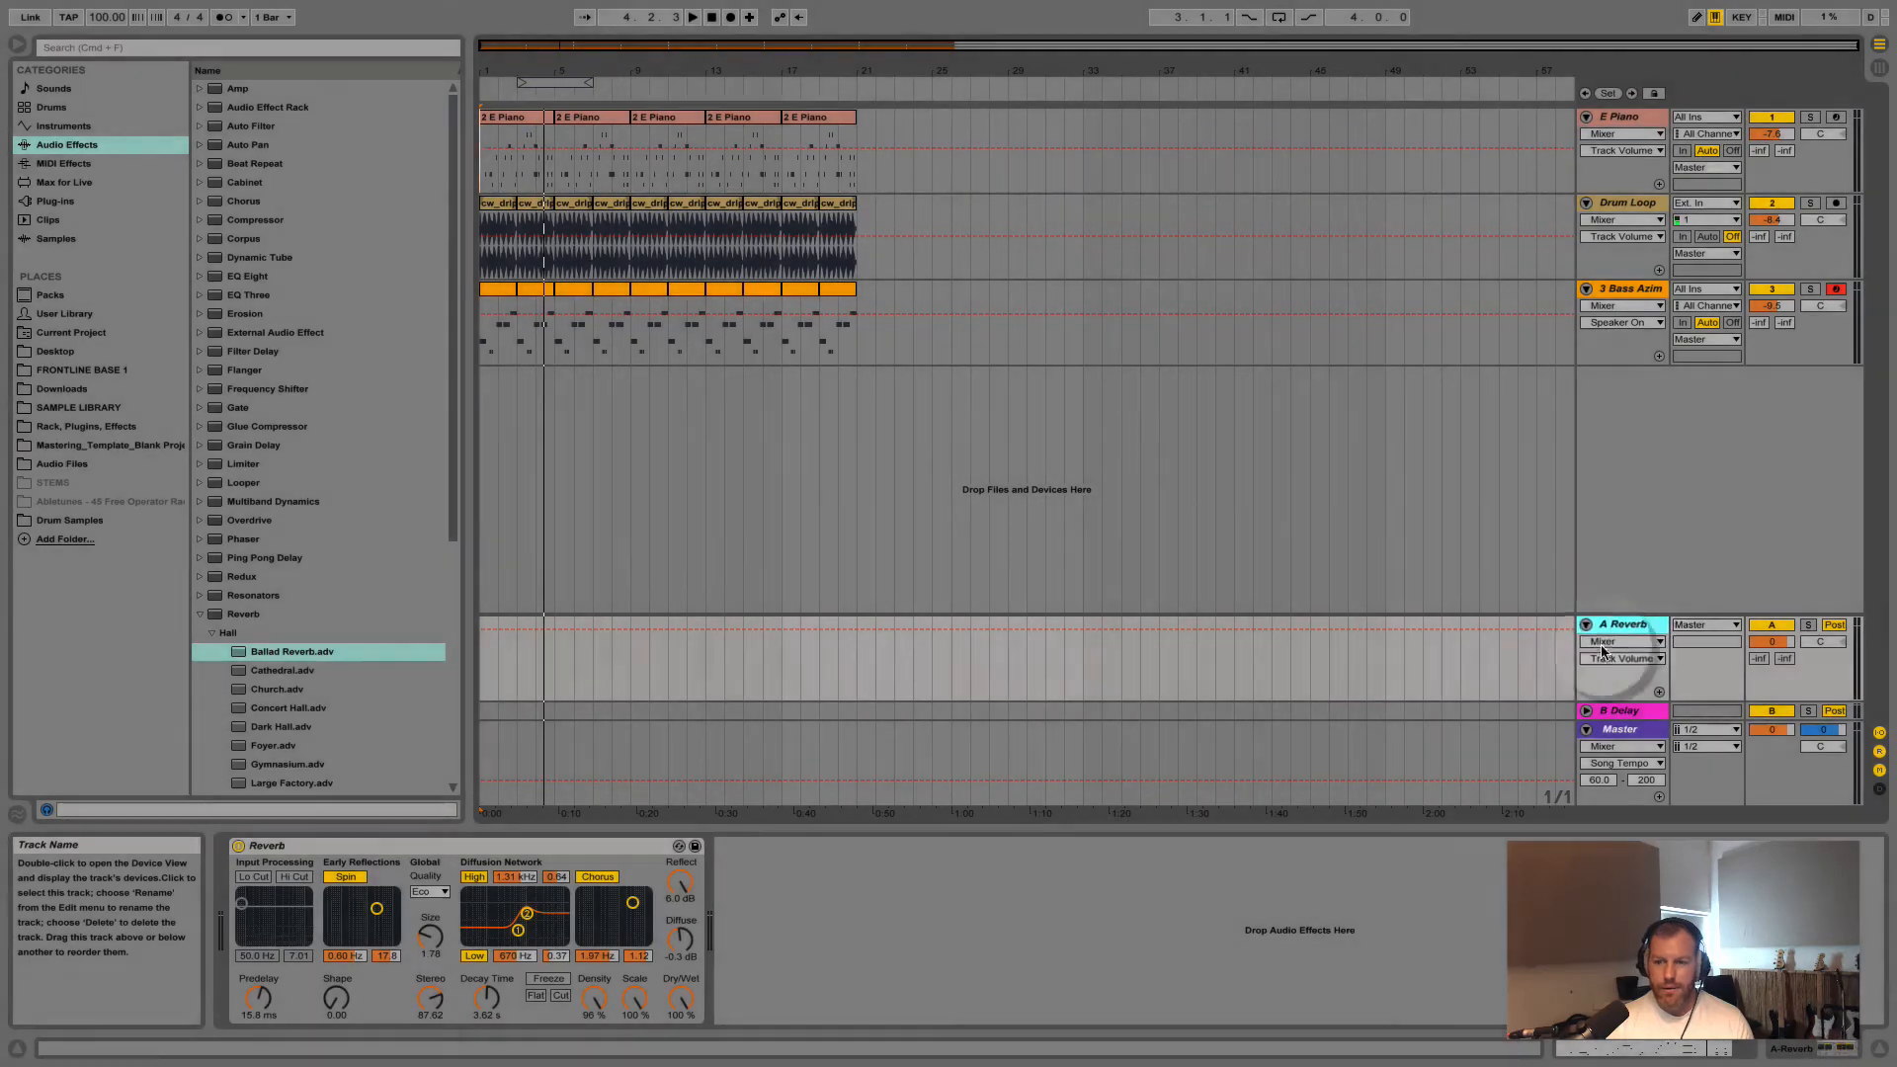
{"action": "left_click", "coordinate": [1588, 711]}
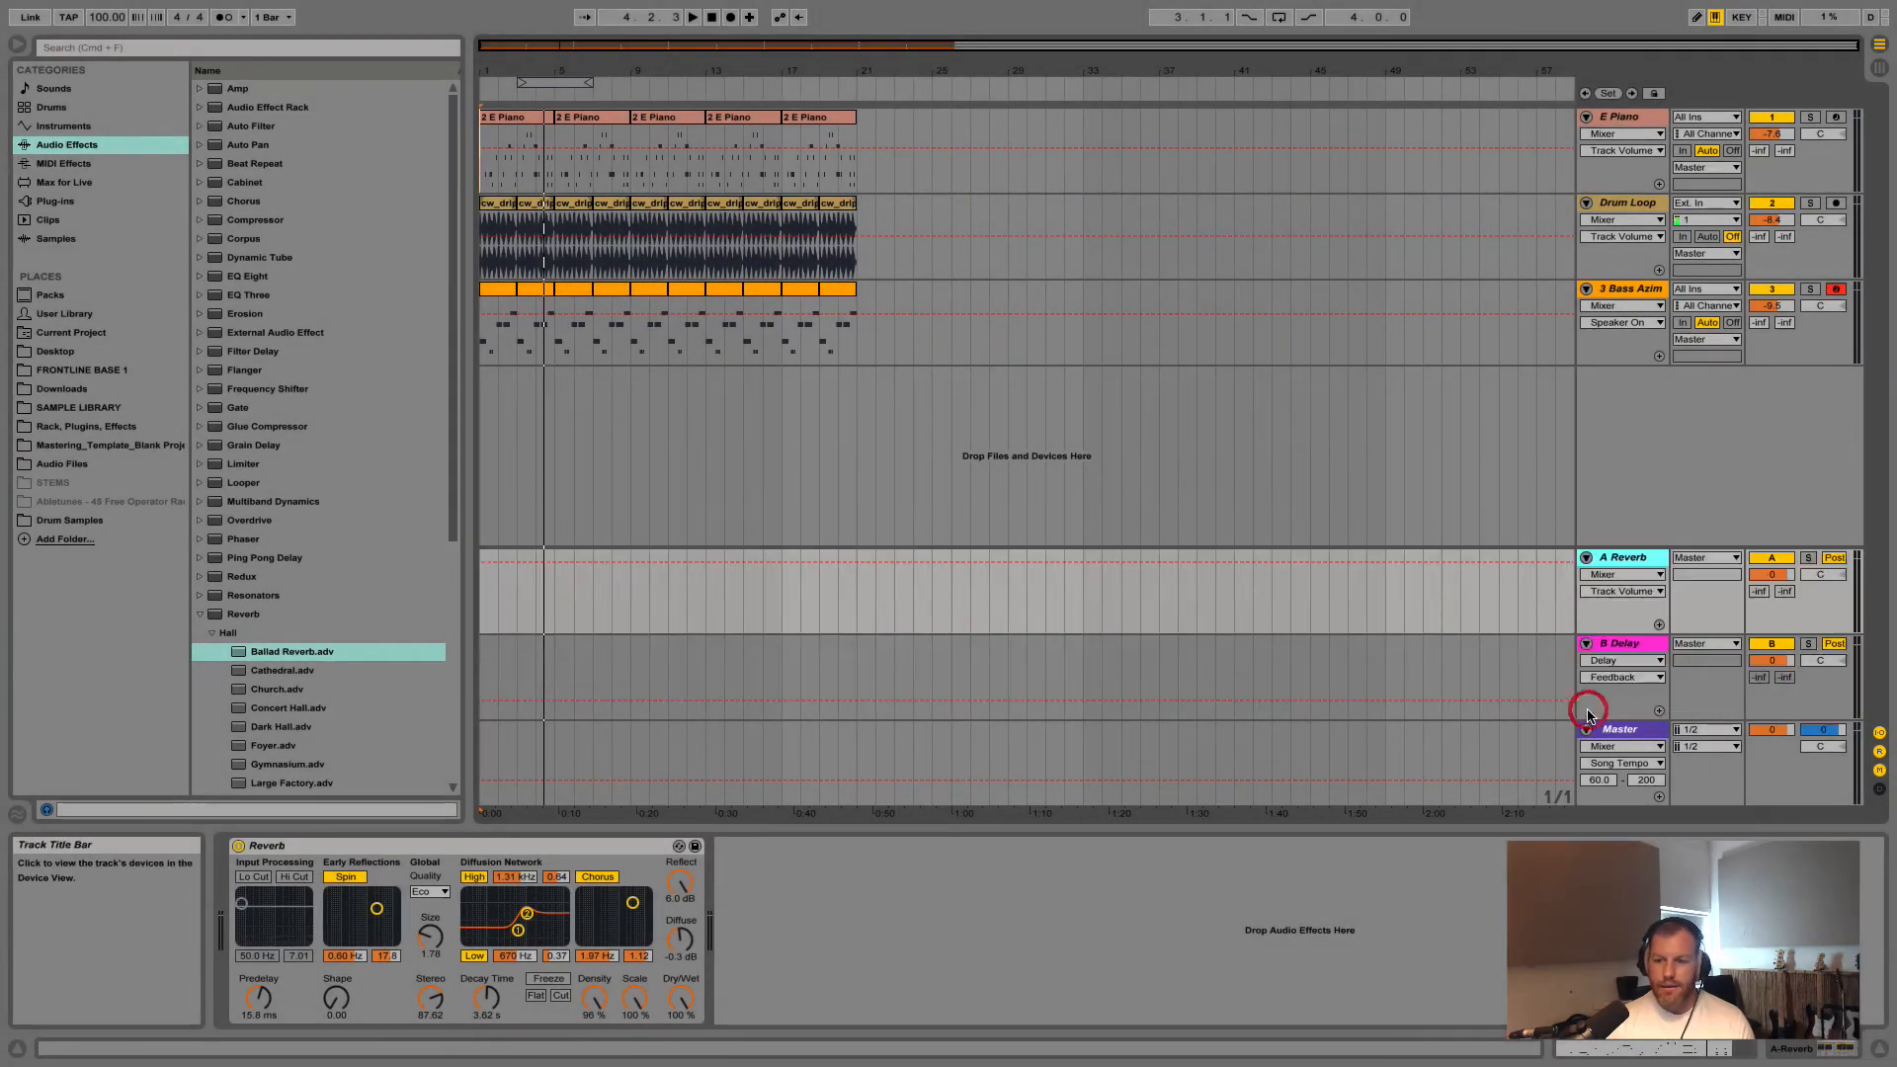
{"action": "left_click", "coordinate": [1631, 558]}
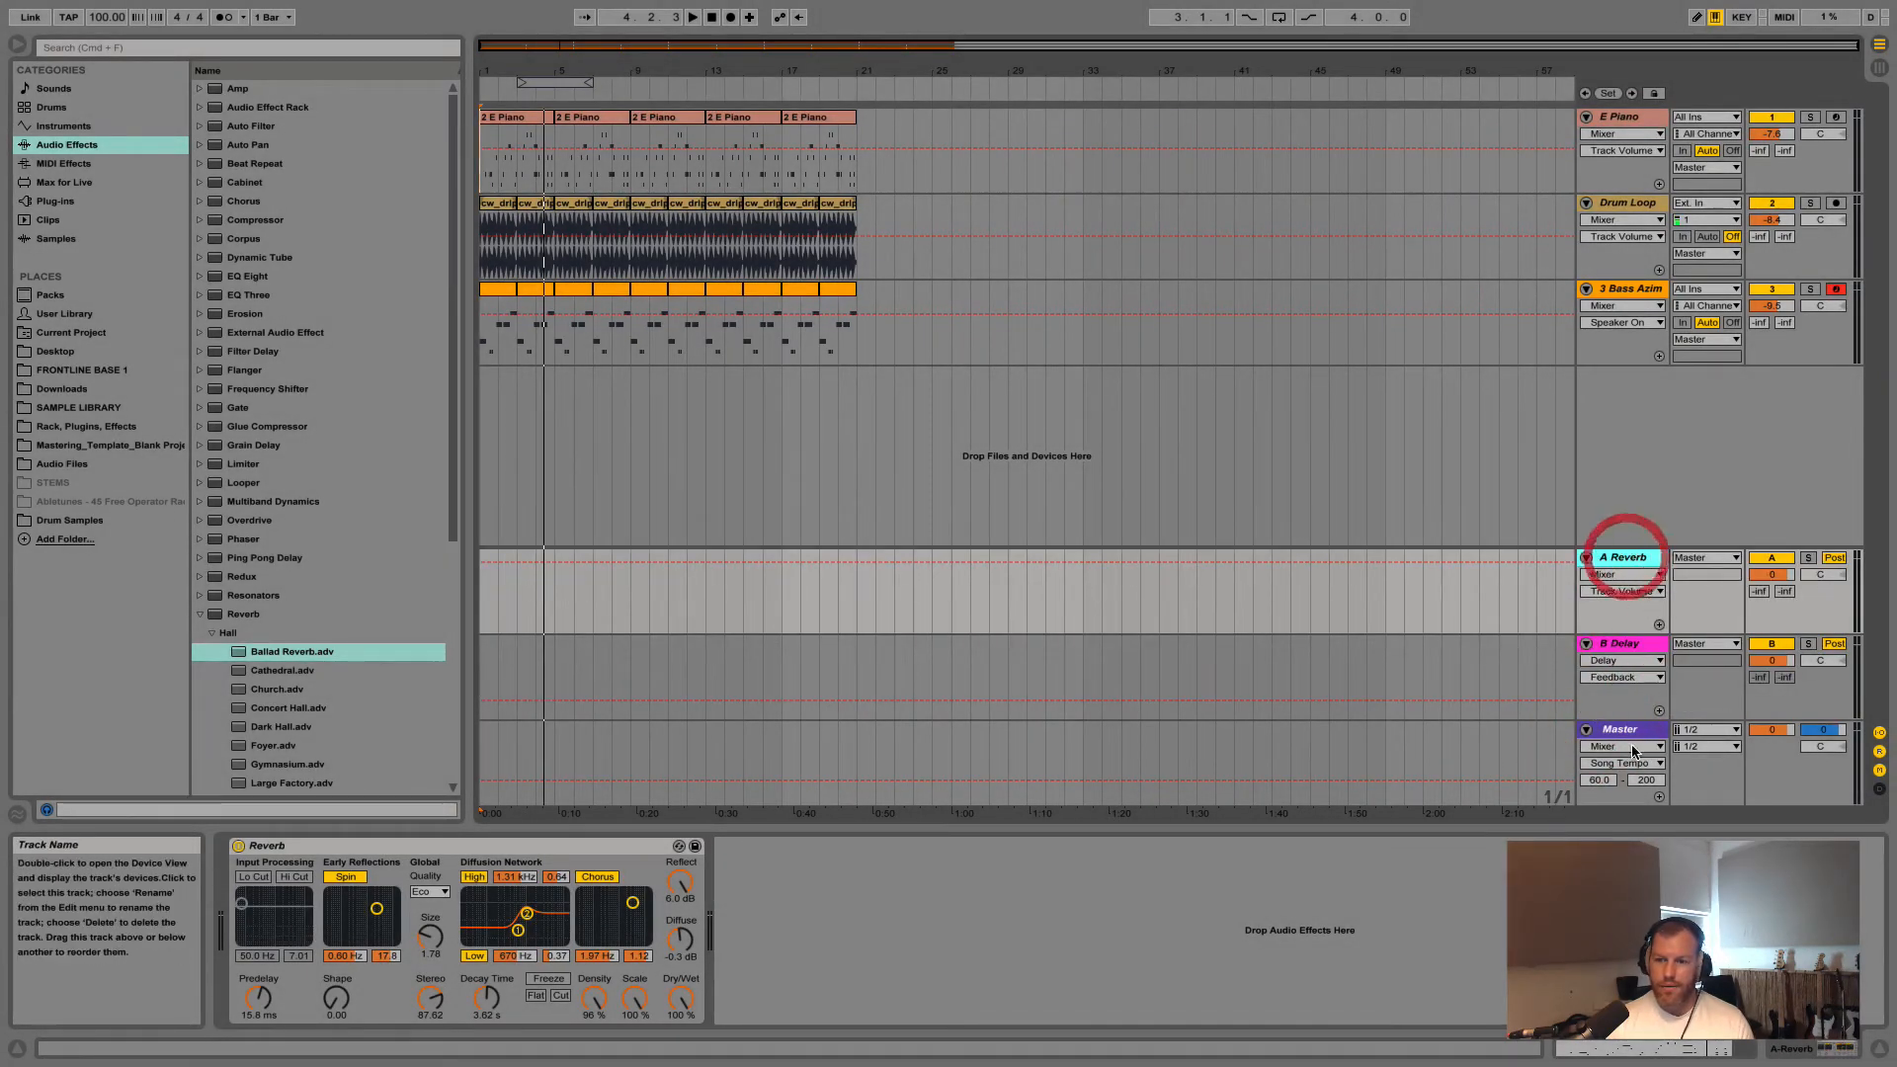
{"action": "left_click", "coordinate": [1623, 645]}
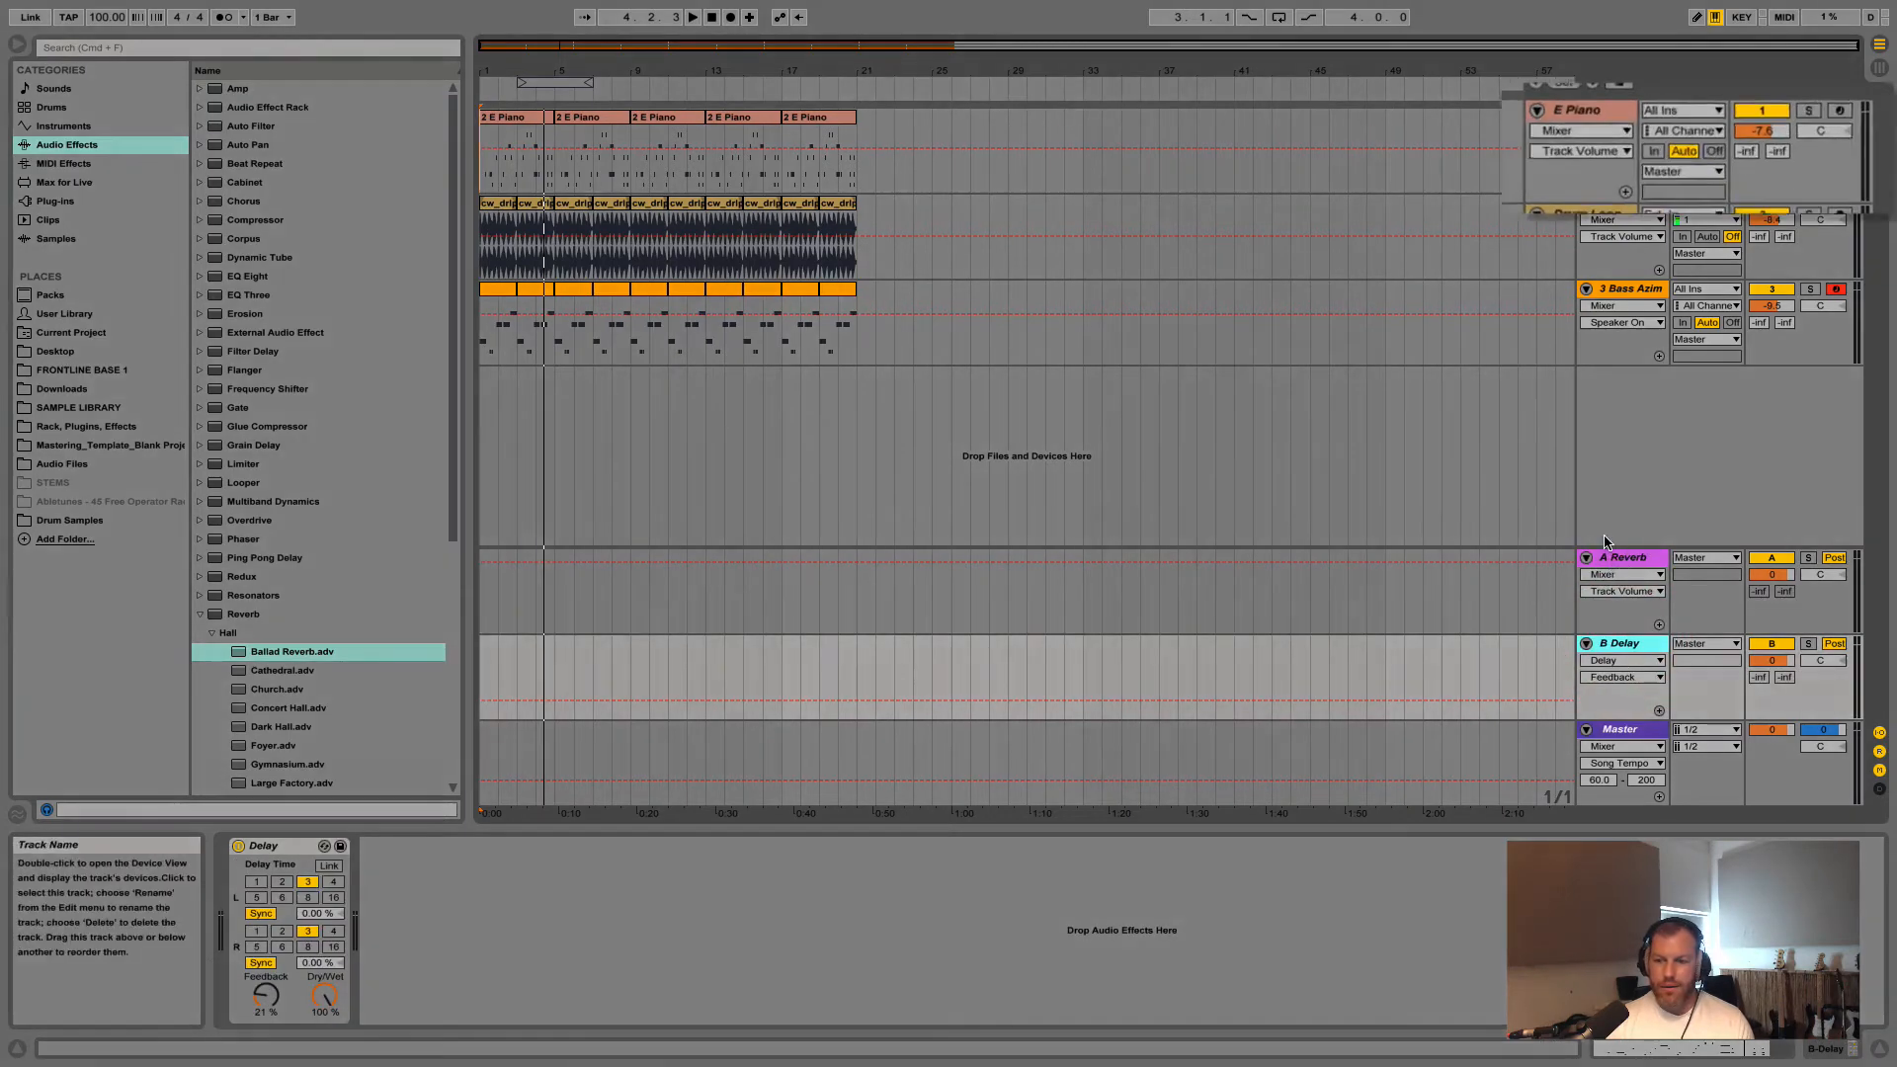
Try raising the E Piano track's A Reverb send to about -40 dB in the Arrangement view
{"action": "left_click", "coordinate": [1621, 116]}
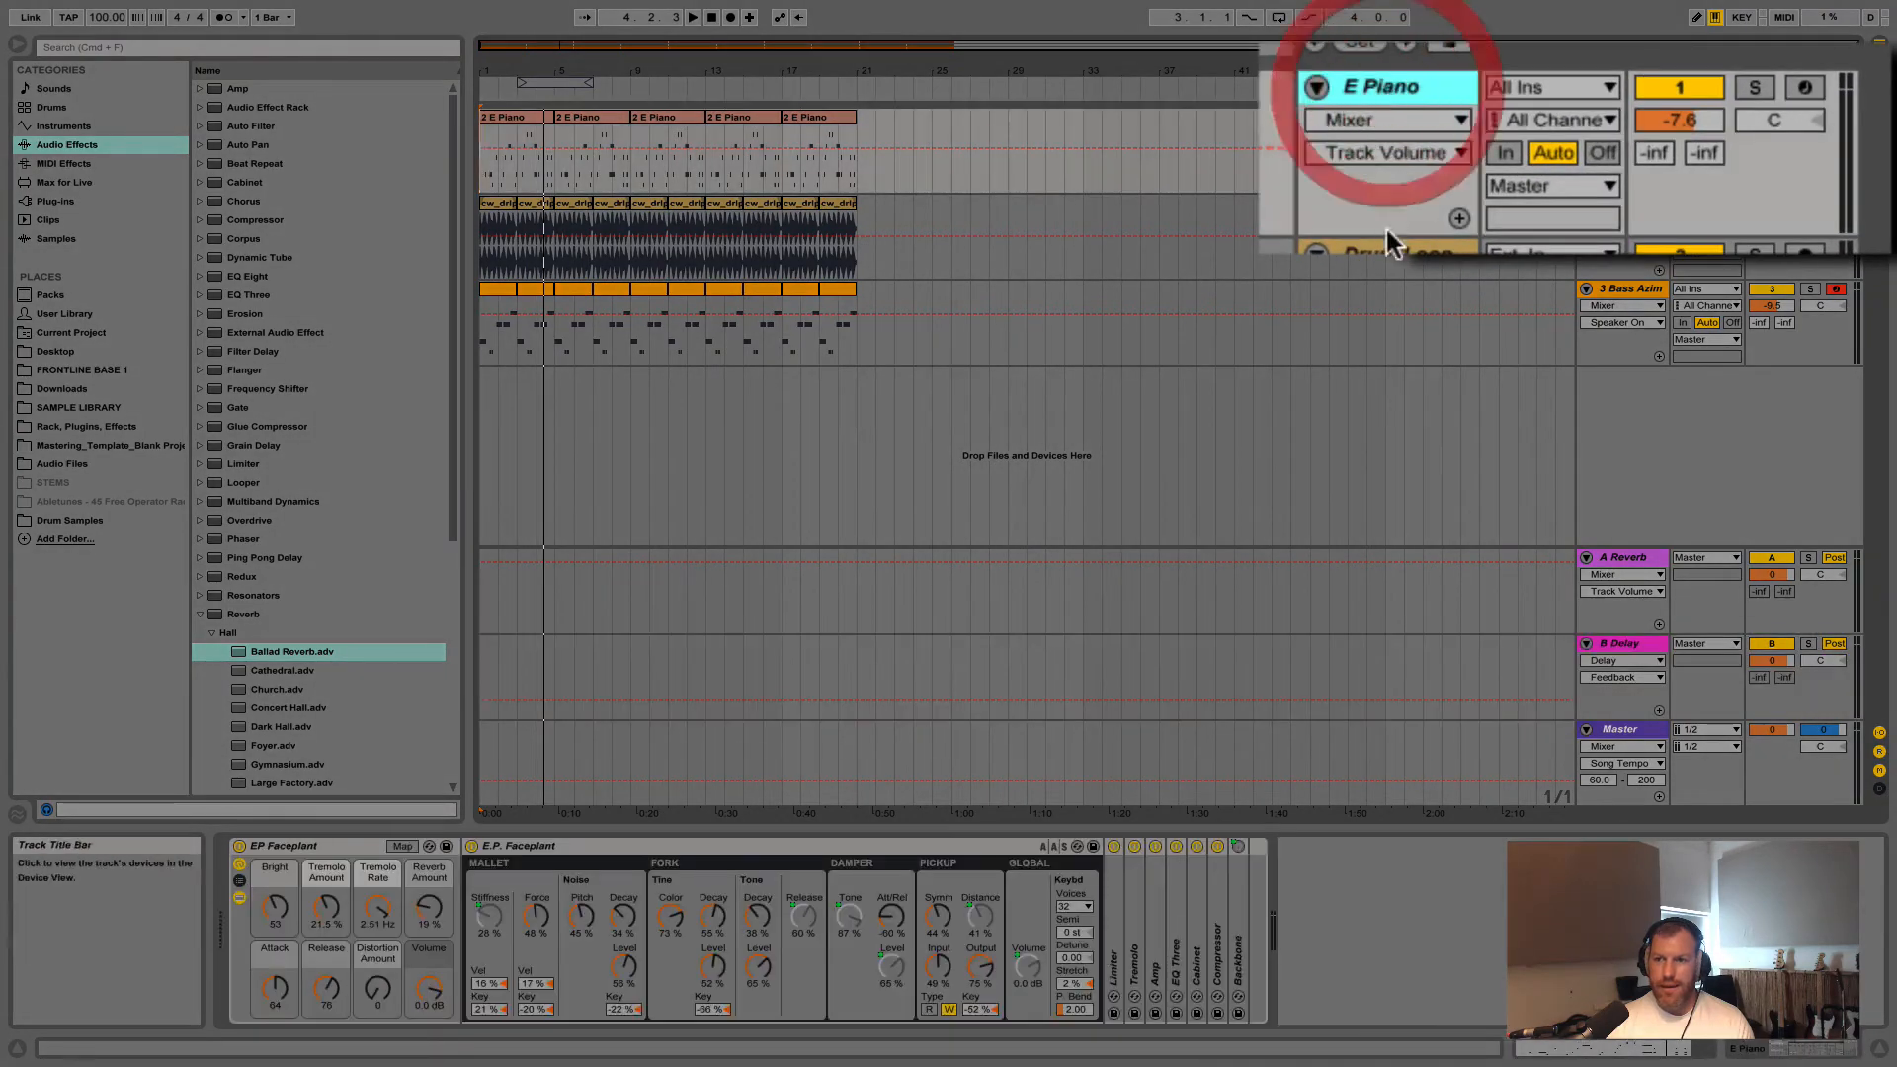
{"action": "left_click", "coordinate": [1390, 248]}
{"action": "left_click", "coordinate": [1380, 86]}
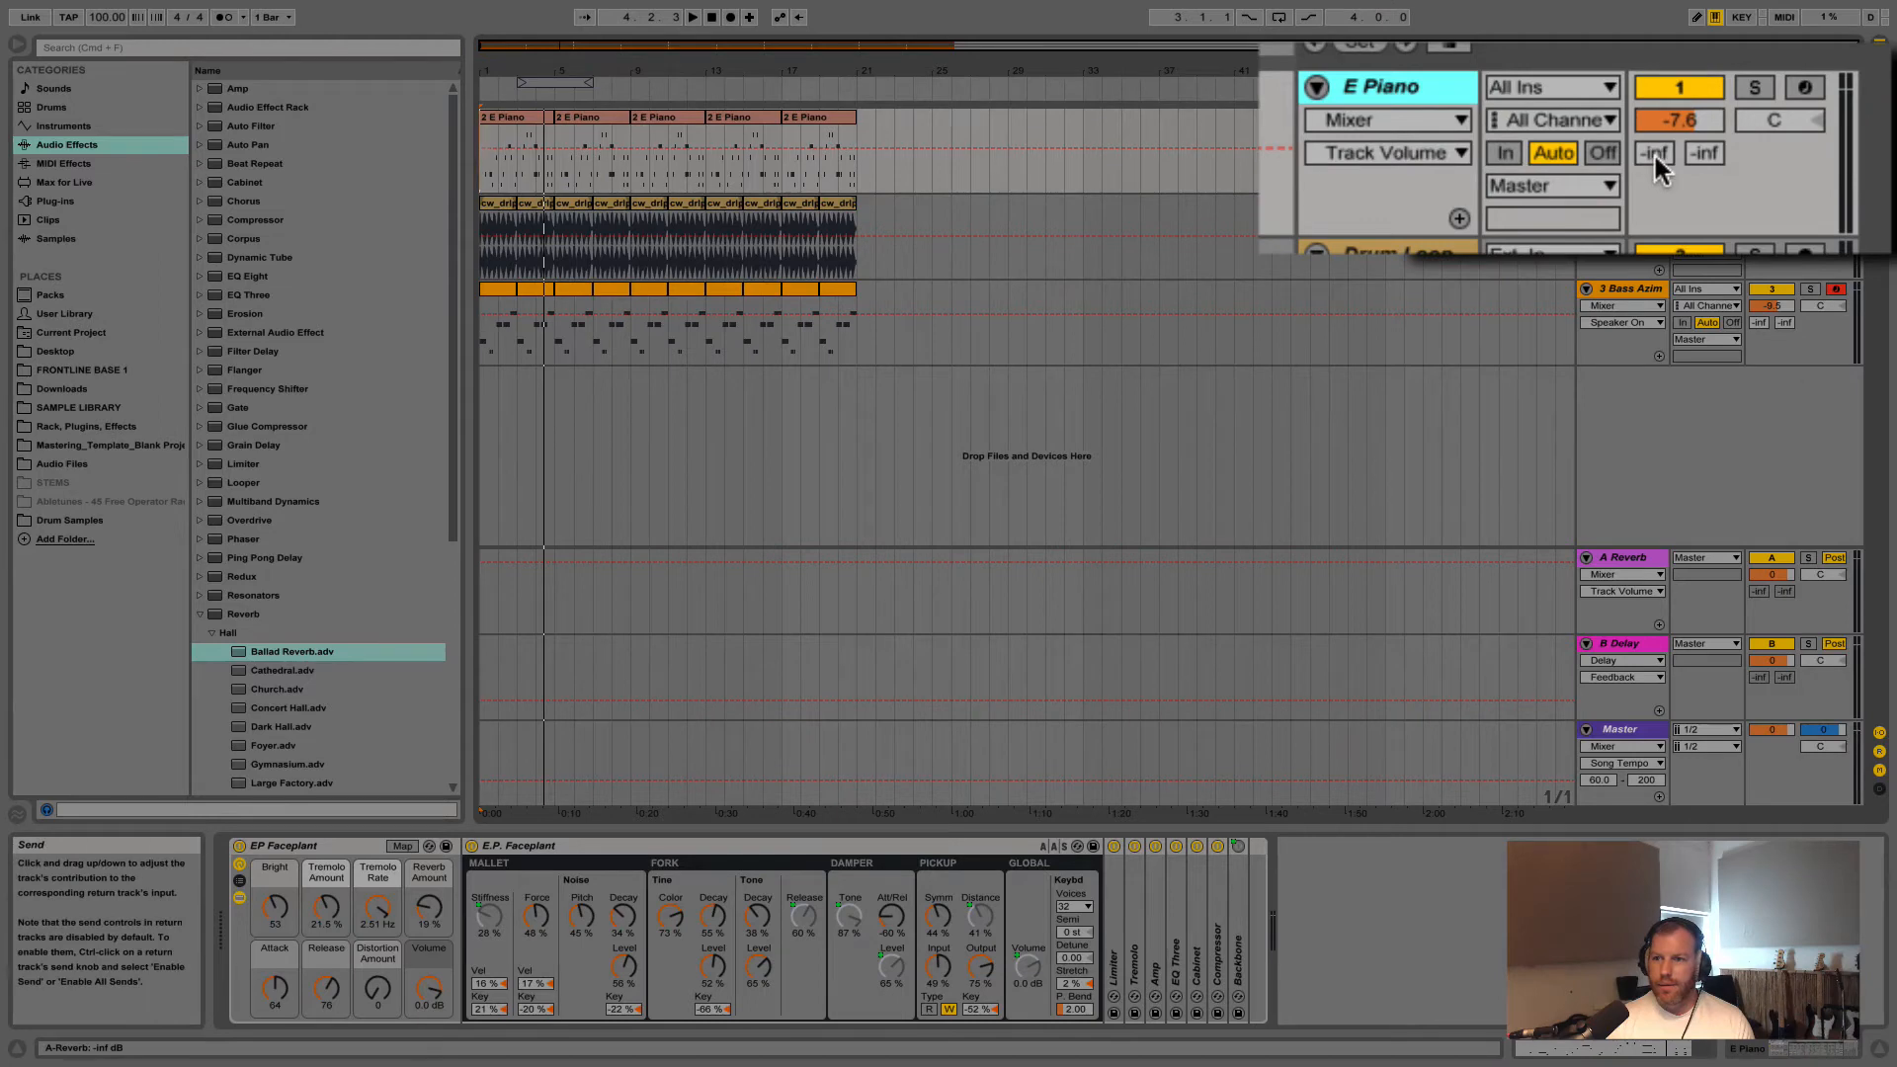
{"action": "mouse_move", "coordinate": [1654, 152]}
{"action": "left_mouse_down"}
{"action": "mouse_move", "coordinate": [1657, 135]}
{"action": "mouse_move", "coordinate": [1654, 176]}
{"action": "left_mouse_up"}
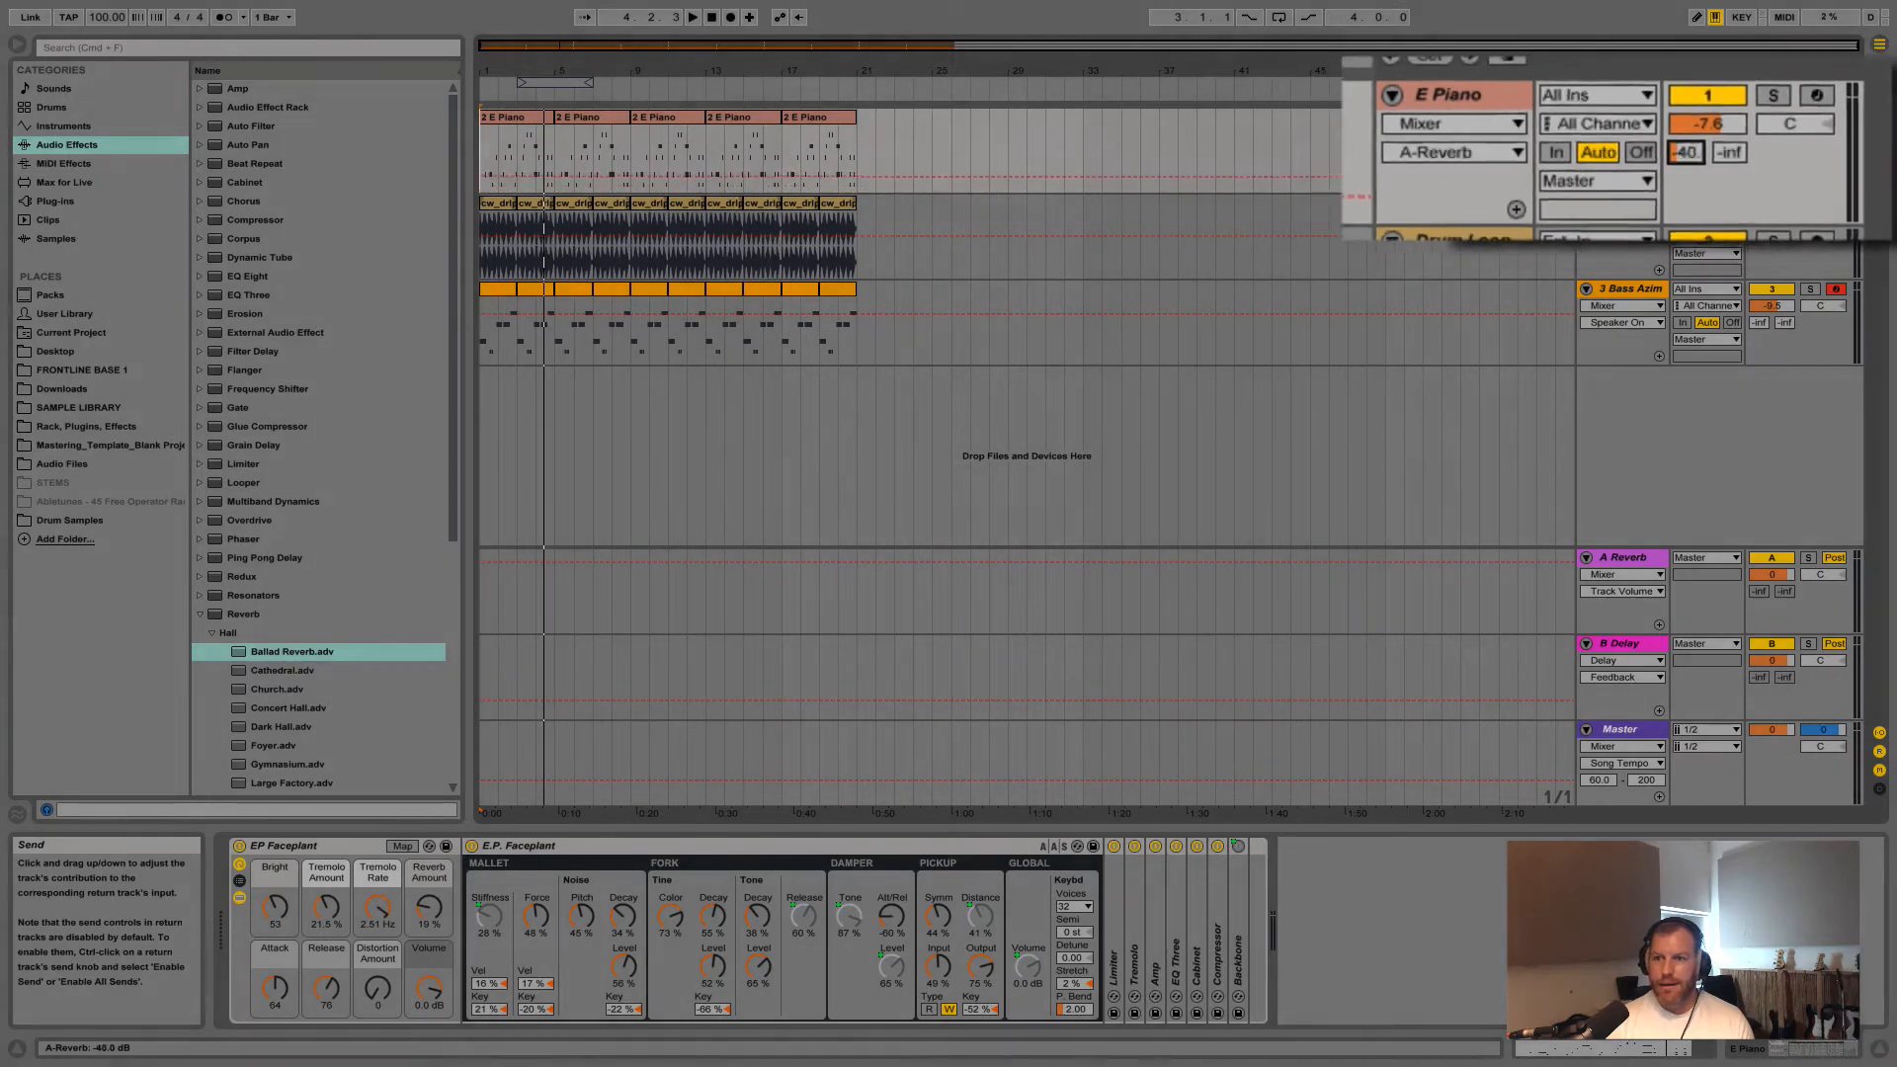
In the Session view, raise the E Piano's A Reverb send to -26.0 dB and show the A Reverb return's device
{"action": "left_click", "coordinate": [1879, 46]}
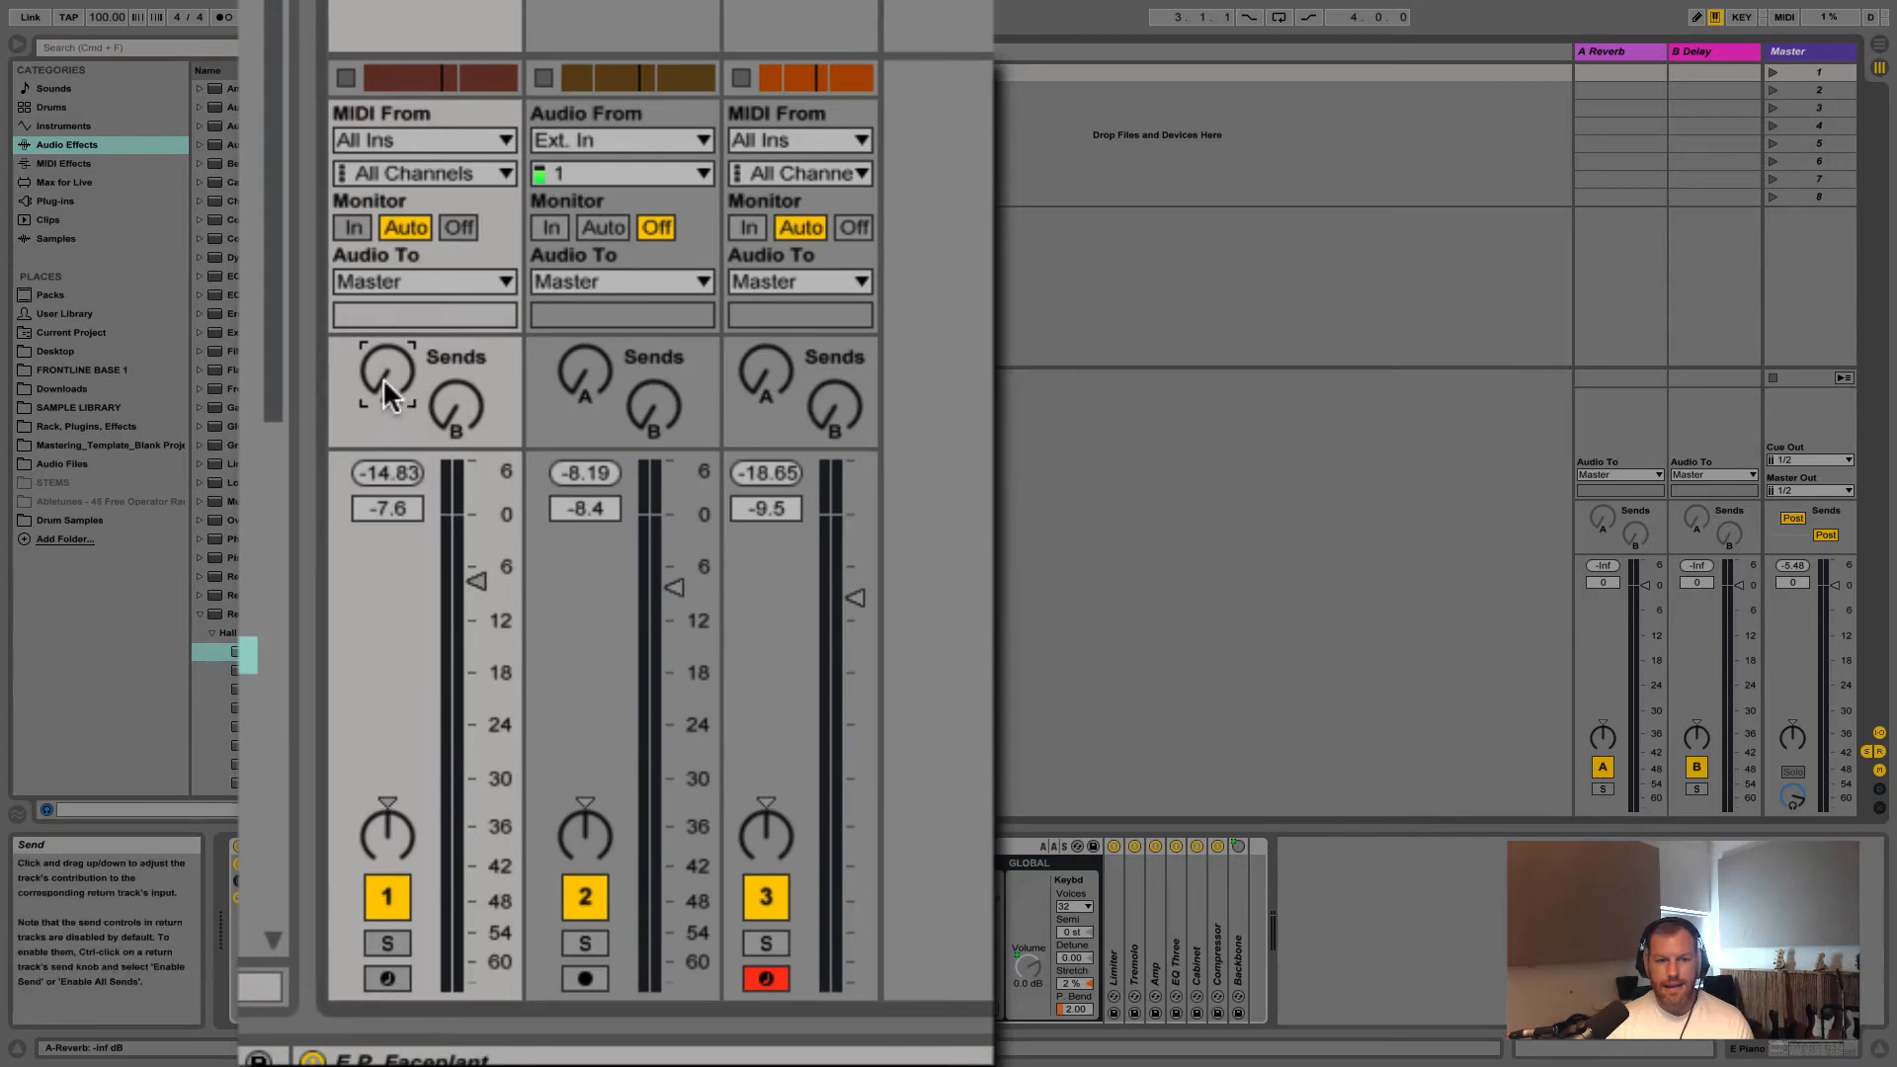
{"action": "left_click_drag", "start_coordinate": [383, 380], "coordinate": [385, 286]}
{"action": "left_click", "coordinate": [541, 54]}
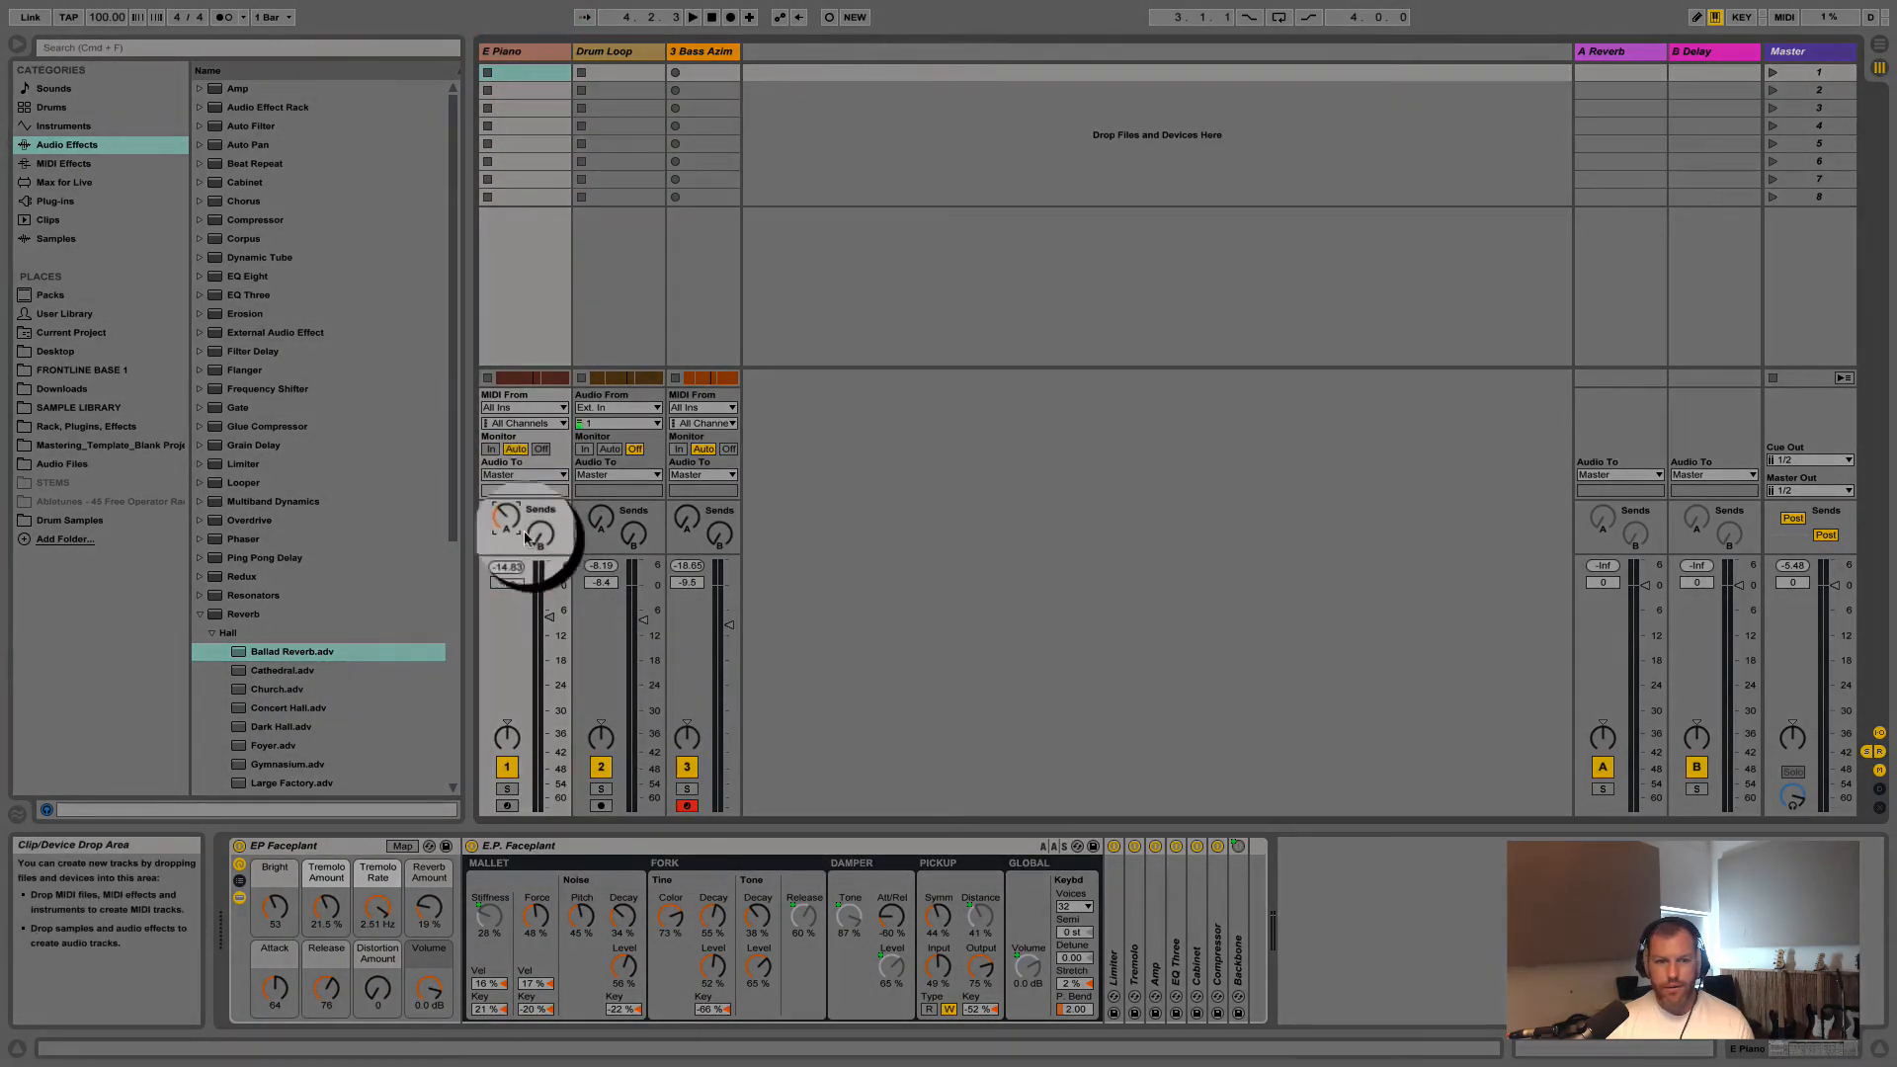
{"action": "left_click", "coordinate": [1621, 51]}
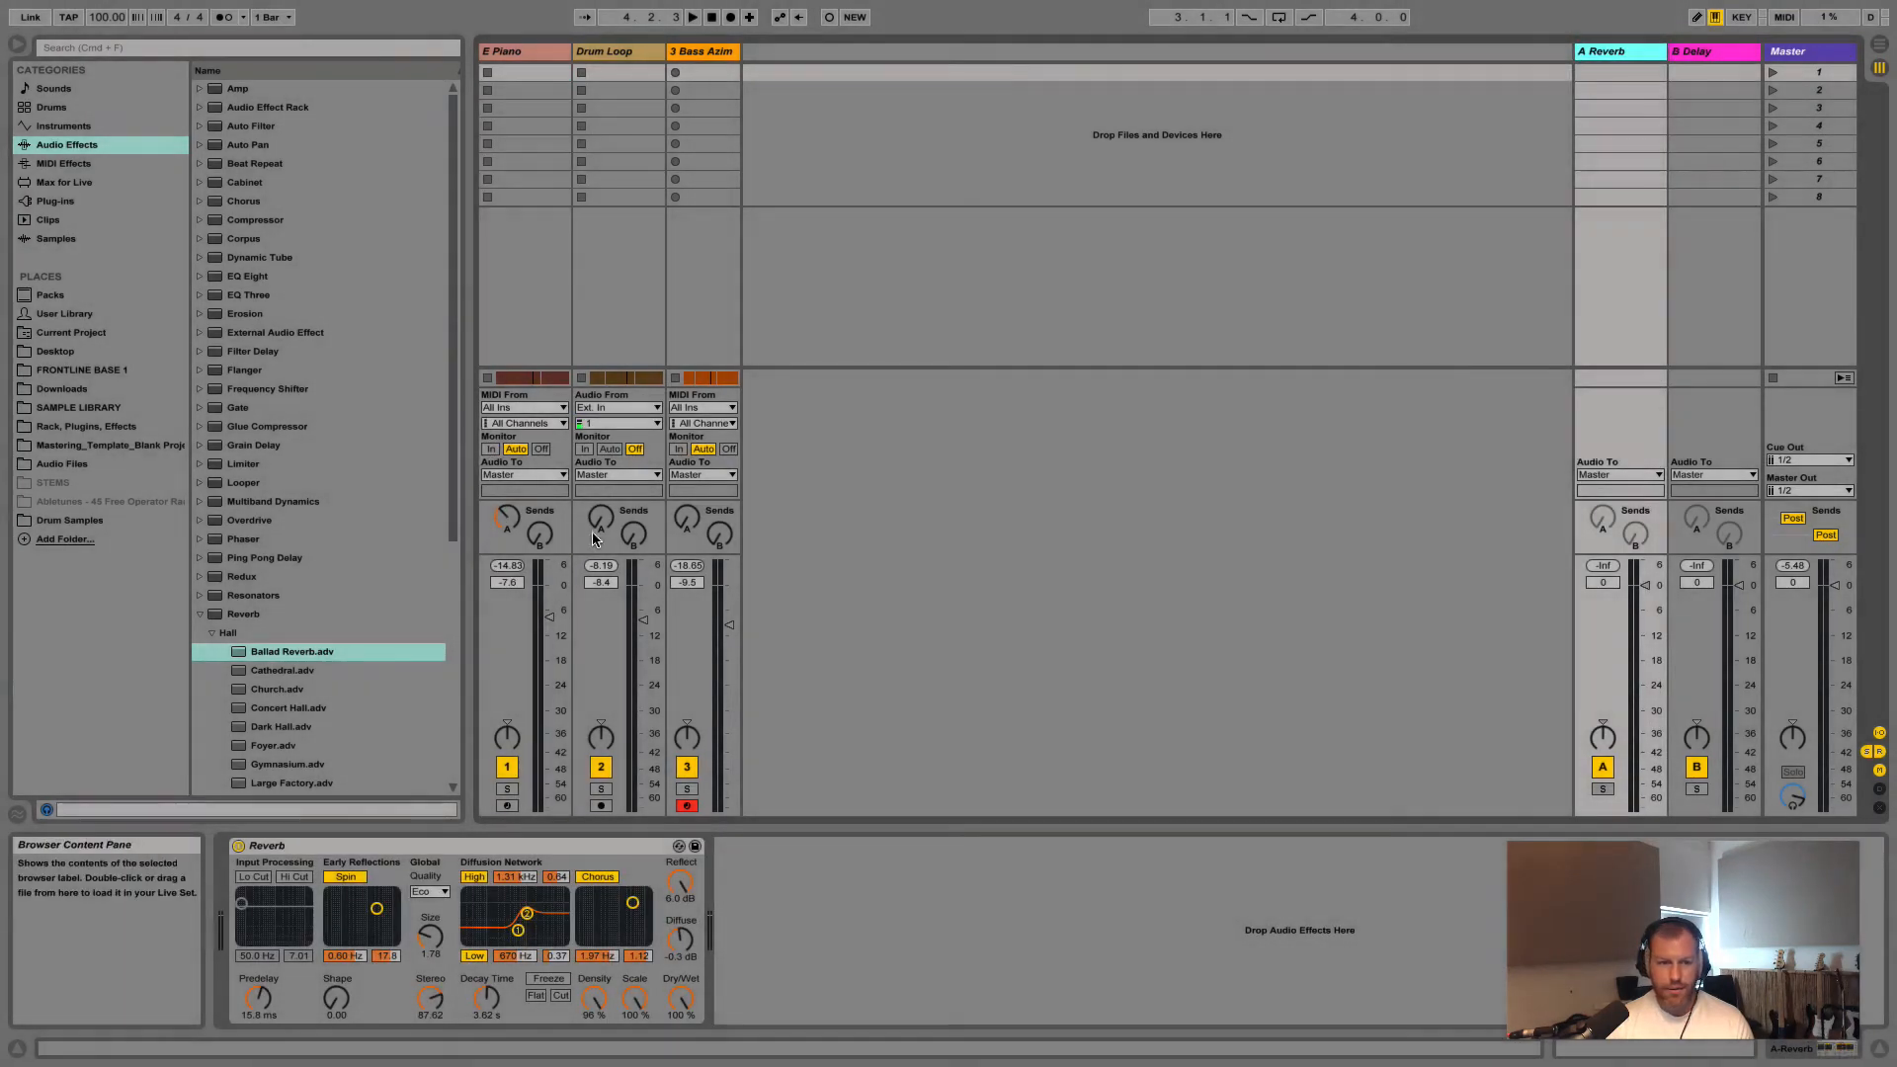
During playback, raise the E Piano's A Reverb send further and set its B Delay send to -8.3 dB, then stop playback
{"action": "key", "text": "space"}
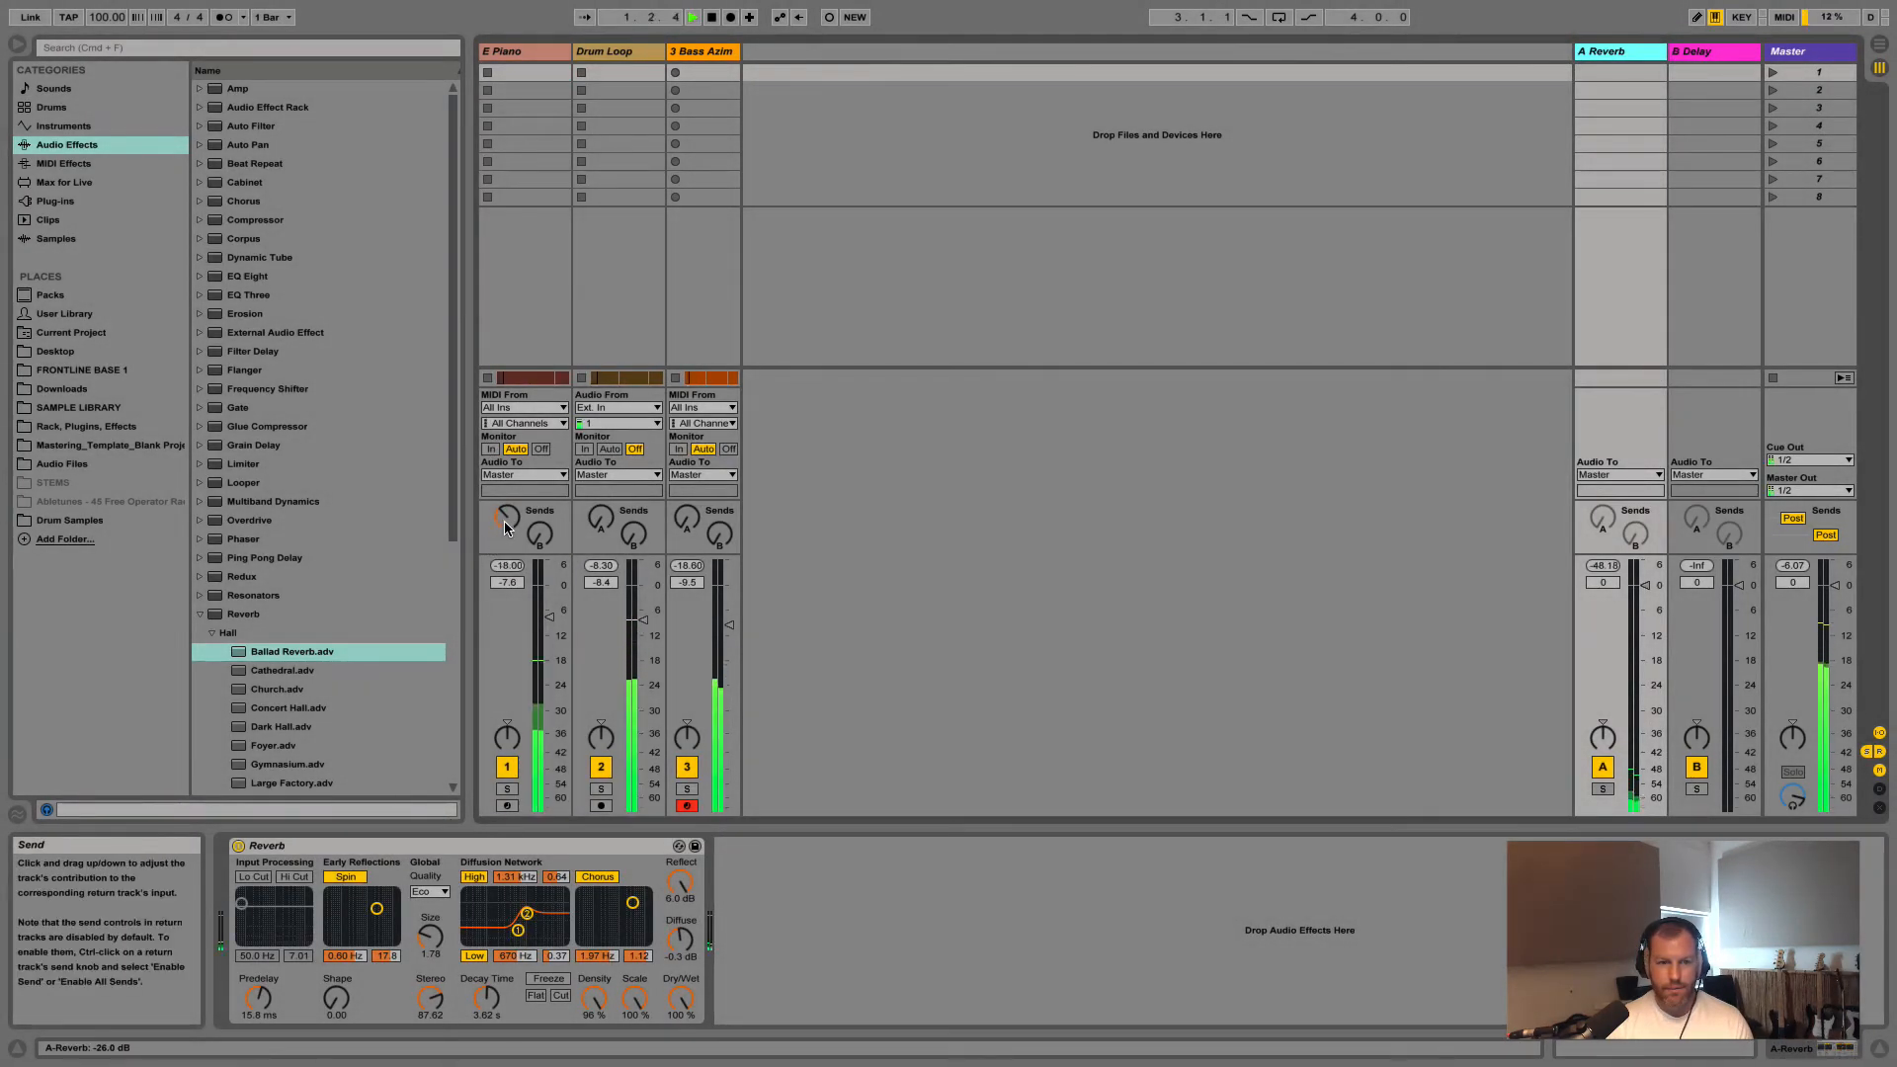
{"action": "left_click_drag", "start_coordinate": [503, 520], "coordinate": [504, 395]}
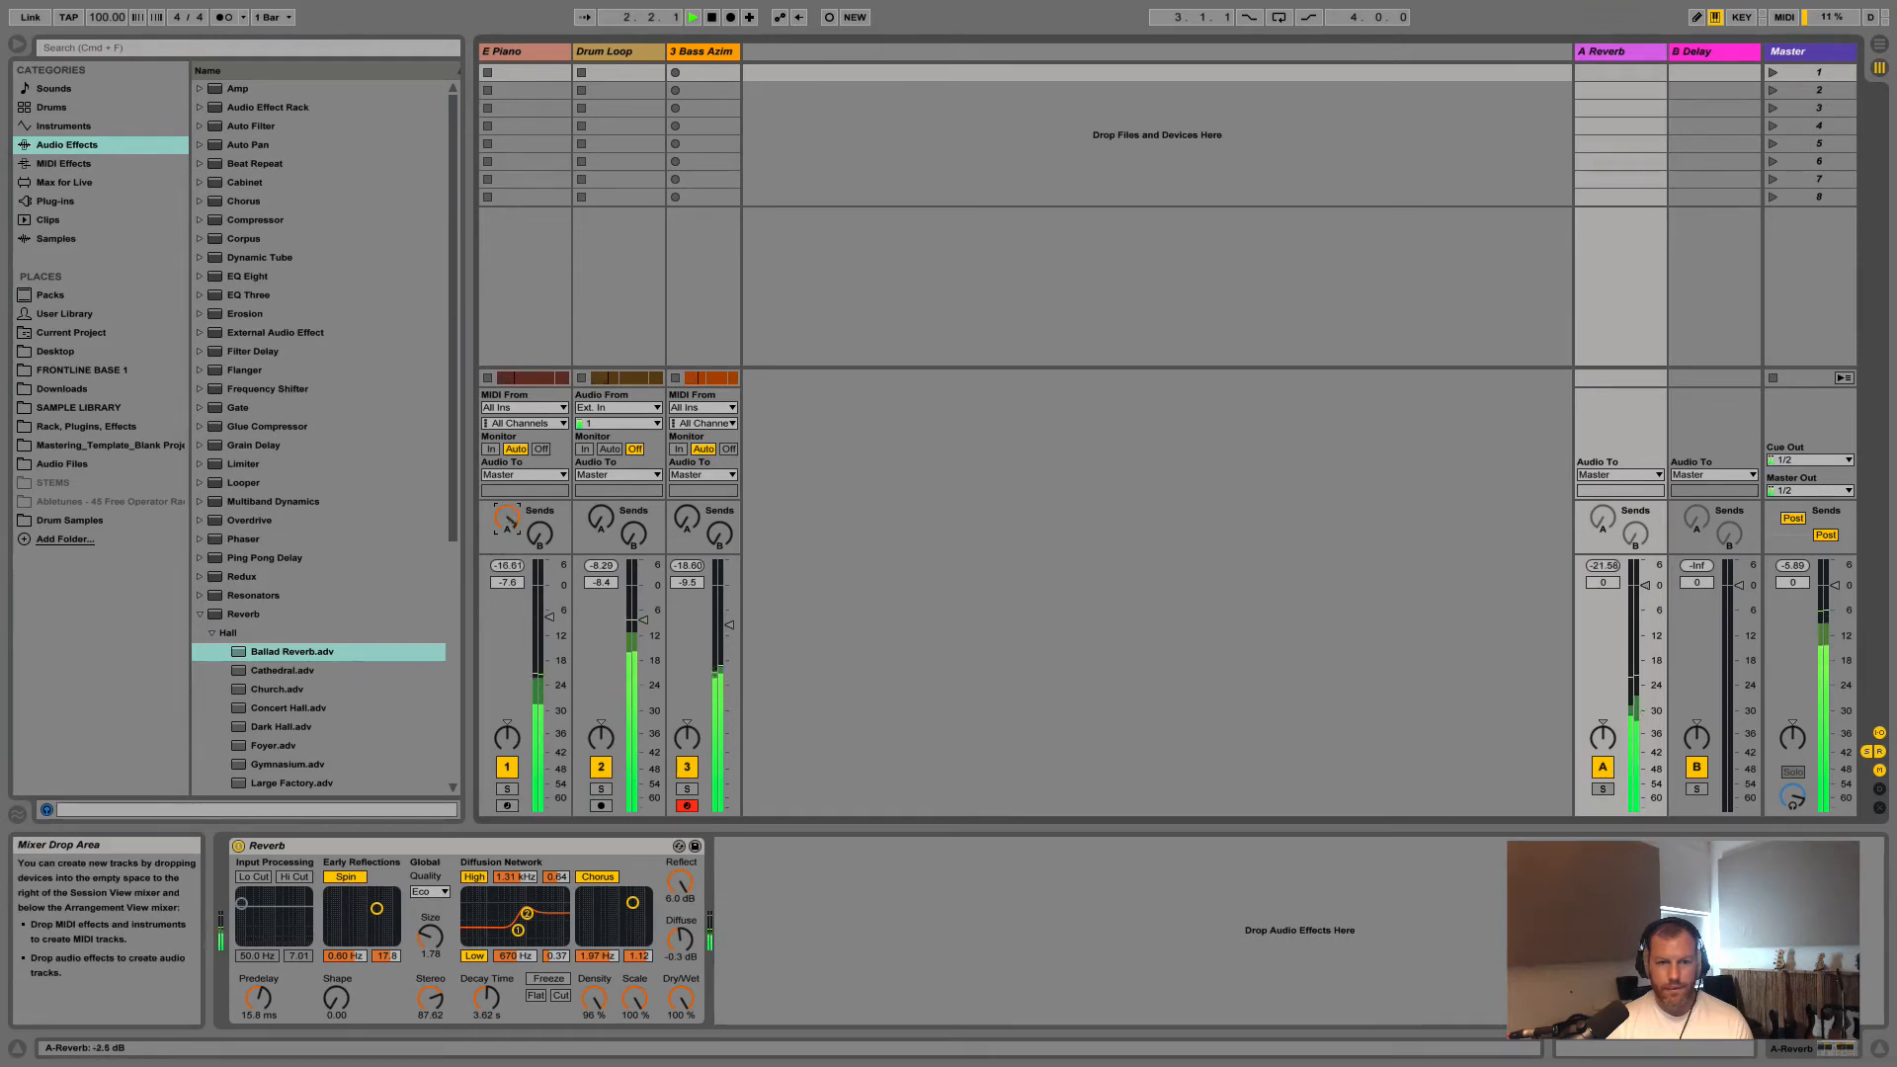
{"action": "left_click_drag", "start_coordinate": [507, 518], "coordinate": [539, 455]}
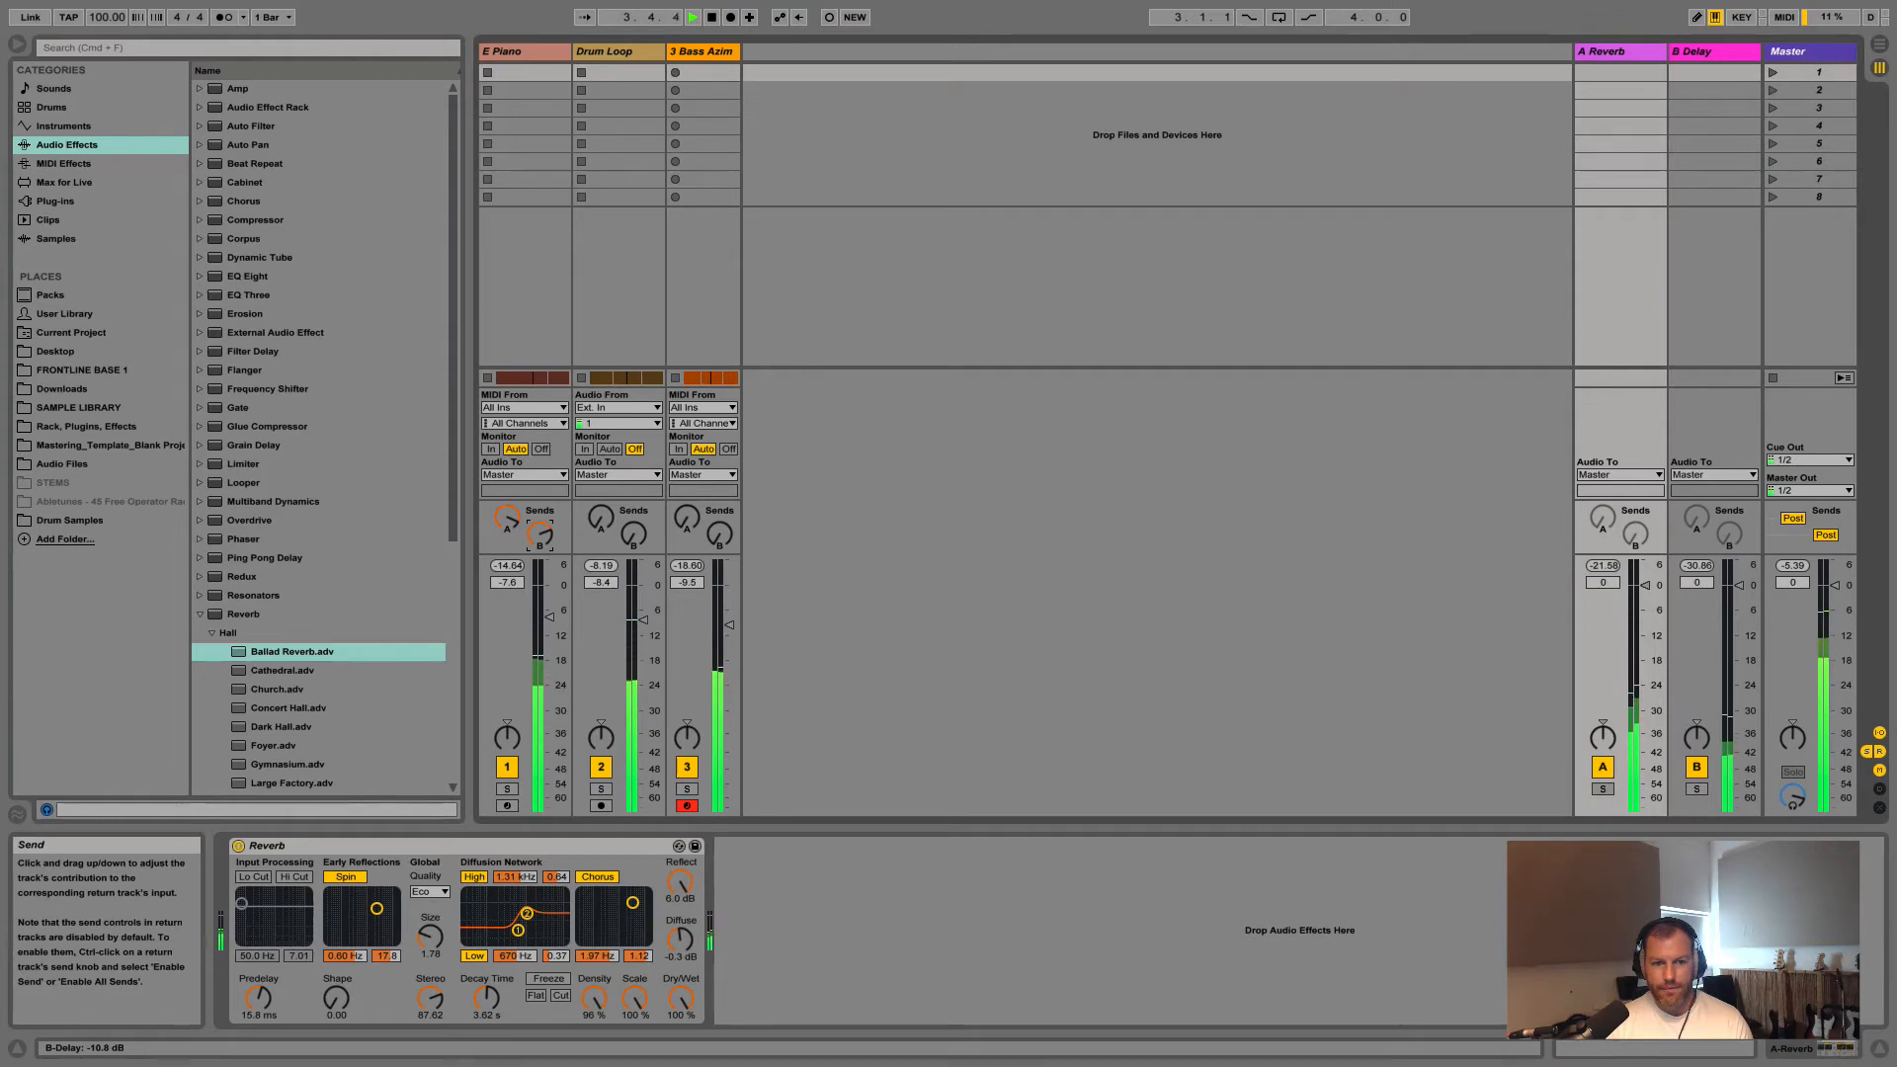
{"action": "left_click_drag", "start_coordinate": [539, 535], "coordinate": [540, 530]}
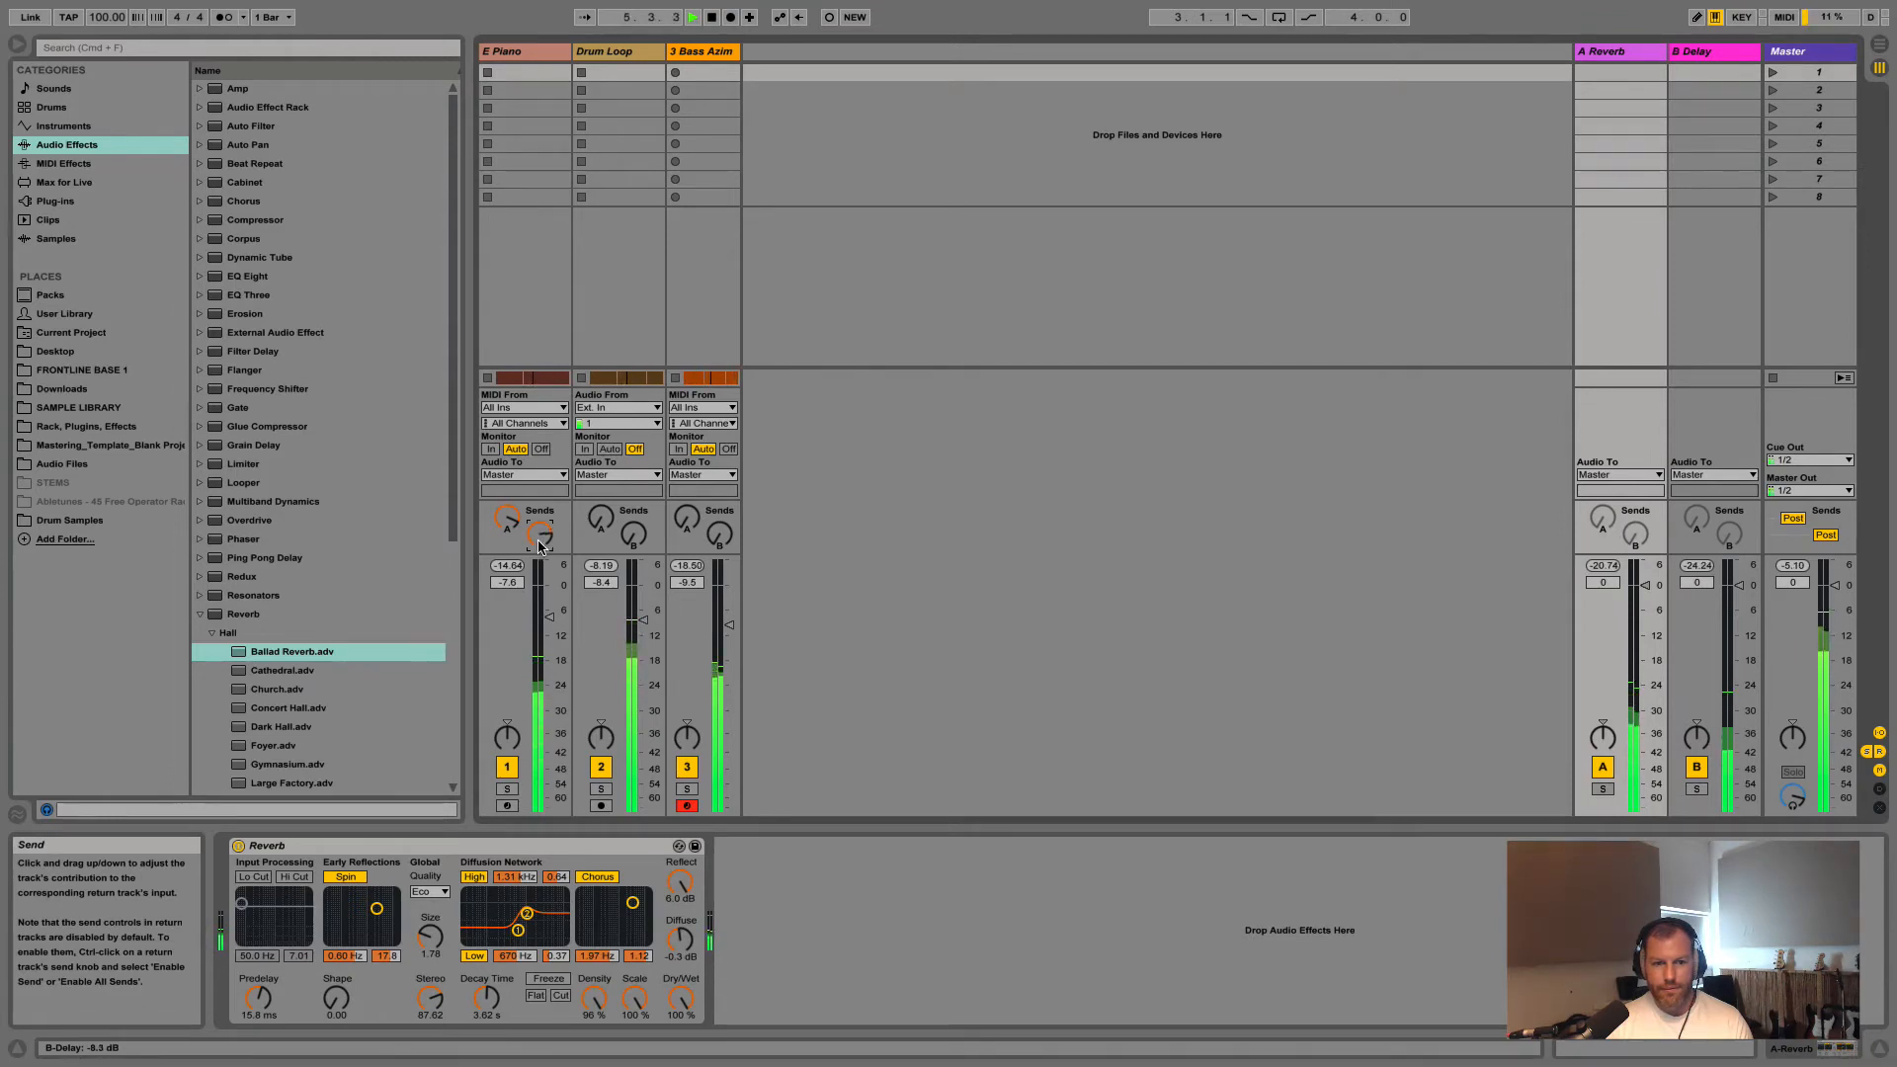
{"action": "key", "text": "space"}
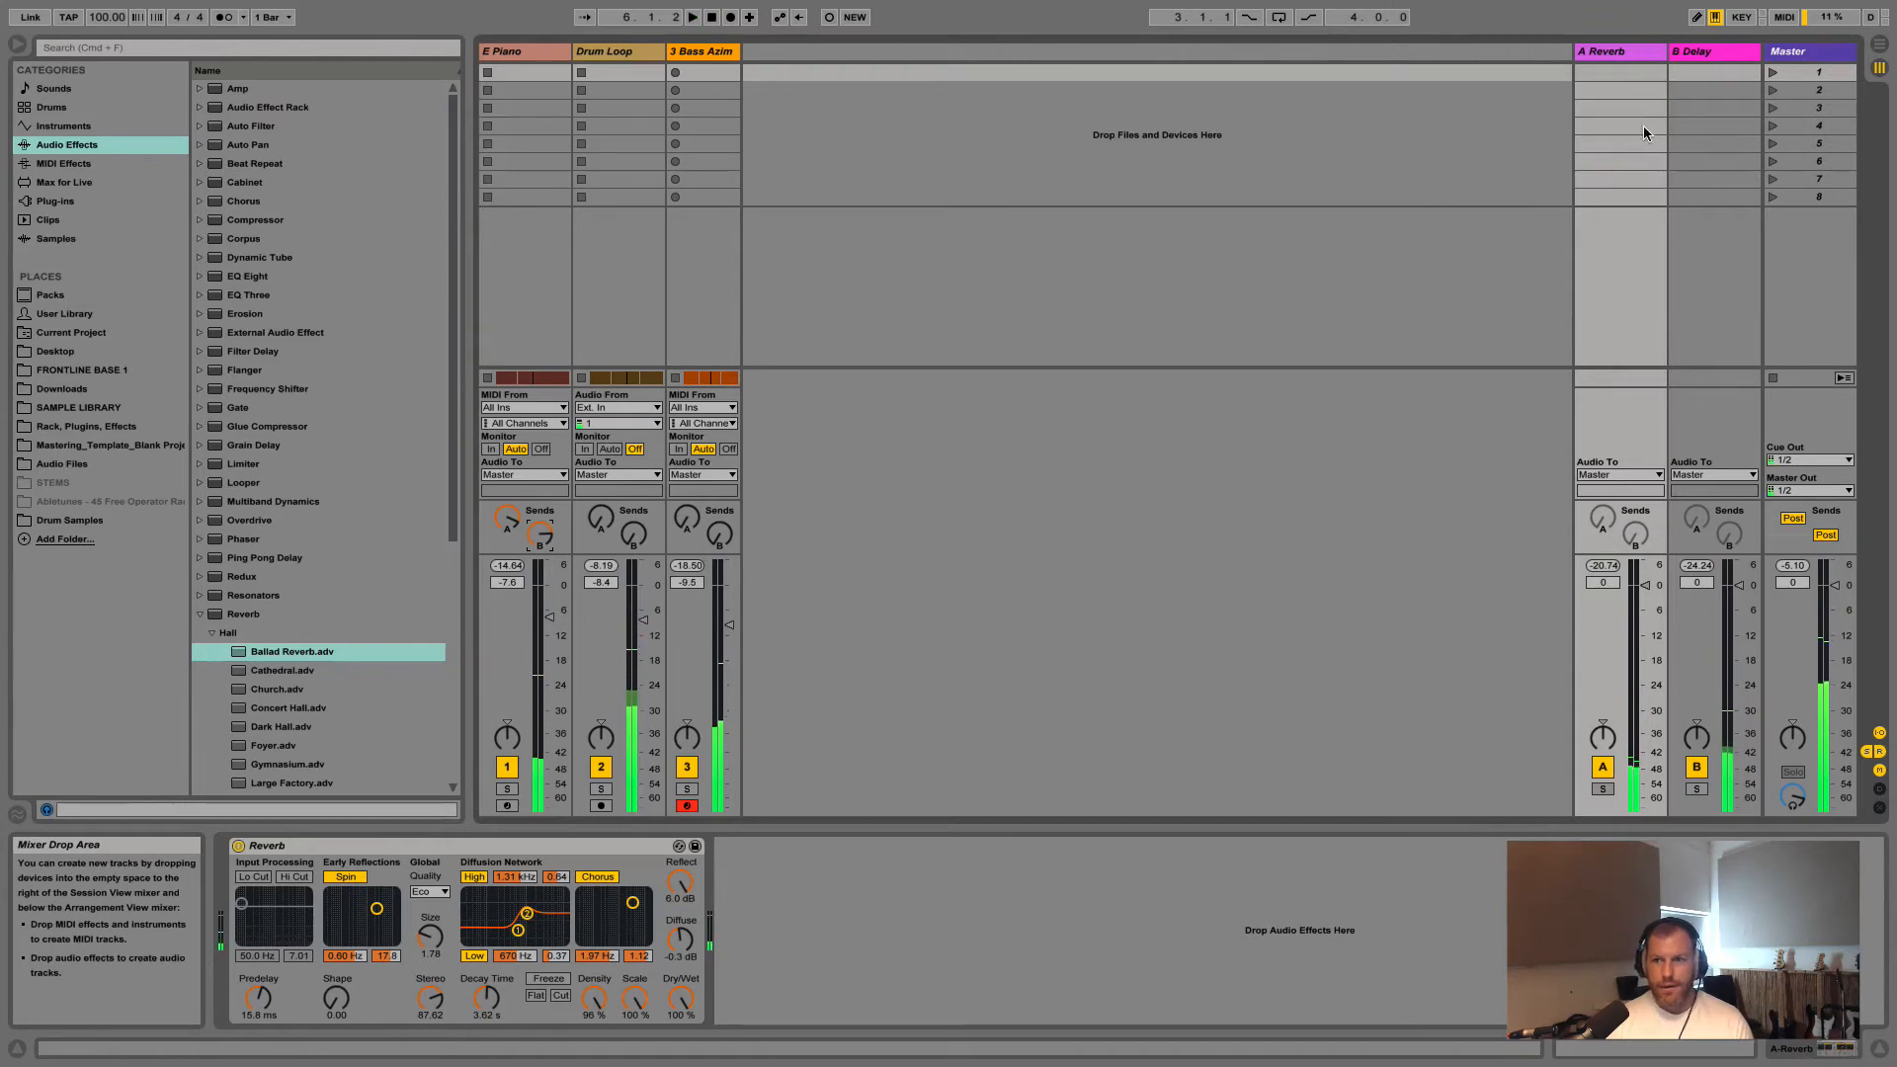
Insert a new return track between the A Reverb and B Delay returns and select it
{"action": "left_click", "coordinate": [1702, 50]}
{"action": "left_click", "coordinate": [1640, 55]}
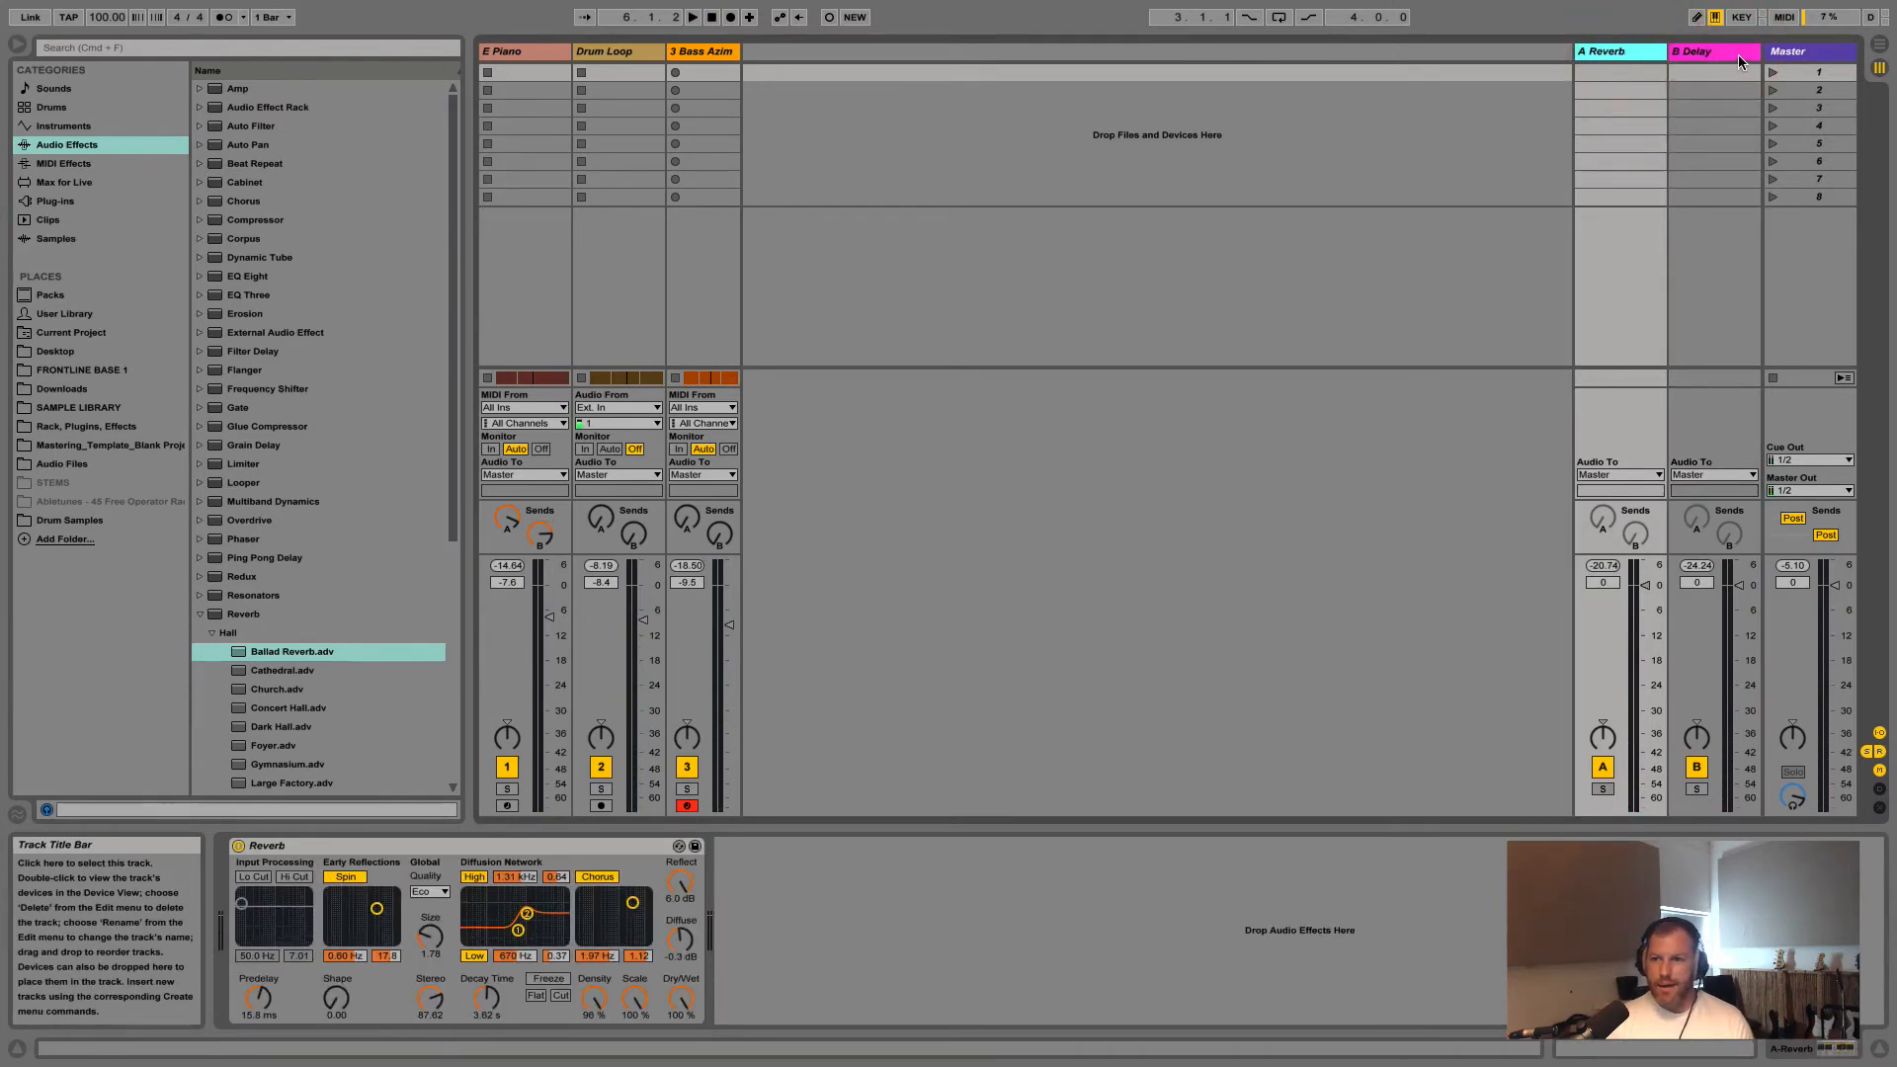
{"action": "left_click", "coordinate": [1725, 54]}
{"action": "left_click", "coordinate": [1644, 51]}
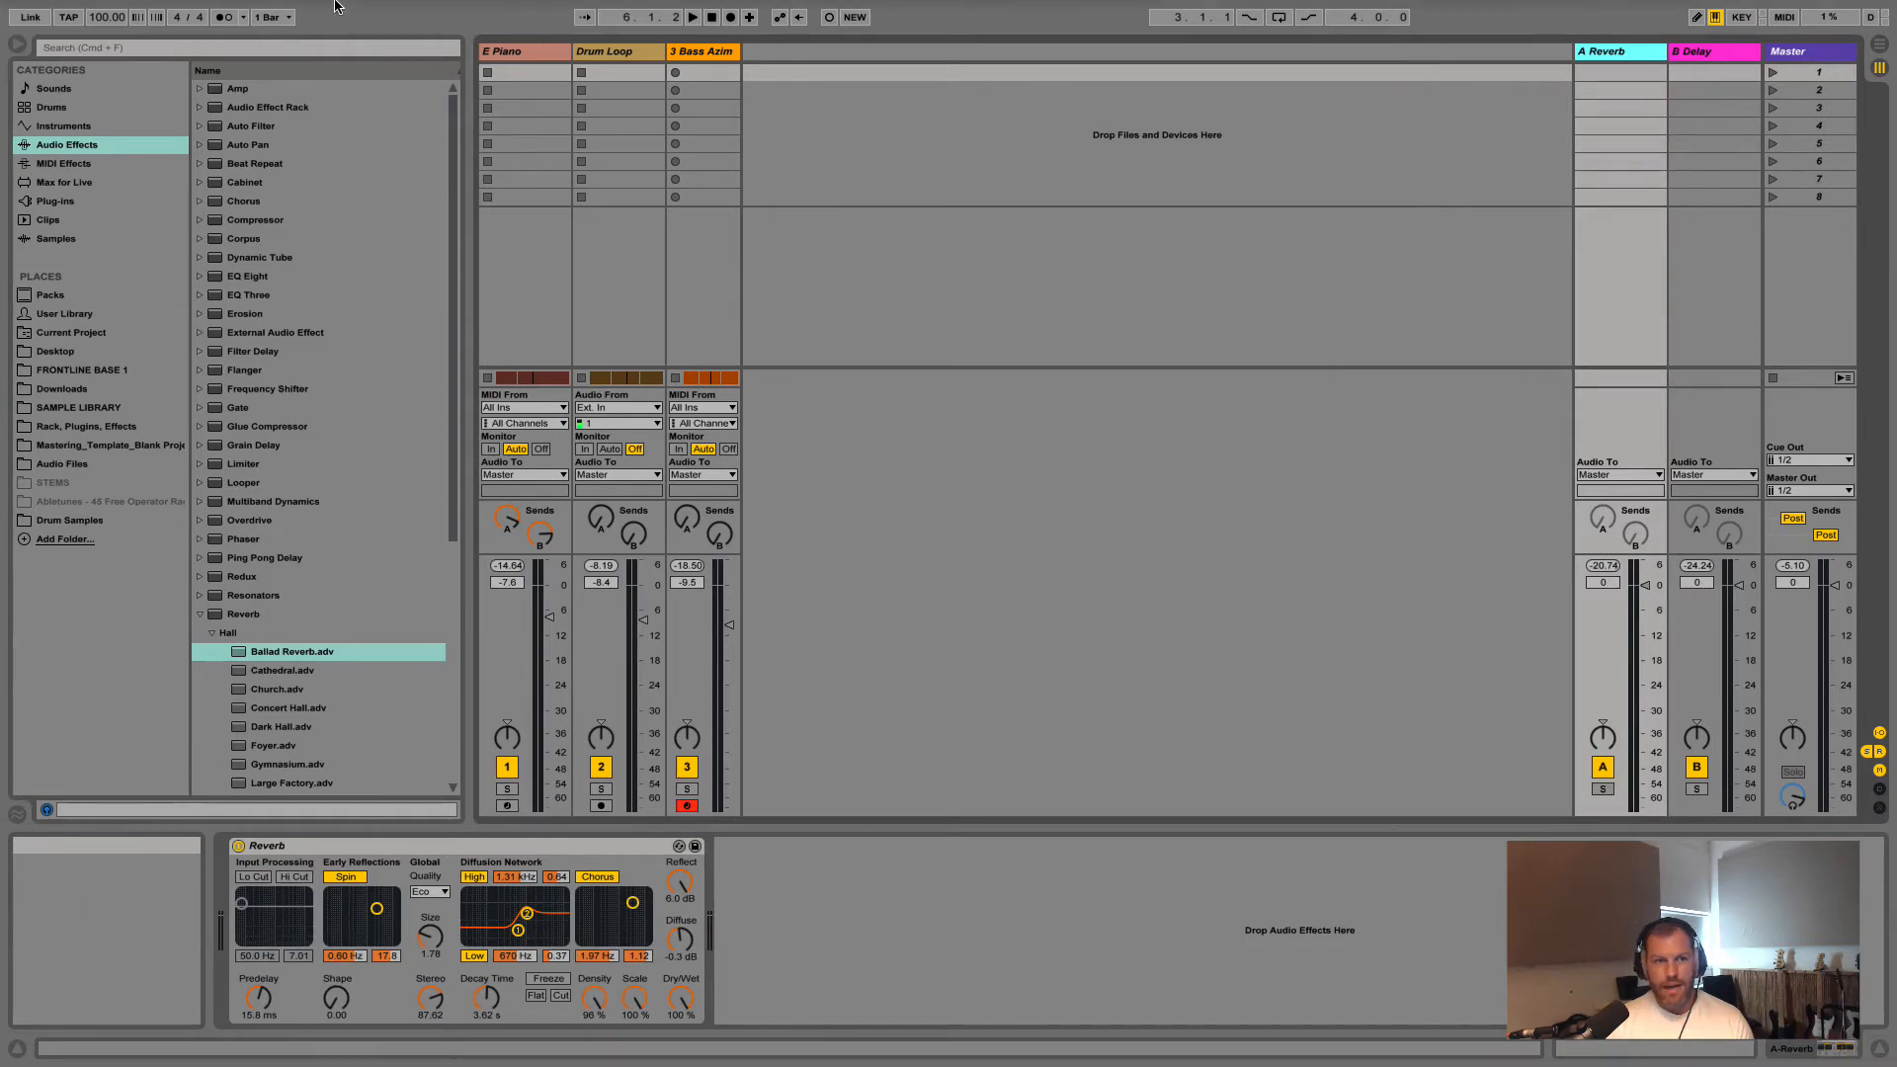
{"action": "left_click", "coordinate": [204, 11]}
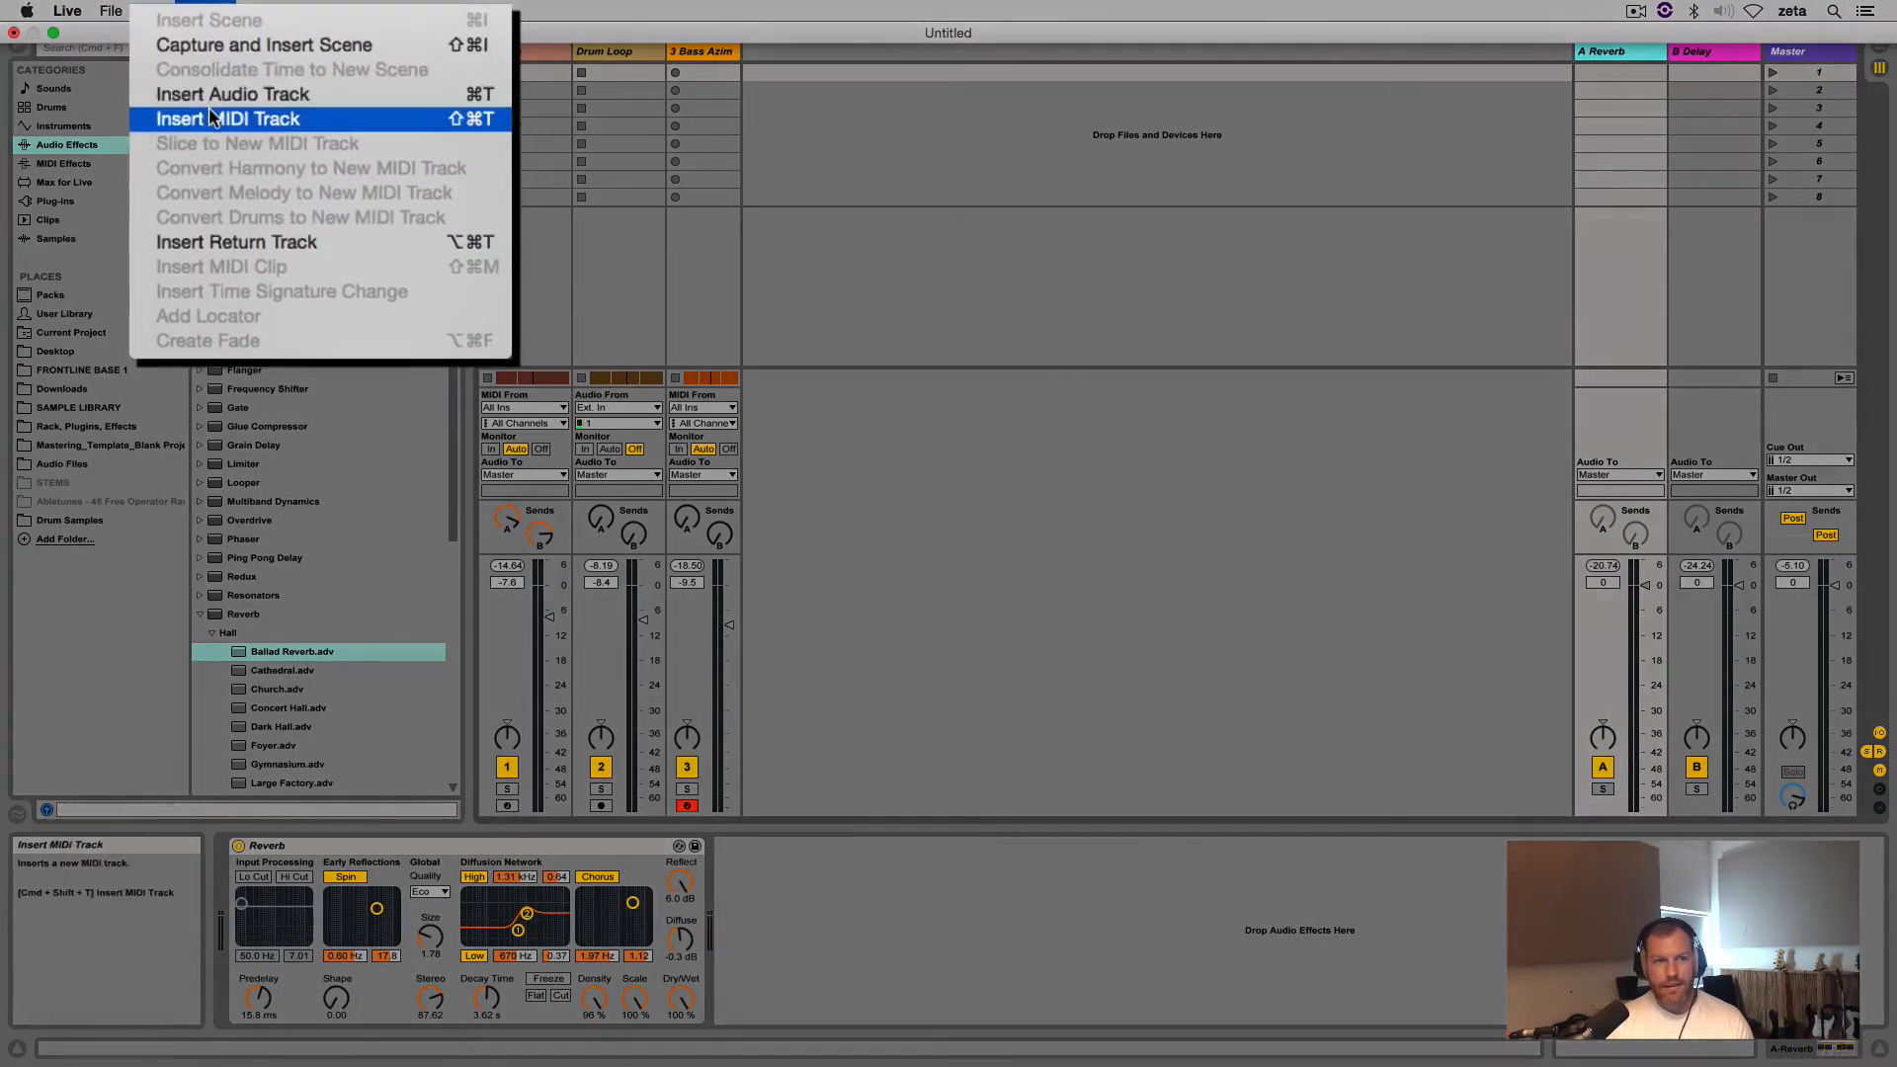
{"action": "left_click", "coordinate": [229, 244]}
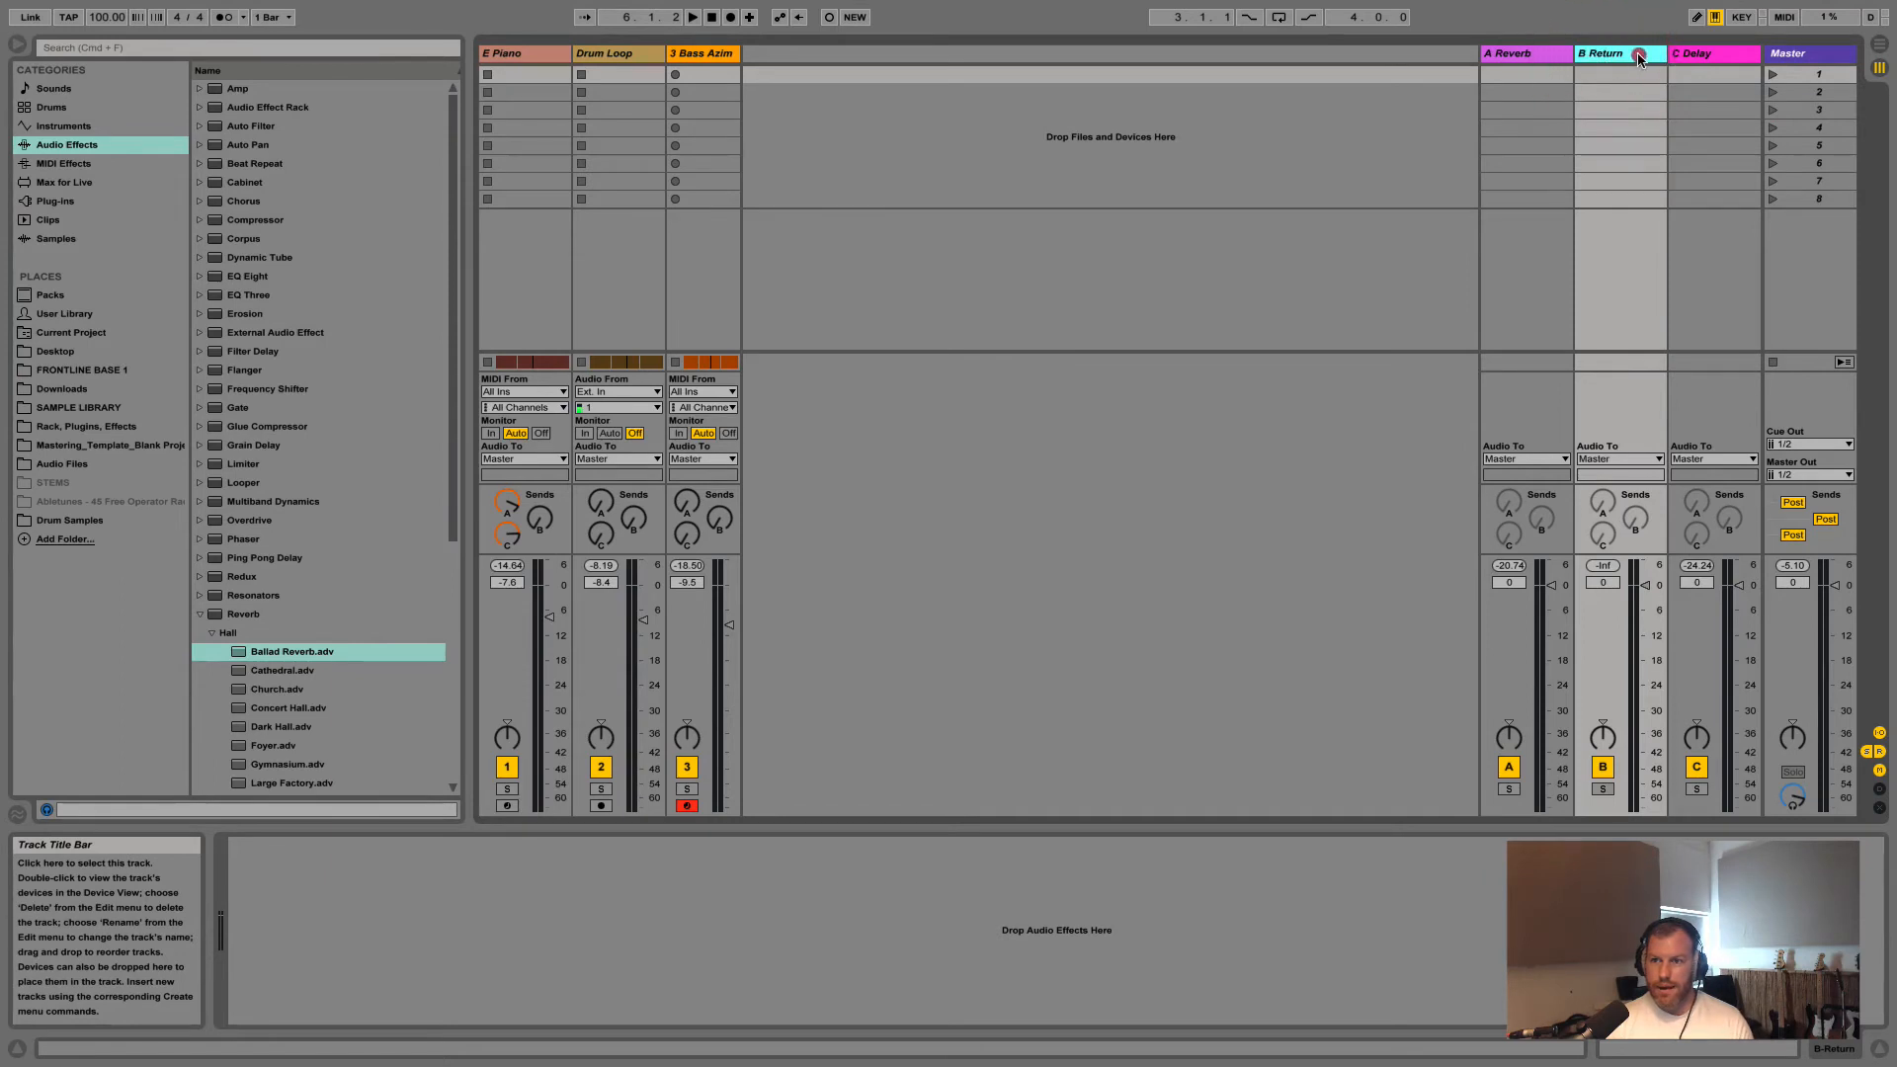
{"action": "left_click", "coordinate": [1744, 57]}
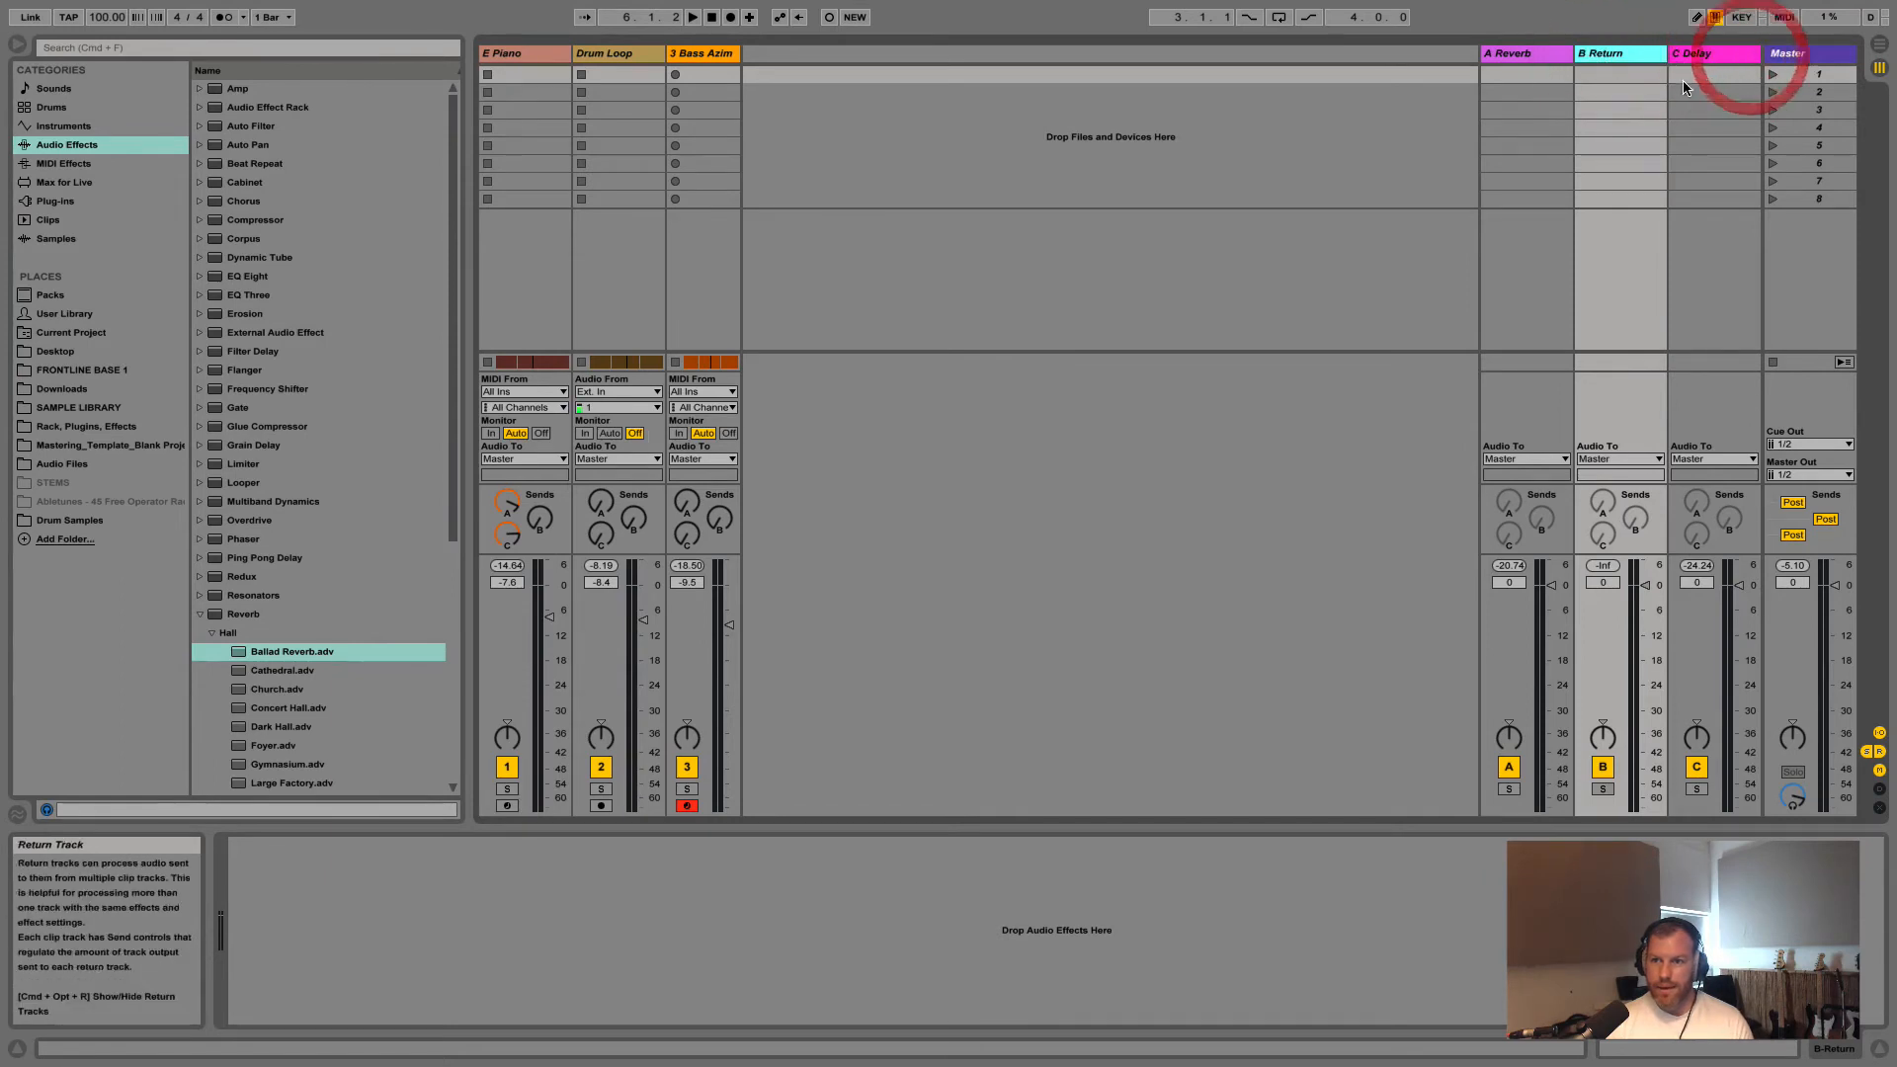
{"action": "left_click", "coordinate": [1604, 54]}
Switch to the Arrangement view and unfold the new B Return track
{"action": "key", "text": "Tab"}
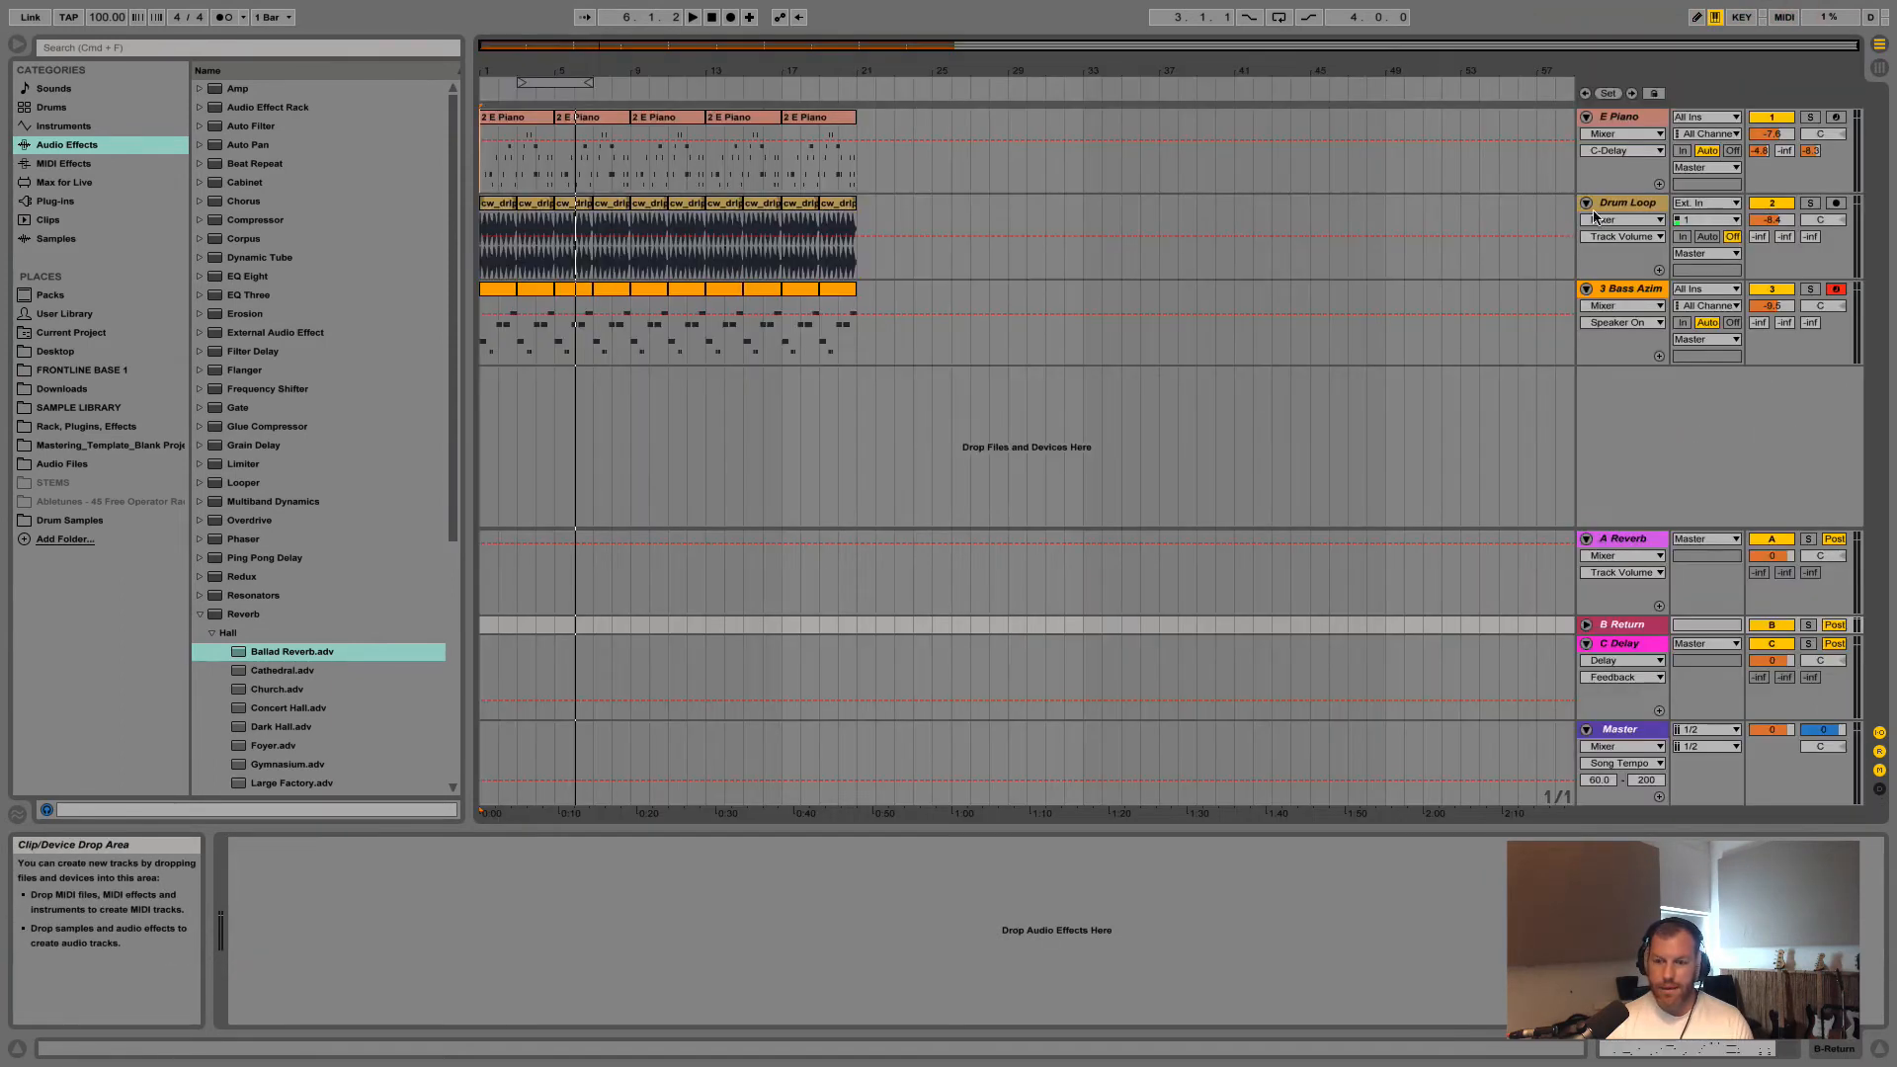
{"action": "left_click", "coordinate": [1591, 624]}
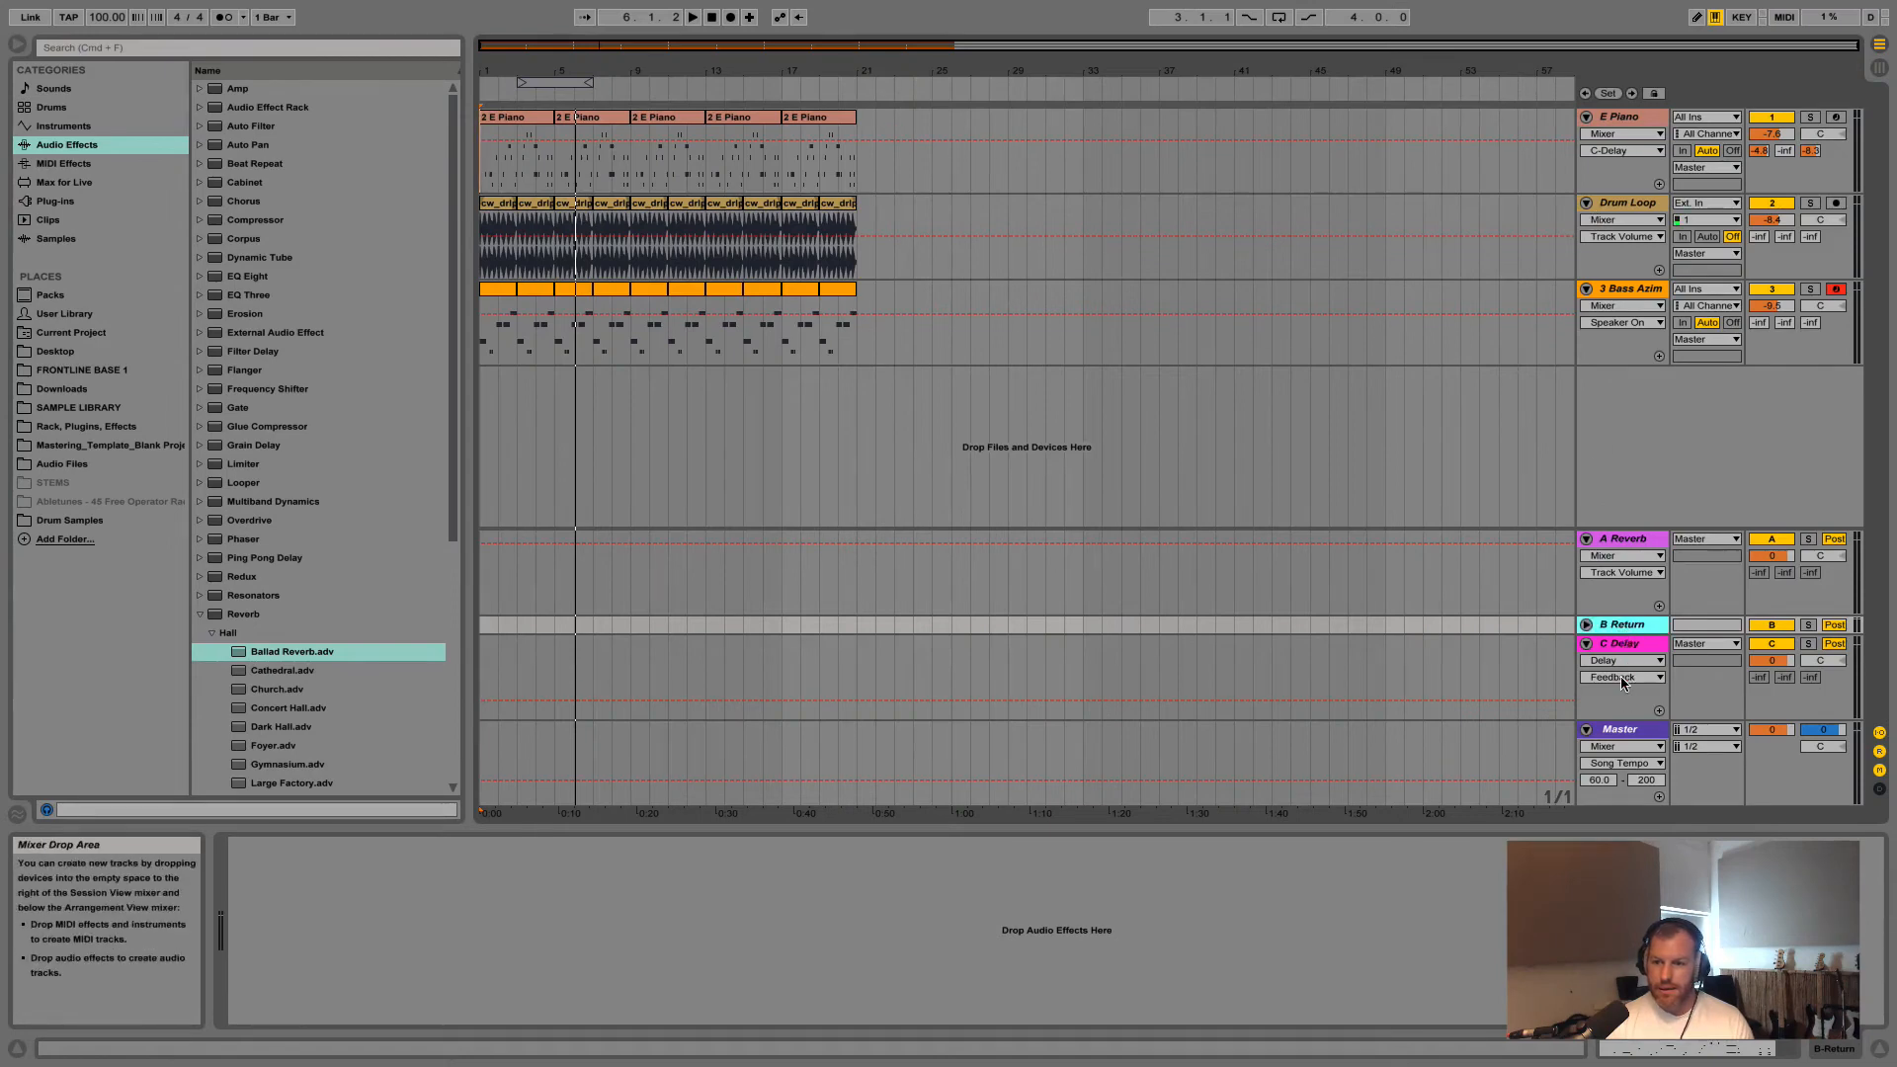
{"action": "left_click", "coordinate": [1586, 625]}
{"action": "left_click", "coordinate": [1631, 558]}
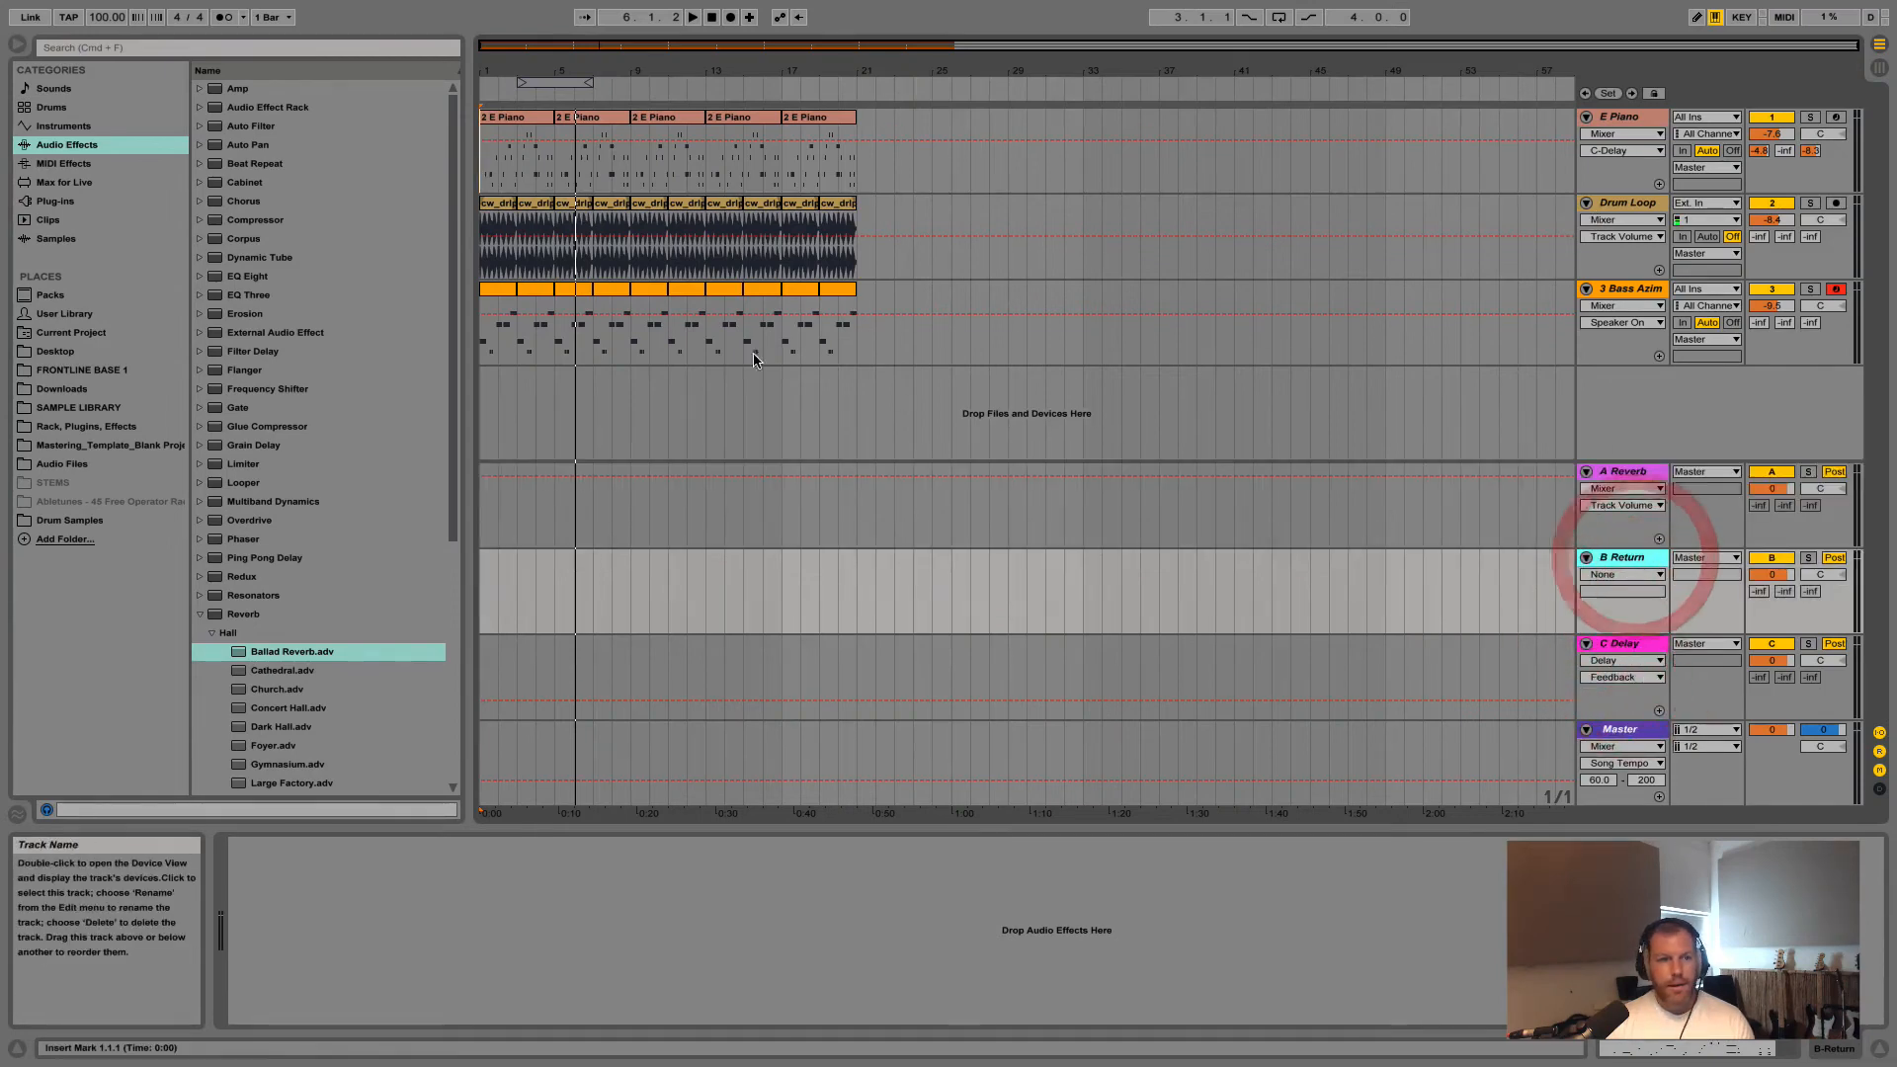
Load the Chorus.adv preset onto the B Return track and compare its device with the one on A Reverb
{"action": "left_click", "coordinate": [203, 614]}
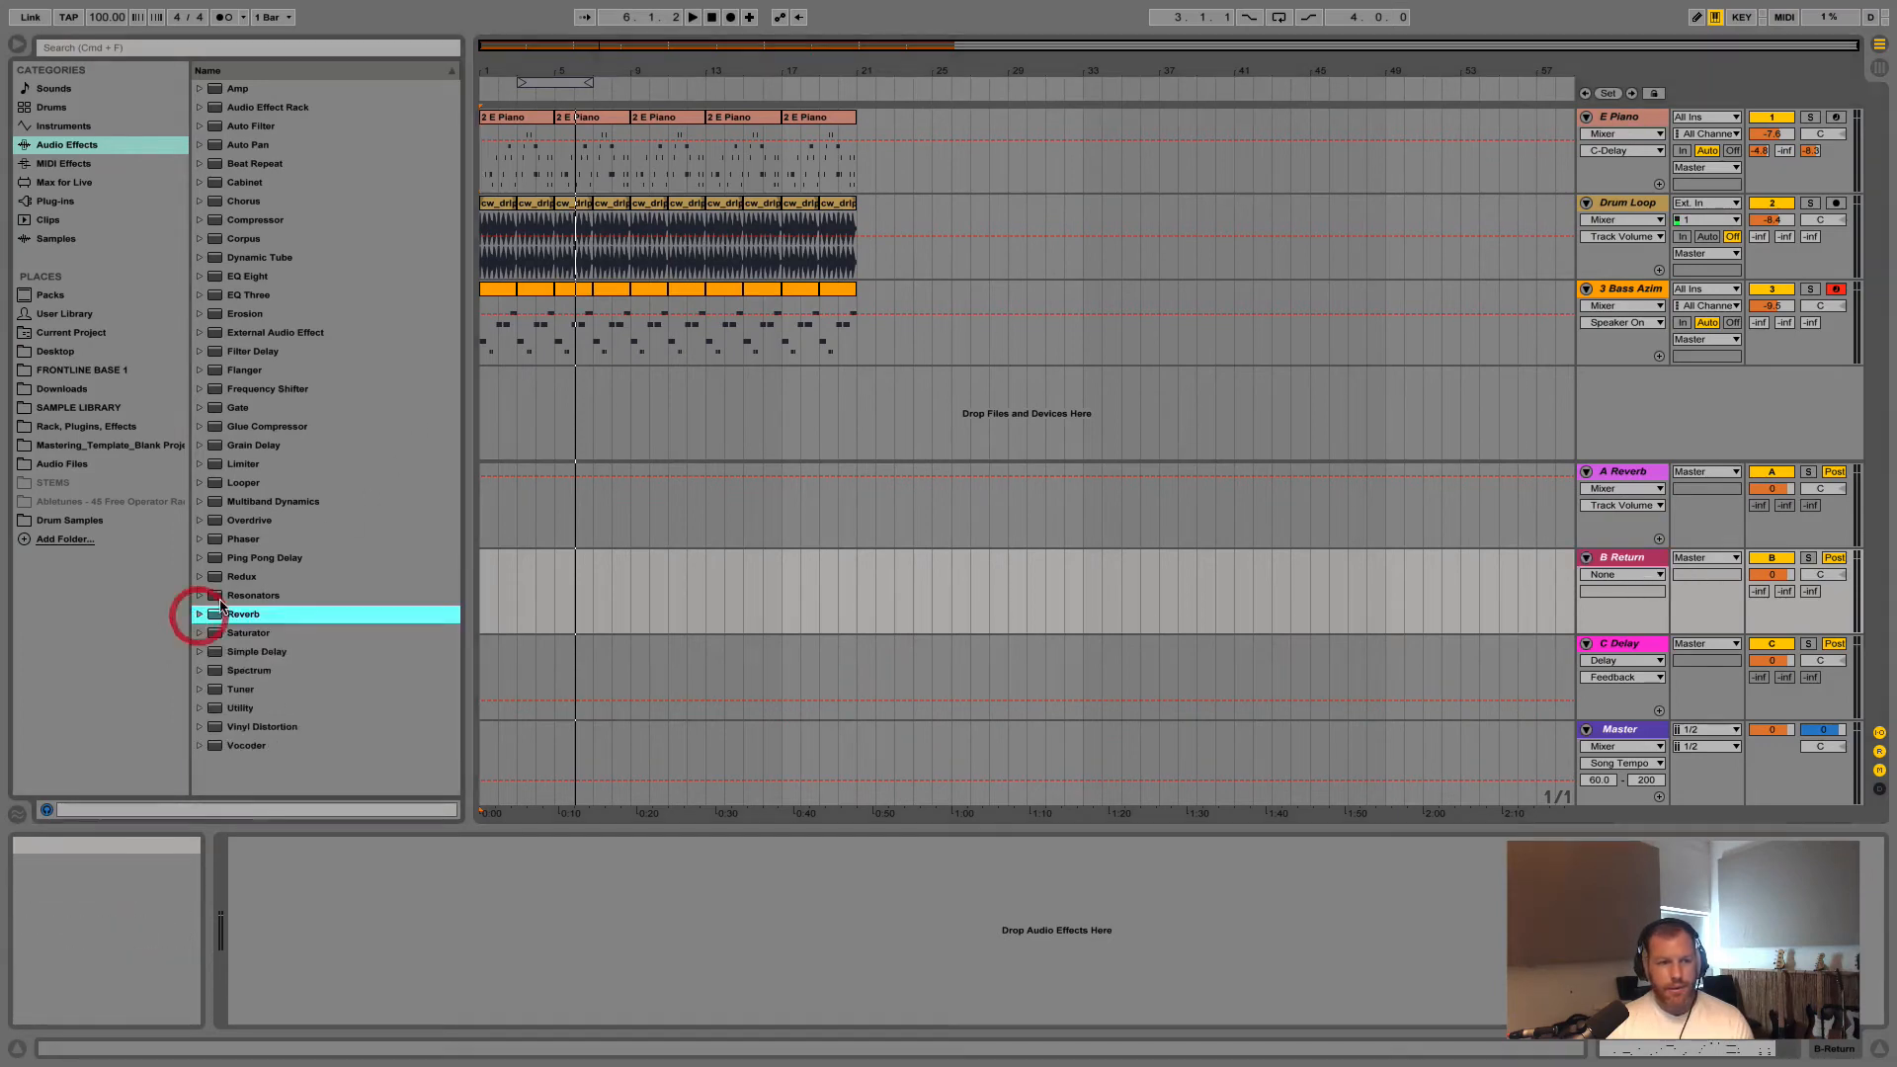
{"action": "left_click", "coordinate": [201, 203]}
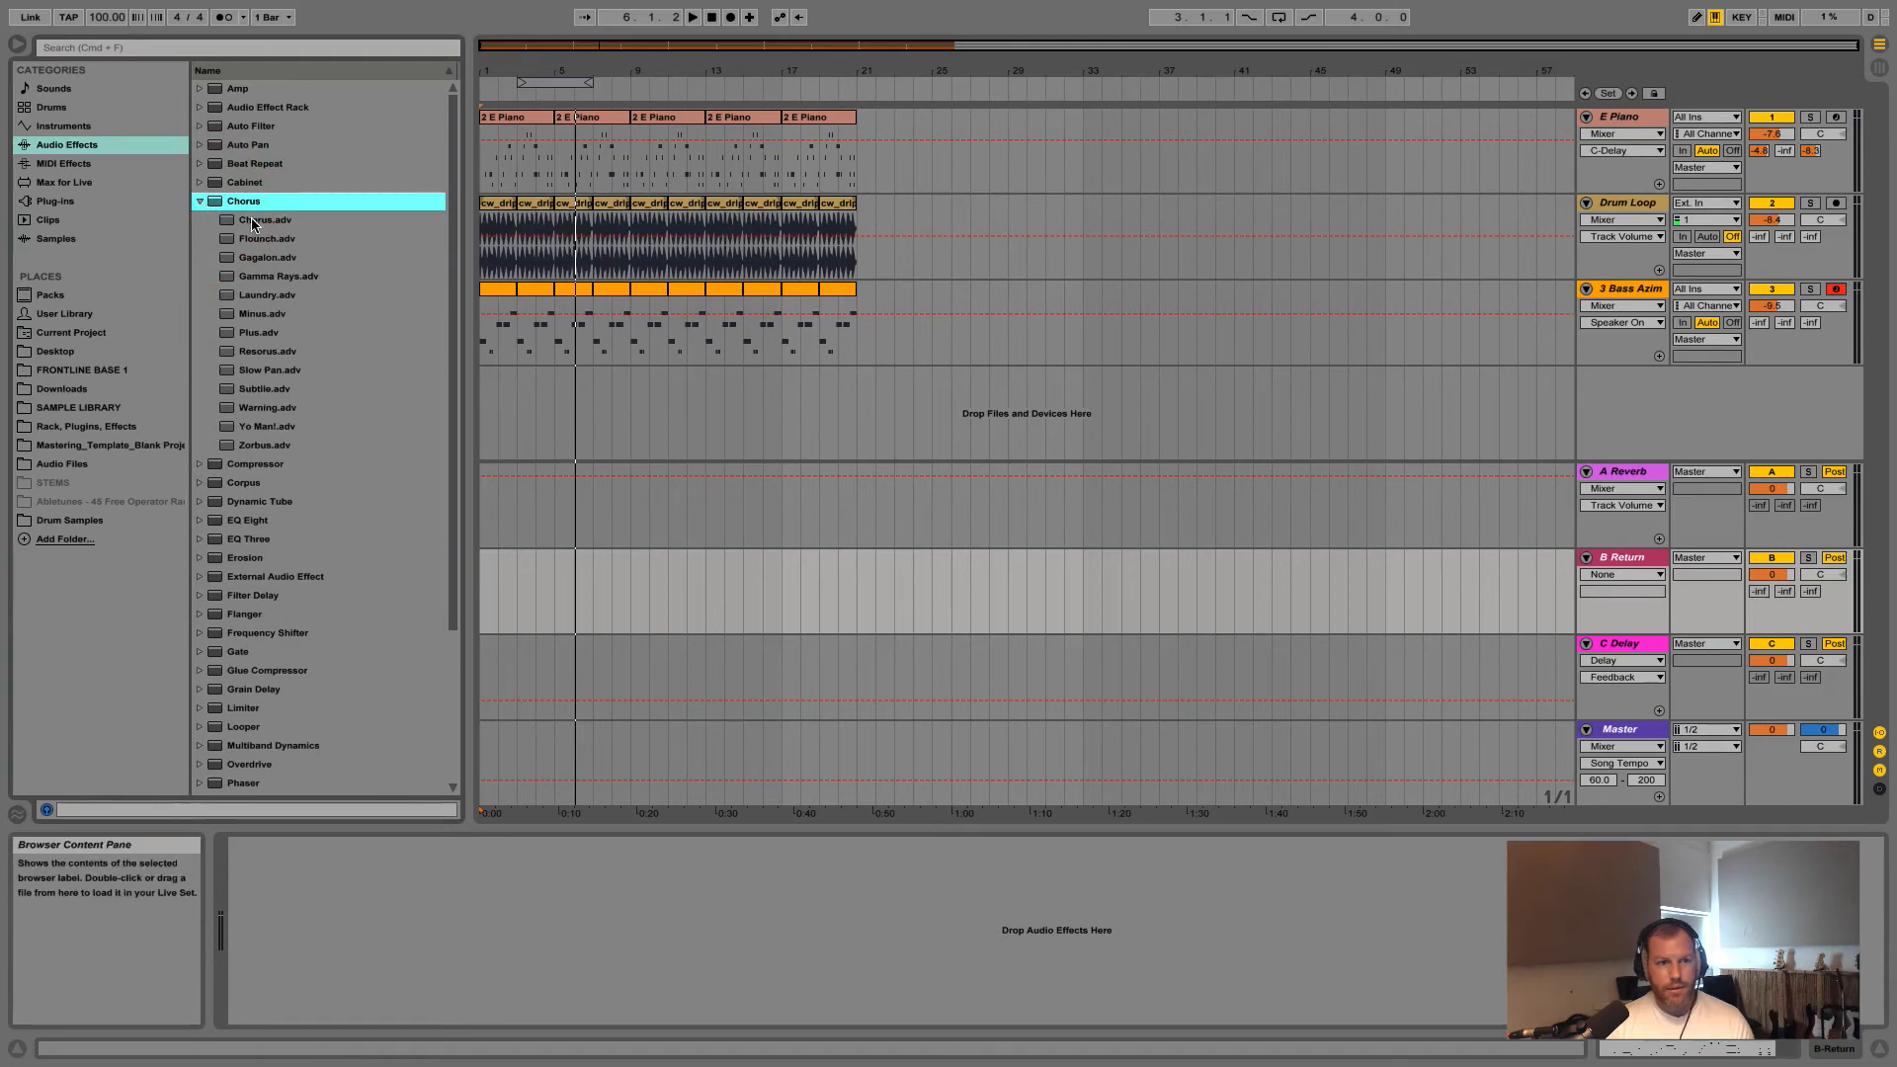
{"action": "left_click_drag", "start_coordinate": [253, 225], "coordinate": [1634, 558]}
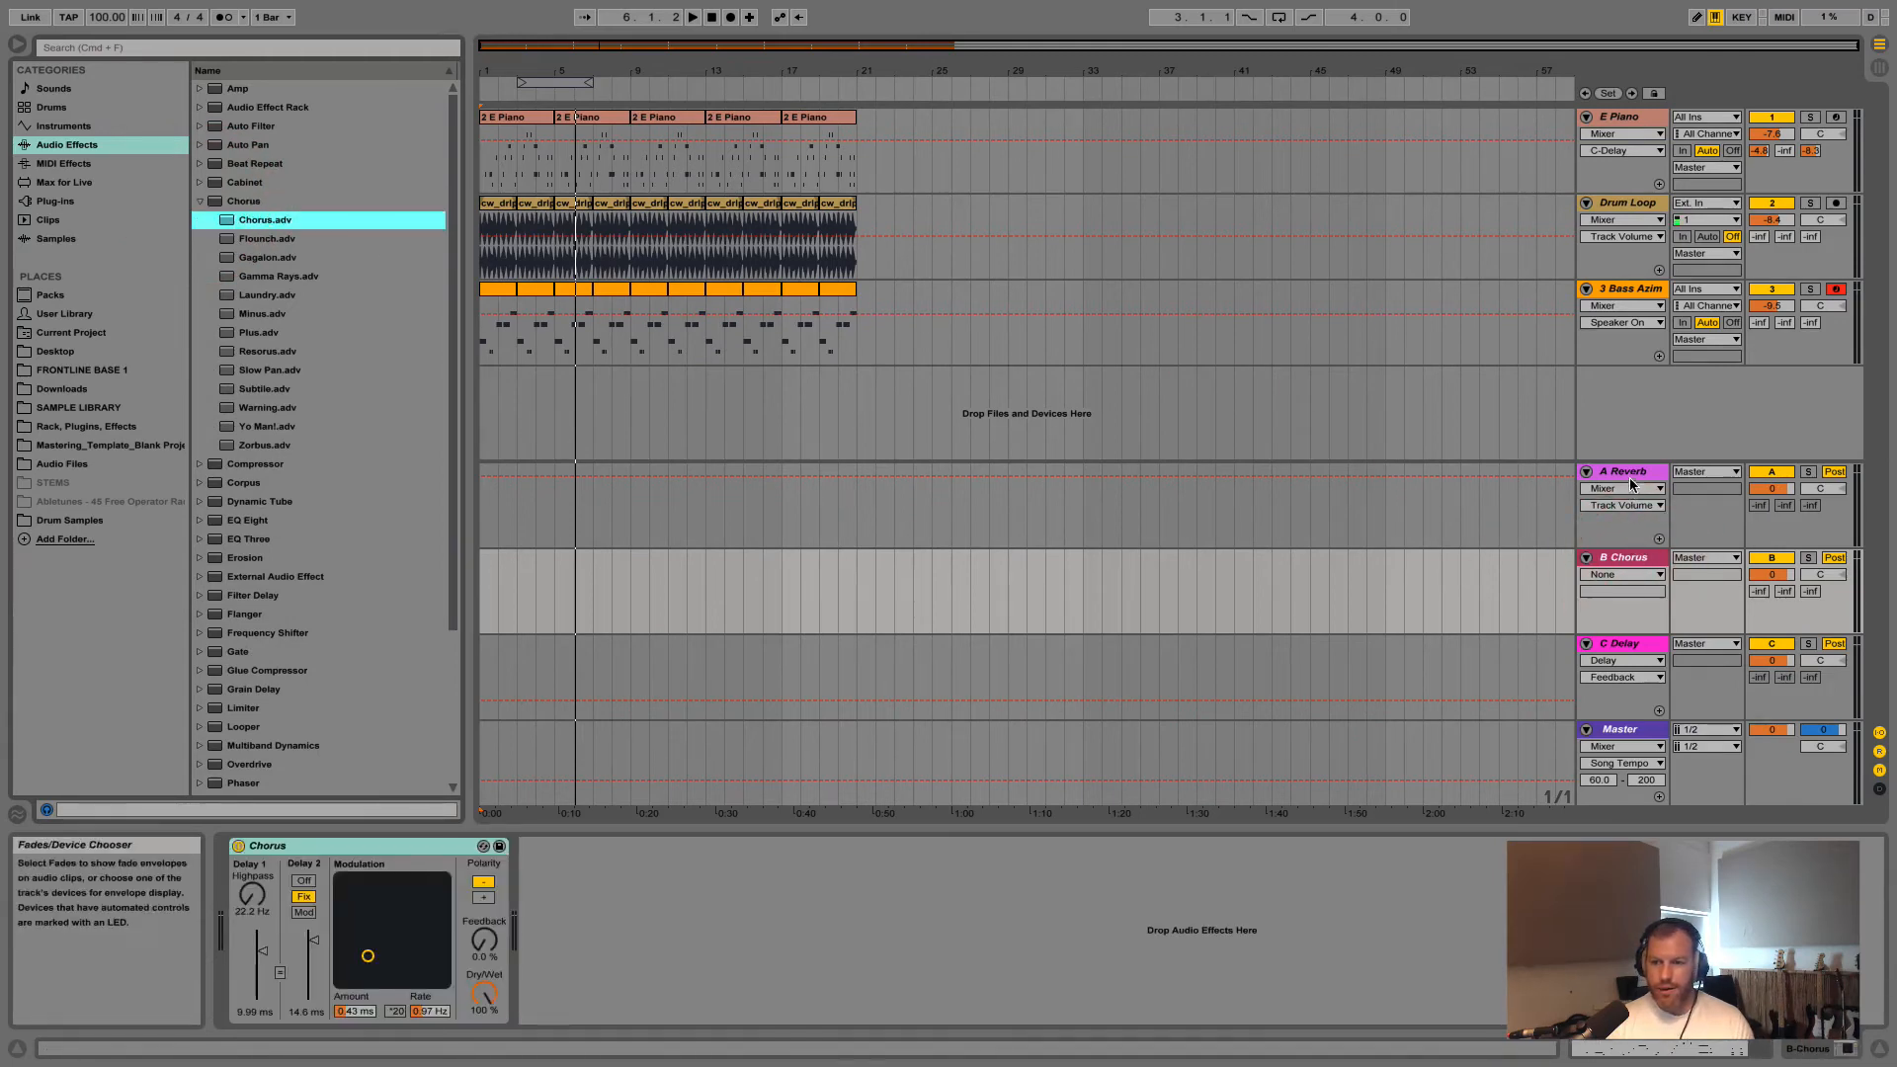
{"action": "left_click", "coordinate": [1628, 471]}
{"action": "left_click", "coordinate": [1630, 556]}
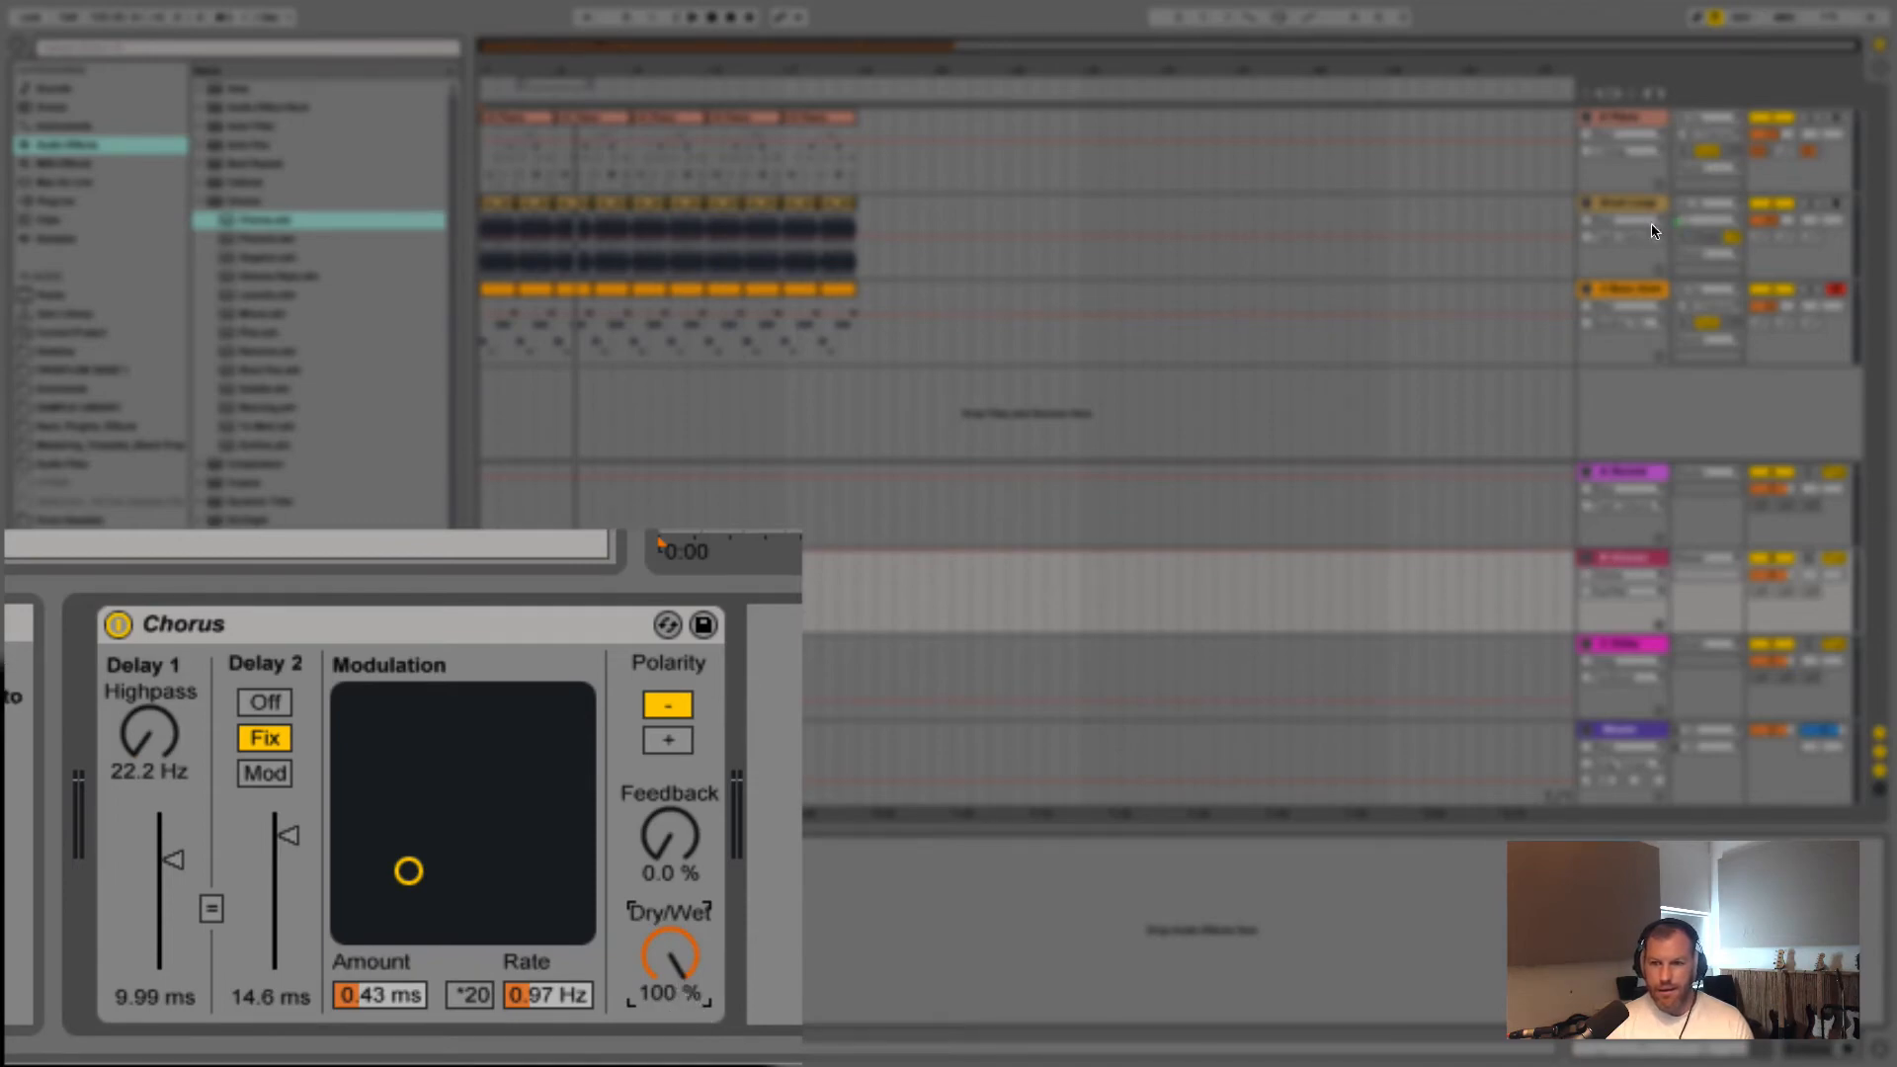
Fold the A Reverb, B Chorus and C Delay return tracks and switch to the Session view
{"action": "left_click_drag", "start_coordinate": [1591, 481], "coordinate": [1588, 643]}
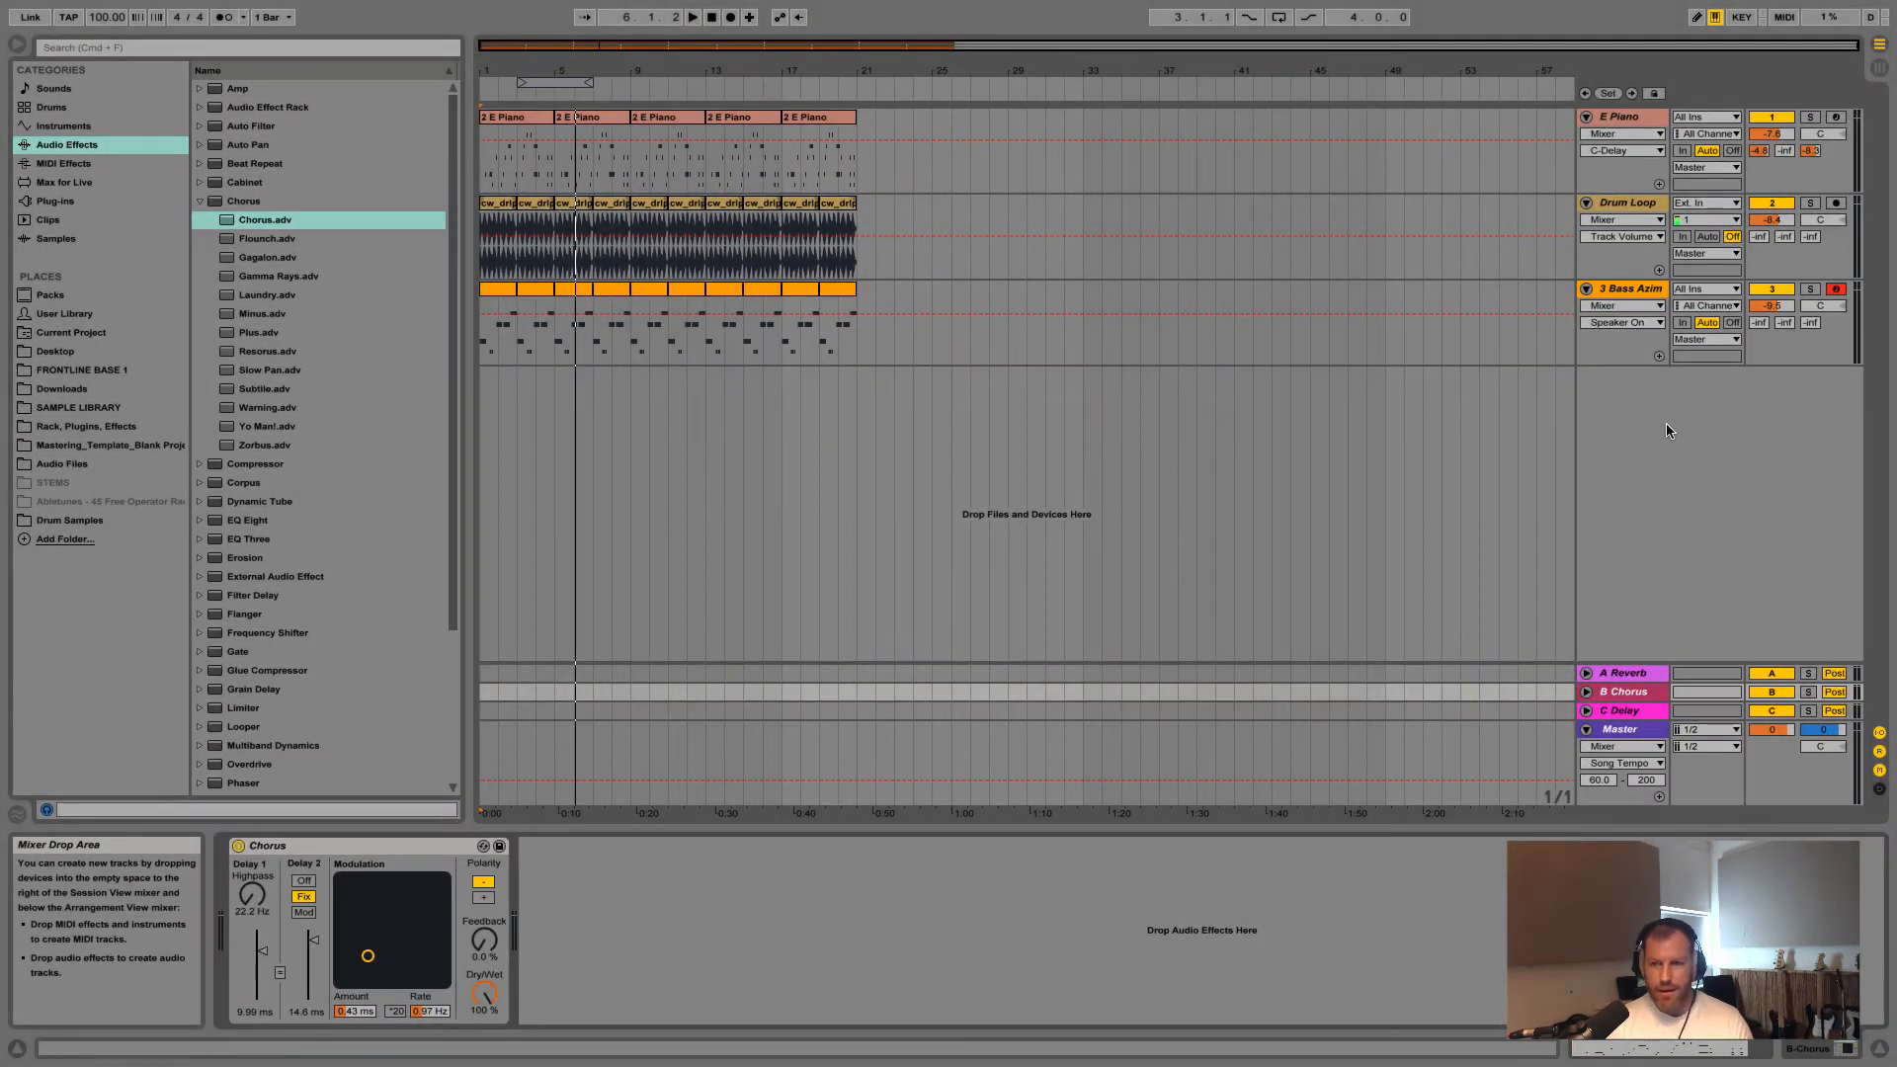
{"action": "key", "text": "Tab"}
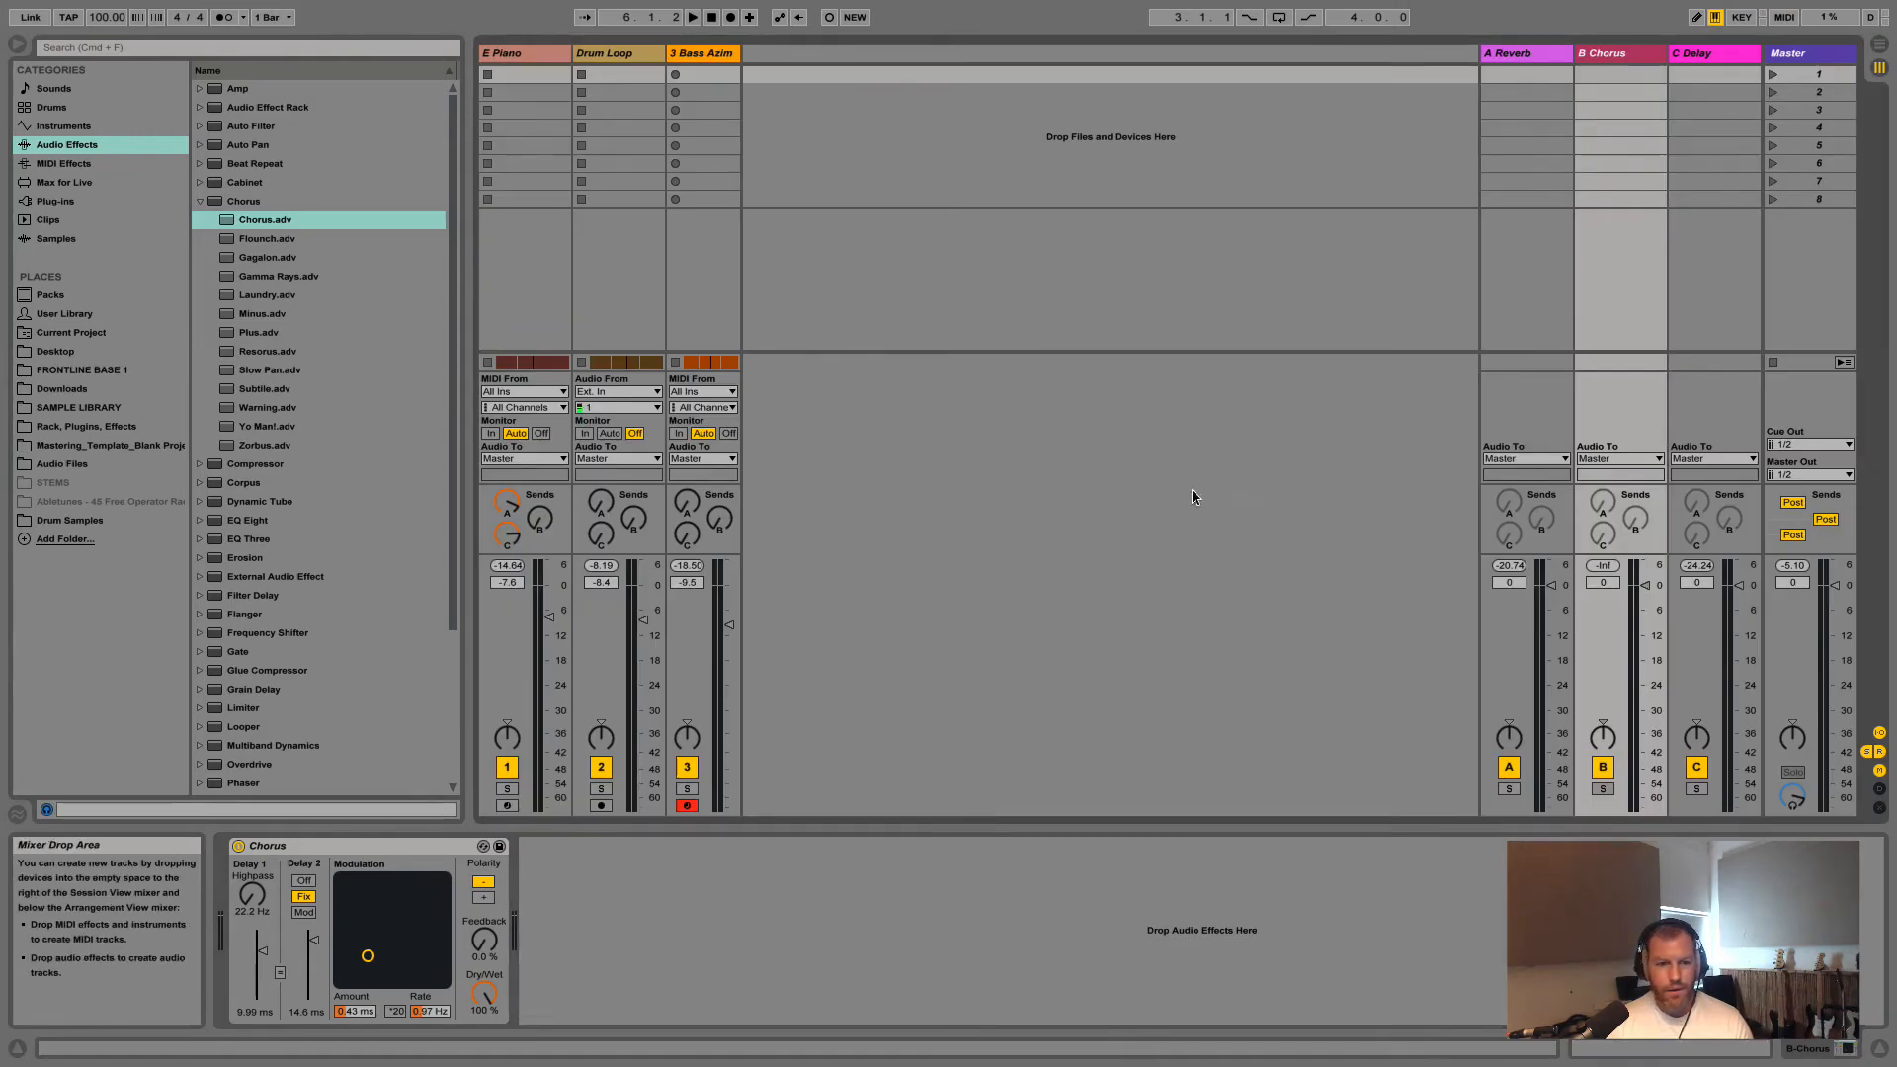
Audition the E Piano's B Chorus send at 6.0 dB during playback, stop playback and lower the send
{"action": "left_click", "coordinate": [542, 523]}
{"action": "key", "text": "space"}
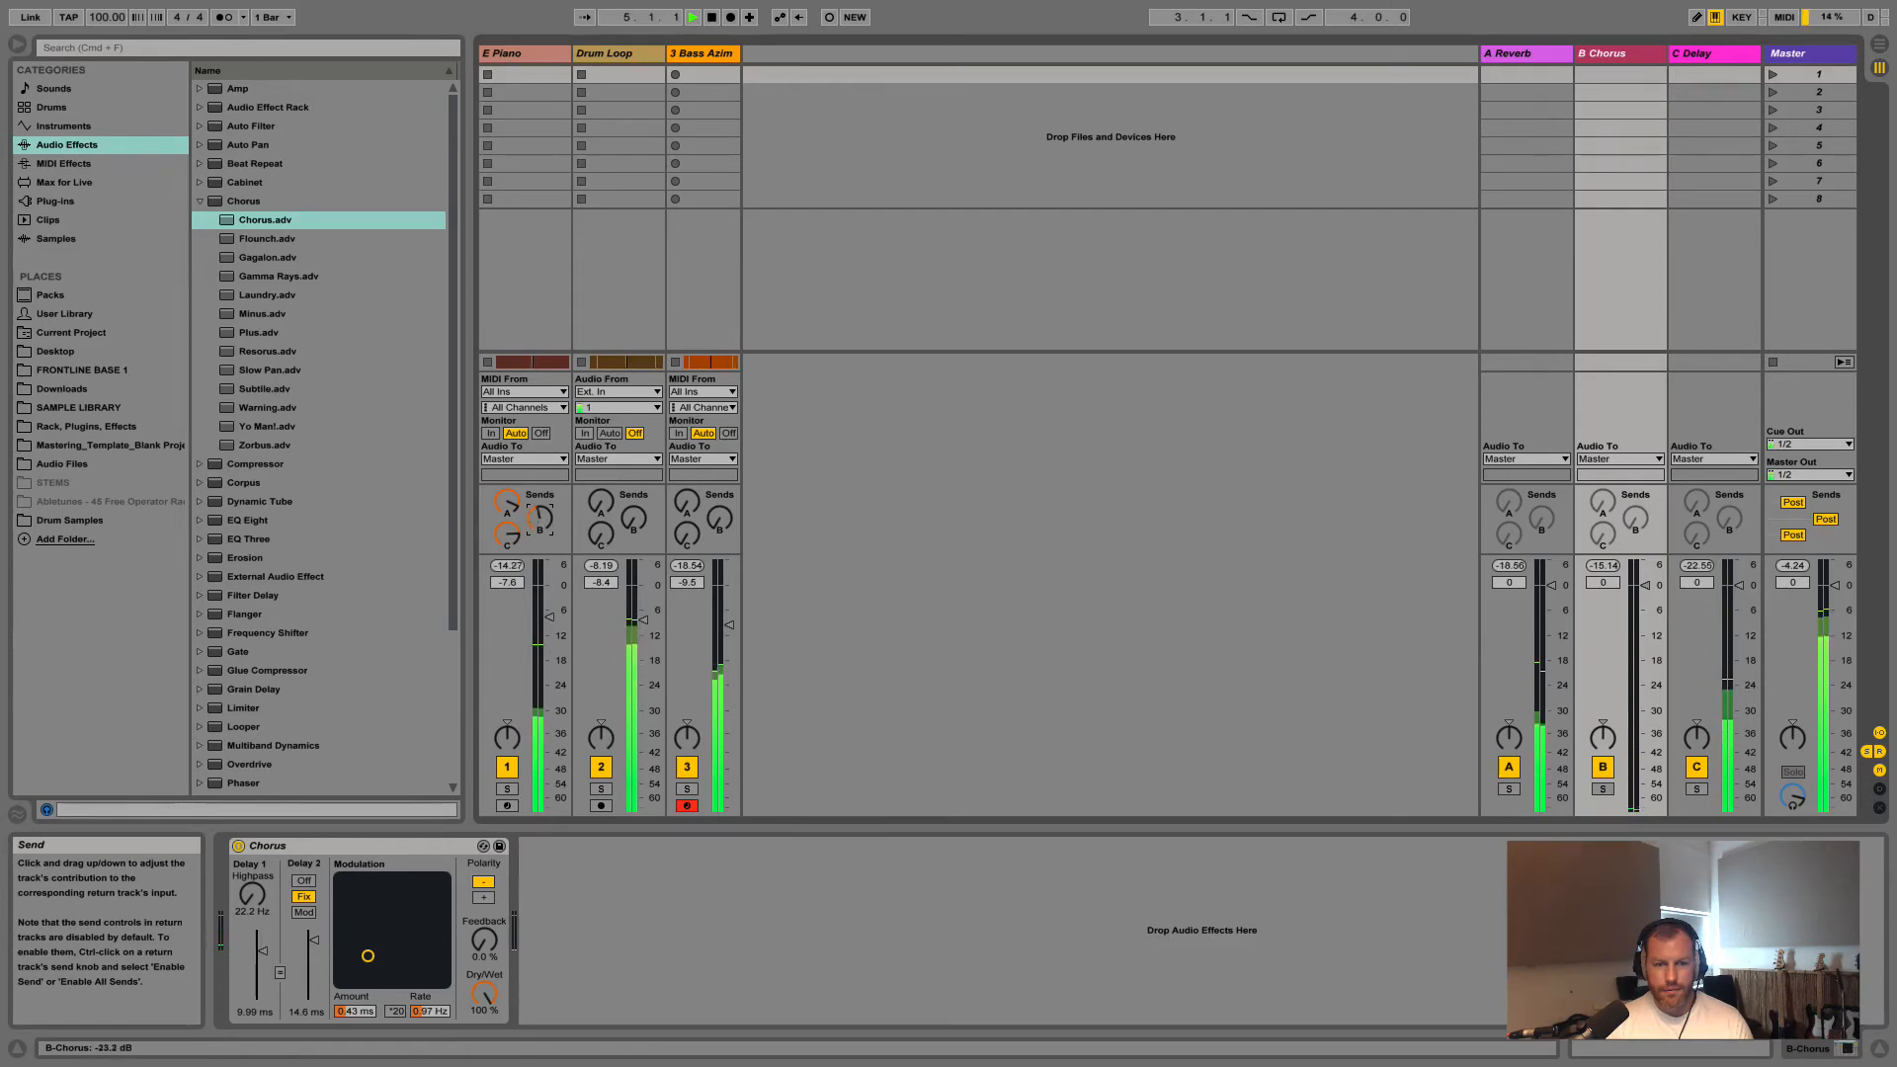
{"action": "left_click_drag", "start_coordinate": [540, 518], "coordinate": [540, 430]}
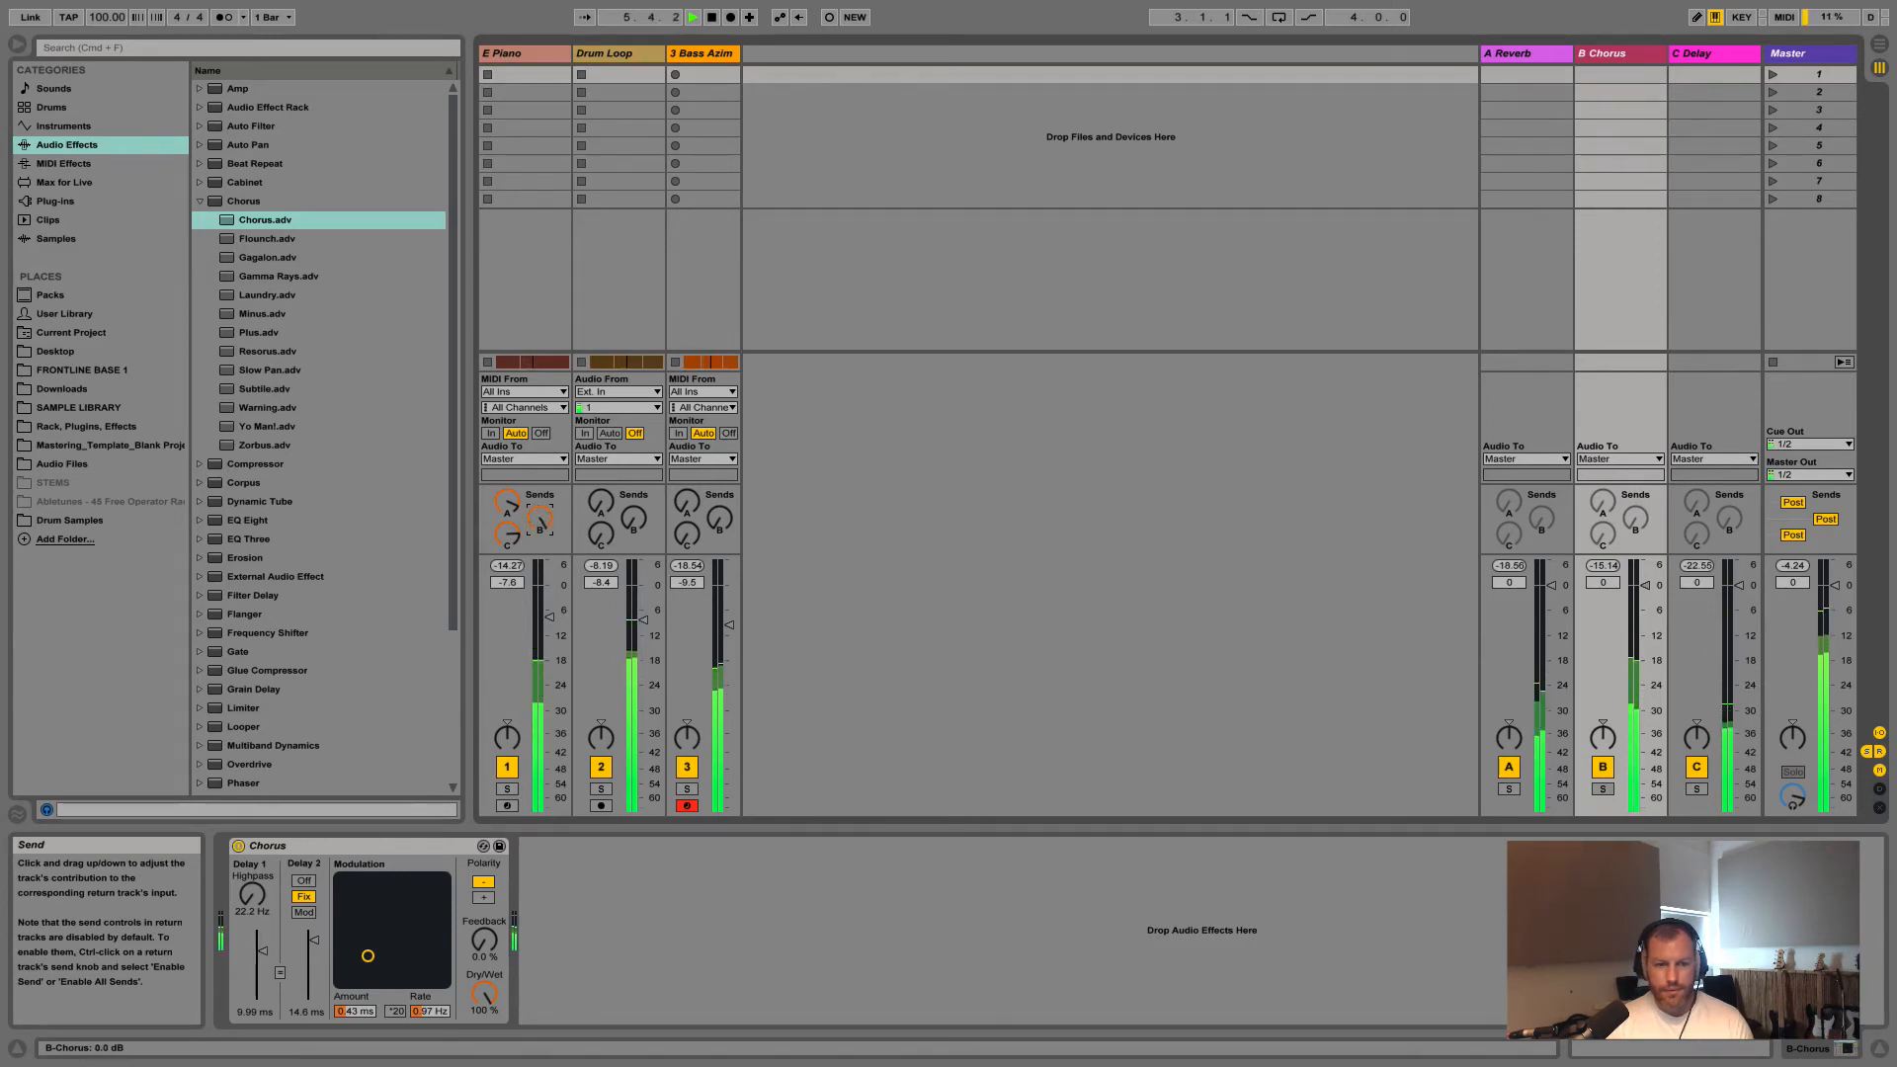
{"action": "key", "text": "space"}
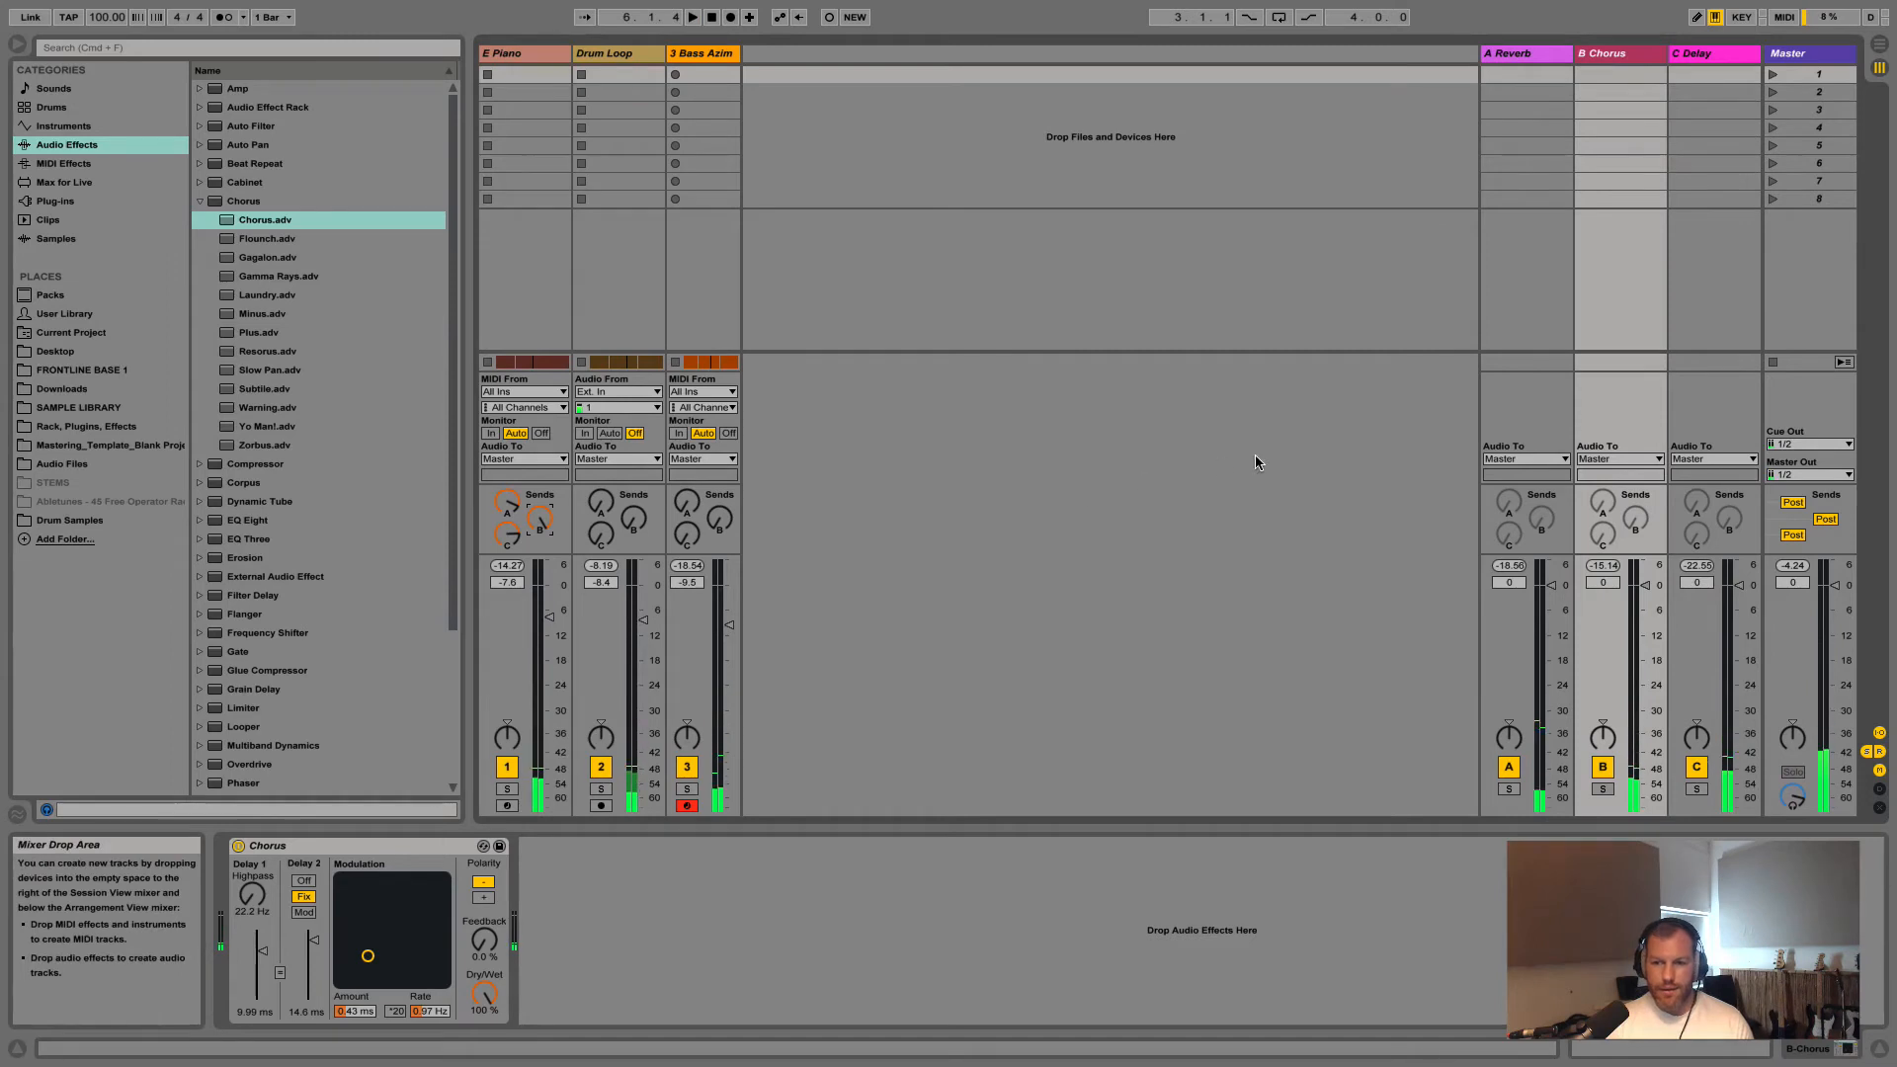
{"action": "left_click_drag", "start_coordinate": [540, 518], "coordinate": [539, 522]}
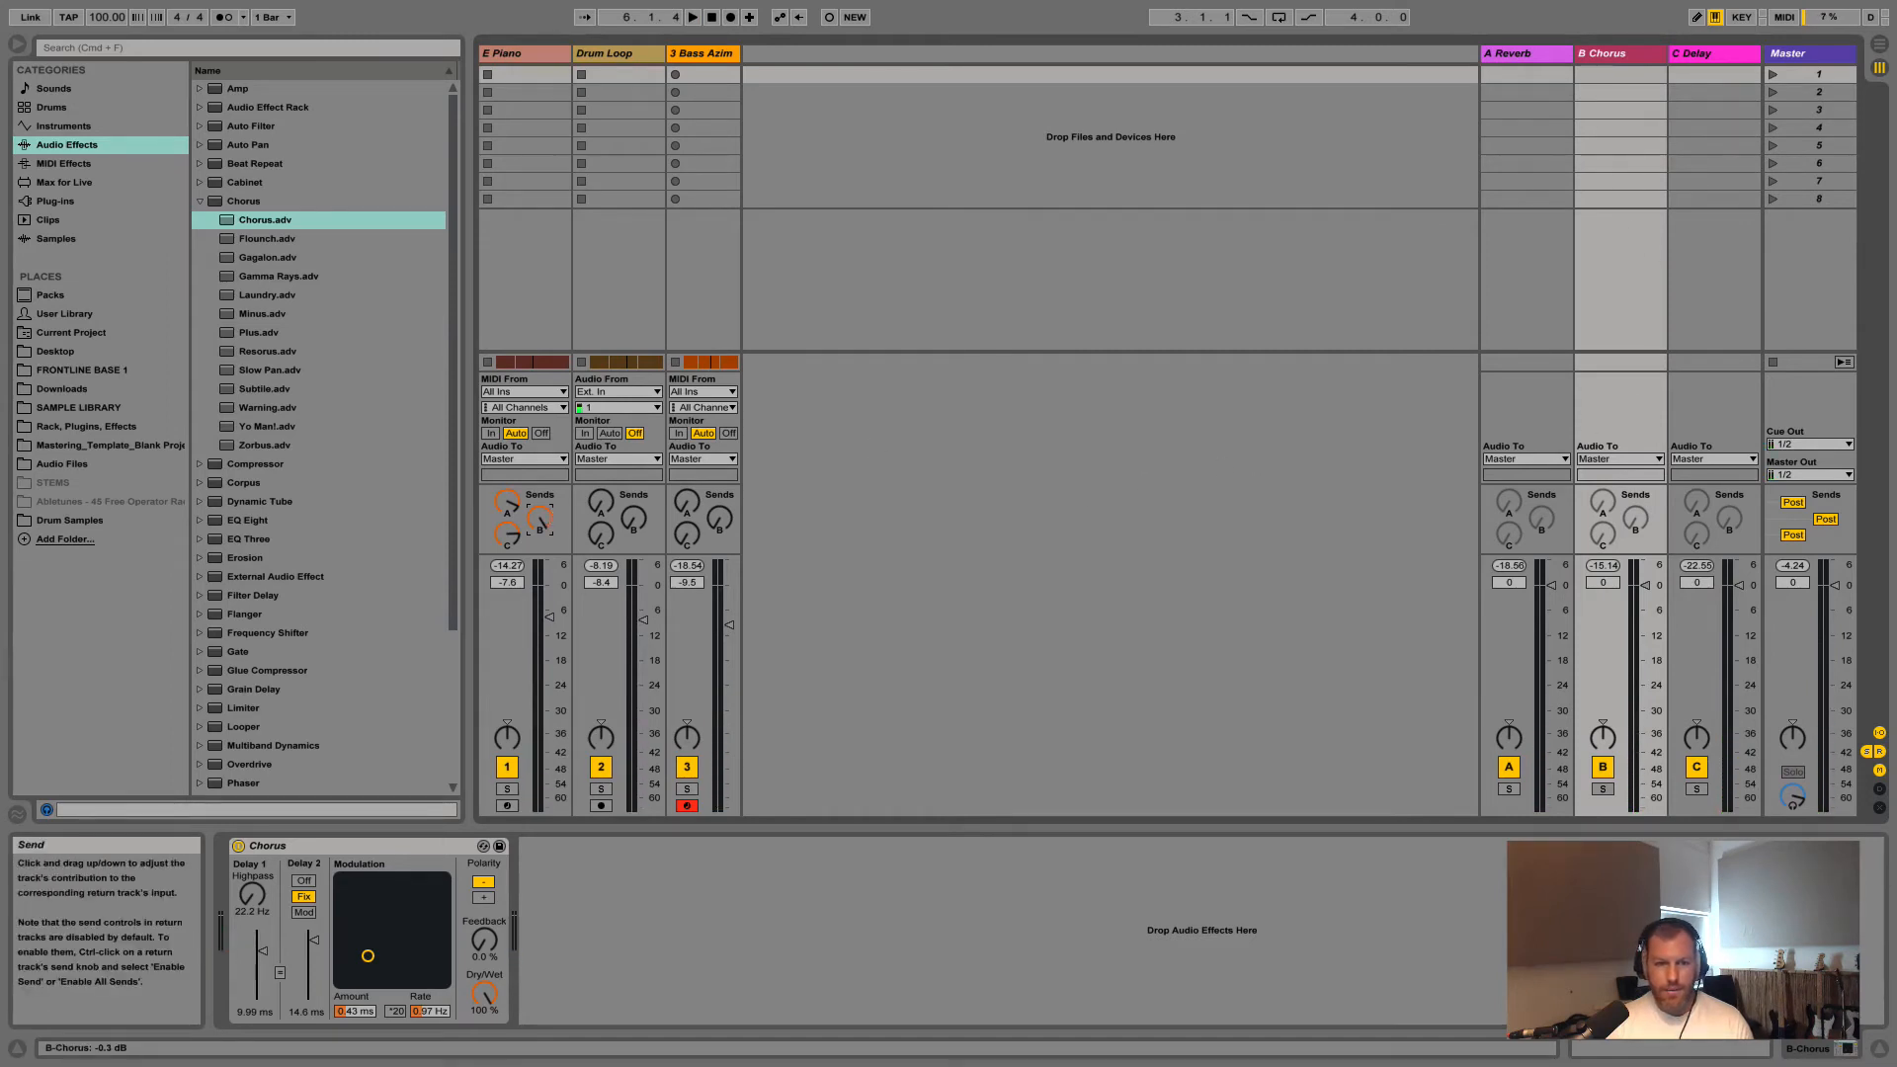
Widen the Bass Azimuth track column to fit its full name and look over the tracks in the Arrangement view
{"action": "left_click_drag", "start_coordinate": [736, 58], "coordinate": [761, 53]}
{"action": "key", "text": "Tab"}
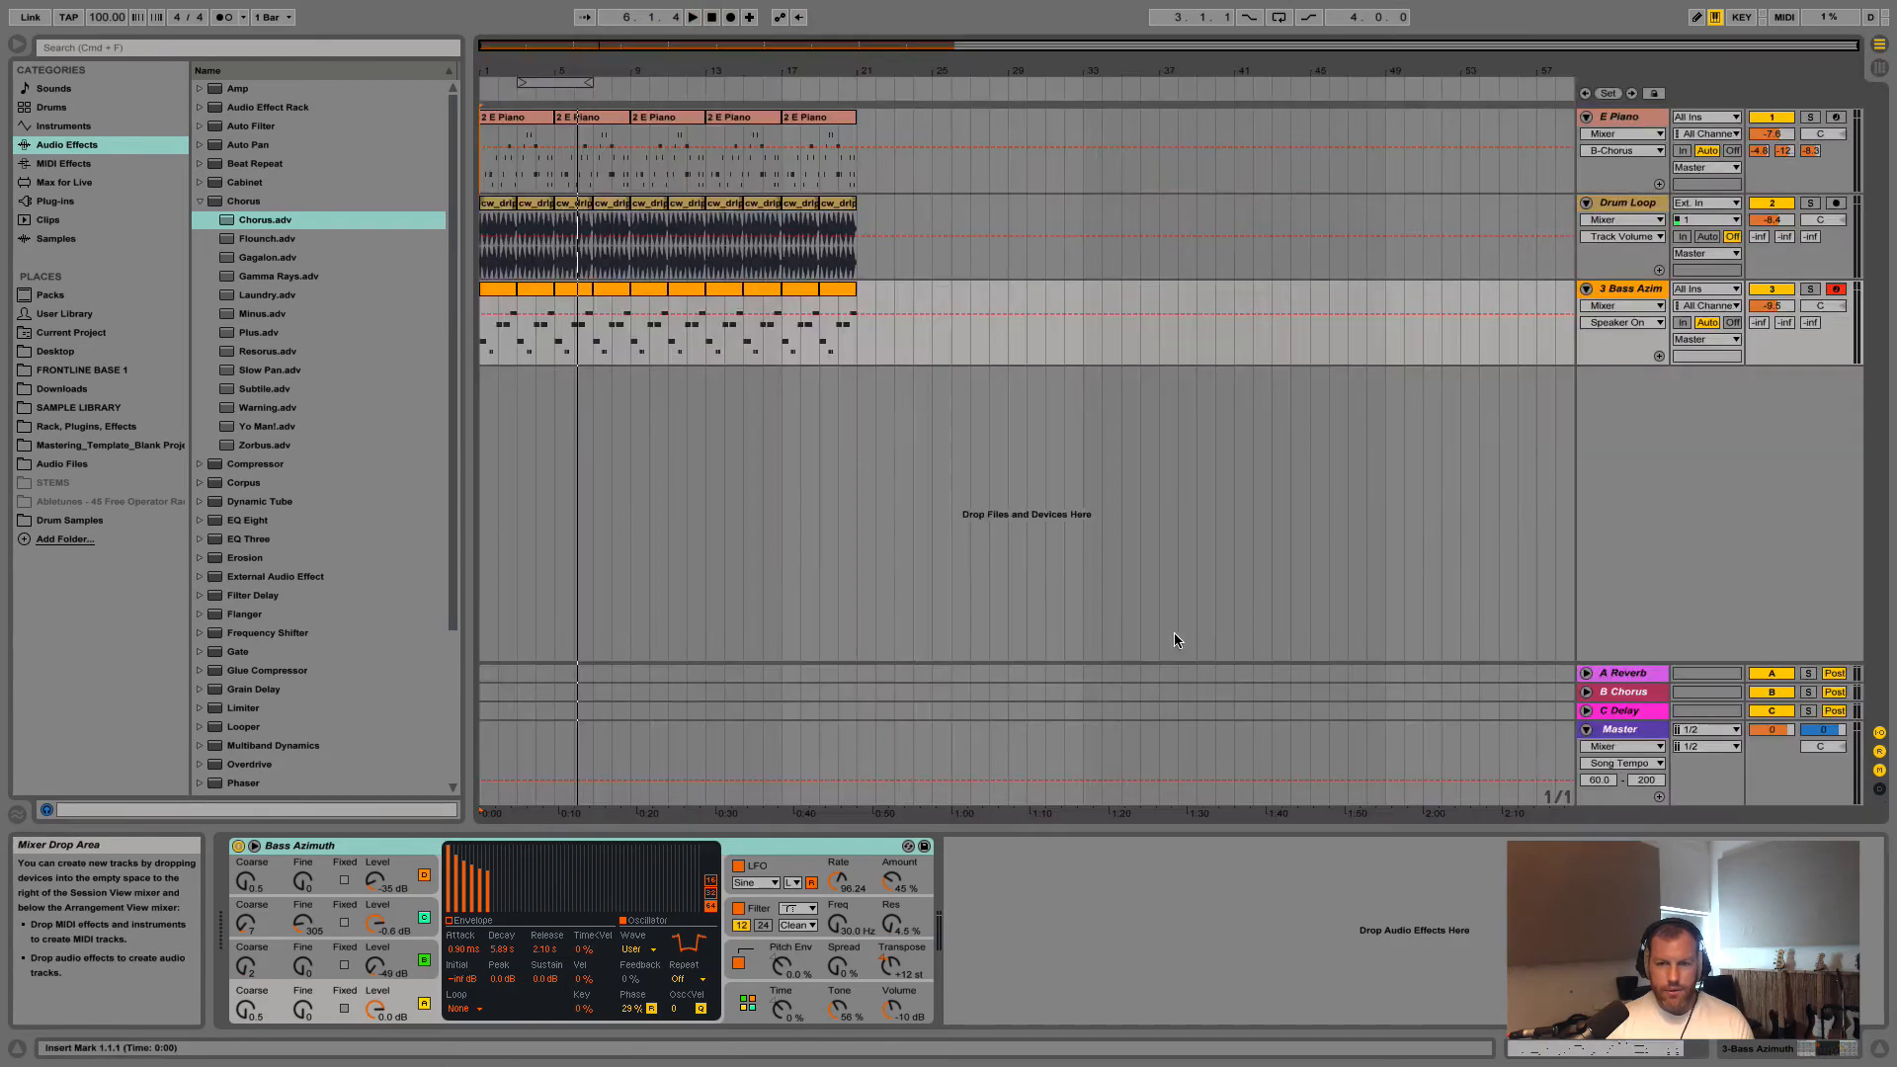
{"action": "left_click", "coordinate": [1638, 731]}
{"action": "left_click", "coordinate": [1626, 225]}
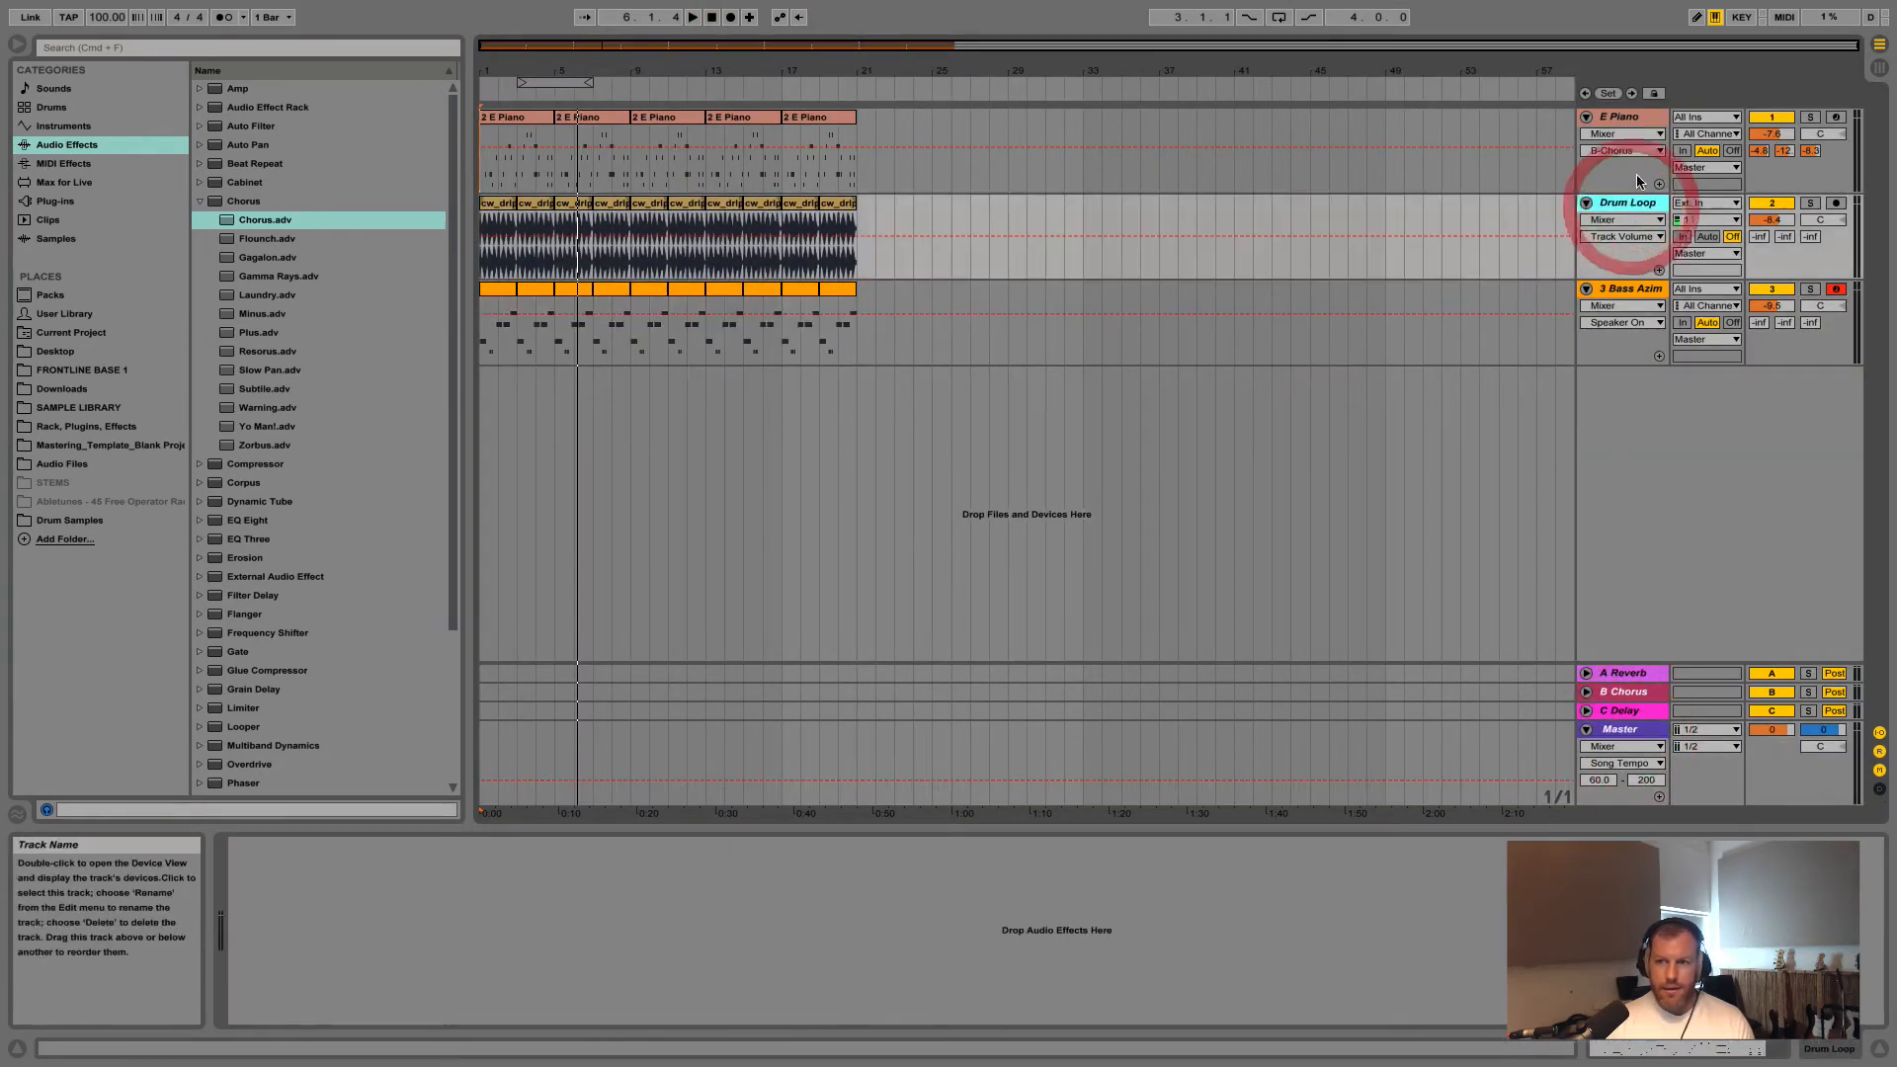
{"action": "left_click", "coordinate": [1640, 120]}
{"action": "left_click", "coordinate": [1632, 295]}
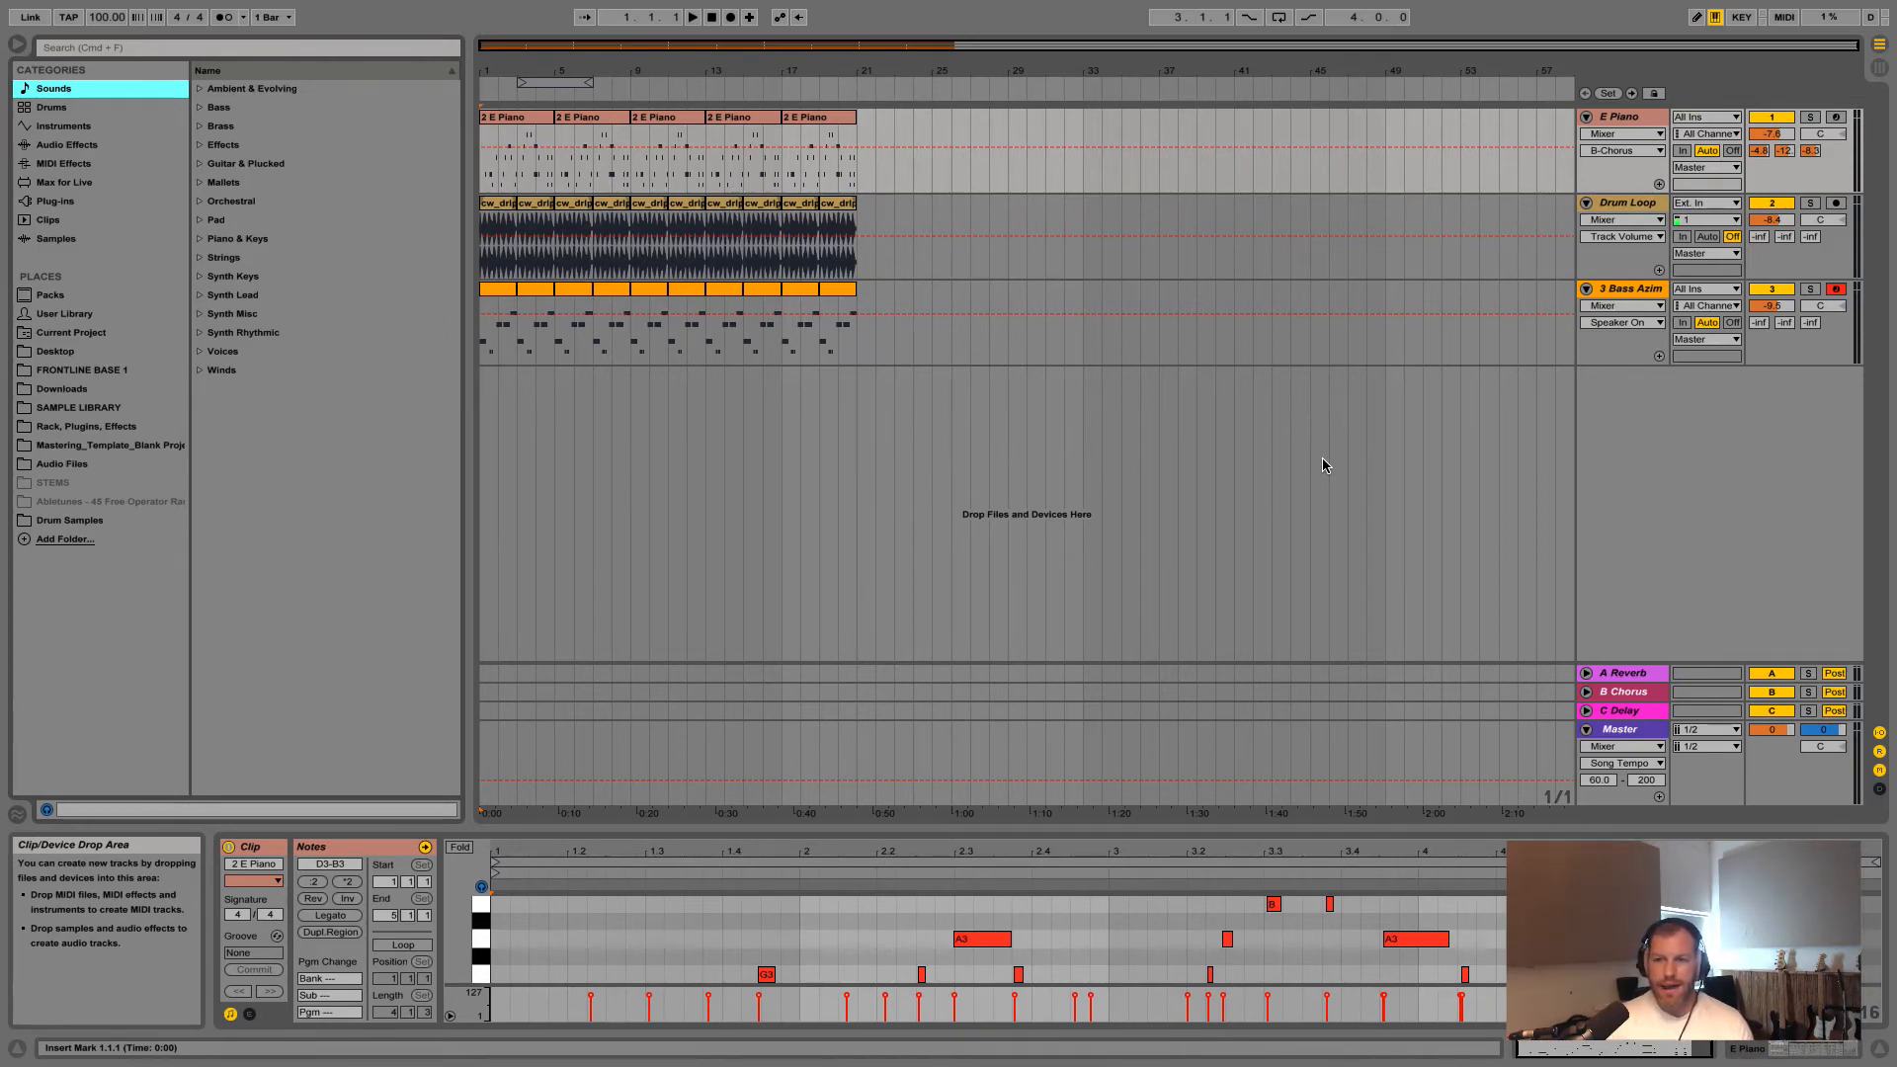
Return to the Session view and review the Drum Loop, Bass Azimuth and E Piano tracks
{"action": "key", "text": "Tab"}
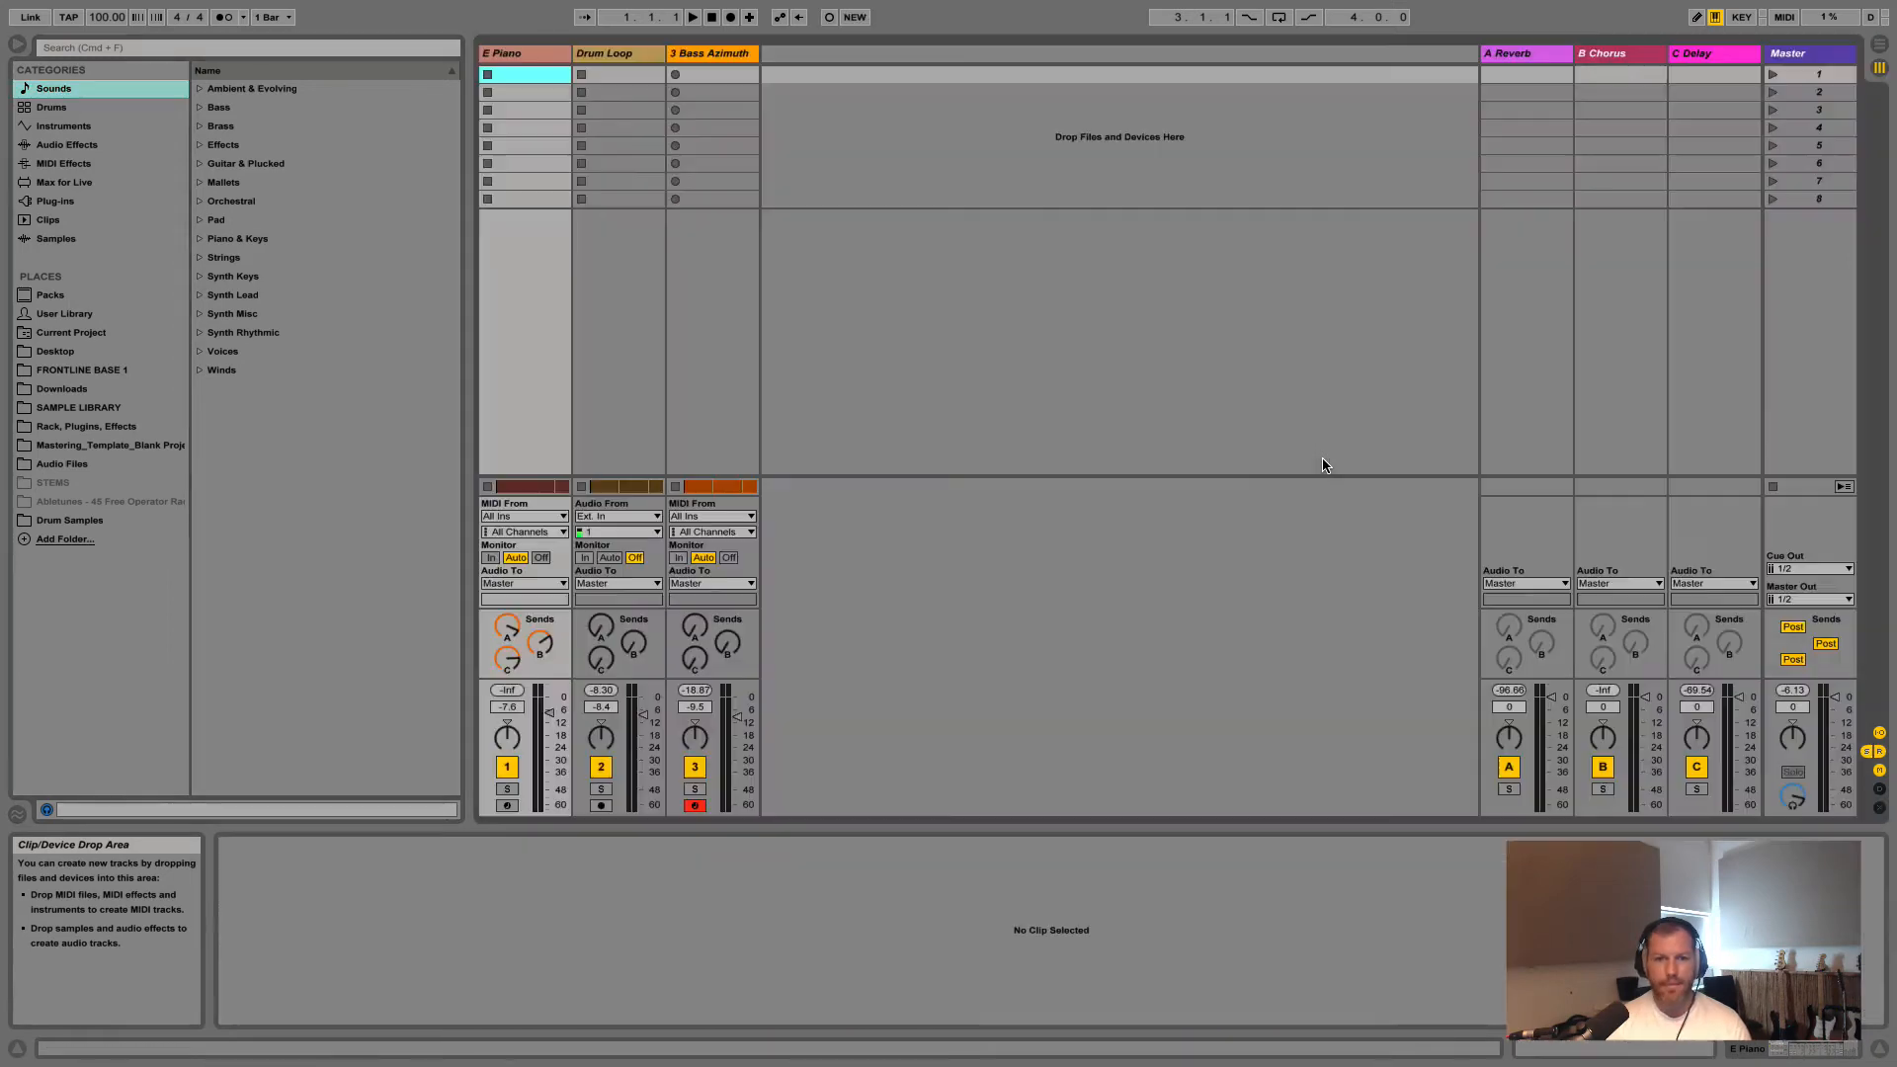
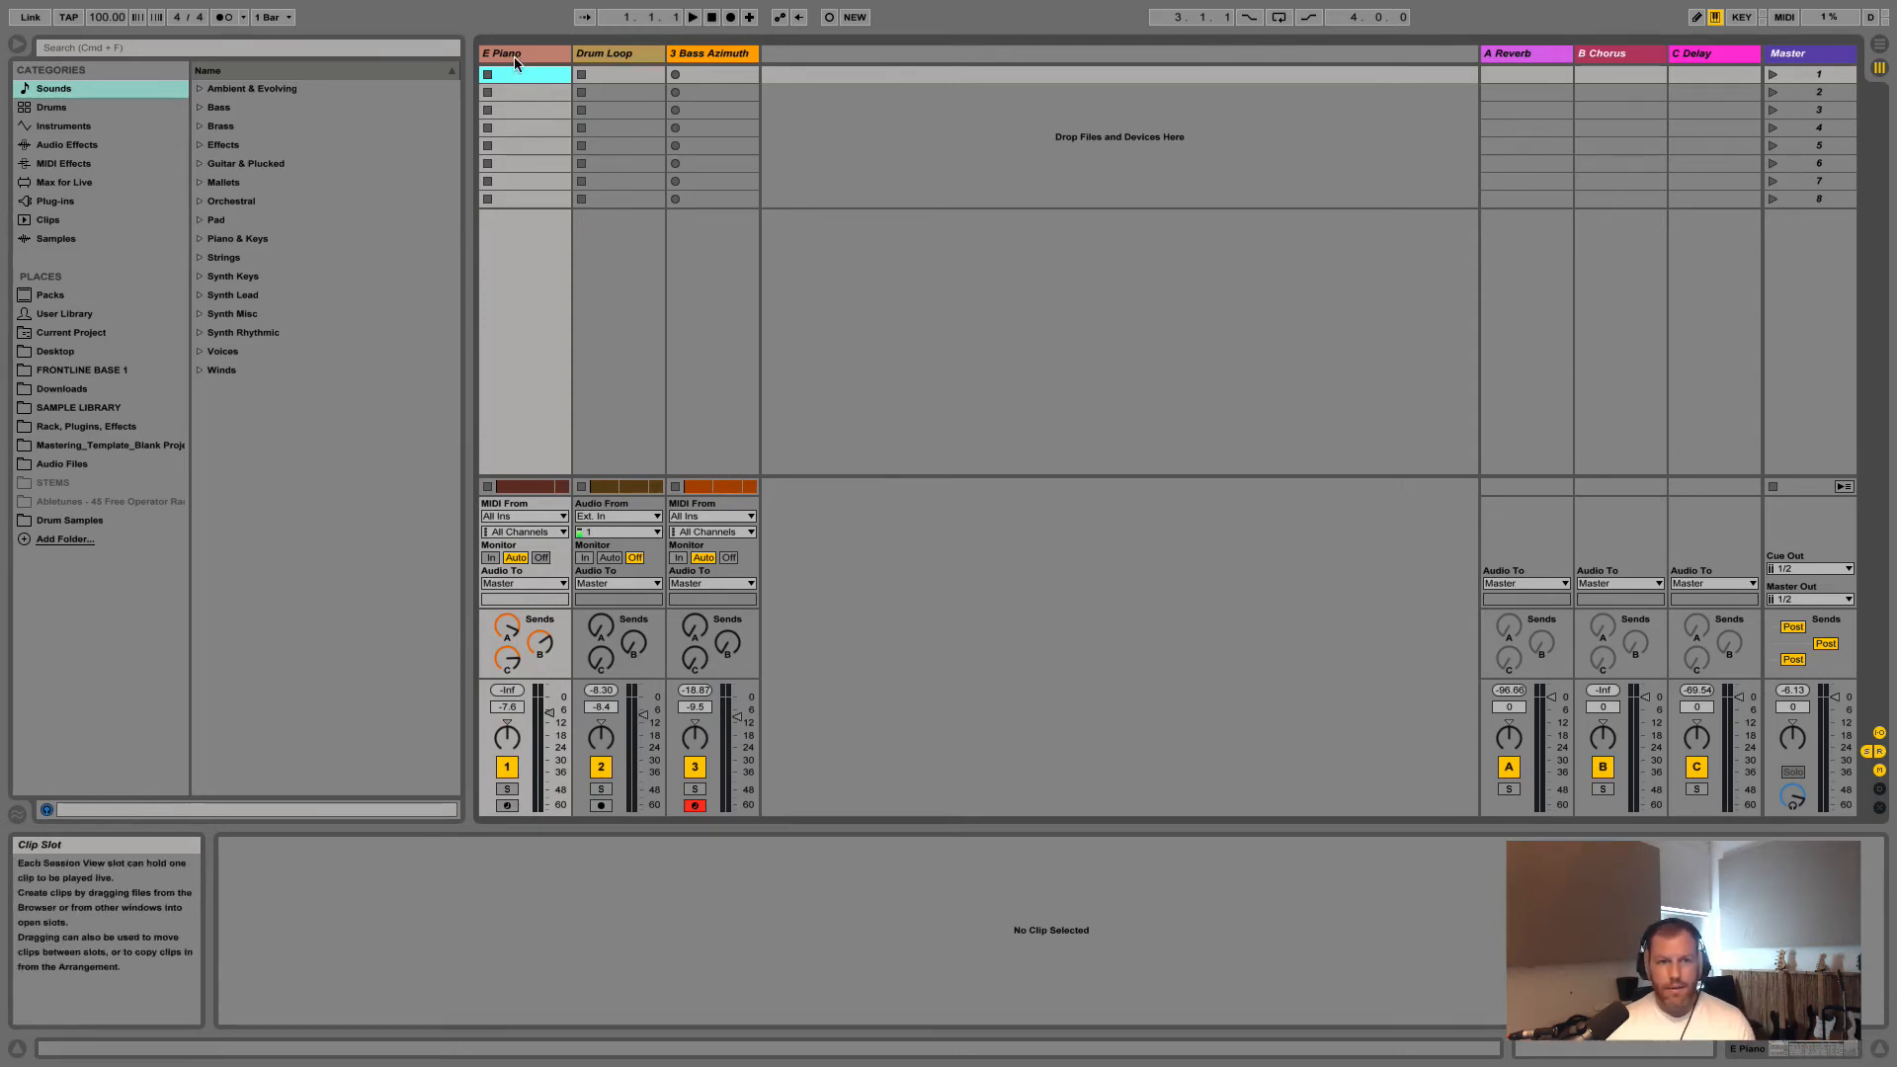
{"action": "left_click", "coordinate": [623, 54]}
{"action": "left_click", "coordinate": [715, 55]}
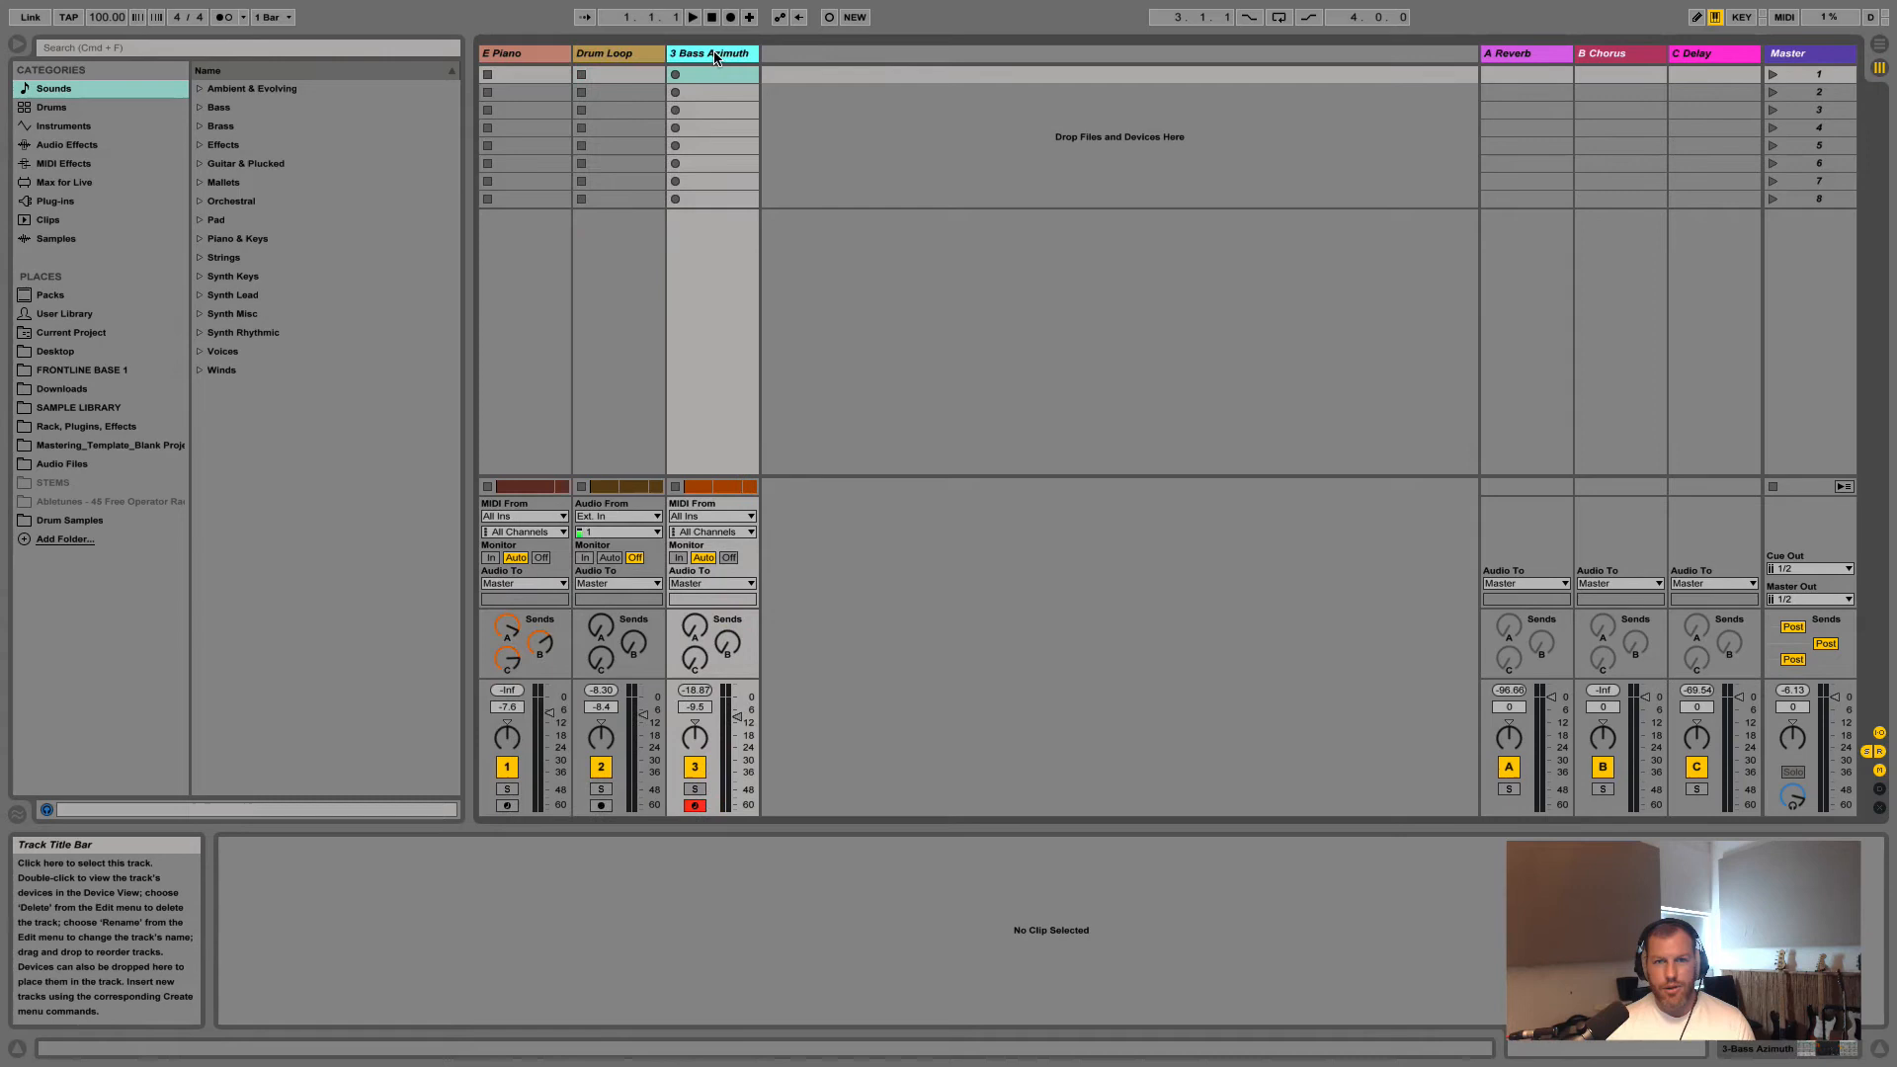
{"action": "left_click", "coordinate": [524, 56]}
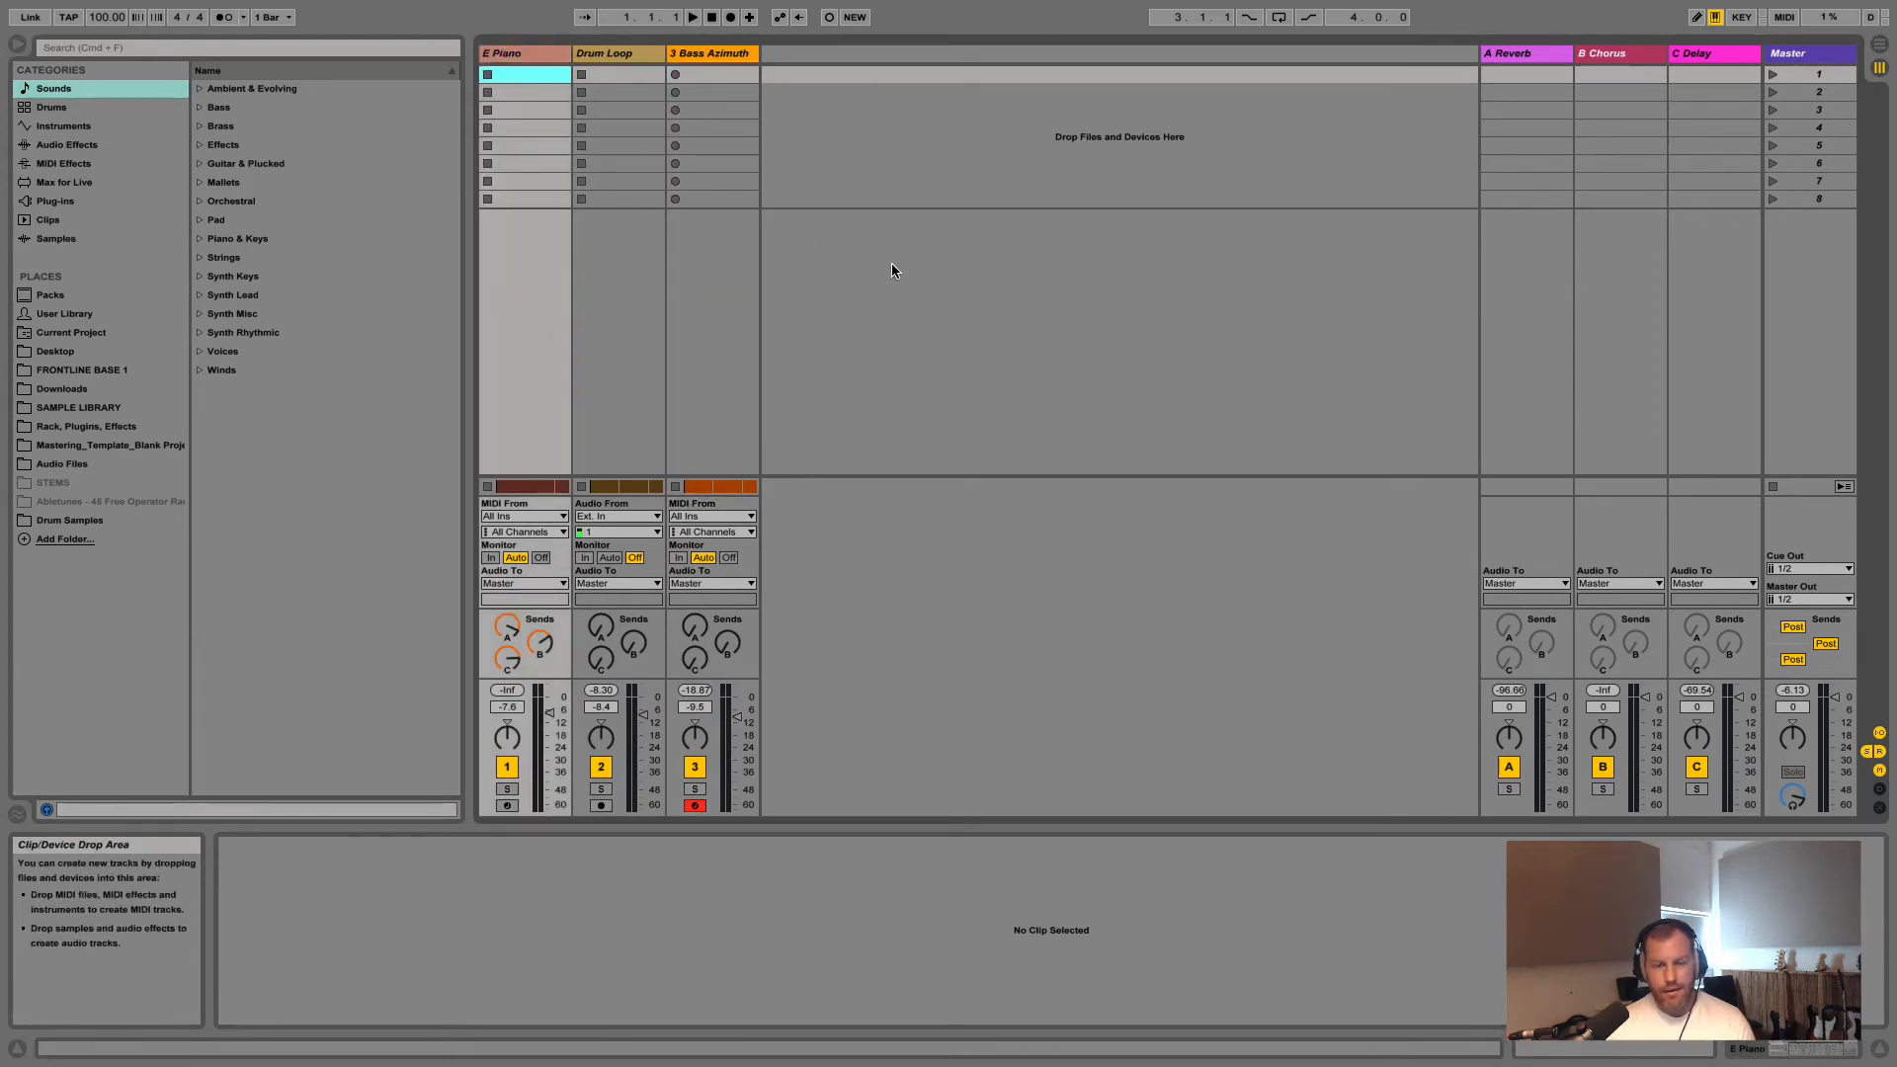
Examine the Drum Loop and E Piano clips along the timeline in the Arrangement view
{"action": "key", "text": "Tab"}
{"action": "left_click", "coordinate": [532, 206]}
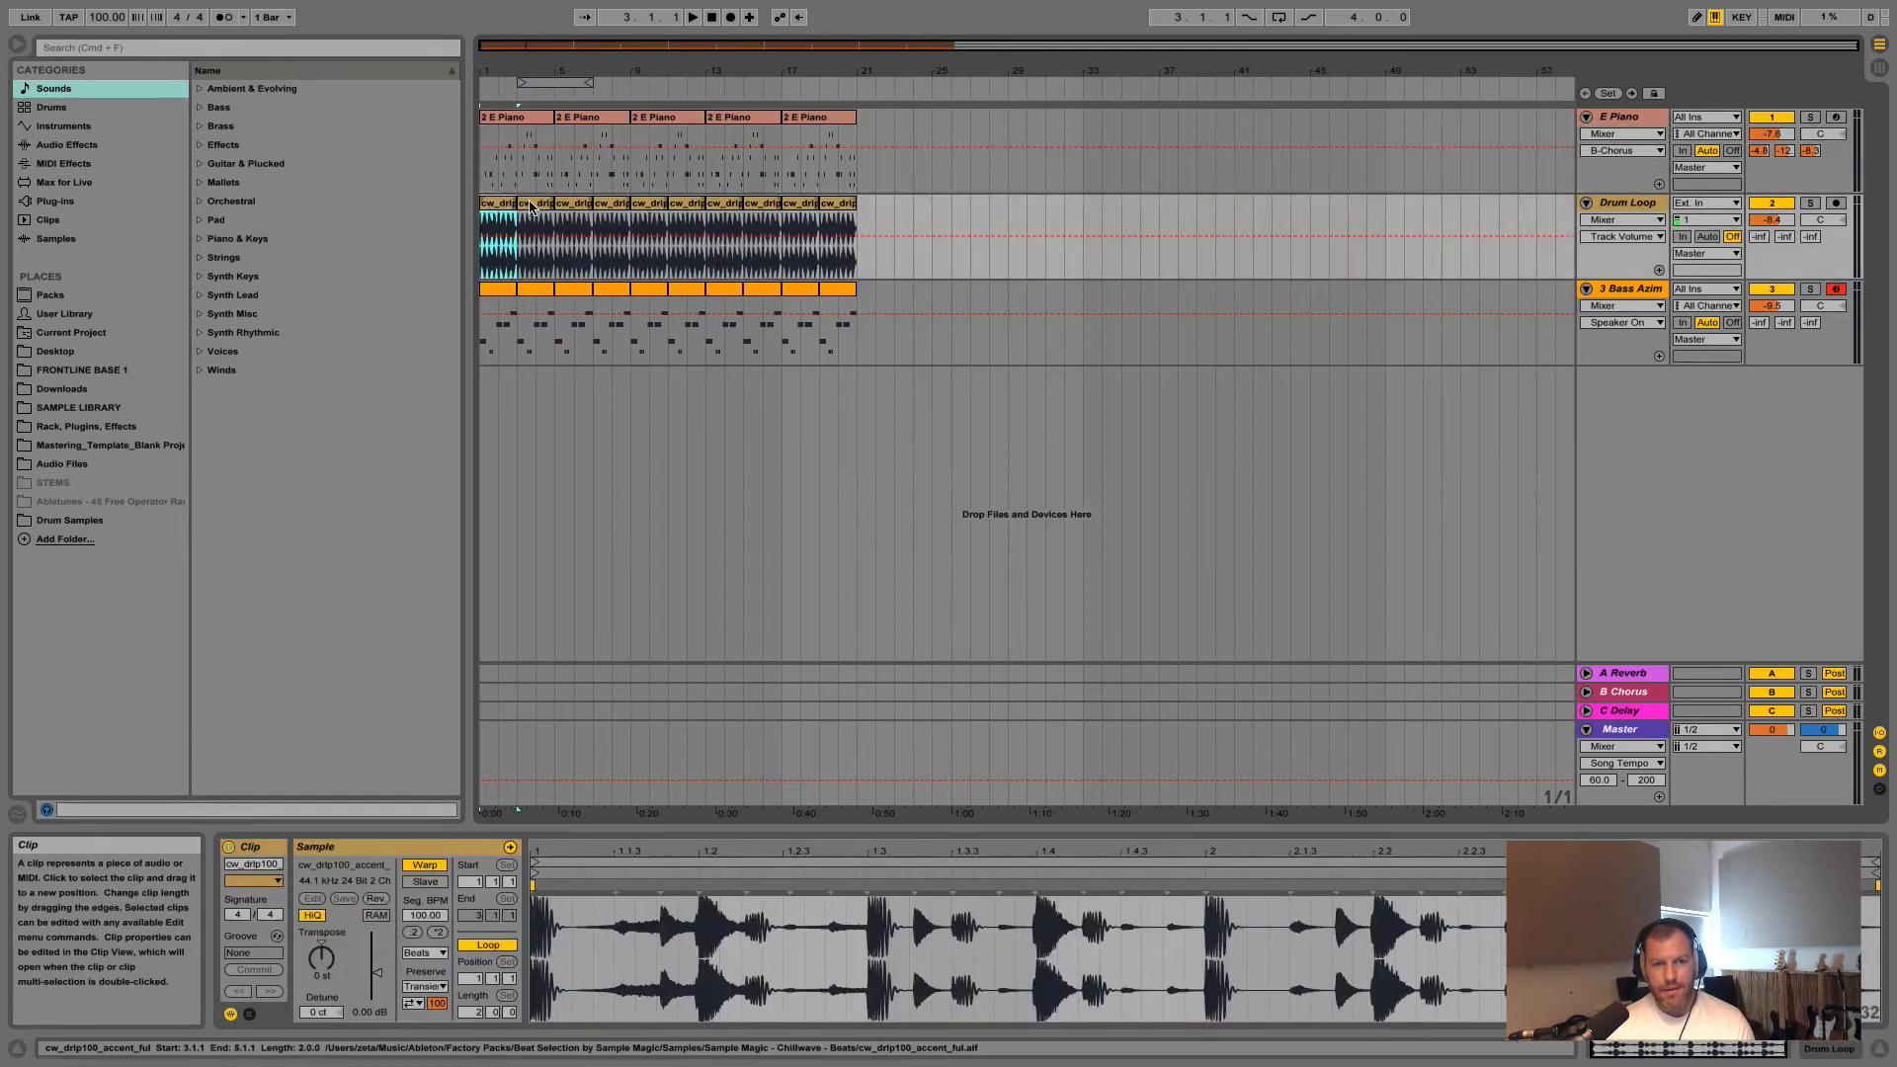
{"action": "left_click", "coordinate": [823, 126]}
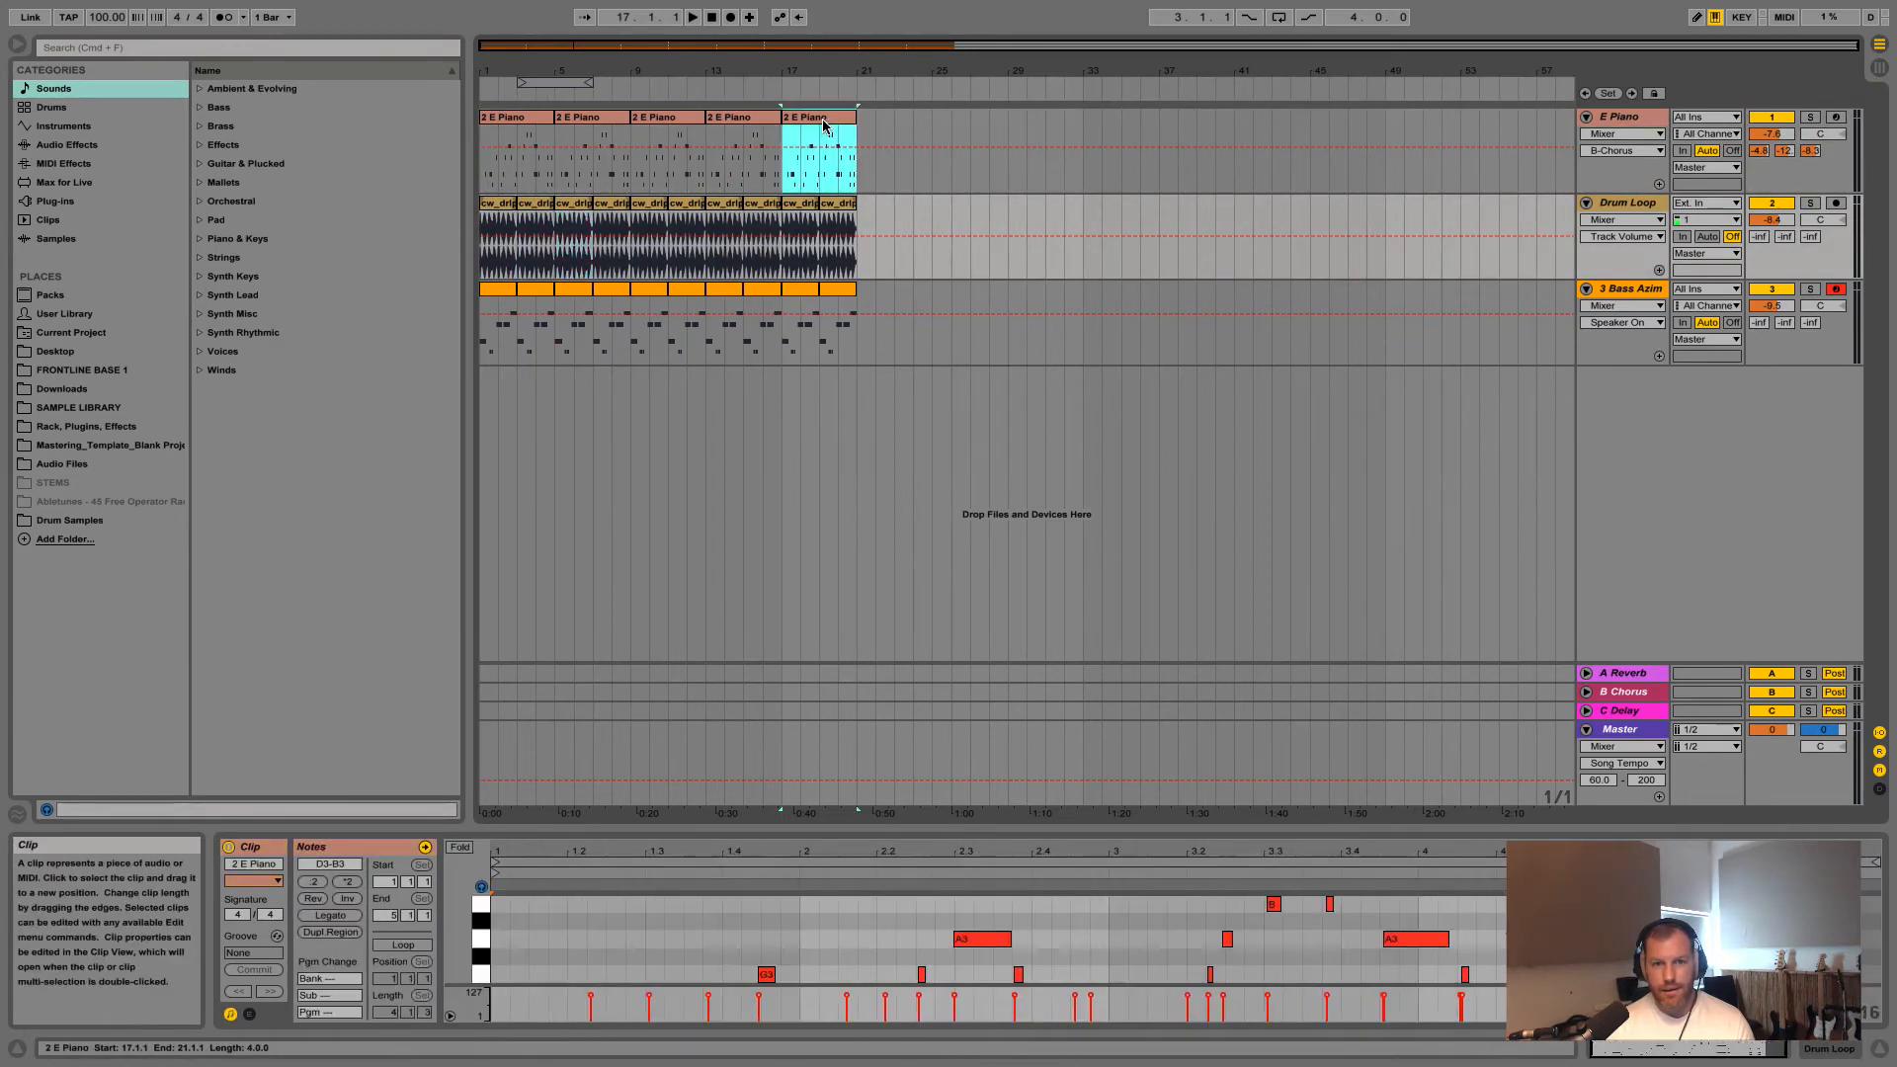
{"action": "left_click", "coordinate": [751, 117]}
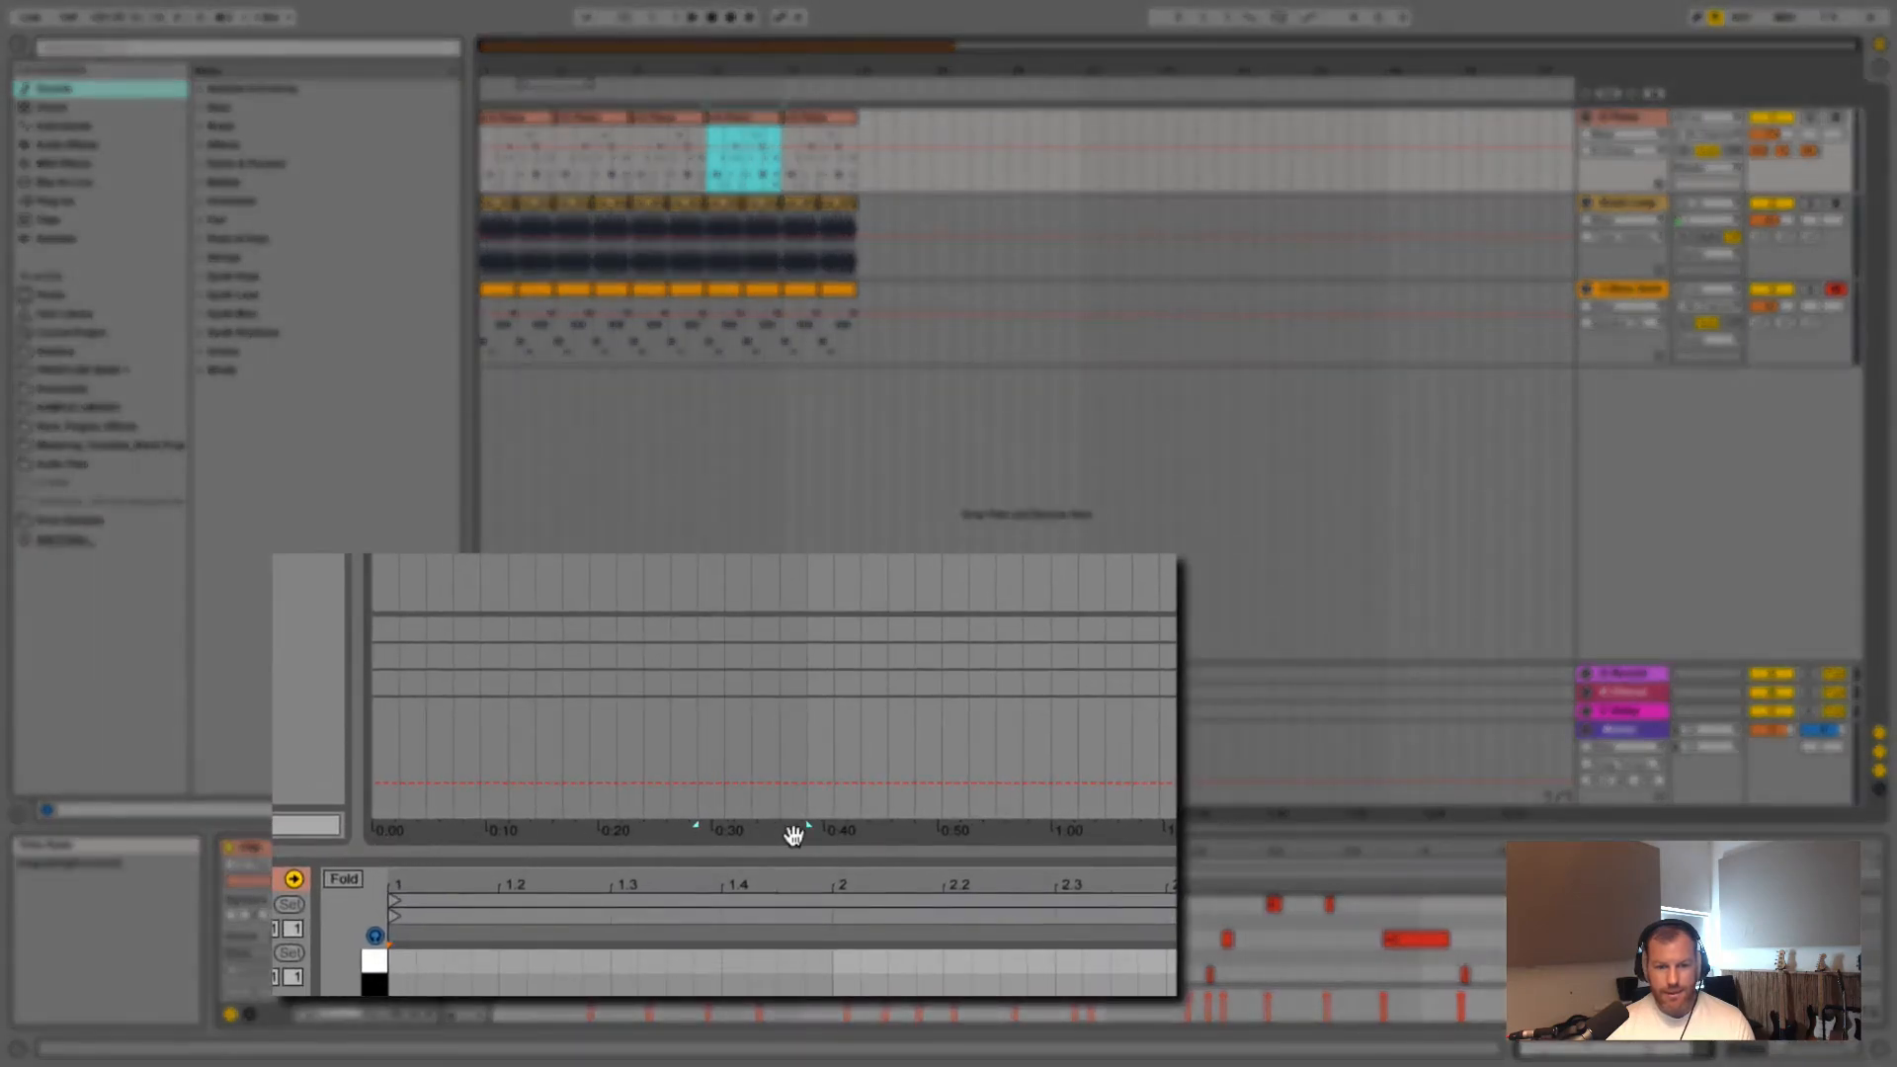
Return to the Session view, show the sample list and insert an audio track after Bass Azimuth
{"action": "key", "text": "Tab"}
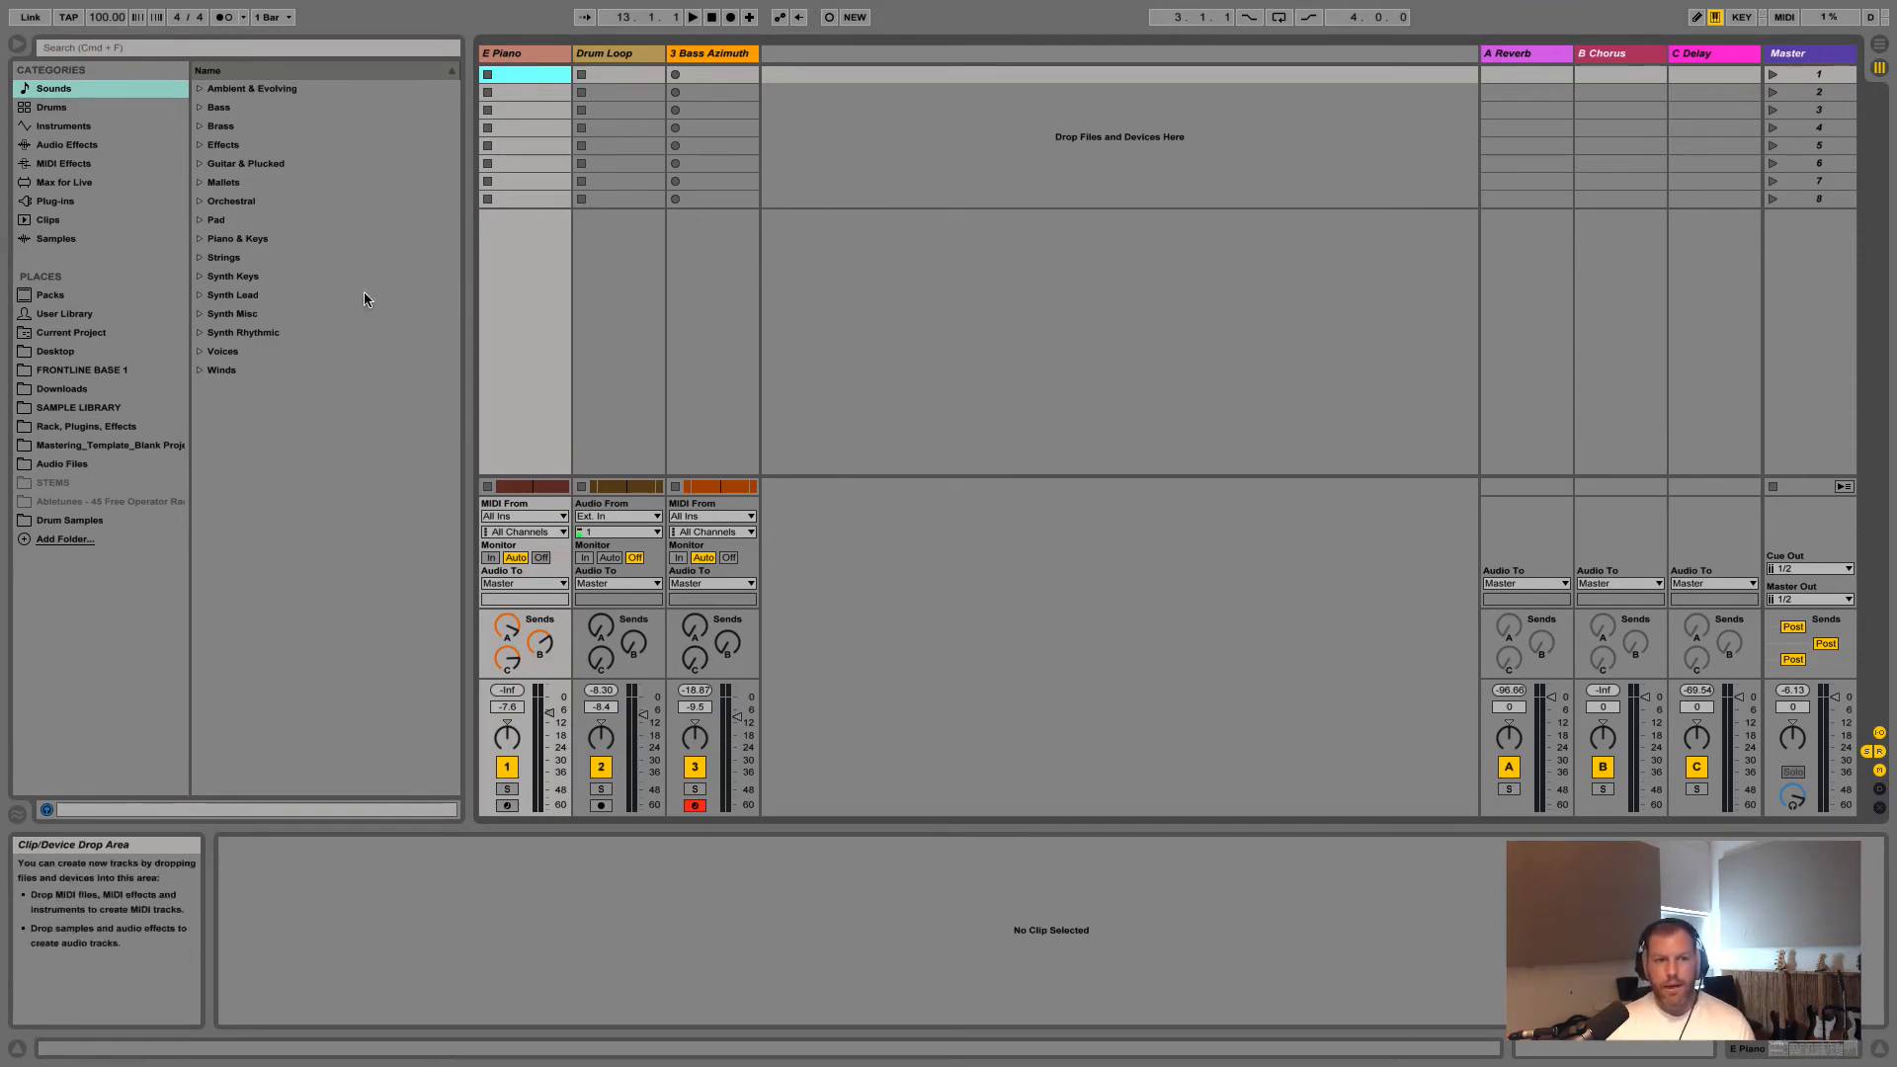
{"action": "left_click", "coordinate": [60, 240]}
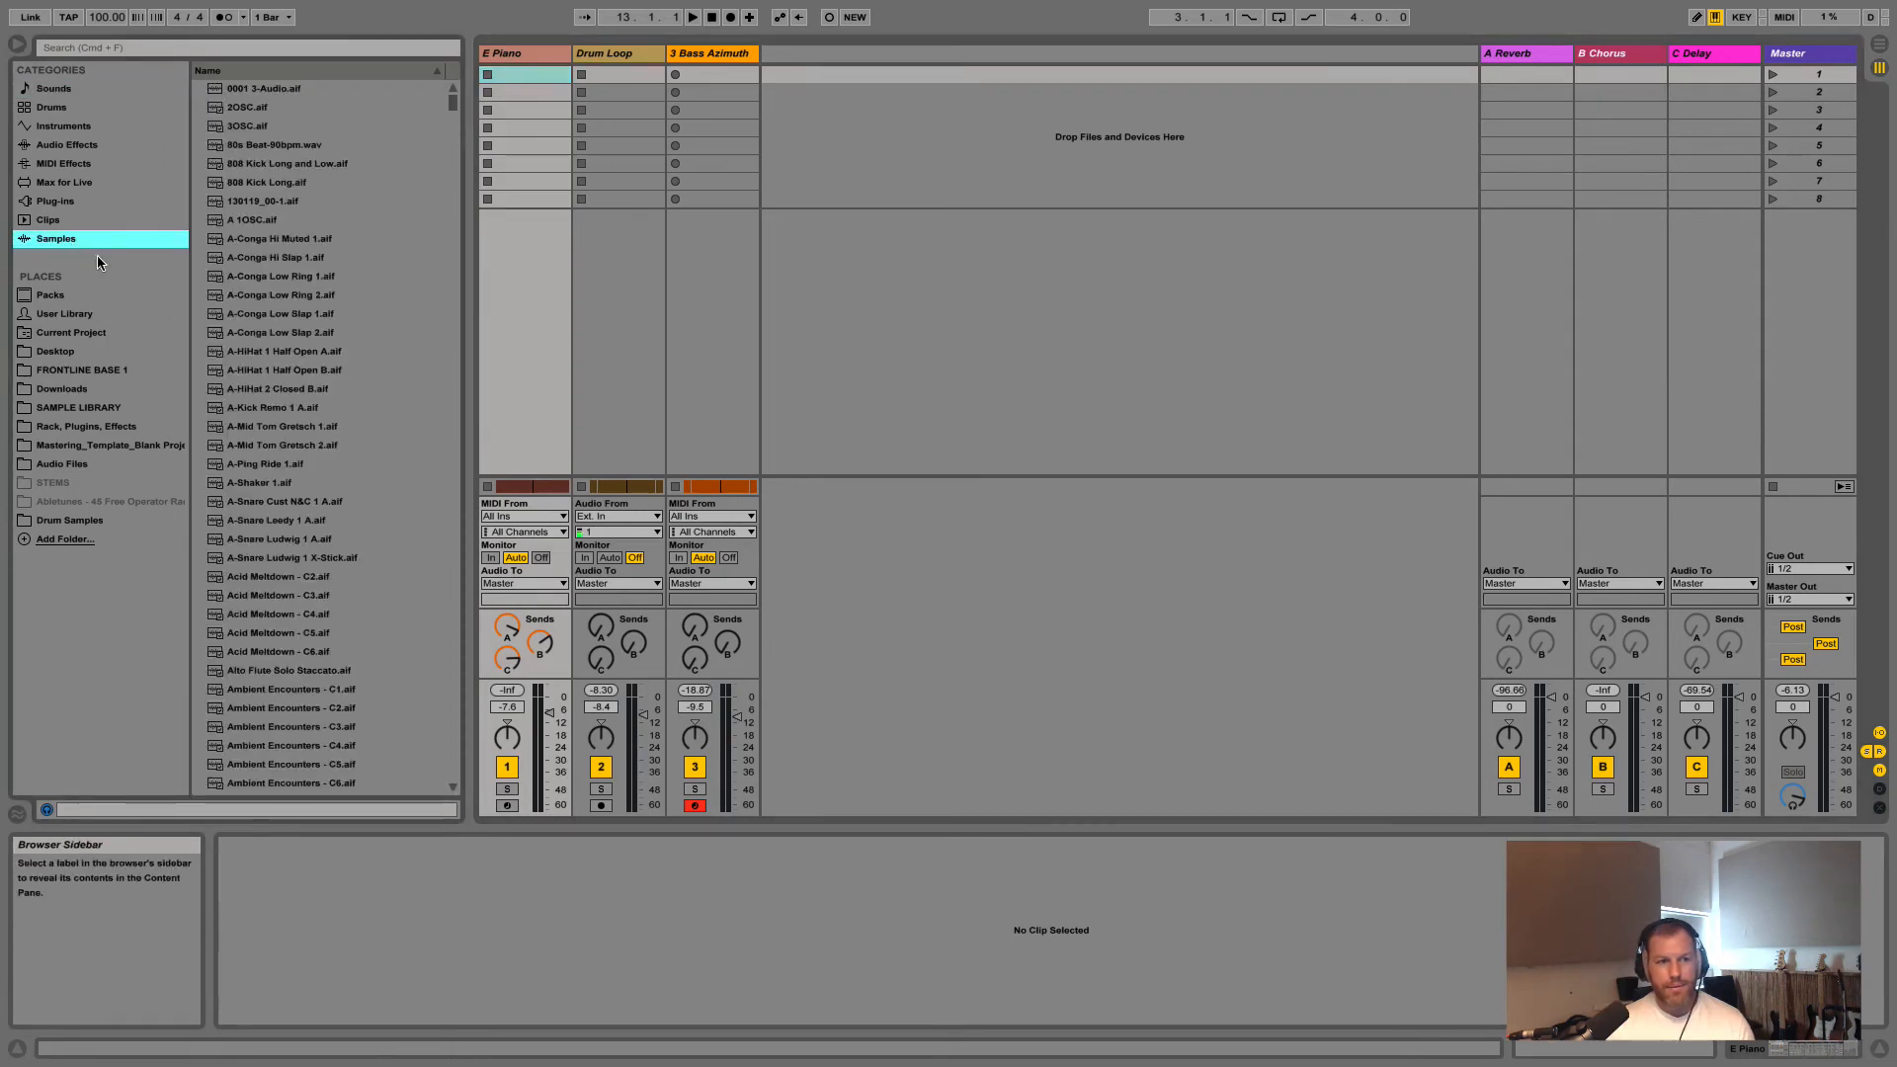
{"action": "right_click", "coordinate": [906, 259]}
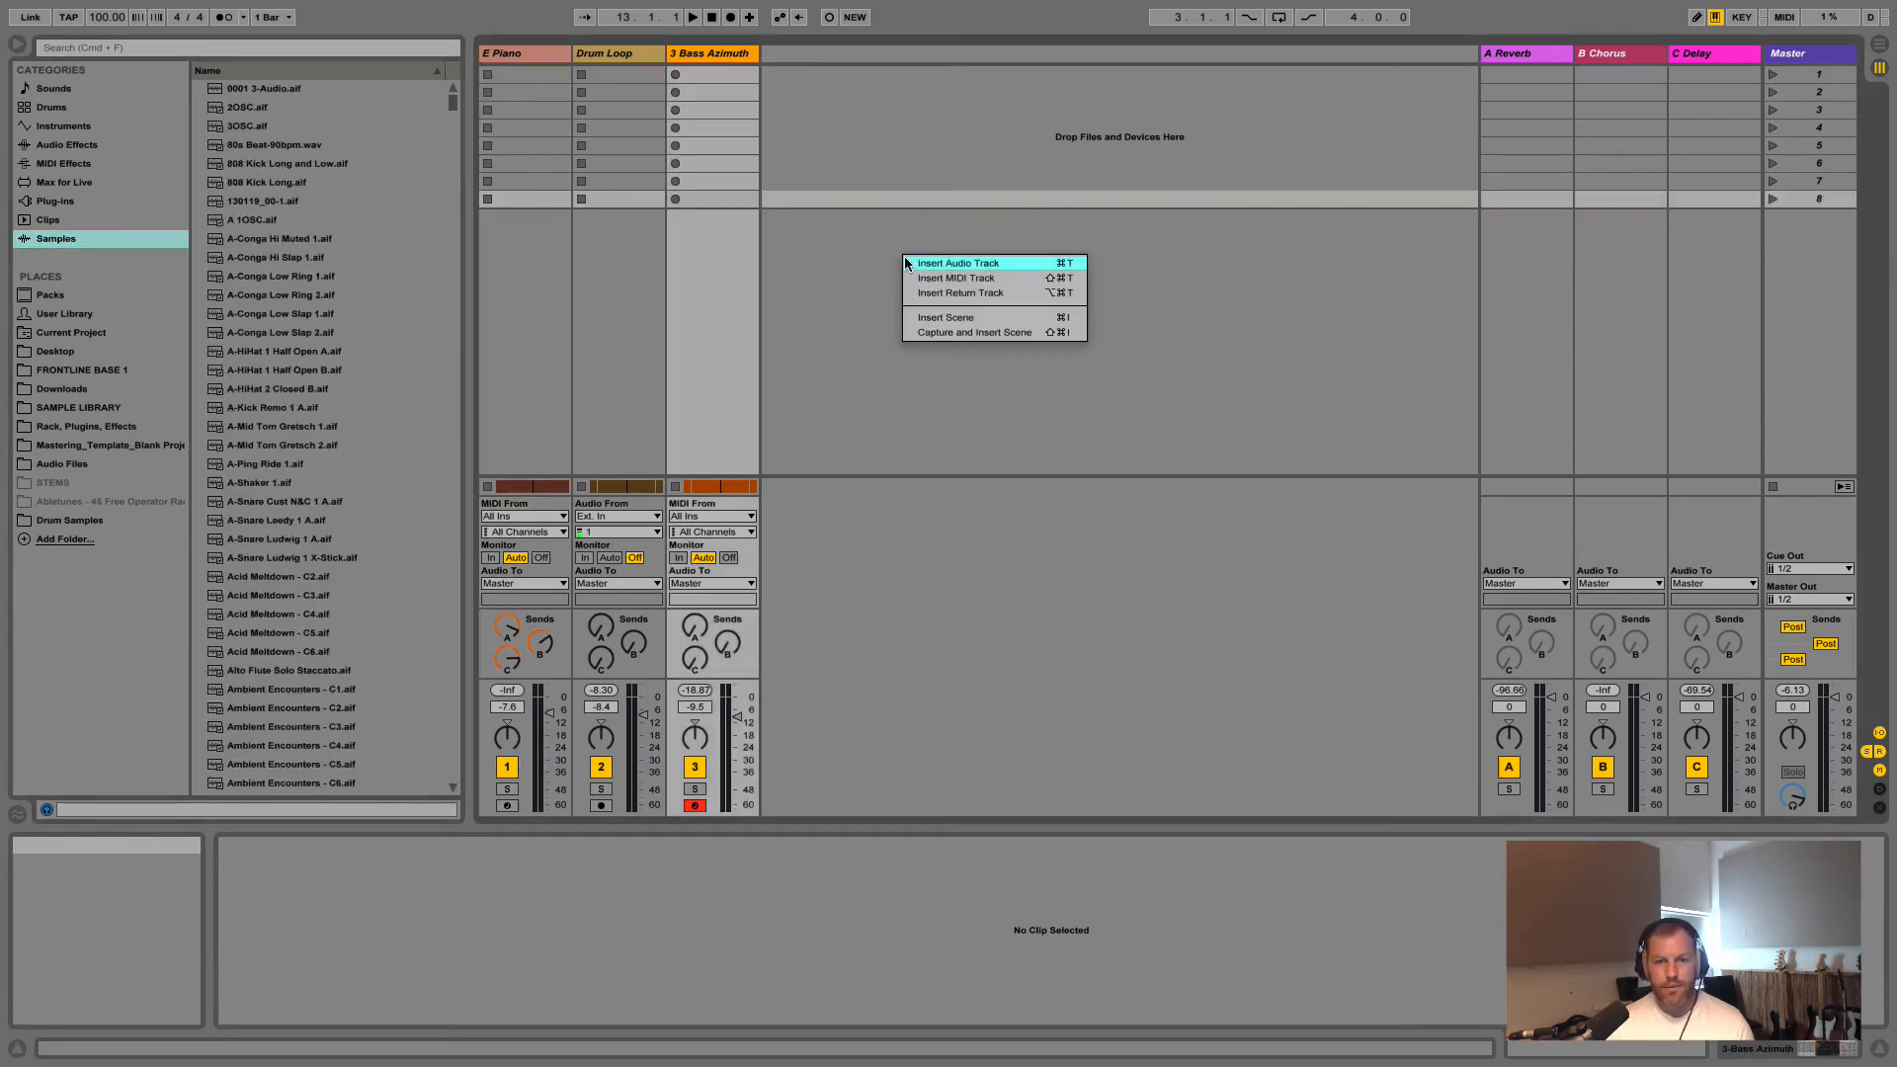
{"action": "left_click", "coordinate": [968, 263]}
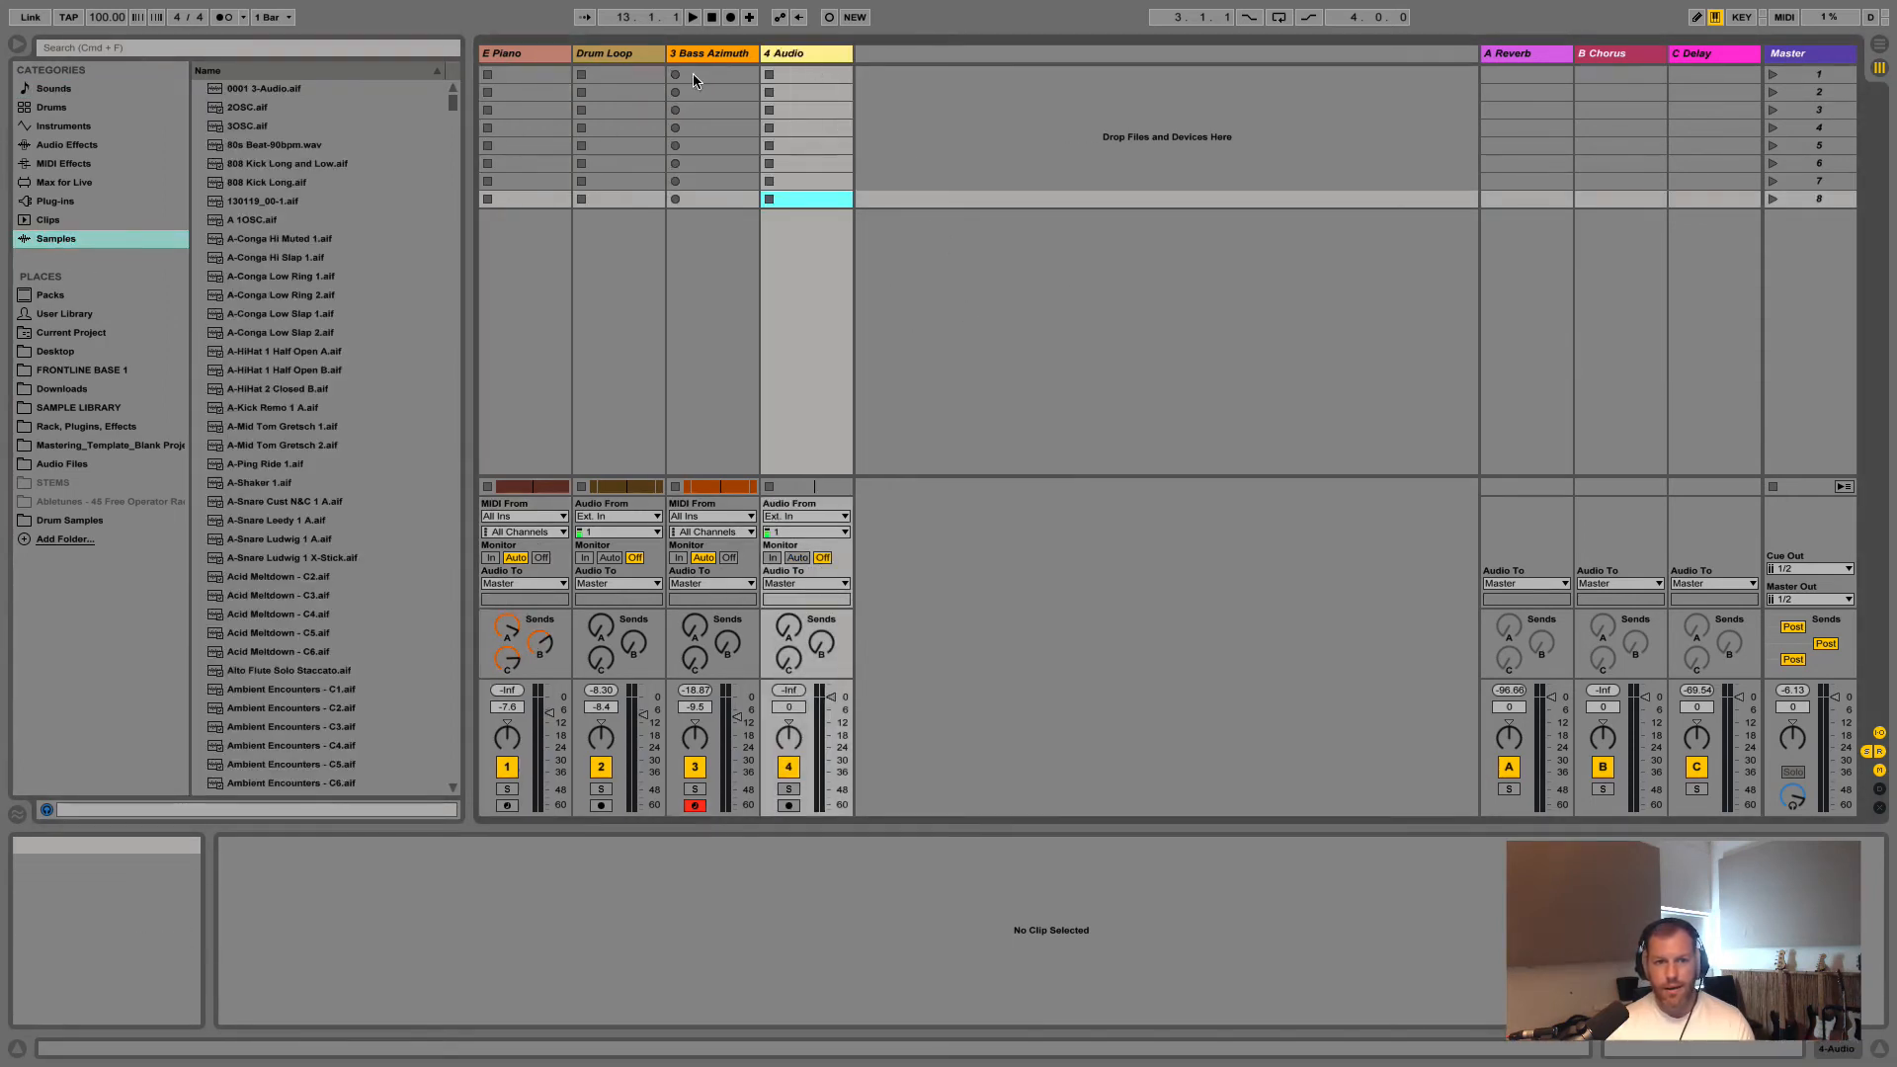
Audition the Chillwave beats in the Beat Selection by Sample Magic pack and place cw_drip100_swing_top.aif in the first slot of 4 Audio
{"action": "left_click", "coordinate": [52, 295]}
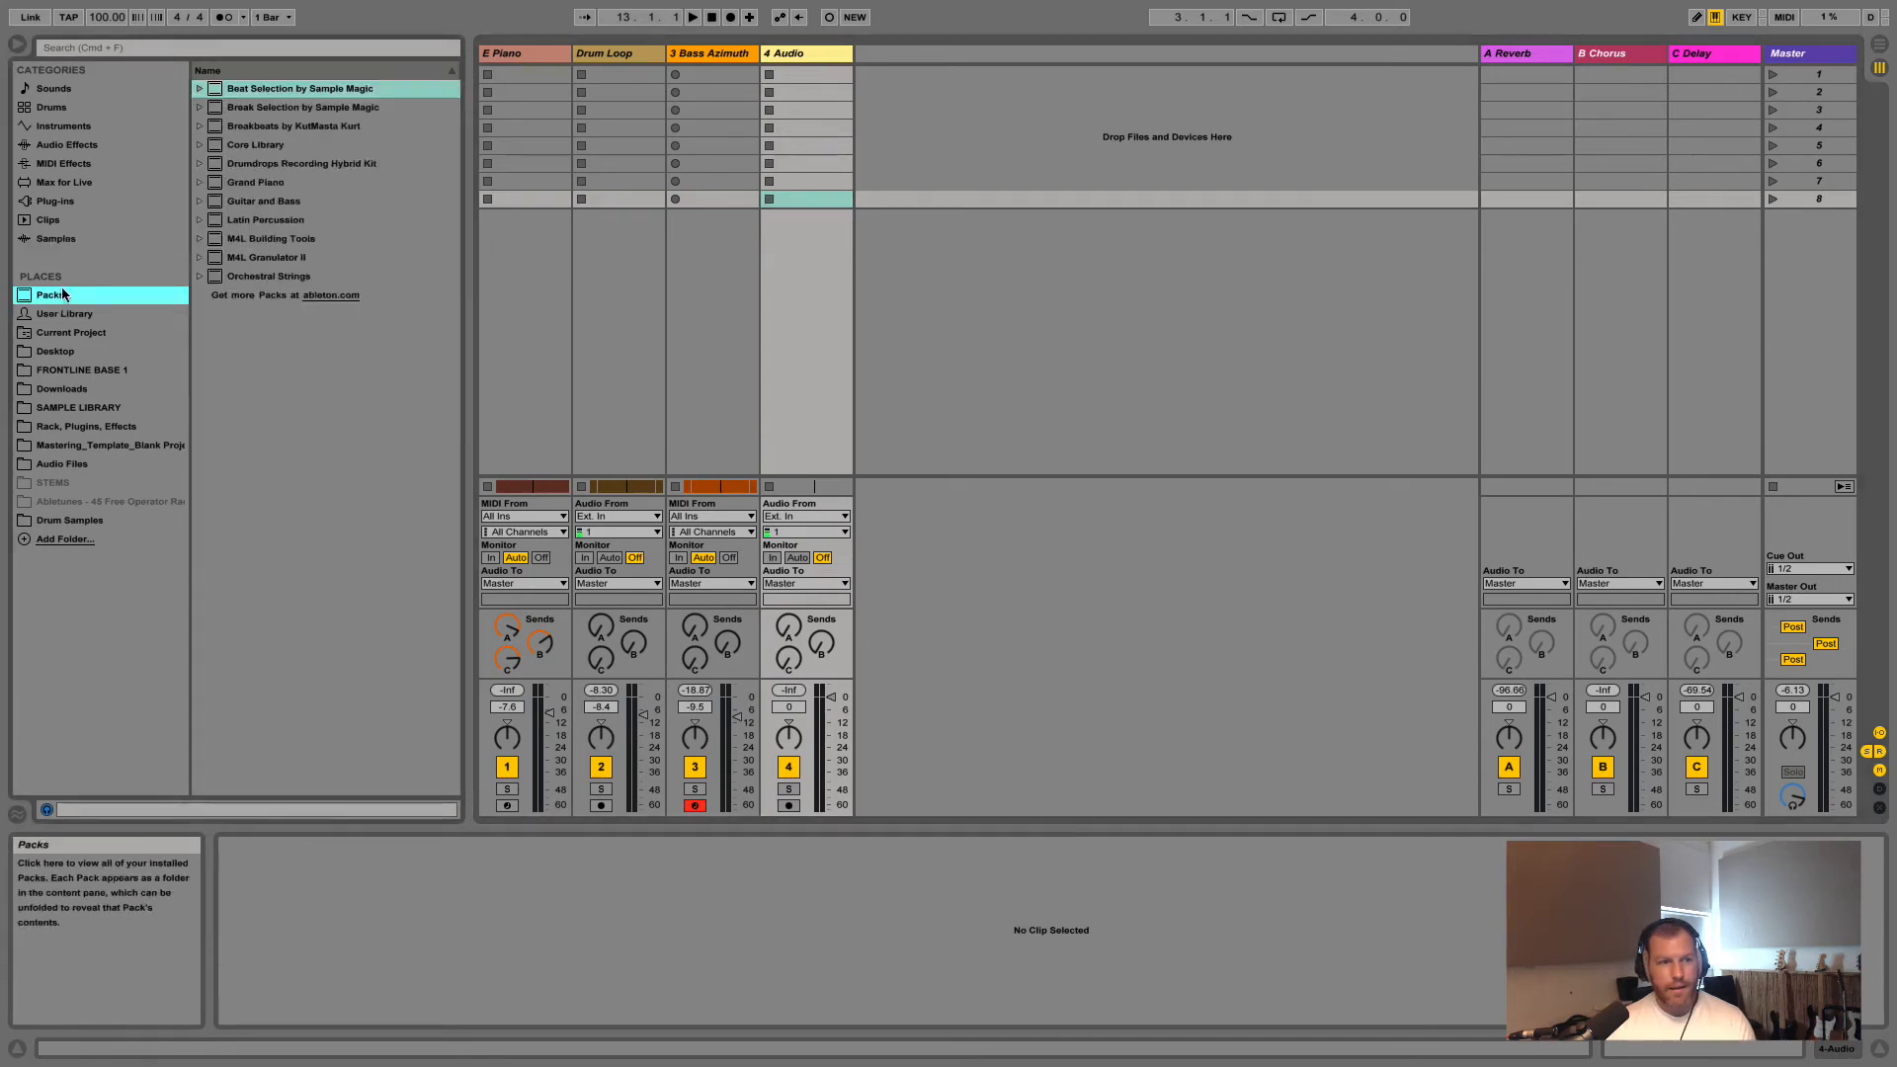
{"action": "left_click", "coordinate": [198, 89]}
{"action": "left_click", "coordinate": [319, 353]}
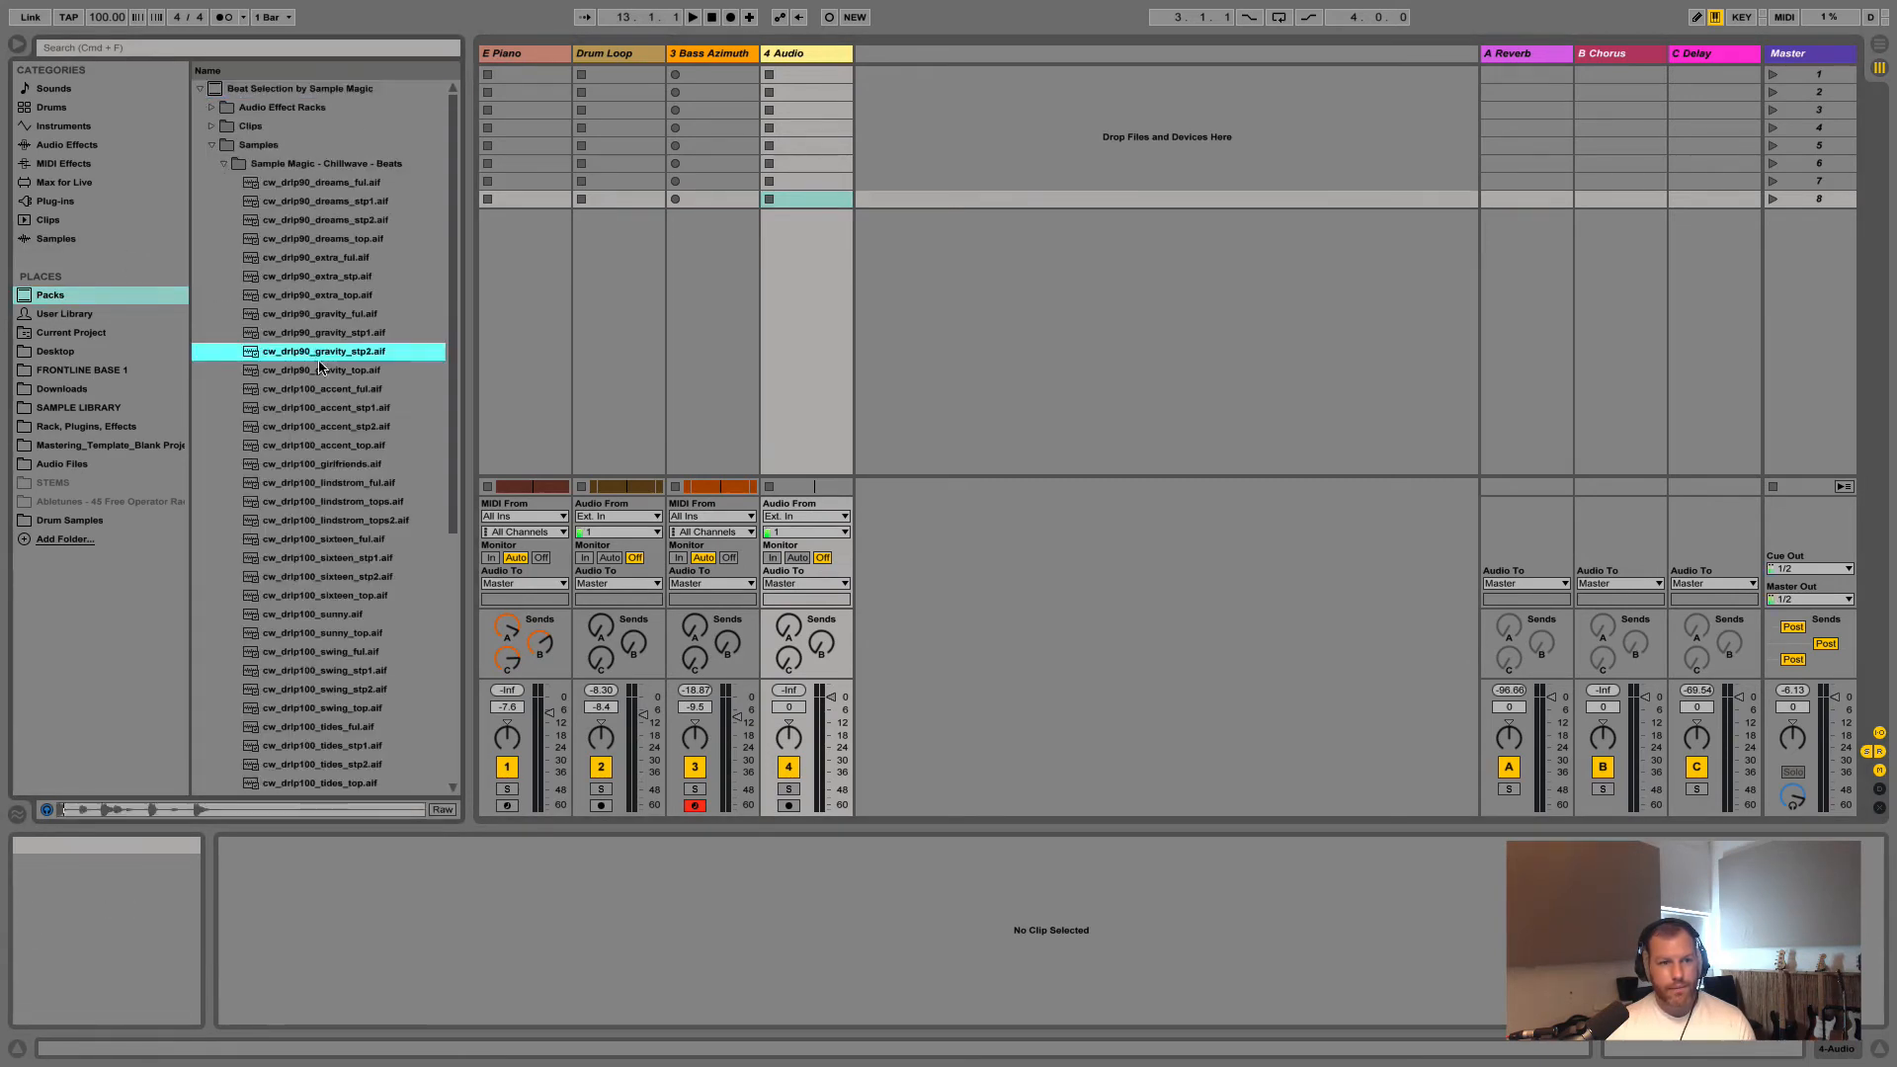
{"action": "left_click", "coordinate": [307, 596]}
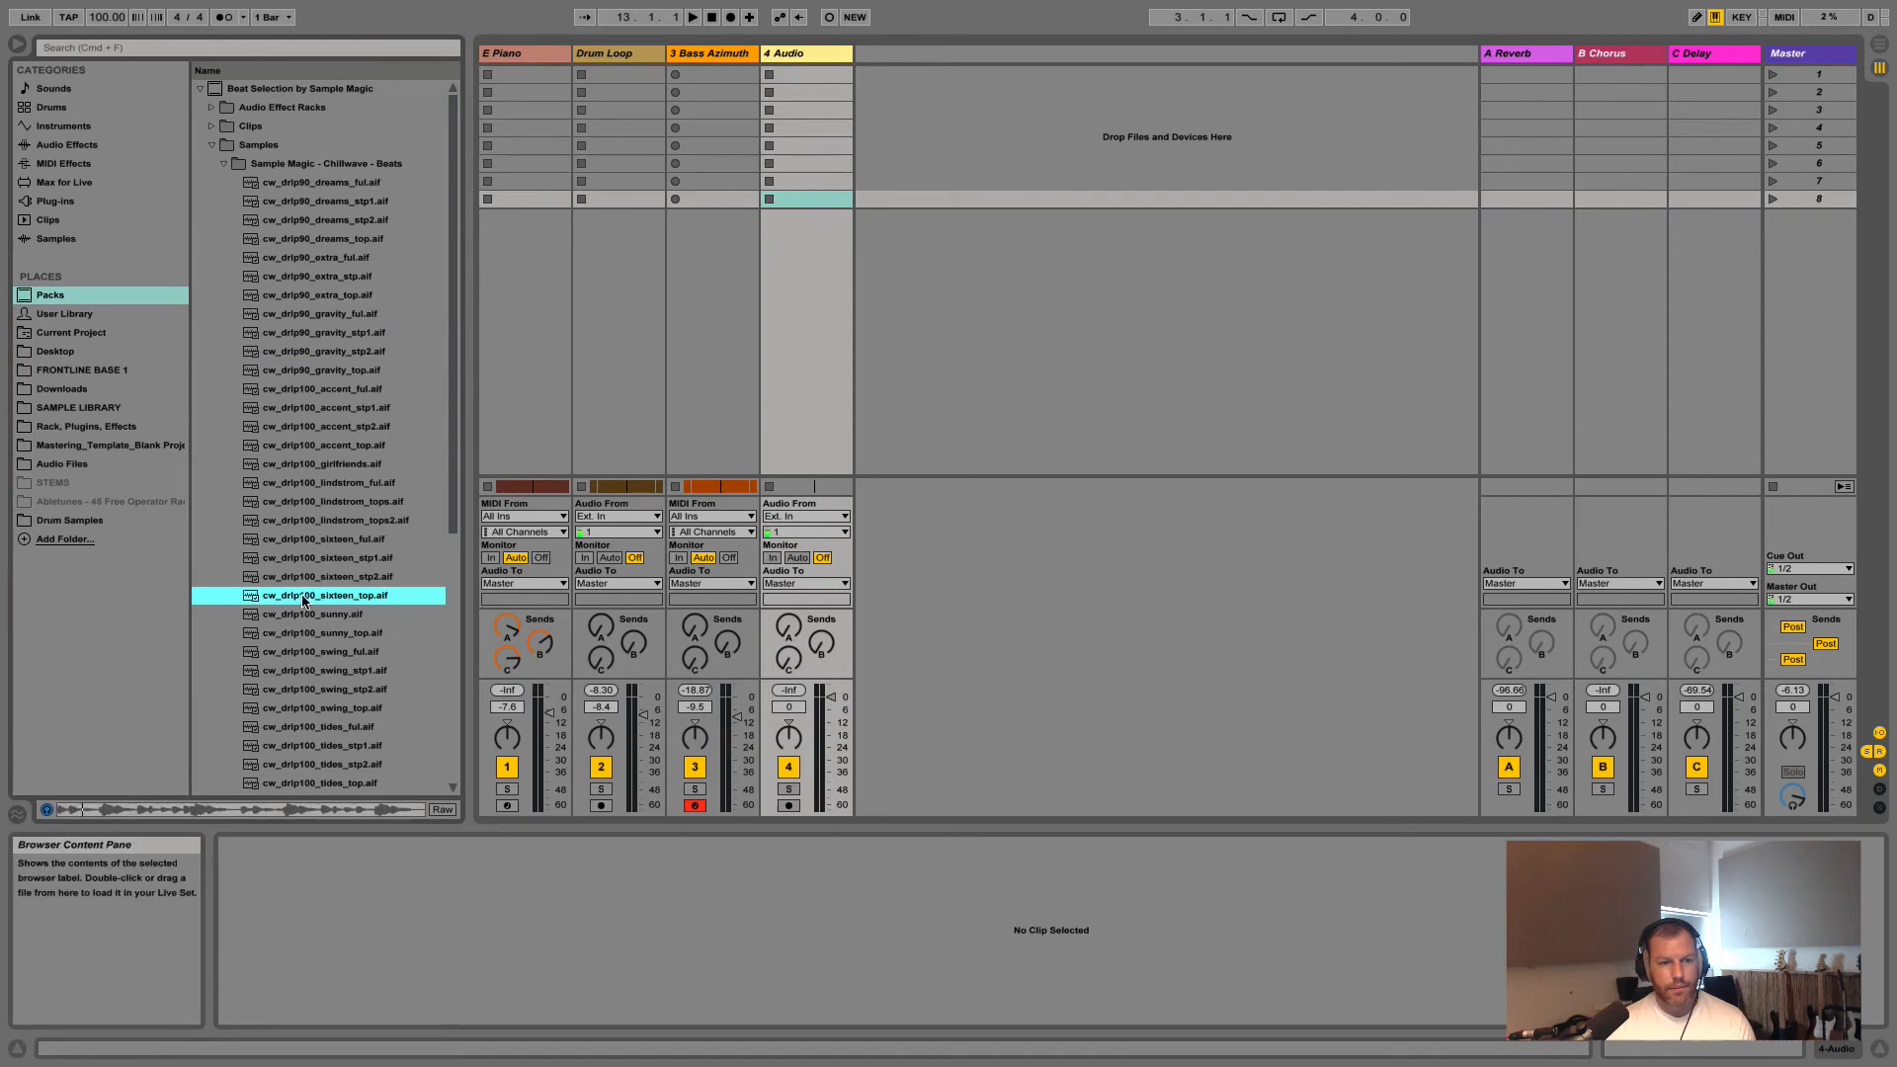
{"action": "left_click", "coordinate": [306, 615]}
{"action": "left_click", "coordinate": [323, 708]}
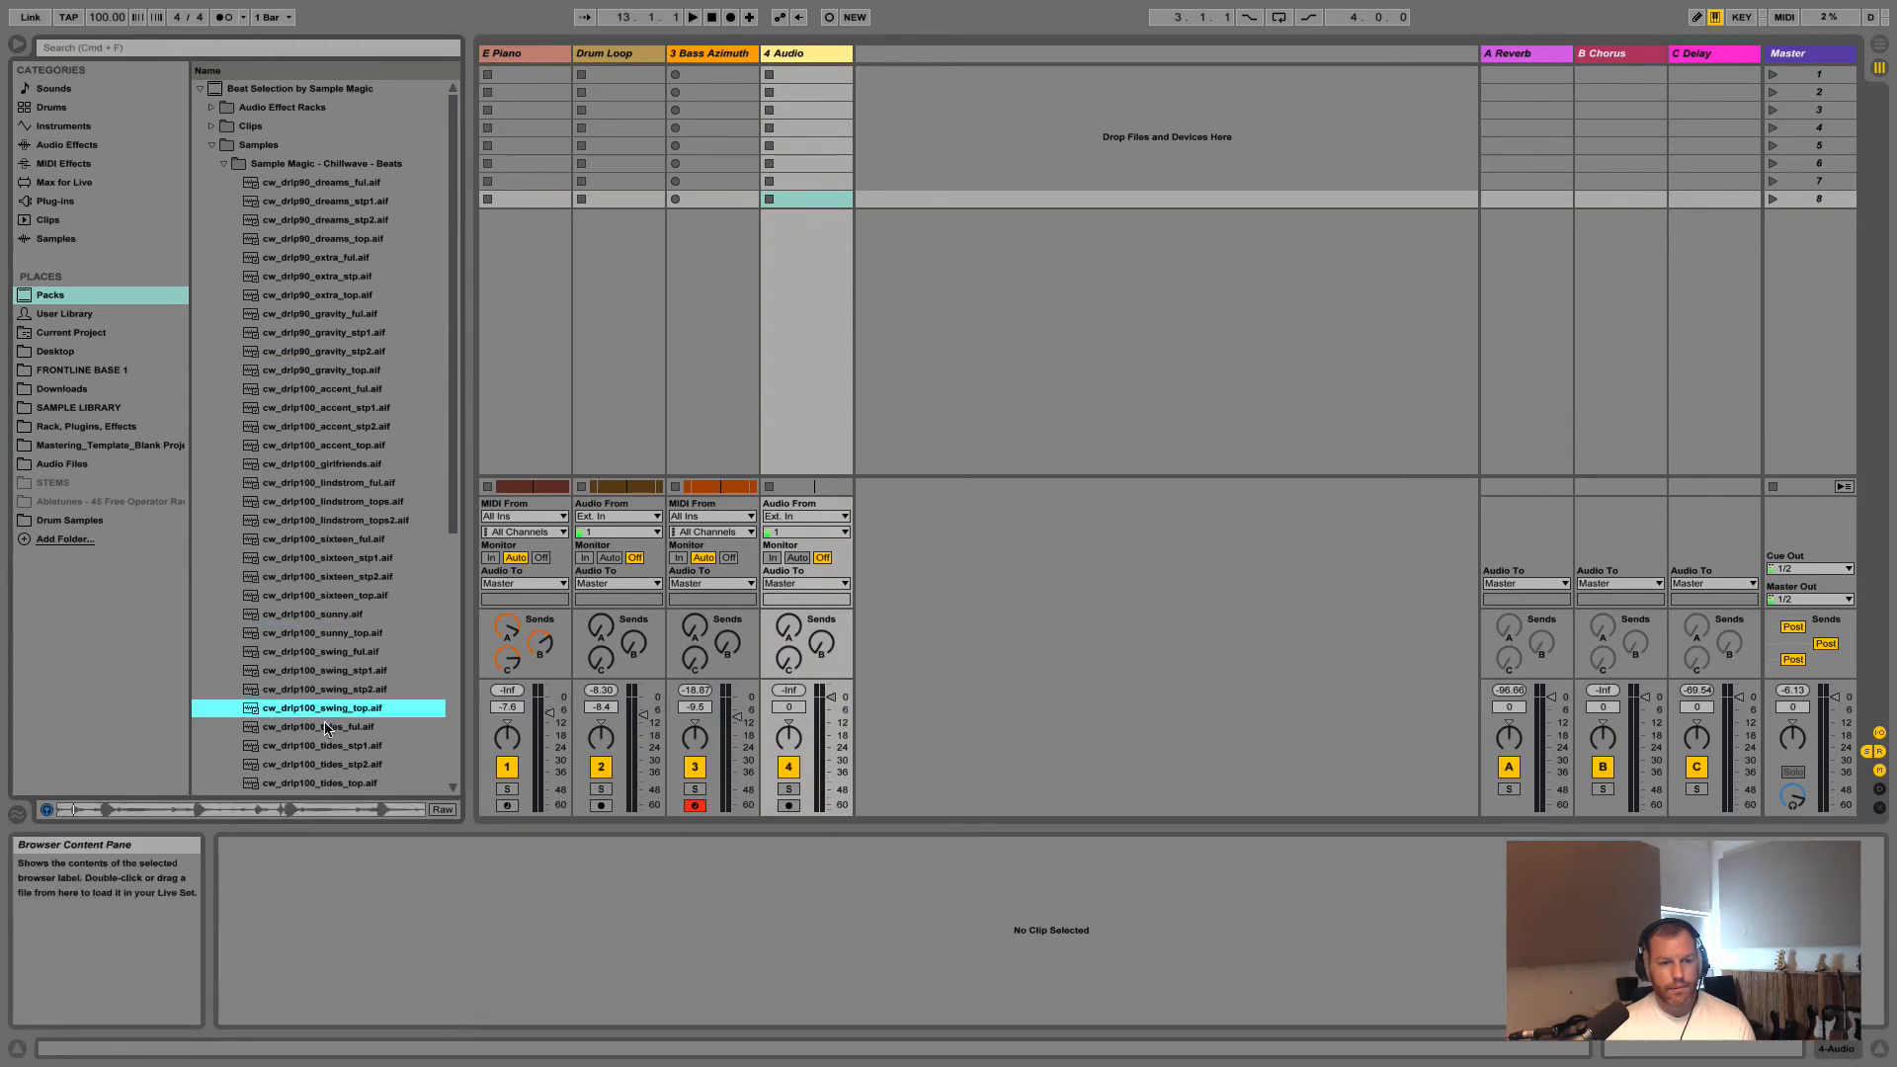
{"action": "left_click_drag", "start_coordinate": [453, 506], "coordinate": [828, 79]}
Compare the last Drum Loop clip in the Arrangement view with the new loop clip in the Session view
{"action": "key", "text": "Tab"}
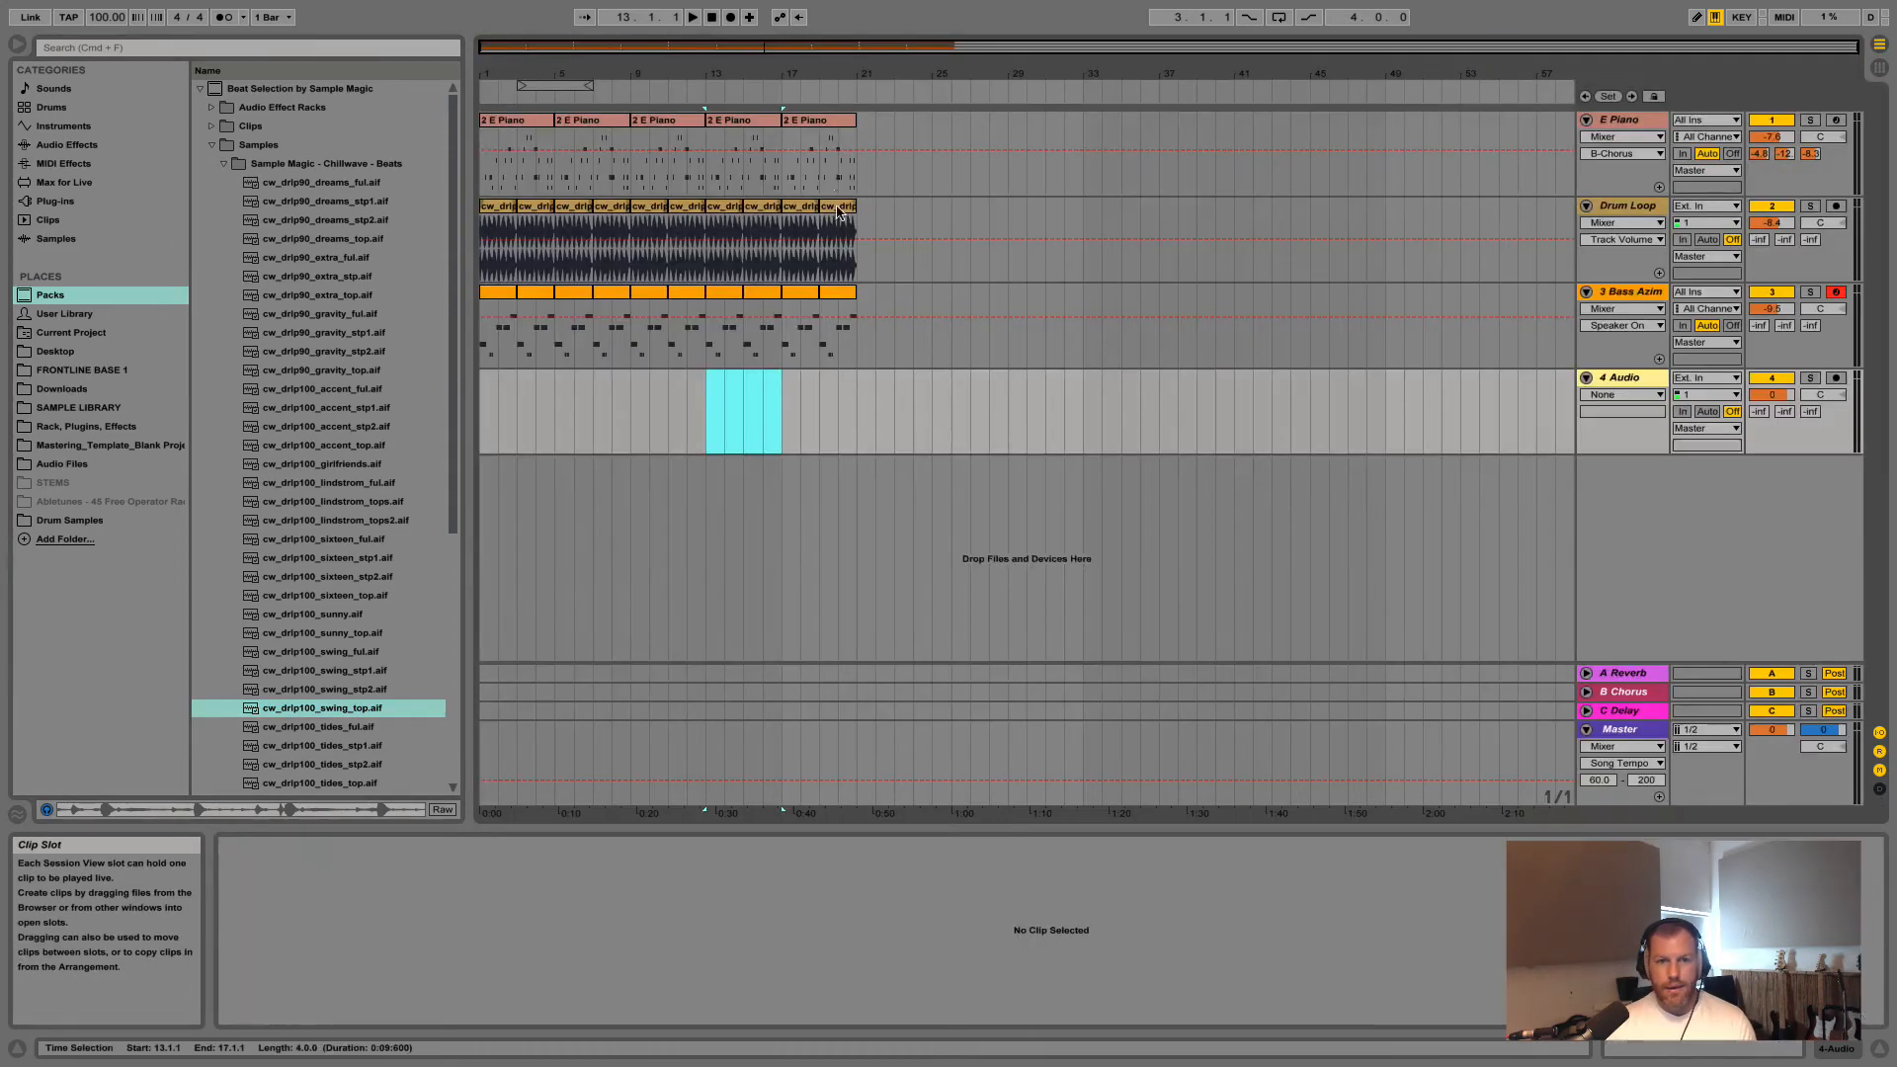
{"action": "left_click", "coordinate": [835, 207]}
{"action": "key", "text": "Tab"}
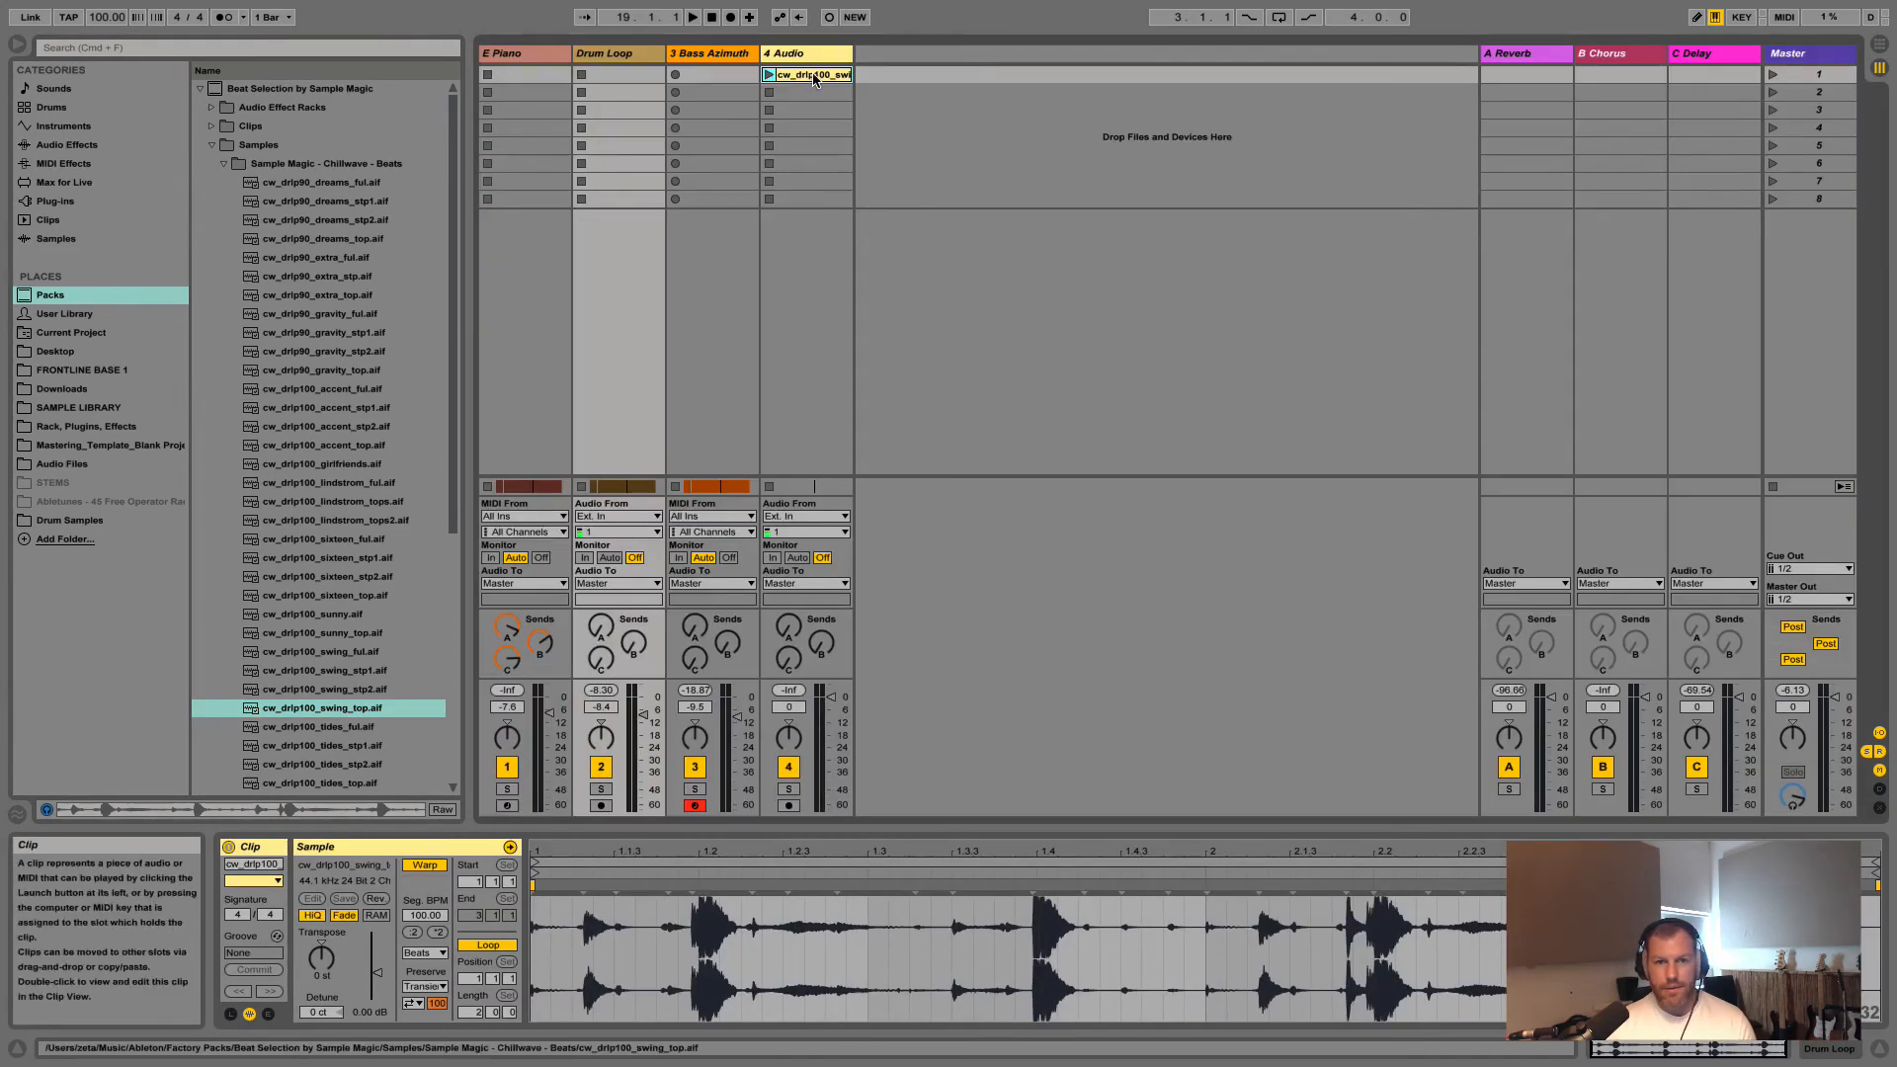
{"action": "left_click", "coordinate": [907, 132]}
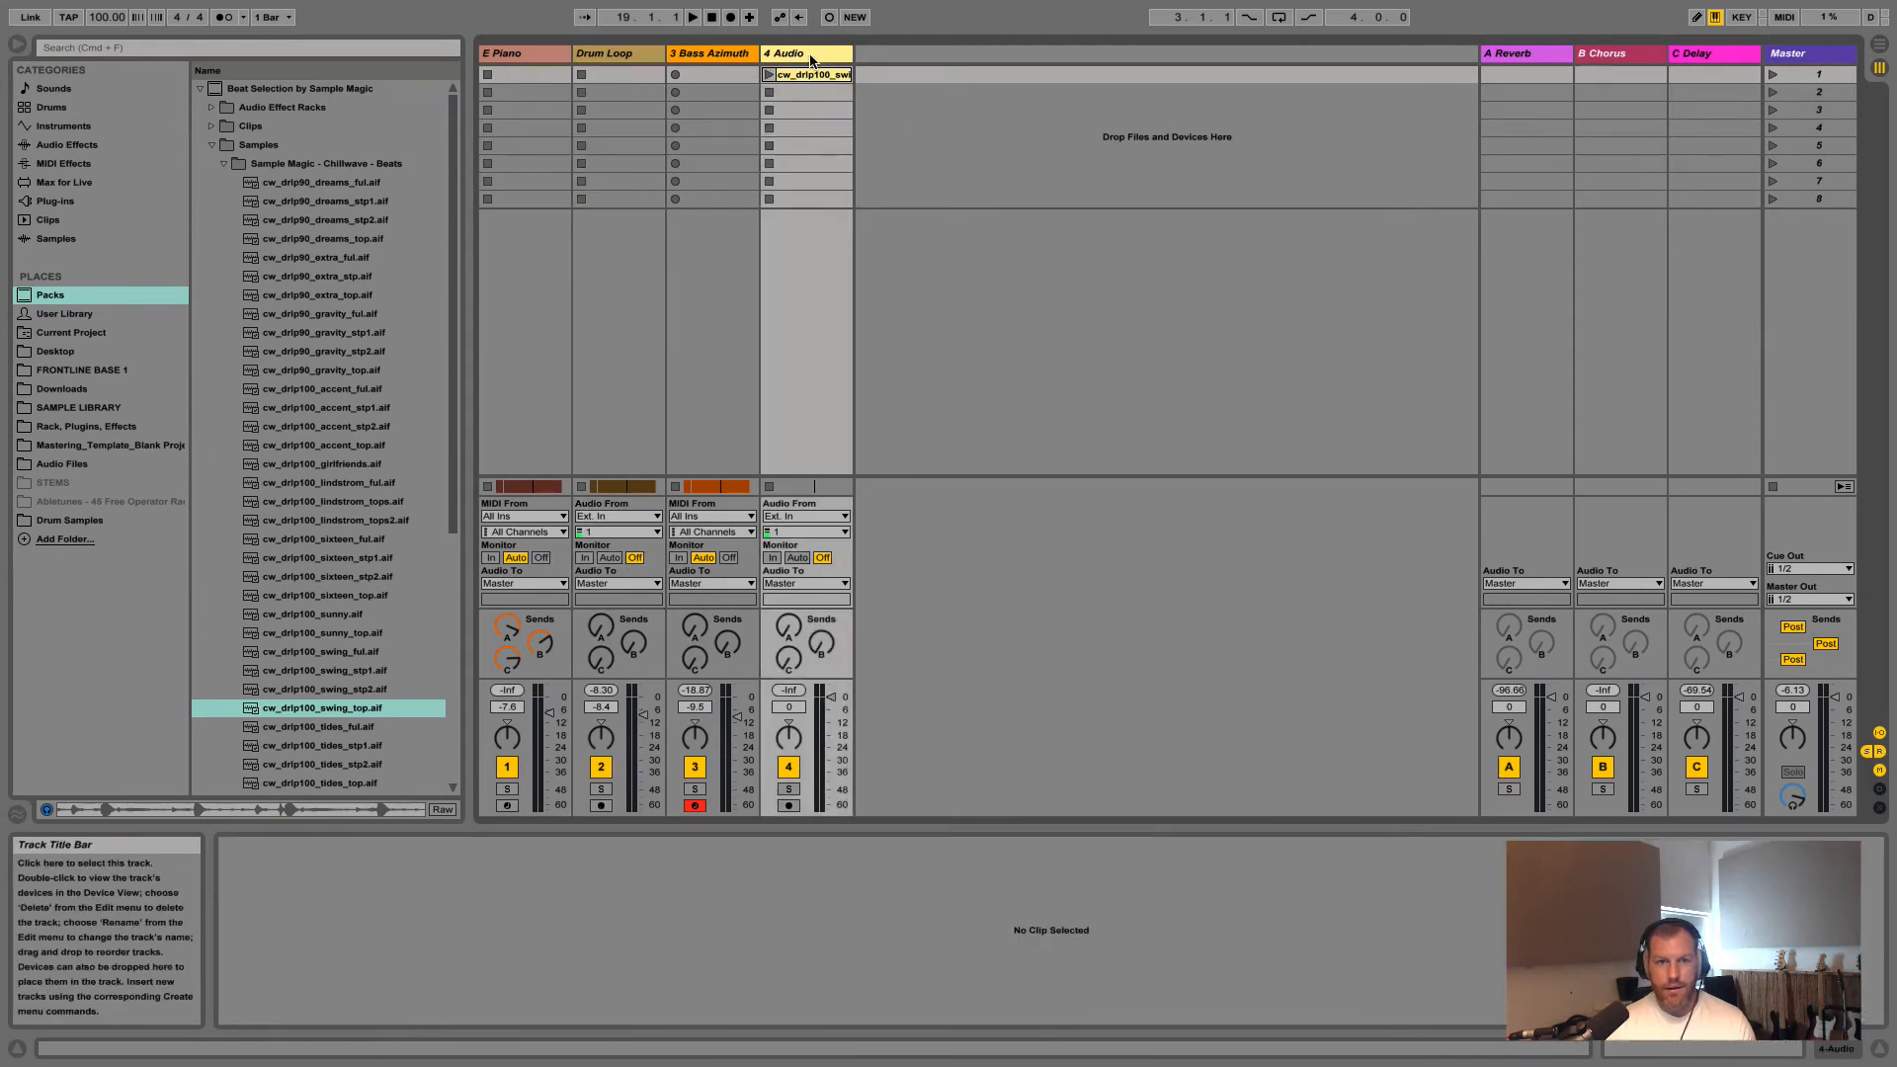
Rename the 4 Audio track as "drum loop"
{"action": "left_click", "coordinate": [808, 56]}
{"action": "key", "text": "super+r"}
{"action": "type", "text": "dr"}
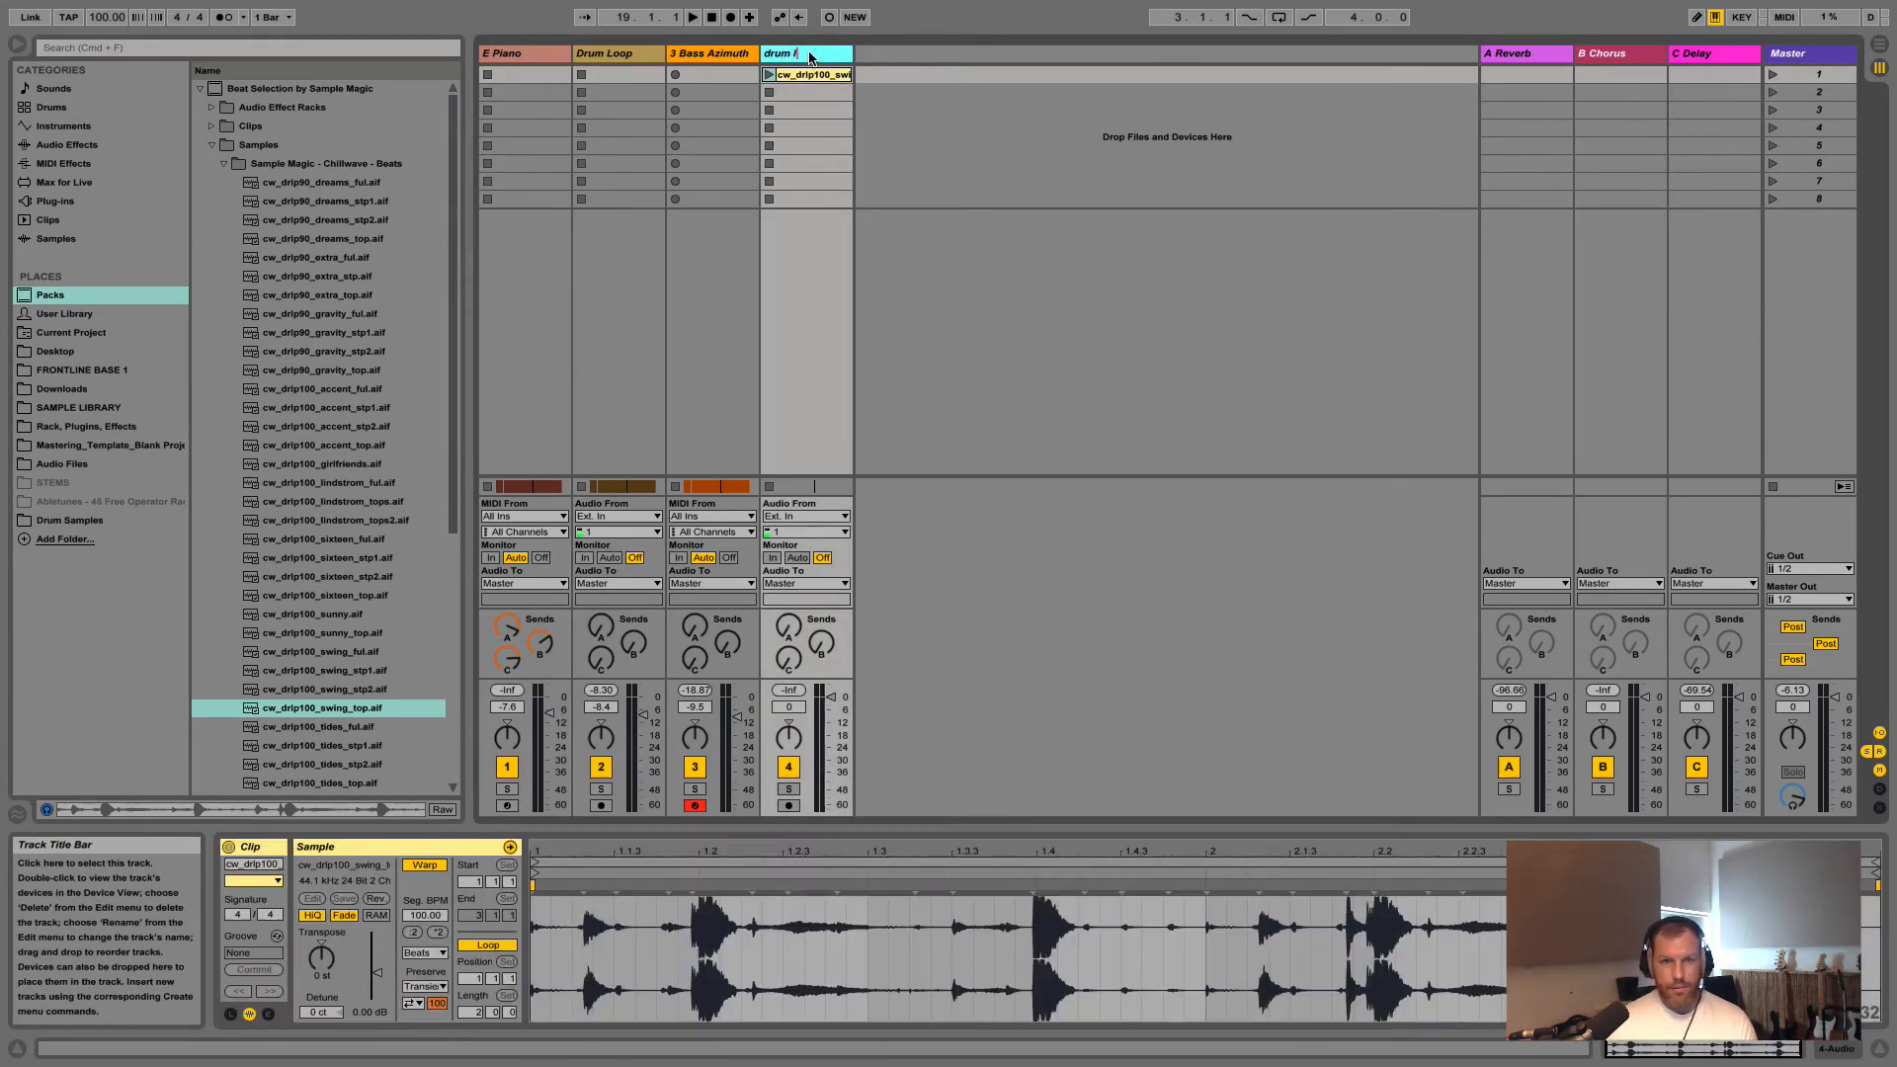
{"action": "type", "text": "um loop"}
{"action": "left_click", "coordinate": [1028, 288]}
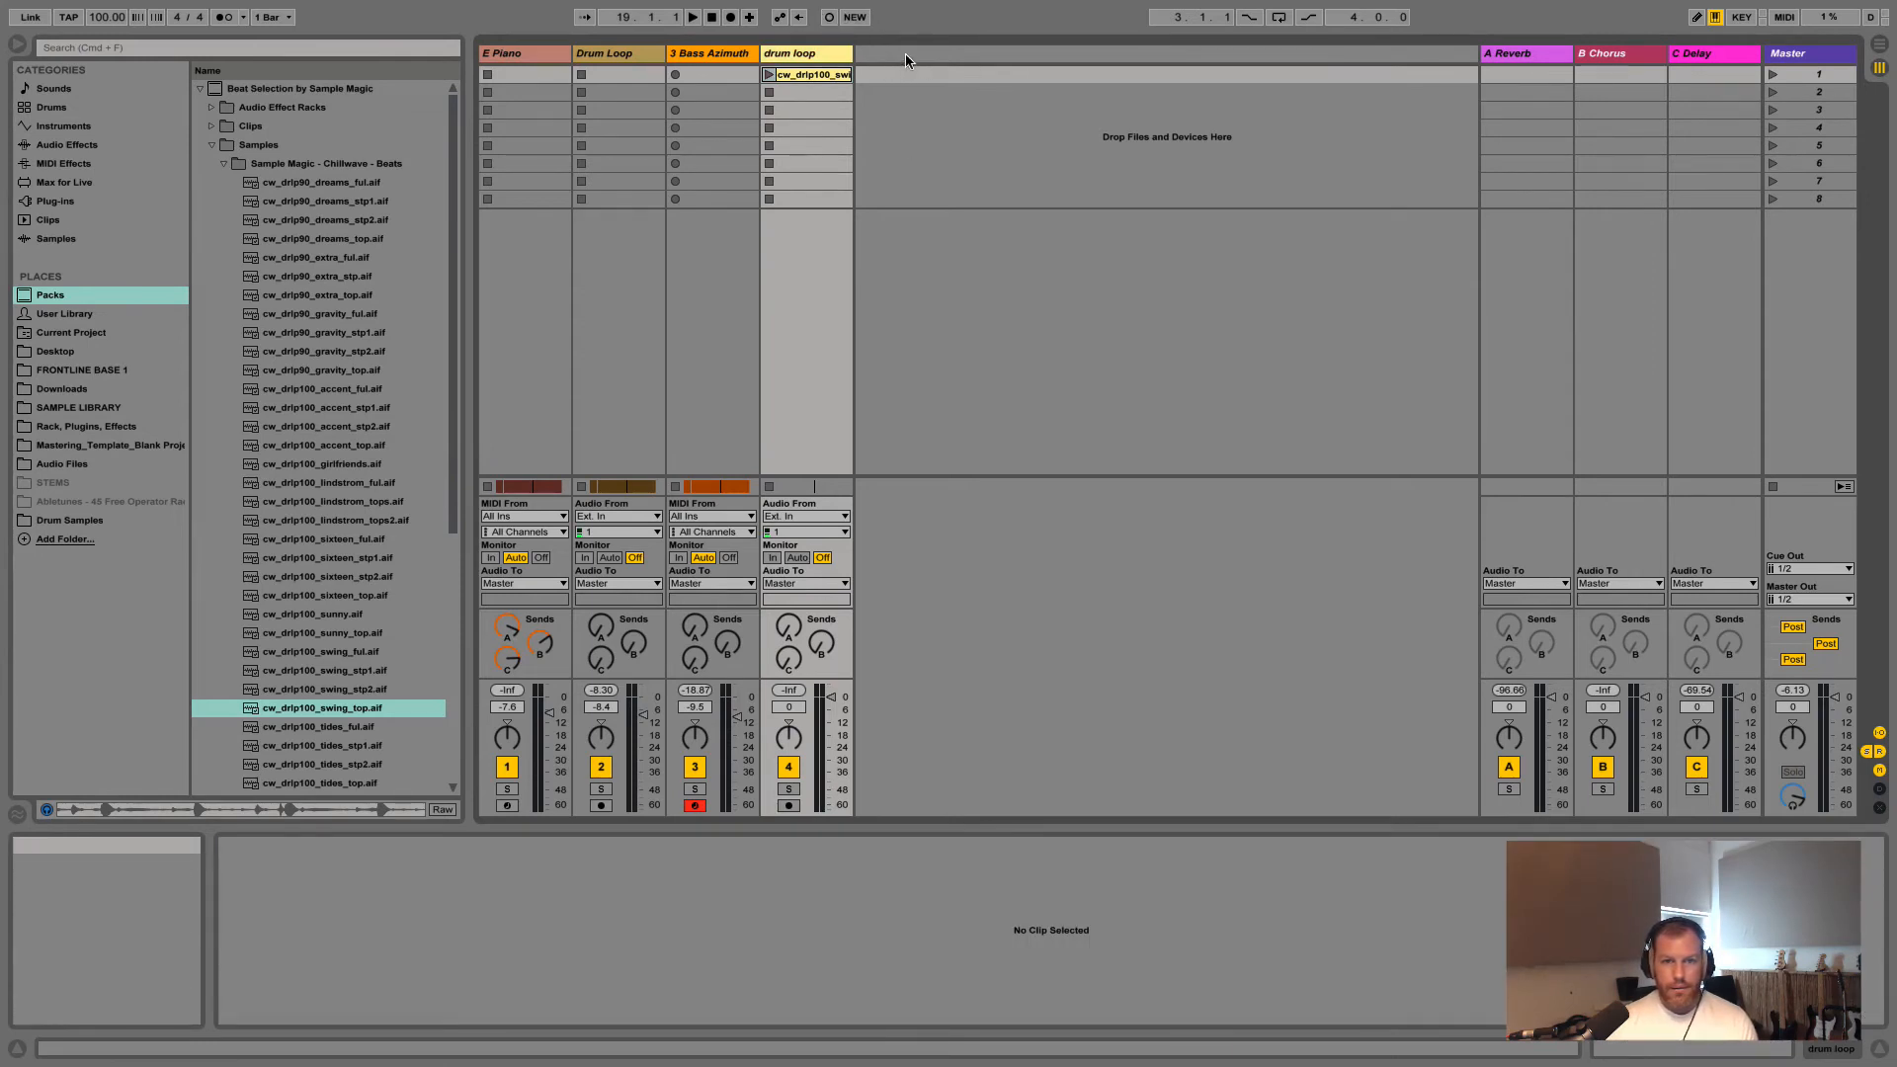
{"action": "right_click", "coordinate": [964, 319]}
{"action": "left_click", "coordinate": [1001, 332]}
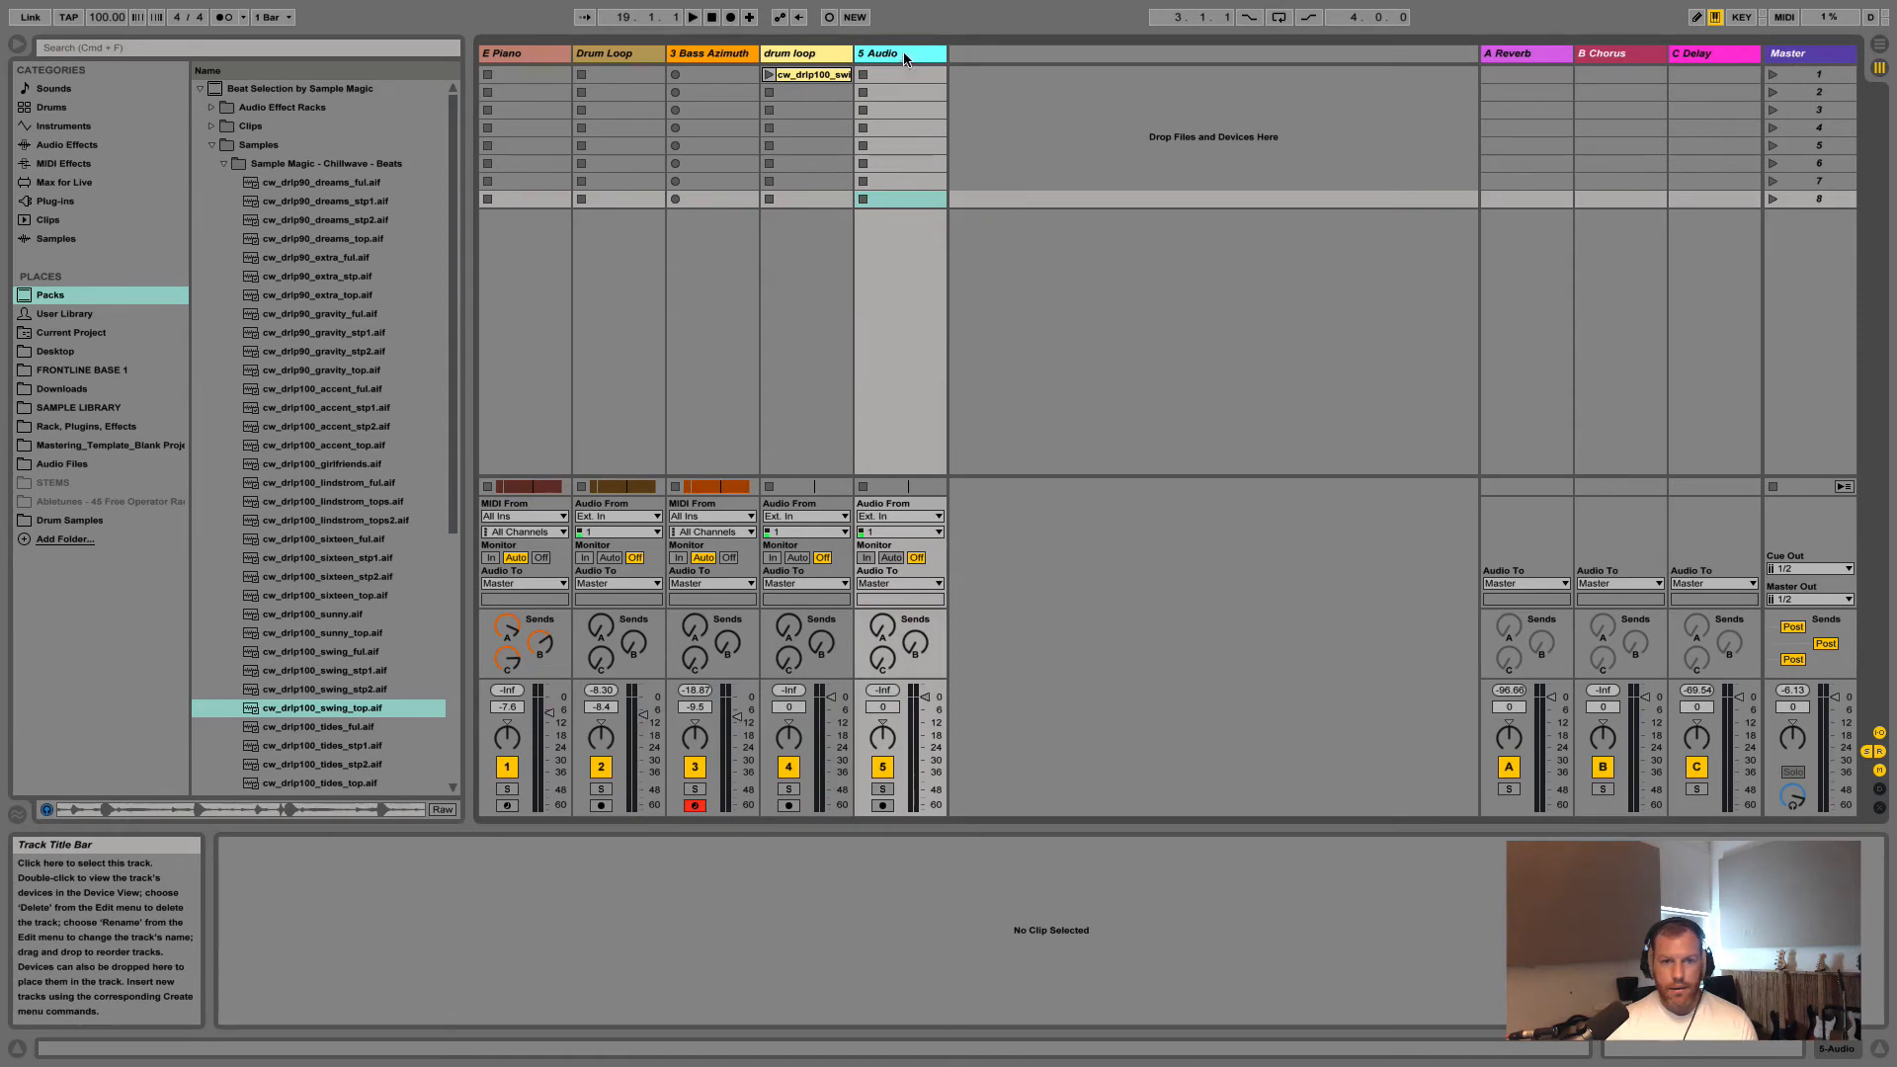
{"action": "right_click", "coordinate": [905, 58]}
{"action": "left_click", "coordinate": [935, 110]}
Insert a MIDI track after the new drum loop track and select it
{"action": "right_click", "coordinate": [962, 261]}
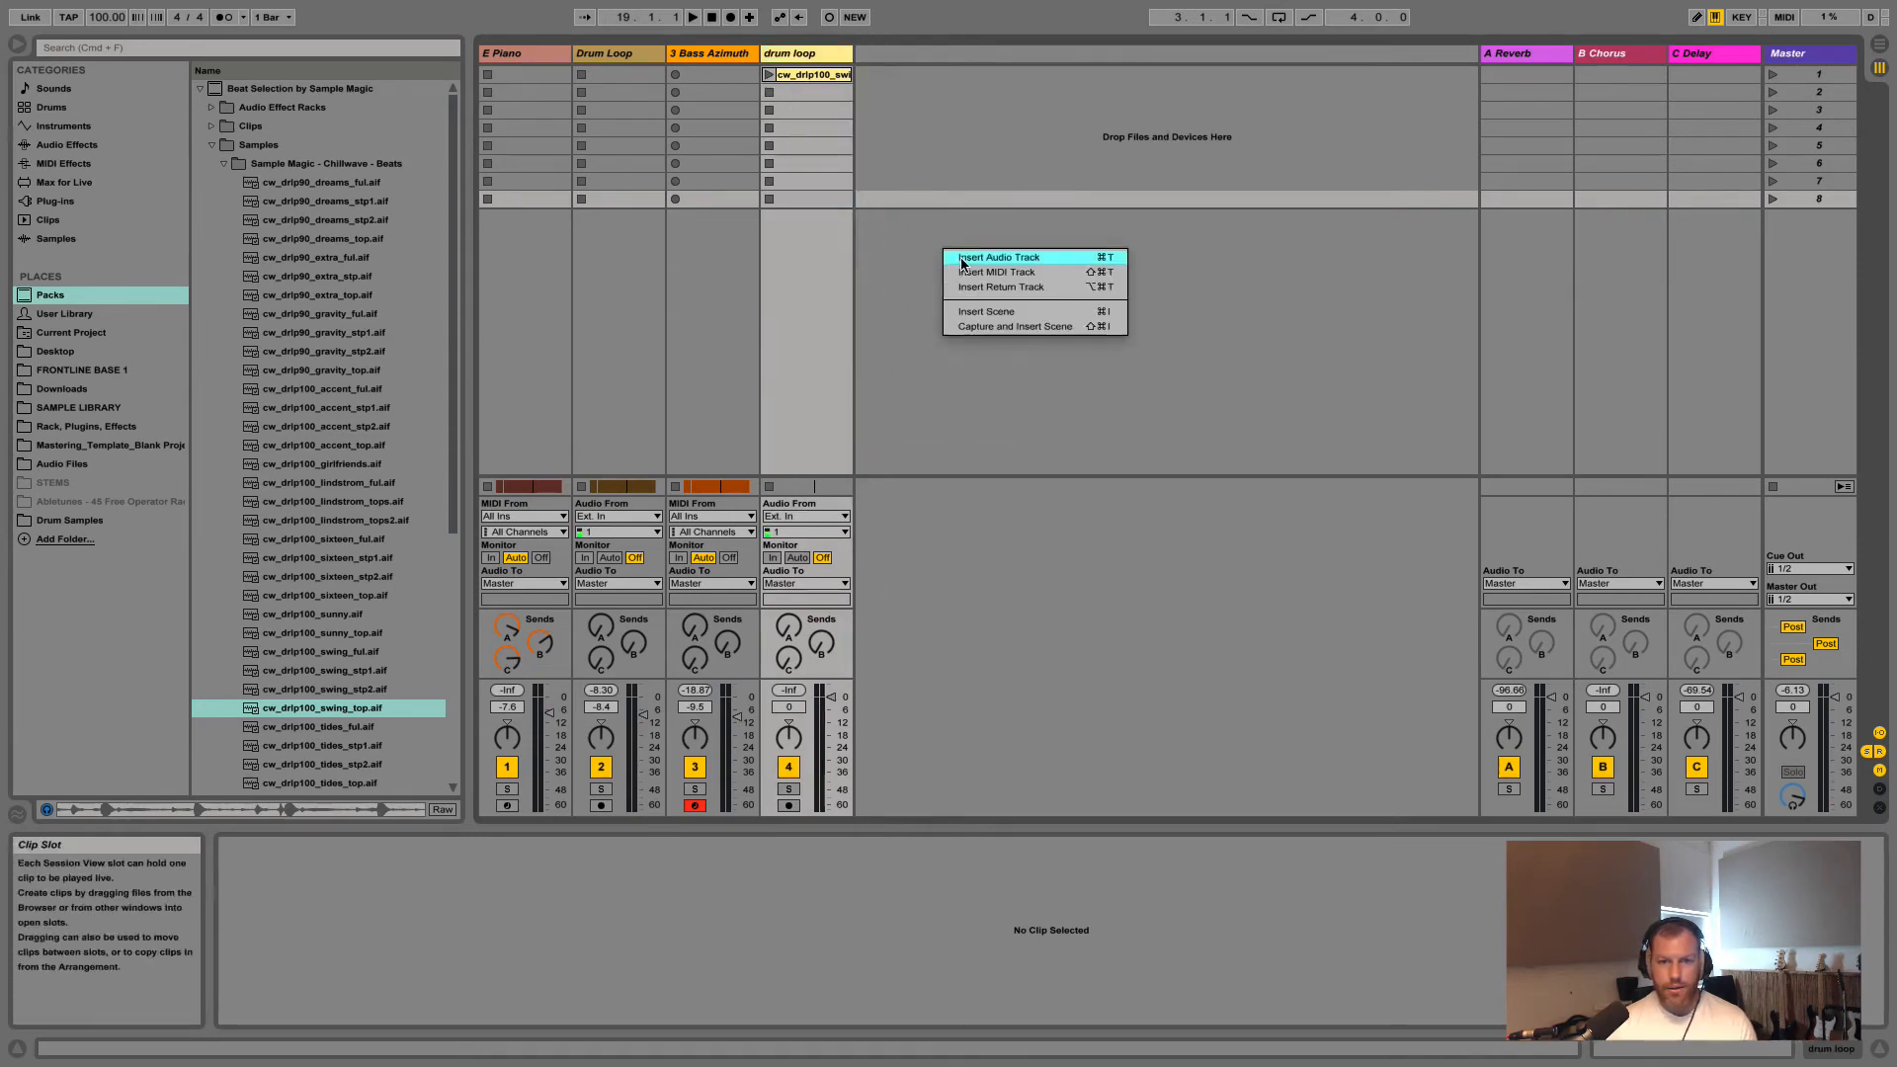
{"action": "left_click", "coordinate": [1012, 271]}
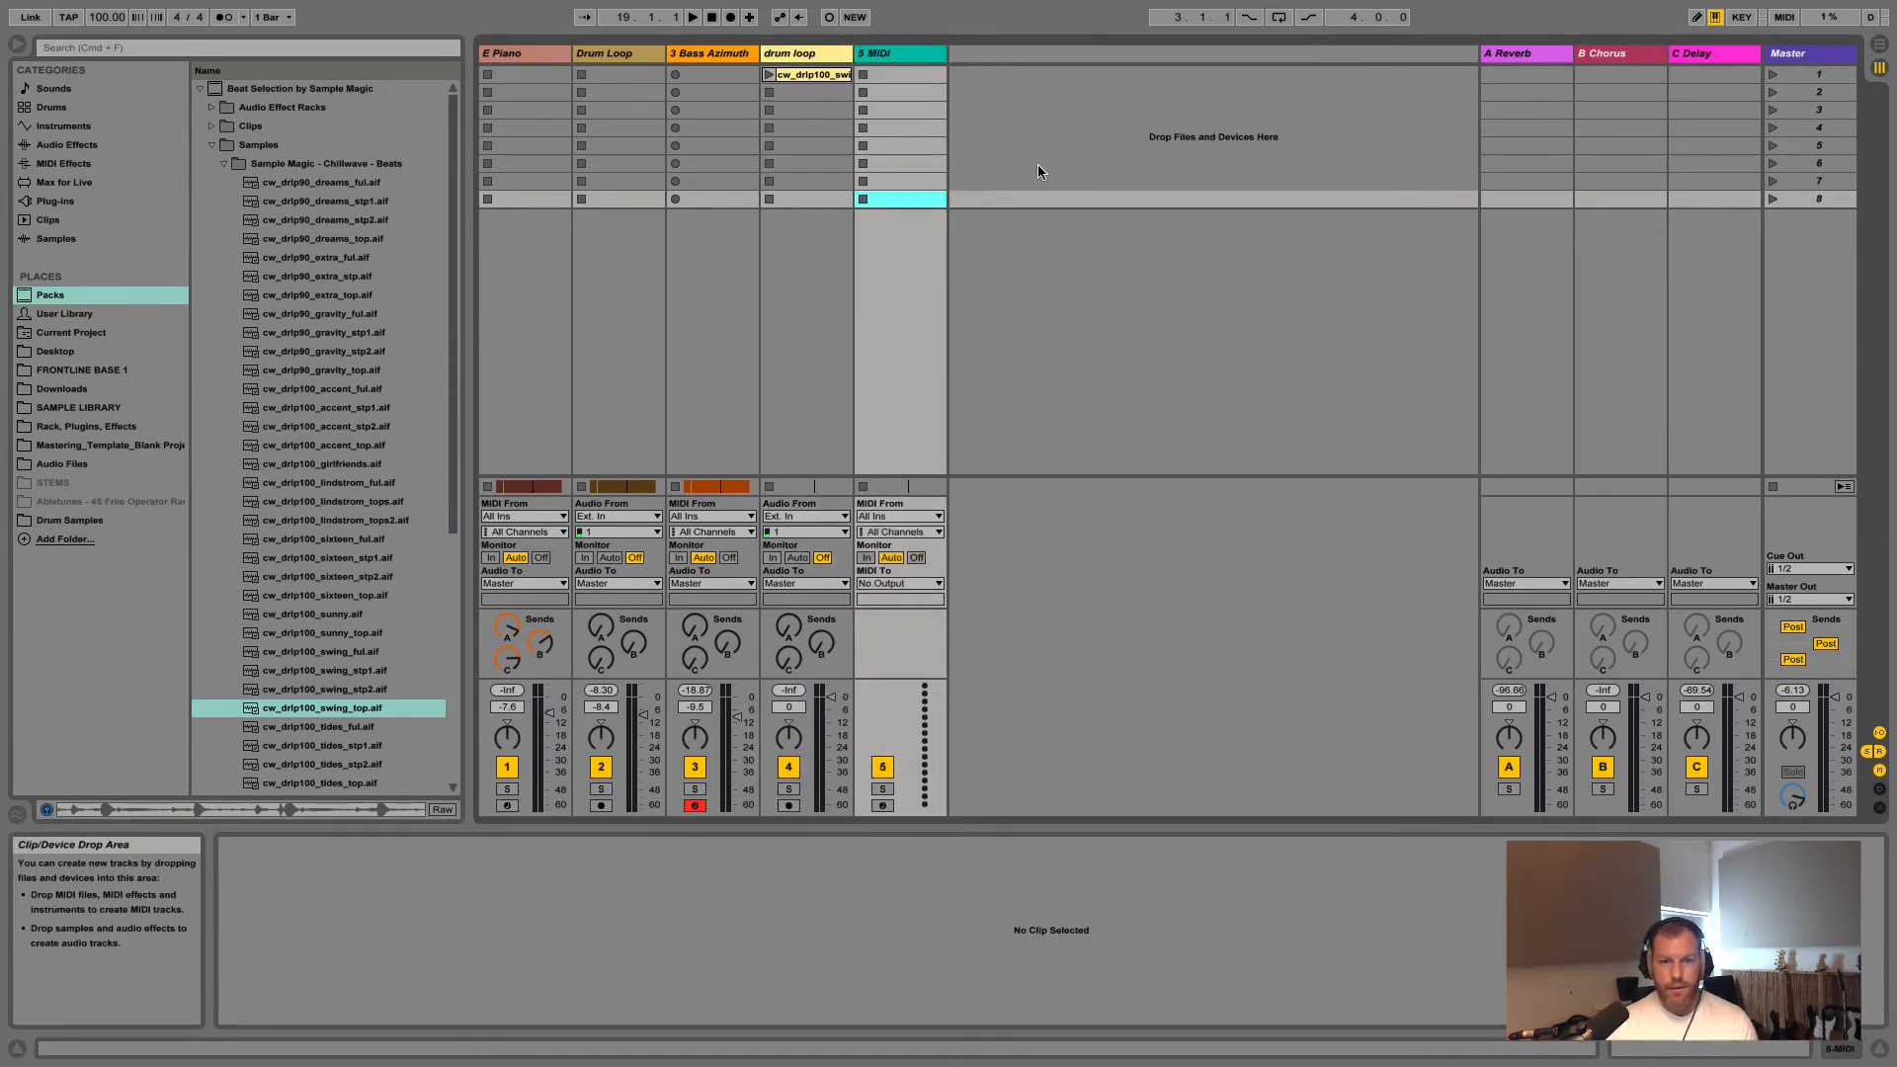
{"action": "left_click", "coordinate": [915, 58]}
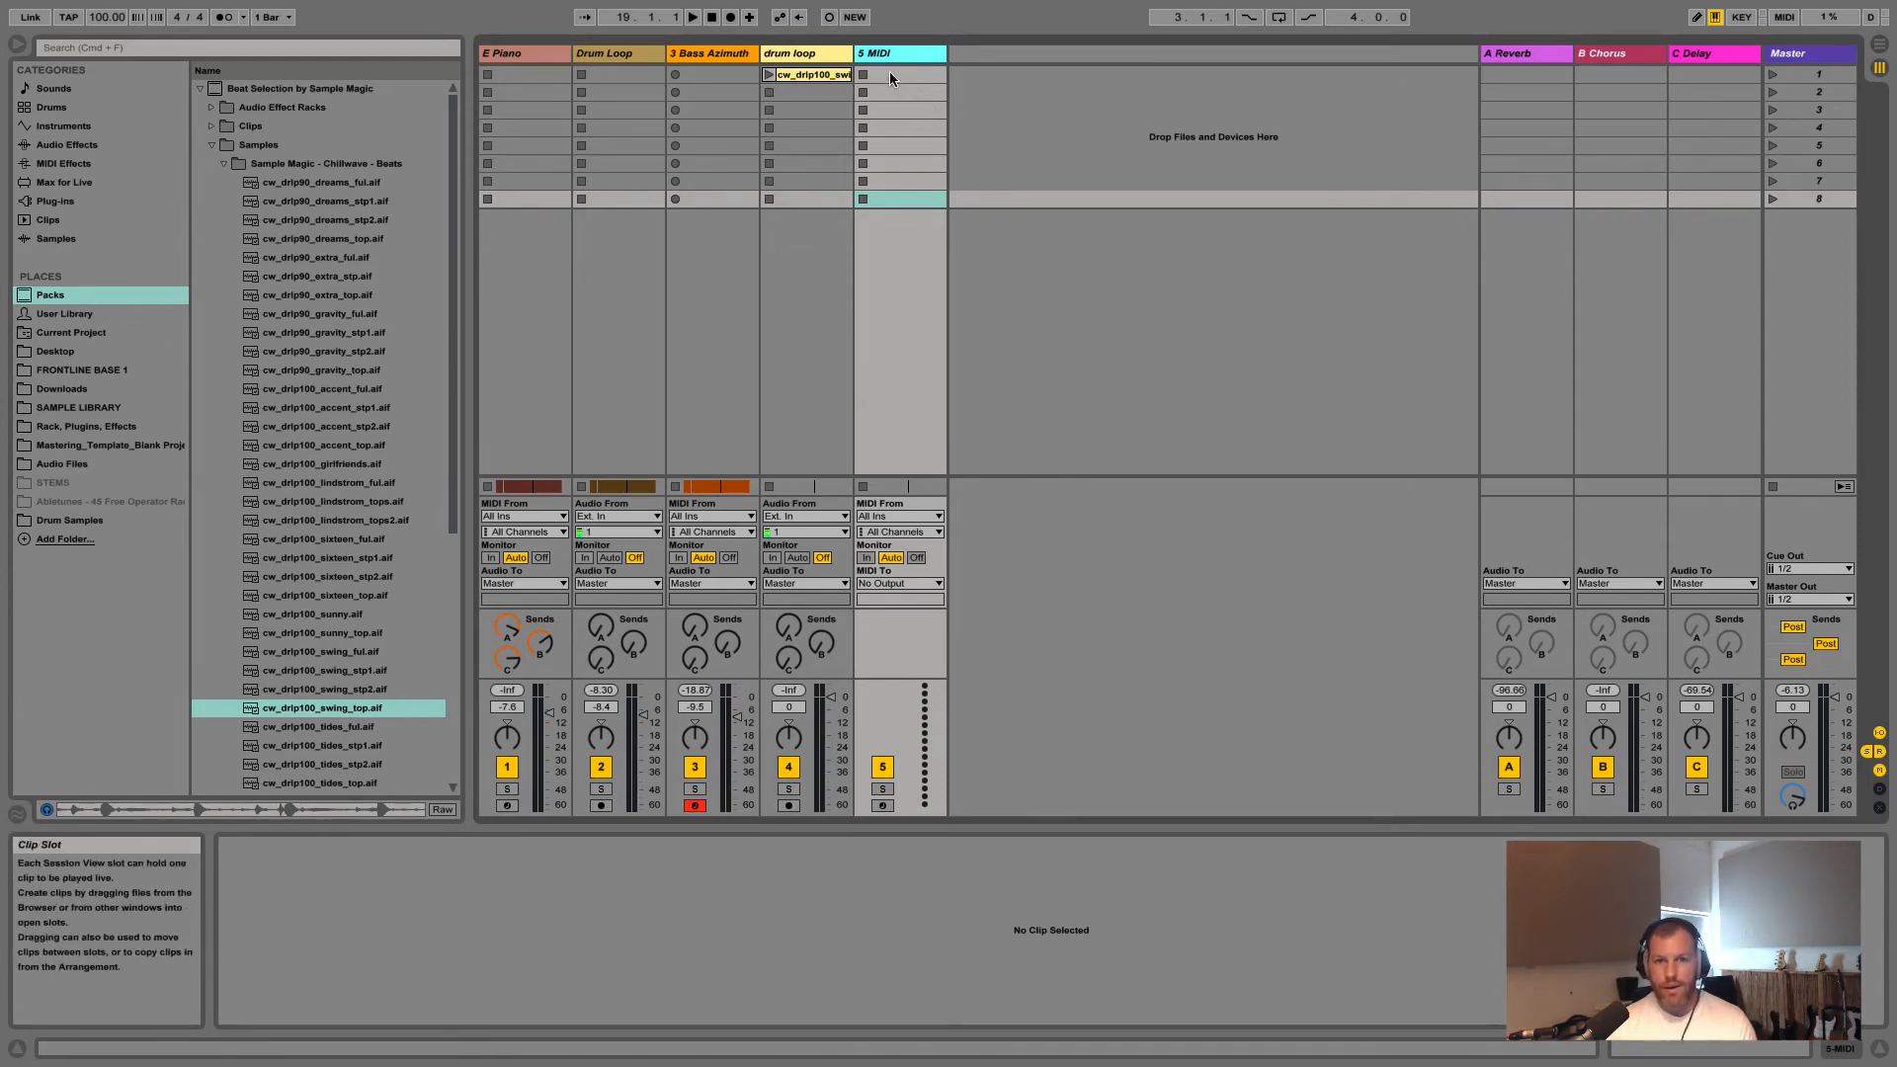
Copy the first bass clip from the Arrangement into the first slot of 5 MIDI and enlarge its note editor
{"action": "key", "text": "Tab"}
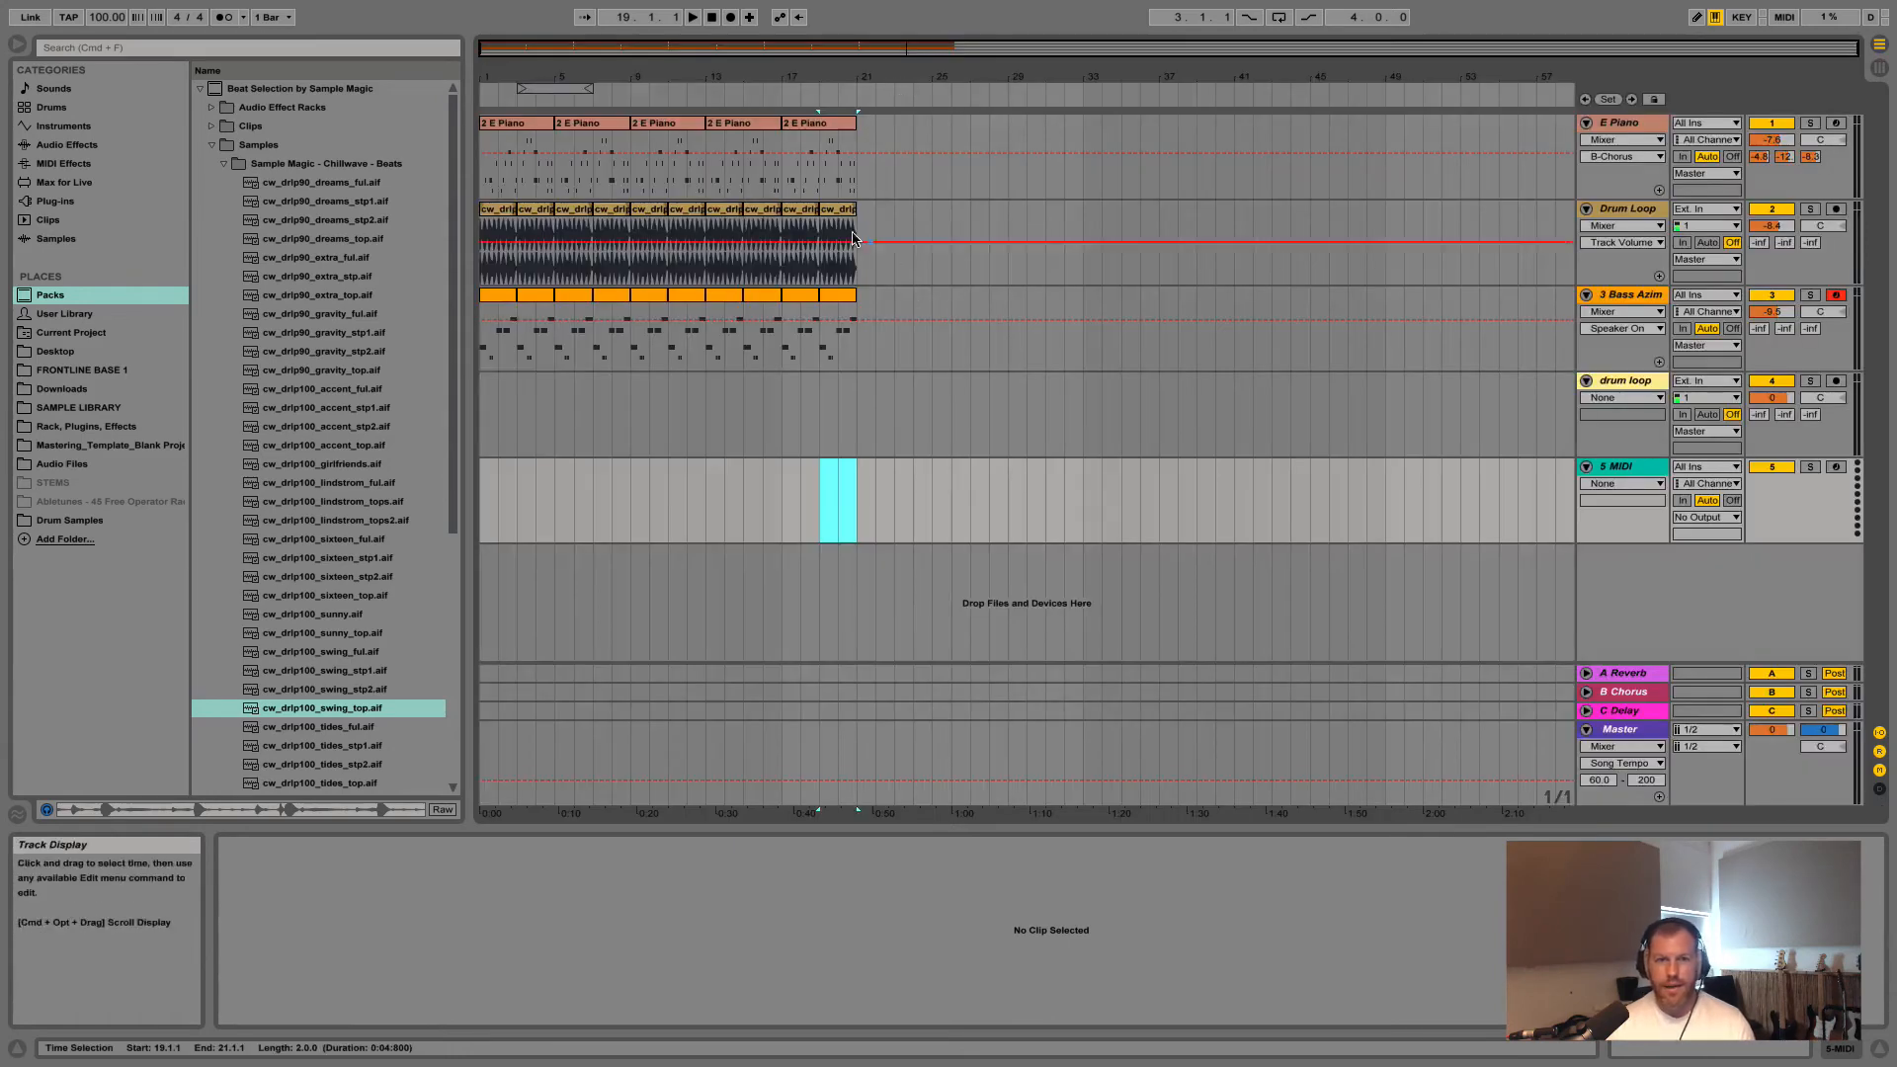
{"action": "left_click", "coordinate": [496, 301]}
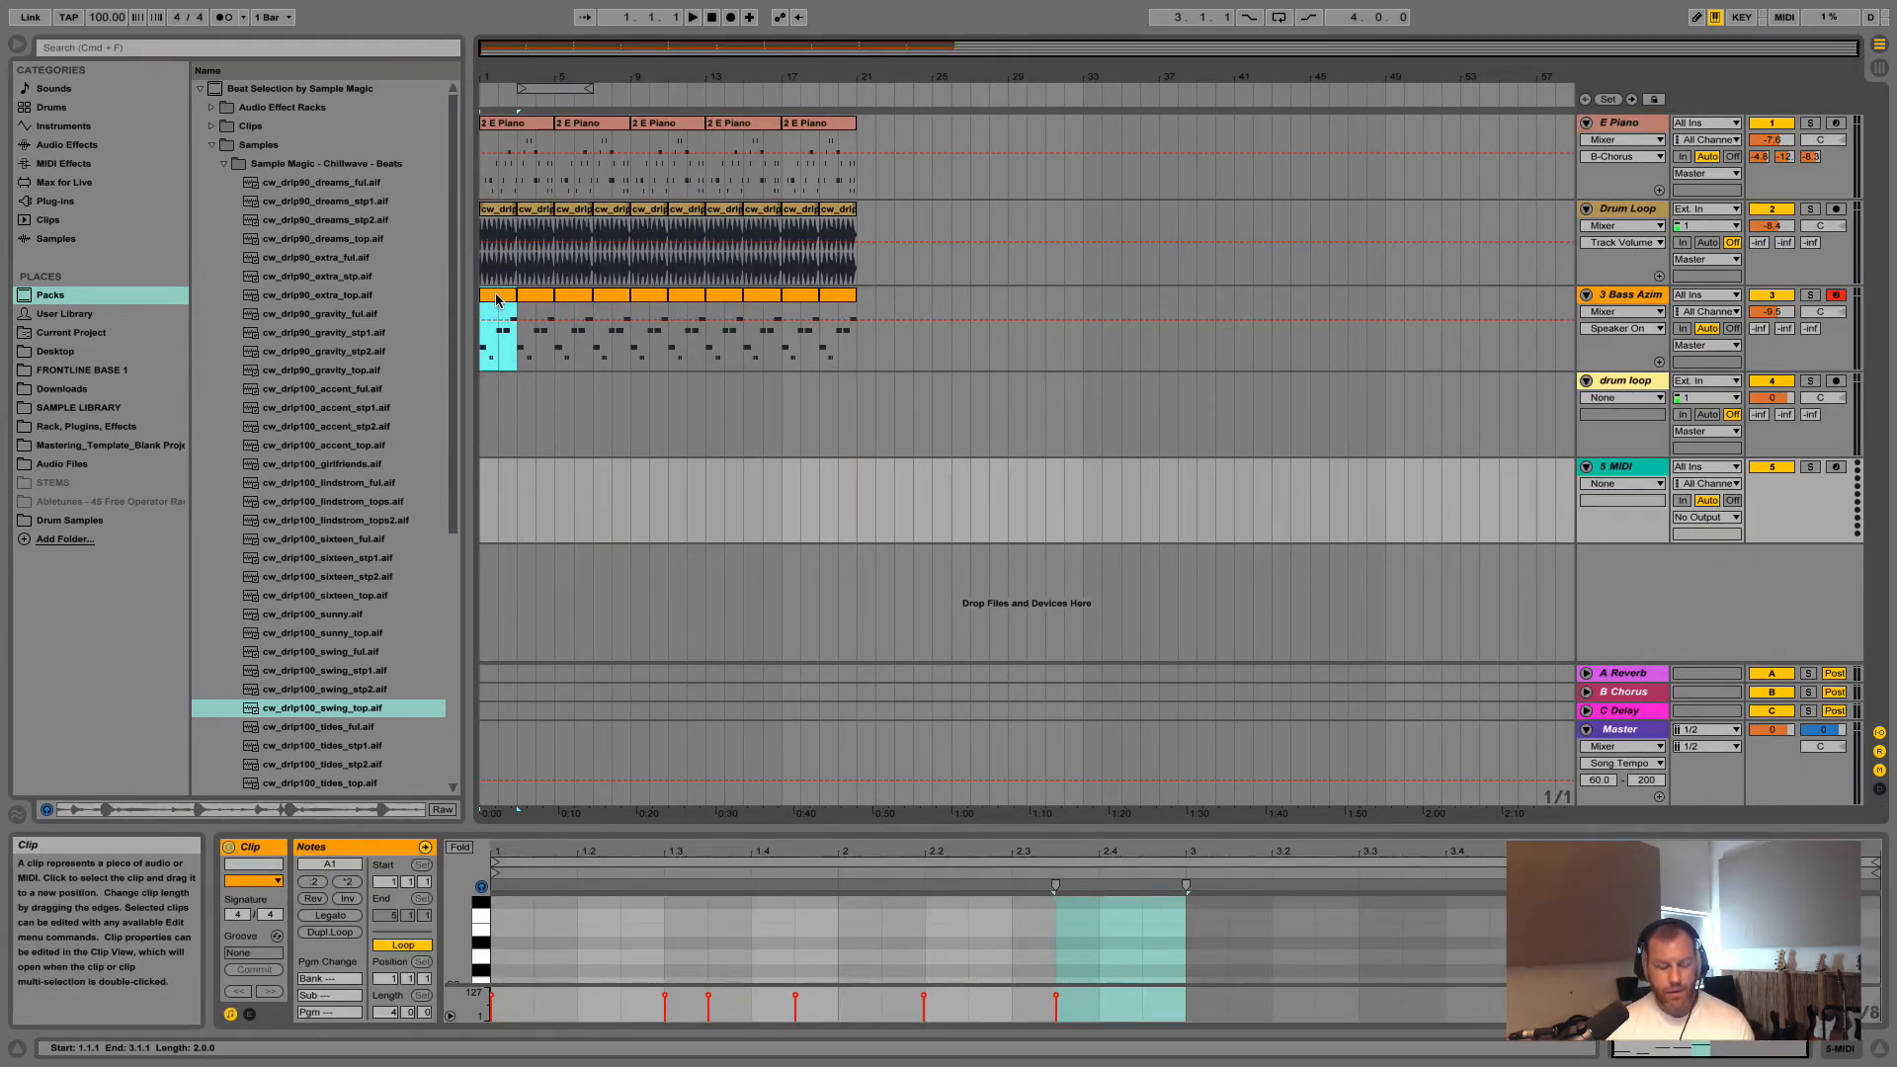
{"action": "key", "text": "Tab"}
{"action": "left_click_drag", "start_coordinate": [496, 300], "coordinate": [913, 79]}
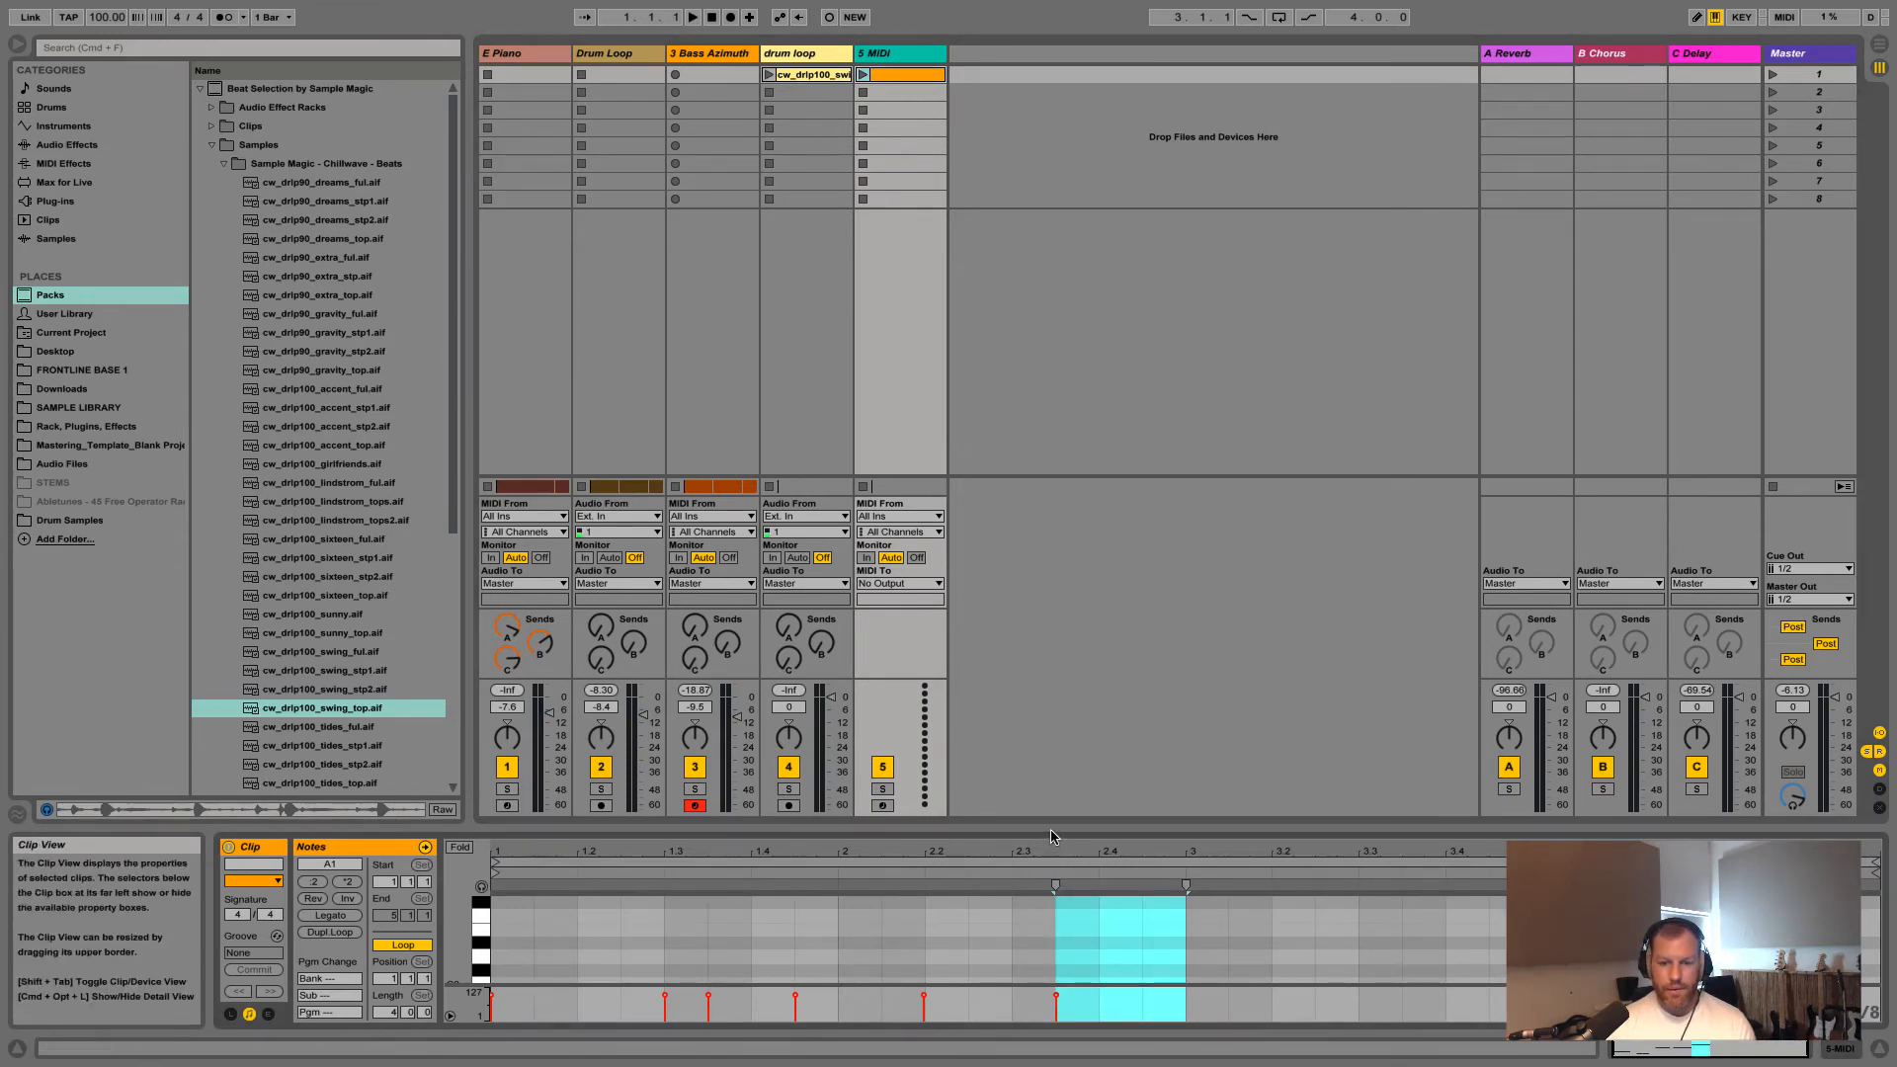
{"action": "left_click_drag", "start_coordinate": [1046, 830], "coordinate": [1056, 634]}
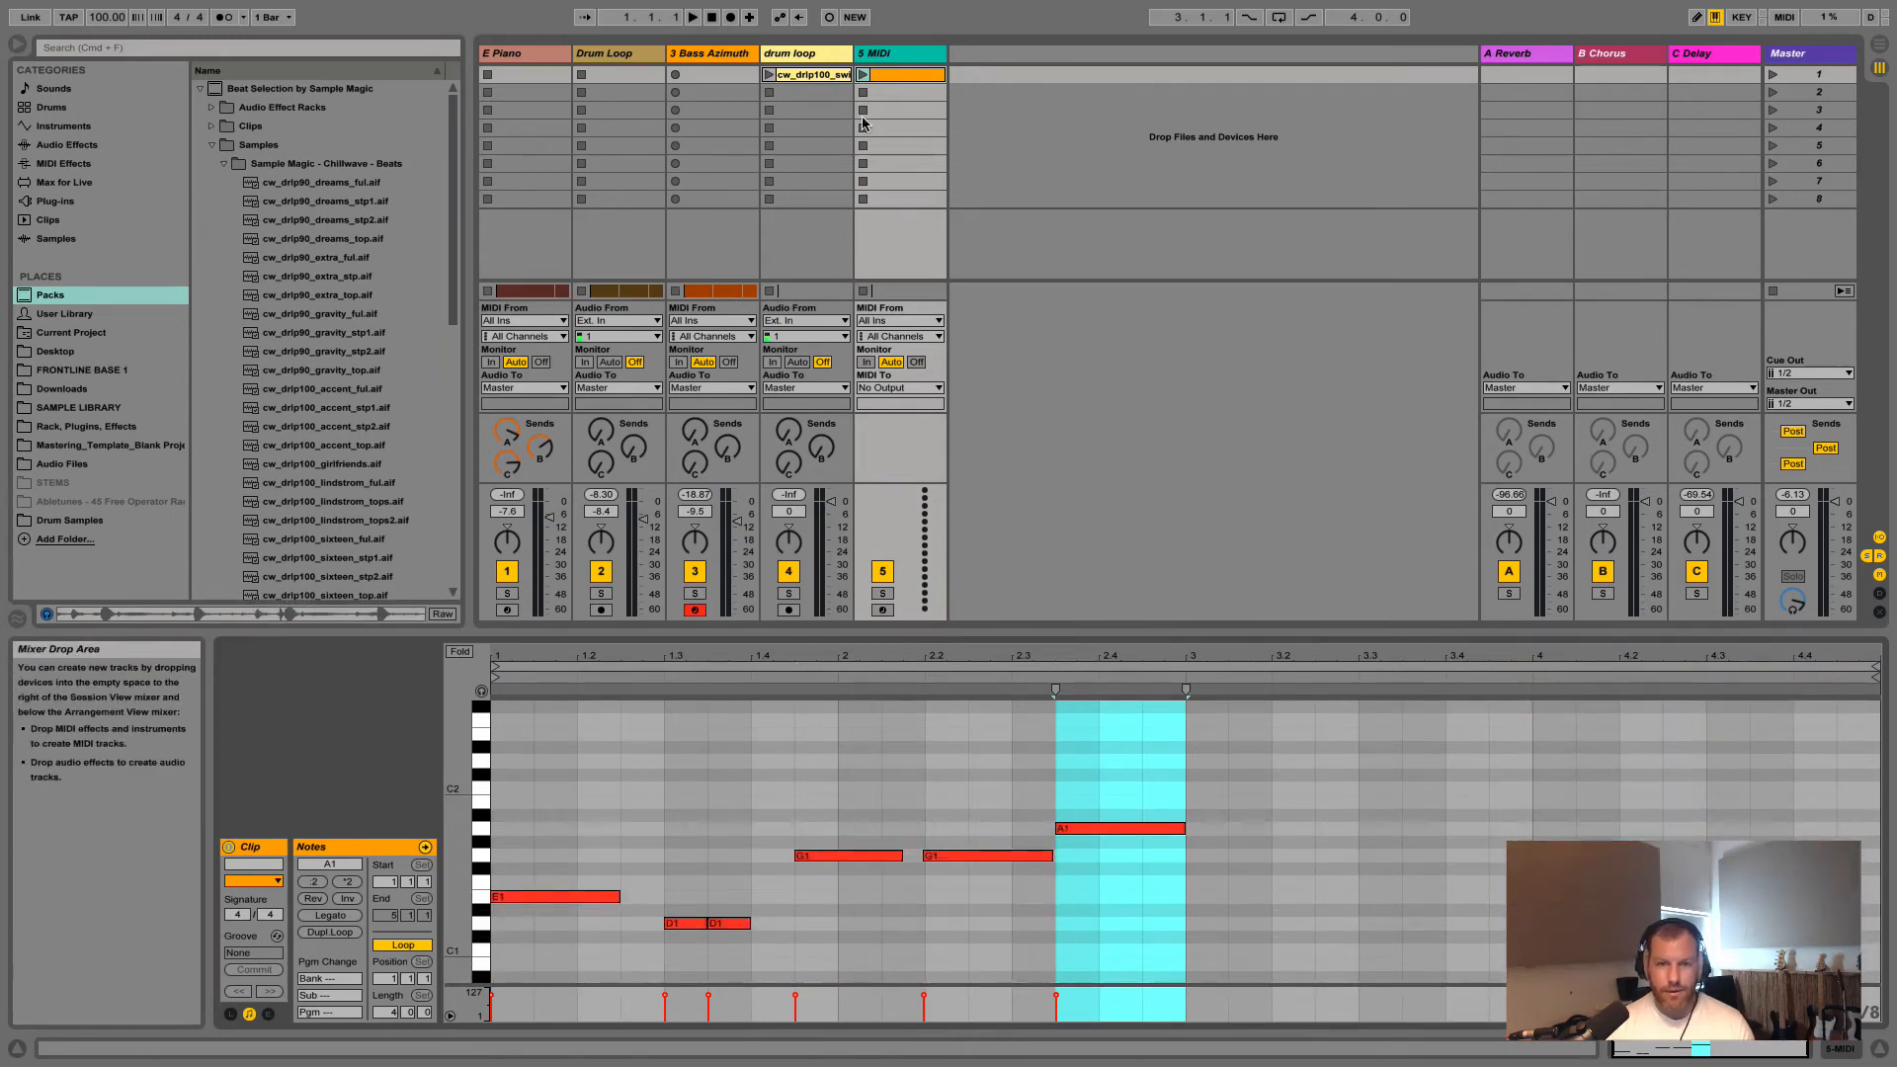
Compare the 5 MIDI track's empty device chain with the notes of its first clip
{"action": "left_click", "coordinate": [910, 59]}
{"action": "double_click", "coordinate": [909, 59]}
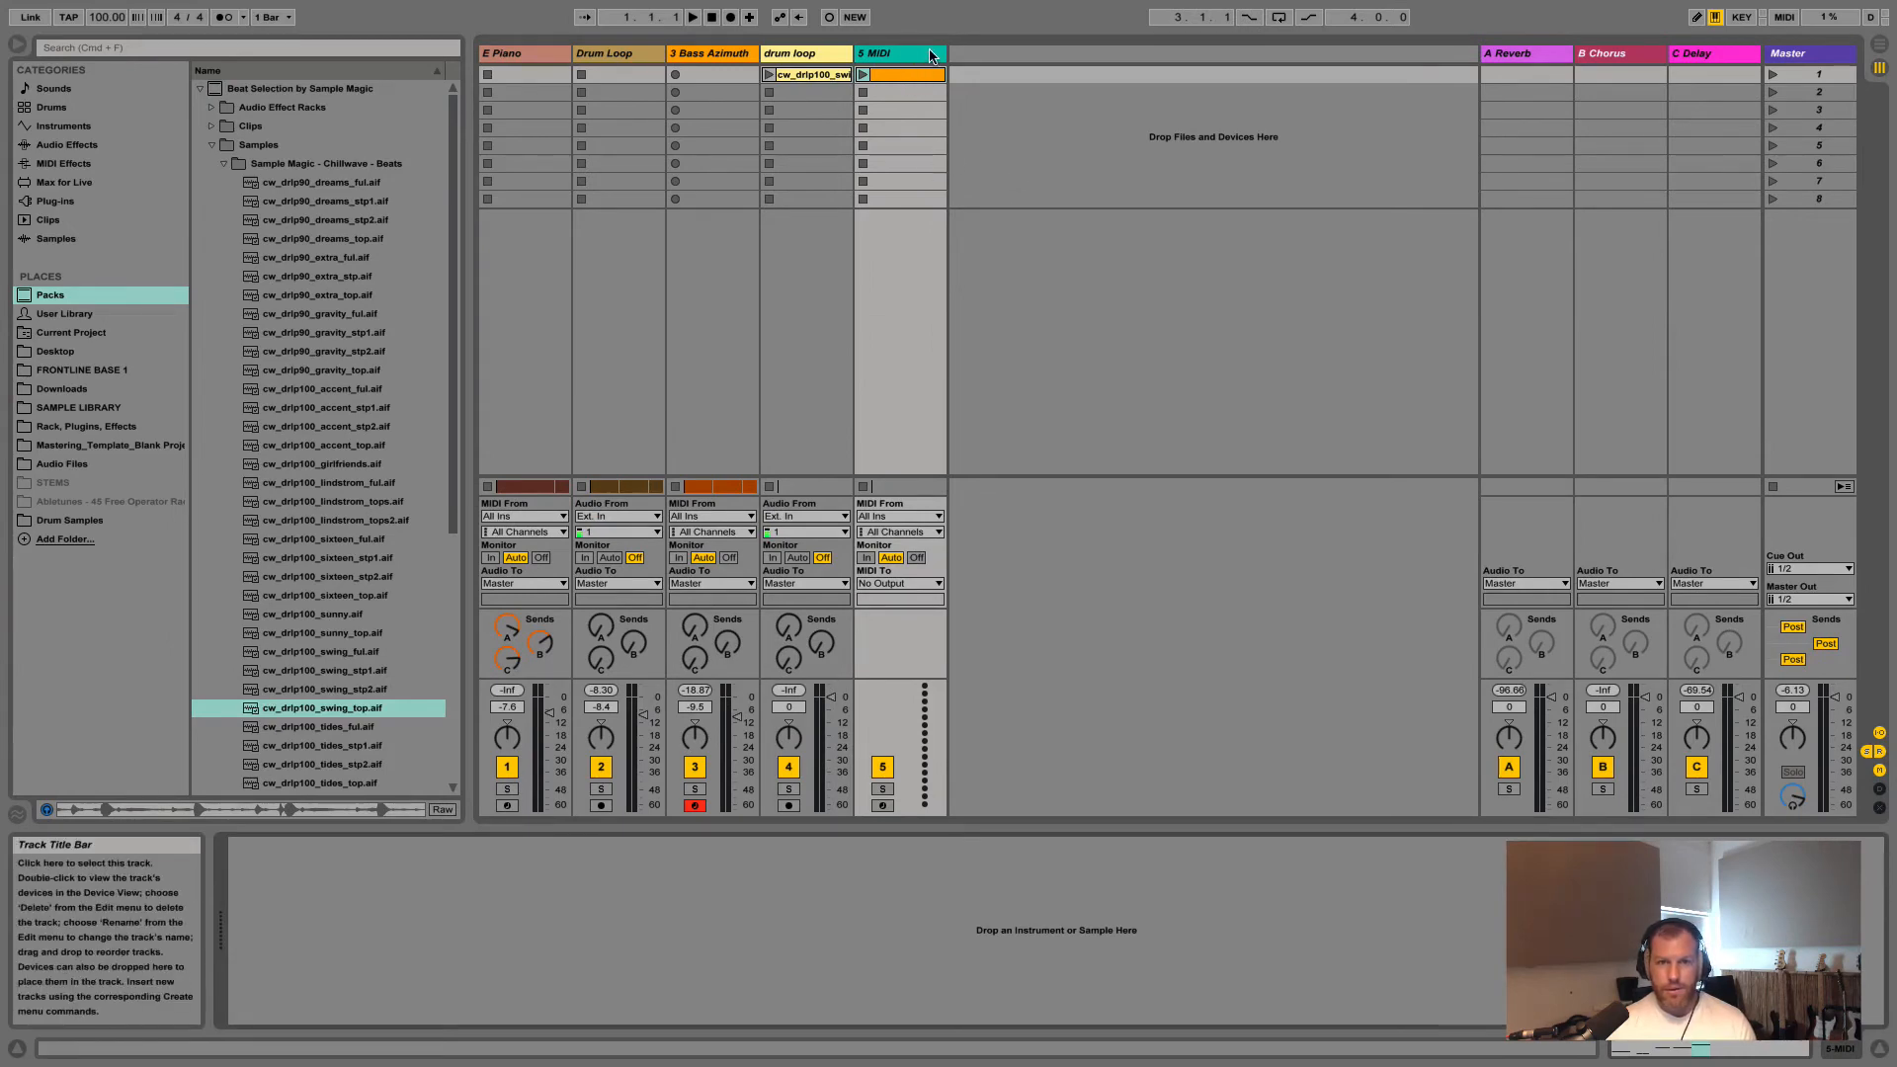
{"action": "left_click", "coordinate": [917, 76]}
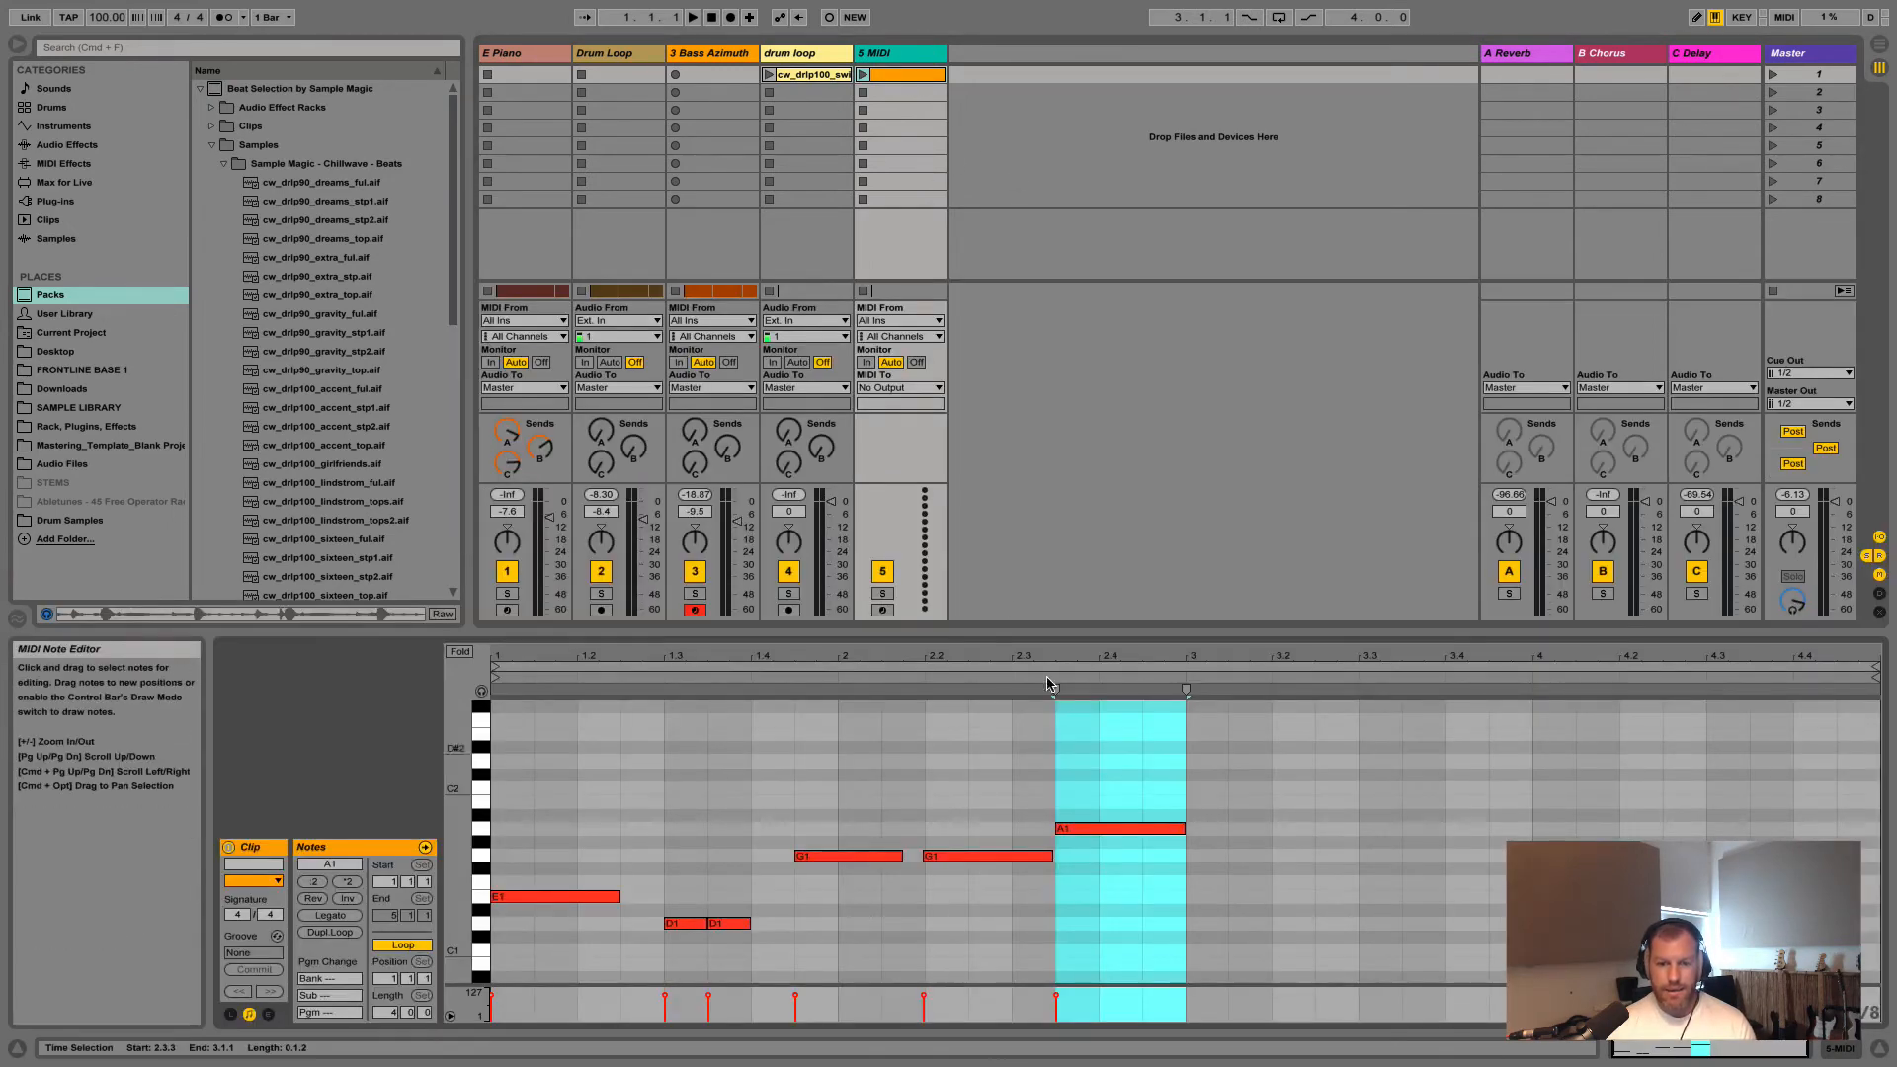
{"action": "double_click", "coordinate": [909, 61]}
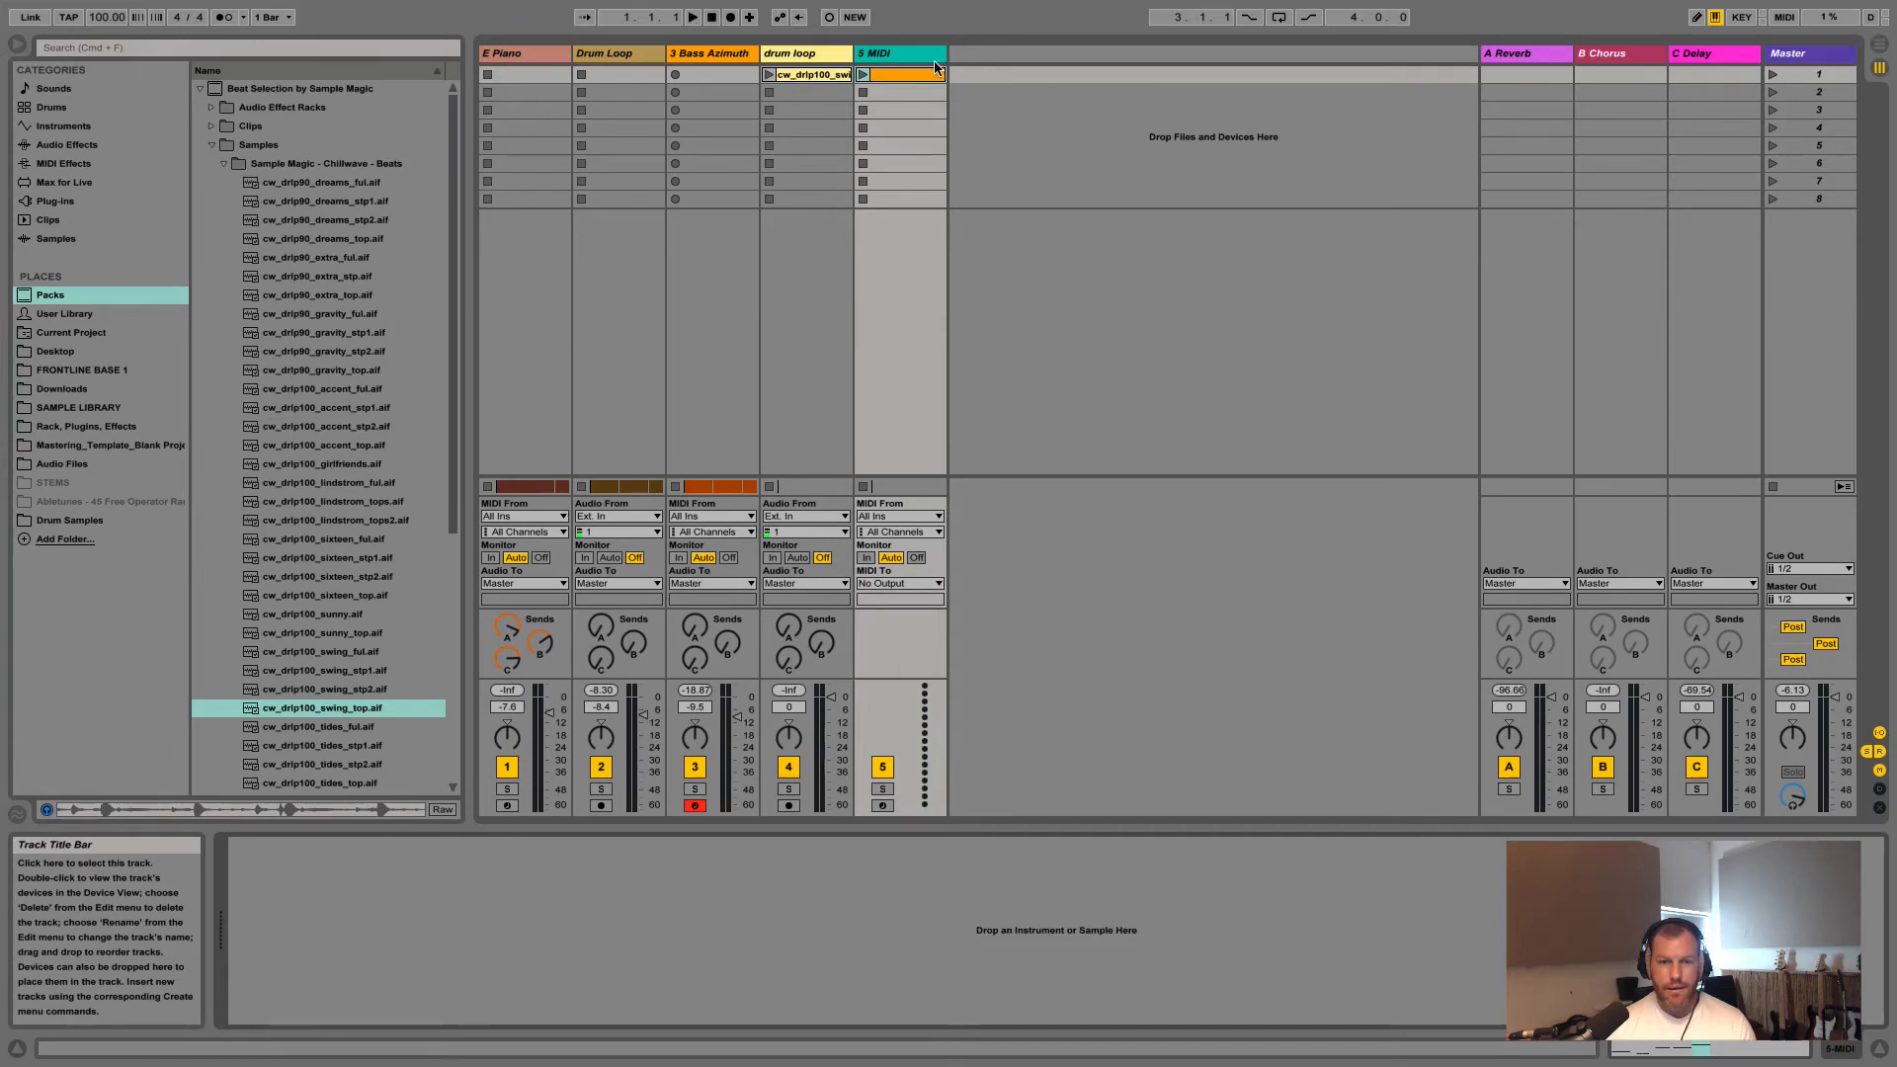
{"action": "left_click", "coordinate": [929, 75]}
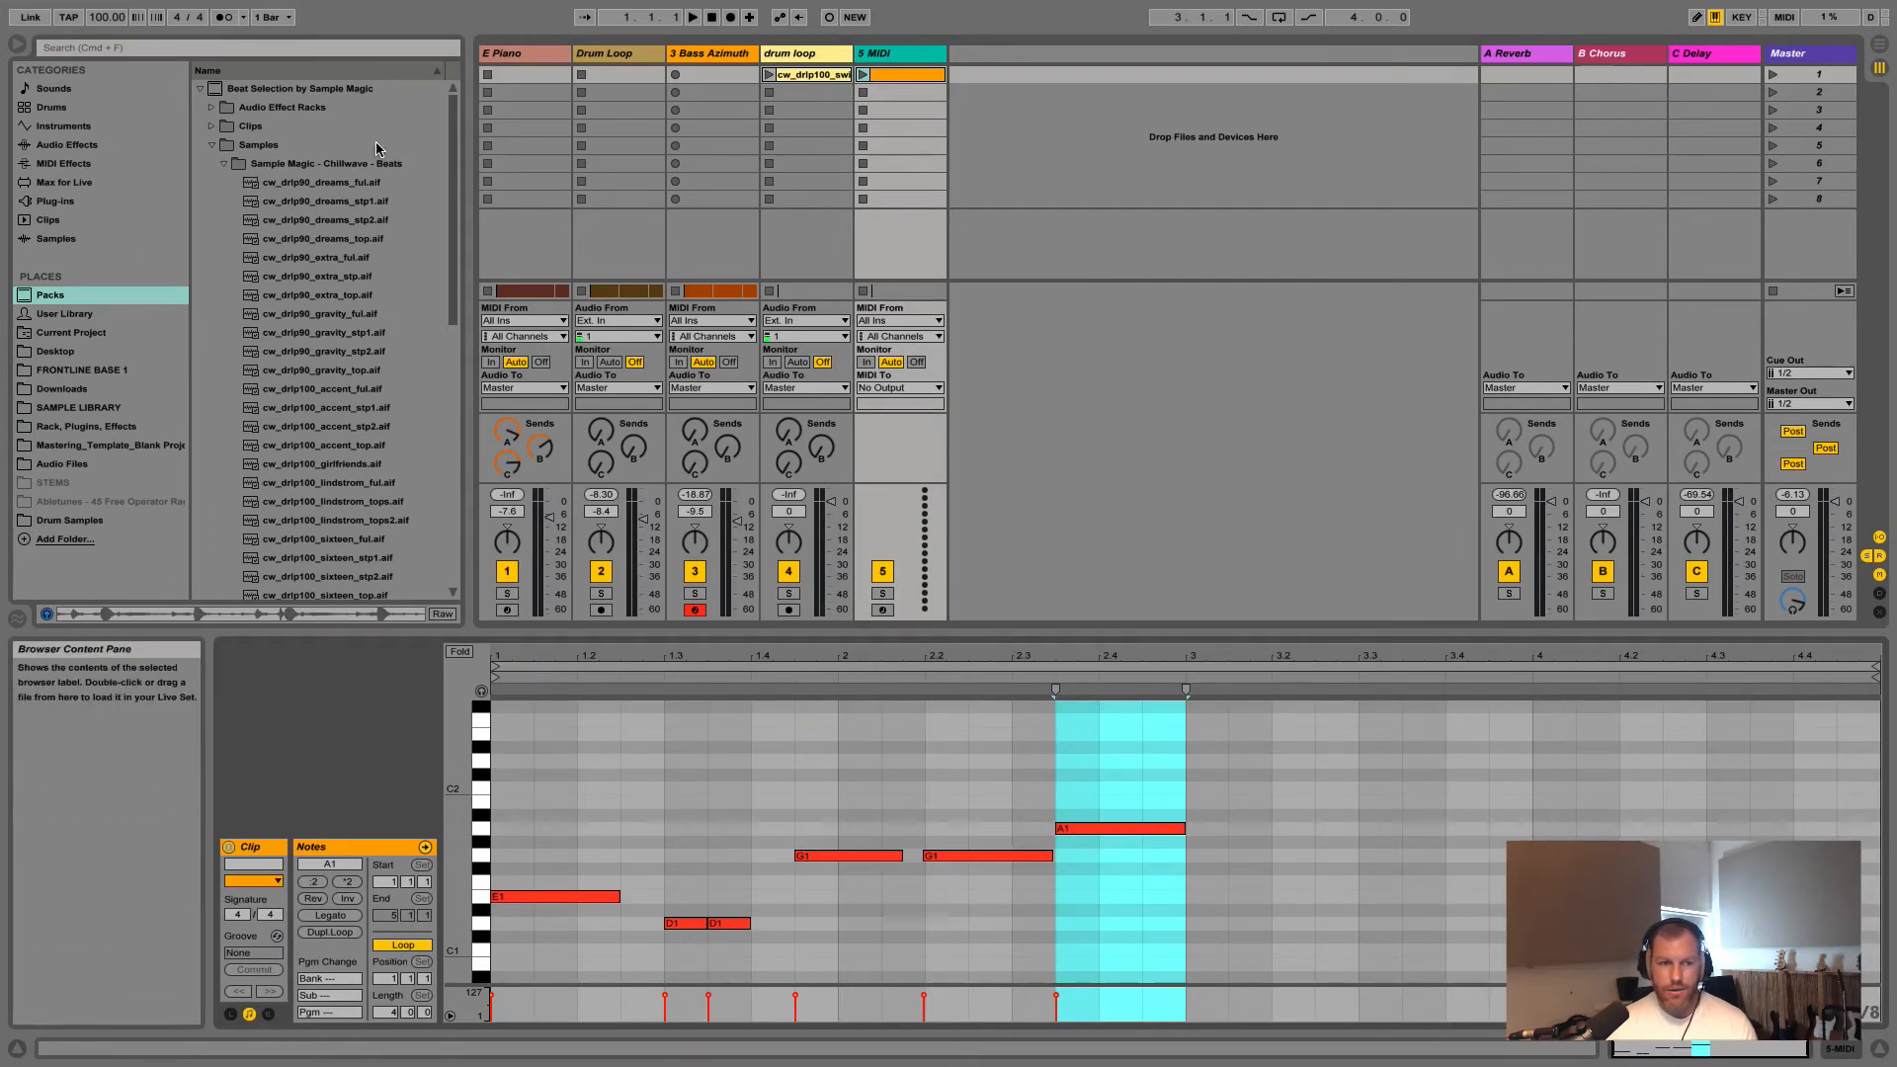
Audition several Operator bass presets and load Bass Housy onto the 5 MIDI track
{"action": "left_click", "coordinate": [63, 125]}
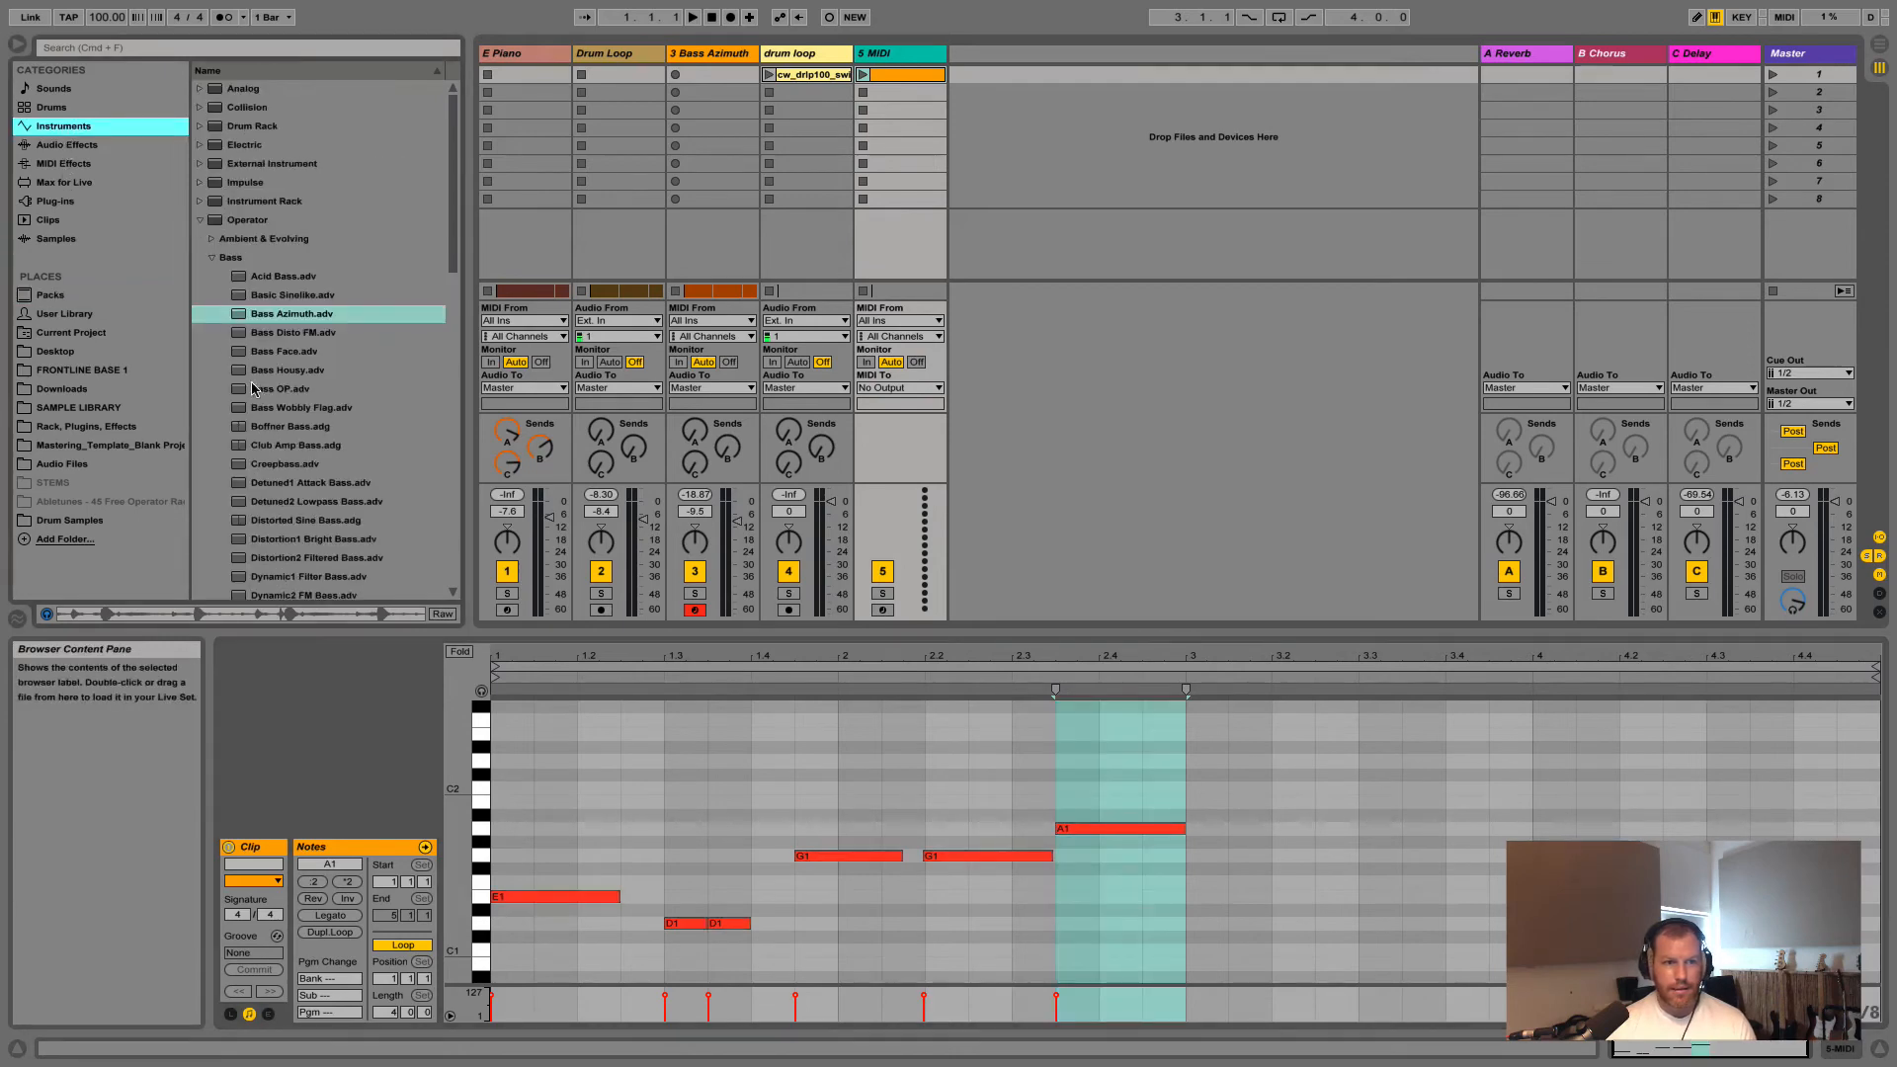
{"action": "left_click", "coordinate": [294, 488]}
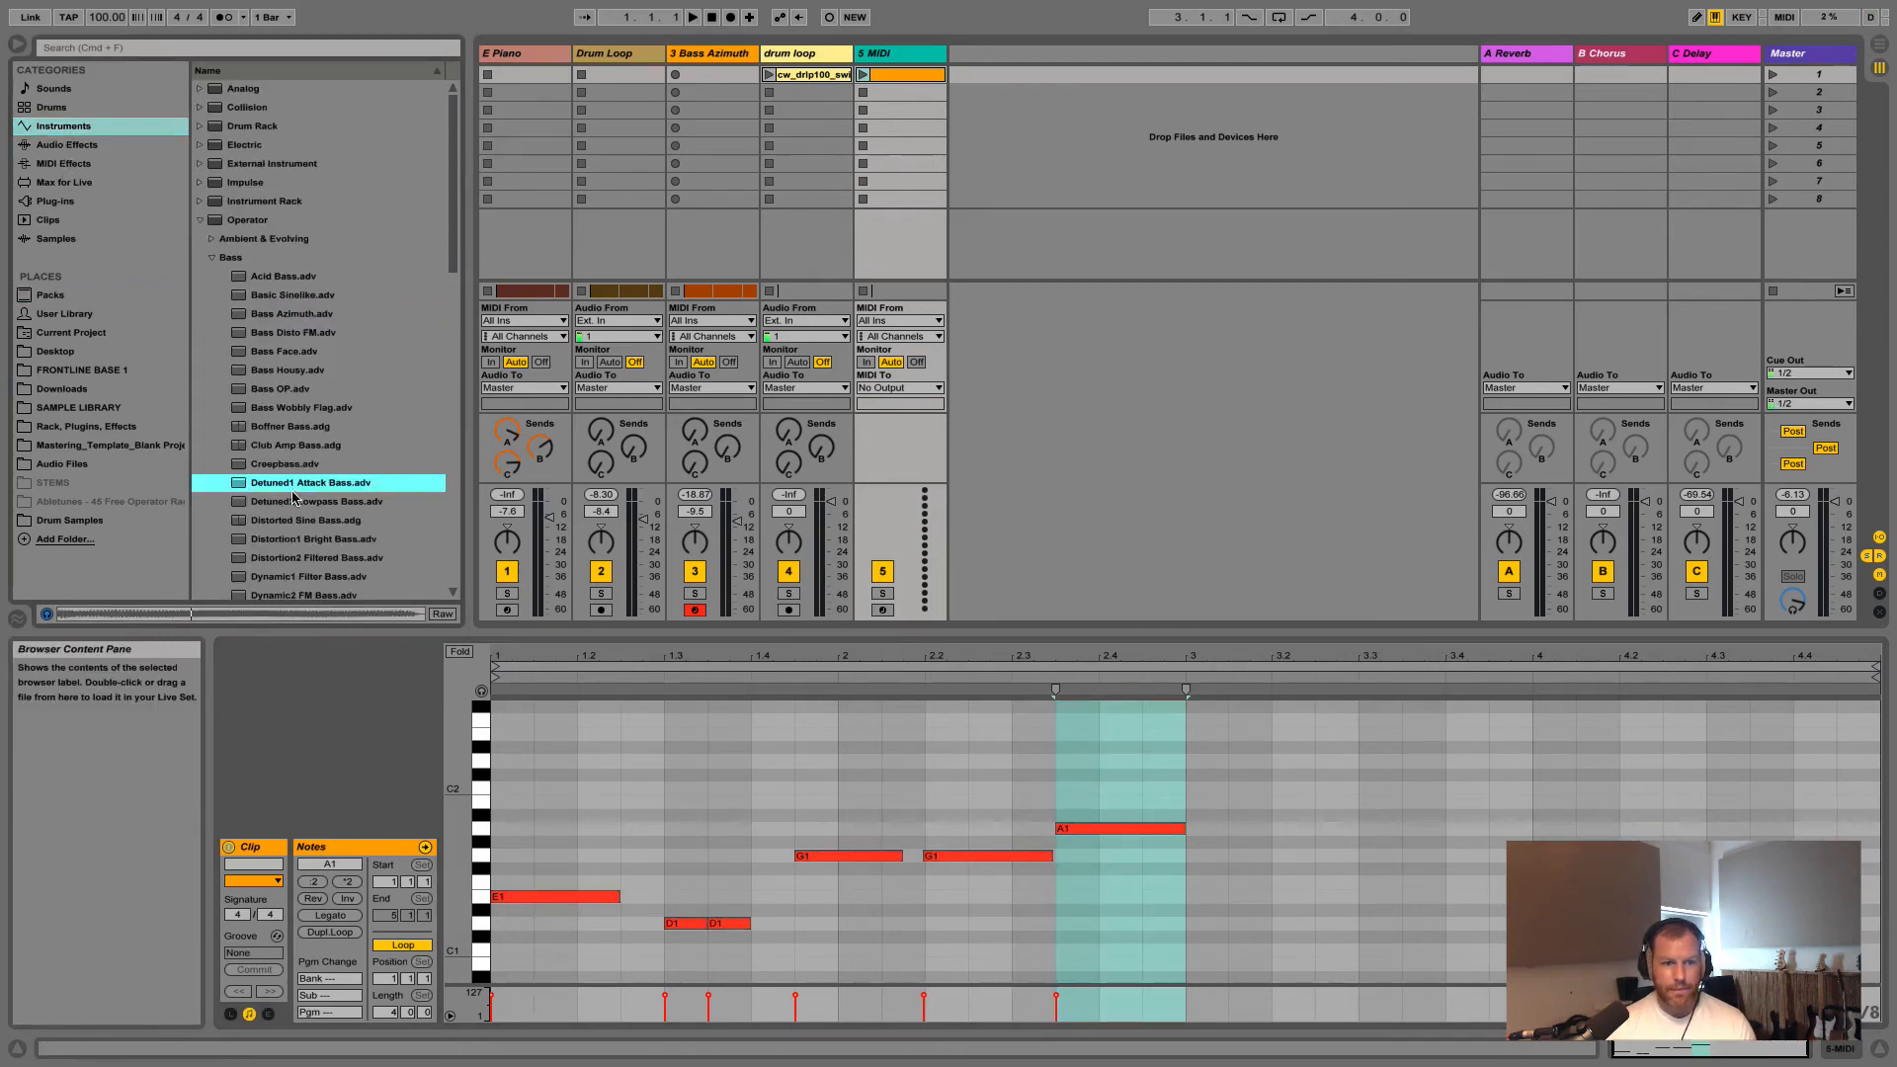
{"action": "left_click", "coordinate": [285, 501]}
{"action": "left_click", "coordinate": [286, 539]}
{"action": "left_click", "coordinate": [287, 558]}
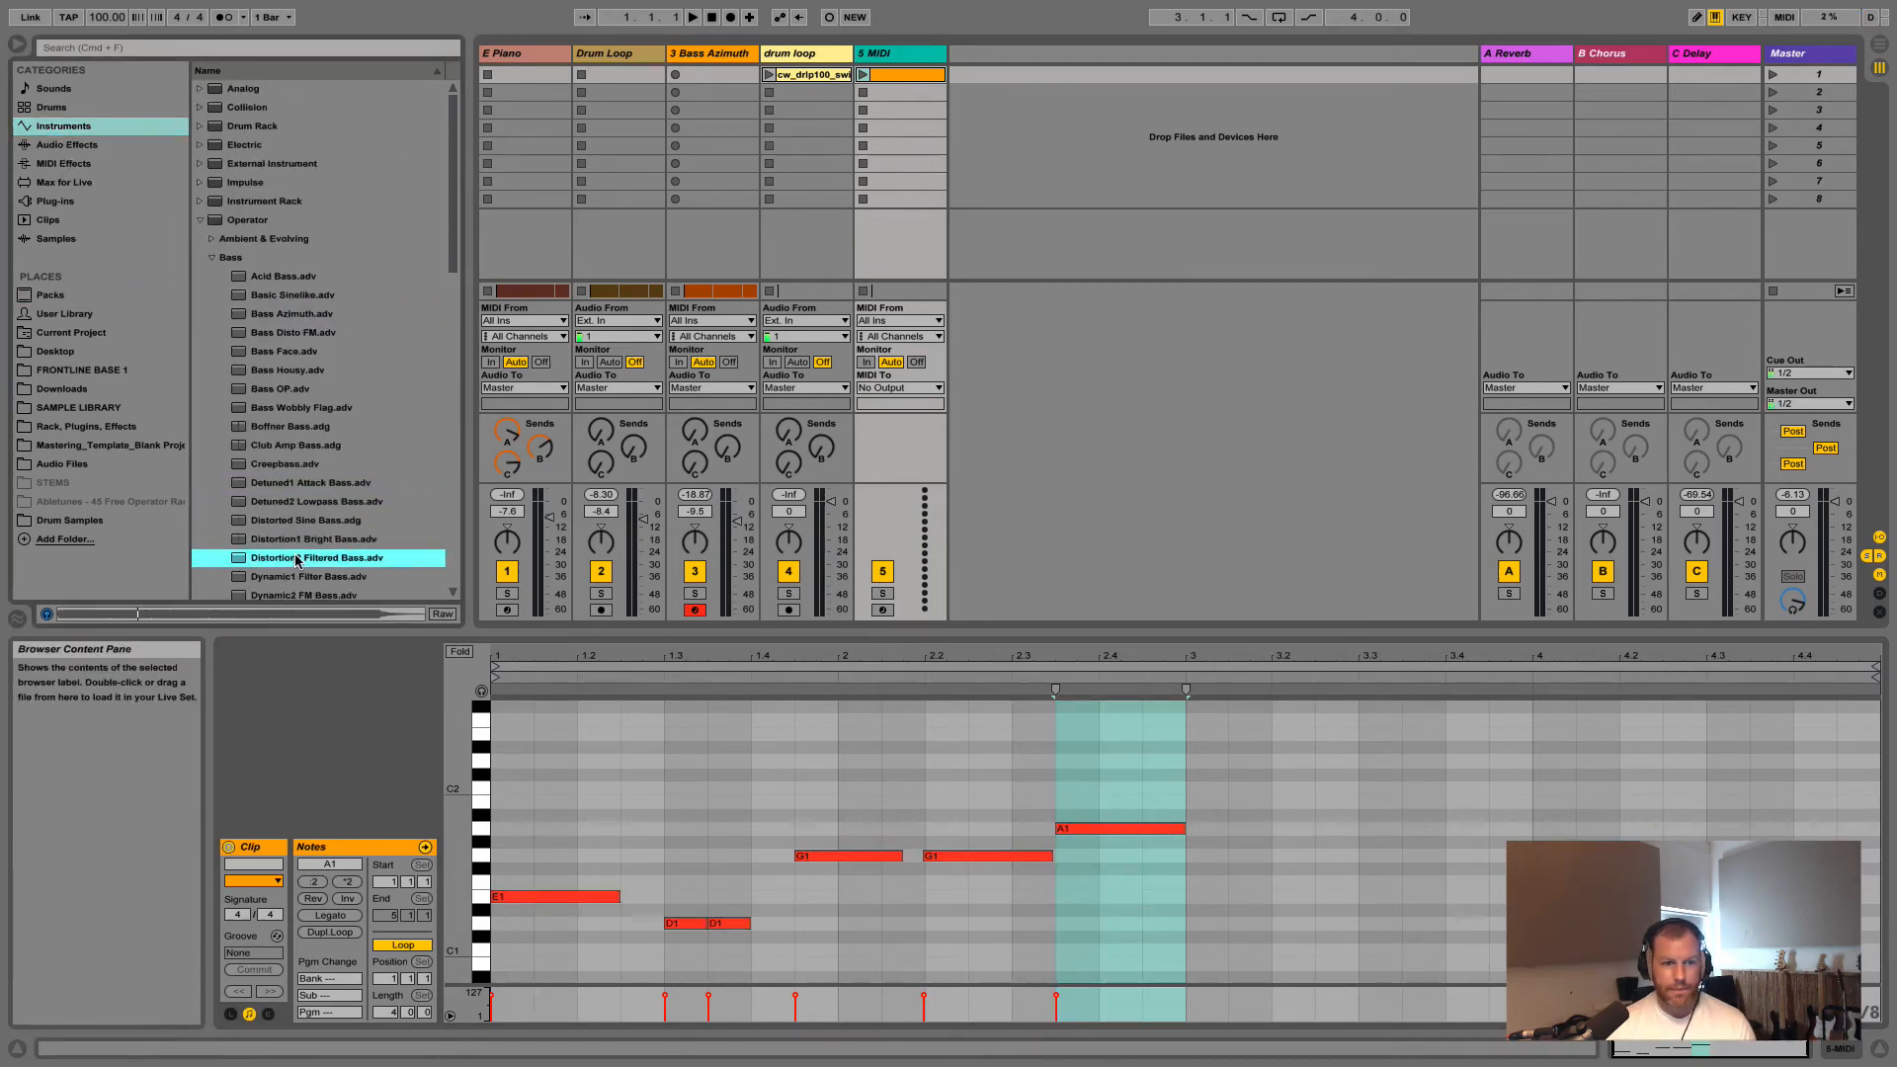
{"action": "left_click", "coordinate": [287, 578]}
{"action": "scroll", "coordinate": [287, 586], "scroll_direction": "down", "scroll_amount": 1}
{"action": "left_click", "coordinate": [285, 347]}
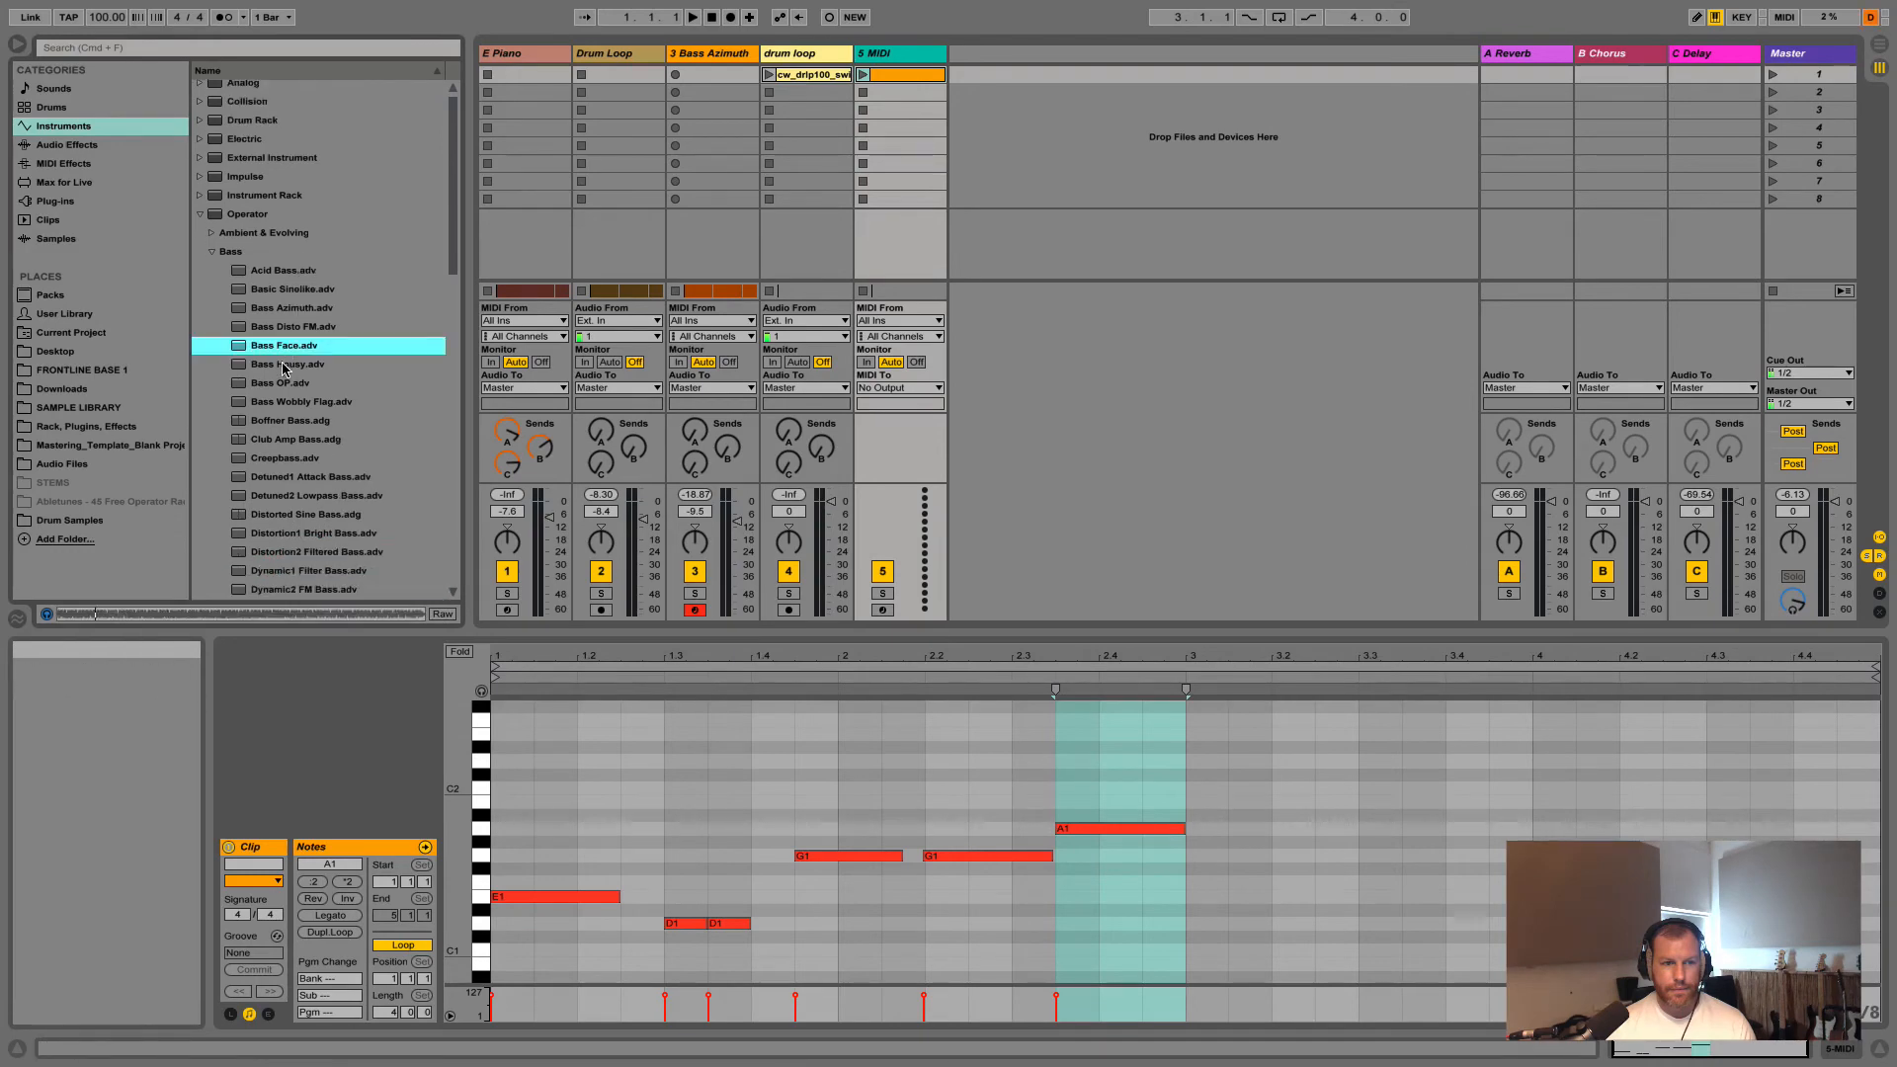
{"action": "left_click", "coordinate": [286, 365]}
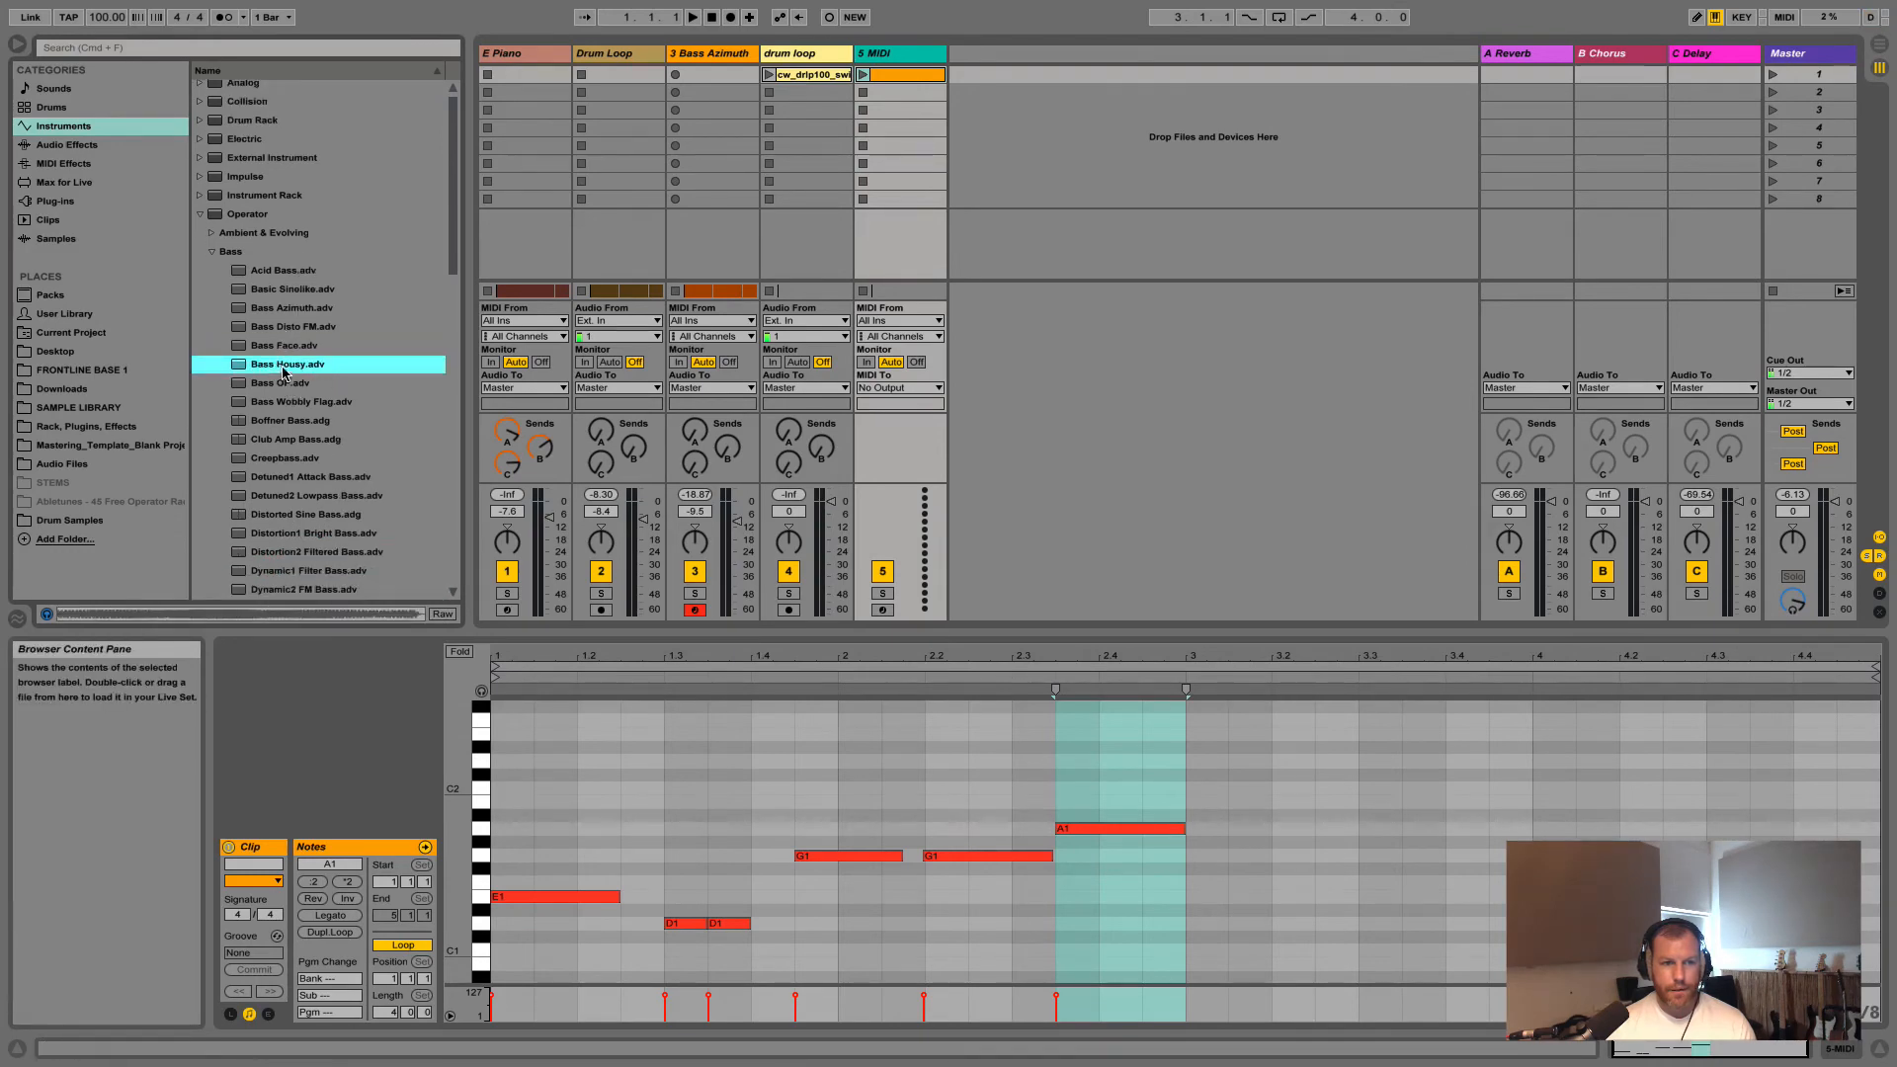
{"action": "key", "text": "Return"}
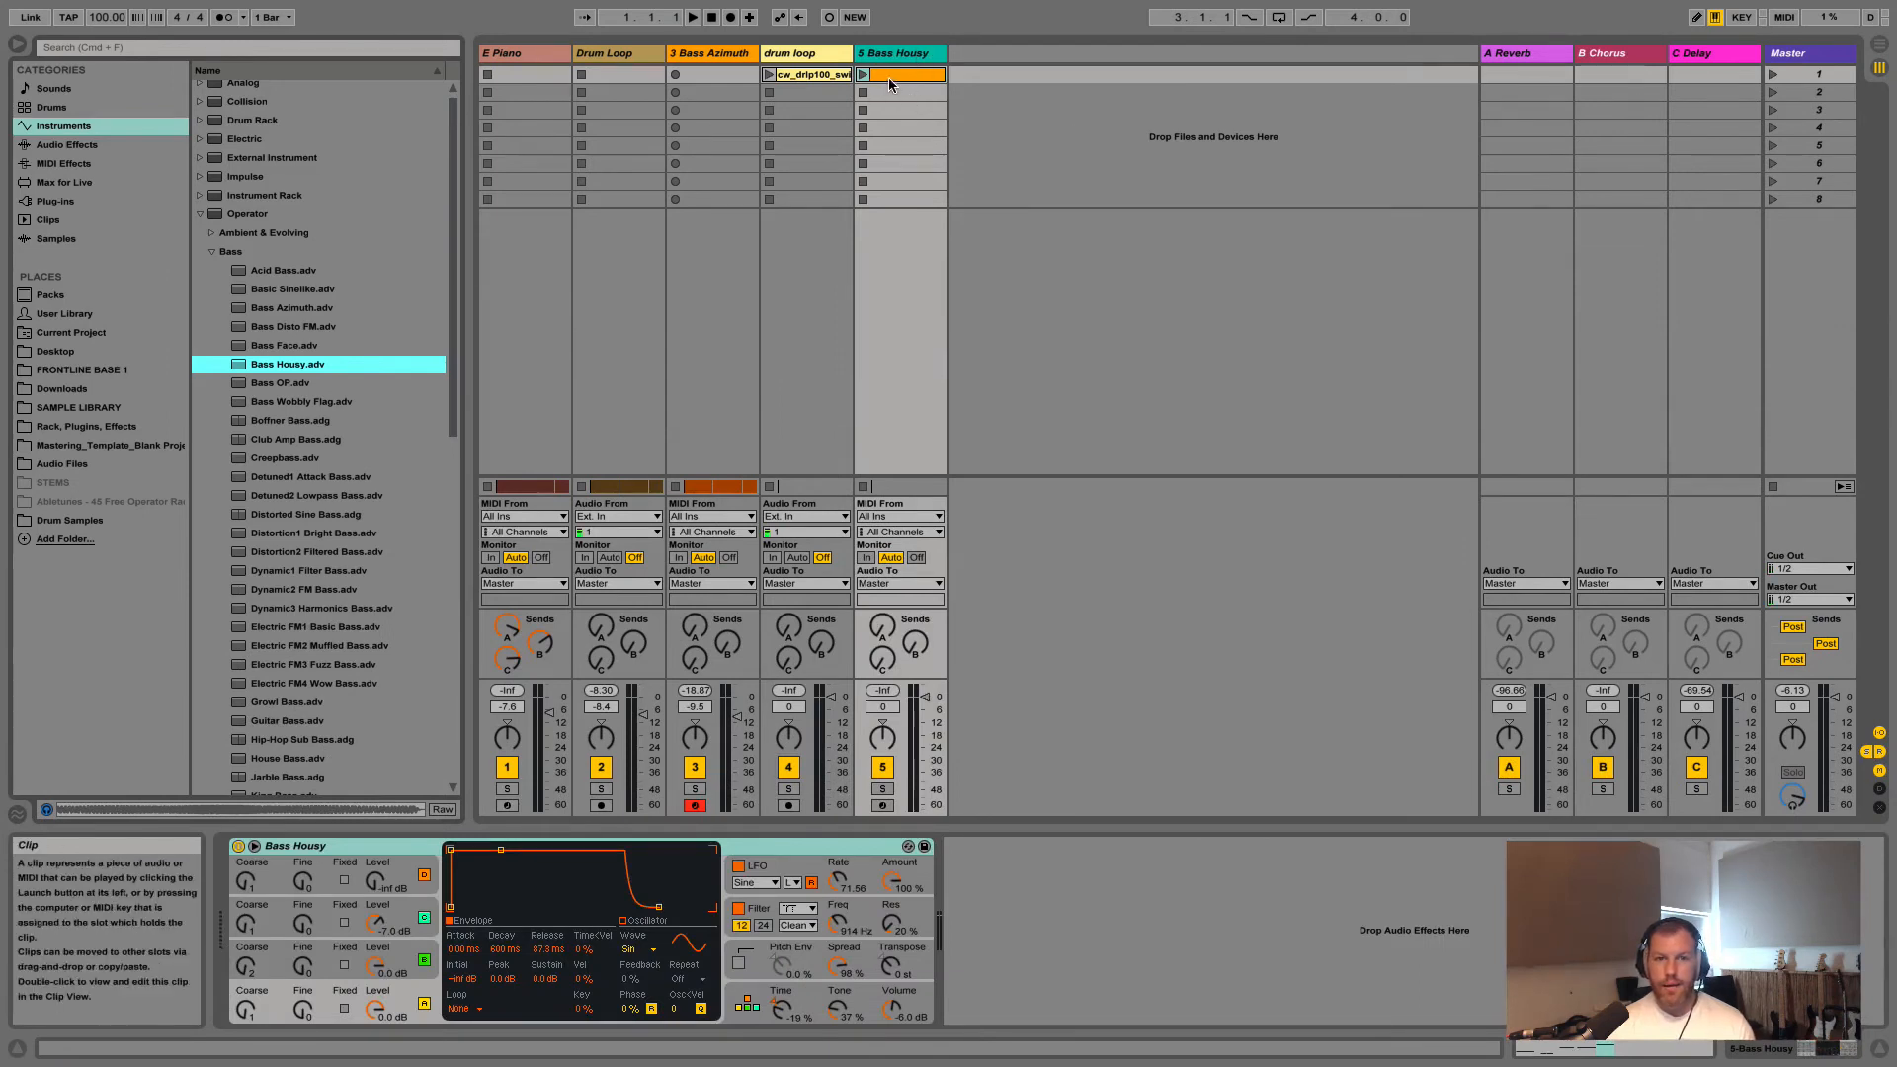
Launch the 5 Bass Housy clip and mute the E Piano, Drum Loop and 3 Bass Azimuth tracks to hear it alone
{"action": "left_click", "coordinate": [893, 78]}
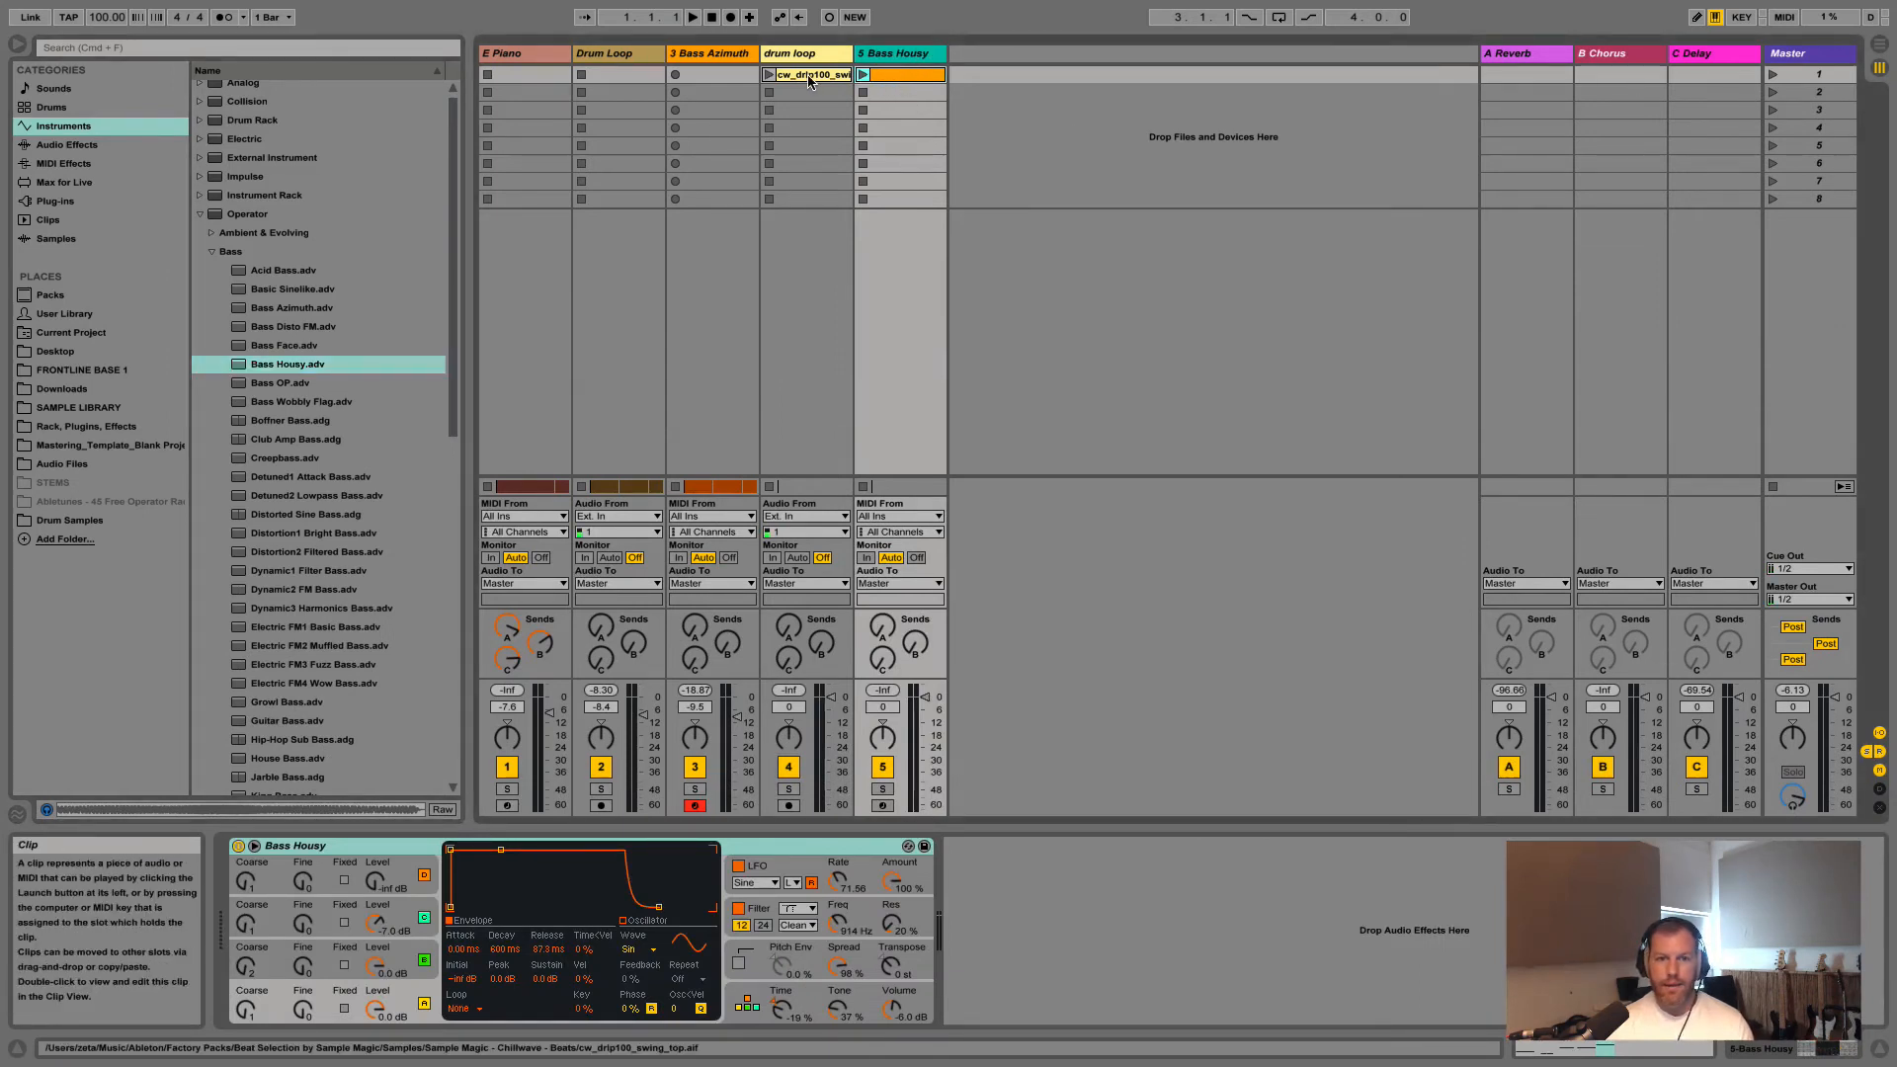
{"action": "left_click", "coordinate": [863, 75]}
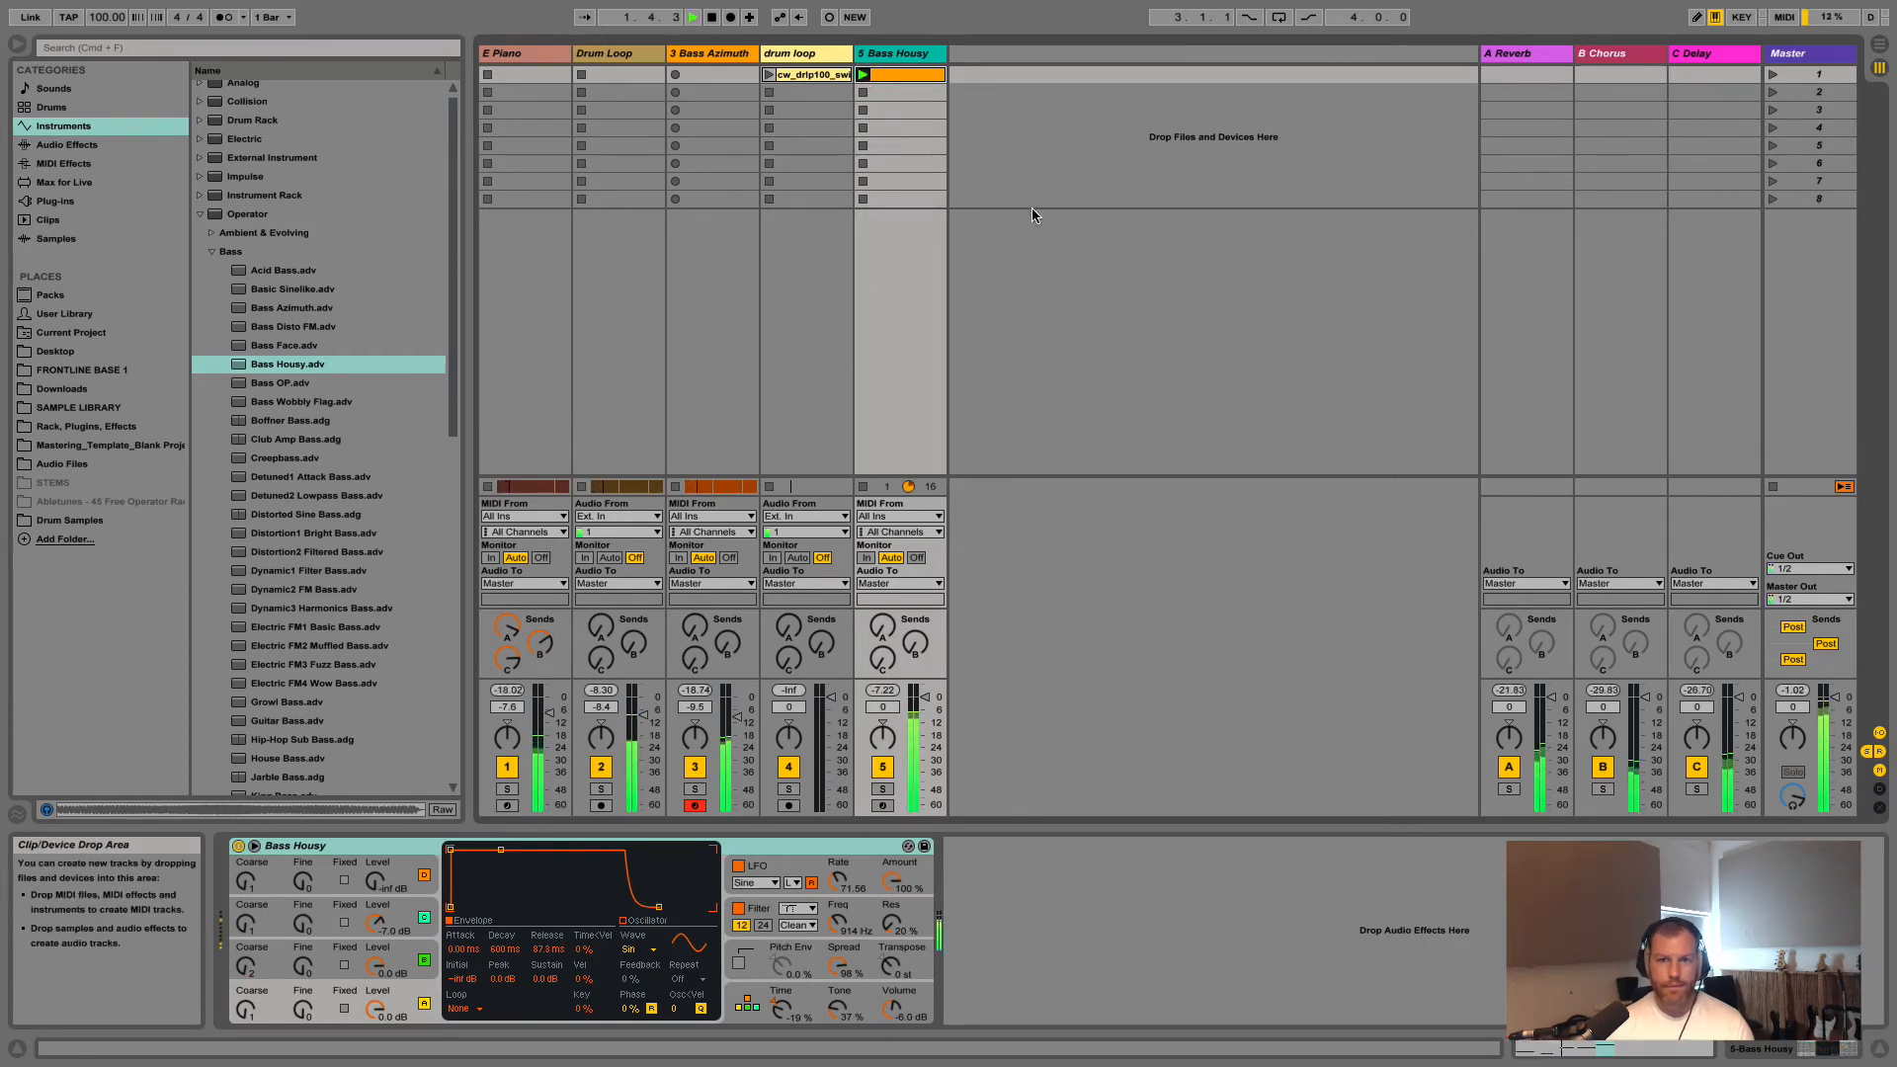
{"action": "left_click", "coordinate": [507, 767]}
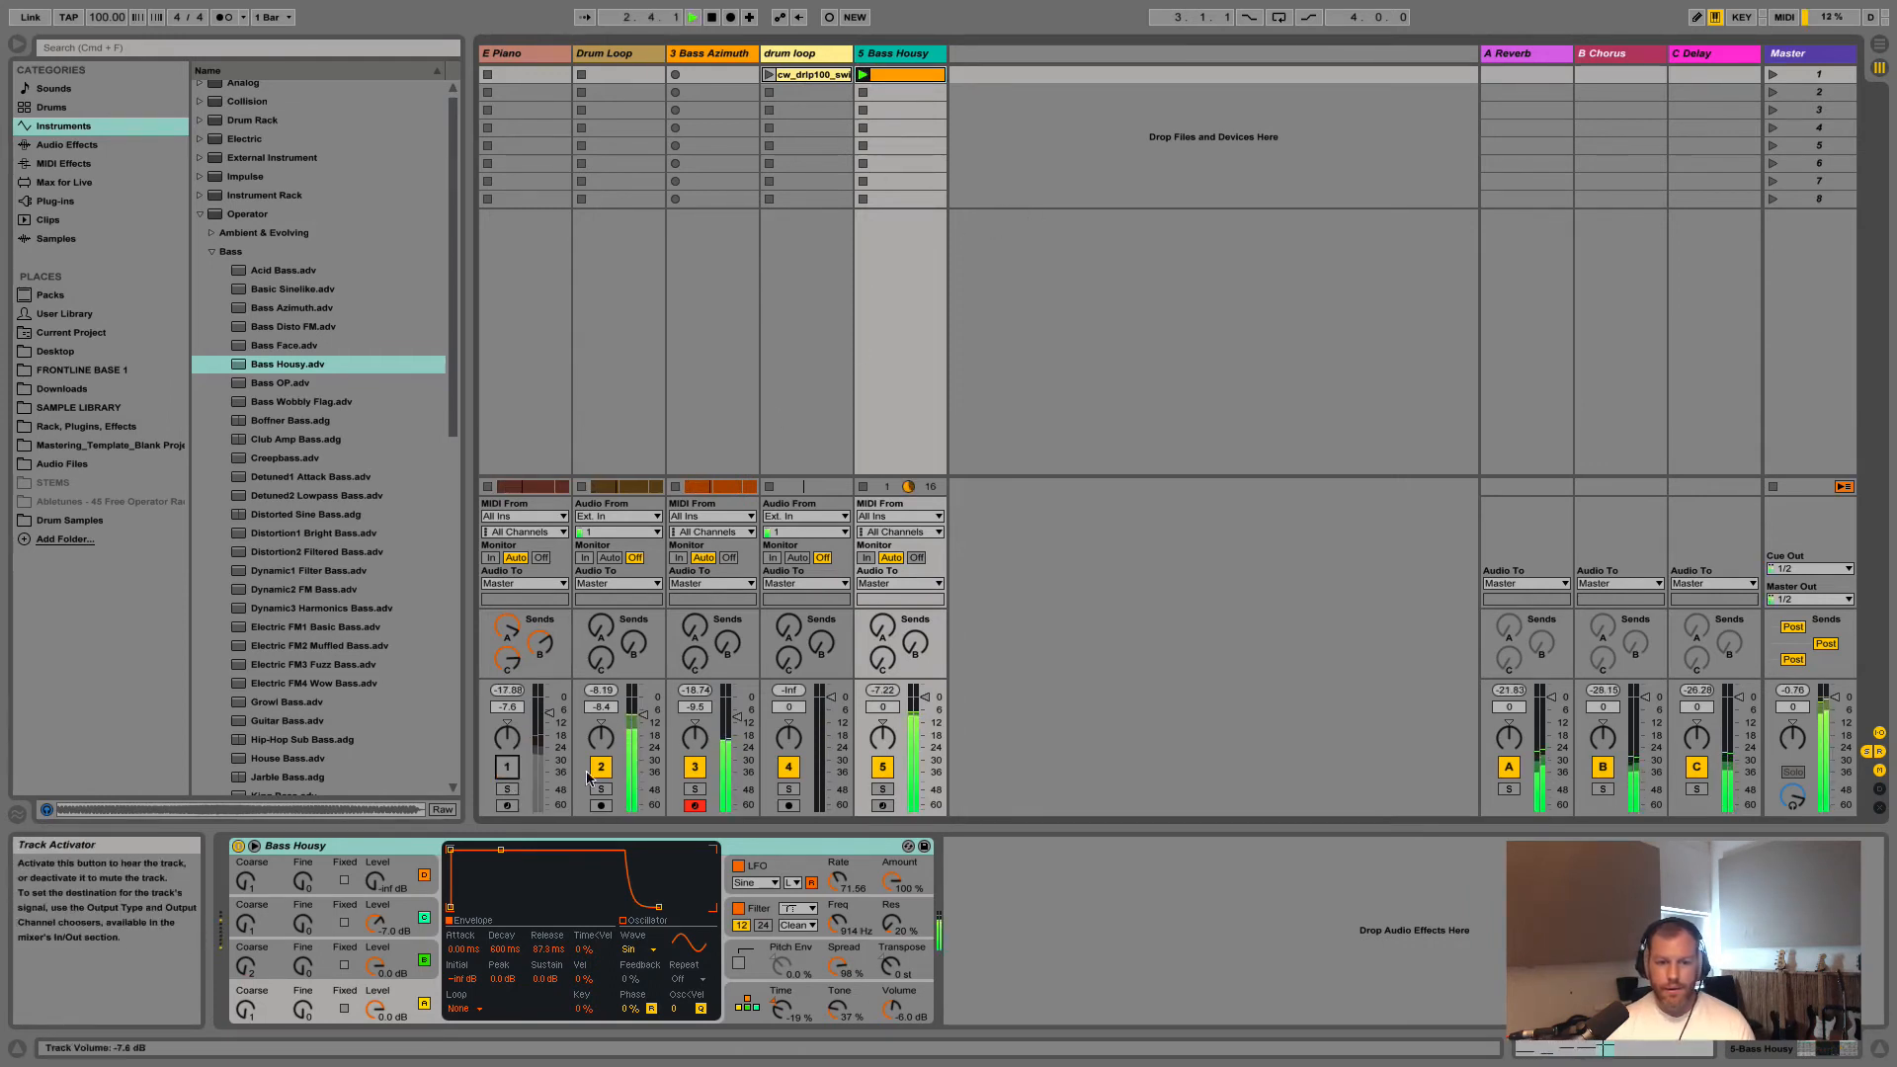
{"action": "left_click", "coordinate": [600, 767]}
{"action": "left_click", "coordinate": [695, 767]}
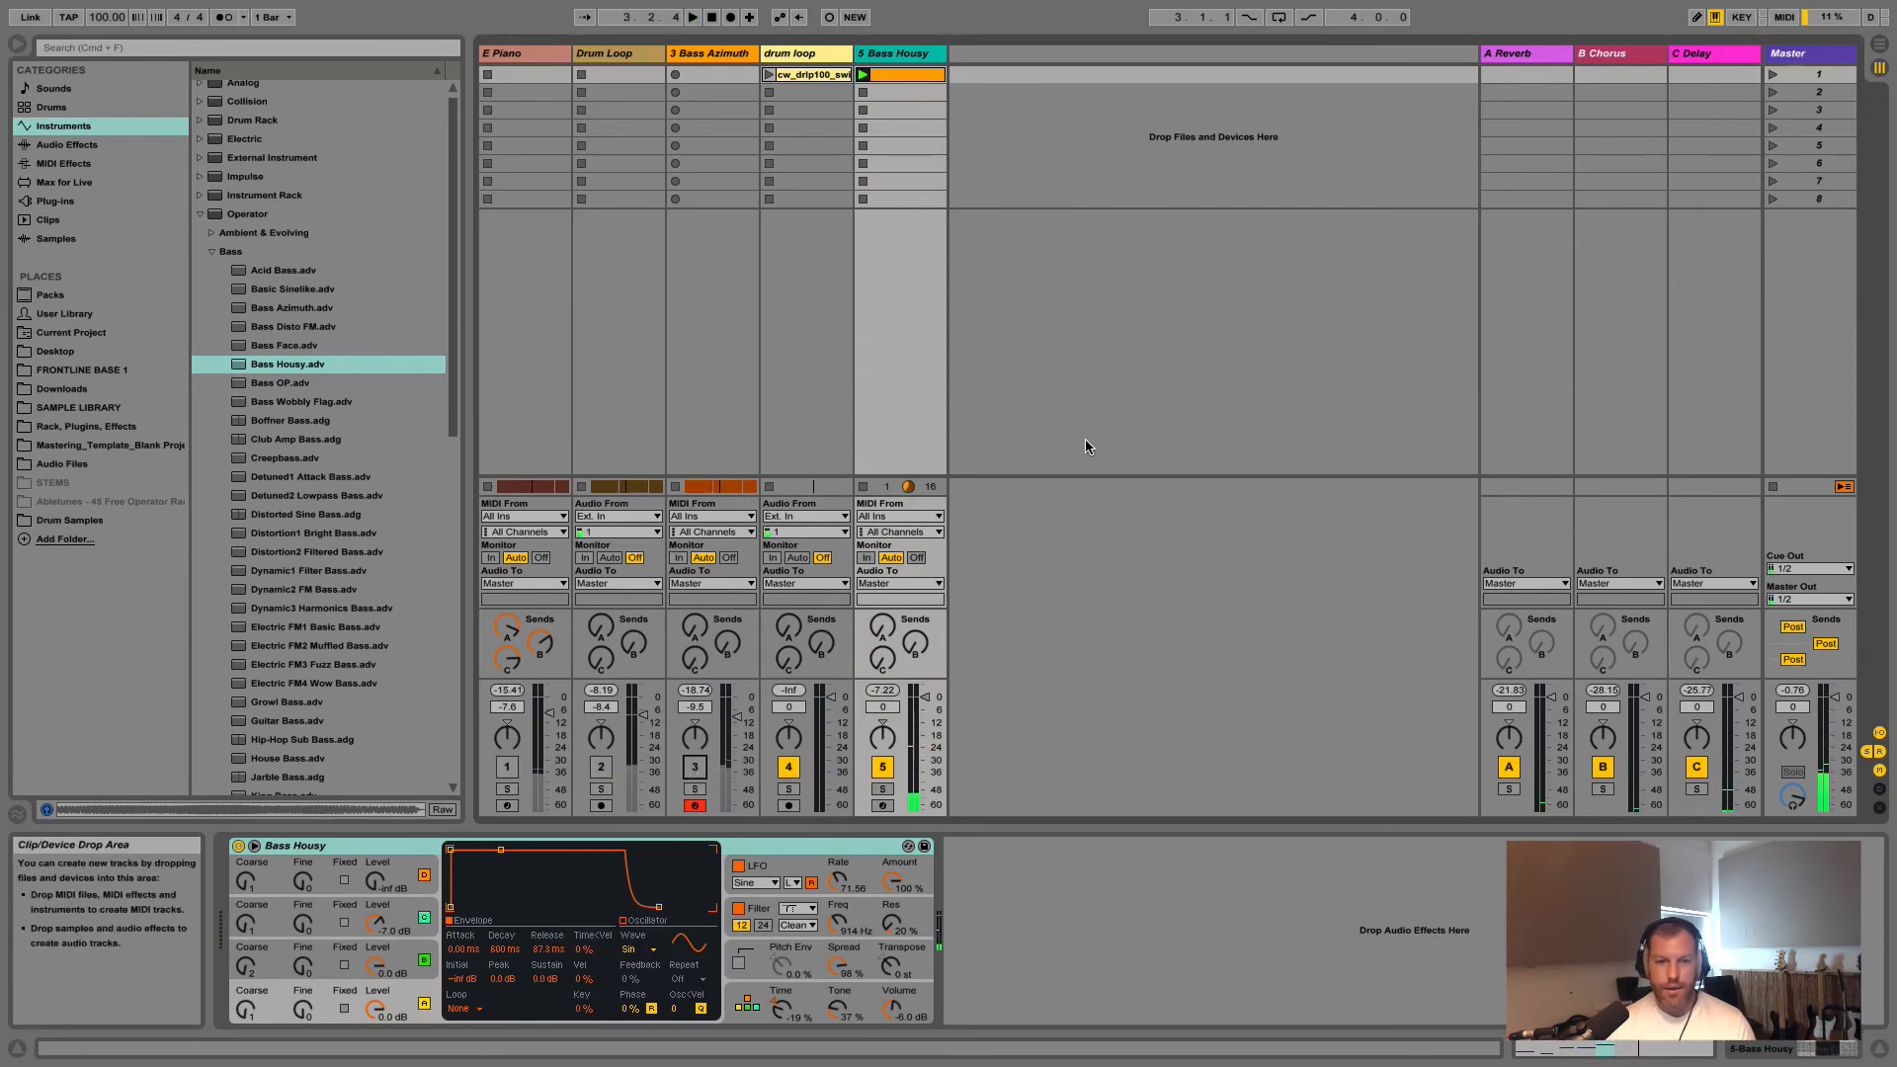
{"action": "key", "text": "space"}
{"action": "key", "text": "space"}
{"action": "key", "text": "space"}
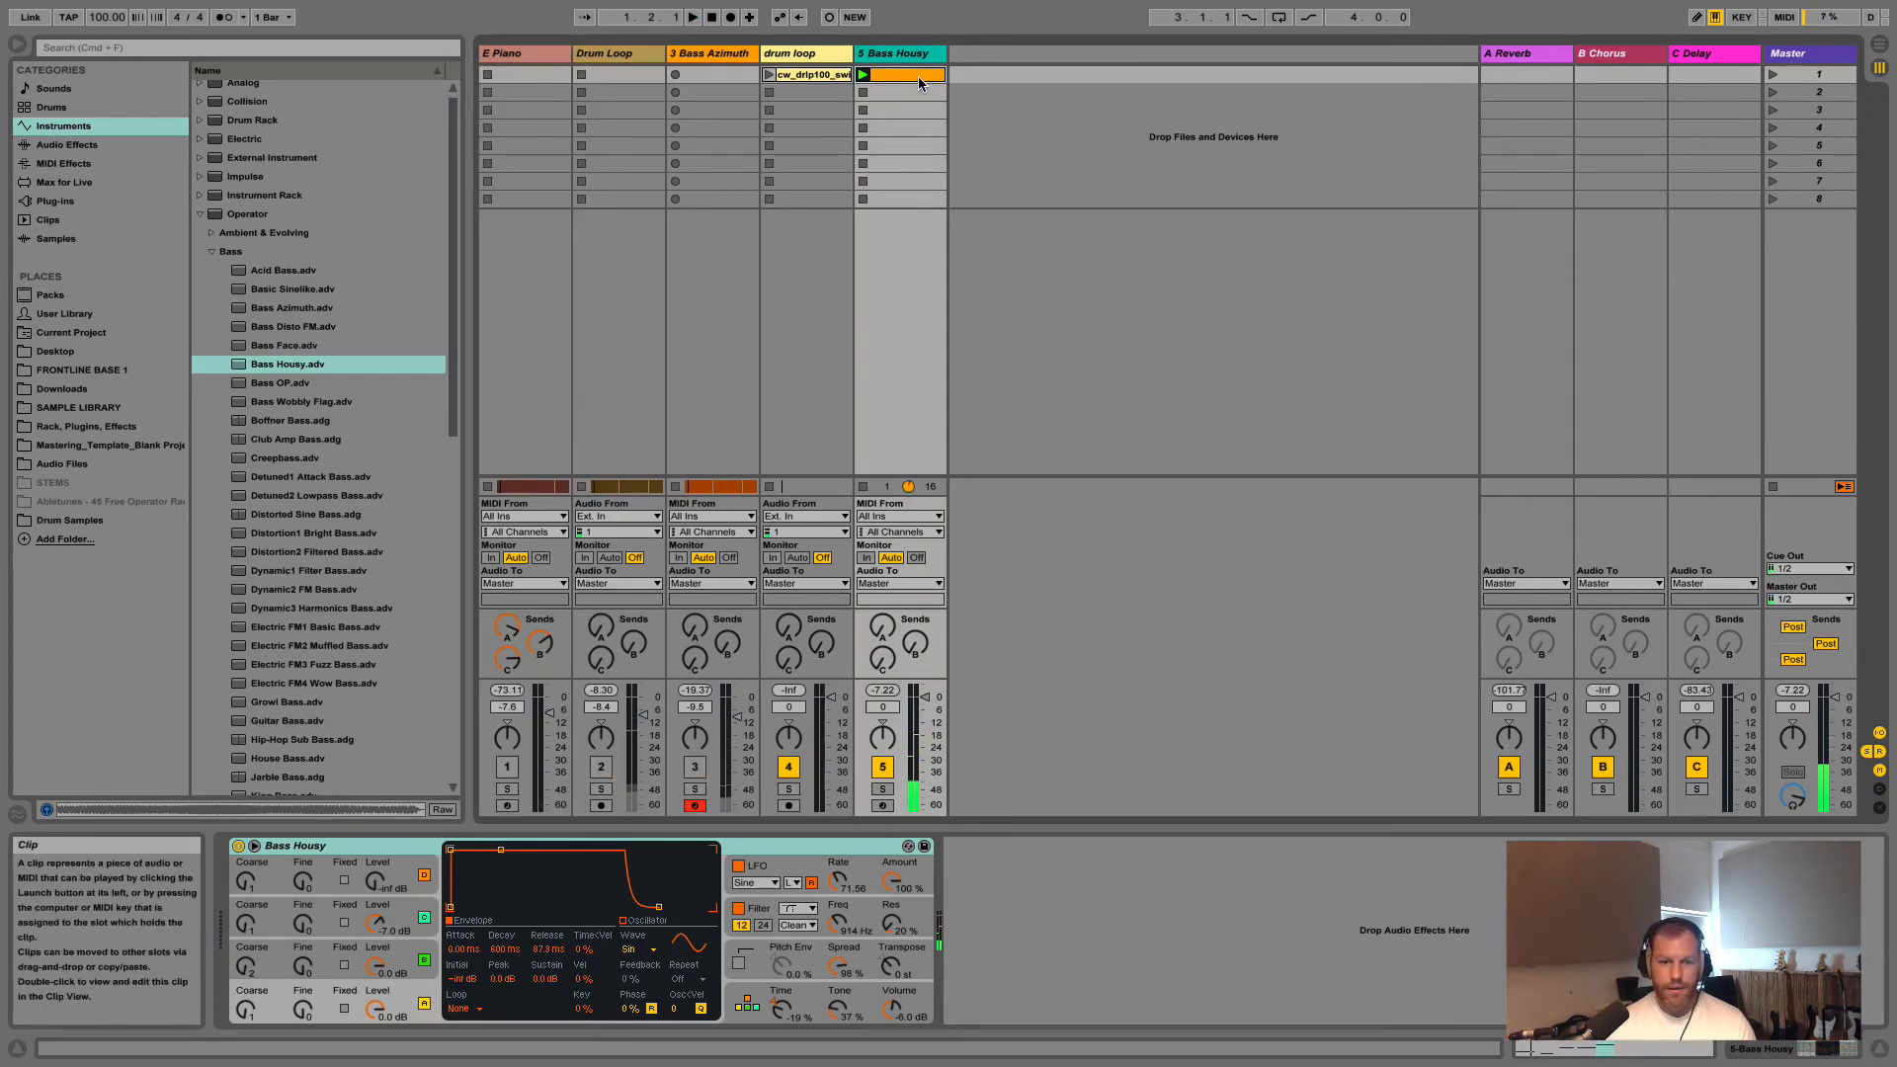
Duplicate all notes of the 5 Bass Housy clip so the pattern repeats from bar 3
{"action": "double_click", "coordinate": [899, 76]}
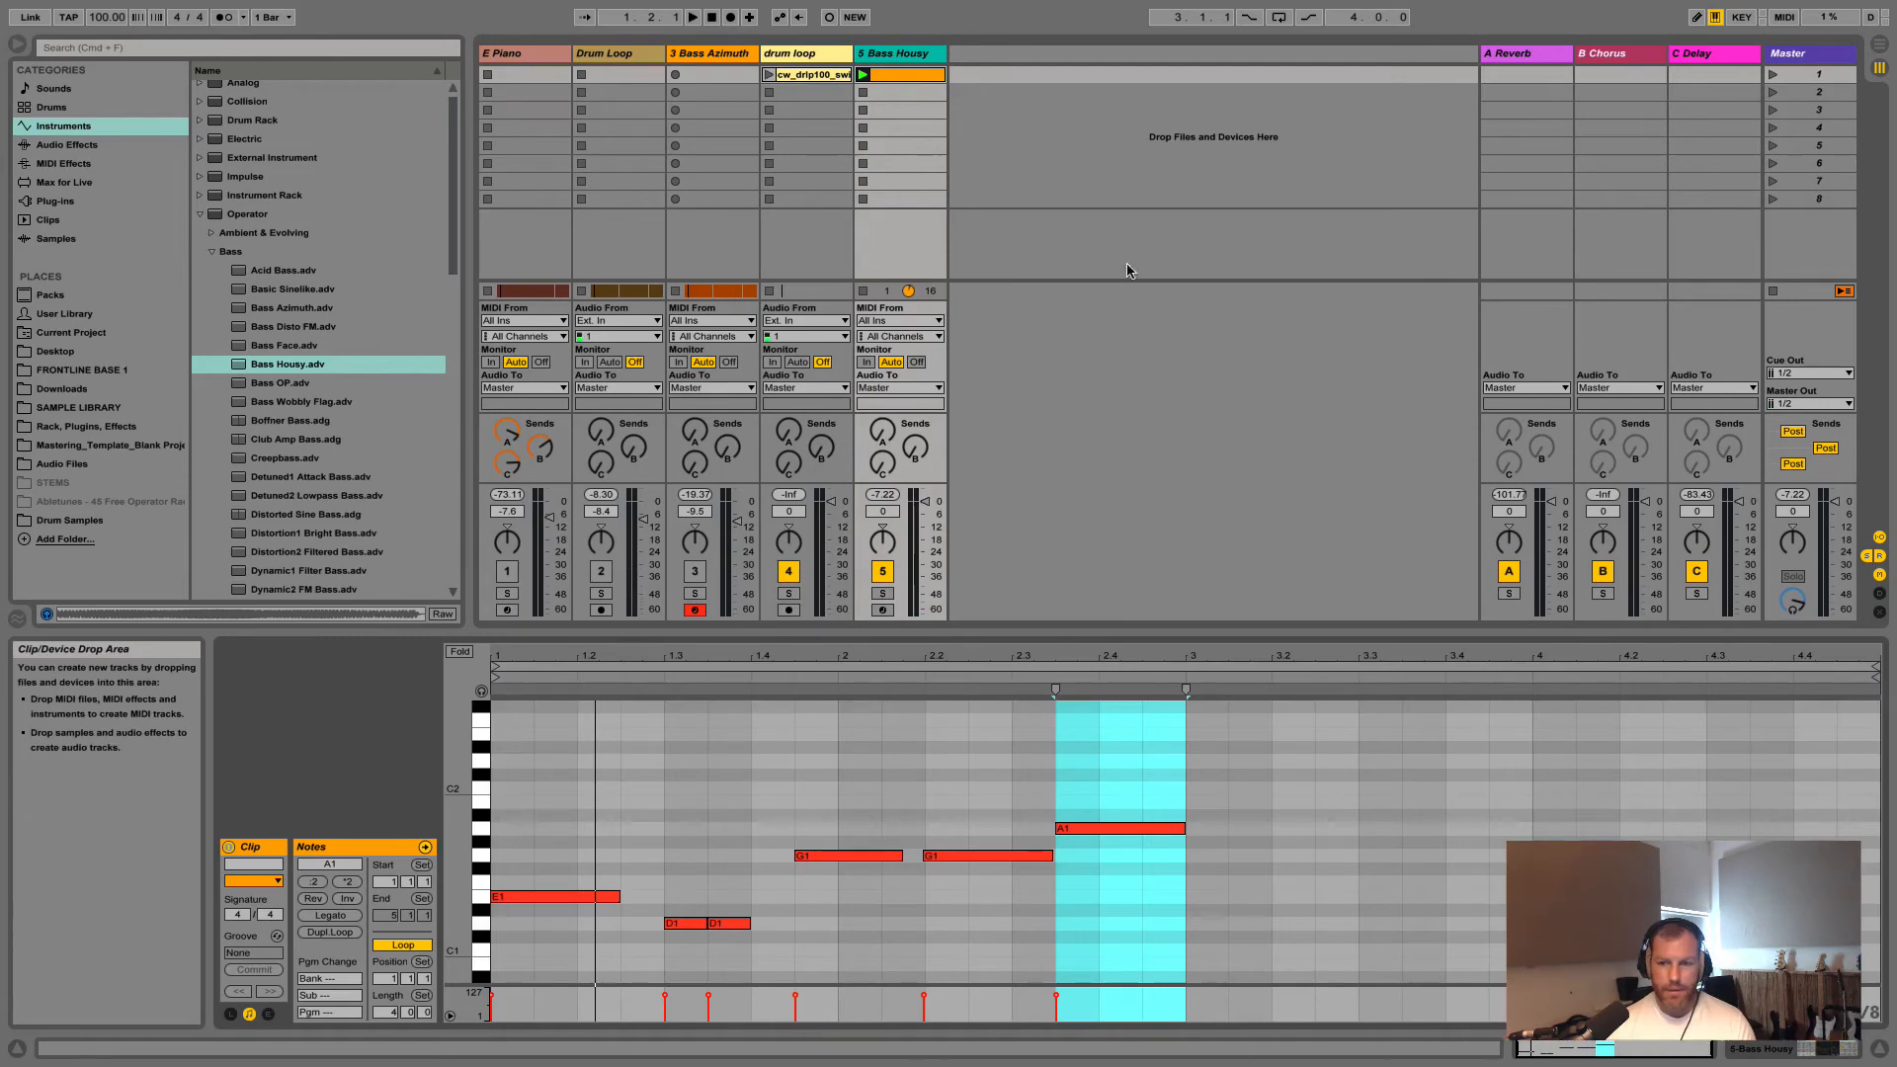
{"action": "left_click", "coordinate": [1199, 750]}
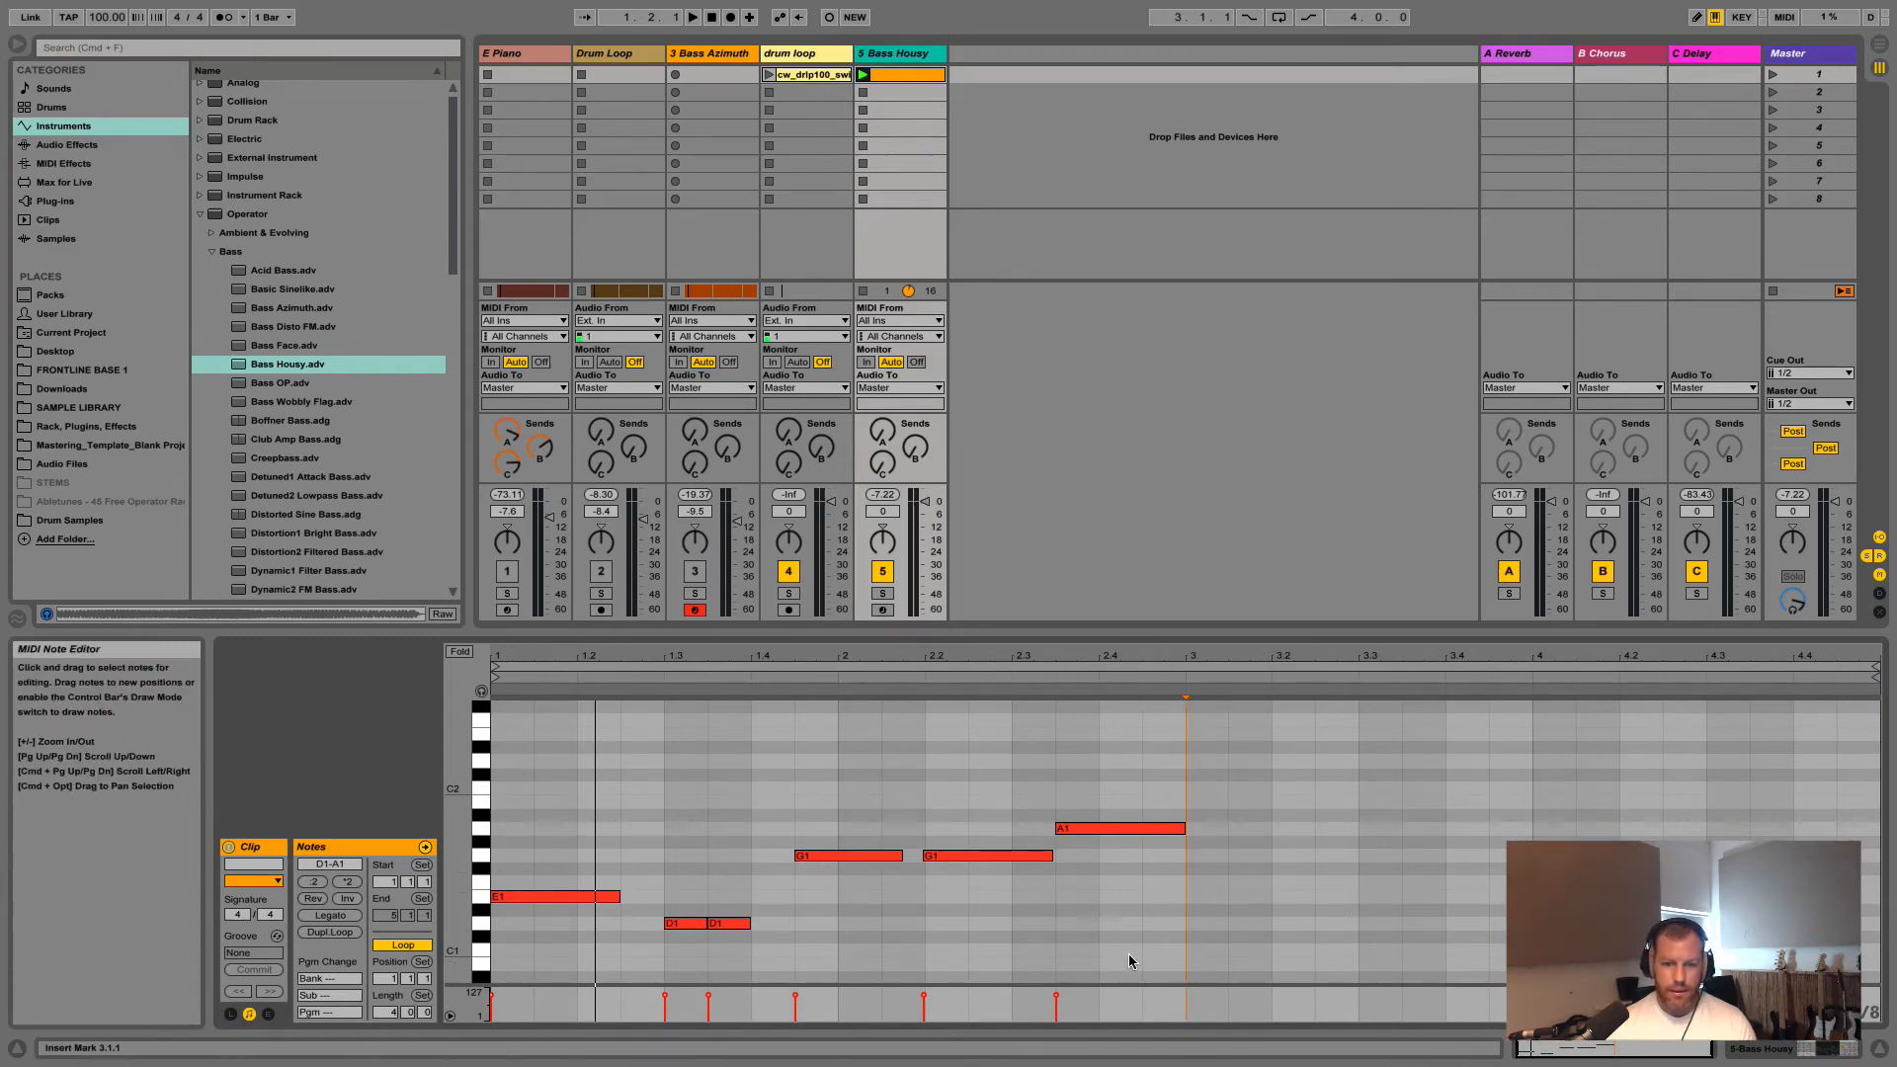
{"action": "left_click_drag", "start_coordinate": [1129, 953], "coordinate": [575, 763]}
{"action": "key", "text": "super+d"}
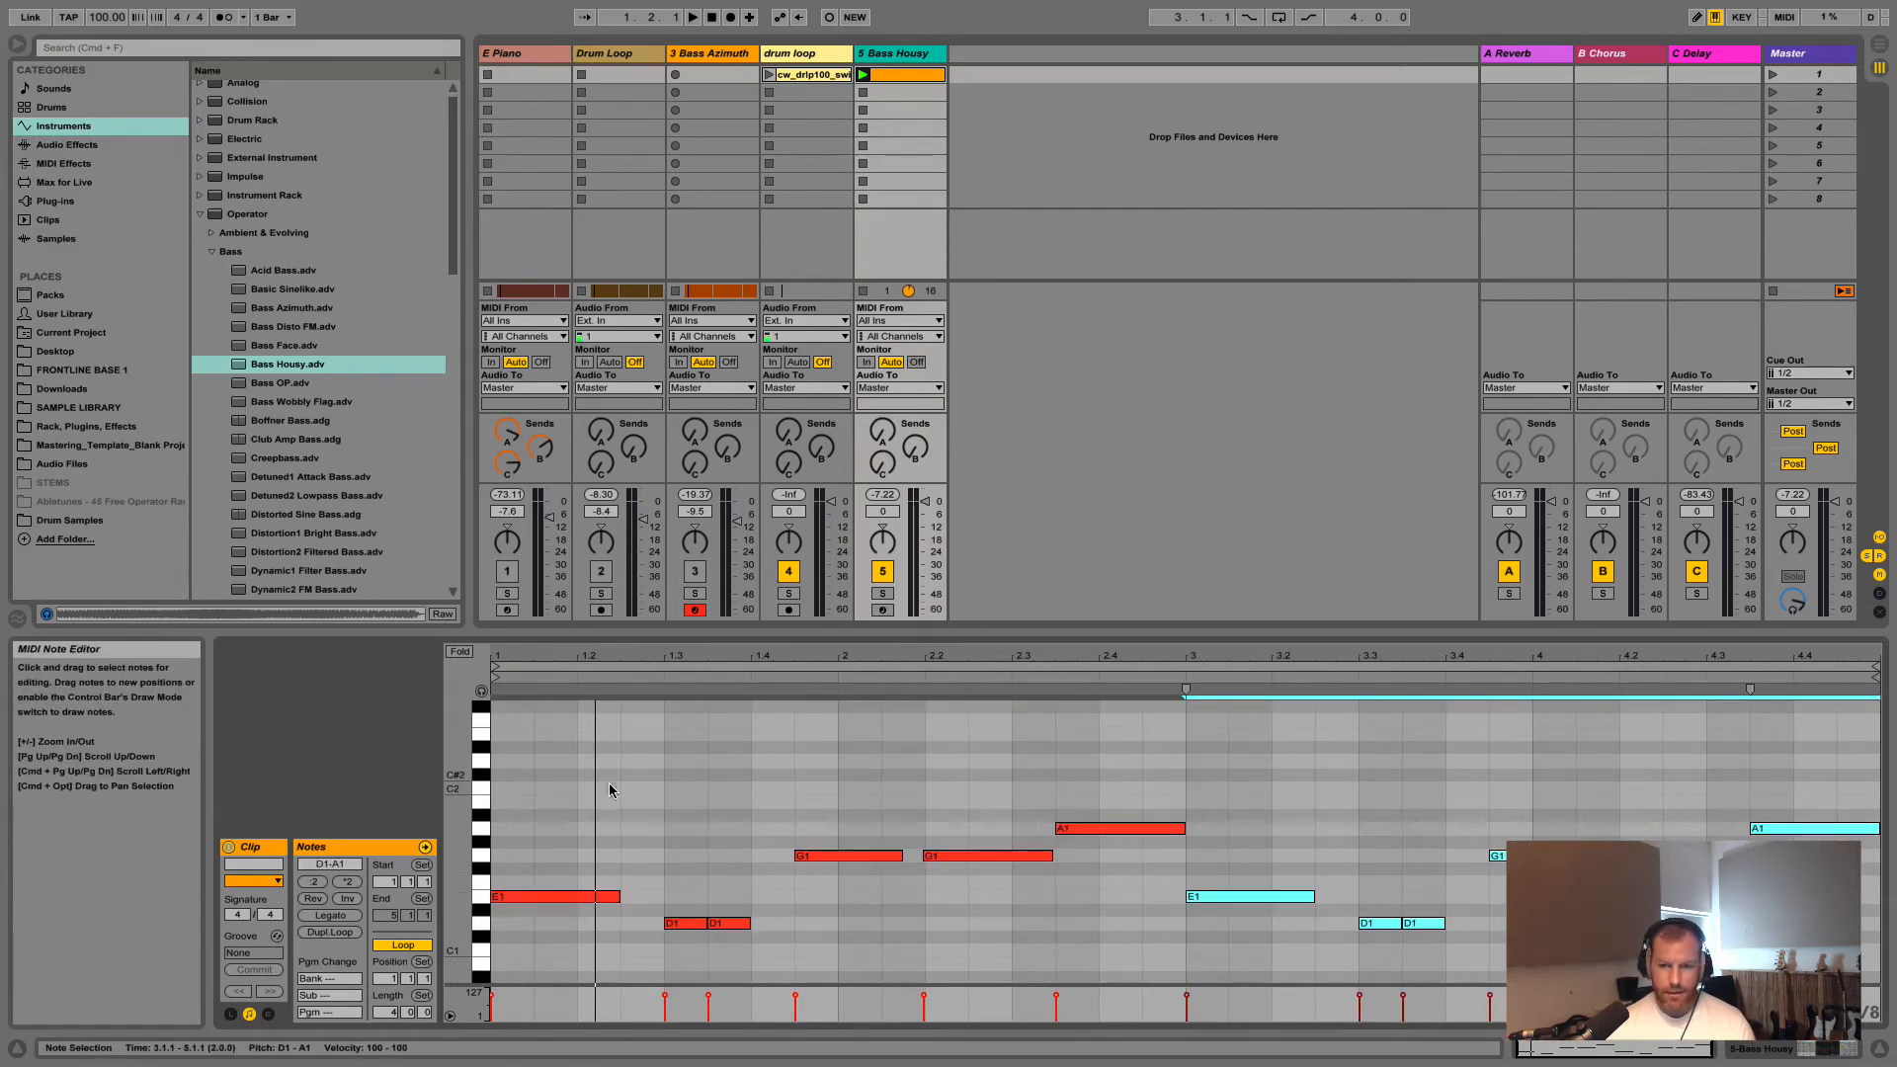
{"action": "key", "text": "super+z"}
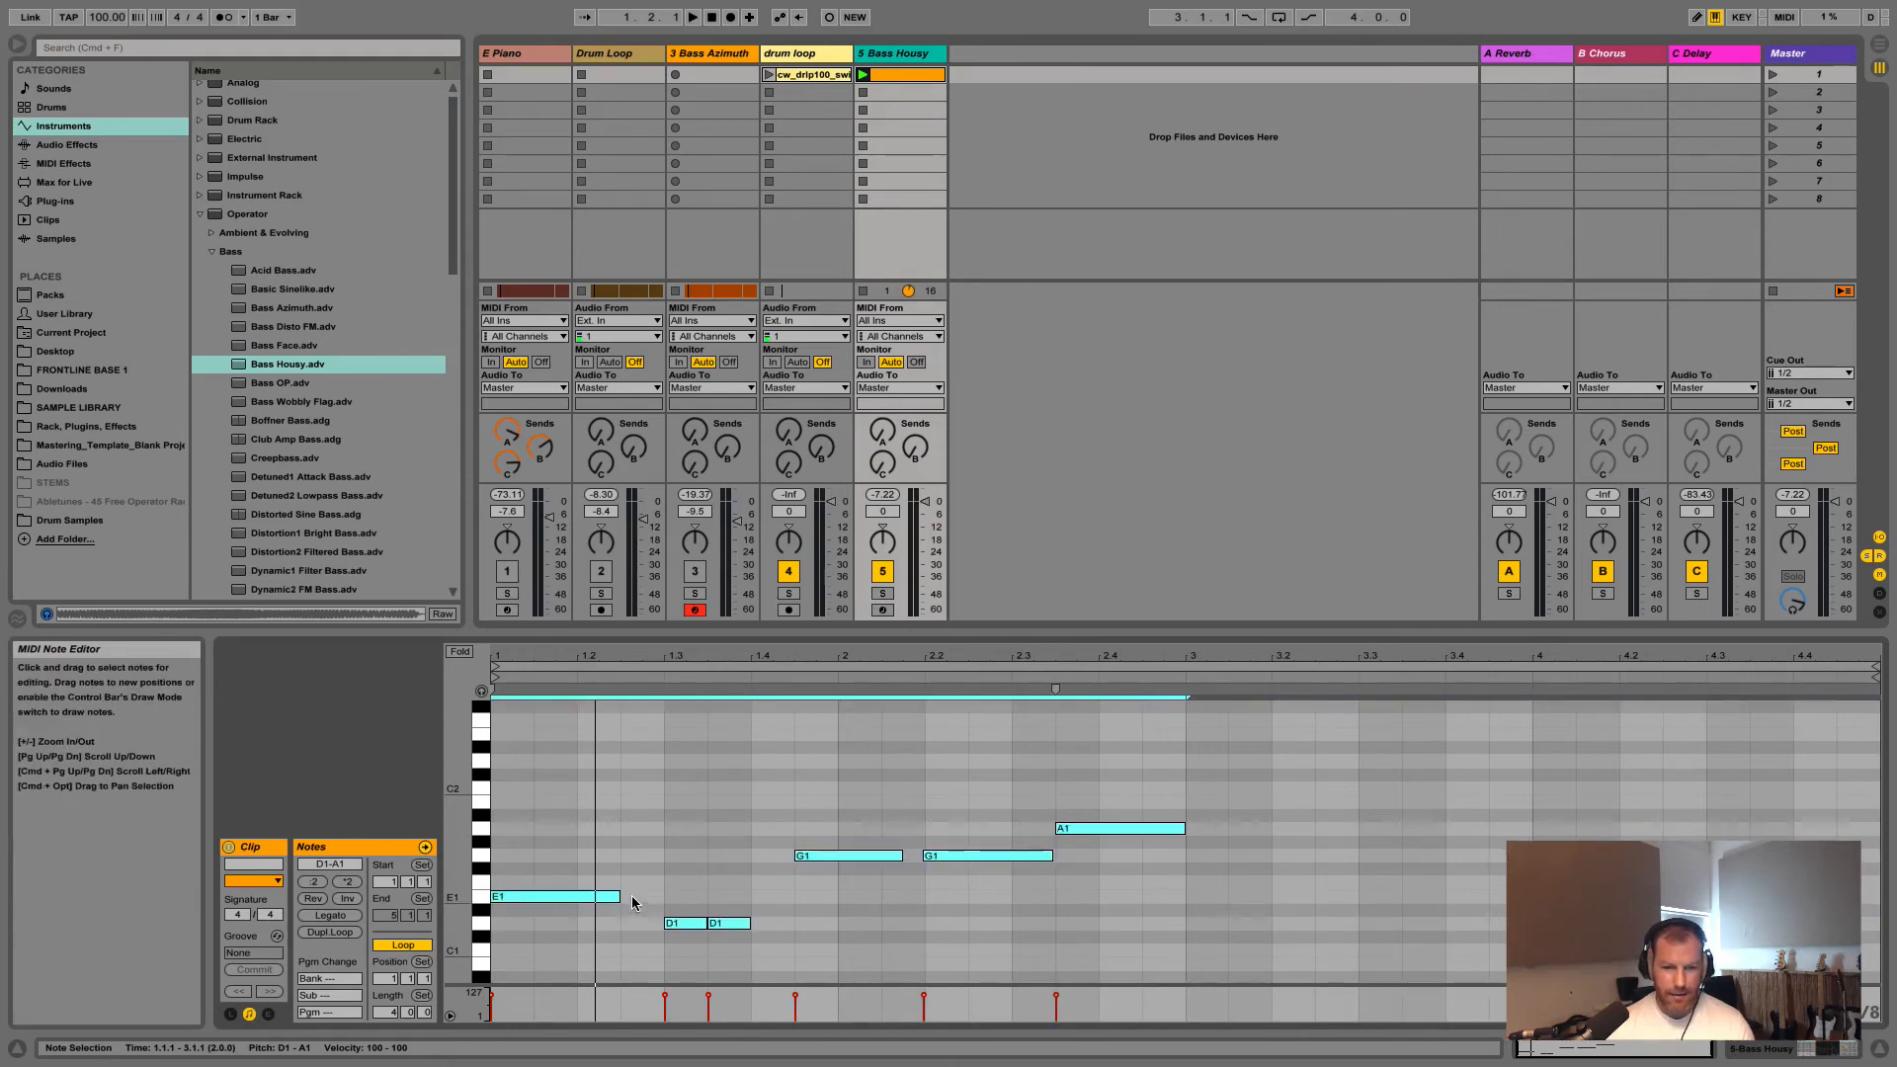
{"action": "right_click", "coordinate": [590, 905]}
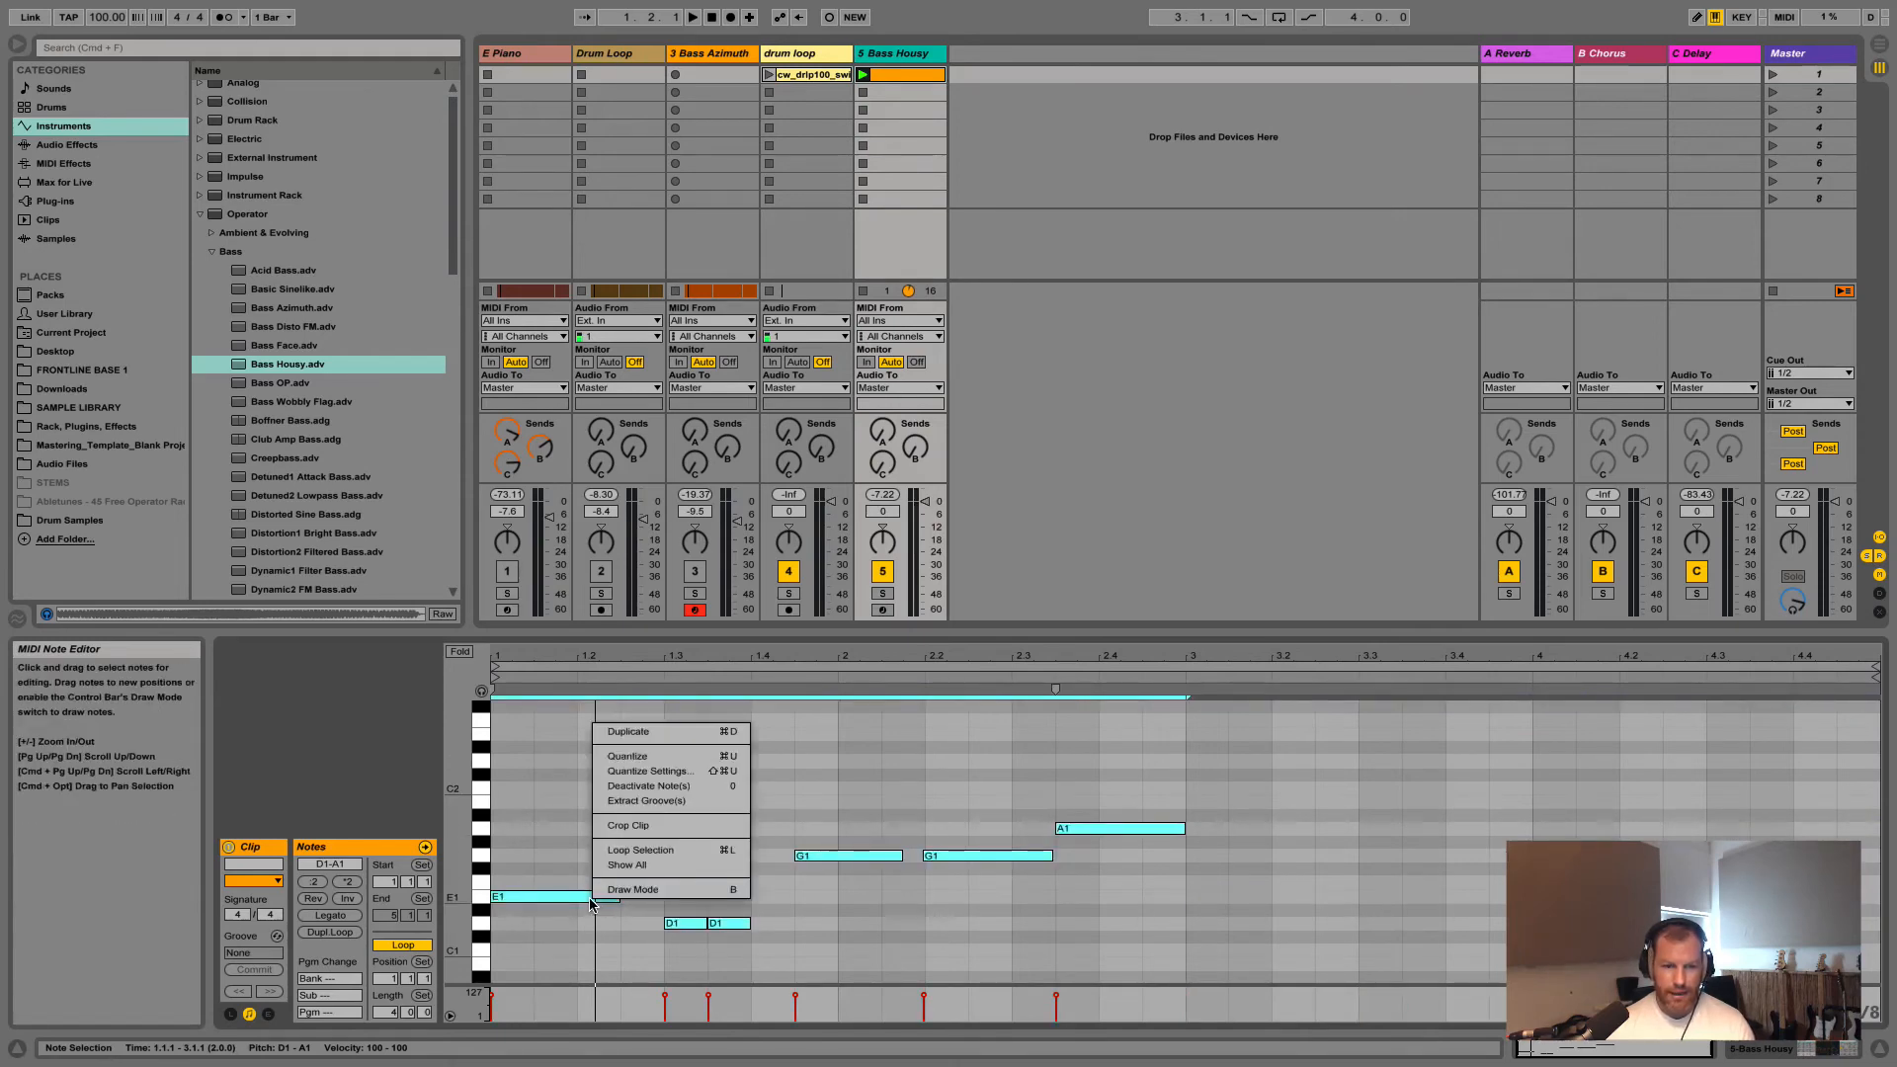
{"action": "left_click", "coordinate": [676, 732]}
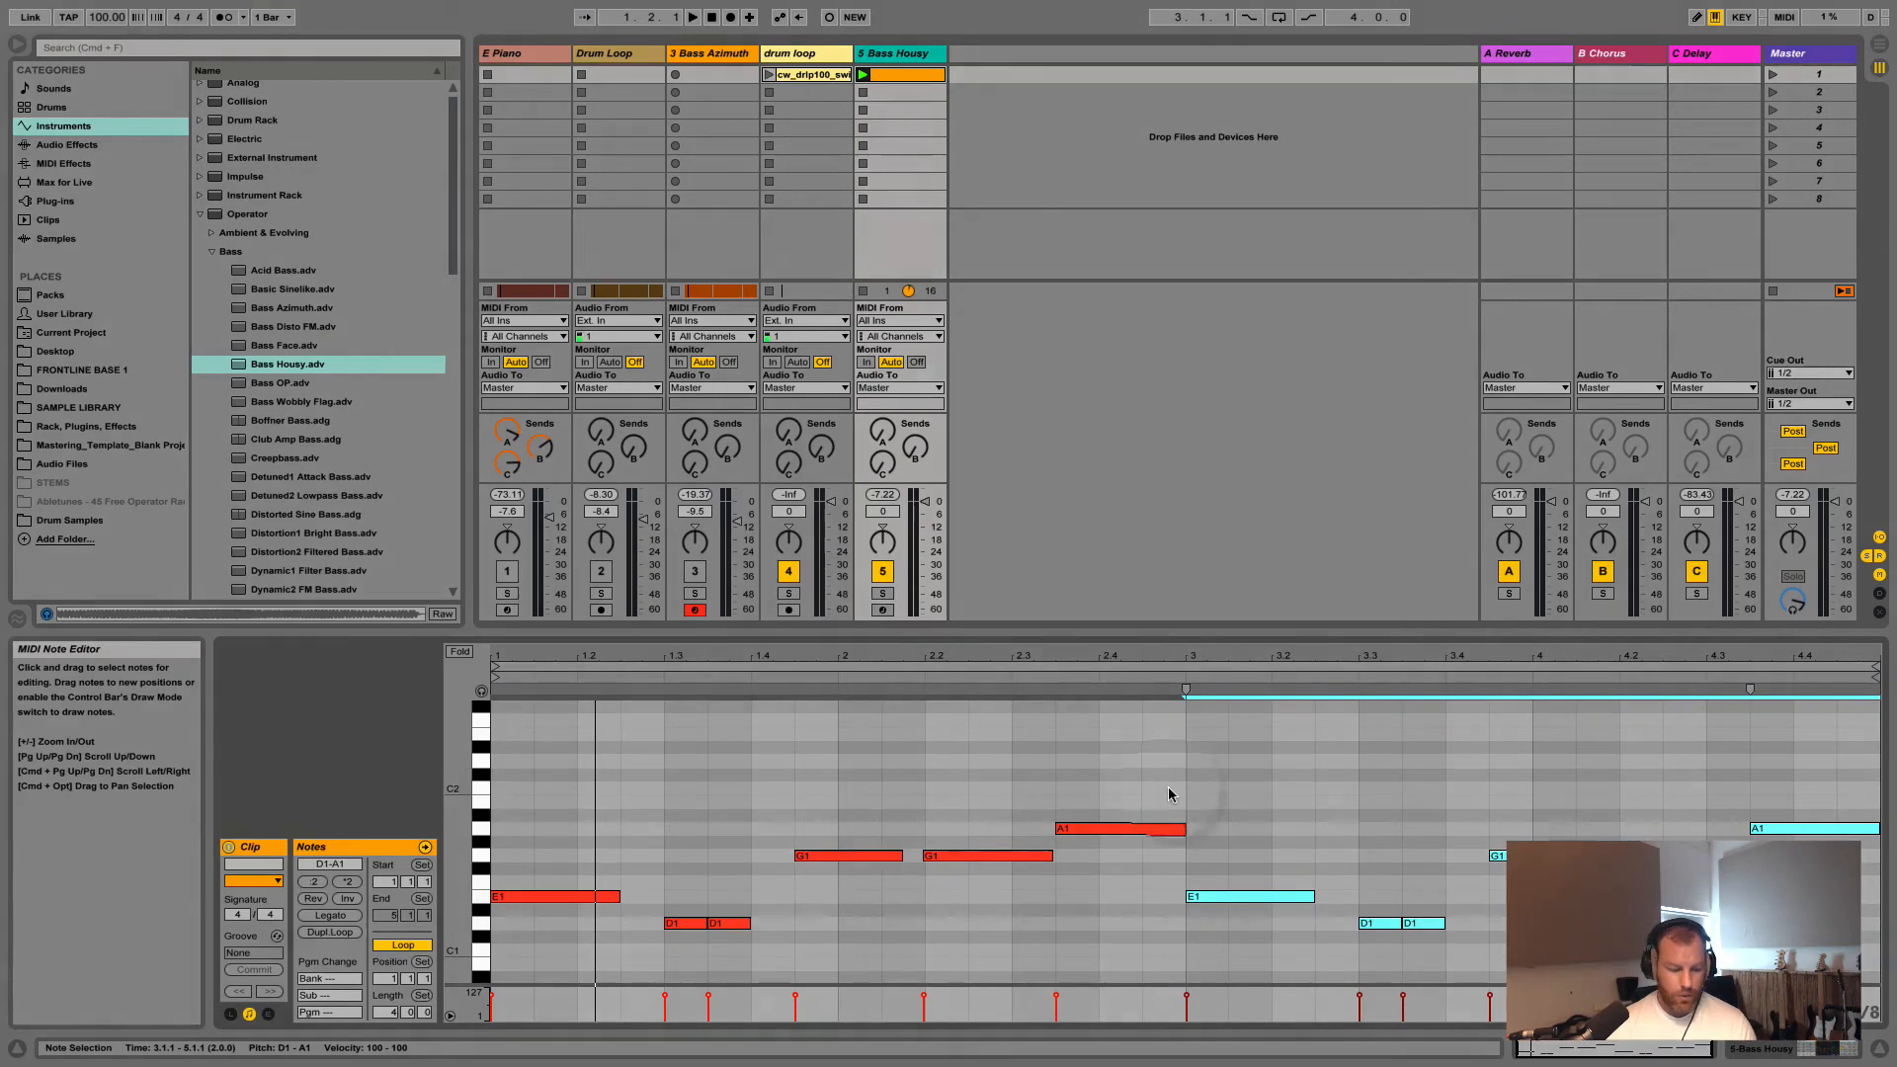
Shorten the 5 Bass Housy clip's loop to two bars, ending at bar 3, and check it against the drum loop clip
{"action": "left_click", "coordinate": [1867, 667]}
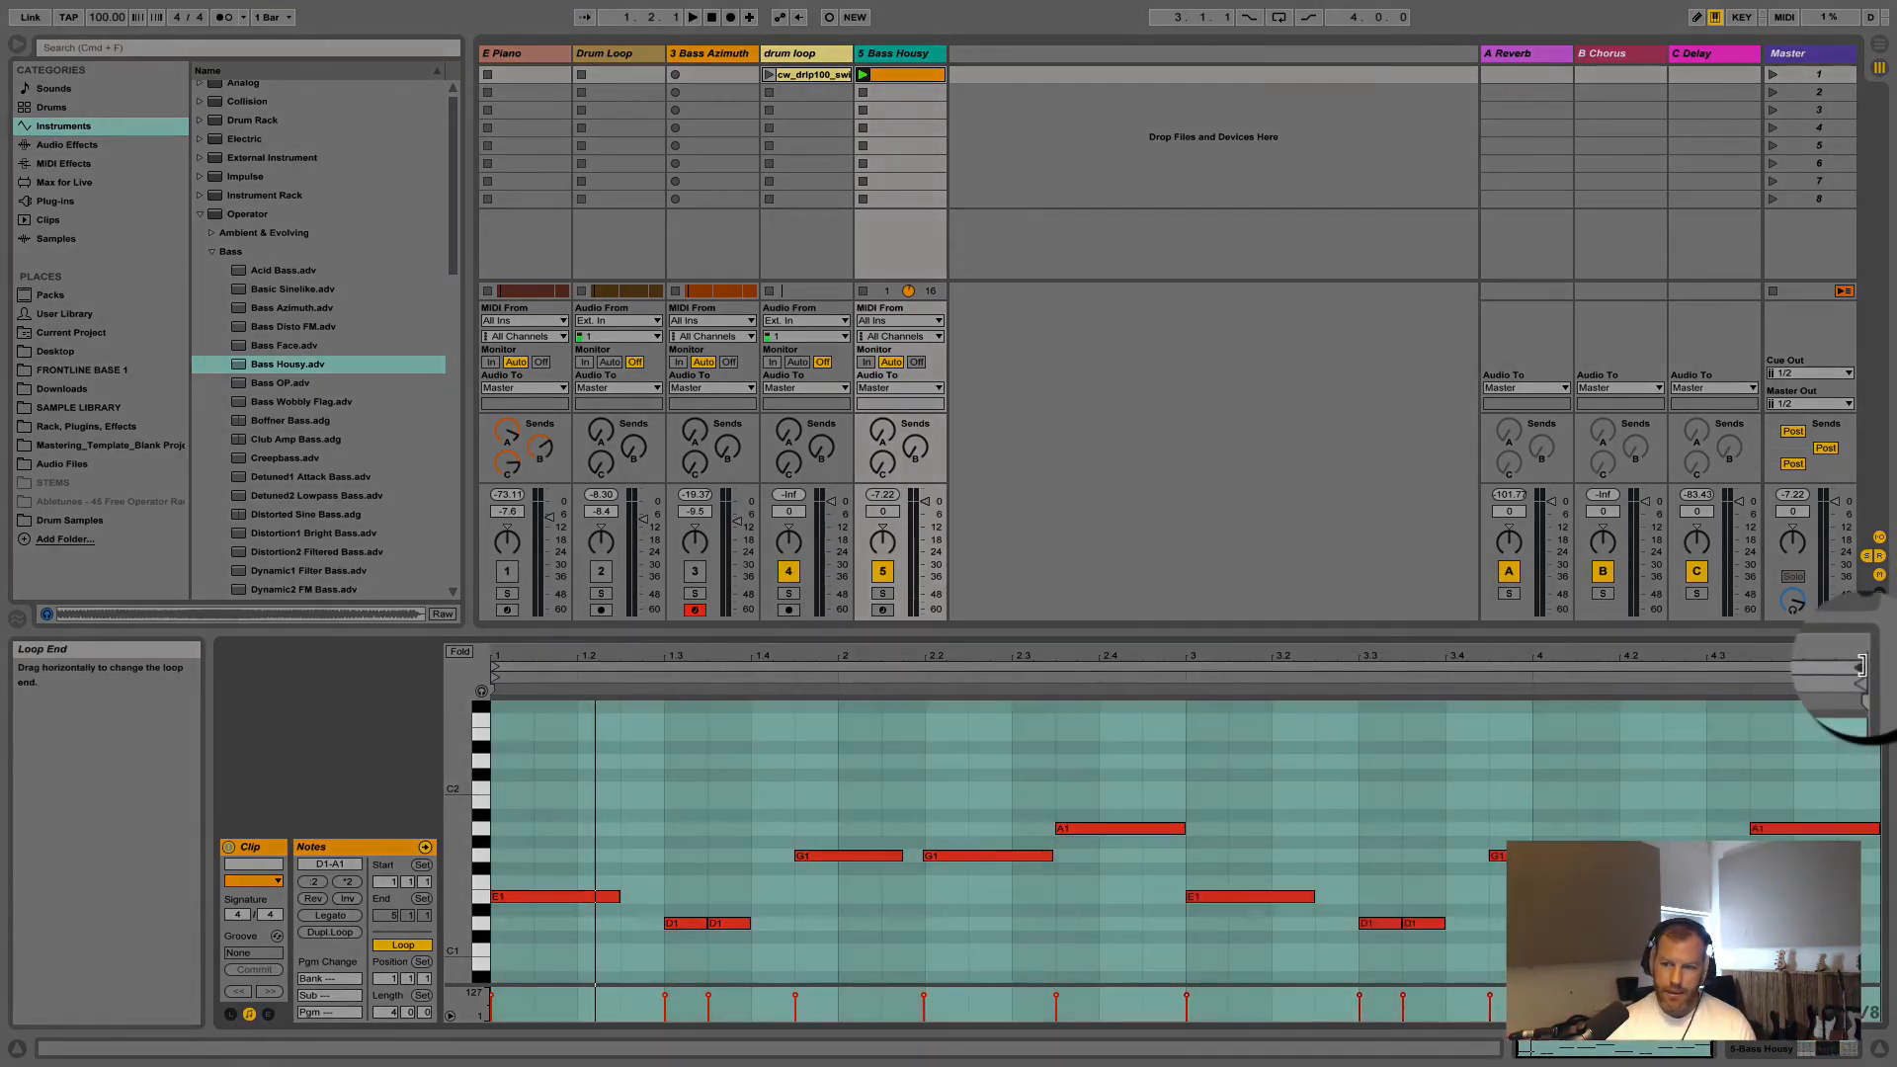
{"action": "mouse_move", "coordinate": [1862, 667]}
{"action": "left_mouse_down"}
{"action": "mouse_move", "coordinate": [949, 680]}
{"action": "mouse_move", "coordinate": [1169, 680]}
{"action": "left_mouse_up"}
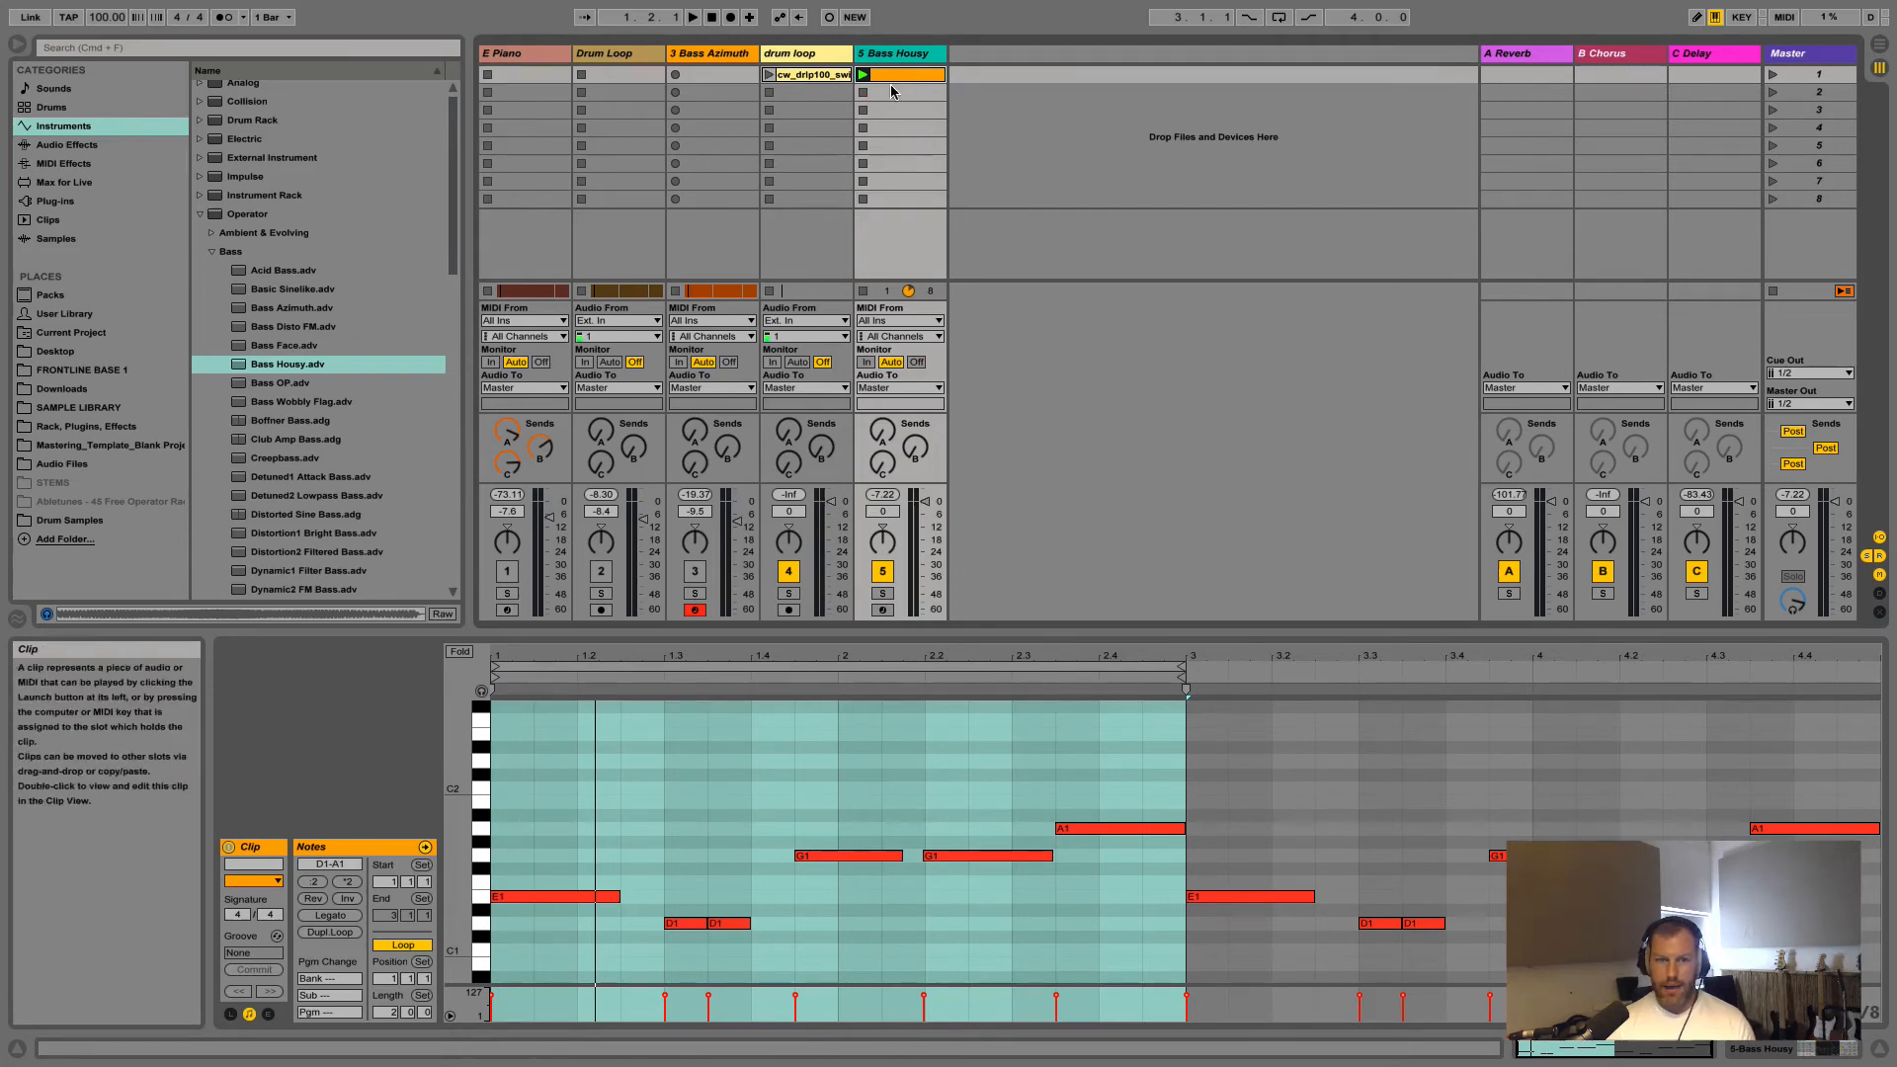
{"action": "left_click", "coordinate": [816, 76]}
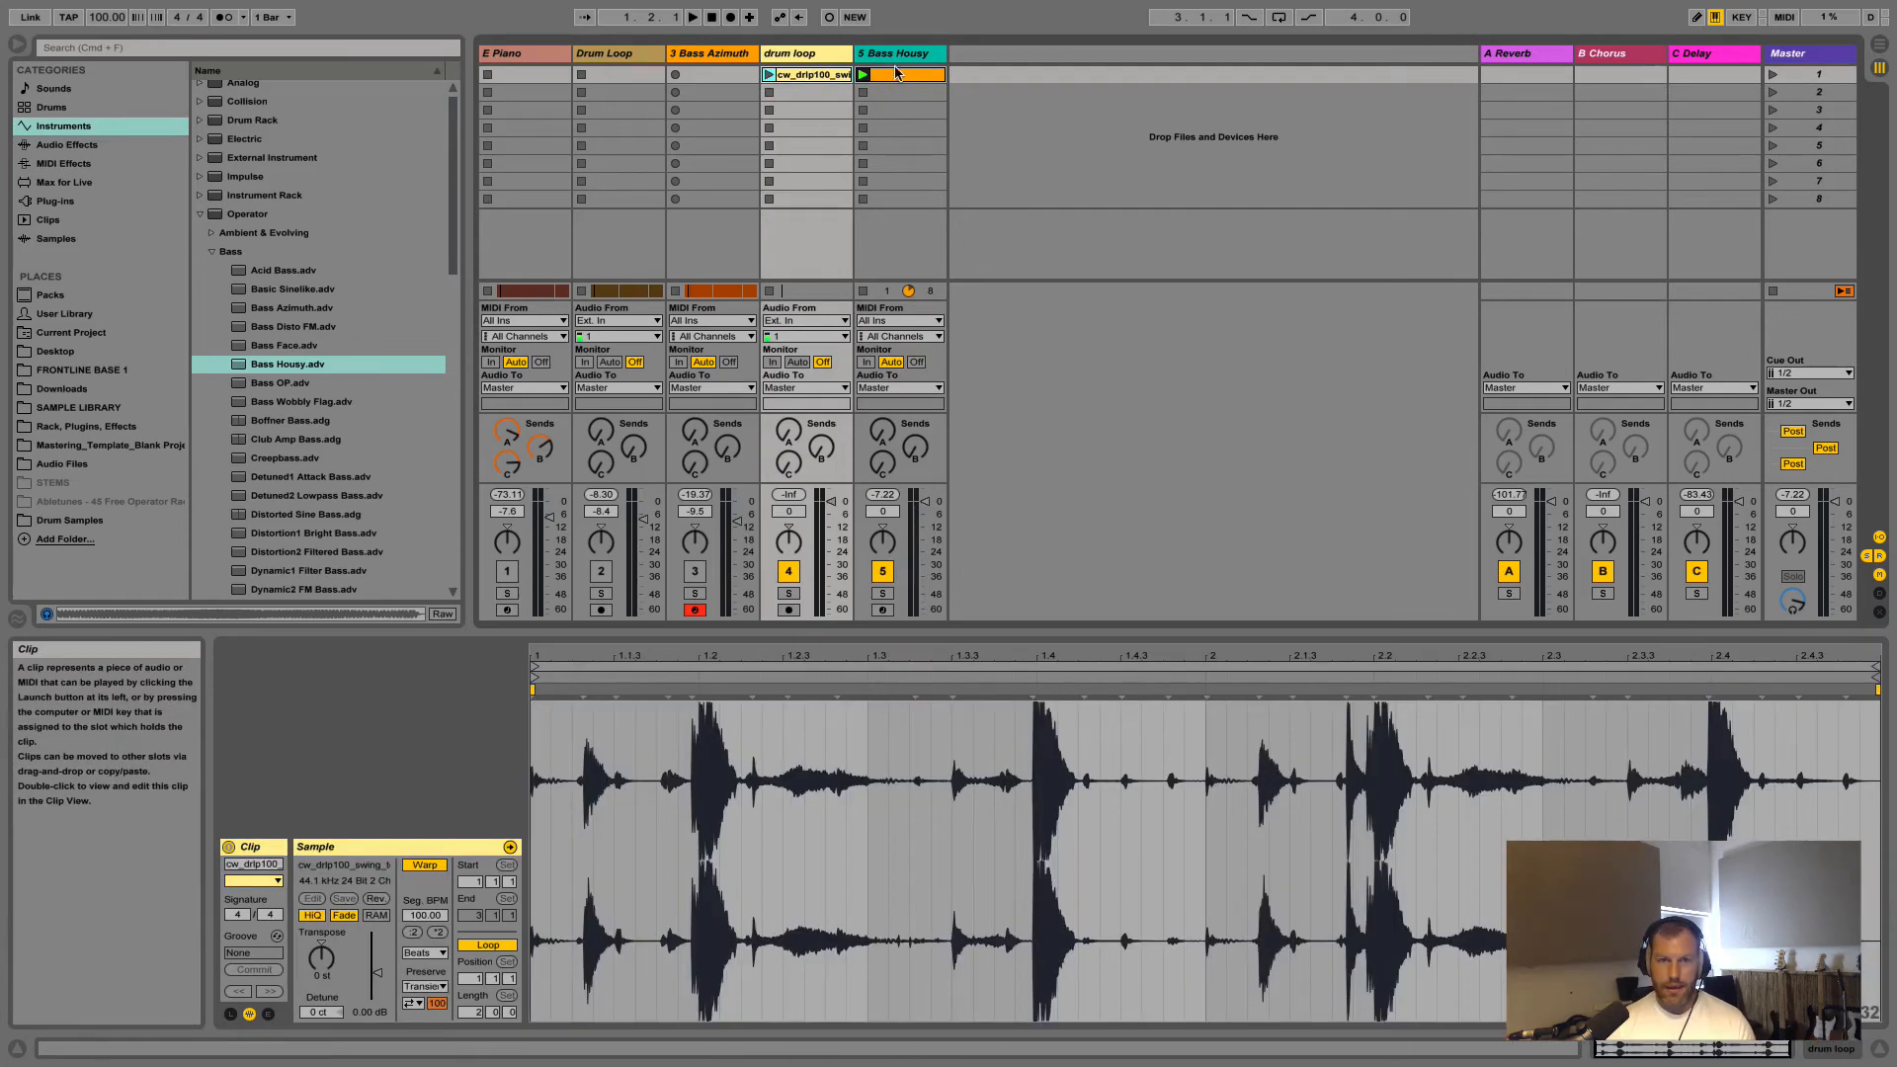
Play the Bass Housy and drum loop clips together, lowering the bass track to -7.5 dB and the drum loop track to -15.0 dB
{"action": "left_click", "coordinate": [863, 77]}
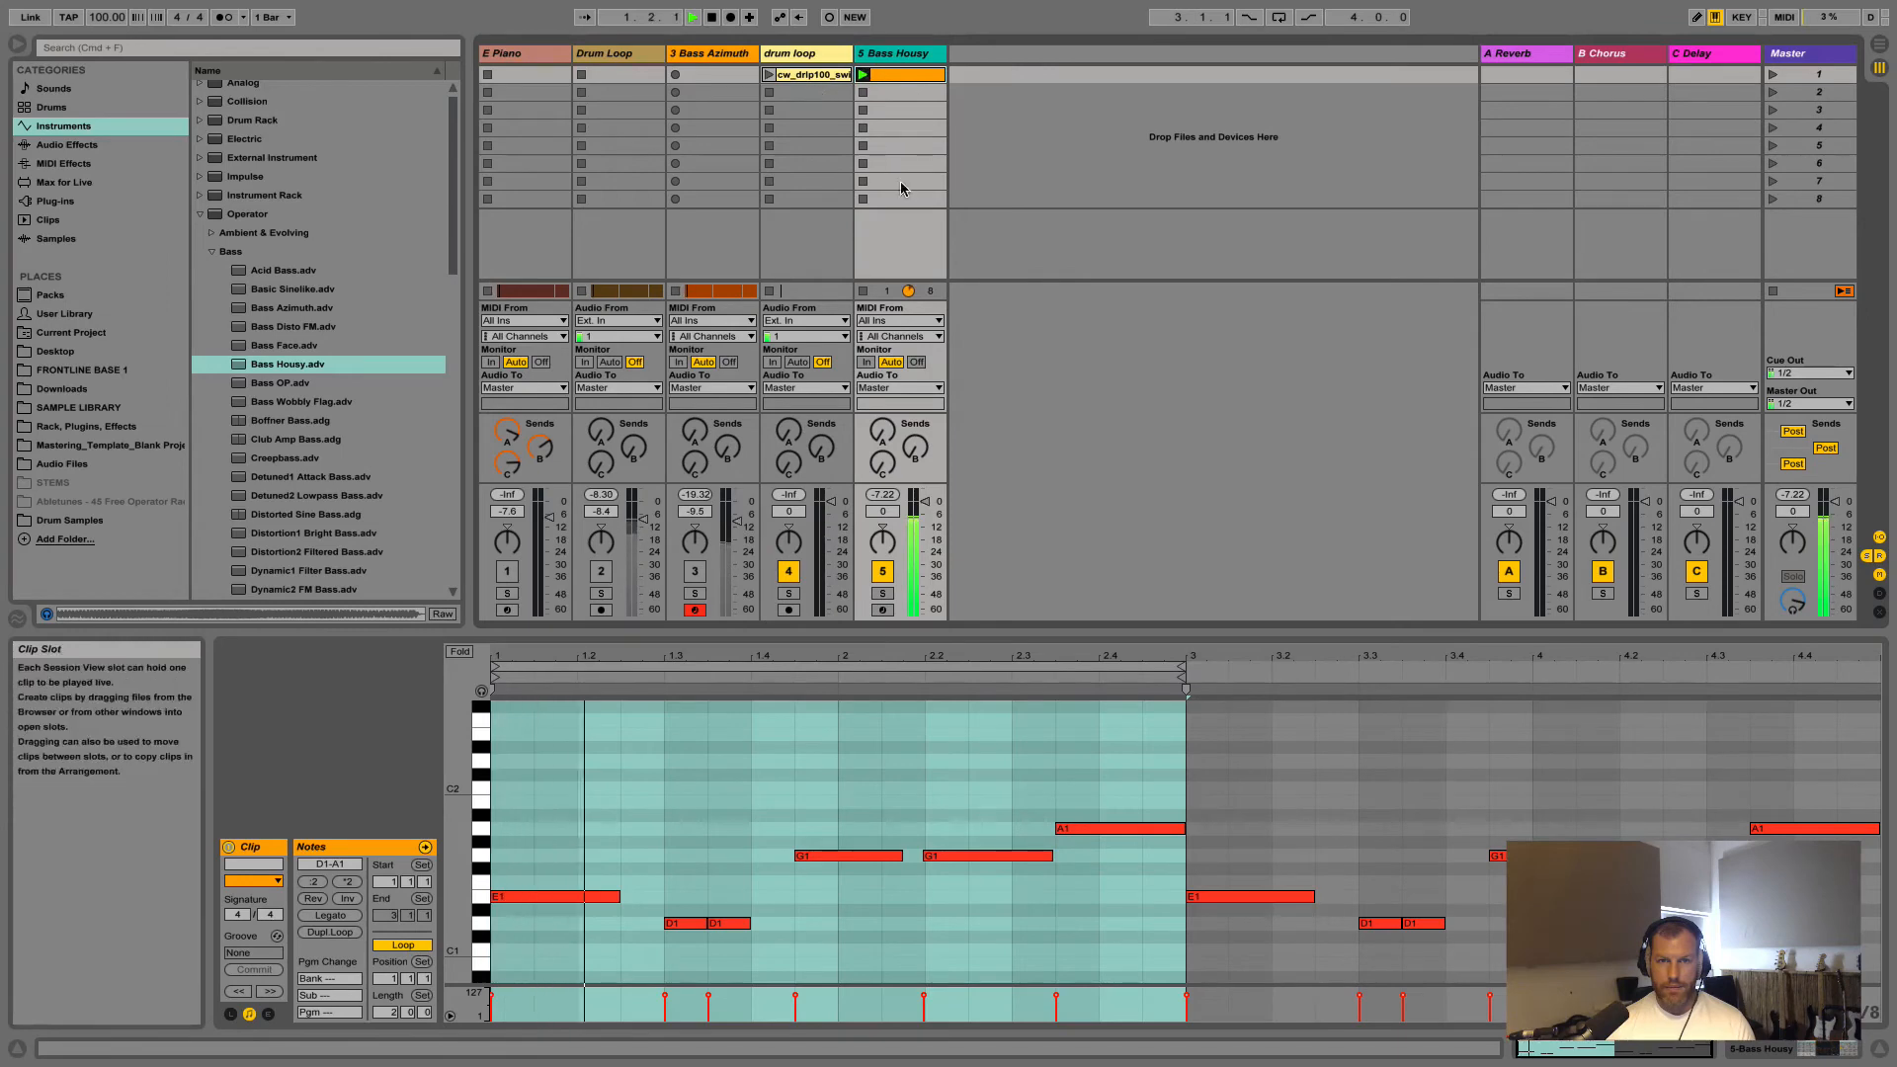
{"action": "left_click", "coordinate": [769, 76]}
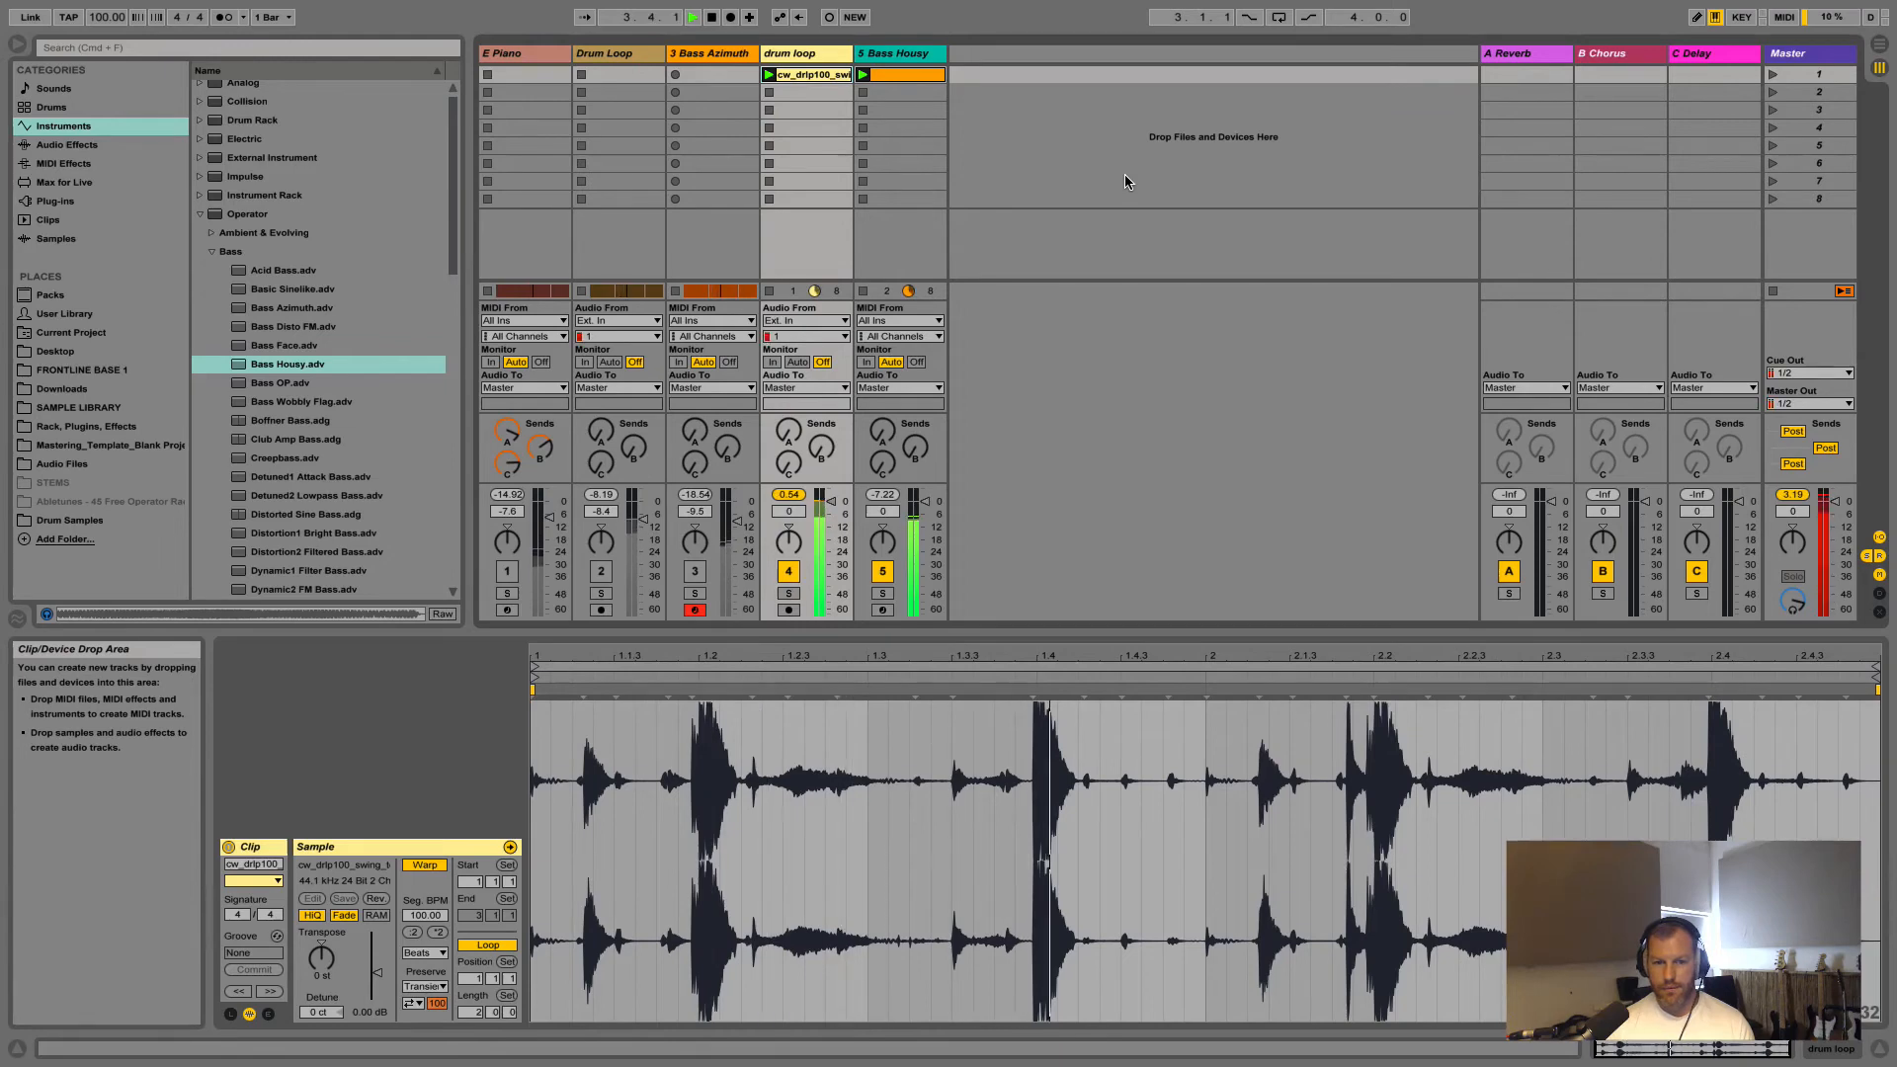
{"action": "mouse_move", "coordinate": [832, 502]}
{"action": "left_mouse_down"}
{"action": "mouse_move", "coordinate": [831, 539]}
{"action": "mouse_move", "coordinate": [908, 529]}
{"action": "mouse_move", "coordinate": [828, 535]}
{"action": "left_mouse_up"}
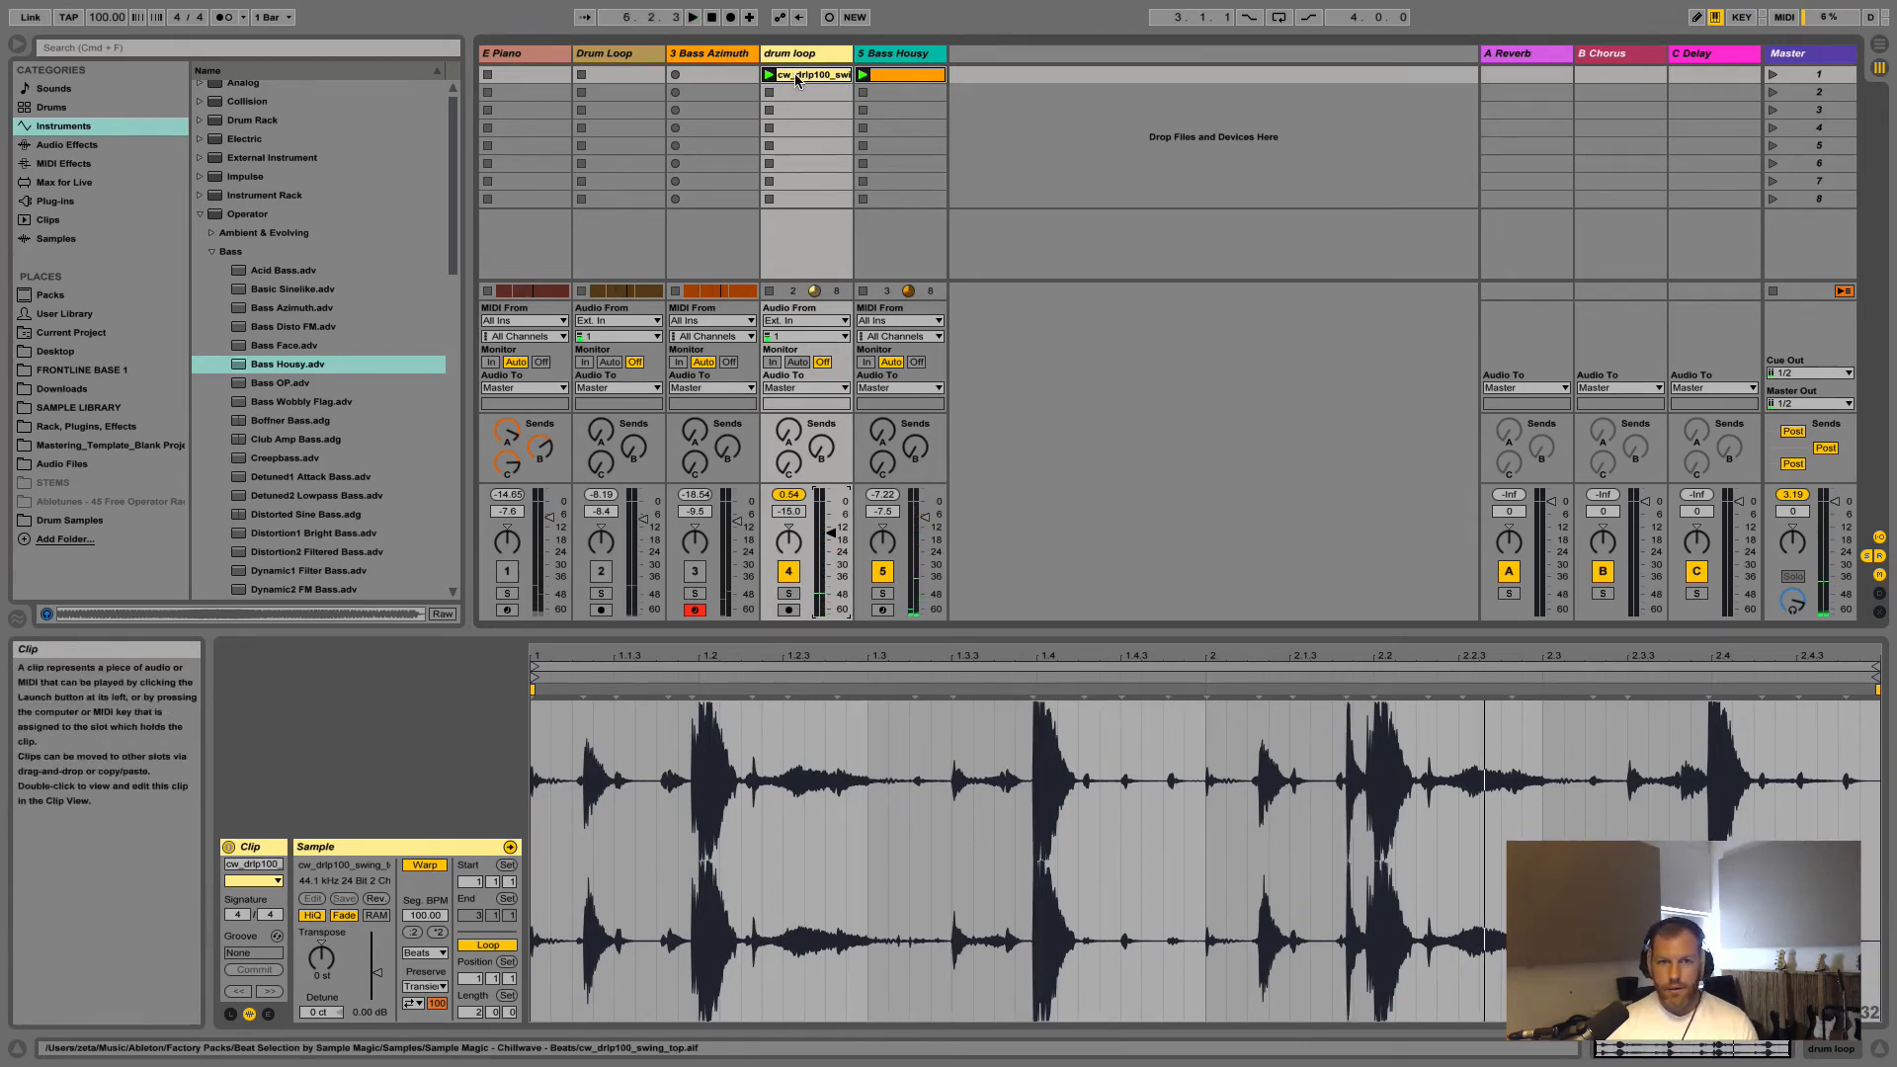
Compare the looped contents of the Bass Housy and drum loop clips, resetting the drum loop track's peak level
{"action": "left_click", "coordinate": [884, 77]}
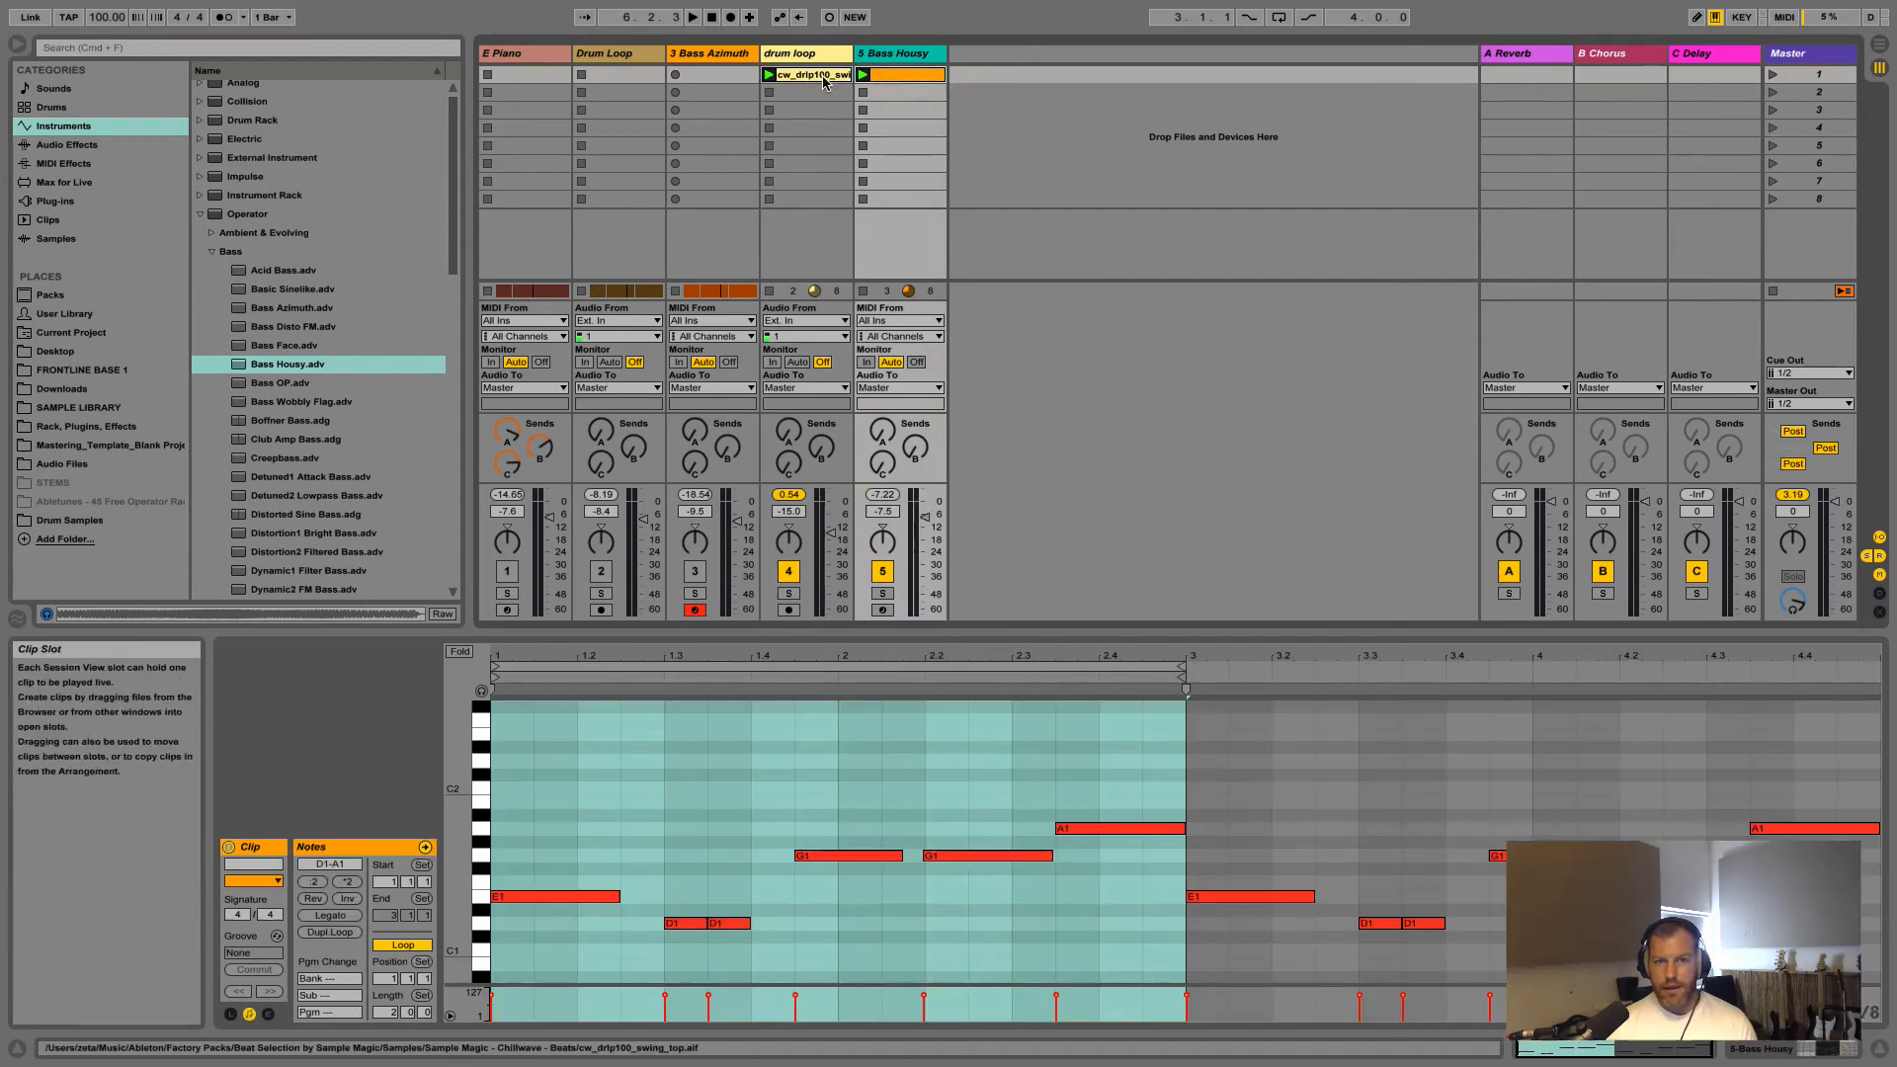
{"action": "left_click", "coordinate": [818, 76]}
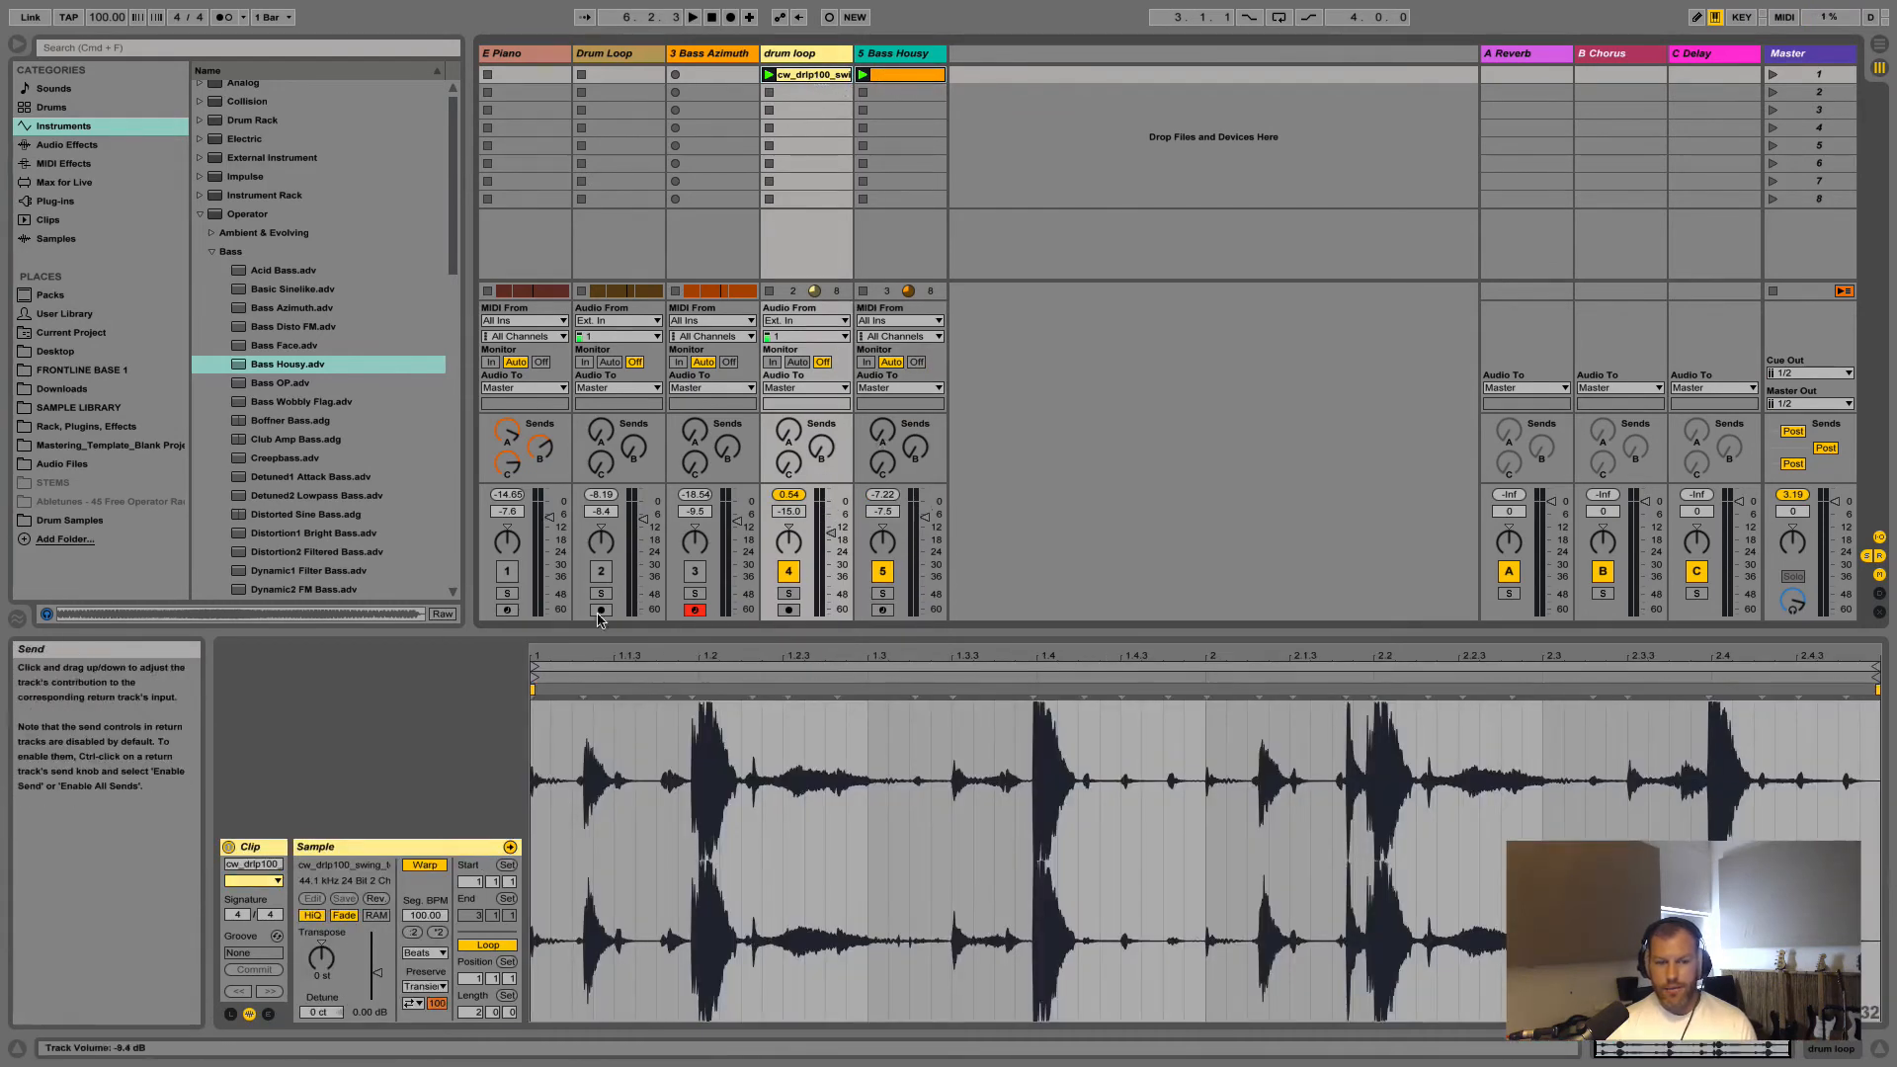
{"action": "left_click", "coordinate": [911, 78]}
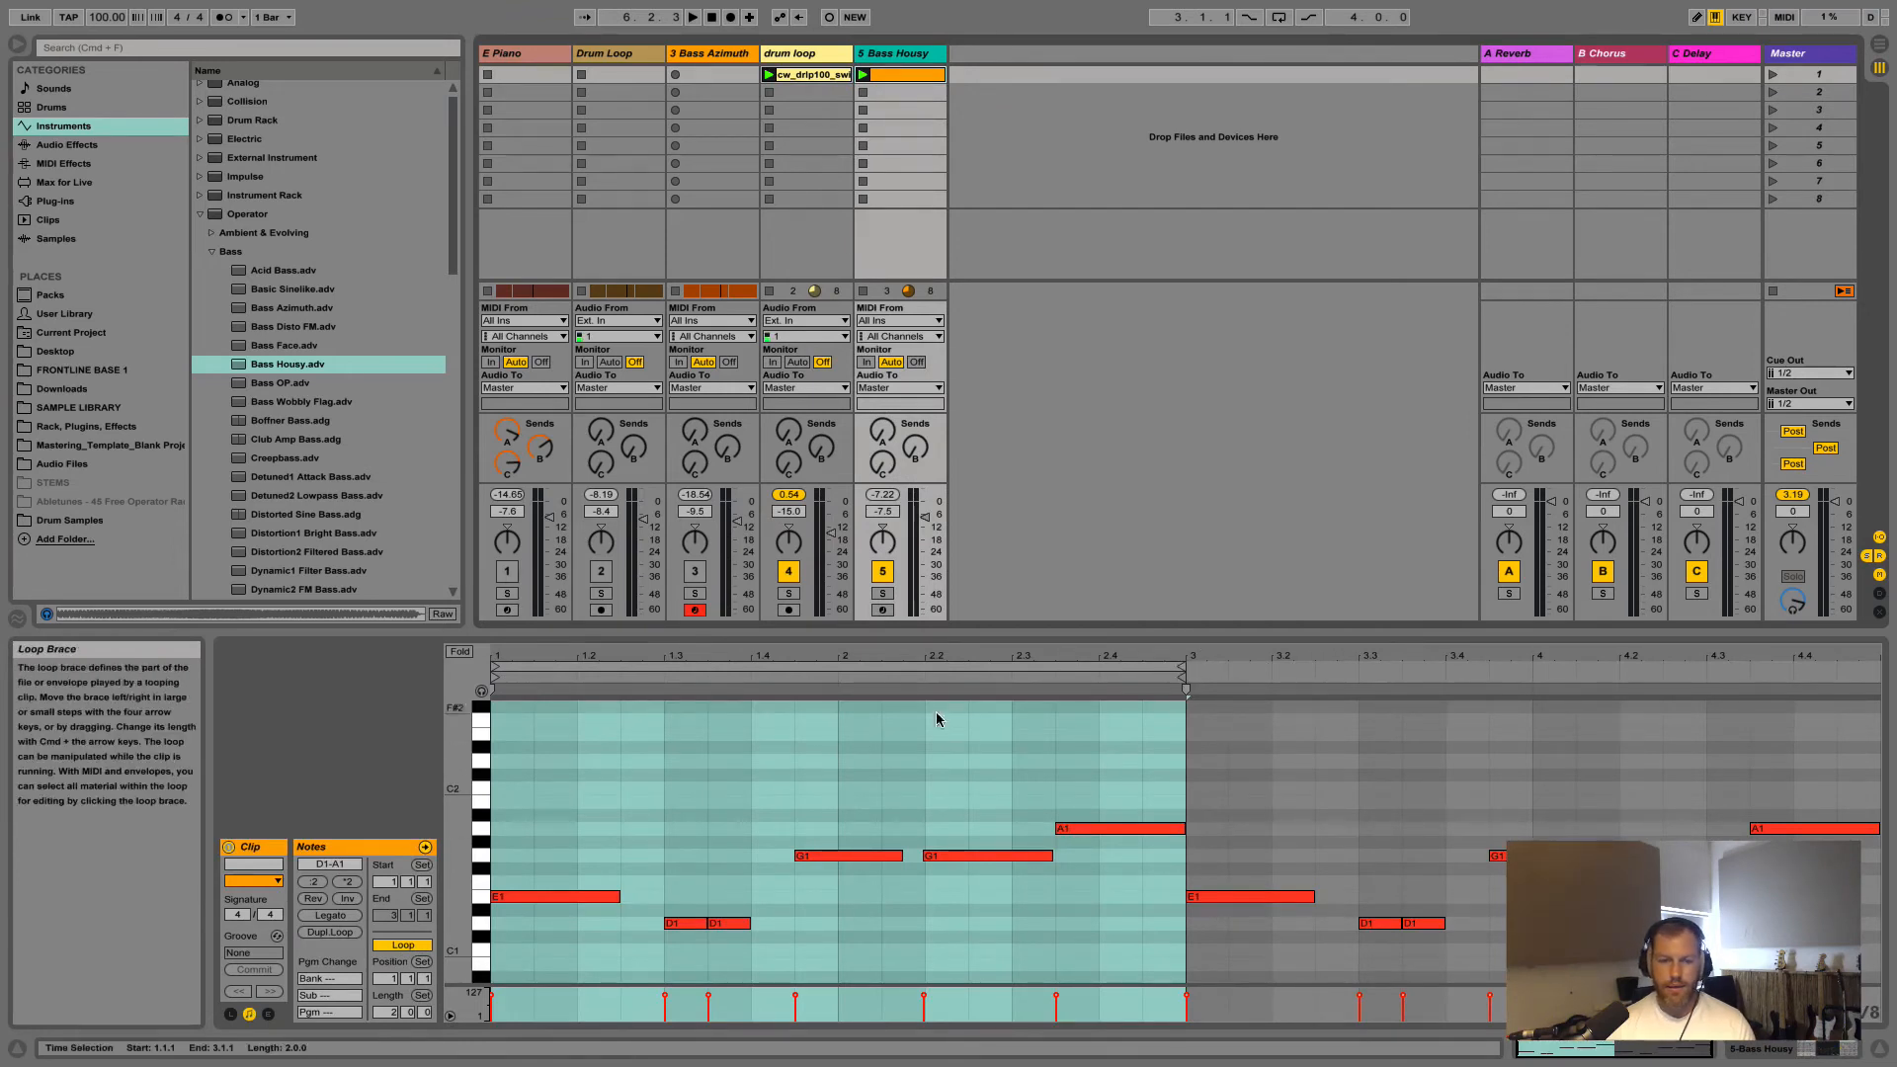
{"action": "left_click", "coordinate": [791, 496]}
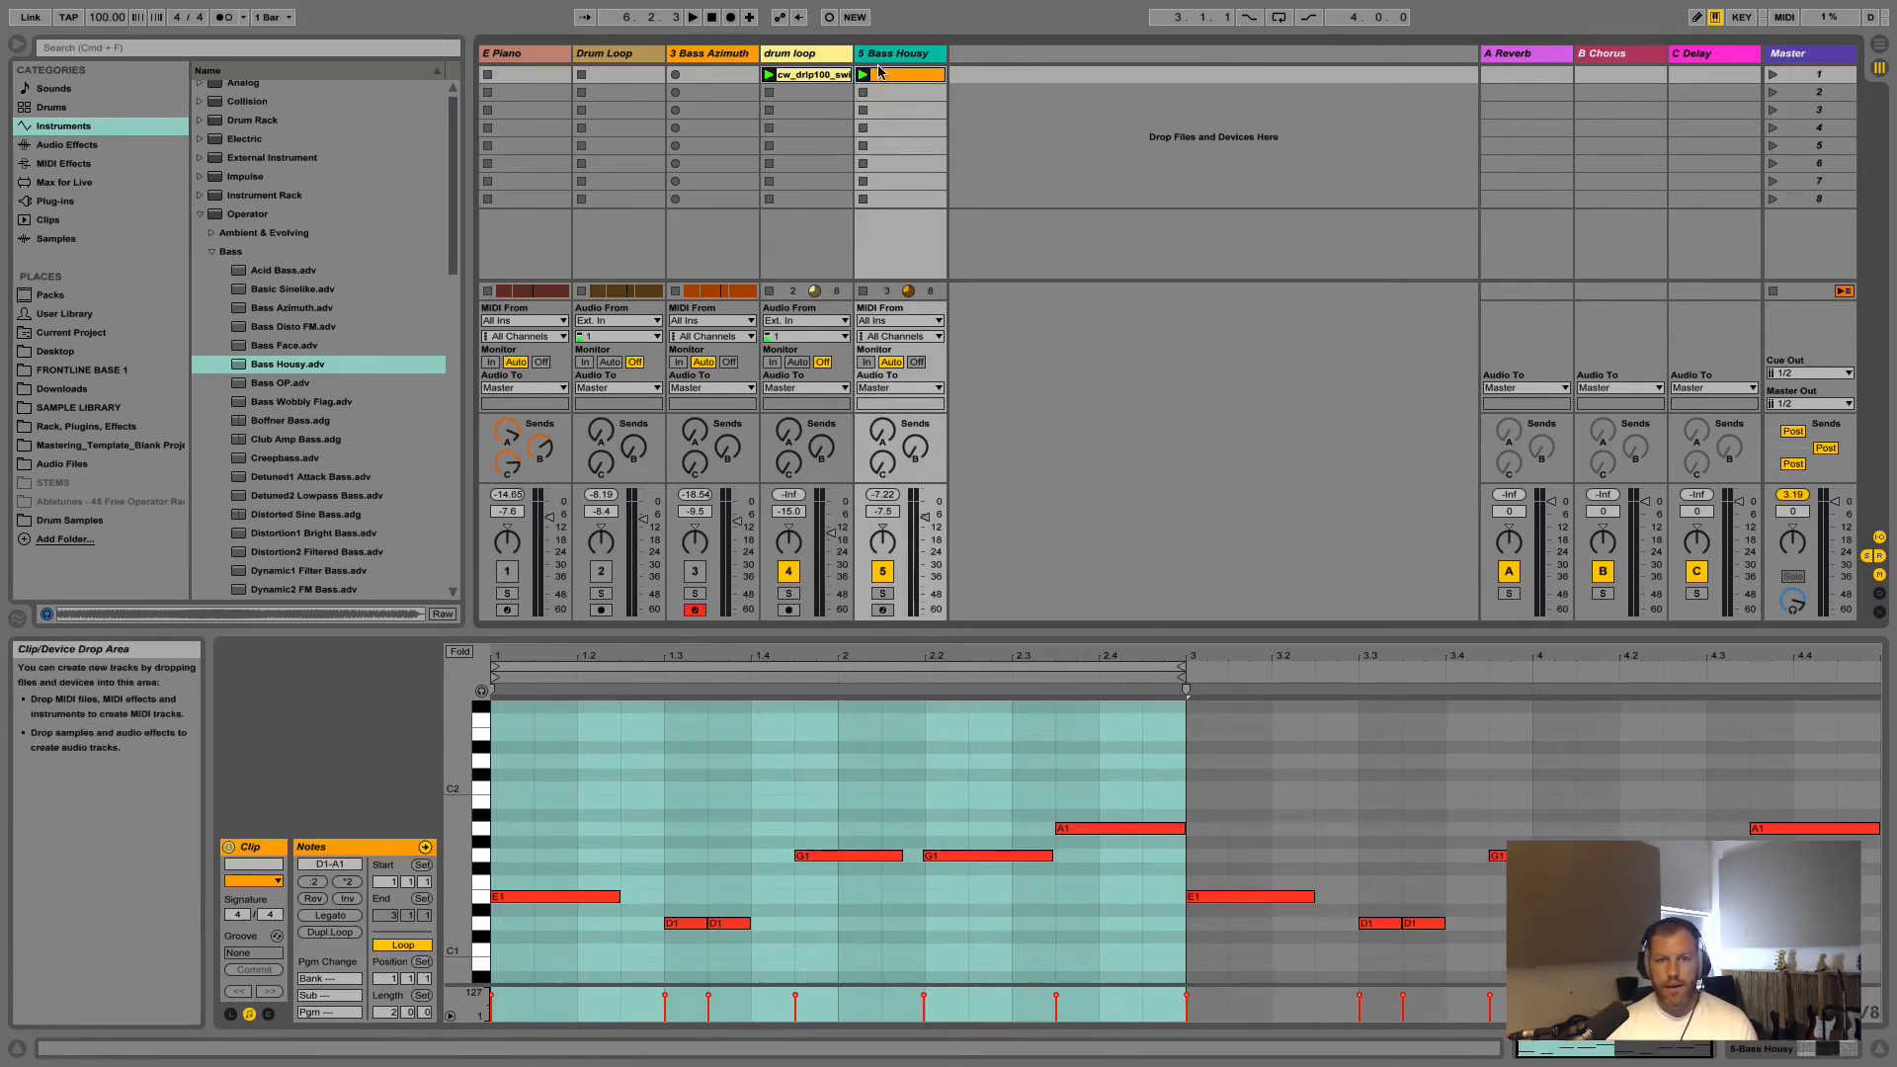
{"action": "left_click", "coordinate": [810, 76]}
{"action": "left_click", "coordinate": [889, 79]}
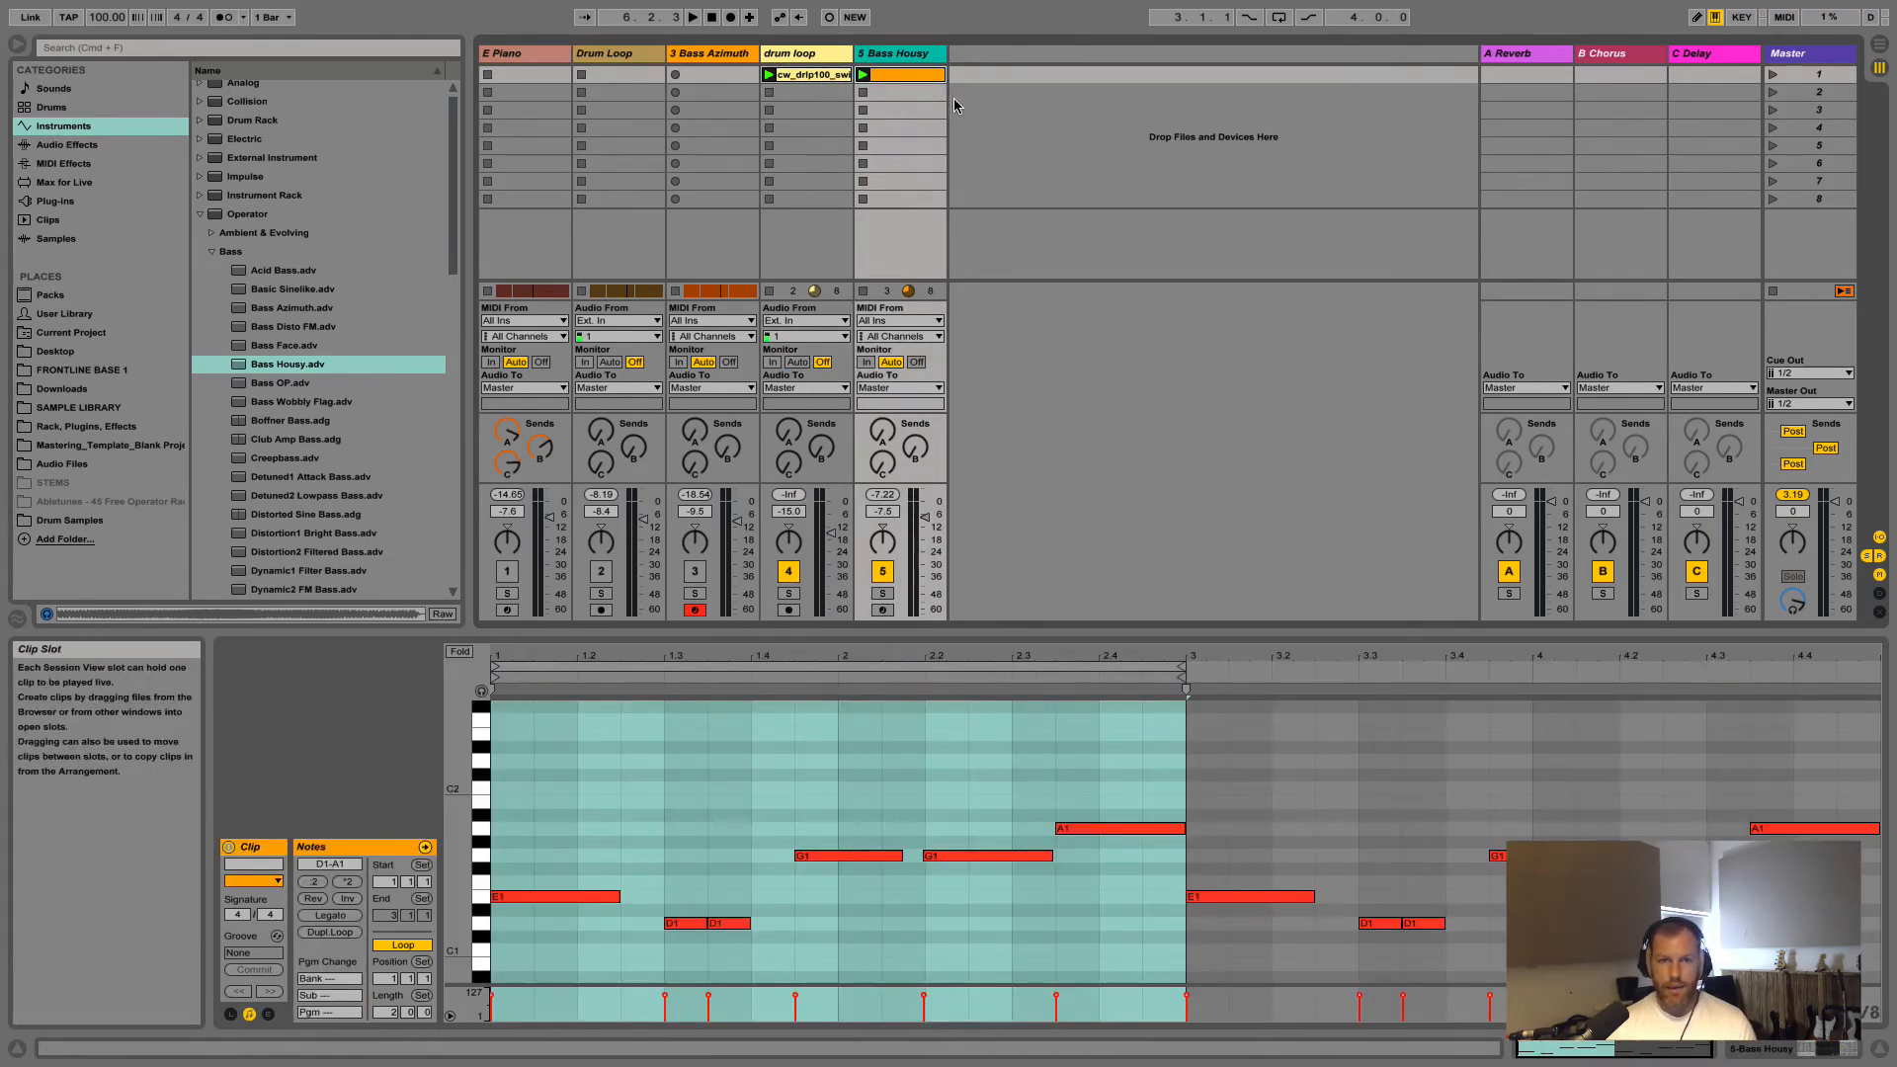
Relaunch the Bass Housy and drum loop clips to listen to their lowered levels together
{"action": "left_click", "coordinate": [812, 76]}
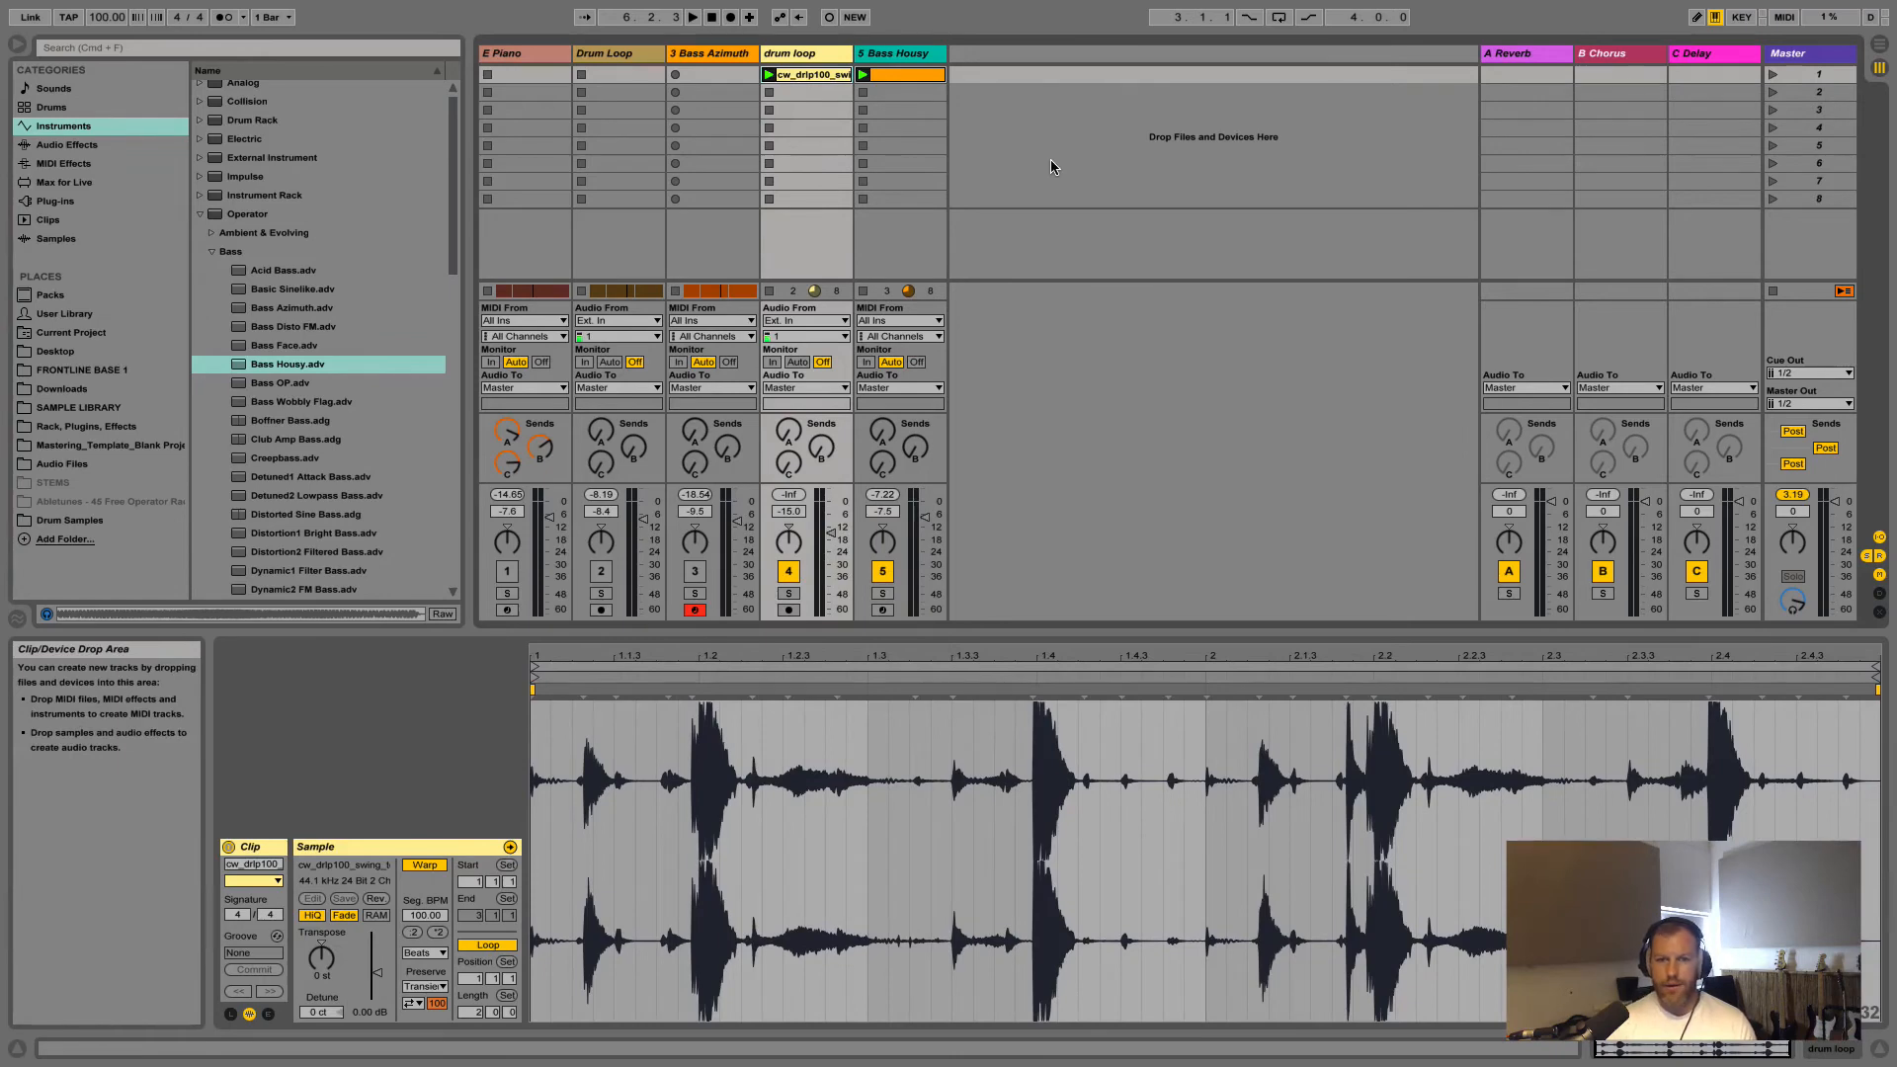
{"action": "left_click", "coordinate": [864, 76]}
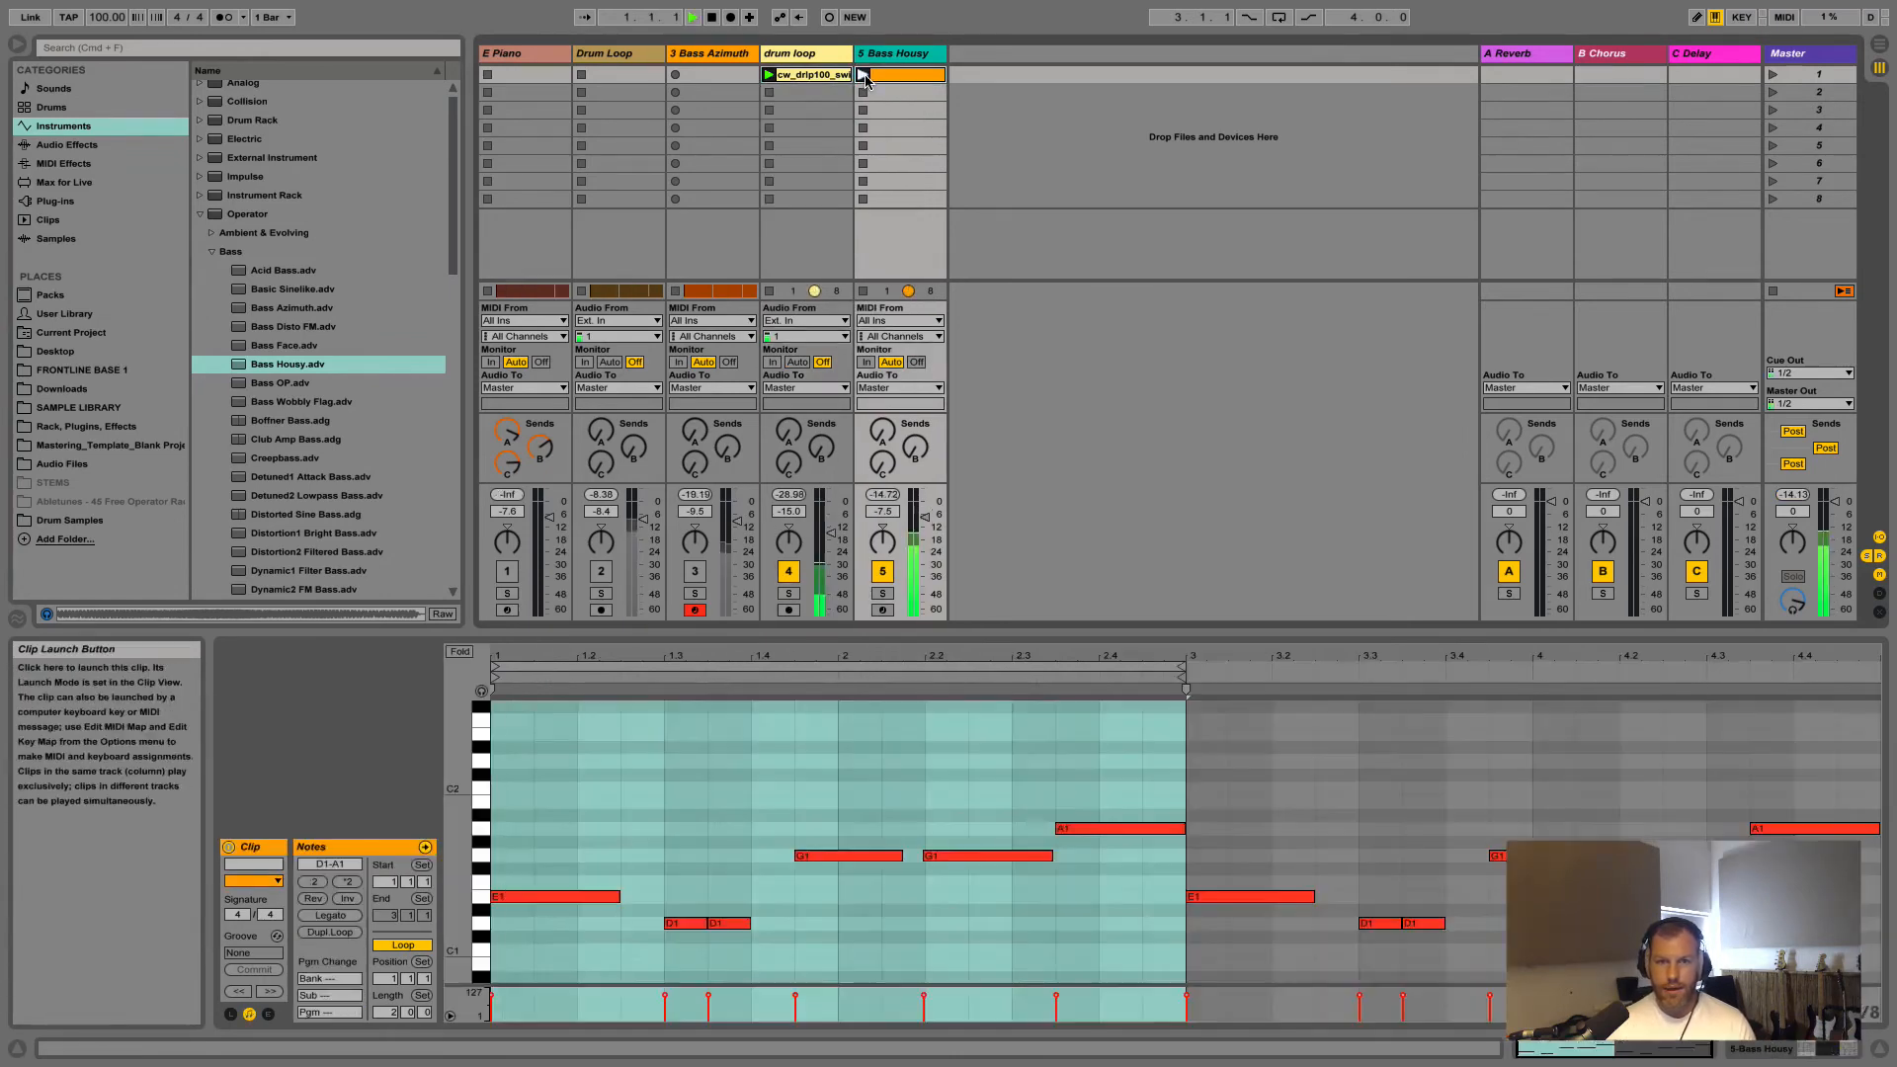
{"action": "left_click", "coordinate": [776, 76]}
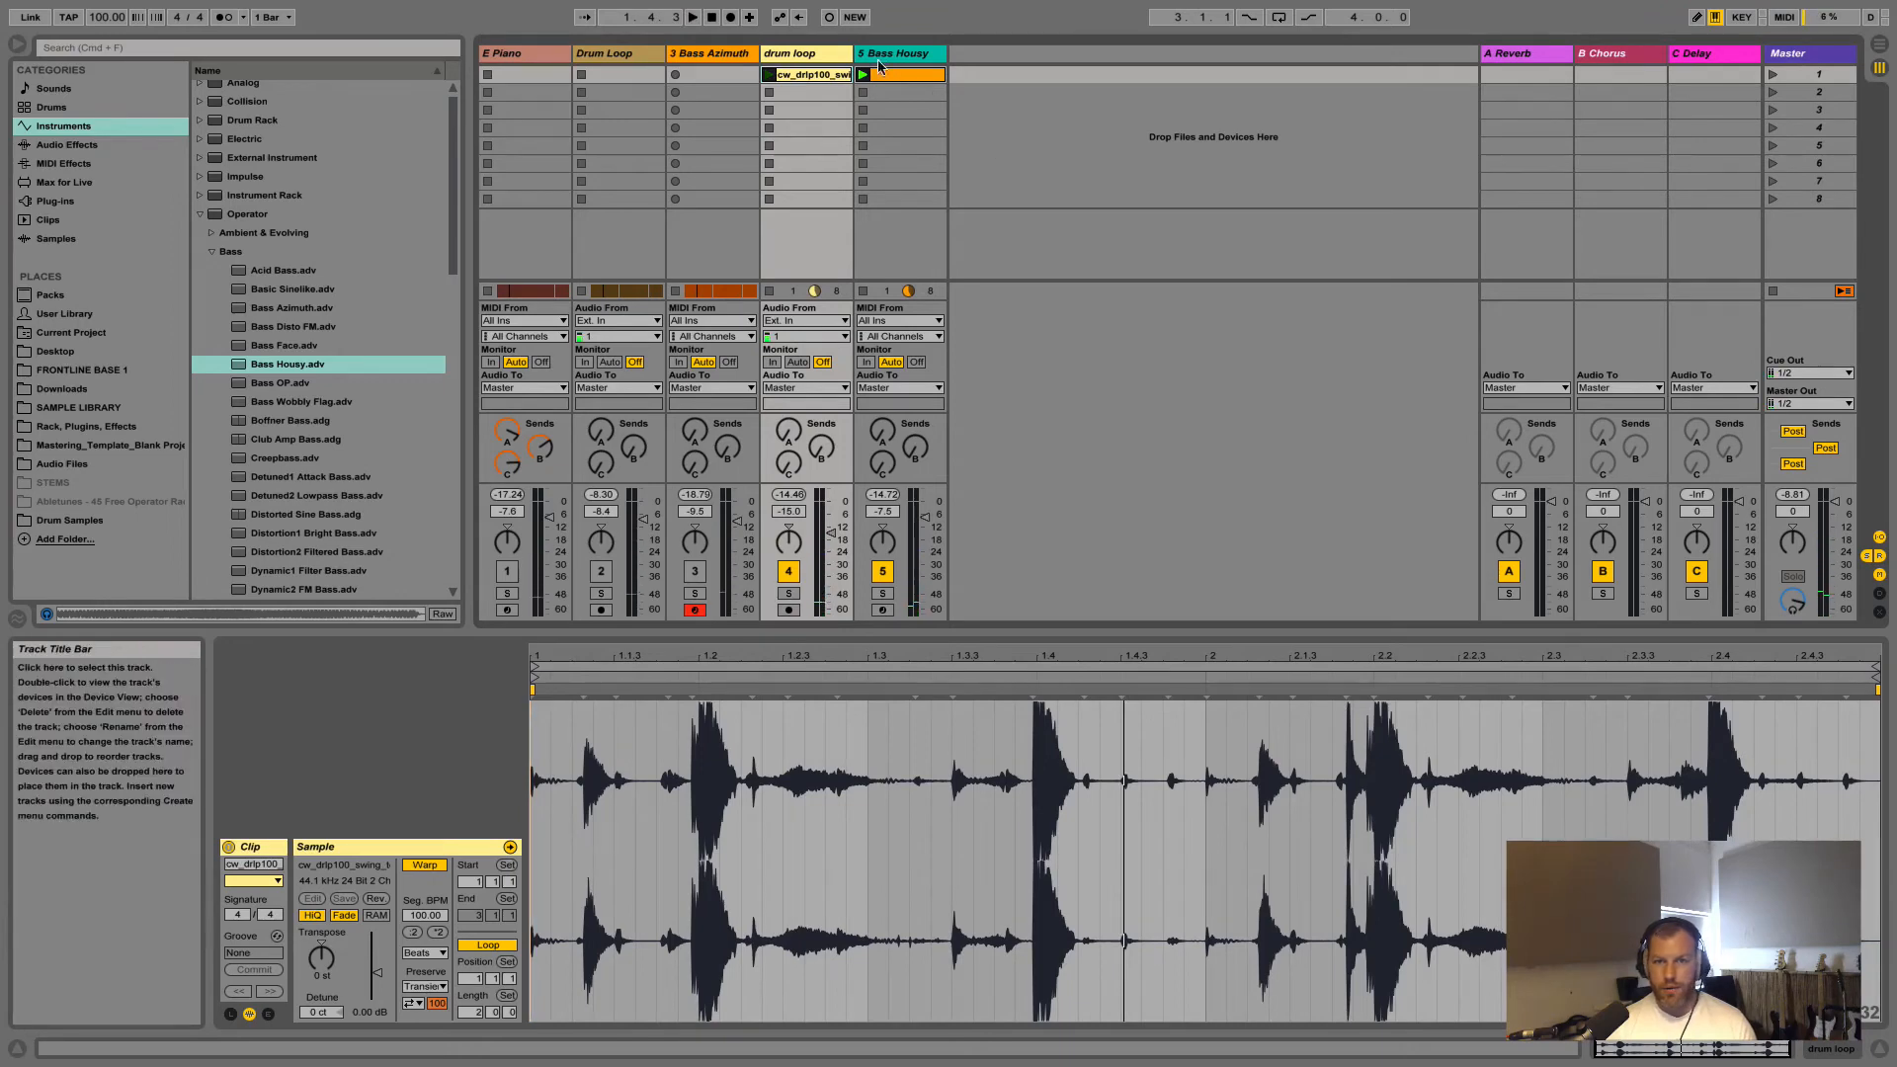
Arm the 5 Bass Housy track and record an improvised bass clip into its second slot over the drum loop, using a lower octave
{"action": "left_click", "coordinate": [884, 610]}
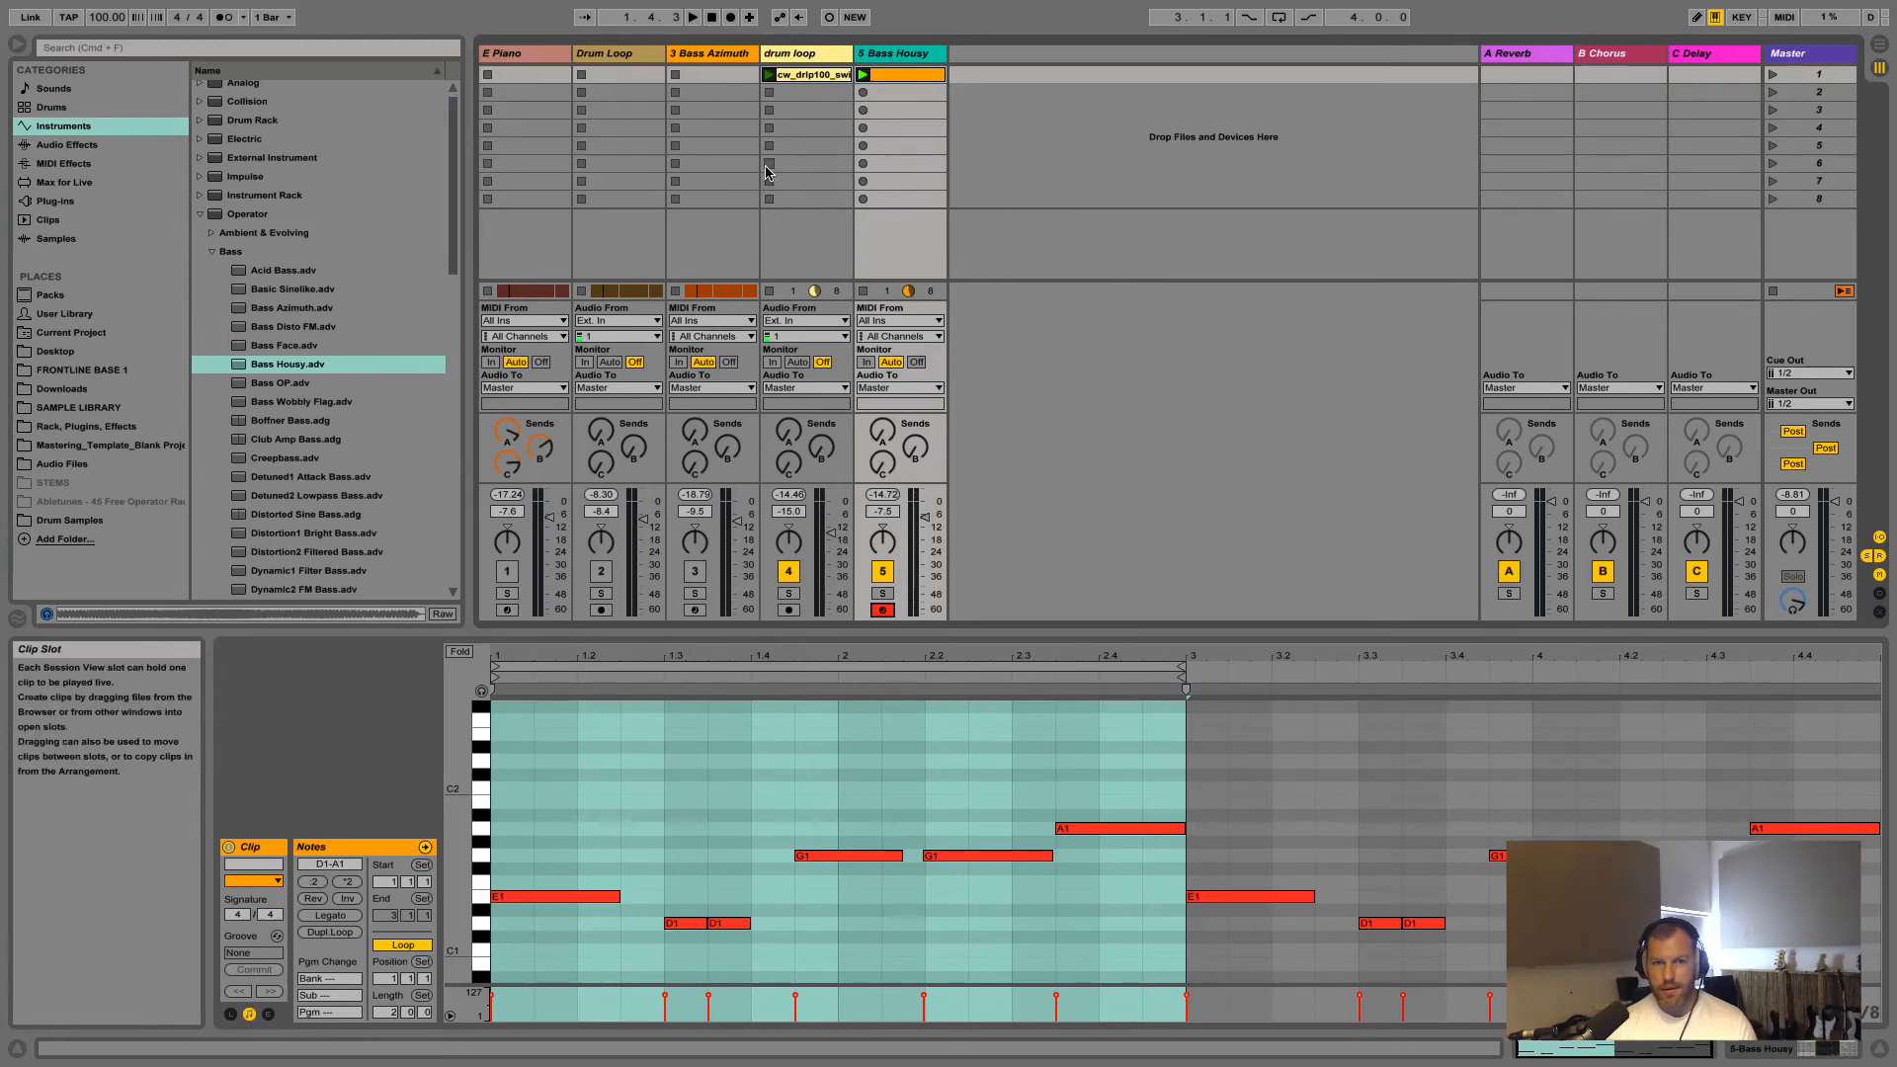
{"action": "left_click", "coordinate": [862, 91]}
{"action": "key", "text": "d"}
{"action": "key", "text": "d"}
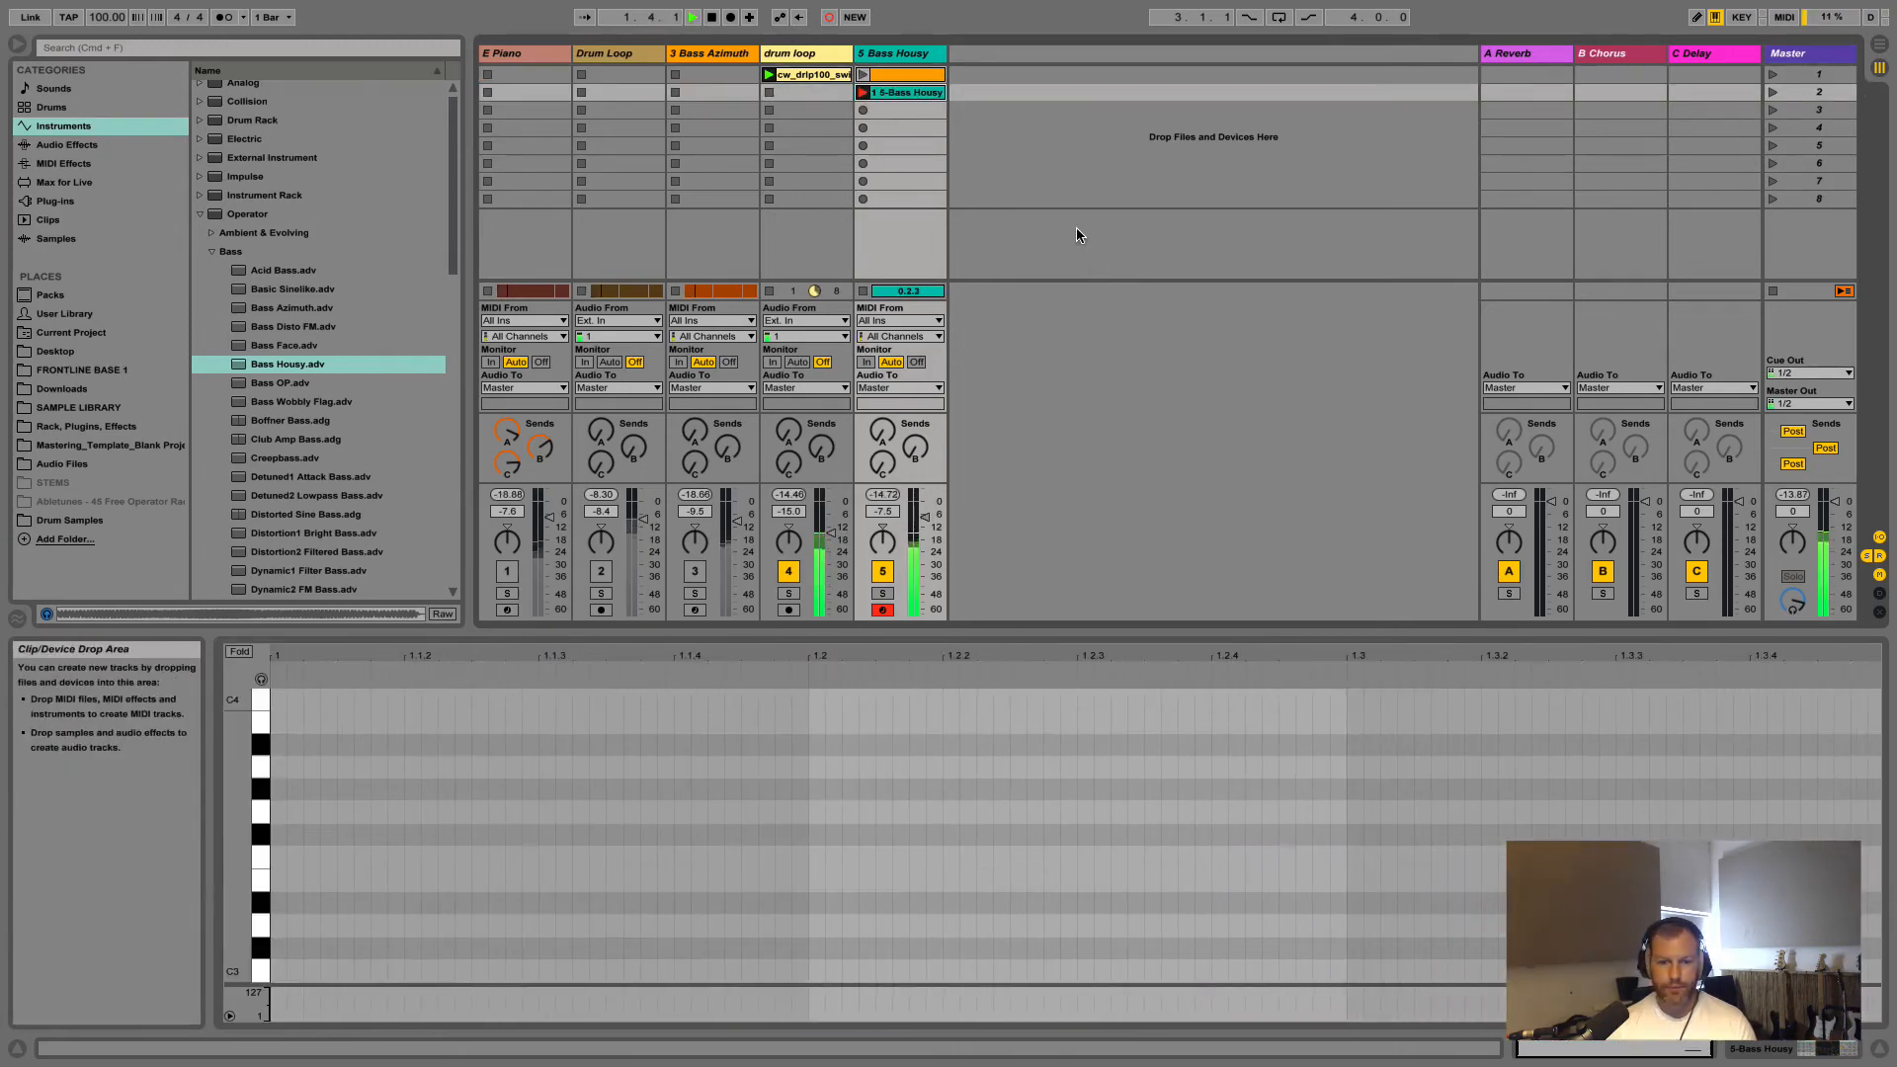
{"action": "key", "text": "z"}
{"action": "key", "text": "z"}
{"action": "key", "text": "s"}
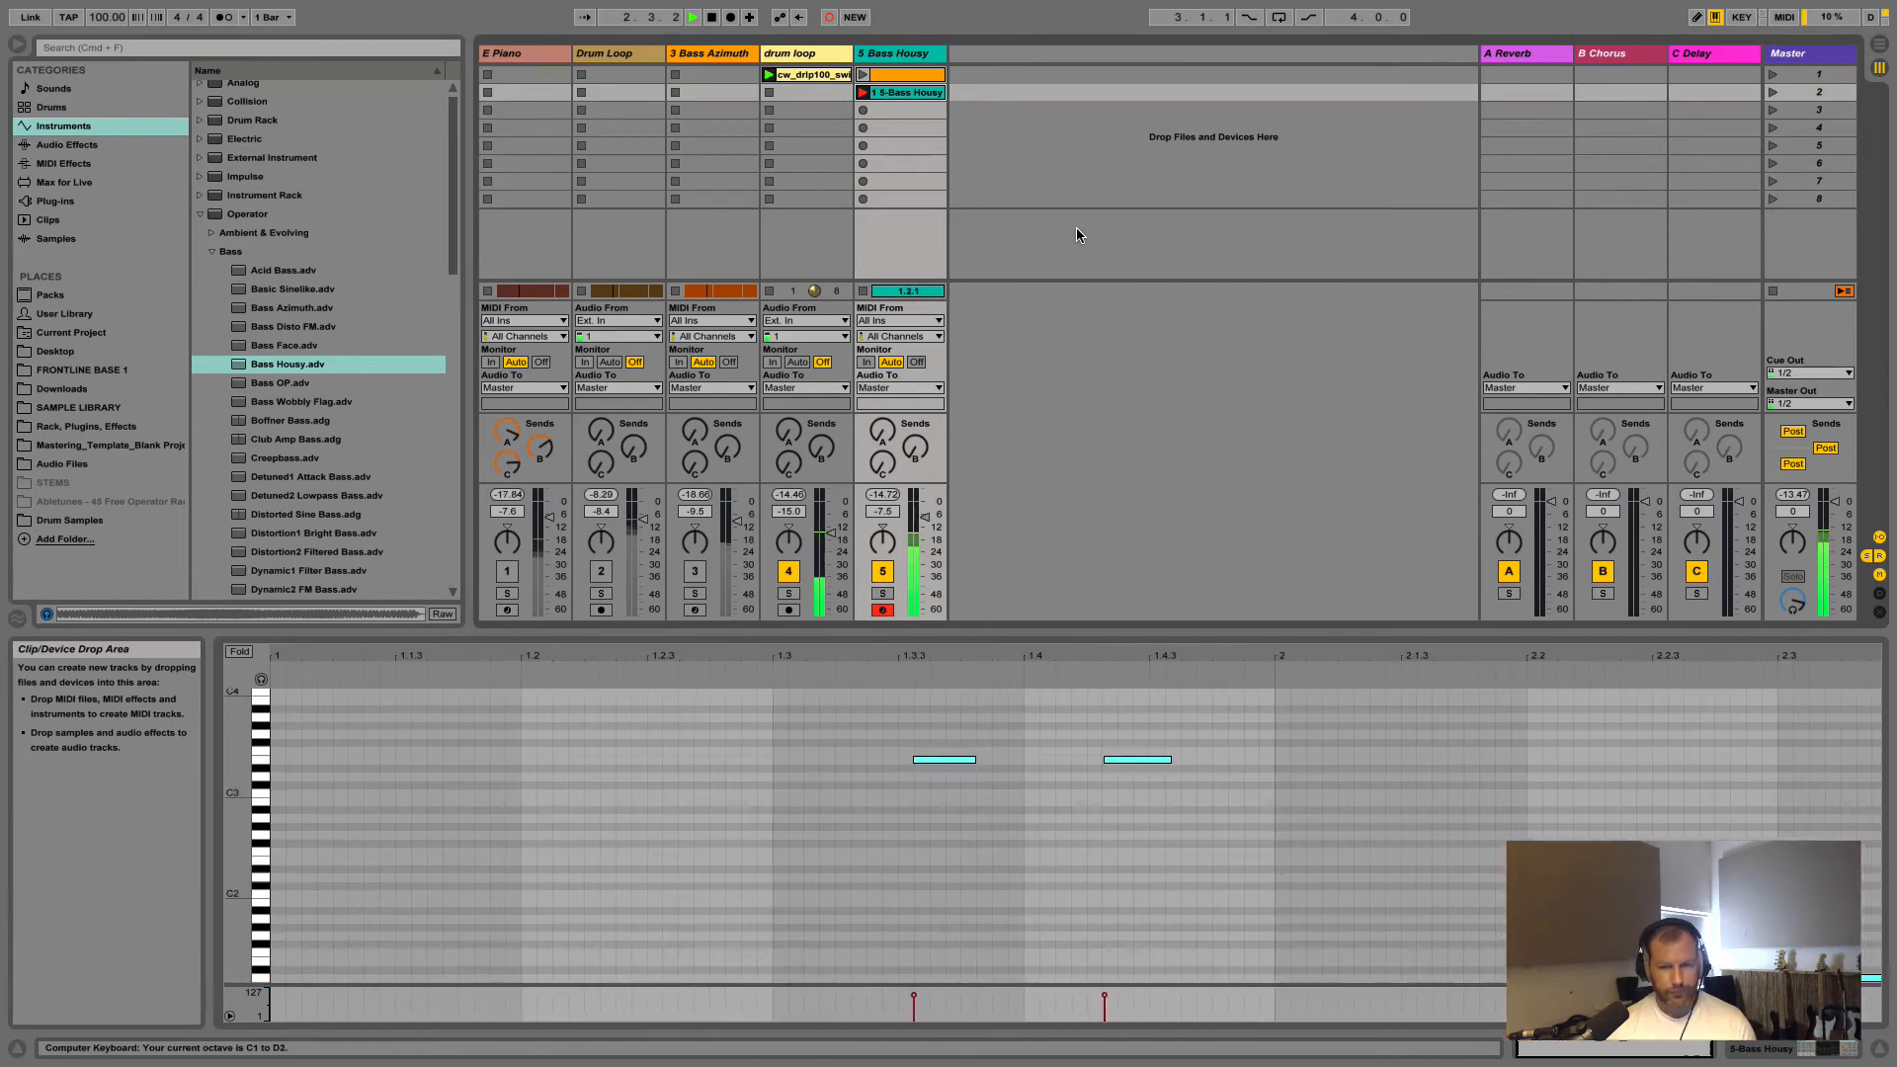
{"action": "key", "text": "d"}
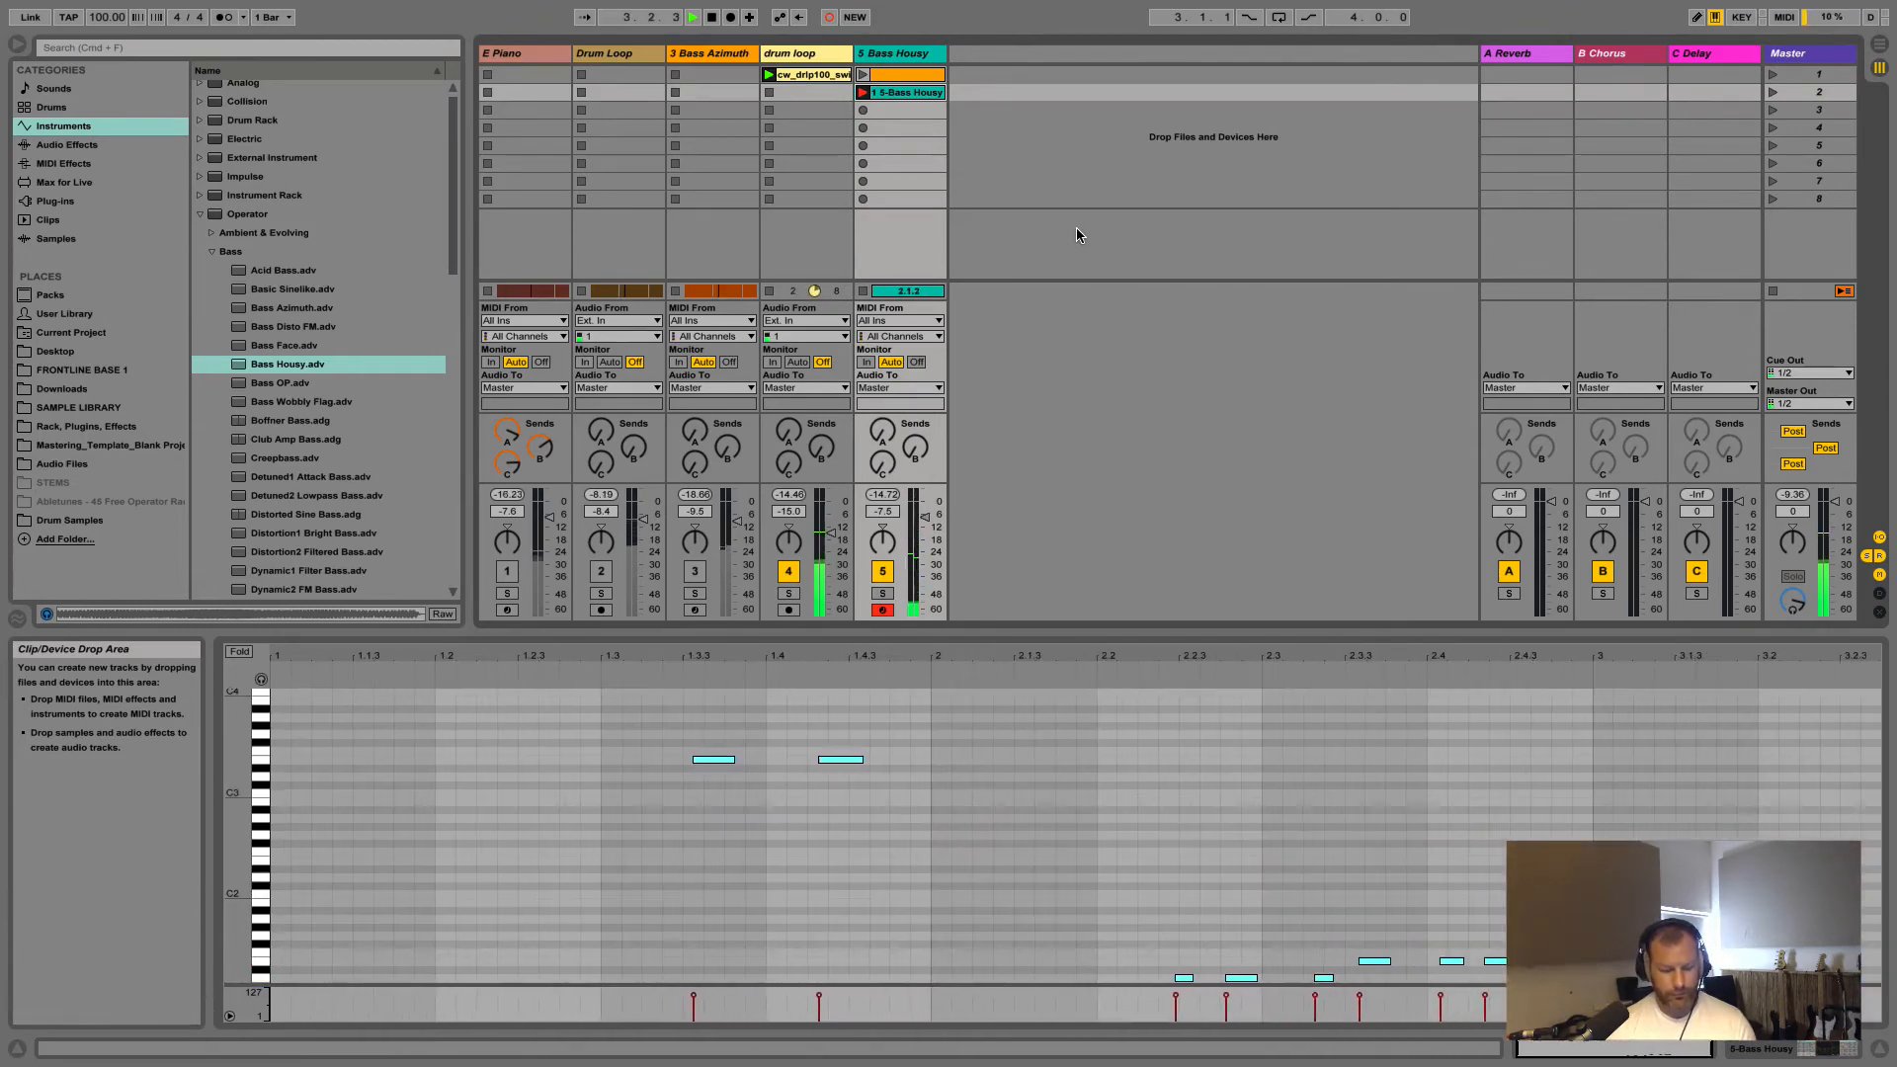
{"action": "key", "text": "h"}
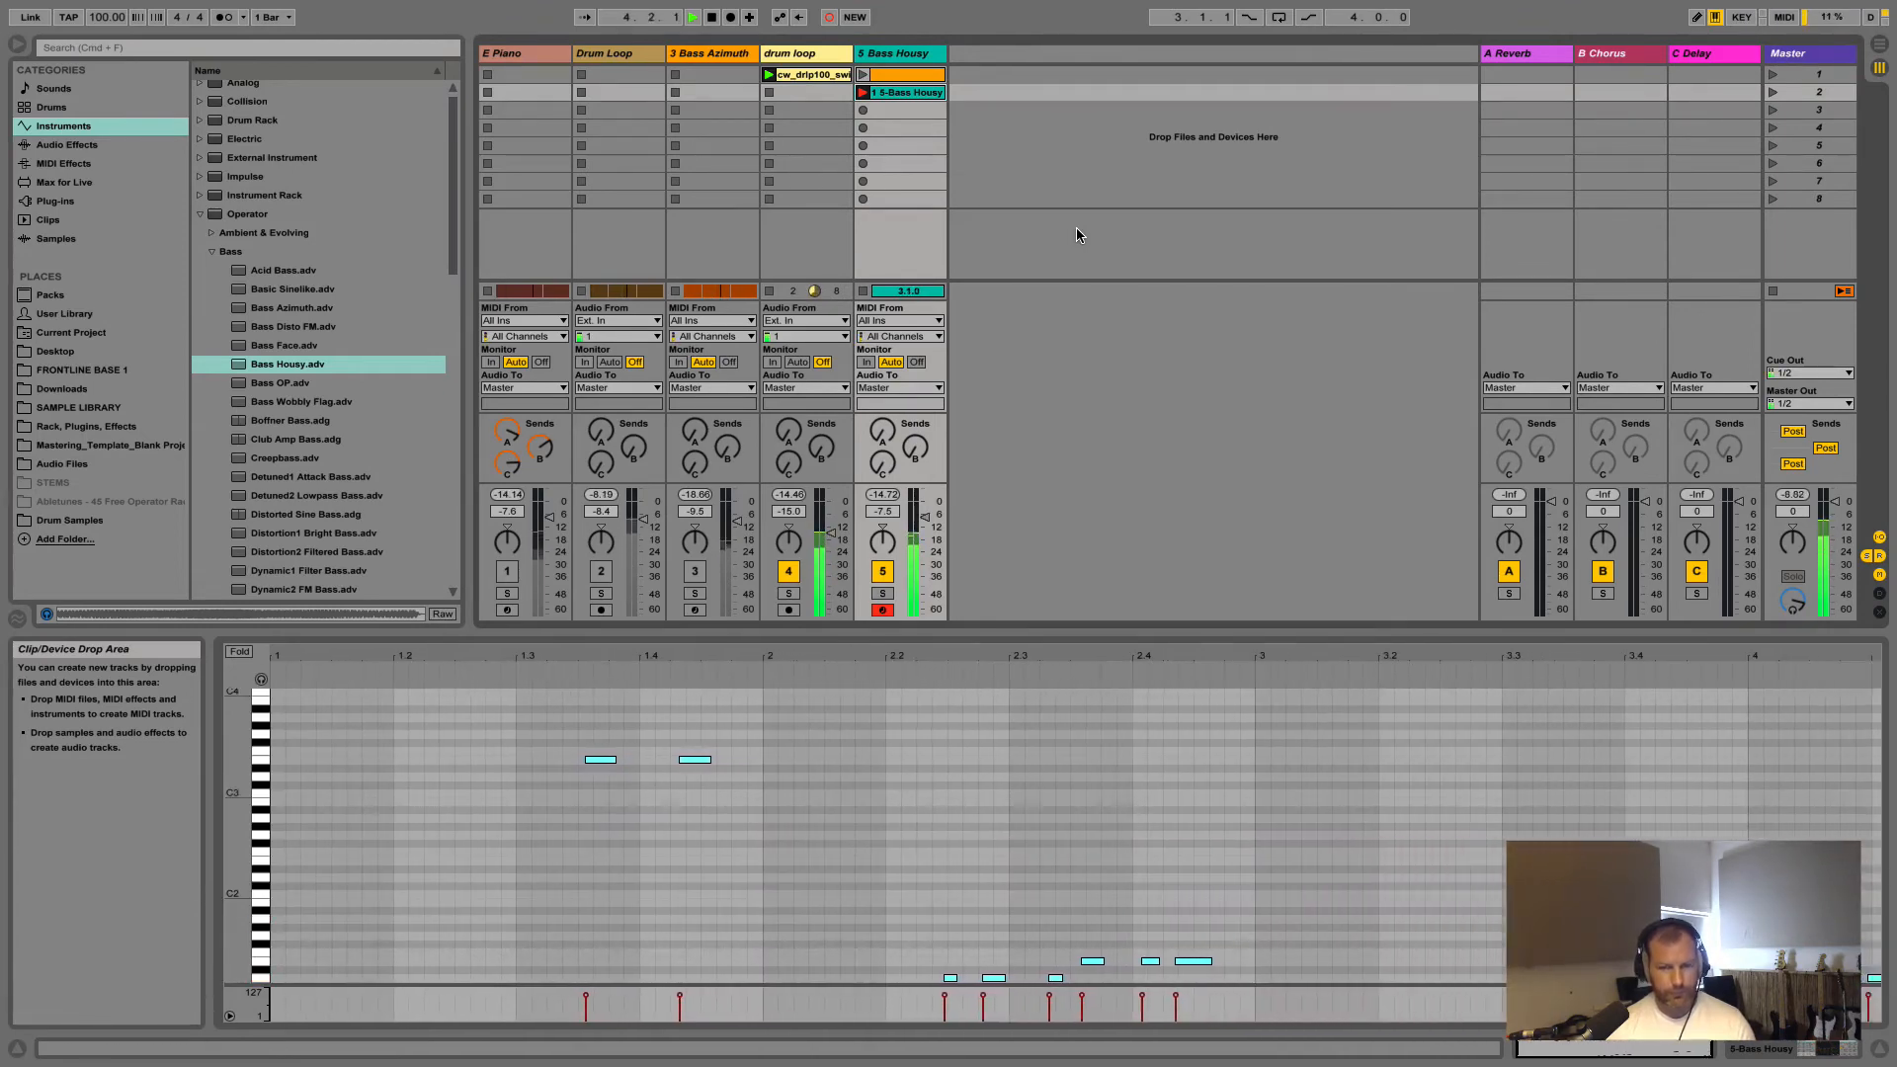
{"action": "key", "text": "space"}
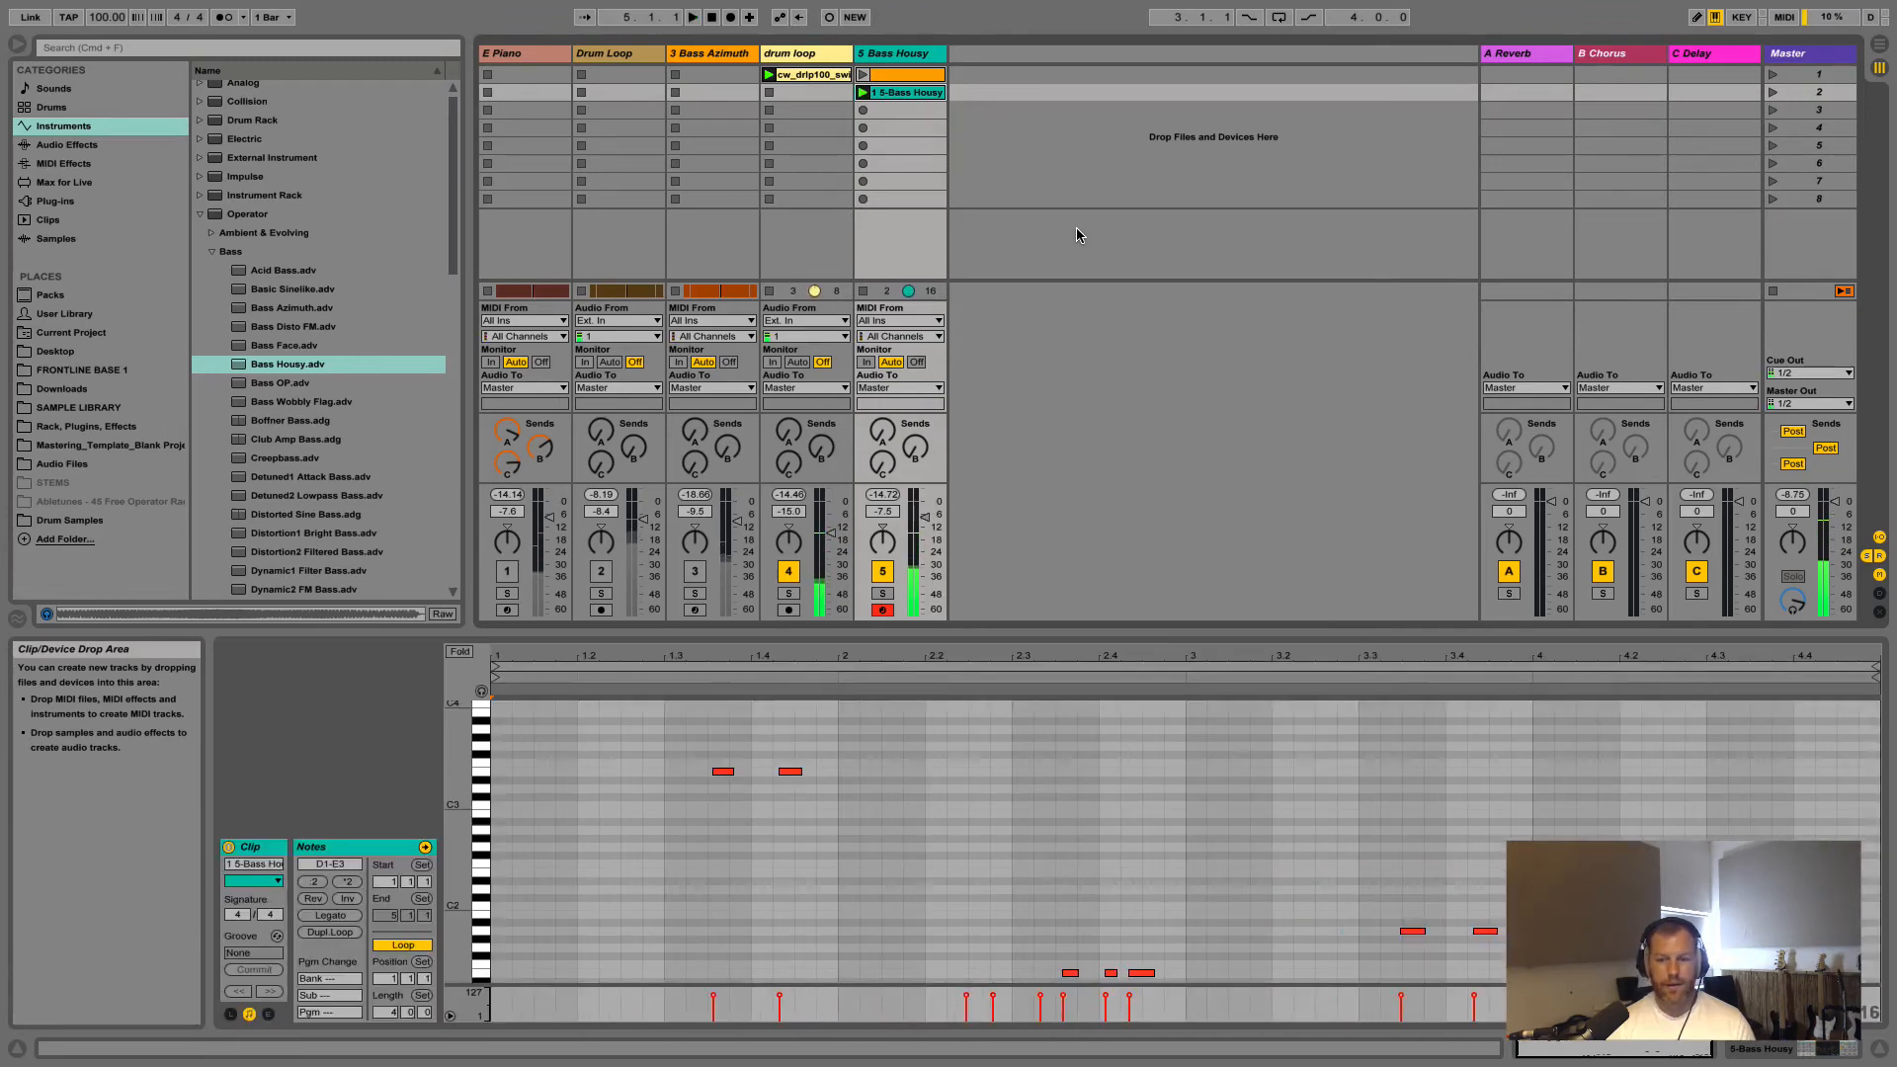
Review the newly recorded Bass Housy clip's notes and stop the clips on the drum loop and 5 Bass Housy tracks
{"action": "left_click_drag", "start_coordinate": [1279, 628], "coordinate": [1290, 664]}
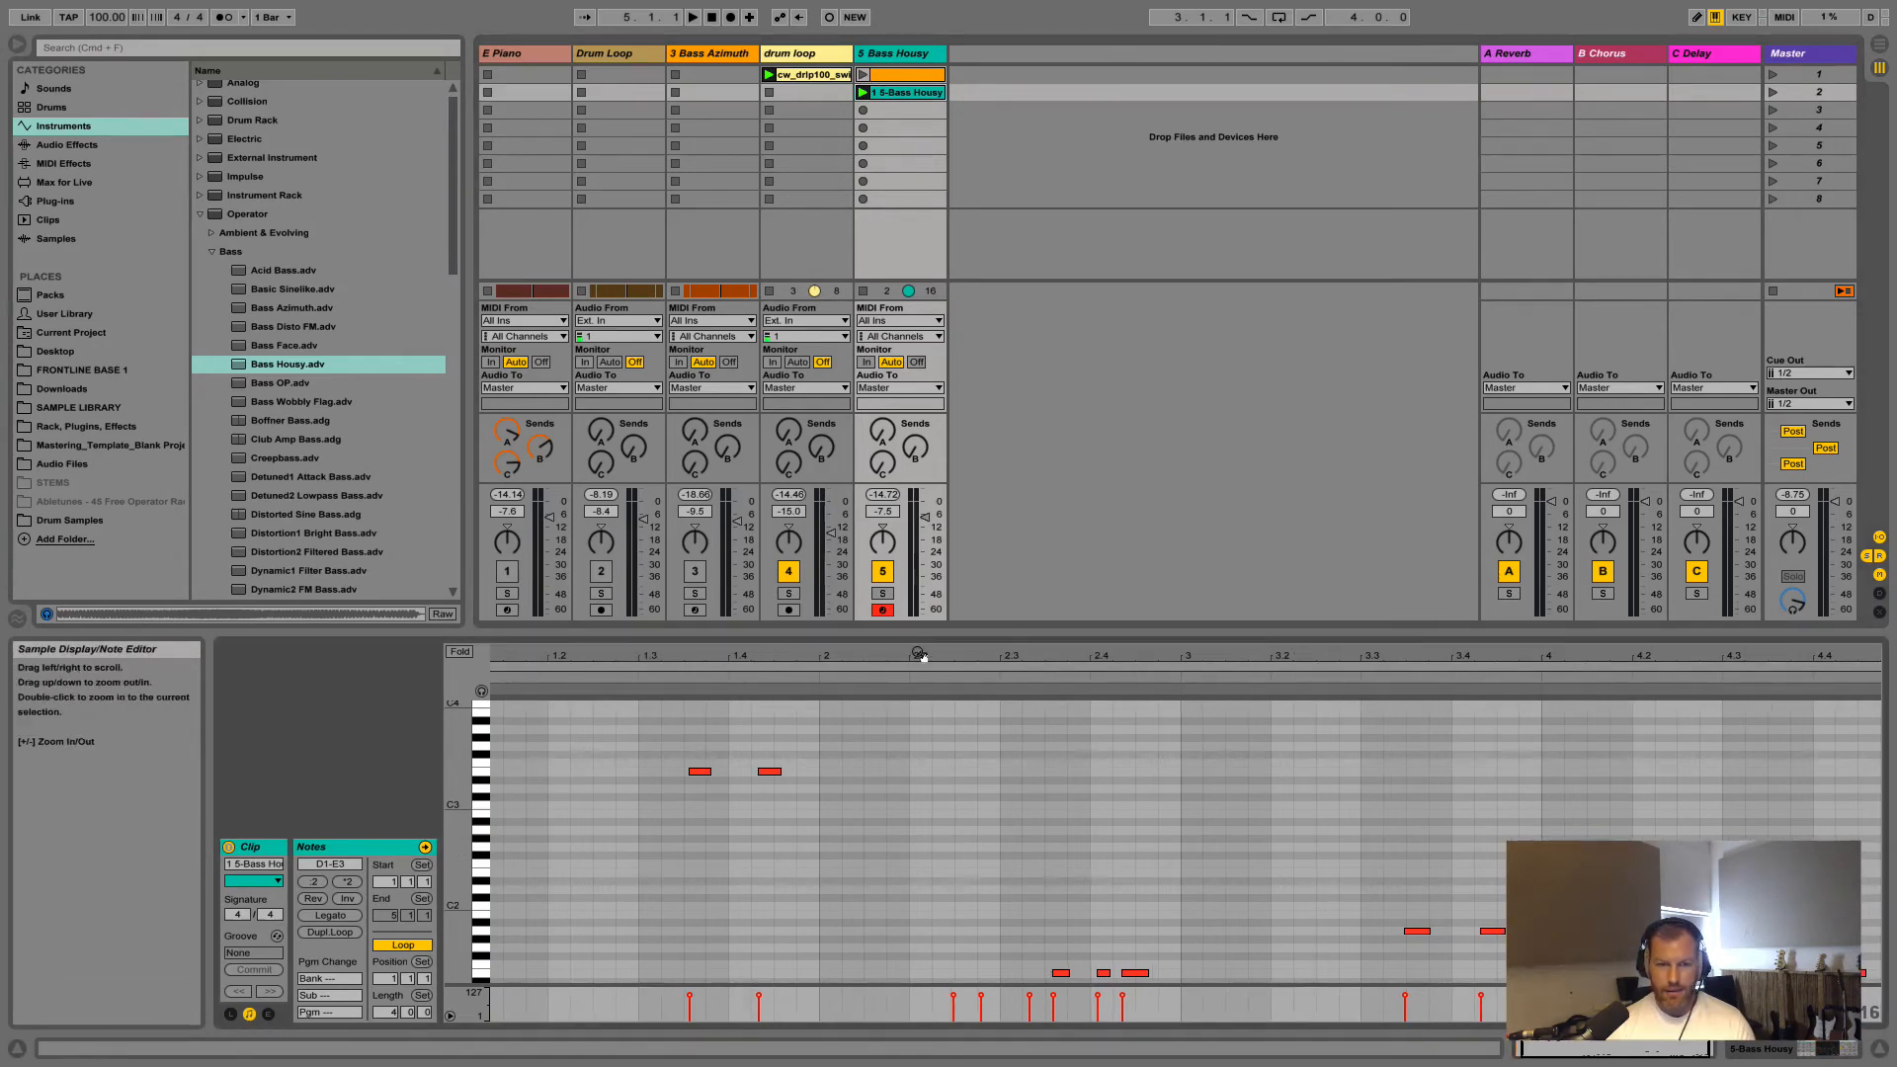
{"action": "mouse_move", "coordinate": [917, 656]}
{"action": "left_mouse_down"}
{"action": "mouse_move", "coordinate": [946, 653]}
{"action": "mouse_move", "coordinate": [904, 653]}
{"action": "left_mouse_up"}
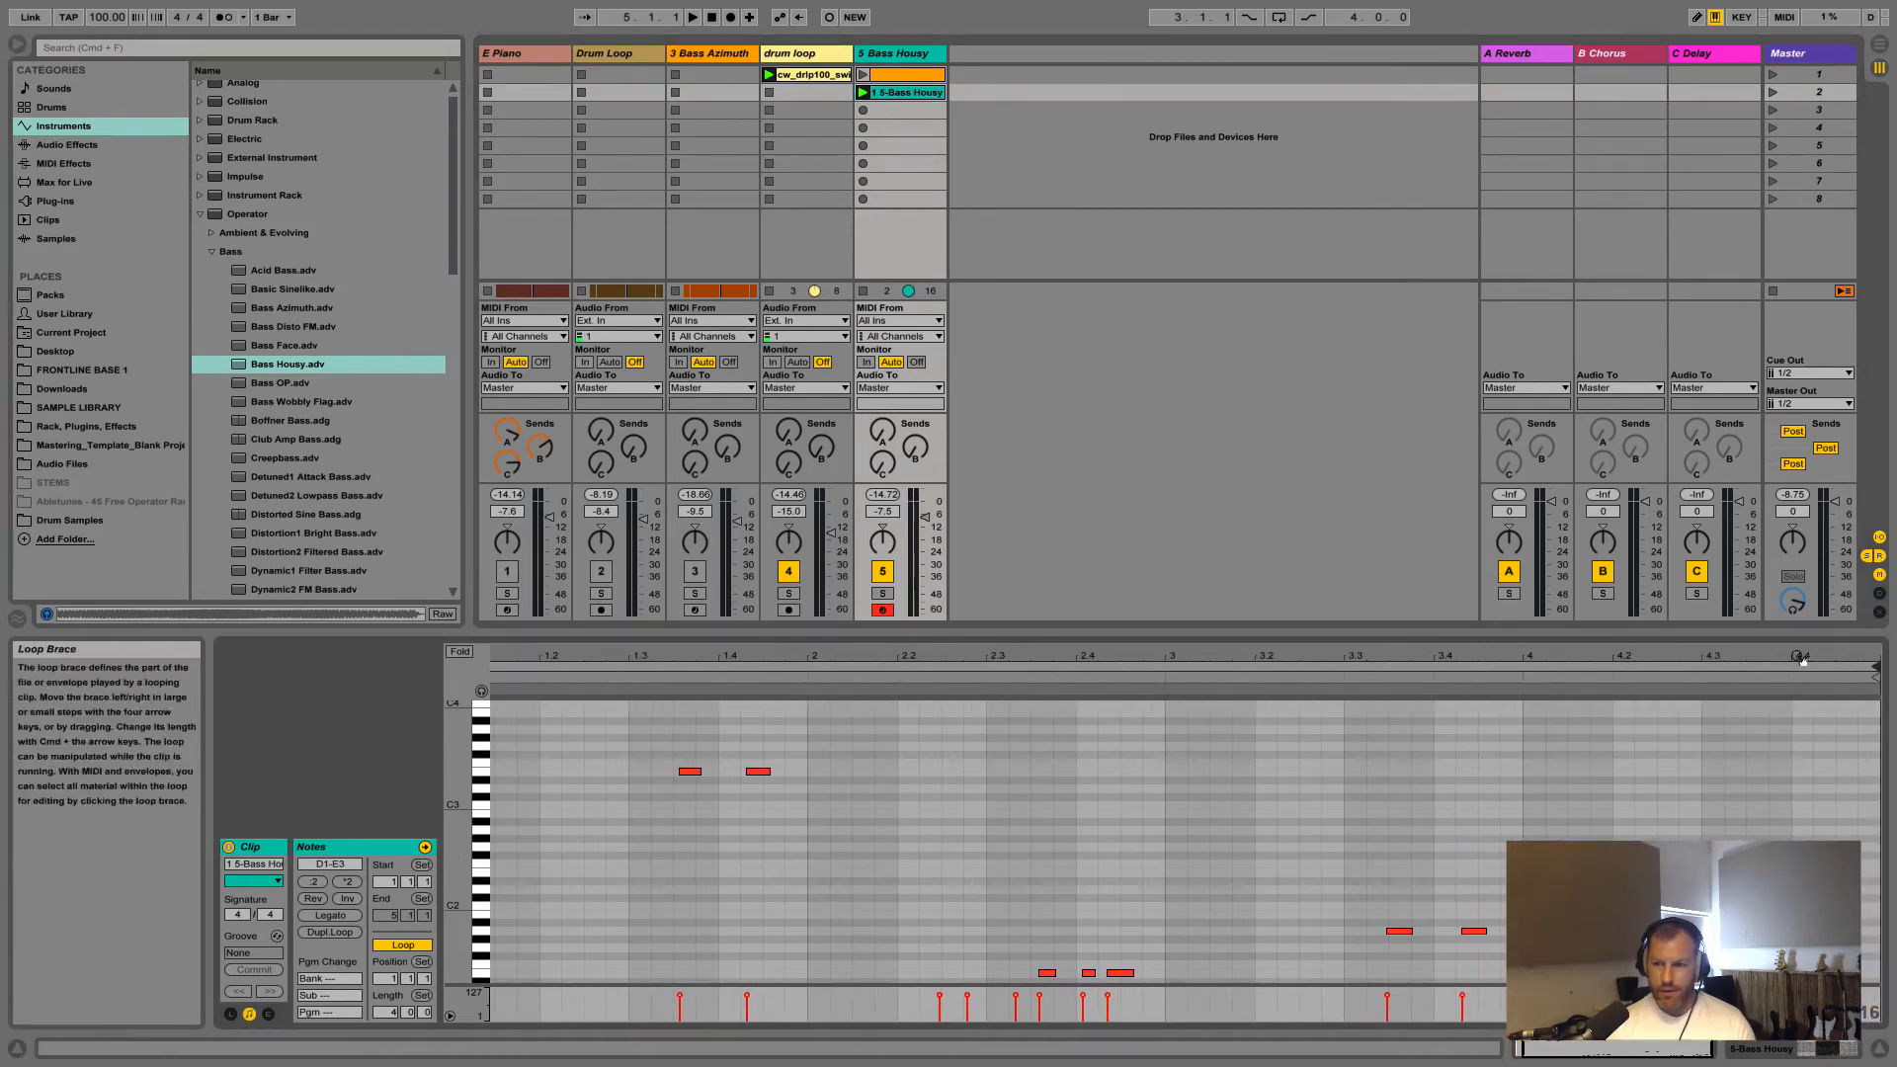
{"action": "left_click", "coordinate": [810, 74]}
{"action": "left_click", "coordinate": [882, 94]}
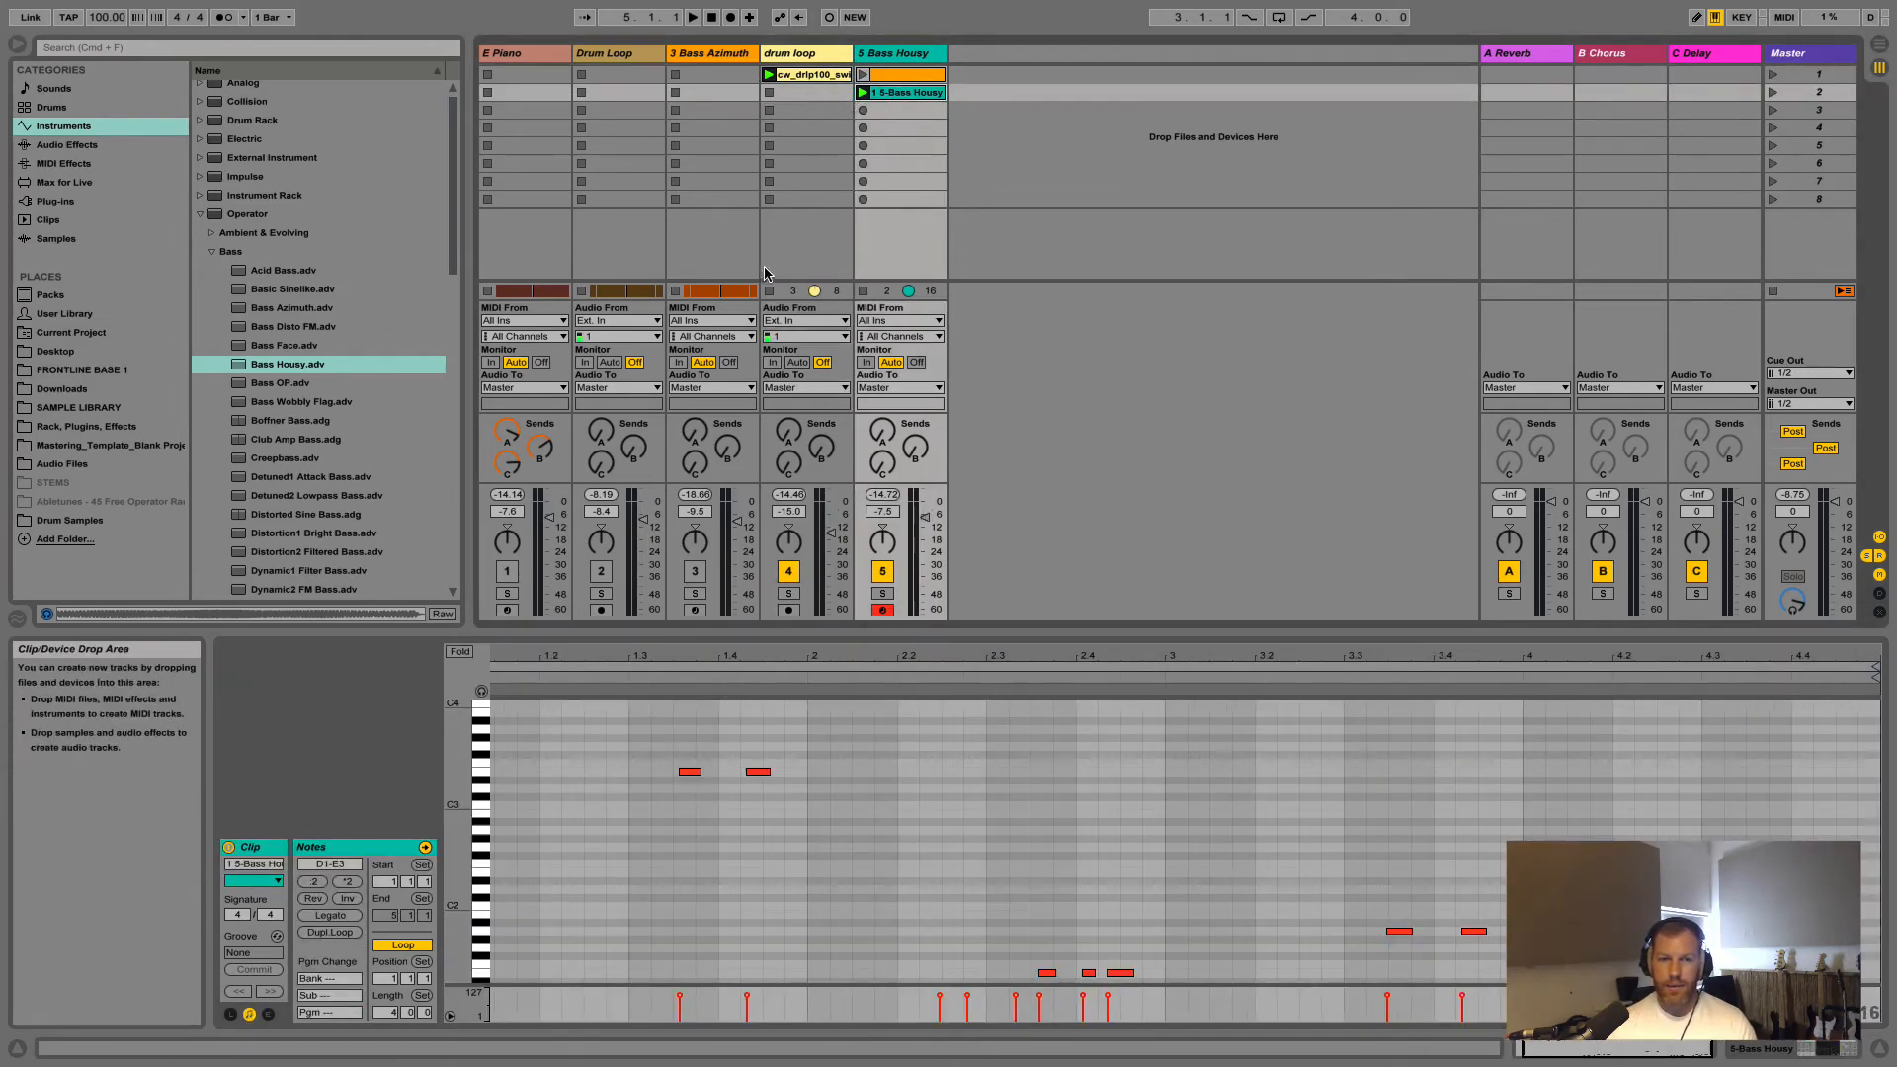
{"action": "left_click", "coordinate": [786, 297]}
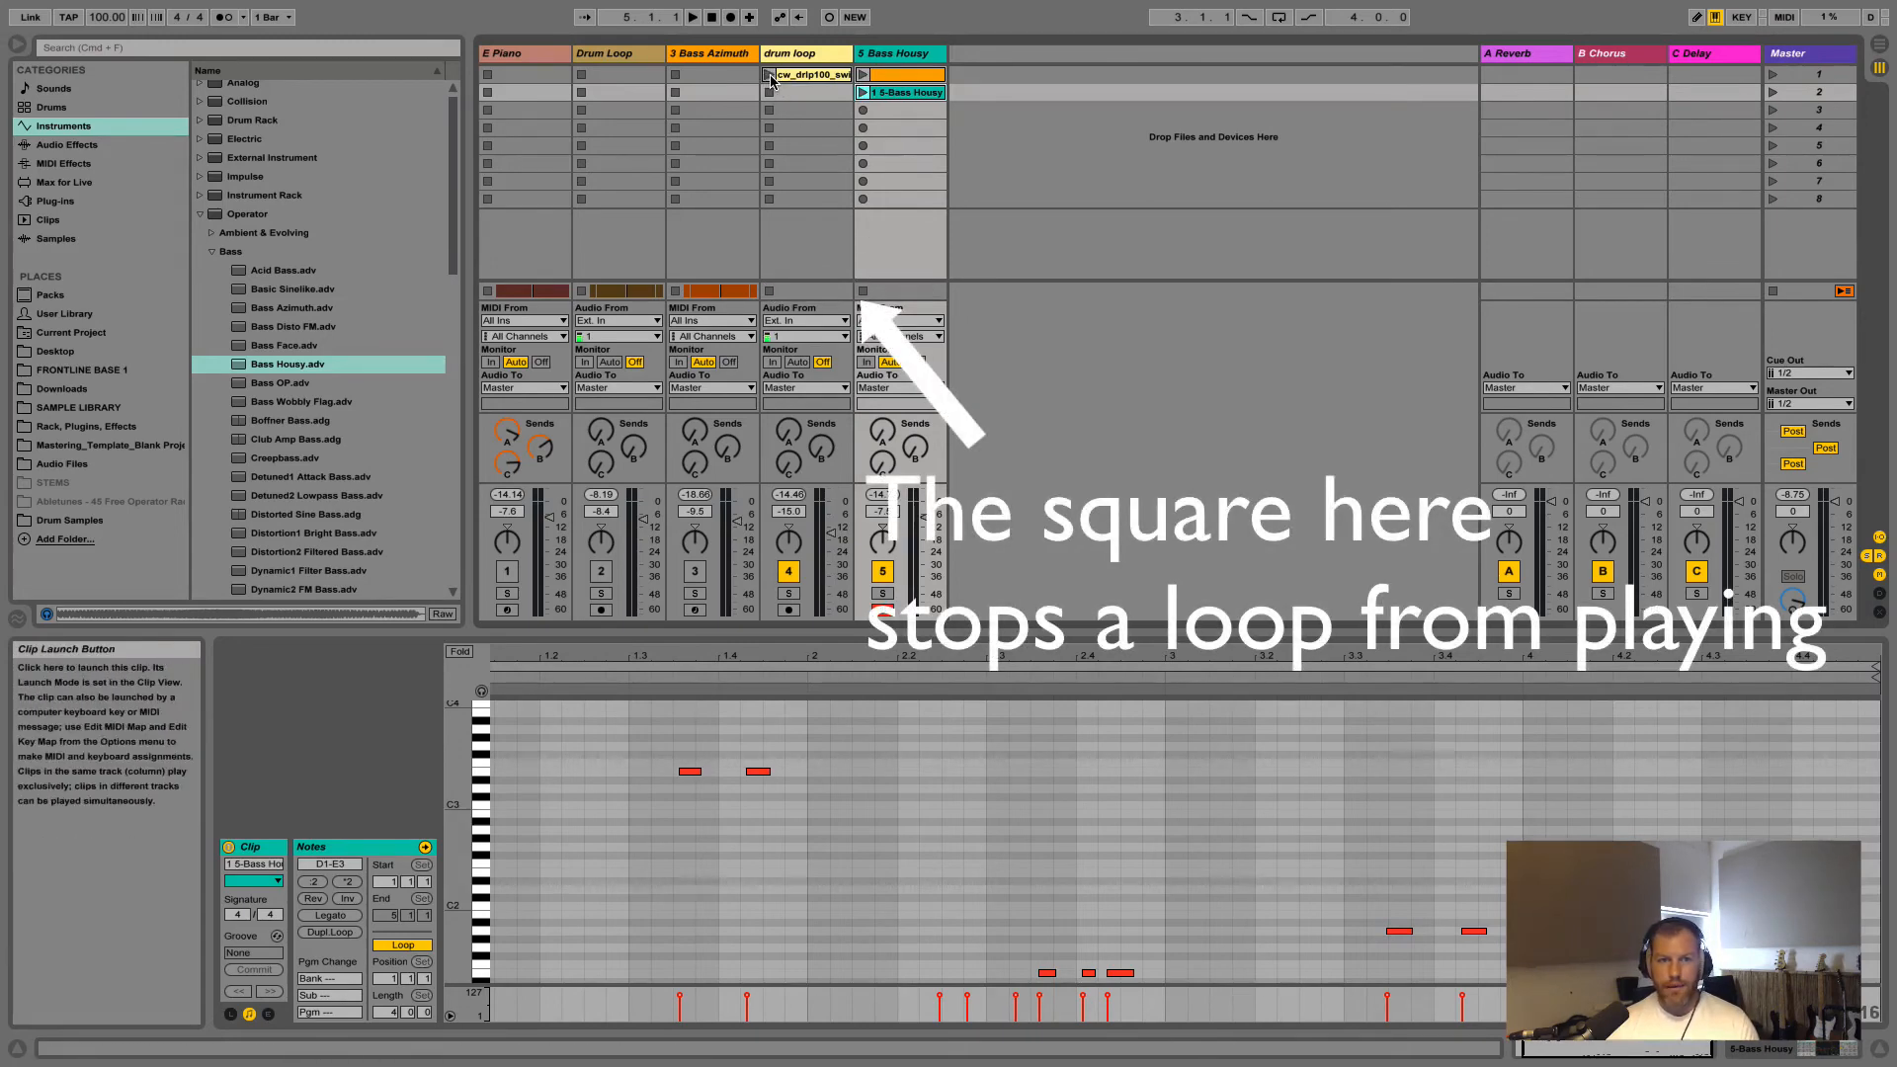
Launch the second Bass Housy clip, bring in the first drum loop clip to hear them together, and stop playback
{"action": "left_click", "coordinate": [863, 93]}
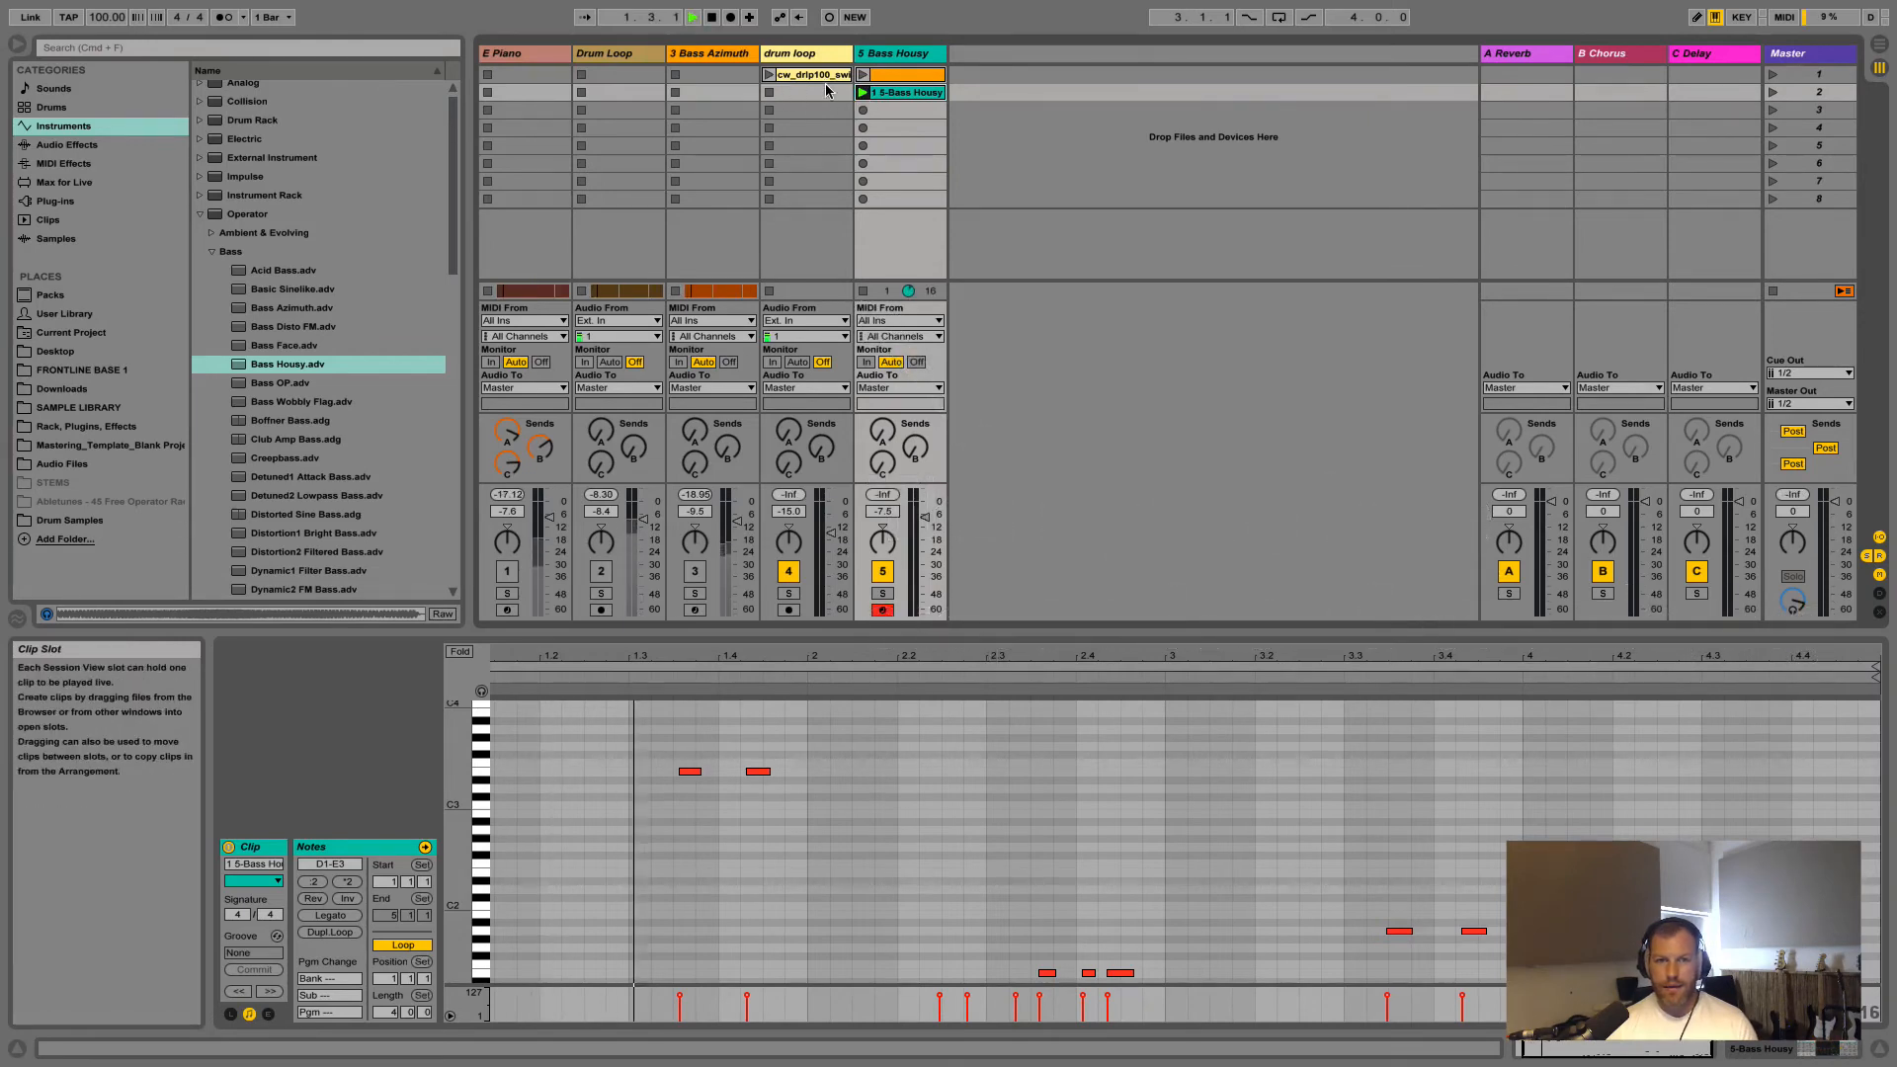
{"action": "left_click", "coordinate": [770, 76]}
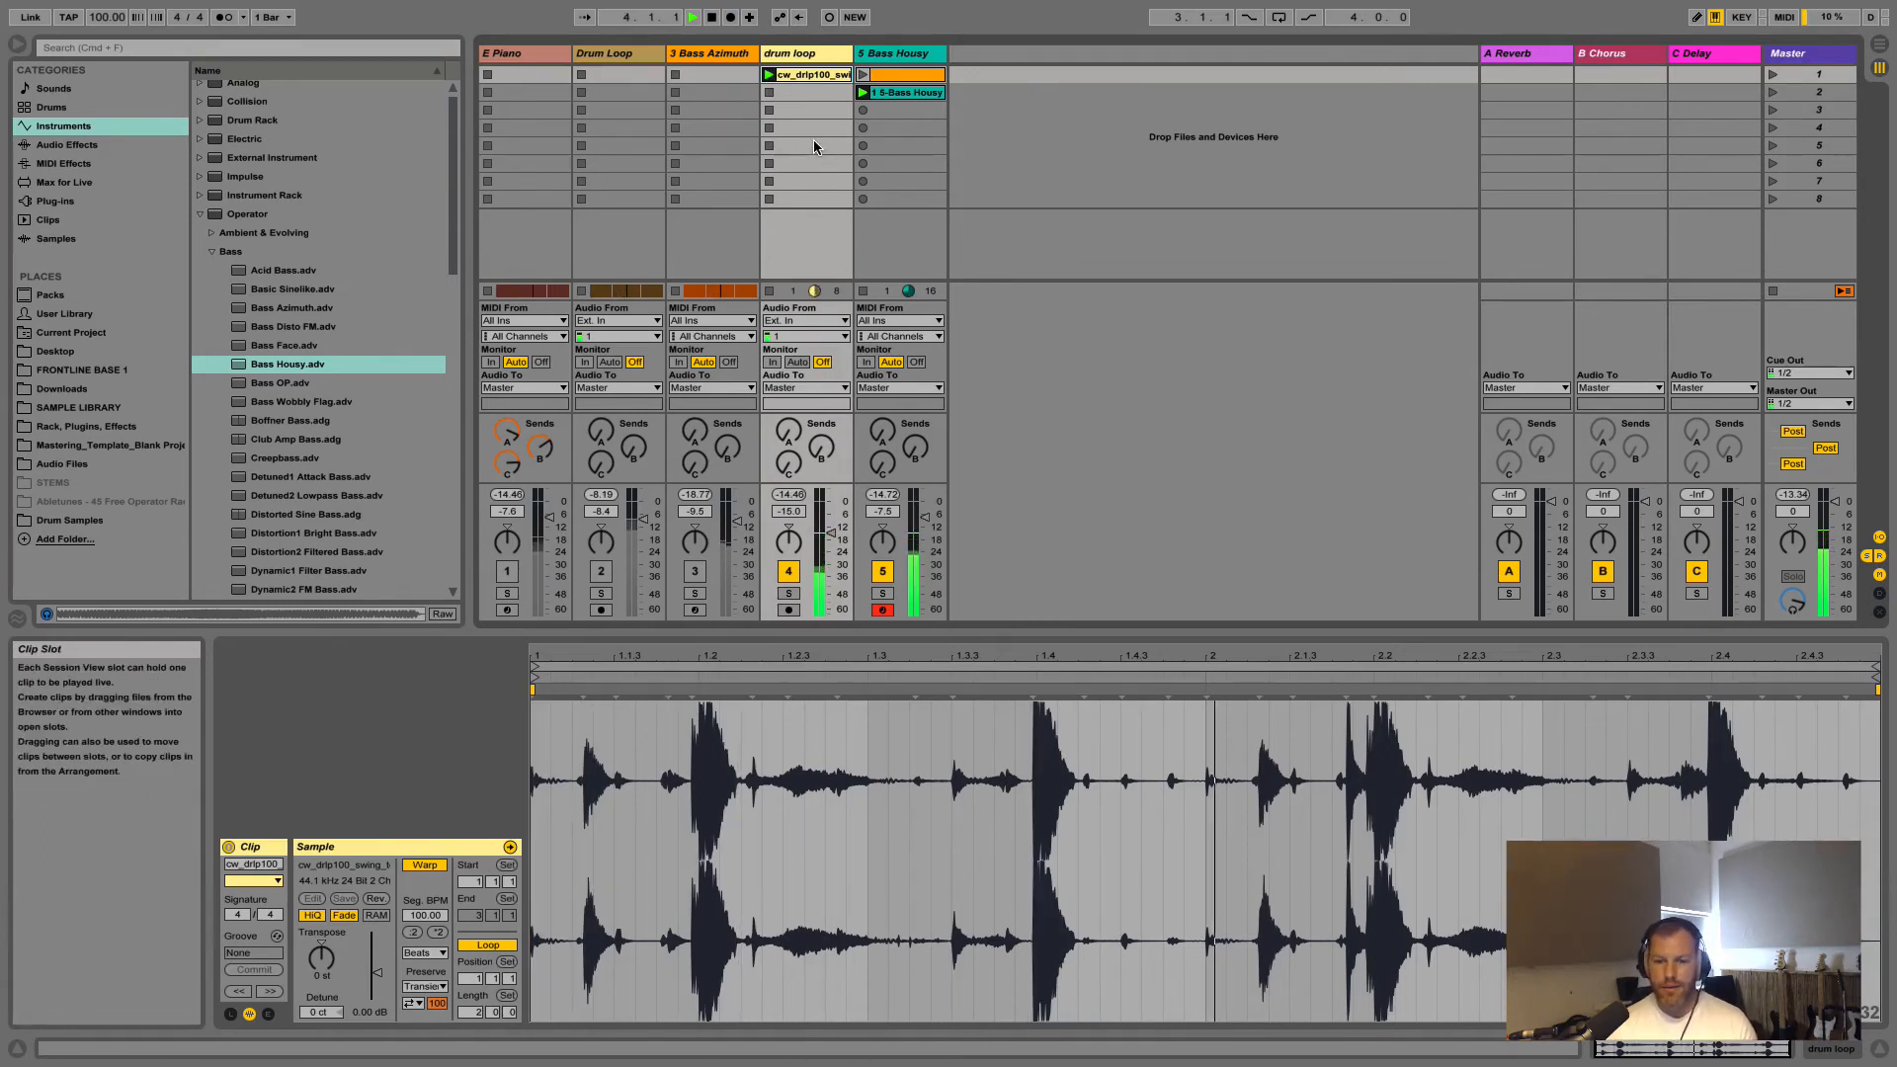
{"action": "key", "text": "space"}
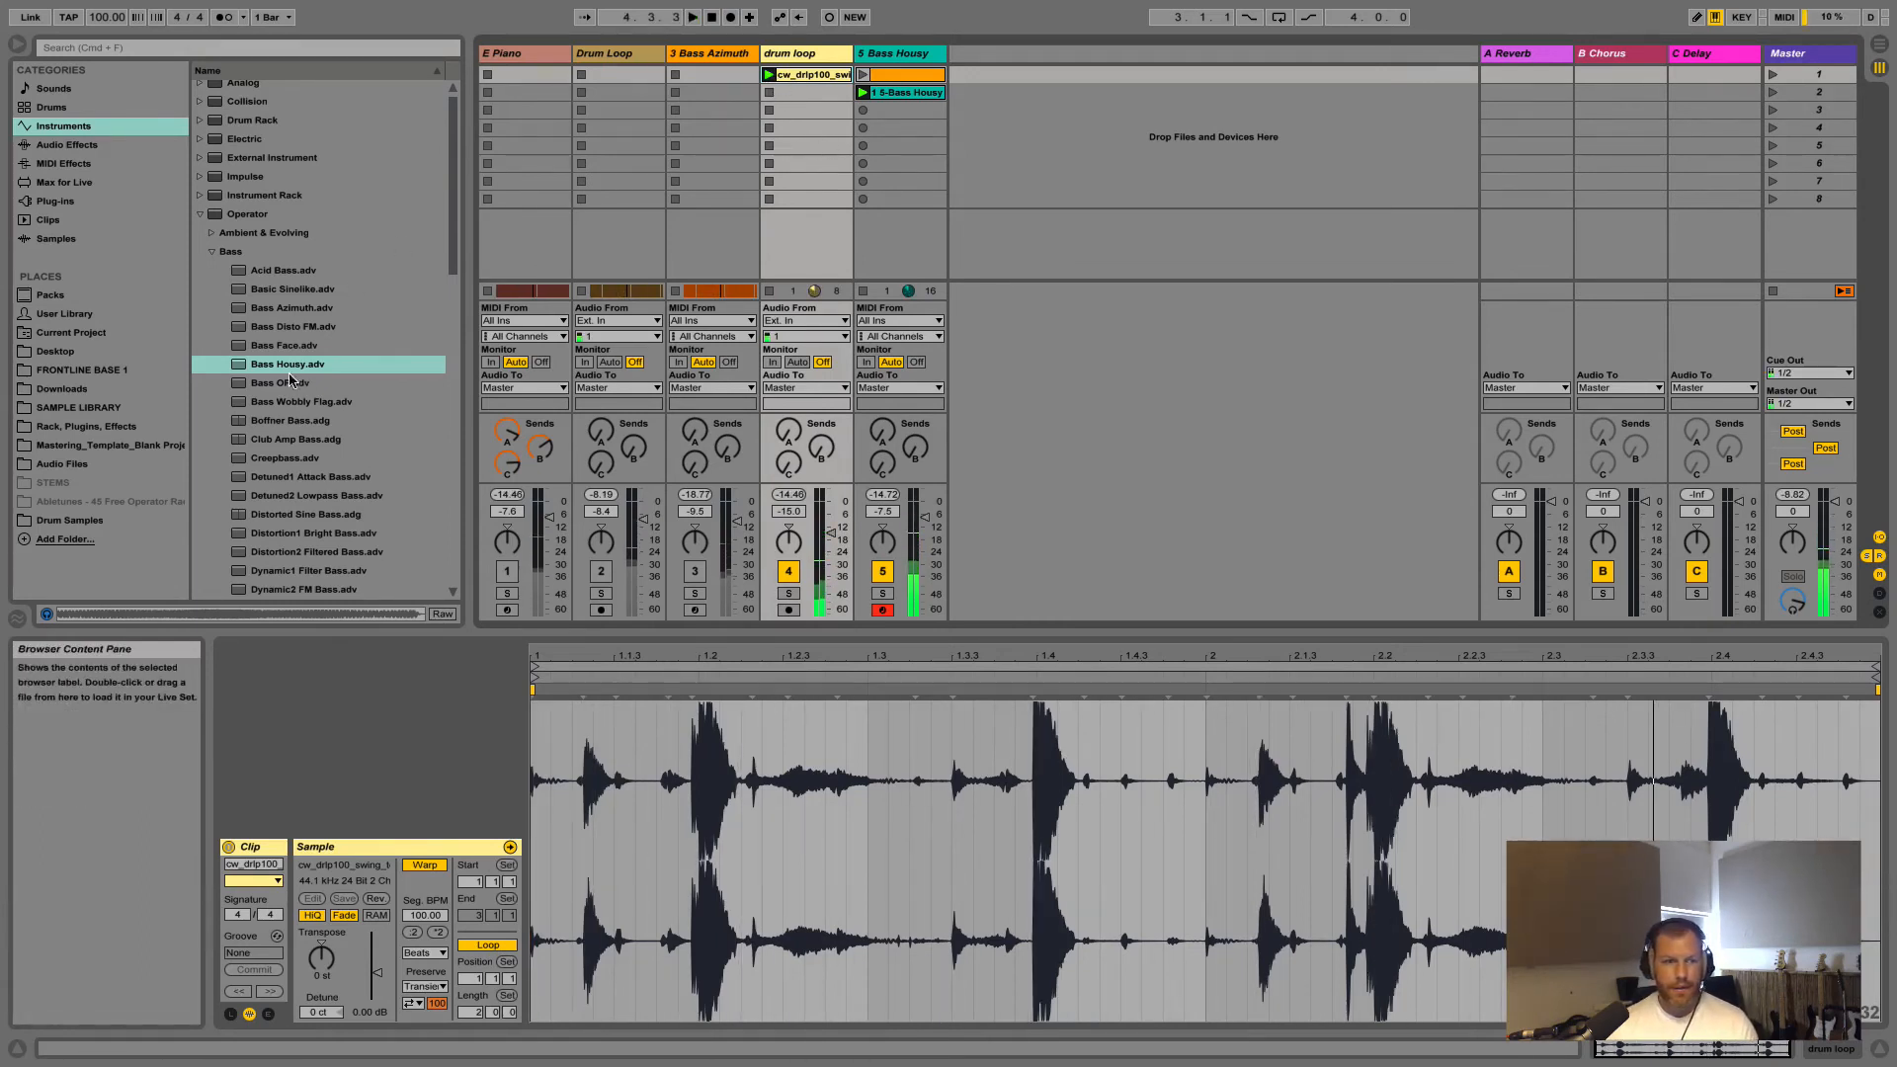
Add cw_drip100_girlfriends.aif and cw_drip100_sixteen_stp2.aif from the installed Packs to the drum loop track's second and third slots
{"action": "left_click", "coordinate": [89, 145]}
{"action": "left_click", "coordinate": [76, 222]}
{"action": "left_click", "coordinate": [64, 240]}
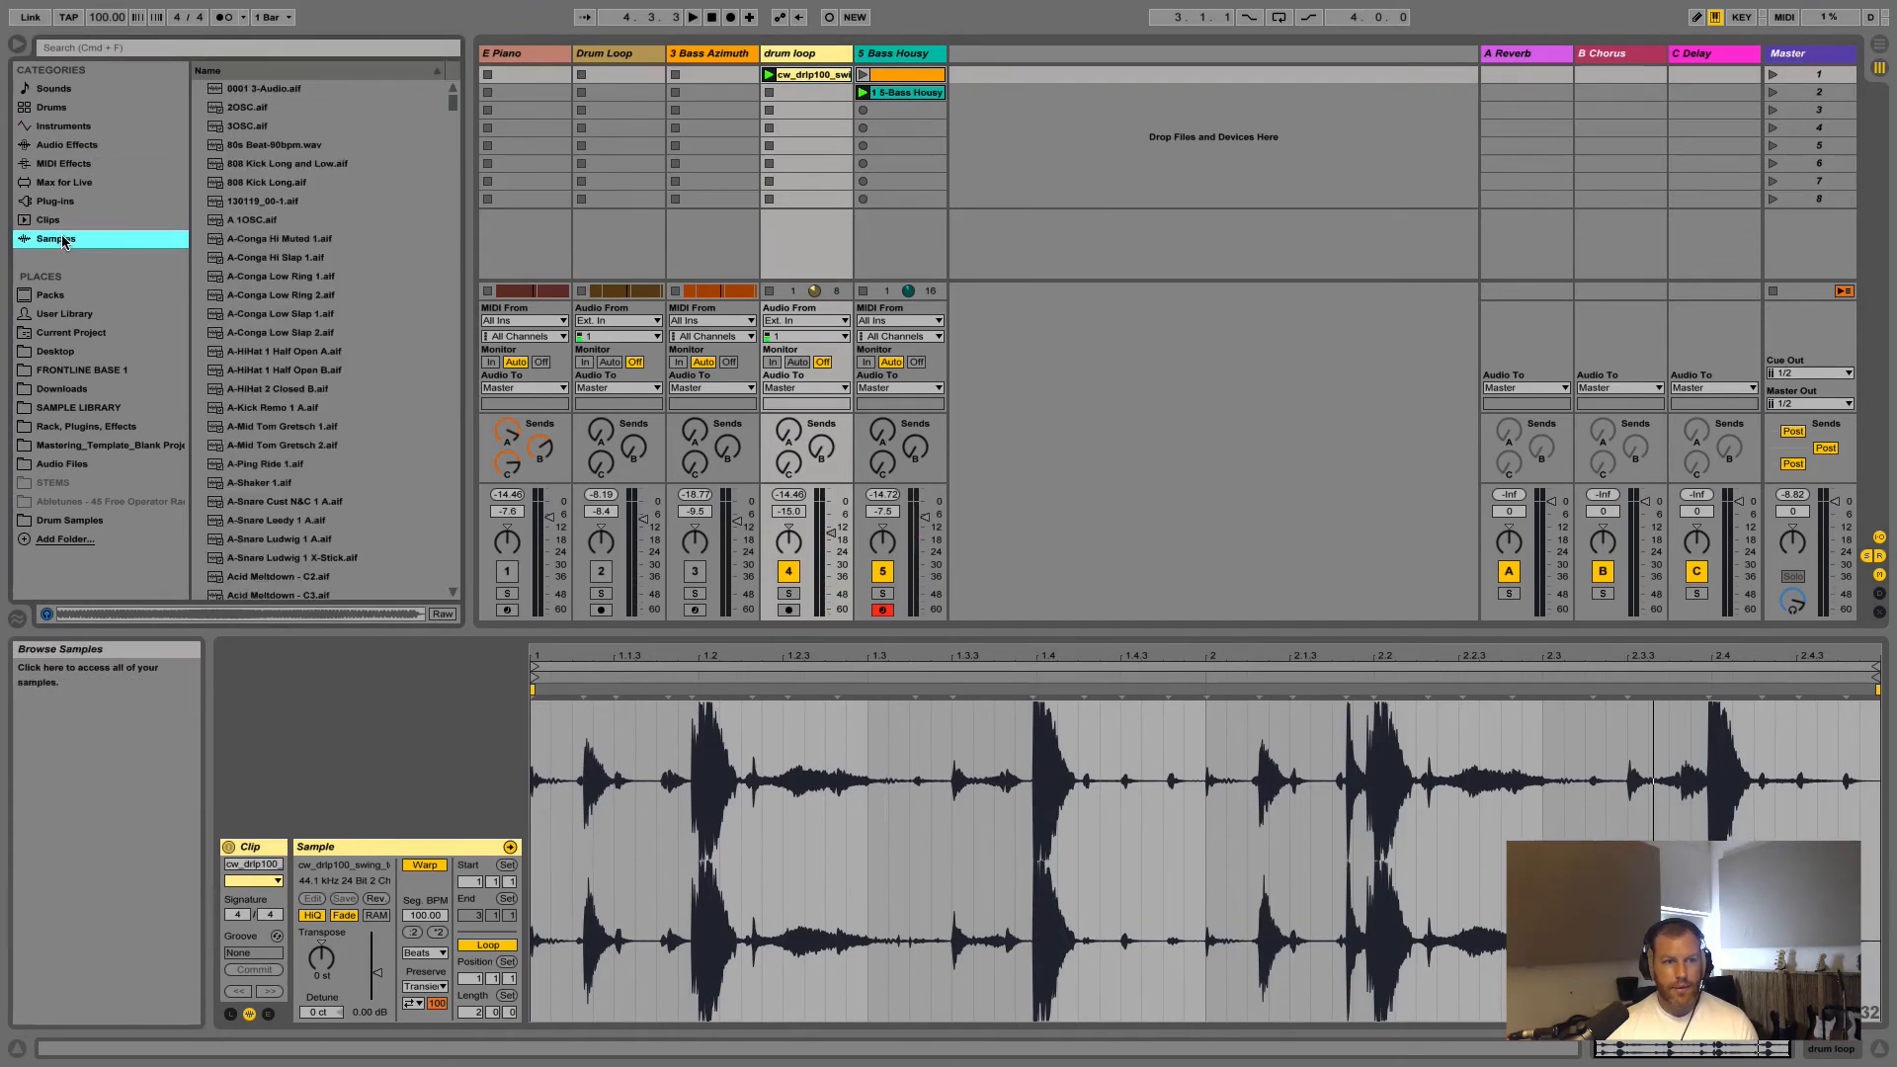
{"action": "left_click", "coordinate": [259, 295]}
{"action": "left_click", "coordinate": [284, 387]}
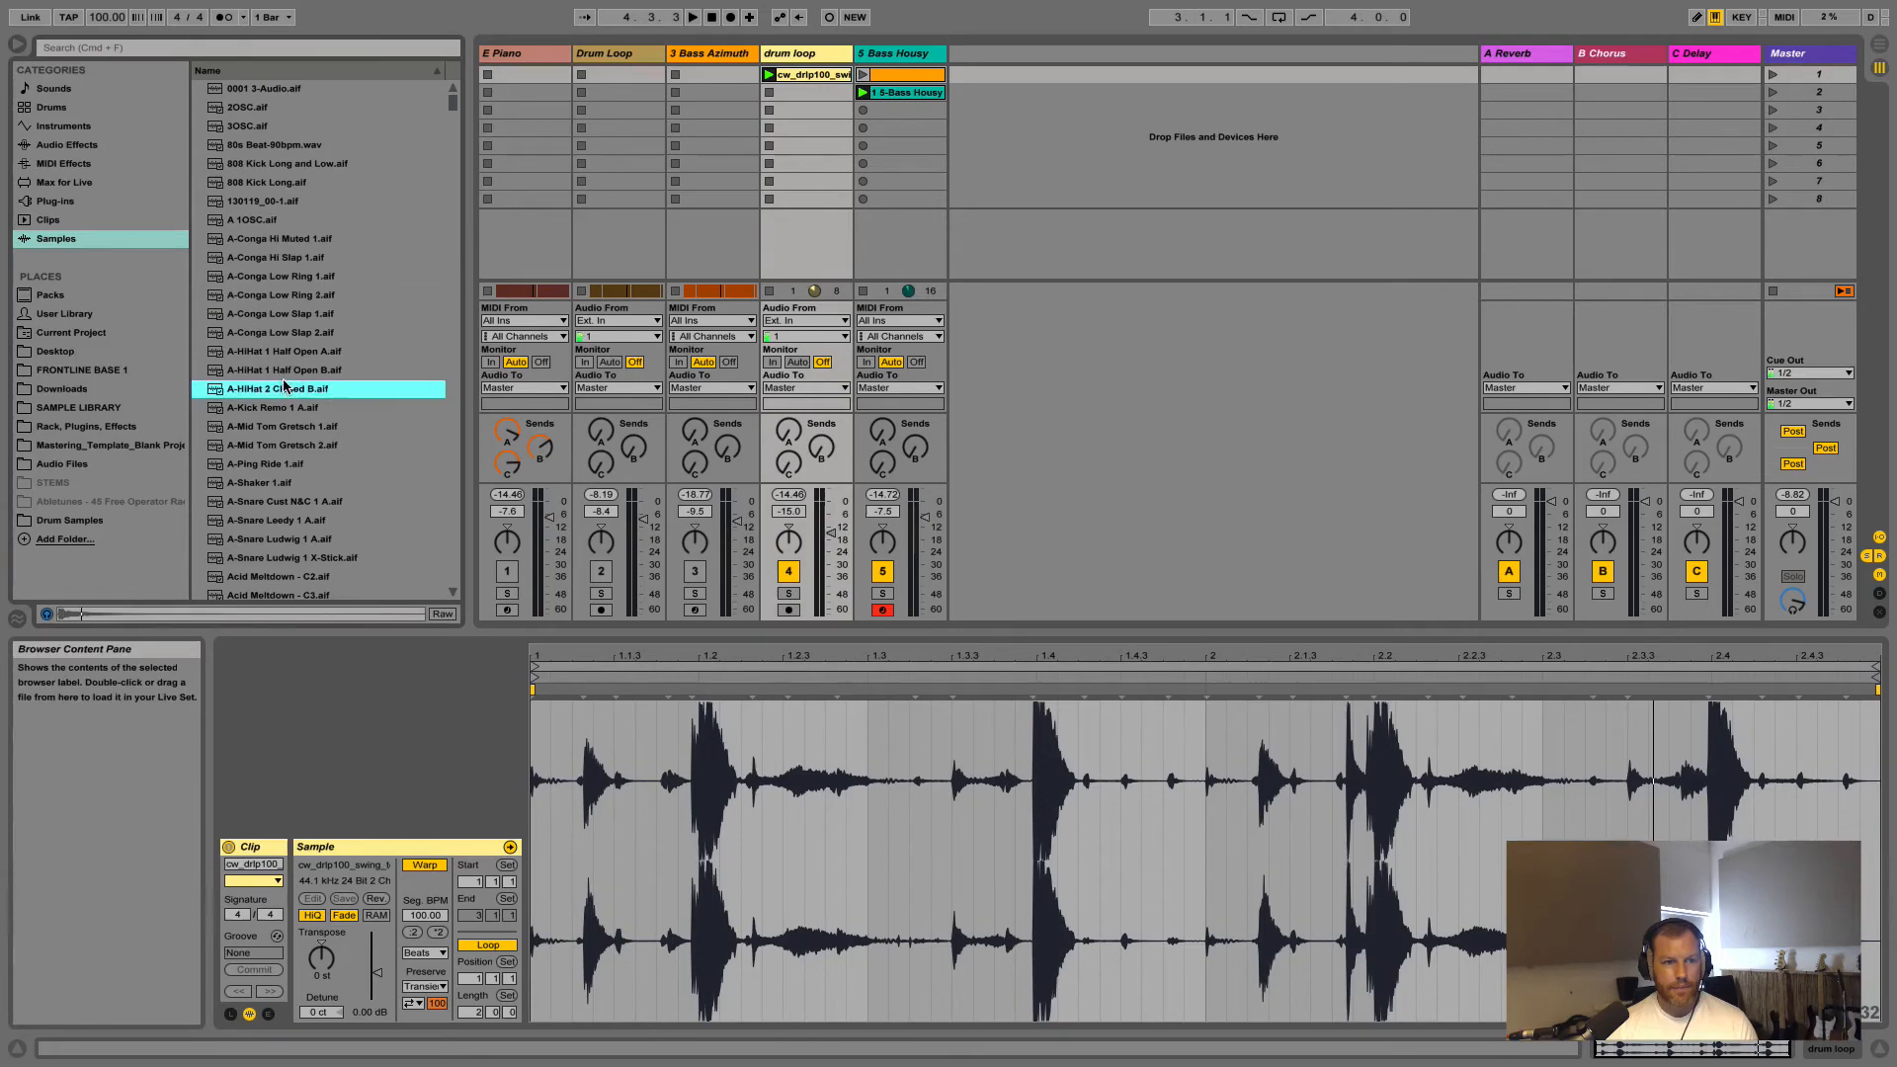
{"action": "left_click", "coordinate": [301, 507]}
{"action": "left_click", "coordinate": [49, 295]}
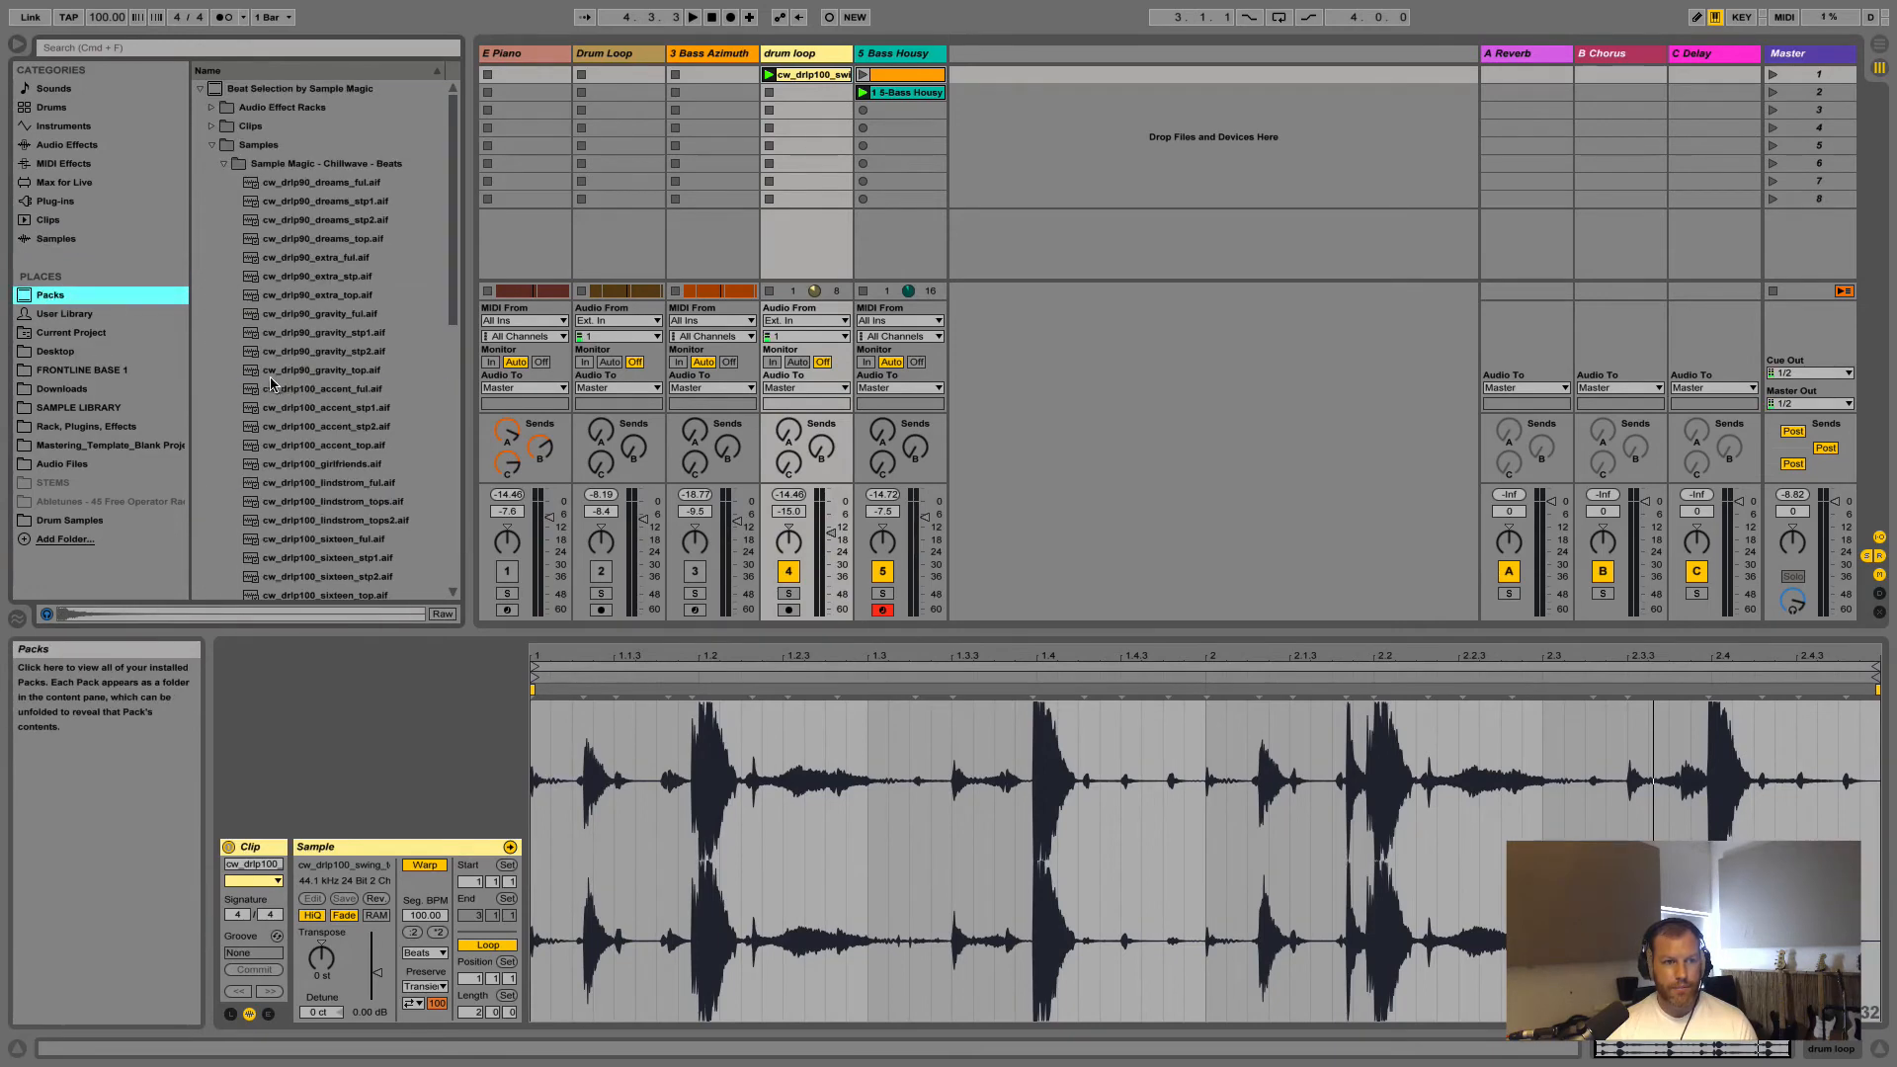
{"action": "left_click", "coordinate": [316, 389]}
{"action": "left_click_drag", "start_coordinate": [318, 463], "coordinate": [805, 92]}
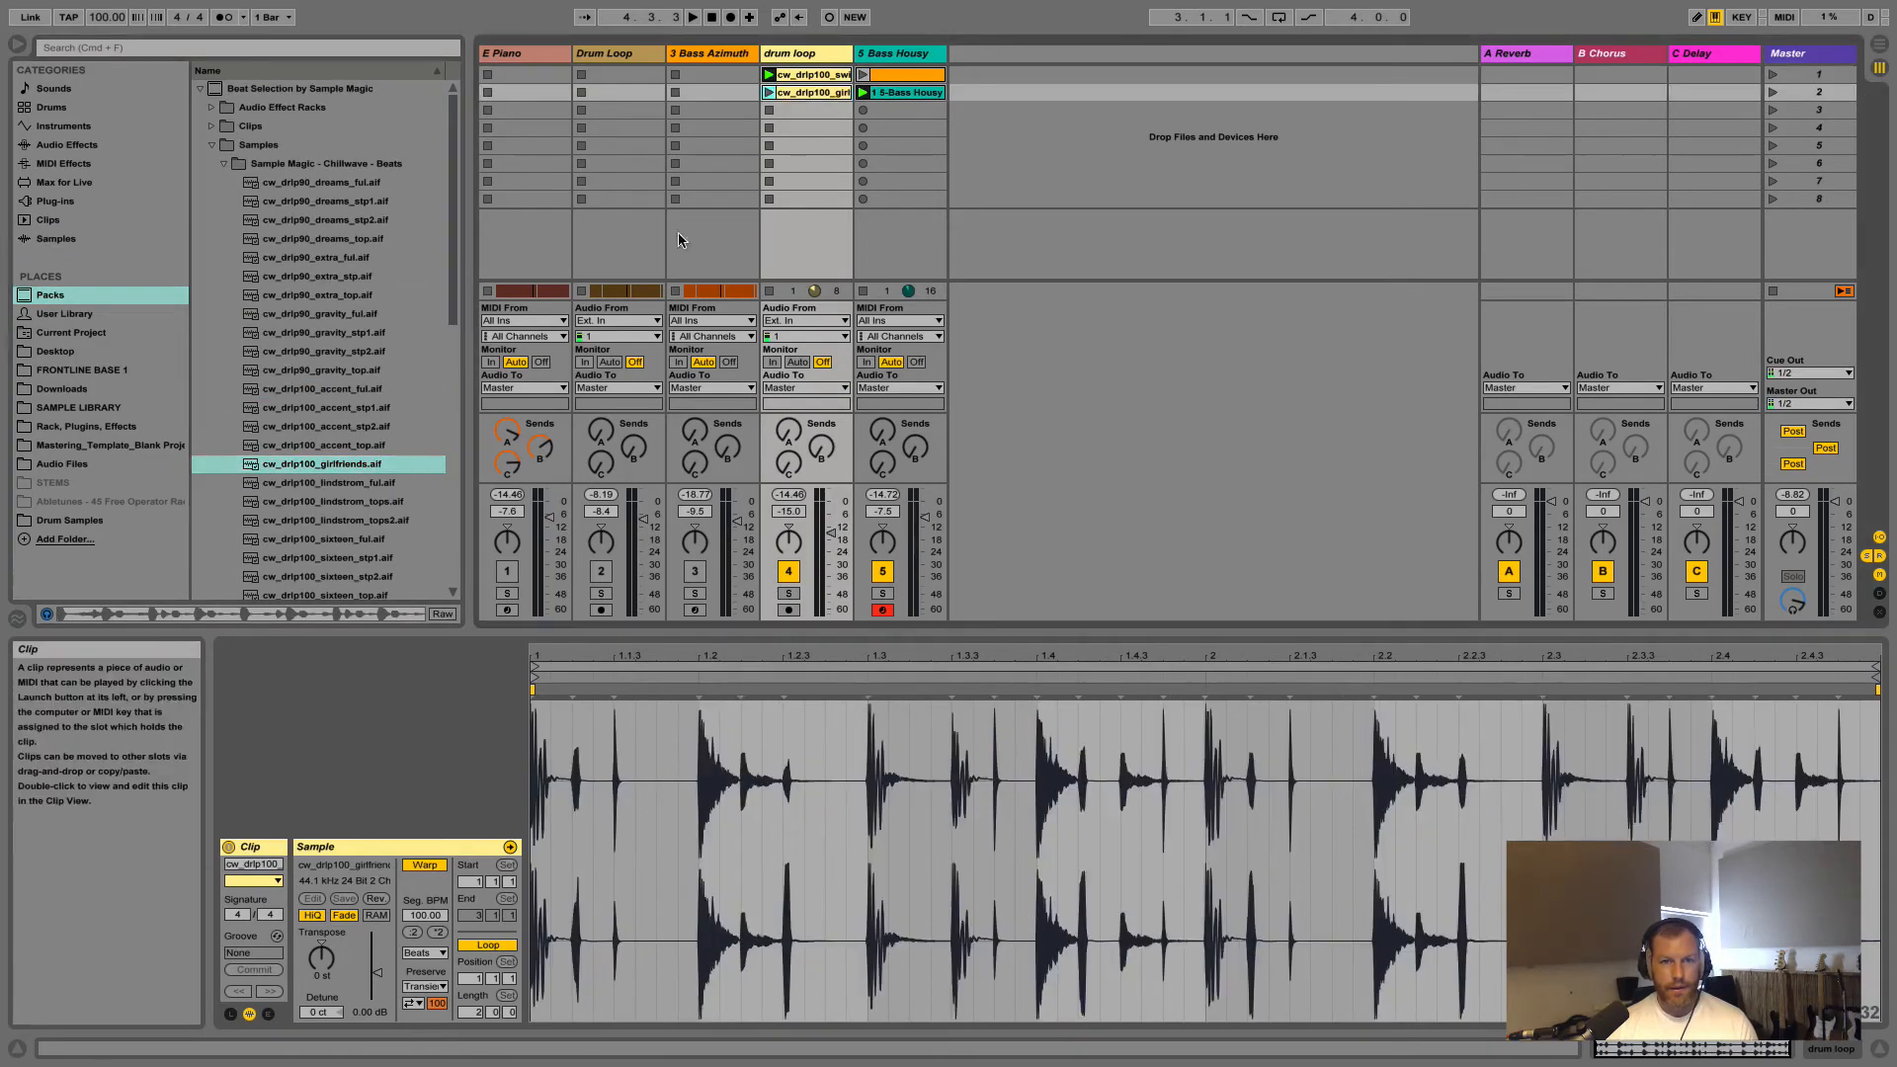
{"action": "left_click_drag", "start_coordinate": [339, 580], "coordinate": [803, 109]}
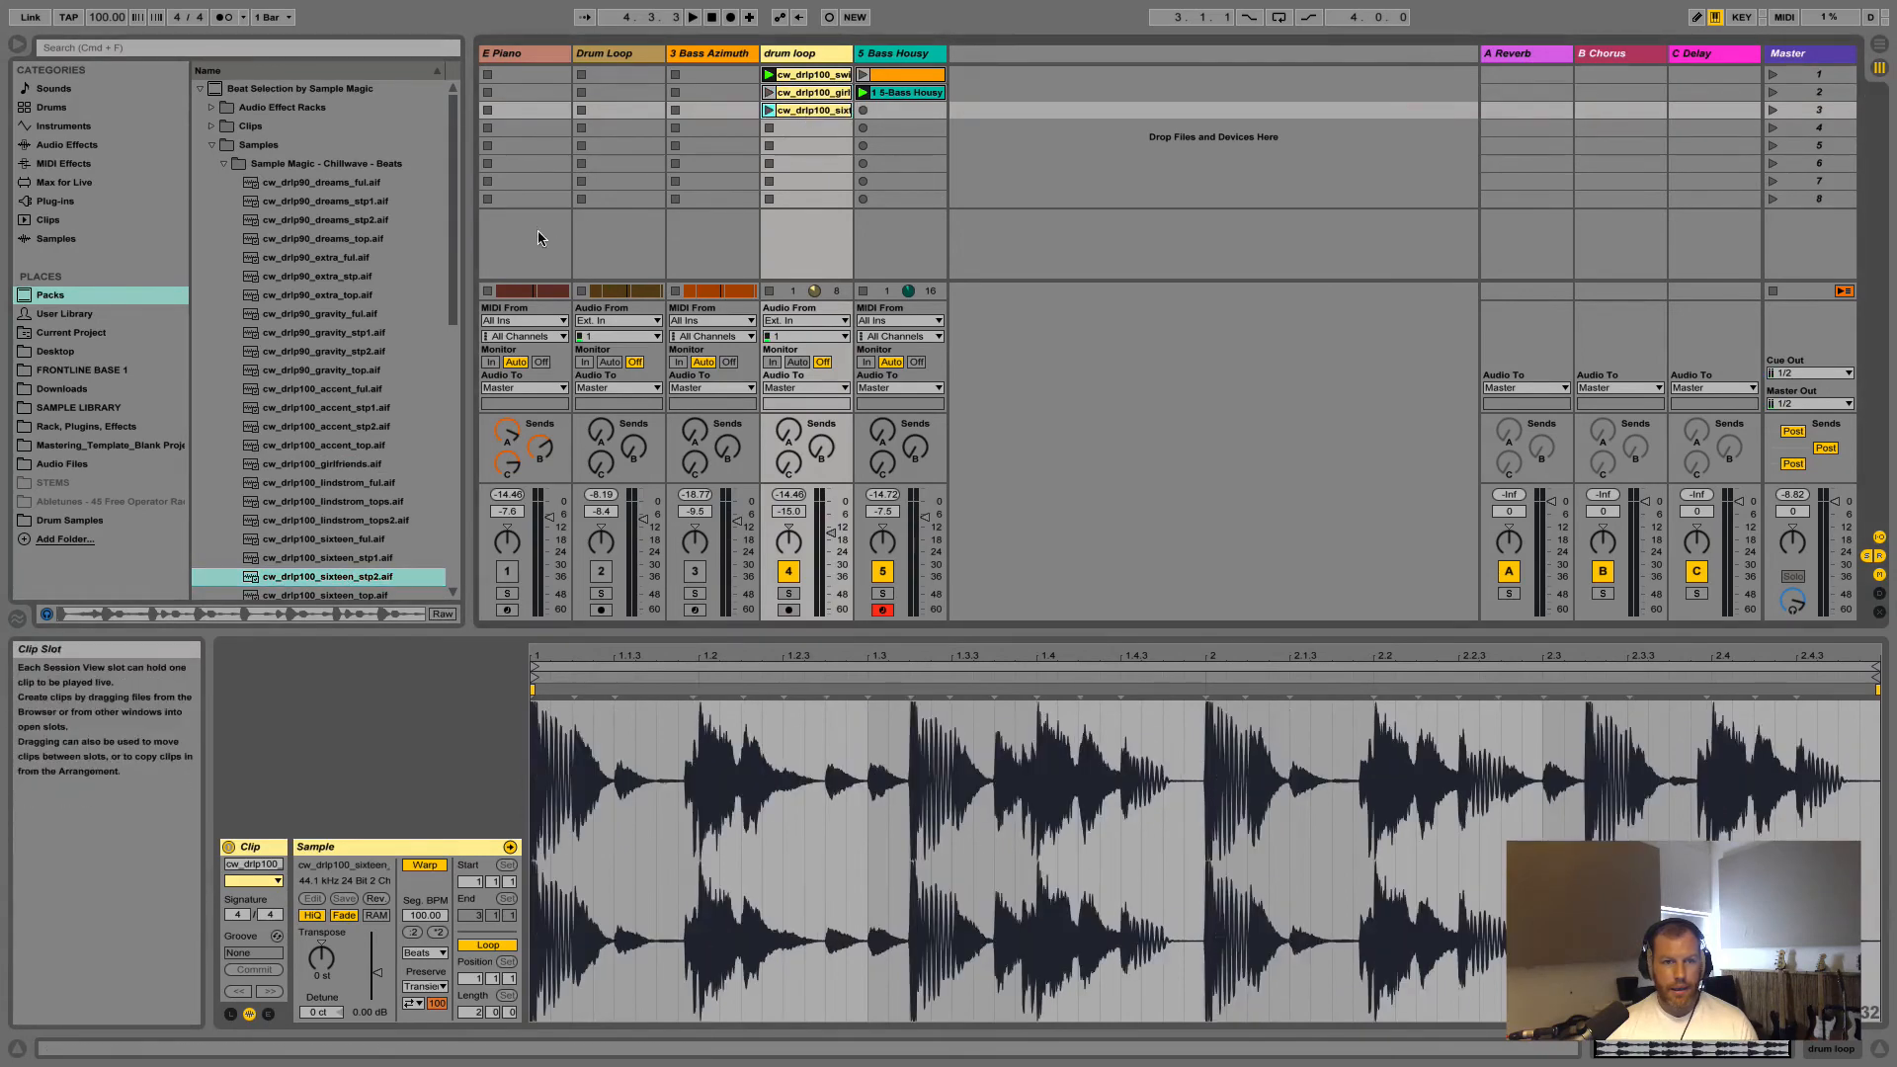
Copy the second Bass Housy clip into the third slot and transpose all of the copy's notes up two semitones
{"action": "left_click", "coordinate": [897, 93]}
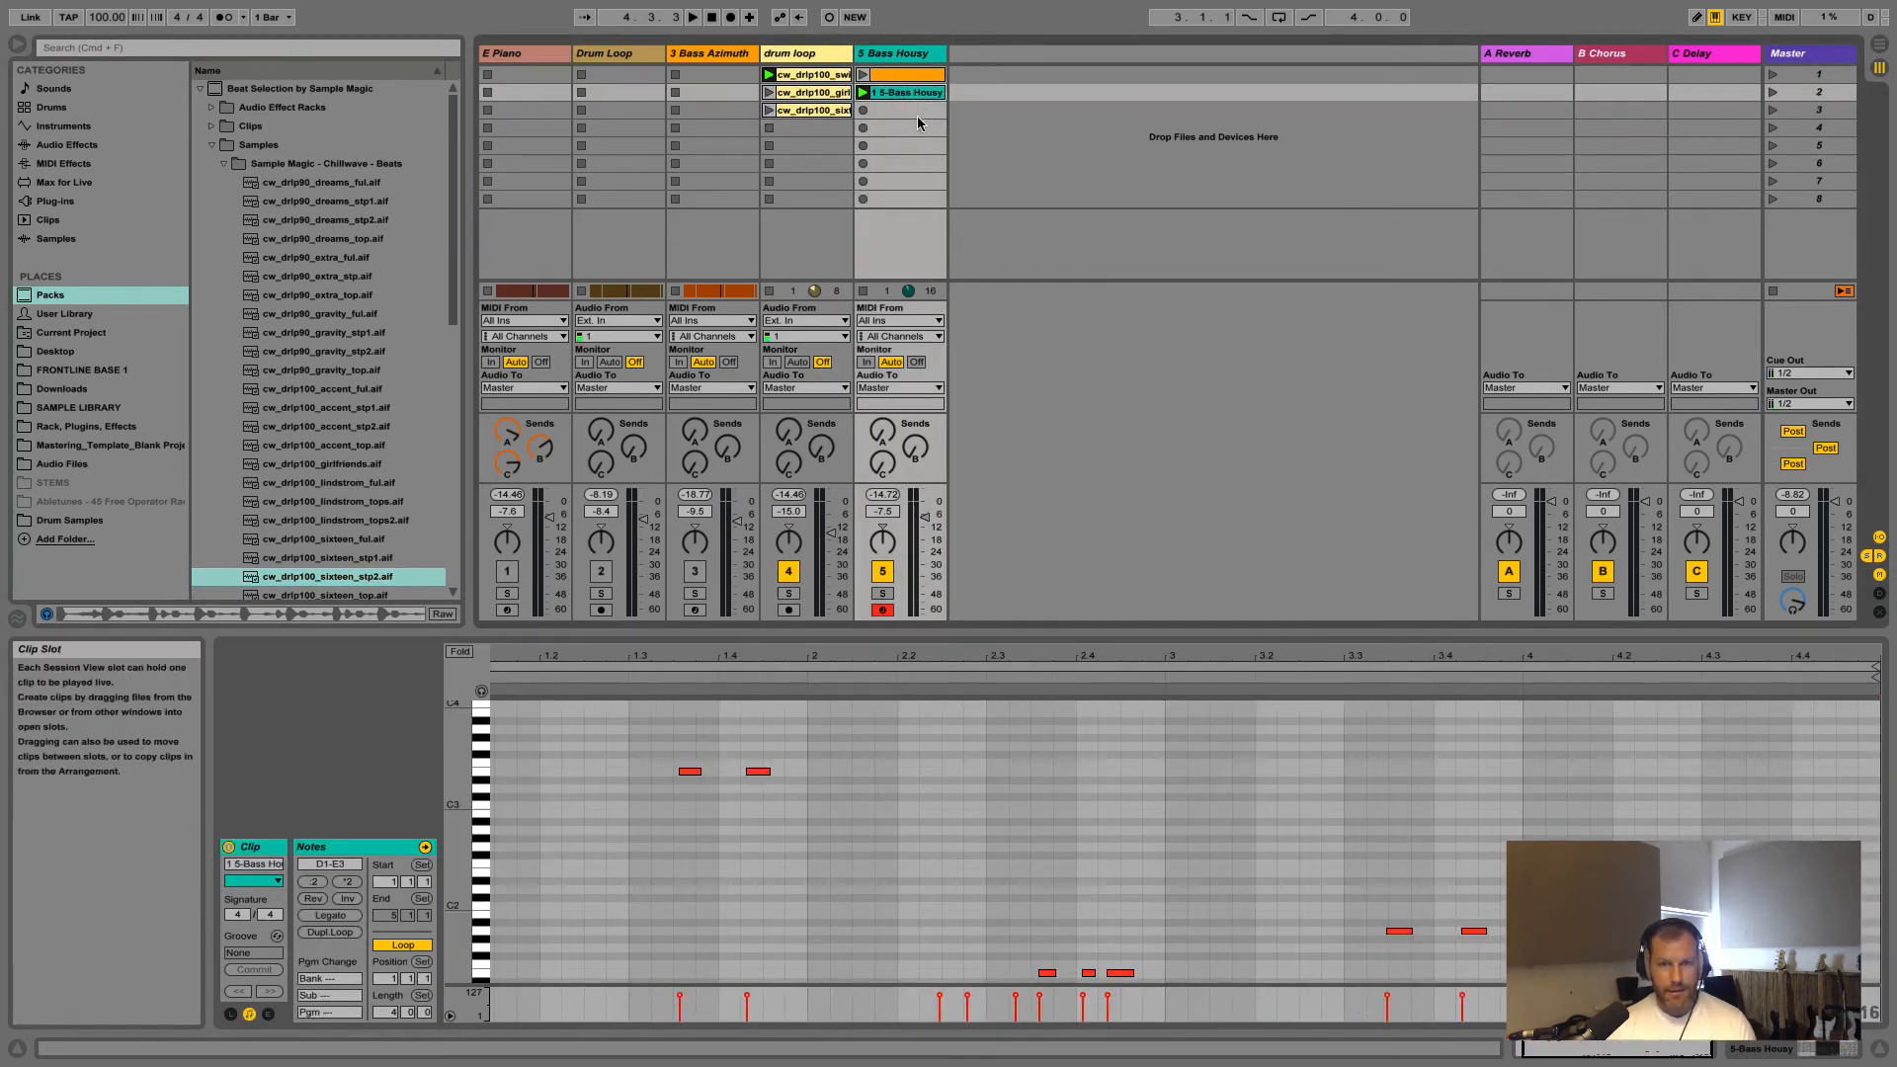
{"action": "left_click", "coordinate": [919, 111]}
{"action": "key", "text": "super+v"}
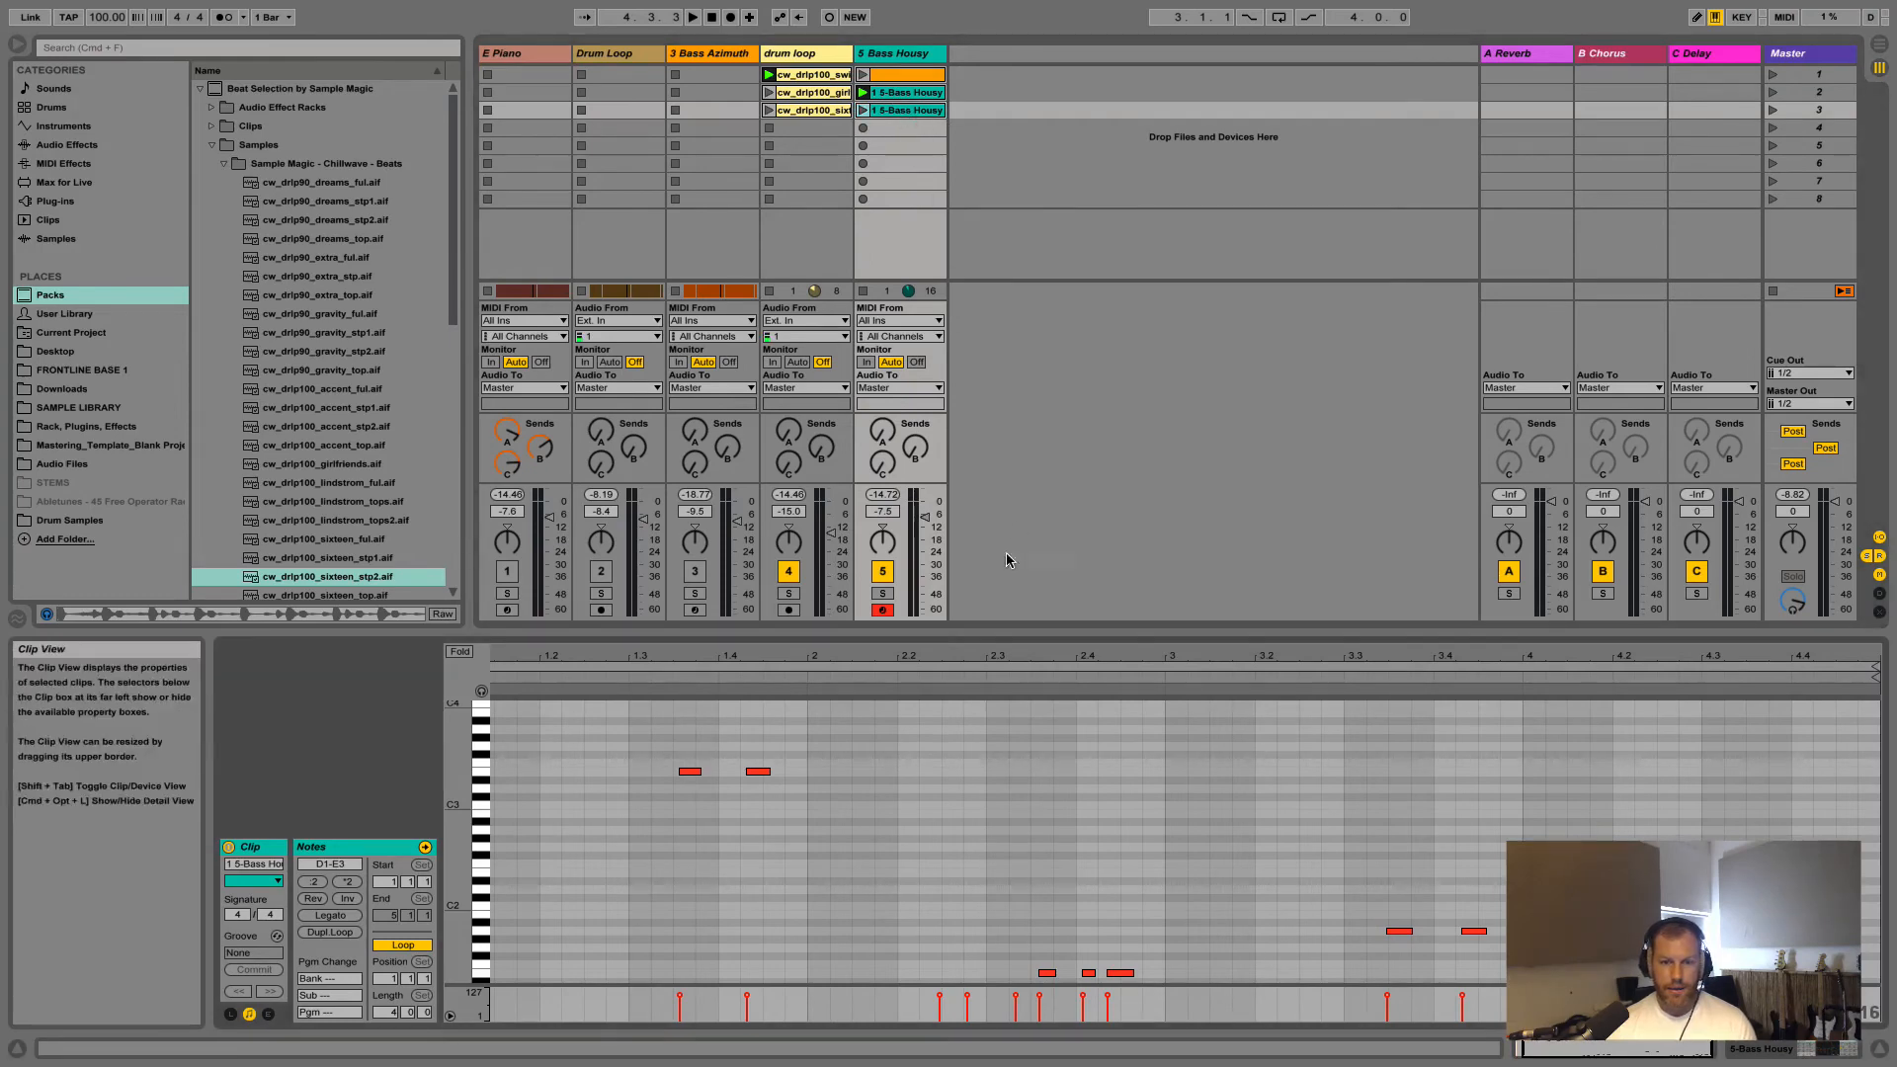
{"action": "left_click_drag", "start_coordinate": [1209, 633], "coordinate": [1209, 366]}
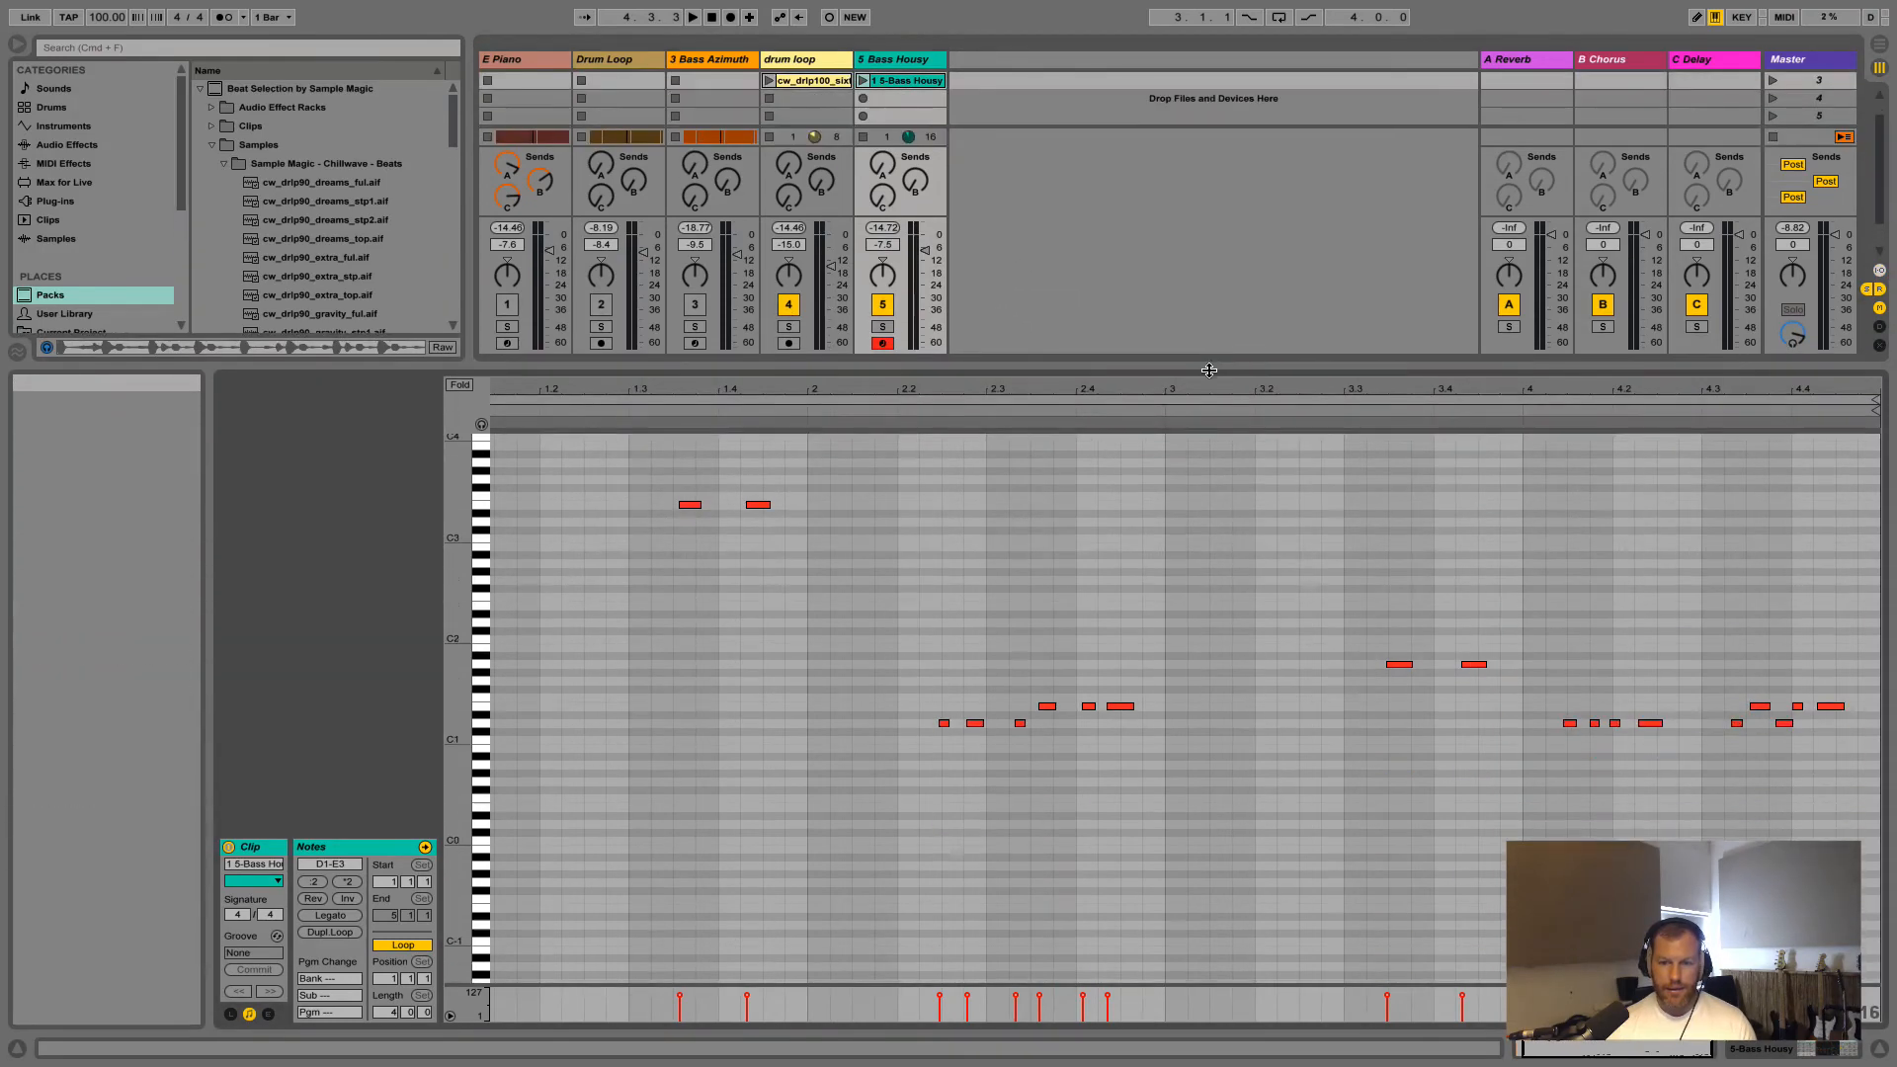
{"action": "left_click_drag", "start_coordinate": [634, 455], "coordinate": [1838, 934]}
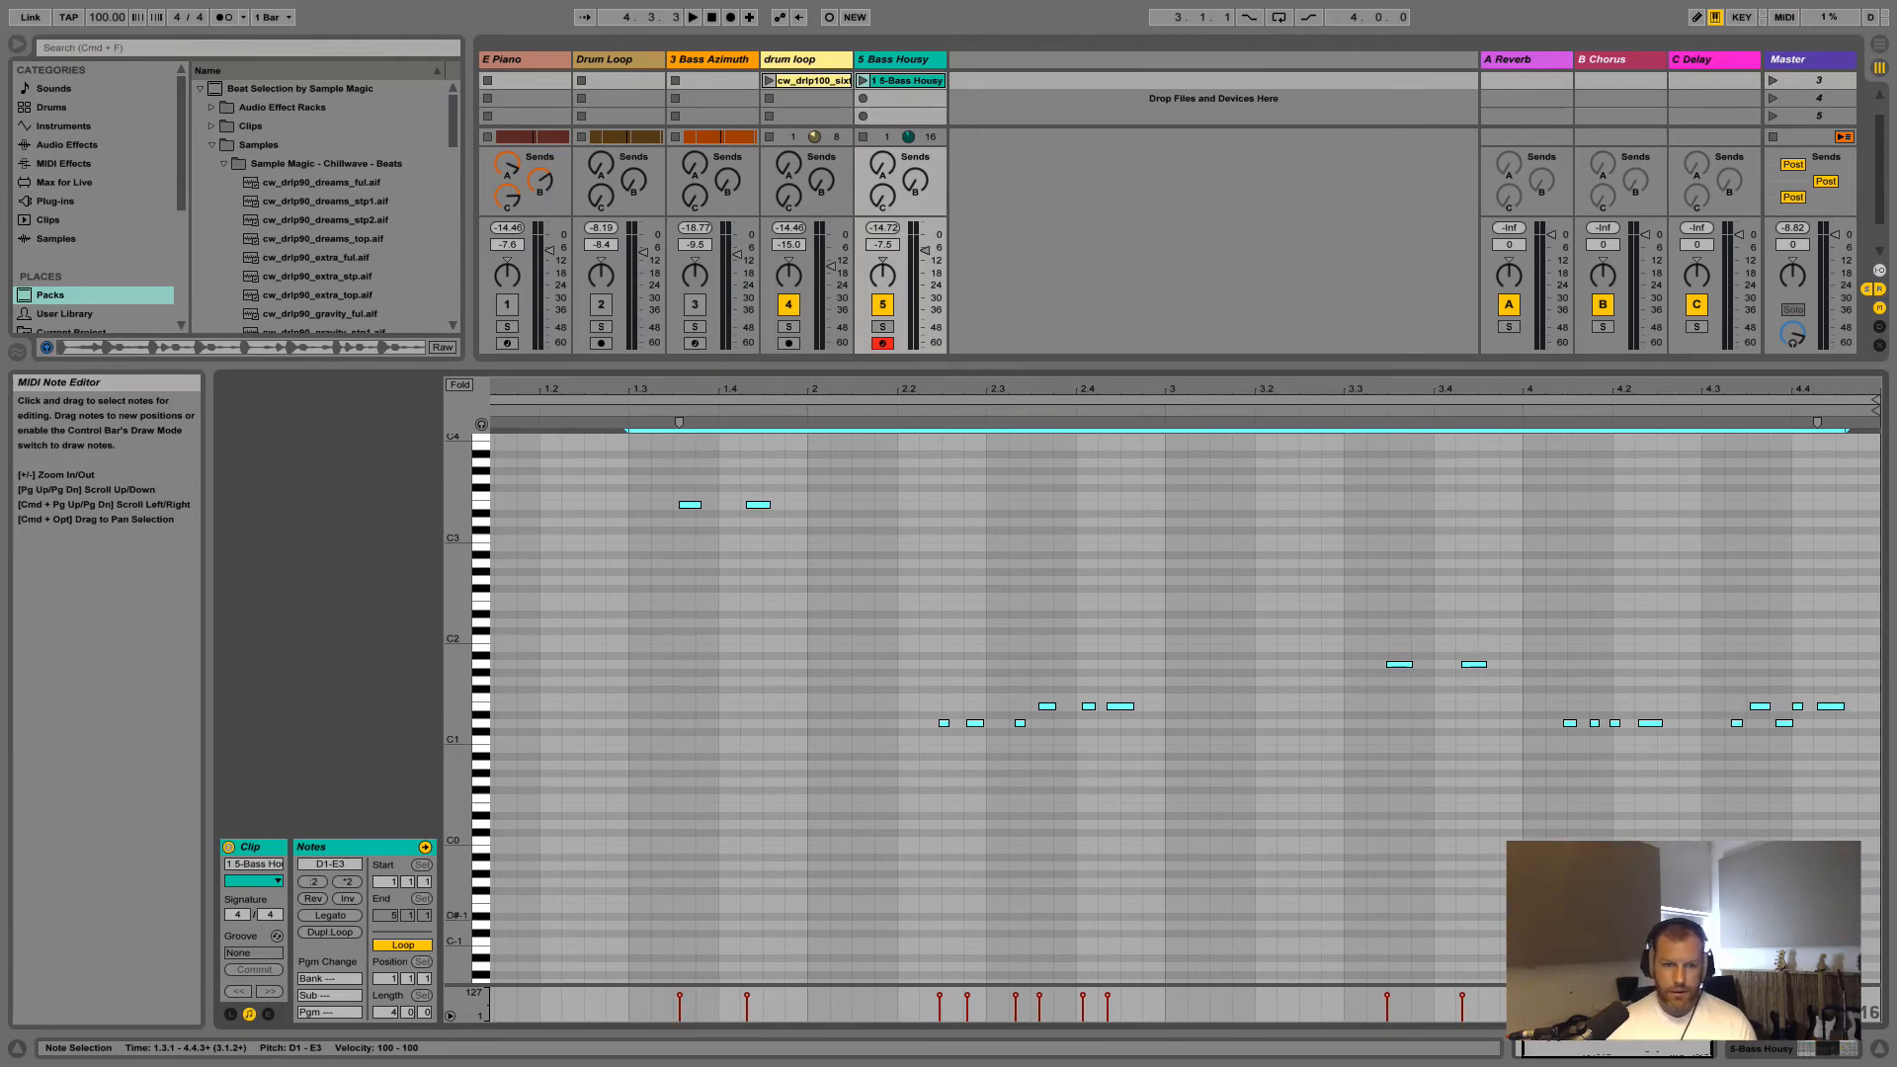
{"action": "left_click_drag", "start_coordinate": [689, 507], "coordinate": [698, 495]}
{"action": "left_click_drag", "start_coordinate": [1105, 365], "coordinate": [1104, 714]}
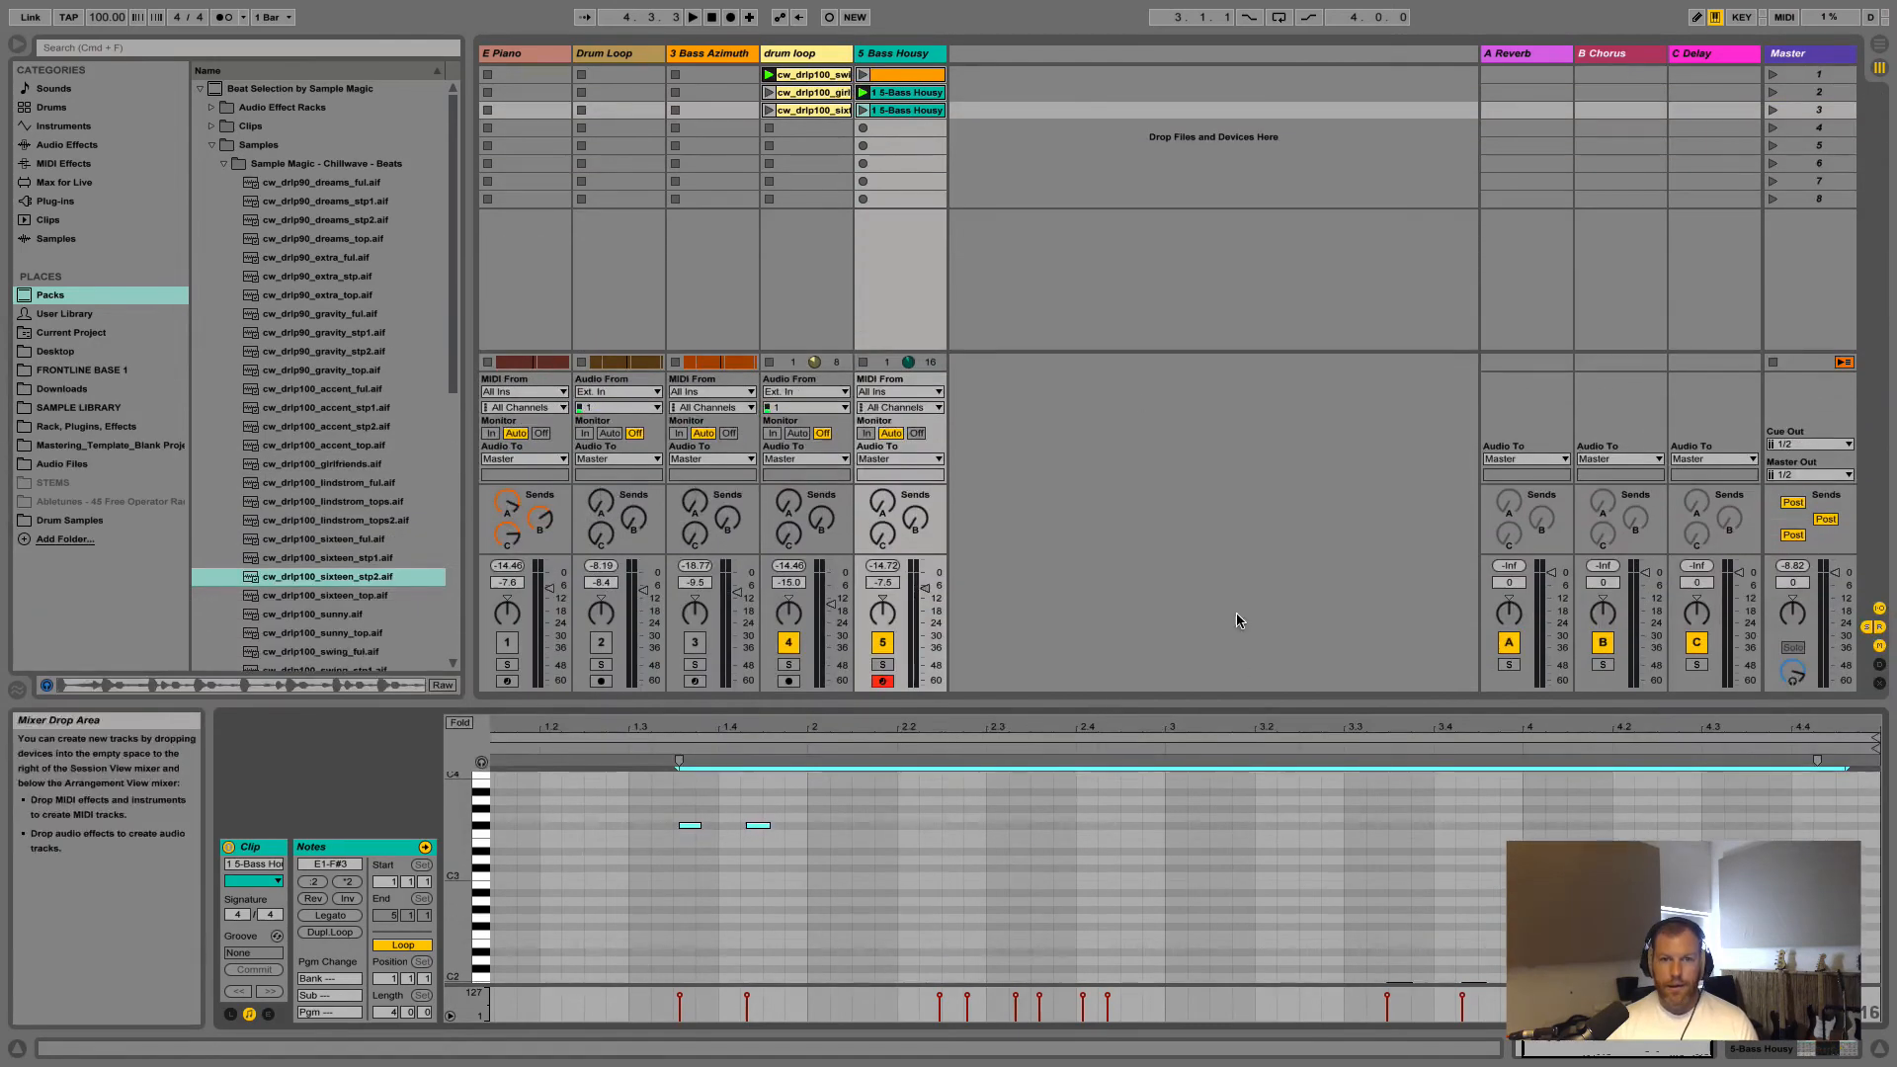
Launch scenes 1, 2 and 3 in turn to hear their clip pairs, and switch the drum loop track to its second clip
{"action": "left_click", "coordinate": [805, 76]}
{"action": "left_click", "coordinate": [863, 75]}
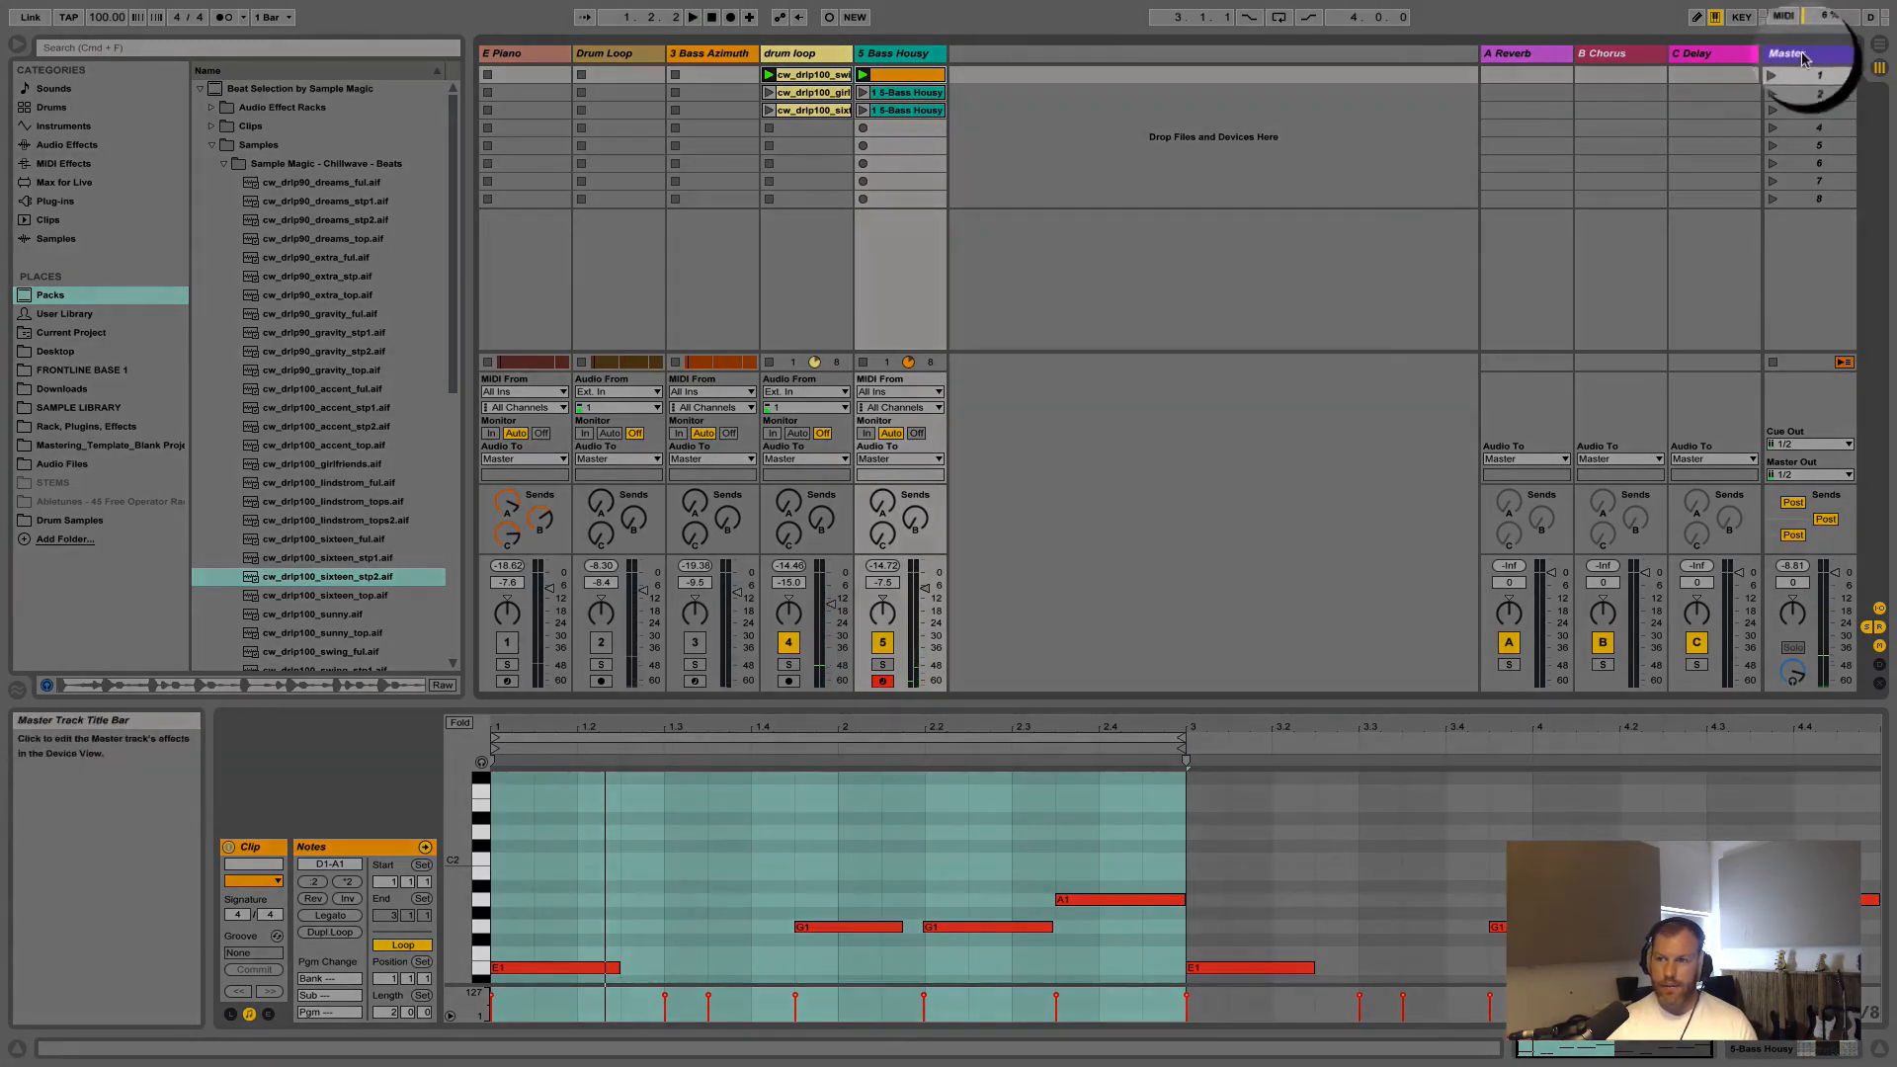
{"action": "left_click", "coordinate": [1774, 77]}
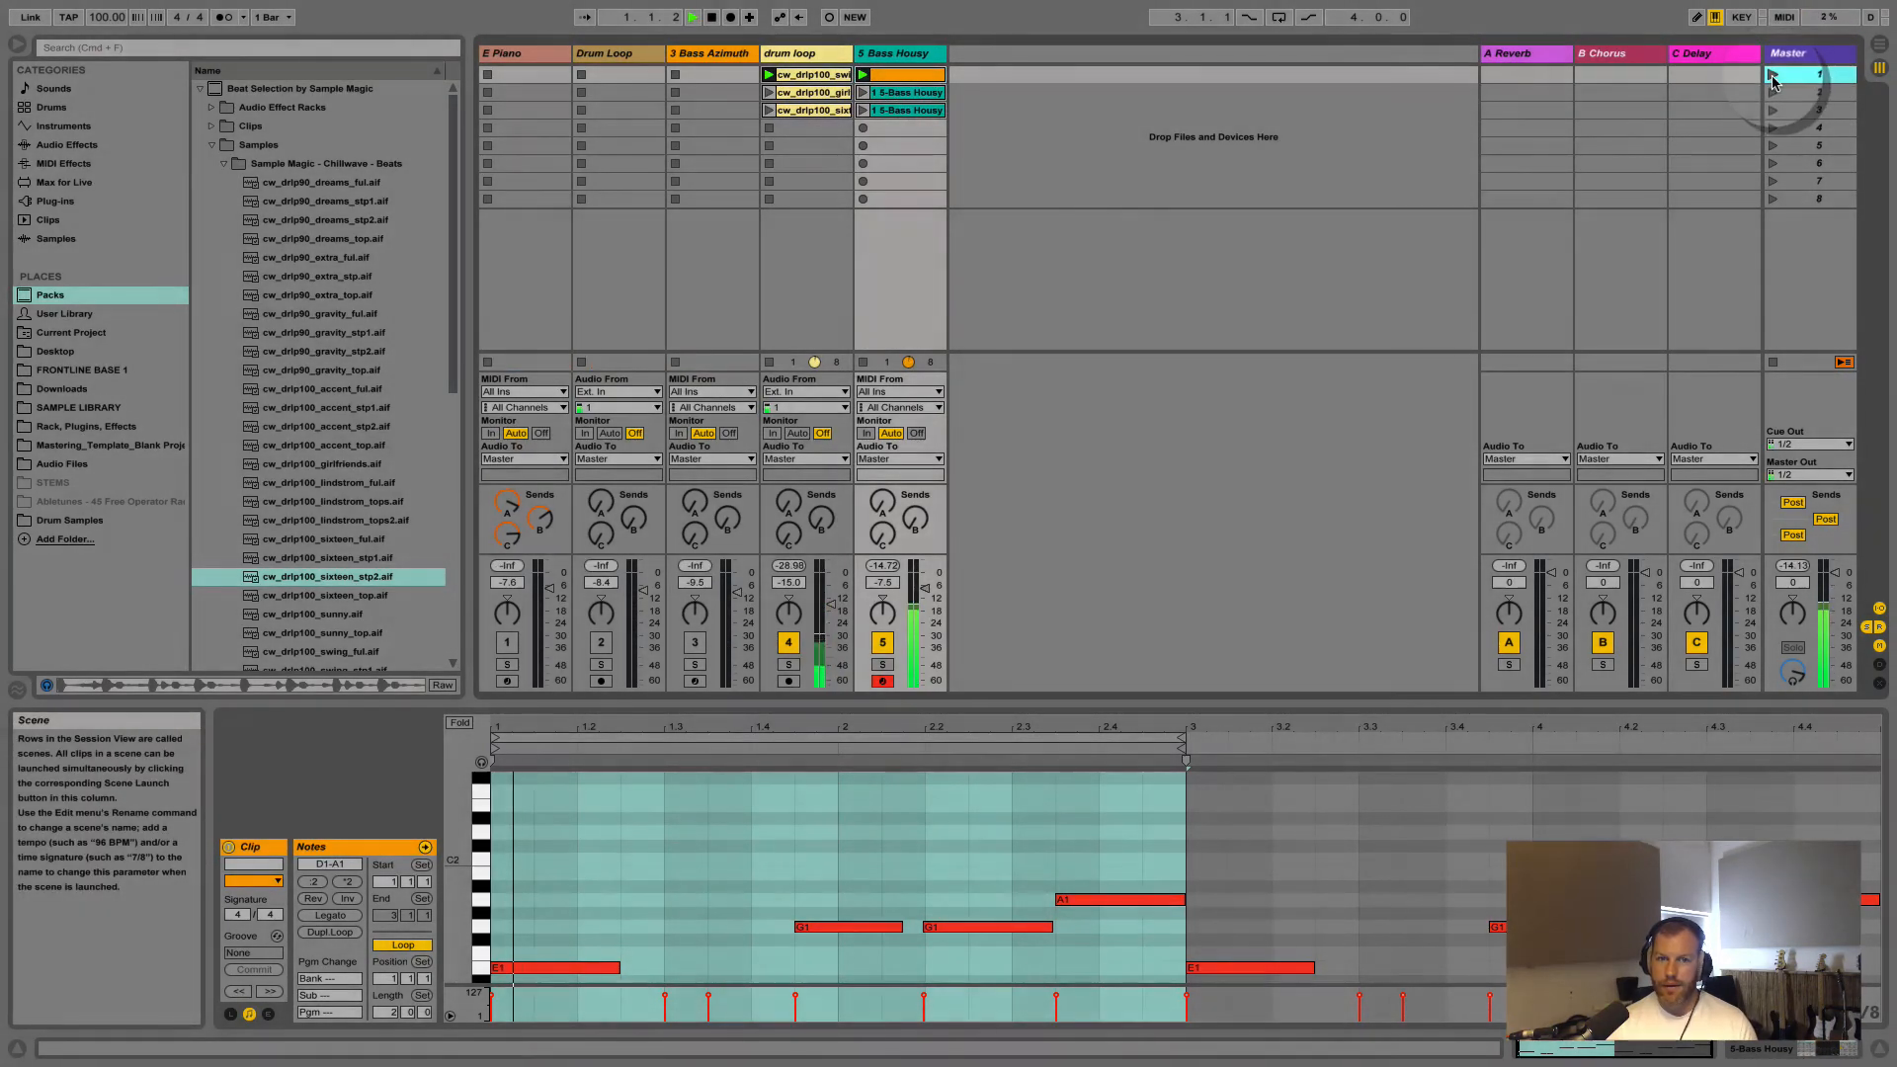
{"action": "key", "text": "space"}
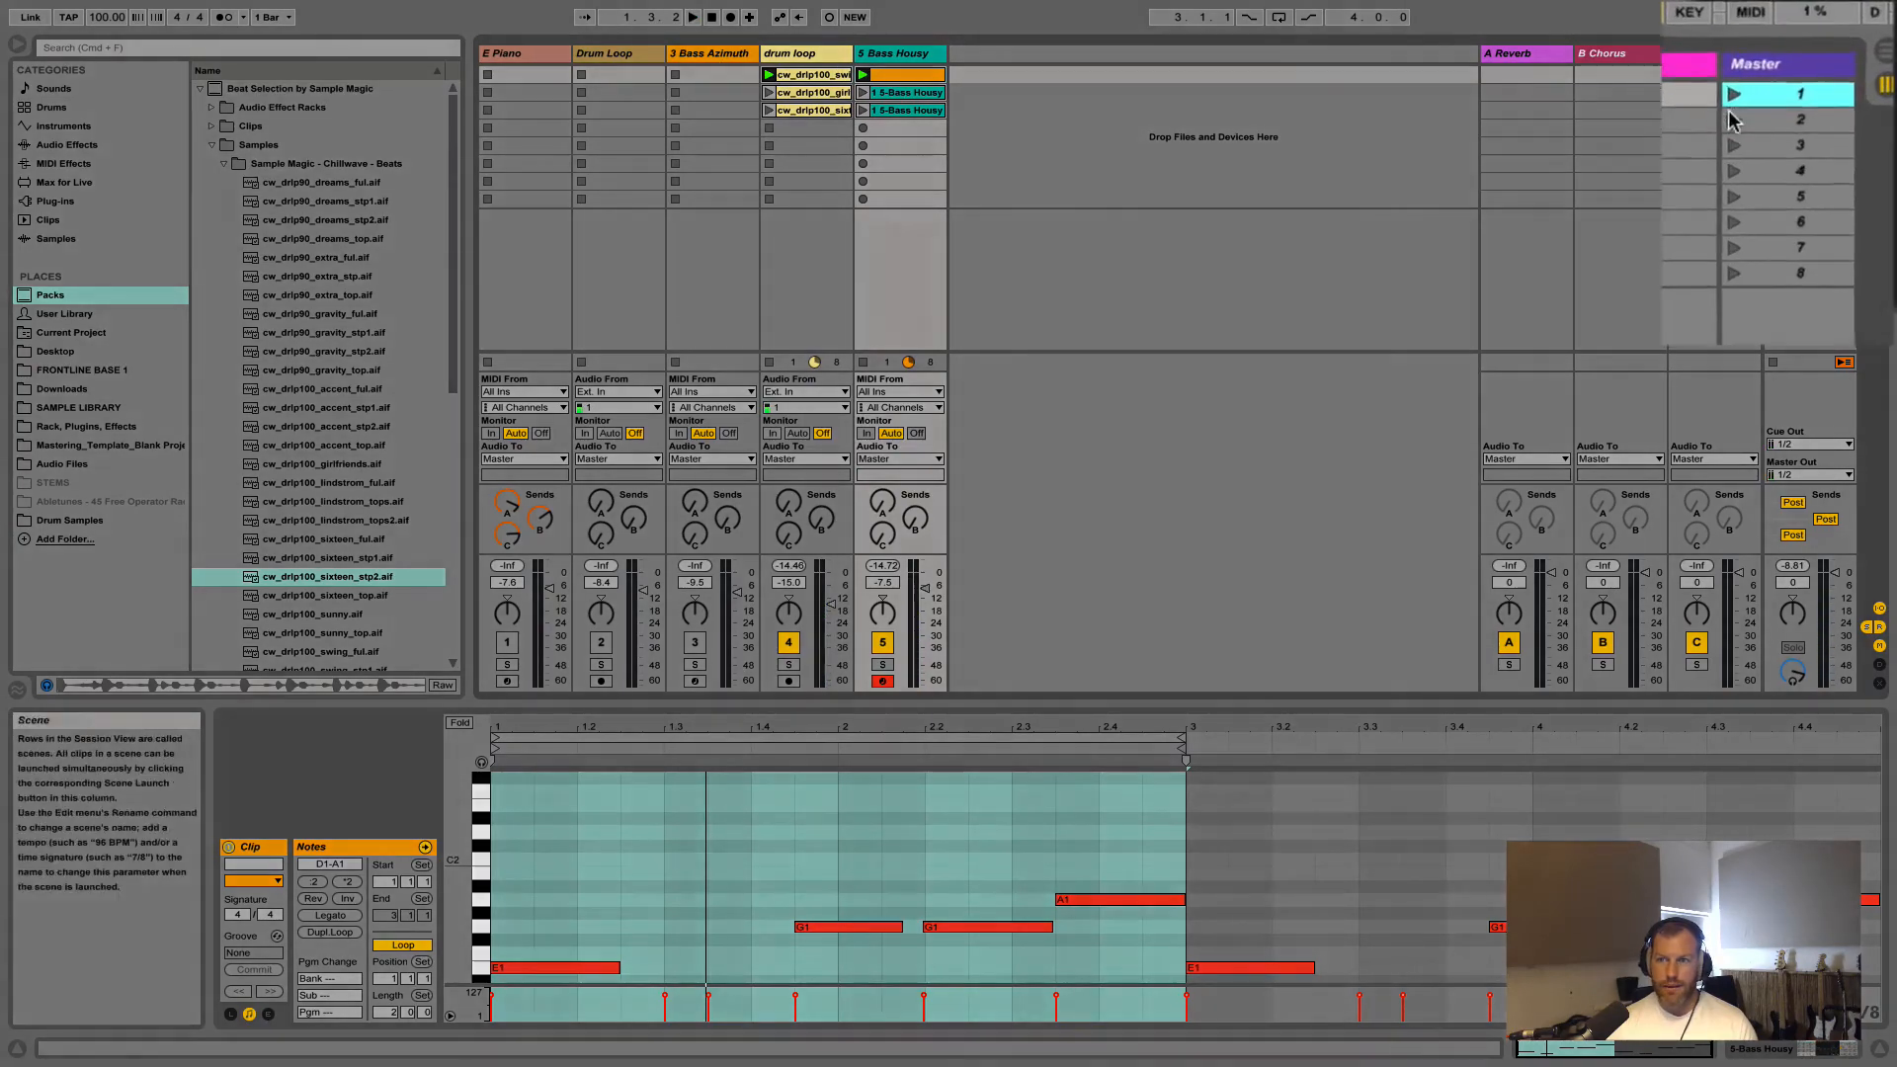
{"action": "left_click", "coordinate": [1774, 90]}
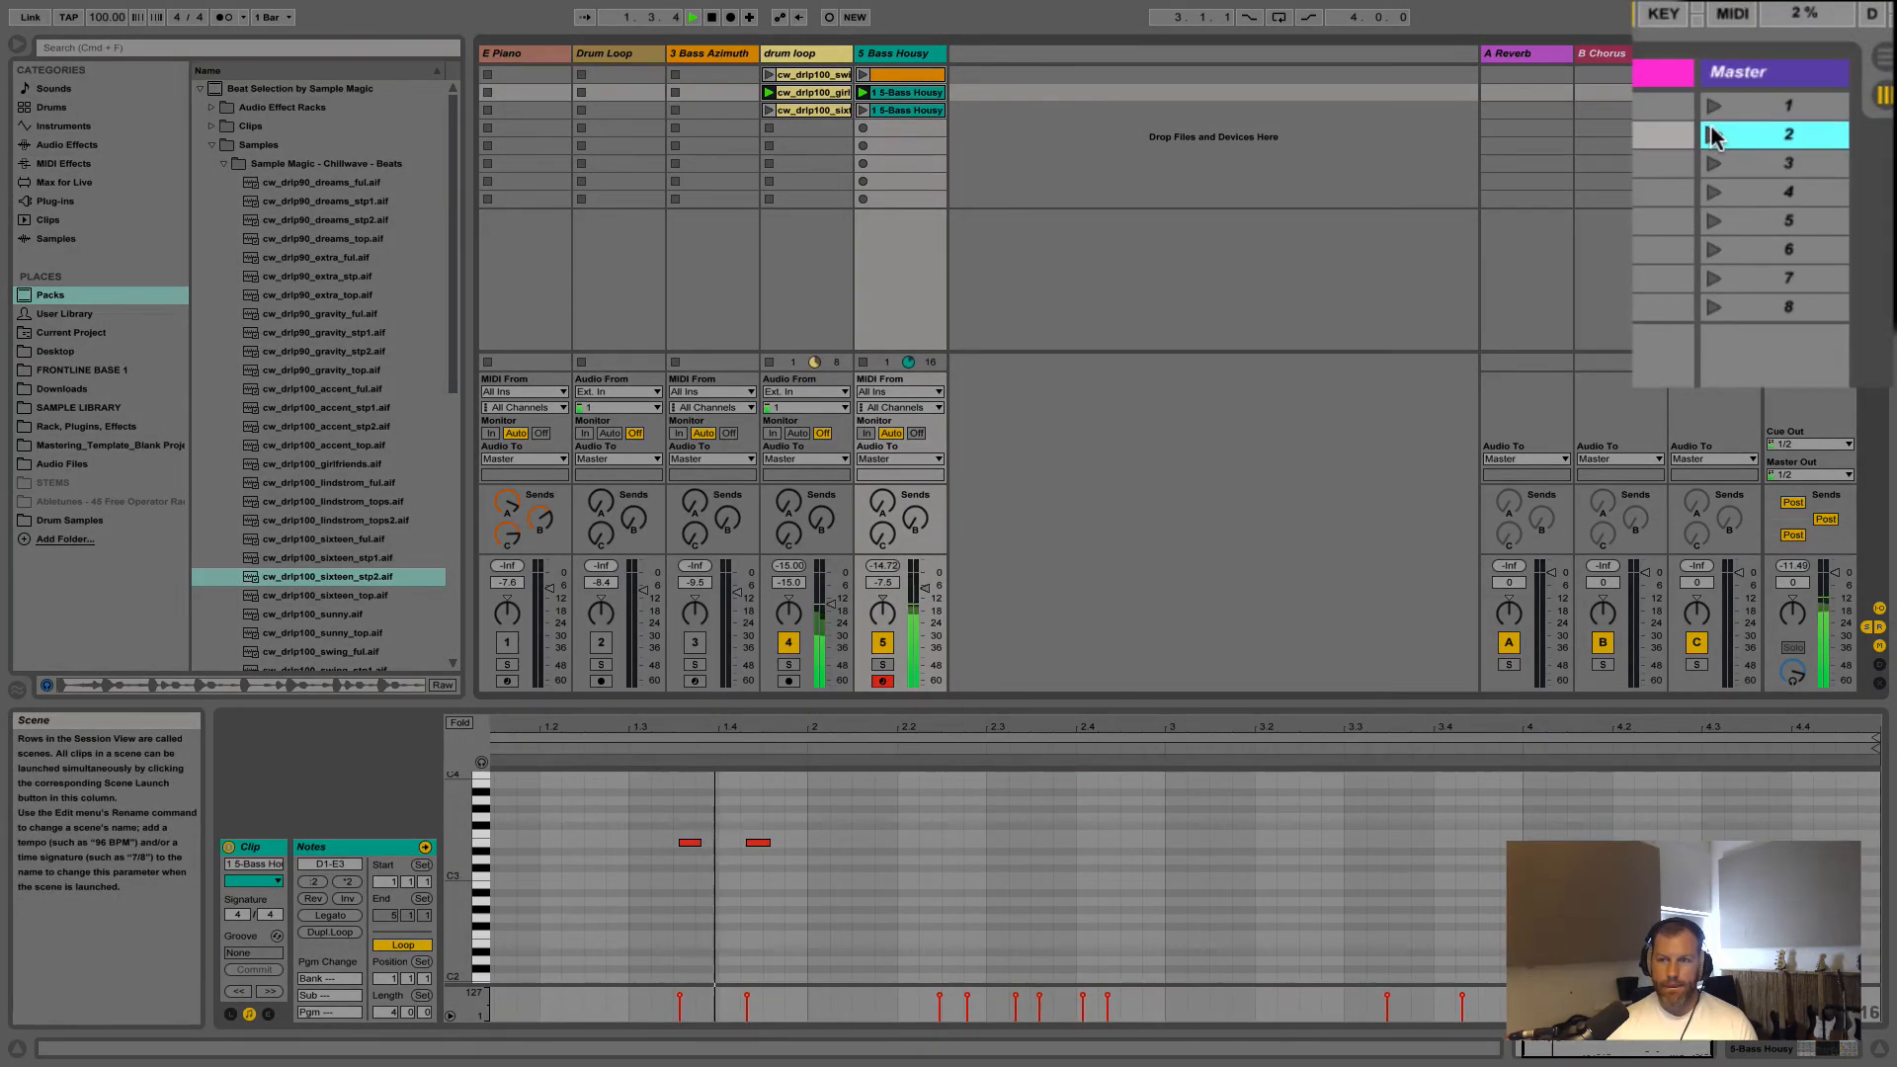
{"action": "left_click", "coordinate": [1714, 164]}
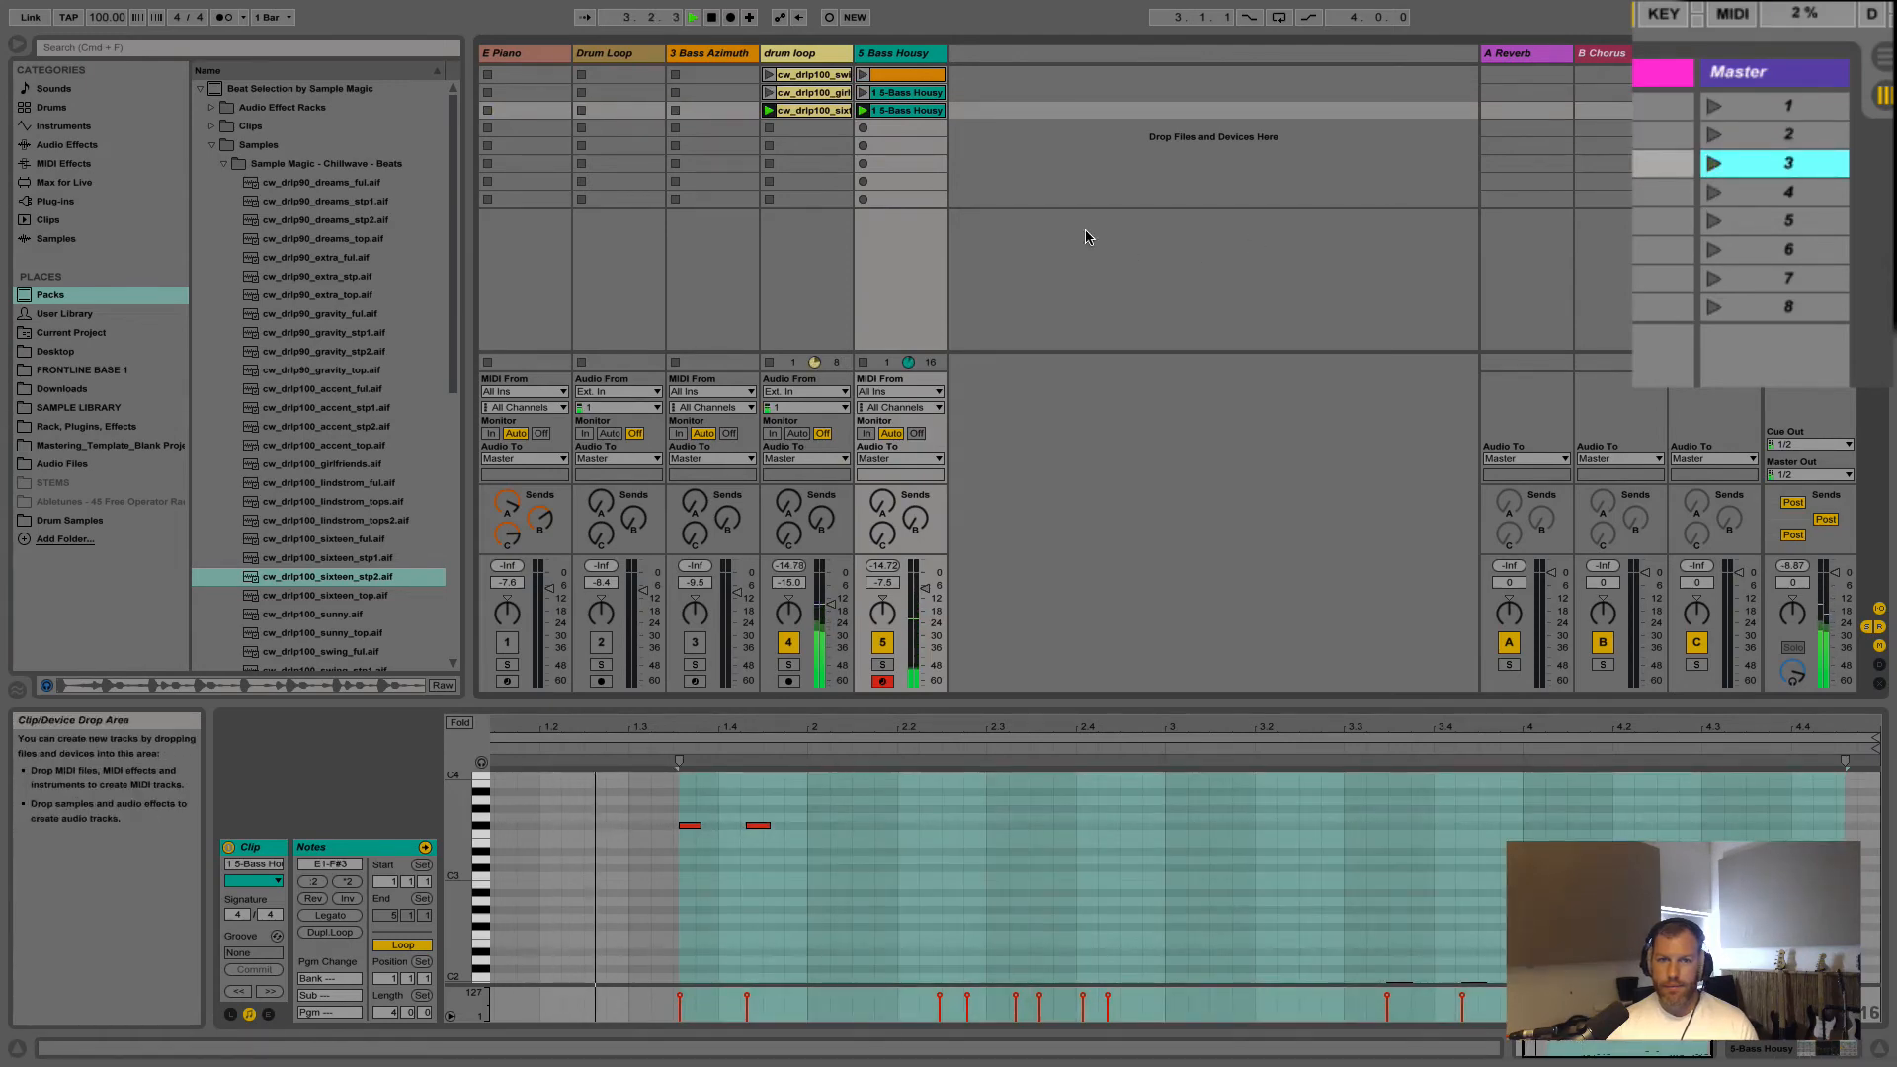
{"action": "left_click", "coordinate": [768, 93]}
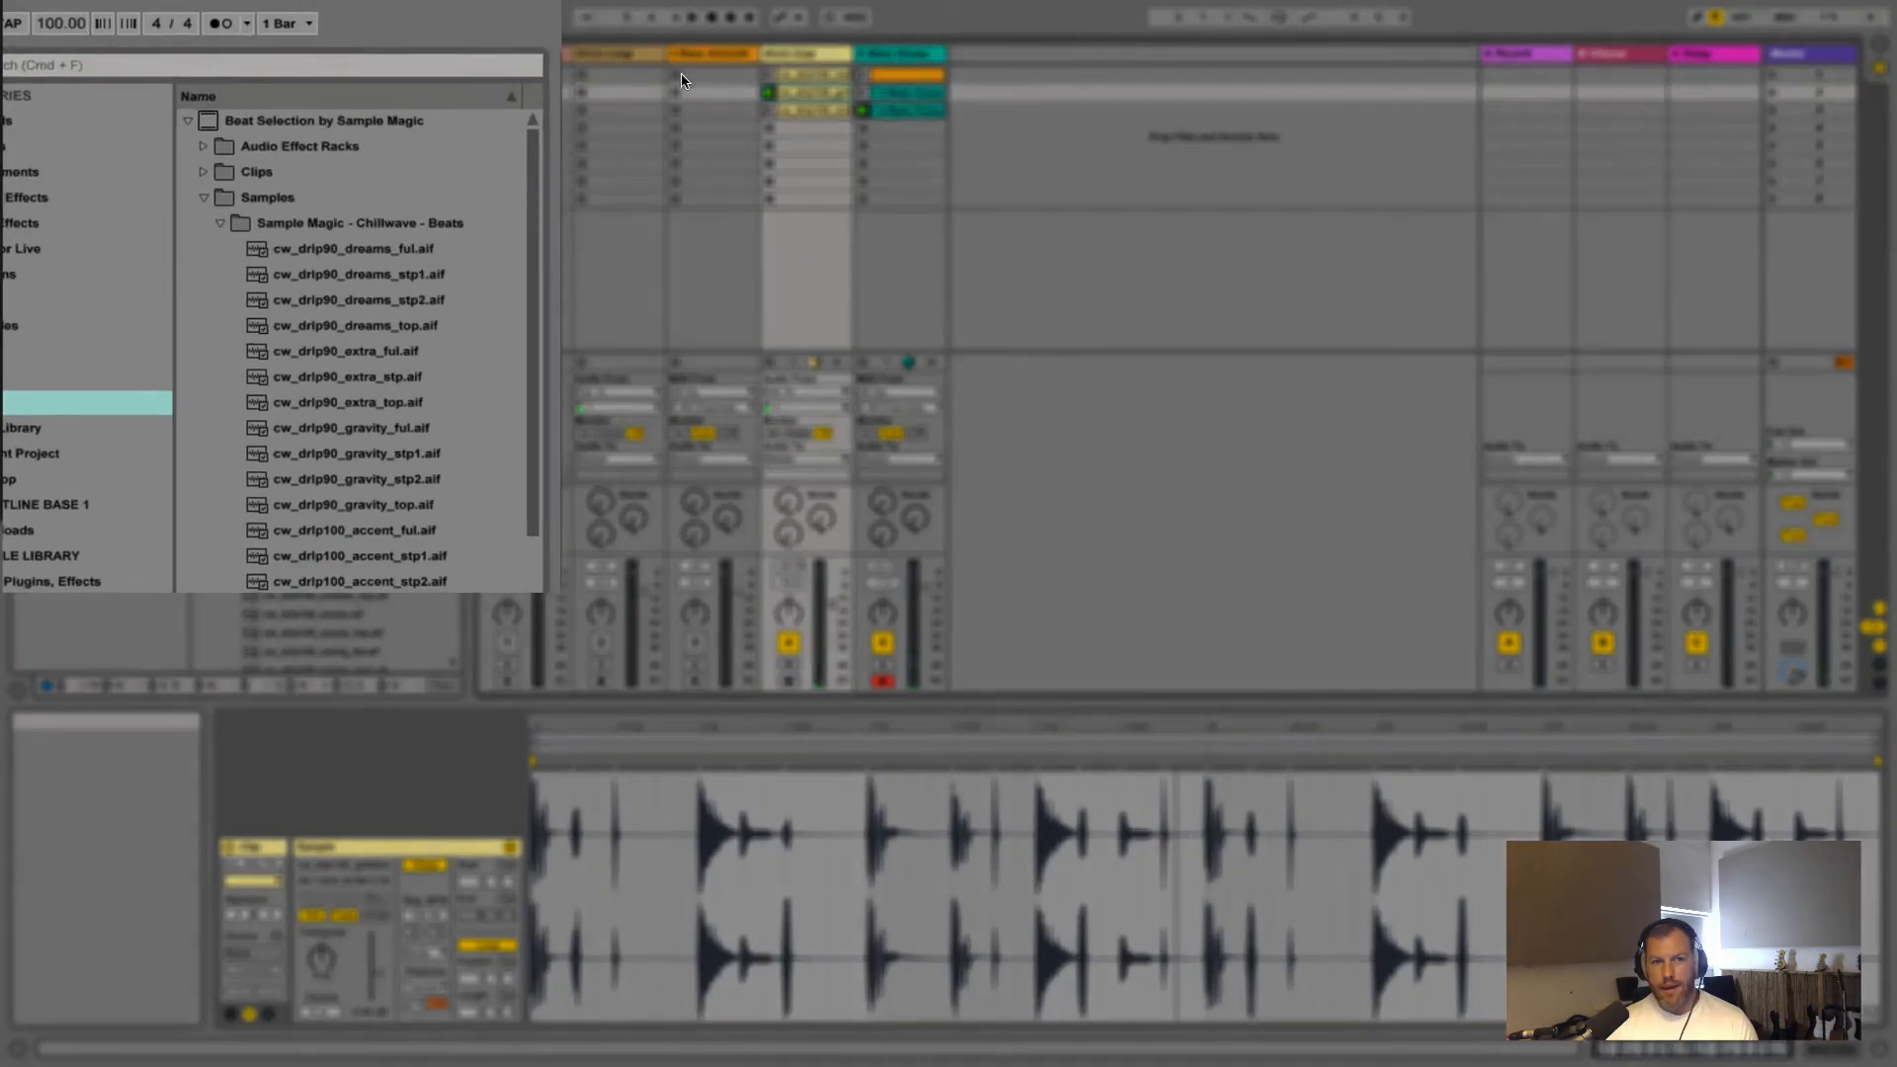
Set the global launch quantization to 2 Bars, try it by launching the third-slot bass and drum clips, and stop playback
{"action": "left_click", "coordinate": [306, 25]}
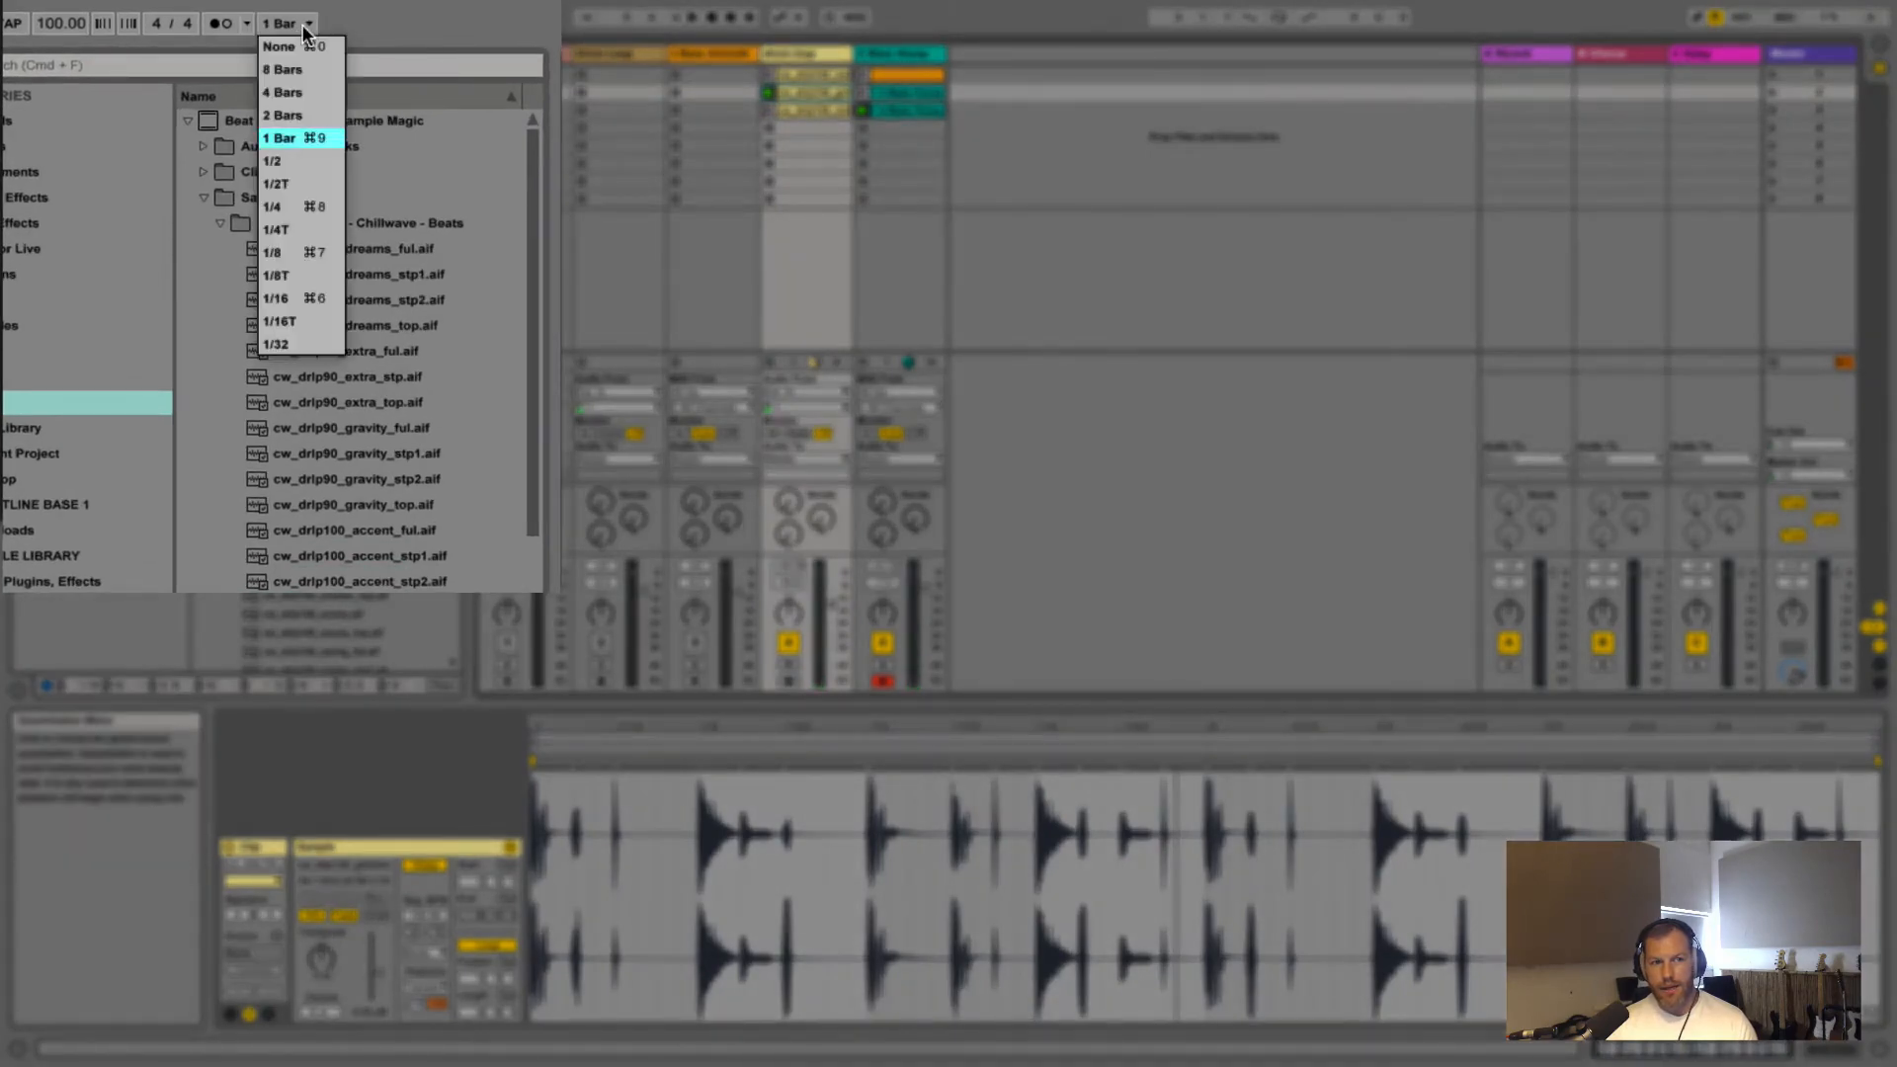
{"action": "left_click", "coordinate": [282, 116]}
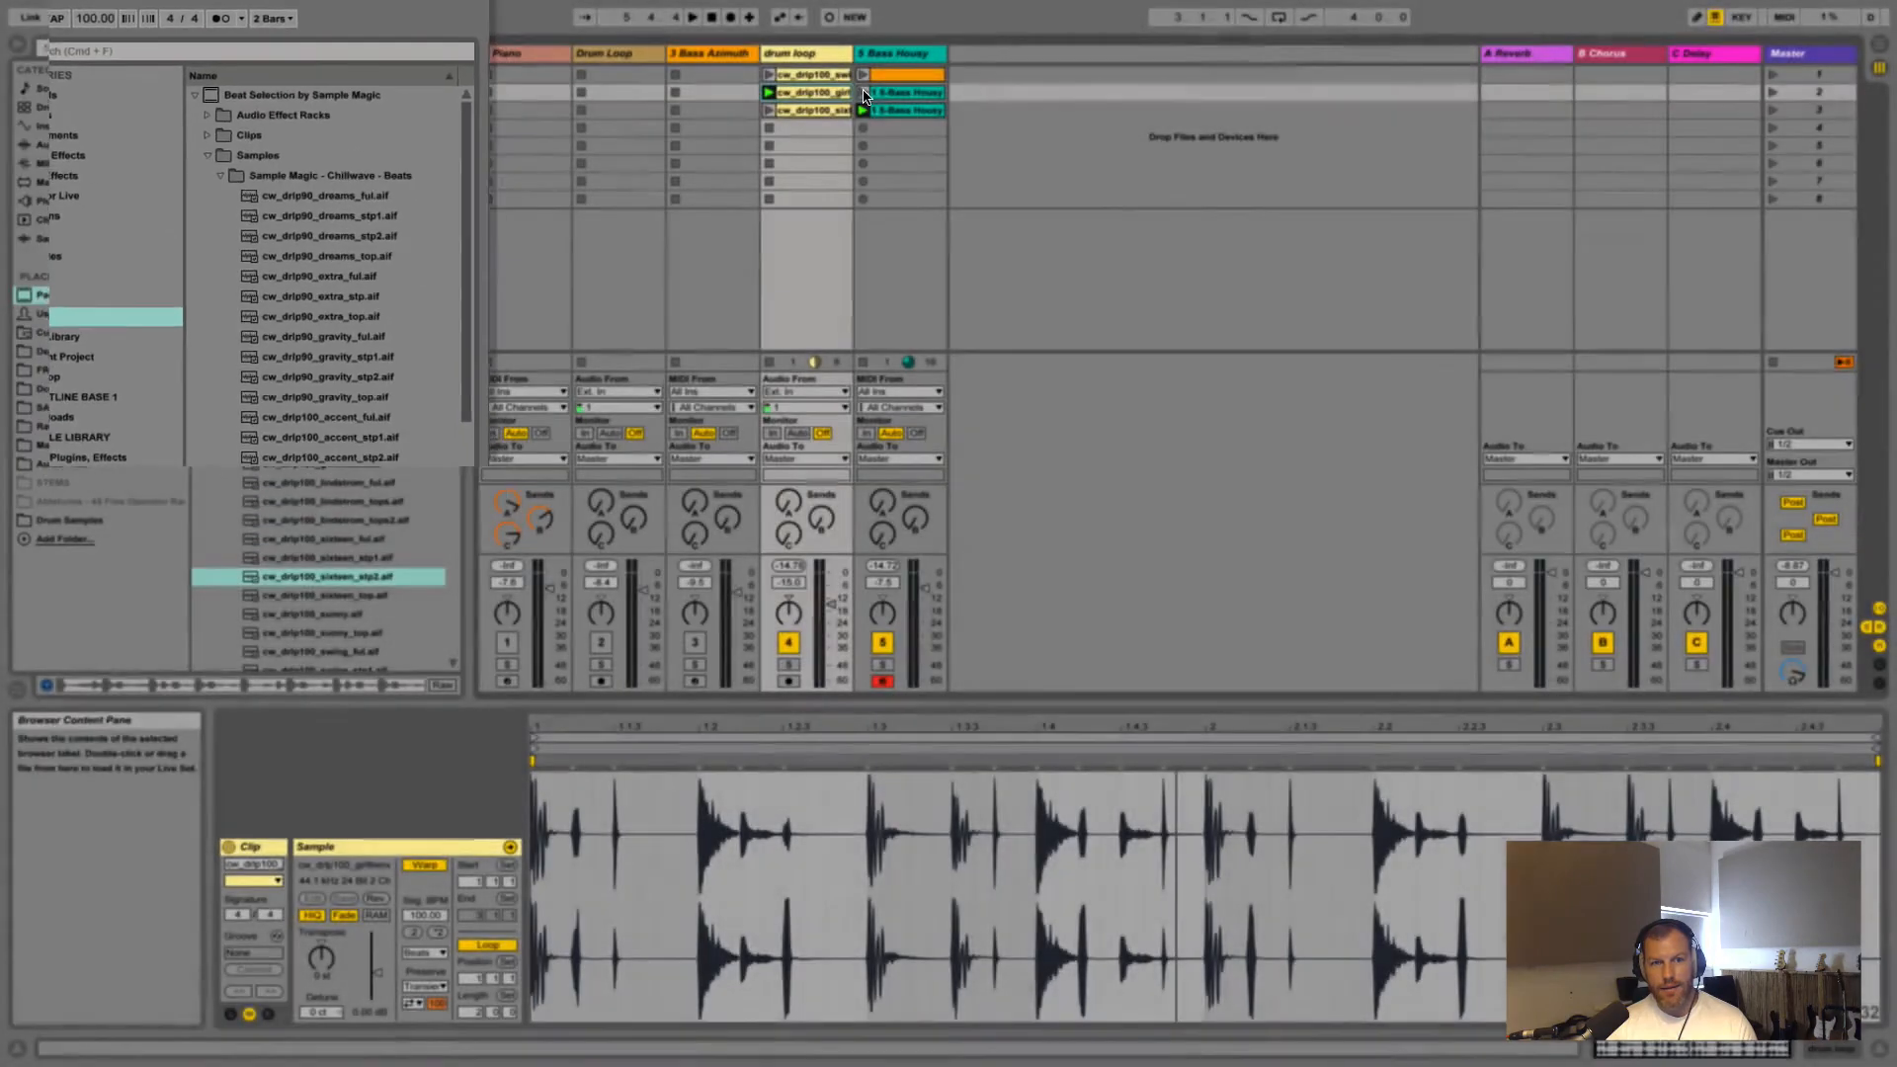
{"action": "left_click", "coordinate": [863, 111]}
{"action": "left_click", "coordinate": [769, 111]}
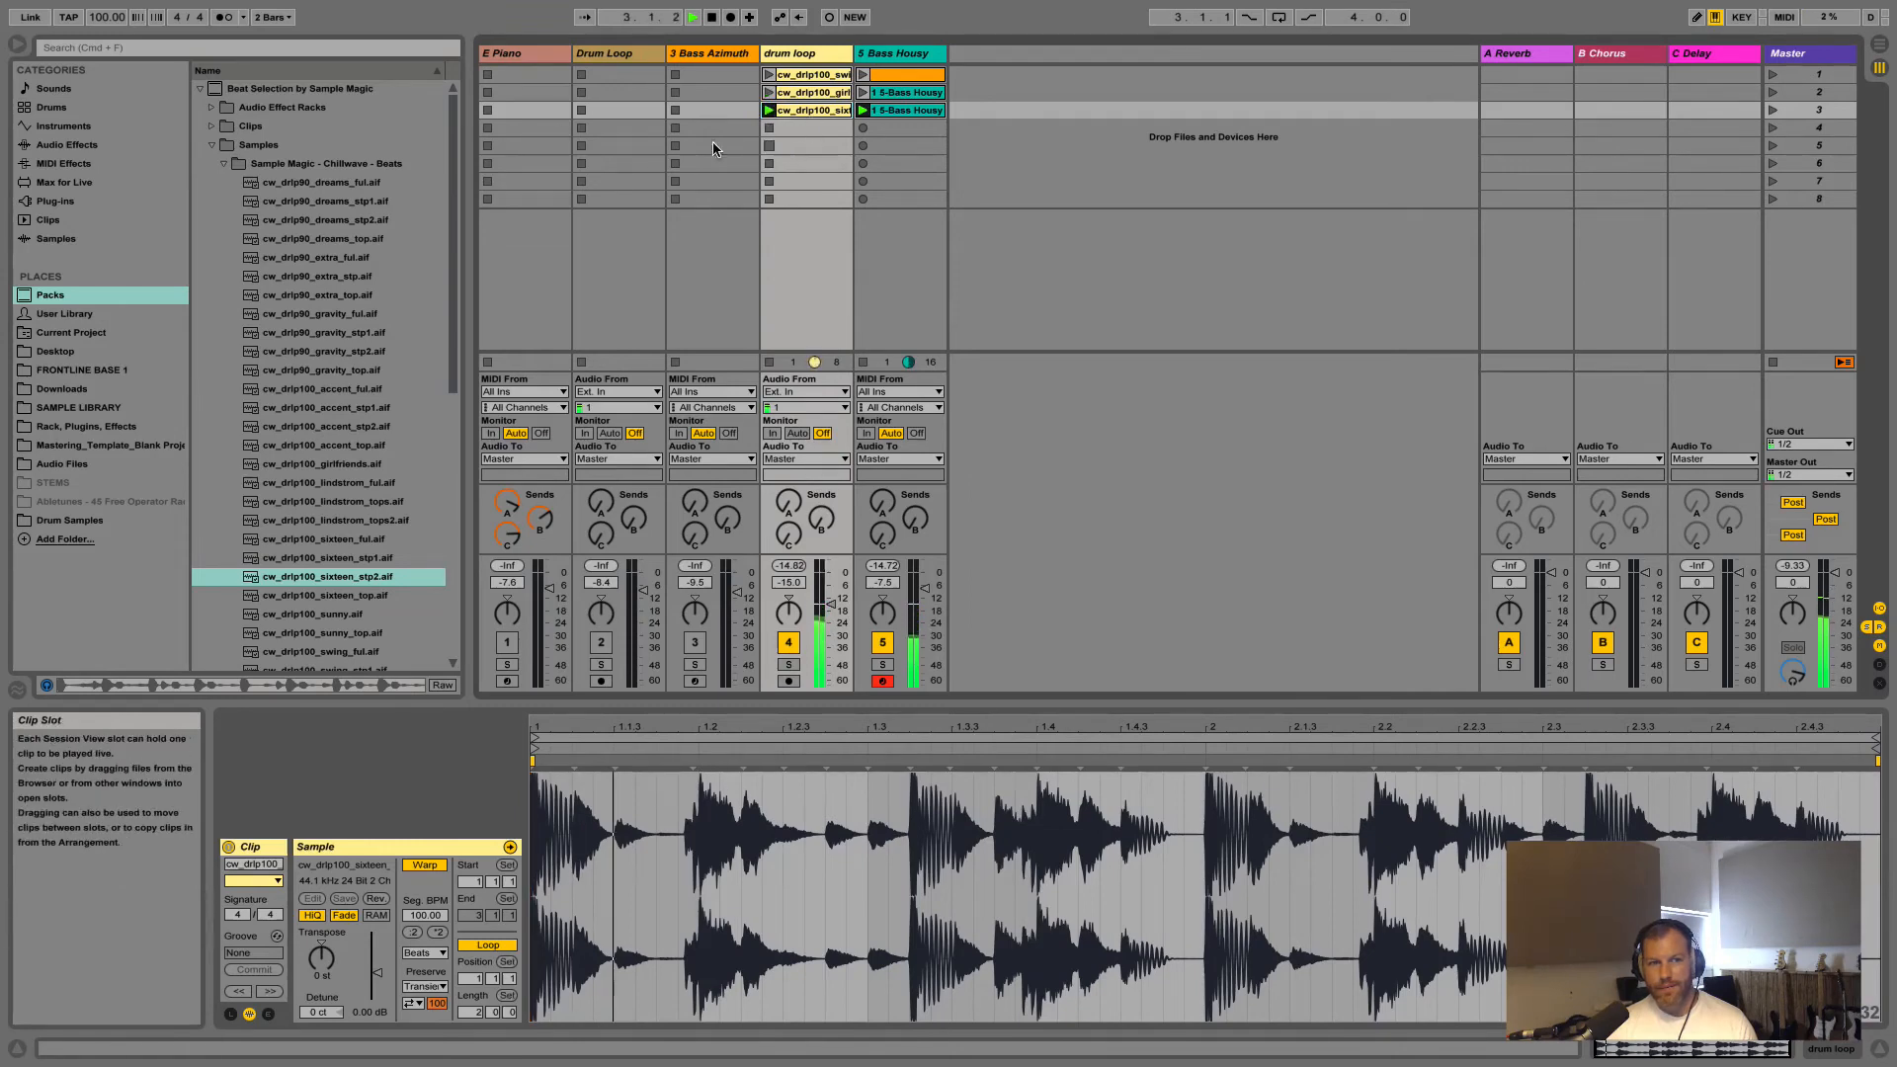
{"action": "key", "text": "space"}
Set the global launch quantization to 1 Bar and switch from Session view to Arrangement view
{"action": "left_click", "coordinate": [272, 17]}
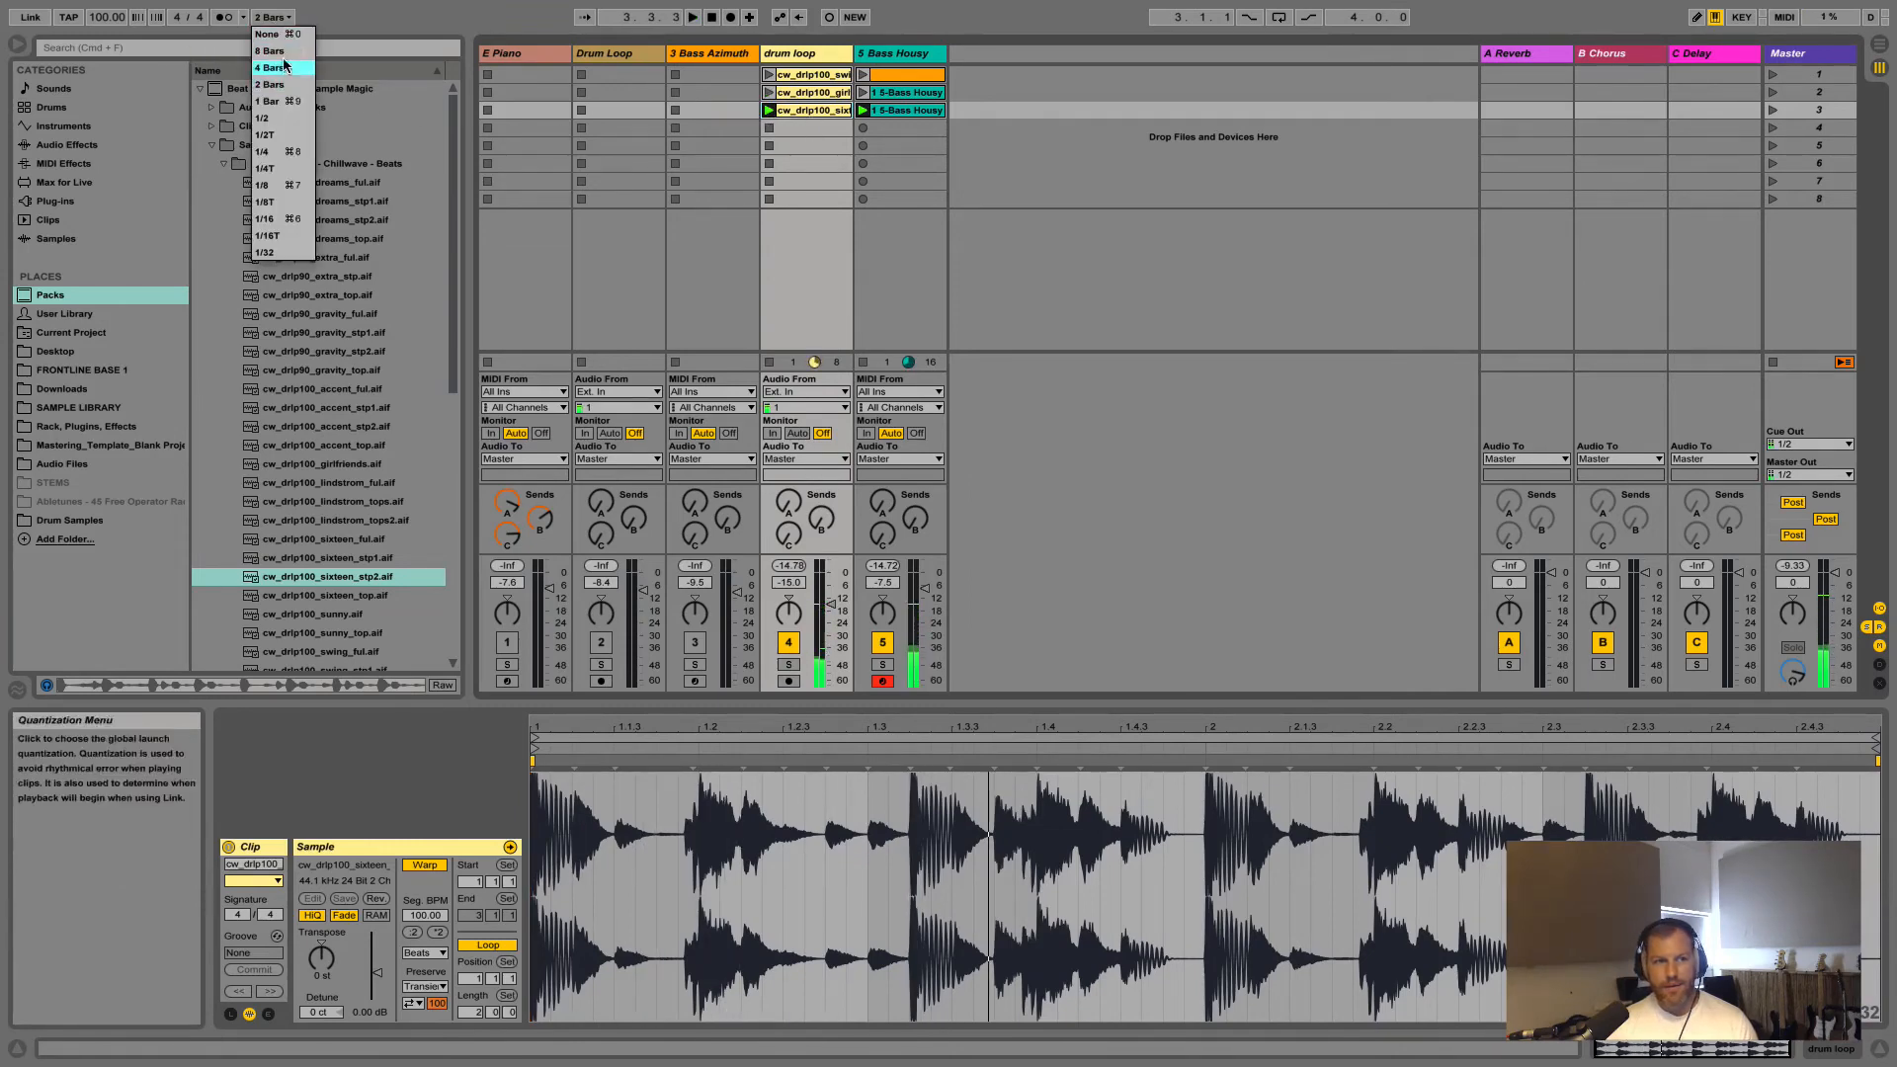
{"action": "left_click", "coordinate": [281, 99]}
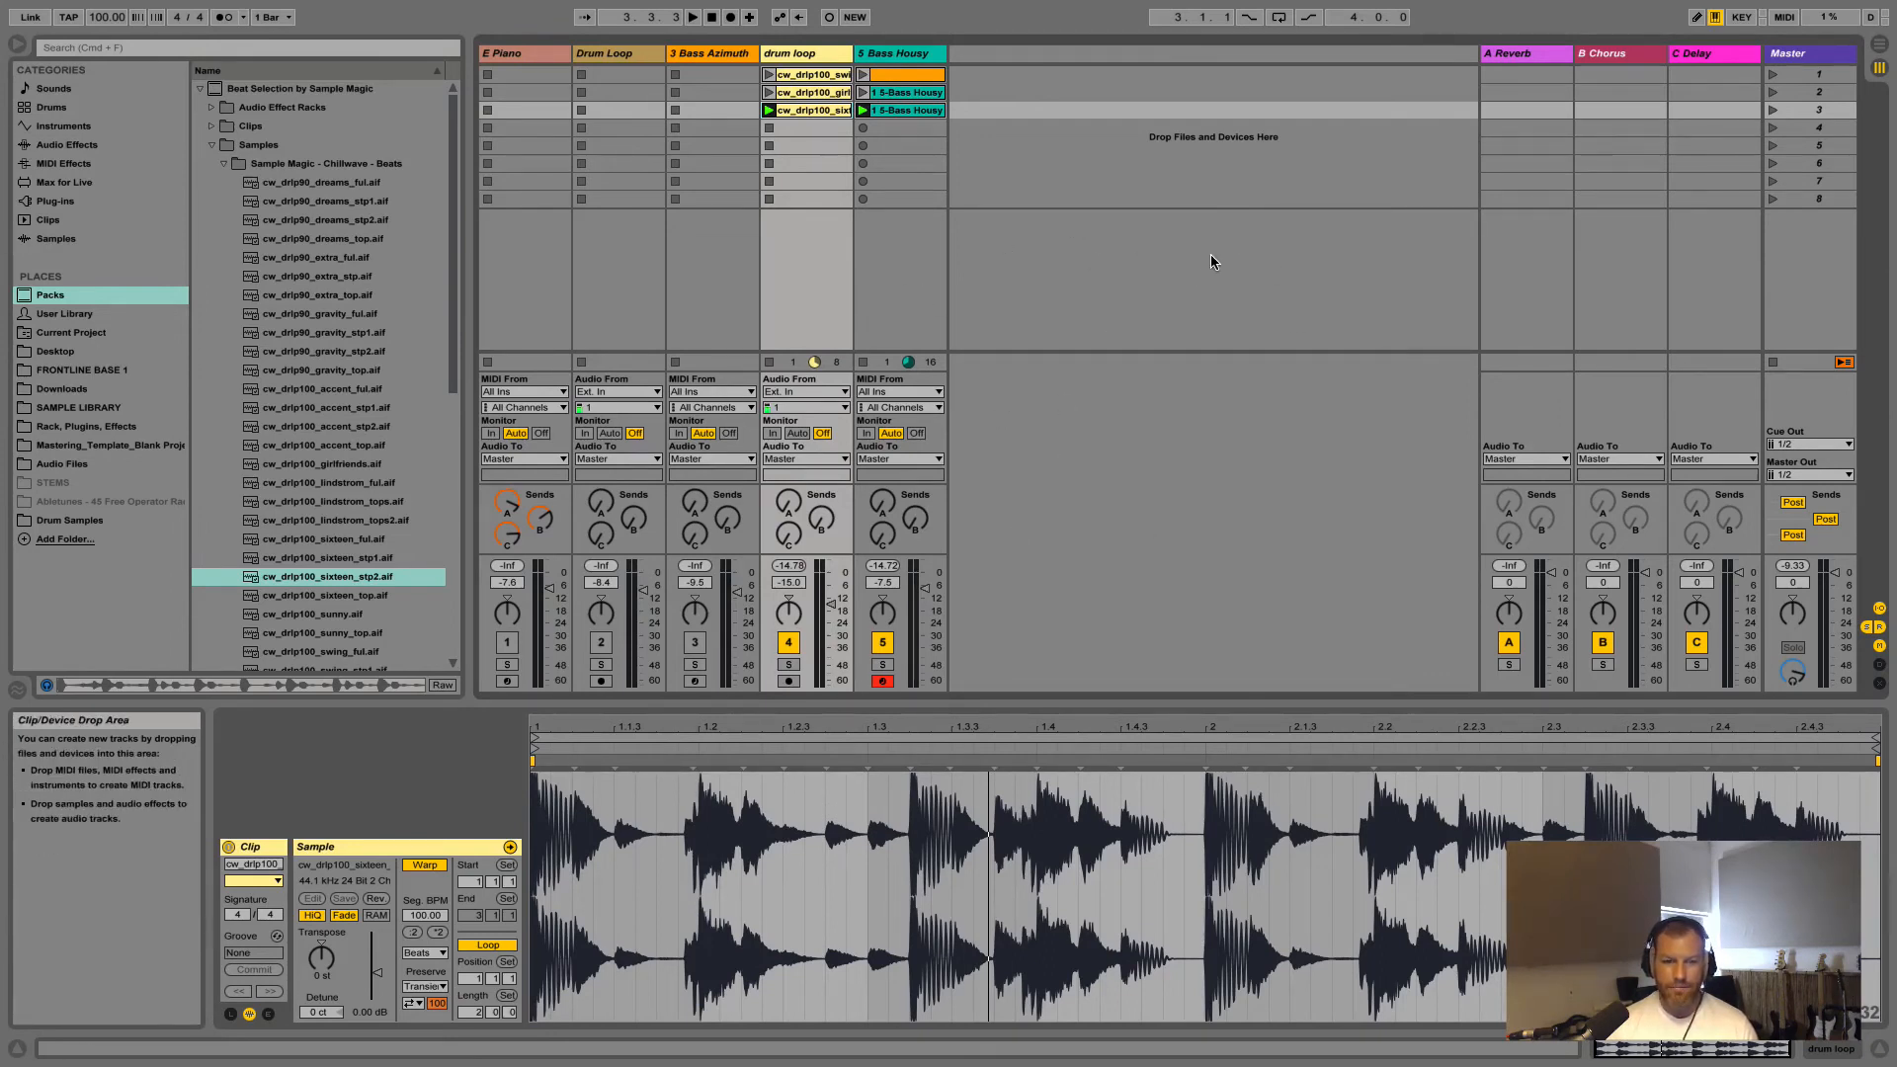
{"action": "key", "text": "Tab"}
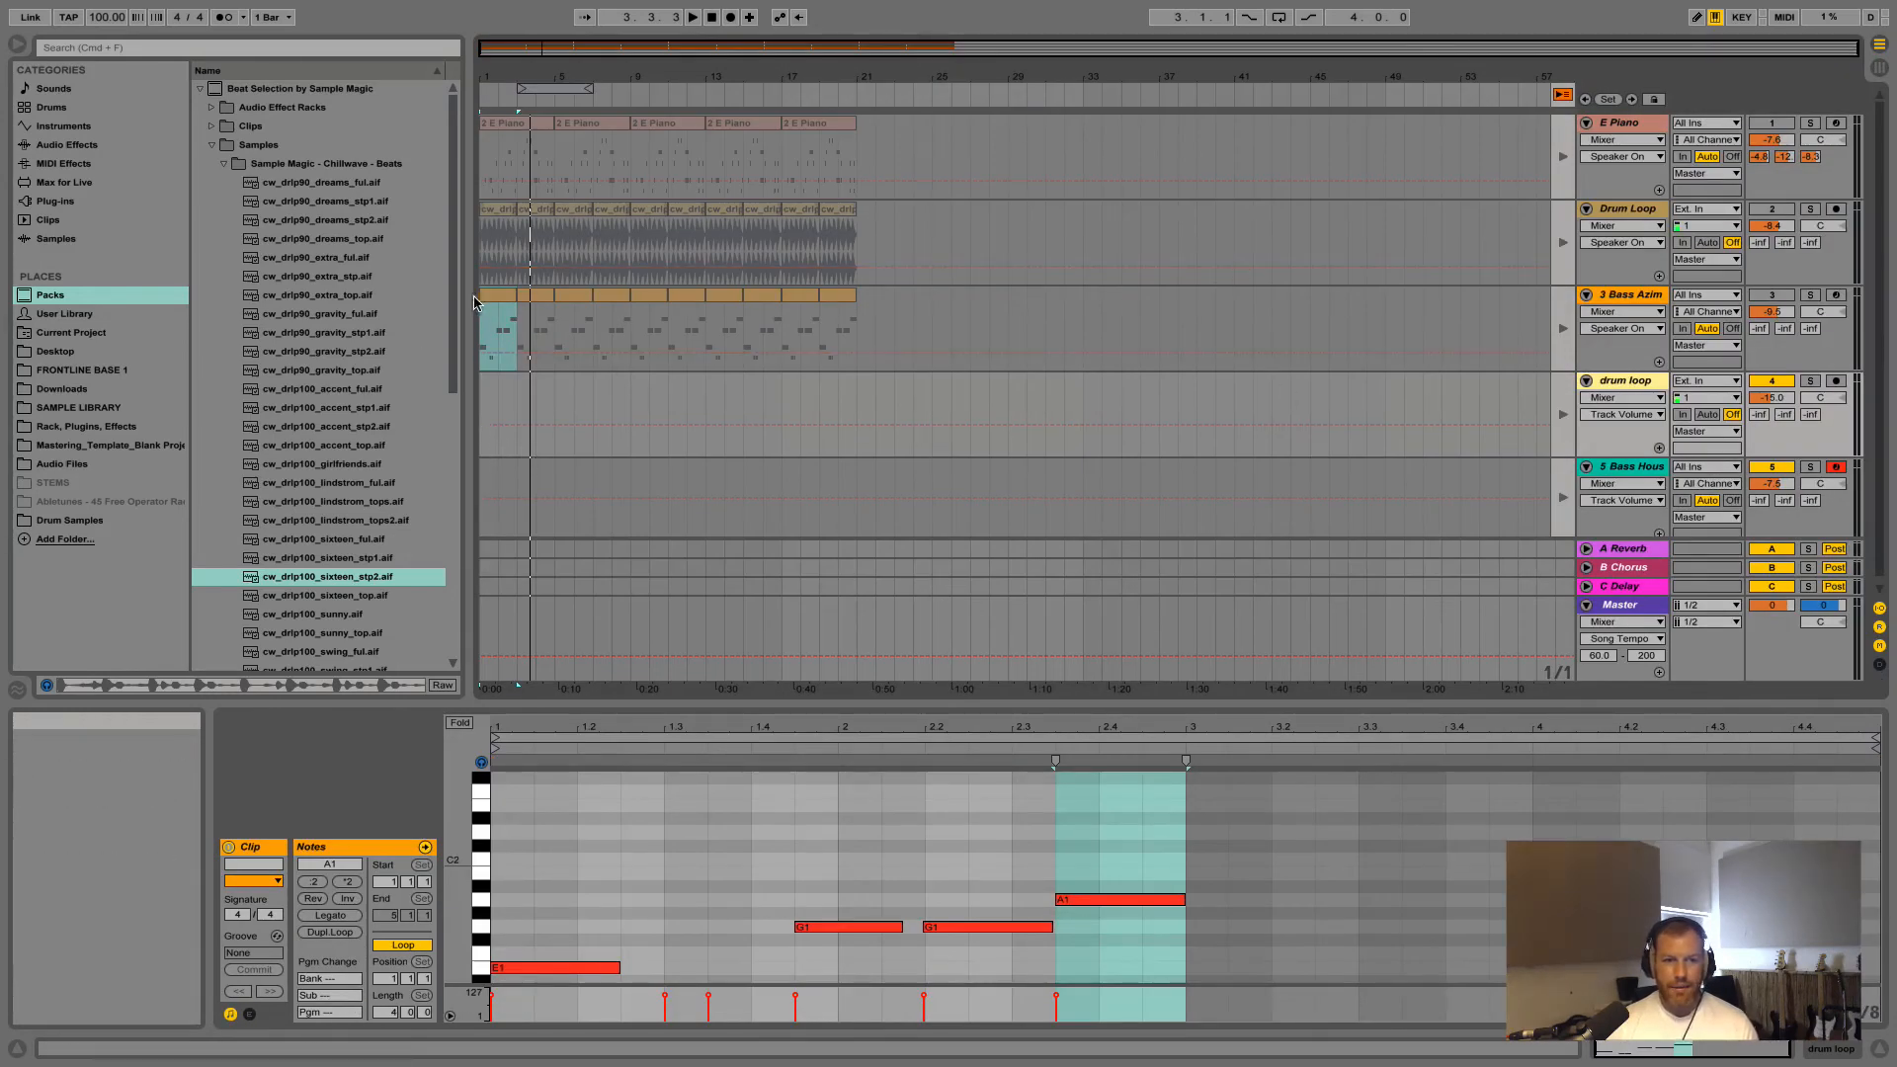
Switch playback back to the arrangement's clips and place the insert marker at the start of bar 1
{"action": "left_click_drag", "start_coordinate": [469, 300], "coordinate": [423, 300]}
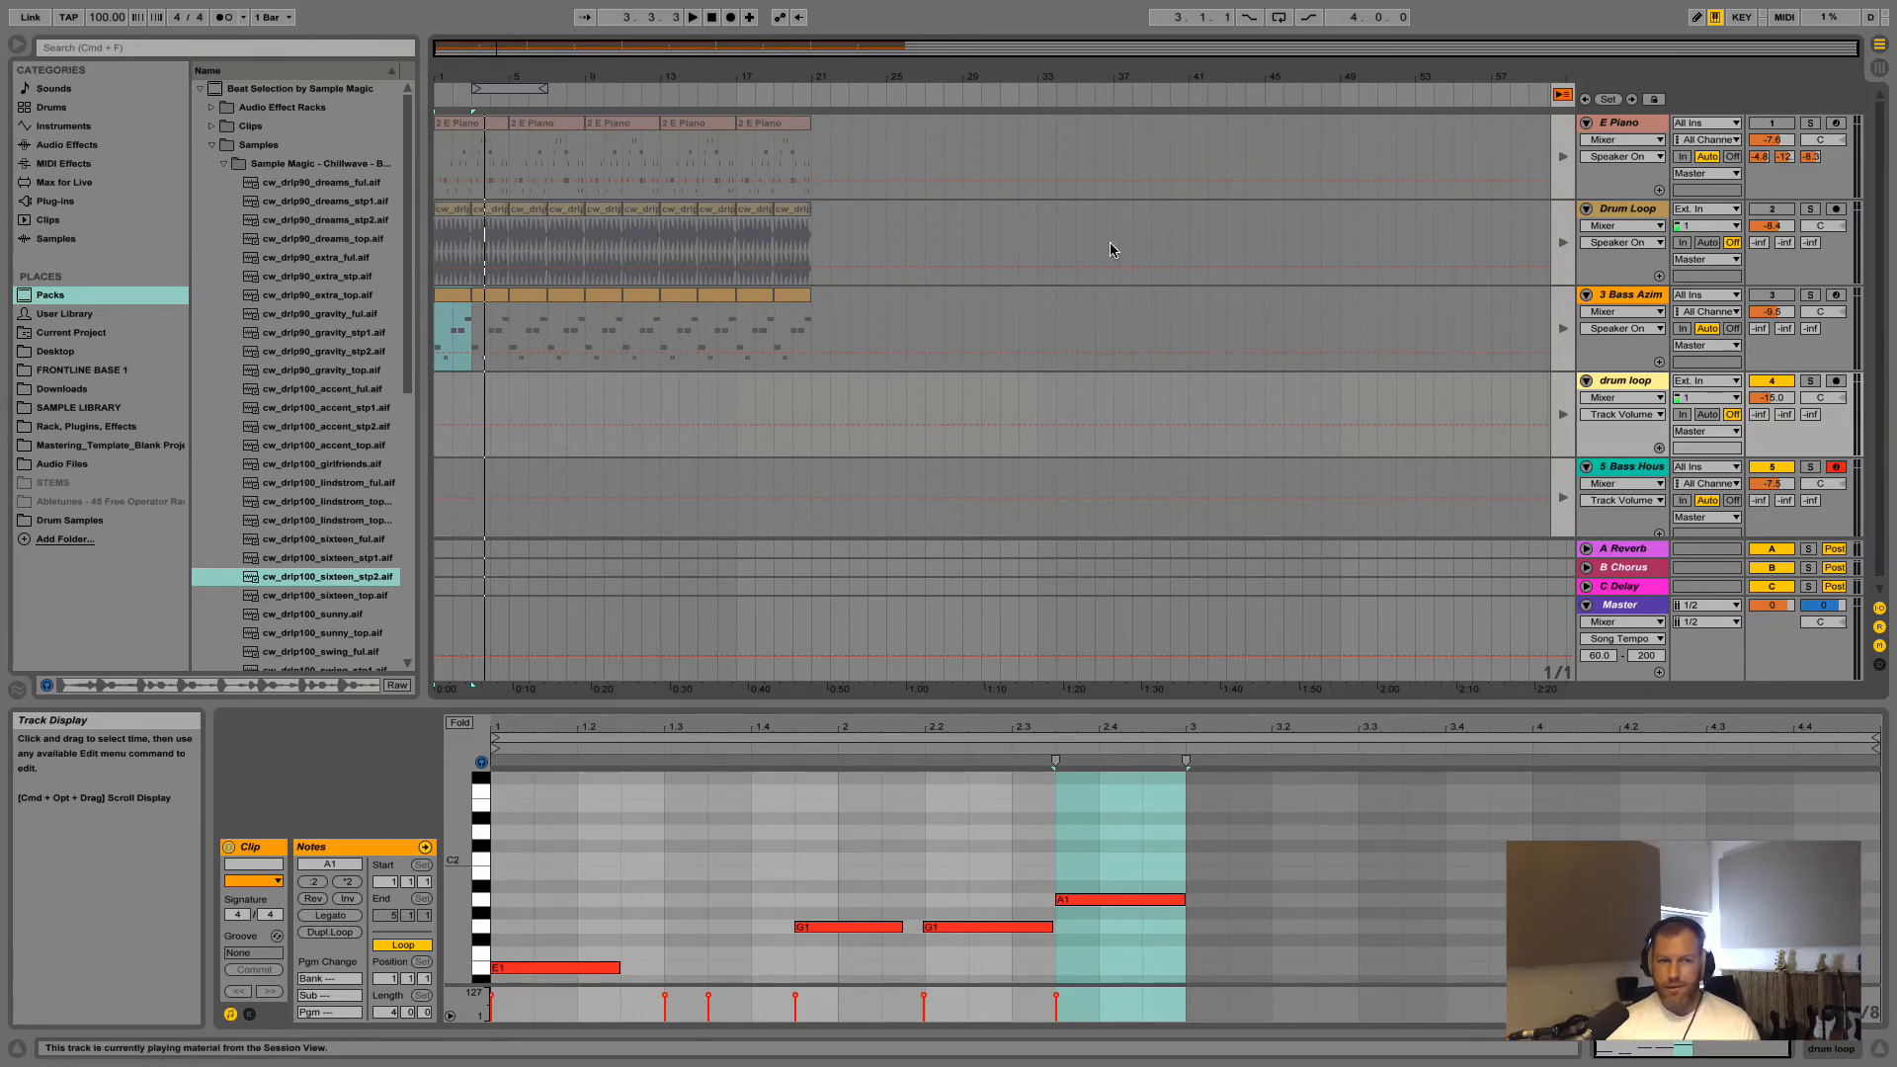
{"action": "left_click", "coordinate": [1561, 100]}
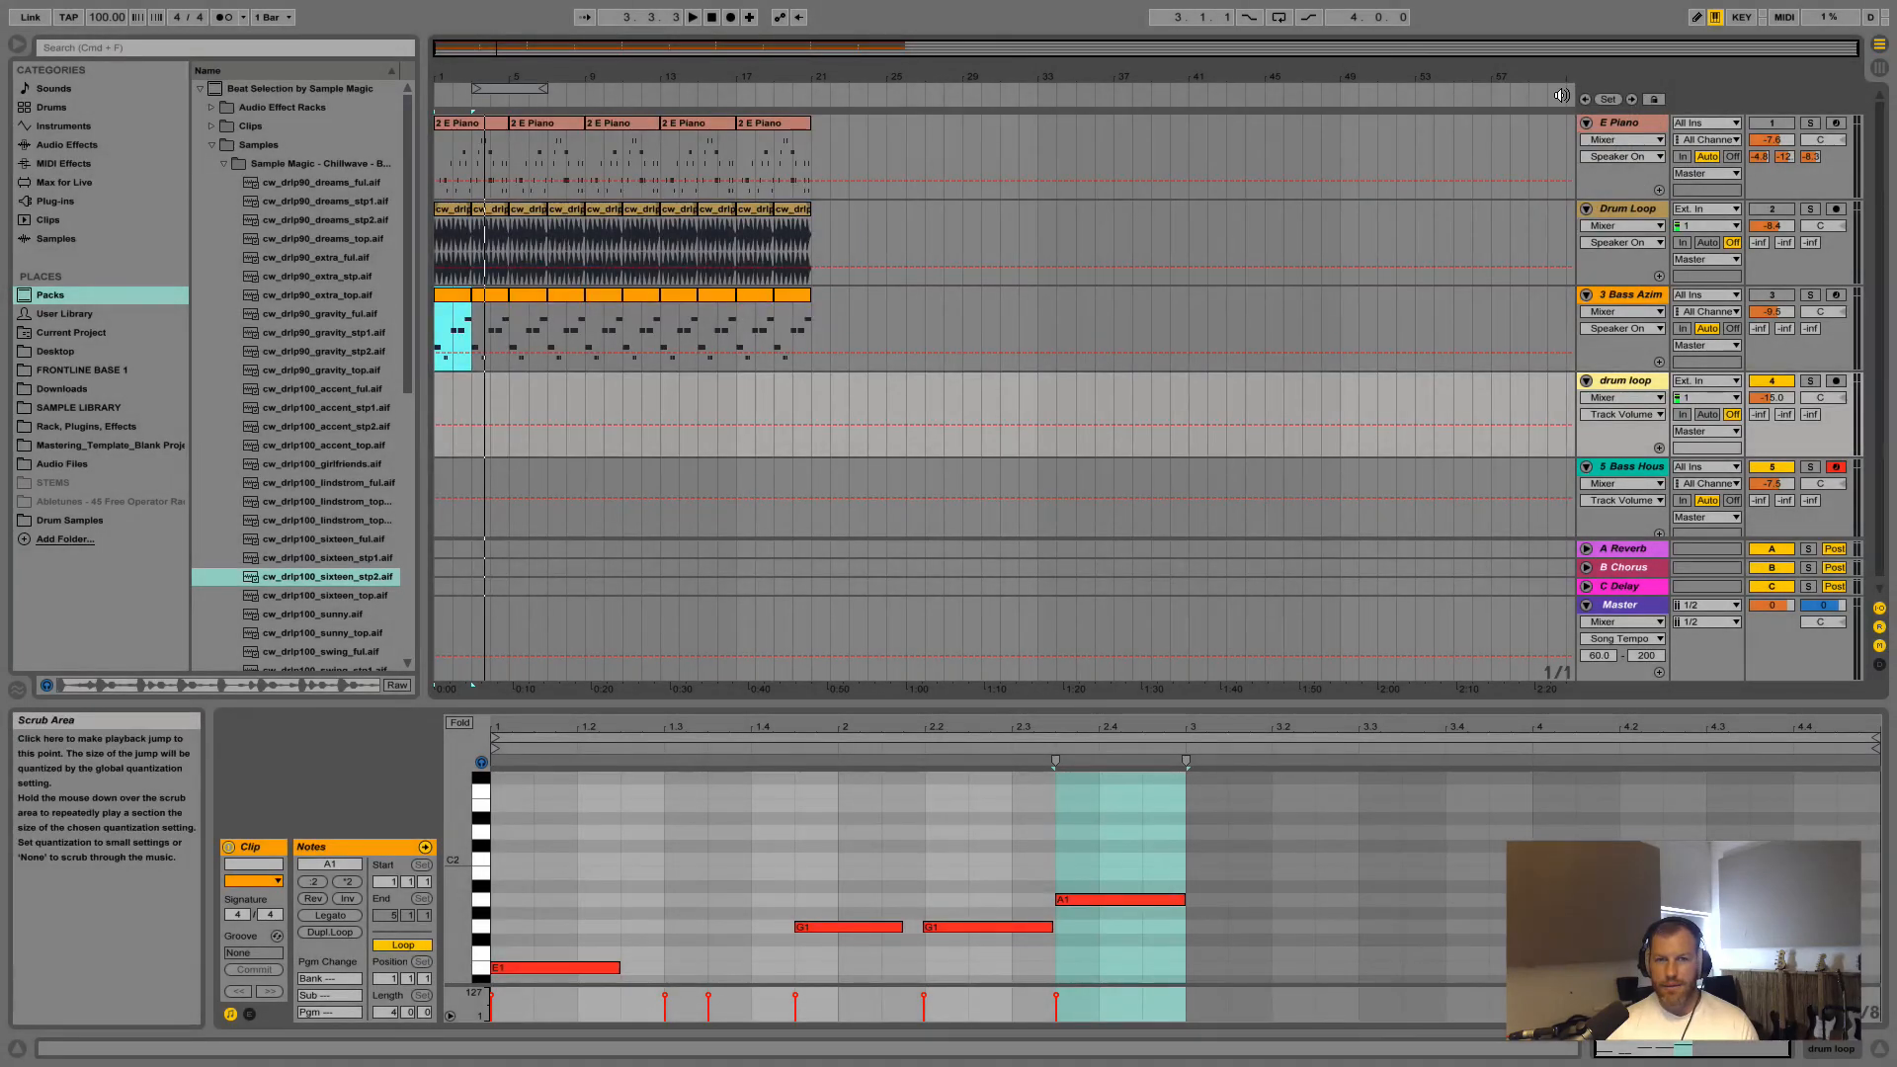
{"action": "left_click", "coordinate": [452, 378]}
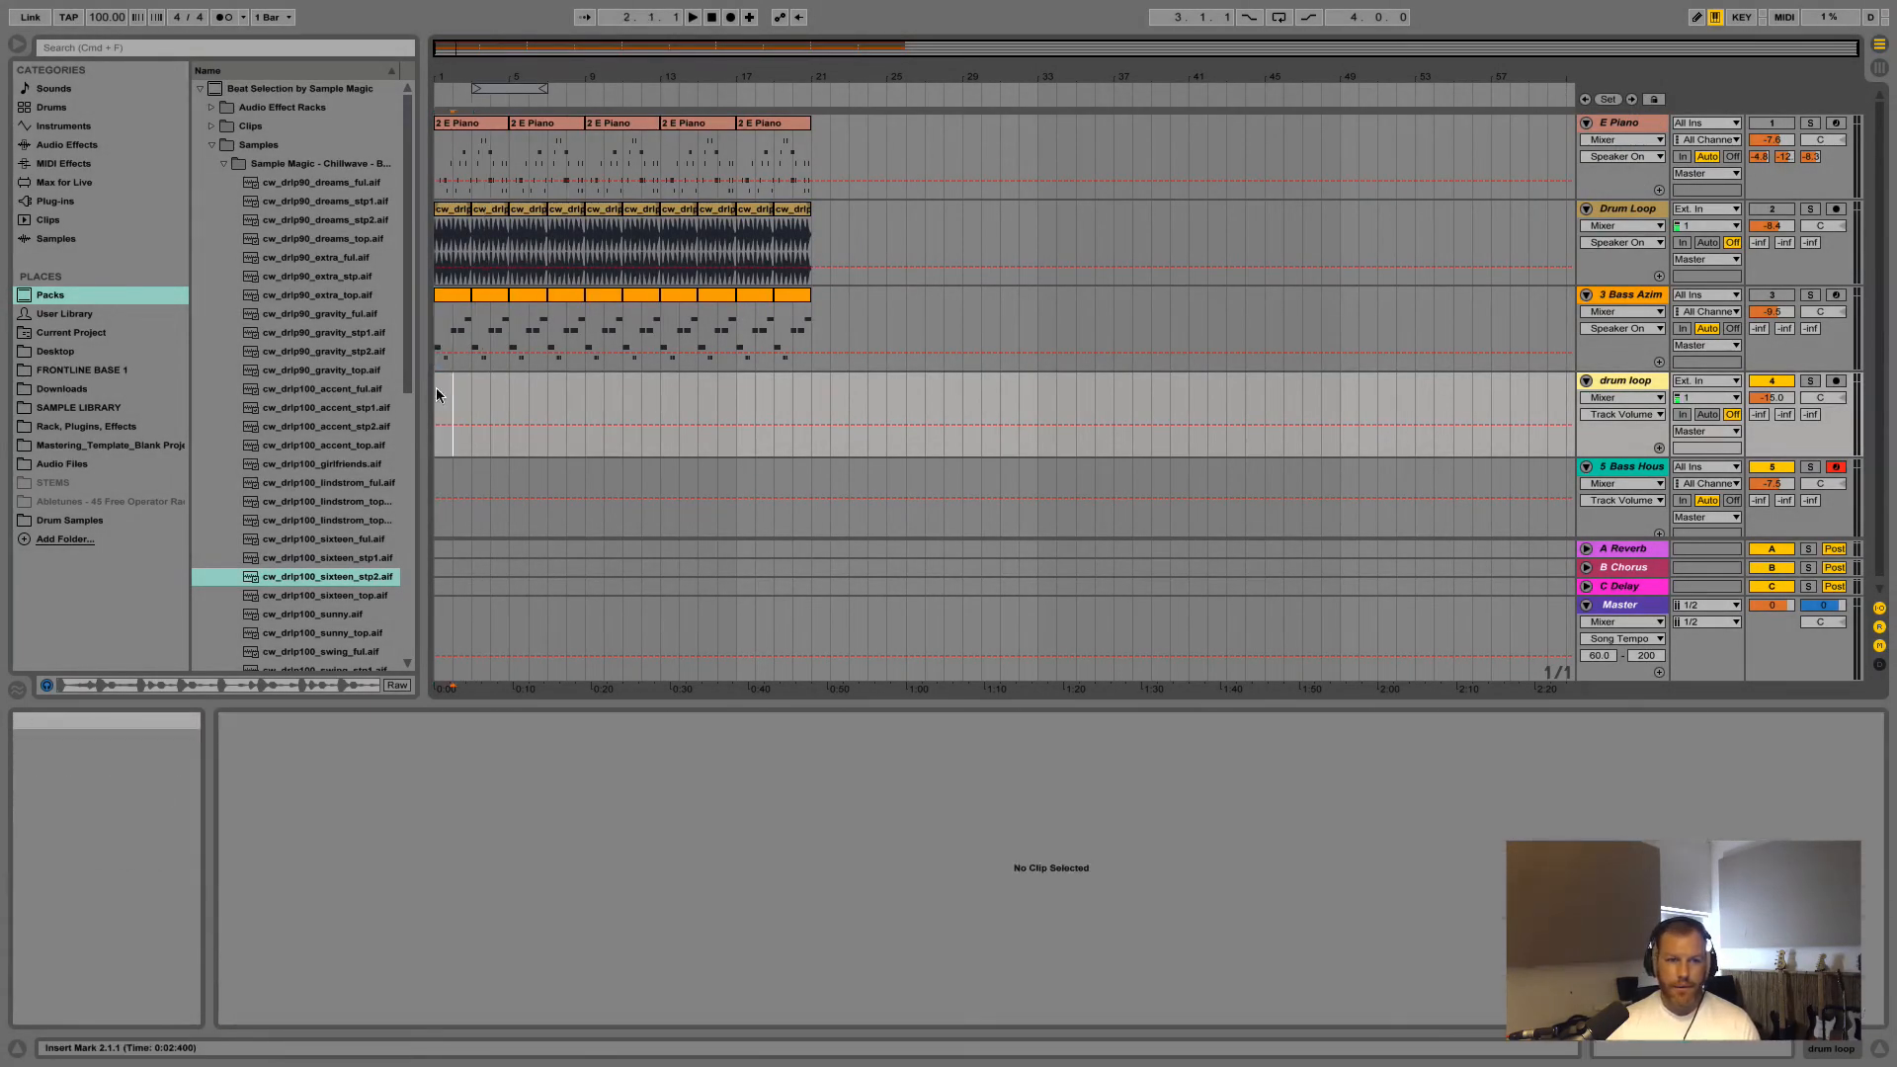
{"action": "left_click_drag", "start_coordinate": [458, 77], "coordinate": [458, 79]}
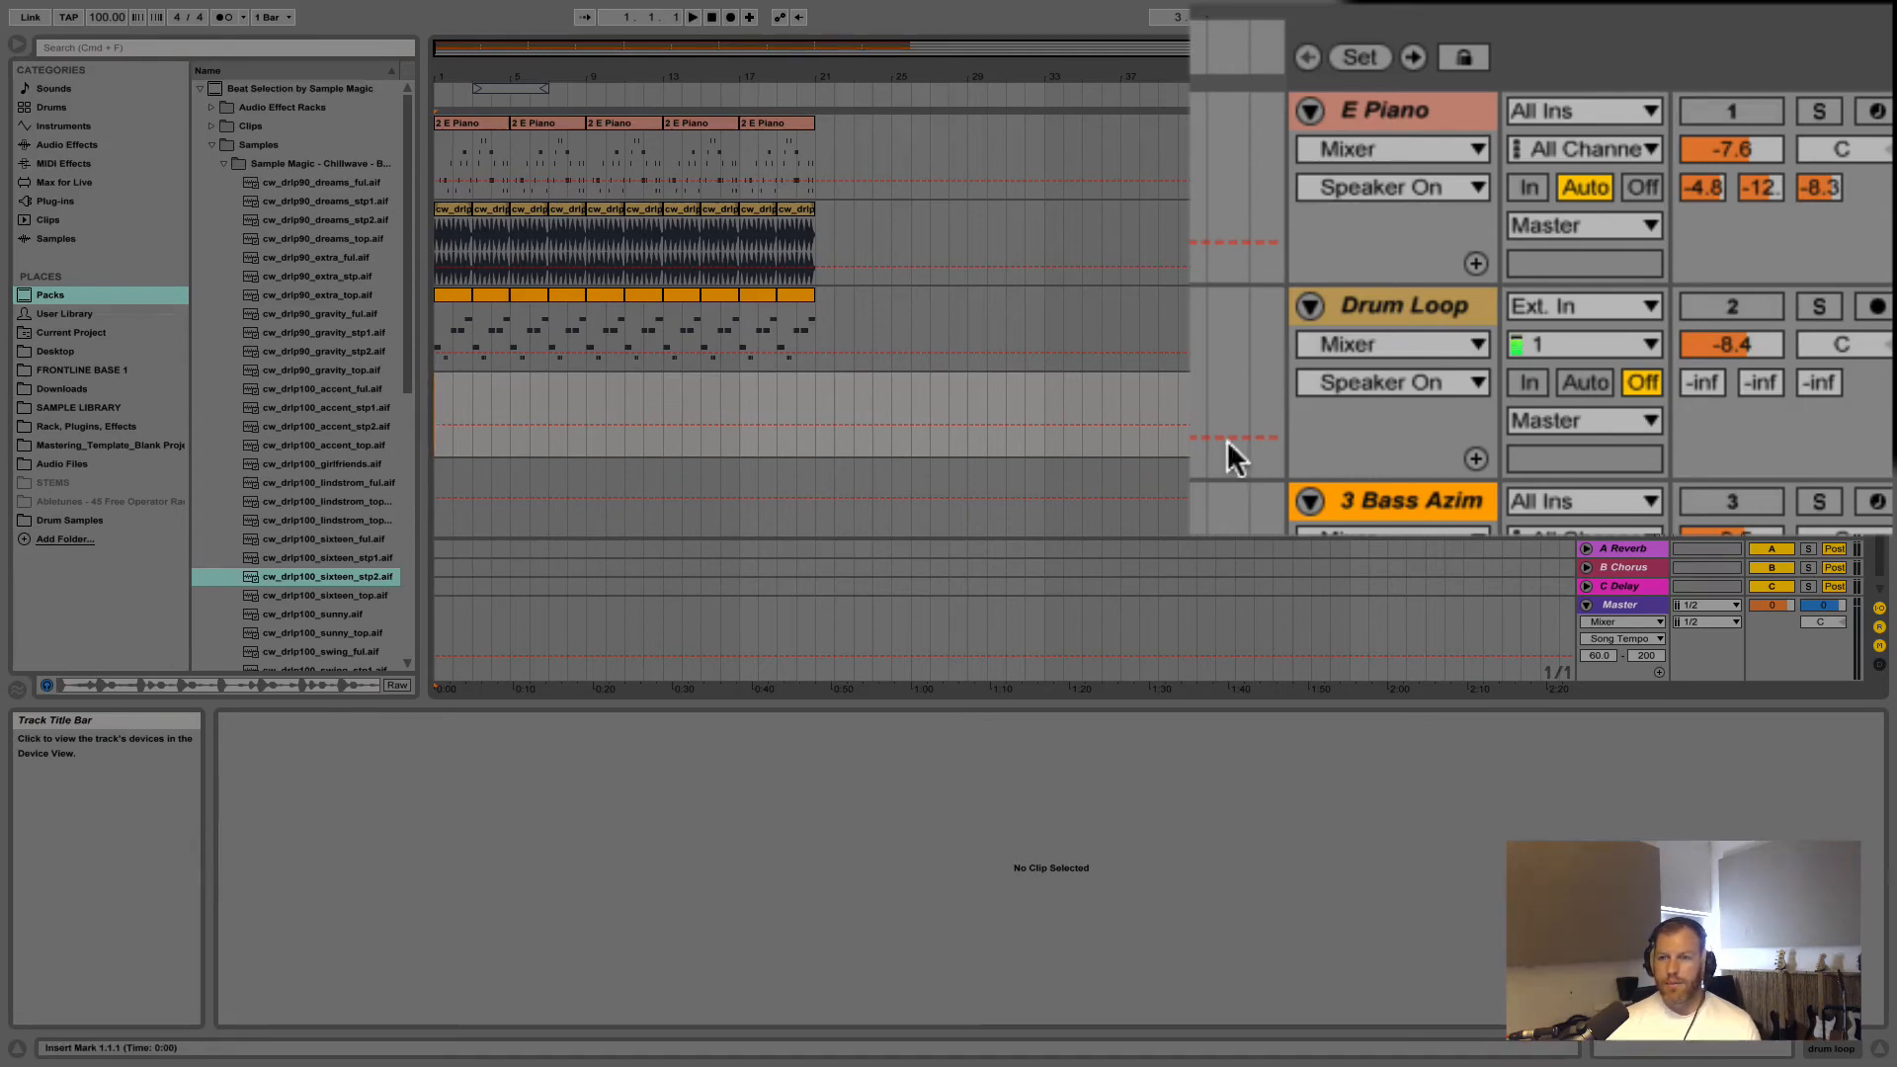
Show the Drum Loop track's Mixer automation for Track Volume and hide the browser to widen the arrangement
{"action": "left_click", "coordinate": [1421, 302]}
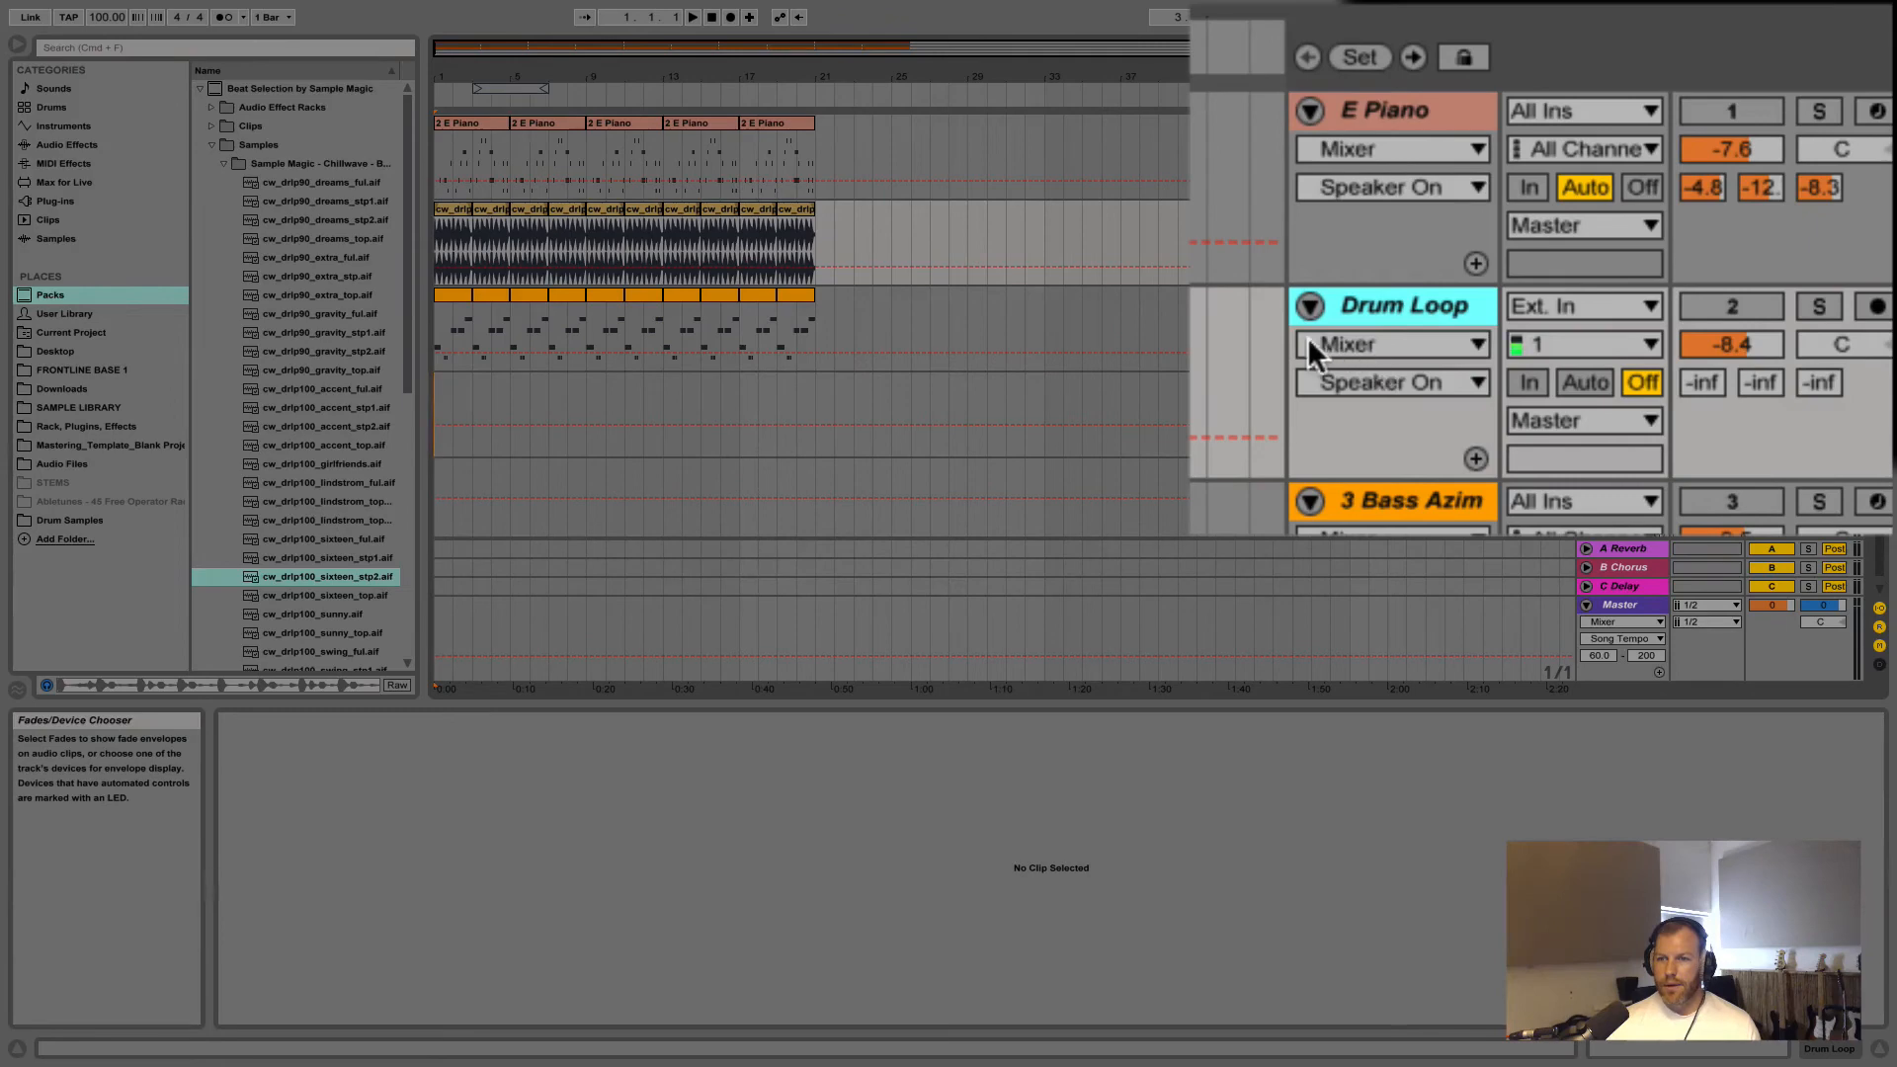
{"action": "left_click", "coordinate": [1419, 341]}
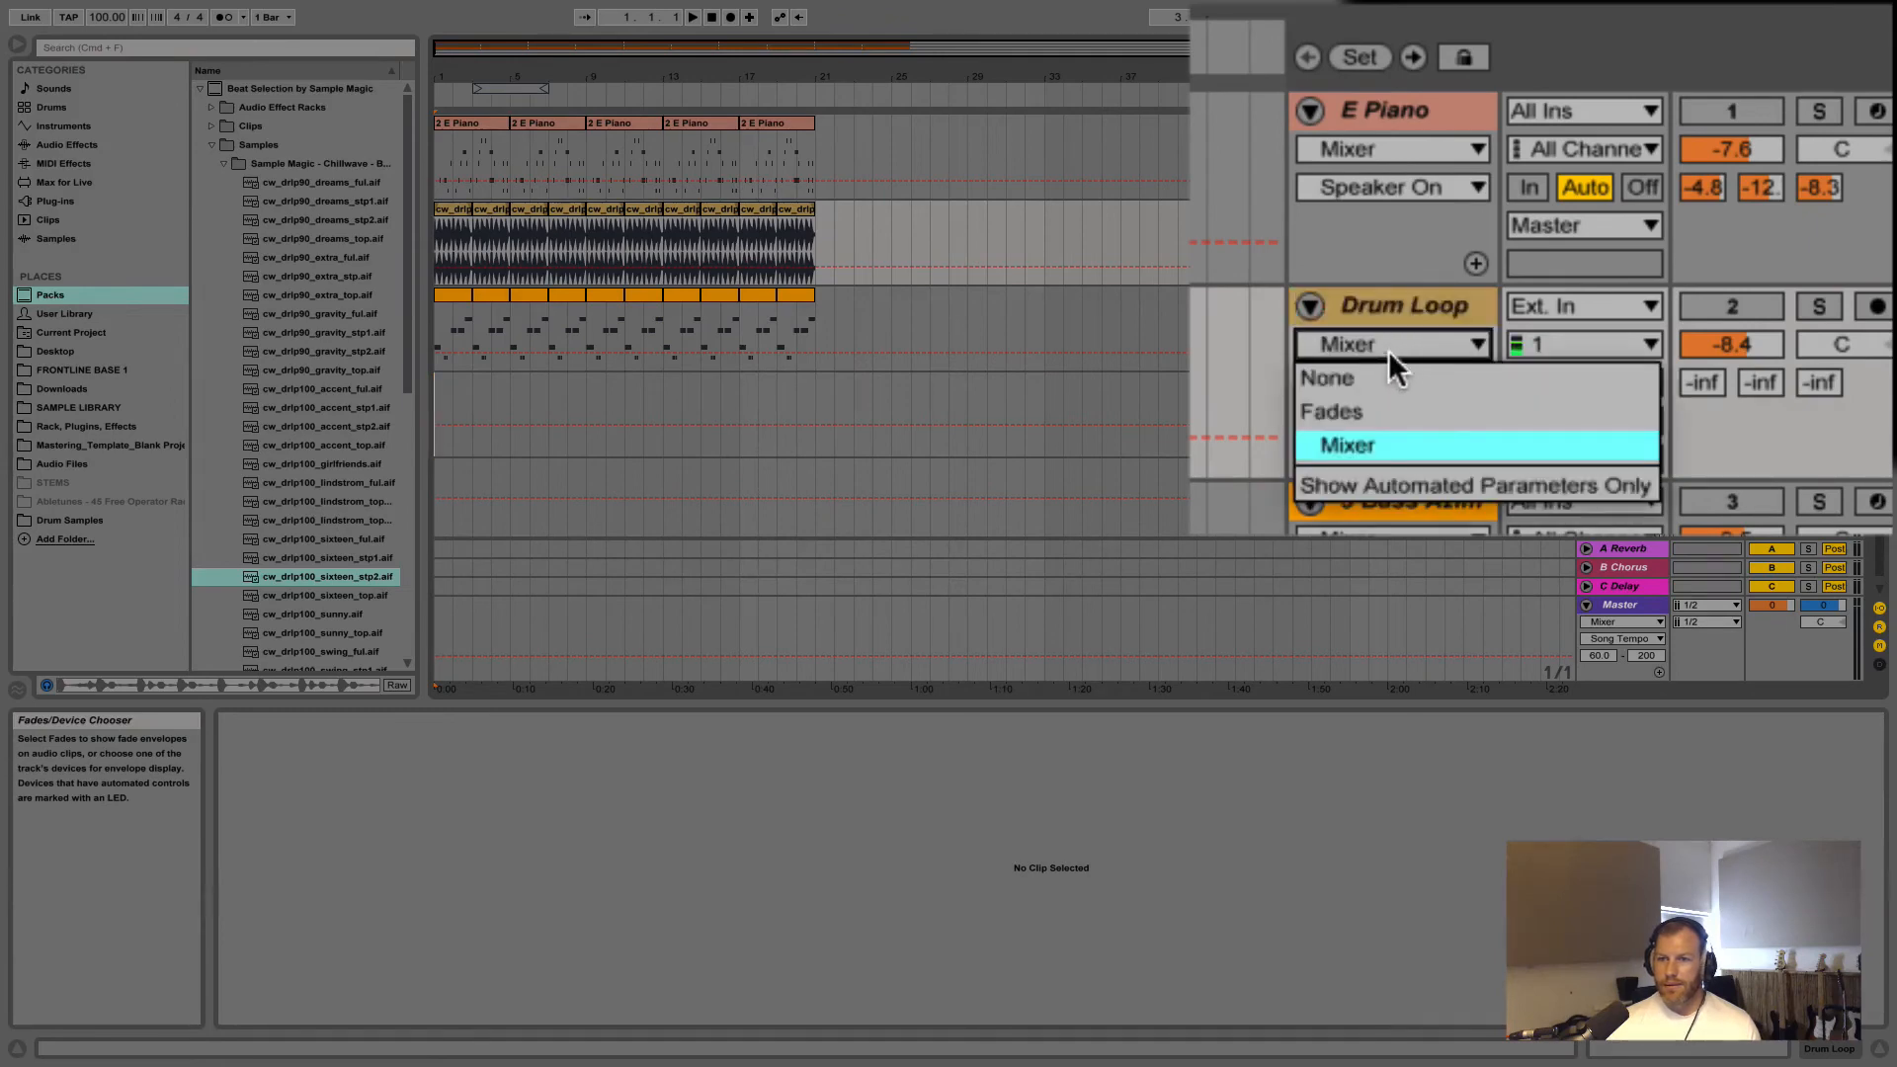
{"action": "left_click", "coordinate": [1393, 440]}
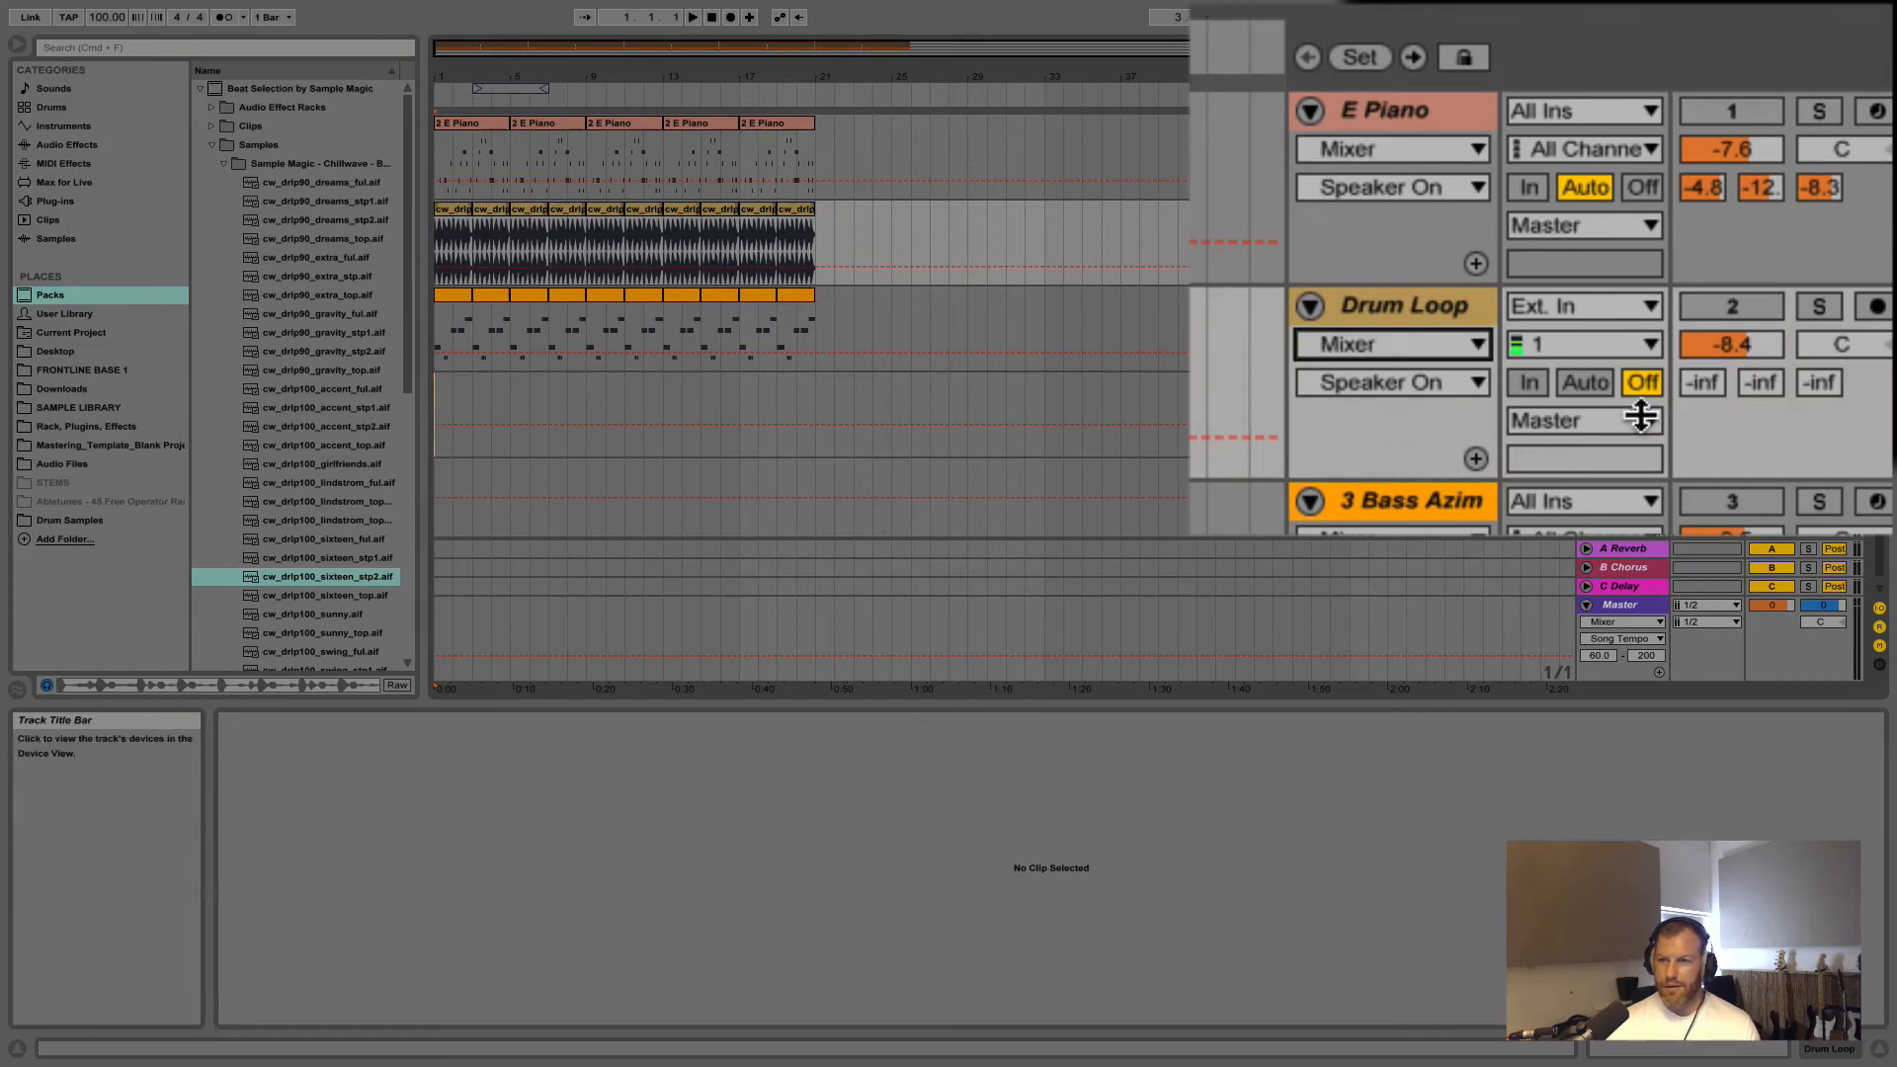
{"action": "left_click", "coordinate": [1403, 383]}
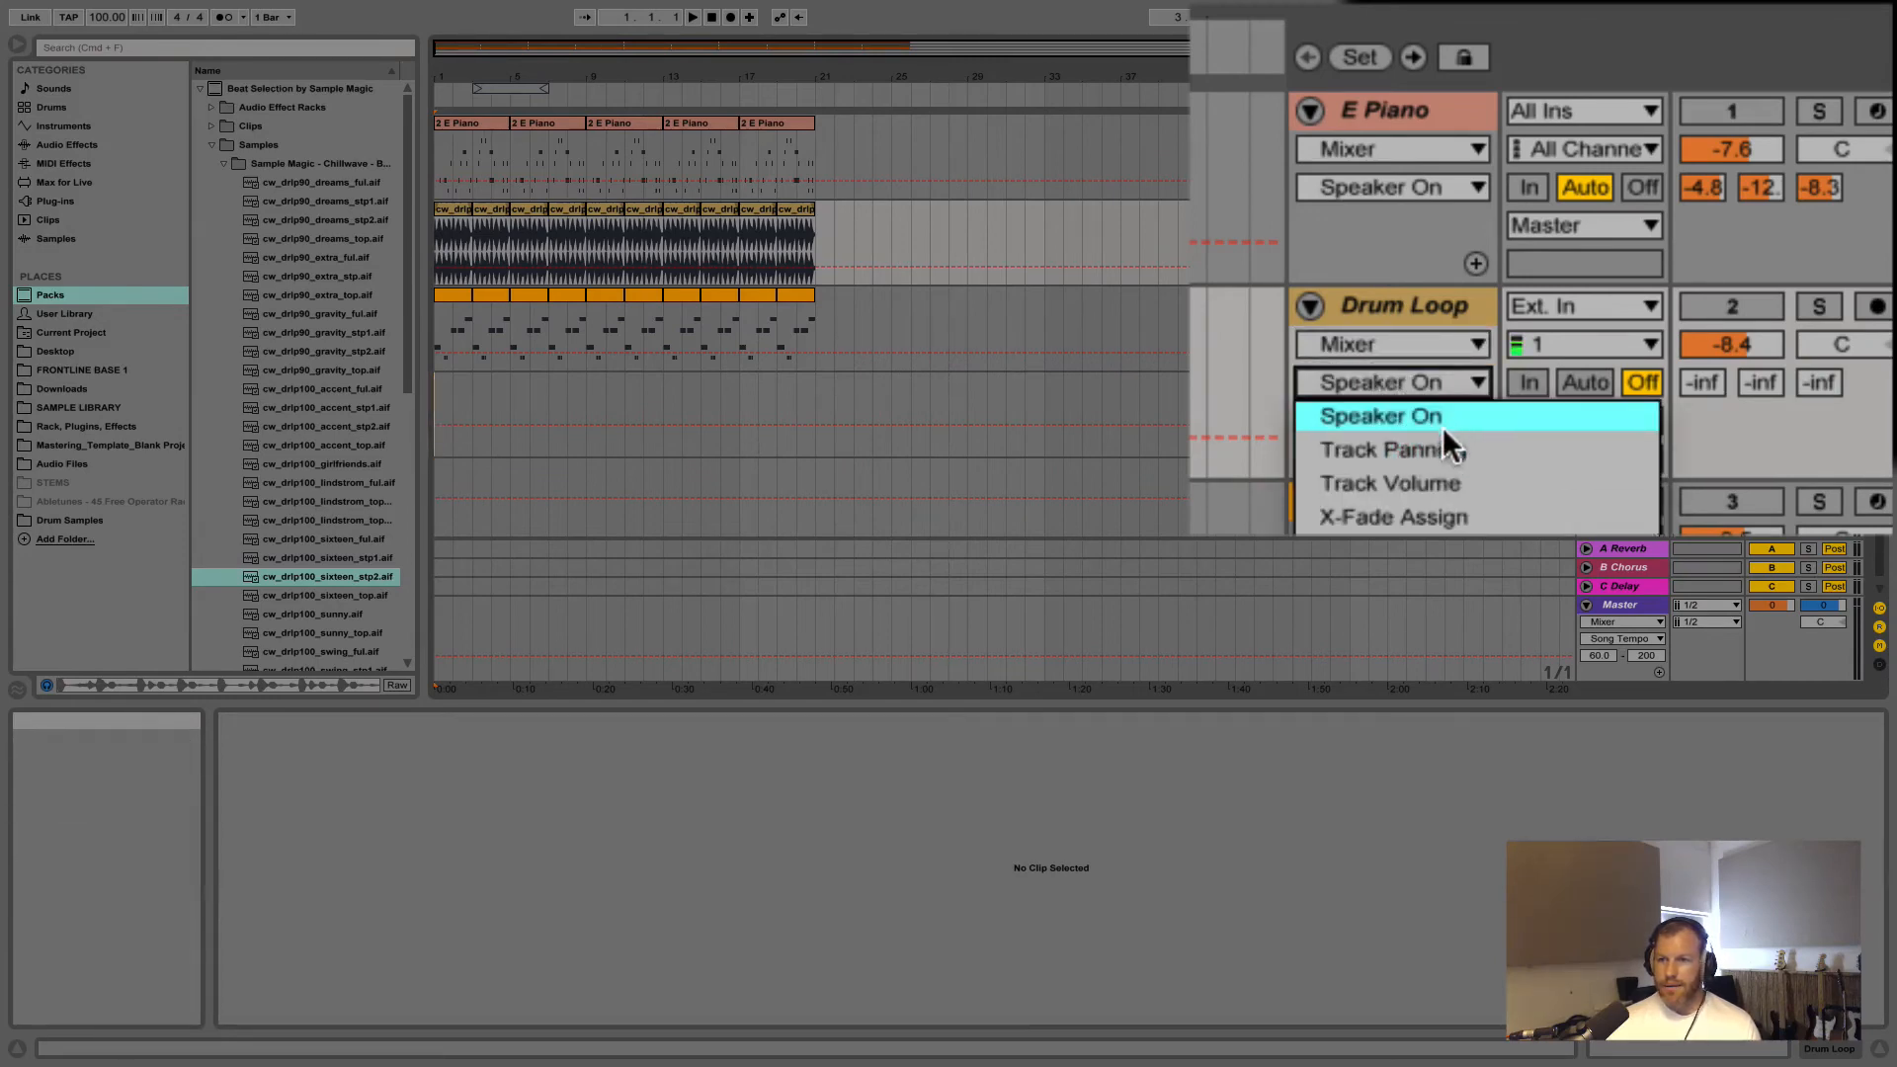
{"action": "left_click", "coordinate": [1403, 484]}
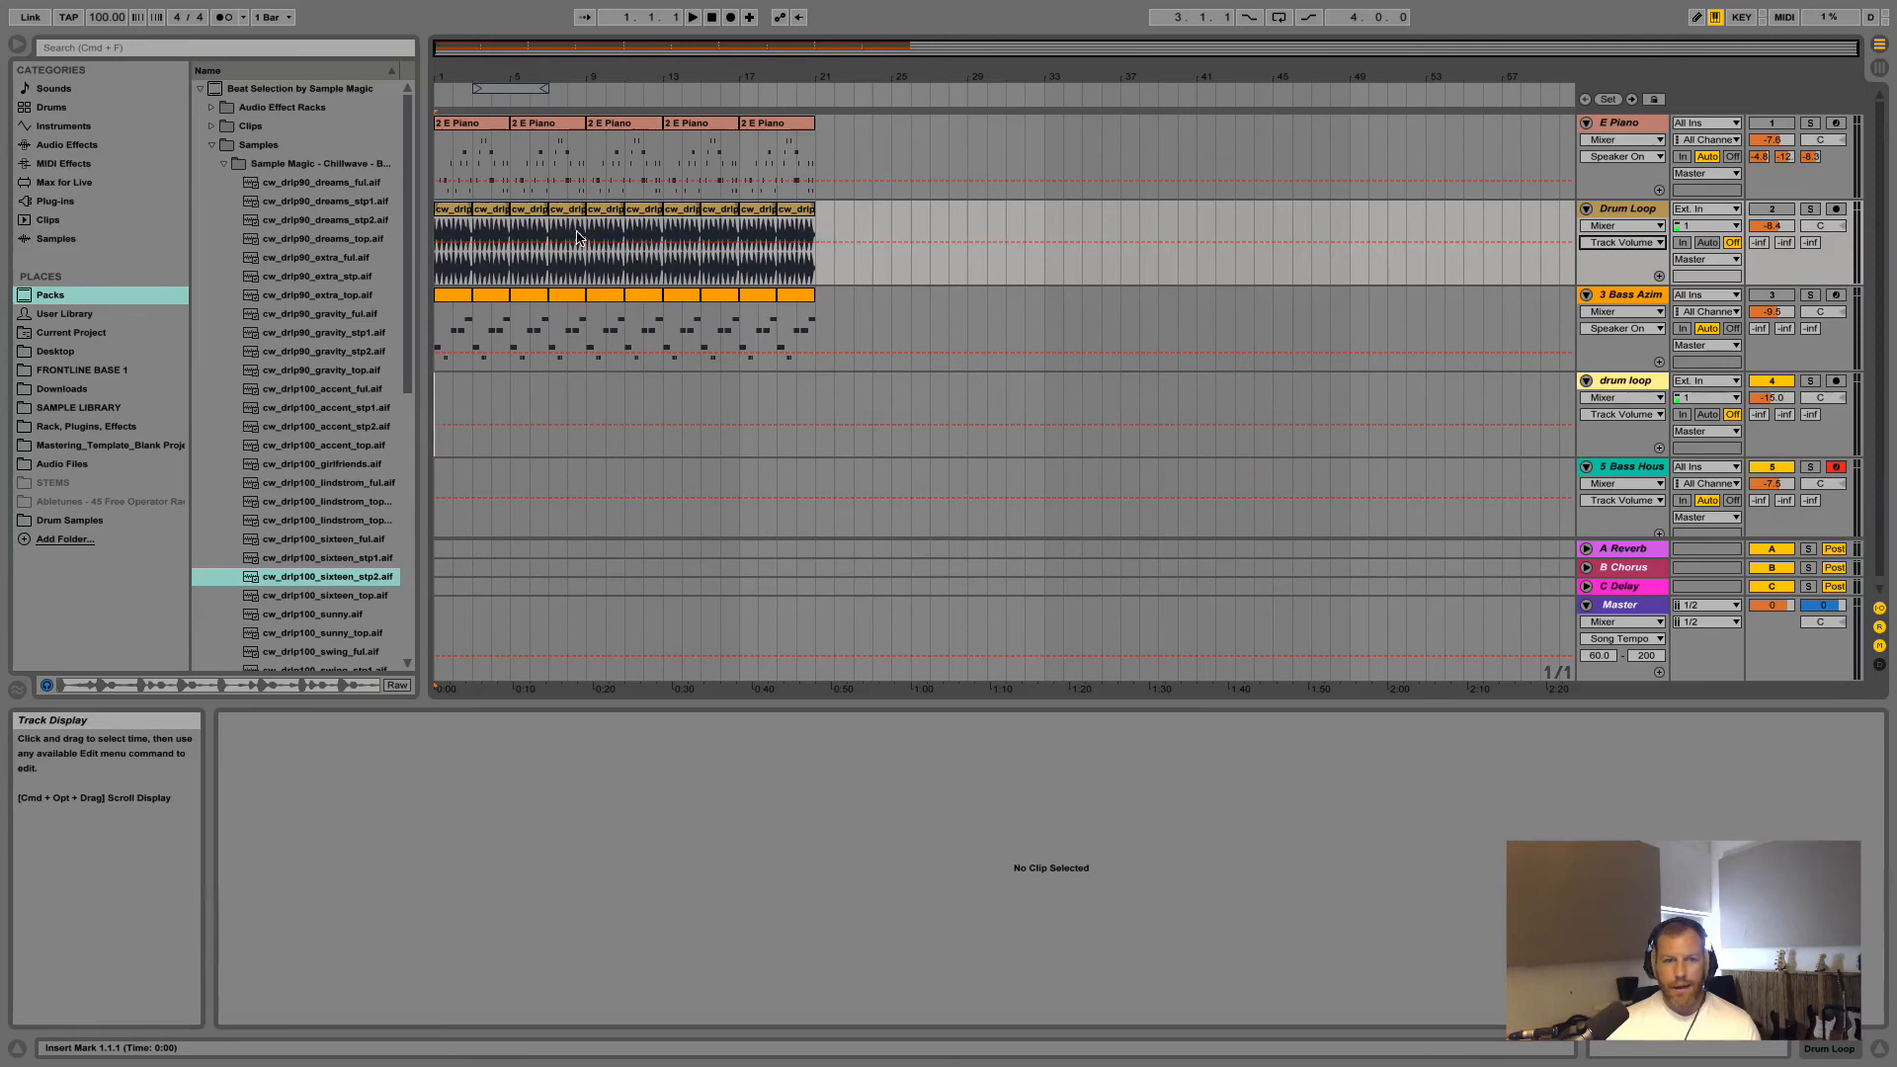
{"action": "left_click_drag", "start_coordinate": [459, 78], "coordinate": [462, 107]}
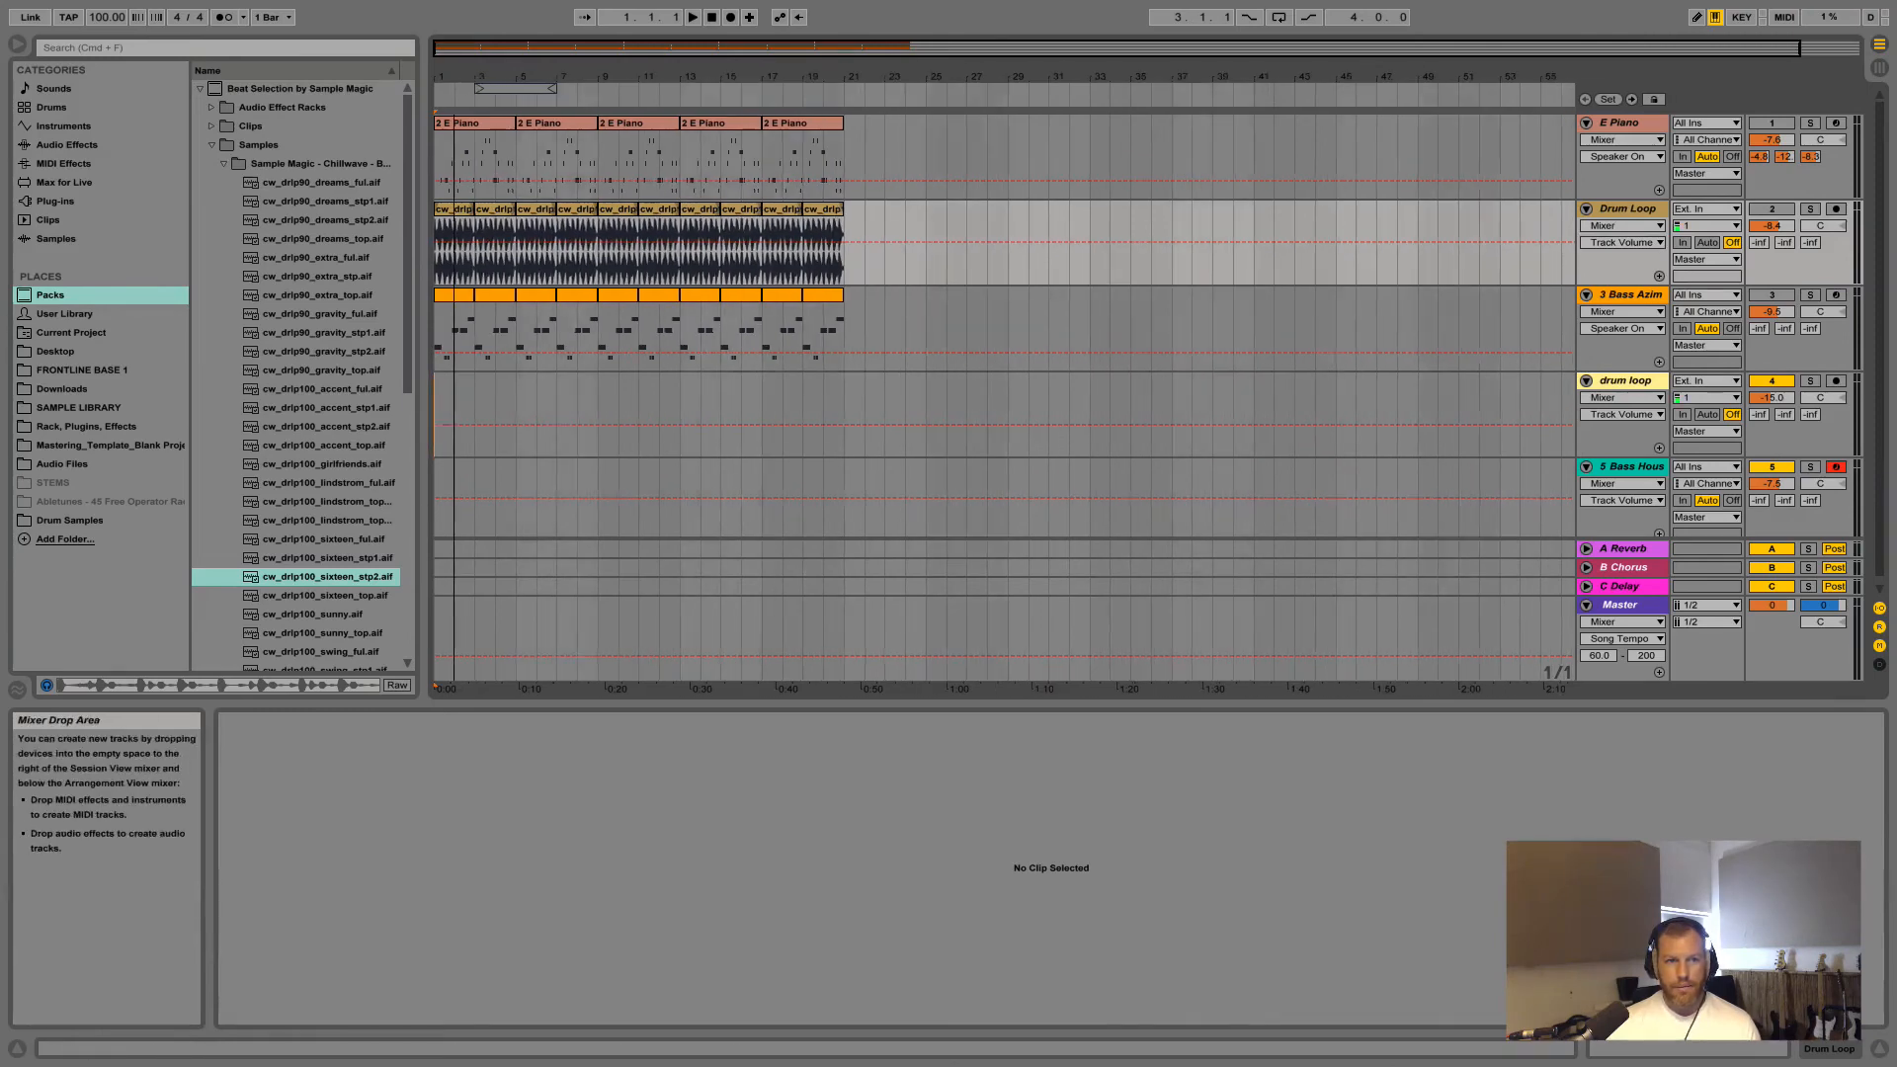
{"action": "left_click_drag", "start_coordinate": [608, 76], "coordinate": [870, 158]}
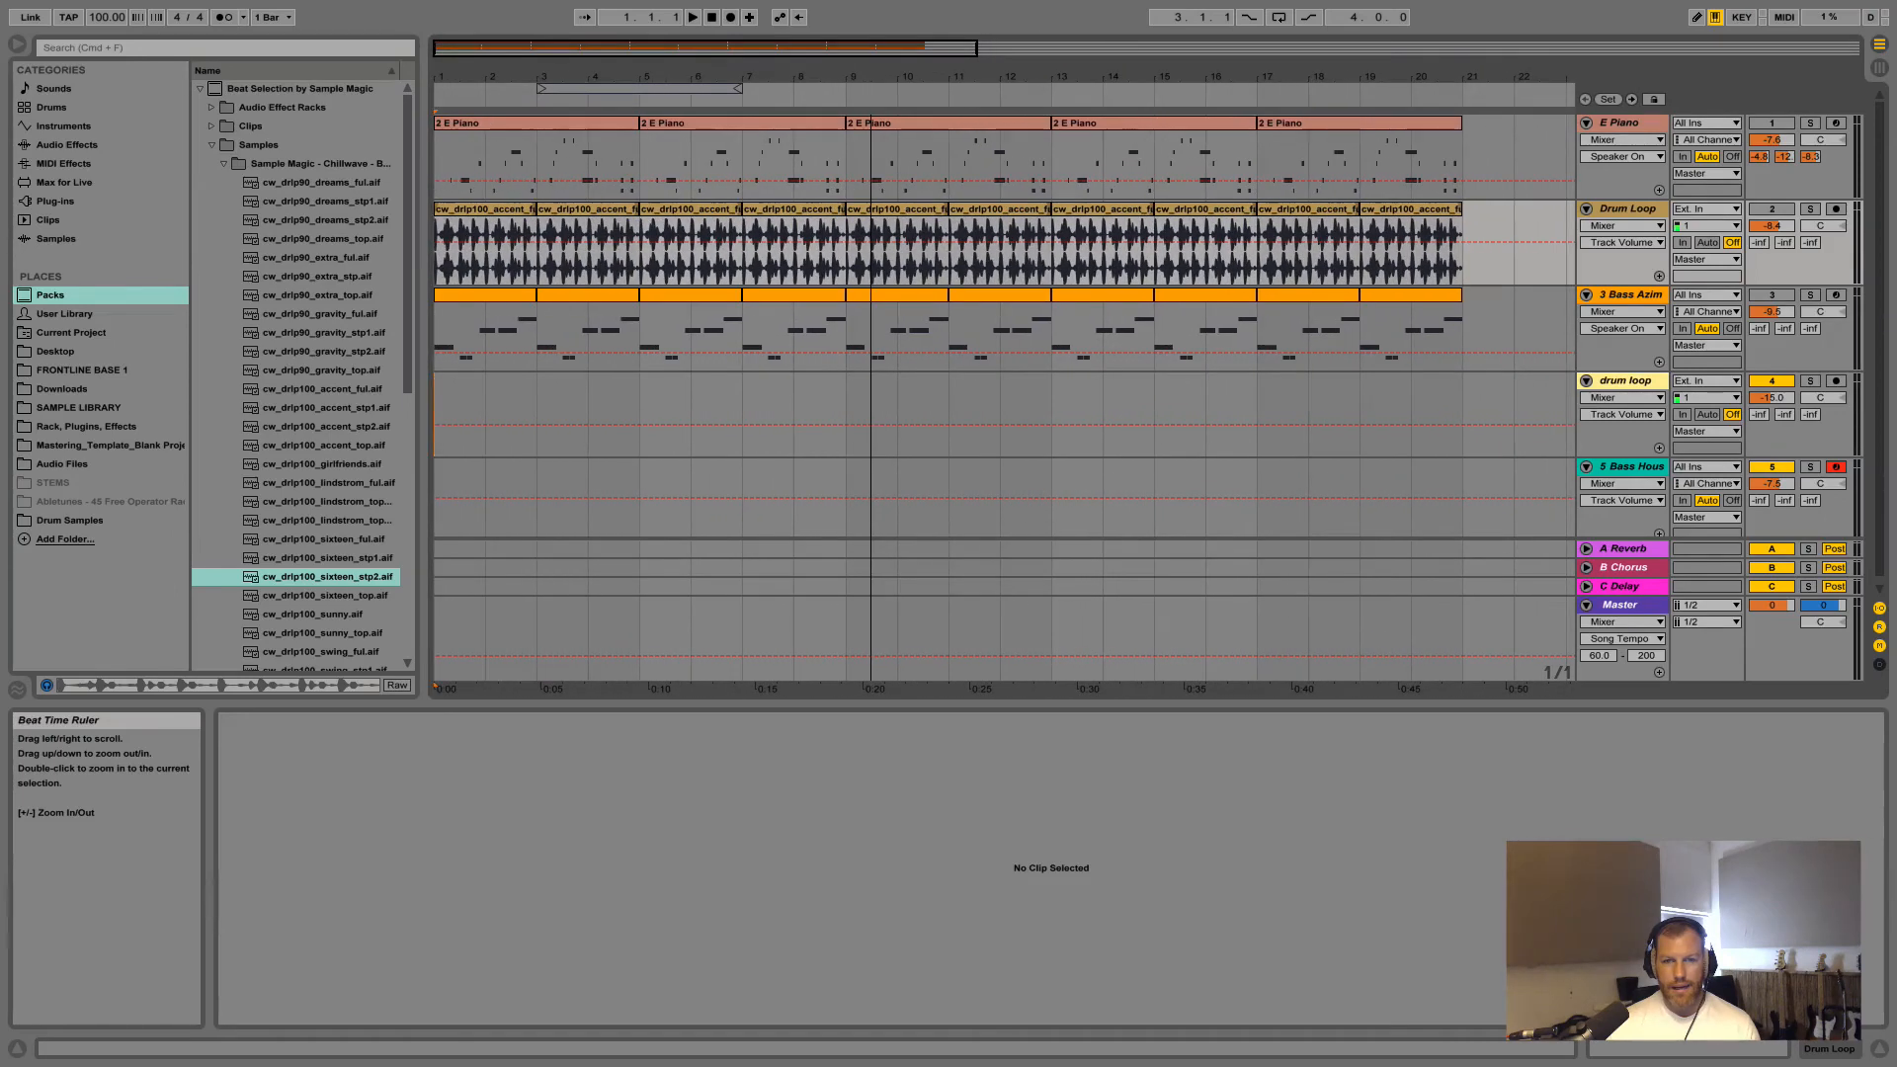
{"action": "left_click", "coordinate": [36, 79]}
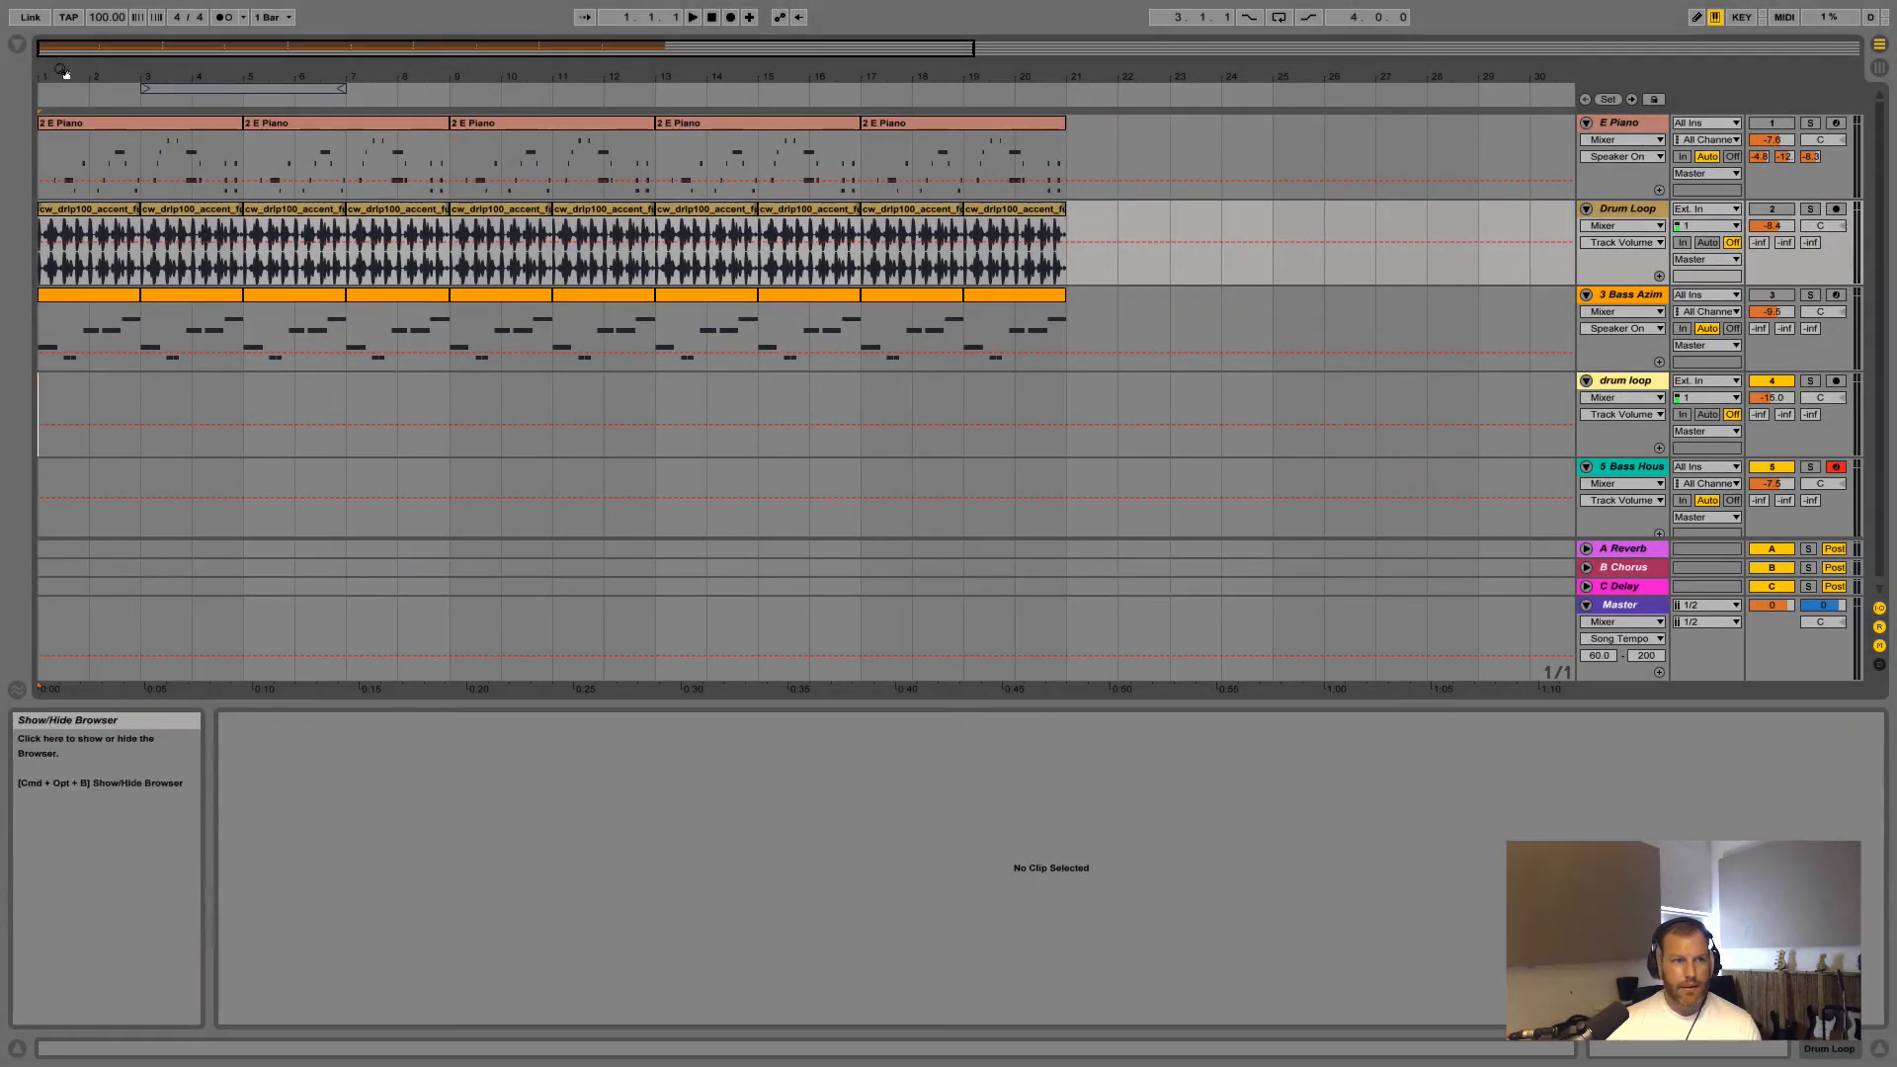
Add Drum Loop volume breakpoints around bars 6, 22 and 25, and shape a dip-peak-dip zigzag around bar 24
{"action": "left_click", "coordinate": [310, 243]}
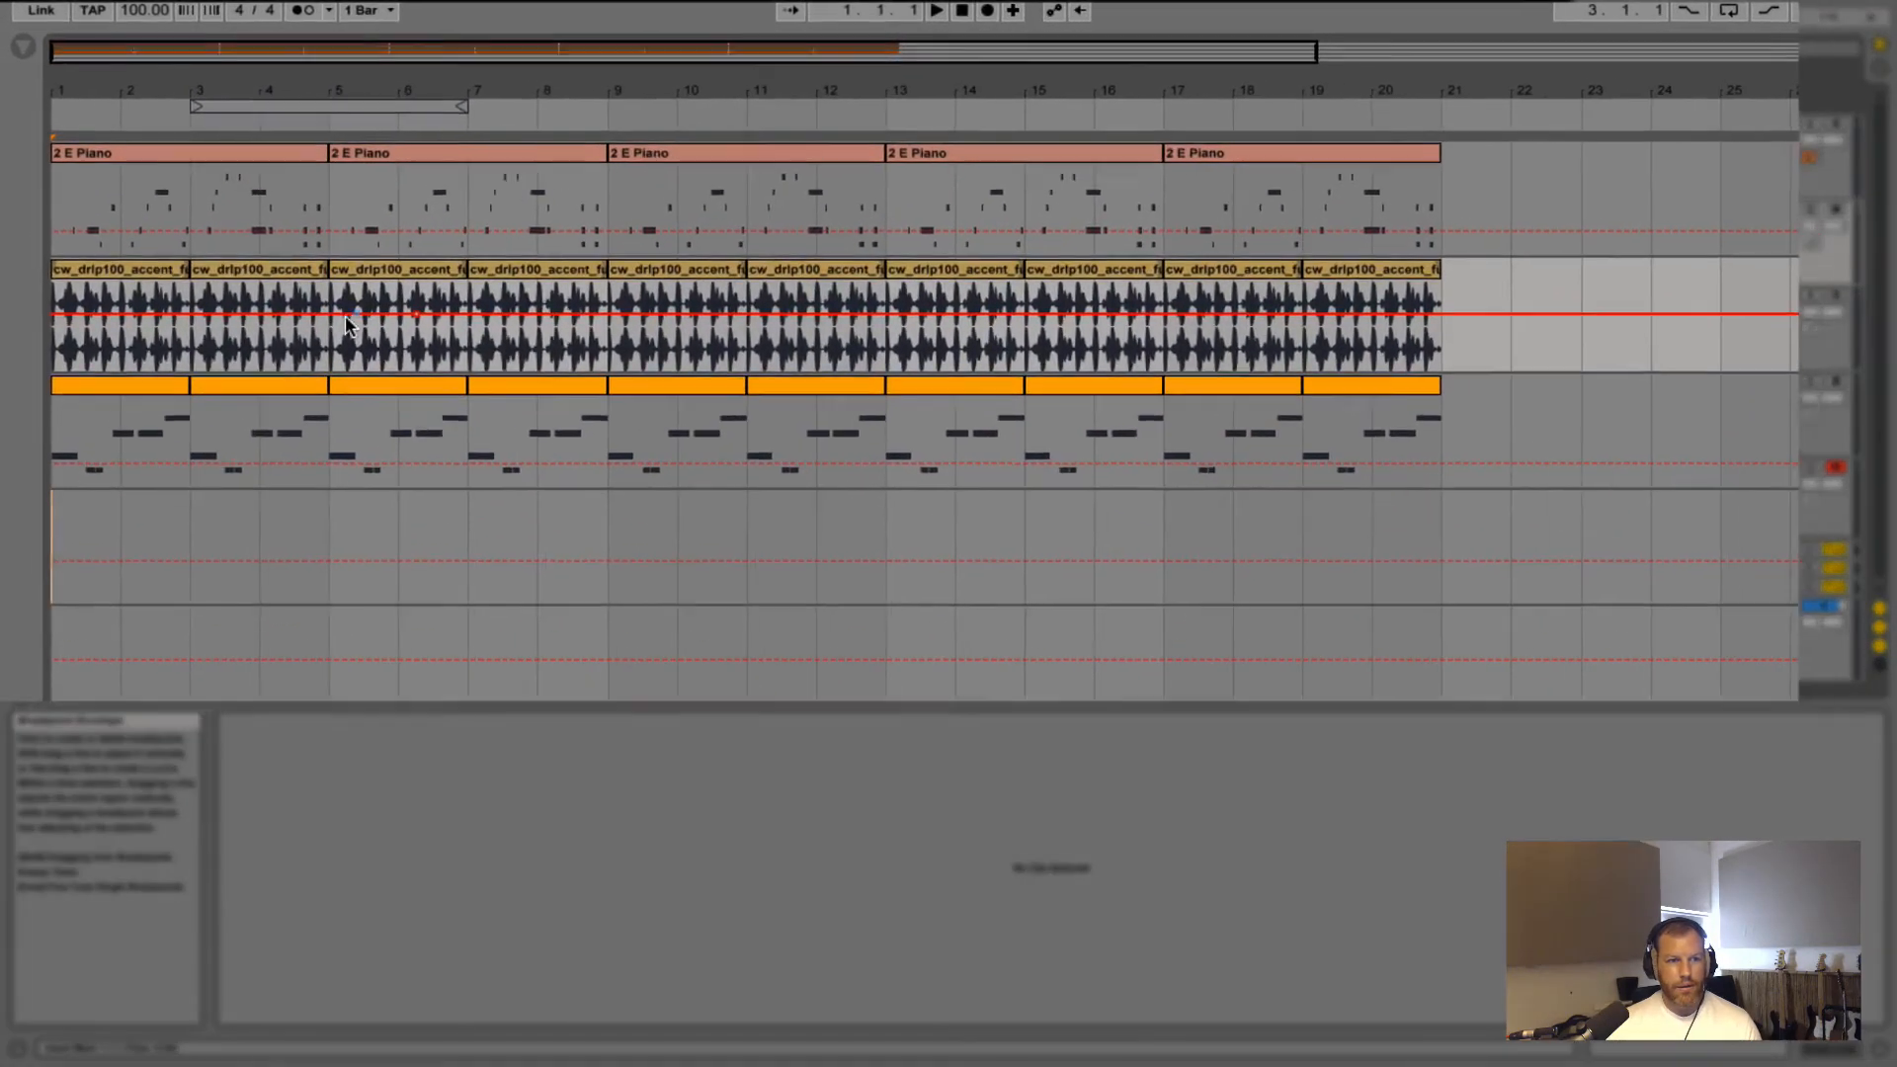
{"action": "left_click", "coordinate": [1561, 317]}
{"action": "left_click", "coordinate": [1753, 318]}
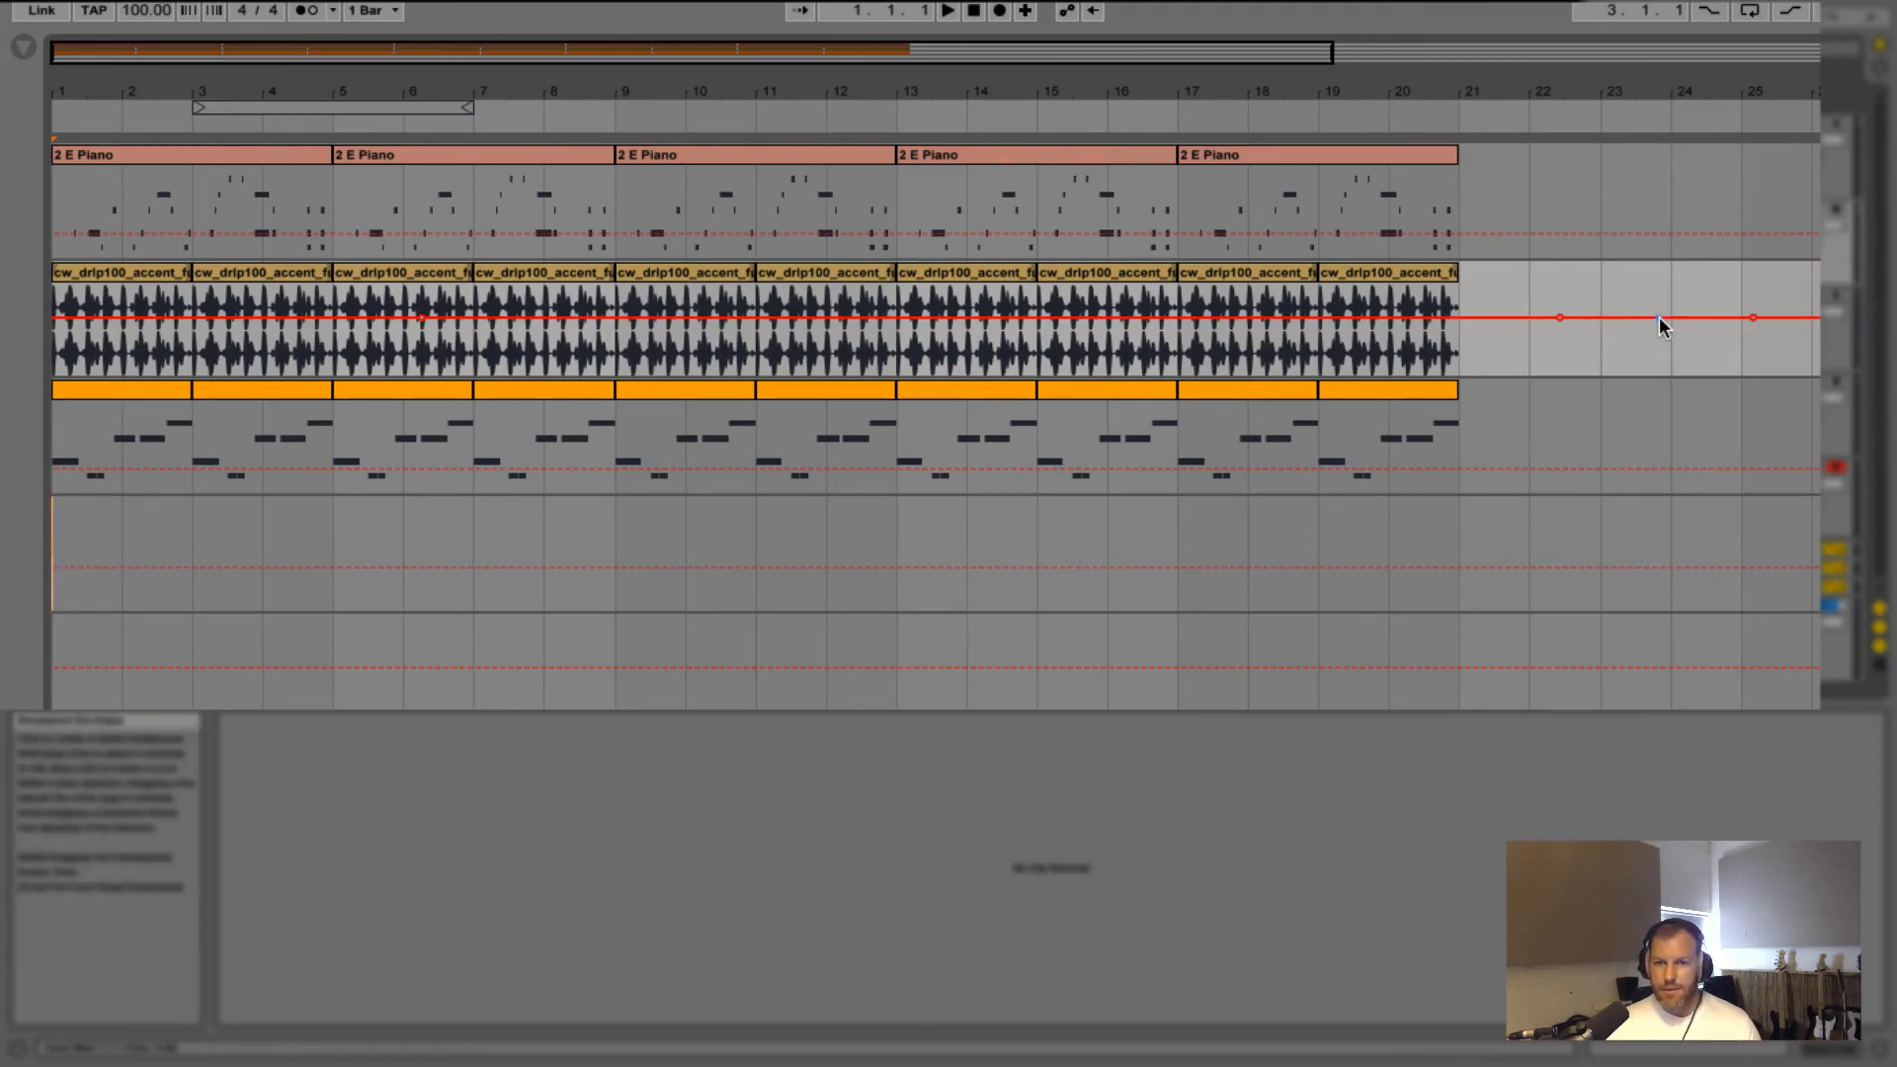
{"action": "left_click_drag", "start_coordinate": [1658, 318], "coordinate": [1661, 349]}
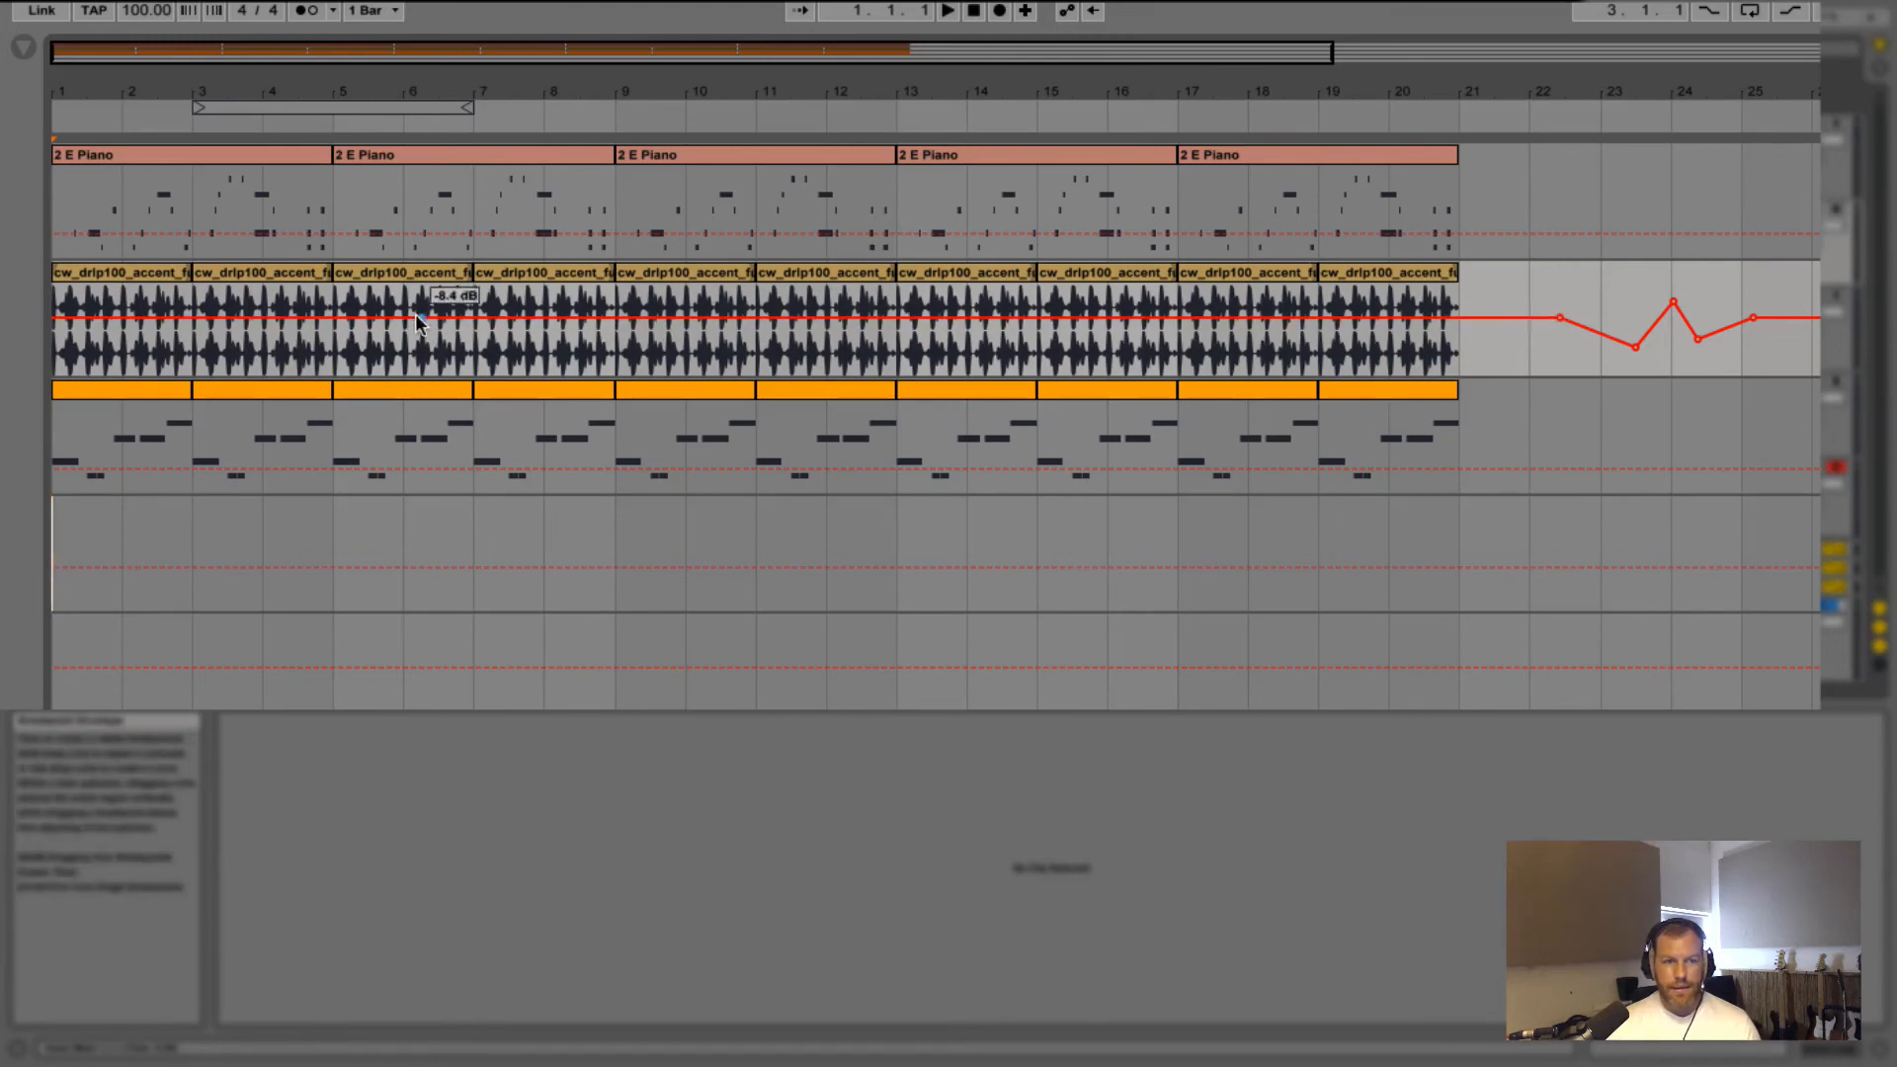
Fade the Drum Loop volume in from silence over bars 1 to 6 and out between about bars 18 and 21, and preview it
{"action": "left_click_drag", "start_coordinate": [375, 319], "coordinate": [56, 376]}
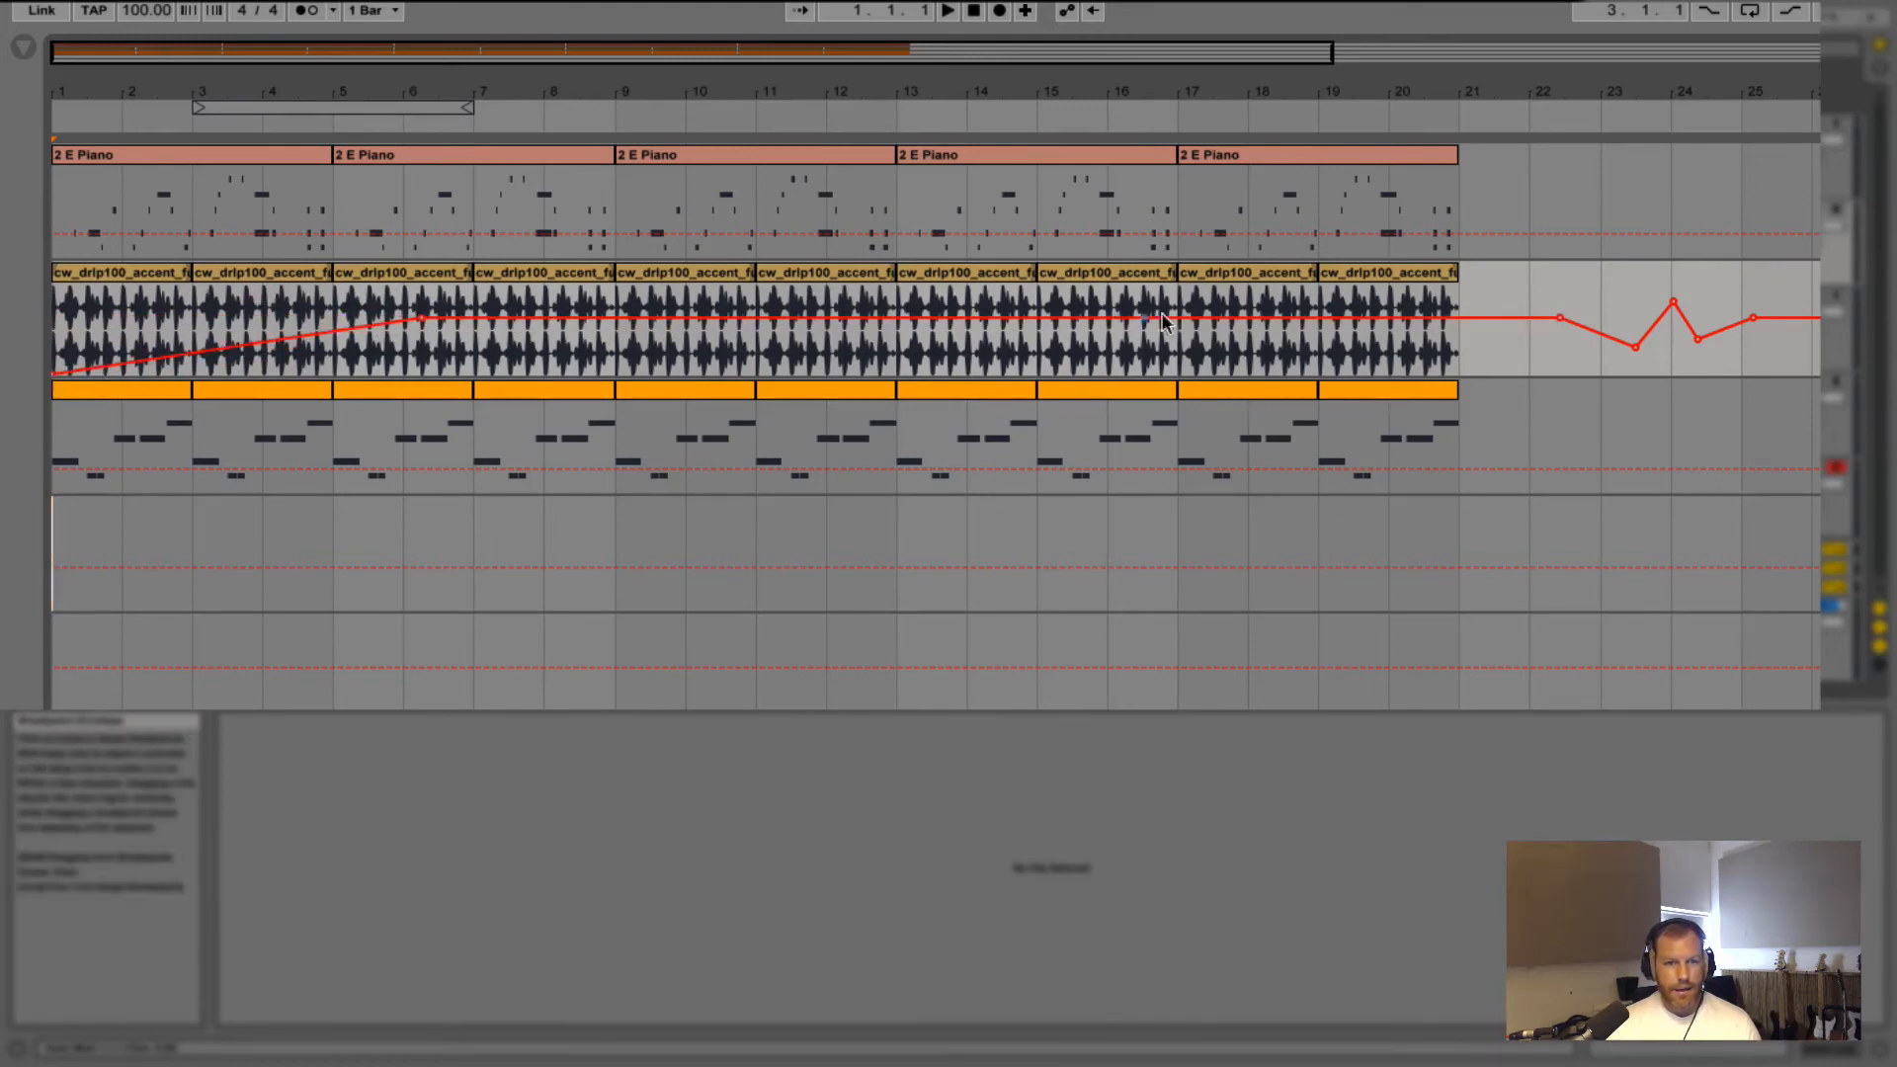
{"action": "left_click_drag", "start_coordinate": [1294, 323], "coordinate": [1460, 373]}
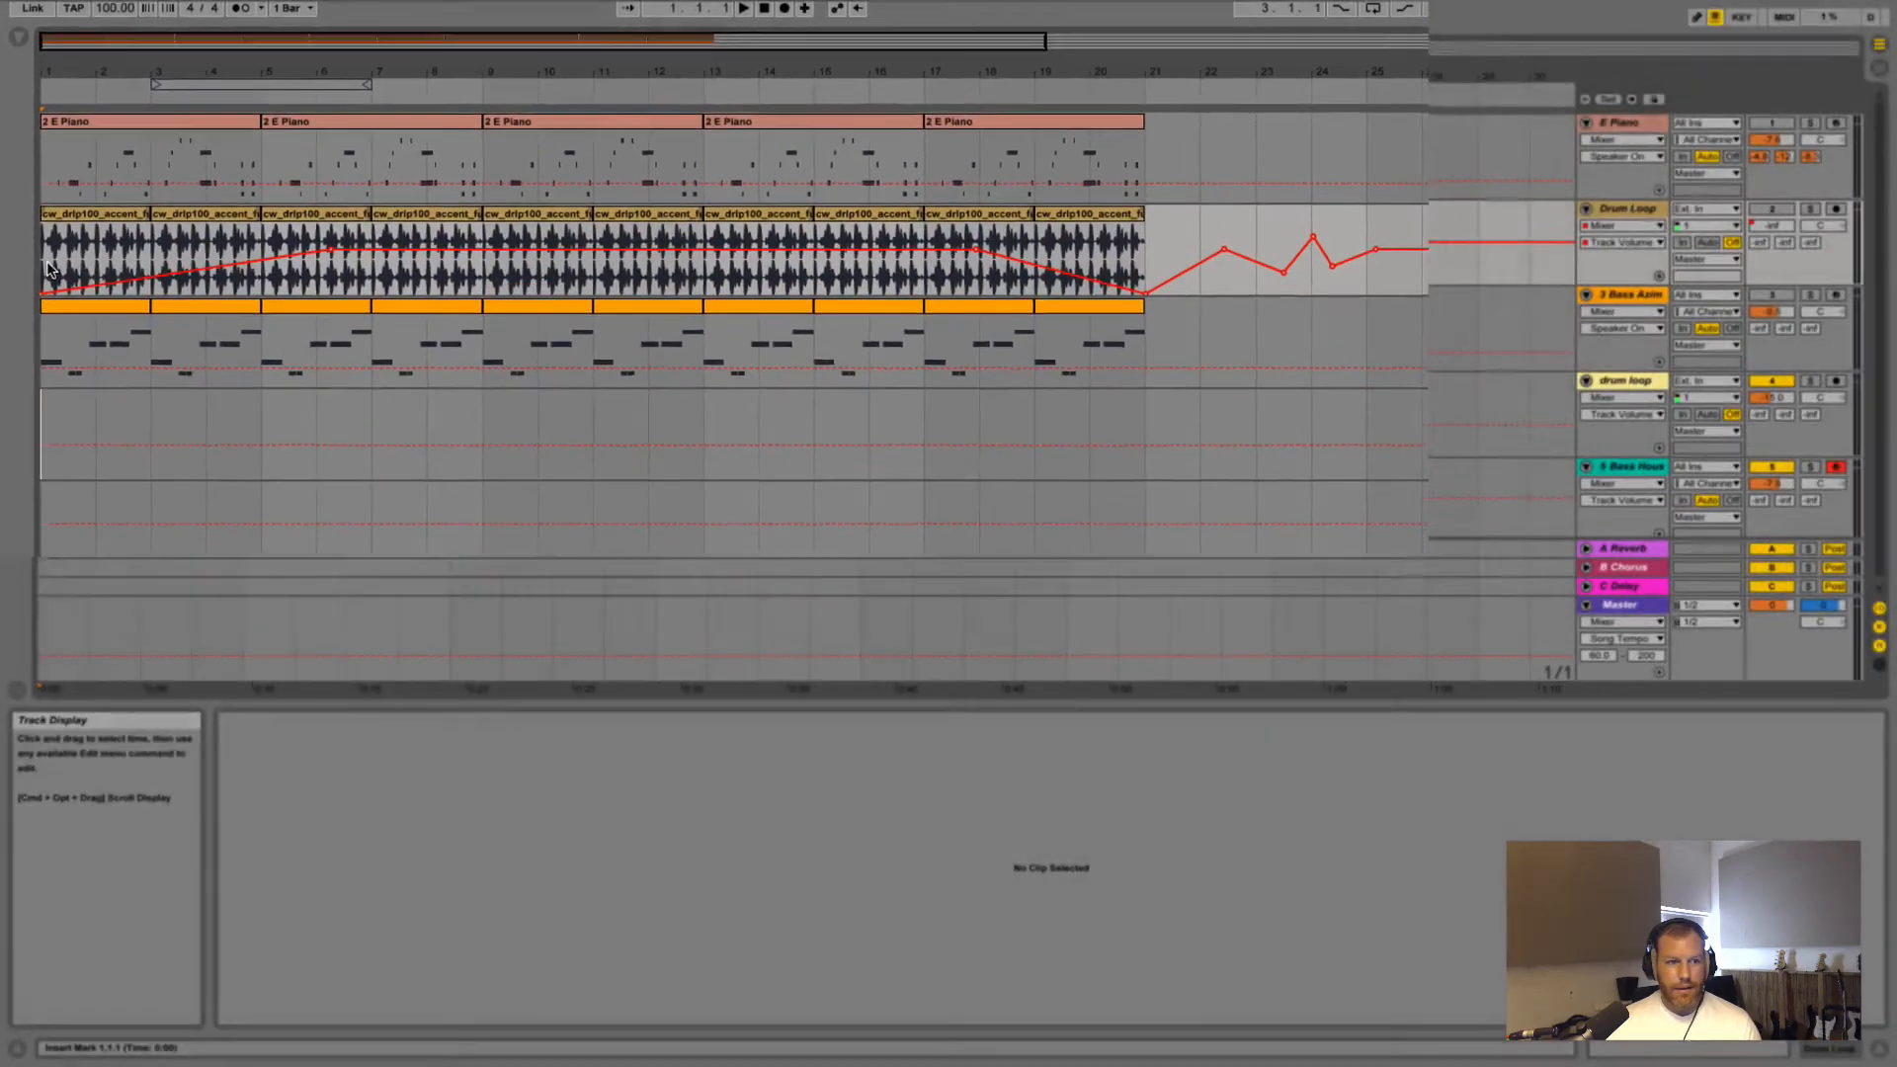
{"action": "left_click", "coordinate": [49, 264]}
{"action": "key", "text": "space"}
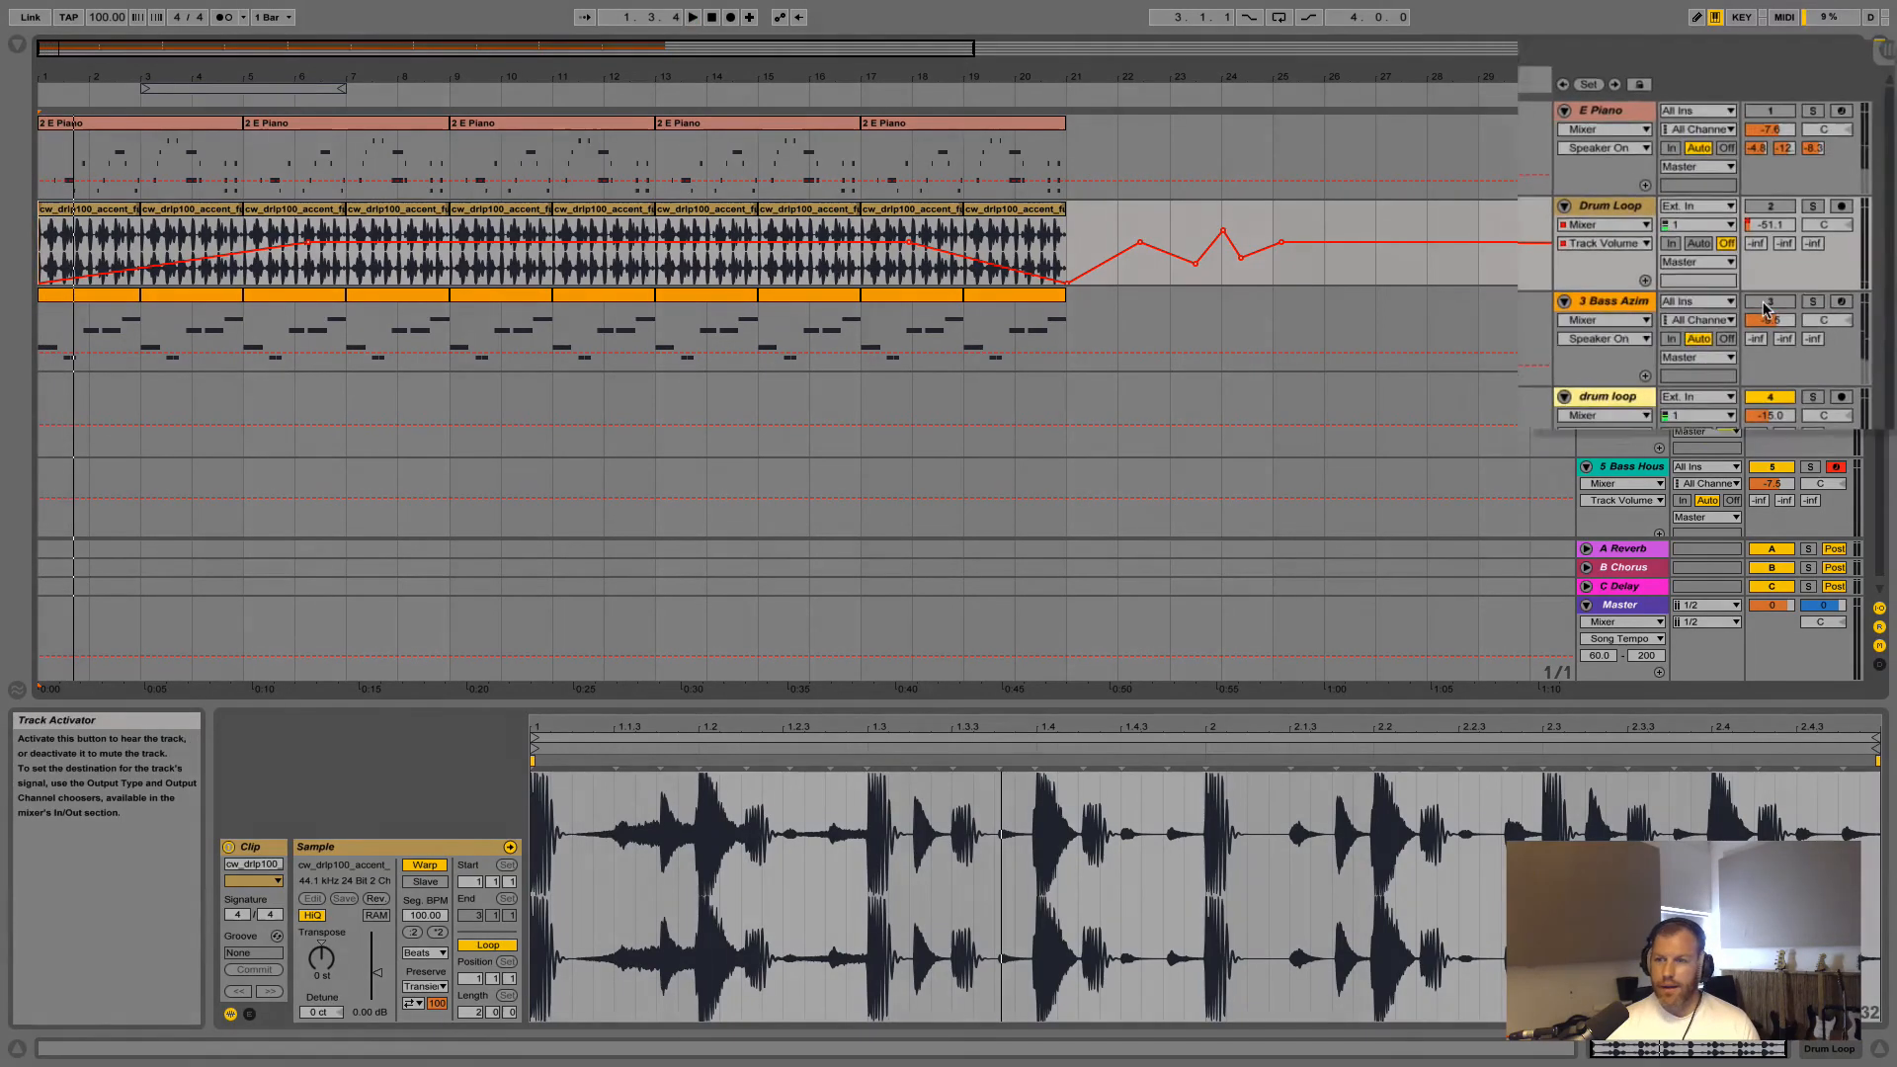
Activate the E Piano, Drum Loop and 3 Bass Azimuth tracks and play the arrangement from the start
{"action": "left_click", "coordinate": [1717, 238]}
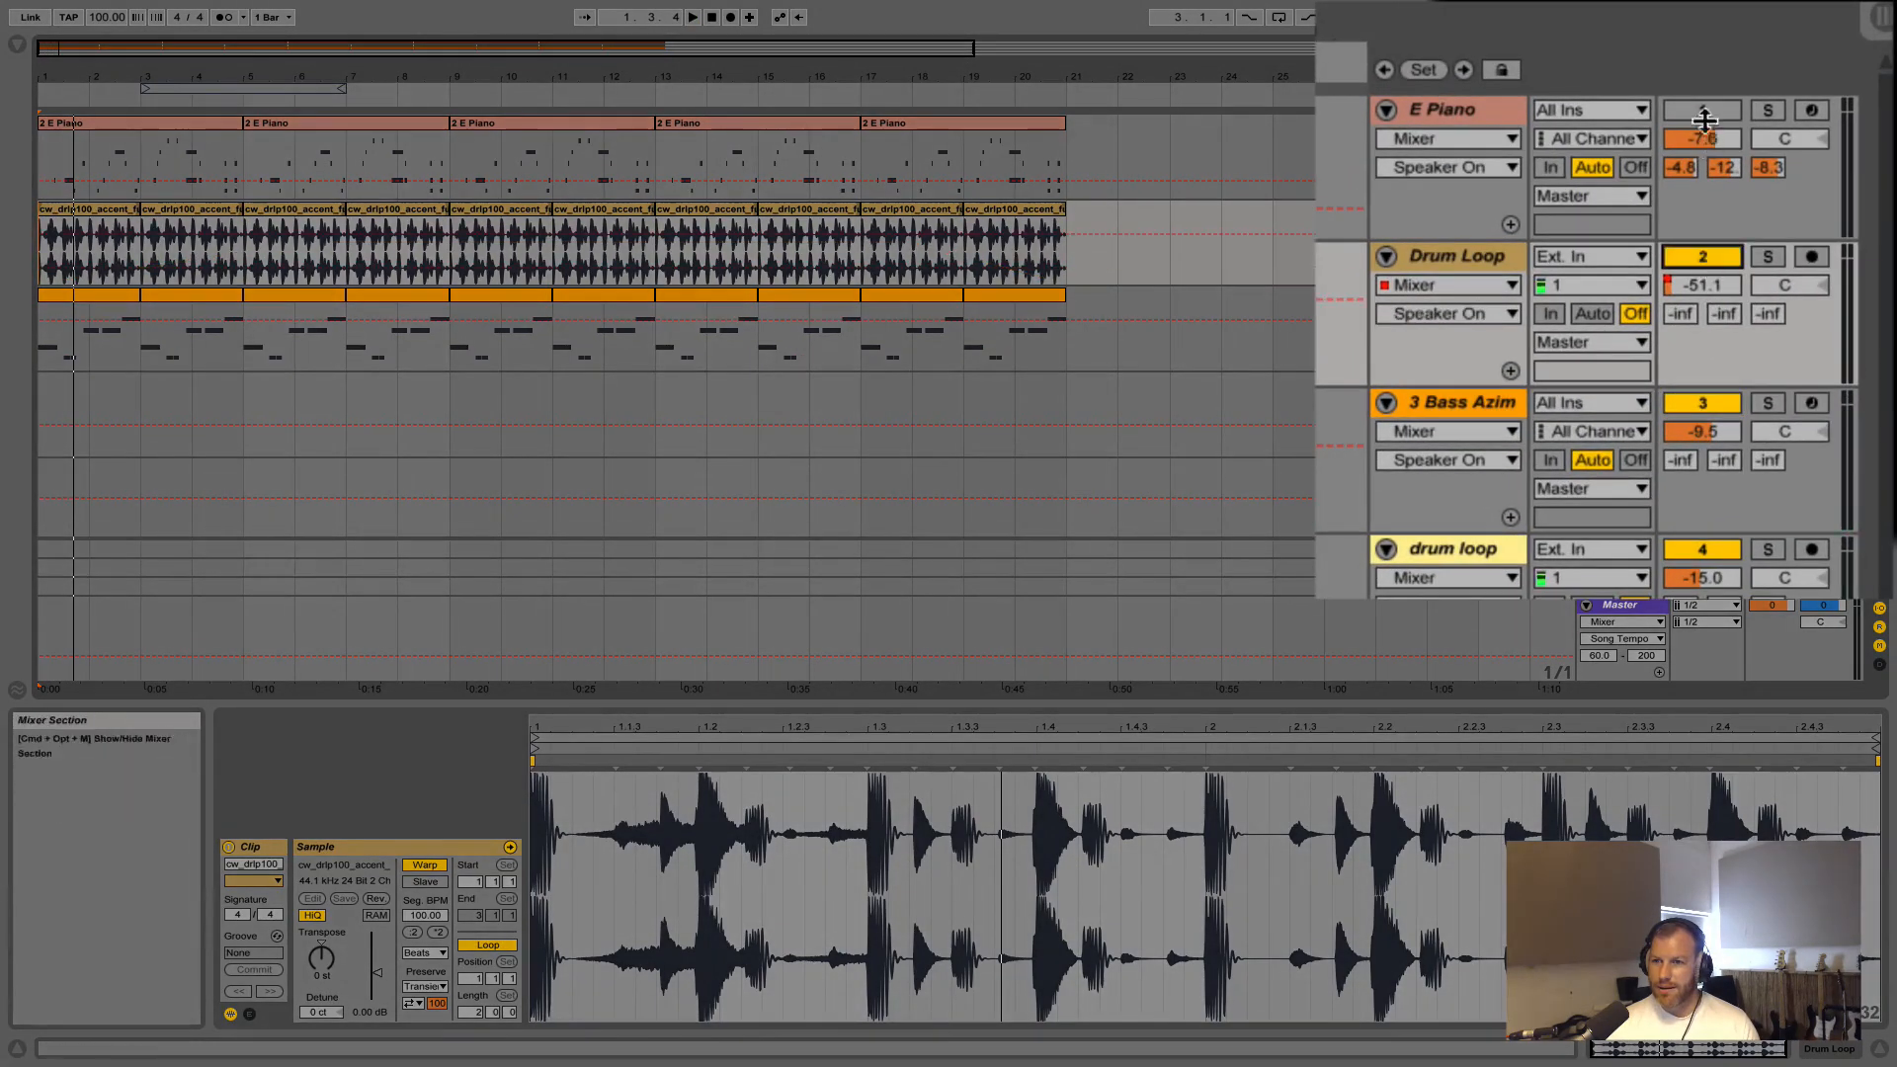
{"action": "left_click", "coordinate": [1717, 103]}
{"action": "key", "text": "space"}
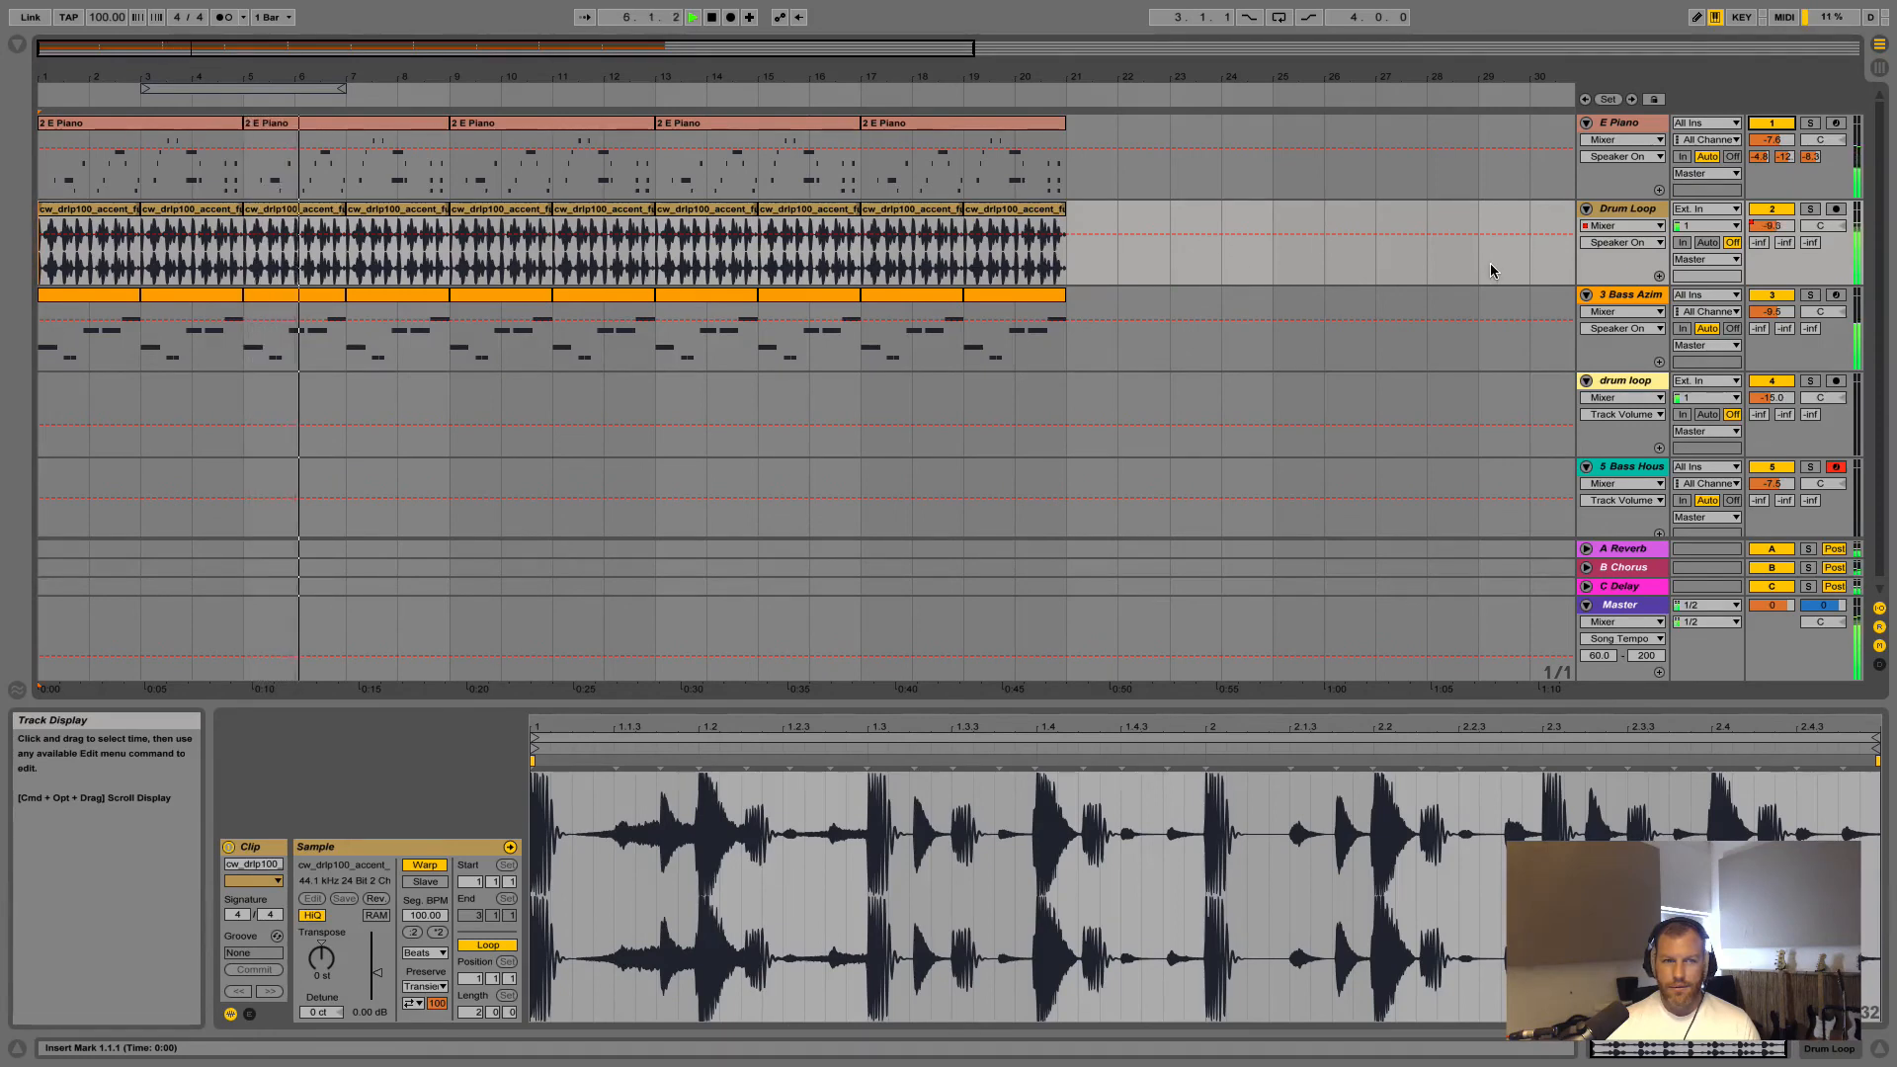
Show Track Volume automation on the Drum Loop track and Track Panning automation on the E Piano track
{"action": "left_click", "coordinate": [1621, 242]}
{"action": "left_click", "coordinate": [1621, 286]}
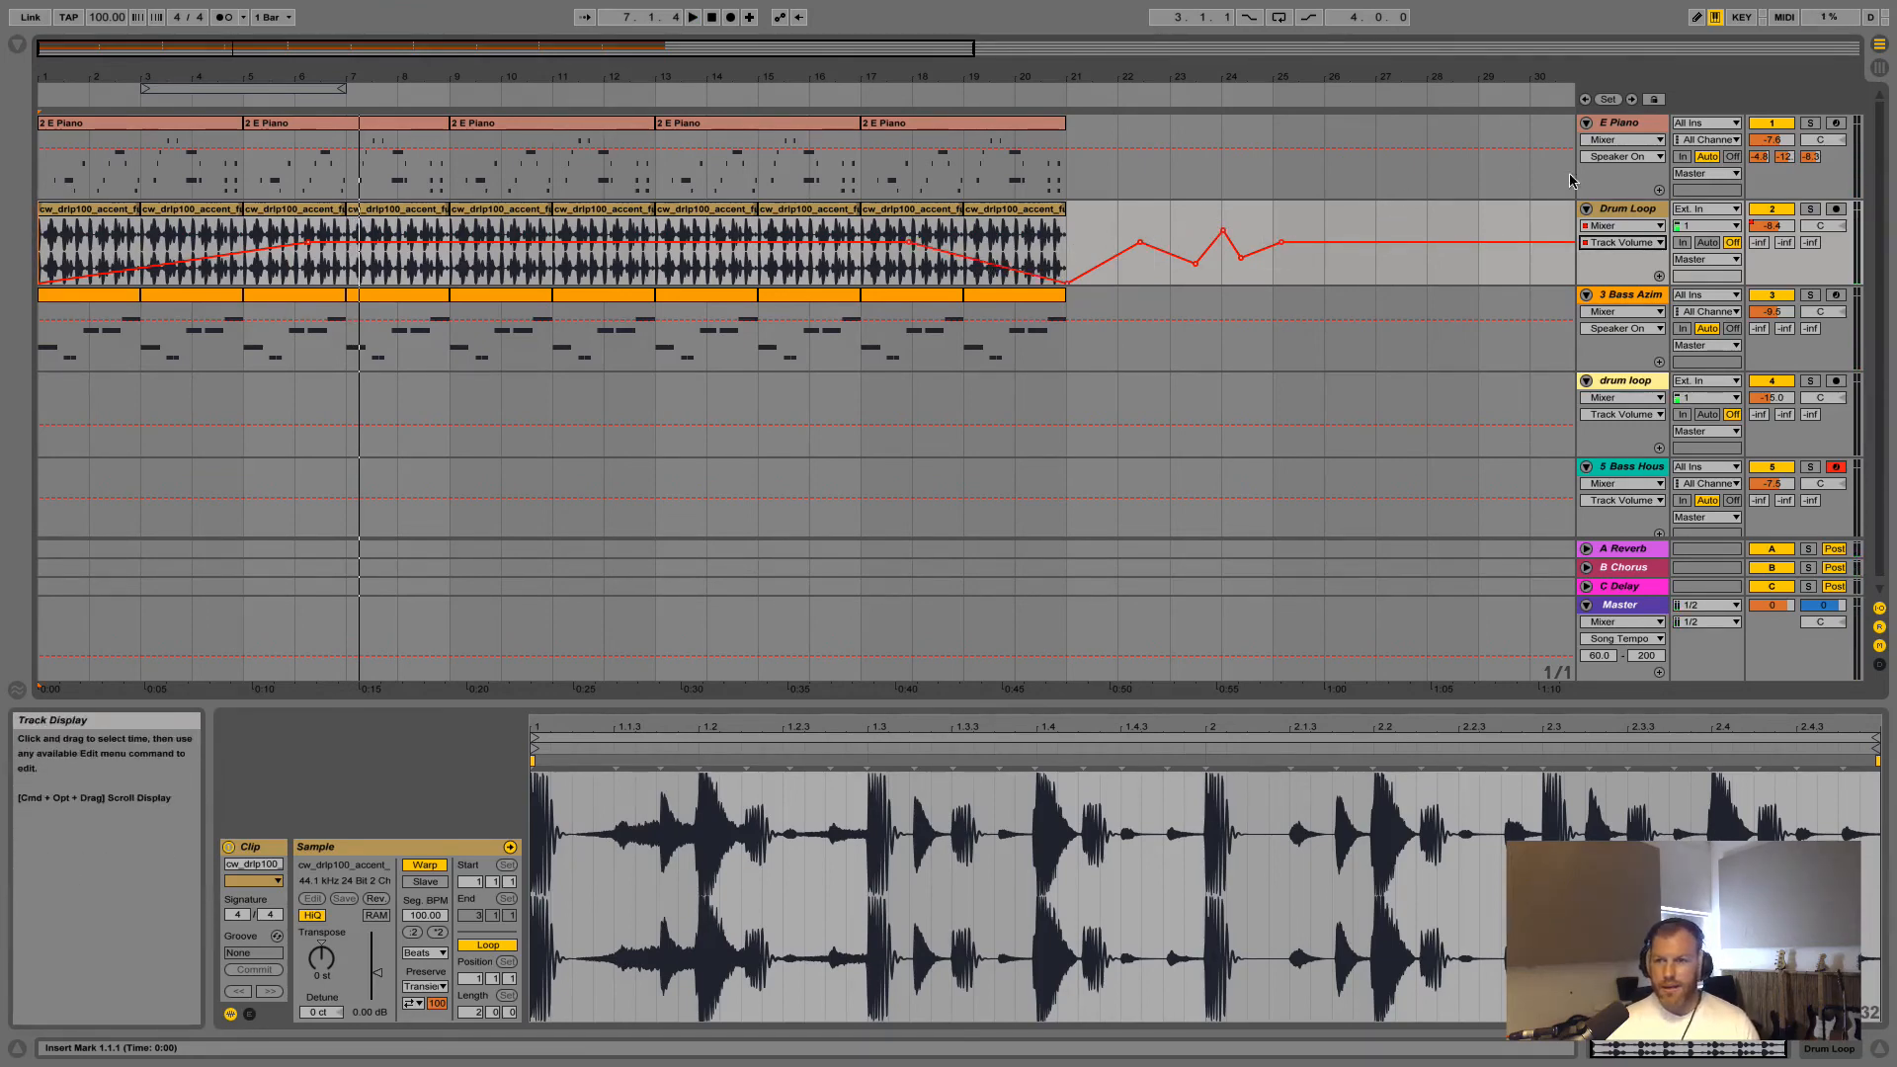
{"action": "left_click", "coordinate": [1626, 140]}
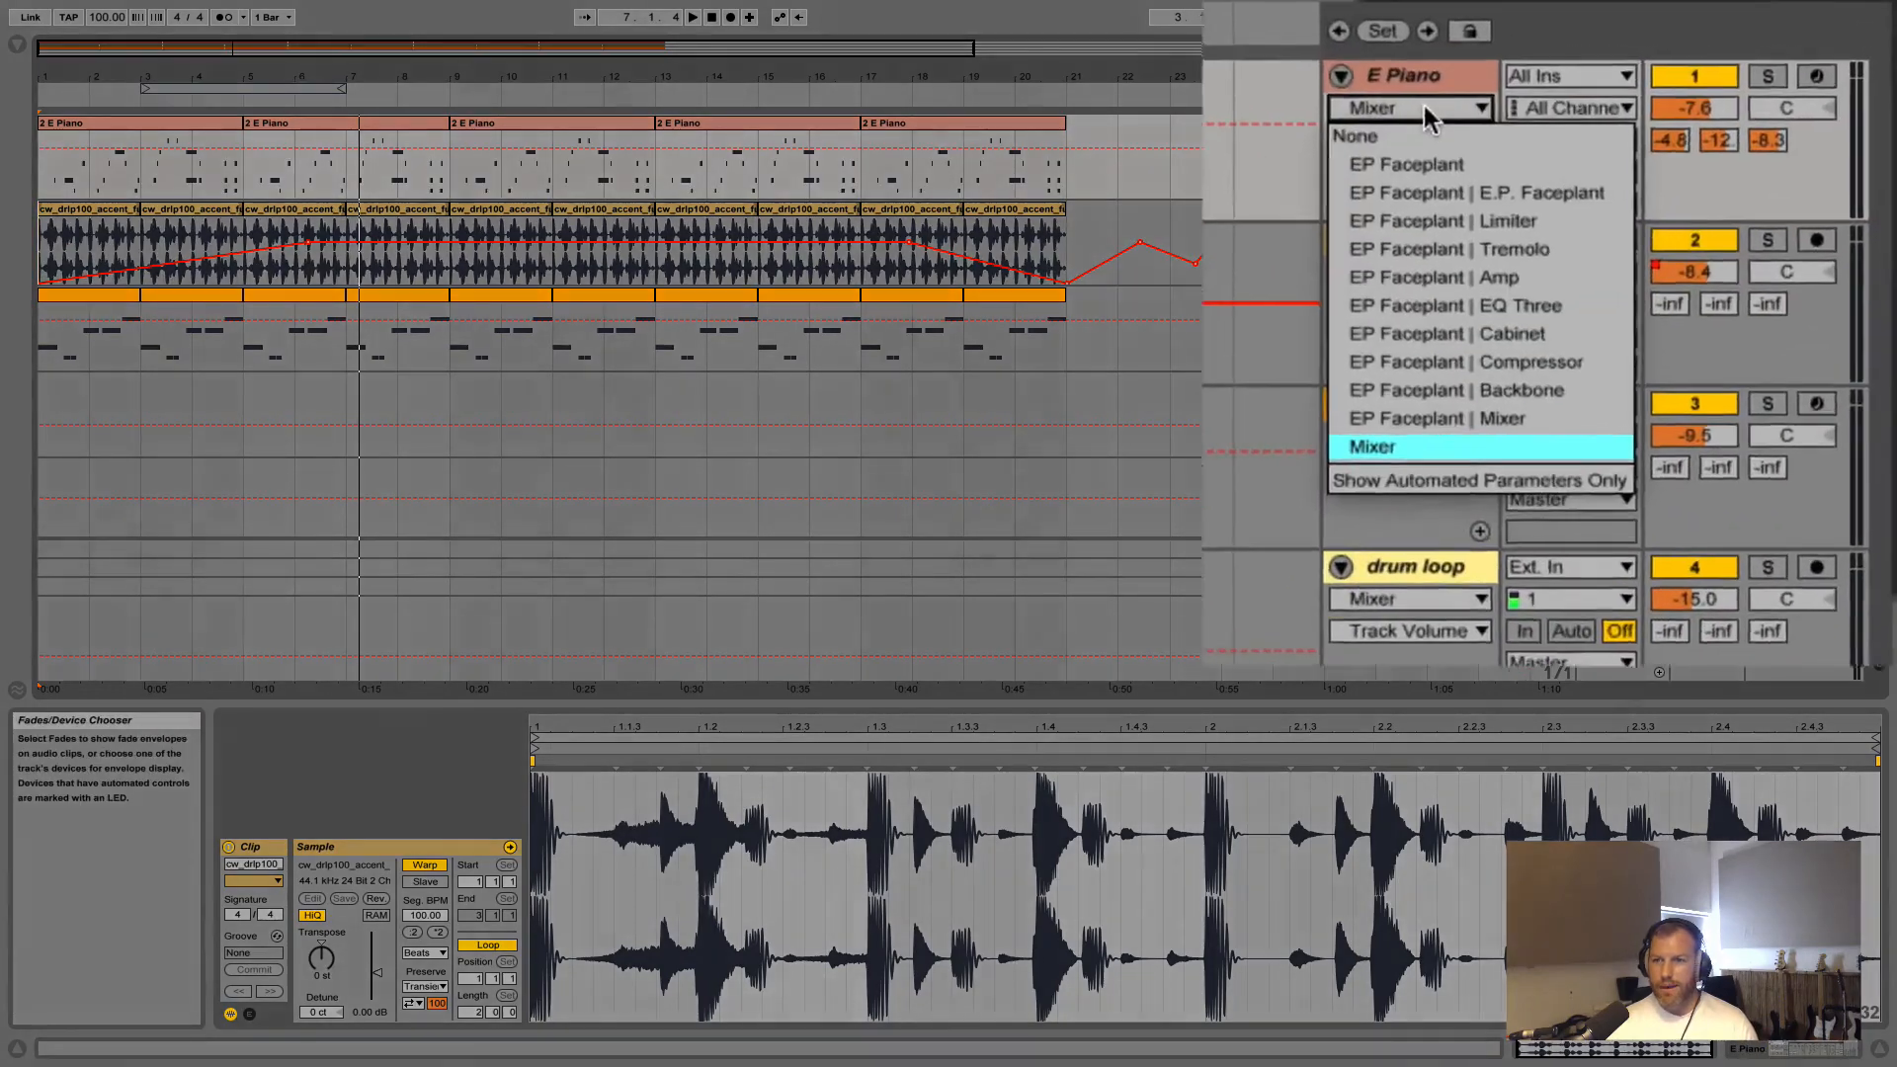
{"action": "left_click", "coordinate": [1267, 601]}
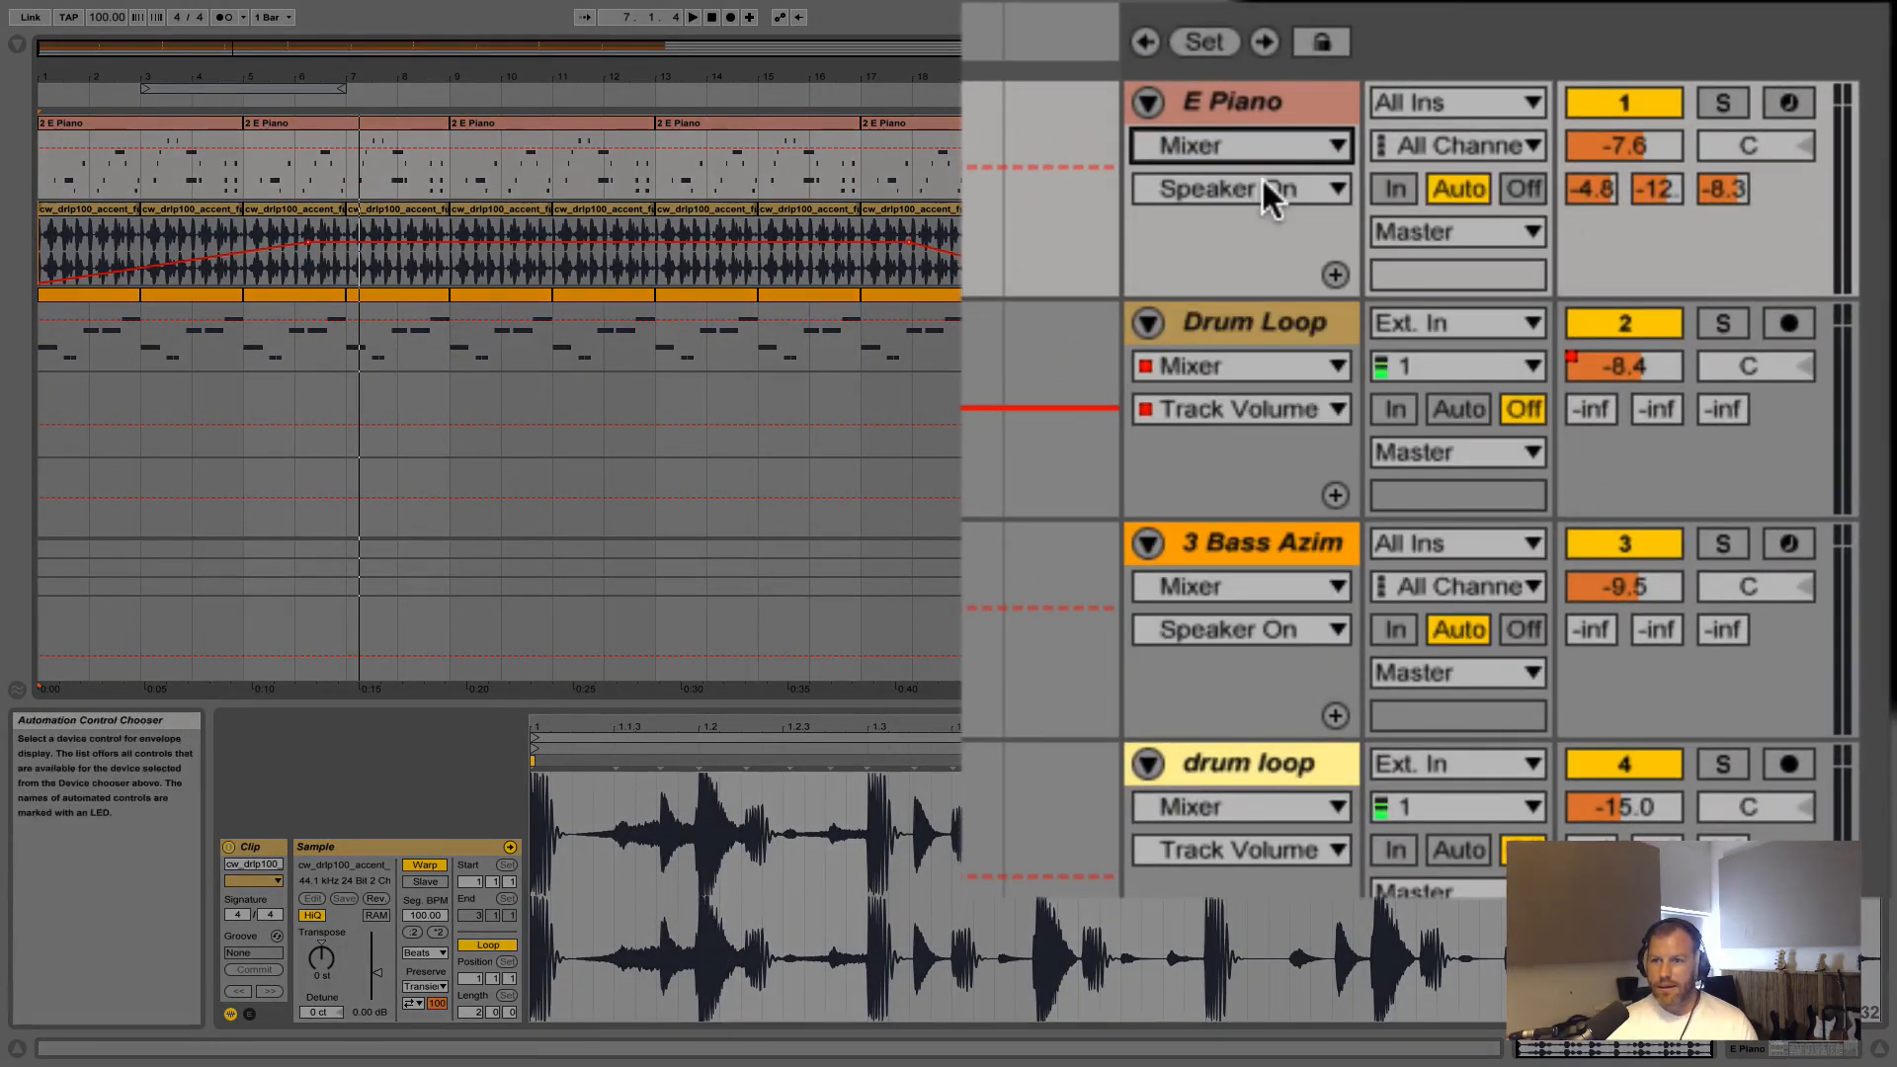
{"action": "left_click", "coordinate": [1264, 186]}
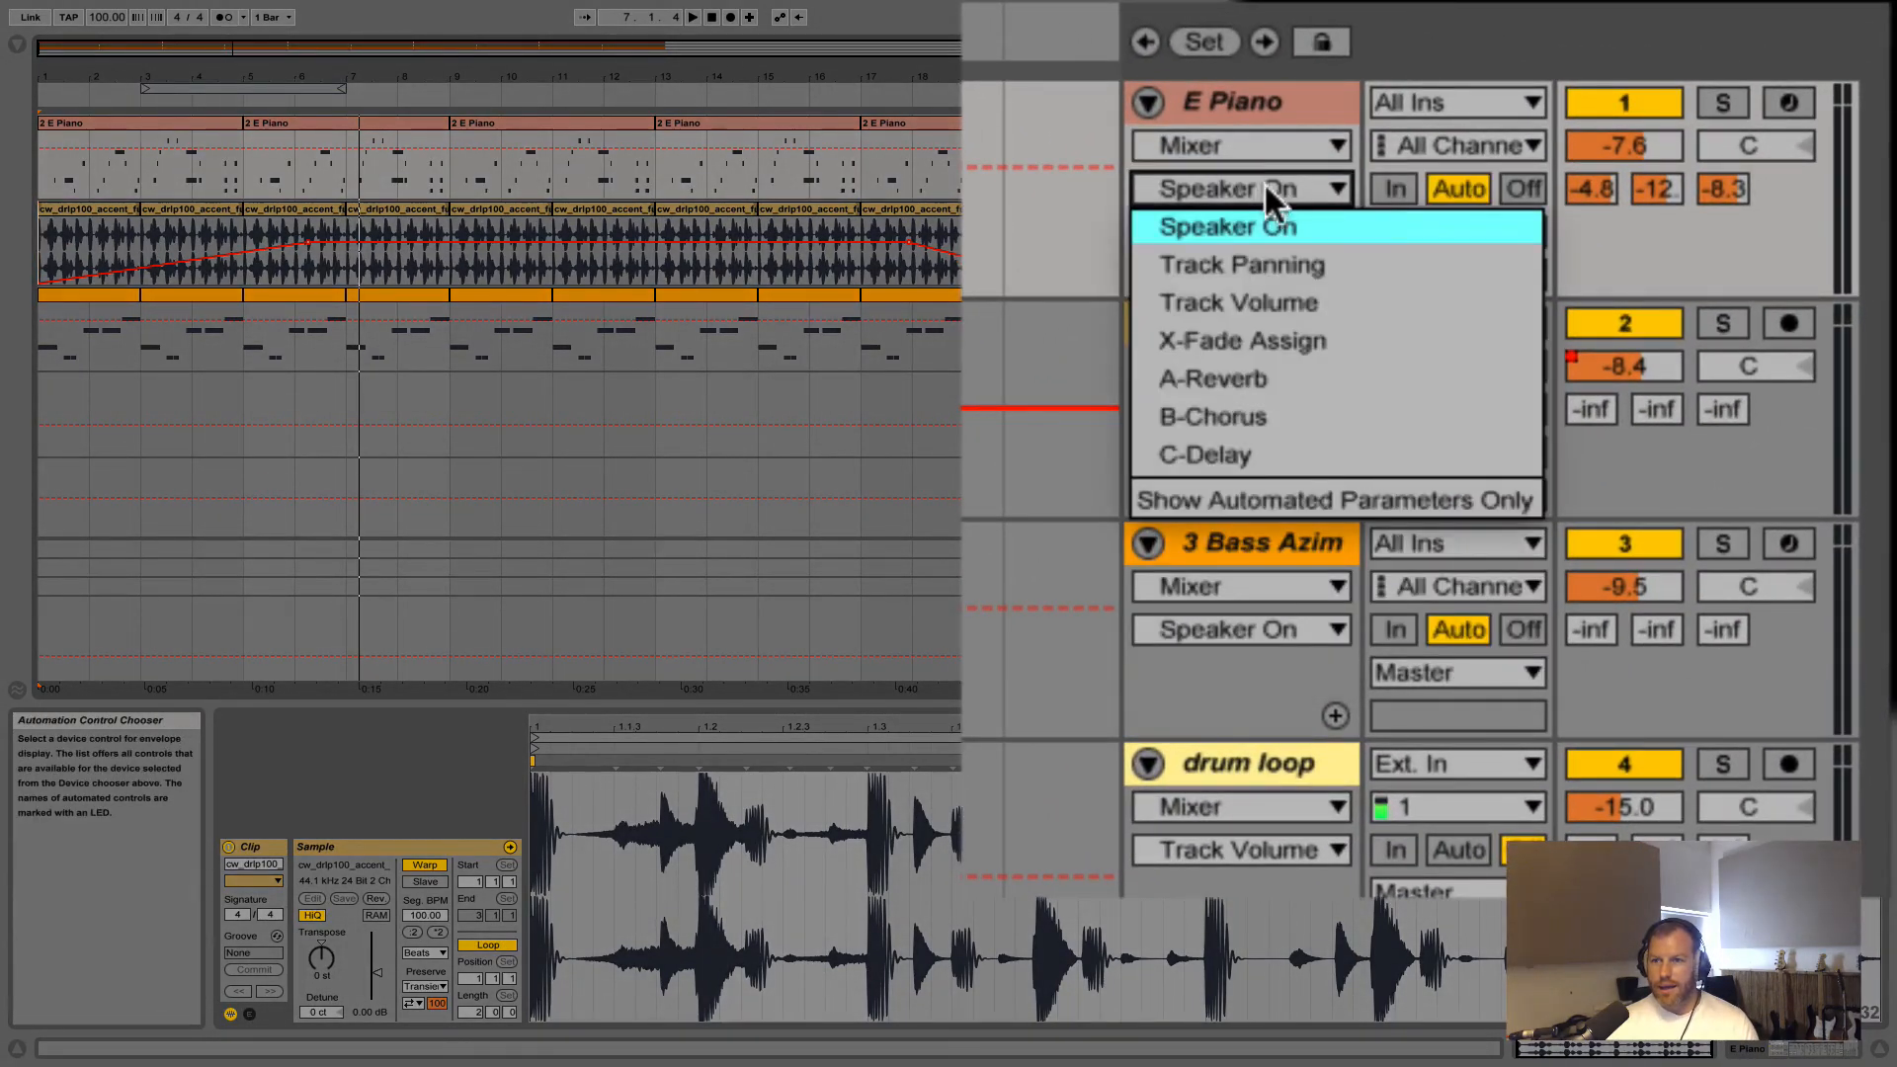
{"action": "left_click", "coordinate": [1267, 269]}
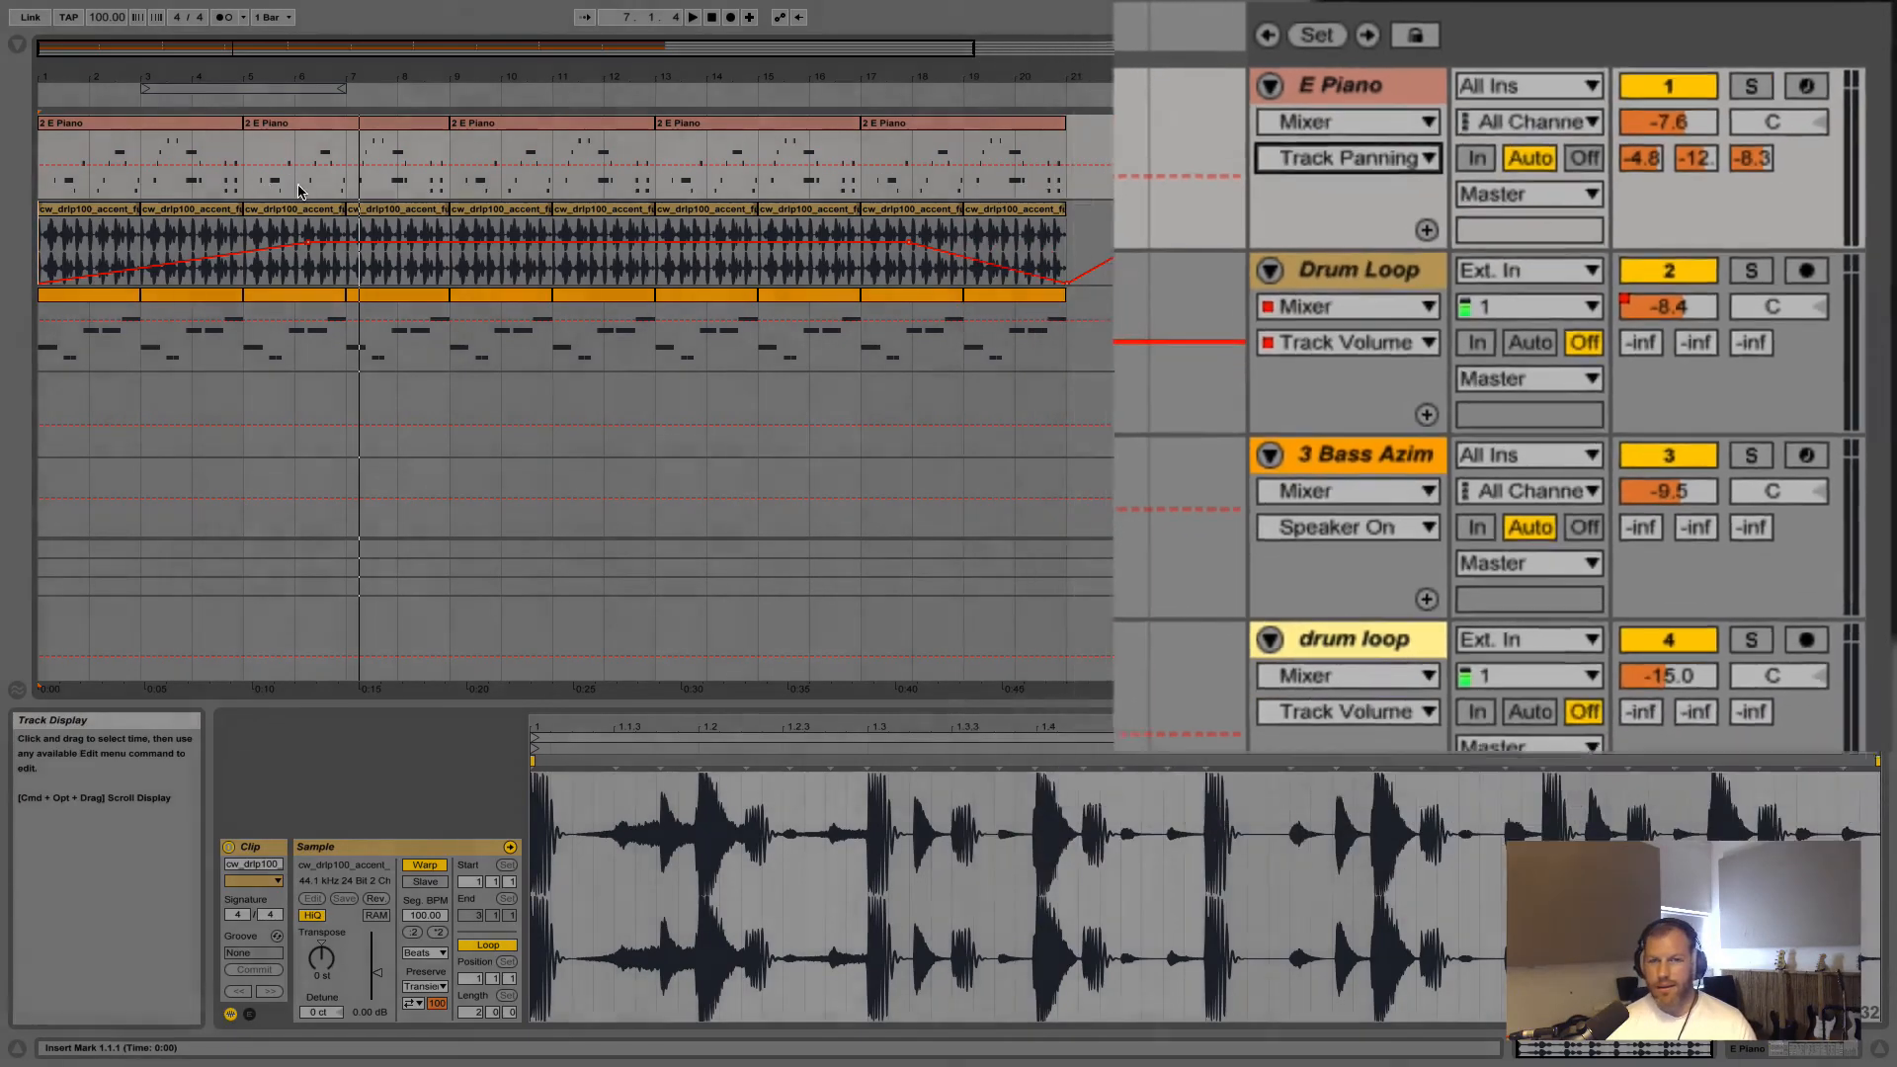
Automate the E Piano panning from 50R at bar 1 to 50L just before bar 5, returning to centre, and play it back
{"action": "left_click", "coordinate": [246, 166]}
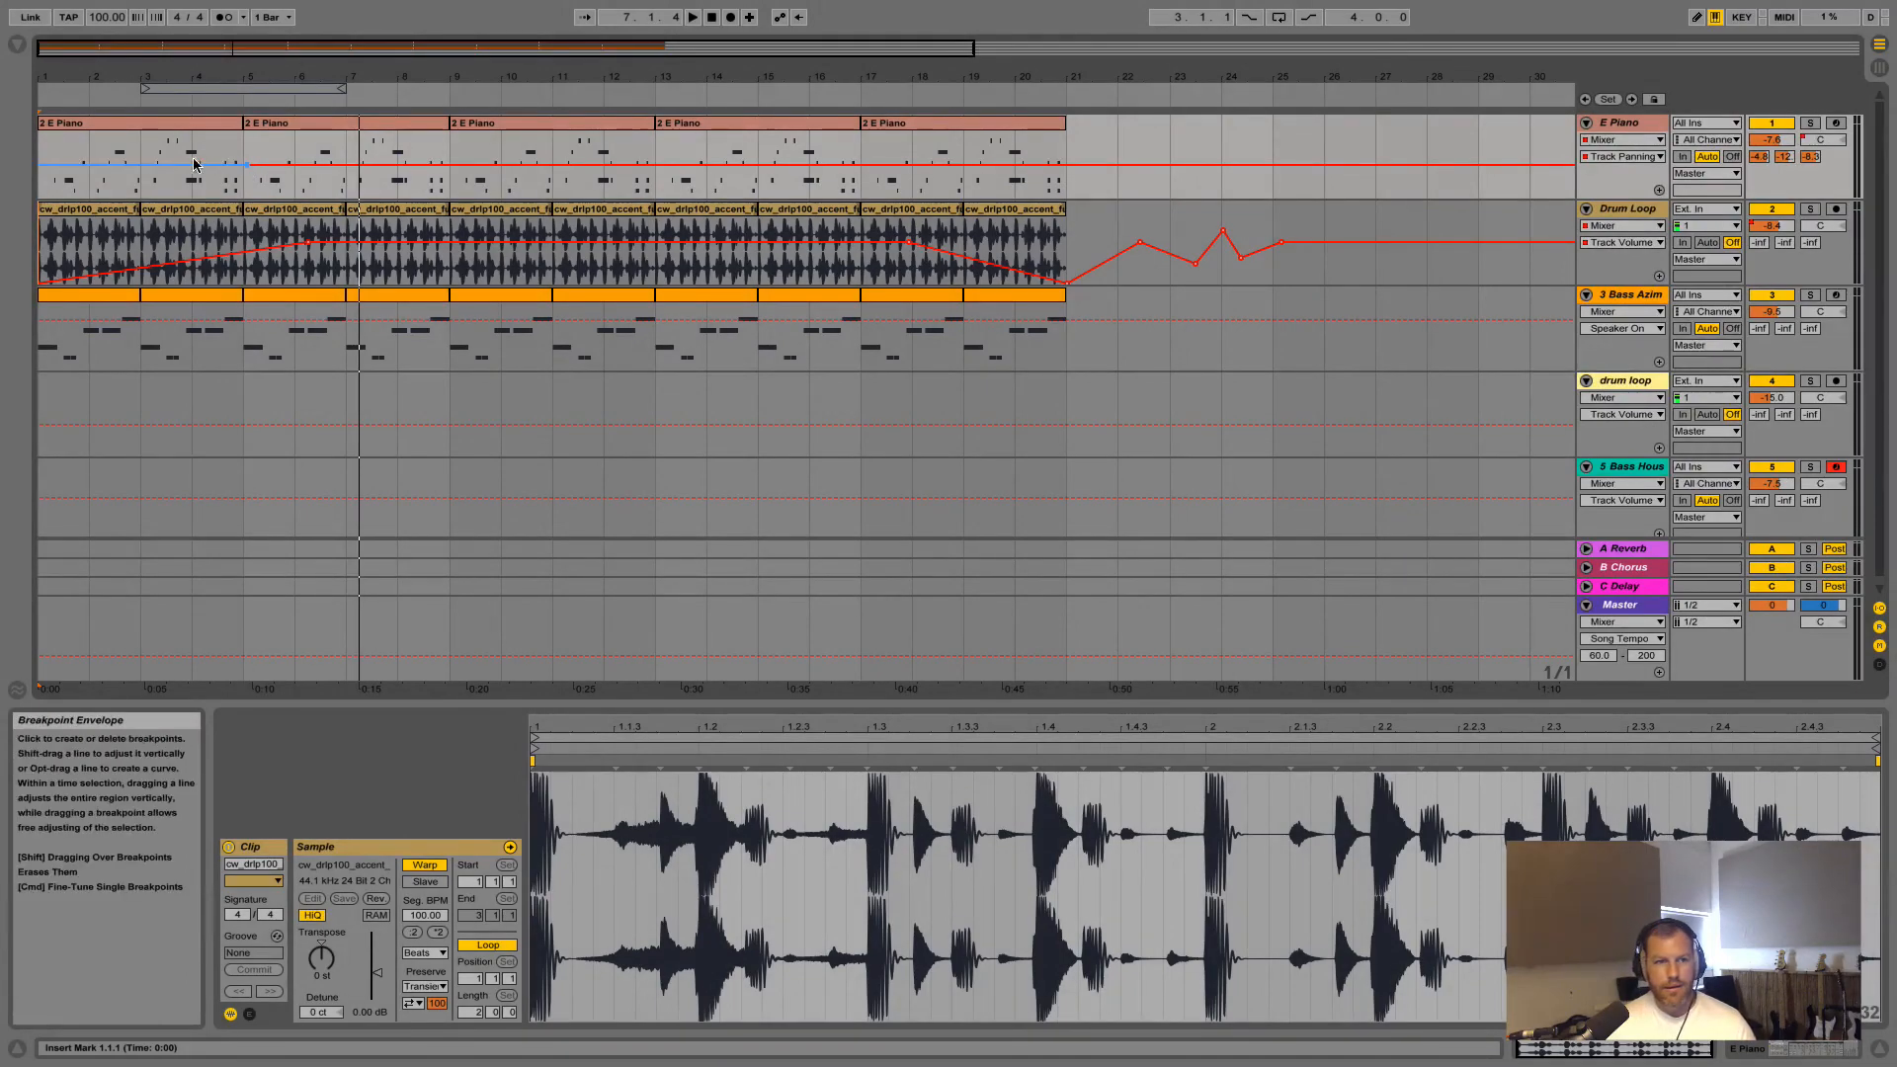
{"action": "mouse_move", "coordinate": [38, 165]}
{"action": "left_mouse_down"}
{"action": "mouse_move", "coordinate": [39, 140]}
{"action": "mouse_move", "coordinate": [51, 164]}
{"action": "left_mouse_up"}
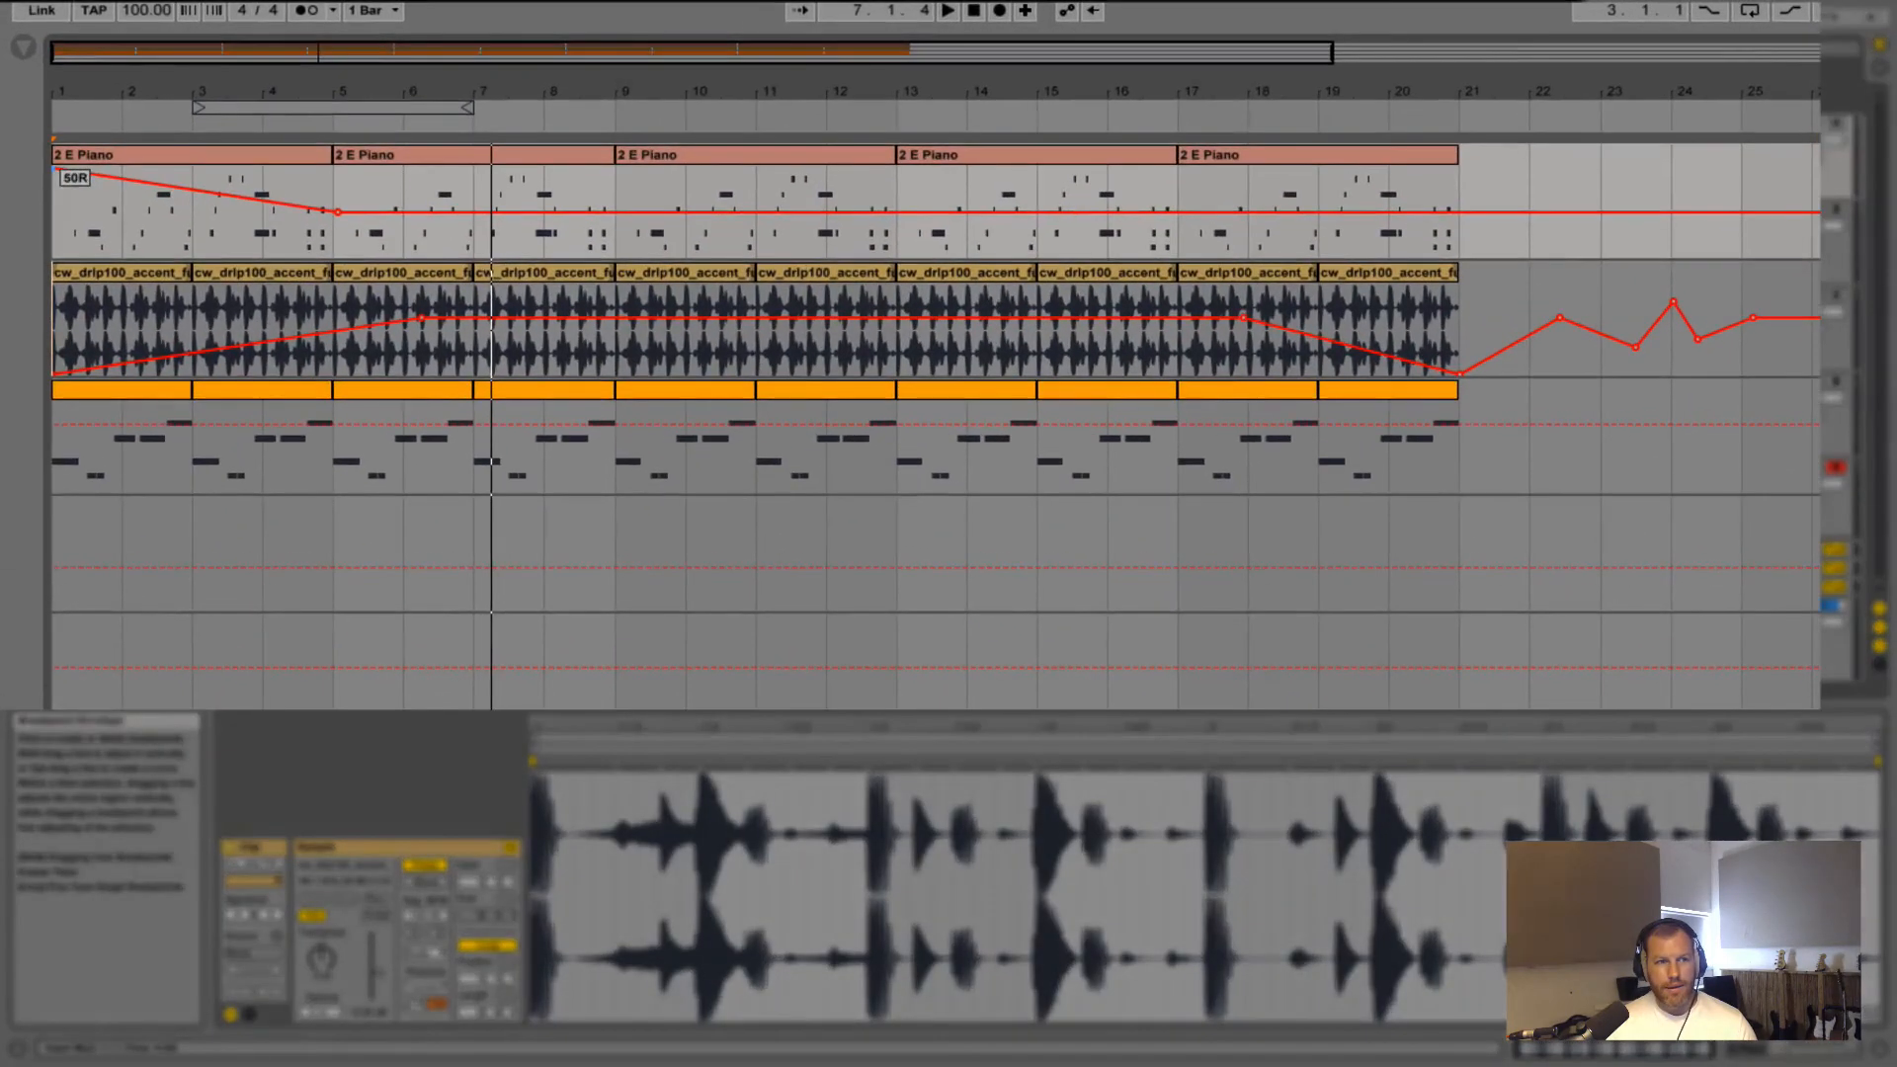
{"action": "left_click_drag", "start_coordinate": [249, 204], "coordinate": [332, 255]}
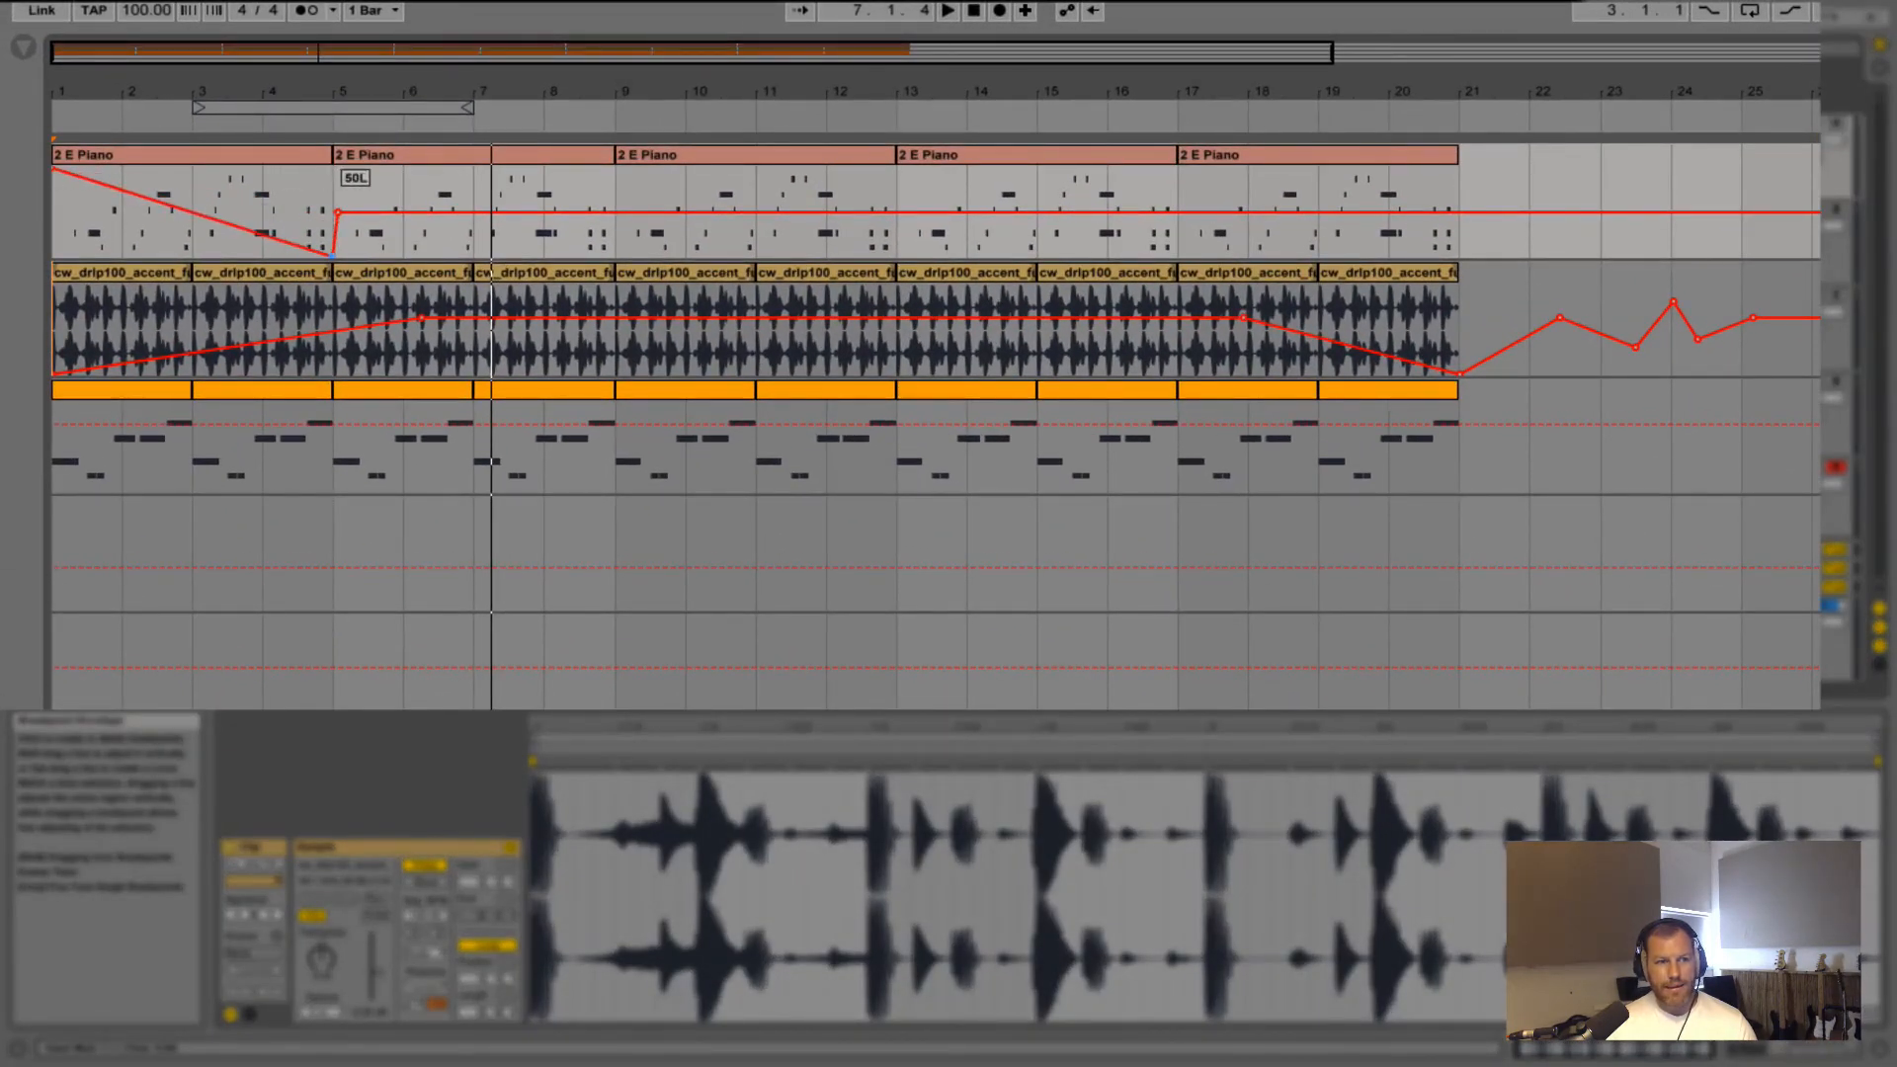
{"action": "left_click", "coordinate": [58, 242]}
{"action": "key", "text": "space"}
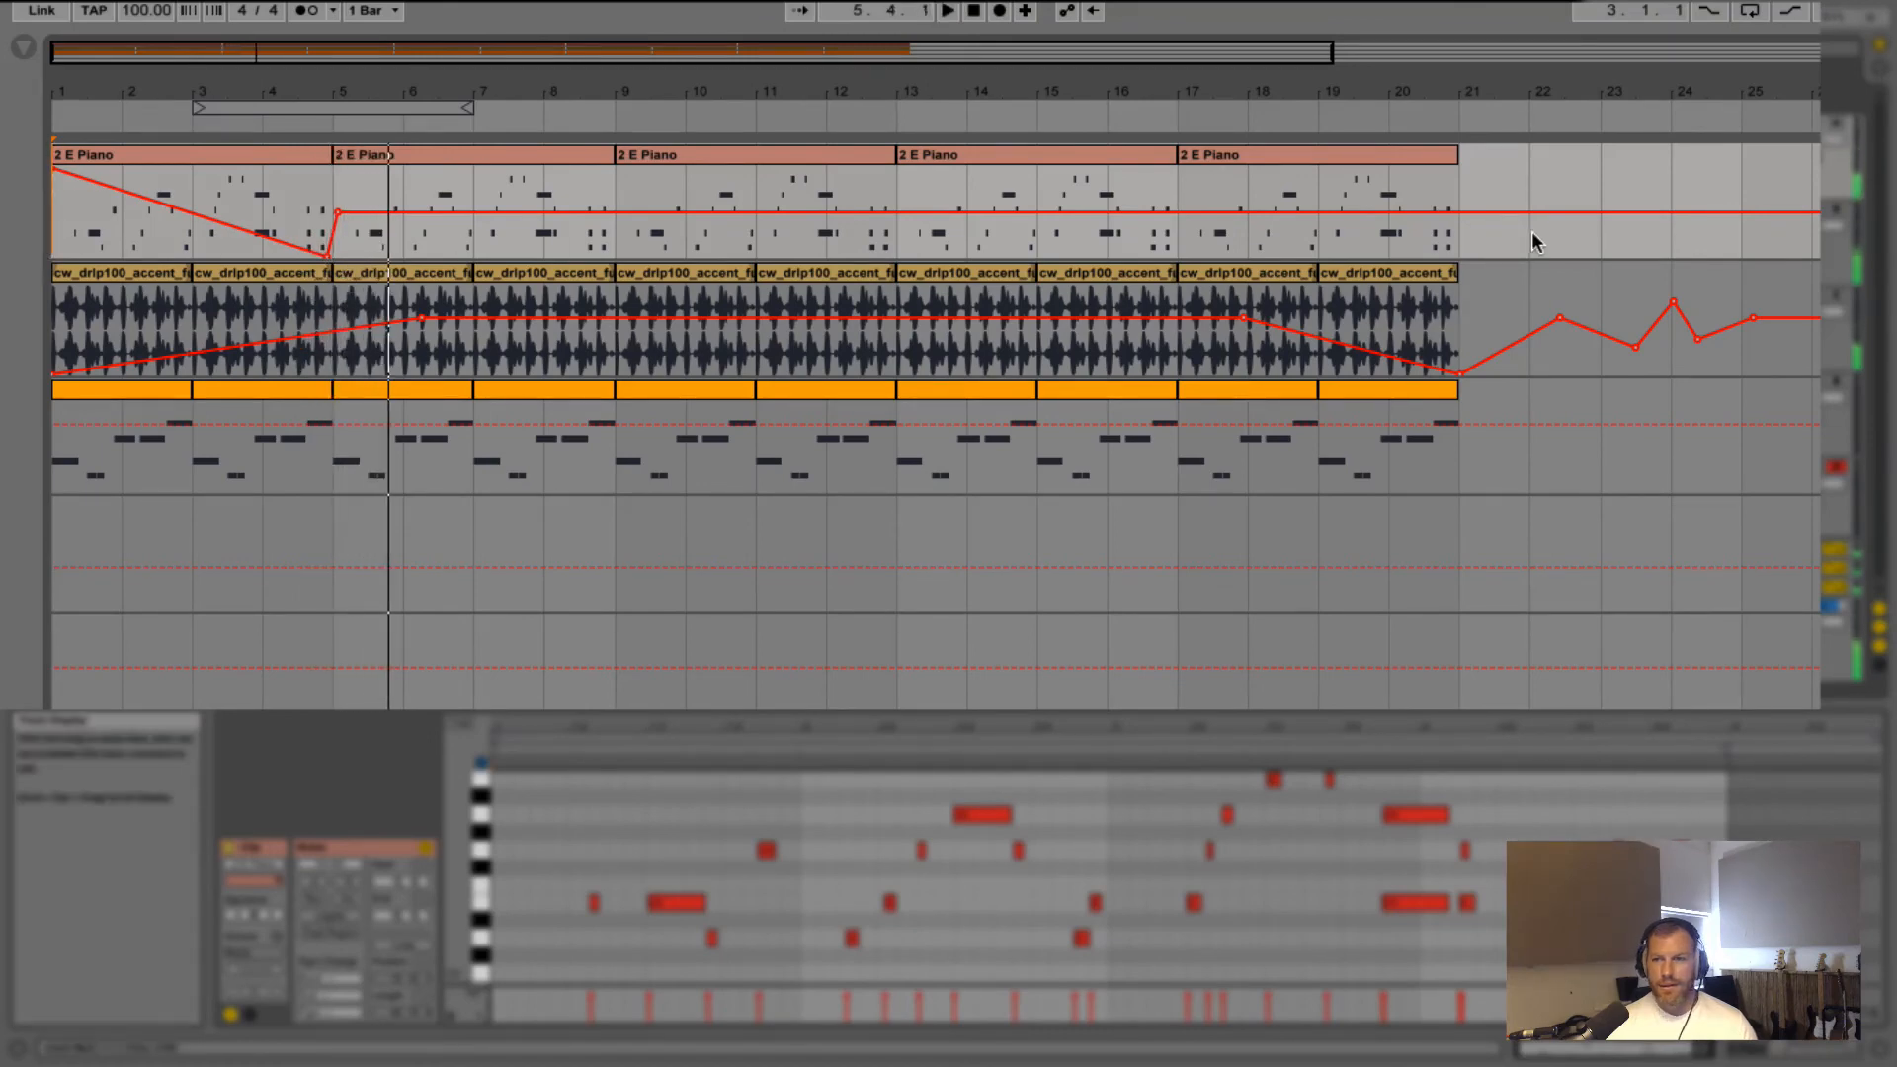
Display the E Piano track's devices and show automation for the EP Faceplant rack's Bright macro
{"action": "double_click", "coordinate": [1636, 124]}
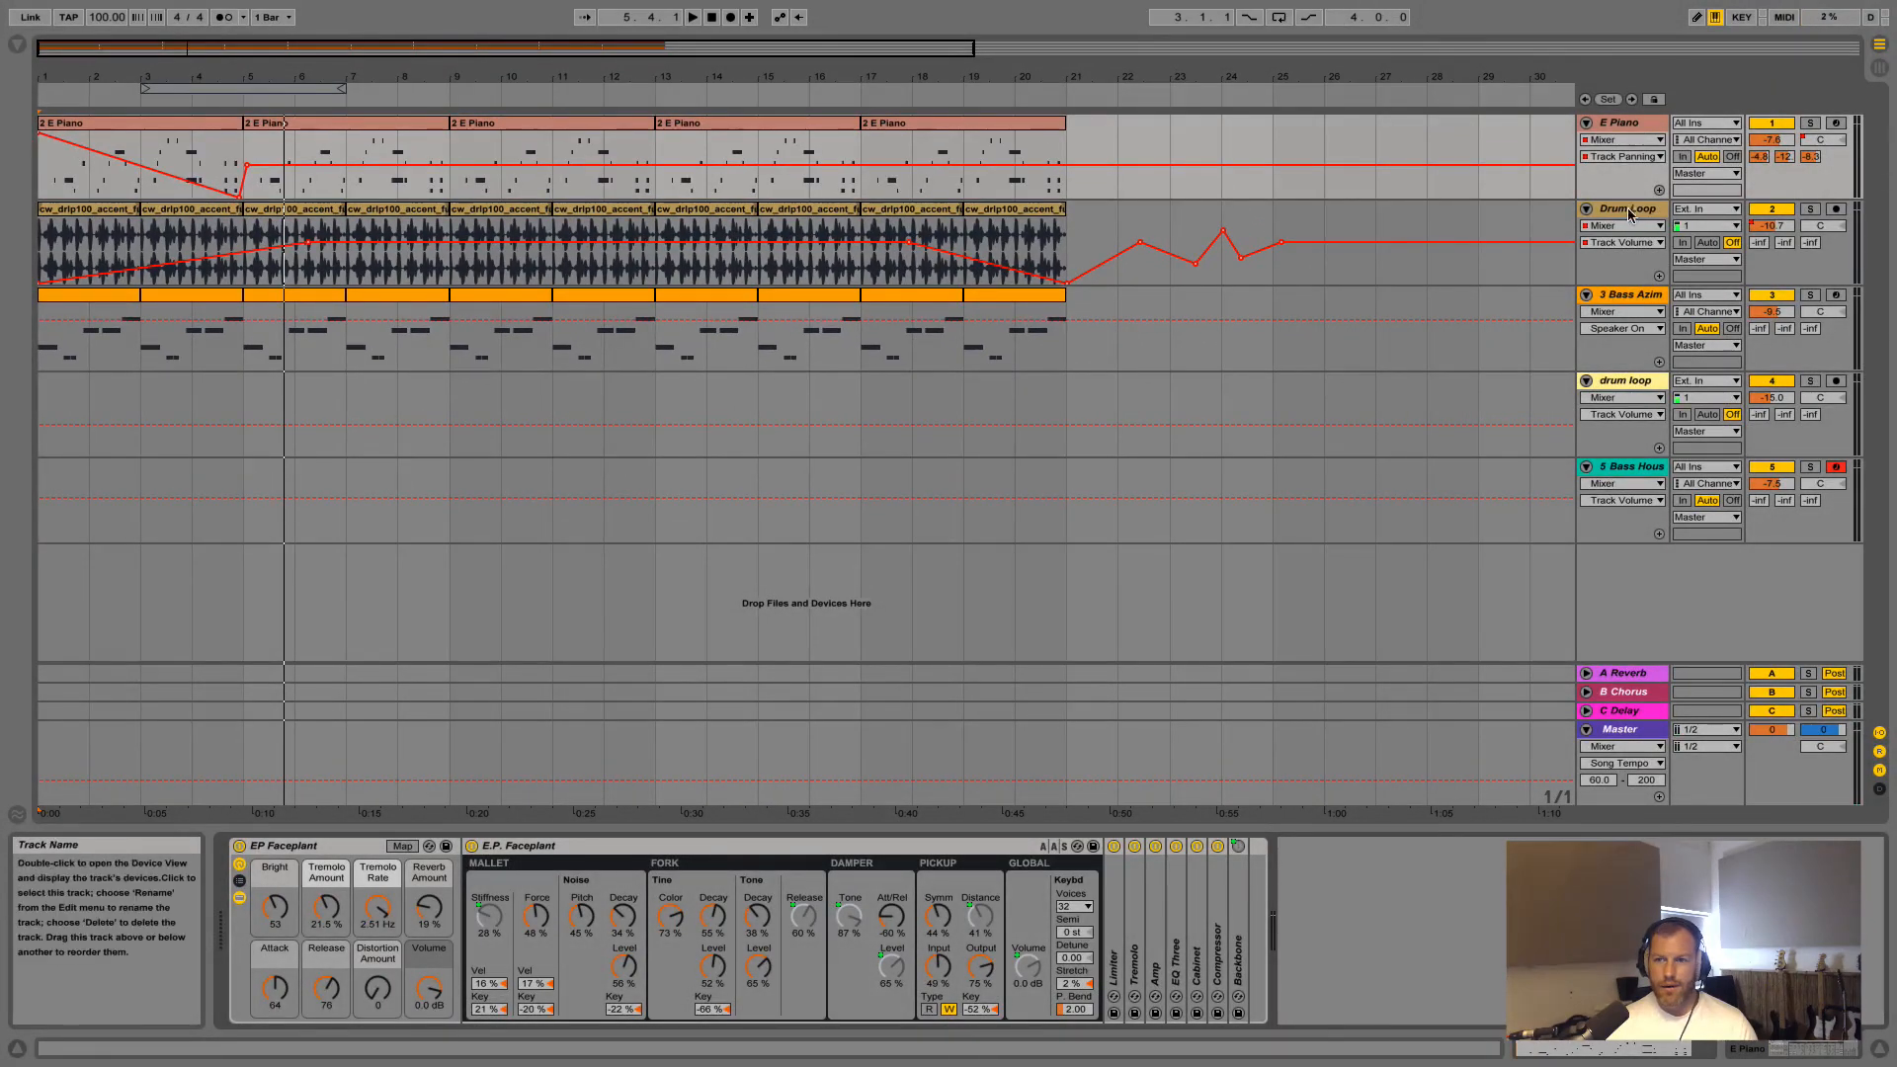
{"action": "left_click", "coordinate": [1625, 296]}
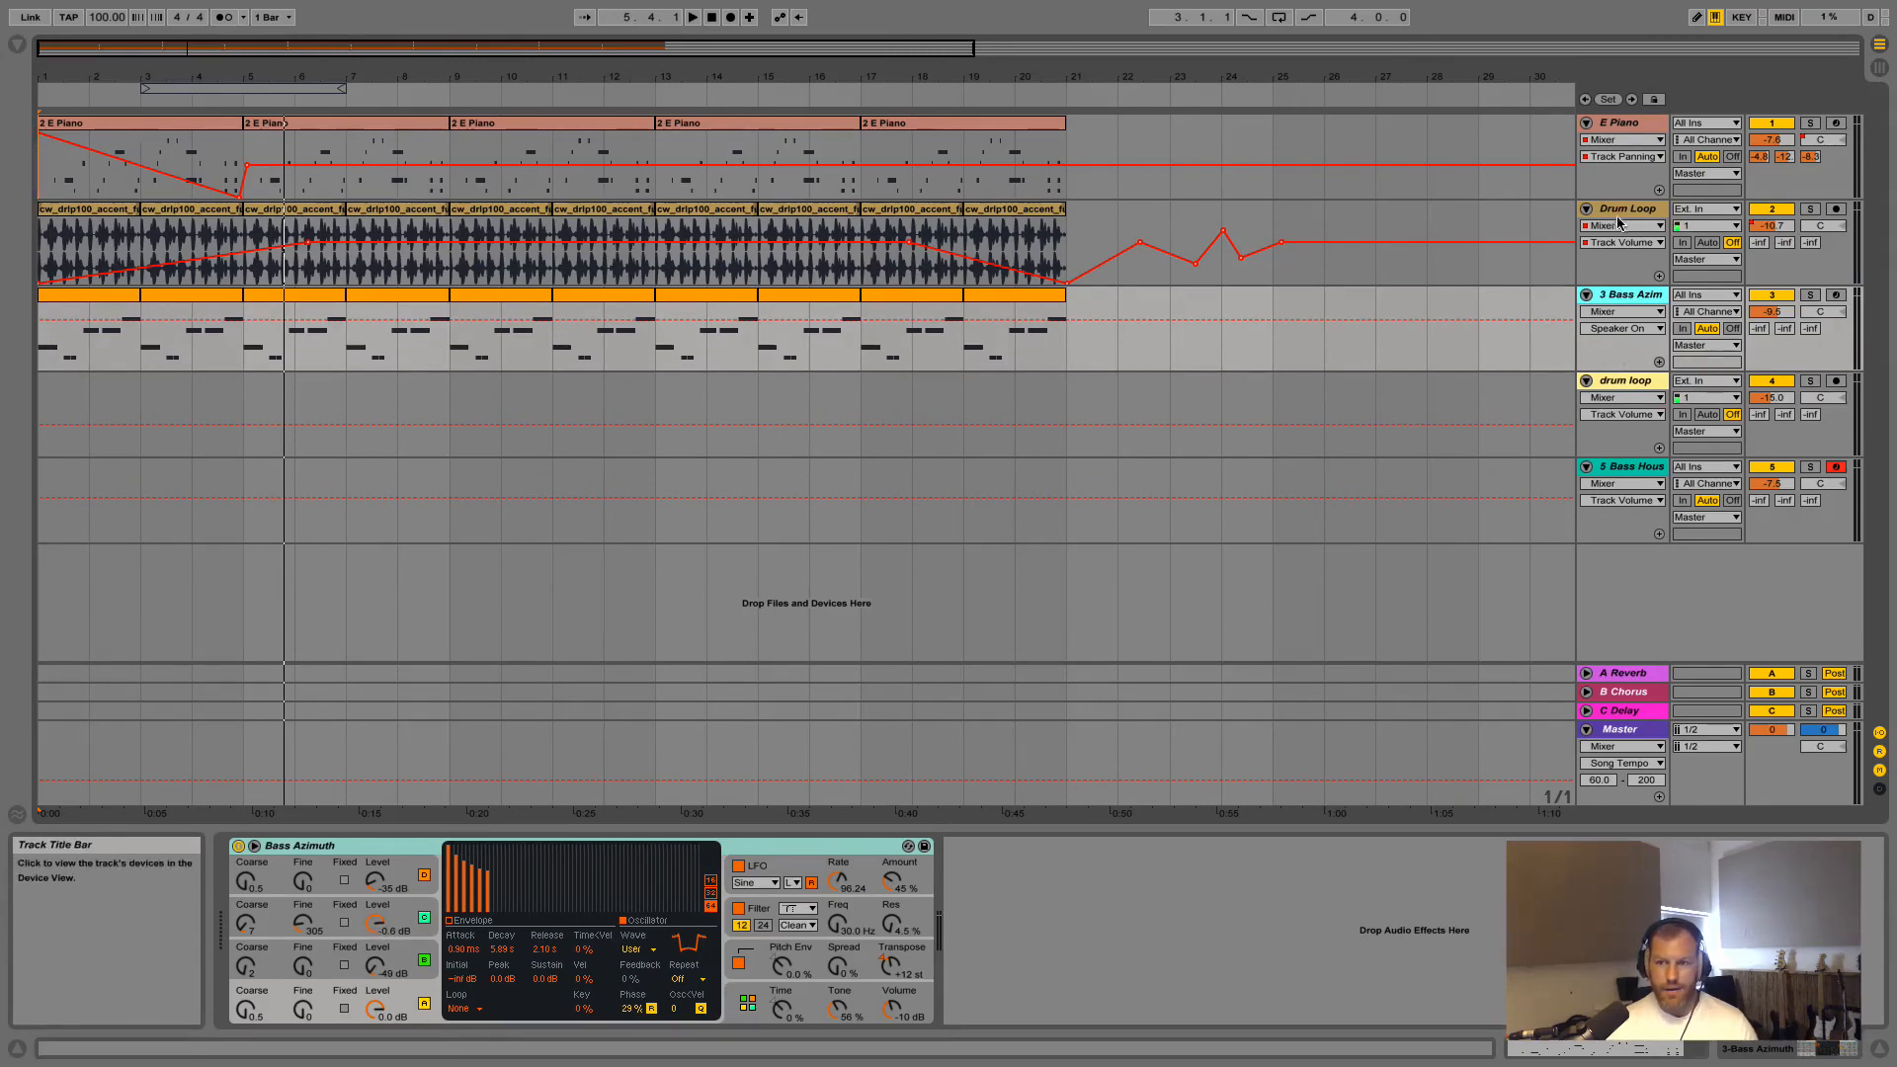
{"action": "key", "text": "Up"}
{"action": "key", "text": "Up"}
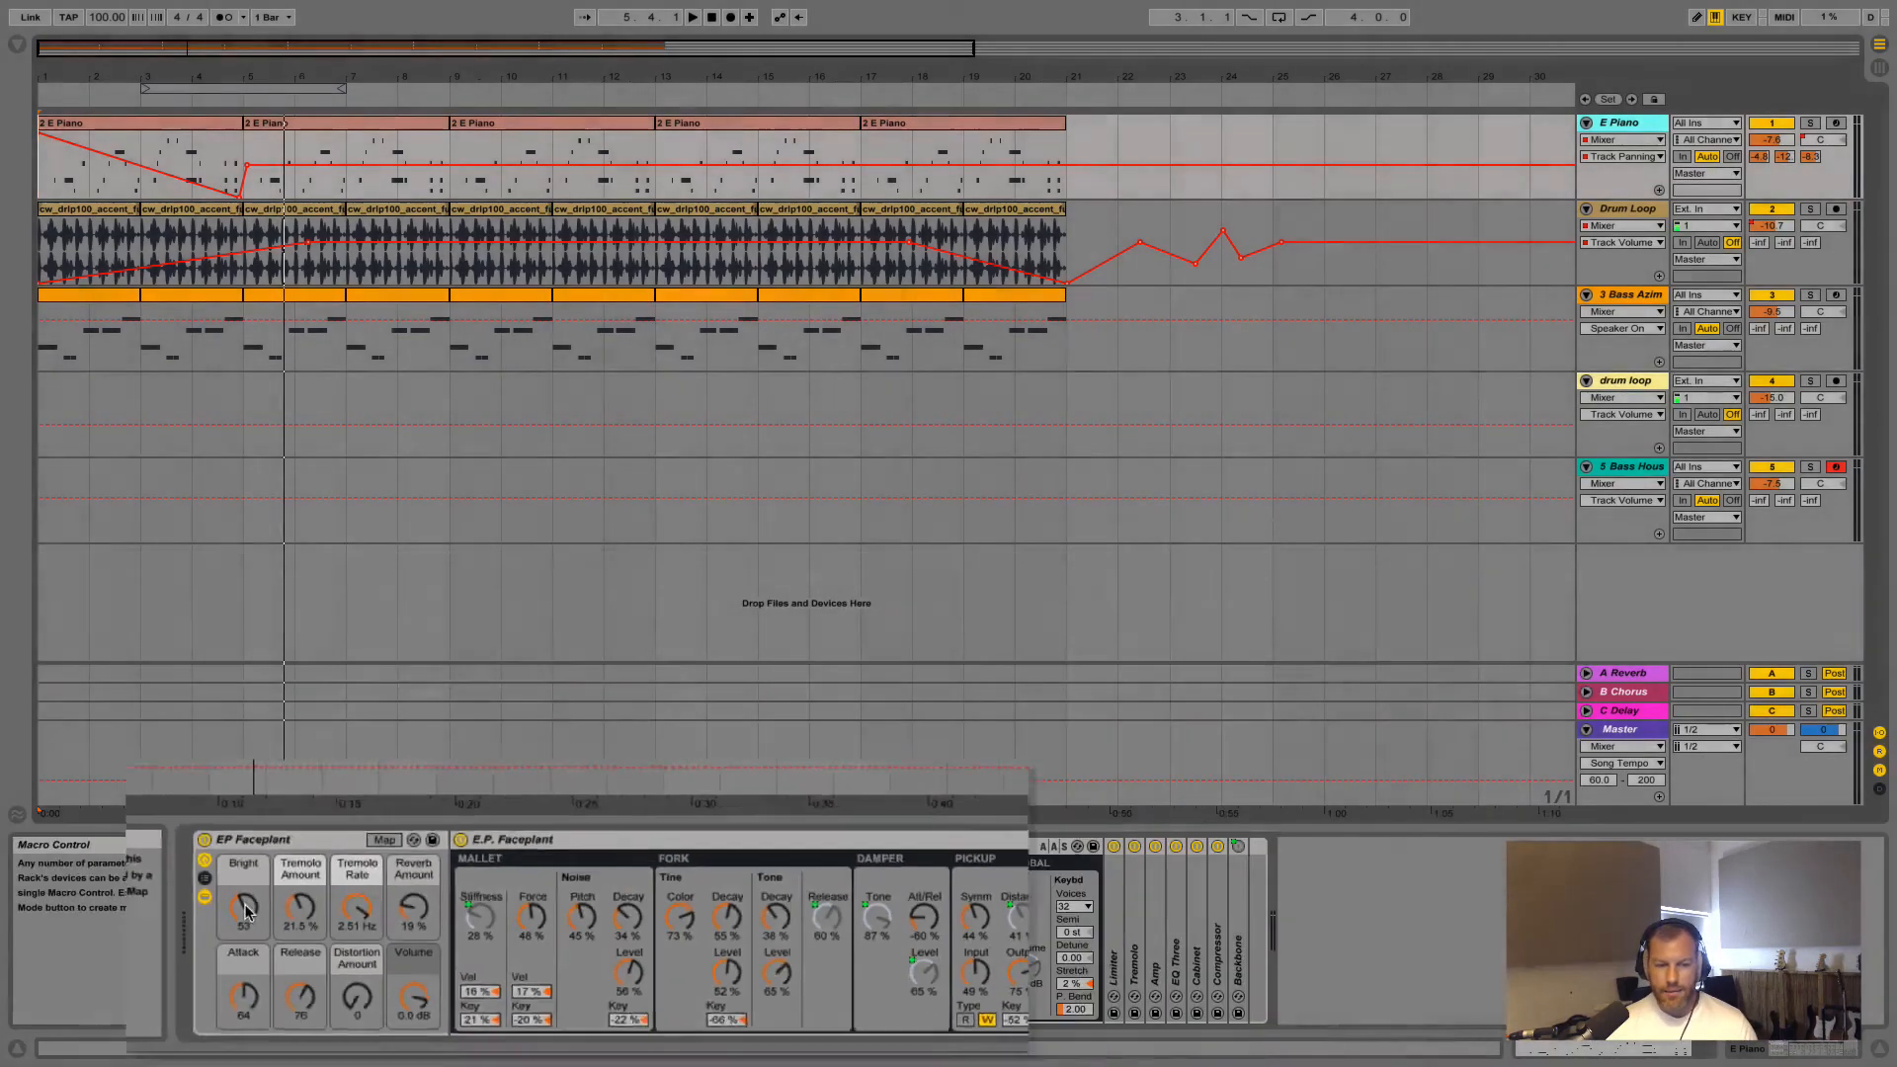
{"action": "right_click", "coordinate": [277, 910]}
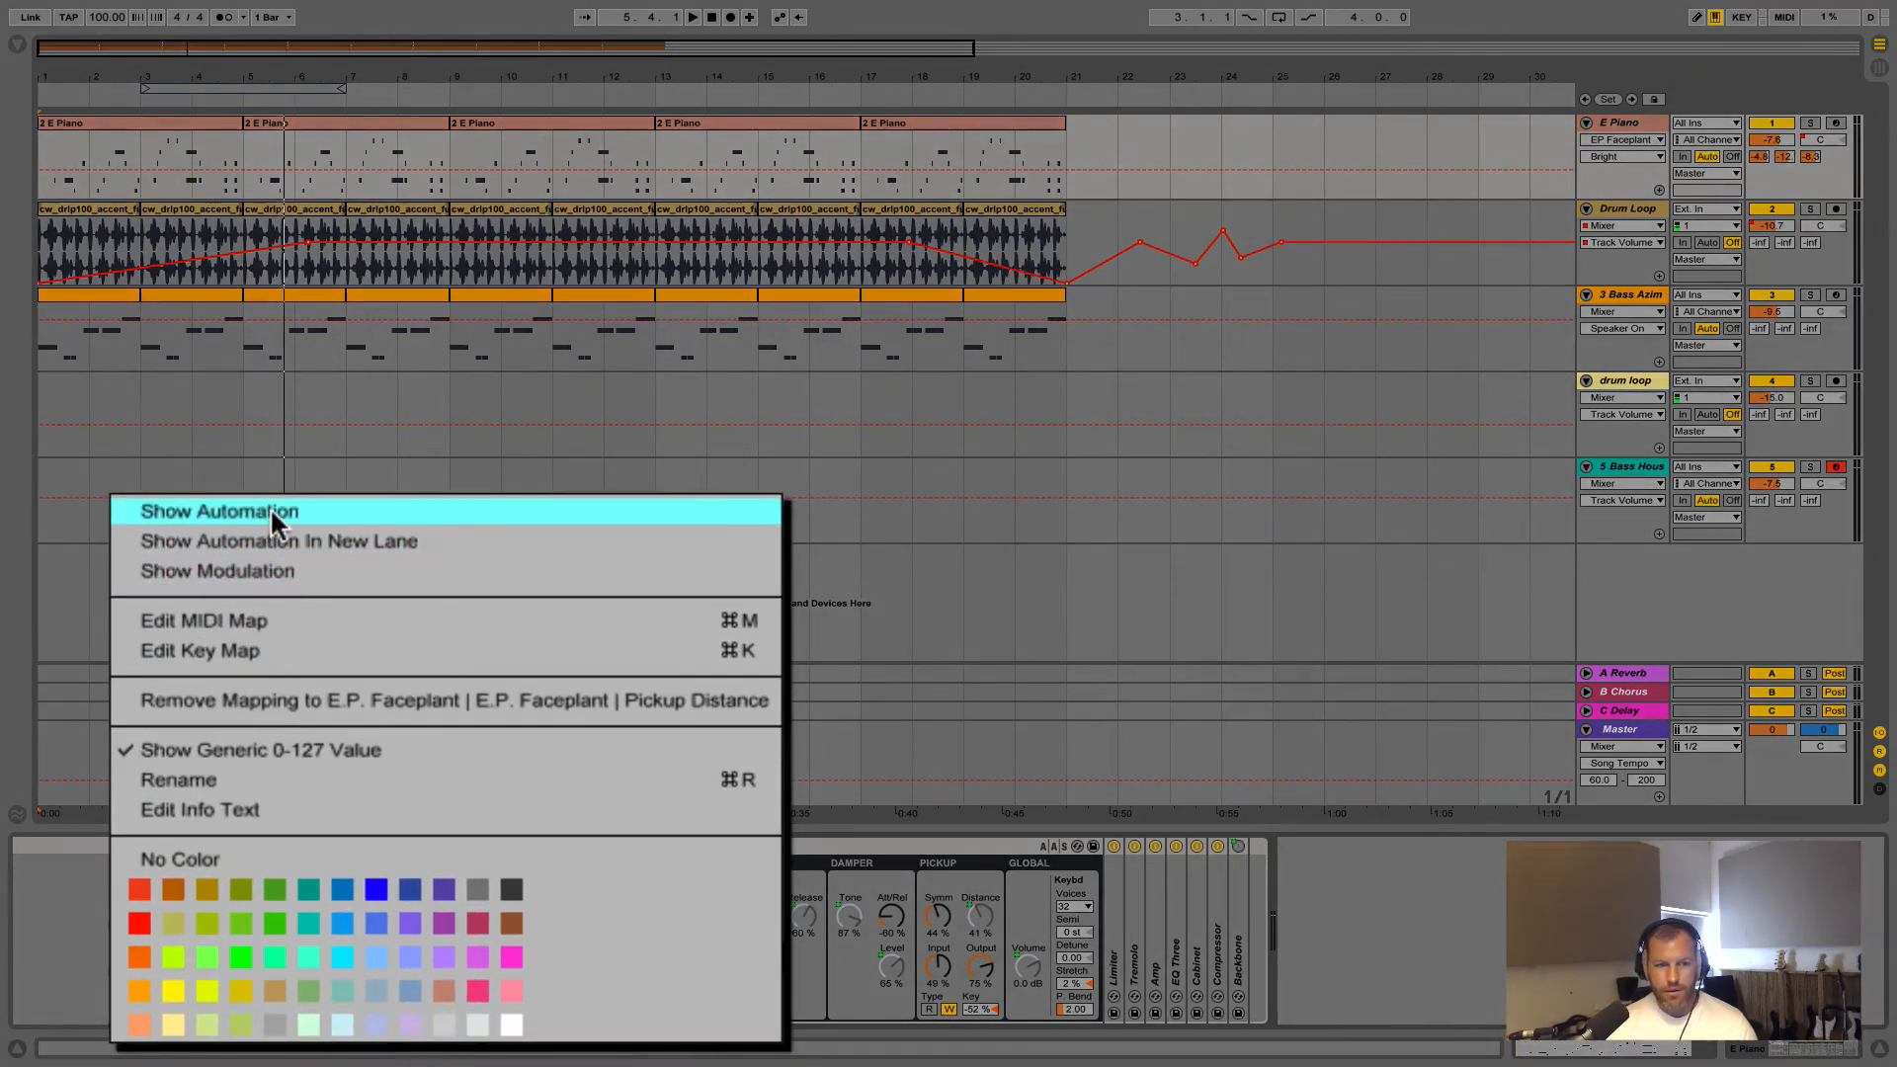
{"action": "left_click", "coordinate": [270, 507]}
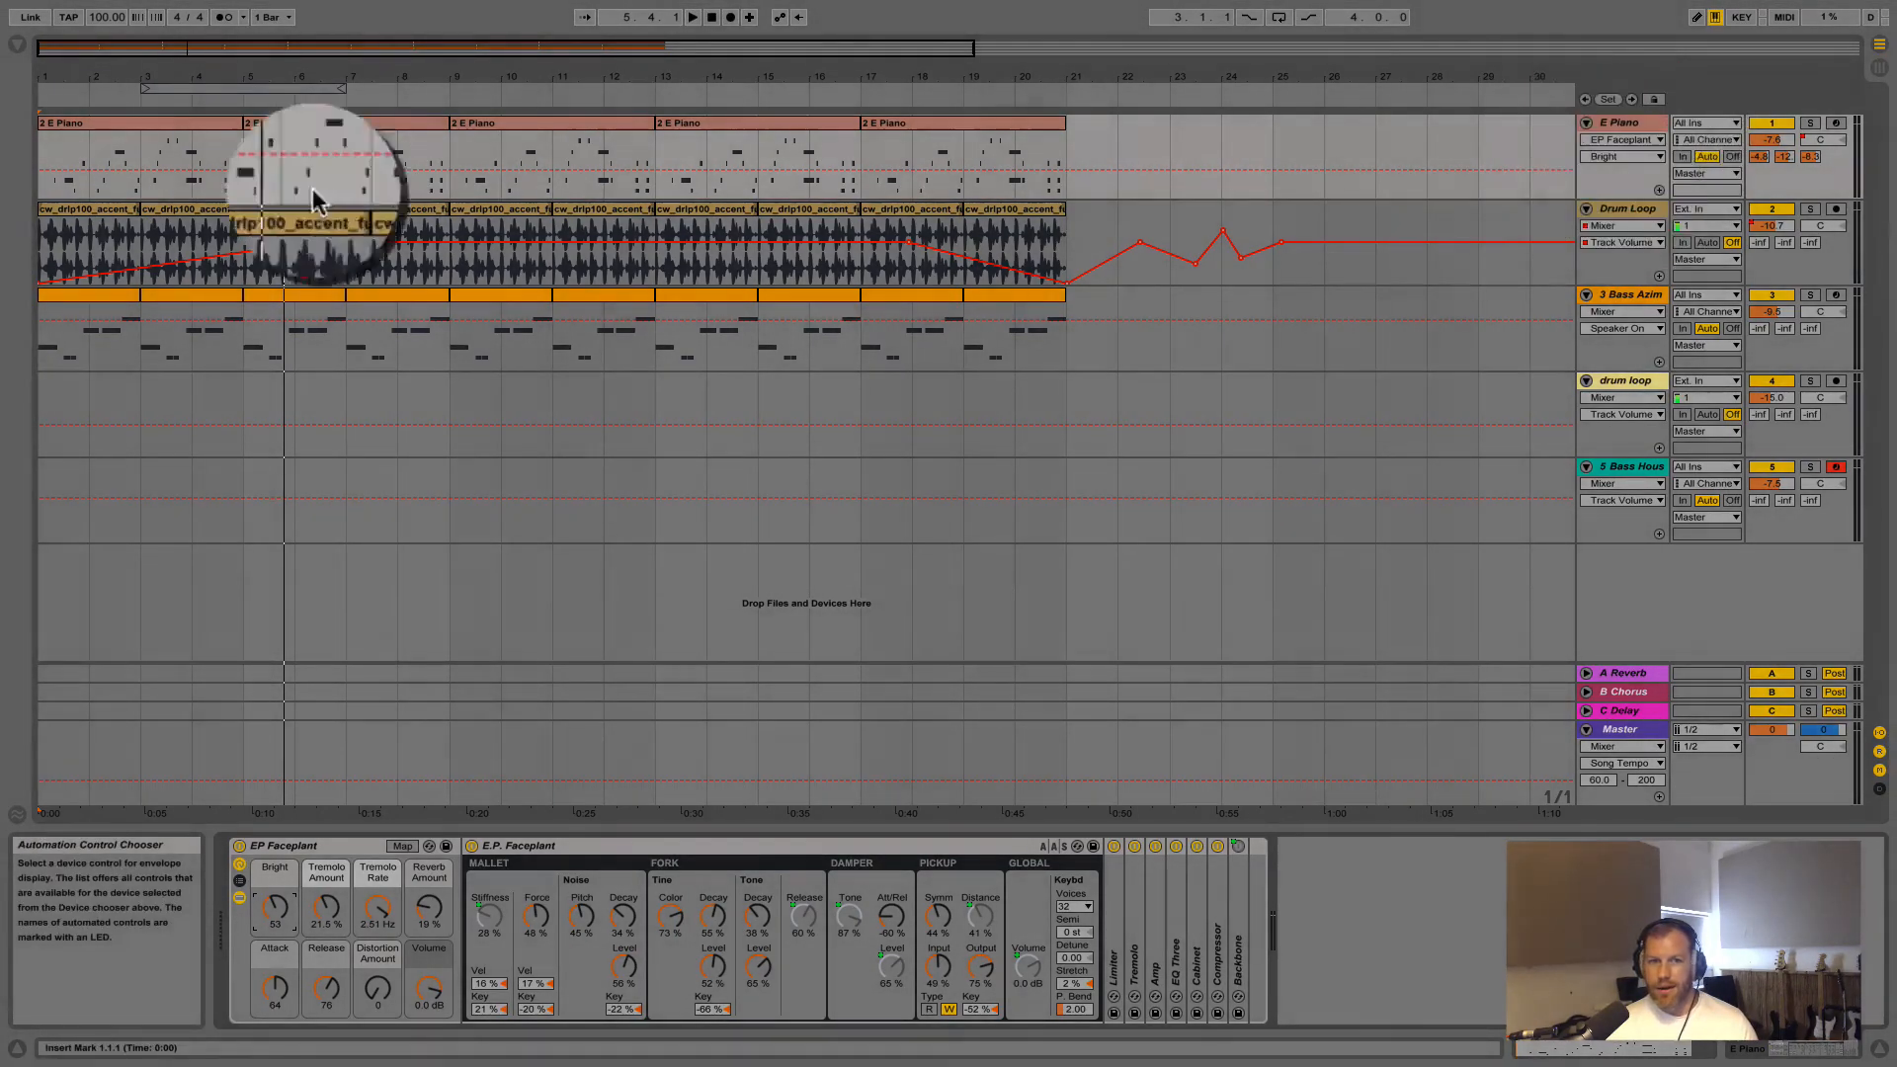
Automate Bright on the E Piano from 0 at bar 1 up to maximum at bar 5, dropping back to 53, and play it back
{"action": "left_click", "coordinate": [243, 170]}
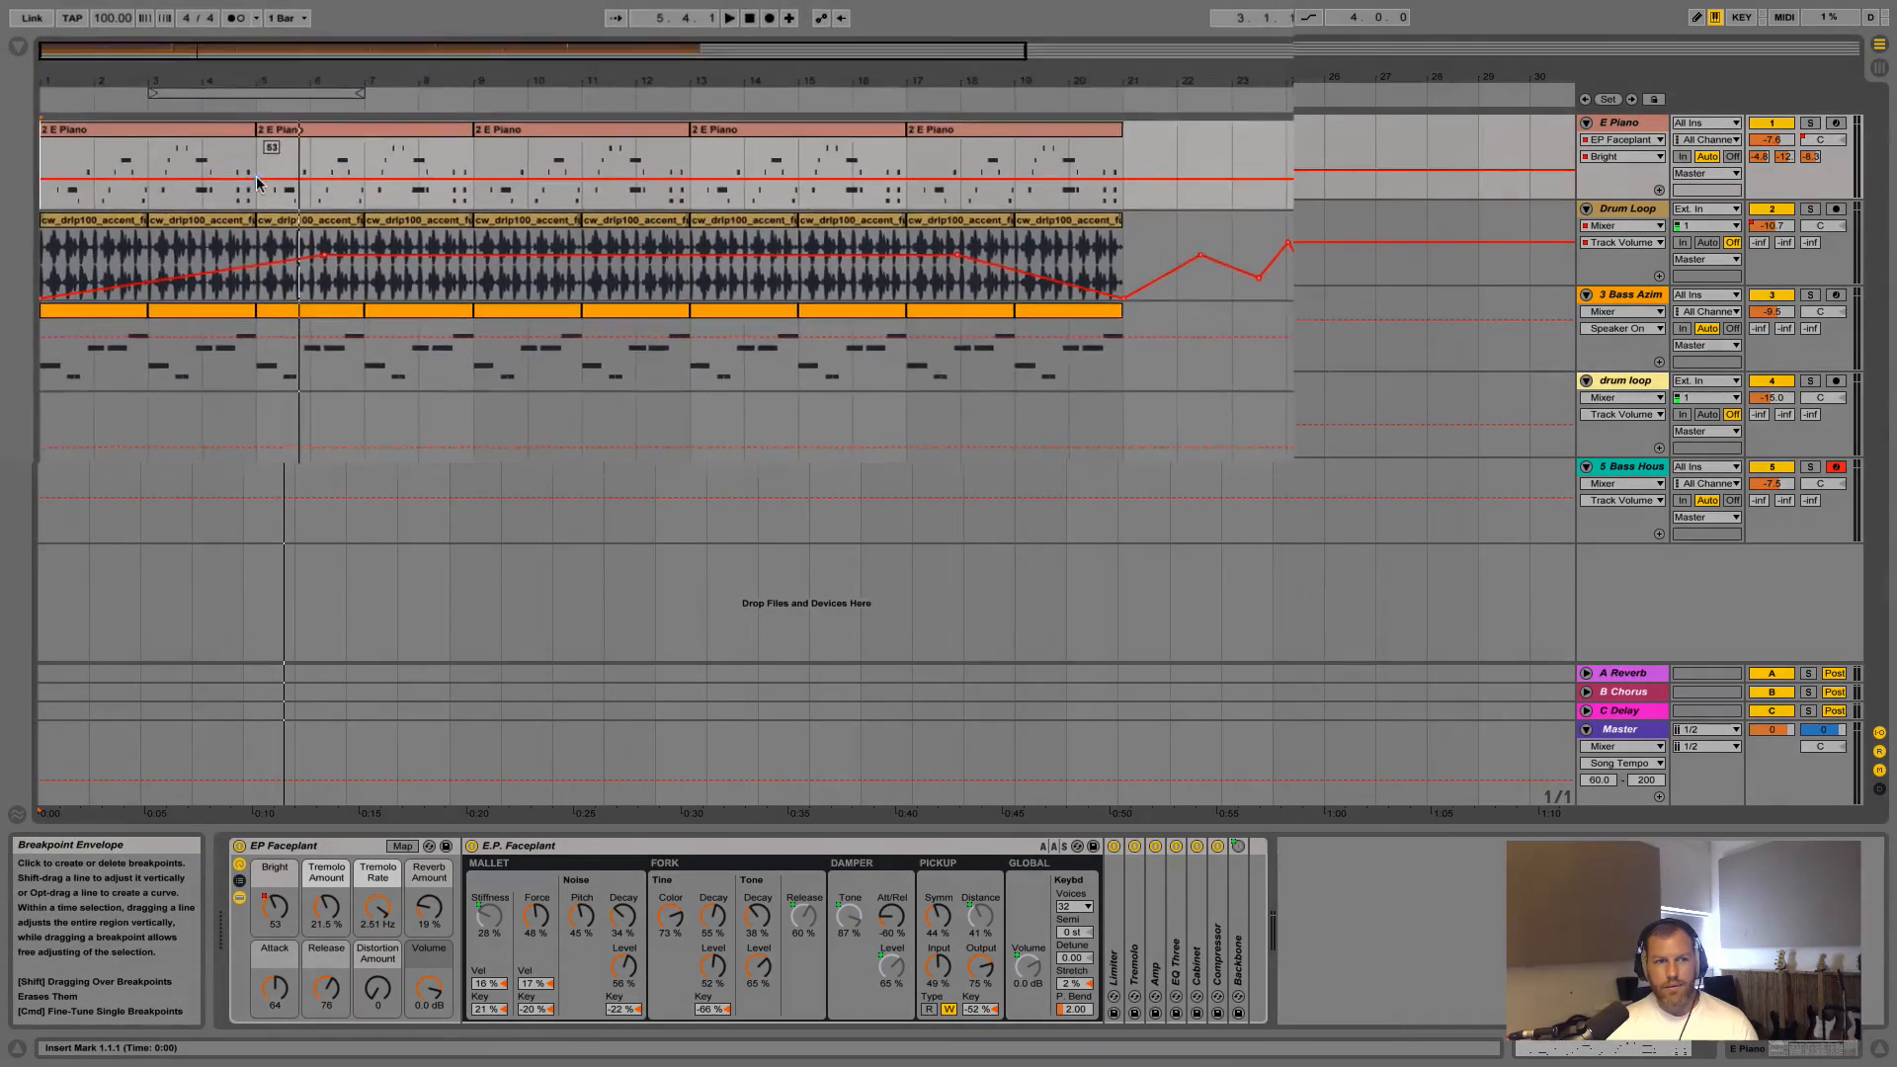
{"action": "left_click_drag", "start_coordinate": [214, 170], "coordinate": [39, 197]}
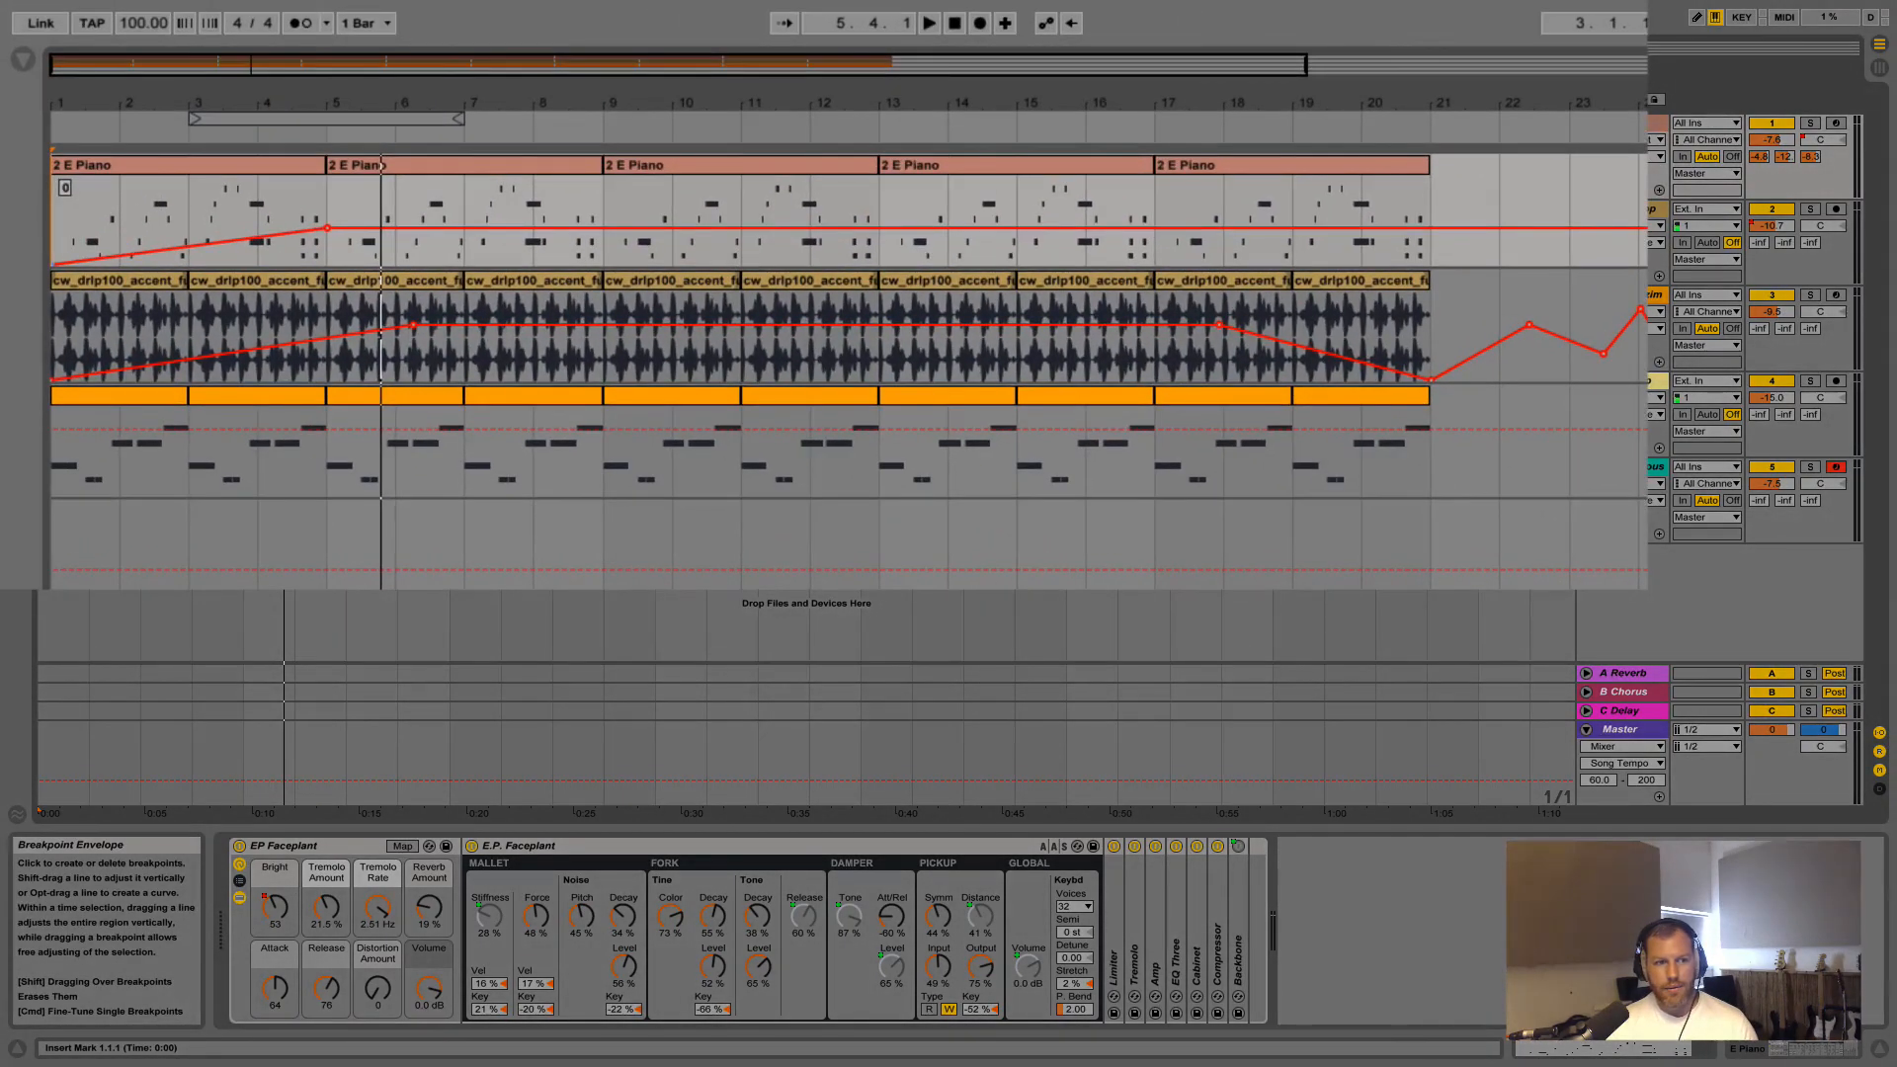
{"action": "left_click_drag", "start_coordinate": [323, 233], "coordinate": [326, 180]}
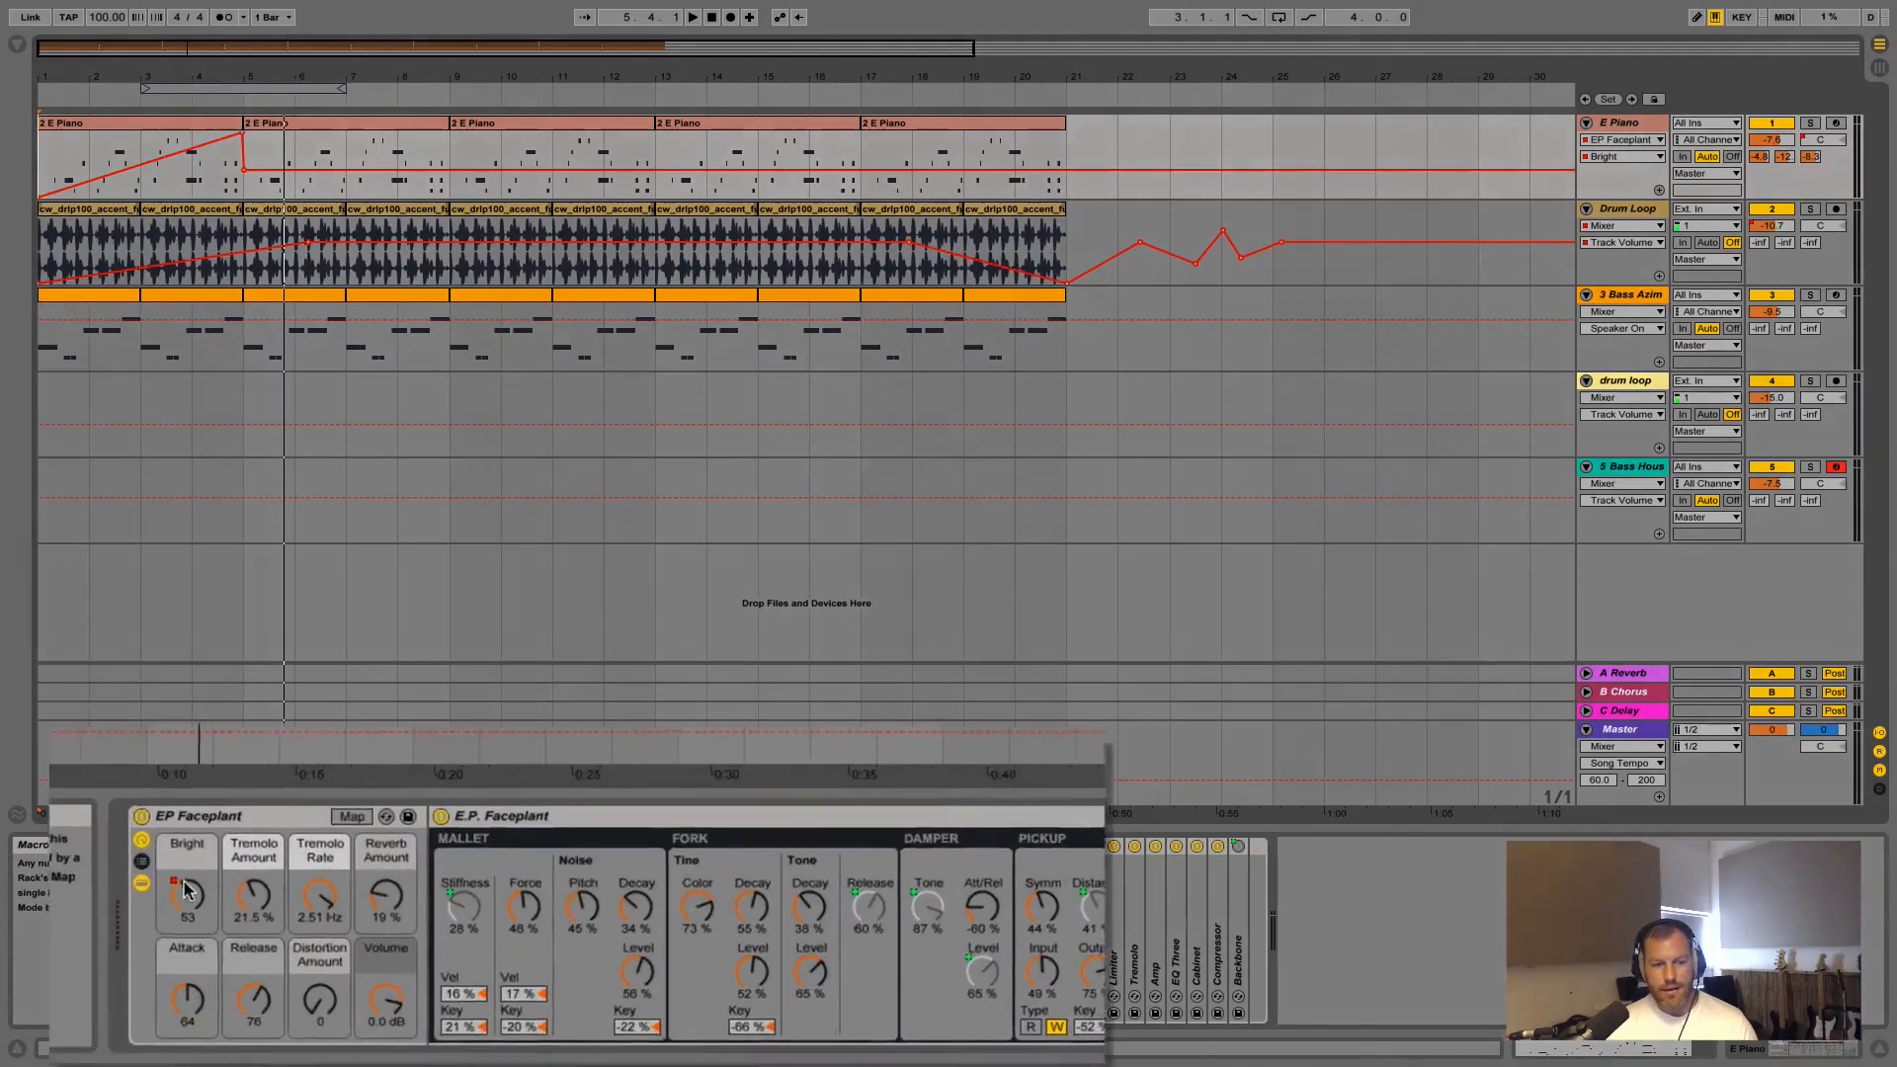
{"action": "left_click", "coordinate": [44, 165]}
{"action": "key", "text": "space"}
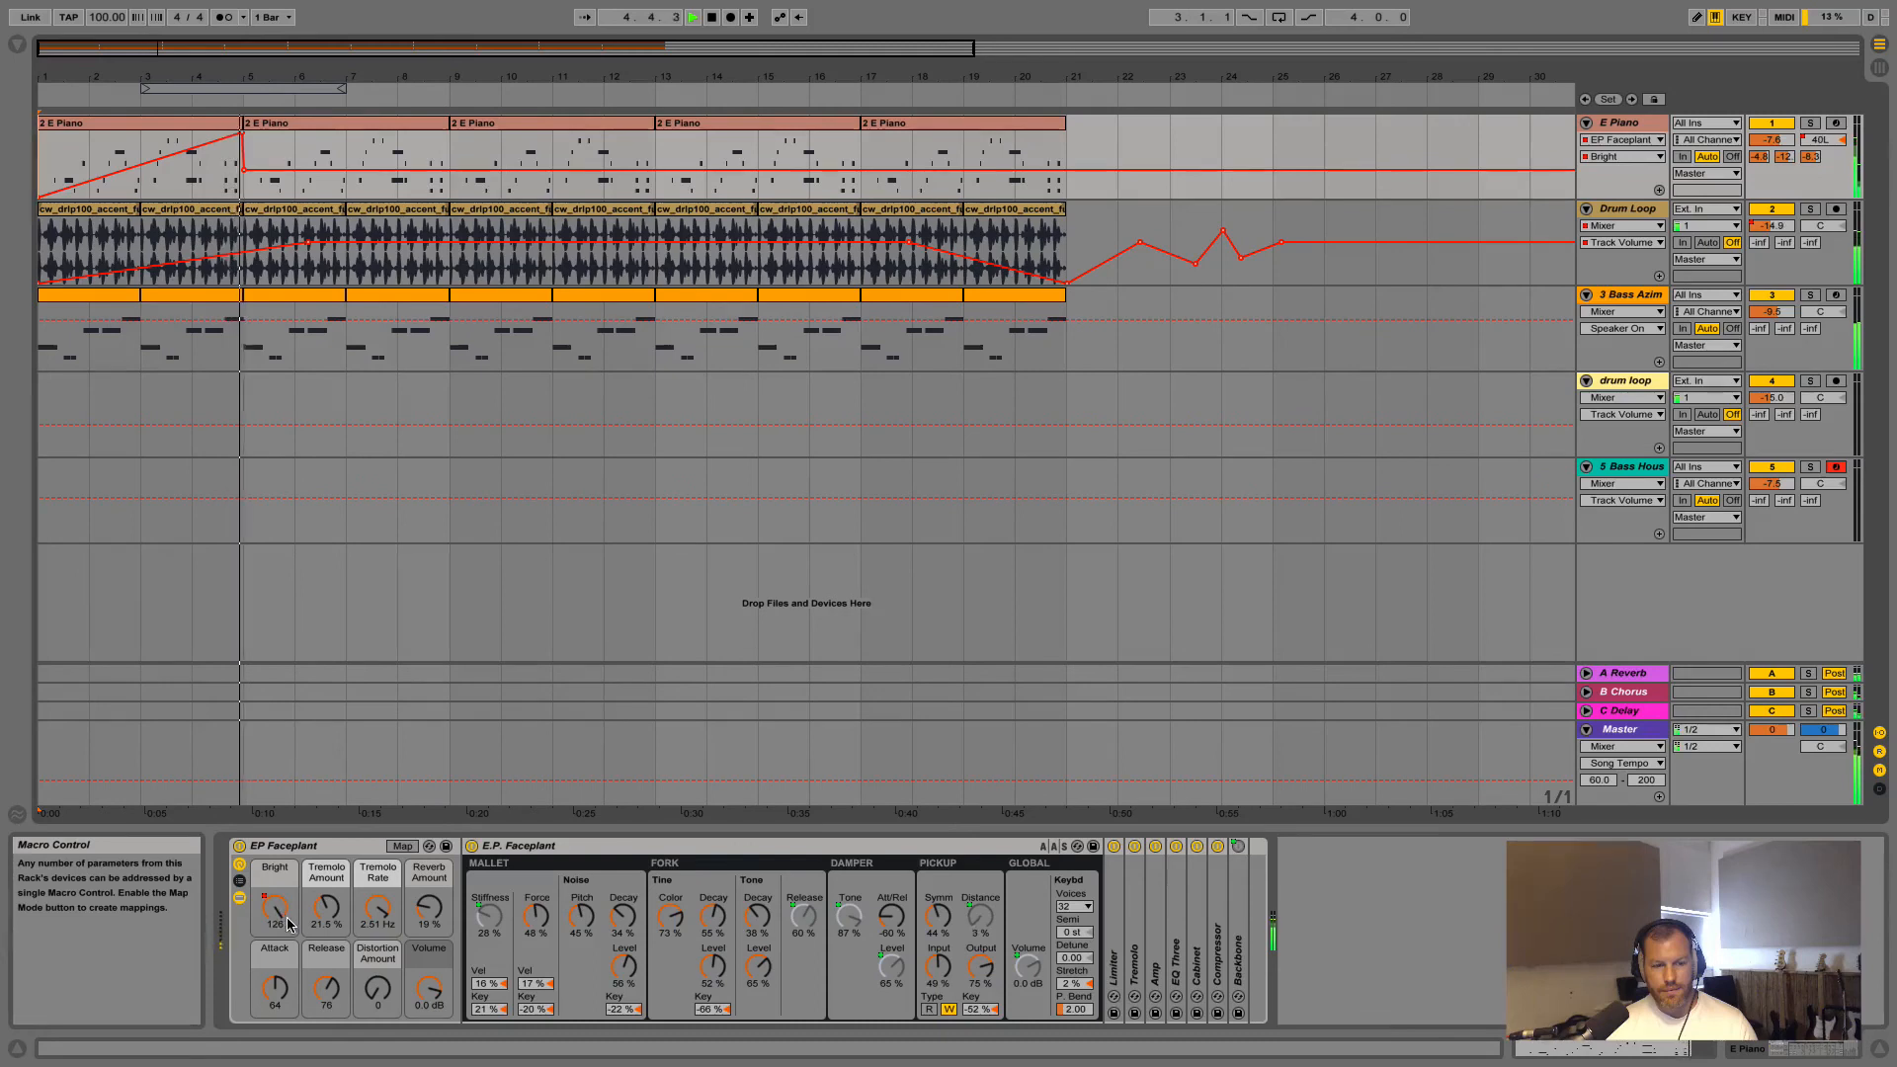
{"action": "key", "text": "space"}
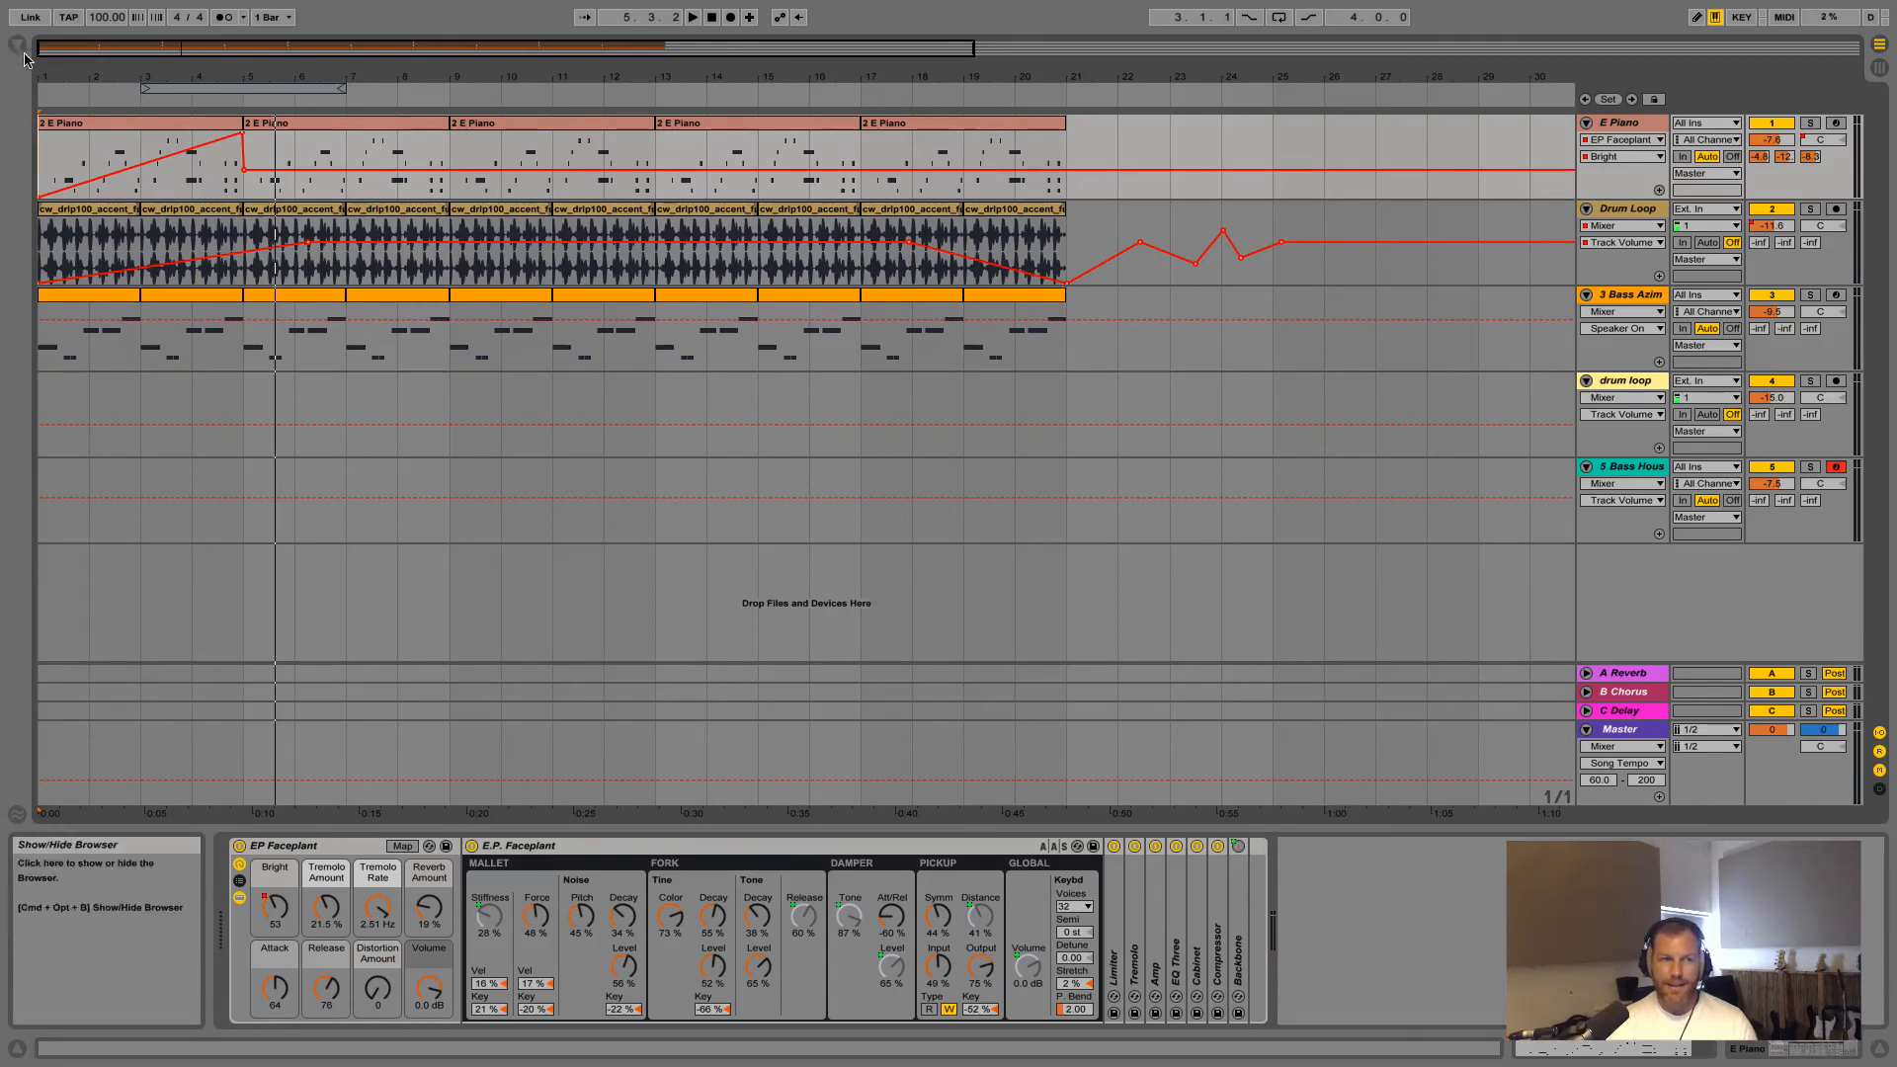
Show the browser beside the arrangement and make it slightly narrower
{"action": "left_click_drag", "start_coordinate": [434, 69], "coordinate": [287, 69]}
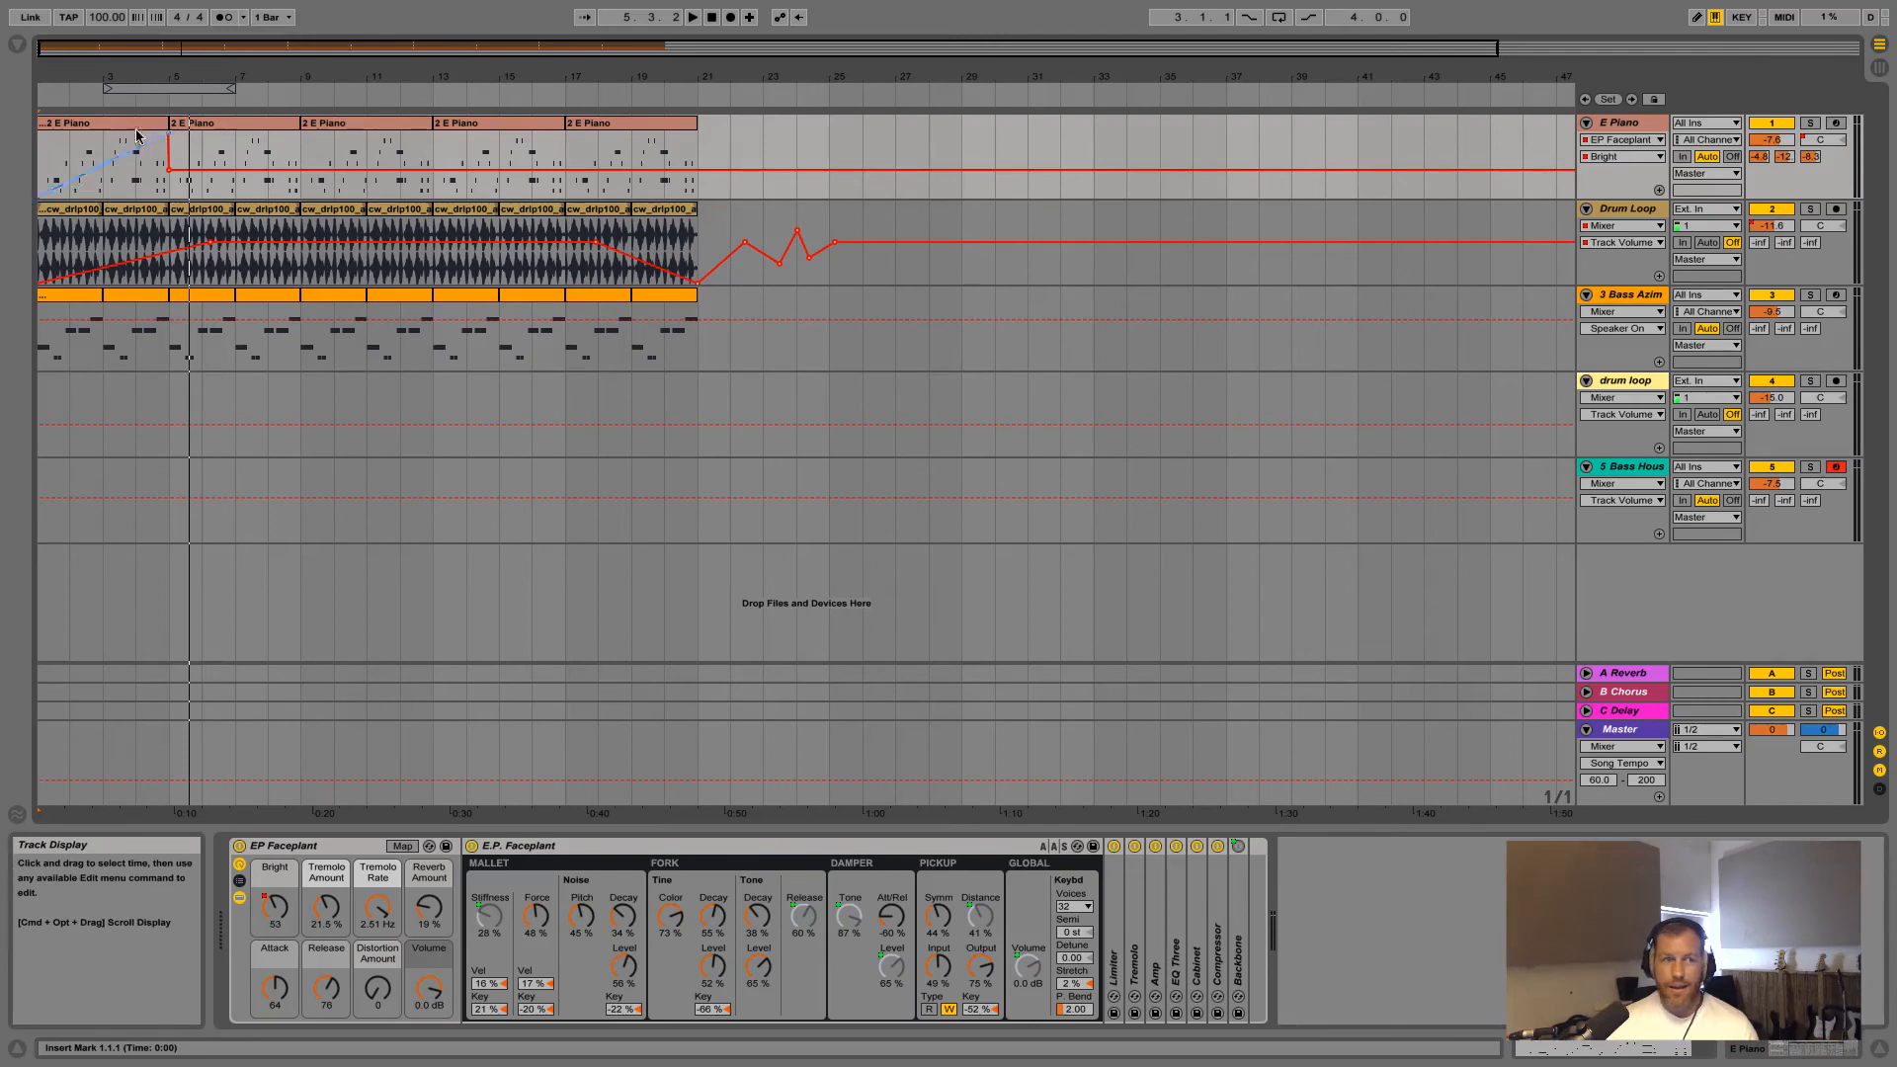
{"action": "left_click", "coordinate": [13, 50]}
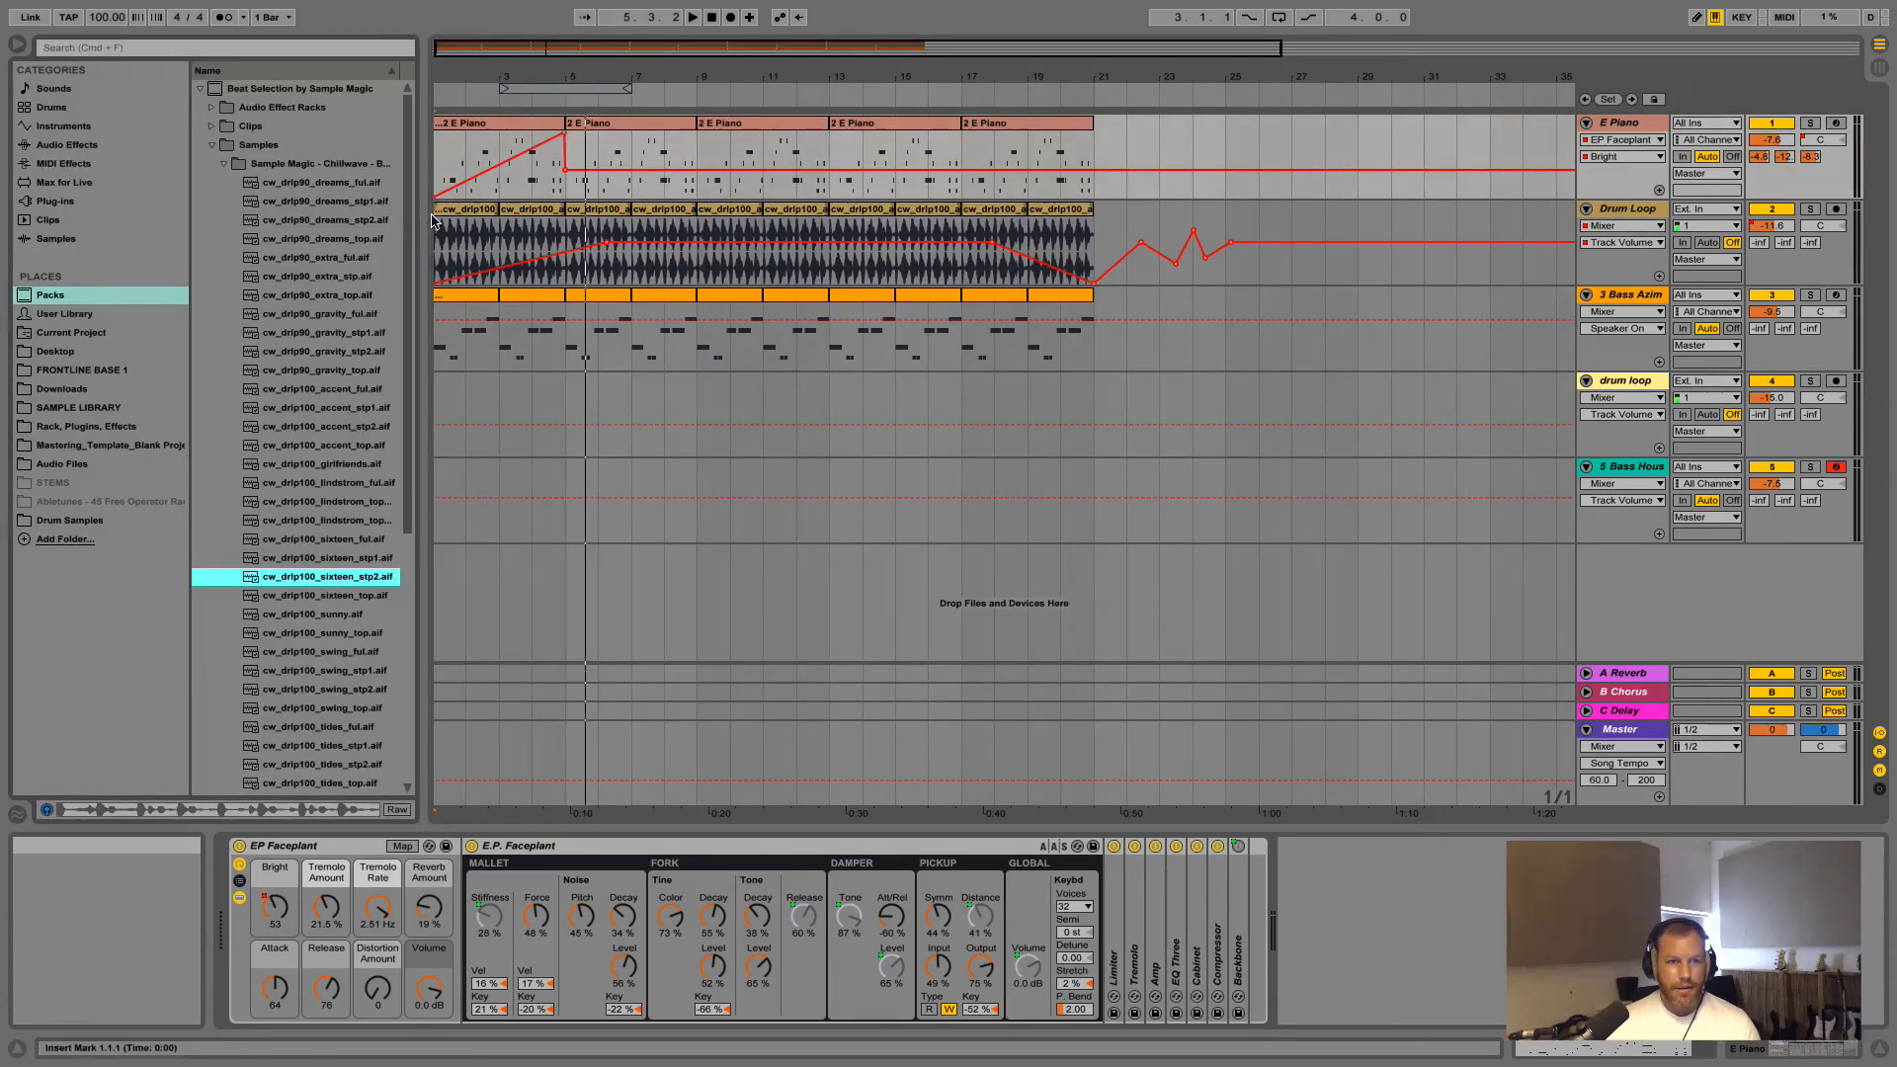
{"action": "left_click_drag", "start_coordinate": [407, 216], "coordinate": [394, 217]}
{"action": "left_click_drag", "start_coordinate": [494, 81], "coordinate": [471, 76]}
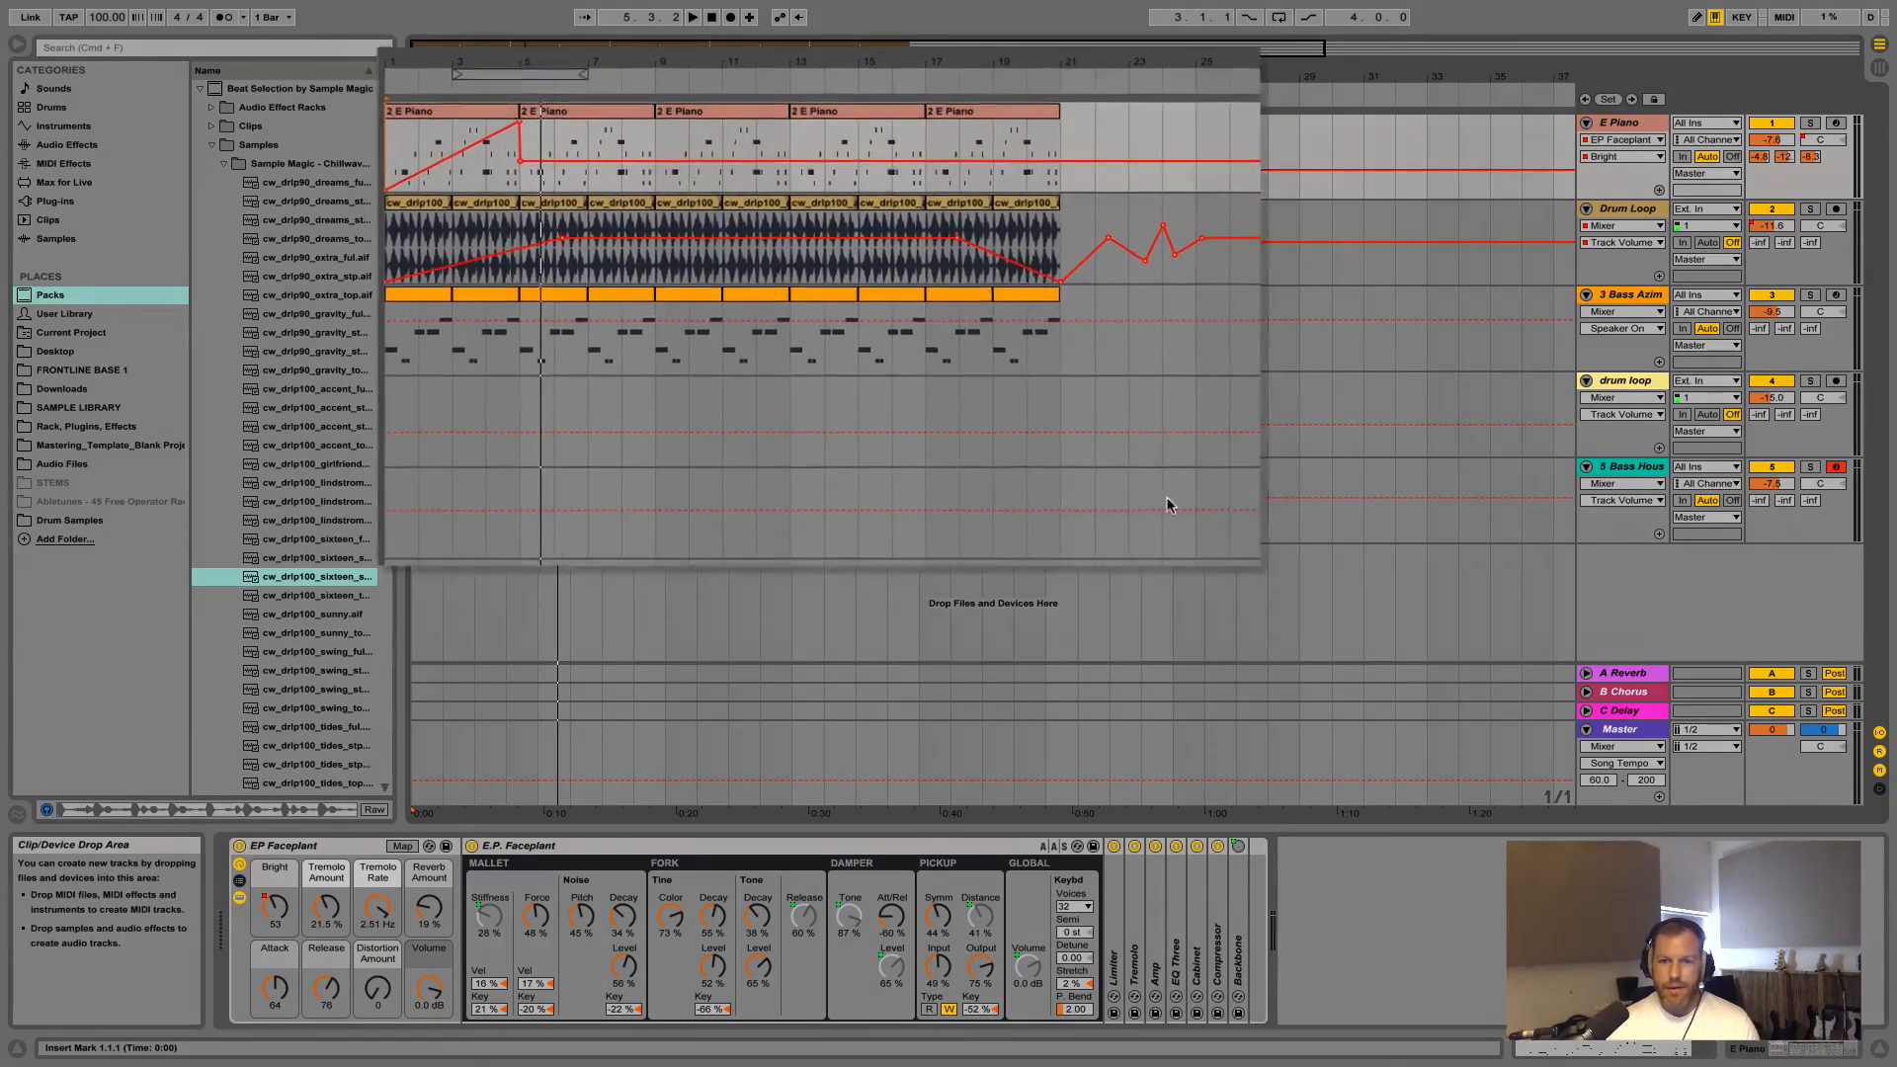
{"action": "left_click", "coordinate": [1129, 398]}
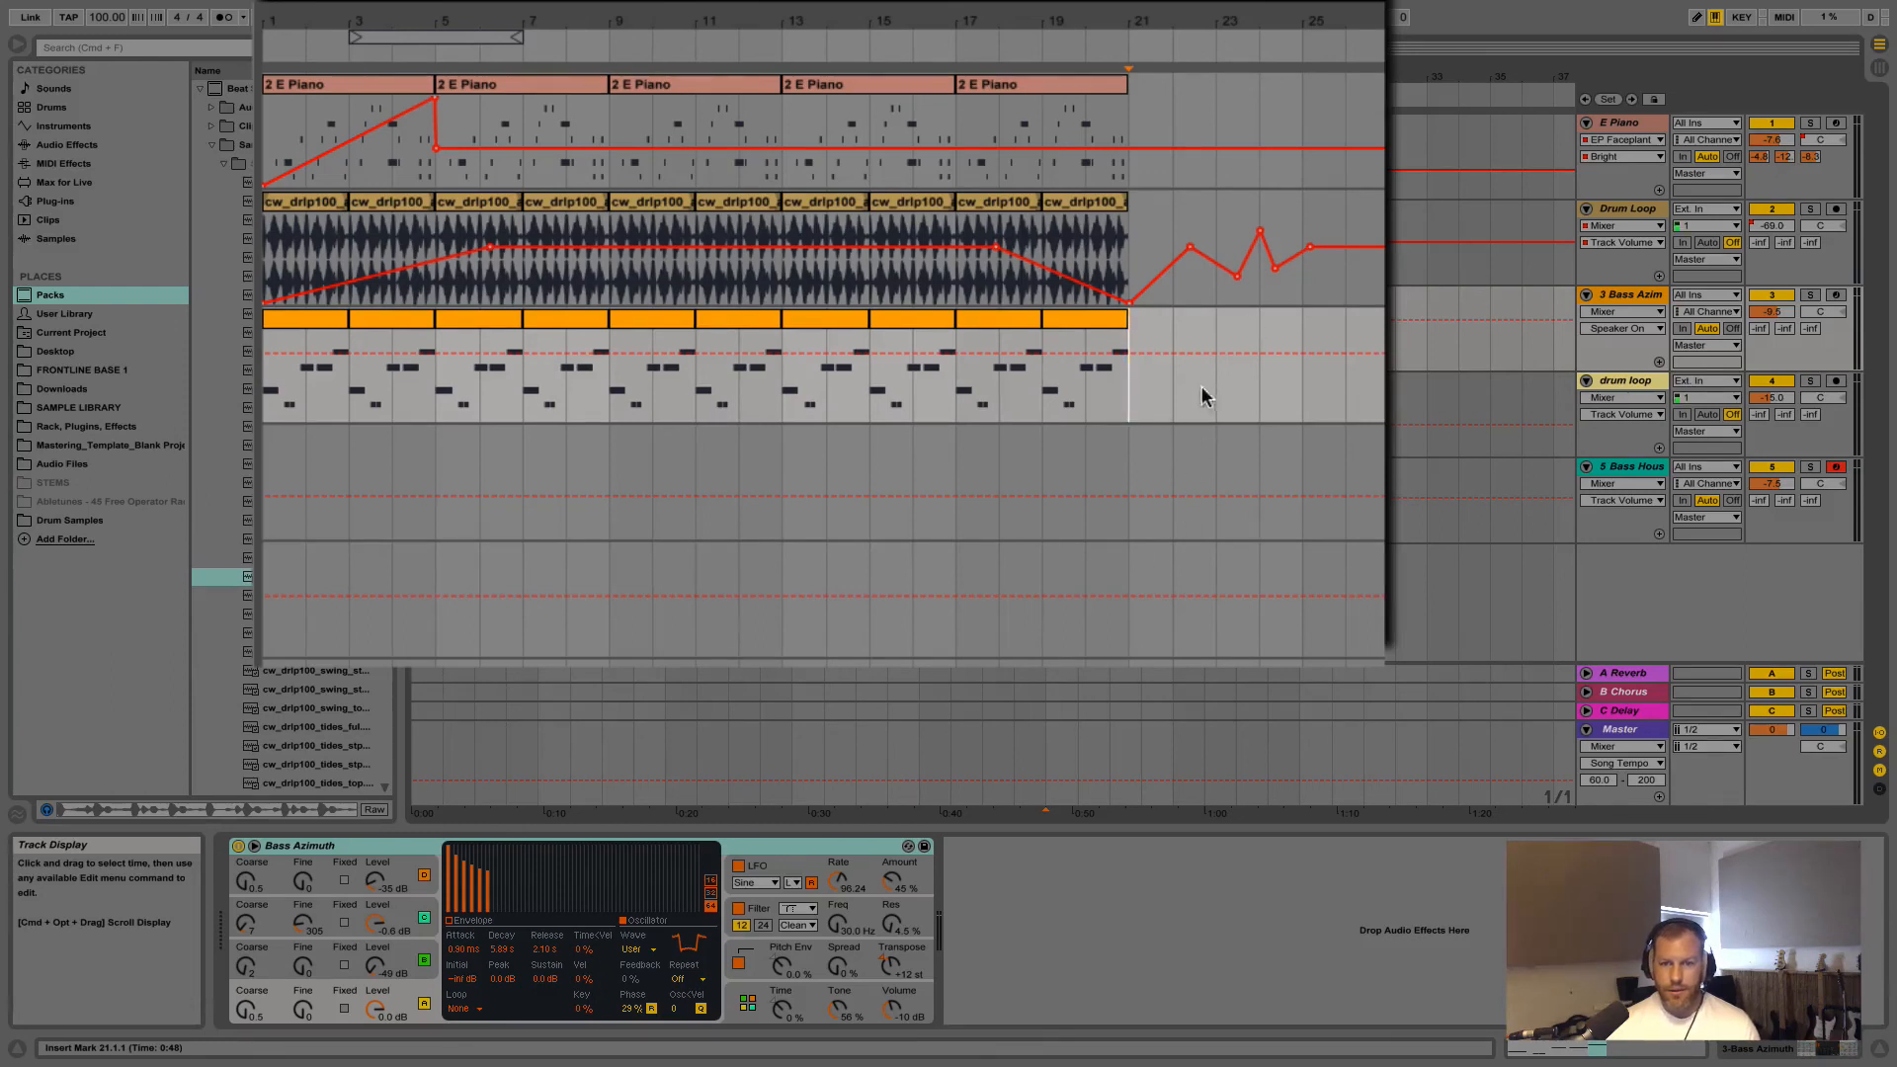
{"action": "left_click_drag", "start_coordinate": [1172, 388], "coordinate": [265, 128]}
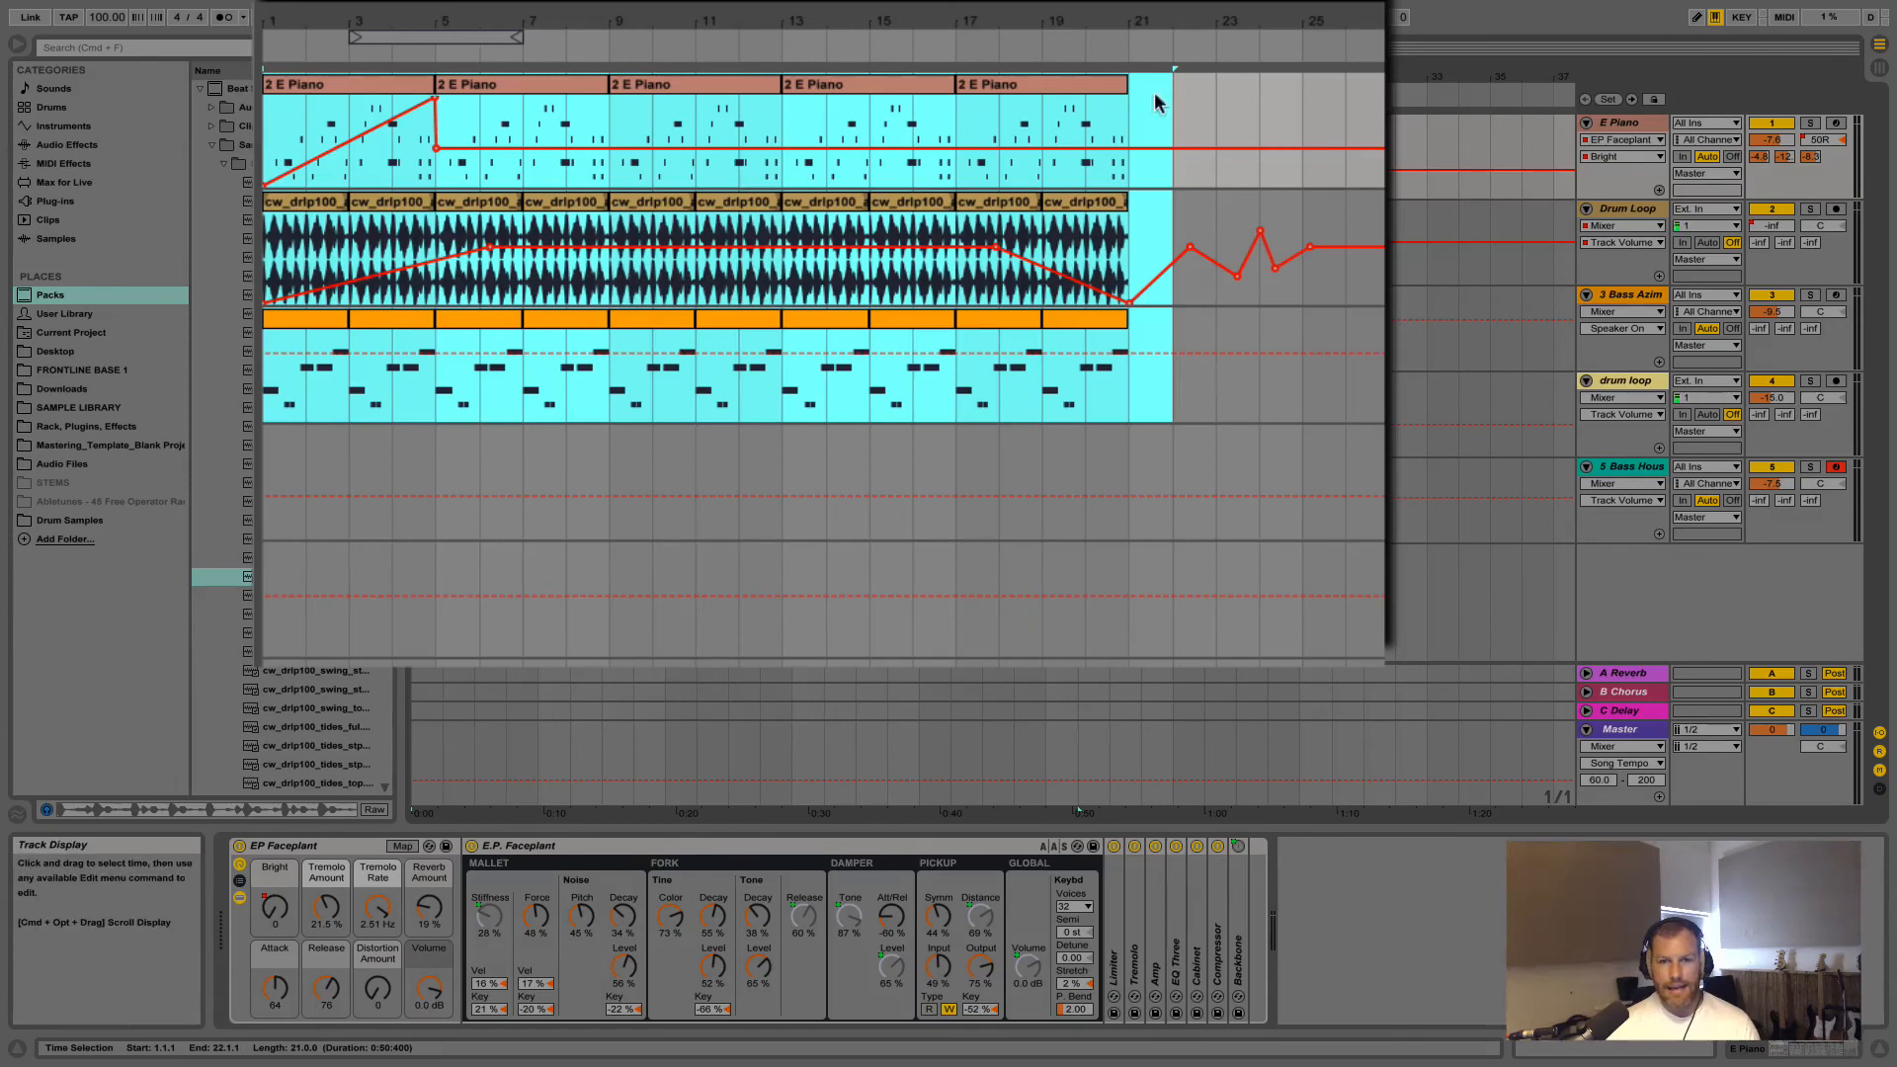
{"action": "left_click", "coordinate": [1213, 405]}
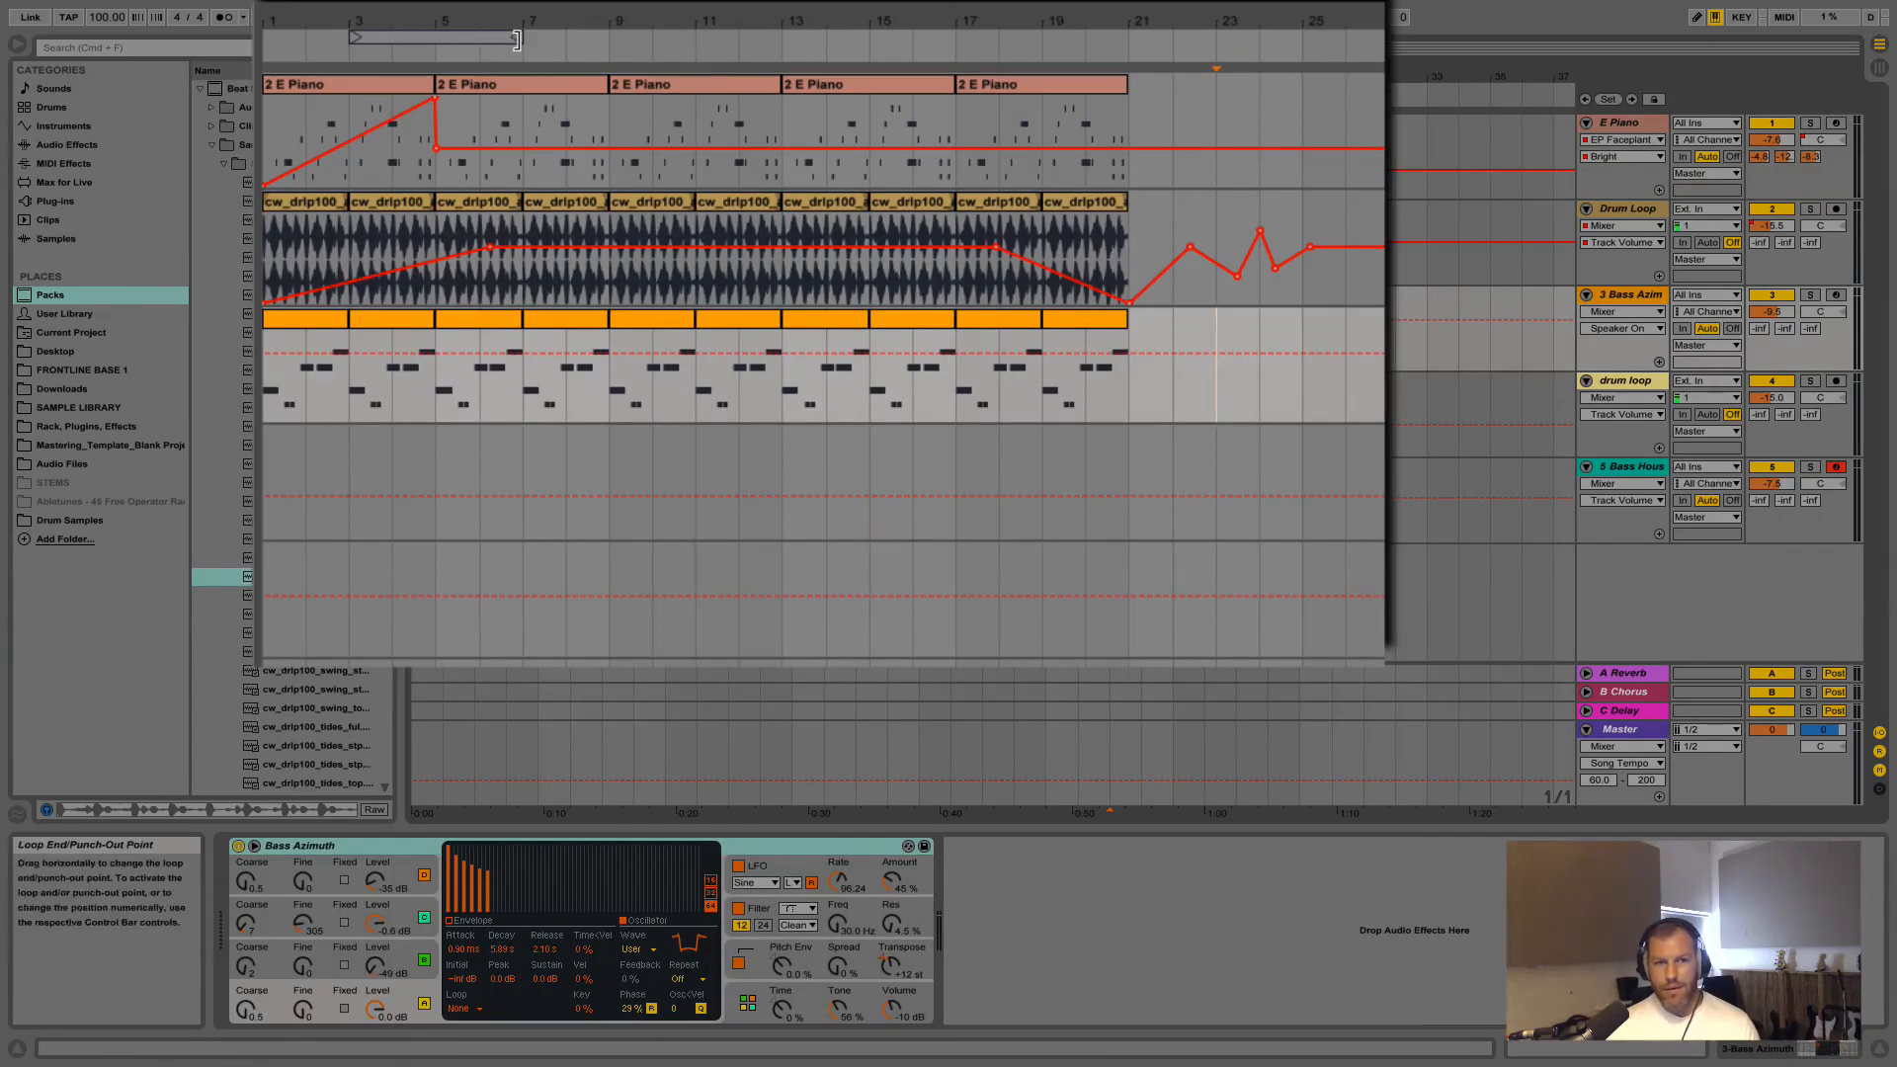
Set the arrangement loop to span bars 1 to 21 and select everything inside it on all tracks
{"action": "left_click_drag", "start_coordinate": [524, 47], "coordinate": [629, 39]}
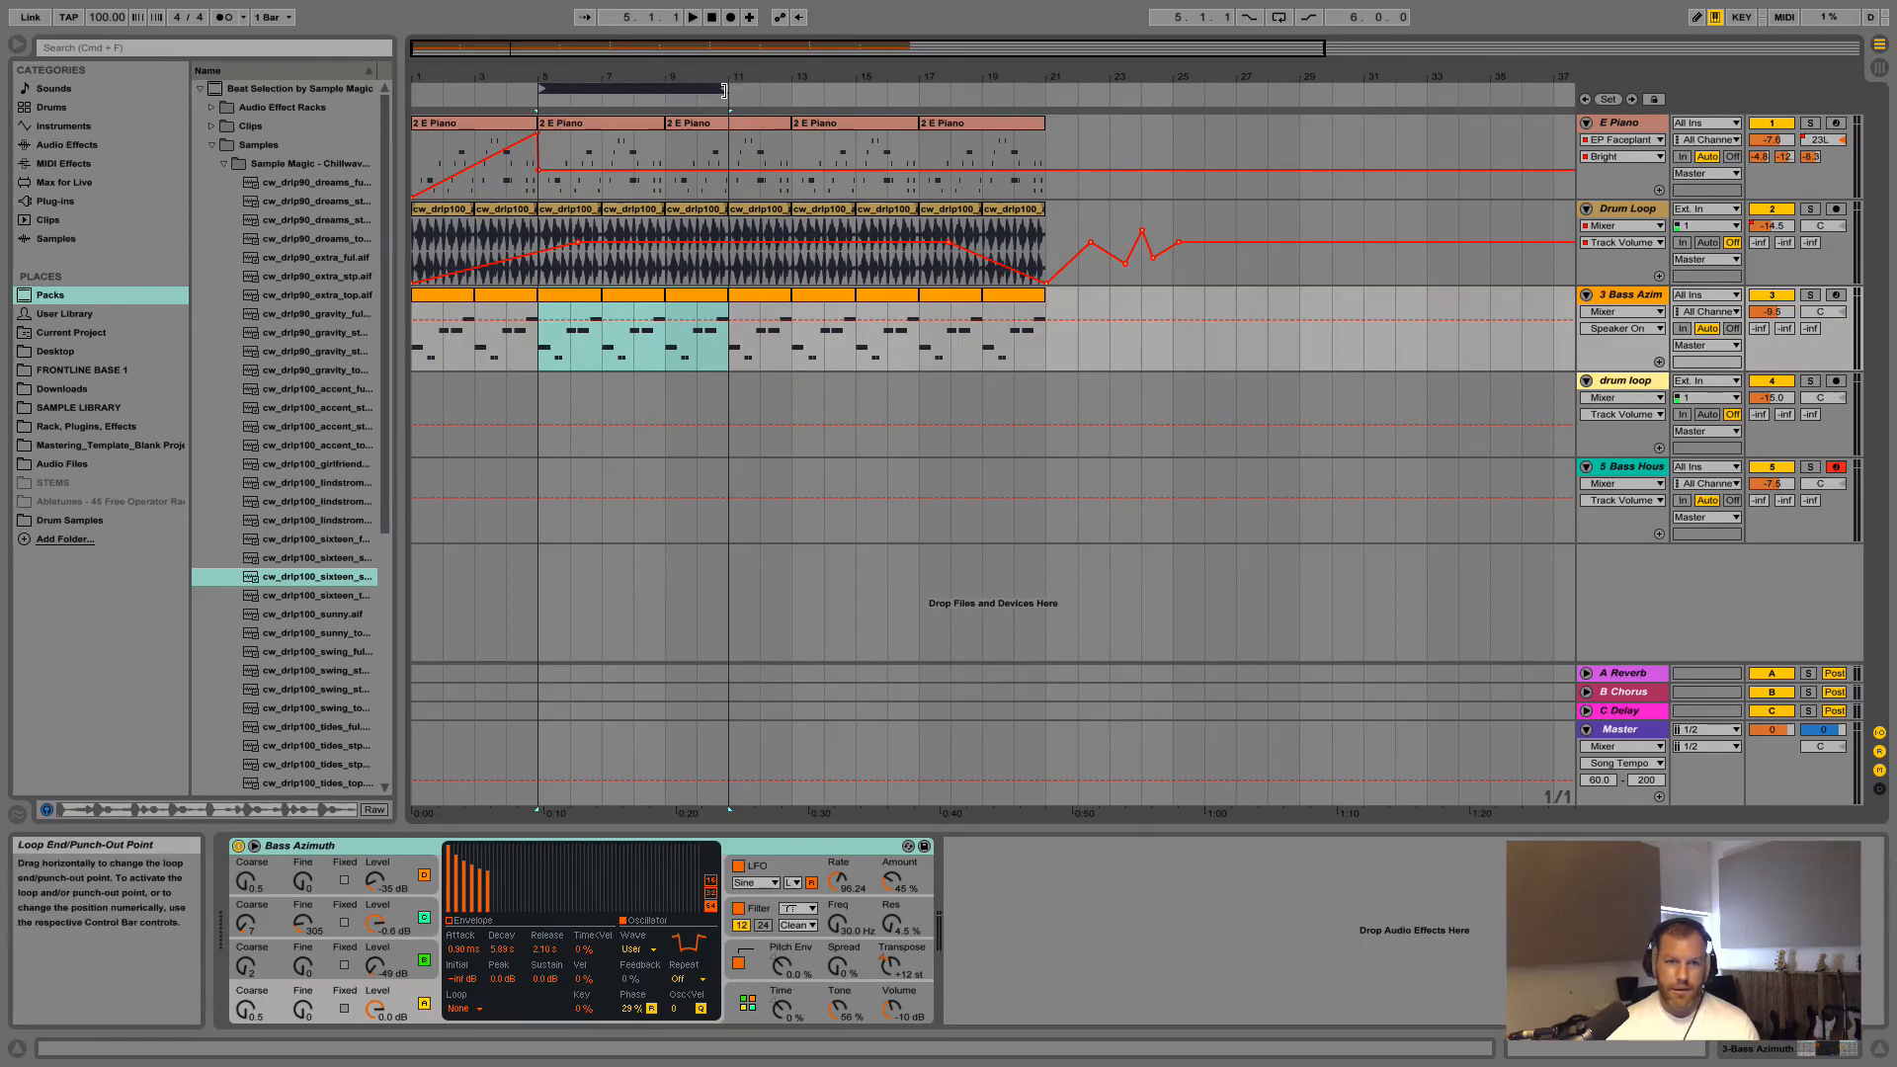
{"action": "left_click_drag", "start_coordinate": [723, 90], "coordinate": [1036, 87]}
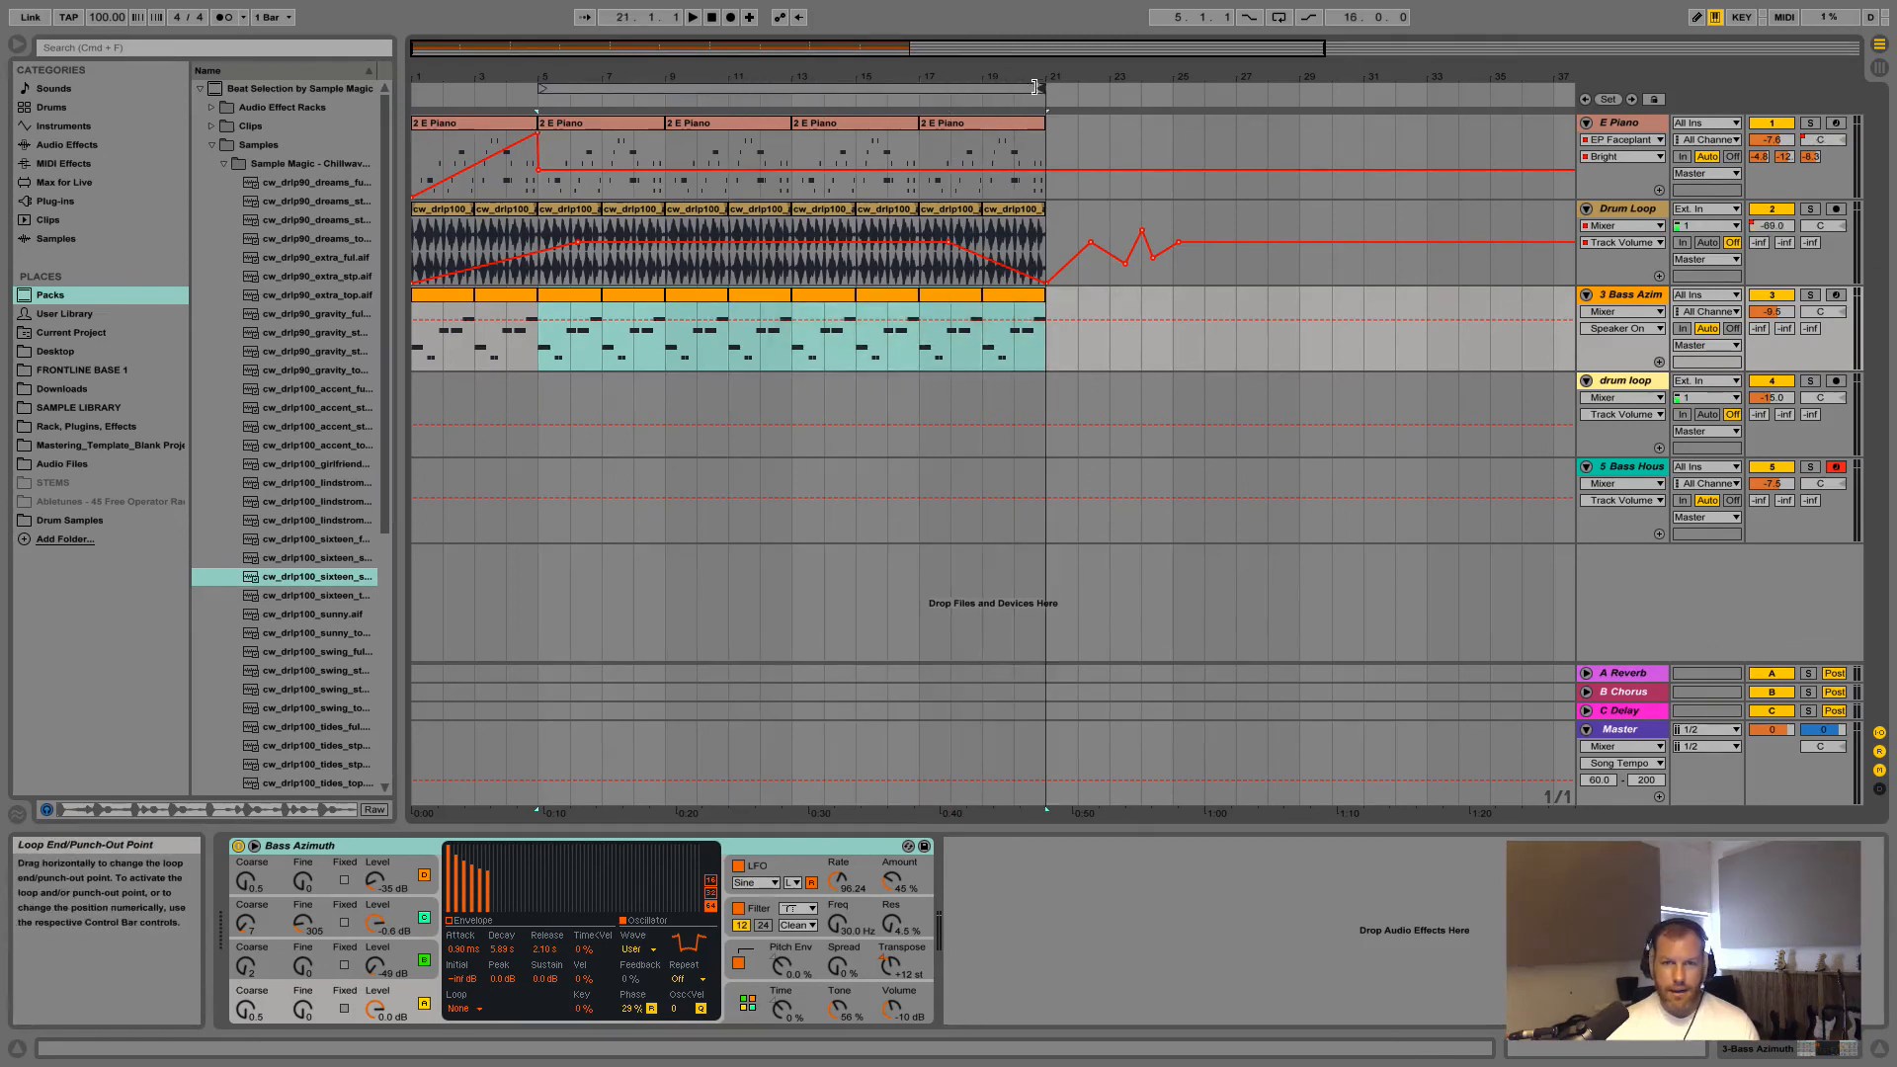
{"action": "left_click_drag", "start_coordinate": [541, 88], "coordinate": [414, 88]}
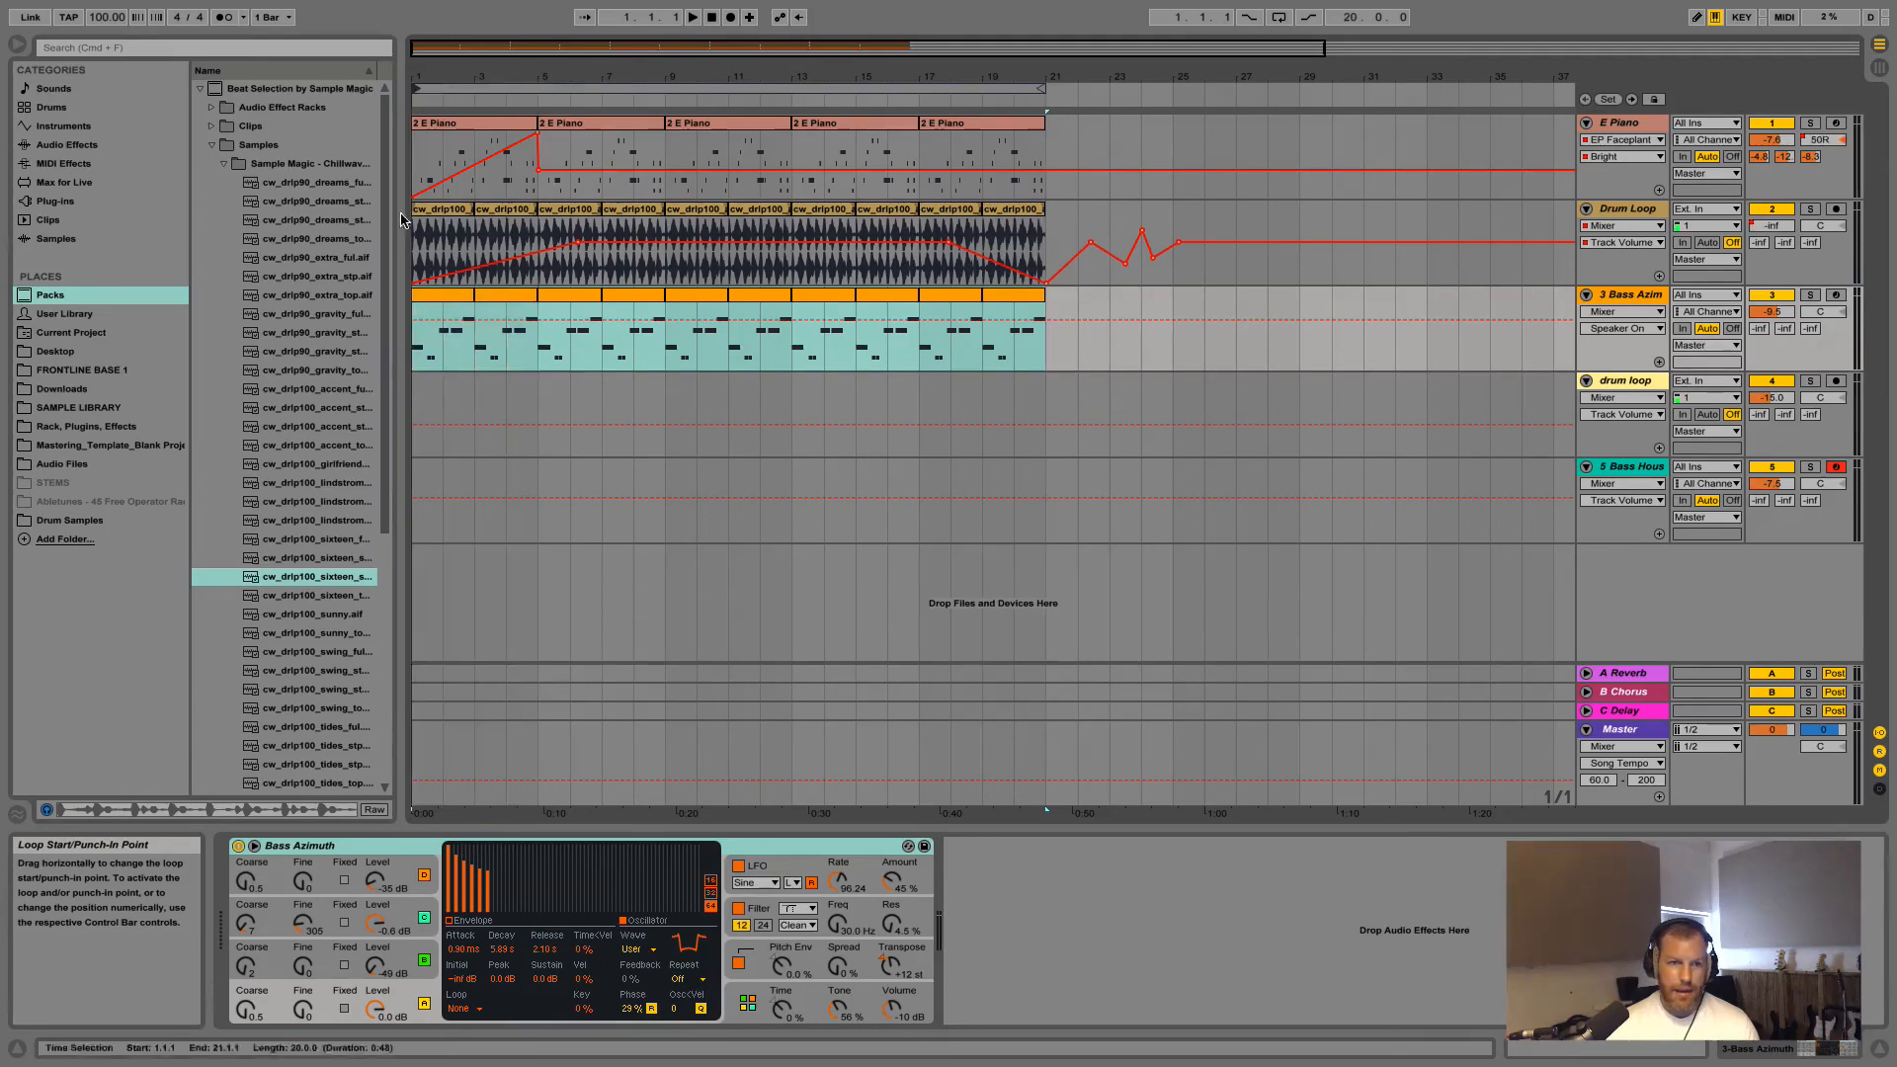
{"action": "left_click", "coordinate": [718, 87]}
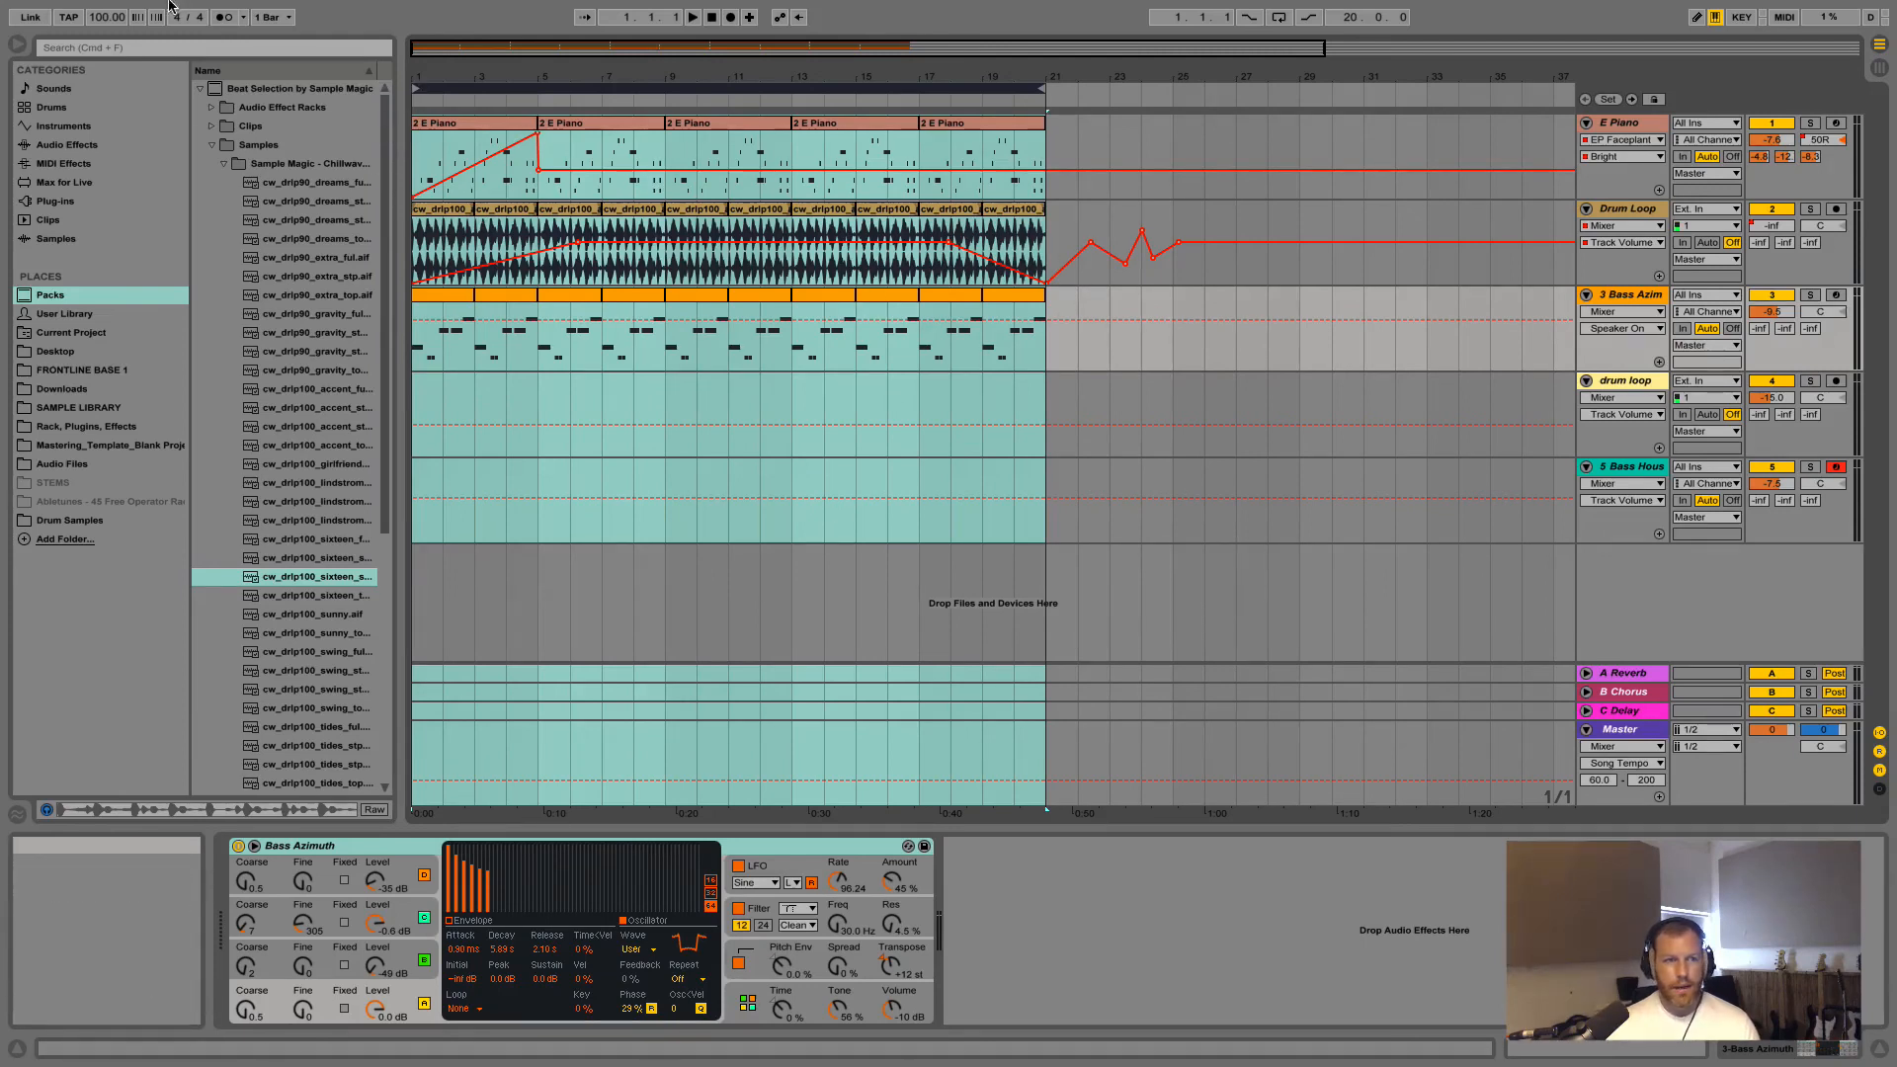
Set up an audio export of the selected bars with a sample rate of 48000 and a bit depth of 24
{"action": "mouse_move", "coordinate": [170, 5]}
{"action": "left_click", "coordinate": [114, 11]}
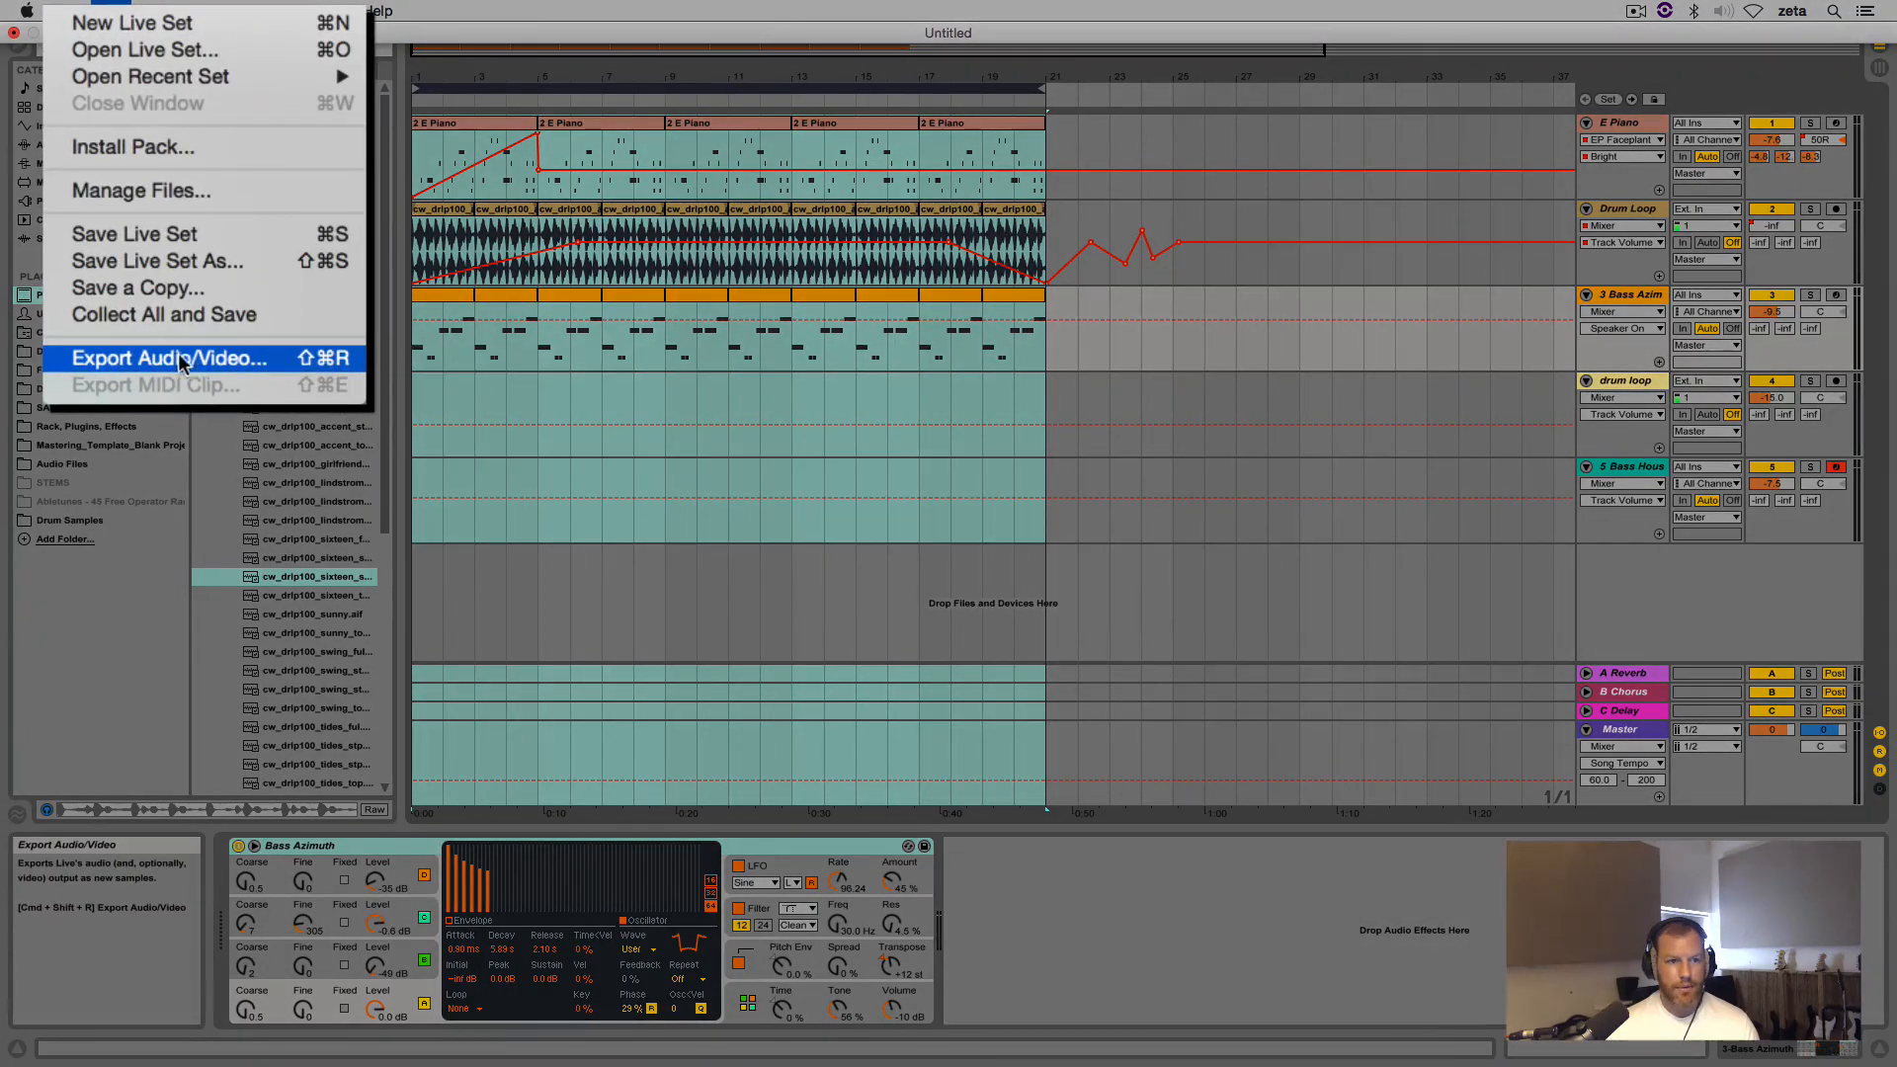
{"action": "left_click", "coordinate": [180, 360]}
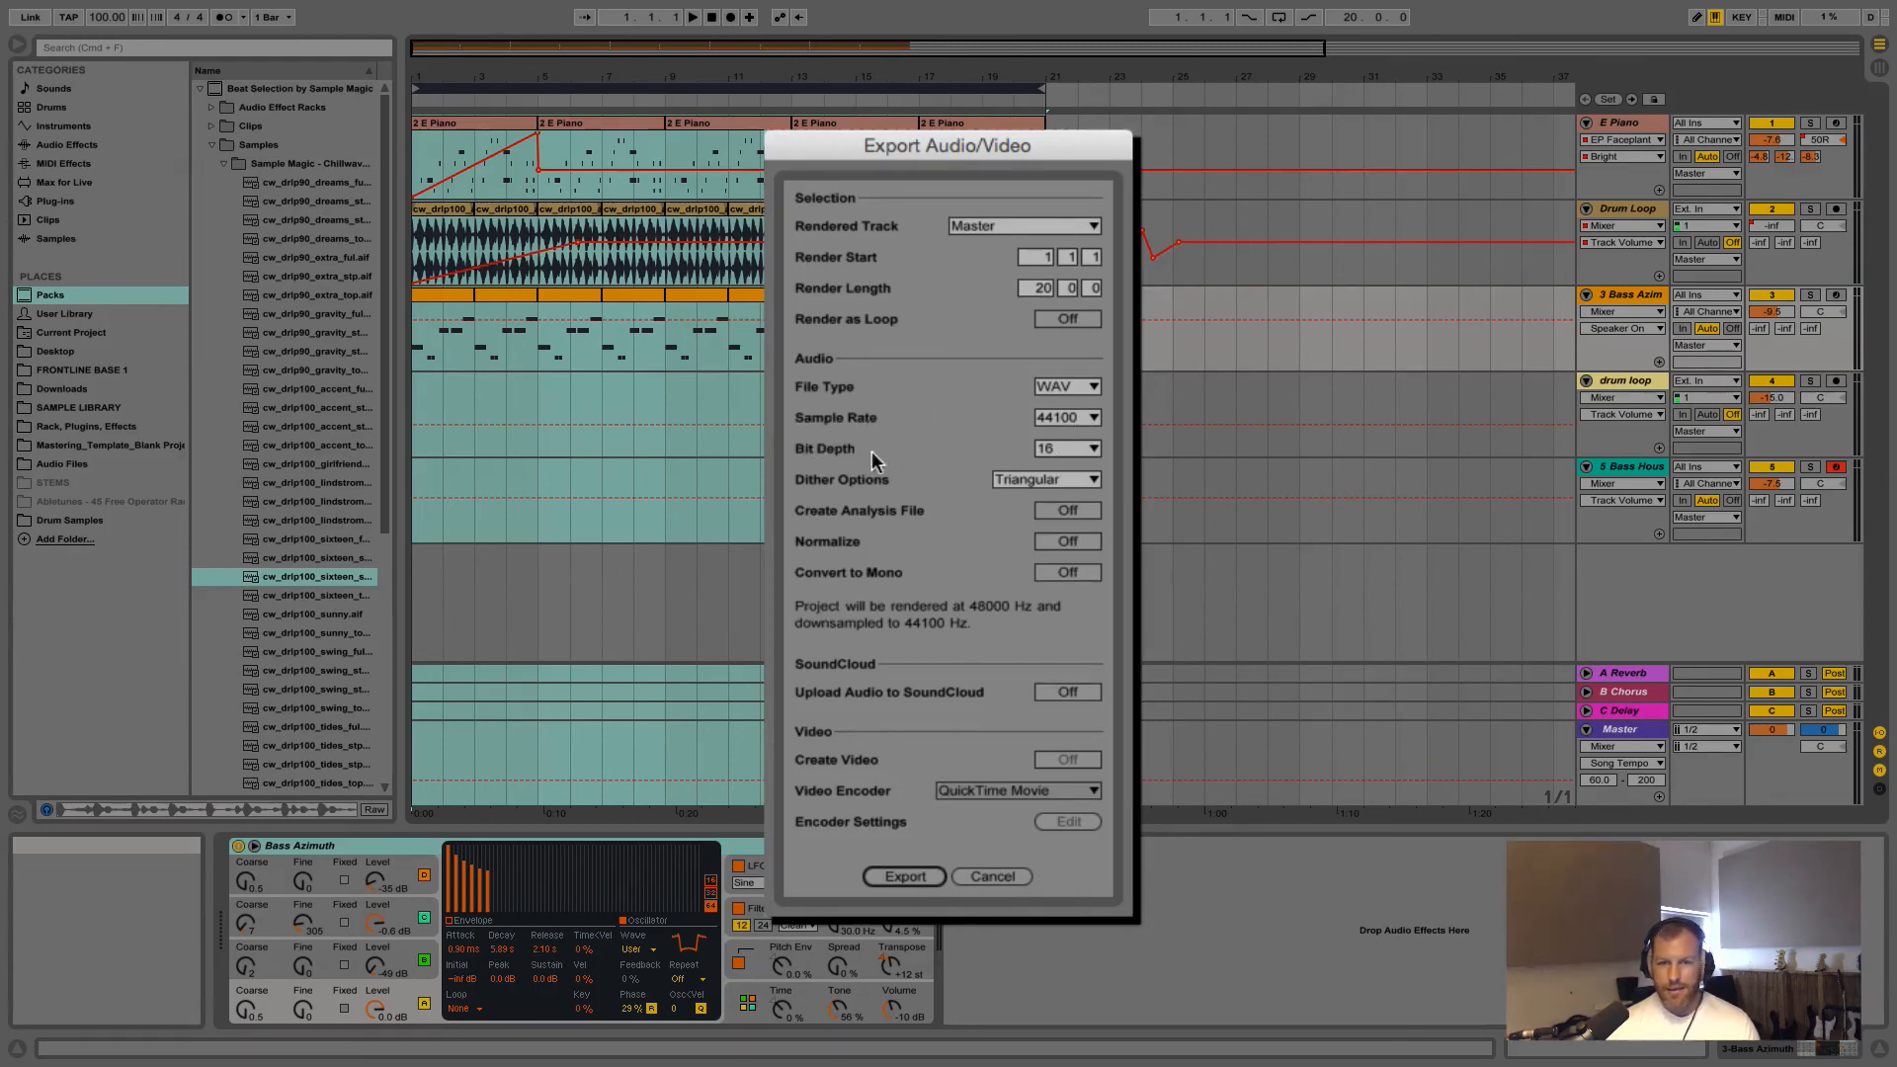
{"action": "left_click", "coordinate": [1083, 419]}
{"action": "left_click", "coordinate": [1073, 498]}
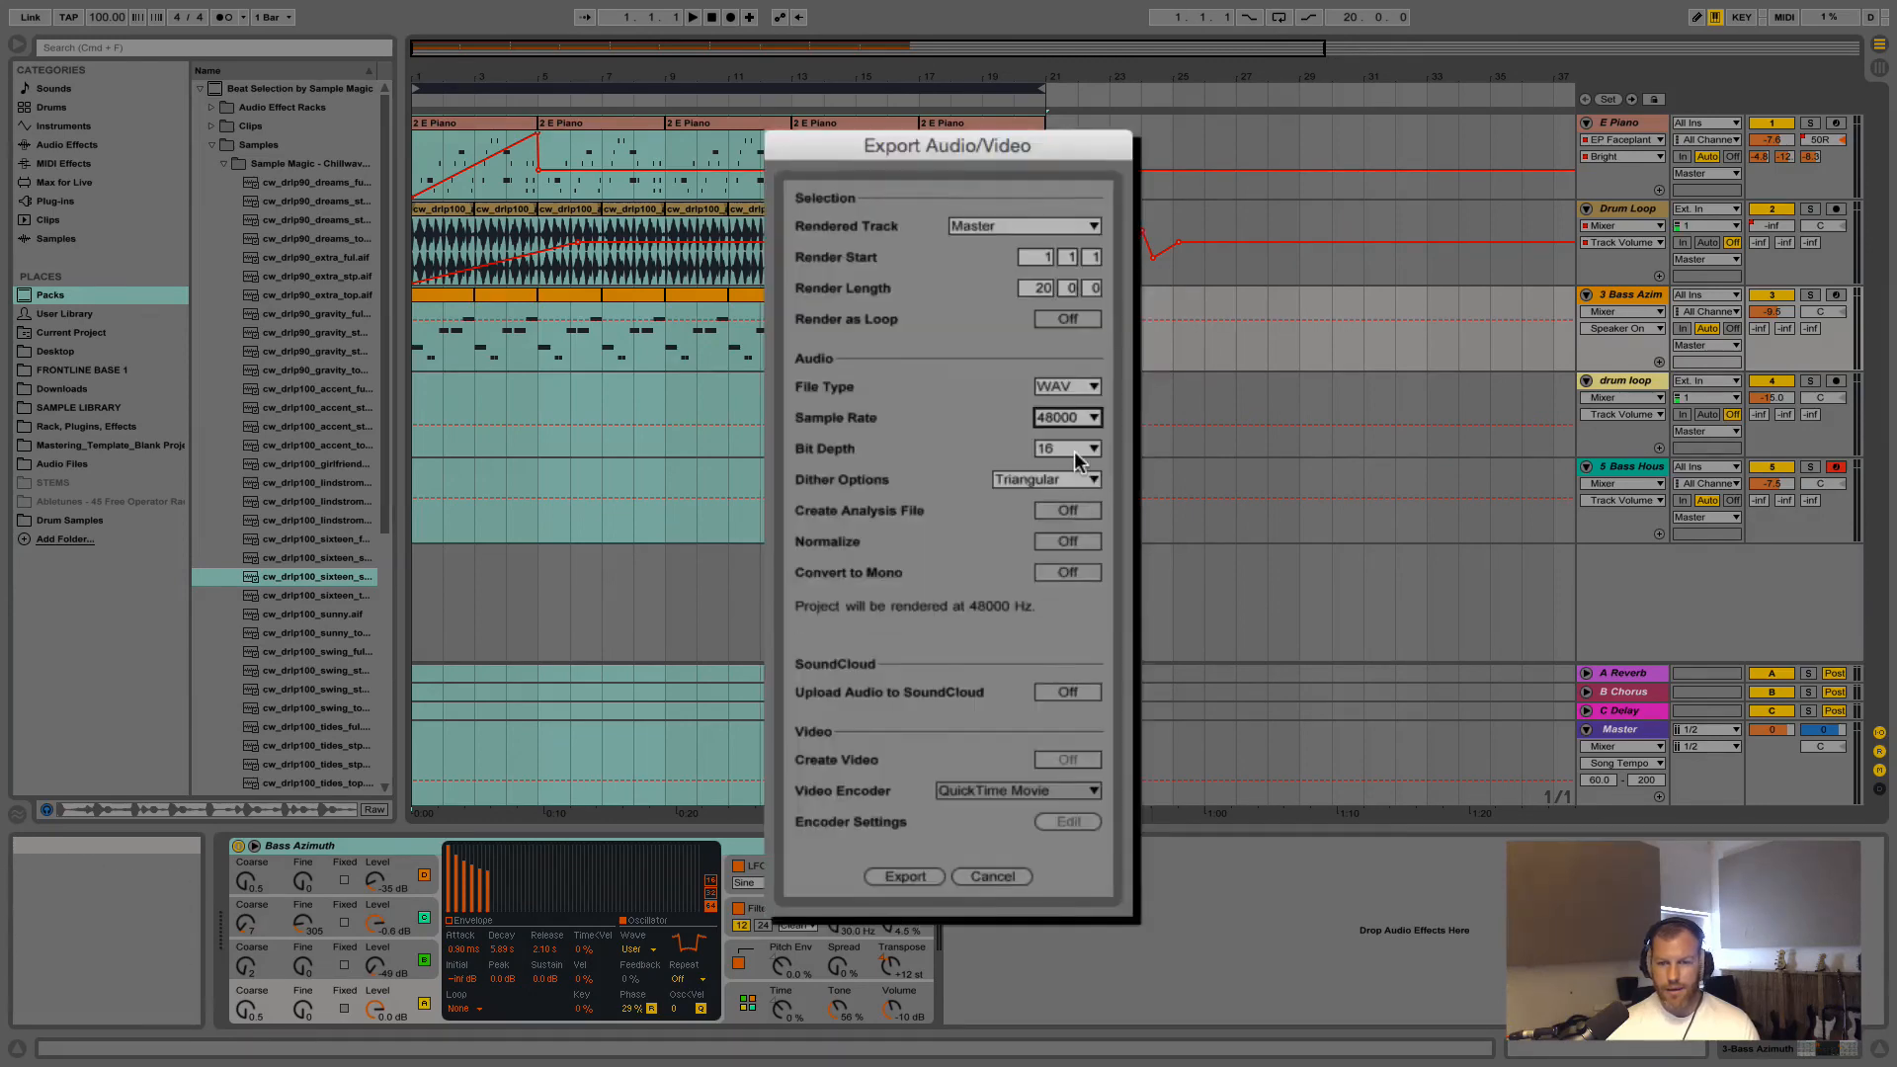
{"action": "left_click", "coordinate": [1075, 451]}
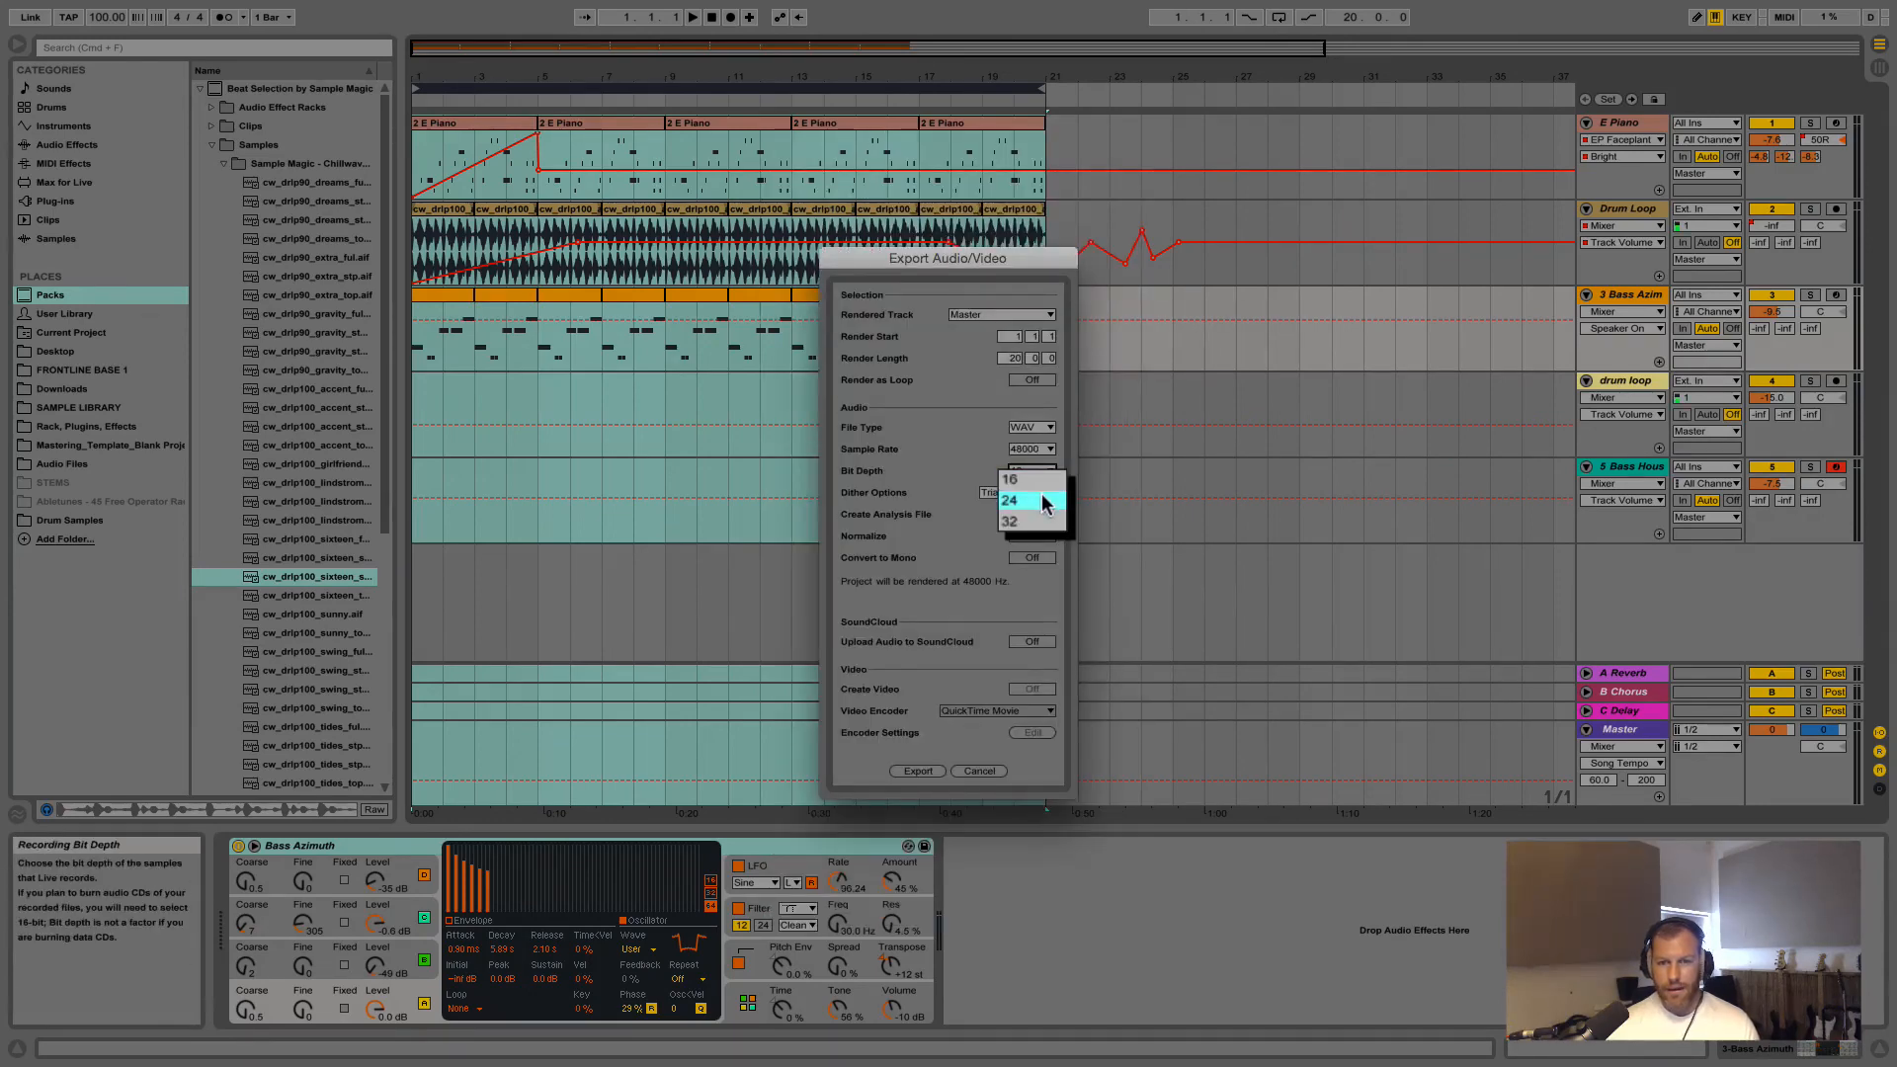
{"action": "left_click", "coordinate": [1045, 501]}
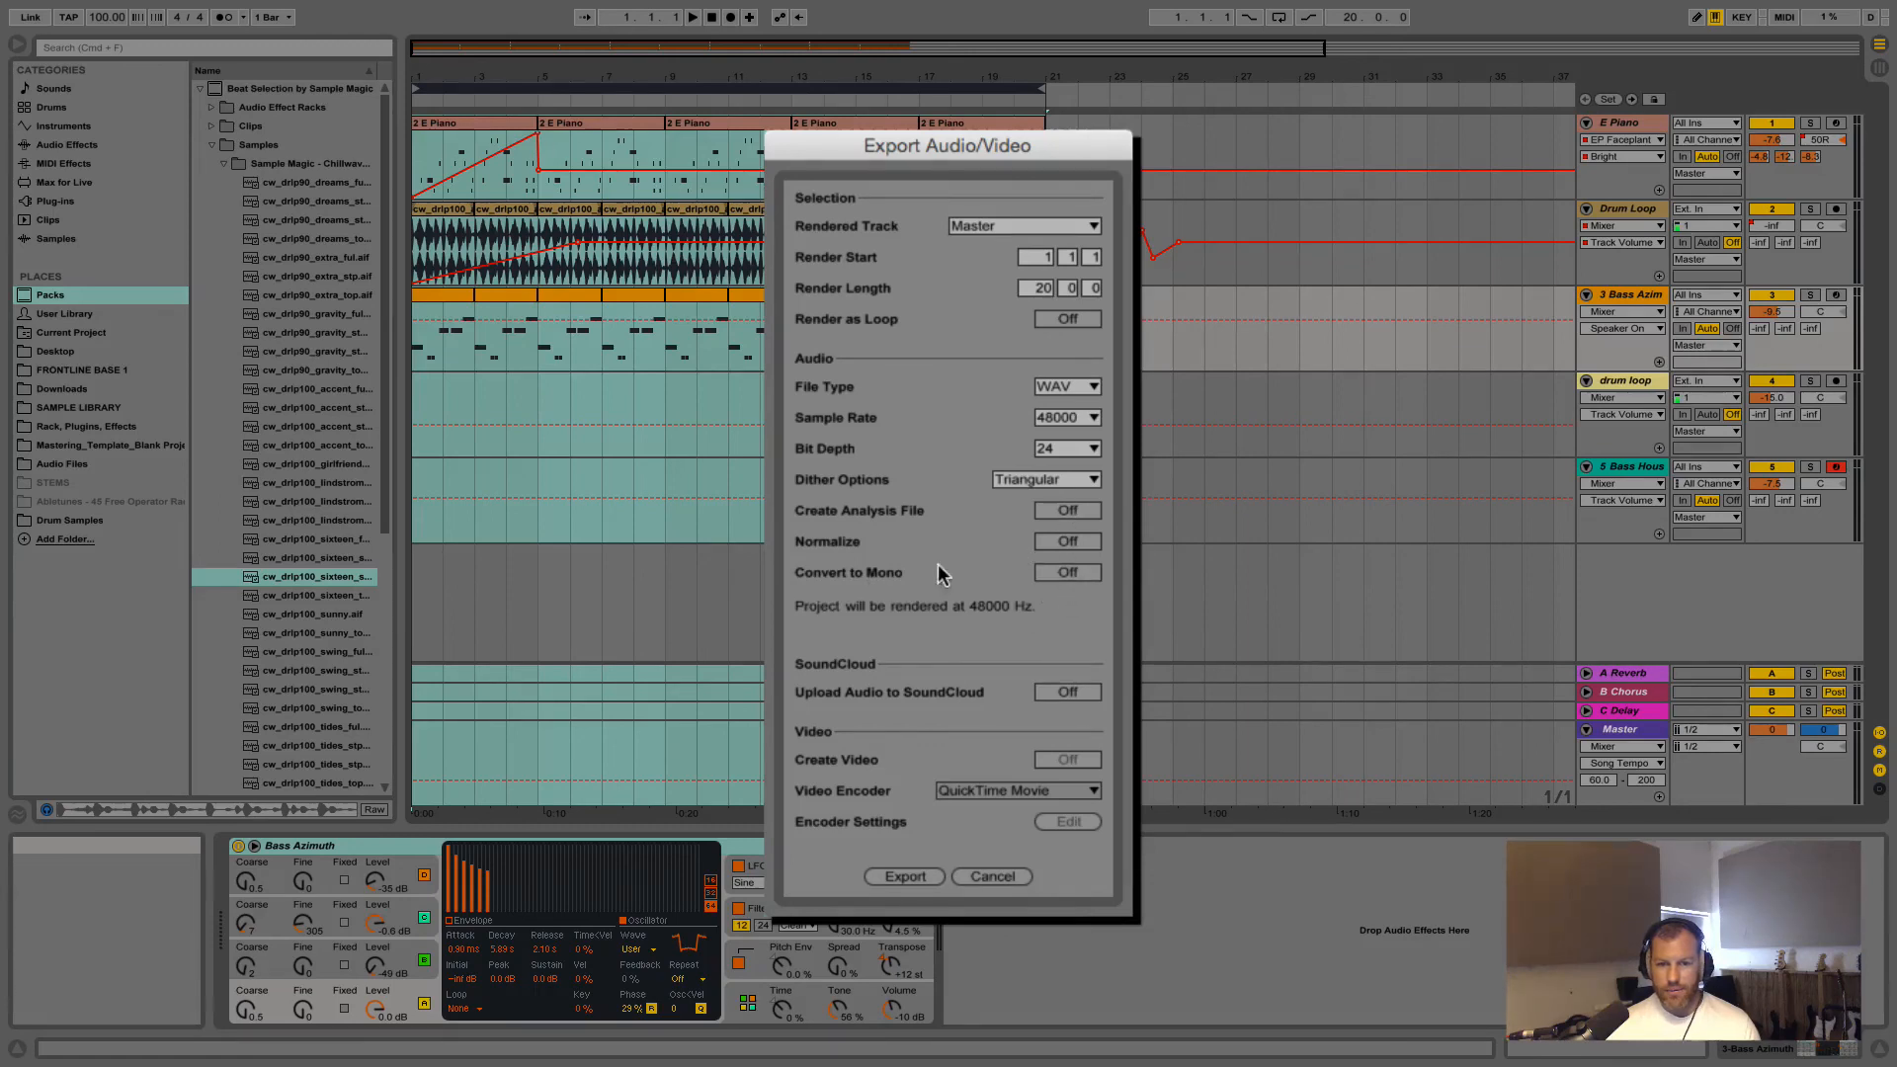
{"action": "left_click", "coordinate": [1067, 573]}
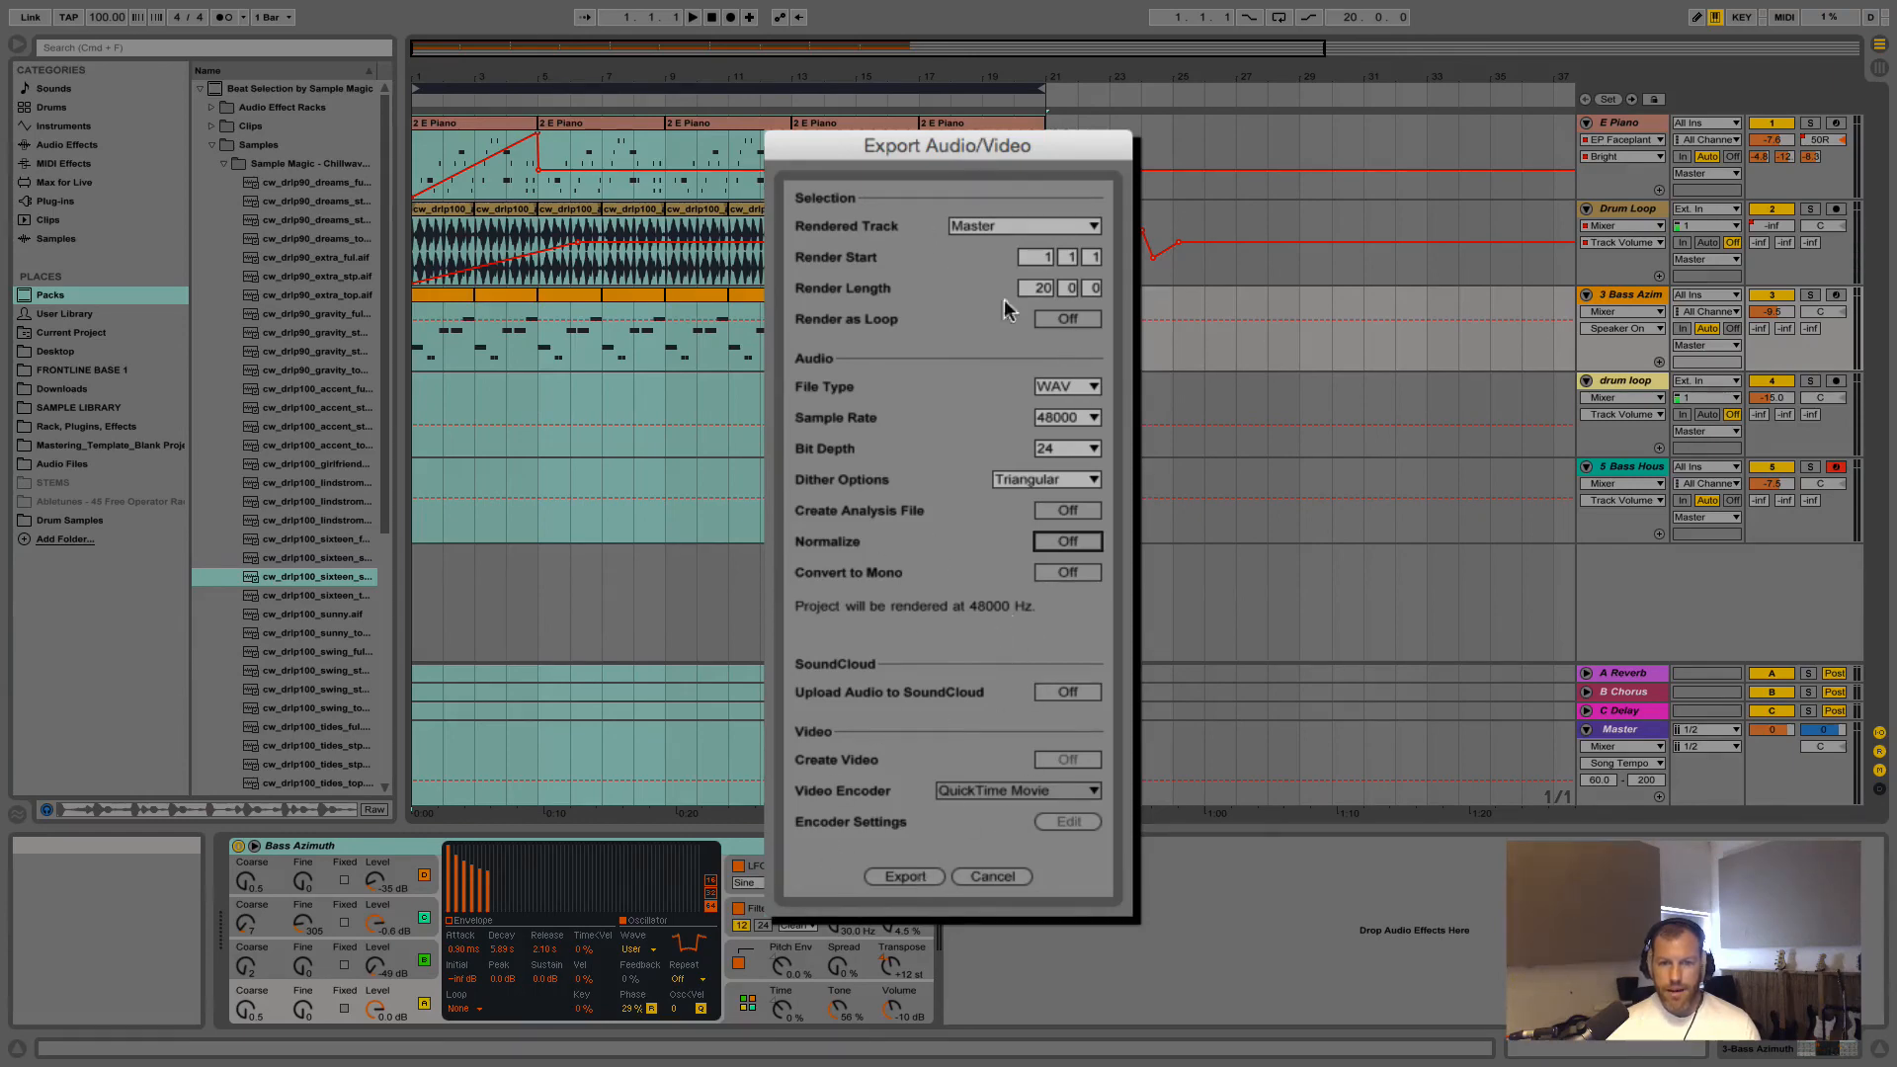
Export the Master mix as an audio file named Jam 1 on the Desktop
{"action": "left_click", "coordinate": [922, 876]}
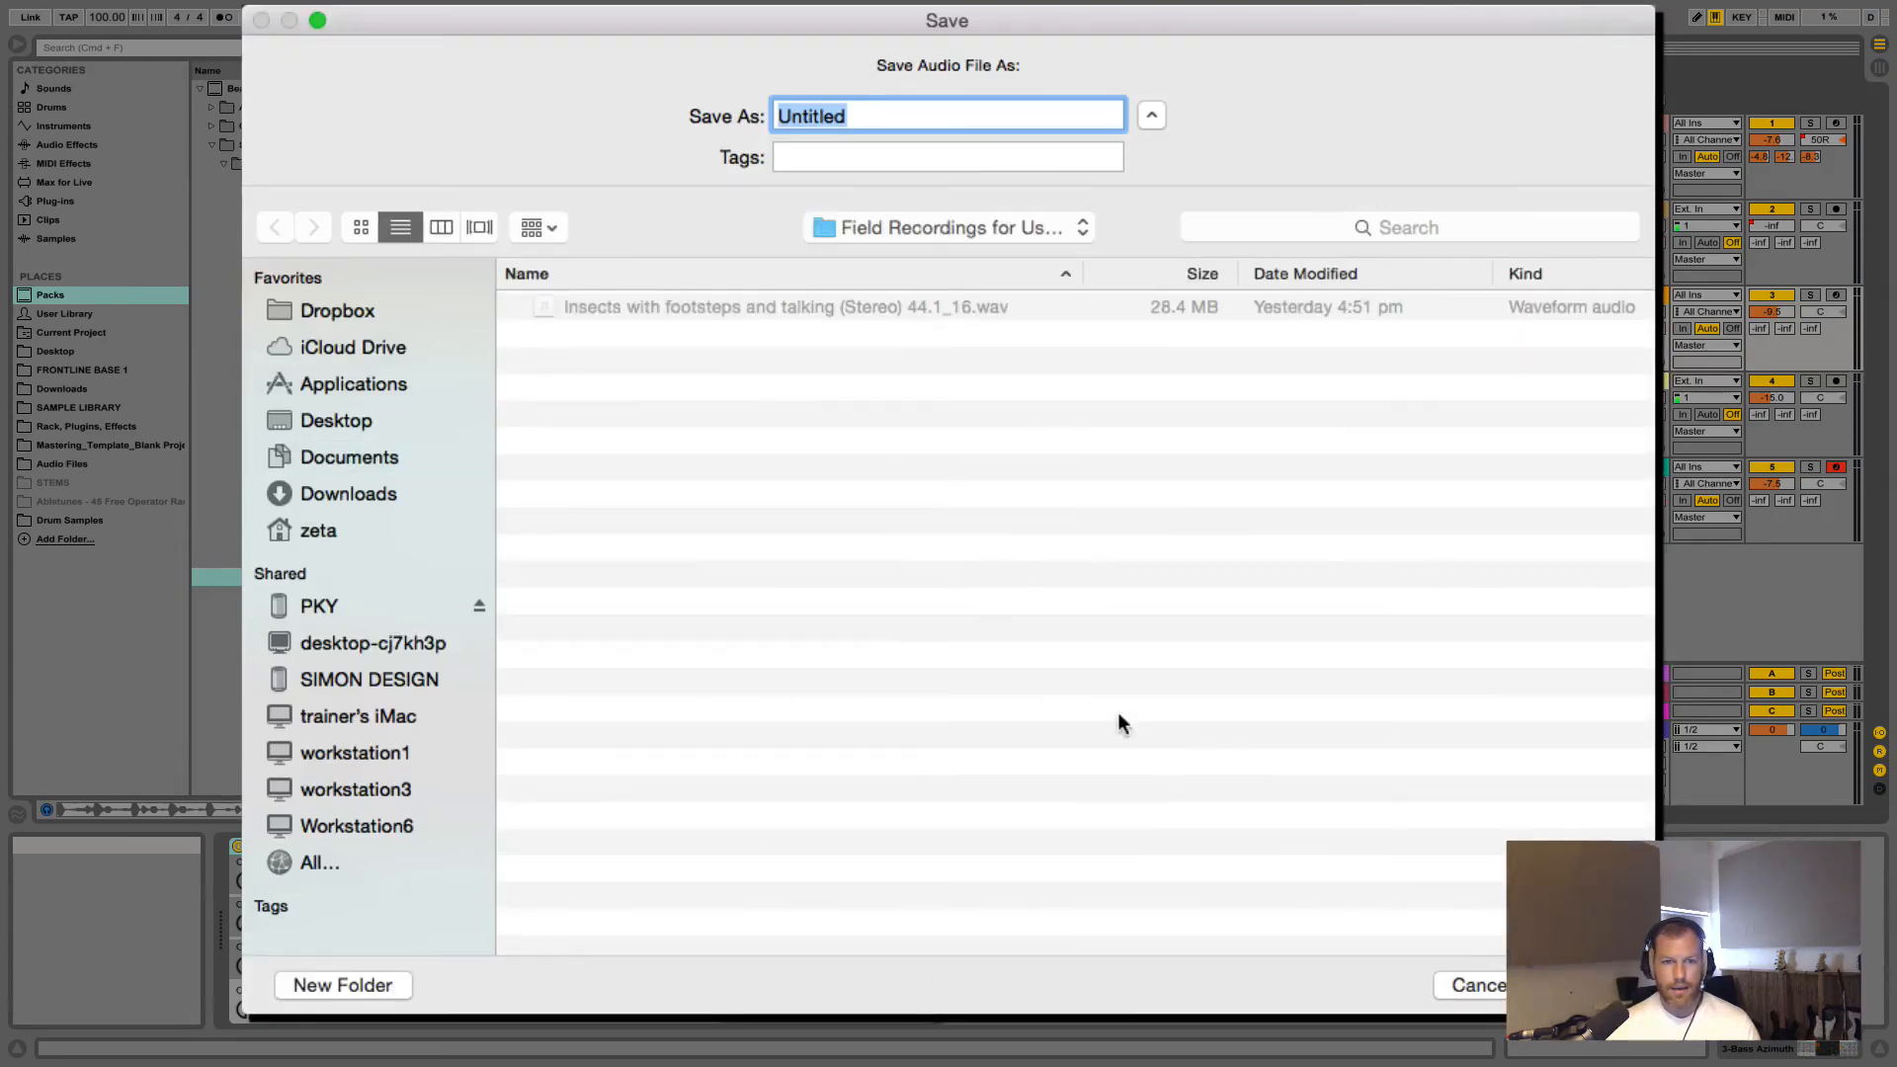
{"action": "left_click", "coordinate": [328, 423]}
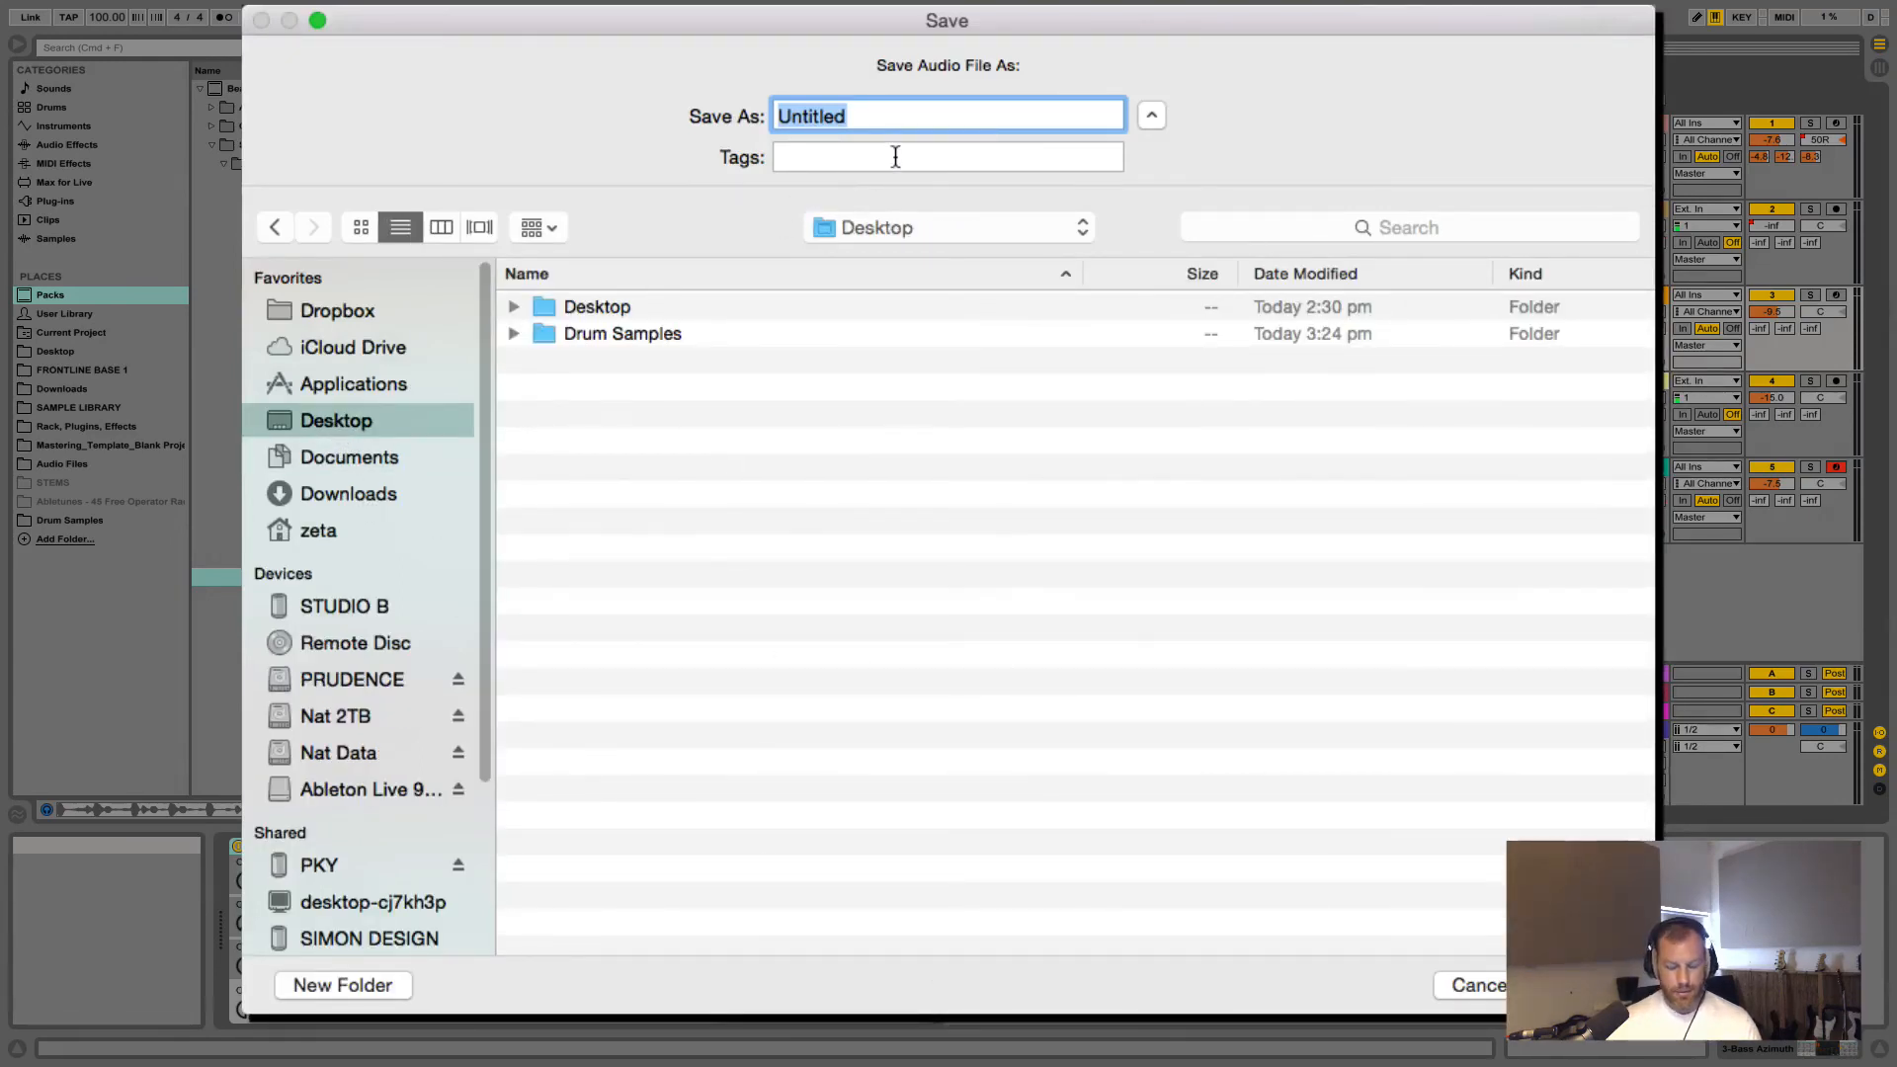
{"action": "type", "text": "Jam 1"}
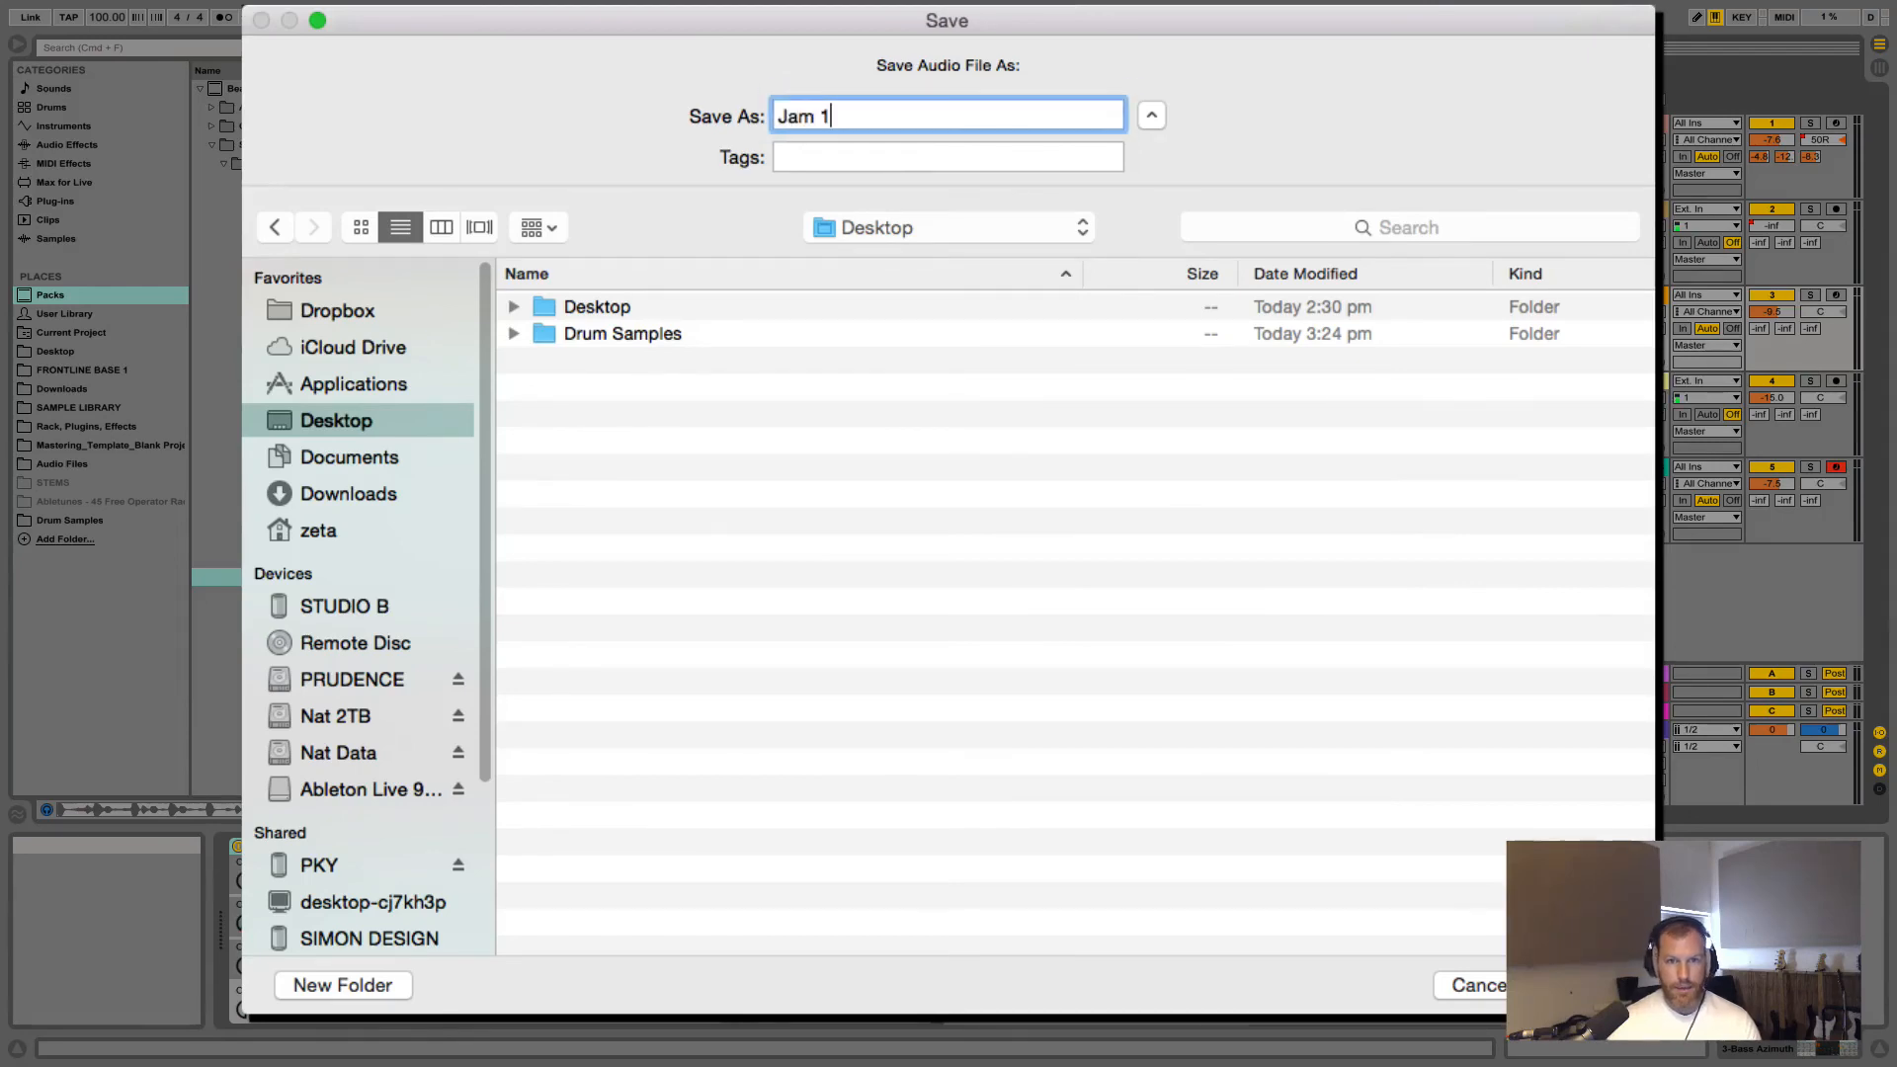
{"action": "key", "text": "Return"}
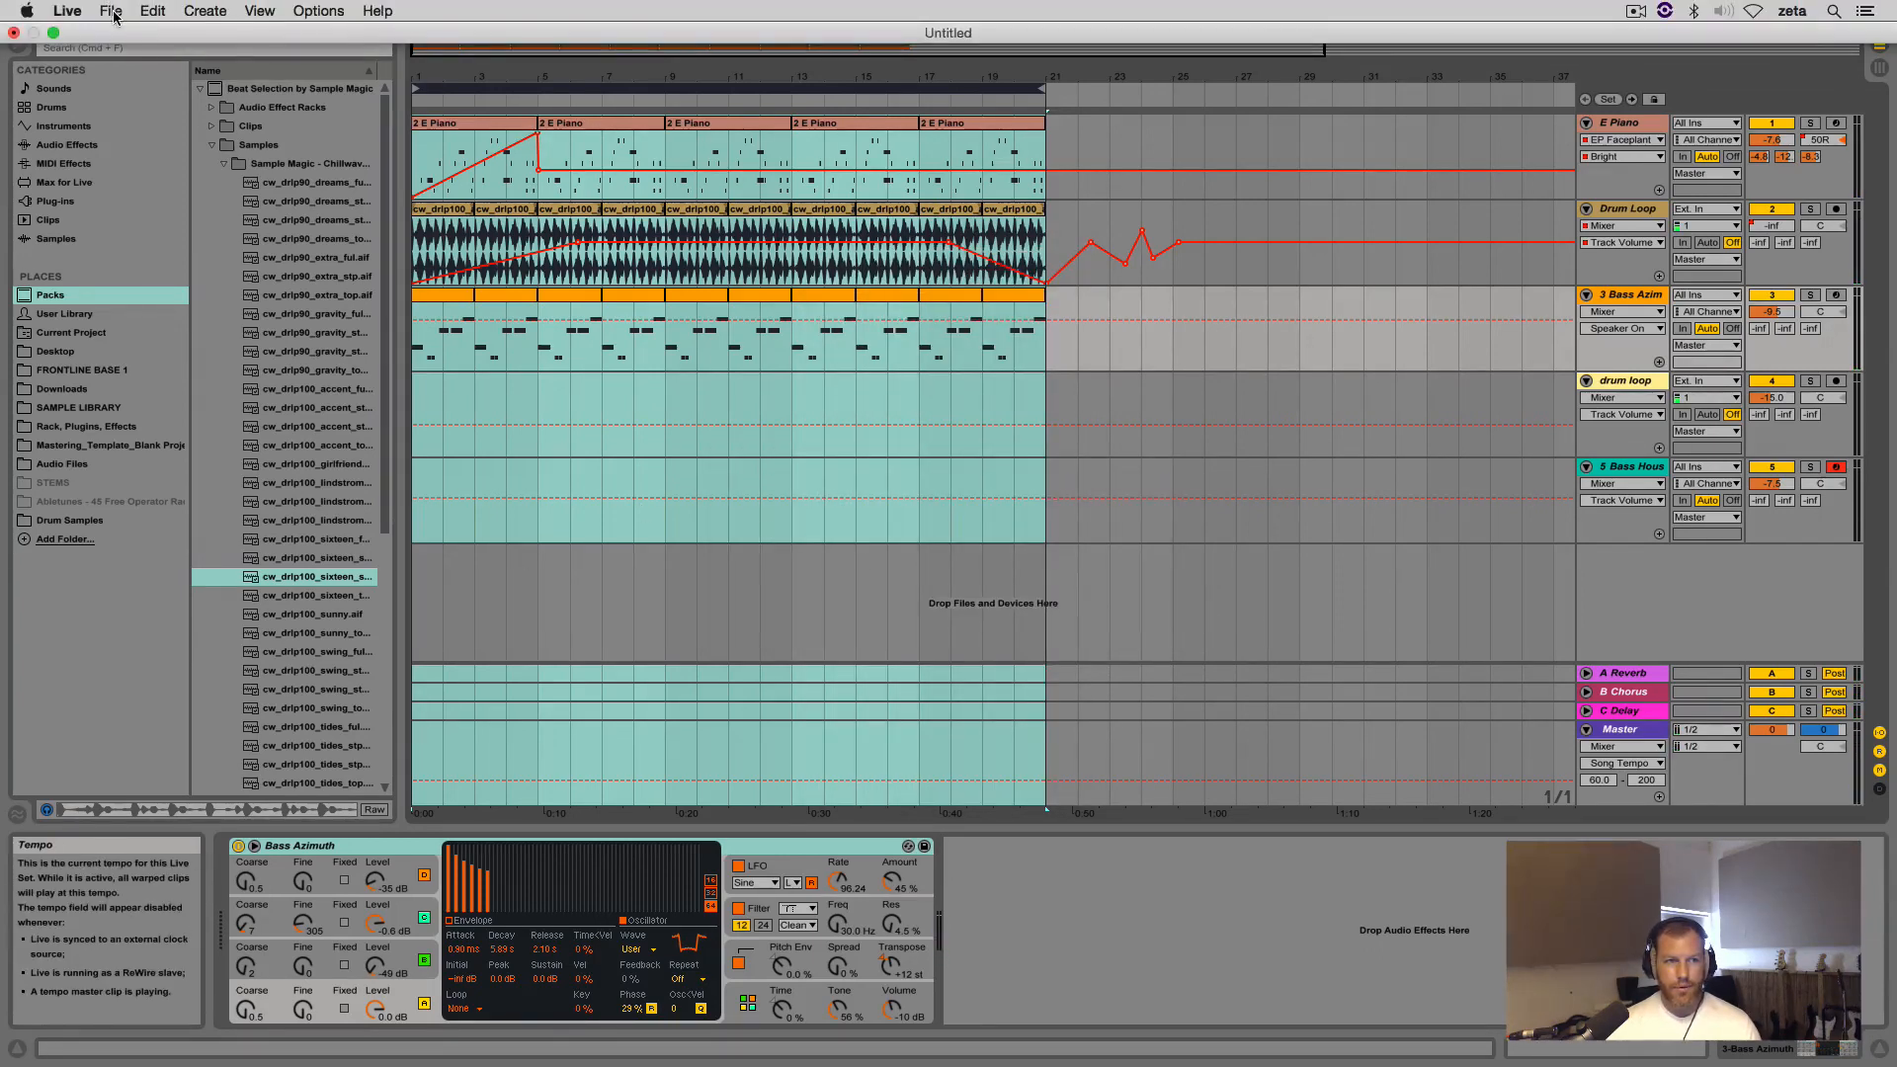
Save the Live Set to the Desktop under the name Jam 1
{"action": "left_click", "coordinate": [110, 10]}
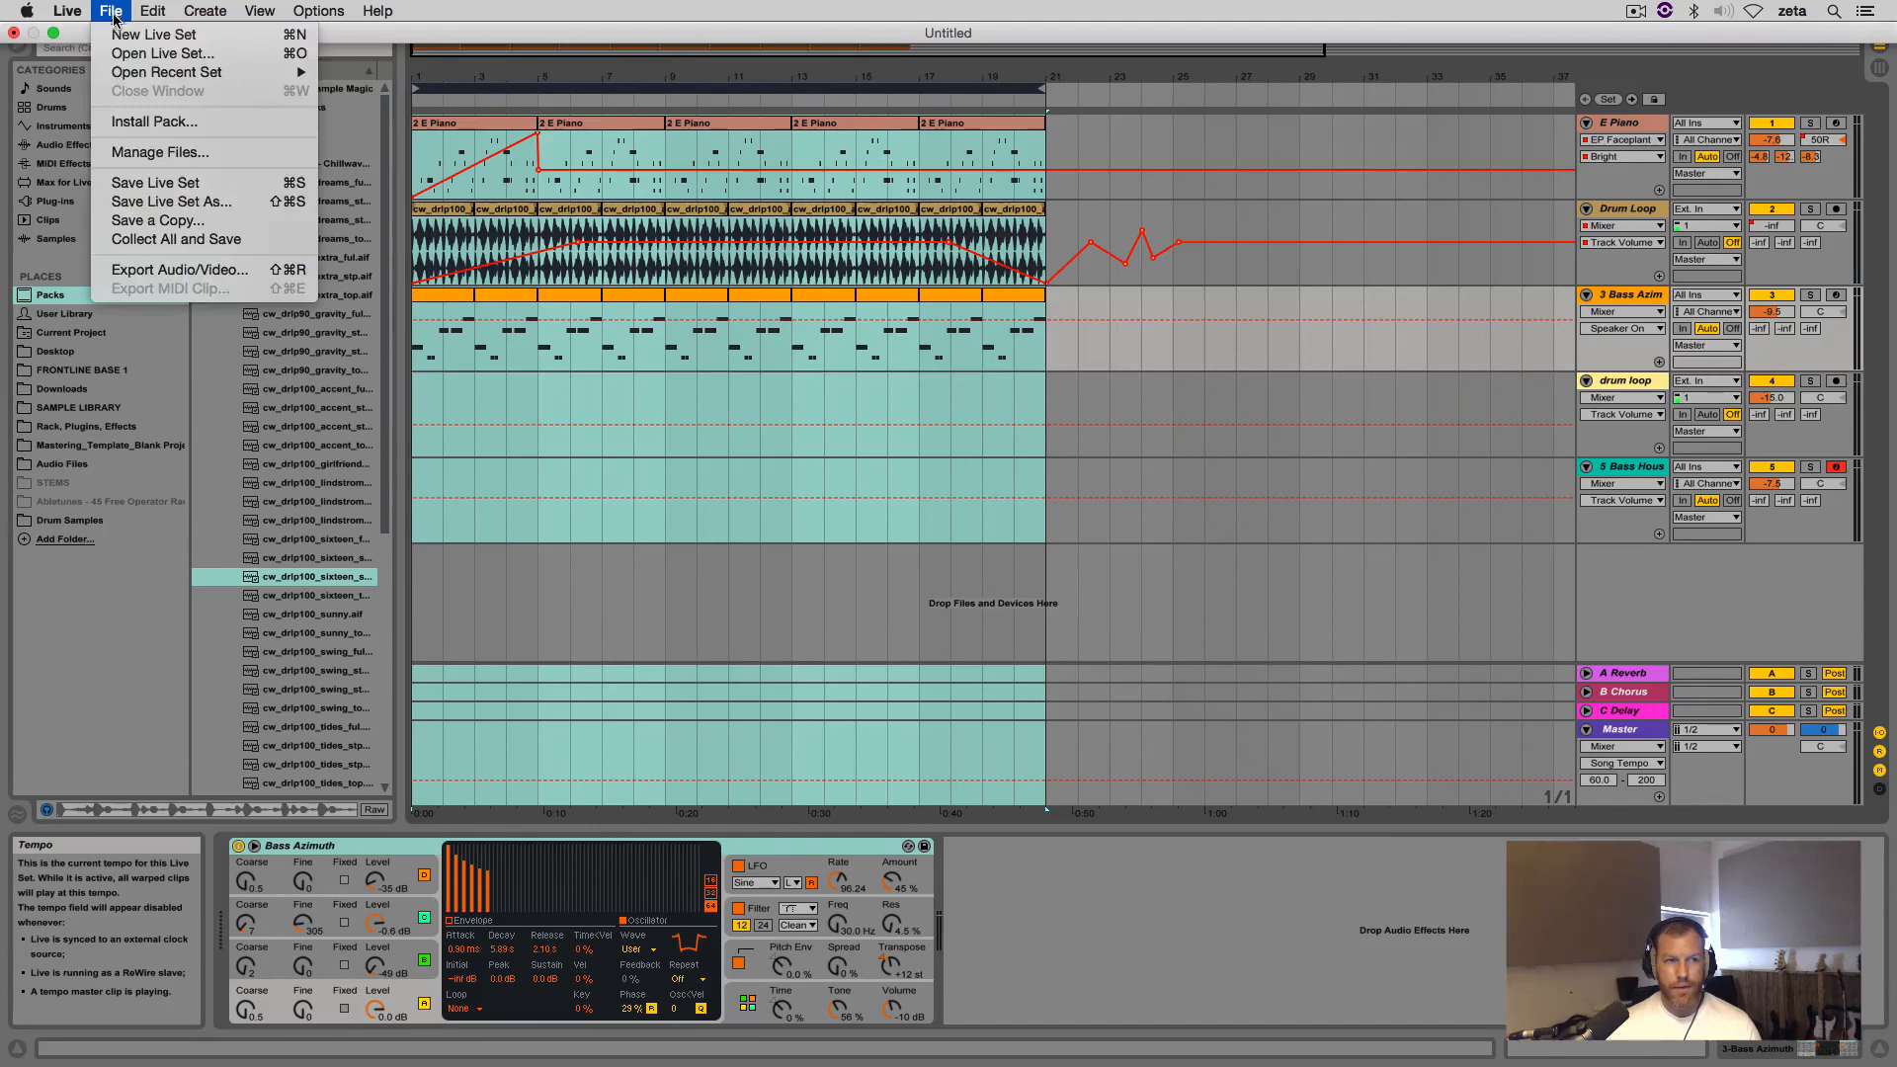
{"action": "left_click", "coordinate": [153, 186]}
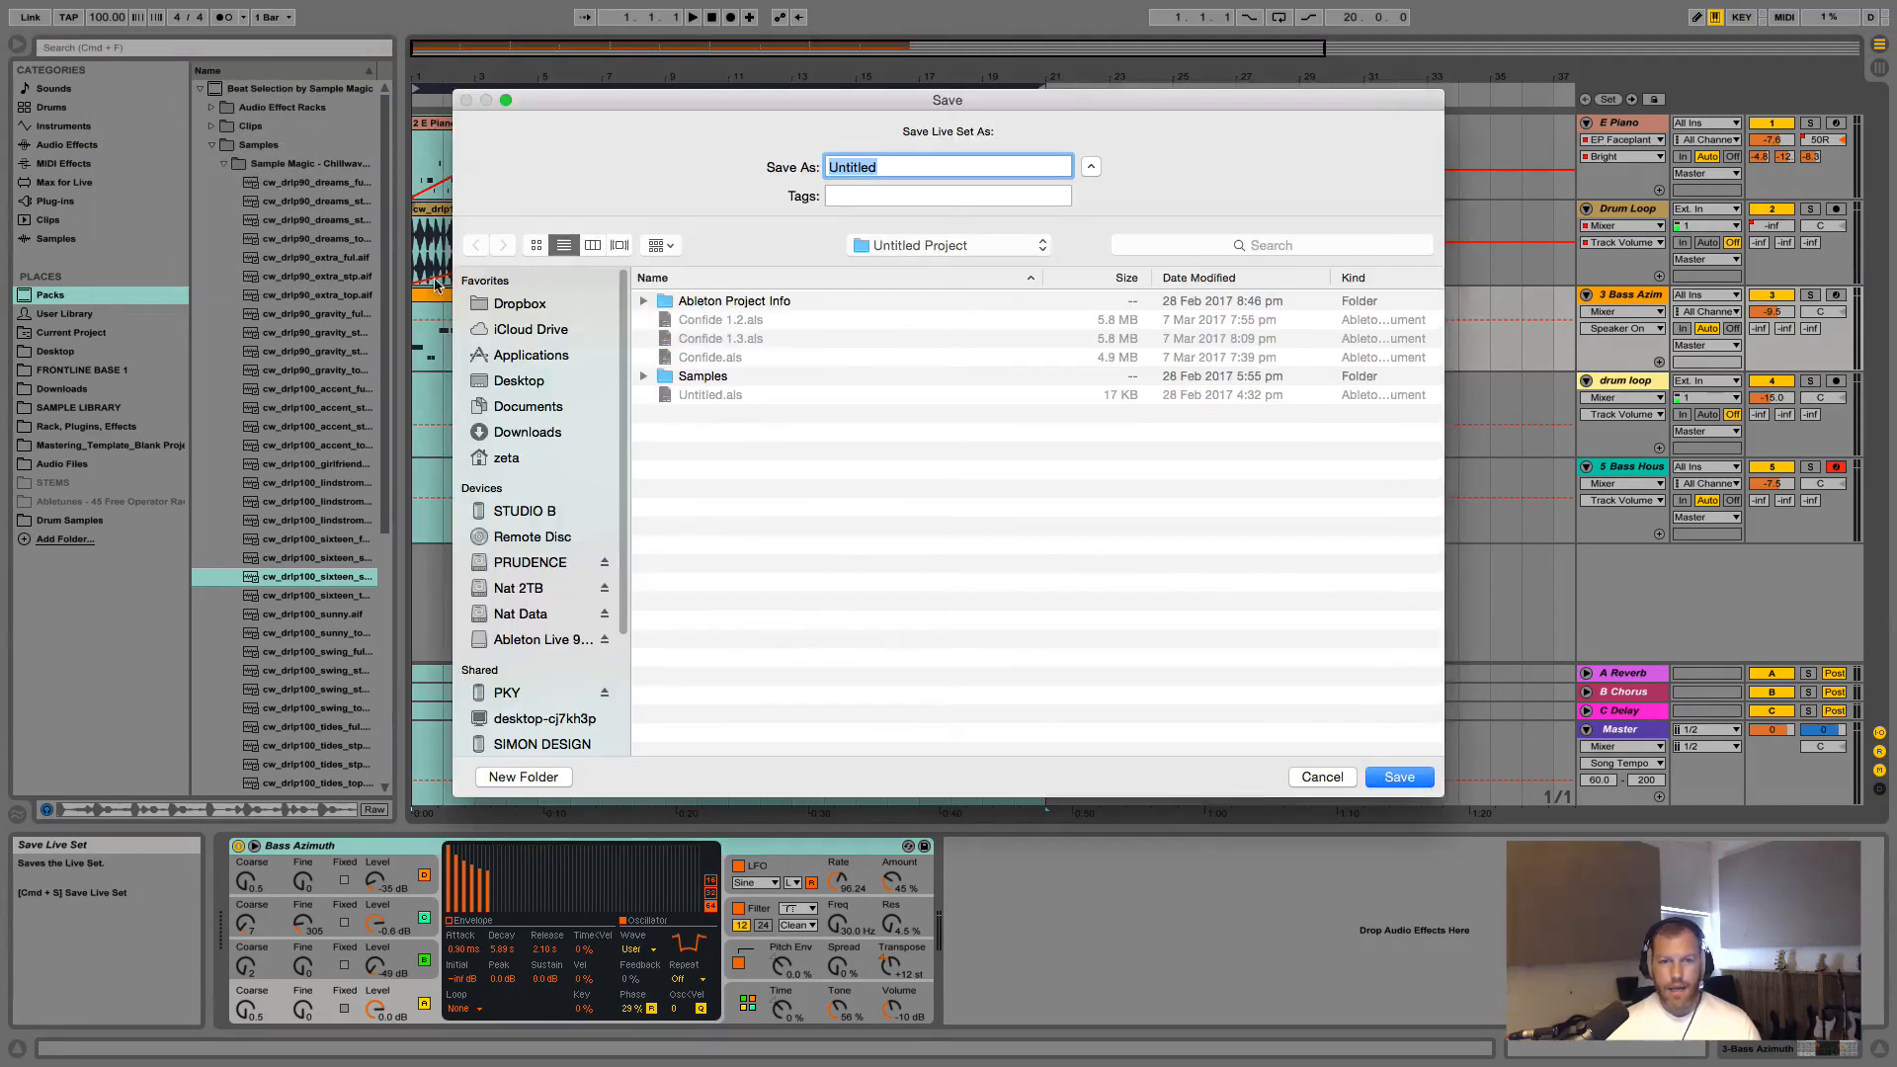
{"action": "left_click", "coordinate": [520, 382]}
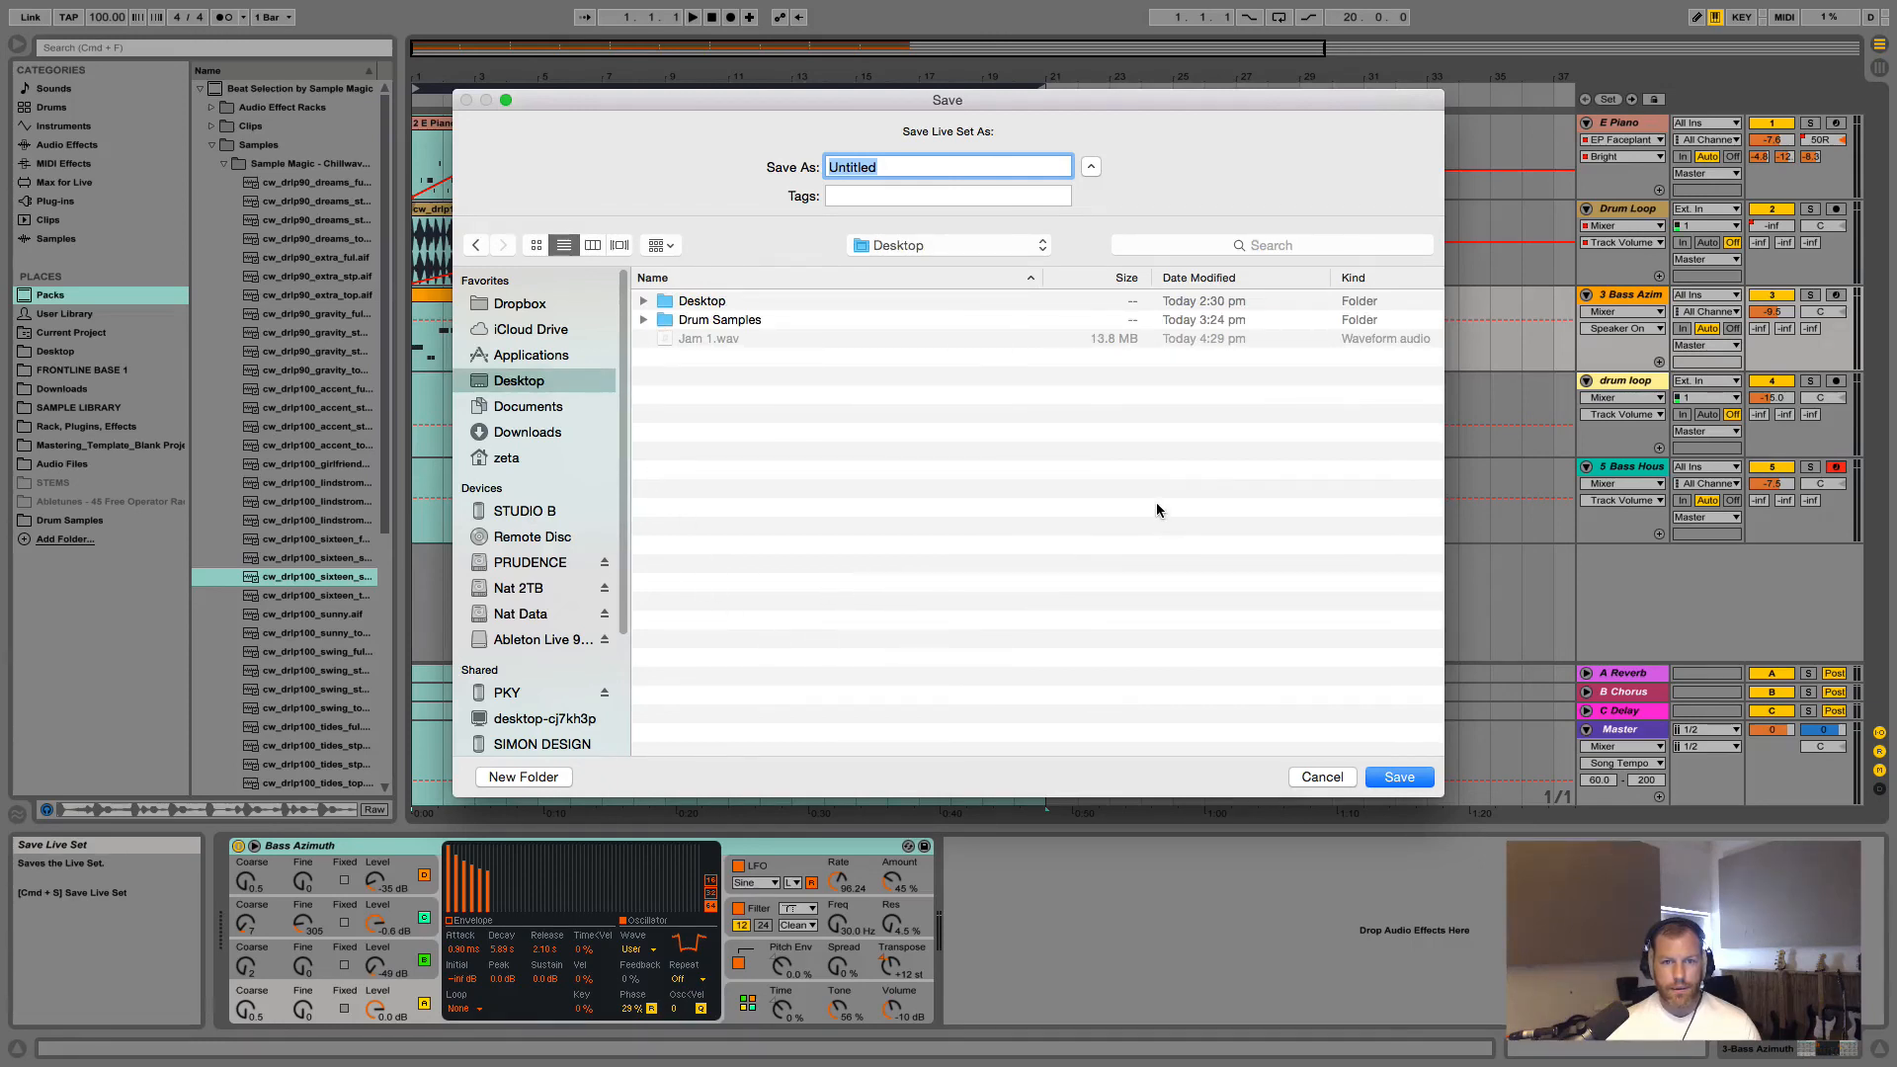
{"action": "type", "text": "Jam "}
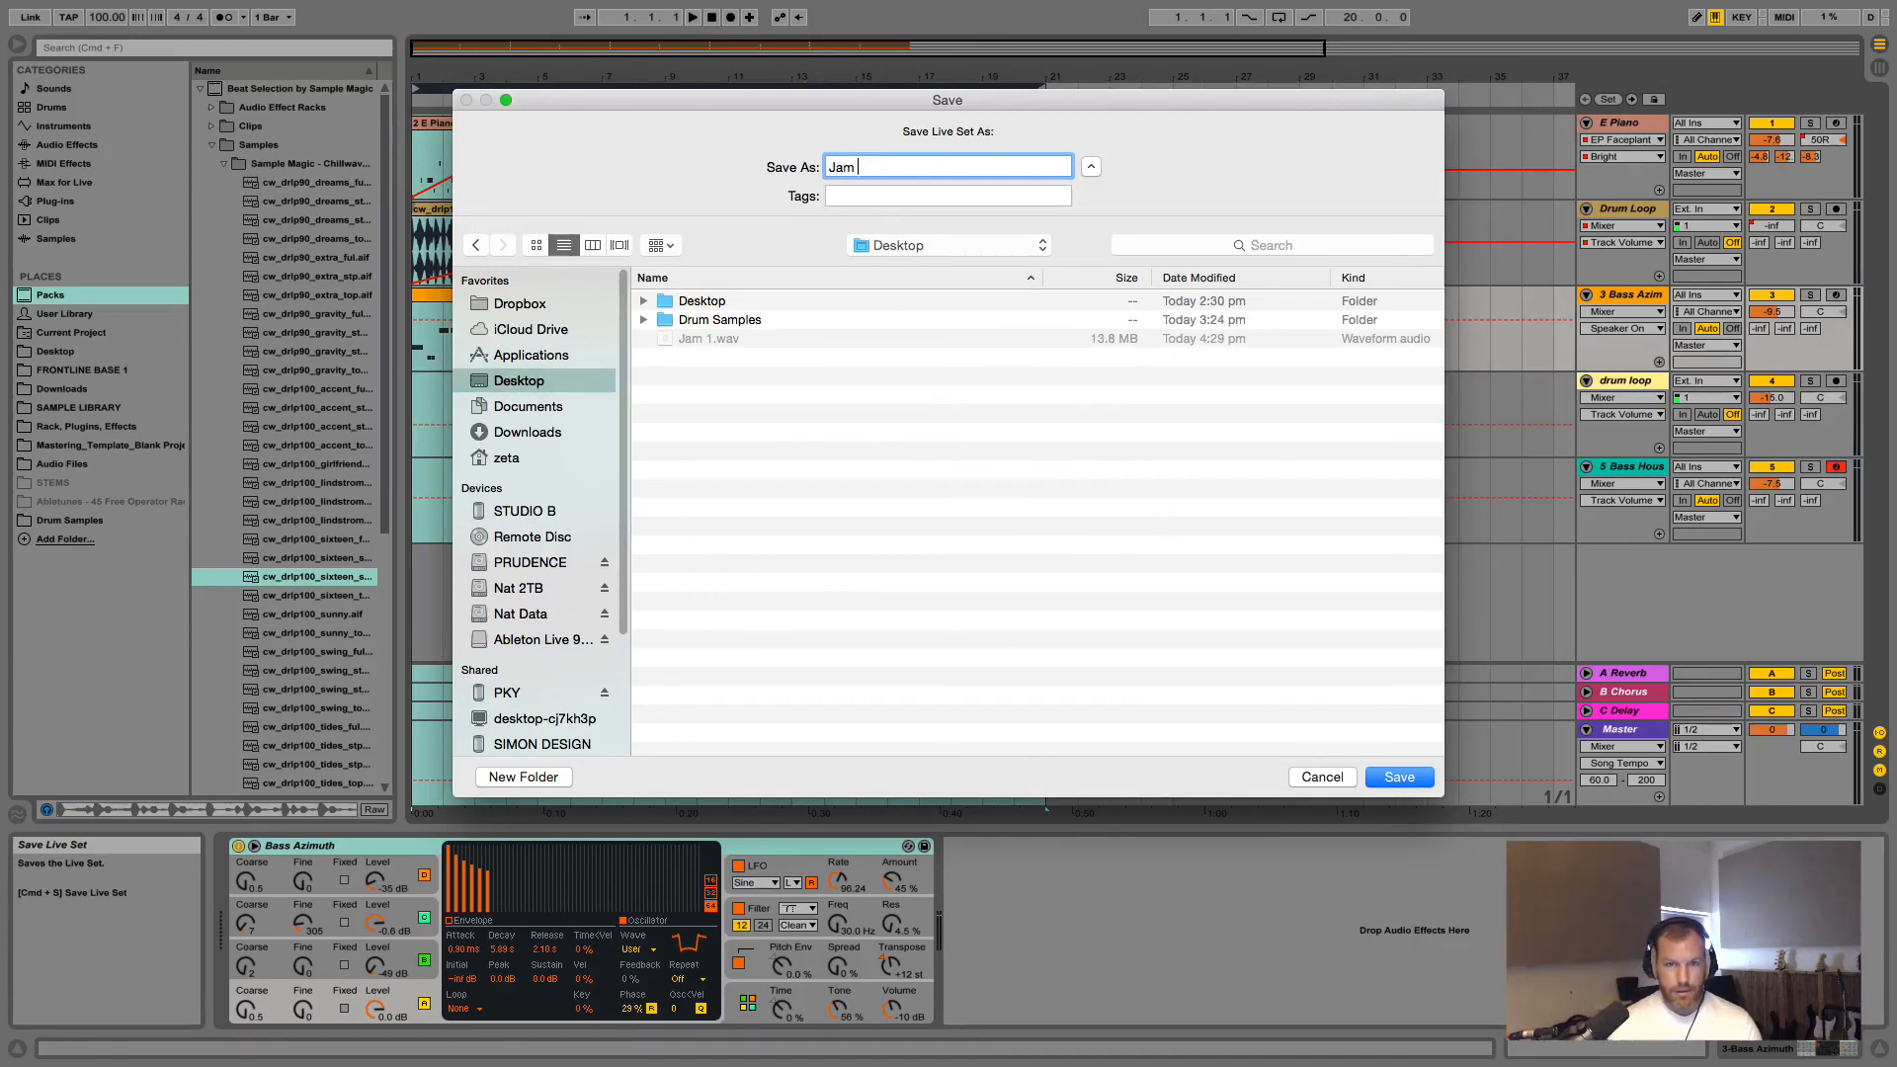
{"action": "type", "text": "1"}
{"action": "left_click", "coordinate": [1409, 775]}
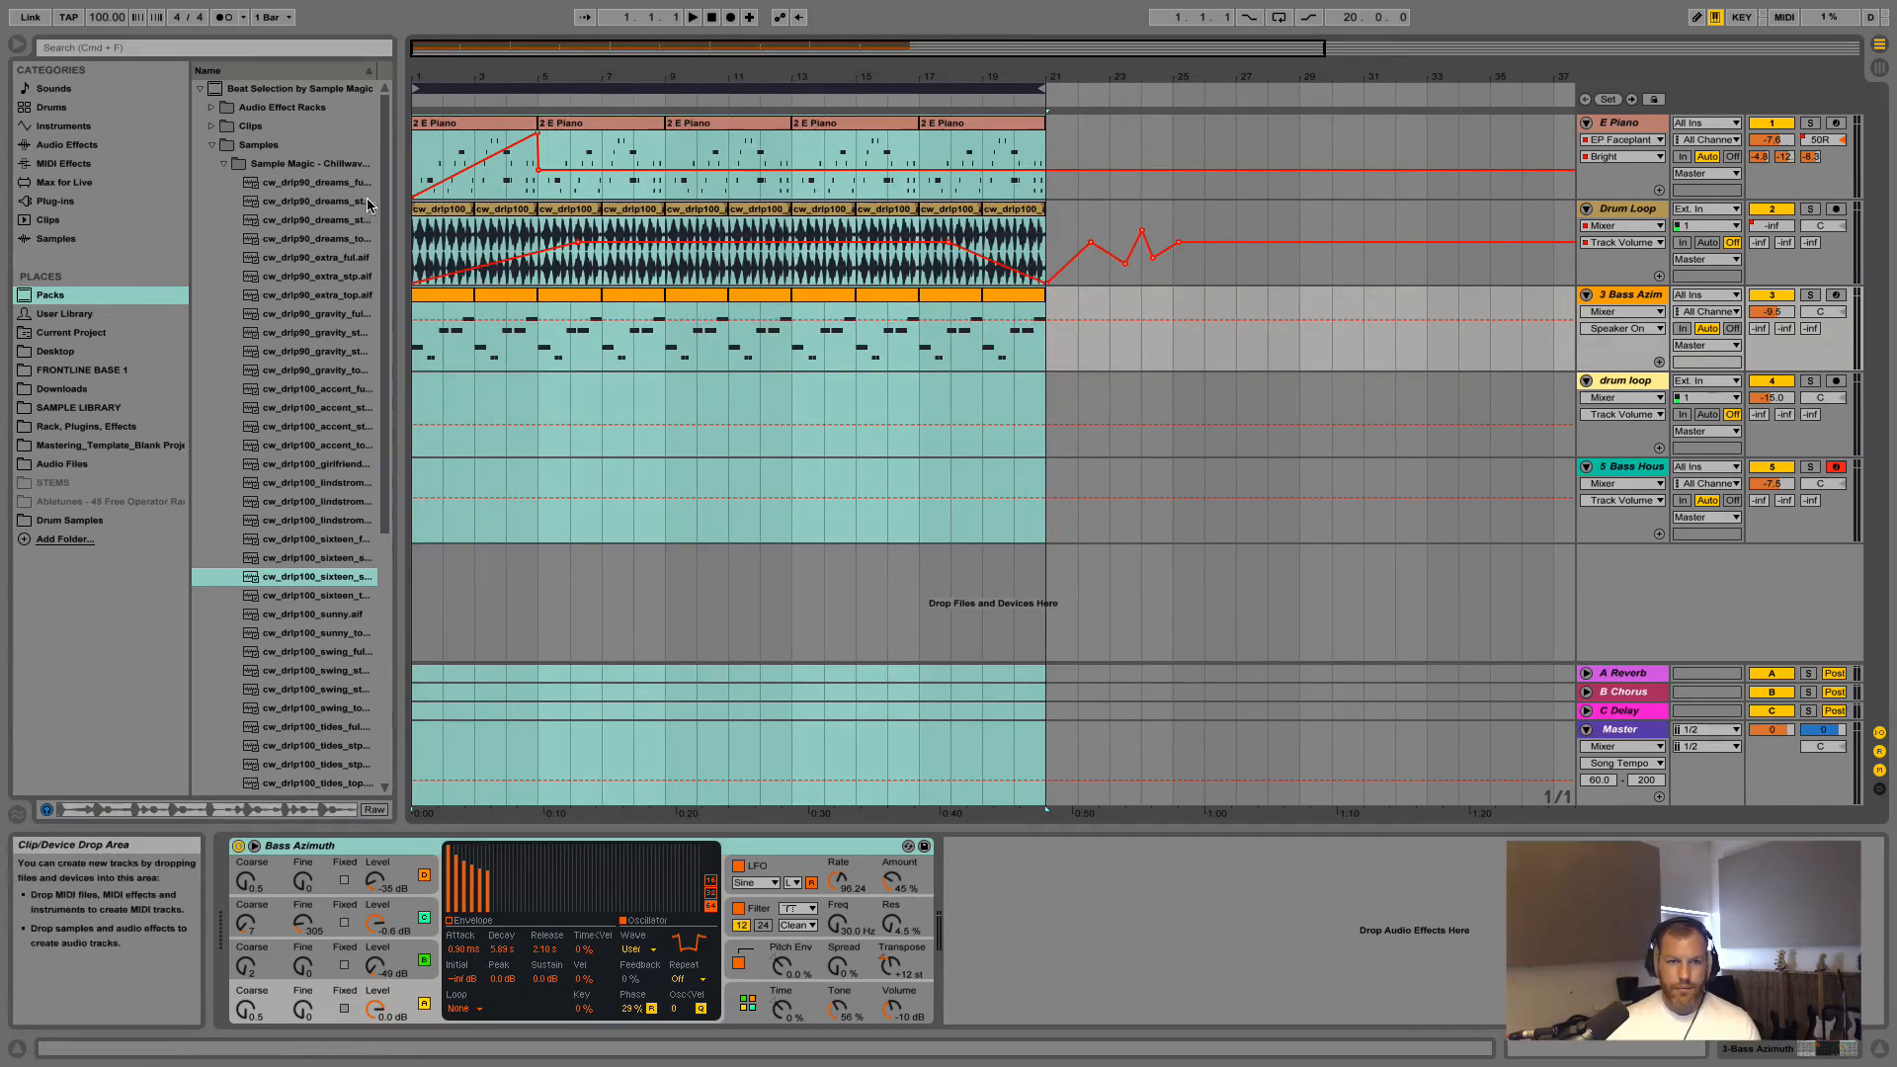
Switch to the Finder desktop and place the Jam 1 Project folder and Jam 1.wav side by side in the empty area
{"action": "left_click", "coordinate": [111, 11]}
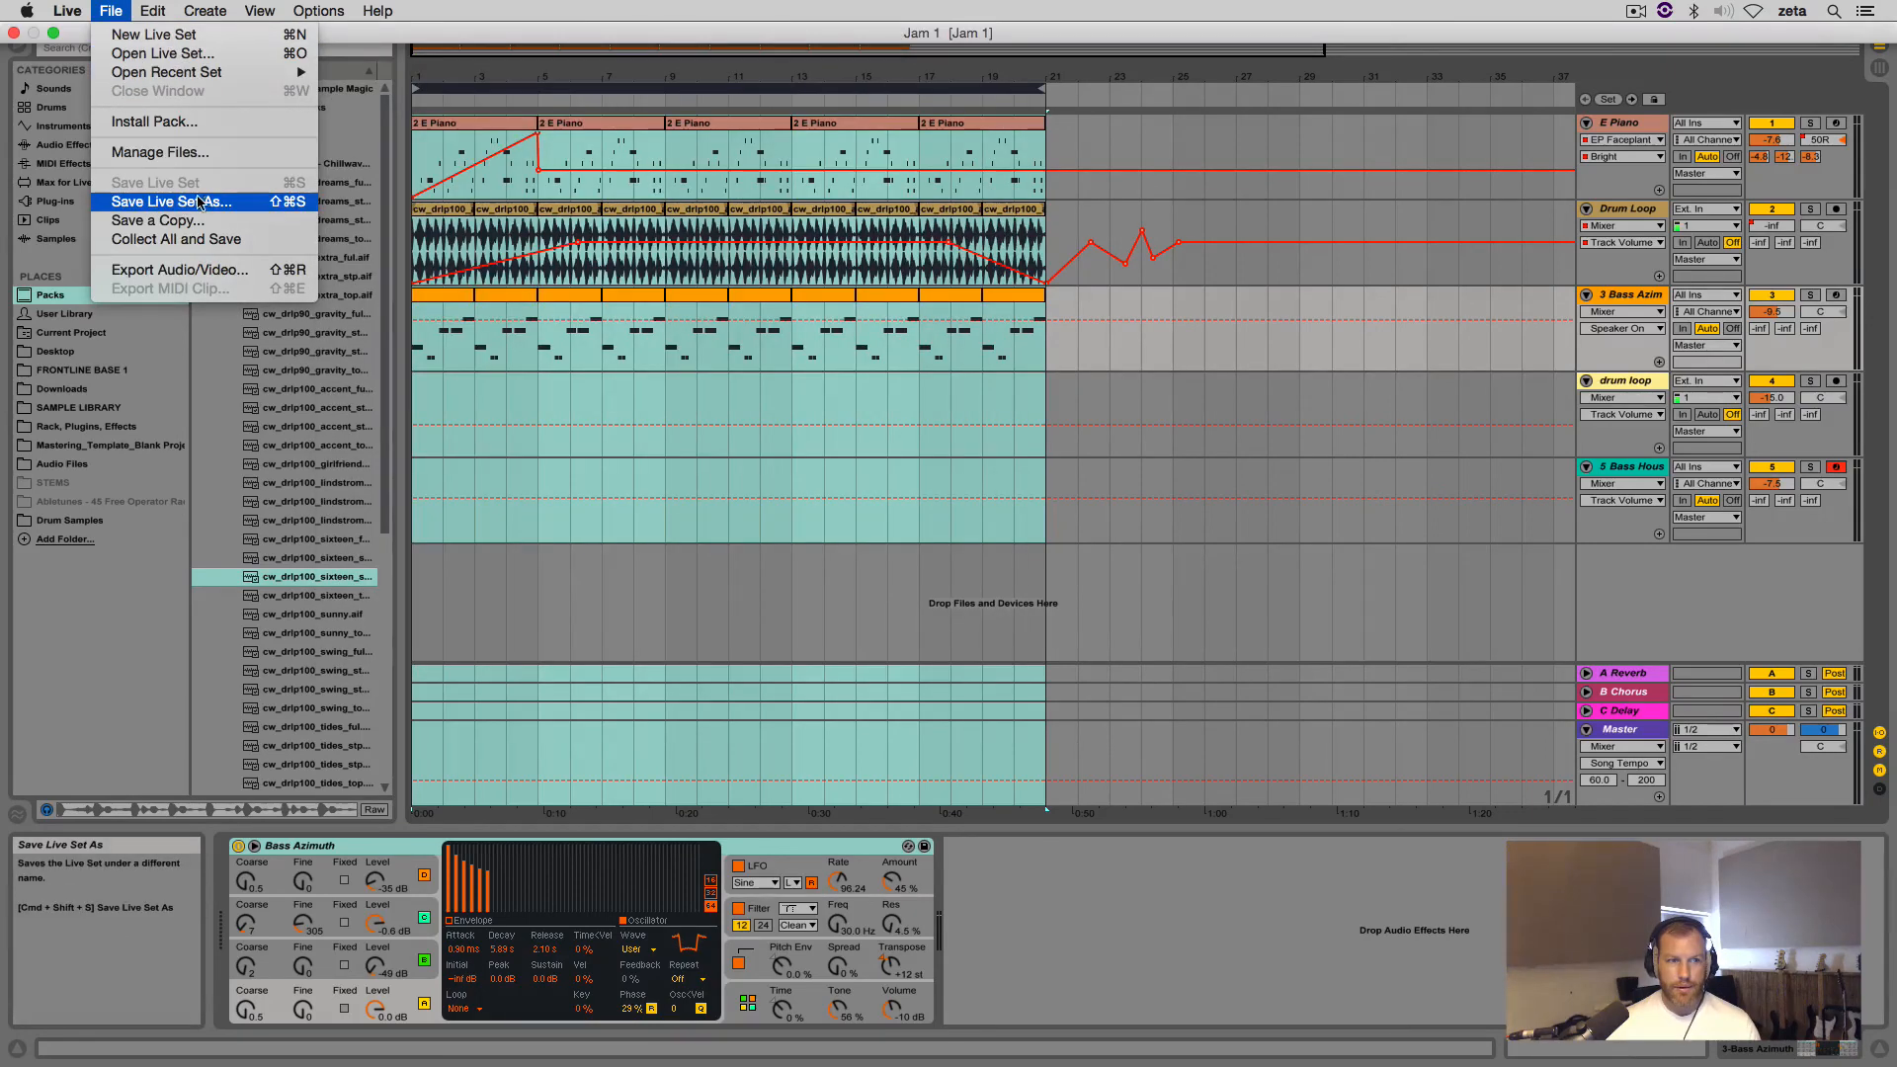
{"action": "left_click", "coordinate": [556, 7]}
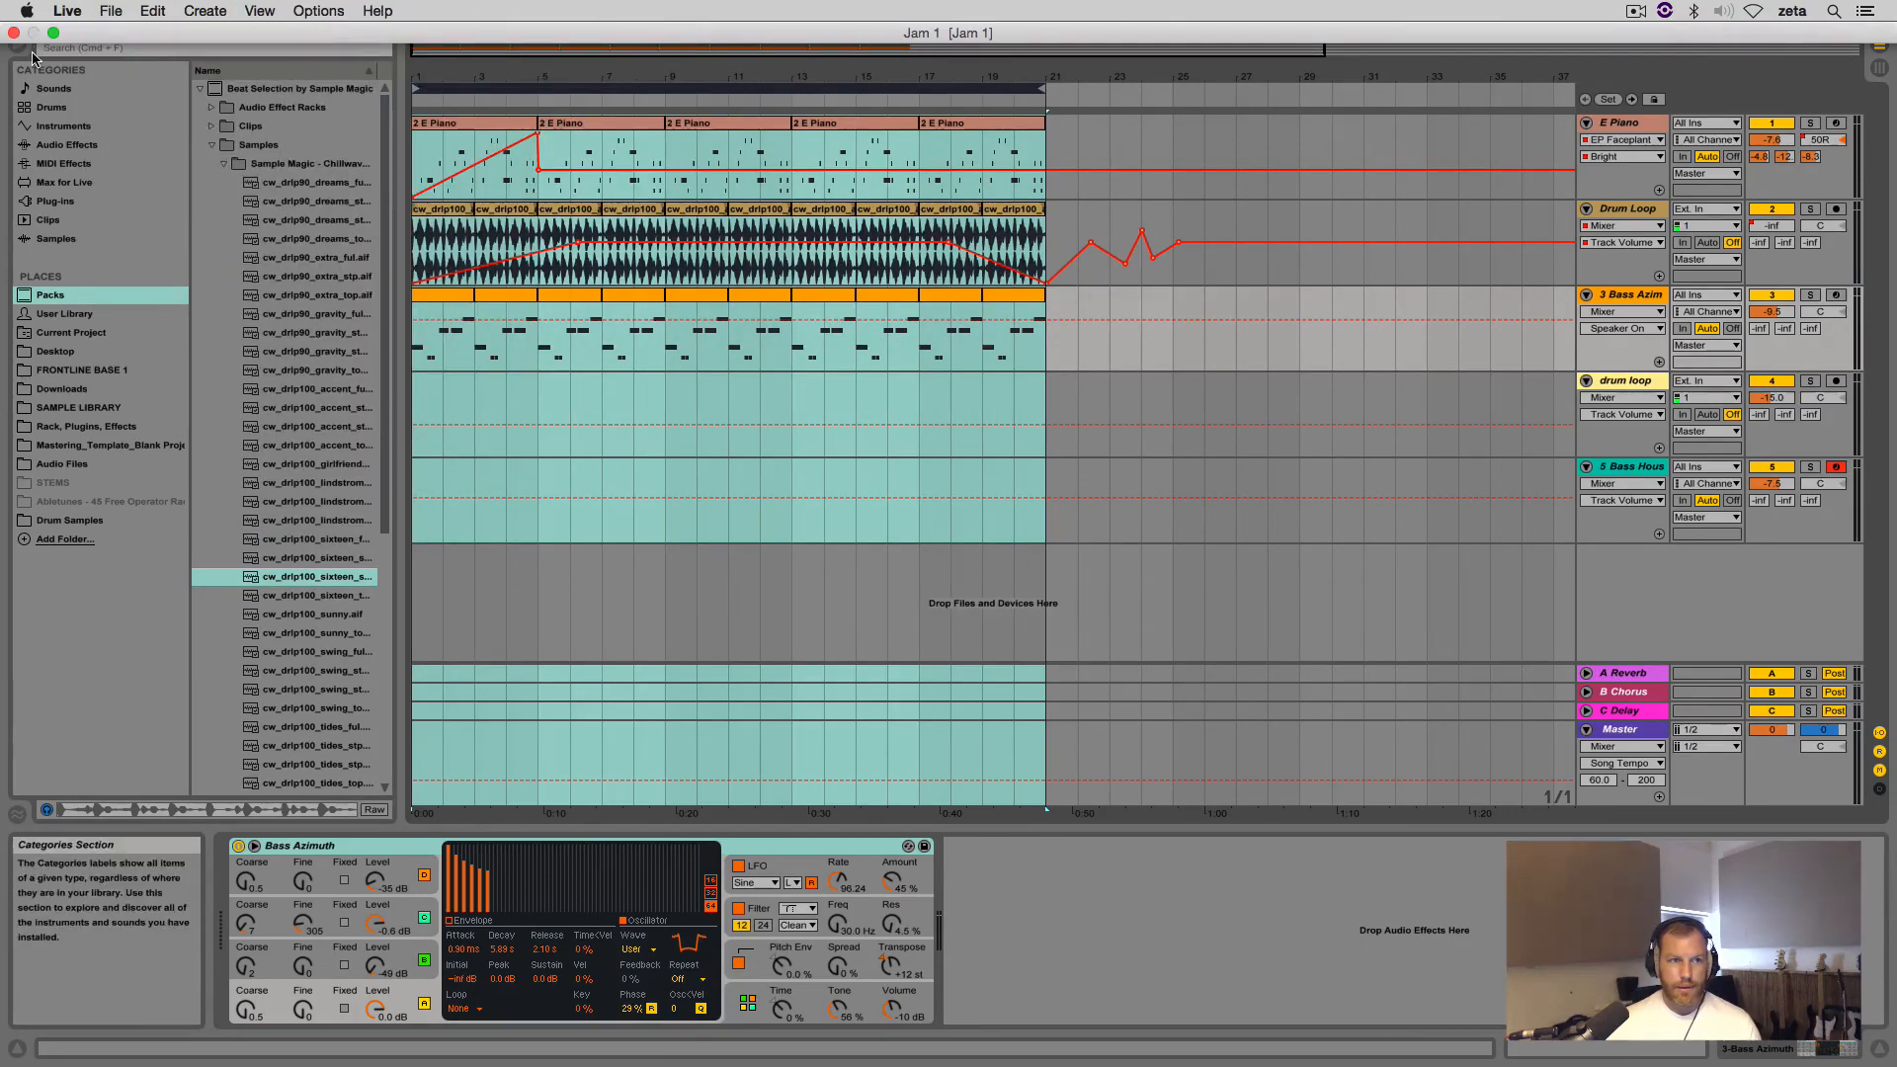
{"action": "mouse_move", "coordinate": [3, 5]}
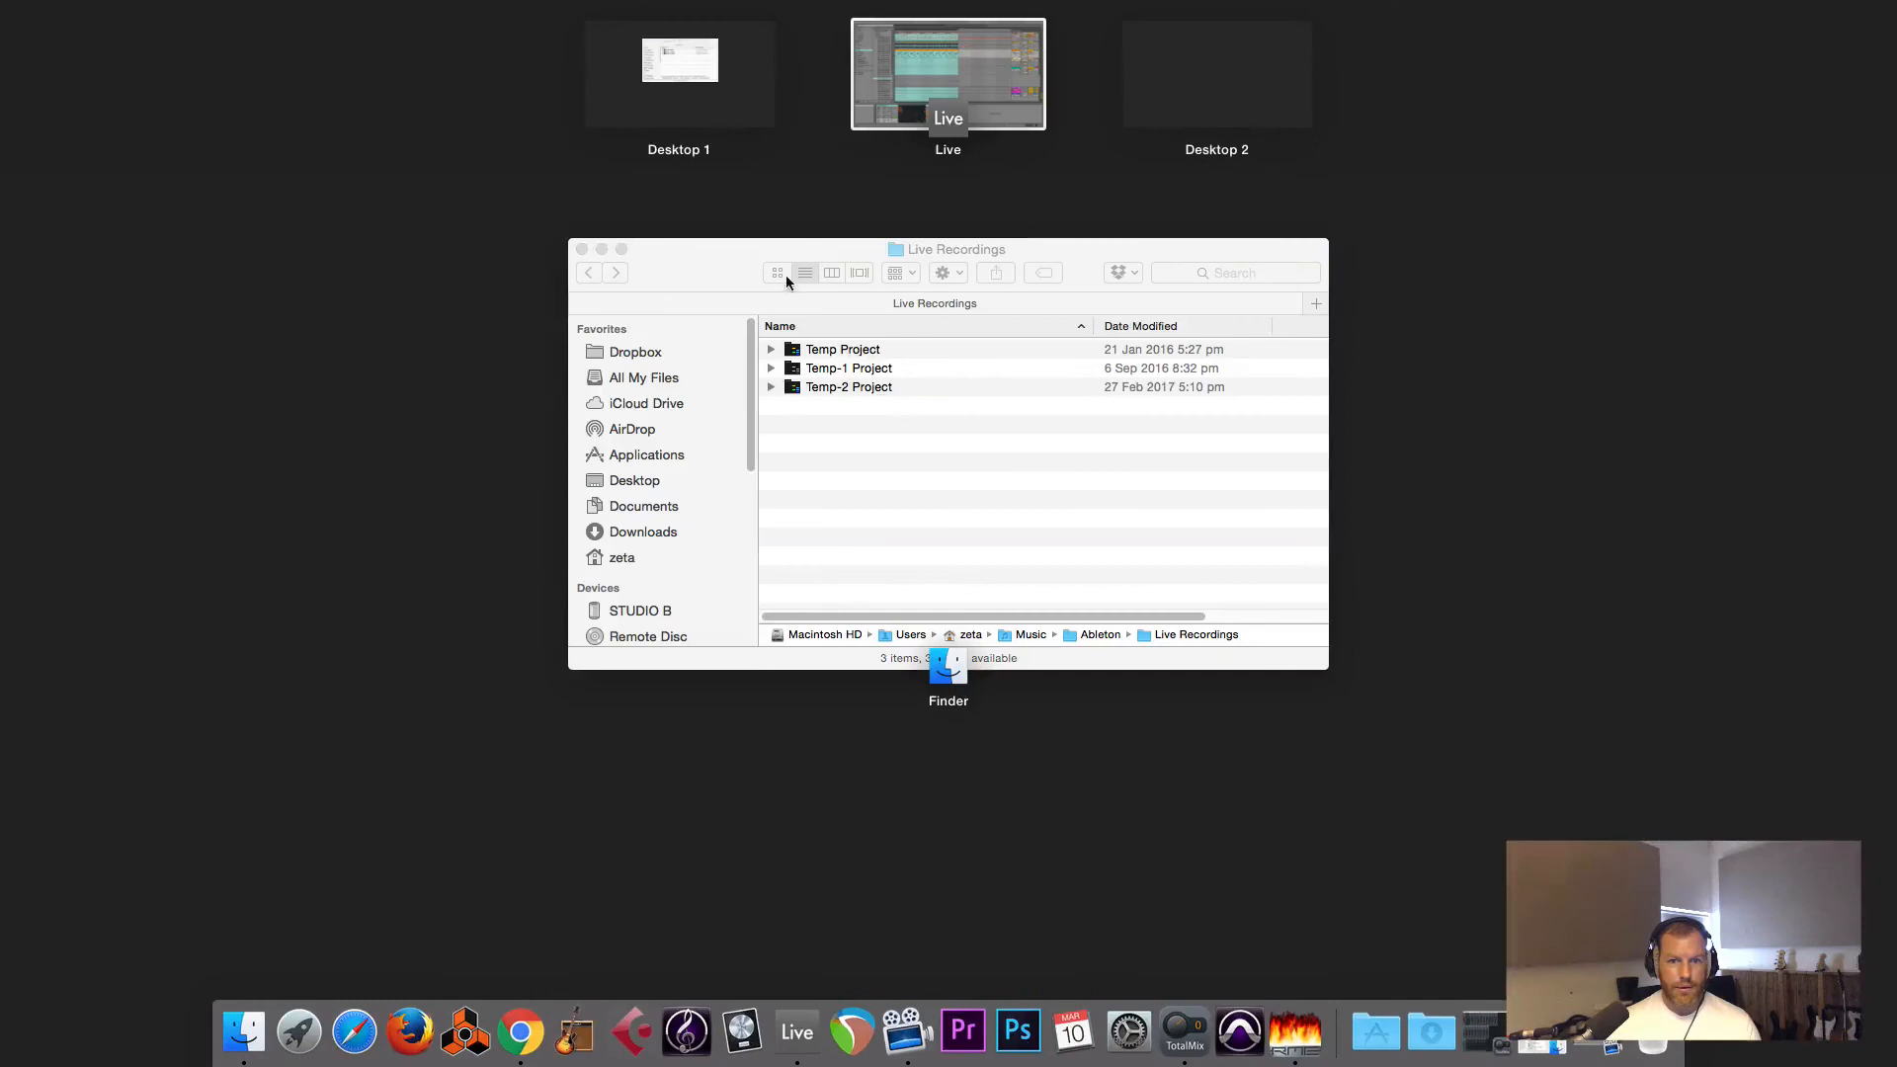
{"action": "left_click", "coordinate": [903, 474]}
{"action": "left_click", "coordinate": [602, 186]}
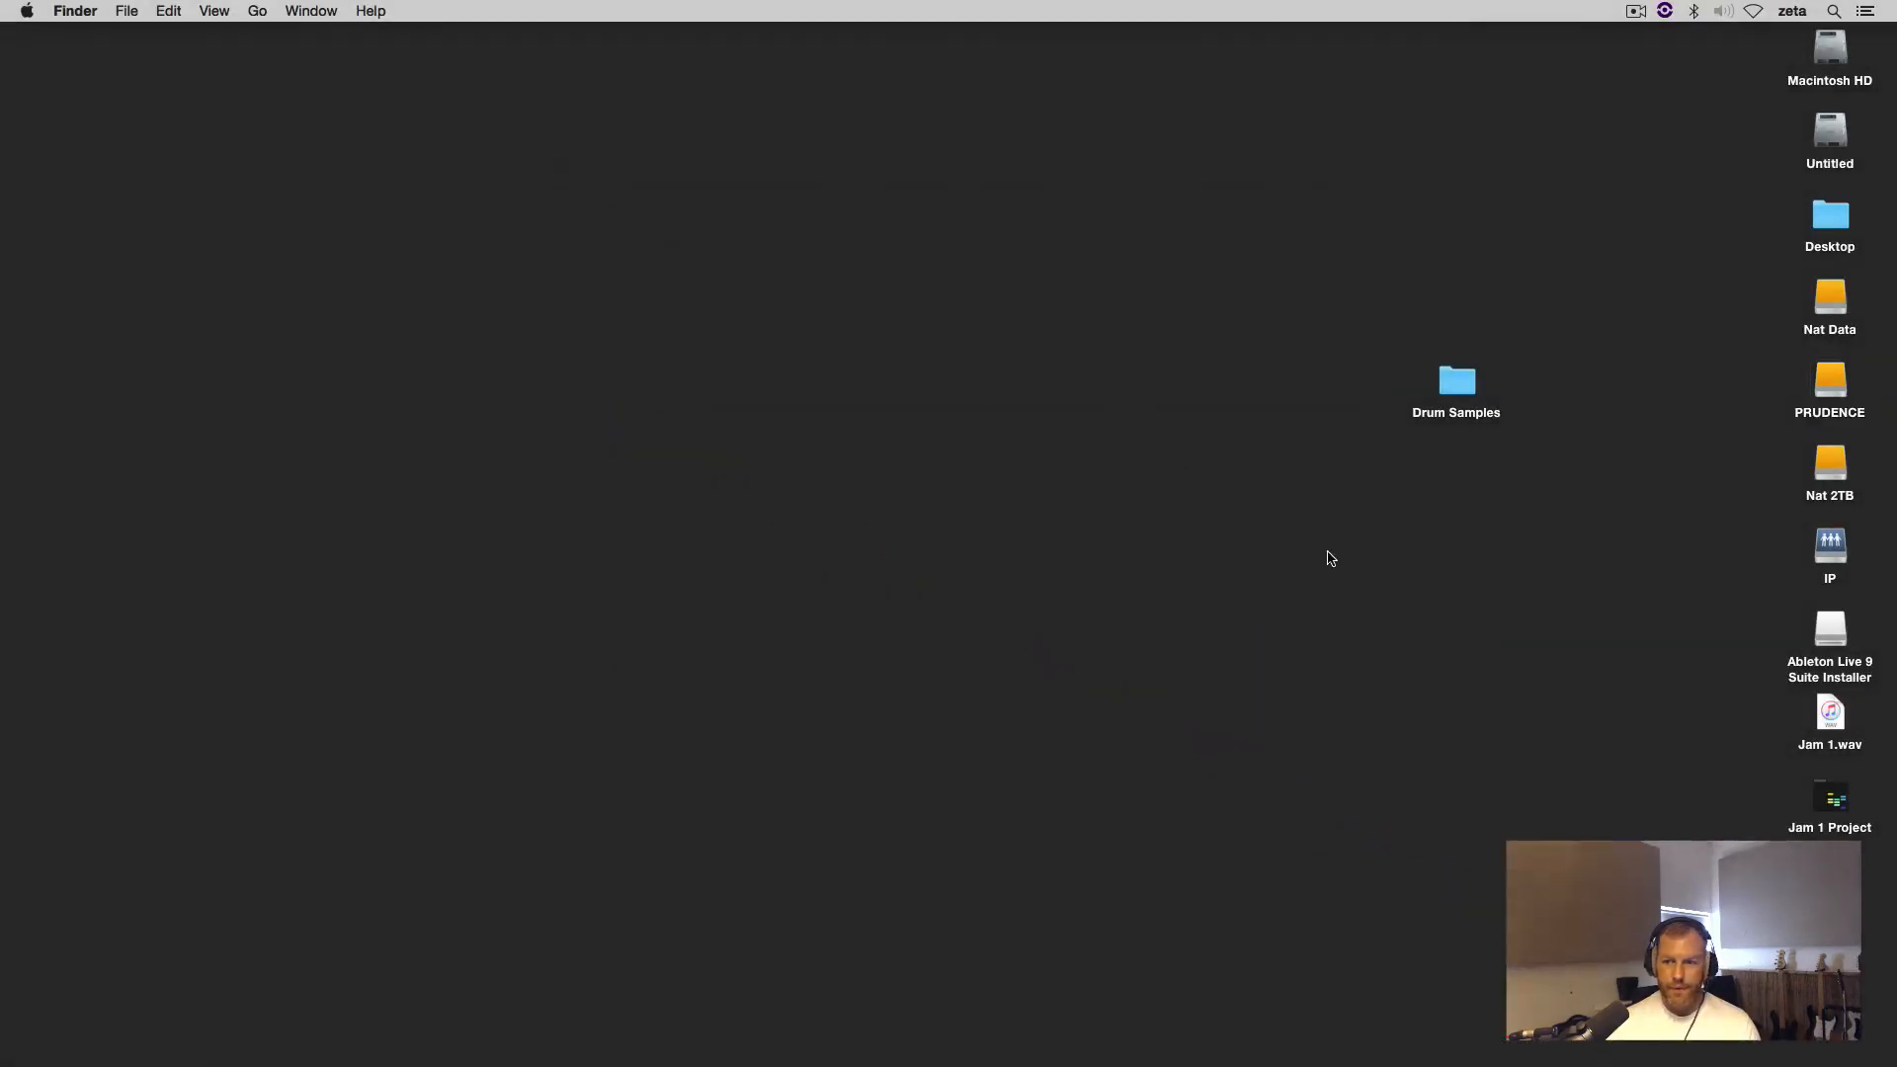
{"action": "left_click_drag", "start_coordinate": [1829, 800], "coordinate": [712, 151]}
{"action": "left_click", "coordinate": [872, 277]}
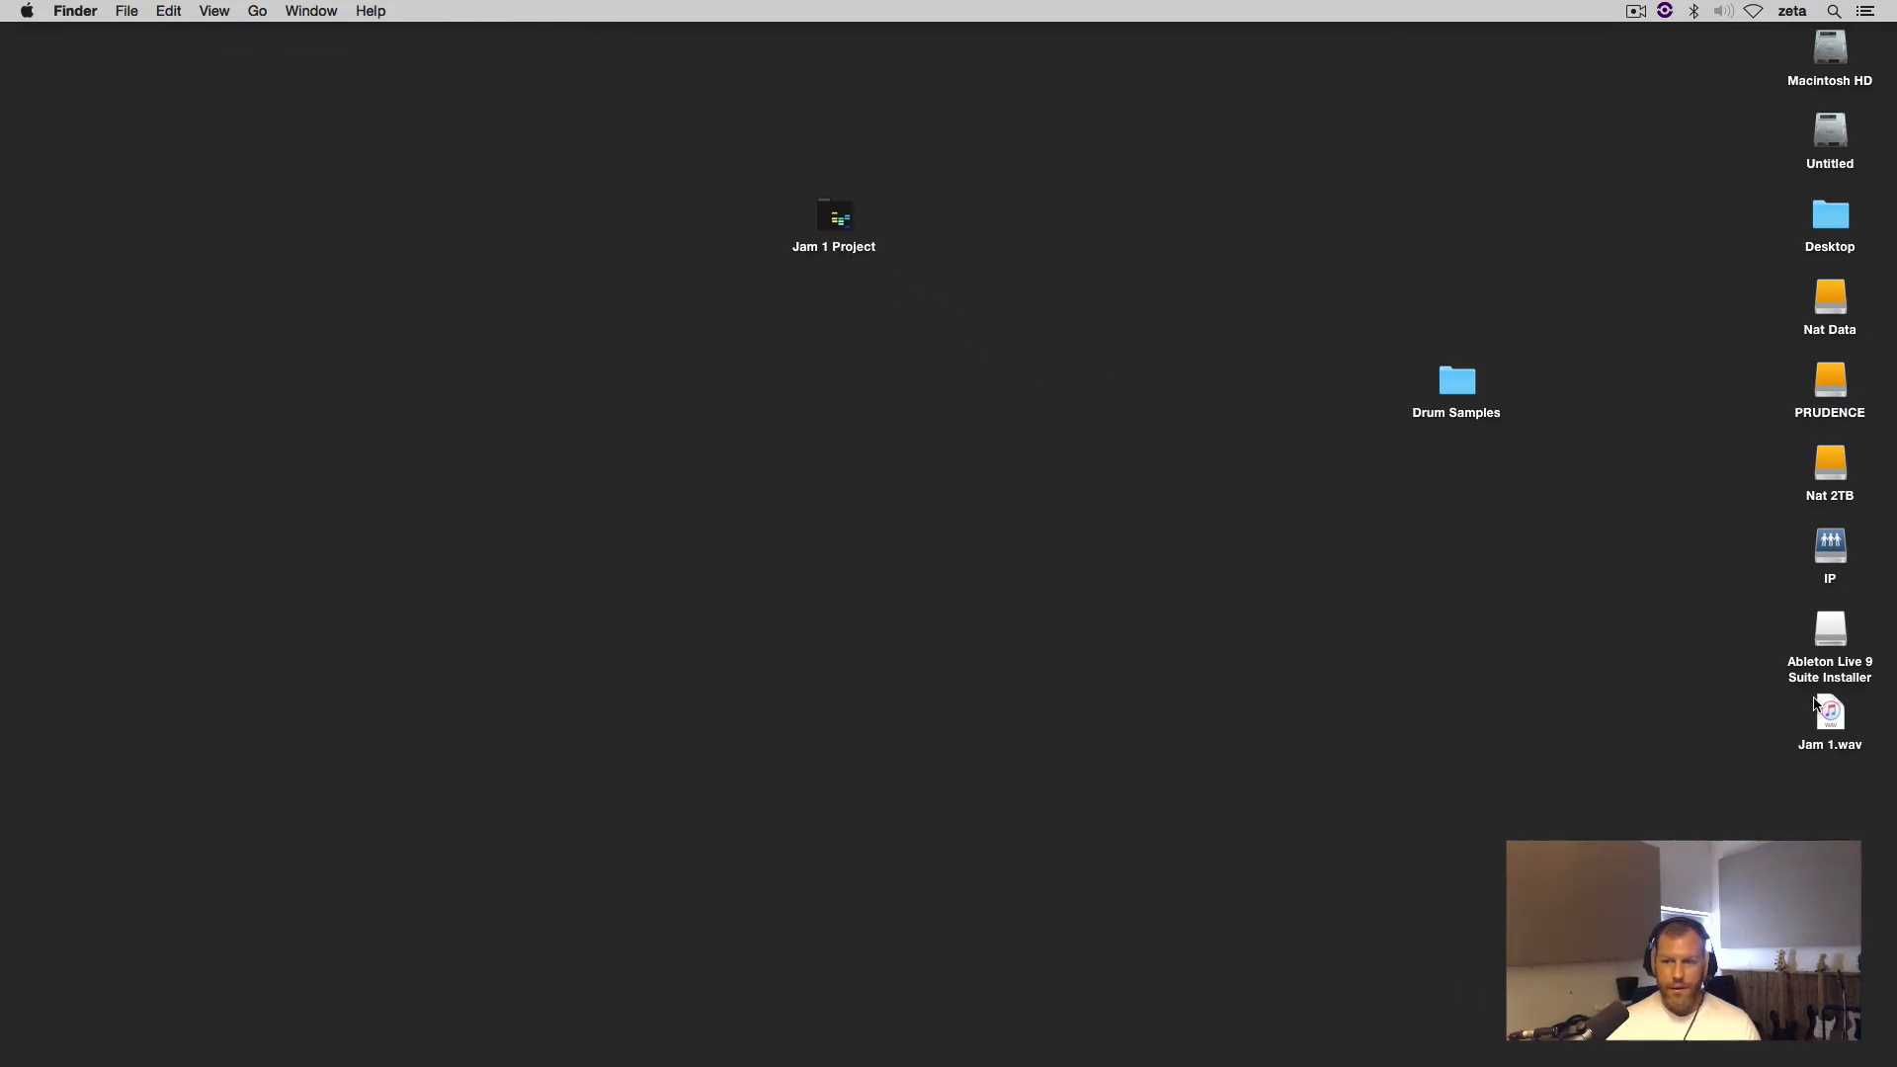
{"action": "left_click_drag", "start_coordinate": [1818, 721], "coordinate": [1019, 324]}
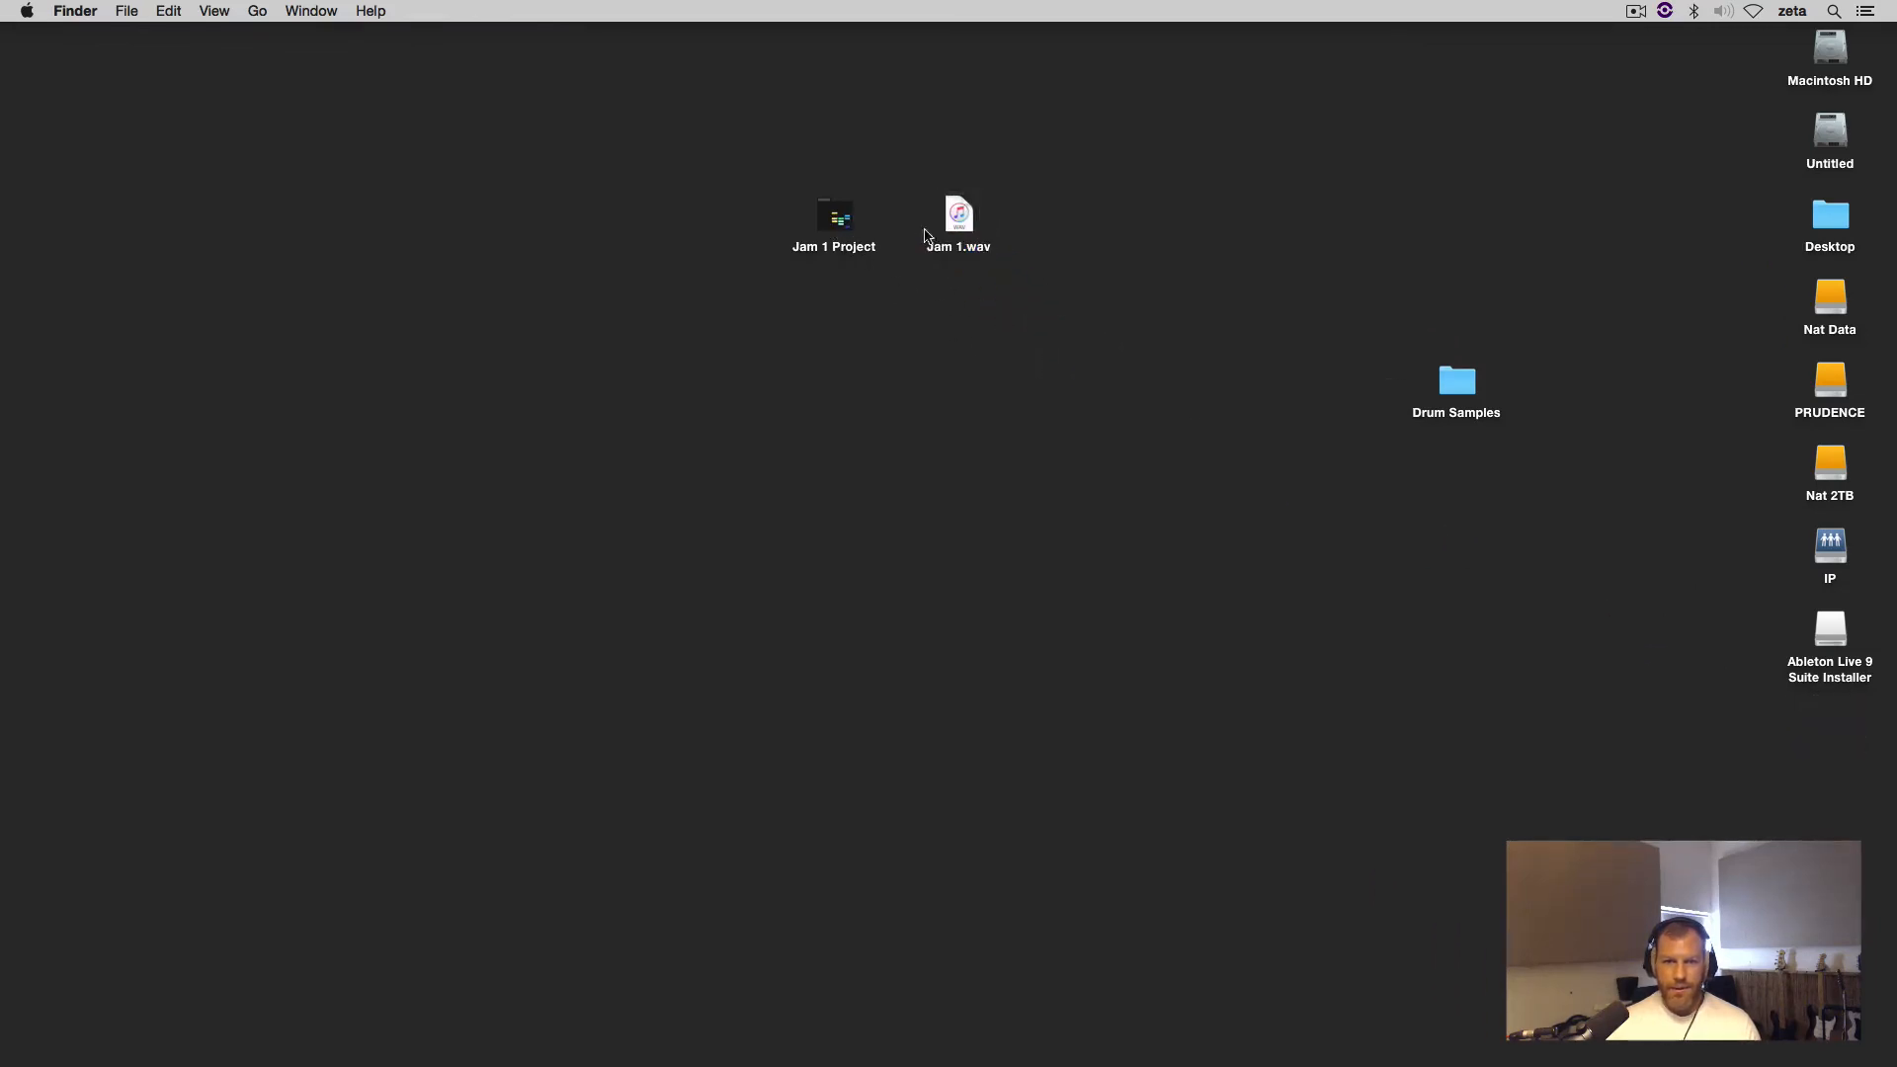
Examine the Jam 1.als file and the Samples folder inside the Jam 1 Project folder, and close the folder window
{"action": "left_click", "coordinate": [839, 218]}
{"action": "double_click", "coordinate": [839, 218]}
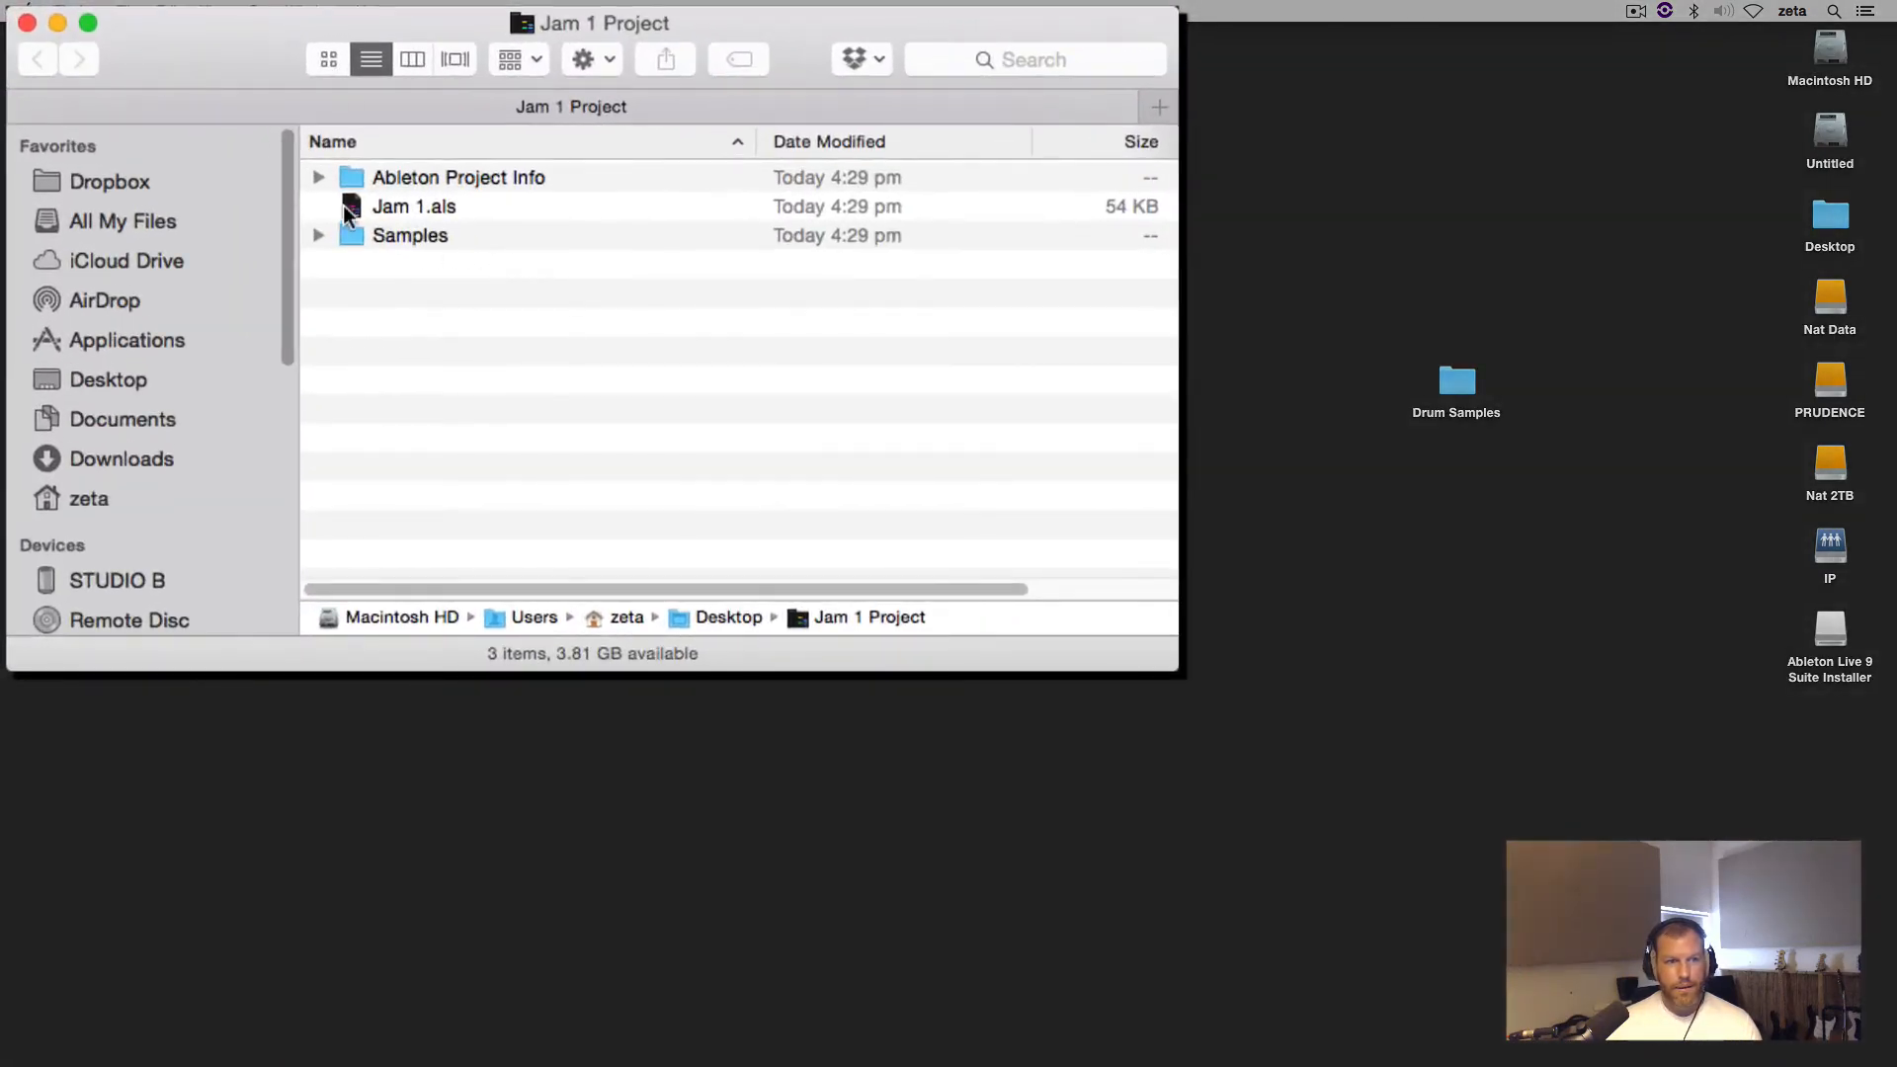
{"action": "left_click", "coordinate": [395, 210]}
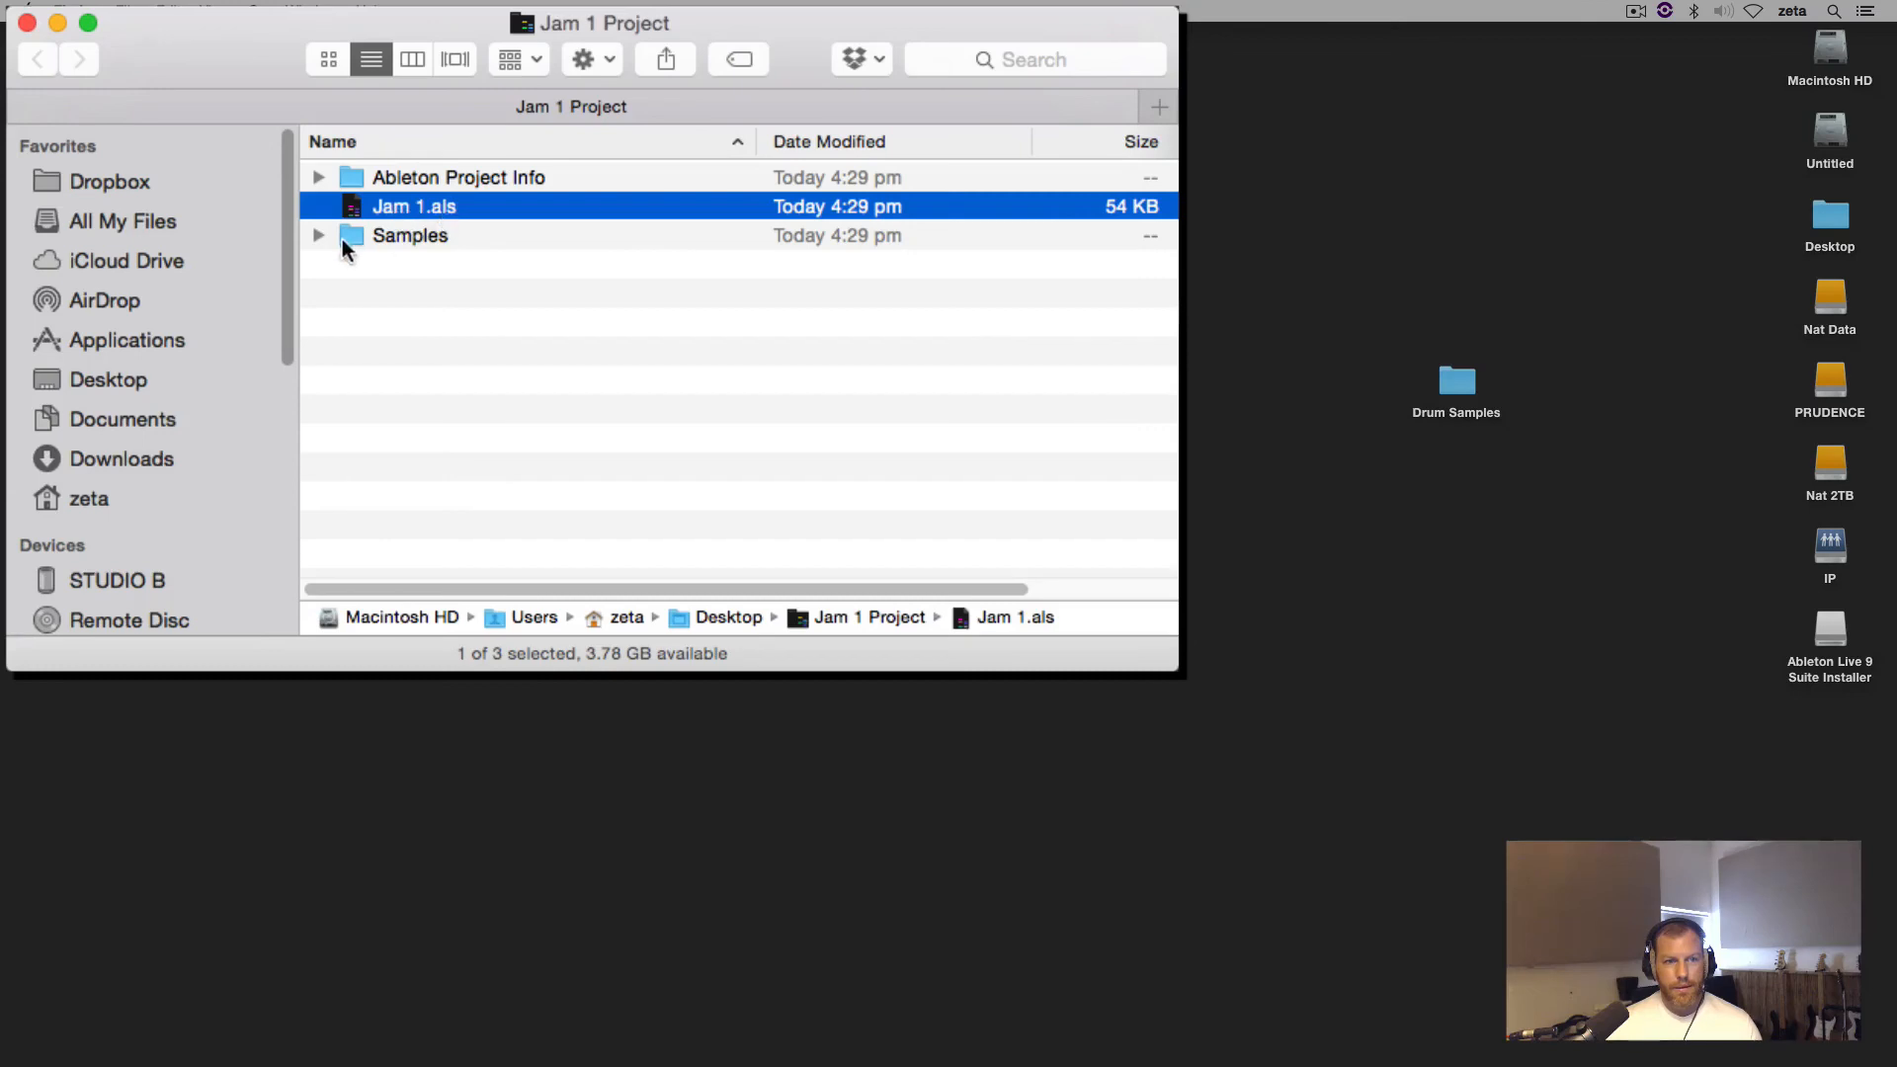
{"action": "left_click", "coordinate": [418, 324]}
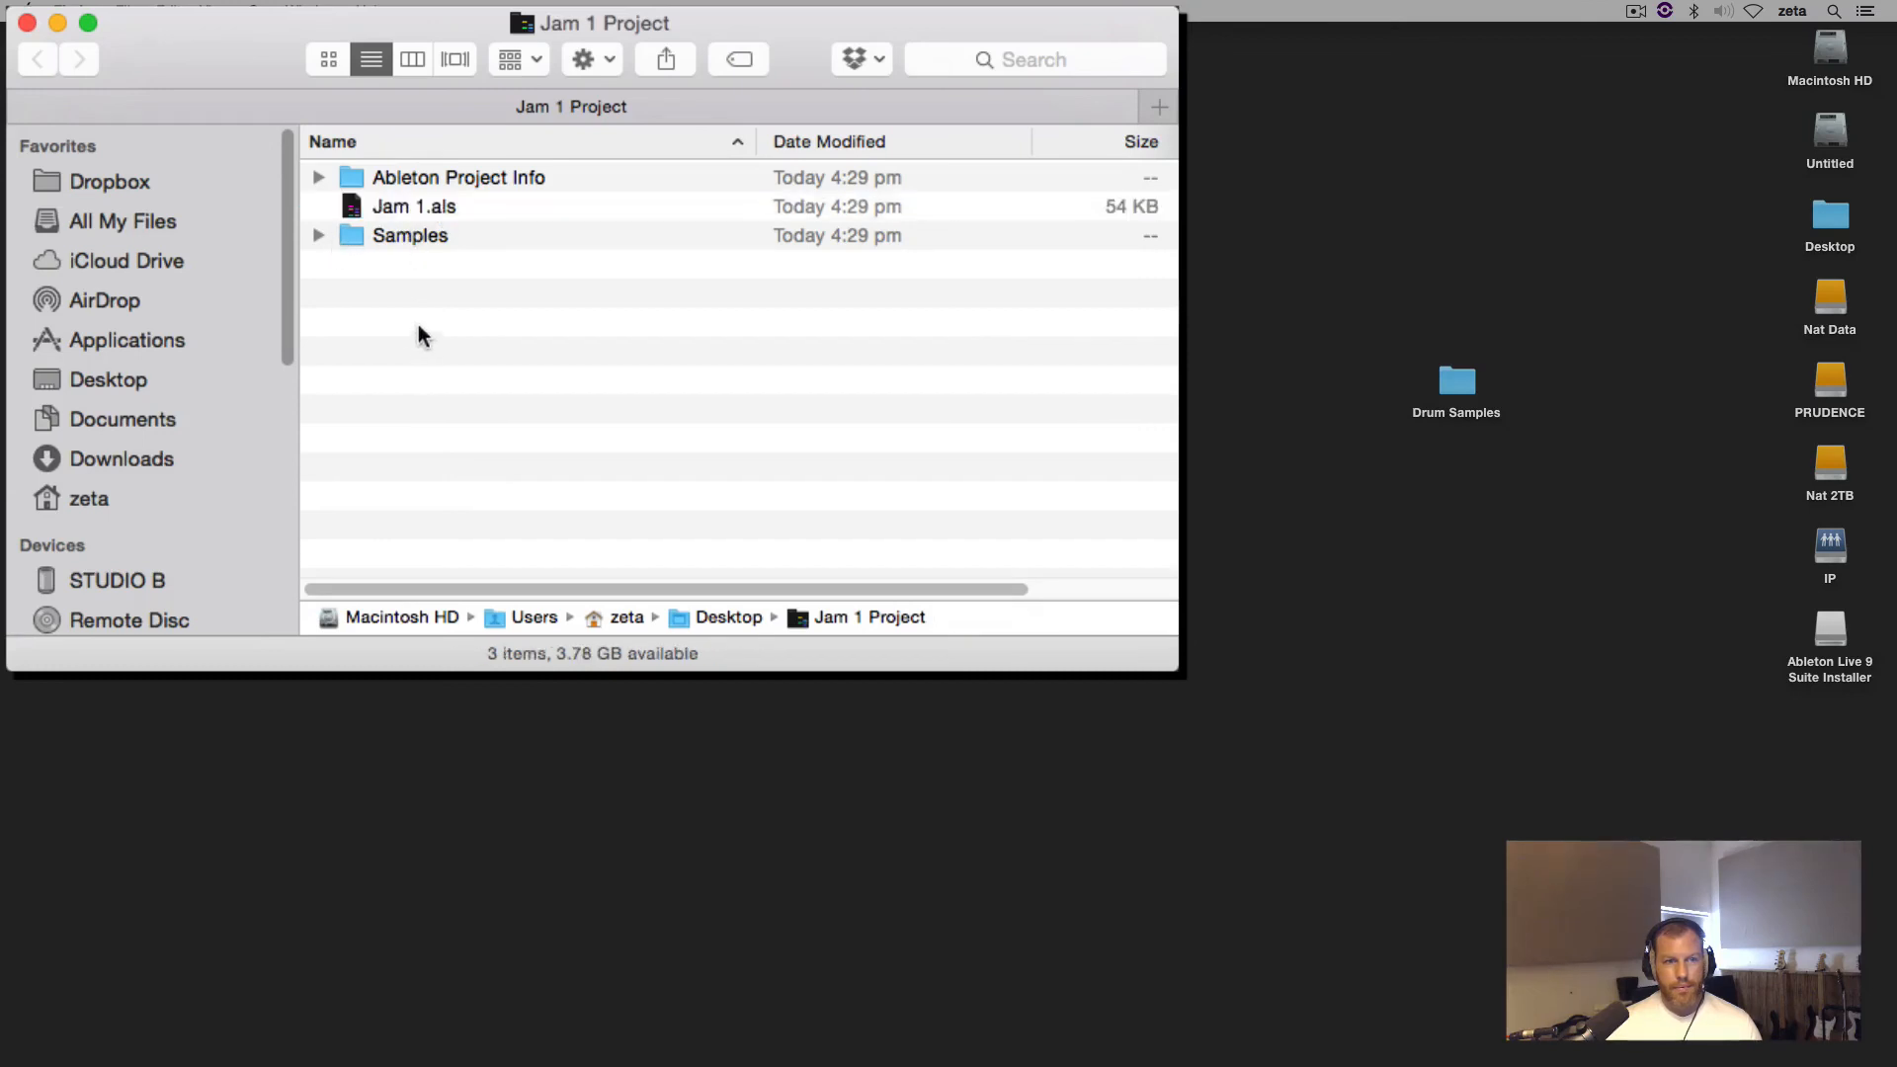
{"action": "left_click", "coordinate": [403, 210]}
{"action": "left_click_drag", "start_coordinate": [1178, 669], "coordinate": [1646, 682]}
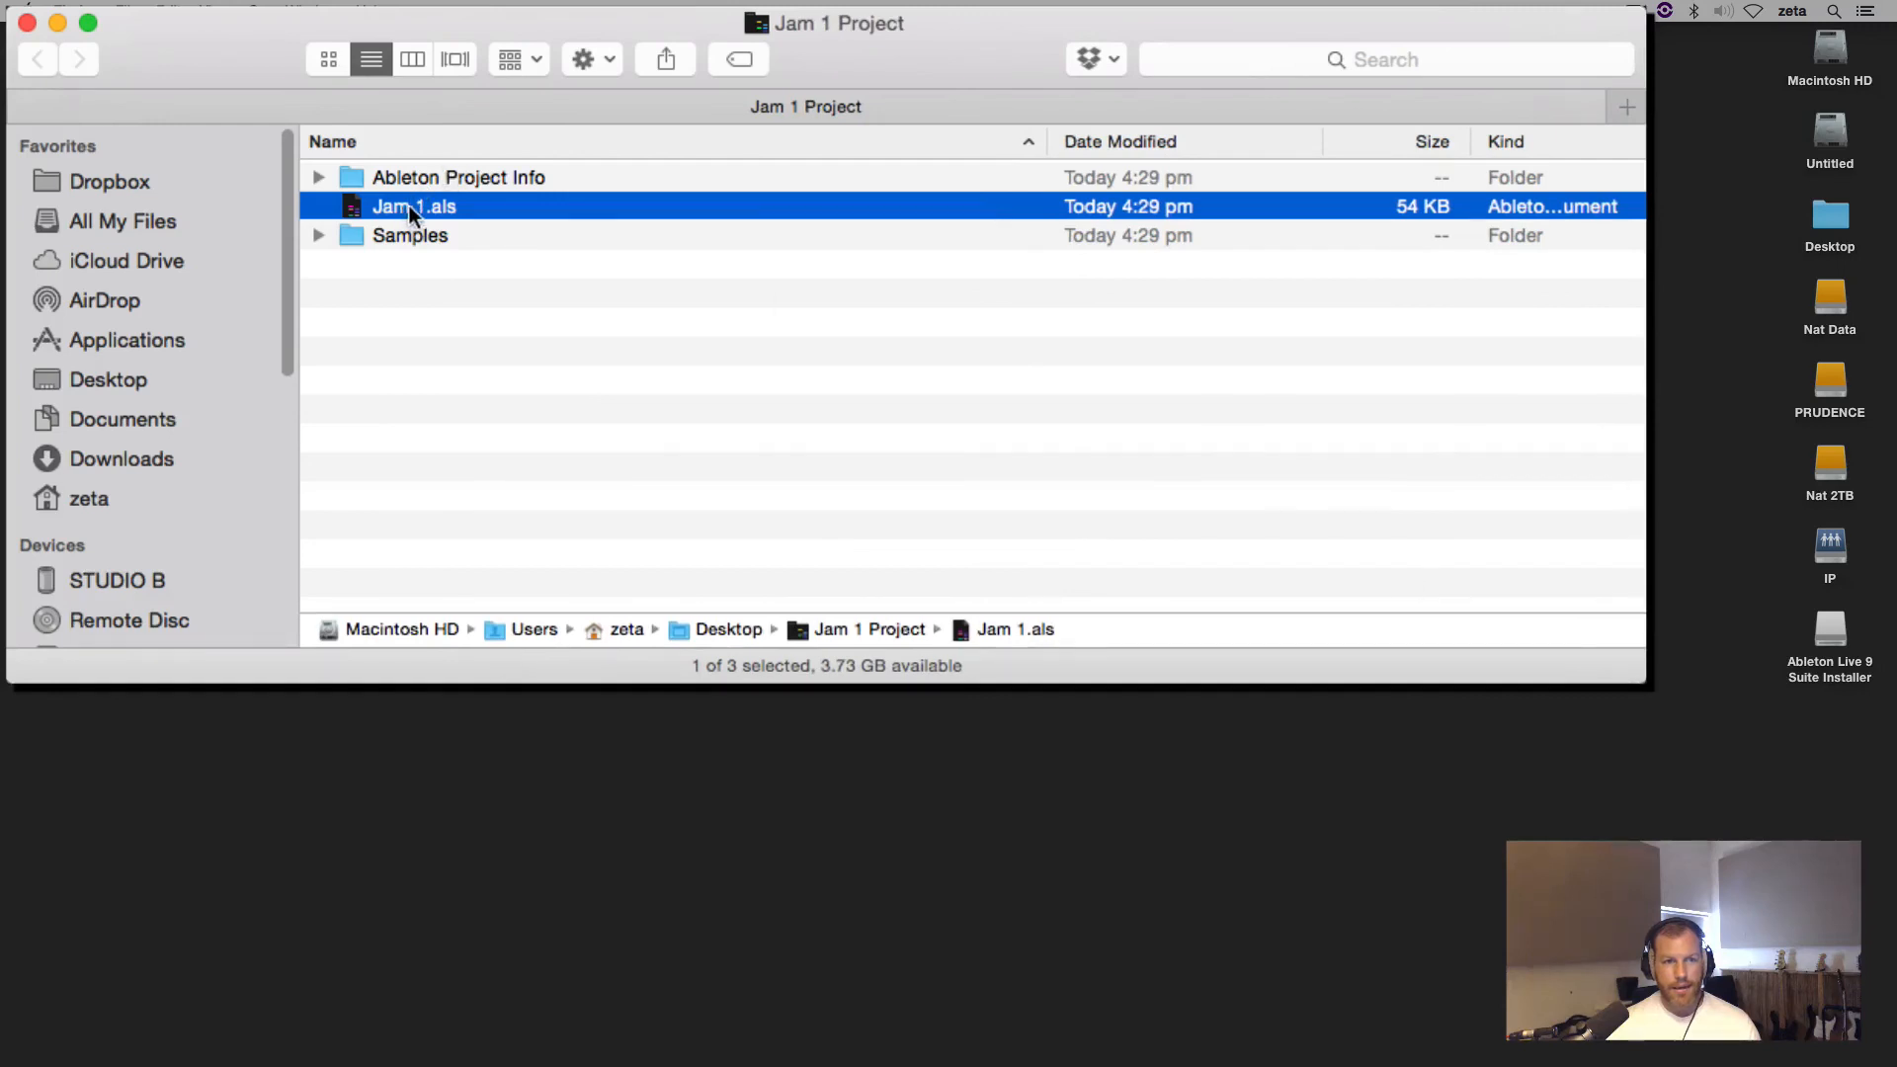
{"action": "left_click", "coordinate": [464, 348]}
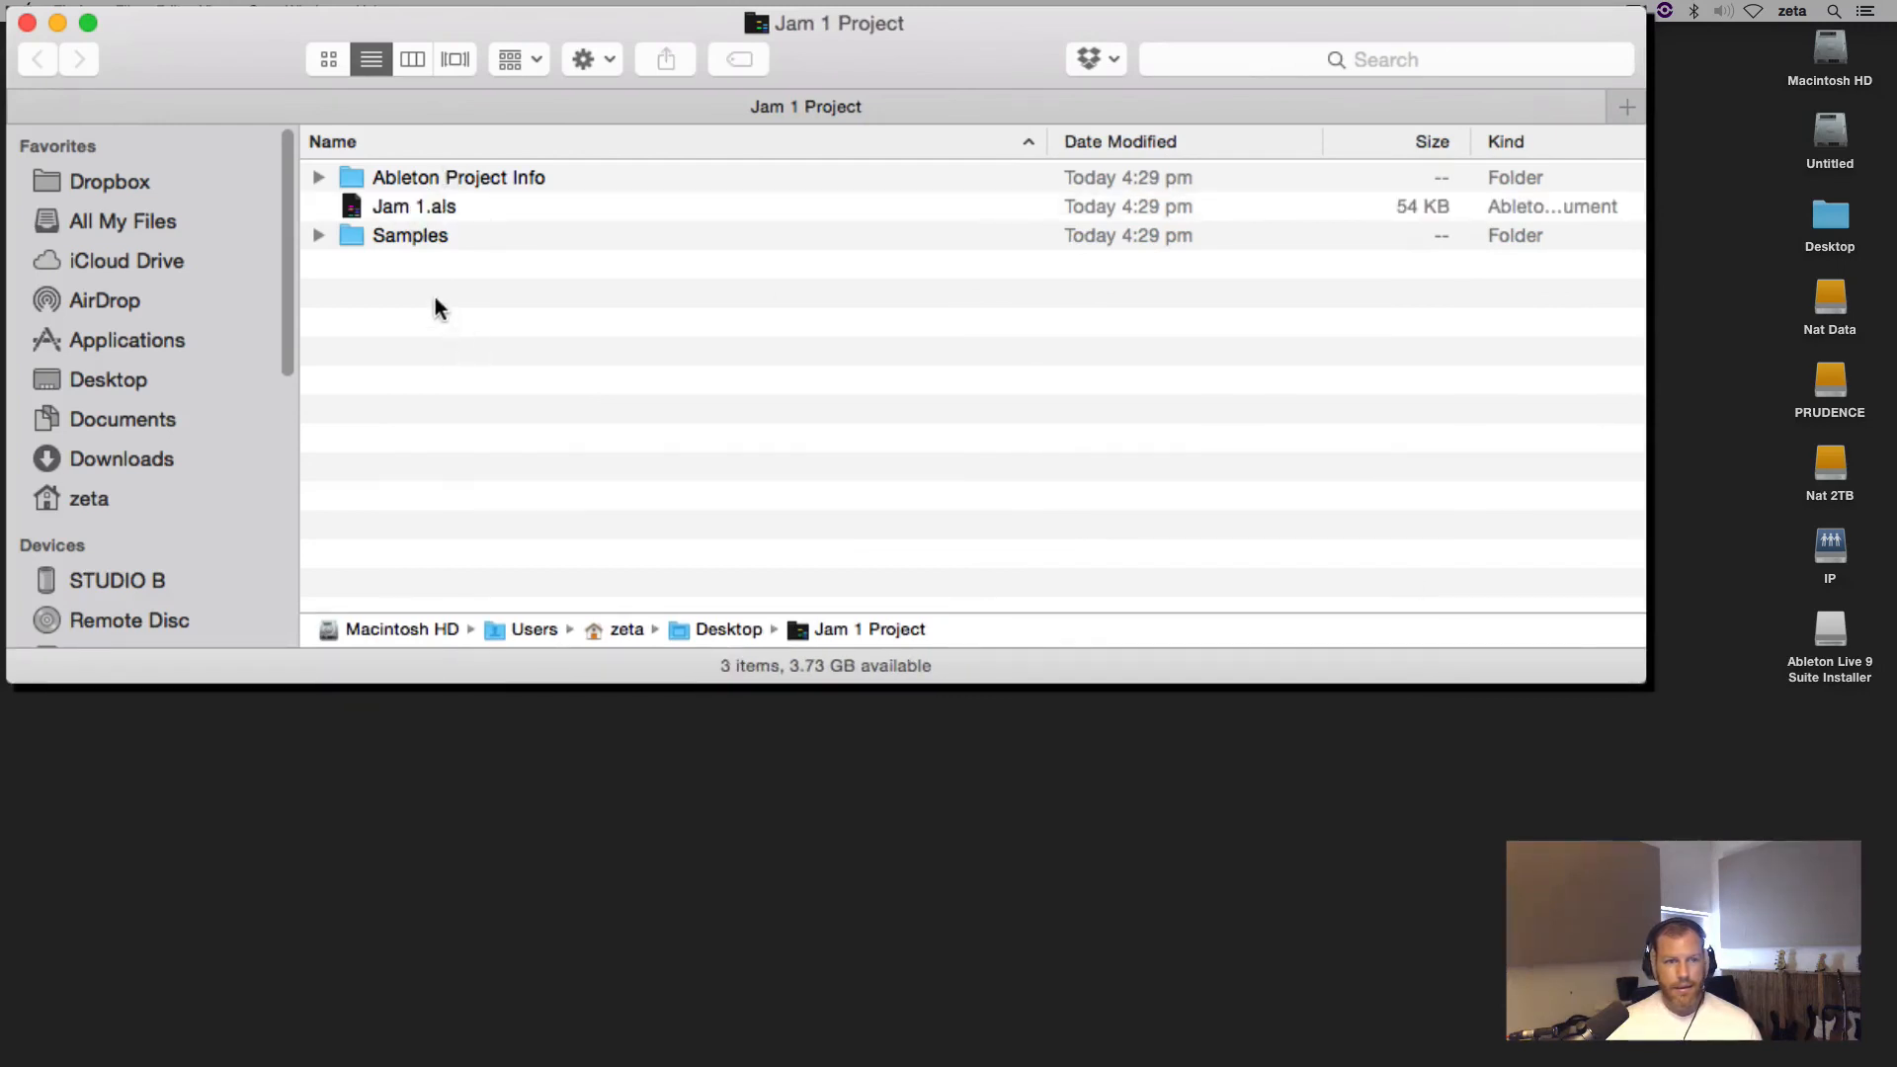
{"action": "left_click", "coordinate": [318, 237]}
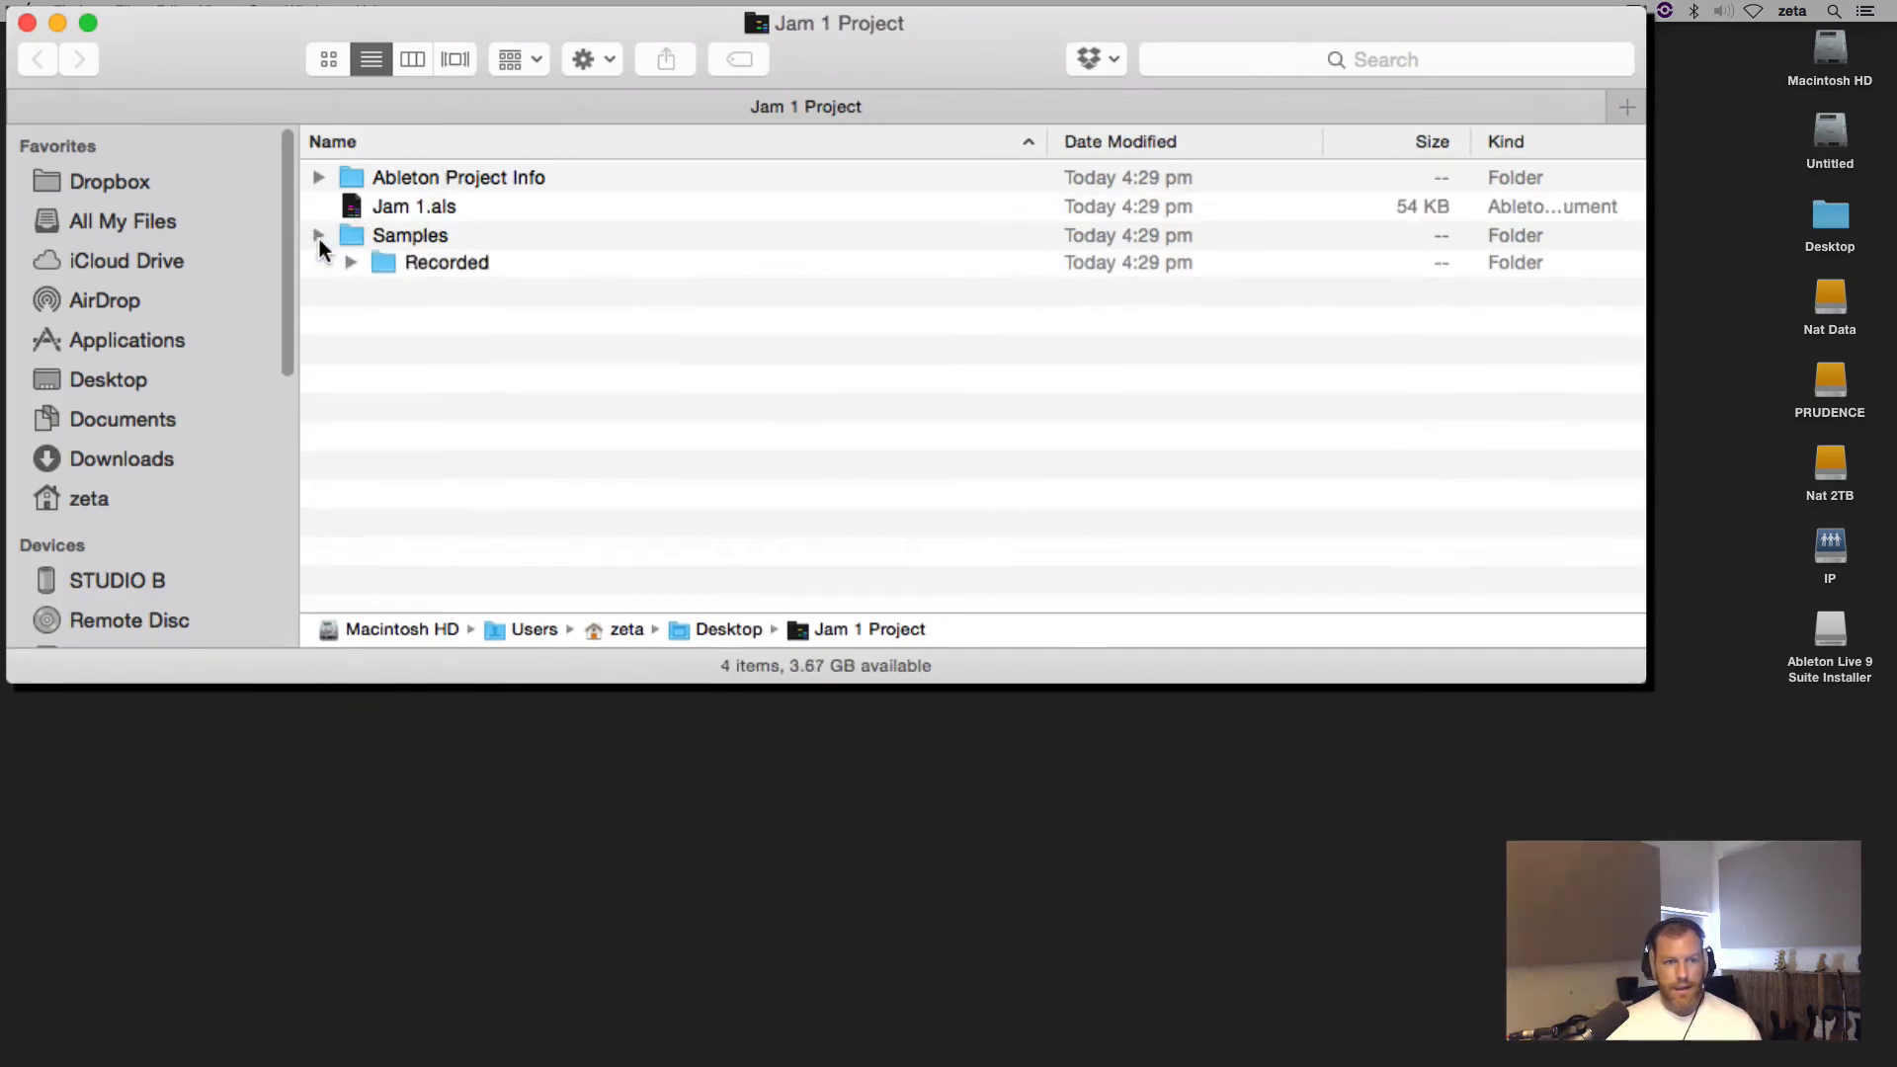
{"action": "left_click", "coordinate": [318, 238]}
{"action": "key", "text": "super+w"}
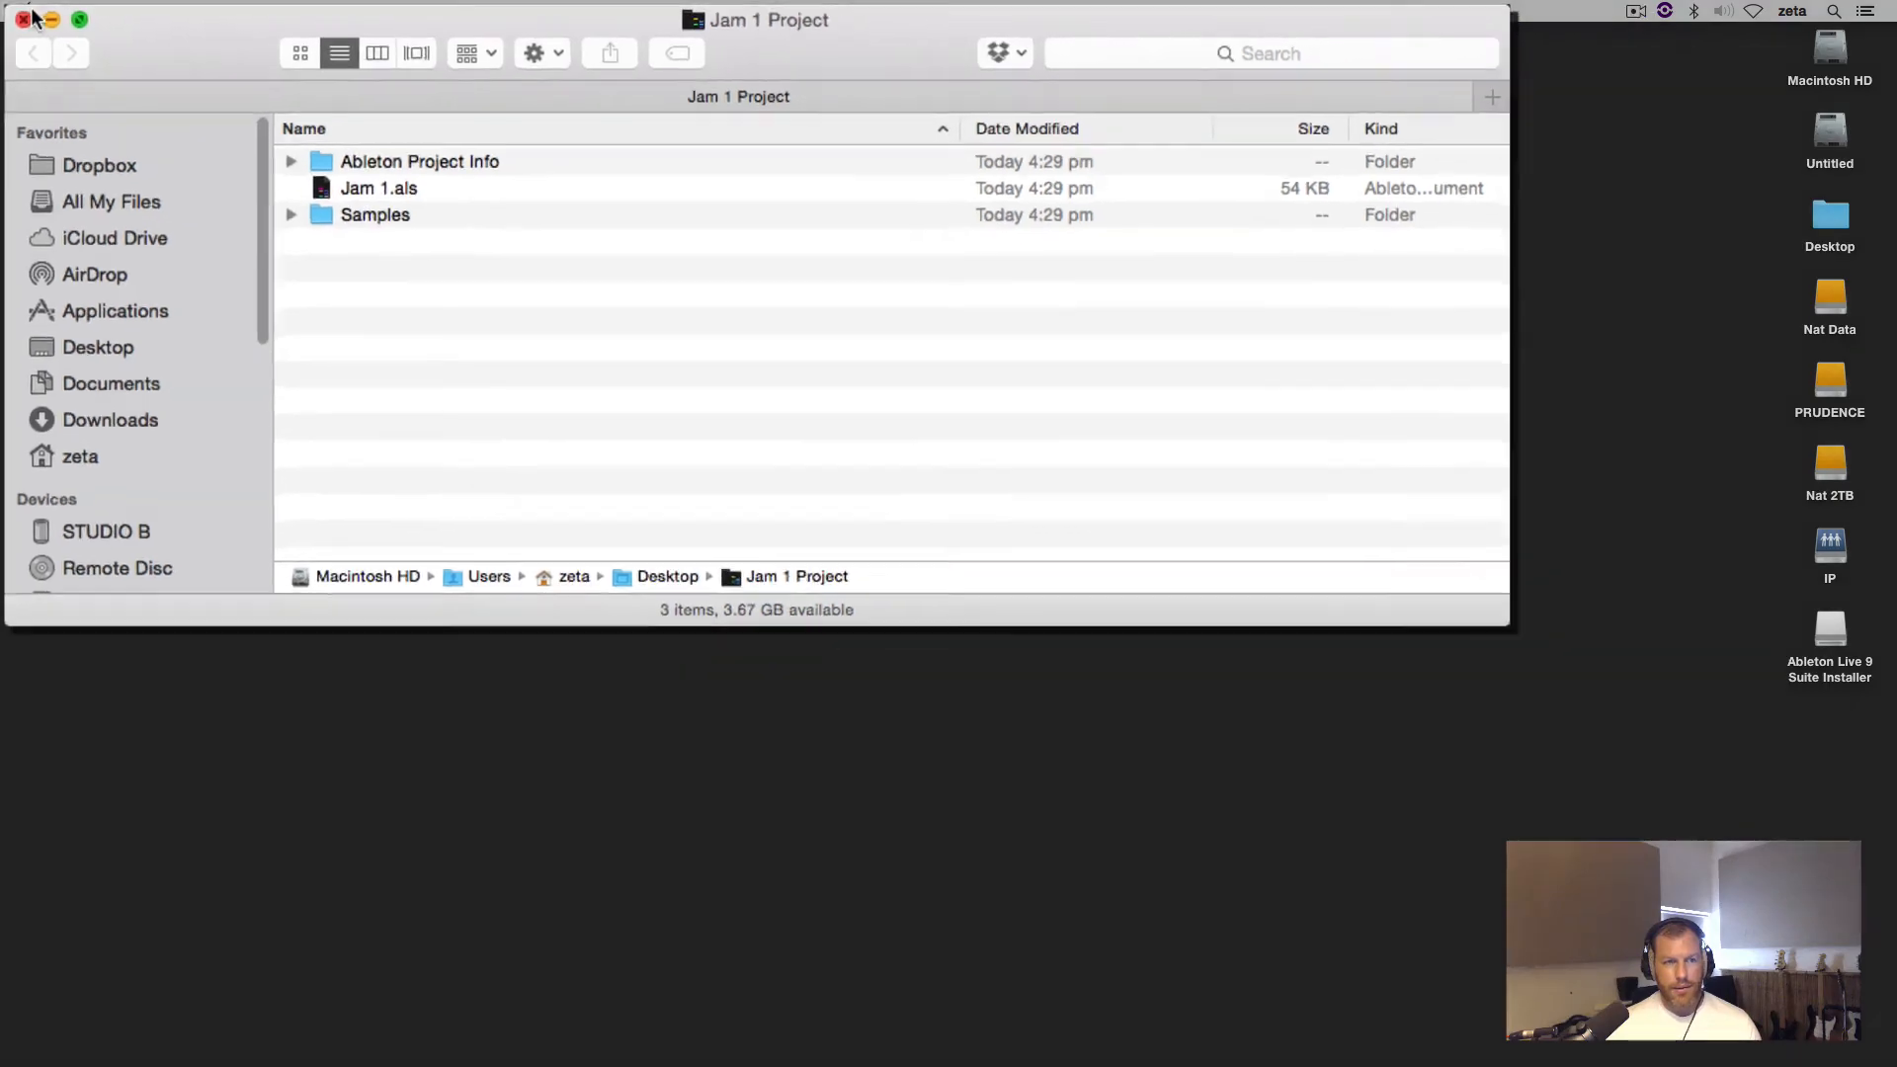
Switch back to Ableton Live and collect all and save, copying files from elsewhere, other Projects, the User Library and Factory Packs into the project
{"action": "mouse_move", "coordinate": [911, 1060]}
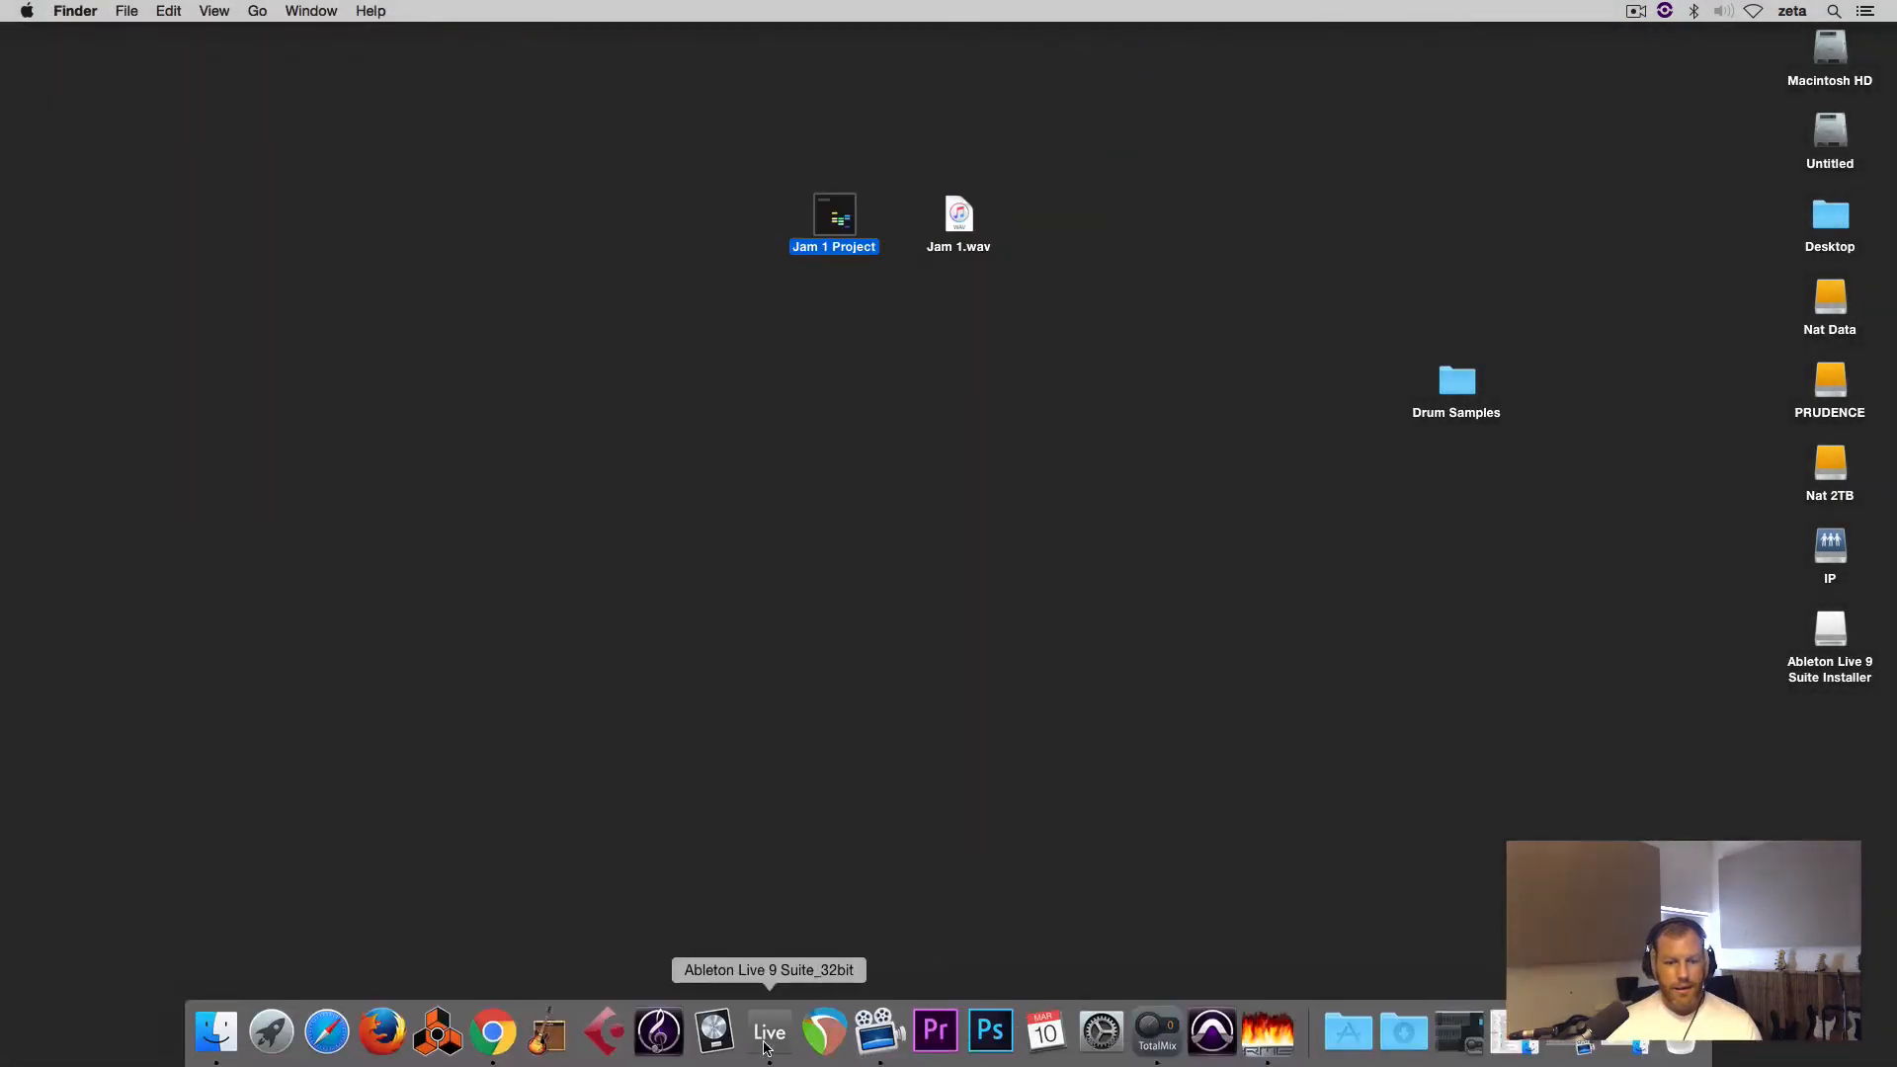
{"action": "left_click", "coordinate": [769, 1050]}
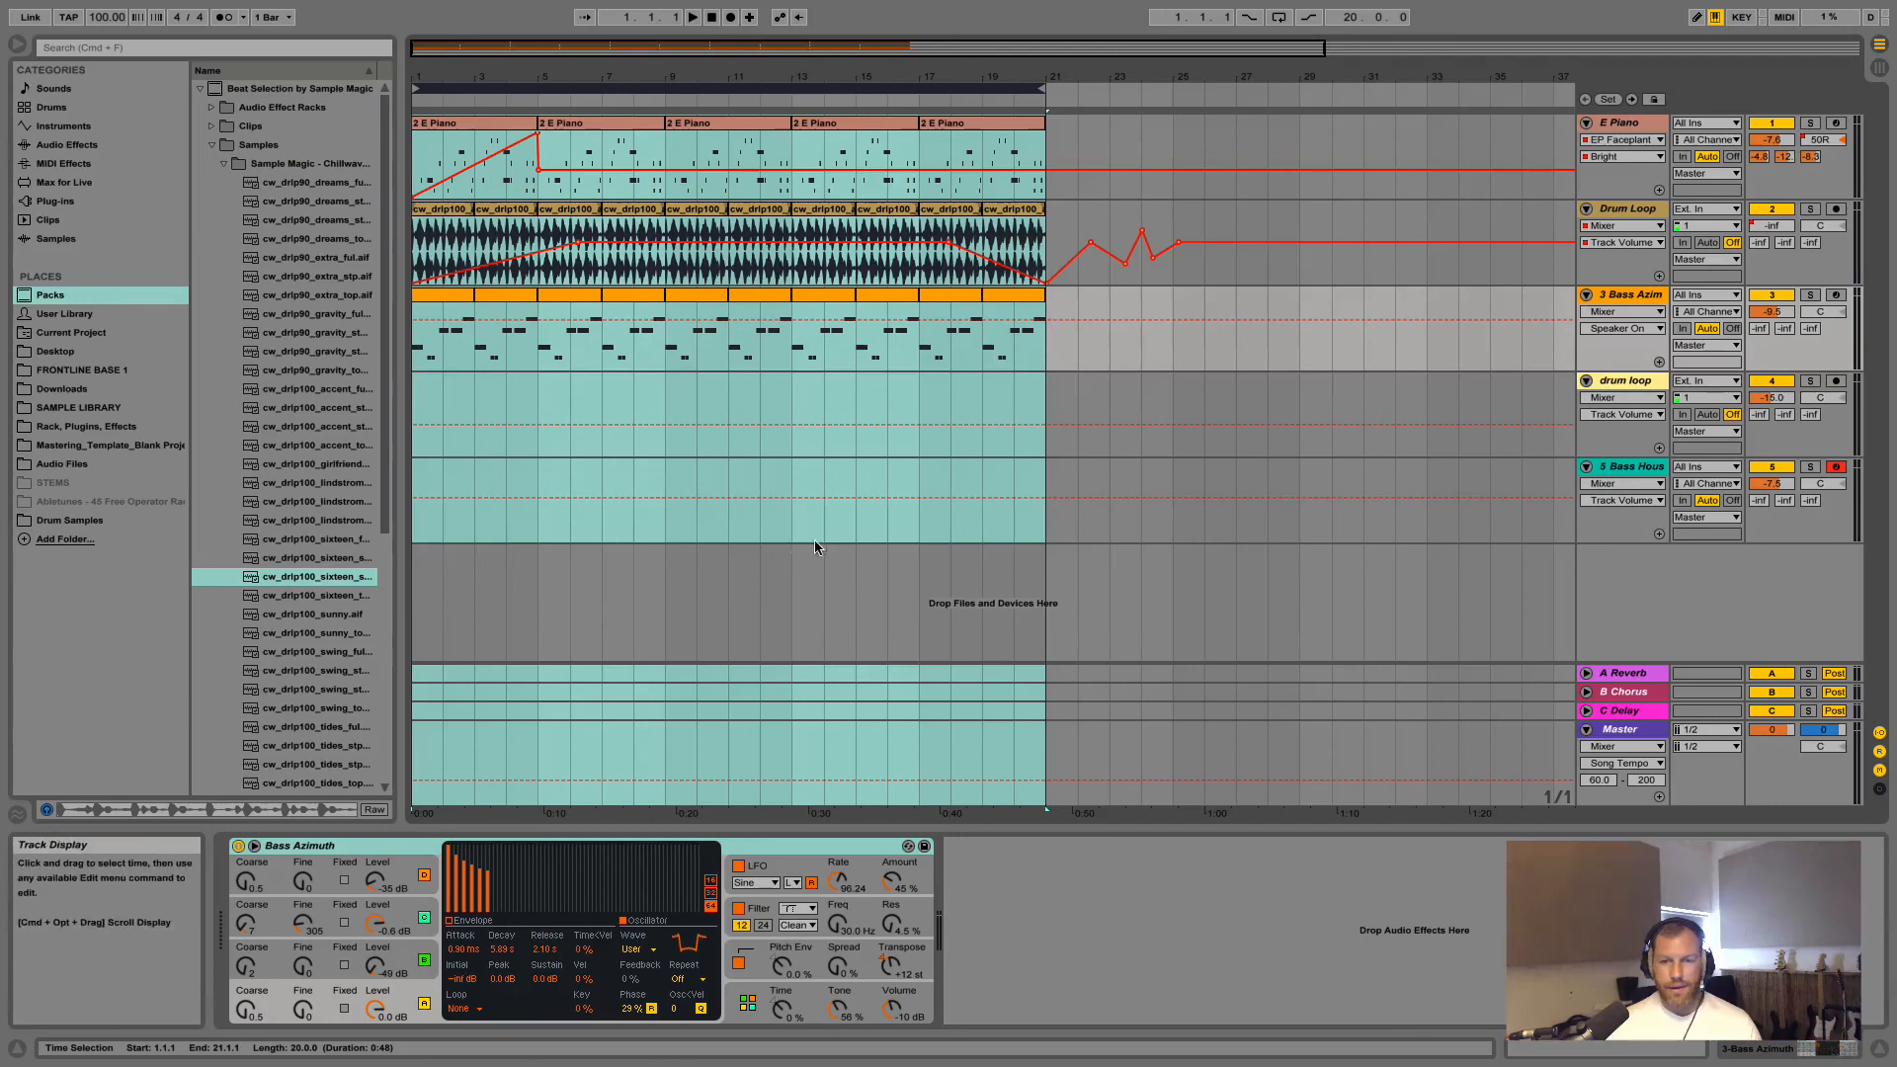
{"action": "left_click", "coordinate": [890, 237]}
{"action": "left_click", "coordinate": [939, 219]}
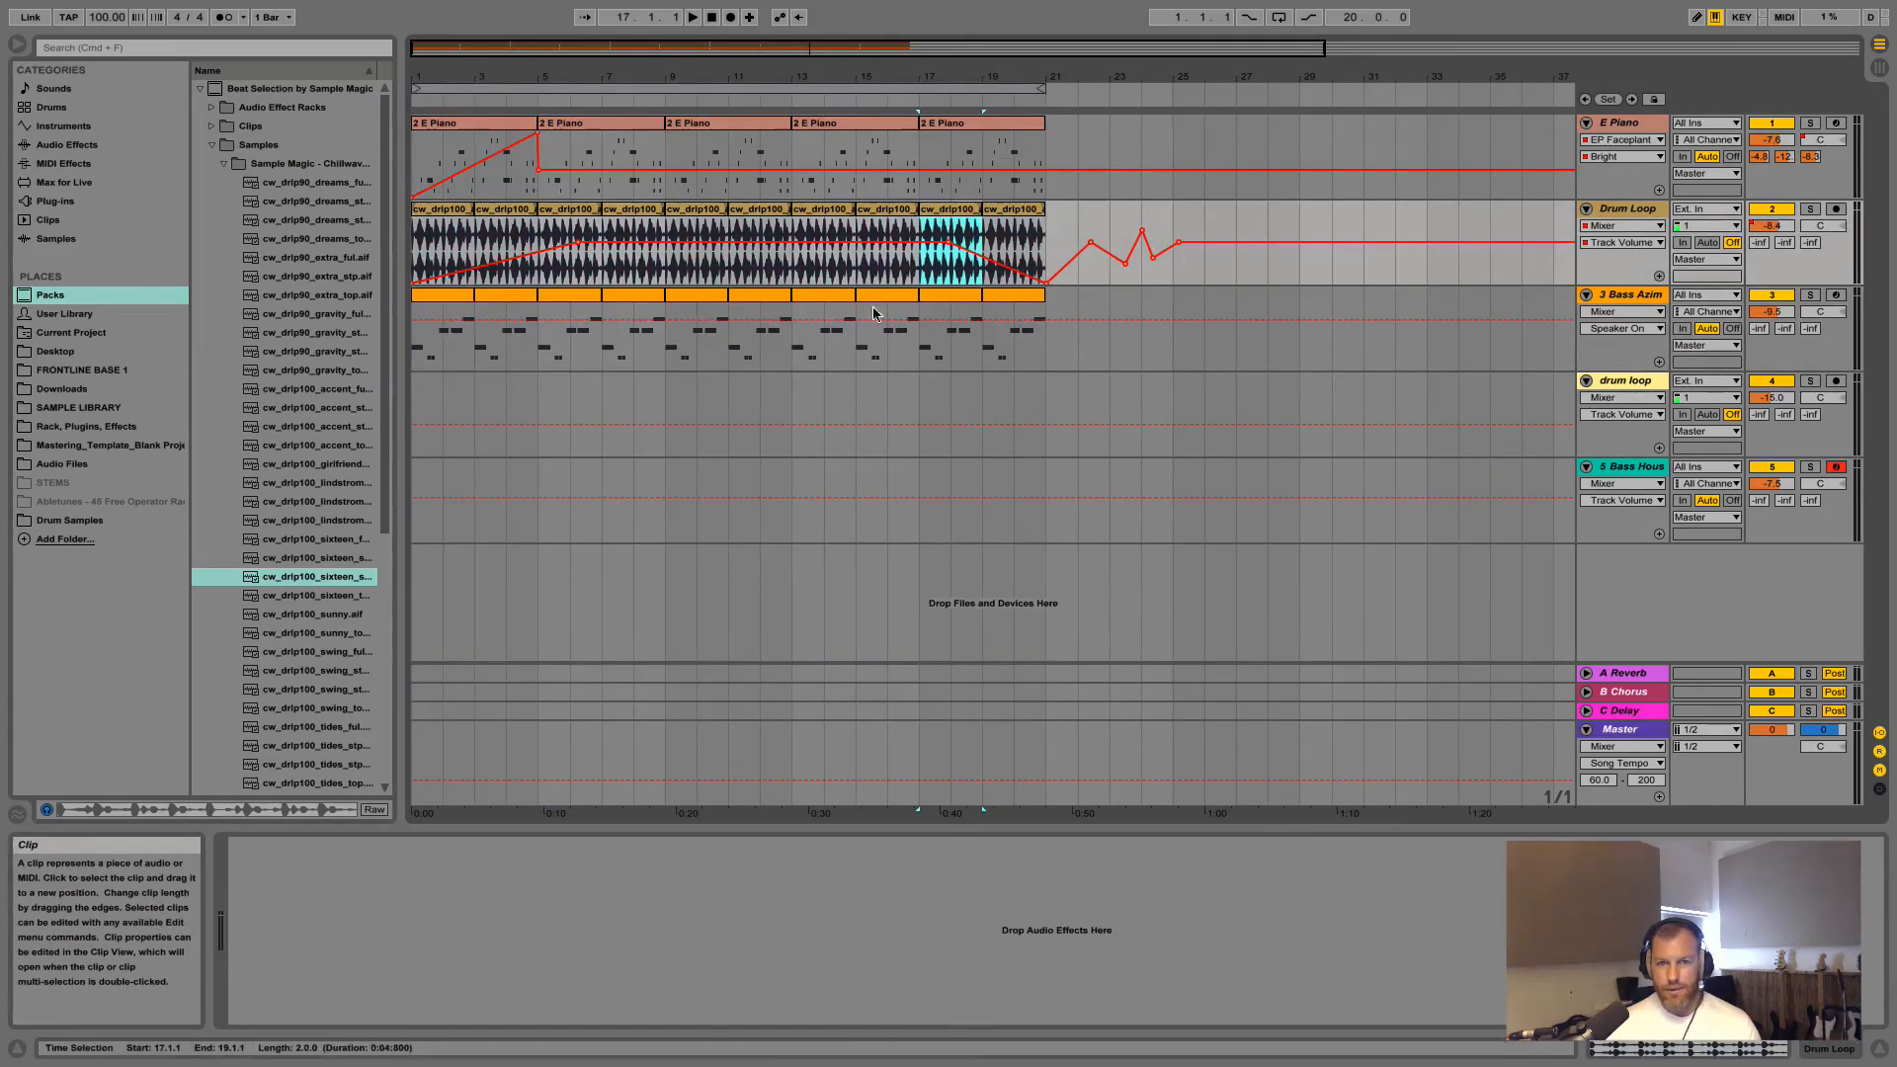
{"action": "left_click", "coordinate": [796, 394]}
{"action": "mouse_move", "coordinate": [176, 5]}
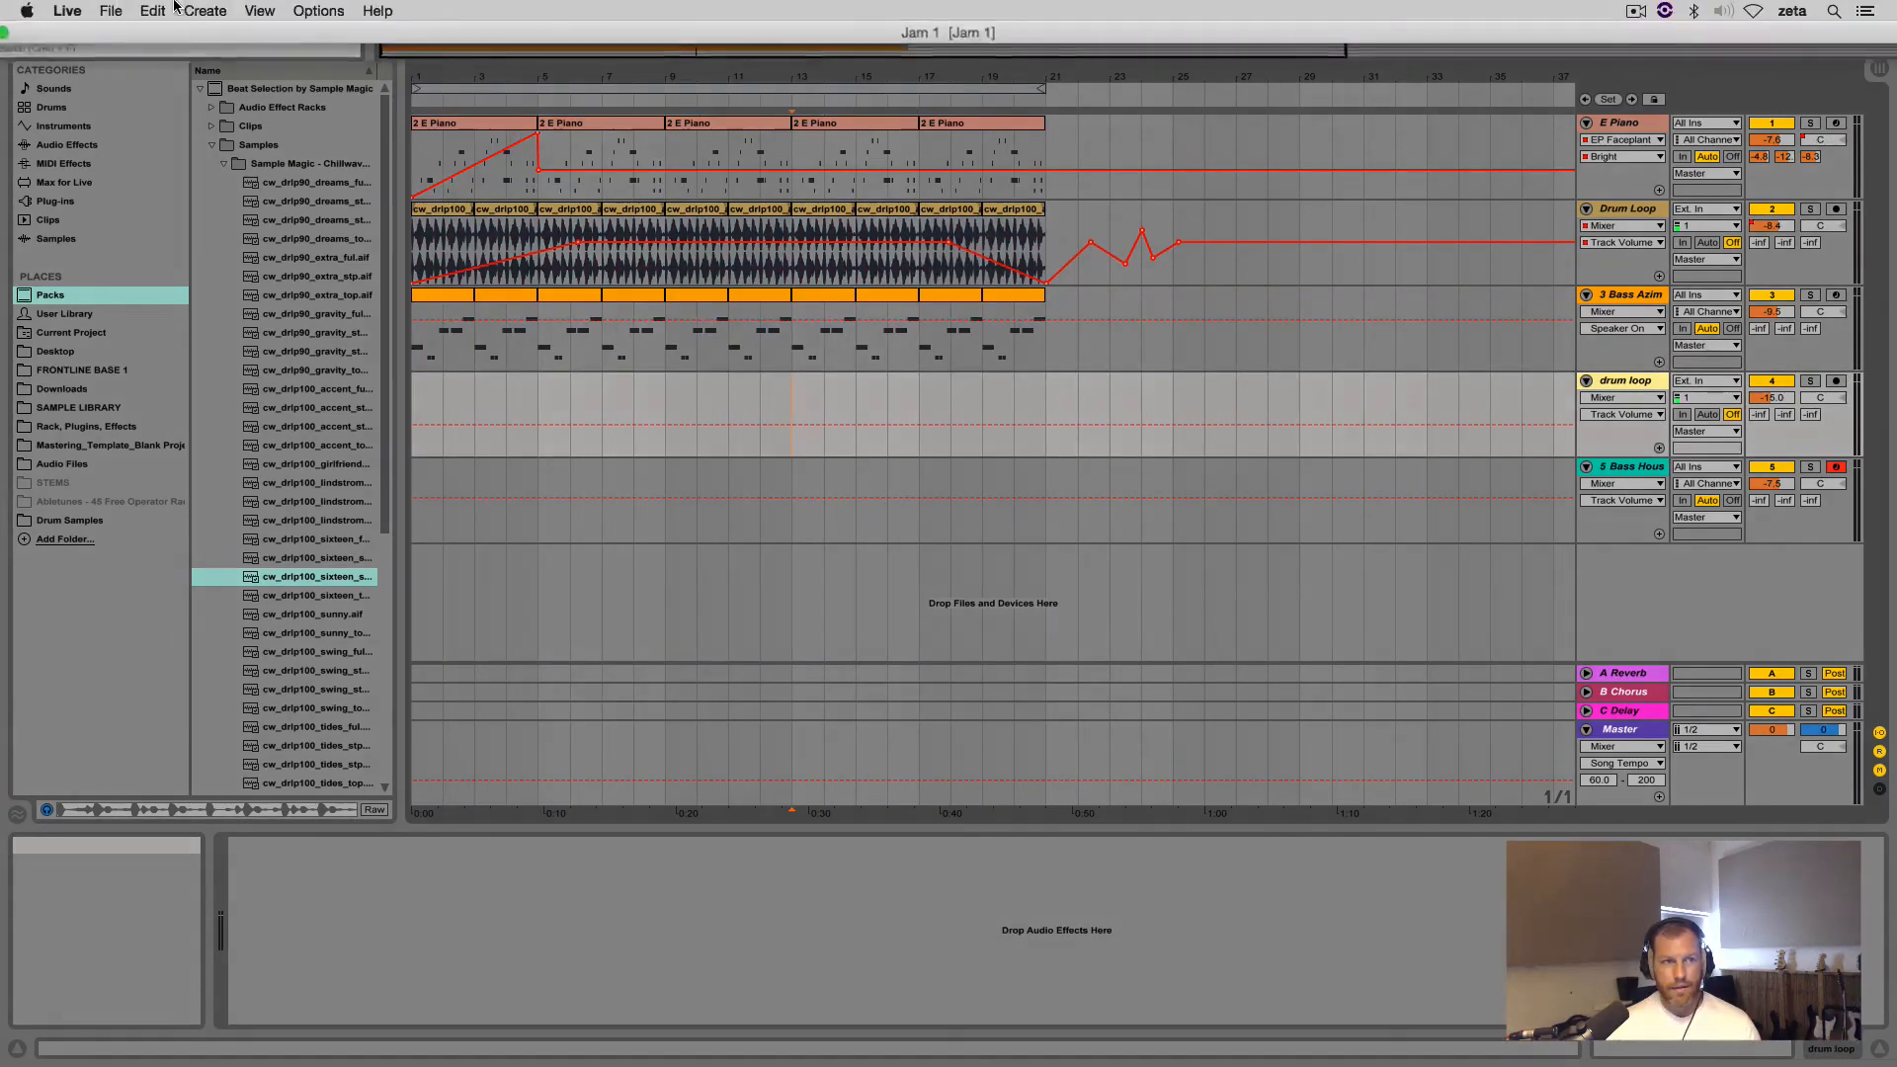
{"action": "left_click", "coordinate": [108, 8]}
{"action": "left_click", "coordinate": [130, 363]}
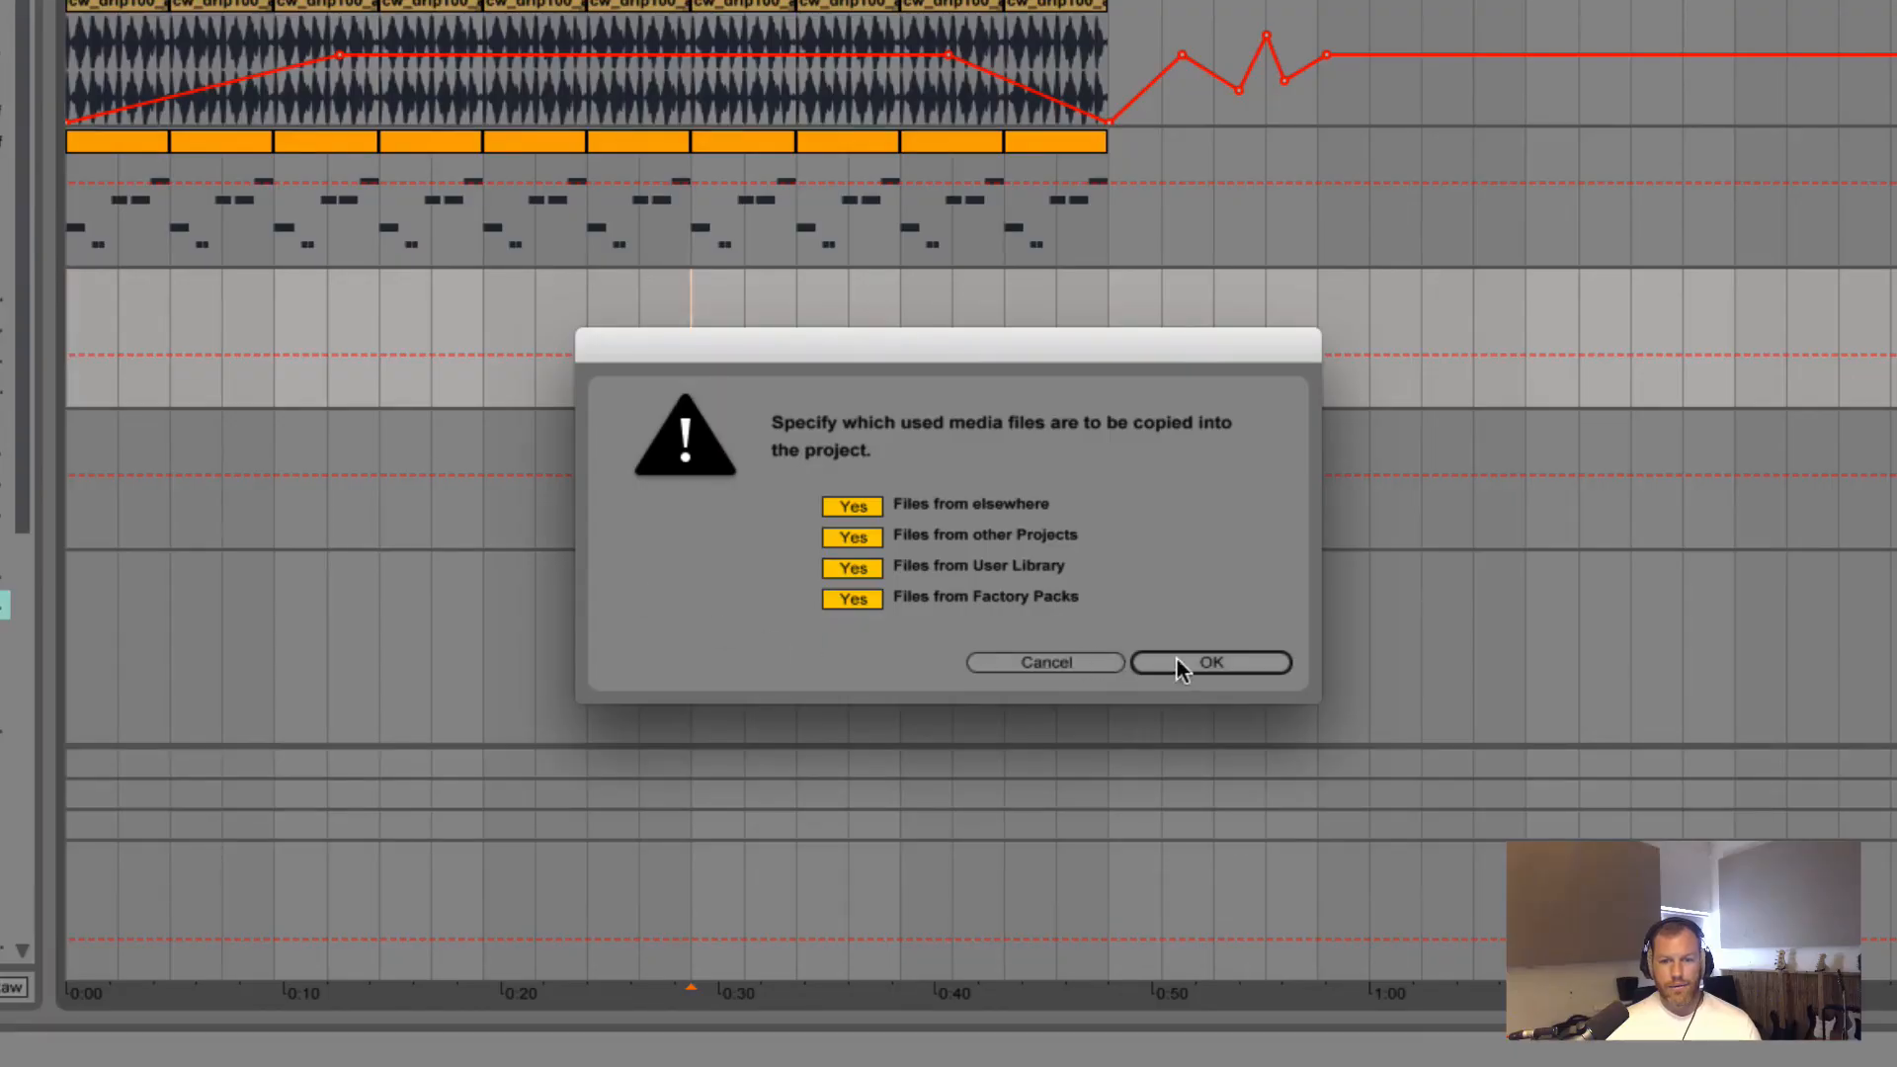
{"action": "left_click", "coordinate": [1213, 667]}
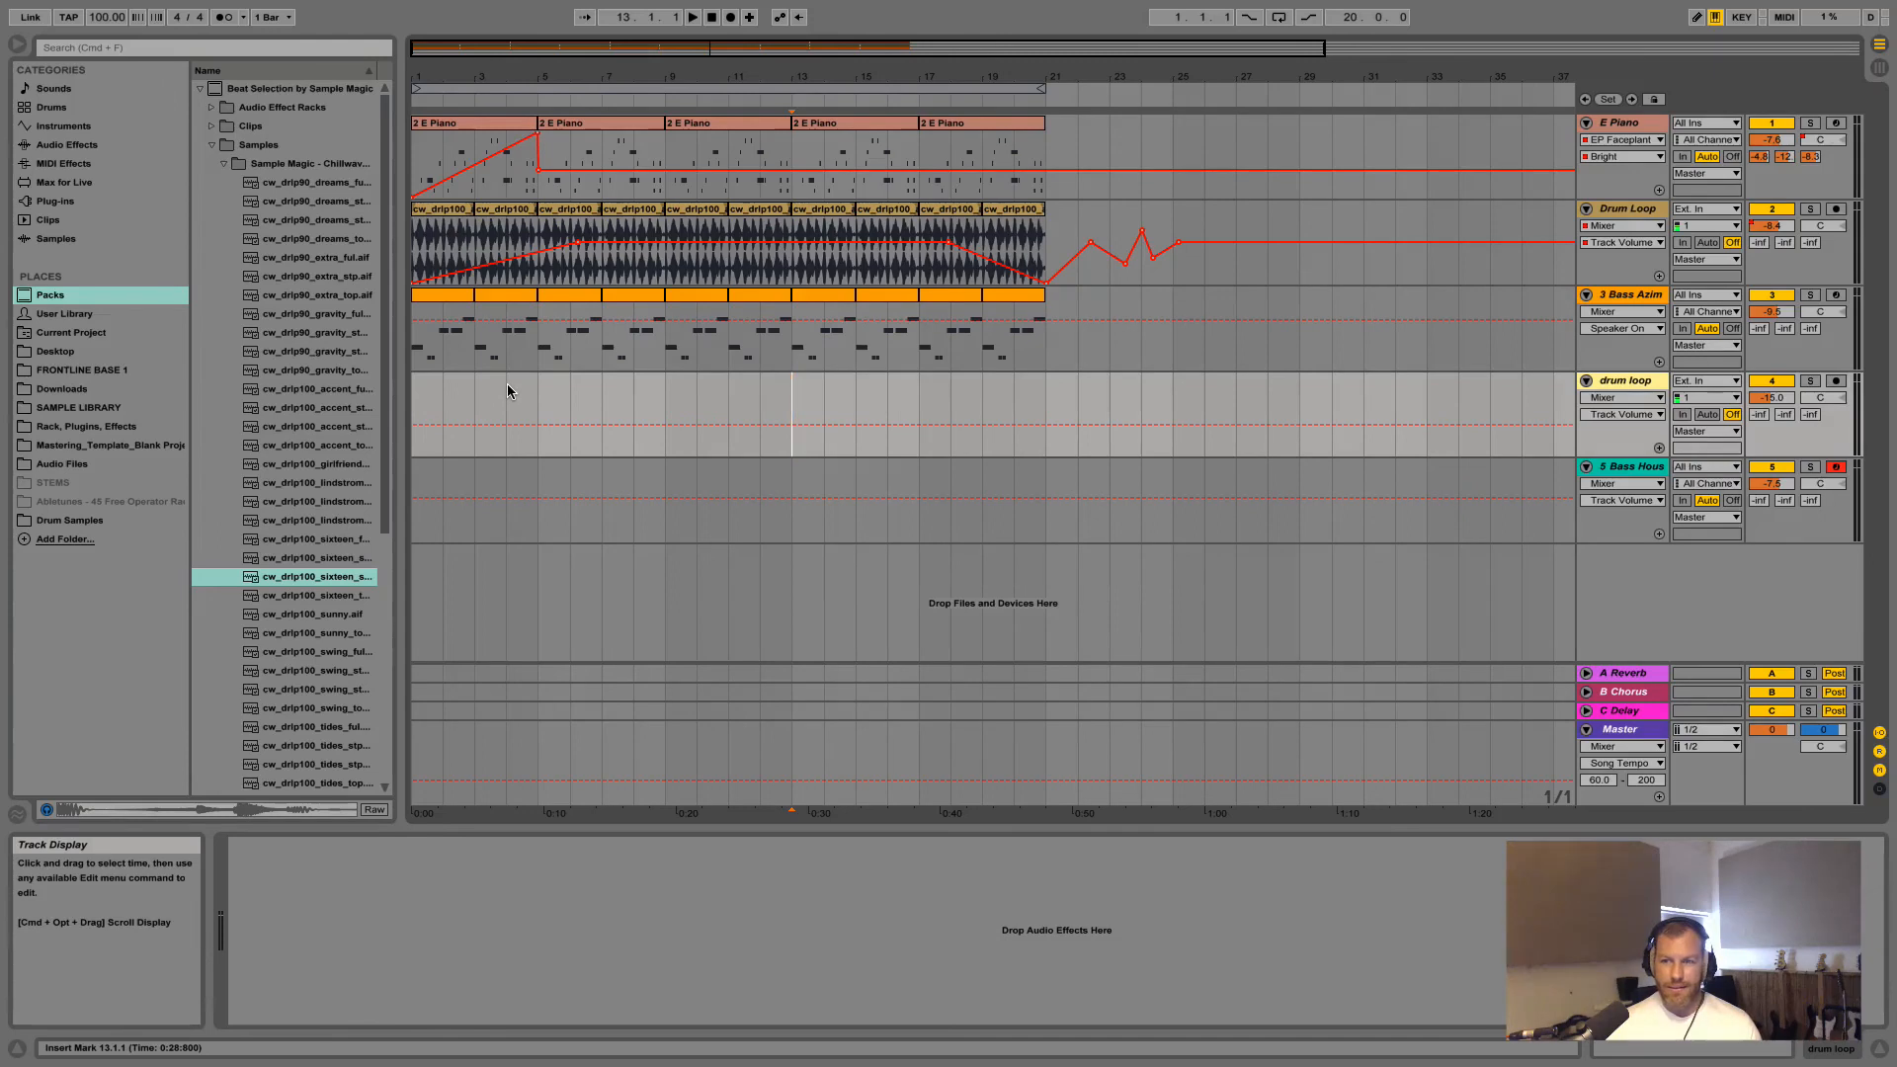
{"action": "left_click_drag", "start_coordinate": [635, 53], "coordinate": [636, 47]}
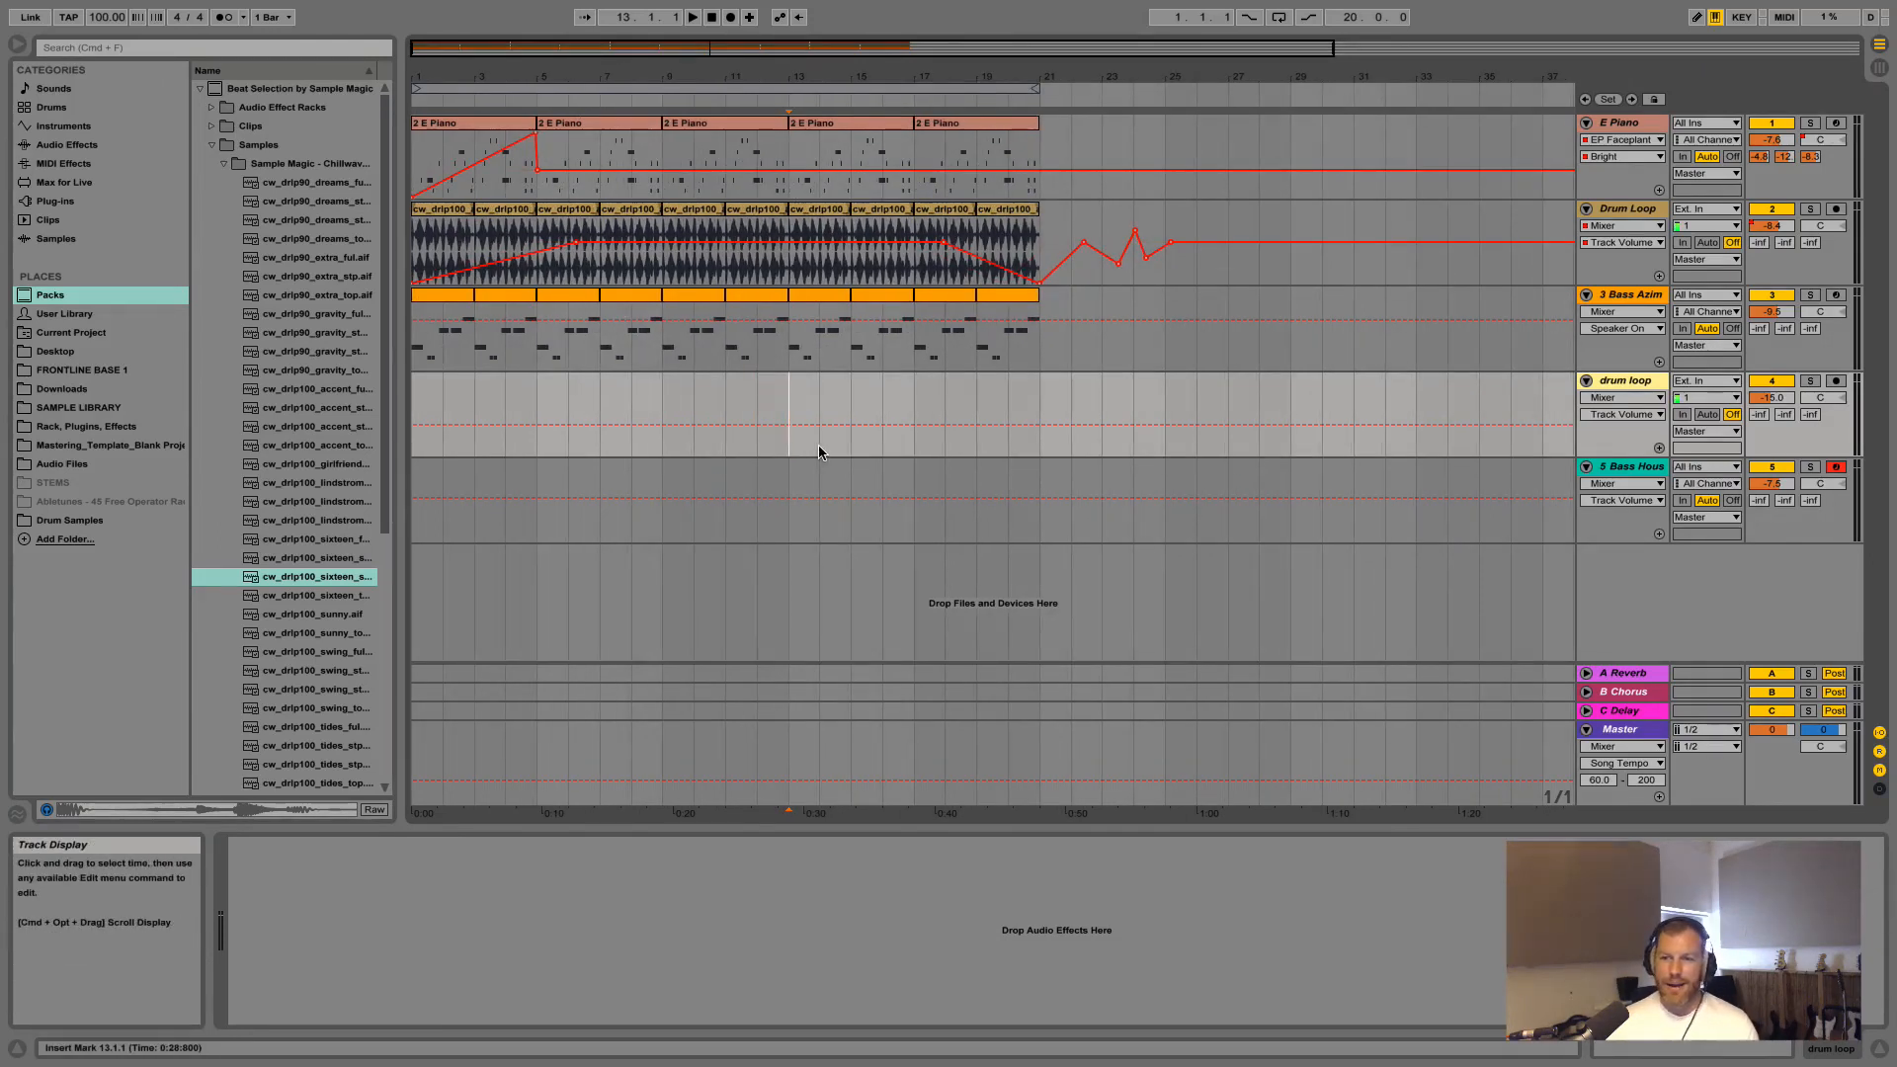